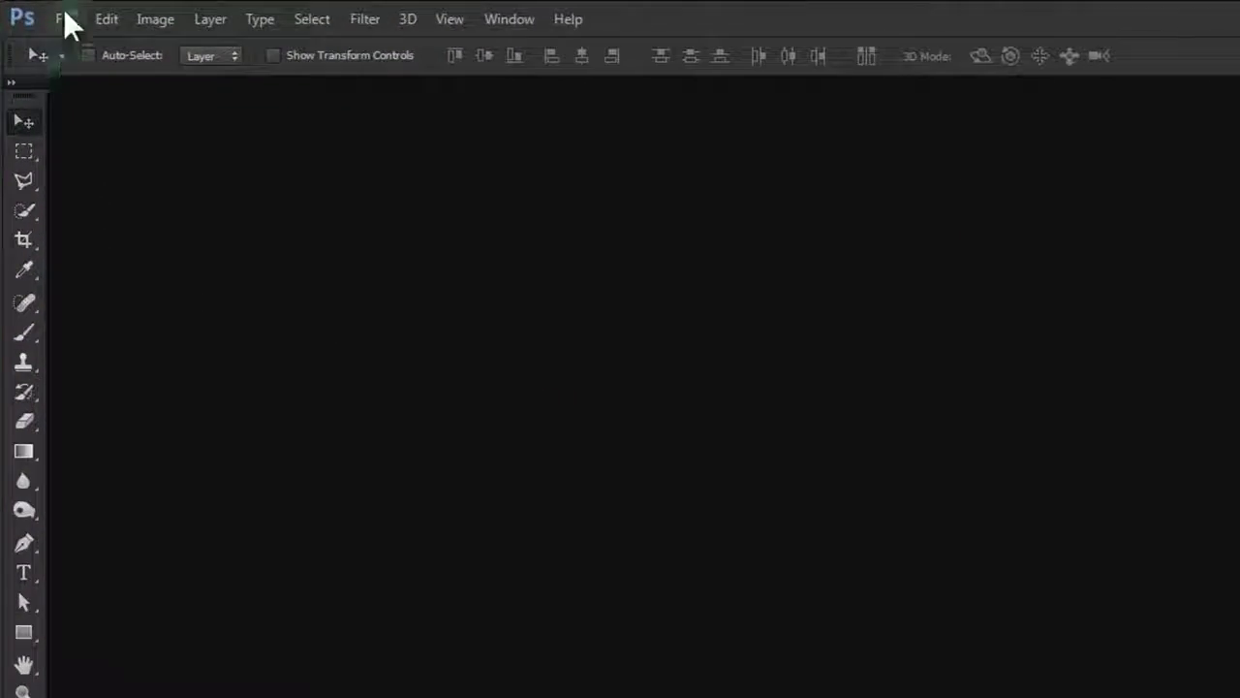
Create a blank white 2600 × 2000 px, 300 ppi RGB document and fit it on screen.
{"action": "left_click", "coordinate": [66, 19]}
{"action": "left_click", "coordinate": [305, 44]}
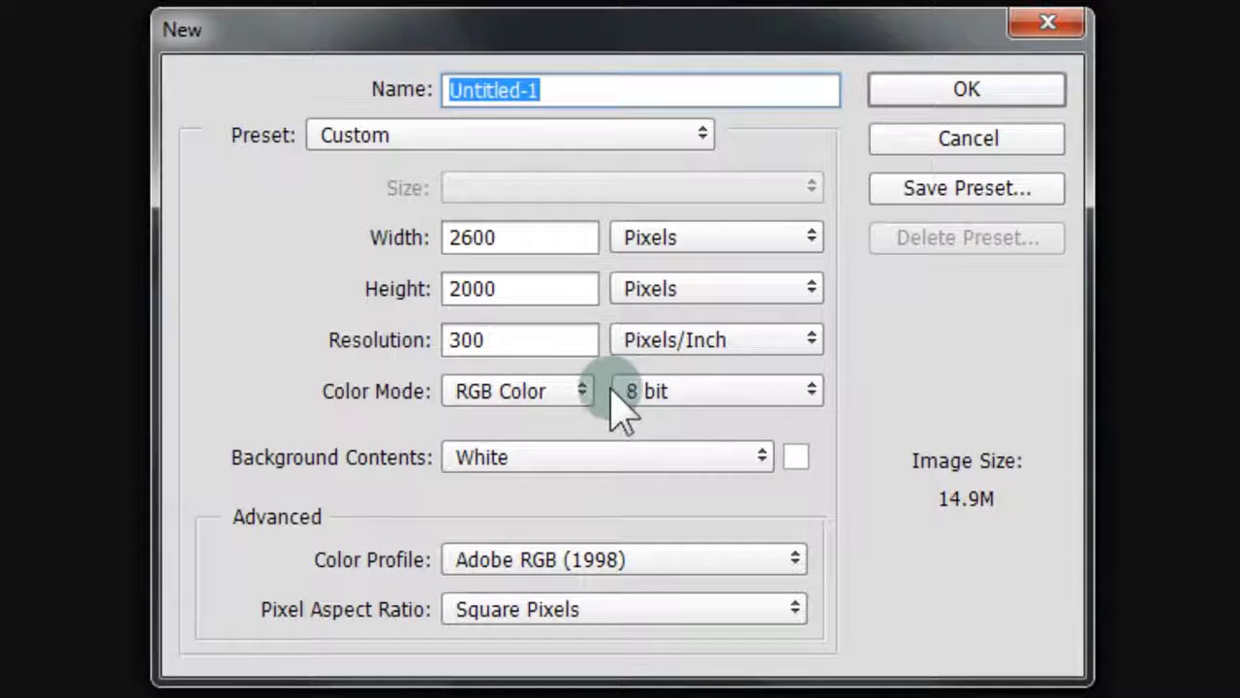
{"action": "left_click", "coordinate": [973, 92]}
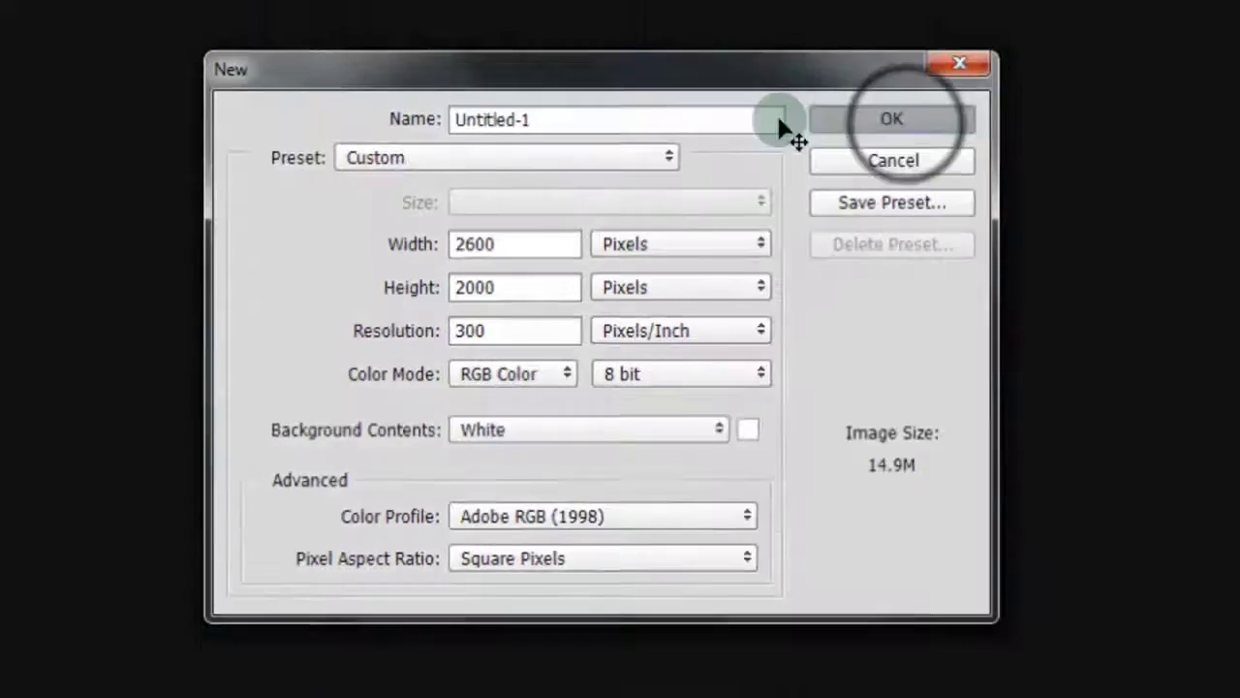
{"action": "key", "text": "ctrl+0"}
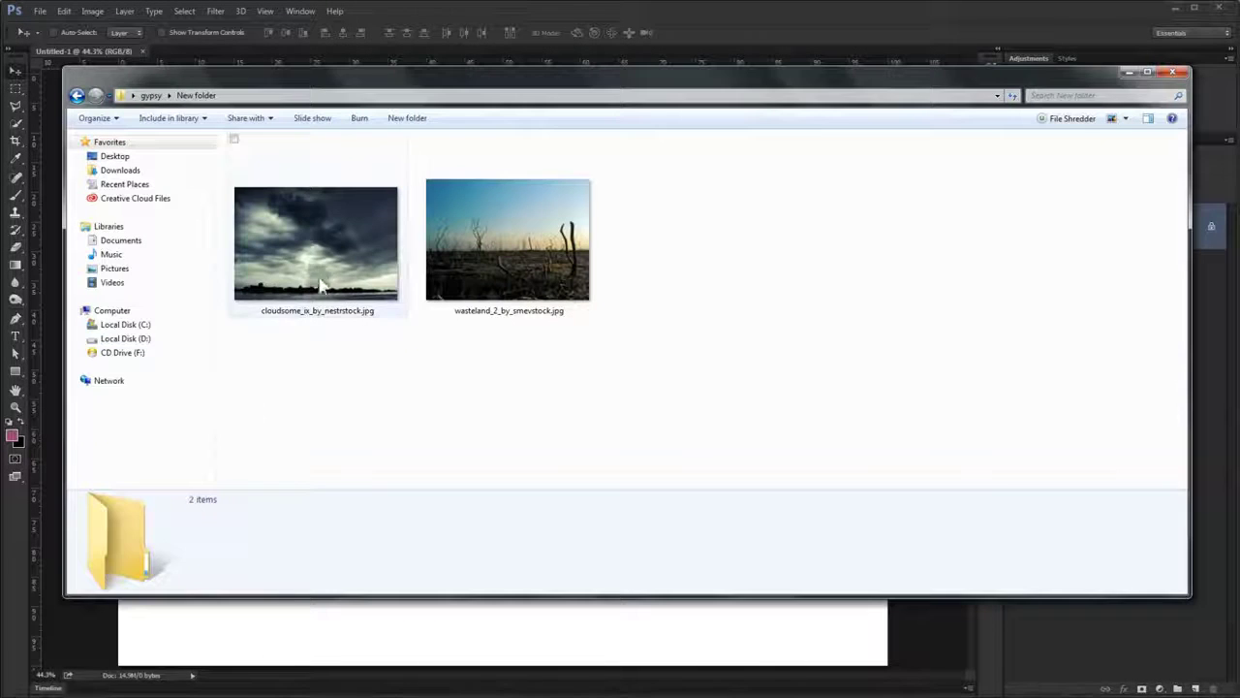
{"action": "left_click", "coordinate": [492, 244]}
Copy the wasteland_2_by_smevstock.jpg photo into Untitled-1 as Layer 1.
{"action": "left_click_drag", "start_coordinate": [492, 244], "coordinate": [62, 546]}
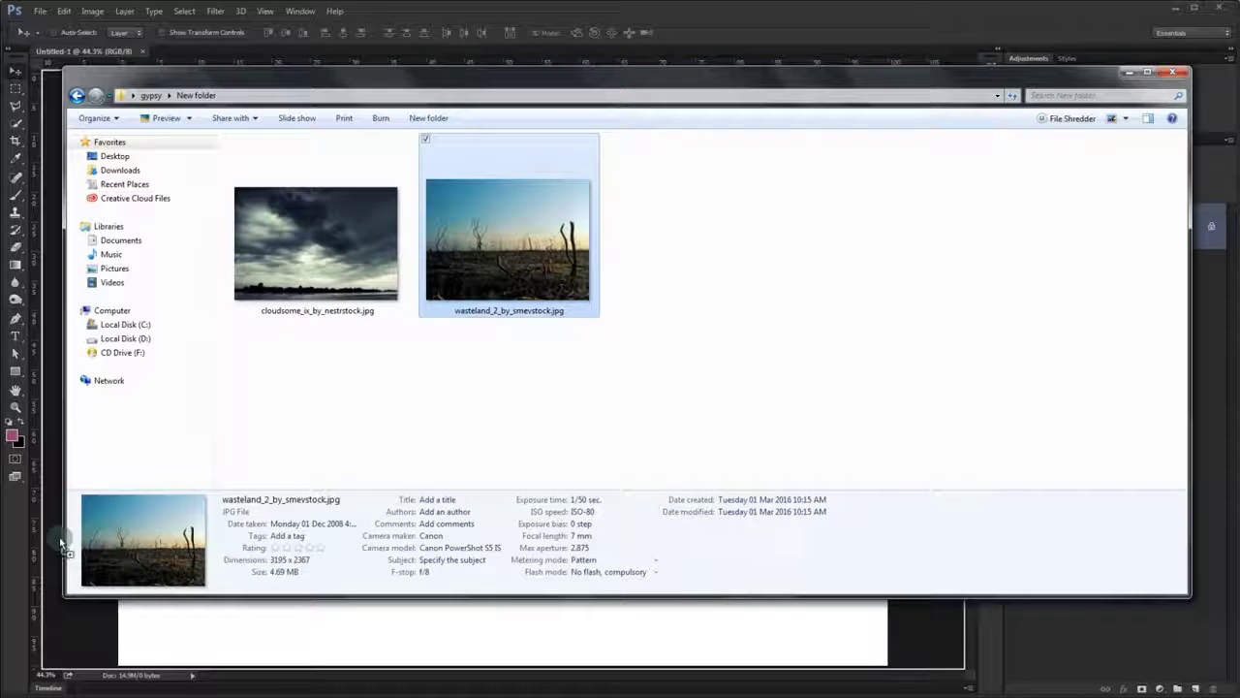
{"action": "left_click_drag", "start_coordinate": [51, 547], "coordinate": [18, 539]}
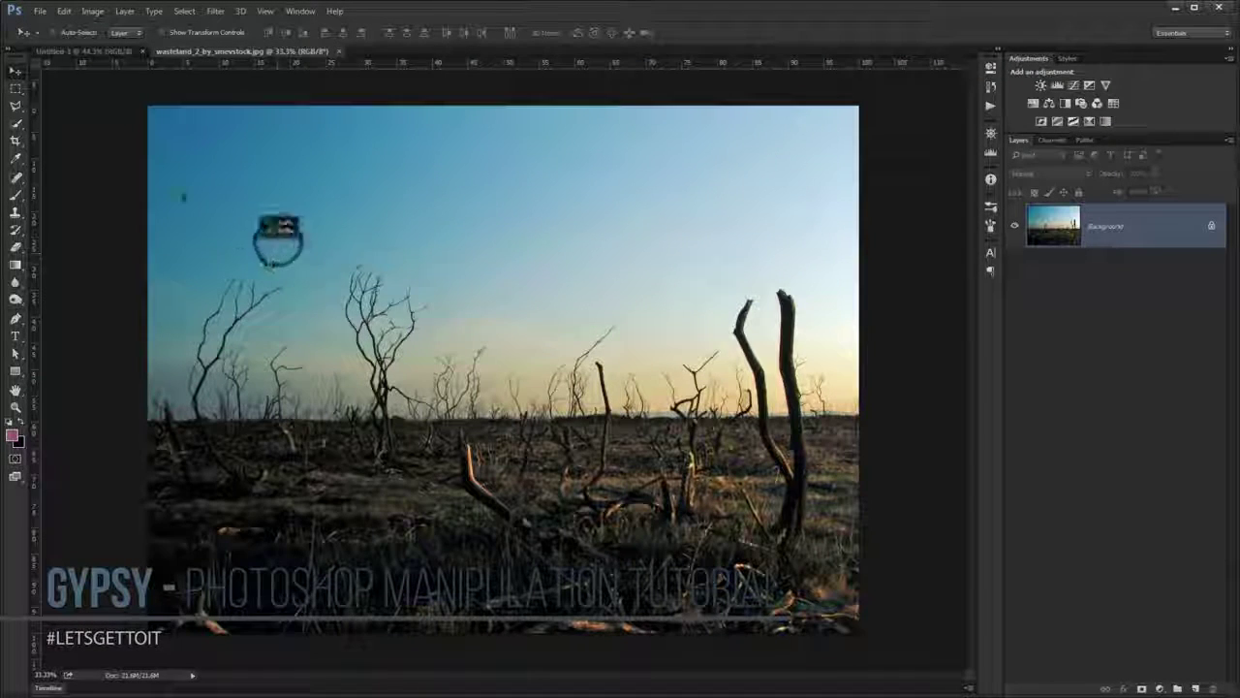
{"action": "left_click_drag", "start_coordinate": [280, 239], "coordinate": [315, 366]}
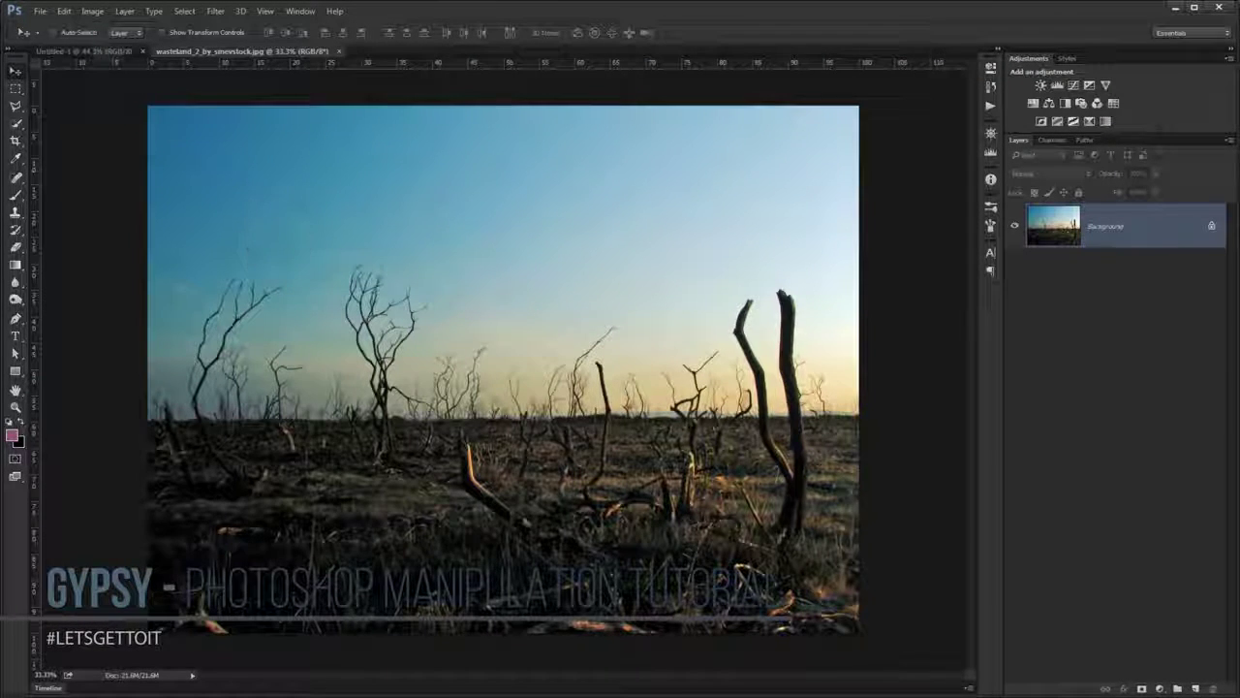
{"action": "scroll", "coordinate": [315, 366], "scroll_direction": "down", "scroll_amount": 3}
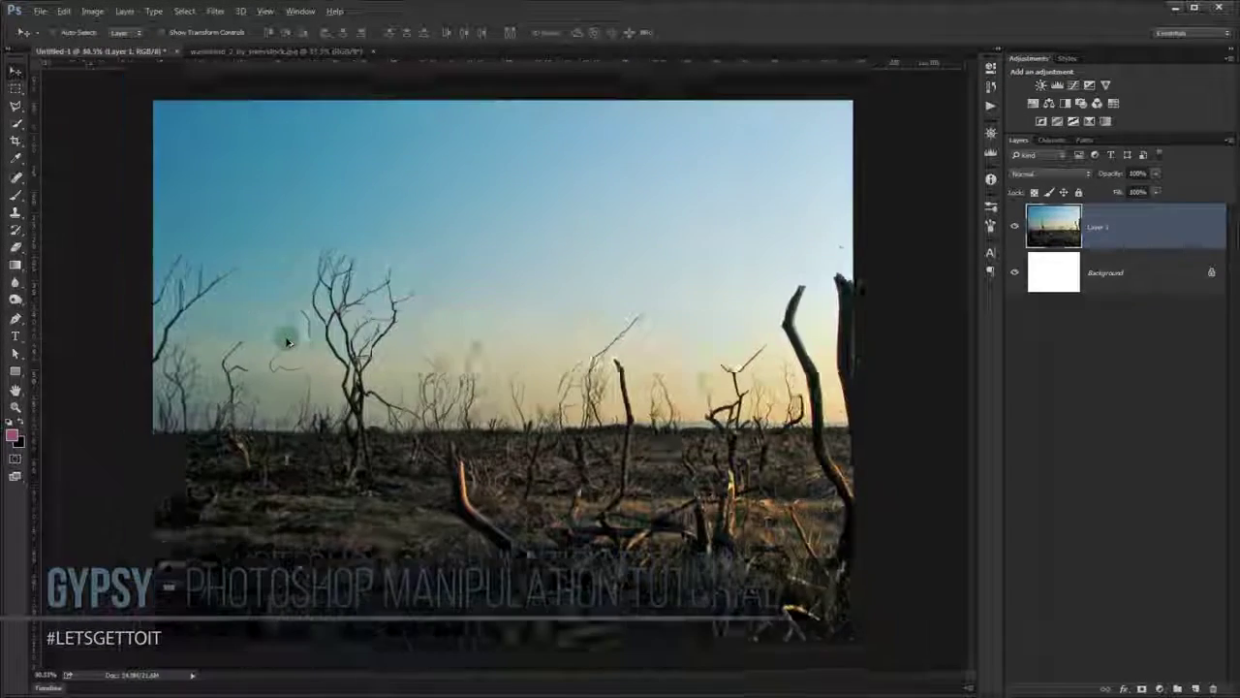
Scale the wasteland layer to about 82% and lower it, leaving a white strip at top.
{"action": "key", "text": "ctrl+t"}
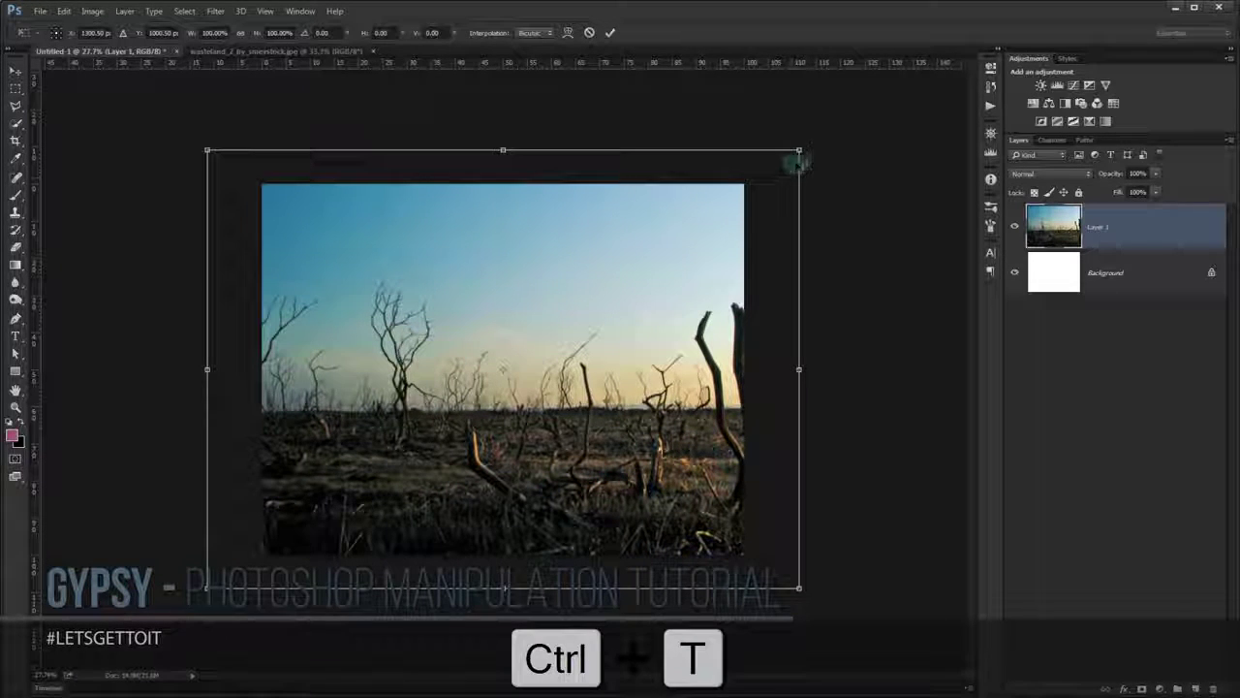
{"action": "left_click_drag", "start_coordinate": [798, 150], "coordinate": [757, 181]}
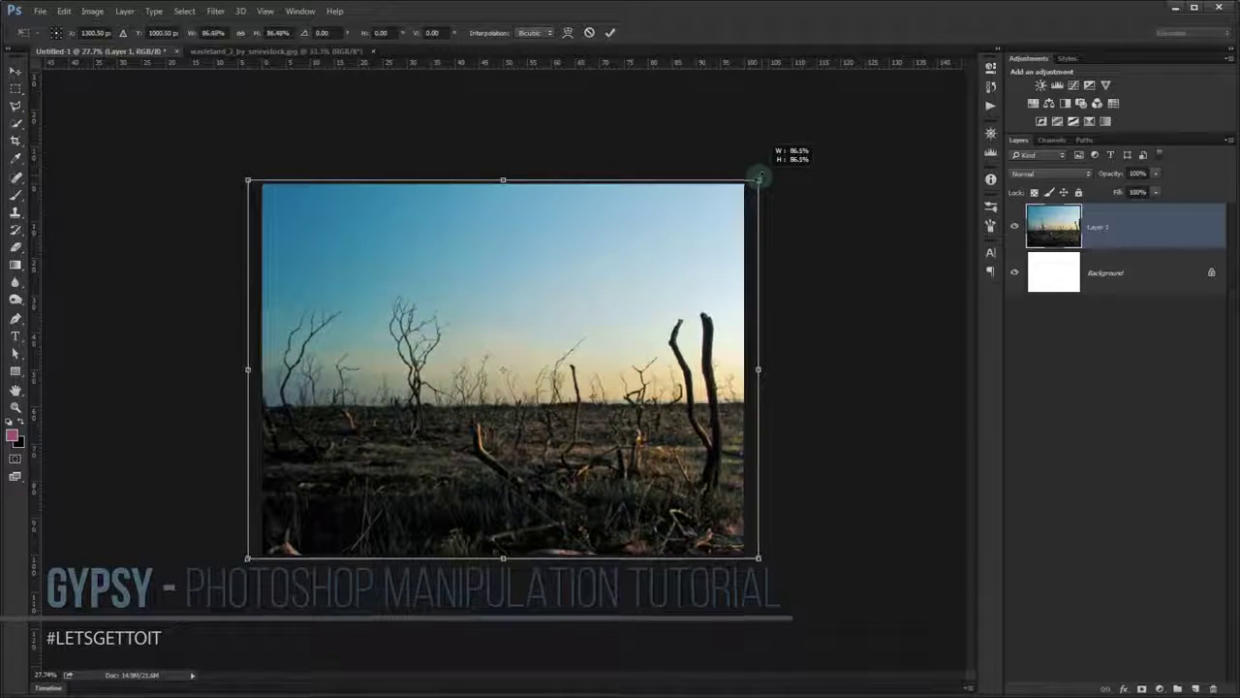
{"action": "left_click_drag", "start_coordinate": [759, 181], "coordinate": [747, 185]}
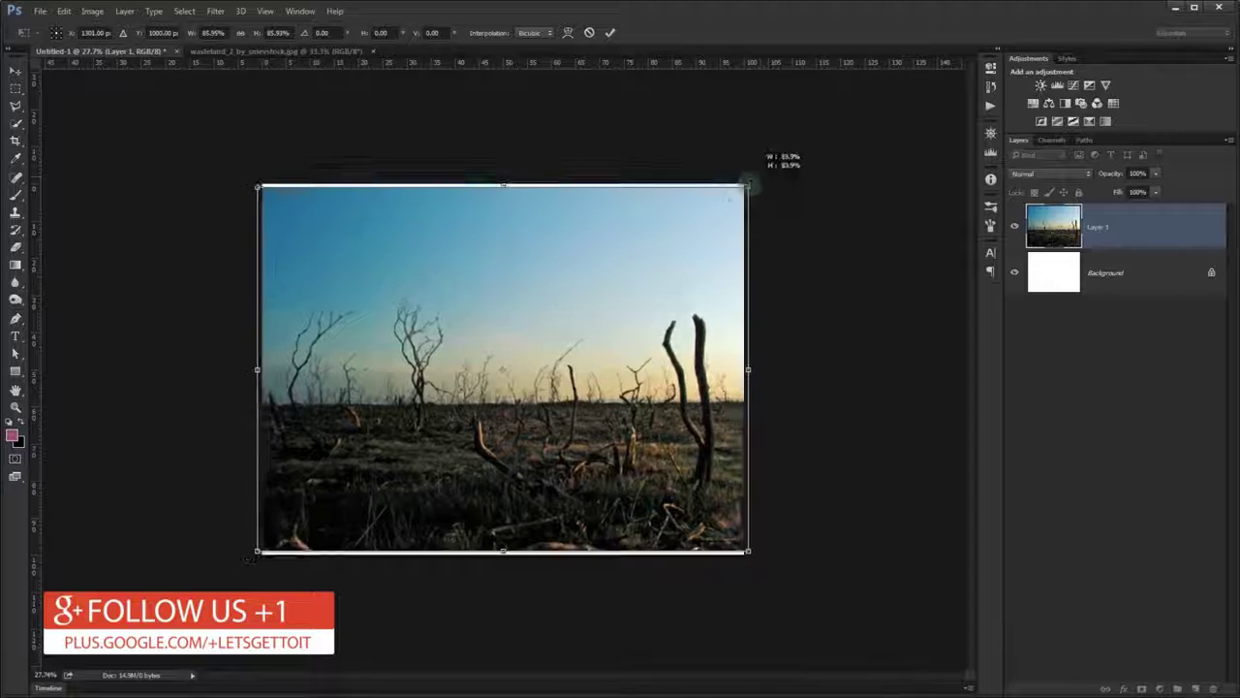
{"action": "left_click_drag", "start_coordinate": [684, 304], "coordinate": [685, 323]}
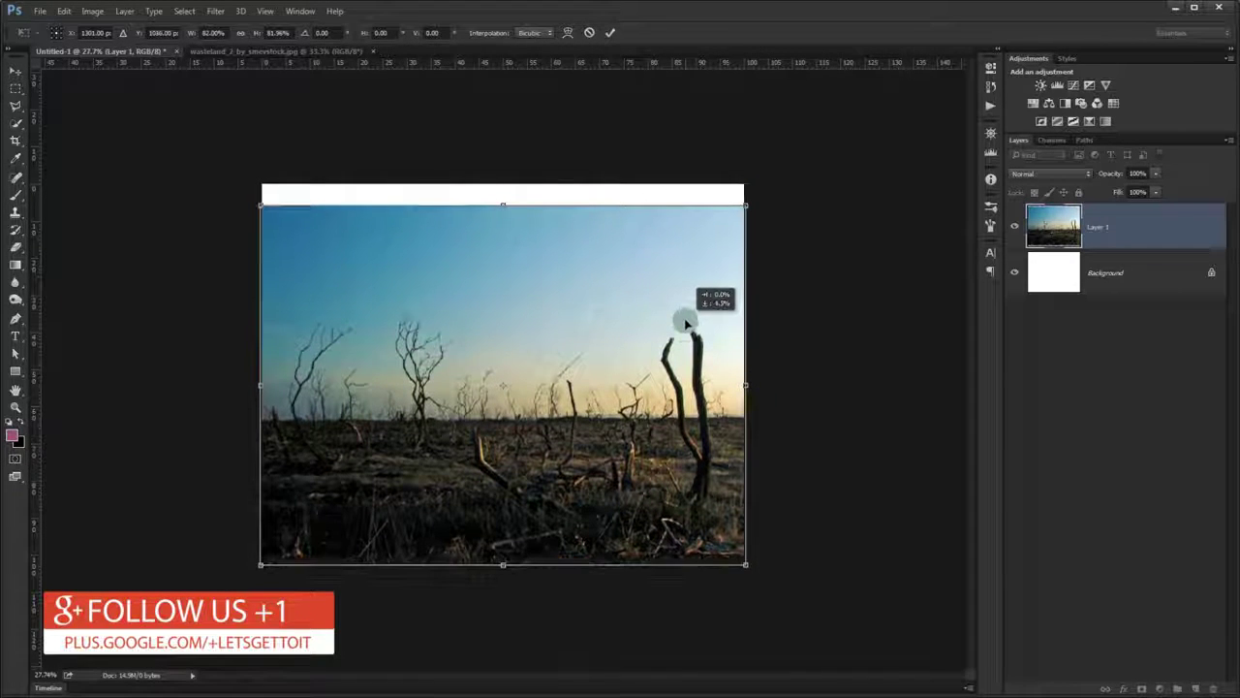
{"action": "left_click_drag", "start_coordinate": [685, 322], "coordinate": [689, 328]}
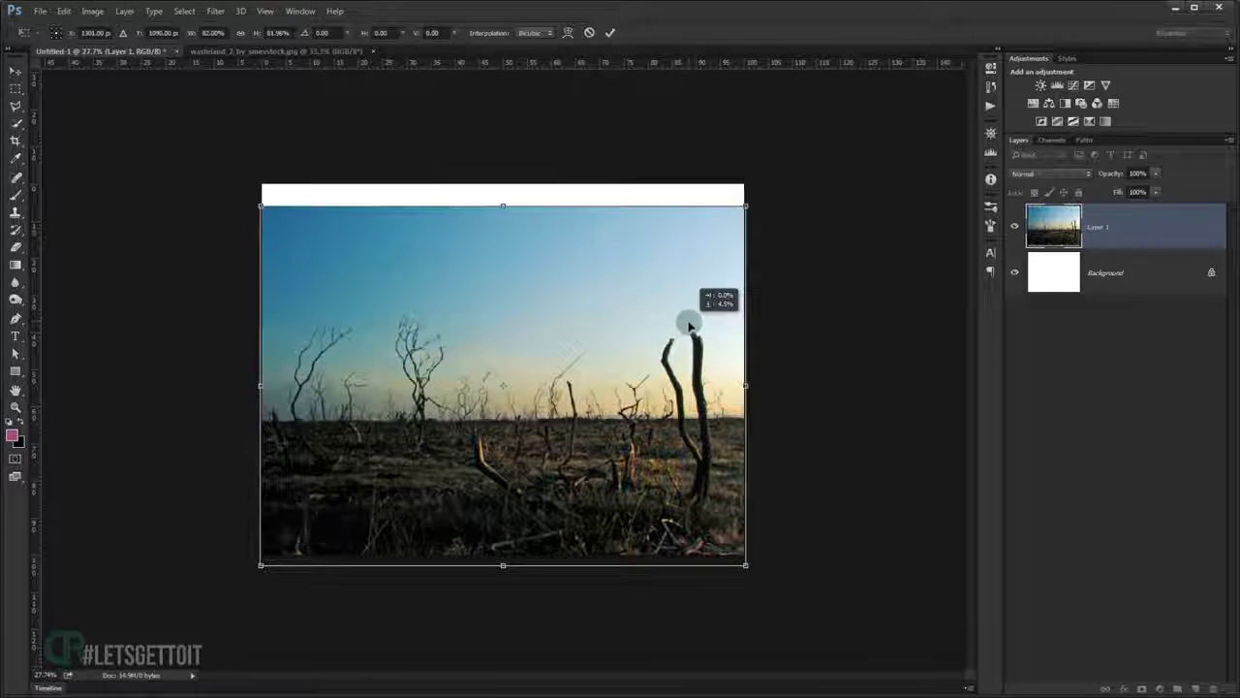
{"action": "left_click_drag", "start_coordinate": [689, 328], "coordinate": [689, 327]}
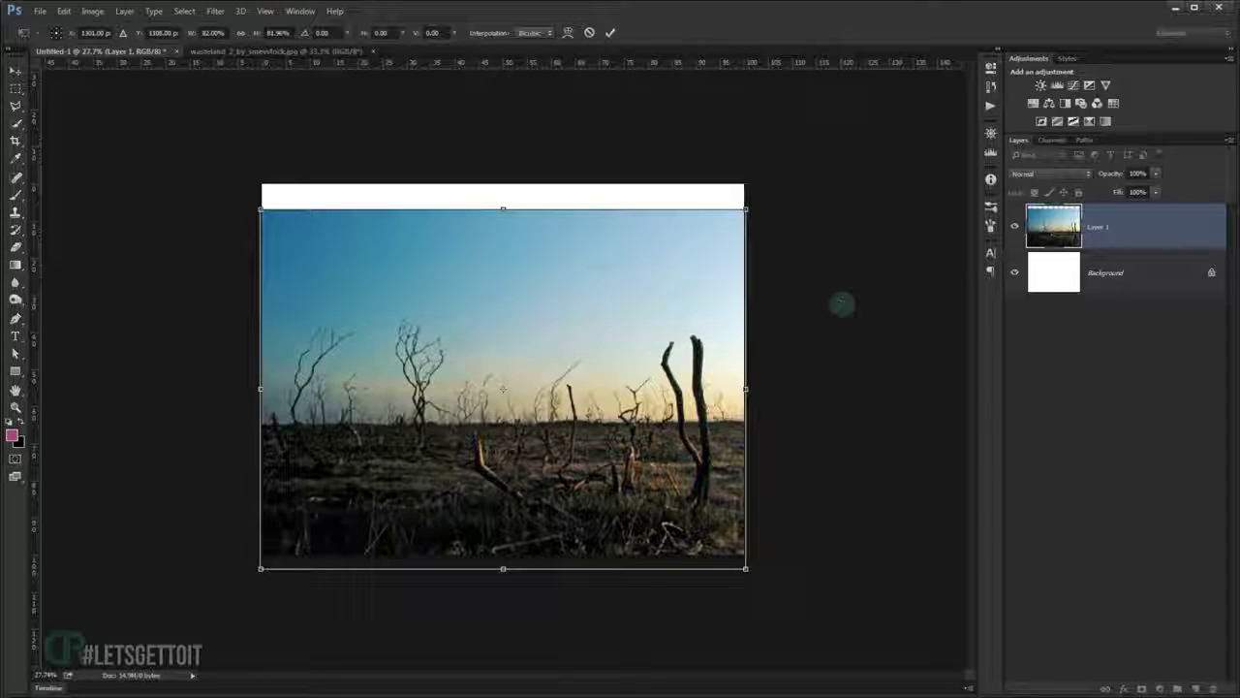
{"action": "key", "text": "Return"}
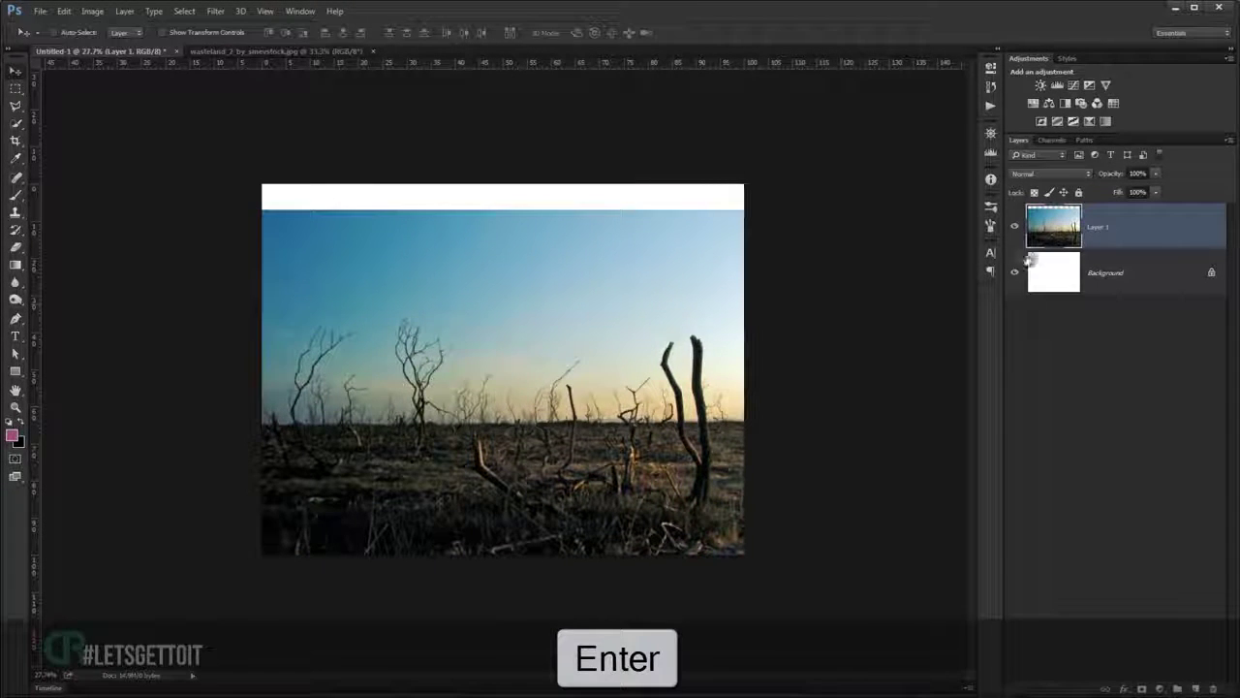
Add a layer mask to Layer 1 and choose a black-to-white linear gradient.
{"action": "left_click", "coordinate": [1142, 688]}
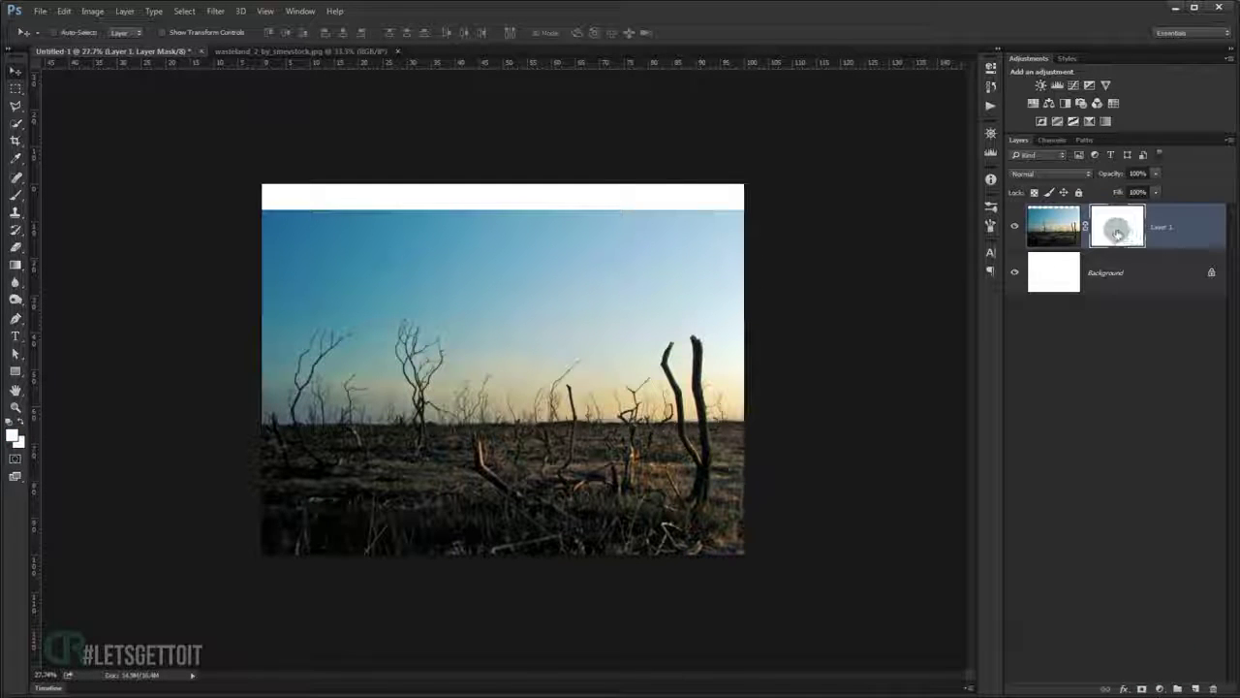
{"action": "left_click", "coordinate": [26, 265]}
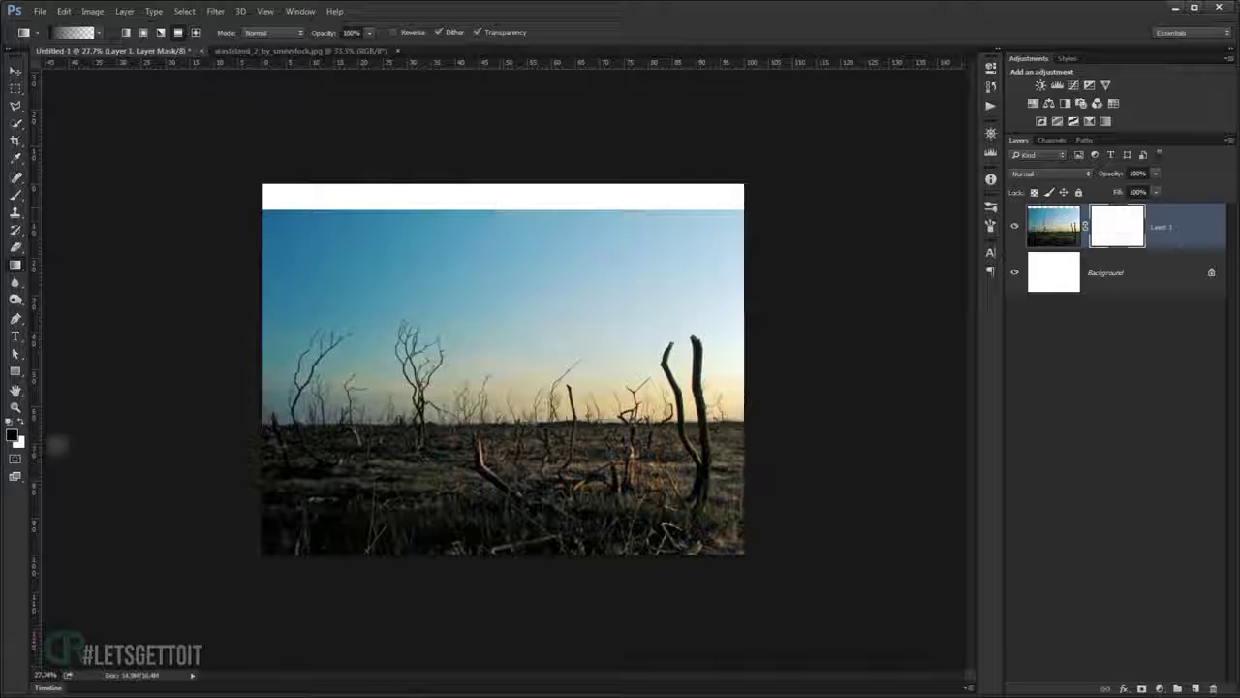
{"action": "left_click", "coordinate": [96, 31]}
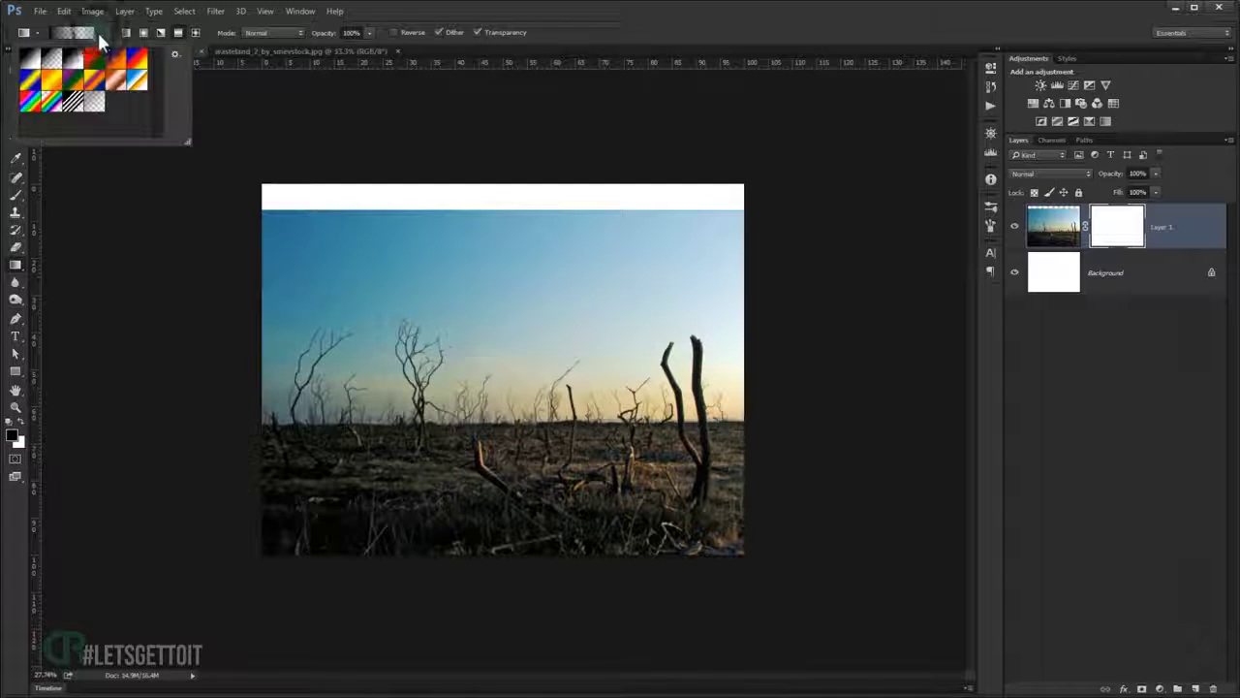
{"action": "left_click", "coordinate": [588, 9]}
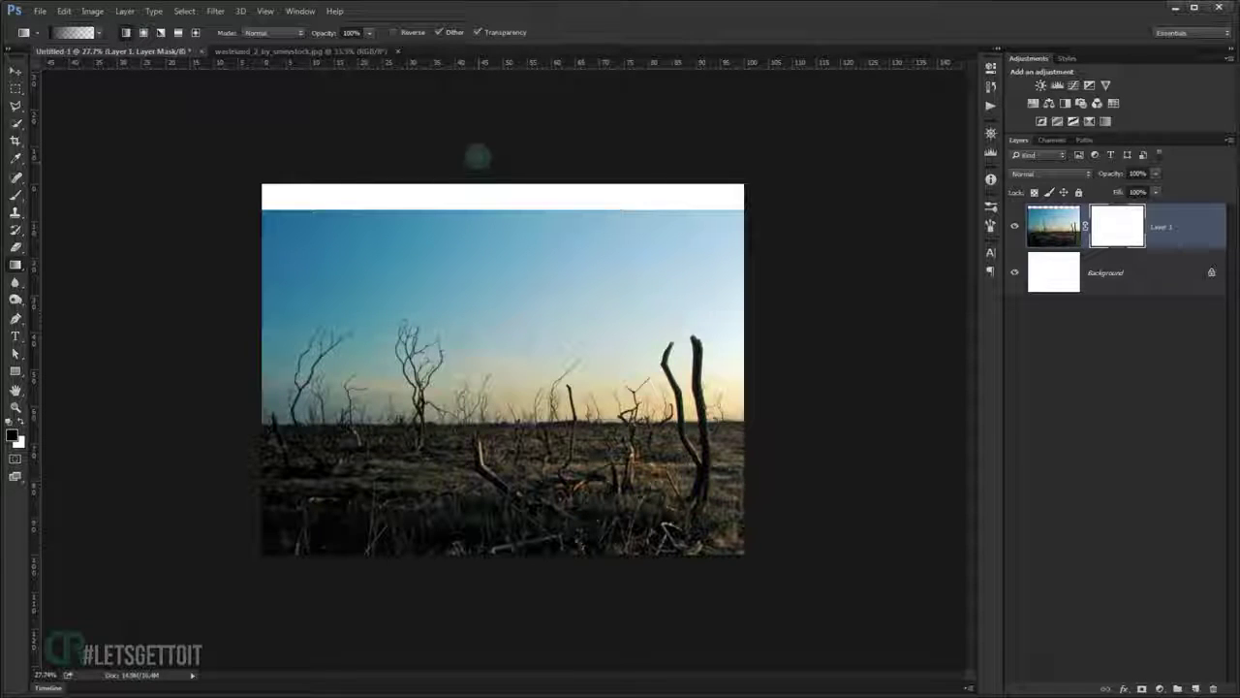
Drag vertical gradients on the mask so the sky fades to white toward the top.
{"action": "left_click_drag", "start_coordinate": [469, 271], "coordinate": [470, 372]}
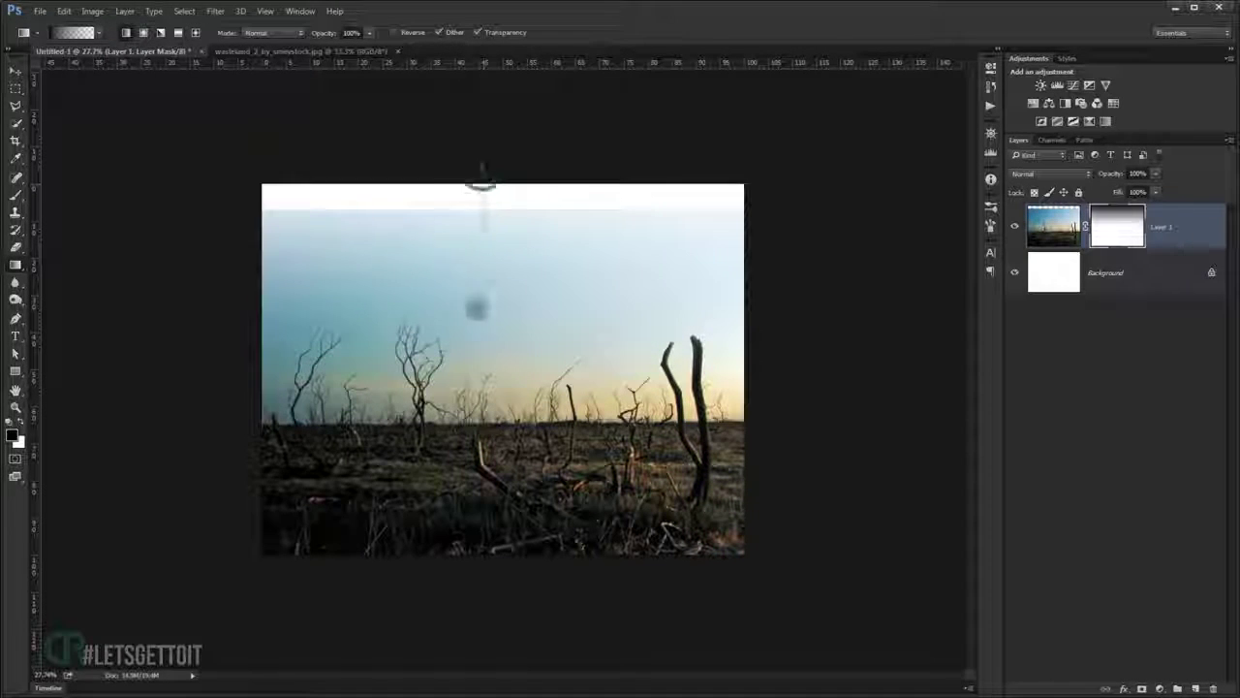
{"action": "left_click_drag", "start_coordinate": [482, 160], "coordinate": [476, 295]}
{"action": "left_click_drag", "start_coordinate": [491, 184], "coordinate": [496, 360]}
{"action": "scroll", "coordinate": [550, 169], "scroll_direction": "down", "scroll_amount": 2}
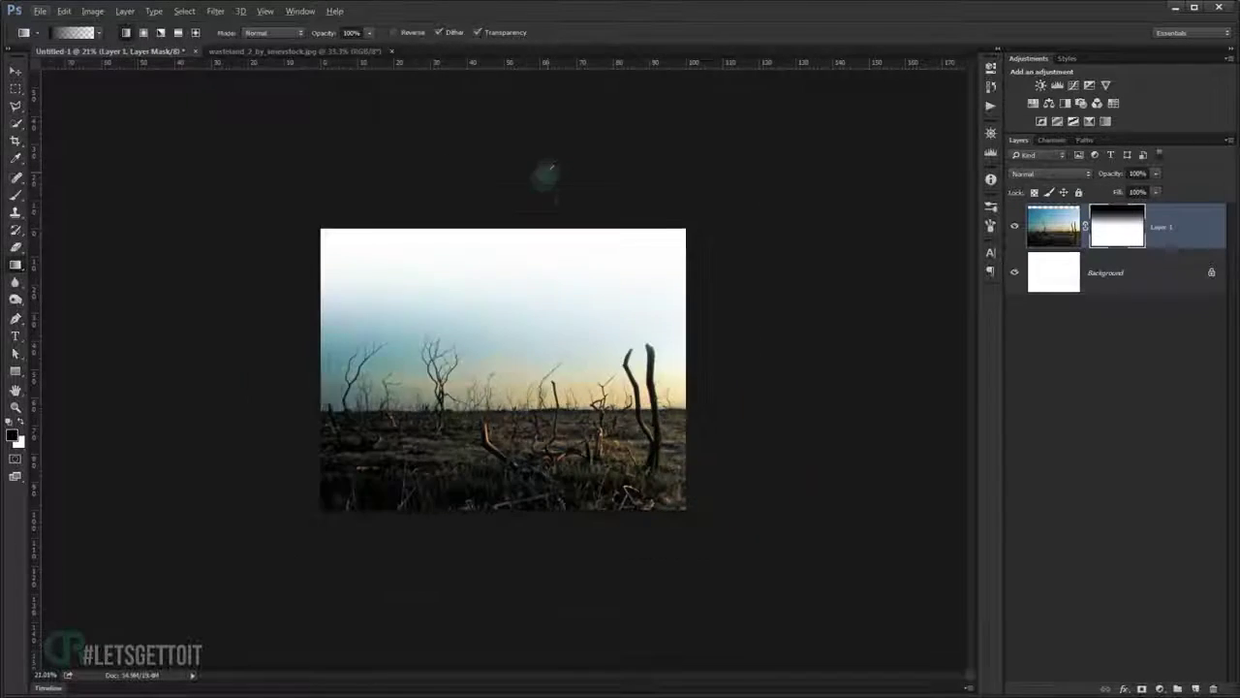
{"action": "left_click_drag", "start_coordinate": [538, 173], "coordinate": [533, 346]}
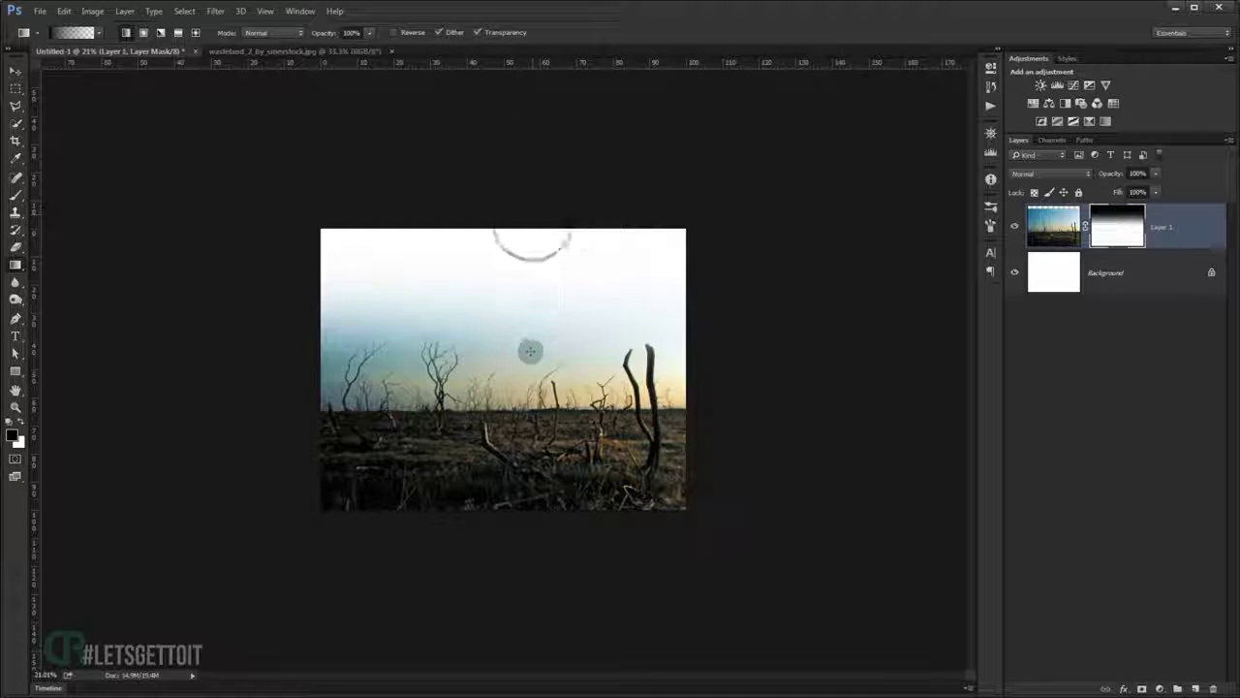
{"action": "scroll", "coordinate": [520, 297], "scroll_direction": "up", "scroll_amount": 1}
{"action": "scroll", "coordinate": [521, 296], "scroll_direction": "up", "scroll_amount": 2}
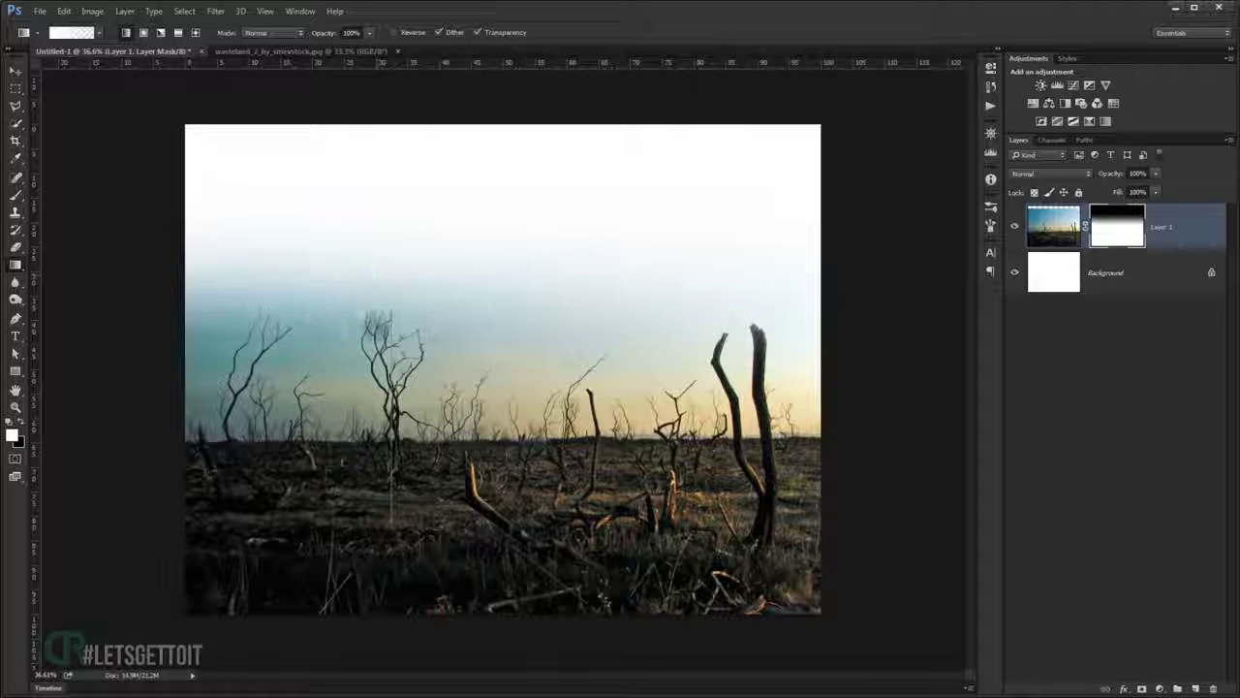
{"action": "scroll", "coordinate": [512, 410], "scroll_direction": "down", "scroll_amount": 3}
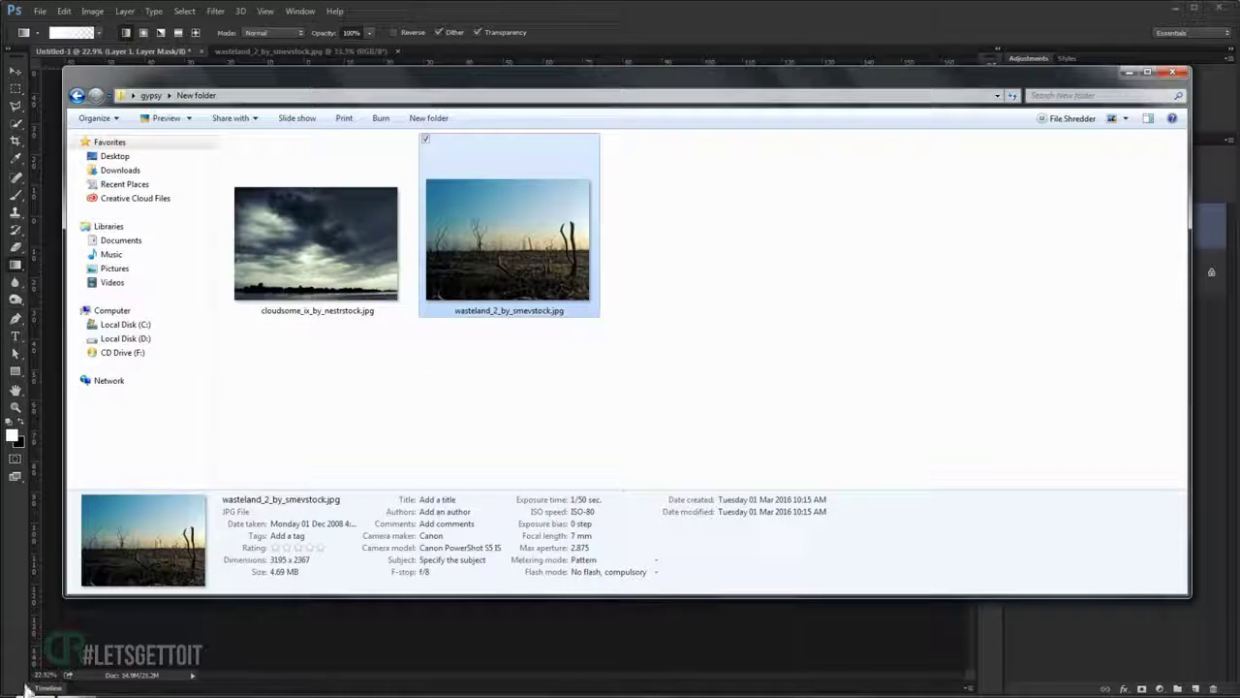
Copy the stormy cloud photo into Untitled-1 as Layer 2.
{"action": "left_click", "coordinate": [344, 276]}
{"action": "left_click_drag", "start_coordinate": [344, 276], "coordinate": [48, 527]}
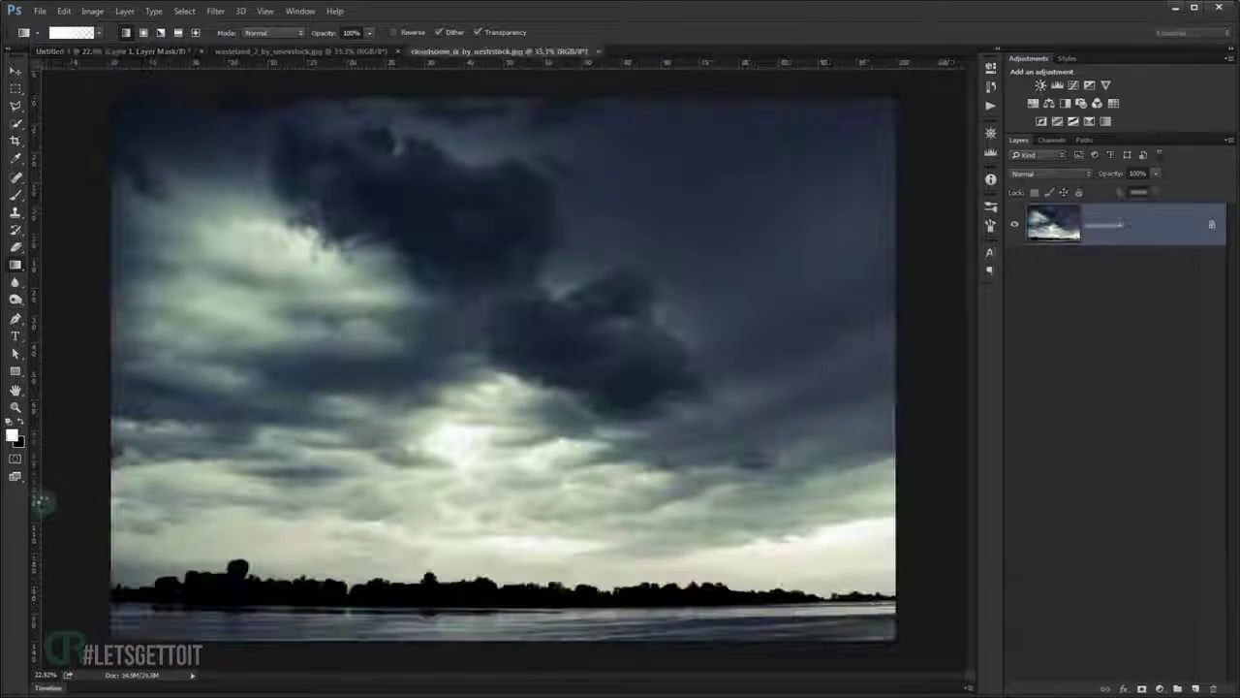
{"action": "left_click", "coordinate": [14, 71]}
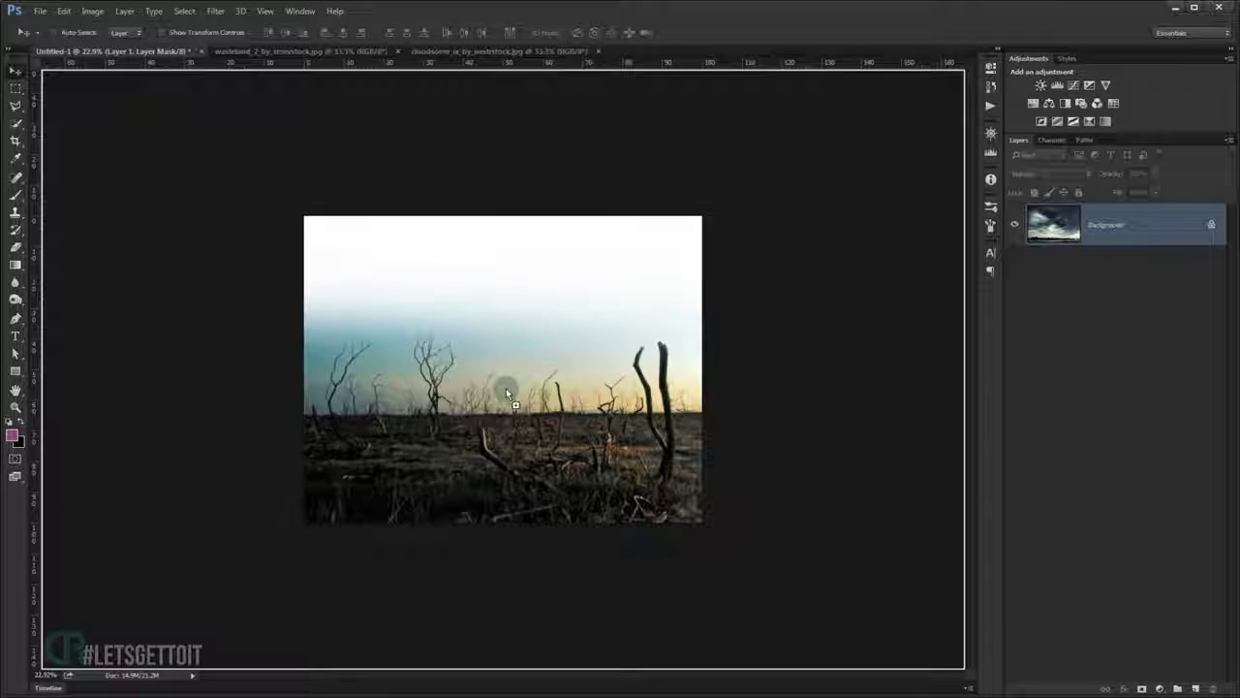
{"action": "left_click_drag", "start_coordinate": [148, 60], "coordinate": [505, 387]}
Free-transform the clouds to about 87% and move them up over the sky.
{"action": "key", "text": "ctrl+t"}
{"action": "key", "text": "ctrl+minus"}
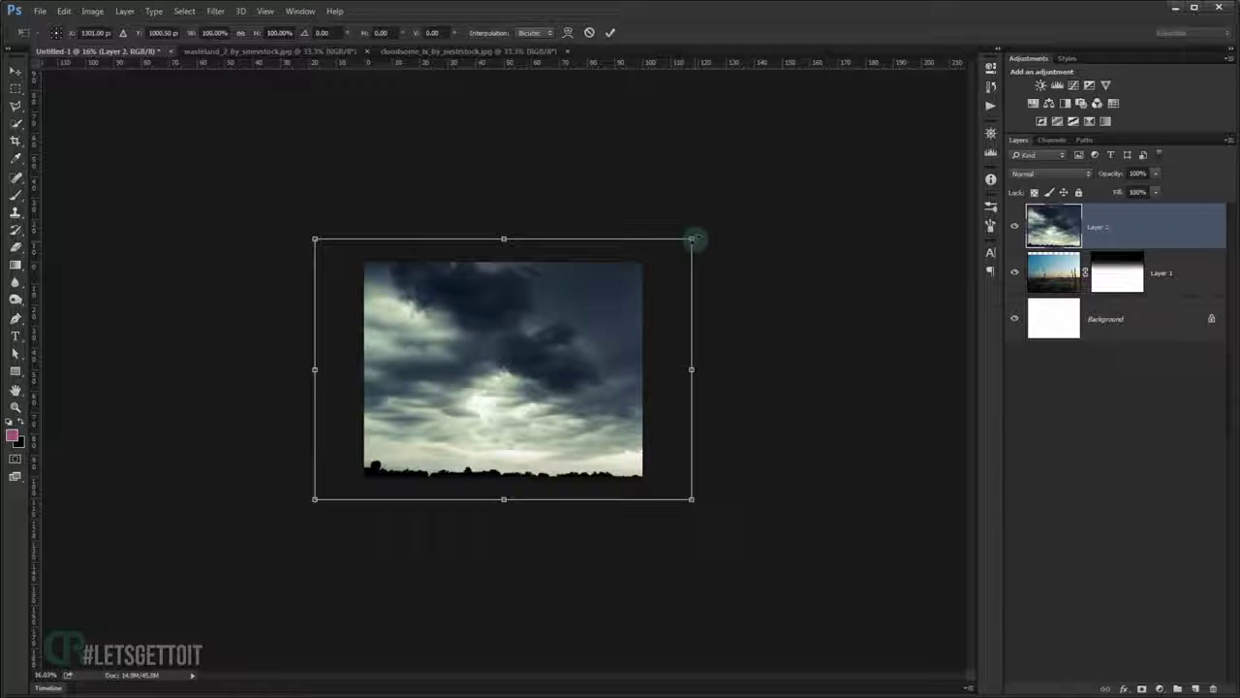
{"action": "left_click_drag", "start_coordinate": [694, 239], "coordinate": [638, 264]}
{"action": "left_click_drag", "start_coordinate": [539, 342], "coordinate": [536, 340]}
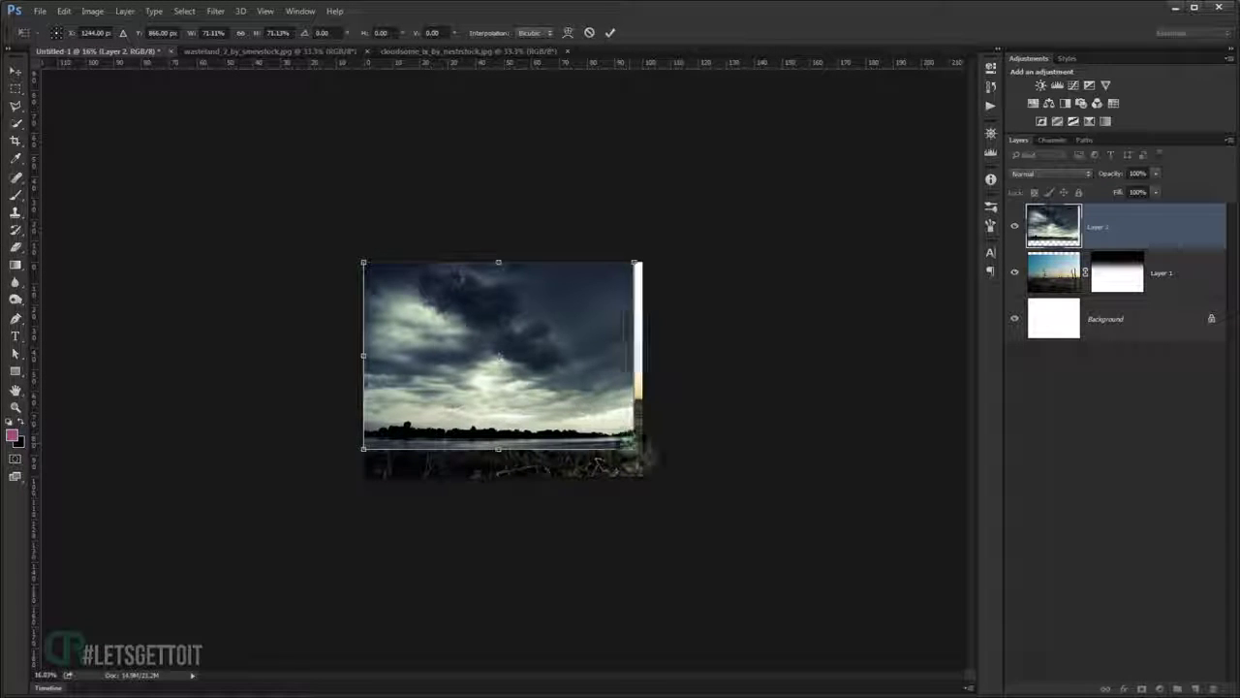
{"action": "left_click_drag", "start_coordinate": [631, 447], "coordinate": [725, 511]}
{"action": "left_click_drag", "start_coordinate": [579, 431], "coordinate": [578, 394]}
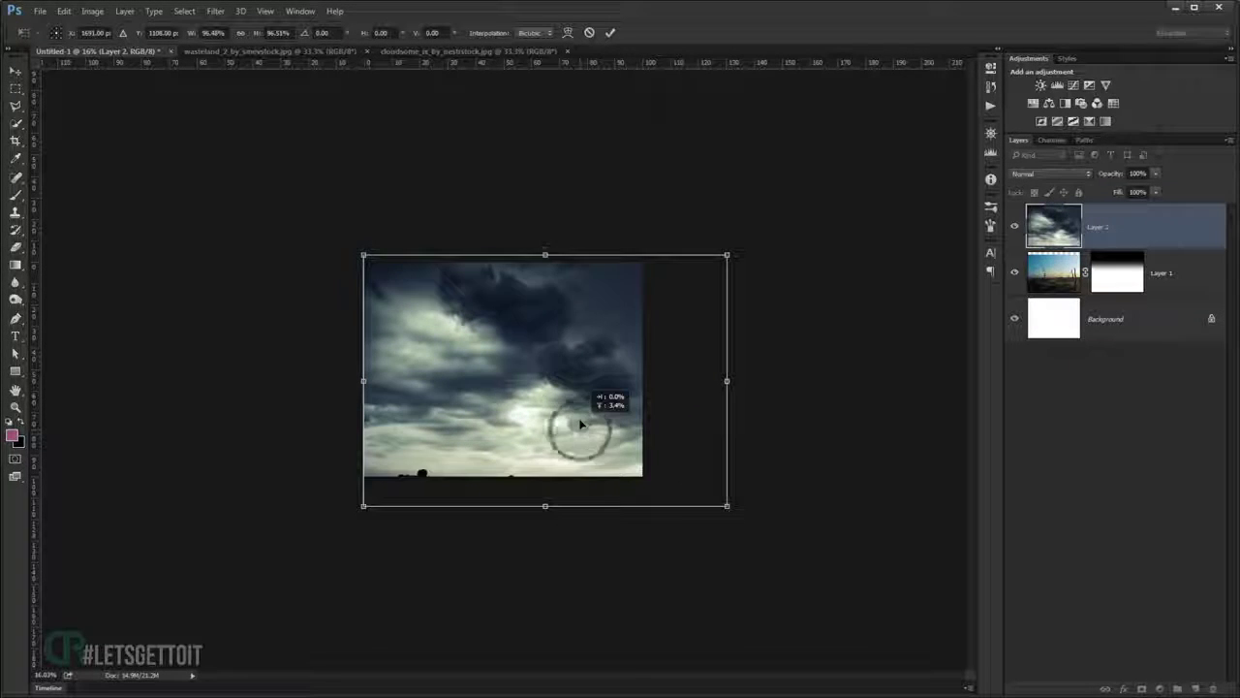
{"action": "left_click_drag", "start_coordinate": [576, 390], "coordinate": [575, 391]}
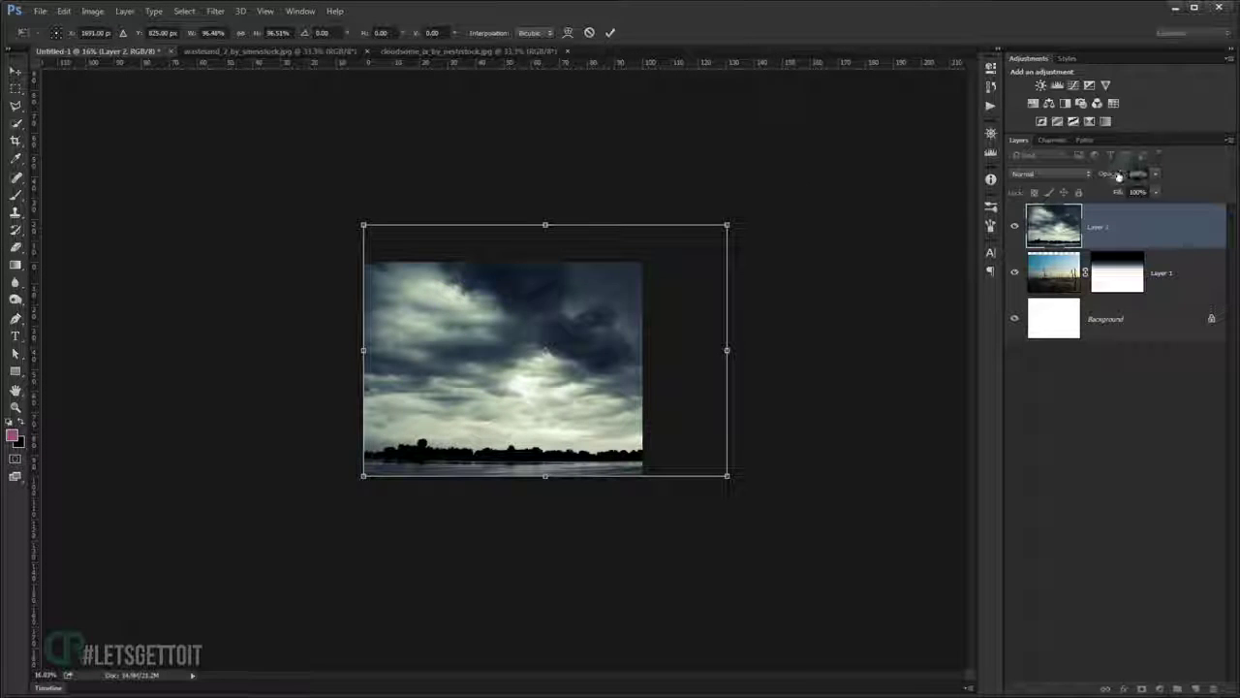
Lower the cloud layer's opacity, enlarge the clouds to about 110%, and commit the transform.
{"action": "left_click_drag", "start_coordinate": [1119, 176], "coordinate": [1098, 175]}
{"action": "left_click_drag", "start_coordinate": [583, 396], "coordinate": [582, 383]}
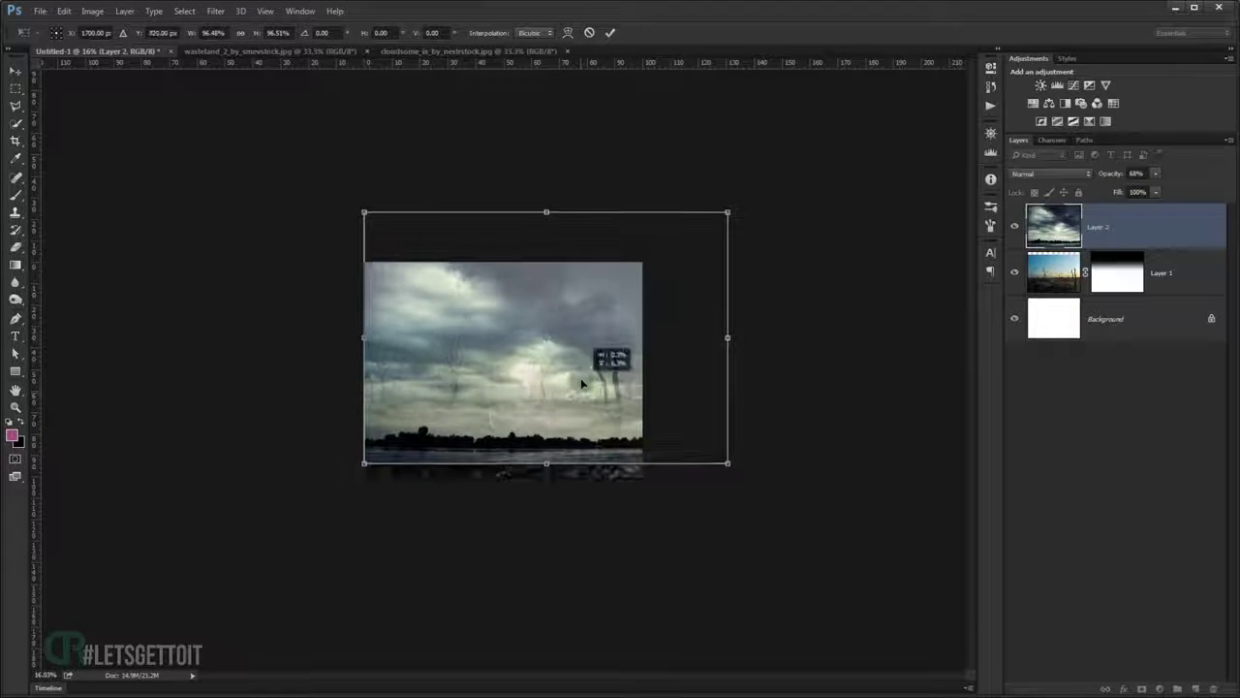
{"action": "left_click_drag", "start_coordinate": [363, 462], "coordinate": [335, 469]}
{"action": "left_click_drag", "start_coordinate": [511, 457], "coordinate": [539, 393]}
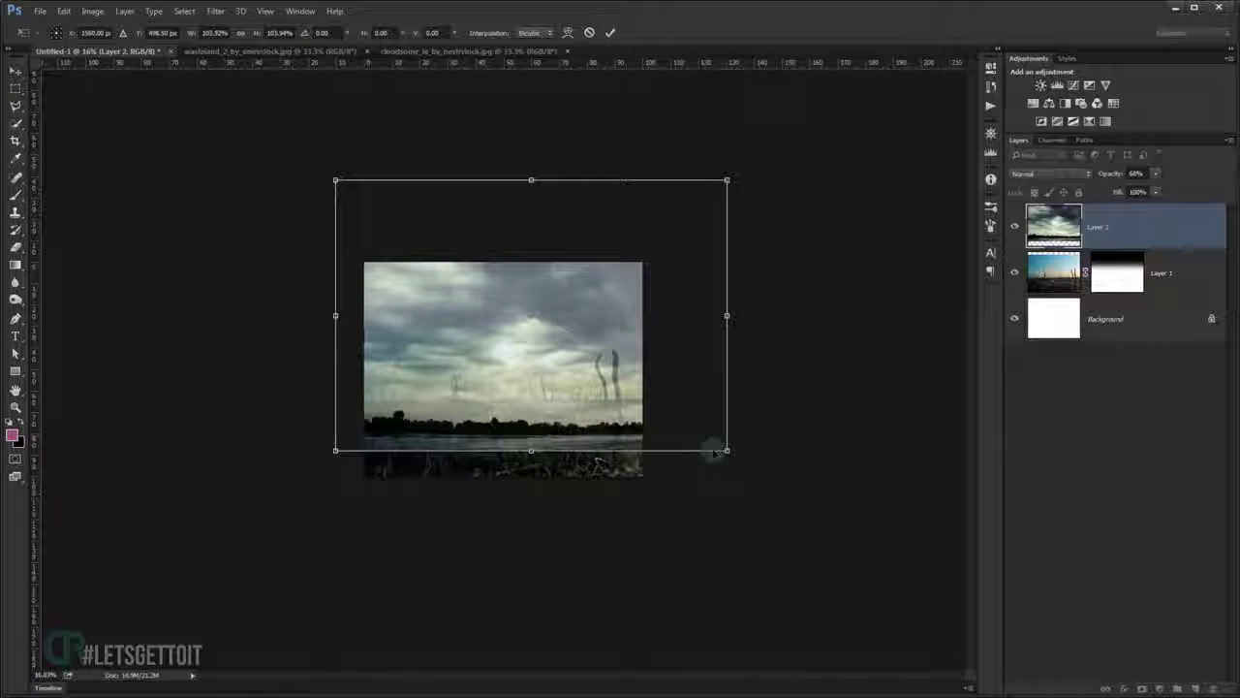
{"action": "left_click_drag", "start_coordinate": [729, 452], "coordinate": [751, 468]}
{"action": "left_click_drag", "start_coordinate": [665, 421], "coordinate": [663, 397]}
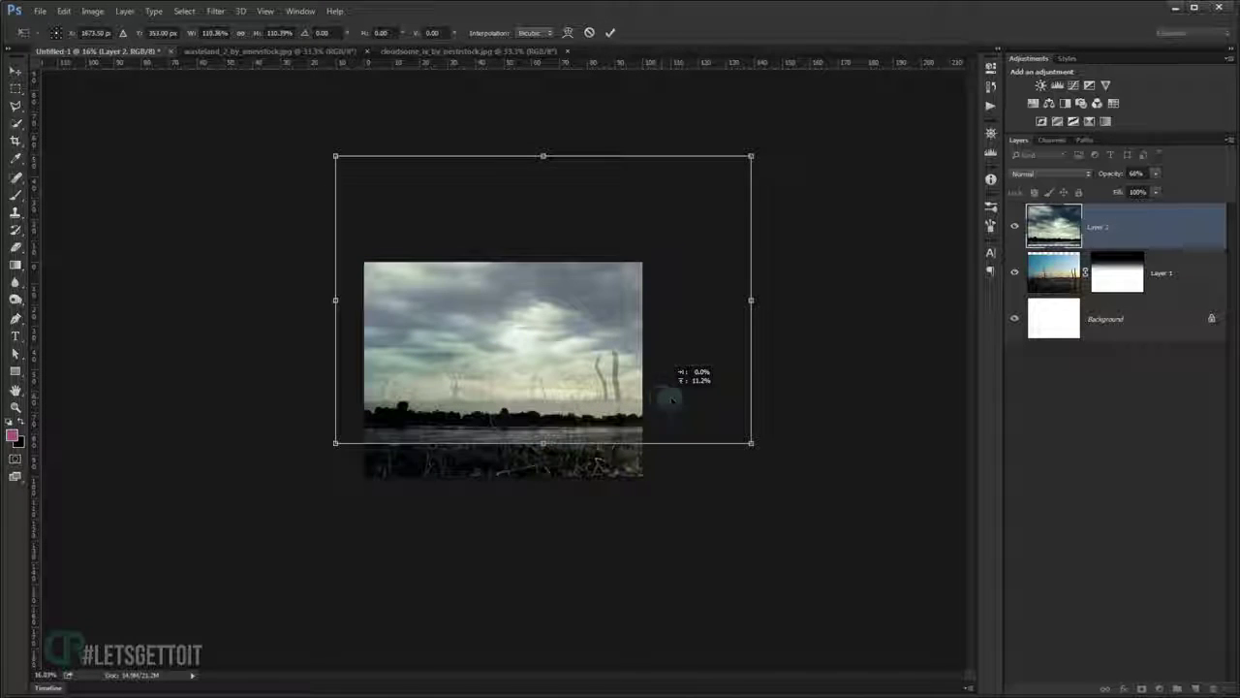
{"action": "key", "text": "Return"}
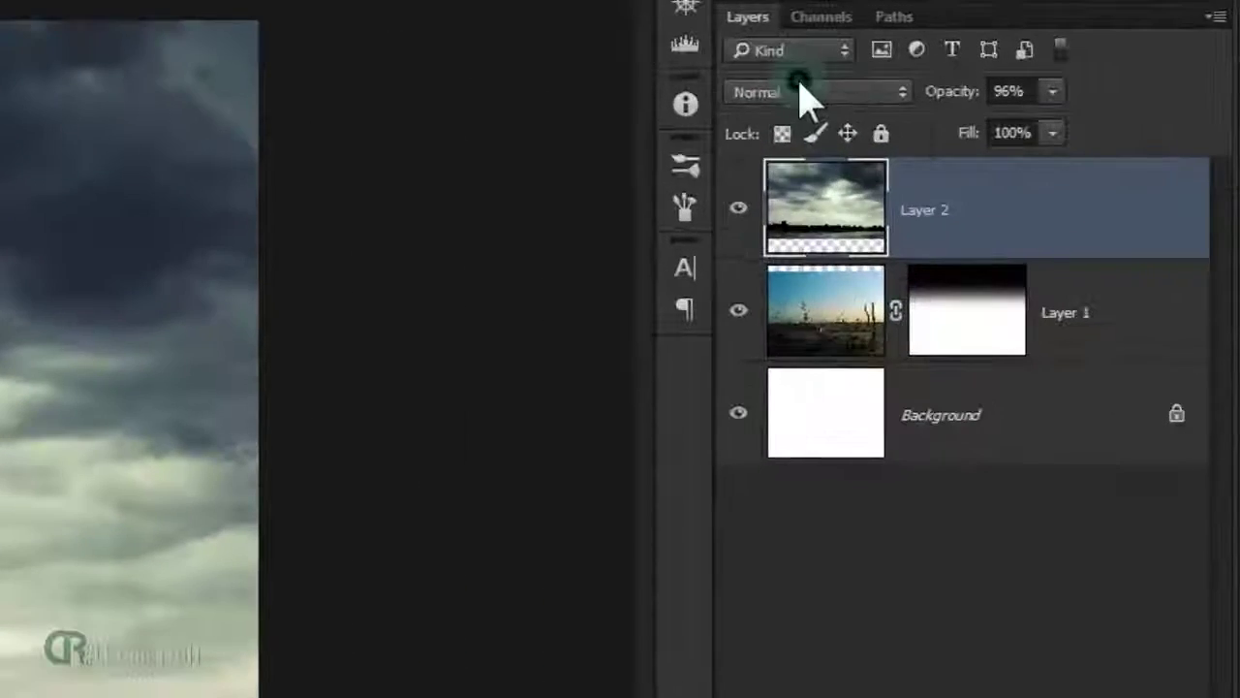
Set Layer 2's blend mode to Multiply and give it a white layer mask.
{"action": "left_click", "coordinate": [801, 92]}
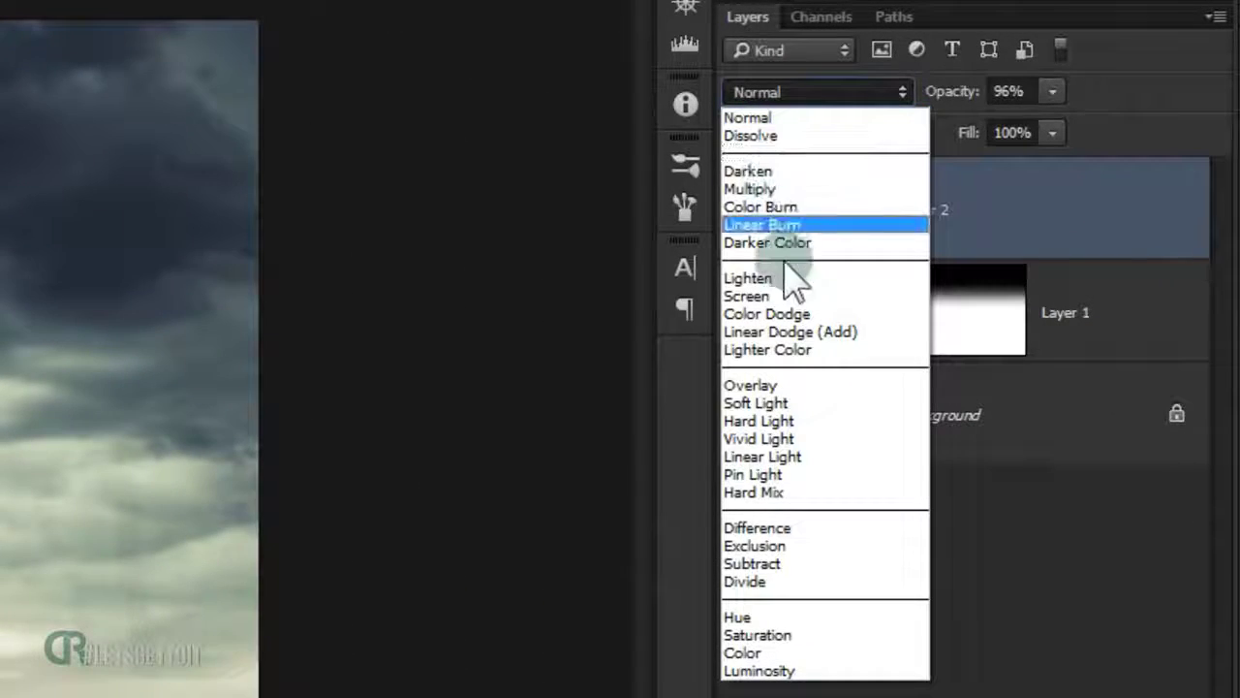
{"action": "left_click", "coordinate": [766, 189]}
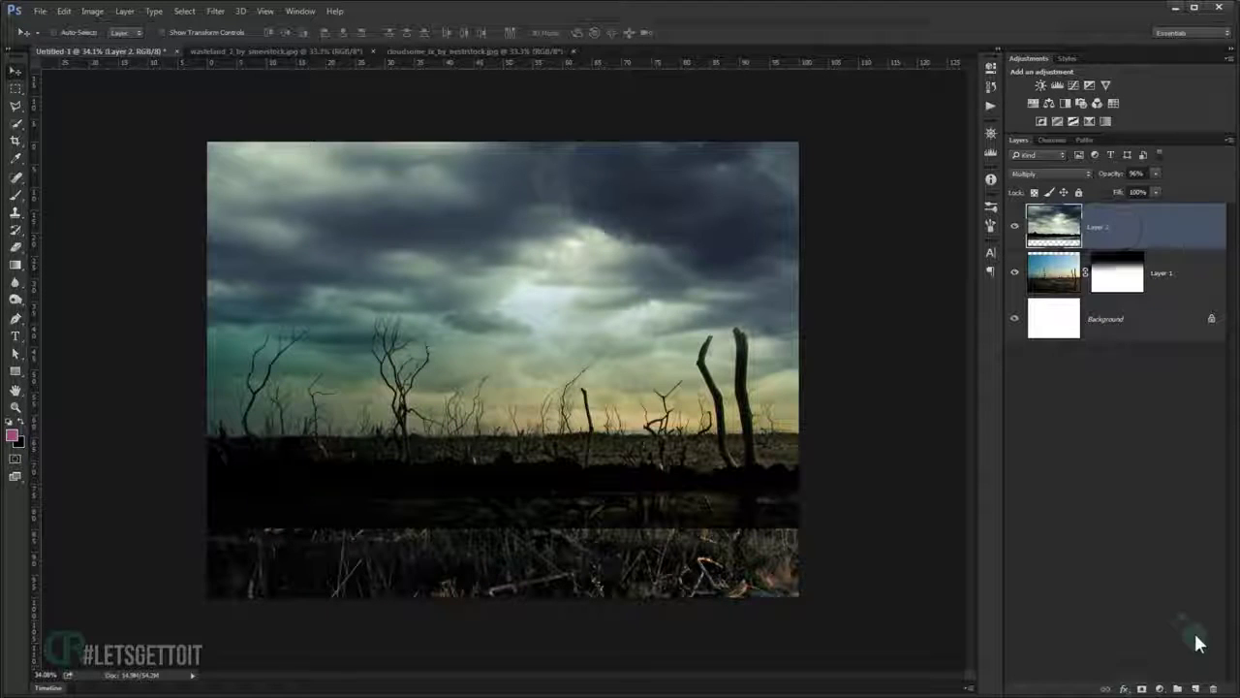
{"action": "left_click", "coordinate": [1140, 687]}
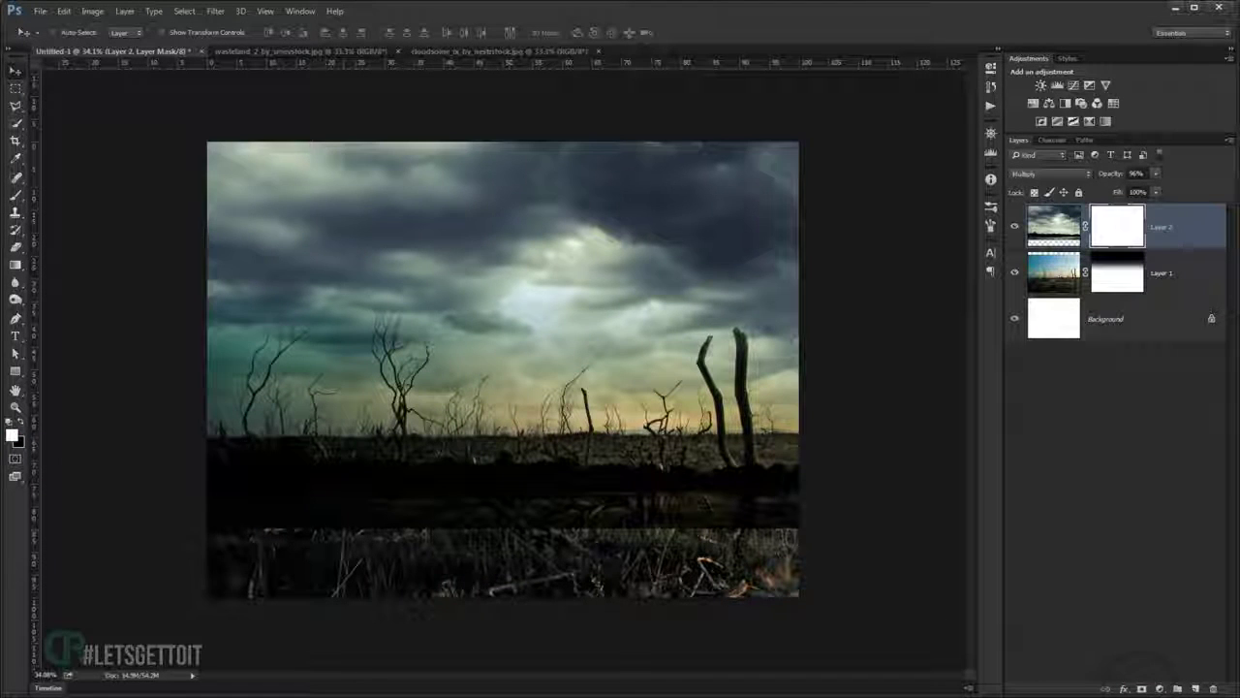
Drag black-to-white gradients upward on Layer 2's mask so the clouds fade over the ground.
{"action": "left_click", "coordinate": [15, 264]}
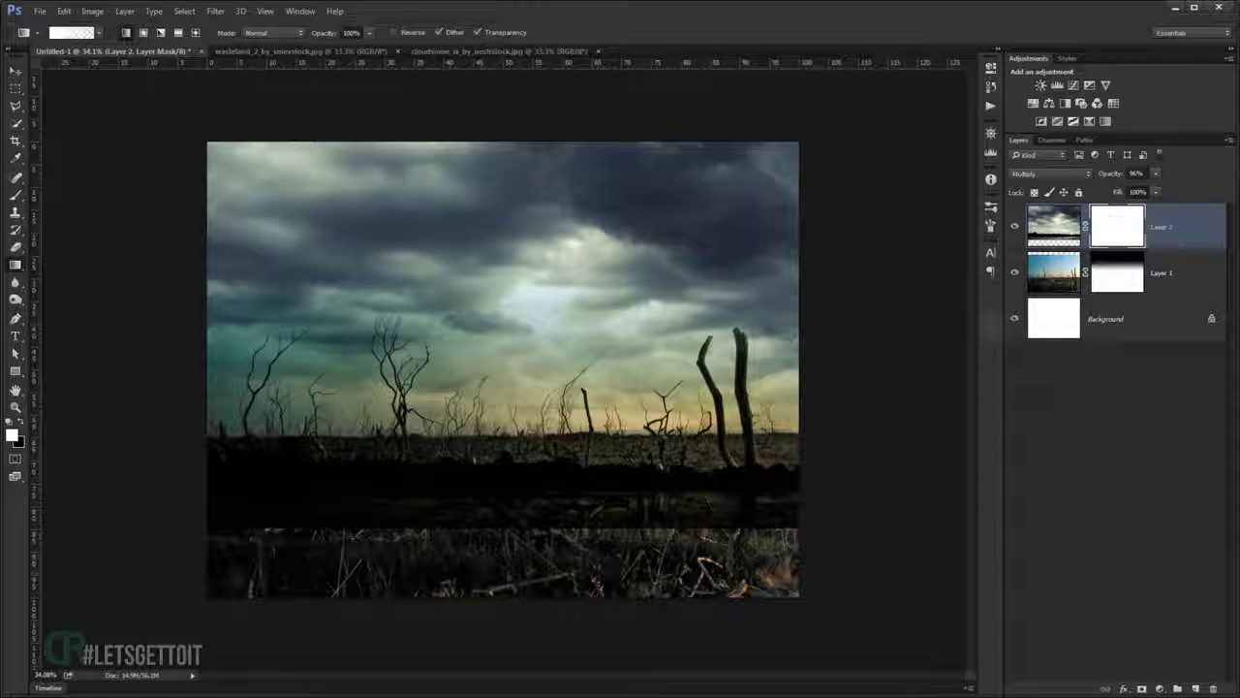
{"action": "key", "text": "x"}
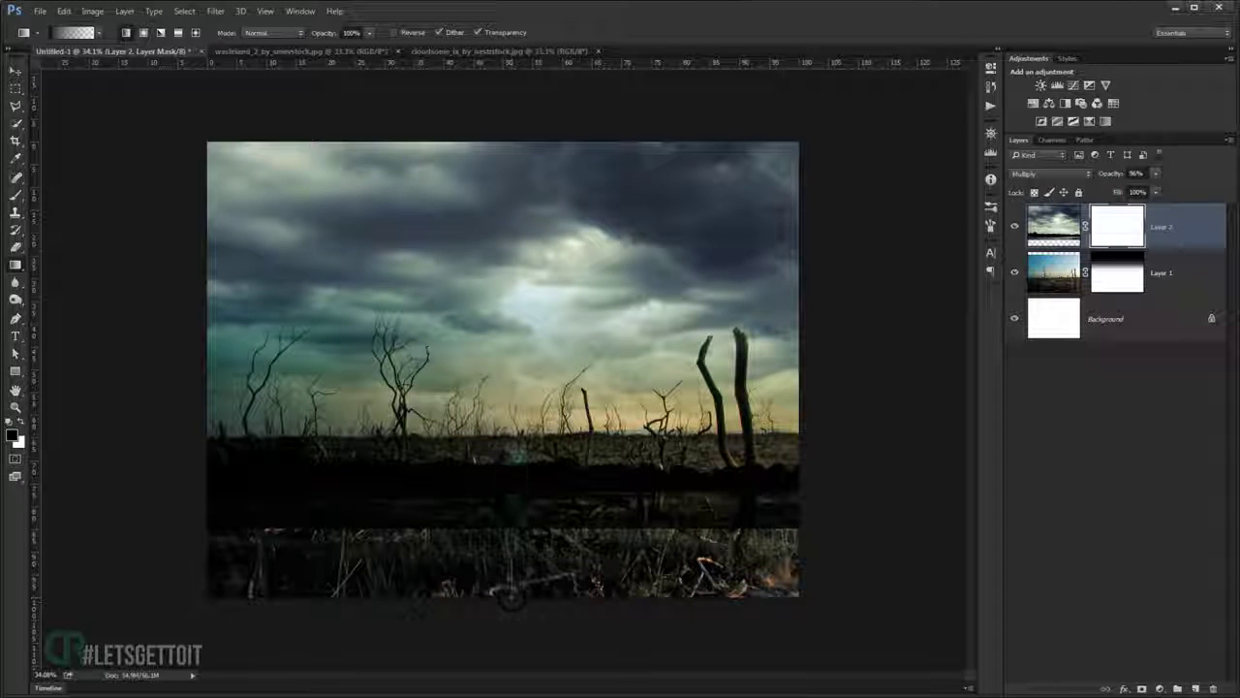
{"action": "left_click_drag", "start_coordinate": [511, 596], "coordinate": [511, 504]}
{"action": "left_click_drag", "start_coordinate": [505, 580], "coordinate": [504, 427]}
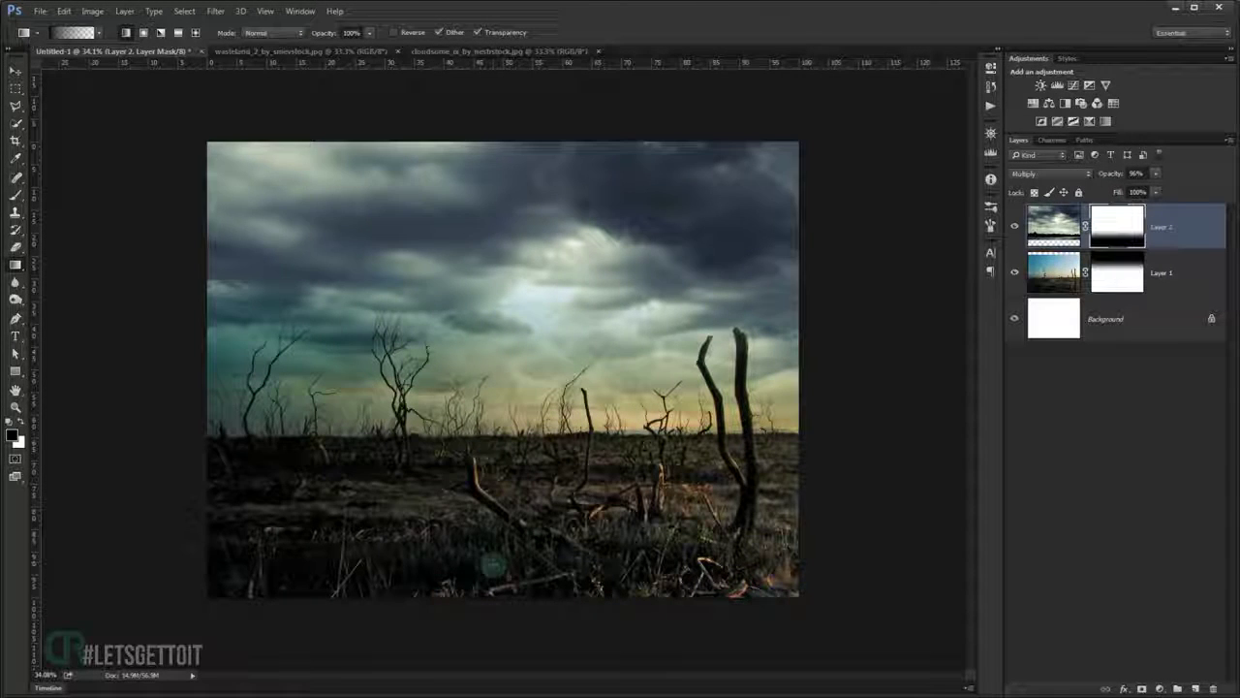
{"action": "left_click_drag", "start_coordinate": [493, 565], "coordinate": [490, 409]}
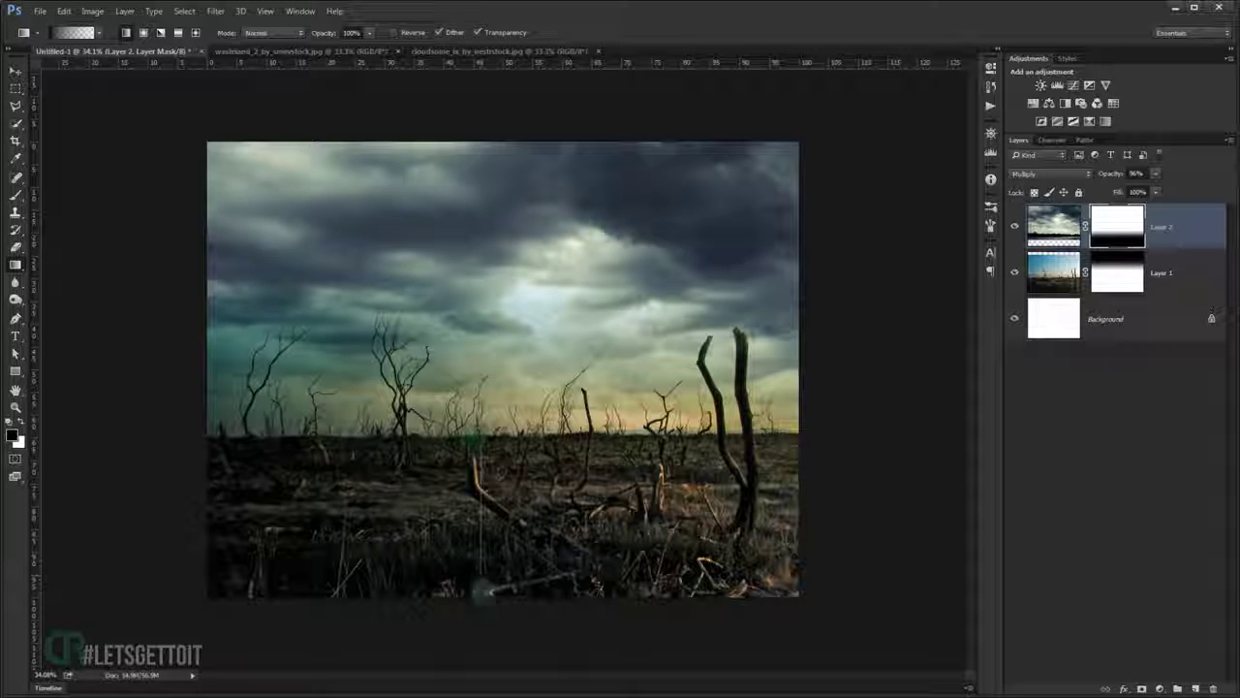
{"action": "left_click_drag", "start_coordinate": [485, 599], "coordinate": [484, 444]}
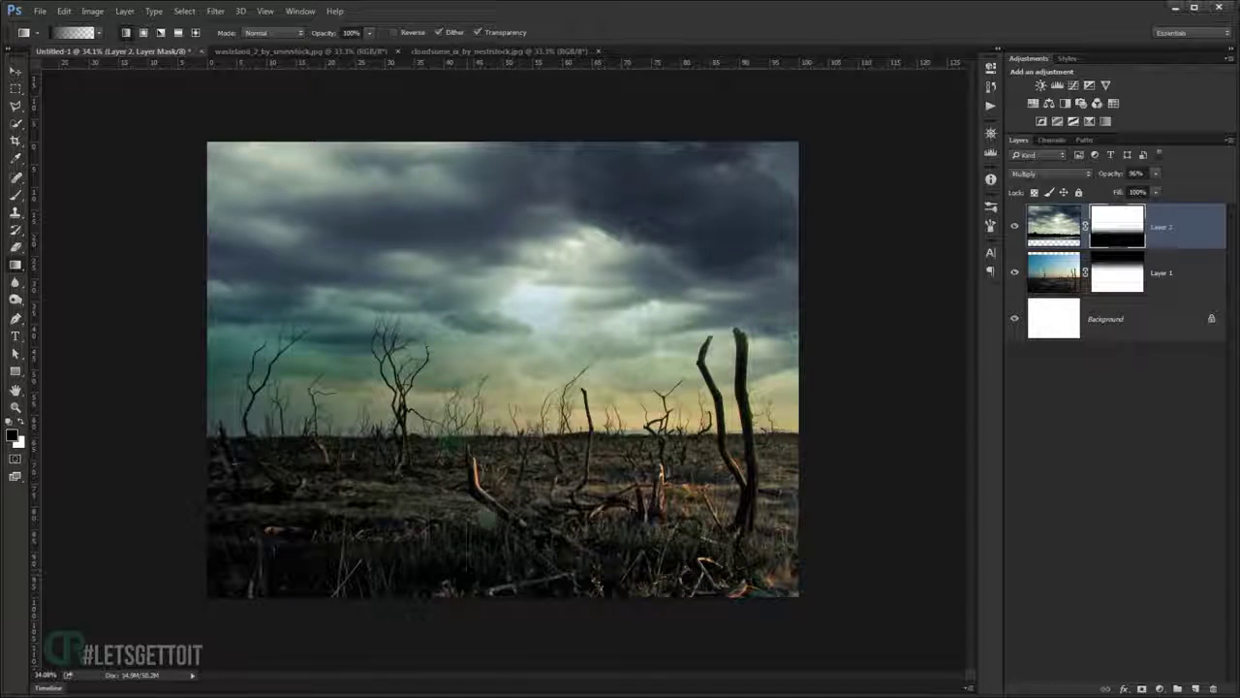
{"action": "scroll", "coordinate": [487, 460], "scroll_direction": "up", "scroll_amount": 5}
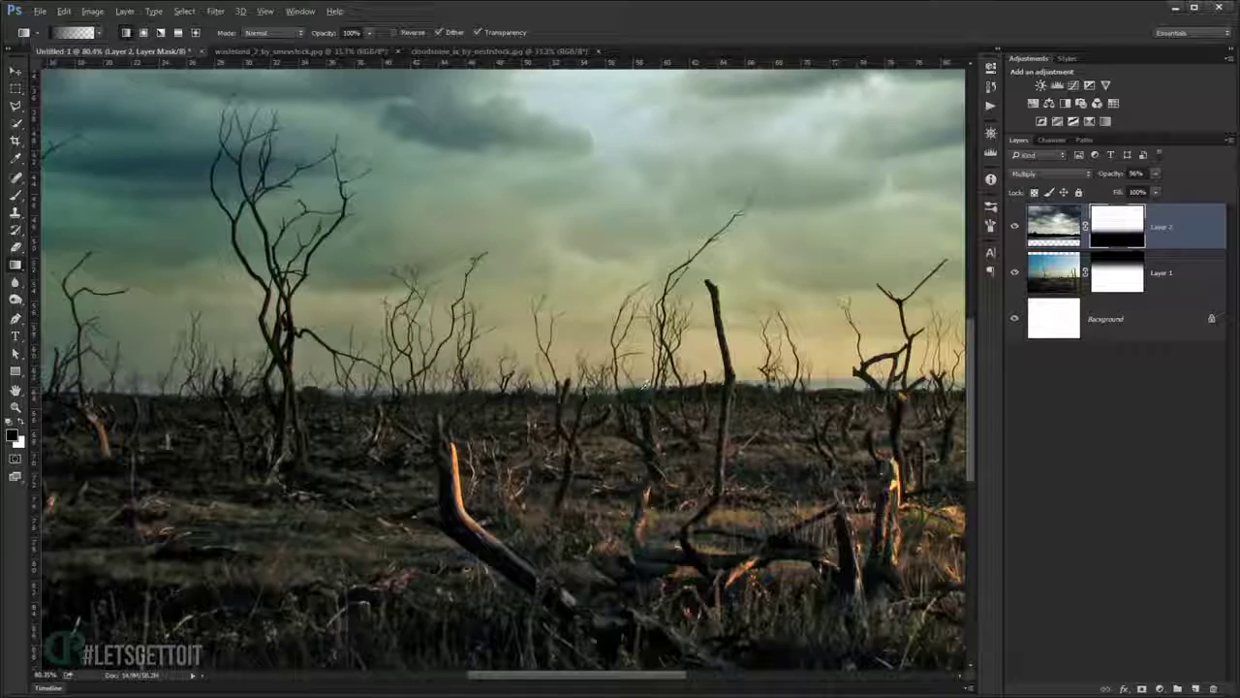
{"action": "scroll", "coordinate": [643, 385], "scroll_direction": "down", "scroll_amount": 2}
{"action": "scroll", "coordinate": [600, 388], "scroll_direction": "down", "scroll_amount": 1}
{"action": "scroll", "coordinate": [572, 388], "scroll_direction": "down", "scroll_amount": 2}
{"action": "scroll", "coordinate": [541, 390], "scroll_direction": "down", "scroll_amount": 1}
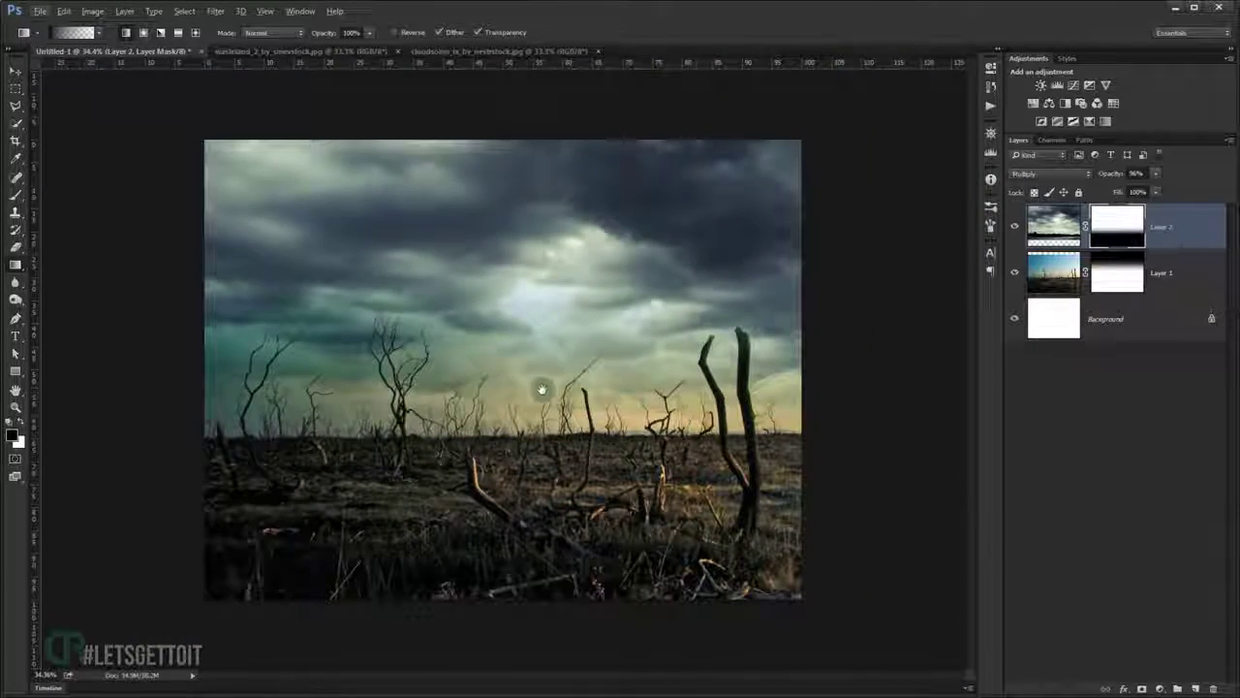
{"action": "scroll", "coordinate": [570, 360], "scroll_direction": "up", "scroll_amount": 1}
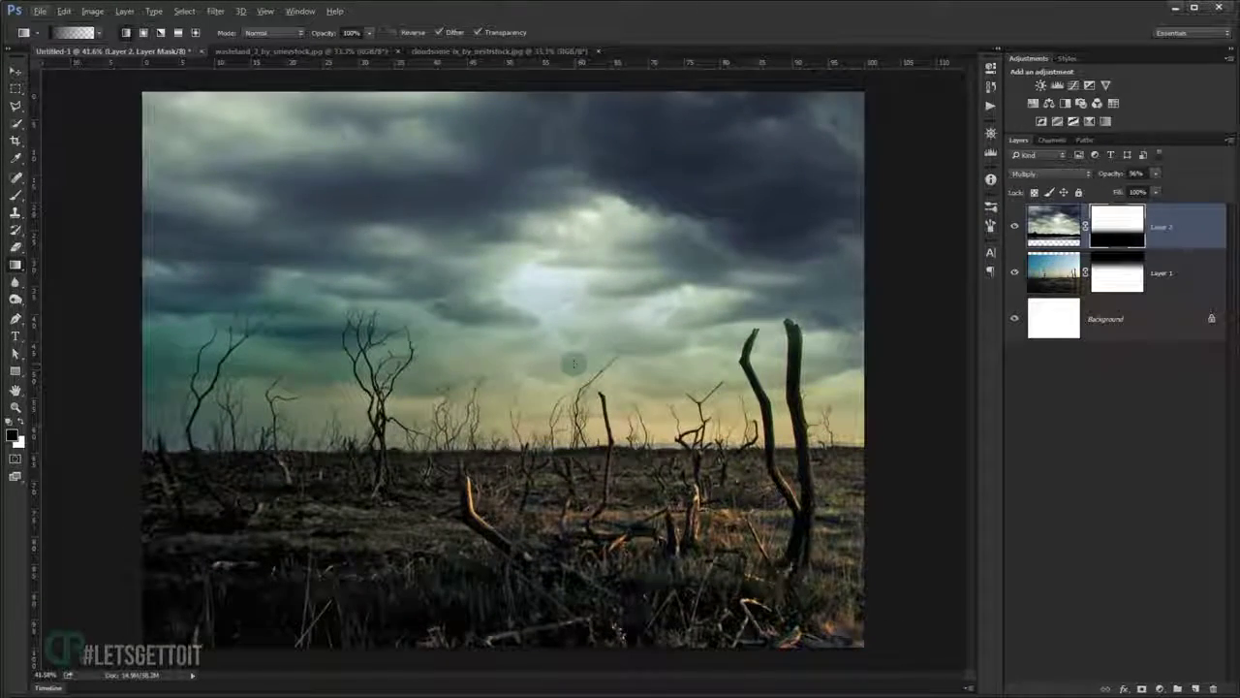
{"action": "scroll", "coordinate": [573, 363], "scroll_direction": "up", "scroll_amount": 1}
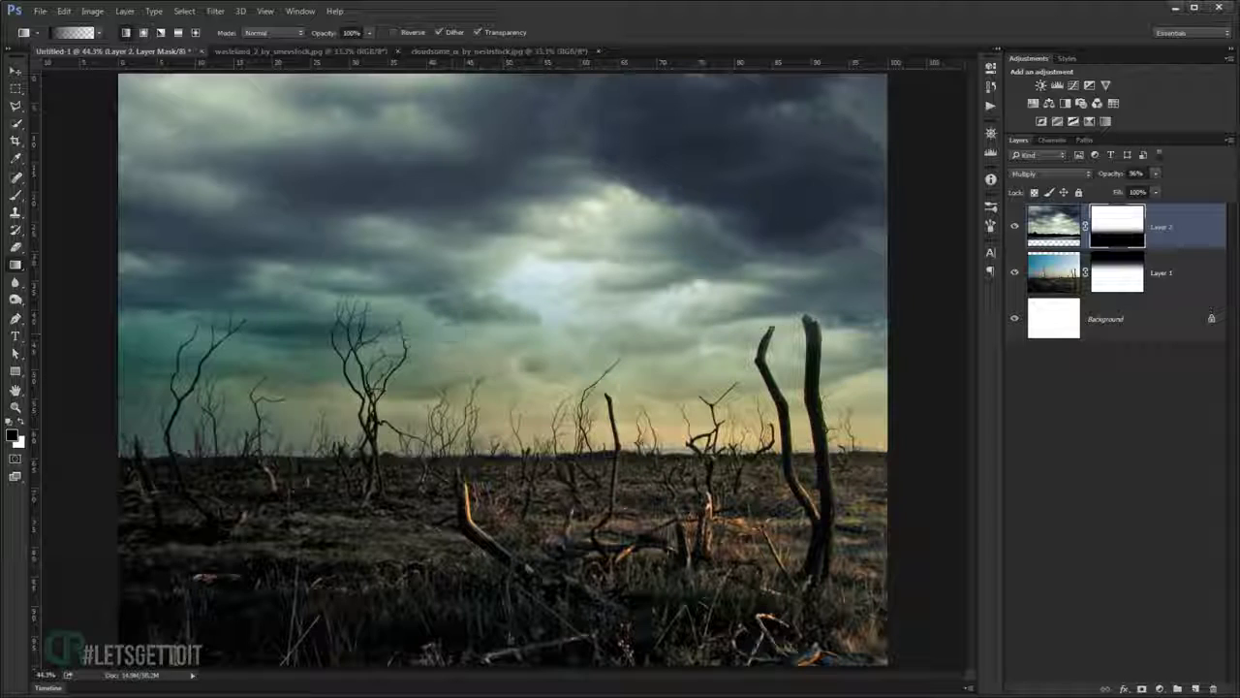
{"action": "left_click", "coordinate": [19, 197]}
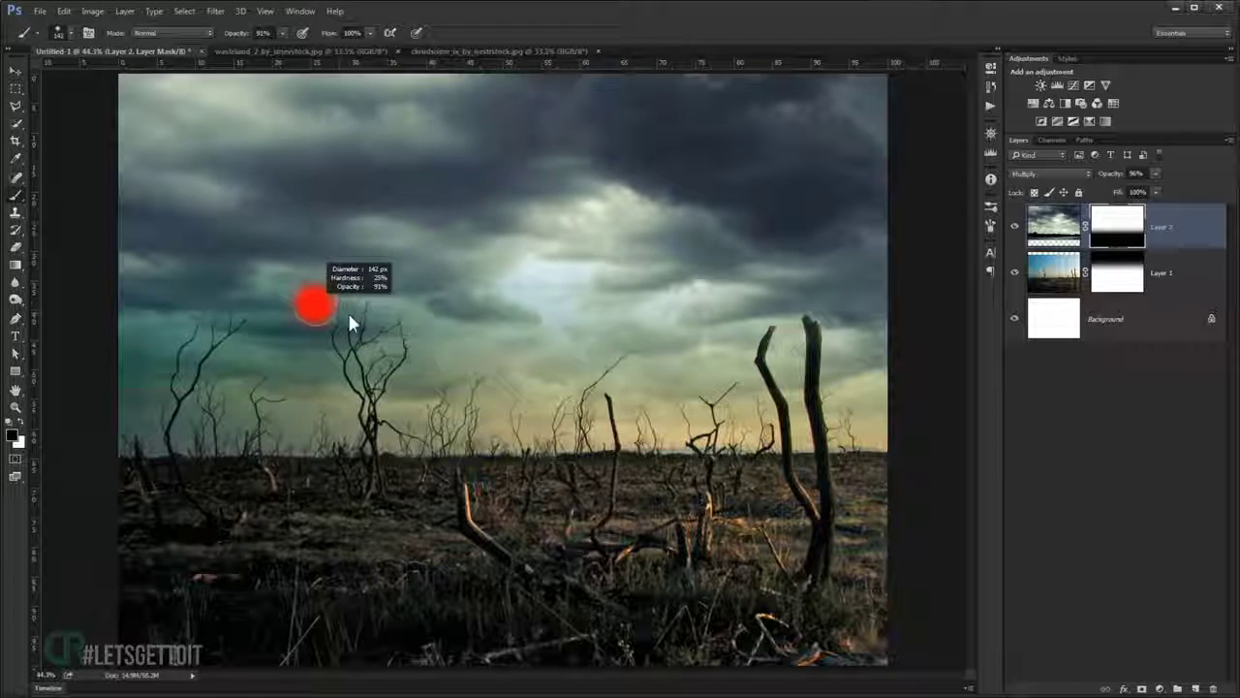
Set the brush to 36% opacity and paint black on the cloud mask along the trunks.
{"action": "left_click", "coordinate": [233, 33]}
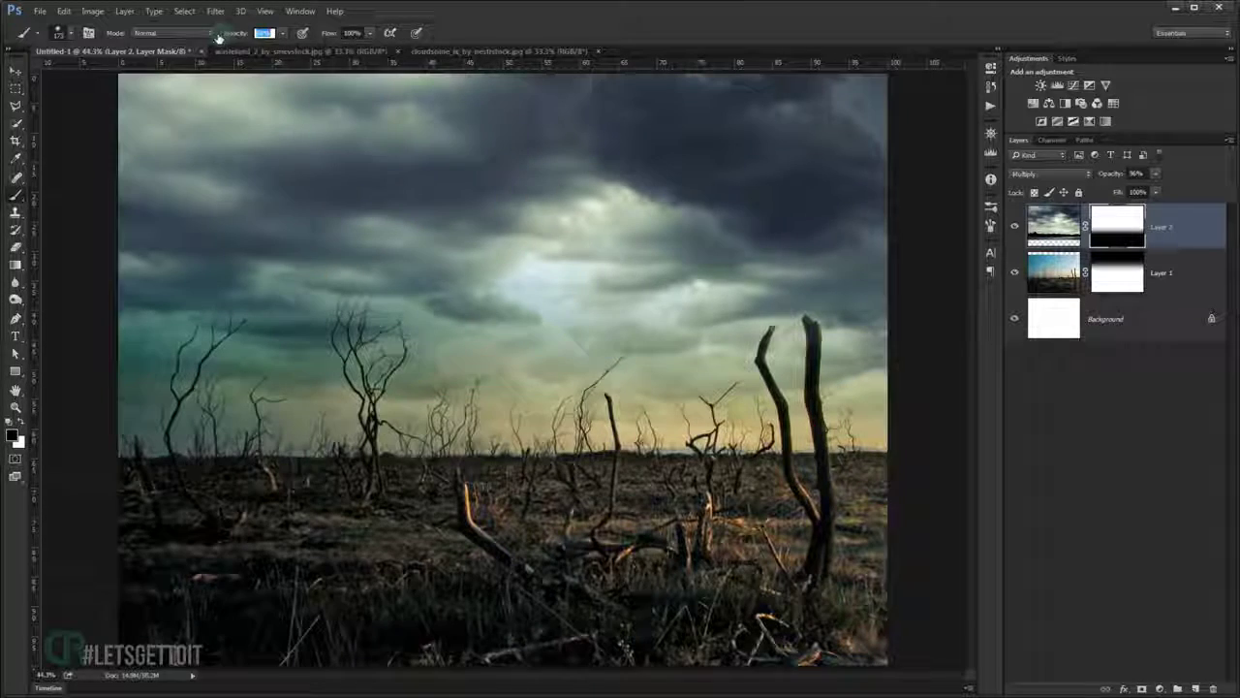
{"action": "type", "text": "46"}
{"action": "scroll", "coordinate": [824, 368], "scroll_direction": "up", "scroll_amount": 3}
{"action": "scroll", "coordinate": [833, 378], "scroll_direction": "up", "scroll_amount": 3}
{"action": "scroll", "coordinate": [833, 378], "scroll_direction": "up", "scroll_amount": 3}
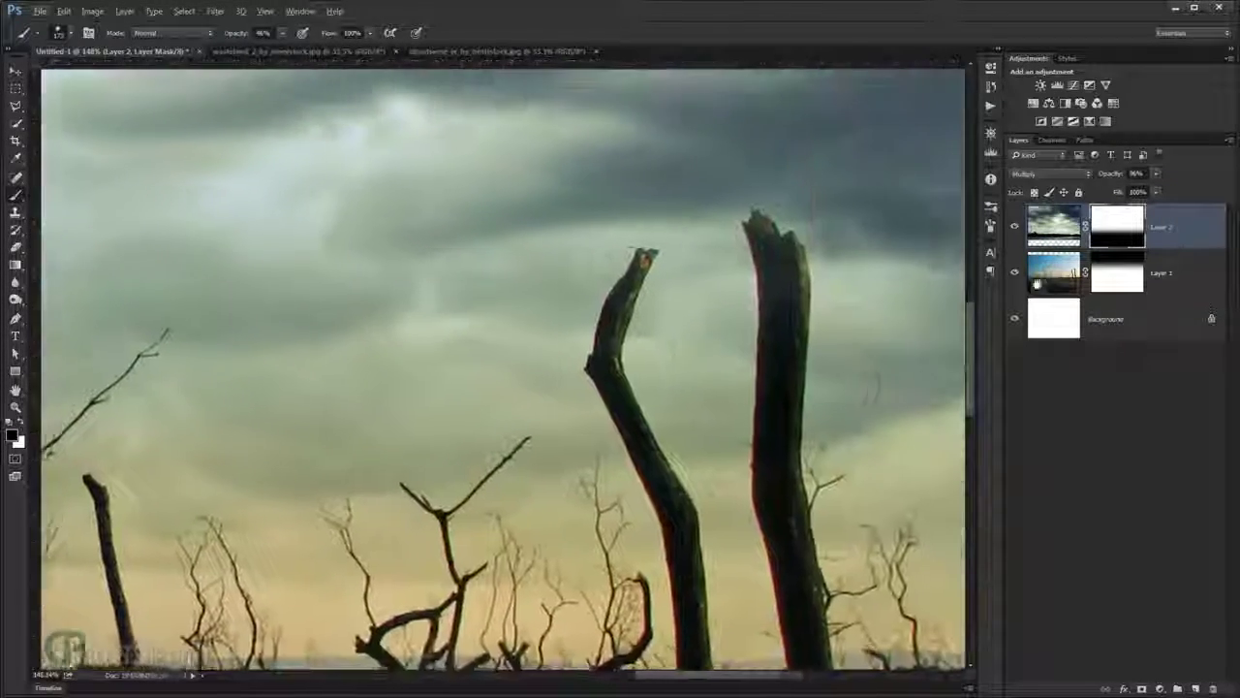
{"action": "left_click", "coordinate": [1111, 233], "text": "shift"}
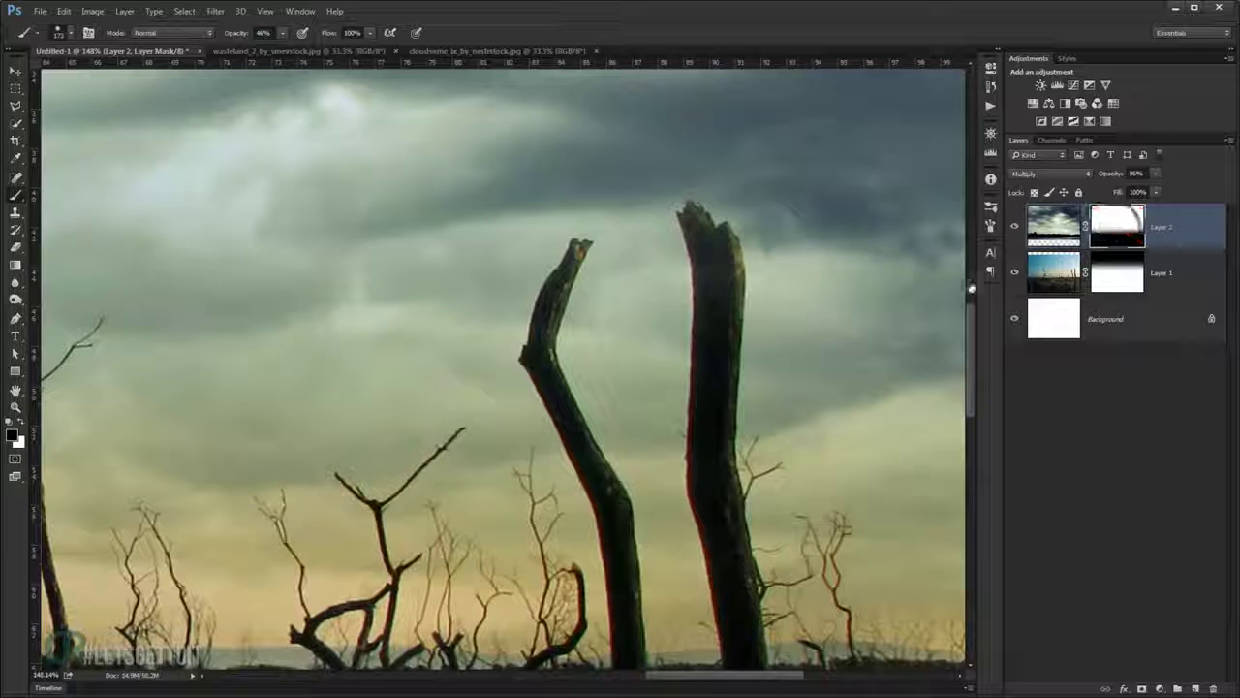
{"action": "scroll", "coordinate": [679, 330], "scroll_direction": "up", "scroll_amount": 2}
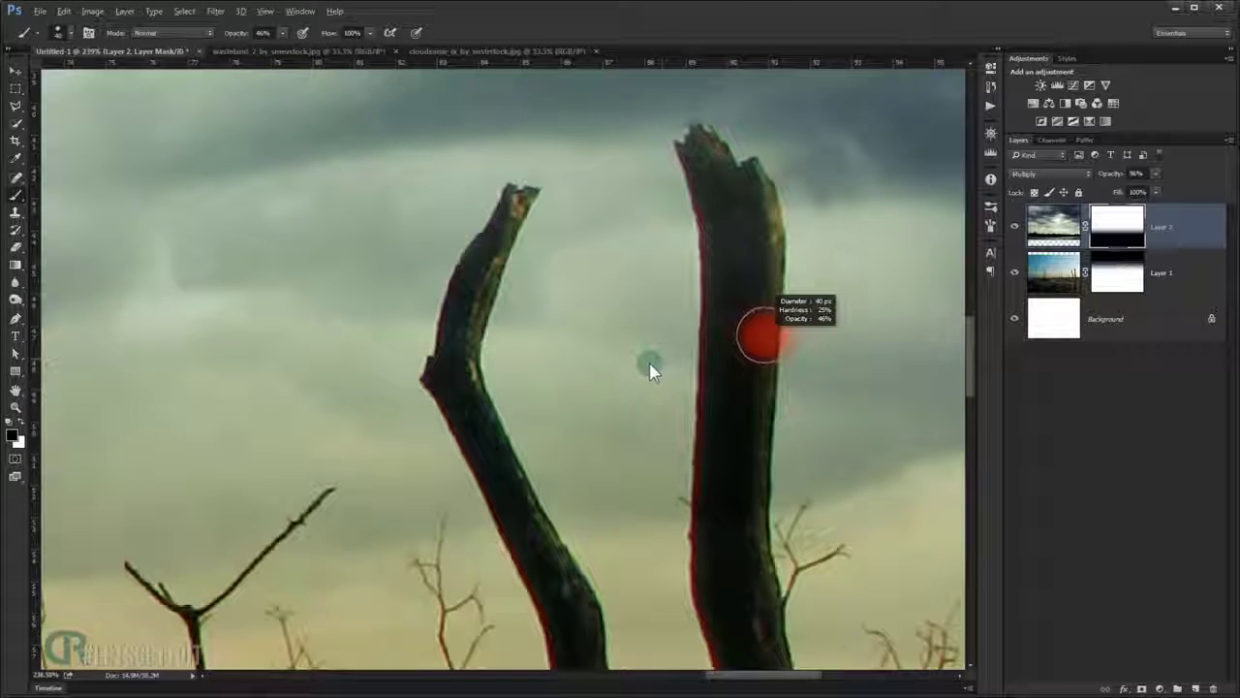
{"action": "left_click_drag", "start_coordinate": [764, 335], "coordinate": [741, 307]}
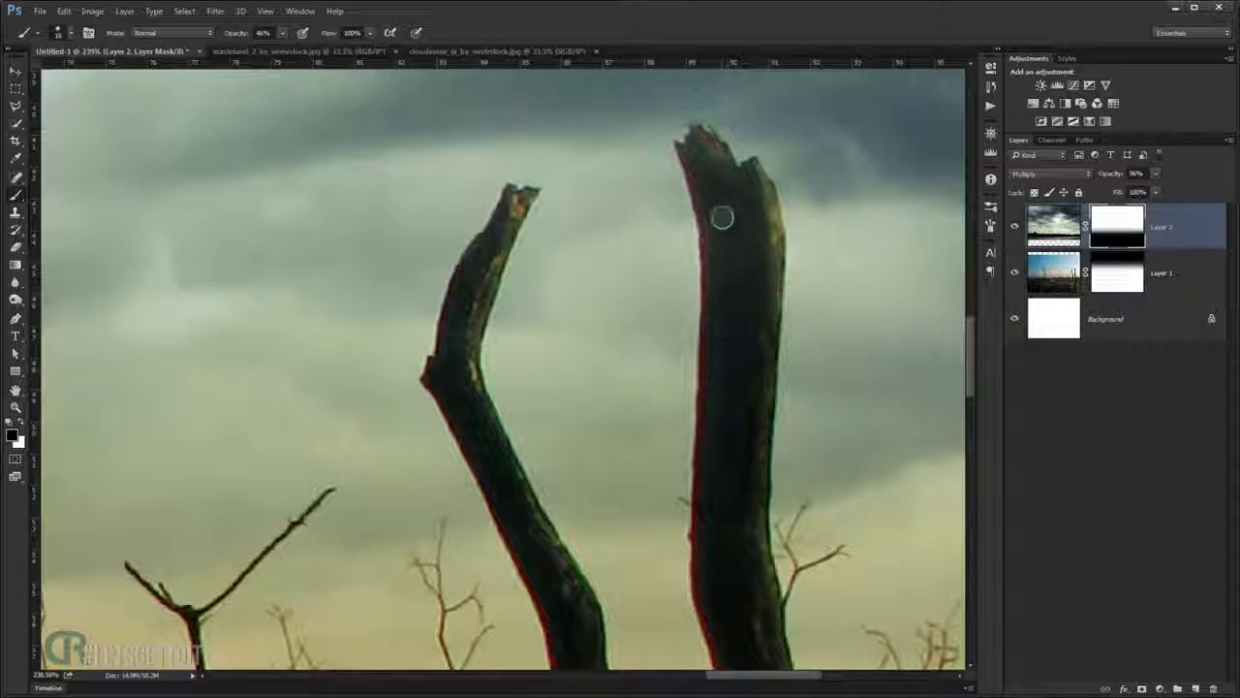
{"action": "key", "text": "3"}
{"action": "key", "text": "6"}
{"action": "left_click_drag", "start_coordinate": [742, 344], "coordinate": [751, 339]}
Shrink the brush and paint the thin branches on the cloud mask.
{"action": "scroll", "coordinate": [736, 485], "scroll_direction": "down", "scroll_amount": 2}
{"action": "scroll", "coordinate": [679, 504], "scroll_direction": "down", "scroll_amount": 2}
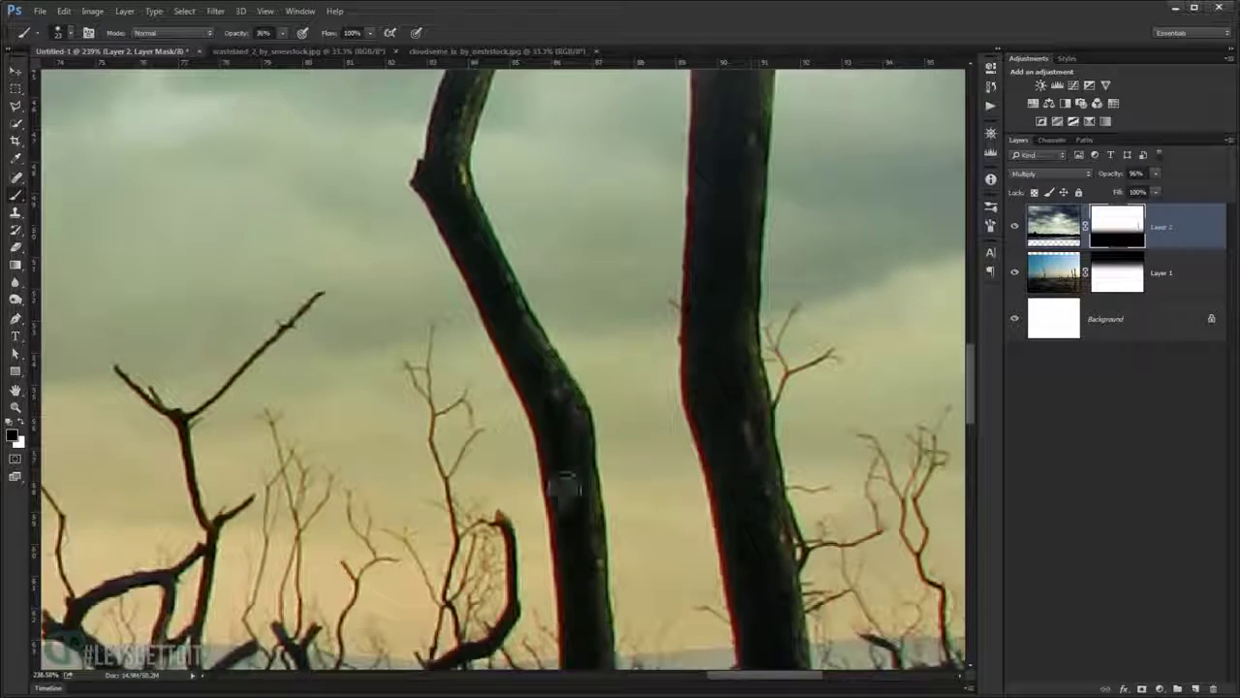
{"action": "scroll", "coordinate": [565, 461], "scroll_direction": "up", "scroll_amount": 2}
{"action": "scroll", "coordinate": [523, 362], "scroll_direction": "up", "scroll_amount": 1}
{"action": "scroll", "coordinate": [524, 369], "scroll_direction": "down", "scroll_amount": 2}
{"action": "scroll", "coordinate": [338, 355], "scroll_direction": "up", "scroll_amount": 2}
{"action": "scroll", "coordinate": [285, 396], "scroll_direction": "up", "scroll_amount": 2}
{"action": "mouse_move", "coordinate": [334, 480]}
{"action": "left_mouse_down"}
{"action": "mouse_move", "coordinate": [327, 489]}
{"action": "mouse_move", "coordinate": [401, 410]}
{"action": "left_mouse_up"}
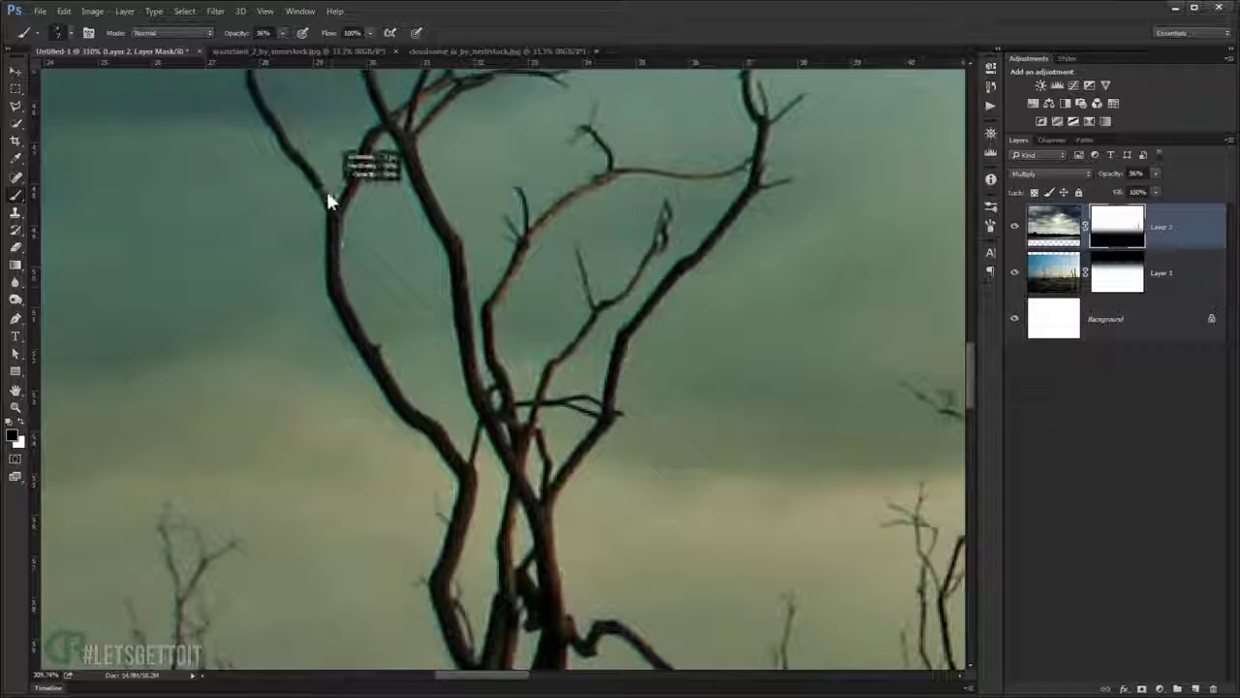
{"action": "scroll", "coordinate": [436, 215], "scroll_direction": "down", "scroll_amount": 1}
{"action": "scroll", "coordinate": [436, 215], "scroll_direction": "down", "scroll_amount": 1}
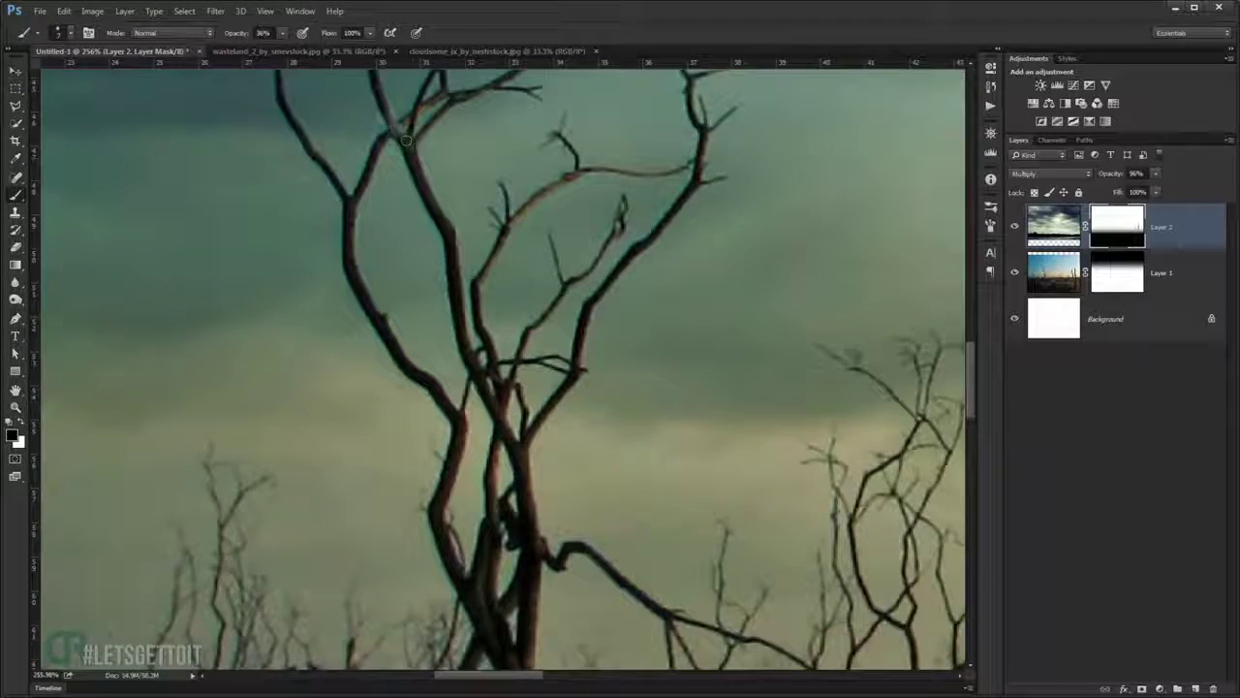
{"action": "scroll", "coordinate": [441, 229], "scroll_direction": "down", "scroll_amount": 2}
{"action": "scroll", "coordinate": [441, 229], "scroll_direction": "down", "scroll_amount": 1}
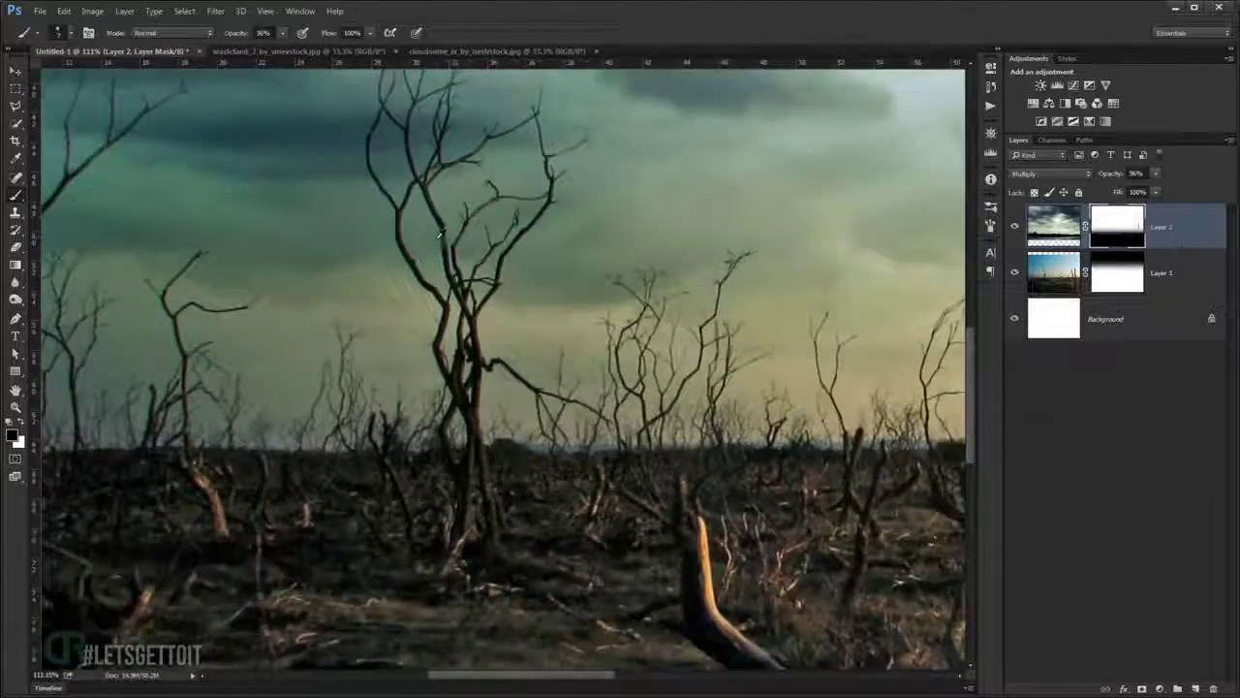
{"action": "scroll", "coordinate": [438, 237], "scroll_direction": "down", "scroll_amount": 2}
{"action": "scroll", "coordinate": [438, 238], "scroll_direction": "down", "scroll_amount": 1}
{"action": "scroll", "coordinate": [439, 241], "scroll_direction": "down", "scroll_amount": 1}
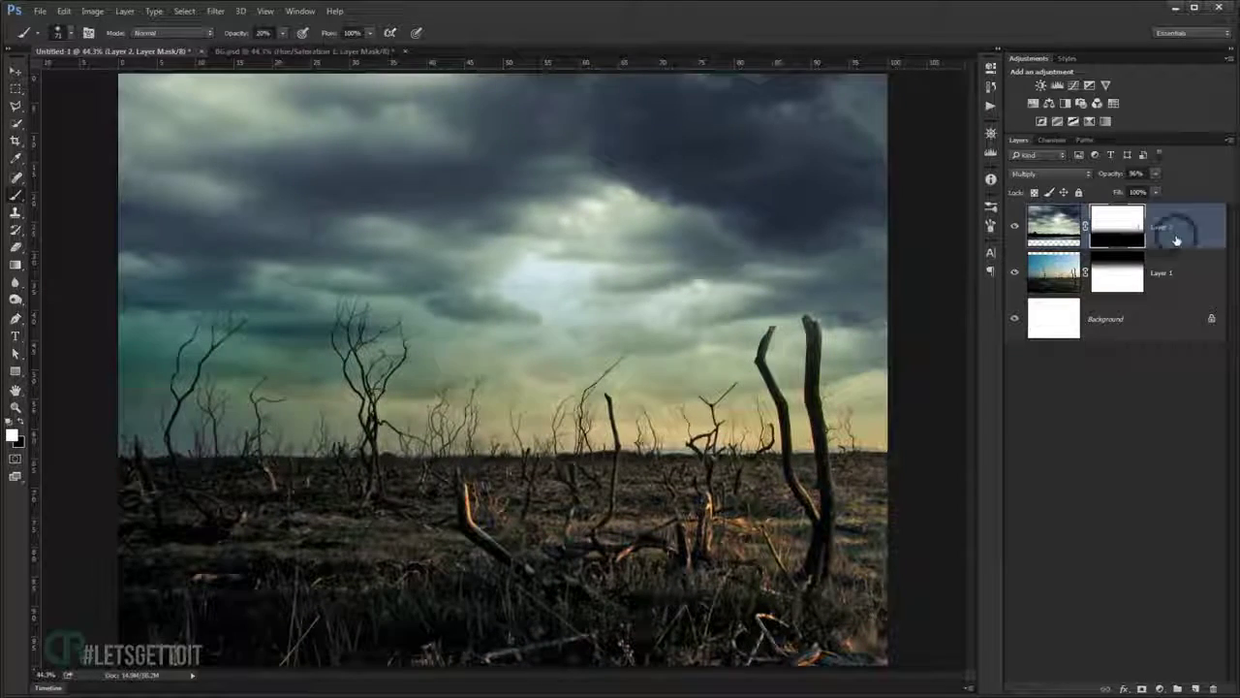
{"action": "left_click", "coordinate": [1155, 275]}
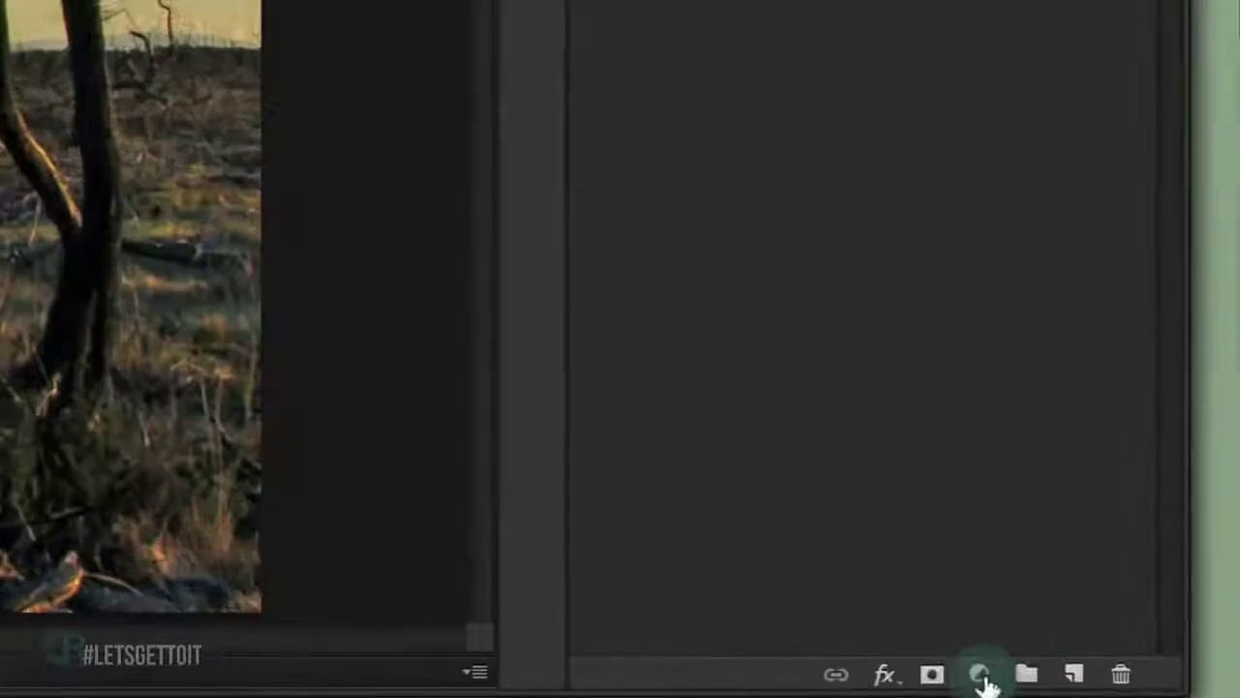
Add a Black & White adjustment clipped to Layer 1 and invert its mask to black.
{"action": "left_click", "coordinate": [1160, 688]}
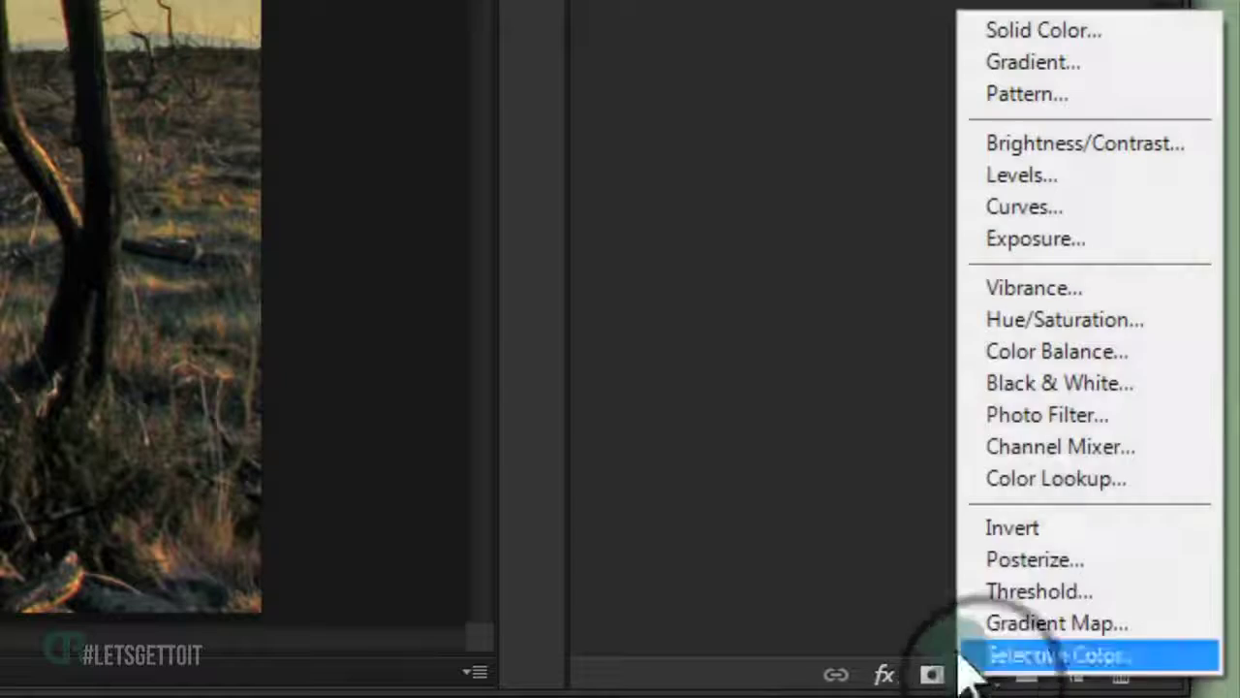
{"action": "left_click", "coordinate": [1066, 381]}
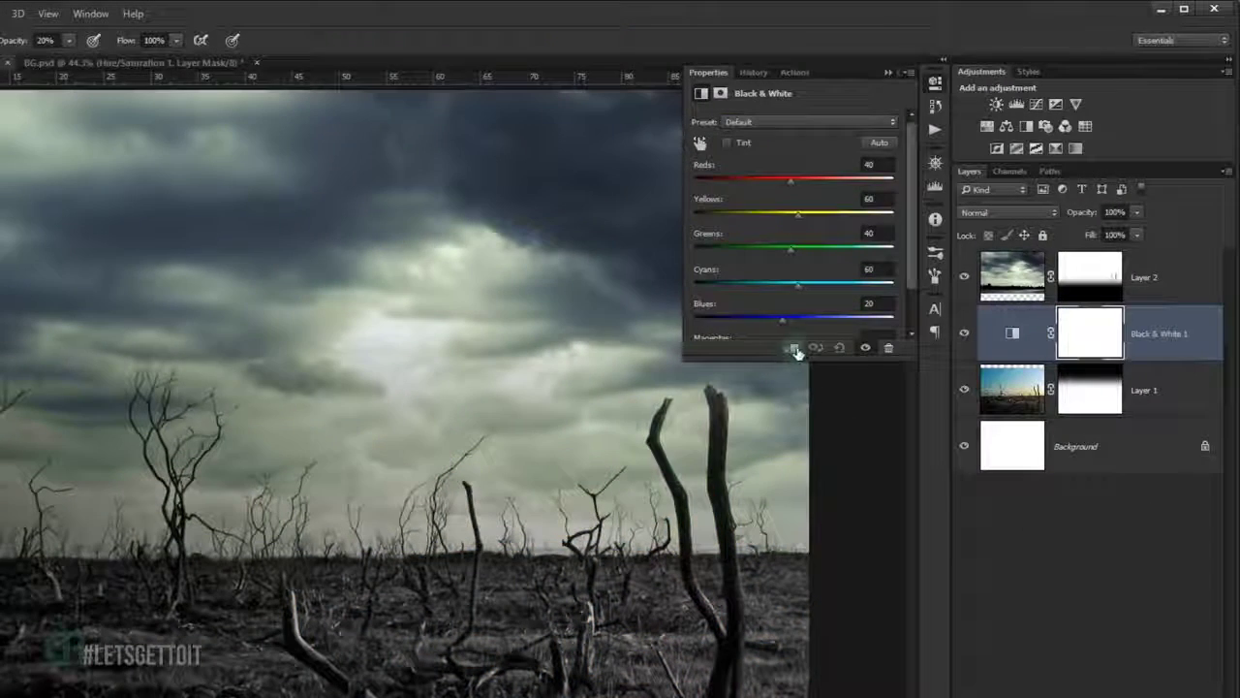
{"action": "left_click", "coordinate": [791, 349]}
{"action": "left_click", "coordinate": [1109, 332]}
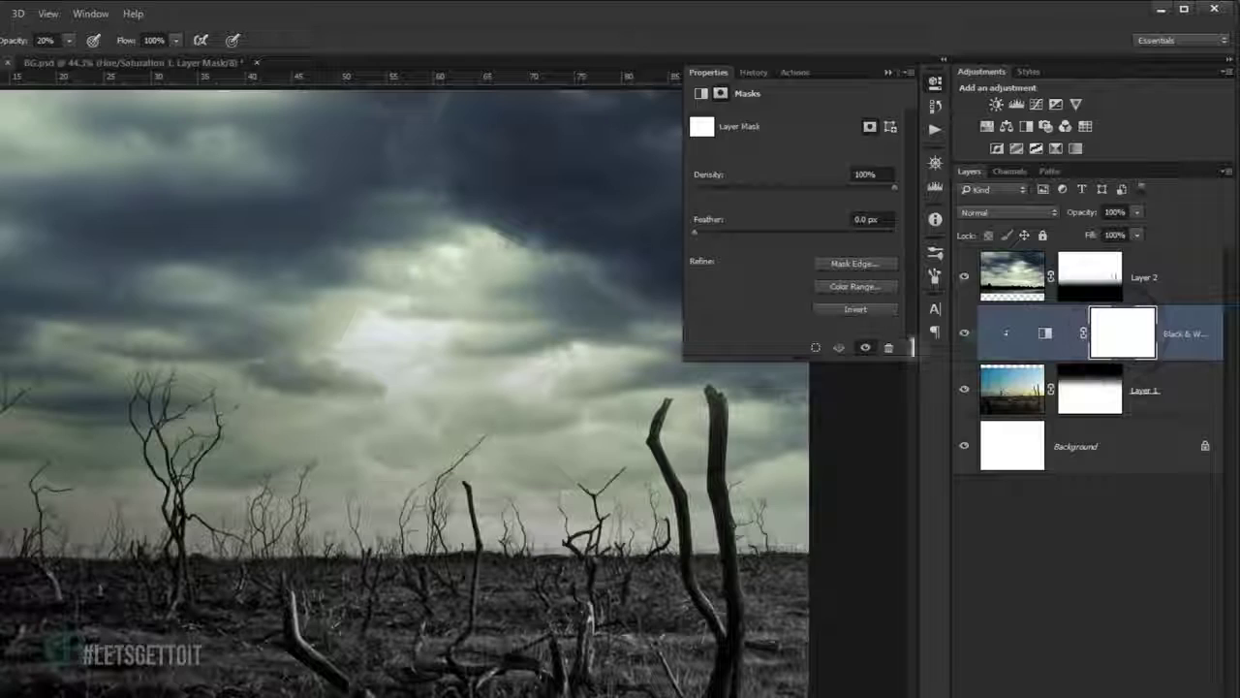
{"action": "left_click", "coordinate": [855, 309]}
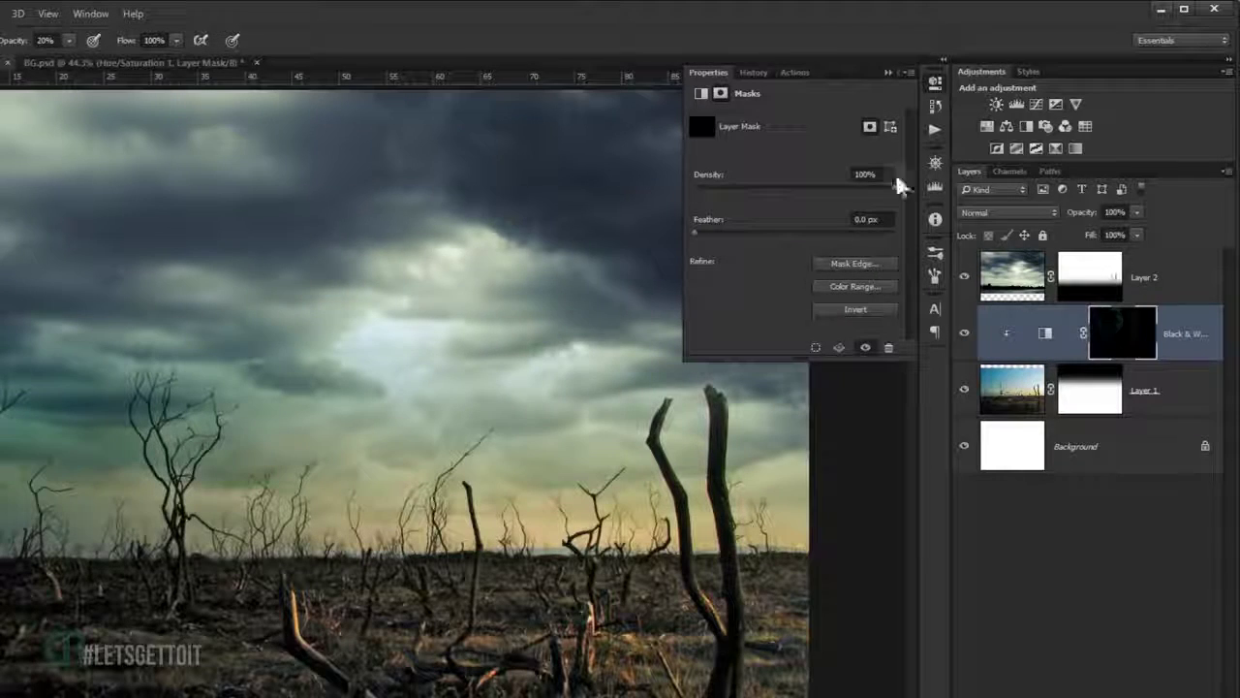
{"action": "left_click", "coordinate": [885, 73]}
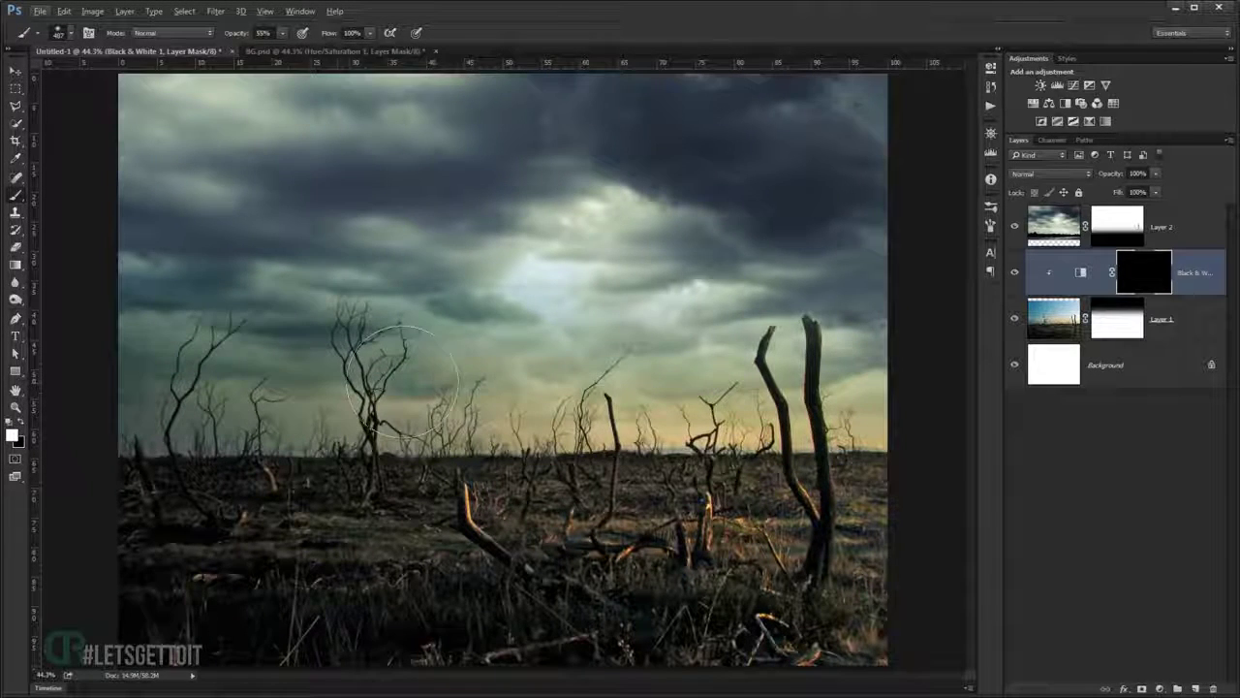
Paint white across the sky on the Black & White mask with a brush of about 758 px.
{"action": "mouse_move", "coordinate": [775, 388]}
{"action": "left_mouse_down"}
{"action": "mouse_move", "coordinate": [820, 358]}
{"action": "mouse_move", "coordinate": [679, 387]}
{"action": "left_mouse_up"}
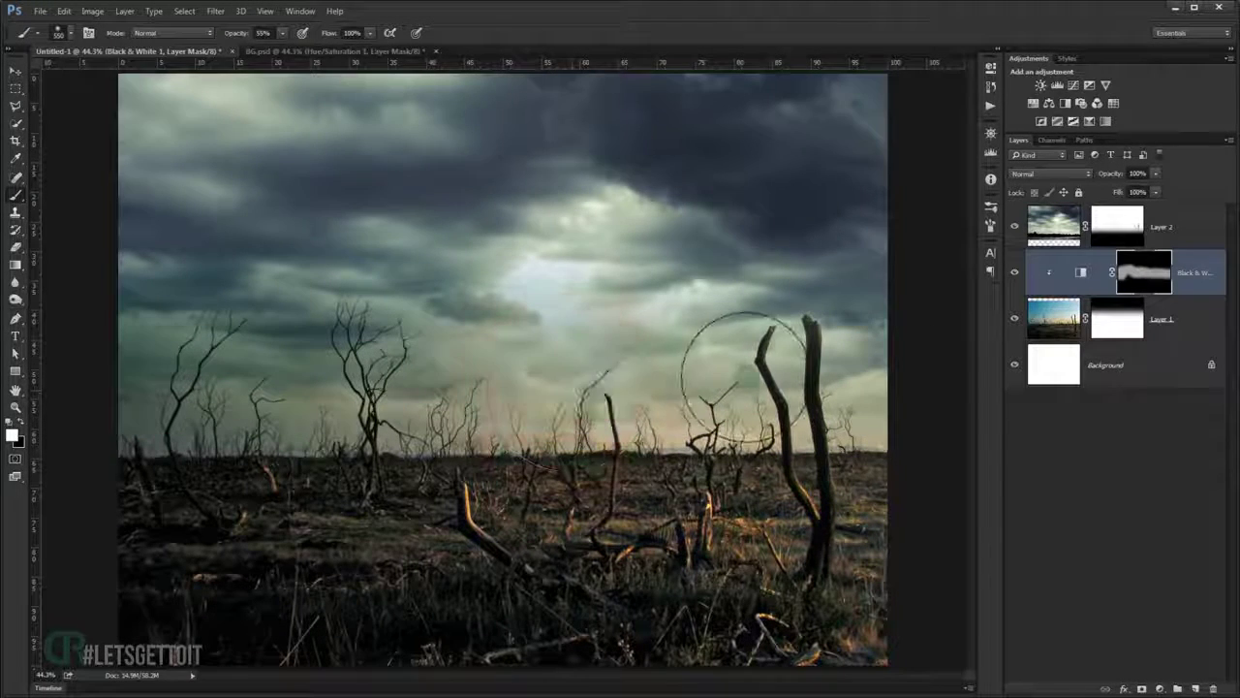
{"action": "left_click_drag", "start_coordinate": [431, 349], "coordinate": [448, 349]}
{"action": "left_click_drag", "start_coordinate": [181, 362], "coordinate": [190, 364]}
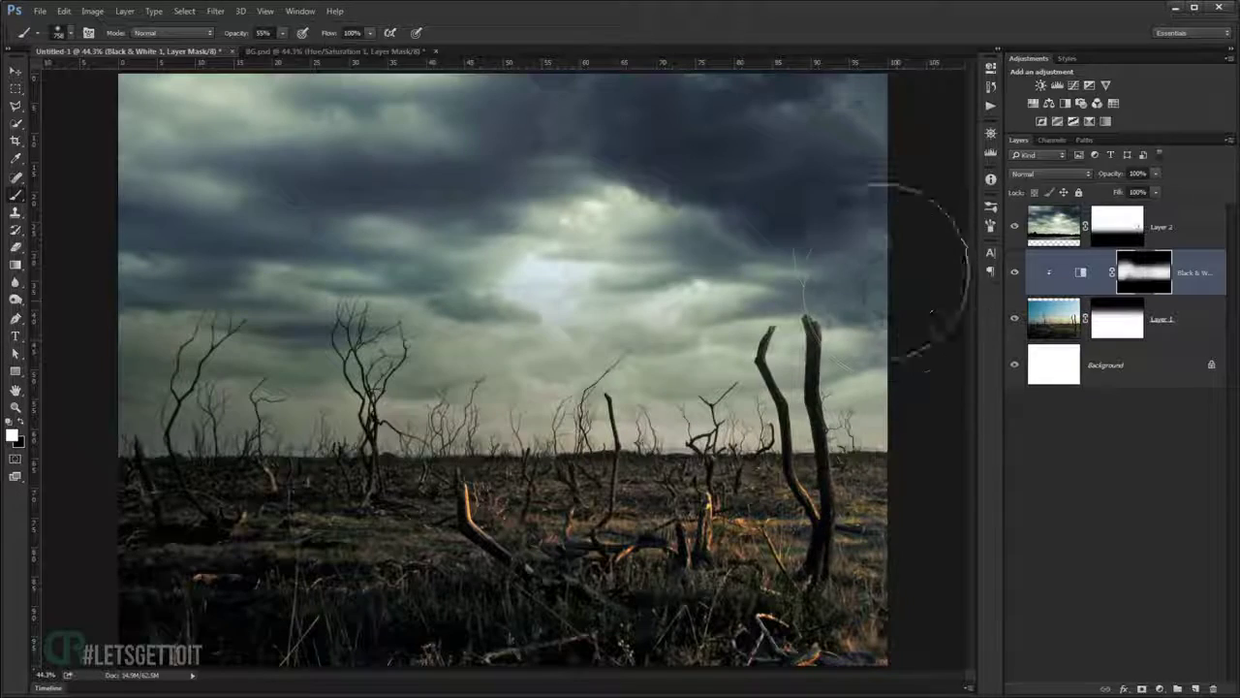
{"action": "scroll", "coordinate": [210, 290], "scroll_direction": "down", "scroll_amount": 3}
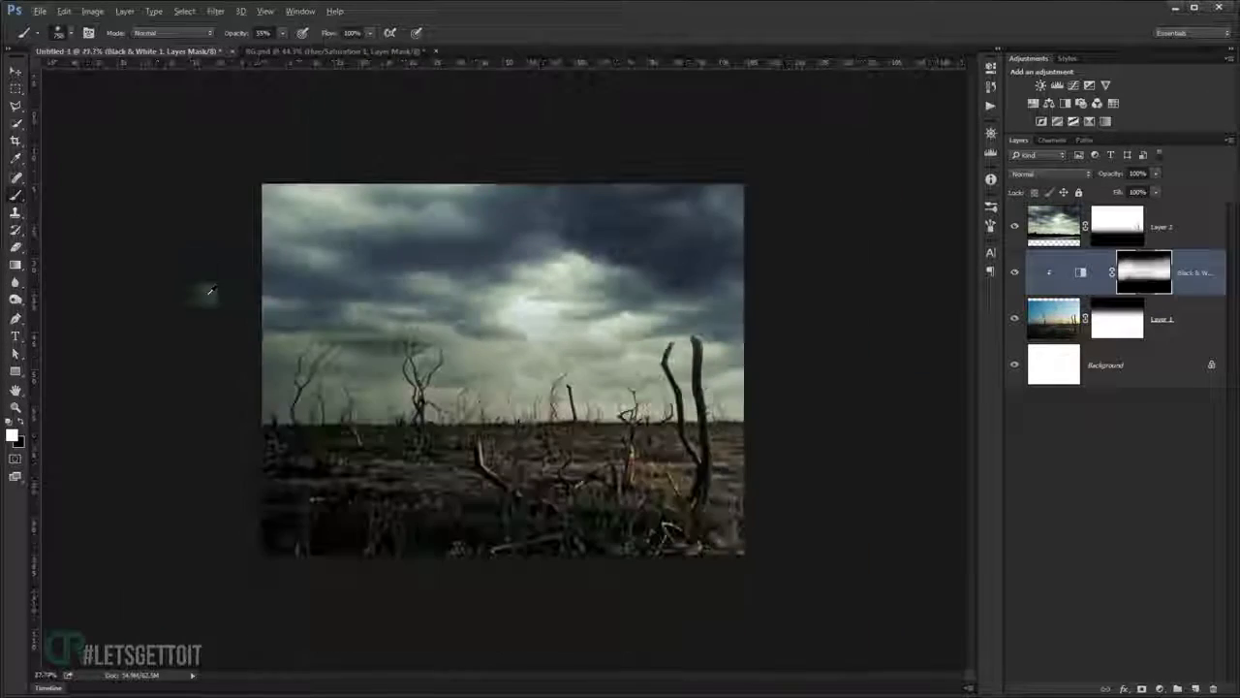
{"action": "scroll", "coordinate": [210, 289], "scroll_direction": "up", "scroll_amount": 2}
{"action": "scroll", "coordinate": [210, 290], "scroll_direction": "up", "scroll_amount": 1}
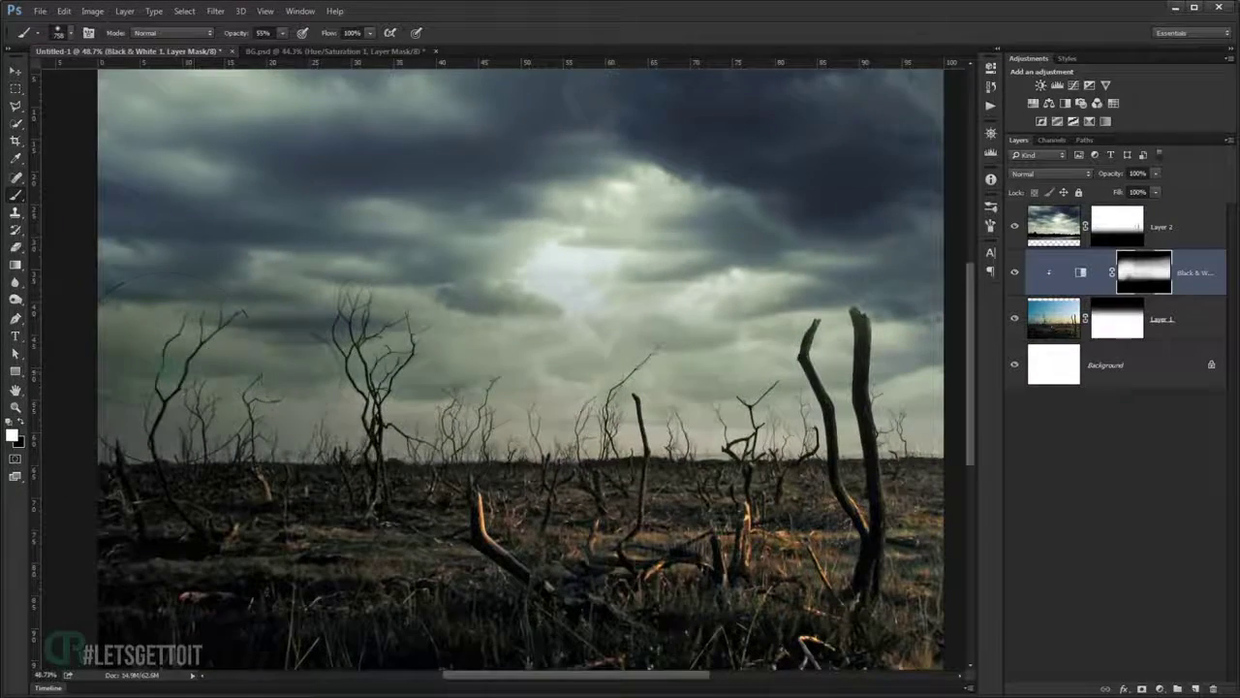
{"action": "key", "text": "x"}
{"action": "key", "text": "x"}
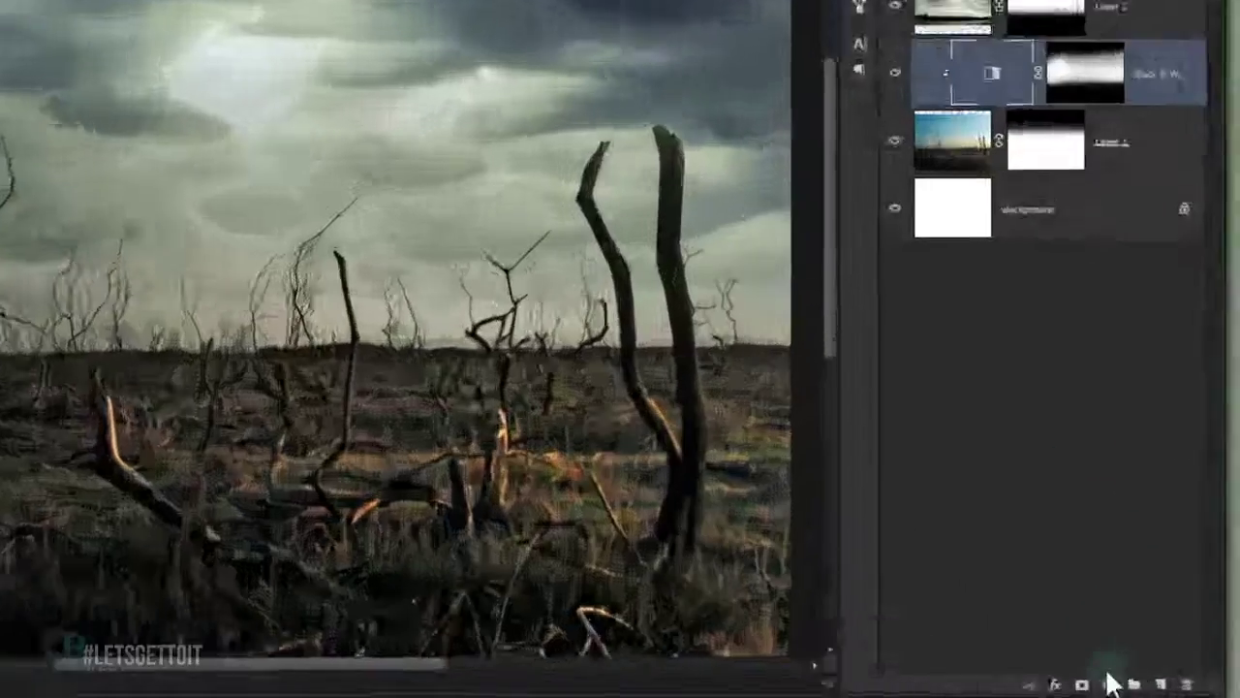
Add a clipped Hue/Saturation adjustment and set Reds lightness to -46.
{"action": "left_click", "coordinate": [1160, 688]}
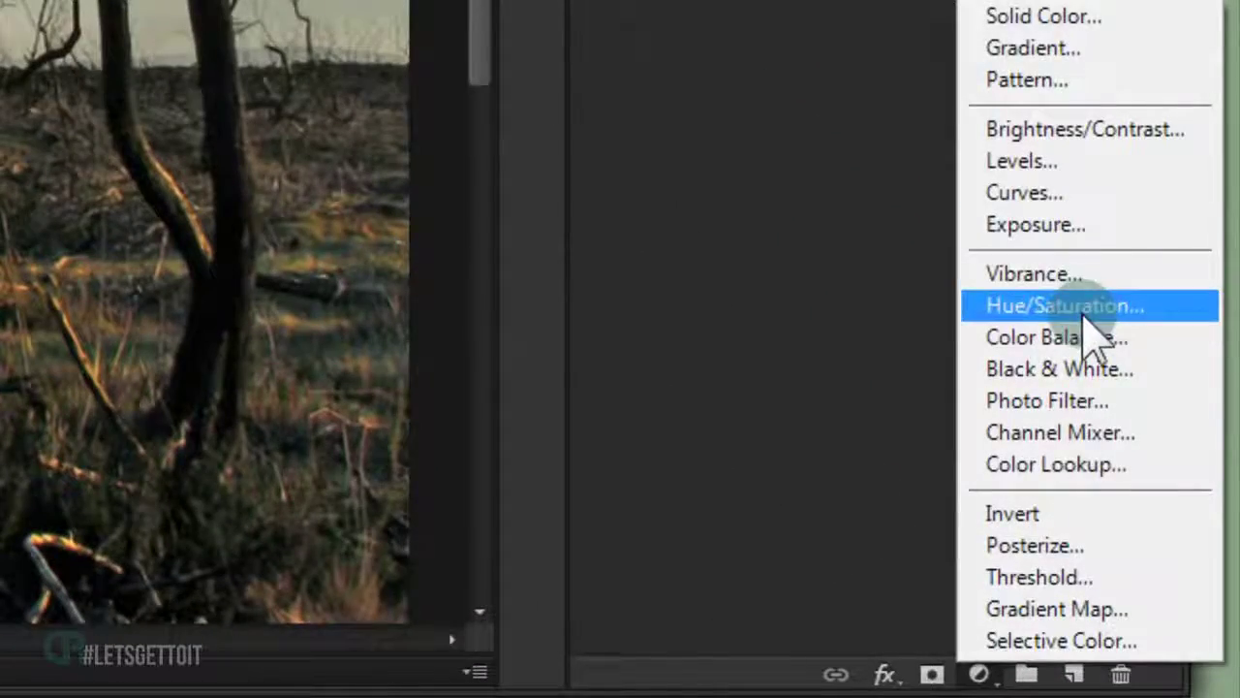
{"action": "left_click", "coordinate": [1093, 307]}
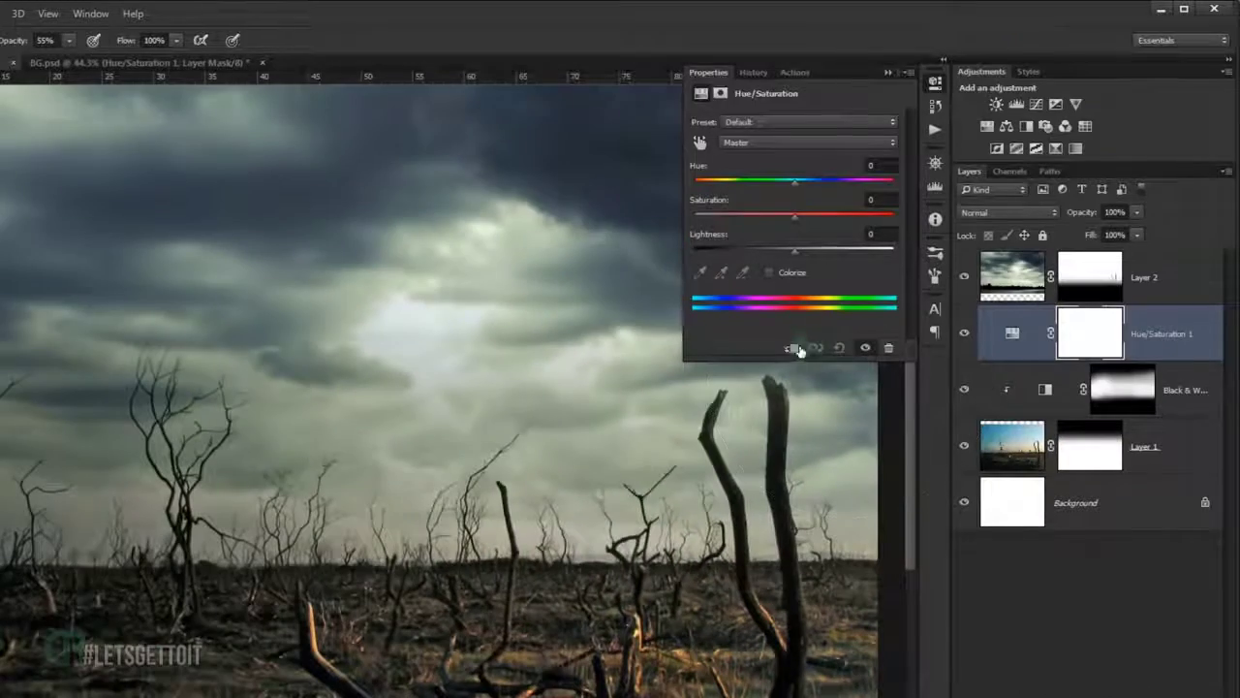
{"action": "left_click", "coordinate": [795, 348]}
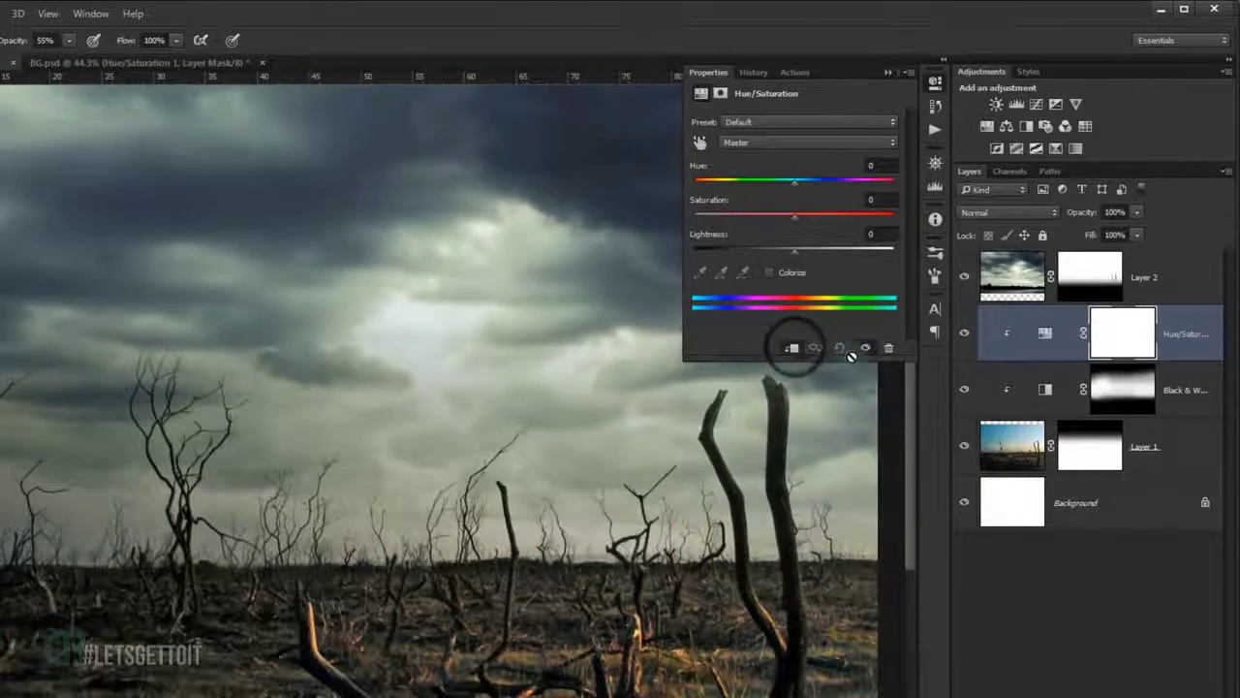
{"action": "left_click", "coordinate": [769, 143]}
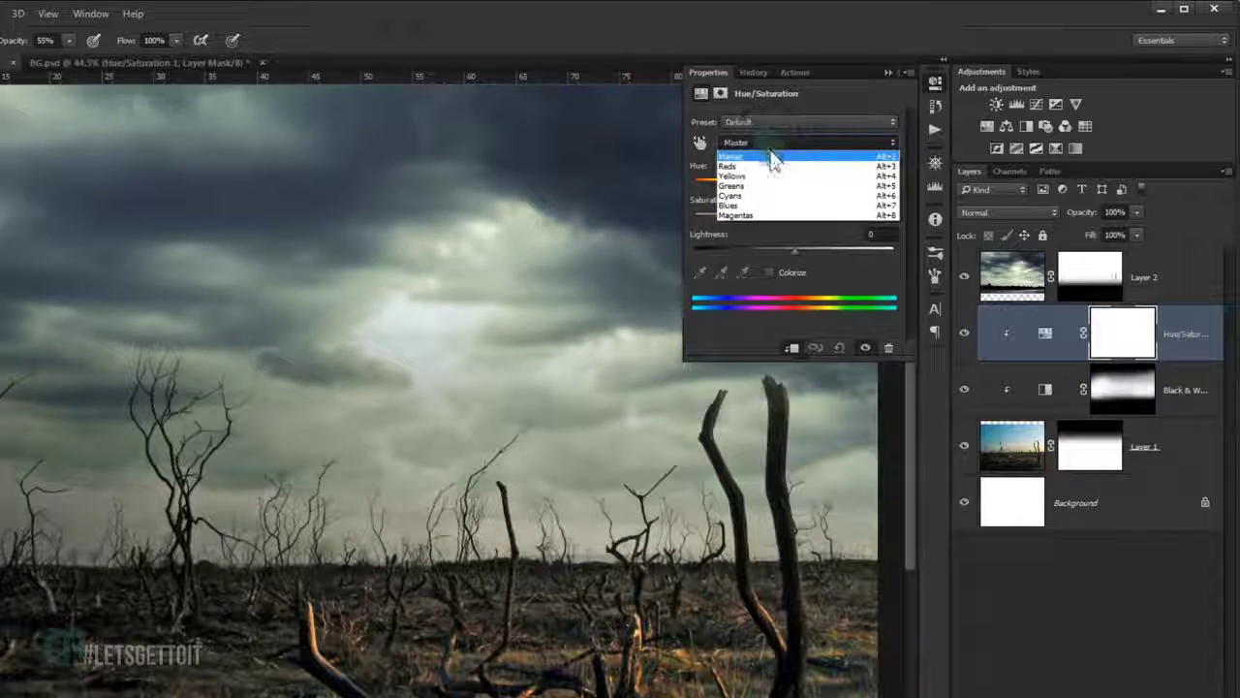
{"action": "left_click", "coordinate": [775, 166]}
{"action": "key", "text": "v"}
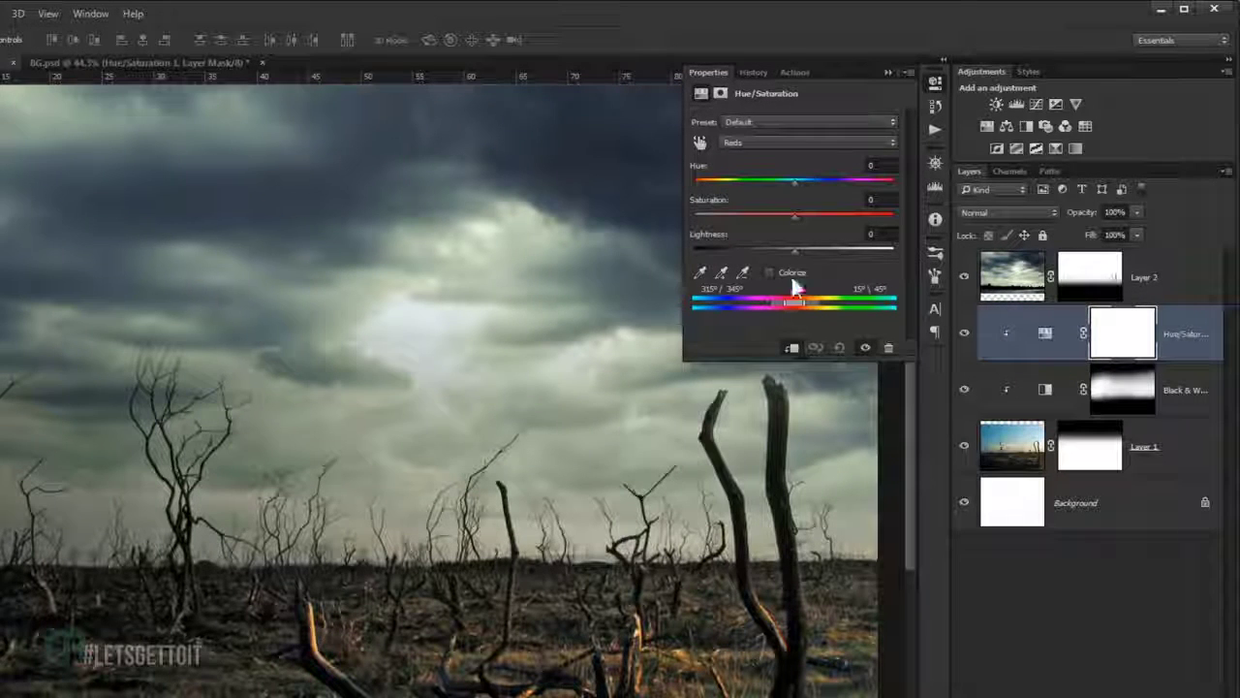
{"action": "left_click", "coordinate": [795, 214]}
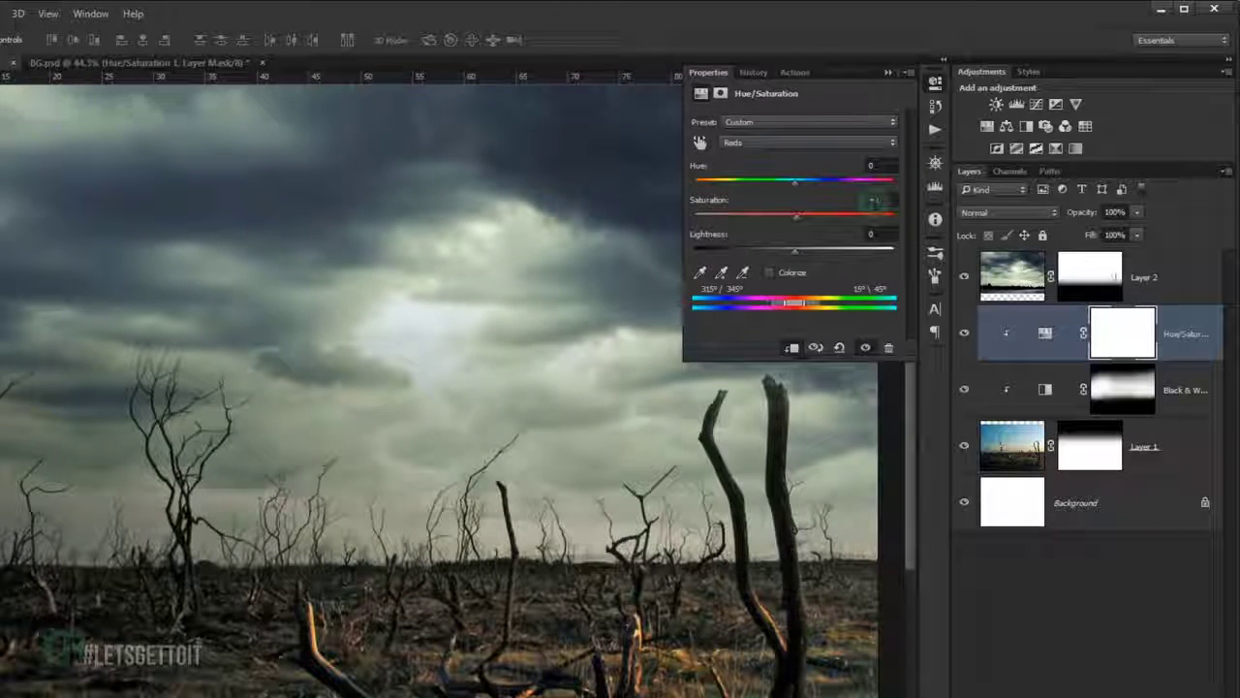
{"action": "left_click_drag", "start_coordinate": [799, 249], "coordinate": [767, 250]}
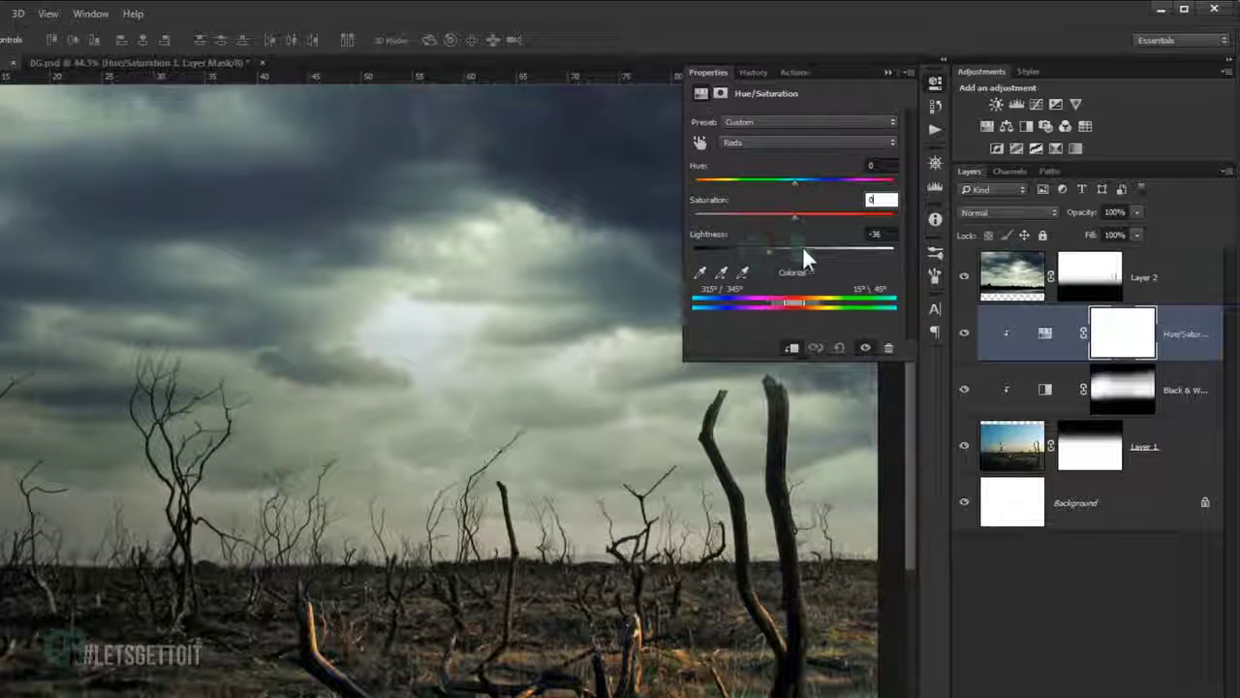
{"action": "left_click_drag", "start_coordinate": [755, 250], "coordinate": [748, 250]}
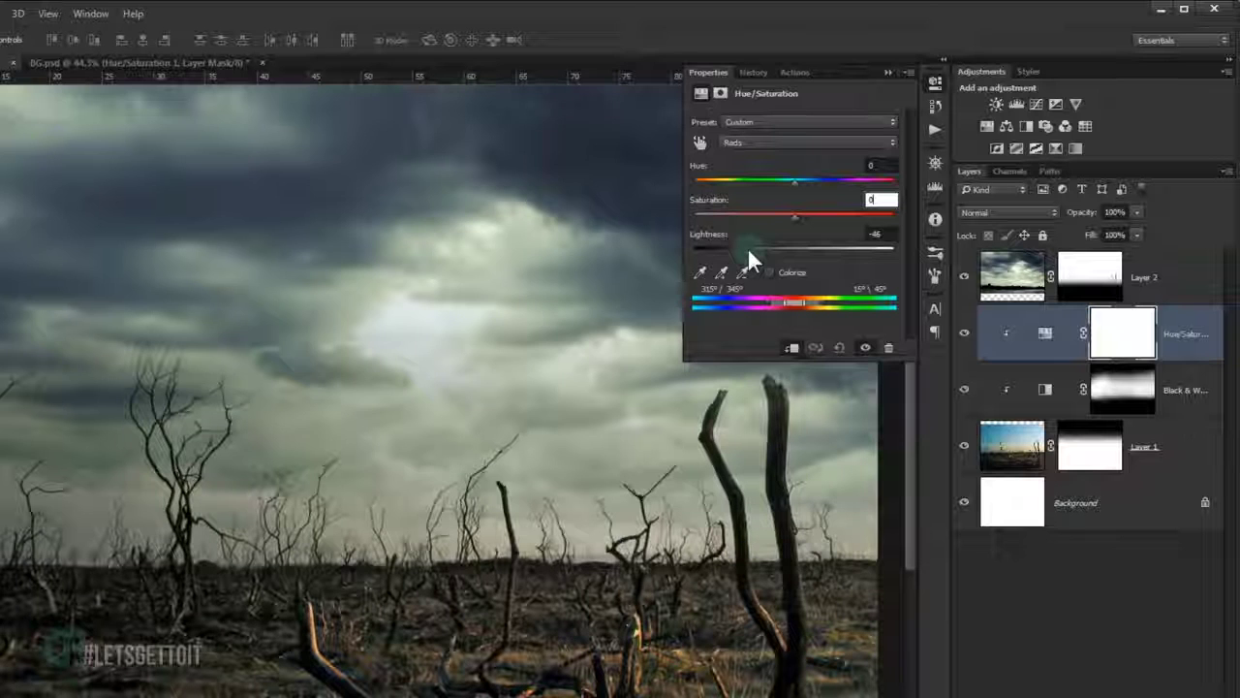
Set Yellows lightness to -50 and hide the adjustment to compare.
{"action": "left_click", "coordinate": [792, 146]}
{"action": "left_click", "coordinate": [787, 177]}
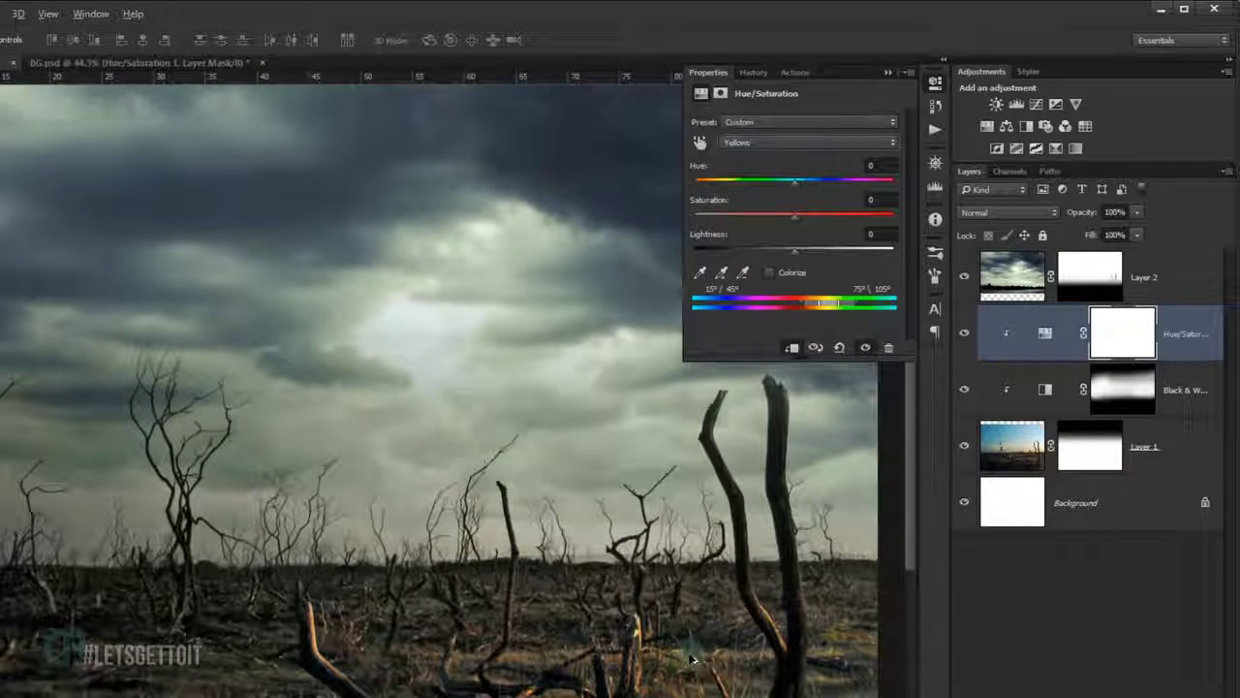
{"action": "left_click_drag", "start_coordinate": [792, 250], "coordinate": [743, 259]}
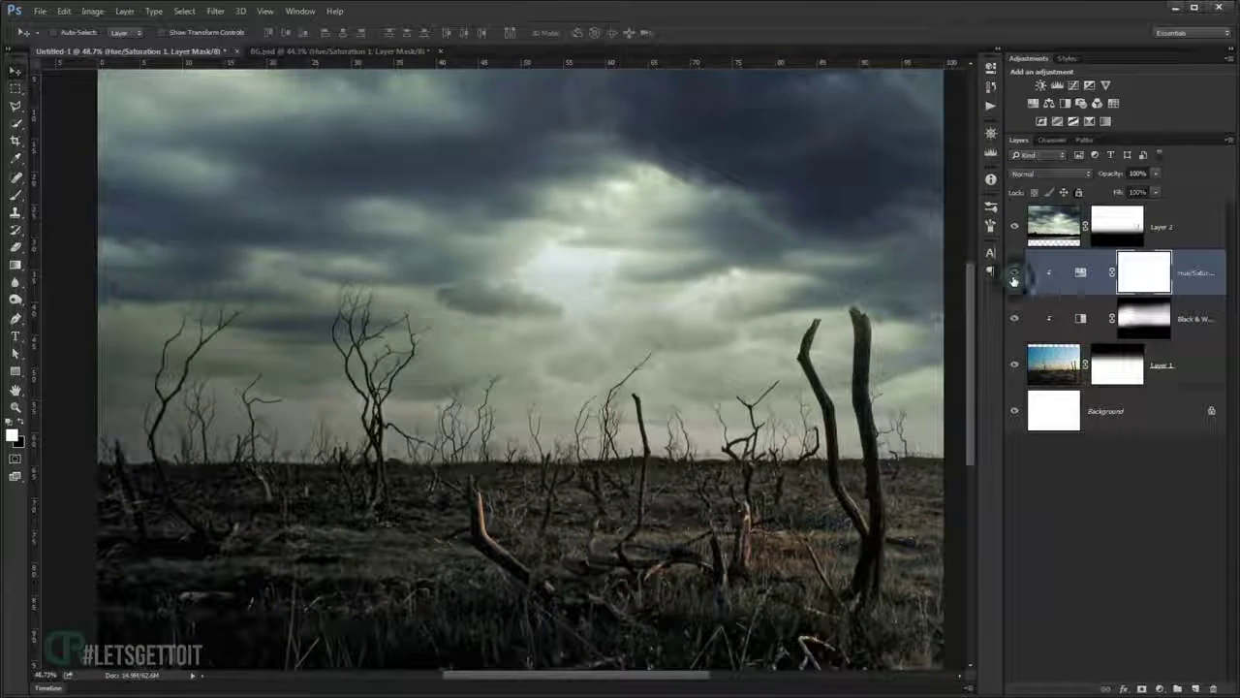
{"action": "left_click", "coordinate": [1014, 274]}
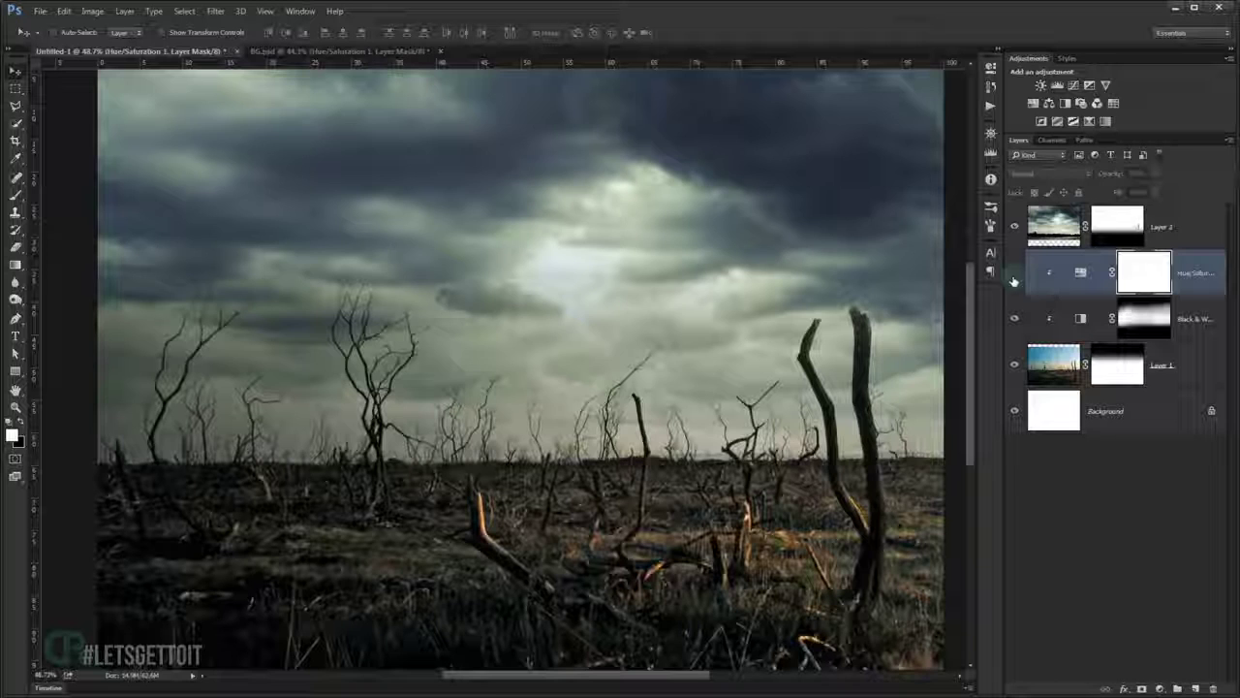
Compare the Hue/Saturation adjustment and ease its Yellows Lightness back to -37.
{"action": "left_click", "coordinate": [1014, 276]}
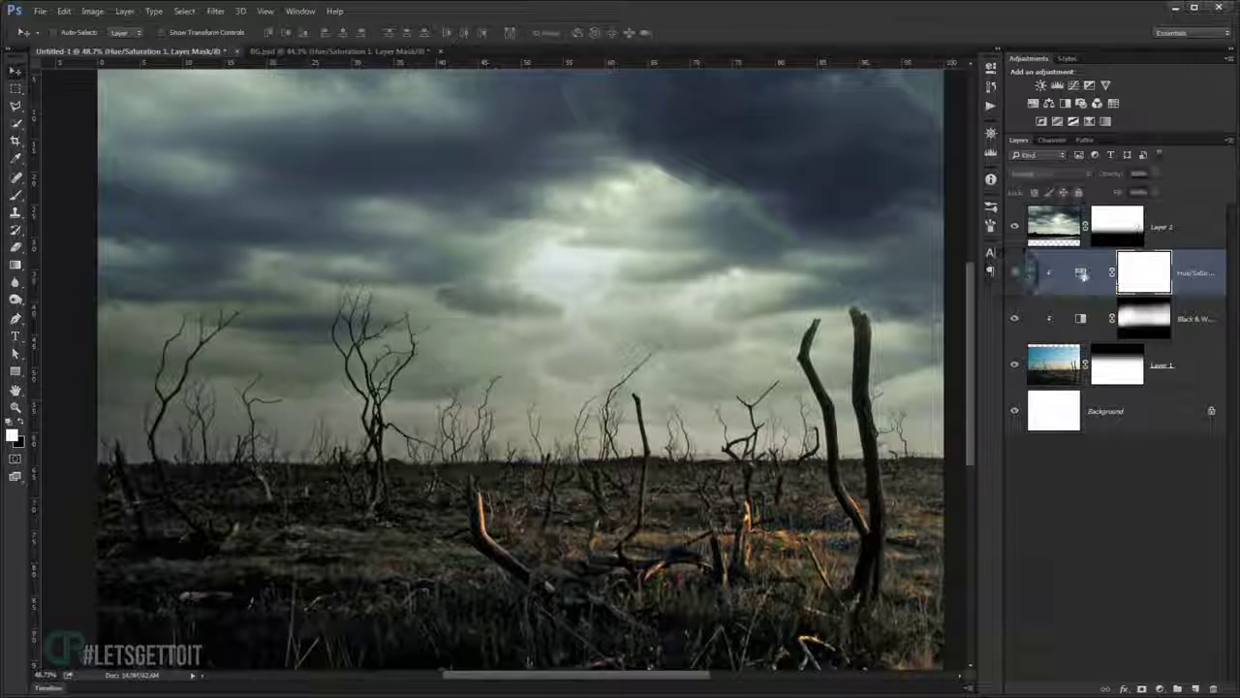
{"action": "double_click", "coordinate": [1085, 274]}
{"action": "left_click", "coordinate": [868, 115]}
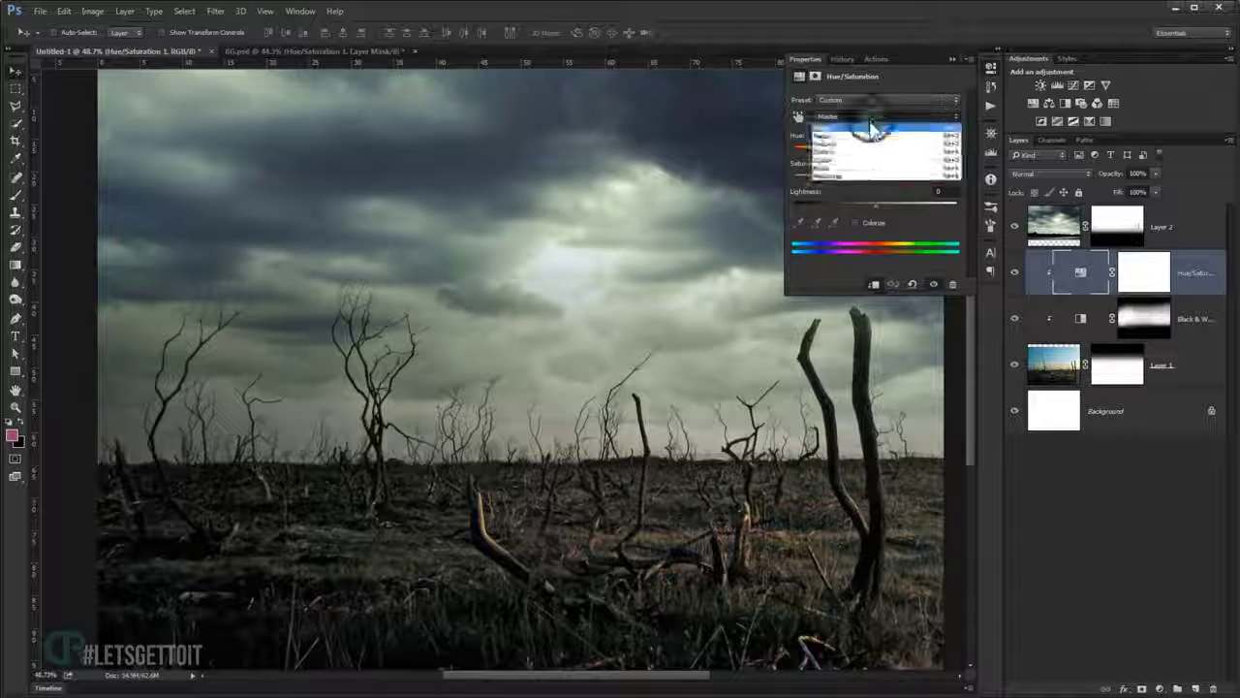
{"action": "left_click", "coordinate": [867, 143]}
{"action": "left_click_drag", "start_coordinate": [836, 203], "coordinate": [843, 204]}
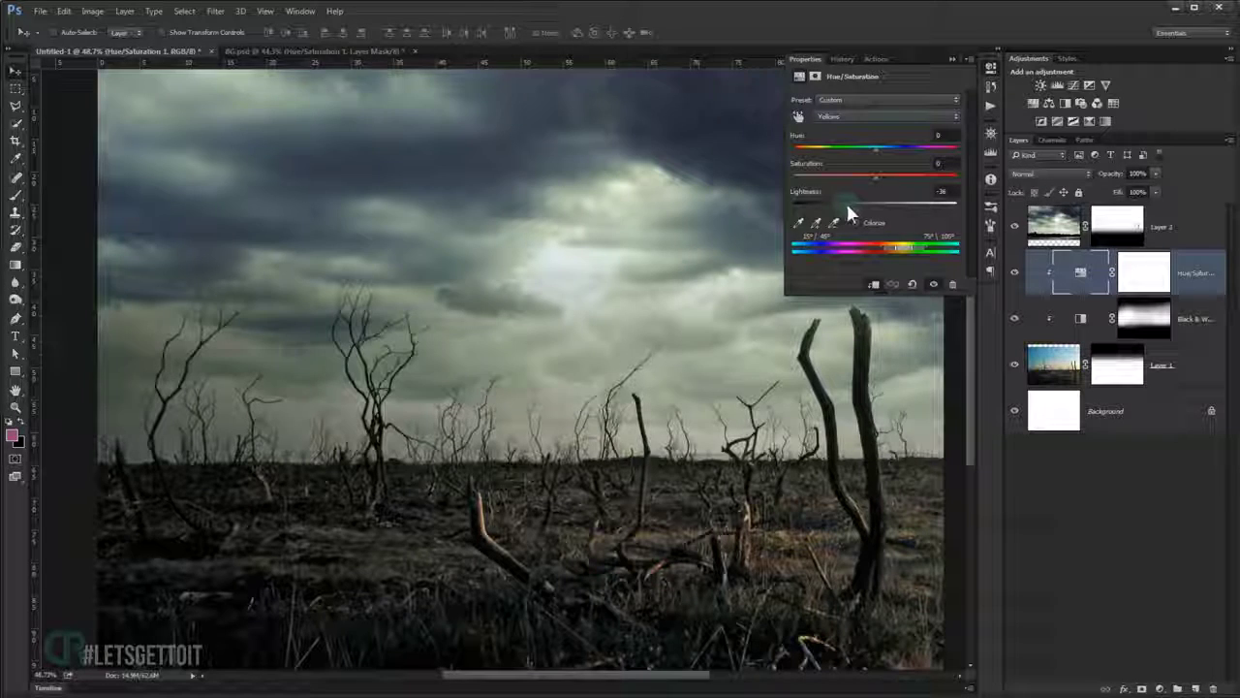
{"action": "left_click", "coordinate": [950, 60]}
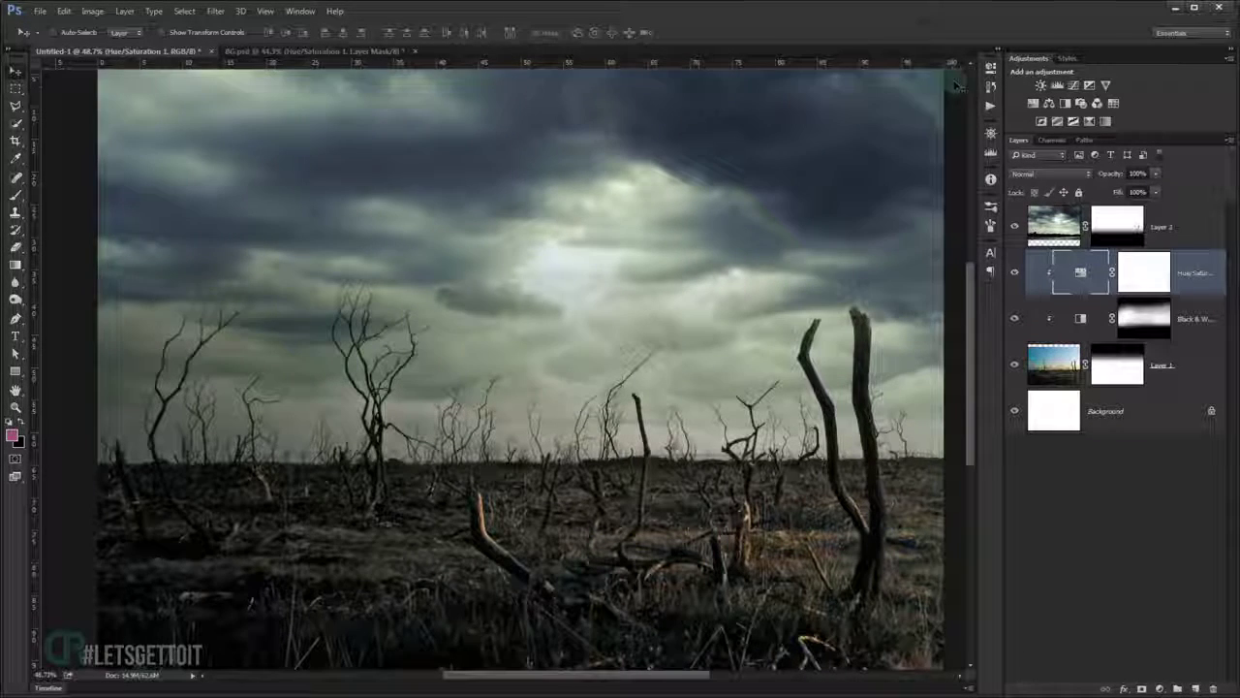
{"action": "key", "text": "ctrl+0"}
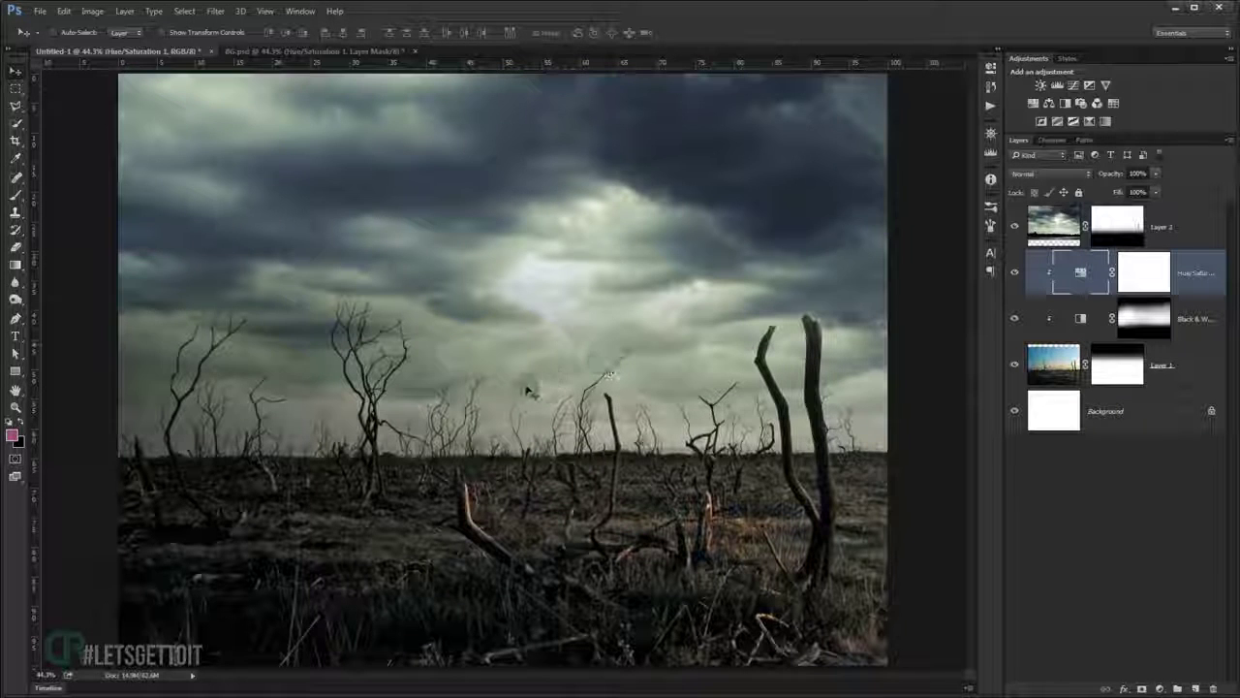
{"action": "left_click", "coordinate": [14, 264]}
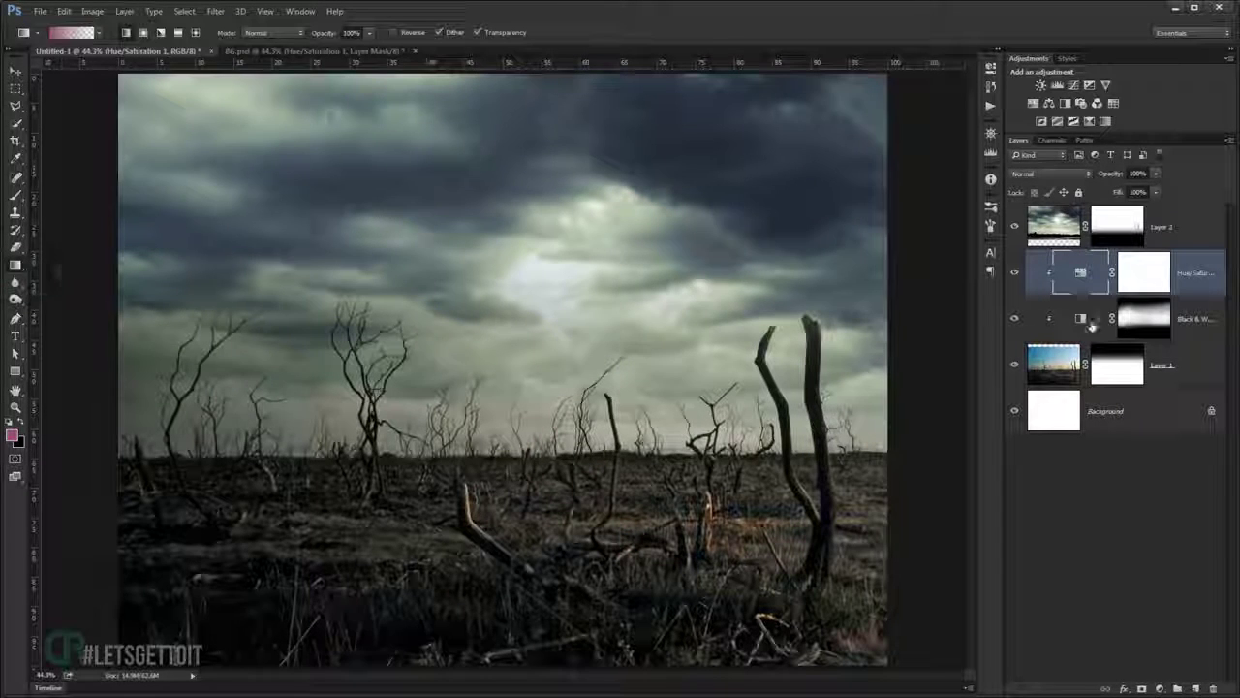
Add a new empty layer and sample a muted grey-green from the image as foreground colour.
{"action": "left_click", "coordinate": [1195, 688]}
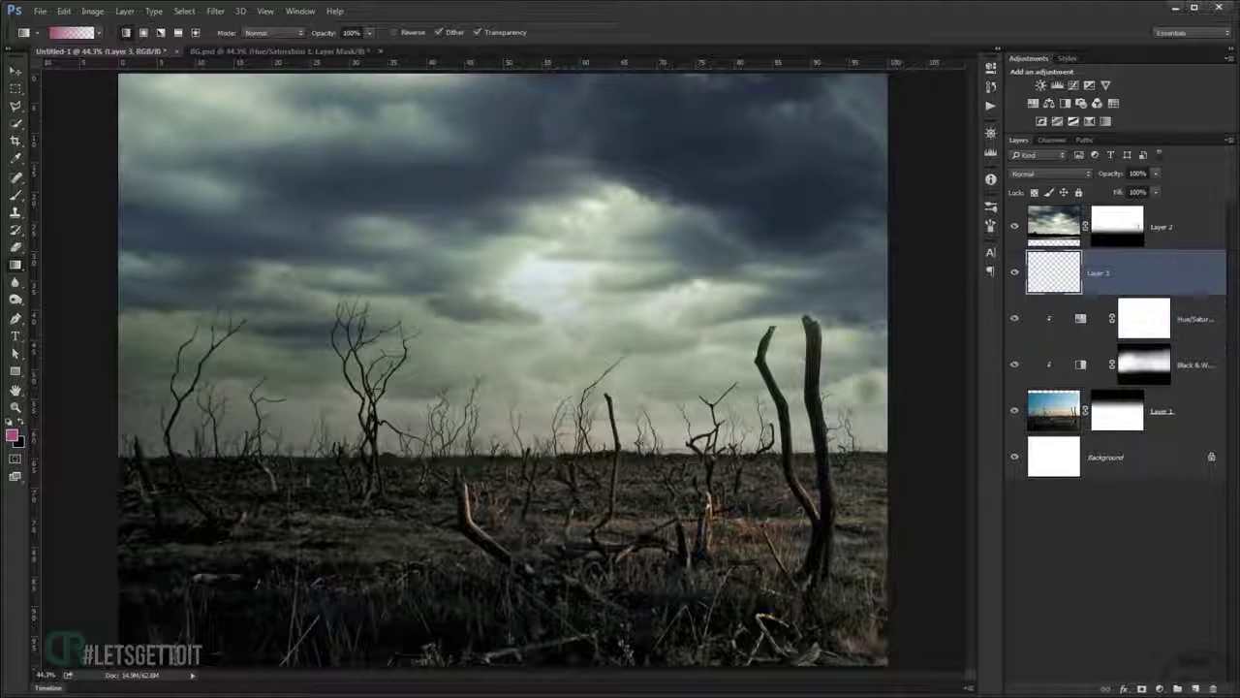
{"action": "left_click", "coordinate": [11, 434]}
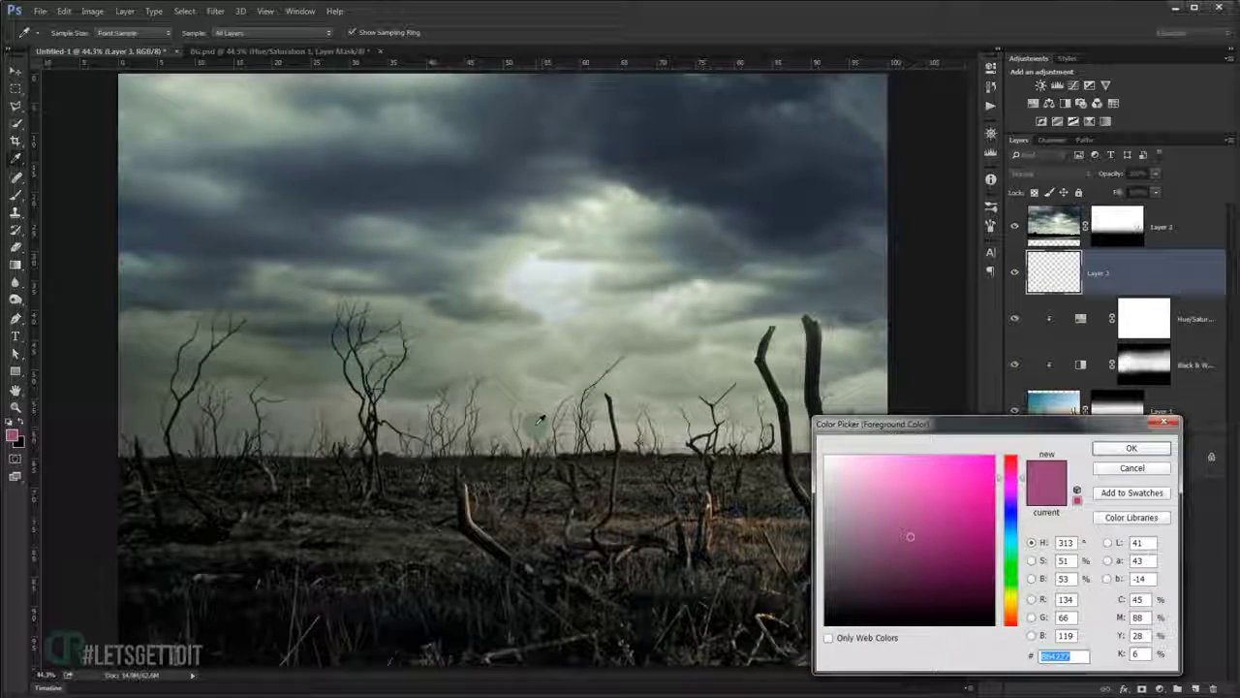
{"action": "left_click", "coordinate": [539, 420]}
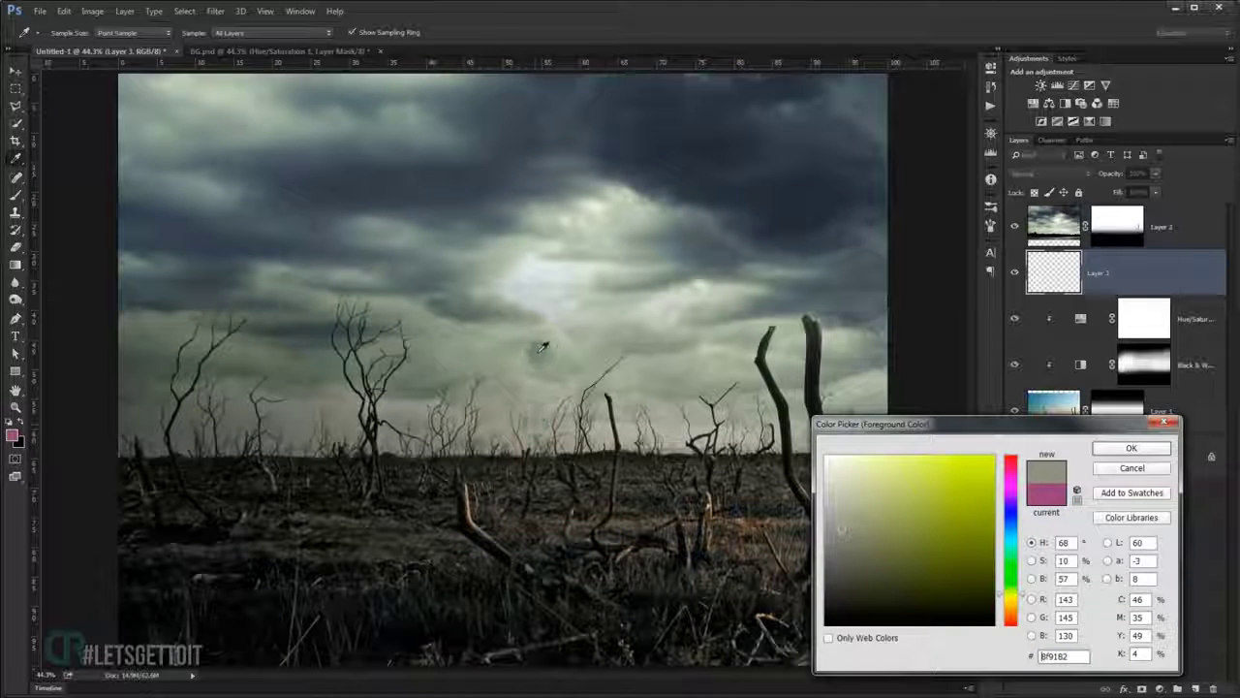
{"action": "left_click", "coordinate": [557, 307]}
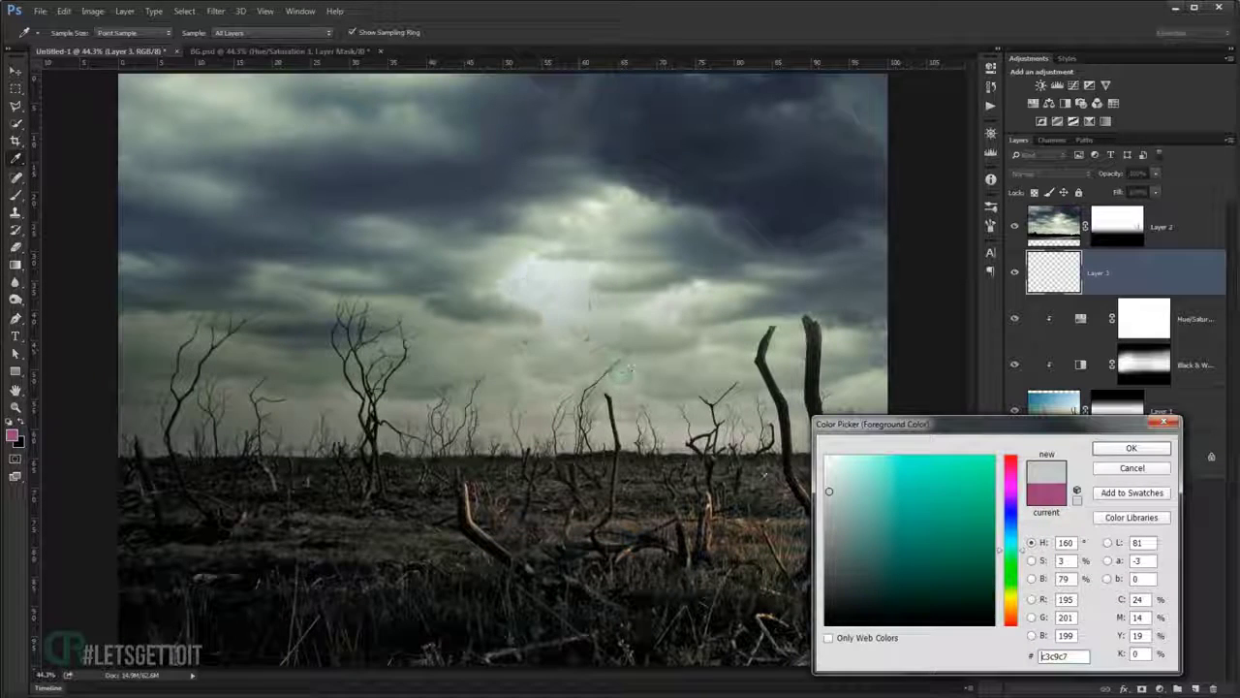
{"action": "left_click", "coordinate": [545, 420]}
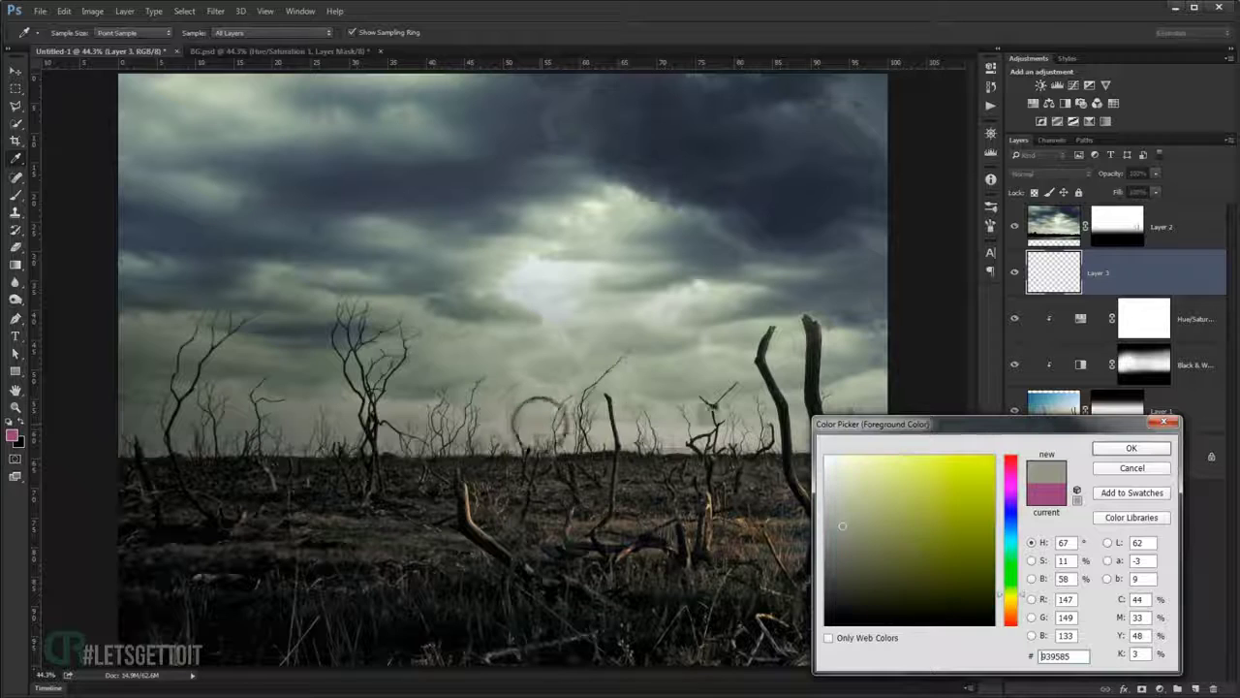
{"action": "left_click", "coordinate": [1127, 449]}
Draw a grey-green fog gradient upward over the landscape and shift it down over the horizon.
{"action": "key", "text": "g"}
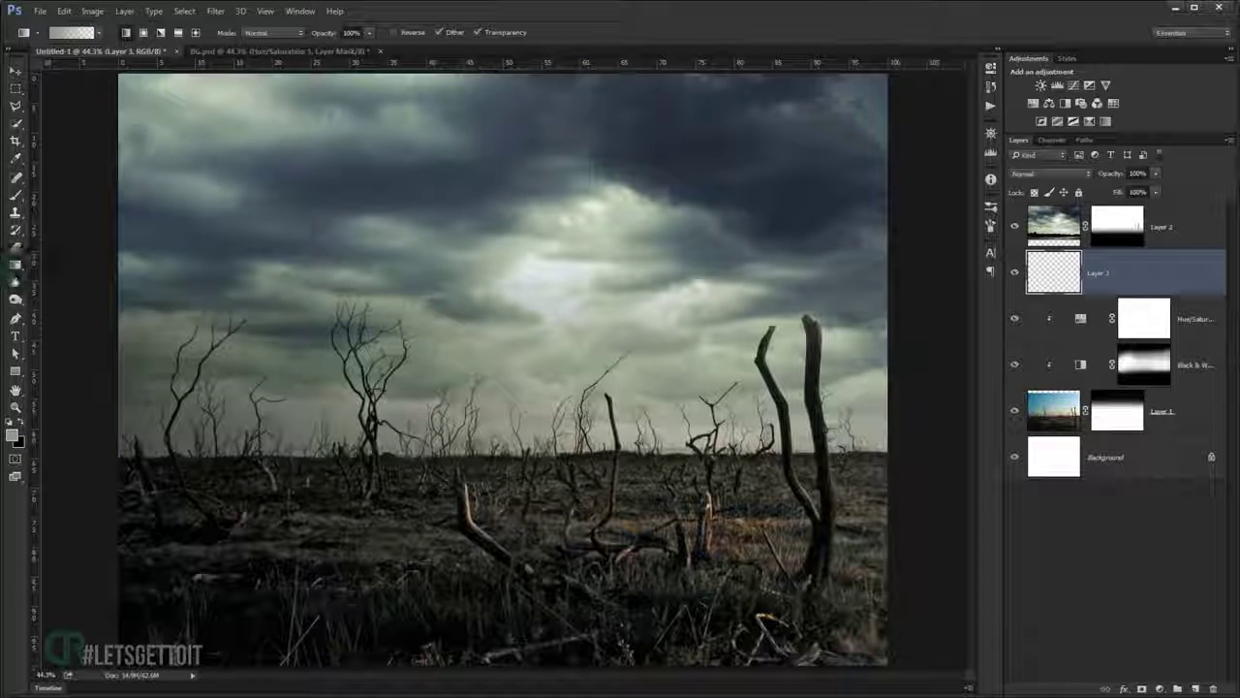
{"action": "left_click_drag", "start_coordinate": [471, 426], "coordinate": [465, 281]}
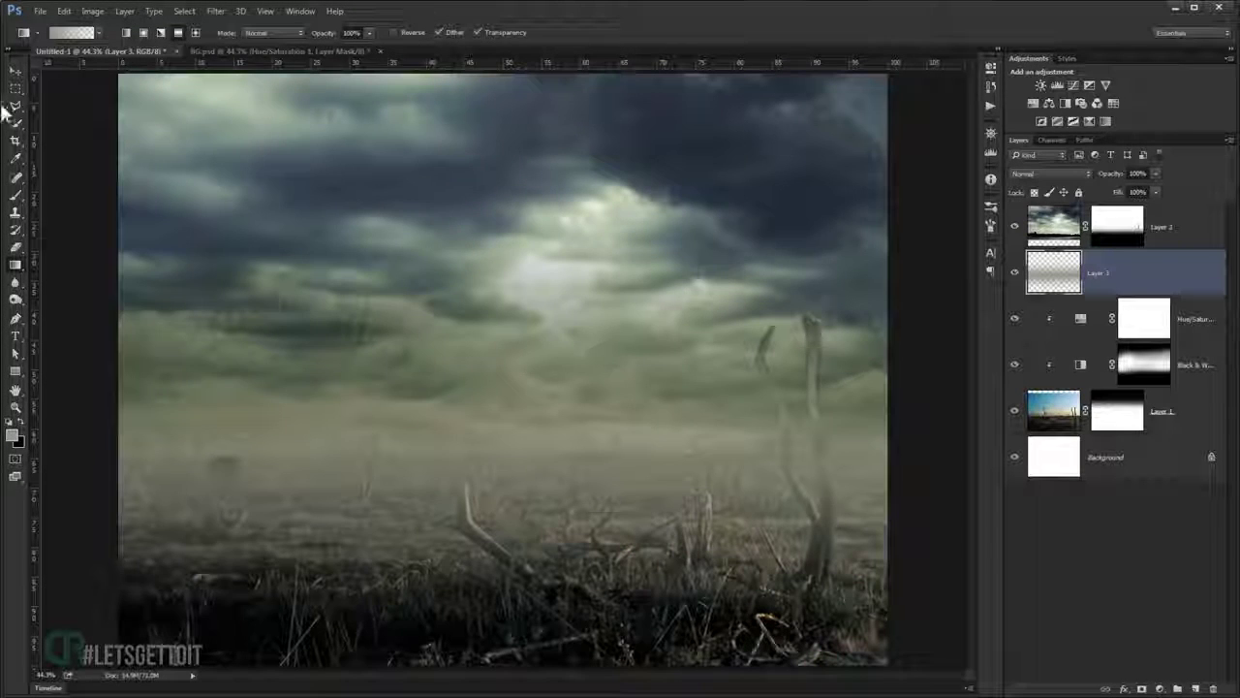
{"action": "left_click", "coordinate": [15, 70]}
{"action": "left_click_drag", "start_coordinate": [484, 401], "coordinate": [492, 463]}
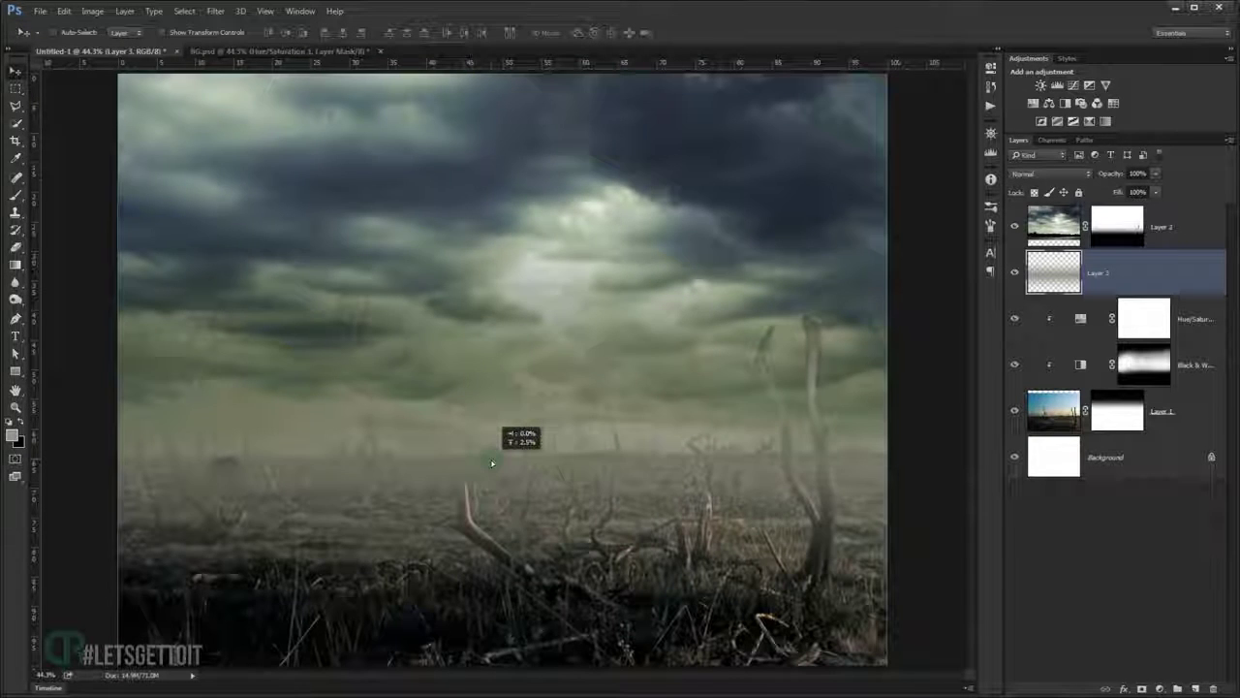
{"action": "left_click_drag", "start_coordinate": [491, 463], "coordinate": [496, 477]}
Free-transform Layer 3 taller, to about 116% height, and wider past the canvas edges.
{"action": "key", "text": "ctrl+t"}
{"action": "key", "text": "ctrl+minus"}
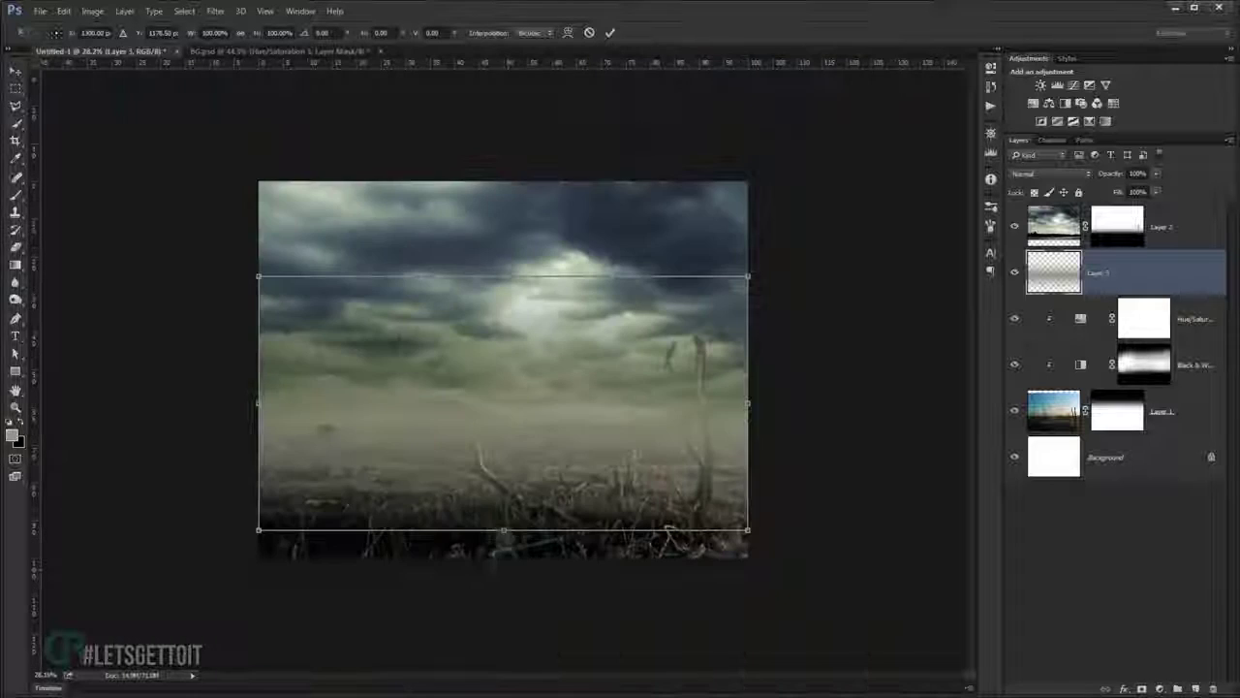
{"action": "left_click_drag", "start_coordinate": [503, 529], "coordinate": [504, 572]}
{"action": "left_click_drag", "start_coordinate": [534, 465], "coordinate": [539, 485]}
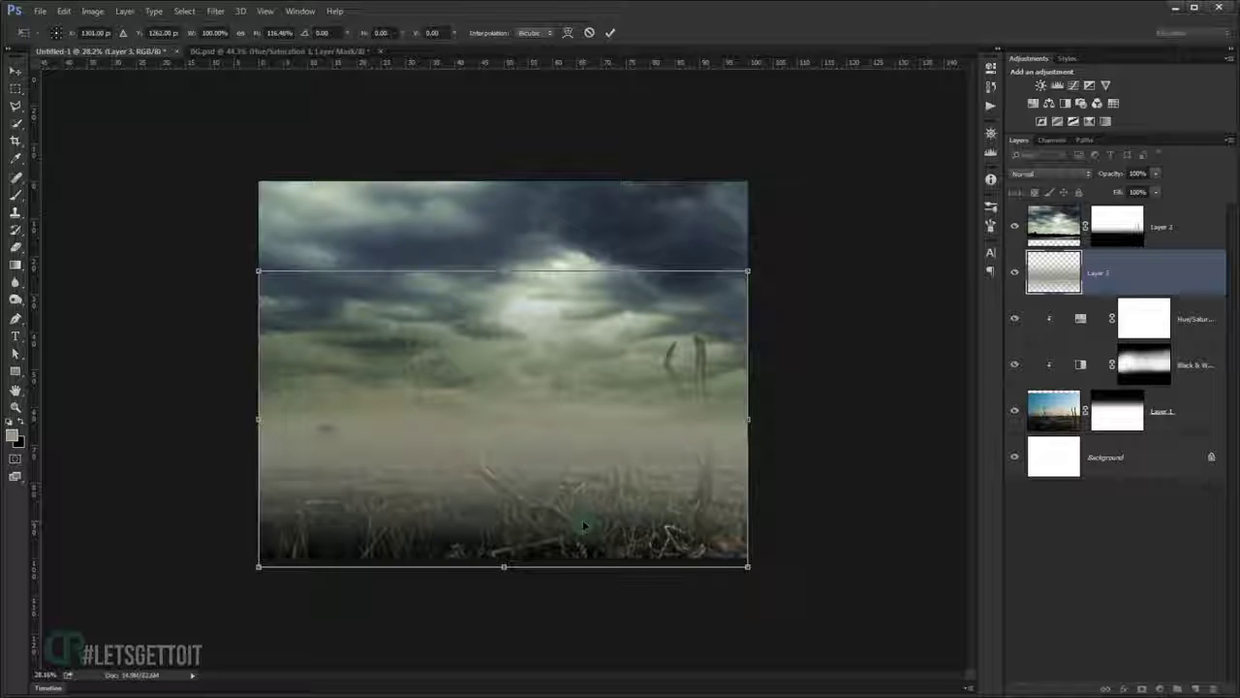
{"action": "left_click_drag", "start_coordinate": [754, 418], "coordinate": [780, 416]}
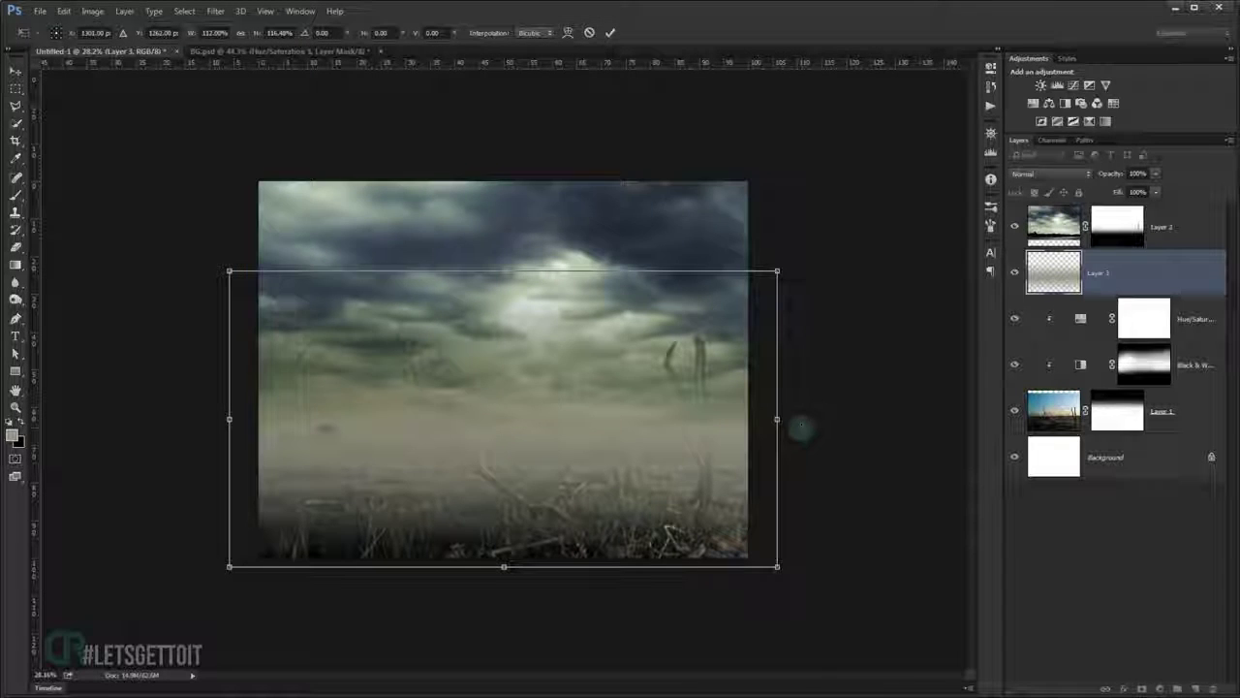
{"action": "key", "text": "Return"}
{"action": "key", "text": "ctrl+0"}
Blend Layer 3 in Overlay mode and toggle its visibility to compare.
{"action": "left_click", "coordinate": [1039, 174]}
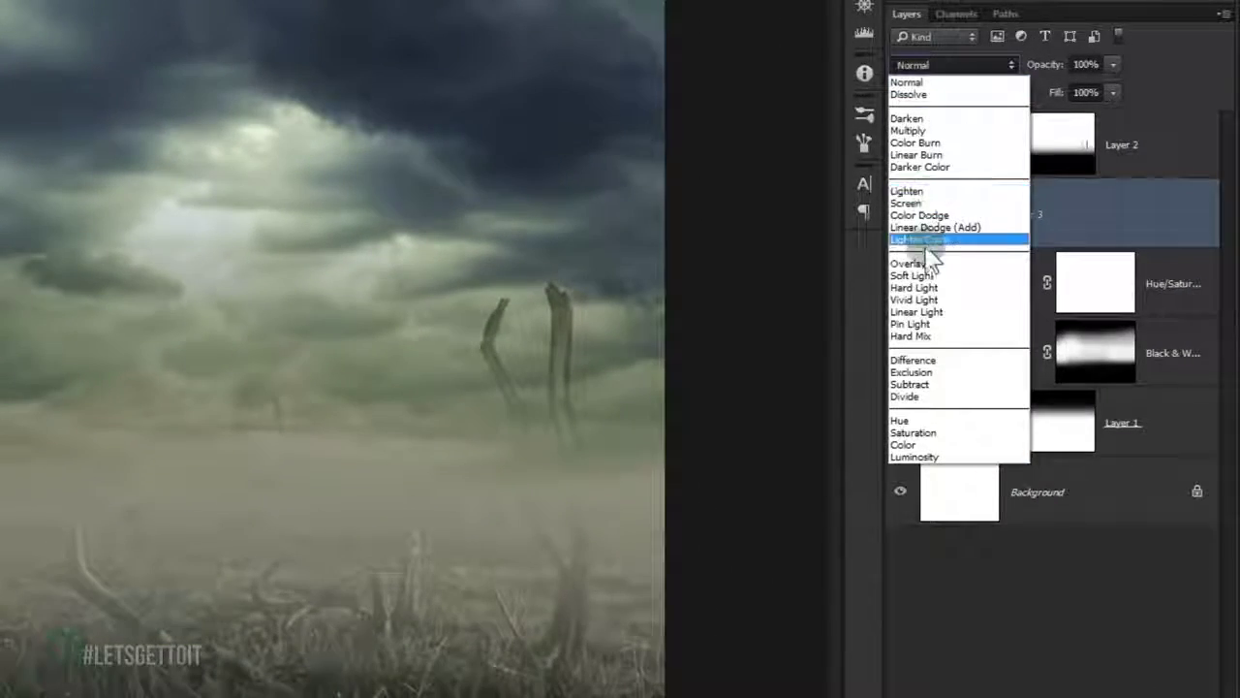
{"action": "left_click", "coordinate": [918, 258]}
{"action": "left_click", "coordinate": [1013, 276]}
{"action": "left_click", "coordinate": [1013, 276]}
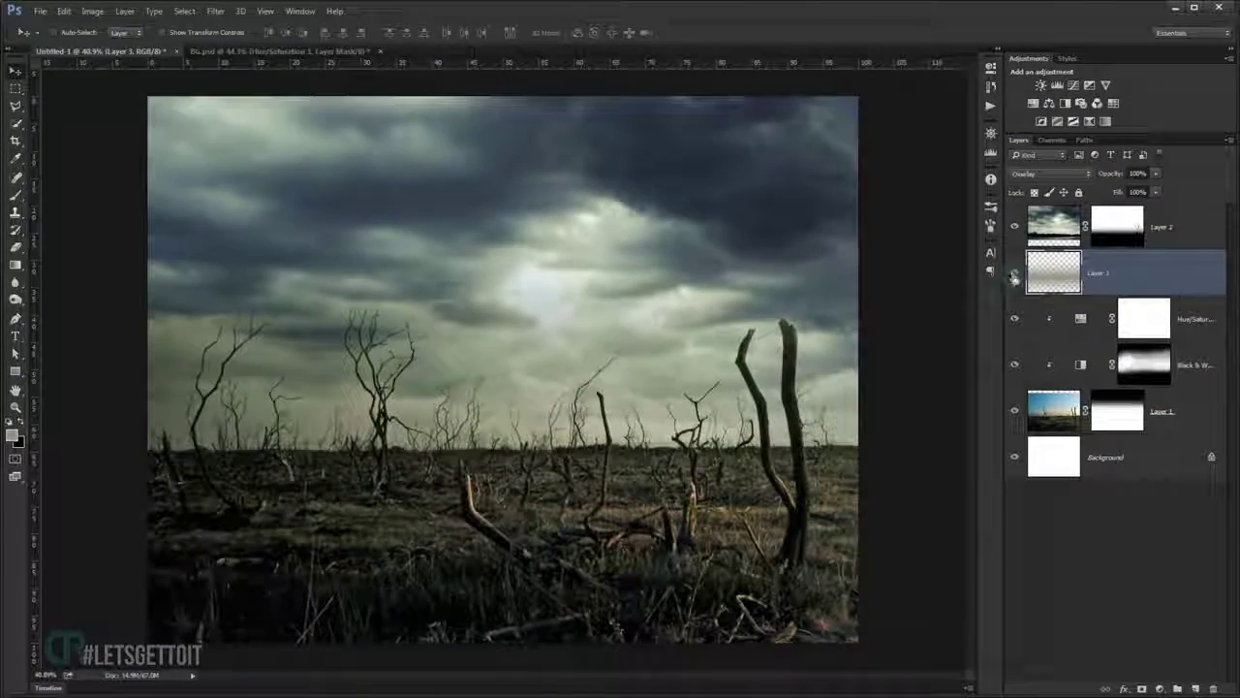
{"action": "left_click", "coordinate": [1014, 275]}
{"action": "left_click", "coordinate": [1013, 275]}
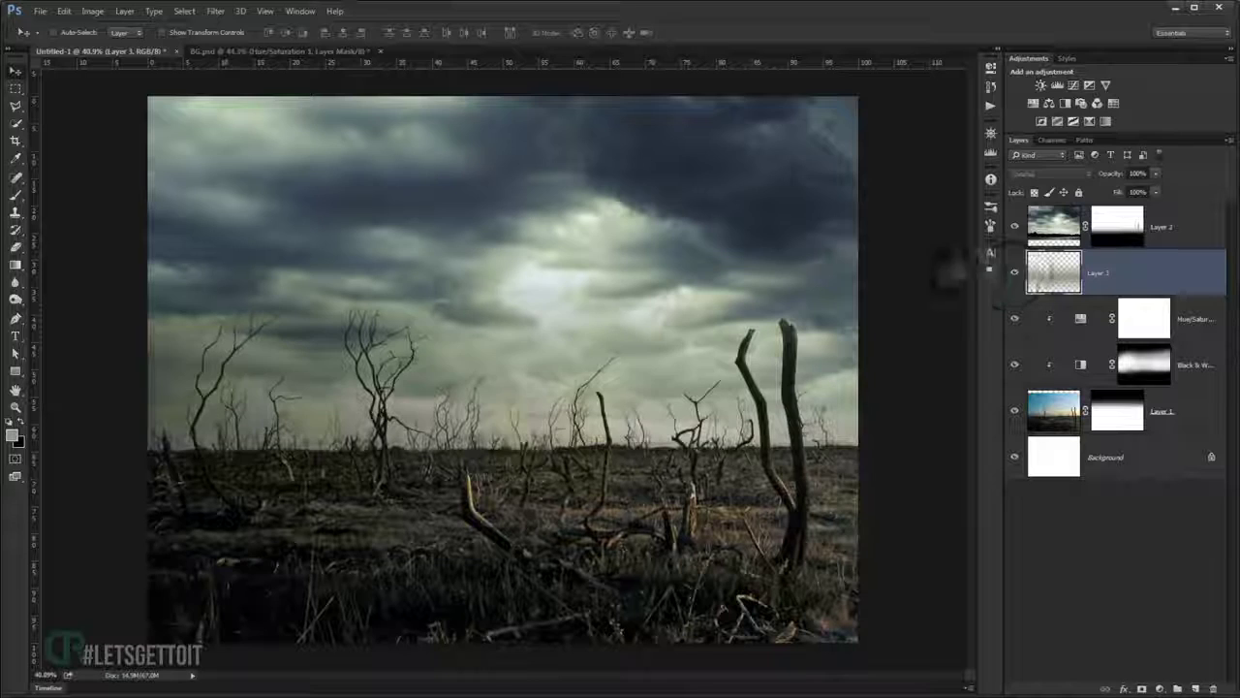
Set Layer 3 opacity to 35%, after briefly trying 41%.
{"action": "left_click_drag", "start_coordinate": [1116, 175], "coordinate": [1095, 175]}
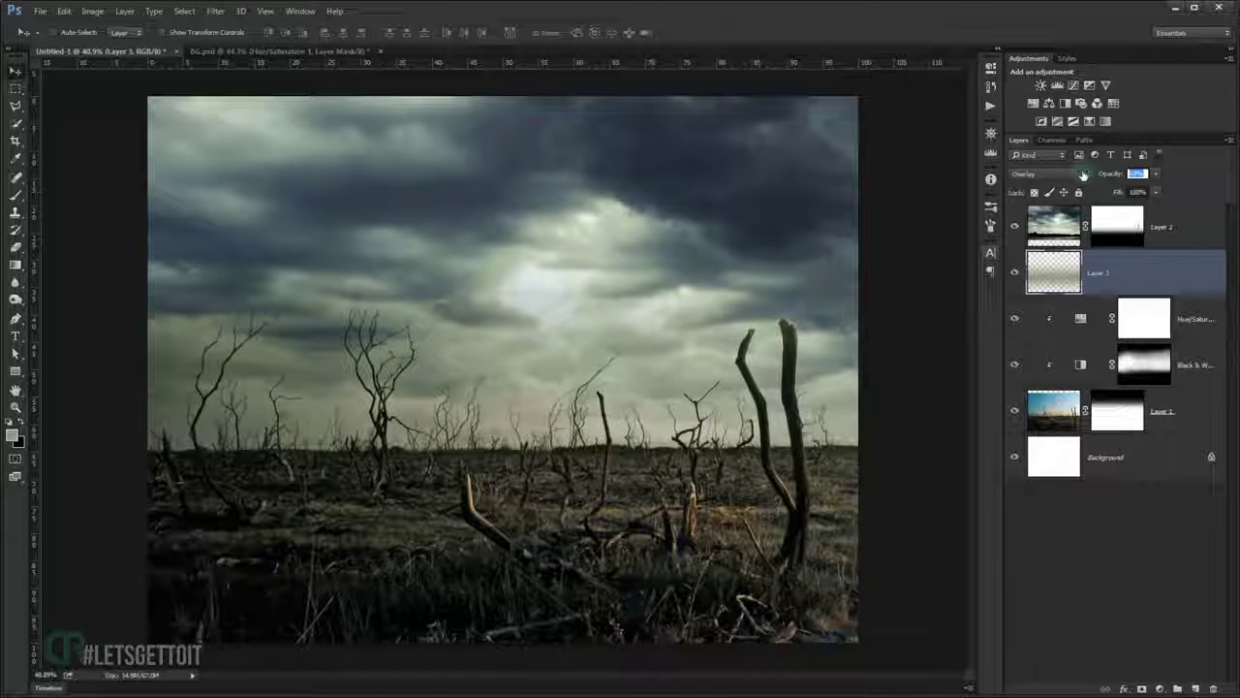
{"action": "type", "text": "41"}
{"action": "key", "text": "Return"}
{"action": "type", "text": "35"}
{"action": "key", "text": "Return"}
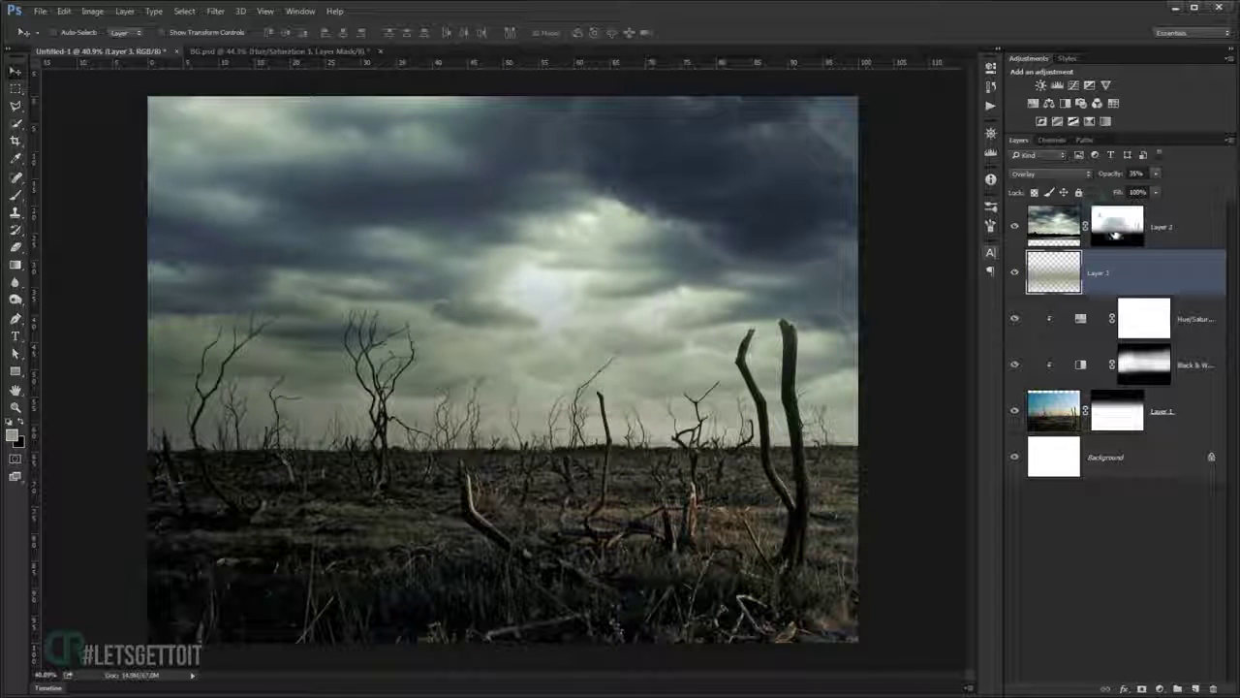
Squash Layer 3 to about 68% height, lower it over the horizon, and raise opacity to 70%.
{"action": "key", "text": "ctrl+t"}
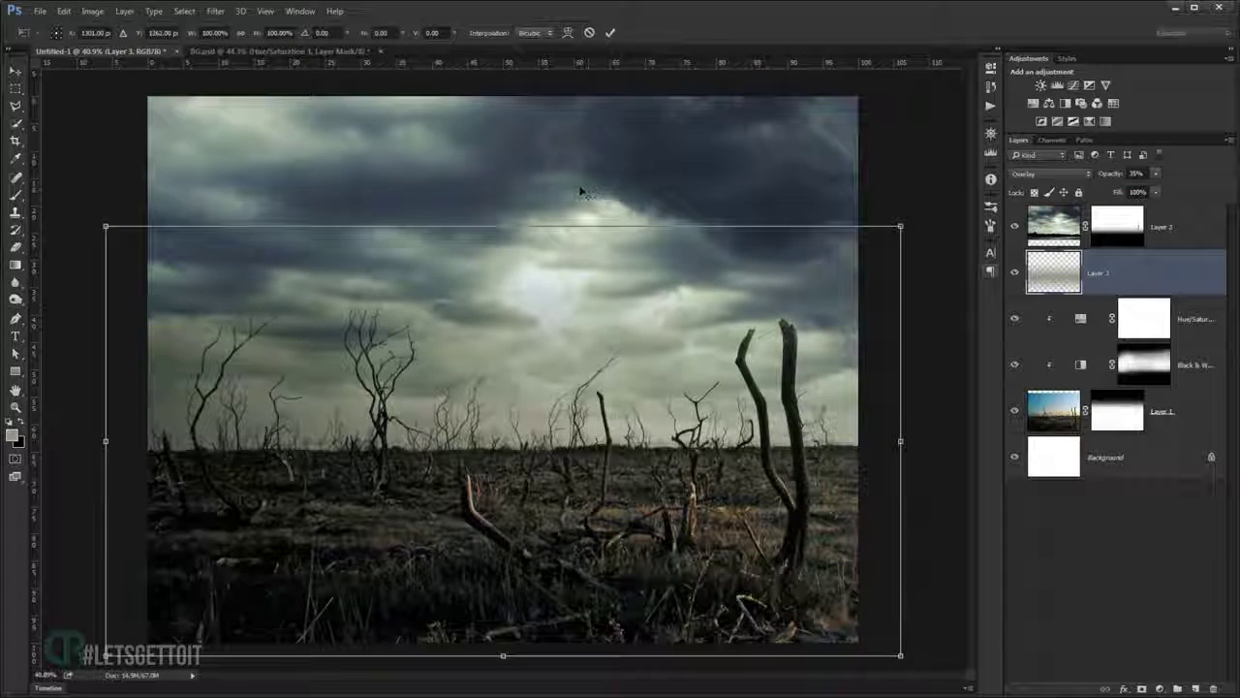
{"action": "left_click_drag", "start_coordinate": [502, 228], "coordinate": [502, 346]}
{"action": "mouse_move", "coordinate": [578, 466]}
{"action": "left_mouse_down"}
{"action": "mouse_move", "coordinate": [579, 423]}
{"action": "mouse_move", "coordinate": [557, 419]}
{"action": "left_mouse_up"}
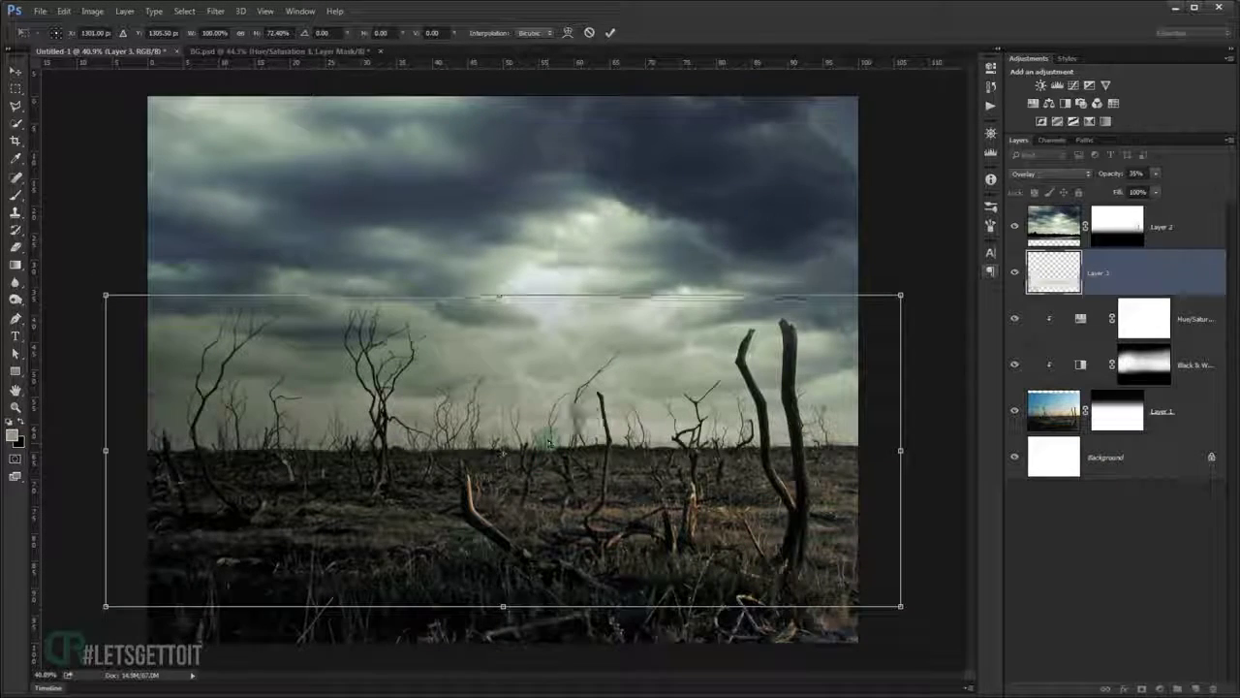
{"action": "left_click_drag", "start_coordinate": [503, 605], "coordinate": [503, 586]}
{"action": "left_click_drag", "start_coordinate": [562, 472], "coordinate": [564, 491]}
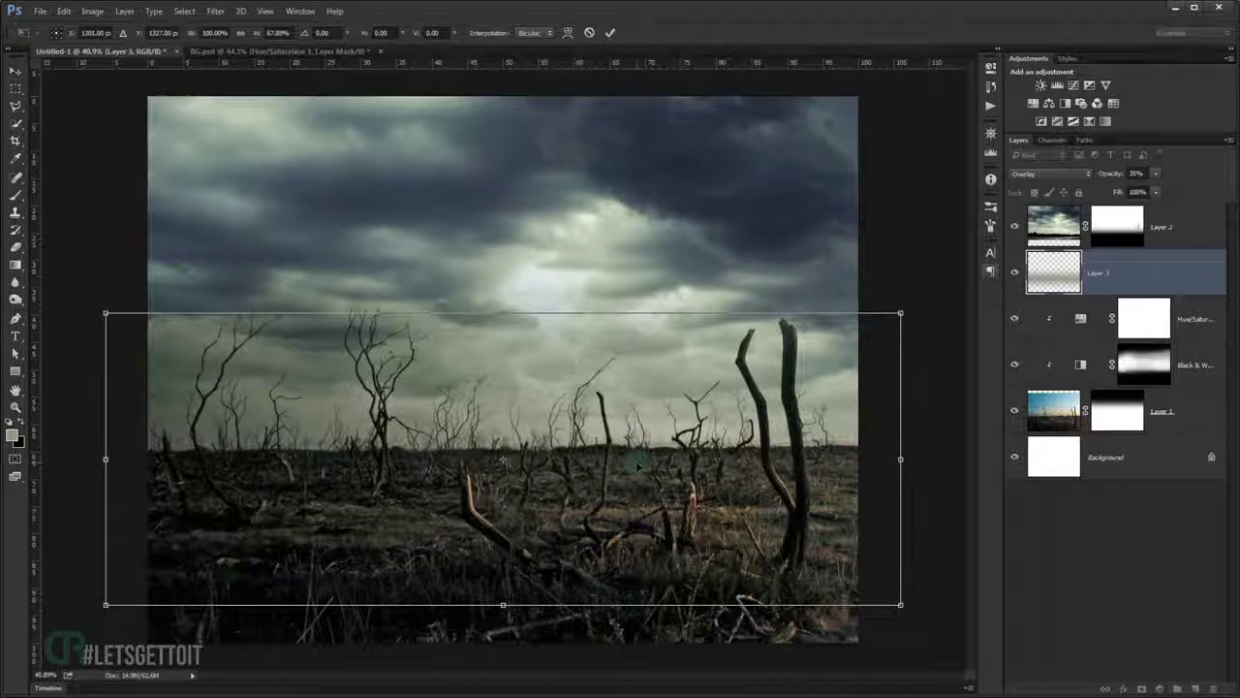
{"action": "key", "text": "Return"}
{"action": "scroll", "coordinate": [640, 465], "scroll_direction": "up", "scroll_amount": 1}
{"action": "key", "text": "7"}
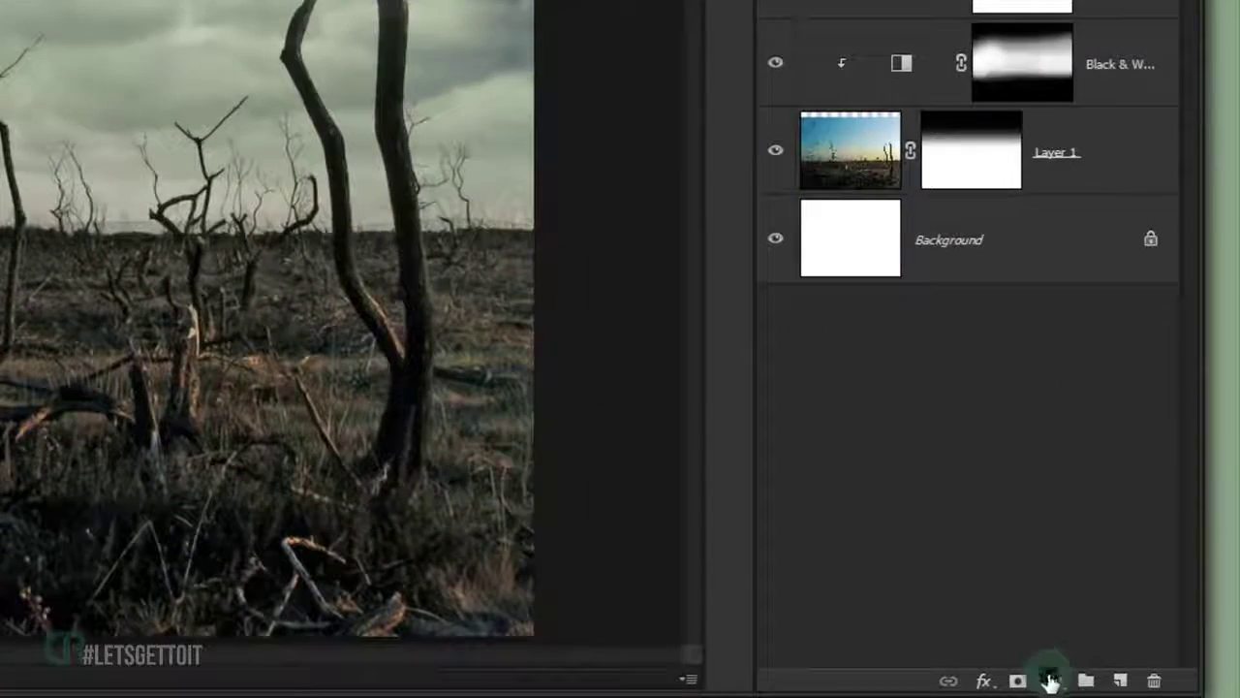
Add a Color Balance adjustment with midtones Cyan-Red -12, Magenta-Green -6, Yellow-Blue -18.
{"action": "left_click", "coordinate": [1052, 682]}
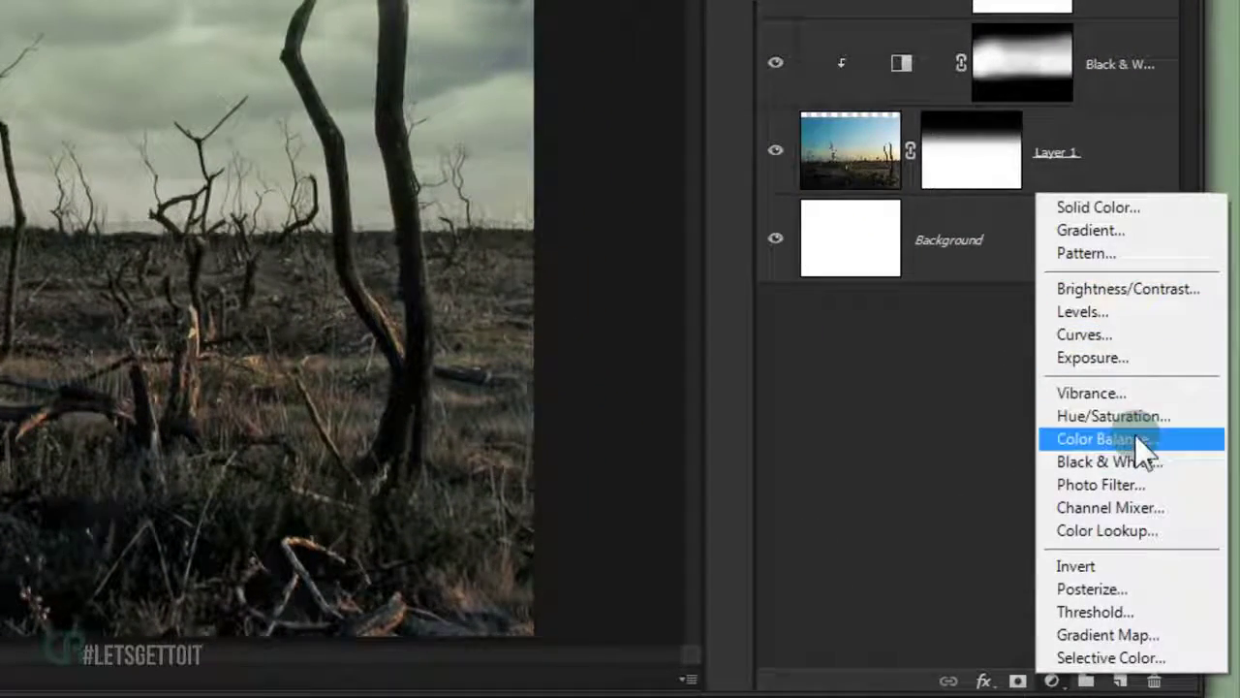
{"action": "left_click", "coordinate": [1075, 439]}
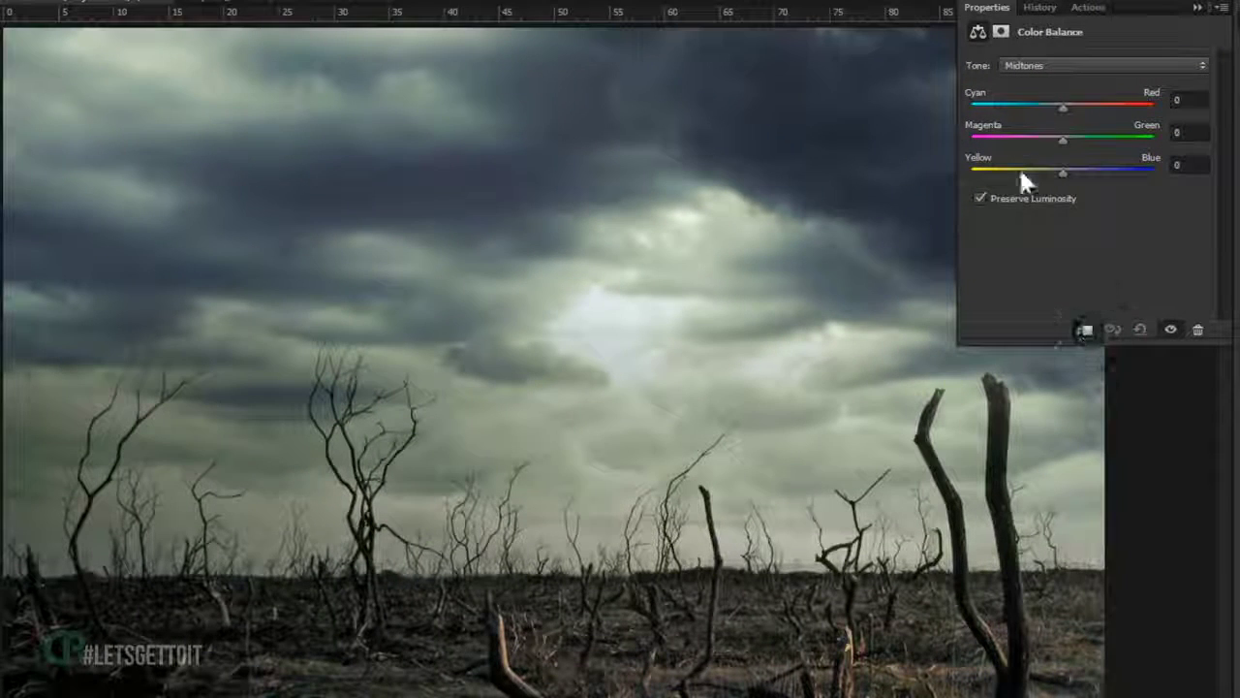
{"action": "left_click", "coordinate": [1059, 107]}
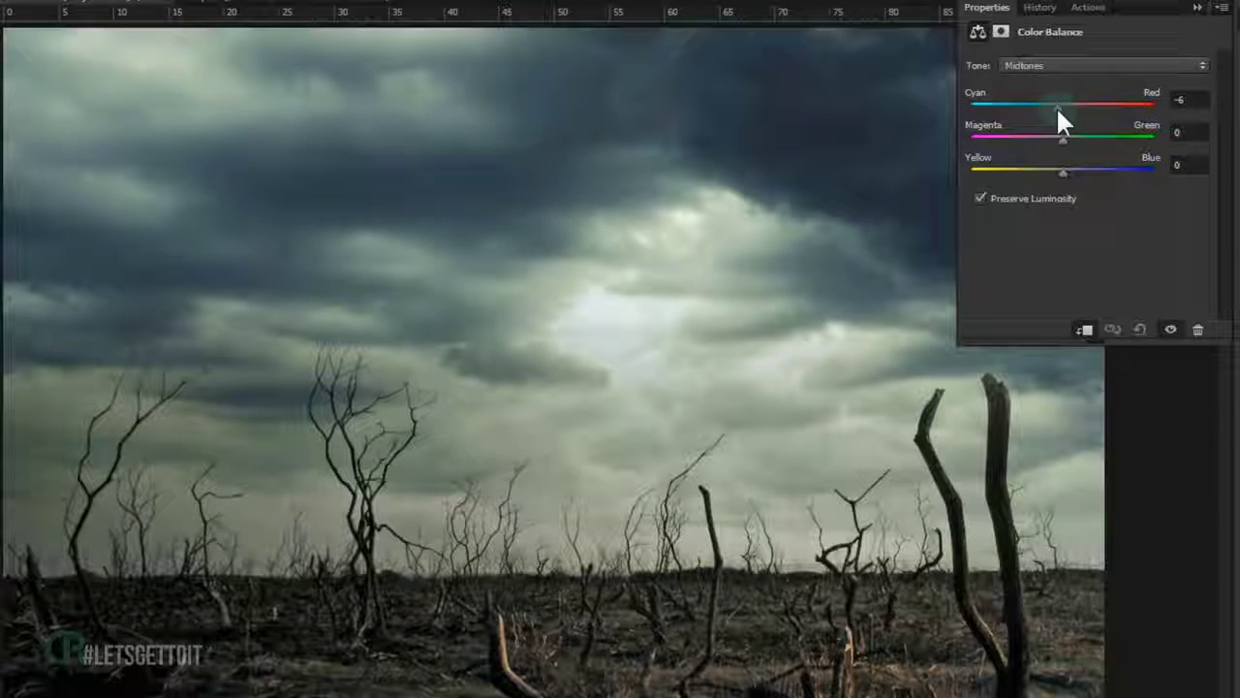
{"action": "mouse_move", "coordinate": [1057, 105]}
{"action": "left_mouse_down"}
{"action": "mouse_move", "coordinate": [1031, 109]}
{"action": "mouse_move", "coordinate": [1052, 109]}
{"action": "mouse_move", "coordinate": [1054, 139]}
{"action": "mouse_move", "coordinate": [1073, 138]}
{"action": "mouse_move", "coordinate": [1059, 143]}
{"action": "left_mouse_up"}
{"action": "left_click_drag", "start_coordinate": [1063, 170], "coordinate": [1039, 166]}
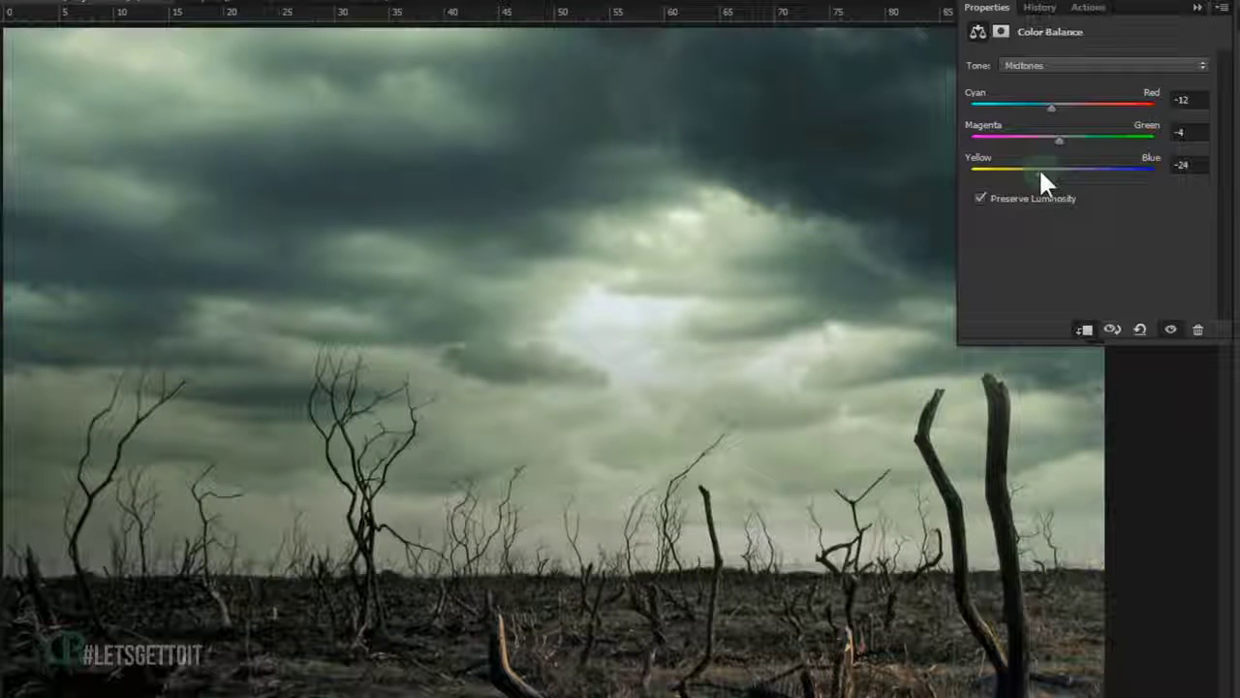
{"action": "mouse_move", "coordinate": [1041, 174]}
{"action": "left_mouse_down"}
{"action": "mouse_move", "coordinate": [1072, 144]}
{"action": "mouse_move", "coordinate": [1058, 145]}
{"action": "left_mouse_up"}
{"action": "mouse_move", "coordinate": [1050, 105]}
{"action": "left_mouse_down"}
{"action": "mouse_move", "coordinate": [1078, 107]}
{"action": "mouse_move", "coordinate": [1049, 107]}
{"action": "left_mouse_up"}
{"action": "left_click_drag", "start_coordinate": [1044, 173], "coordinate": [1046, 173]}
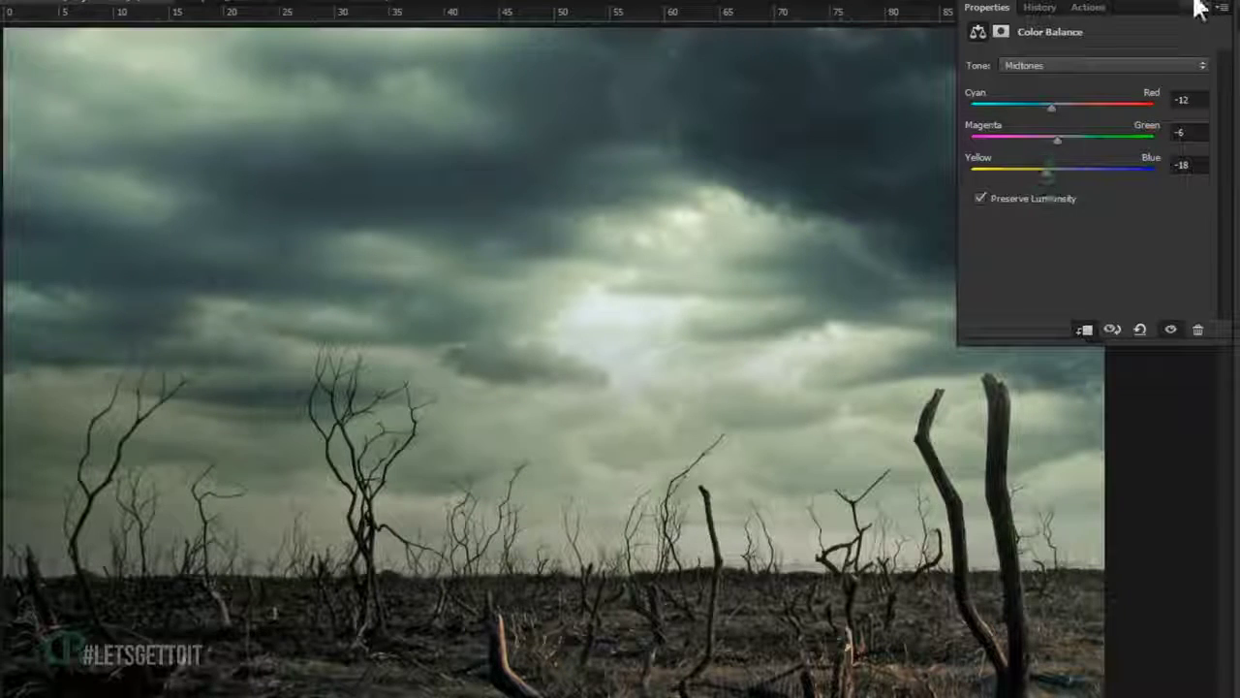
{"action": "left_click", "coordinate": [1197, 8]}
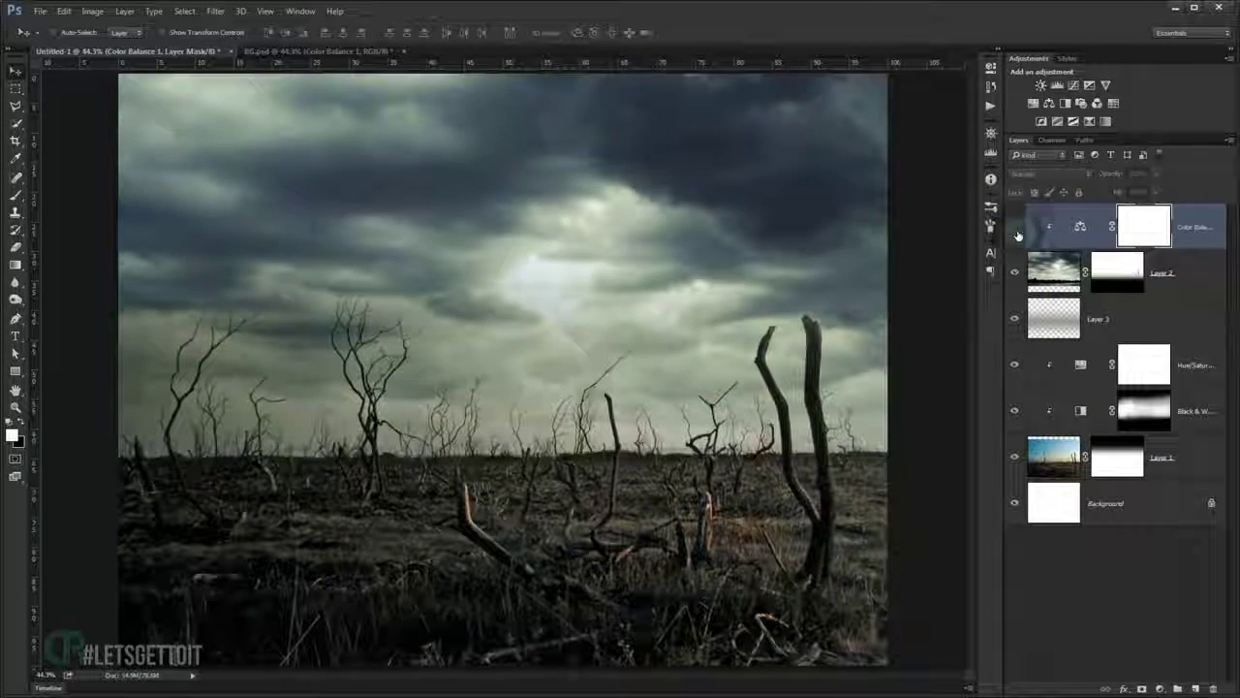
Add a Curves adjustment, lowering the top endpoint and bending the midpoint down to darken.
{"action": "left_click", "coordinate": [1015, 229]}
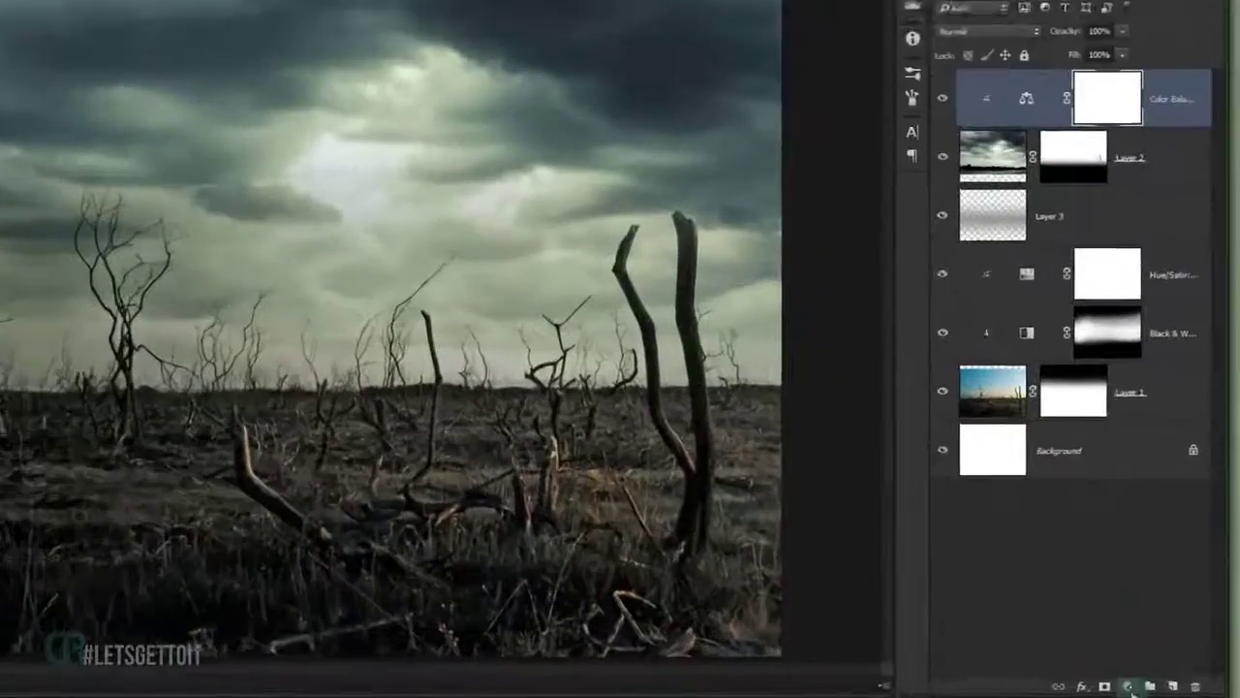
{"action": "left_click", "coordinate": [1160, 689]}
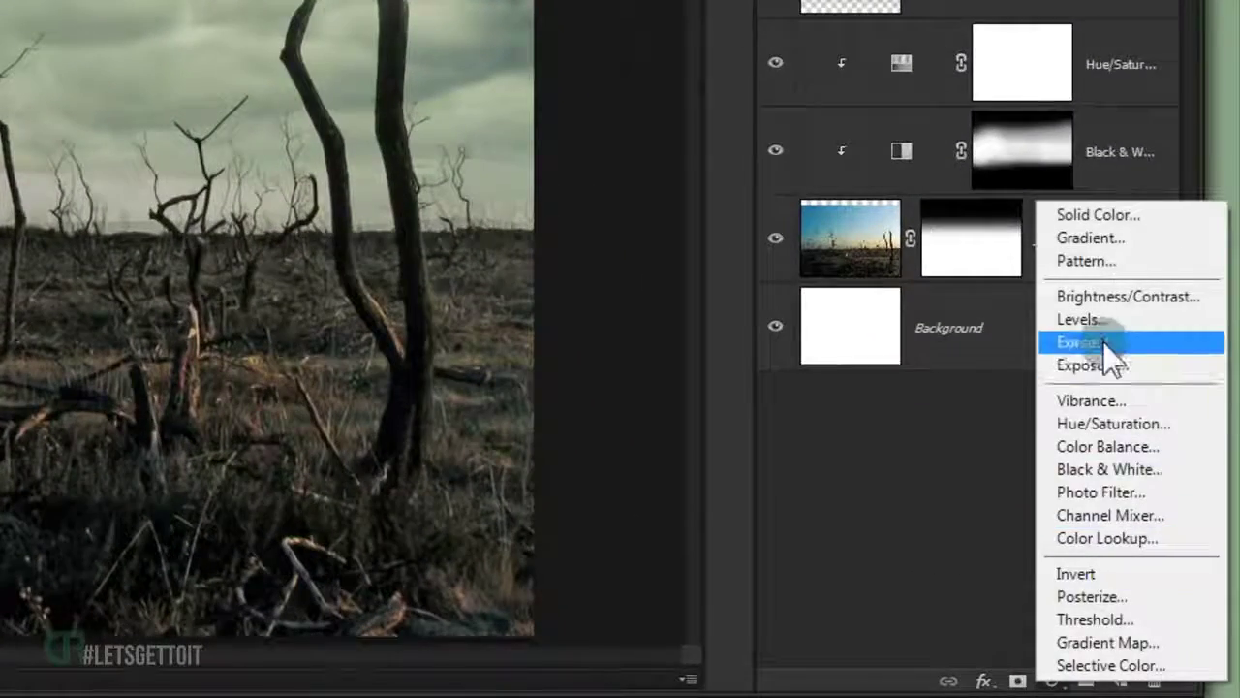
{"action": "left_click", "coordinate": [1114, 346]}
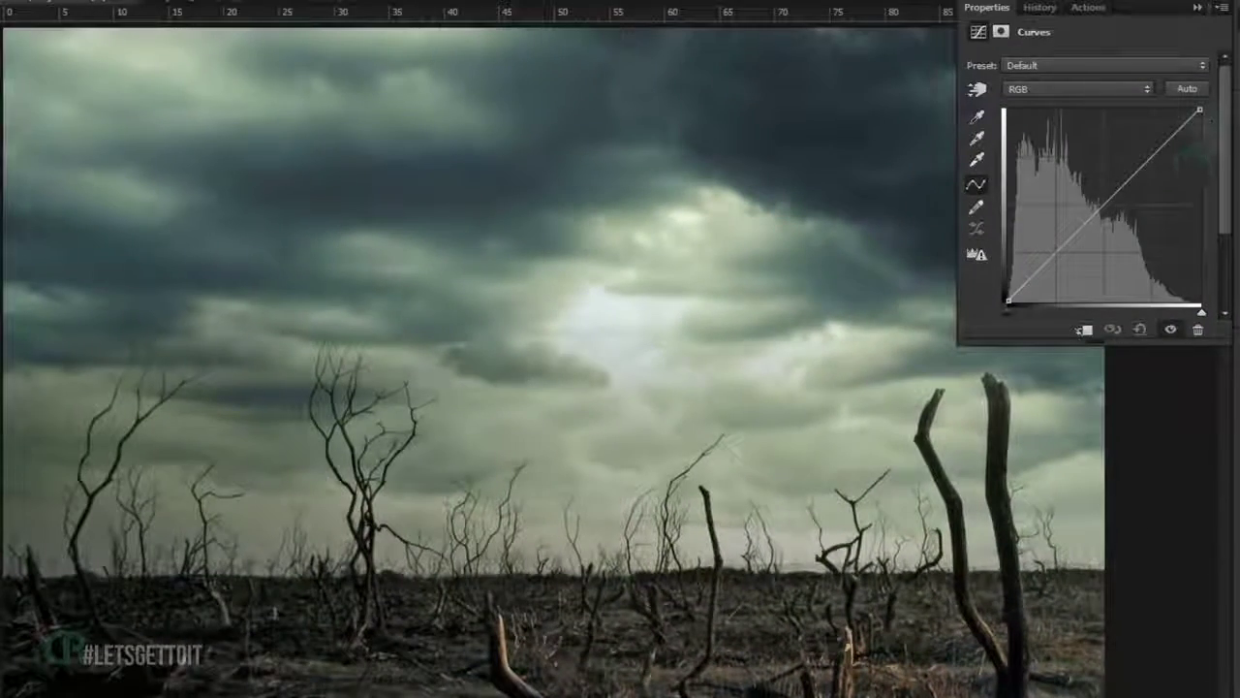
{"action": "left_click_drag", "start_coordinate": [1198, 110], "coordinate": [1199, 170]}
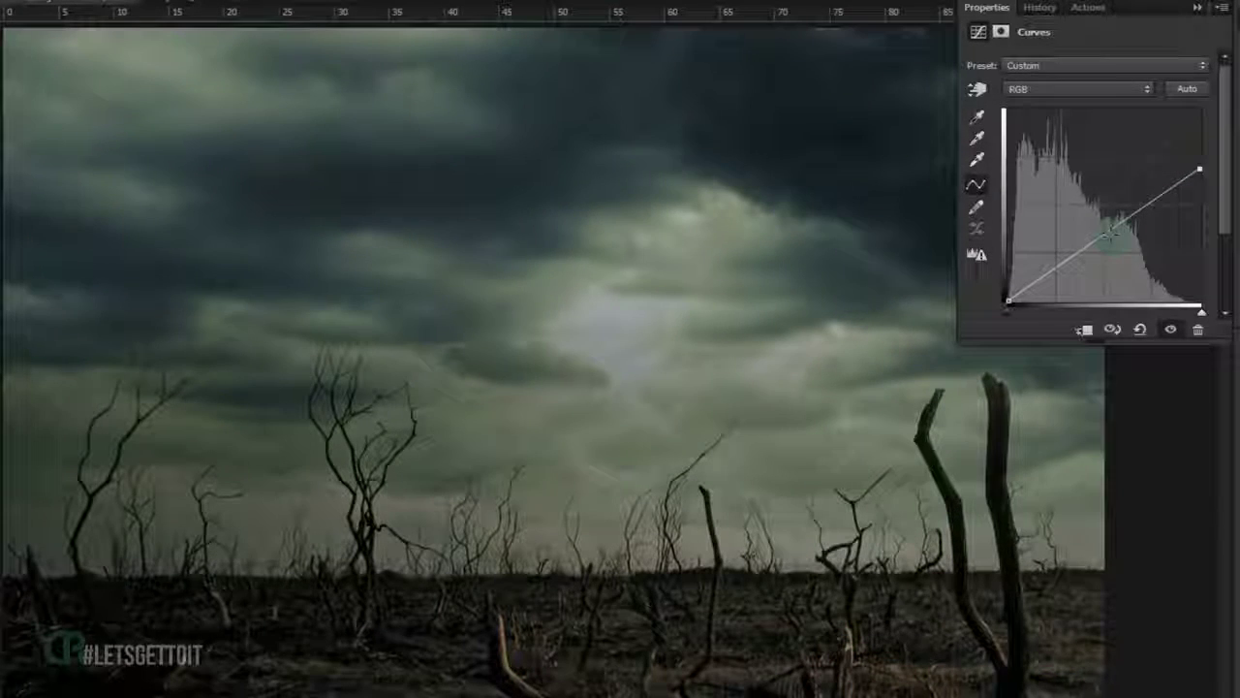
{"action": "left_click_drag", "start_coordinate": [1113, 232], "coordinate": [1114, 242]}
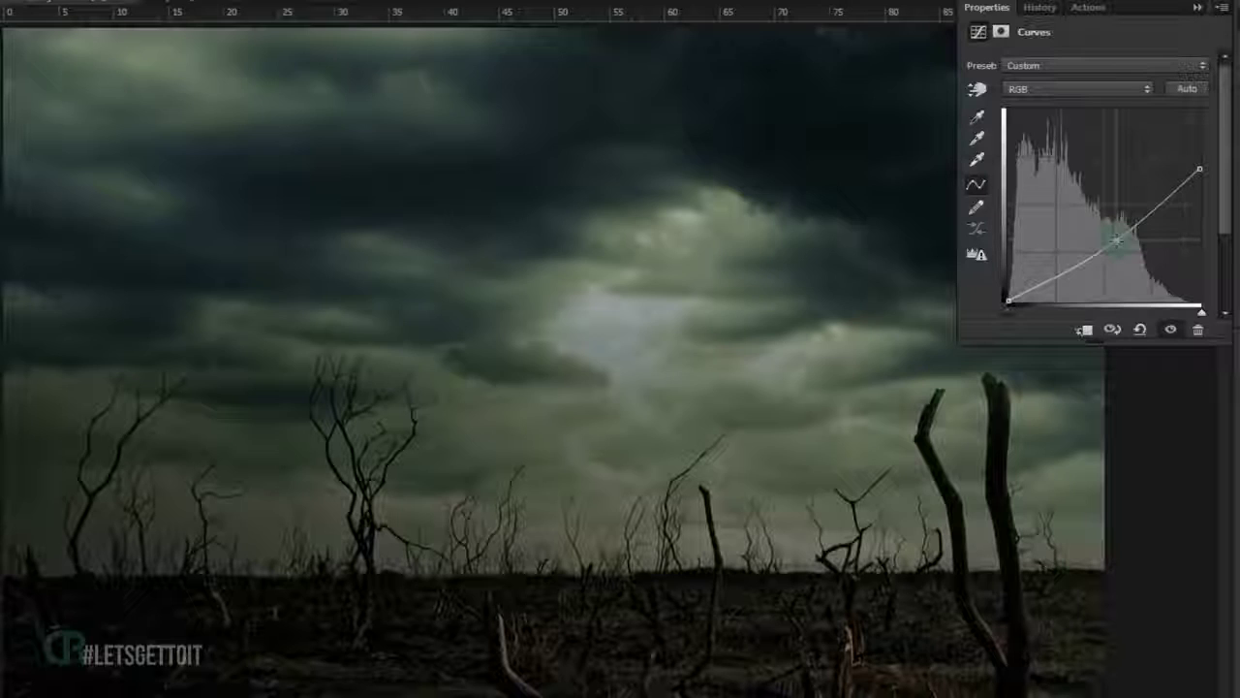
{"action": "left_click_drag", "start_coordinate": [1117, 239], "coordinate": [1126, 233]}
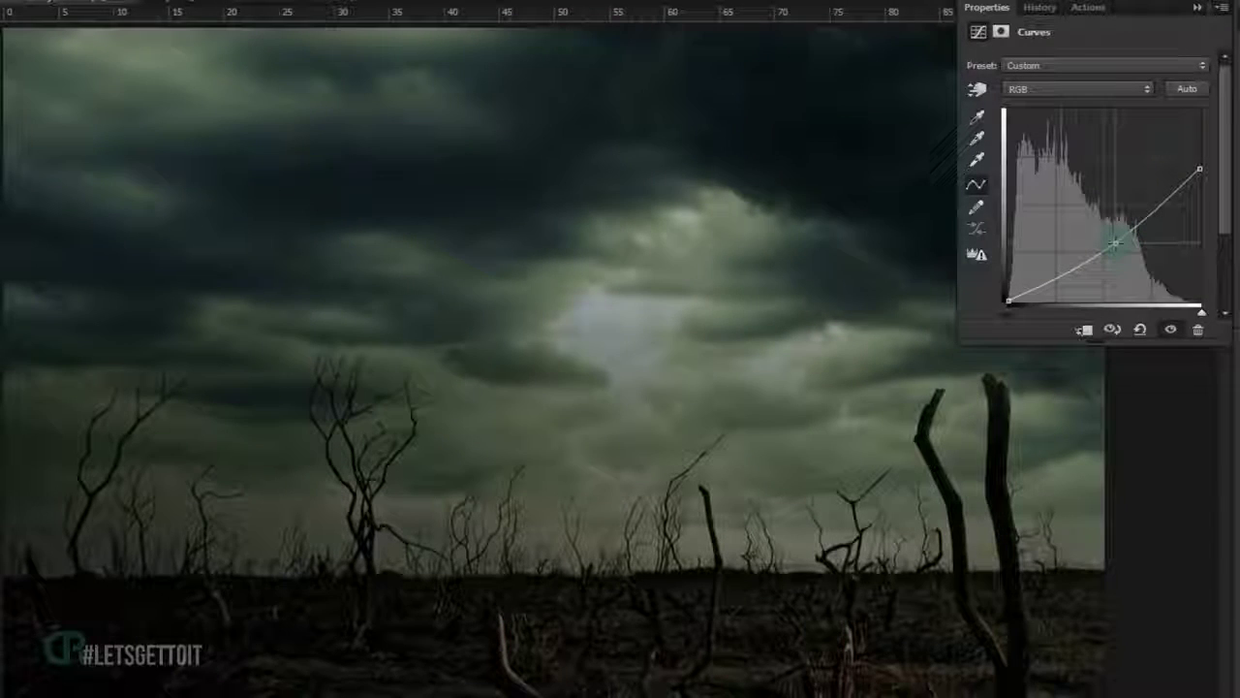
{"action": "left_click_drag", "start_coordinate": [1197, 170], "coordinate": [1198, 164]}
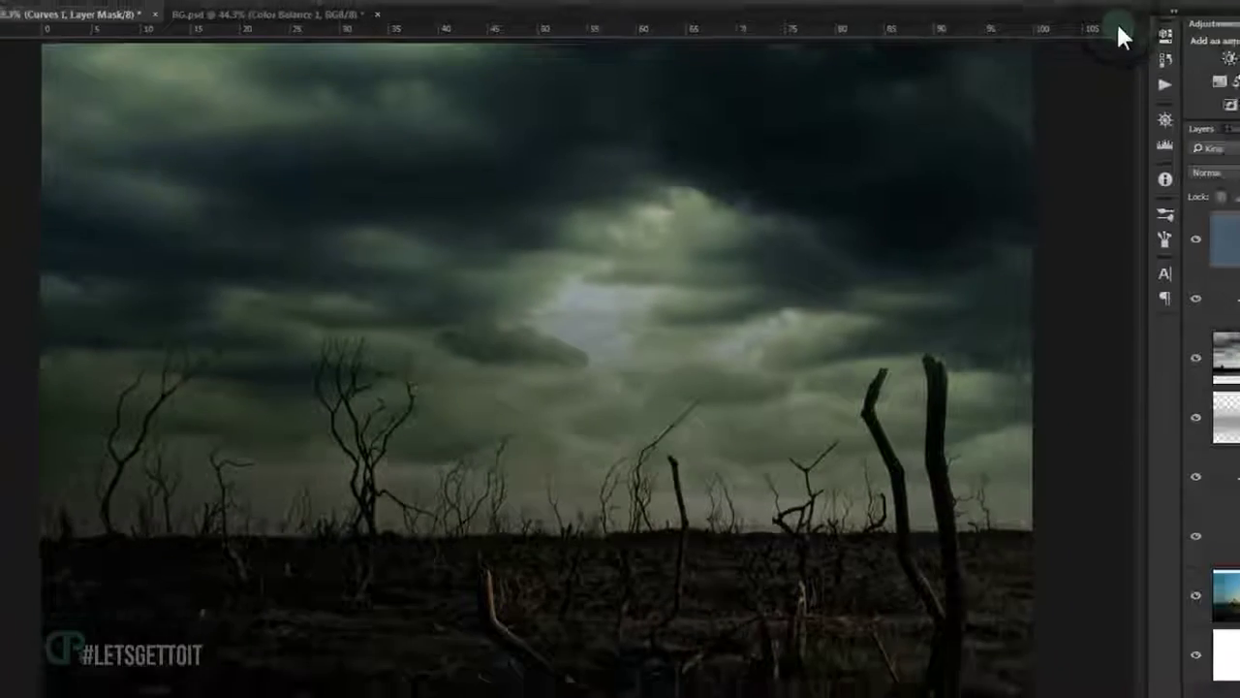
{"action": "double_click", "coordinate": [1118, 226]}
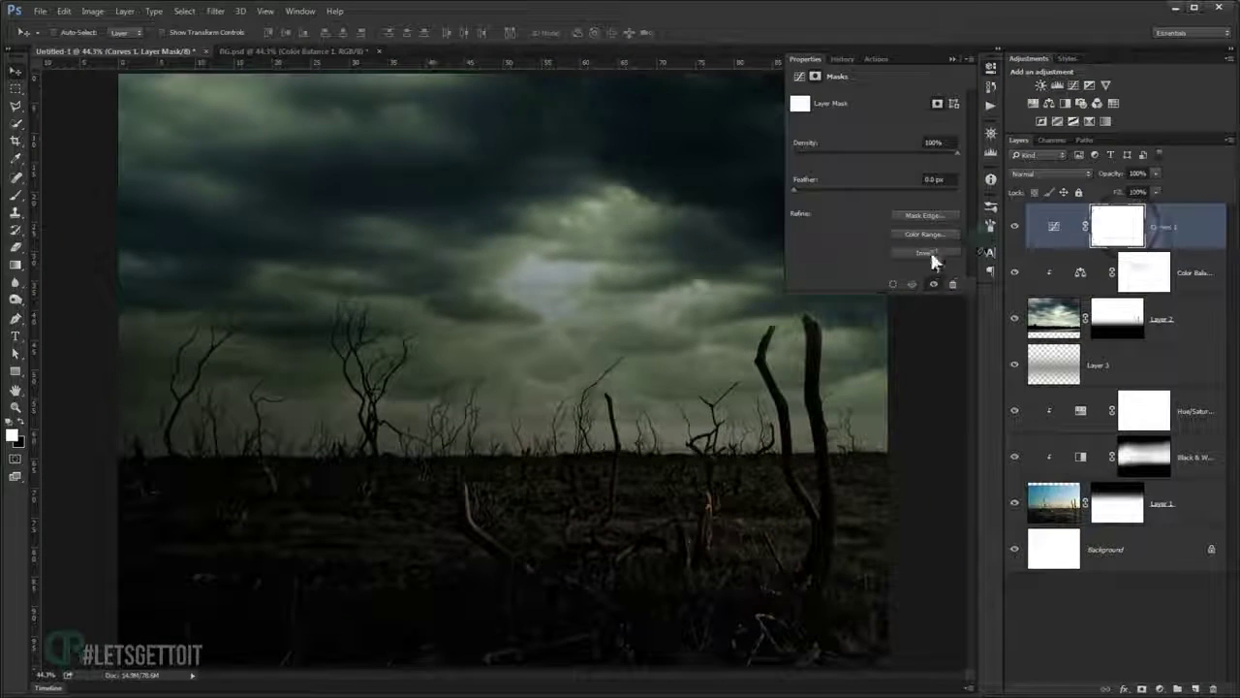
Invert the Curves 1 mask and set up a soft brush at 40% opacity and 2597 px.
{"action": "left_click", "coordinate": [927, 253]}
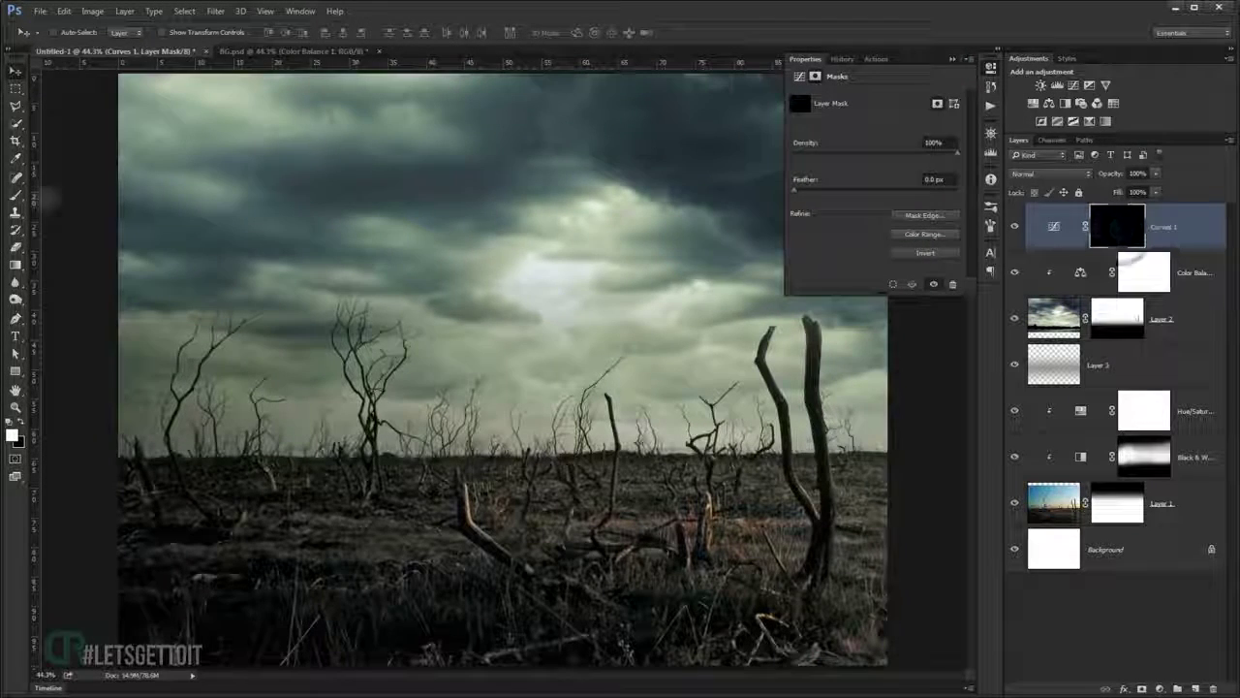
{"action": "left_click", "coordinate": [23, 196]}
{"action": "left_click", "coordinate": [952, 60]}
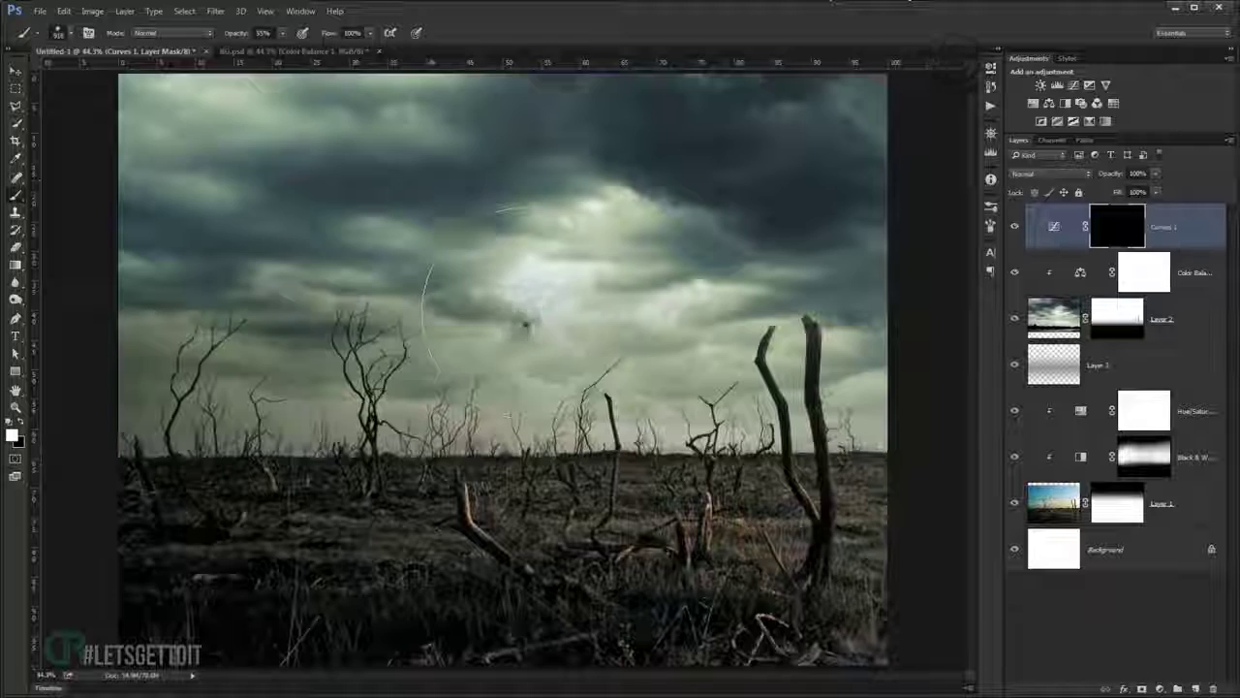
{"action": "scroll", "coordinate": [511, 339], "scroll_direction": "down", "scroll_amount": 3}
{"action": "left_click_drag", "start_coordinate": [511, 339], "coordinate": [621, 329]}
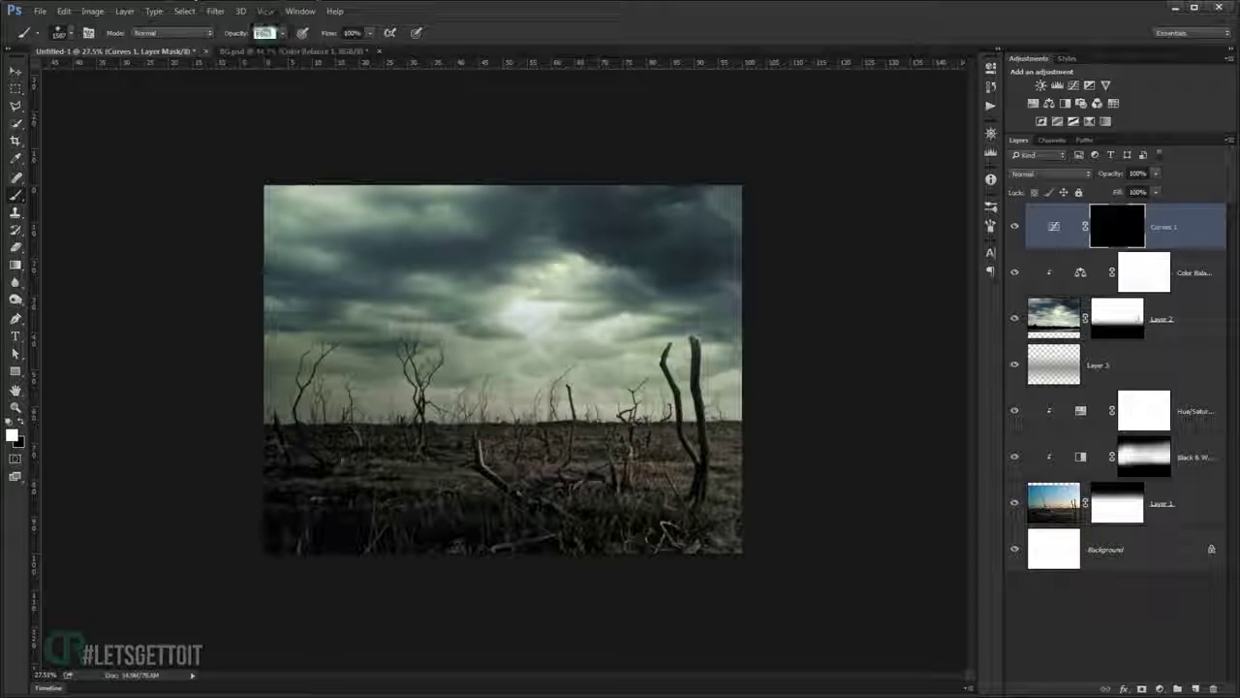
{"action": "type", "text": "40"}
{"action": "key", "text": "Tab"}
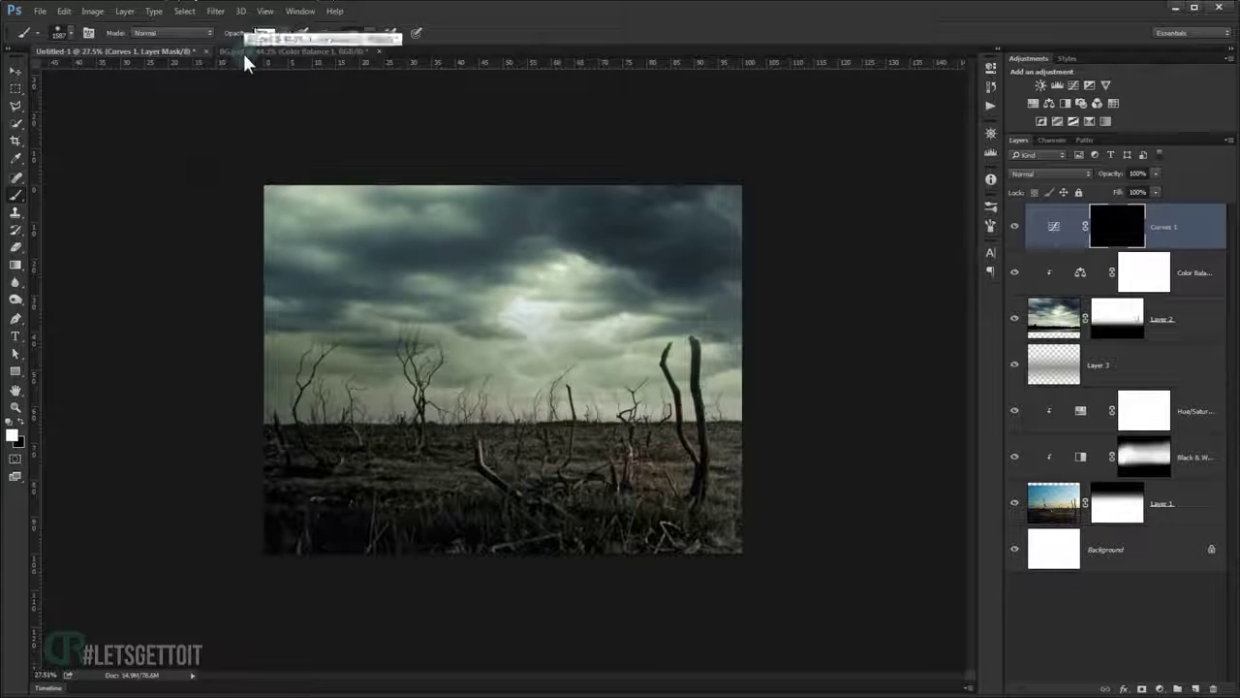
{"action": "left_click_drag", "start_coordinate": [679, 374], "coordinate": [726, 359]}
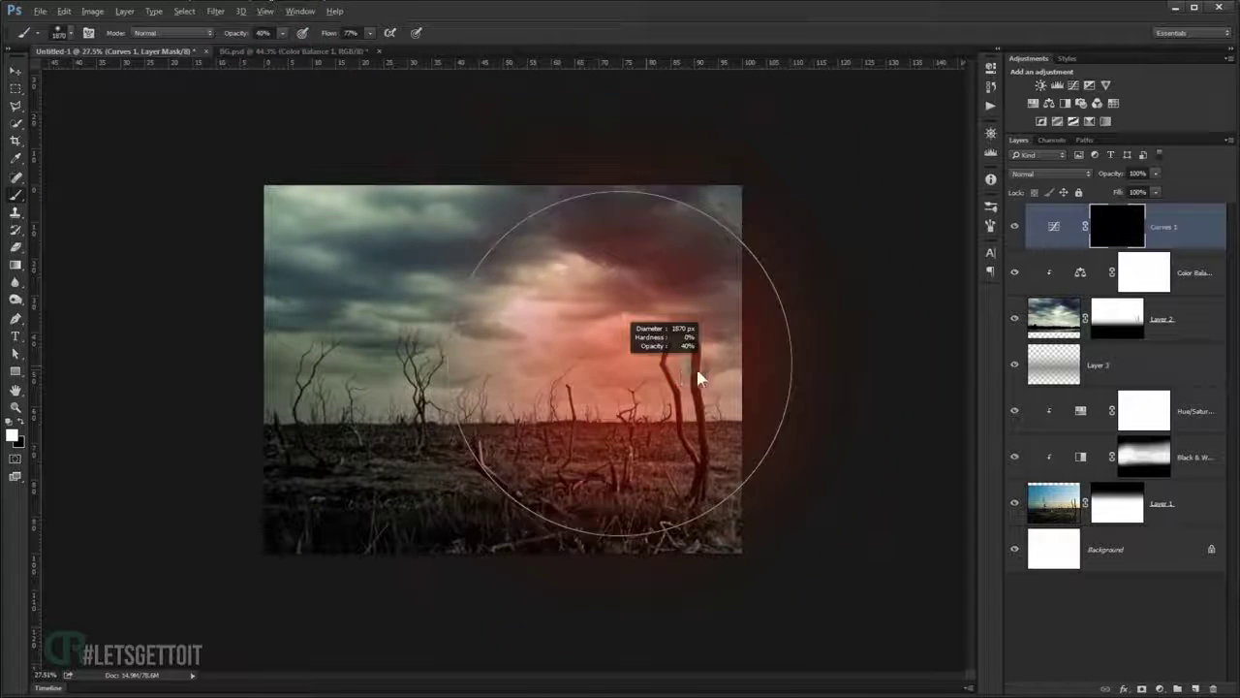
Paint the darkening back into the right and left edges, foreground, and ground around the trees.
{"action": "left_click_drag", "start_coordinate": [755, 511], "coordinate": [795, 443]}
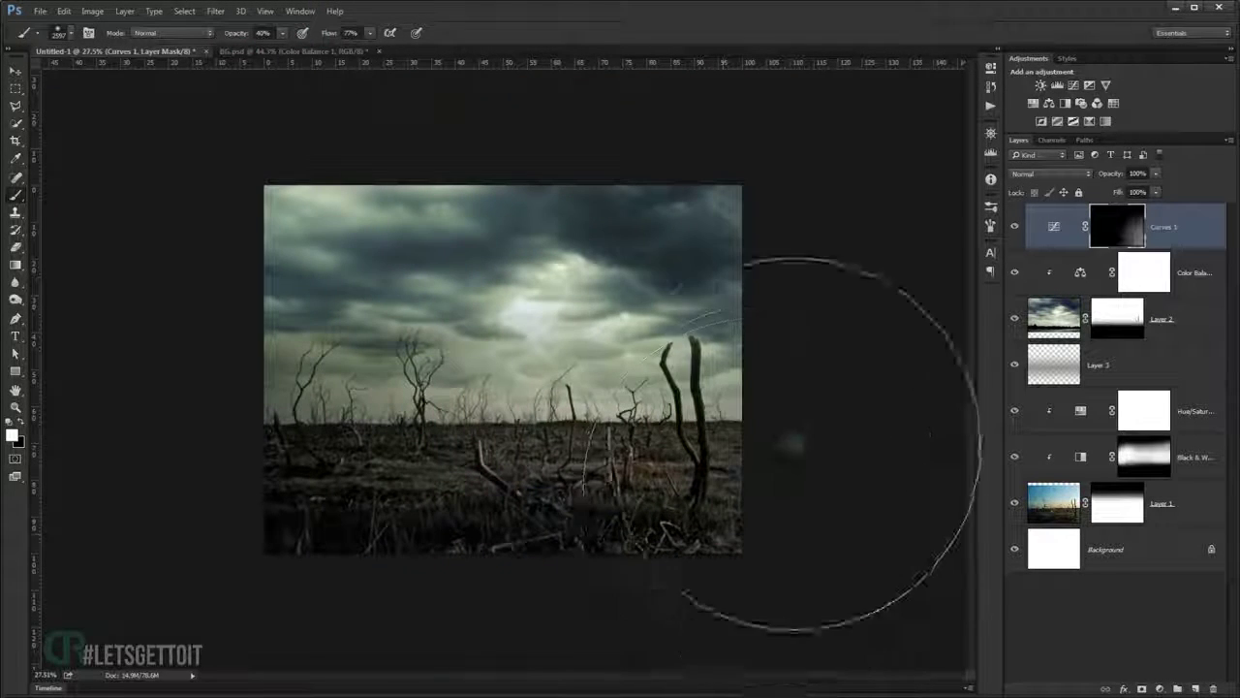
{"action": "mouse_move", "coordinate": [446, 126]}
{"action": "left_mouse_down"}
{"action": "mouse_move", "coordinate": [307, 97]}
{"action": "mouse_move", "coordinate": [233, 410]}
{"action": "mouse_move", "coordinate": [352, 587]}
{"action": "mouse_move", "coordinate": [573, 650]}
{"action": "mouse_move", "coordinate": [761, 630]}
{"action": "mouse_move", "coordinate": [881, 324]}
{"action": "mouse_move", "coordinate": [568, 111]}
{"action": "mouse_move", "coordinate": [300, 121]}
{"action": "left_mouse_up"}
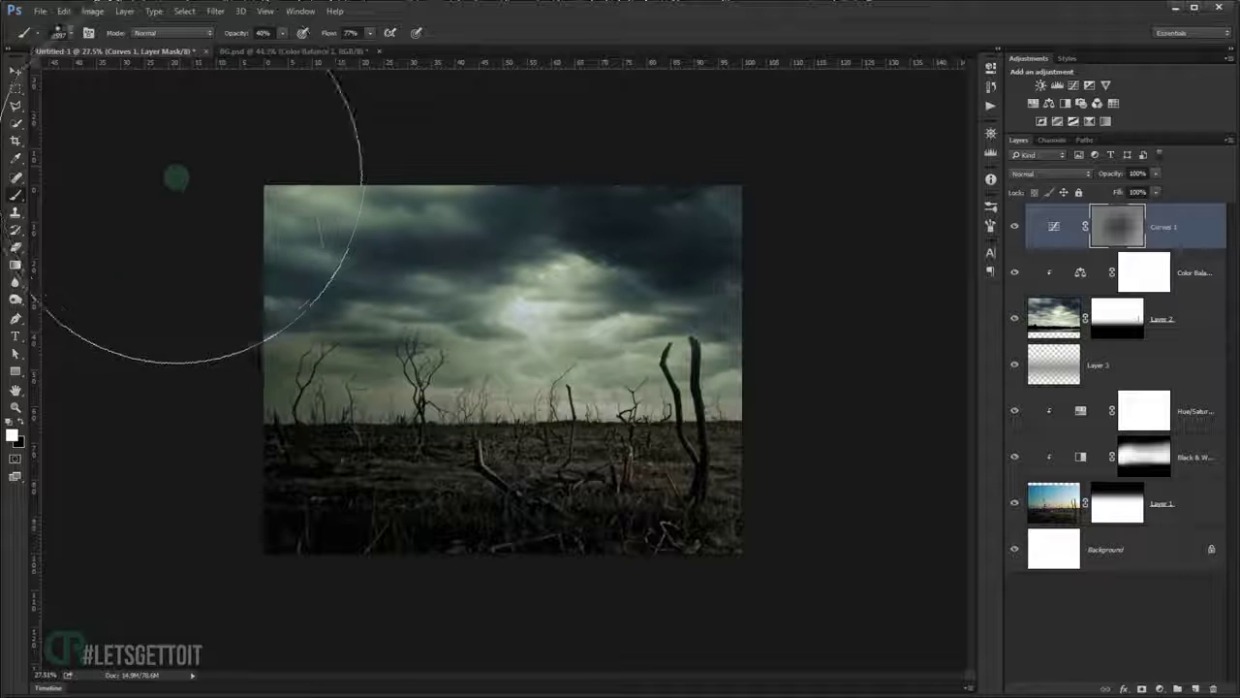
{"action": "right_click", "coordinate": [404, 381], "text": "alt"}
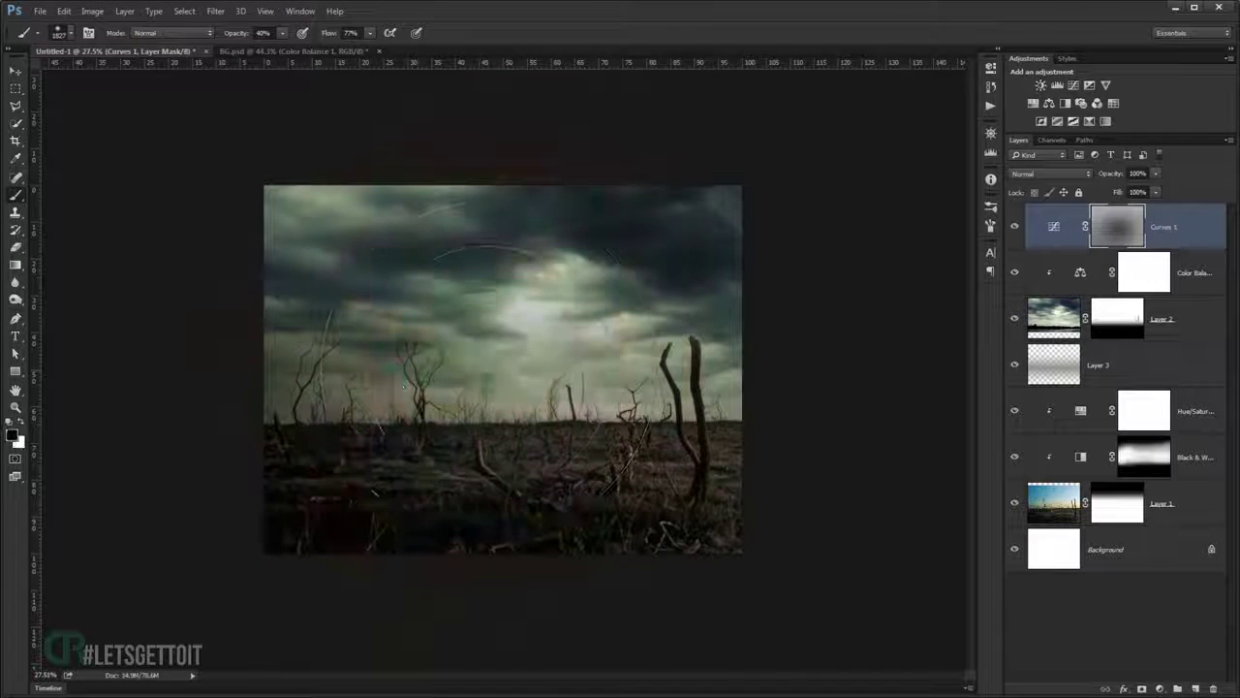
{"action": "right_click", "coordinate": [506, 374], "text": "alt"}
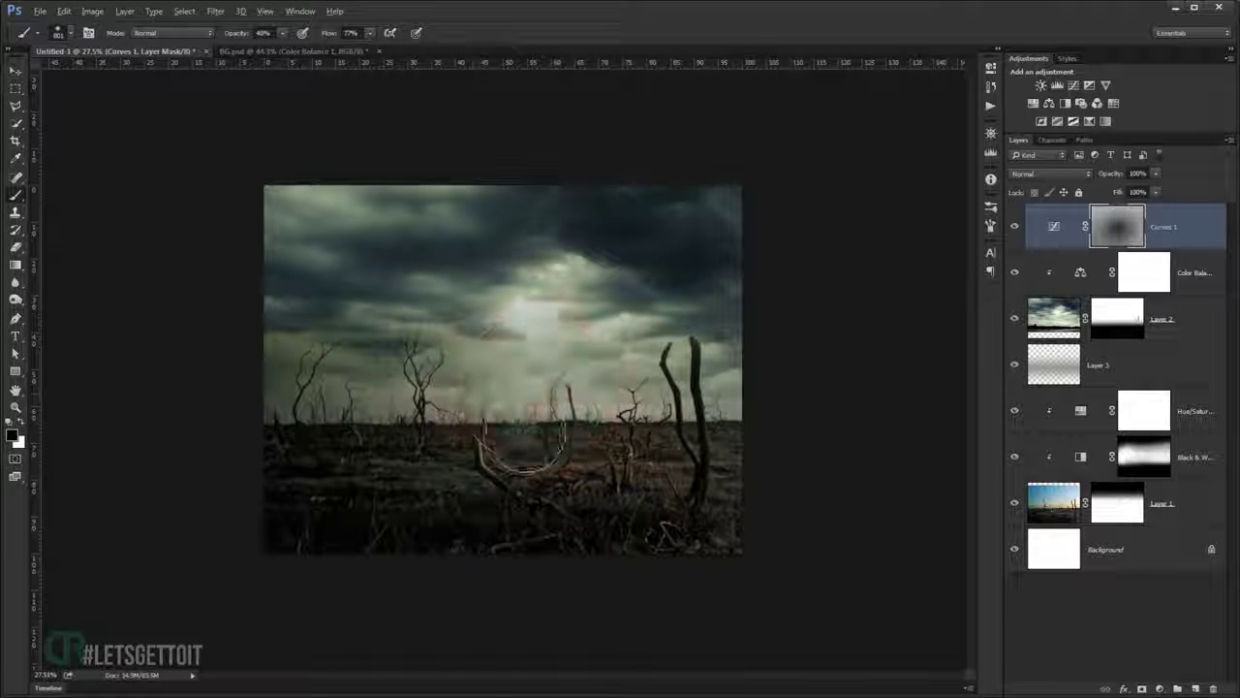
{"action": "key", "text": "shift+0"}
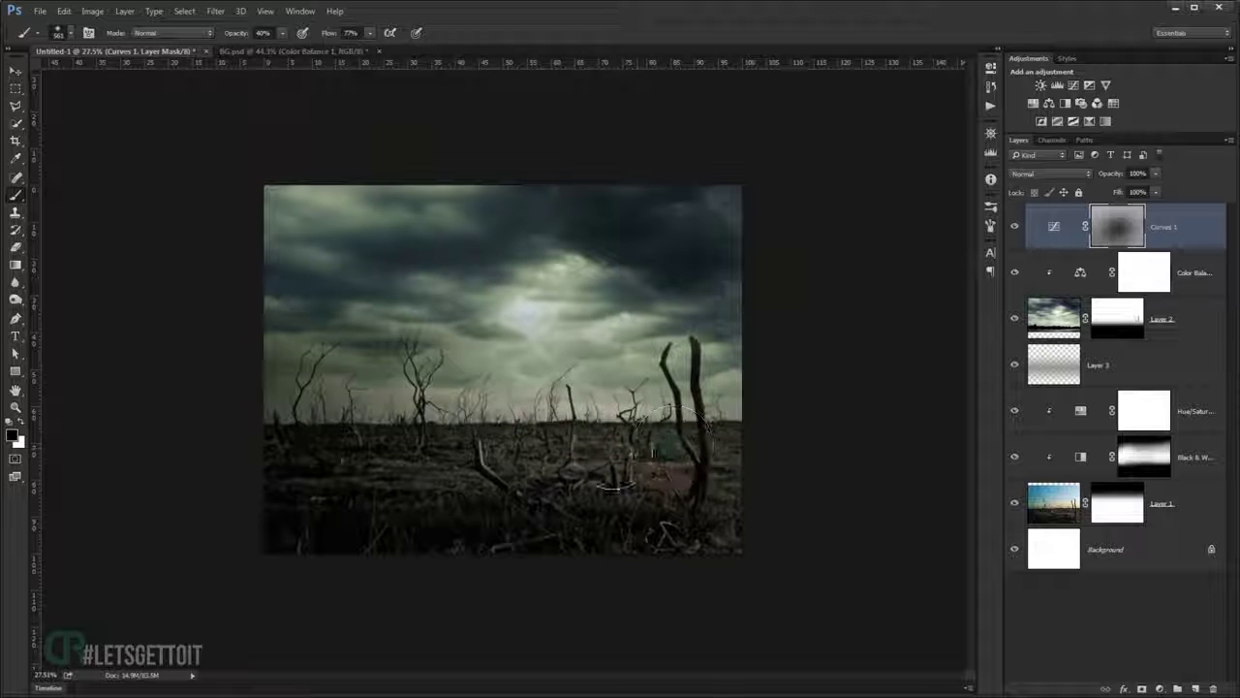
{"action": "left_click_drag", "start_coordinate": [554, 429], "coordinate": [498, 456]}
{"action": "right_click", "coordinate": [548, 450], "text": "alt"}
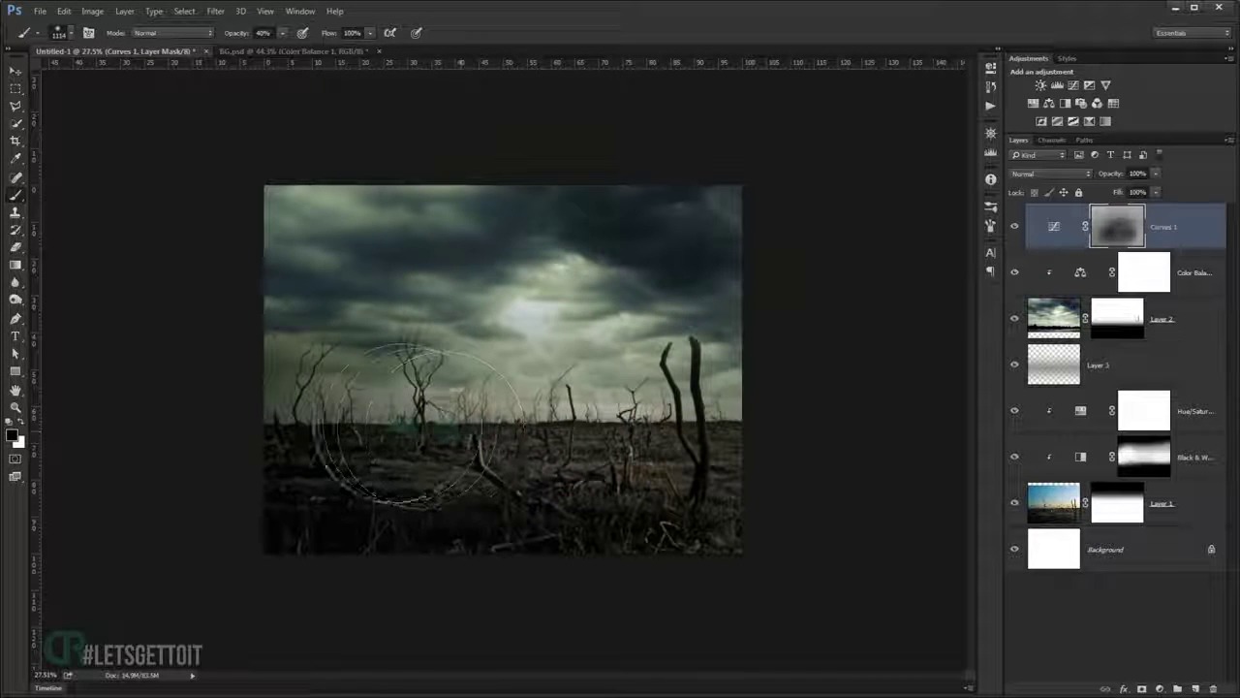
{"action": "left_click_drag", "start_coordinate": [415, 443], "coordinate": [585, 421]}
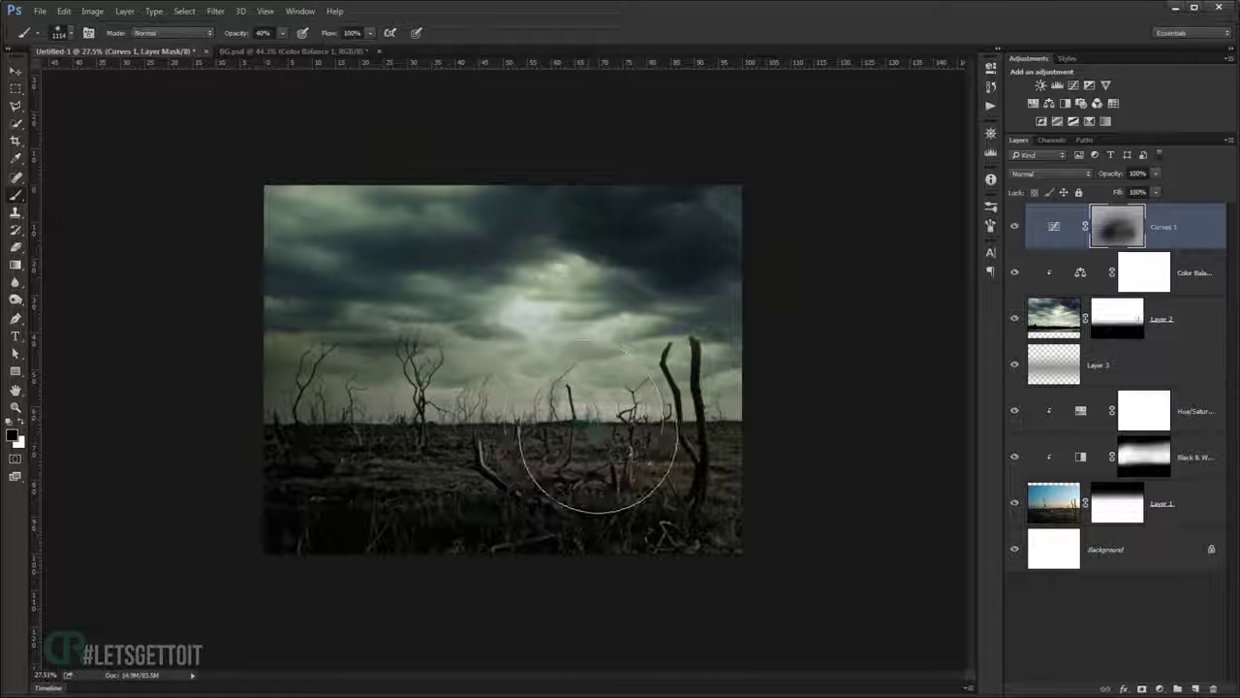
Paint the upper sky on the mask with a 1521 px brush at 27% opacity.
{"action": "right_click", "coordinate": [578, 439], "text": "alt"}
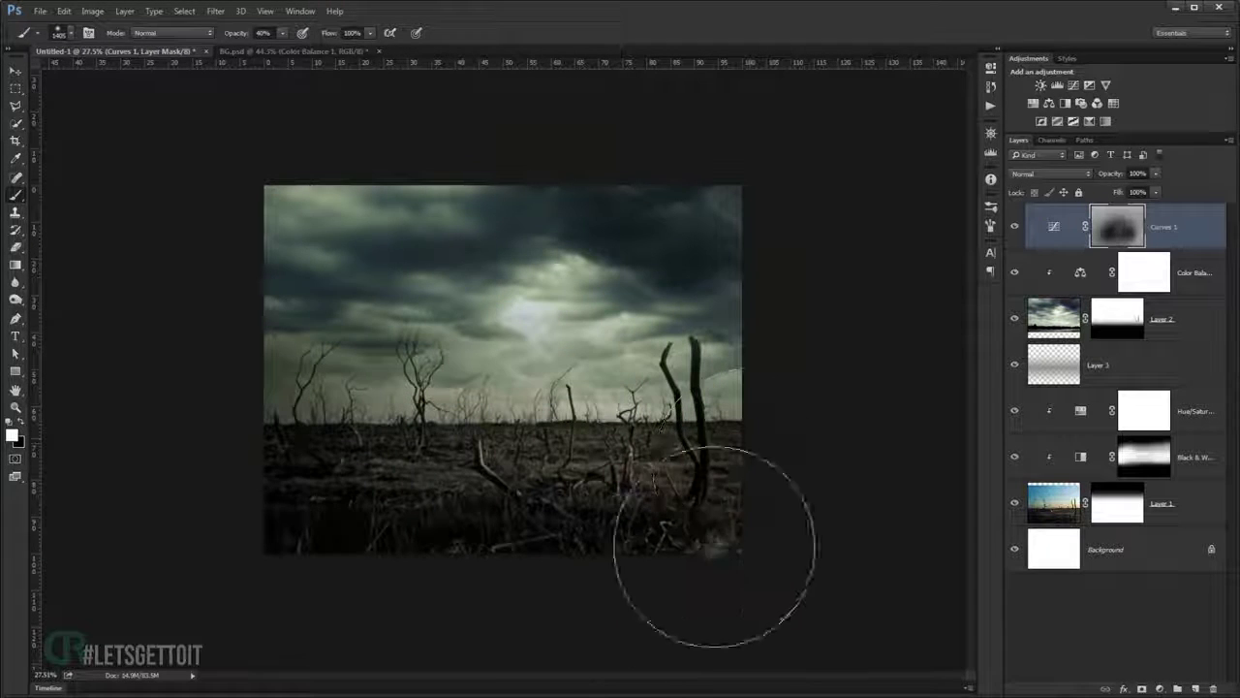
{"action": "left_click_drag", "start_coordinate": [240, 34], "coordinate": [228, 34]}
{"action": "right_click", "coordinate": [738, 460], "text": "alt"}
{"action": "left_click_drag", "start_coordinate": [770, 222], "coordinate": [448, 107]}
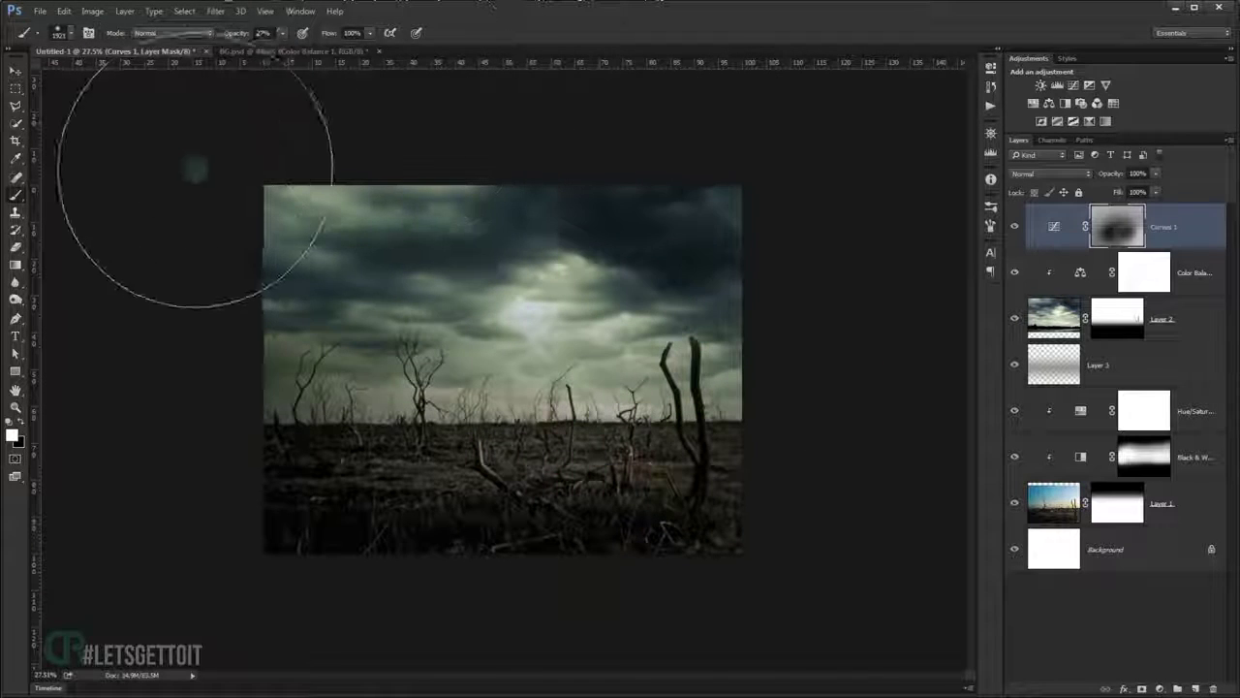
{"action": "key", "text": "x"}
{"action": "left_click_drag", "start_coordinate": [753, 207], "coordinate": [442, 207]}
{"action": "scroll", "coordinate": [722, 403], "scroll_direction": "up", "scroll_amount": 3}
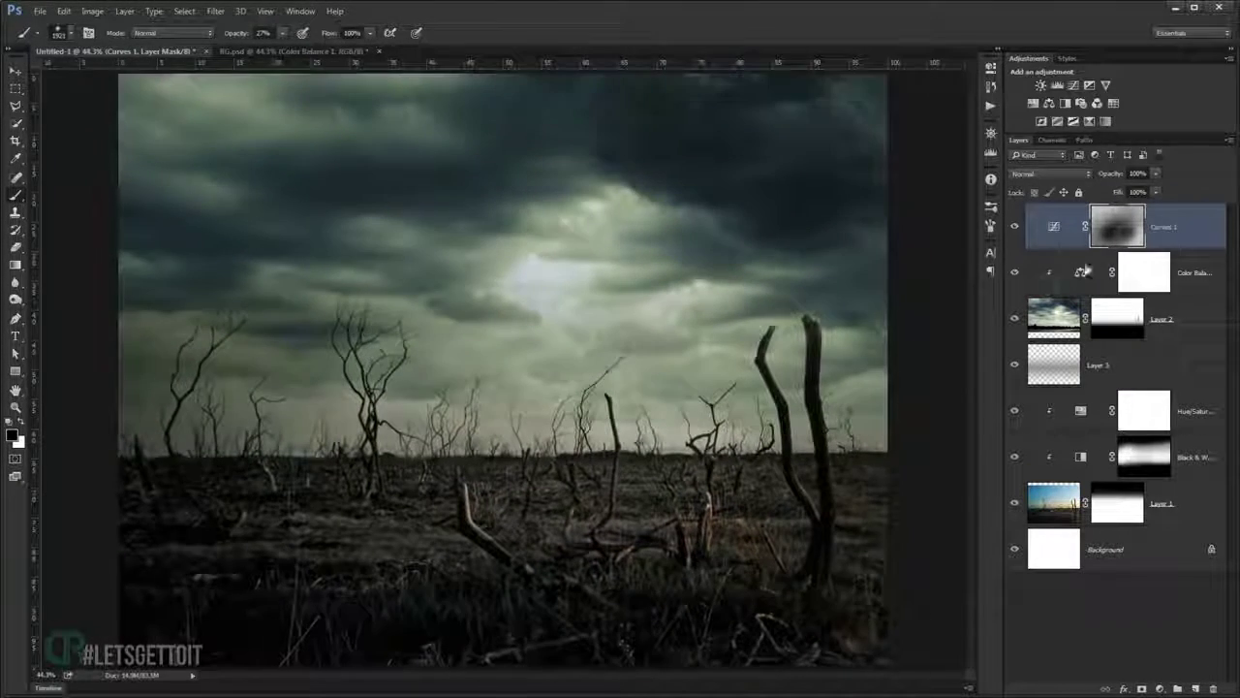
Toggle Curves 1 visibility to compare the vignette-style darkening.
{"action": "left_click", "coordinate": [1016, 229]}
{"action": "left_click", "coordinate": [1015, 229]}
{"action": "left_click", "coordinate": [1015, 229]}
{"action": "left_click", "coordinate": [1016, 228]}
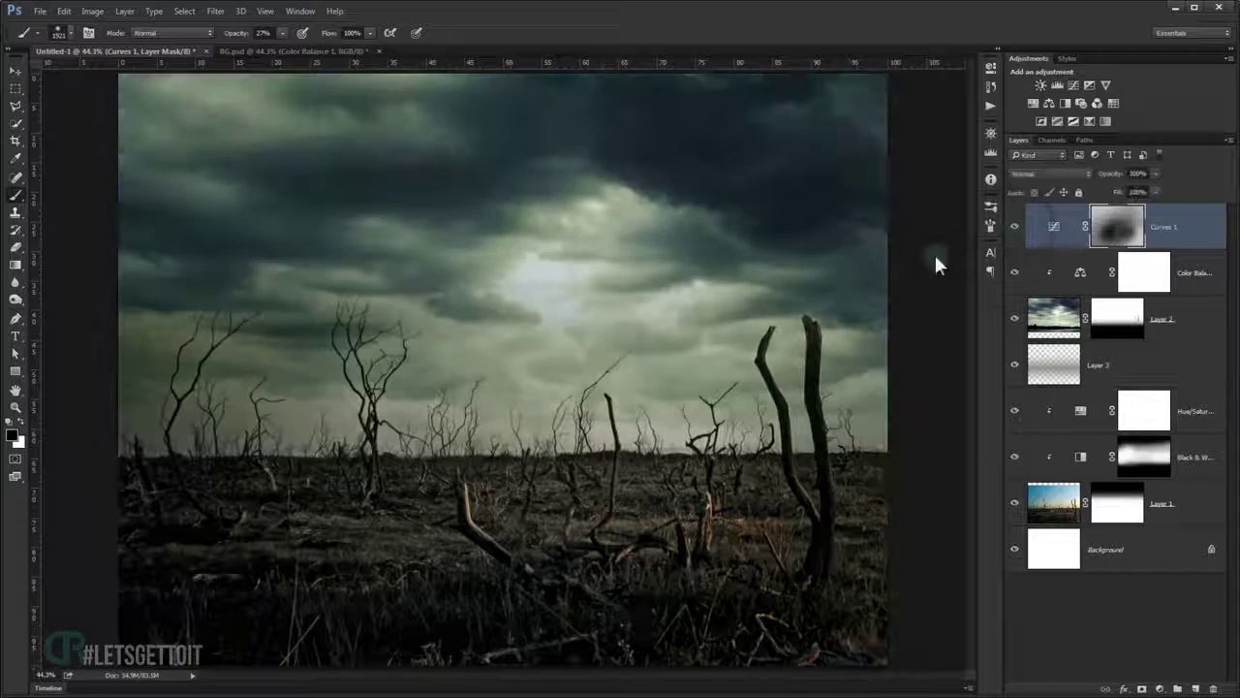
{"action": "left_click", "coordinate": [15, 73]}
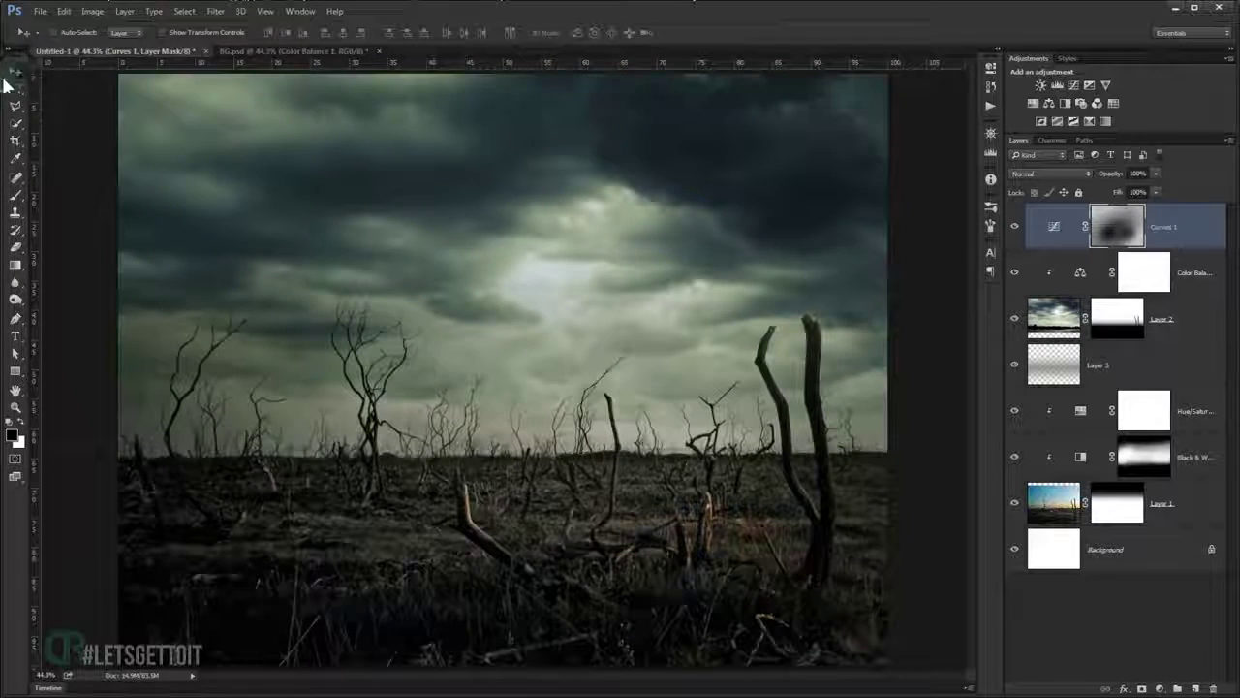
Select Curves 1 through Layer 1, group them with Ctrl+G, and name the group BG.
{"action": "left_click", "coordinate": [1178, 510], "text": "shift"}
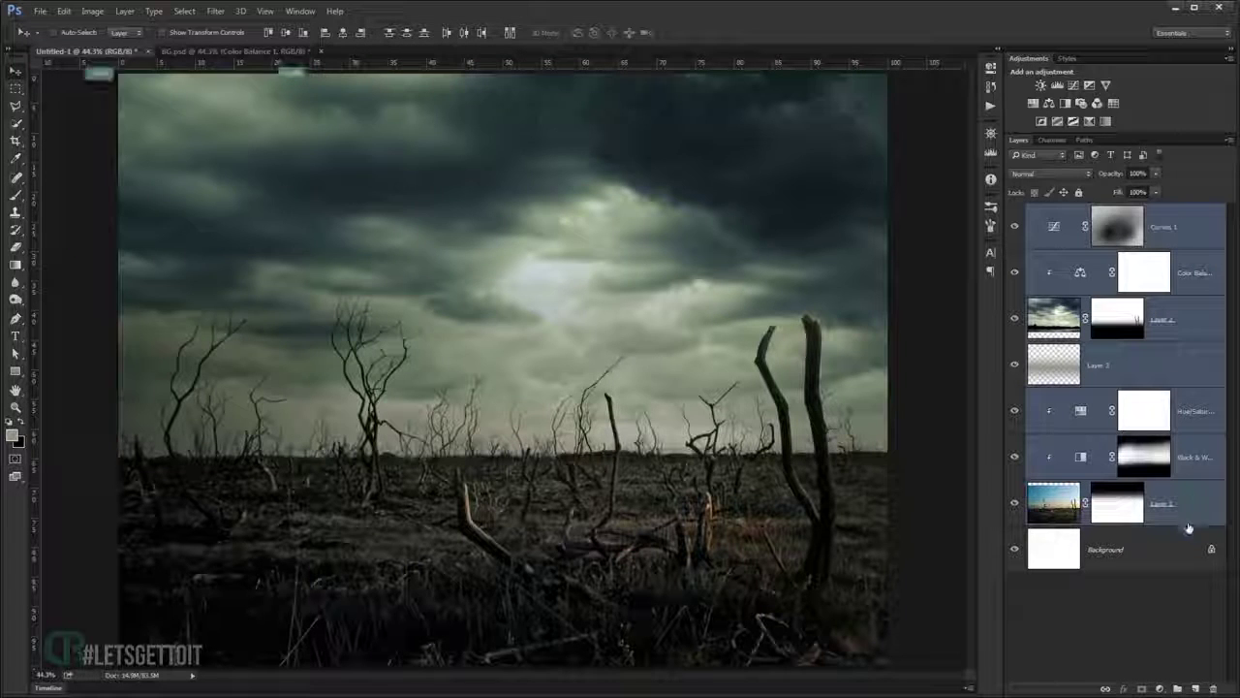
{"action": "key", "text": "ctrl+g"}
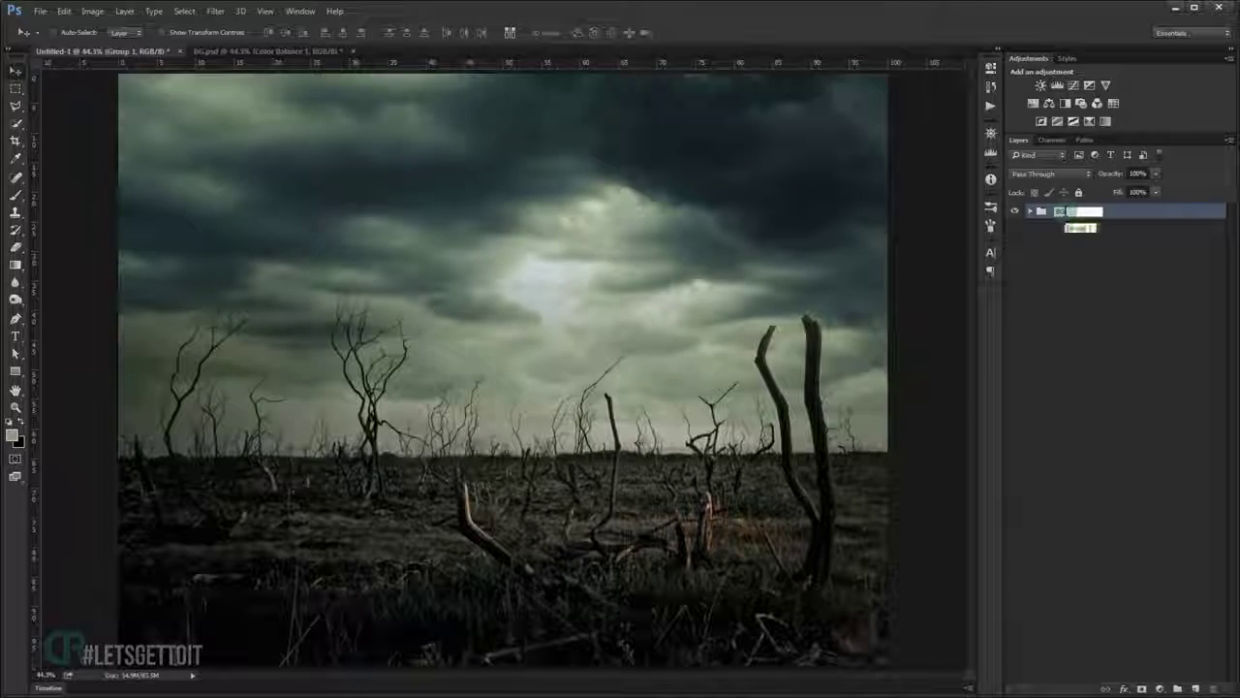
{"action": "left_click", "coordinate": [1016, 212]}
Check the BG group's visibility and drag the model JPG into Photoshop as a new document.
{"action": "left_click", "coordinate": [1016, 213]}
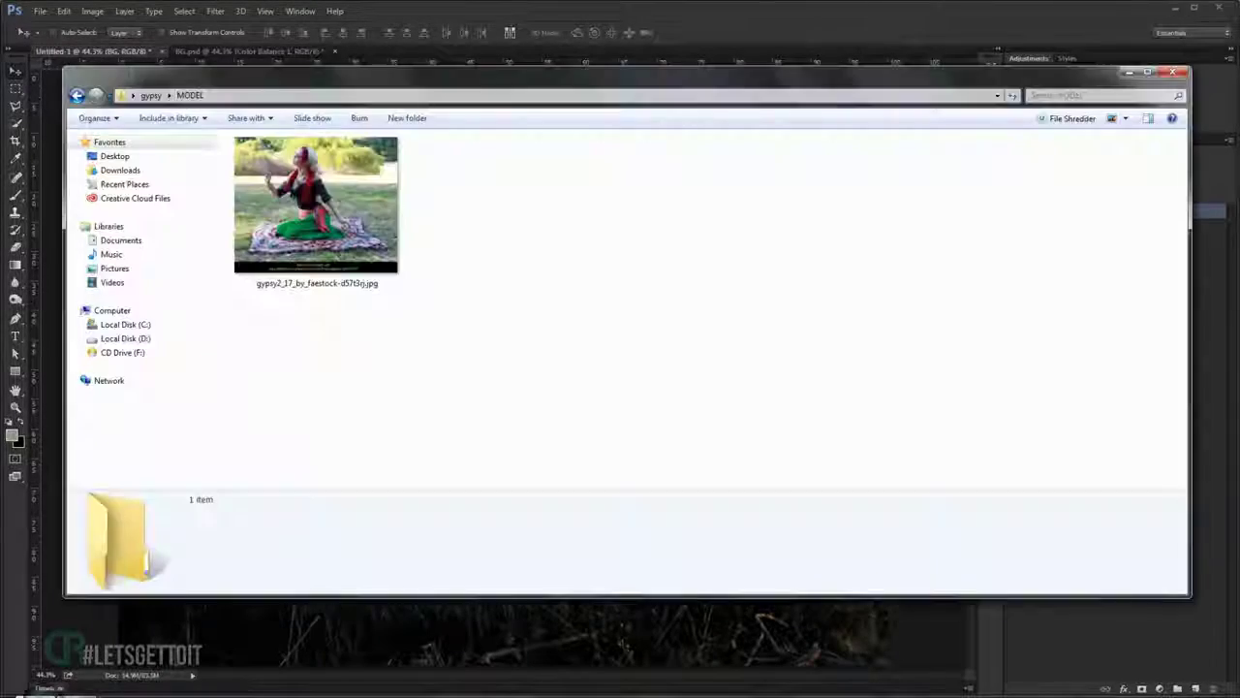
{"action": "left_click_drag", "start_coordinate": [315, 204], "coordinate": [27, 510]}
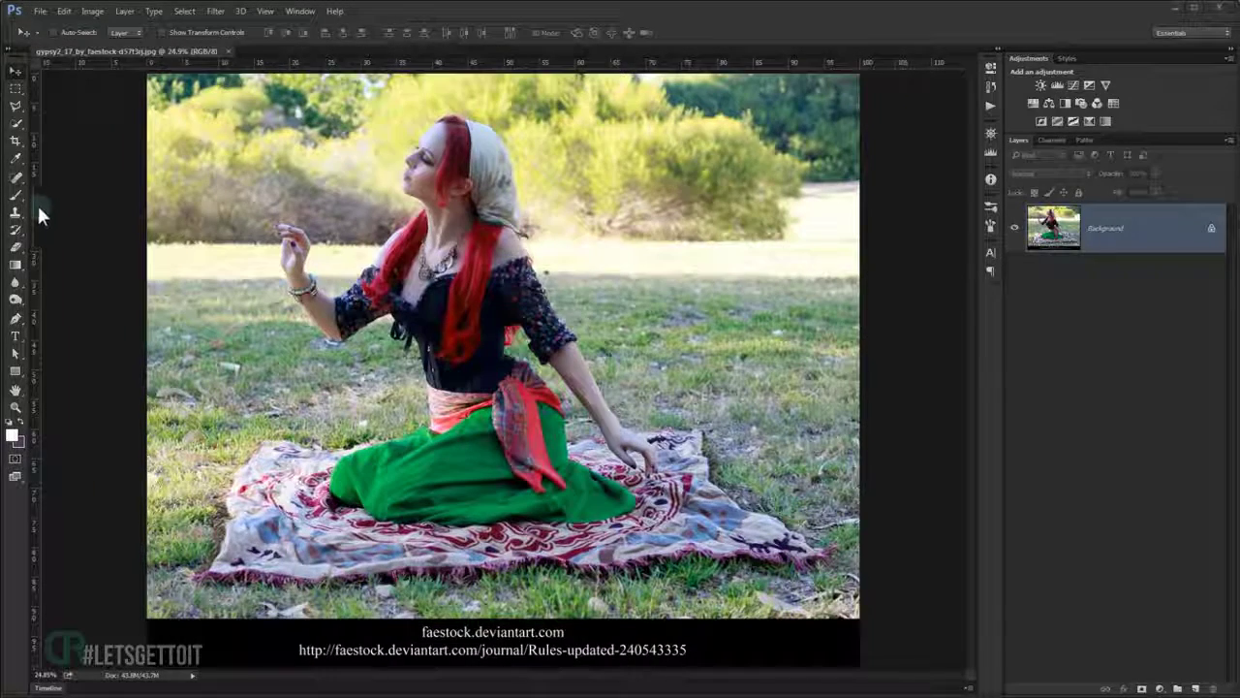
{"action": "left_click", "coordinate": [16, 318]}
{"action": "scroll", "coordinate": [473, 214], "scroll_direction": "up", "scroll_amount": 2}
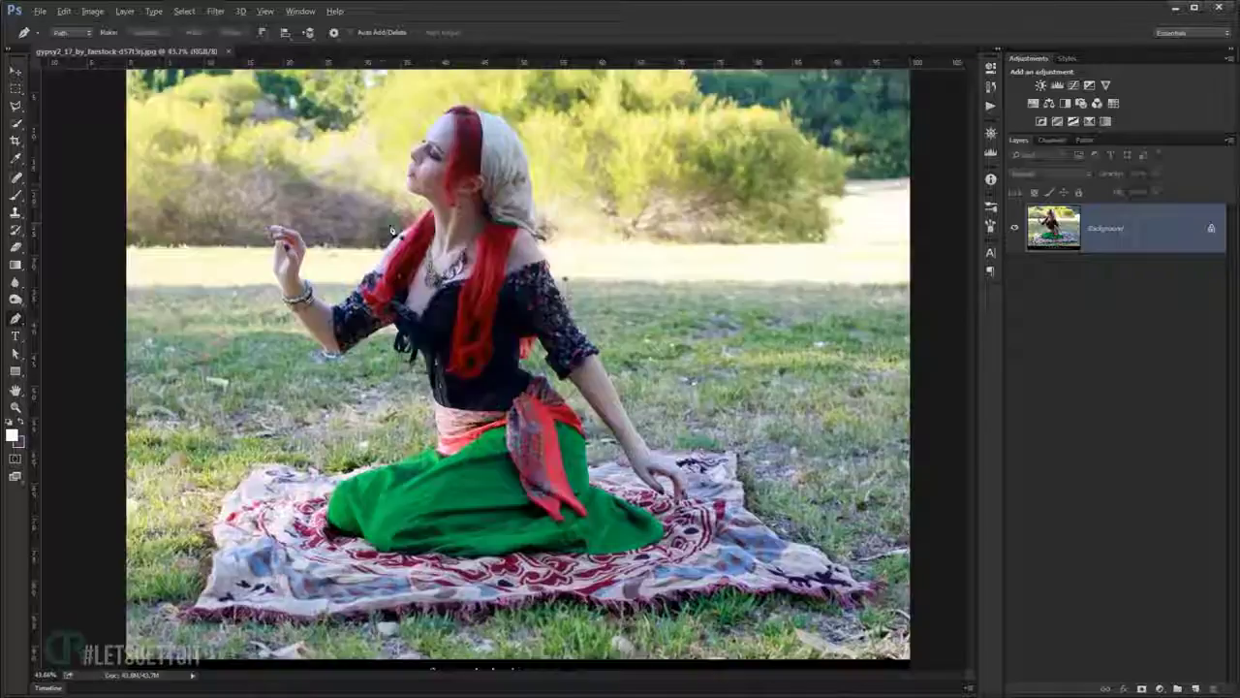
Zoom in and start a pen path along the model's arm and sleeve edge.
{"action": "scroll", "coordinate": [473, 214], "scroll_direction": "up", "scroll_amount": 3}
{"action": "scroll", "coordinate": [473, 214], "scroll_direction": "down", "scroll_amount": 2}
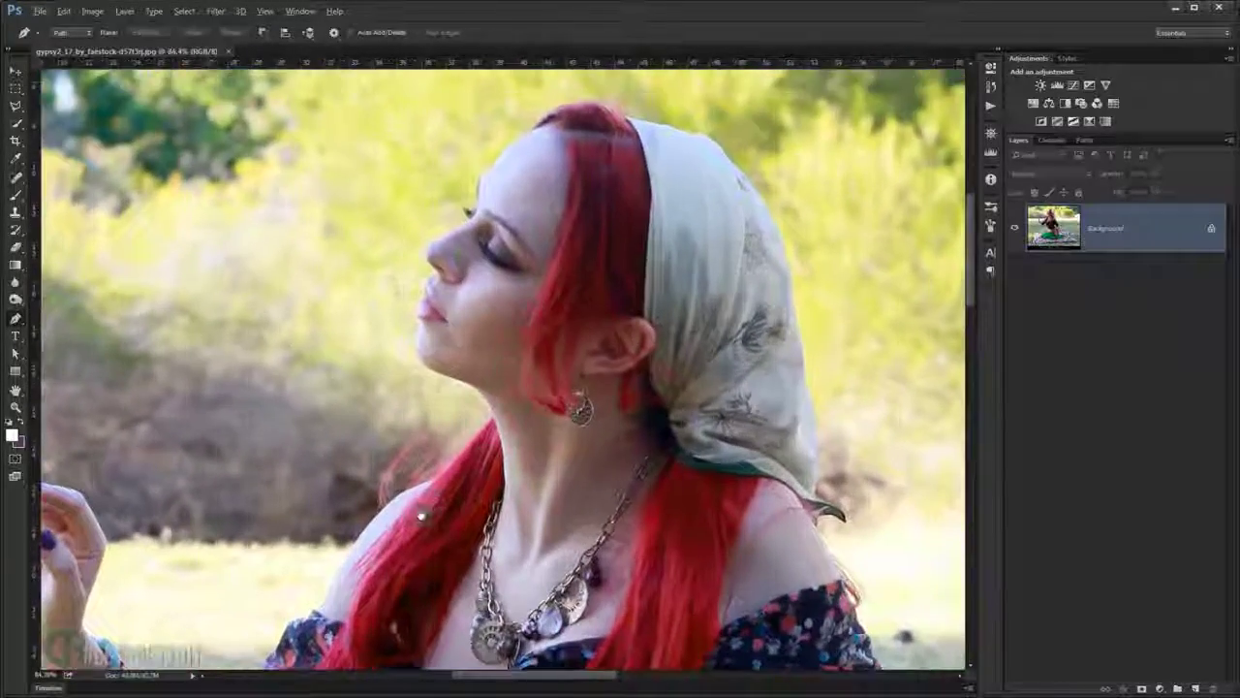
{"action": "scroll", "coordinate": [573, 123], "scroll_direction": "up", "scroll_amount": 2}
{"action": "scroll", "coordinate": [386, 383], "scroll_direction": "up", "scroll_amount": 2}
{"action": "scroll", "coordinate": [385, 384], "scroll_direction": "up", "scroll_amount": 1}
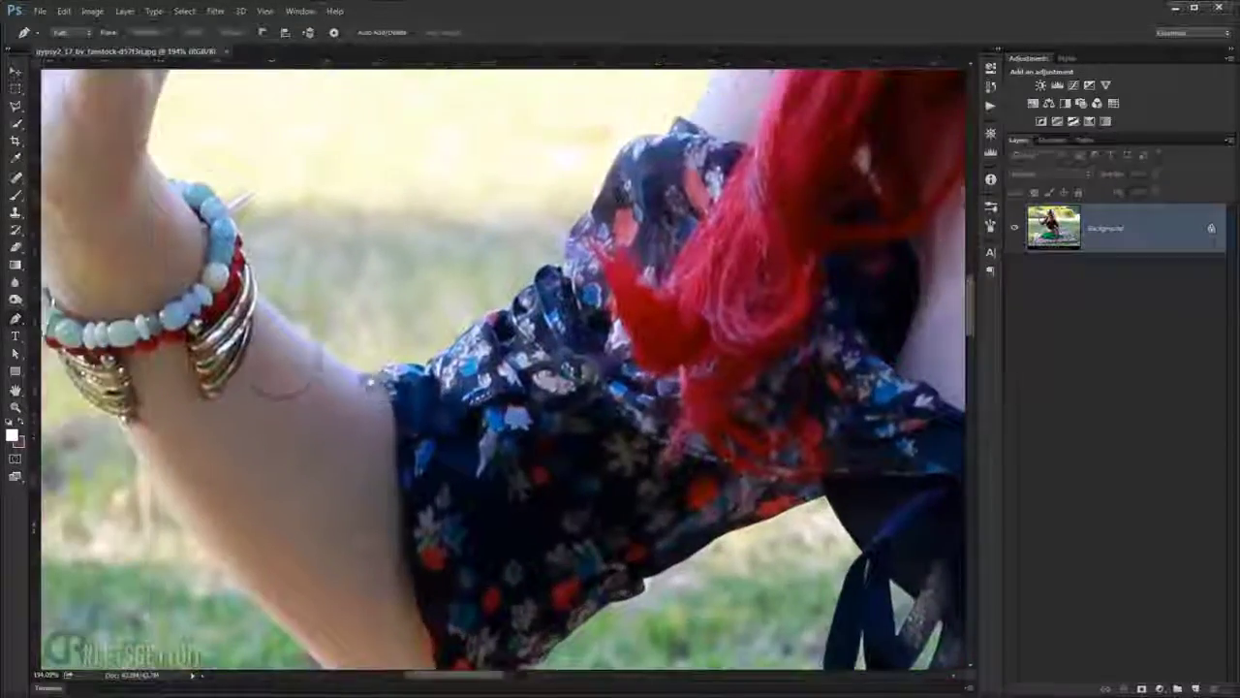
{"action": "scroll", "coordinate": [385, 384], "scroll_direction": "up", "scroll_amount": 1}
{"action": "scroll", "coordinate": [386, 384], "scroll_direction": "up", "scroll_amount": 2}
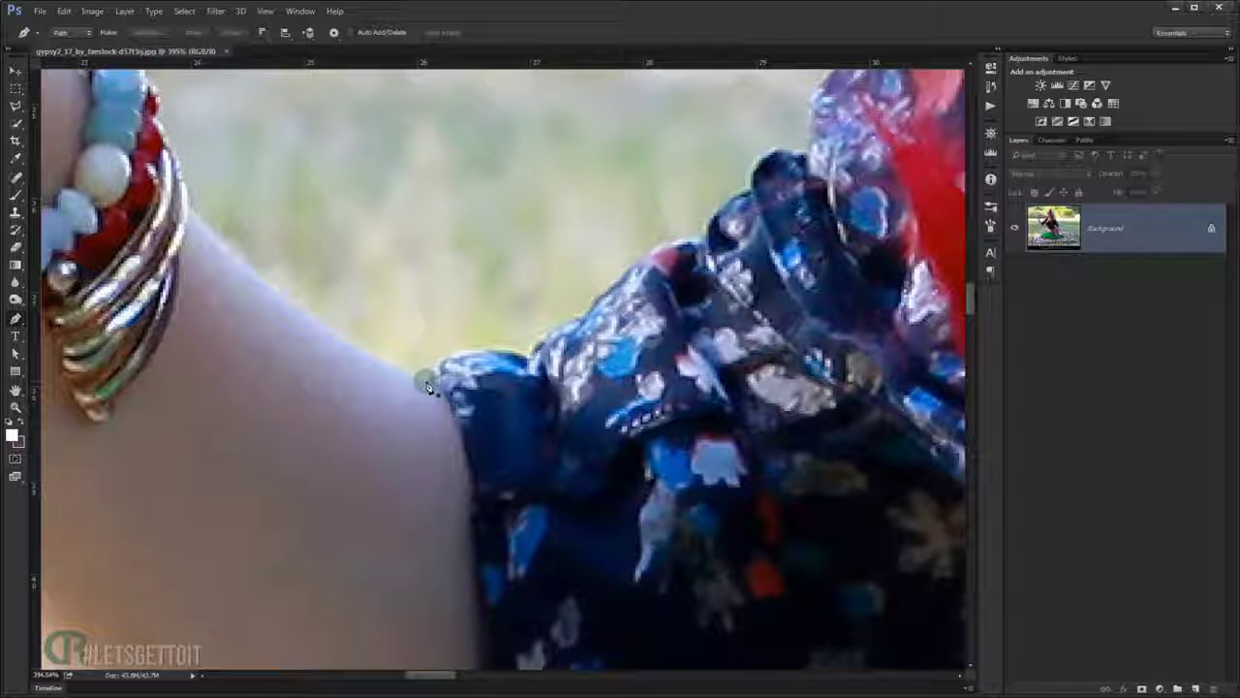
{"action": "left_click", "coordinate": [427, 383]}
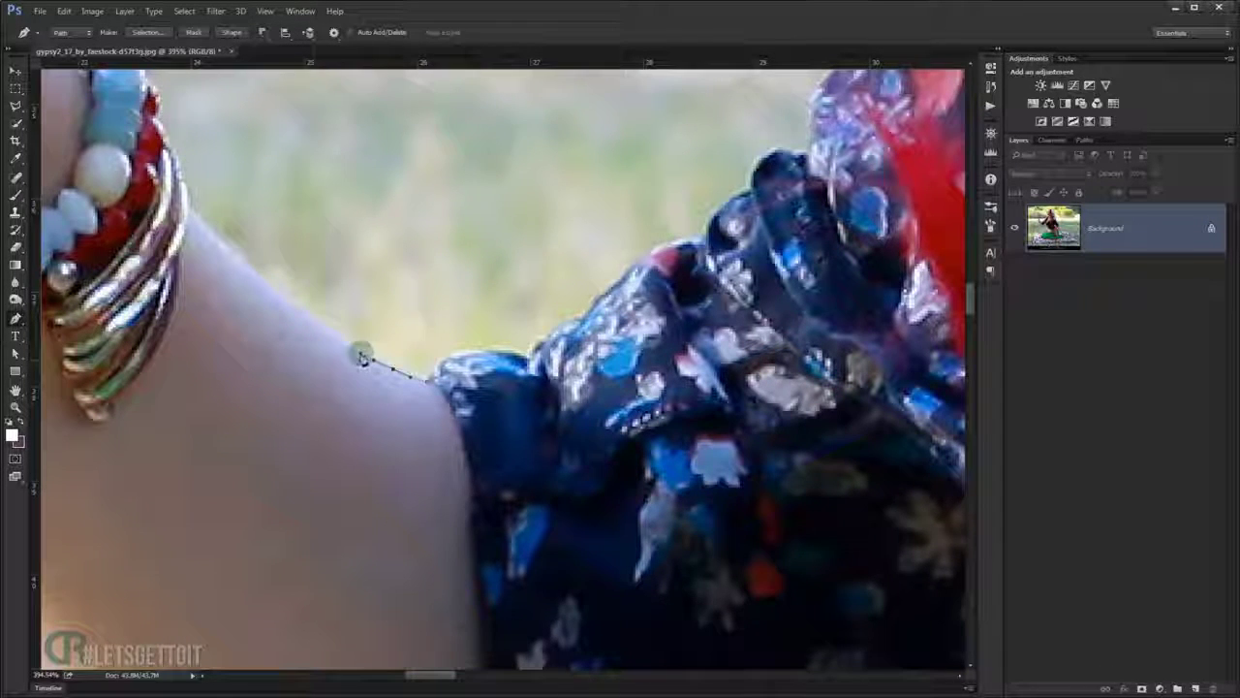
{"action": "left_click", "coordinate": [302, 313]}
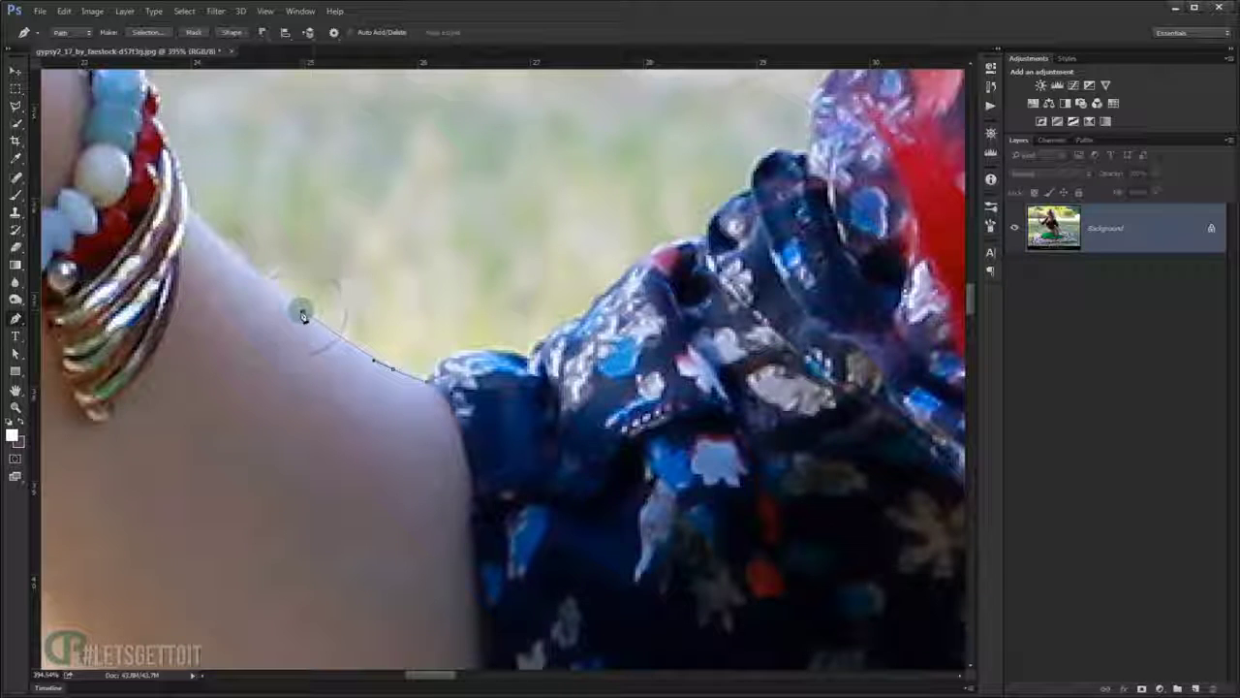
{"action": "left_click", "coordinate": [289, 299]}
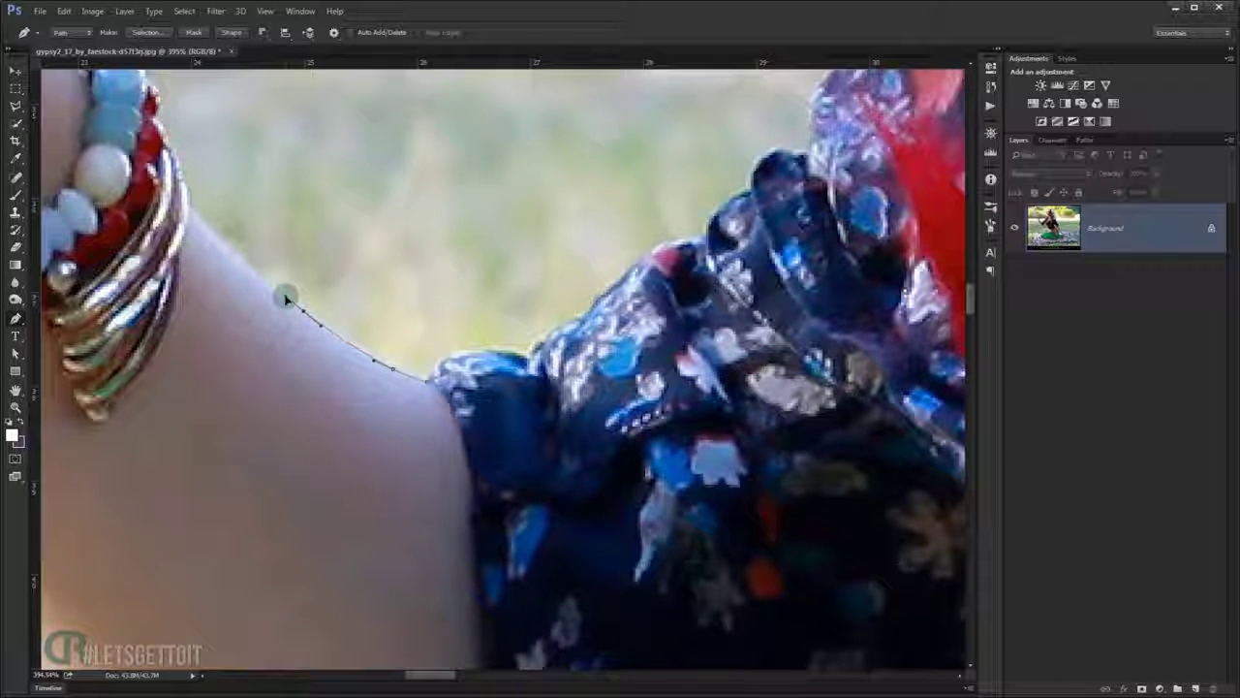
{"action": "left_click", "coordinate": [217, 228]}
Extend the path up to the bracelet and reshape its curves to follow the arm.
{"action": "left_click_drag", "start_coordinate": [217, 231], "coordinate": [209, 230]}
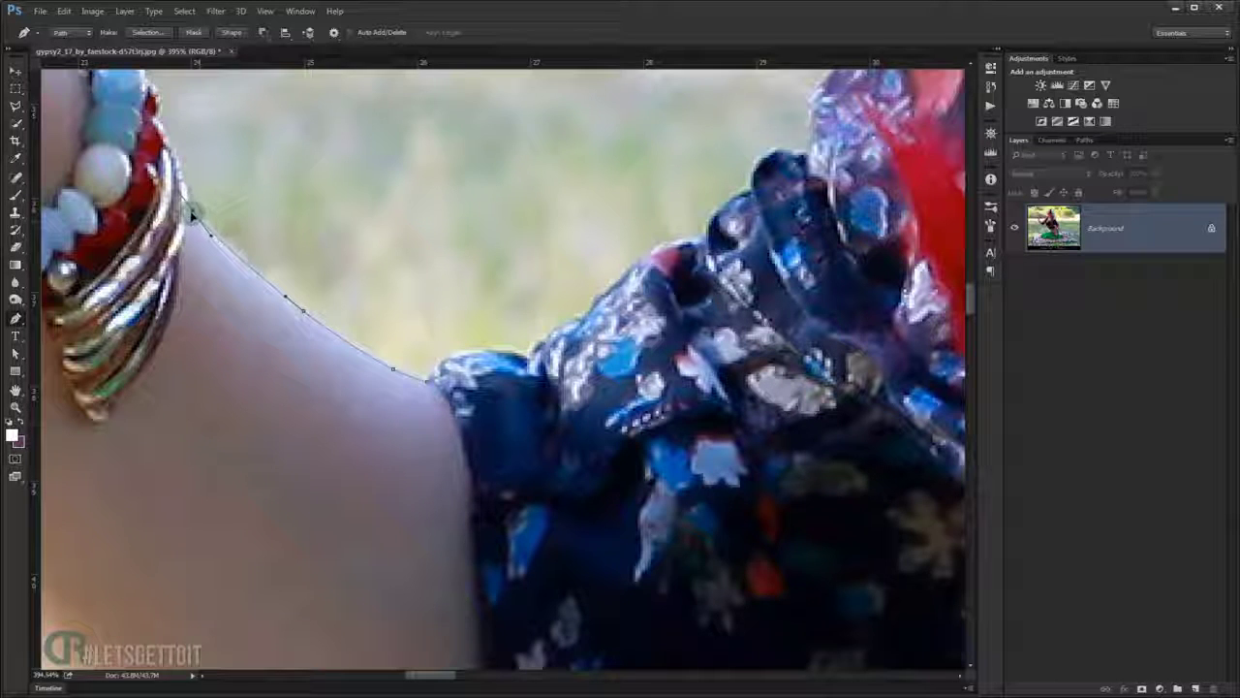
{"action": "left_click", "coordinate": [192, 211]}
{"action": "mouse_move", "coordinate": [209, 238]}
{"action": "left_mouse_down"}
{"action": "mouse_move", "coordinate": [301, 312]}
{"action": "mouse_move", "coordinate": [366, 407]}
{"action": "left_mouse_up"}
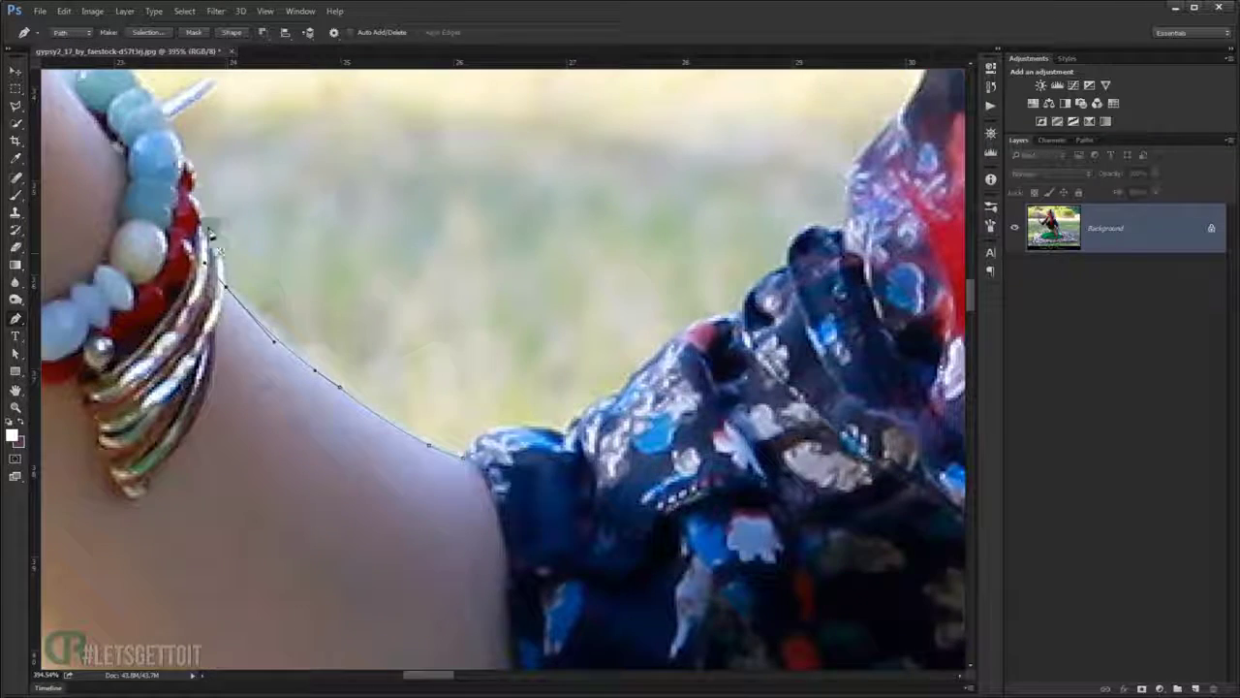
{"action": "left_click_drag", "start_coordinate": [221, 254], "coordinate": [235, 300]}
Pan and zoom to bring the bracelet edge and the hand into view.
{"action": "scroll", "coordinate": [227, 279], "scroll_direction": "up", "scroll_amount": 1}
{"action": "scroll", "coordinate": [227, 261], "scroll_direction": "up", "scroll_amount": 1}
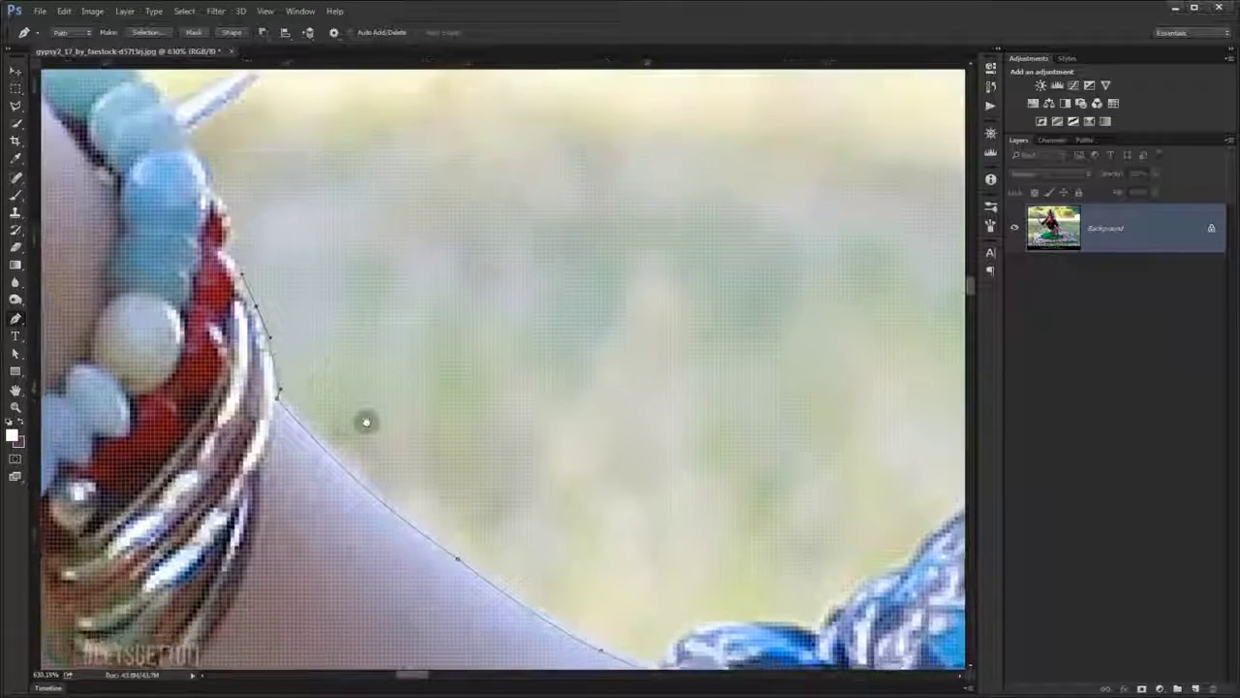
{"action": "left_click_drag", "start_coordinate": [366, 421], "coordinate": [405, 482]}
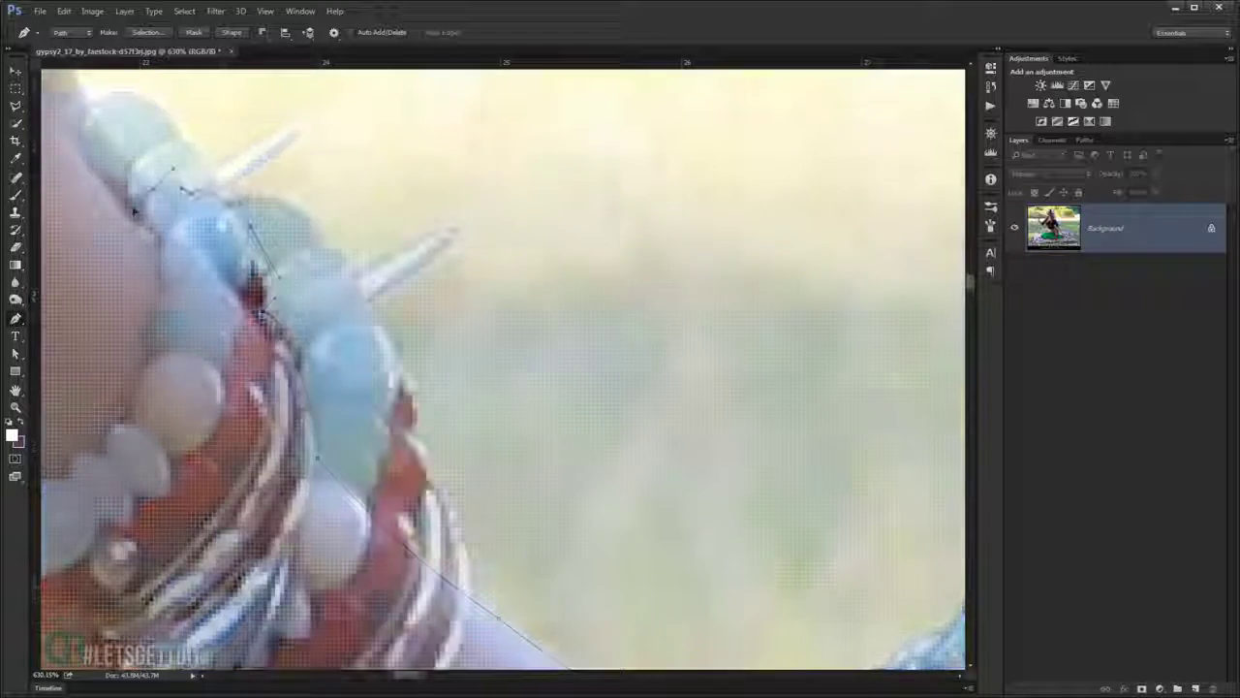
{"action": "left_click_drag", "start_coordinate": [230, 189], "coordinate": [312, 126]}
{"action": "scroll", "coordinate": [312, 126], "scroll_direction": "down", "scroll_amount": 2}
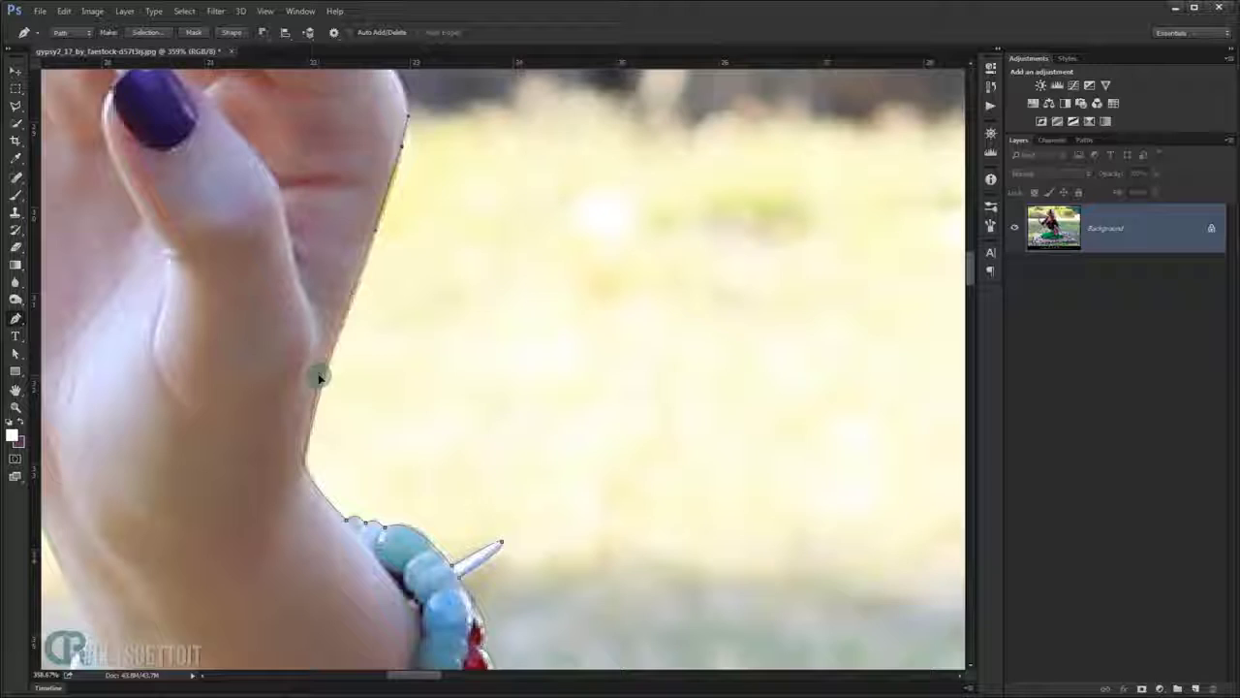
{"action": "scroll", "coordinate": [416, 206], "scroll_direction": "up", "scroll_amount": 3}
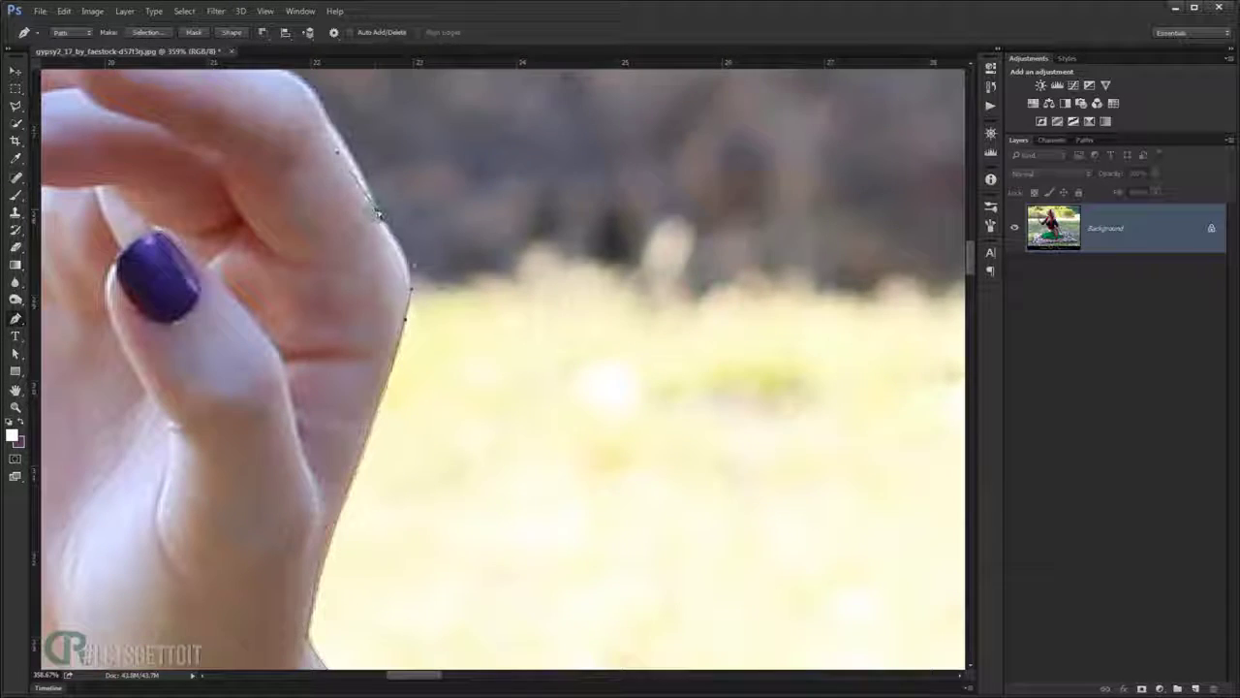
{"action": "scroll", "coordinate": [441, 303], "scroll_direction": "up", "scroll_amount": 2}
{"action": "scroll", "coordinate": [421, 289], "scroll_direction": "up", "scroll_amount": 5}
{"action": "scroll", "coordinate": [455, 407], "scroll_direction": "left", "scroll_amount": 2}
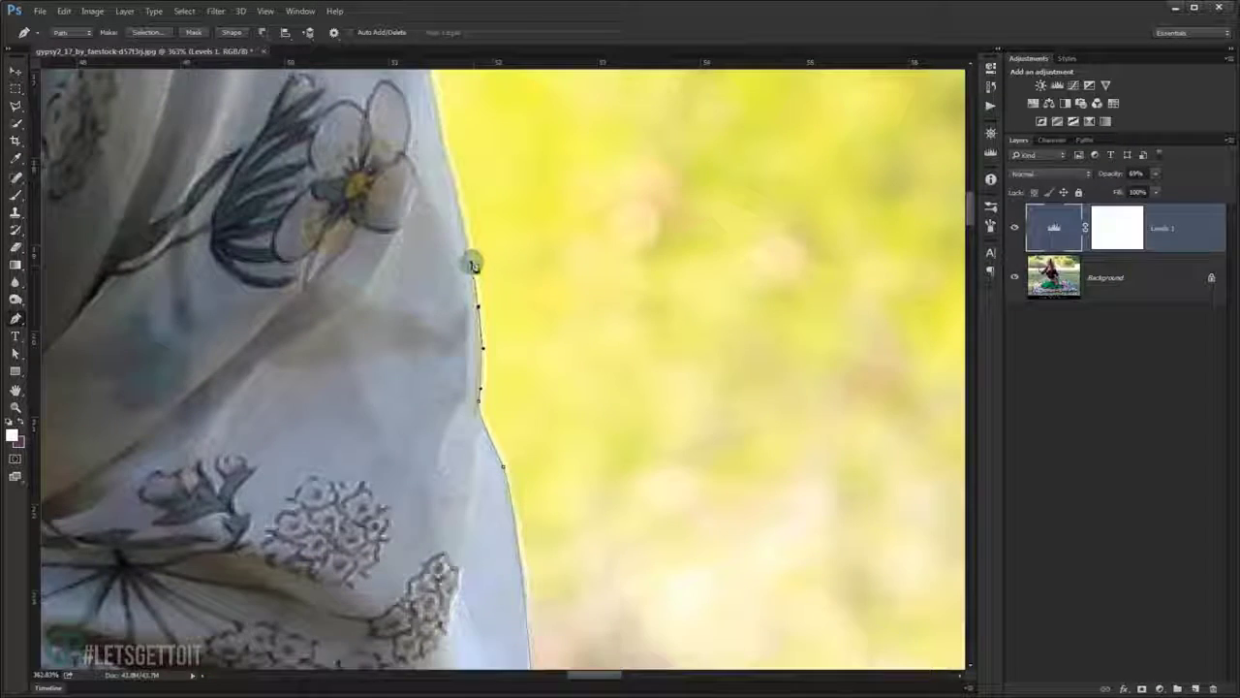
Add pen anchors along the nose edge, including a smooth curved point.
{"action": "scroll", "coordinate": [474, 263], "scroll_direction": "up", "scroll_amount": 4}
{"action": "scroll", "coordinate": [477, 316], "scroll_direction": "left", "scroll_amount": 1}
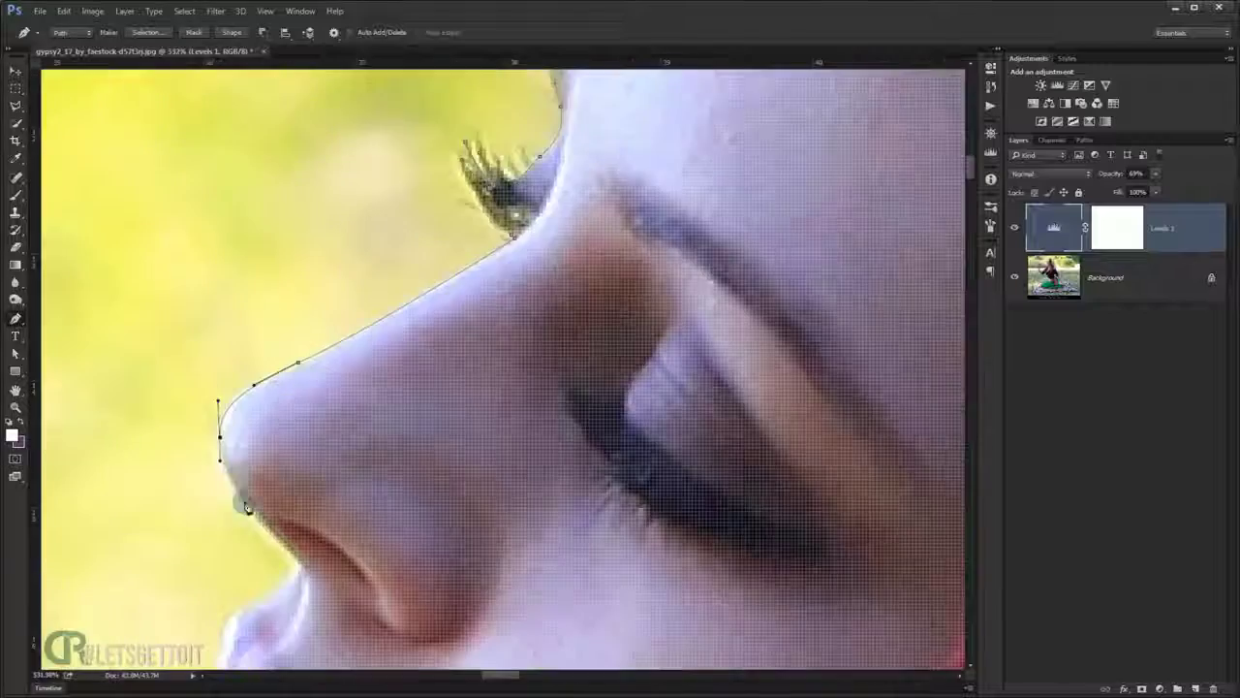
{"action": "scroll", "coordinate": [243, 402], "scroll_direction": "down", "scroll_amount": 1}
{"action": "scroll", "coordinate": [251, 405], "scroll_direction": "up", "scroll_amount": 3}
{"action": "left_click", "coordinate": [280, 438]}
{"action": "scroll", "coordinate": [228, 395], "scroll_direction": "up", "scroll_amount": 2}
{"action": "scroll", "coordinate": [194, 310], "scroll_direction": "up", "scroll_amount": 1}
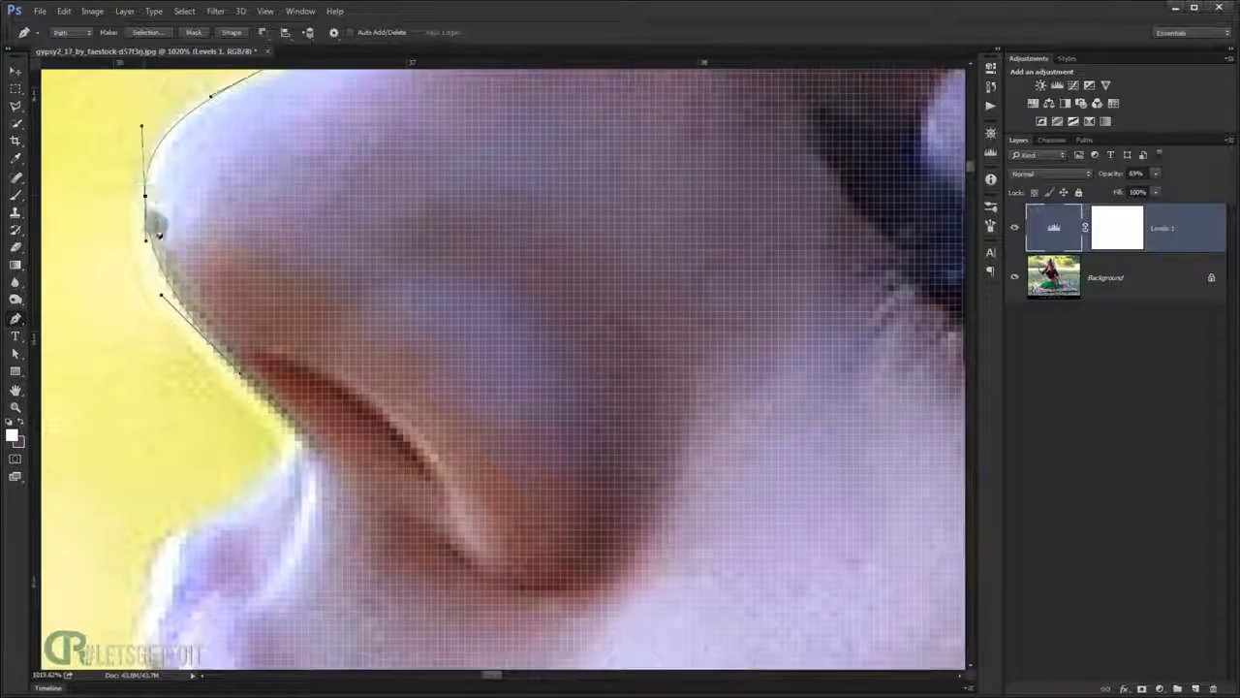
{"action": "scroll", "coordinate": [184, 174], "scroll_direction": "down", "scroll_amount": 2}
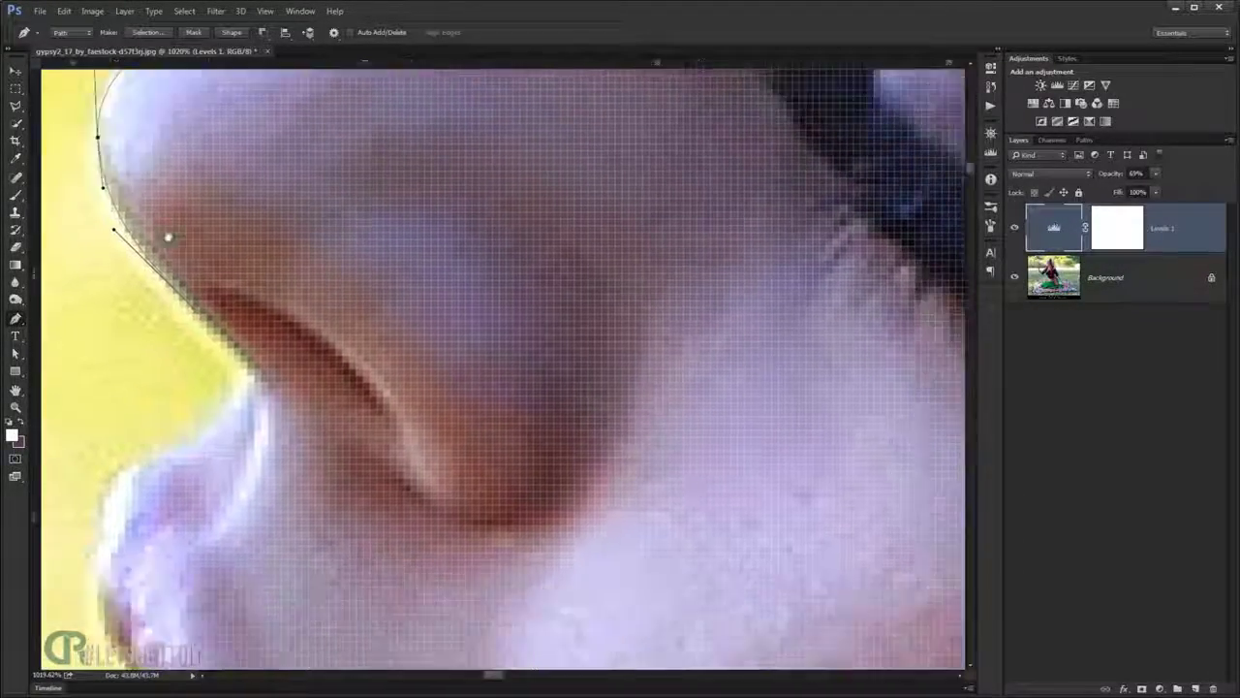
{"action": "left_click_drag", "start_coordinate": [239, 397], "coordinate": [249, 369]}
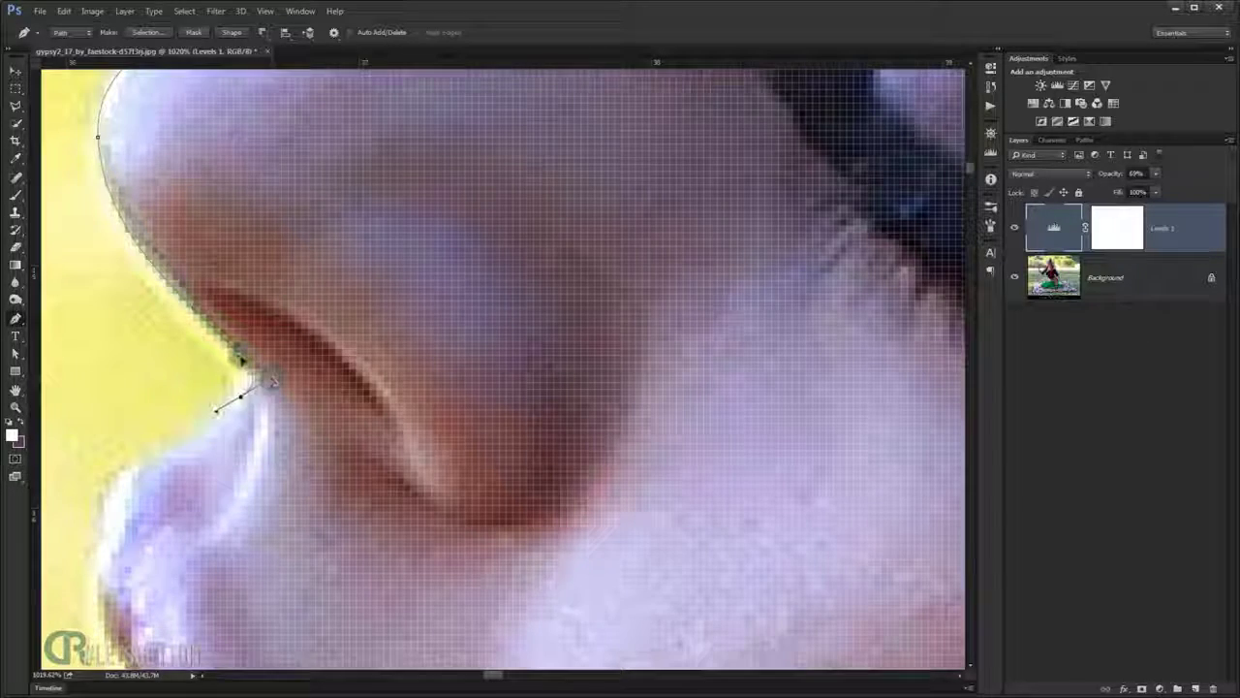
Extend the path along the patterned sleeve edge and close it around the model.
{"action": "scroll", "coordinate": [269, 380], "scroll_direction": "down", "scroll_amount": 3}
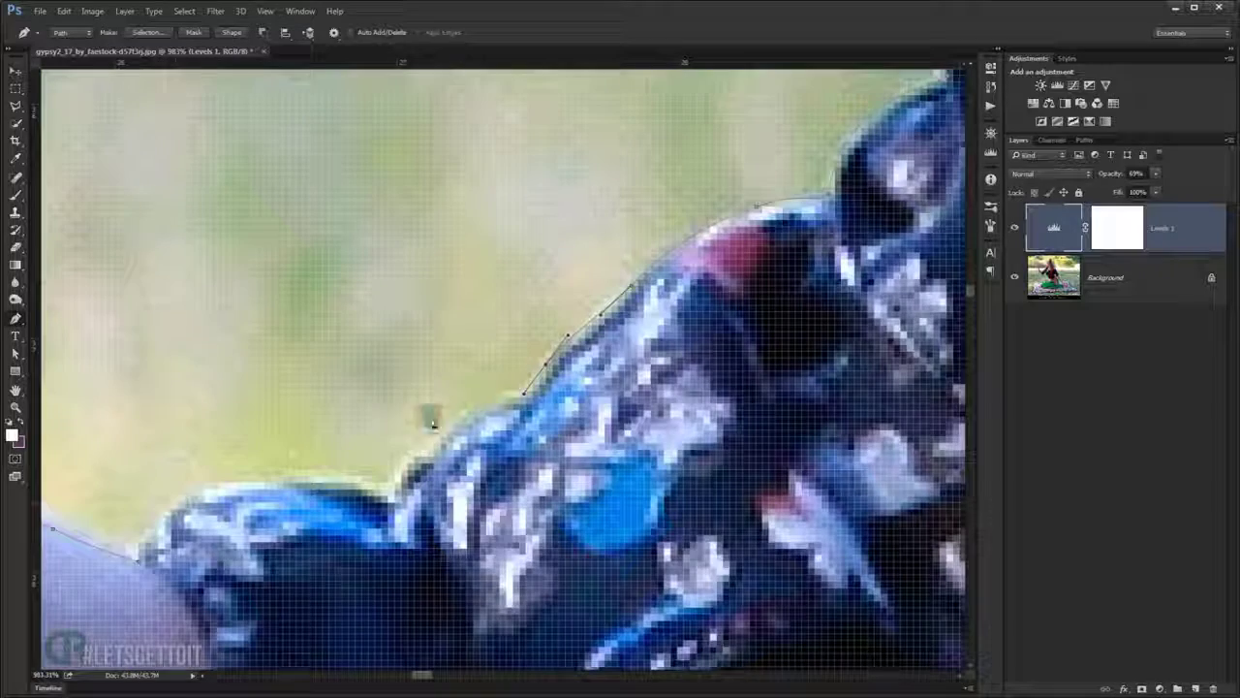
{"action": "left_click_drag", "start_coordinate": [296, 477], "coordinate": [313, 476]}
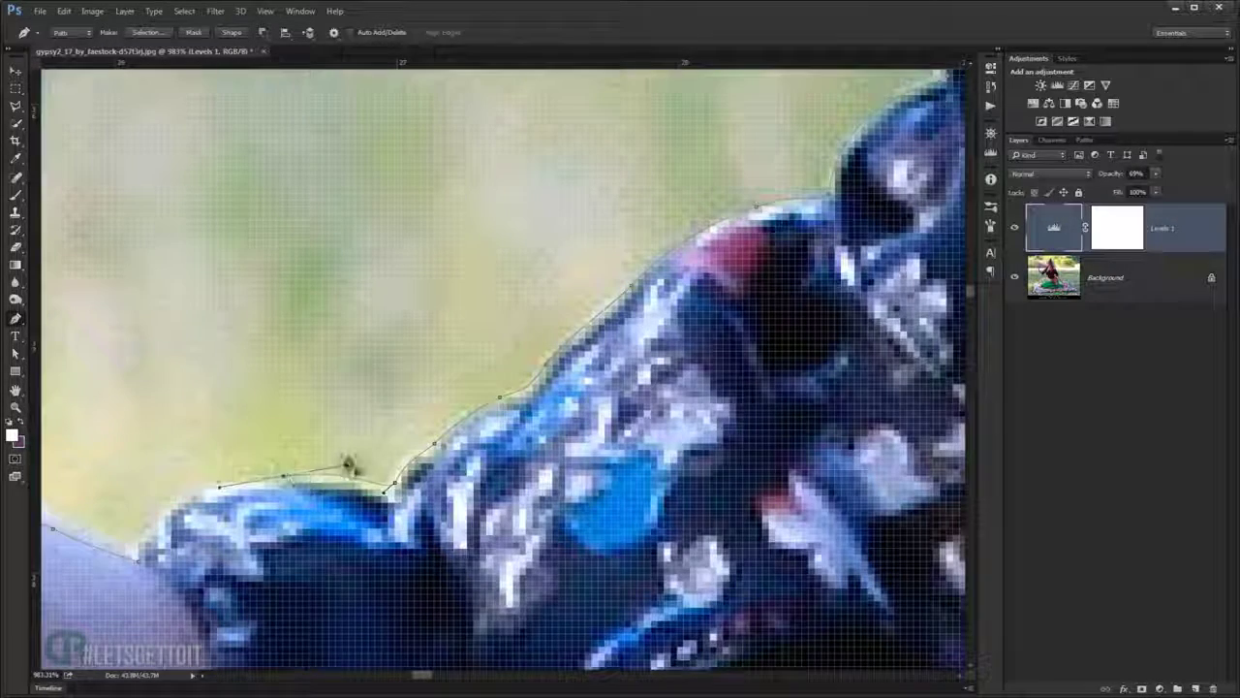
{"action": "left_click_drag", "start_coordinate": [276, 485], "coordinate": [367, 454]}
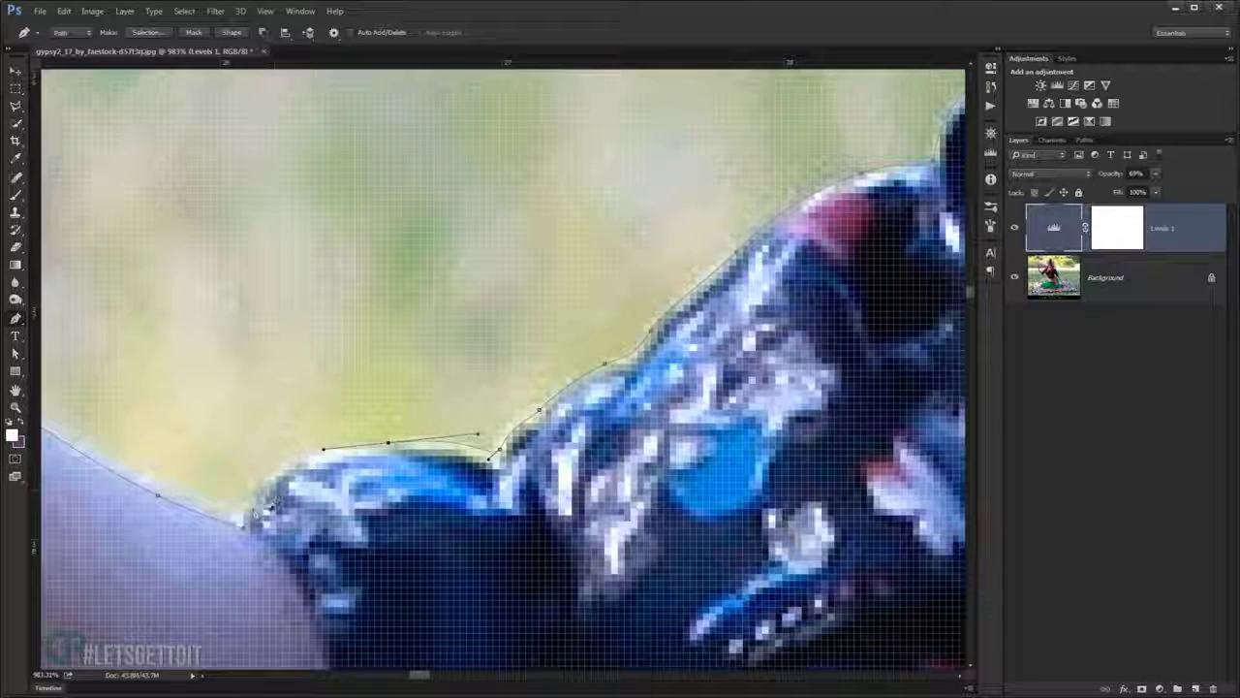
{"action": "left_click", "coordinate": [242, 527]}
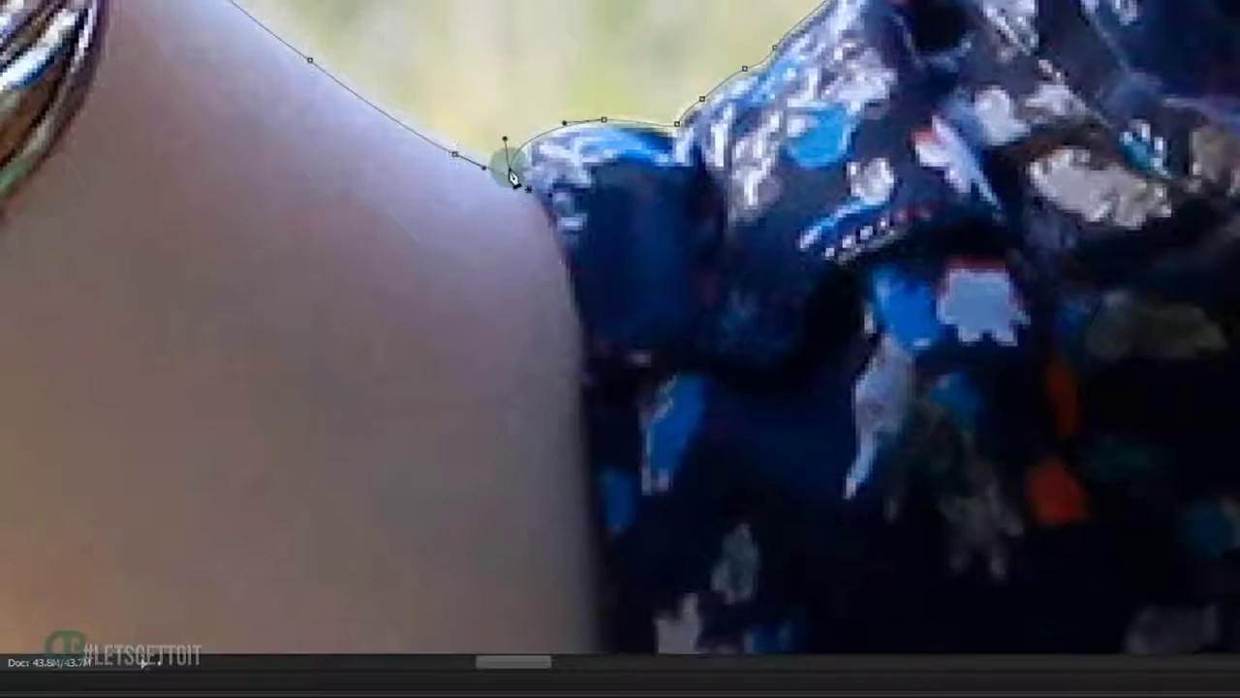
{"action": "right_click", "coordinate": [511, 171]}
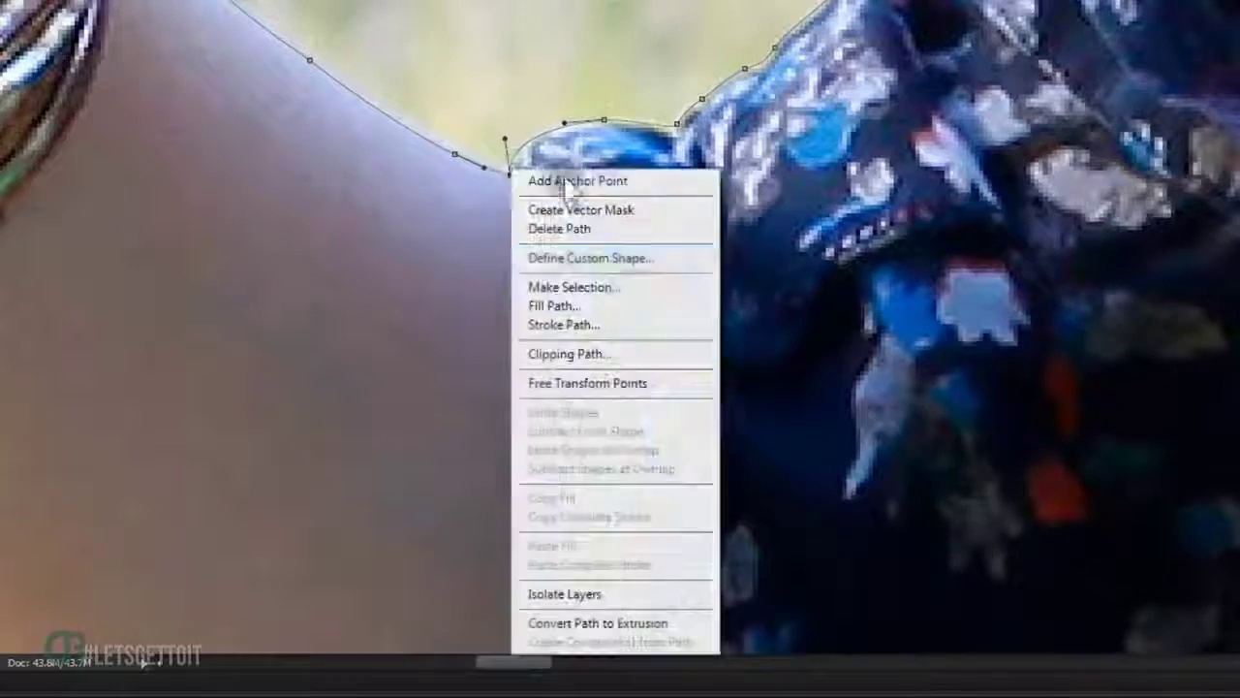
Turn the path into a selection, invert it, and mask Layer 0 to hide the park background.
{"action": "left_click", "coordinate": [610, 286]}
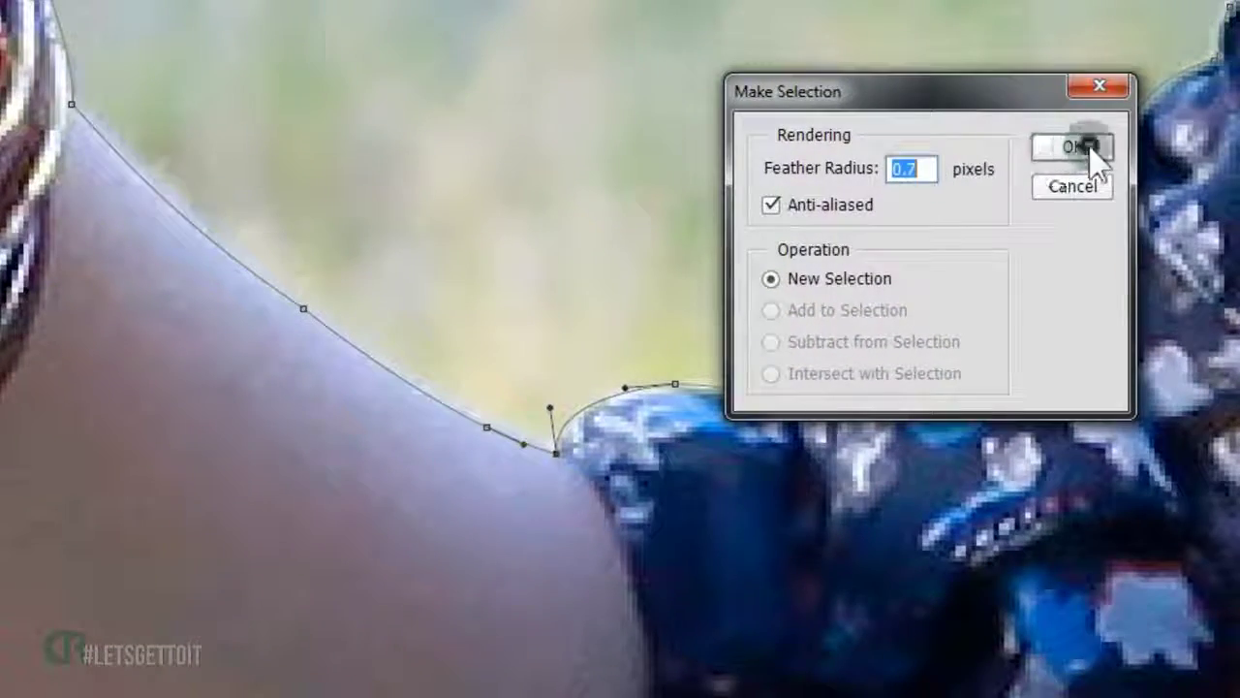
{"action": "left_click", "coordinate": [1091, 158]}
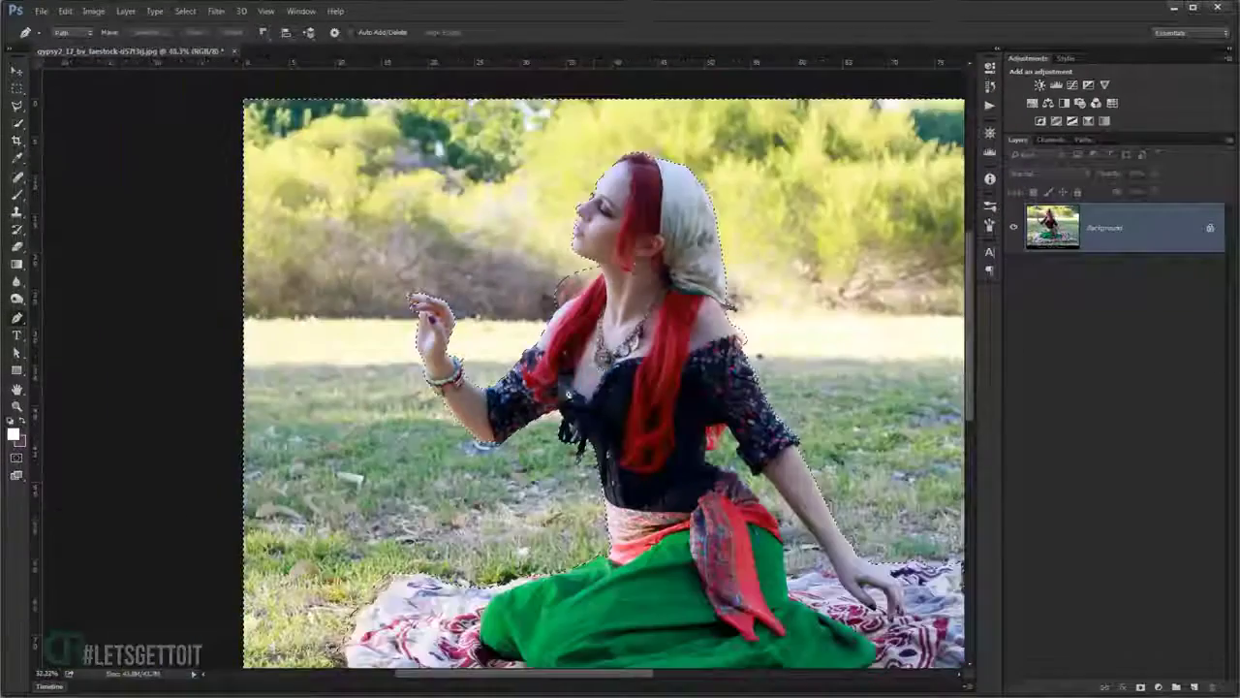
{"action": "scroll", "coordinate": [538, 359], "scroll_direction": "down", "scroll_amount": 2}
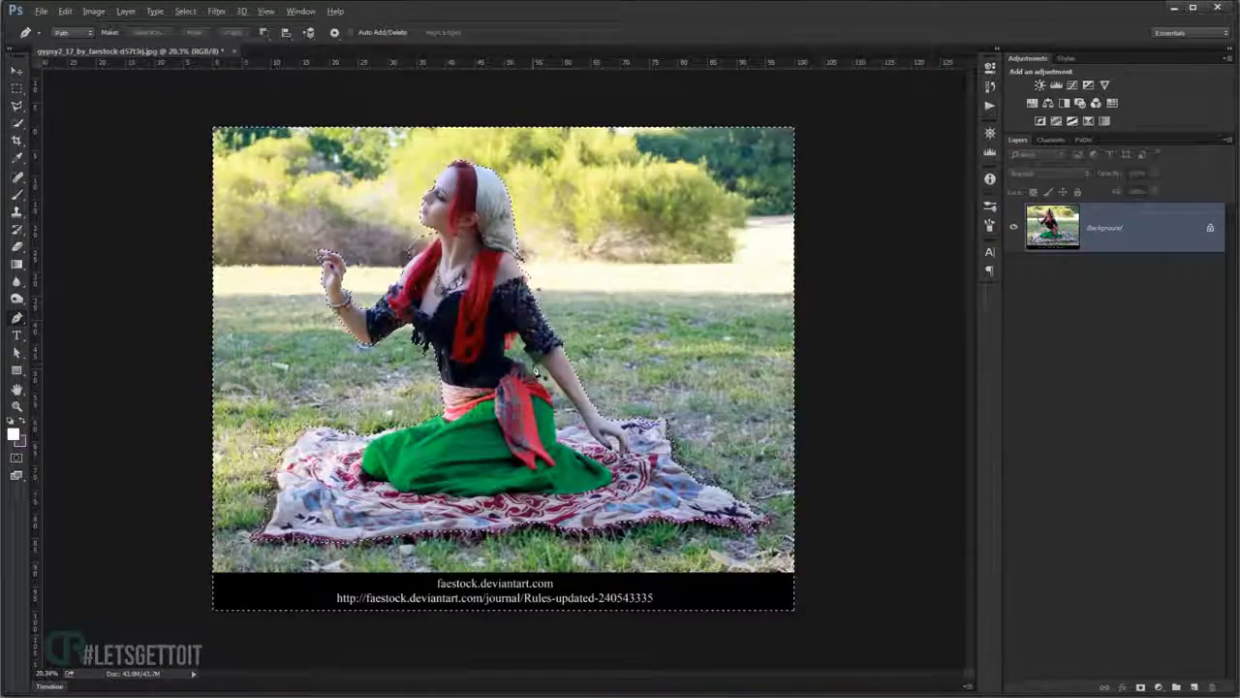
{"action": "key", "text": "ctrl+shift+i"}
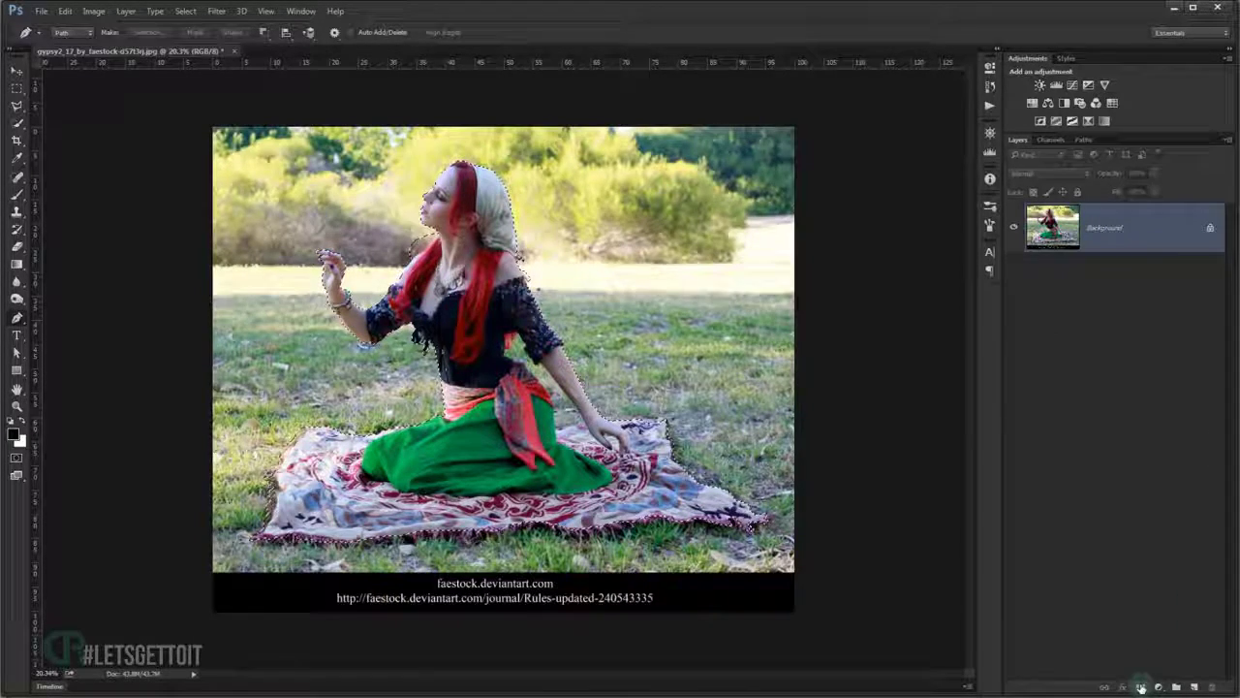
{"action": "left_click", "coordinate": [1141, 687]}
{"action": "scroll", "coordinate": [460, 407], "scroll_direction": "up", "scroll_amount": 2}
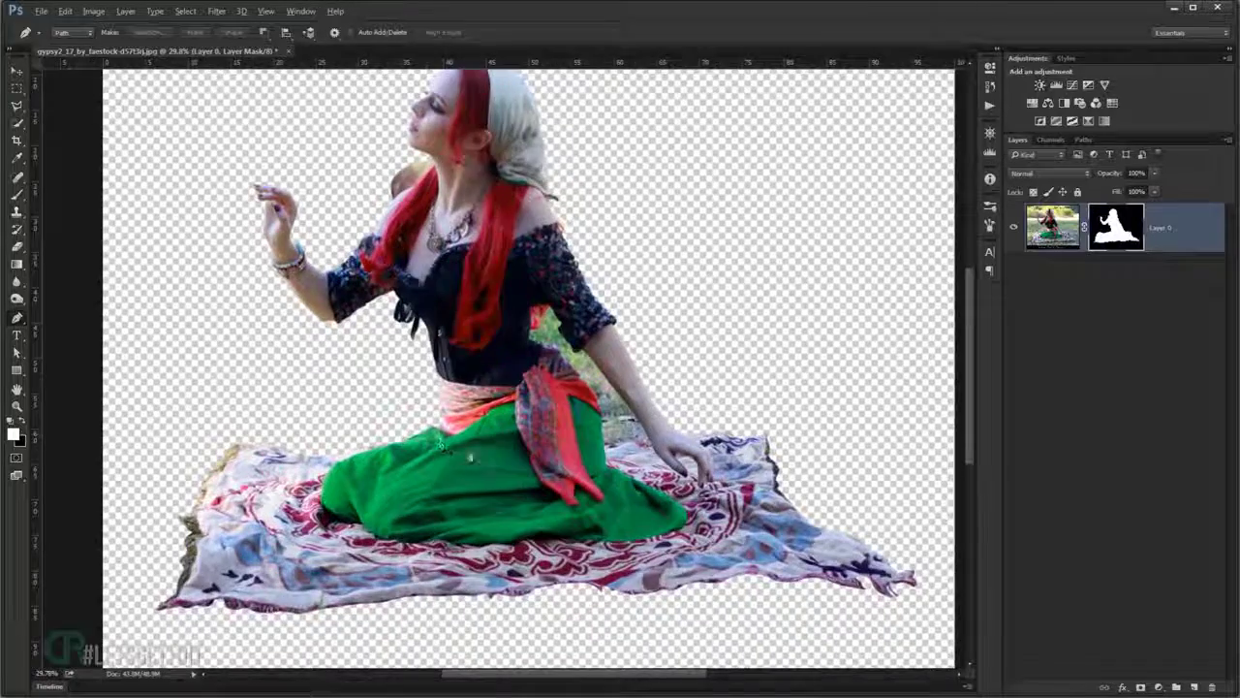
Stamp the visible layers into a merged cut-out and drag it onto the BG.psd stormy background.
{"action": "scroll", "coordinate": [470, 457], "scroll_direction": "down", "scroll_amount": 2}
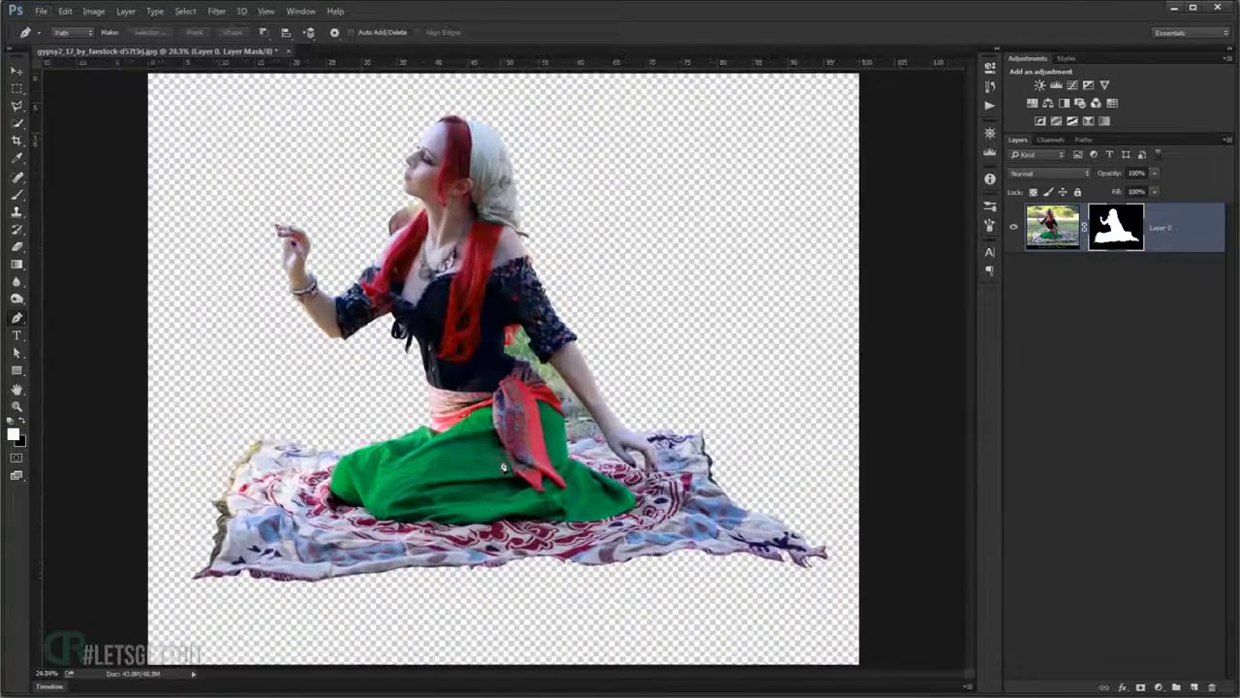
{"action": "key", "text": "ctrl+shift+alt+e"}
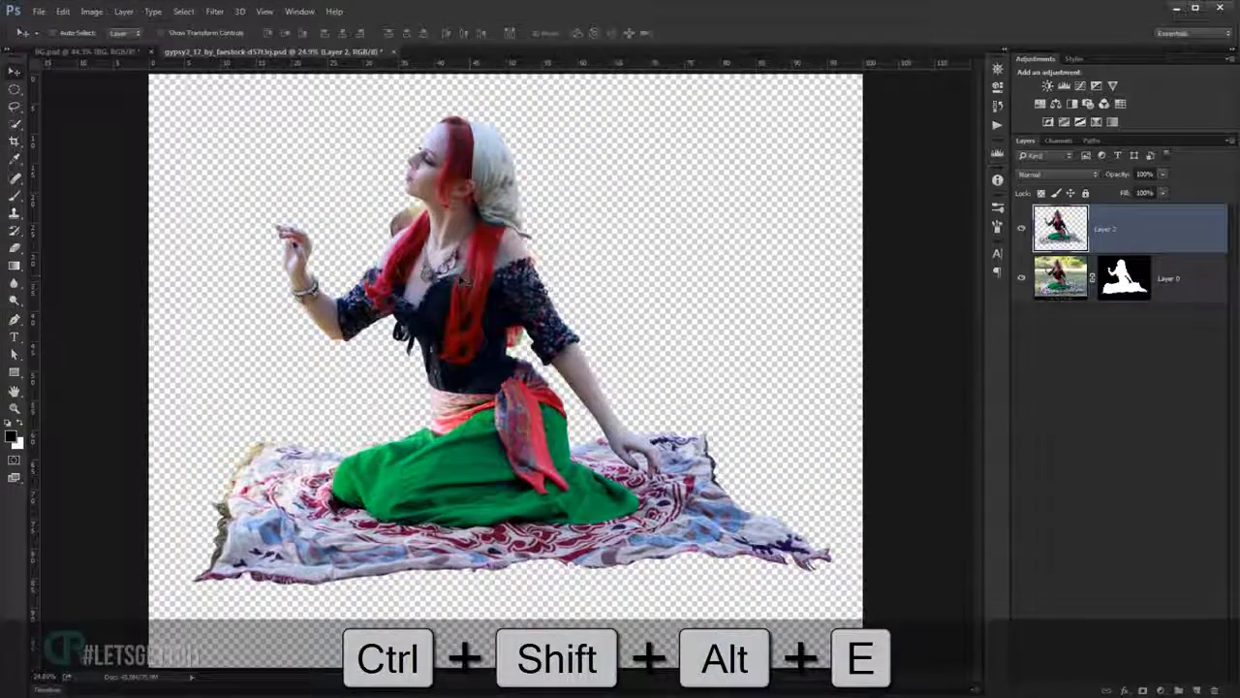
{"action": "left_click_drag", "start_coordinate": [465, 285], "coordinate": [126, 62]}
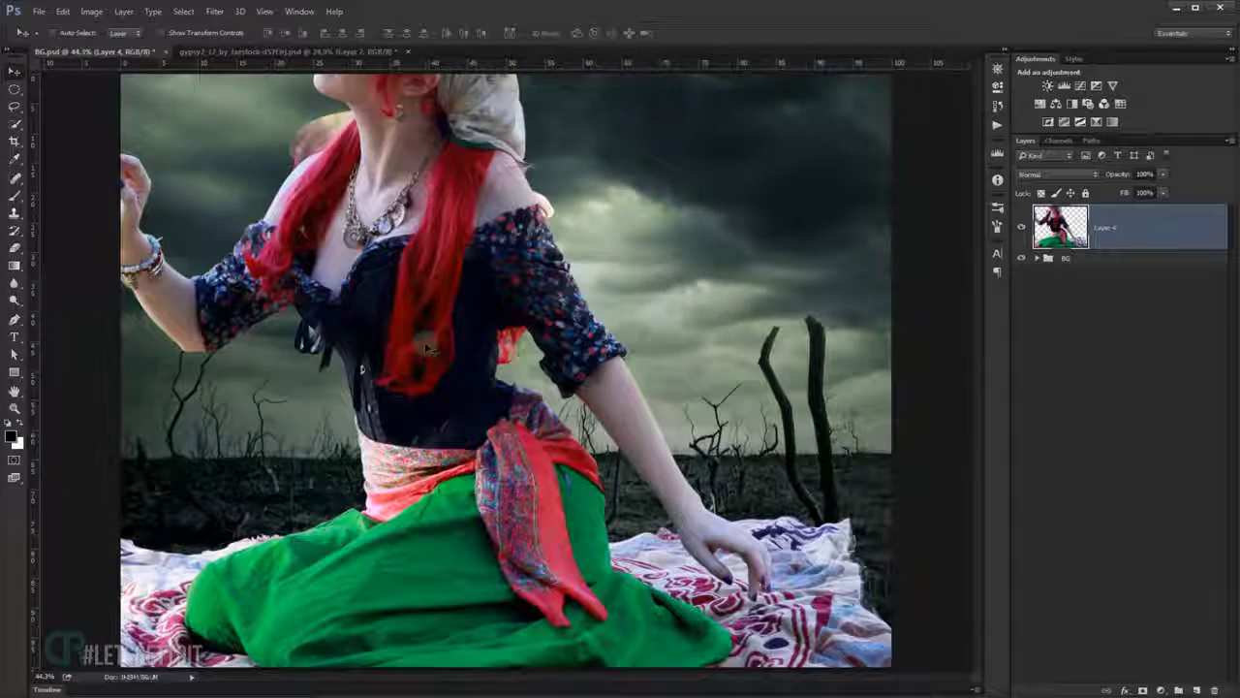
Scale the model and carpet down to about 33% and move them up and right.
{"action": "scroll", "coordinate": [456, 360], "scroll_direction": "down", "scroll_amount": 2}
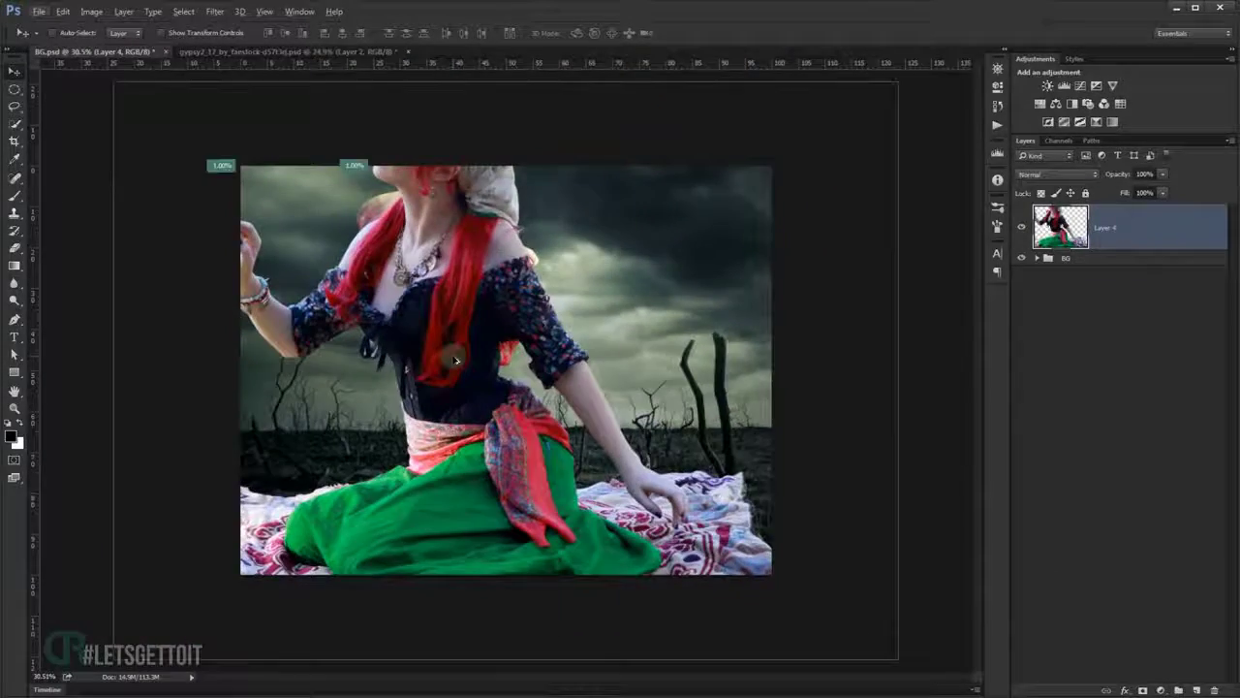
{"action": "key", "text": "ctrl+t"}
{"action": "left_click_drag", "start_coordinate": [899, 84], "coordinate": [630, 266]}
{"action": "mouse_move", "coordinate": [533, 397]}
{"action": "left_mouse_down"}
{"action": "mouse_move", "coordinate": [581, 357]}
{"action": "mouse_move", "coordinate": [566, 353]}
{"action": "mouse_move", "coordinate": [581, 357]}
{"action": "left_mouse_up"}
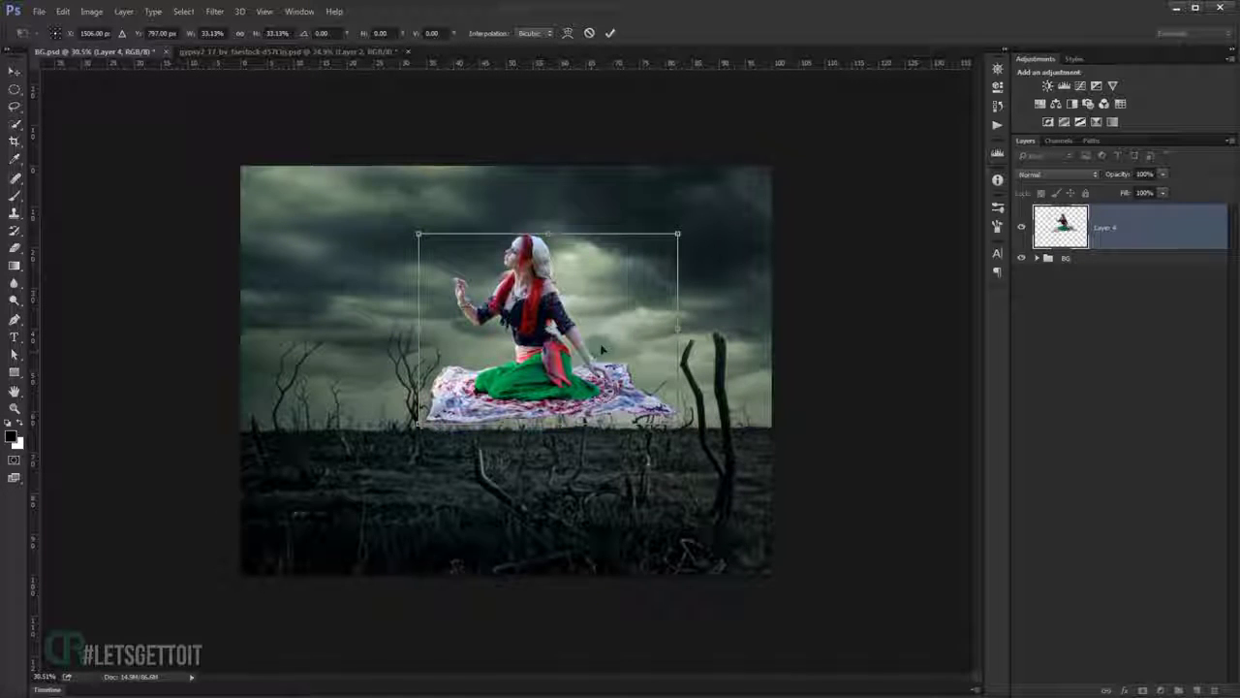
Nudge the model into place hovering above the horizon and commit the transform.
{"action": "scroll", "coordinate": [598, 315], "scroll_direction": "up", "scroll_amount": 2}
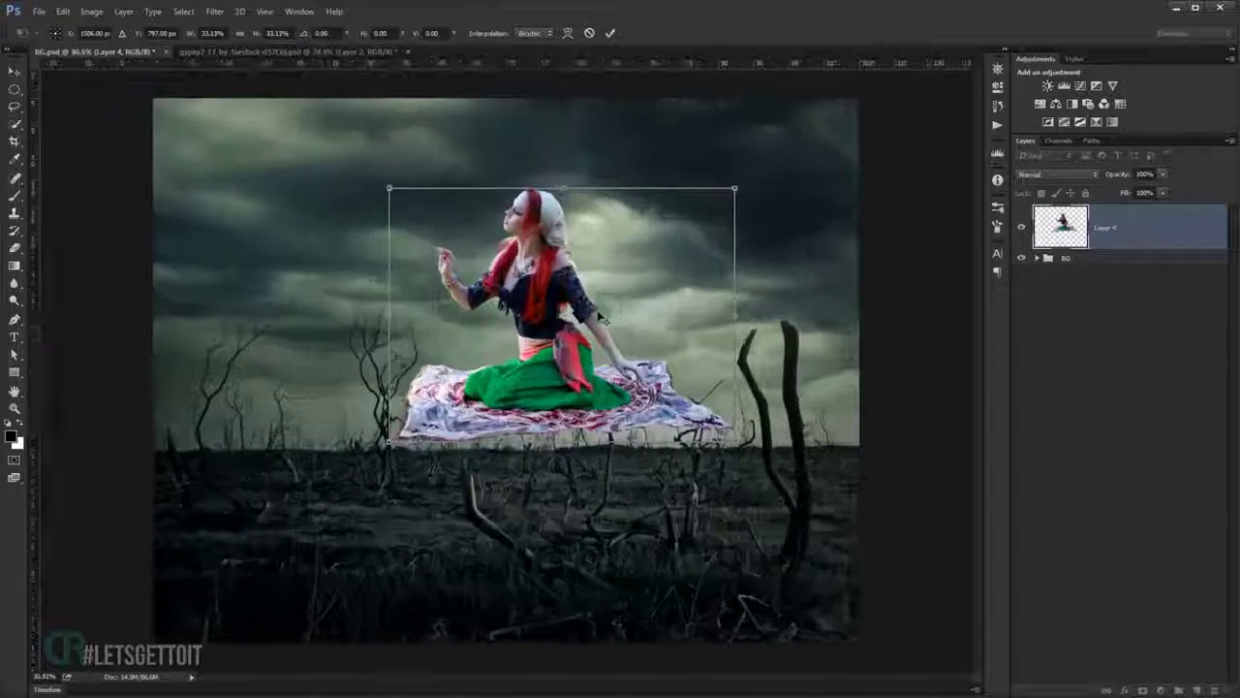
{"action": "scroll", "coordinate": [611, 317], "scroll_direction": "up", "scroll_amount": 1}
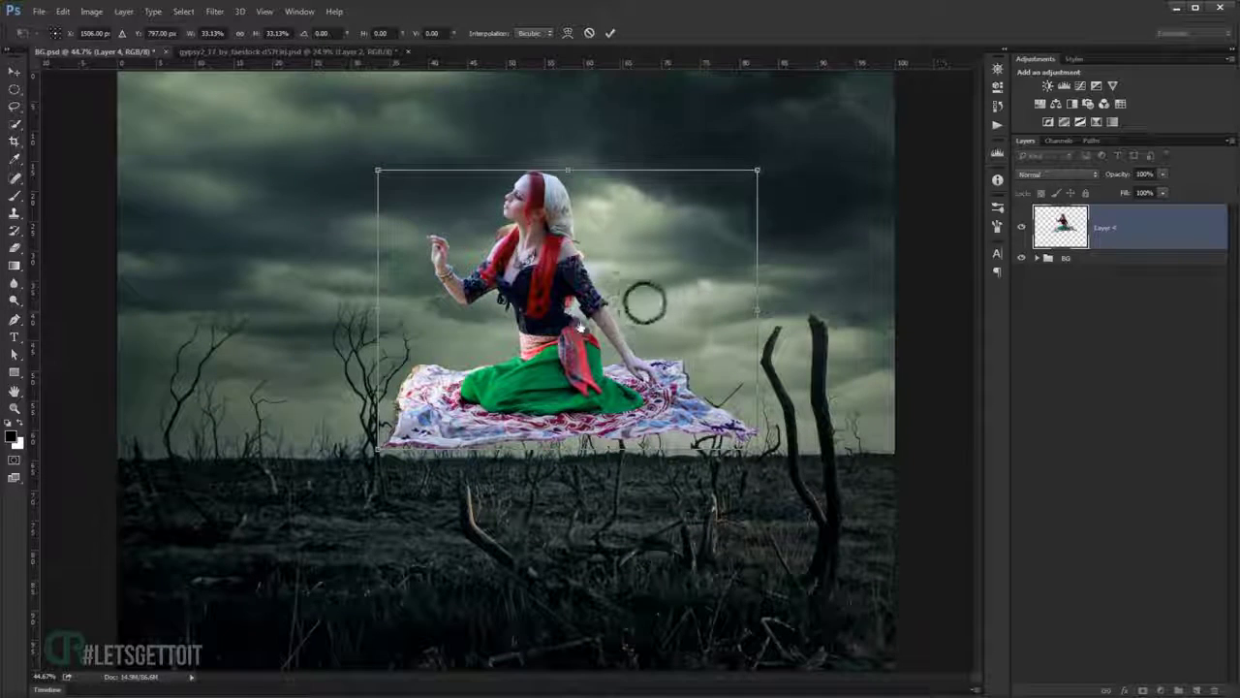
{"action": "left_click_drag", "start_coordinate": [529, 431], "coordinate": [541, 429]}
{"action": "left_click_drag", "start_coordinate": [556, 397], "coordinate": [558, 398]}
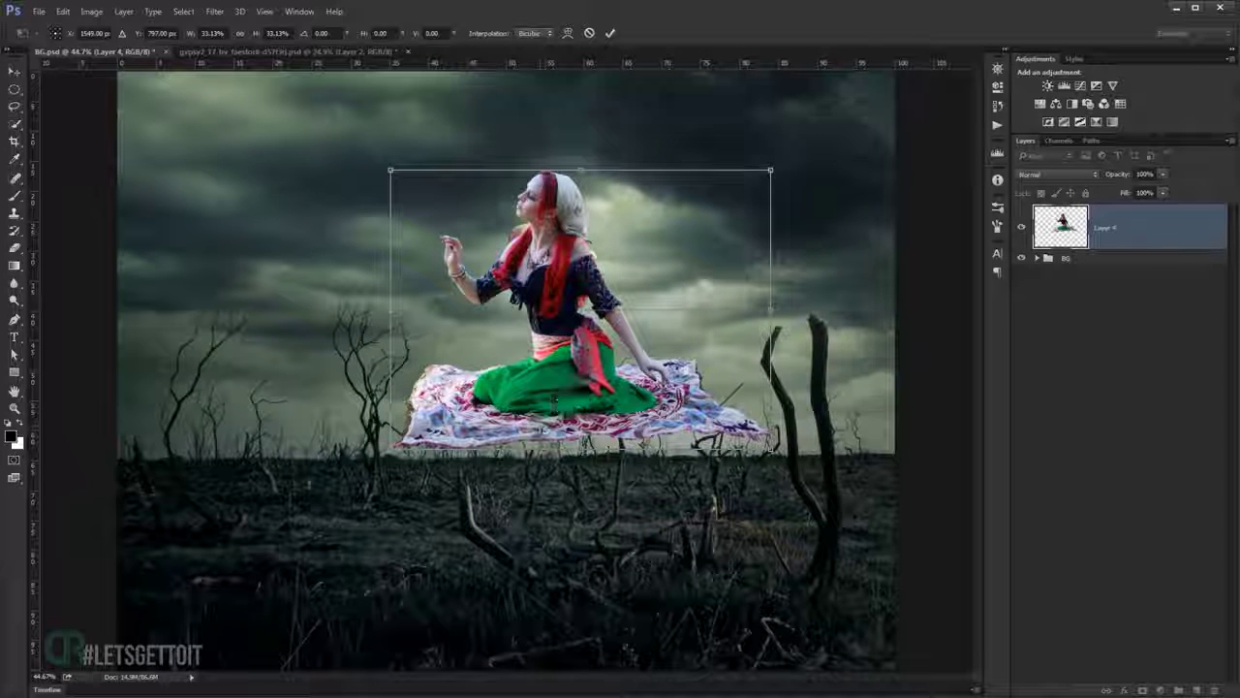
{"action": "key", "text": "Return"}
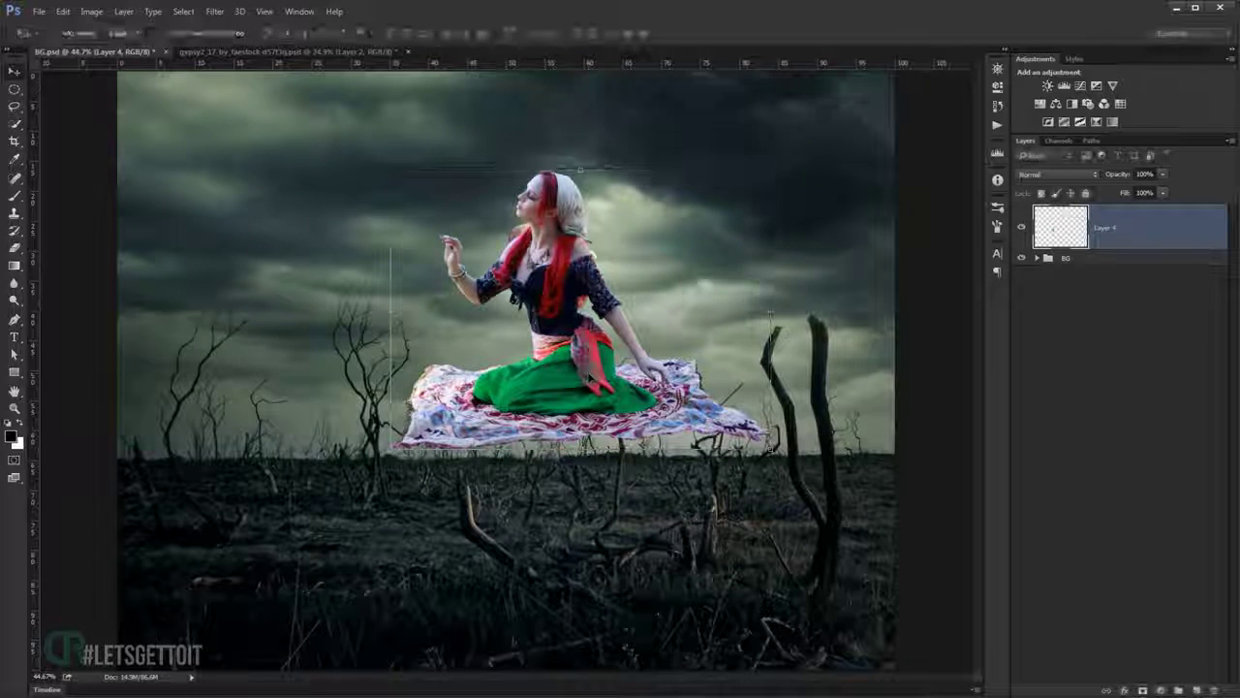
{"action": "scroll", "coordinate": [660, 301], "scroll_direction": "up", "scroll_amount": 2}
{"action": "left_click_drag", "start_coordinate": [660, 363], "coordinate": [628, 362]}
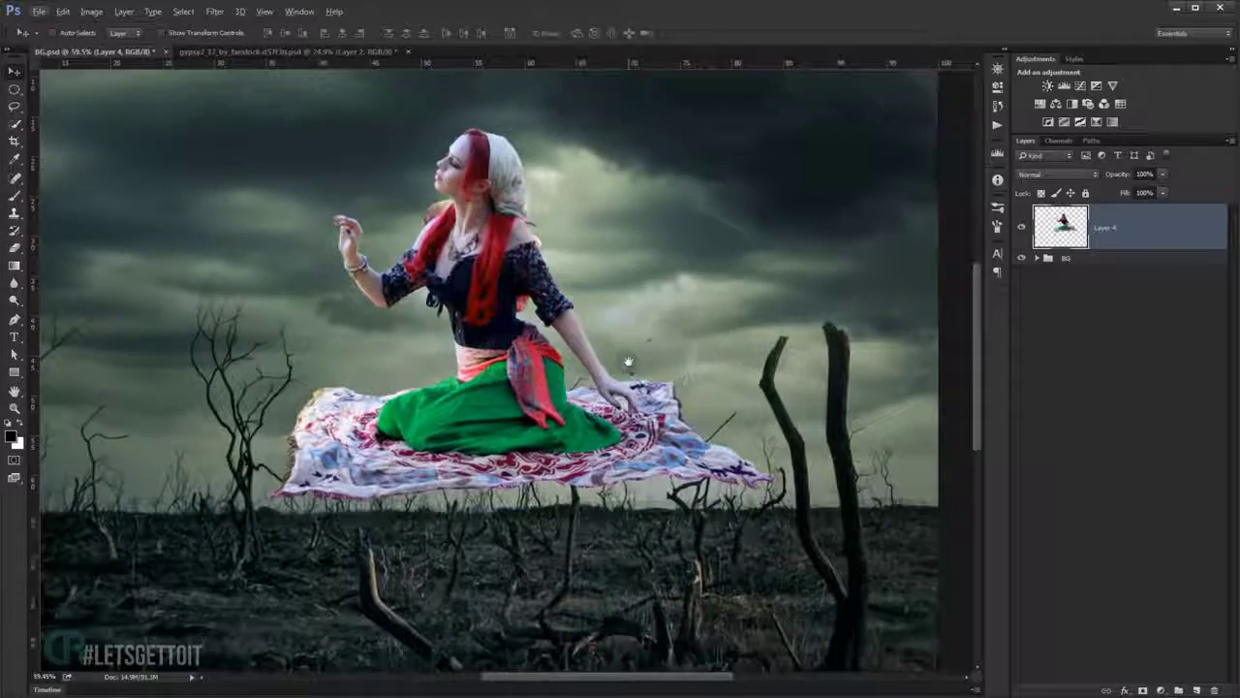
{"action": "key", "text": "ctrl+t"}
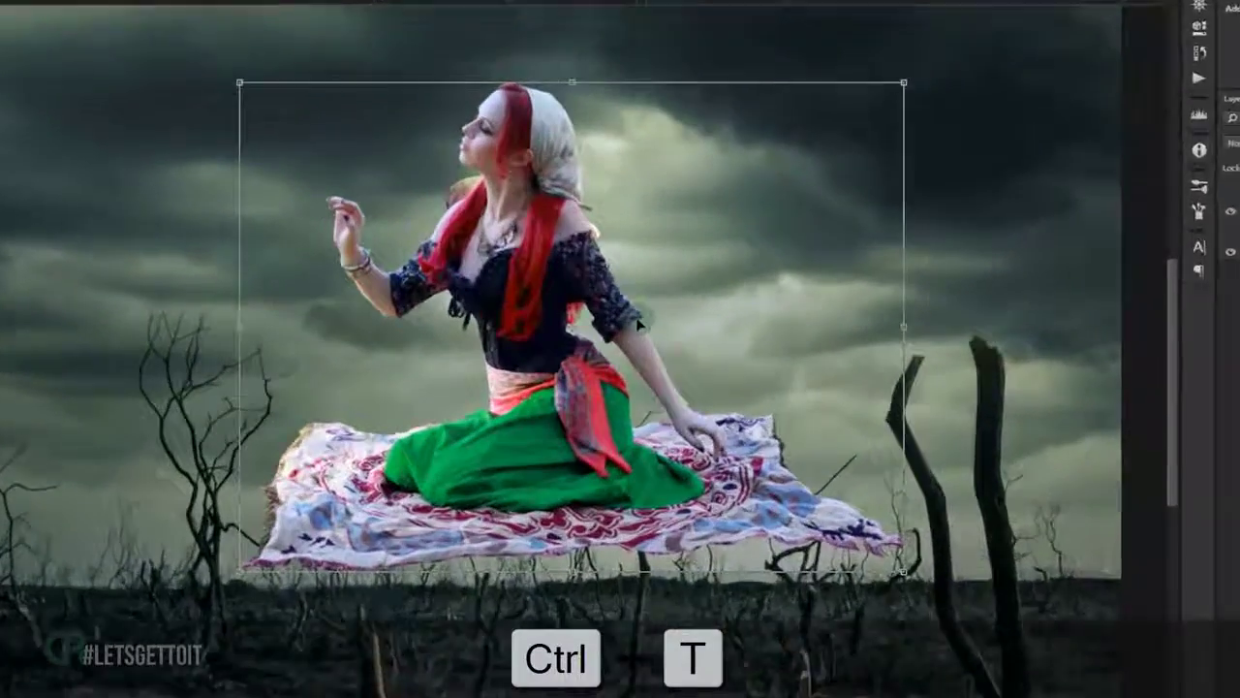
Switch the transform to Warp and reshape the carpet's right side and left tip.
{"action": "right_click", "coordinate": [571, 309]}
{"action": "left_click", "coordinate": [774, 485]}
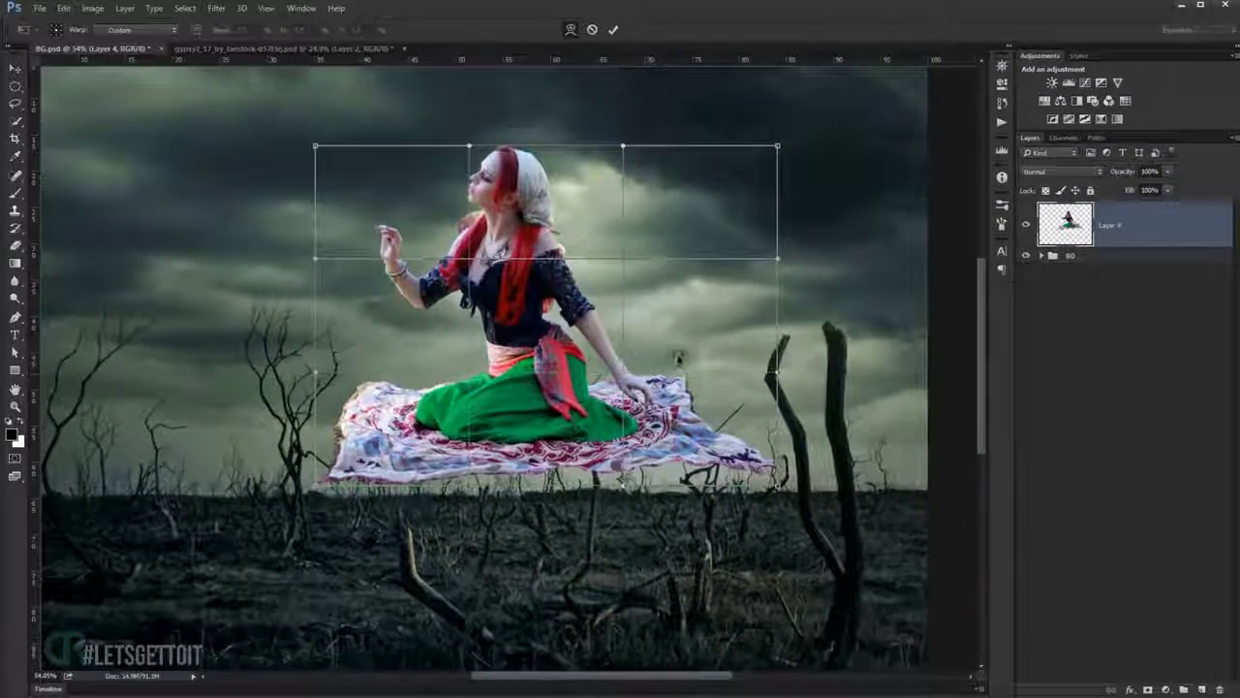
{"action": "left_click_drag", "start_coordinate": [677, 346], "coordinate": [667, 364]}
{"action": "left_click_drag", "start_coordinate": [500, 388], "coordinate": [500, 387]}
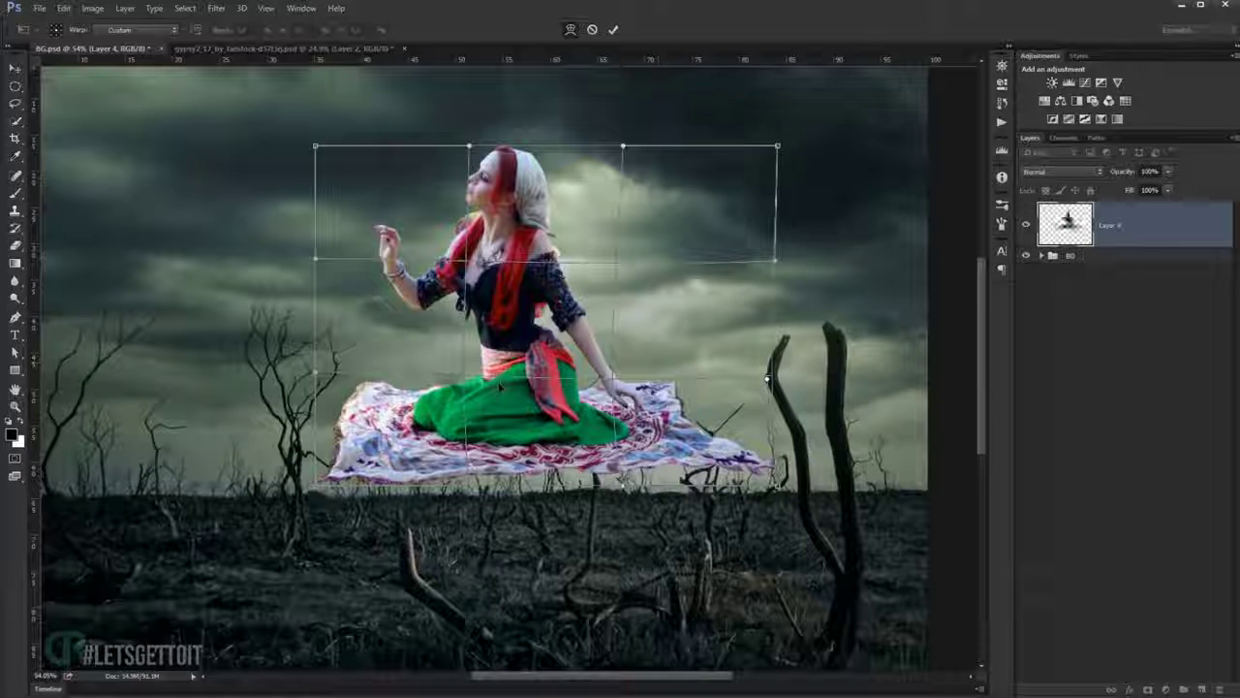
{"action": "left_click_drag", "start_coordinate": [317, 373], "coordinate": [334, 383]}
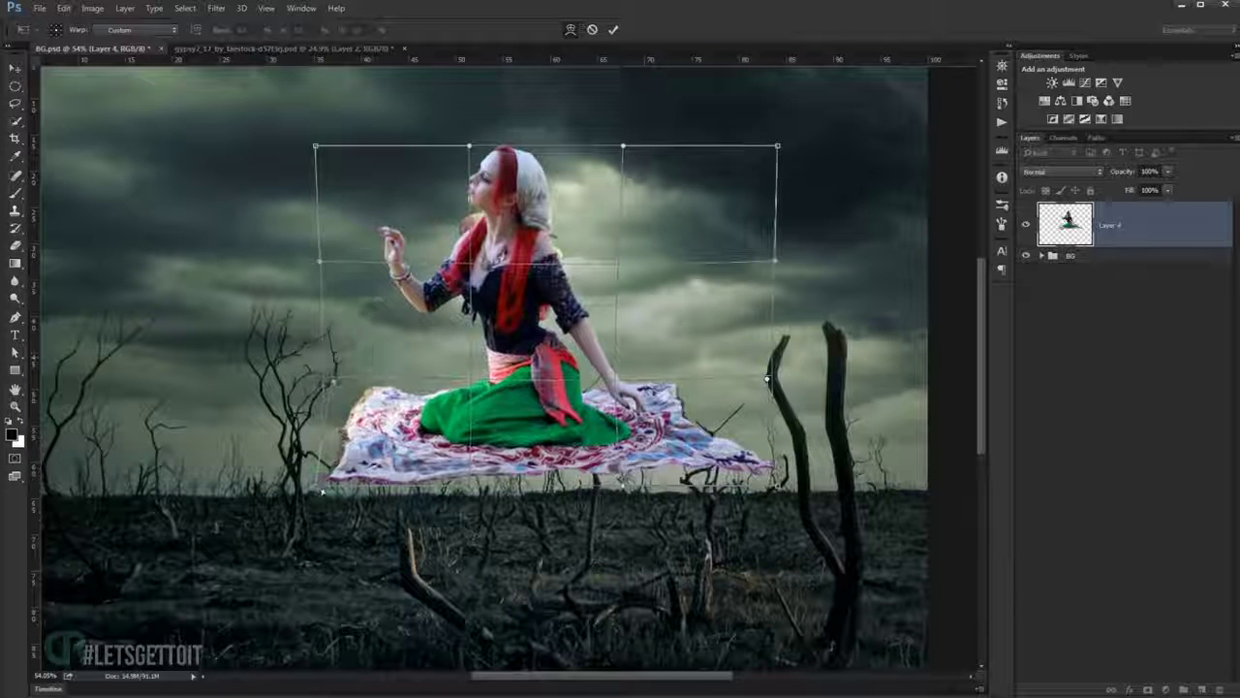
{"action": "left_click_drag", "start_coordinate": [332, 443], "coordinate": [326, 453]}
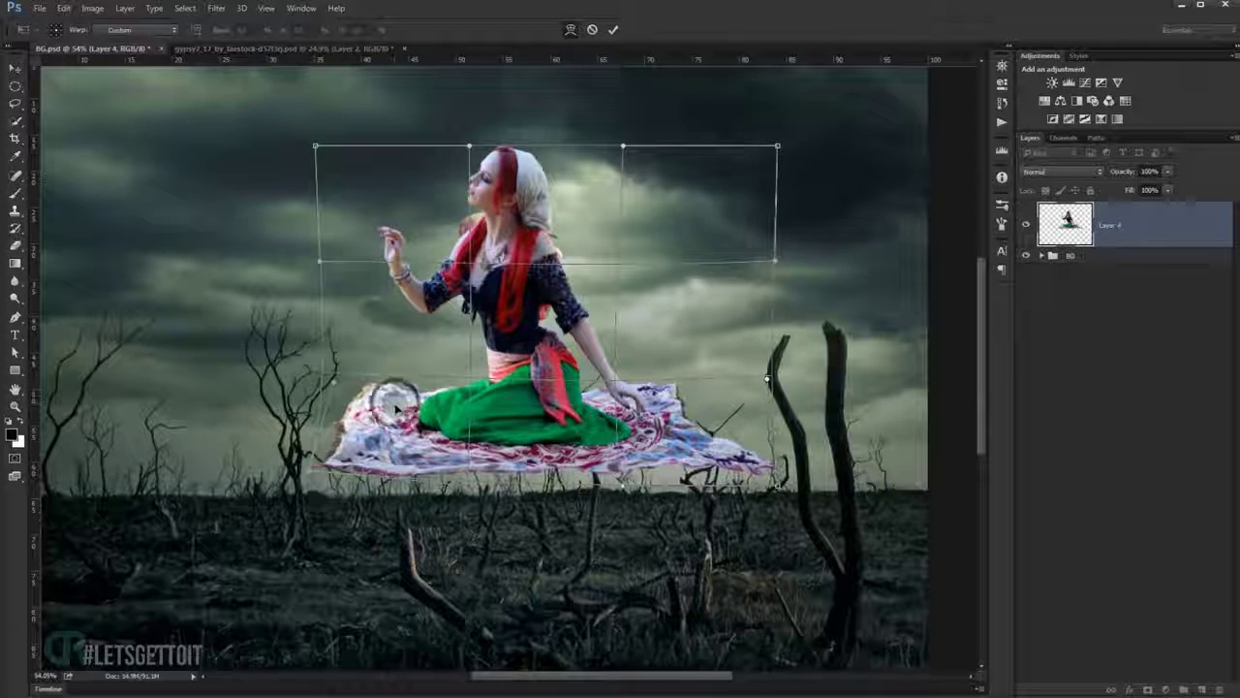
{"action": "left_click_drag", "start_coordinate": [394, 407], "coordinate": [397, 413]}
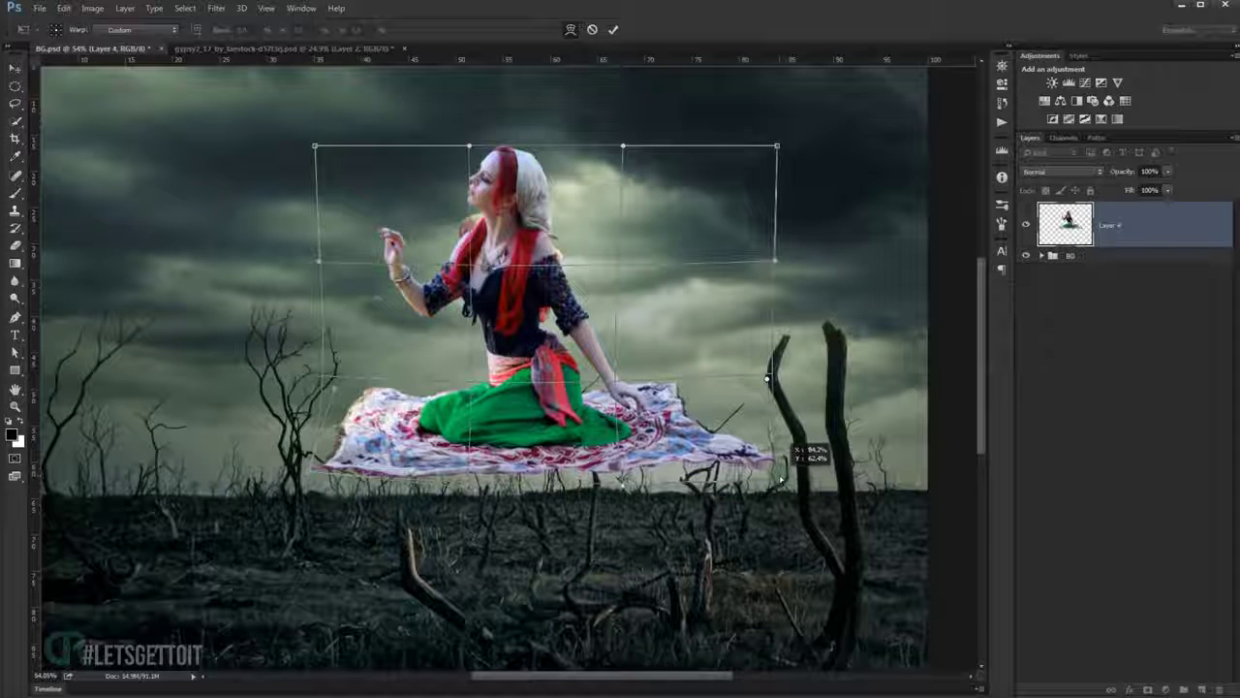
Refine the warp along the carpet's upper, lower and right corners, then commit it.
{"action": "left_click_drag", "start_coordinate": [669, 398], "coordinate": [664, 387]}
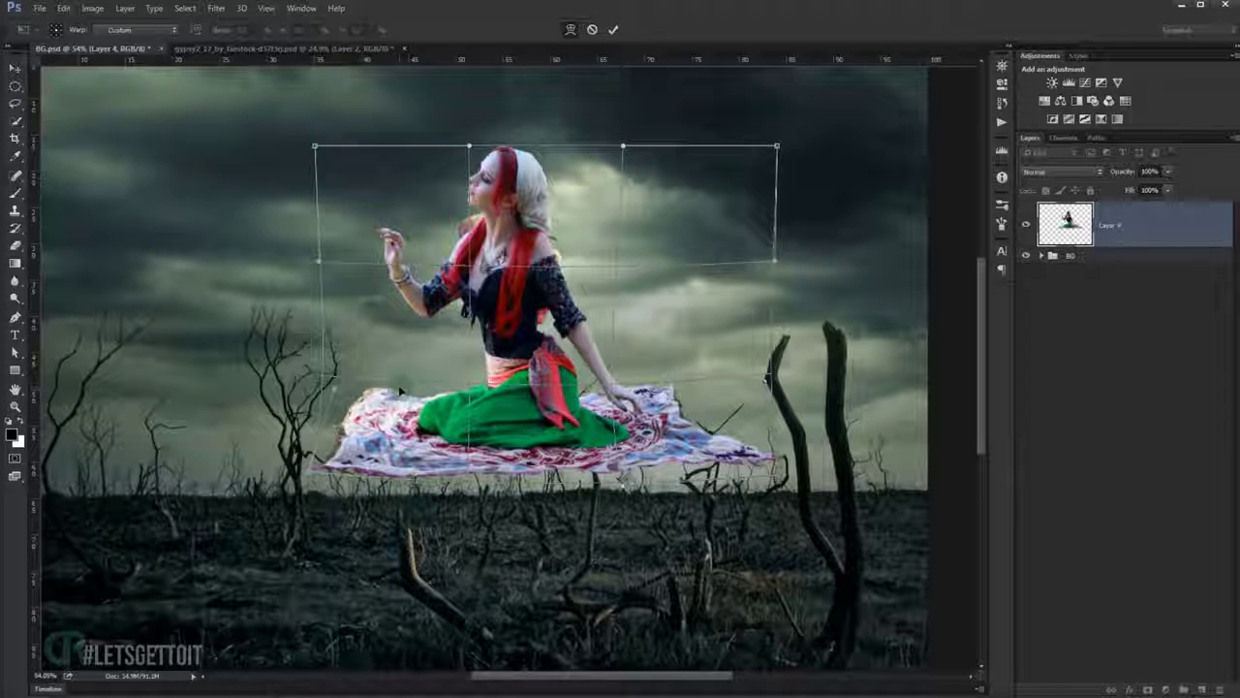
{"action": "left_click_drag", "start_coordinate": [369, 388], "coordinate": [372, 392]}
{"action": "left_click_drag", "start_coordinate": [438, 461], "coordinate": [464, 466]}
{"action": "left_click_drag", "start_coordinate": [617, 353], "coordinate": [616, 358]}
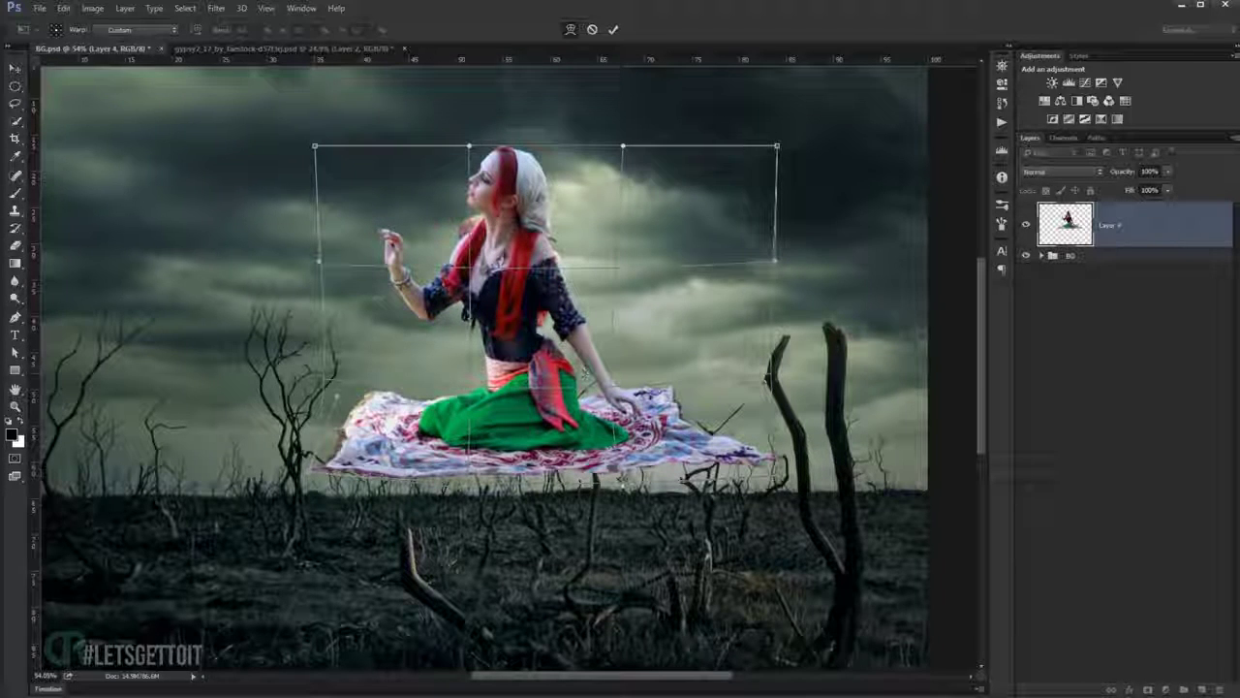
{"action": "left_click_drag", "start_coordinate": [478, 373], "coordinate": [475, 378]}
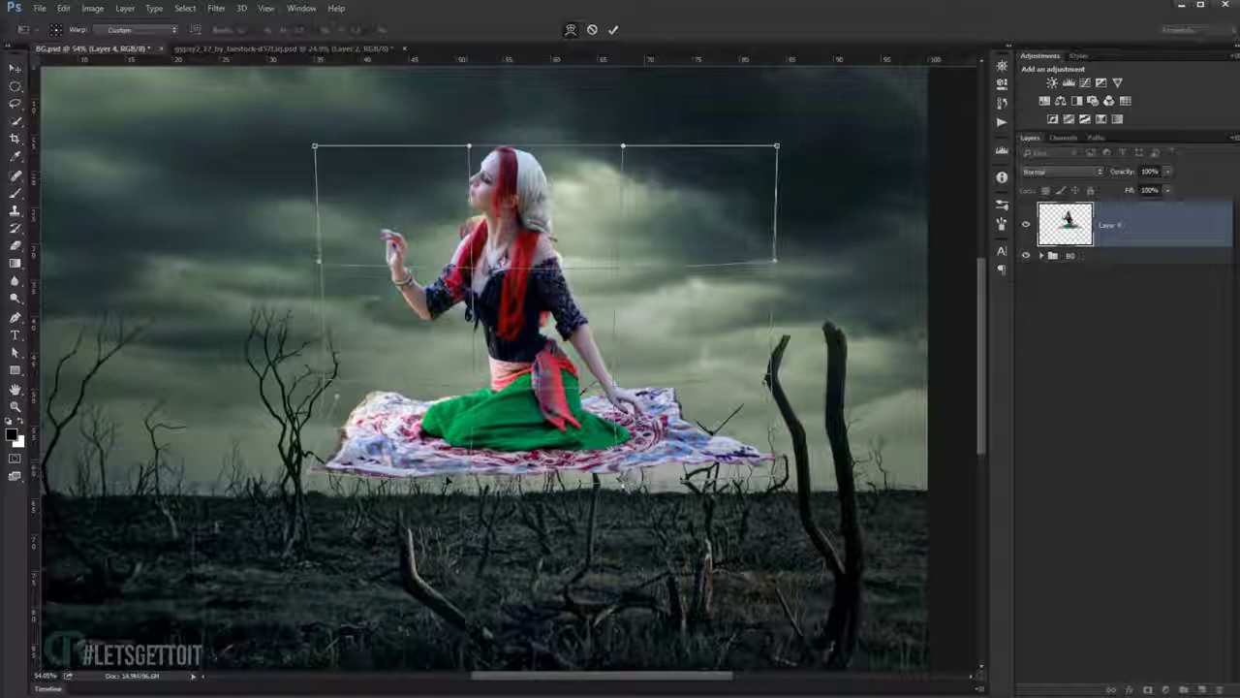
{"action": "left_click_drag", "start_coordinate": [308, 461], "coordinate": [332, 443]}
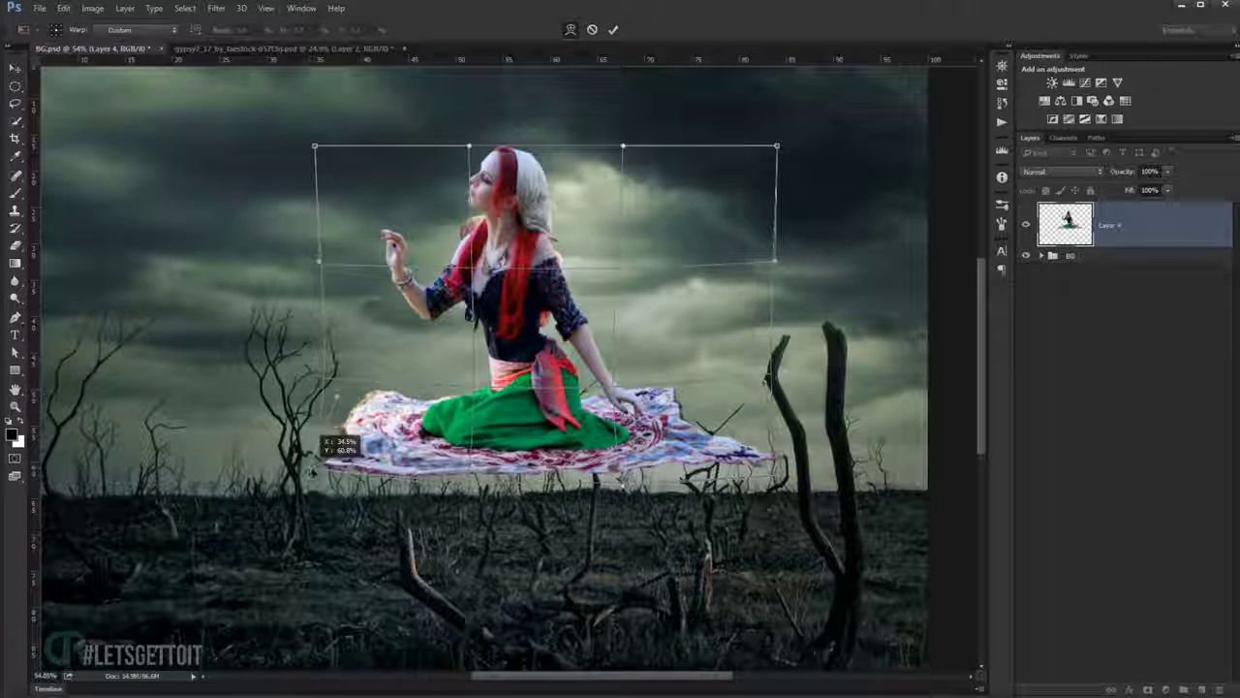
{"action": "left_click_drag", "start_coordinate": [781, 481], "coordinate": [766, 469]}
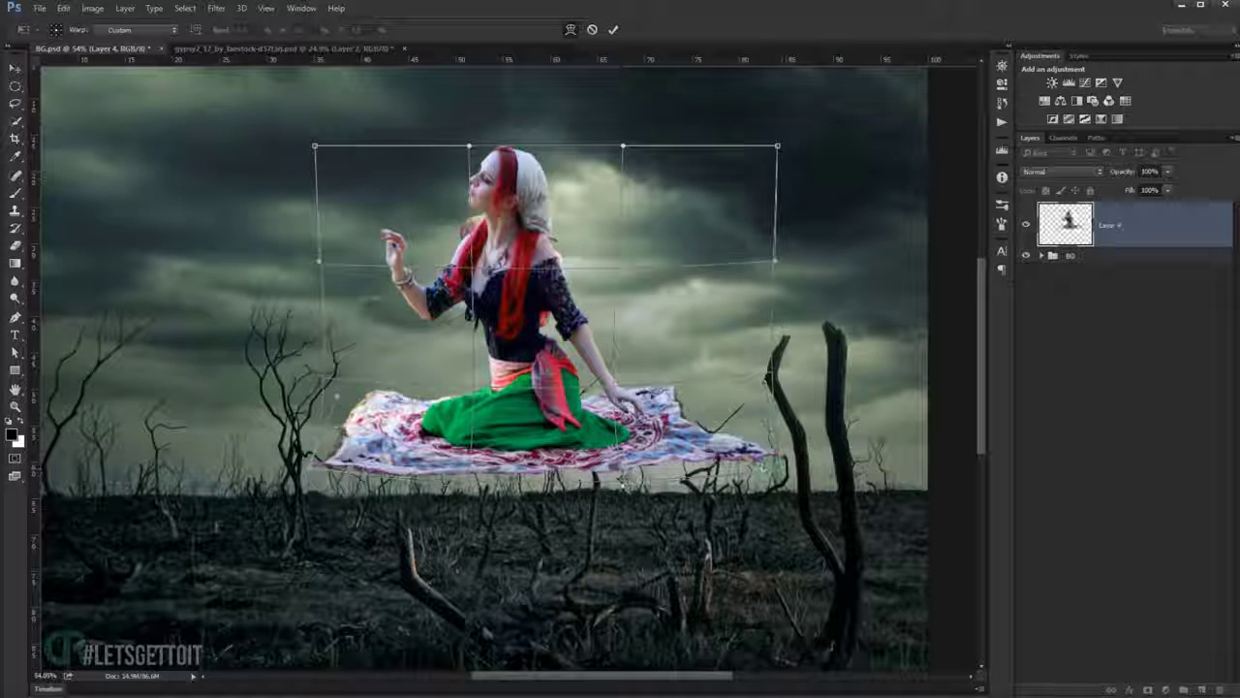
{"action": "left_click_drag", "start_coordinate": [722, 426], "coordinate": [697, 412]}
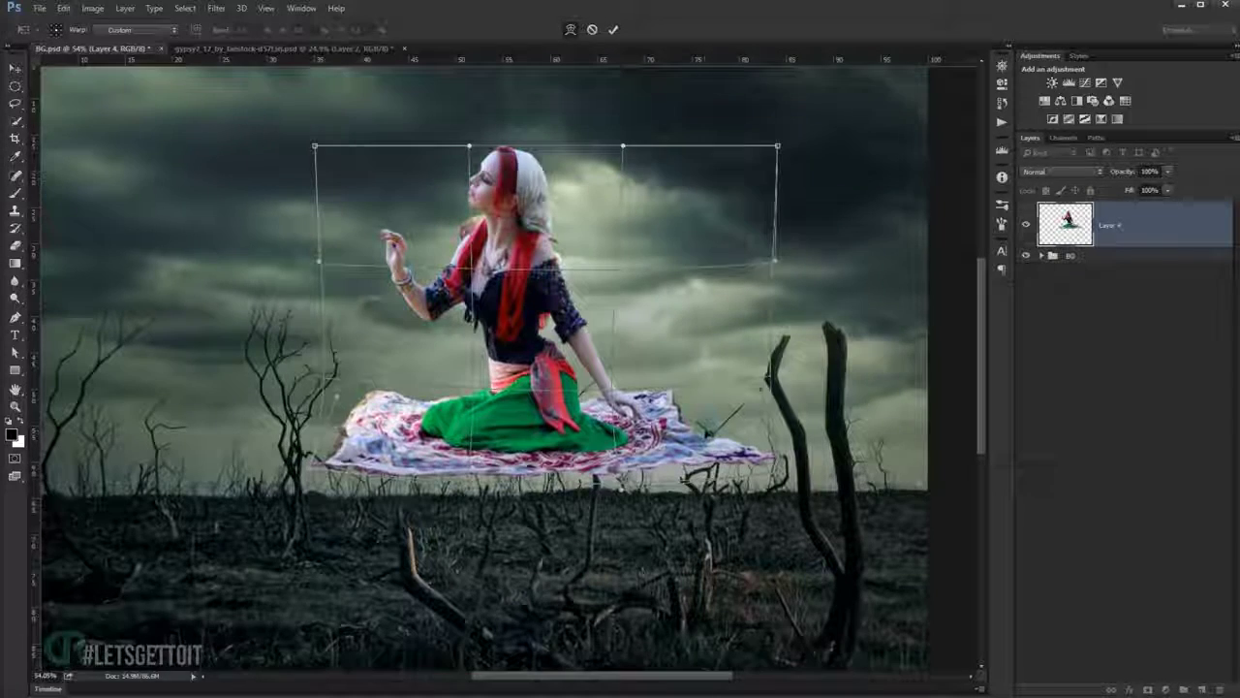
{"action": "key", "text": "Return"}
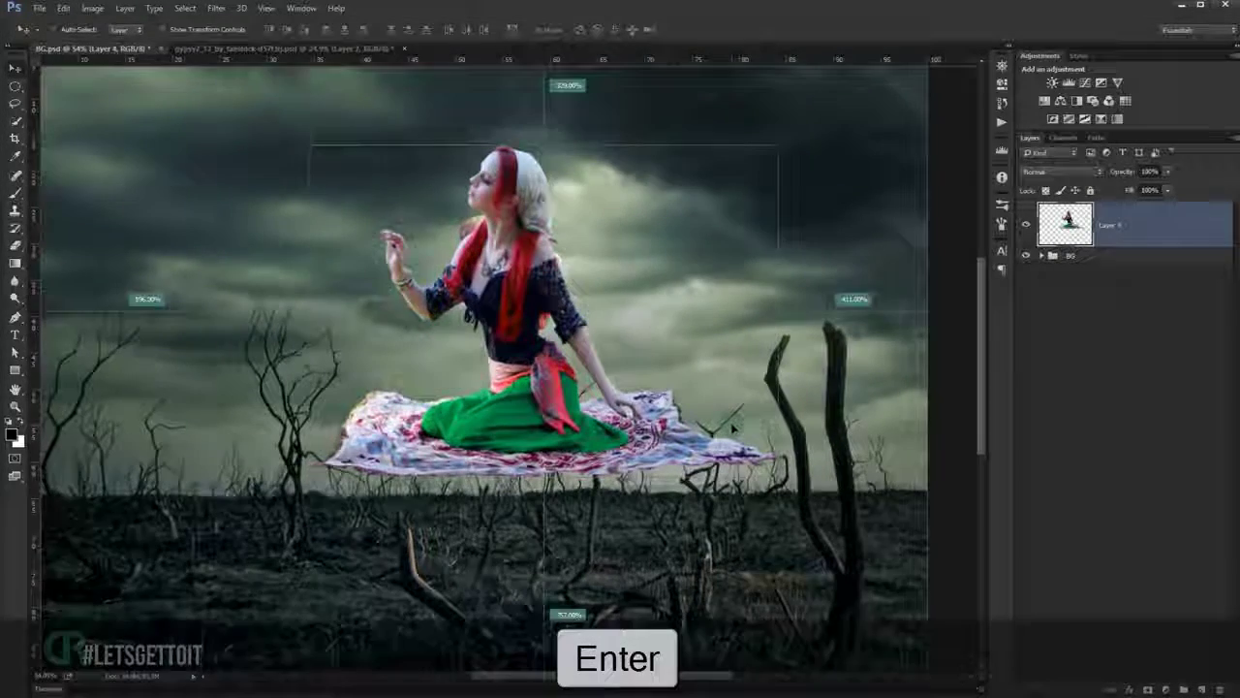
Convert Layer 4 to a Smart Object and open the Liquify filter.
{"action": "scroll", "coordinate": [747, 281], "scroll_direction": "down", "scroll_amount": 1}
{"action": "scroll", "coordinate": [625, 346], "scroll_direction": "up", "scroll_amount": 2}
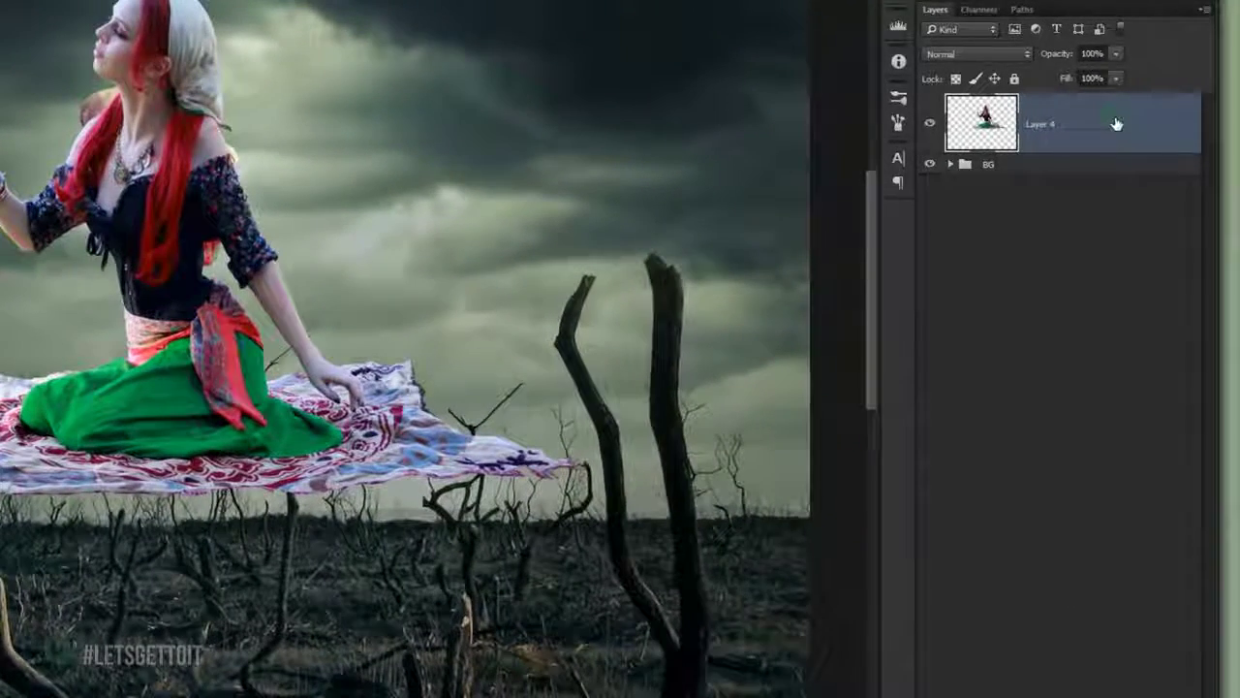
{"action": "right_click", "coordinate": [1163, 225]}
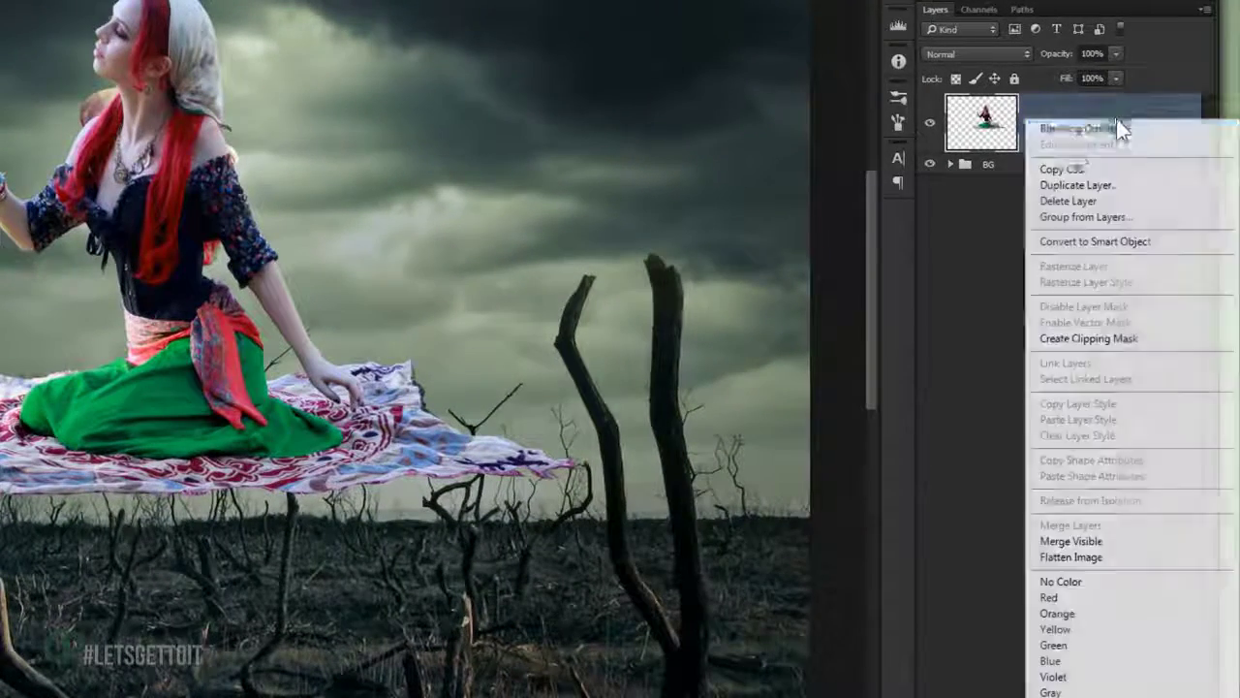
{"action": "left_click", "coordinate": [1202, 240]}
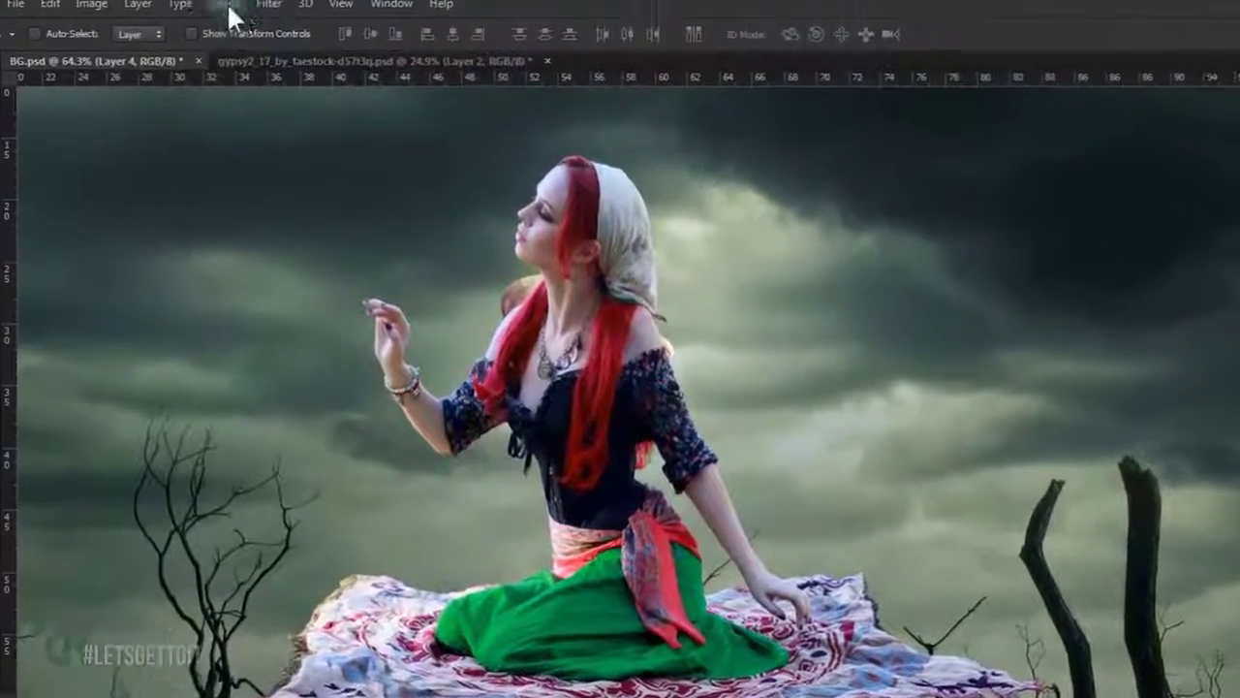
{"action": "left_click", "coordinate": [314, 21]}
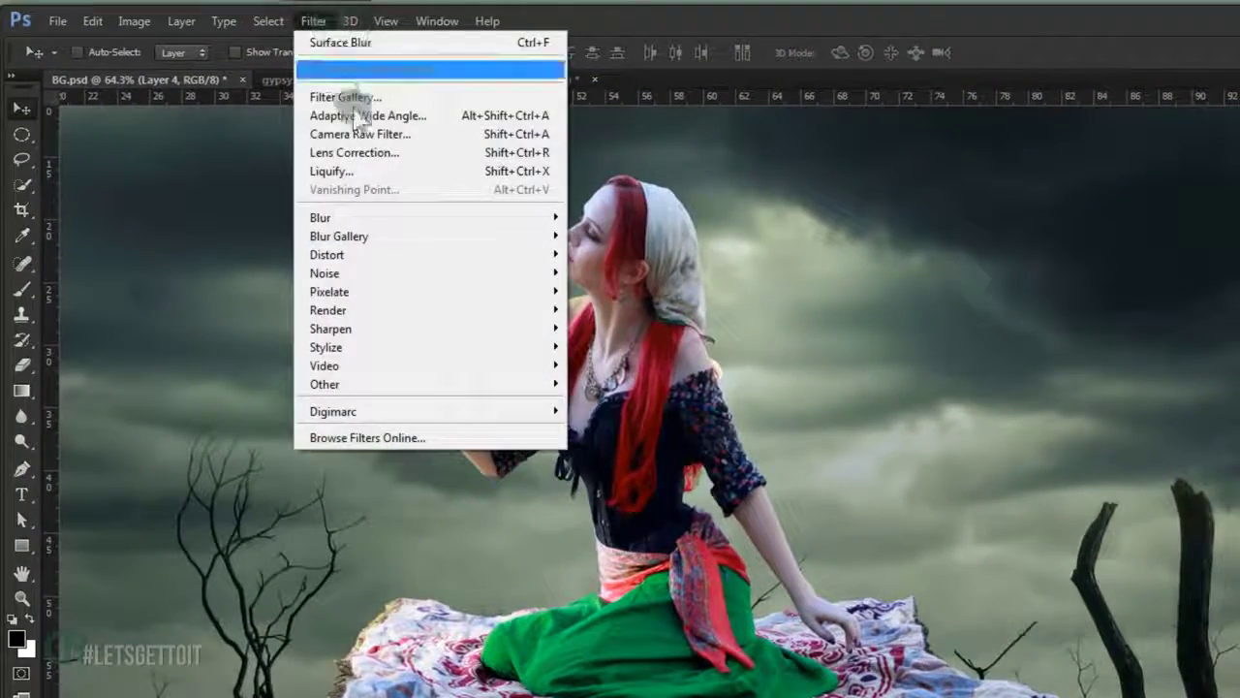
{"action": "left_click", "coordinate": [426, 170]}
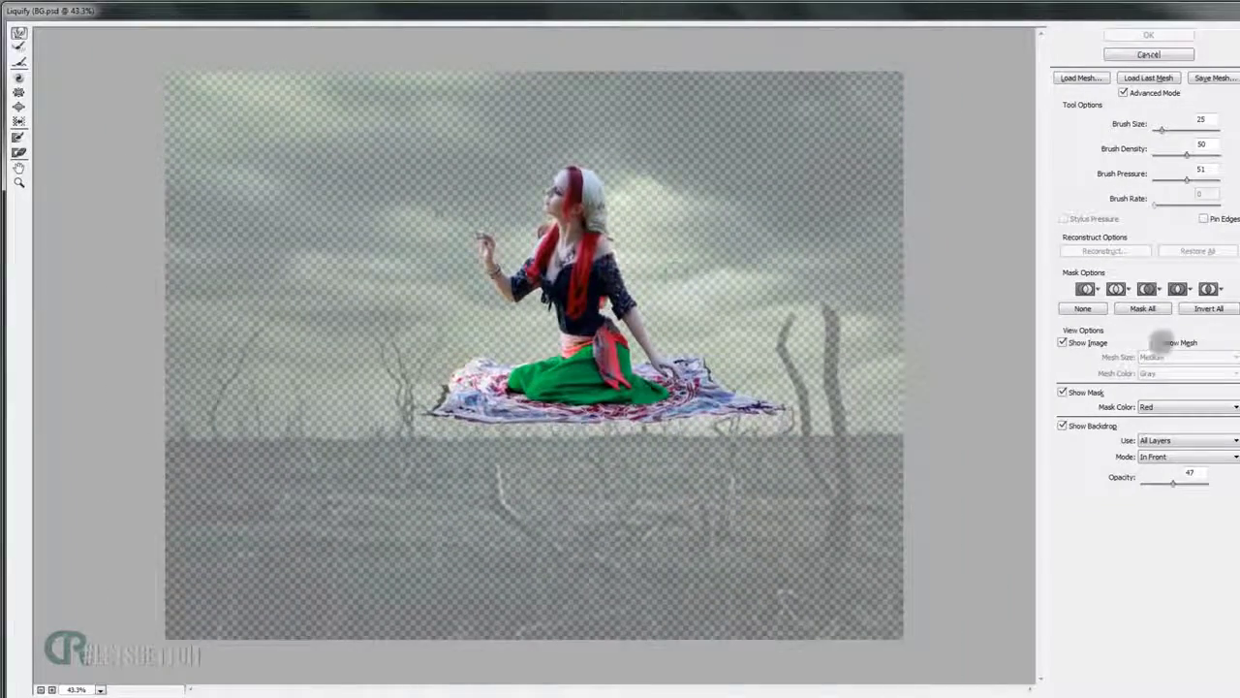
Set Liquify backdrop opacity to 0, enlarge the warp brush to 283, and ripple the carpet's lower edge.
{"action": "left_click_drag", "start_coordinate": [1170, 487], "coordinate": [1127, 487]}
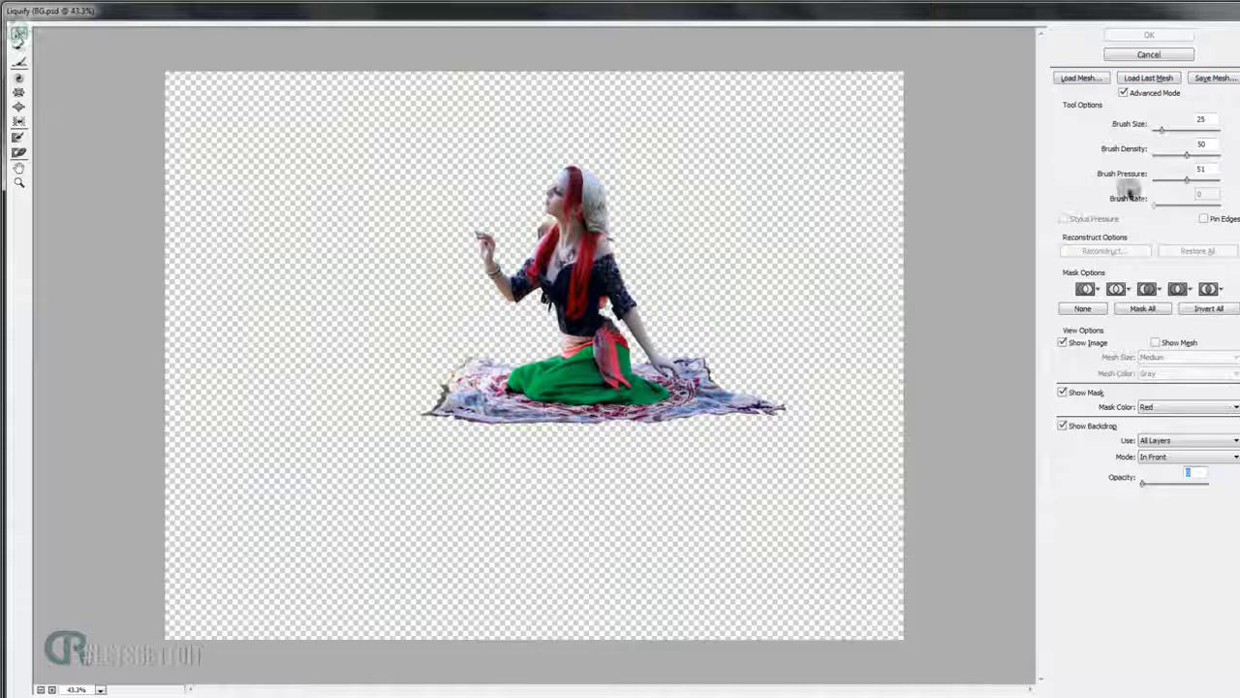
{"action": "left_click", "coordinate": [1123, 92]}
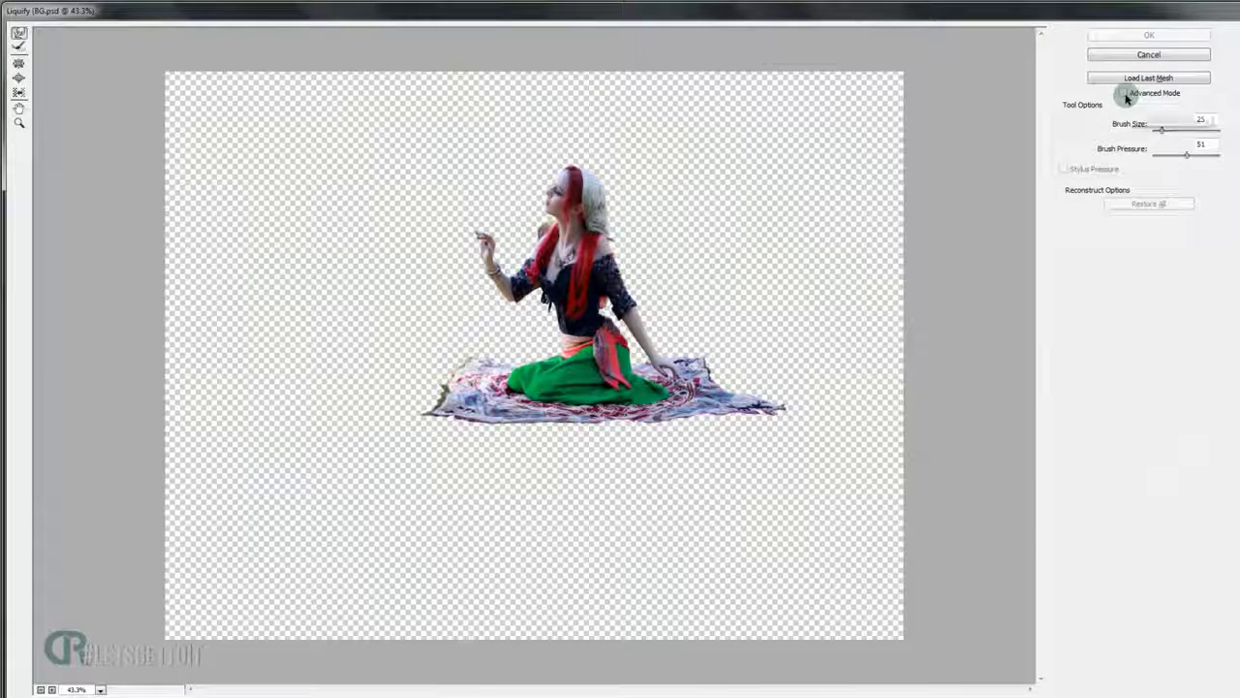
{"action": "left_click", "coordinate": [1124, 93]}
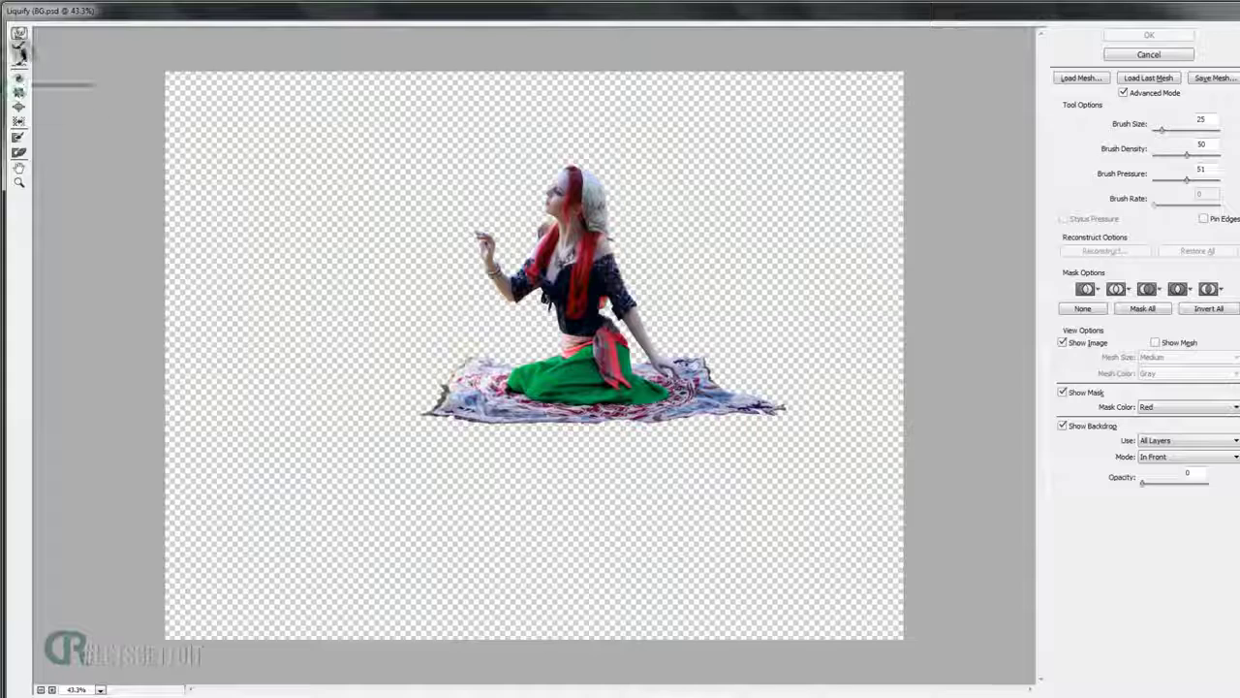
{"action": "scroll", "coordinate": [364, 272], "scroll_direction": "up", "scroll_amount": 2, "text": "alt"}
{"action": "scroll", "coordinate": [383, 283], "scroll_direction": "up", "scroll_amount": 1, "text": "alt"}
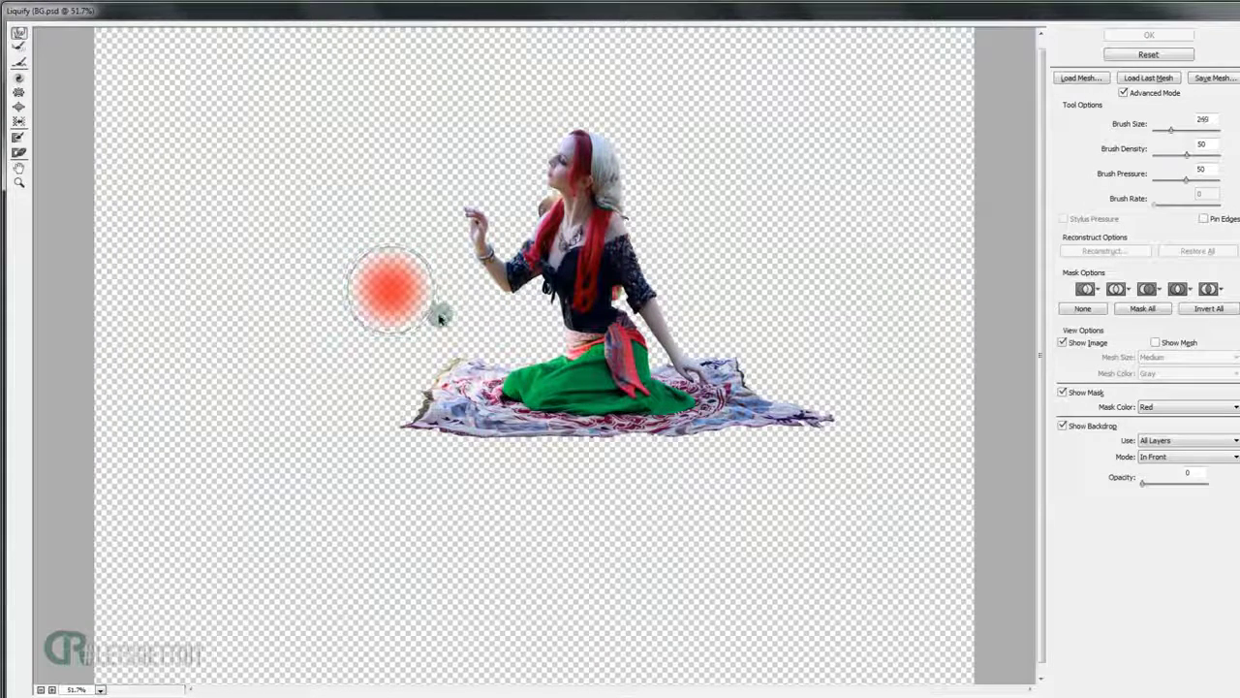
{"action": "left_click_drag", "start_coordinate": [422, 298], "coordinate": [433, 317]}
{"action": "scroll", "coordinate": [437, 443], "scroll_direction": "up", "scroll_amount": 1, "text": "alt"}
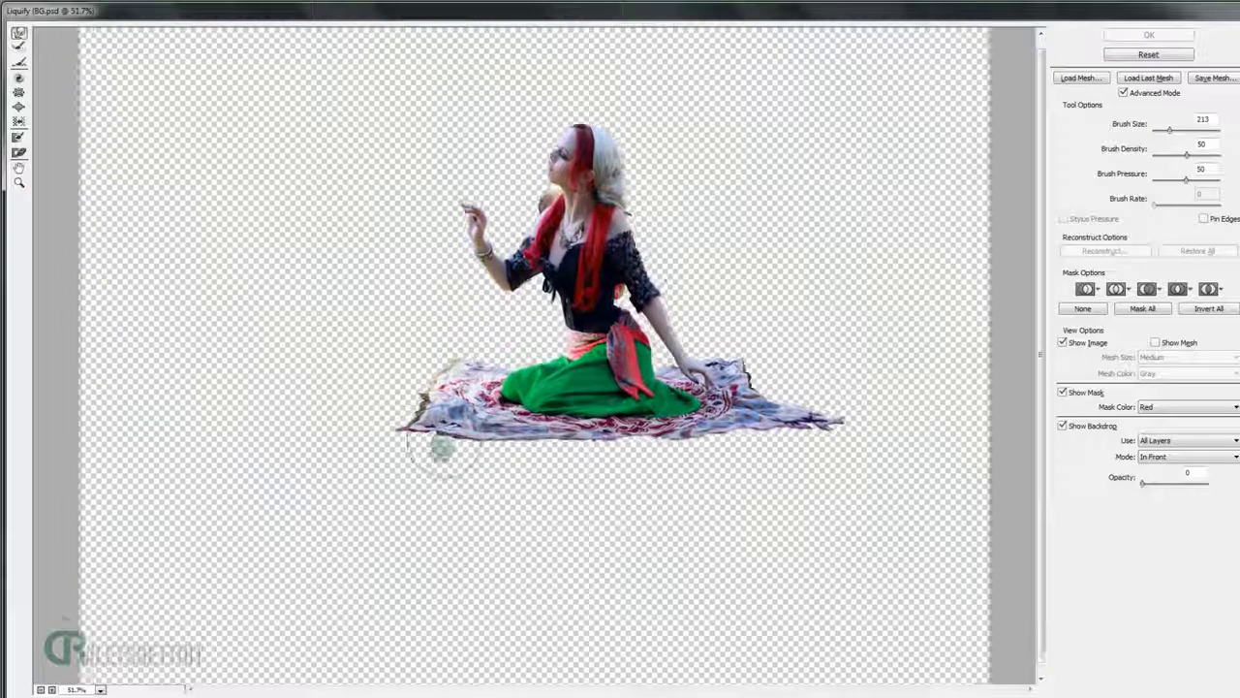
{"action": "left_click_drag", "start_coordinate": [492, 465], "coordinate": [497, 474]}
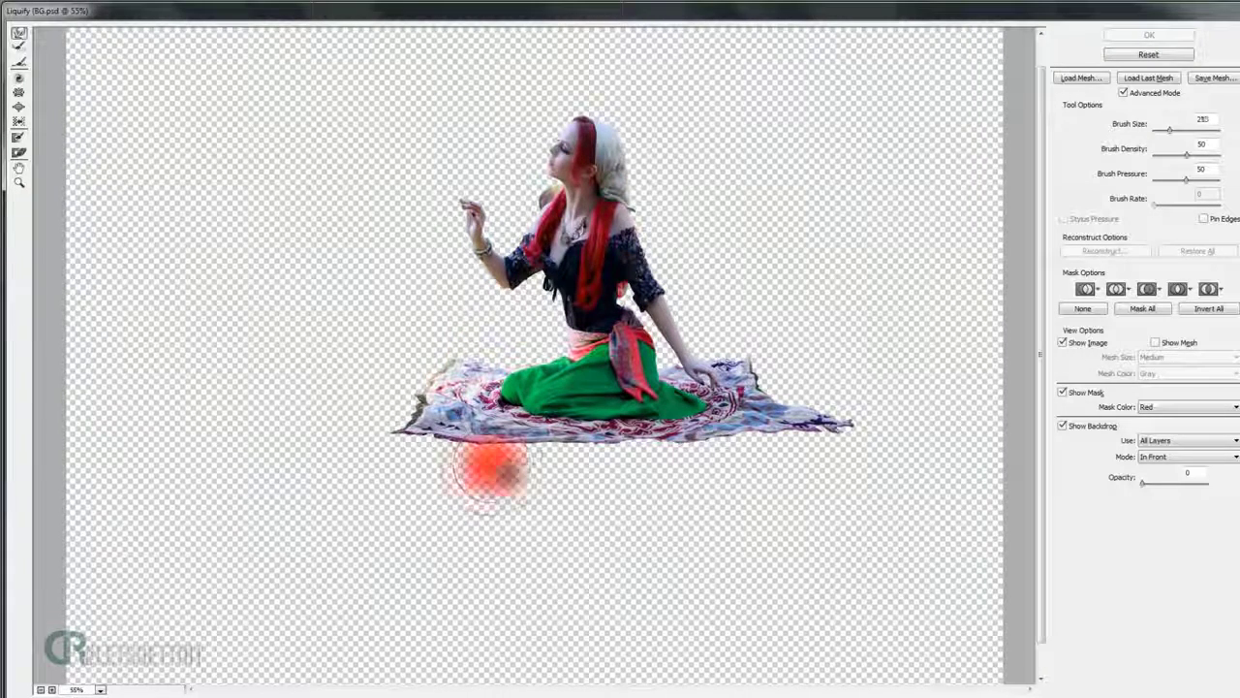
{"action": "mouse_move", "coordinate": [485, 456]}
{"action": "left_mouse_down"}
{"action": "mouse_move", "coordinate": [451, 471]}
{"action": "mouse_move", "coordinate": [493, 488]}
{"action": "mouse_move", "coordinate": [379, 355]}
{"action": "left_mouse_up"}
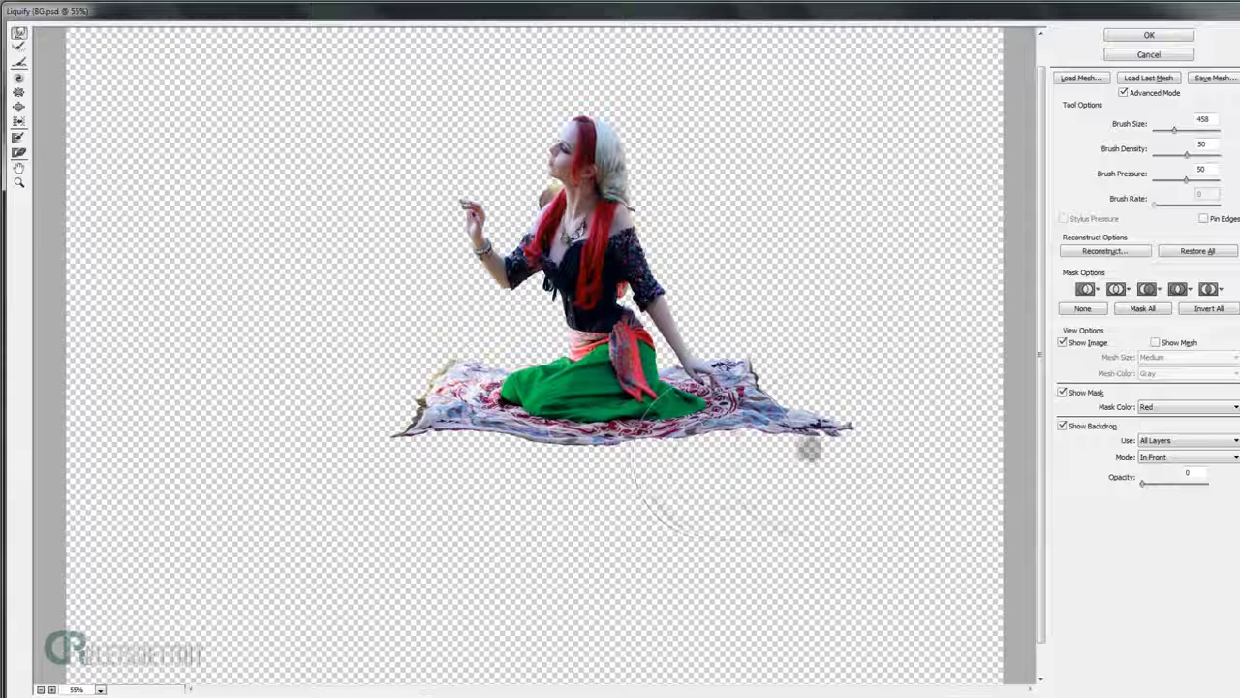
Resize the warp brush up to 417 and apply Liquify as a smart filter.
{"action": "left_click", "coordinate": [781, 353]}
{"action": "key", "text": "ctrl+z"}
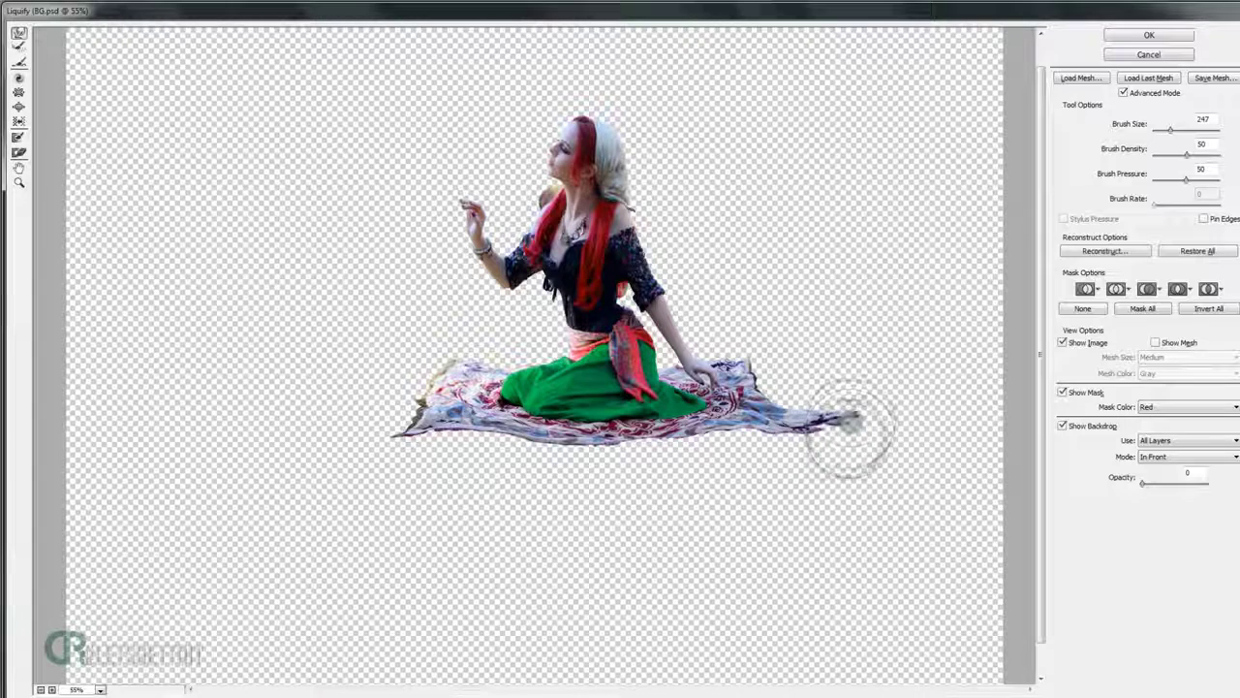
{"action": "key", "text": "bracketright"}
{"action": "key", "text": "bracketright"}
{"action": "key", "text": "bracketright"}
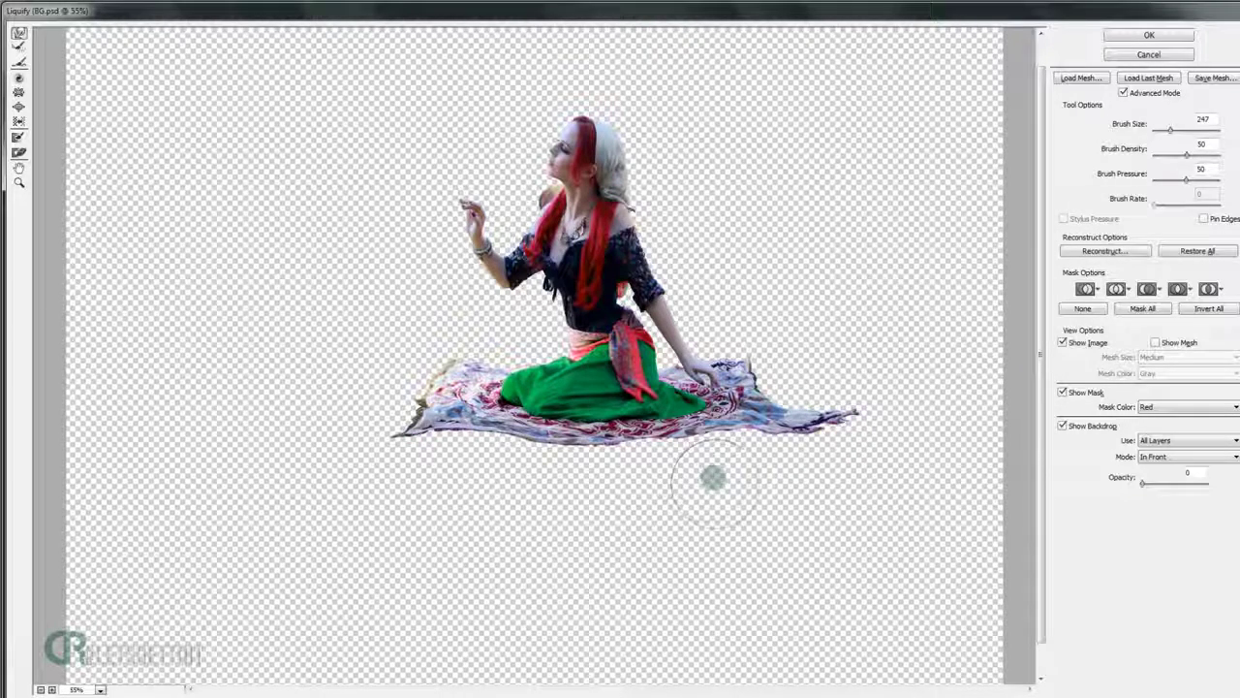
{"action": "left_click", "coordinate": [651, 496]}
{"action": "key", "text": "ctrl+z"}
{"action": "key", "text": "bracketright"}
{"action": "key", "text": "bracketright"}
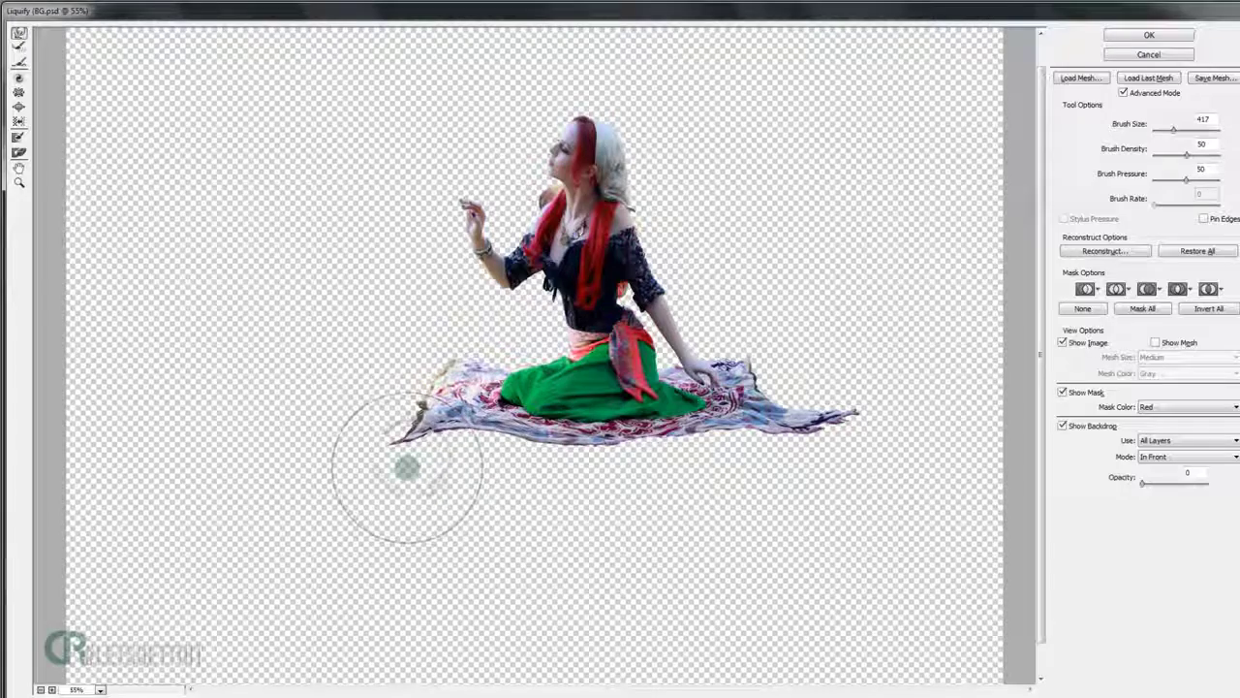
{"action": "scroll", "coordinate": [441, 482], "scroll_direction": "down", "scroll_amount": 2, "text": "alt"}
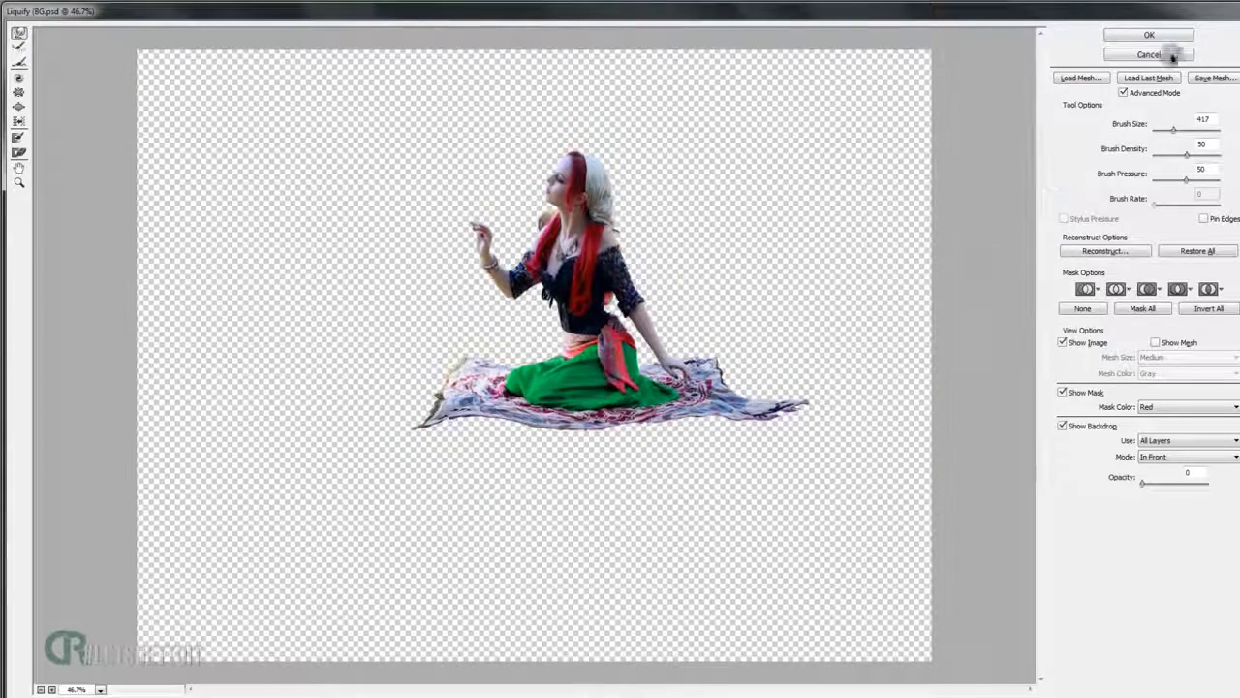
{"action": "left_click", "coordinate": [1149, 55], "text": "alt"}
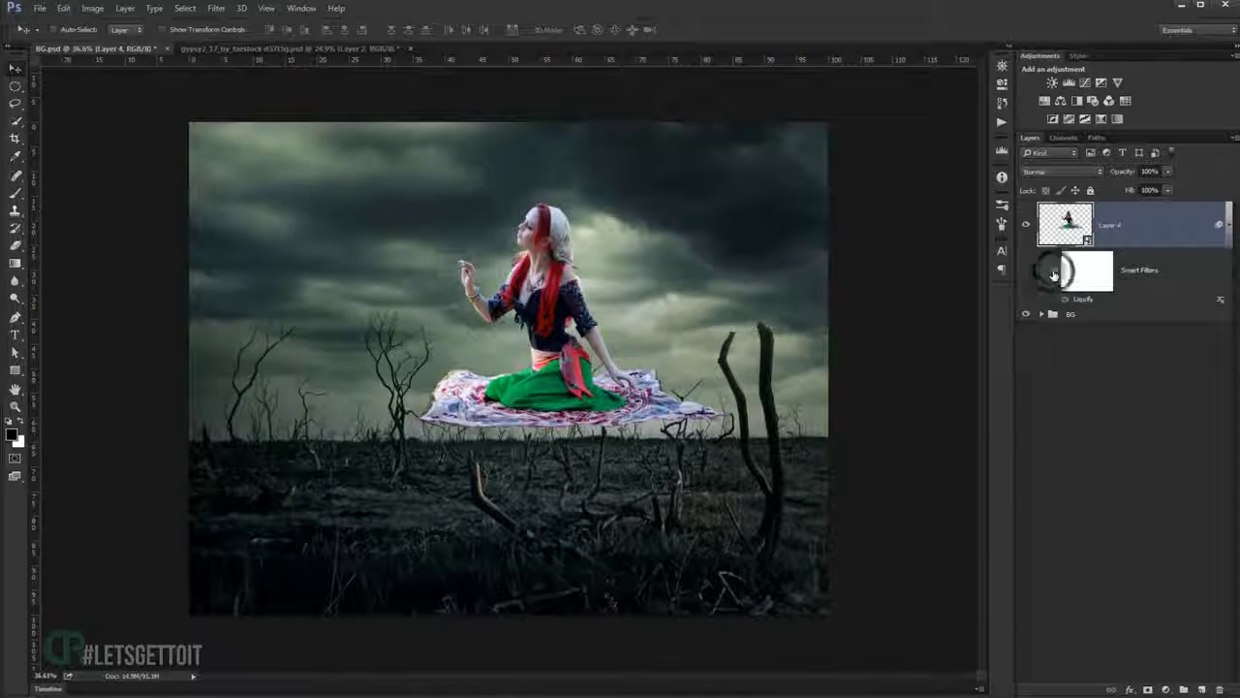
{"action": "scroll", "coordinate": [678, 403], "scroll_direction": "up", "scroll_amount": 3, "text": "alt"}
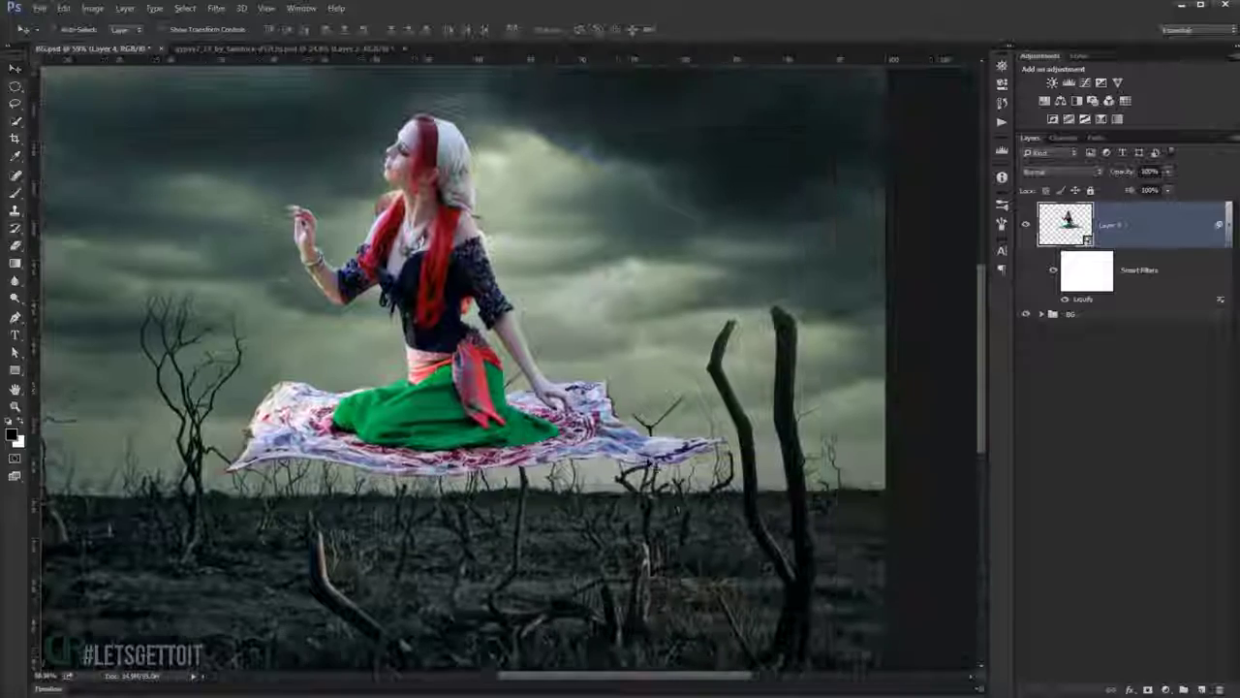
{"action": "left_click_drag", "start_coordinate": [678, 446], "coordinate": [696, 442]}
{"action": "scroll", "coordinate": [696, 442], "scroll_direction": "down", "scroll_amount": 2, "text": "alt"}
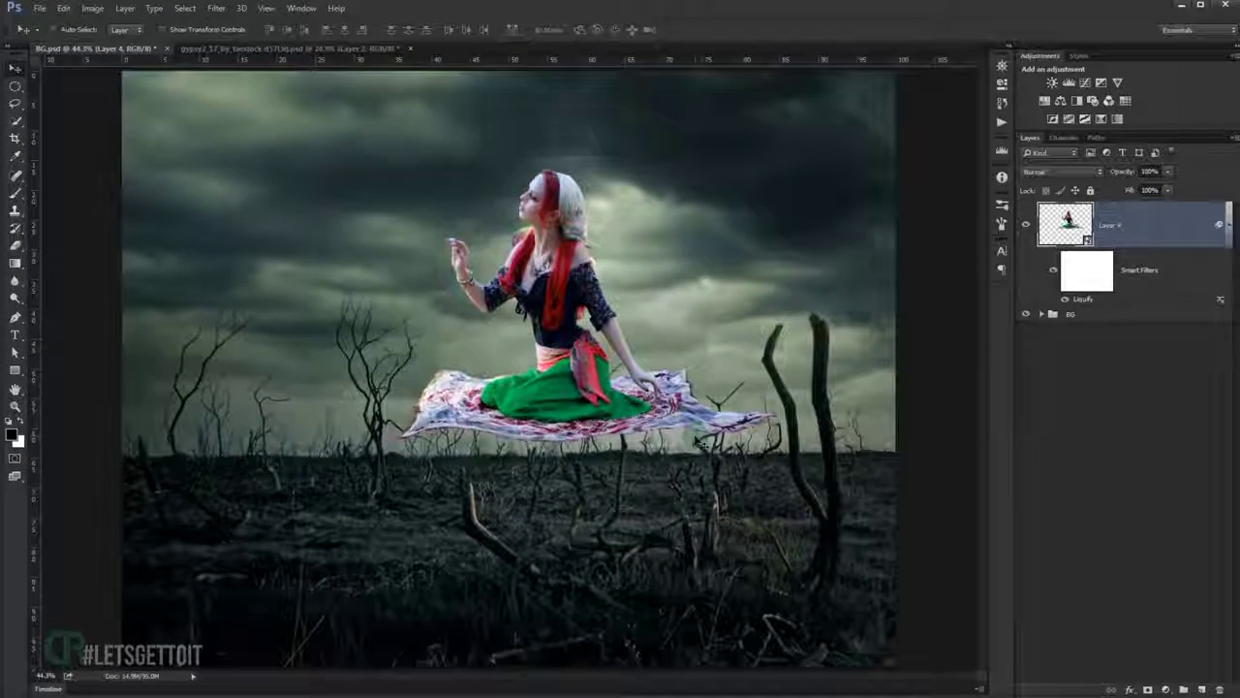
Add an empty Layer 5 above Layer 4 and give Layer 4 a blank white mask.
{"action": "left_click", "coordinate": [1119, 227]}
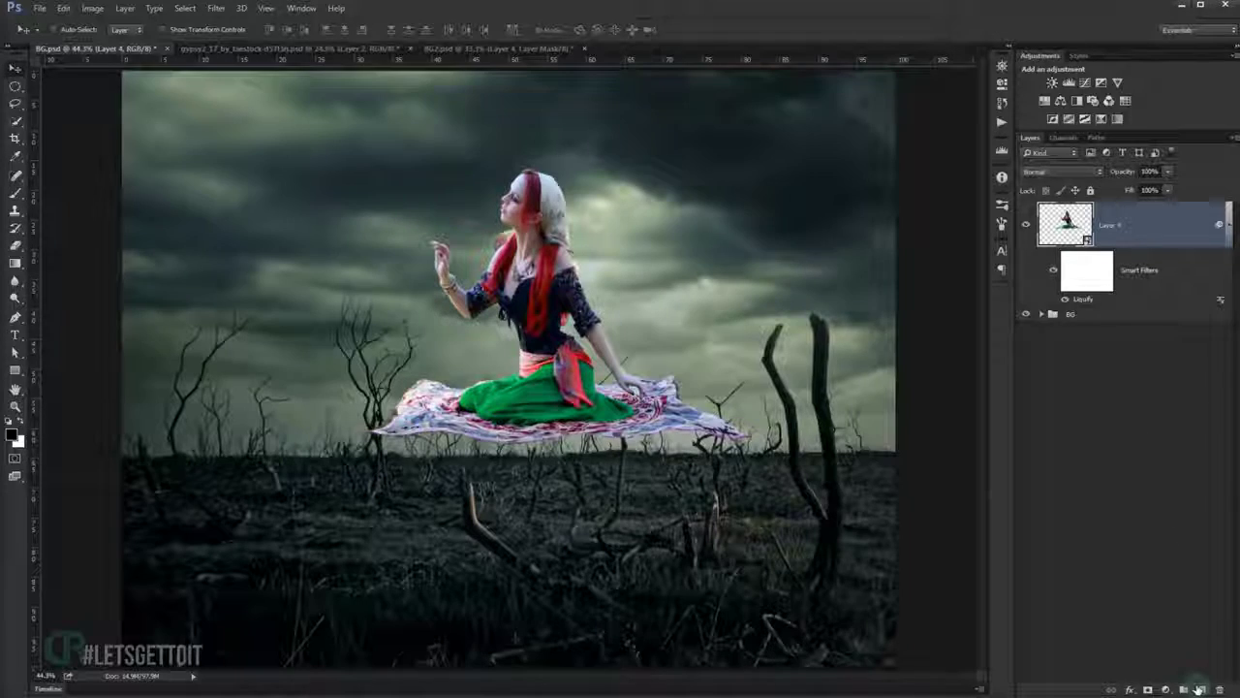
{"action": "left_click", "coordinate": [1199, 689]}
{"action": "scroll", "coordinate": [513, 254], "scroll_direction": "up", "scroll_amount": 1, "text": "alt"}
{"action": "scroll", "coordinate": [514, 254], "scroll_direction": "up", "scroll_amount": 2, "text": "alt"}
{"action": "scroll", "coordinate": [512, 250], "scroll_direction": "up", "scroll_amount": 2, "text": "alt"}
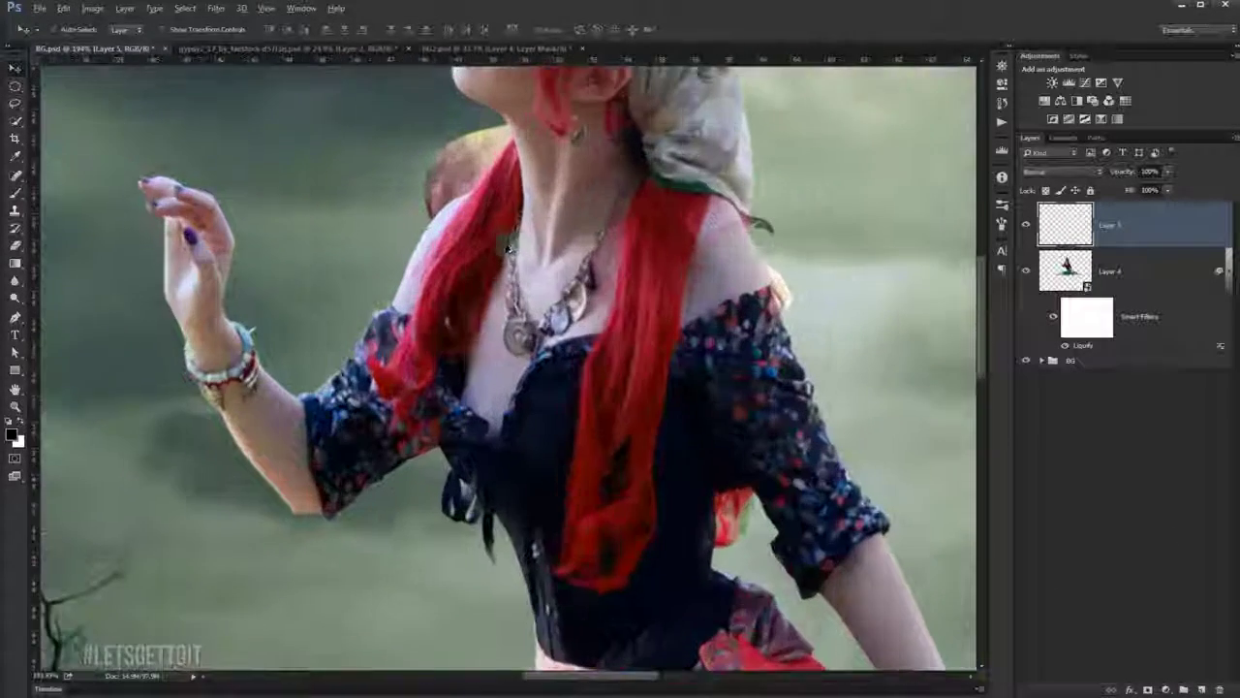
{"action": "scroll", "coordinate": [509, 250], "scroll_direction": "up", "scroll_amount": 3}
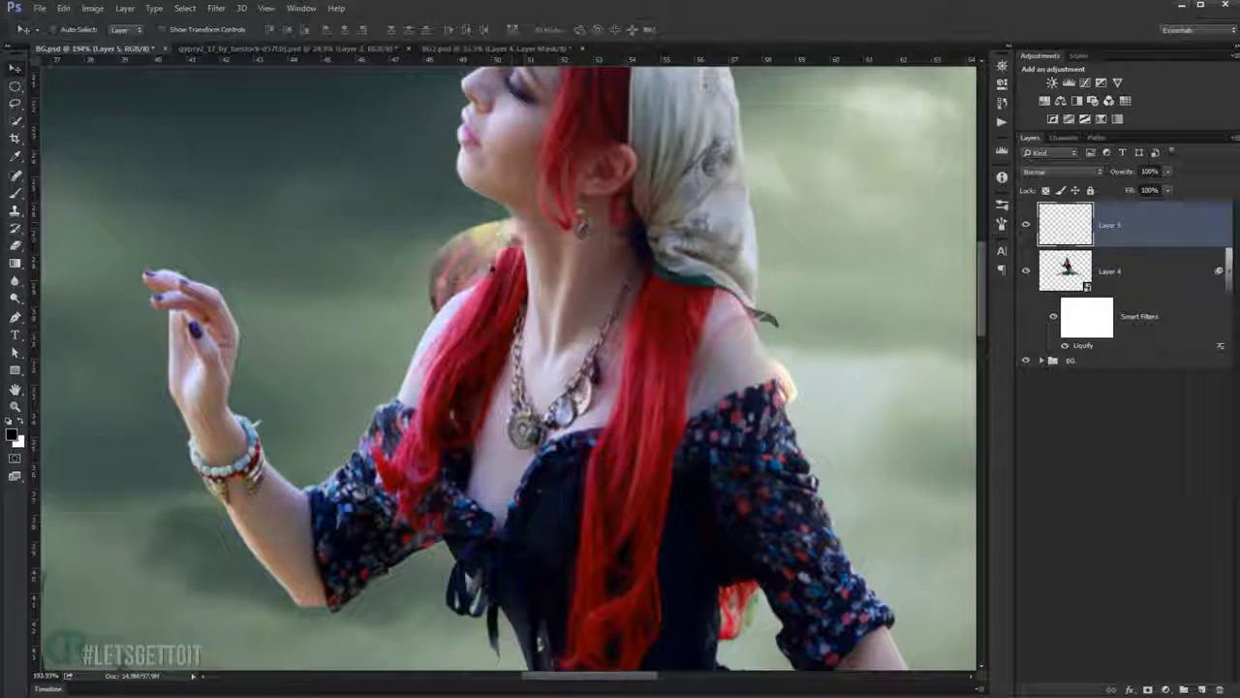
{"action": "left_click", "coordinate": [1133, 271]}
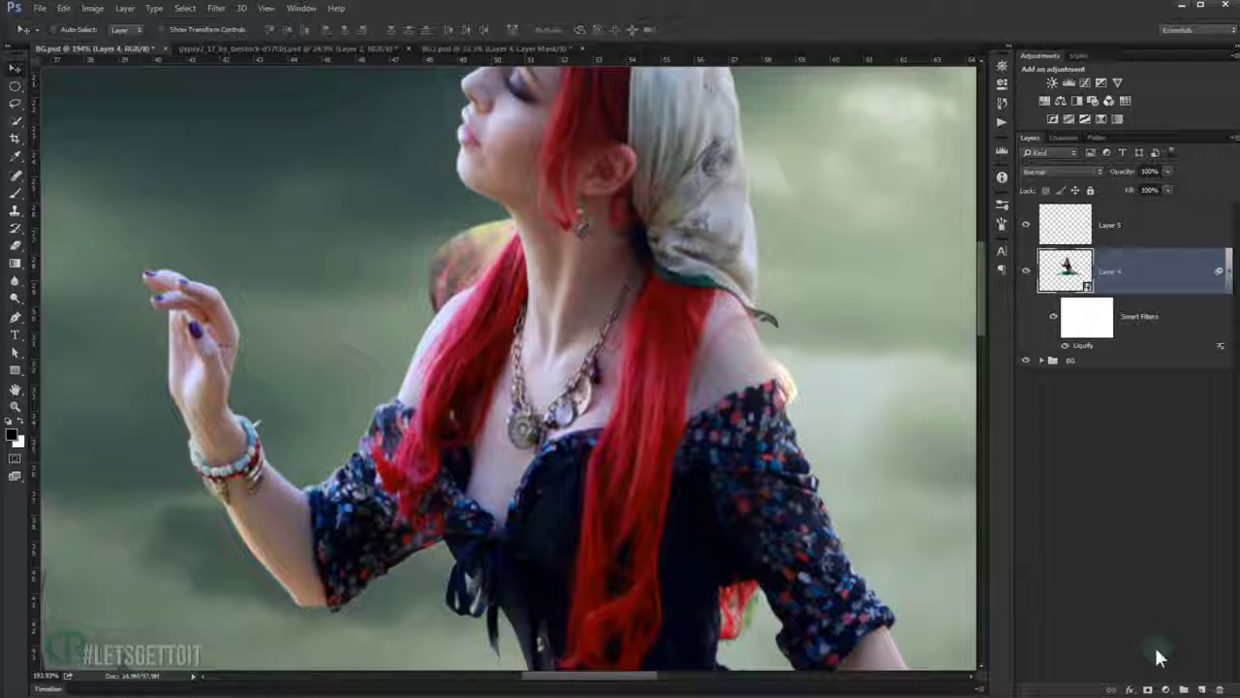
{"action": "left_click", "coordinate": [1148, 689]}
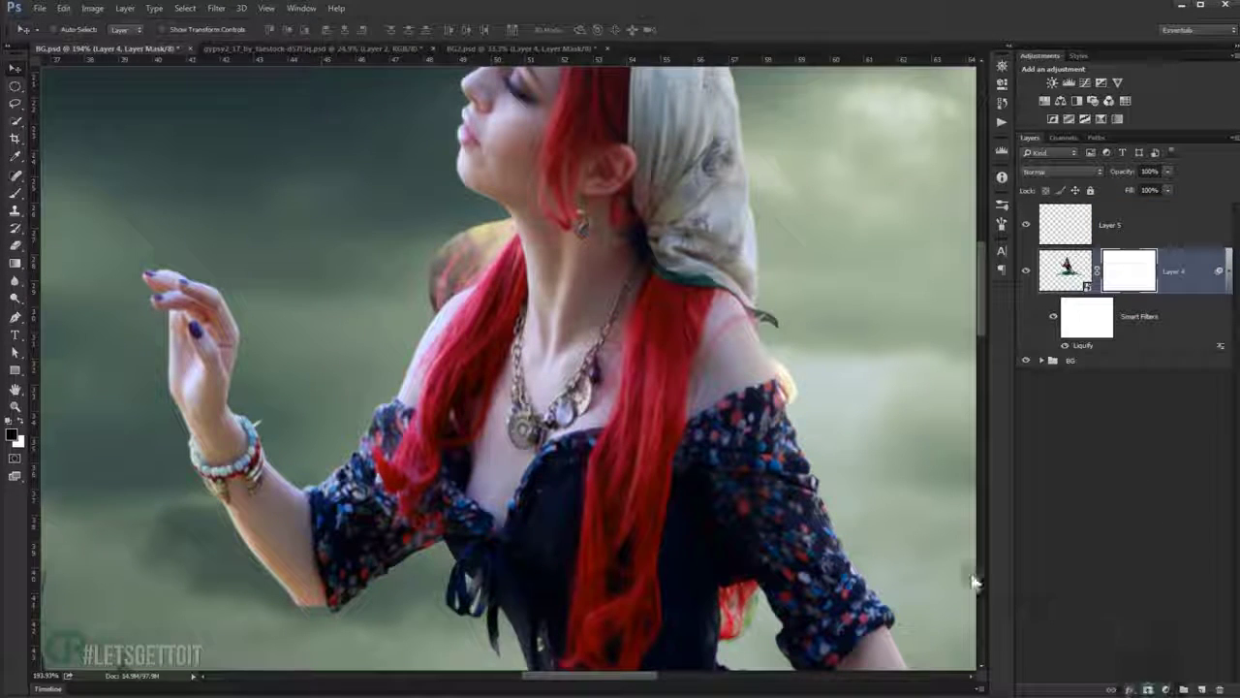
Choose a soft round 46 px brush and mask out the yellowish scarf edge by the neck.
{"action": "left_click", "coordinate": [17, 192]}
{"action": "left_click_drag", "start_coordinate": [382, 263], "coordinate": [378, 263]}
{"action": "left_click_drag", "start_coordinate": [186, 208], "coordinate": [189, 201]}
{"action": "right_click", "coordinate": [190, 202]}
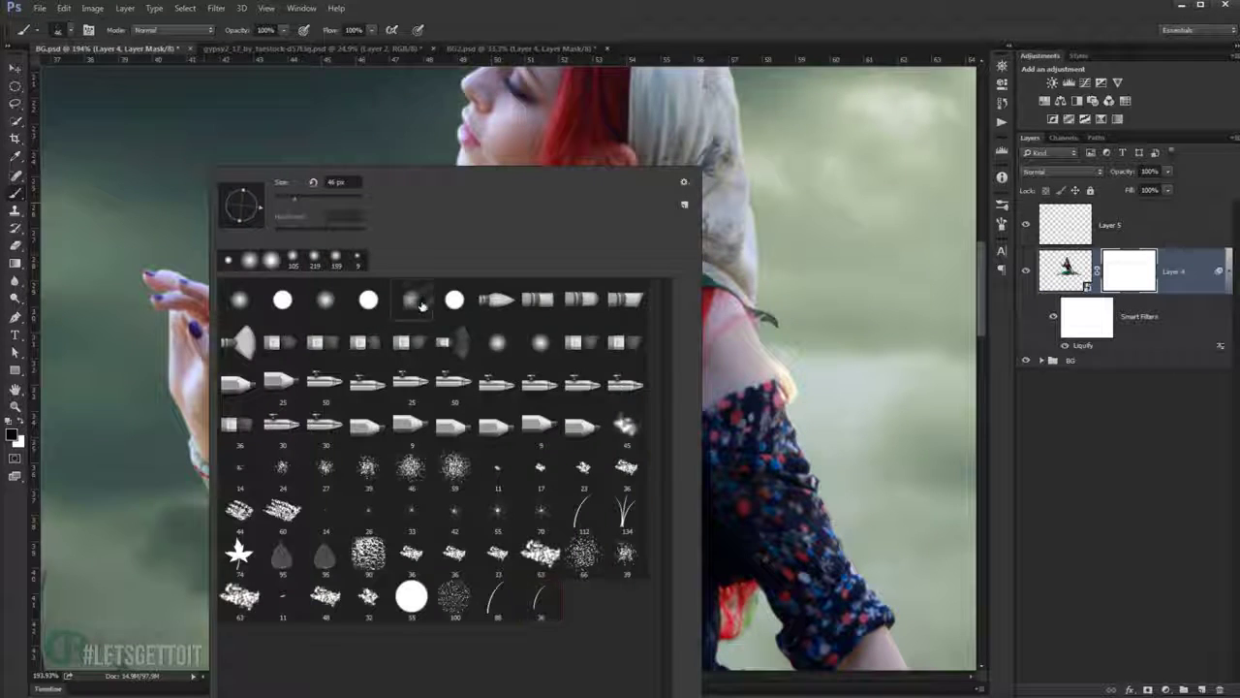
{"action": "left_click", "coordinate": [615, 5]}
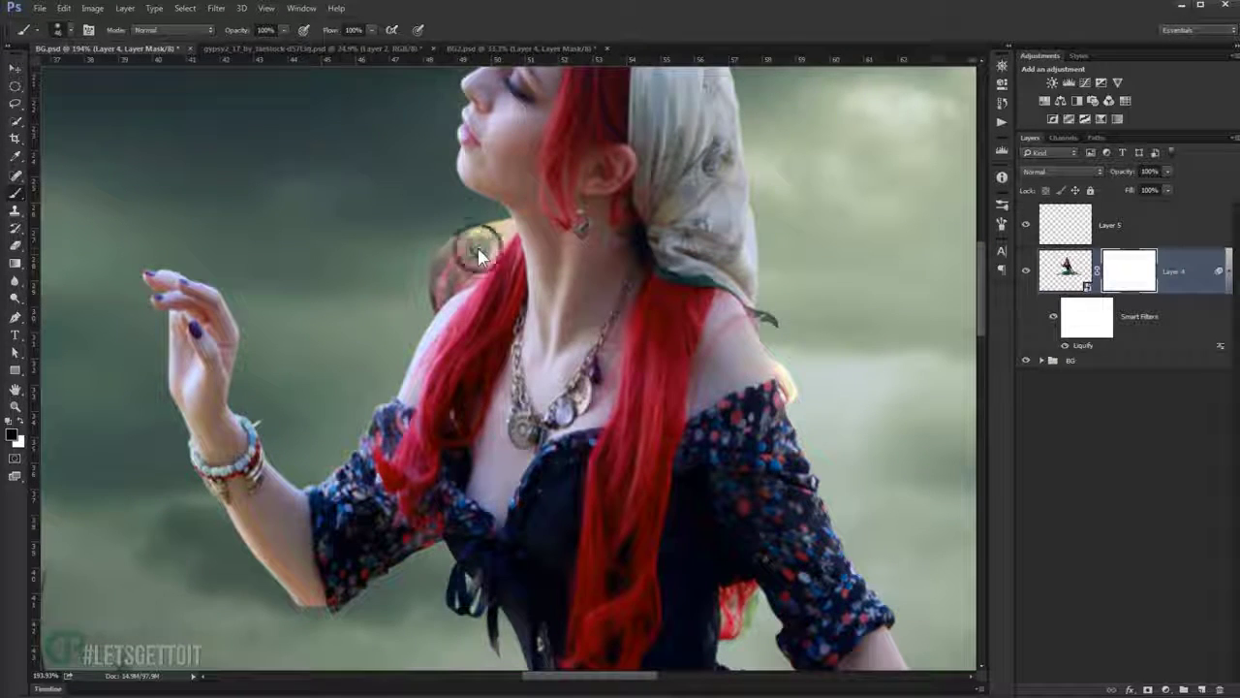
{"action": "scroll", "coordinate": [423, 266], "scroll_direction": "up", "scroll_amount": 3}
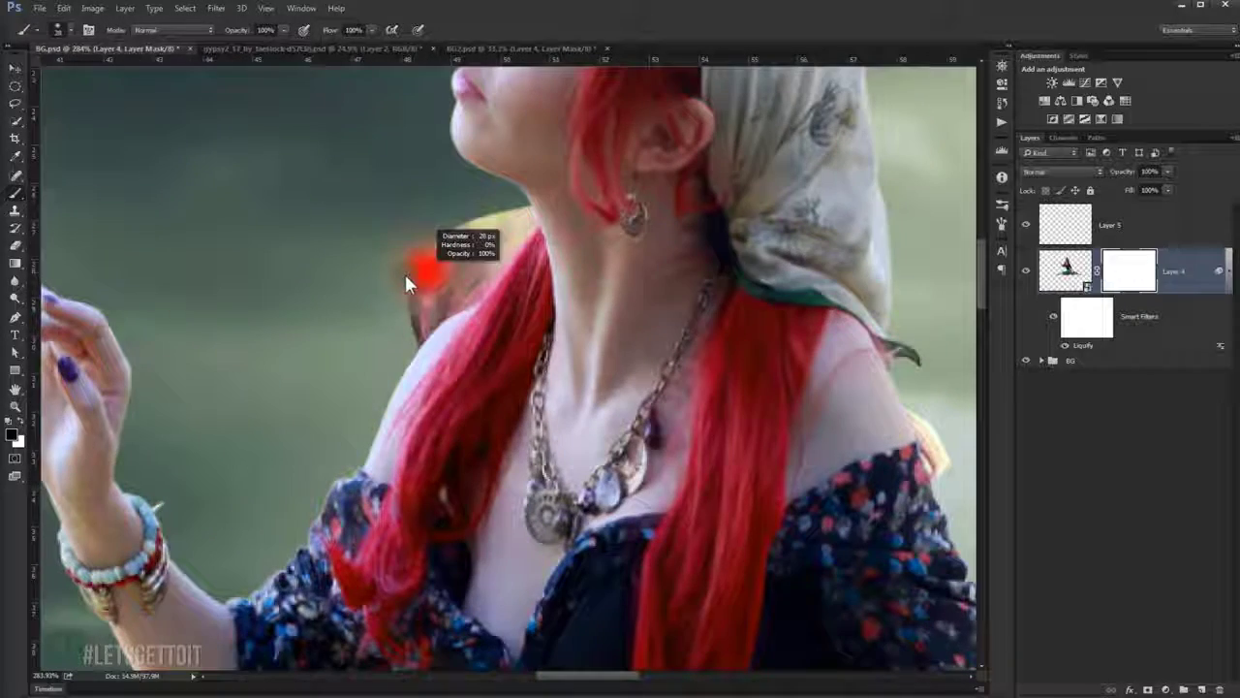
{"action": "scroll", "coordinate": [425, 257], "scroll_direction": "up", "scroll_amount": 5}
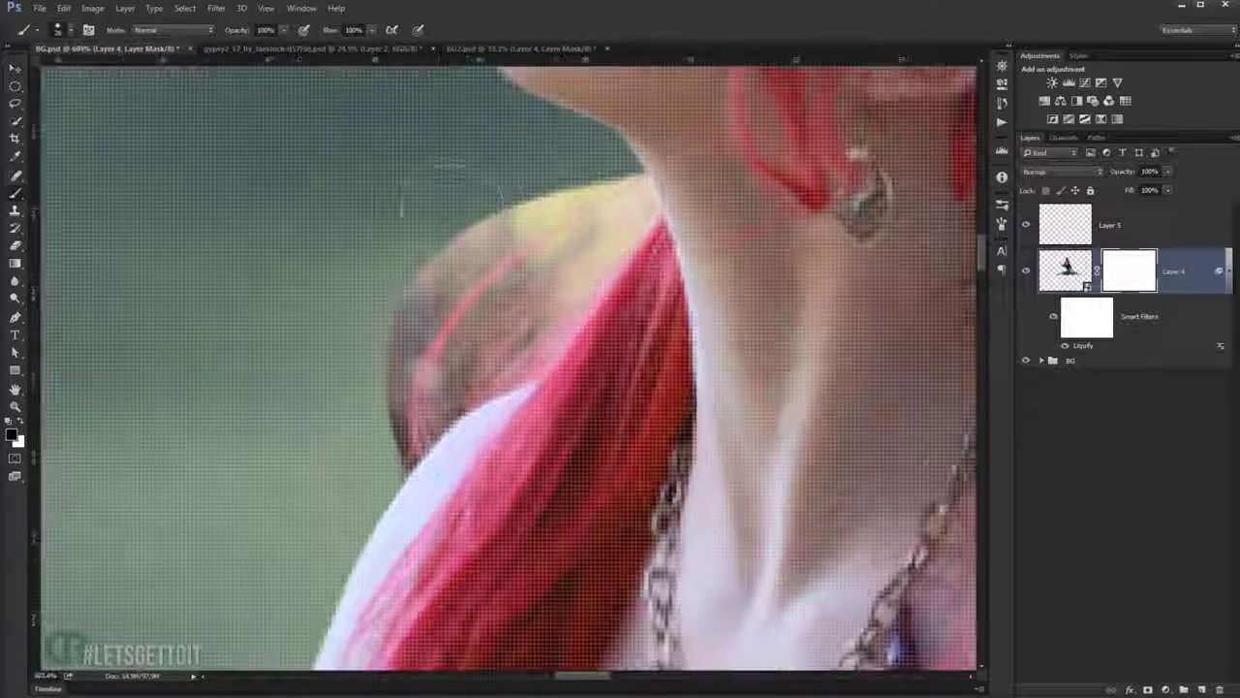
{"action": "mouse_move", "coordinate": [554, 230]}
{"action": "left_mouse_down"}
{"action": "mouse_move", "coordinate": [553, 193]}
{"action": "mouse_move", "coordinate": [615, 190]}
{"action": "mouse_move", "coordinate": [595, 235]}
{"action": "mouse_move", "coordinate": [451, 393]}
{"action": "left_mouse_up"}
Mask out the reddish blob beside the hair and the yellow scarf blob at the shoulder.
{"action": "scroll", "coordinate": [528, 306], "scroll_direction": "down", "scroll_amount": 3}
{"action": "key", "text": "bracketright"}
{"action": "key", "text": "bracketright"}
{"action": "mouse_move", "coordinate": [456, 291]}
{"action": "left_mouse_down"}
{"action": "mouse_move", "coordinate": [504, 324]}
{"action": "mouse_move", "coordinate": [441, 378]}
{"action": "left_mouse_up"}
{"action": "key", "text": "bracketleft"}
{"action": "key", "text": "bracketleft"}
{"action": "key", "text": "bracketleft"}
{"action": "scroll", "coordinate": [573, 323], "scroll_direction": "up", "scroll_amount": 3}
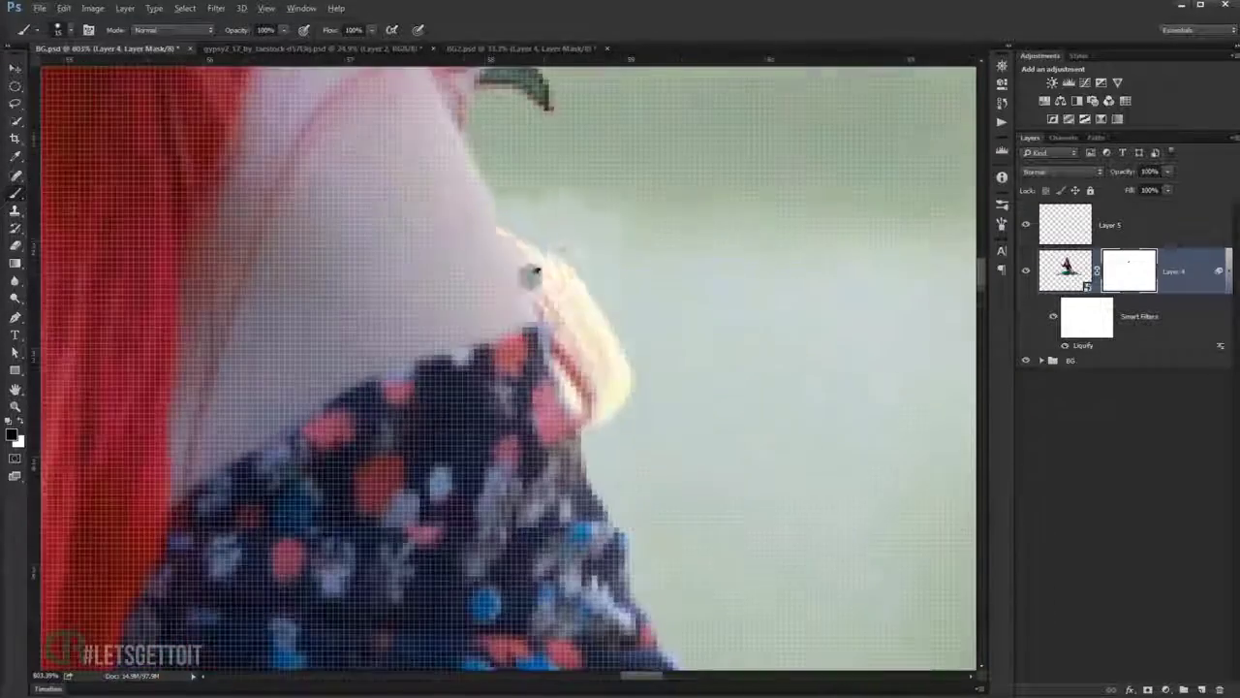
{"action": "mouse_move", "coordinate": [573, 323]}
{"action": "left_mouse_down"}
{"action": "mouse_move", "coordinate": [595, 387]}
{"action": "mouse_move", "coordinate": [565, 299]}
{"action": "mouse_move", "coordinate": [543, 382]}
{"action": "mouse_move", "coordinate": [551, 324]}
{"action": "mouse_move", "coordinate": [490, 374]}
{"action": "left_mouse_up"}
{"action": "scroll", "coordinate": [565, 300], "scroll_direction": "down", "scroll_amount": 3}
{"action": "scroll", "coordinate": [572, 268], "scroll_direction": "up", "scroll_amount": 3}
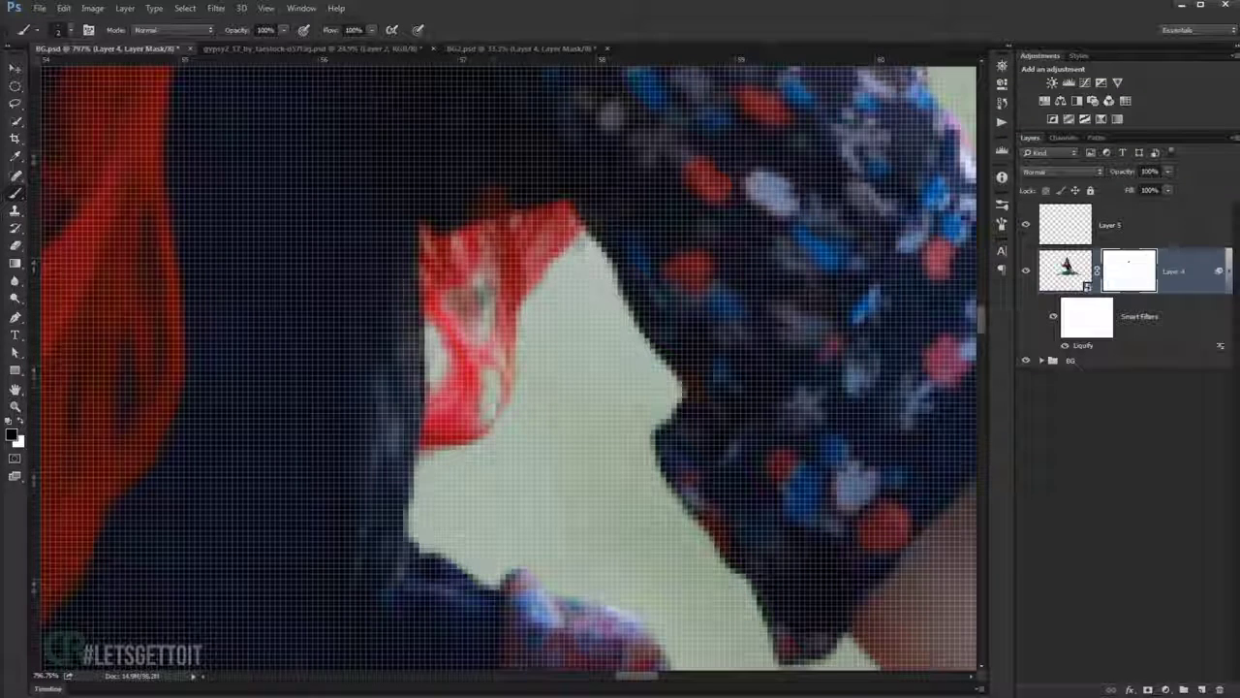
{"action": "scroll", "coordinate": [479, 323], "scroll_direction": "down", "scroll_amount": 3}
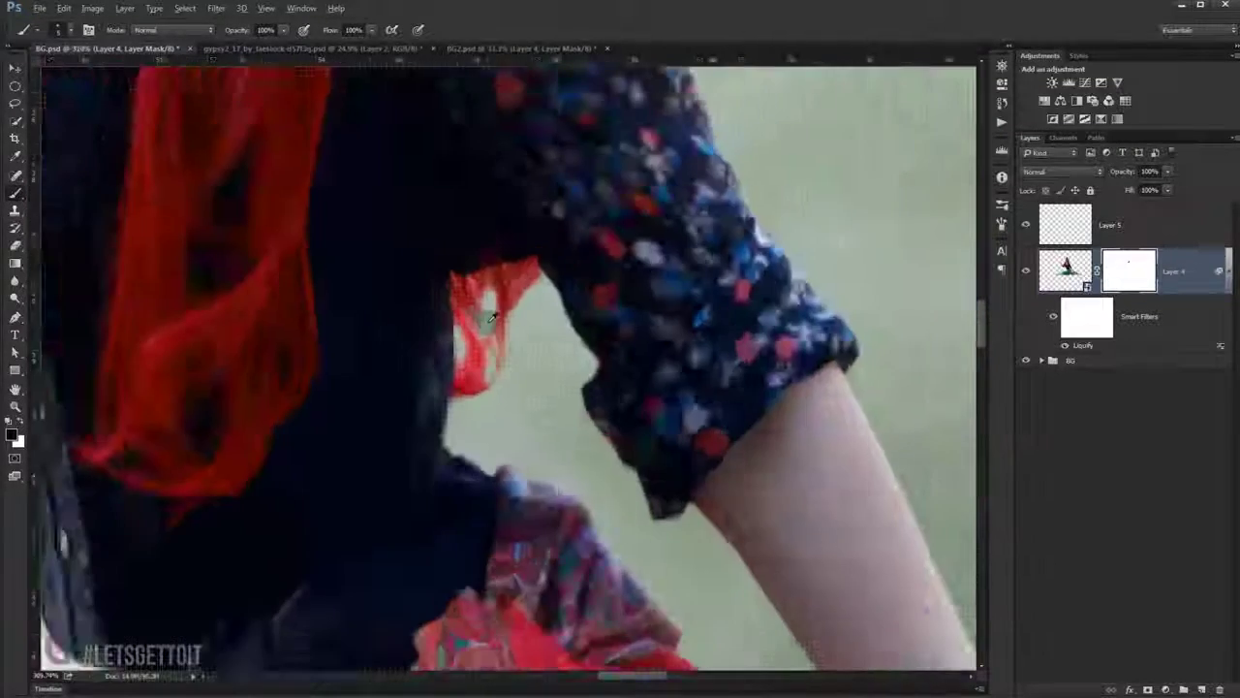
{"action": "scroll", "coordinate": [492, 317], "scroll_direction": "down", "scroll_amount": 5}
{"action": "scroll", "coordinate": [493, 317], "scroll_direction": "up", "scroll_amount": 3}
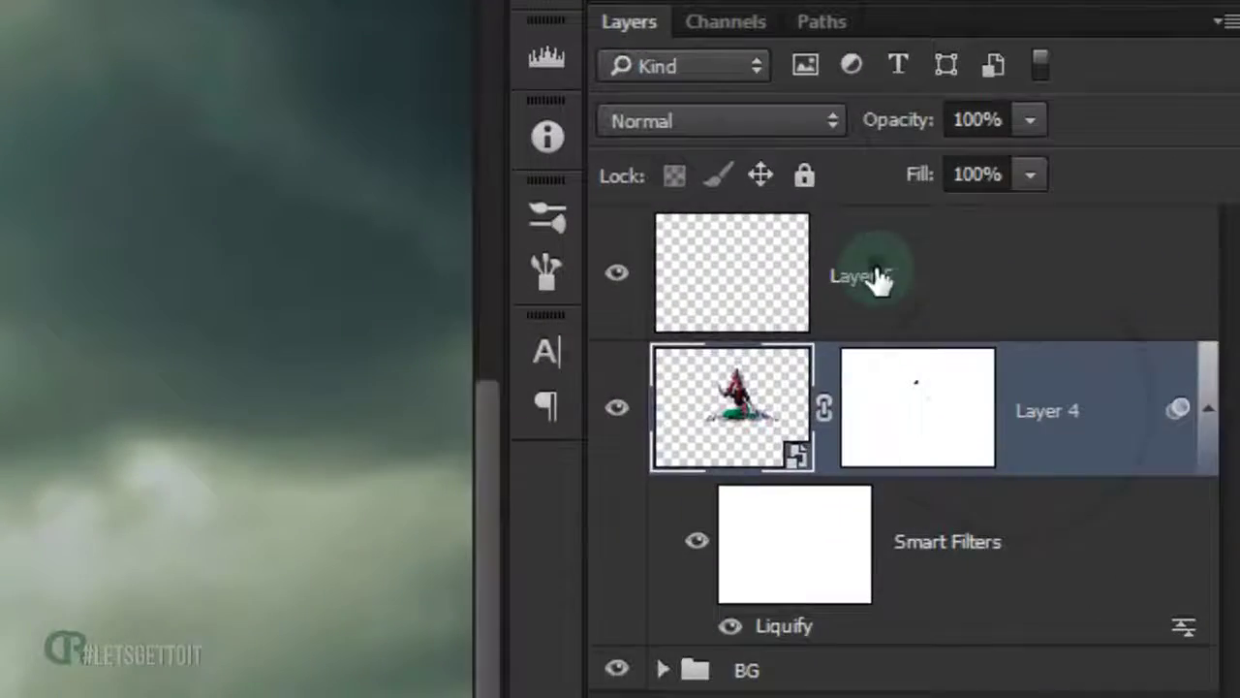
Rename Layer 5 to HAIR and sample the hair's red as the paint colour.
{"action": "double_click", "coordinate": [1112, 225]}
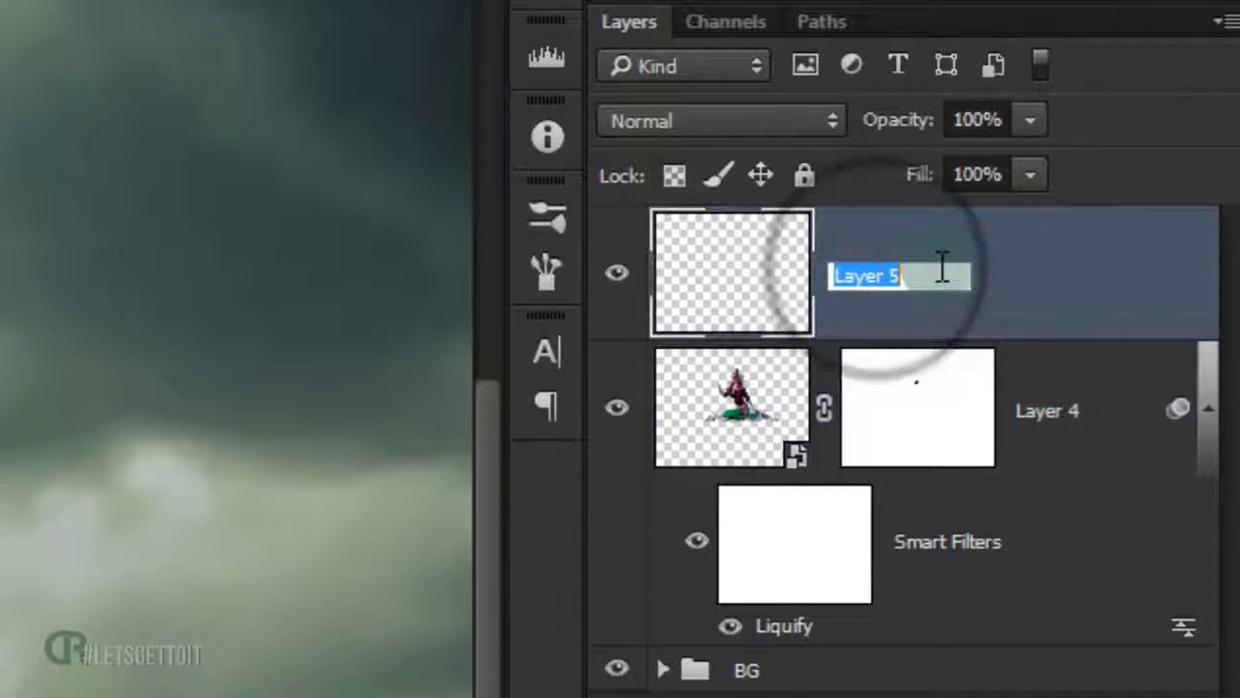
{"action": "left_click", "coordinate": [932, 265]}
{"action": "type", "text": "HAIR"}
{"action": "key", "text": "Return"}
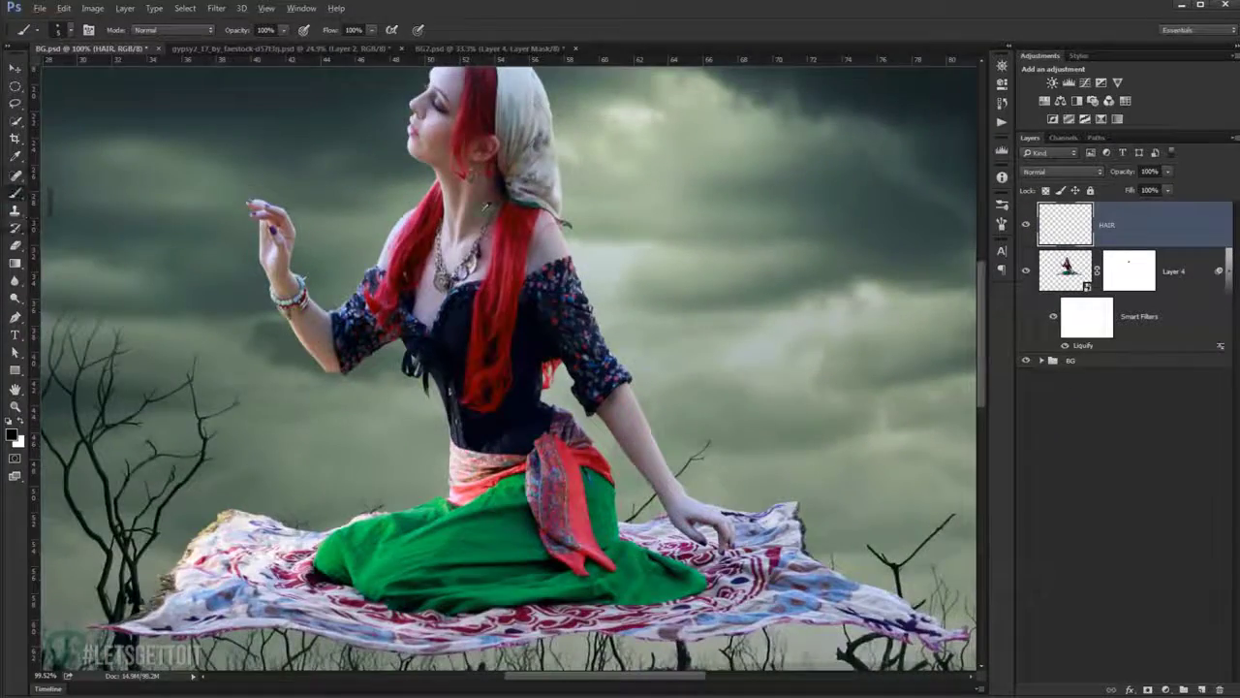
{"action": "scroll", "coordinate": [402, 166], "scroll_direction": "up", "scroll_amount": 3}
{"action": "scroll", "coordinate": [402, 166], "scroll_direction": "up", "scroll_amount": 2}
{"action": "left_click", "coordinate": [455, 256], "text": "alt"}
{"action": "key", "text": "shift+alt+c"}
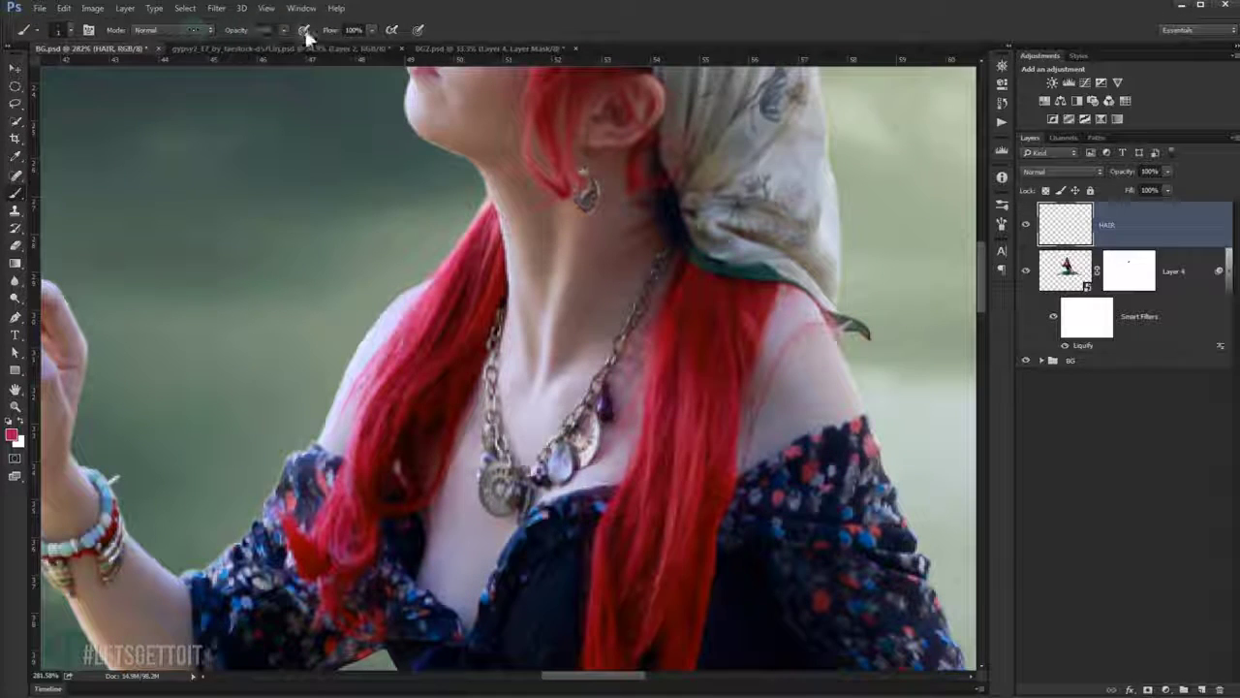
Paint thin red strands at 22% opacity along the hair edge by the neck.
{"action": "left_click_drag", "start_coordinate": [338, 235], "coordinate": [382, 254]}
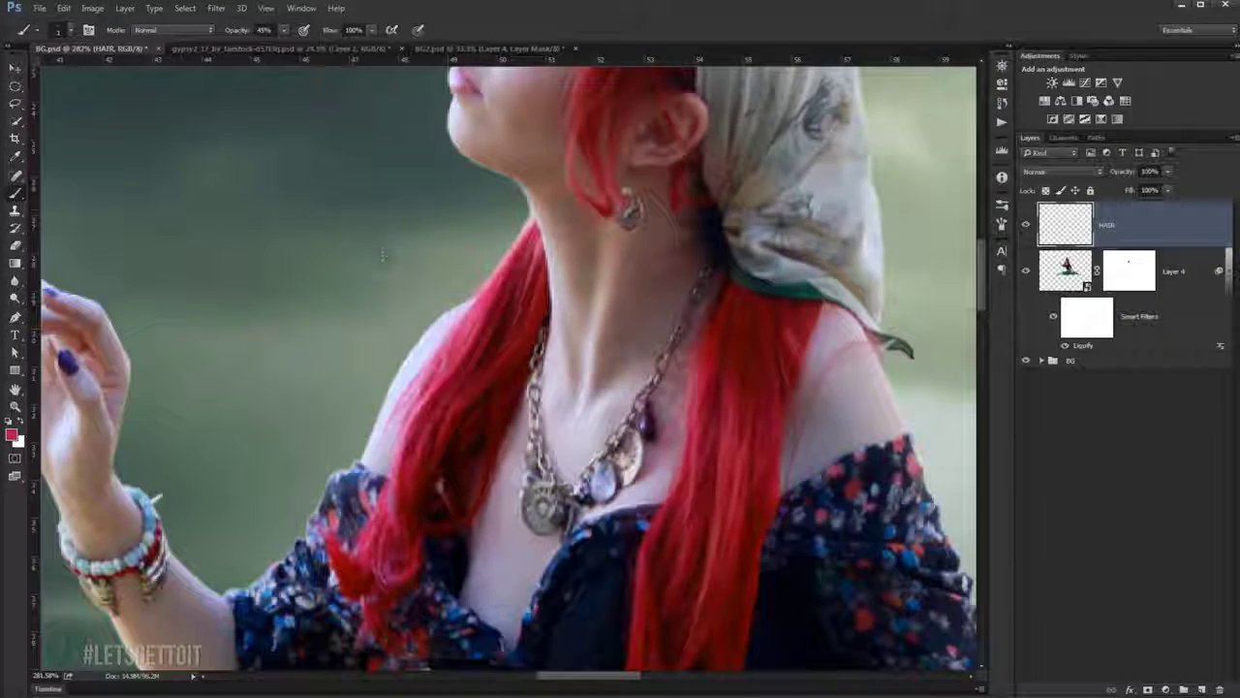
{"action": "scroll", "coordinate": [531, 237], "scroll_direction": "up", "scroll_amount": 2}
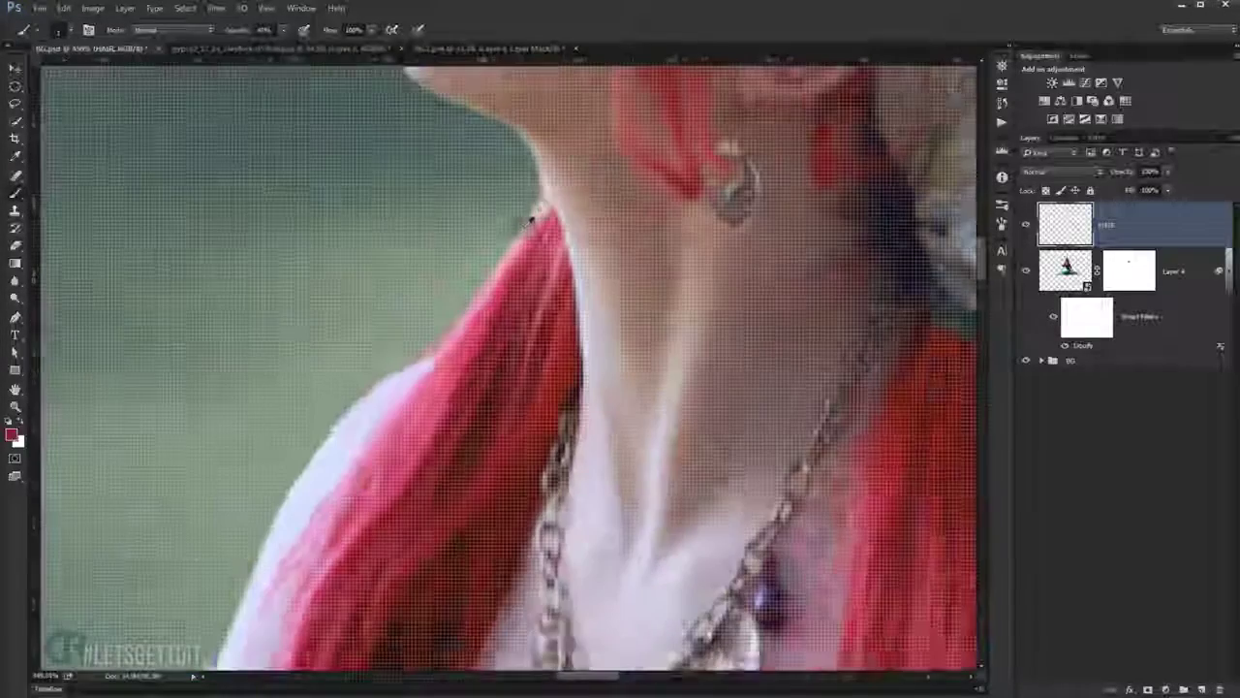
{"action": "scroll", "coordinate": [537, 221], "scroll_direction": "up", "scroll_amount": 1}
{"action": "left_click_drag", "start_coordinate": [542, 201], "coordinate": [462, 310]}
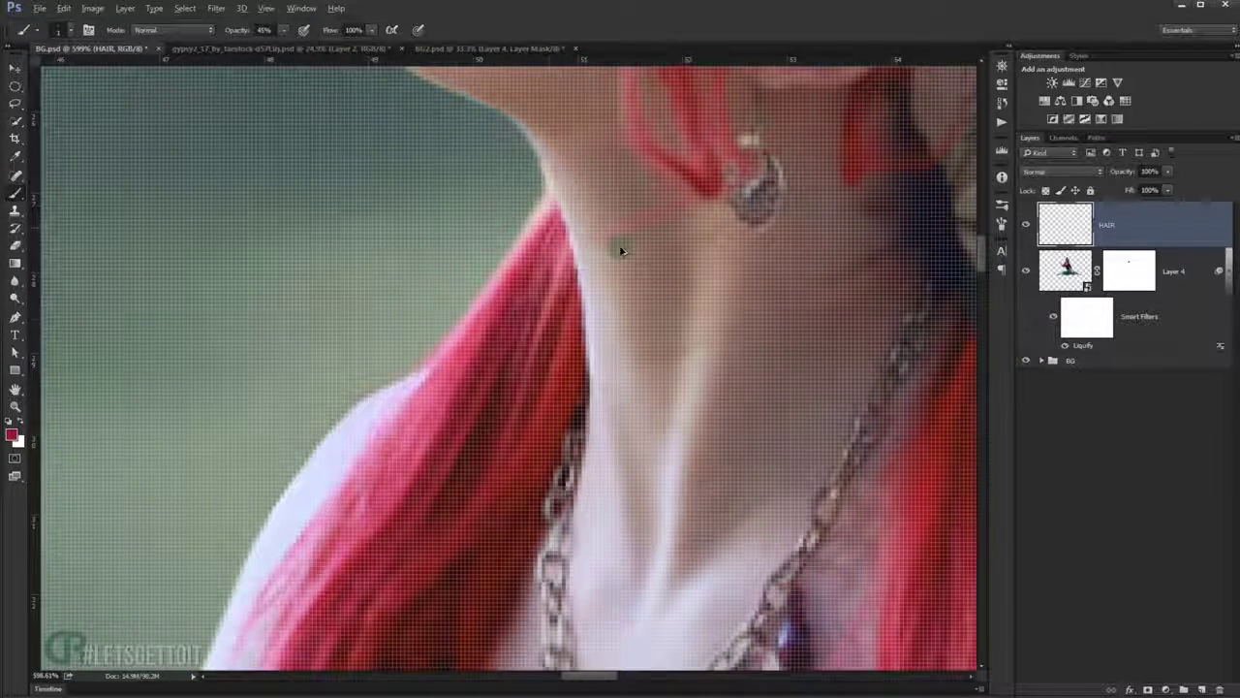
{"action": "left_click_drag", "start_coordinate": [239, 33], "coordinate": [229, 37]}
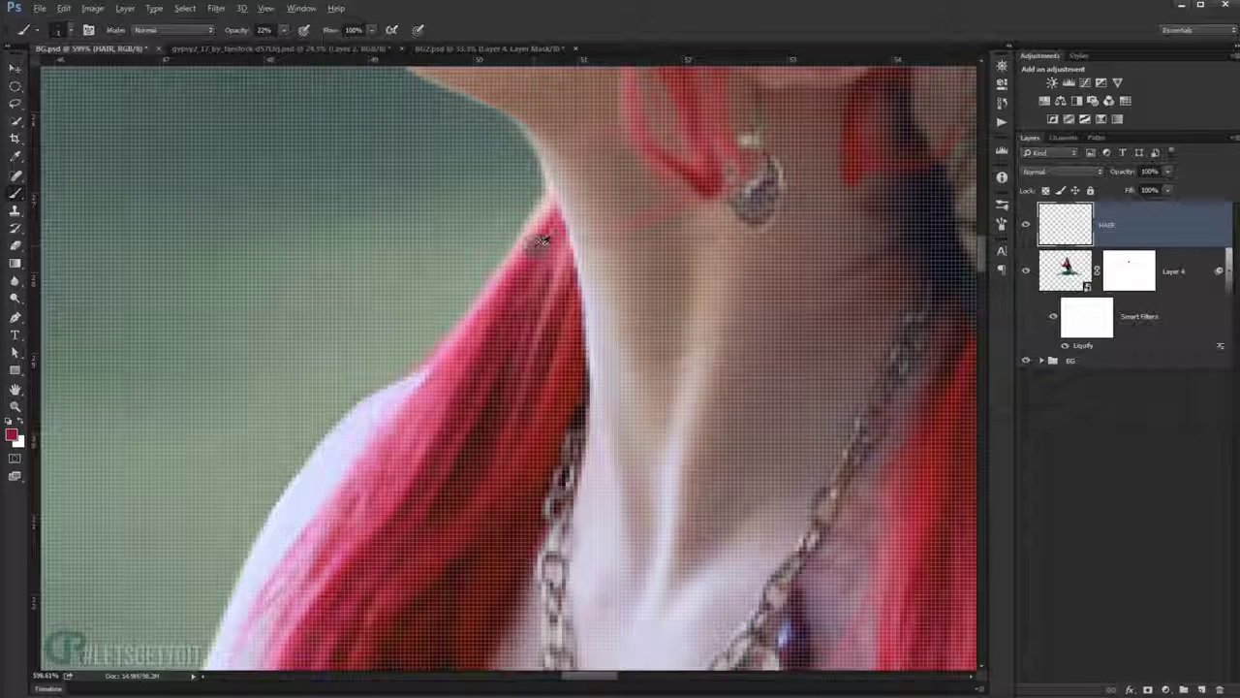
{"action": "left_click_drag", "start_coordinate": [545, 191], "coordinate": [446, 349]}
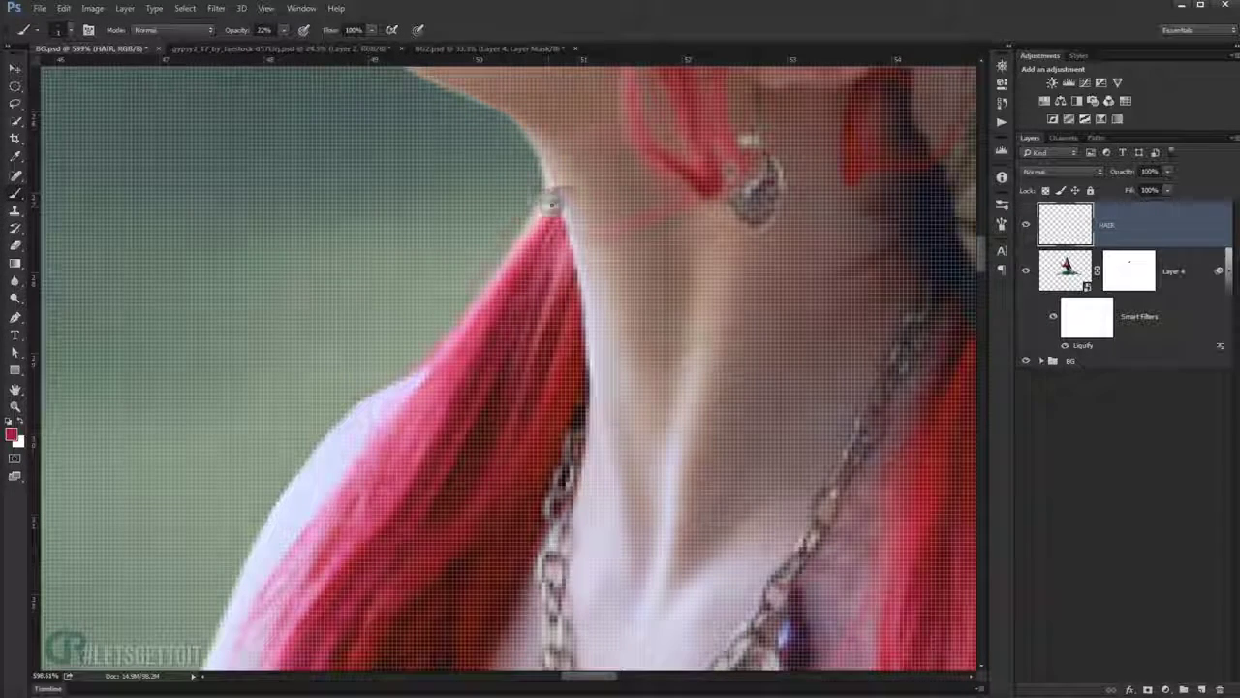
Disable Layer 4's mask and paint faint strands over the hair with a larger brush.
{"action": "left_click", "coordinate": [1129, 278]}
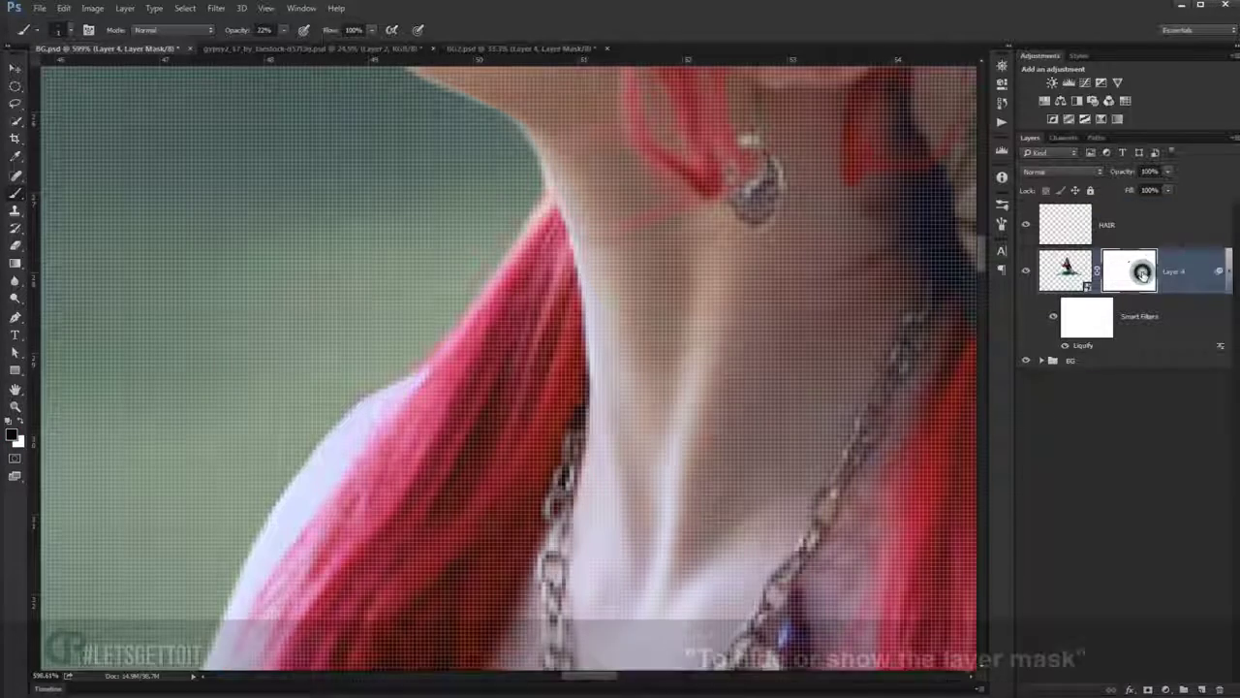
{"action": "left_click", "coordinate": [1129, 277], "text": "shift"}
{"action": "scroll", "coordinate": [558, 207], "scroll_direction": "up", "scroll_amount": 2}
{"action": "scroll", "coordinate": [558, 206], "scroll_direction": "down", "scroll_amount": 3}
{"action": "key", "text": "alt+bracketright"}
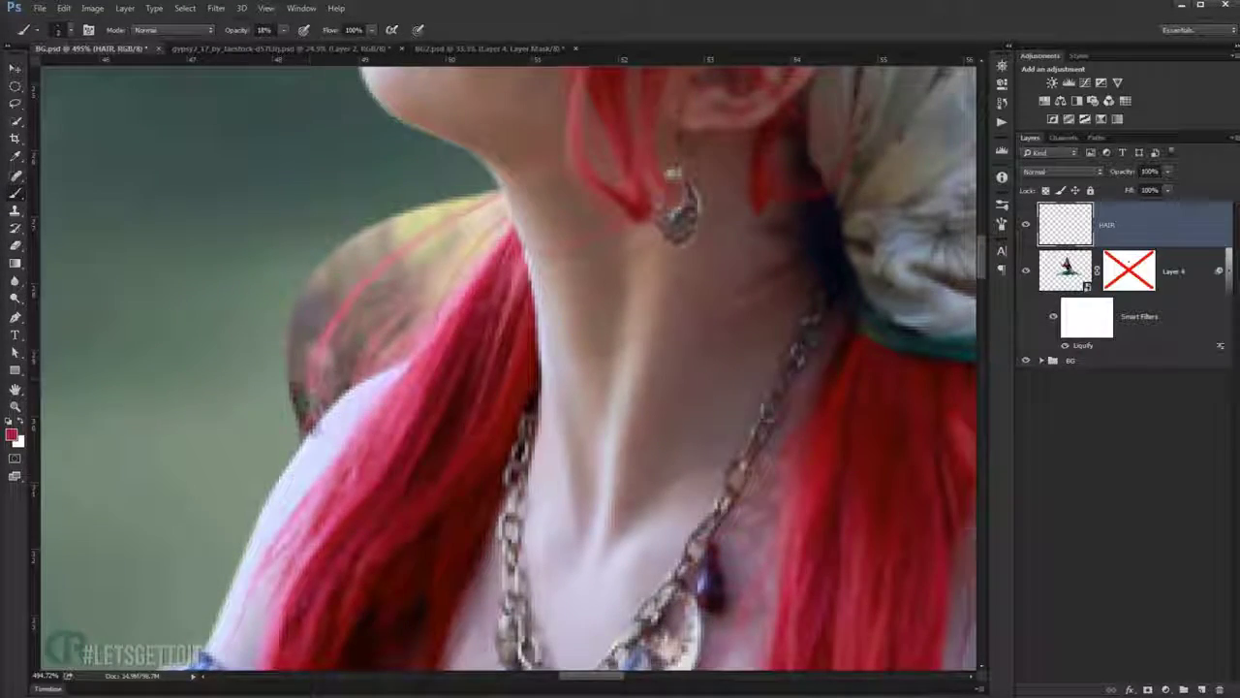
{"action": "key", "text": "bracketright"}
{"action": "key", "text": "bracketright"}
{"action": "key", "text": "bracketright"}
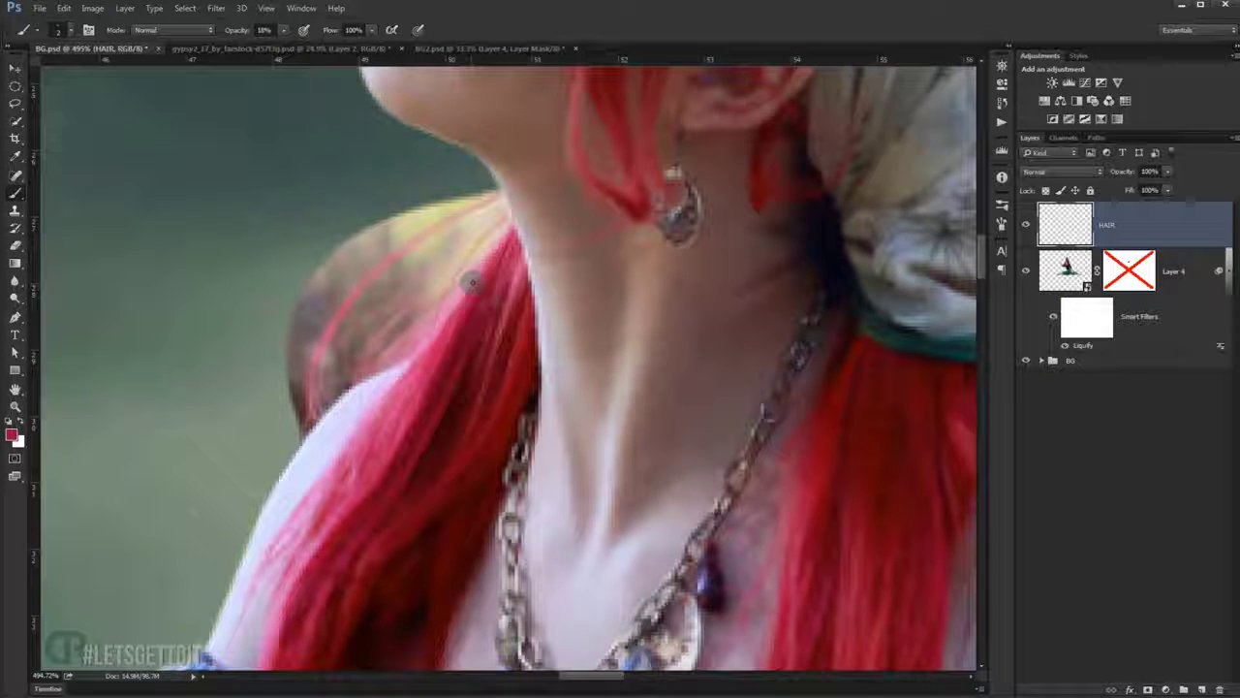
{"action": "key", "text": "bracketright"}
{"action": "key", "text": "bracketright"}
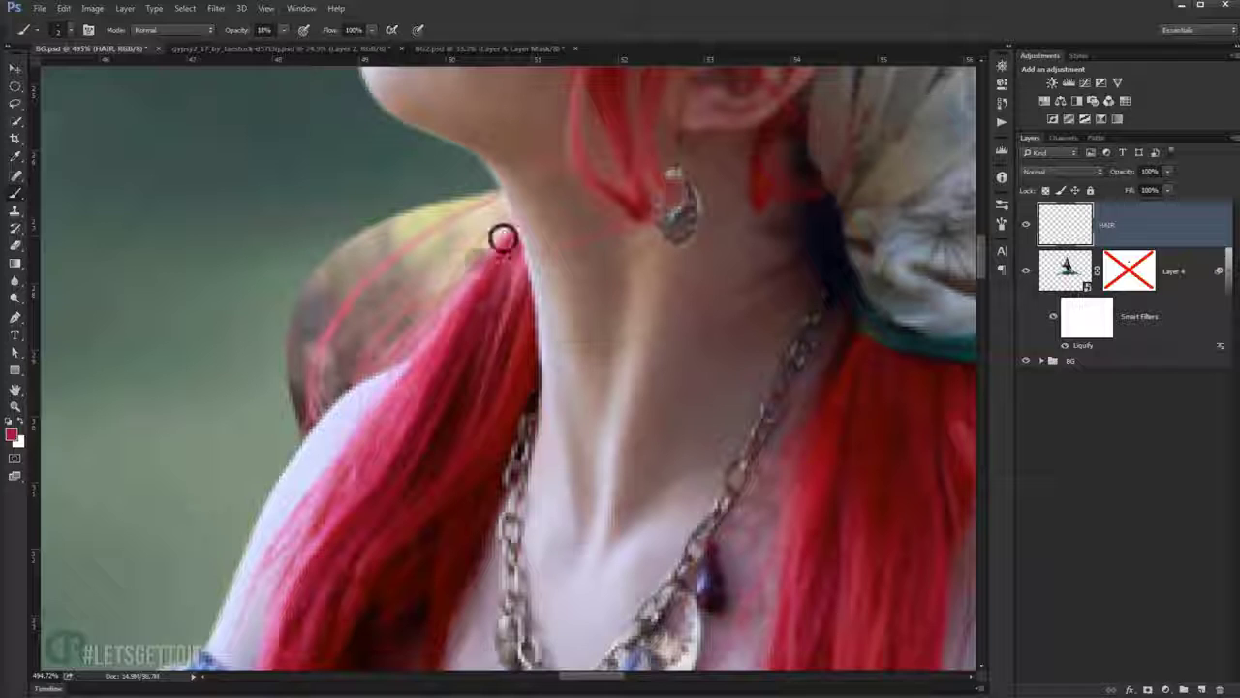
{"action": "left_click_drag", "start_coordinate": [503, 238], "coordinate": [424, 315]}
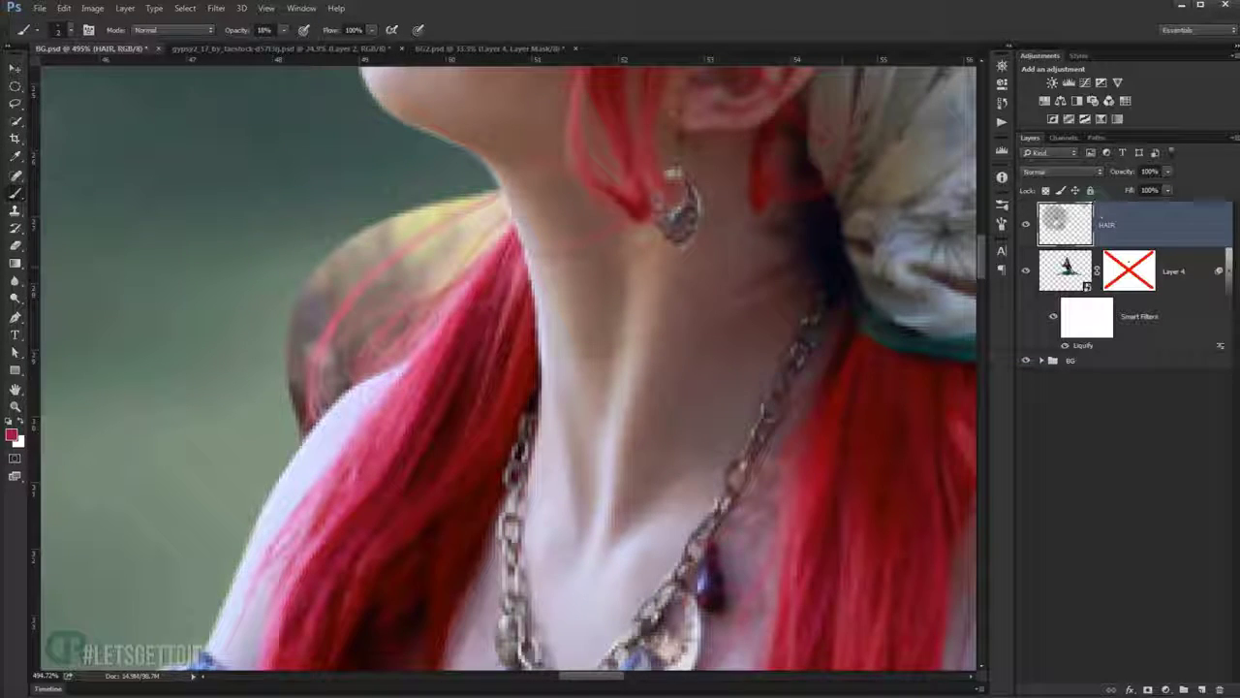
{"action": "left_click", "coordinate": [1026, 224]}
Re-enable Layer 4's mask and enlarge the brush.
{"action": "left_click", "coordinate": [1026, 225]}
{"action": "left_click", "coordinate": [1129, 270], "text": "shift"}
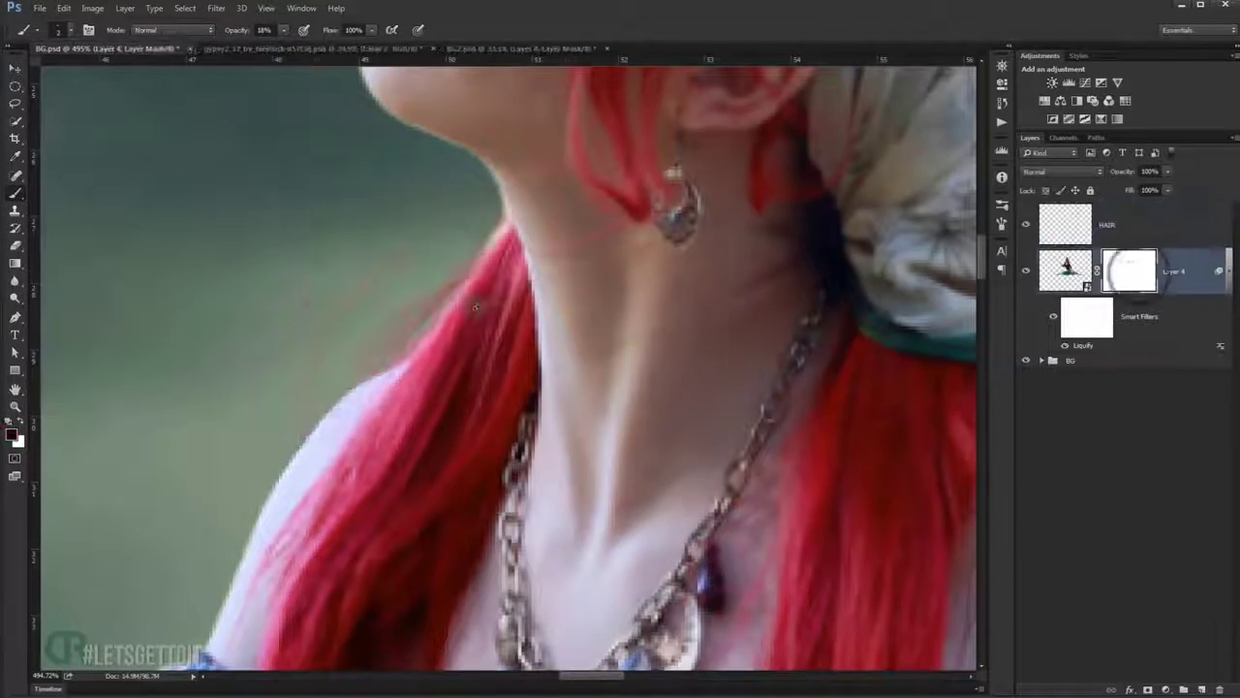
{"action": "scroll", "coordinate": [465, 281], "scroll_direction": "up", "scroll_amount": 3}
{"action": "scroll", "coordinate": [326, 388], "scroll_direction": "up", "scroll_amount": 2}
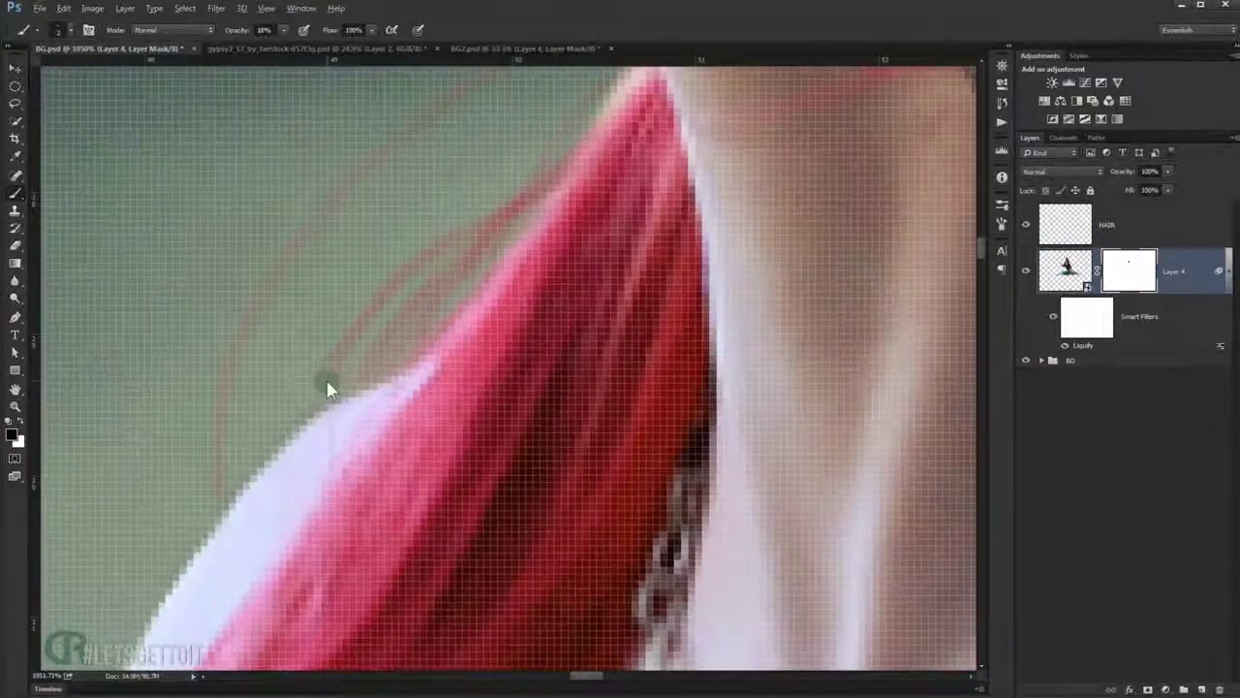
{"action": "left_click_drag", "start_coordinate": [326, 392], "coordinate": [315, 407]}
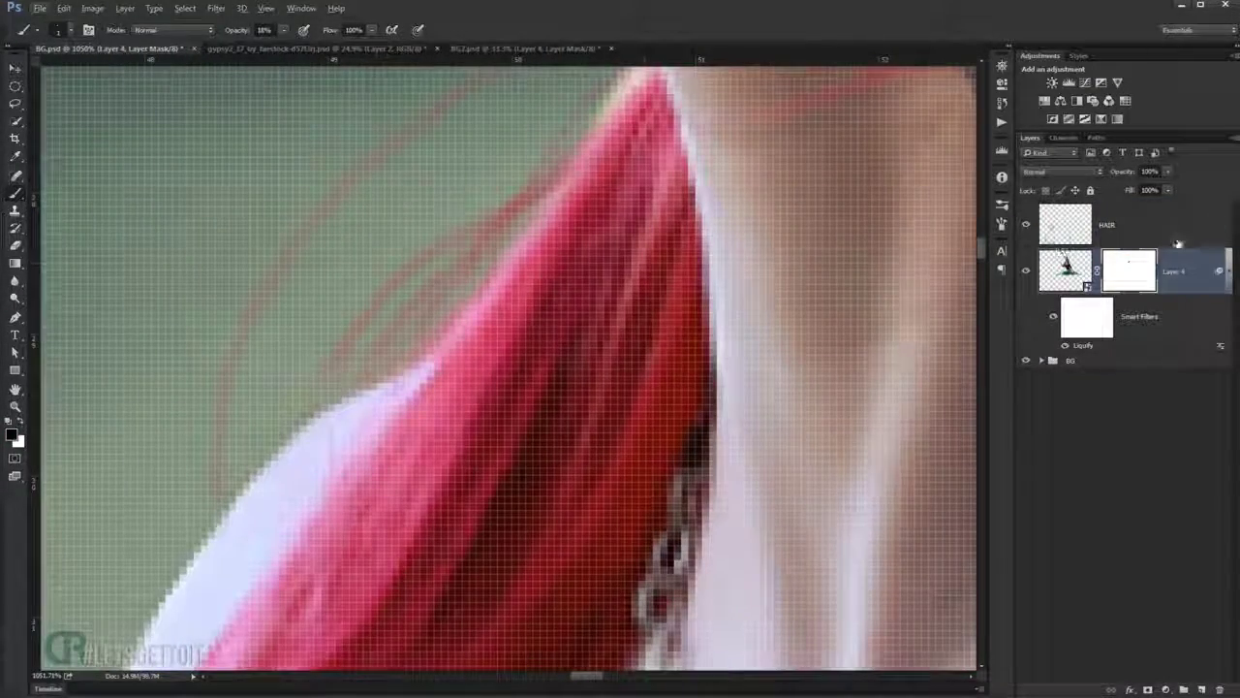
Paint fine red flyaway strands near the neck on the HAIR layer.
{"action": "left_click", "coordinate": [1161, 228]}
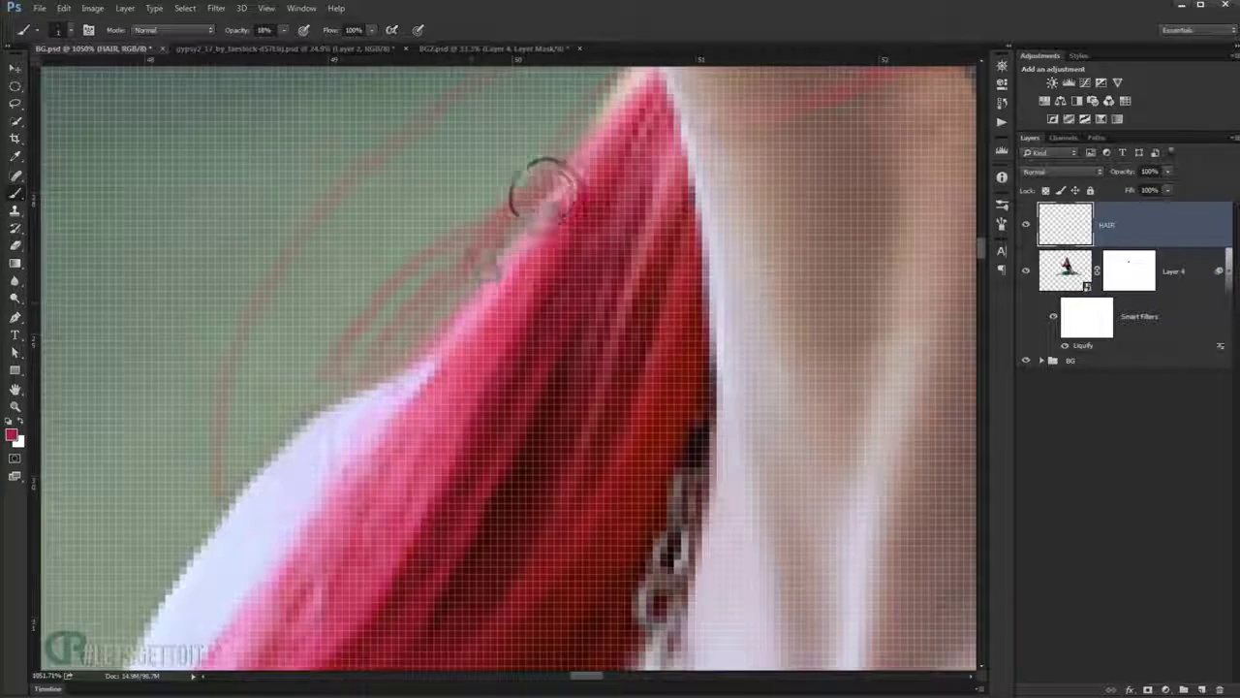
{"action": "scroll", "coordinate": [582, 125], "scroll_direction": "down", "scroll_amount": 3}
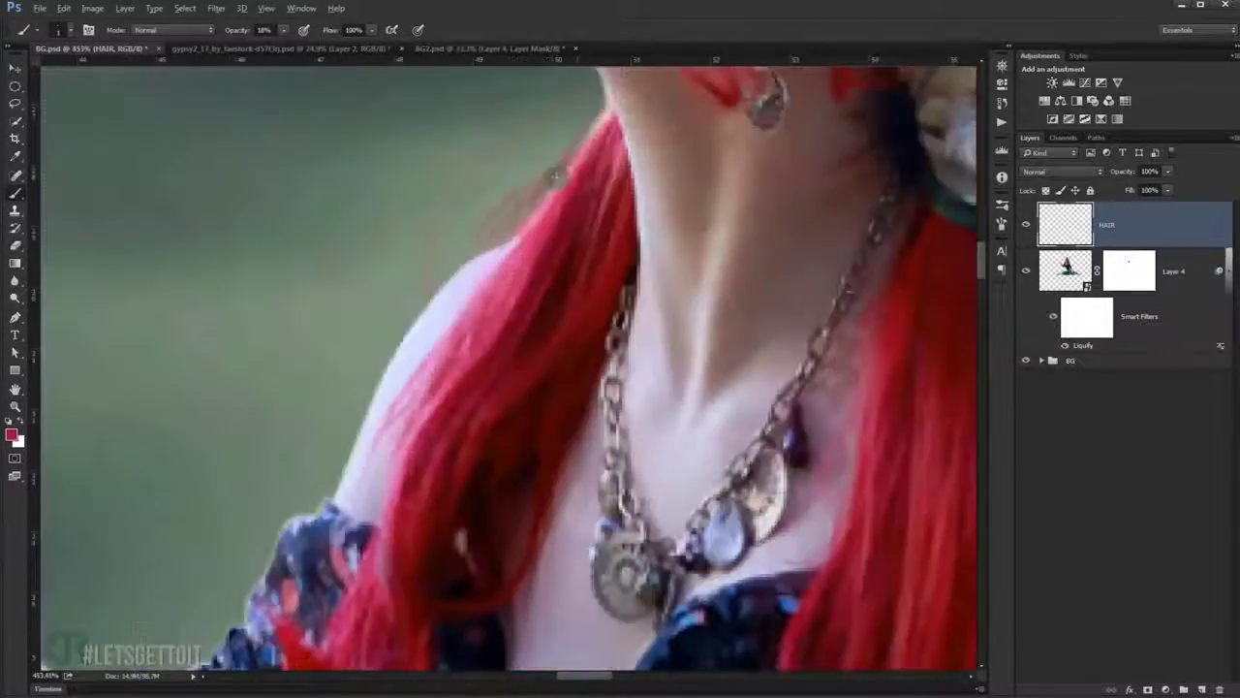
{"action": "scroll", "coordinate": [567, 145], "scroll_direction": "down", "scroll_amount": 2}
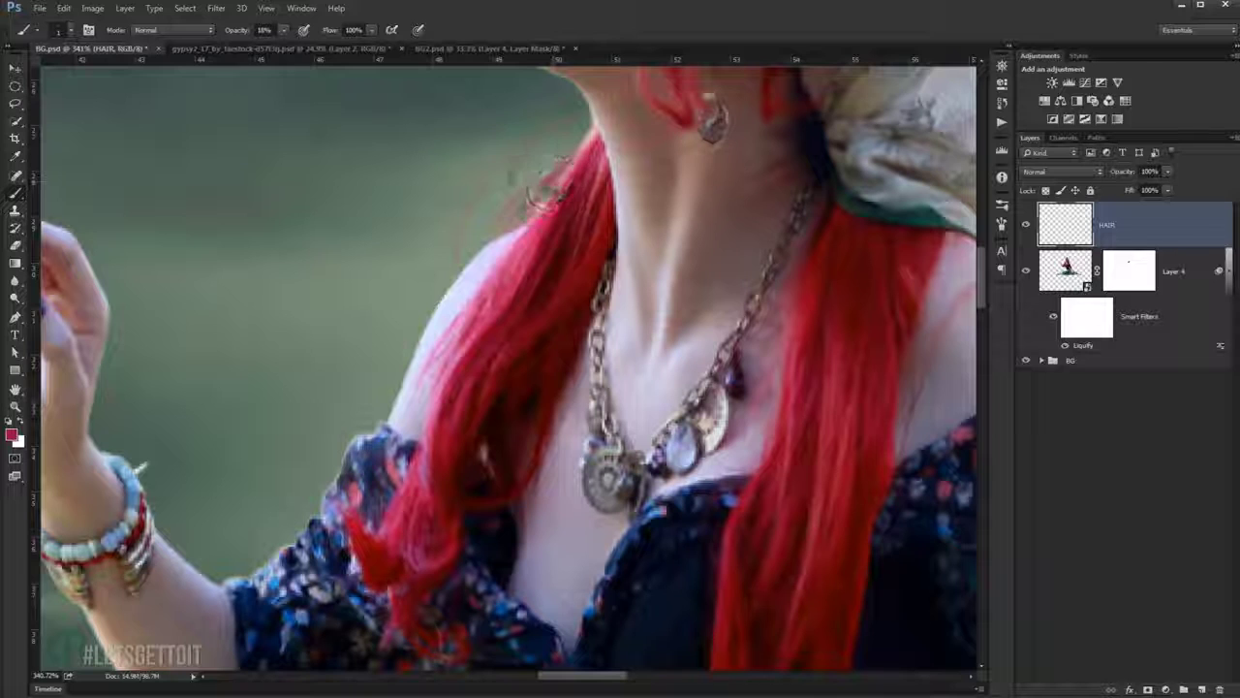
{"action": "mouse_move", "coordinate": [531, 205]}
{"action": "left_mouse_down"}
{"action": "mouse_move", "coordinate": [507, 203]}
{"action": "mouse_move", "coordinate": [488, 243]}
{"action": "mouse_move", "coordinate": [479, 223]}
{"action": "mouse_move", "coordinate": [493, 235]}
{"action": "mouse_move", "coordinate": [517, 227]}
{"action": "mouse_move", "coordinate": [586, 138]}
{"action": "mouse_move", "coordinate": [526, 207]}
{"action": "mouse_move", "coordinate": [513, 172]}
{"action": "mouse_move", "coordinate": [587, 150]}
{"action": "left_mouse_up"}
Rotate the canvas view to follow the hair's direction.
{"action": "scroll", "coordinate": [621, 167], "scroll_direction": "up", "scroll_amount": 2}
{"action": "key", "text": "r"}
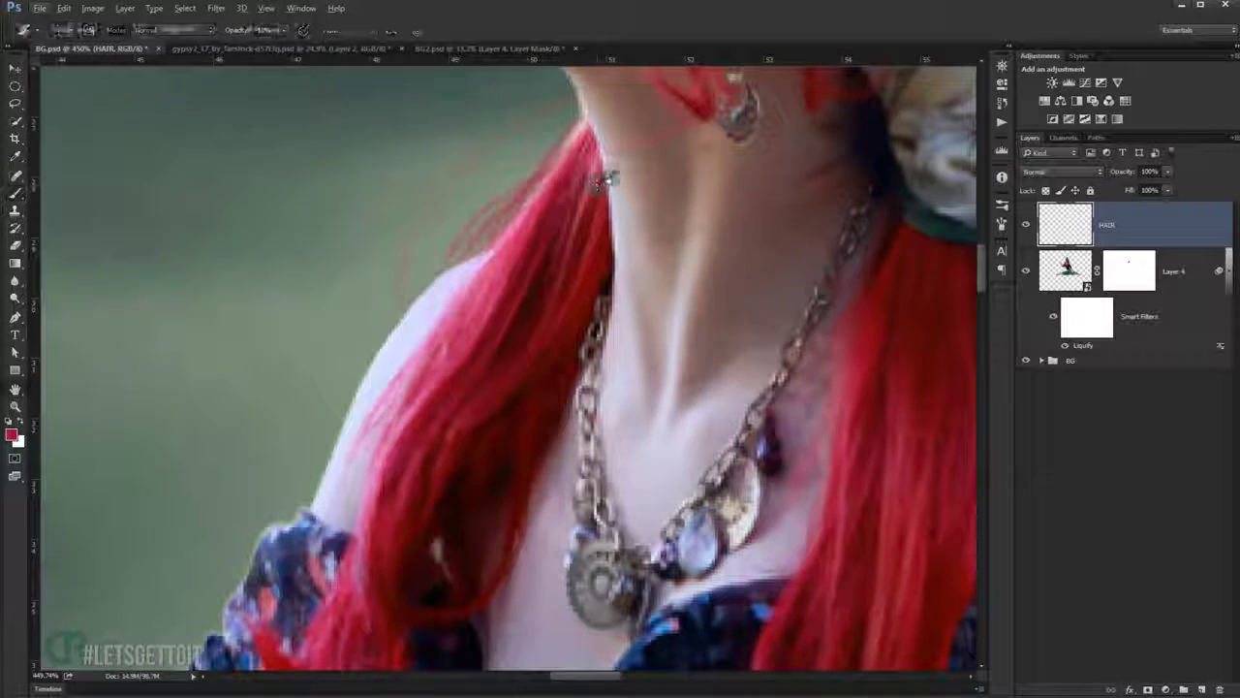
{"action": "left_click_drag", "start_coordinate": [629, 152], "coordinate": [756, 368]}
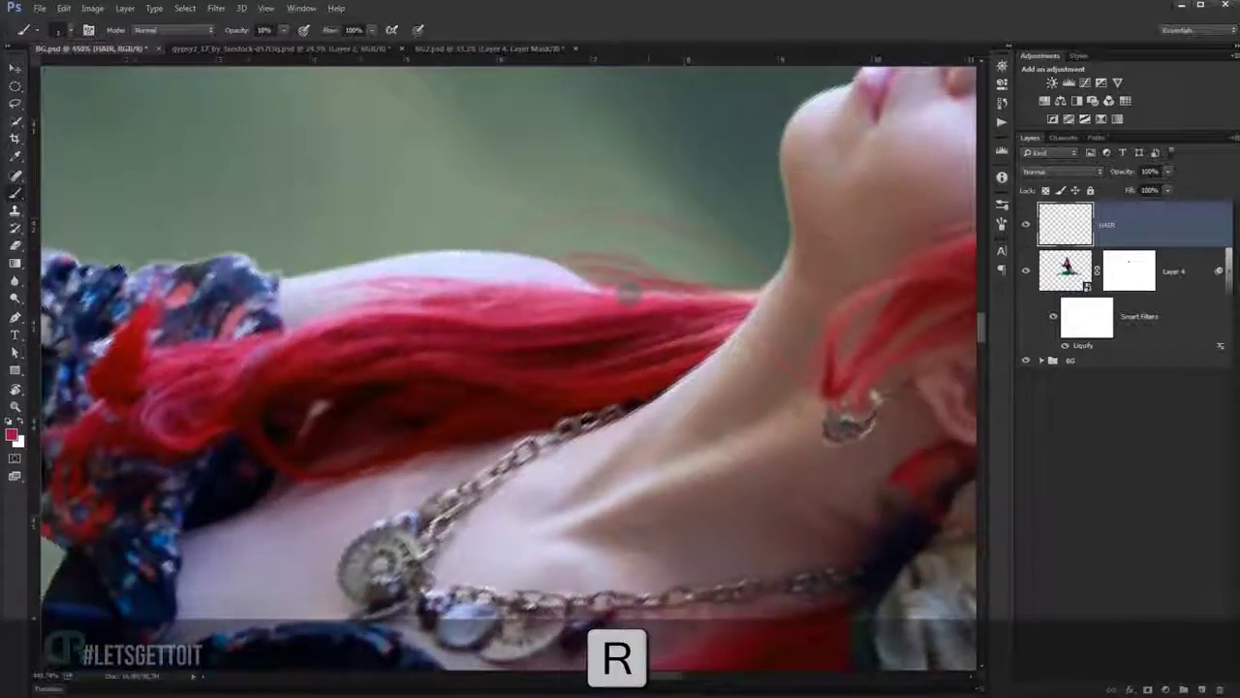
{"action": "scroll", "coordinate": [594, 287], "scroll_direction": "up", "scroll_amount": 1}
{"action": "scroll", "coordinate": [594, 287], "scroll_direction": "down", "scroll_amount": 2}
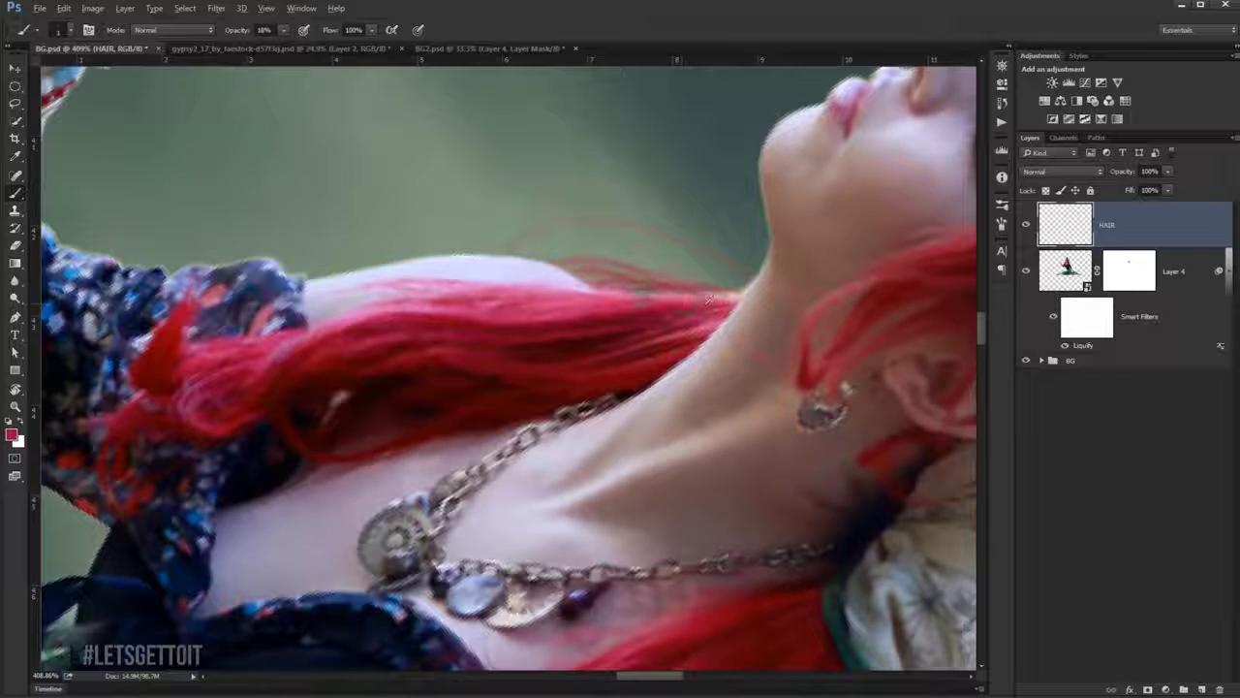
{"action": "scroll", "coordinate": [606, 291], "scroll_direction": "right", "scroll_amount": 2}
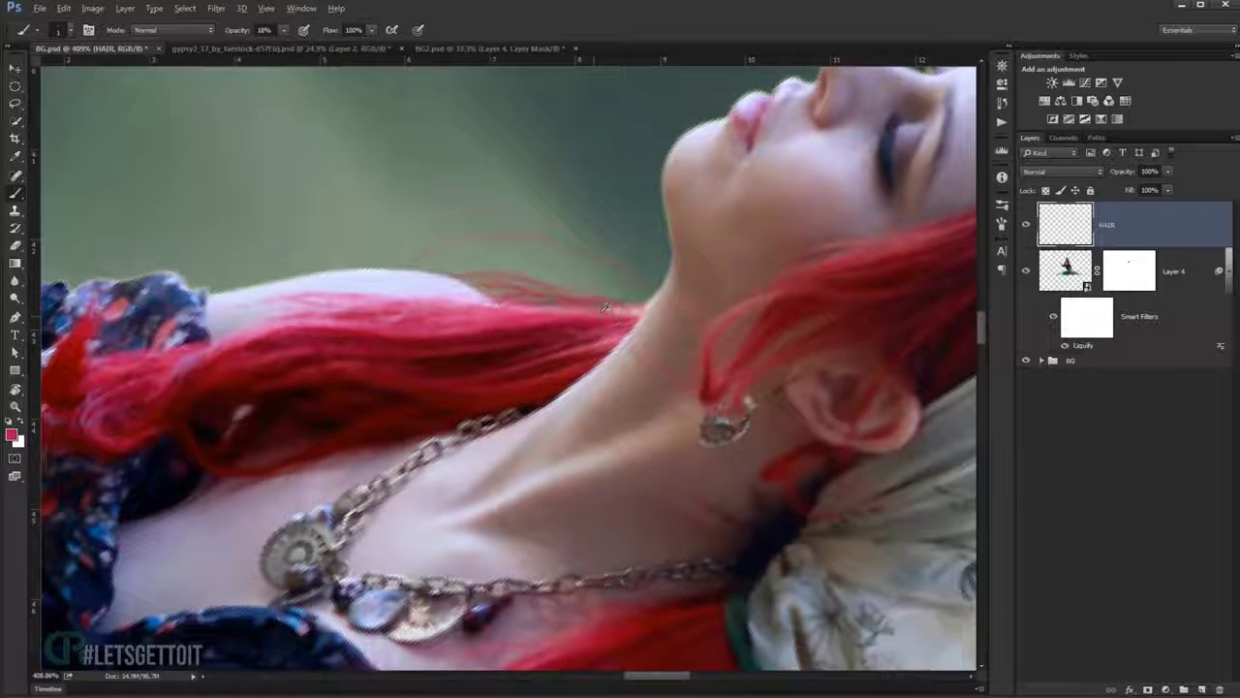
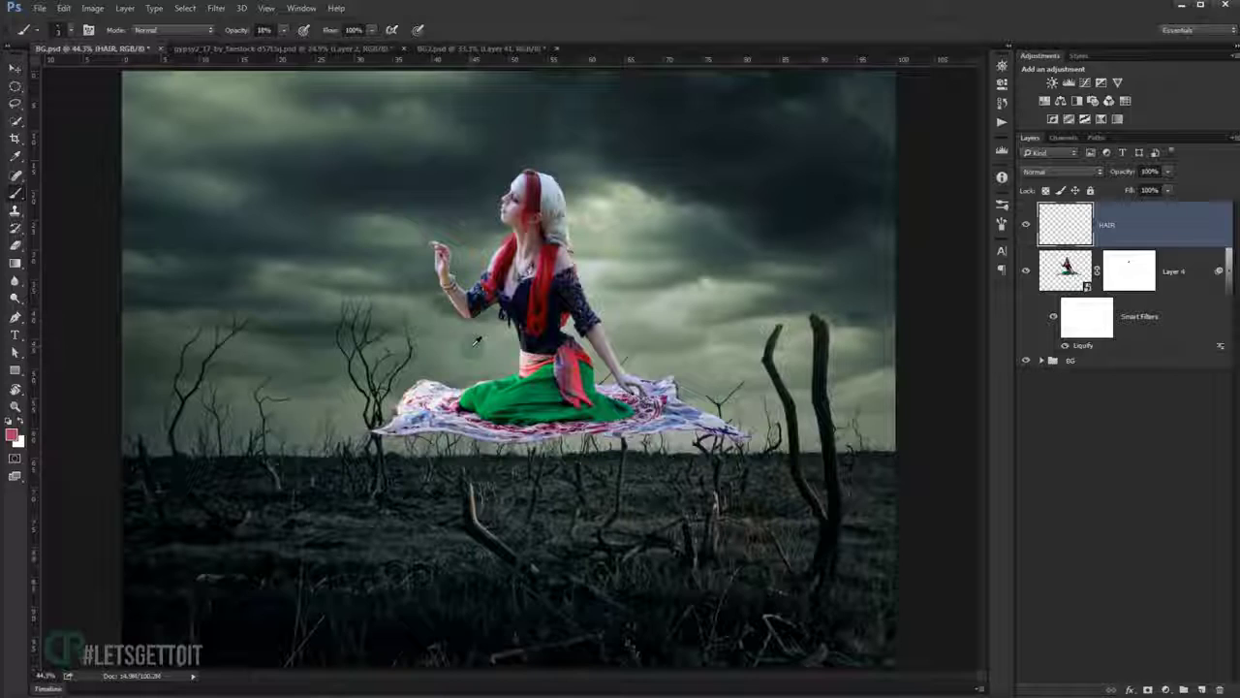
Add a new empty layer above HAIR and name it FIX.
{"action": "key", "text": "v"}
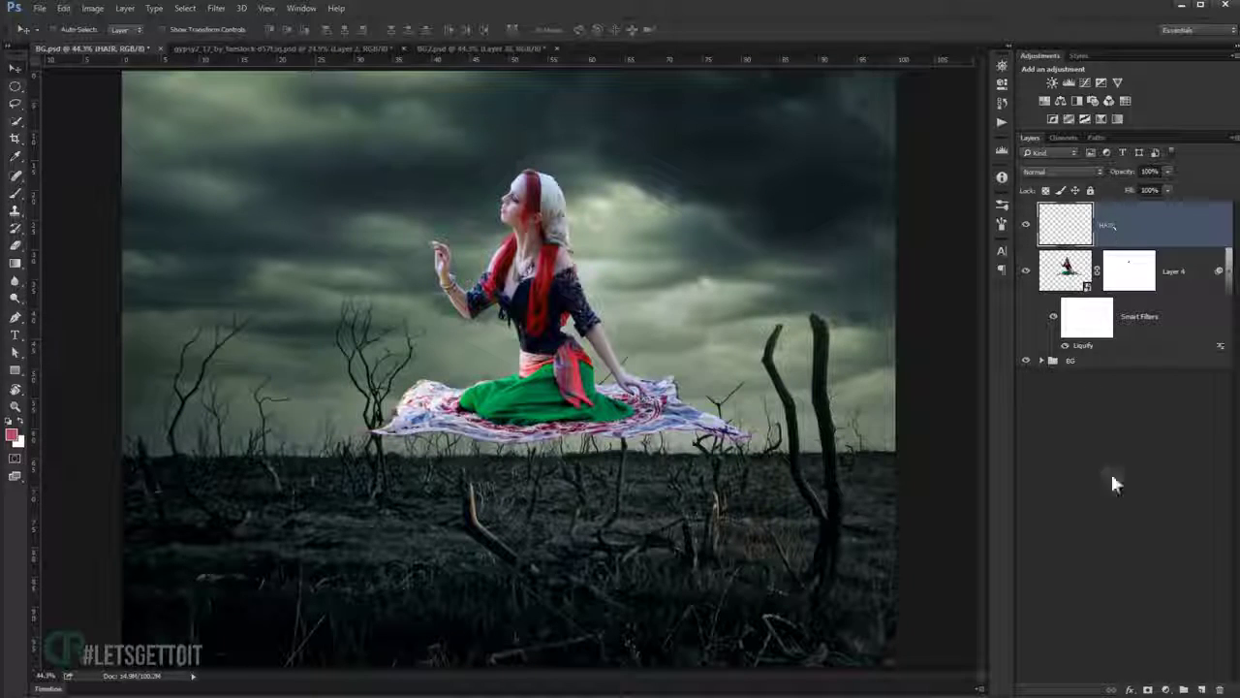
{"action": "left_click", "coordinate": [1197, 688]}
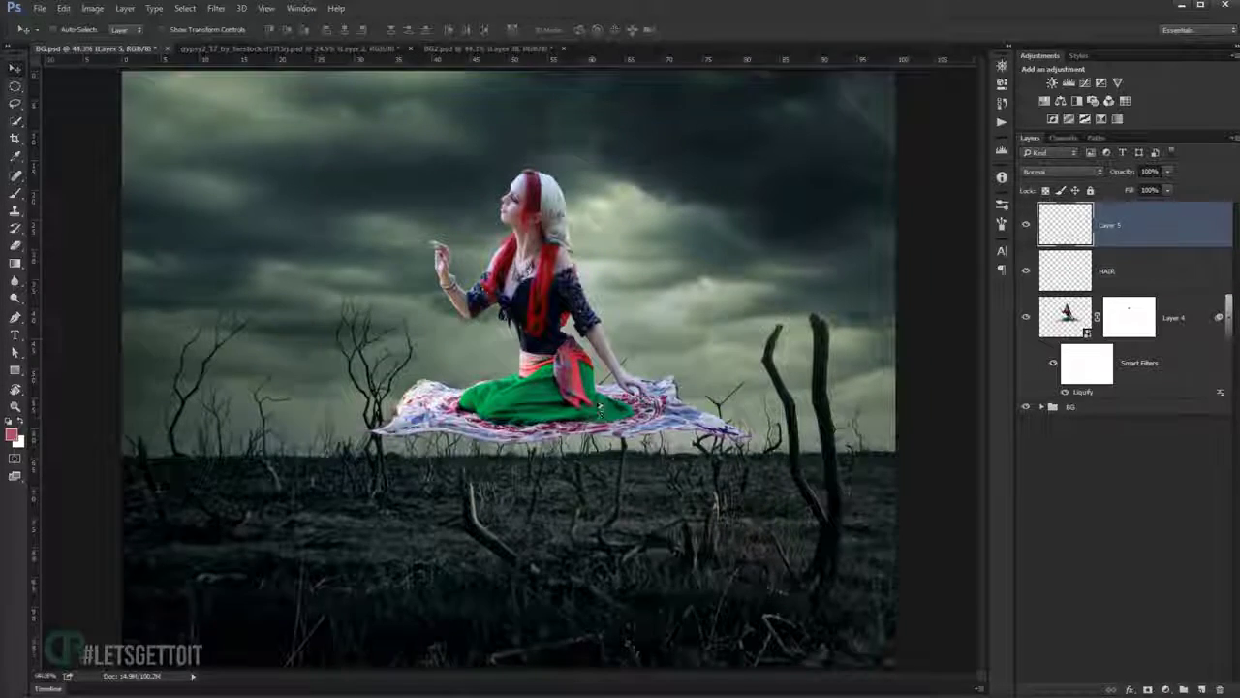
{"action": "scroll", "coordinate": [397, 293], "scroll_direction": "up", "scroll_amount": 3}
{"action": "scroll", "coordinate": [397, 293], "scroll_direction": "up", "scroll_amount": 2}
{"action": "scroll", "coordinate": [397, 292], "scroll_direction": "up", "scroll_amount": 2}
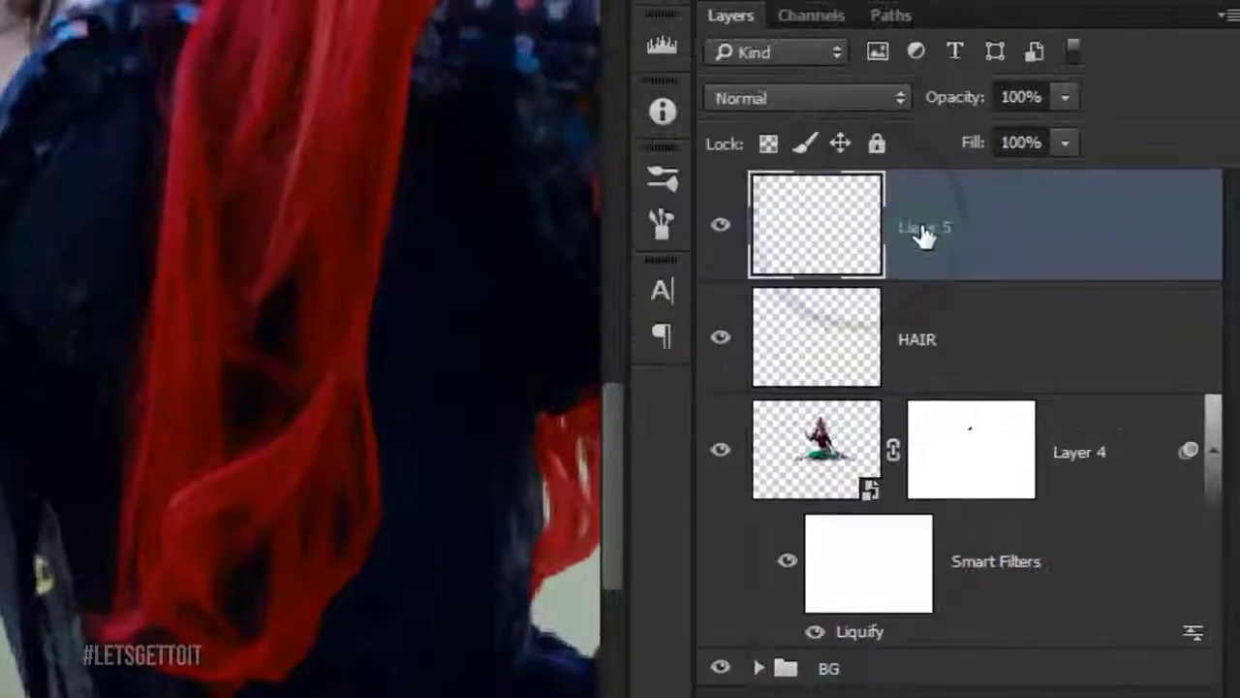
{"action": "double_click", "coordinate": [916, 232]}
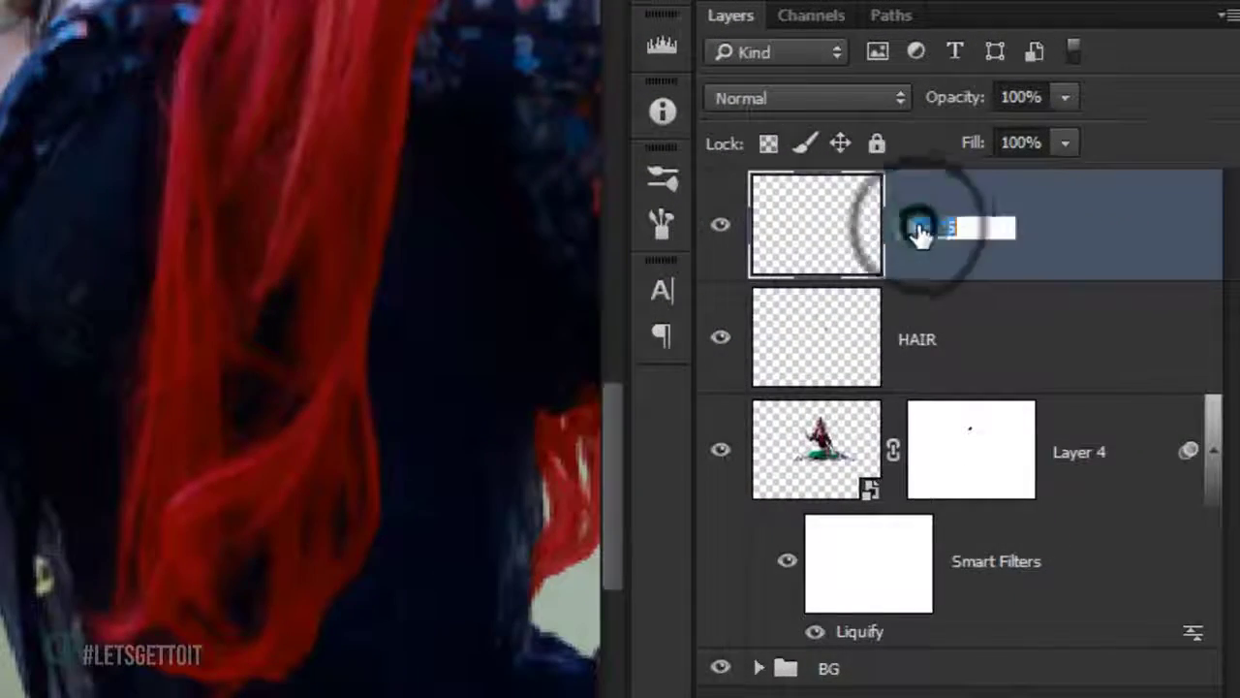
{"action": "type", "text": "FIX"}
{"action": "key", "text": "Return"}
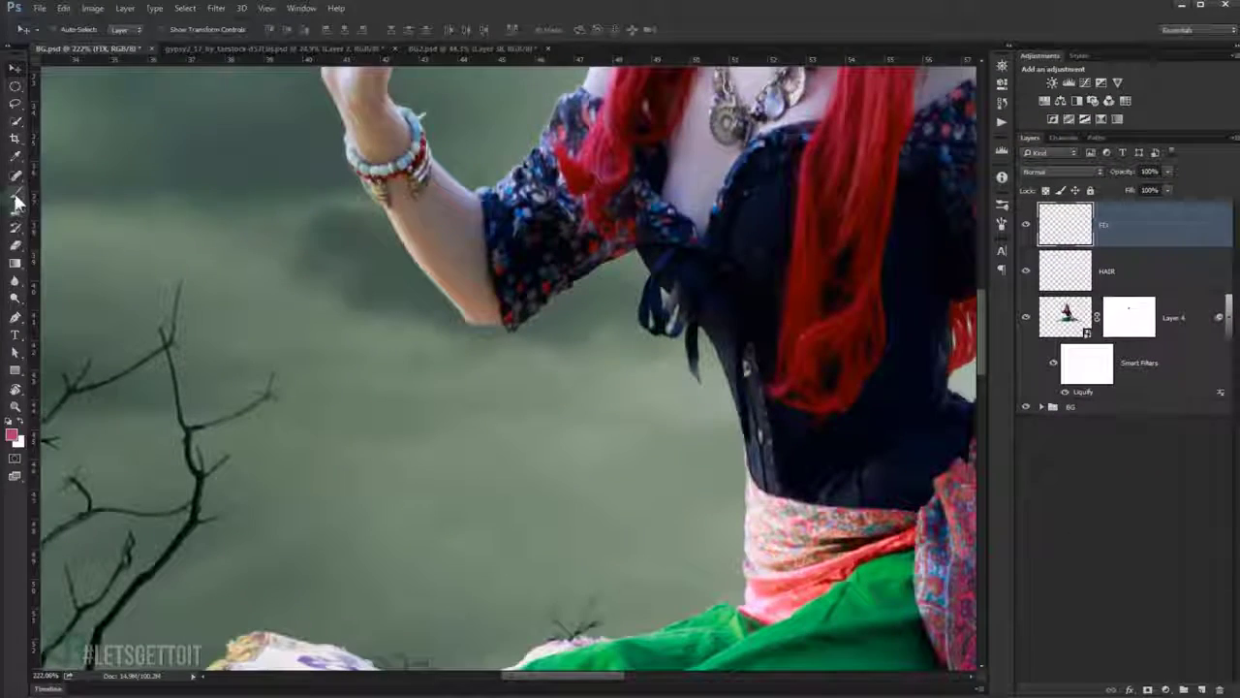
Set up the Clone Stamp with the woman's selection loaded and clean arm skin sampled.
{"action": "left_click", "coordinate": [16, 196]}
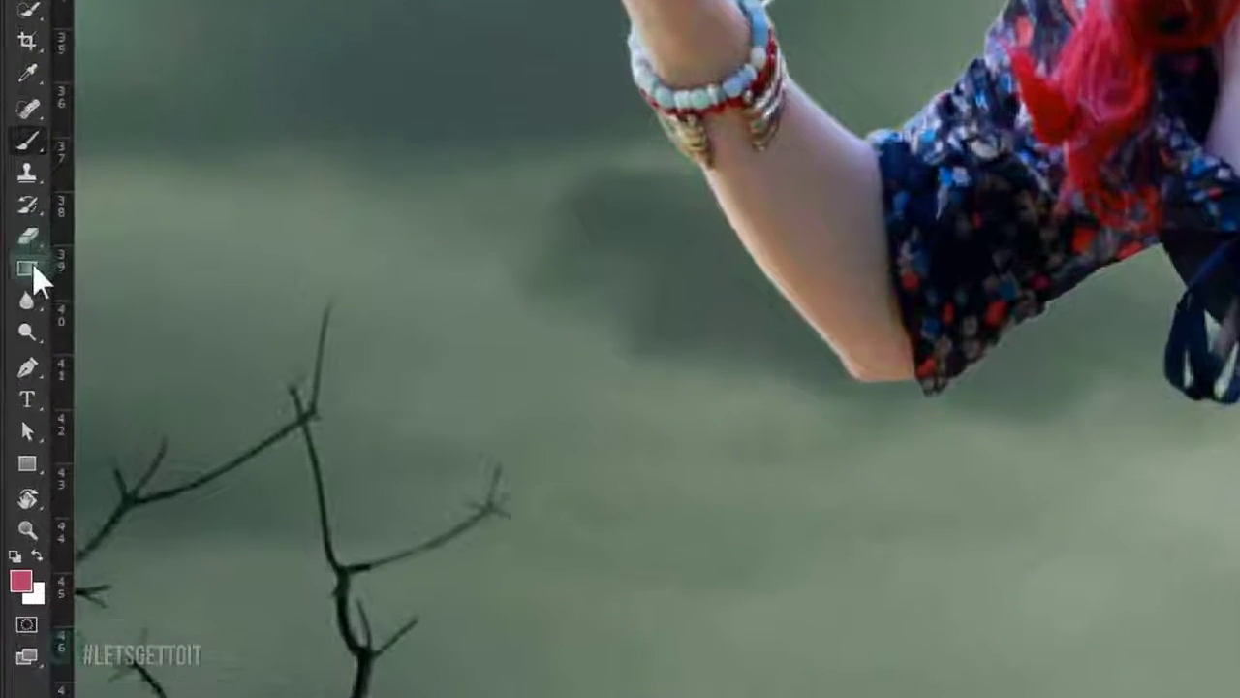
{"action": "right_click", "coordinate": [24, 173]}
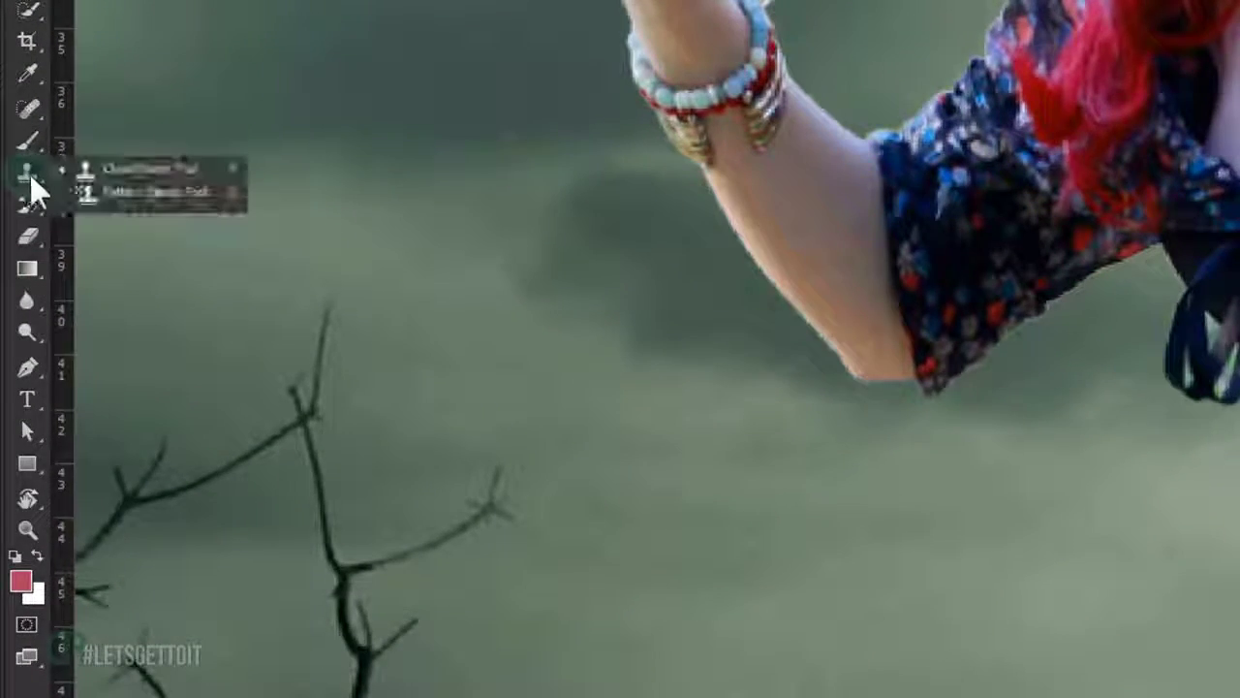
{"action": "left_click", "coordinate": [130, 168]}
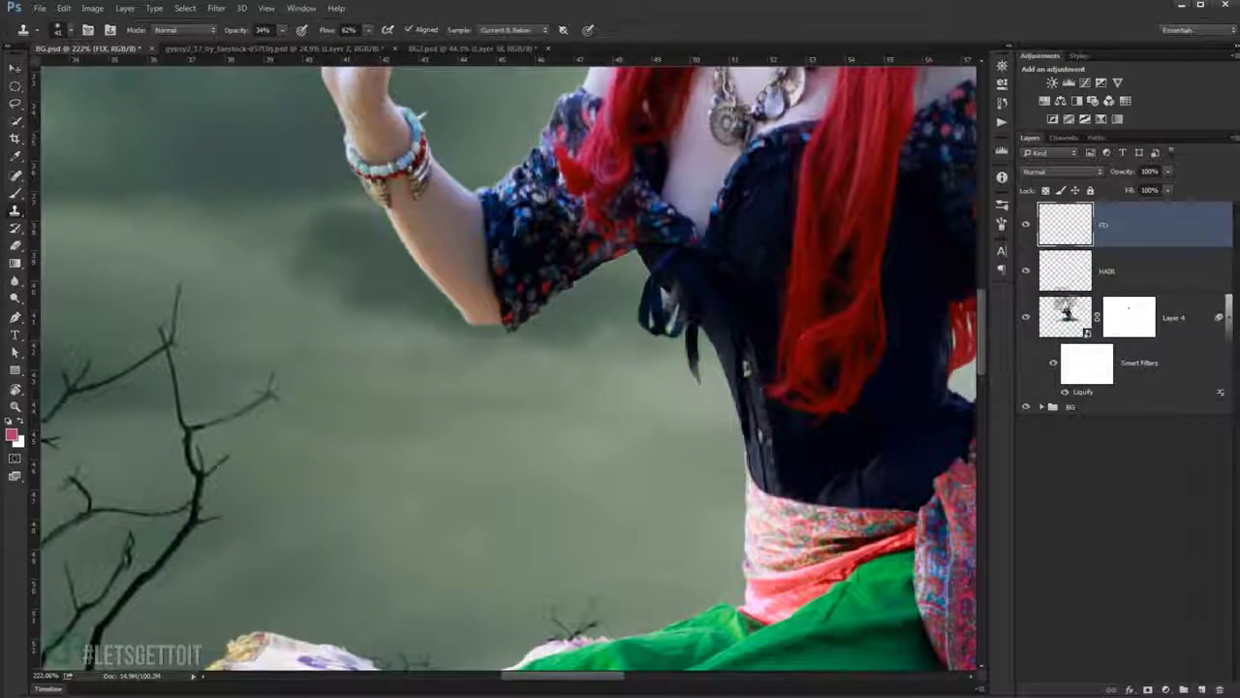
{"action": "left_click", "coordinate": [1071, 319], "text": "ctrl"}
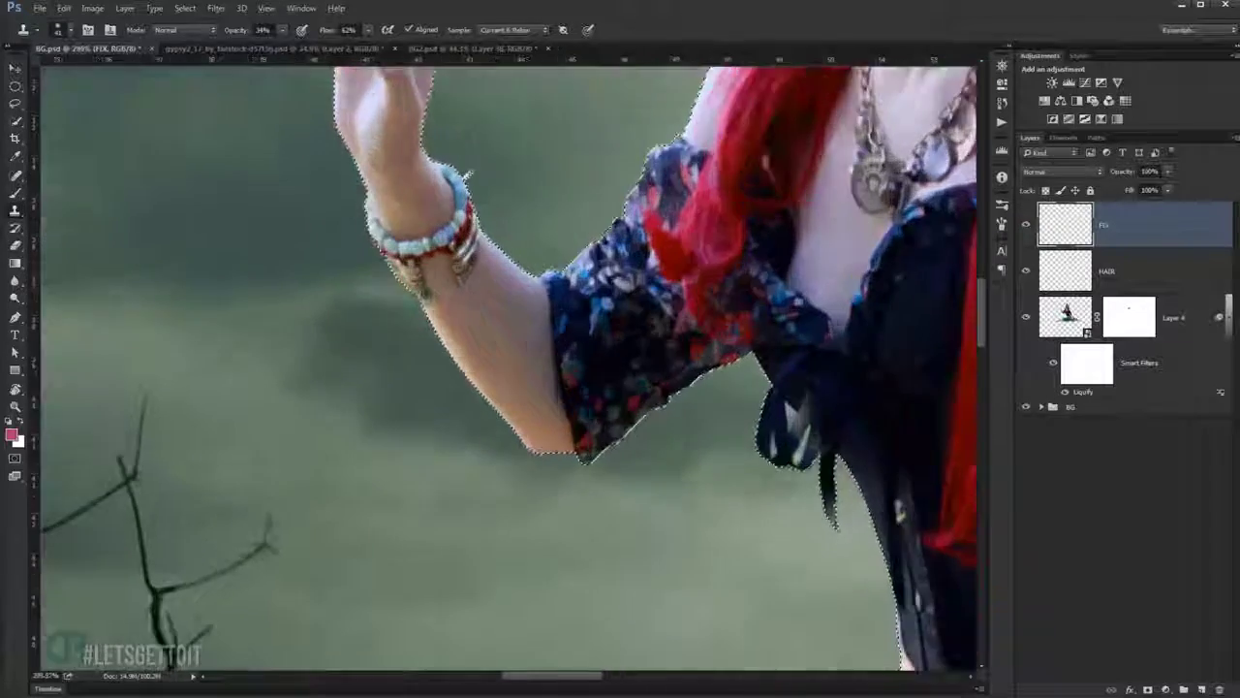
{"action": "scroll", "coordinate": [507, 349], "scroll_direction": "up", "scroll_amount": 5}
{"action": "scroll", "coordinate": [520, 354], "scroll_direction": "down", "scroll_amount": 2}
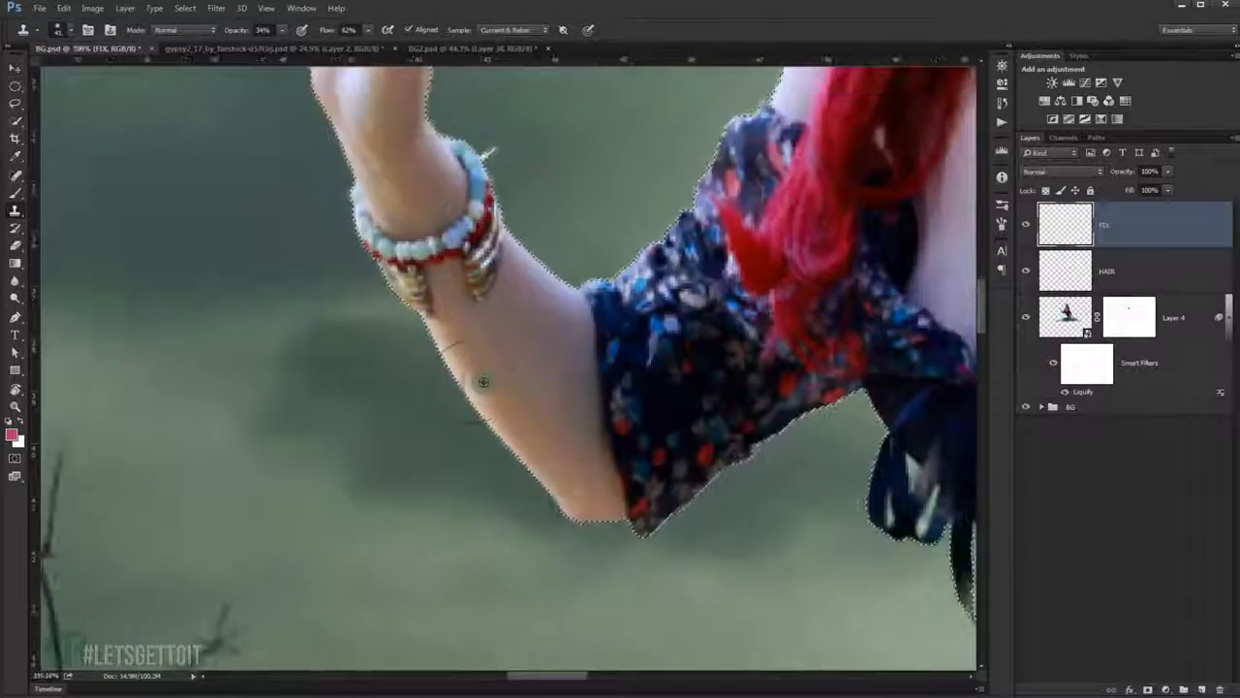
{"action": "left_click_drag", "start_coordinate": [472, 387], "coordinate": [451, 390]}
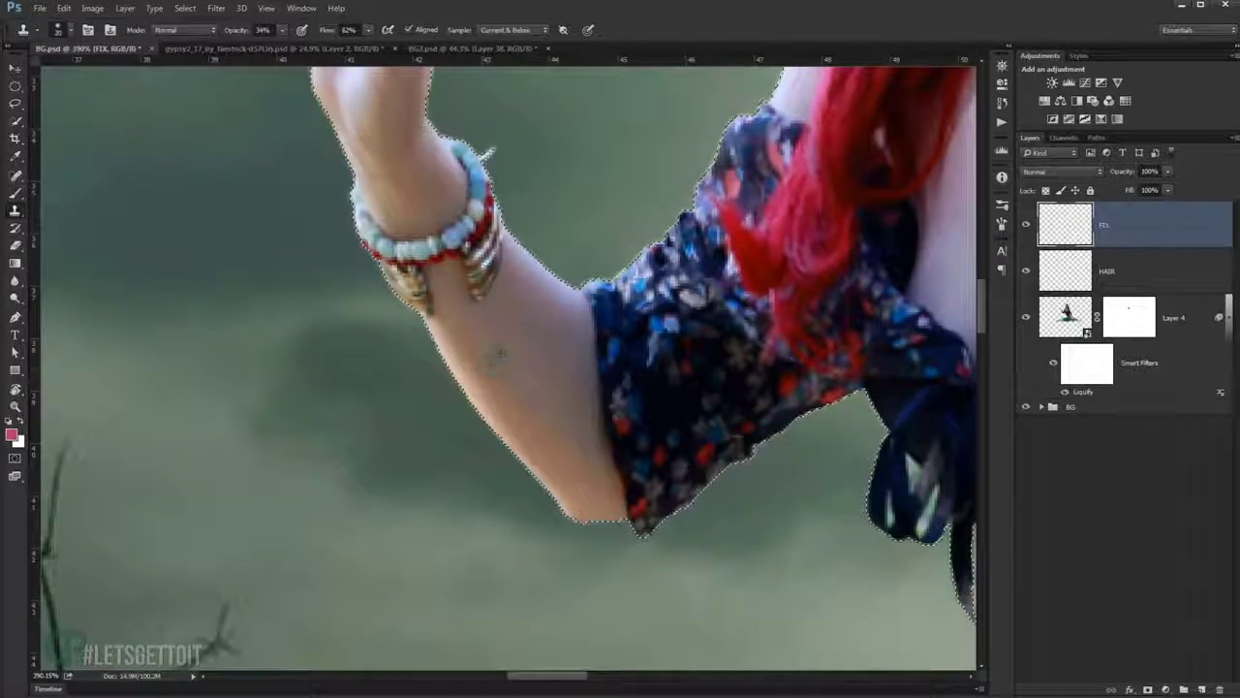
{"action": "left_click", "coordinate": [445, 369], "text": "alt"}
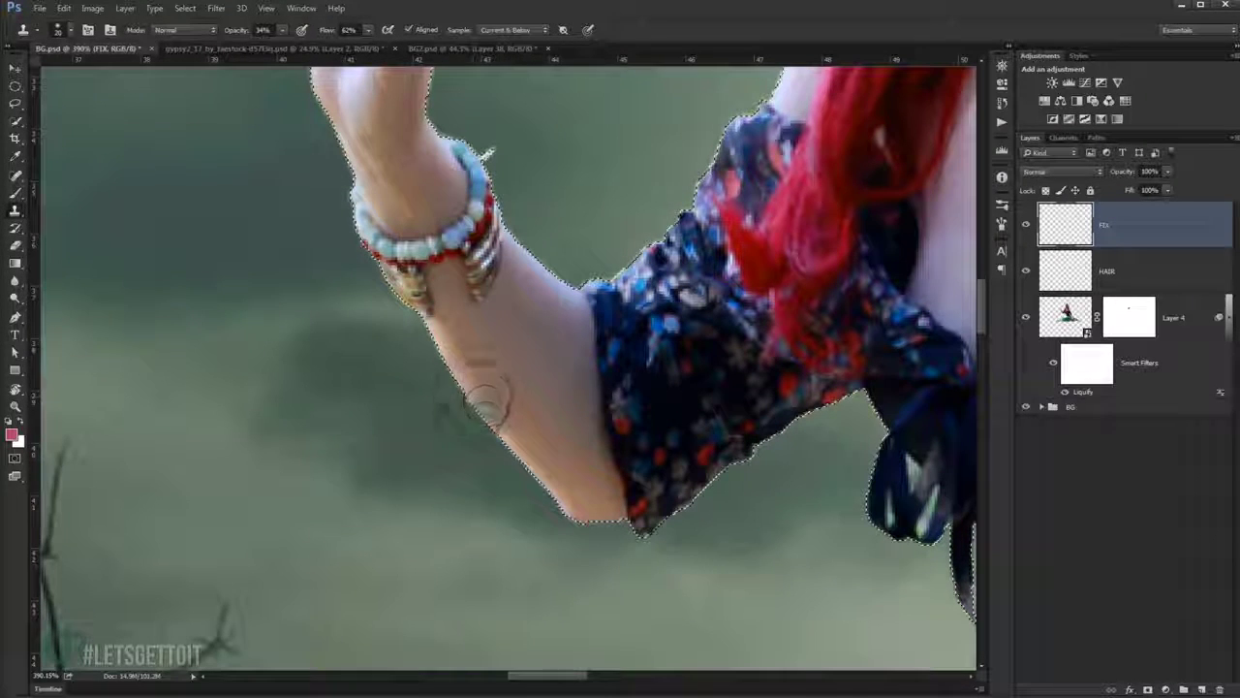
{"action": "key", "text": "ctrl+h"}
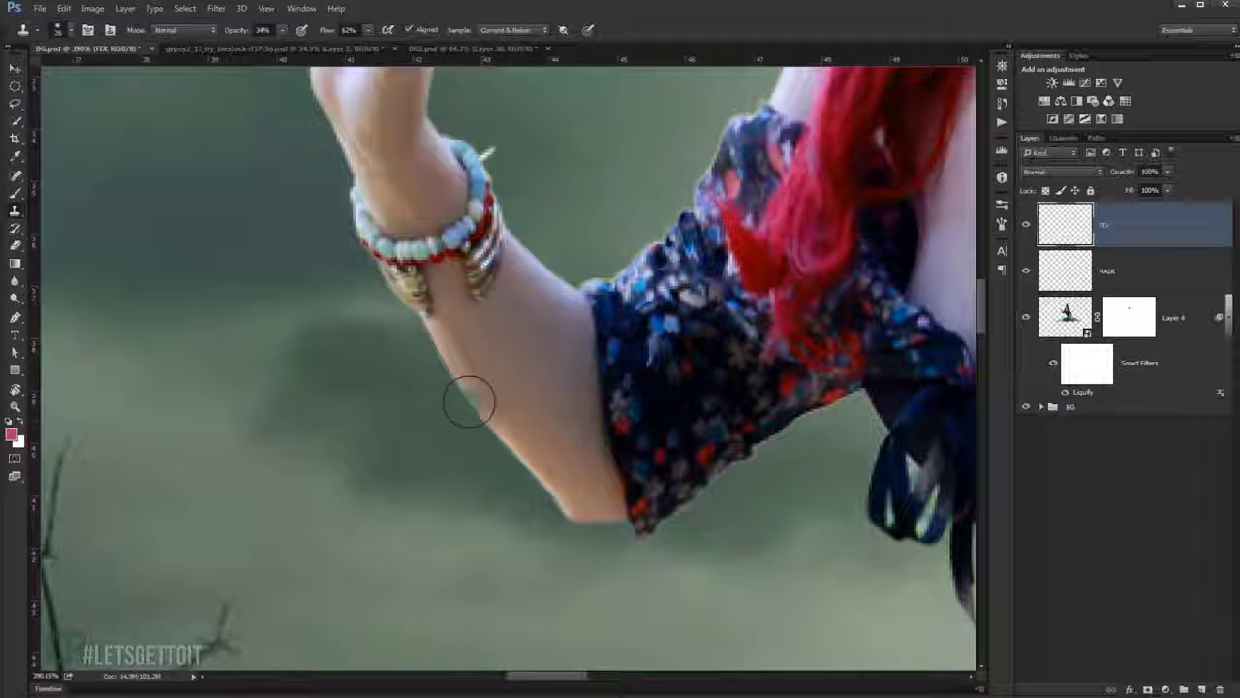
Clone away the mole and blemish on the upper arm, then add empty Layer 5 above FIX.
{"action": "left_click", "coordinate": [525, 466]}
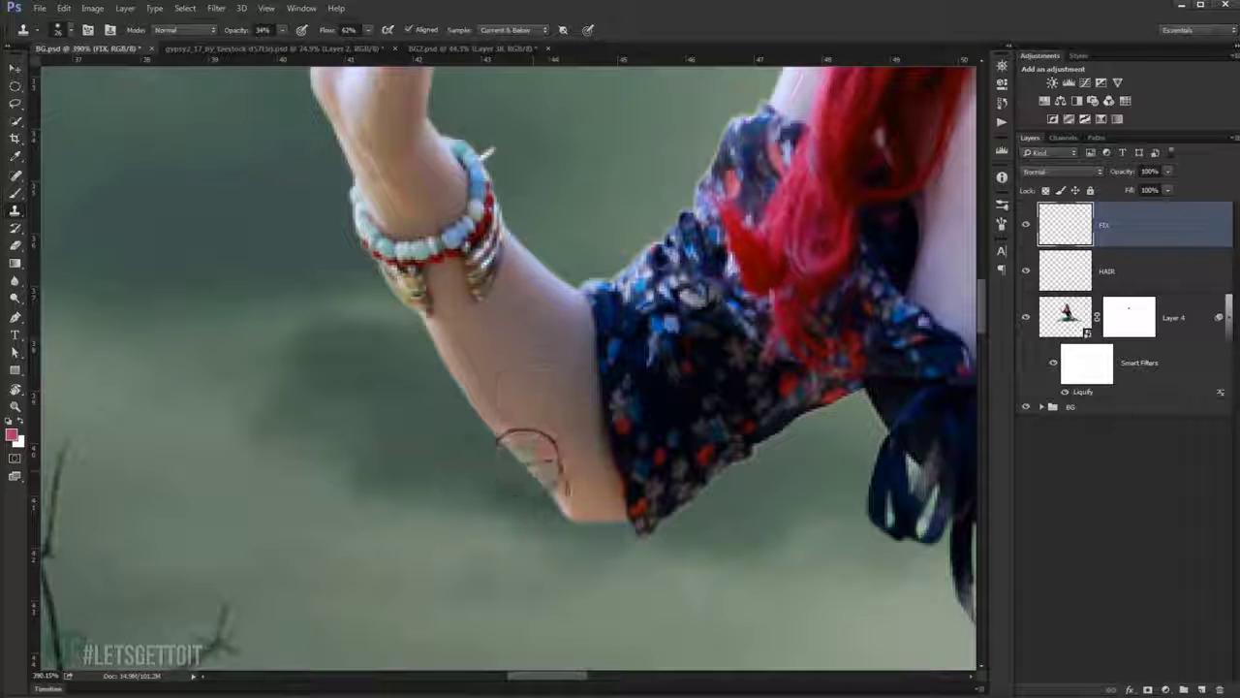
{"action": "left_click", "coordinate": [469, 349]}
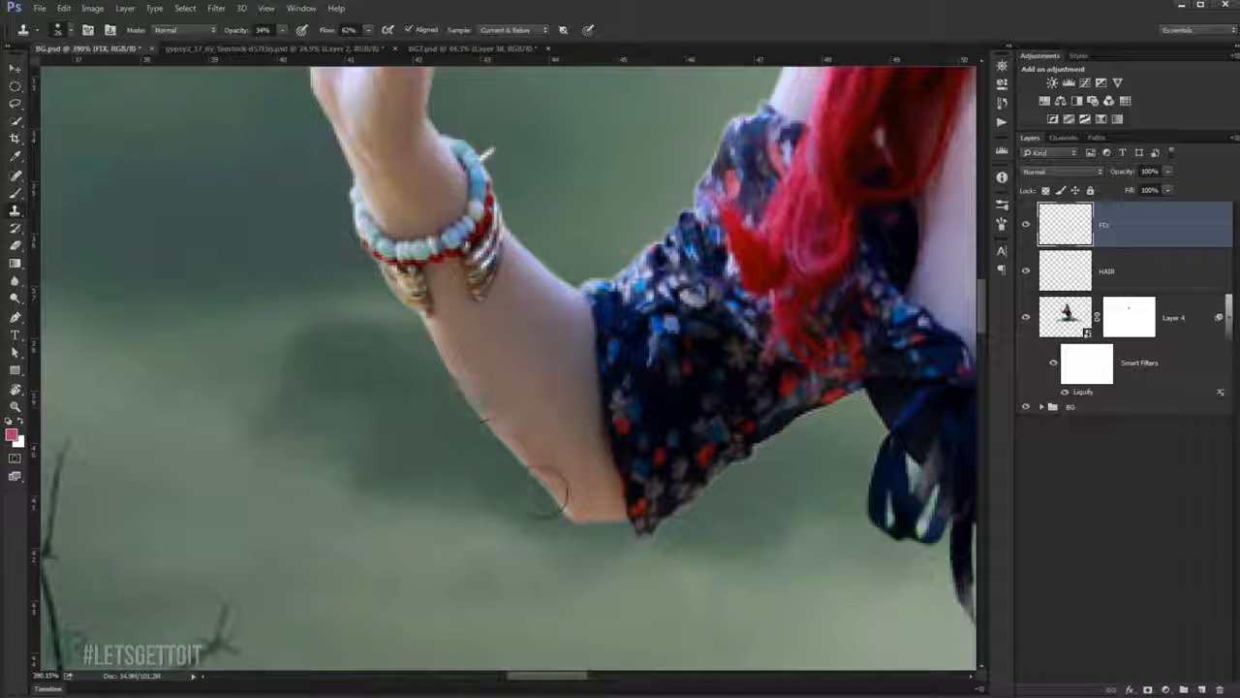
{"action": "scroll", "coordinate": [488, 435], "scroll_direction": "up", "scroll_amount": 2}
{"action": "key", "text": "d"}
{"action": "key", "text": "4"}
{"action": "key", "text": "4"}
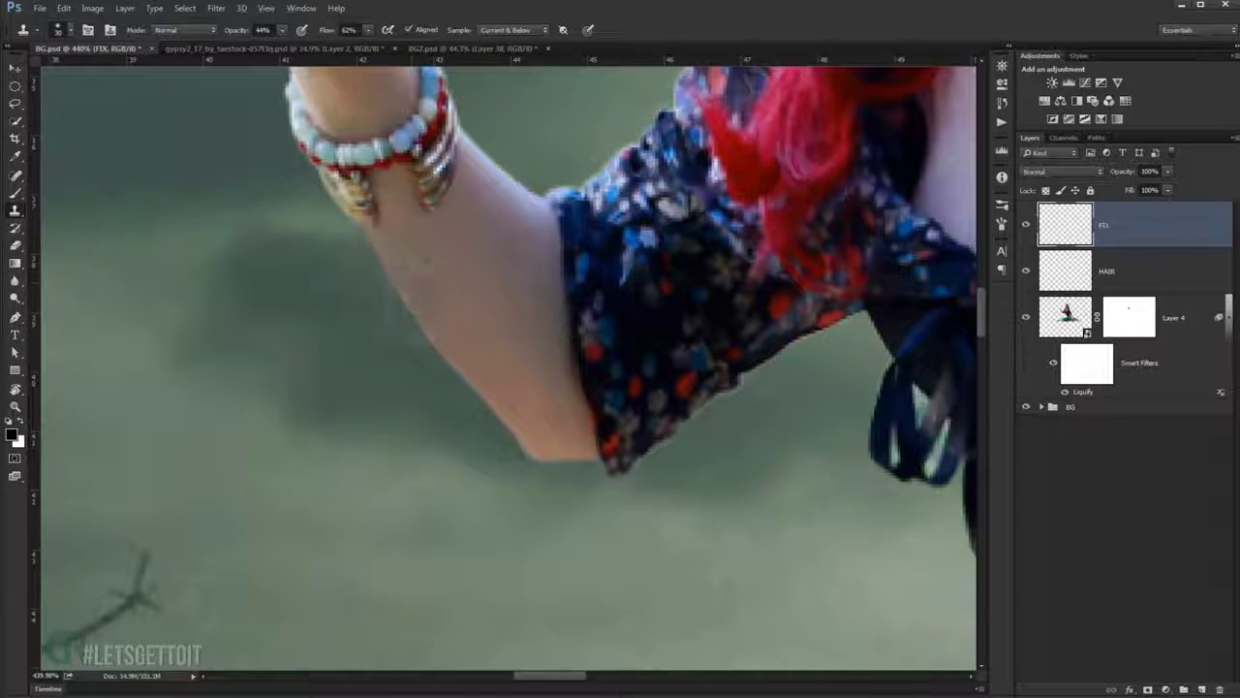
{"action": "scroll", "coordinate": [420, 248], "scroll_direction": "up", "scroll_amount": 2}
{"action": "scroll", "coordinate": [346, 255], "scroll_direction": "down", "scroll_amount": 3}
{"action": "scroll", "coordinate": [490, 396], "scroll_direction": "up", "scroll_amount": 2}
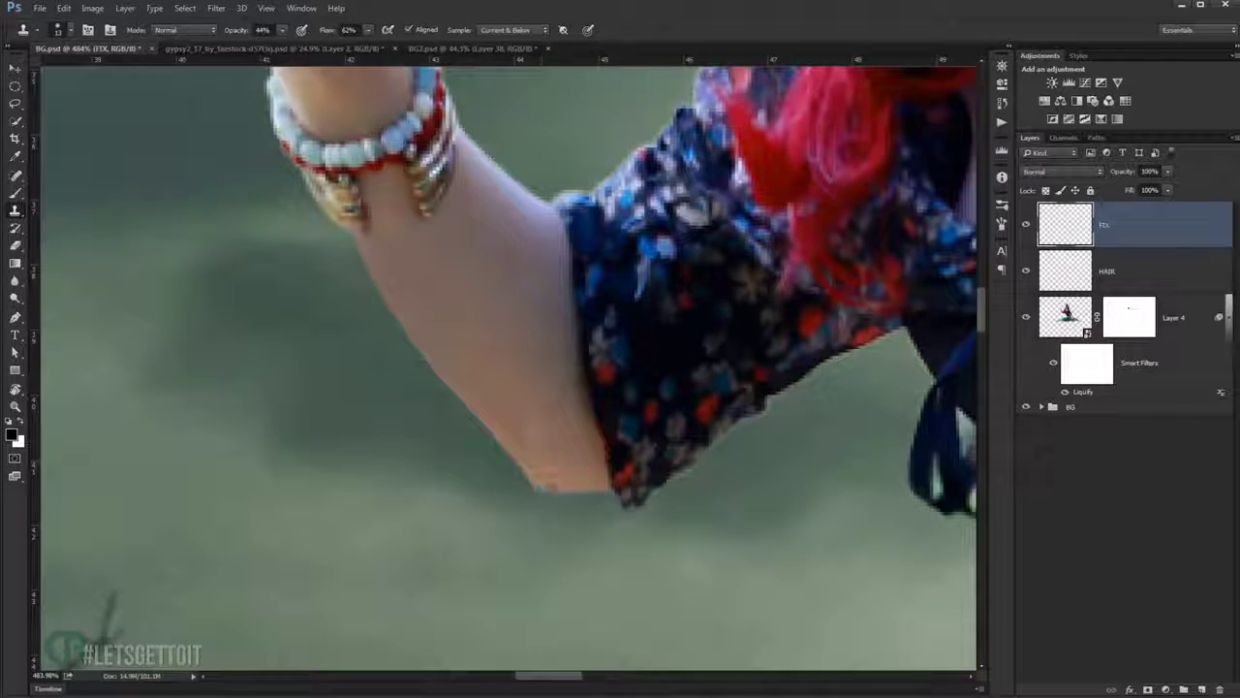
{"action": "scroll", "coordinate": [543, 485], "scroll_direction": "up", "scroll_amount": 1}
{"action": "scroll", "coordinate": [443, 329], "scroll_direction": "down", "scroll_amount": 2}
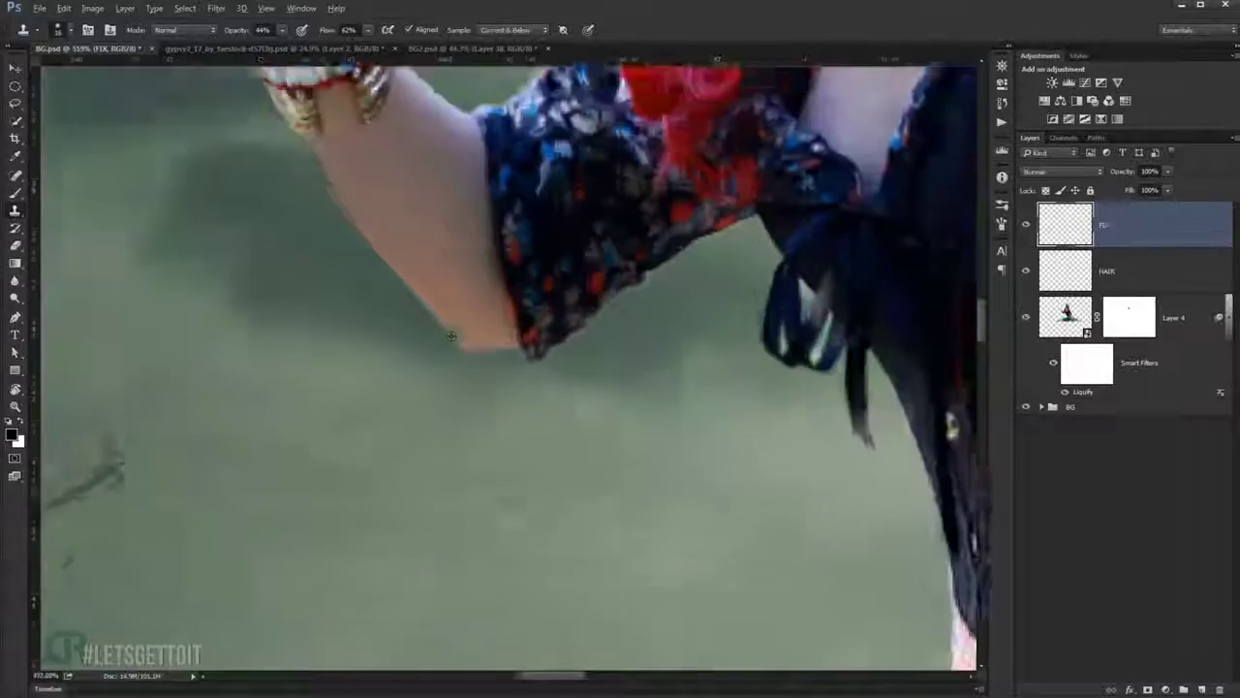
{"action": "scroll", "coordinate": [448, 333], "scroll_direction": "down", "scroll_amount": 2}
{"action": "scroll", "coordinate": [451, 337], "scroll_direction": "down", "scroll_amount": 2}
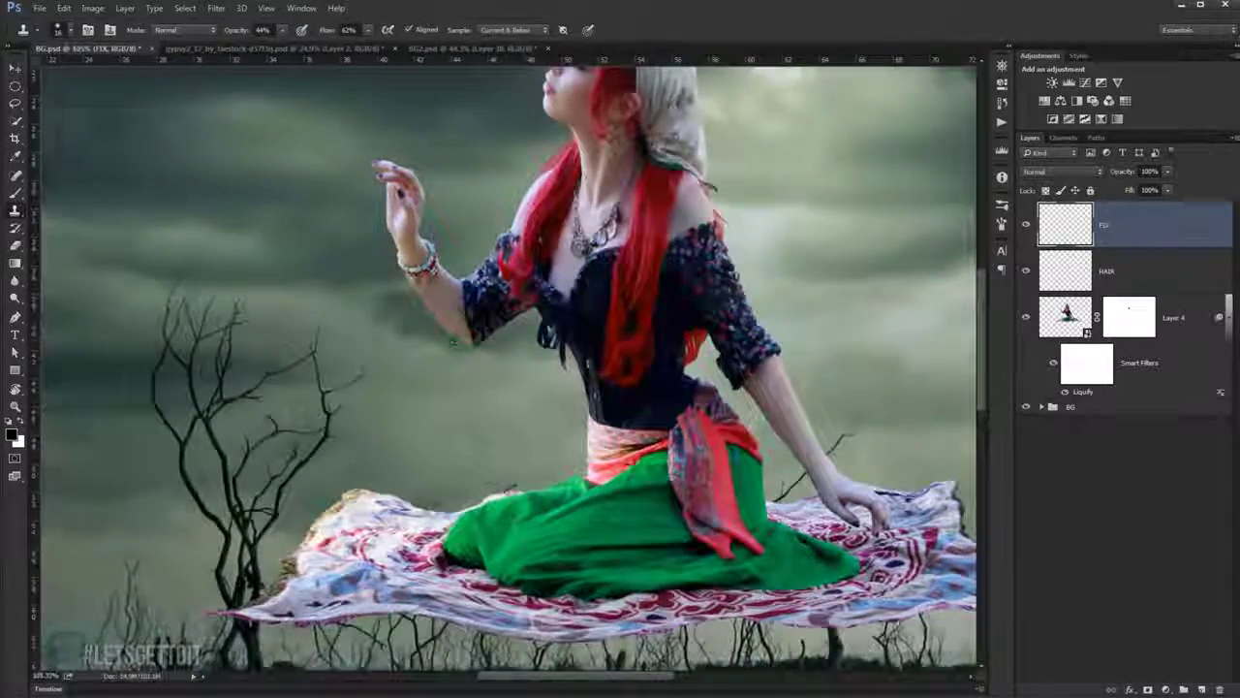
{"action": "scroll", "coordinate": [453, 339], "scroll_direction": "down", "scroll_amount": 3}
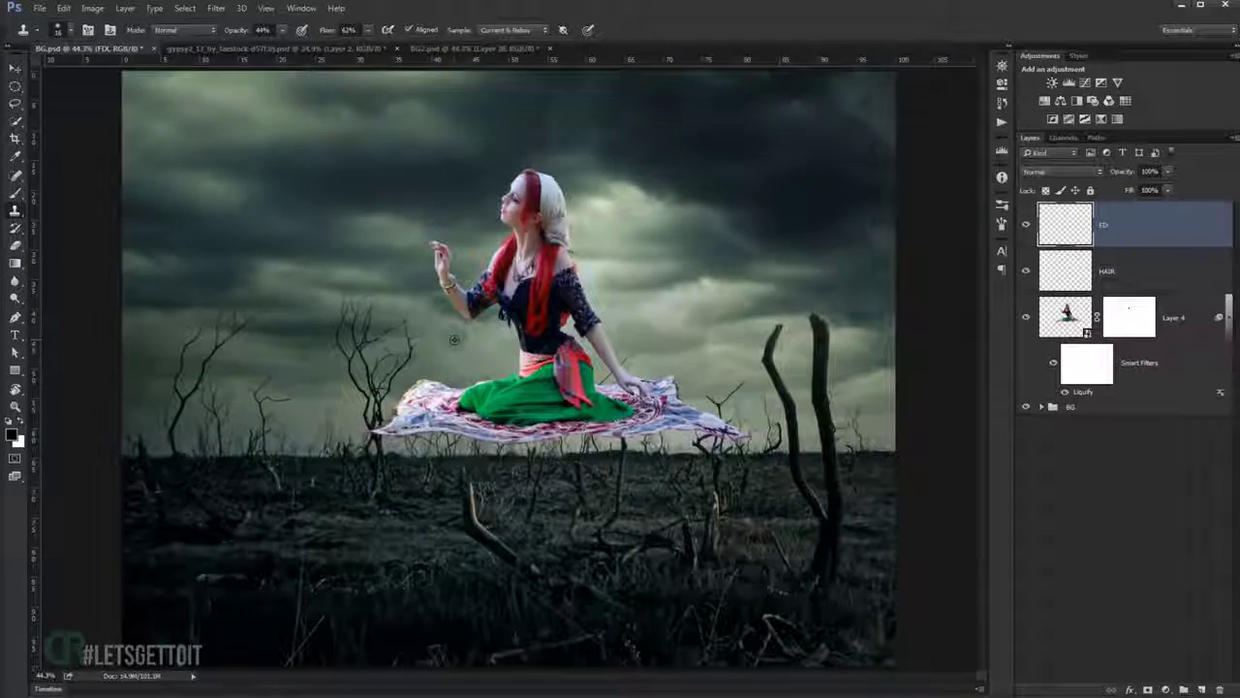
{"action": "left_click", "coordinate": [14, 68]}
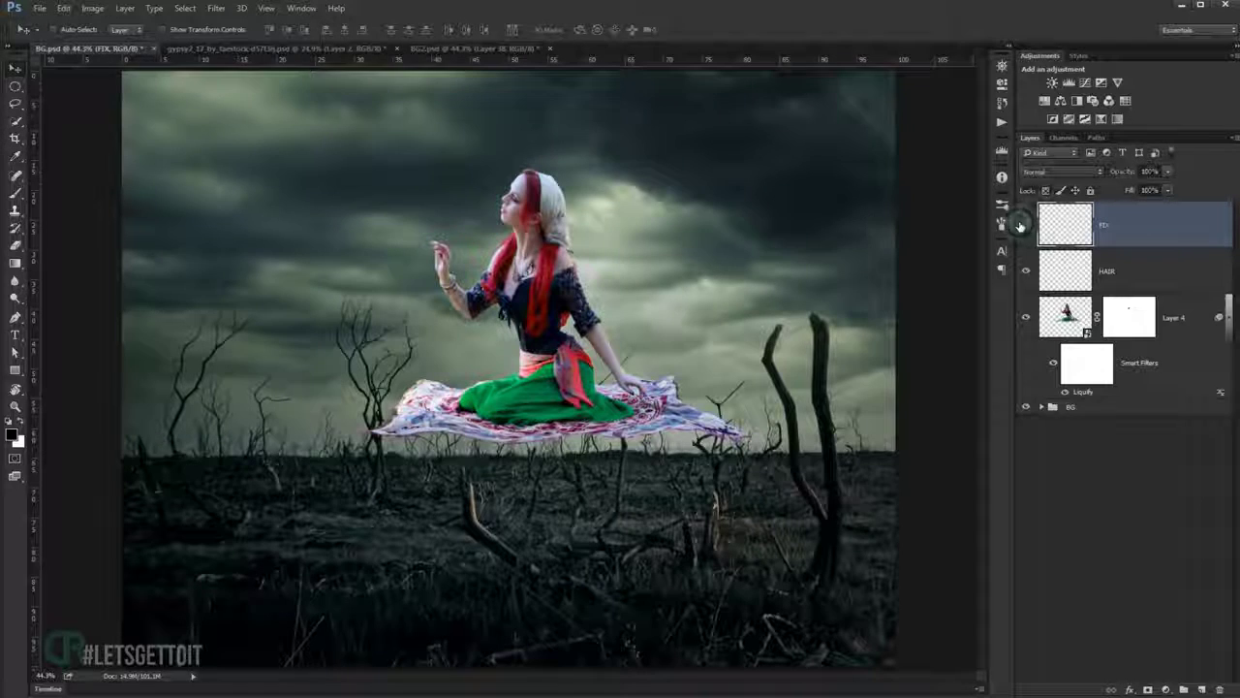
{"action": "left_click", "coordinate": [1203, 688]}
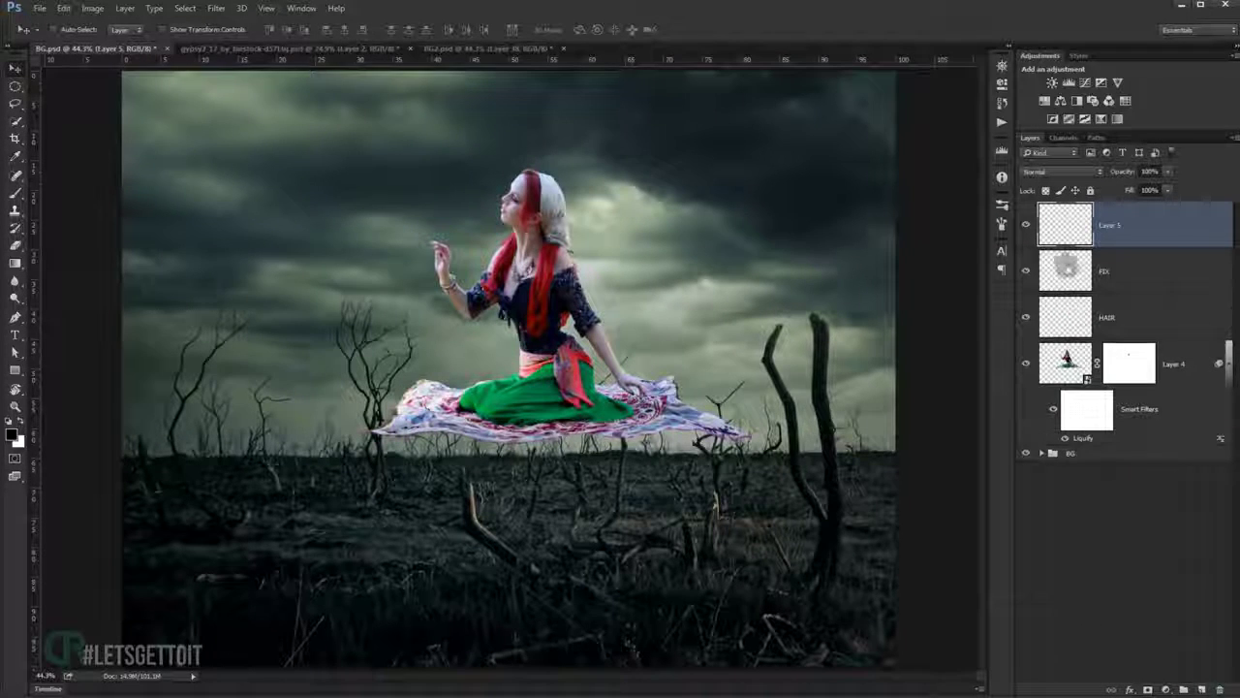
Rename the new layer above FIX to EYE.
{"action": "double_click", "coordinate": [1108, 223]}
{"action": "type", "text": "EYE"}
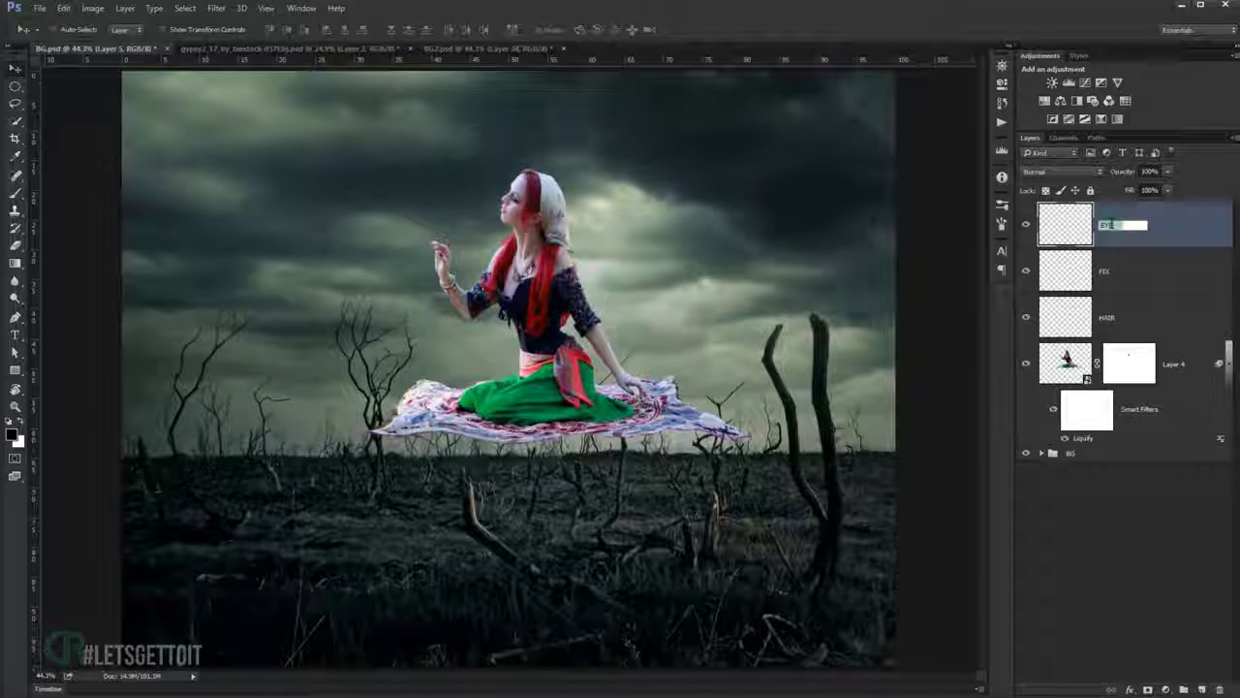
{"action": "key", "text": "Return"}
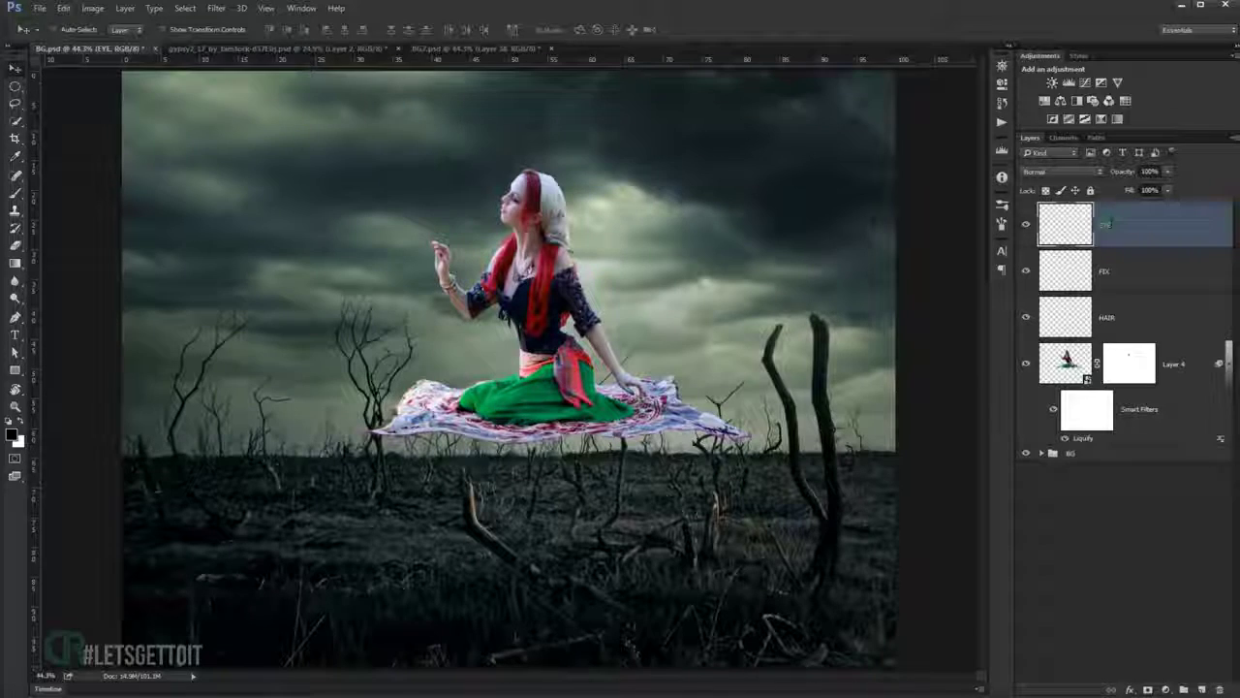
{"action": "scroll", "coordinate": [516, 203], "scroll_direction": "up", "scroll_amount": 1}
{"action": "scroll", "coordinate": [517, 204], "scroll_direction": "up", "scroll_amount": 1}
{"action": "scroll", "coordinate": [517, 204], "scroll_direction": "up", "scroll_amount": 2}
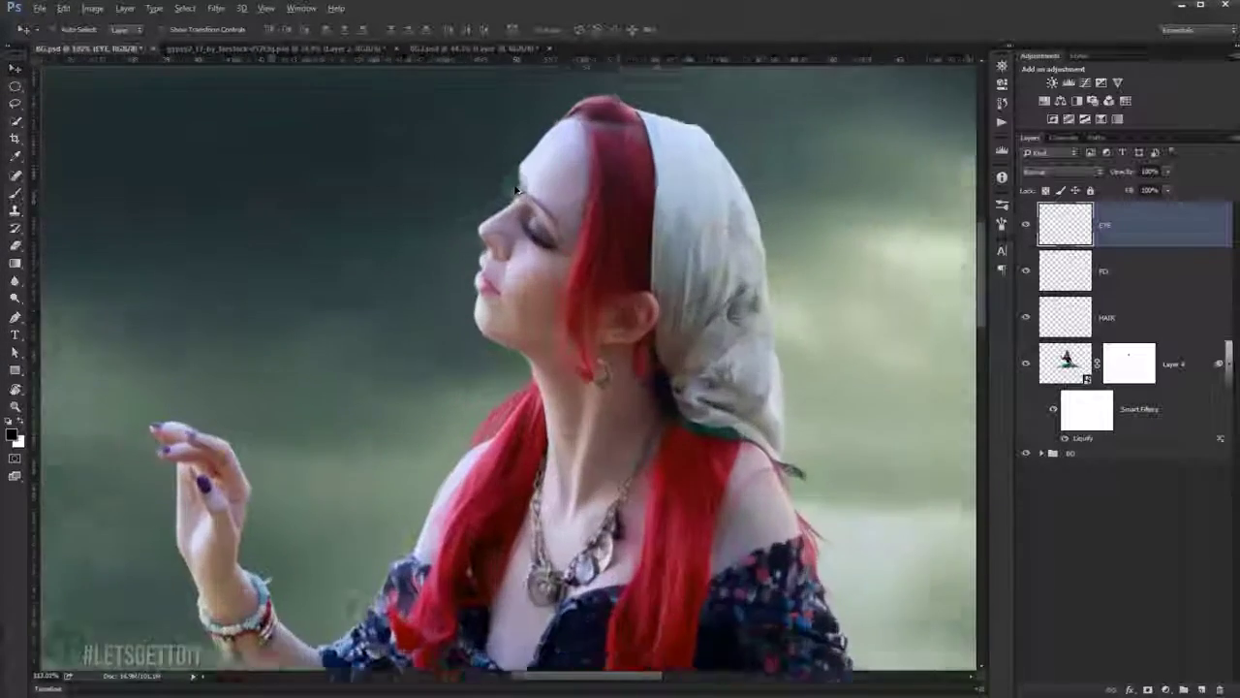
{"action": "scroll", "coordinate": [516, 204], "scroll_direction": "up", "scroll_amount": 2}
{"action": "scroll", "coordinate": [517, 204], "scroll_direction": "up", "scroll_amount": 2}
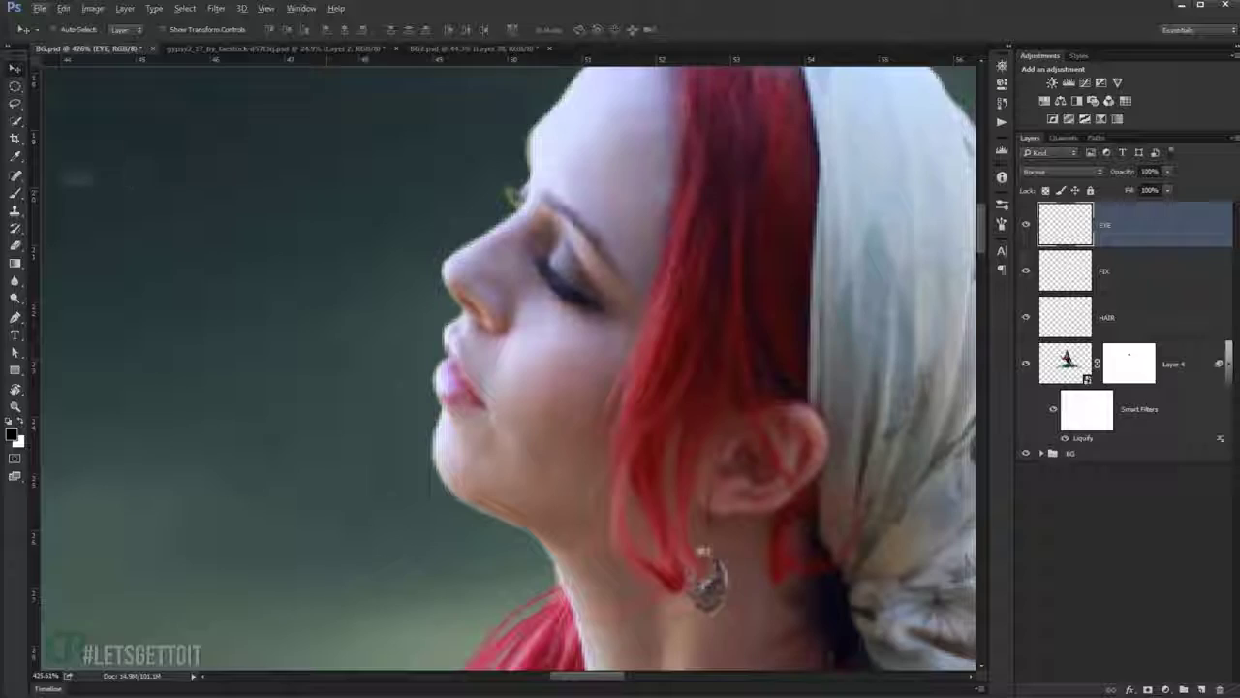
Switch to the Brush and set its opacity to 38%.
{"action": "left_click", "coordinate": [16, 193]}
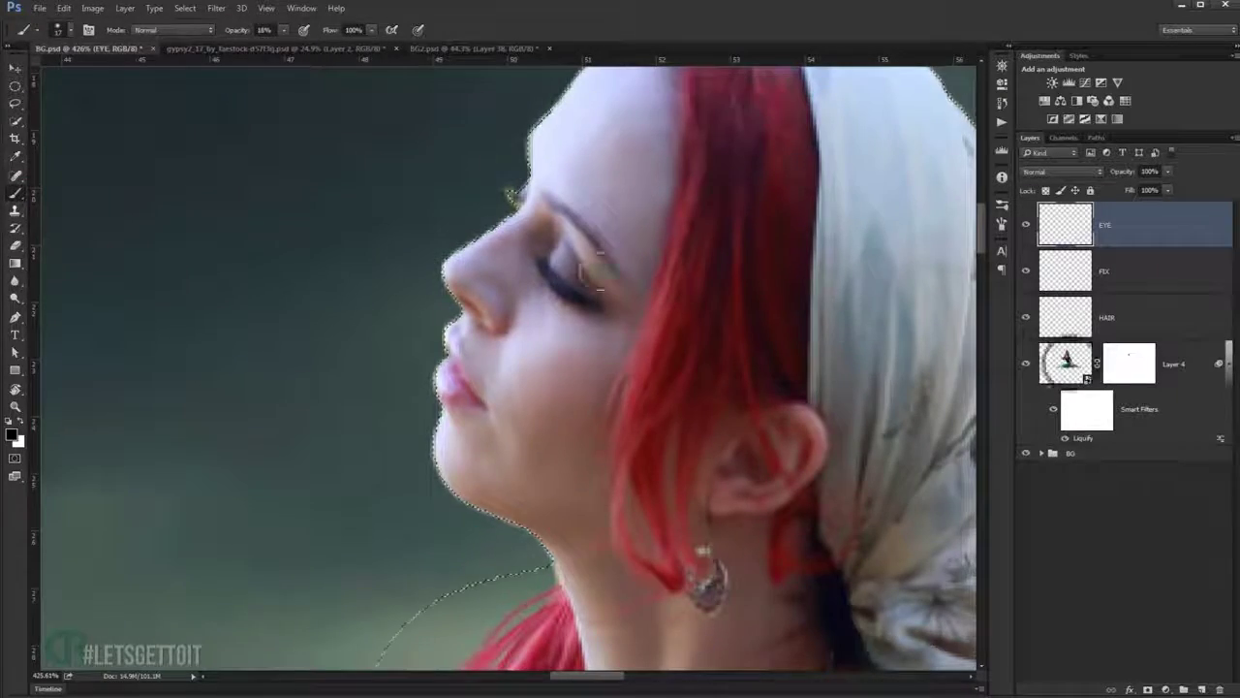
{"action": "scroll", "coordinate": [494, 167], "scroll_direction": "up", "scroll_amount": 1}
{"action": "scroll", "coordinate": [494, 166], "scroll_direction": "up", "scroll_amount": 1}
{"action": "scroll", "coordinate": [543, 213], "scroll_direction": "up", "scroll_amount": 1}
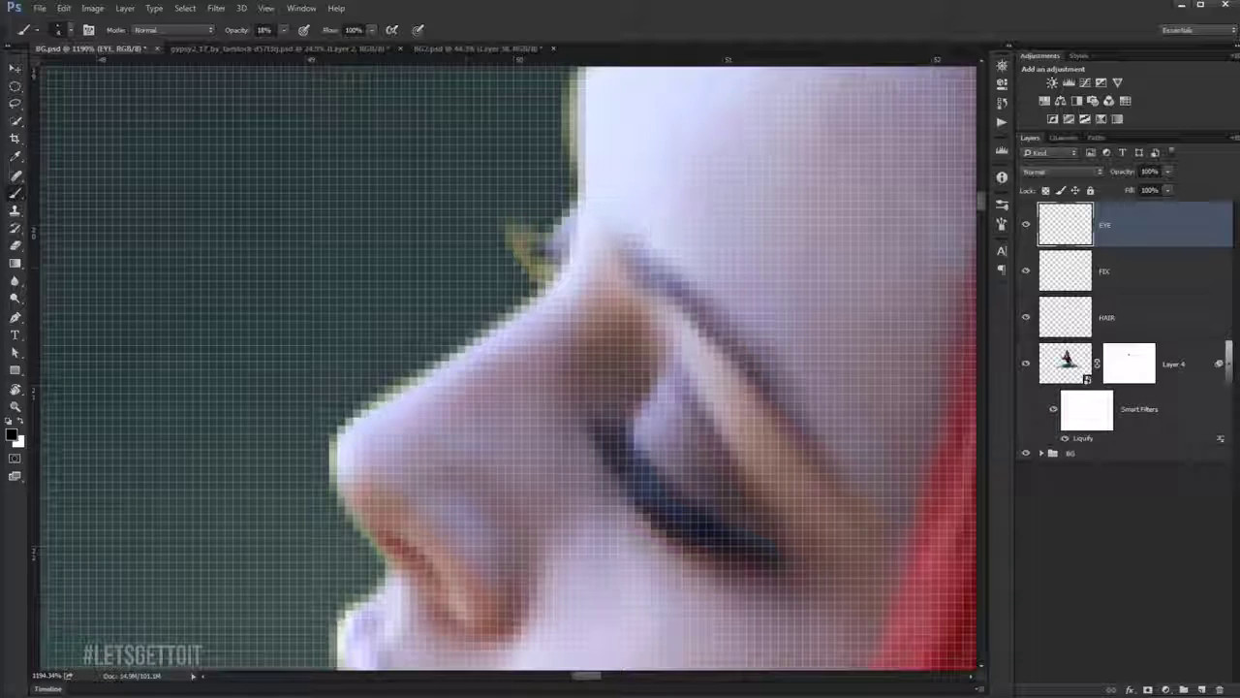
{"action": "scroll", "coordinate": [524, 257], "scroll_direction": "up", "scroll_amount": 2}
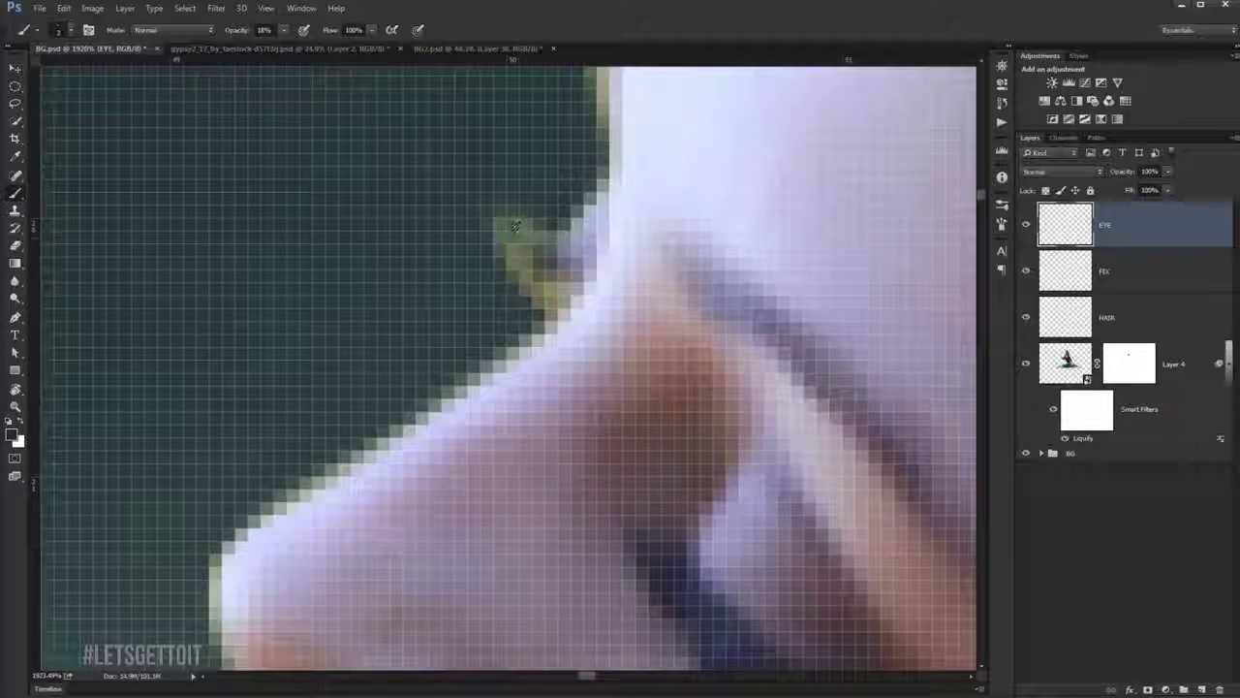
{"action": "left_click", "coordinate": [254, 31]}
{"action": "type", "text": "38"}
Paint over the reddish fringe at the eye corner, then zoom out to fit.
{"action": "left_click_drag", "start_coordinate": [567, 254], "coordinate": [523, 244]}
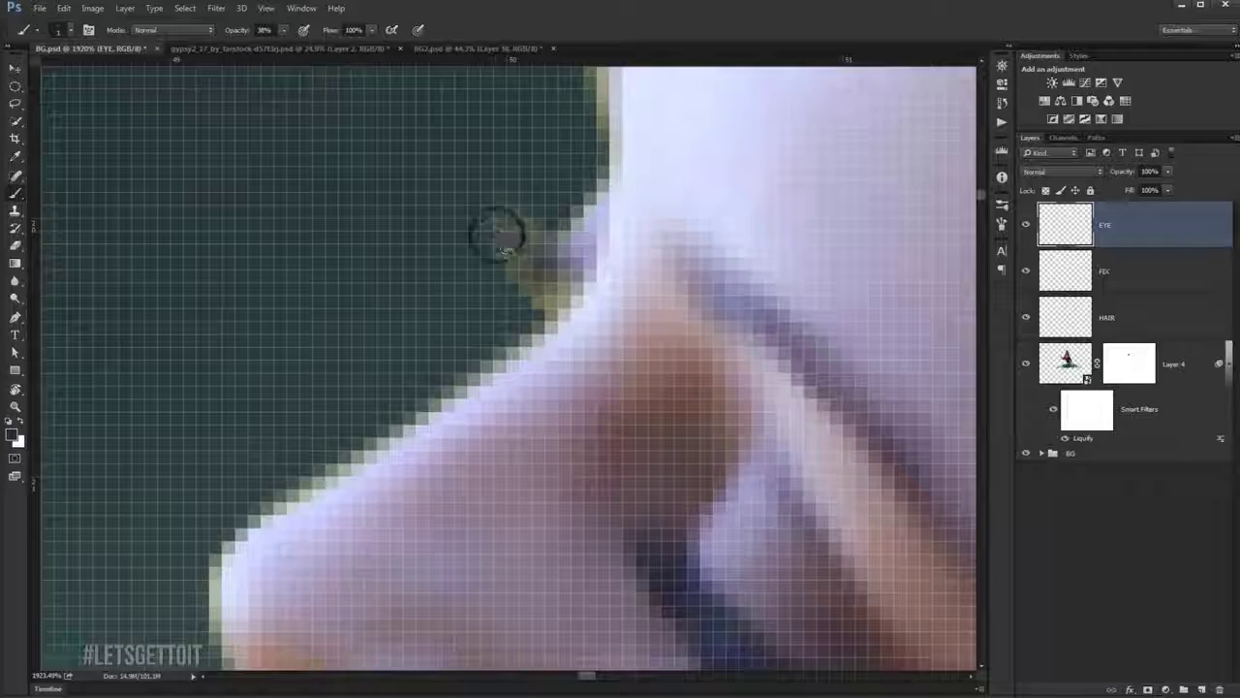
{"action": "scroll", "coordinate": [531, 273], "scroll_direction": "down", "scroll_amount": 5}
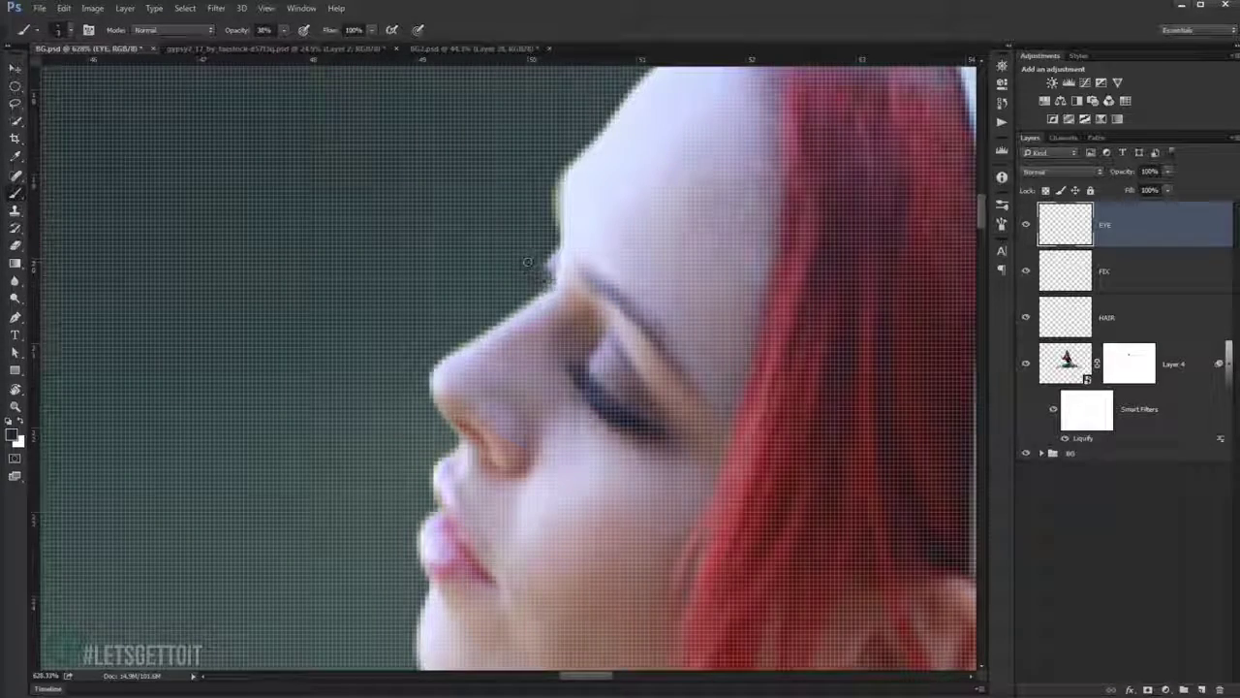
{"action": "scroll", "coordinate": [540, 284], "scroll_direction": "down", "scroll_amount": 10}
{"action": "scroll", "coordinate": [570, 374], "scroll_direction": "up", "scroll_amount": 15}
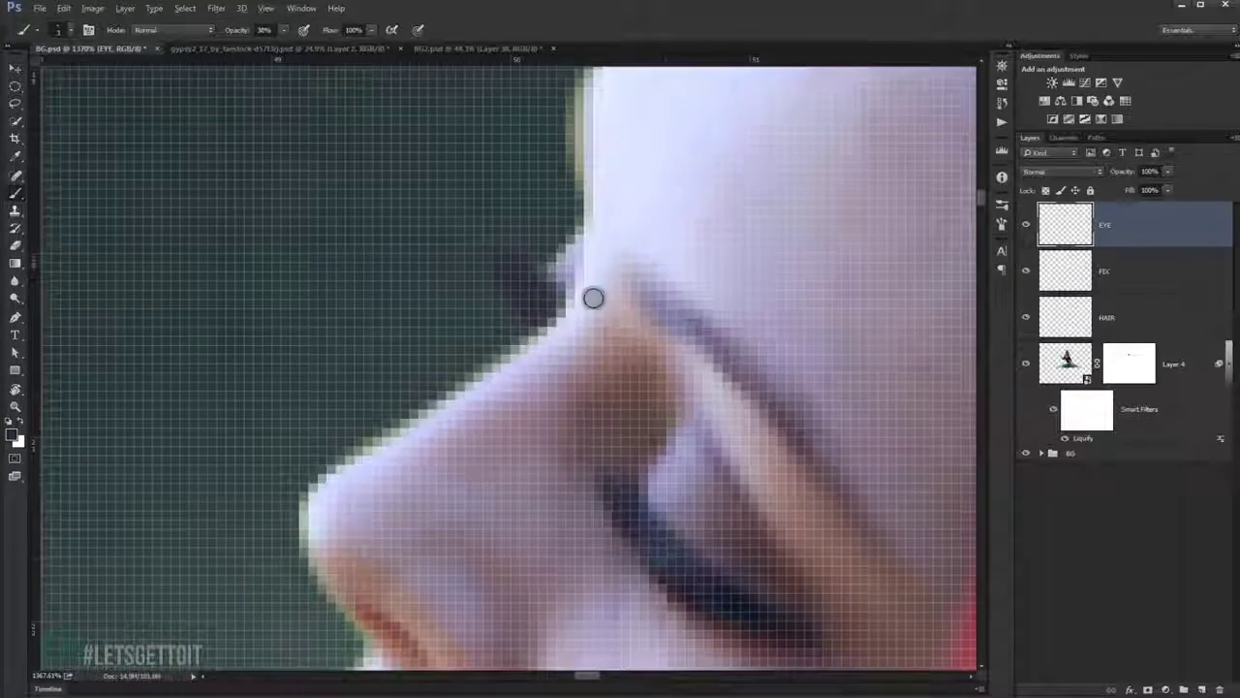
{"action": "scroll", "coordinate": [642, 366], "scroll_direction": "down", "scroll_amount": 2}
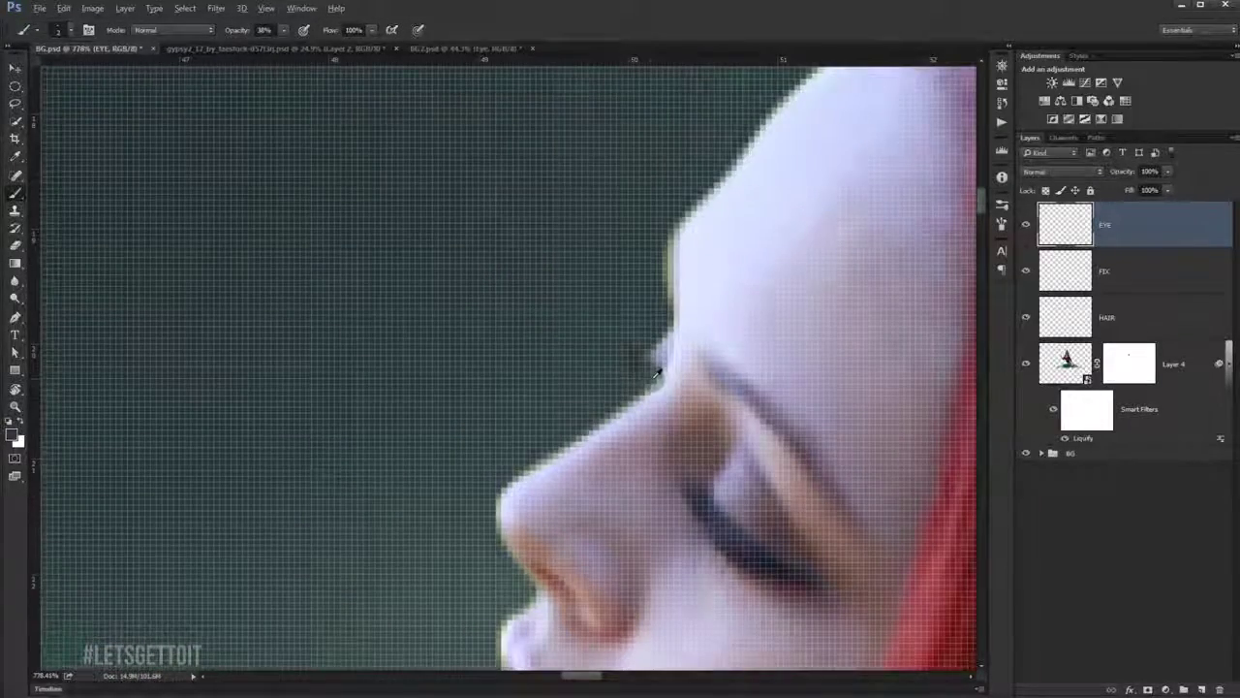
{"action": "scroll", "coordinate": [657, 372], "scroll_direction": "down", "scroll_amount": 2}
{"action": "scroll", "coordinate": [657, 372], "scroll_direction": "down", "scroll_amount": 2}
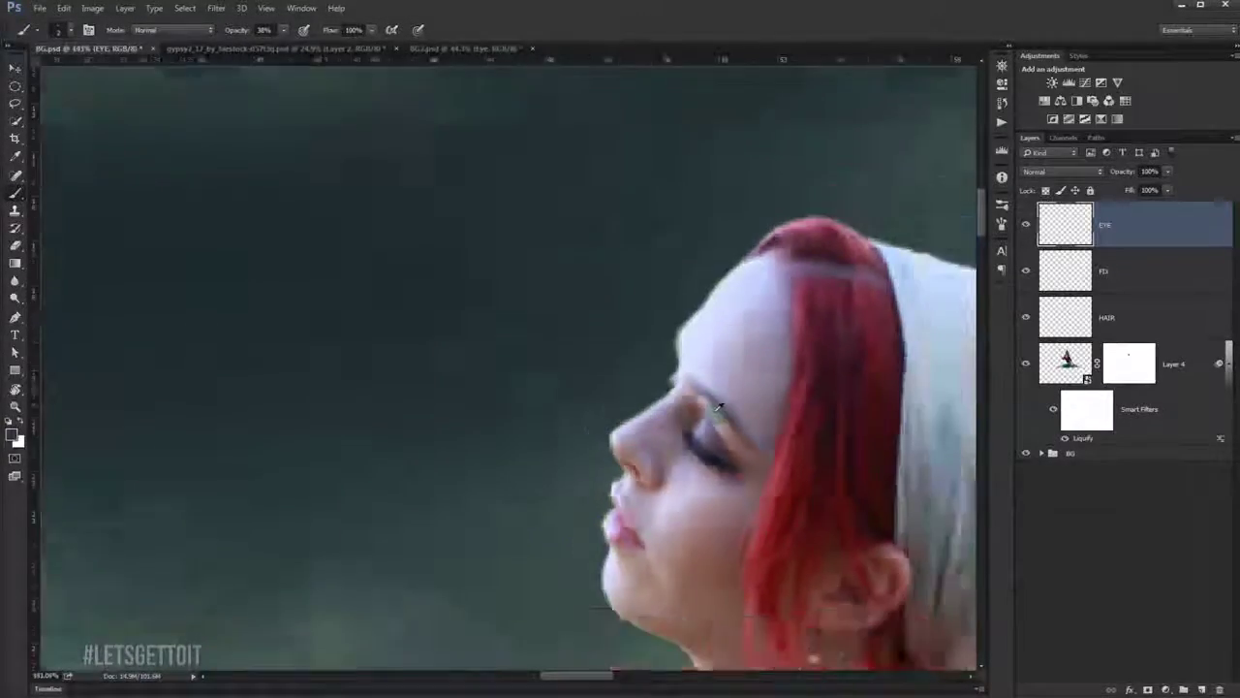
{"action": "scroll", "coordinate": [630, 370], "scroll_direction": "down", "scroll_amount": 2}
{"action": "scroll", "coordinate": [601, 368], "scroll_direction": "down", "scroll_amount": 2}
{"action": "scroll", "coordinate": [576, 366], "scroll_direction": "down", "scroll_amount": 2}
{"action": "scroll", "coordinate": [575, 366], "scroll_direction": "down", "scroll_amount": 1}
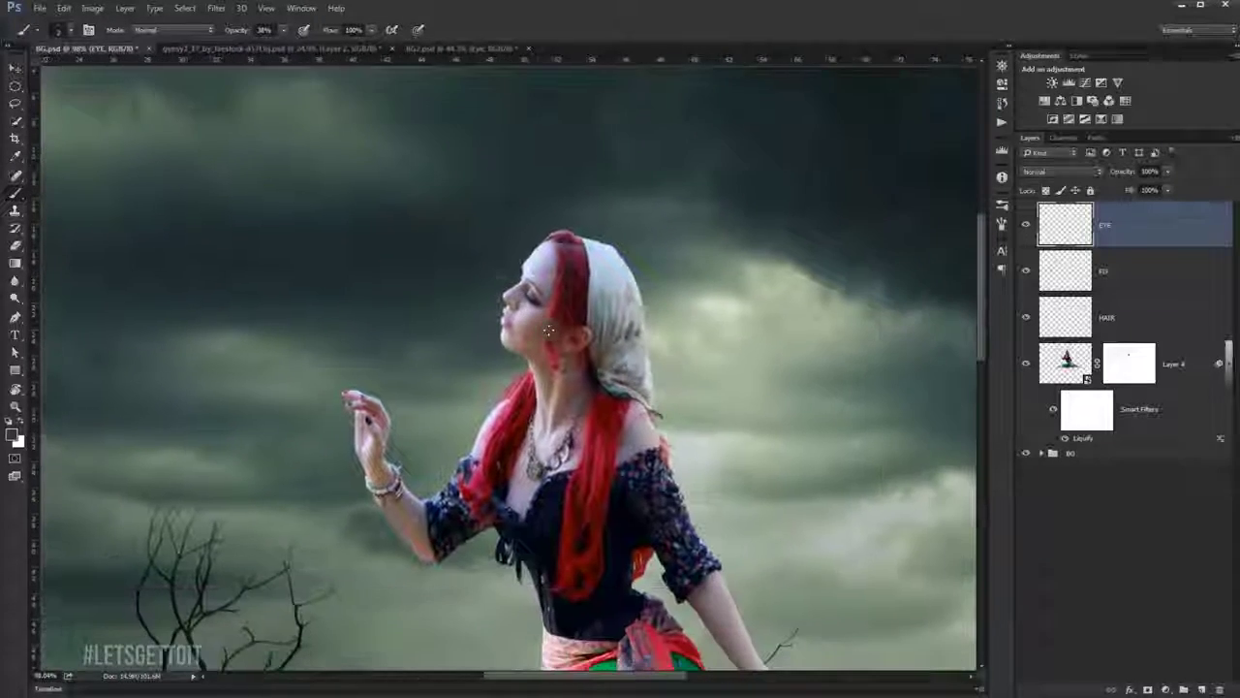
{"action": "scroll", "coordinate": [576, 366], "scroll_direction": "down", "scroll_amount": 1}
{"action": "scroll", "coordinate": [575, 366], "scroll_direction": "down", "scroll_amount": 1}
{"action": "scroll", "coordinate": [575, 367], "scroll_direction": "down", "scroll_amount": 1}
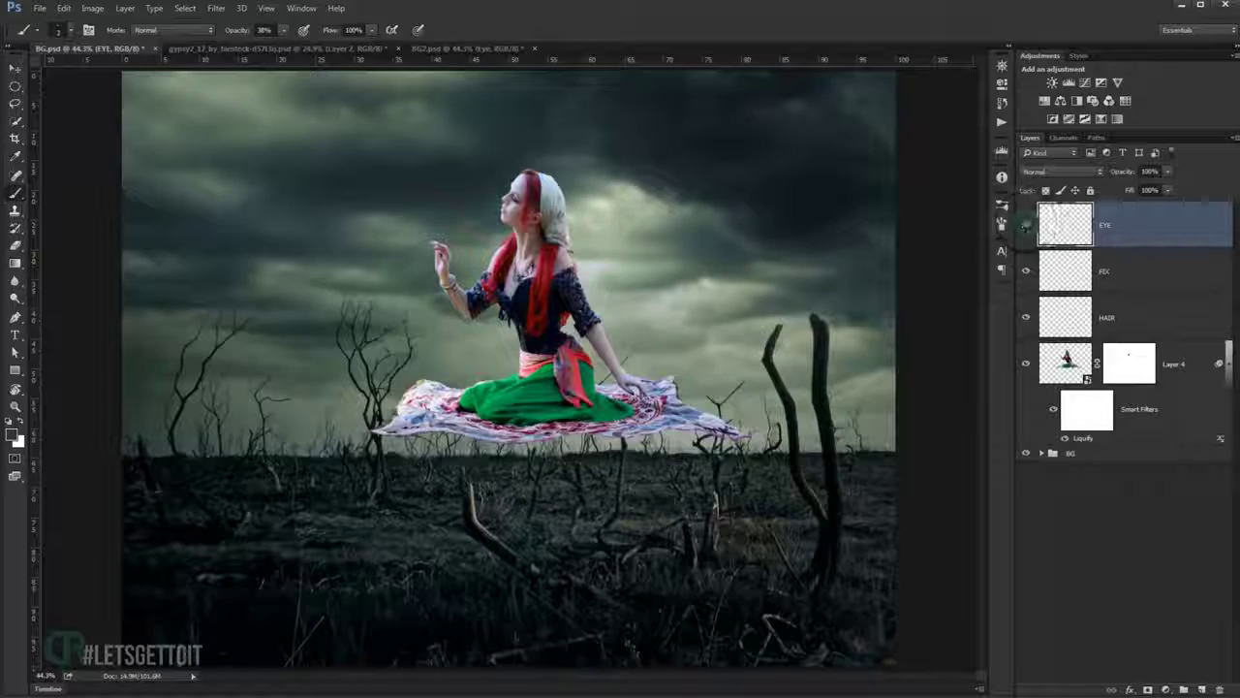
Toggle the carpet layer off and on to check the trunk behind it, then zoom in.
{"action": "key", "text": "v"}
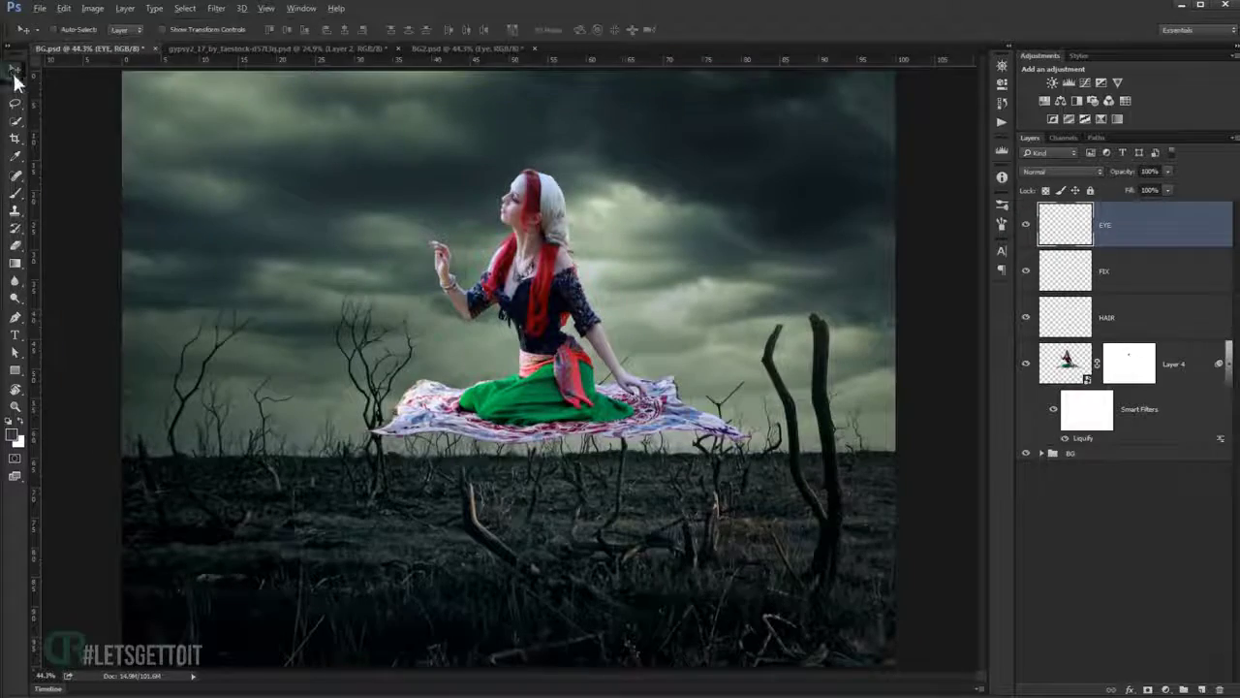
{"action": "scroll", "coordinate": [655, 494], "scroll_direction": "up", "scroll_amount": 2}
{"action": "scroll", "coordinate": [655, 493], "scroll_direction": "up", "scroll_amount": 3}
{"action": "left_click", "coordinate": [1026, 364]}
{"action": "left_click", "coordinate": [1027, 364]}
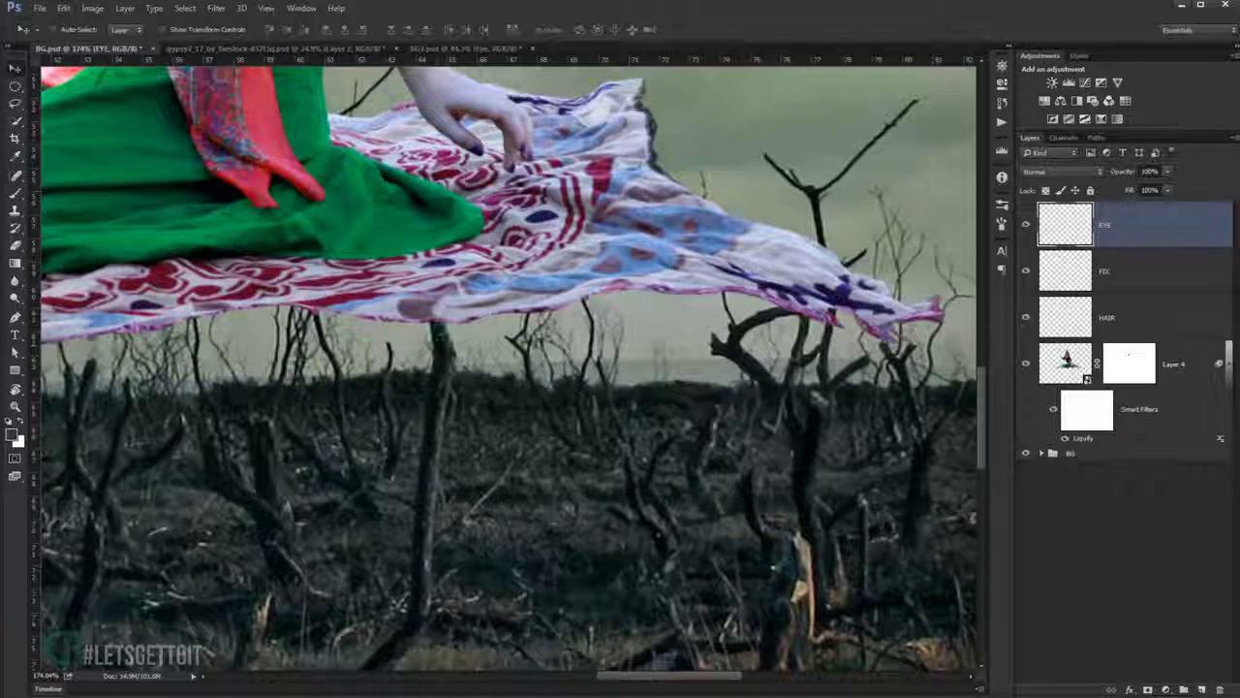
{"action": "left_click", "coordinate": [16, 317]}
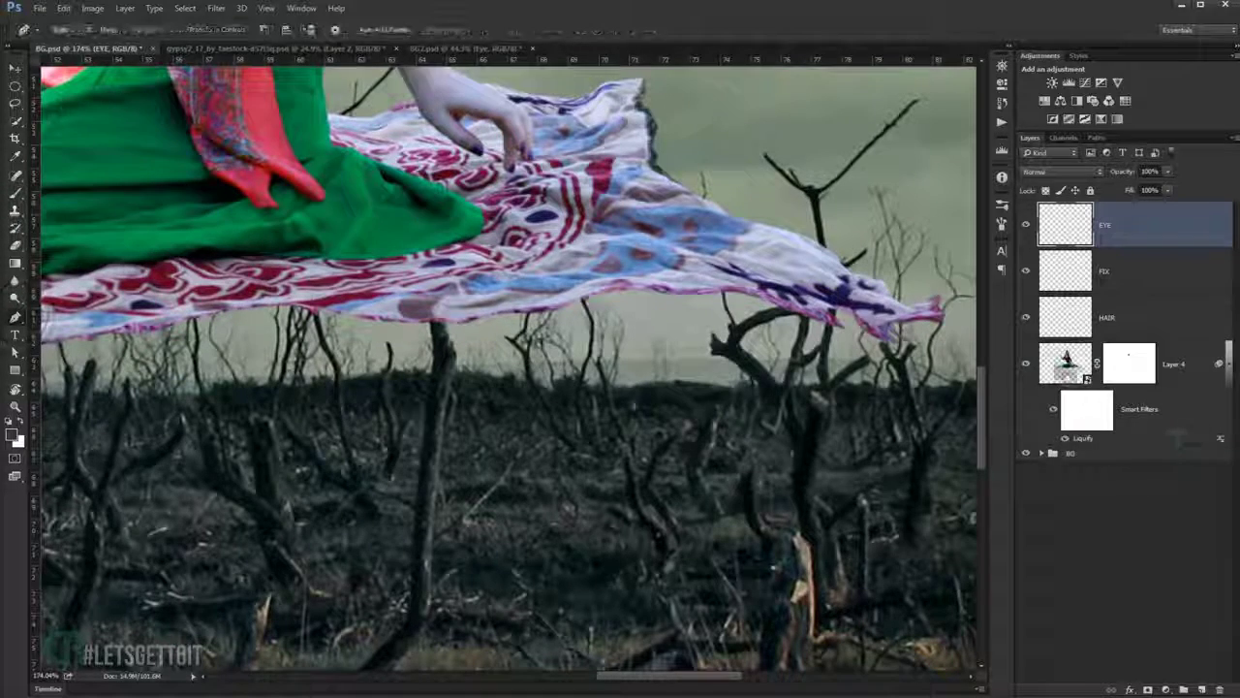
{"action": "scroll", "coordinate": [452, 354], "scroll_direction": "up", "scroll_amount": 2}
{"action": "scroll", "coordinate": [453, 354], "scroll_direction": "up", "scroll_amount": 2}
{"action": "scroll", "coordinate": [451, 349], "scroll_direction": "up", "scroll_amount": 1}
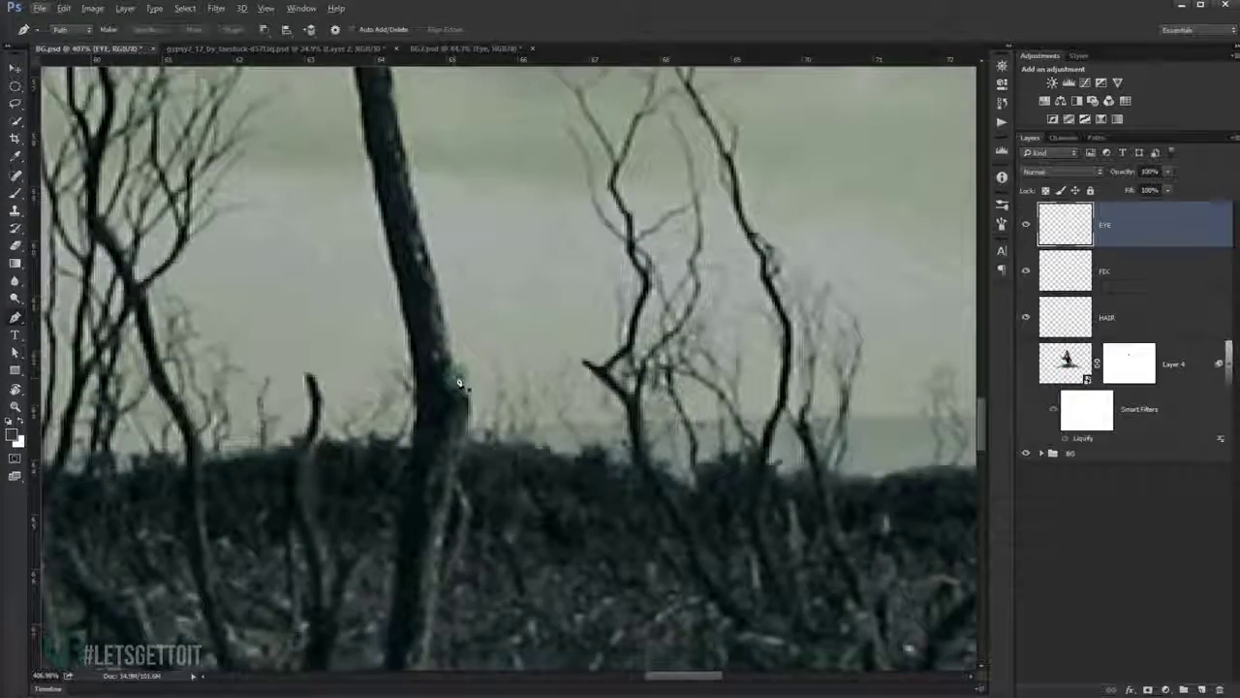
{"action": "scroll", "coordinate": [465, 368], "scroll_direction": "up", "scroll_amount": 5}
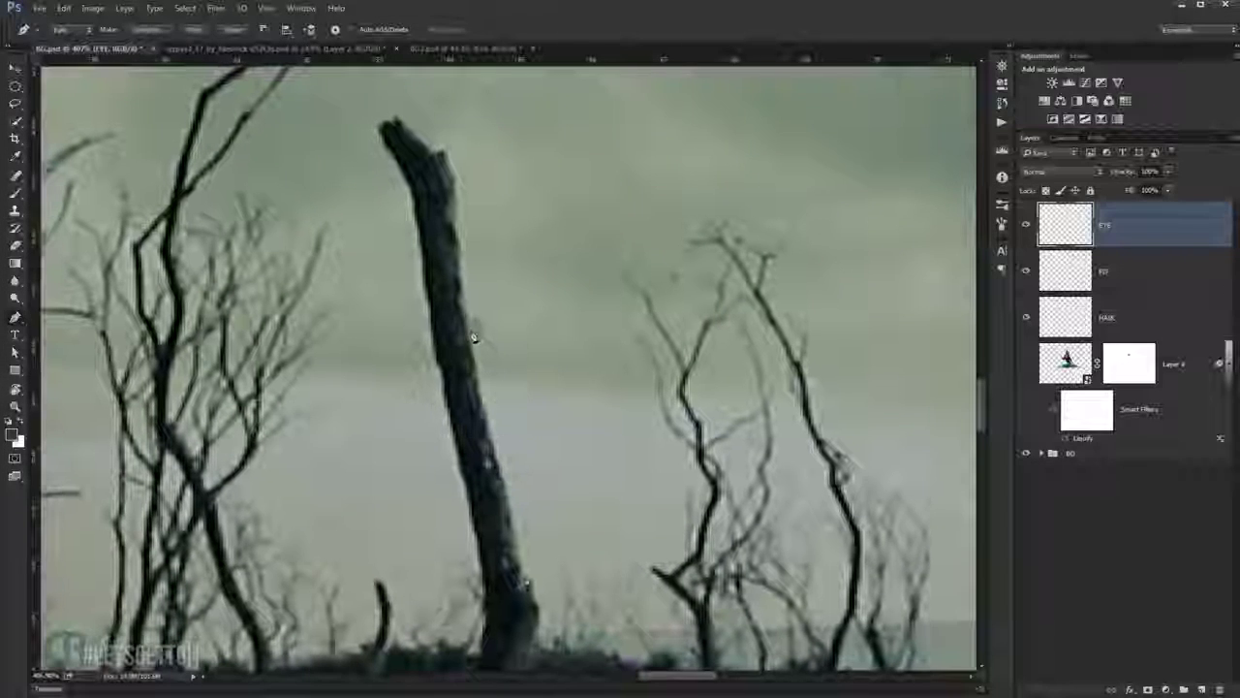
Trace the trunk's edge with the Pen tool and convert the path into a selection.
{"action": "left_click", "coordinate": [453, 286]}
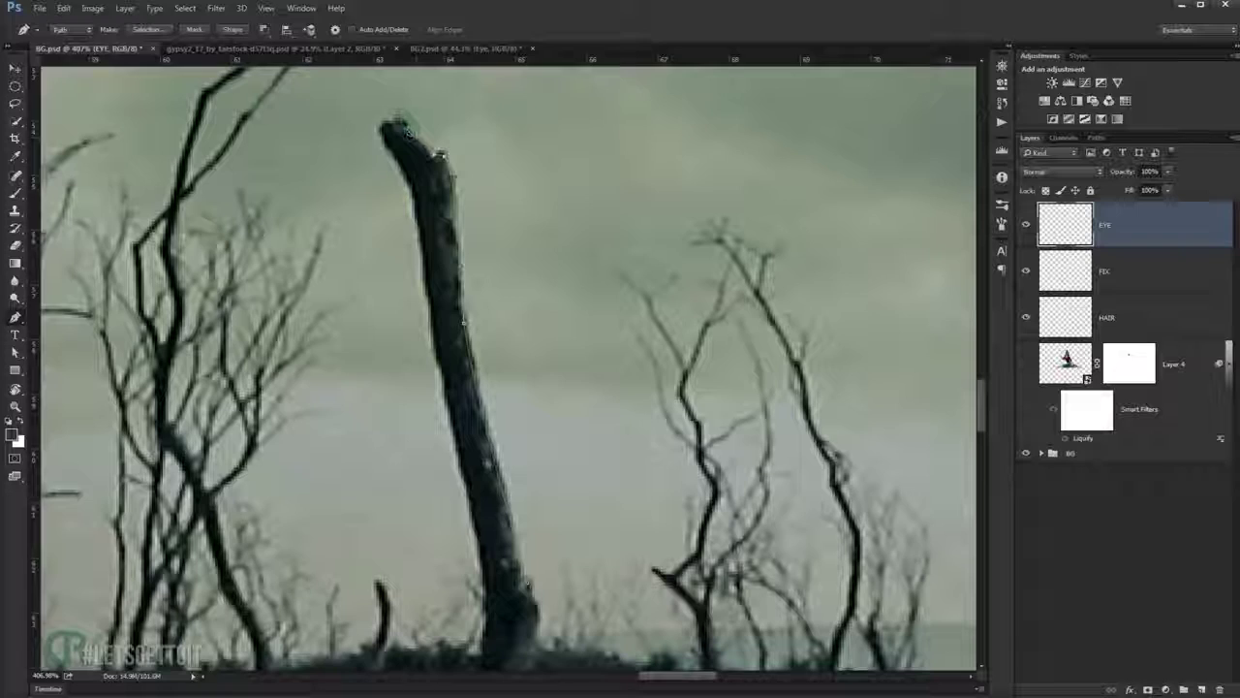
{"action": "scroll", "coordinate": [407, 131], "scroll_direction": "down", "scroll_amount": 1}
{"action": "scroll", "coordinate": [465, 461], "scroll_direction": "down", "scroll_amount": 3}
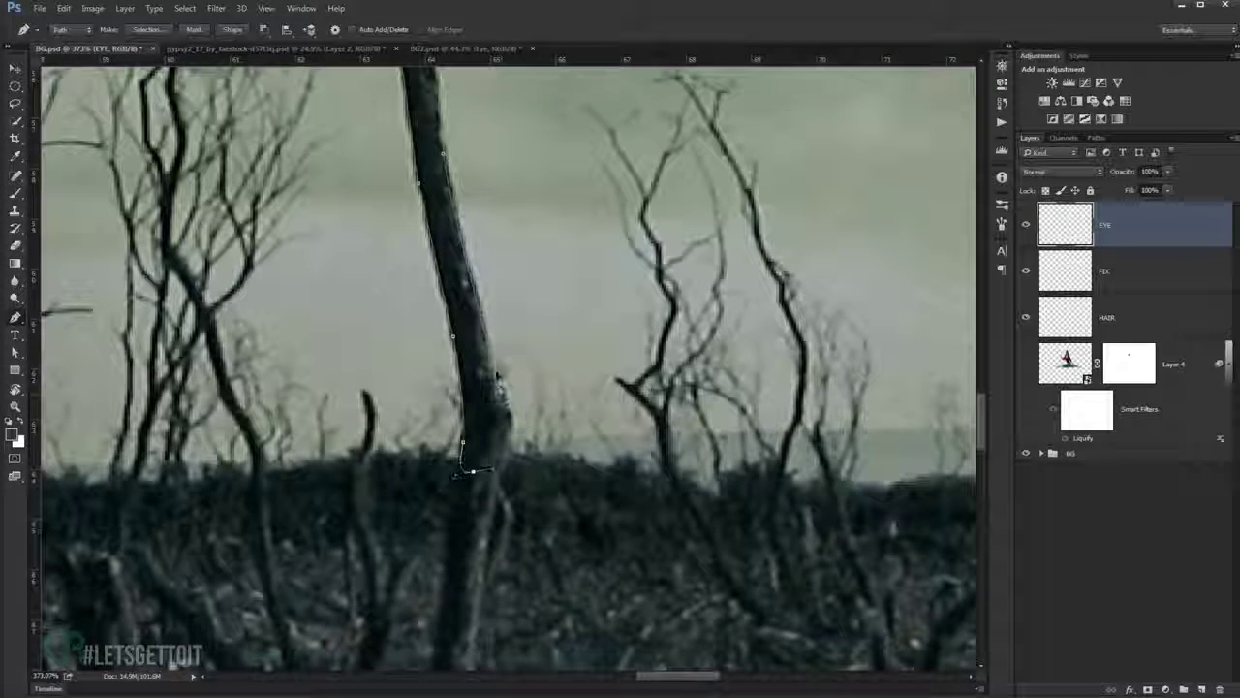
{"action": "scroll", "coordinate": [495, 397], "scroll_direction": "down", "scroll_amount": 2}
{"action": "right_click", "coordinate": [485, 359]}
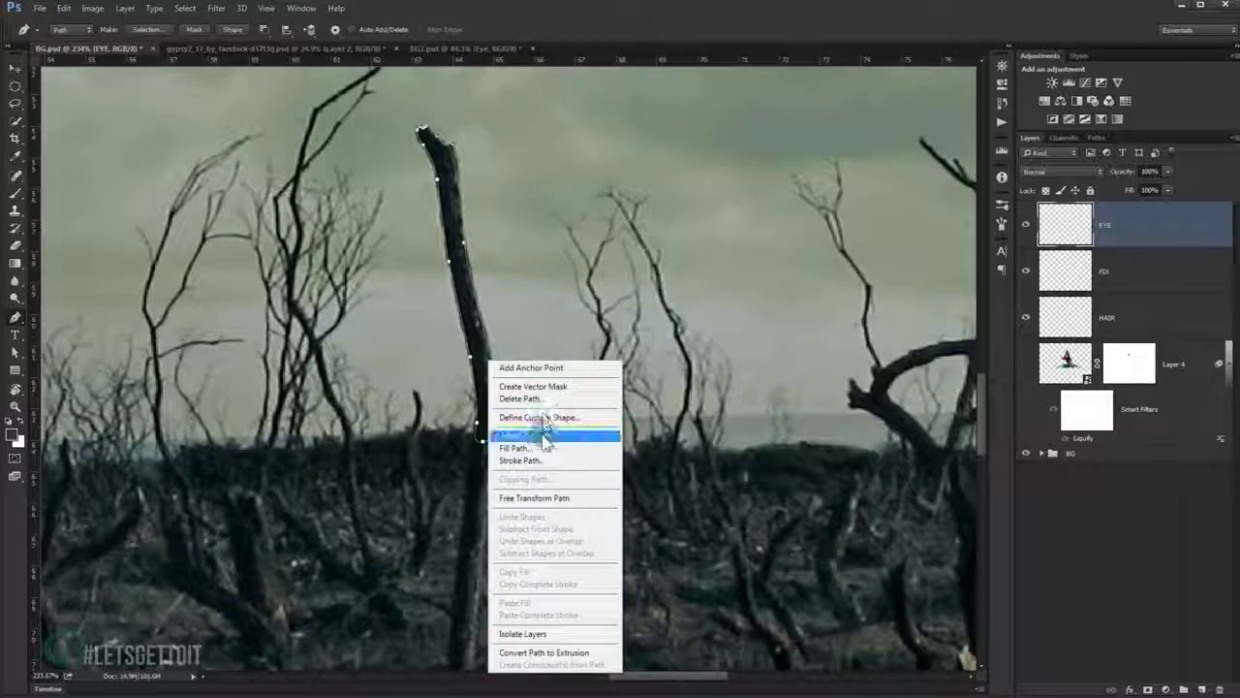
{"action": "left_click", "coordinate": [528, 435]}
{"action": "left_click", "coordinate": [688, 202]}
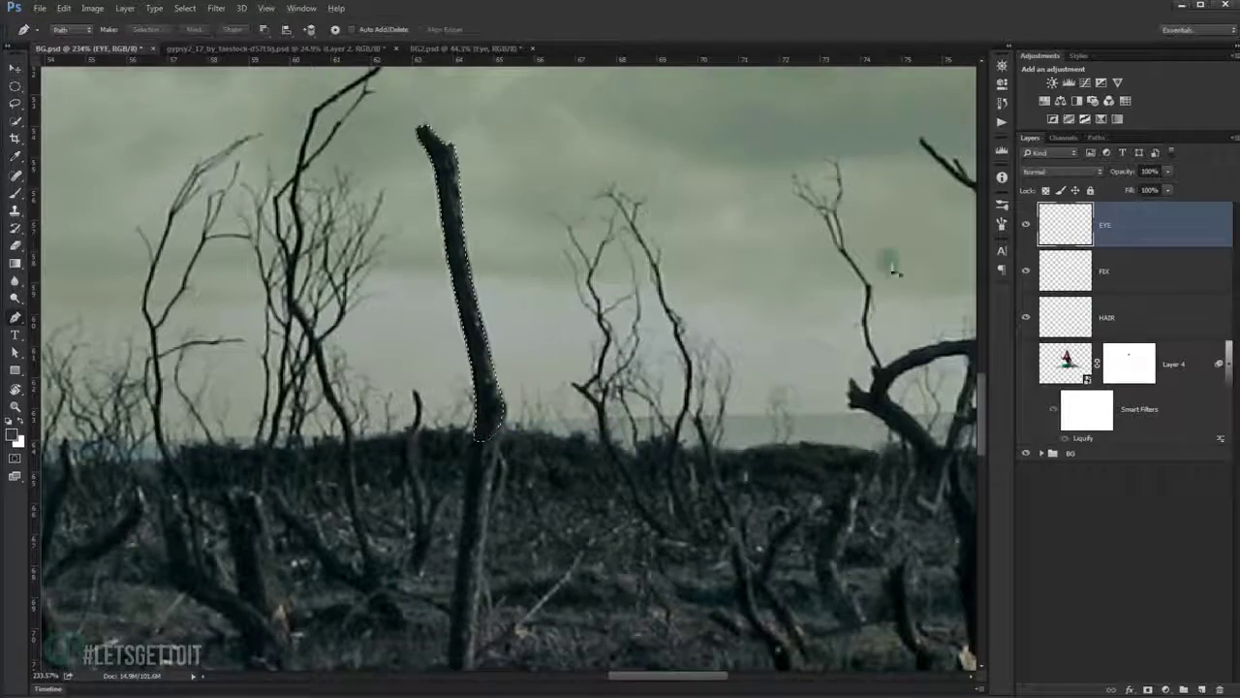
Mask the trunk out of Layer 4's mask and add a new empty layer below Layer 4.
{"action": "scroll", "coordinate": [887, 261], "scroll_direction": "down", "scroll_amount": 1}
{"action": "left_click", "coordinate": [1026, 364]}
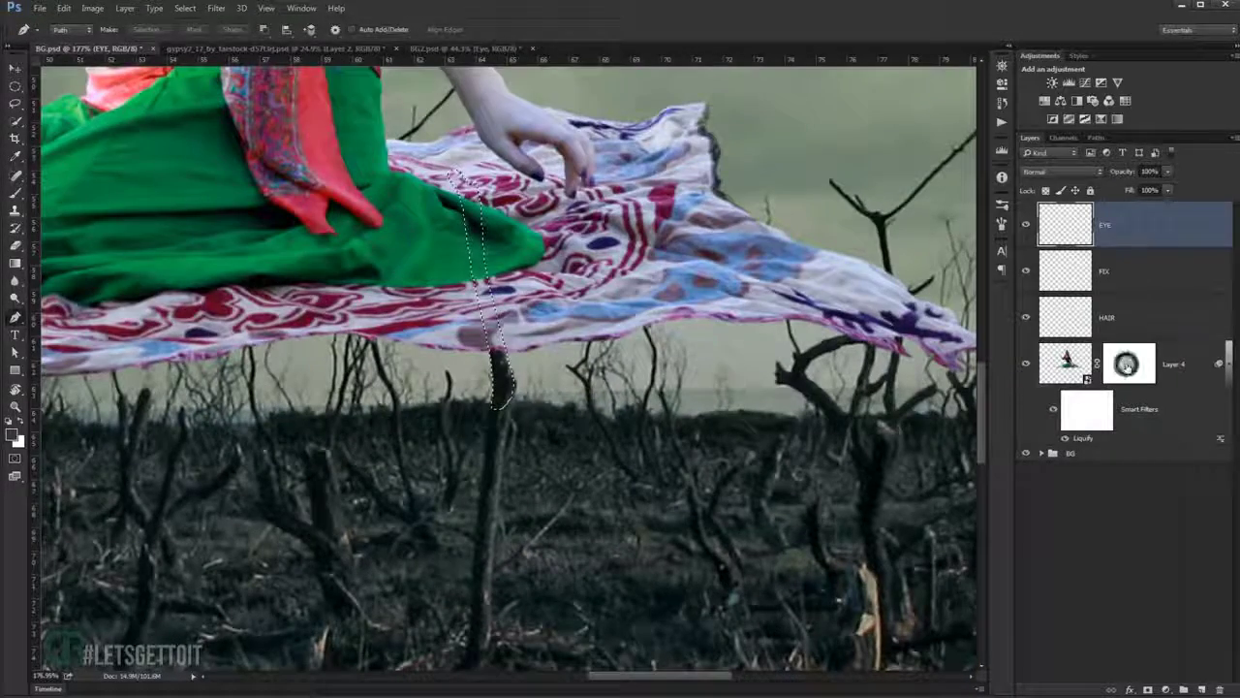
{"action": "left_click", "coordinate": [1143, 362]}
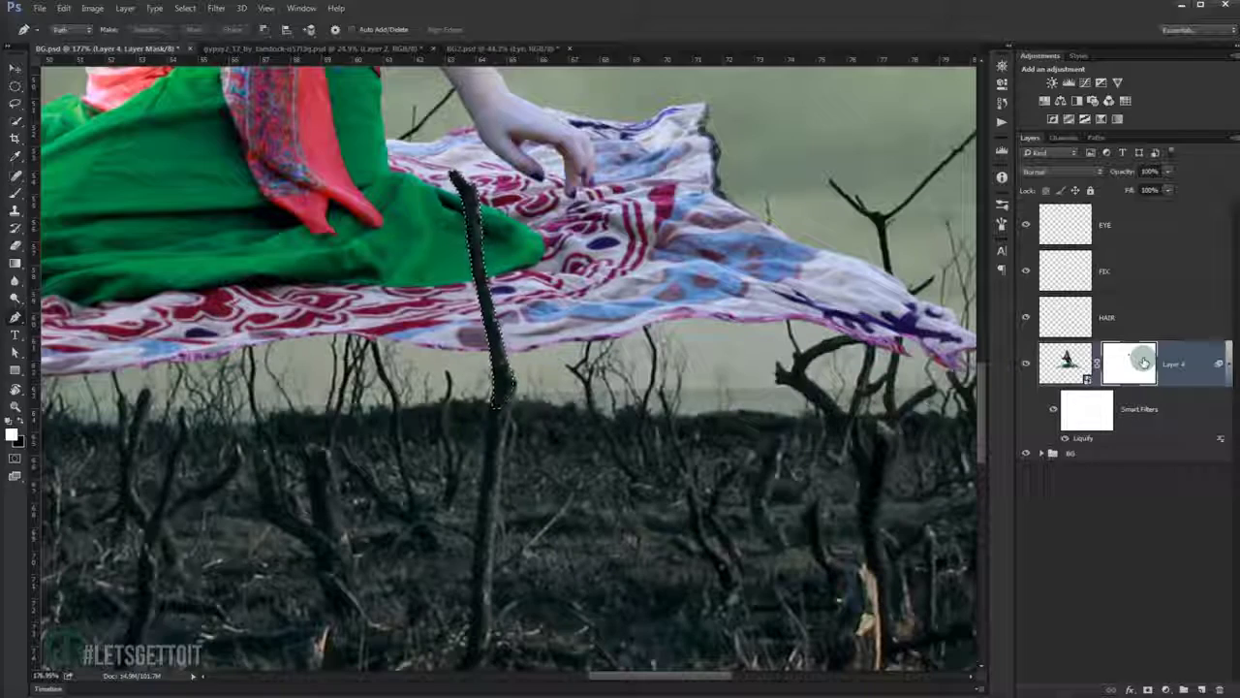
{"action": "scroll", "coordinate": [596, 269], "scroll_direction": "down", "scroll_amount": 5}
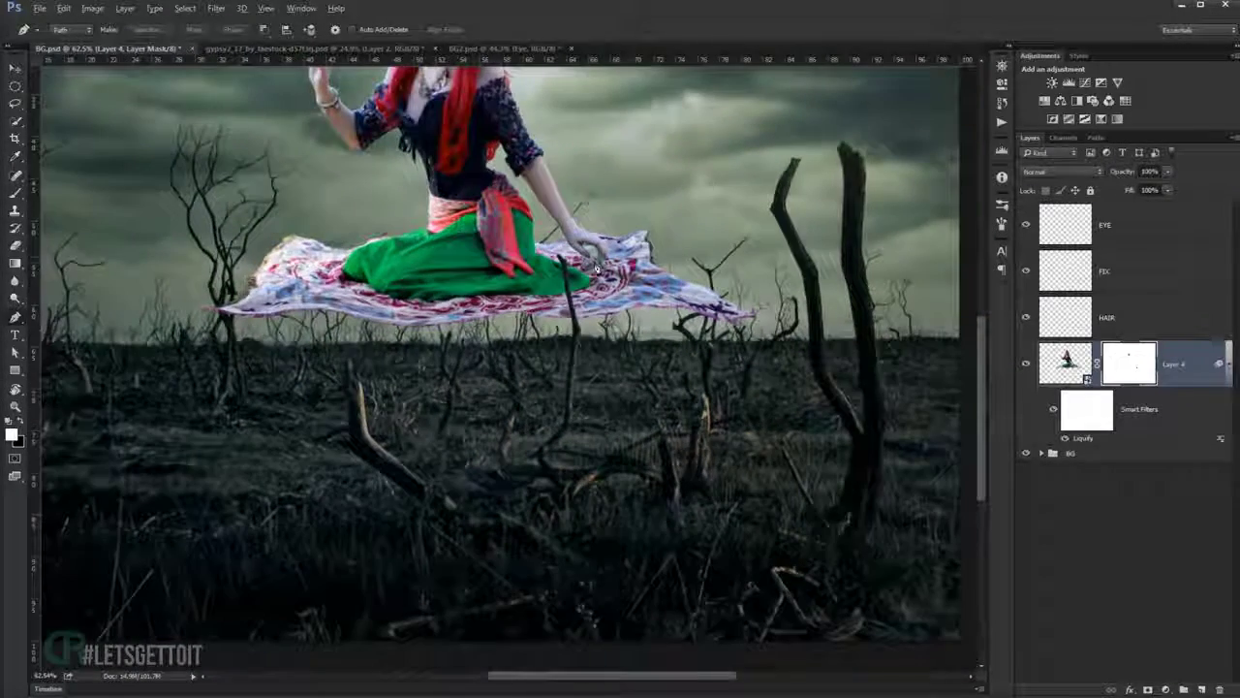
{"action": "scroll", "coordinate": [596, 269], "scroll_direction": "down", "scroll_amount": 1}
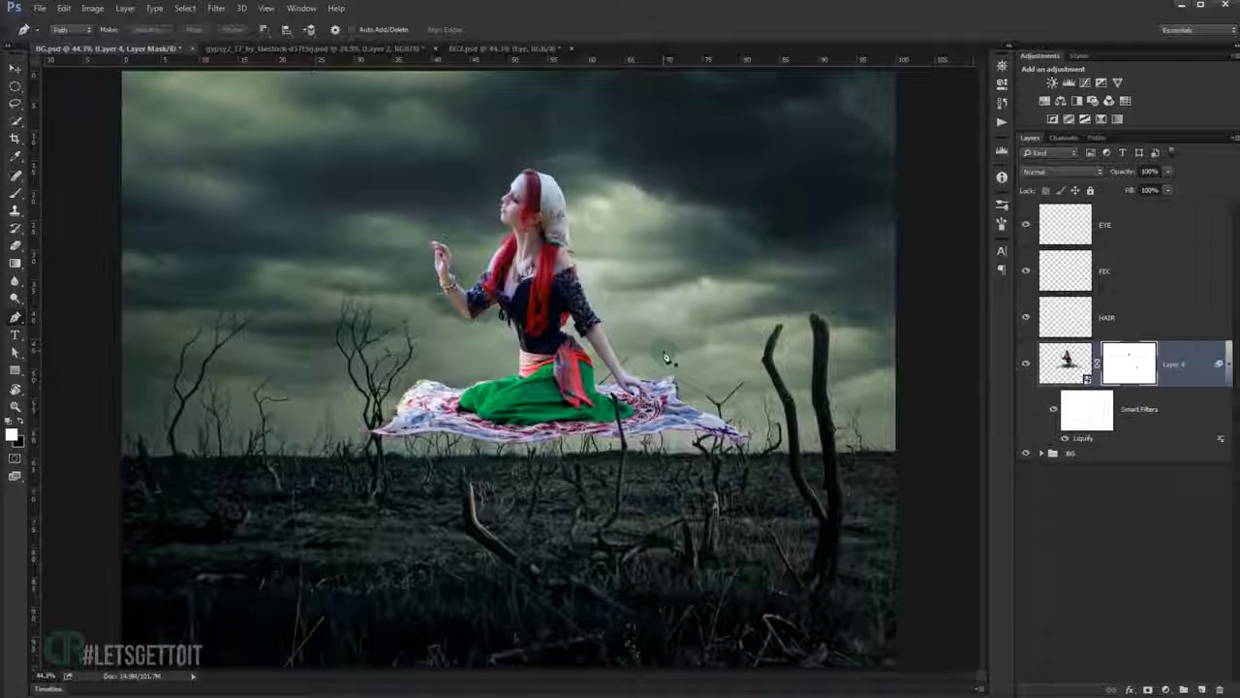
{"action": "key", "text": "v"}
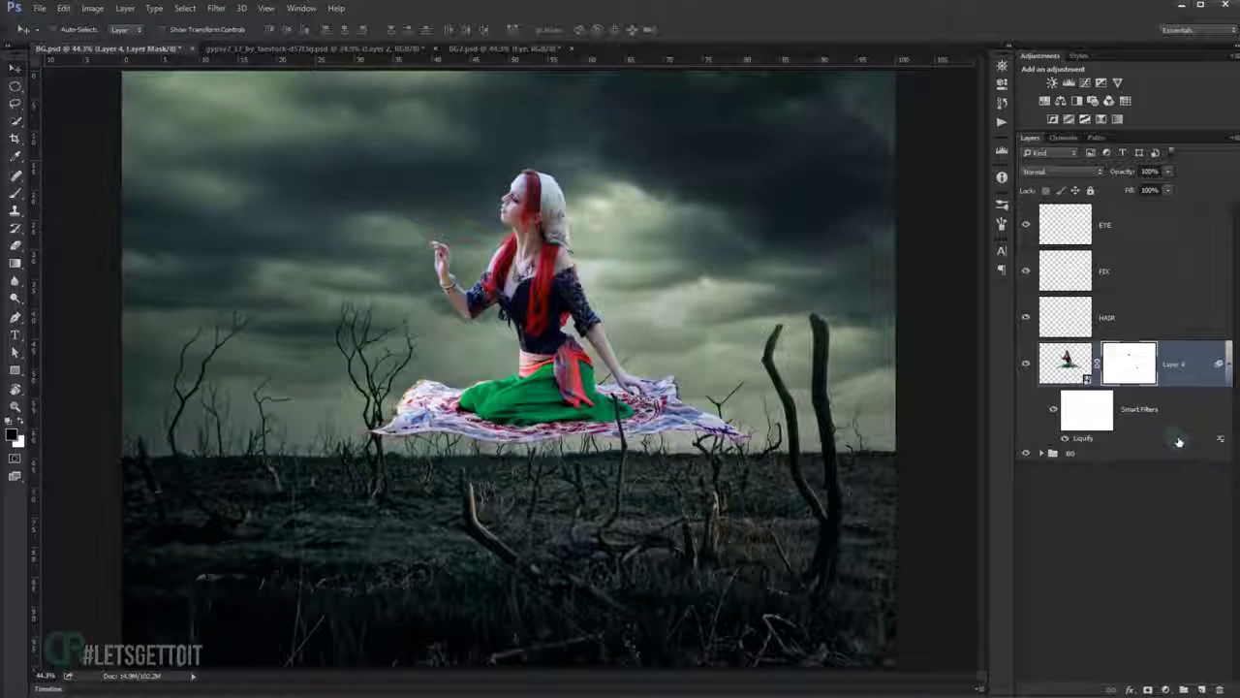
{"action": "left_click", "coordinate": [1201, 689]}
{"action": "double_click", "coordinate": [1119, 469]}
{"action": "type", "text": "SHAD"}
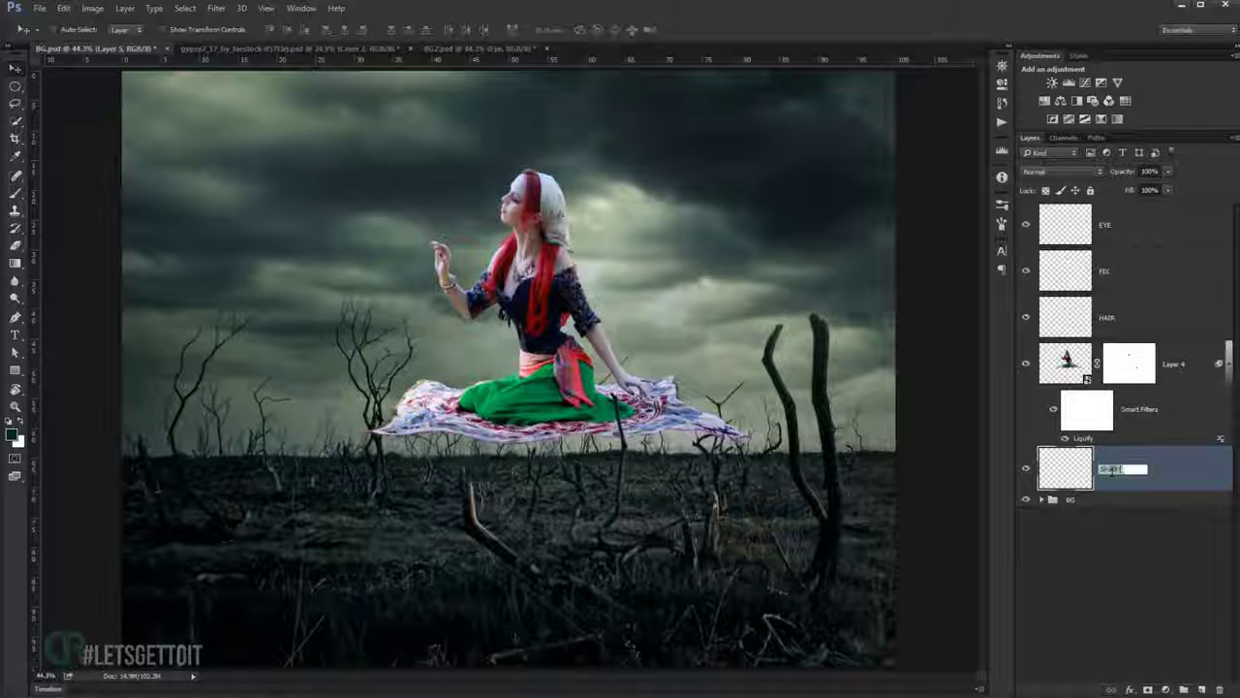
Name the new layer Shadow and paint a dark soft shadow with a large brush.
{"action": "key", "text": "Return"}
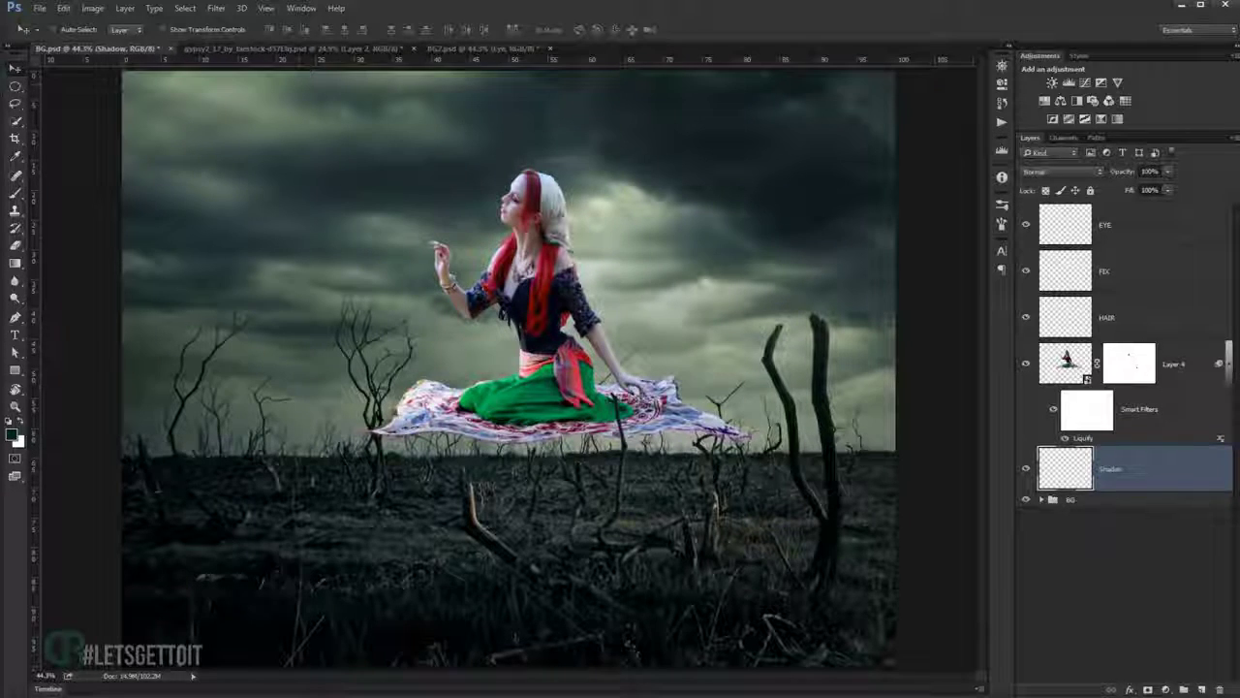
{"action": "left_click", "coordinate": [14, 193]}
{"action": "left_click_drag", "start_coordinate": [340, 323], "coordinate": [502, 359]}
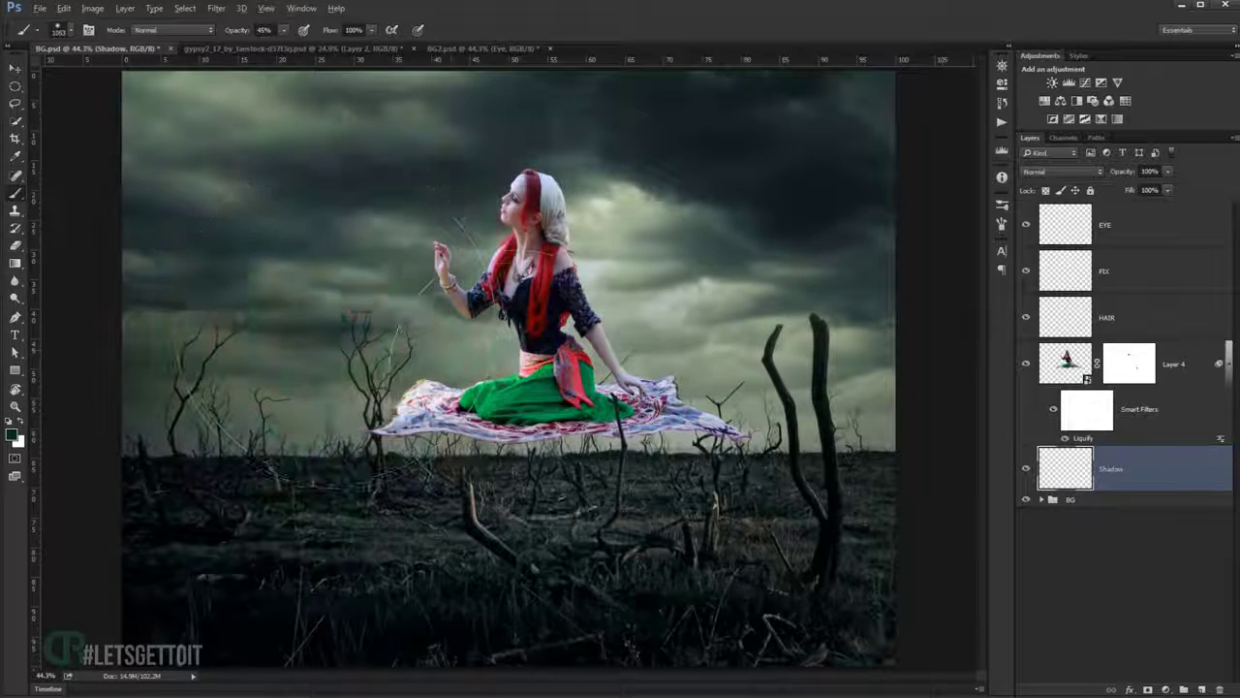
{"action": "left_click", "coordinate": [482, 302]}
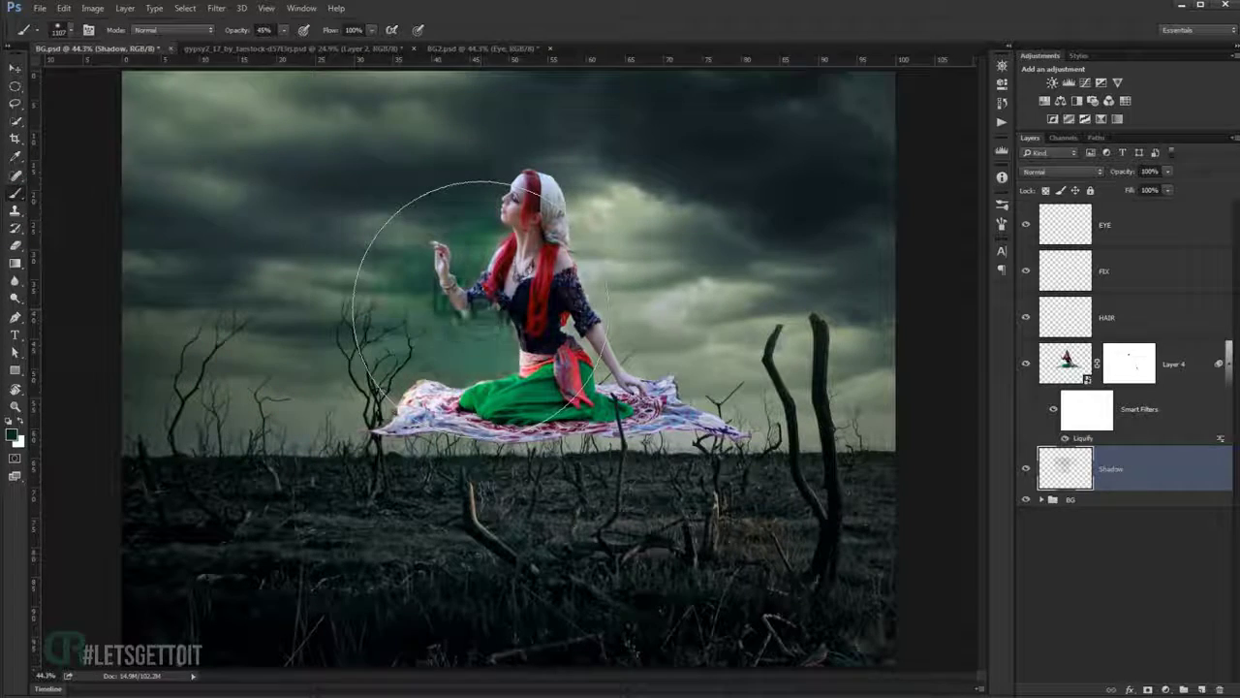
{"action": "left_click", "coordinate": [12, 427]}
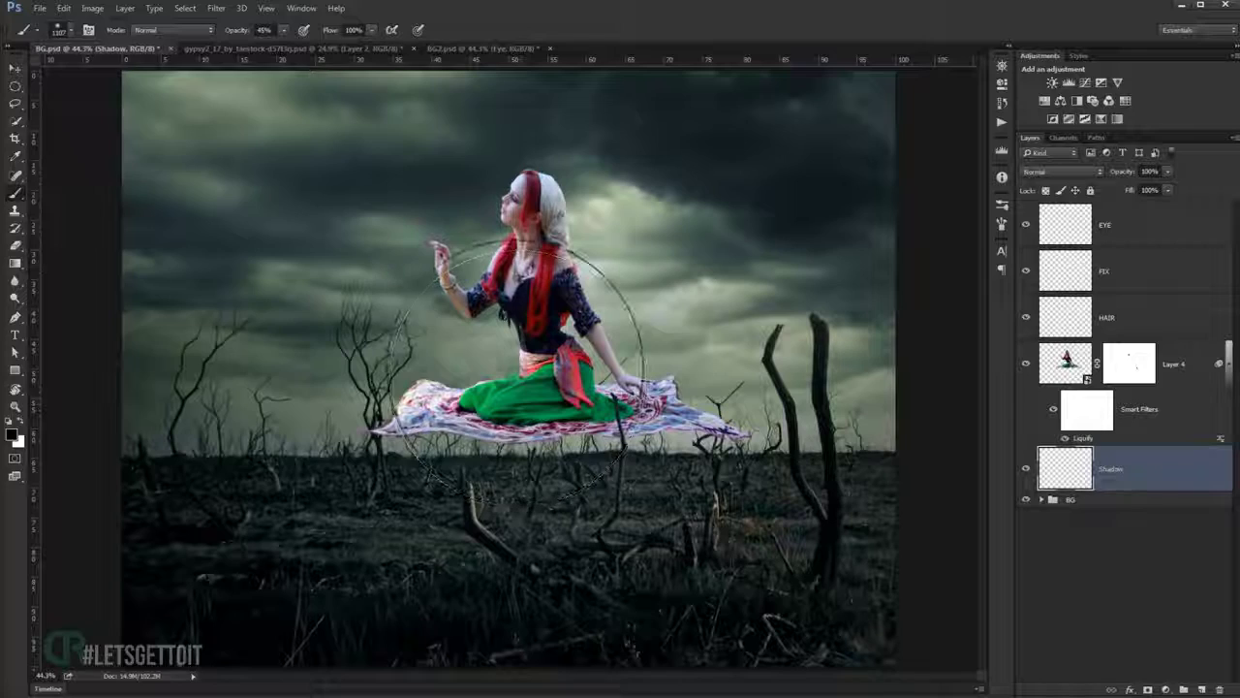
{"action": "left_click", "coordinate": [518, 356]}
{"action": "mouse_move", "coordinate": [483, 366]}
{"action": "left_mouse_down"}
{"action": "mouse_move", "coordinate": [426, 367]}
{"action": "mouse_move", "coordinate": [485, 324]}
{"action": "left_mouse_up"}
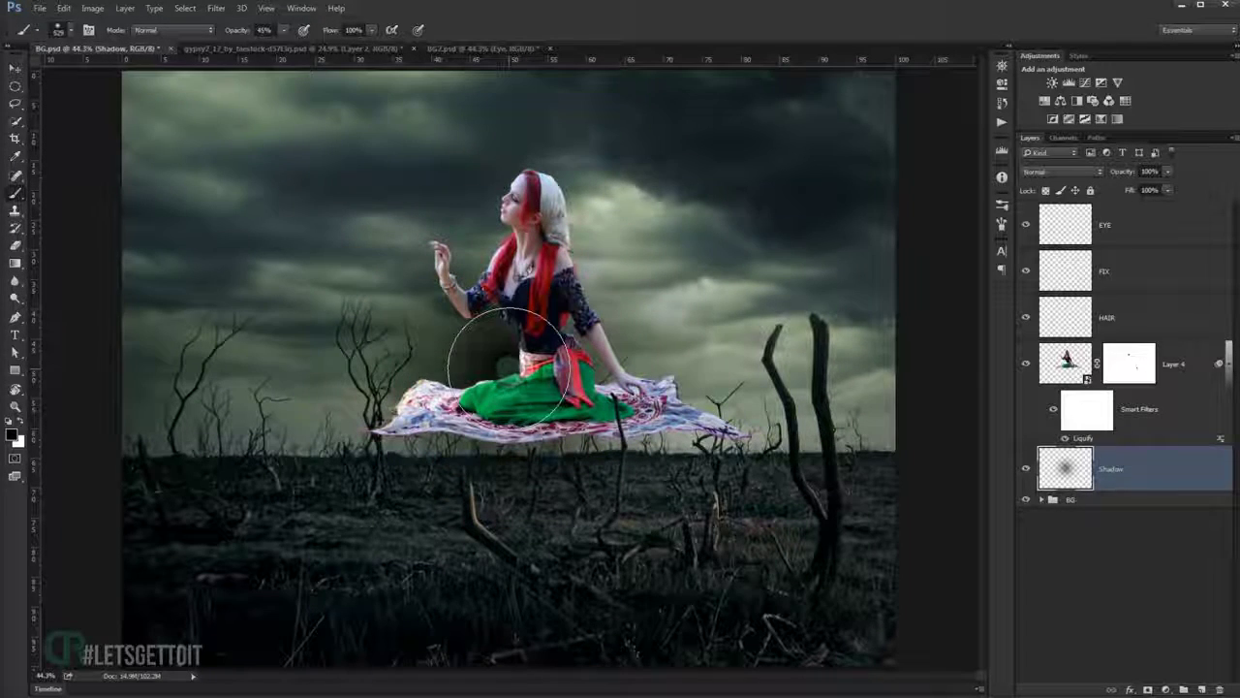
Transform the shadow flatter and wider onto the ground beneath the carpet.
{"action": "key", "text": "ctrl+t"}
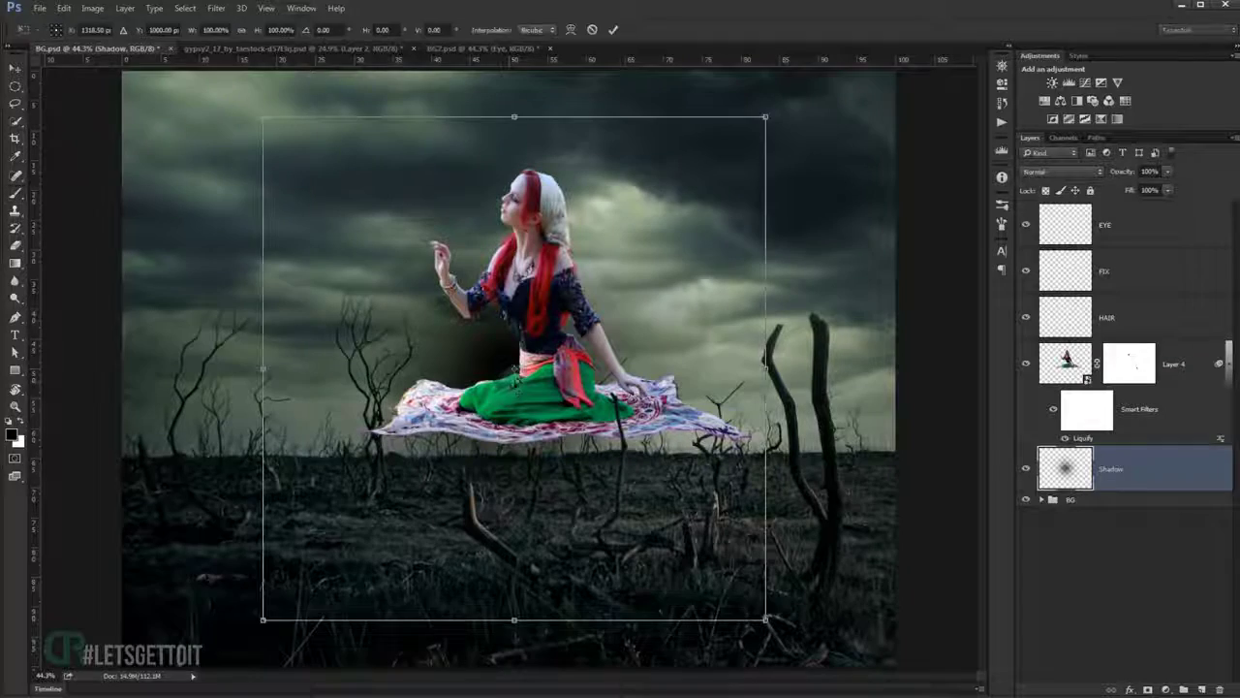
{"action": "left_click_drag", "start_coordinate": [515, 117], "coordinate": [515, 318]}
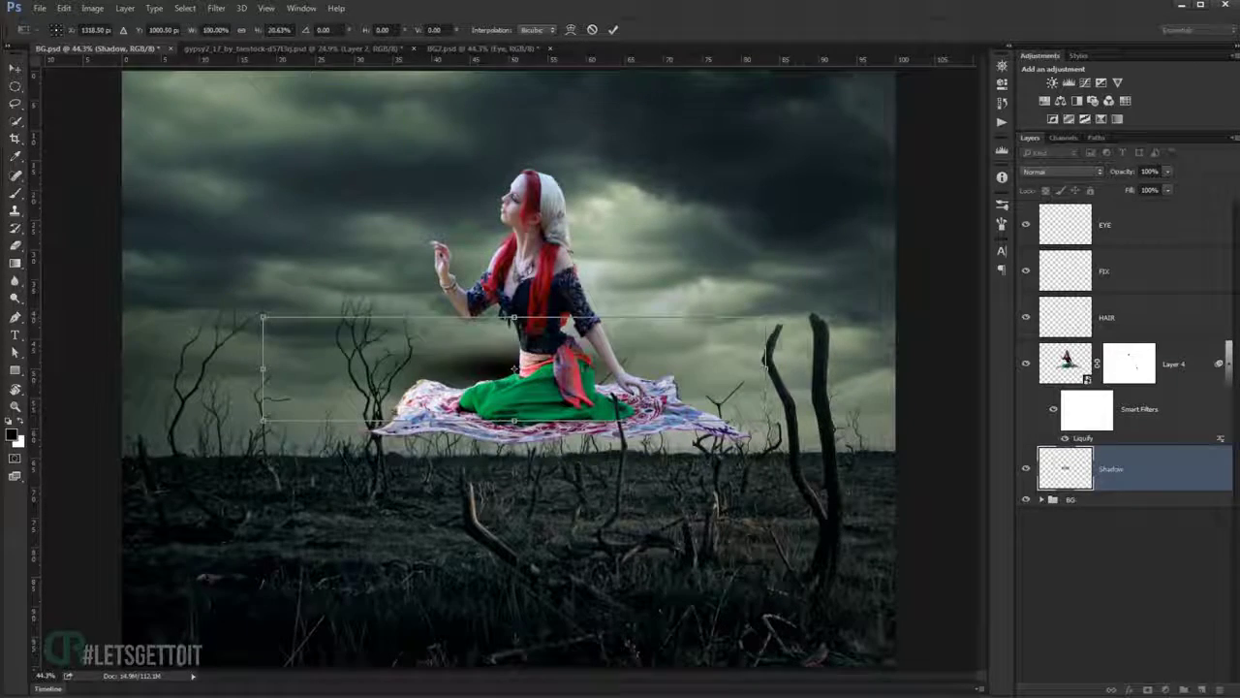
{"action": "left_click_drag", "start_coordinate": [514, 368], "coordinate": [513, 457]}
{"action": "left_click_drag", "start_coordinate": [586, 437], "coordinate": [559, 532]}
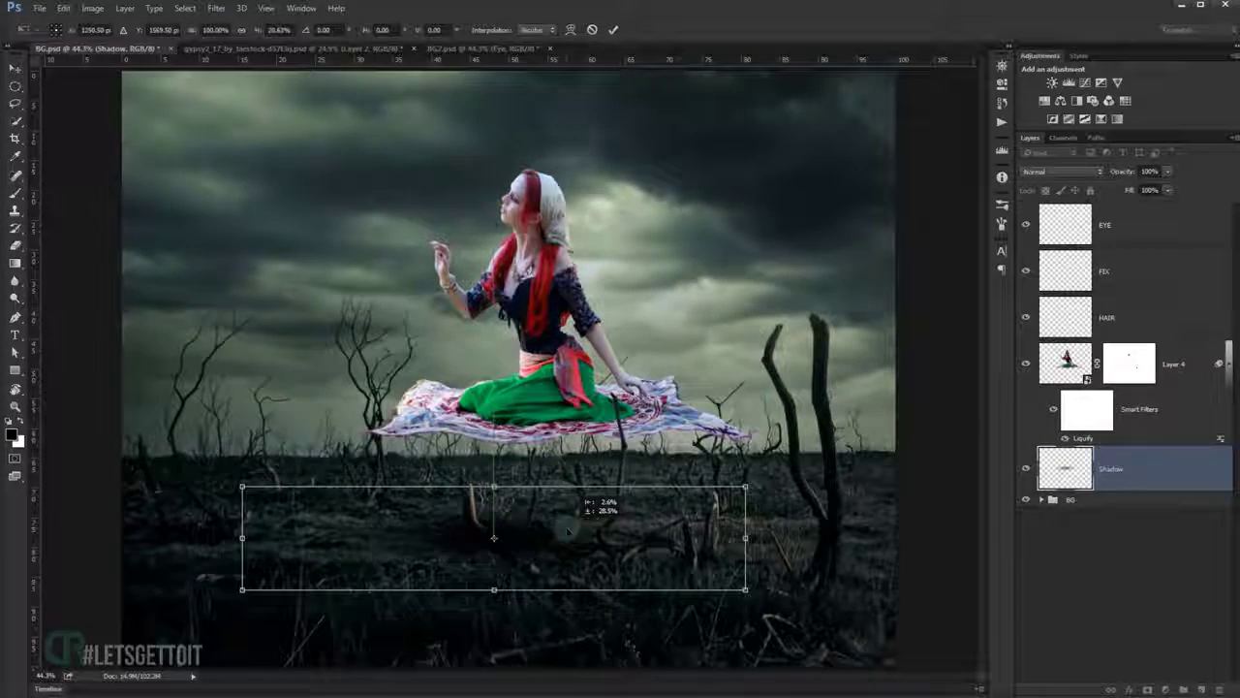
{"action": "left_click_drag", "start_coordinate": [737, 539], "coordinate": [785, 539]}
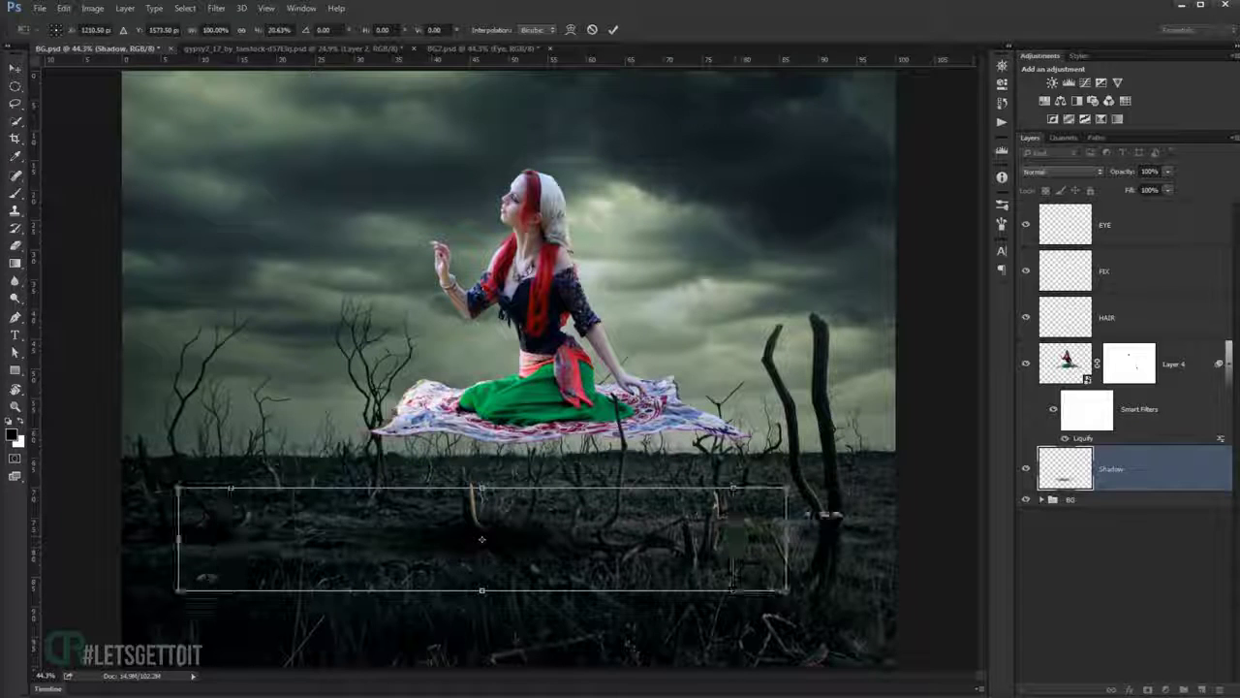
{"action": "key", "text": "Return"}
{"action": "key", "text": "b"}
{"action": "left_click", "coordinate": [15, 69]}
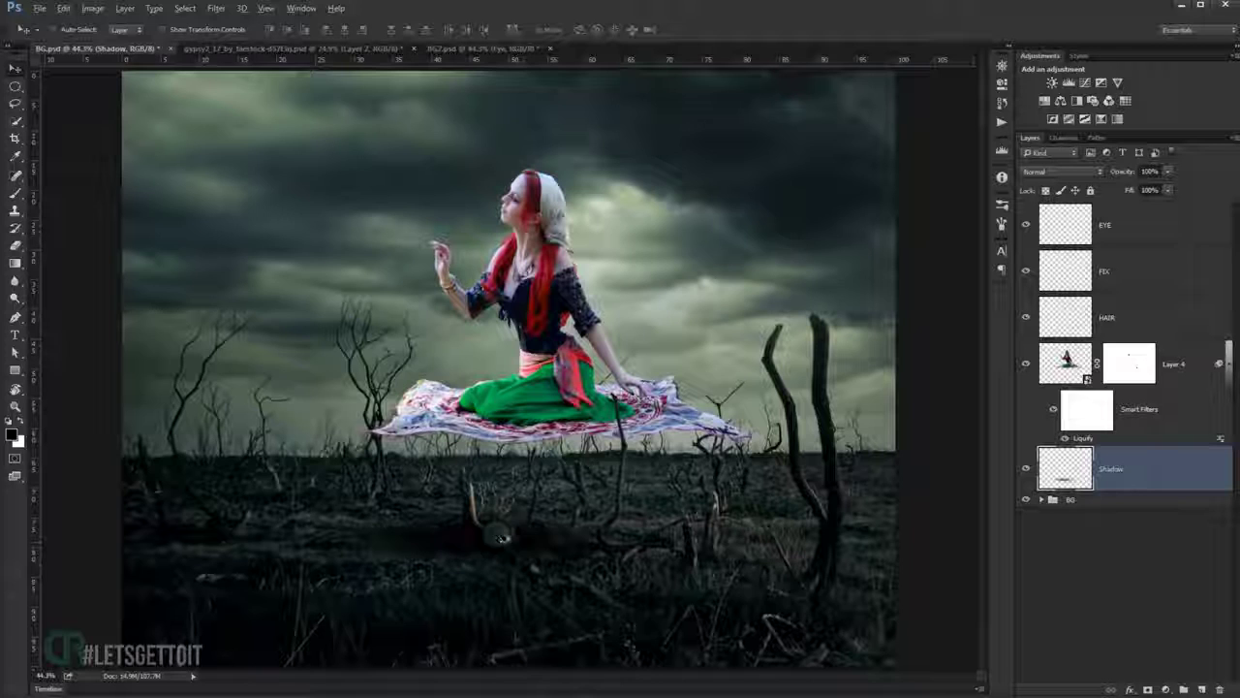
{"action": "key", "text": "alt"}
{"action": "left_click_drag", "start_coordinate": [596, 543], "coordinate": [600, 537]}
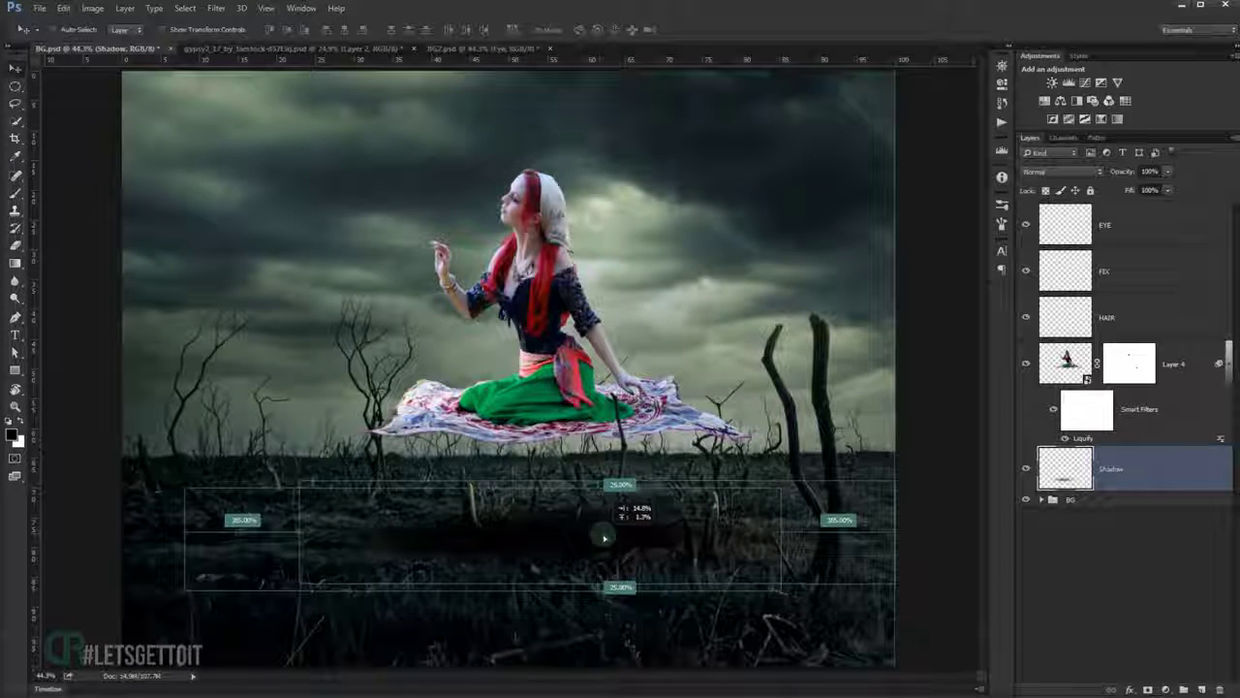
{"action": "key", "text": "Return"}
Duplicate the shadow into stretched Shadow copy and Shadow copy 2, and select all three.
{"action": "key", "text": "ctrl+j"}
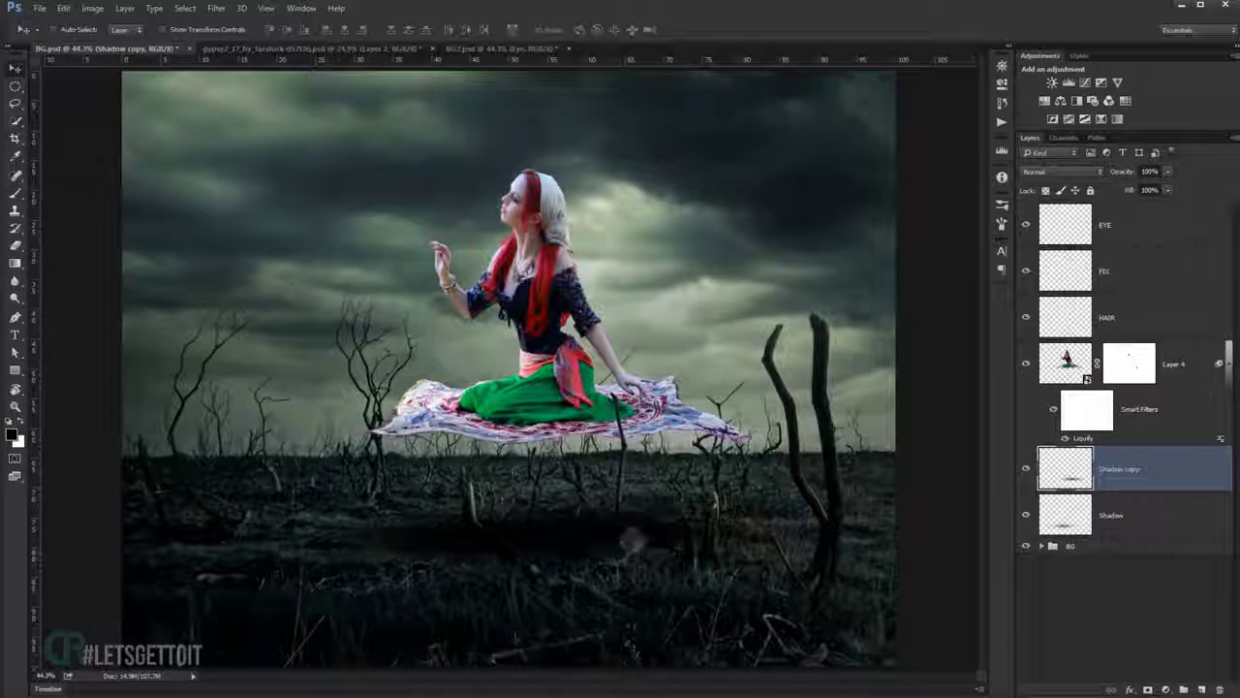
{"action": "key", "text": "ctrl+t"}
{"action": "mouse_move", "coordinate": [678, 532]}
{"action": "left_mouse_down"}
{"action": "mouse_move", "coordinate": [660, 538]}
{"action": "mouse_move", "coordinate": [703, 526]}
{"action": "mouse_move", "coordinate": [711, 547]}
{"action": "left_mouse_up"}
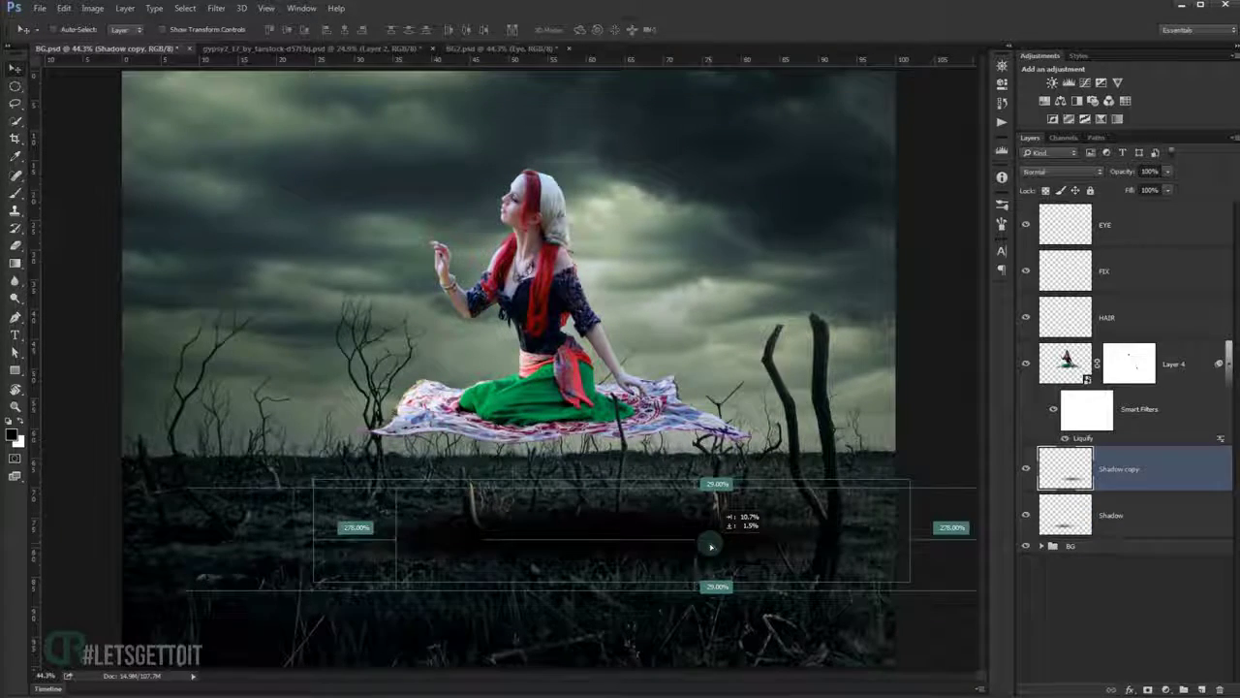
{"action": "key", "text": "Return"}
{"action": "key", "text": "ctrl+j"}
{"action": "key", "text": "ctrl+minus"}
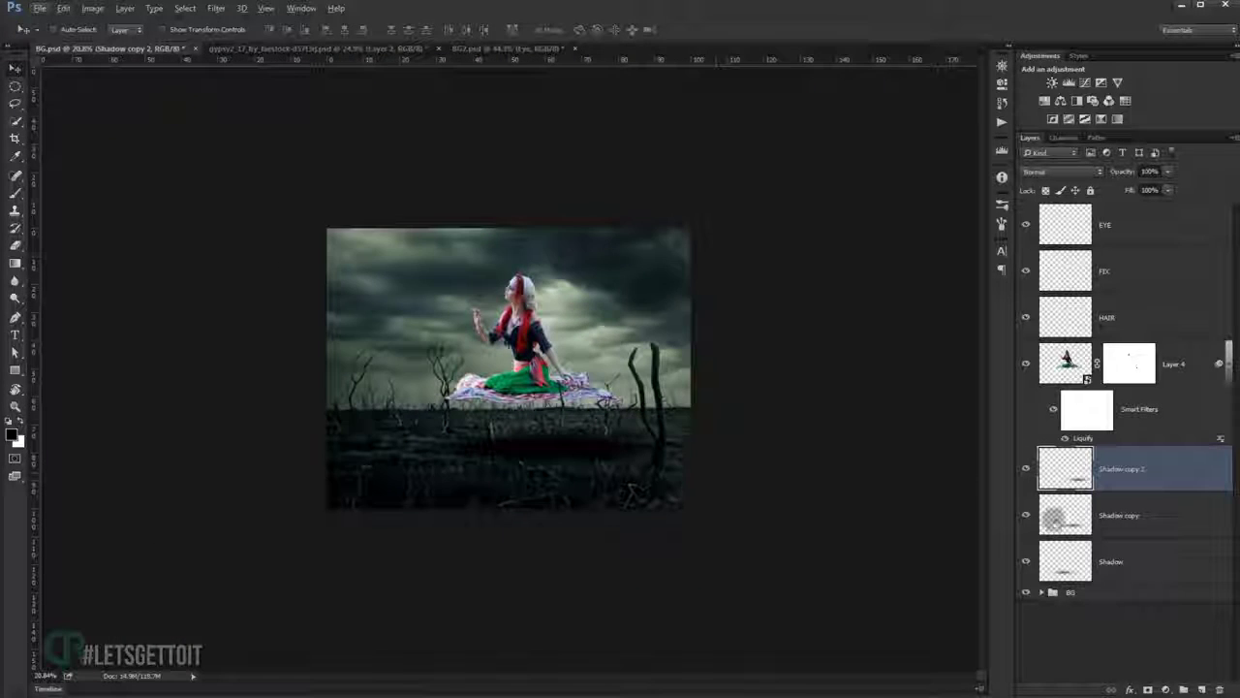
{"action": "left_click", "coordinate": [1124, 558], "text": "shift"}
{"action": "left_click_drag", "start_coordinate": [1085, 547], "coordinate": [1056, 531]}
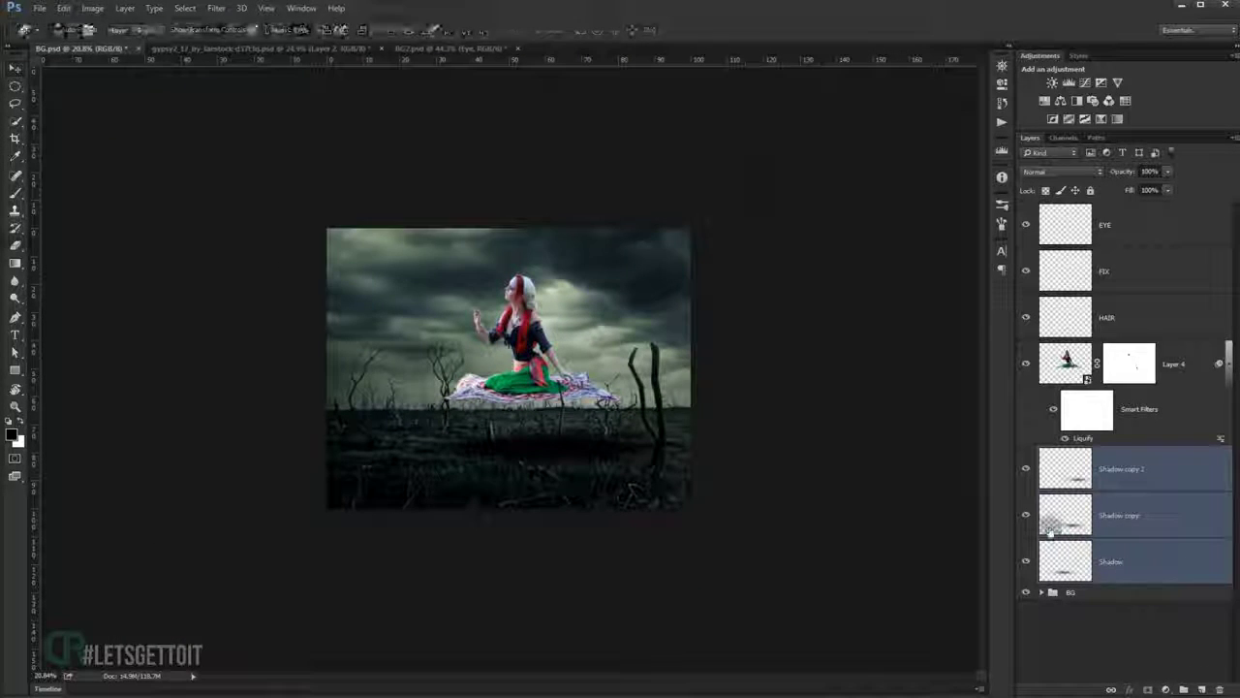
Merge the three shadow layers and scale the merged Shadow copy 2 down to about 86%.
{"action": "key", "text": "e"}
{"action": "key", "text": "ctrl+e"}
{"action": "scroll", "coordinate": [553, 481], "scroll_direction": "up", "scroll_amount": 2}
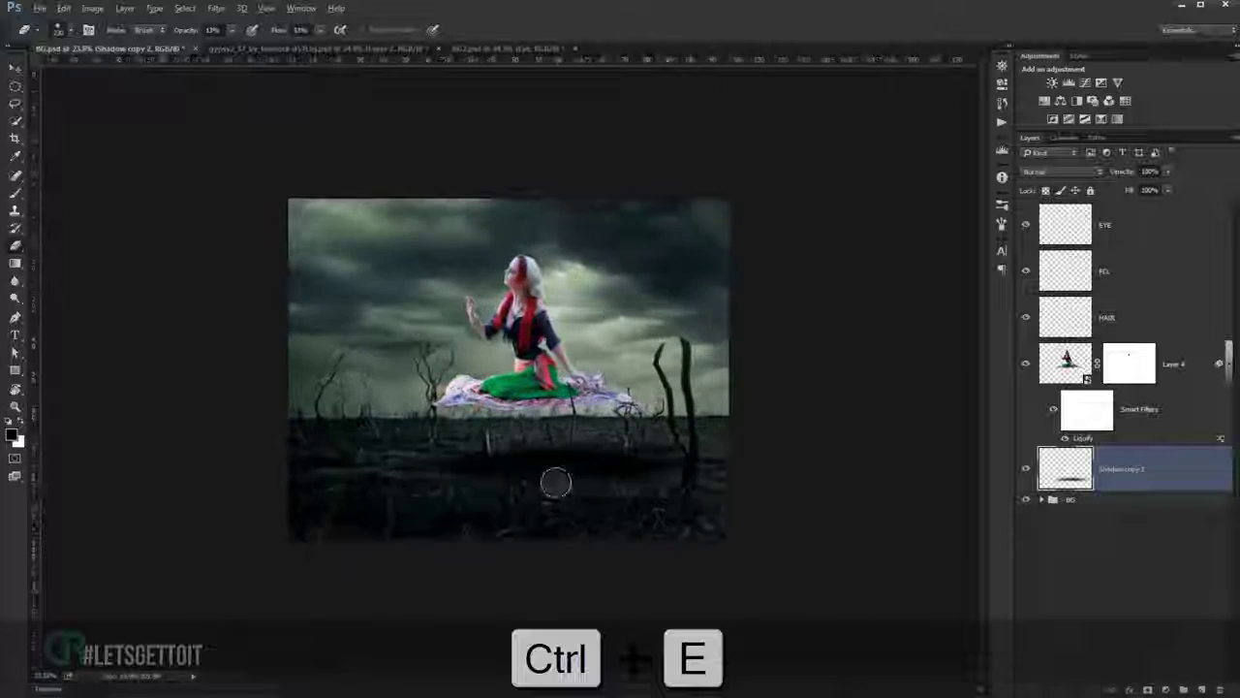
{"action": "left_click", "coordinate": [15, 69]}
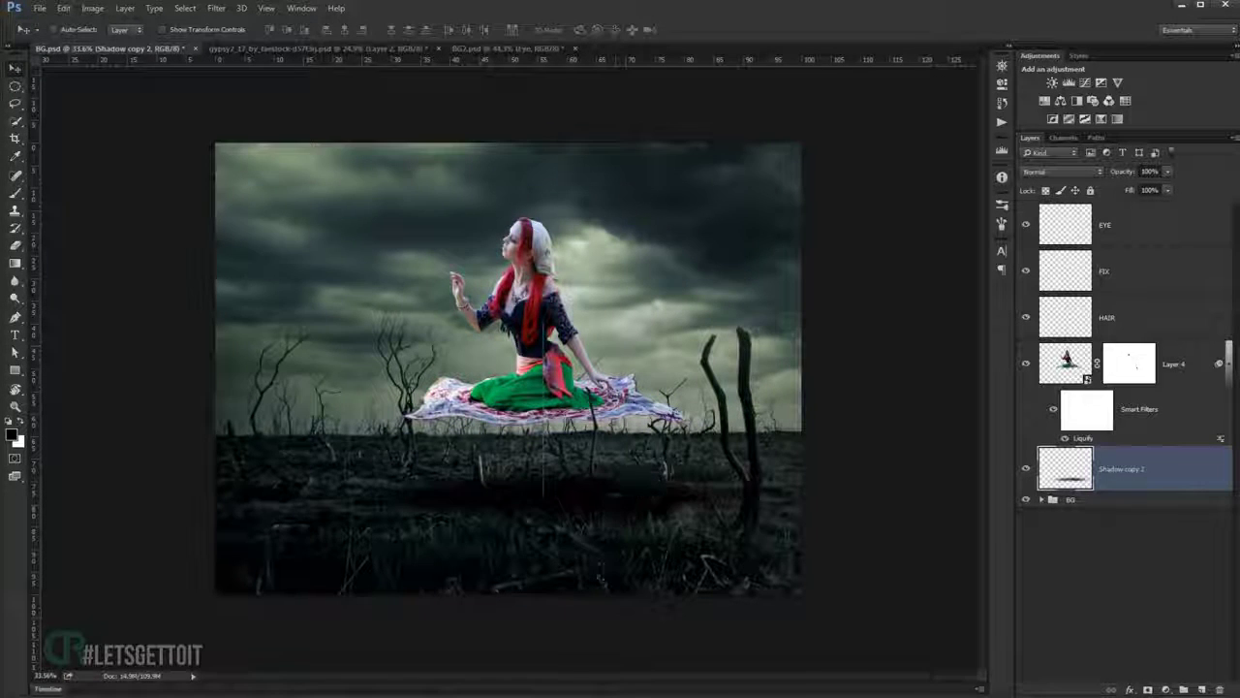
{"action": "key", "text": "ctrl+t"}
{"action": "left_click_drag", "start_coordinate": [849, 536], "coordinate": [793, 530]}
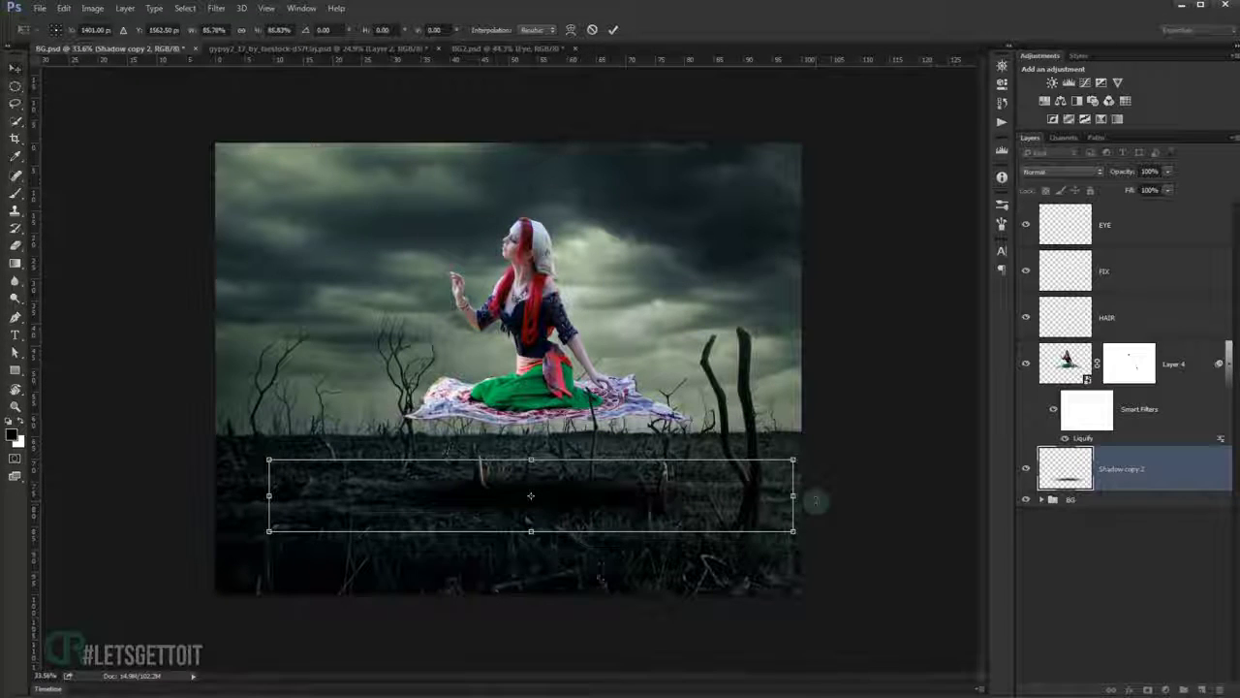
{"action": "key", "text": "Return"}
{"action": "left_click", "coordinate": [214, 8]}
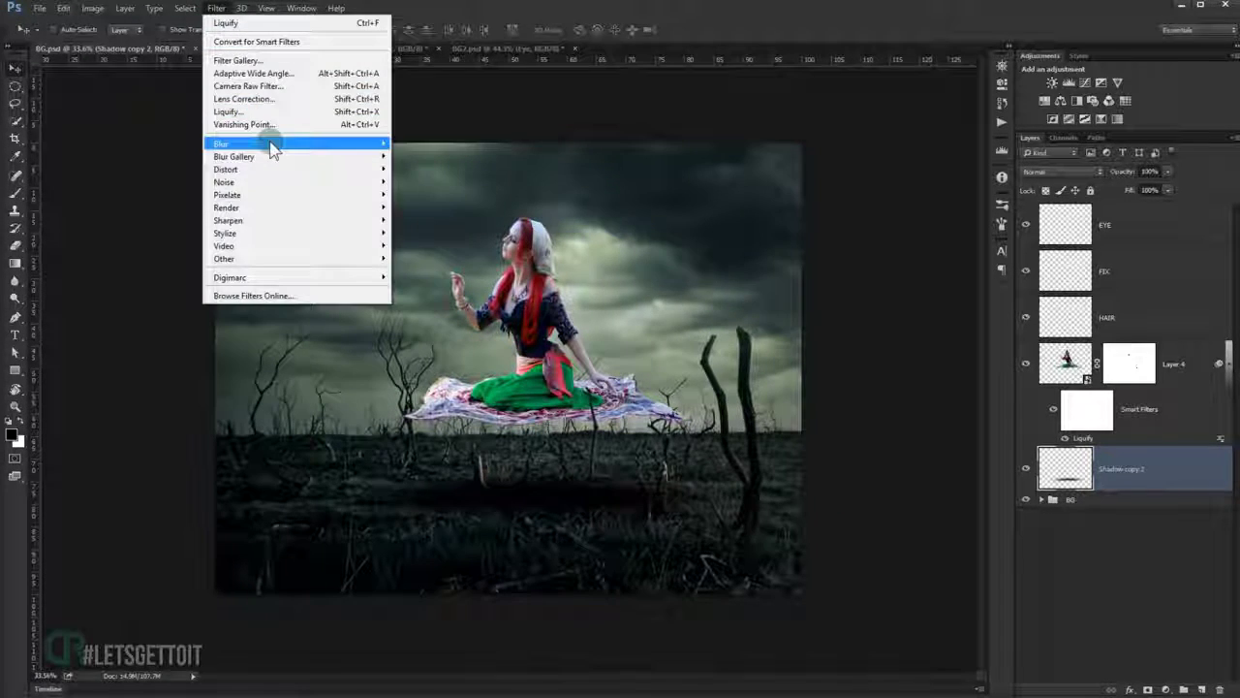
Apply an 11.3-pixel Gaussian Blur to Shadow copy 2 and lower its opacity to 70%.
{"action": "left_click", "coordinate": [426, 194]}
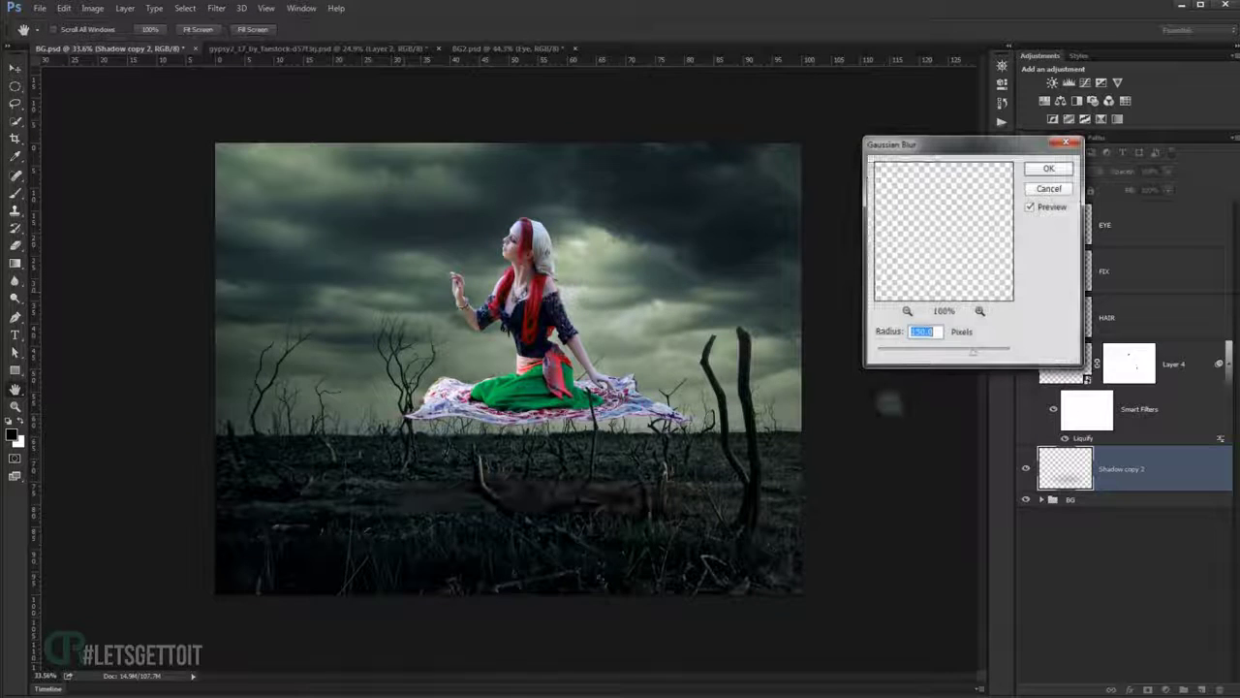
{"action": "left_click_drag", "start_coordinate": [922, 351], "coordinate": [909, 356]}
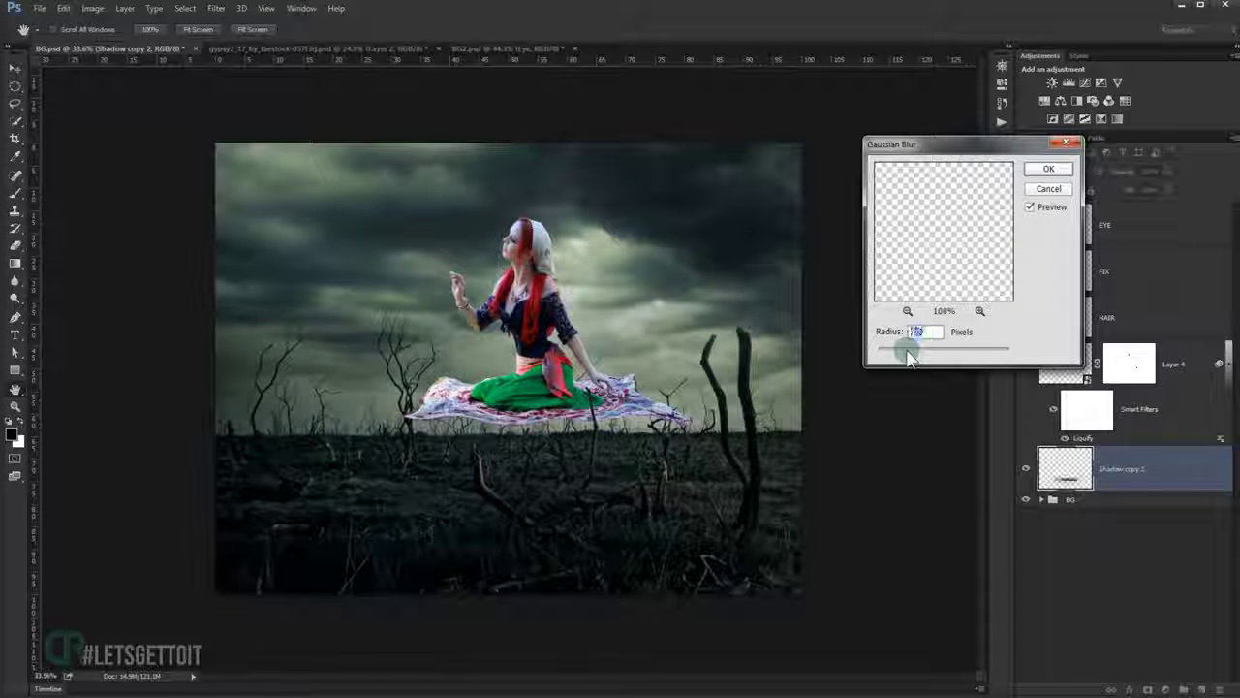
{"action": "left_click_drag", "start_coordinate": [908, 356], "coordinate": [917, 360]}
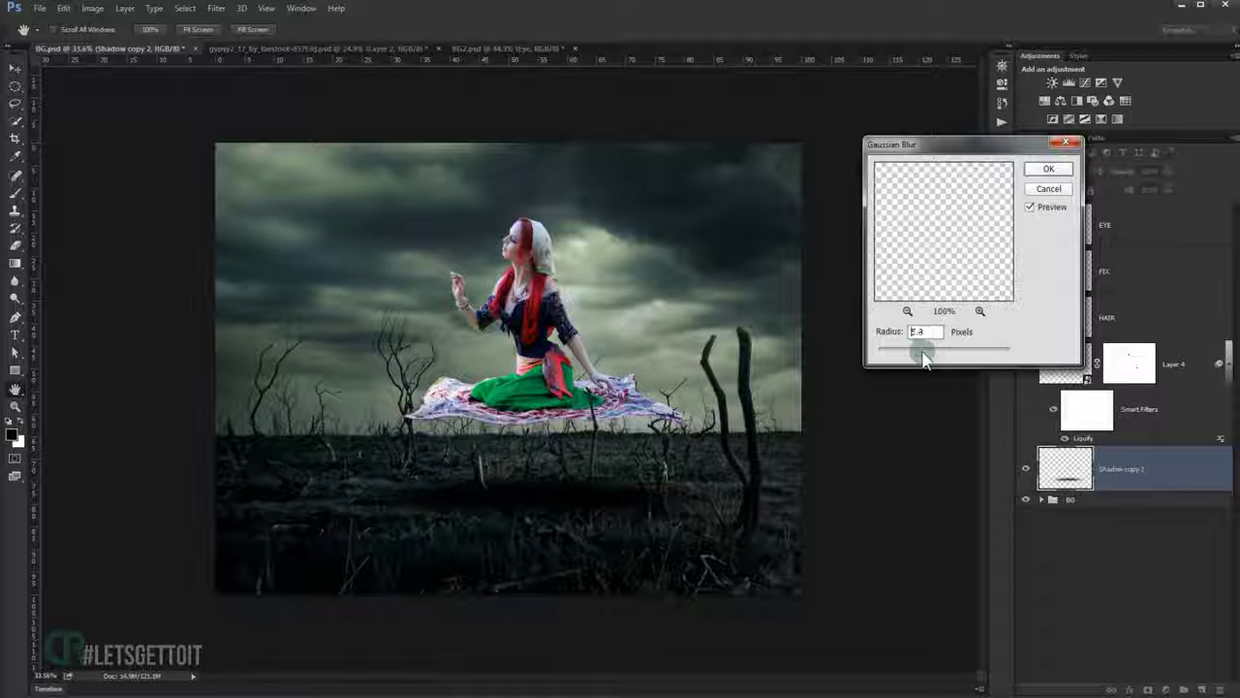
{"action": "left_click_drag", "start_coordinate": [921, 359], "coordinate": [947, 359]}
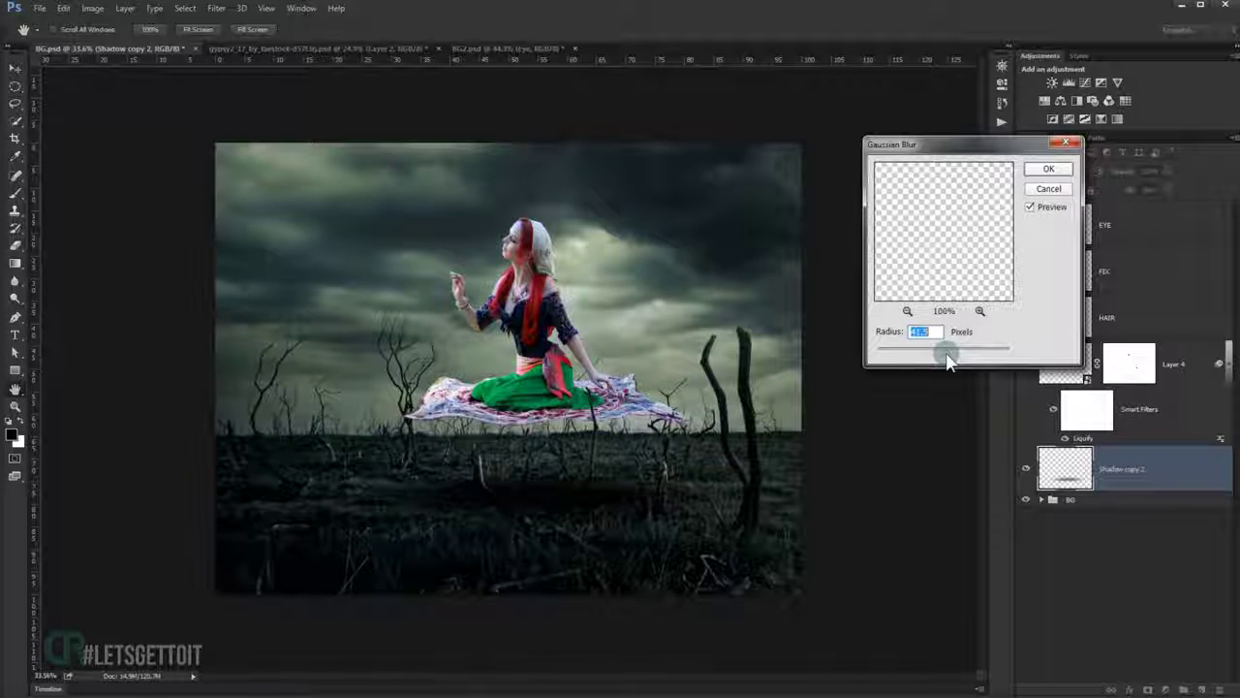
{"action": "left_click", "coordinate": [1049, 169]}
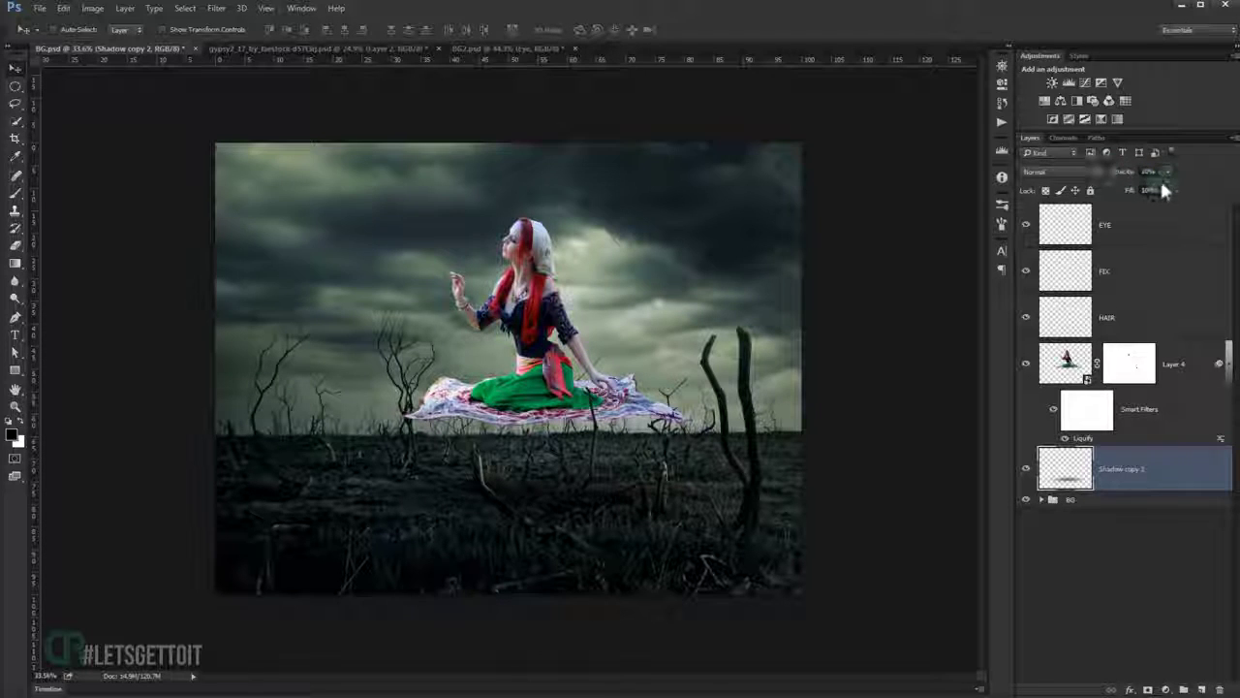
{"action": "left_click_drag", "start_coordinate": [1124, 172], "coordinate": [1121, 172]}
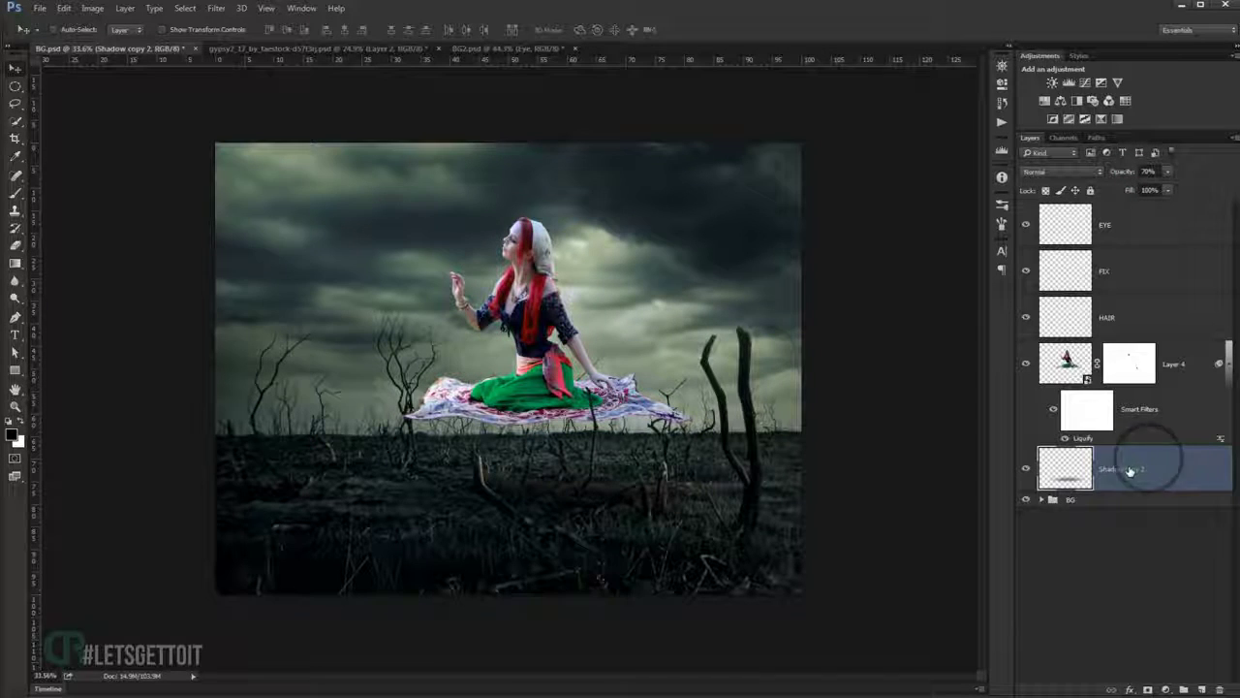
Duplicate the soft shadow and shrink it into a smaller, narrower core under the carpet.
{"action": "key", "text": "ctrl+j"}
{"action": "key", "text": "ctrl+t"}
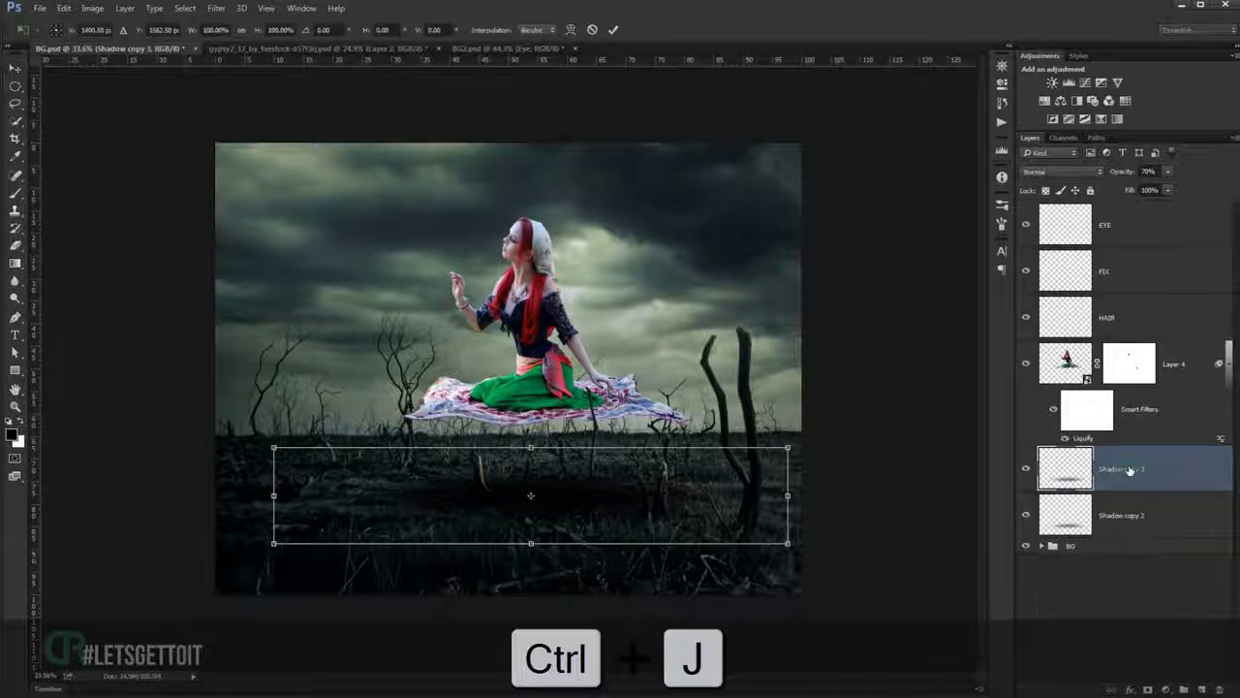
{"action": "mouse_move", "coordinate": [789, 545]}
{"action": "left_mouse_down"}
{"action": "mouse_move", "coordinate": [675, 496]}
{"action": "mouse_move", "coordinate": [754, 495]}
{"action": "mouse_move", "coordinate": [728, 482]}
{"action": "left_mouse_up"}
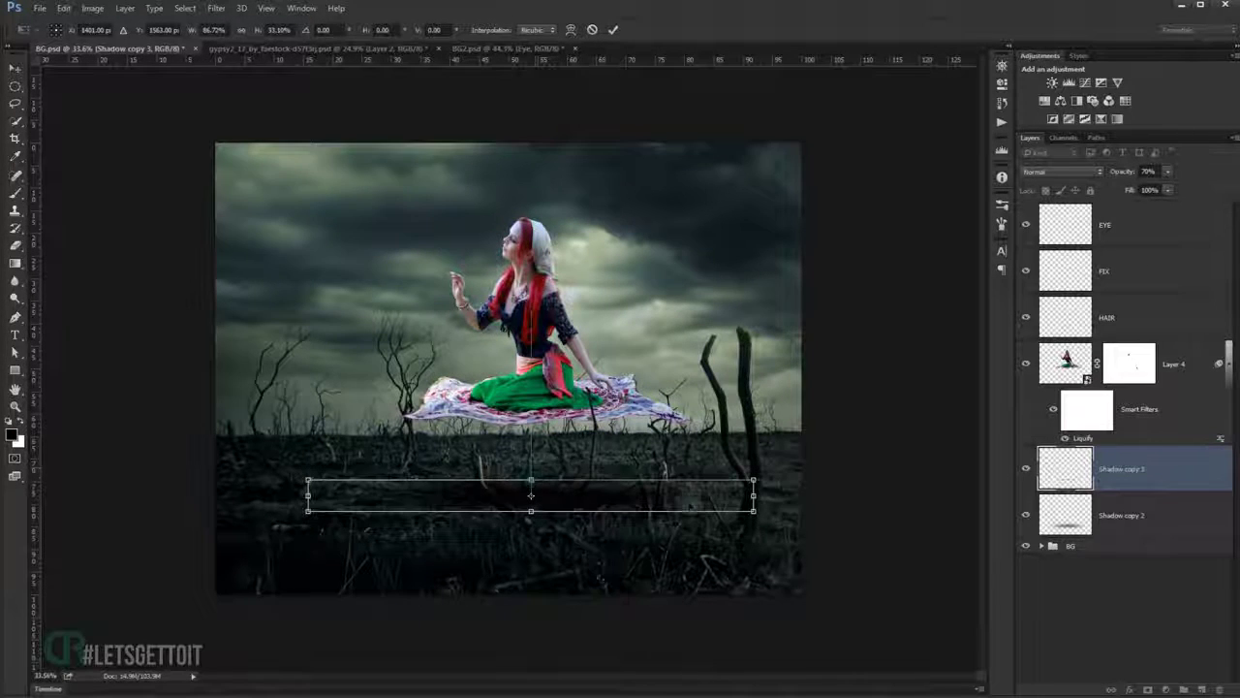
{"action": "left_click_drag", "start_coordinate": [726, 484], "coordinate": [692, 496]}
{"action": "left_click_drag", "start_coordinate": [531, 479], "coordinate": [531, 473]}
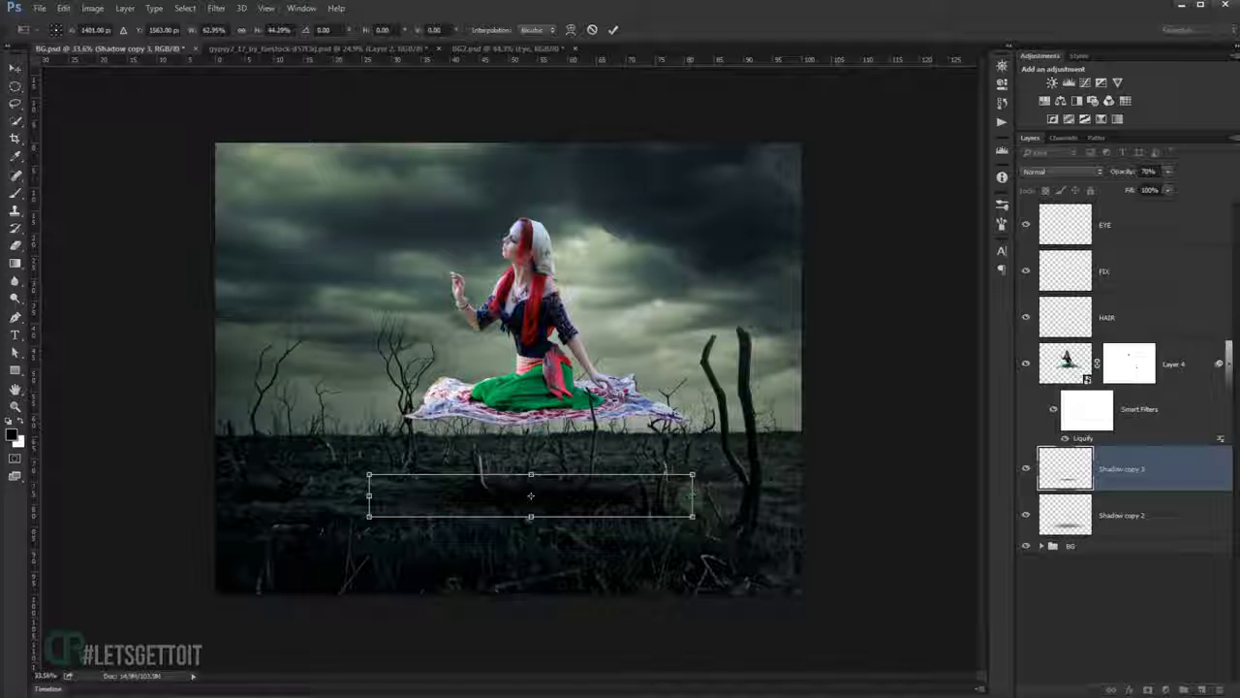
{"action": "left_click_drag", "start_coordinate": [692, 495], "coordinate": [711, 495]}
{"action": "key", "text": "Return"}
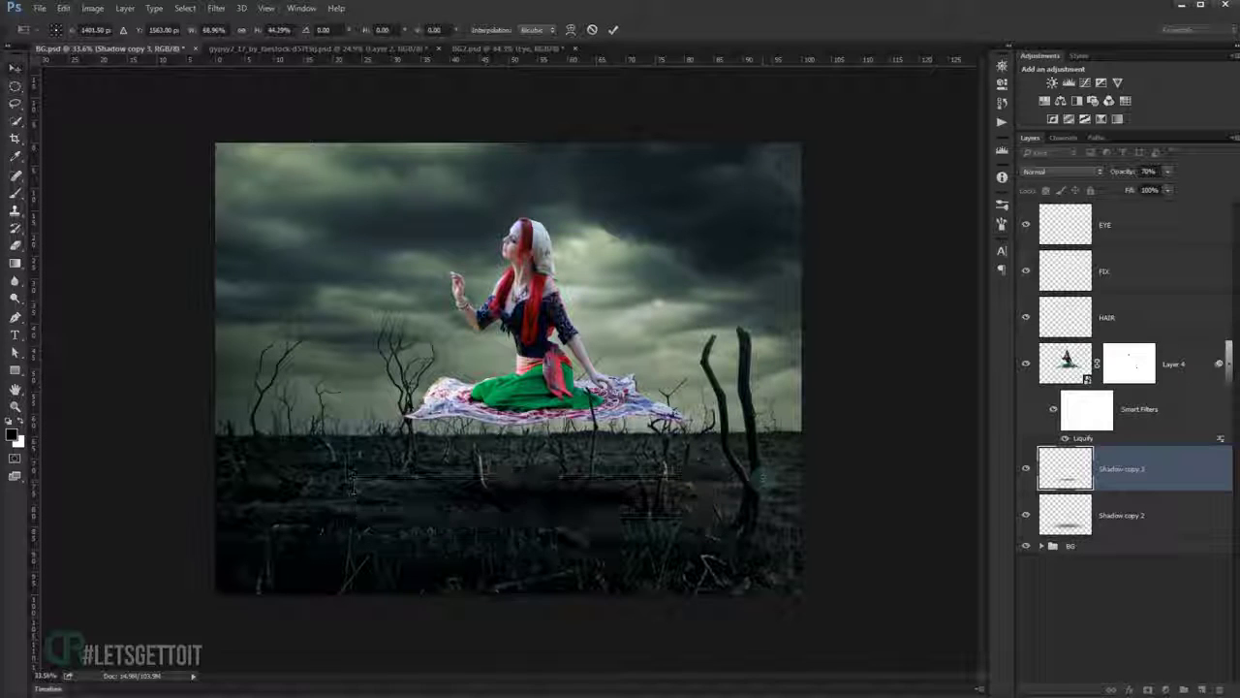
Lower the shadow core's opacity and merge it with Shadow copy 2.
{"action": "left_click_drag", "start_coordinate": [1116, 174], "coordinate": [1079, 183]}
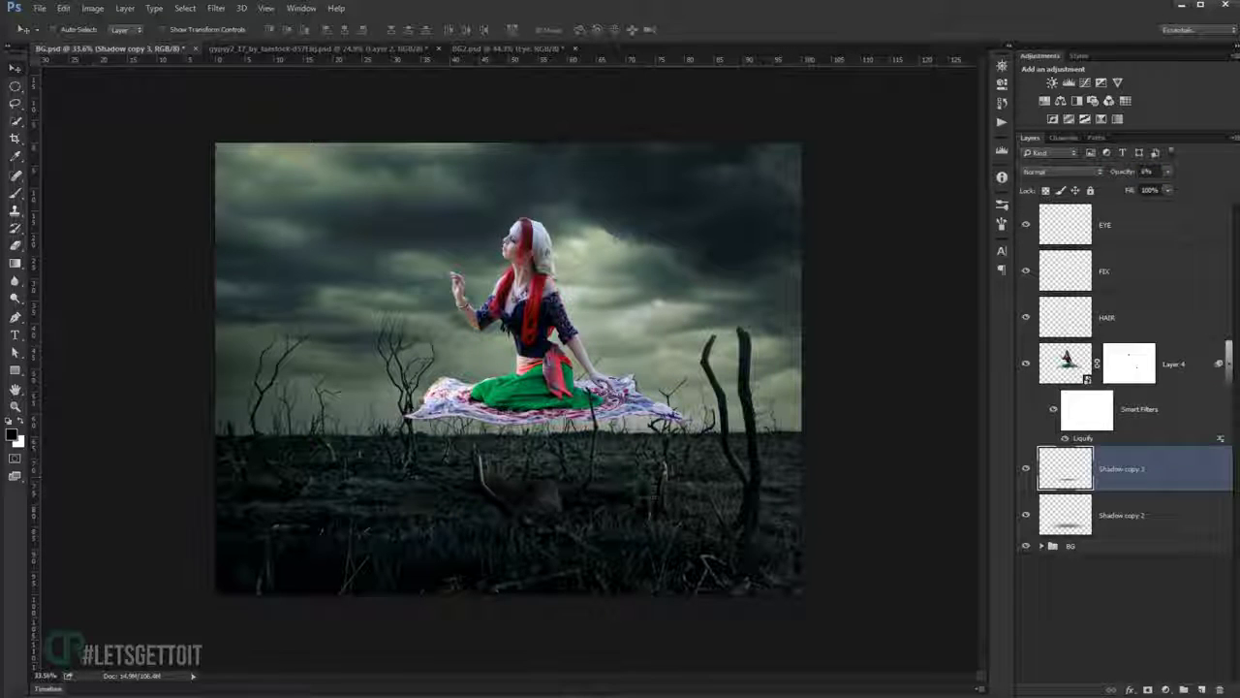
{"action": "scroll", "coordinate": [542, 492], "scroll_direction": "down", "scroll_amount": 3, "text": "alt"}
{"action": "scroll", "coordinate": [568, 471], "scroll_direction": "down", "scroll_amount": 1, "text": "alt"}
{"action": "scroll", "coordinate": [560, 457], "scroll_direction": "up", "scroll_amount": 1, "text": "alt"}
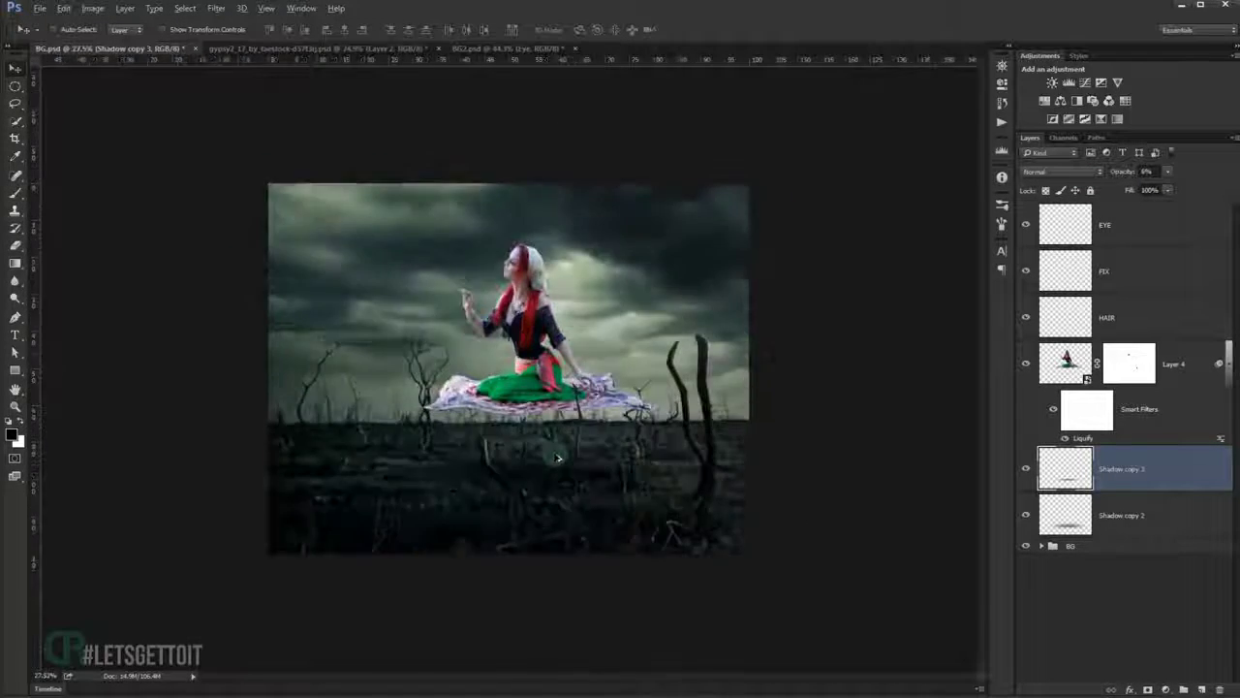
{"action": "scroll", "coordinate": [560, 457], "scroll_direction": "up", "scroll_amount": 2, "text": "alt"}
{"action": "scroll", "coordinate": [560, 457], "scroll_direction": "up", "scroll_amount": 1, "text": "alt"}
{"action": "left_click", "coordinate": [1159, 522], "text": "shift"}
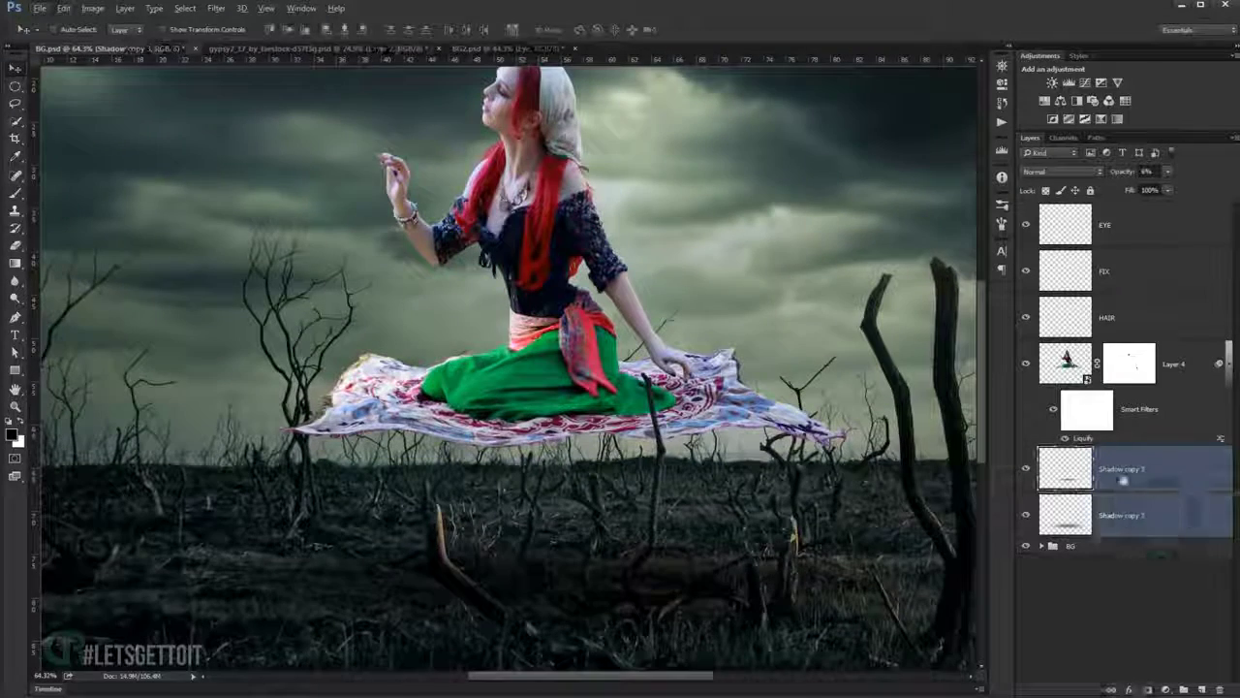
{"action": "key", "text": "ctrl+e"}
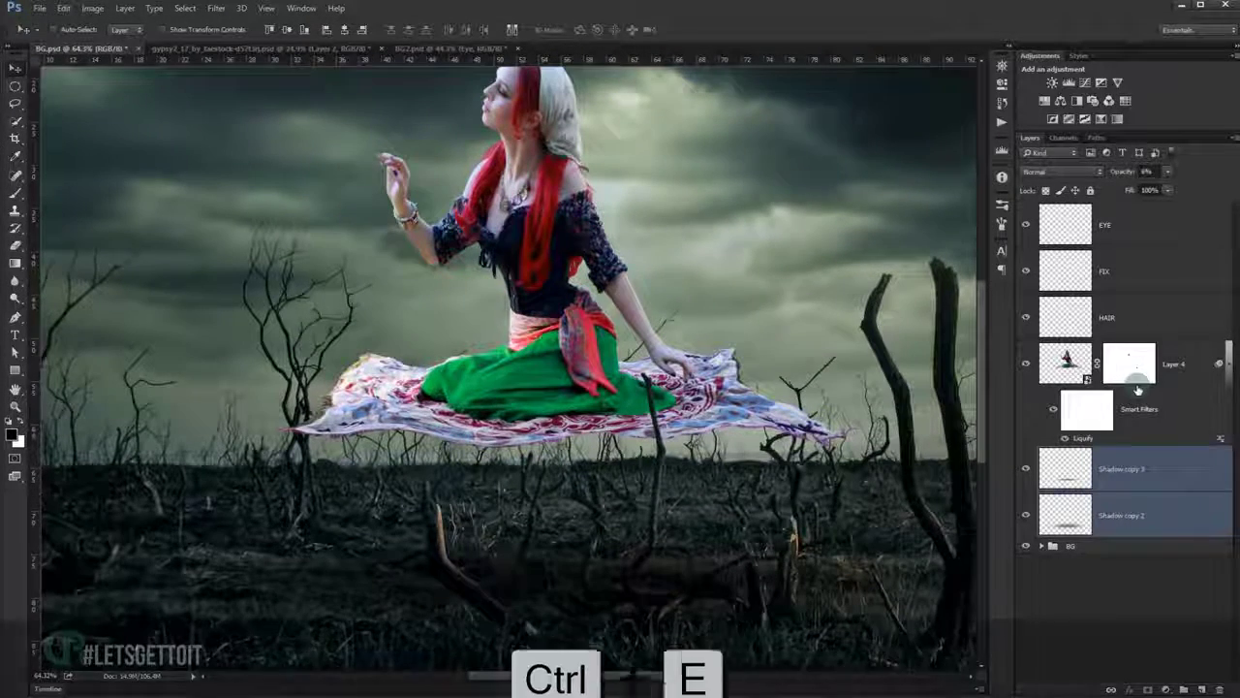
Set the merged Shadow copy 3 to 90% opacity and give it a layer mask.
{"action": "left_click", "coordinate": [1122, 172]}
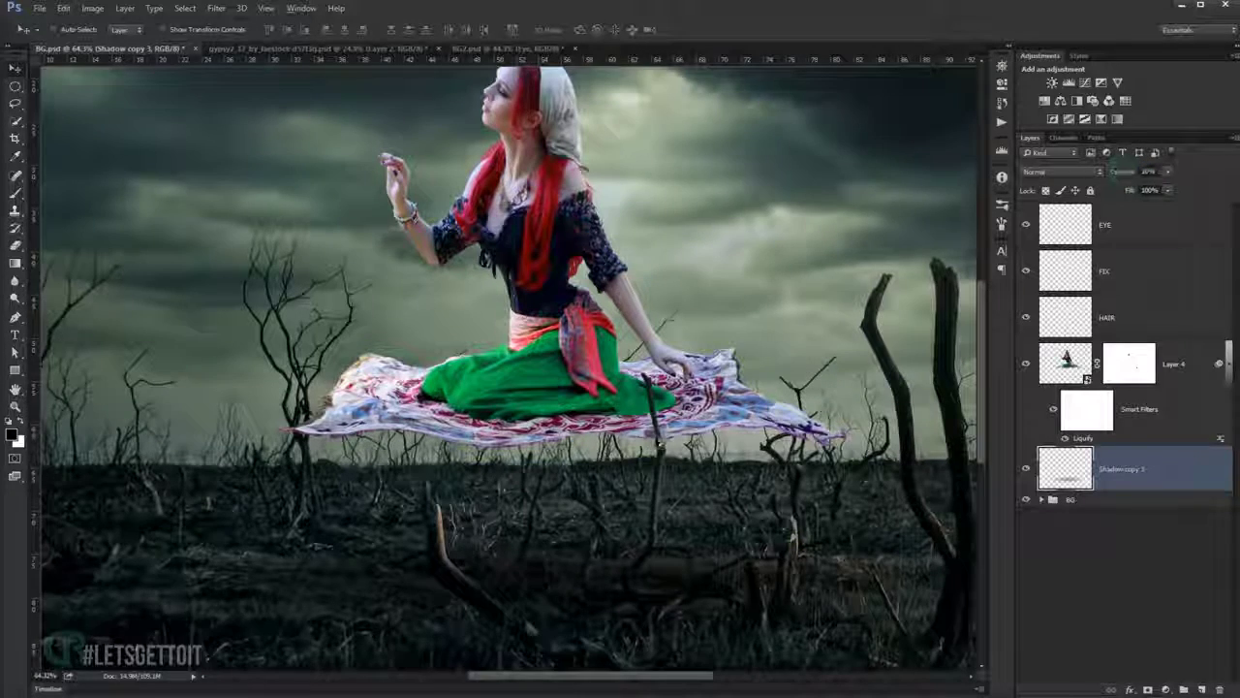
{"action": "key", "text": "ctrl+minus"}
{"action": "key", "text": "ctrl+0"}
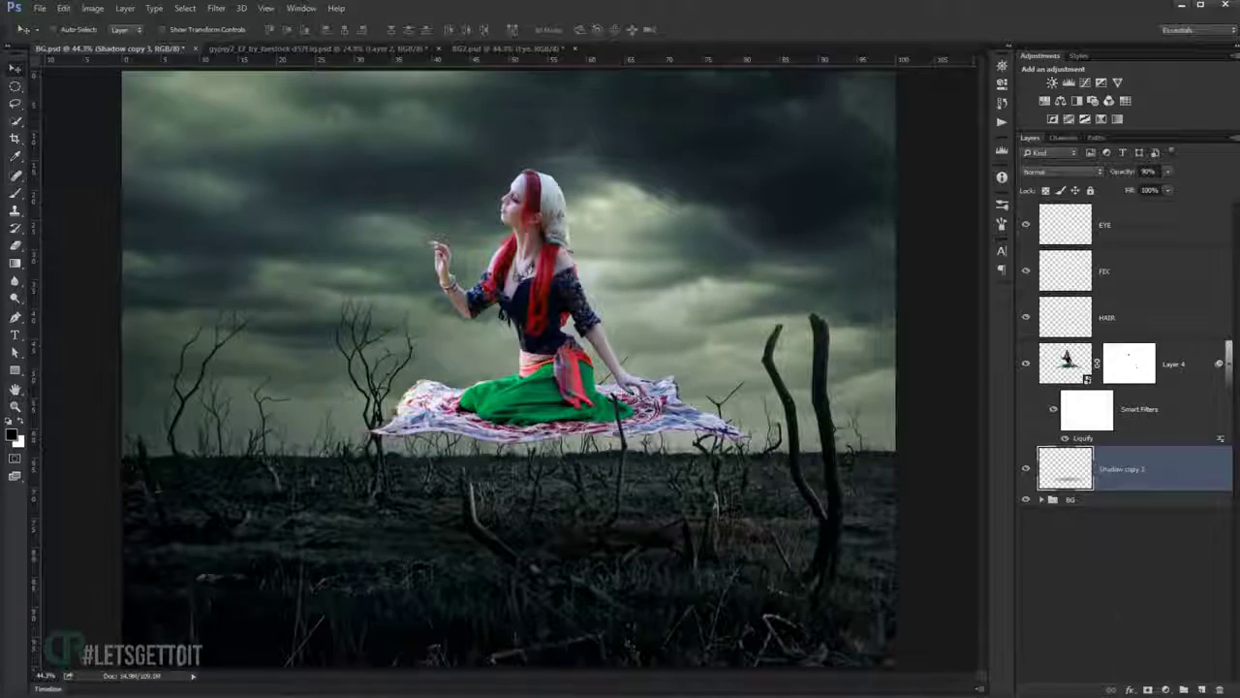
{"action": "left_click", "coordinate": [1148, 690]}
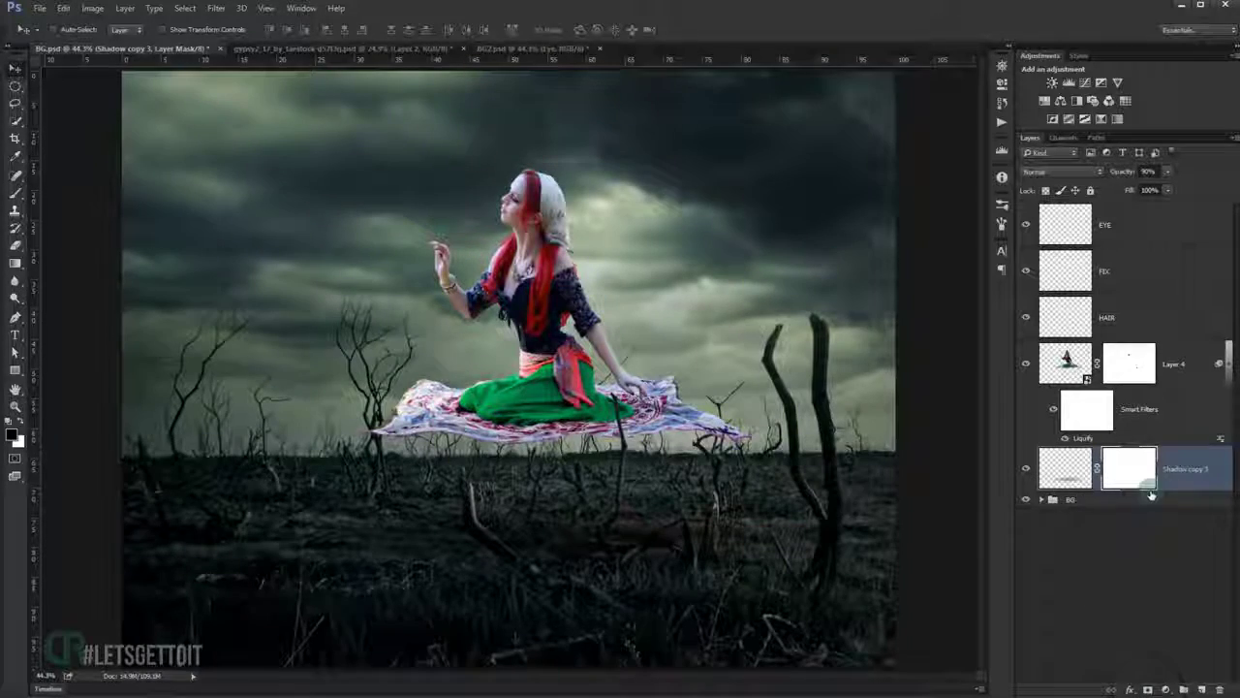
Paint out the shadow around the fallen branch on the Shadow copy 3 mask with a smaller brush.
{"action": "left_click", "coordinate": [15, 193]}
{"action": "scroll", "coordinate": [523, 507], "scroll_direction": "up", "scroll_amount": 5}
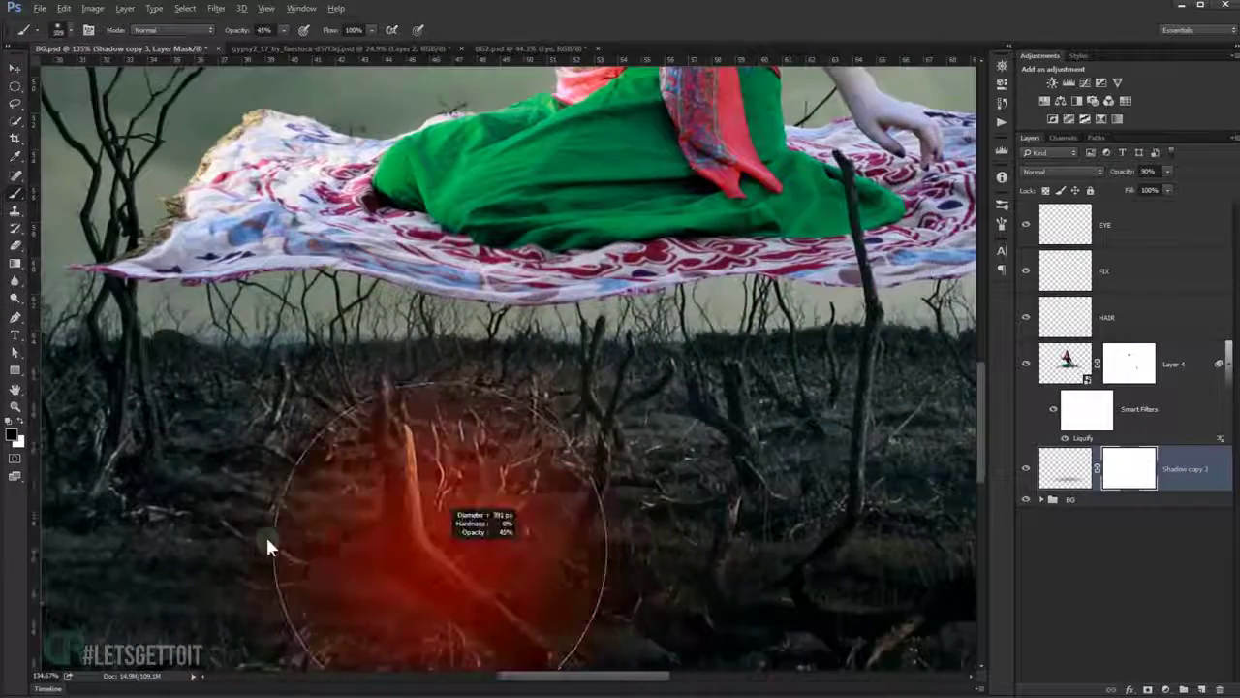
{"action": "left_click_drag", "start_coordinate": [268, 547], "coordinate": [216, 535]}
{"action": "scroll", "coordinate": [421, 445], "scroll_direction": "down", "scroll_amount": 3}
{"action": "mouse_move", "coordinate": [421, 446]}
{"action": "left_mouse_down"}
{"action": "mouse_move", "coordinate": [543, 543]}
{"action": "mouse_move", "coordinate": [444, 472]}
{"action": "left_mouse_up"}
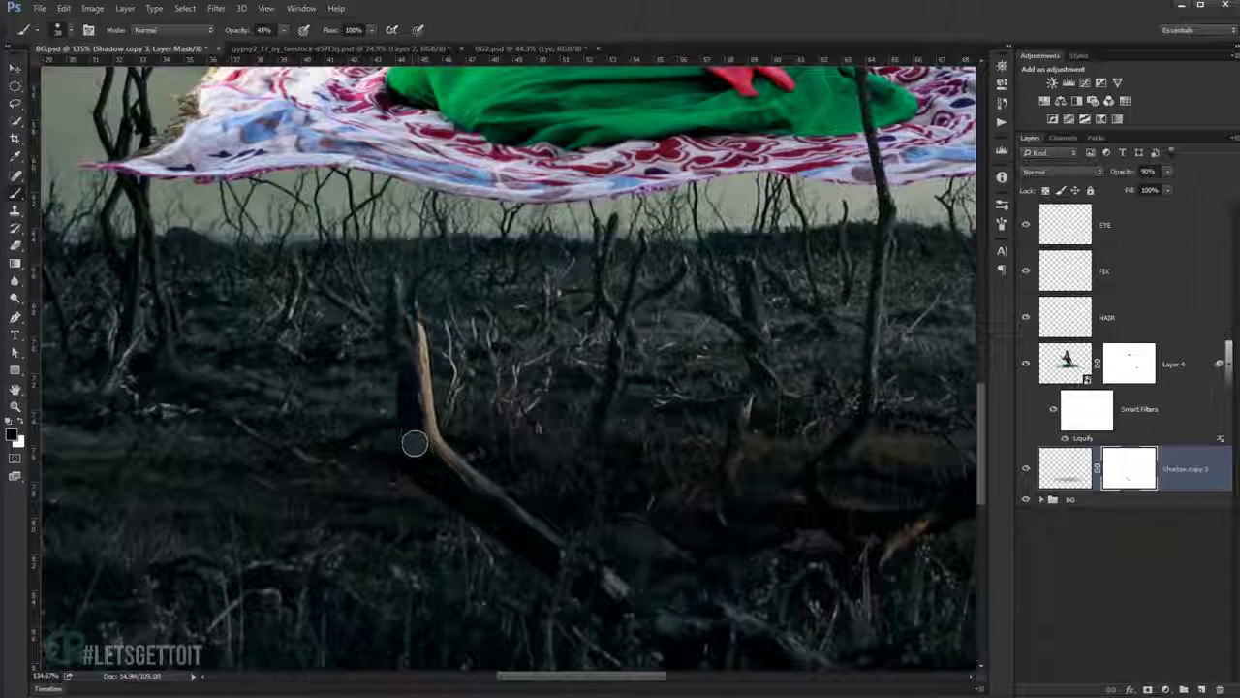
{"action": "left_click_drag", "start_coordinate": [596, 584], "coordinate": [365, 433]}
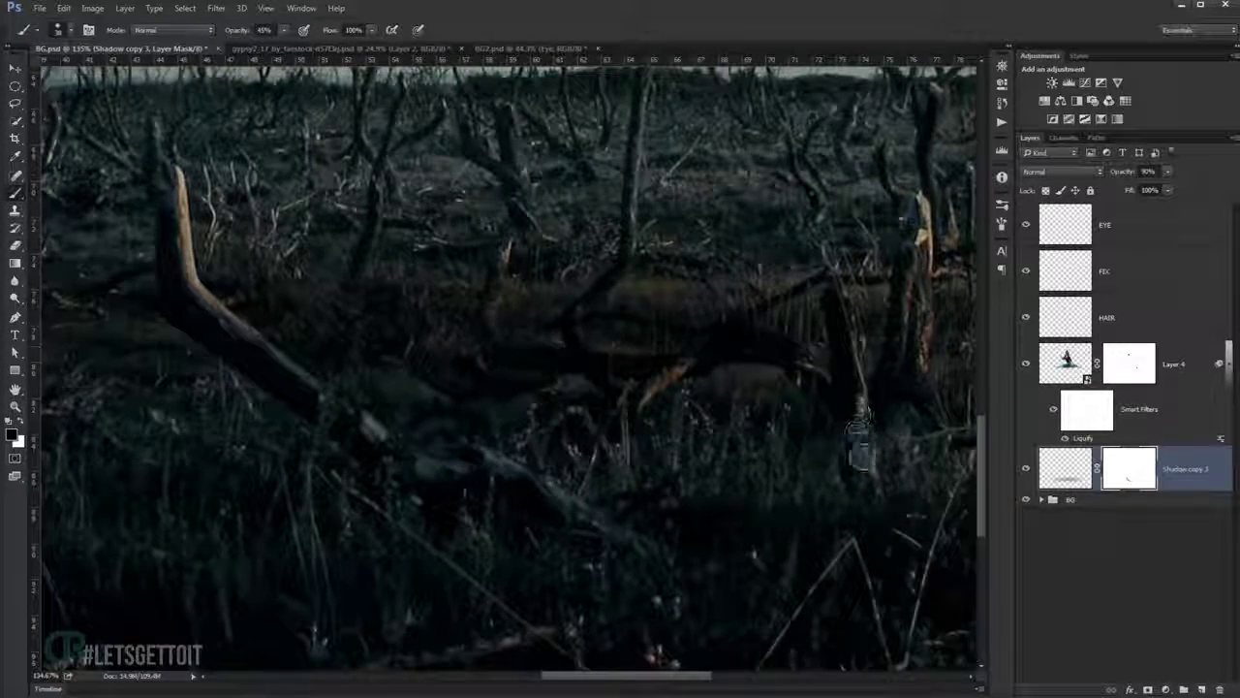
Group EYE, FIX, HAIR, Layer 4 and Shadow copy 3 into Group 1.
{"action": "scroll", "coordinate": [870, 463], "scroll_direction": "down", "scroll_amount": 4}
{"action": "scroll", "coordinate": [701, 463], "scroll_direction": "up", "scroll_amount": 2}
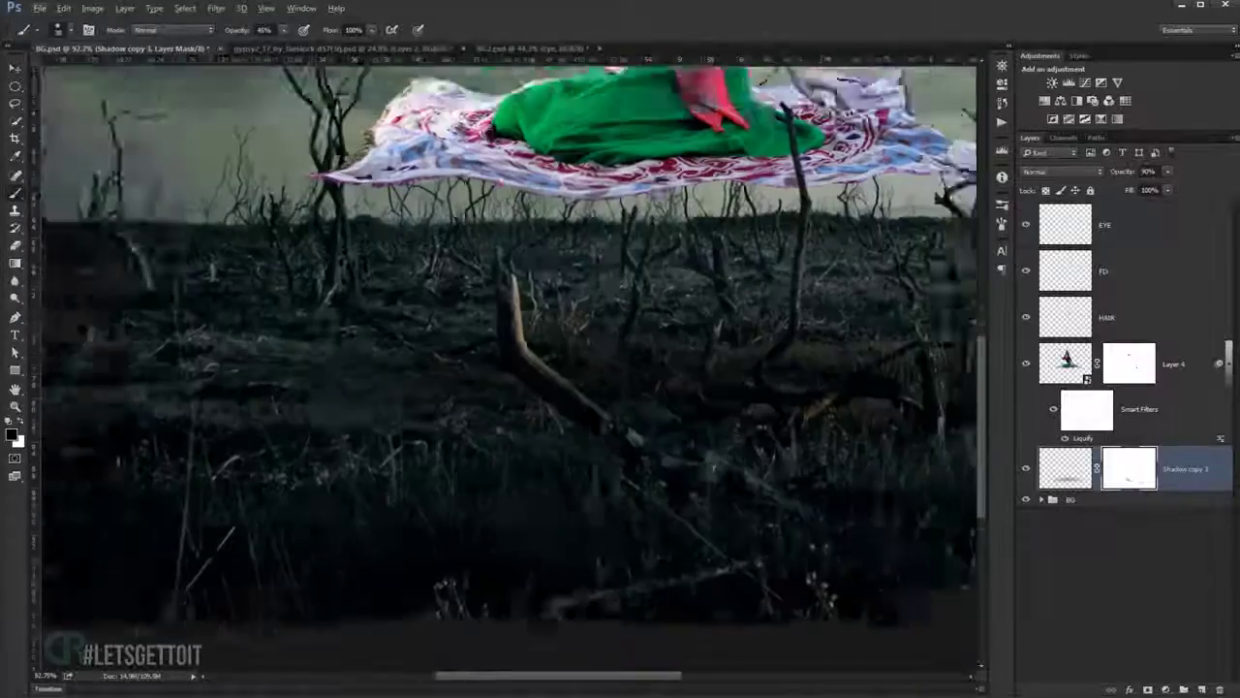
{"action": "scroll", "coordinate": [666, 412], "scroll_direction": "down", "scroll_amount": 3}
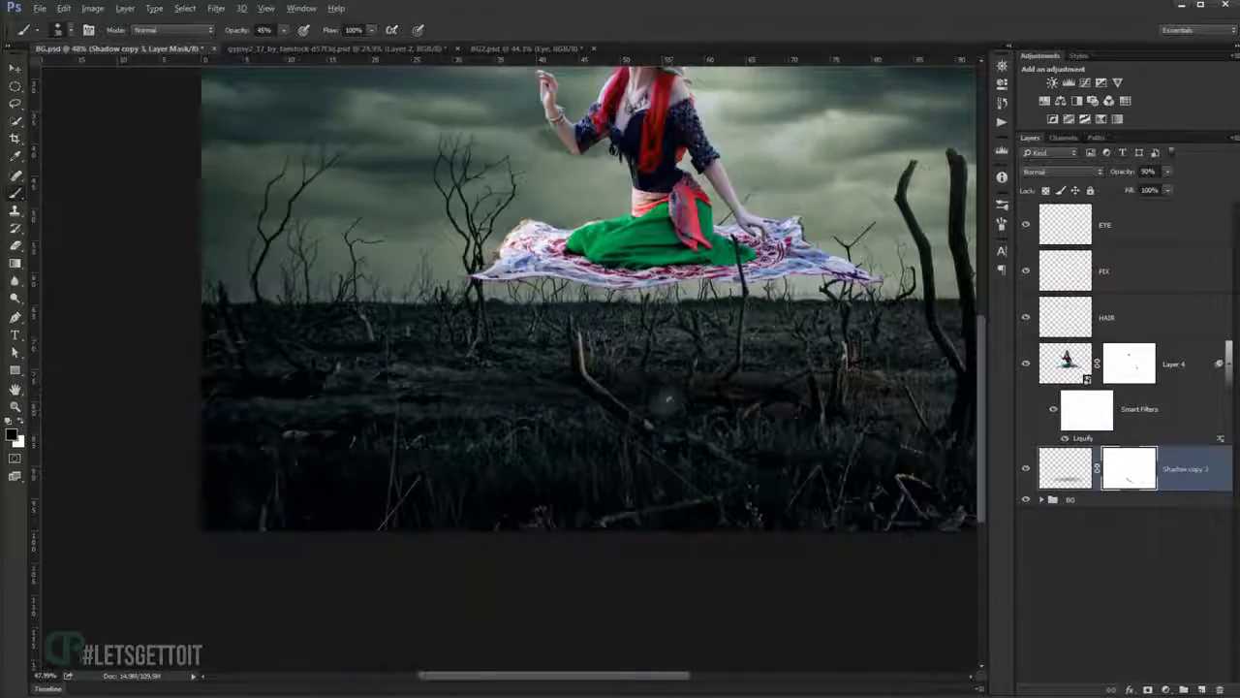
{"action": "scroll", "coordinate": [745, 439], "scroll_direction": "down", "scroll_amount": 1}
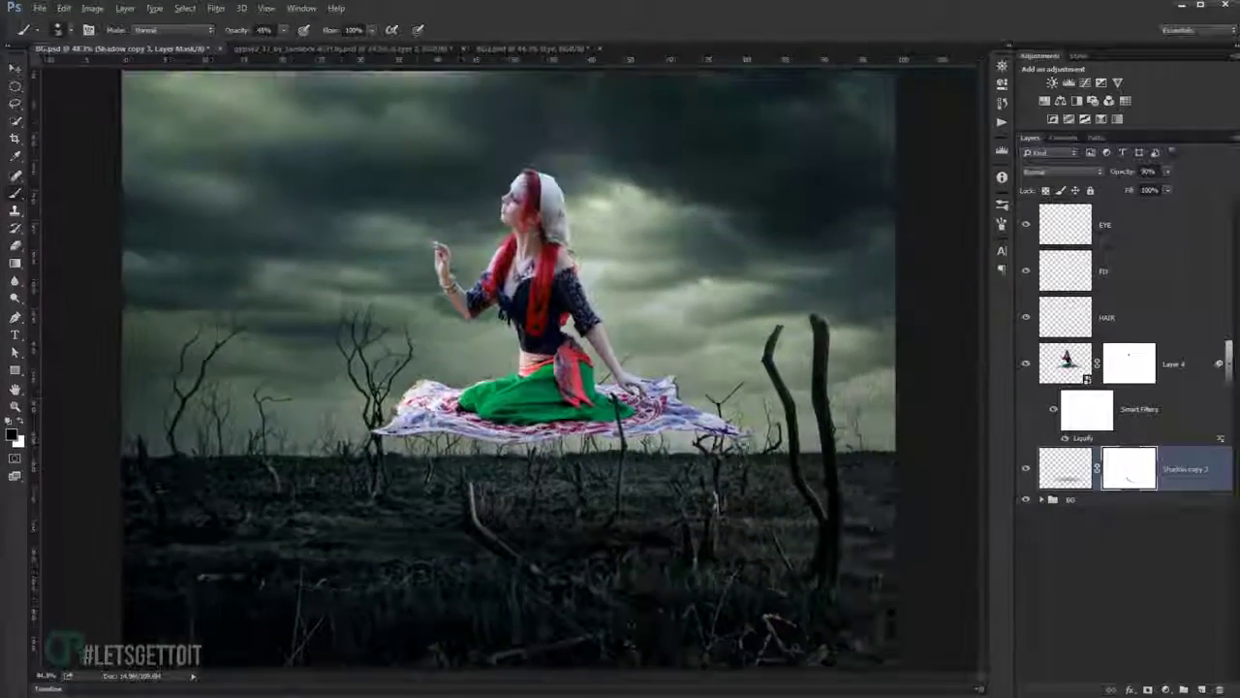
{"action": "left_click", "coordinate": [1148, 228], "text": "shift"}
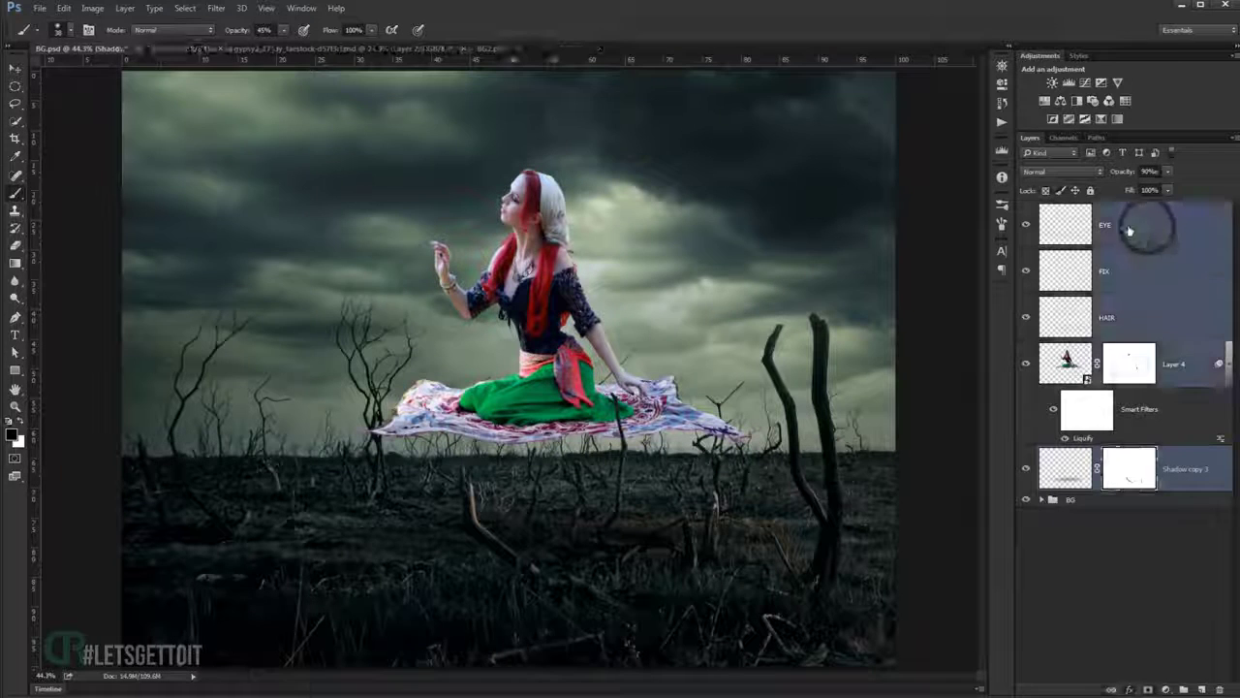
{"action": "key", "text": "ctrl+g"}
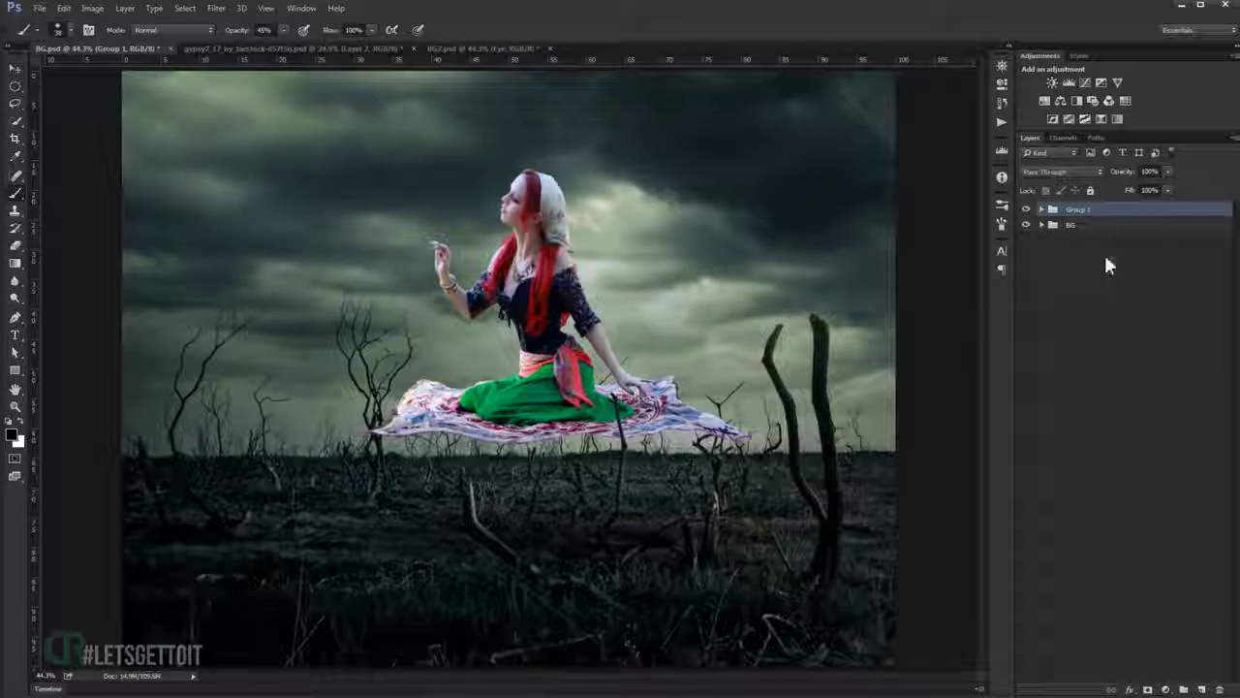
Rename Group 1 to 'Model'.
{"action": "double_click", "coordinate": [1077, 211]}
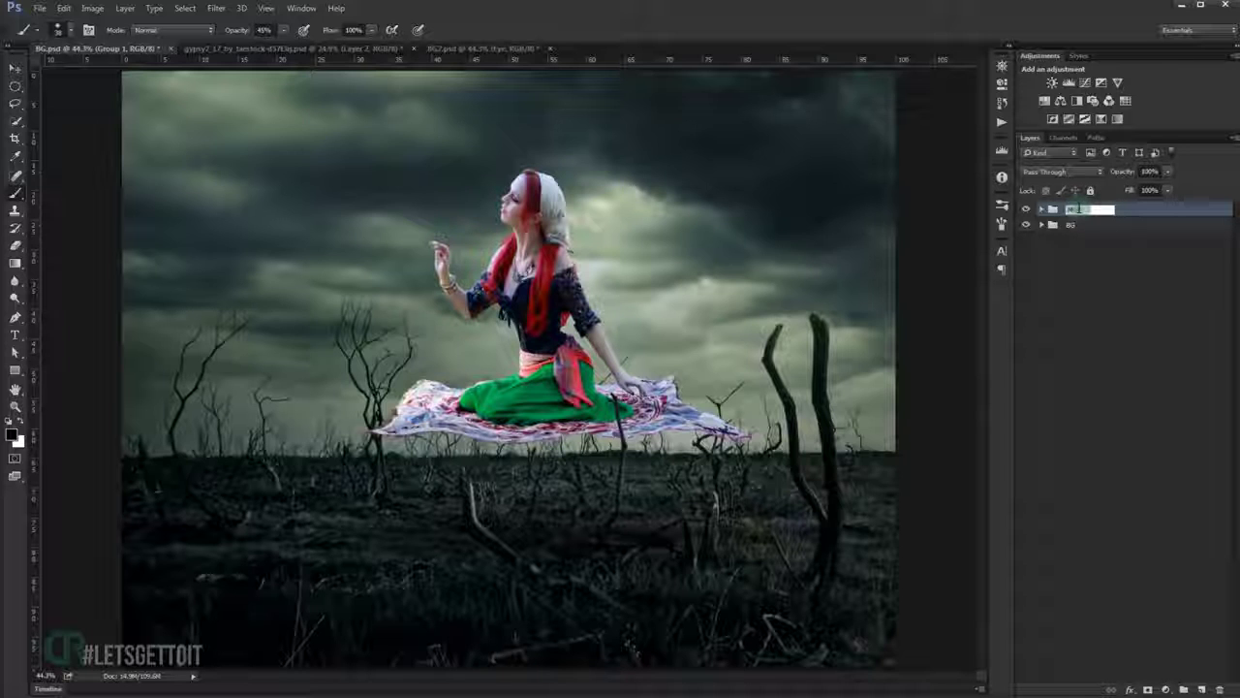
{"action": "type", "text": "Model"}
{"action": "key", "text": "Return"}
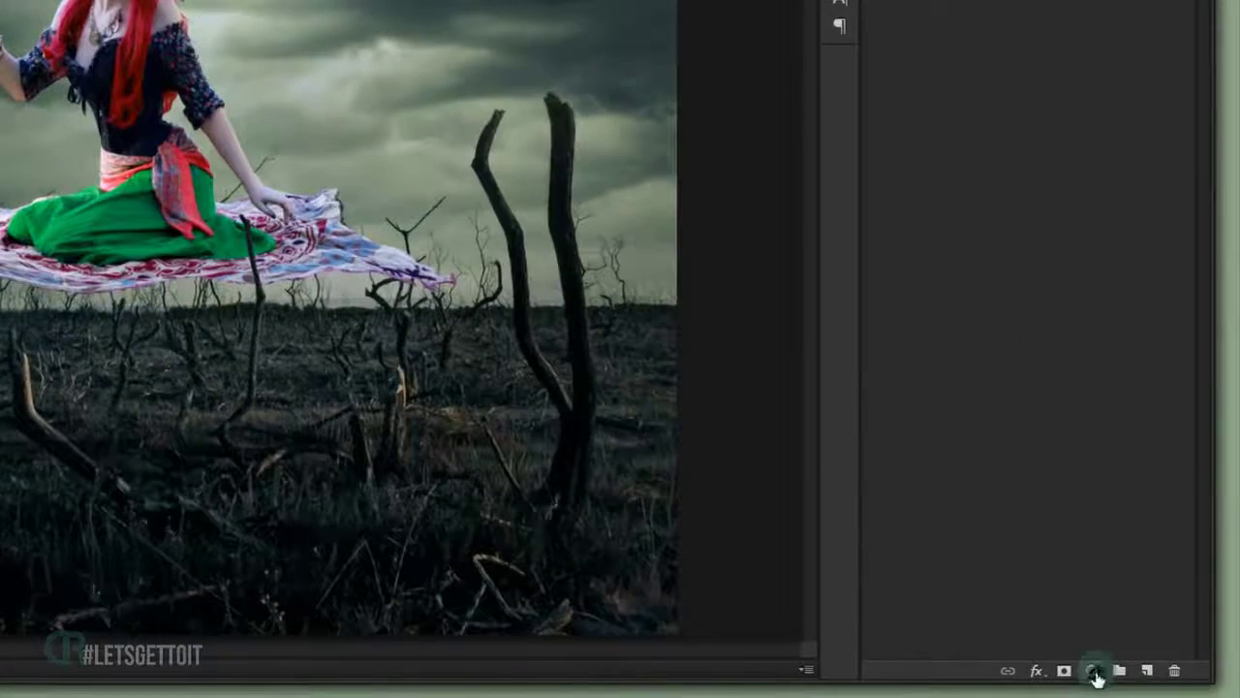
Add a Hue/Saturation layer at -60 saturation clipped to the Model group, hiding it to compare.
{"action": "left_click", "coordinate": [1093, 671]}
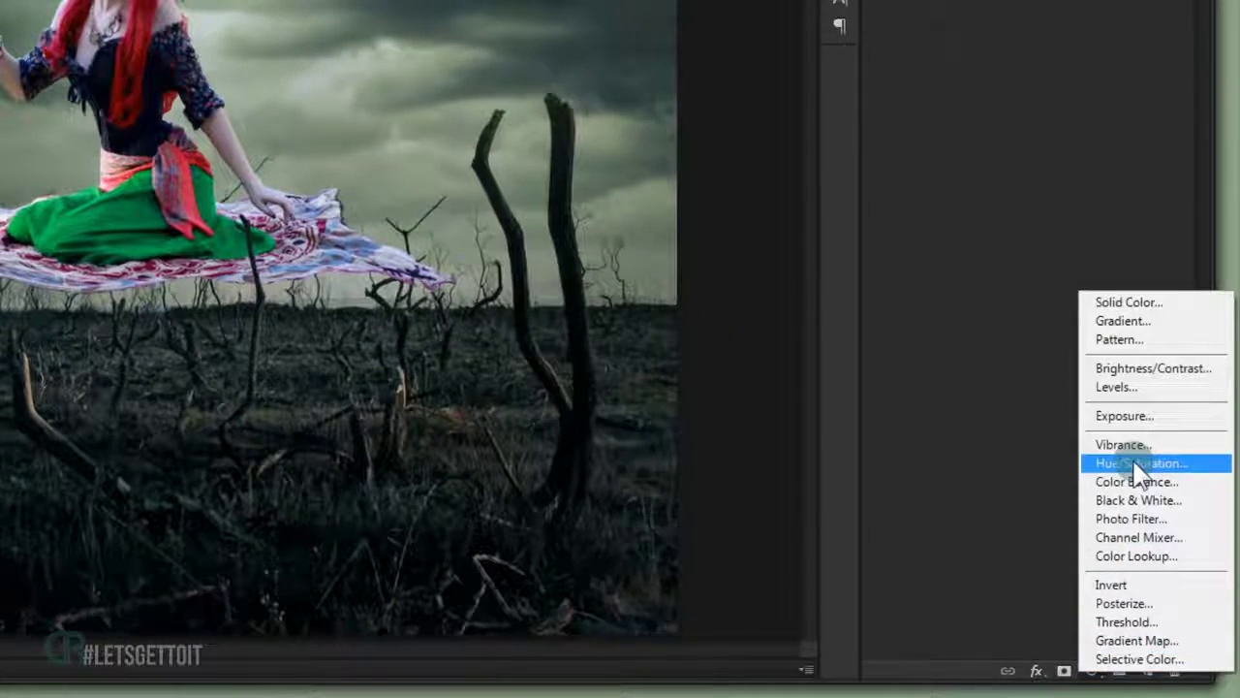
{"action": "left_click", "coordinate": [1139, 464]}
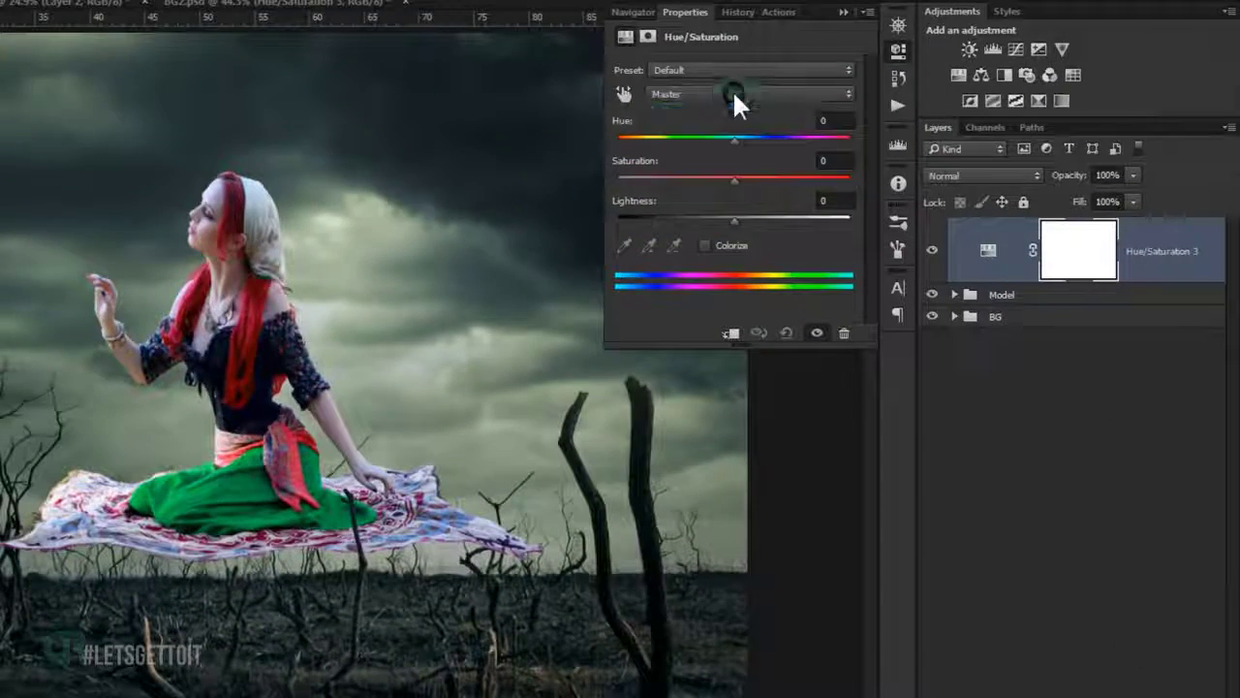
{"action": "left_click", "coordinate": [734, 95]}
{"action": "left_click_drag", "start_coordinate": [731, 177], "coordinate": [663, 179]}
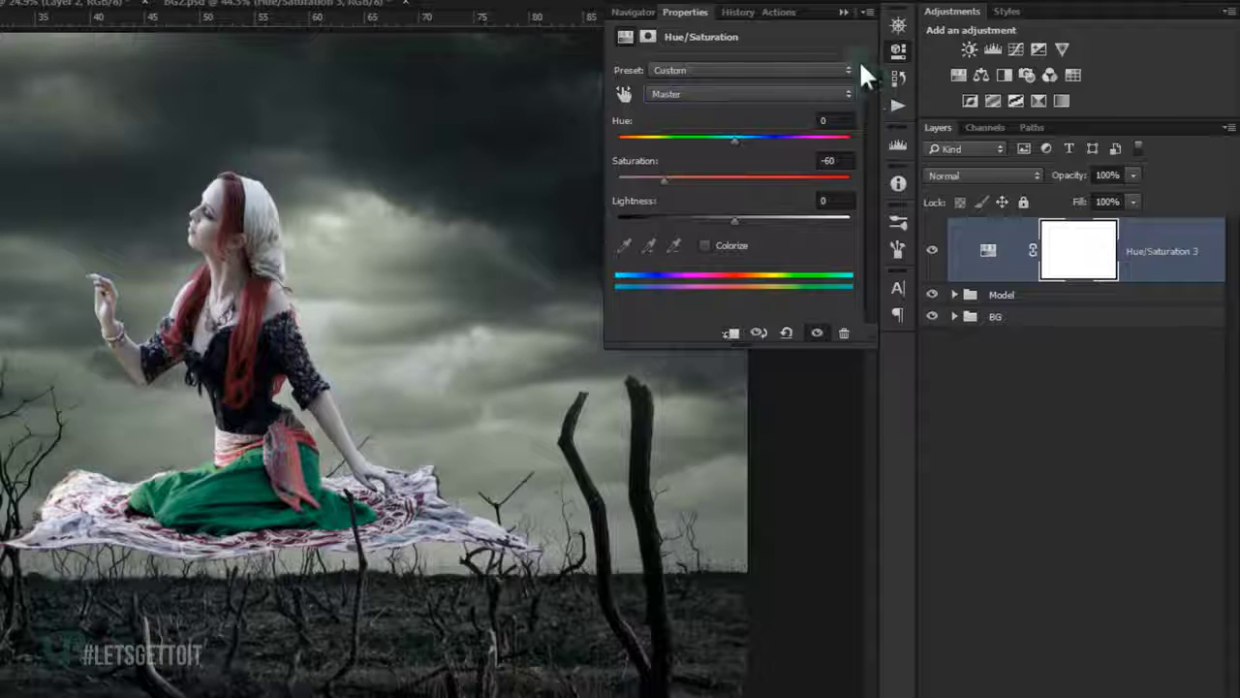
{"action": "left_click", "coordinate": [736, 333]}
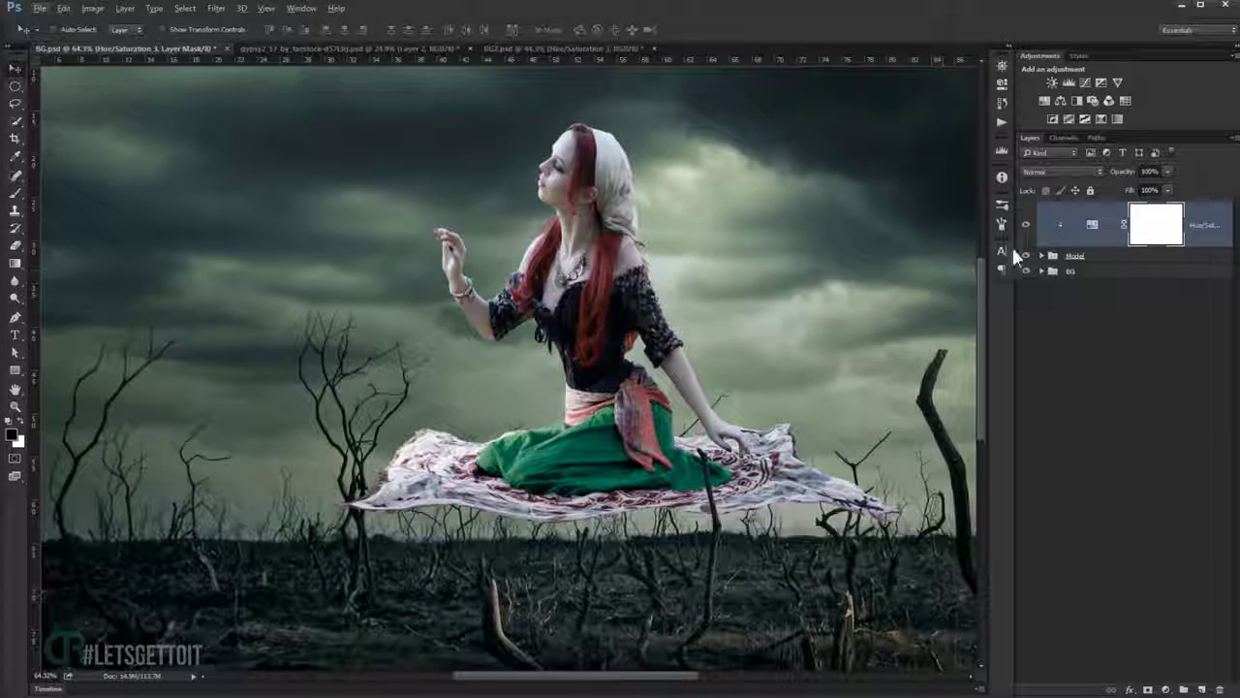
{"action": "left_click", "coordinate": [1026, 226]}
Compare the image with and without desaturation, then set up a brush of about 26 px for the mask.
{"action": "left_click", "coordinate": [1027, 226]}
{"action": "left_click", "coordinate": [1026, 226]}
{"action": "left_click", "coordinate": [17, 192]}
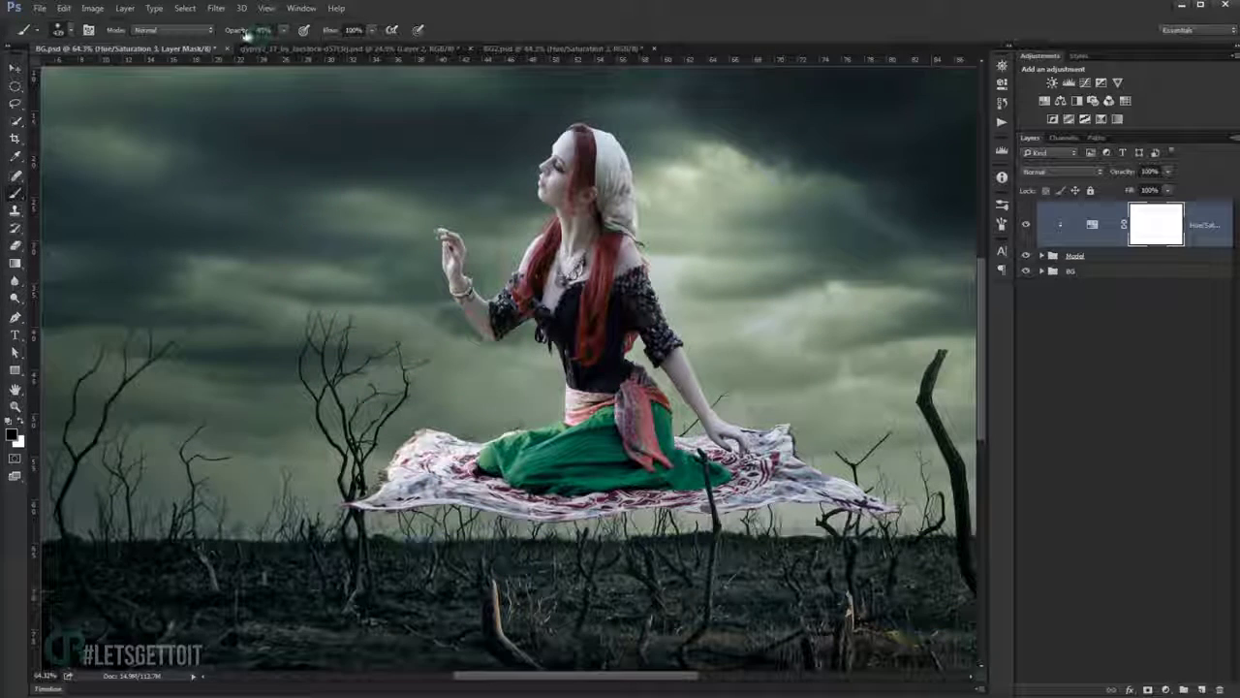
{"action": "left_click_drag", "start_coordinate": [243, 34], "coordinate": [233, 34]}
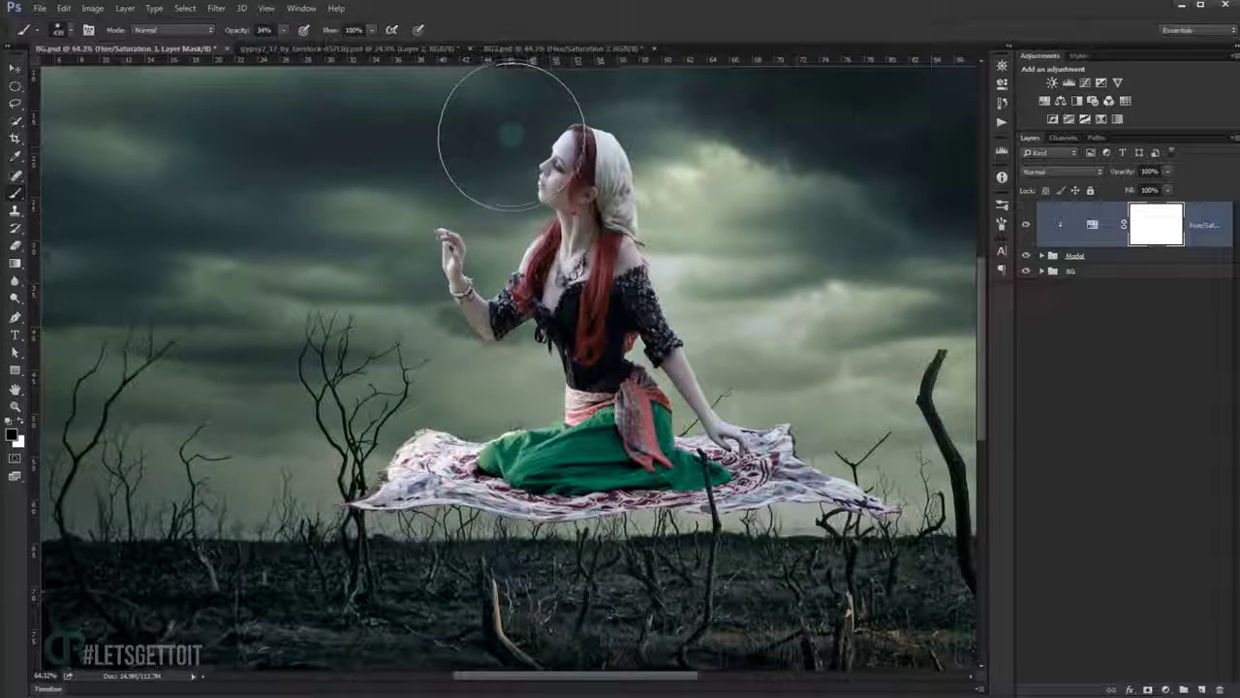
{"action": "key", "text": "bracketleft"}
{"action": "key", "text": "bracketleft"}
{"action": "key", "text": "bracketleft"}
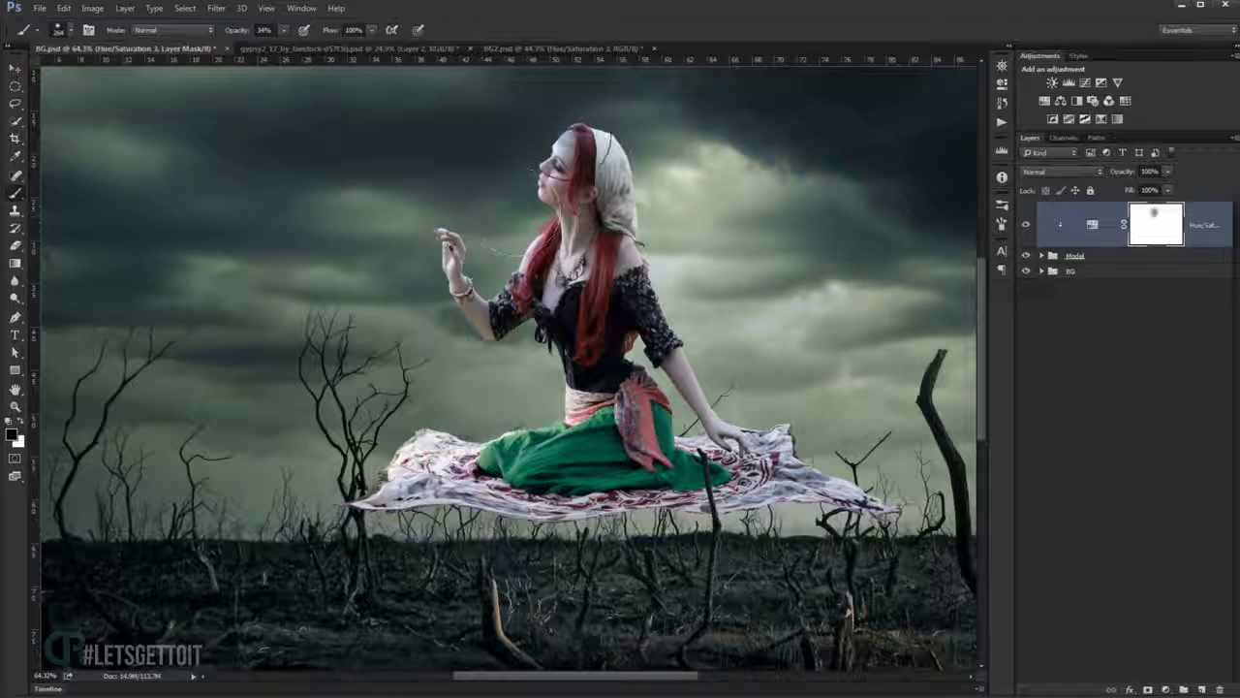
{"action": "scroll", "coordinate": [480, 237], "scroll_direction": "up", "scroll_amount": 3}
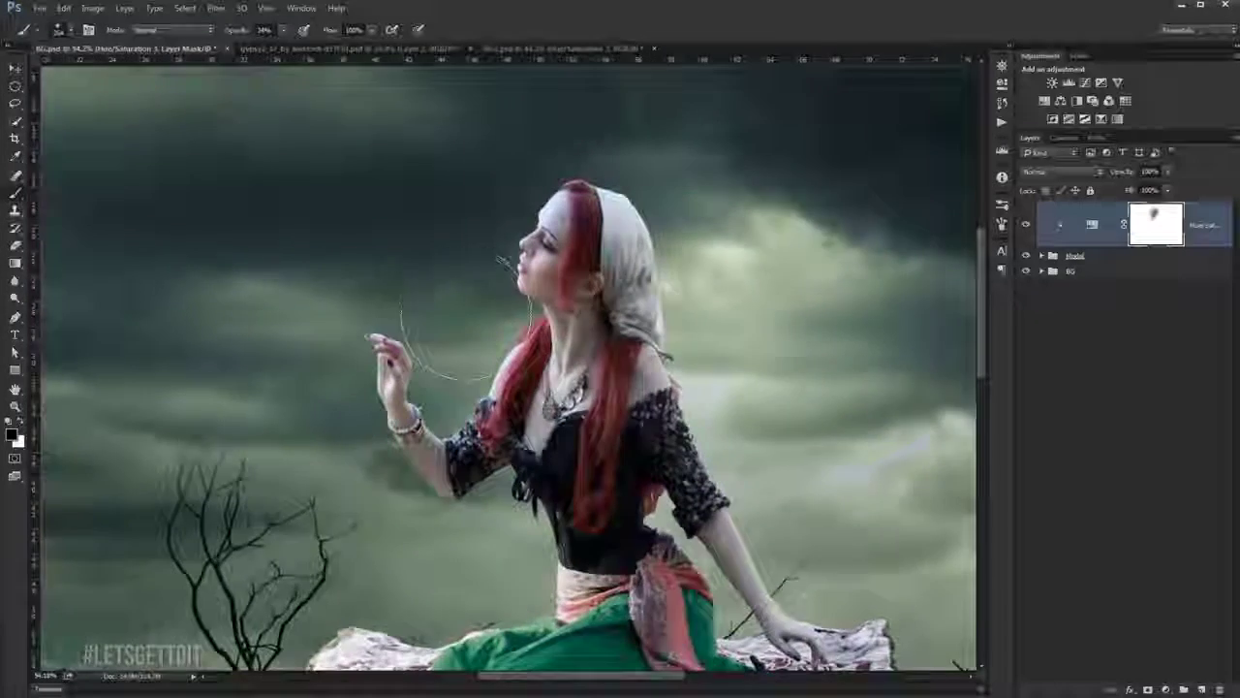
{"action": "scroll", "coordinate": [501, 243], "scroll_direction": "up", "scroll_amount": 3}
{"action": "left_click_drag", "start_coordinate": [512, 247], "coordinate": [394, 263]}
{"action": "scroll", "coordinate": [514, 238], "scroll_direction": "up", "scroll_amount": 2}
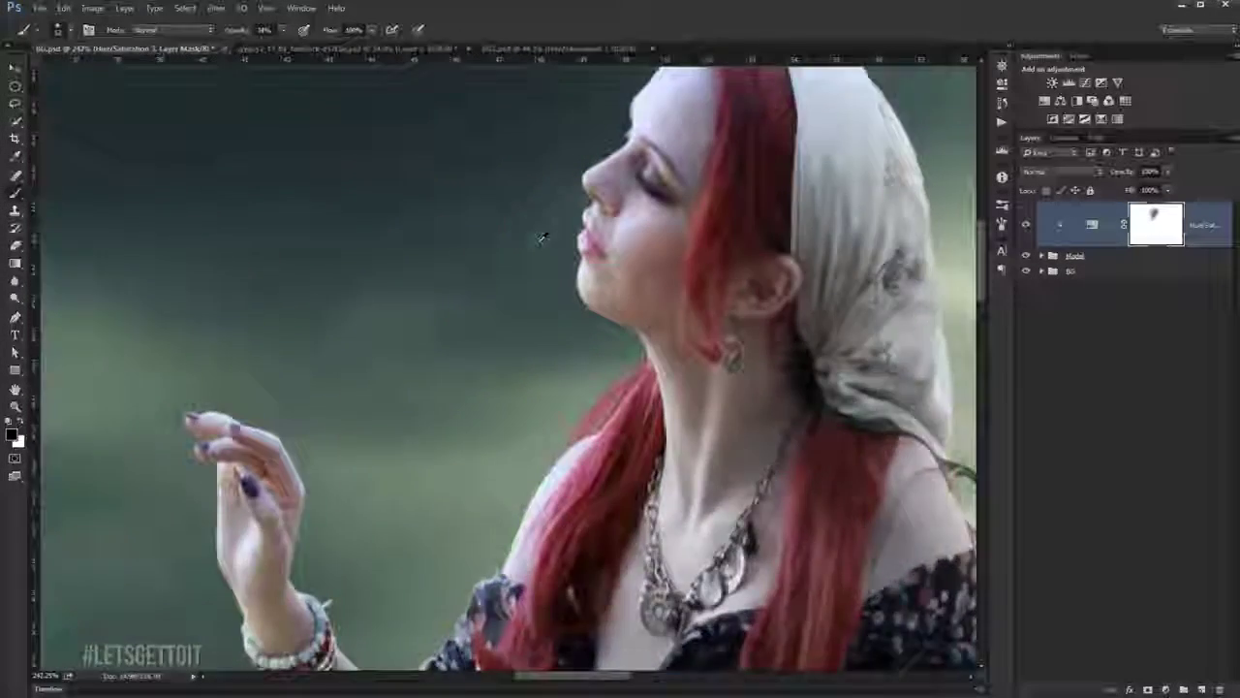
{"action": "scroll", "coordinate": [515, 238], "scroll_direction": "up", "scroll_amount": 2}
{"action": "left_click_drag", "start_coordinate": [242, 33], "coordinate": [477, 213]}
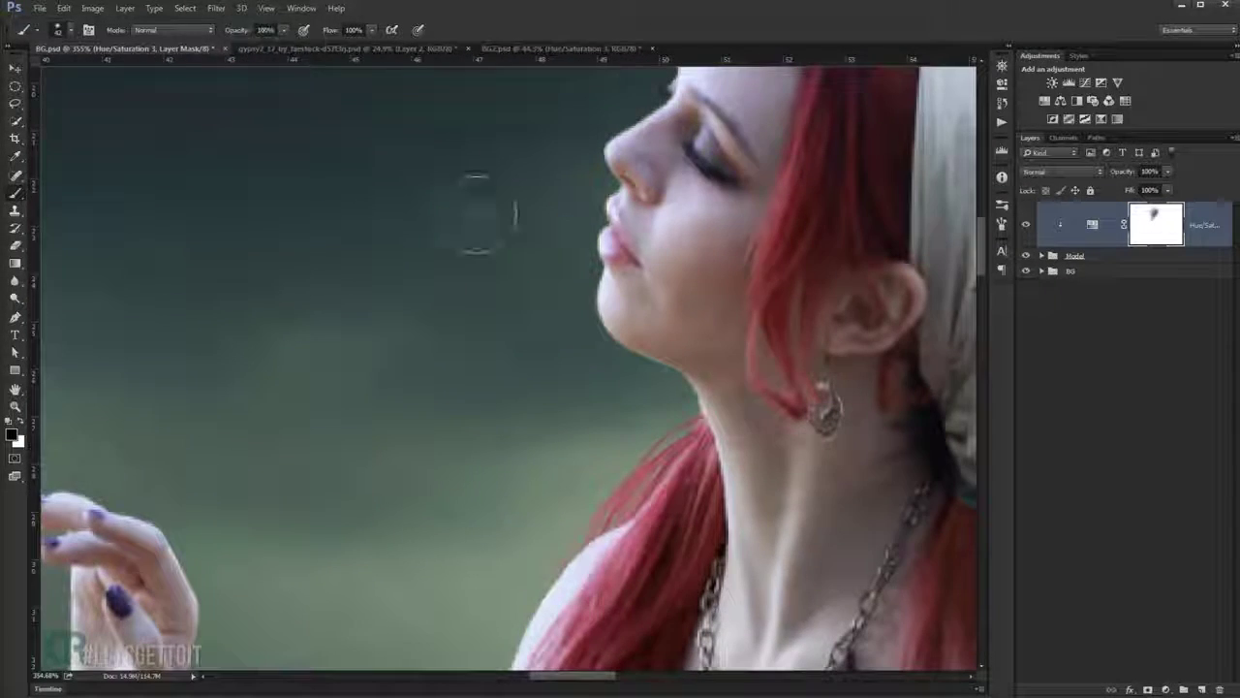
{"action": "mouse_move", "coordinate": [506, 257]}
{"action": "left_mouse_down"}
{"action": "mouse_move", "coordinate": [592, 215]}
{"action": "mouse_move", "coordinate": [601, 239]}
{"action": "left_mouse_up"}
{"action": "scroll", "coordinate": [602, 238], "scroll_direction": "down", "scroll_amount": 8}
Paint the Hue/Saturation mask over the left and right carpet to restore colour.
{"action": "mouse_move", "coordinate": [659, 669]}
{"action": "left_mouse_down"}
{"action": "mouse_move", "coordinate": [476, 359]}
{"action": "mouse_move", "coordinate": [525, 373]}
{"action": "left_mouse_up"}
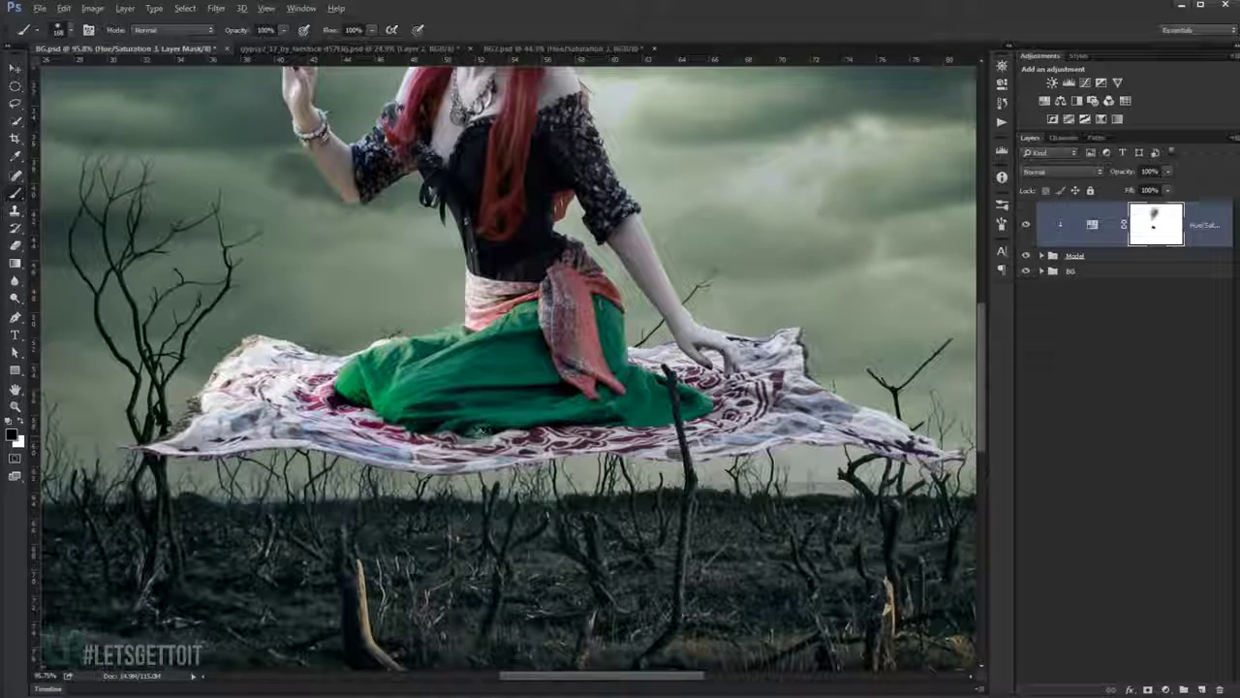
{"action": "left_click_drag", "start_coordinate": [217, 33], "coordinate": [207, 33]}
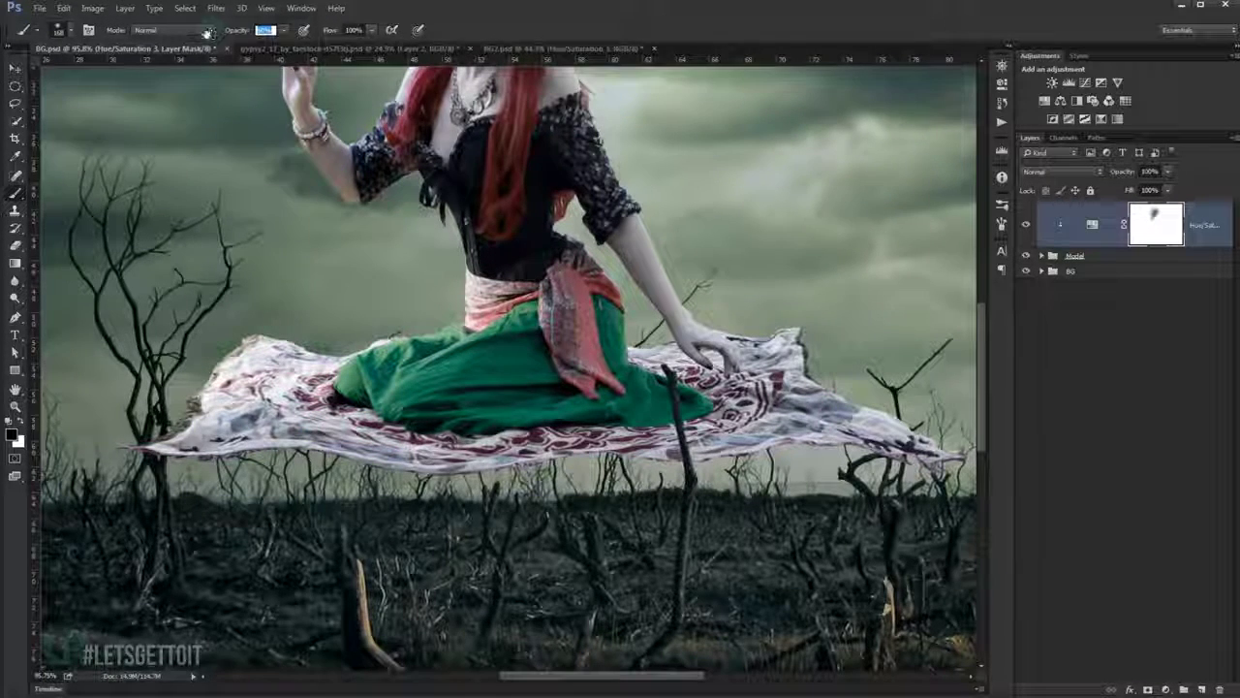
{"action": "type", "text": "32"}
{"action": "mouse_move", "coordinate": [407, 397]}
{"action": "left_mouse_down"}
{"action": "mouse_move", "coordinate": [310, 393]}
{"action": "mouse_move", "coordinate": [634, 392]}
{"action": "left_mouse_up"}
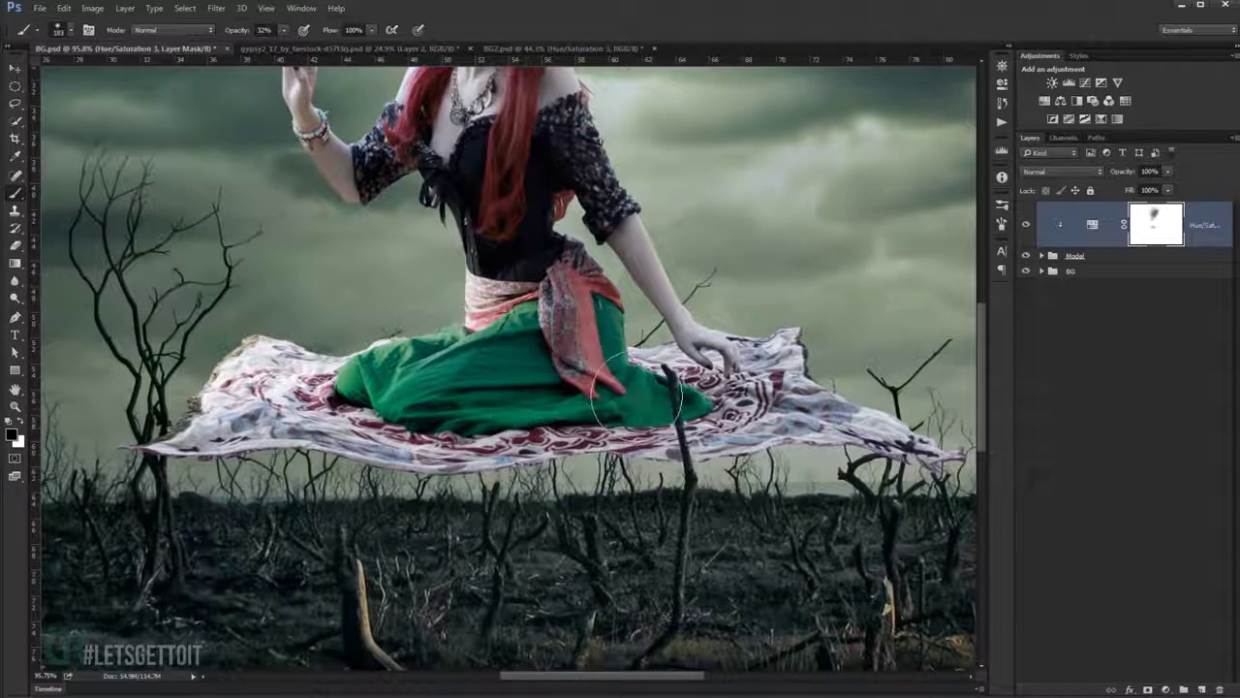
{"action": "scroll", "coordinate": [586, 358], "scroll_direction": "down", "scroll_amount": 2}
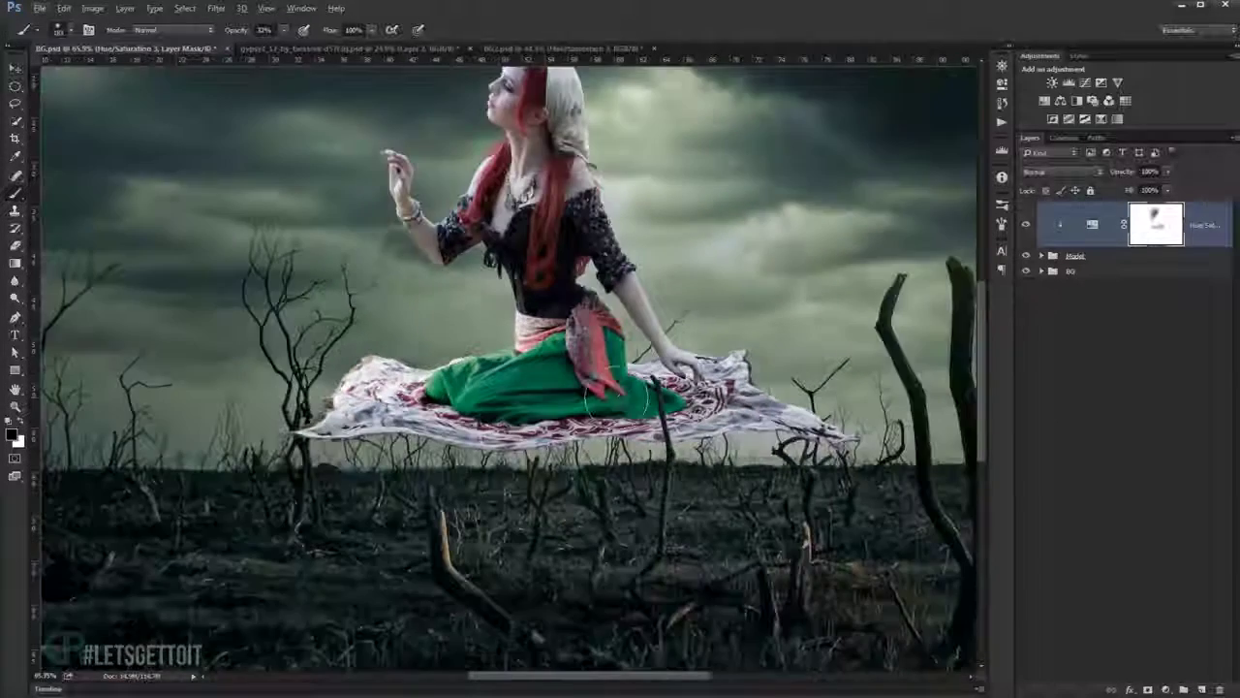
{"action": "left_click_drag", "start_coordinate": [712, 393], "coordinate": [737, 402]}
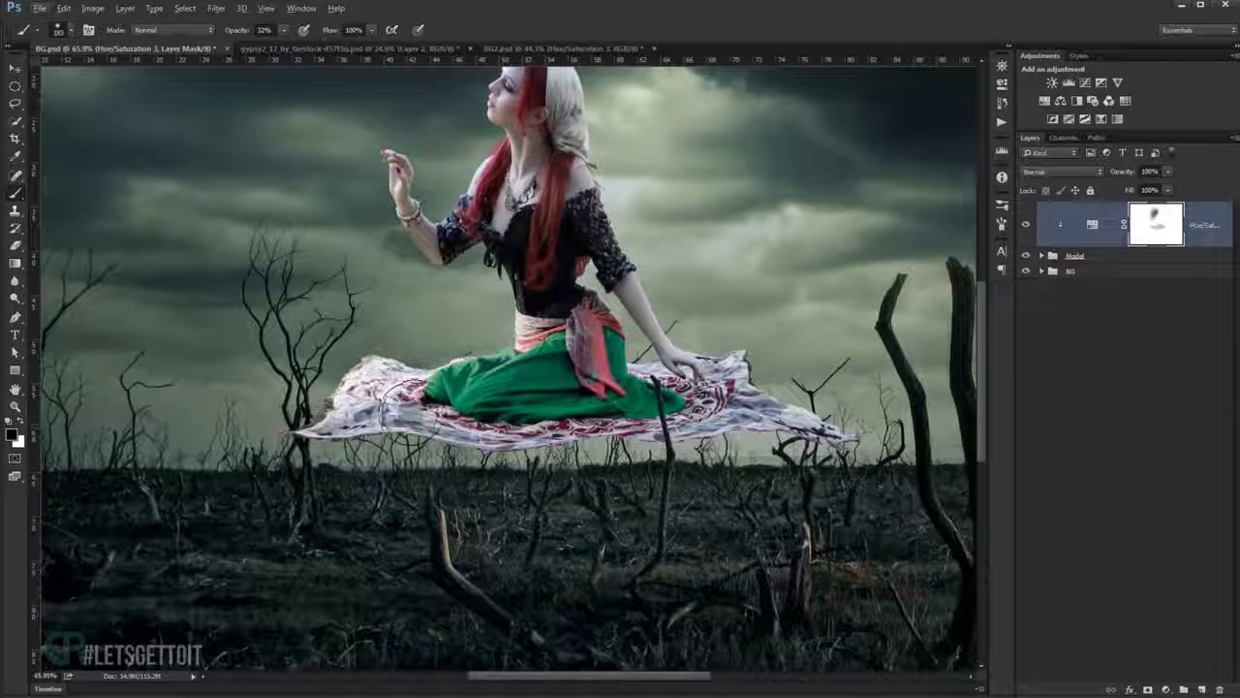
{"action": "scroll", "coordinate": [582, 432], "scroll_direction": "down", "scroll_amount": 2}
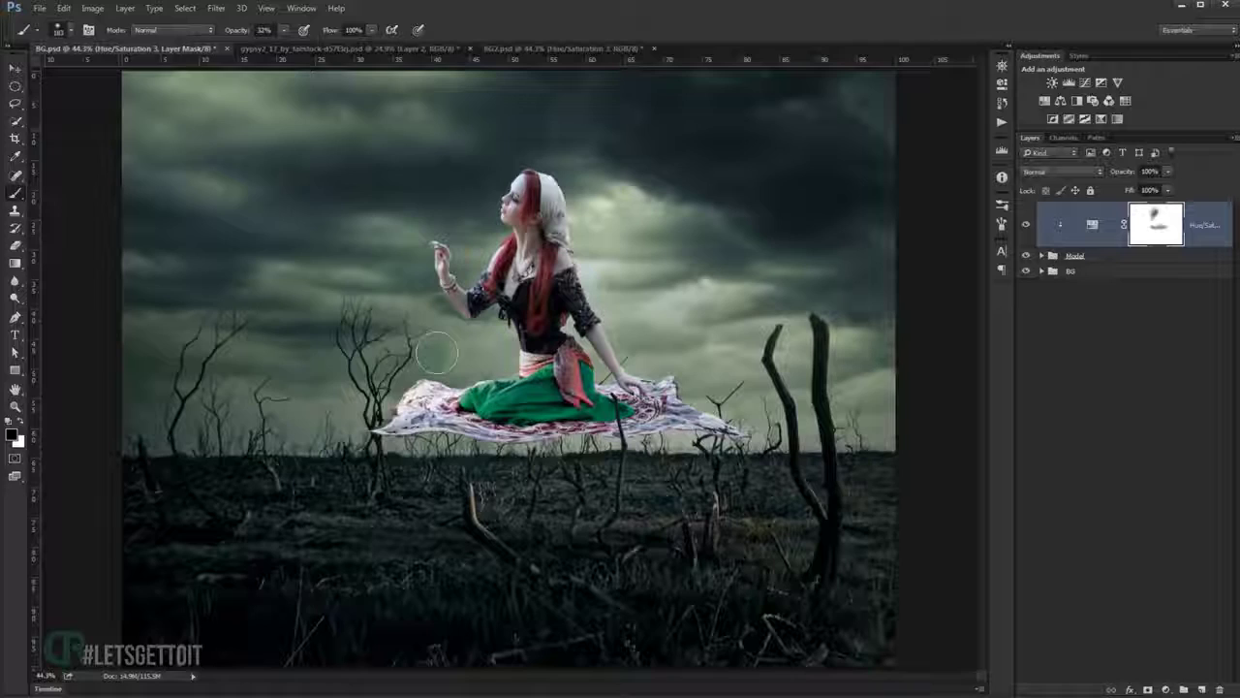
Add a new empty layer named 'Carpet decorations'.
{"action": "left_click", "coordinate": [1202, 689]}
{"action": "double_click", "coordinate": [1115, 227]}
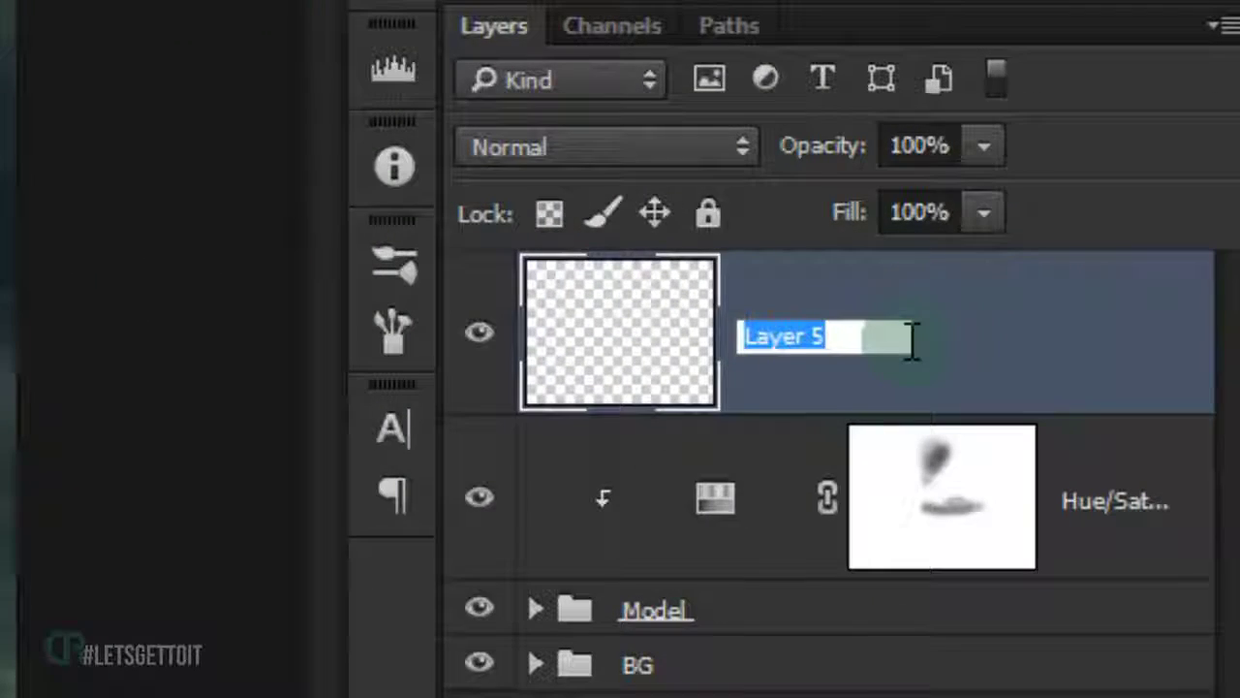
{"action": "type", "text": "Carpet decorations"}
{"action": "key", "text": "Return"}
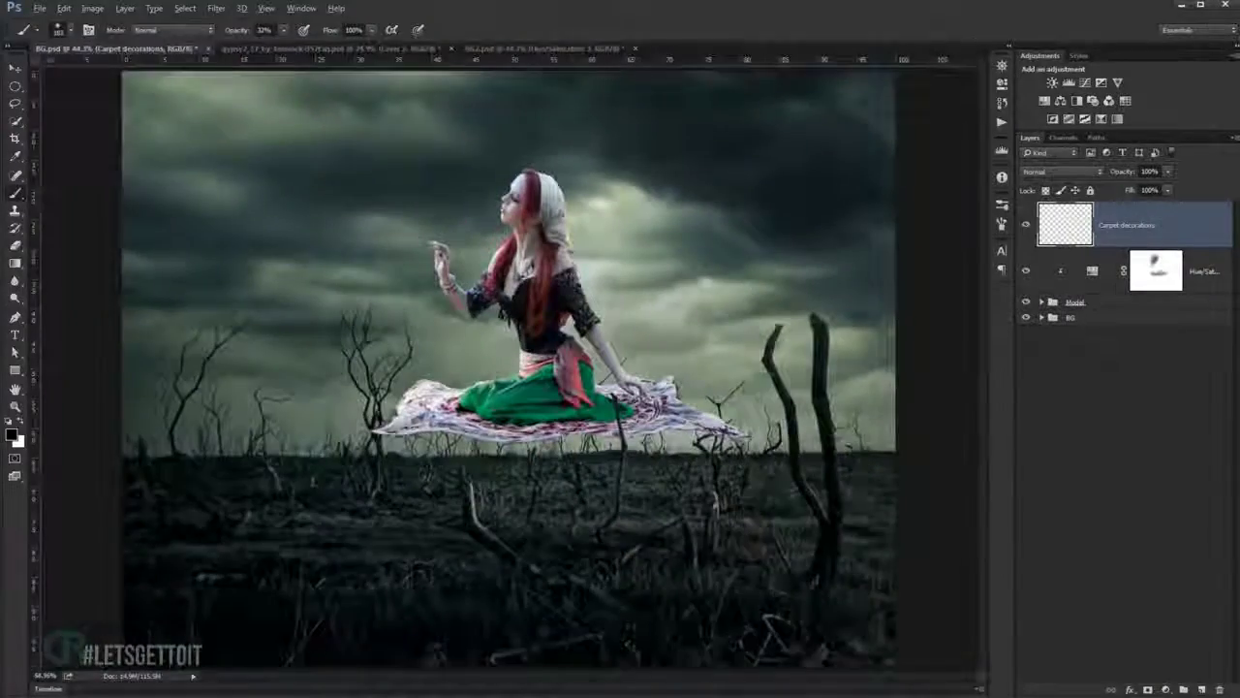
{"action": "scroll", "coordinate": [368, 420], "scroll_direction": "up", "scroll_amount": 1}
{"action": "scroll", "coordinate": [369, 420], "scroll_direction": "up", "scroll_amount": 1}
{"action": "scroll", "coordinate": [369, 420], "scroll_direction": "up", "scroll_amount": 1}
{"action": "left_click_drag", "start_coordinate": [368, 419], "coordinate": [431, 340]}
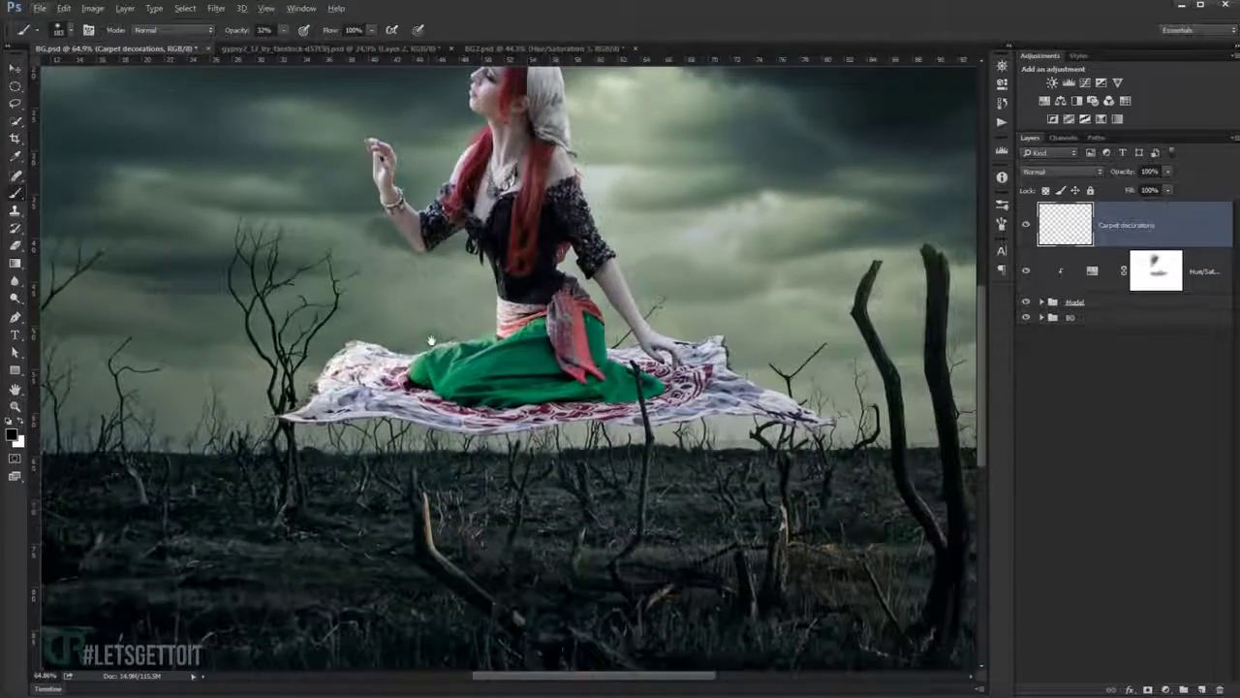
Reset the brush presets to the default set without saving the old brushes.
{"action": "scroll", "coordinate": [291, 368], "scroll_direction": "up", "scroll_amount": 2}
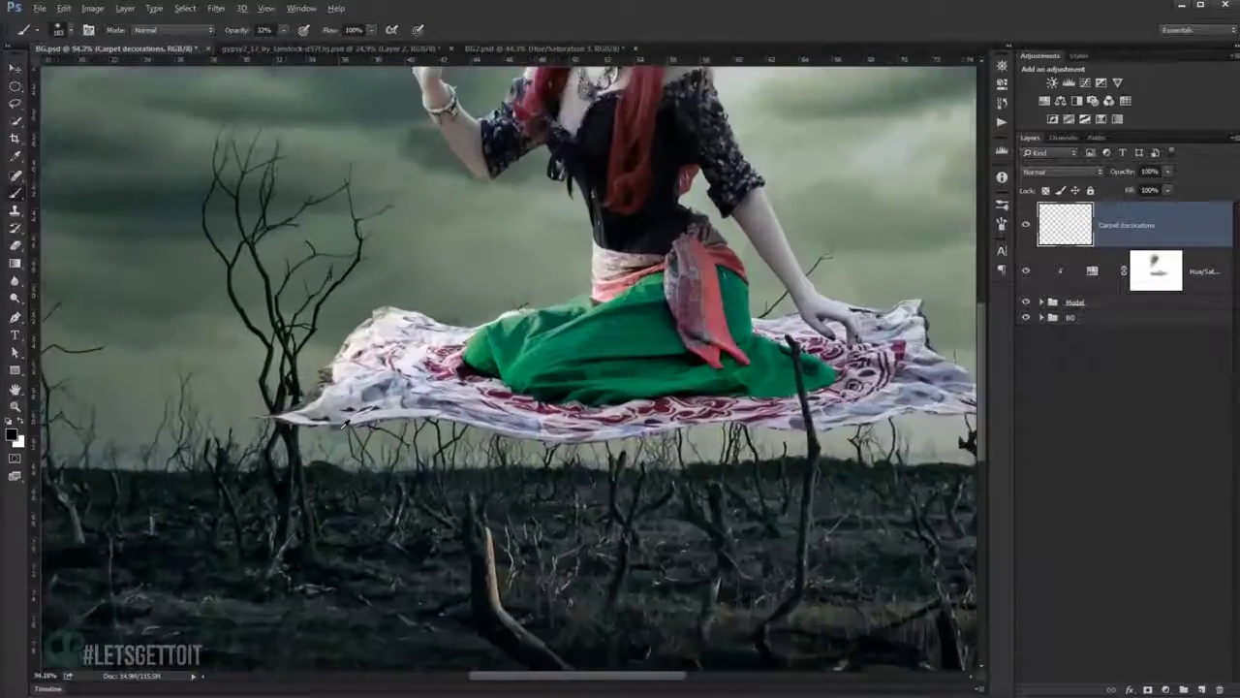
{"action": "scroll", "coordinate": [271, 354], "scroll_direction": "up", "scroll_amount": 1}
{"action": "scroll", "coordinate": [262, 341], "scroll_direction": "up", "scroll_amount": 1}
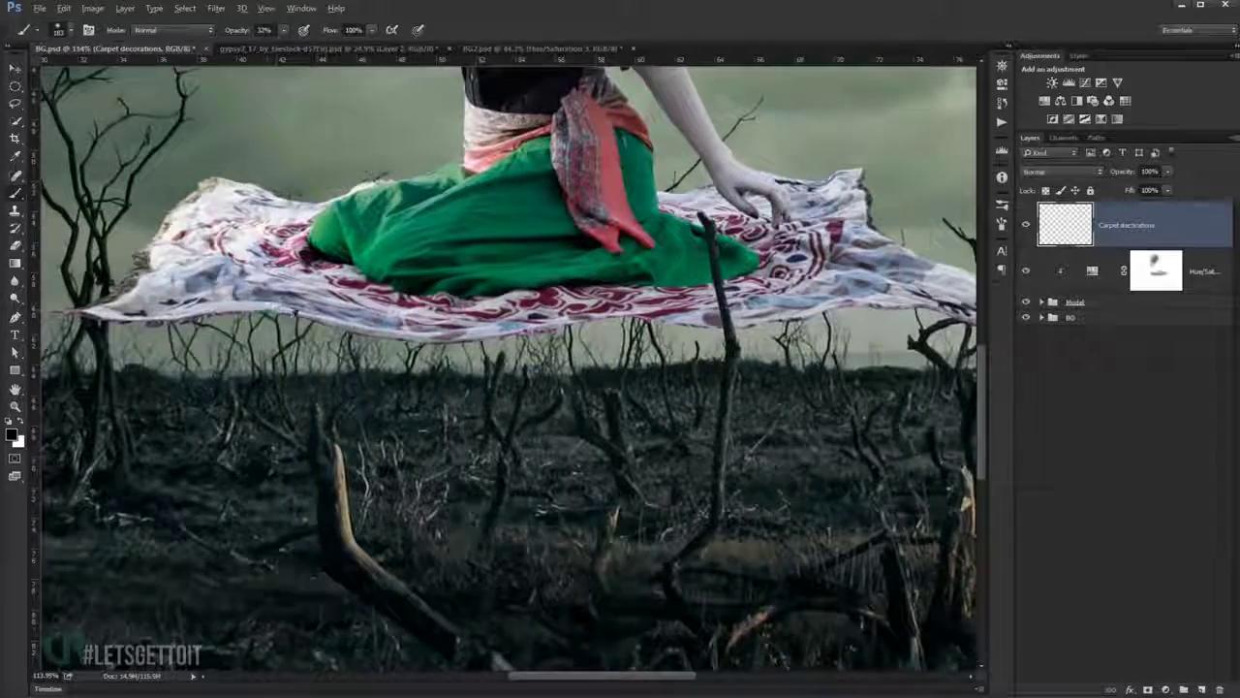
{"action": "scroll", "coordinate": [291, 330], "scroll_direction": "down", "scroll_amount": 1}
{"action": "scroll", "coordinate": [388, 330], "scroll_direction": "down", "scroll_amount": 2}
{"action": "left_click_drag", "start_coordinate": [424, 332], "coordinate": [431, 330]}
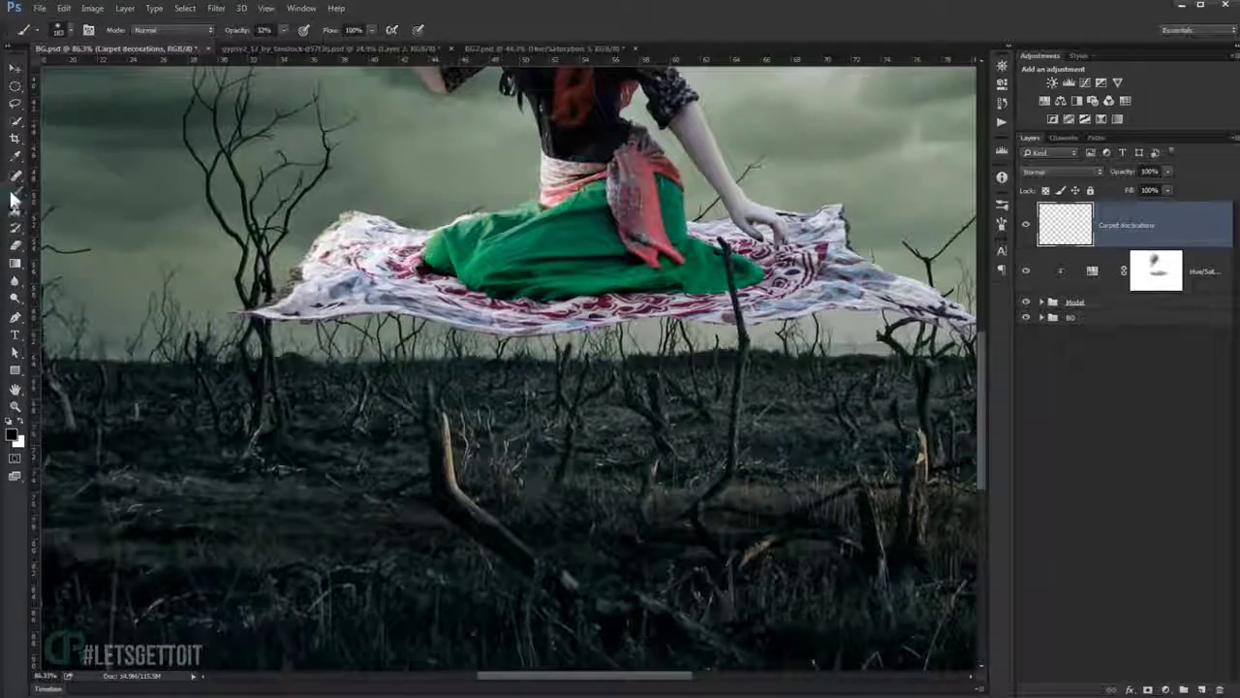
{"action": "right_click", "coordinate": [194, 175]}
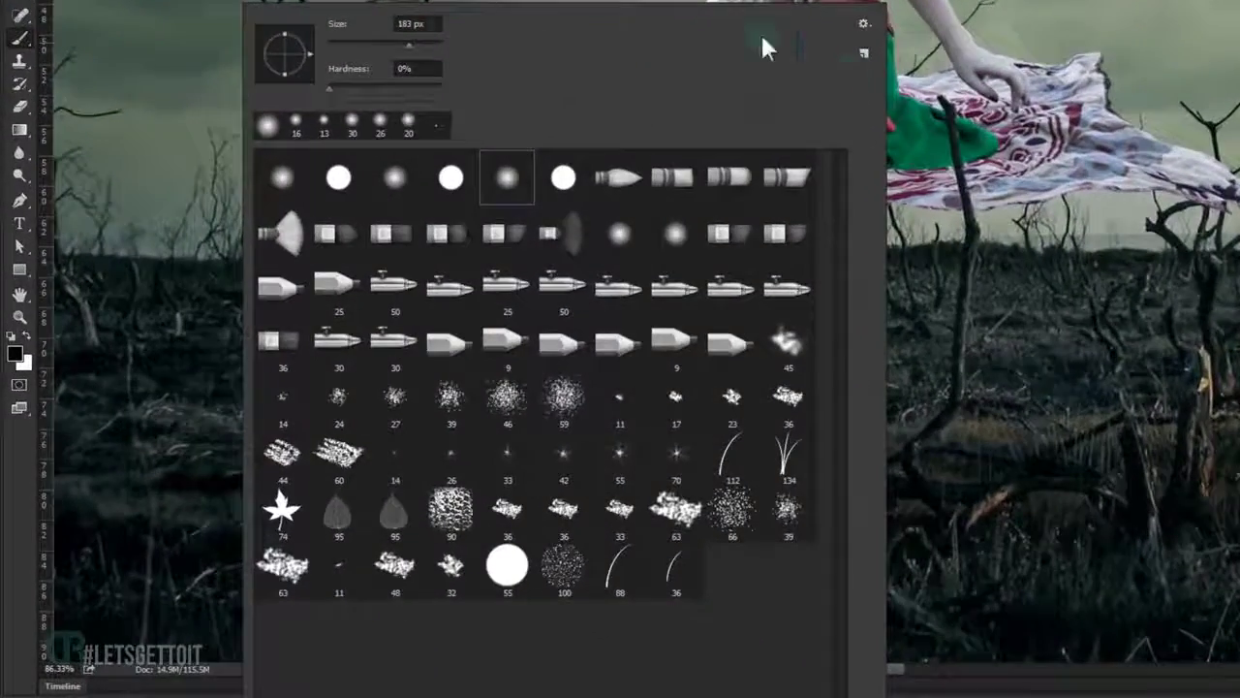
{"action": "left_click", "coordinate": [864, 26]}
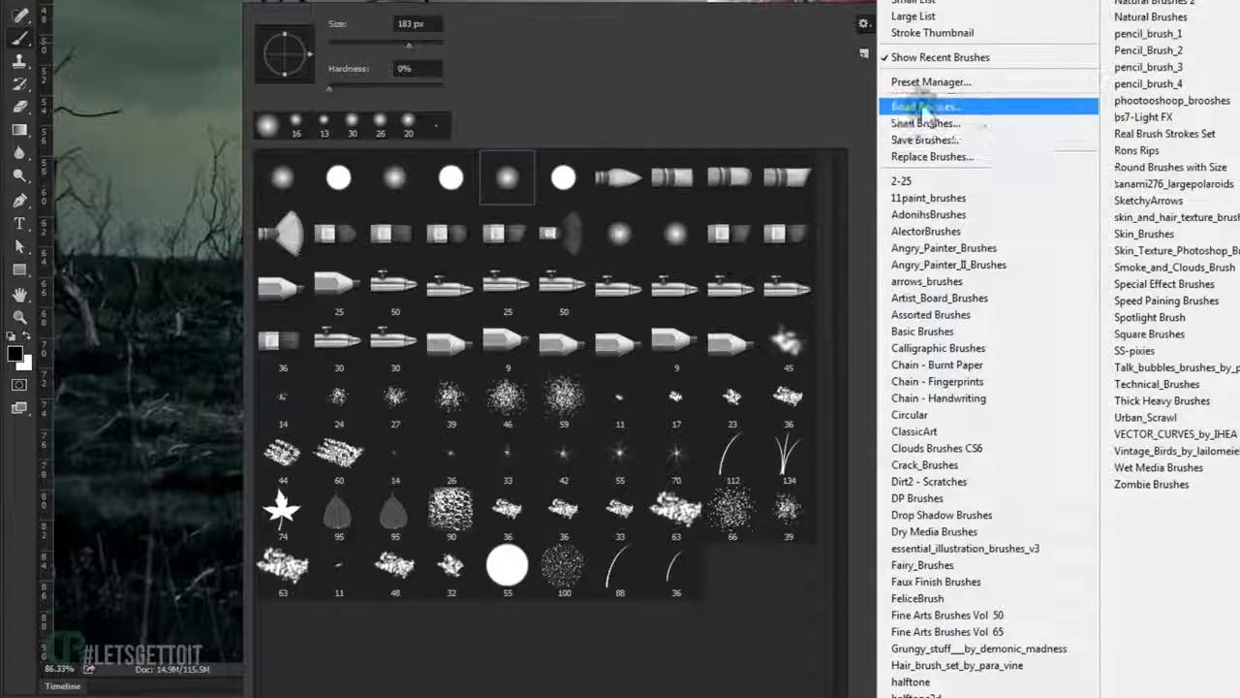
{"action": "left_click", "coordinate": [1045, 107]}
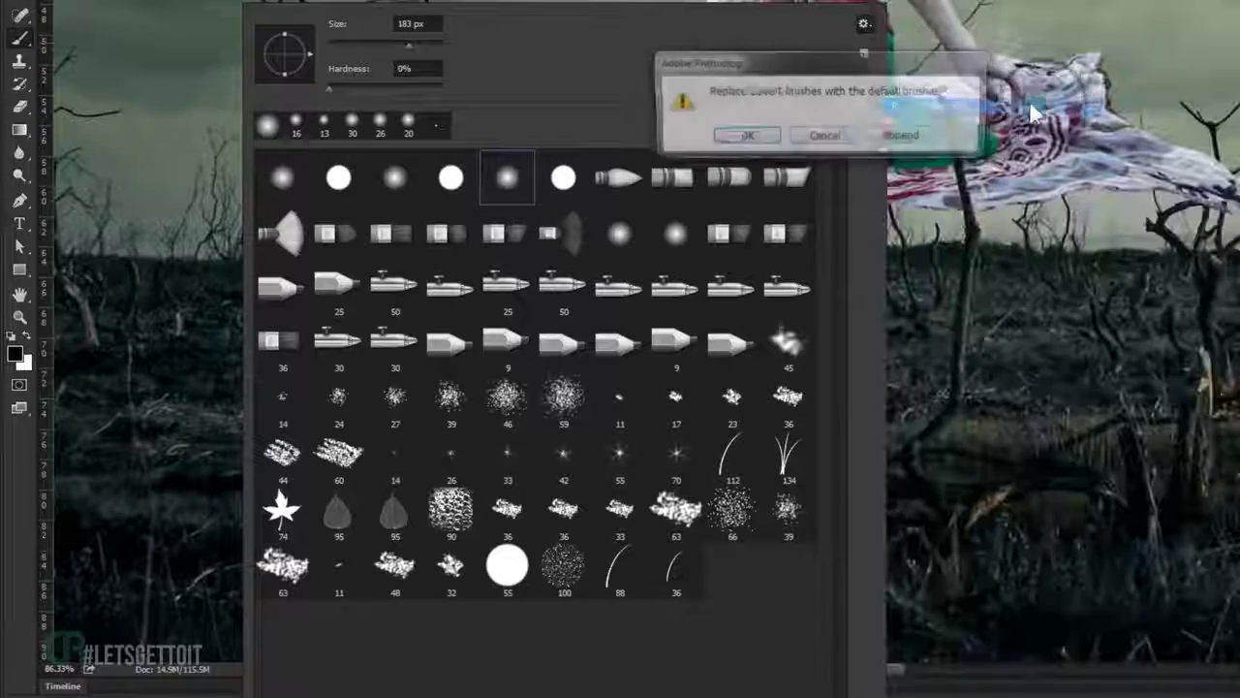
{"action": "left_click", "coordinate": [754, 136]}
{"action": "left_click", "coordinate": [814, 138]}
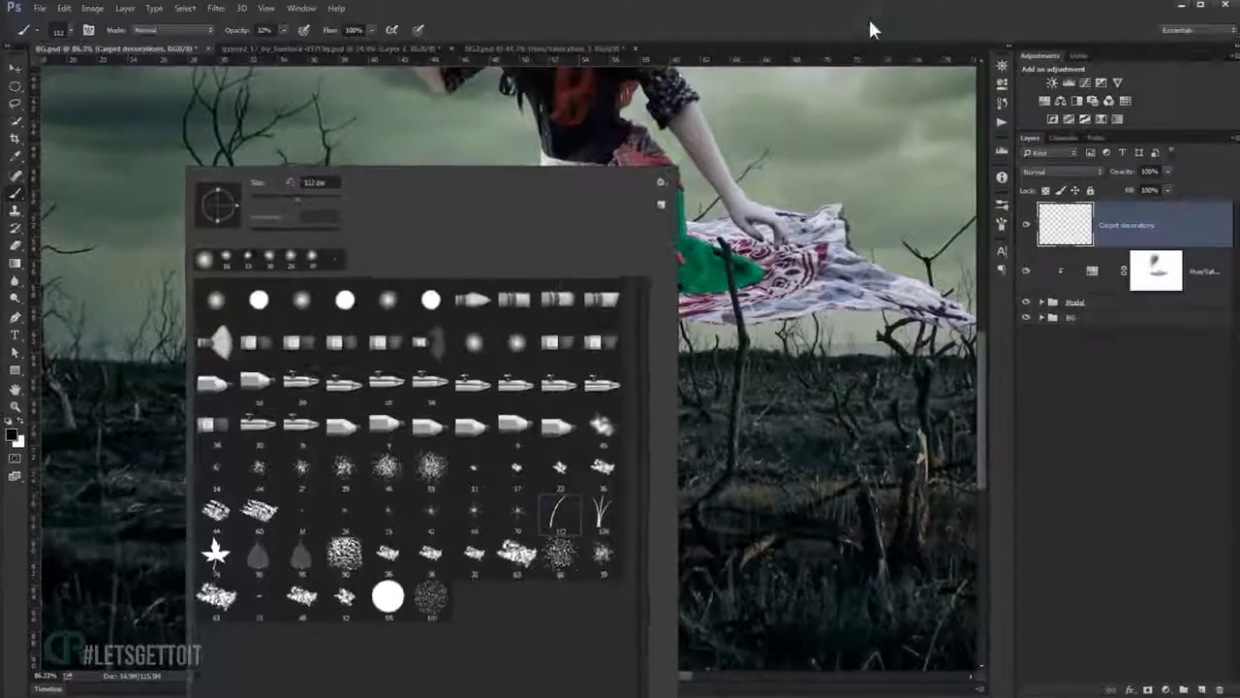
{"action": "left_click", "coordinate": [868, 17]}
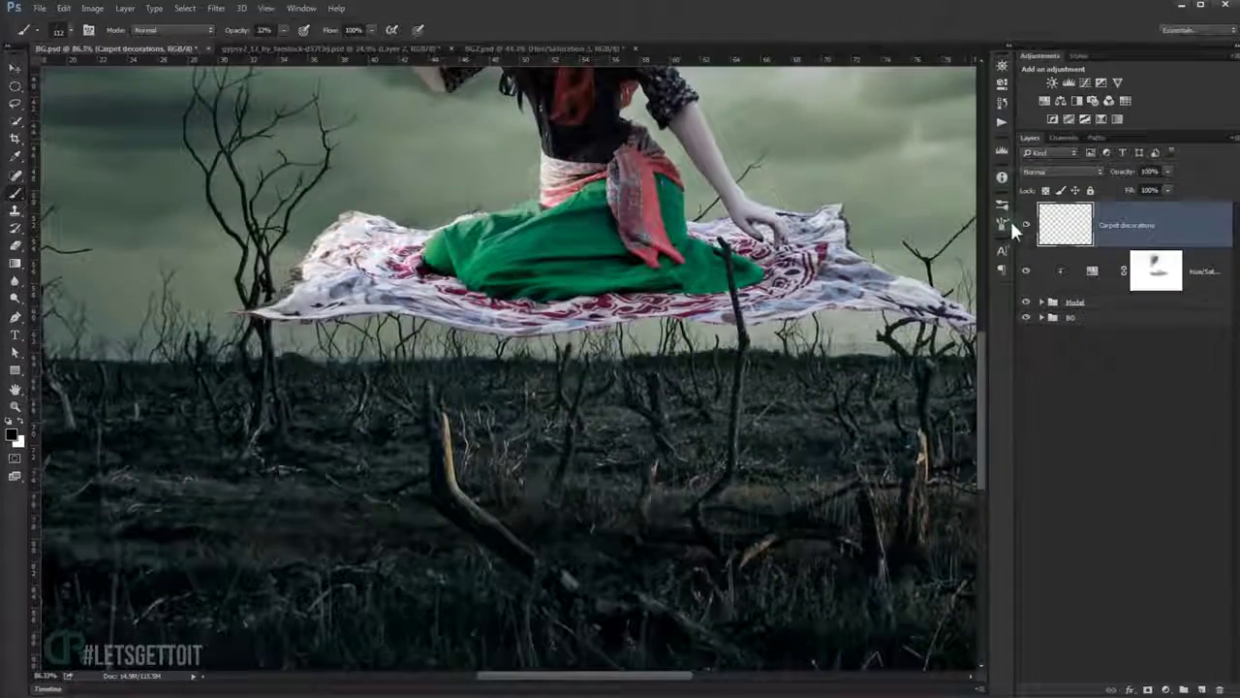
{"action": "left_click", "coordinate": [1000, 225]}
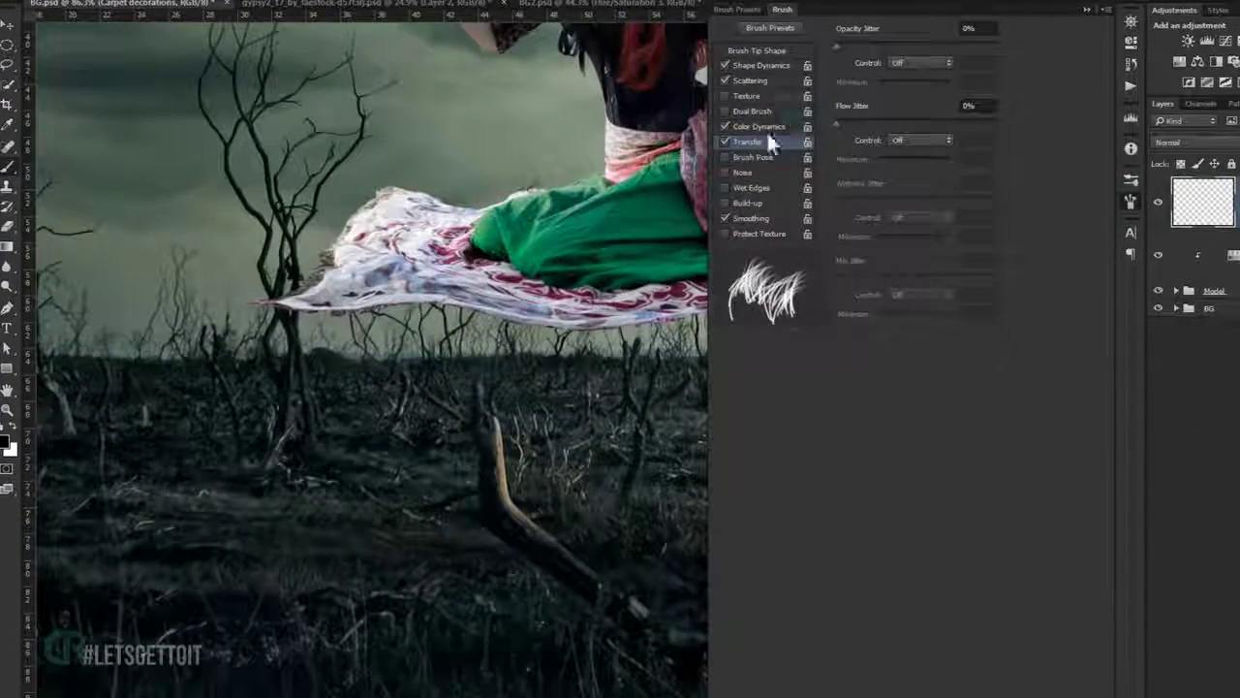
Set brush spacing to about 30%, size jitter 12% with control Off, and minimum diameter 100%.
{"action": "left_click", "coordinate": [756, 51]}
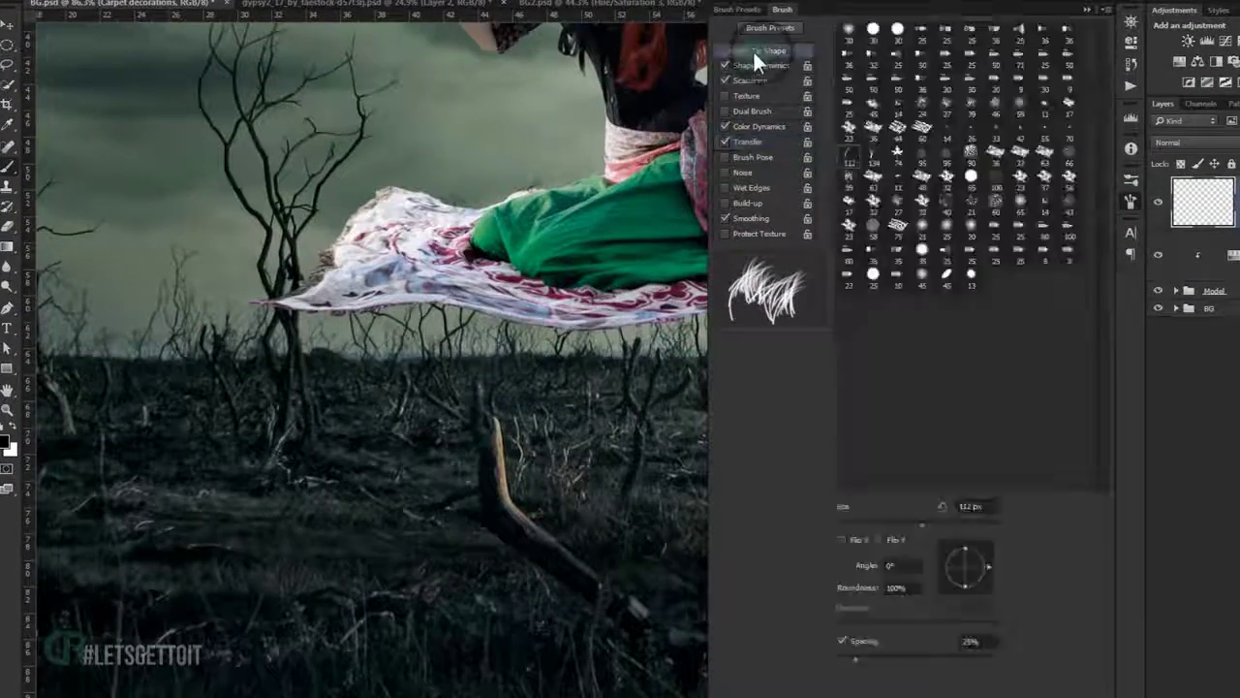
{"action": "left_click_drag", "start_coordinate": [856, 661], "coordinate": [861, 660]}
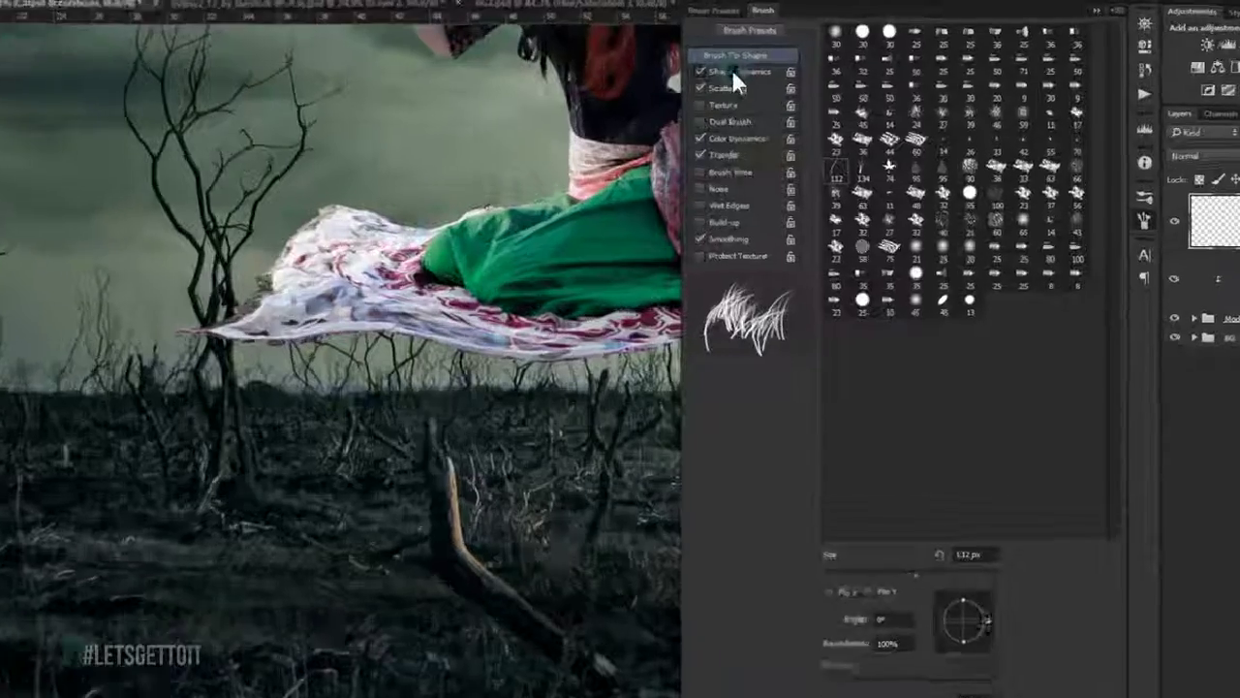
{"action": "left_click", "coordinate": [759, 65]}
{"action": "mouse_move", "coordinate": [1010, 94]}
{"action": "left_mouse_down"}
{"action": "mouse_move", "coordinate": [720, 117]}
{"action": "mouse_move", "coordinate": [742, 129]}
{"action": "left_mouse_up"}
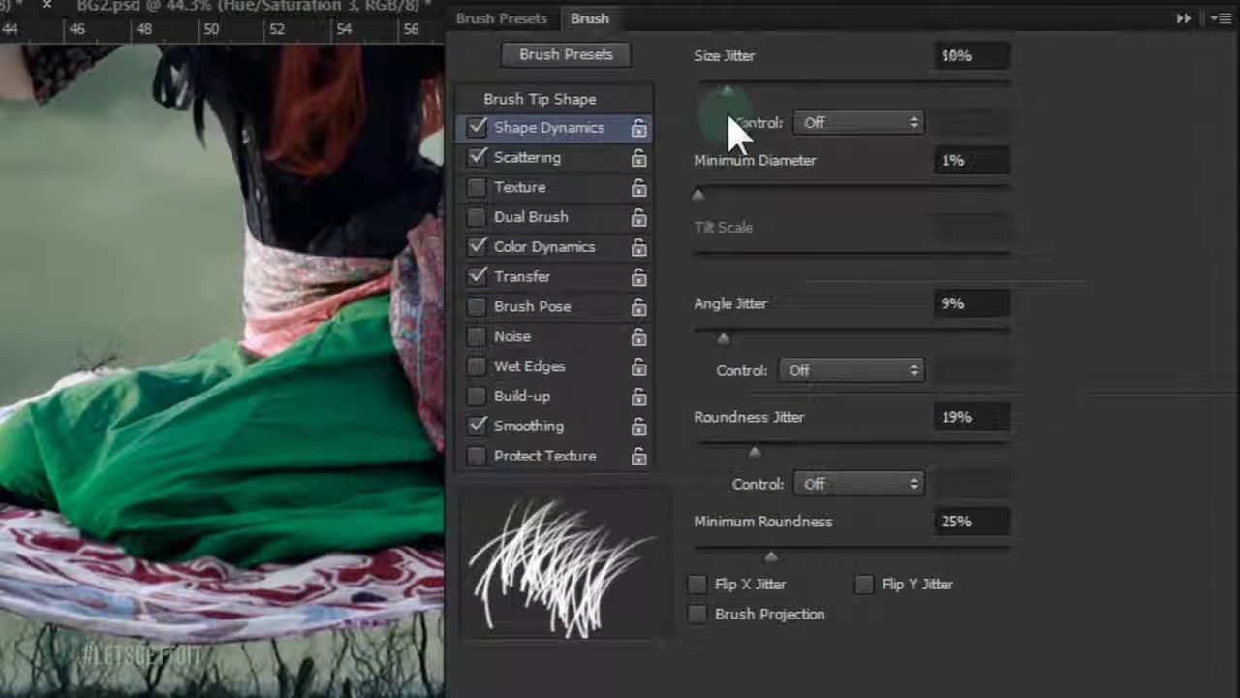
{"action": "left_click_drag", "start_coordinate": [699, 197], "coordinate": [701, 203]}
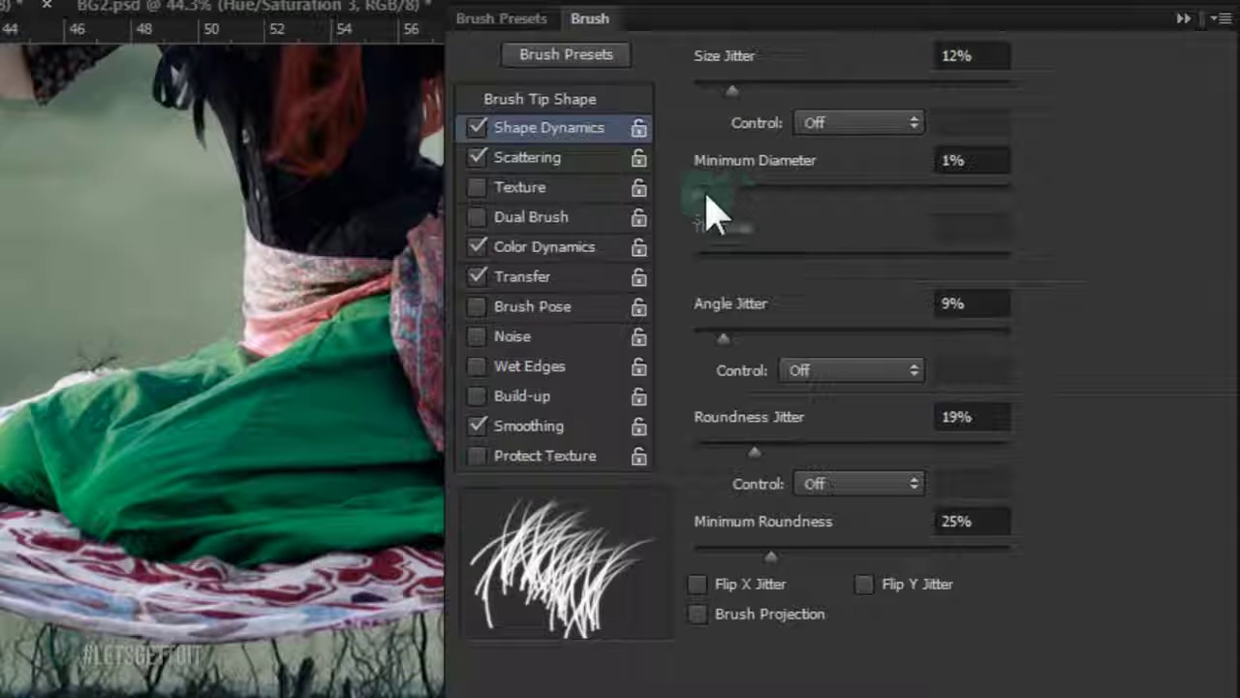
{"action": "left_click", "coordinate": [844, 123]}
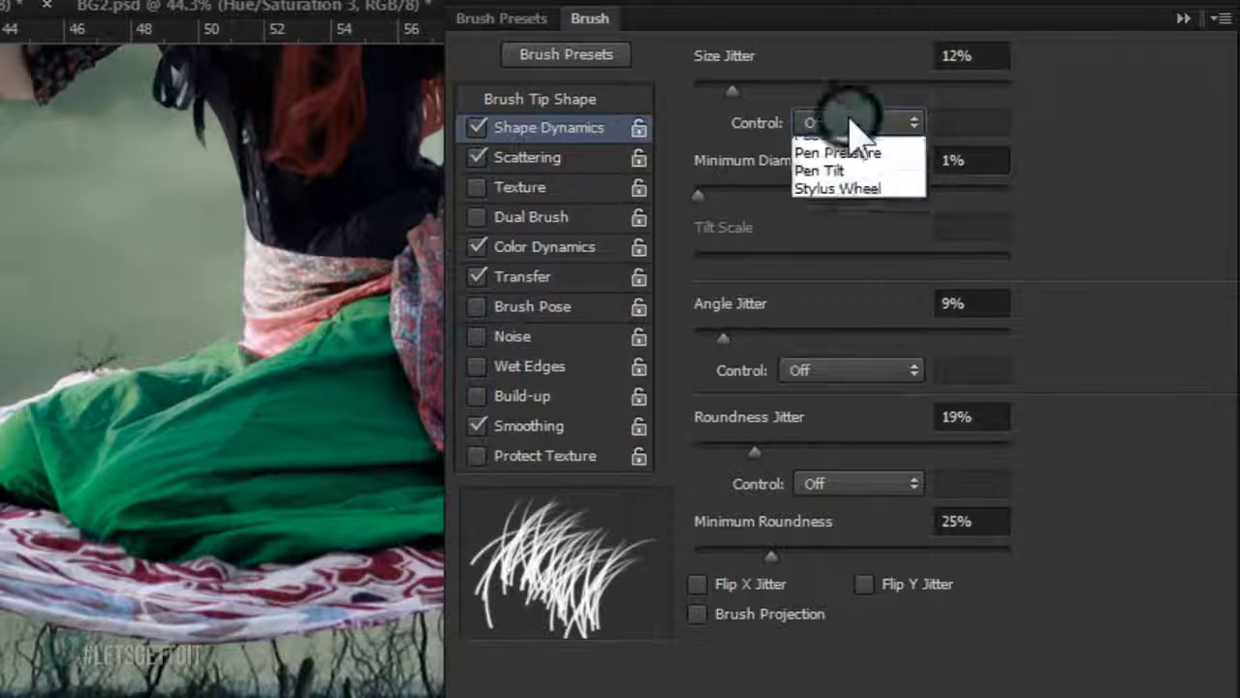
{"action": "left_click", "coordinate": [835, 145]}
{"action": "left_click", "coordinate": [698, 195]}
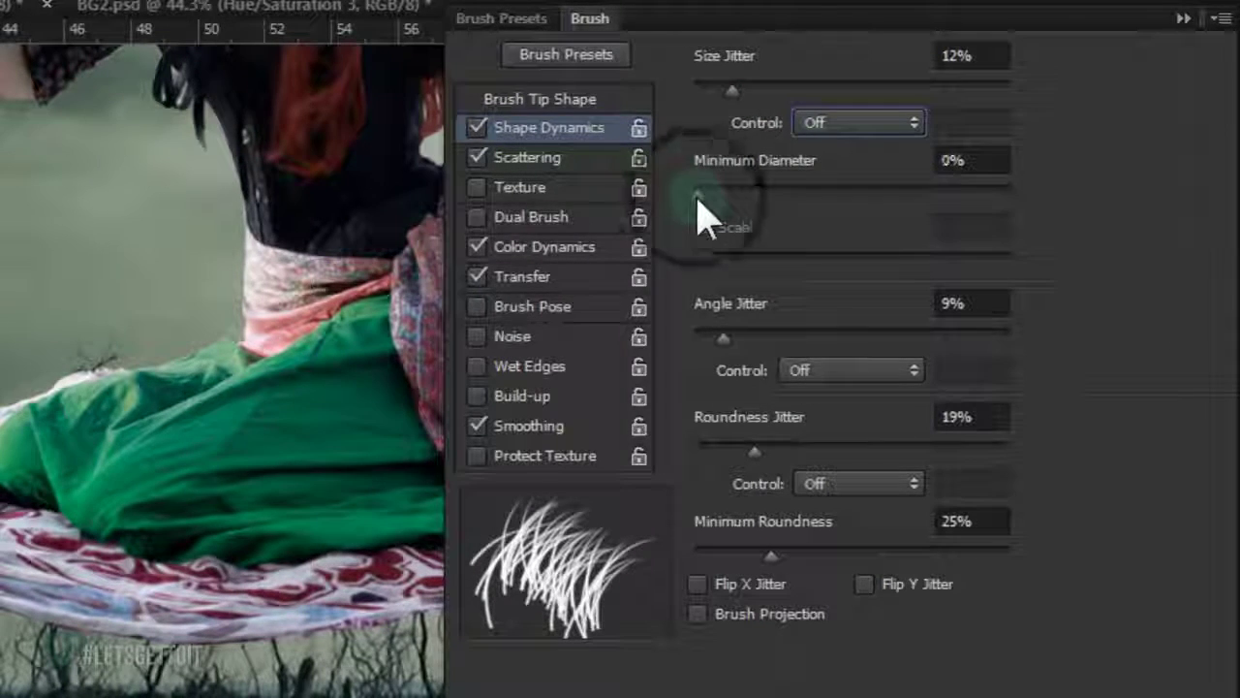
{"action": "left_click_drag", "start_coordinate": [698, 194], "coordinate": [1144, 197]}
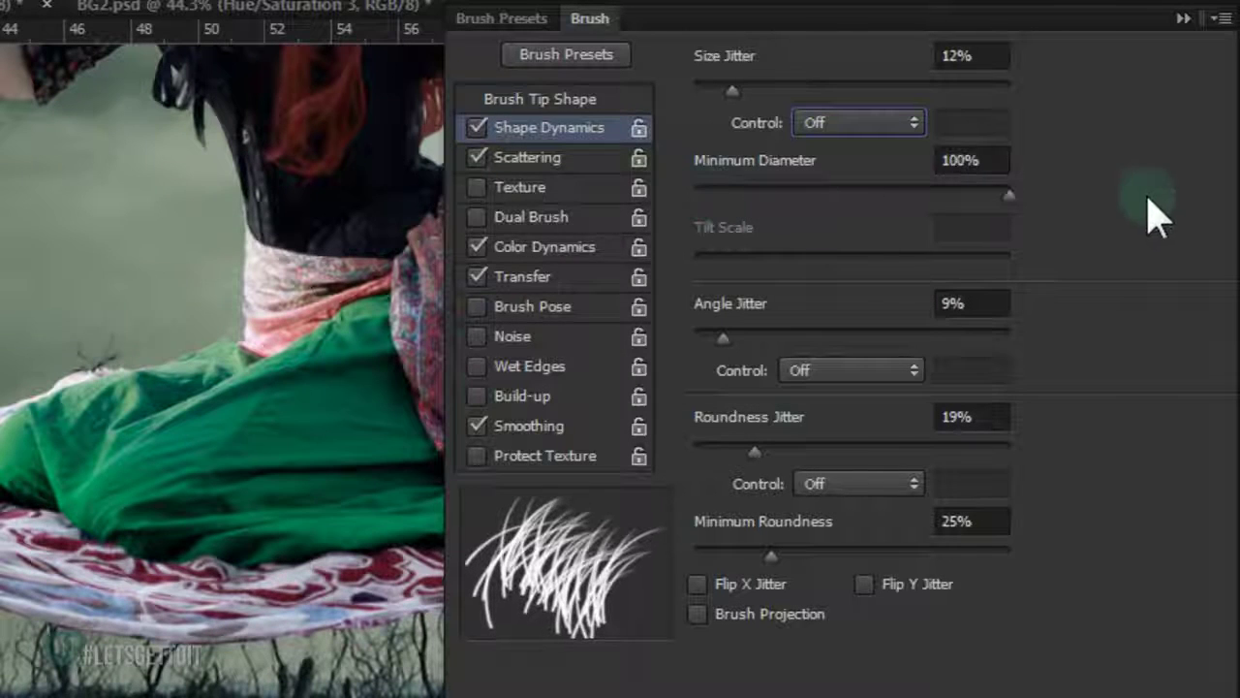
Remove angle jitter and slightly raise roundness jitter and minimum roundness.
{"action": "left_click_drag", "start_coordinate": [745, 341], "coordinate": [697, 338]}
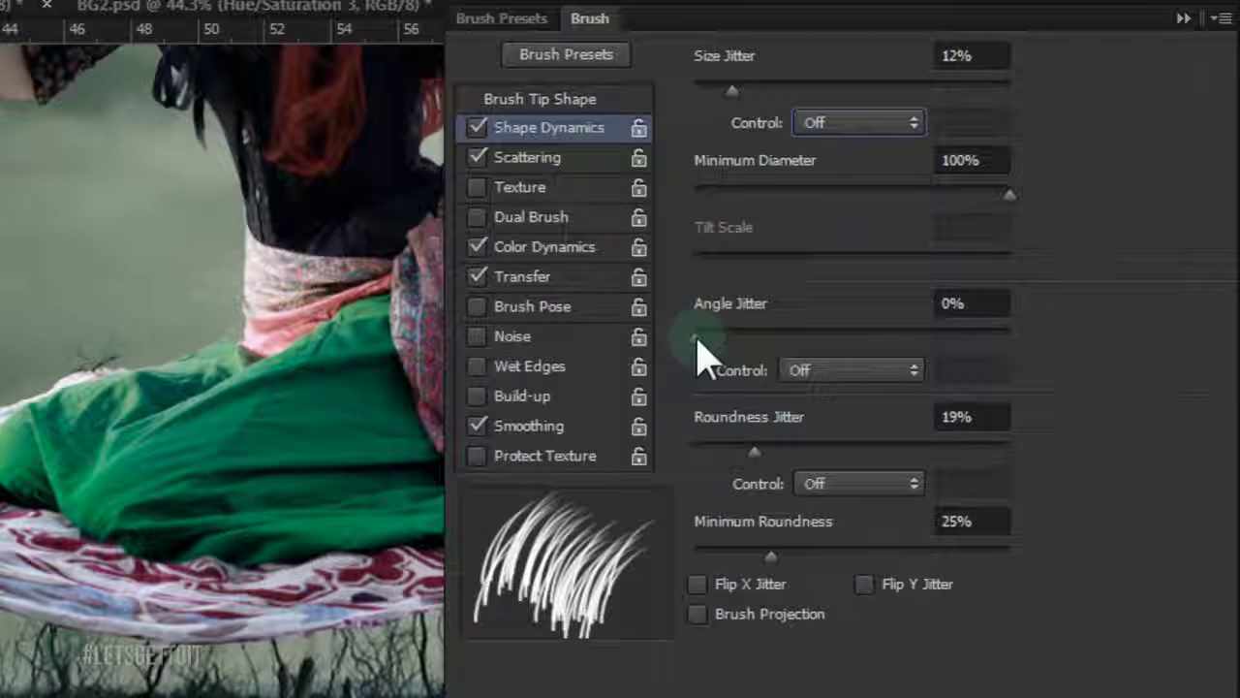
{"action": "left_click", "coordinate": [756, 452]}
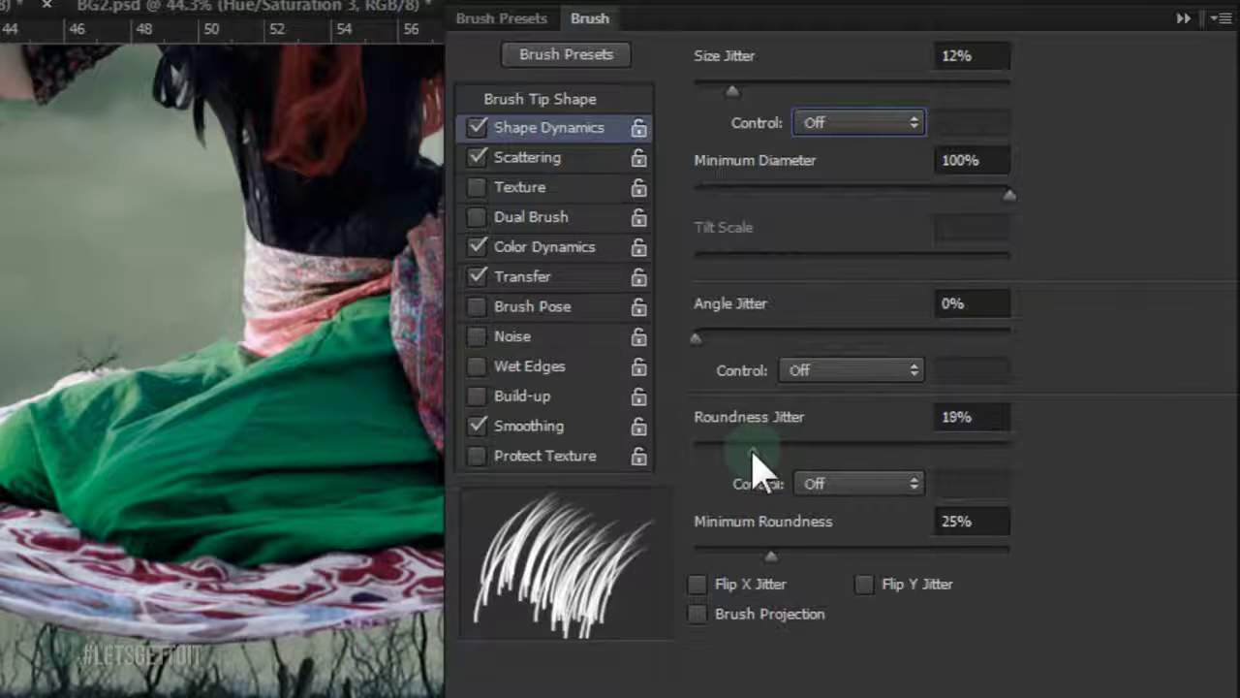
{"action": "left_click_drag", "start_coordinate": [757, 454], "coordinate": [765, 454]}
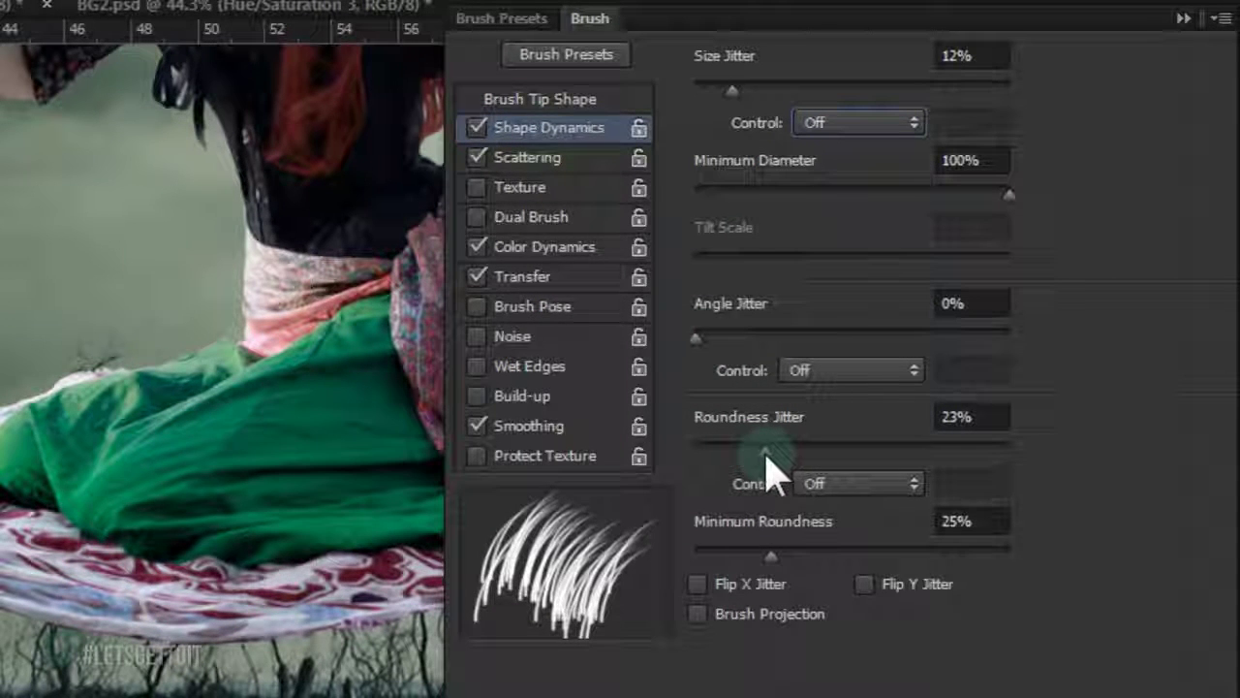
{"action": "left_click", "coordinate": [775, 557]}
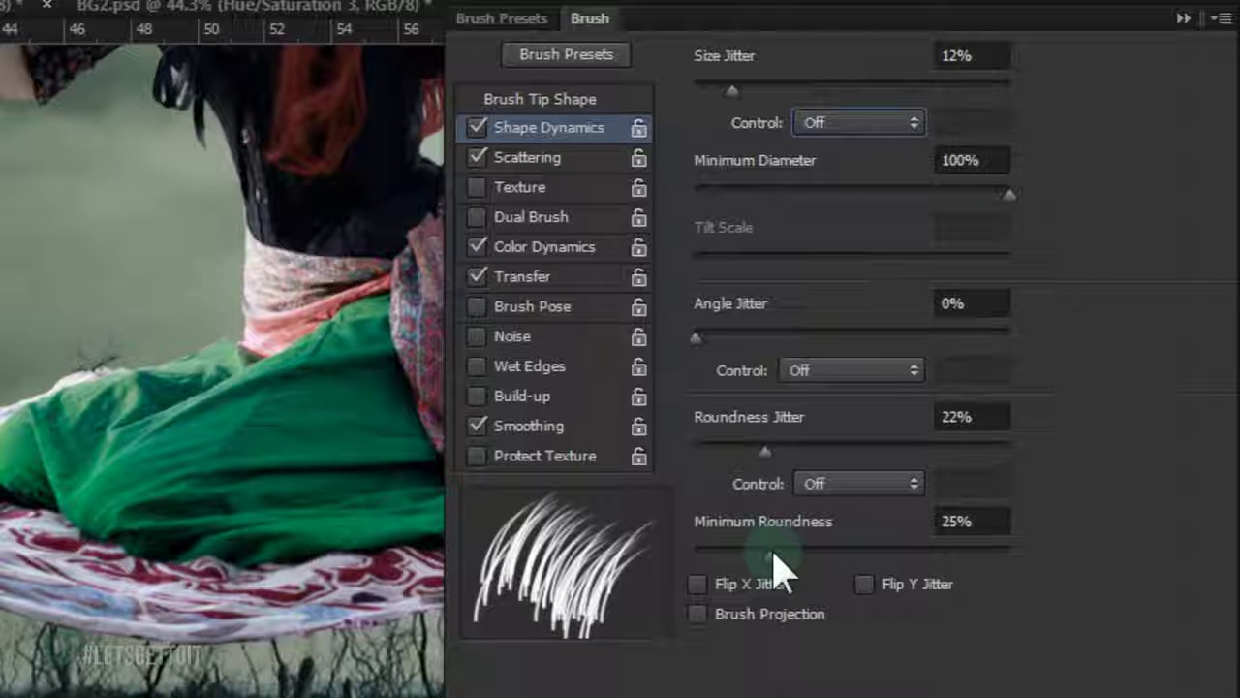
{"action": "left_click_drag", "start_coordinate": [774, 556], "coordinate": [779, 556]}
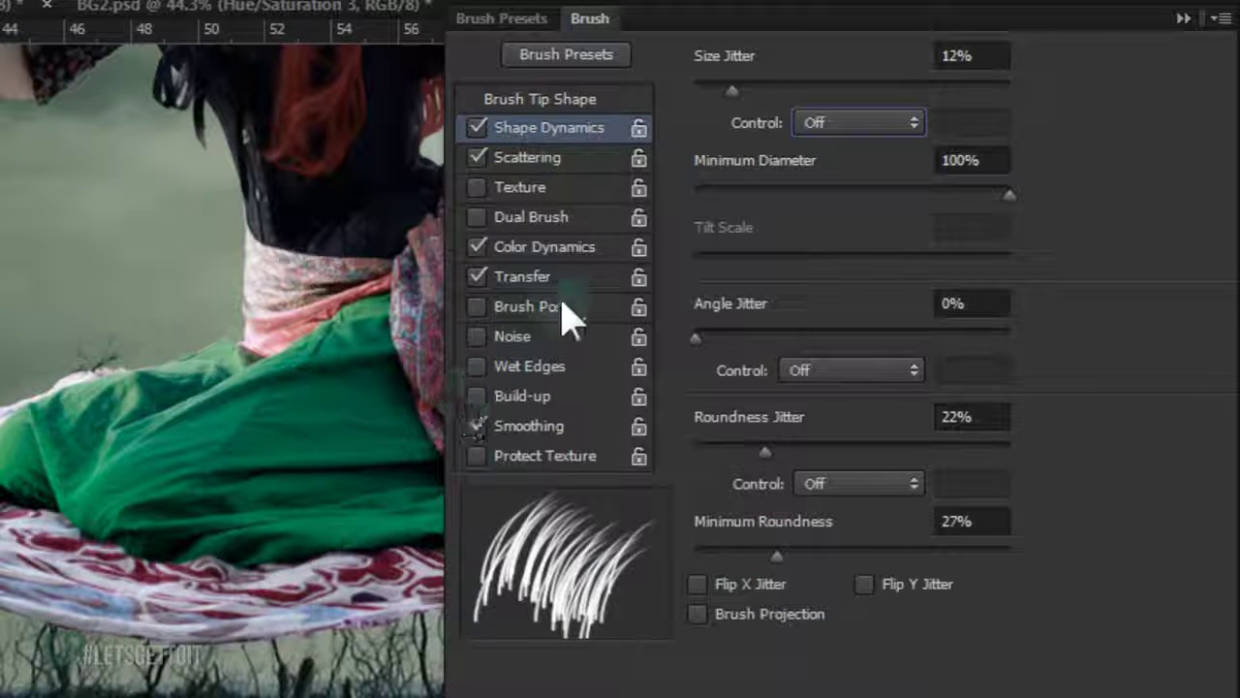
Turn off Scattering and Transfer, set hue jitter to 0%, and undo the test strokes.
{"action": "left_click", "coordinate": [543, 157]}
{"action": "left_click", "coordinate": [476, 157]}
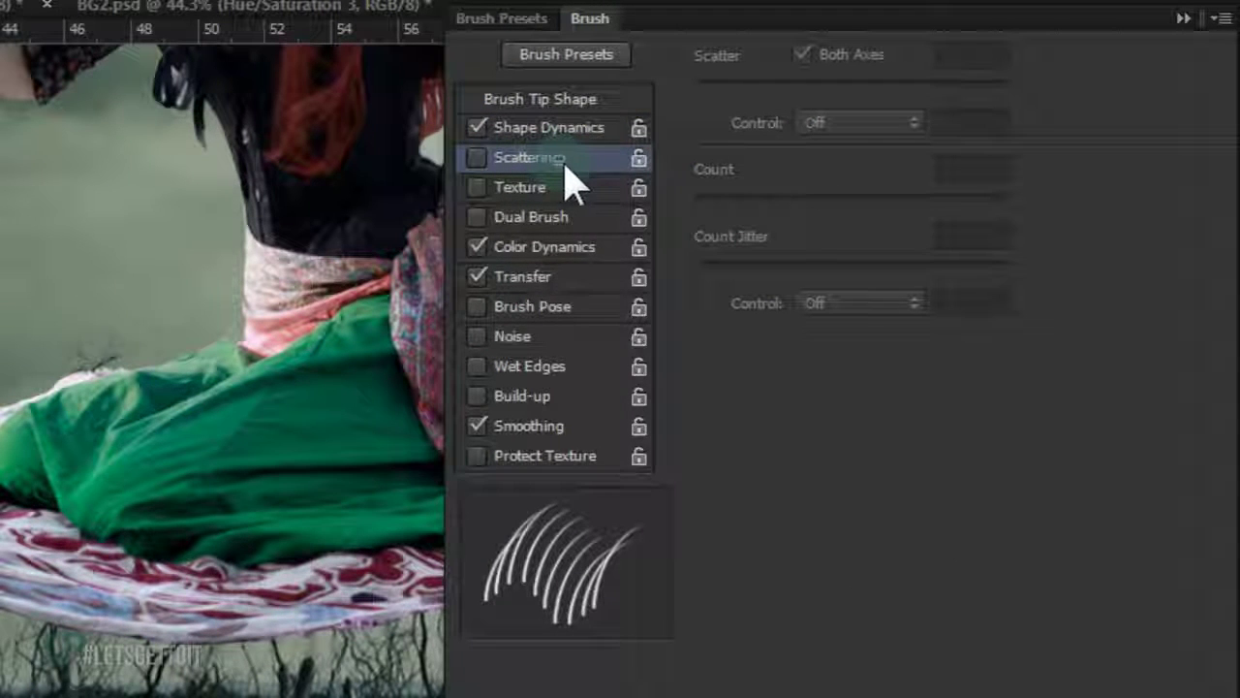
{"action": "left_click", "coordinate": [543, 248]}
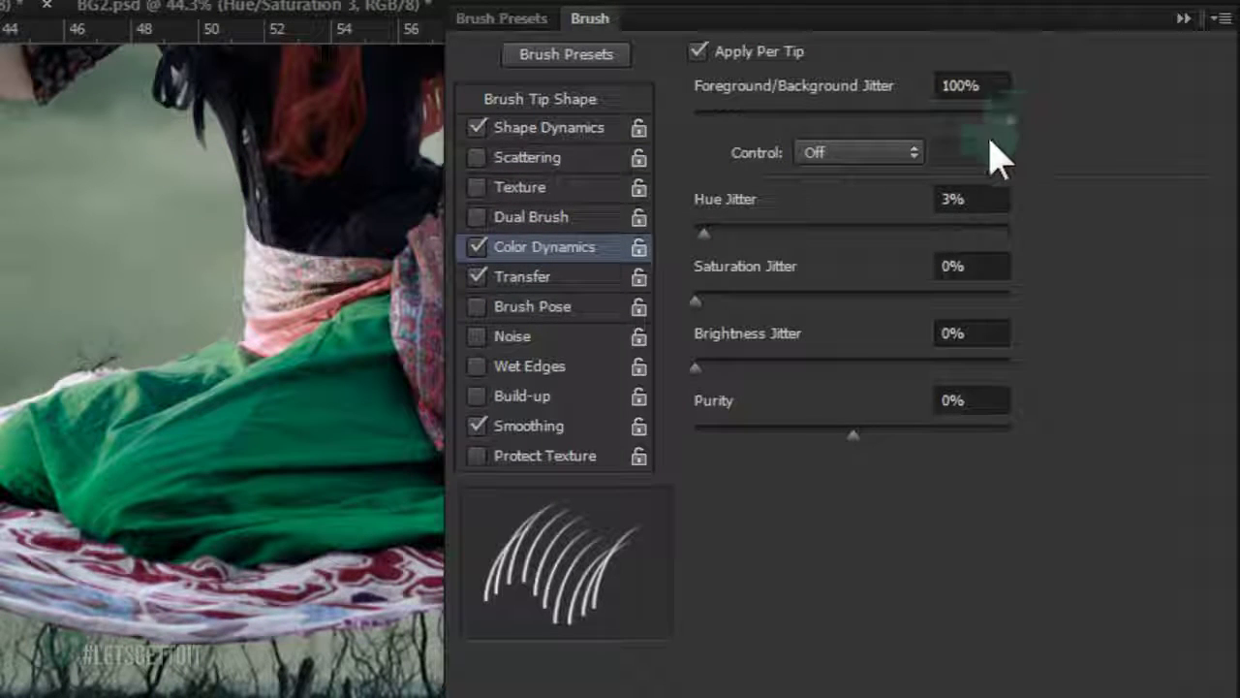
{"action": "left_click_drag", "start_coordinate": [703, 234], "coordinate": [688, 242]}
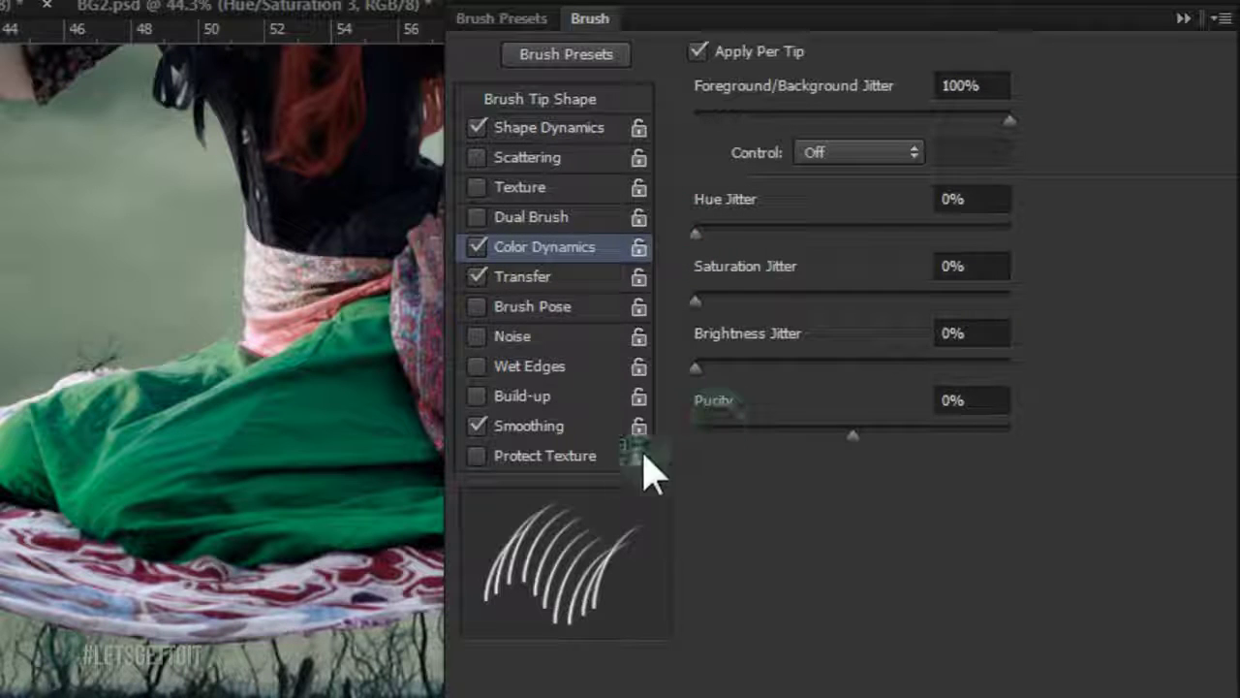
{"action": "left_click", "coordinate": [529, 279]}
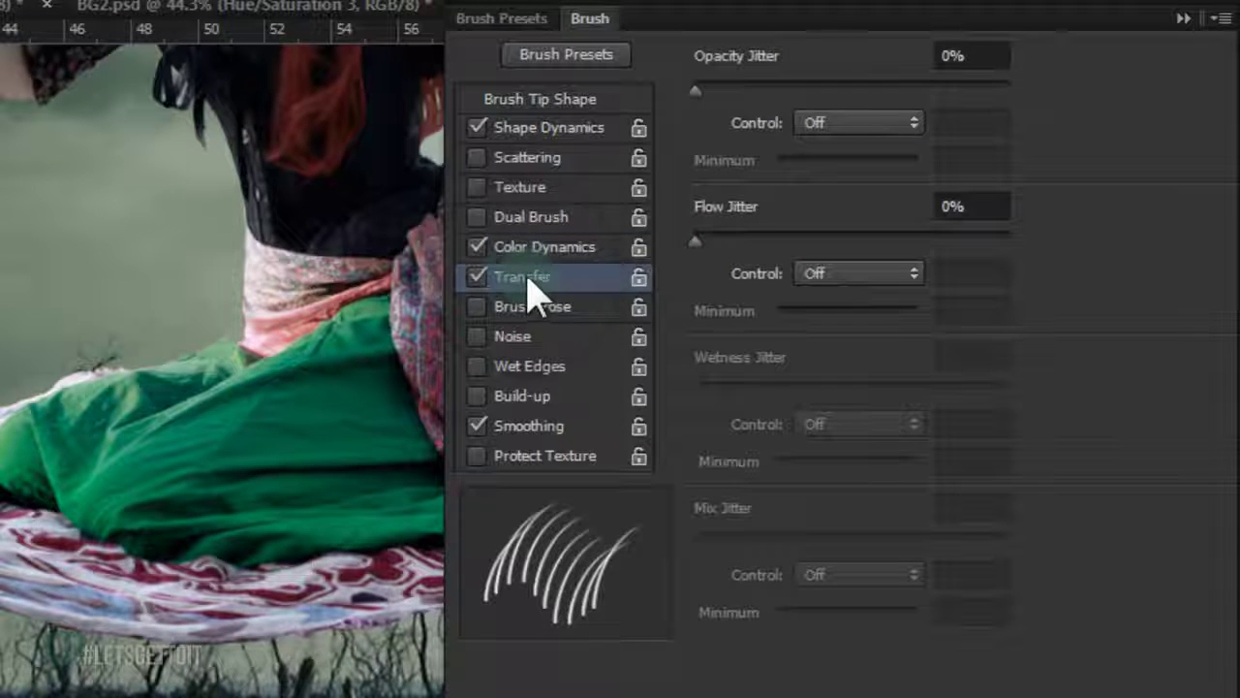
{"action": "left_click", "coordinate": [477, 278]}
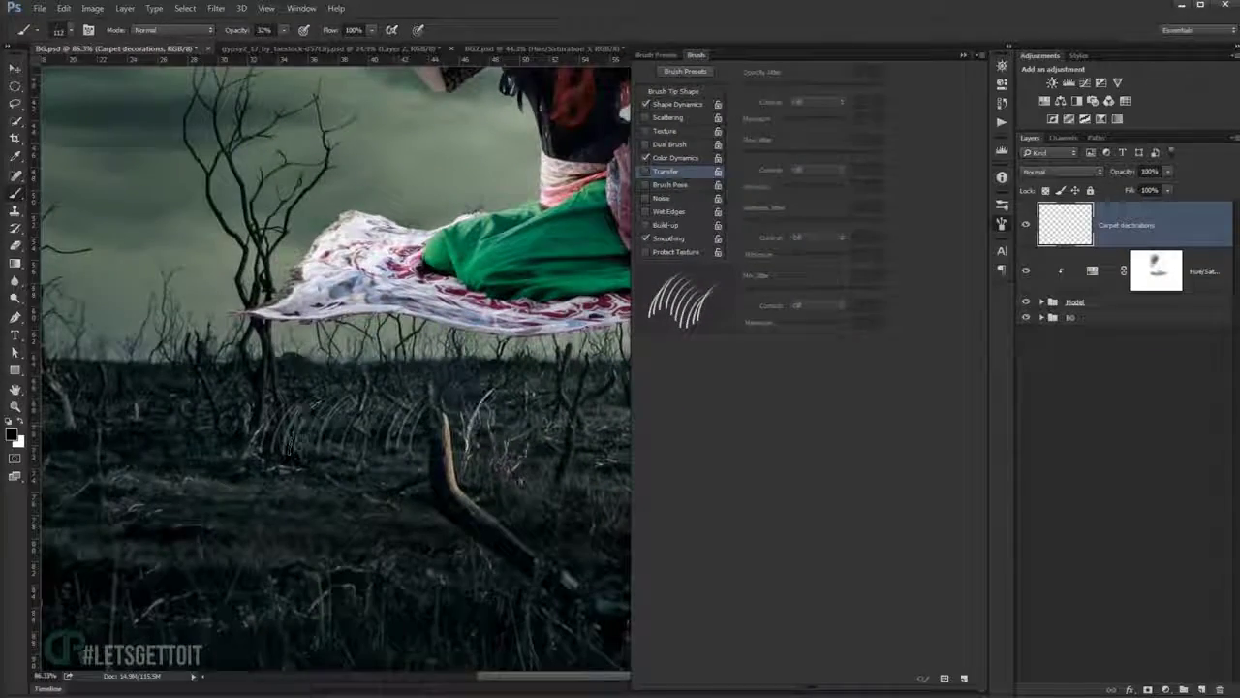
{"action": "key", "text": "ctrl+z"}
{"action": "key", "text": "F5"}
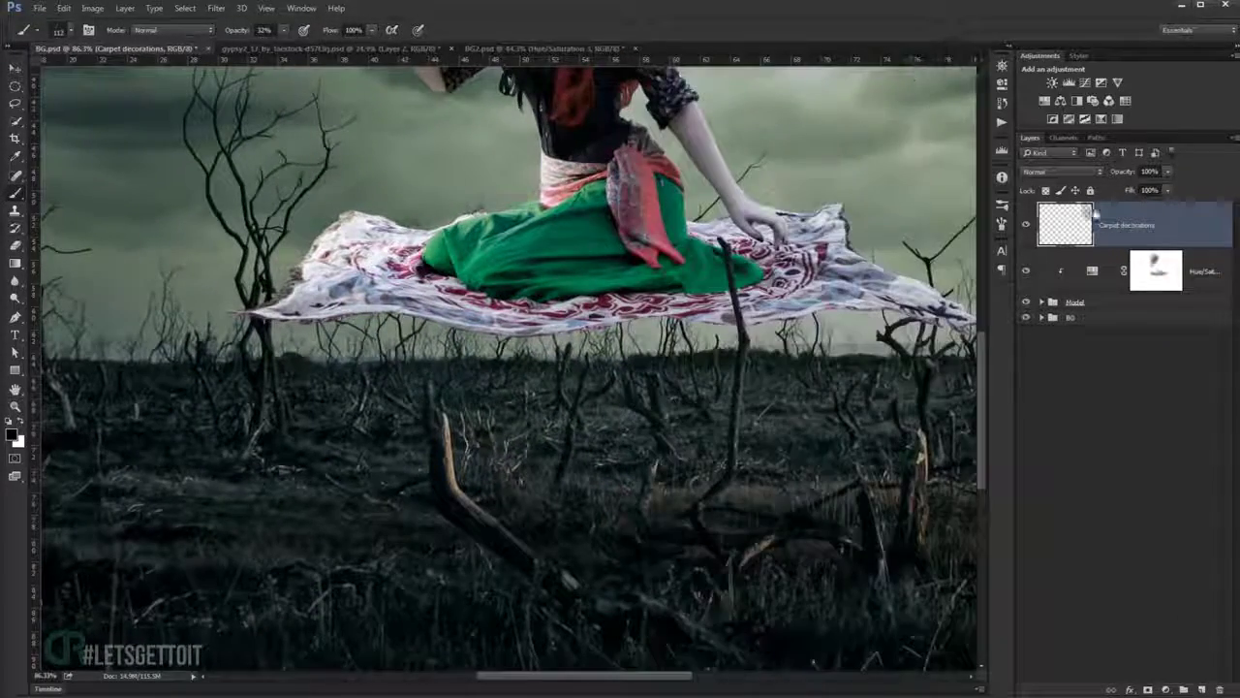
Set a dark crimson painting colour (hex 632630).
{"action": "scroll", "coordinate": [504, 359], "scroll_direction": "up", "scroll_amount": 3}
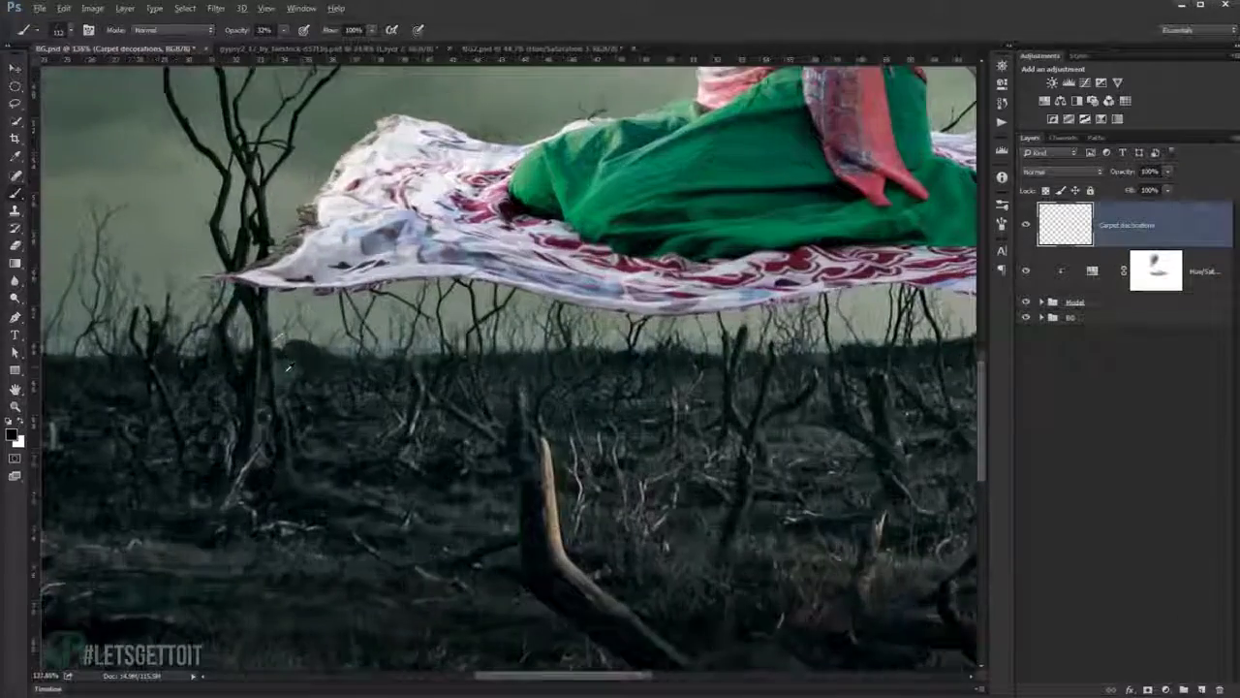
{"action": "left_click", "coordinate": [14, 437]}
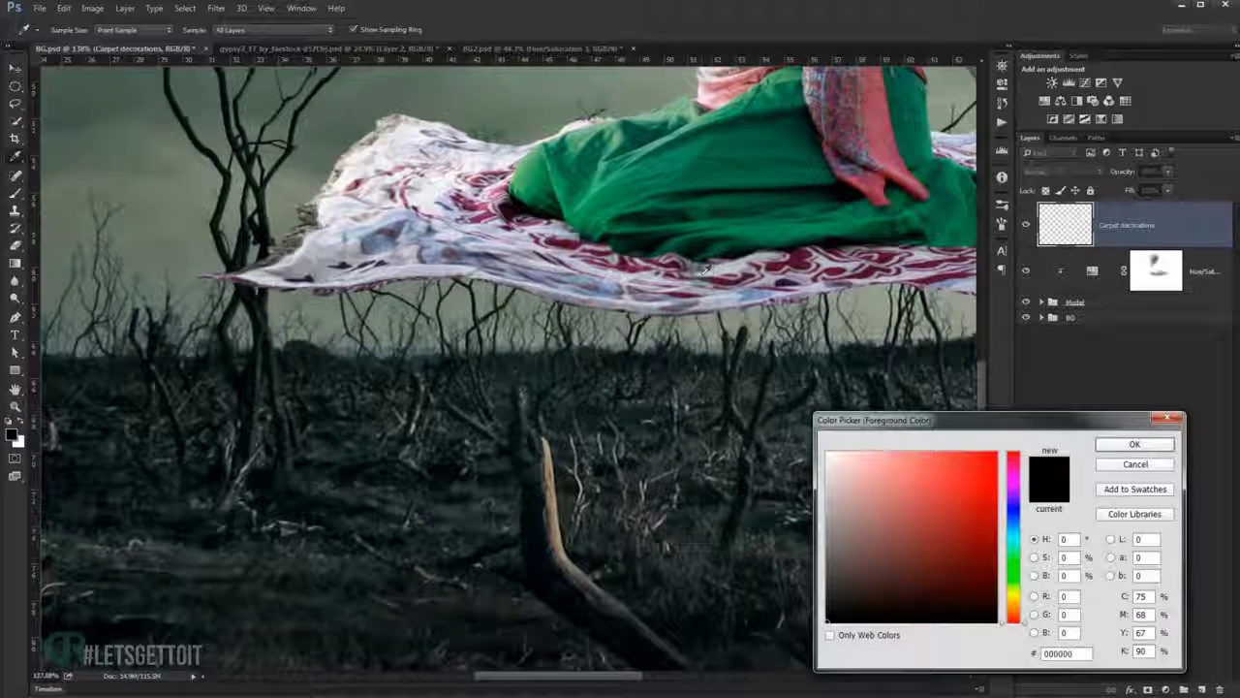
{"action": "left_click", "coordinate": [572, 237]}
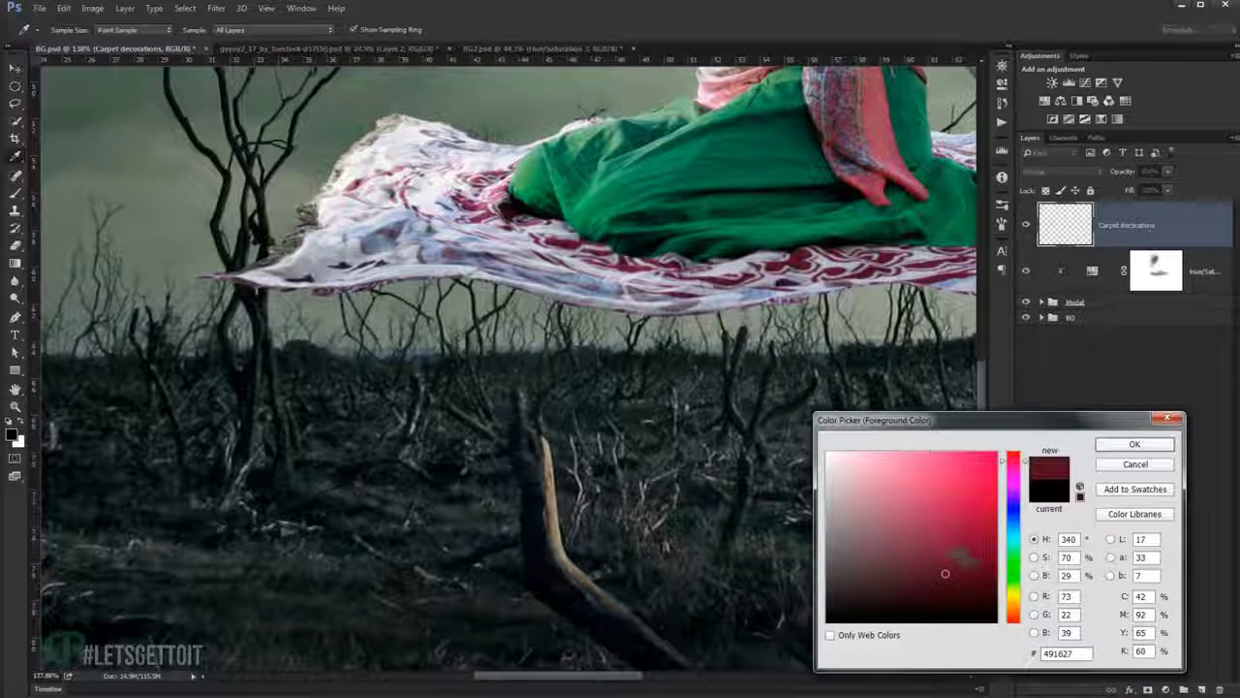
{"action": "left_click", "coordinate": [943, 556]}
{"action": "left_click_drag", "start_coordinate": [936, 549], "coordinate": [932, 556]}
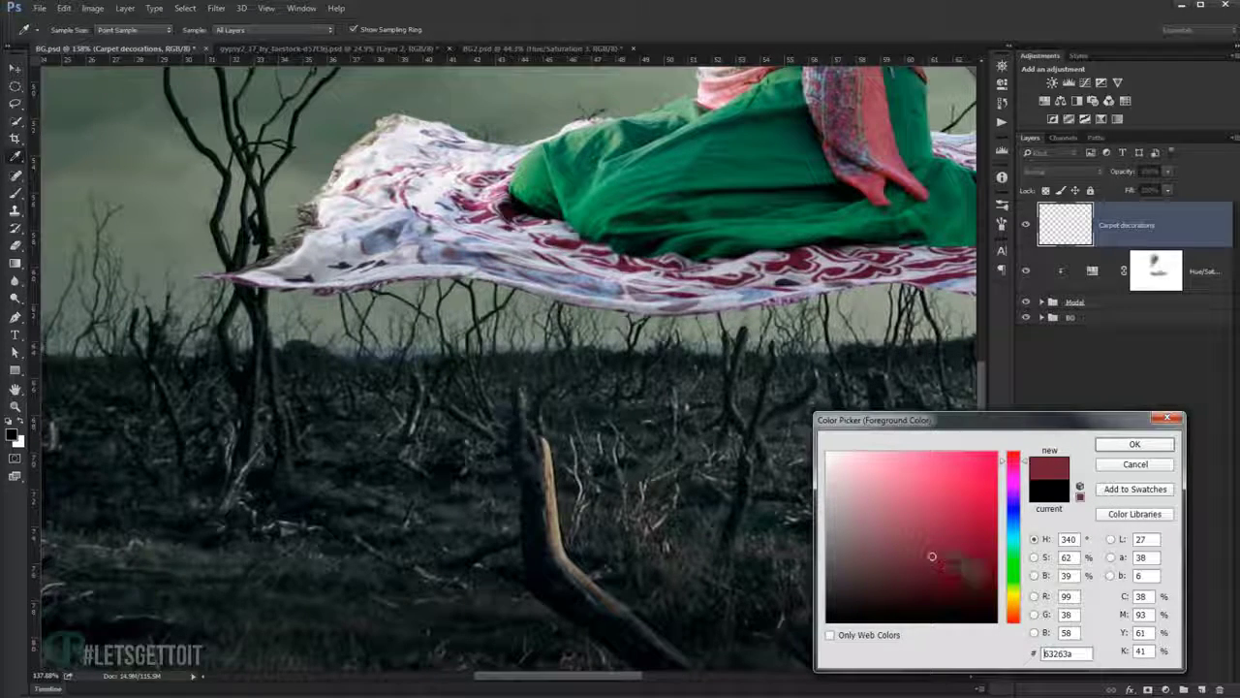
{"action": "left_click_drag", "start_coordinate": [1013, 472], "coordinate": [1020, 465]}
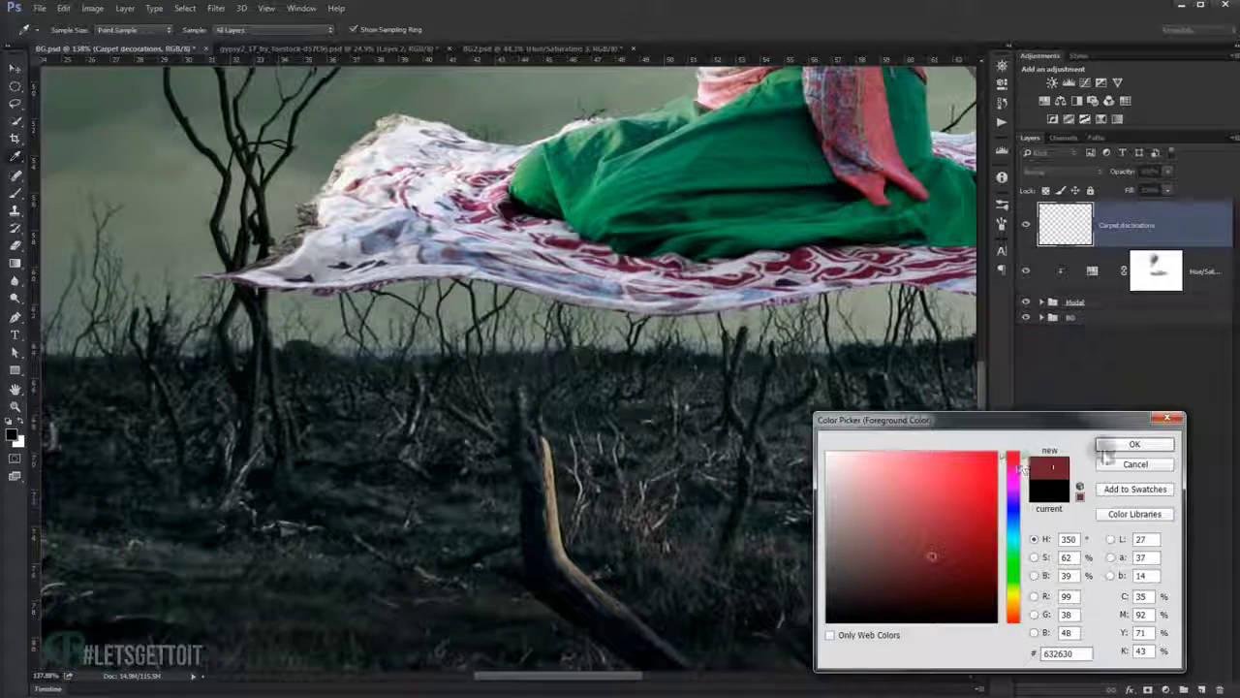
{"action": "left_click", "coordinate": [1134, 444]}
Set a deep indigo blue (#343669) foreground and raise brush opacity to 100%.
{"action": "left_click", "coordinate": [14, 428]}
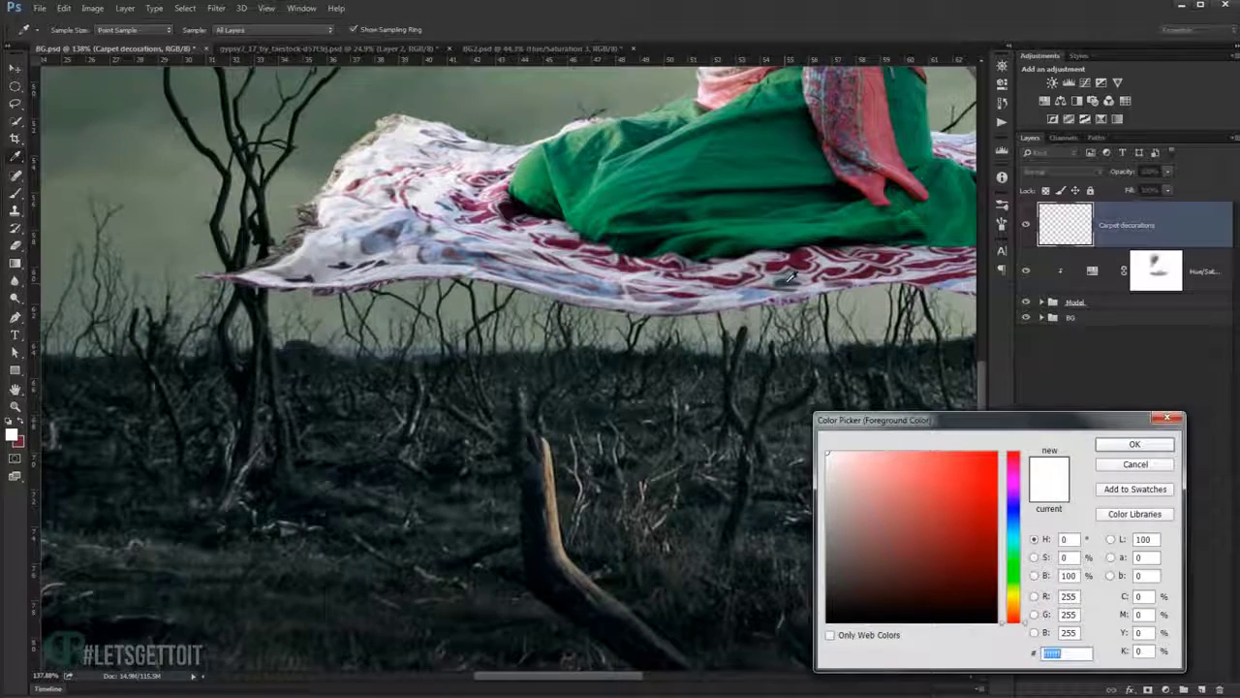
{"action": "left_click", "coordinate": [783, 285]}
{"action": "left_click", "coordinate": [911, 551]}
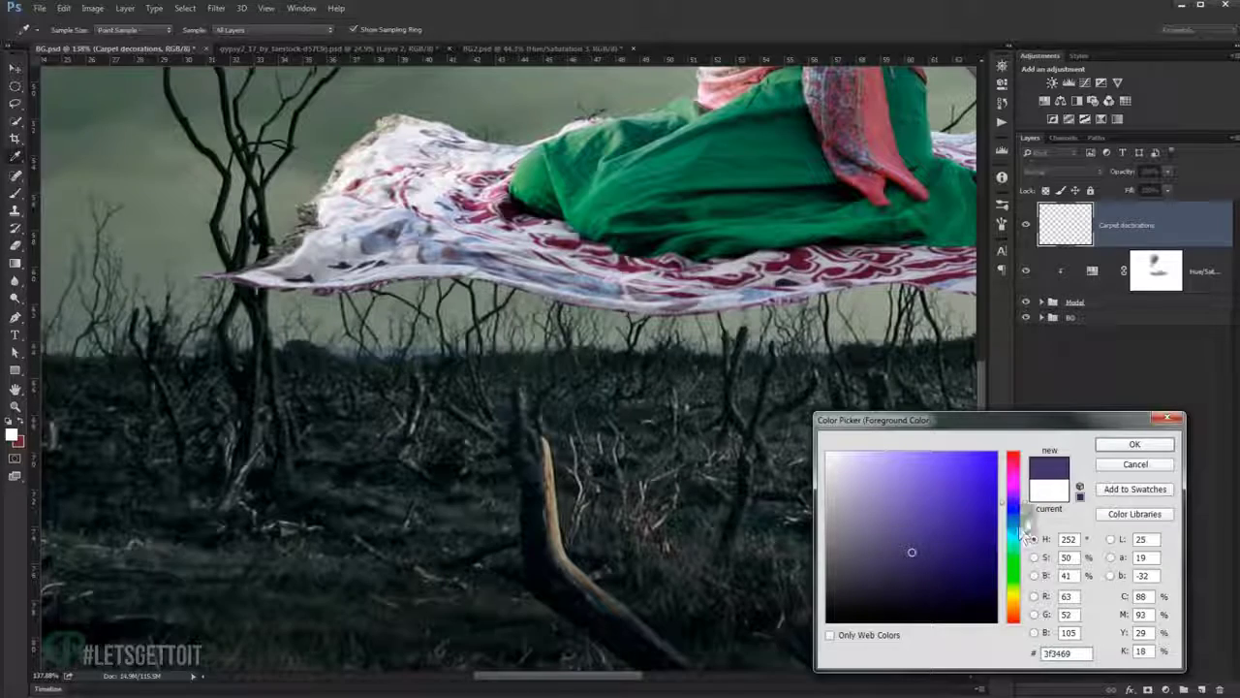
{"action": "left_click_drag", "start_coordinate": [1025, 511], "coordinate": [1025, 517]}
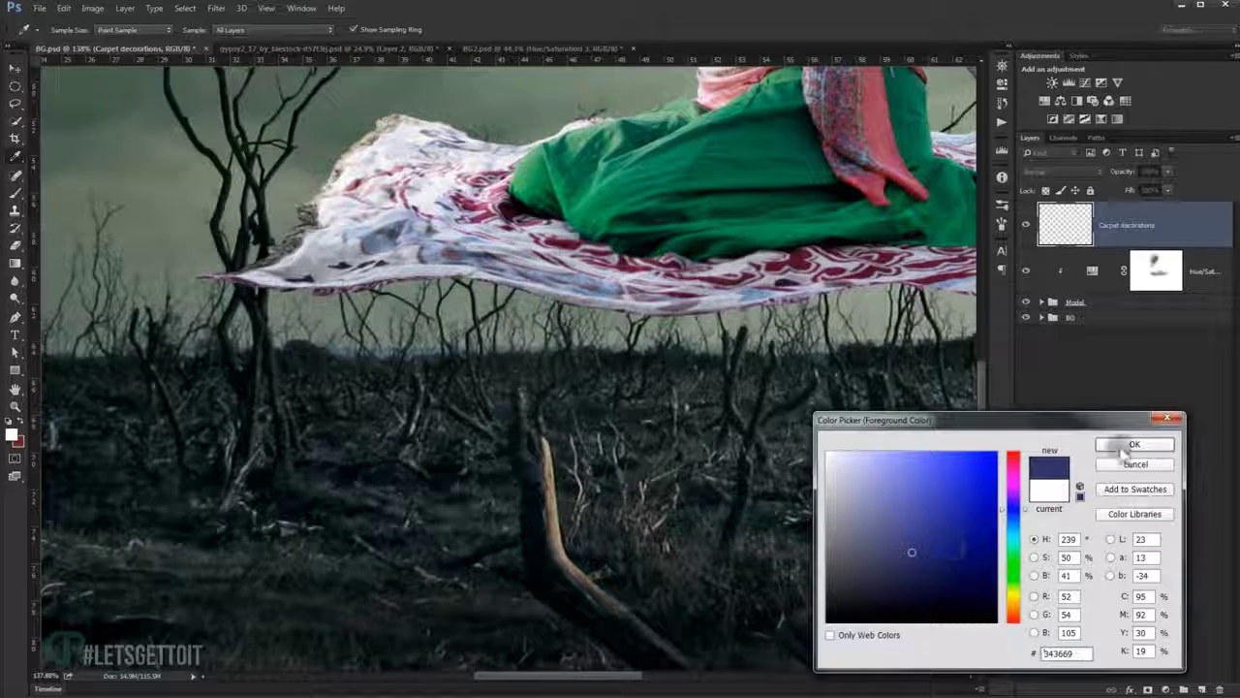
{"action": "left_click", "coordinate": [1132, 446]}
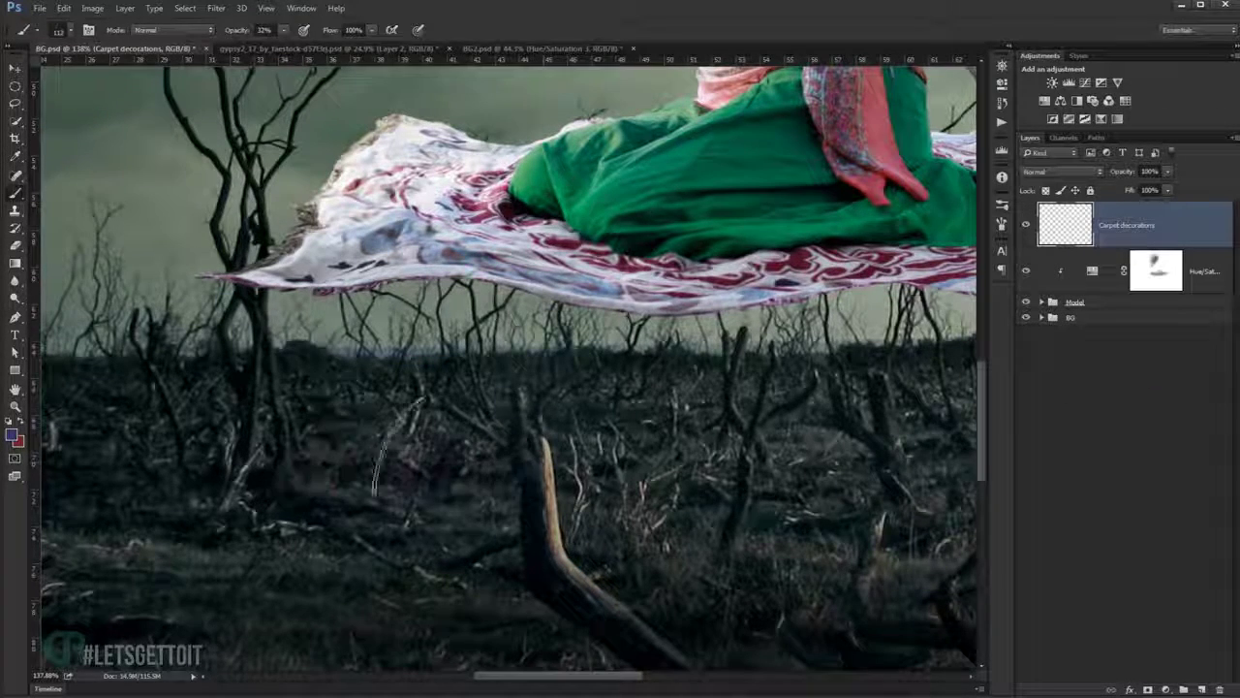
{"action": "left_click", "coordinate": [283, 31]}
Raise the brush opacity to 100%, test a fringe stroke under the carpet, and undo it.
{"action": "left_click_drag", "start_coordinate": [271, 43], "coordinate": [334, 44]}
{"action": "scroll", "coordinate": [364, 301], "scroll_direction": "up", "scroll_amount": 1}
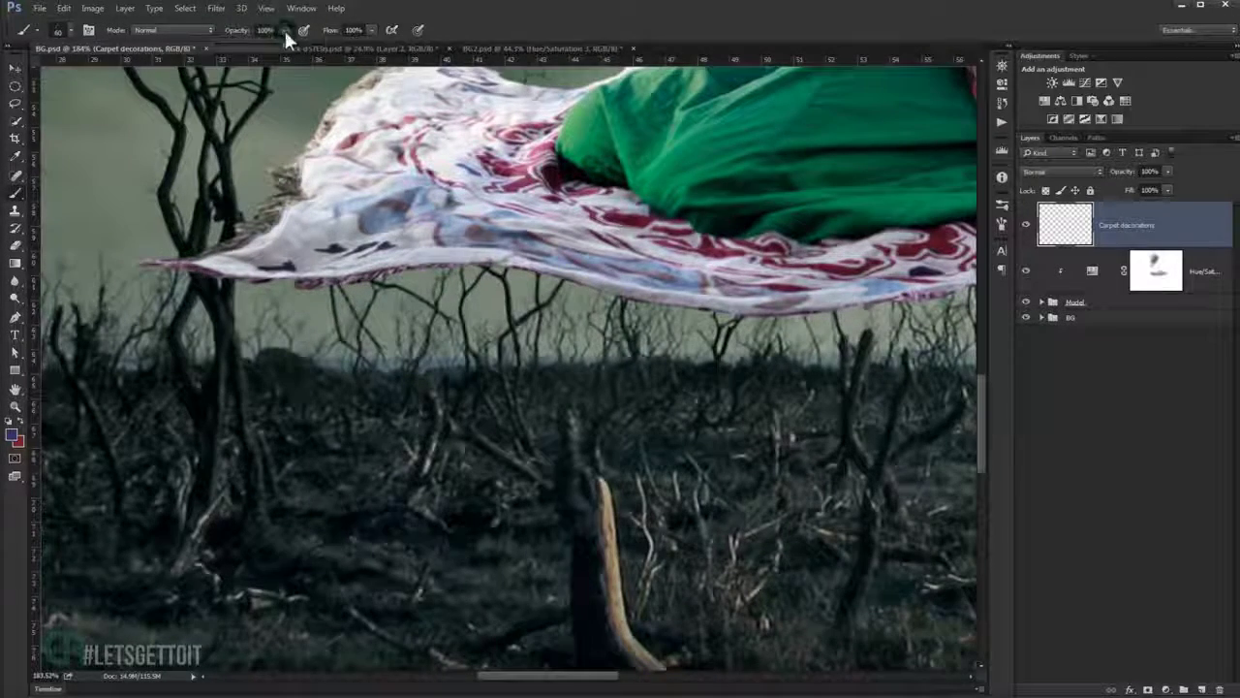
{"action": "left_click_drag", "start_coordinate": [330, 276], "coordinate": [504, 310]}
{"action": "key", "text": "ctrl+alt+z"}
{"action": "key", "text": "ctrl+alt+z"}
{"action": "key", "text": "ctrl+alt+z"}
Rotate the canvas view around the carpet's left end until its edge sits level.
{"action": "scroll", "coordinate": [455, 281], "scroll_direction": "up", "scroll_amount": 1}
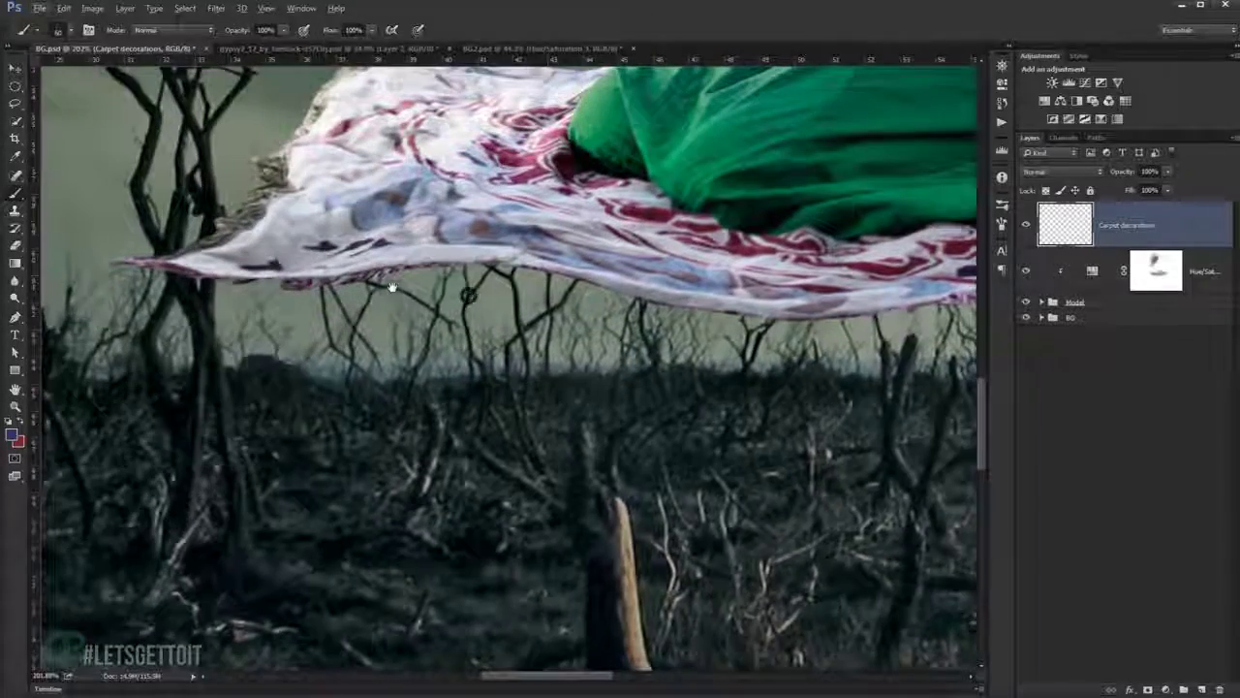
{"action": "left_click_drag", "start_coordinate": [391, 287], "coordinate": [316, 279]}
{"action": "key", "text": "r"}
{"action": "left_click_drag", "start_coordinate": [615, 326], "coordinate": [259, 368]}
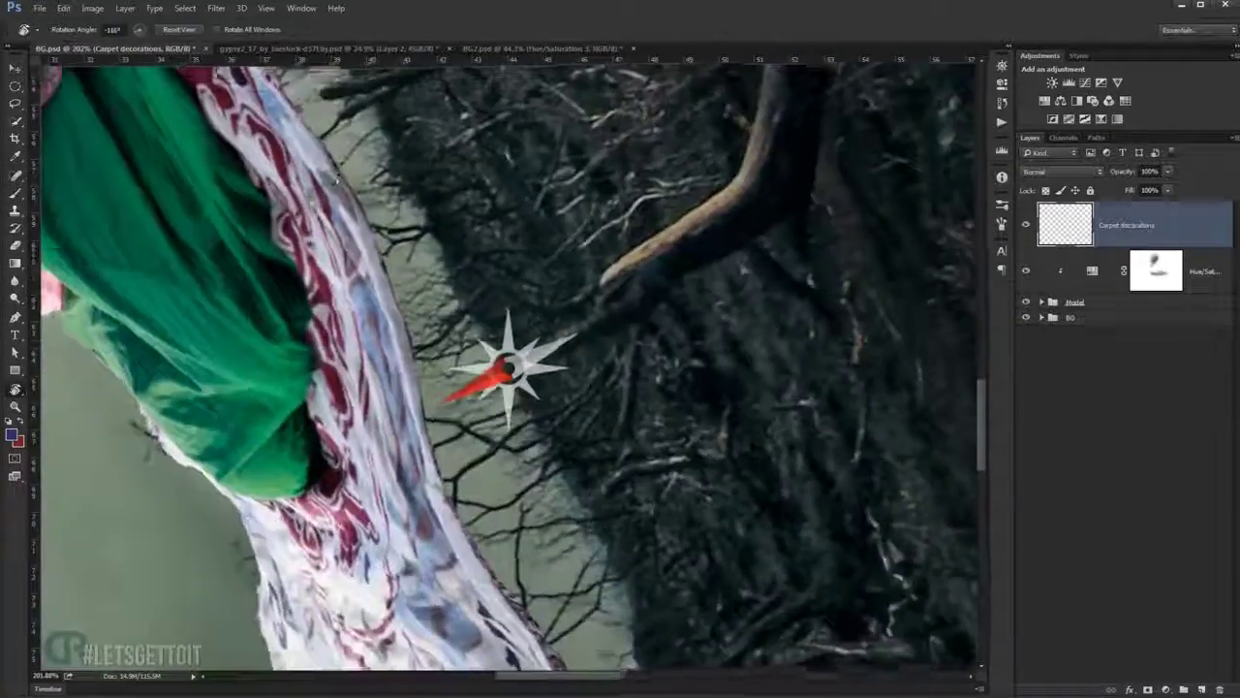
{"action": "scroll", "coordinate": [581, 172], "scroll_direction": "up", "scroll_amount": 2}
{"action": "scroll", "coordinate": [630, 222], "scroll_direction": "up", "scroll_amount": 1}
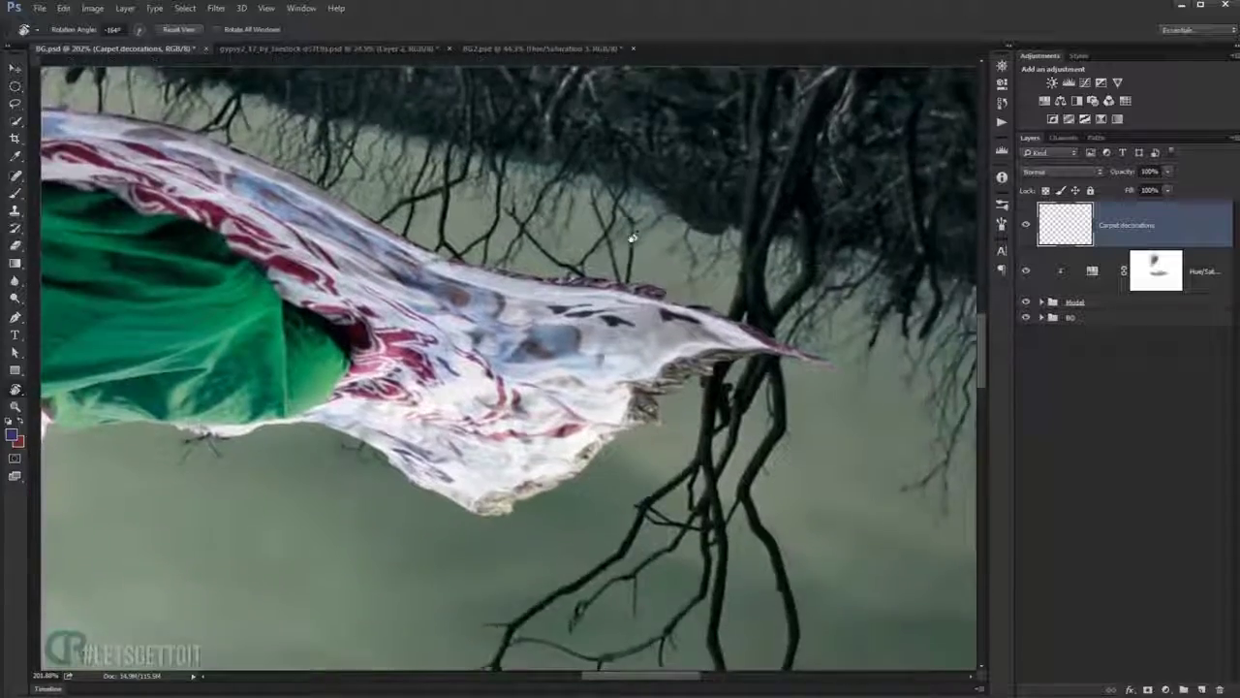
{"action": "scroll", "coordinate": [659, 290], "scroll_direction": "up", "scroll_amount": 1}
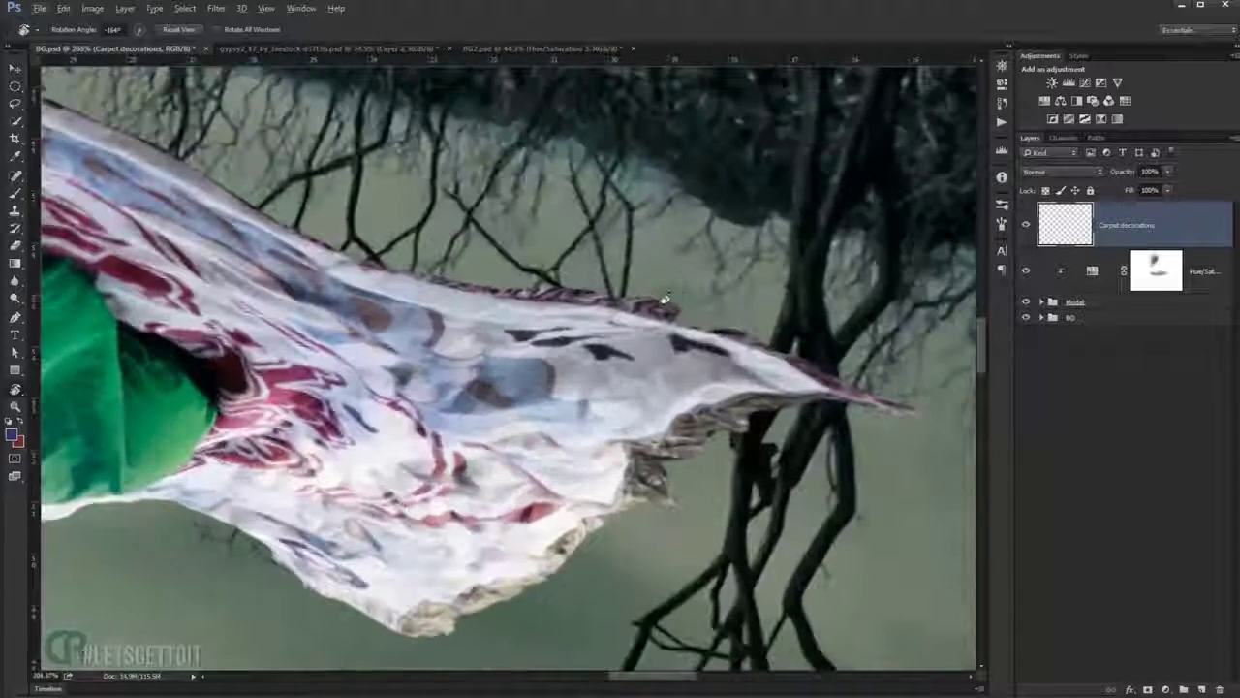
{"action": "left_click", "coordinate": [20, 204]}
{"action": "mouse_move", "coordinate": [781, 309]}
{"action": "left_mouse_down"}
{"action": "mouse_move", "coordinate": [649, 240]}
{"action": "mouse_move", "coordinate": [632, 250]}
{"action": "left_mouse_up"}
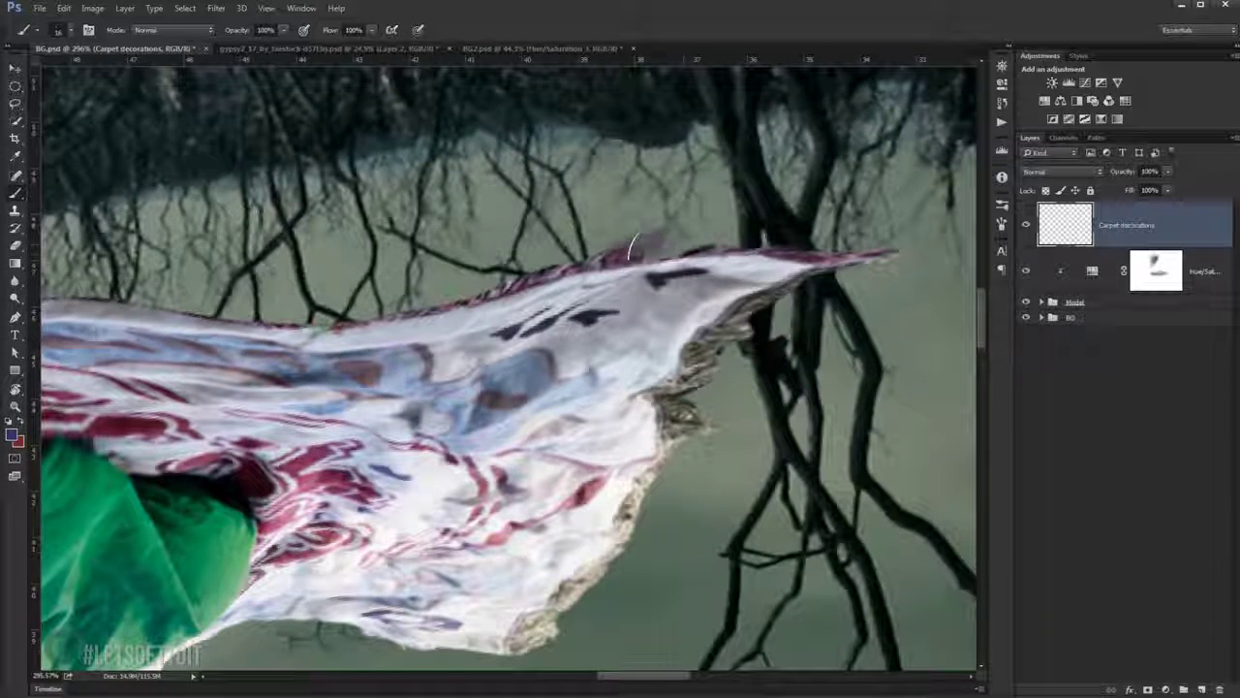
{"action": "scroll", "coordinate": [708, 242], "scroll_direction": "up", "scroll_amount": 2}
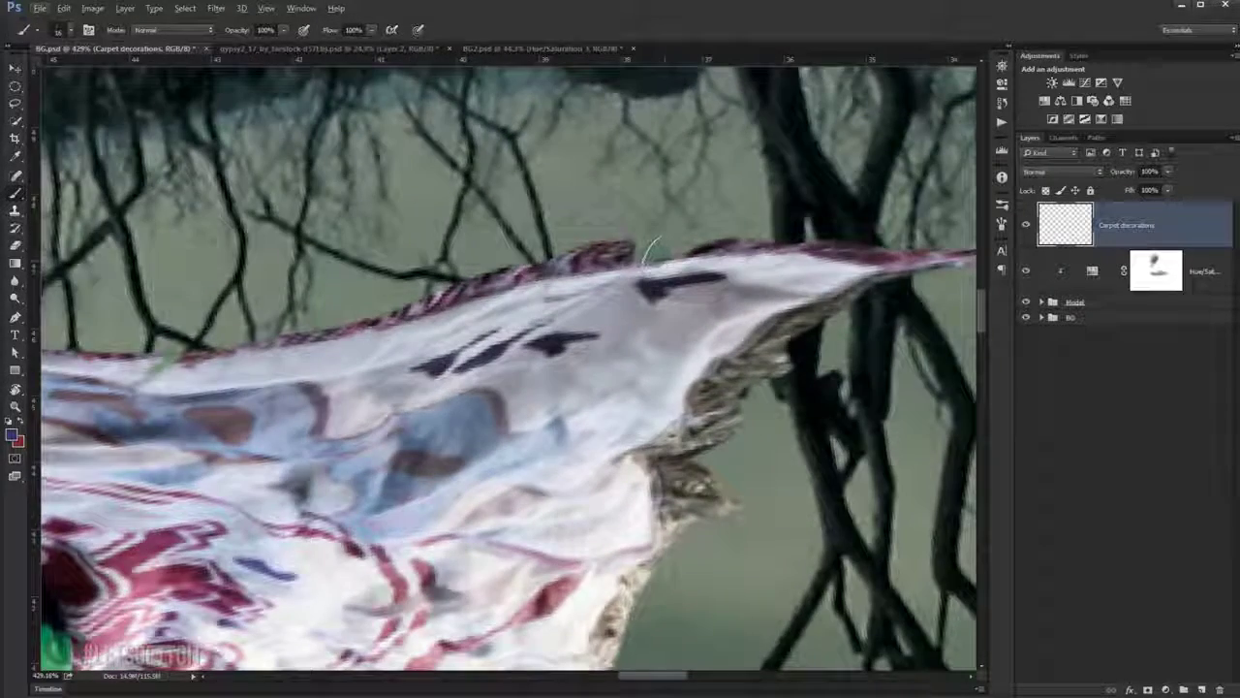
{"action": "key", "text": "r"}
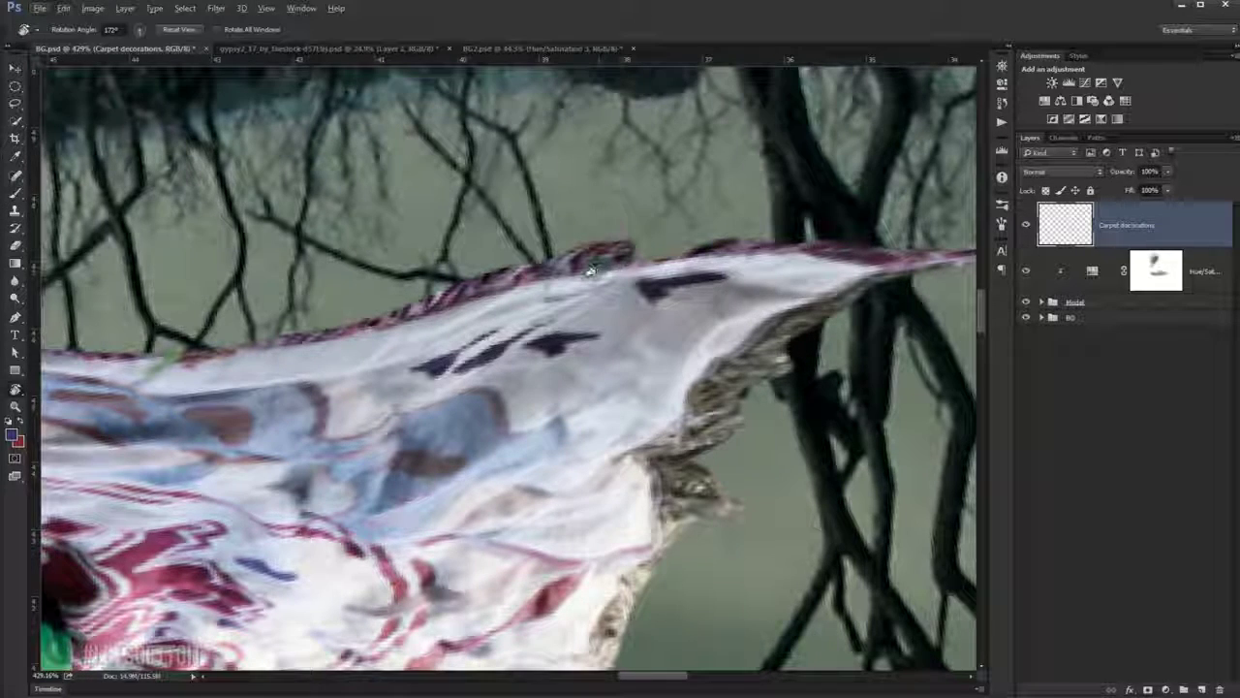
{"action": "left_click_drag", "start_coordinate": [588, 271], "coordinate": [612, 275]}
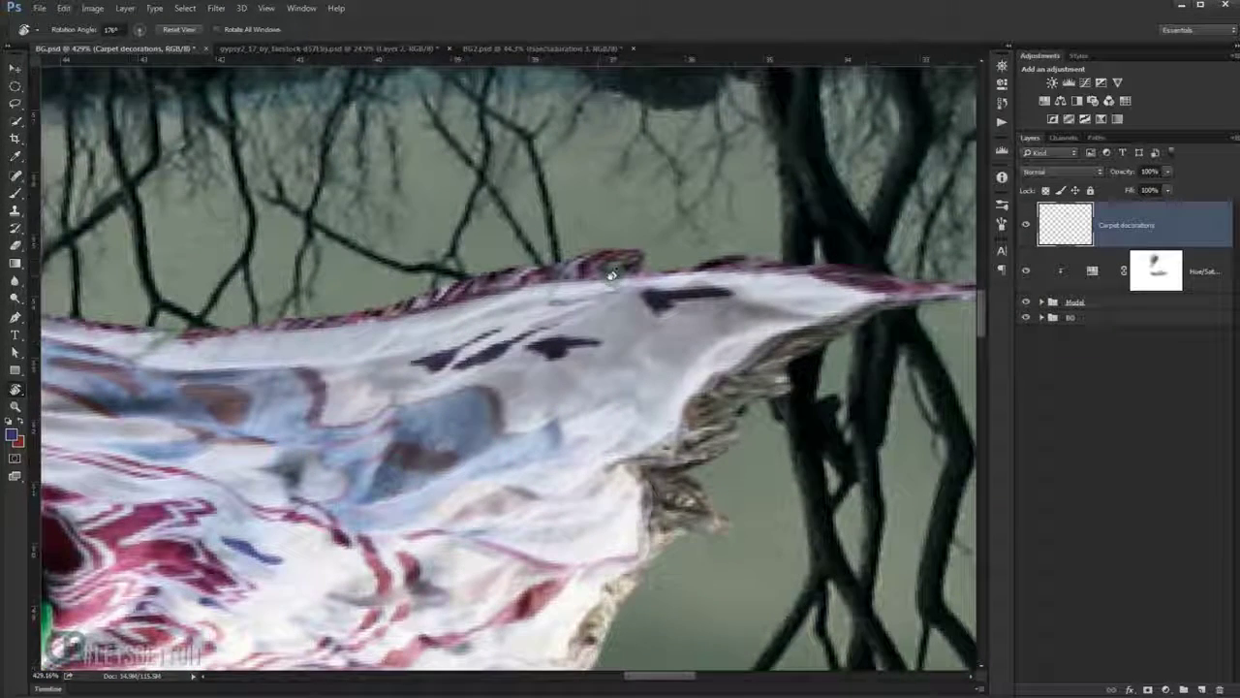
Paint a darker band along the carpet edge with a size-15 brush.
{"action": "key", "text": "b"}
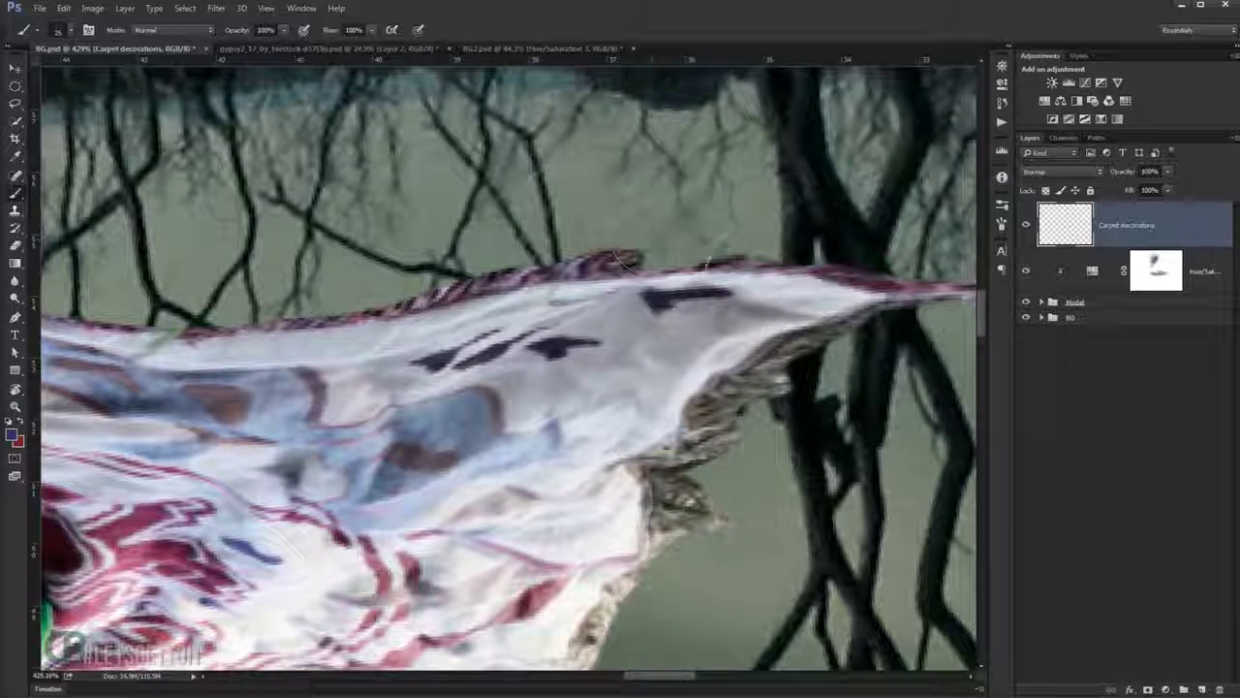
{"action": "key", "text": "r"}
{"action": "left_click_drag", "start_coordinate": [625, 260], "coordinate": [612, 225]}
{"action": "key", "text": "b"}
{"action": "key", "text": "bracketleft"}
{"action": "left_click_drag", "start_coordinate": [624, 217], "coordinate": [667, 209]}
{"action": "left_click_drag", "start_coordinate": [821, 177], "coordinate": [893, 166]}
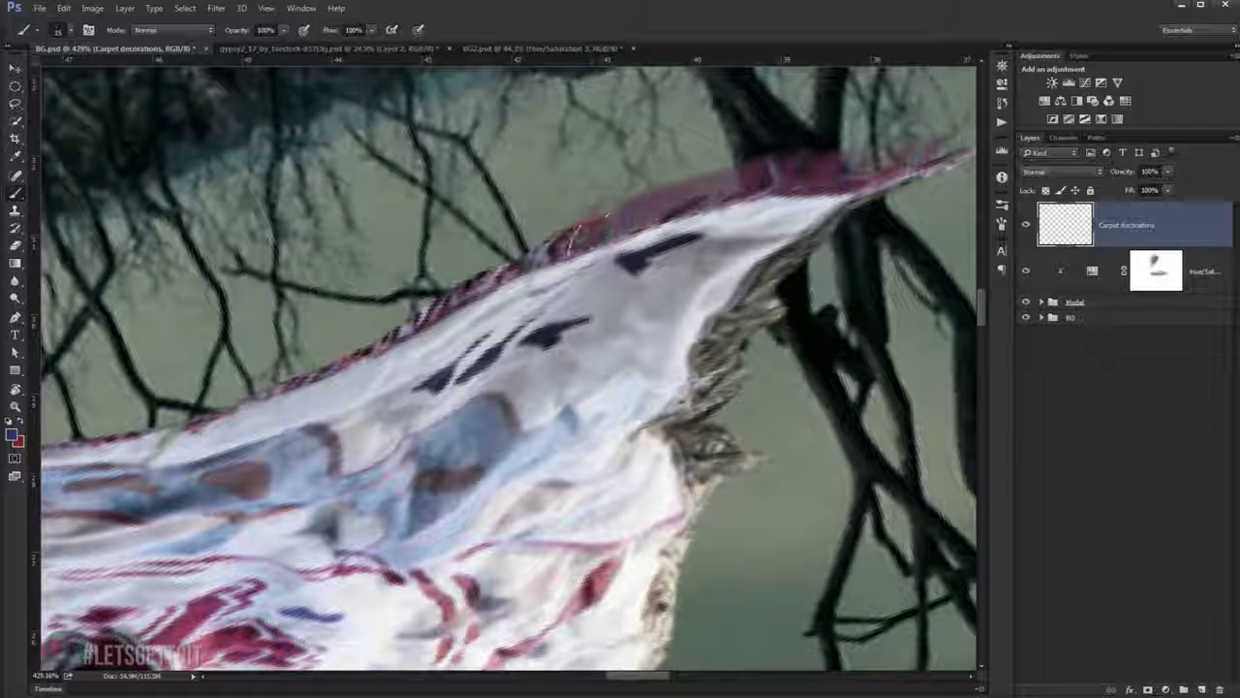
Swap colours and paint a thick purple band along the carpet's upper edge.
{"action": "key", "text": "x"}
{"action": "left_click_drag", "start_coordinate": [621, 221], "coordinate": [427, 312]}
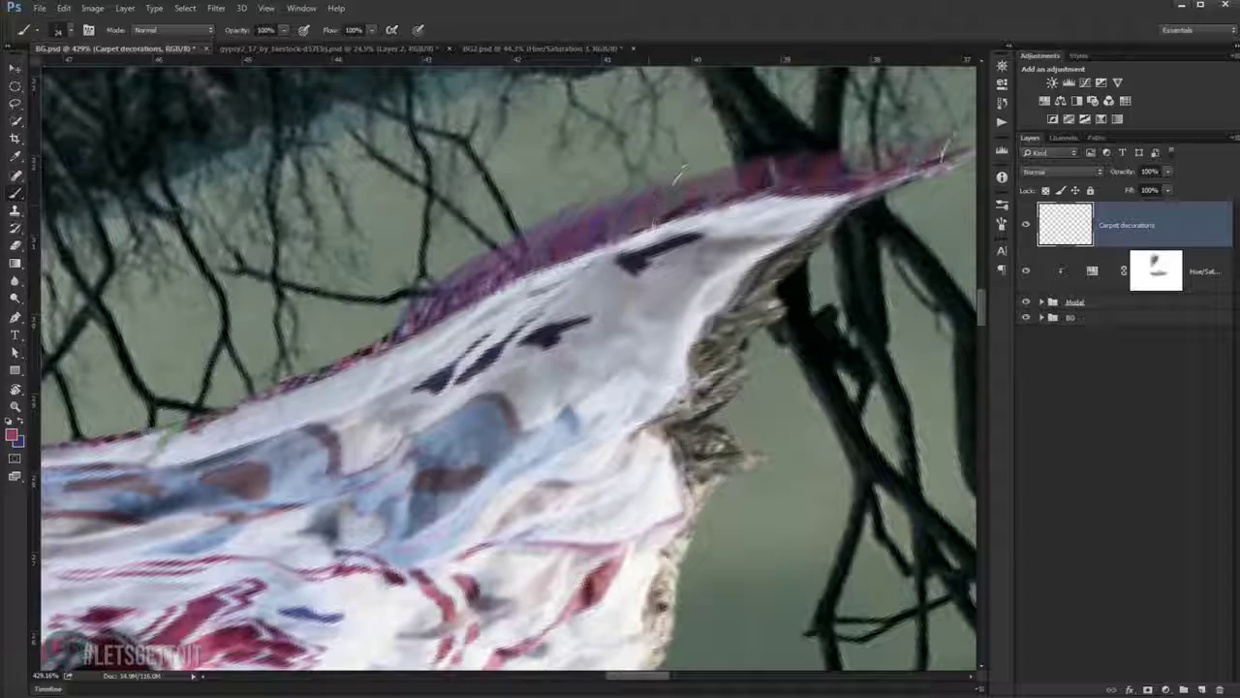
{"action": "scroll", "coordinate": [385, 334], "scroll_direction": "down", "scroll_amount": 5}
{"action": "scroll", "coordinate": [378, 310], "scroll_direction": "up", "scroll_amount": 5}
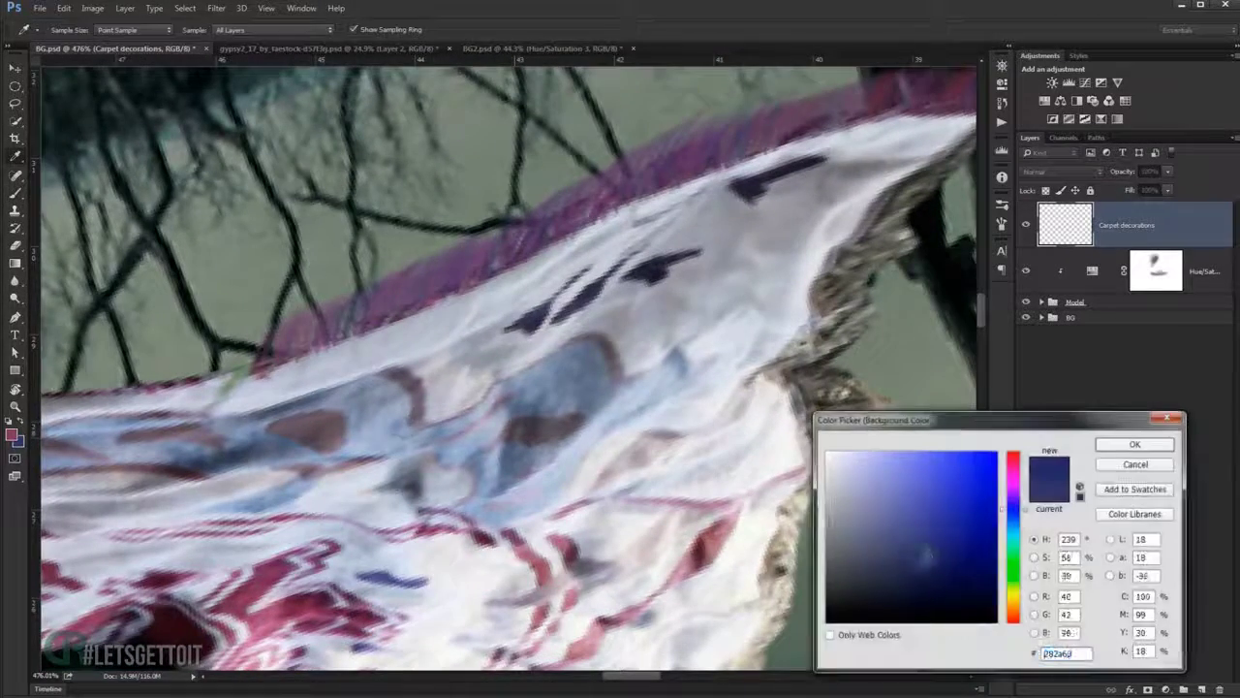
{"action": "left_click_drag", "start_coordinate": [407, 282], "coordinate": [242, 349]}
{"action": "scroll", "coordinate": [237, 357], "scroll_direction": "down", "scroll_amount": 2}
{"action": "scroll", "coordinate": [290, 387], "scroll_direction": "down", "scroll_amount": 2}
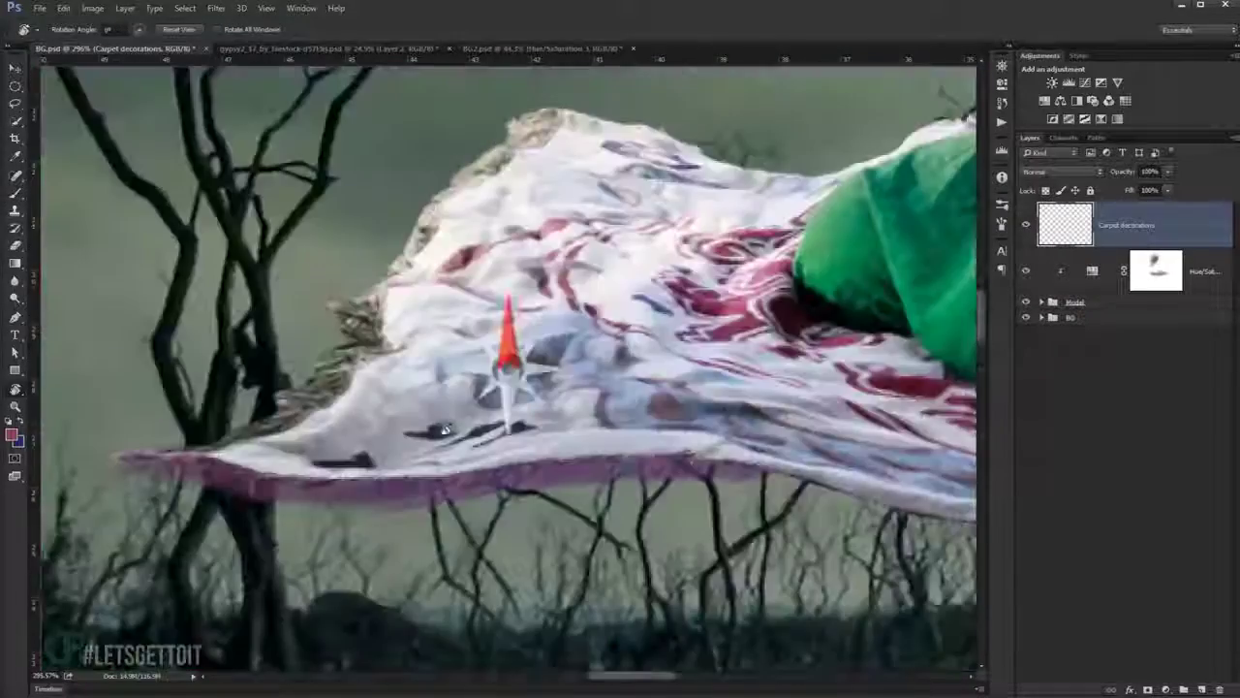
{"action": "scroll", "coordinate": [349, 436], "scroll_direction": "down", "scroll_amount": 2}
{"action": "scroll", "coordinate": [397, 474], "scroll_direction": "down", "scroll_amount": 2}
{"action": "scroll", "coordinate": [397, 474], "scroll_direction": "up", "scroll_amount": 3}
{"action": "scroll", "coordinate": [291, 368], "scroll_direction": "up", "scroll_amount": 2}
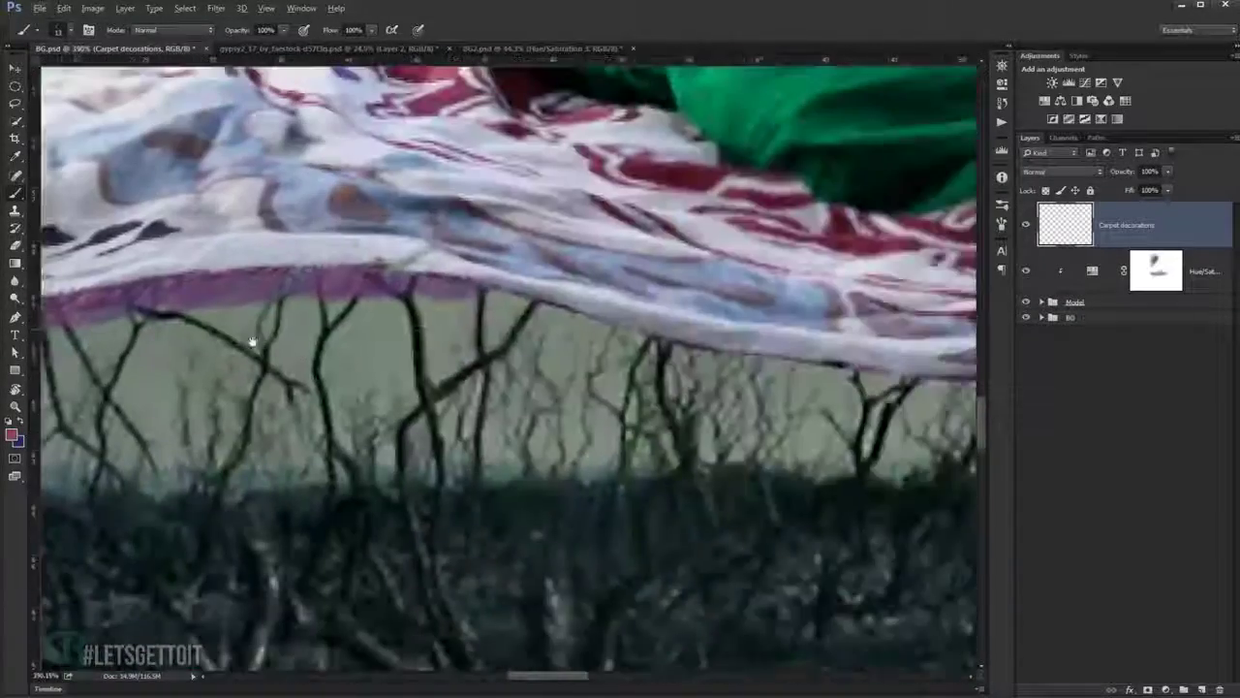
Rotate the carpet vertical and paint purple fringe strands along its edge.
{"action": "right_click", "coordinate": [455, 289]}
{"action": "key", "text": "Escape"}
{"action": "key", "text": "r"}
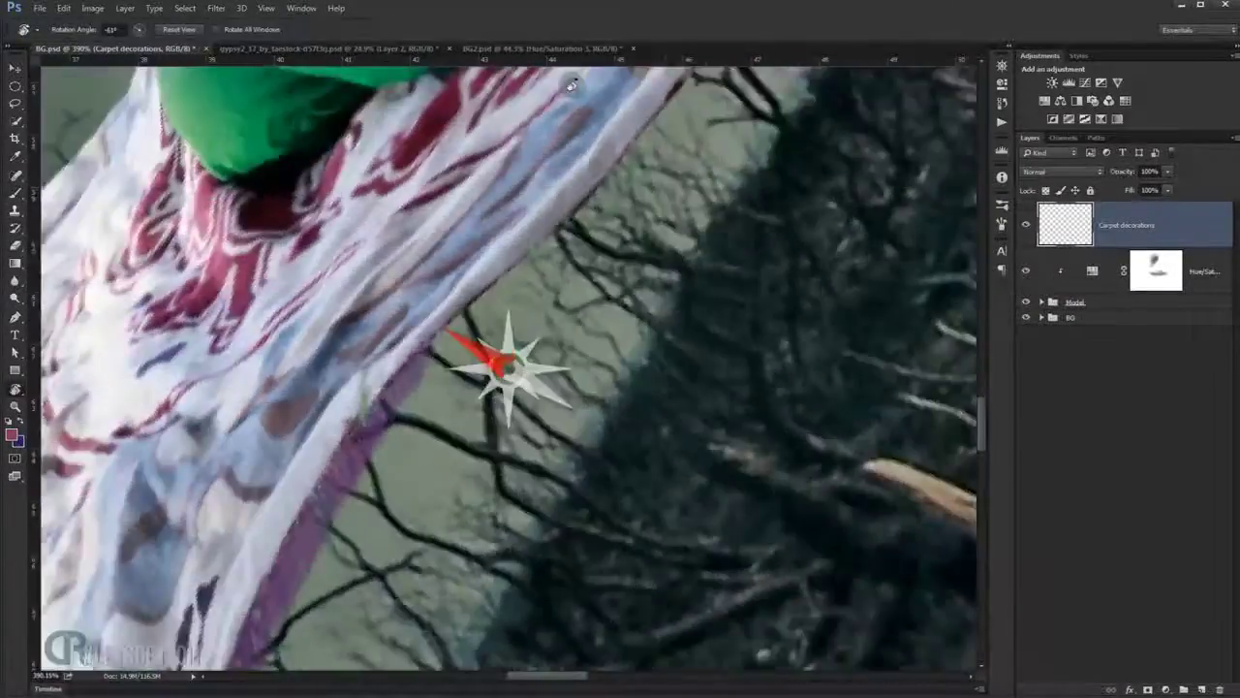
{"action": "left_click_drag", "start_coordinate": [723, 351], "coordinate": [494, 165]}
{"action": "left_click_drag", "start_coordinate": [469, 392], "coordinate": [485, 480]}
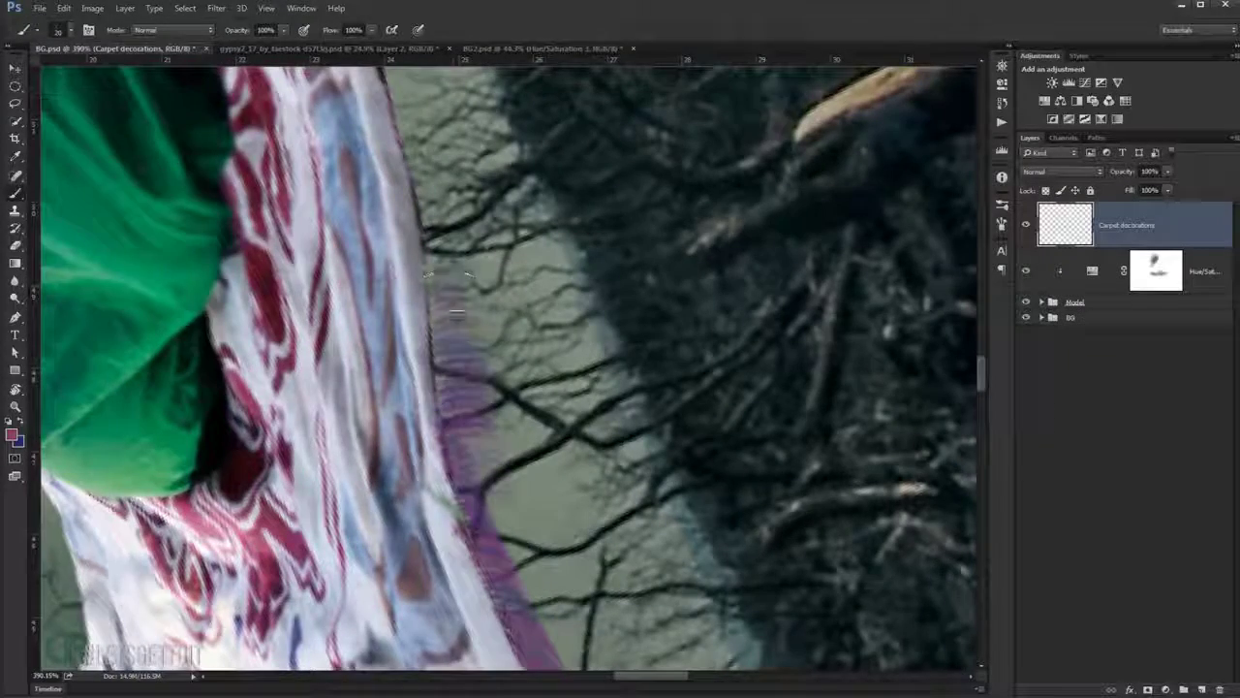
{"action": "left_click_drag", "start_coordinate": [475, 426], "coordinate": [485, 514]}
{"action": "mouse_move", "coordinate": [482, 331]}
{"action": "left_mouse_down"}
{"action": "mouse_move", "coordinate": [456, 228]}
{"action": "mouse_move", "coordinate": [523, 398]}
{"action": "mouse_move", "coordinate": [659, 608]}
{"action": "left_mouse_up"}
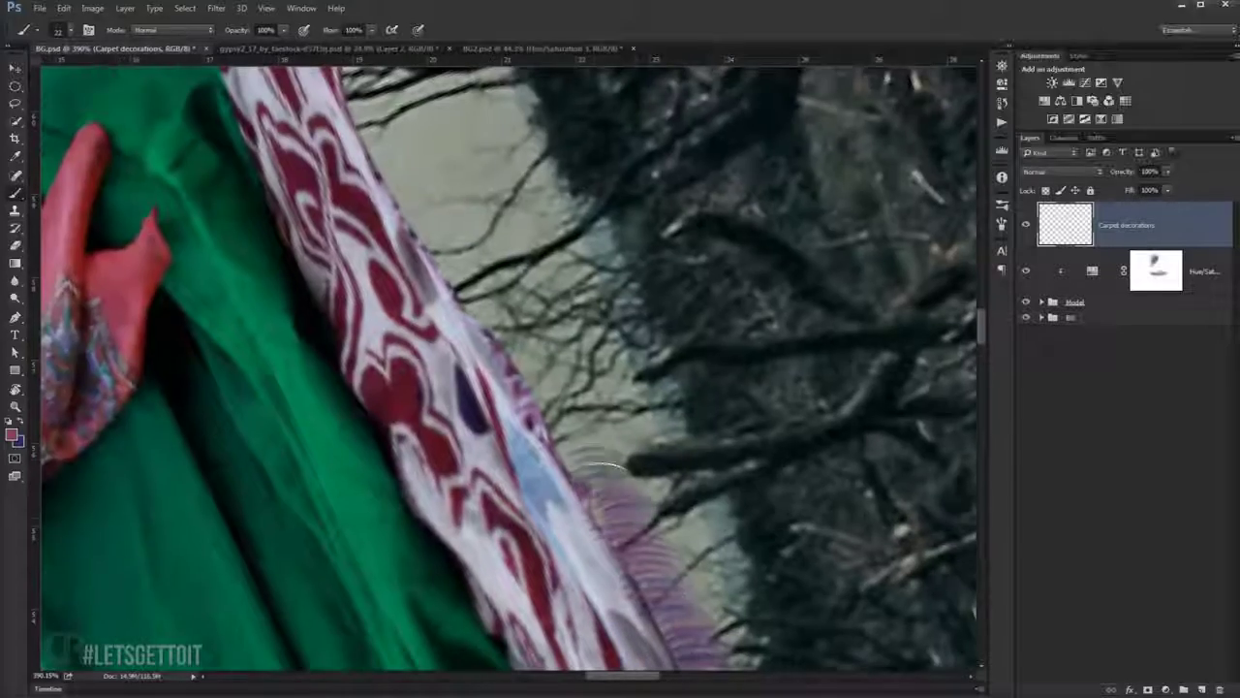
{"action": "left_click_drag", "start_coordinate": [477, 292], "coordinate": [550, 373]}
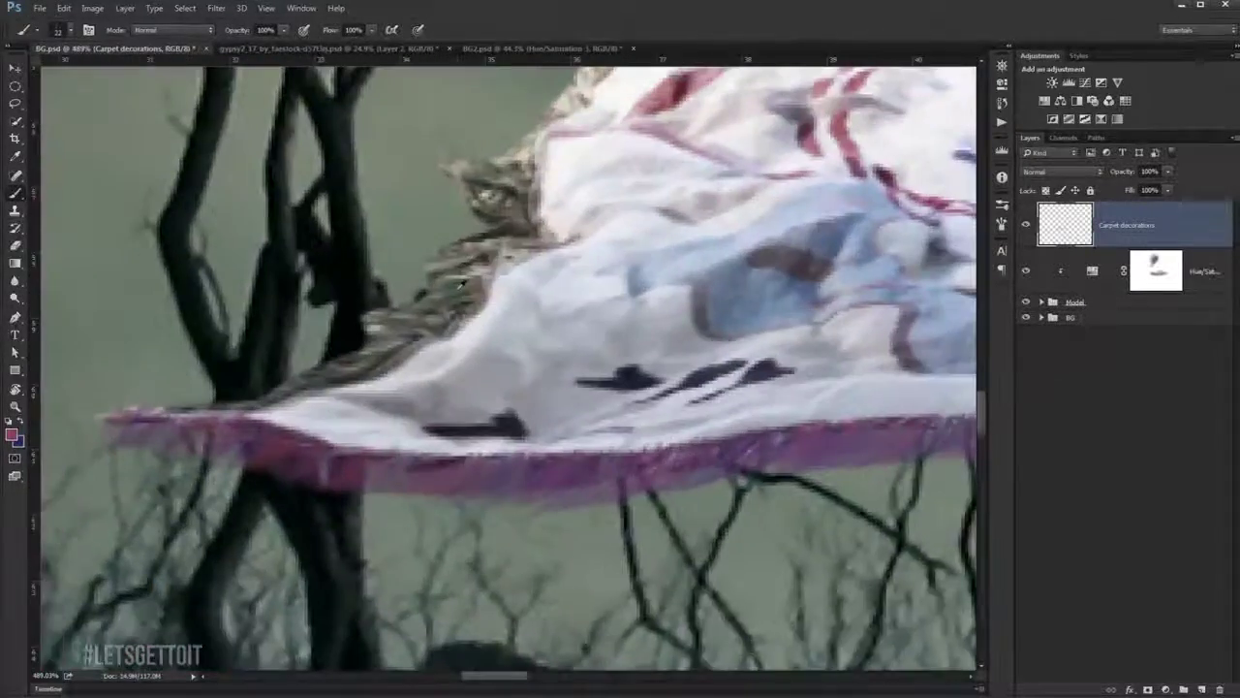
Sample a tan fringe colour from the carpet's edge as the foreground colour.
{"action": "left_click", "coordinate": [485, 262]}
{"action": "left_click", "coordinate": [12, 433]}
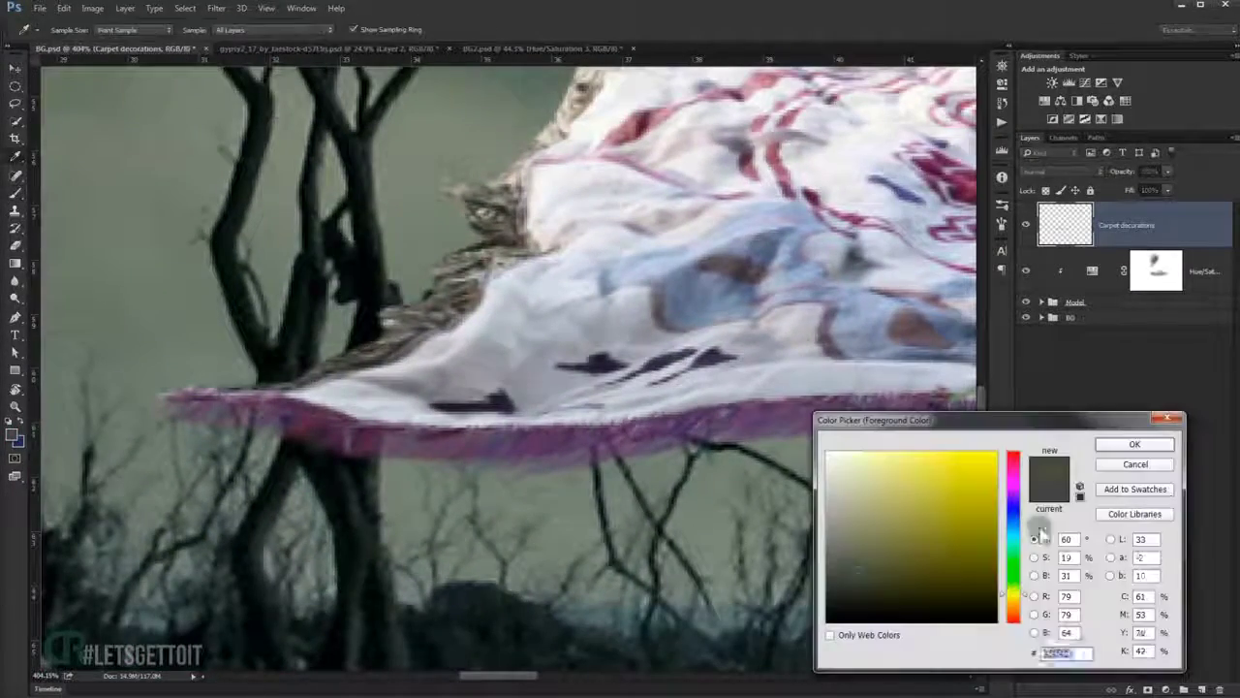
{"action": "left_click", "coordinate": [1134, 443]}
{"action": "left_click", "coordinate": [12, 433]}
{"action": "left_click", "coordinate": [1134, 444]}
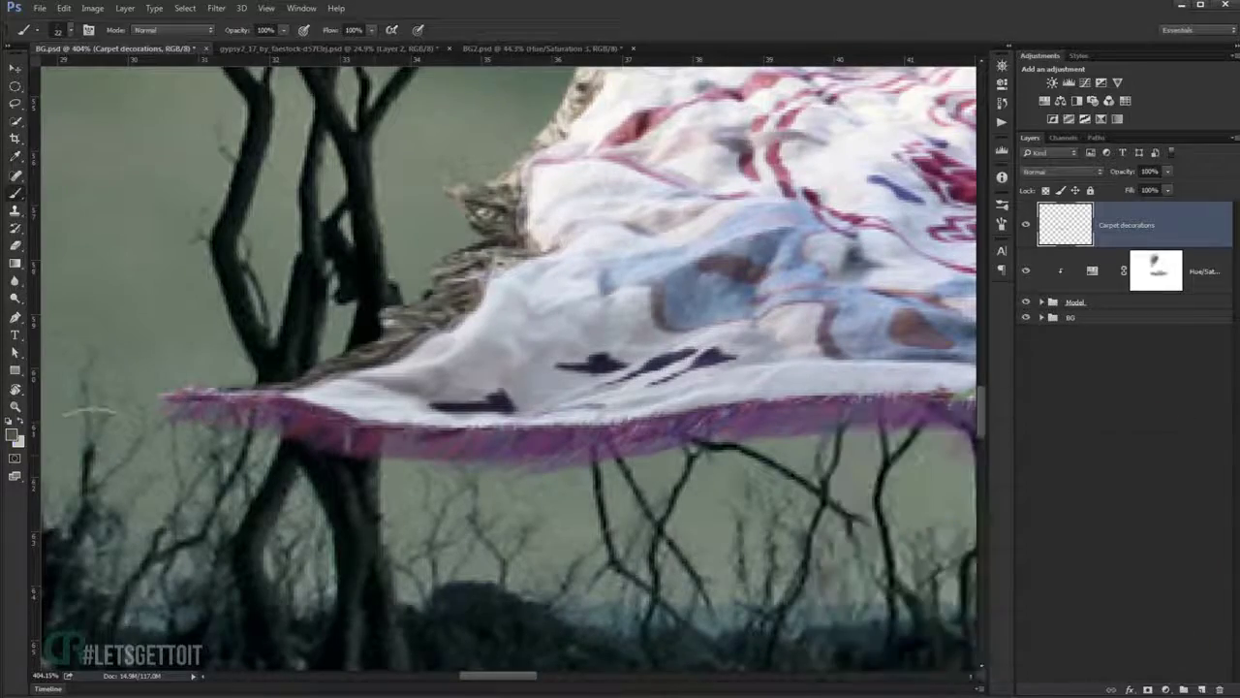
Rotate the canvas to a comfortable angle for painting the carpet's left-end fringe.
{"action": "key", "text": "r"}
{"action": "left_click_drag", "start_coordinate": [329, 286], "coordinate": [666, 337]}
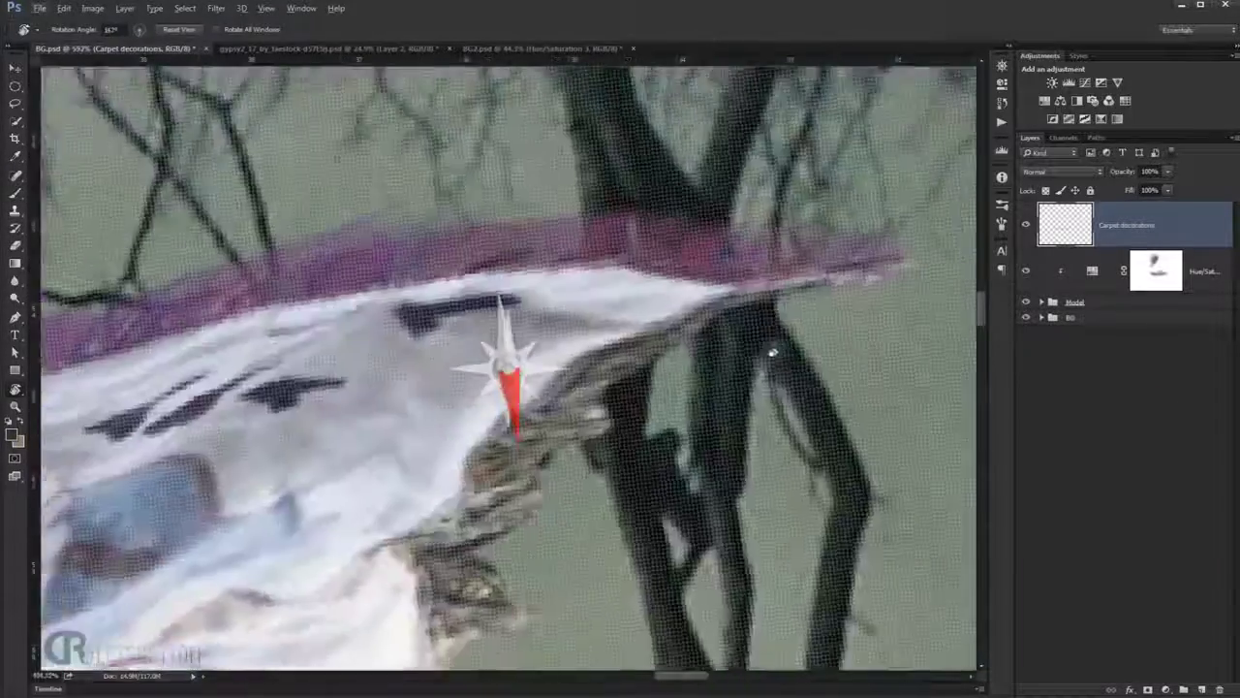
{"action": "left_click_drag", "start_coordinate": [666, 338], "coordinate": [681, 401]}
{"action": "key", "text": "b"}
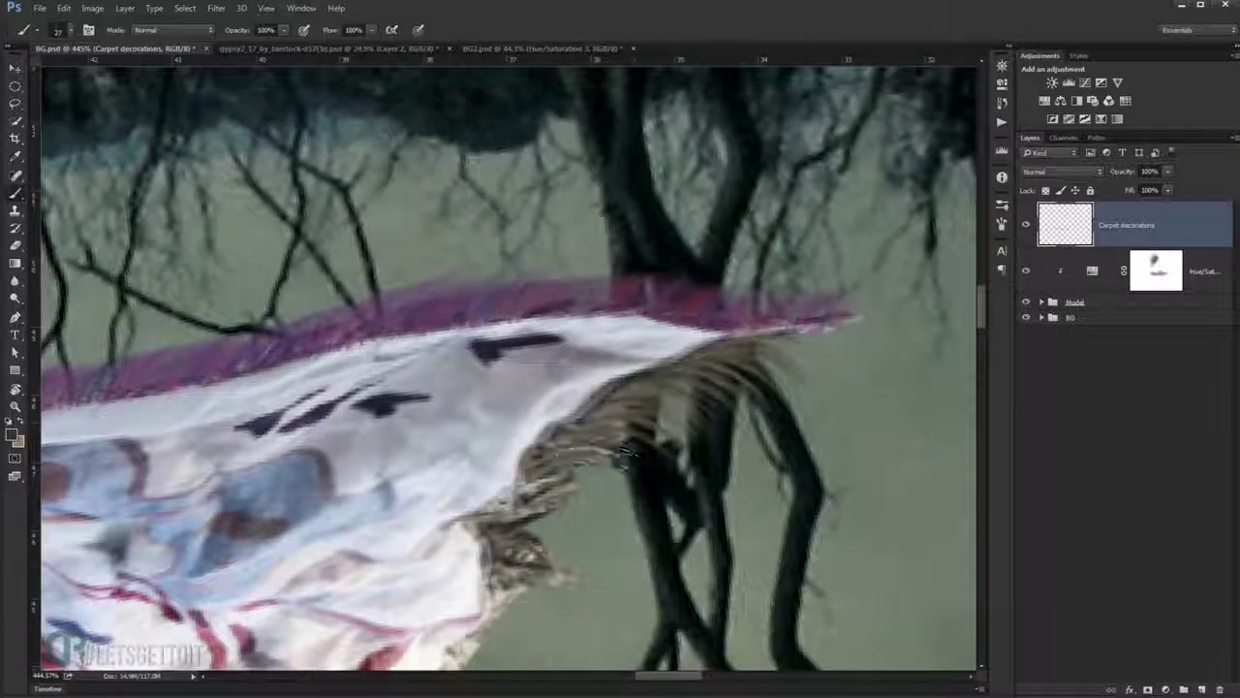
{"action": "mouse_move", "coordinate": [639, 423]}
{"action": "left_mouse_down"}
{"action": "mouse_move", "coordinate": [512, 368]}
{"action": "mouse_move", "coordinate": [550, 561]}
{"action": "left_mouse_up"}
{"action": "key", "text": "r"}
{"action": "mouse_move", "coordinate": [584, 417]}
{"action": "left_mouse_down"}
{"action": "mouse_move", "coordinate": [508, 367]}
{"action": "mouse_move", "coordinate": [523, 336]}
{"action": "left_mouse_up"}
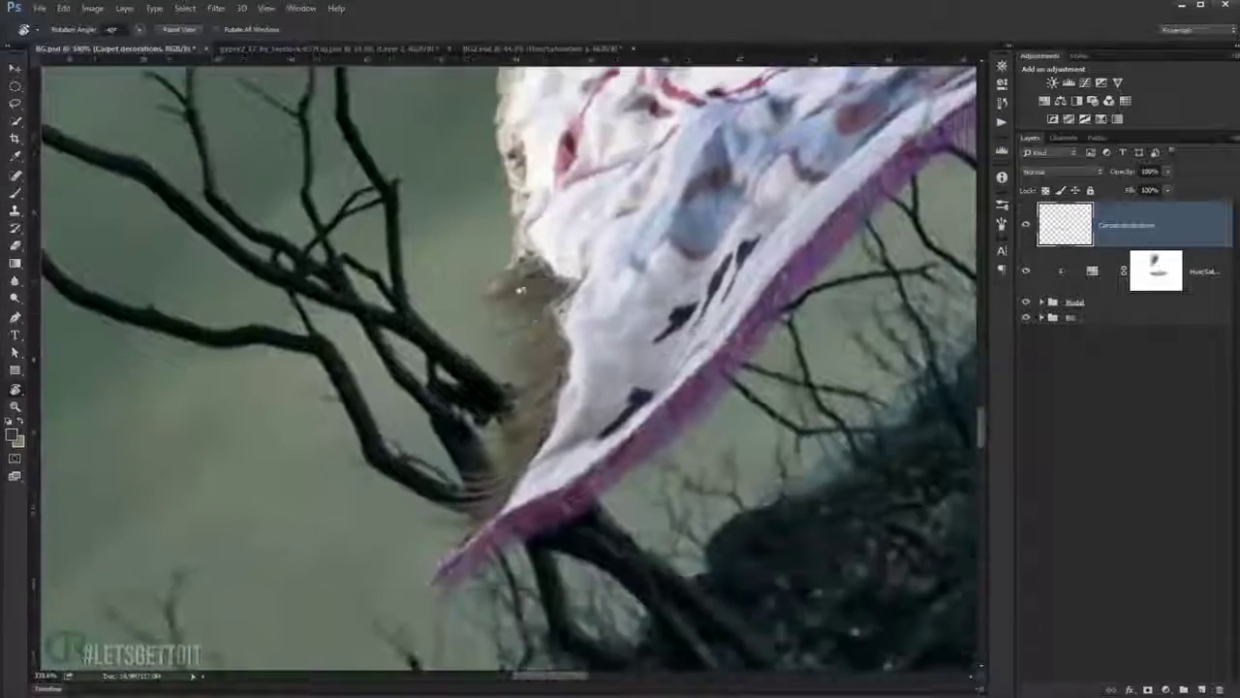
{"action": "key", "text": "b"}
Pick a fringe brush from the brush picker, then zoom out to the whole composite.
{"action": "right_click", "coordinate": [523, 336]}
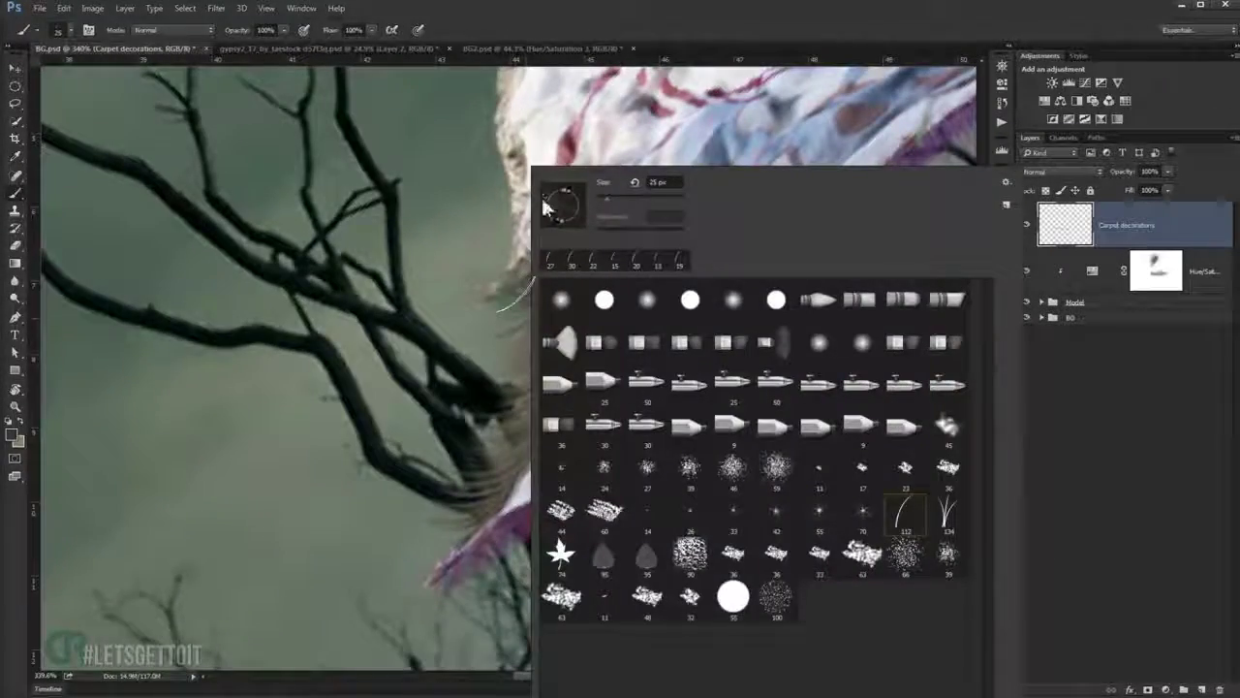
{"action": "left_click", "coordinate": [529, 324]}
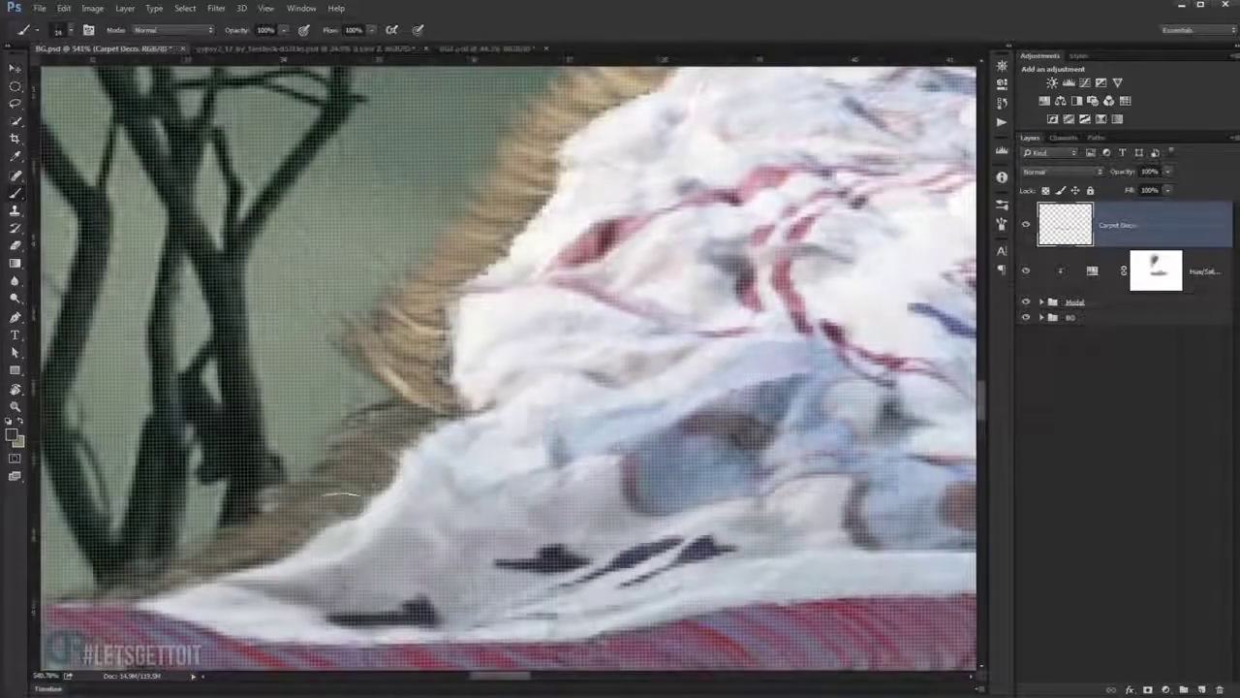
{"action": "scroll", "coordinate": [345, 512], "scroll_direction": "down", "scroll_amount": 2}
{"action": "scroll", "coordinate": [359, 485], "scroll_direction": "down", "scroll_amount": 2}
{"action": "scroll", "coordinate": [373, 460], "scroll_direction": "down", "scroll_amount": 1}
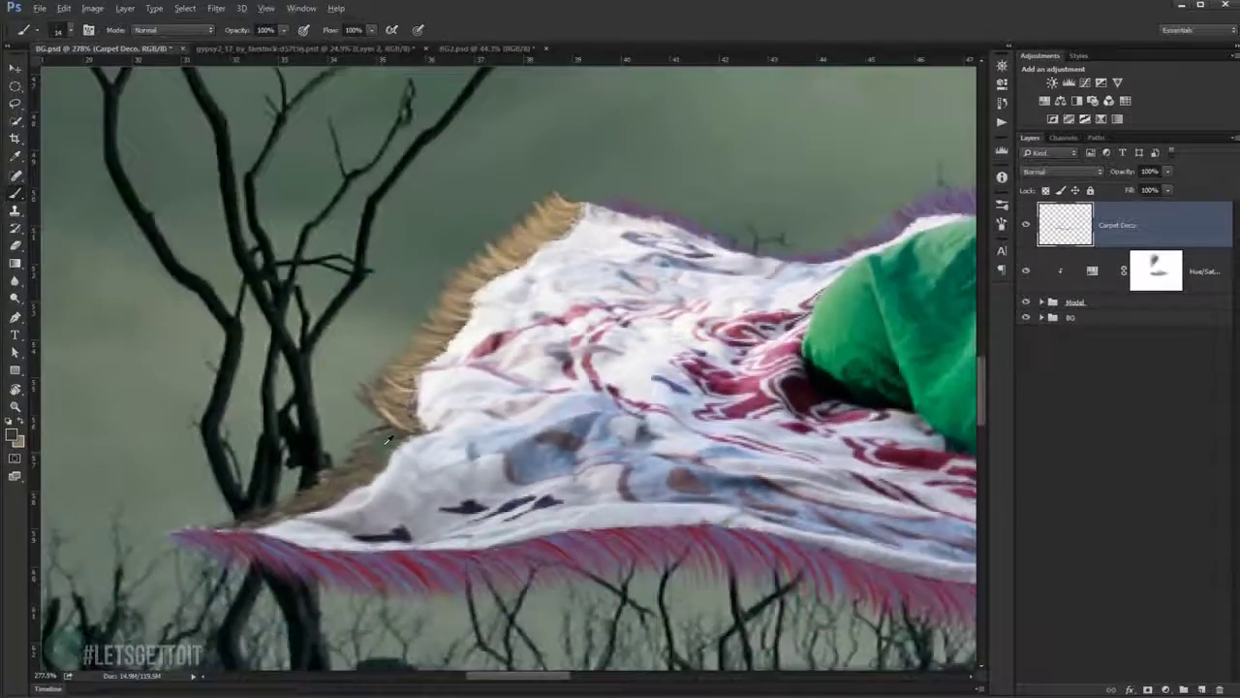
{"action": "scroll", "coordinate": [385, 441], "scroll_direction": "down", "scroll_amount": 1}
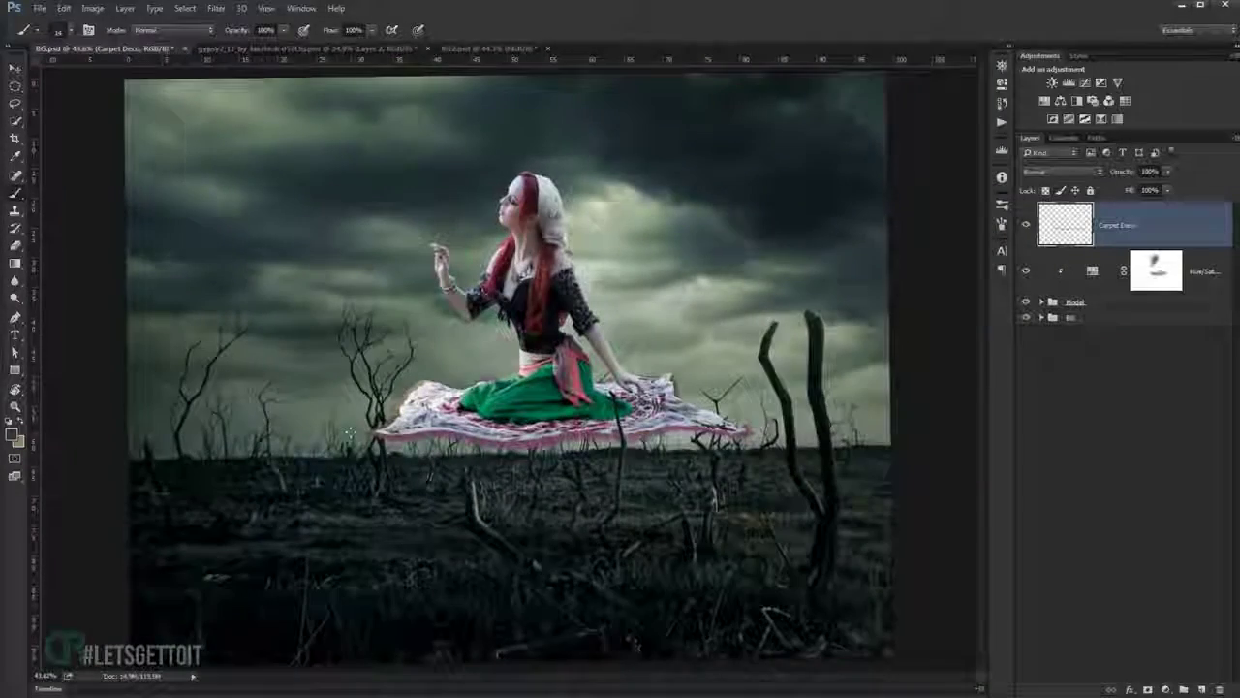
Open the Layer Style settings for the Carpet Decoration layer.
{"action": "left_click", "coordinate": [15, 68]}
{"action": "scroll", "coordinate": [607, 400], "scroll_direction": "up", "scroll_amount": 1}
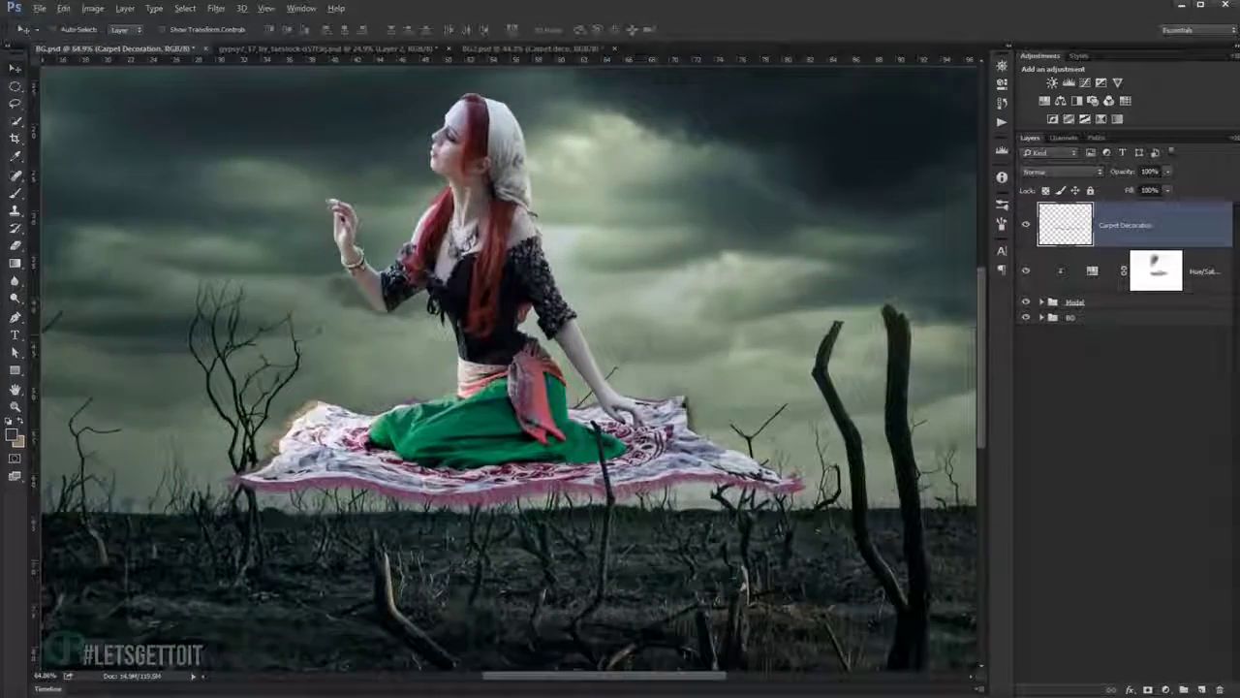
{"action": "scroll", "coordinate": [607, 400], "scroll_direction": "up", "scroll_amount": 1}
{"action": "scroll", "coordinate": [608, 400], "scroll_direction": "up", "scroll_amount": 1}
{"action": "scroll", "coordinate": [608, 401], "scroll_direction": "up", "scroll_amount": 1}
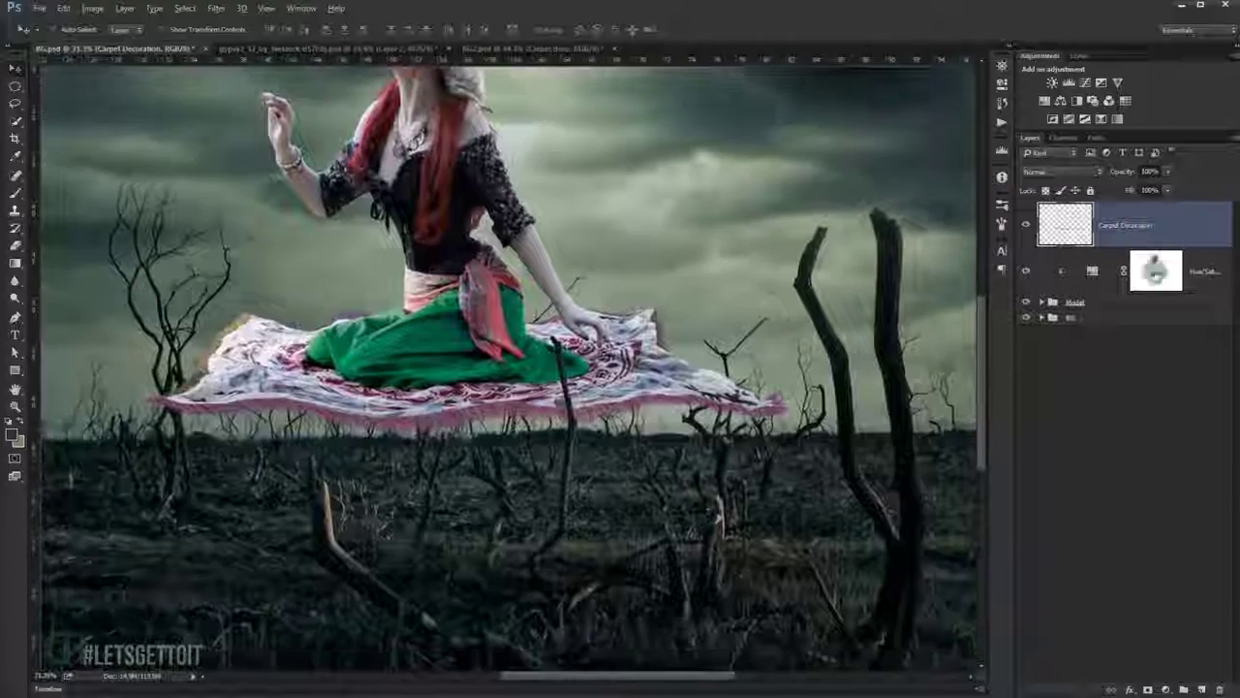
{"action": "double_click", "coordinate": [1221, 226]}
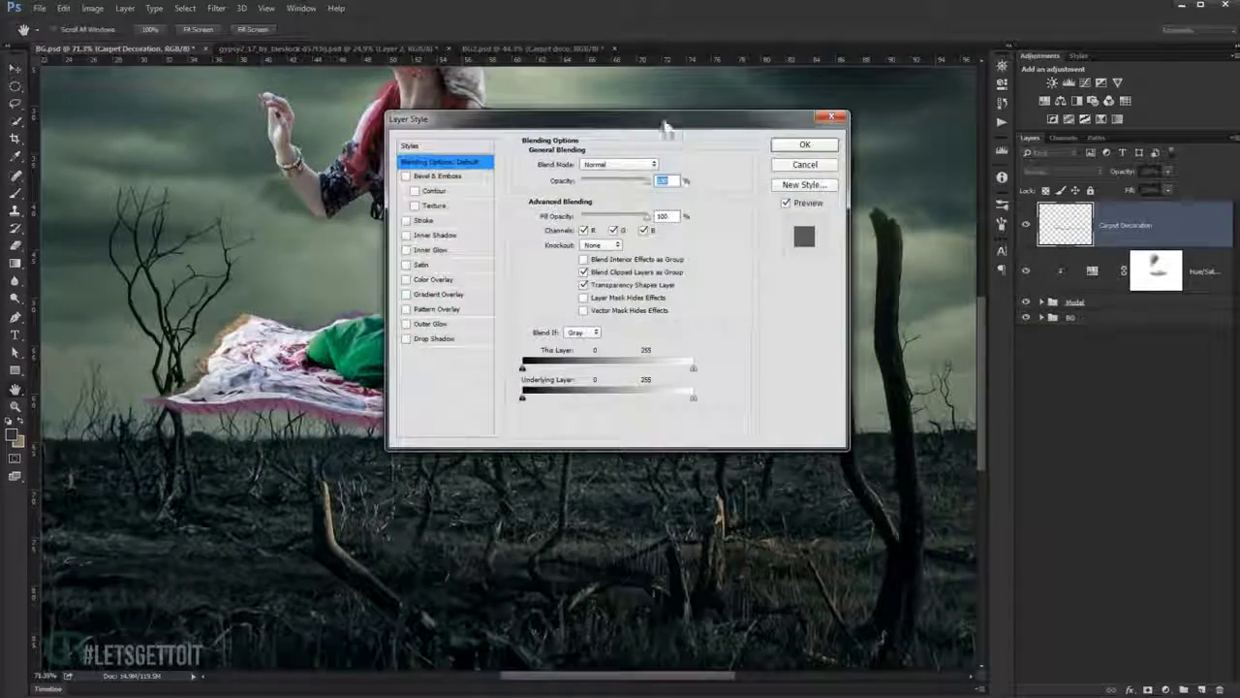
{"action": "left_click_drag", "start_coordinate": [981, 264], "coordinate": [1115, 251]}
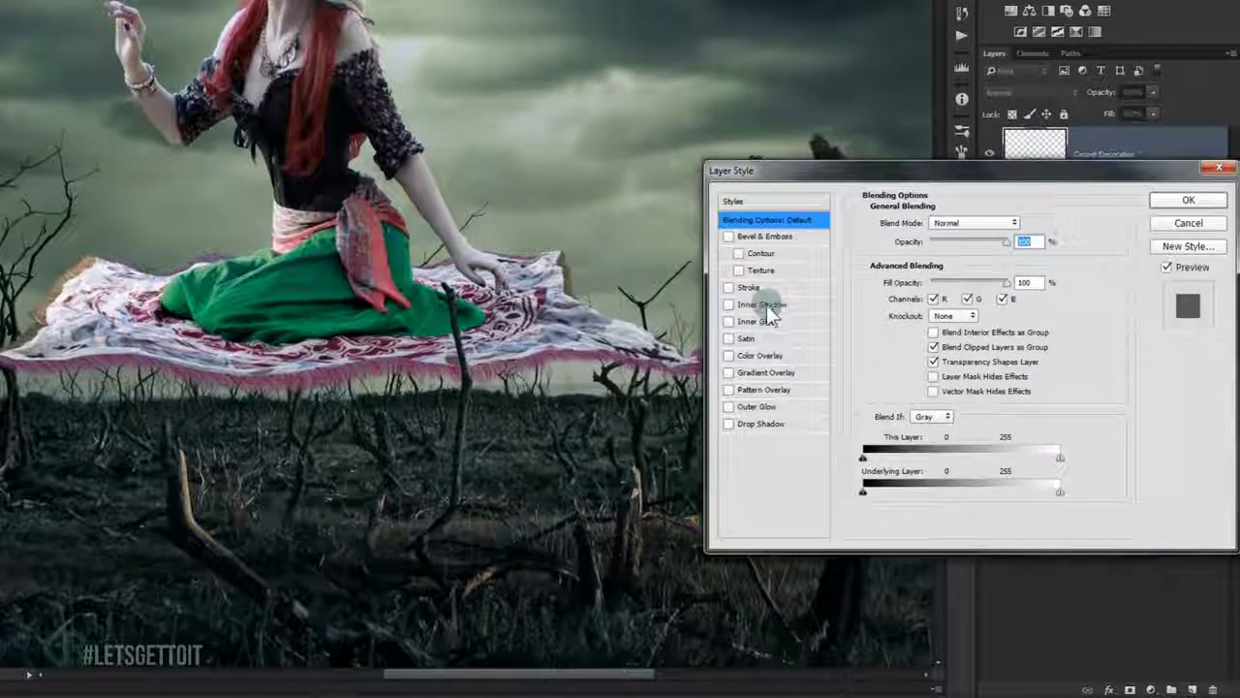
Enable Inner Shadow with Color Burn blending and a black shadow colour.
{"action": "left_click", "coordinate": [747, 305]}
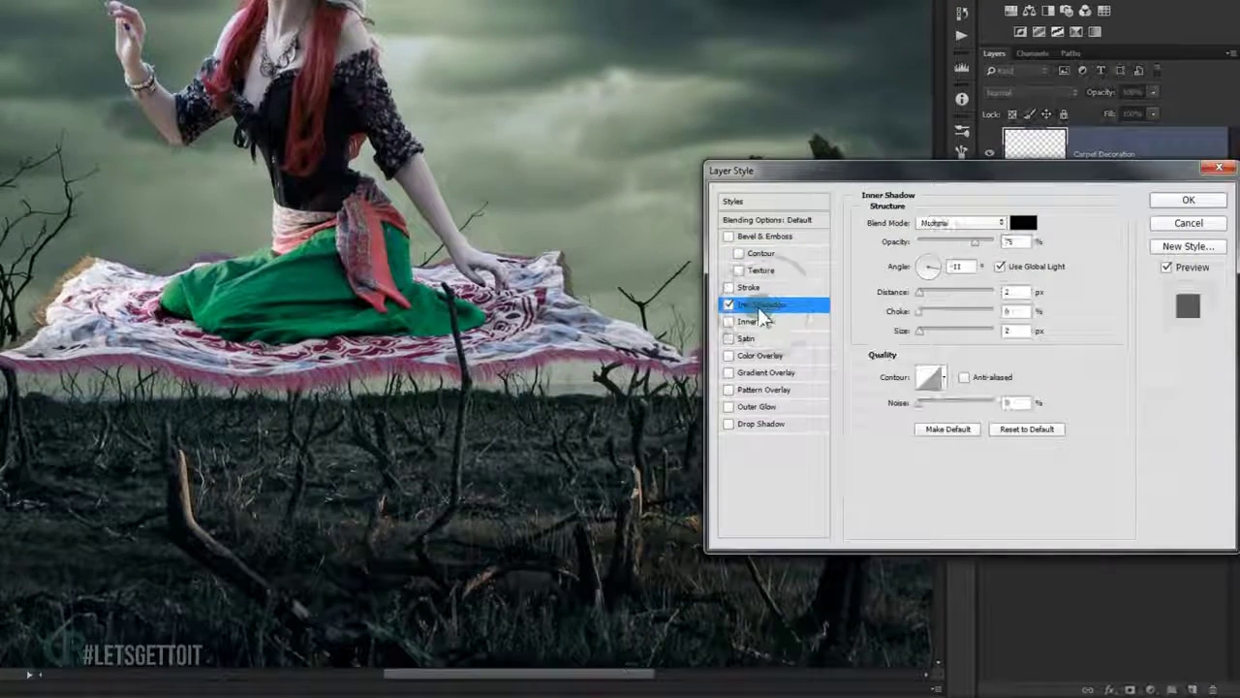
{"action": "left_click", "coordinate": [961, 223]}
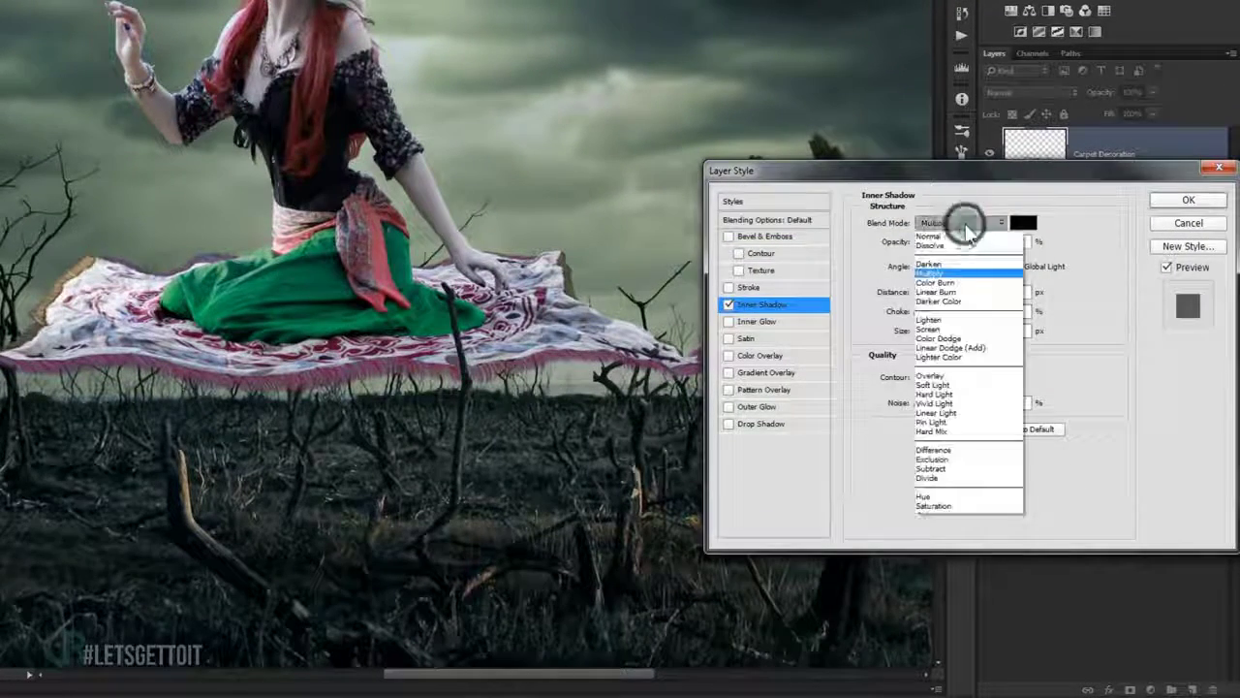
{"action": "left_click", "coordinate": [945, 283]}
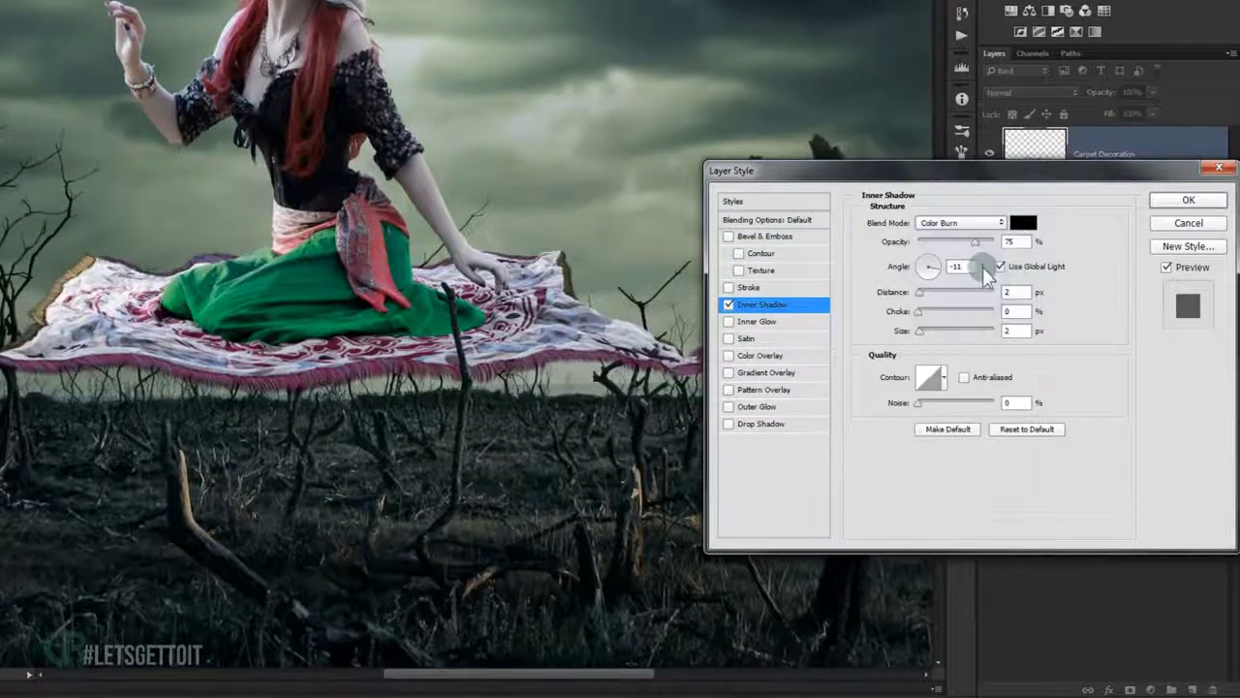
{"action": "left_click", "coordinate": [1023, 224]}
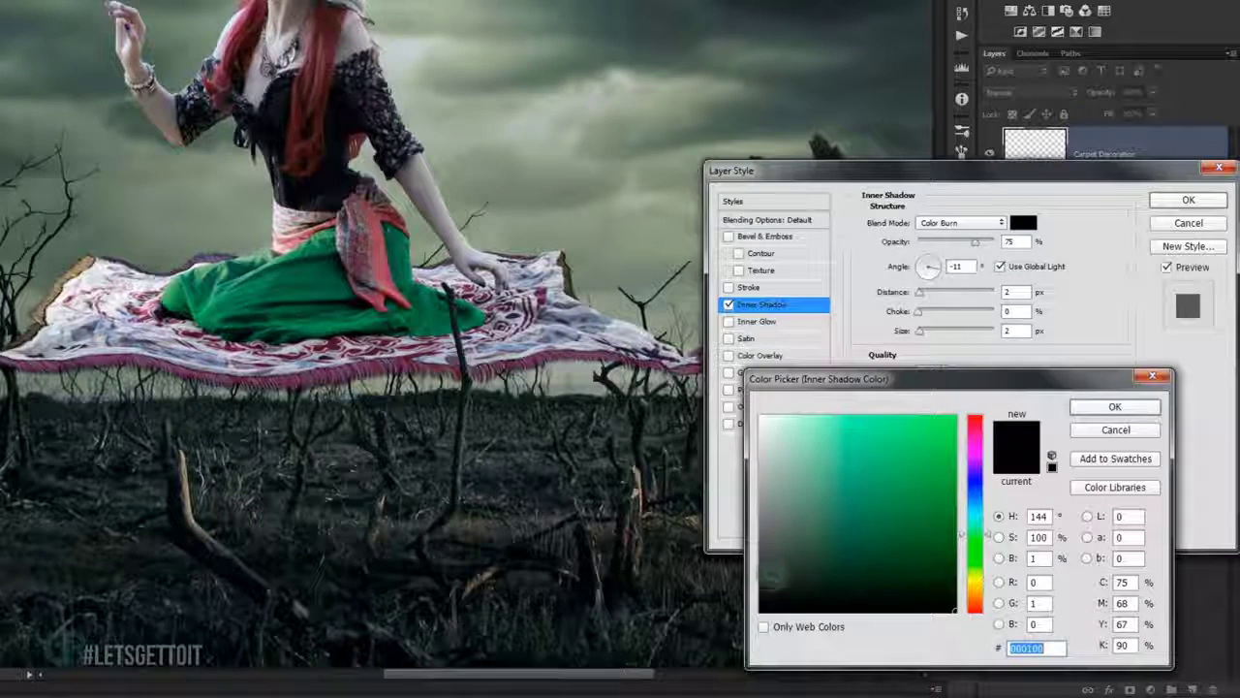
{"action": "left_click", "coordinate": [1116, 407]}
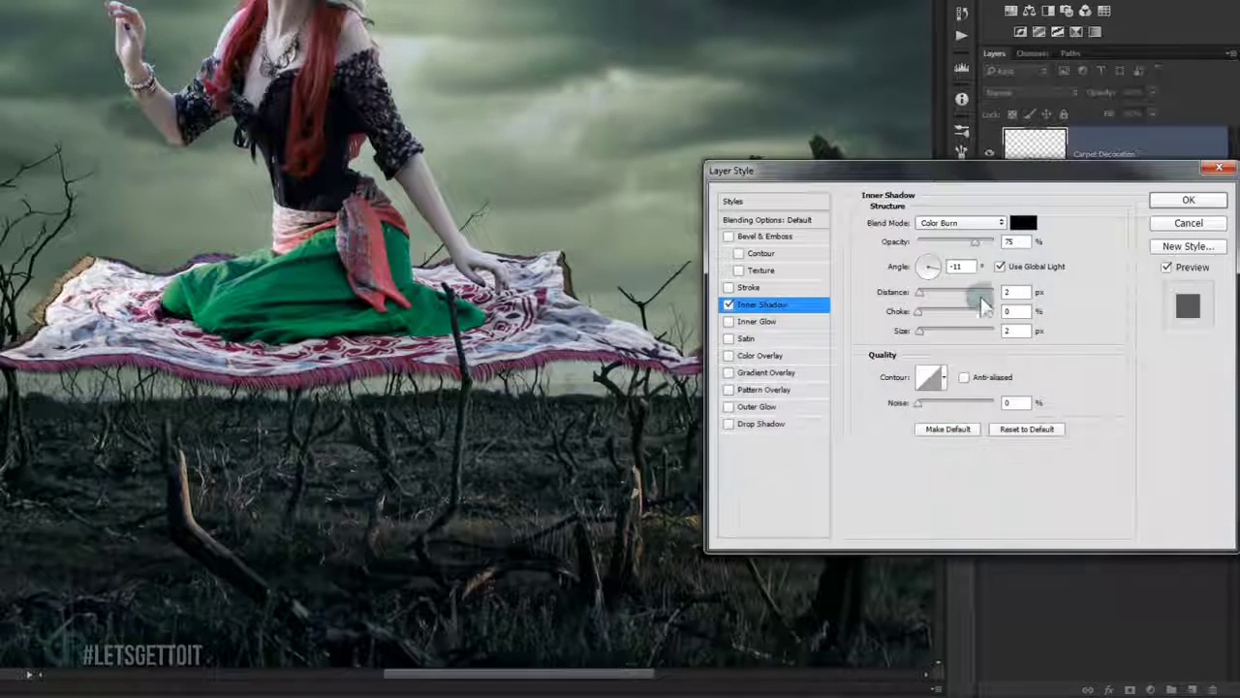
Set the inner shadow to 20% opacity, -32° angle and 18 px size.
{"action": "left_click_drag", "start_coordinate": [979, 248], "coordinate": [951, 244]}
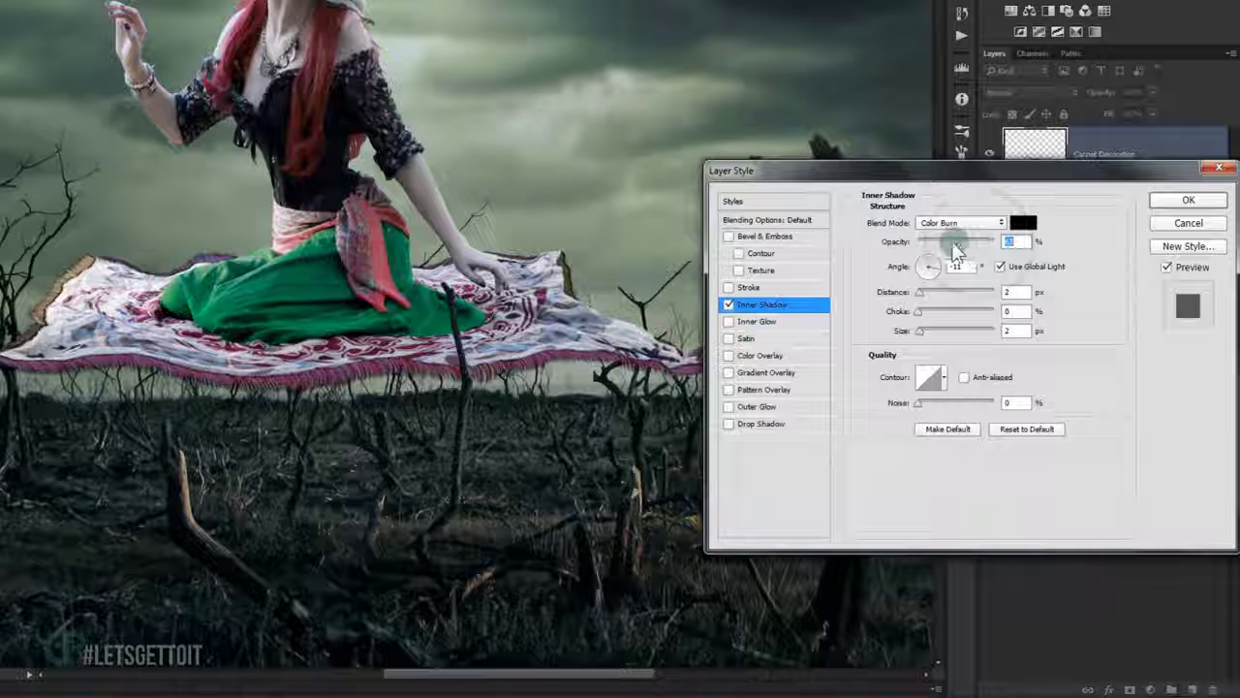
{"action": "left_click_drag", "start_coordinate": [945, 271], "coordinate": [935, 269]}
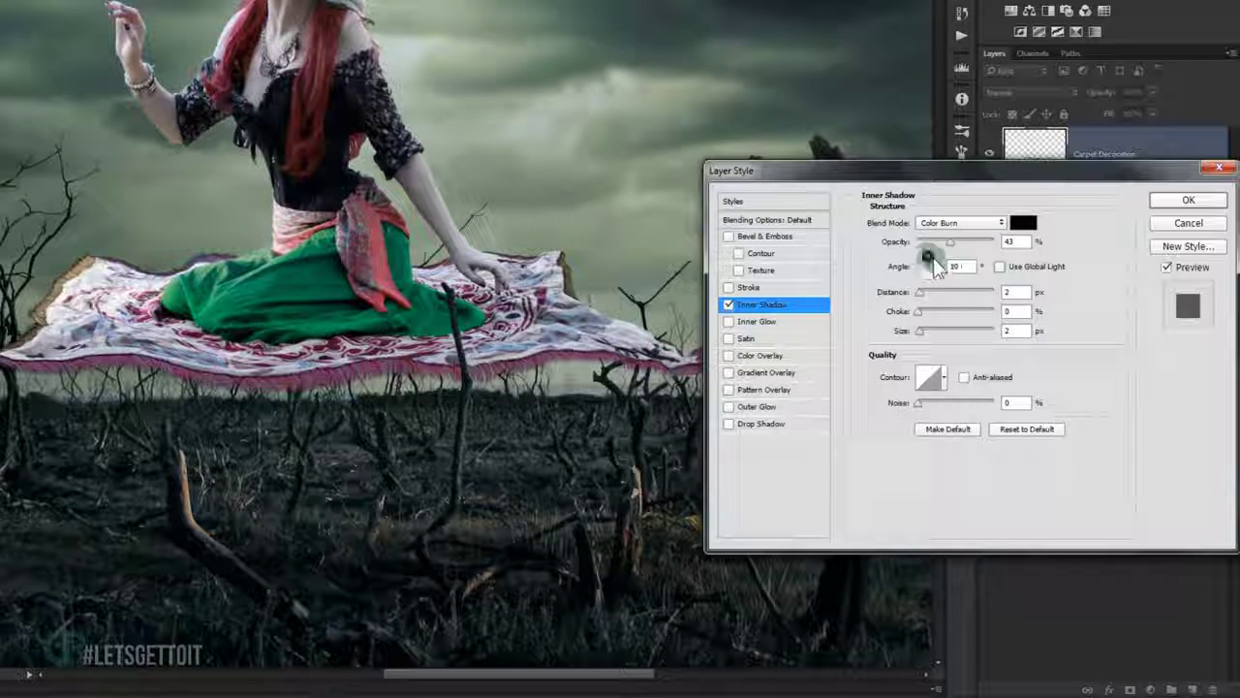
{"action": "left_click", "coordinate": [942, 268]}
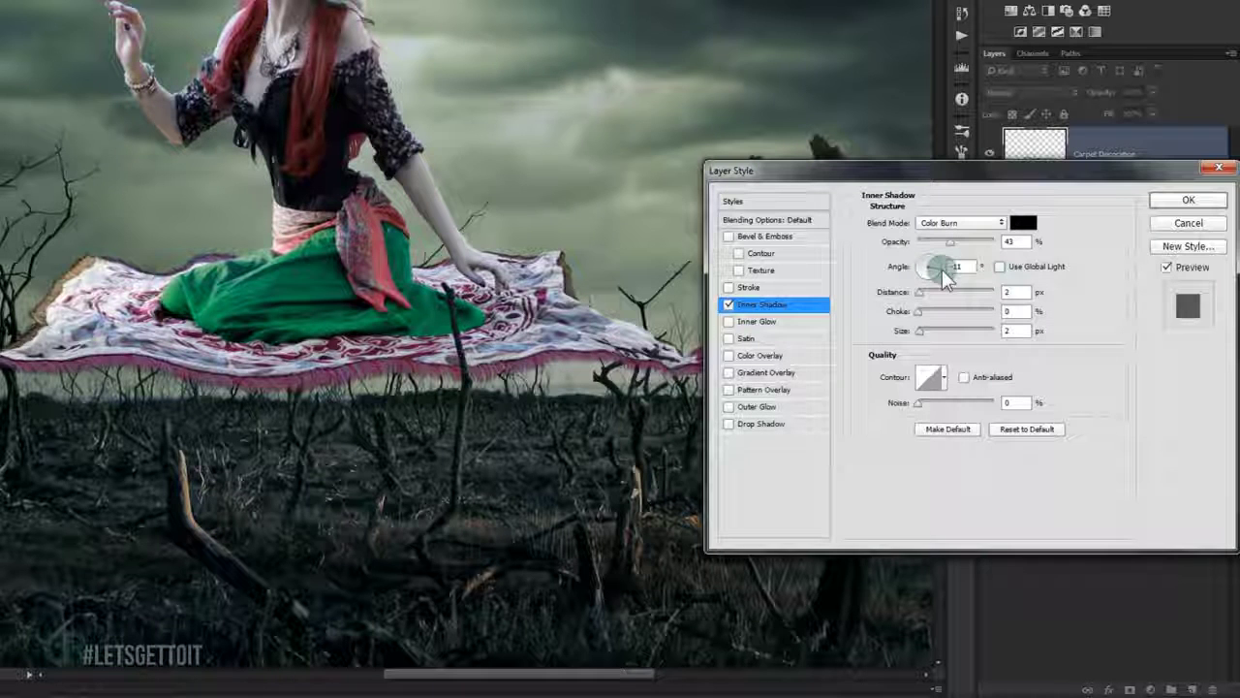
{"action": "mouse_move", "coordinate": [942, 269]}
{"action": "left_mouse_down"}
{"action": "mouse_move", "coordinate": [954, 252]}
{"action": "mouse_move", "coordinate": [942, 250]}
{"action": "left_mouse_up"}
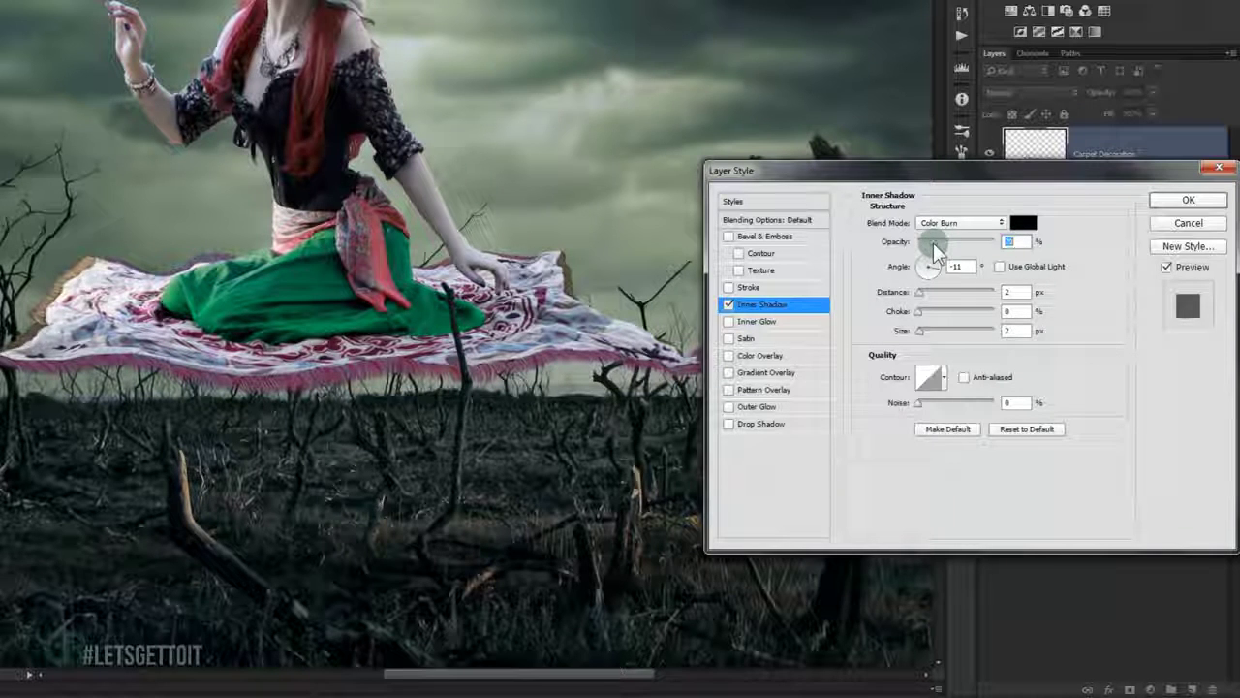
{"action": "left_click", "coordinate": [928, 330]}
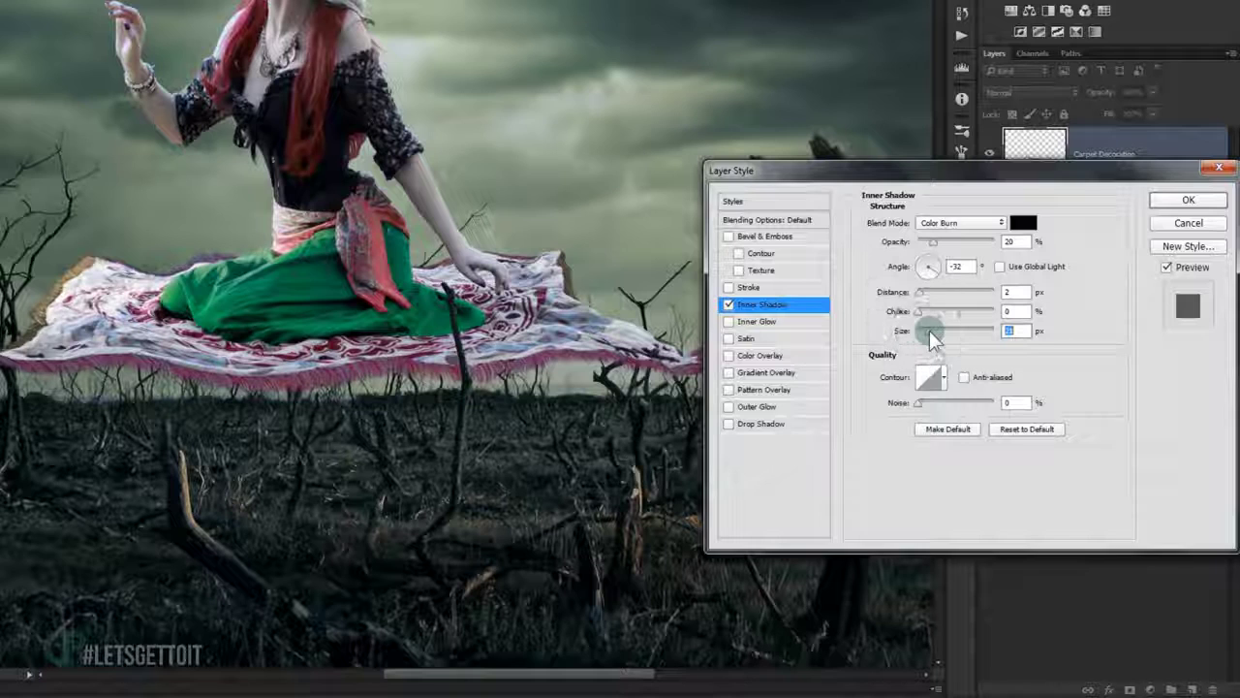
{"action": "left_click", "coordinate": [928, 331]}
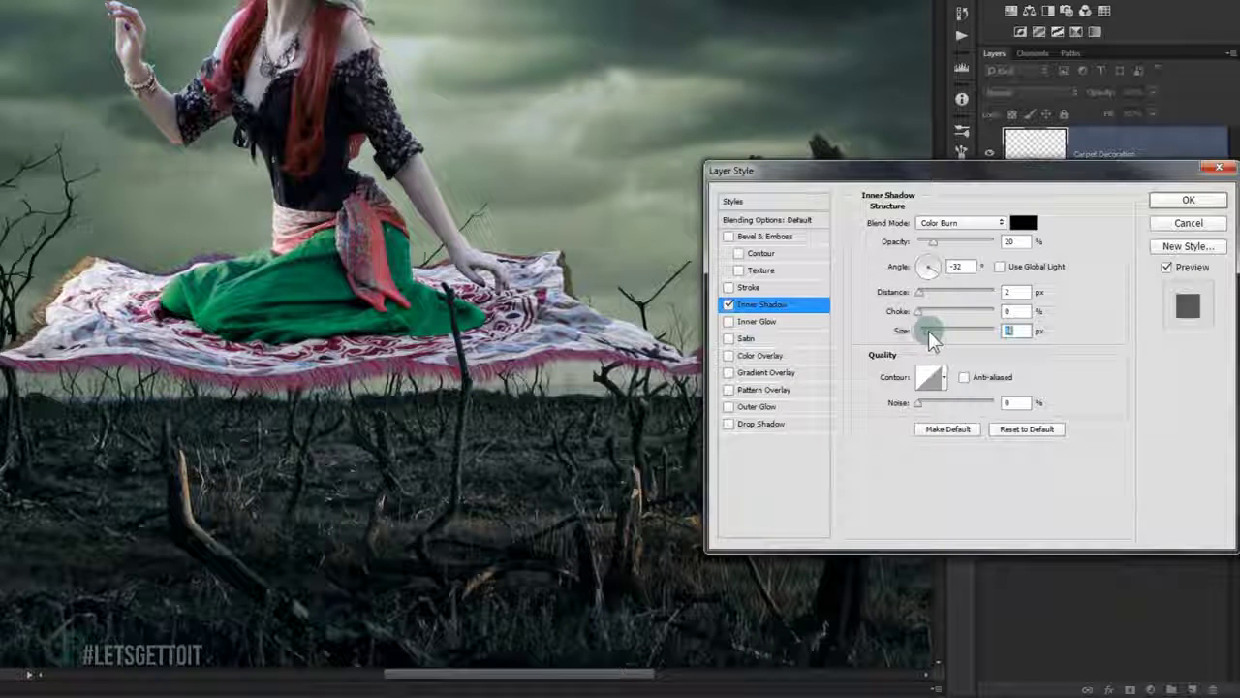
Compare the carpet with and without the shadow, then apply the style.
{"action": "left_click", "coordinate": [1170, 268]}
{"action": "left_click", "coordinate": [1170, 268]}
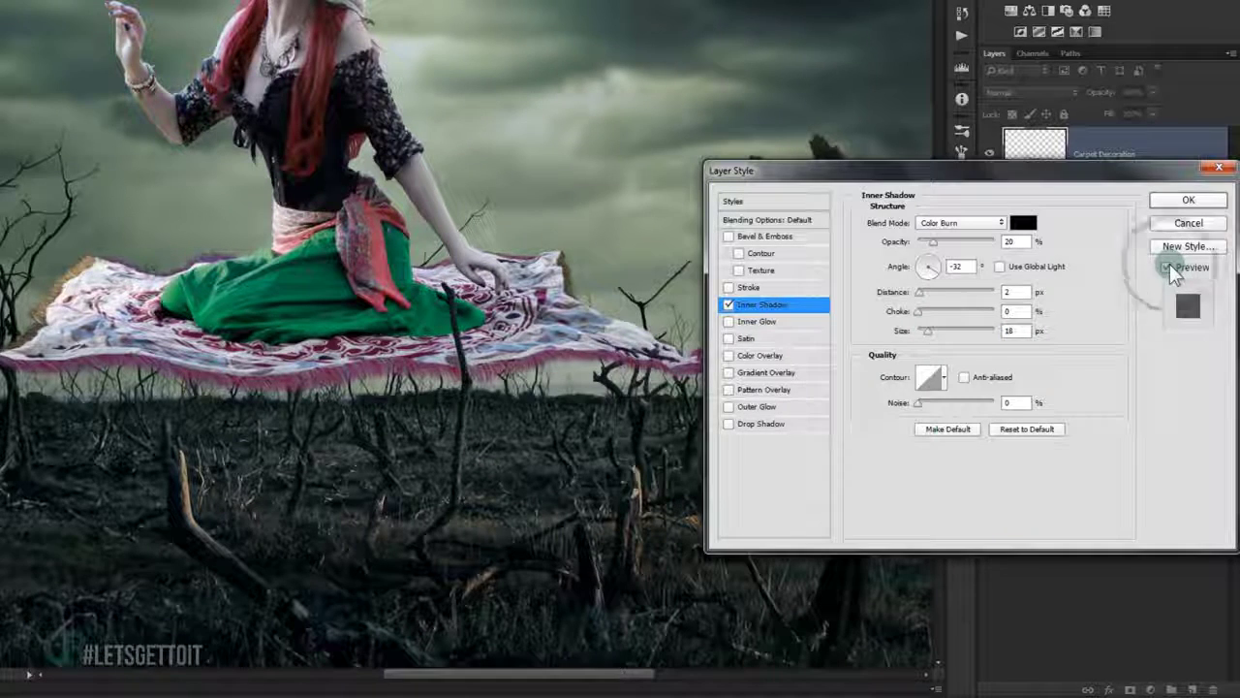
{"action": "left_click", "coordinate": [1169, 268]}
{"action": "left_click", "coordinate": [1207, 199]}
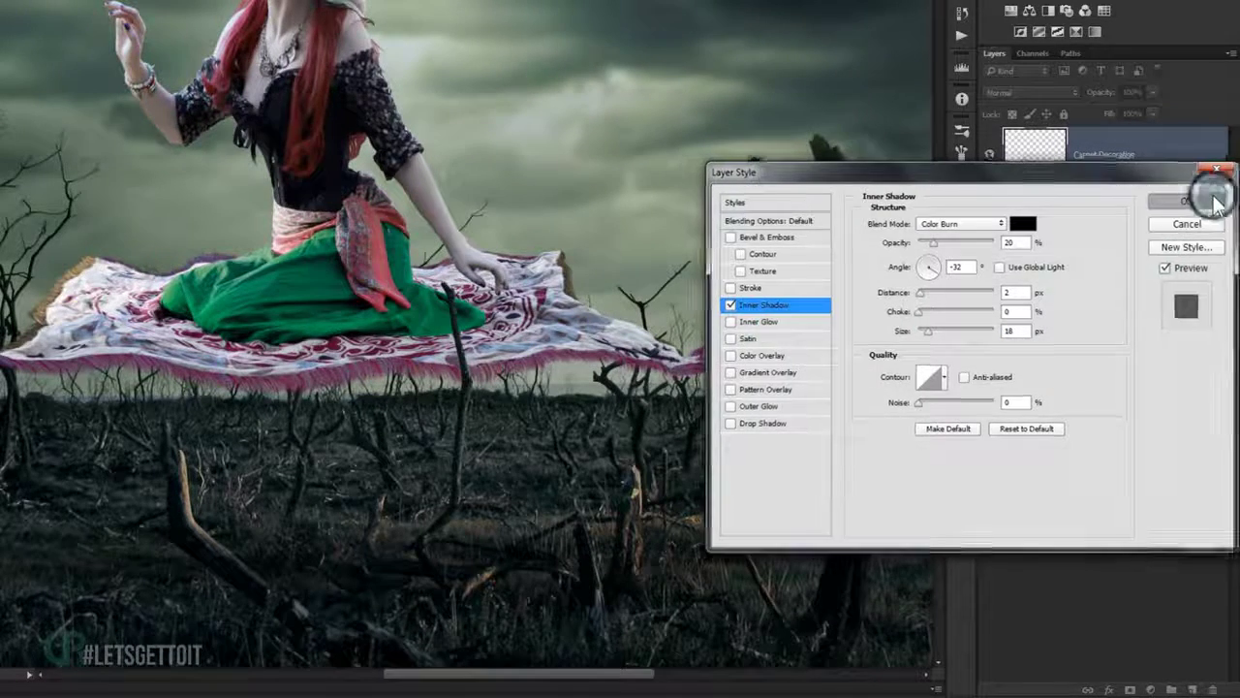
Fit the composite on screen, open the jackdaw photo from CROWS, and fit it to the window.
{"action": "key", "text": "ctrl+0"}
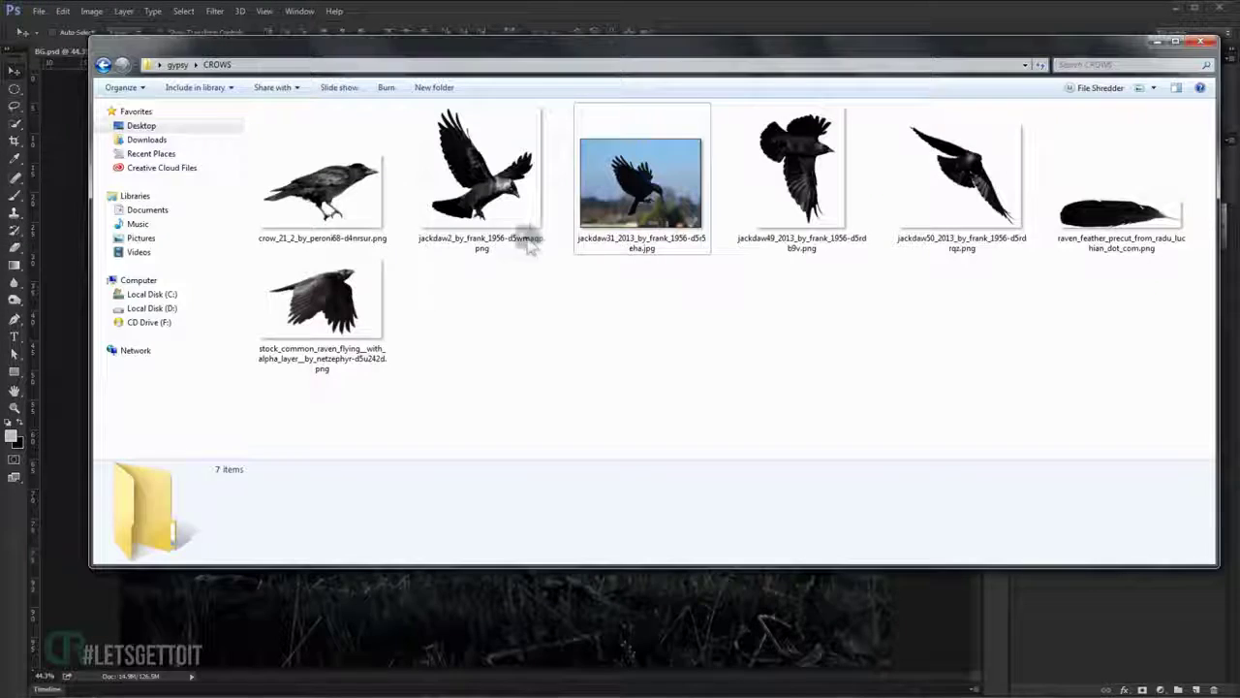
{"action": "mouse_move", "coordinate": [639, 184]}
{"action": "left_mouse_down"}
{"action": "mouse_move", "coordinate": [264, 496]}
{"action": "mouse_move", "coordinate": [17, 551]}
{"action": "left_mouse_up"}
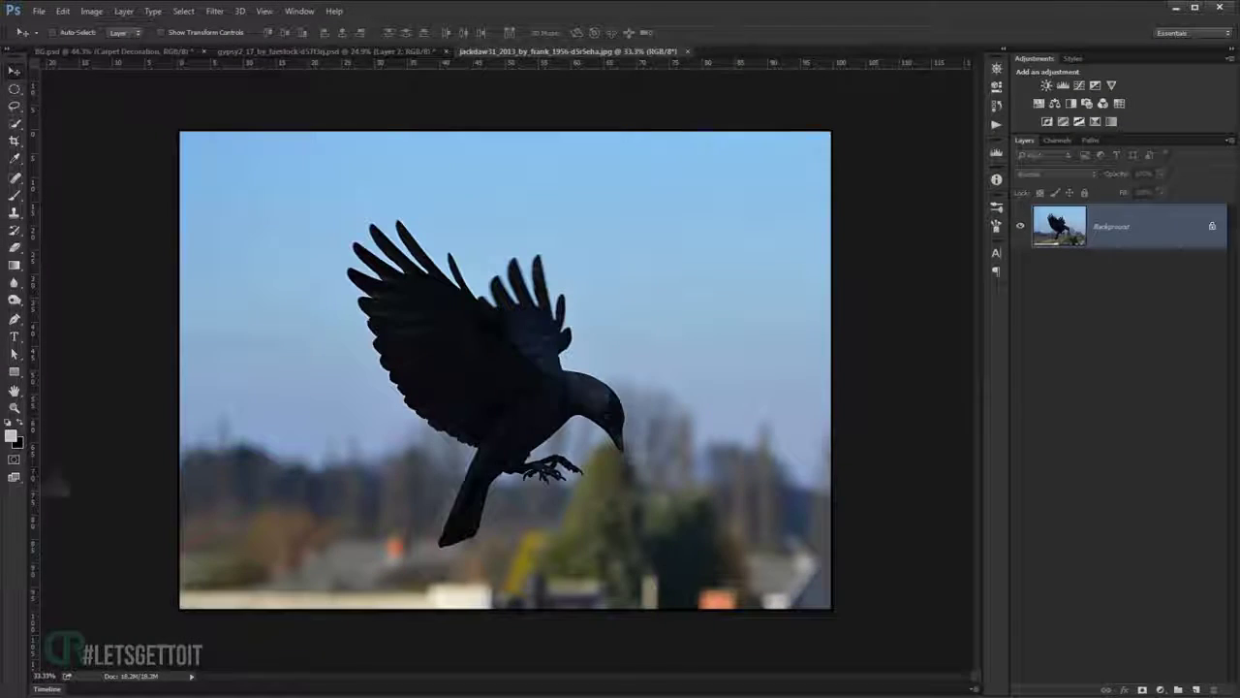
{"action": "key", "text": "ctrl+0"}
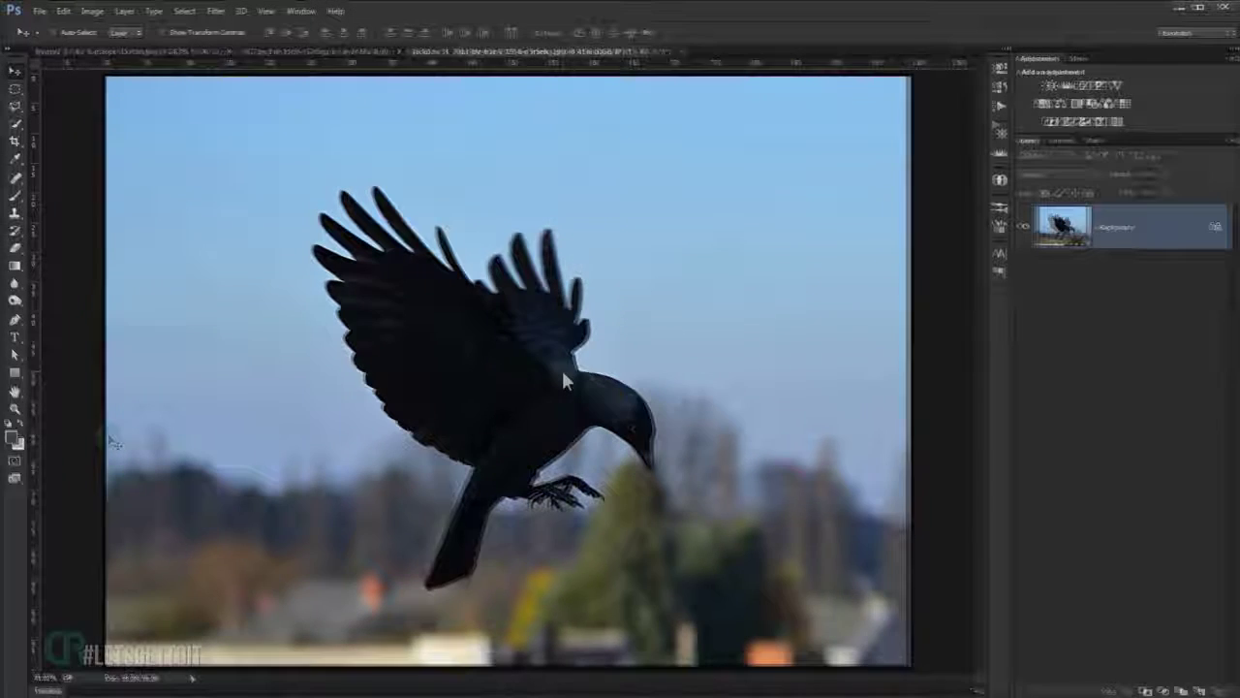
{"action": "left_click", "coordinate": [16, 326]}
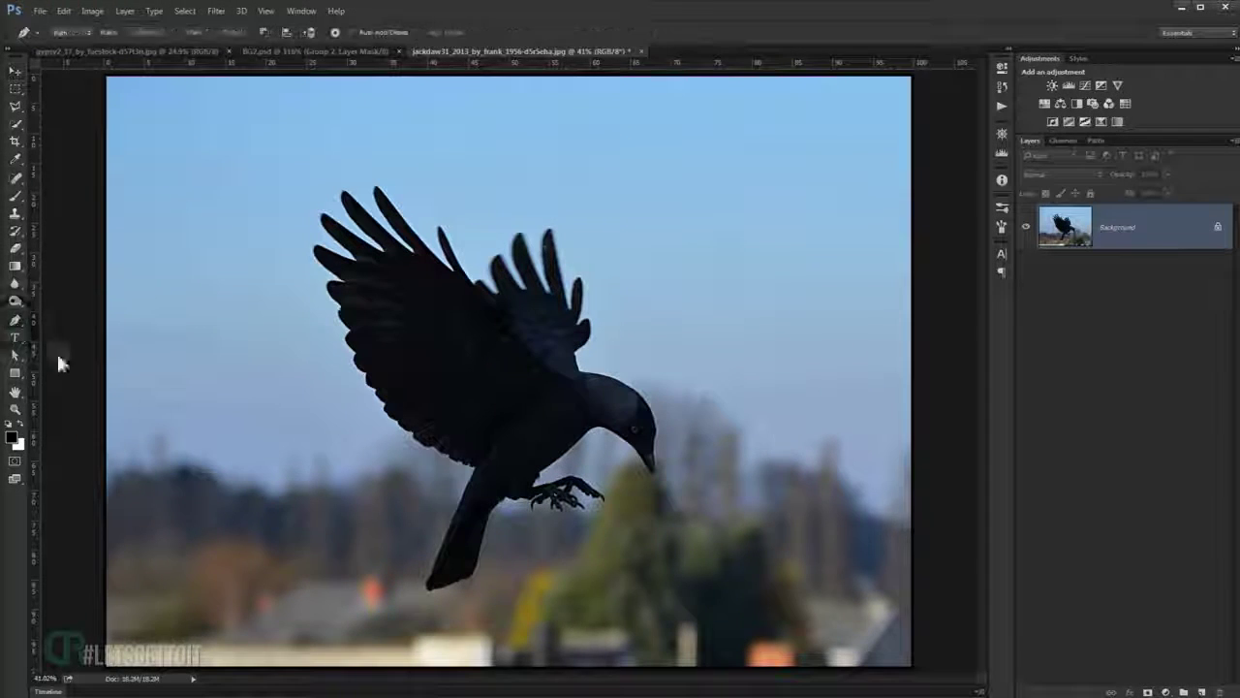
Start the crow's pen path at the beak tip and trace up the beak edge.
{"action": "scroll", "coordinate": [620, 427], "scroll_direction": "up", "scroll_amount": 5}
{"action": "scroll", "coordinate": [618, 409], "scroll_direction": "up", "scroll_amount": 2}
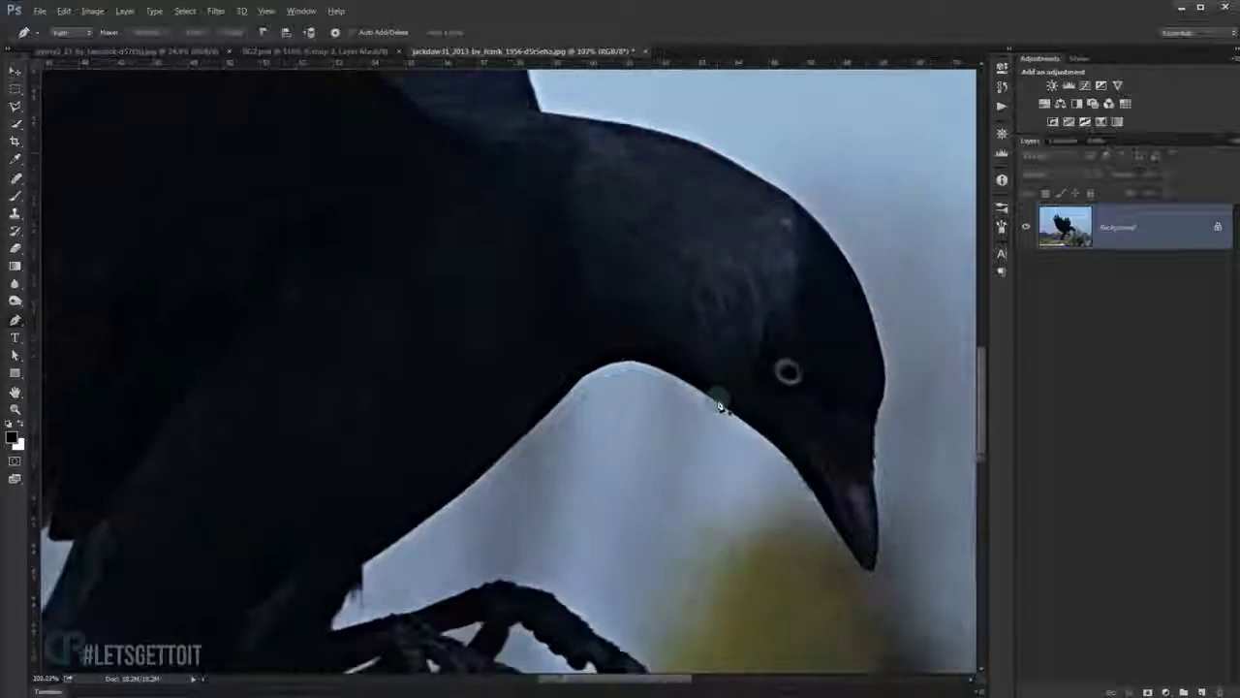
{"action": "scroll", "coordinate": [717, 404], "scroll_direction": "up", "scroll_amount": 1}
{"action": "scroll", "coordinate": [811, 478], "scroll_direction": "up", "scroll_amount": 1}
{"action": "scroll", "coordinate": [823, 527], "scroll_direction": "up", "scroll_amount": 1}
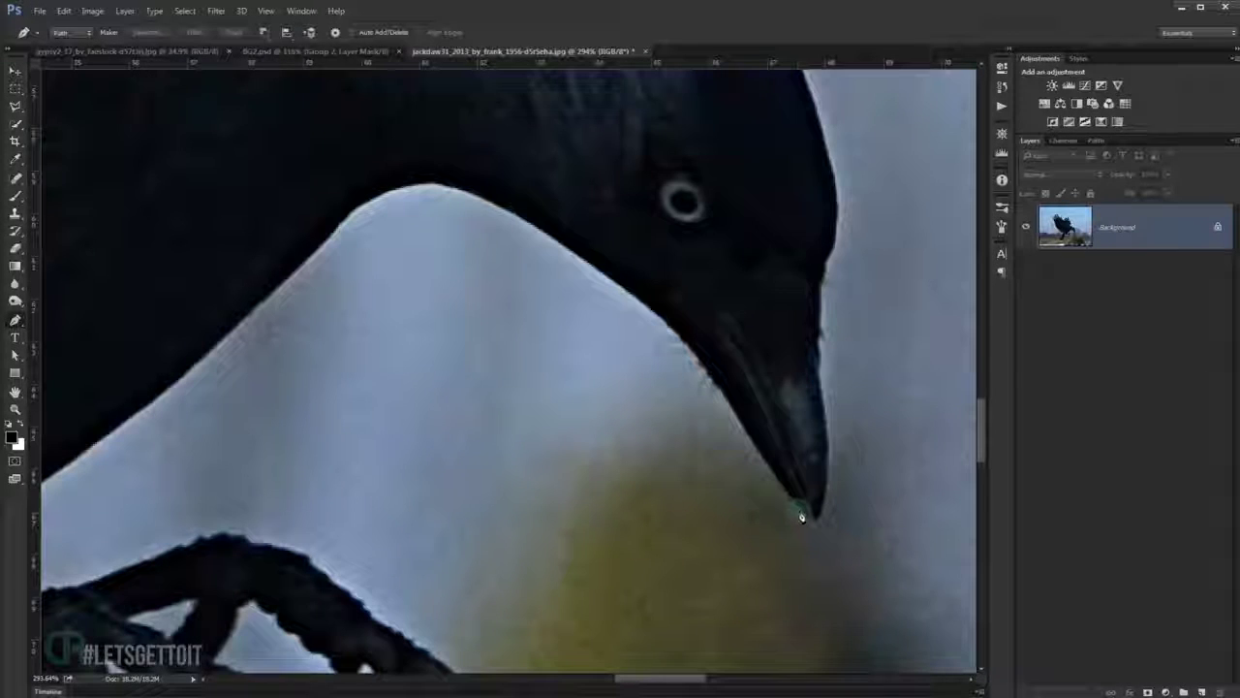
{"action": "left_click", "coordinate": [800, 508]}
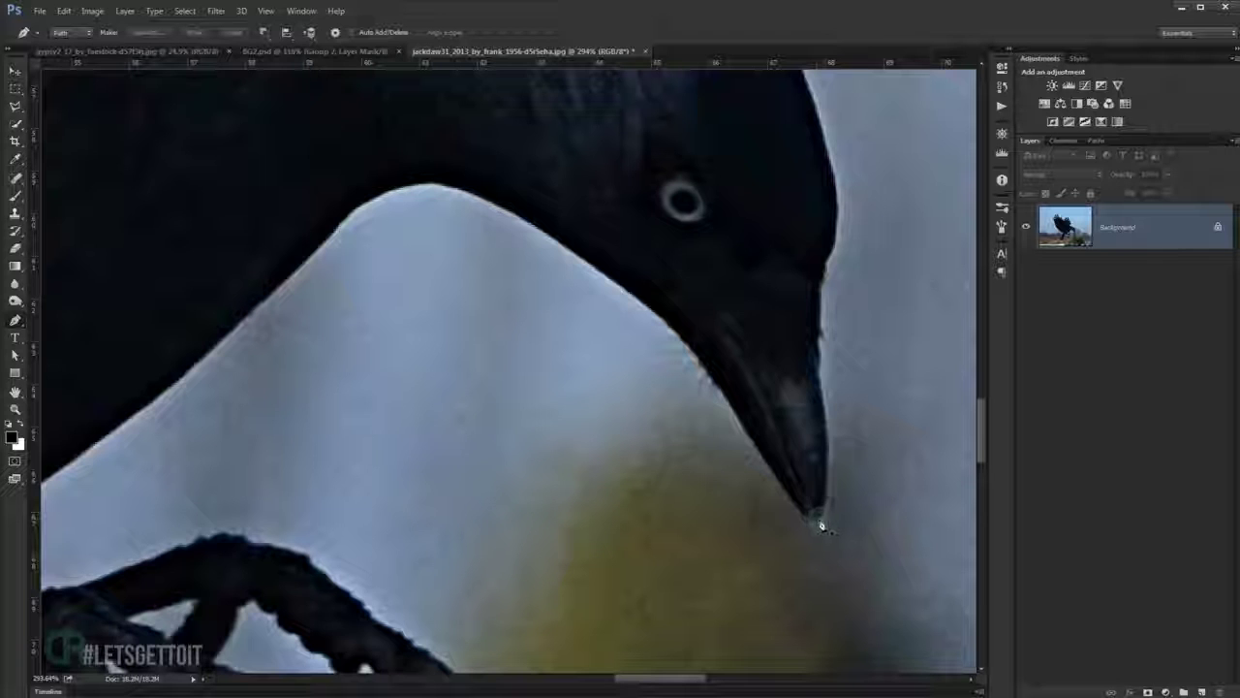
{"action": "left_click_drag", "start_coordinate": [824, 387], "coordinate": [806, 309]}
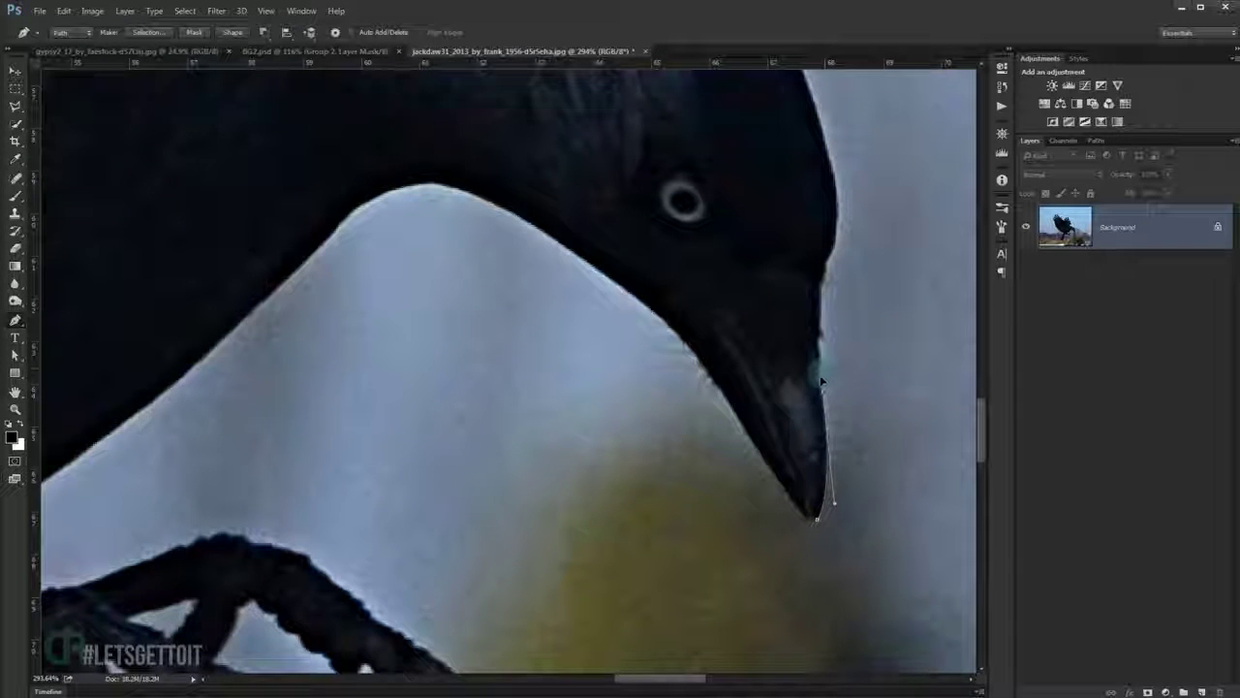
{"action": "scroll", "coordinate": [822, 383], "scroll_direction": "up", "scroll_amount": 3}
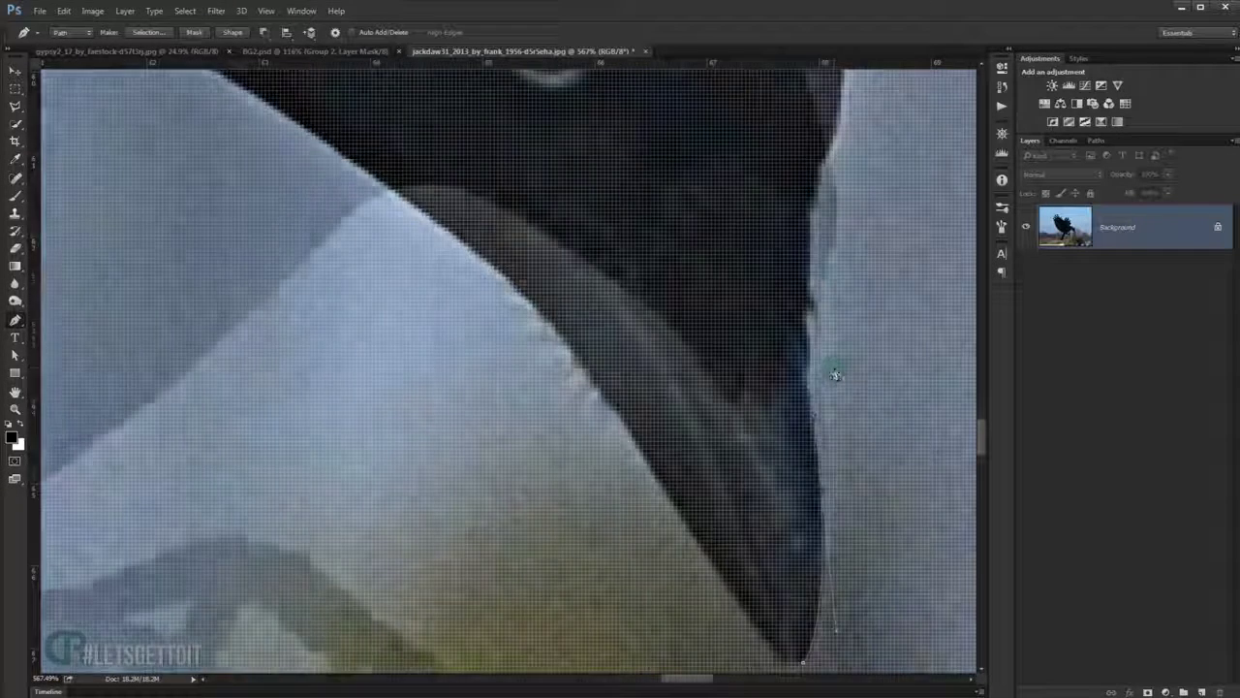
{"action": "left_click", "coordinate": [823, 288]}
{"action": "scroll", "coordinate": [817, 285], "scroll_direction": "up", "scroll_amount": 2}
{"action": "left_click", "coordinate": [848, 234]}
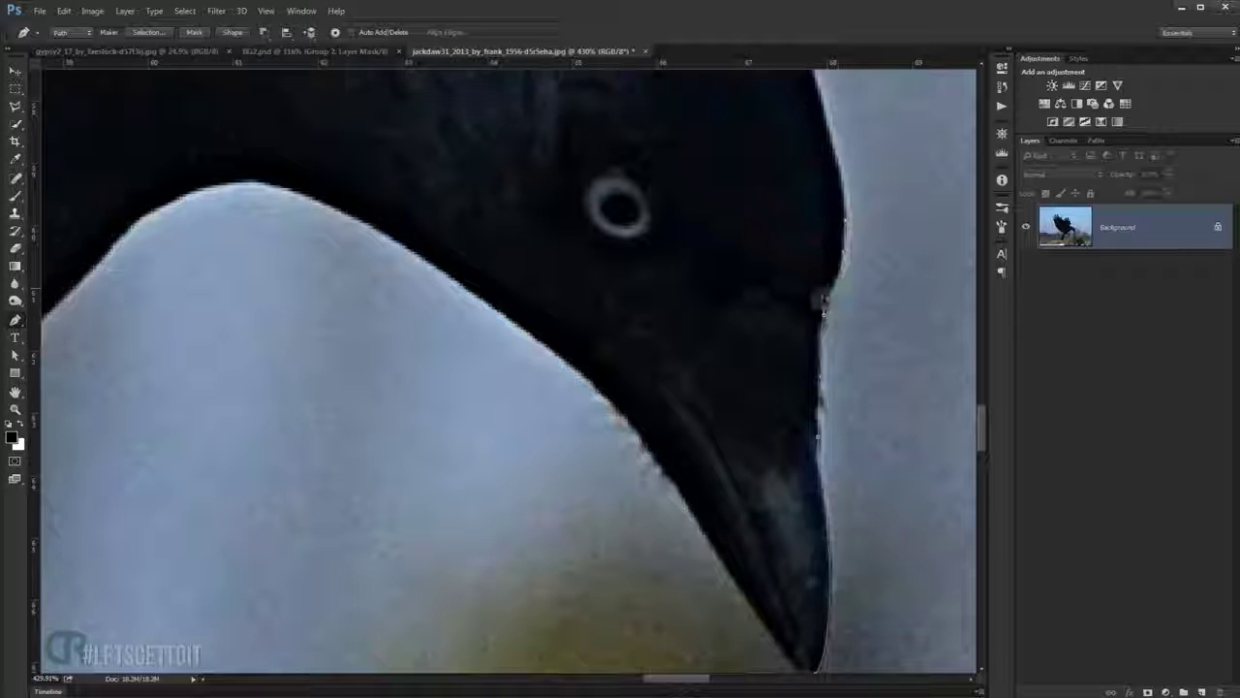
{"action": "scroll", "coordinate": [824, 319], "scroll_direction": "up", "scroll_amount": 2}
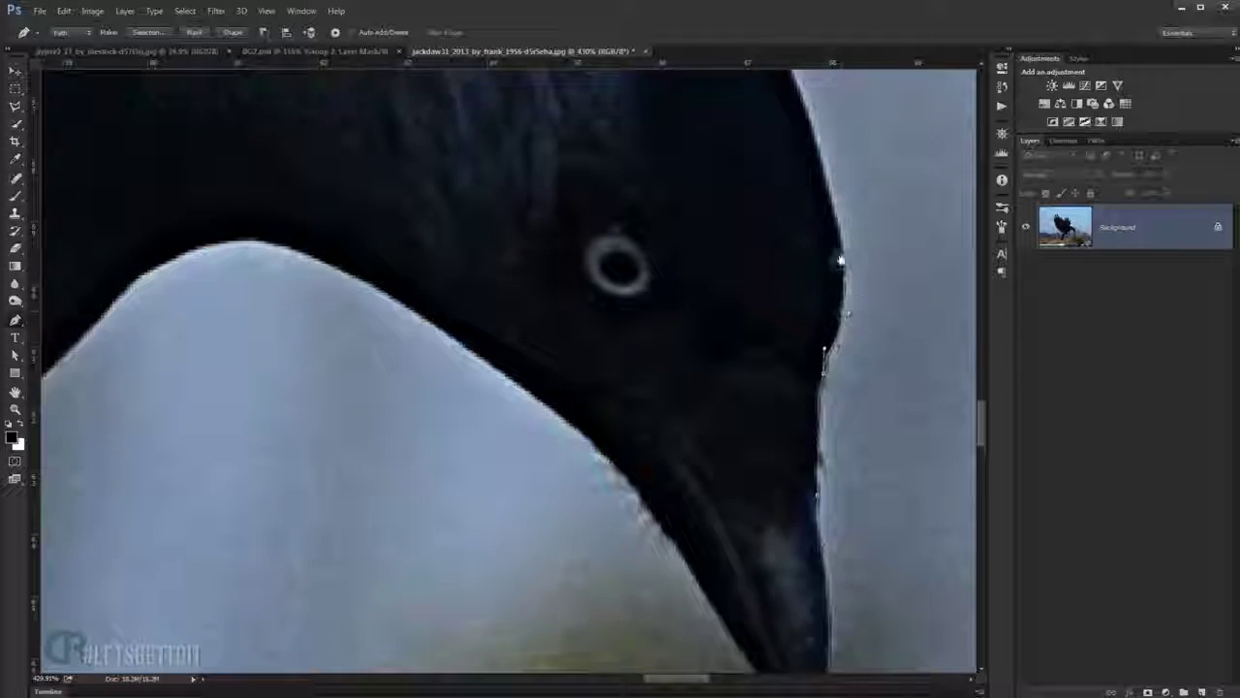
{"action": "scroll", "coordinate": [828, 291], "scroll_direction": "down", "scroll_amount": 2}
Continue the pen path around the crow's head and upper back to the neck.
{"action": "left_click_drag", "start_coordinate": [736, 203], "coordinate": [694, 147]}
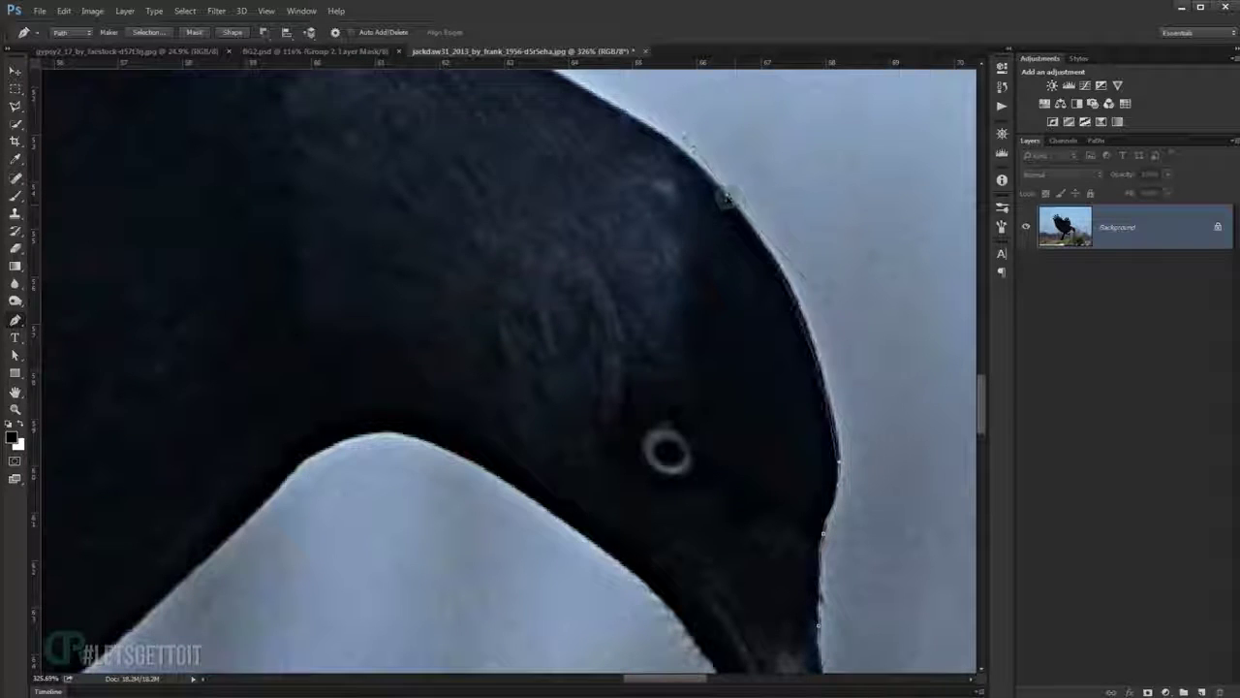
{"action": "left_click_drag", "start_coordinate": [823, 294], "coordinate": [841, 317]}
{"action": "scroll", "coordinate": [729, 249], "scroll_direction": "up", "scroll_amount": 3}
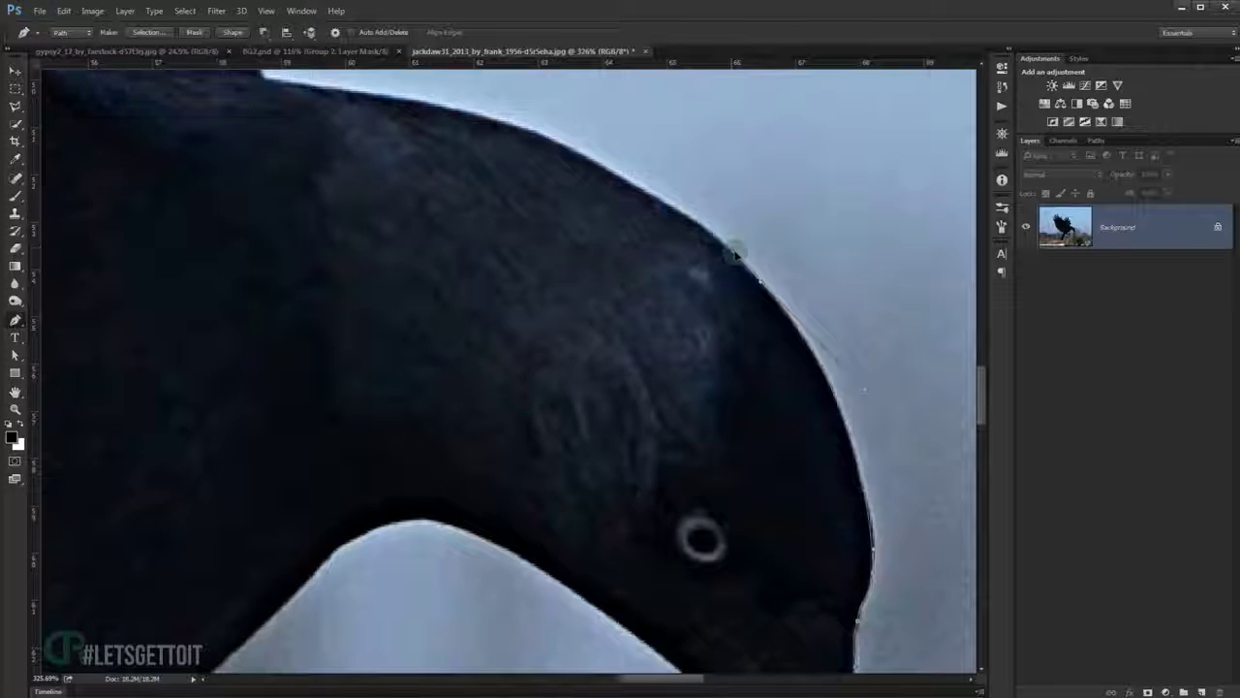
{"action": "scroll", "coordinate": [728, 249], "scroll_direction": "left", "scroll_amount": 3}
{"action": "scroll", "coordinate": [699, 257], "scroll_direction": "up", "scroll_amount": 2}
{"action": "left_click_drag", "start_coordinate": [705, 246], "coordinate": [705, 246]}
{"action": "left_click", "coordinate": [531, 187]}
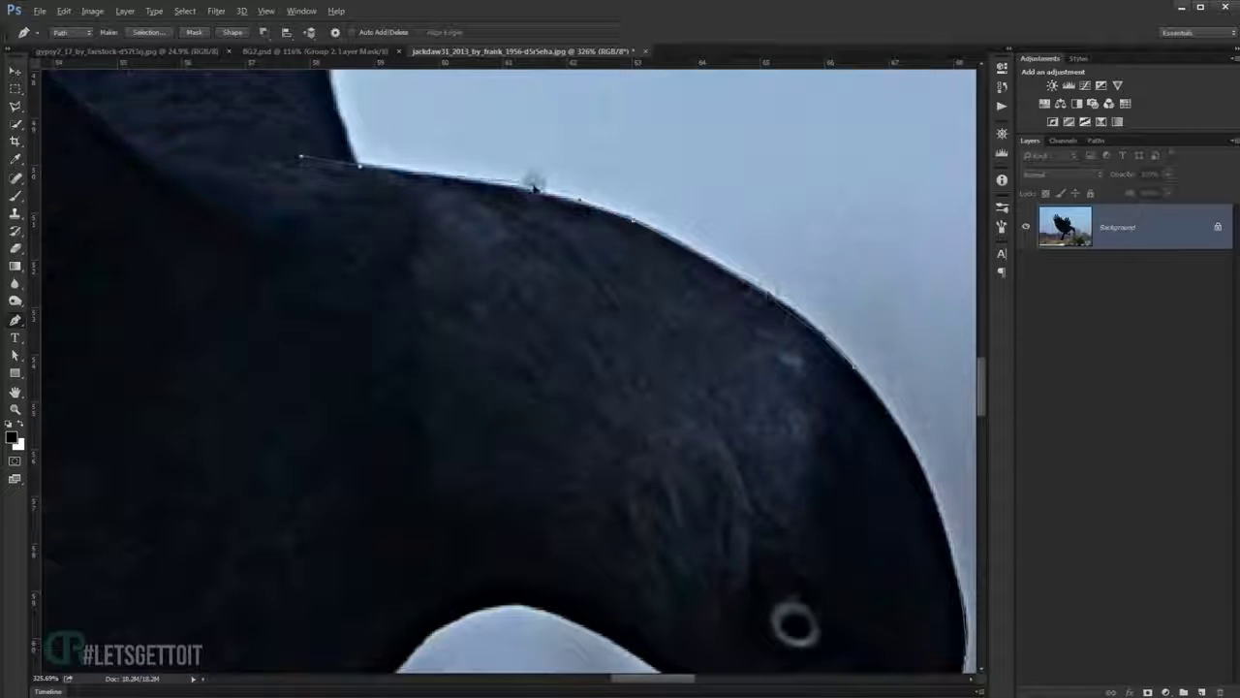
{"action": "scroll", "coordinate": [330, 155], "scroll_direction": "up", "scroll_amount": 5}
{"action": "scroll", "coordinate": [330, 155], "scroll_direction": "left", "scroll_amount": 2}
{"action": "left_click", "coordinate": [398, 289]}
{"action": "left_click", "coordinate": [392, 197]}
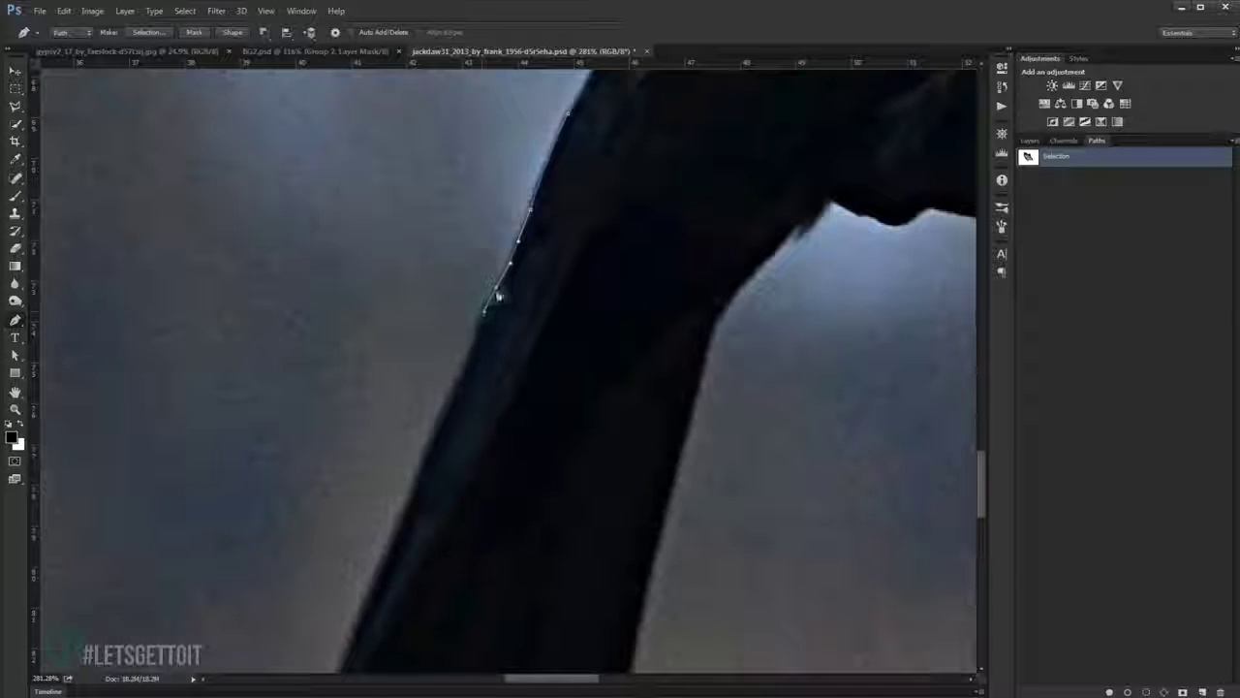
{"action": "scroll", "coordinate": [494, 290], "scroll_direction": "down", "scroll_amount": 3}
Add pen anchors down the crow's tail edge to the tail tip.
{"action": "left_click", "coordinate": [428, 374]}
{"action": "left_click", "coordinate": [378, 475]}
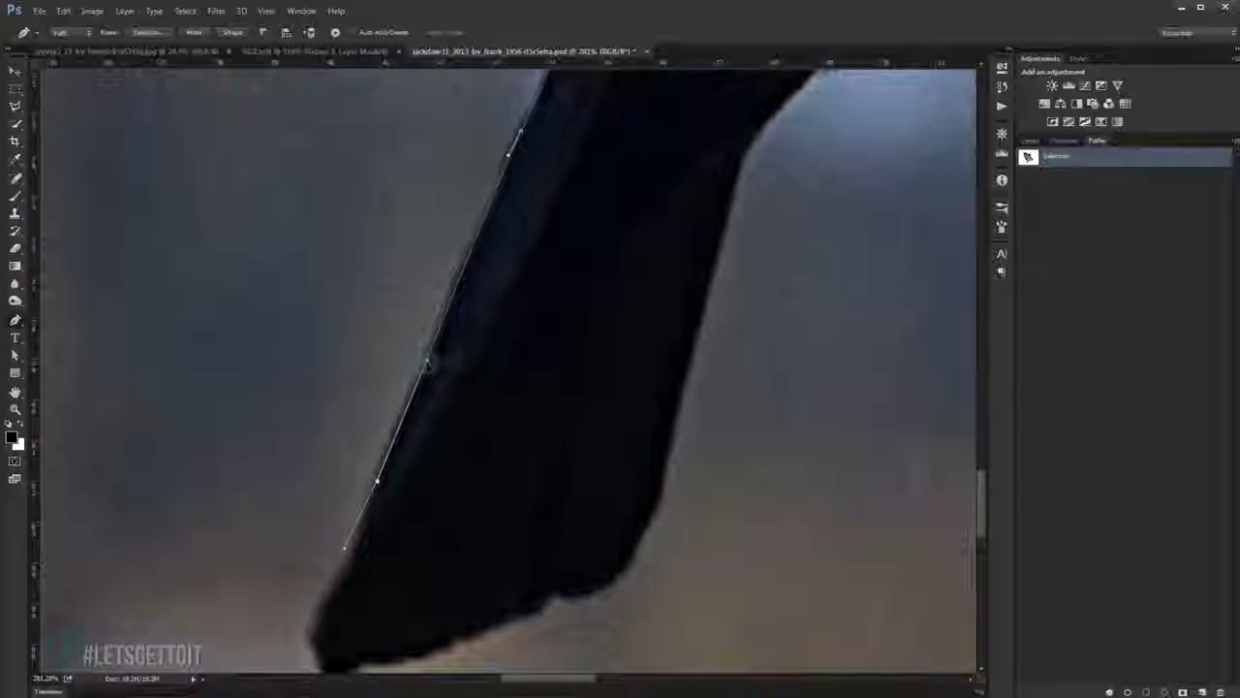
{"action": "scroll", "coordinate": [383, 407], "scroll_direction": "down", "scroll_amount": 3}
{"action": "left_click", "coordinate": [391, 399]}
{"action": "scroll", "coordinate": [344, 453], "scroll_direction": "down", "scroll_amount": 3}
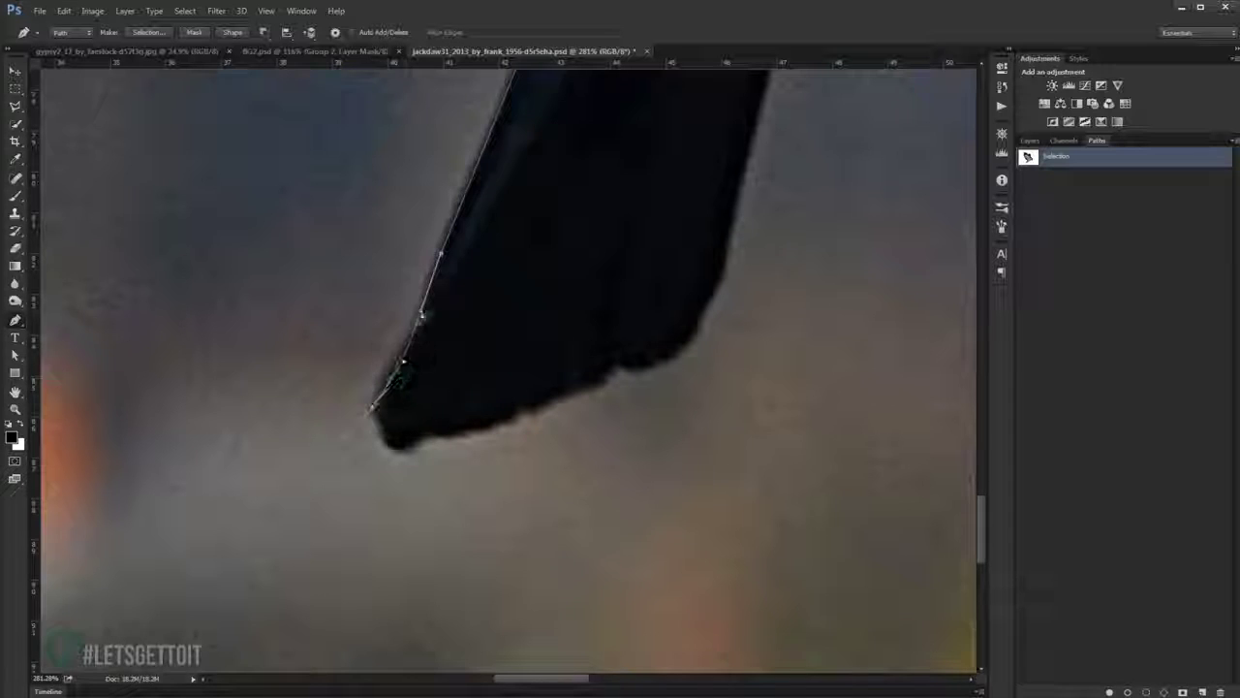
{"action": "scroll", "coordinate": [379, 410], "scroll_direction": "down", "scroll_amount": 2}
{"action": "left_click", "coordinate": [392, 390]}
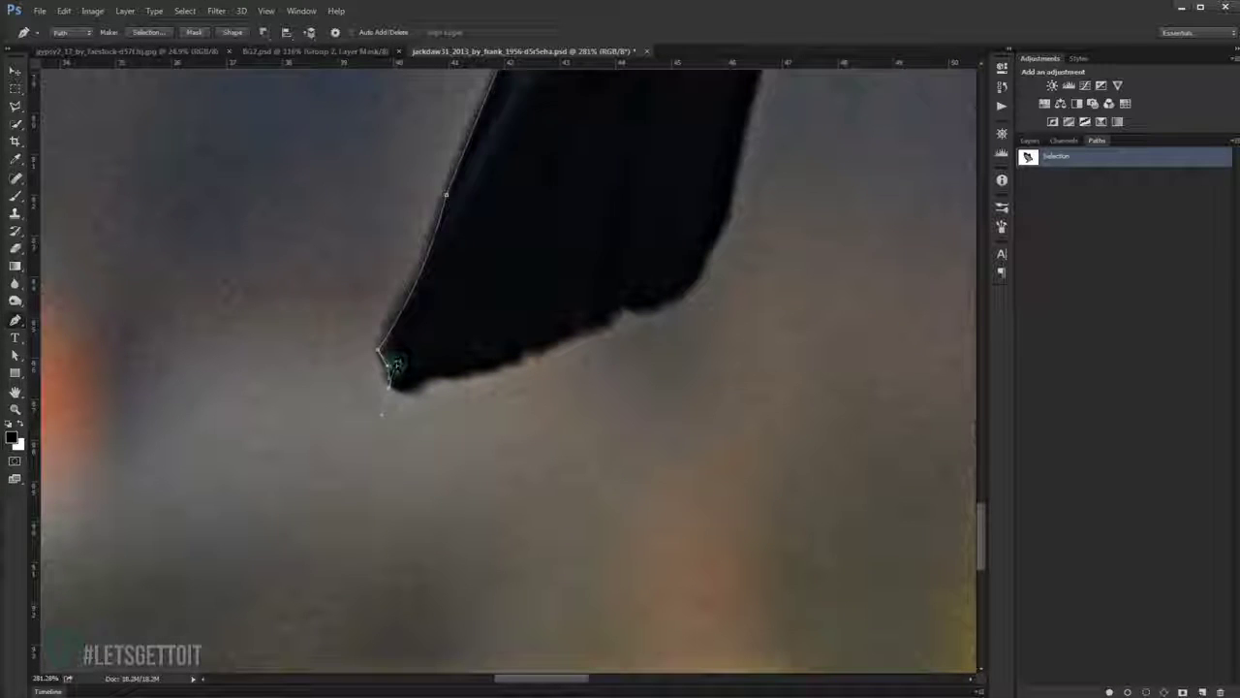
{"action": "left_click", "coordinate": [405, 399]}
{"action": "scroll", "coordinate": [407, 401], "scroll_direction": "up", "scroll_amount": 2}
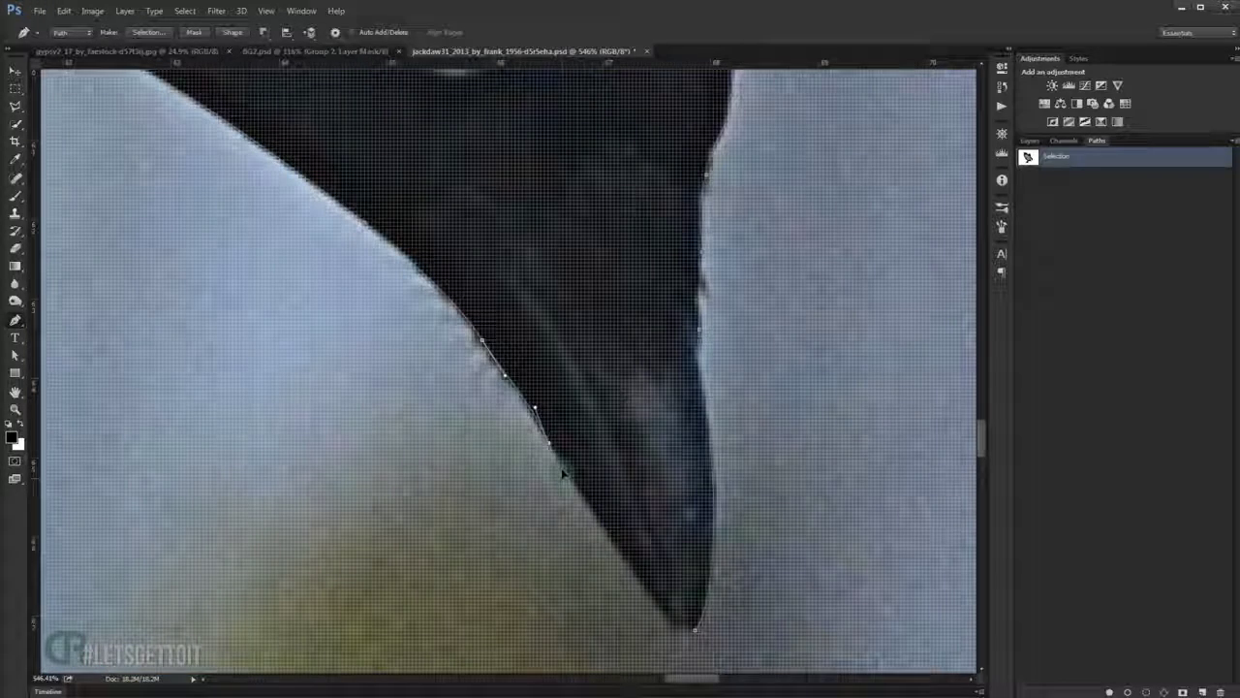
Trace the beak edge and close the path at its starting anchor.
{"action": "left_click", "coordinate": [585, 504]}
{"action": "left_click", "coordinate": [600, 527]}
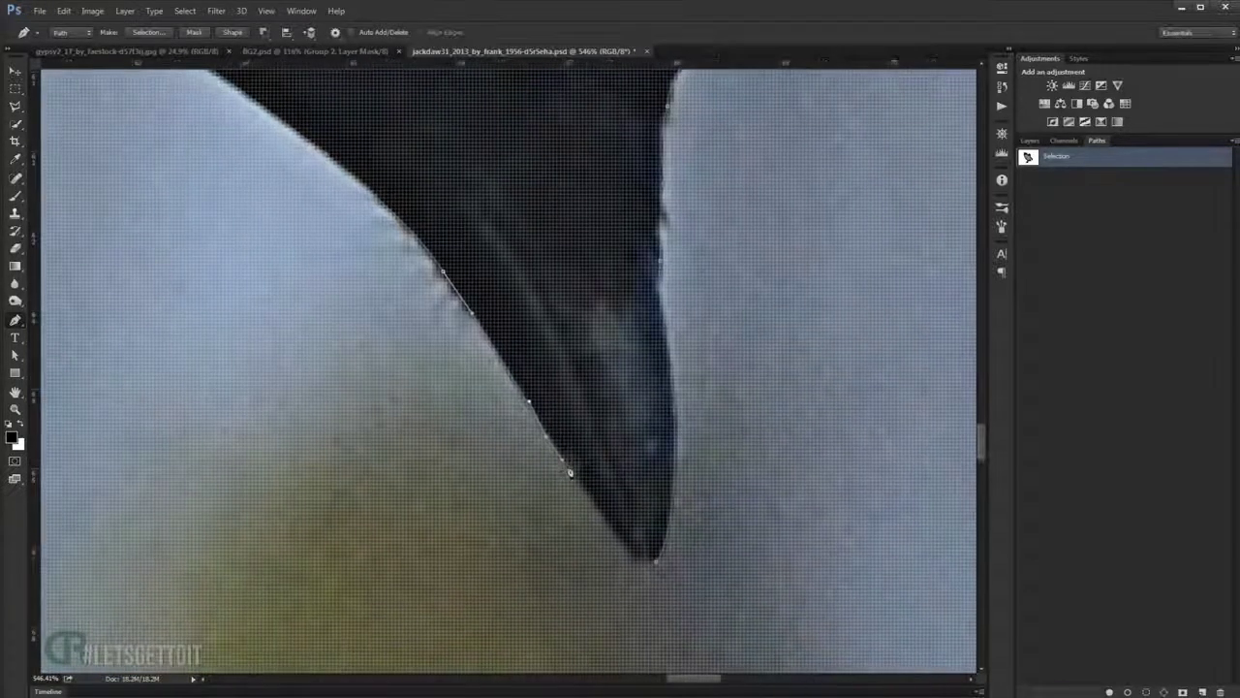
{"action": "scroll", "coordinate": [568, 472], "scroll_direction": "up", "scroll_amount": 2}
{"action": "scroll", "coordinate": [548, 436], "scroll_direction": "down", "scroll_amount": 2}
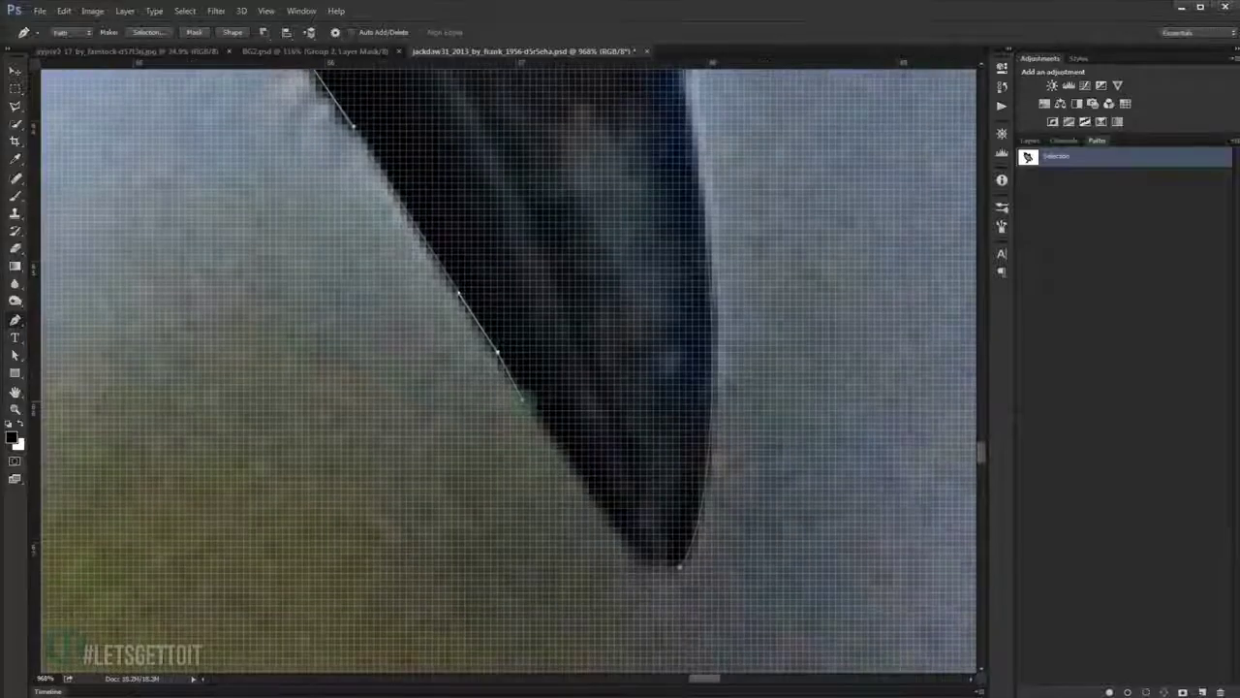
{"action": "left_click", "coordinate": [642, 554]}
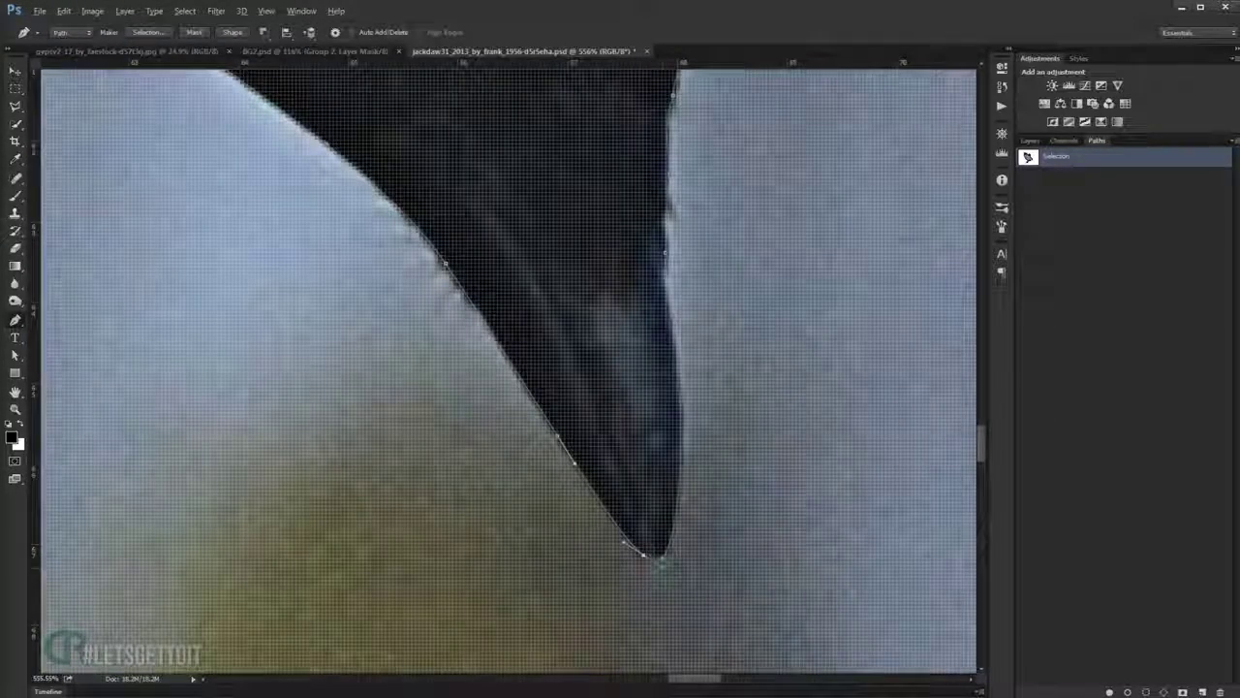
{"action": "left_click", "coordinate": [665, 567]}
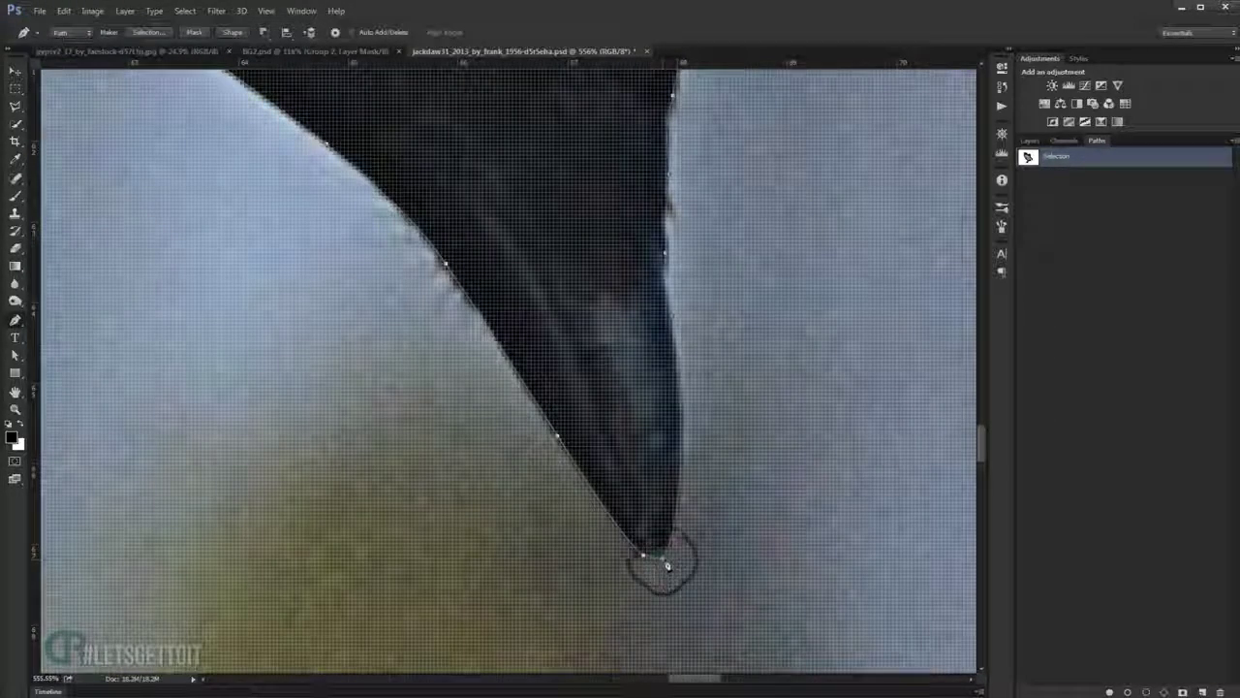
{"action": "scroll", "coordinate": [667, 562], "scroll_direction": "up", "scroll_amount": 2}
{"action": "scroll", "coordinate": [667, 552], "scroll_direction": "up", "scroll_amount": 1}
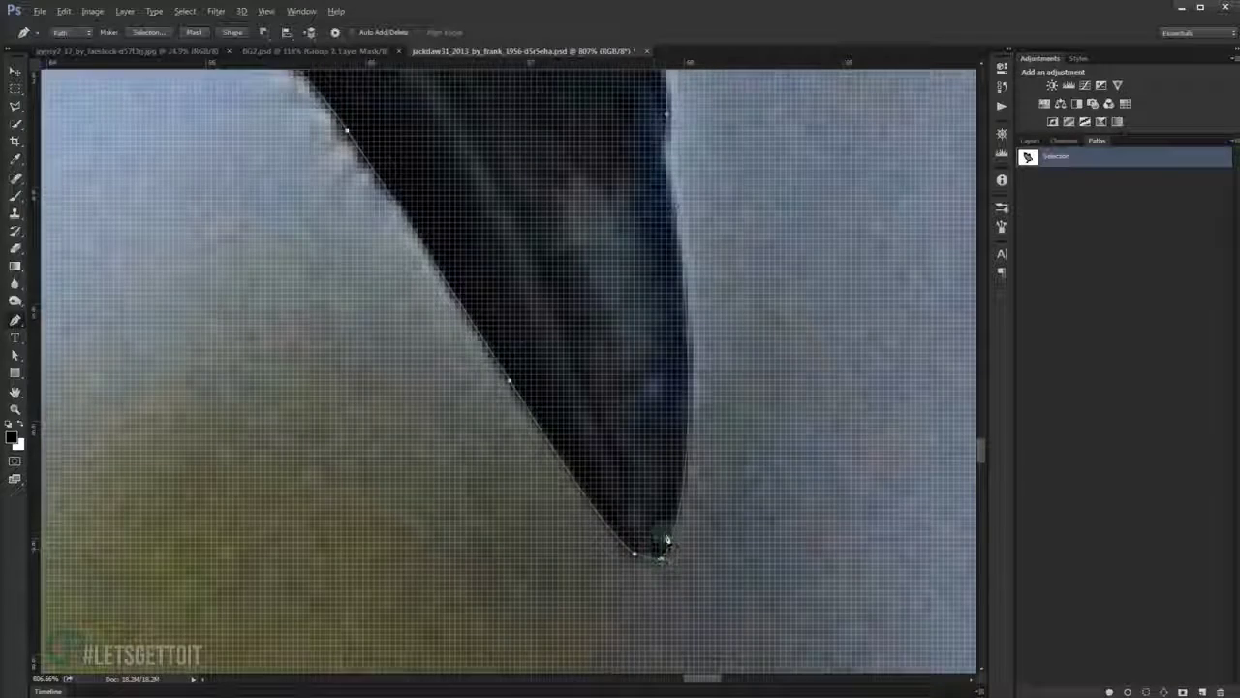
{"action": "scroll", "coordinate": [667, 540], "scroll_direction": "down", "scroll_amount": 2}
{"action": "scroll", "coordinate": [666, 543], "scroll_direction": "down", "scroll_amount": 2}
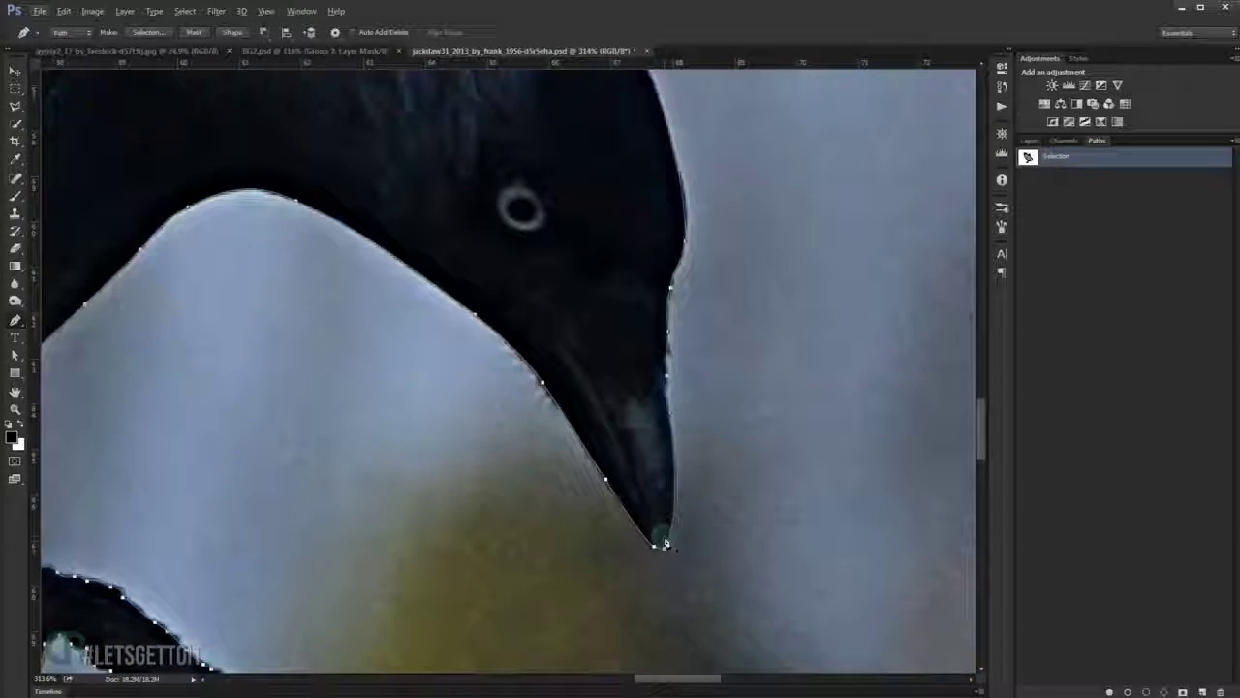
{"action": "scroll", "coordinate": [666, 545], "scroll_direction": "down", "scroll_amount": 2}
{"action": "scroll", "coordinate": [528, 457], "scroll_direction": "down", "scroll_amount": 2}
{"action": "scroll", "coordinate": [504, 460], "scroll_direction": "down", "scroll_amount": 1}
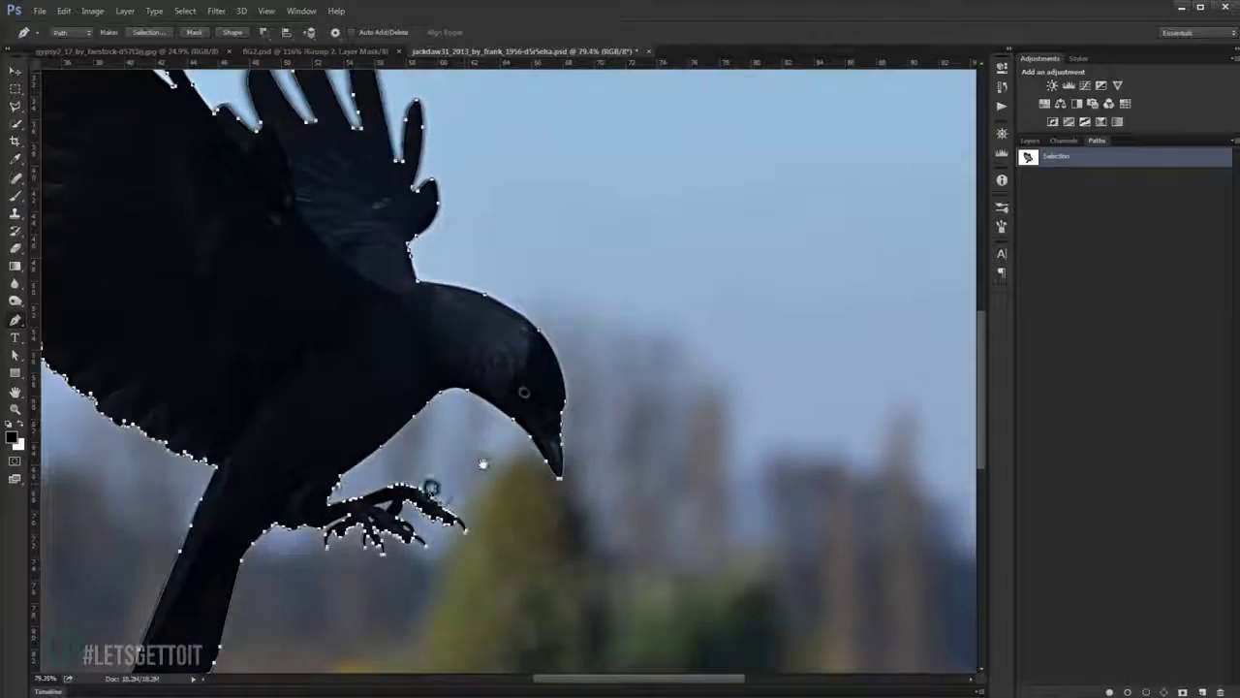
{"action": "scroll", "coordinate": [485, 463], "scroll_direction": "down", "scroll_amount": 1}
{"action": "scroll", "coordinate": [485, 463], "scroll_direction": "down", "scroll_amount": 2}
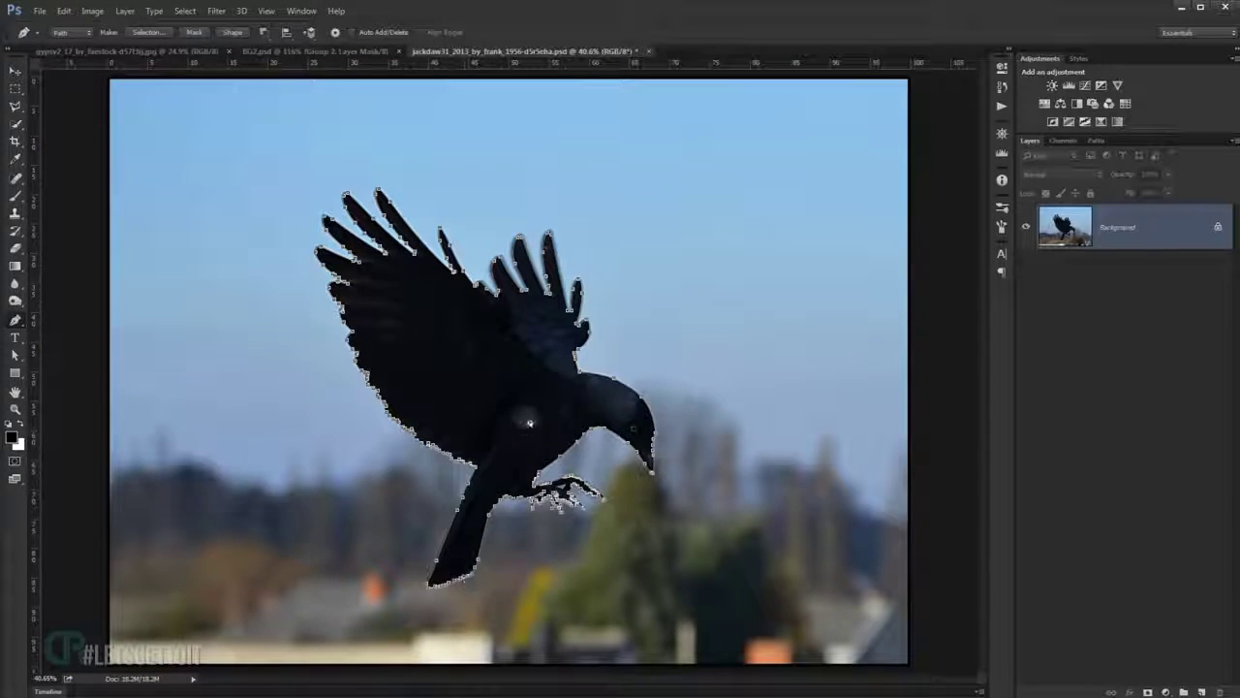
Turn the crow path into a 0.7-feathered selection and invert it to the background.
{"action": "right_click", "coordinate": [526, 417]}
{"action": "left_click", "coordinate": [541, 250]}
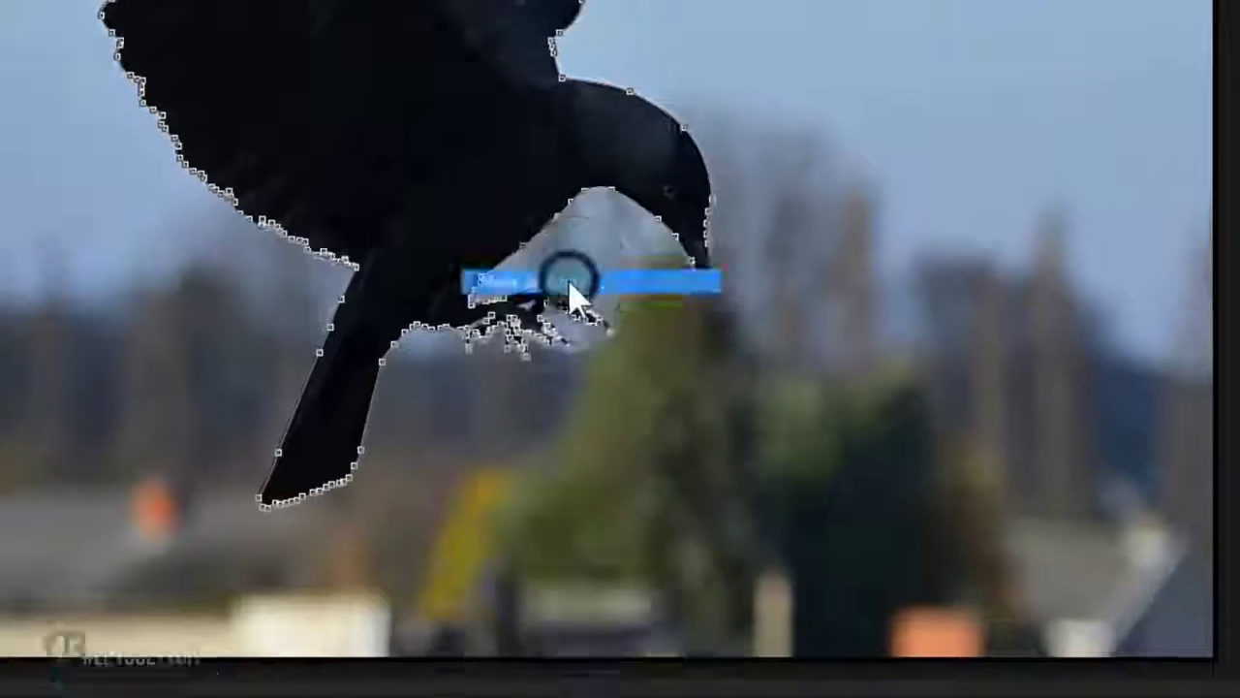
{"action": "left_click", "coordinate": [1105, 155]}
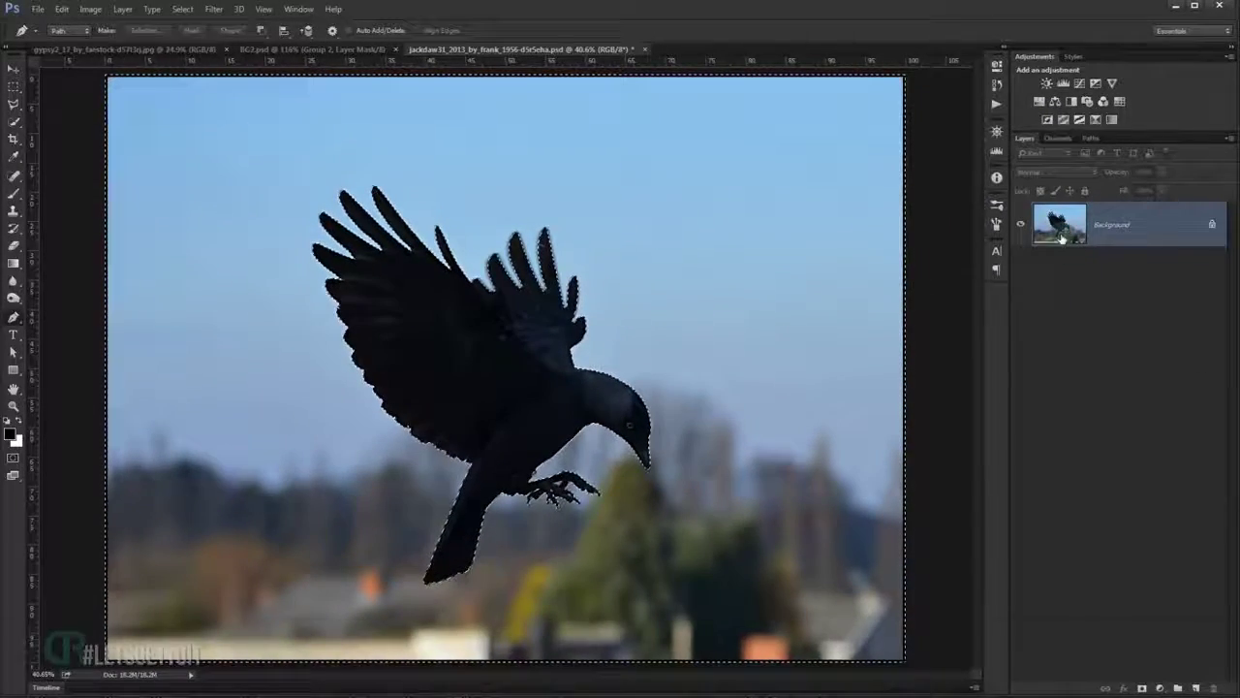
{"action": "key", "text": "ctrl+shift+i"}
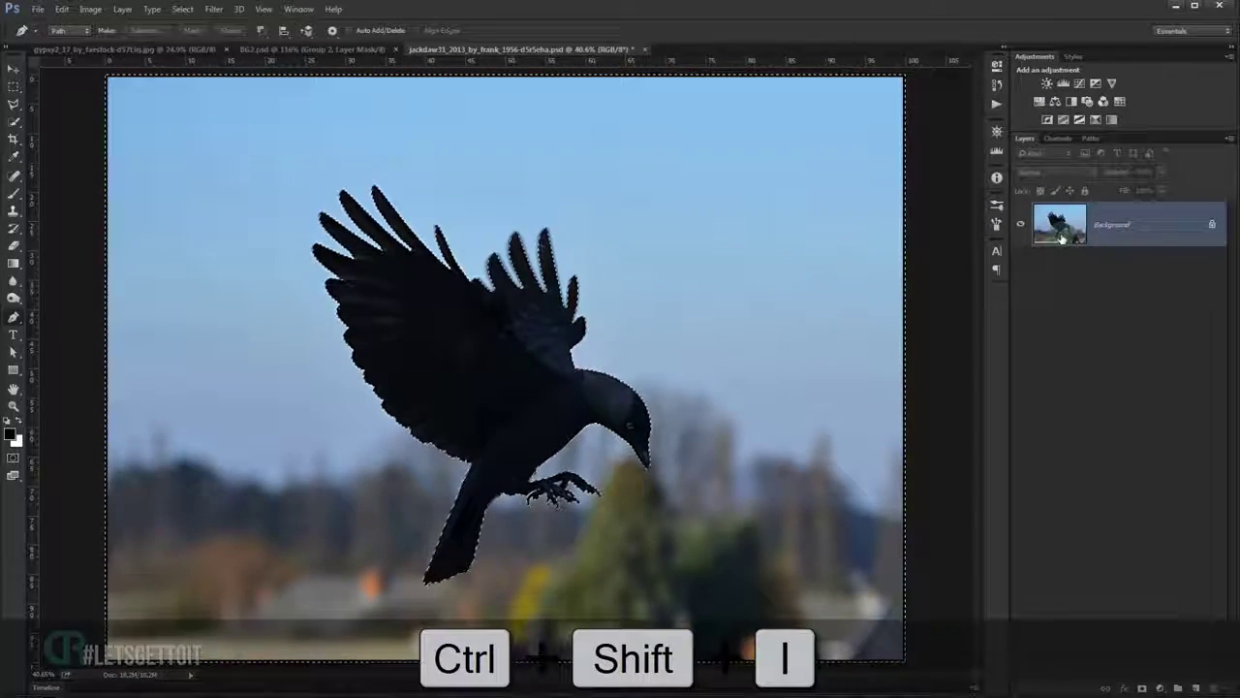
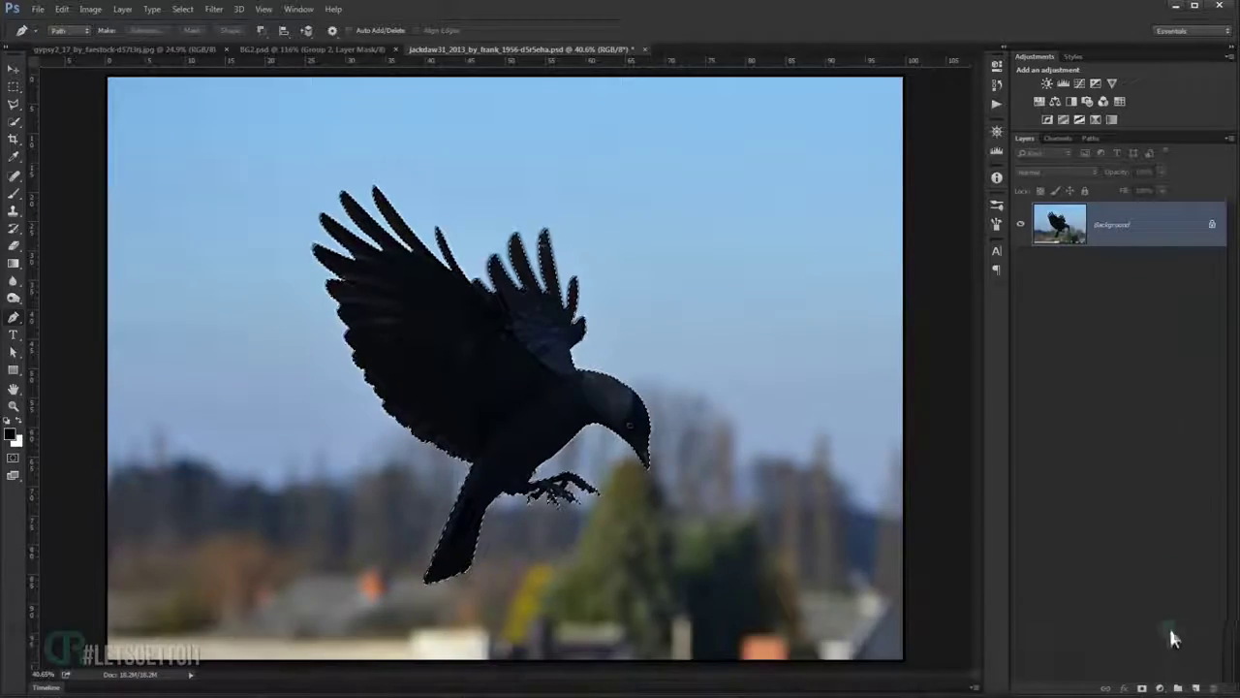
Mask the crow, stamp a merged copy, and drag it into BG.psd.
{"action": "left_click", "coordinate": [1144, 689]}
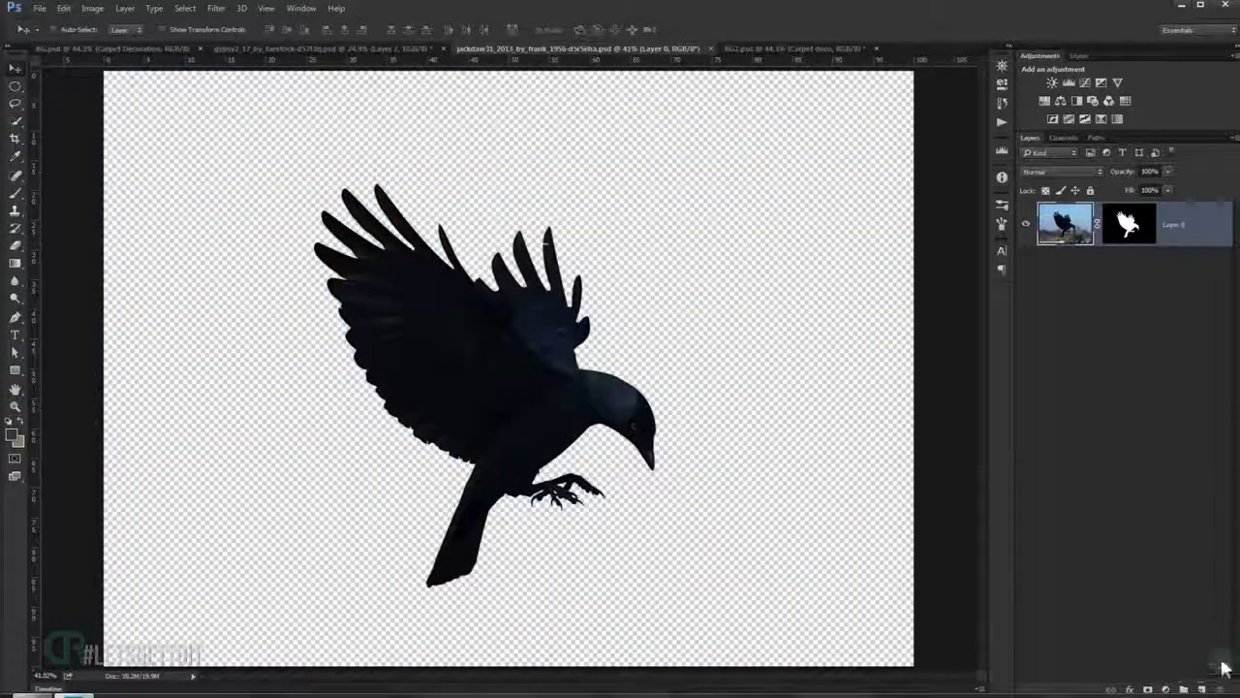
{"action": "left_click", "coordinate": [1203, 688]}
{"action": "key", "text": "ctrl+shift+alt+e"}
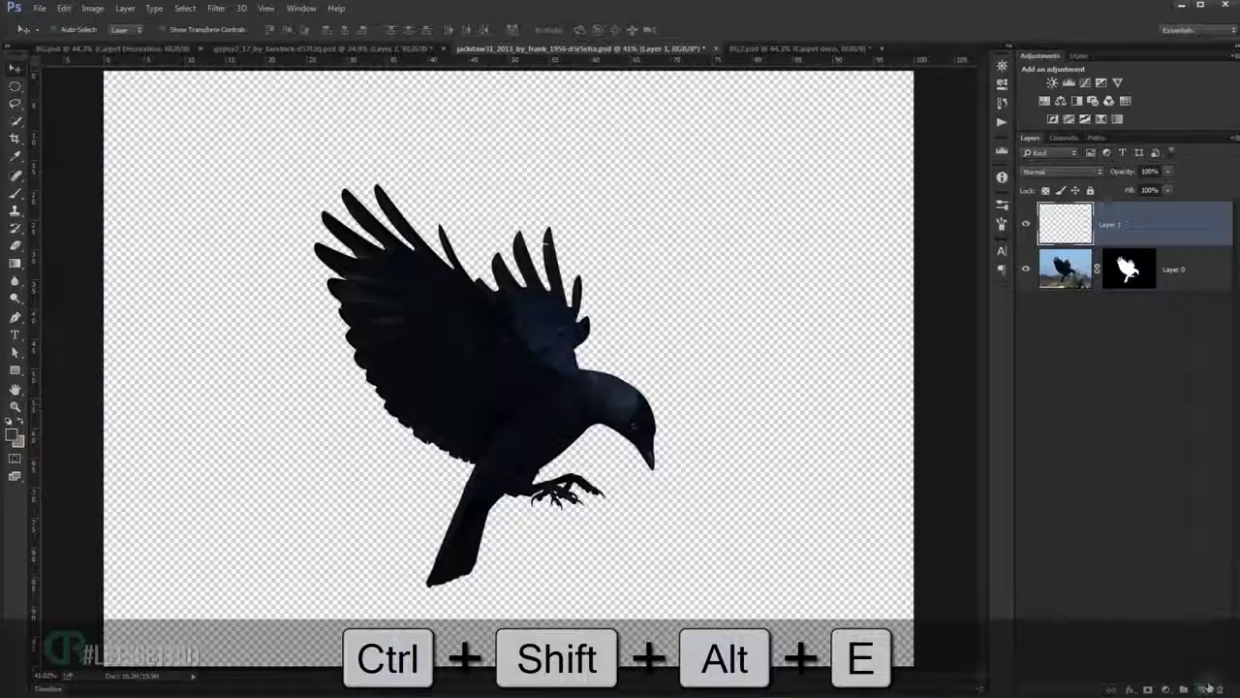
{"action": "left_click_drag", "start_coordinate": [506, 272], "coordinate": [113, 51]}
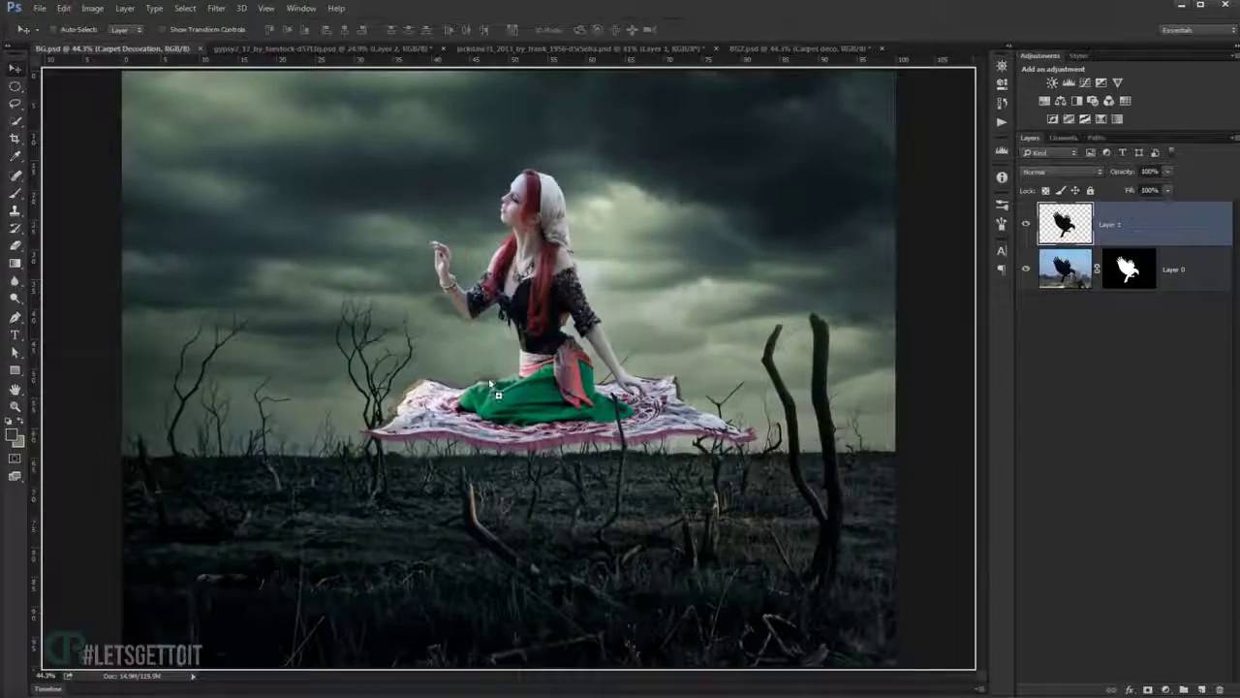
{"action": "left_click_drag", "start_coordinate": [114, 52], "coordinate": [475, 348]}
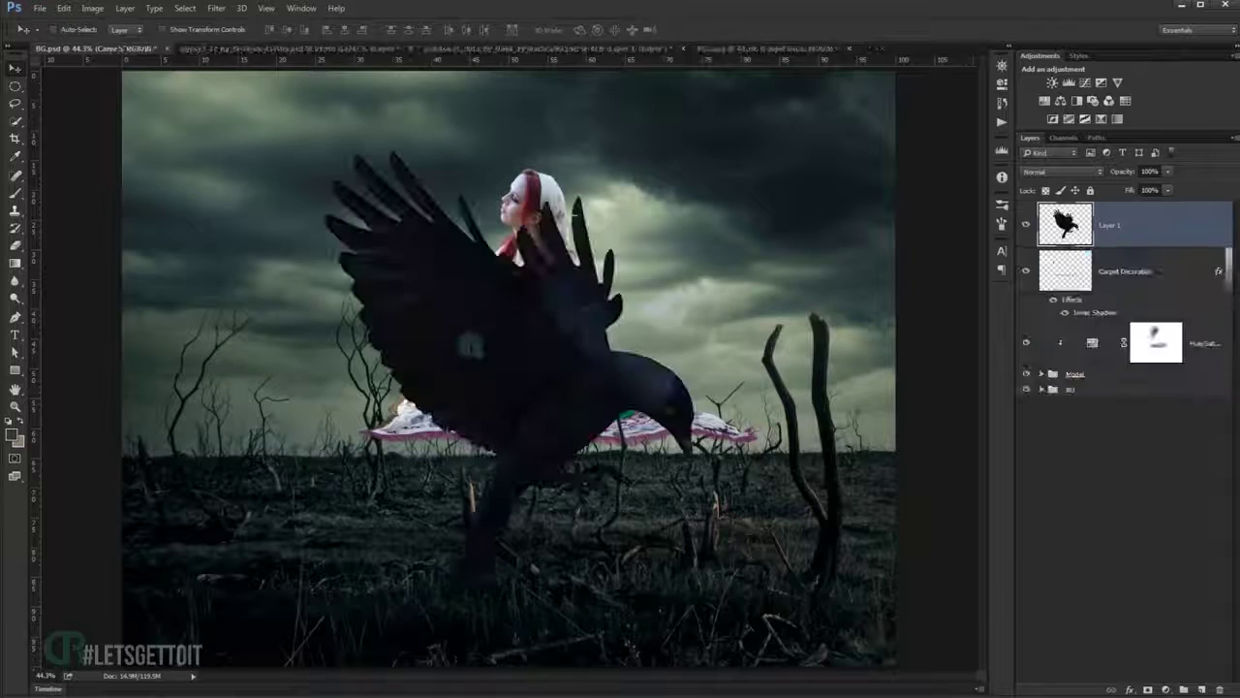
Scale the crow to about 23% and perch it on the woman's raised hand.
{"action": "key", "text": "ctrl+t"}
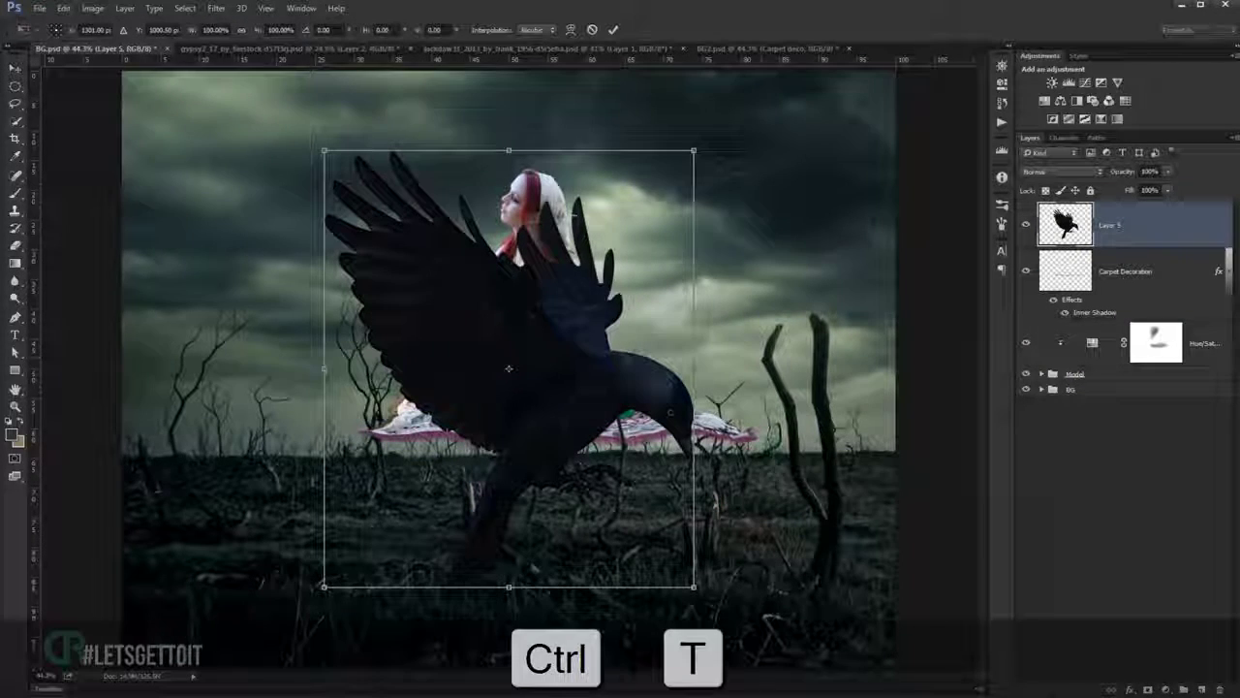
{"action": "left_click_drag", "start_coordinate": [694, 586], "coordinate": [570, 438]}
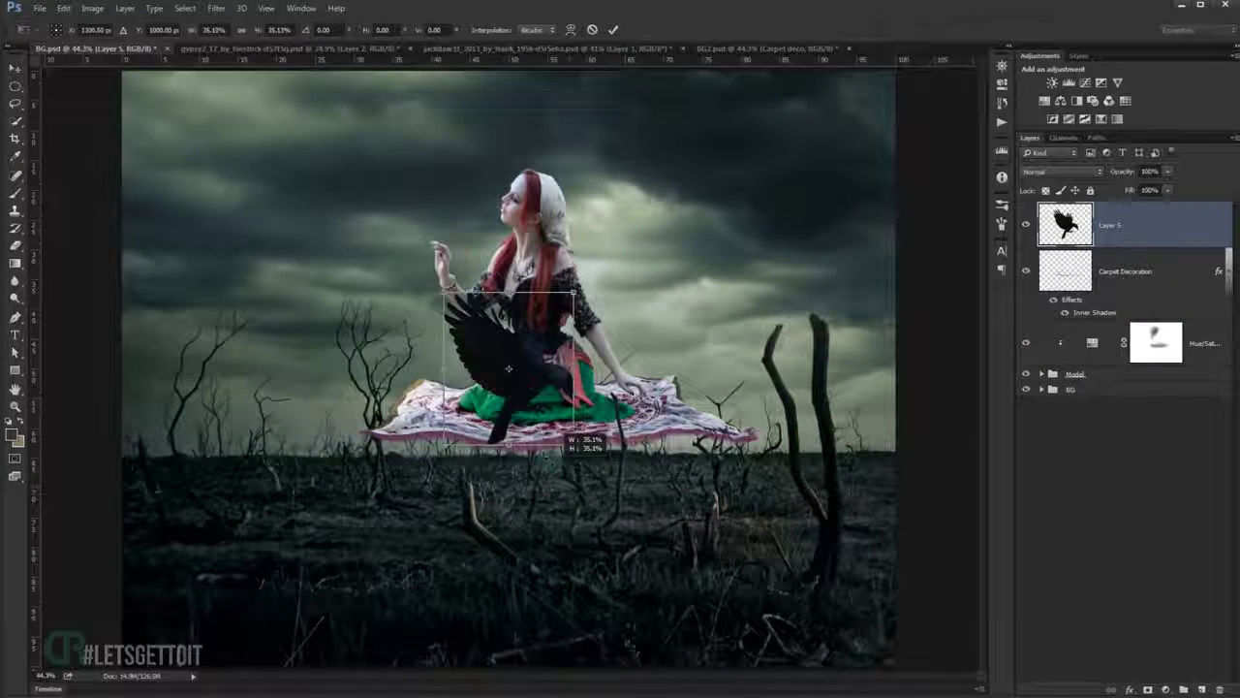
{"action": "scroll", "coordinate": [518, 368], "scroll_direction": "up", "scroll_amount": 2}
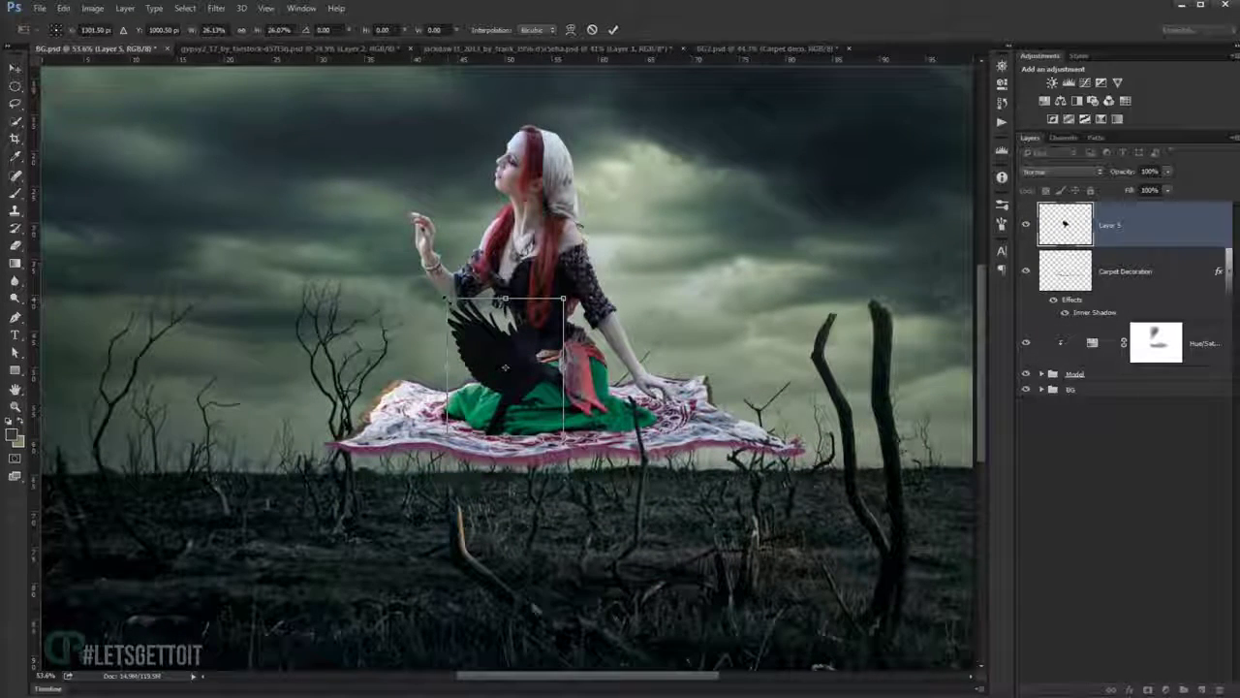
{"action": "left_click_drag", "start_coordinate": [447, 298], "coordinate": [455, 308]}
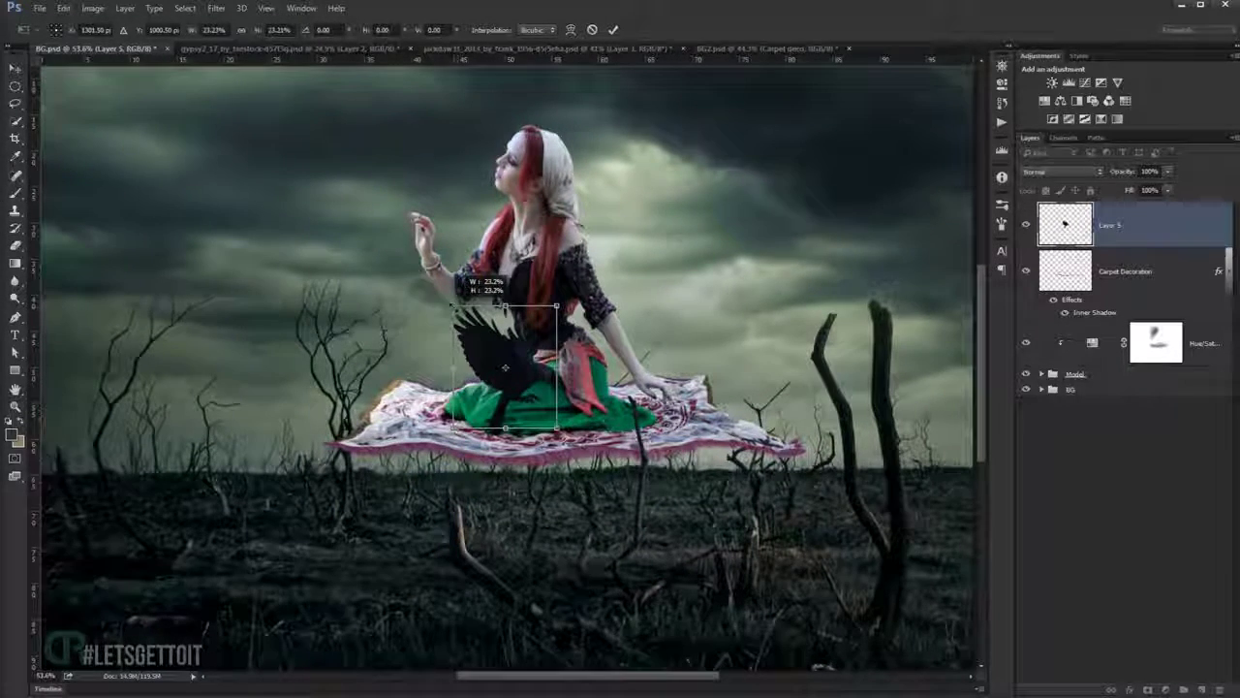
{"action": "left_click_drag", "start_coordinate": [505, 368], "coordinate": [397, 166]}
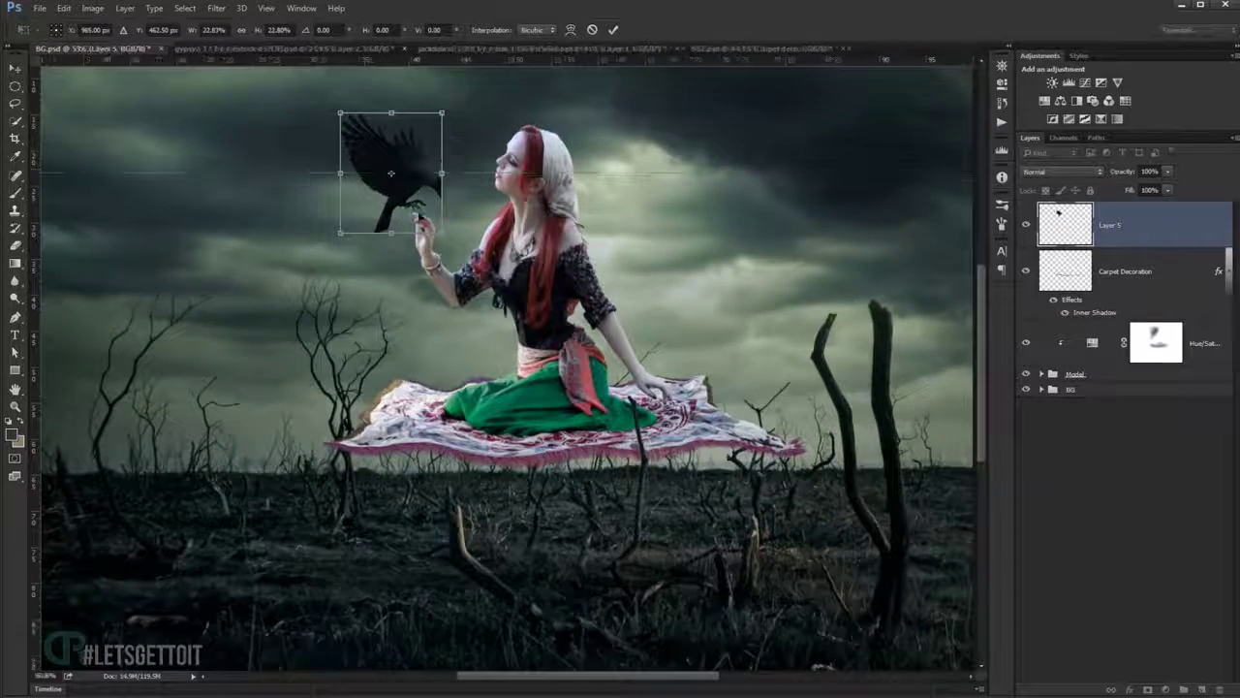
{"action": "scroll", "coordinate": [417, 210], "scroll_direction": "up", "scroll_amount": 2}
{"action": "scroll", "coordinate": [417, 209], "scroll_direction": "up", "scroll_amount": 2}
{"action": "scroll", "coordinate": [416, 209], "scroll_direction": "up", "scroll_amount": 1}
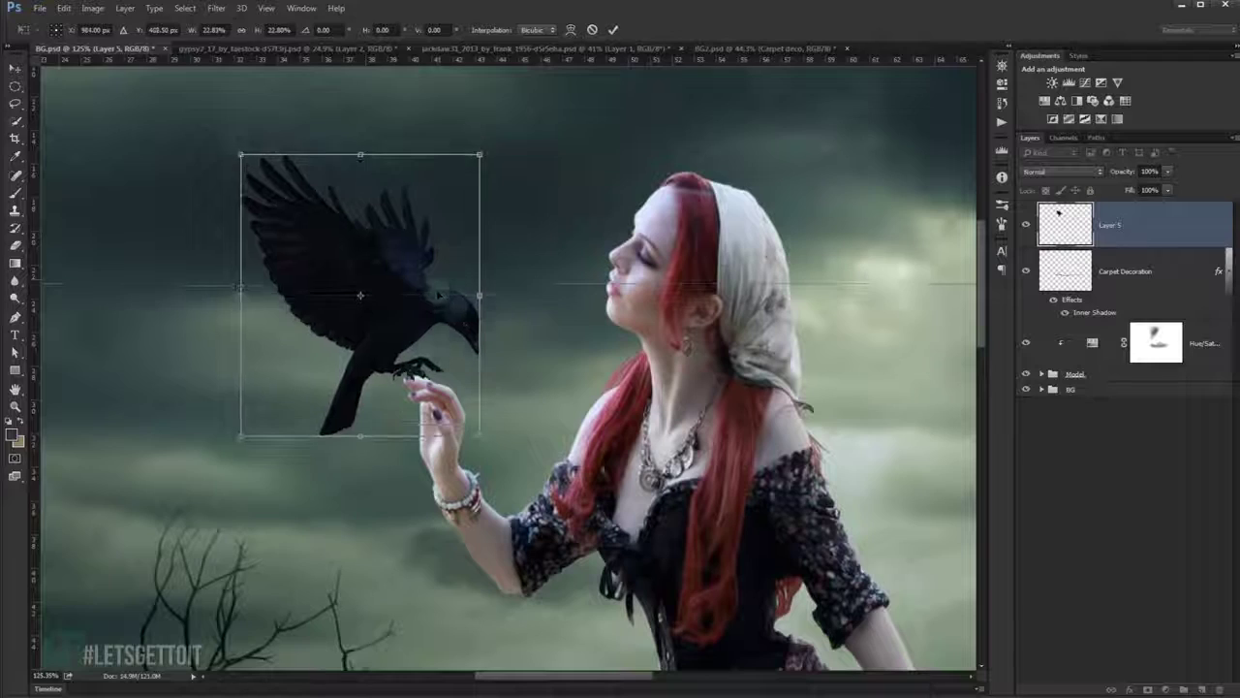
{"action": "key", "text": "Return"}
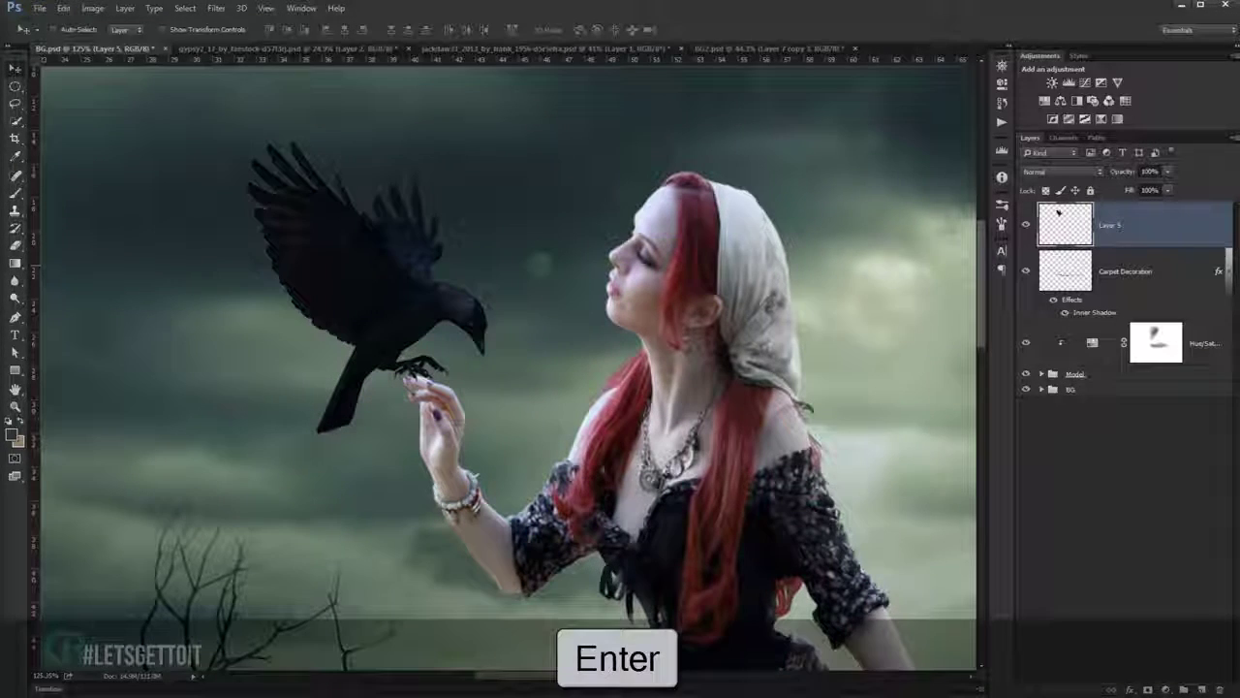
{"action": "scroll", "coordinate": [539, 263], "scroll_direction": "down", "scroll_amount": 2}
{"action": "scroll", "coordinate": [582, 310], "scroll_direction": "down", "scroll_amount": 2}
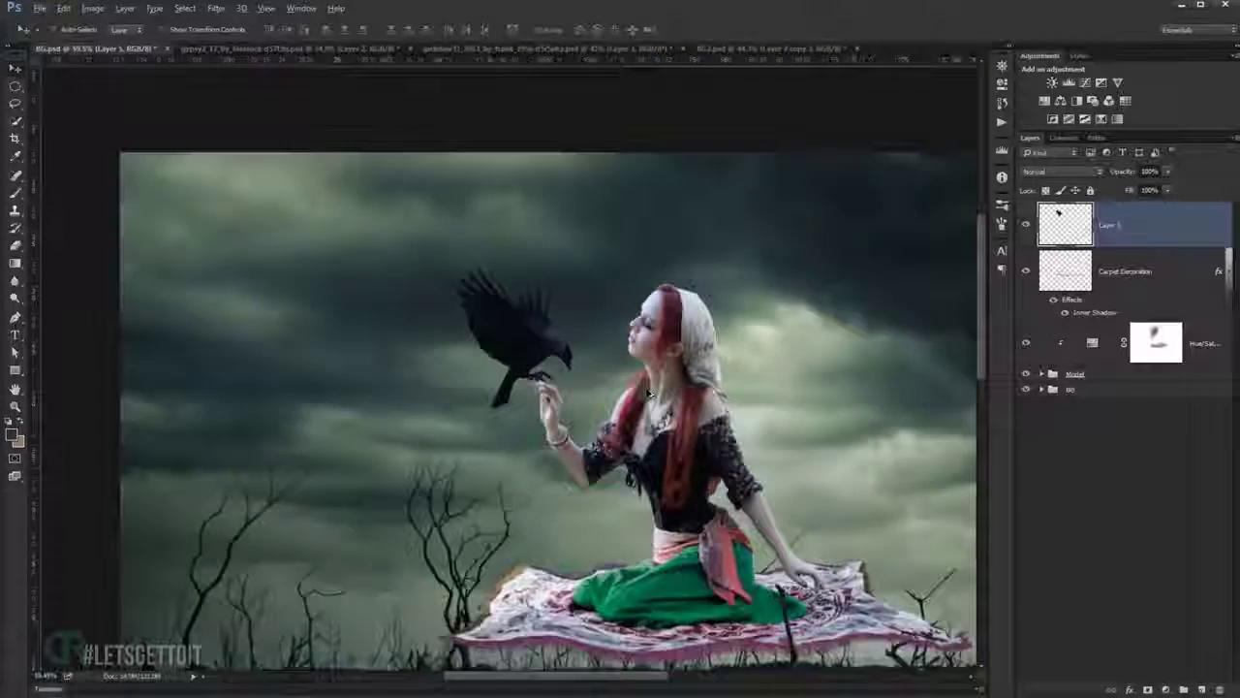
Add a new empty Layer 6 for the crow's contact shadow.
{"action": "scroll", "coordinate": [630, 368], "scroll_direction": "down", "scroll_amount": 2}
{"action": "scroll", "coordinate": [426, 260], "scroll_direction": "up", "scroll_amount": 2}
{"action": "scroll", "coordinate": [425, 261], "scroll_direction": "up", "scroll_amount": 1}
{"action": "scroll", "coordinate": [426, 262], "scroll_direction": "up", "scroll_amount": 1}
{"action": "scroll", "coordinate": [446, 260], "scroll_direction": "down", "scroll_amount": 1}
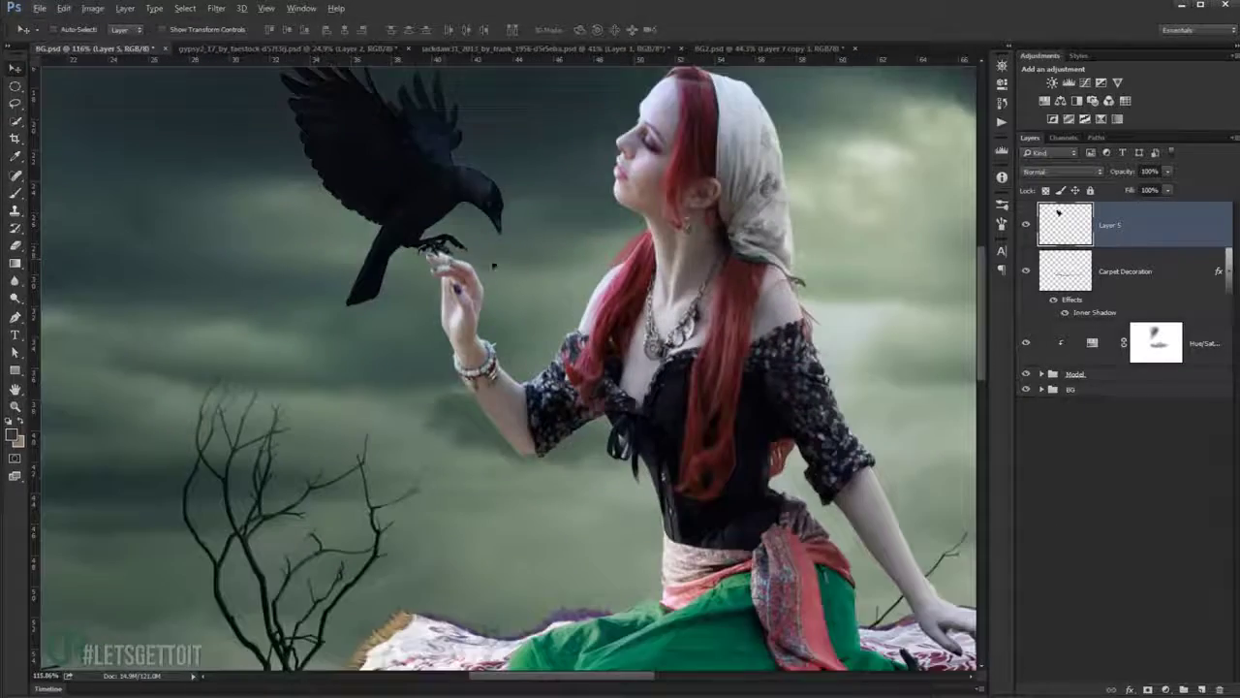
{"action": "scroll", "coordinate": [475, 262], "scroll_direction": "right", "scroll_amount": 1}
{"action": "scroll", "coordinate": [494, 277], "scroll_direction": "up", "scroll_amount": 1}
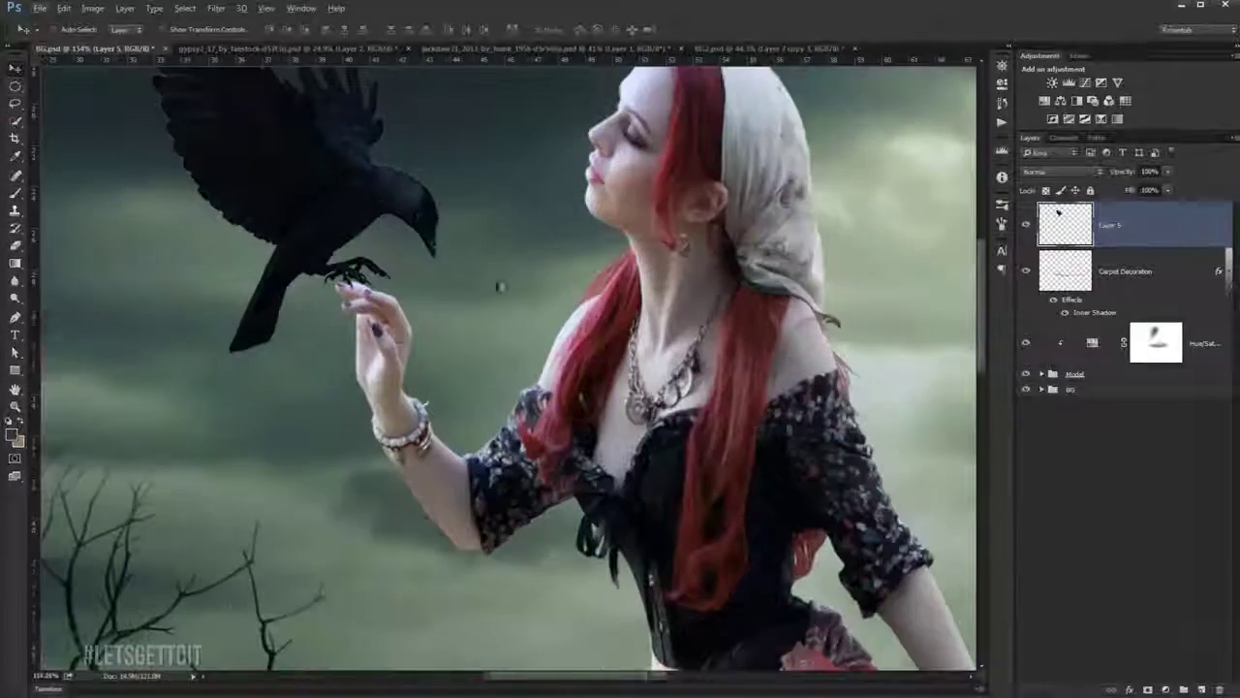
{"action": "left_click", "coordinate": [1203, 687]}
Set up a small soft round brush at 40% opacity.
{"action": "scroll", "coordinate": [443, 338], "scroll_direction": "up", "scroll_amount": 1}
{"action": "scroll", "coordinate": [407, 397], "scroll_direction": "up", "scroll_amount": 2}
{"action": "left_click", "coordinate": [15, 193]}
{"action": "scroll", "coordinate": [198, 250], "scroll_direction": "up", "scroll_amount": 1}
{"action": "right_click", "coordinate": [199, 250]}
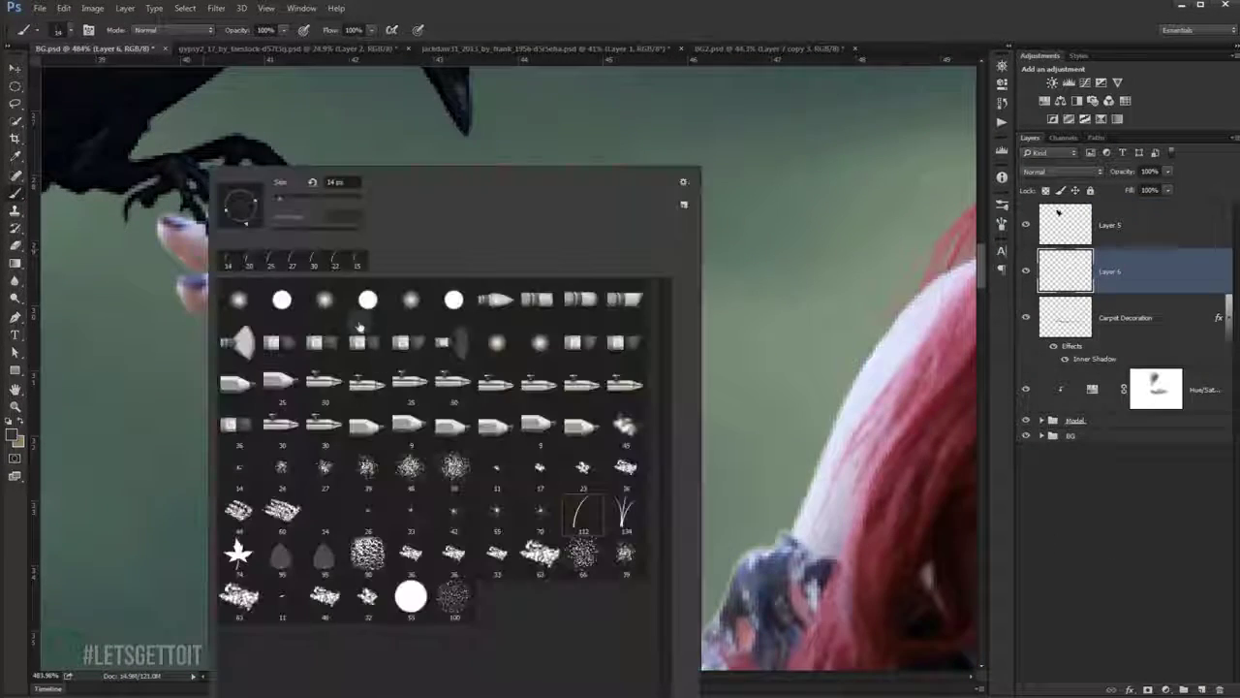
{"action": "left_click", "coordinate": [238, 300]}
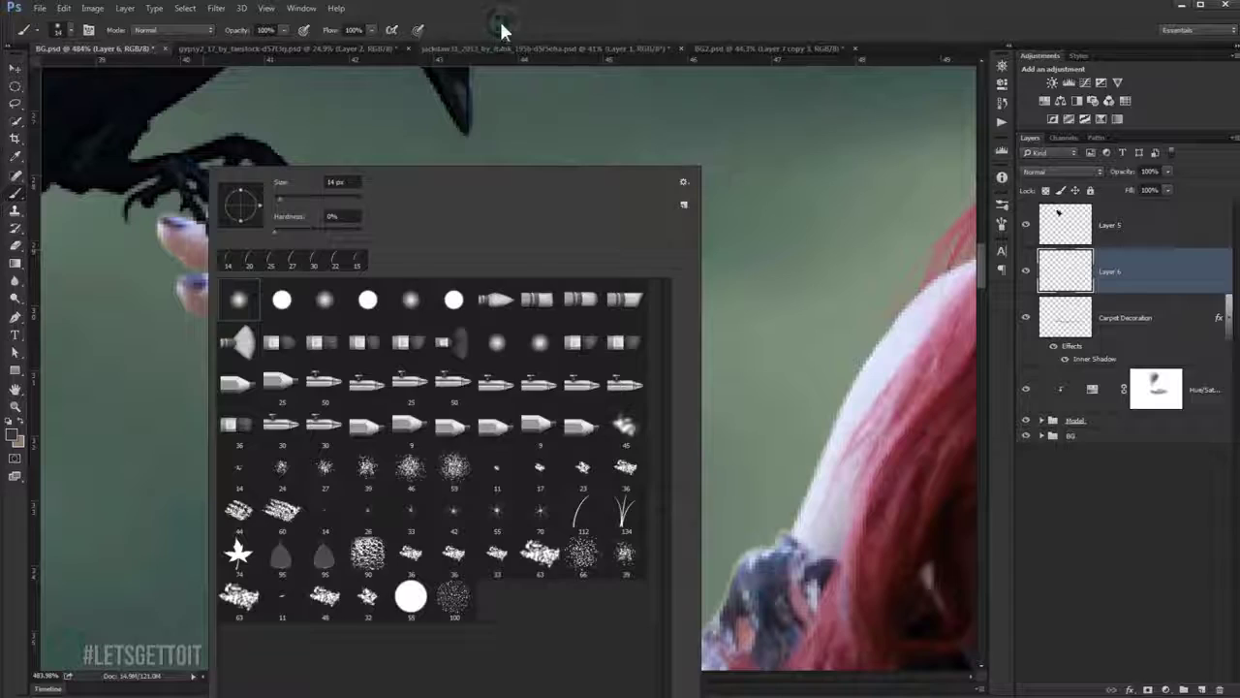
{"action": "key", "text": "Return"}
{"action": "left_click_drag", "start_coordinate": [249, 268], "coordinate": [276, 277]}
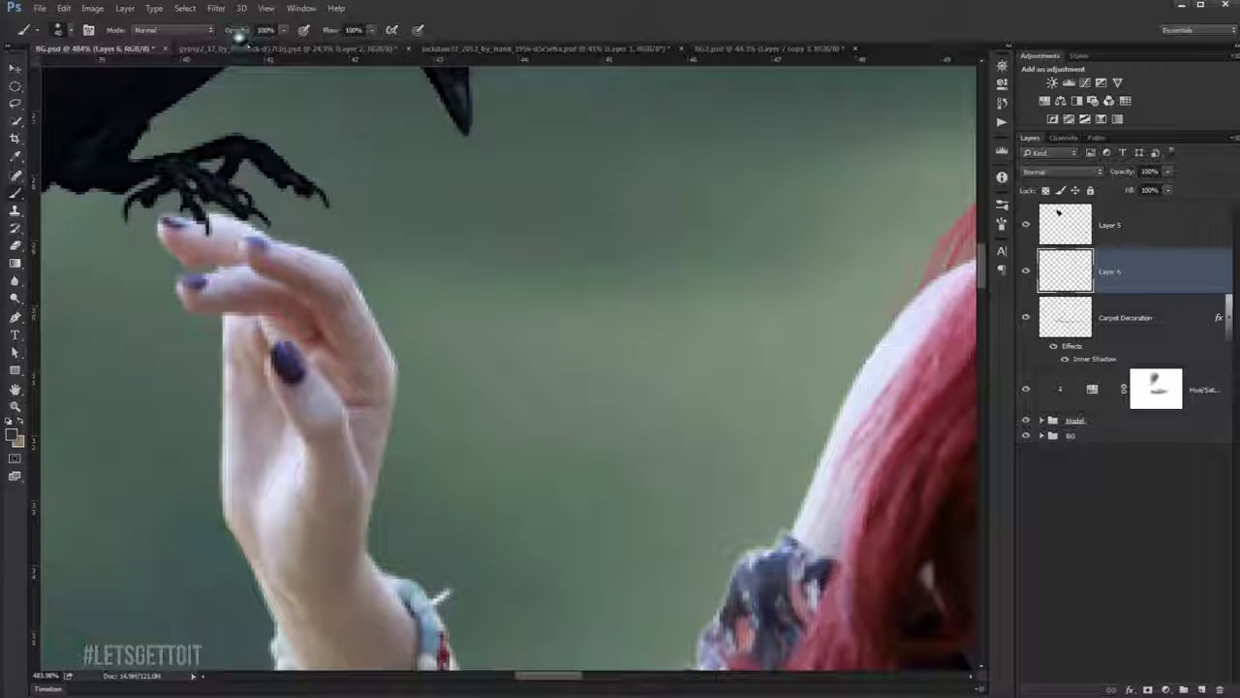
{"action": "left_click_drag", "start_coordinate": [239, 34], "coordinate": [209, 35]}
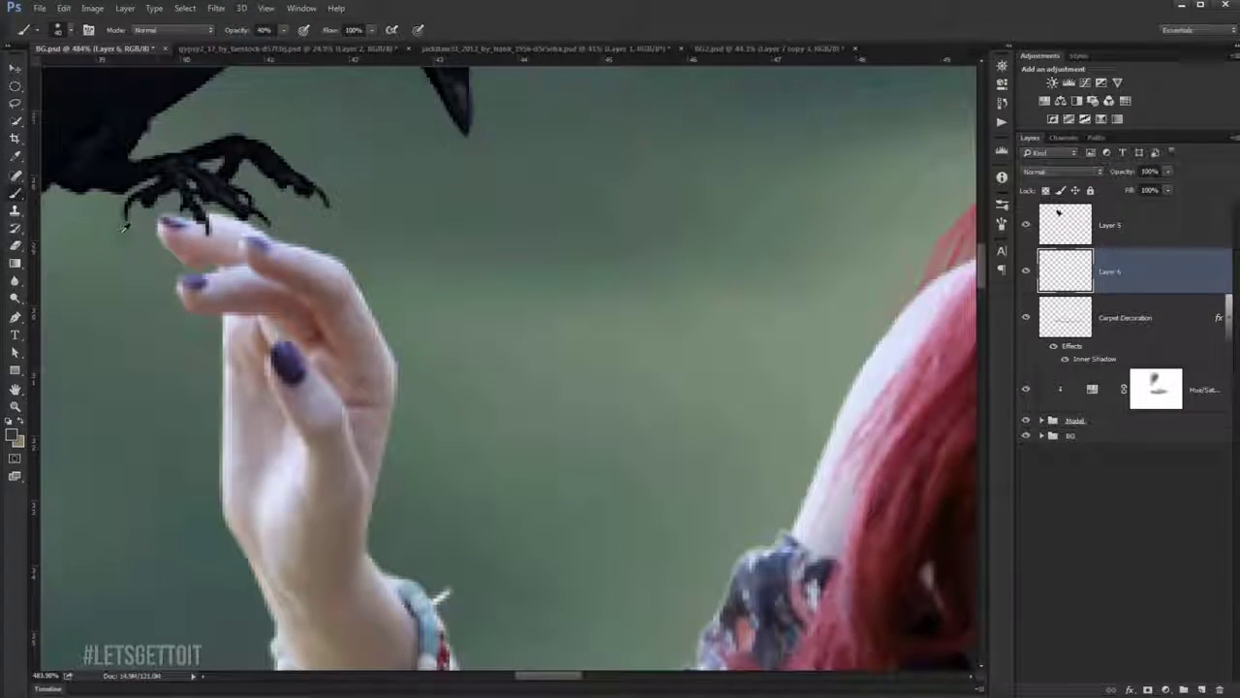
{"action": "scroll", "coordinate": [123, 227], "scroll_direction": "up", "scroll_amount": 3}
{"action": "left_click_drag", "start_coordinate": [205, 197], "coordinate": [222, 249]}
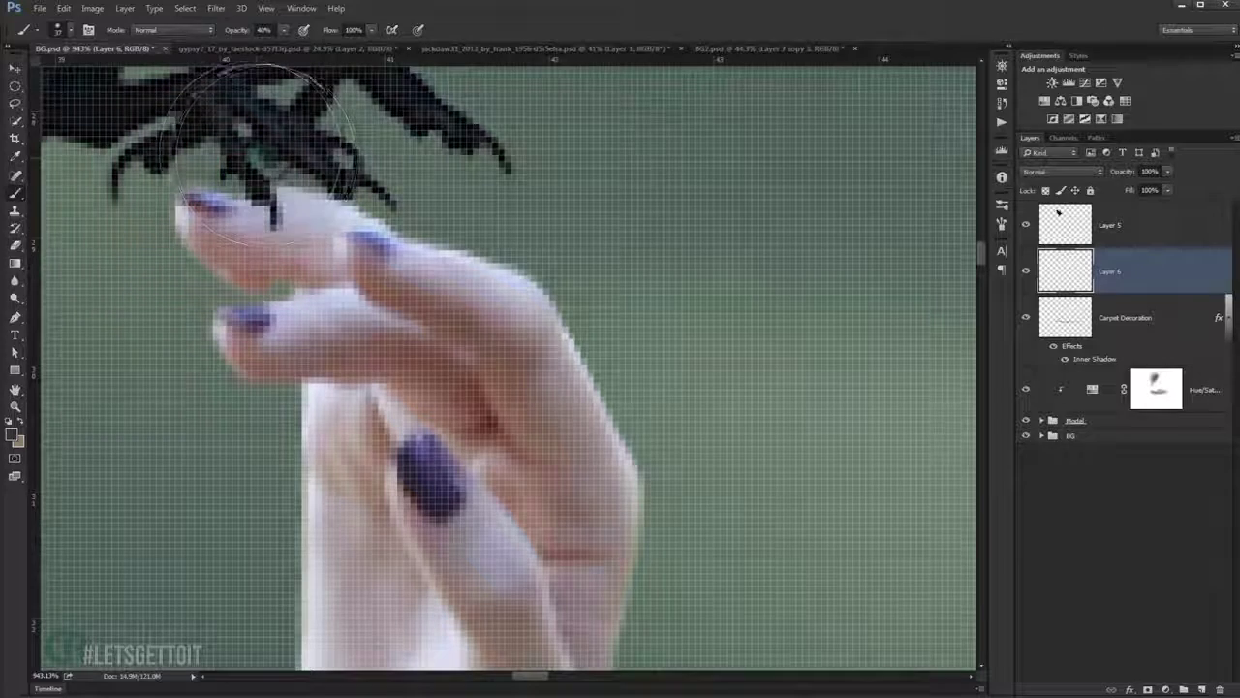
Paint a soft dark shadow on the fingertip under the crow's claws.
{"action": "left_click_drag", "start_coordinate": [223, 199], "coordinate": [210, 205]}
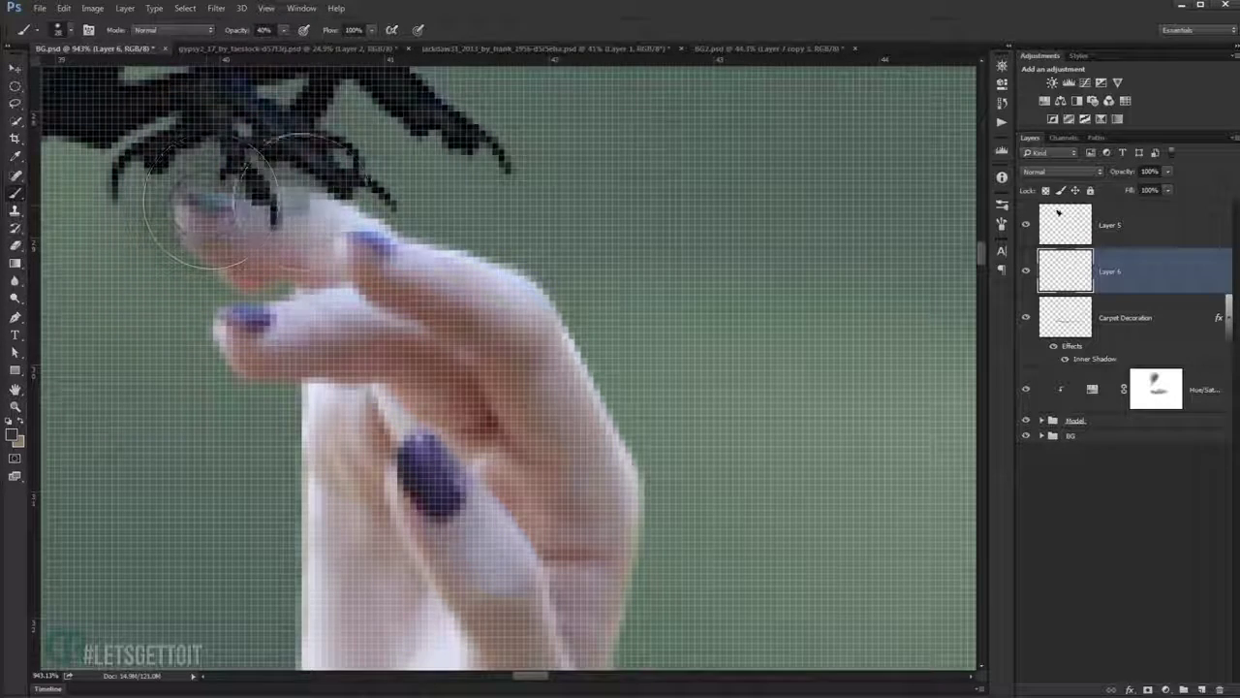
{"action": "key", "text": "ctrl+z"}
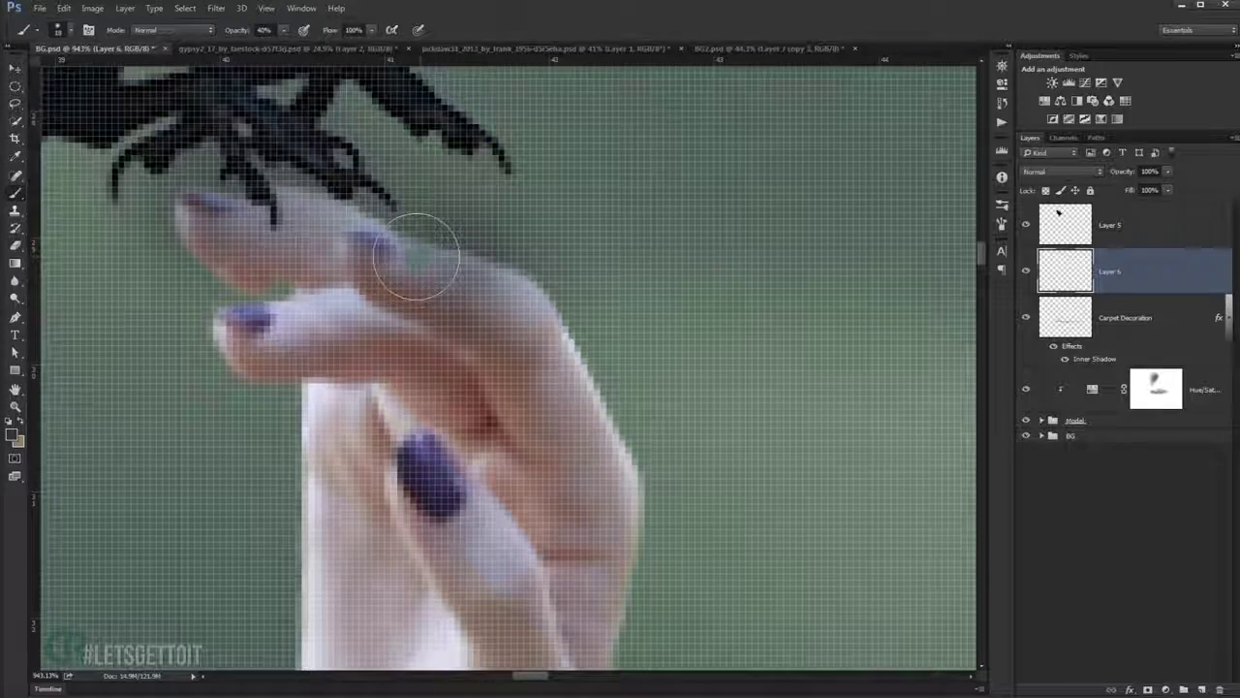
{"action": "mouse_move", "coordinate": [208, 203]}
{"action": "left_mouse_down"}
{"action": "mouse_move", "coordinate": [262, 200]}
{"action": "mouse_move", "coordinate": [326, 299]}
{"action": "left_mouse_up"}
{"action": "scroll", "coordinate": [333, 307], "scroll_direction": "down", "scroll_amount": 5}
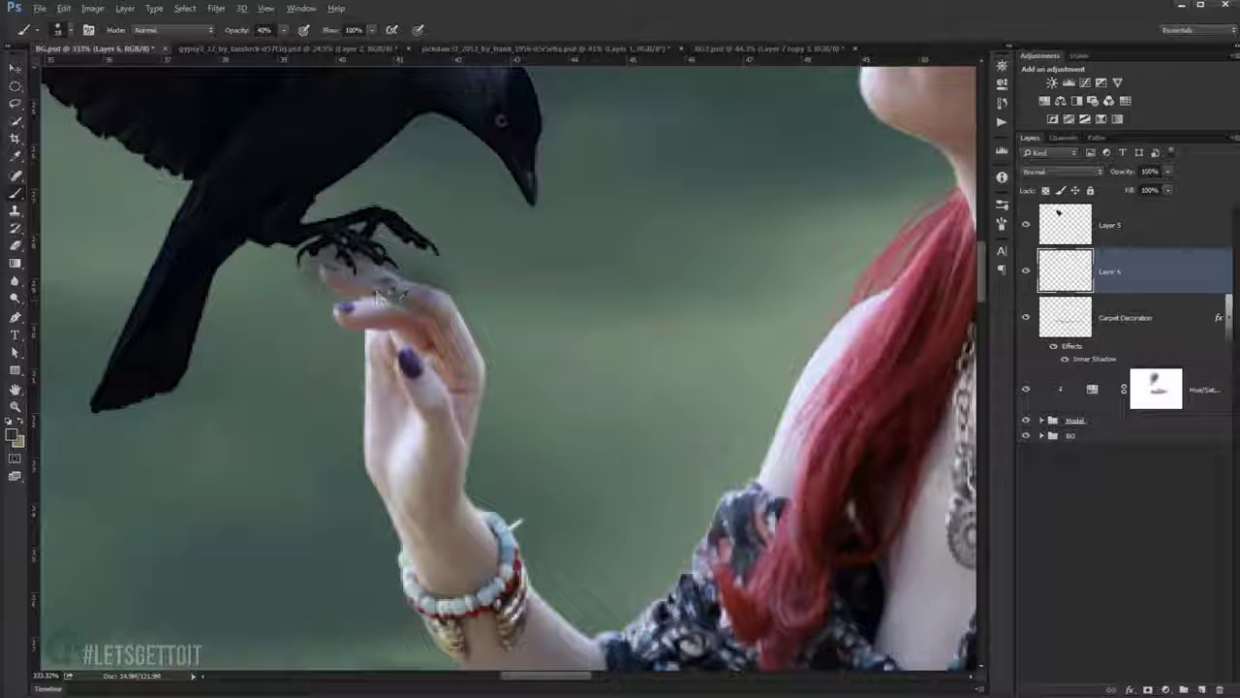
{"action": "left_click_drag", "start_coordinate": [380, 301], "coordinate": [437, 291]}
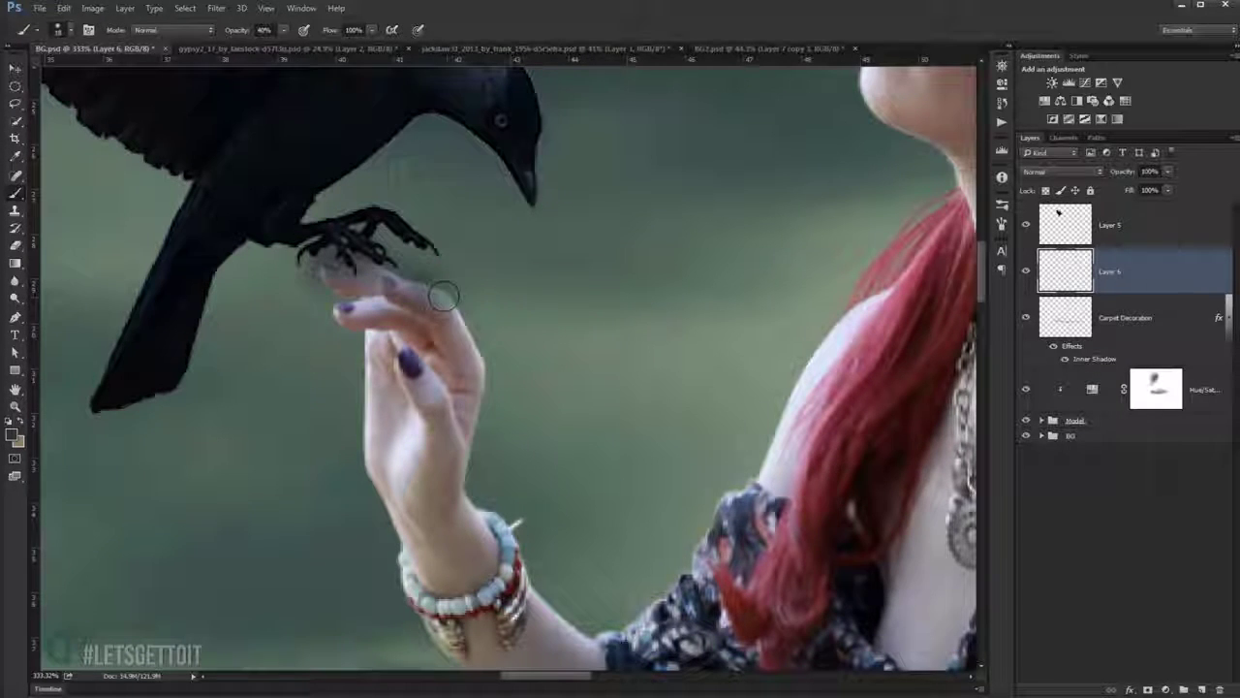
{"action": "left_click_drag", "start_coordinate": [437, 285], "coordinate": [360, 259]}
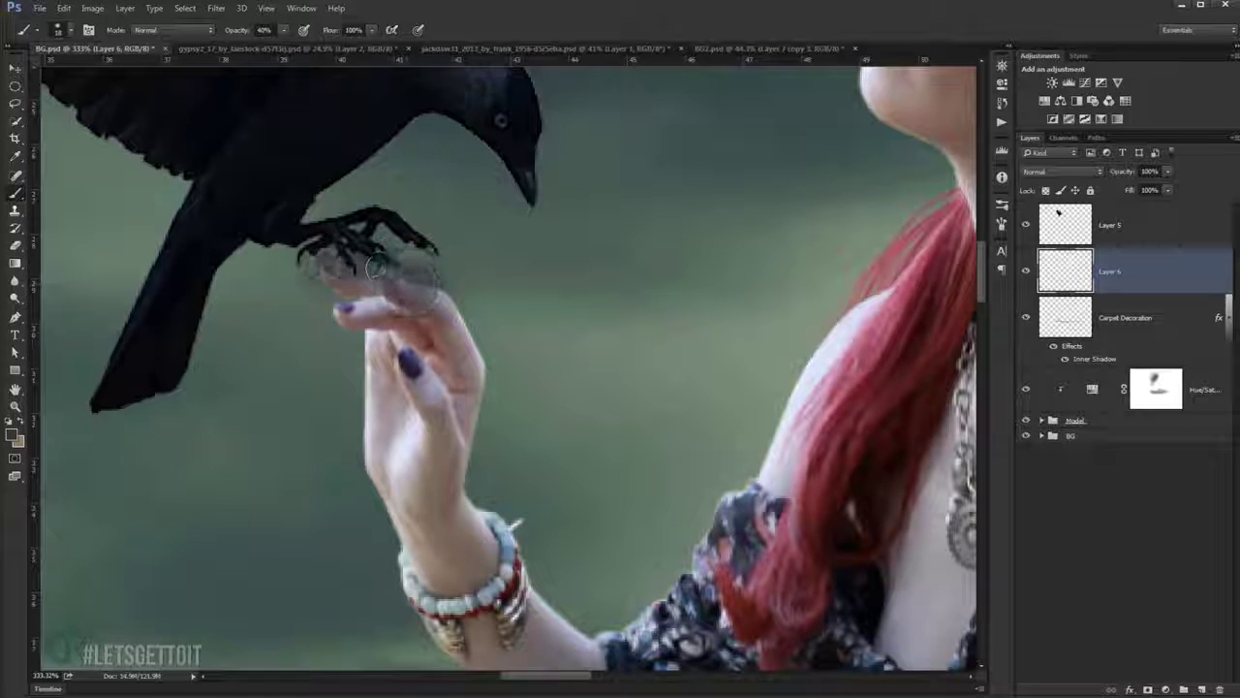
Load the woman's and the shading's outlines as selections, then collapse the Model group.
{"action": "left_click", "coordinate": [1043, 420]}
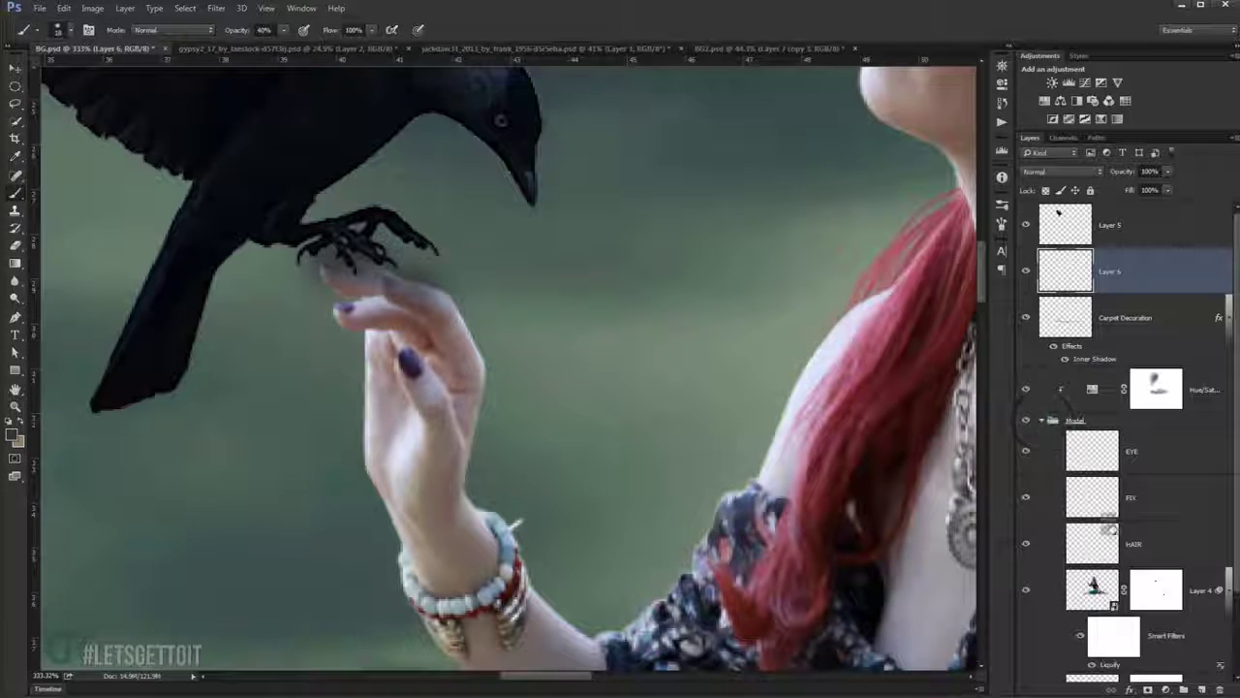
{"action": "left_click", "coordinate": [1092, 586], "text": "ctrl"}
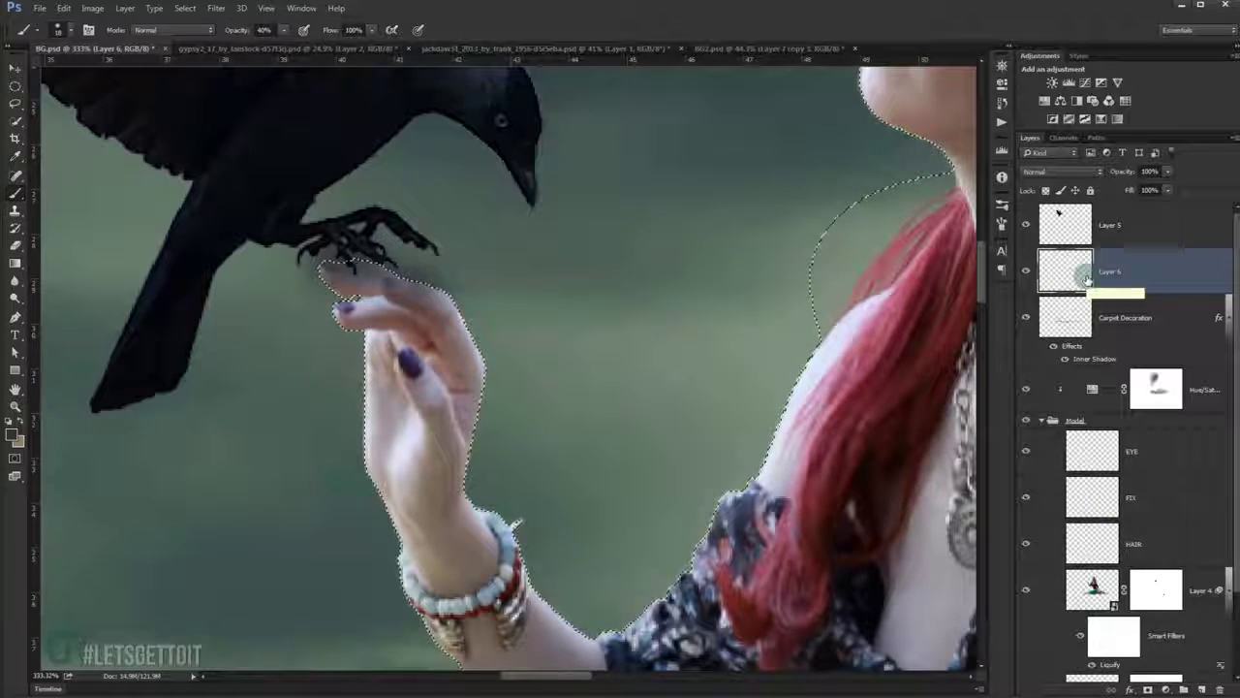
{"action": "left_click", "coordinate": [1085, 278], "text": "ctrl"}
{"action": "scroll", "coordinate": [645, 388], "scroll_direction": "down", "scroll_amount": 3}
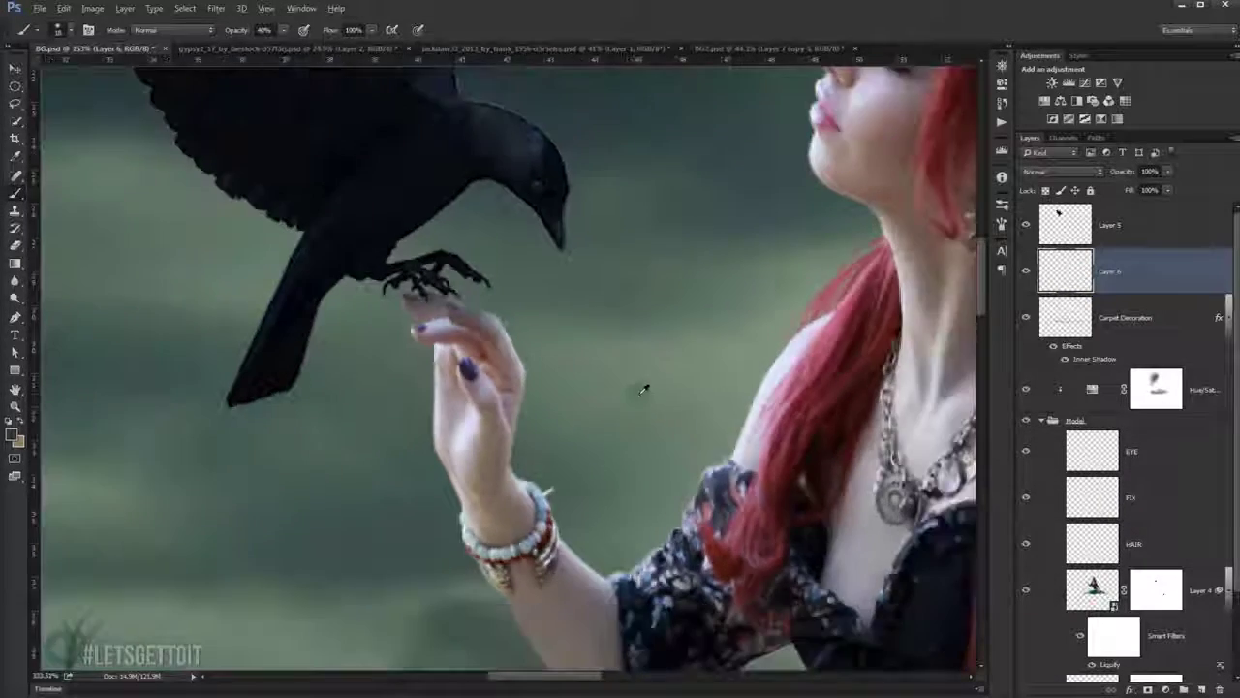
{"action": "scroll", "coordinate": [645, 387], "scroll_direction": "down", "scroll_amount": 2}
{"action": "scroll", "coordinate": [1223, 562], "scroll_direction": "down", "scroll_amount": 2}
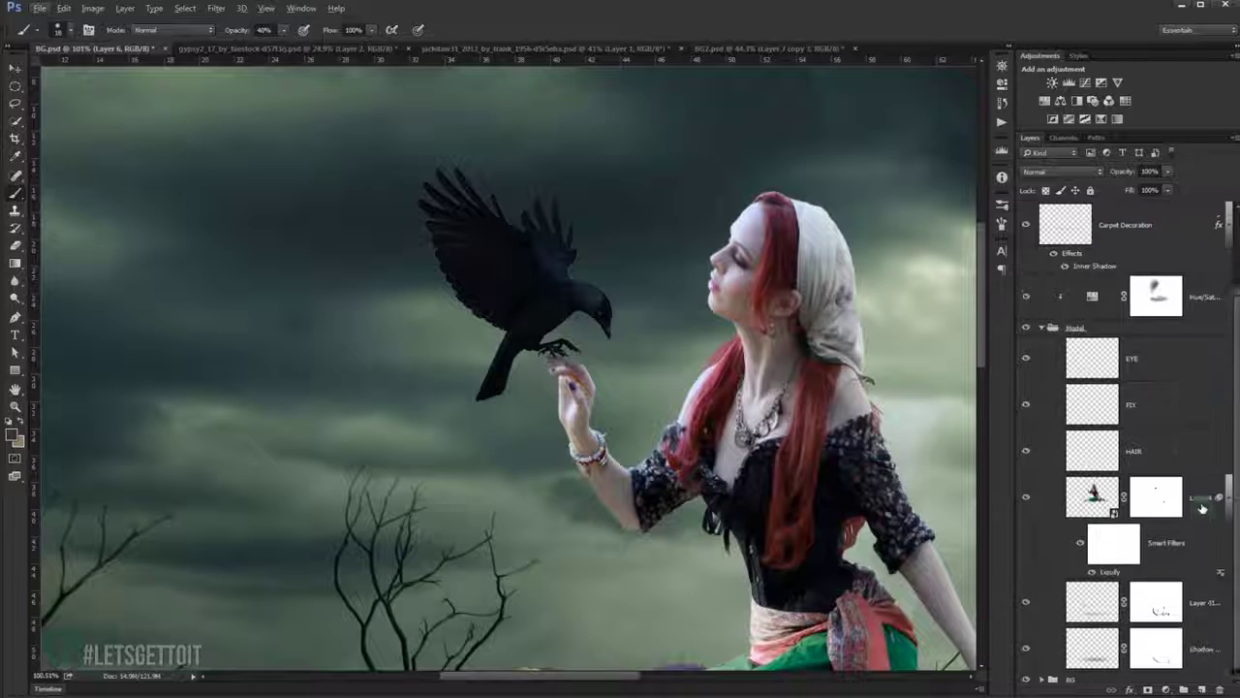
{"action": "left_click", "coordinate": [1044, 321]}
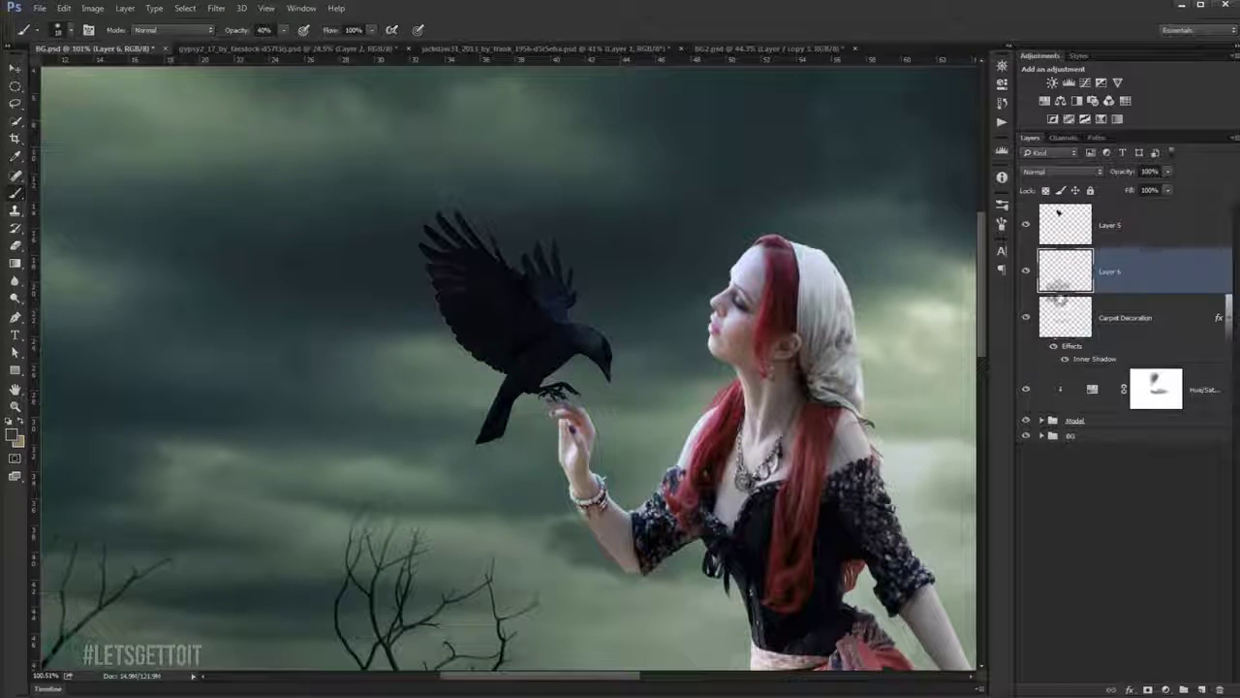
Rename Layer 6 to Shadow.
{"action": "double_click", "coordinate": [1108, 268]}
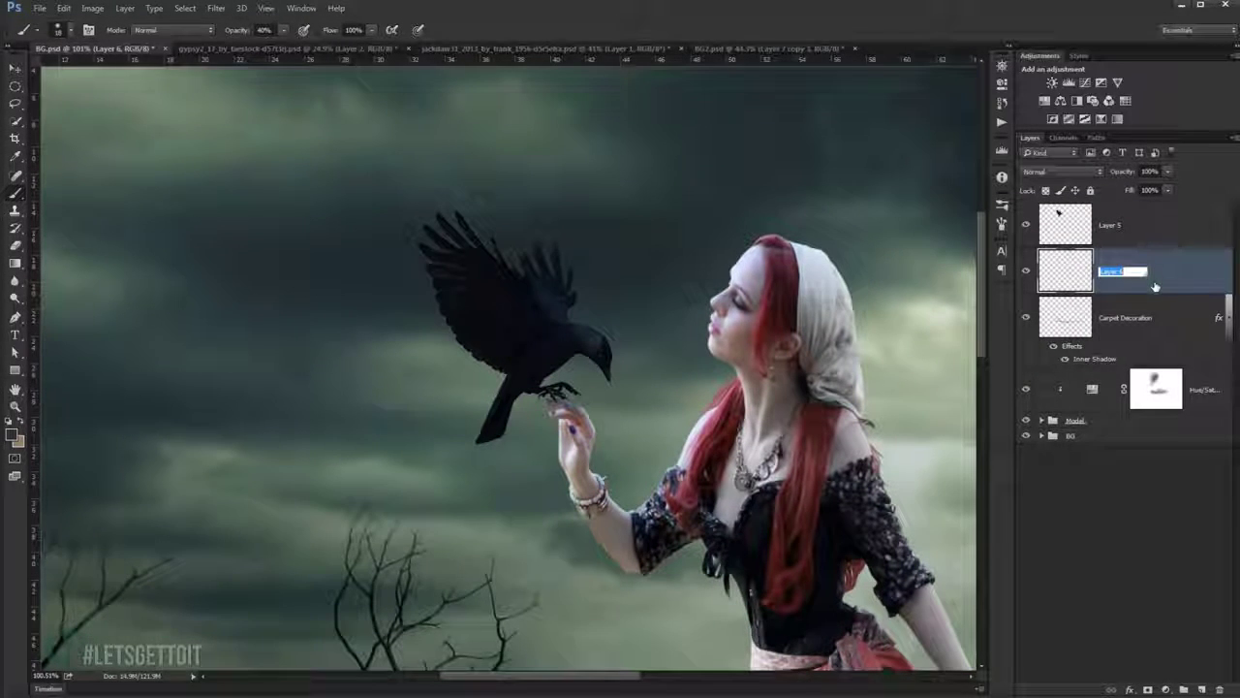
{"action": "type", "text": "Shadow"}
{"action": "key", "text": "Return"}
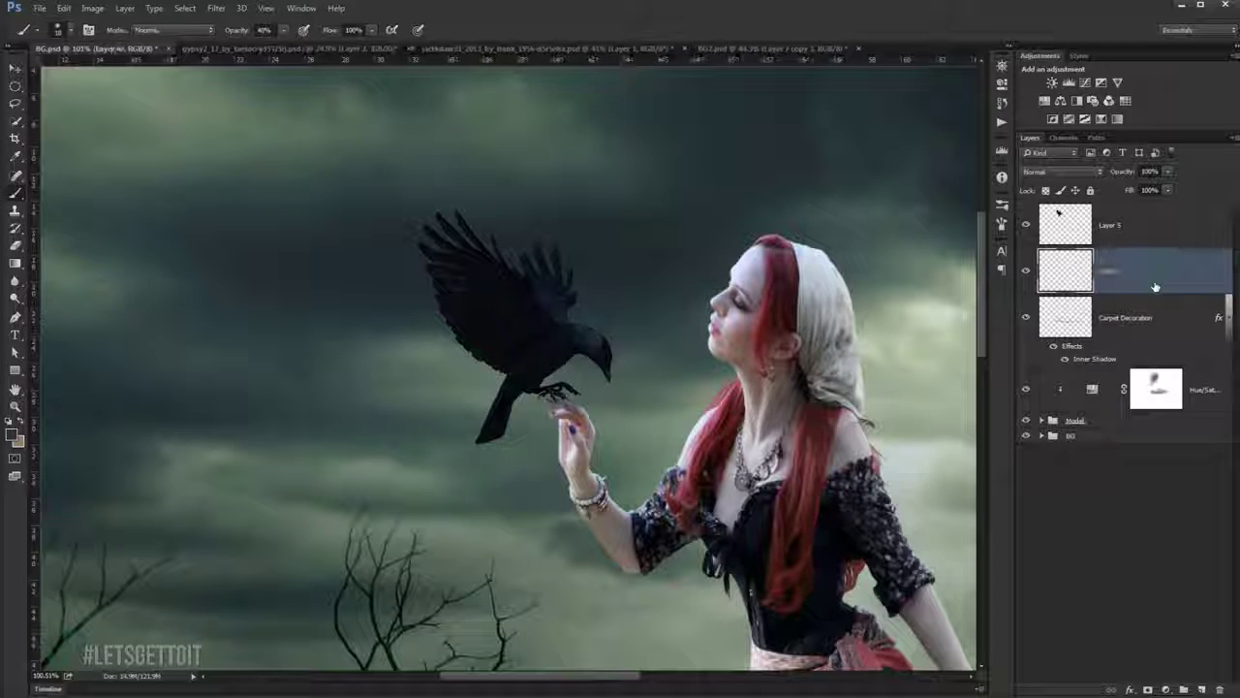
{"action": "left_click", "coordinate": [1110, 176]}
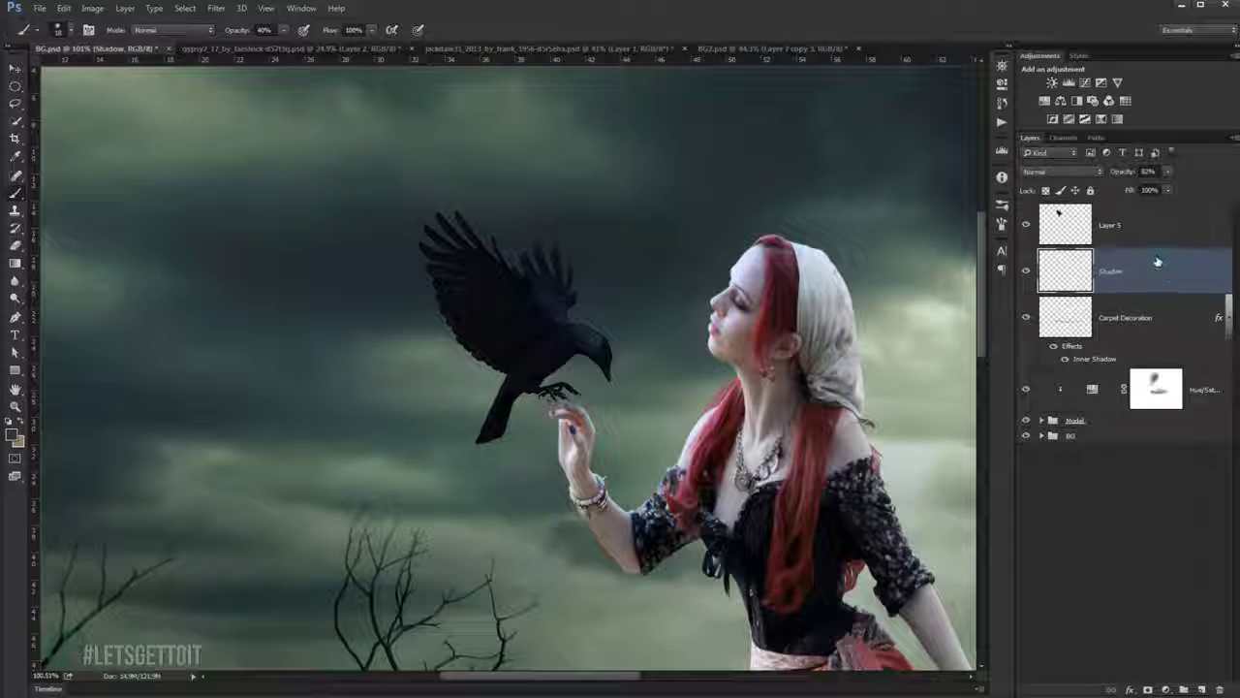
Duplicate Shadow as Shadow copy at 43% opacity, then select Layer 5.
{"action": "key", "text": "ctrl+j"}
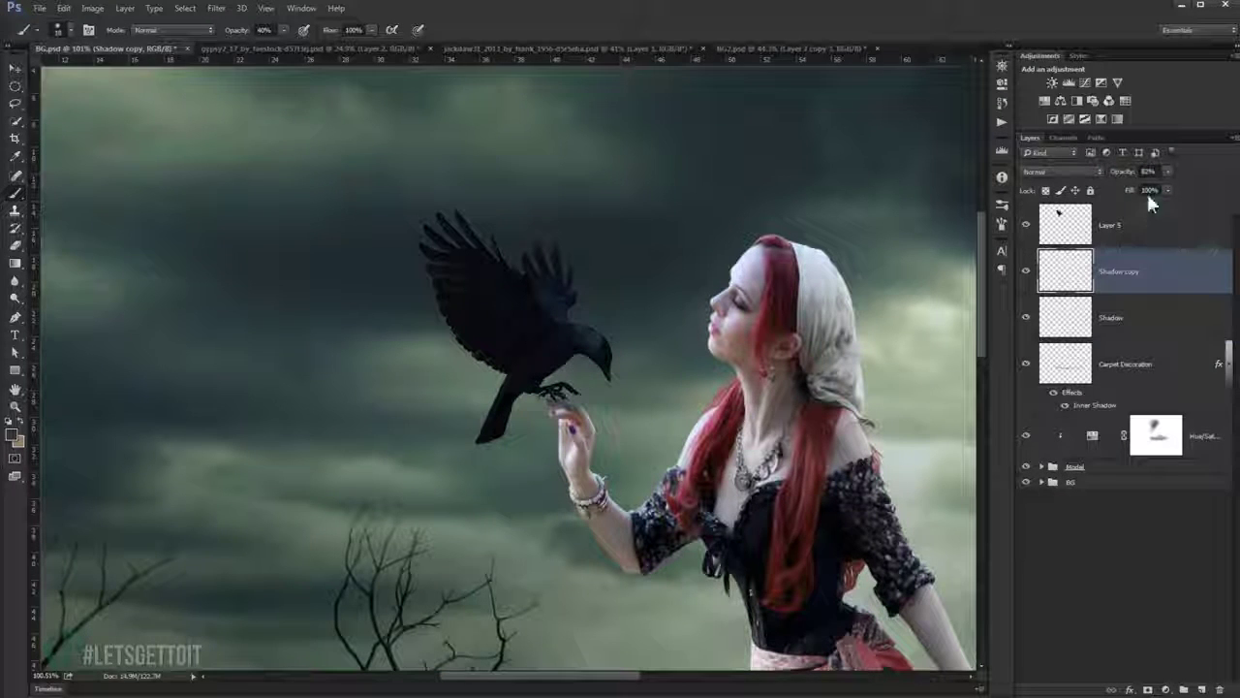
{"action": "left_click", "coordinate": [1124, 176]}
{"action": "type", "text": "43"}
{"action": "key", "text": "Return"}
{"action": "scroll", "coordinate": [553, 429], "scroll_direction": "up", "scroll_amount": 5}
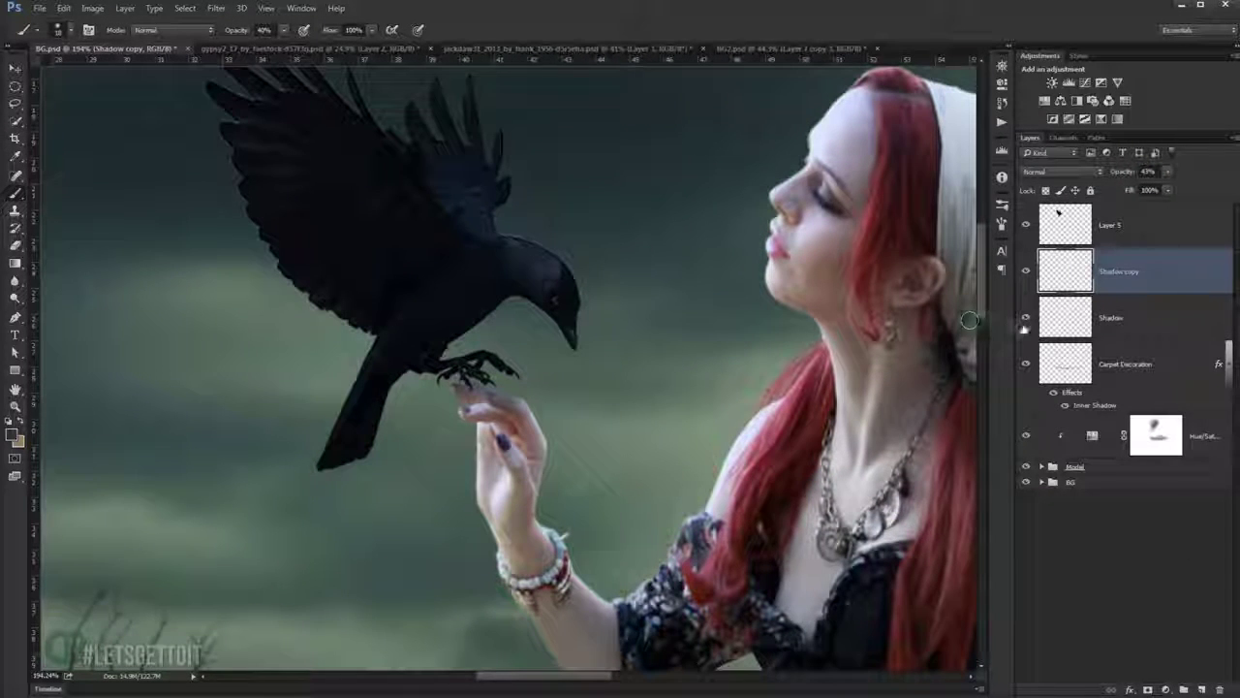
{"action": "scroll", "coordinate": [661, 348], "scroll_direction": "down", "scroll_amount": 2}
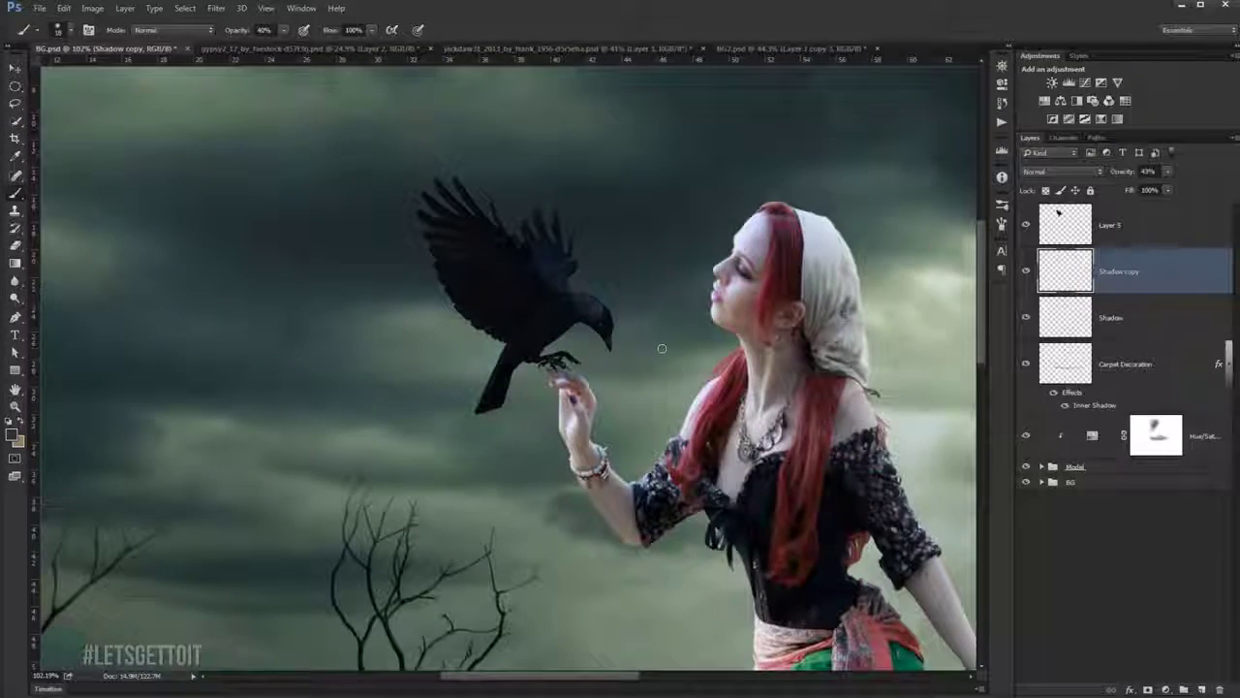
{"action": "scroll", "coordinate": [661, 348], "scroll_direction": "down", "scroll_amount": 2}
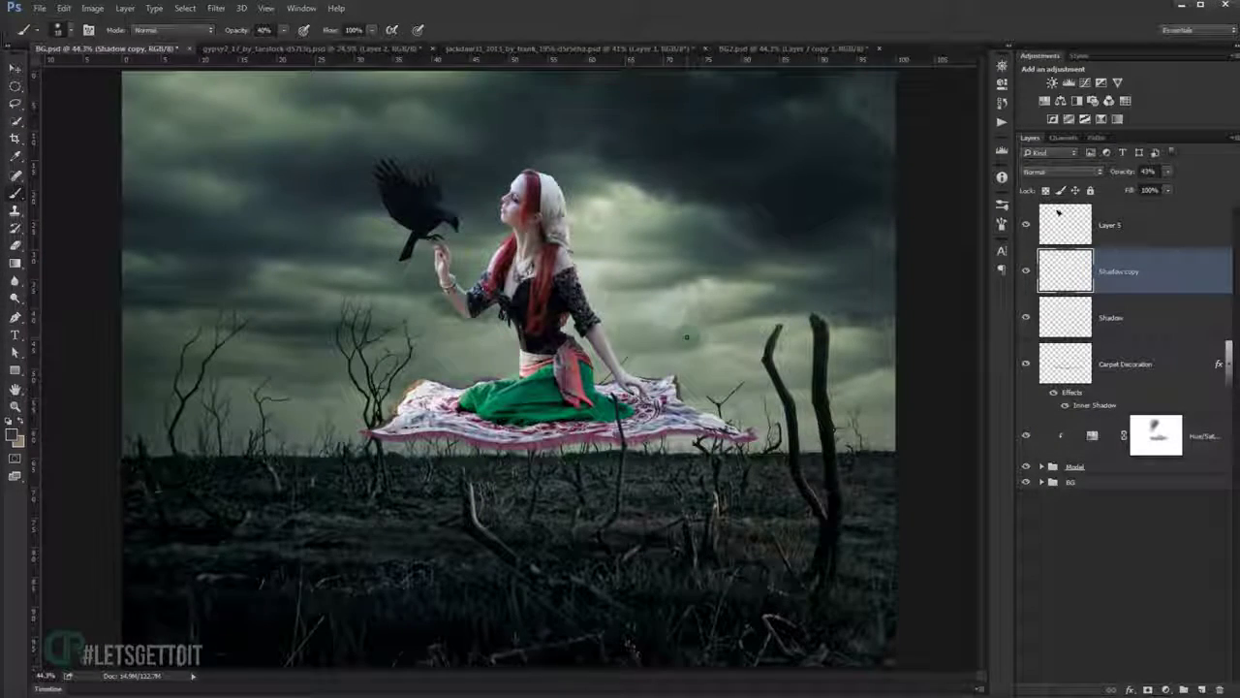
{"action": "left_click", "coordinate": [1131, 230]}
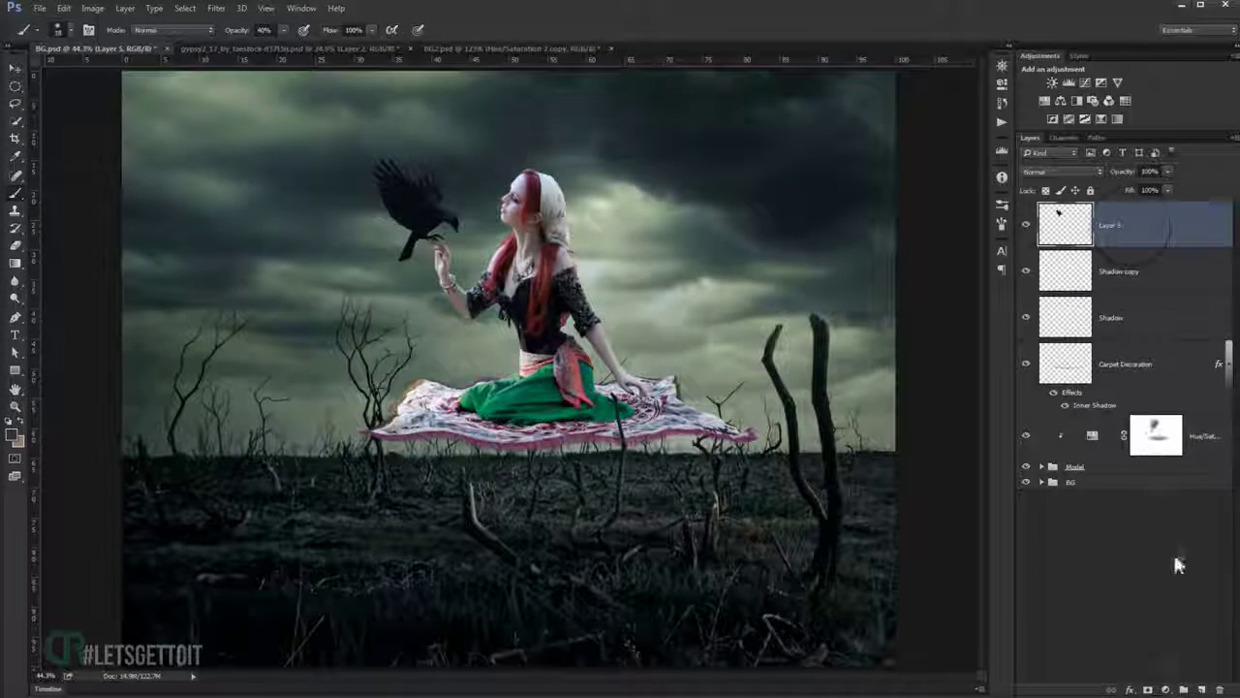
Add a Hue/Saturation layer clipped to Layer 5 with Blues saturation at -38.
{"action": "left_click", "coordinate": [1166, 689]}
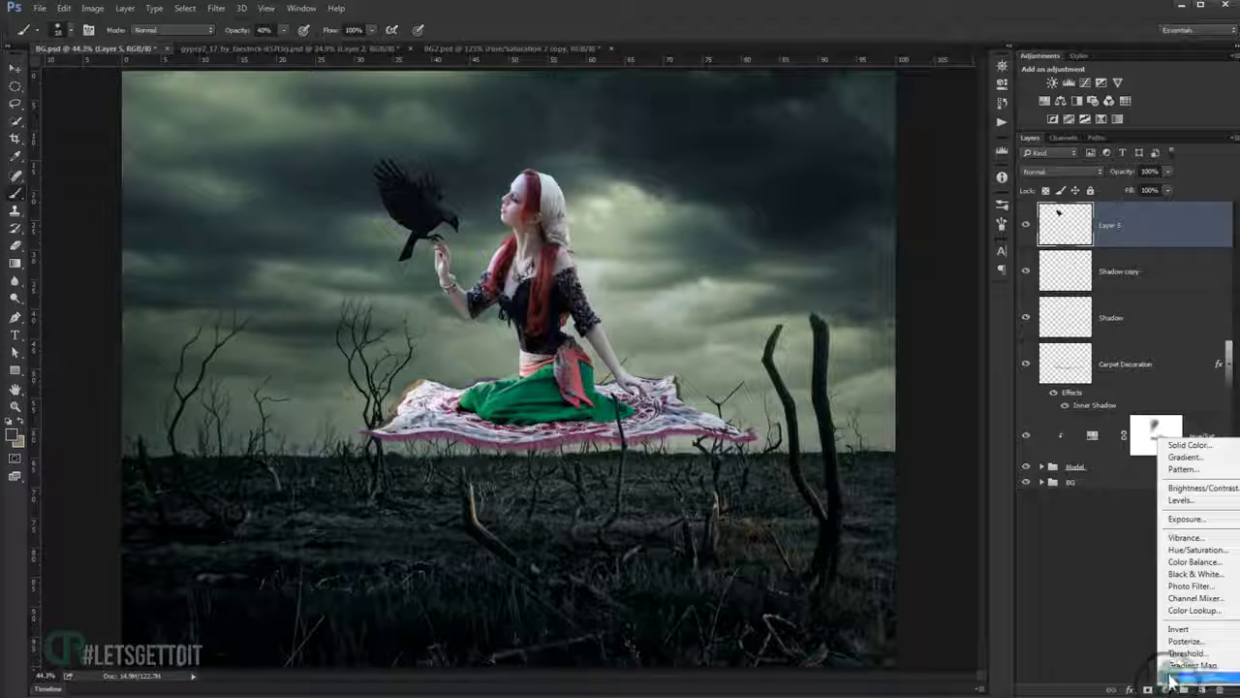
{"action": "left_click", "coordinate": [1195, 550]}
{"action": "left_click", "coordinate": [885, 283]}
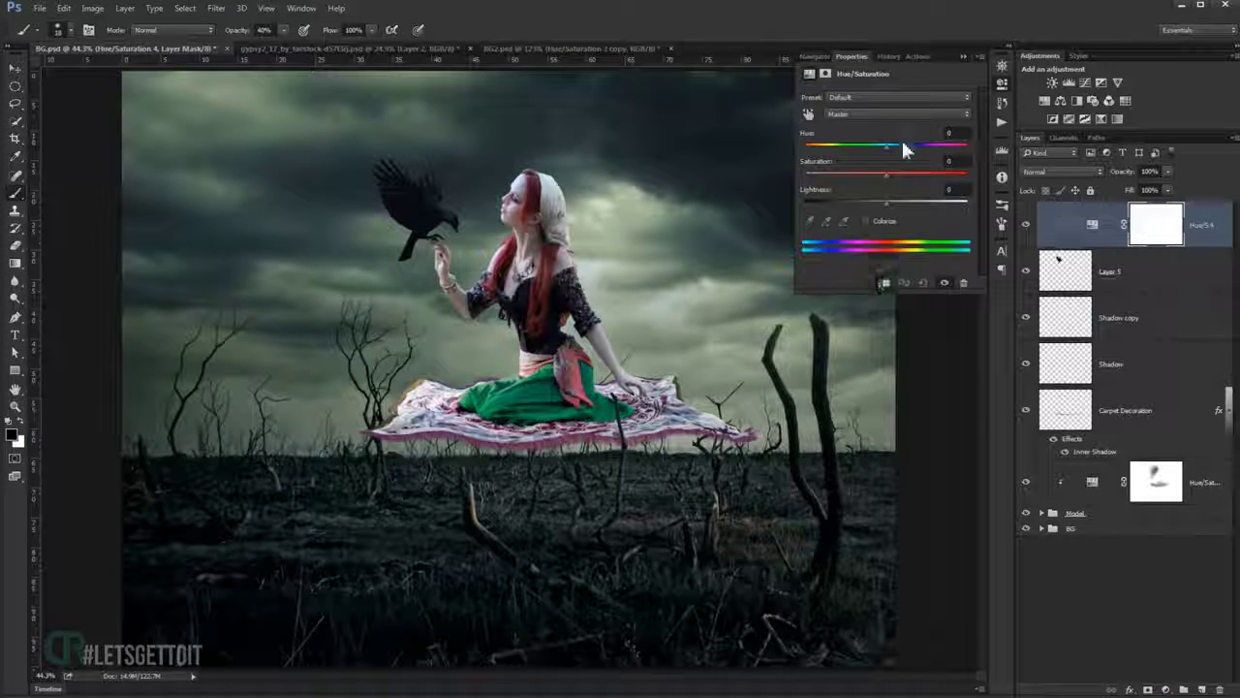
{"action": "left_click", "coordinate": [877, 114]}
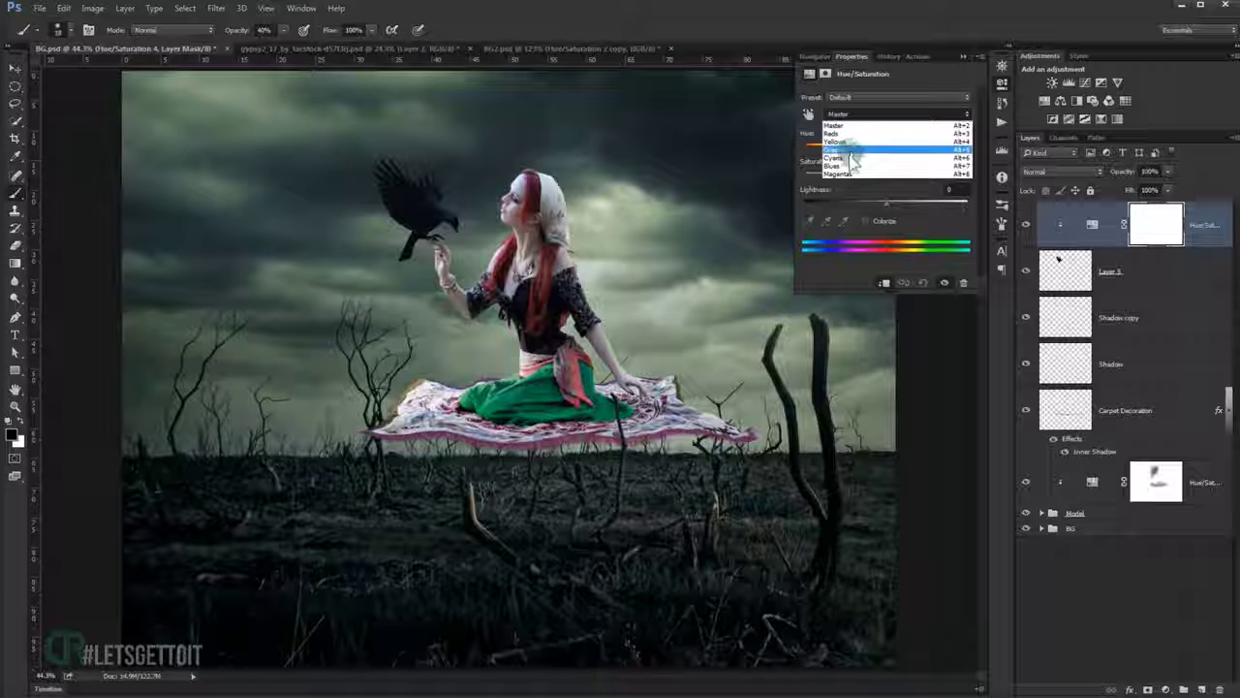
{"action": "left_click", "coordinate": [843, 166]}
{"action": "left_click_drag", "start_coordinate": [887, 178], "coordinate": [834, 175]}
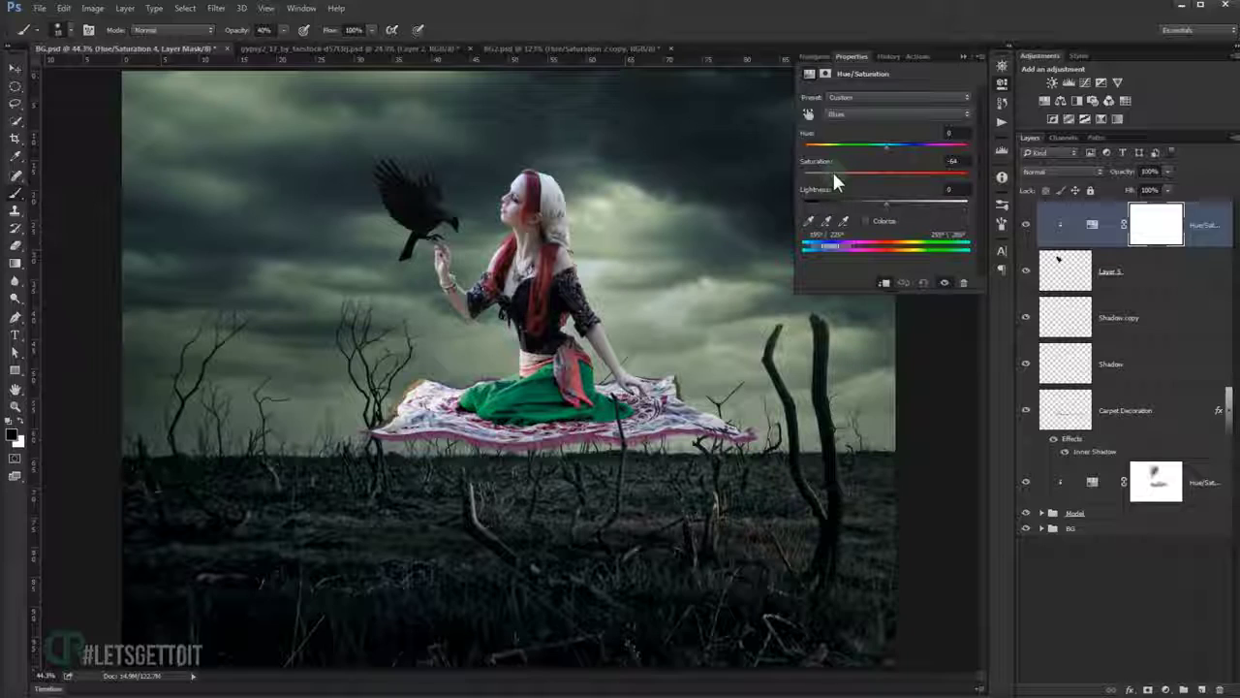
{"action": "left_click", "coordinate": [964, 55]}
{"action": "key", "text": "ctrl+0"}
Toggle the Hue/Saturation adjustment off and on to compare the crow.
{"action": "scroll", "coordinate": [423, 219], "scroll_direction": "up", "scroll_amount": 2}
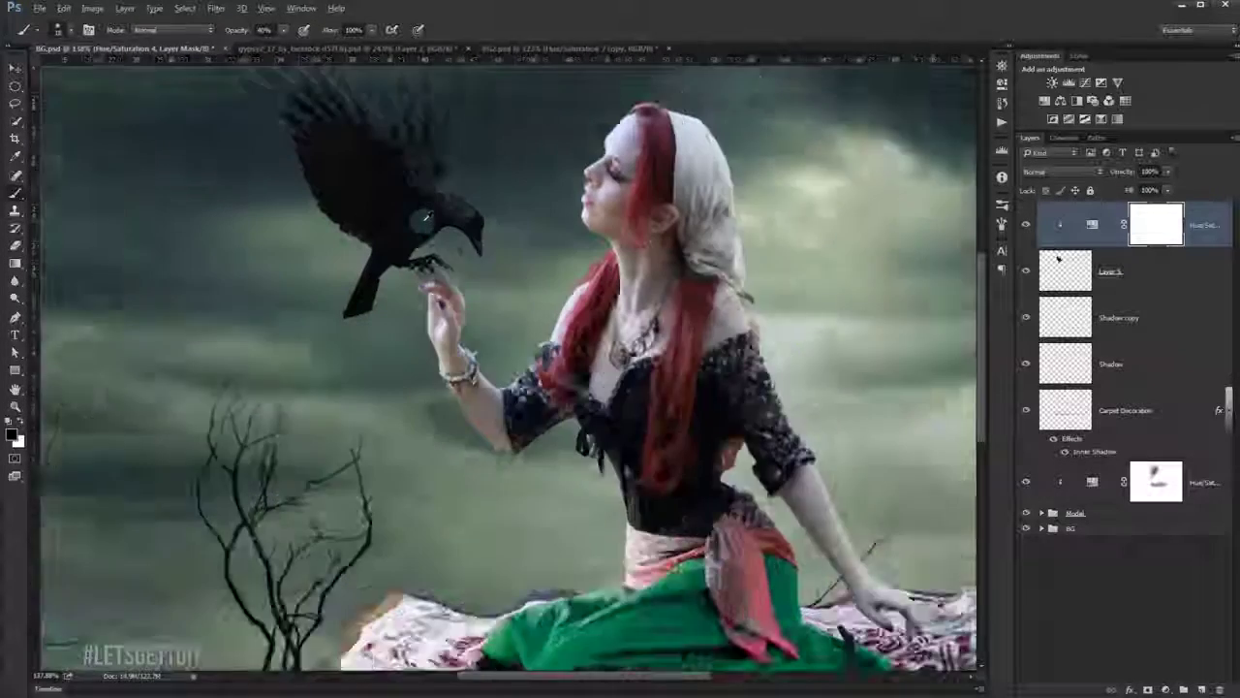
{"action": "scroll", "coordinate": [424, 221], "scroll_direction": "up", "scroll_amount": 3}
{"action": "left_click", "coordinate": [1024, 225]}
{"action": "left_click", "coordinate": [1024, 225]}
{"action": "scroll", "coordinate": [463, 261], "scroll_direction": "down", "scroll_amount": 2}
{"action": "scroll", "coordinate": [463, 261], "scroll_direction": "down", "scroll_amount": 2}
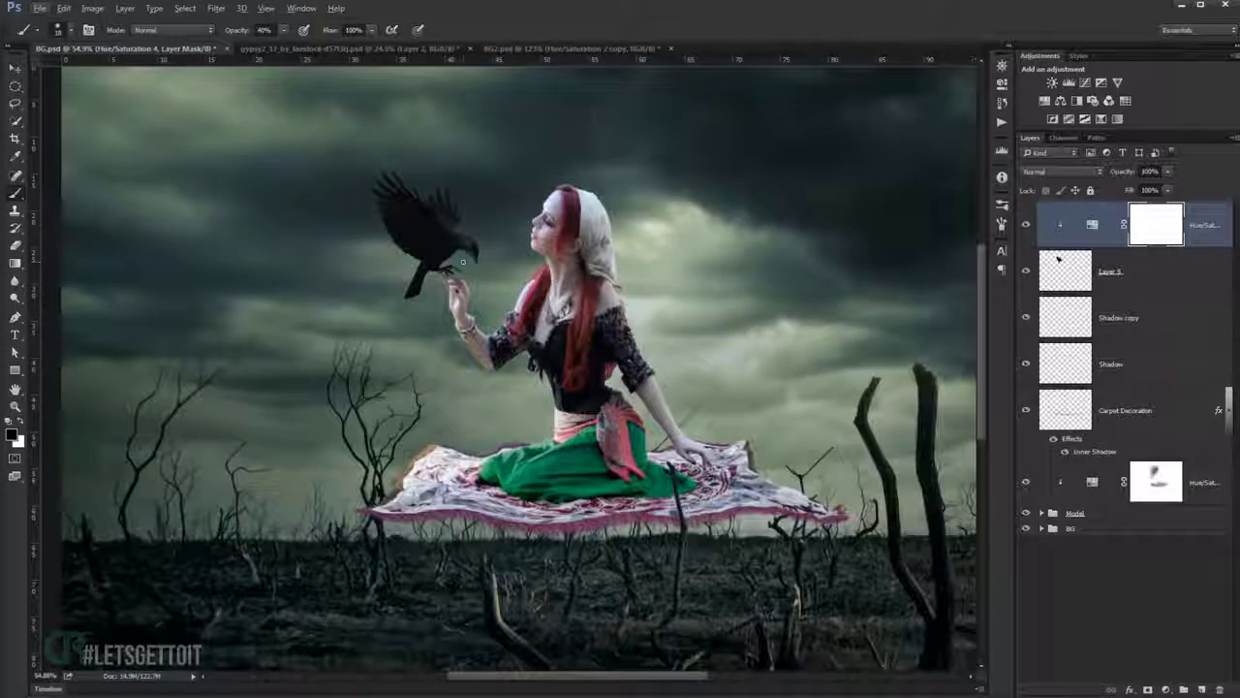
{"action": "scroll", "coordinate": [463, 262], "scroll_direction": "down", "scroll_amount": 1}
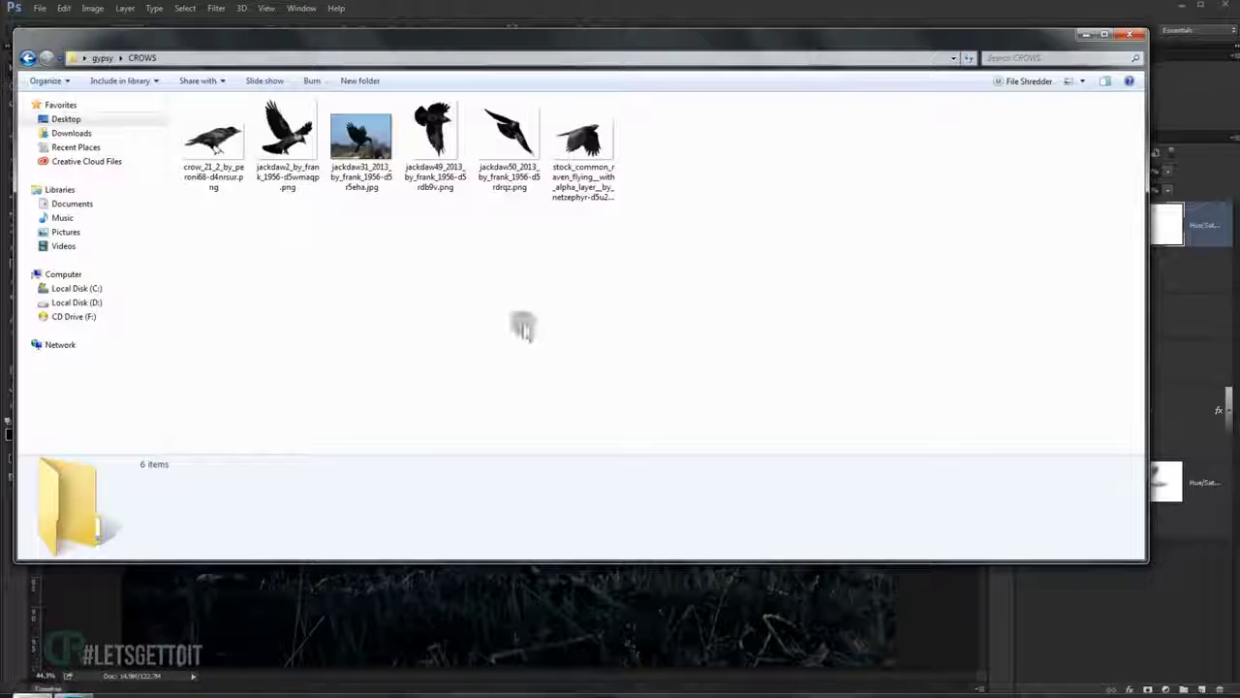
Place the flying jackdaw PNG from CROWS, flipped horizontally and moved up-right.
{"action": "left_click_drag", "start_coordinate": [287, 145], "coordinate": [208, 589]}
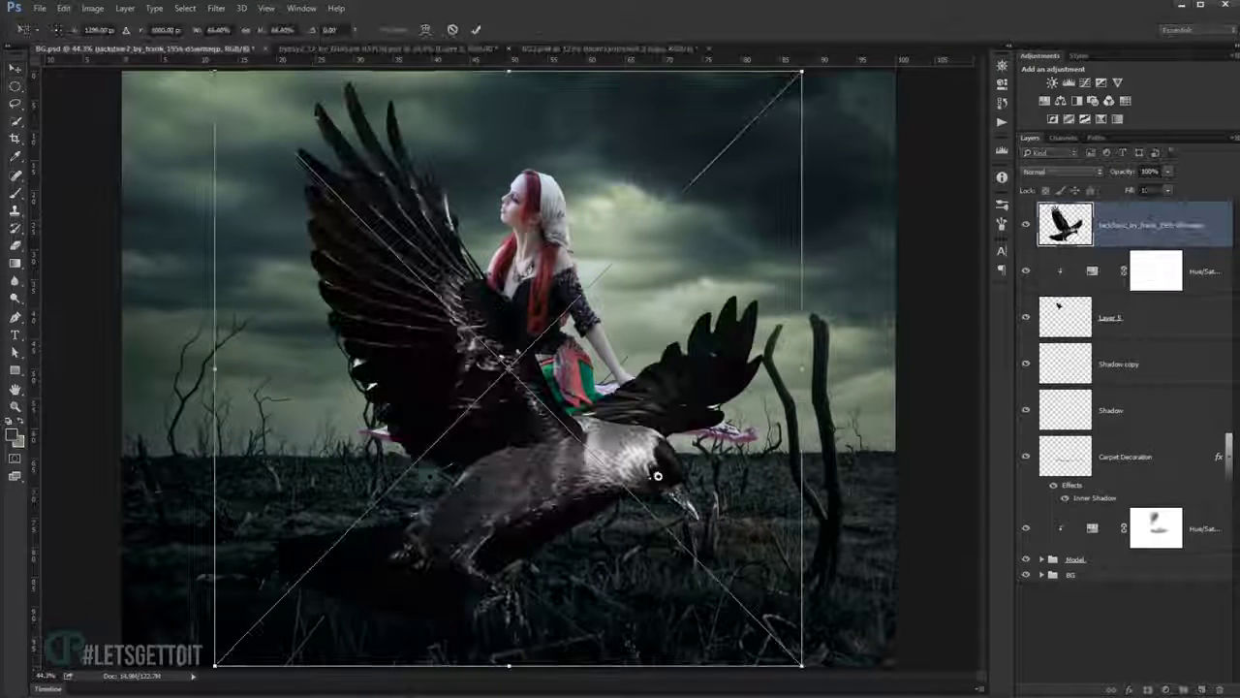
{"action": "left_click_drag", "start_coordinate": [803, 665], "coordinate": [656, 516]}
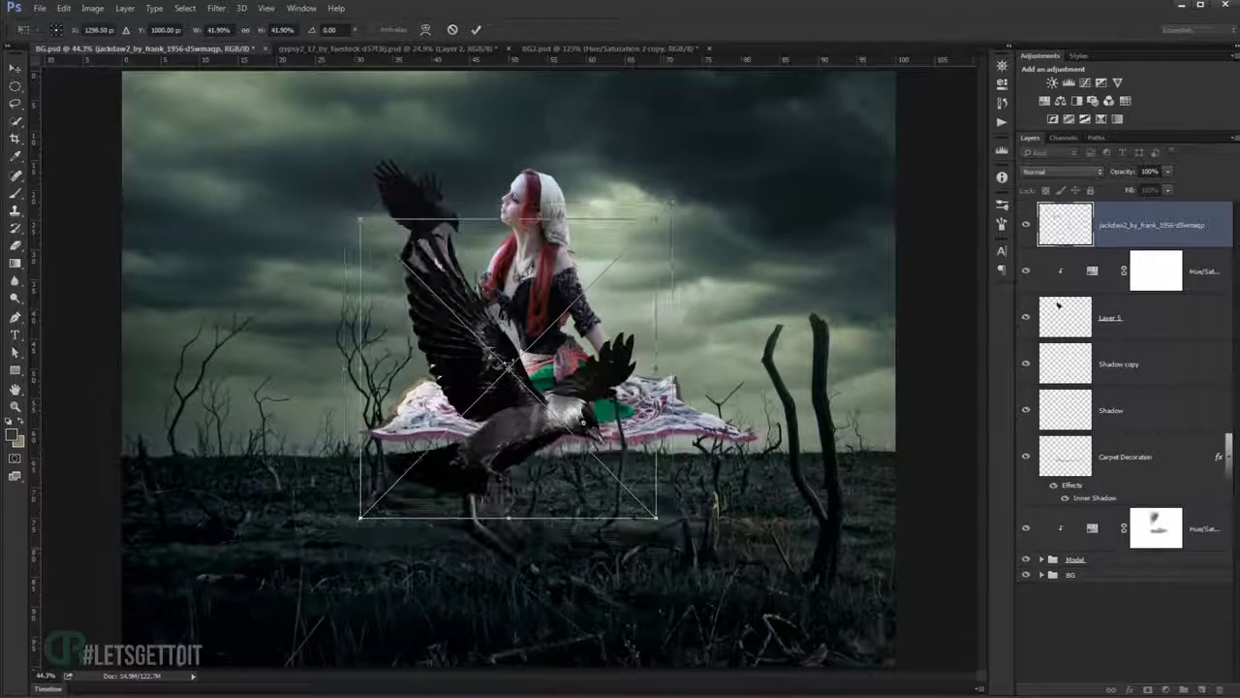
{"action": "right_click", "coordinate": [588, 403]}
{"action": "left_click", "coordinate": [645, 555]}
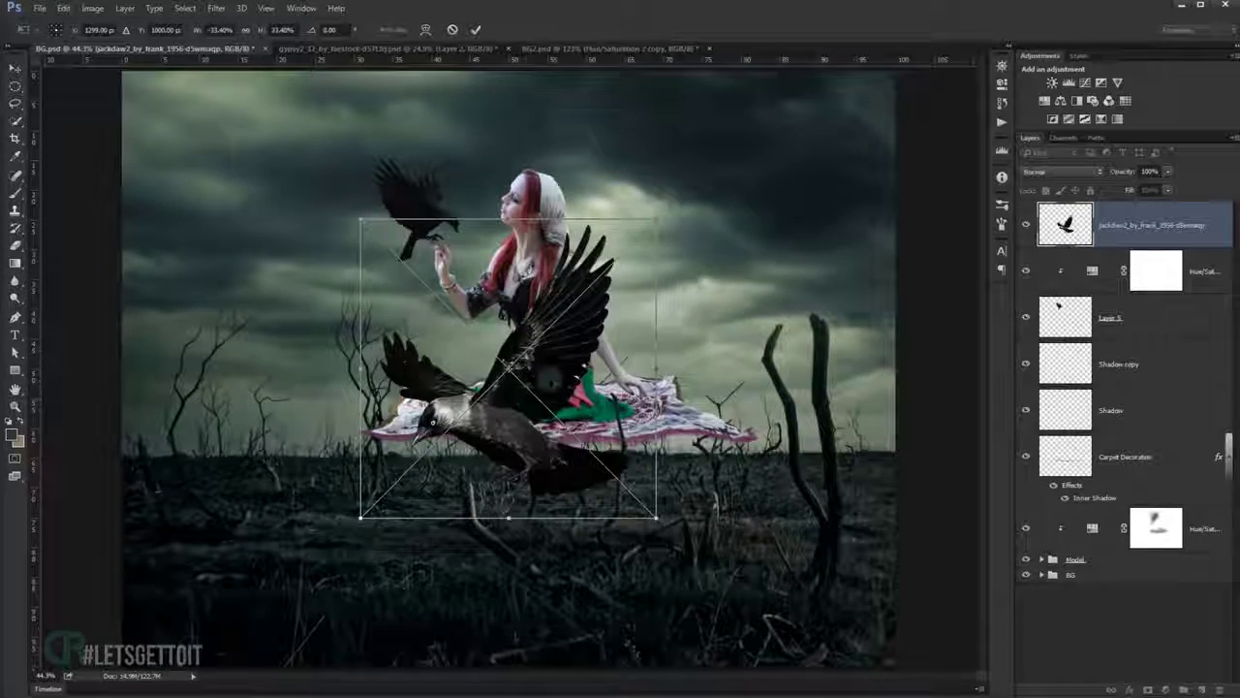
{"action": "left_click_drag", "start_coordinate": [557, 356], "coordinate": [796, 260]}
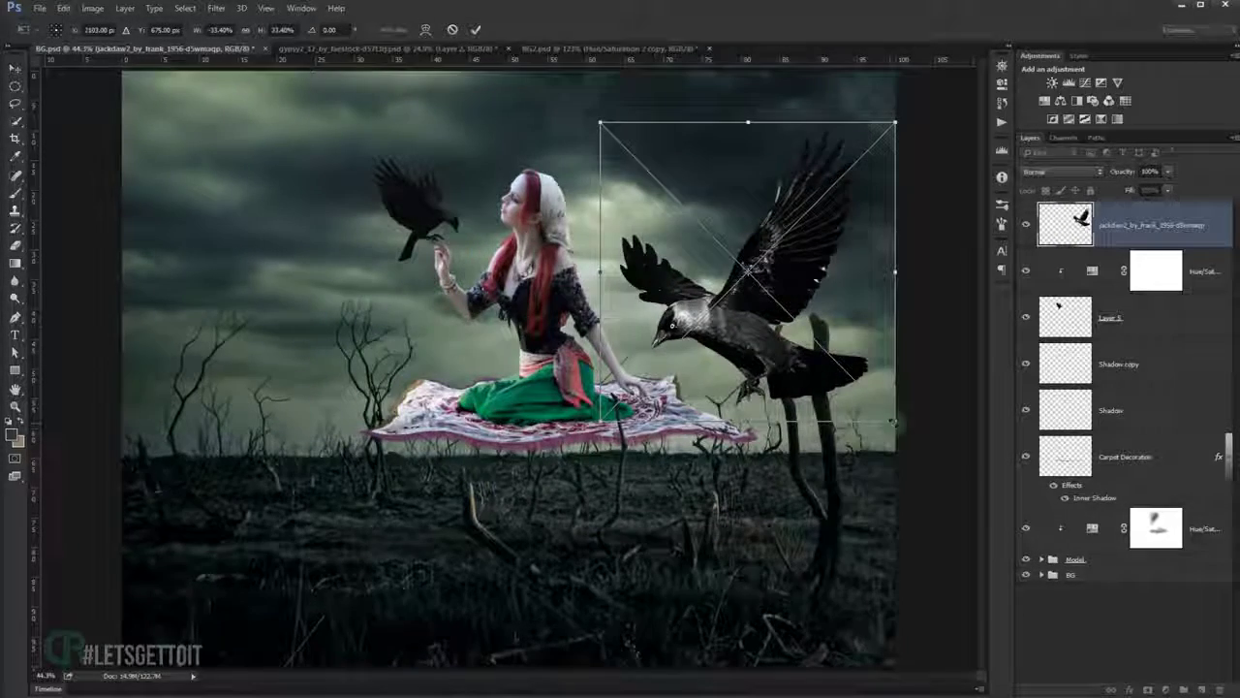
Shrink the jackdaw to about 5% and settle it beside the right-hand stumps.
{"action": "left_click_drag", "start_coordinate": [894, 421], "coordinate": [806, 327]}
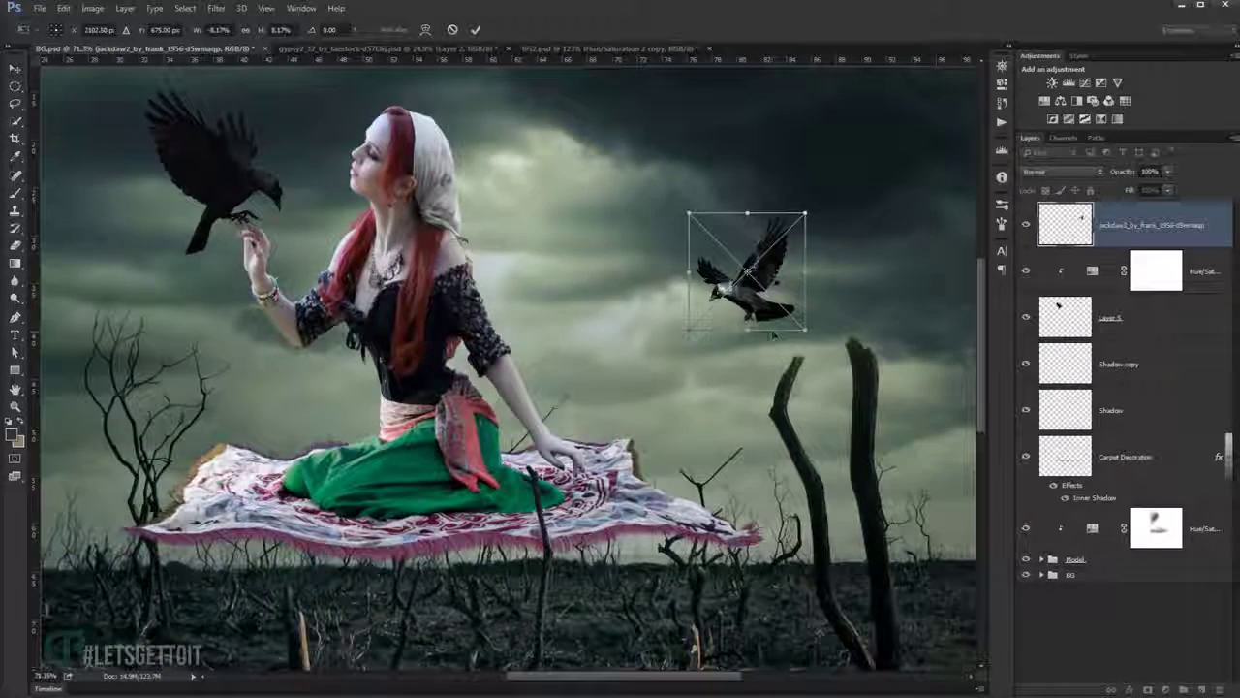
{"action": "left_click_drag", "start_coordinate": [748, 272], "coordinate": [707, 404]}
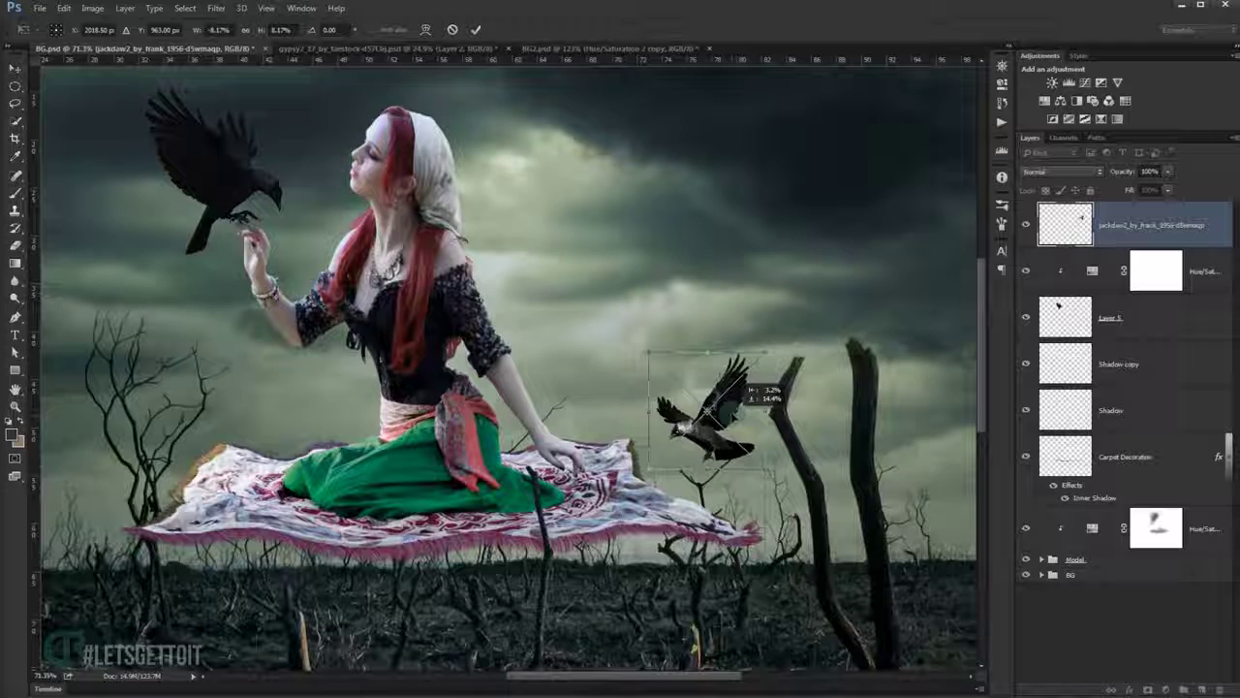
{"action": "left_click_drag", "start_coordinate": [762, 342], "coordinate": [737, 374]}
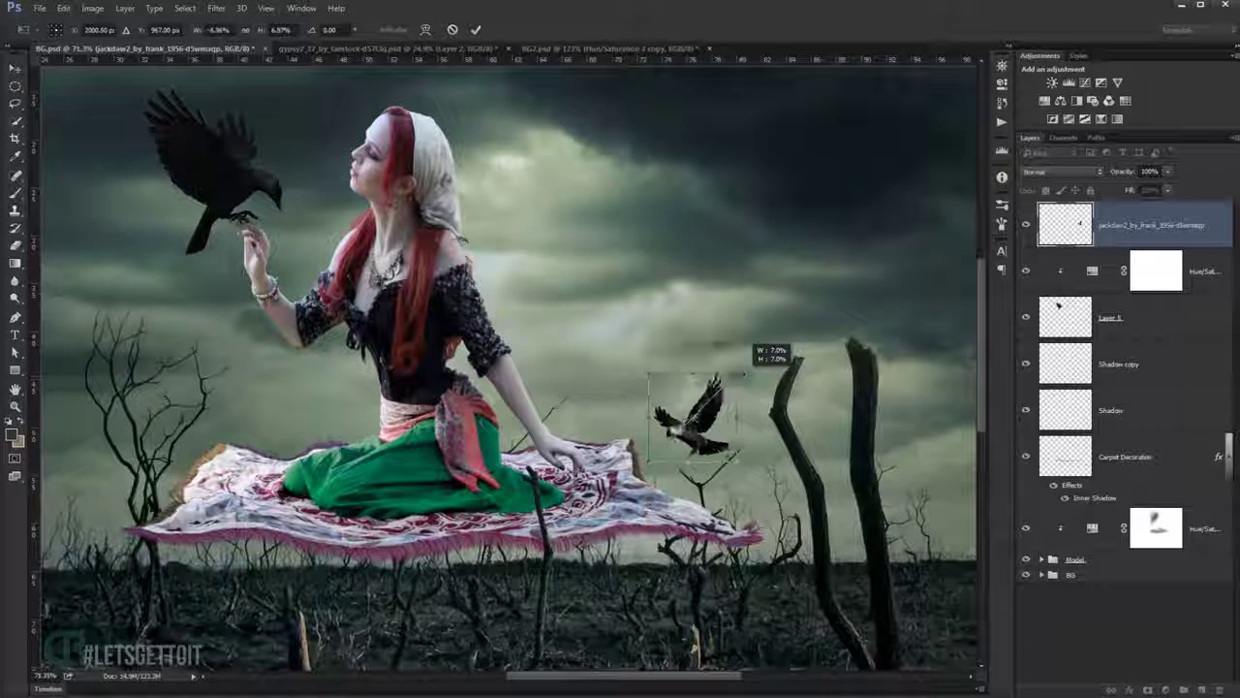
{"action": "left_click_drag", "start_coordinate": [693, 417], "coordinate": [722, 419]}
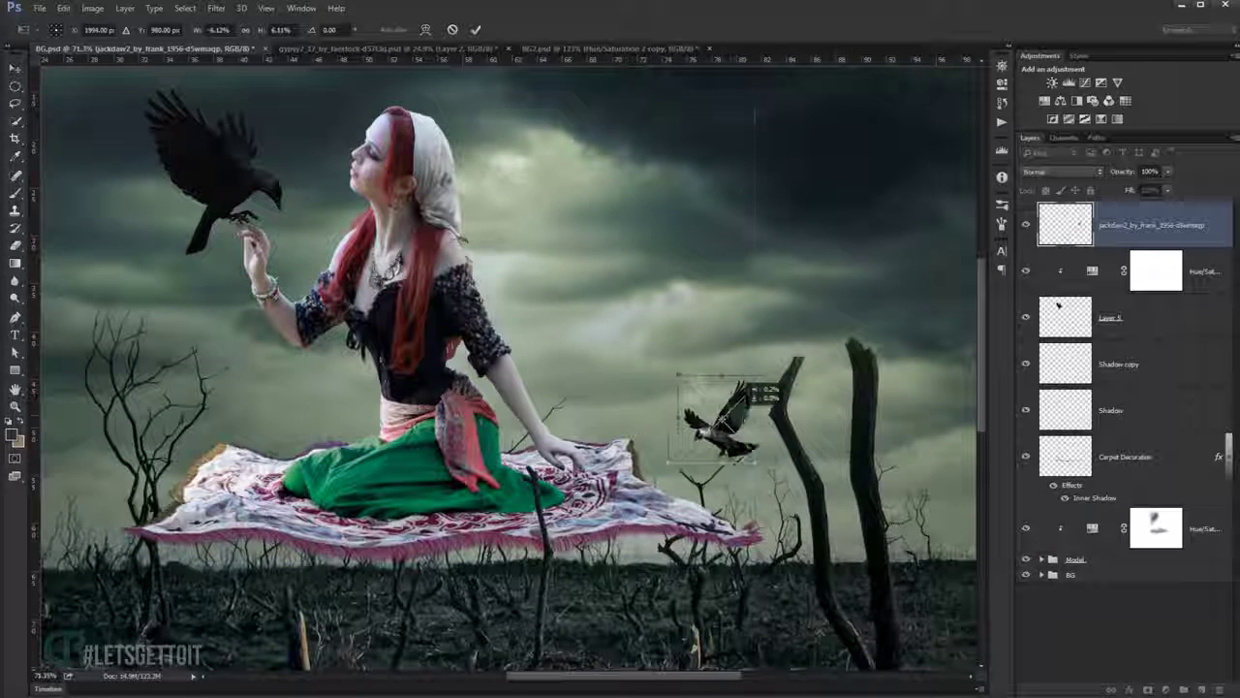
{"action": "left_click_drag", "start_coordinate": [761, 381], "coordinate": [755, 378]}
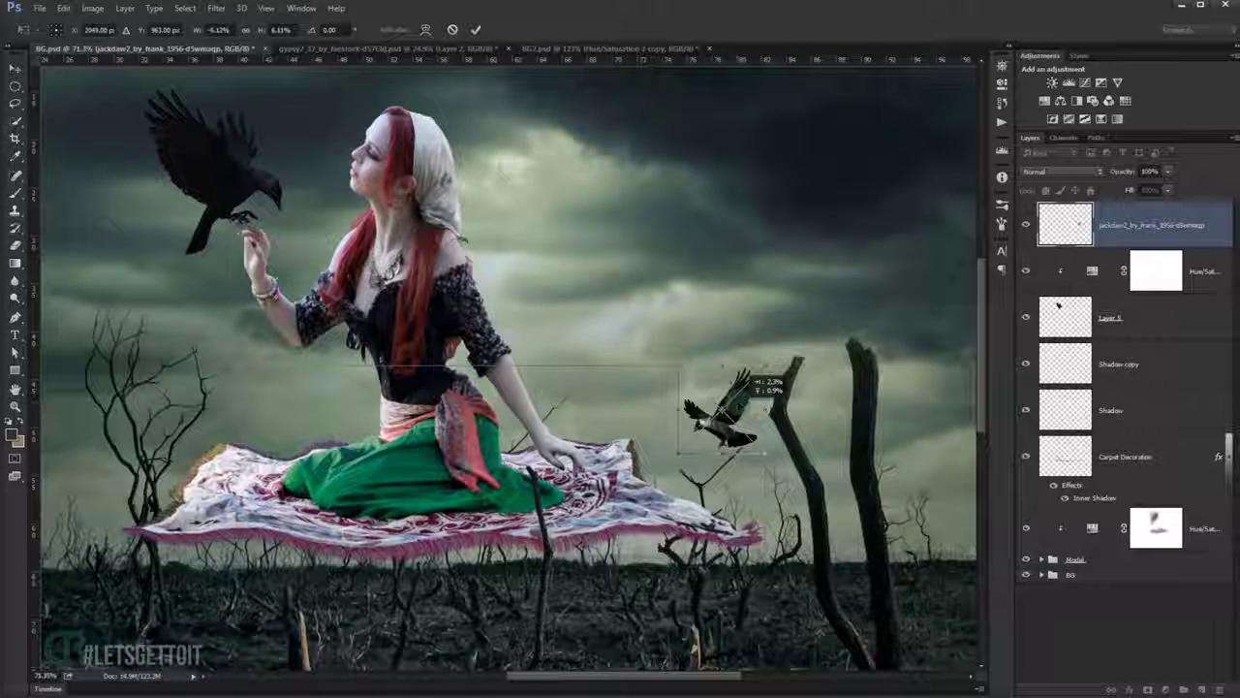
{"action": "left_click_drag", "start_coordinate": [755, 380], "coordinate": [748, 376]}
{"action": "key", "text": "Return"}
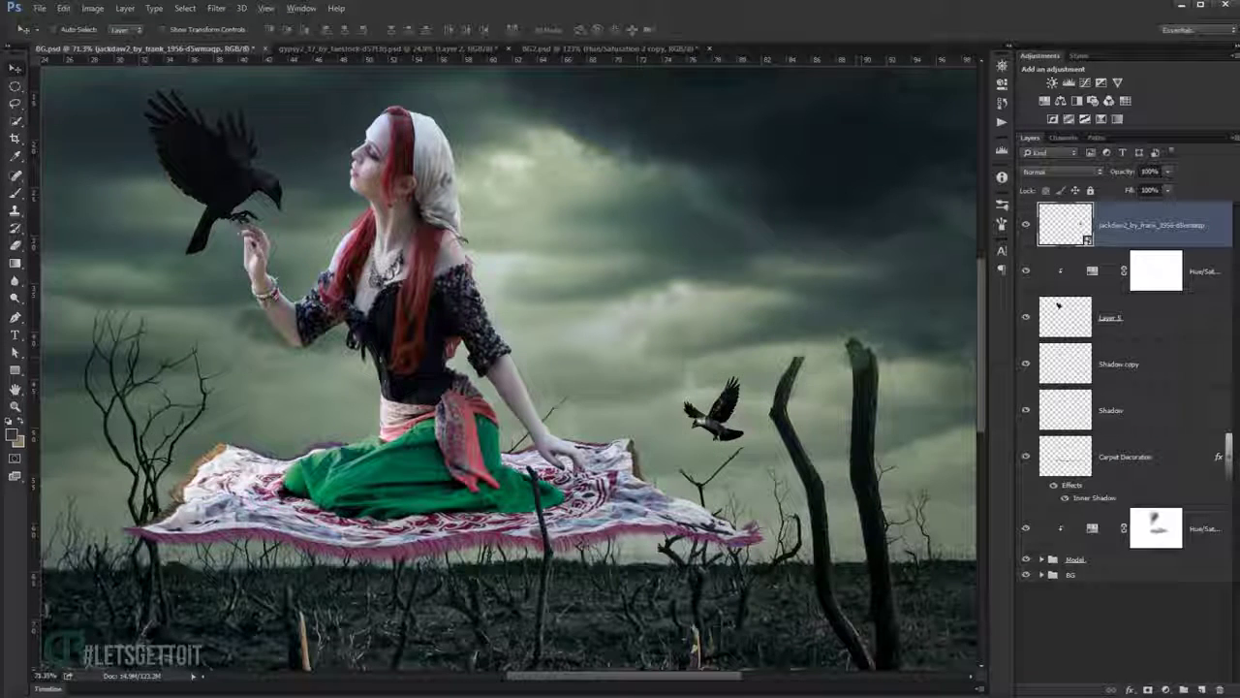
{"action": "key", "text": "ctrl+0"}
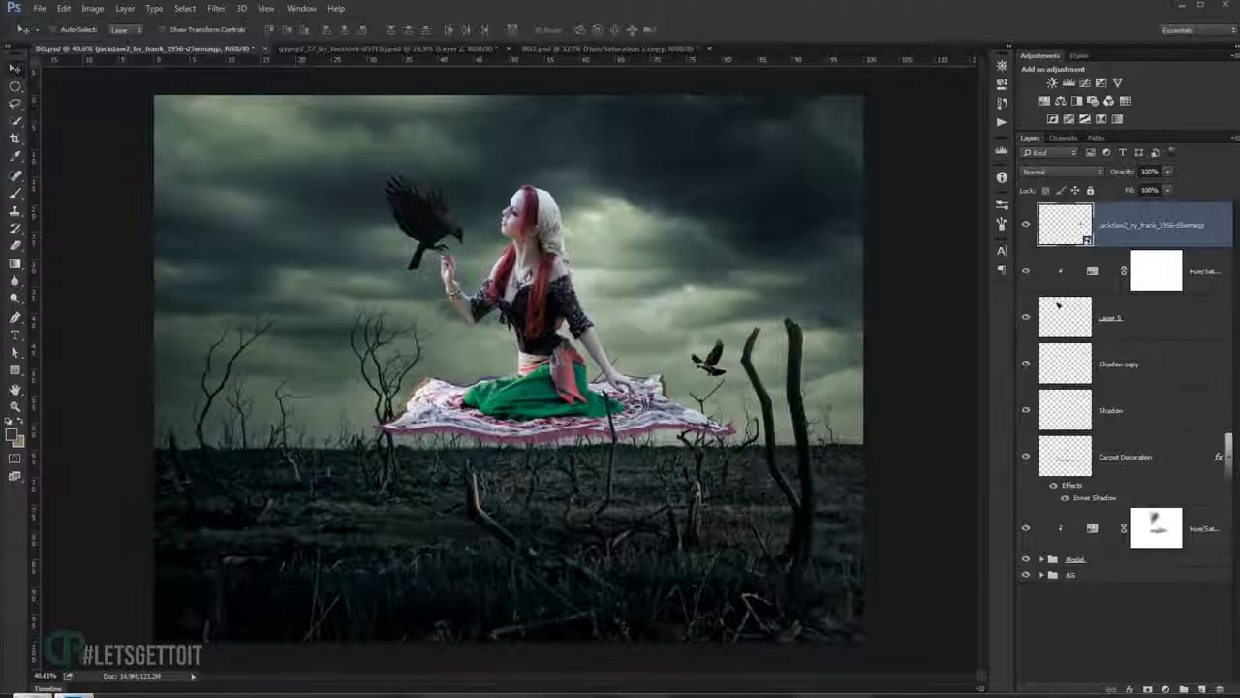
{"action": "key", "text": "alt+Tab"}
Place a second jackdaw at about 15%, tilted over the trees in the left sky.
{"action": "left_click", "coordinate": [434, 160]}
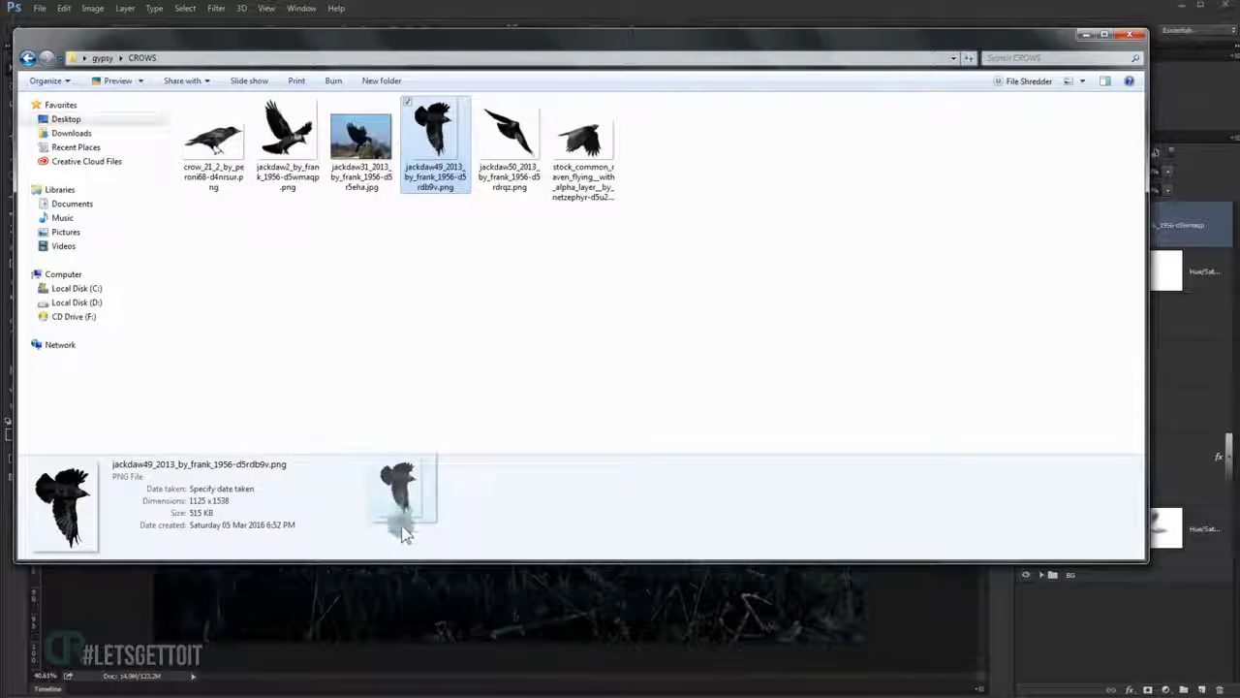
{"action": "left_click_drag", "start_coordinate": [436, 167], "coordinate": [405, 582]}
{"action": "mouse_move", "coordinate": [661, 158]}
{"action": "left_mouse_down"}
{"action": "mouse_move", "coordinate": [487, 383]}
{"action": "mouse_move", "coordinate": [484, 436]}
{"action": "left_mouse_up"}
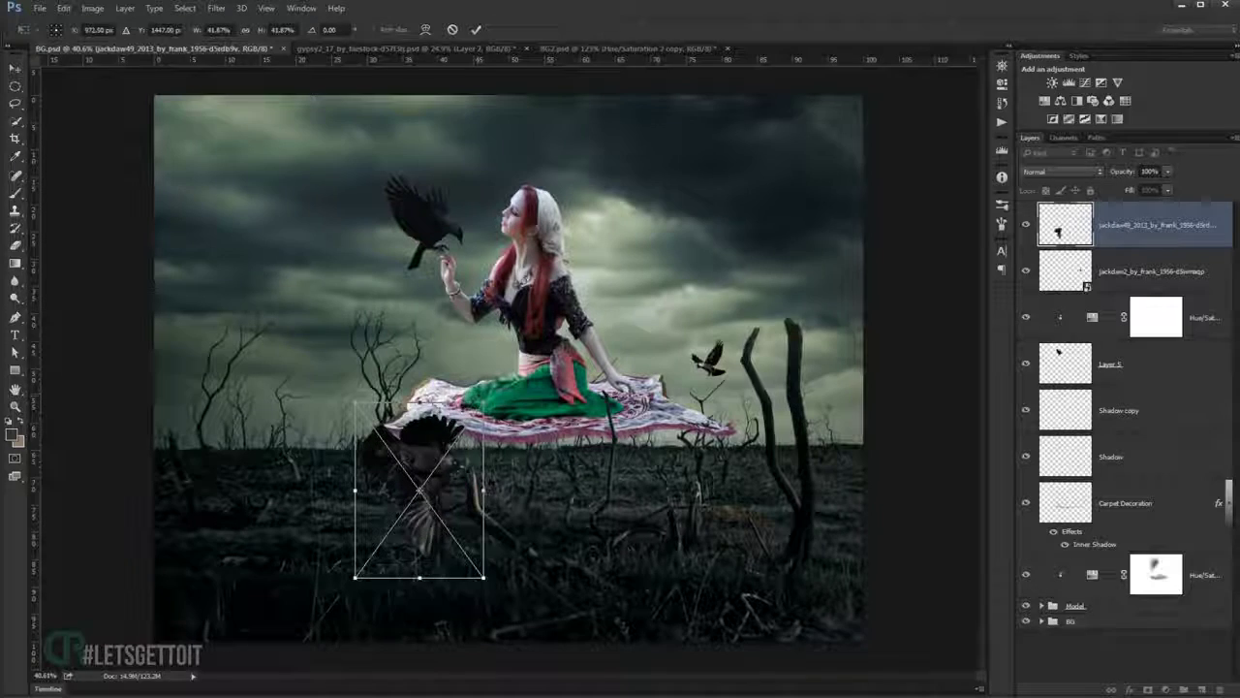
{"action": "left_click_drag", "start_coordinate": [421, 504], "coordinate": [320, 339]}
{"action": "mouse_move", "coordinate": [388, 378]}
{"action": "left_mouse_down"}
{"action": "mouse_move", "coordinate": [422, 315]}
{"action": "mouse_move", "coordinate": [369, 354]}
{"action": "mouse_move", "coordinate": [337, 300]}
{"action": "mouse_move", "coordinate": [355, 304]}
{"action": "left_mouse_up"}
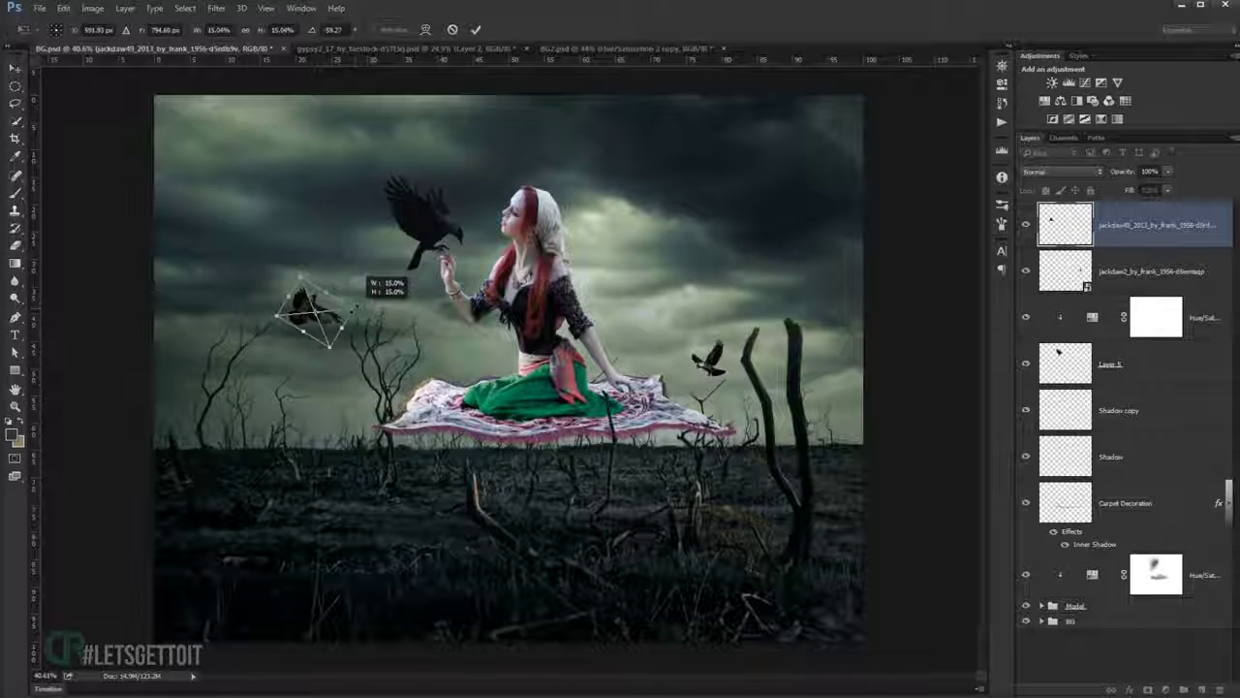
{"action": "left_click_drag", "start_coordinate": [365, 282], "coordinate": [340, 292]}
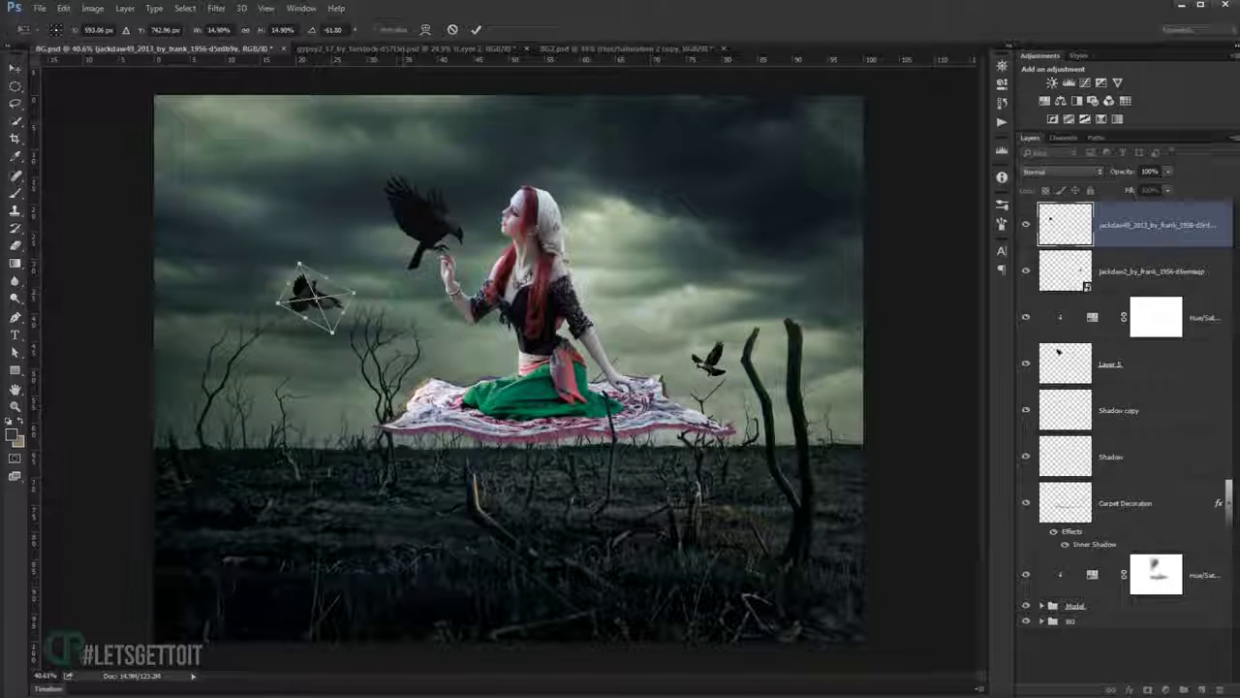
{"action": "key", "text": "Return"}
{"action": "scroll", "coordinate": [341, 343], "scroll_direction": "up", "scroll_amount": 2}
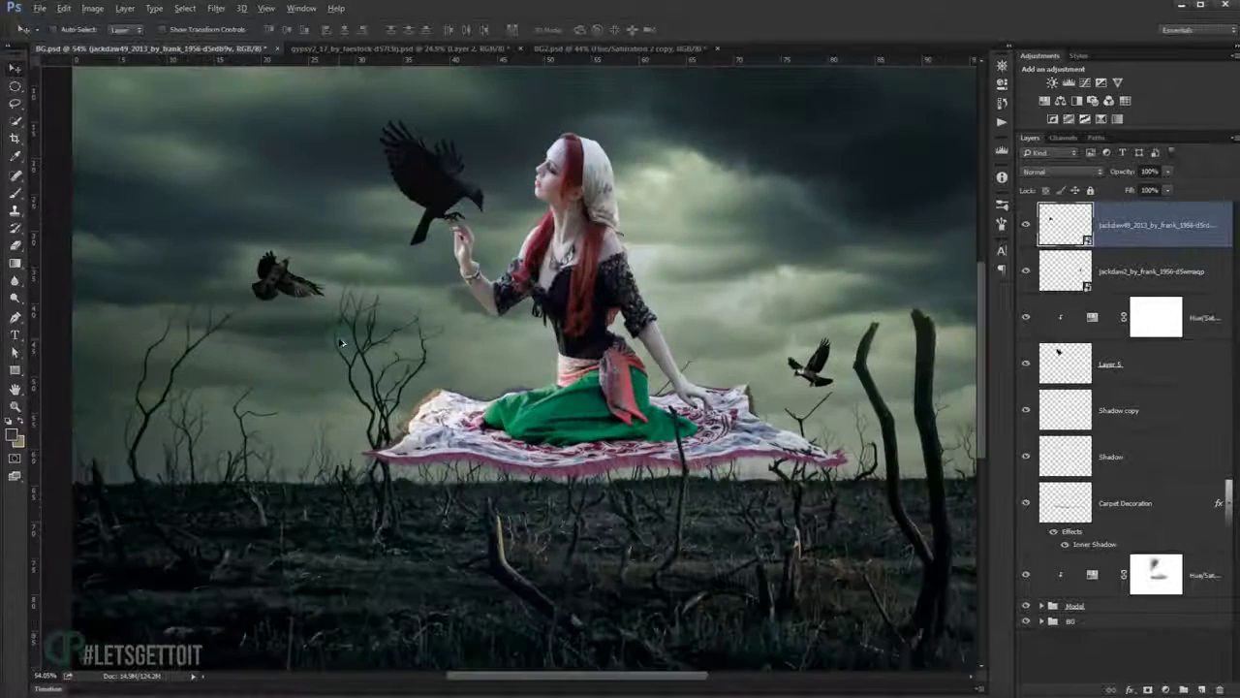
{"action": "key", "text": "alt+Tab"}
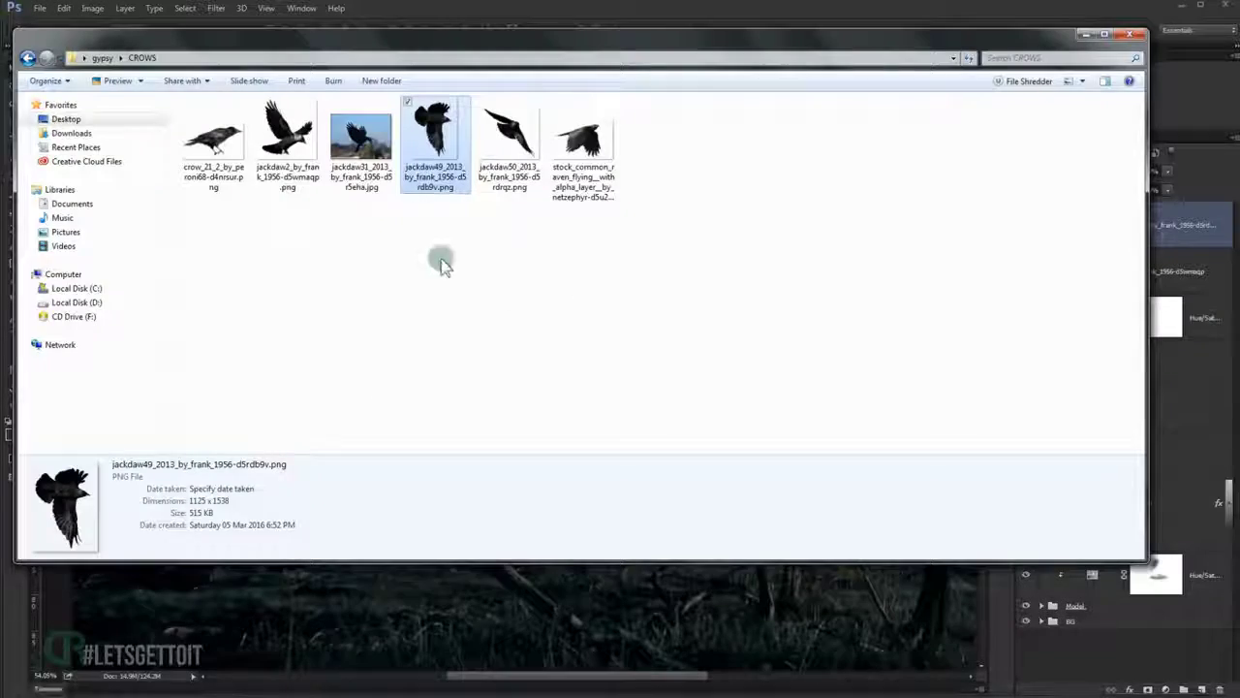
Place jackdaw50 scaled to about 27% and tilted in the upper-left sky.
{"action": "left_click_drag", "start_coordinate": [497, 200], "coordinate": [429, 587]}
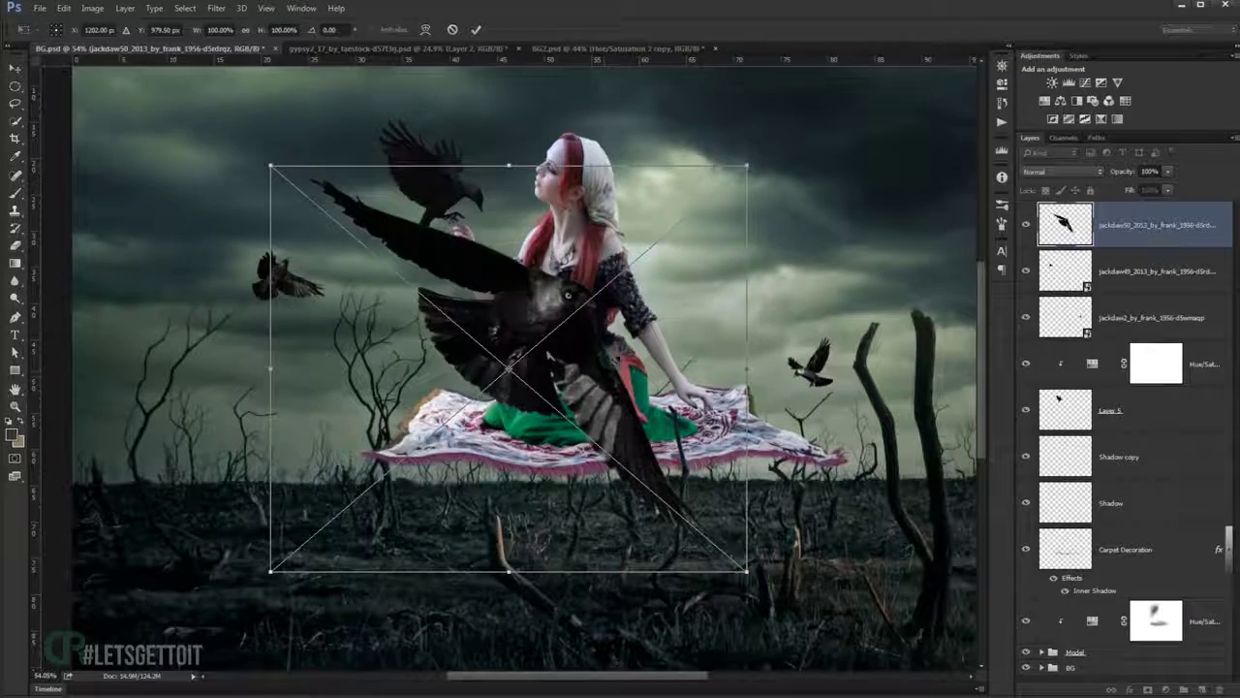
{"action": "left_click_drag", "start_coordinate": [677, 270], "coordinate": [482, 174]}
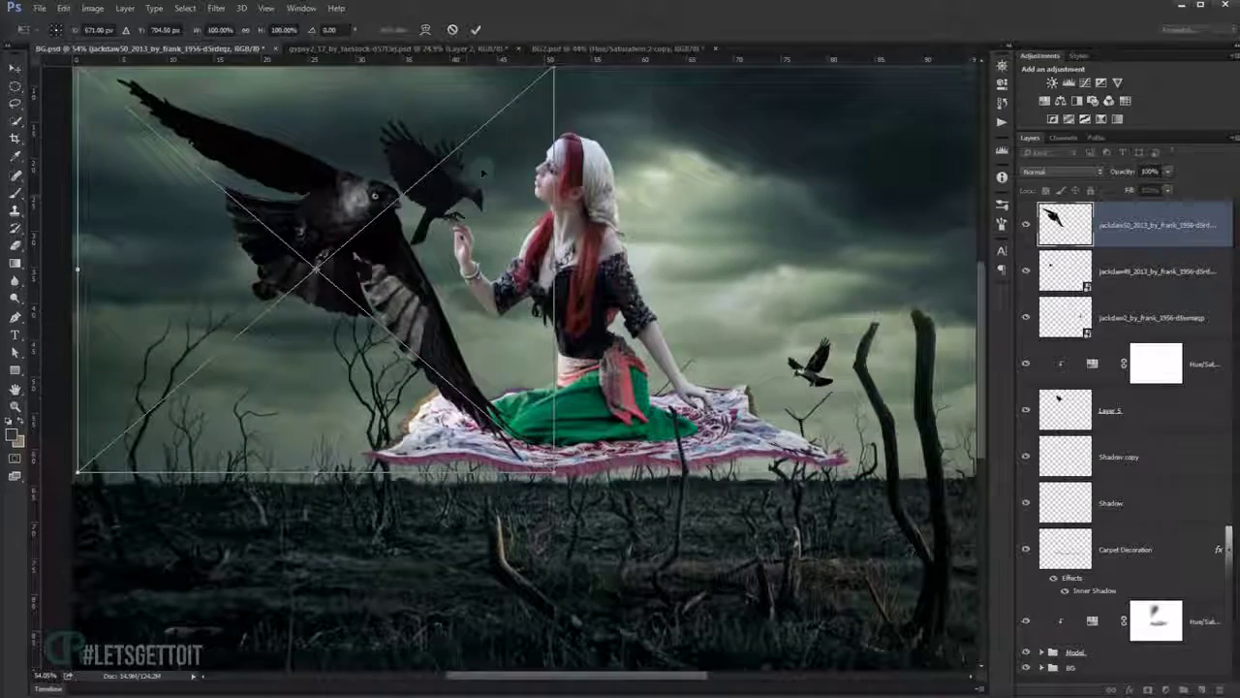
{"action": "left_click_drag", "start_coordinate": [547, 466], "coordinate": [283, 237]}
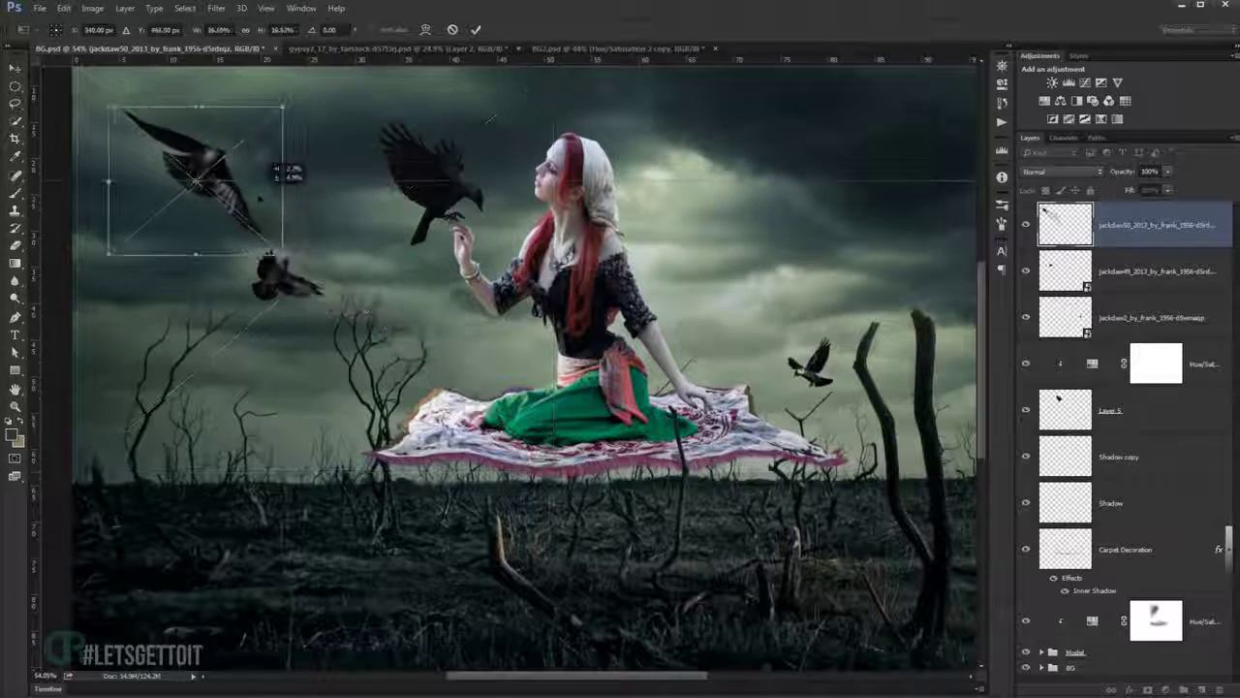
{"action": "scroll", "coordinate": [361, 285], "scroll_direction": "down", "scroll_amount": 2}
{"action": "scroll", "coordinate": [360, 284], "scroll_direction": "down", "scroll_amount": 2}
{"action": "left_click_drag", "start_coordinate": [349, 201], "coordinate": [341, 192]}
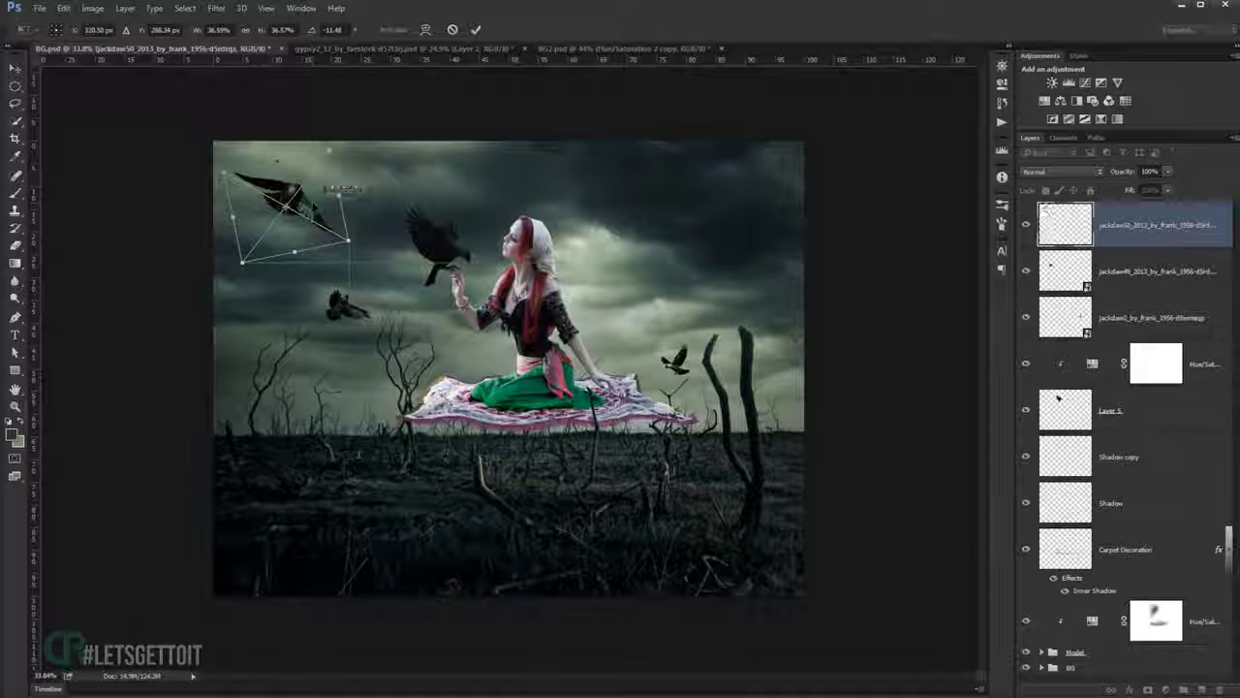
{"action": "mouse_move", "coordinate": [351, 241]}
{"action": "left_mouse_down"}
{"action": "mouse_move", "coordinate": [329, 229]}
{"action": "mouse_move", "coordinate": [332, 185]}
{"action": "left_mouse_up"}
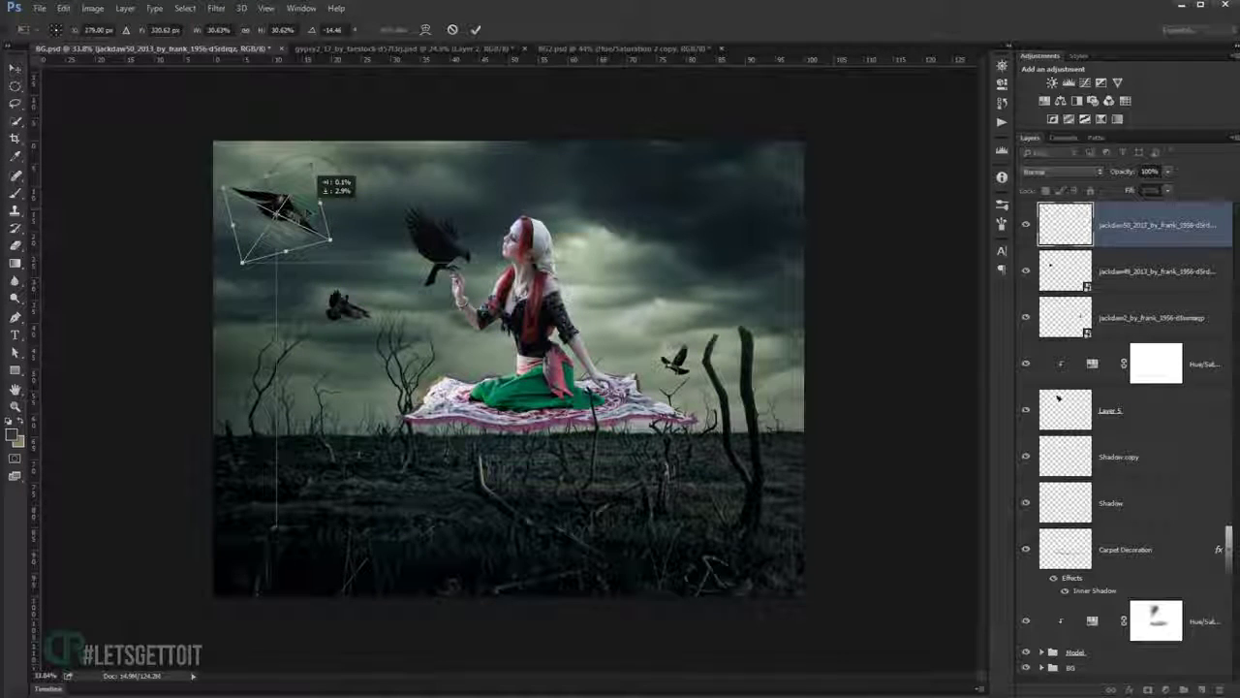
{"action": "mouse_move", "coordinate": [333, 250]}
{"action": "left_mouse_down"}
{"action": "mouse_move", "coordinate": [327, 230]}
{"action": "mouse_move", "coordinate": [383, 233]}
{"action": "mouse_move", "coordinate": [374, 172]}
{"action": "left_mouse_up"}
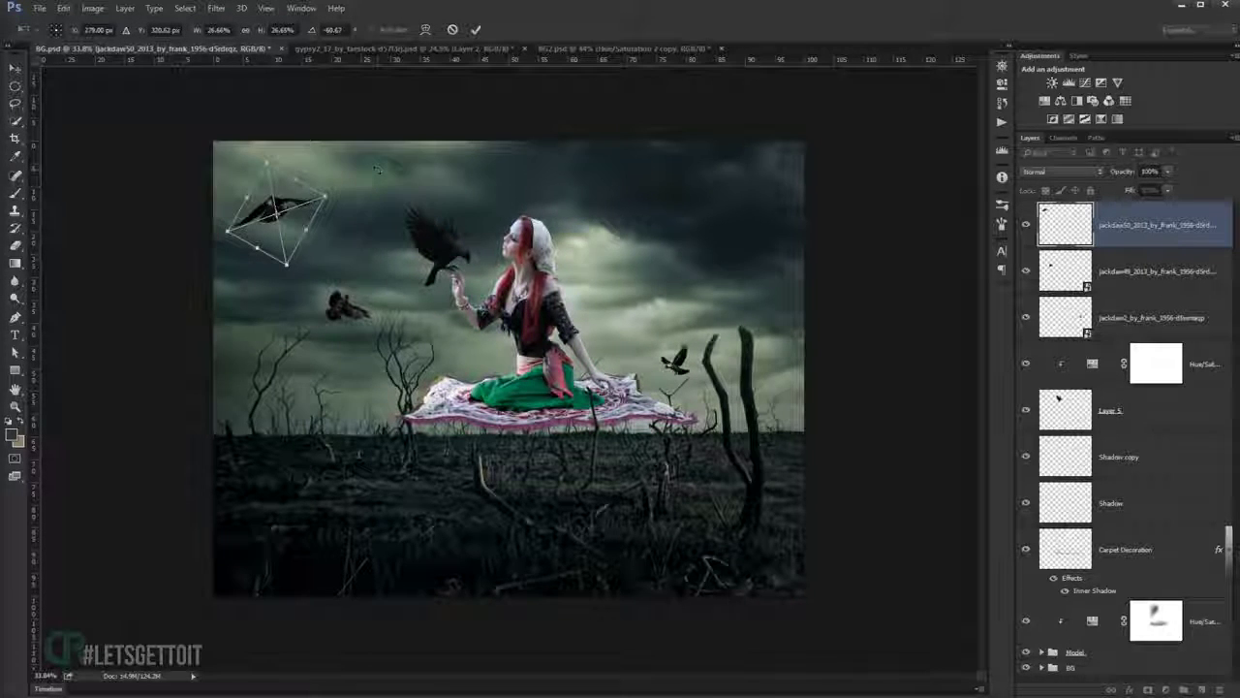
{"action": "key", "text": "Return"}
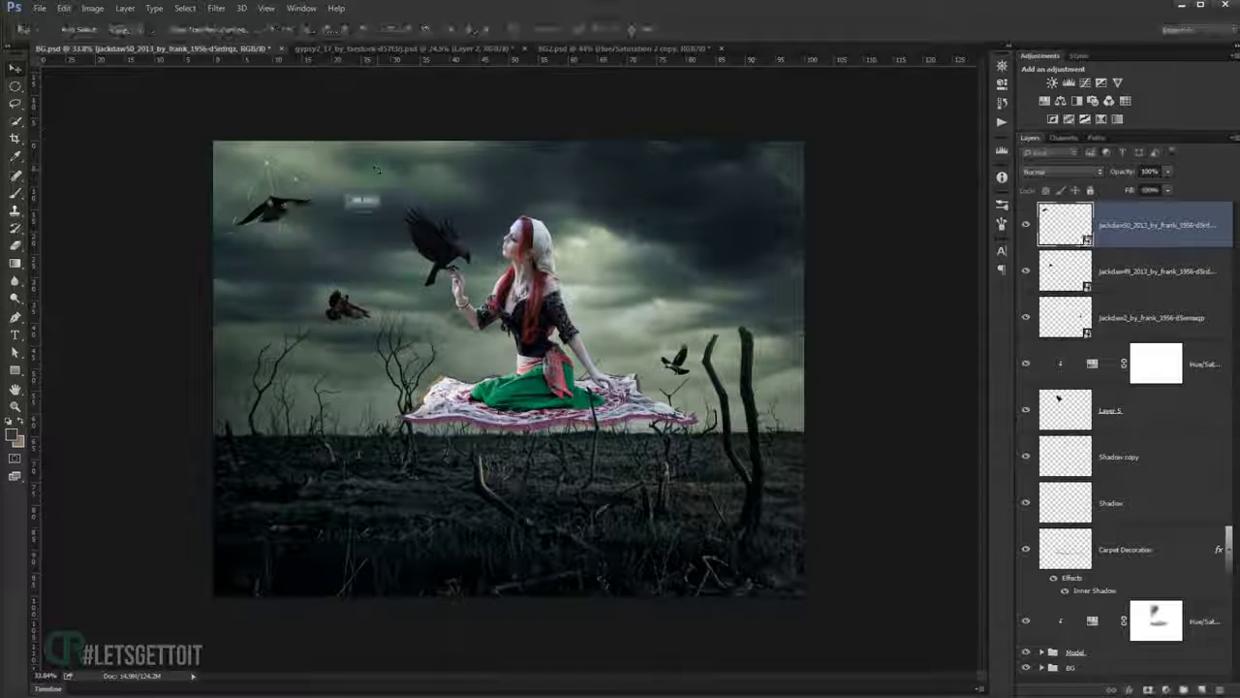
{"action": "key", "text": "ctrl+0"}
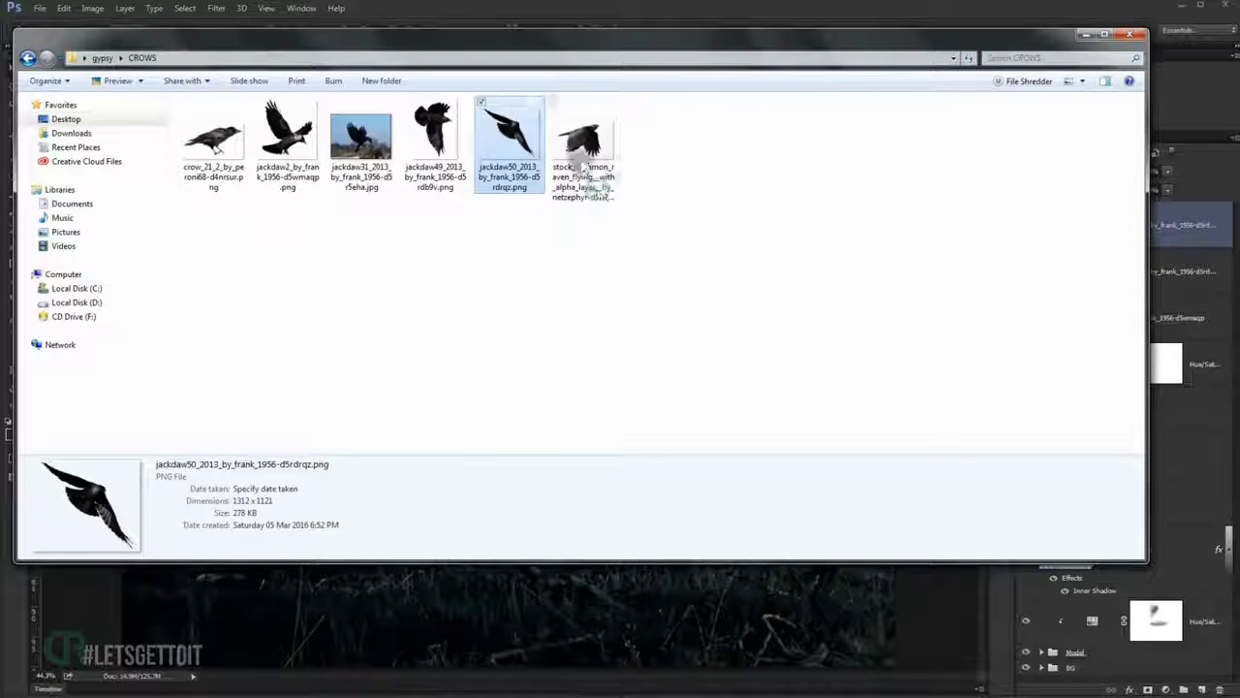
Place crow_21_2, flip it horizontally, and move it to the dead tree at right.
{"action": "left_click", "coordinate": [583, 145]}
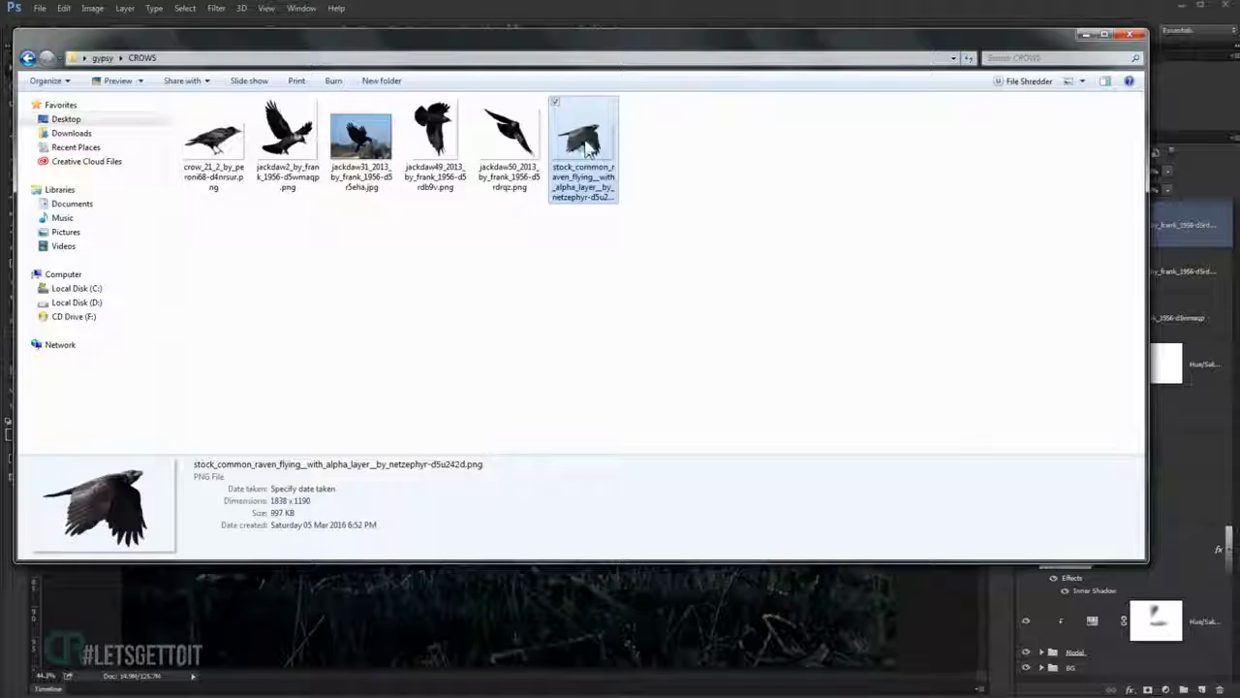
{"action": "left_click", "coordinate": [216, 144]}
{"action": "left_click_drag", "start_coordinate": [216, 143], "coordinate": [387, 611]}
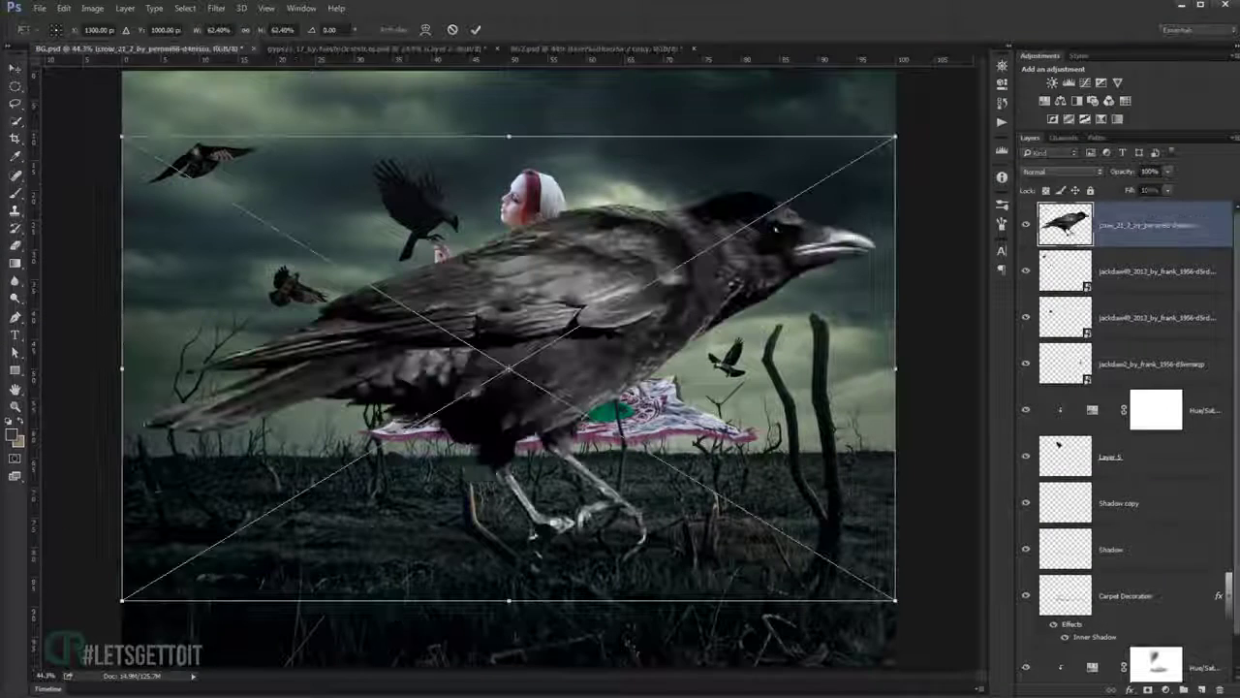
{"action": "right_click", "coordinate": [799, 237]}
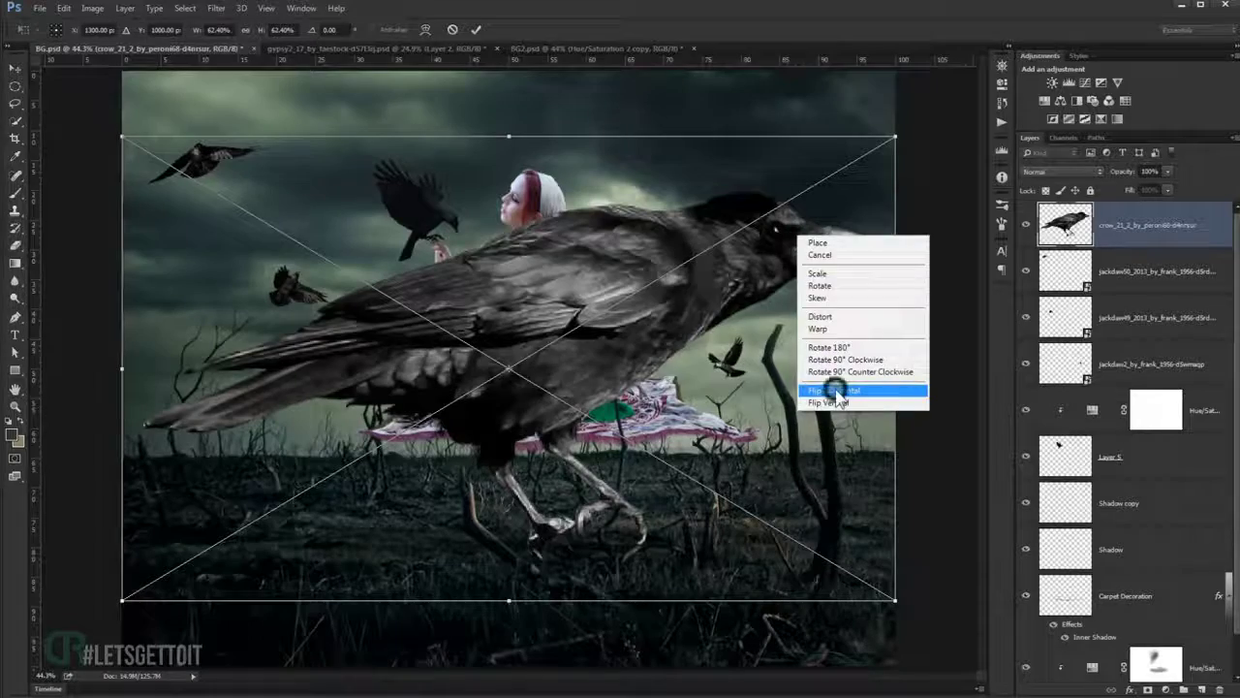
{"action": "left_click", "coordinate": [835, 390]}
{"action": "left_click_drag", "start_coordinate": [885, 163], "coordinate": [633, 313]}
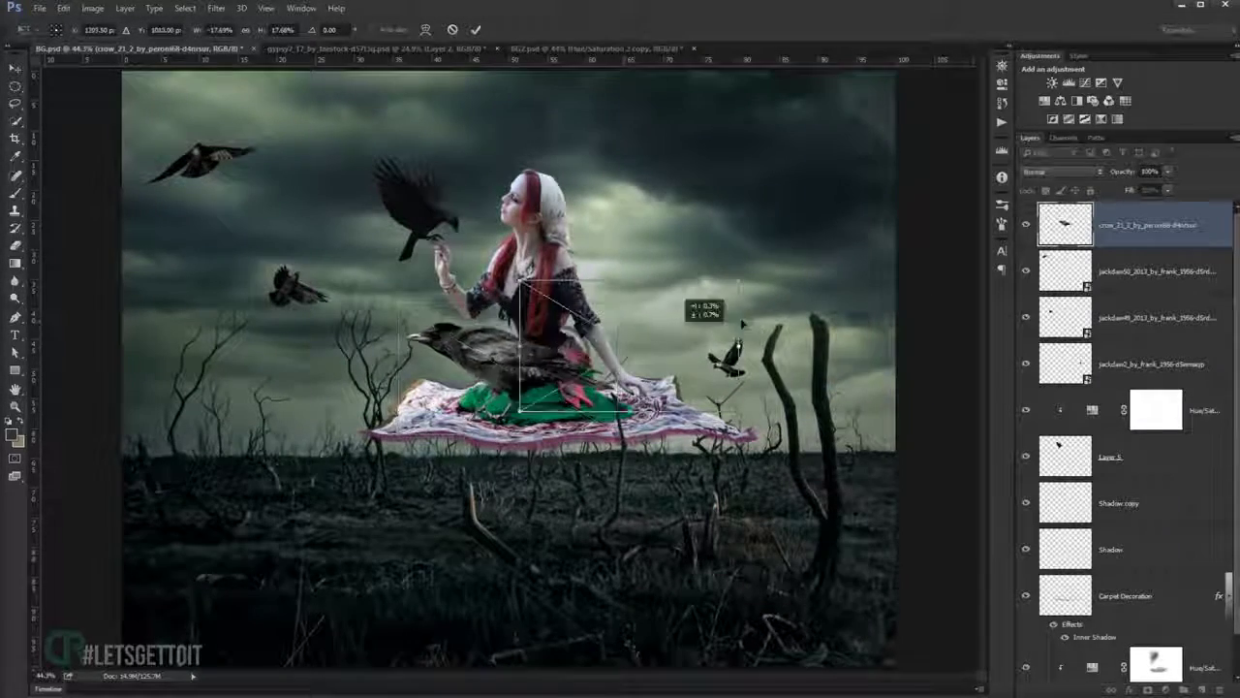
{"action": "left_click_drag", "start_coordinate": [577, 329], "coordinate": [904, 247]}
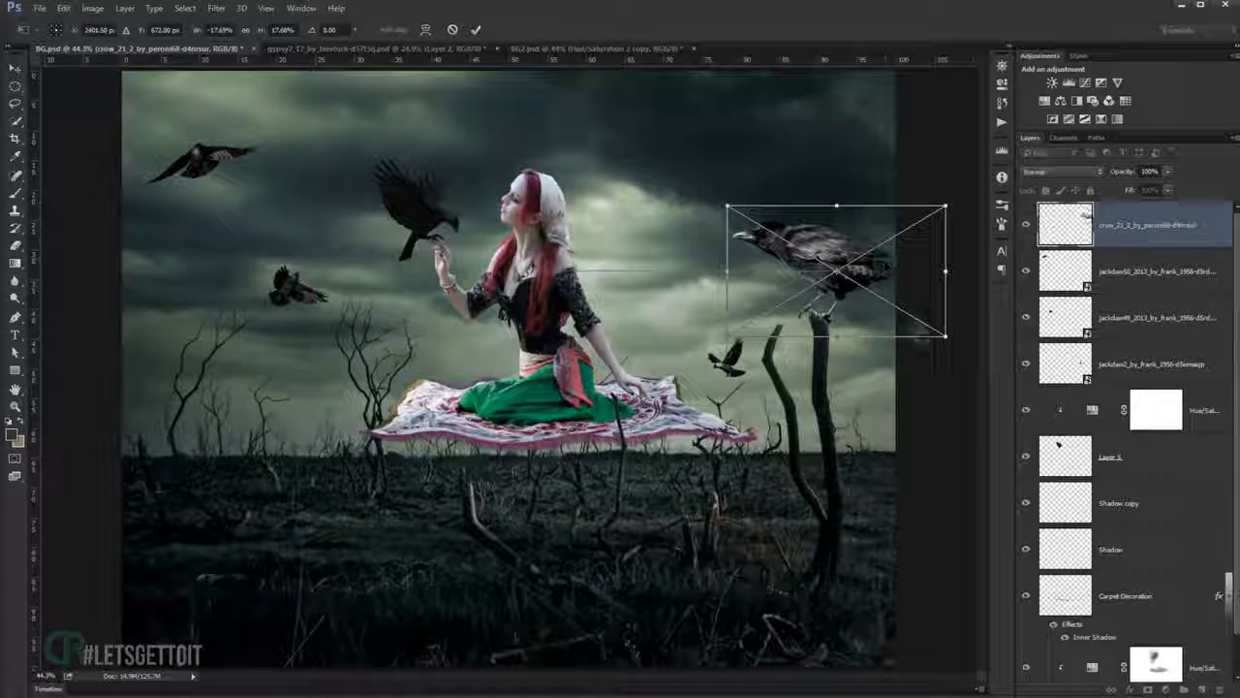
Scale the crow to about 7.85%, tilt it slightly, and nudge it onto the stump.
{"action": "mouse_move", "coordinate": [947, 350]}
{"action": "left_mouse_down"}
{"action": "mouse_move", "coordinate": [845, 269]}
{"action": "mouse_move", "coordinate": [876, 296]}
{"action": "left_mouse_up"}
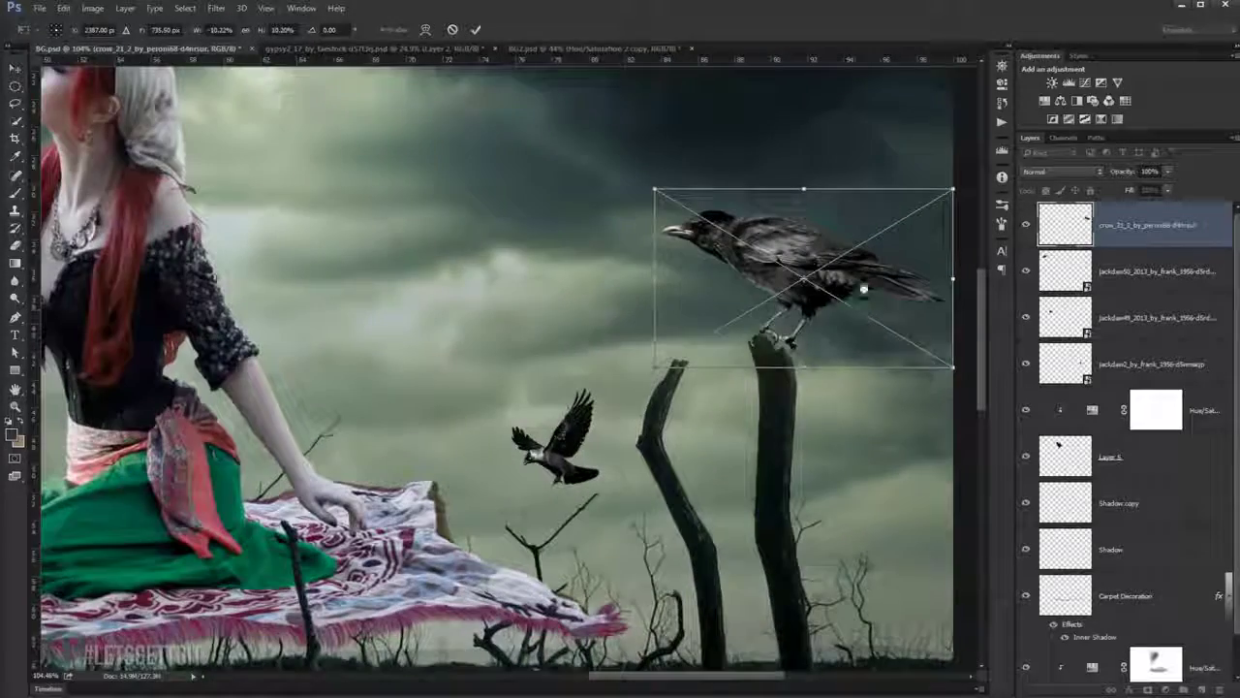
{"action": "left_click_drag", "start_coordinate": [864, 289], "coordinate": [739, 308]}
{"action": "mouse_move", "coordinate": [835, 204]}
{"action": "left_mouse_down"}
{"action": "mouse_move", "coordinate": [780, 240]}
{"action": "mouse_move", "coordinate": [810, 240]}
{"action": "mouse_move", "coordinate": [814, 254]}
{"action": "left_mouse_up"}
{"action": "left_click_drag", "start_coordinate": [747, 278], "coordinate": [761, 278]}
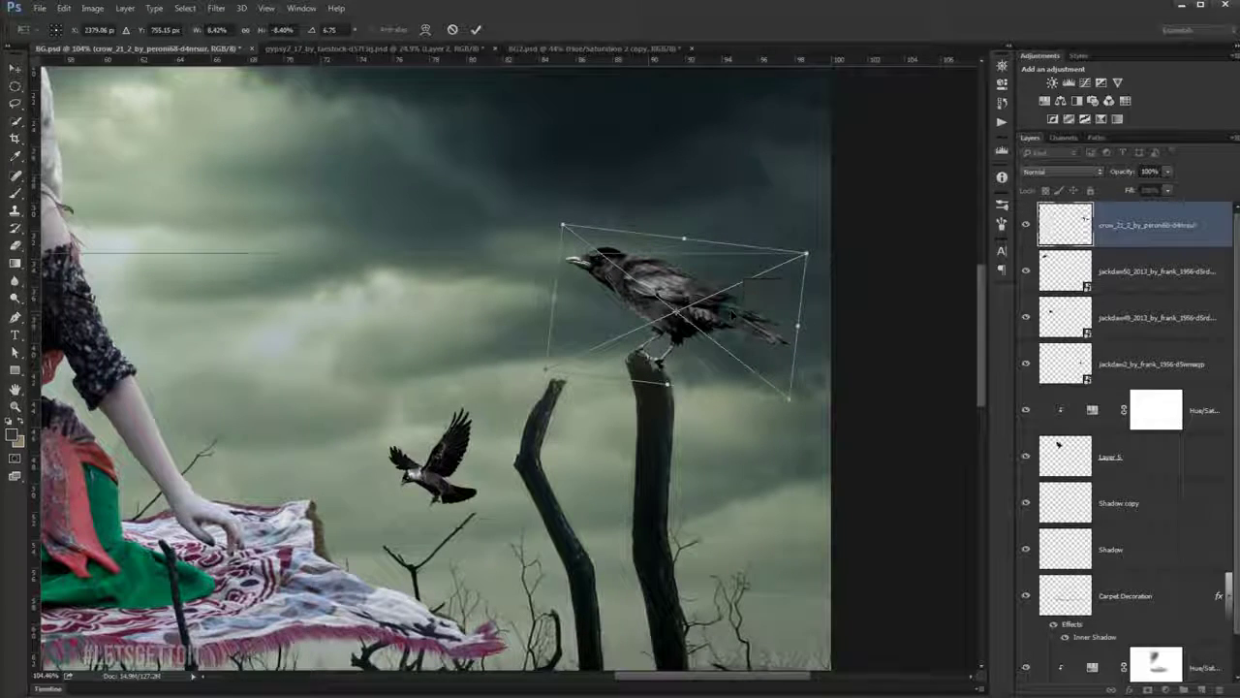
{"action": "mouse_move", "coordinate": [786, 395]}
{"action": "left_mouse_down"}
{"action": "mouse_move", "coordinate": [756, 292]}
{"action": "mouse_move", "coordinate": [738, 330]}
{"action": "left_mouse_up"}
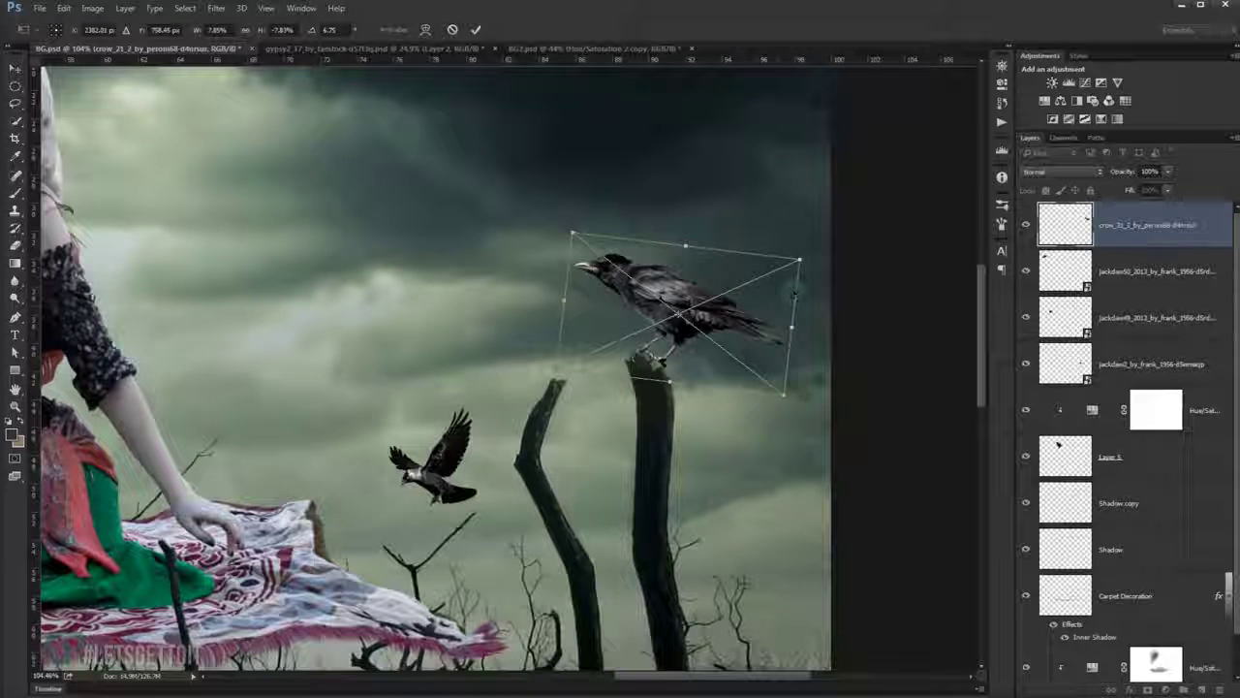
{"action": "key", "text": "Left"}
{"action": "key", "text": "Left"}
{"action": "key", "text": "Left"}
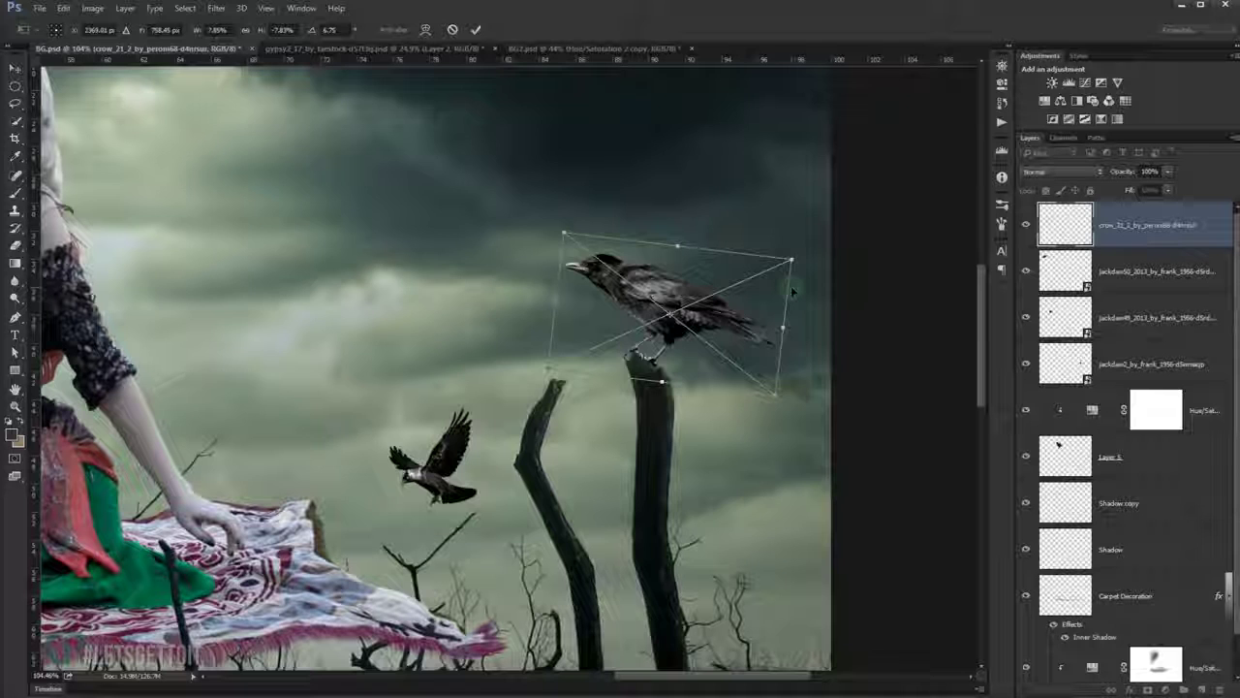
{"action": "left_click_drag", "start_coordinate": [831, 392], "coordinate": [899, 399]}
{"action": "key", "text": "Down"}
{"action": "key", "text": "Down"}
{"action": "key", "text": "Down"}
{"action": "key", "text": "Down"}
{"action": "key", "text": "Down"}
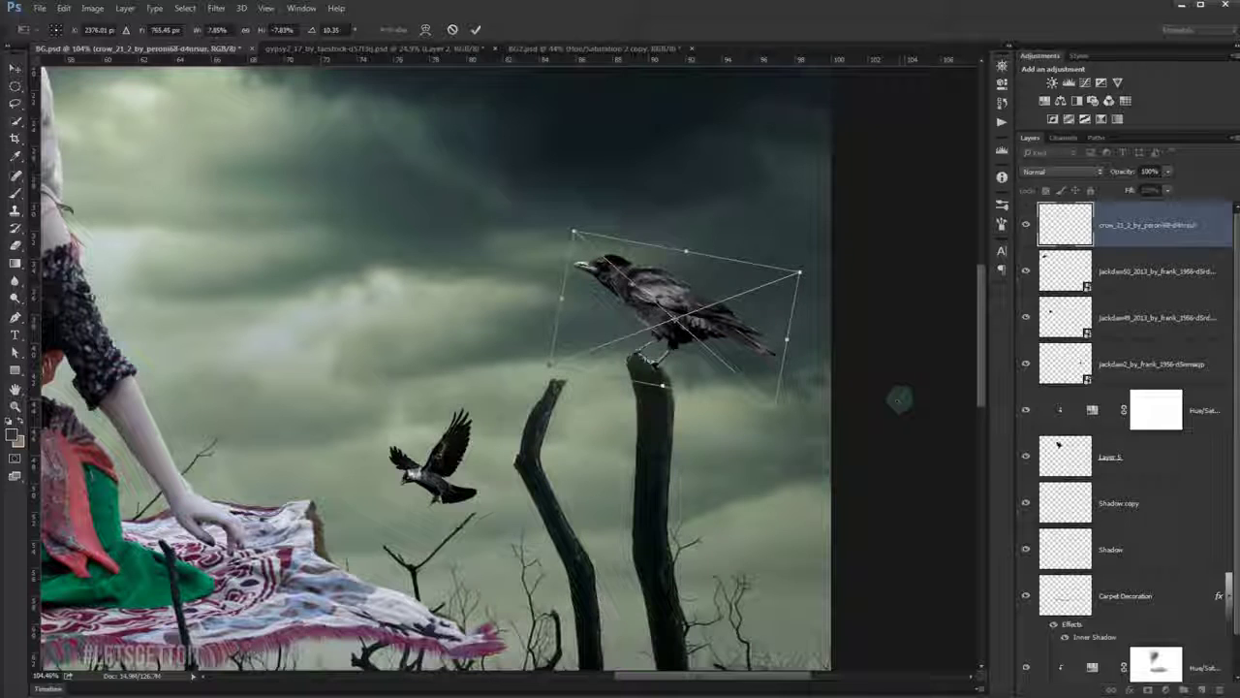
{"action": "key", "text": "Left"}
{"action": "key", "text": "Left"}
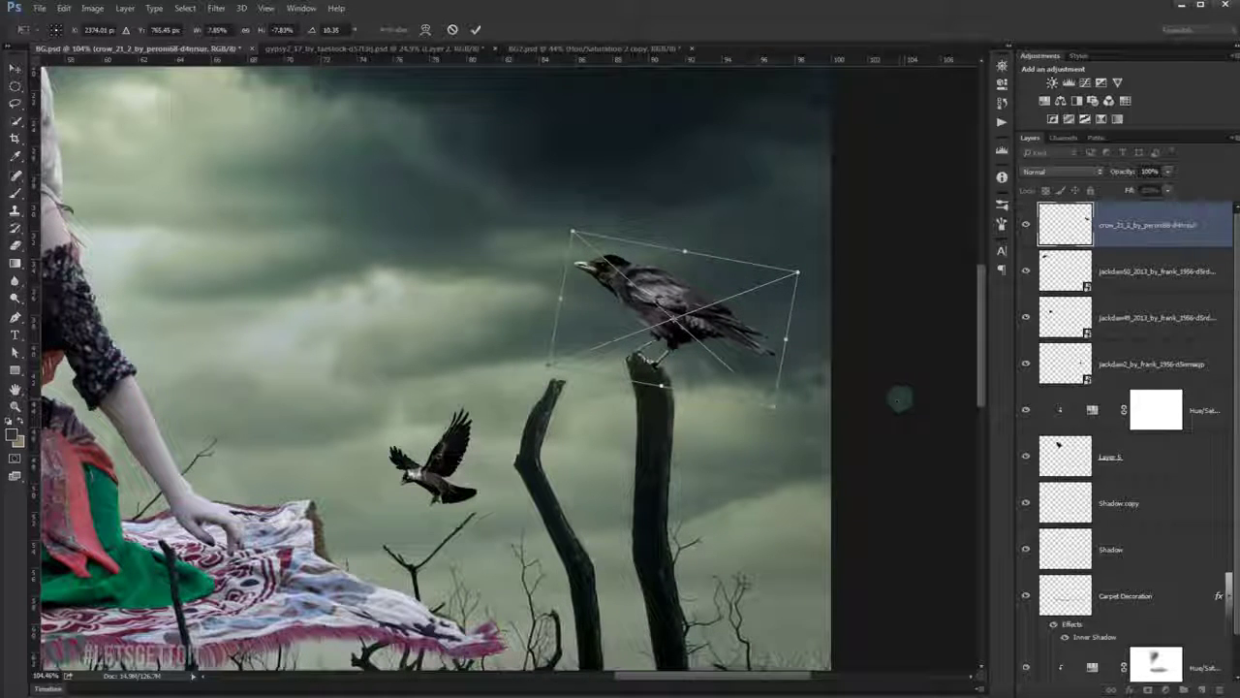
{"action": "key", "text": "Return"}
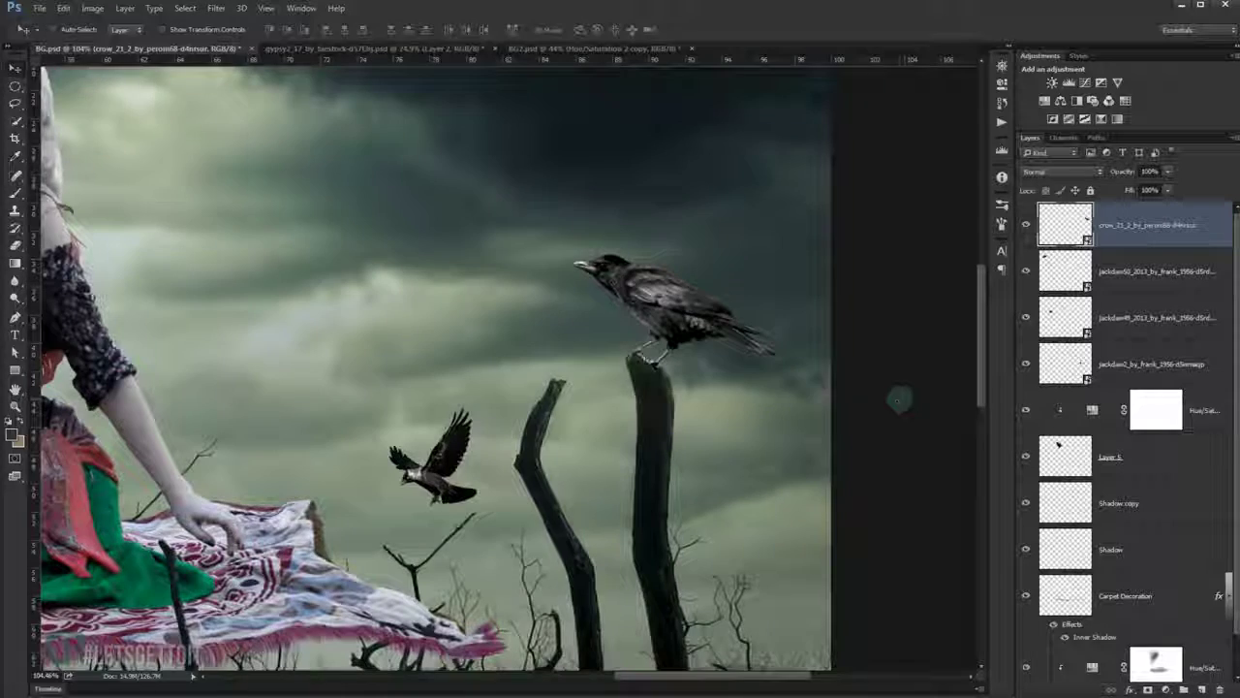
{"action": "key", "text": "ctrl+minus"}
{"action": "key", "text": "ctrl+minus"}
{"action": "key", "text": "ctrl+minus"}
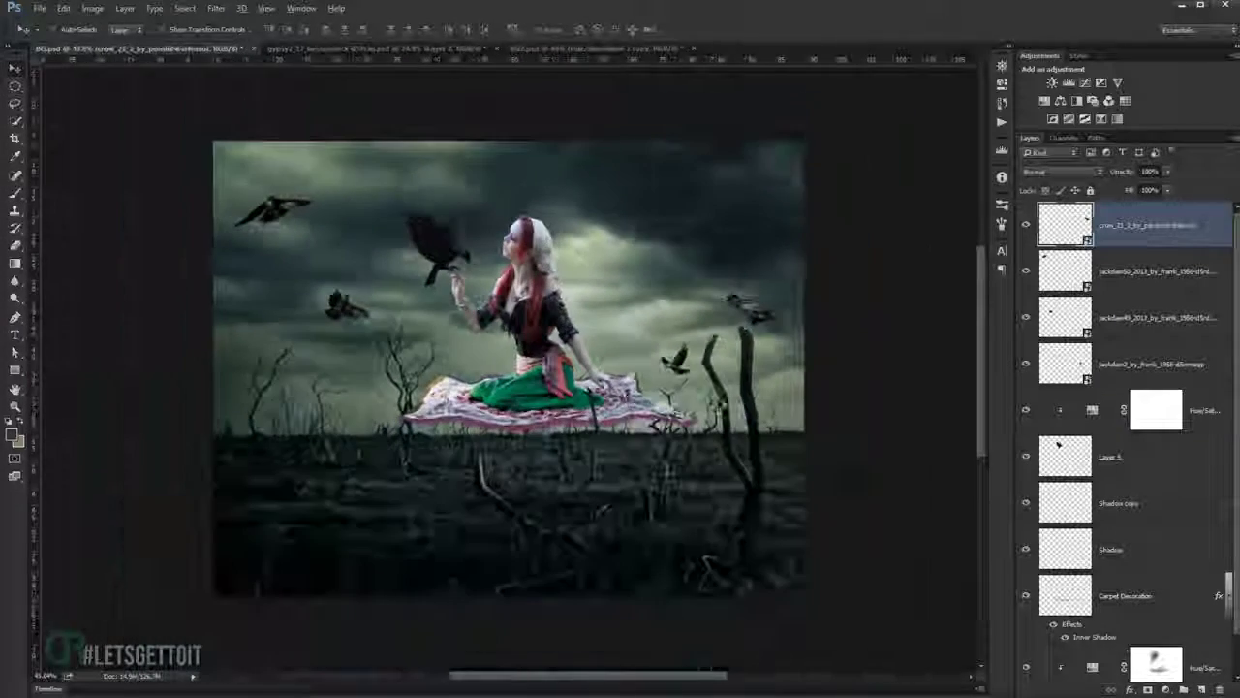
{"action": "left_click", "coordinate": [39, 690]}
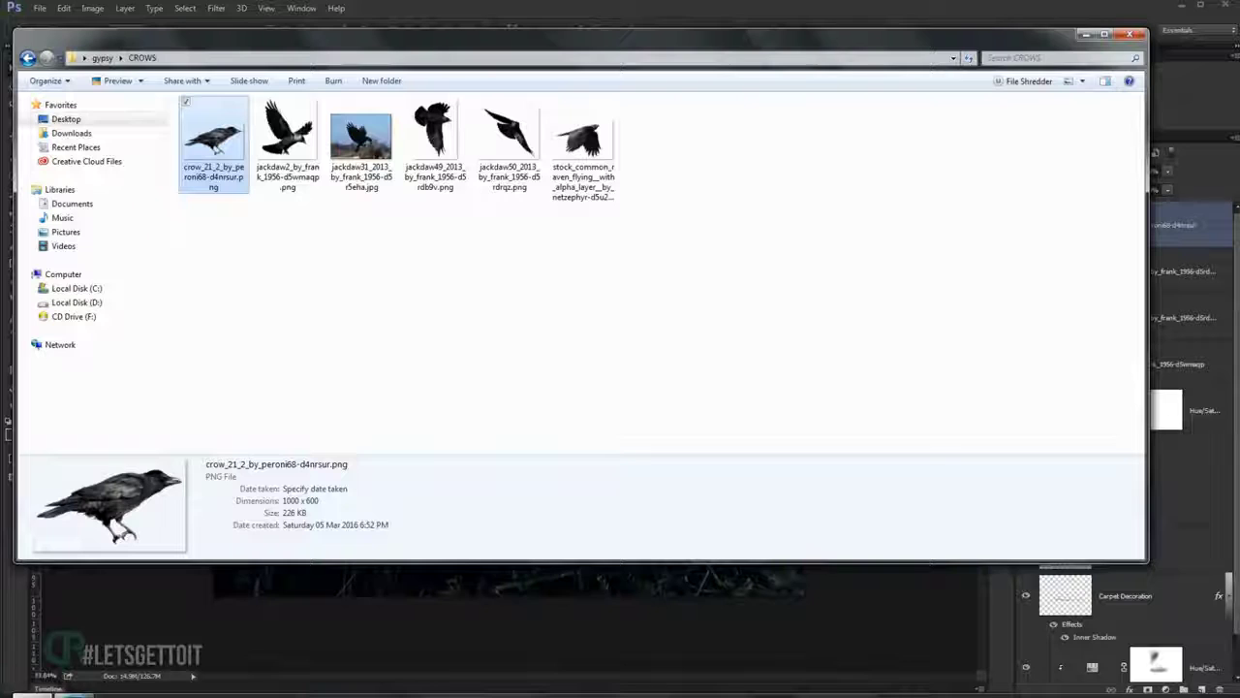
Place the flying raven at about 2.25%, slightly tilted, beside the woman's head.
{"action": "left_click_drag", "start_coordinate": [591, 162], "coordinate": [380, 572]}
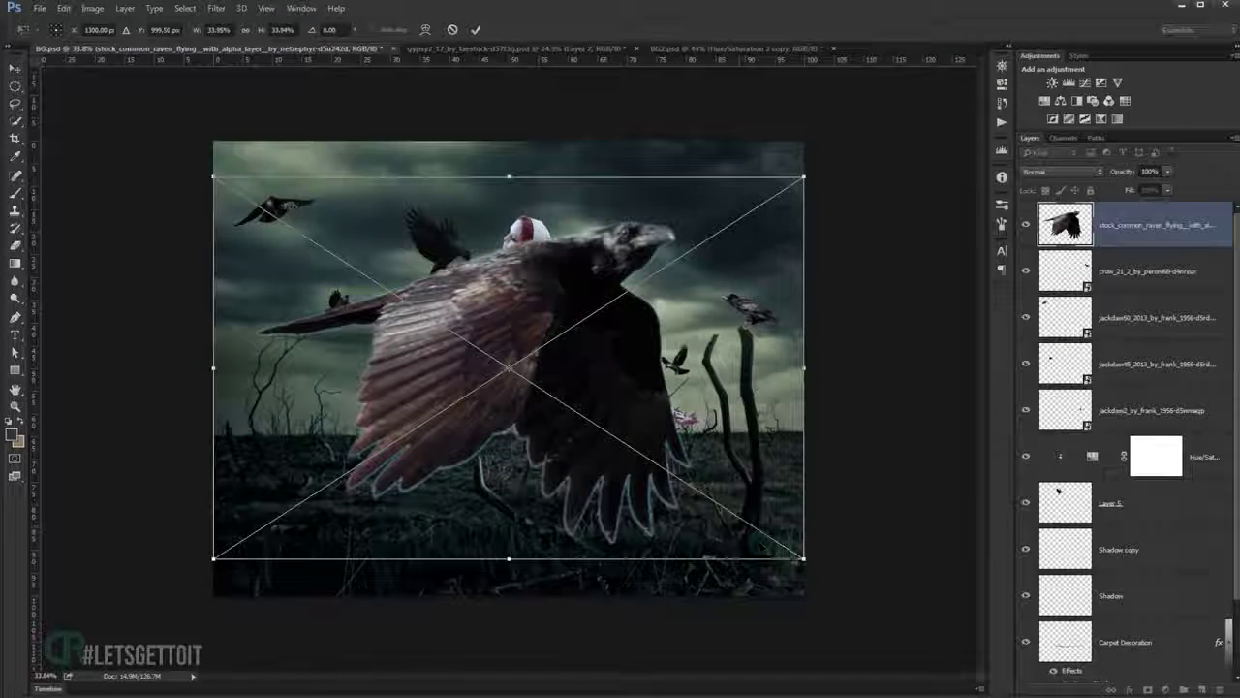
{"action": "mouse_move", "coordinate": [805, 556]}
{"action": "left_mouse_down"}
{"action": "mouse_move", "coordinate": [565, 346]}
{"action": "mouse_move", "coordinate": [609, 276]}
{"action": "mouse_move", "coordinate": [648, 254]}
{"action": "left_mouse_up"}
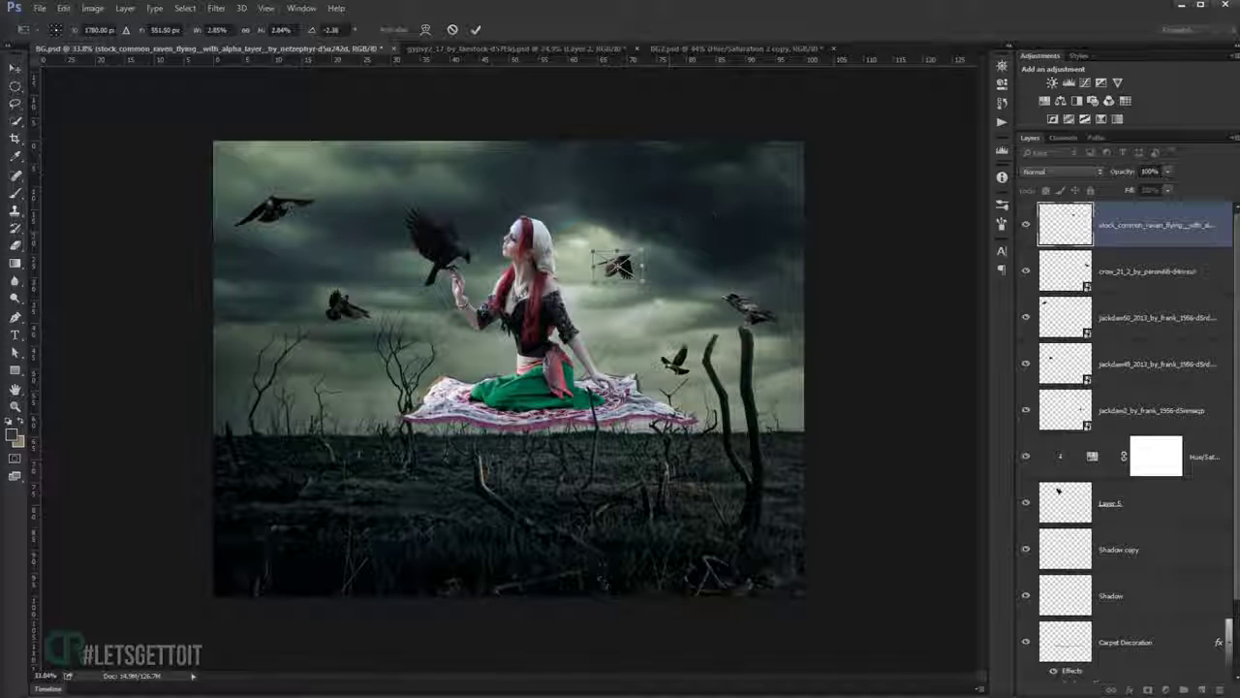
{"action": "left_click_drag", "start_coordinate": [647, 267], "coordinate": [639, 281]}
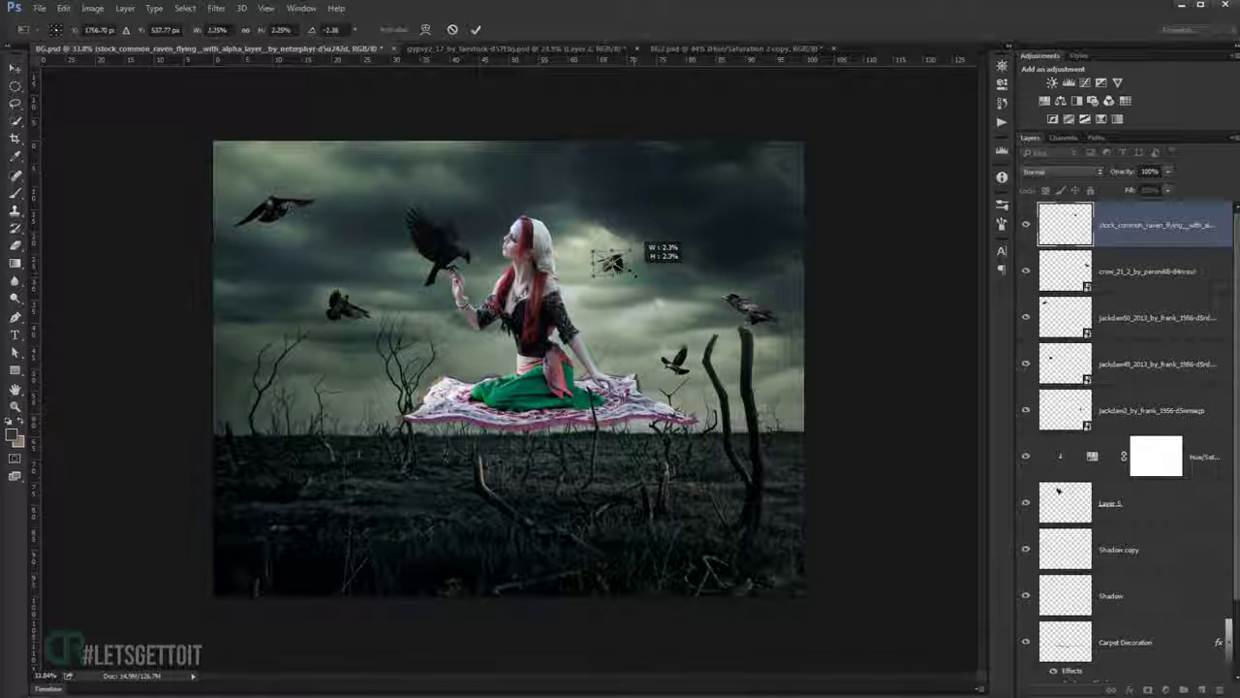
{"action": "key", "text": "Return"}
{"action": "key", "text": "ctrl+plus"}
{"action": "key", "text": "ctrl+plus"}
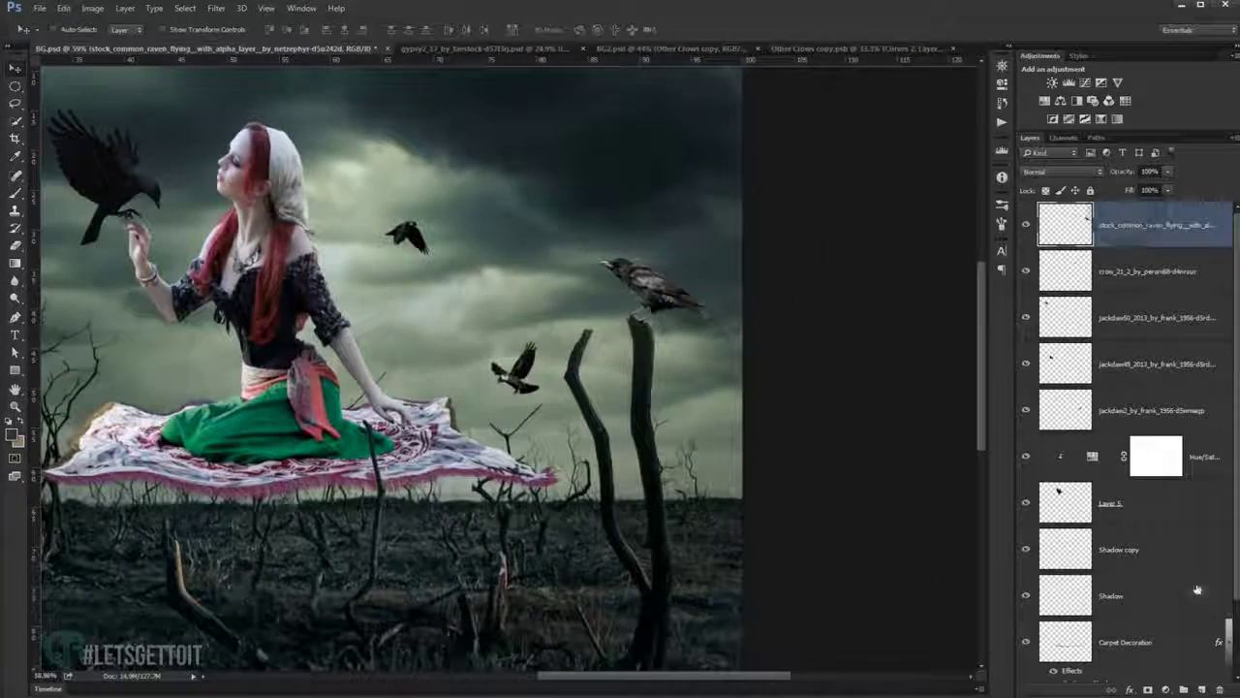
{"action": "left_click", "coordinate": [1166, 690]}
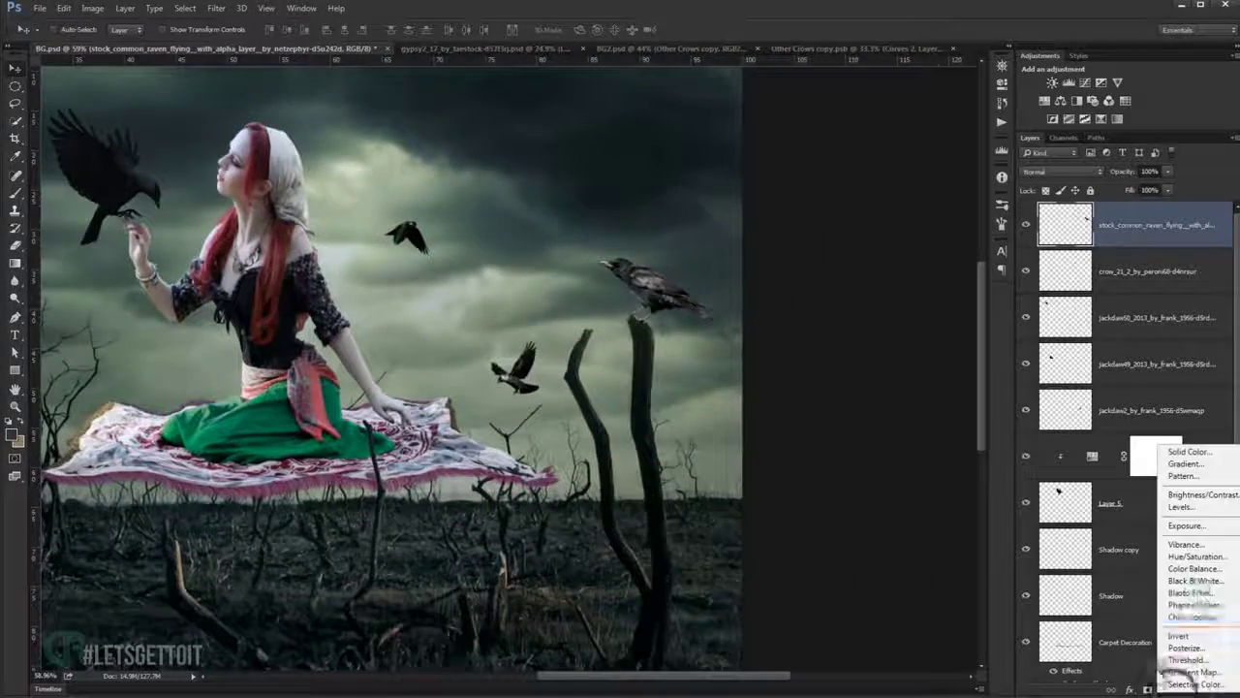
Add a Levels adjustment clipped to the raven layer with midtones at about 0.8.
{"action": "left_click", "coordinate": [1187, 511]}
{"action": "left_click", "coordinate": [893, 284]}
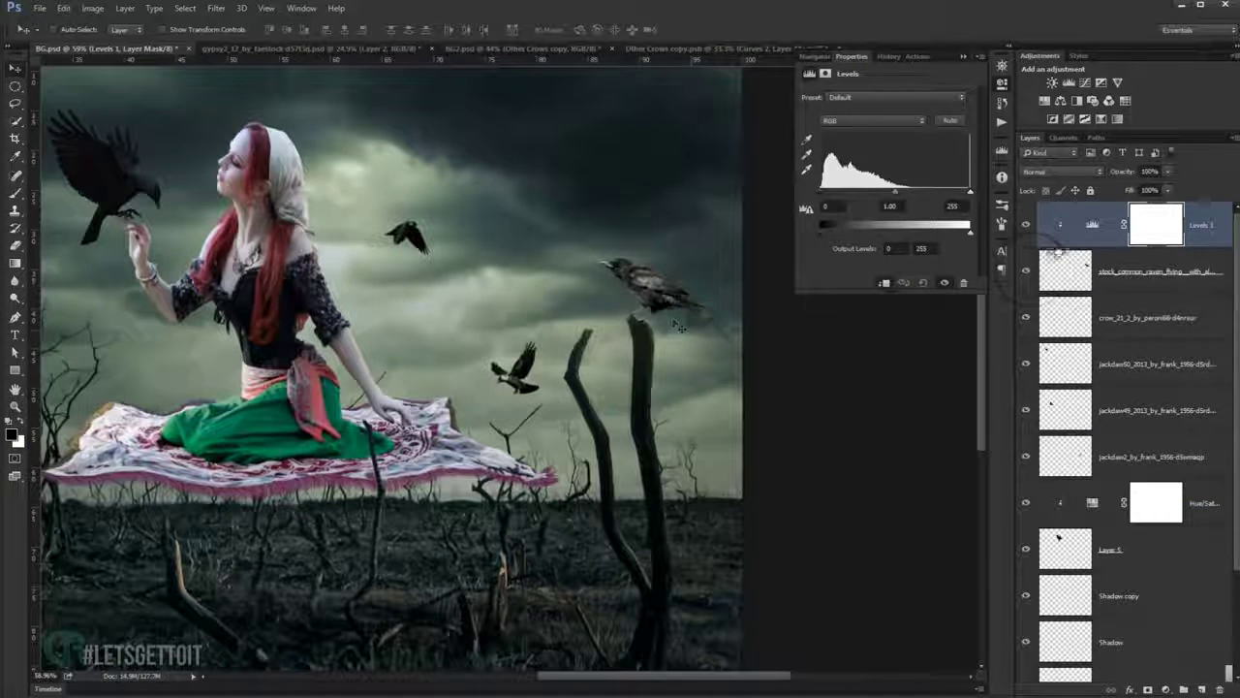
{"action": "left_click_drag", "start_coordinate": [897, 193], "coordinate": [906, 193]}
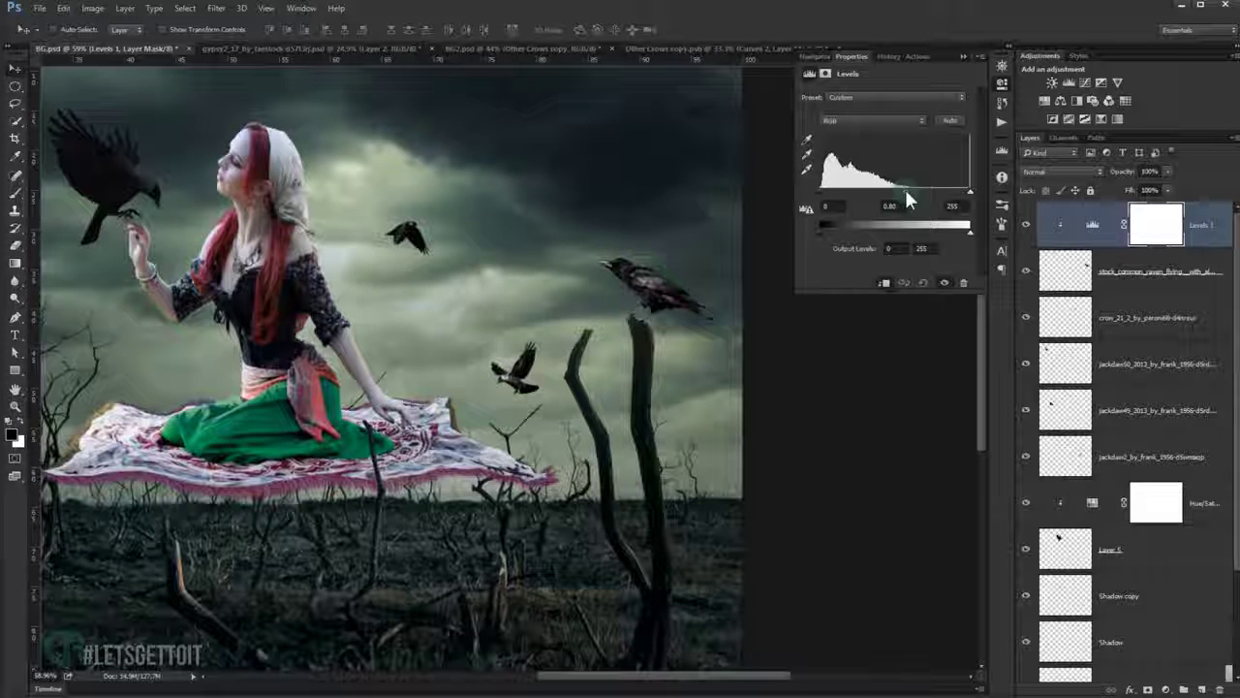
{"action": "left_click", "coordinate": [965, 55]}
Group the crow layers with their Levels adjustment and name the group 'Other crows'.
{"action": "left_click", "coordinate": [1211, 232]}
{"action": "left_click", "coordinate": [1172, 451], "text": "shift"}
{"action": "key", "text": "ctrl+g"}
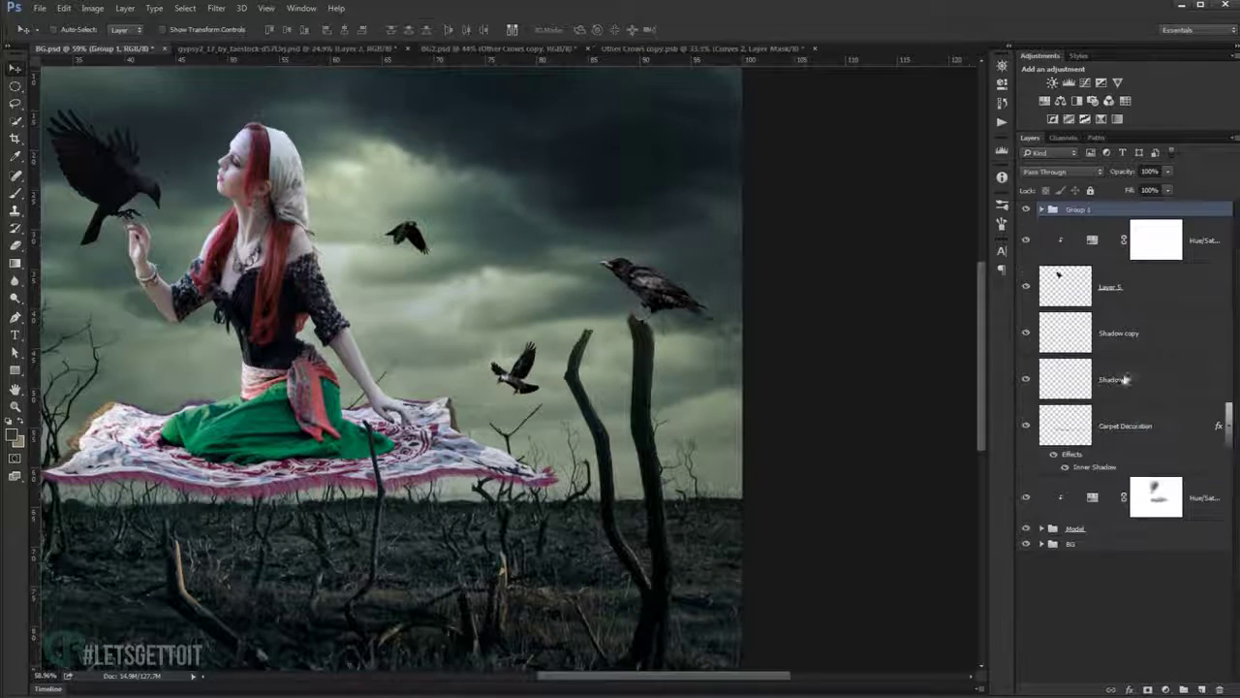
{"action": "left_click", "coordinate": [1026, 209]}
{"action": "left_click", "coordinate": [1028, 209]}
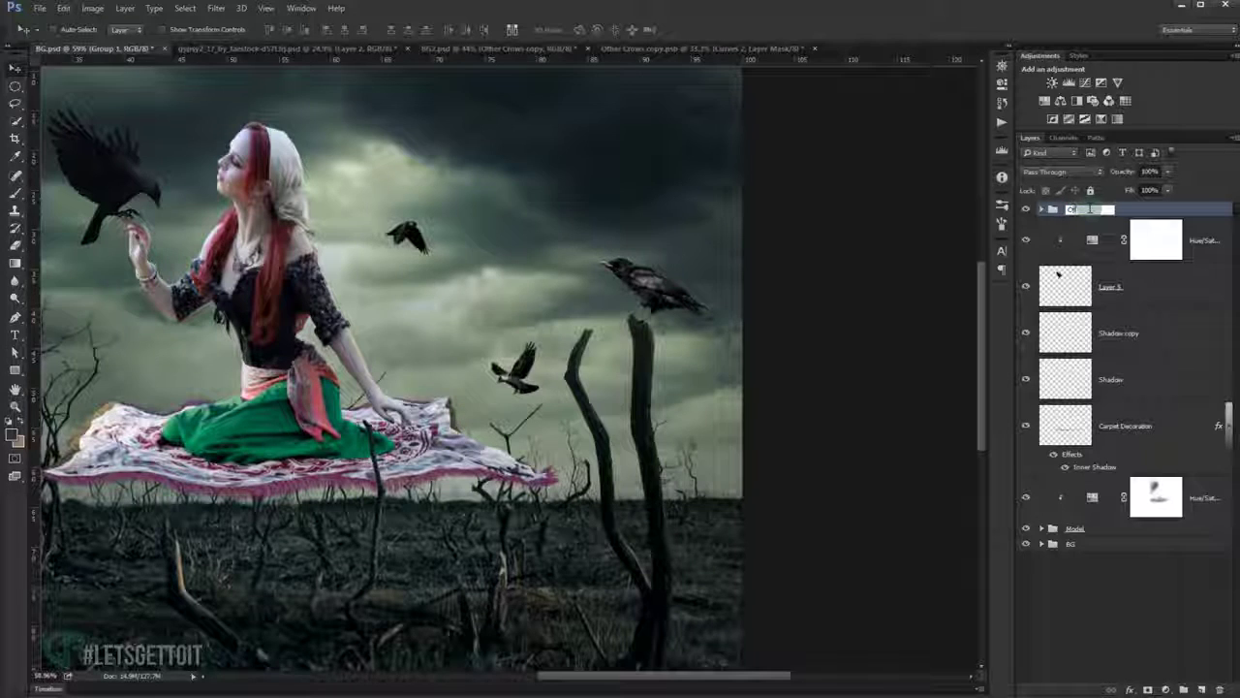
{"action": "type", "text": "Othercro"}
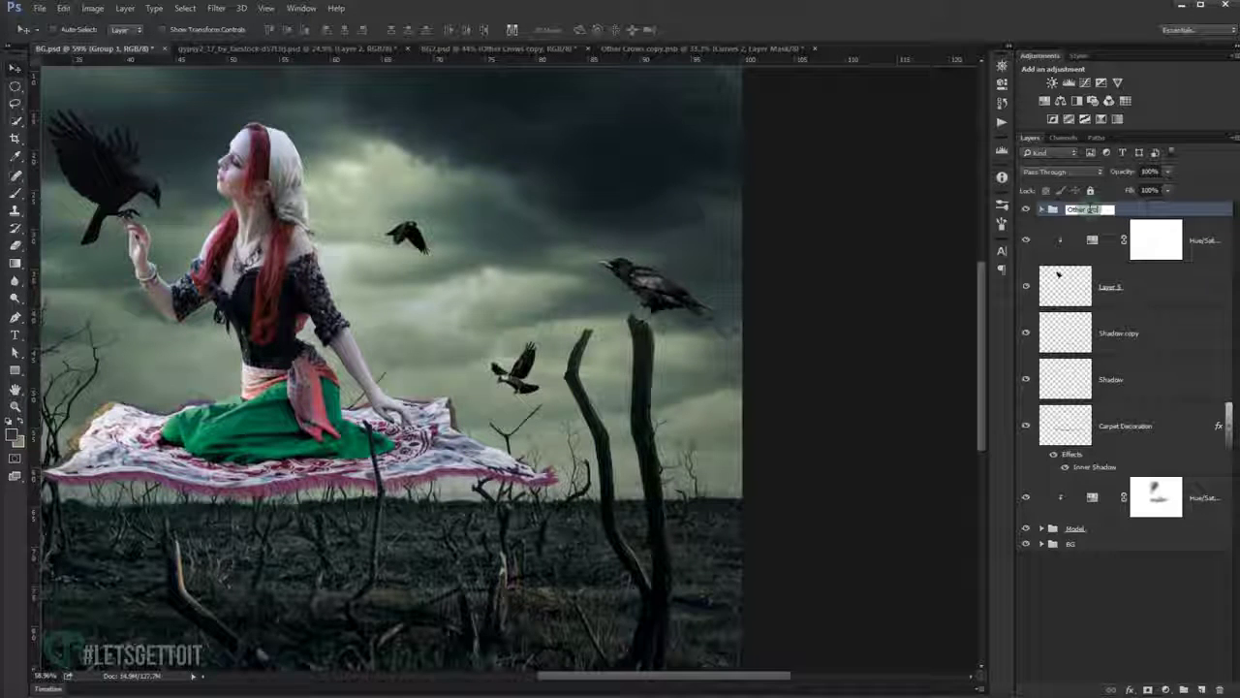
{"action": "key", "text": "Return"}
Convert the Other crows group into a single visible smart object.
{"action": "key", "text": "ctrl+0"}
{"action": "key", "text": "ctrl+t"}
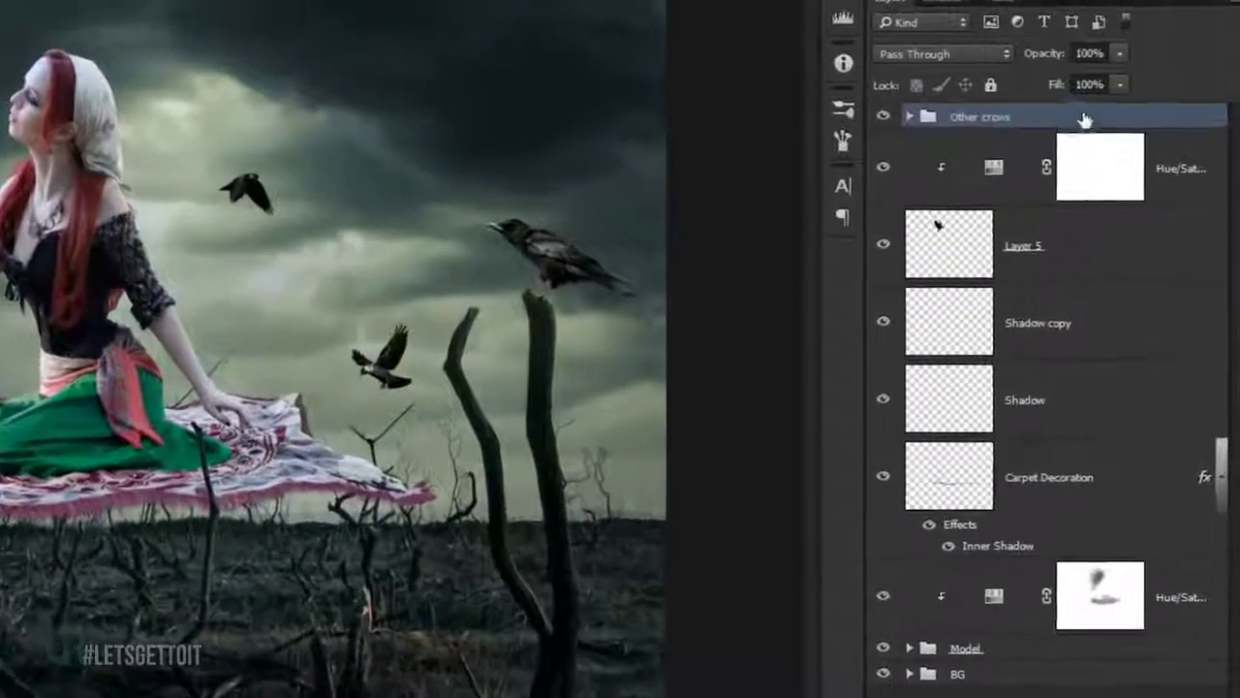
{"action": "right_click", "coordinate": [1110, 210]}
{"action": "left_click", "coordinate": [1132, 254]}
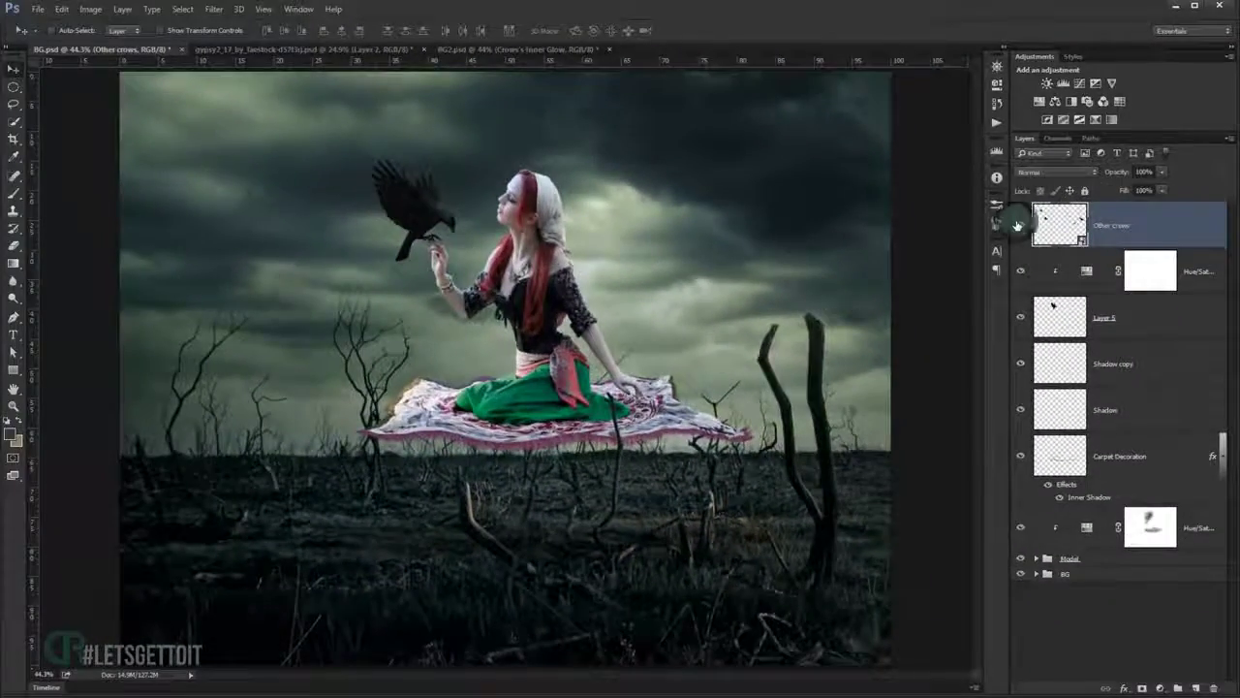
{"action": "left_click", "coordinate": [1019, 225]}
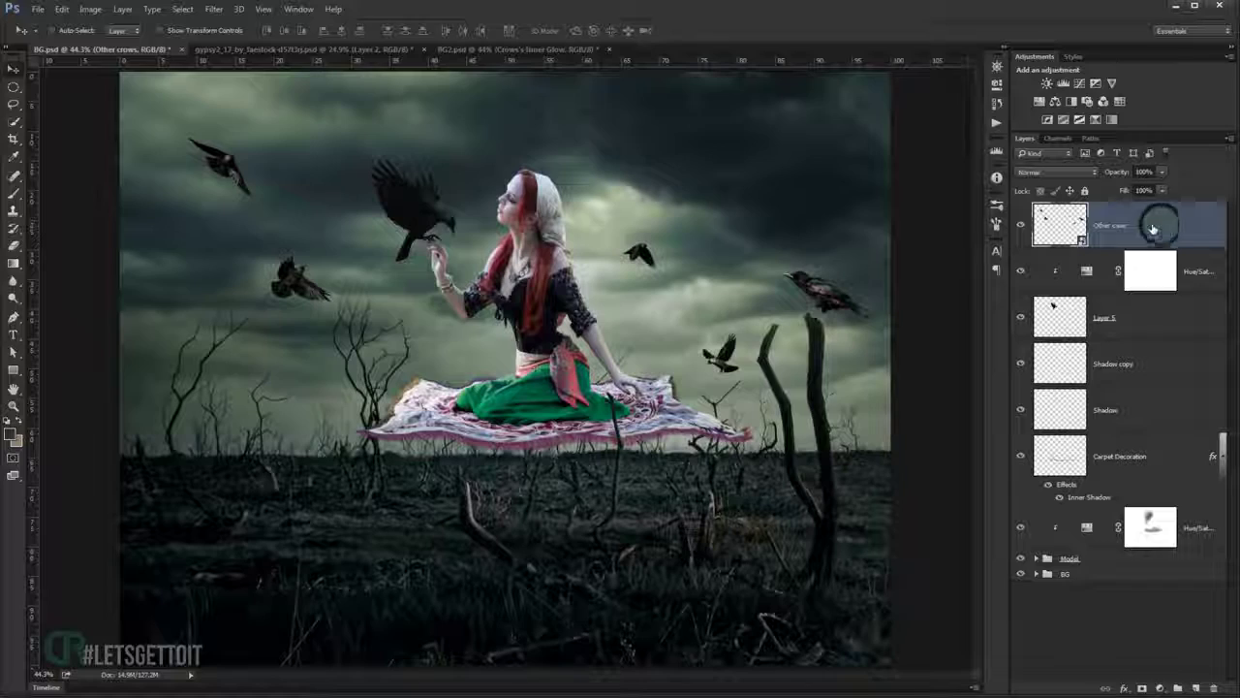
Clip a Color Balance to Other crows with midtones Cyan-Red -5, Magenta-Green +5, Yellow-Blue +12.
{"action": "left_click", "coordinate": [1159, 688]}
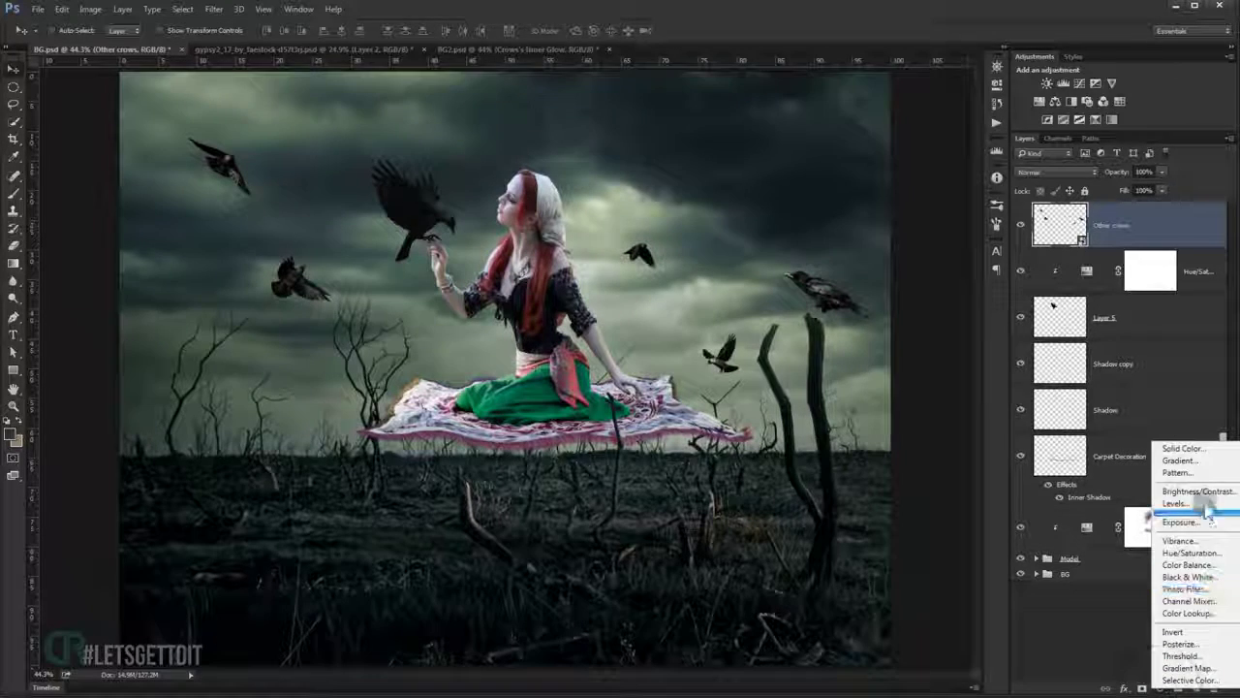
{"action": "left_click", "coordinate": [1202, 565]}
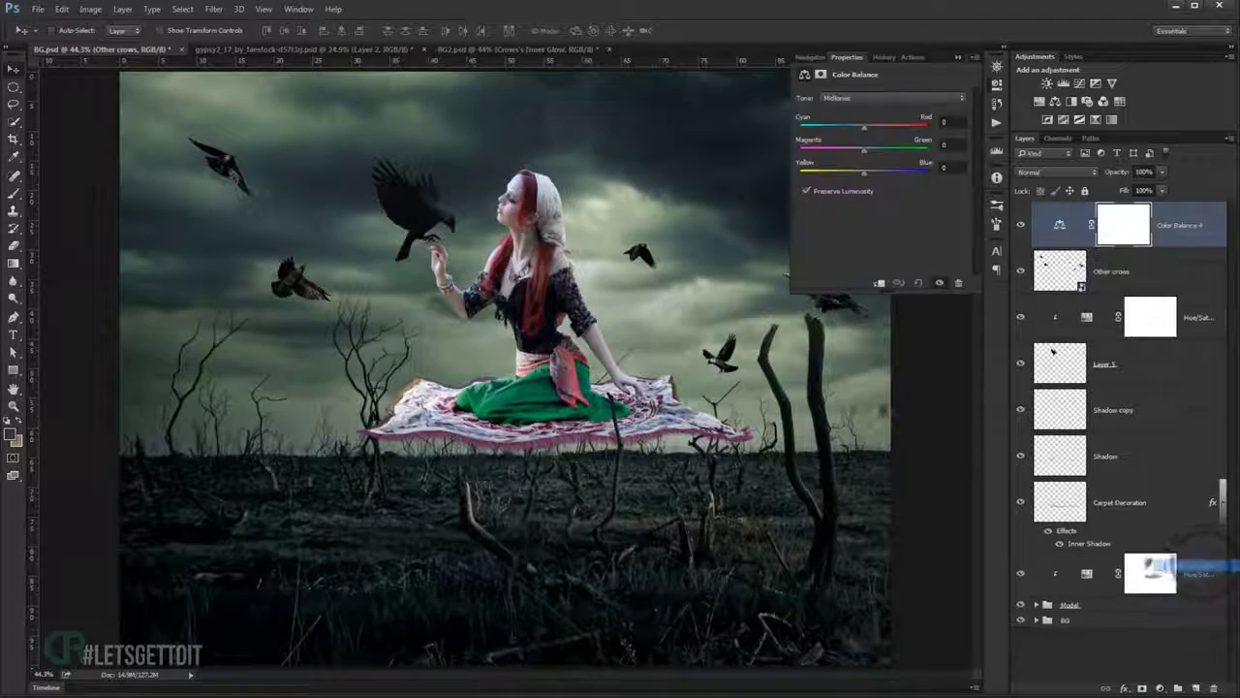
{"action": "left_click", "coordinate": [881, 282]}
{"action": "left_click_drag", "start_coordinate": [864, 126], "coordinate": [866, 146]}
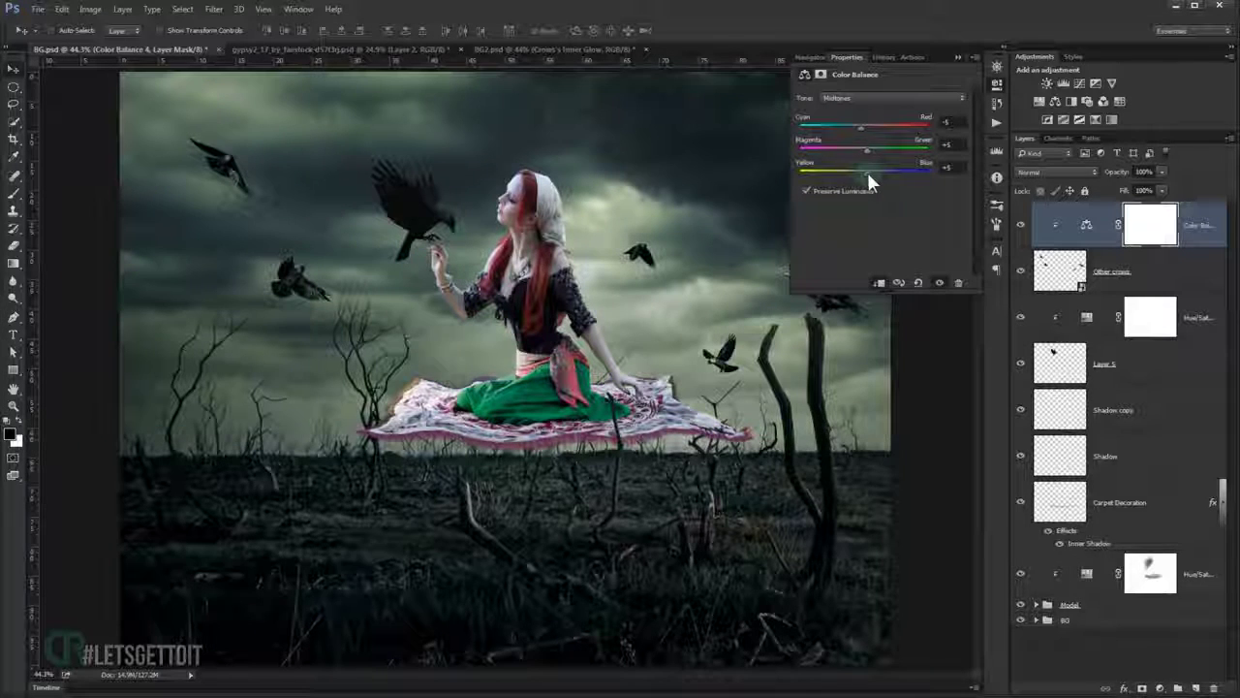
{"action": "left_click_drag", "start_coordinate": [863, 170], "coordinate": [871, 170]}
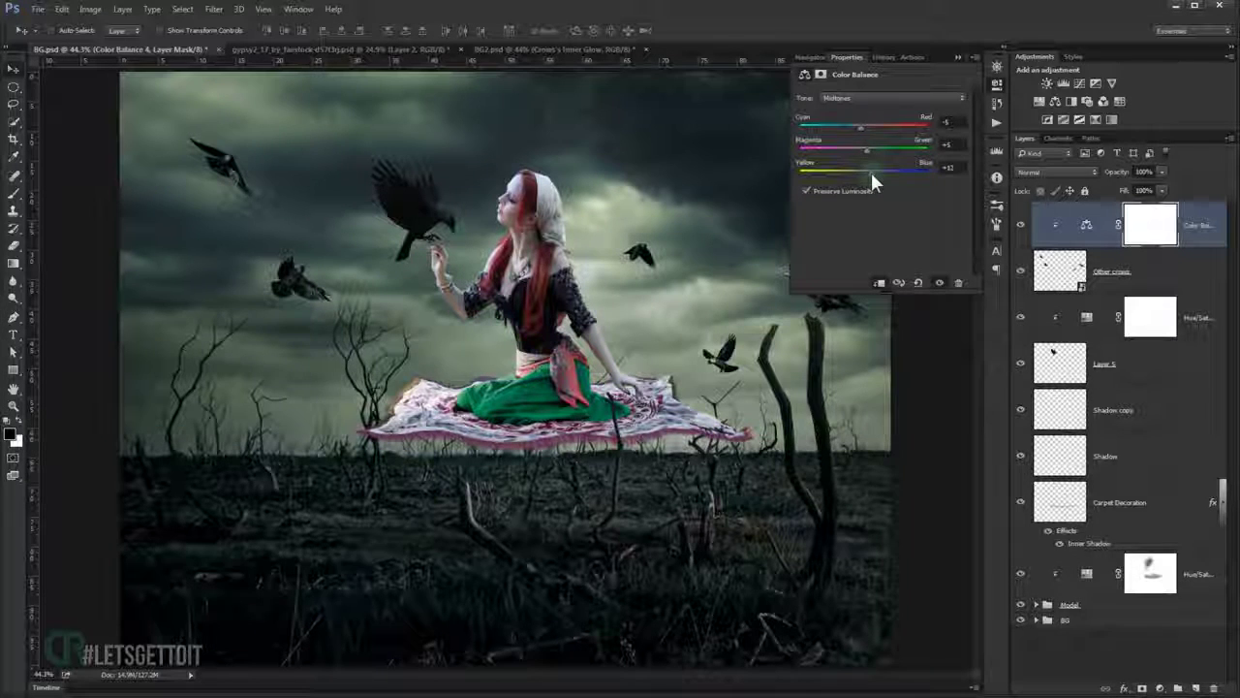
{"action": "left_click", "coordinate": [958, 57]}
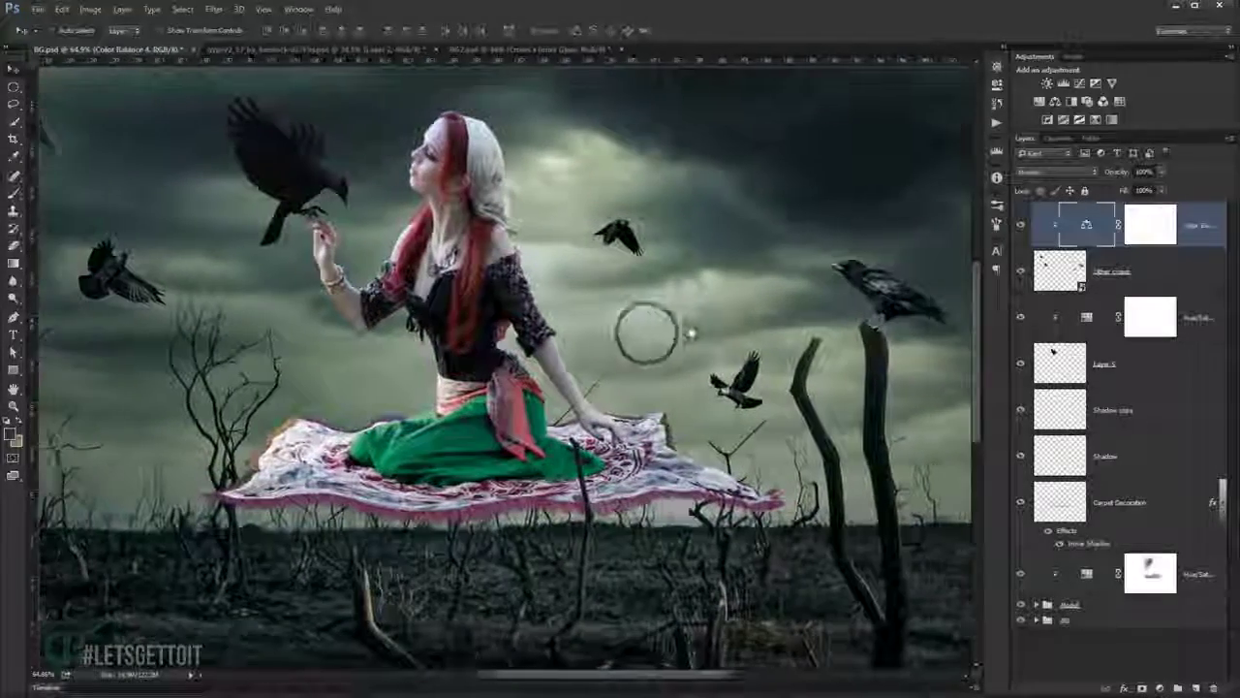
{"action": "left_click_drag", "start_coordinate": [600, 334], "coordinate": [695, 331]}
{"action": "left_click", "coordinate": [1021, 225]}
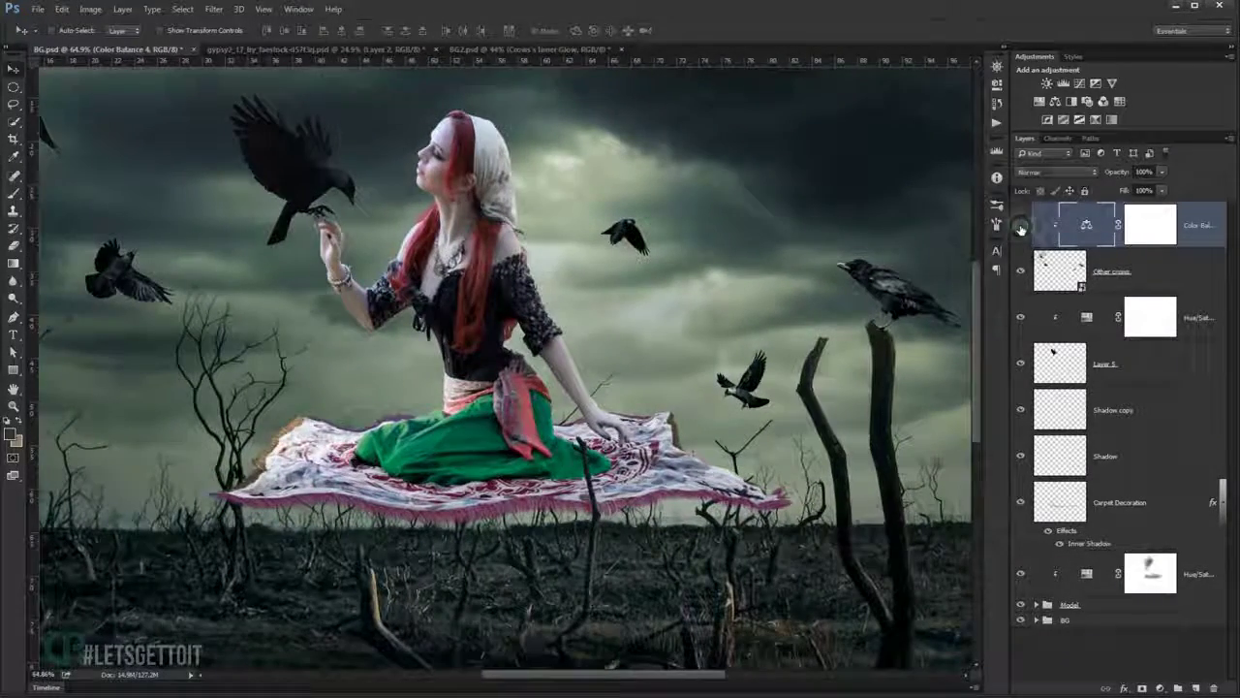
Add a new empty layer below the Other crows layer.
{"action": "scroll", "coordinate": [542, 369], "scroll_direction": "down", "scroll_amount": 3}
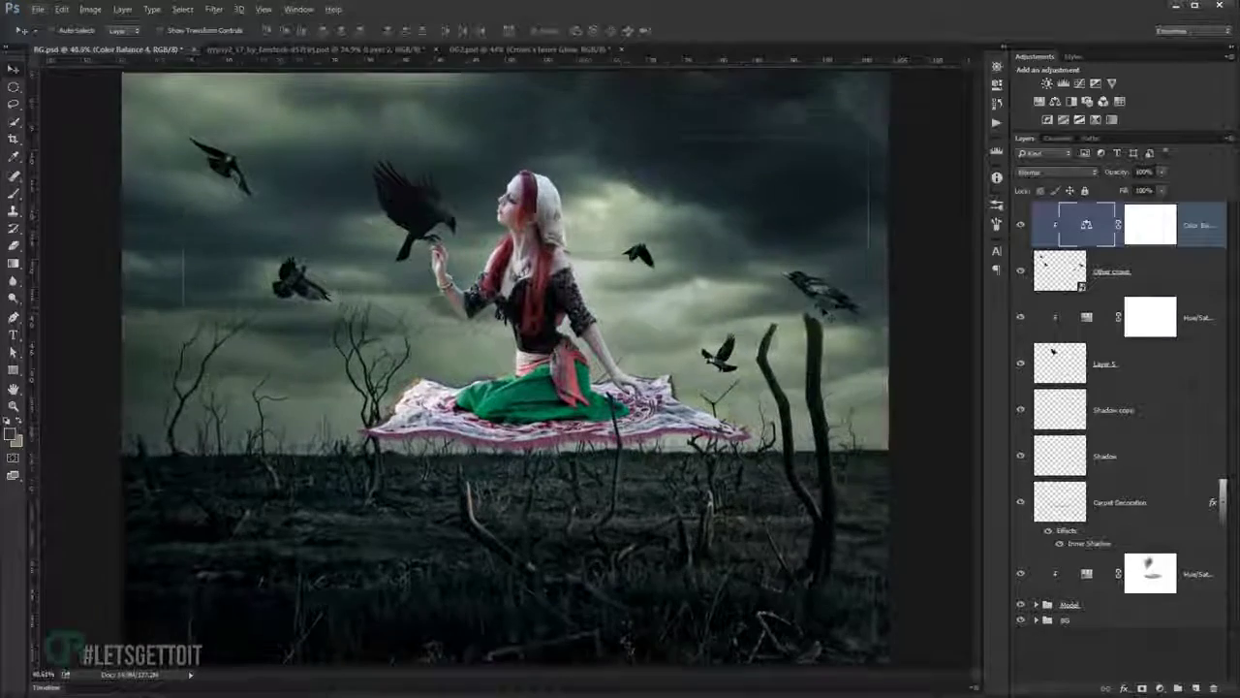
{"action": "left_click", "coordinate": [1066, 271]}
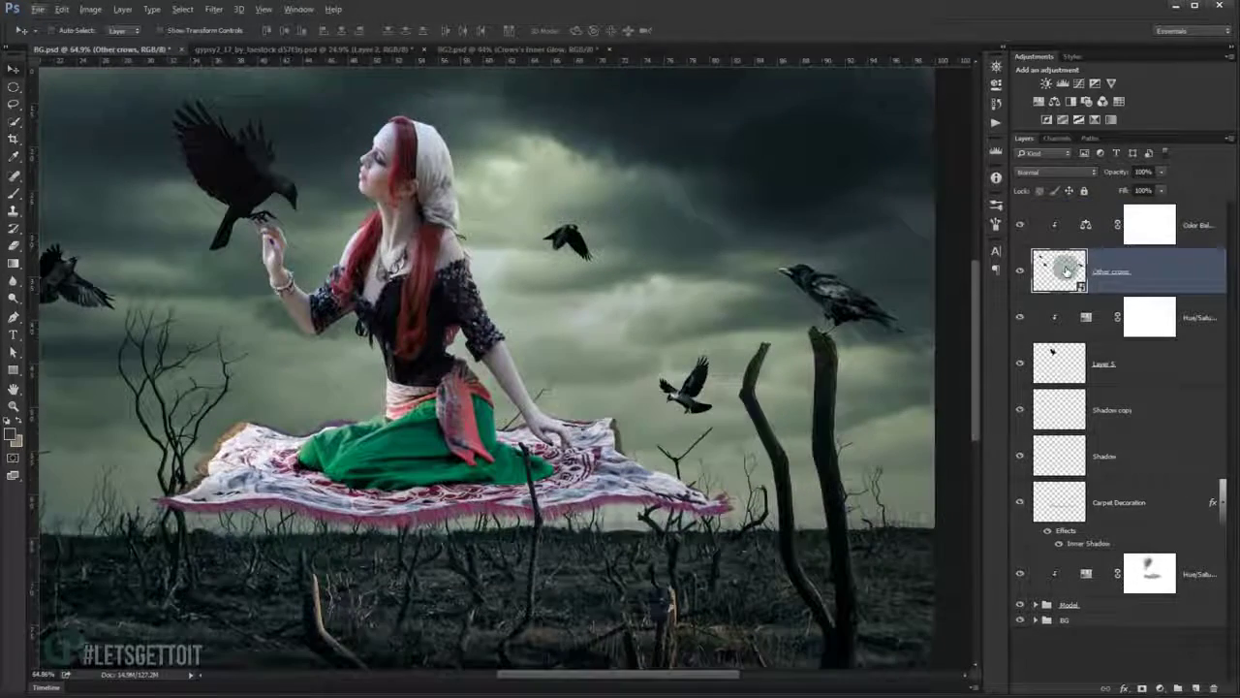
{"action": "left_click", "coordinate": [1197, 688], "text": "ctrl"}
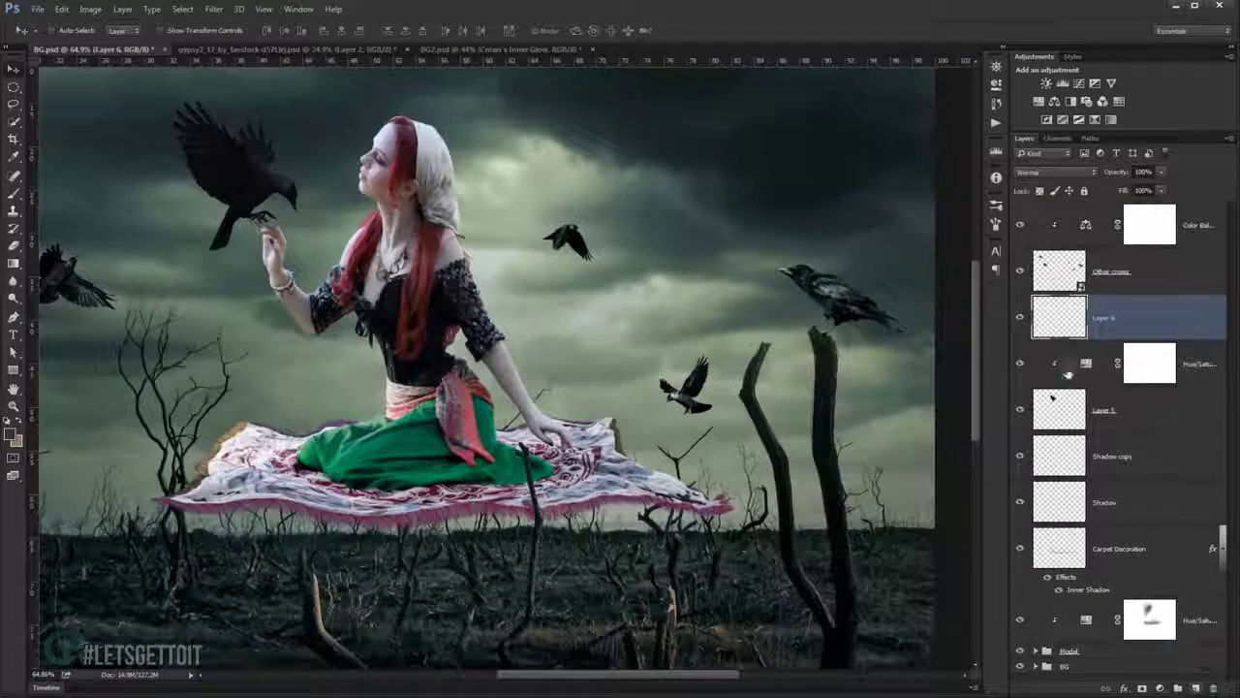
Name the new layer 'Shadow' and brush a first shadow around the crow's foot on the stump.
{"action": "double_click", "coordinate": [1103, 319]}
{"action": "type", "text": "Shadow"}
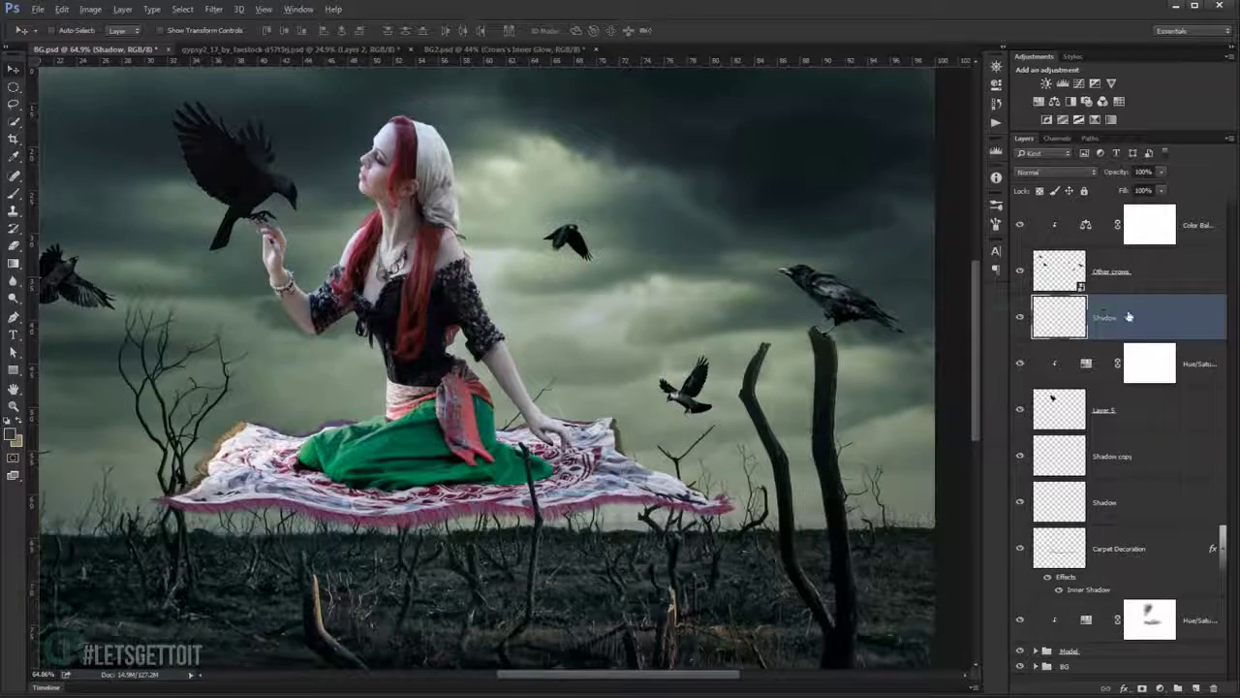
{"action": "key", "text": "Return"}
{"action": "left_click_drag", "start_coordinate": [830, 328], "coordinate": [831, 329]}
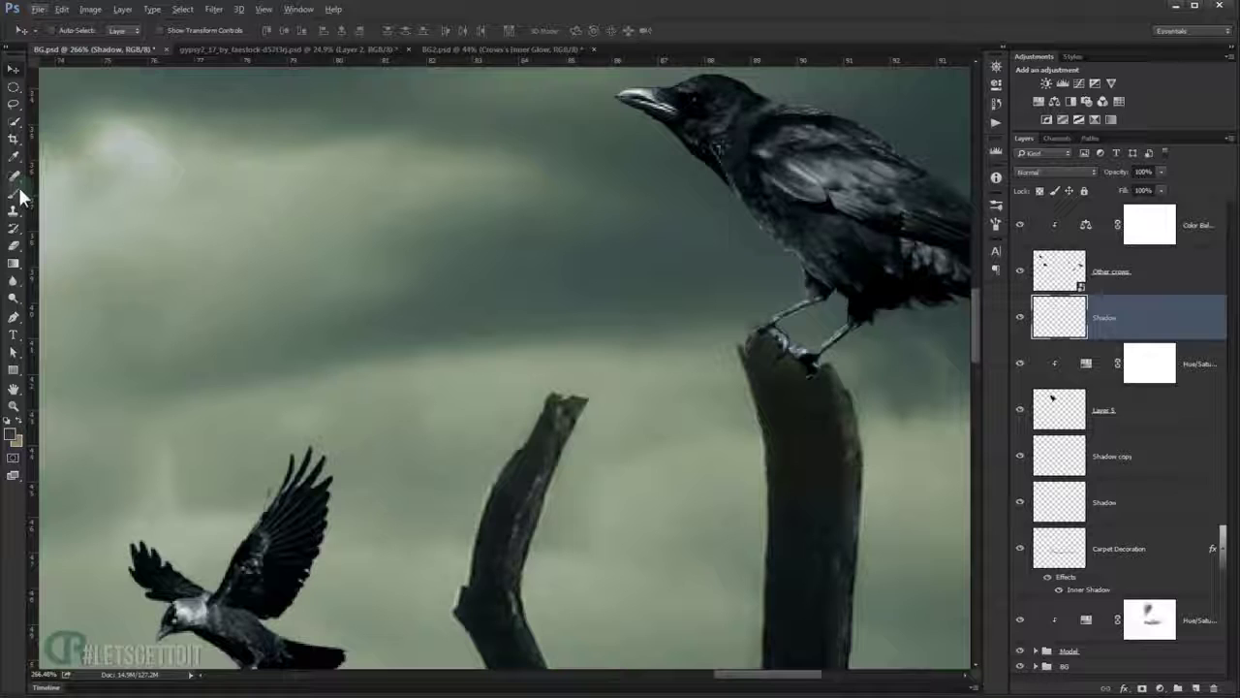
{"action": "left_click", "coordinate": [20, 193]}
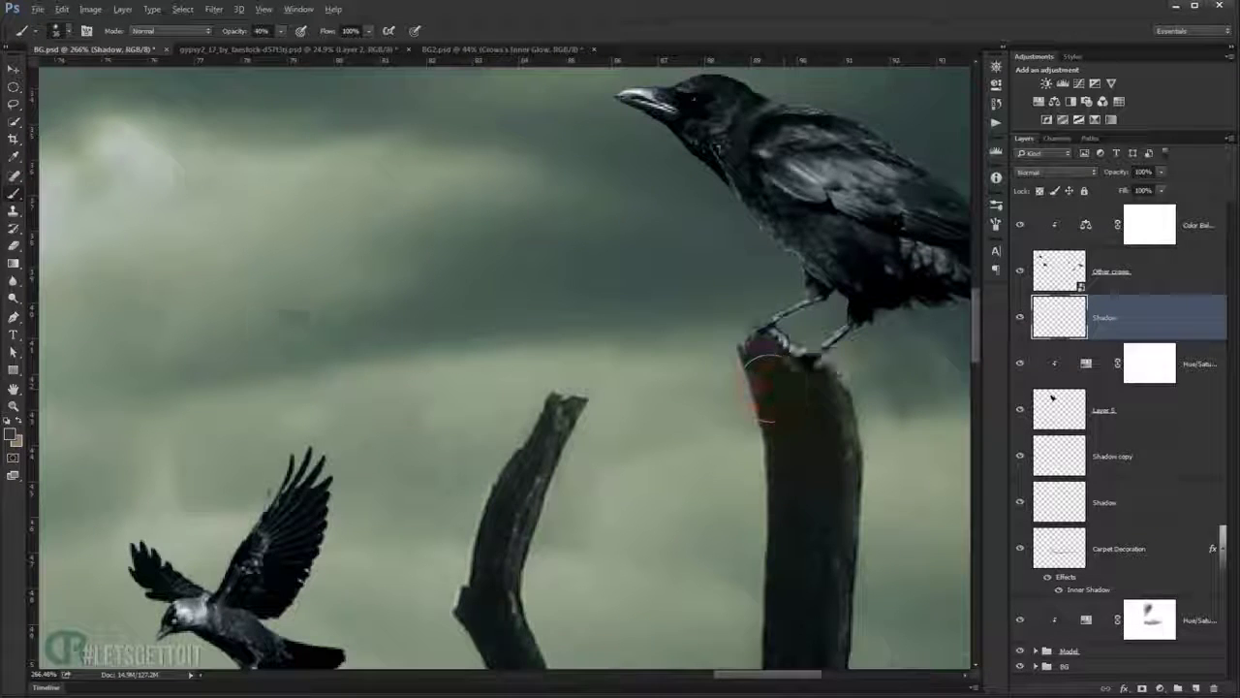
{"action": "scroll", "coordinate": [194, 329], "scroll_direction": "up", "scroll_amount": 2, "text": "alt"}
{"action": "left_click_drag", "start_coordinate": [773, 430], "coordinate": [562, 368]}
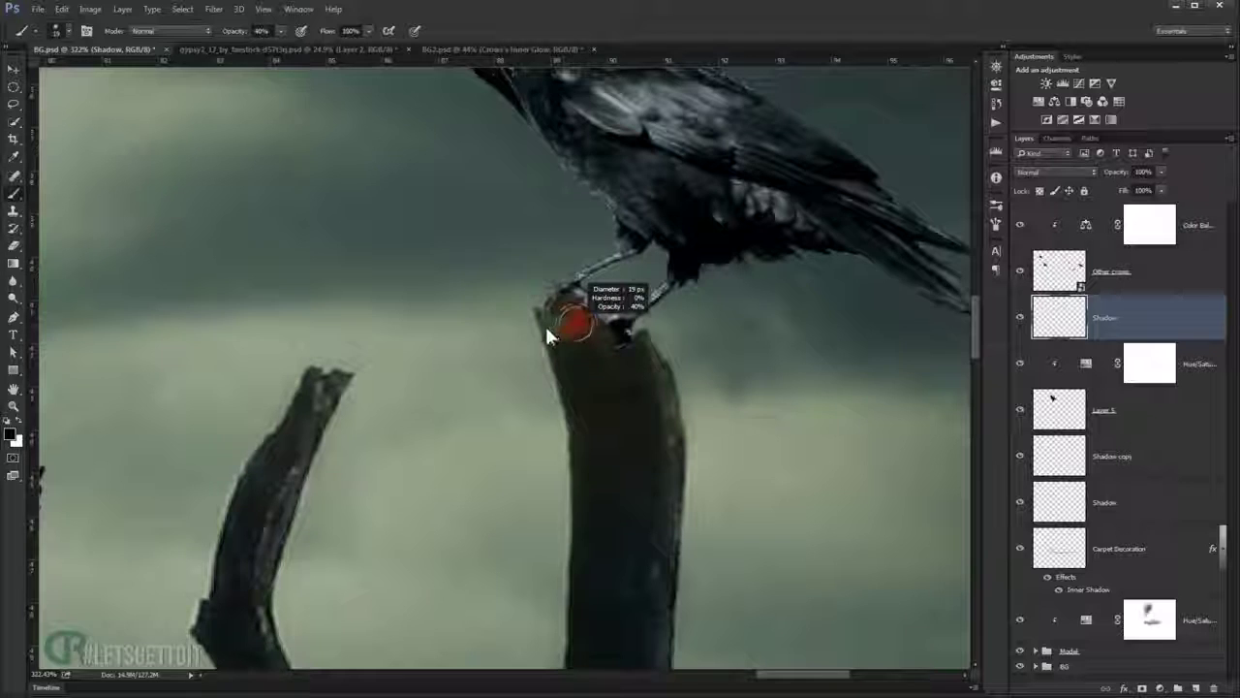
{"action": "scroll", "coordinate": [548, 320], "scroll_direction": "up", "scroll_amount": 2, "text": "alt"}
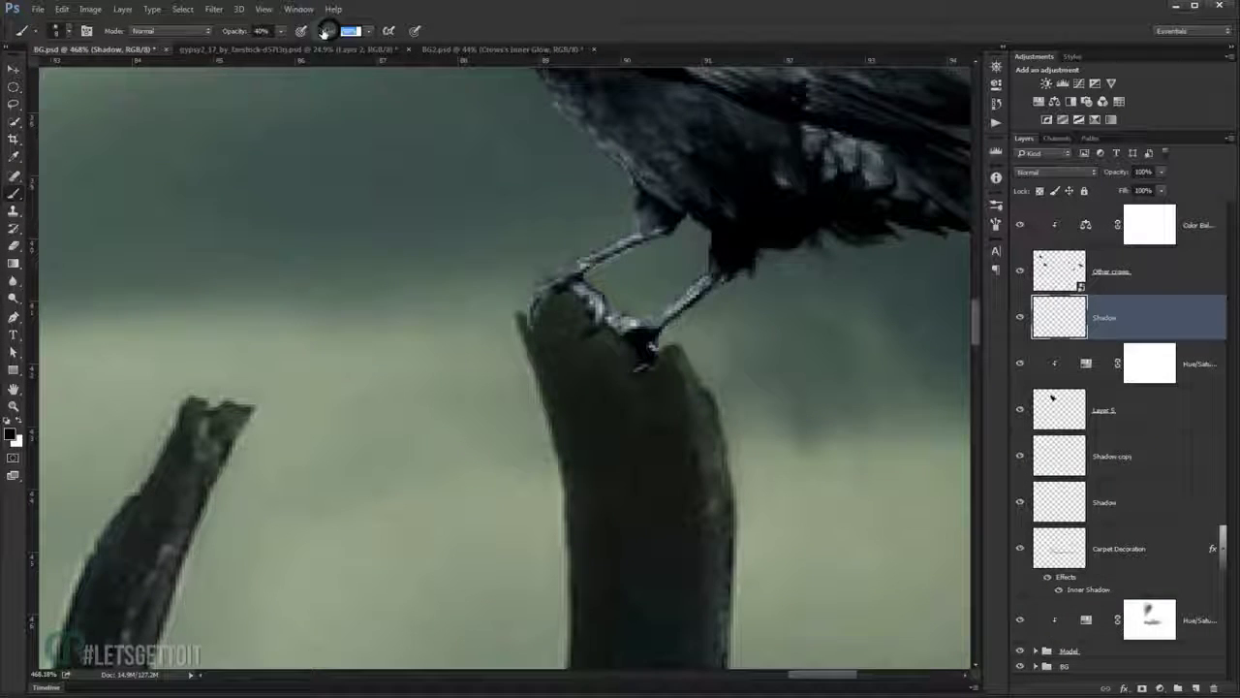
{"action": "left_click_drag", "start_coordinate": [576, 298], "coordinate": [586, 310]}
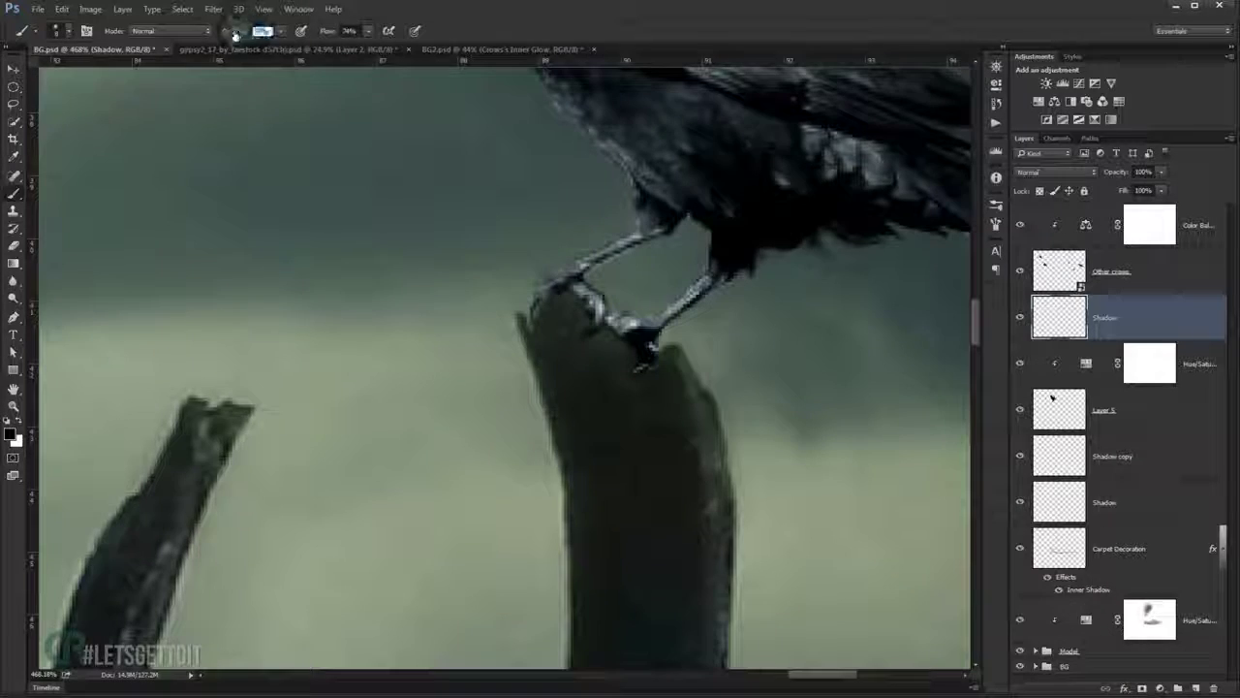
{"action": "scroll", "coordinate": [573, 310], "scroll_direction": "up", "scroll_amount": 1, "text": "alt"}
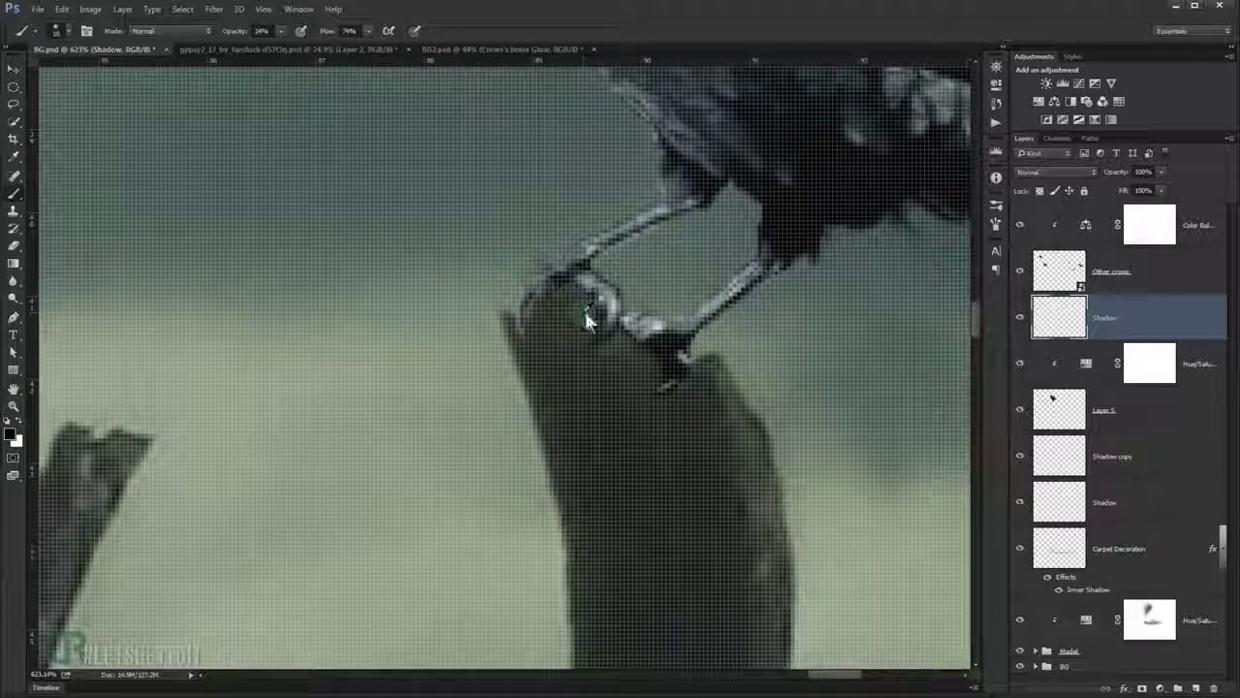
At 50% brush flow, darken the stump top under the crow's feet with soft black strokes.
{"action": "left_click", "coordinate": [327, 31]}
{"action": "type", "text": "50"}
{"action": "key", "text": "Return"}
{"action": "left_click_drag", "start_coordinate": [579, 299], "coordinate": [540, 312]}
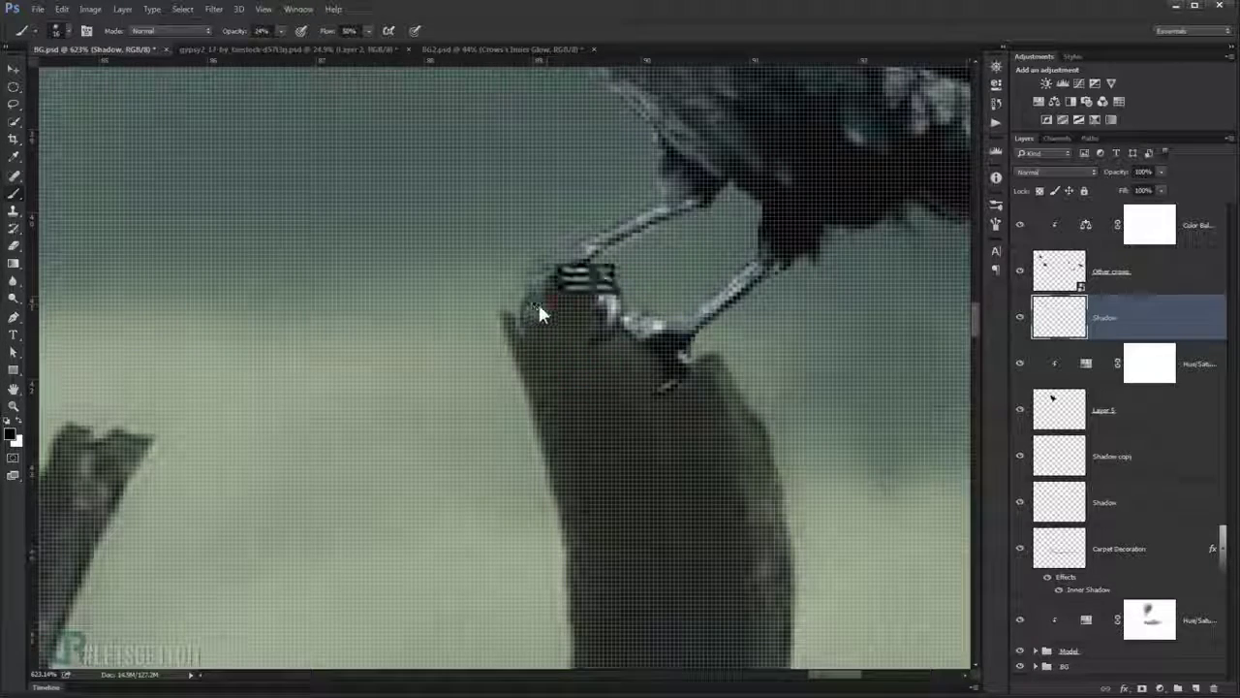
{"action": "scroll", "coordinate": [542, 312], "scroll_direction": "down", "scroll_amount": 2}
{"action": "left_click_drag", "start_coordinate": [574, 313], "coordinate": [570, 307]}
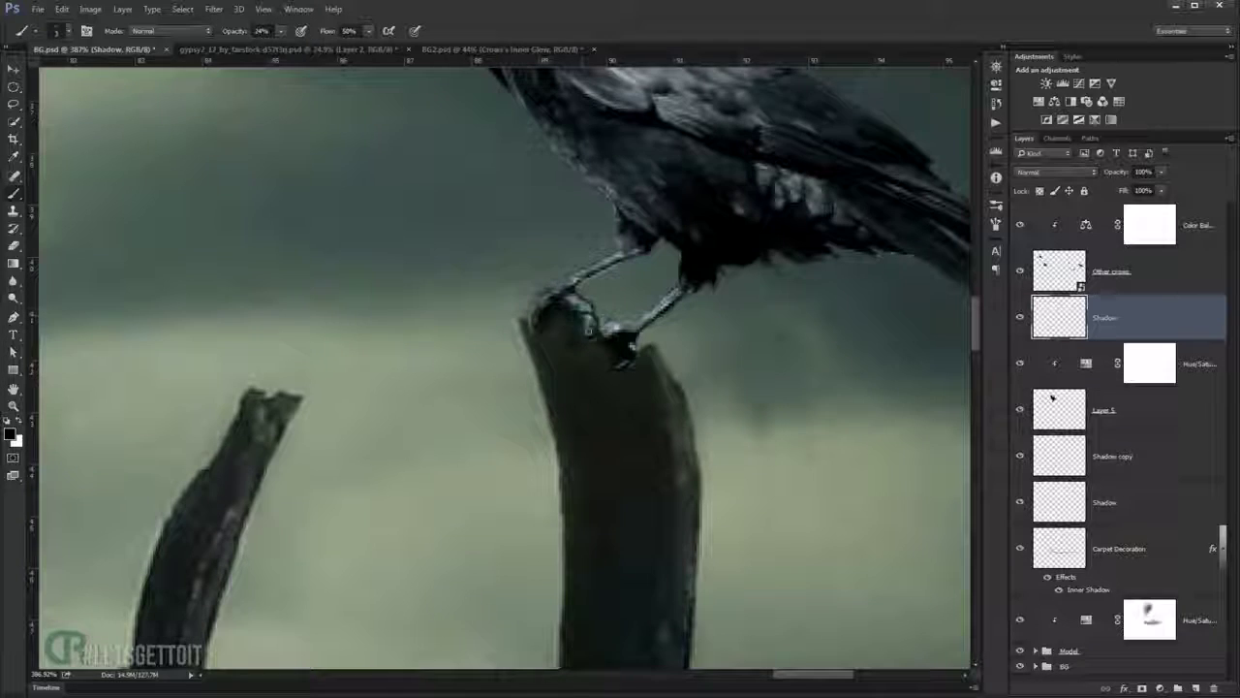
{"action": "scroll", "coordinate": [618, 366], "scroll_direction": "down", "scroll_amount": 3}
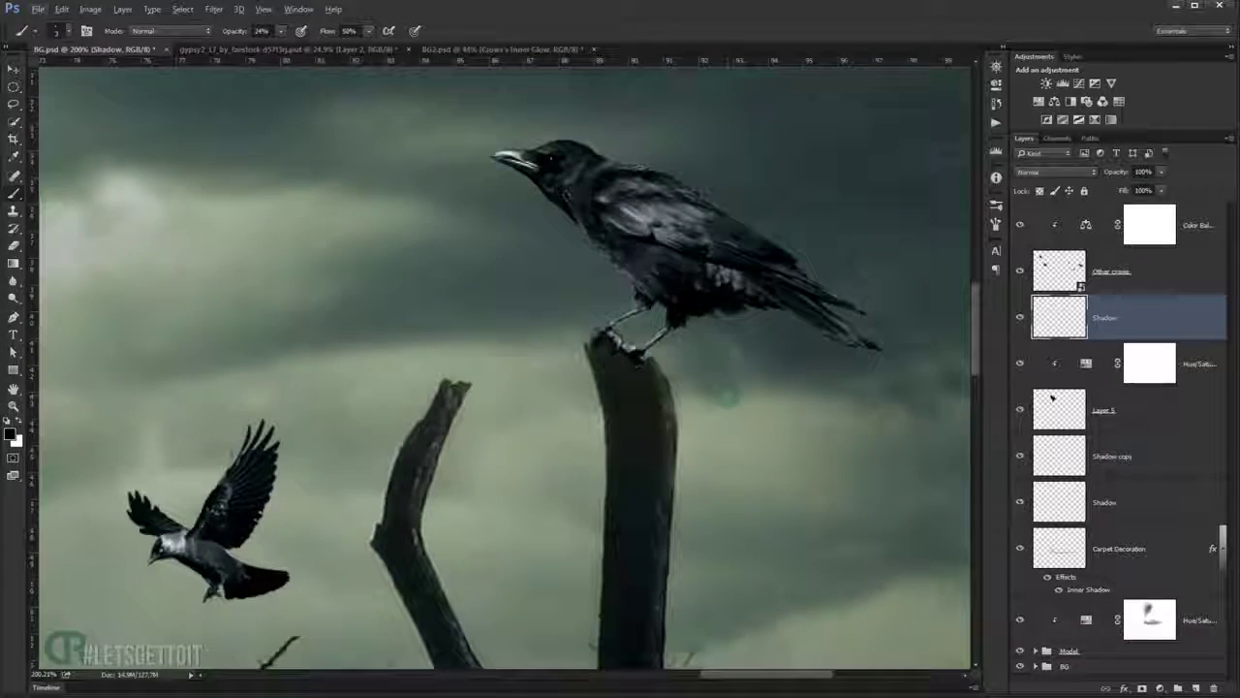
{"action": "scroll", "coordinate": [618, 365], "scroll_direction": "down", "scroll_amount": 2}
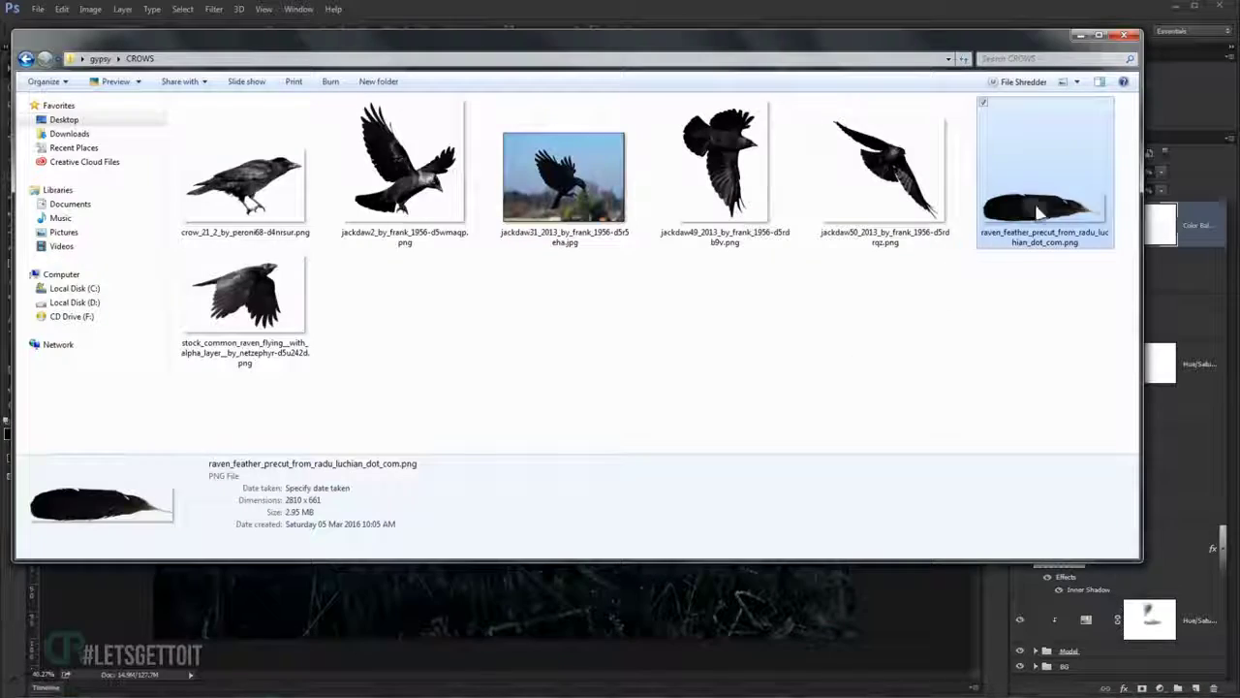
Place the raven feather at about two-thirds size, duplicate it, hide the original, and rasterize the copy.
{"action": "left_click_drag", "start_coordinate": [1039, 211], "coordinate": [180, 617]}
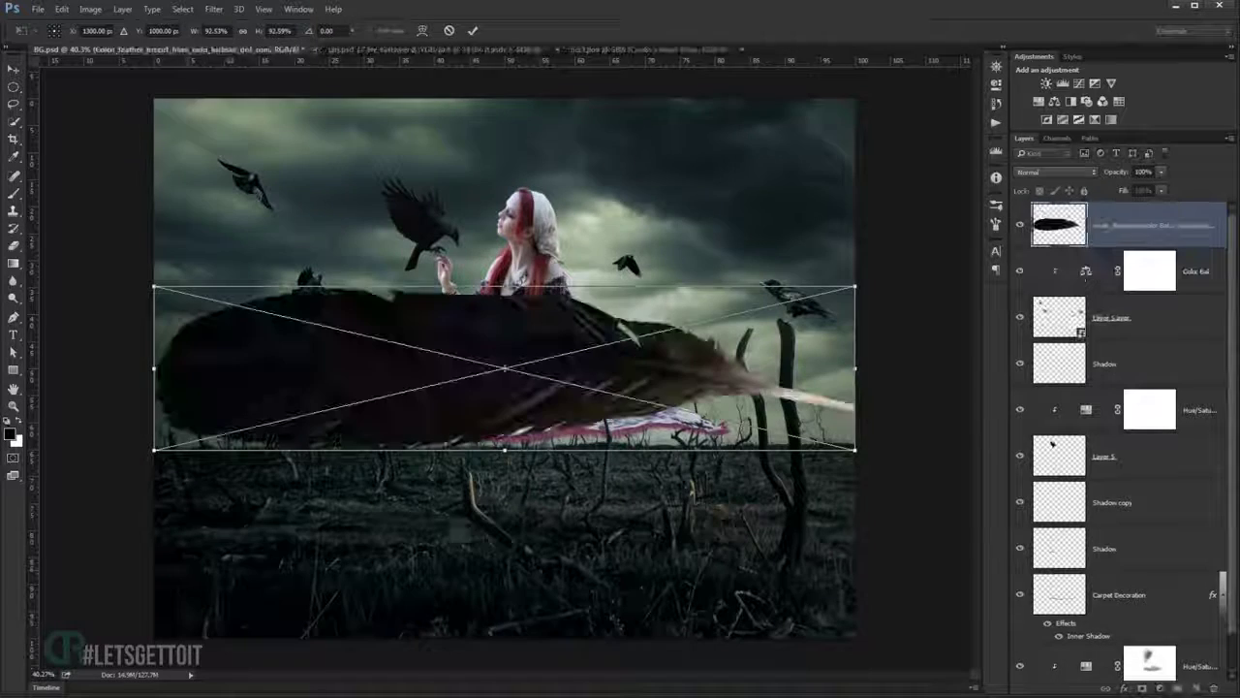
{"action": "left_click_drag", "start_coordinate": [856, 454], "coordinate": [758, 426]}
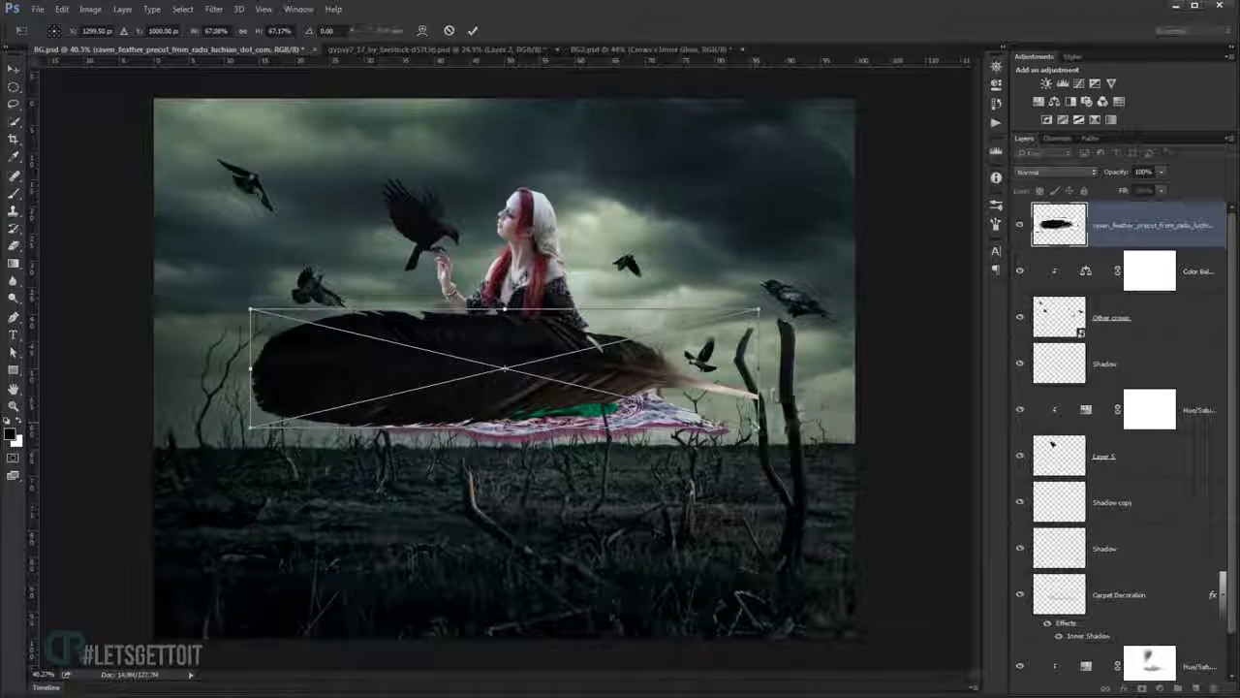
{"action": "key", "text": "Return"}
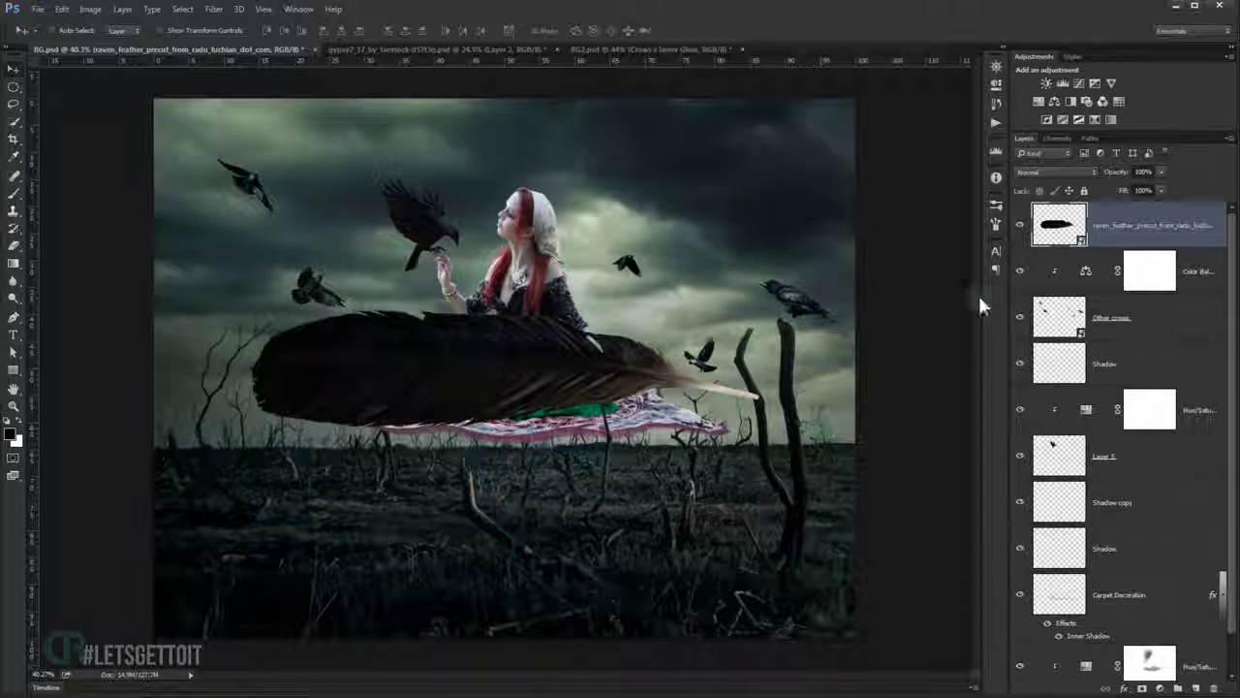
{"action": "key", "text": "ctrl+j"}
{"action": "left_click", "coordinate": [1020, 272]}
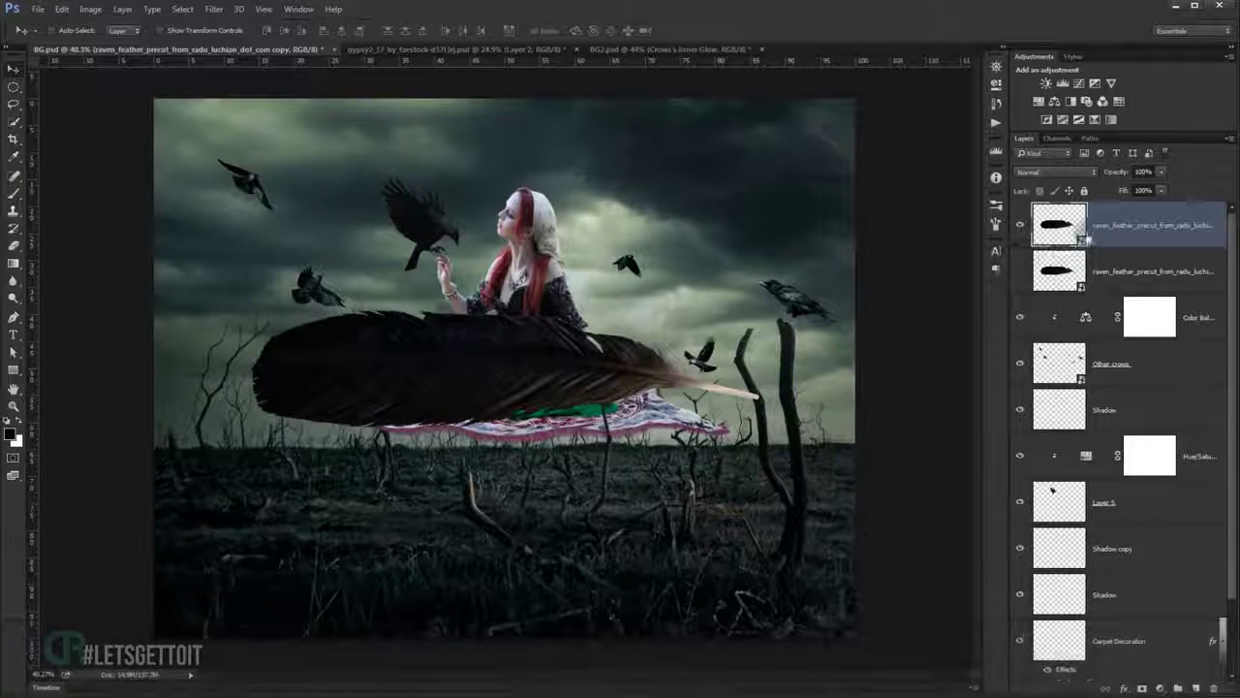
{"action": "right_click", "coordinate": [1170, 217]}
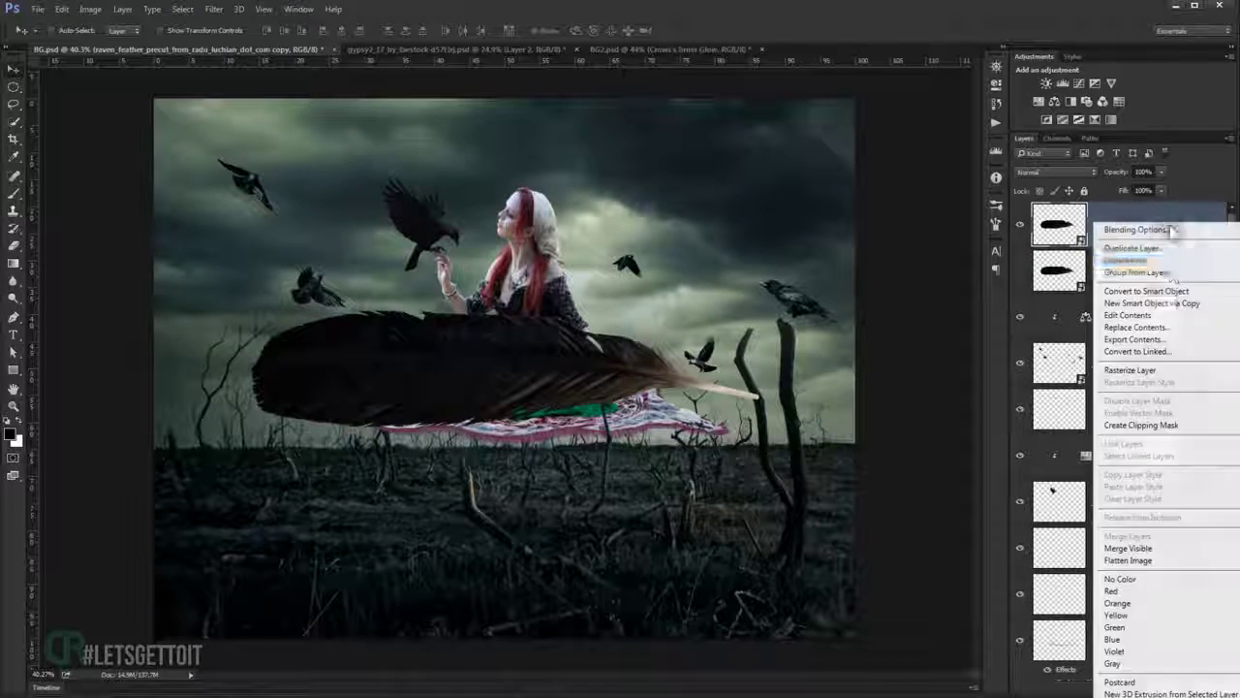
{"action": "left_click", "coordinate": [1129, 369]}
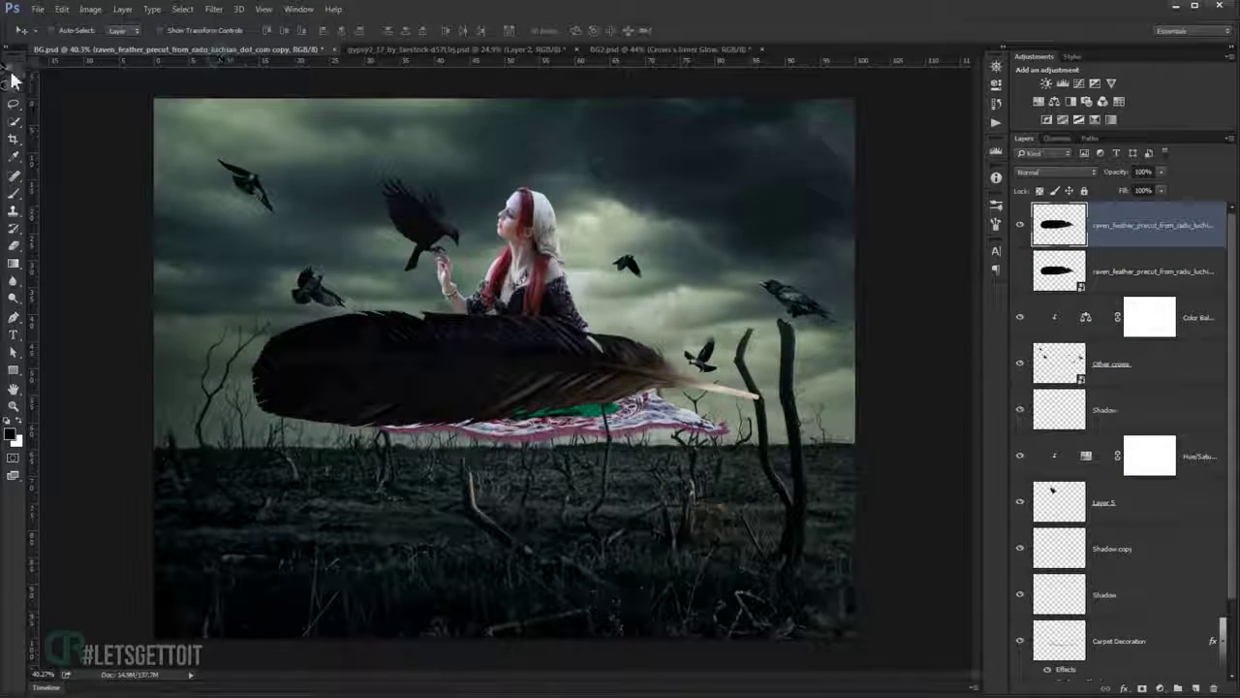
Bend the feather copy with an Arc warp and shrink it to a small size.
{"action": "key", "text": "ctrl+t"}
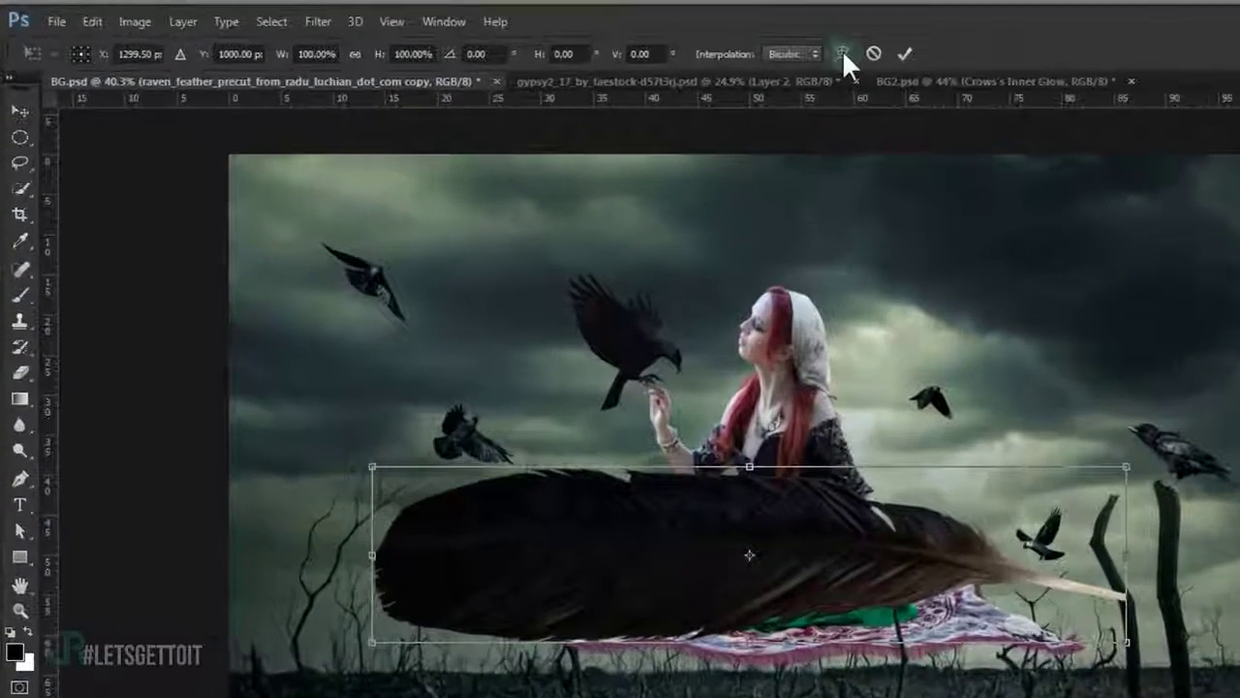
{"action": "left_click", "coordinate": [842, 53]}
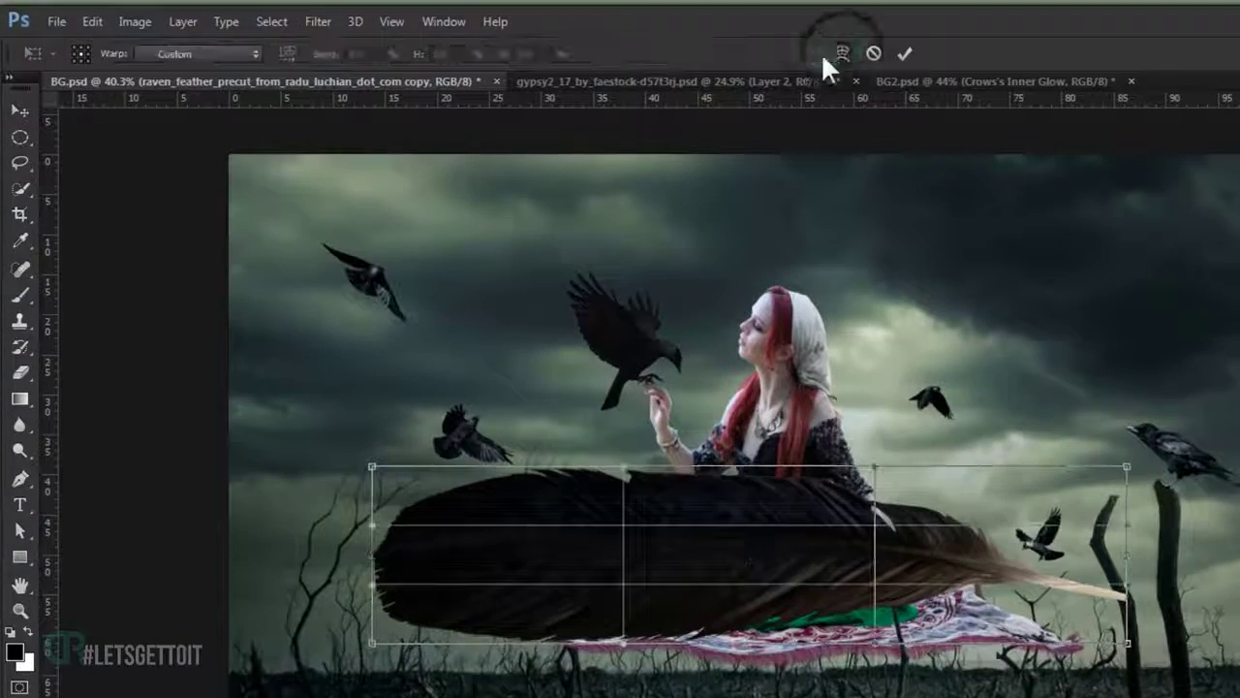
{"action": "left_click", "coordinate": [201, 54]}
{"action": "left_click", "coordinate": [164, 130]}
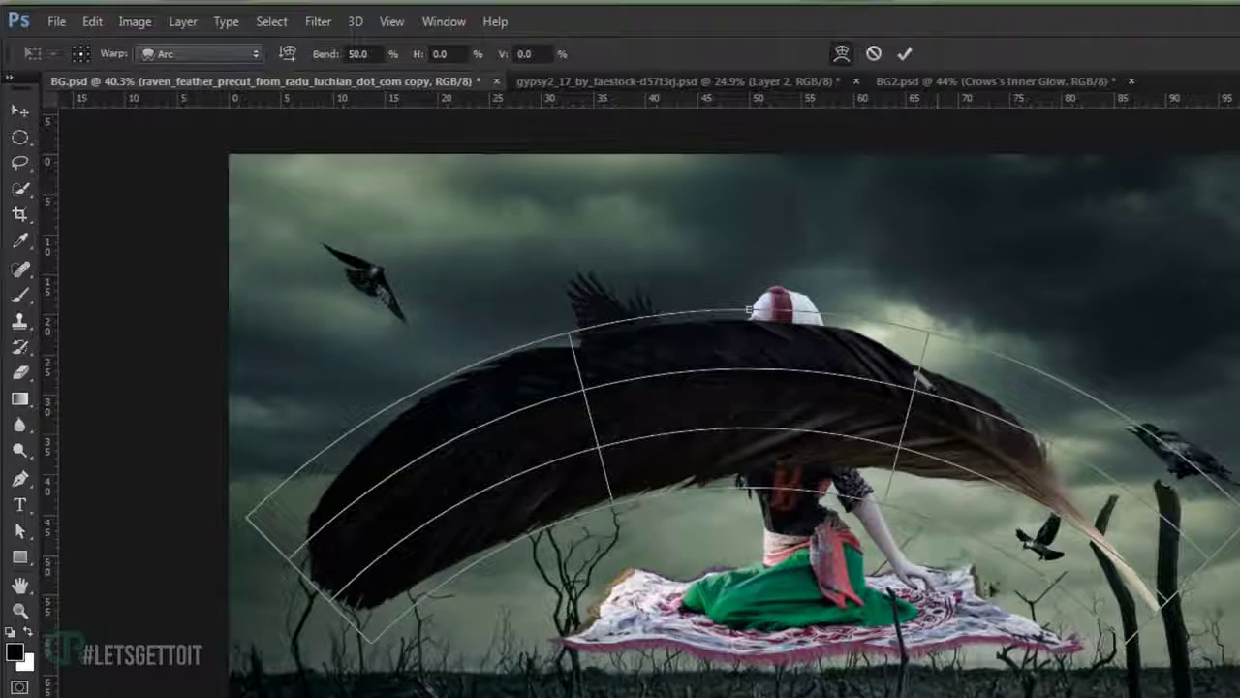
{"action": "left_click", "coordinate": [905, 54]}
{"action": "key", "text": "ctrl+t"}
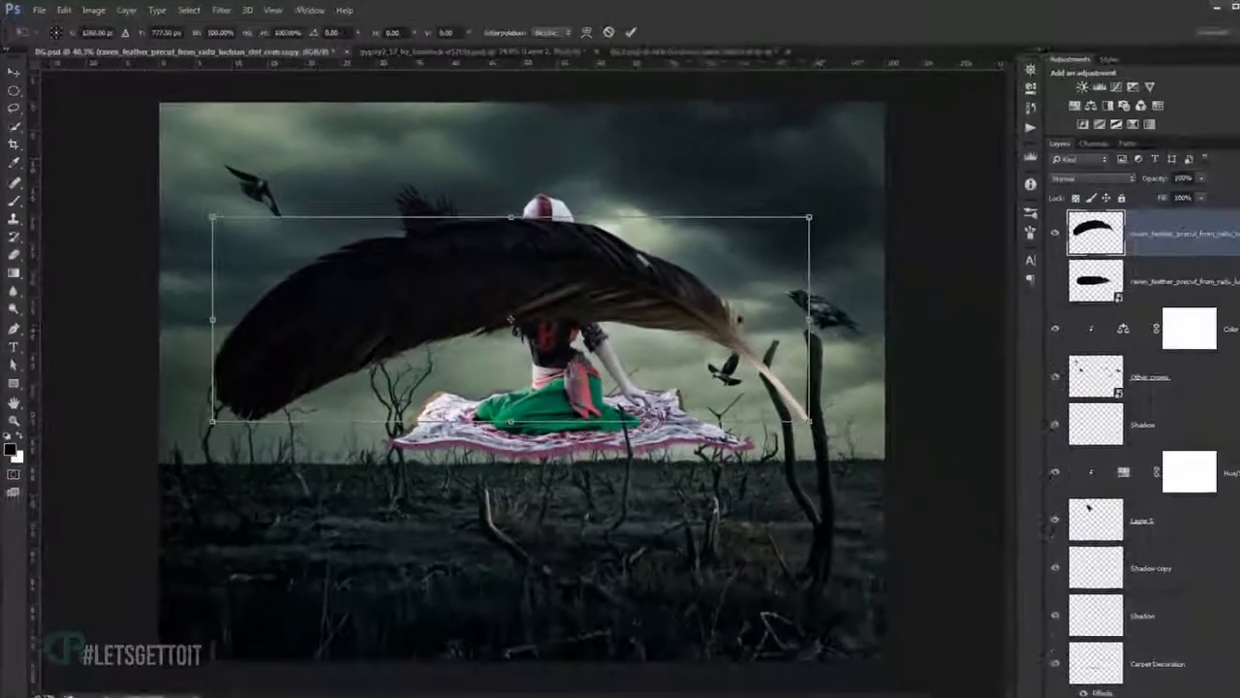
{"action": "mouse_move", "coordinate": [830, 399]}
{"action": "left_mouse_down"}
{"action": "mouse_move", "coordinate": [635, 308]}
{"action": "mouse_move", "coordinate": [536, 314]}
{"action": "left_mouse_up"}
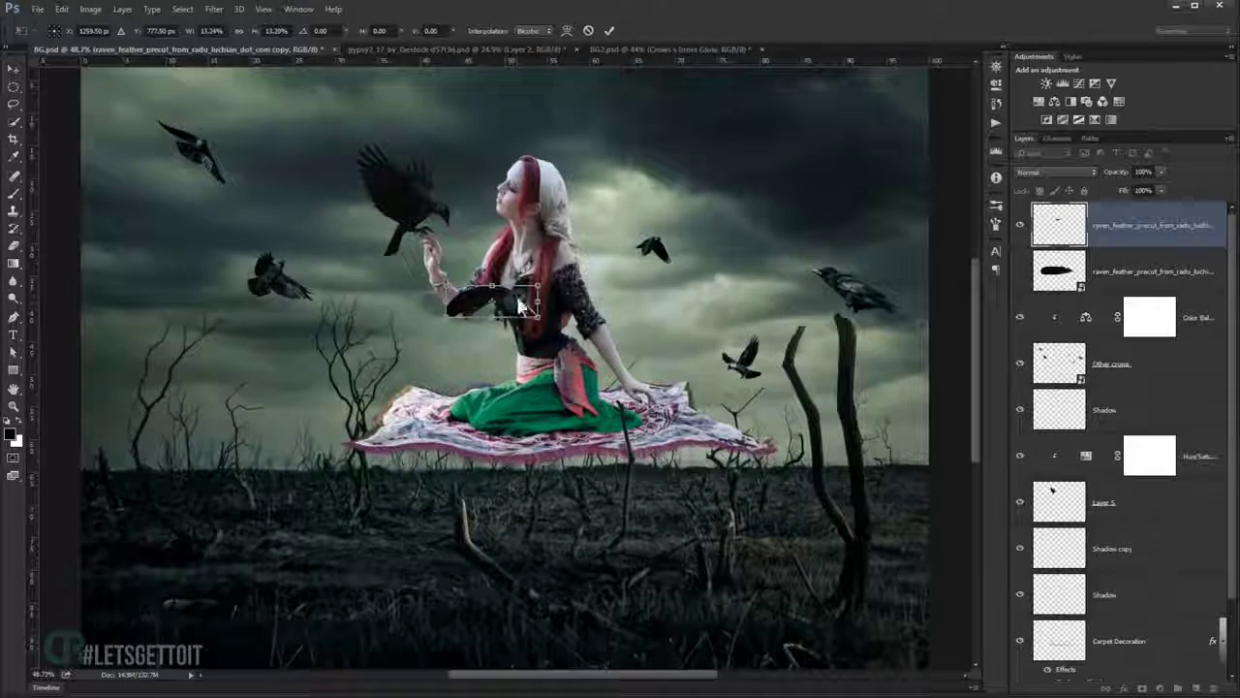
Move the small feather to the lower left, rotate it about -165°, and shrink it near the ground.
{"action": "left_click_drag", "start_coordinate": [514, 306], "coordinate": [262, 412]}
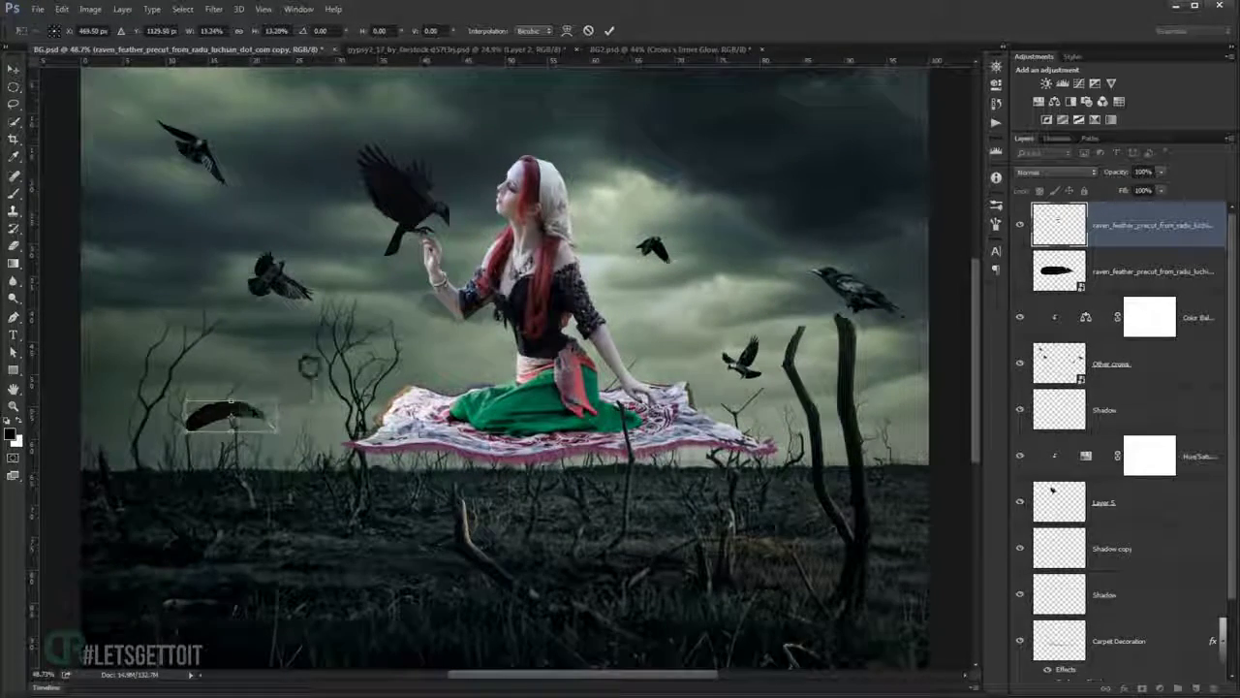
{"action": "left_click_drag", "start_coordinate": [281, 382], "coordinate": [162, 443]}
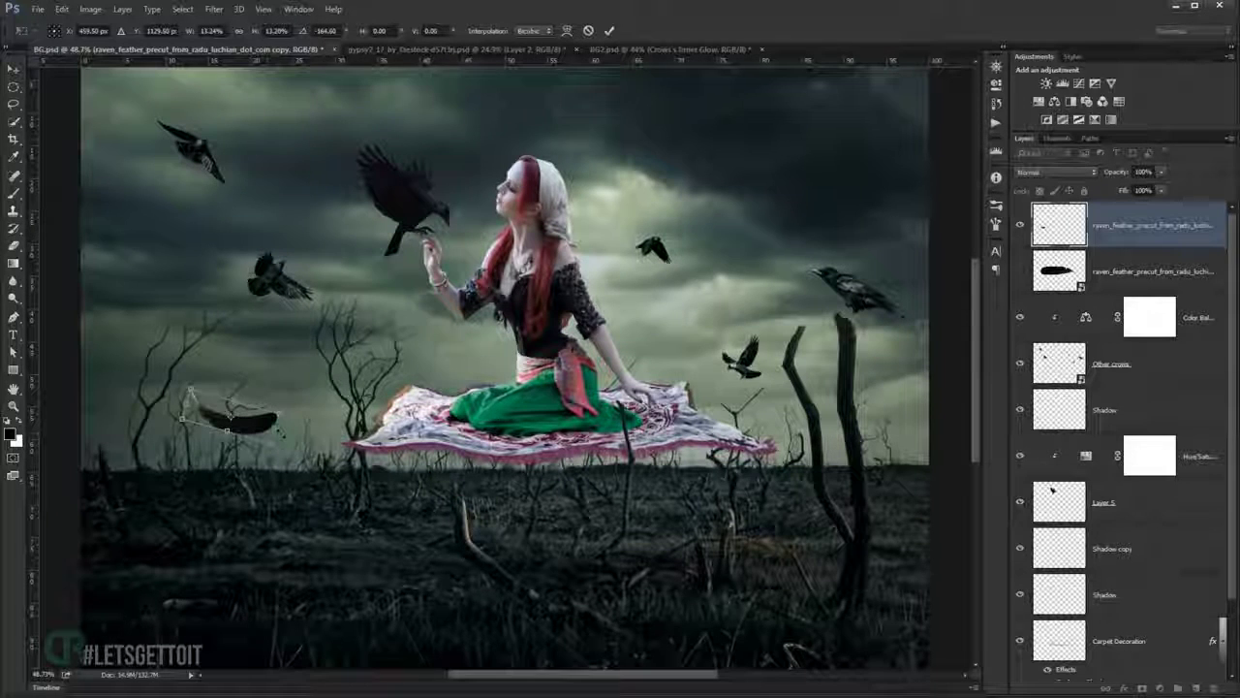
{"action": "mouse_move", "coordinate": [273, 447]}
{"action": "left_mouse_down"}
{"action": "mouse_move", "coordinate": [254, 437]}
{"action": "mouse_move", "coordinate": [463, 519]}
{"action": "mouse_move", "coordinate": [571, 528]}
{"action": "left_mouse_up"}
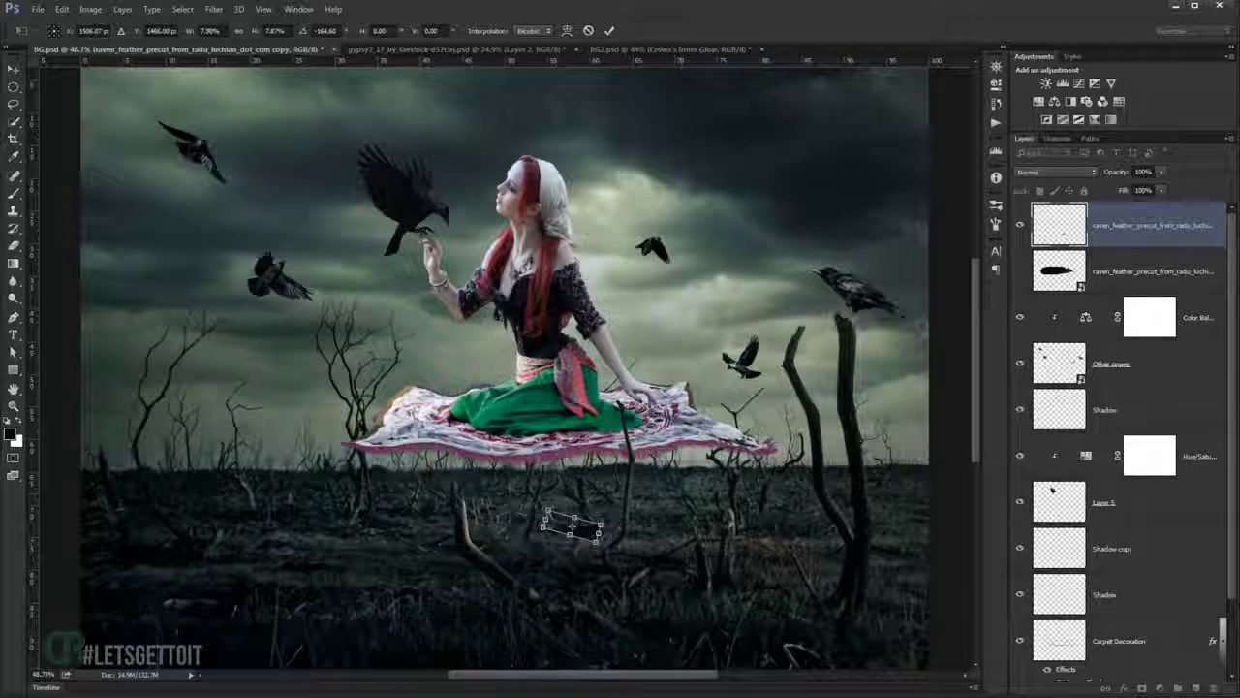
{"action": "key", "text": "Return"}
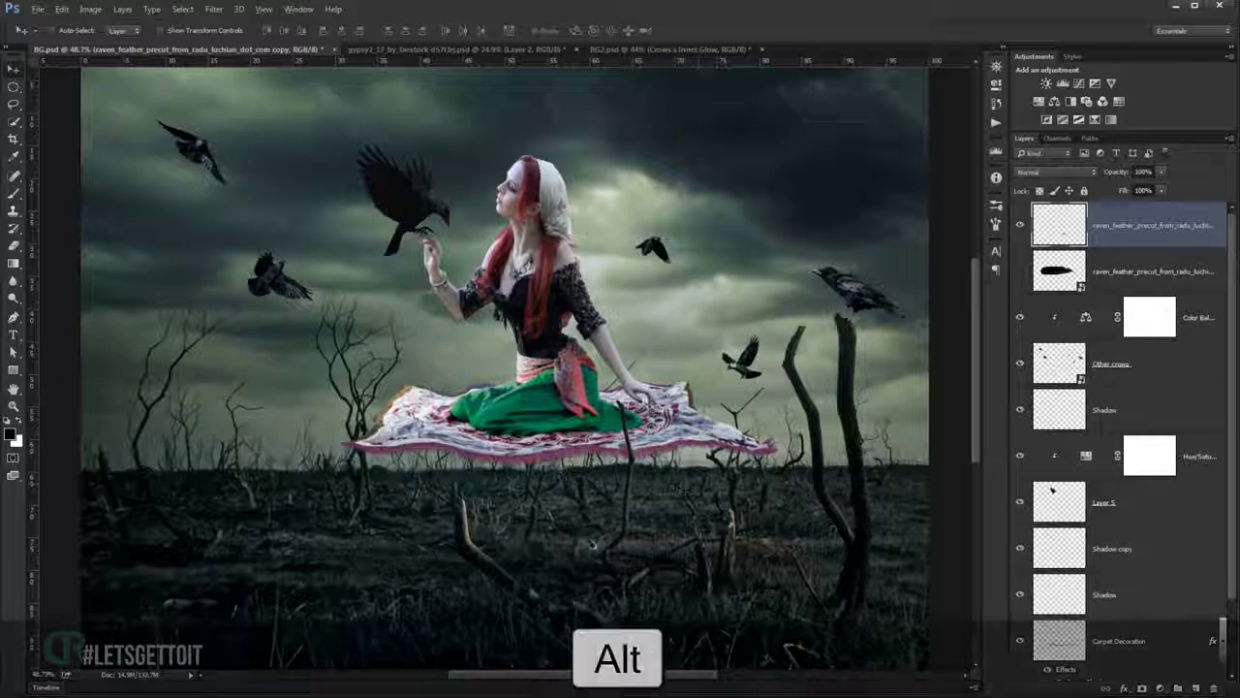
Drop a duplicate feather onto the carpet, shrinking and tilting it into place.
{"action": "mouse_move", "coordinate": [572, 525]}
{"action": "left_mouse_down"}
{"action": "mouse_move", "coordinate": [198, 368]}
{"action": "mouse_move", "coordinate": [502, 454]}
{"action": "left_mouse_up"}
{"action": "scroll", "coordinate": [504, 454], "scroll_direction": "up", "scroll_amount": 3}
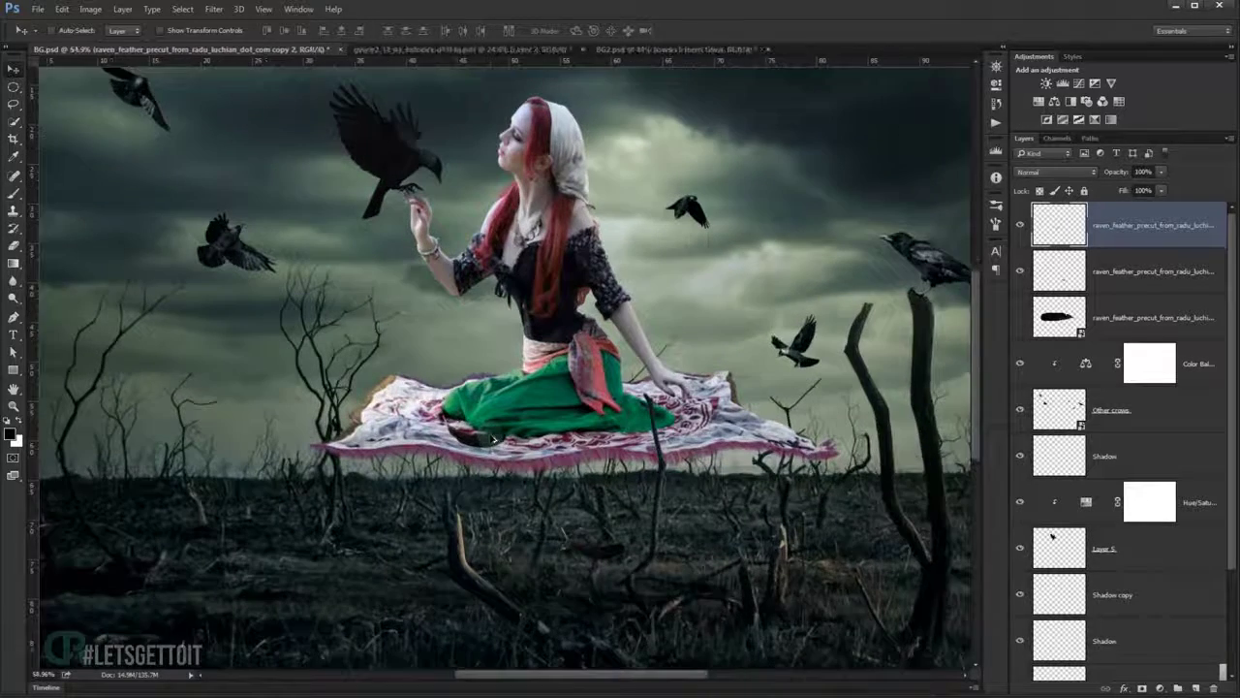
{"action": "scroll", "coordinate": [506, 456], "scroll_direction": "up", "scroll_amount": 1}
{"action": "key", "text": "ctrl+t"}
{"action": "mouse_move", "coordinate": [508, 442]}
{"action": "left_mouse_down"}
{"action": "mouse_move", "coordinate": [497, 448]}
{"action": "mouse_move", "coordinate": [535, 429]}
{"action": "mouse_move", "coordinate": [538, 441]}
{"action": "mouse_move", "coordinate": [569, 435]}
{"action": "left_mouse_up"}
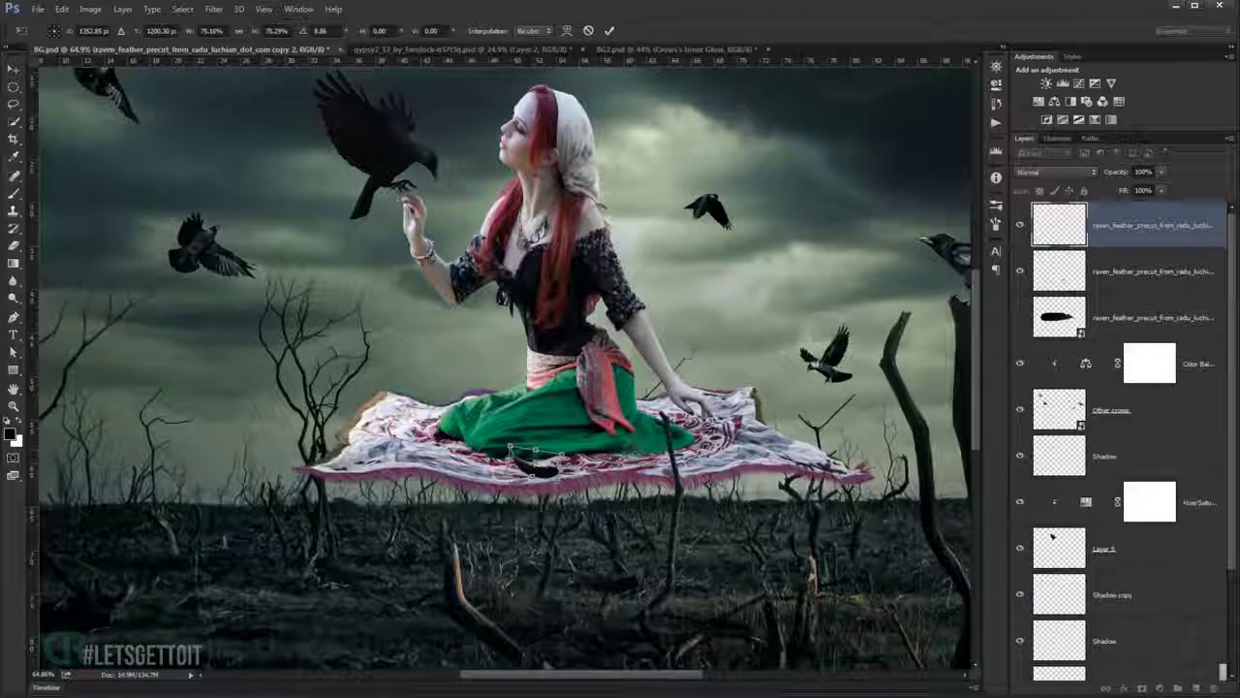
{"action": "key", "text": "Return"}
{"action": "scroll", "coordinate": [531, 463], "scroll_direction": "up", "scroll_amount": 3}
{"action": "left_click_drag", "start_coordinate": [528, 451], "coordinate": [539, 450]}
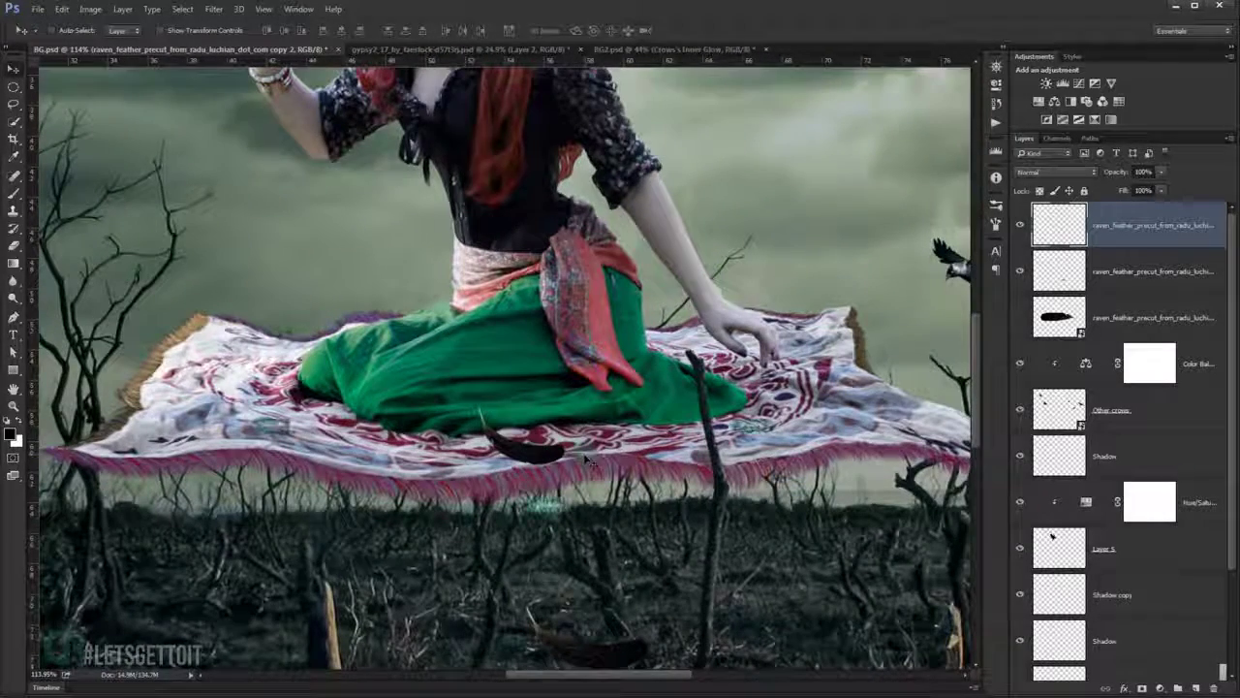
{"action": "key", "text": "ctrl+t"}
{"action": "mouse_move", "coordinate": [573, 466]}
{"action": "left_mouse_down"}
{"action": "mouse_move", "coordinate": [553, 457]}
{"action": "mouse_move", "coordinate": [605, 451]}
{"action": "left_mouse_up"}
{"action": "mouse_move", "coordinate": [529, 441]}
{"action": "left_mouse_down"}
{"action": "mouse_move", "coordinate": [497, 451]}
{"action": "mouse_move", "coordinate": [567, 425]}
{"action": "mouse_move", "coordinate": [558, 432]}
{"action": "left_mouse_up"}
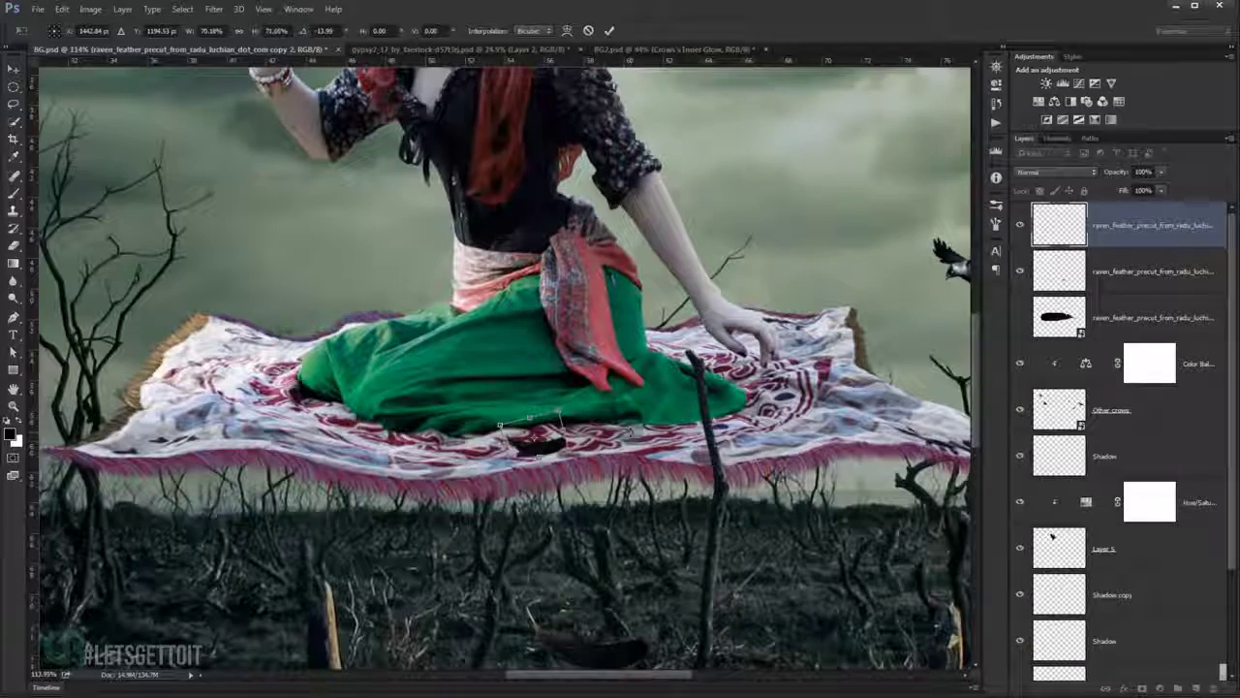
{"action": "key", "text": "Return"}
Select the feather layer below and reposition that feather at the lower left.
{"action": "scroll", "coordinate": [635, 439], "scroll_direction": "down", "scroll_amount": 1}
{"action": "scroll", "coordinate": [634, 439], "scroll_direction": "down", "scroll_amount": 1}
{"action": "scroll", "coordinate": [635, 439], "scroll_direction": "down", "scroll_amount": 1}
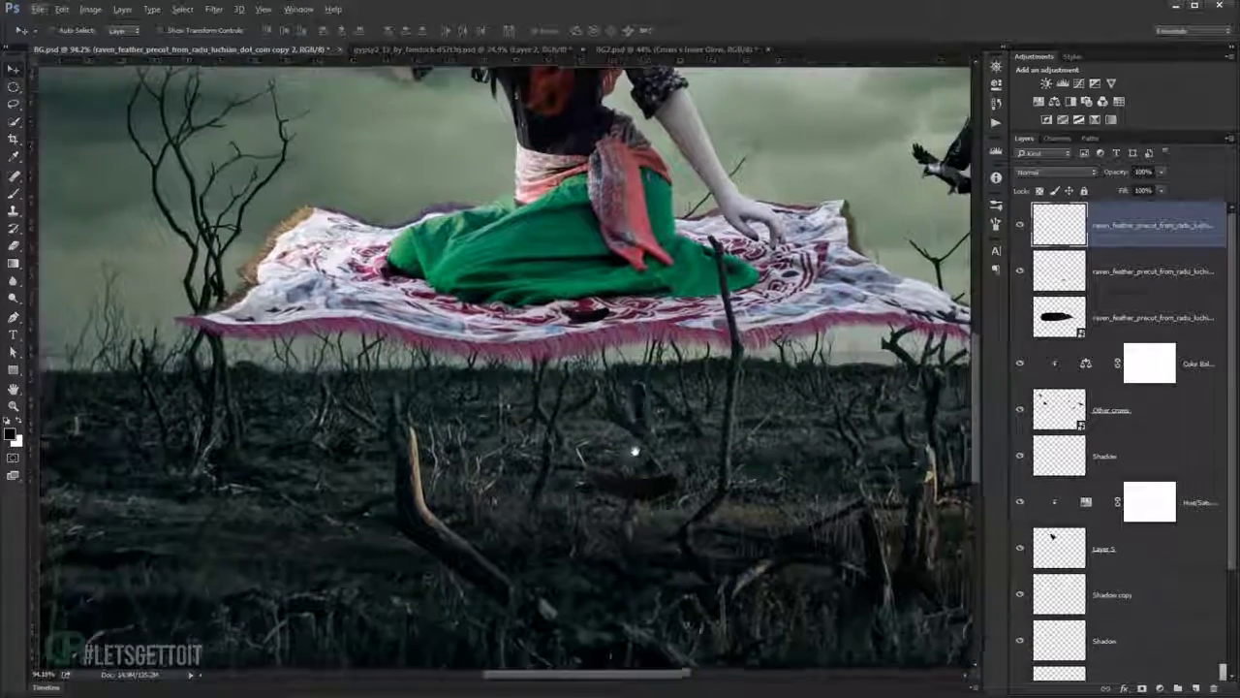
{"action": "scroll", "coordinate": [635, 439], "scroll_direction": "down", "scroll_amount": 1}
{"action": "key", "text": "alt+bracketleft"}
{"action": "scroll", "coordinate": [625, 455], "scroll_direction": "down", "scroll_amount": 1}
{"action": "scroll", "coordinate": [615, 476], "scroll_direction": "down", "scroll_amount": 1}
{"action": "left_click_drag", "start_coordinate": [617, 475], "coordinate": [350, 499]}
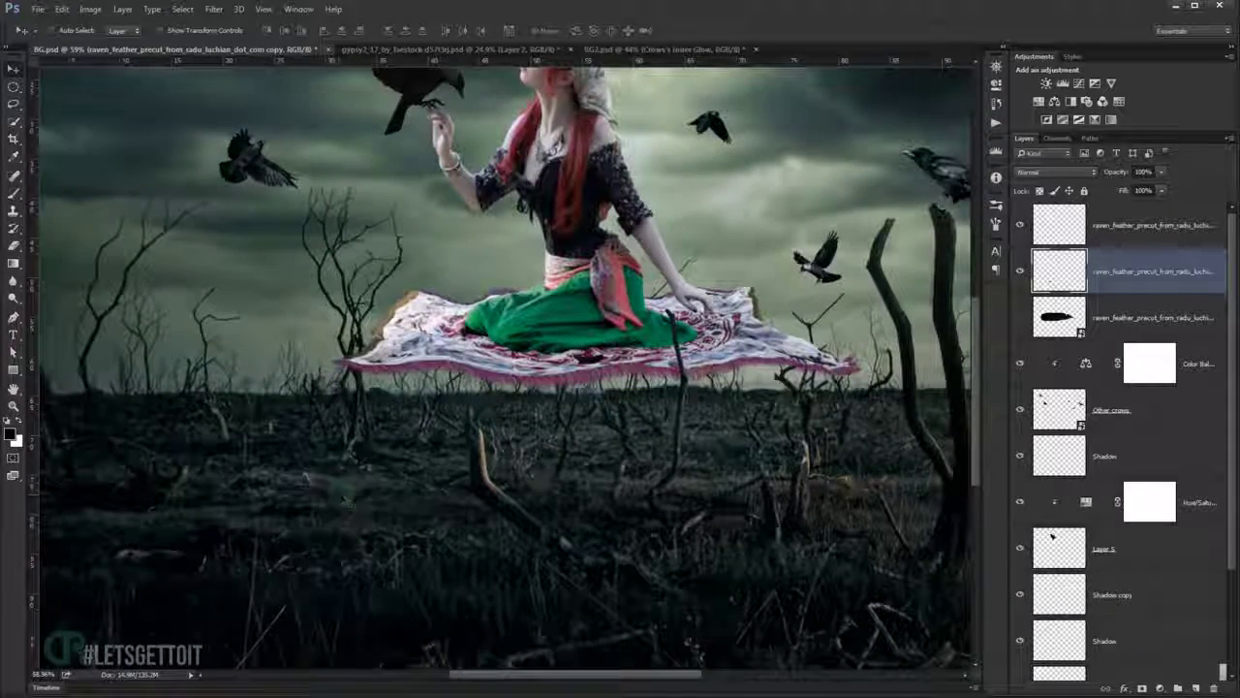
{"action": "key", "text": "ctrl+t"}
{"action": "left_click_drag", "start_coordinate": [341, 496], "coordinate": [135, 424]}
{"action": "key", "text": "Return"}
Place a duplicated feather on the right-hand dead tree and unhide the large raven feather layer.
{"action": "scroll", "coordinate": [136, 426], "scroll_direction": "down", "scroll_amount": 2}
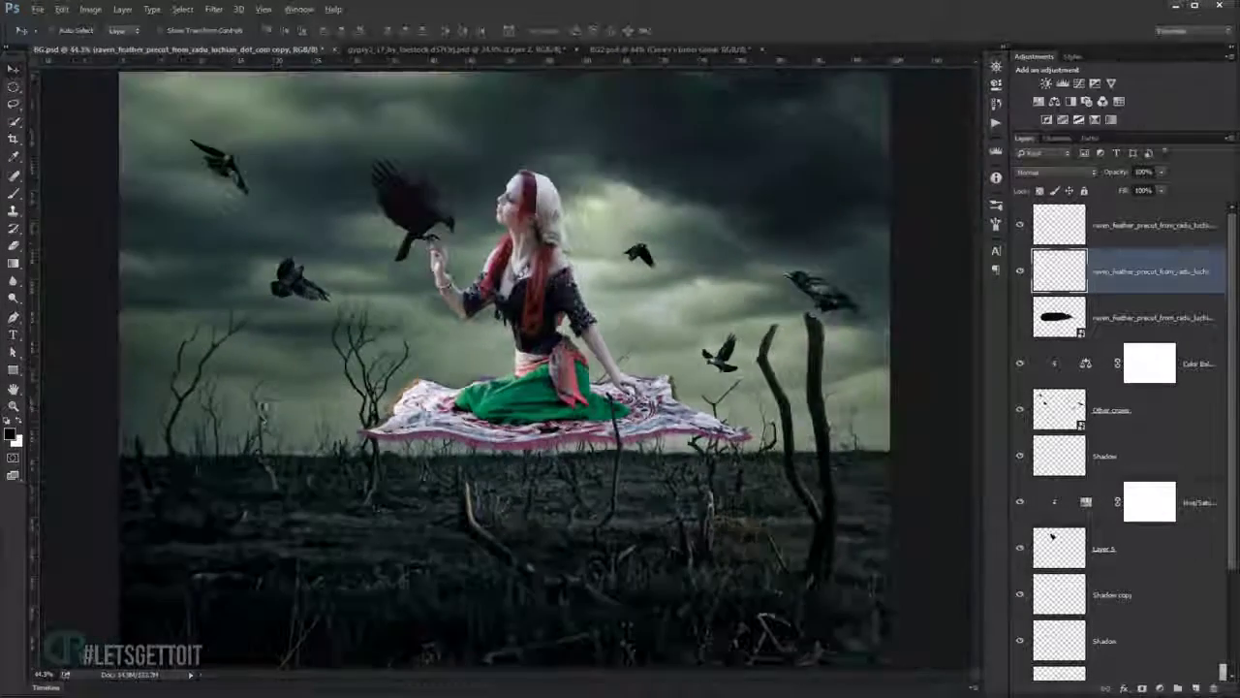
{"action": "key", "text": "ctrl+j"}
{"action": "key", "text": "ctrl+t"}
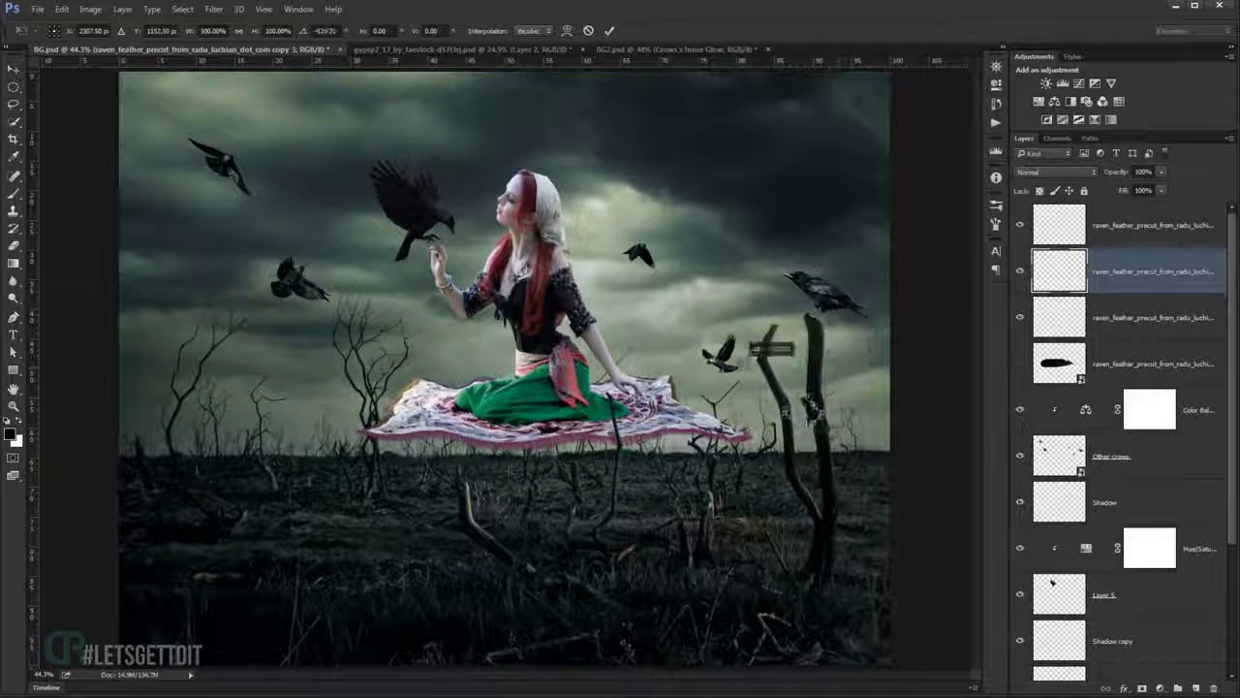
{"action": "left_click_drag", "start_coordinate": [804, 360], "coordinate": [758, 412]}
{"action": "key", "text": "Return"}
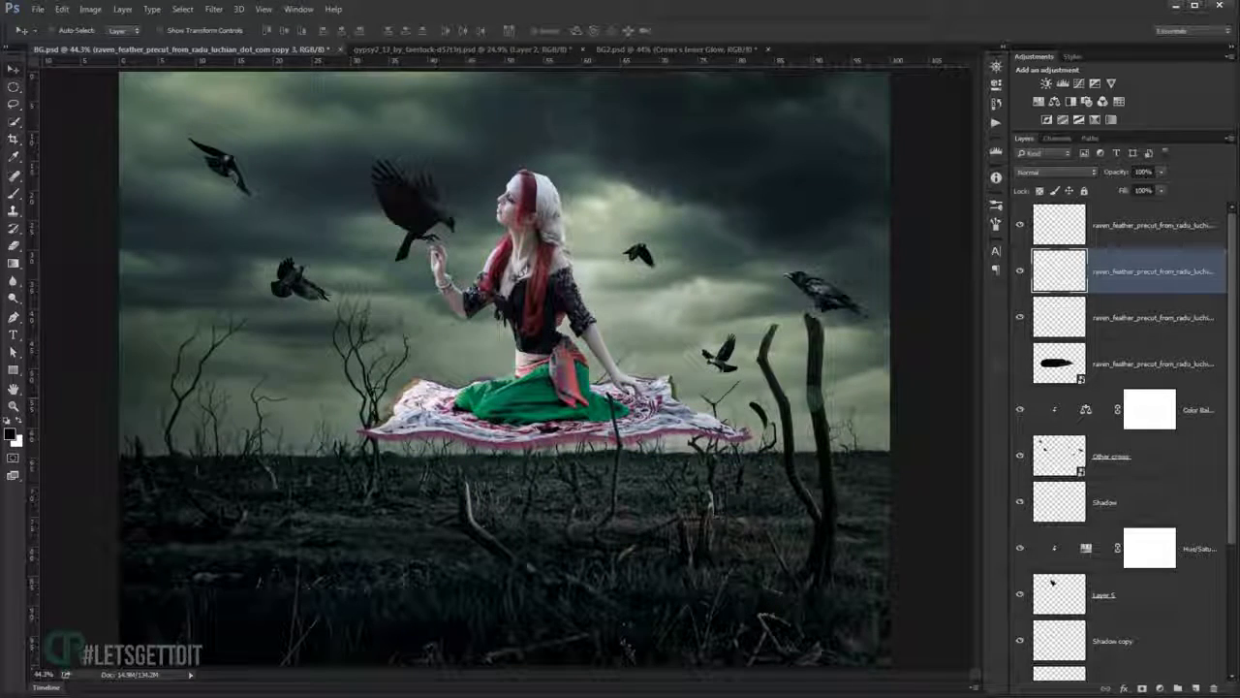
{"action": "left_click", "coordinate": [1020, 362]}
{"action": "left_click", "coordinate": [1095, 366]}
Duplicate and rasterize the large feather, scale it to about 70%, and warp it with Arc Lower.
{"action": "key", "text": "ctrl+j"}
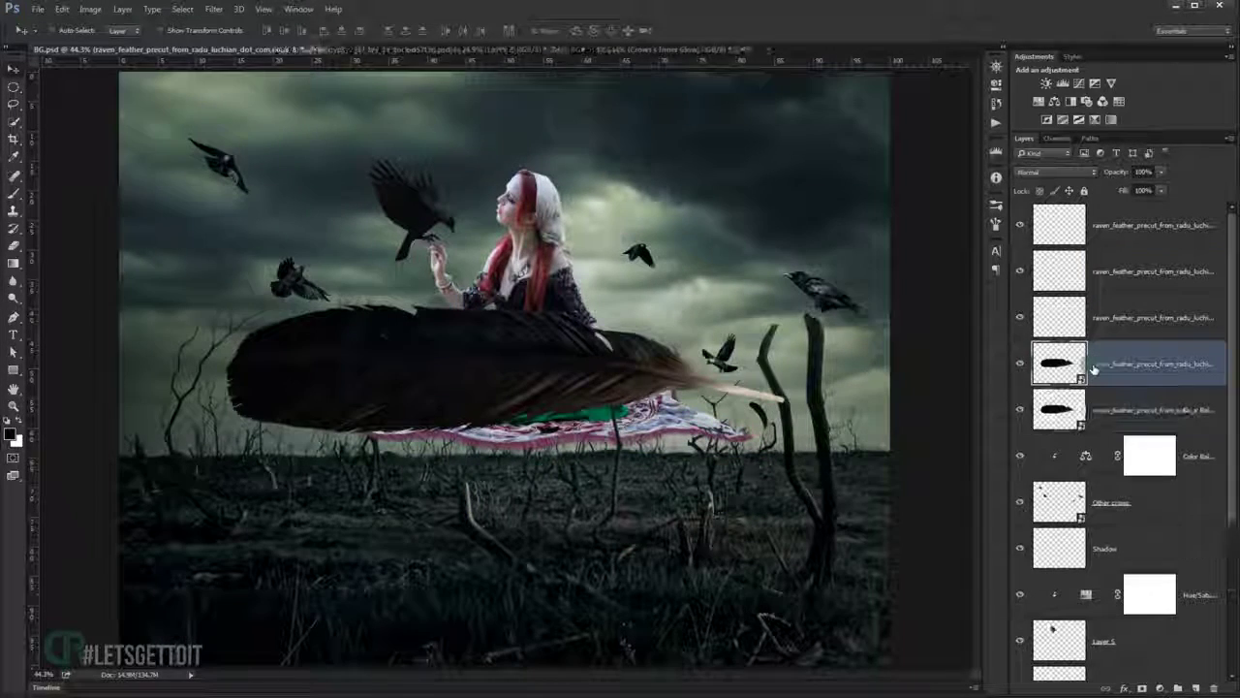
{"action": "right_click", "coordinate": [1160, 363]}
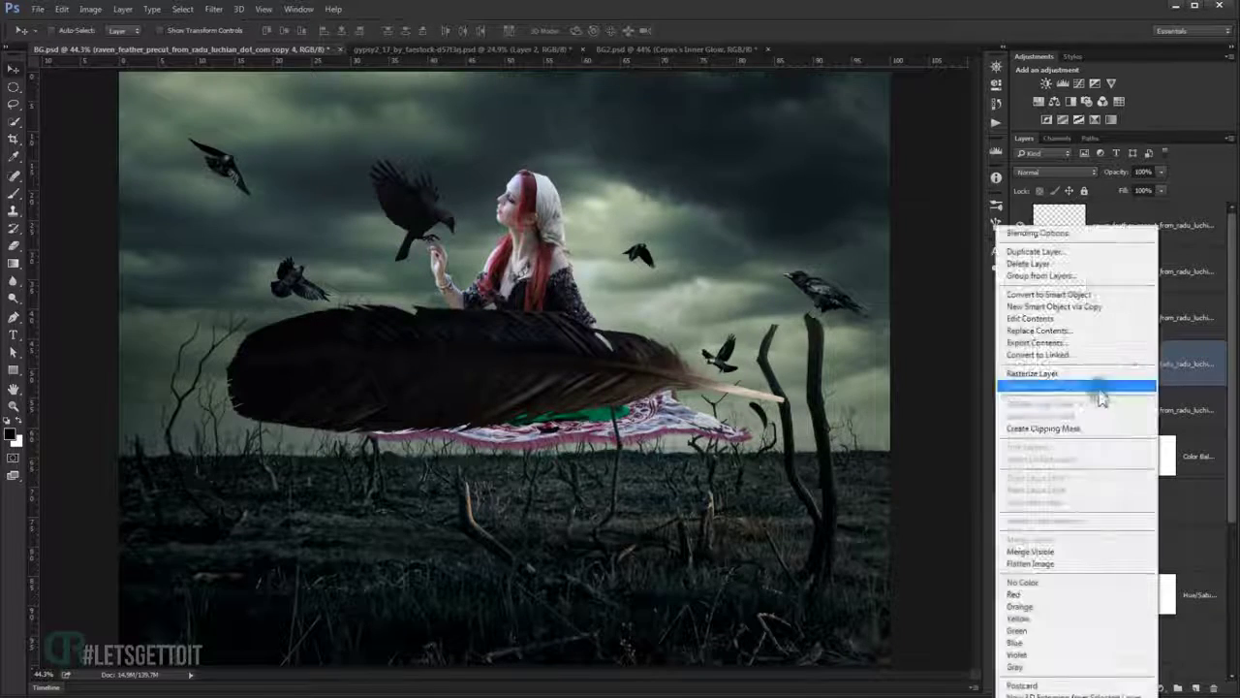
{"action": "left_click", "coordinate": [1075, 385]}
{"action": "key", "text": "ctrl+t"}
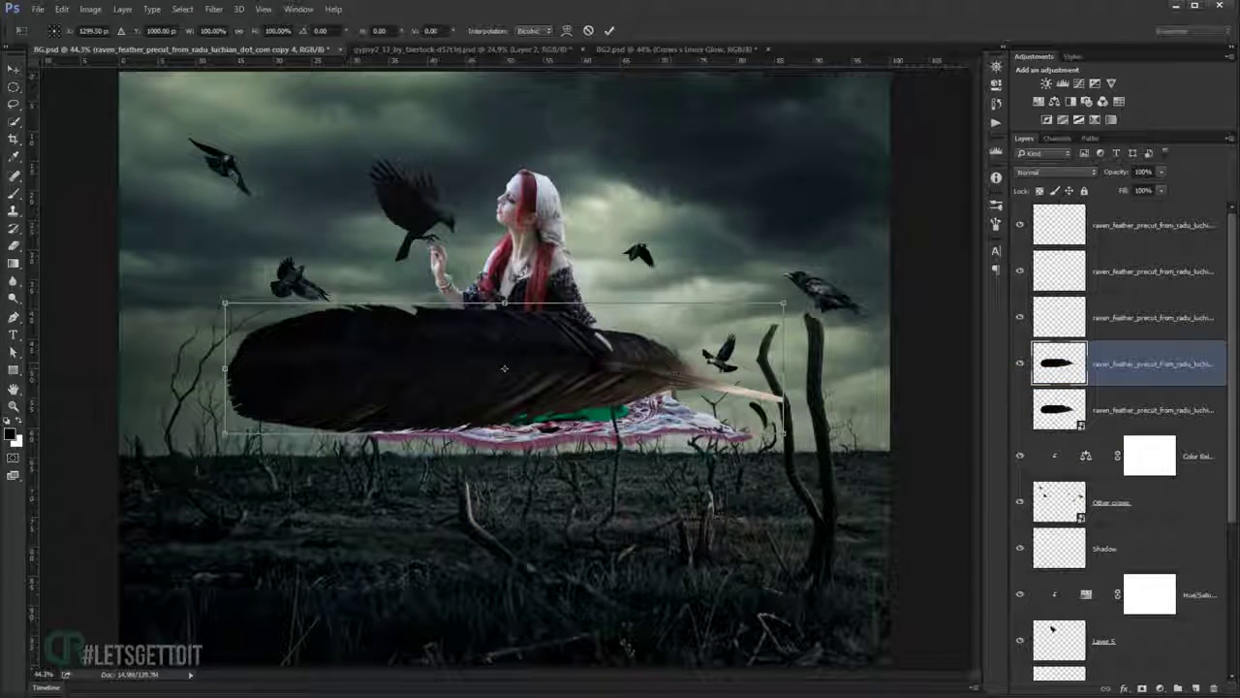
{"action": "left_click_drag", "start_coordinate": [783, 368], "coordinate": [699, 369]}
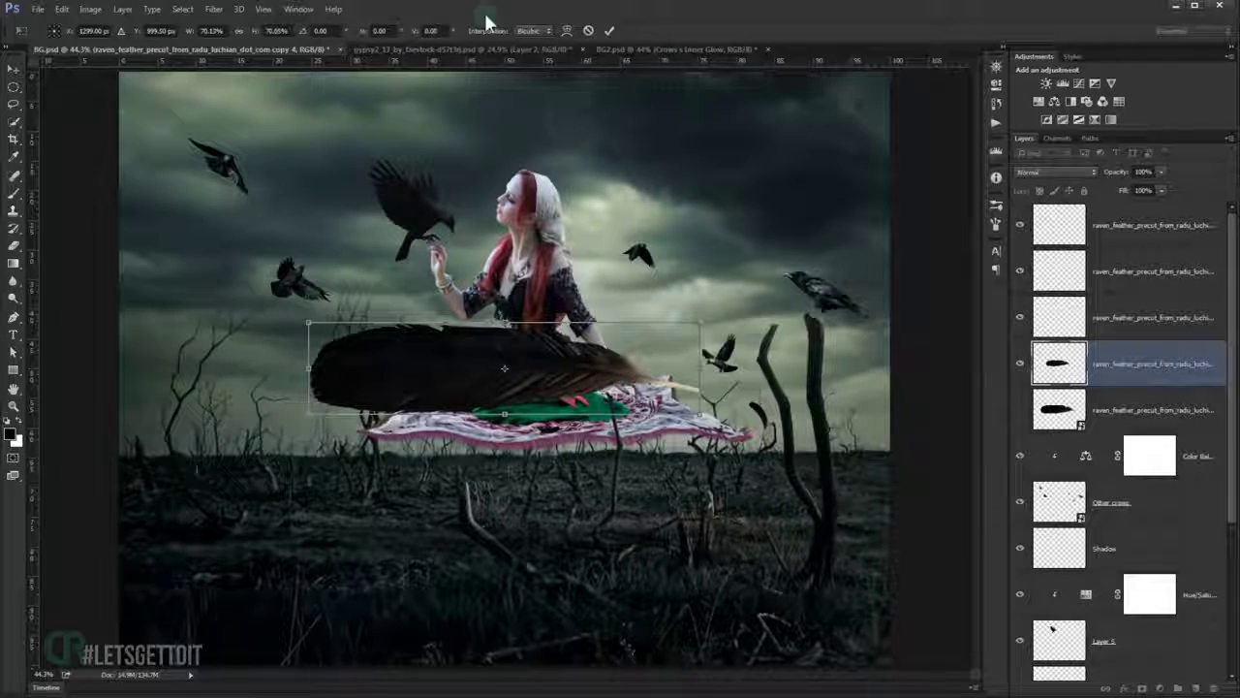
{"action": "left_click", "coordinate": [568, 31]}
{"action": "left_click", "coordinate": [136, 30]}
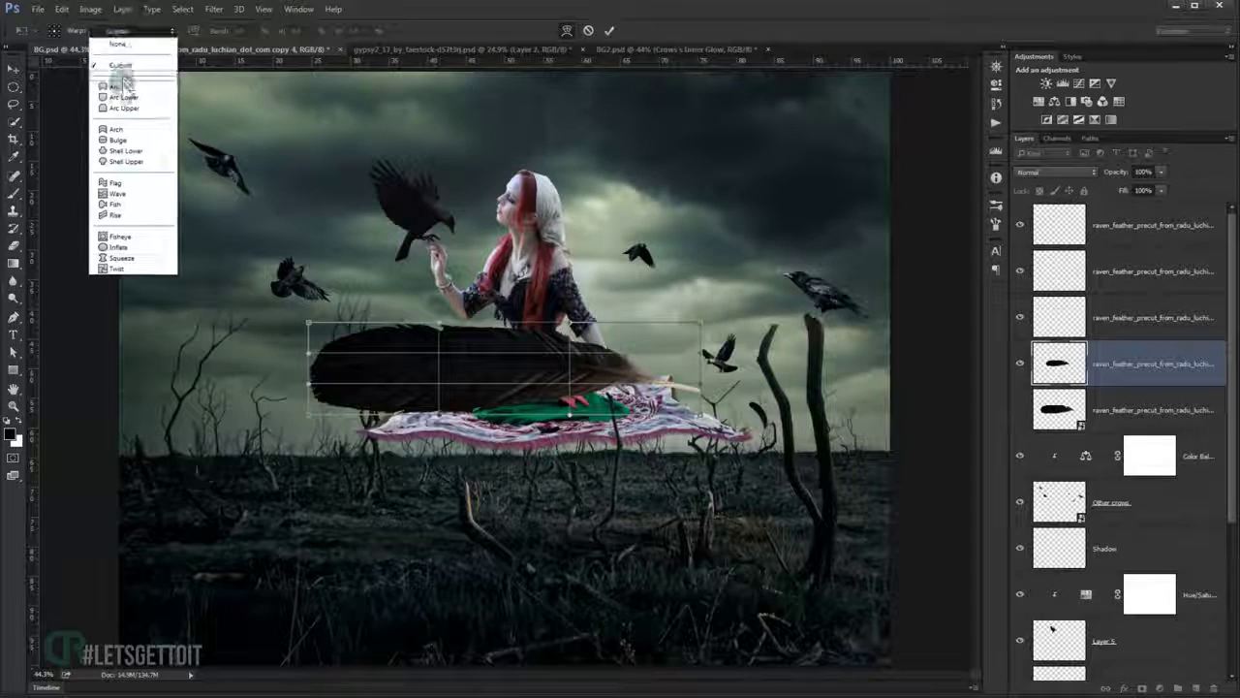
{"action": "left_click", "coordinate": [118, 97]}
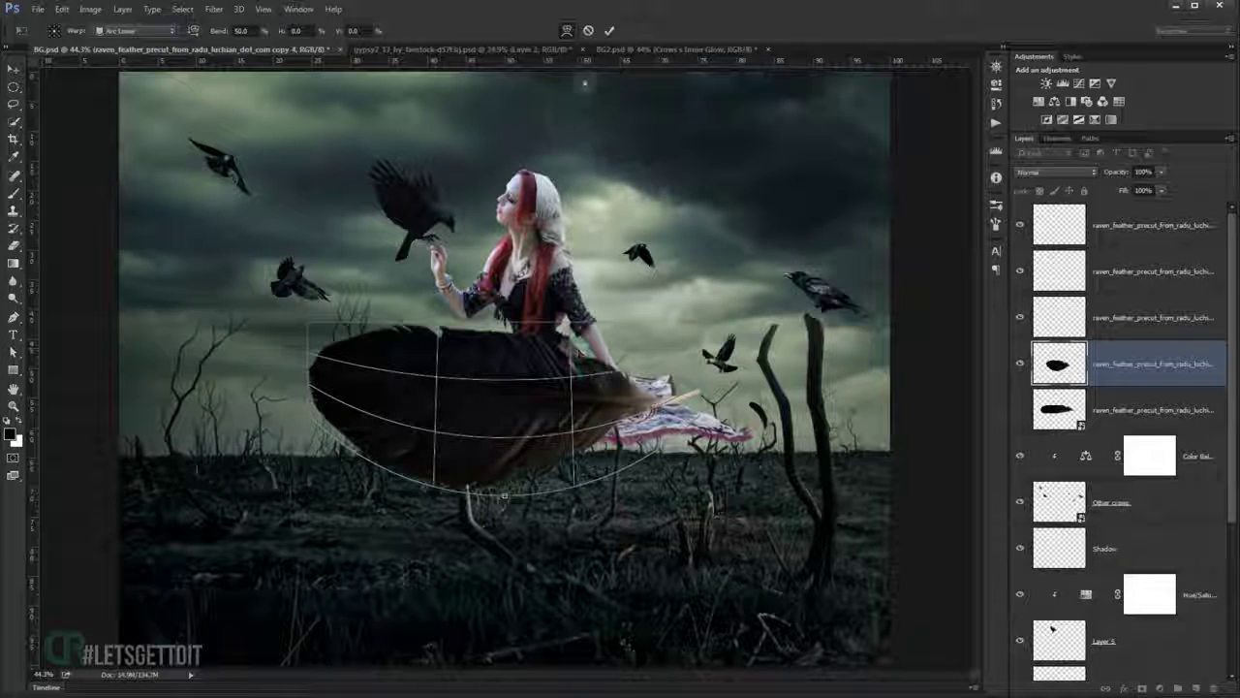
{"action": "left_click", "coordinate": [608, 31]}
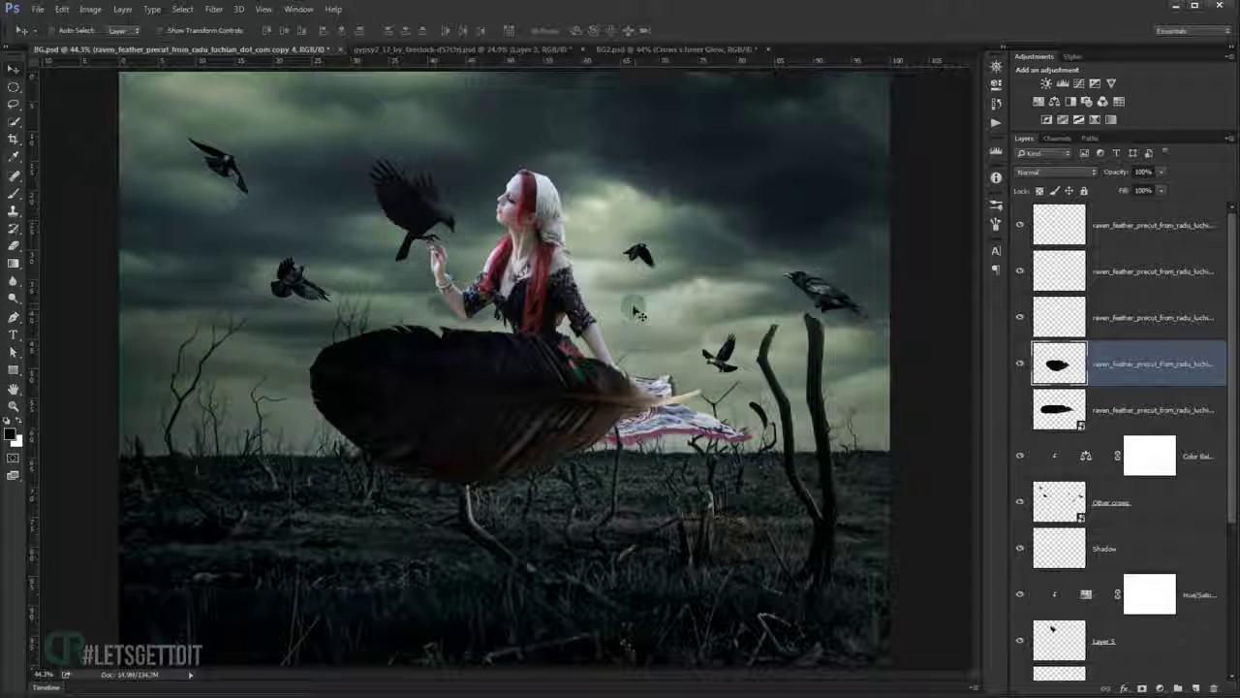
Shrink the arc-bent feather down to about 13% of its size.
{"action": "key", "text": "ctrl+t"}
{"action": "mouse_move", "coordinate": [308, 324]}
{"action": "left_mouse_down"}
{"action": "mouse_move", "coordinate": [497, 413]}
{"action": "mouse_move", "coordinate": [410, 489]}
{"action": "mouse_move", "coordinate": [406, 512]}
{"action": "mouse_move", "coordinate": [218, 368]}
{"action": "mouse_move", "coordinate": [233, 376]}
{"action": "left_mouse_up"}
{"action": "scroll", "coordinate": [401, 506], "scroll_direction": "up", "scroll_amount": 3}
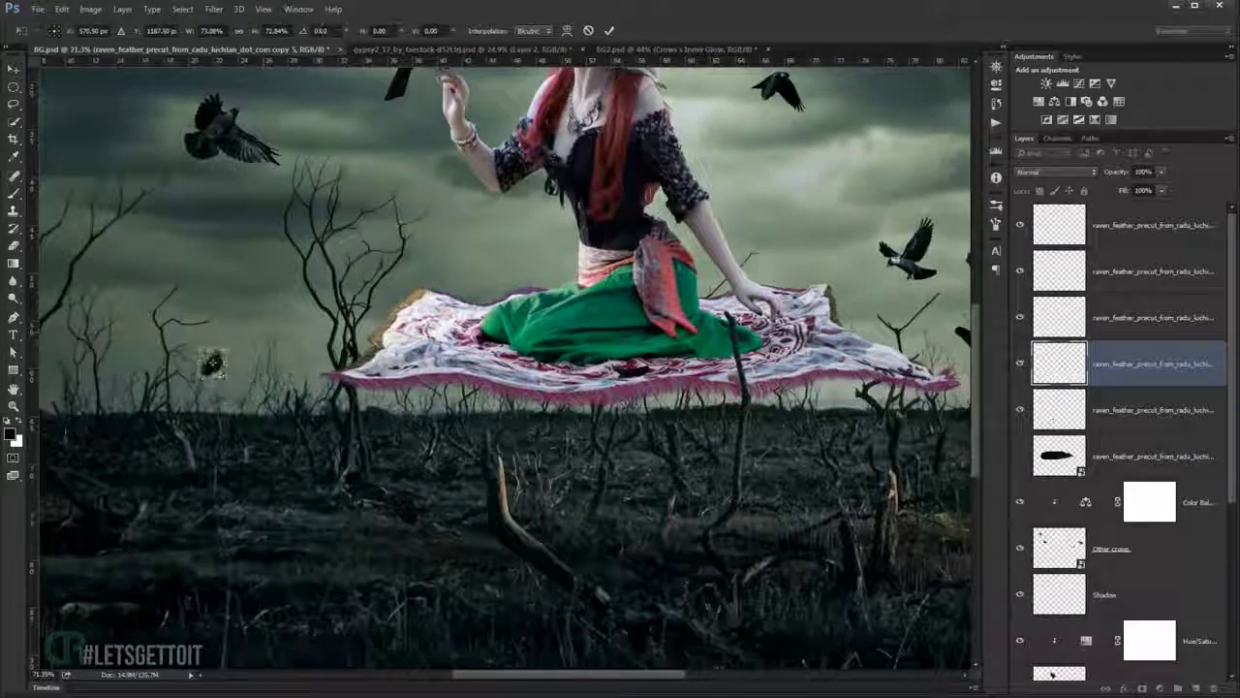
{"action": "key", "text": "Return"}
{"action": "scroll", "coordinate": [244, 378], "scroll_direction": "down", "scroll_amount": 2}
Scatter copies of the tiny feather to the left and up into the sky around the woman.
{"action": "left_click_drag", "start_coordinate": [244, 378], "coordinate": [107, 279]}
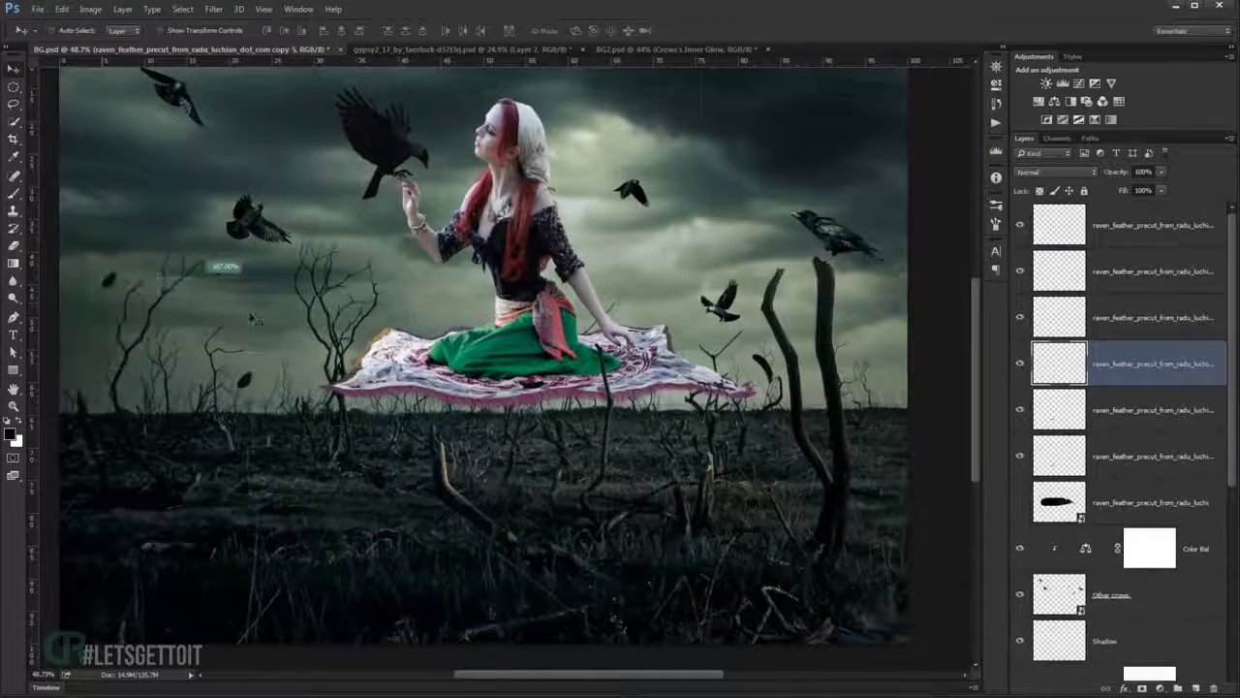
{"action": "key", "text": "ctrl+t"}
{"action": "key", "text": "Return"}
{"action": "scroll", "coordinate": [109, 281], "scroll_direction": "down", "scroll_amount": 1}
{"action": "mouse_move", "coordinate": [194, 333]}
{"action": "left_mouse_down"}
{"action": "mouse_move", "coordinate": [630, 524]}
{"action": "mouse_move", "coordinate": [712, 393]}
{"action": "mouse_move", "coordinate": [665, 341]}
{"action": "mouse_move", "coordinate": [305, 329]}
{"action": "mouse_move", "coordinate": [150, 121]}
{"action": "left_mouse_up"}
{"action": "scroll", "coordinate": [665, 341], "scroll_direction": "up", "scroll_amount": 1}
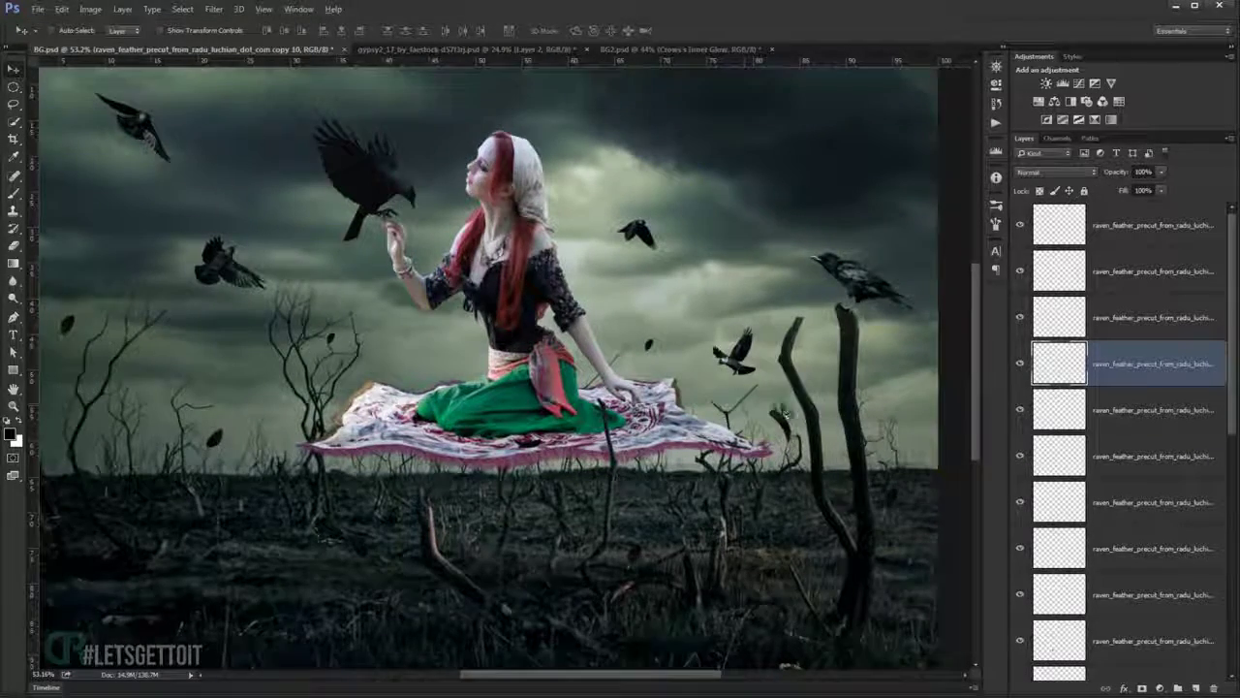
{"action": "scroll", "coordinate": [775, 407], "scroll_direction": "down", "scroll_amount": 1}
{"action": "scroll", "coordinate": [1135, 427], "scroll_direction": "down", "scroll_amount": 2}
{"action": "left_click", "coordinate": [1149, 451], "text": "shift"}
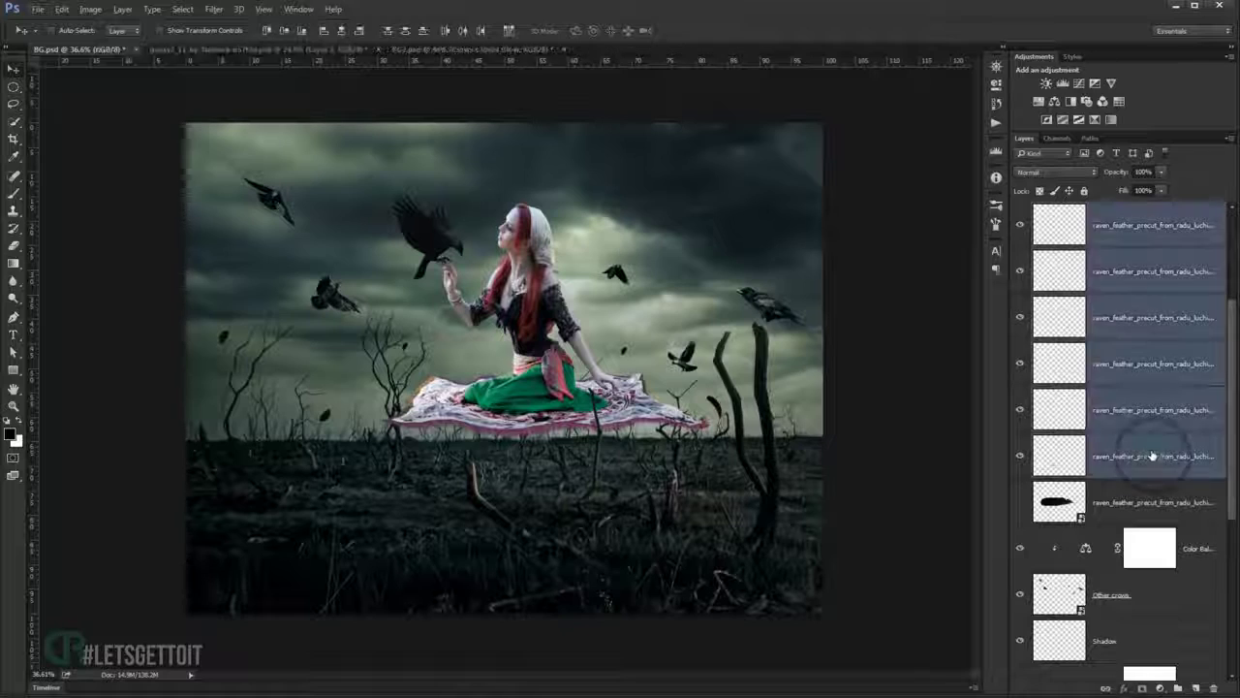
Group all the raven feather layers and duplicate the group.
{"action": "scroll", "coordinate": [1152, 446], "scroll_direction": "up", "scroll_amount": 2}
{"action": "left_click", "coordinate": [1129, 229], "text": "shift"}
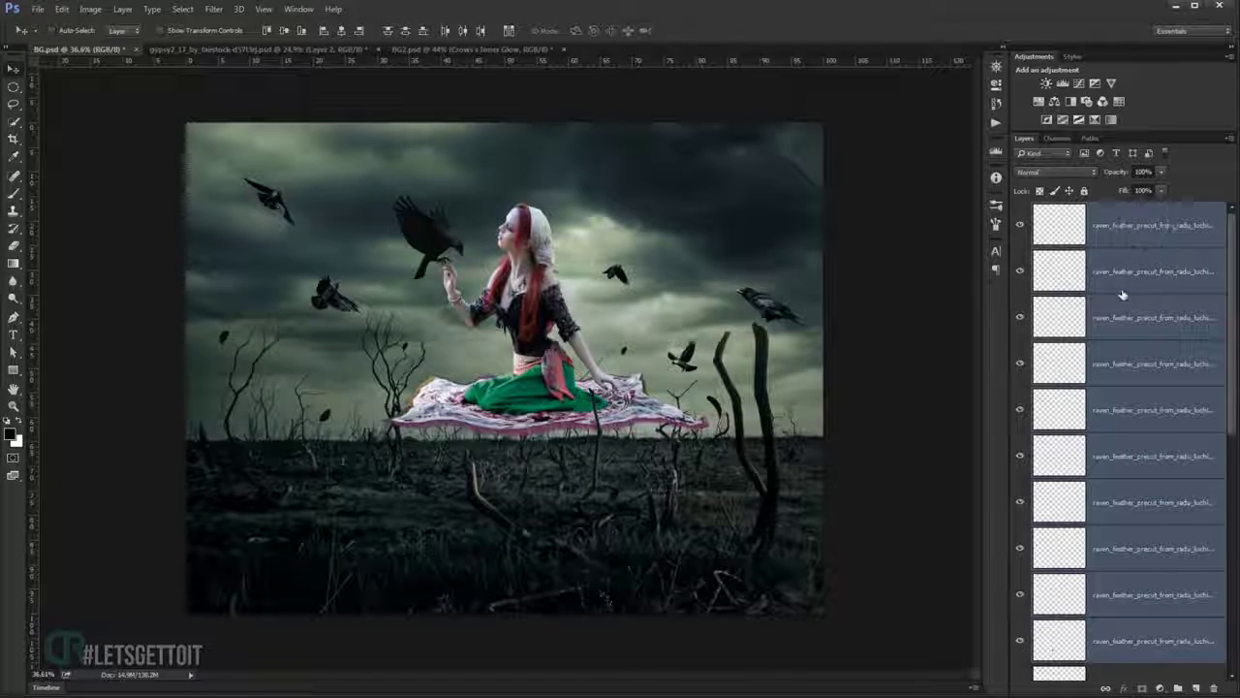
{"action": "key", "text": "ctrl+g"}
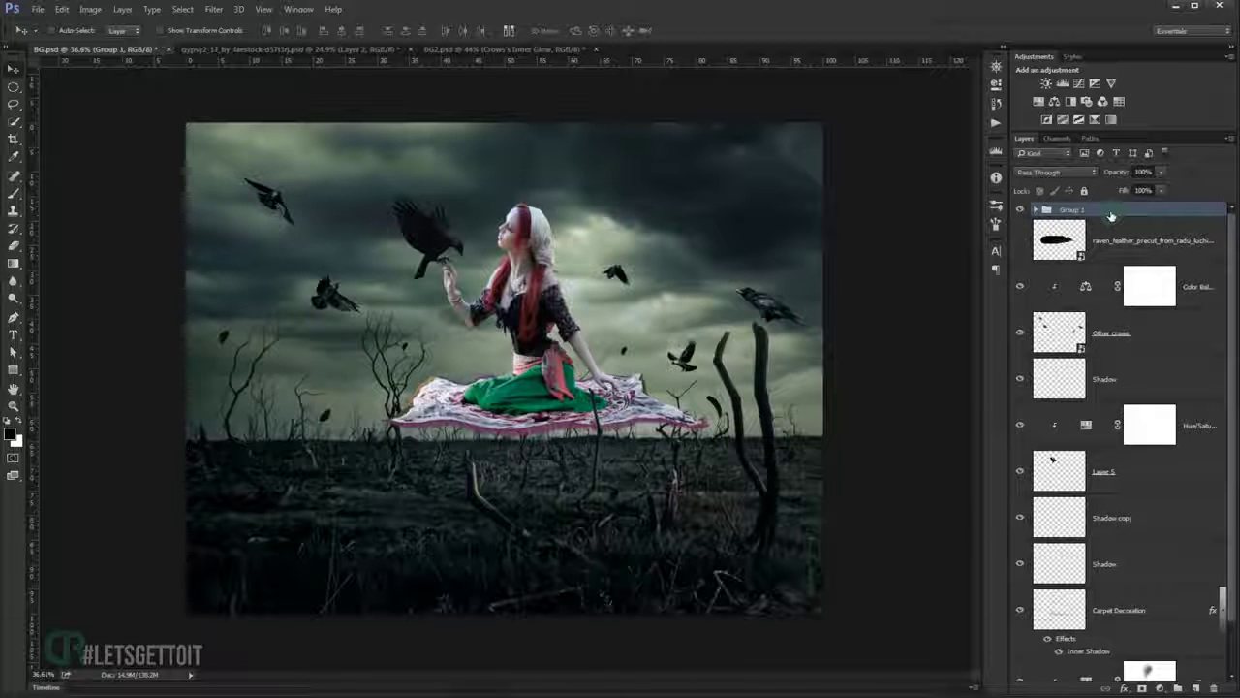
{"action": "key", "text": "ctrl+j"}
Rotate the feather group copy 180°, shrink it to about 85% and reposition it.
{"action": "key", "text": "ctrl+t"}
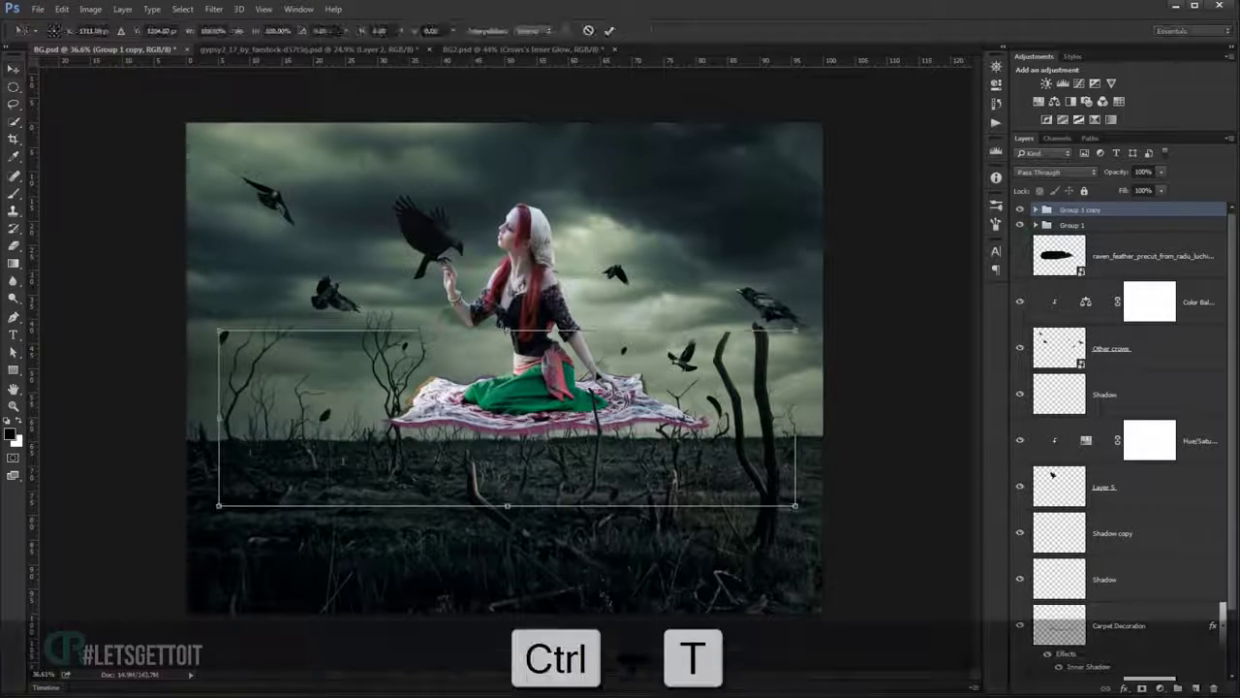
{"action": "left_click_drag", "start_coordinate": [560, 405], "coordinate": [630, 449]}
{"action": "left_click_drag", "start_coordinate": [877, 315], "coordinate": [436, 540]}
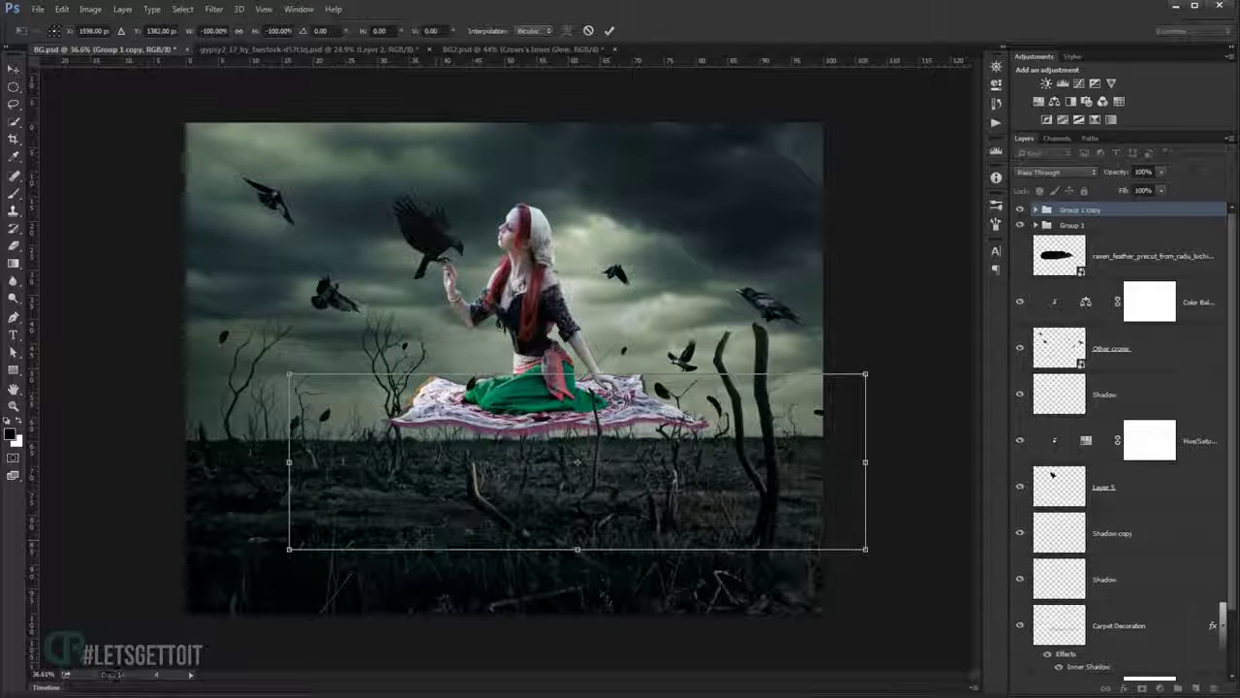
{"action": "left_click_drag", "start_coordinate": [668, 427], "coordinate": [630, 405]}
{"action": "left_click_drag", "start_coordinate": [647, 397], "coordinate": [647, 398]}
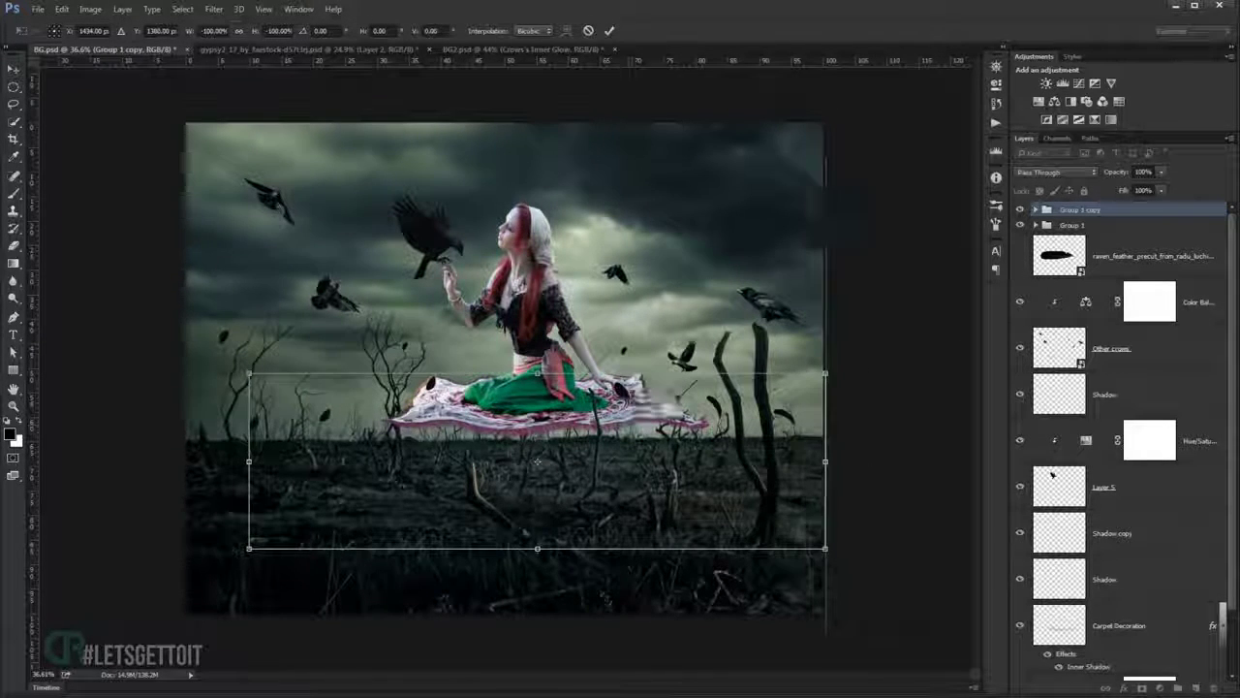
{"action": "mouse_move", "coordinate": [826, 549]}
{"action": "left_mouse_down"}
{"action": "mouse_move", "coordinate": [802, 496]}
{"action": "mouse_move", "coordinate": [580, 452]}
{"action": "mouse_move", "coordinate": [571, 471]}
{"action": "left_mouse_up"}
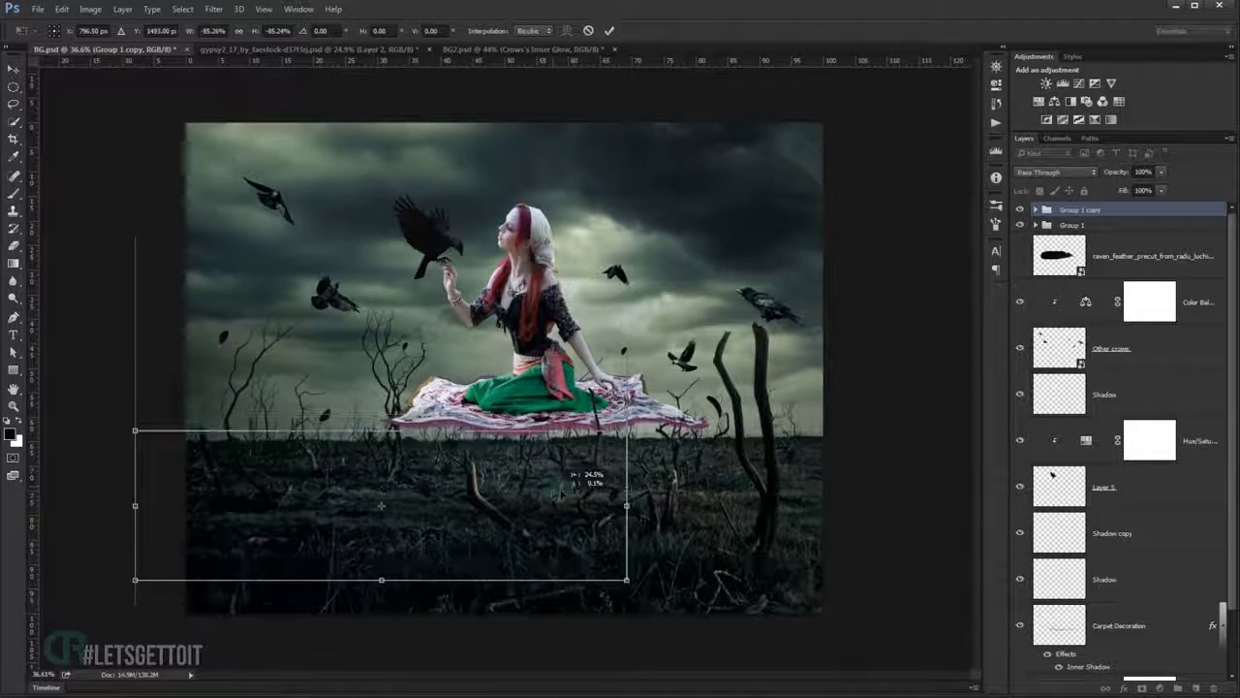
{"action": "mouse_move", "coordinate": [646, 387]}
{"action": "left_mouse_down"}
{"action": "mouse_move", "coordinate": [671, 489]}
{"action": "mouse_move", "coordinate": [678, 417]}
{"action": "left_mouse_up"}
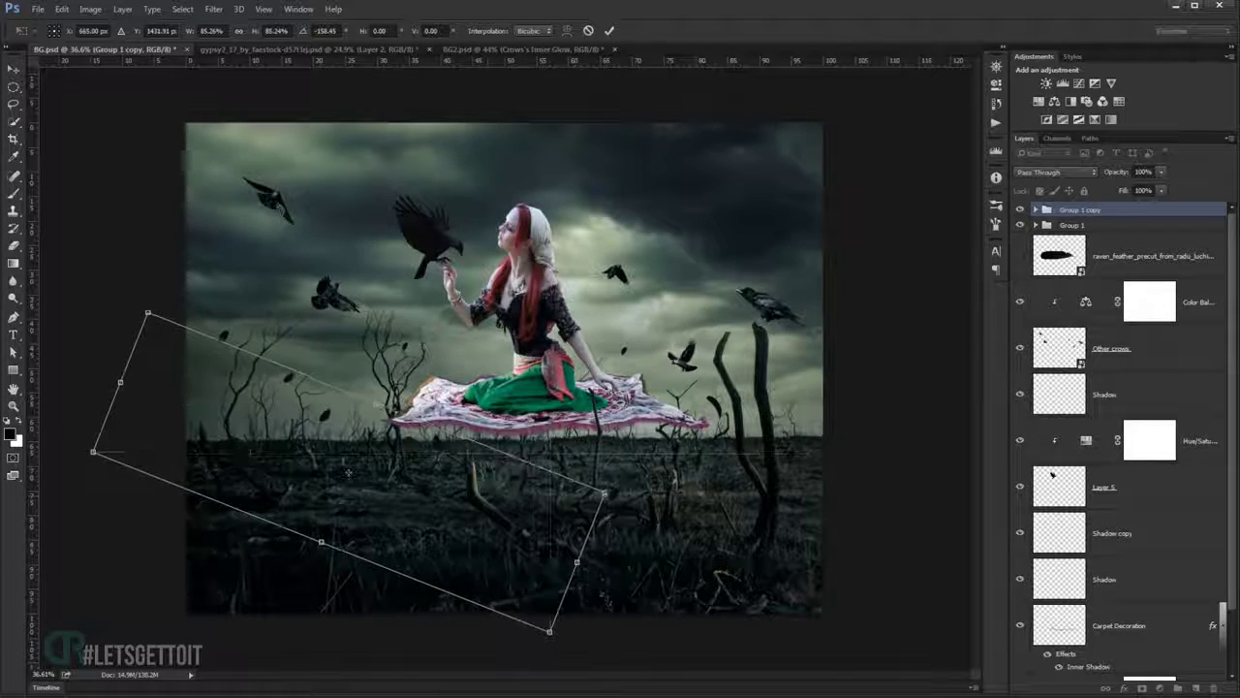
{"action": "left_click_drag", "start_coordinate": [348, 472], "coordinate": [307, 495]}
Flip the copy vertically and horizontally, rotate it counter-clockwise slightly, and apply.
{"action": "right_click", "coordinate": [412, 472]}
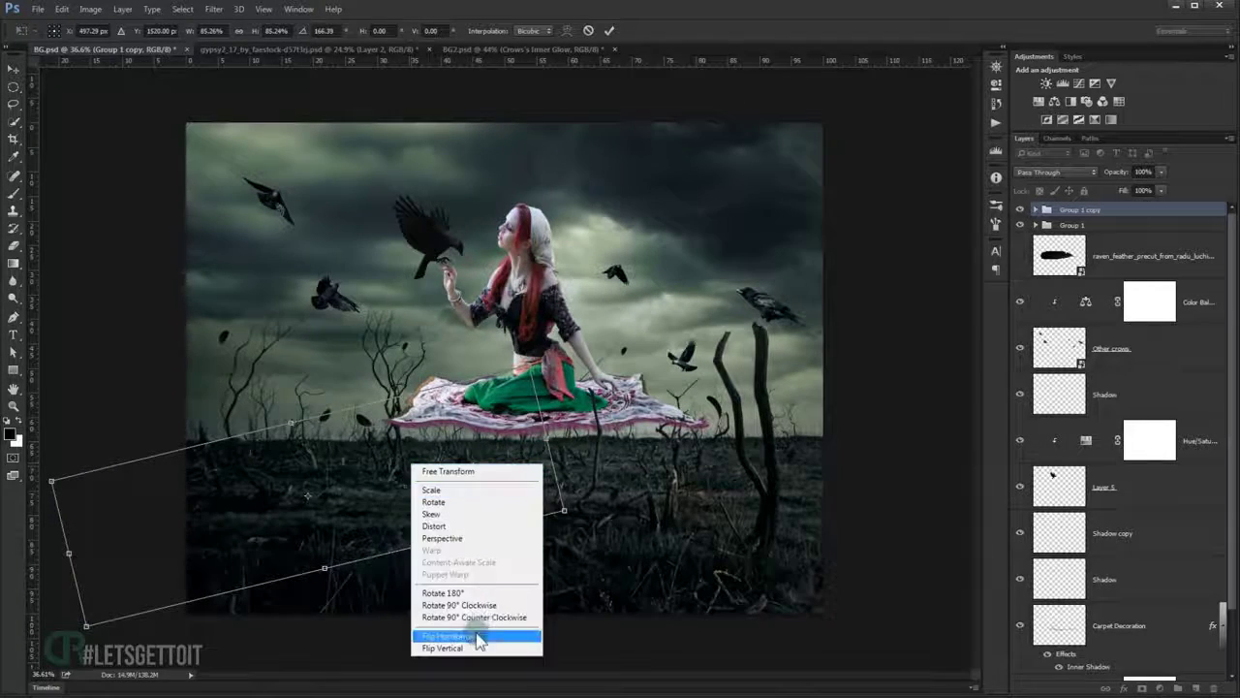
{"action": "left_click", "coordinate": [471, 631]}
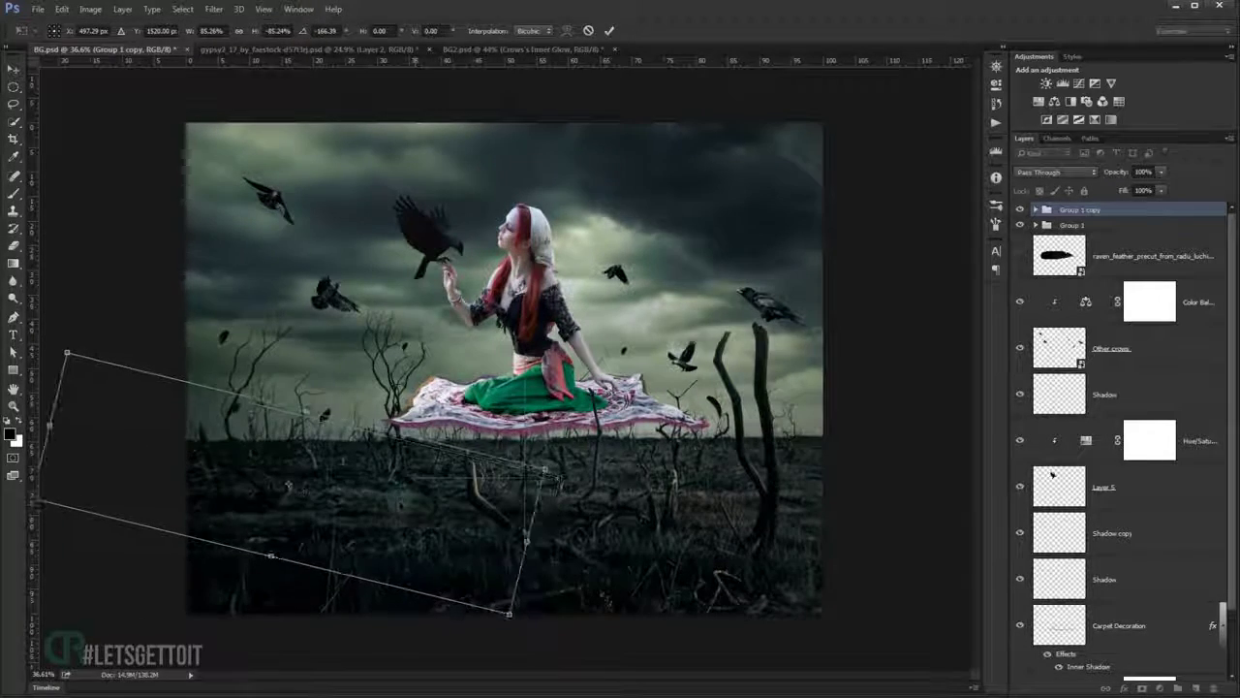
{"action": "right_click", "coordinate": [390, 483]}
{"action": "left_click", "coordinate": [467, 672]}
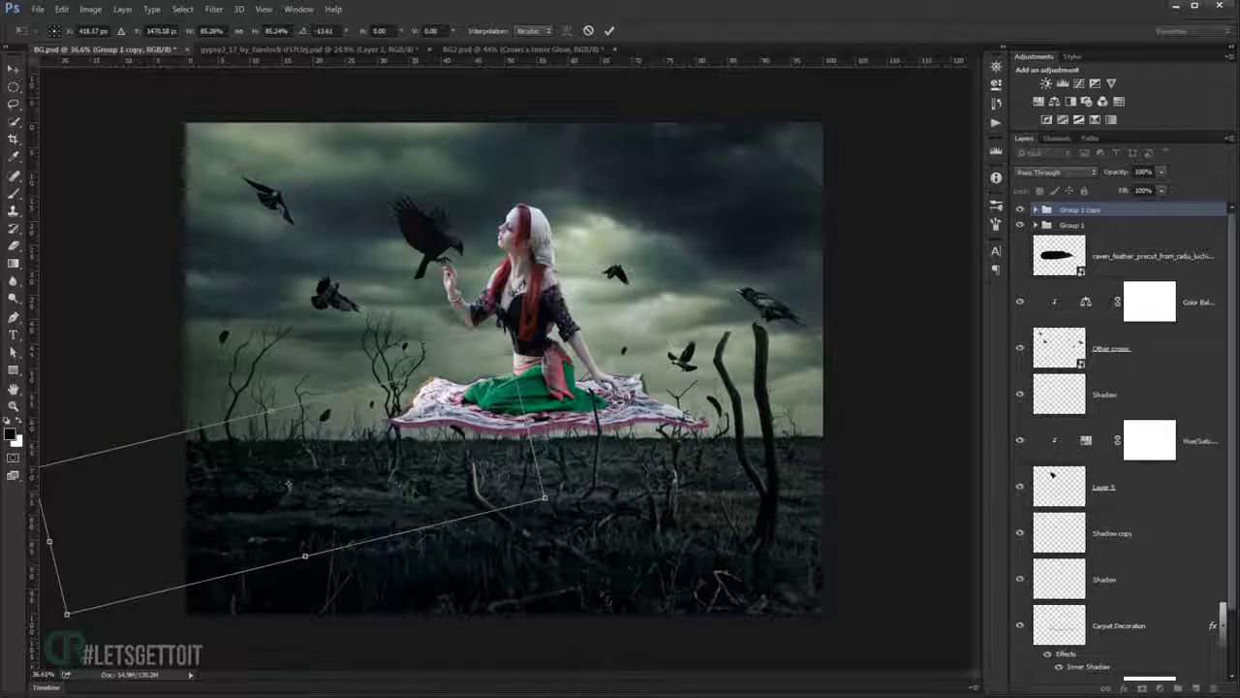
{"action": "left_click_drag", "start_coordinate": [543, 455], "coordinate": [442, 356]}
{"action": "left_click_drag", "start_coordinate": [357, 403], "coordinate": [373, 385]}
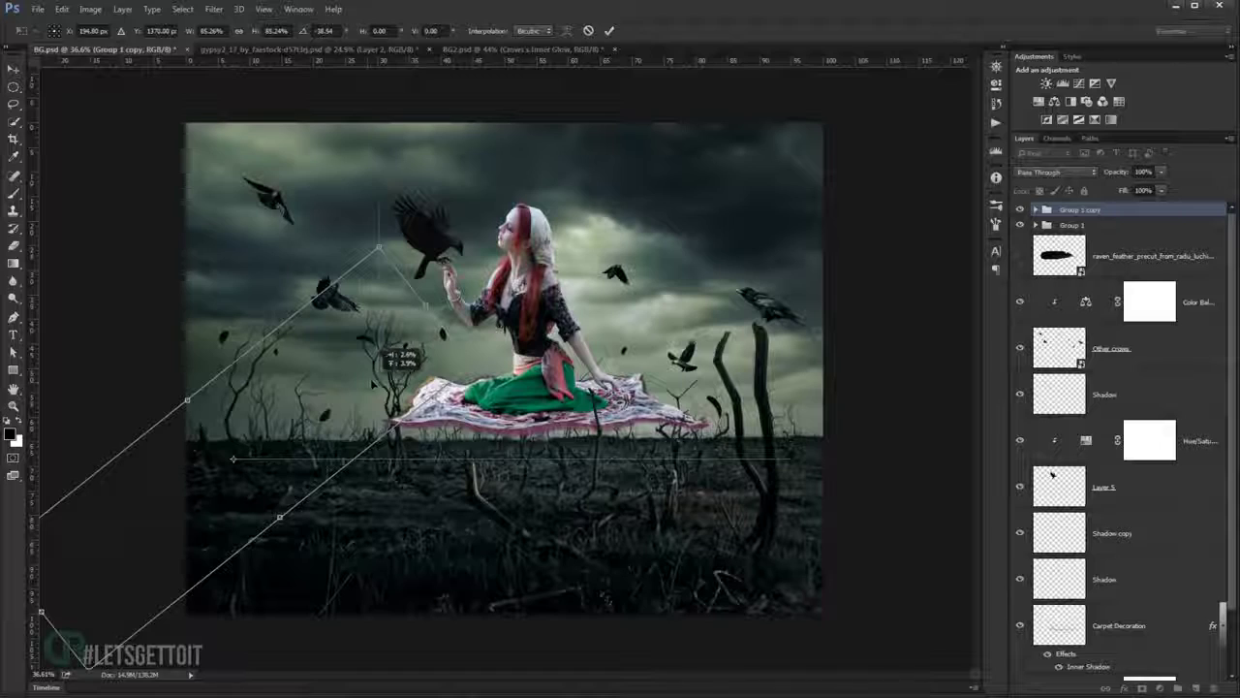
{"action": "key", "text": "Return"}
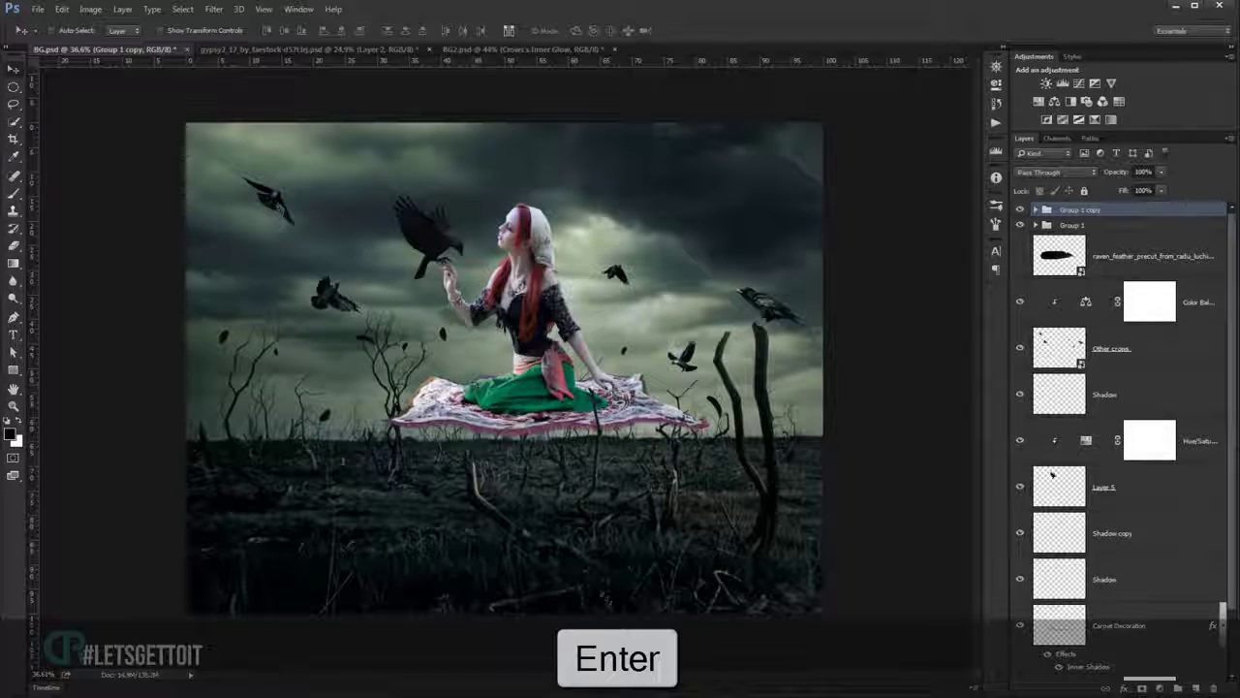
Make a second group copy, shrink it and move and rotate it lower right.
{"action": "key", "text": "ctrl+j"}
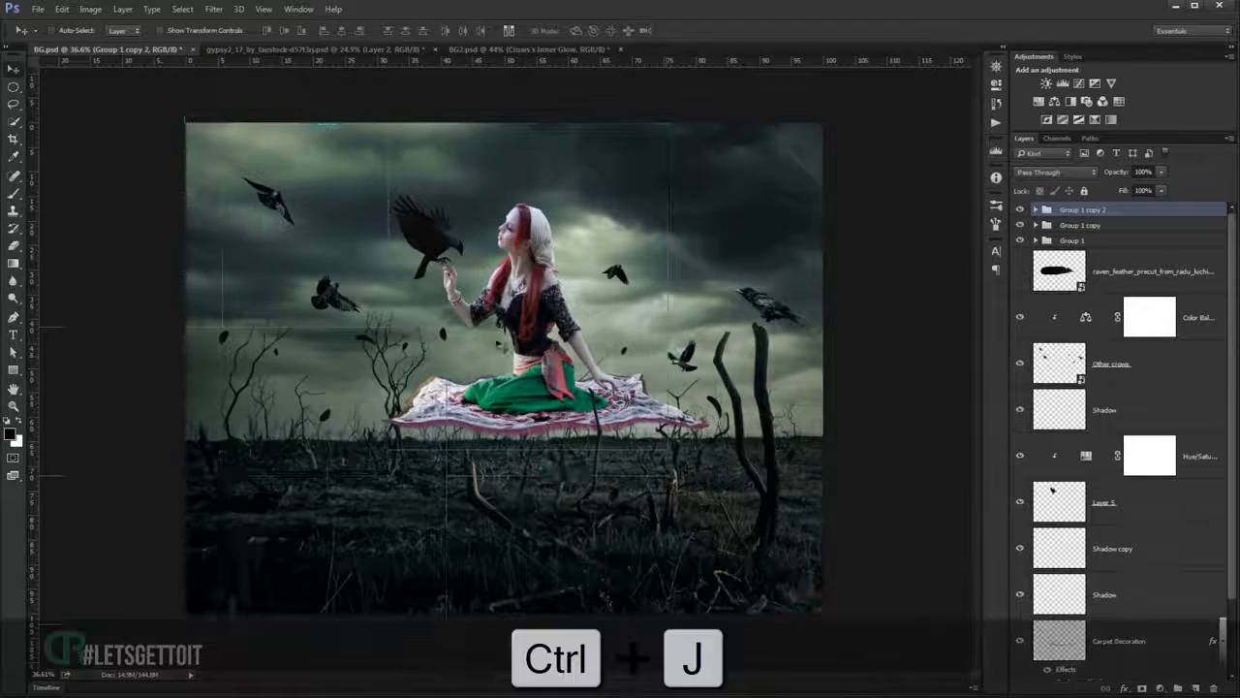
{"action": "key", "text": "ctrl+t"}
{"action": "mouse_move", "coordinate": [443, 620]}
{"action": "left_mouse_down"}
{"action": "mouse_move", "coordinate": [705, 366]}
{"action": "mouse_move", "coordinate": [804, 386]}
{"action": "left_mouse_up"}
{"action": "left_click_drag", "start_coordinate": [915, 310], "coordinate": [787, 199]}
{"action": "mouse_move", "coordinate": [713, 436]}
{"action": "left_mouse_down"}
{"action": "mouse_move", "coordinate": [757, 427]}
{"action": "mouse_move", "coordinate": [793, 451]}
{"action": "mouse_move", "coordinate": [809, 444]}
{"action": "left_mouse_up"}
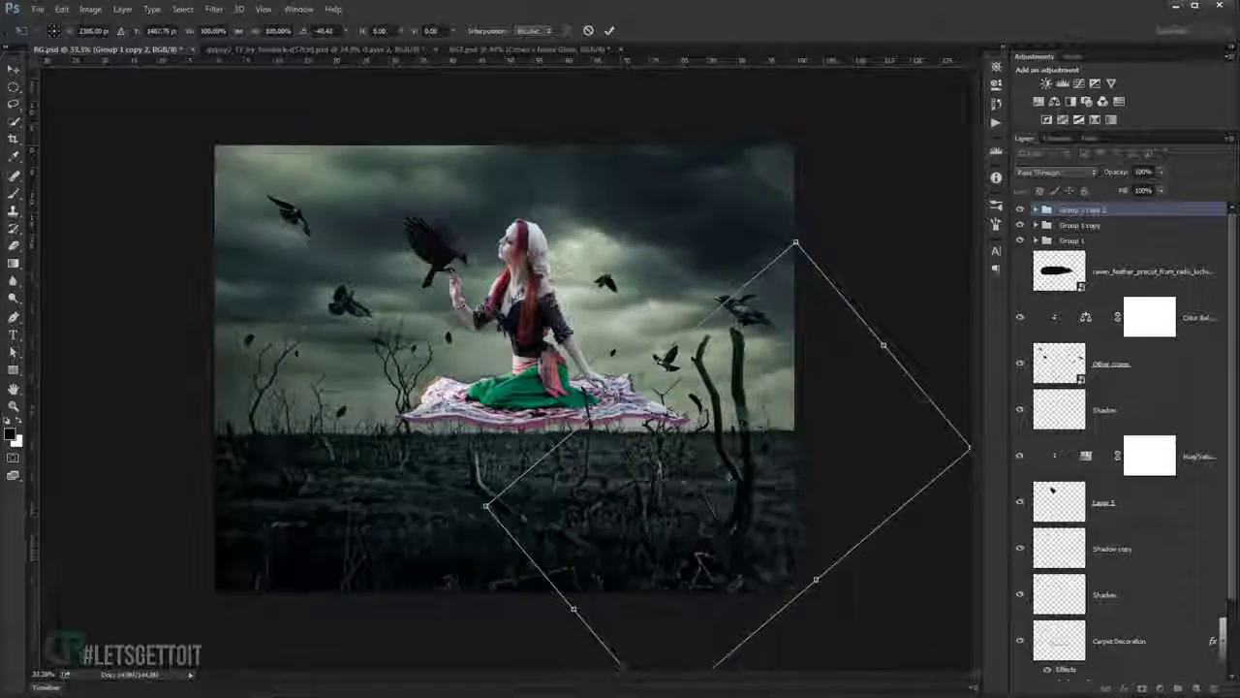
Level the second copy to about -11°, apply it, and select all three feather groups.
{"action": "key", "text": "ctrl+minus"}
{"action": "key", "text": "ctrl+minus"}
{"action": "left_click_drag", "start_coordinate": [891, 378], "coordinate": [892, 435]}
{"action": "left_click_drag", "start_coordinate": [717, 459], "coordinate": [710, 456]}
{"action": "left_click_drag", "start_coordinate": [892, 397], "coordinate": [873, 435]}
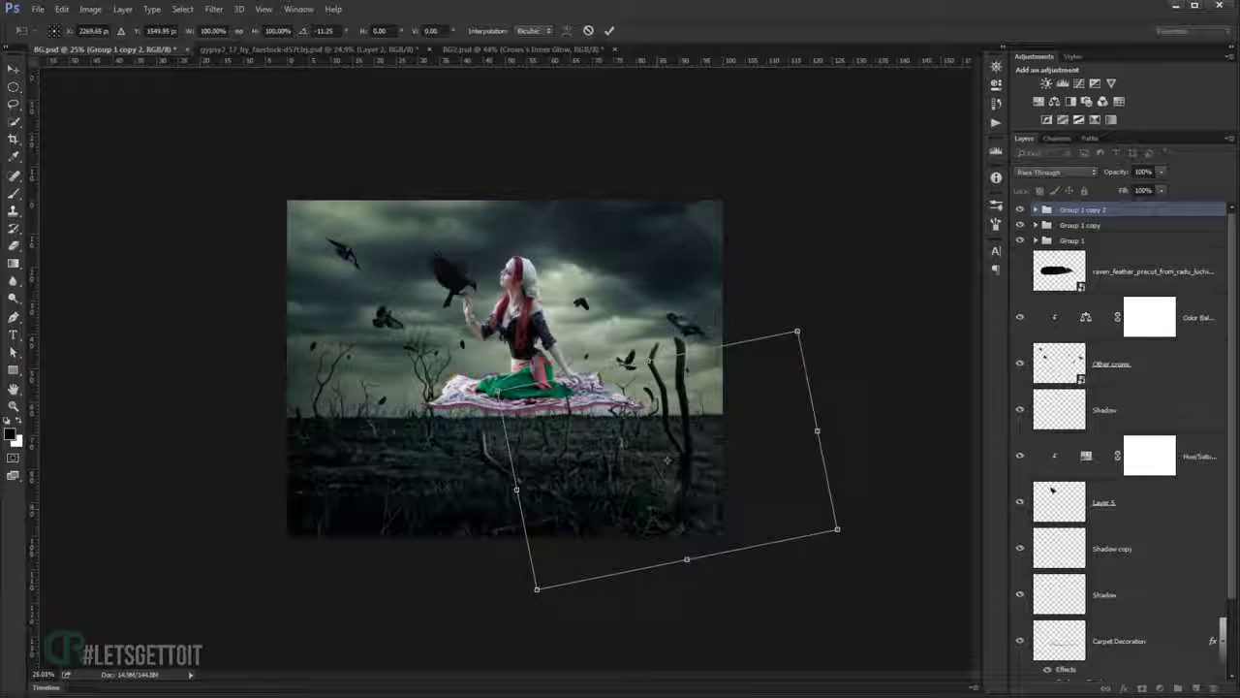
{"action": "left_click_drag", "start_coordinate": [675, 460], "coordinate": [659, 492]}
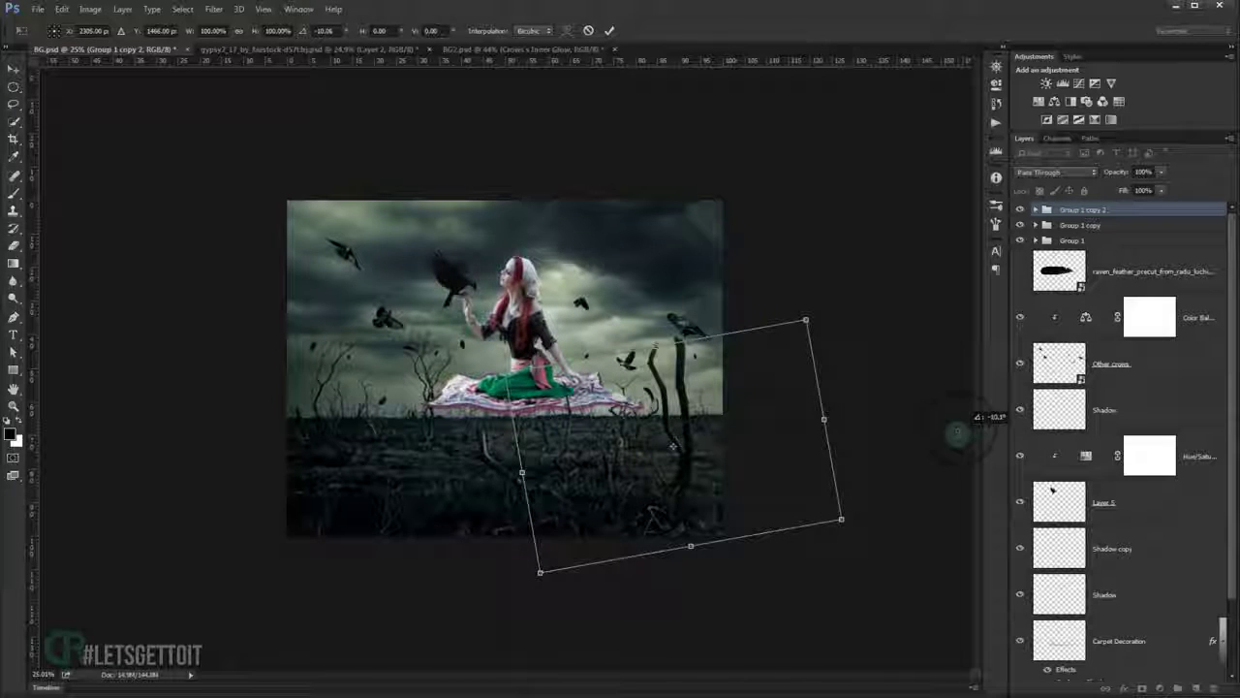
{"action": "key", "text": "Return"}
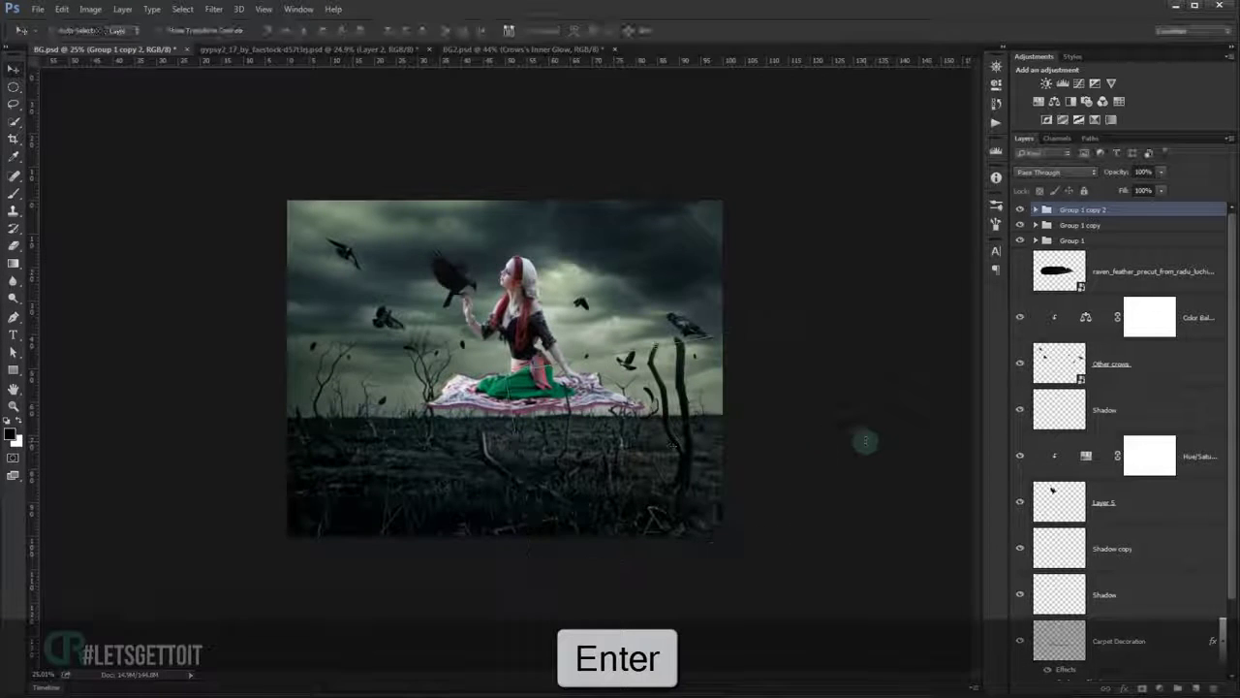
{"action": "key", "text": "ctrl+0"}
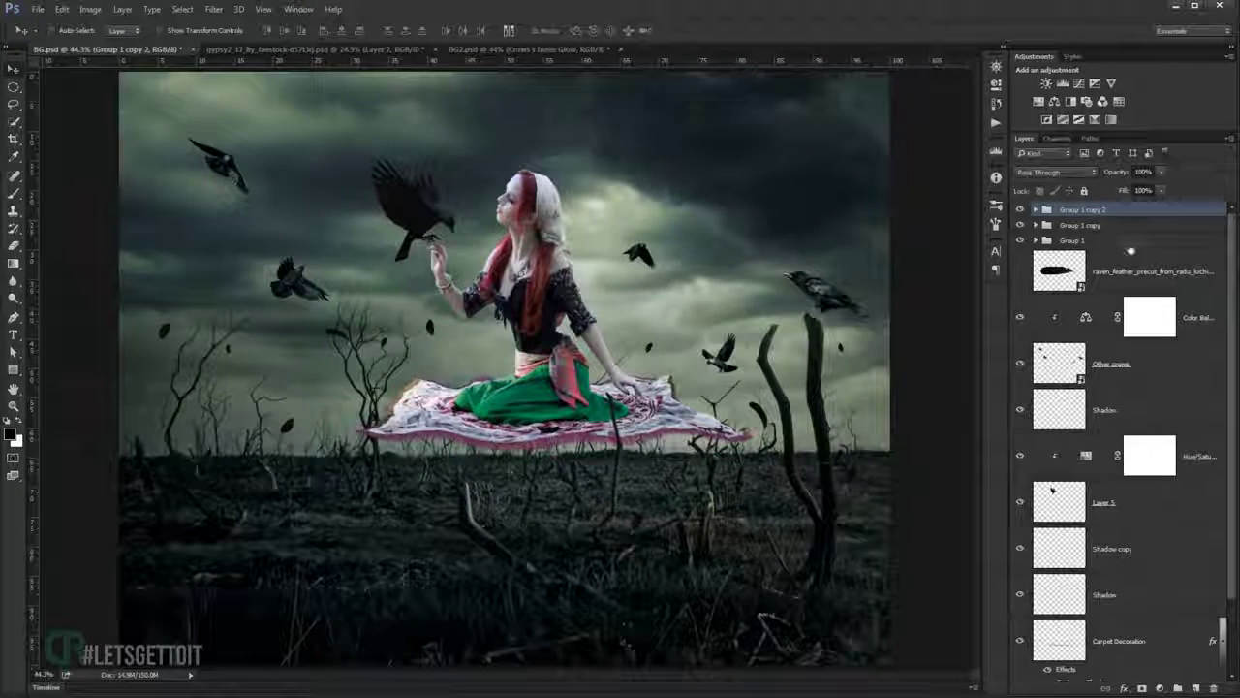
{"action": "left_click", "coordinate": [1105, 242], "text": "shift"}
Combine the three feather groups into one group named Feathers.
{"action": "key", "text": "ctrl+g"}
{"action": "double_click", "coordinate": [1134, 210]}
{"action": "type", "text": "Feat"}
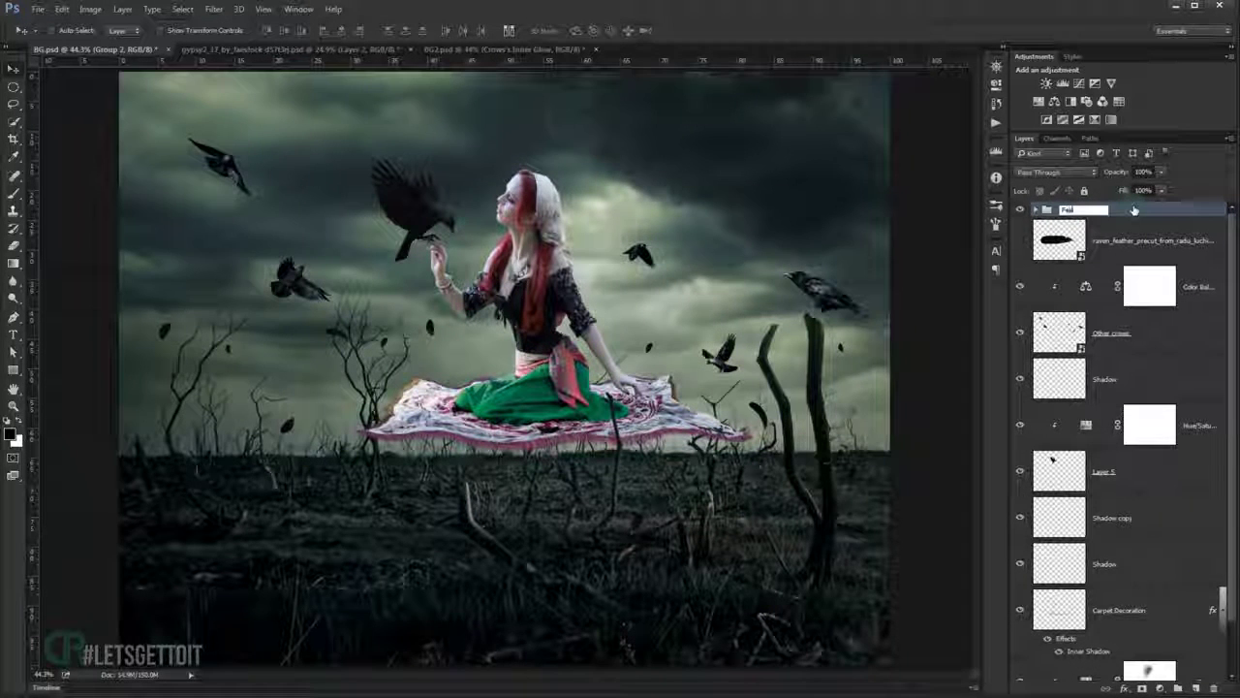
{"action": "key", "text": "Return"}
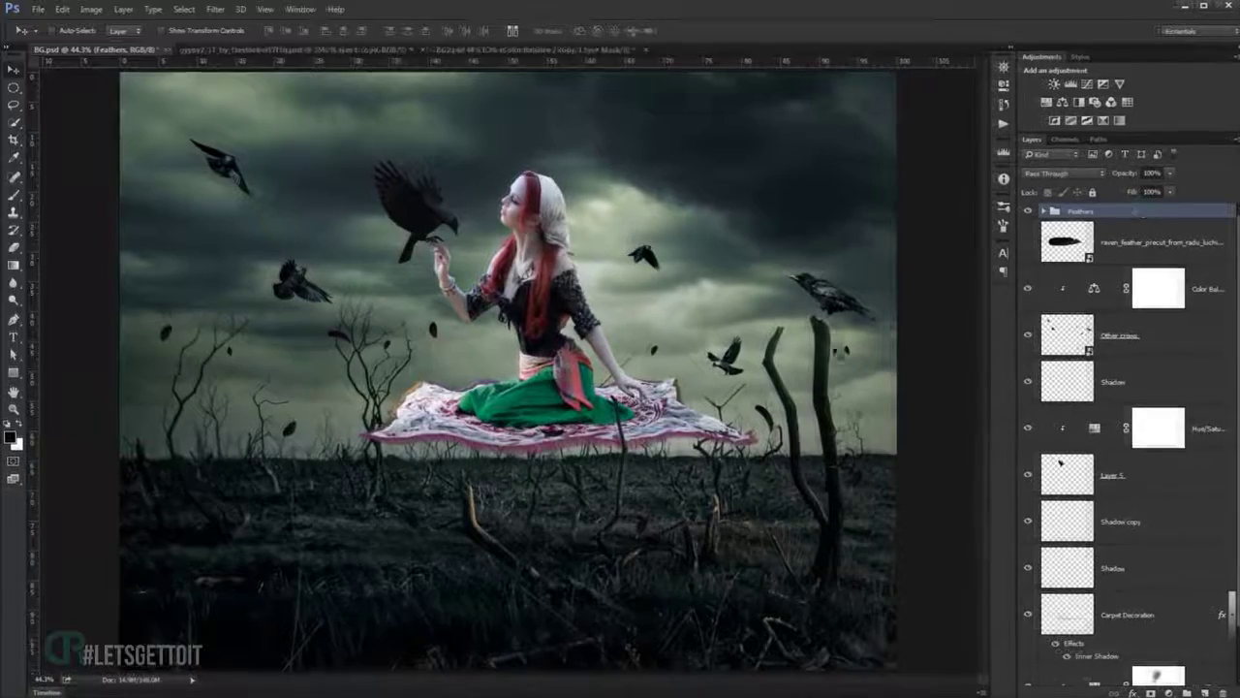
Add a Color Balance layer clipped to Feathers, Cyan–Red -4 and slightly toward blue.
{"action": "left_click", "coordinate": [1161, 688]}
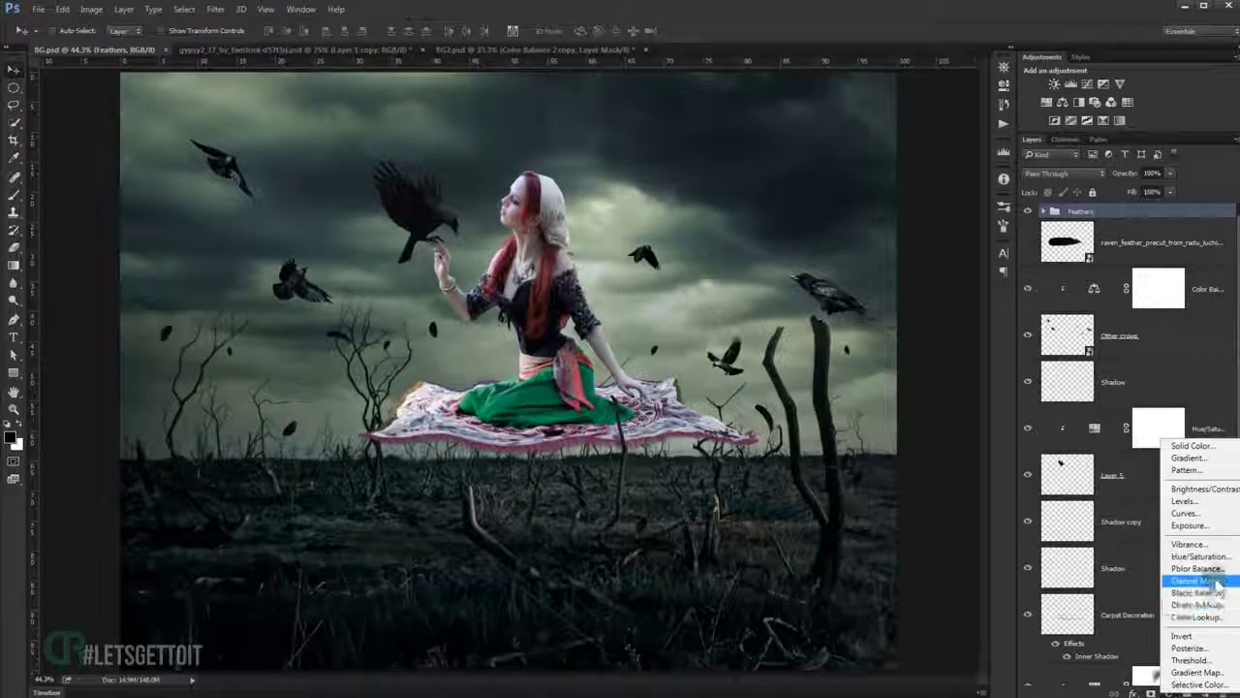
{"action": "left_click", "coordinate": [1206, 568]}
{"action": "left_click", "coordinate": [883, 284]}
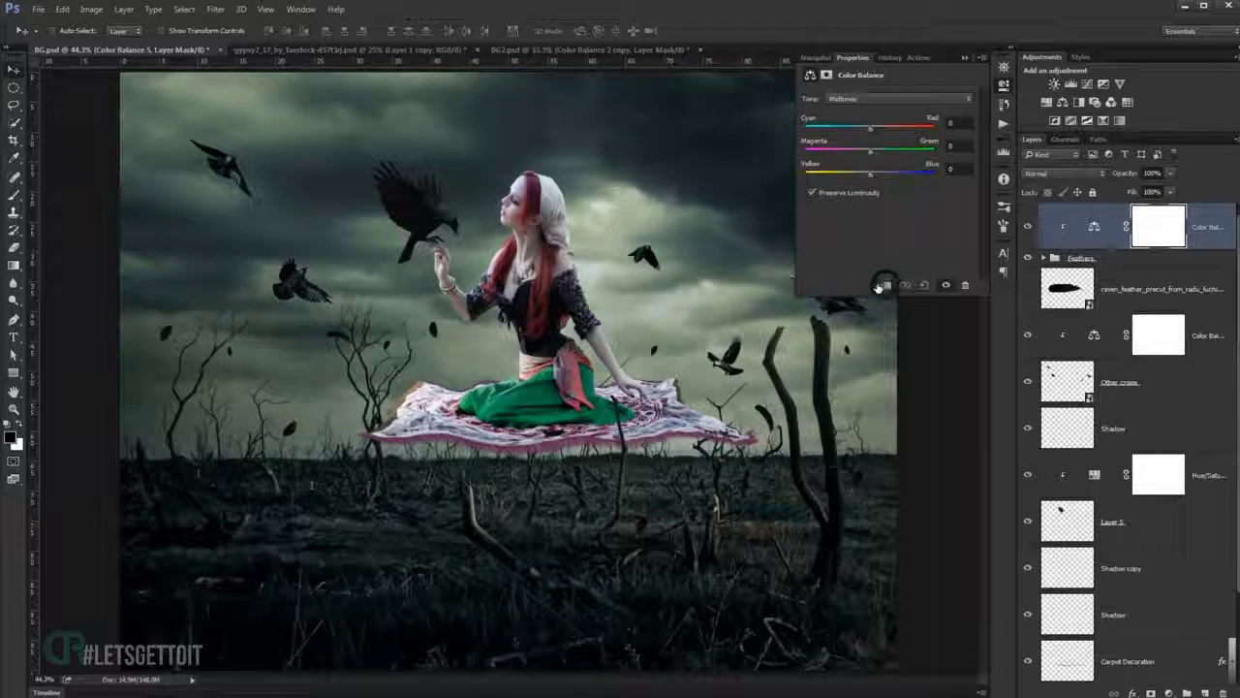
{"action": "left_click_drag", "start_coordinate": [871, 119], "coordinate": [869, 154]}
{"action": "left_click", "coordinate": [869, 151]}
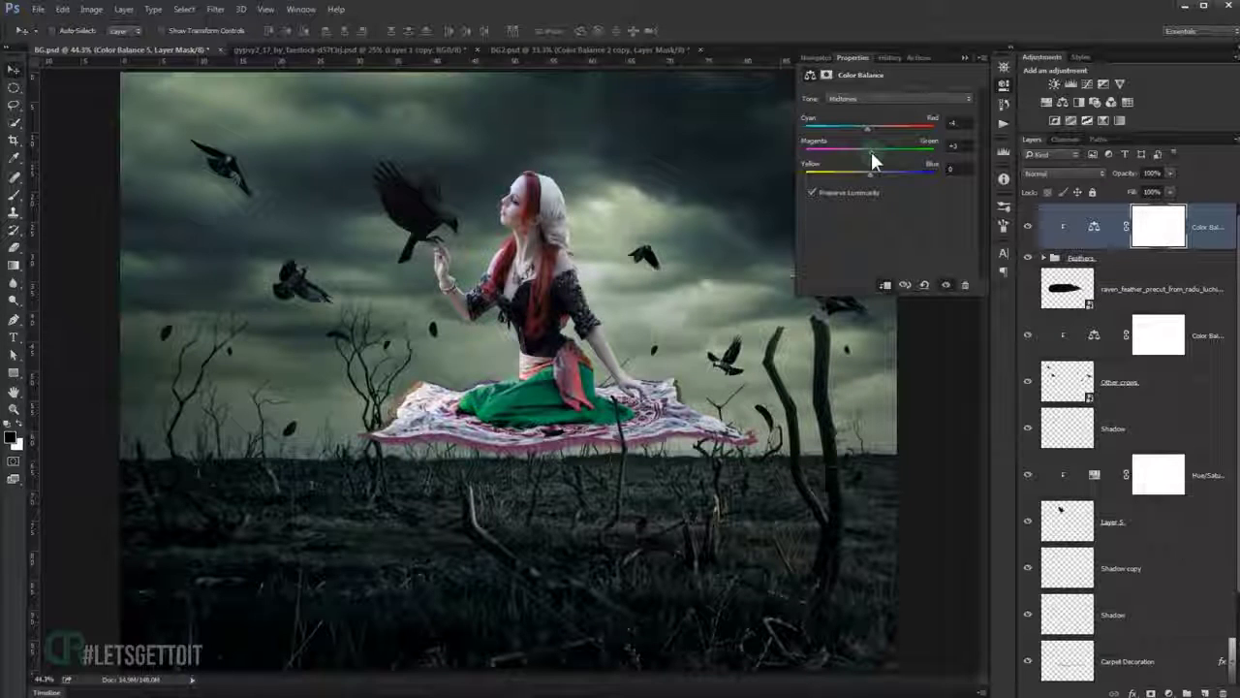
{"action": "left_click_drag", "start_coordinate": [870, 172], "coordinate": [873, 169]}
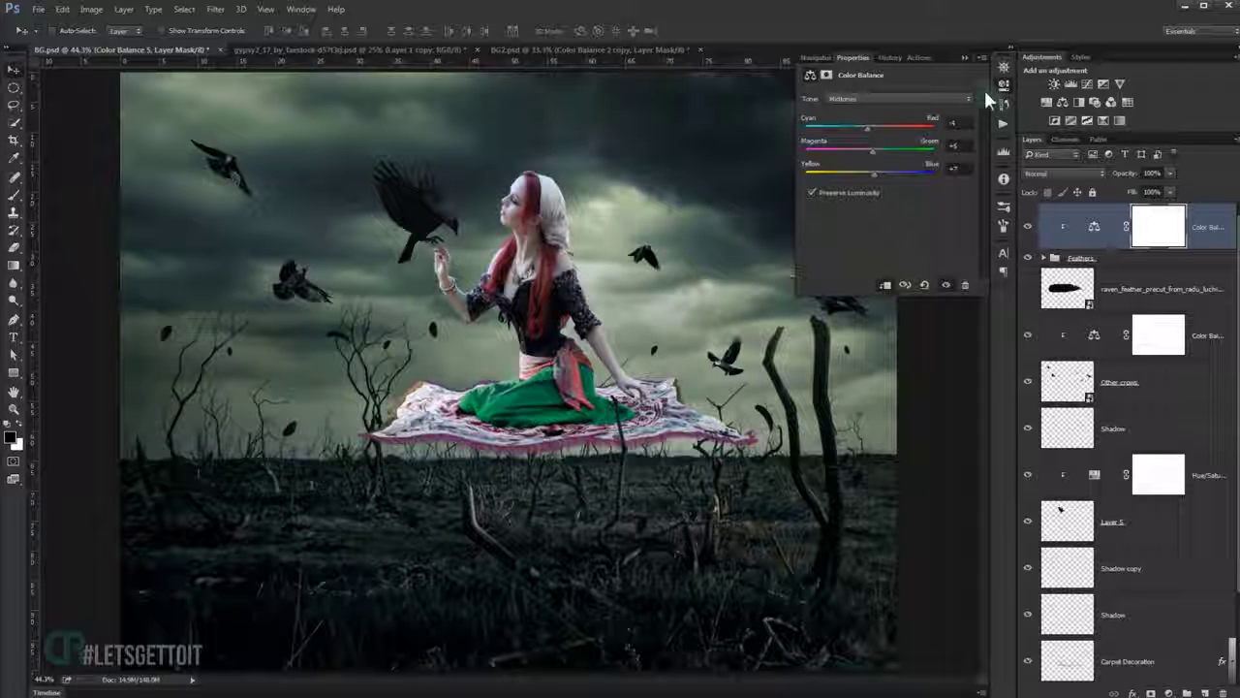
{"action": "left_click", "coordinate": [964, 57]}
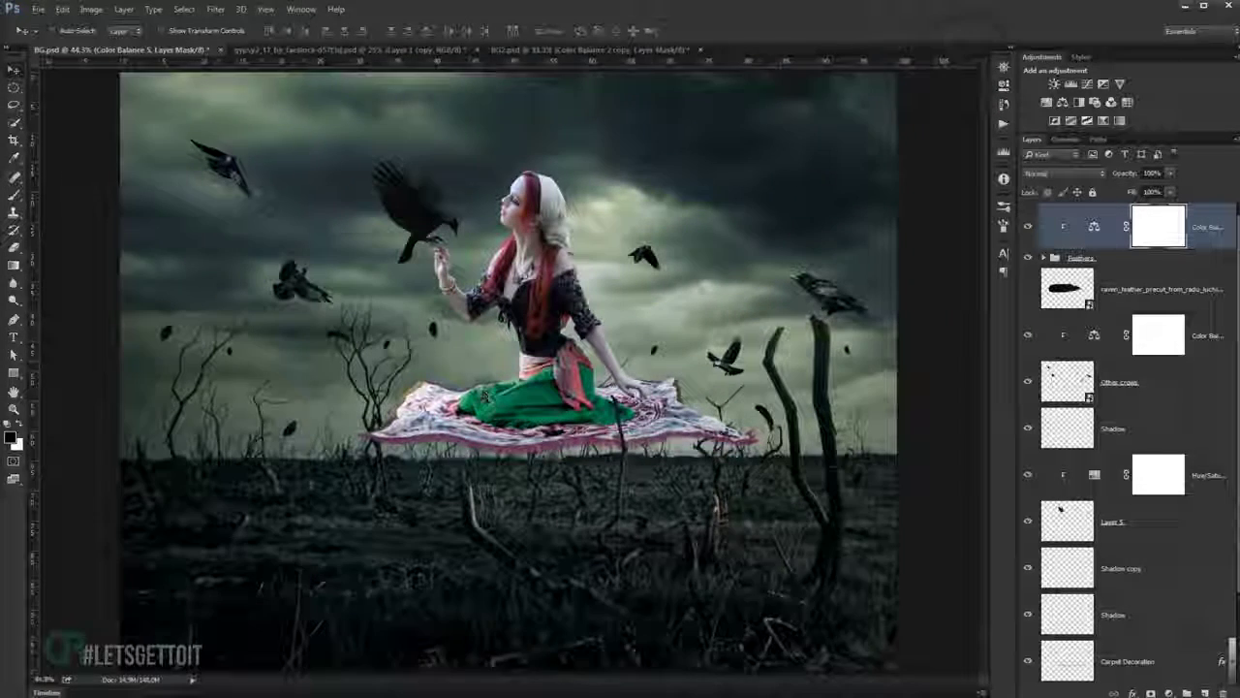
Convert the Feathers group to a smart object and toggle it to compare.
{"action": "scroll", "coordinate": [492, 407], "scroll_direction": "up", "scroll_amount": 3}
{"action": "scroll", "coordinate": [492, 451], "scroll_direction": "up", "scroll_amount": 2}
{"action": "scroll", "coordinate": [543, 368], "scroll_direction": "up", "scroll_amount": 2}
{"action": "scroll", "coordinate": [606, 263], "scroll_direction": "up", "scroll_amount": 2}
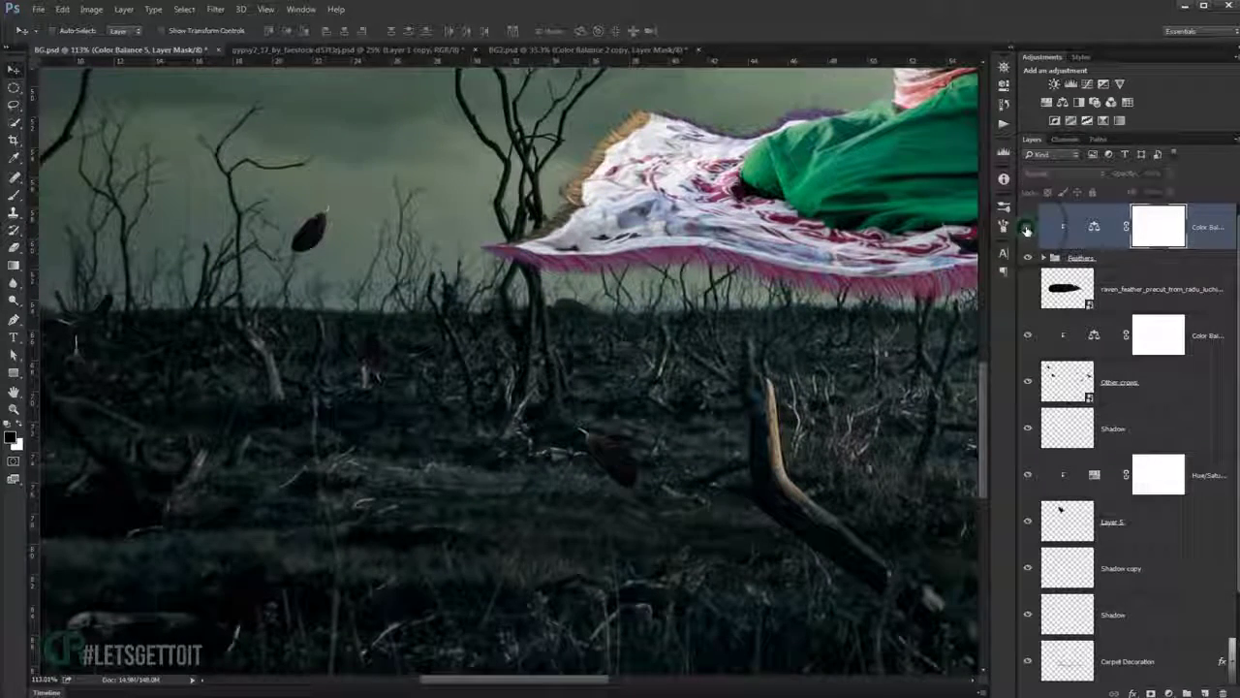
{"action": "right_click", "coordinate": [1112, 259]}
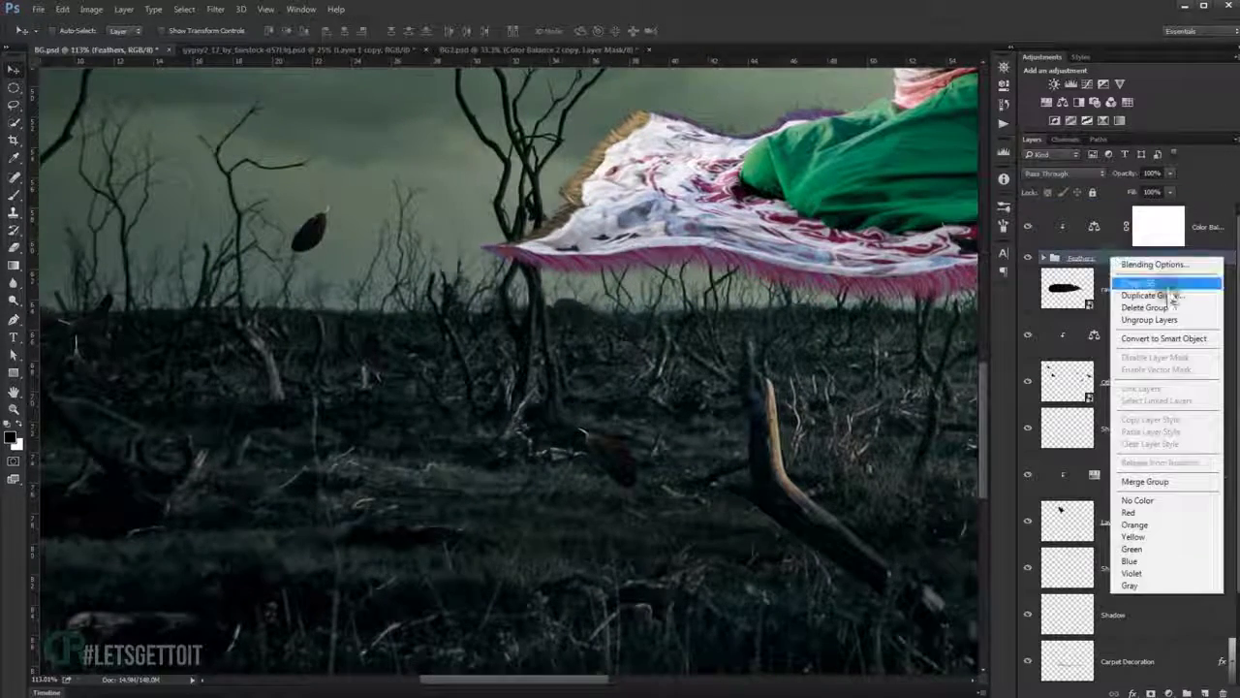
{"action": "left_click", "coordinate": [1178, 341]}
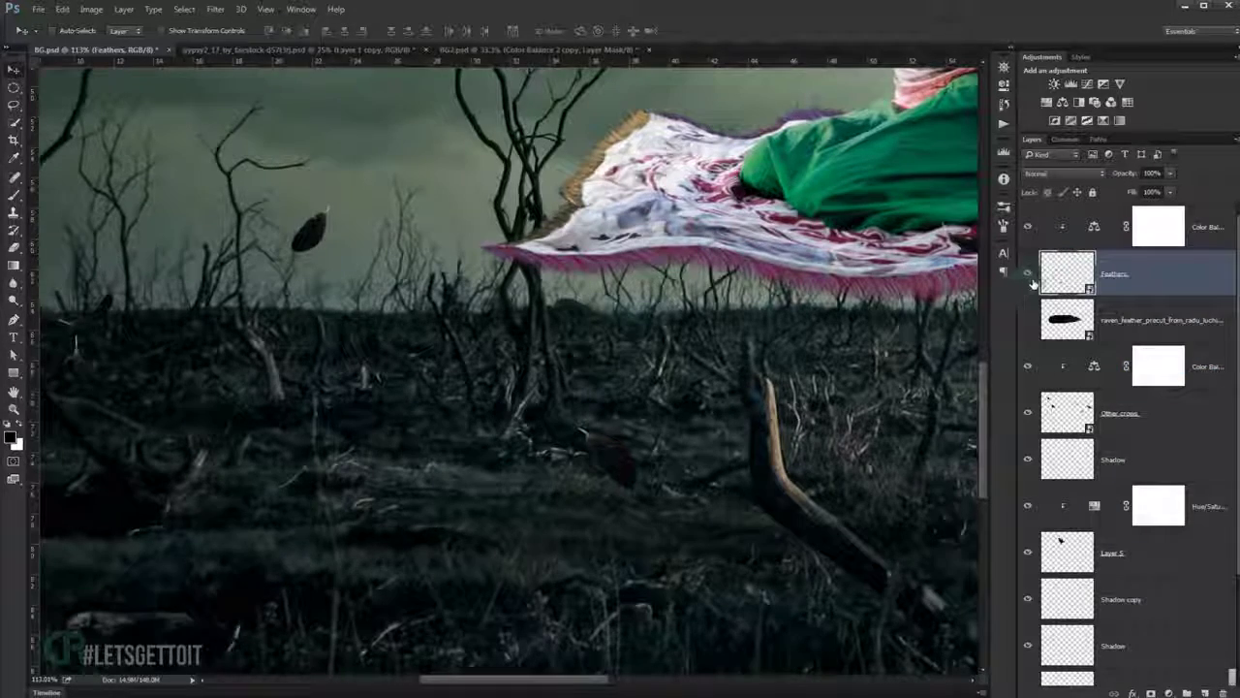
{"action": "left_click", "coordinate": [1029, 274]}
{"action": "left_click", "coordinate": [1032, 278]}
{"action": "left_click", "coordinate": [1032, 278]}
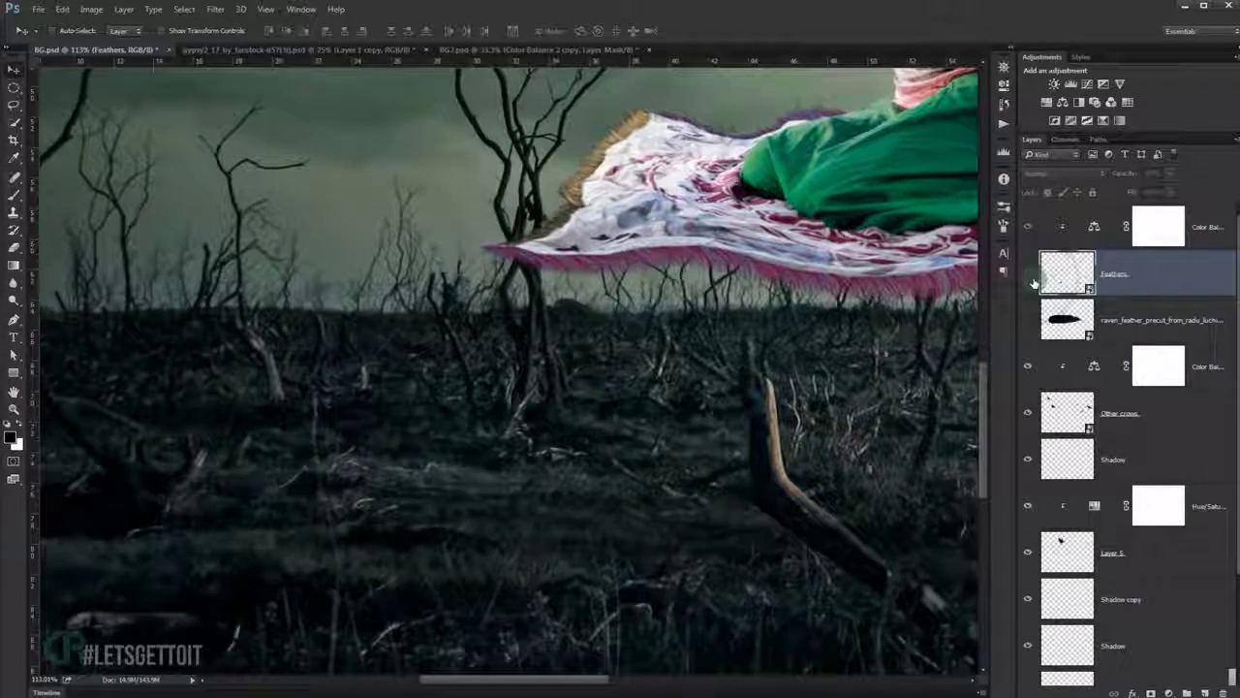
{"action": "left_click", "coordinate": [1028, 273]}
Delete the raven feather cut-out layer.
{"action": "scroll", "coordinate": [493, 364], "scroll_direction": "down", "scroll_amount": 3}
{"action": "scroll", "coordinate": [492, 364], "scroll_direction": "down", "scroll_amount": 2}
{"action": "scroll", "coordinate": [492, 365], "scroll_direction": "down", "scroll_amount": 1}
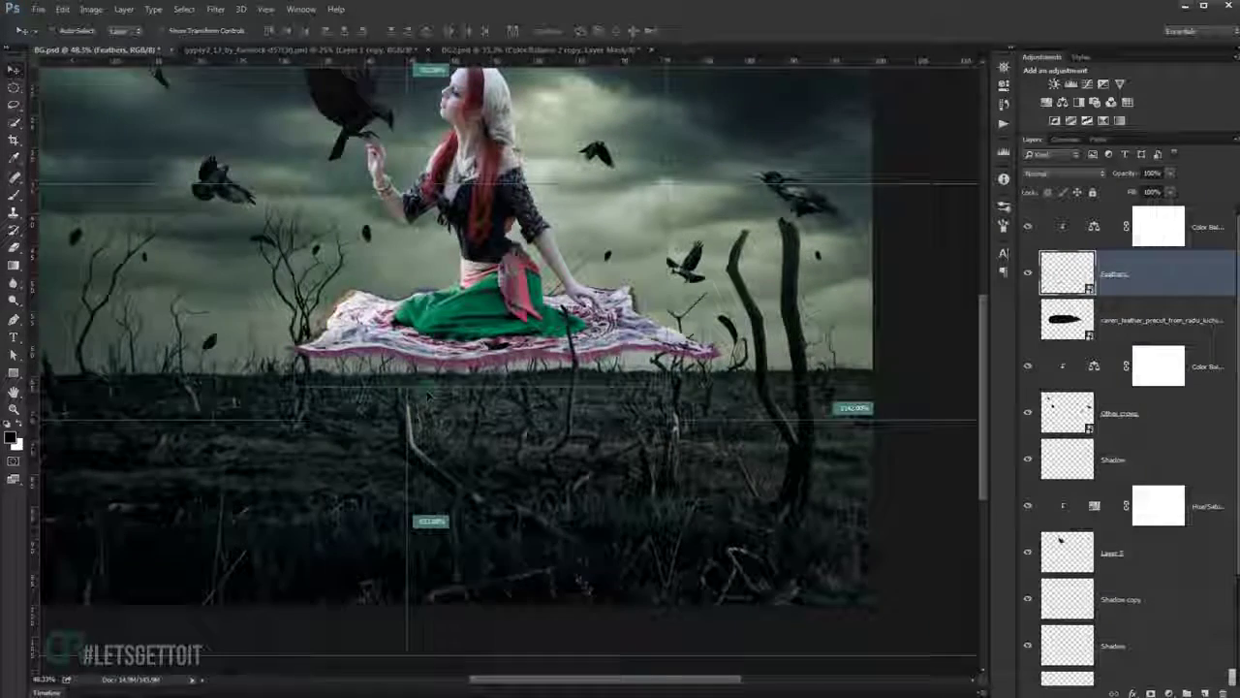
{"action": "key", "text": "ctrl+0"}
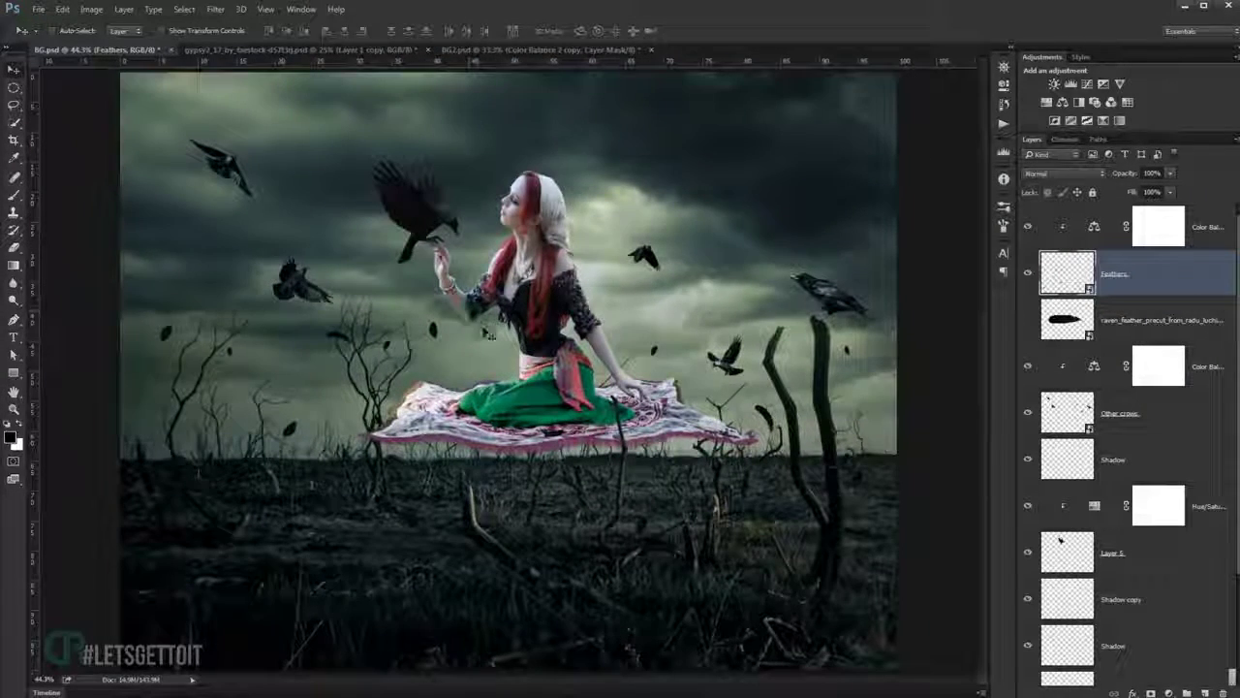
{"action": "left_click", "coordinate": [1153, 321]}
{"action": "key", "text": "Delete"}
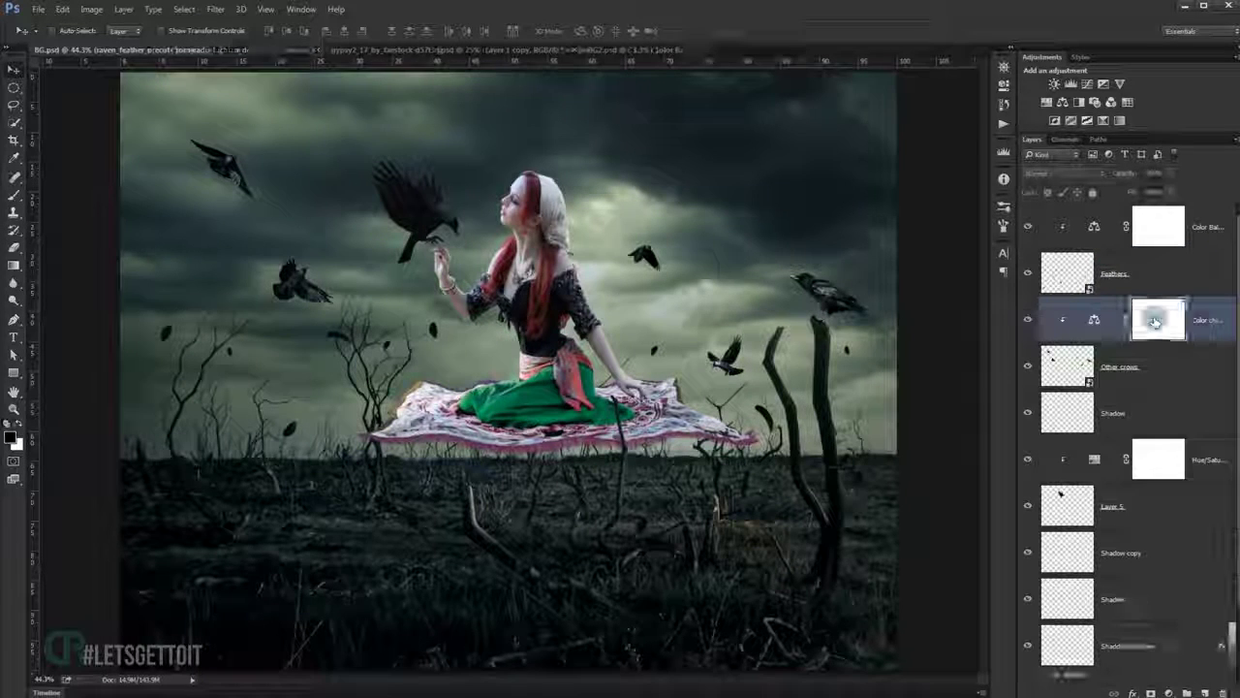
Group the Other crows and Shadow layers into a group named 'other crows'.
{"action": "left_click", "coordinate": [1177, 372]}
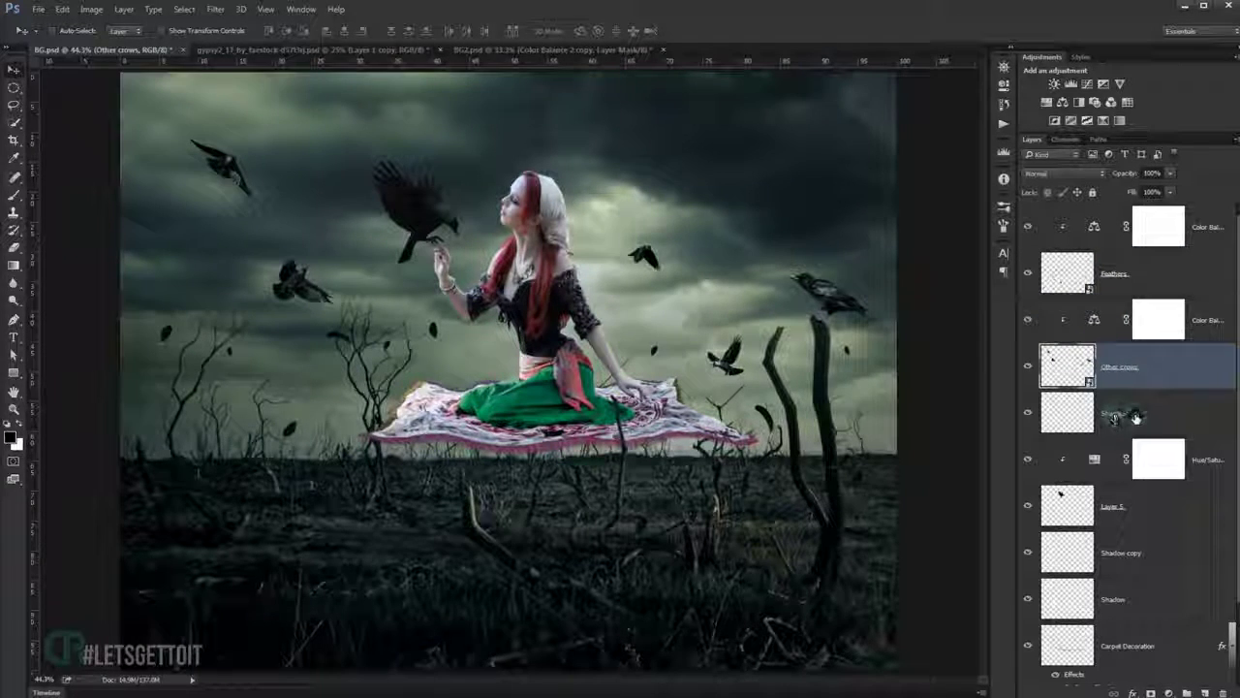
{"action": "left_click", "coordinate": [1135, 417]}
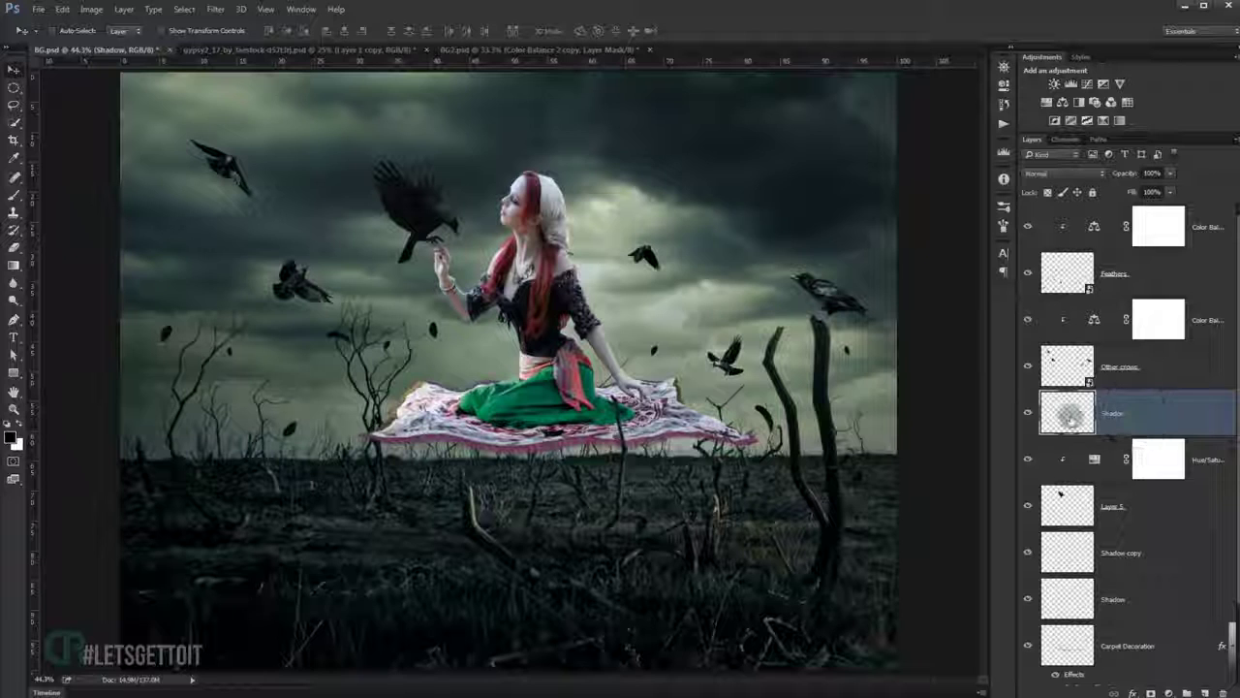
{"action": "left_click", "coordinate": [1139, 380], "text": "ctrl"}
{"action": "key", "text": "ctrl+g"}
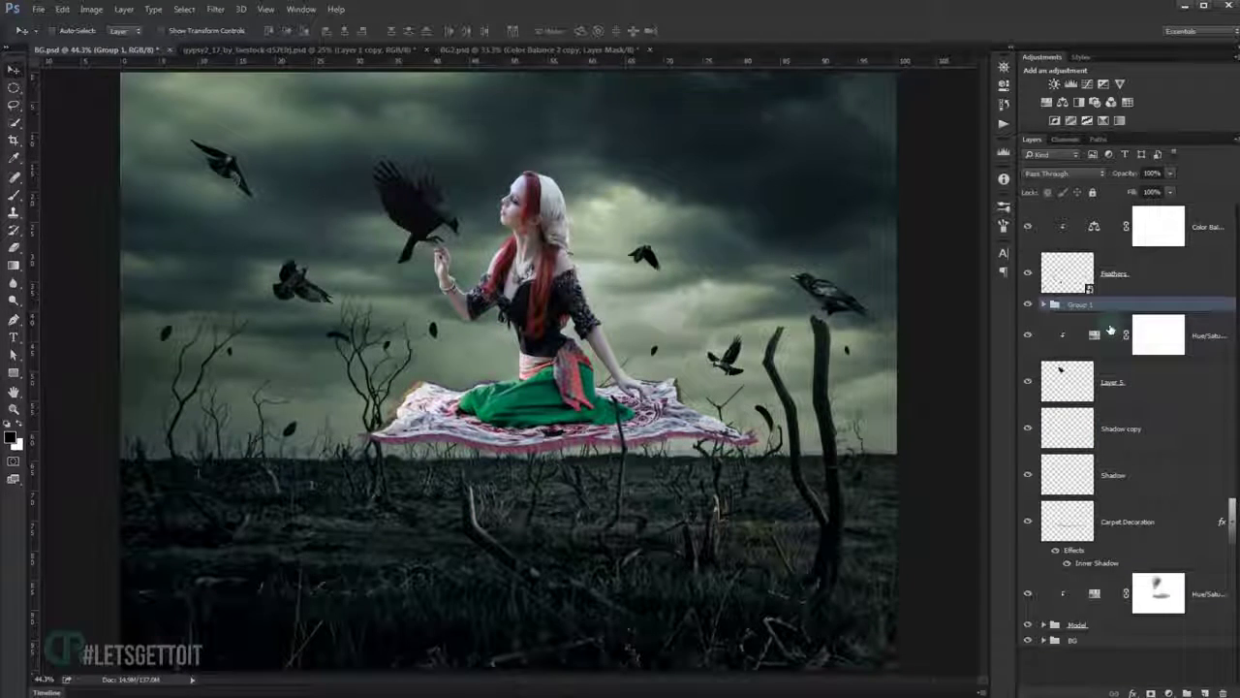
{"action": "left_click", "coordinate": [1043, 304]}
{"action": "left_click", "coordinate": [1144, 381]}
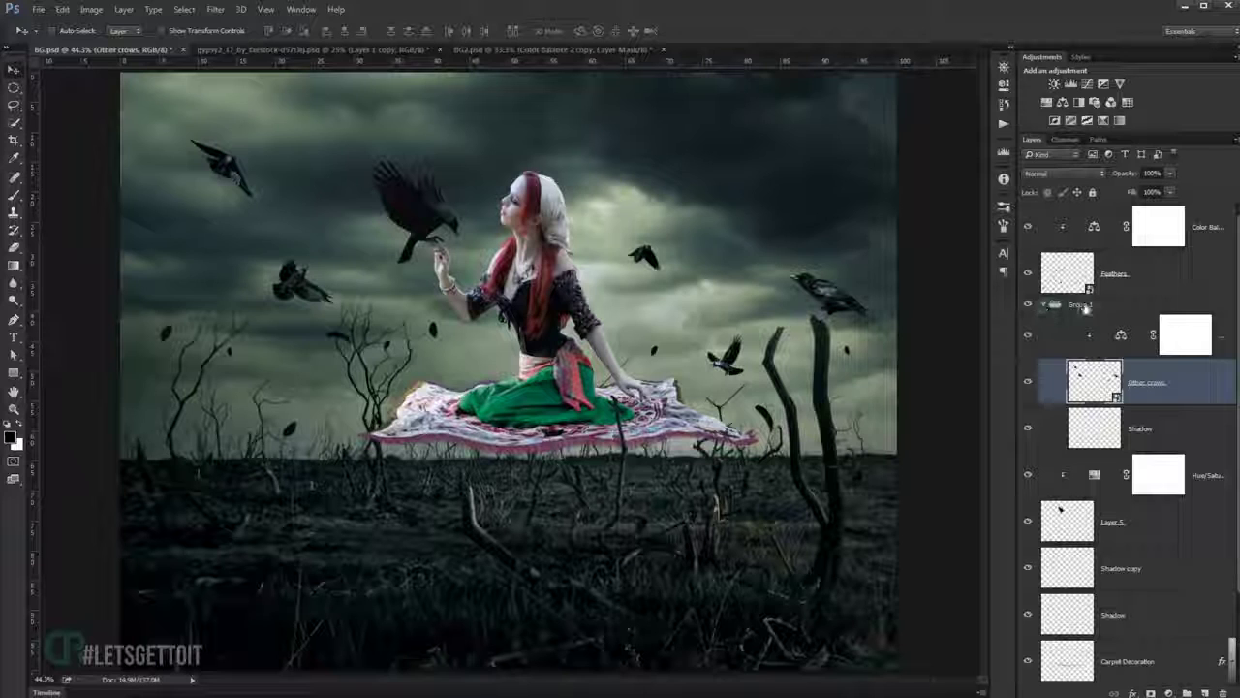
{"action": "double_click", "coordinate": [1080, 304]}
{"action": "type", "text": "other crows"}
{"action": "key", "text": "Return"}
{"action": "left_click", "coordinate": [1043, 304]}
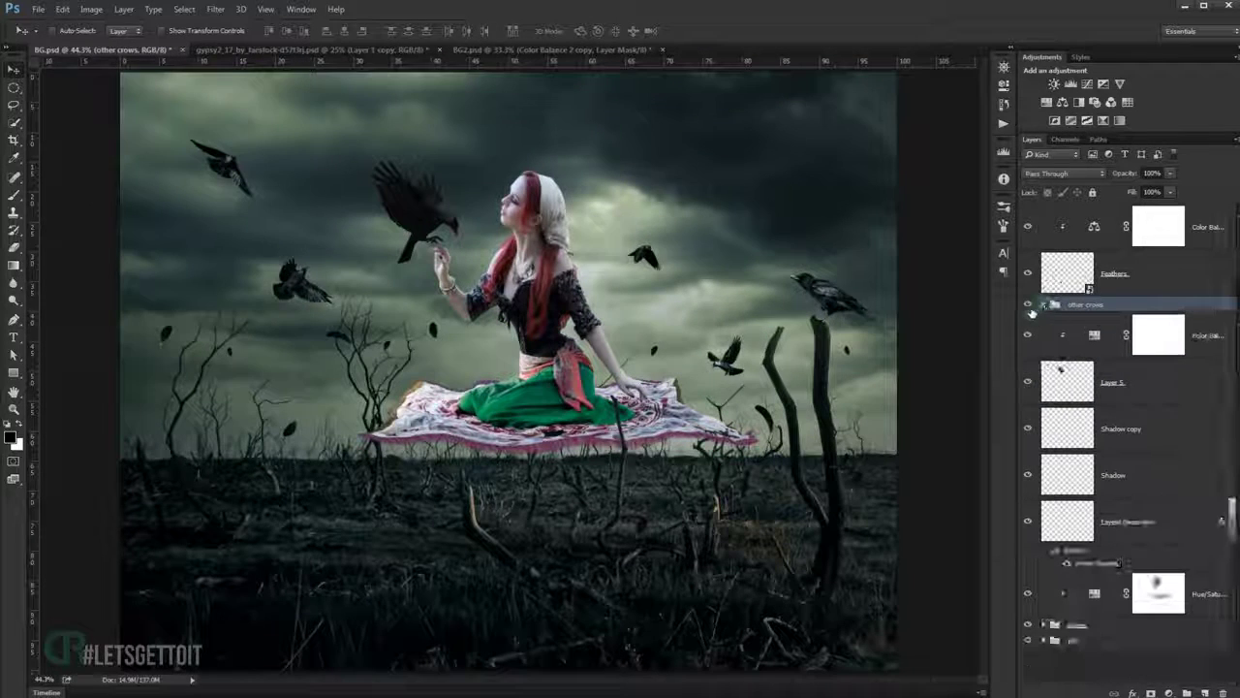
Rename Layer 5 to 'Crow' and both shadow layers to 'Crow shadow'.
{"action": "double_click", "coordinate": [1104, 383]}
{"action": "type", "text": "Crow"}
{"action": "key", "text": "Return"}
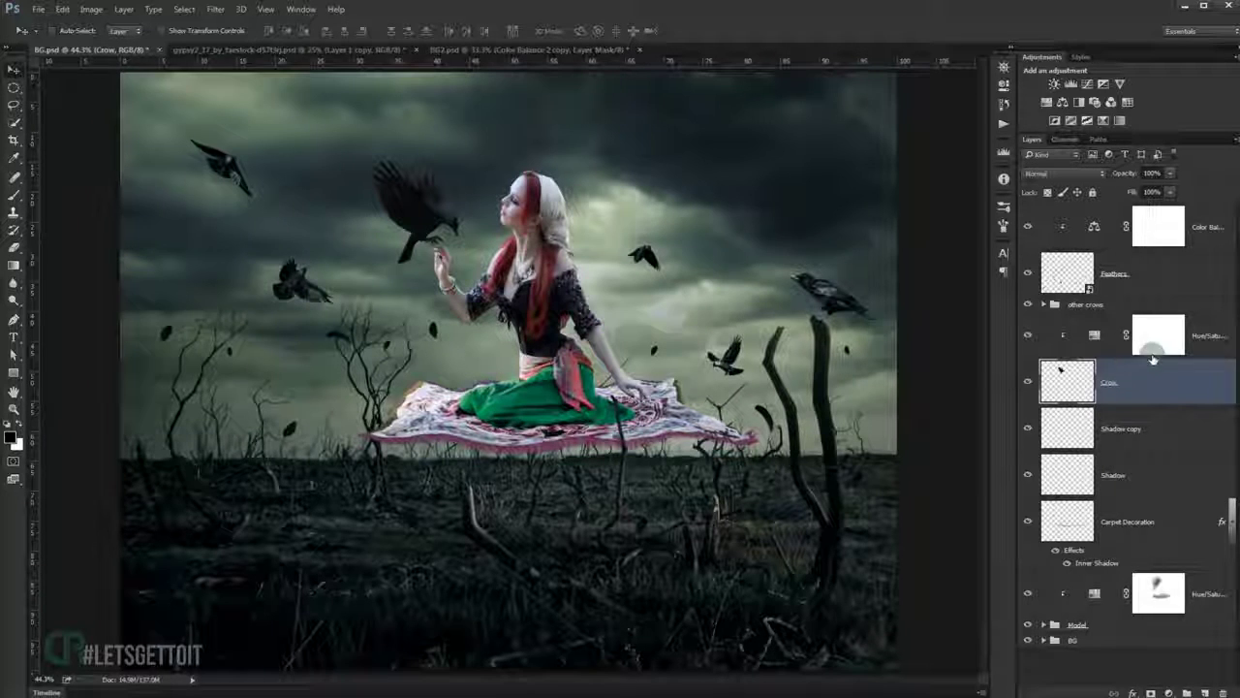
{"action": "double_click", "coordinate": [1128, 429]}
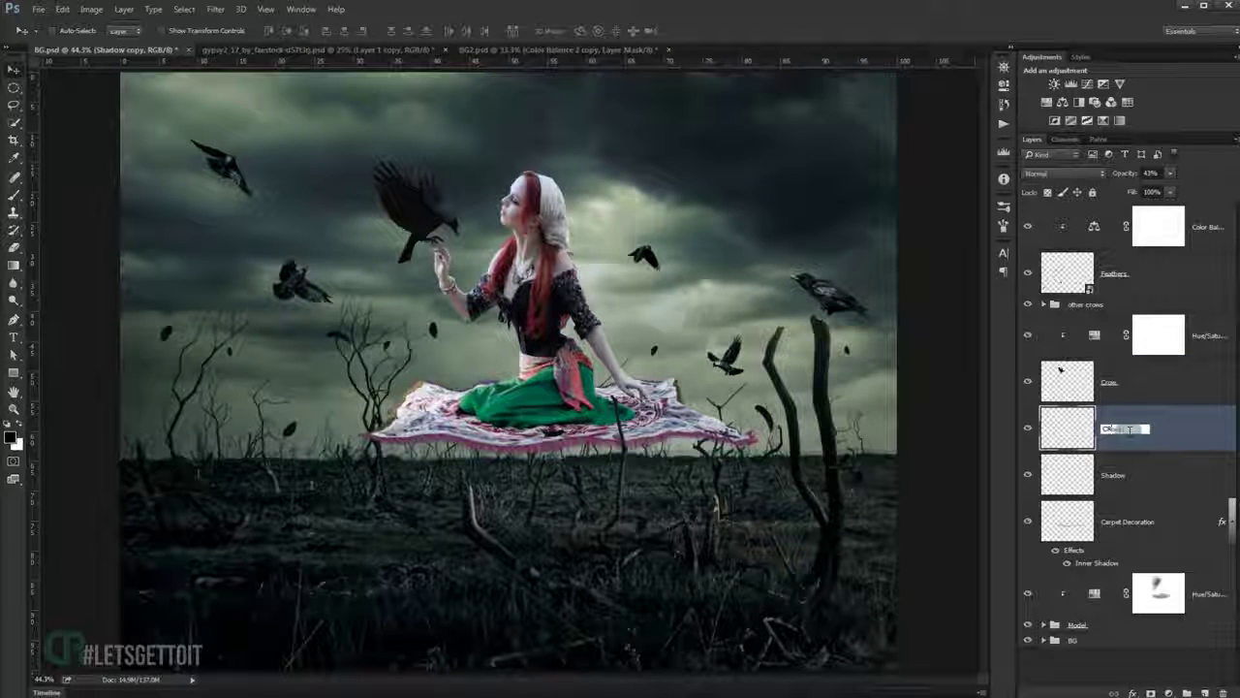
{"action": "type", "text": "Crow shadow"}
{"action": "key", "text": "Tab"}
{"action": "type", "text": "Crow shadow"}
{"action": "key", "text": "Return"}
Group Crow with its two Crow shadow layers into a group named 'Crow'.
{"action": "left_click", "coordinate": [1184, 405], "text": "shift"}
{"action": "key", "text": "ctrl+g"}
{"action": "left_click", "coordinate": [1044, 320]}
{"action": "left_click", "coordinate": [1043, 320]}
{"action": "type", "text": "Crow"}
{"action": "key", "text": "Return"}
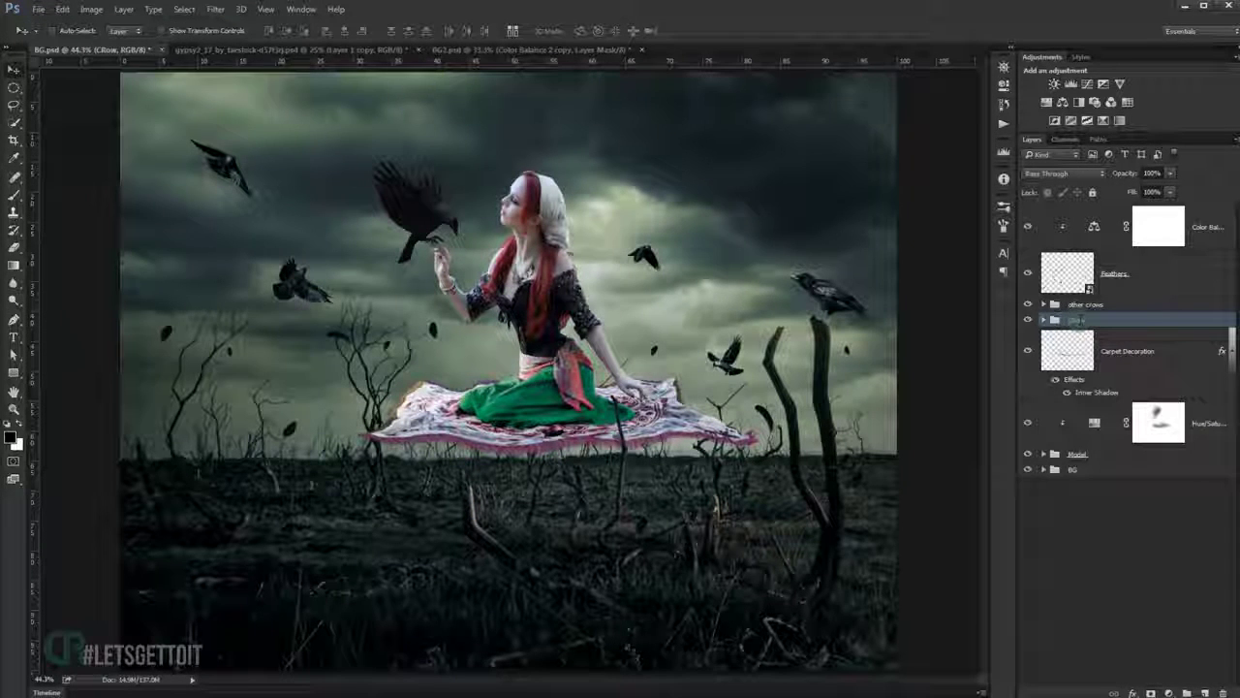
Toggle the Carpet Decoration layer and Crow group visibility to compare their effect.
{"action": "left_click", "coordinate": [1027, 350]}
{"action": "left_click", "coordinate": [1028, 350]}
{"action": "left_click", "coordinate": [1028, 350]}
{"action": "left_click", "coordinate": [1030, 320]}
{"action": "left_click", "coordinate": [1029, 319]}
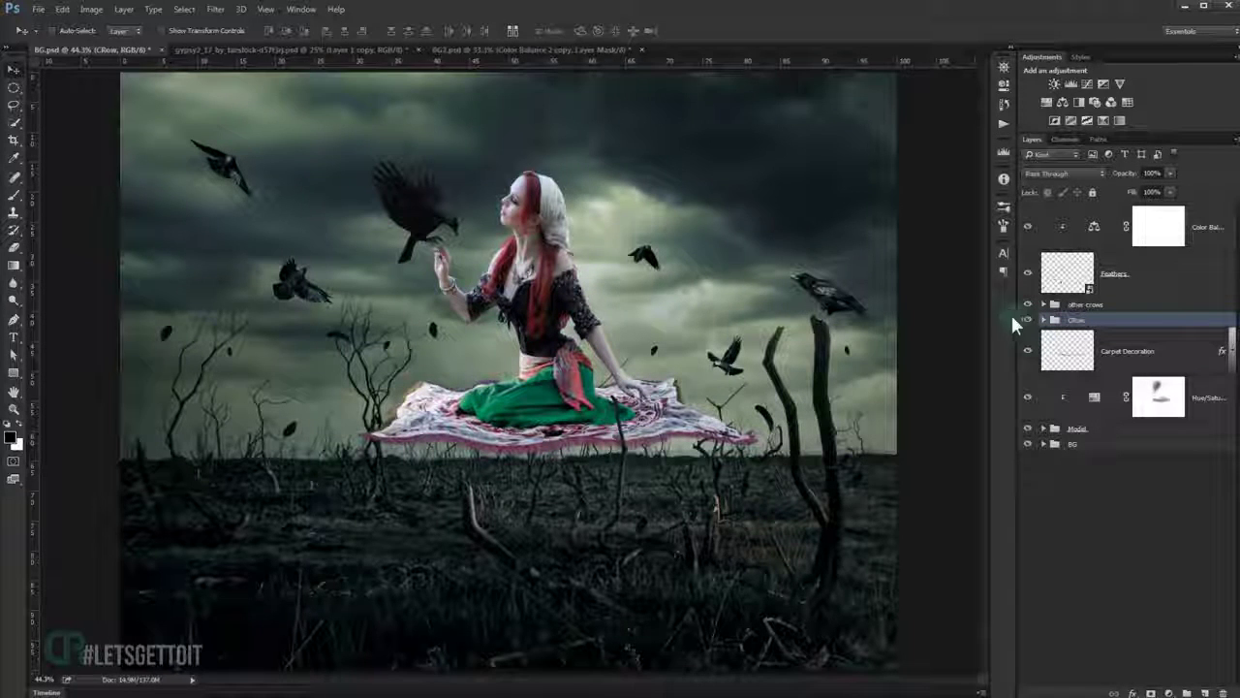
{"action": "scroll", "coordinate": [630, 381], "scroll_direction": "up", "scroll_amount": 3}
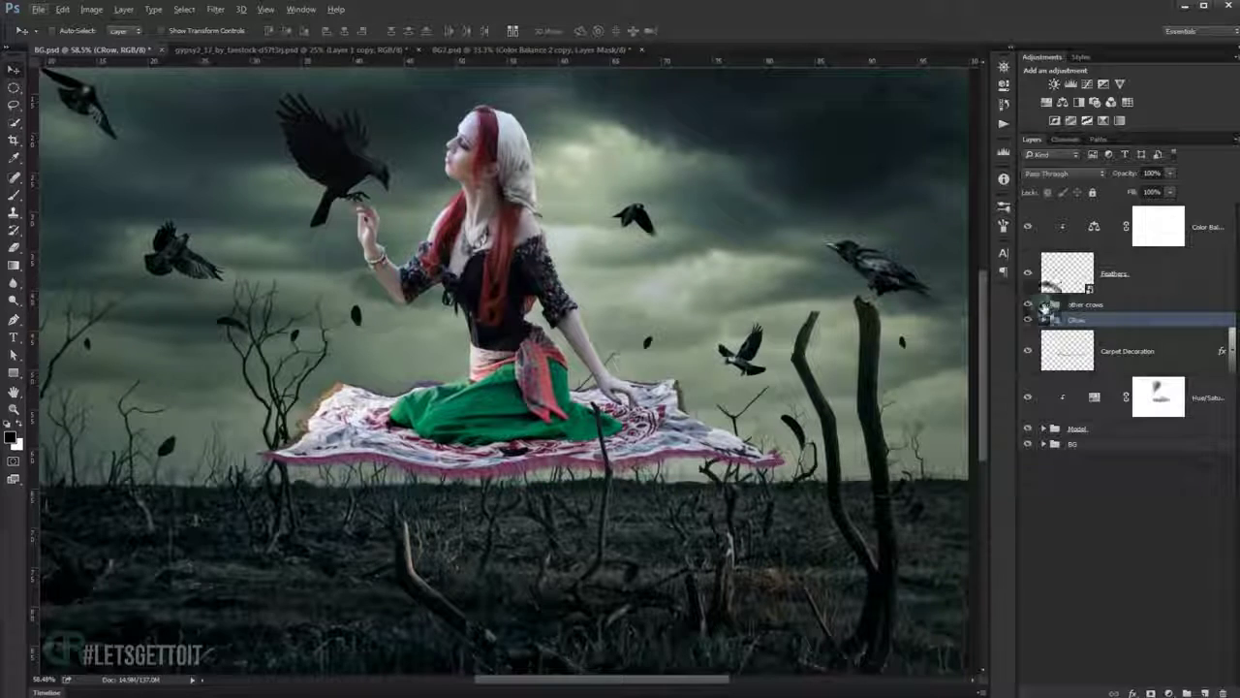
Select the Other crows layer inside its group and choose the Motion Blur filter.
{"action": "left_click", "coordinate": [1044, 305]}
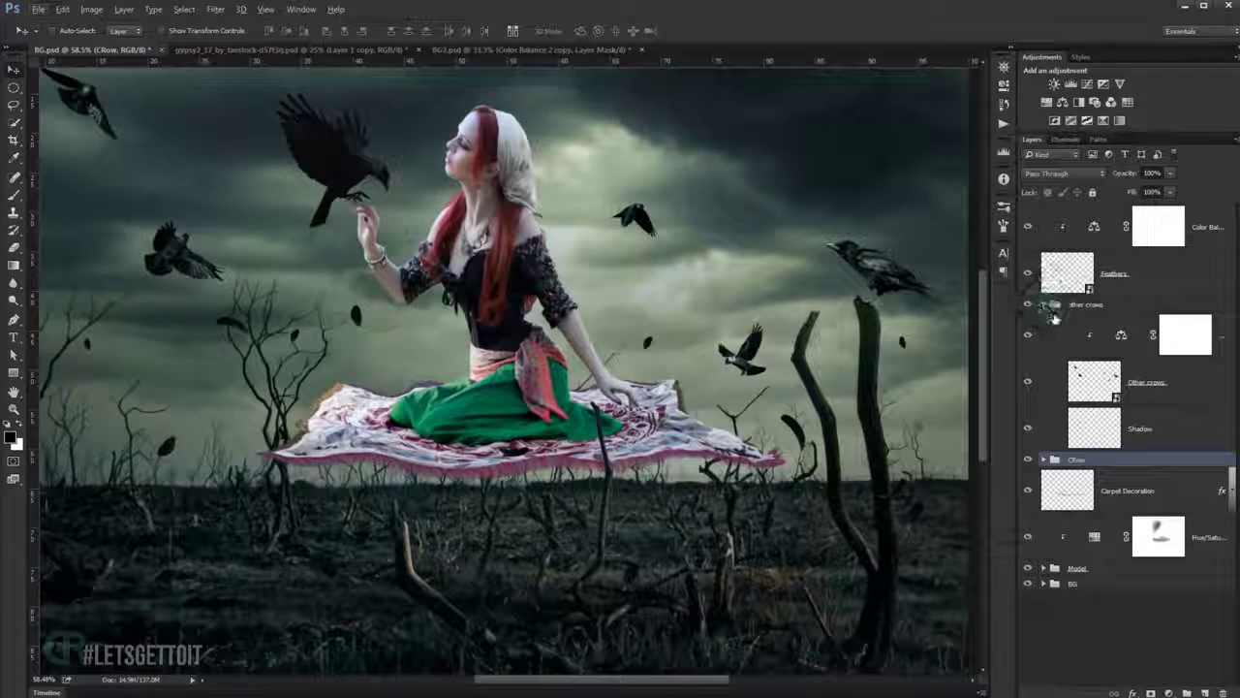
{"action": "left_click", "coordinate": [1099, 393]}
{"action": "left_click", "coordinate": [1029, 382]}
{"action": "left_click", "coordinate": [1028, 382]}
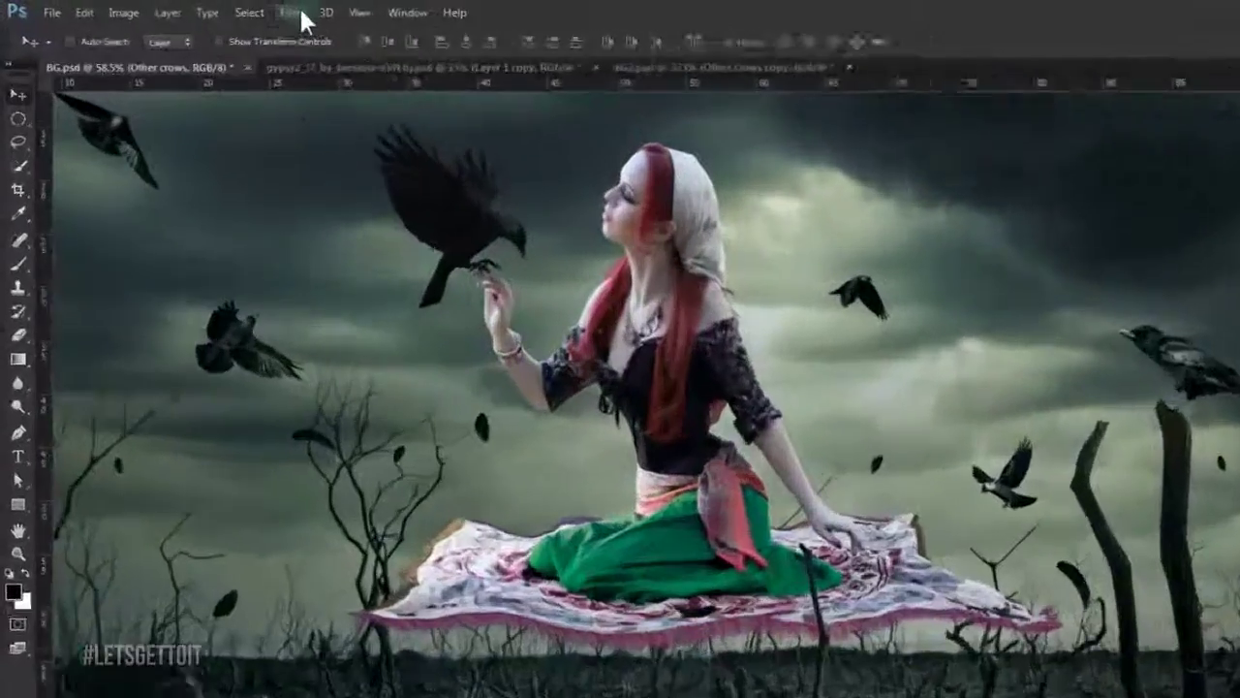
{"action": "left_click", "coordinate": [215, 9]}
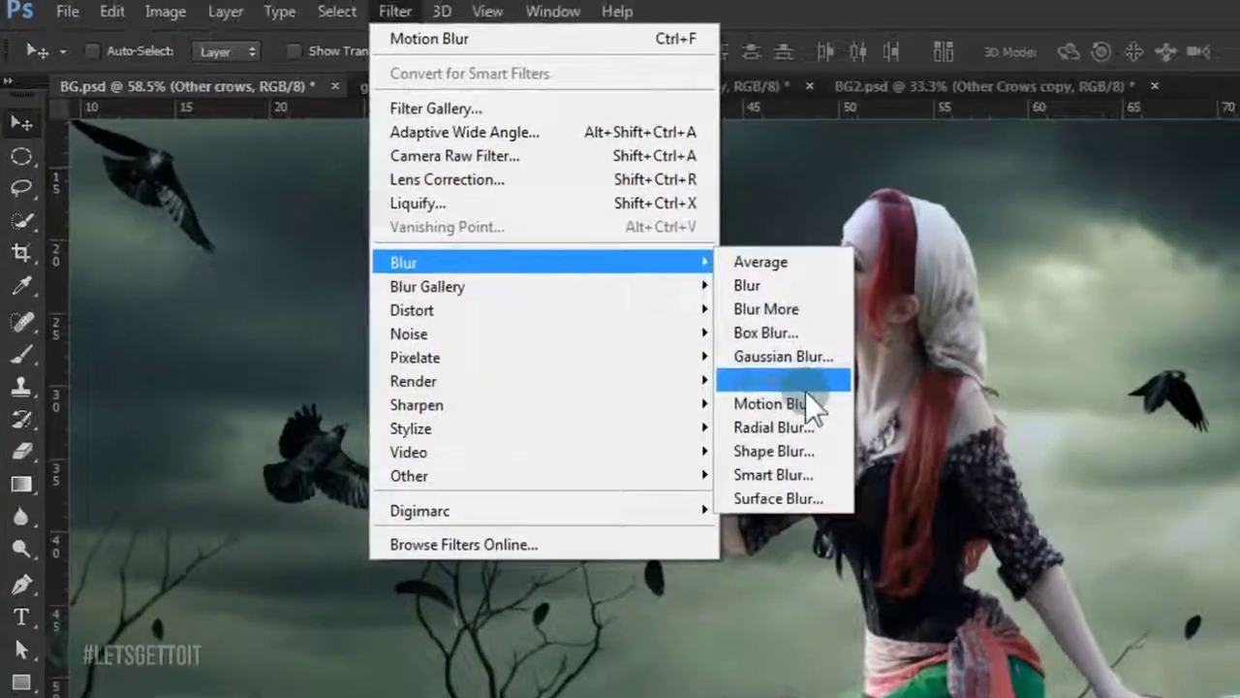
{"action": "left_click", "coordinate": [809, 405]}
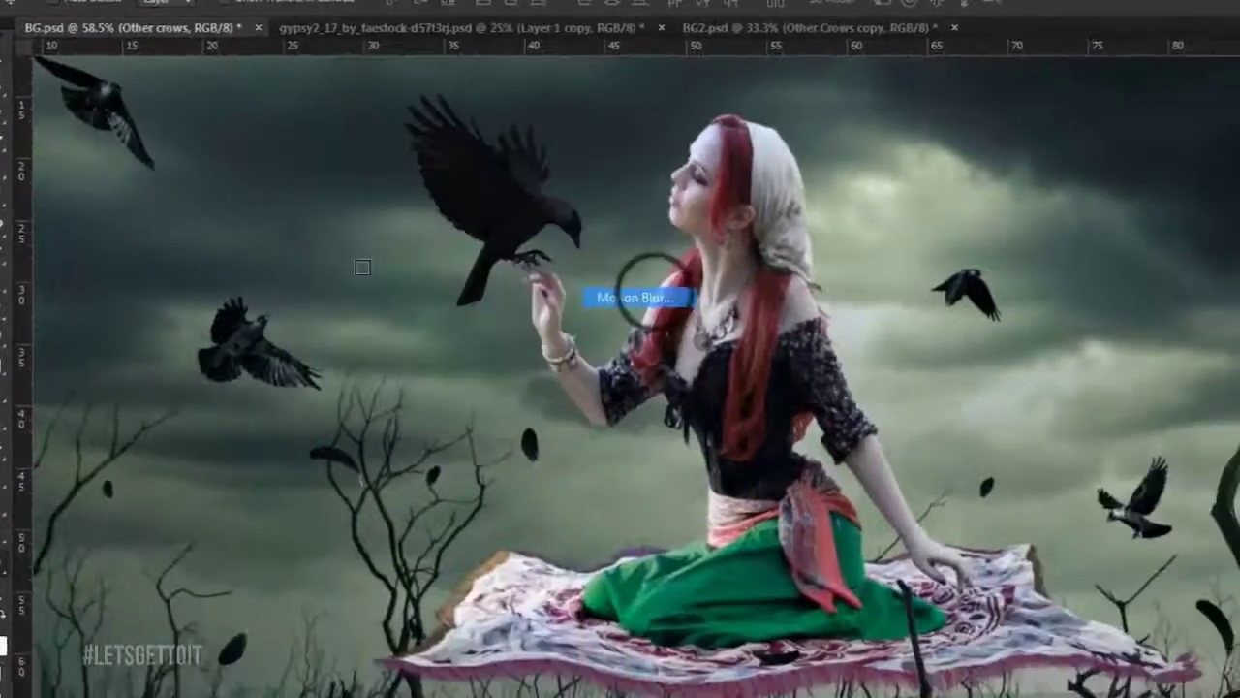
Apply Motion Blur with a 5° angle and 12-pixel distance, then select its filter mask.
{"action": "double_click", "coordinate": [1001, 465]}
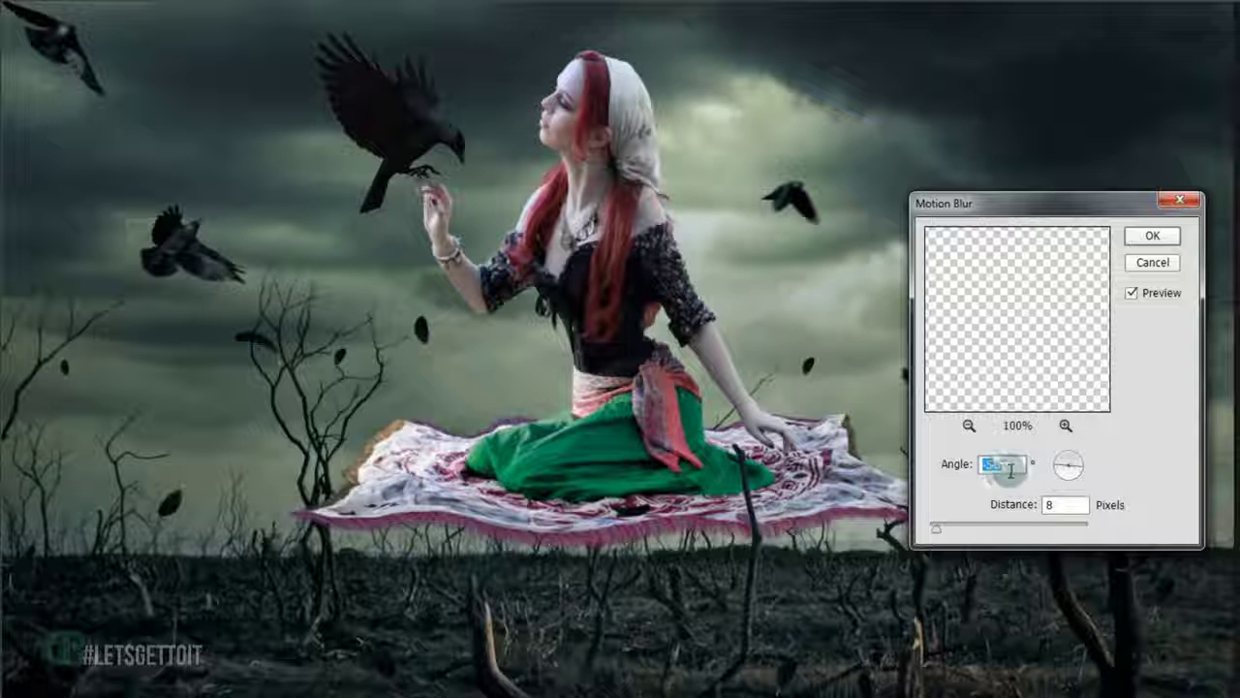
{"action": "left_click_drag", "start_coordinate": [1058, 469], "coordinate": [1054, 468]}
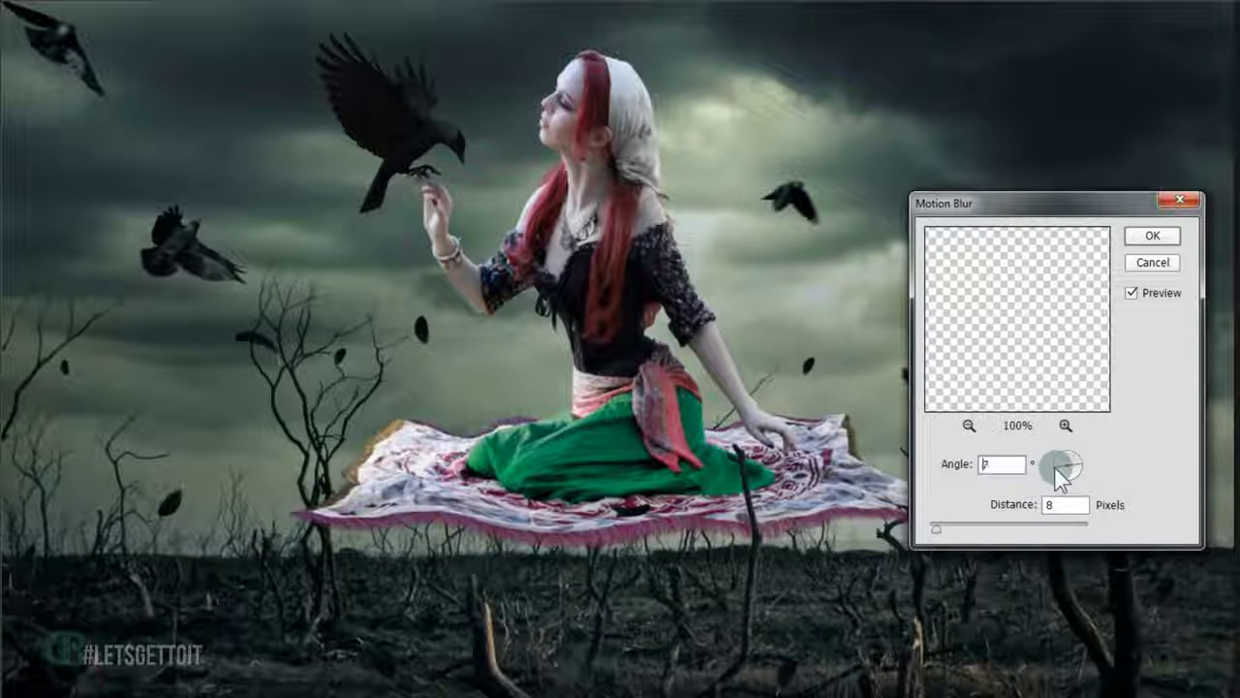
{"action": "double_click", "coordinate": [1008, 466]}
{"action": "type", "text": "7"}
{"action": "left_click_drag", "start_coordinate": [938, 528], "coordinate": [946, 539]}
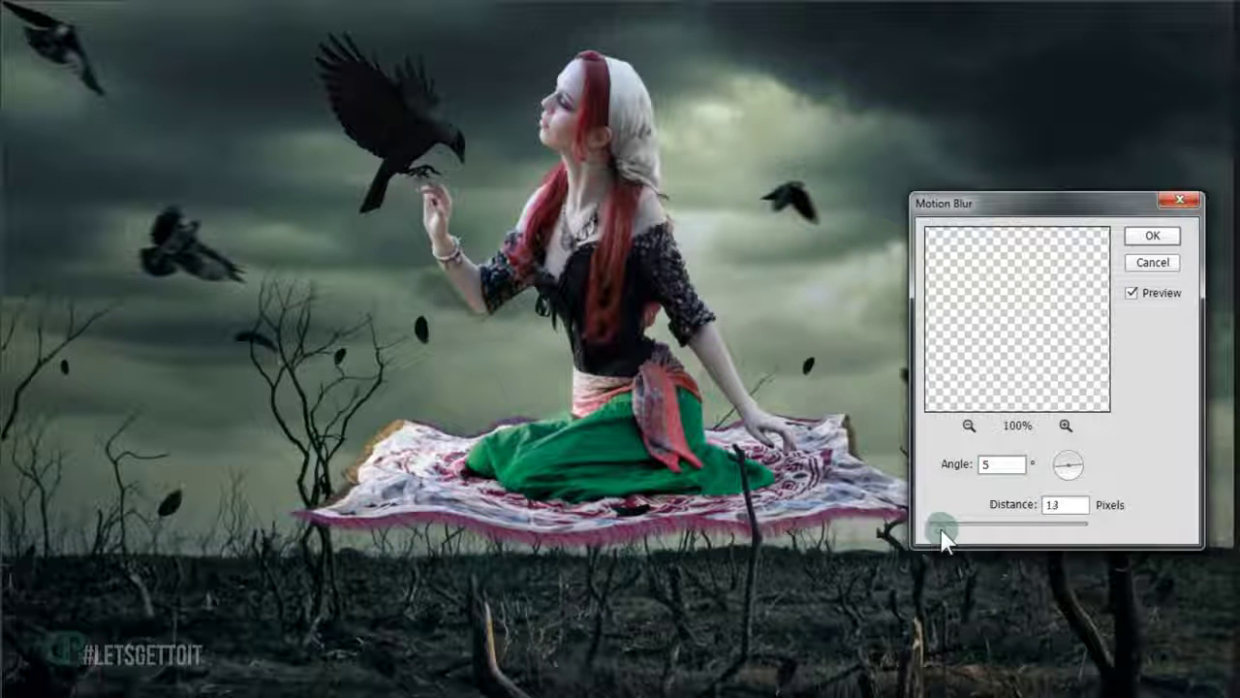
{"action": "left_click_drag", "start_coordinate": [943, 539], "coordinate": [955, 540]}
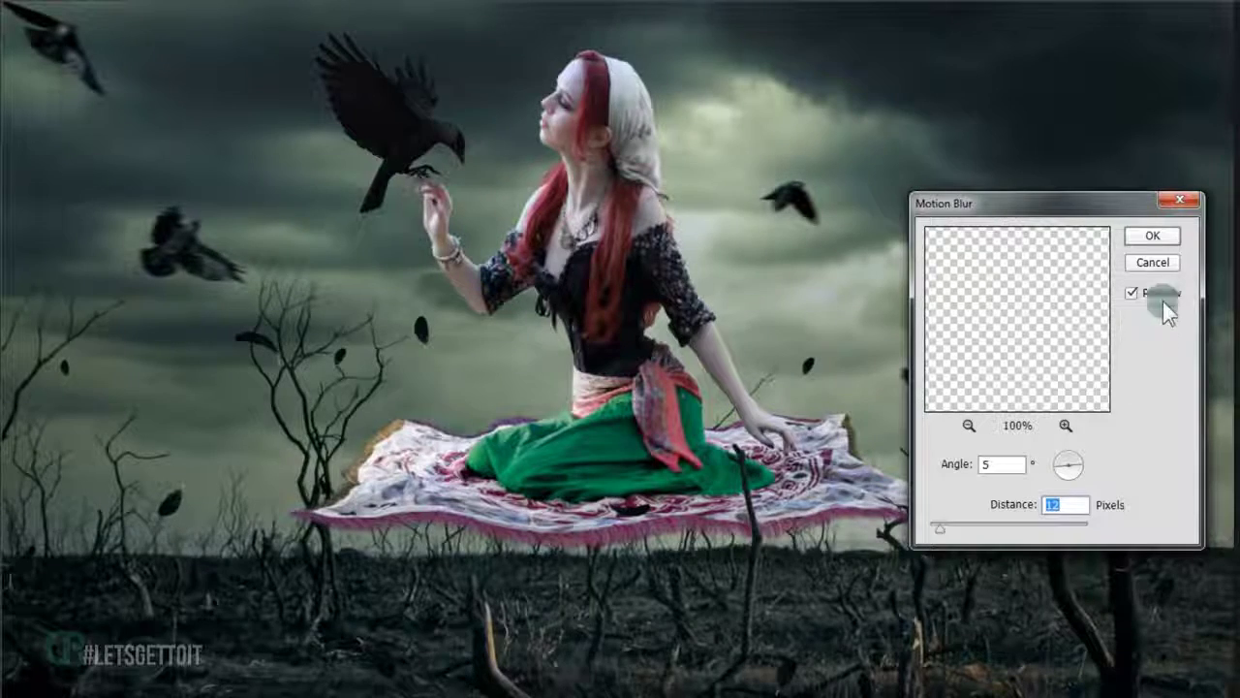
{"action": "left_click", "coordinate": [1153, 237]}
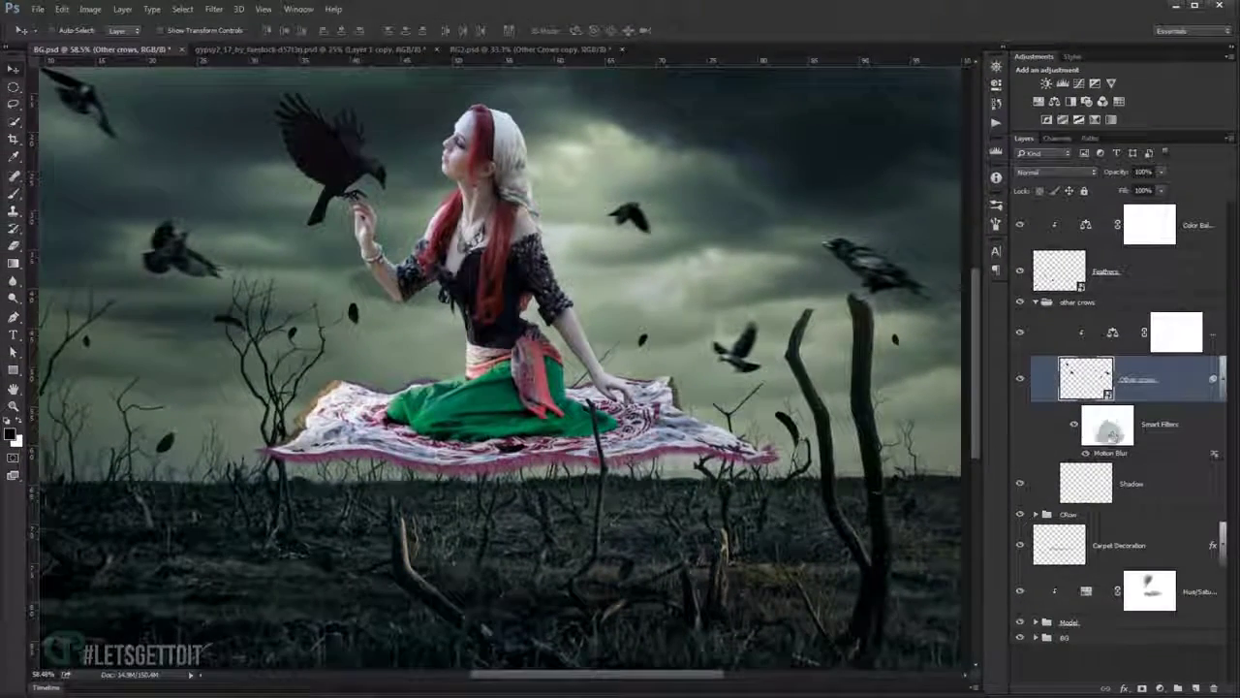
{"action": "left_click", "coordinate": [1105, 435]}
Invert the crows' Motion Blur filter mask to hide the blur.
{"action": "double_click", "coordinate": [1102, 432]}
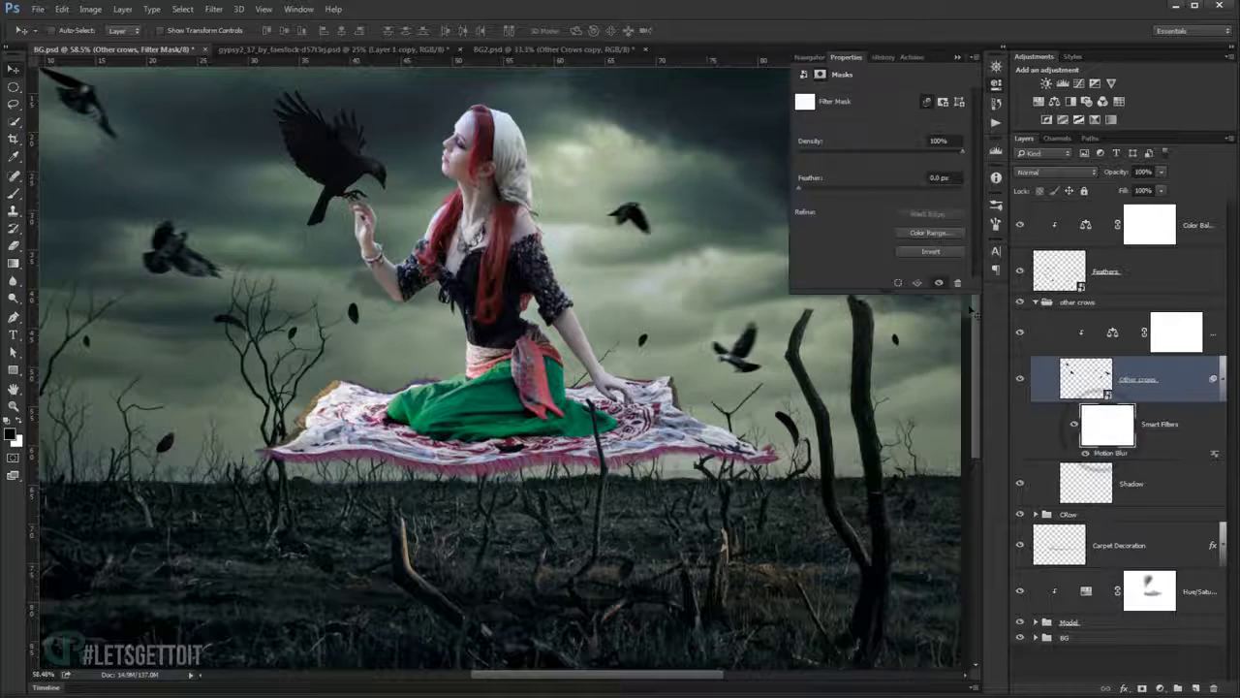
{"action": "left_click", "coordinate": [937, 251]}
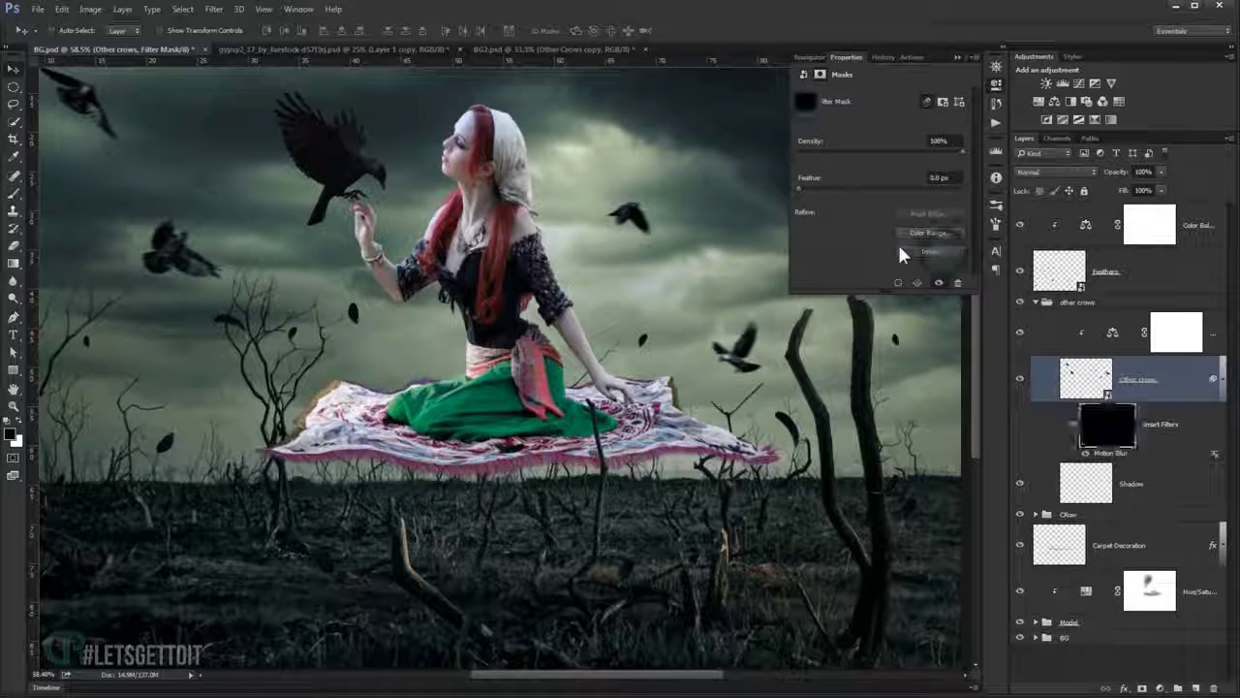
{"action": "left_click", "coordinate": [954, 58]}
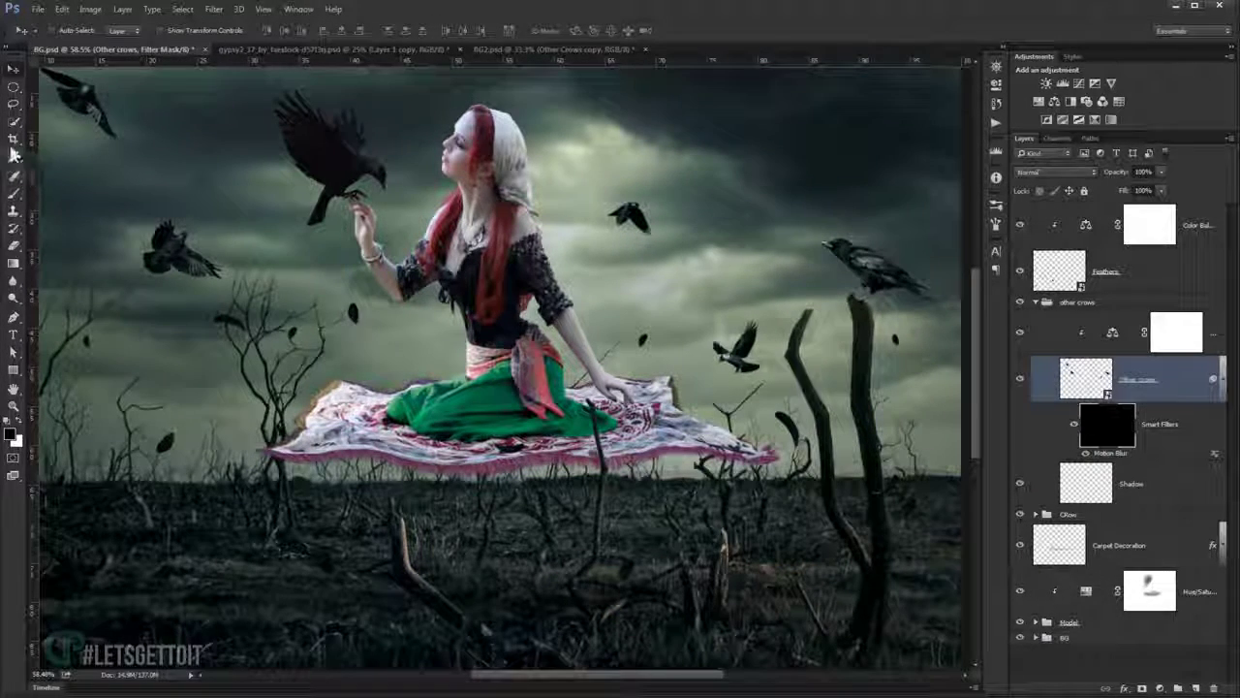
{"action": "left_click", "coordinate": [15, 193]}
Paint white on the mask to restore blur on a crow's wing tip and body.
{"action": "scroll", "coordinate": [299, 328], "scroll_direction": "up", "scroll_amount": 3}
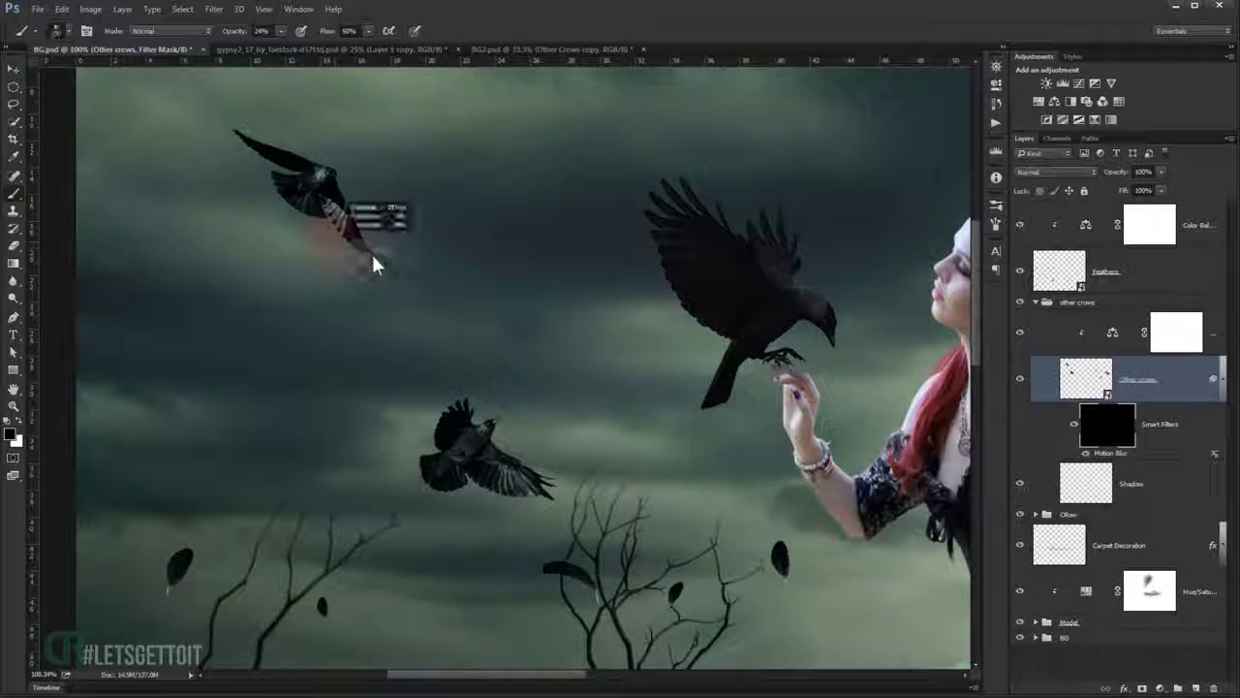
{"action": "scroll", "coordinate": [339, 233], "scroll_direction": "up", "scroll_amount": 2}
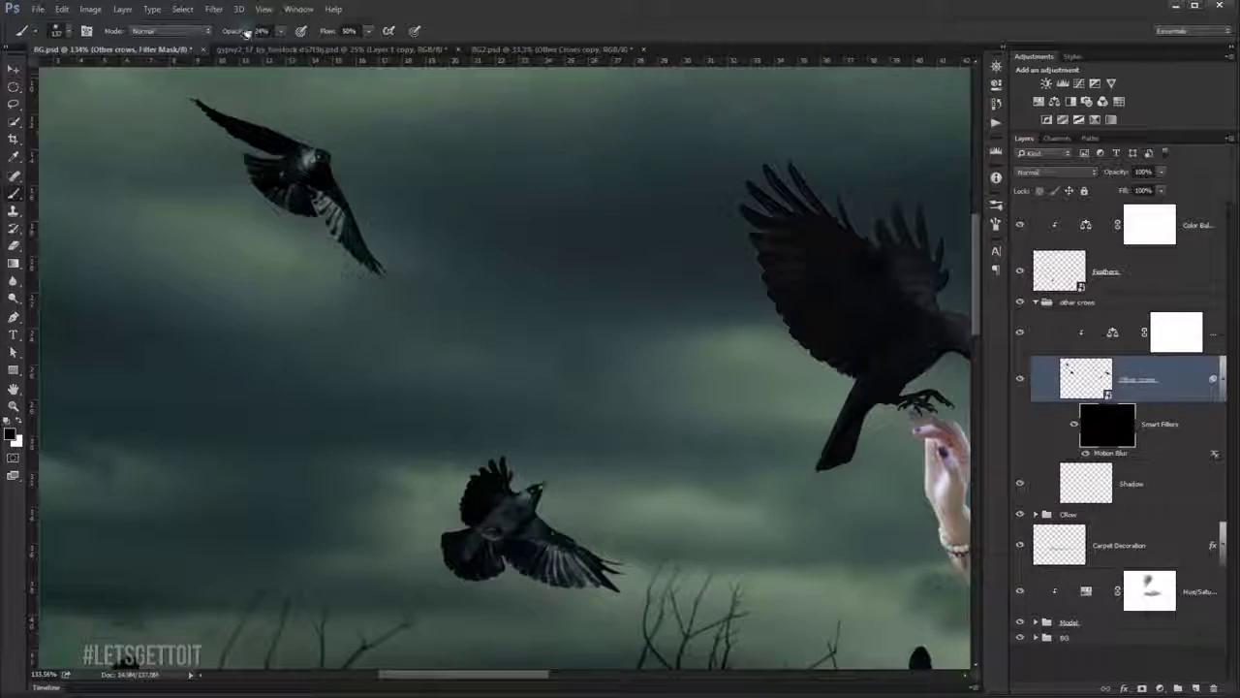
{"action": "scroll", "coordinate": [383, 276], "scroll_direction": "up", "scroll_amount": 2}
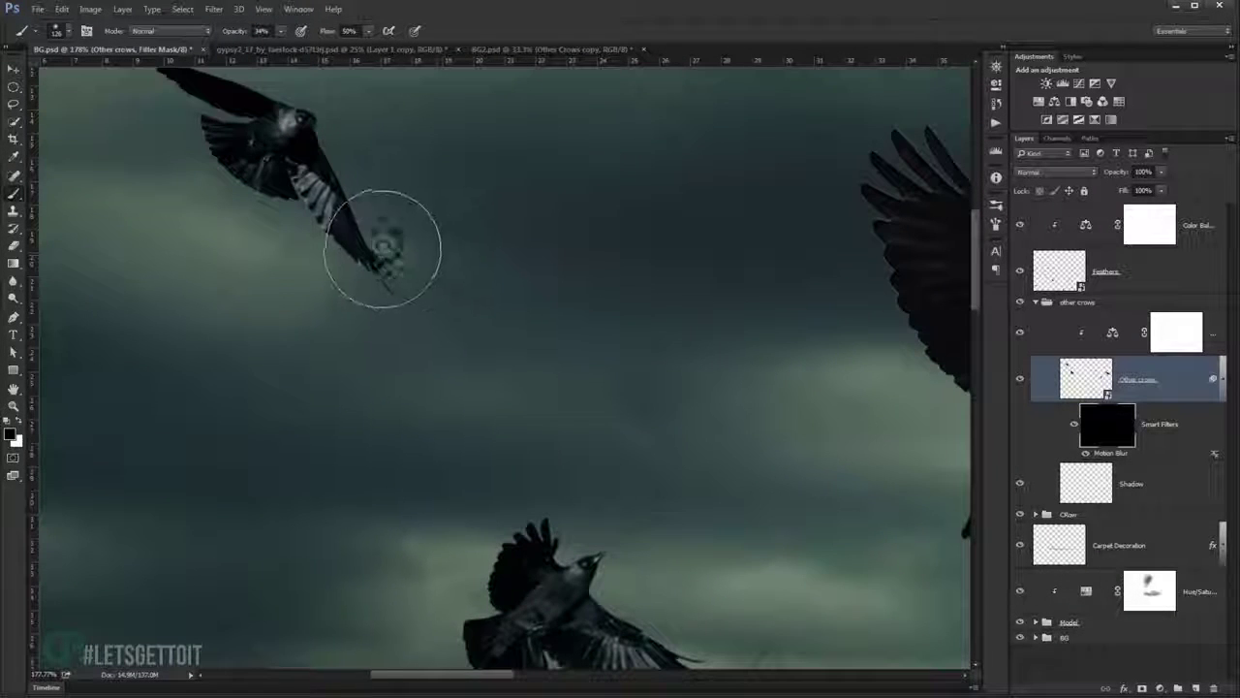
{"action": "key", "text": "x"}
{"action": "mouse_move", "coordinate": [367, 278]}
{"action": "left_mouse_down"}
{"action": "mouse_move", "coordinate": [375, 249]}
{"action": "mouse_move", "coordinate": [356, 270]}
{"action": "mouse_move", "coordinate": [330, 193]}
{"action": "mouse_move", "coordinate": [349, 228]}
{"action": "left_mouse_up"}
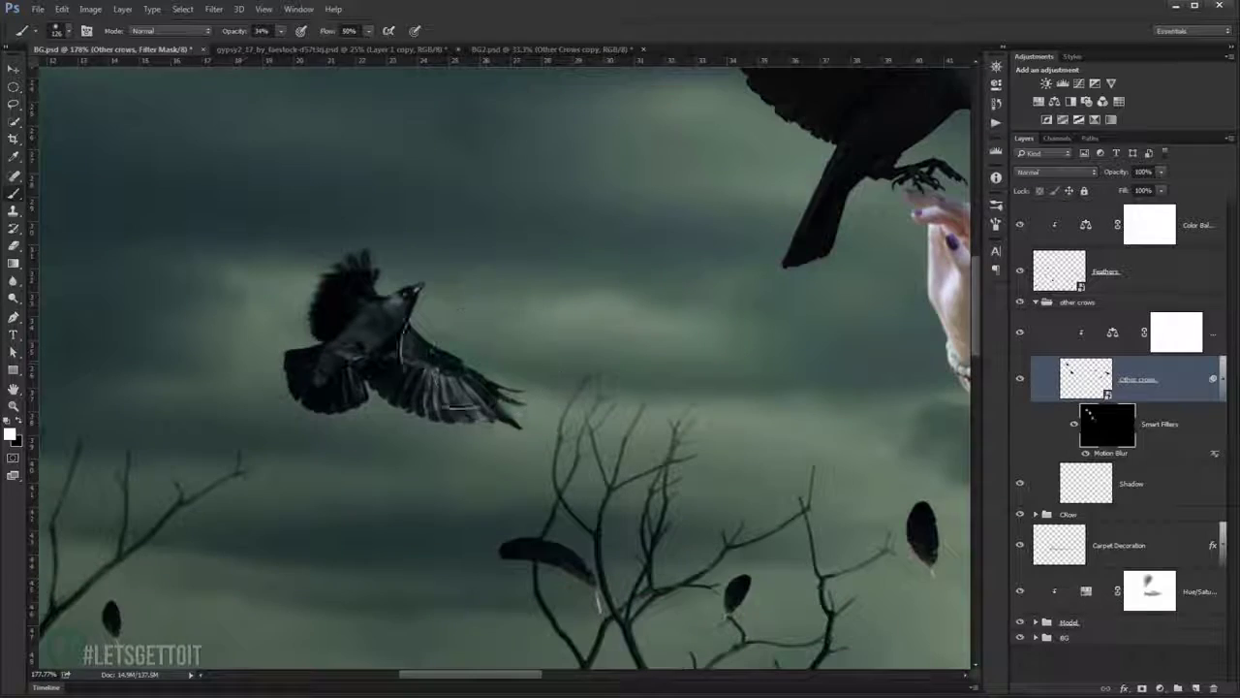
{"action": "mouse_move", "coordinate": [503, 397]}
{"action": "left_mouse_down"}
{"action": "mouse_move", "coordinate": [417, 398]}
{"action": "mouse_move", "coordinate": [332, 430]}
{"action": "left_mouse_up"}
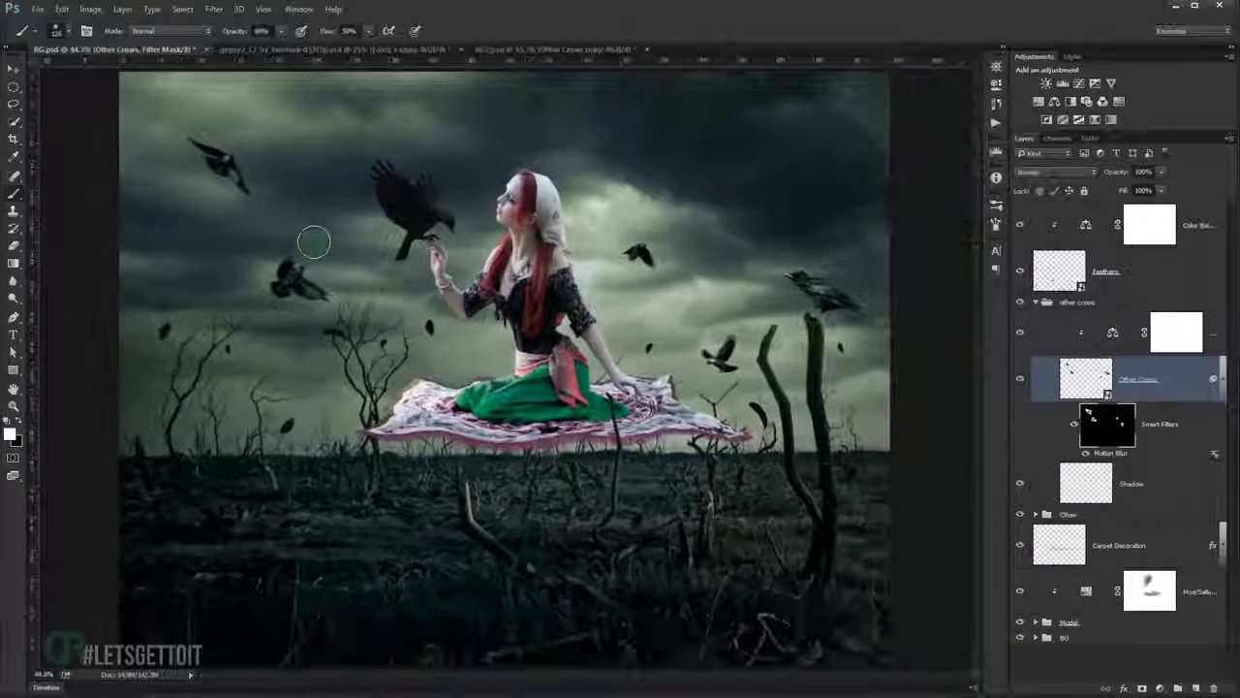
Collapse the other crows group and select the Feathers layer.
{"action": "left_click", "coordinate": [1086, 378]}
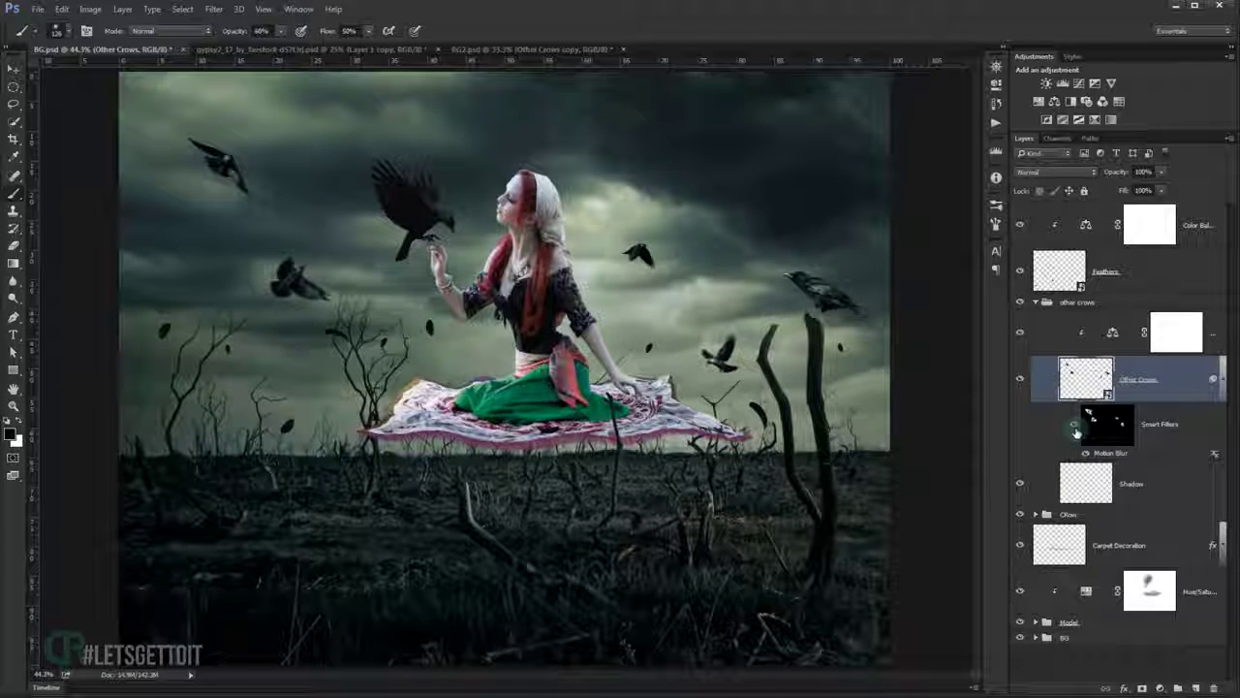
{"action": "left_click", "coordinate": [1035, 303]}
{"action": "left_click_drag", "start_coordinate": [1061, 301], "coordinate": [1075, 273]}
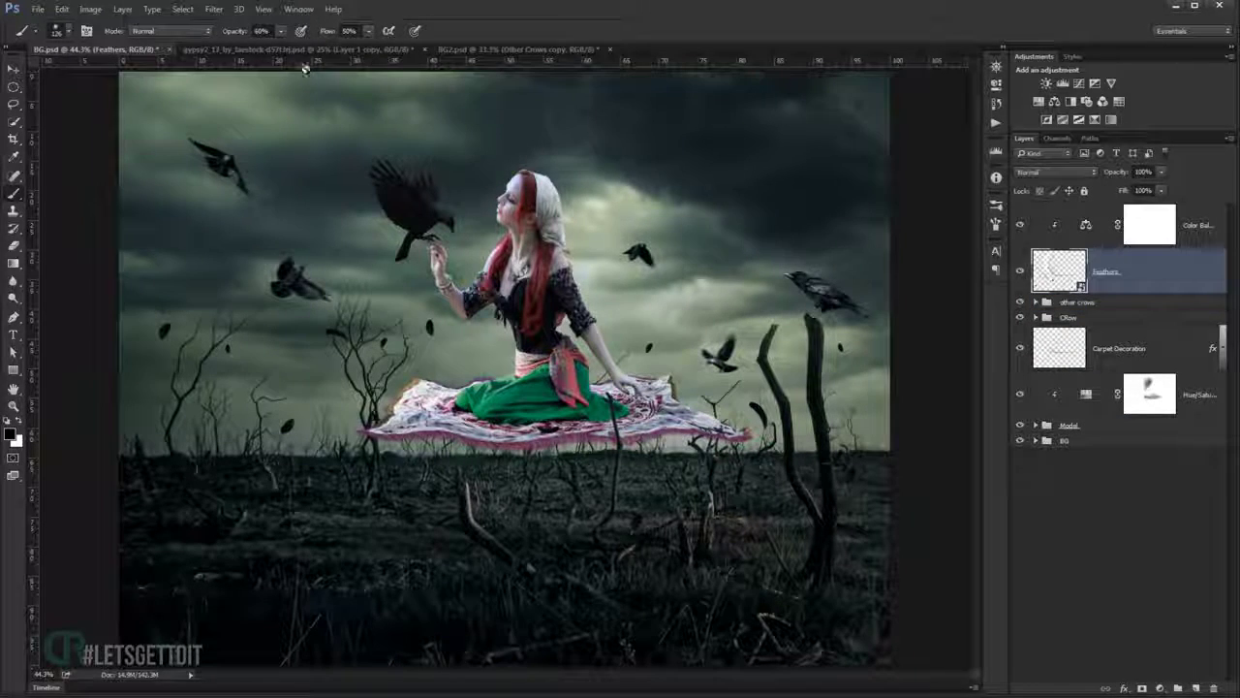
Apply a Motion Blur to Feathers with about -11° angle and 13-pixel distance.
{"action": "left_click", "coordinate": [215, 8]}
{"action": "mouse_move", "coordinate": [219, 143]}
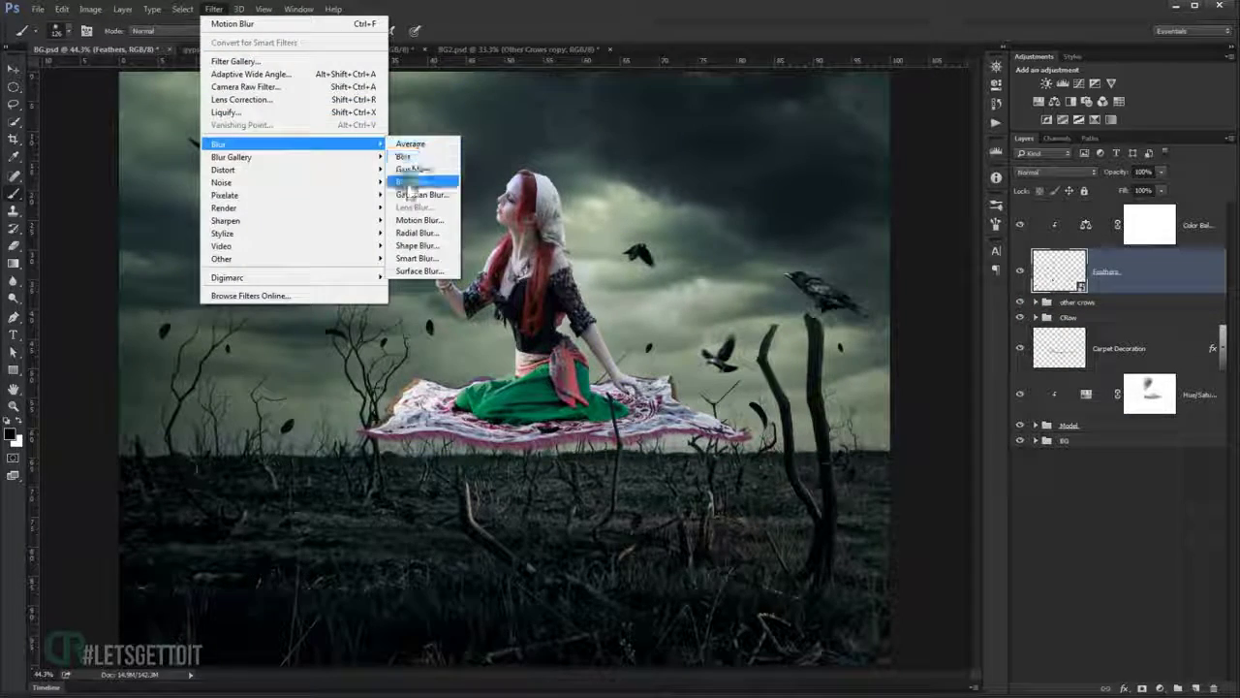
{"action": "left_click", "coordinate": [414, 220]}
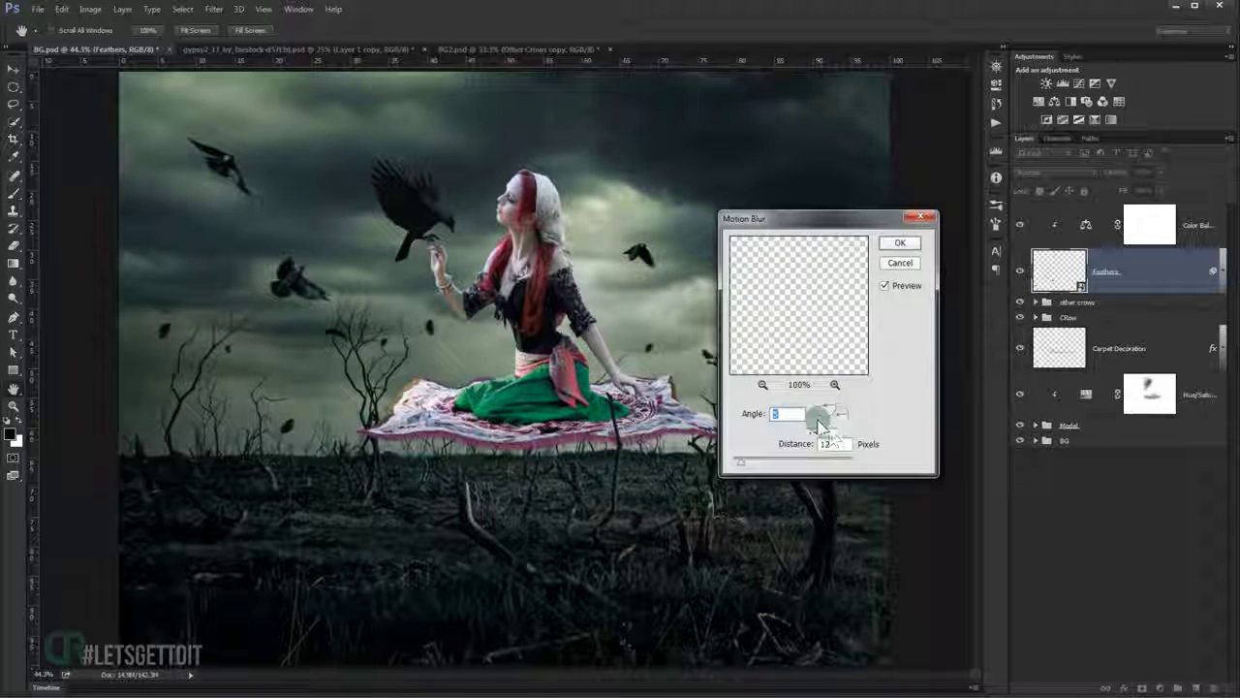
{"action": "left_click", "coordinate": [830, 420]}
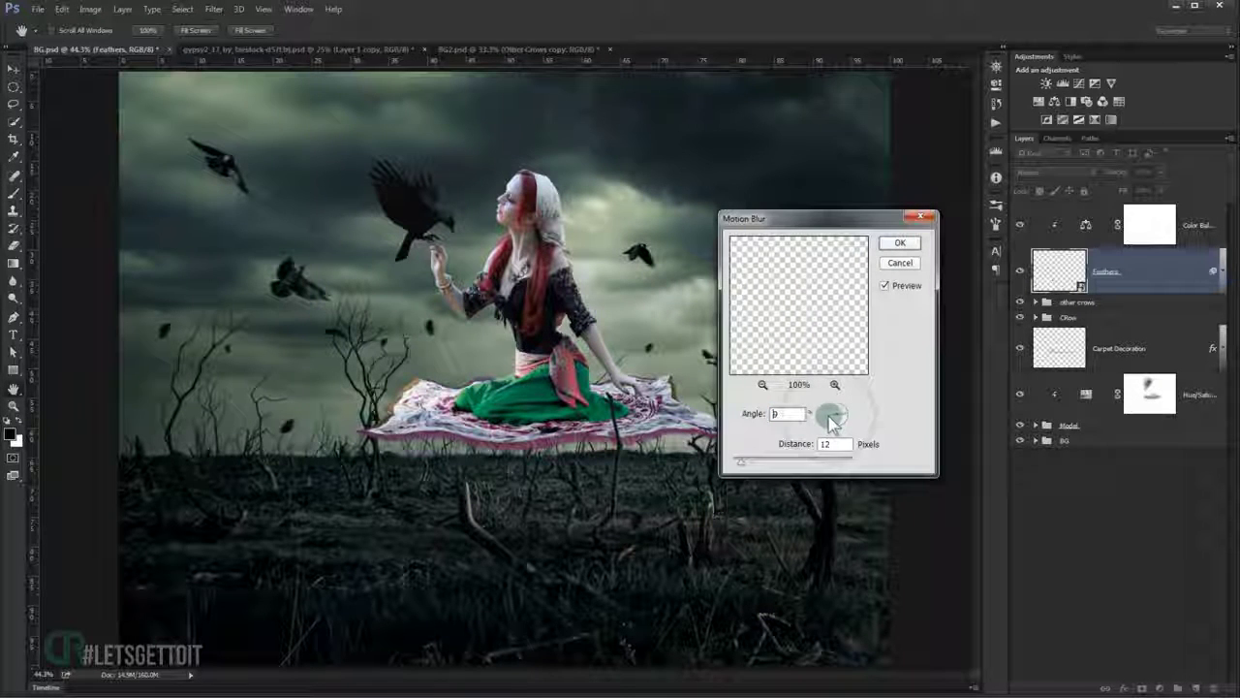
{"action": "left_click_drag", "start_coordinate": [830, 419], "coordinate": [832, 420]}
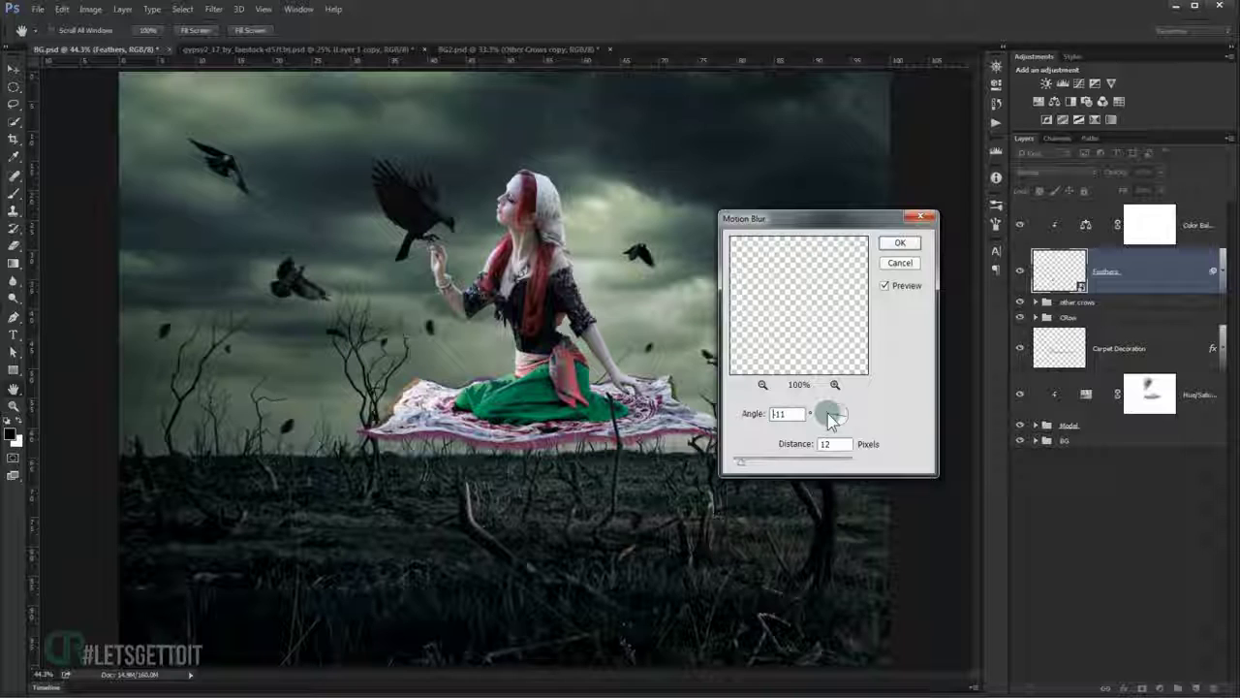
{"action": "left_click_drag", "start_coordinate": [831, 419], "coordinate": [833, 418]}
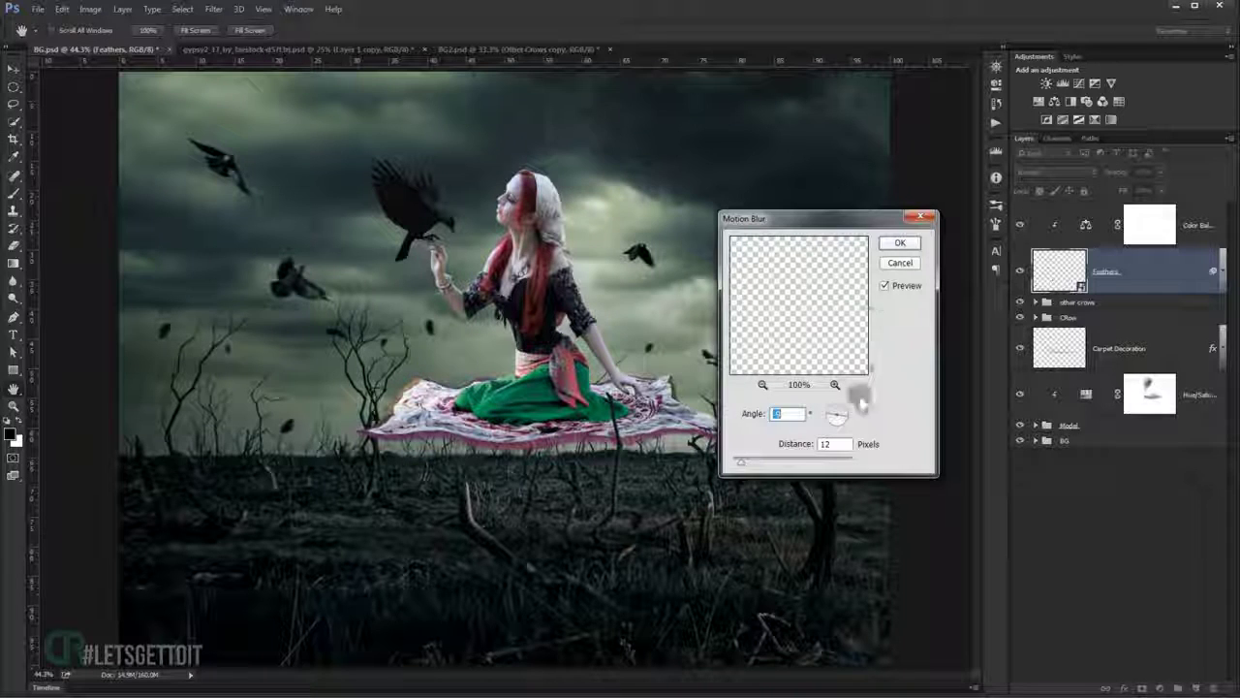
{"action": "left_click", "coordinate": [764, 465]}
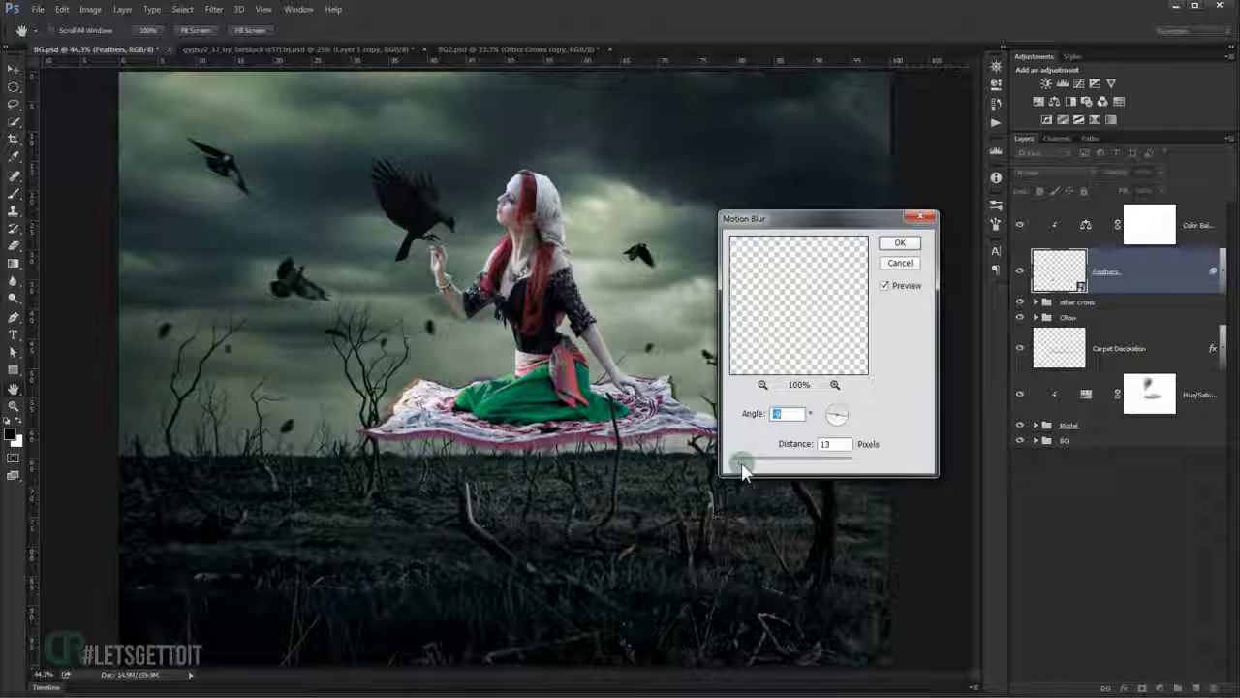
{"action": "left_click", "coordinate": [904, 242]}
Invert the feathers' blur mask and paint the blur back onto feathers near the trees.
{"action": "left_click", "coordinate": [1081, 317]}
{"action": "double_click", "coordinate": [1101, 315]}
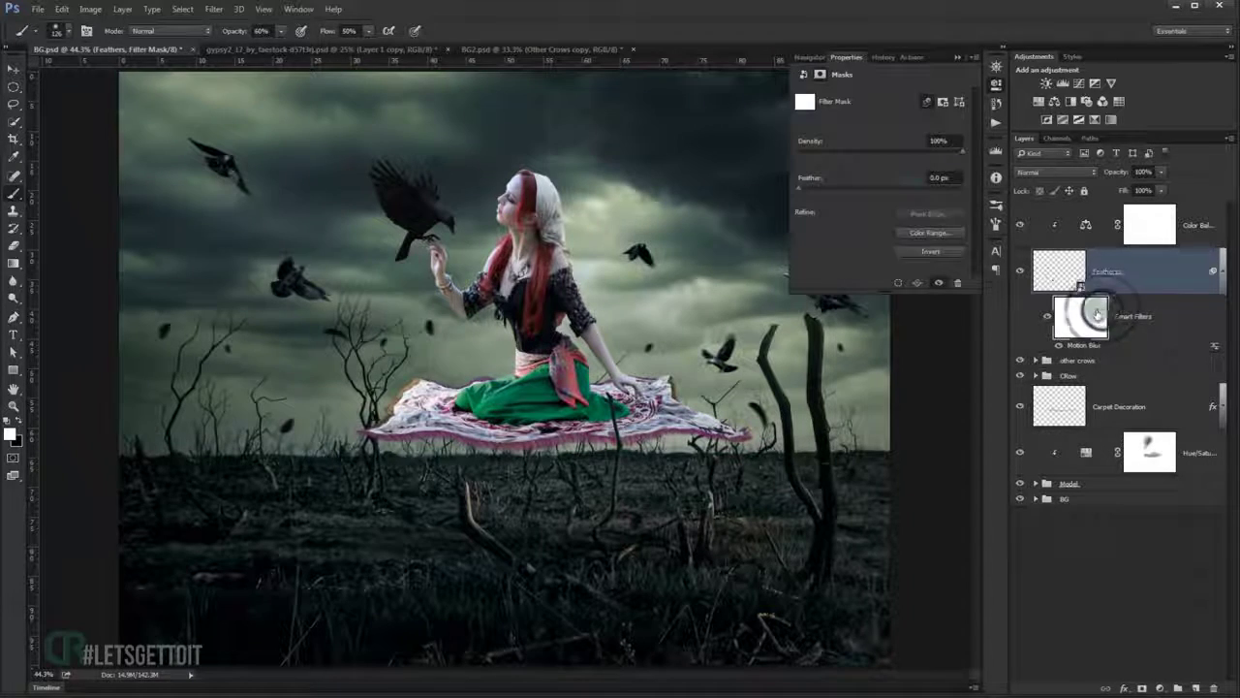
{"action": "left_click", "coordinate": [934, 249]}
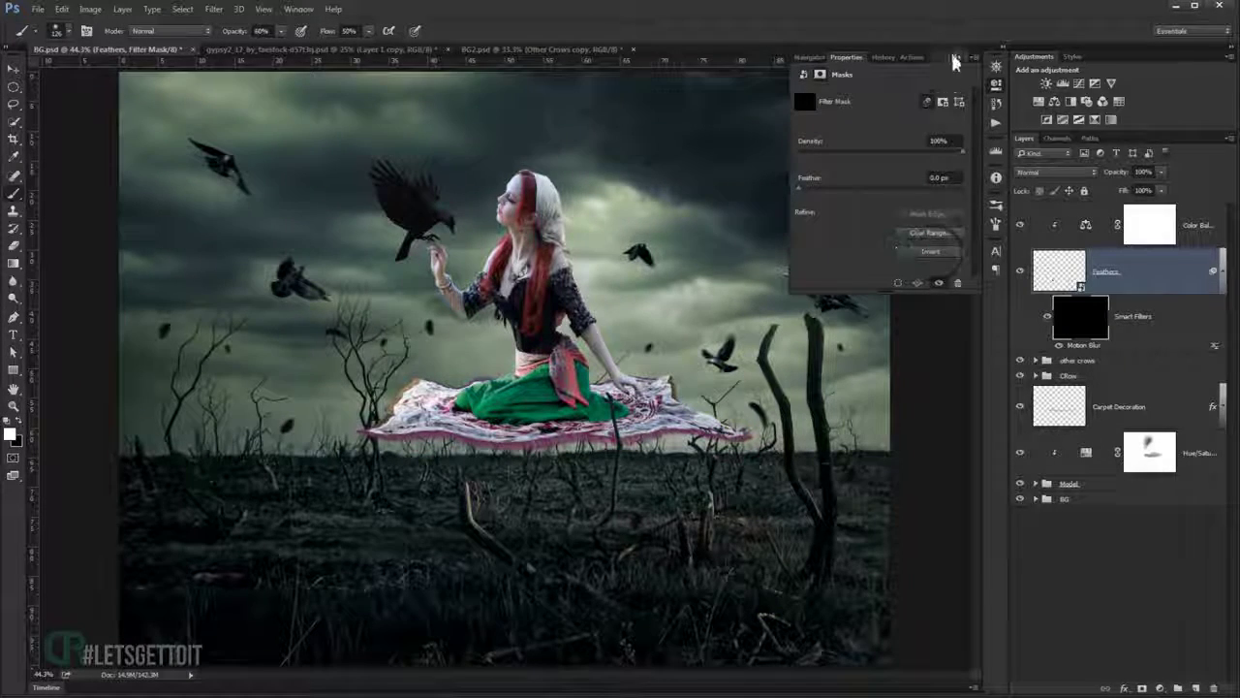
{"action": "left_click", "coordinate": [957, 57]}
{"action": "scroll", "coordinate": [746, 326], "scroll_direction": "up", "scroll_amount": 2}
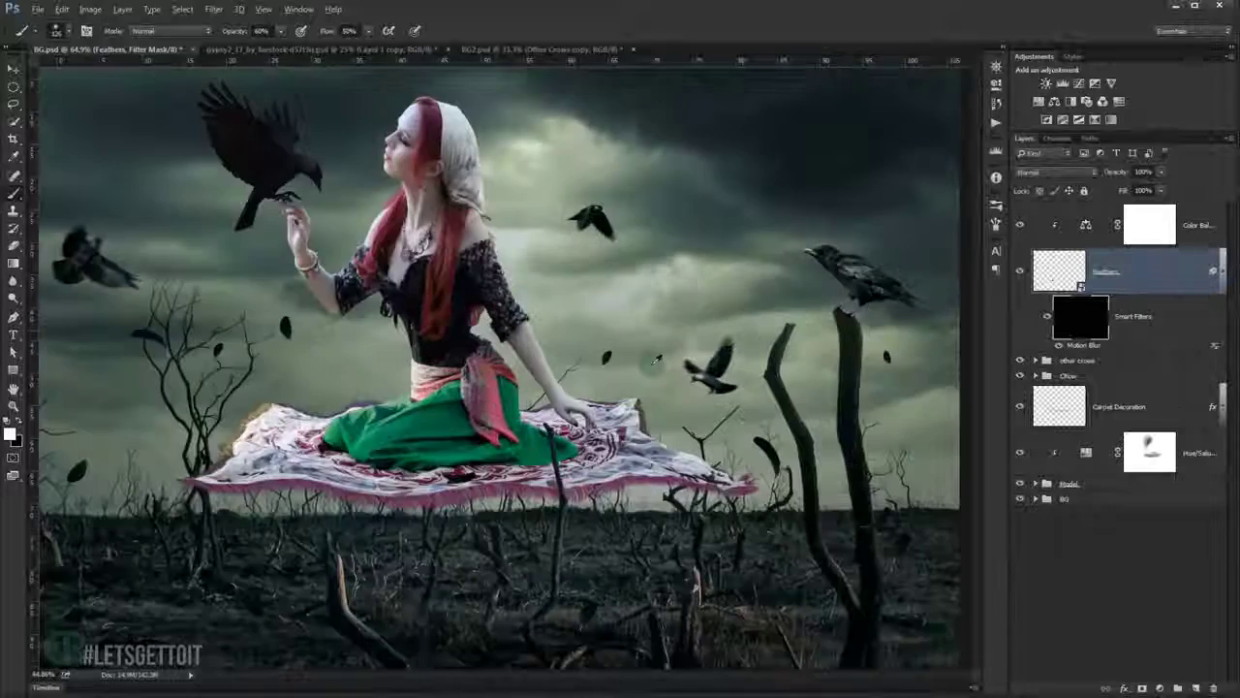
{"action": "scroll", "coordinate": [698, 344], "scroll_direction": "up", "scroll_amount": 5}
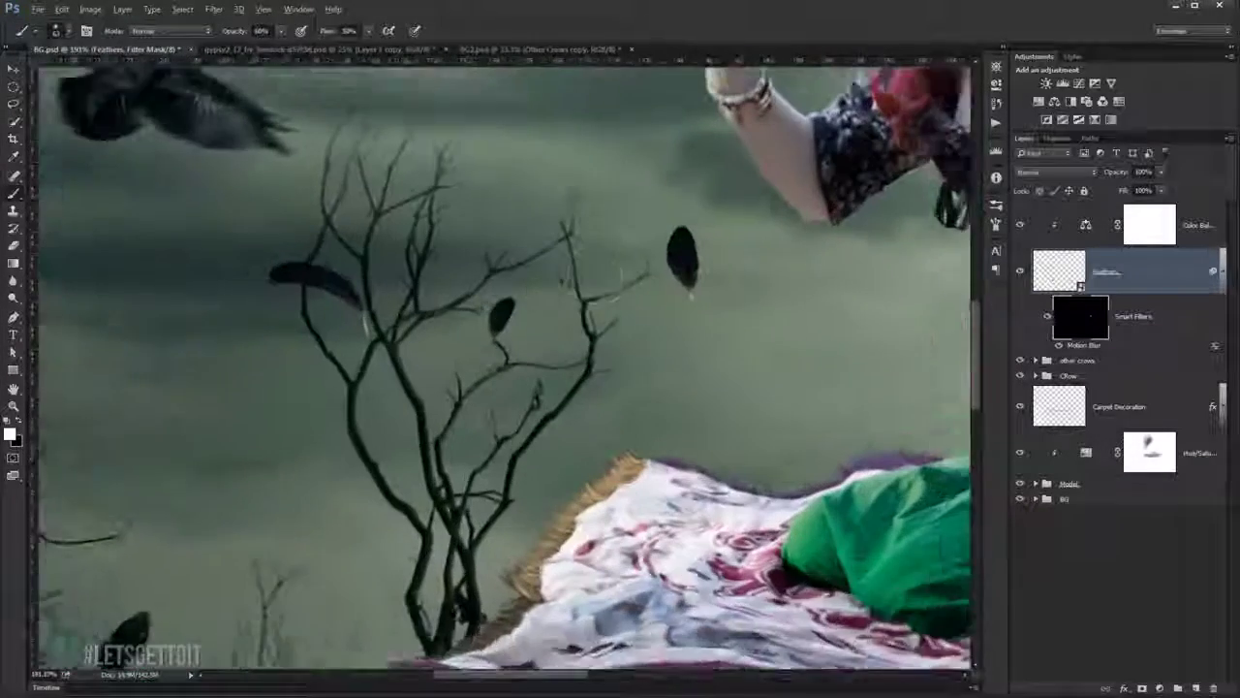
{"action": "scroll", "coordinate": [548, 284], "scroll_direction": "up", "scroll_amount": 2}
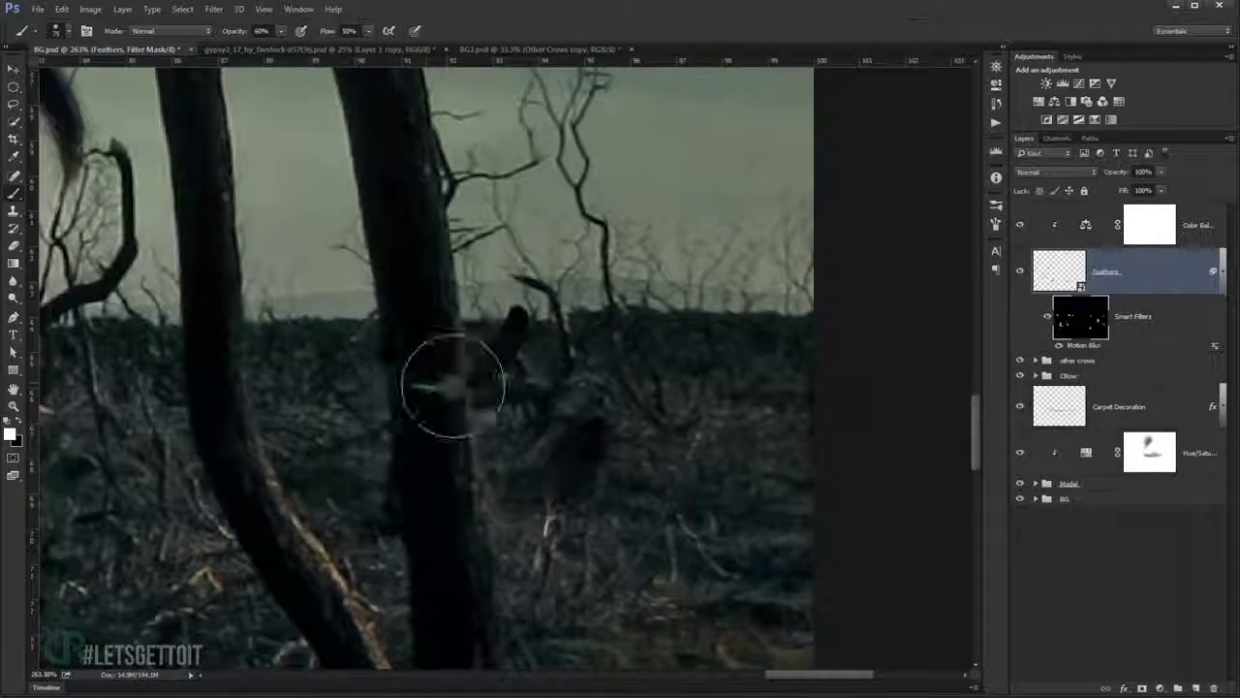
{"action": "left_click_drag", "start_coordinate": [452, 385], "coordinate": [517, 326]}
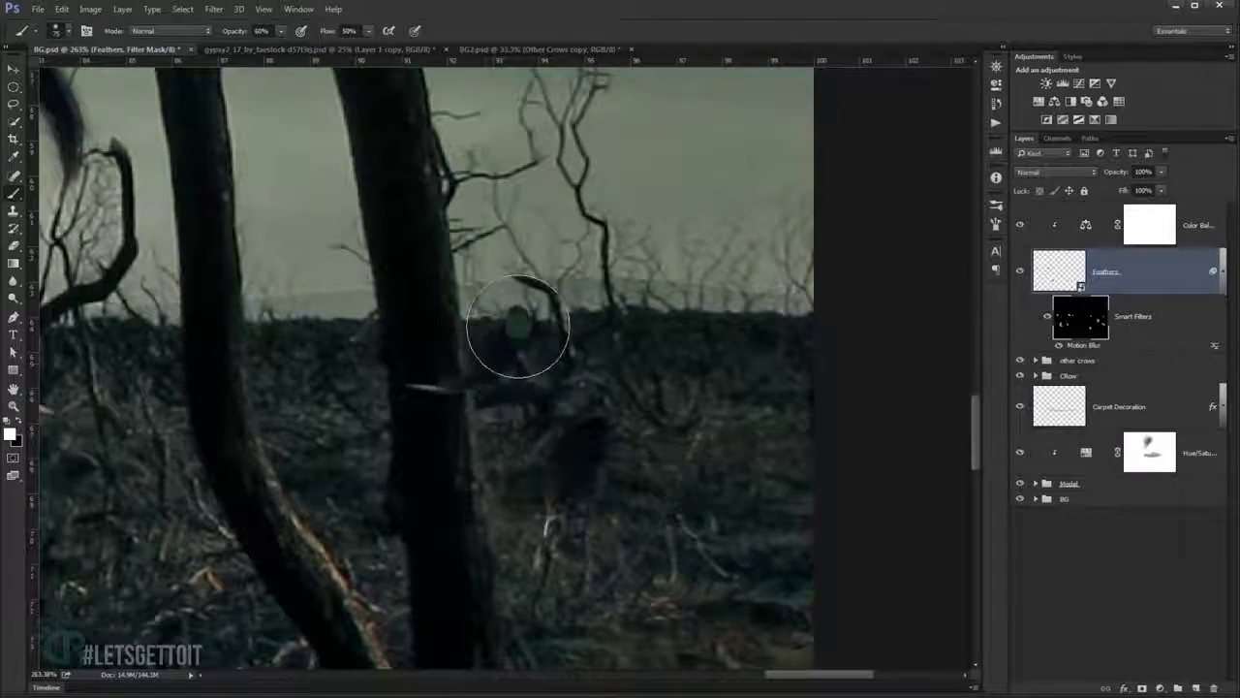
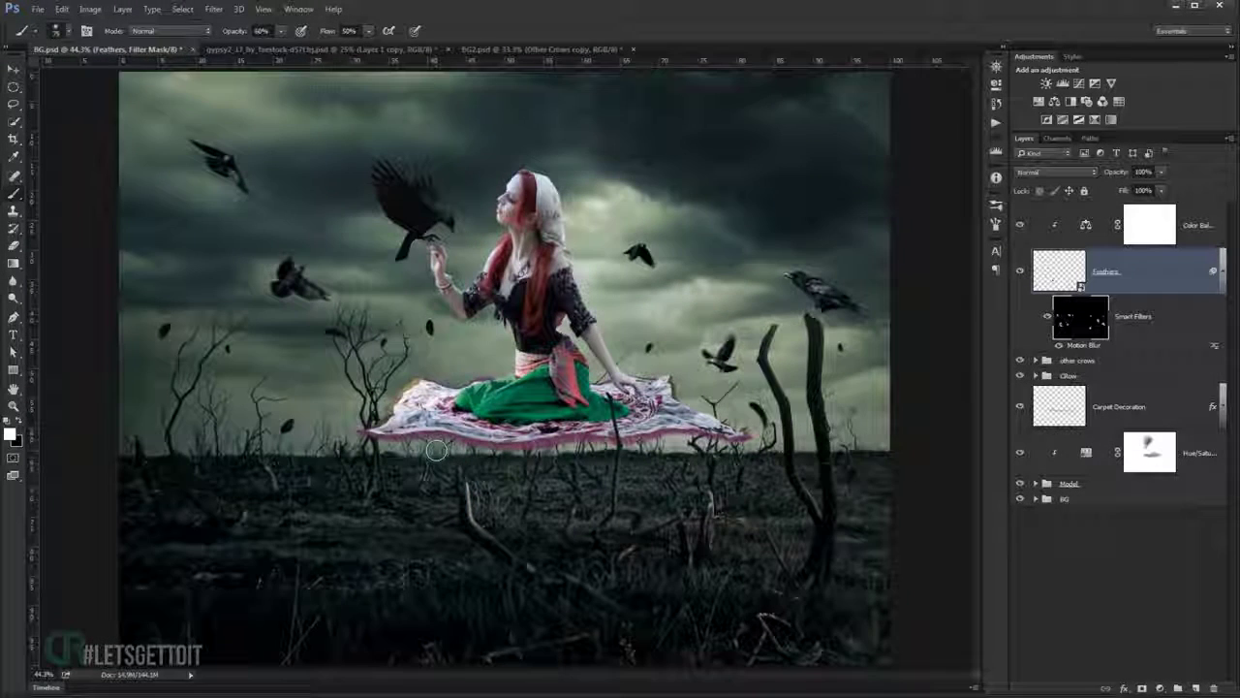
Convert the Crow layer inside the Crow group to a smart object.
{"action": "left_click", "coordinate": [1224, 268]}
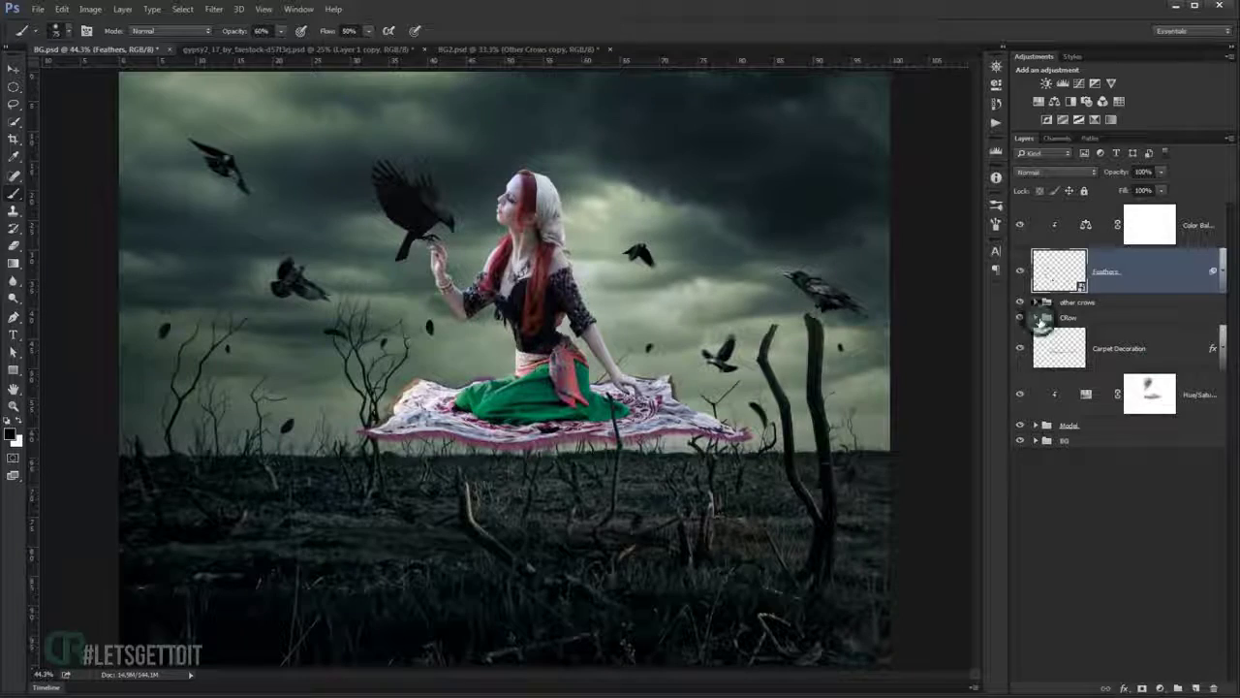
{"action": "left_click", "coordinate": [1037, 319]}
{"action": "left_click", "coordinate": [1080, 387]}
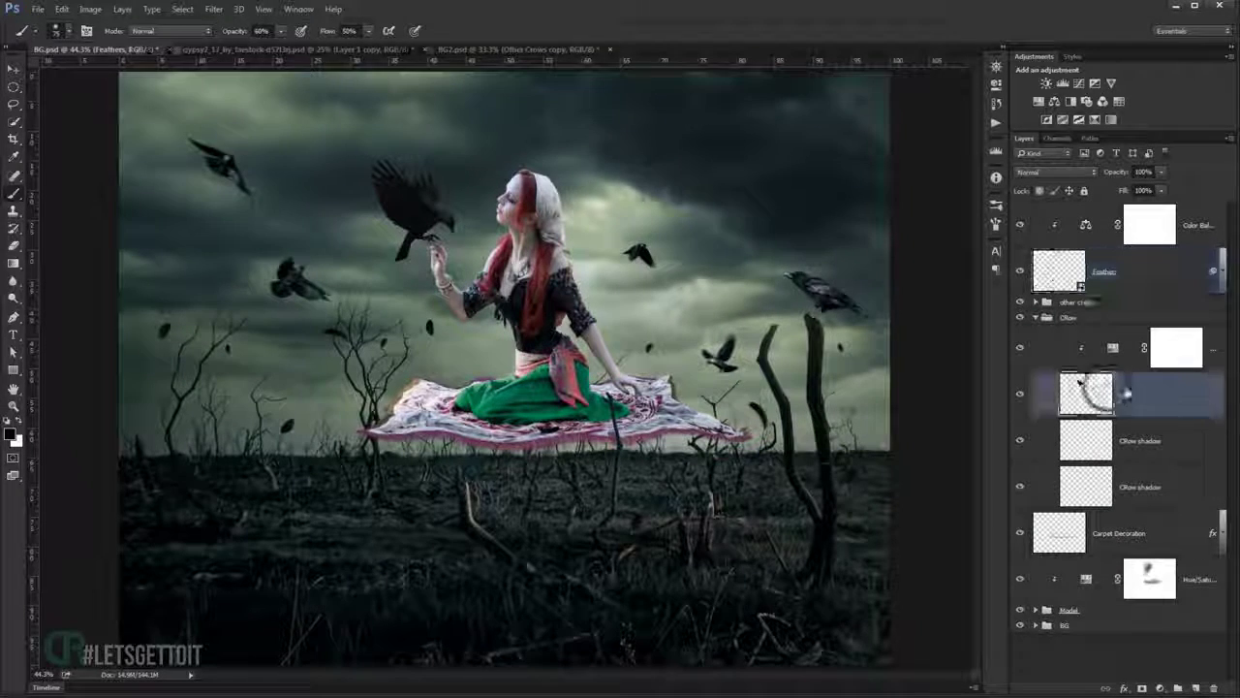
{"action": "right_click", "coordinate": [1153, 400]}
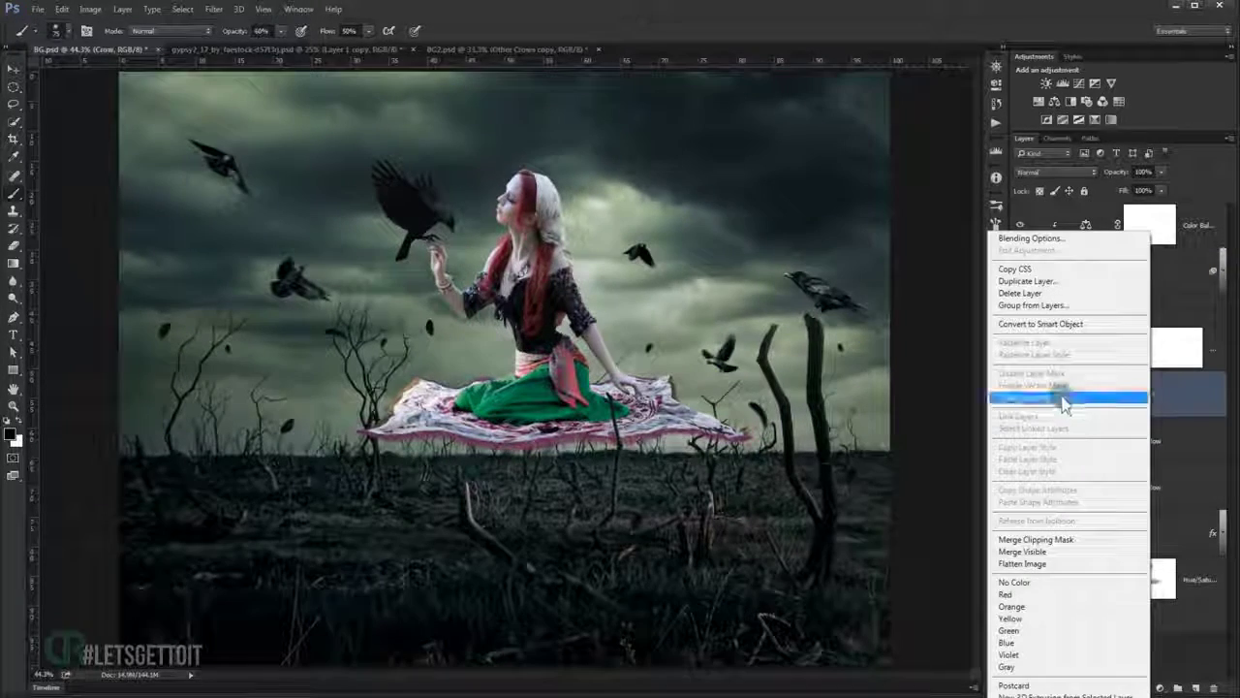
{"action": "left_click", "coordinate": [1039, 324]}
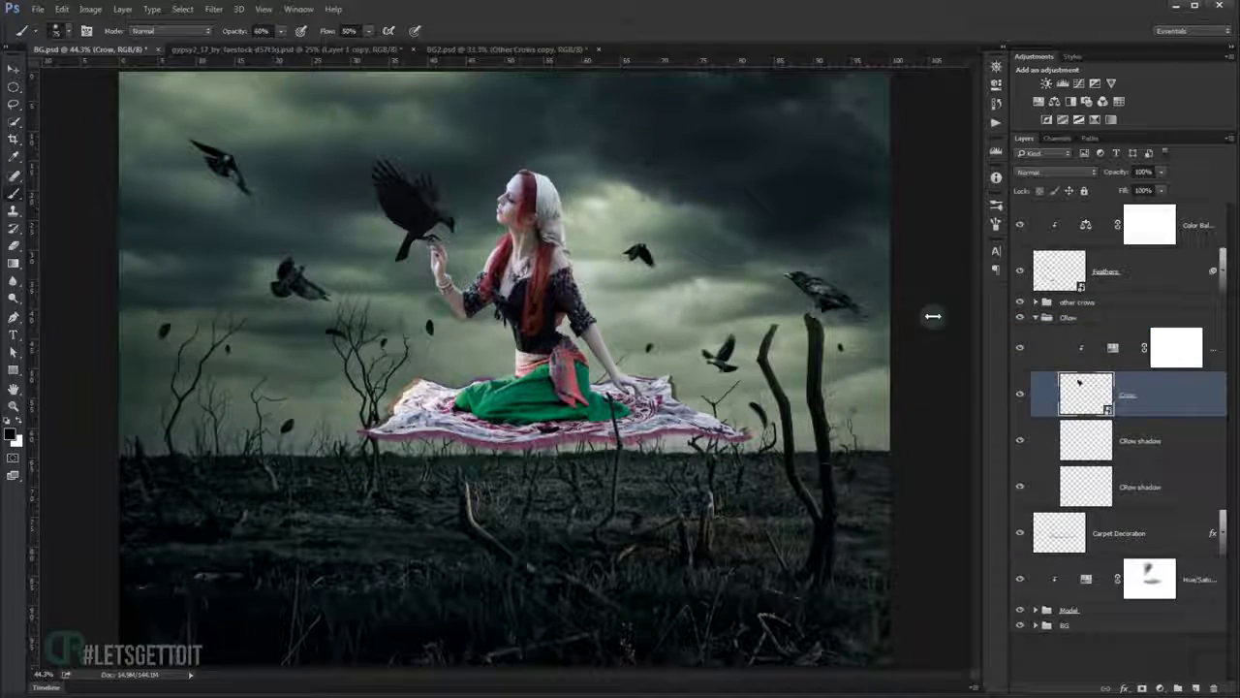
Apply a Motion Blur smart filter to the crow at a 5° angle and 13 px distance.
{"action": "left_click", "coordinate": [213, 9]}
{"action": "mouse_move", "coordinate": [219, 144]}
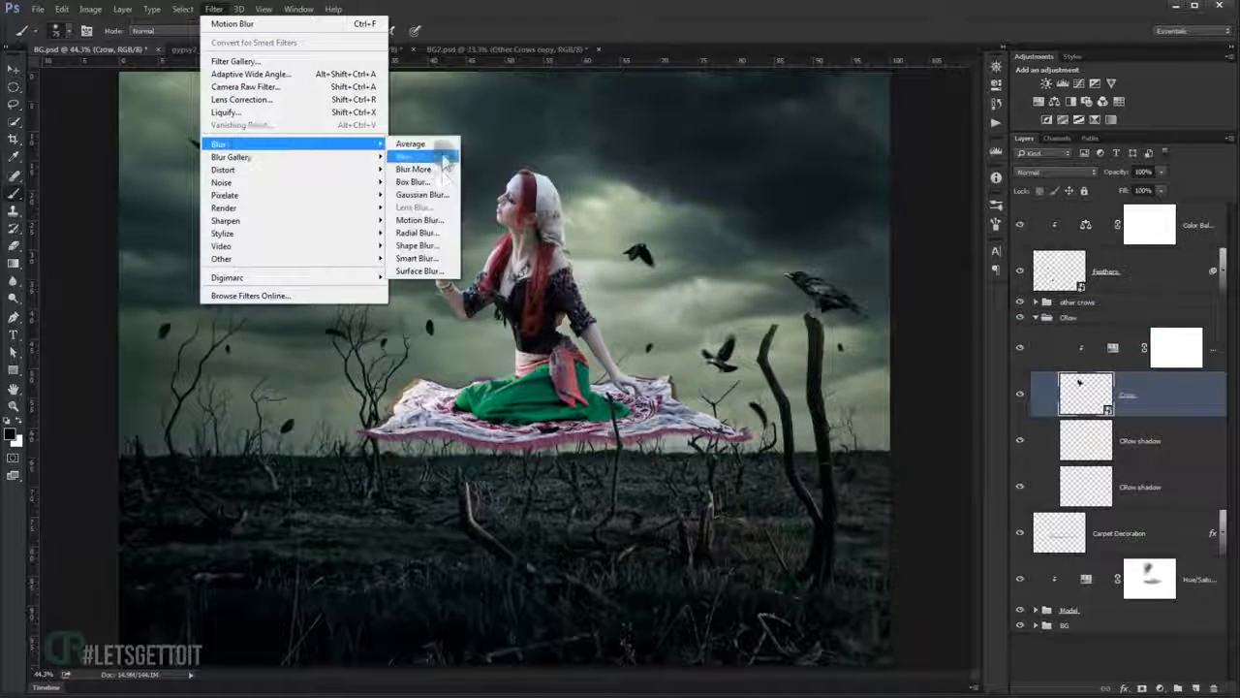
{"action": "left_click", "coordinate": [419, 220]}
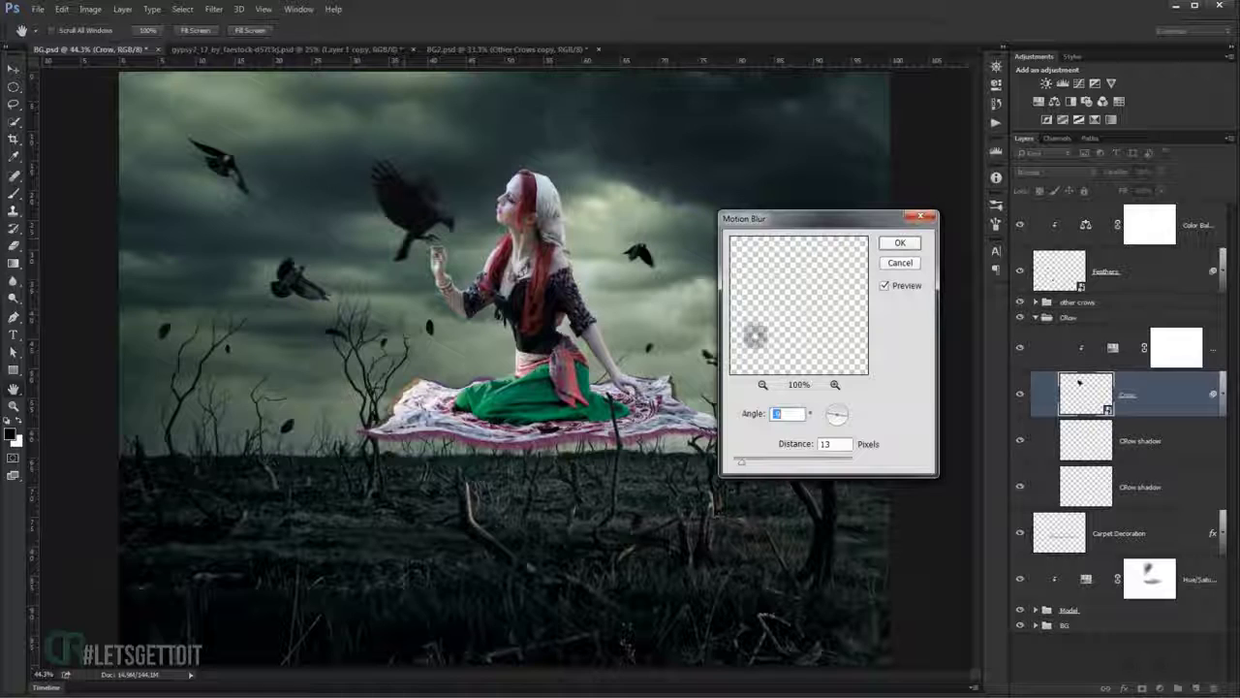
{"action": "left_click_drag", "start_coordinate": [837, 417], "coordinate": [850, 420]}
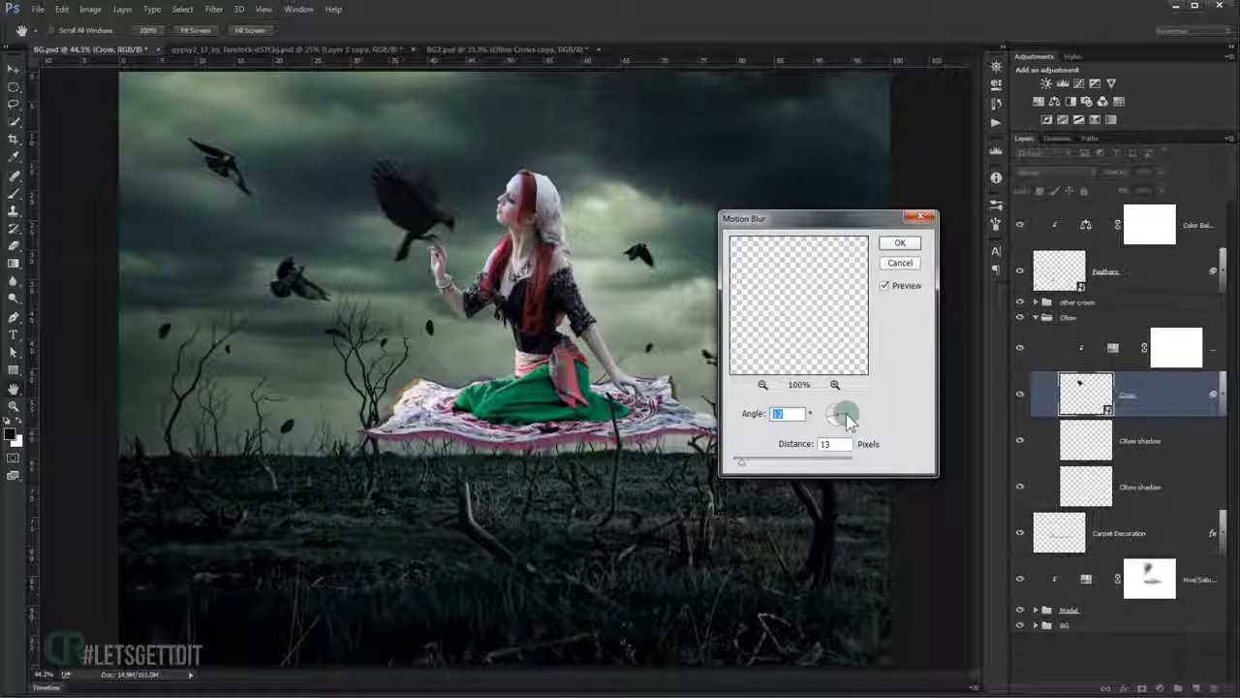
{"action": "left_click_drag", "start_coordinate": [848, 419], "coordinate": [814, 416]}
{"action": "left_click_drag", "start_coordinate": [746, 468], "coordinate": [746, 467]}
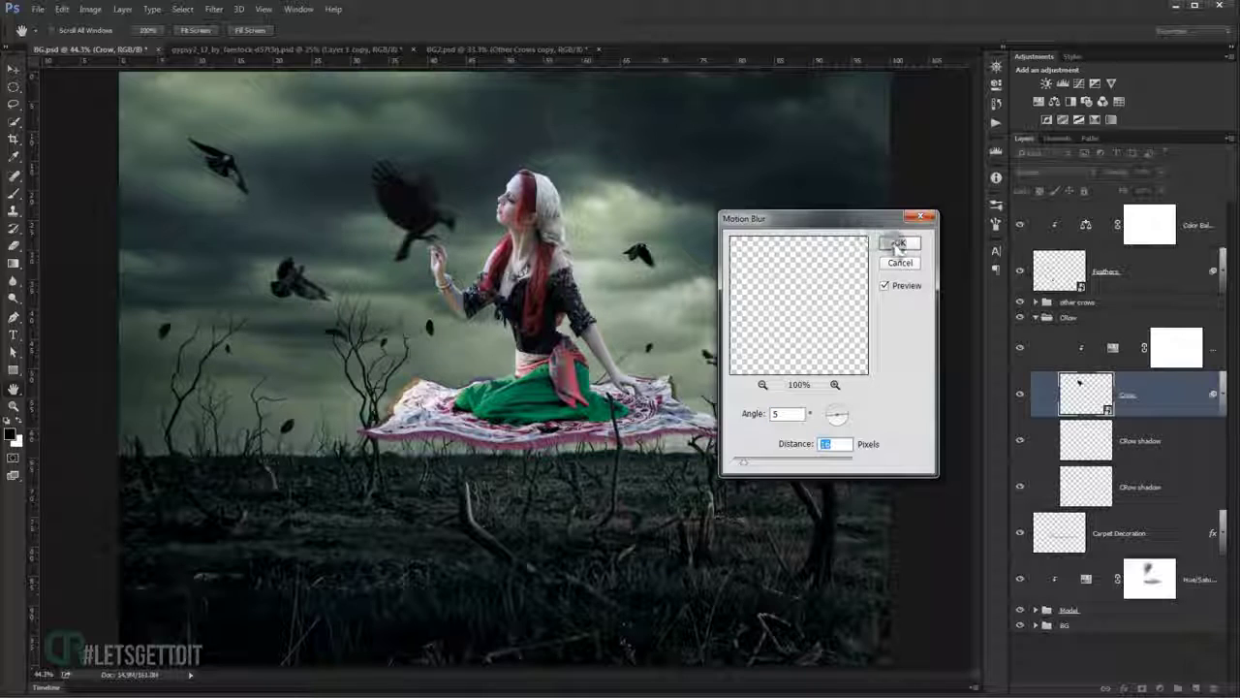
{"action": "left_click", "coordinate": [898, 245]}
{"action": "left_click", "coordinate": [1095, 444]}
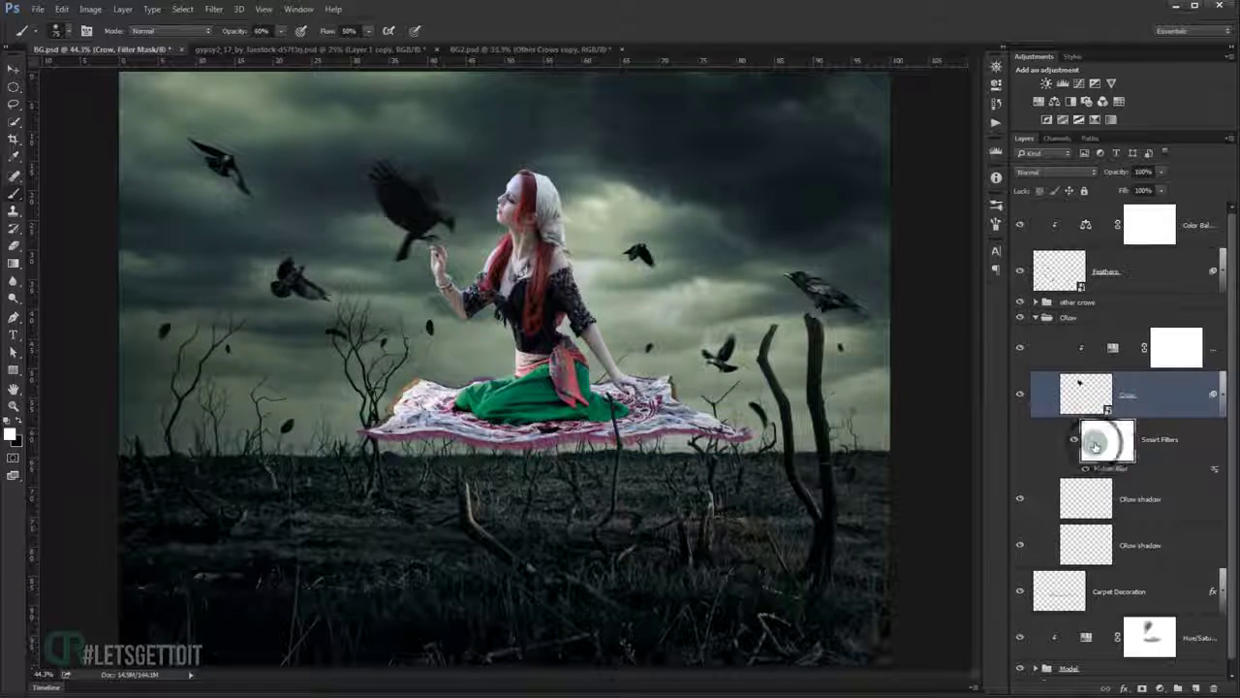
Invert the Motion Blur filter mask so the blur is hidden on the crow.
{"action": "double_click", "coordinate": [1095, 443]}
{"action": "left_click", "coordinate": [933, 251]}
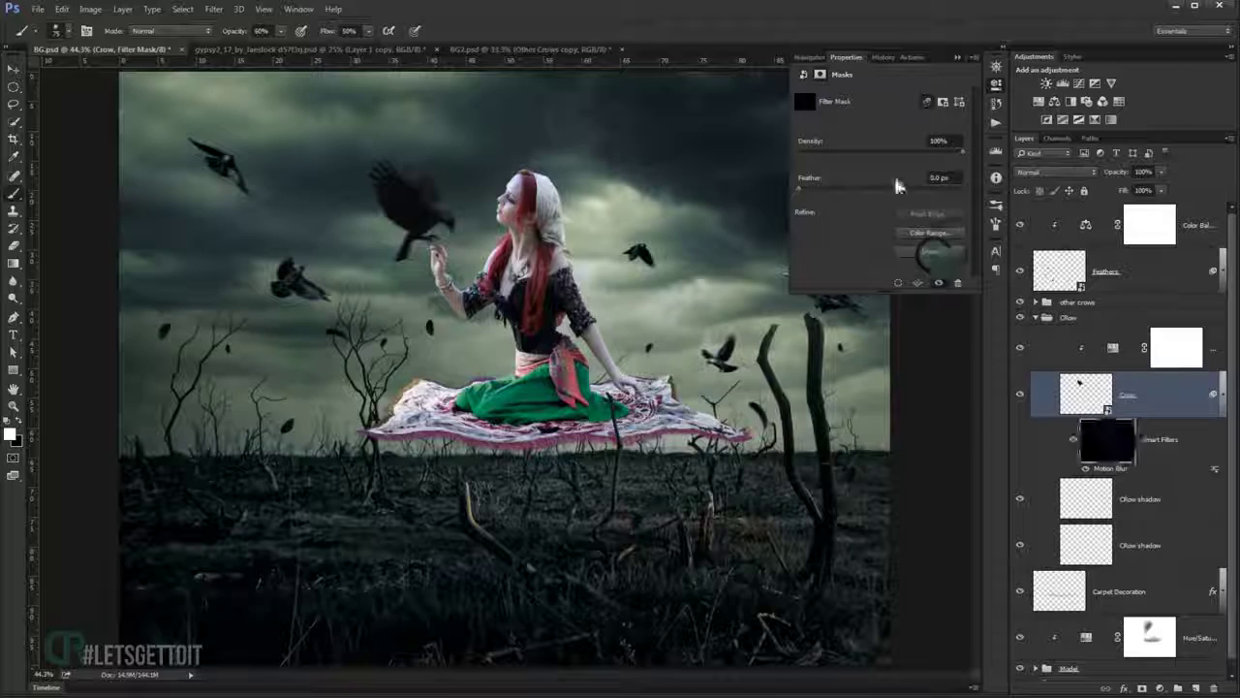
{"action": "left_click", "coordinate": [958, 57]}
{"action": "scroll", "coordinate": [415, 176], "scroll_direction": "up", "scroll_amount": 2}
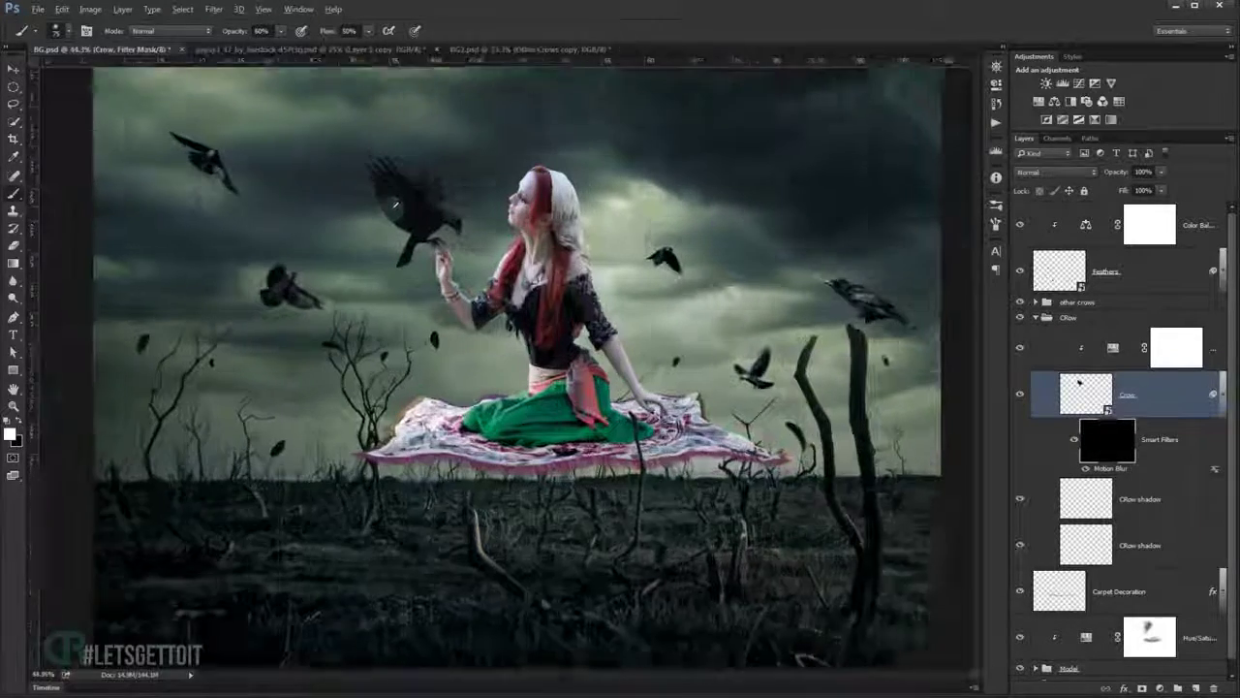
{"action": "scroll", "coordinate": [415, 176], "scroll_direction": "up", "scroll_amount": 2}
{"action": "scroll", "coordinate": [415, 177], "scroll_direction": "up", "scroll_amount": 2}
{"action": "scroll", "coordinate": [415, 176], "scroll_direction": "up", "scroll_amount": 2}
Paint the blur back onto the crow's wing tips with a soft 39% white brush, then compare.
{"action": "mouse_move", "coordinate": [415, 176]}
{"action": "left_mouse_down"}
{"action": "mouse_move", "coordinate": [382, 401]}
{"action": "mouse_move", "coordinate": [346, 430]}
{"action": "left_mouse_up"}
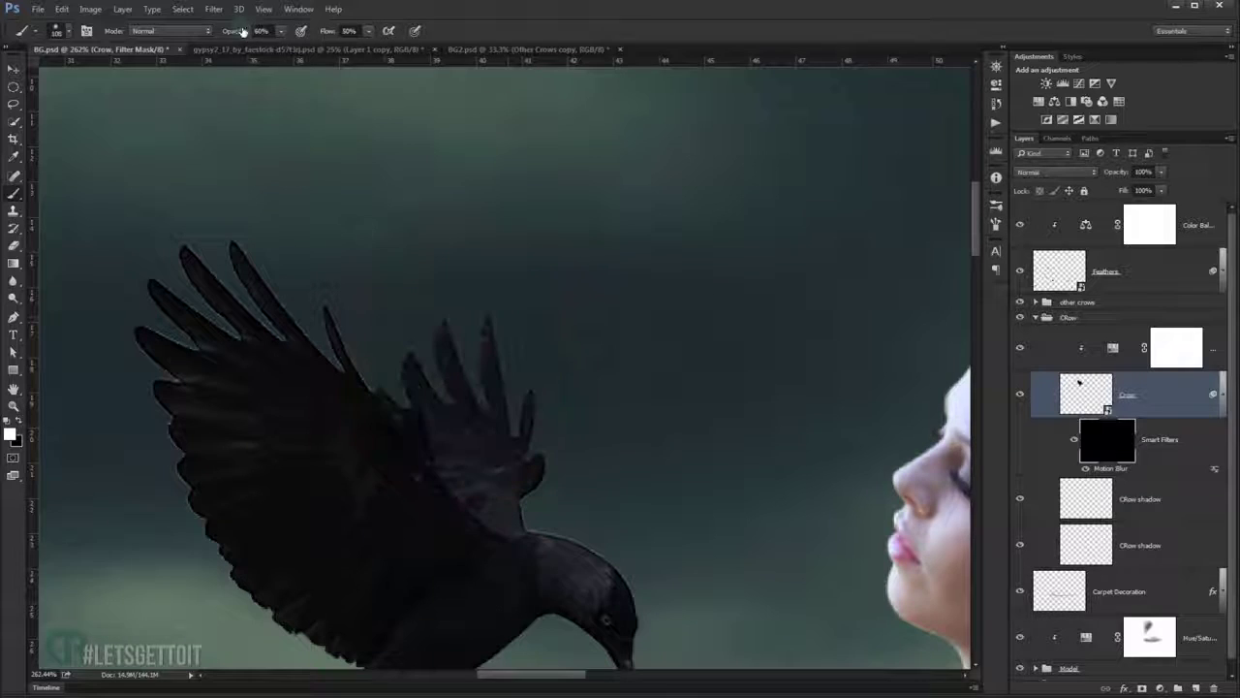
{"action": "left_click", "coordinate": [514, 337]}
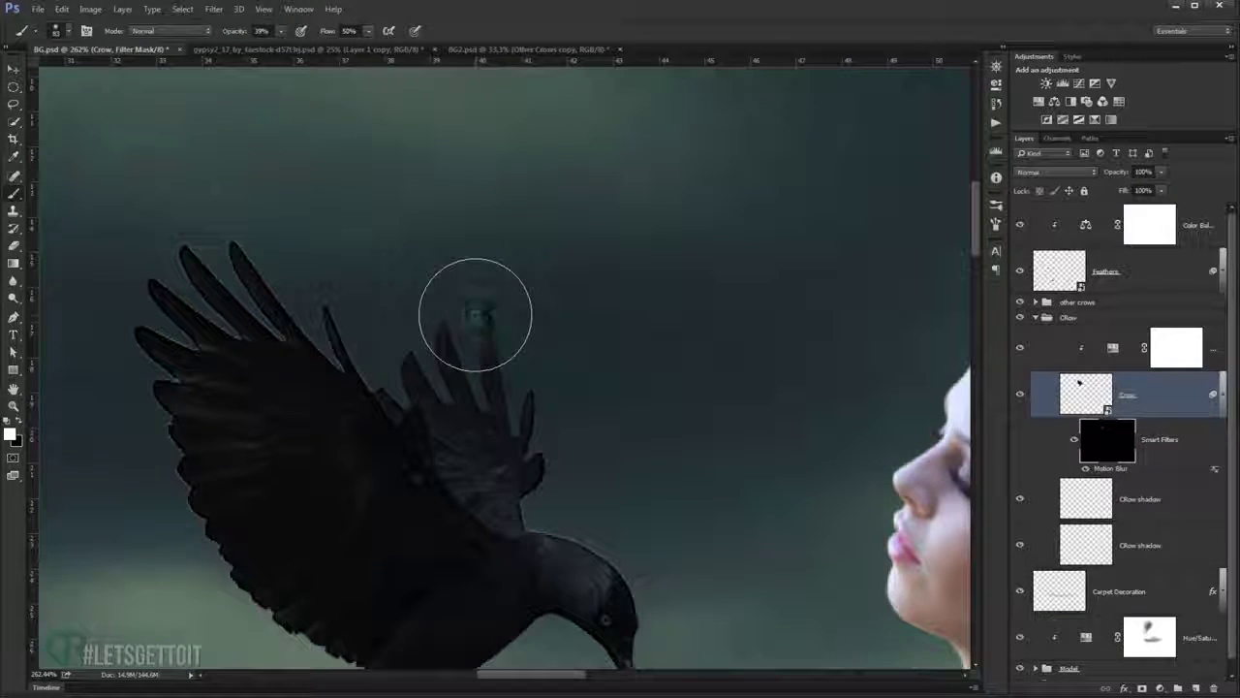
{"action": "scroll", "coordinate": [512, 394], "scroll_direction": "down", "scroll_amount": 2}
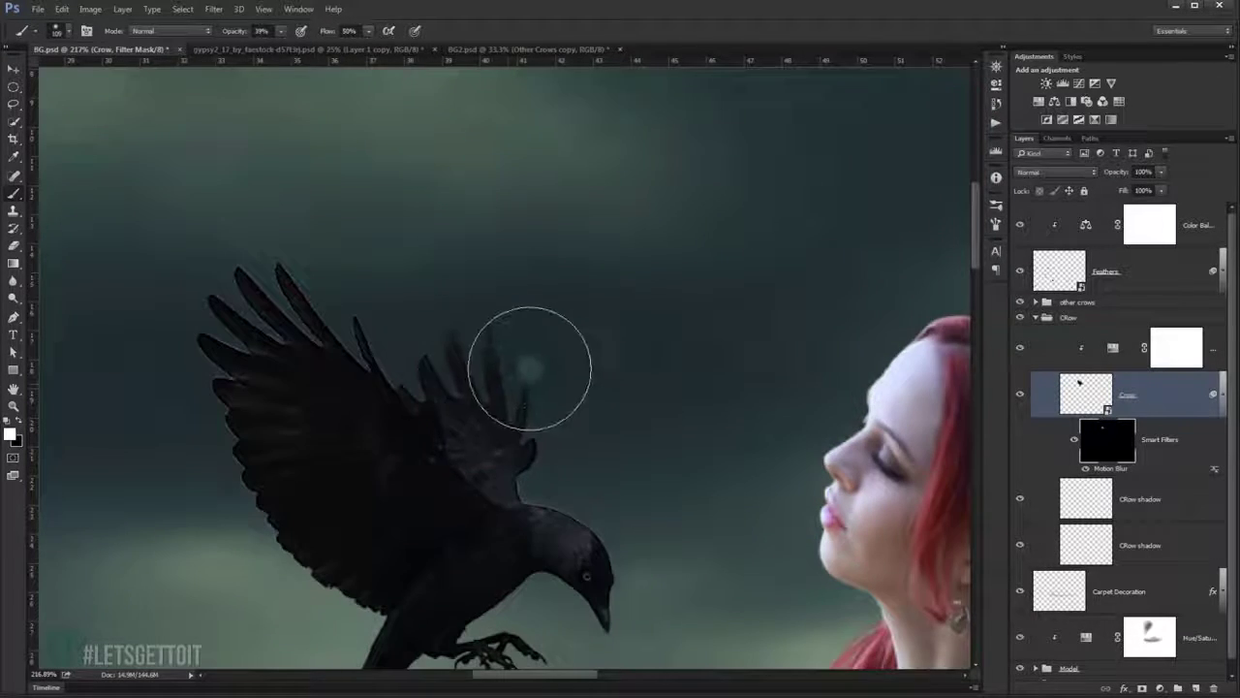
{"action": "scroll", "coordinate": [523, 359], "scroll_direction": "down", "scroll_amount": 6}
{"action": "scroll", "coordinate": [515, 360], "scroll_direction": "up", "scroll_amount": 4}
{"action": "scroll", "coordinate": [485, 374], "scroll_direction": "up", "scroll_amount": 3}
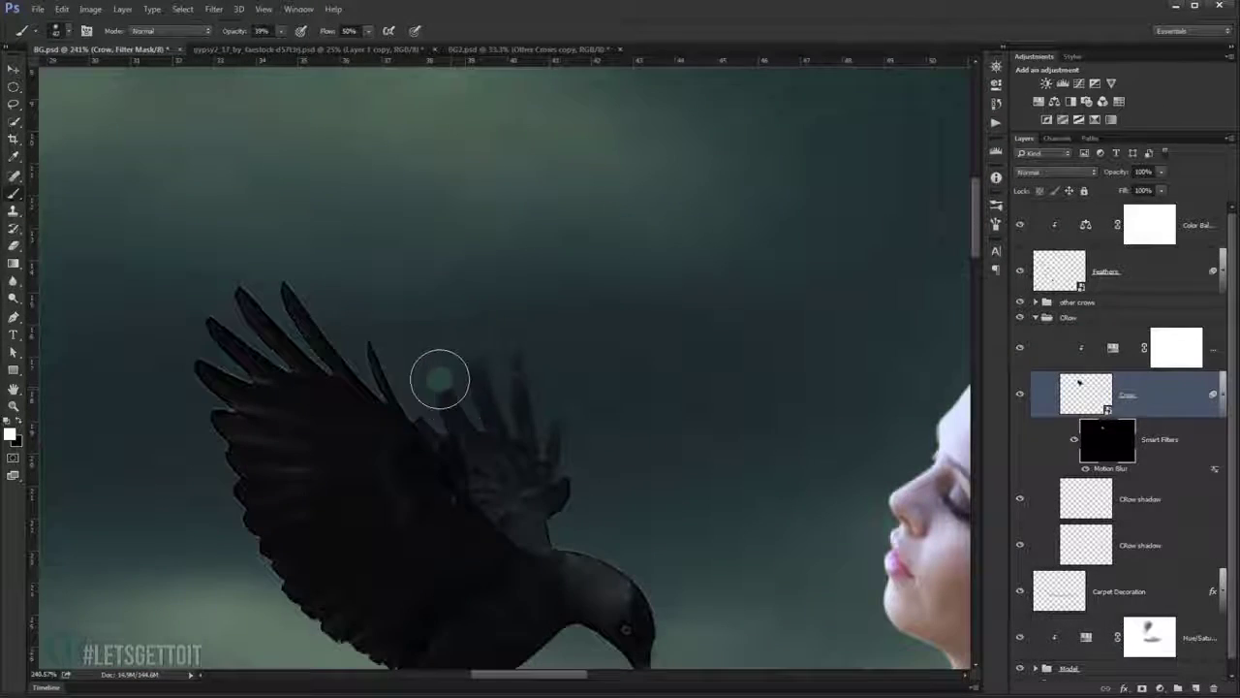
{"action": "scroll", "coordinate": [468, 376], "scroll_direction": "down", "scroll_amount": 3}
{"action": "scroll", "coordinate": [468, 376], "scroll_direction": "up", "scroll_amount": 2}
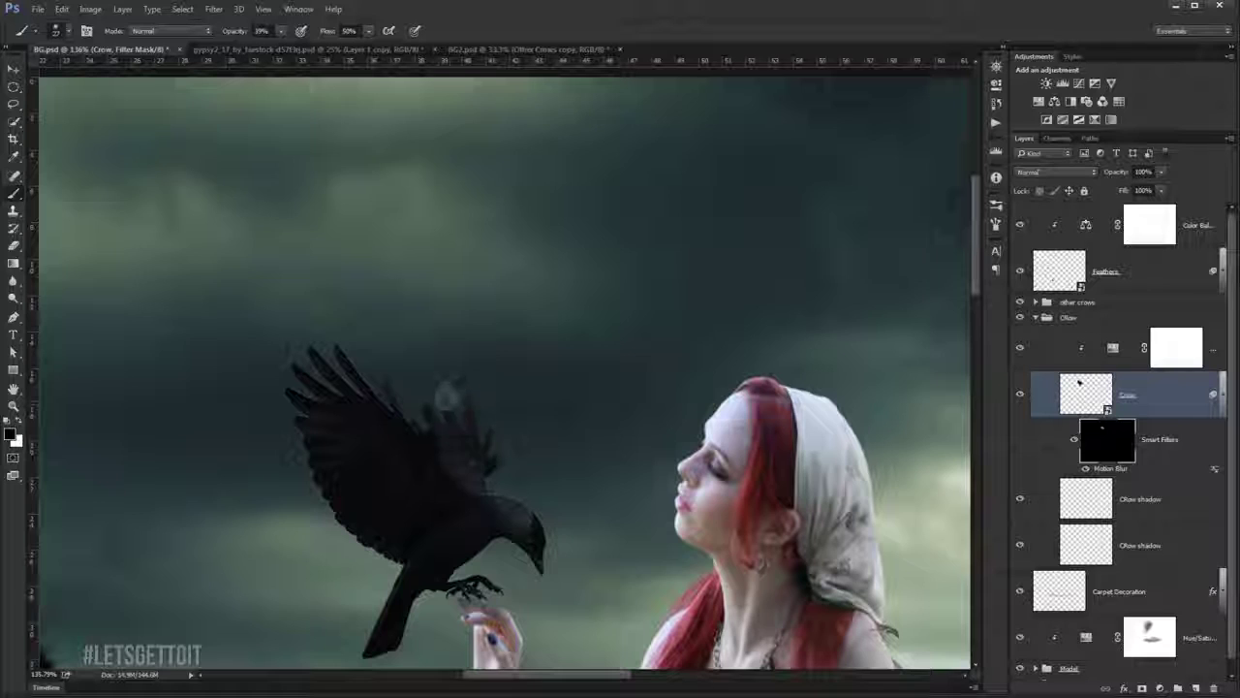
{"action": "scroll", "coordinate": [539, 387], "scroll_direction": "down", "scroll_amount": 3}
{"action": "scroll", "coordinate": [540, 388], "scroll_direction": "up", "scroll_amount": 3}
{"action": "scroll", "coordinate": [542, 392], "scroll_direction": "down", "scroll_amount": 2}
{"action": "scroll", "coordinate": [549, 418], "scroll_direction": "down", "scroll_amount": 1}
{"action": "left_click", "coordinate": [1019, 393]}
{"action": "left_click", "coordinate": [1019, 393]}
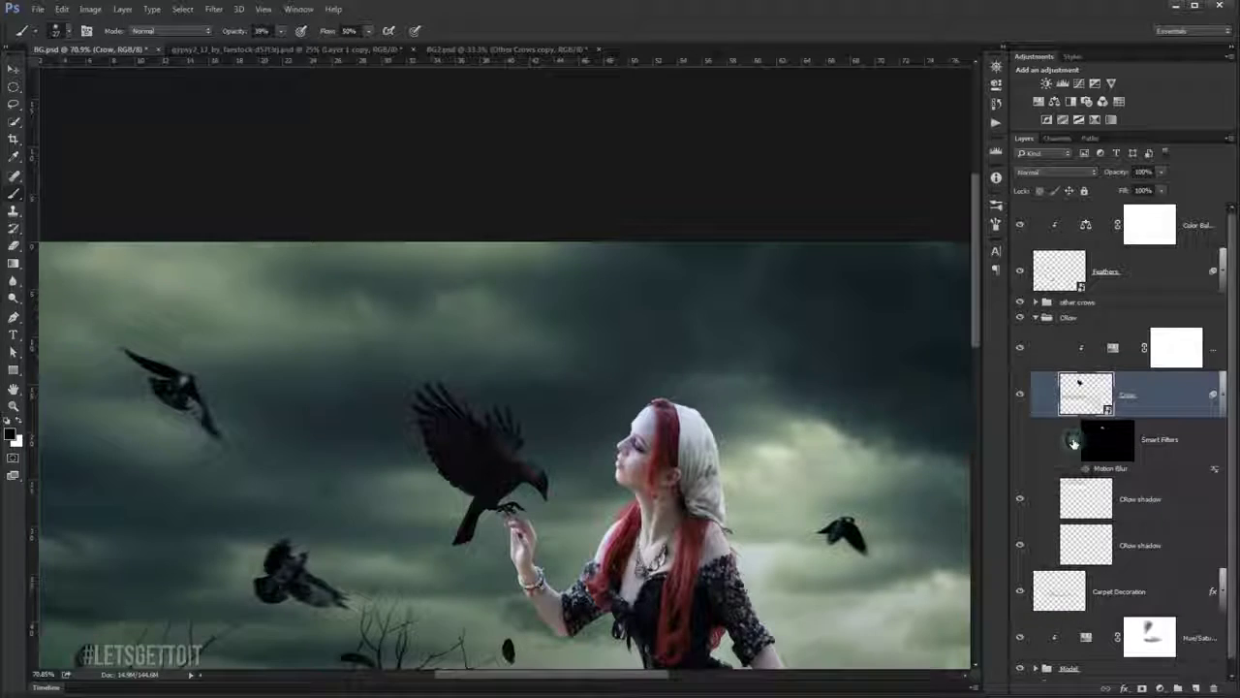
{"action": "scroll", "coordinate": [772, 440], "scroll_direction": "down", "scroll_amount": 1}
{"action": "scroll", "coordinate": [771, 441], "scroll_direction": "down", "scroll_amount": 1}
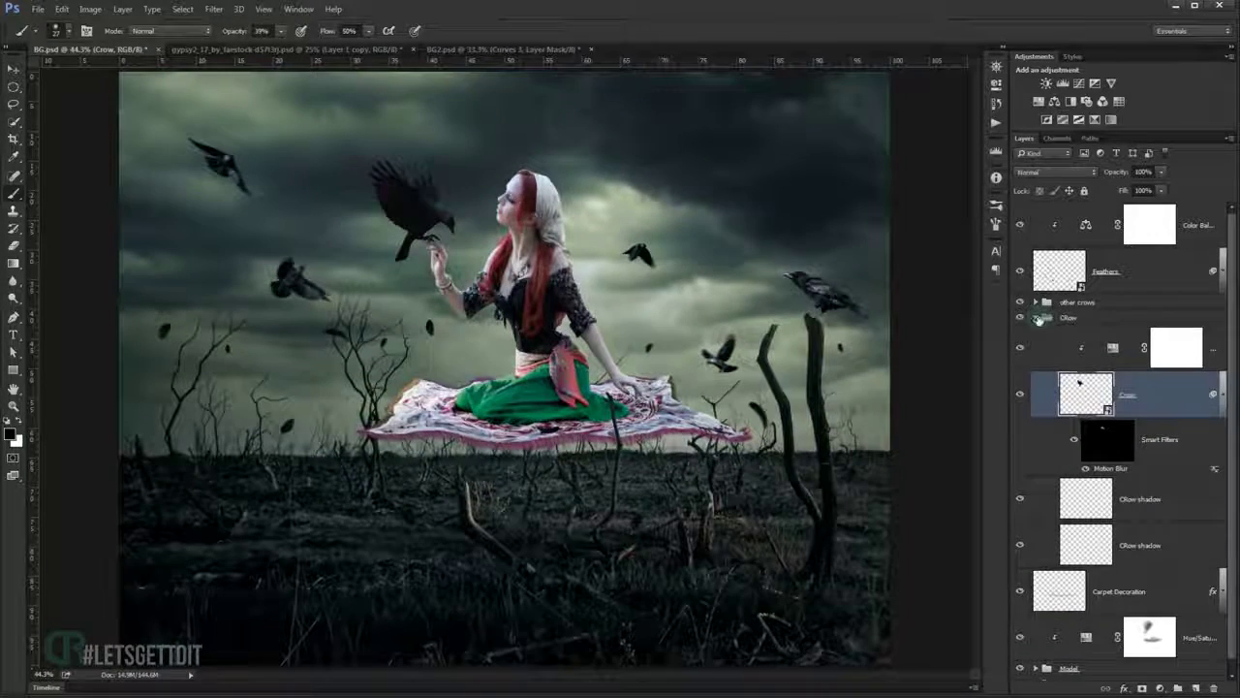
Add a Curves adjustment clipped to the other crows group, lowering highlights with a midtone point.
{"action": "left_click", "coordinate": [1037, 318]}
{"action": "left_click", "coordinate": [1066, 304]}
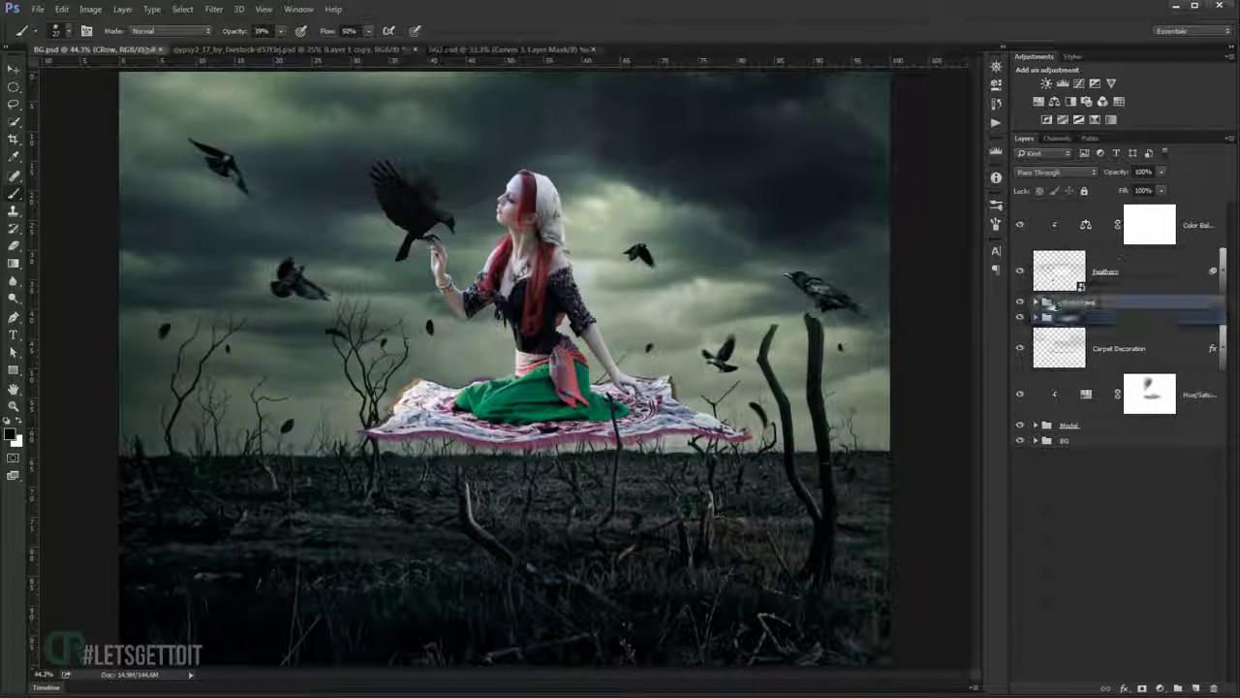
{"action": "left_click", "coordinate": [1160, 688]}
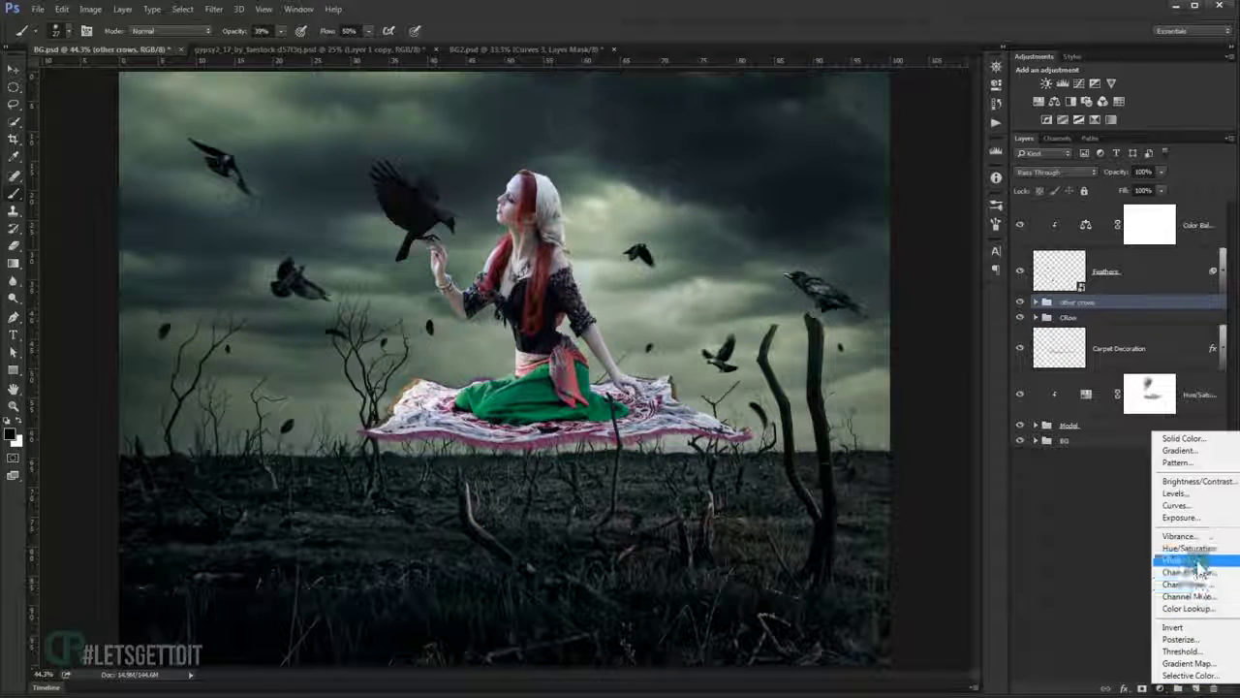
{"action": "left_click", "coordinate": [1176, 505]}
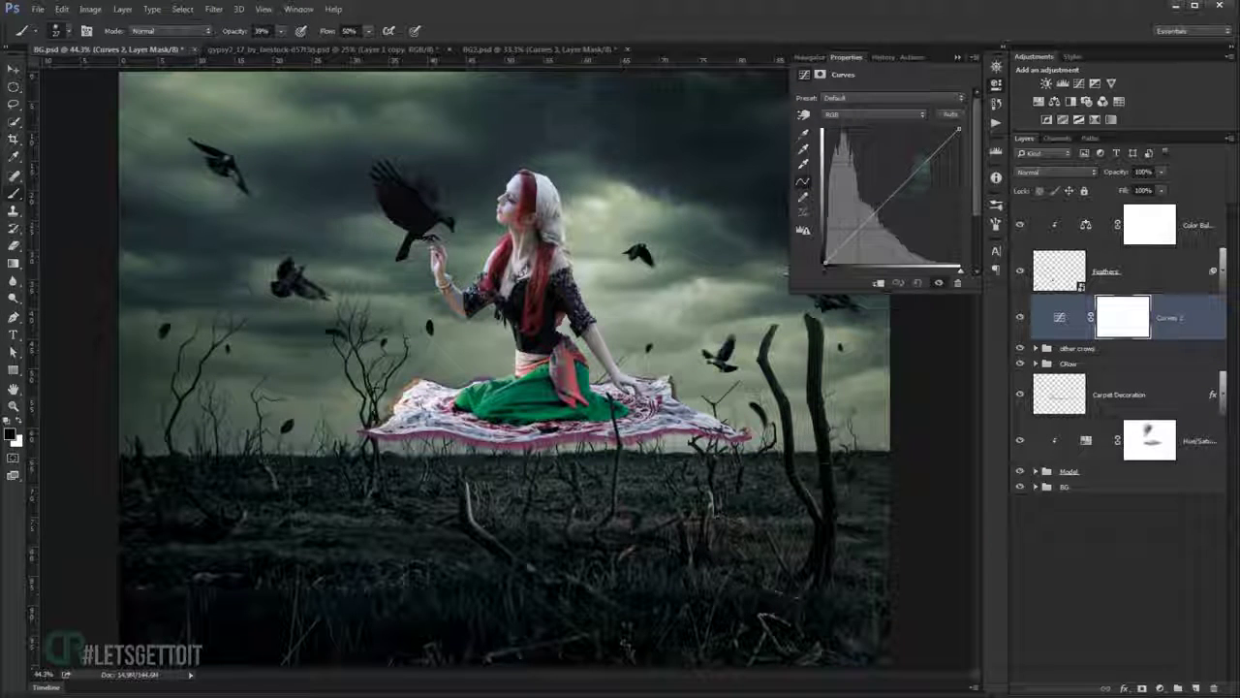
{"action": "left_click_drag", "start_coordinate": [959, 131], "coordinate": [956, 145]}
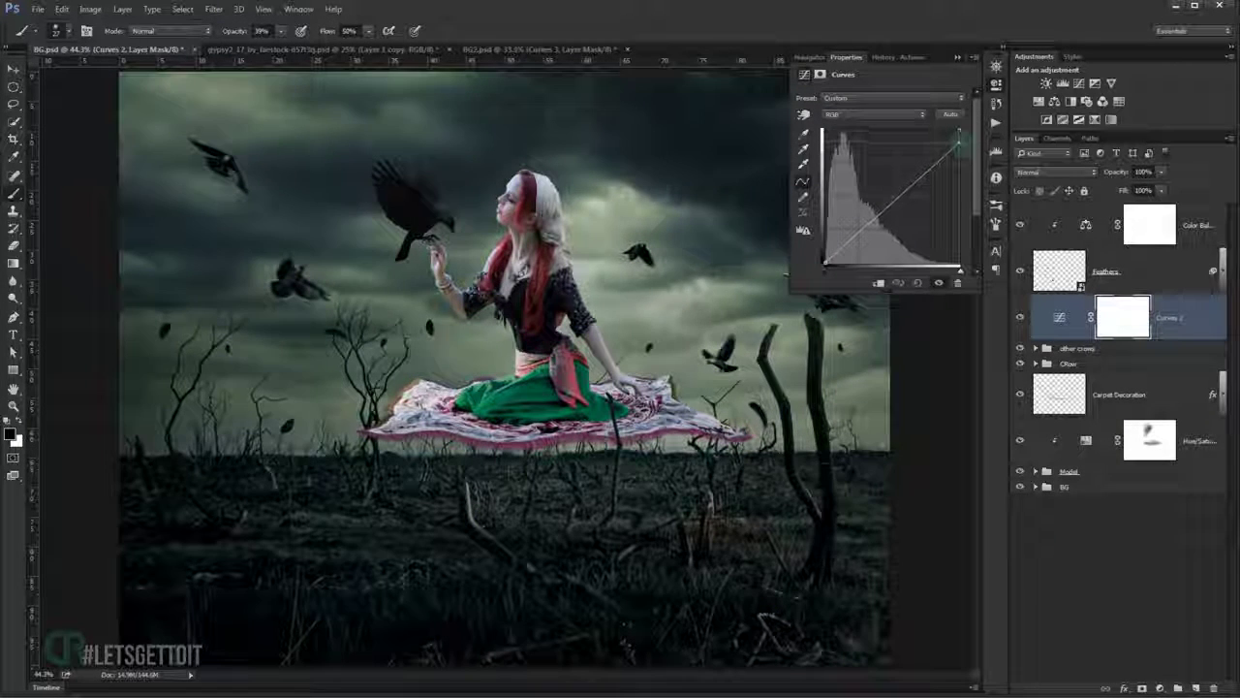
{"action": "left_click", "coordinate": [878, 282]}
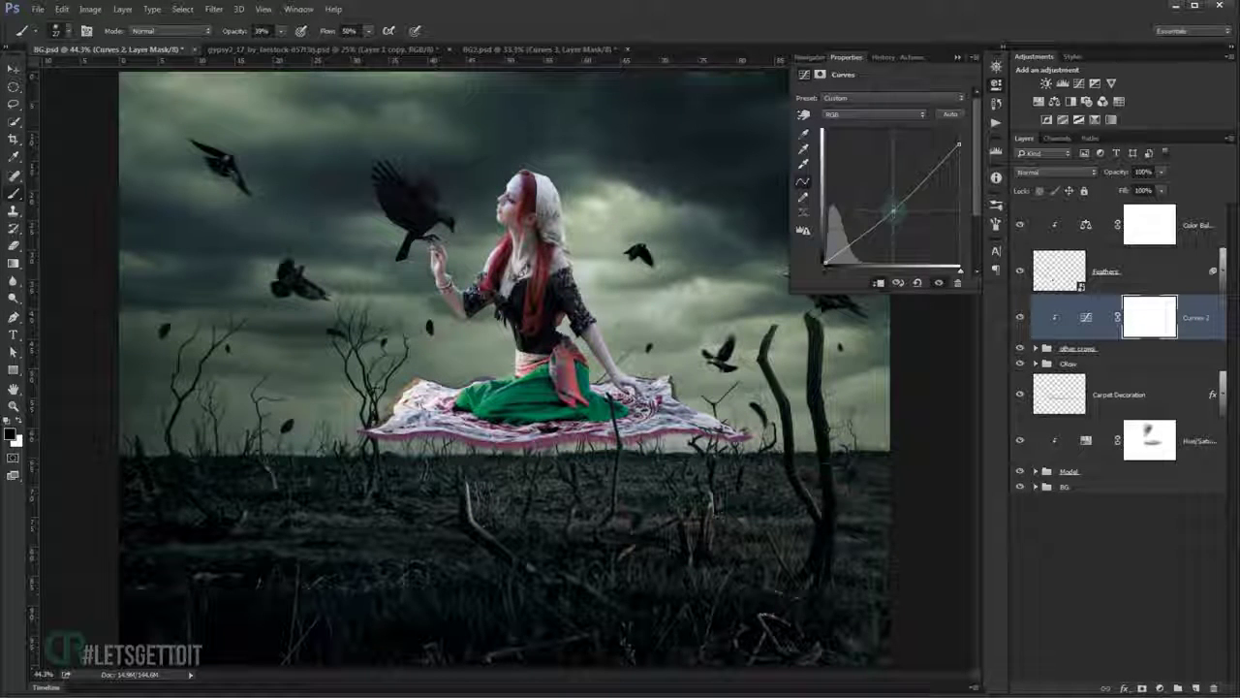
{"action": "left_click_drag", "start_coordinate": [958, 145], "coordinate": [959, 154]}
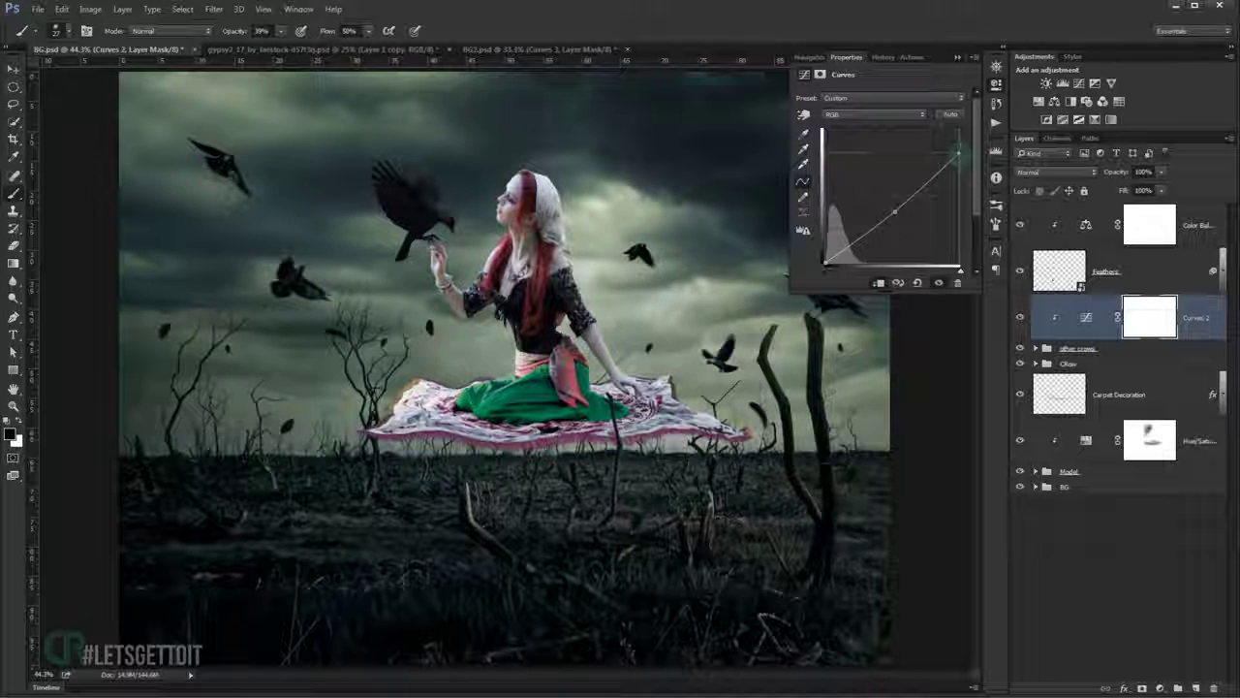
{"action": "left_click", "coordinate": [894, 212]}
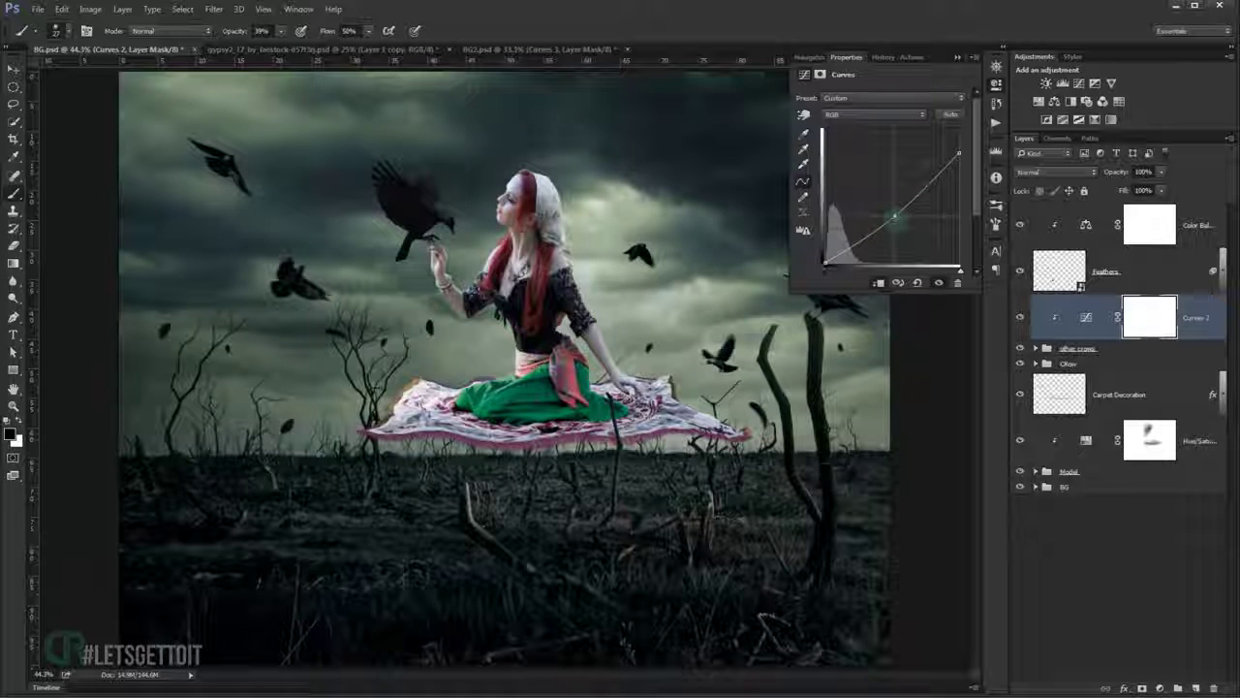
{"action": "left_click", "coordinate": [961, 58]}
Set brush opacity to 46% and paint out soft spots on the Curves 2 mask.
{"action": "scroll", "coordinate": [504, 368], "scroll_direction": "up", "scroll_amount": 5}
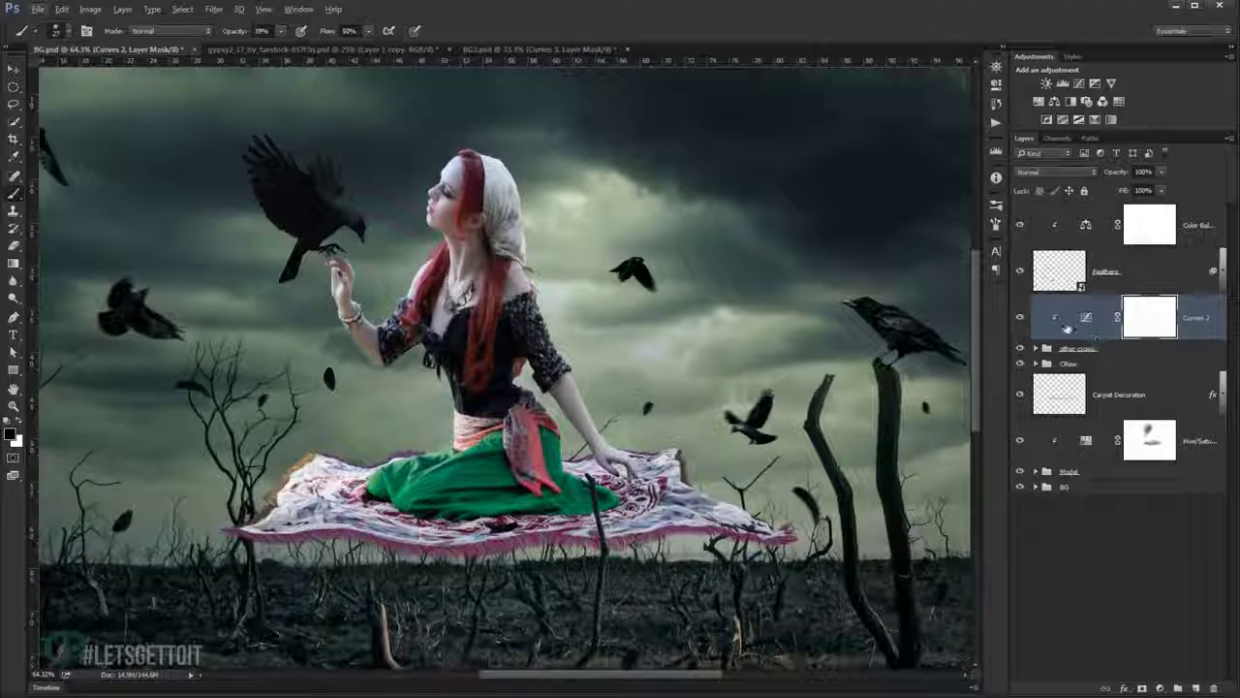
{"action": "left_click", "coordinate": [1019, 317]}
{"action": "left_click", "coordinate": [1020, 317]}
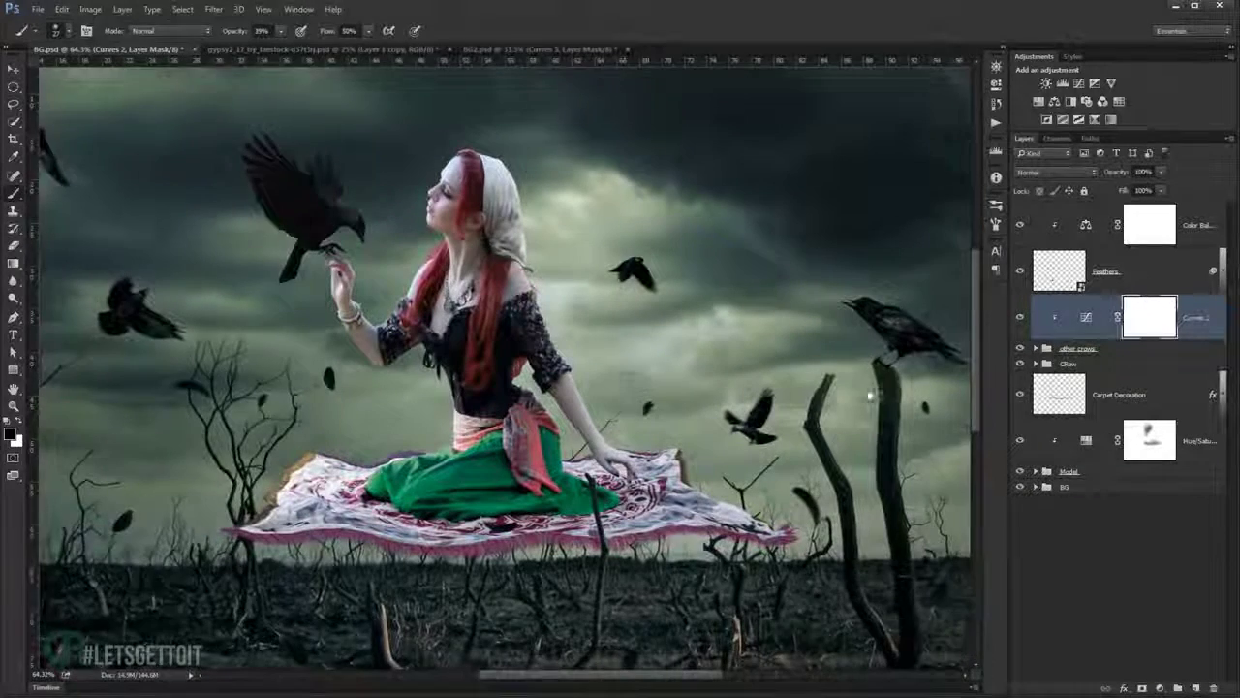
{"action": "left_click_drag", "start_coordinate": [876, 393], "coordinate": [612, 357]}
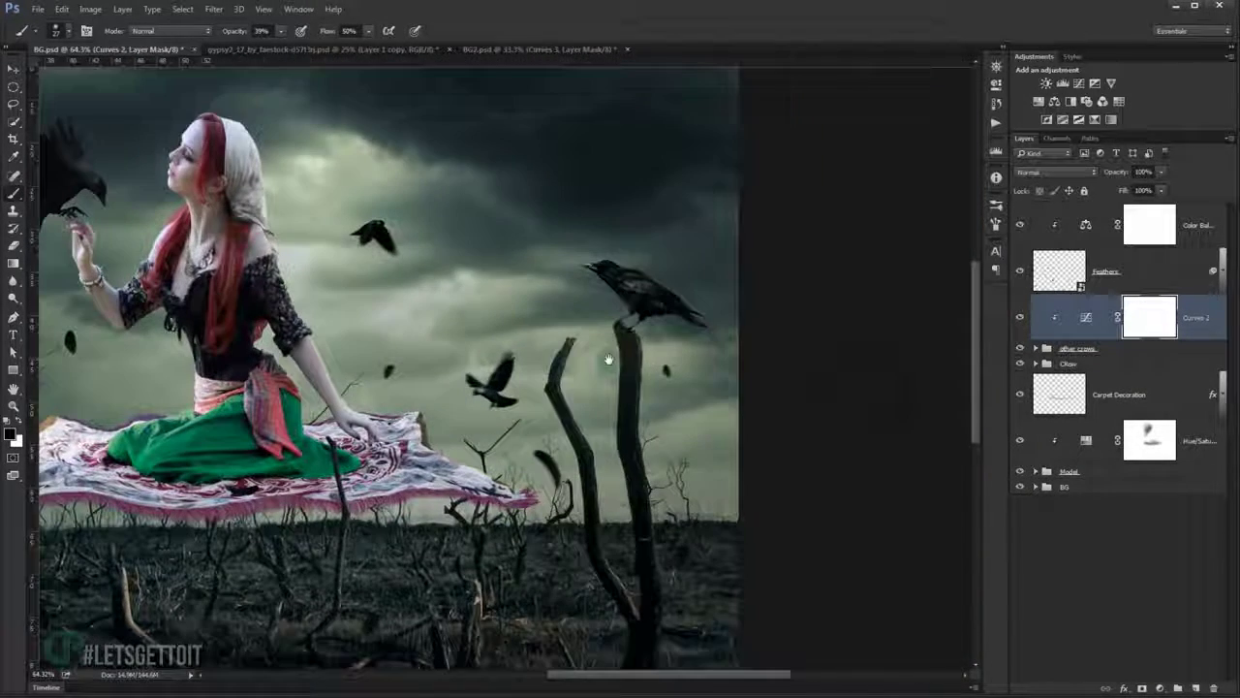
{"action": "left_click", "coordinate": [1111, 174]}
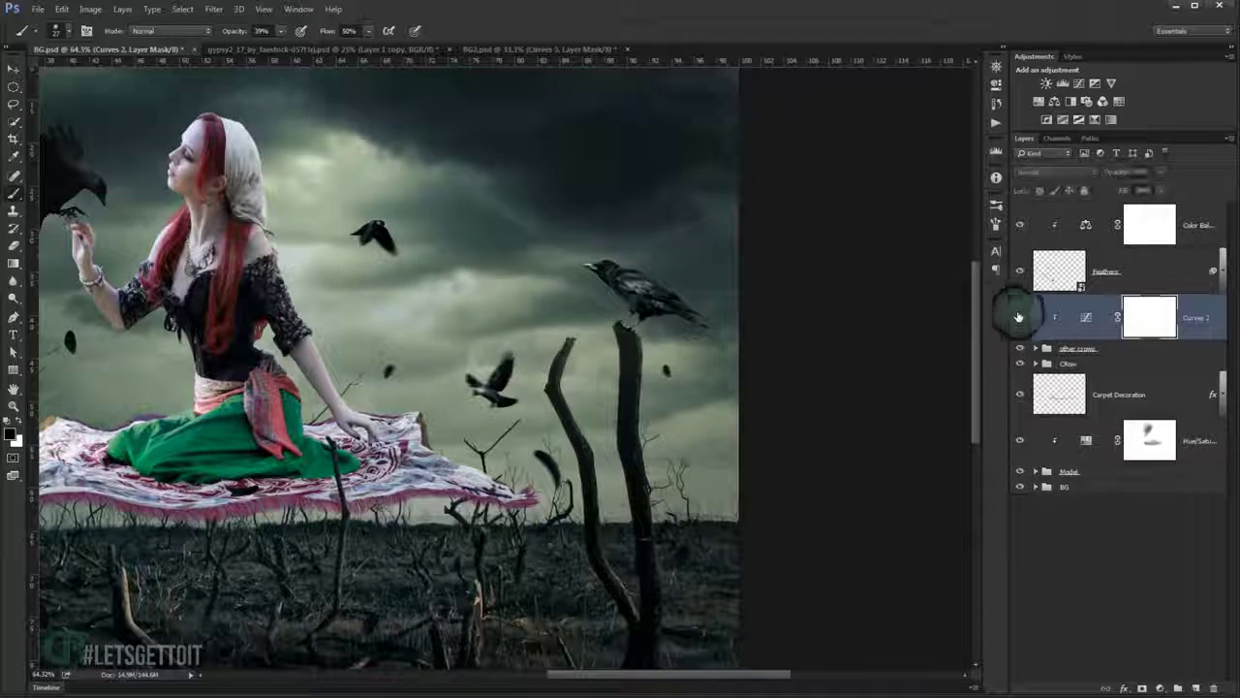
{"action": "scroll", "coordinate": [620, 290], "scroll_direction": "up", "scroll_amount": 3}
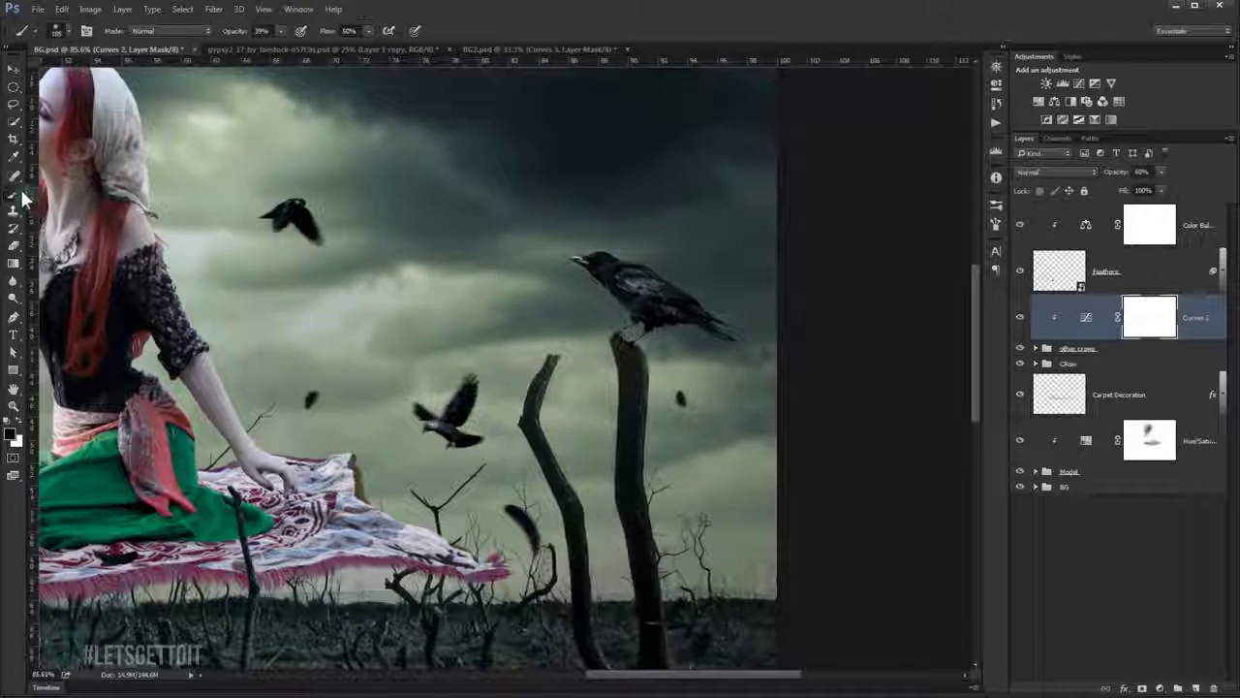
{"action": "left_click_drag", "start_coordinate": [229, 37], "coordinate": [244, 36]}
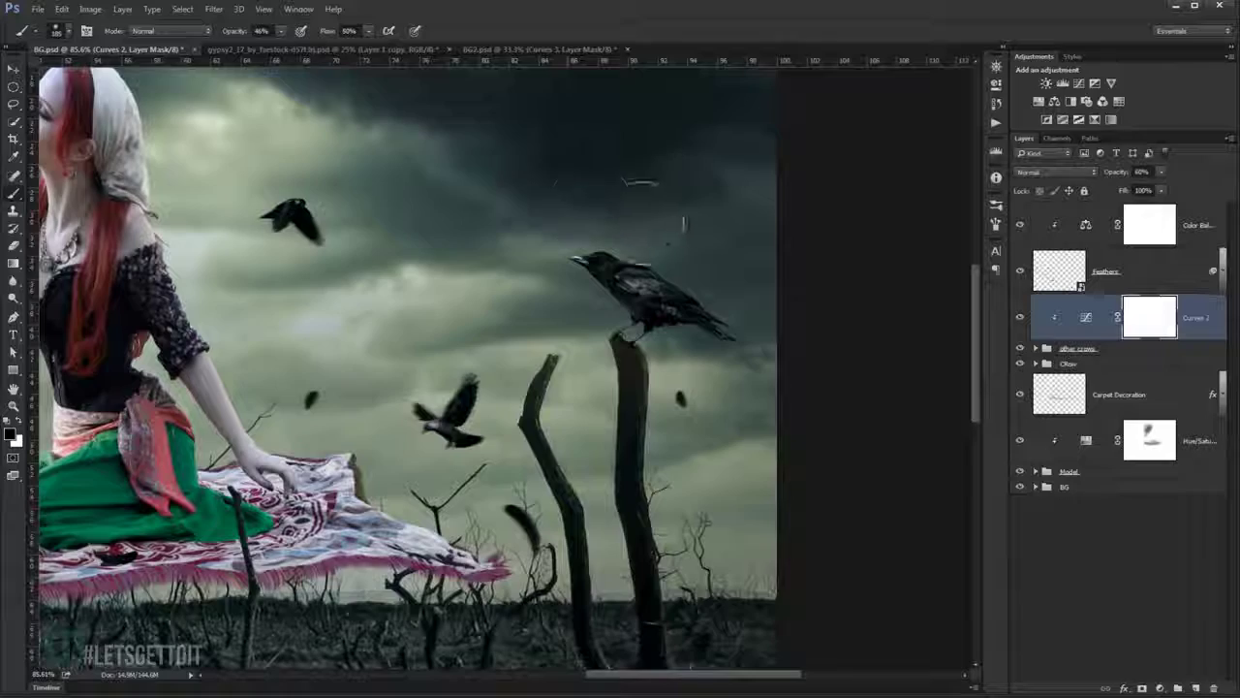
{"action": "left_click_drag", "start_coordinate": [466, 319], "coordinate": [559, 207]}
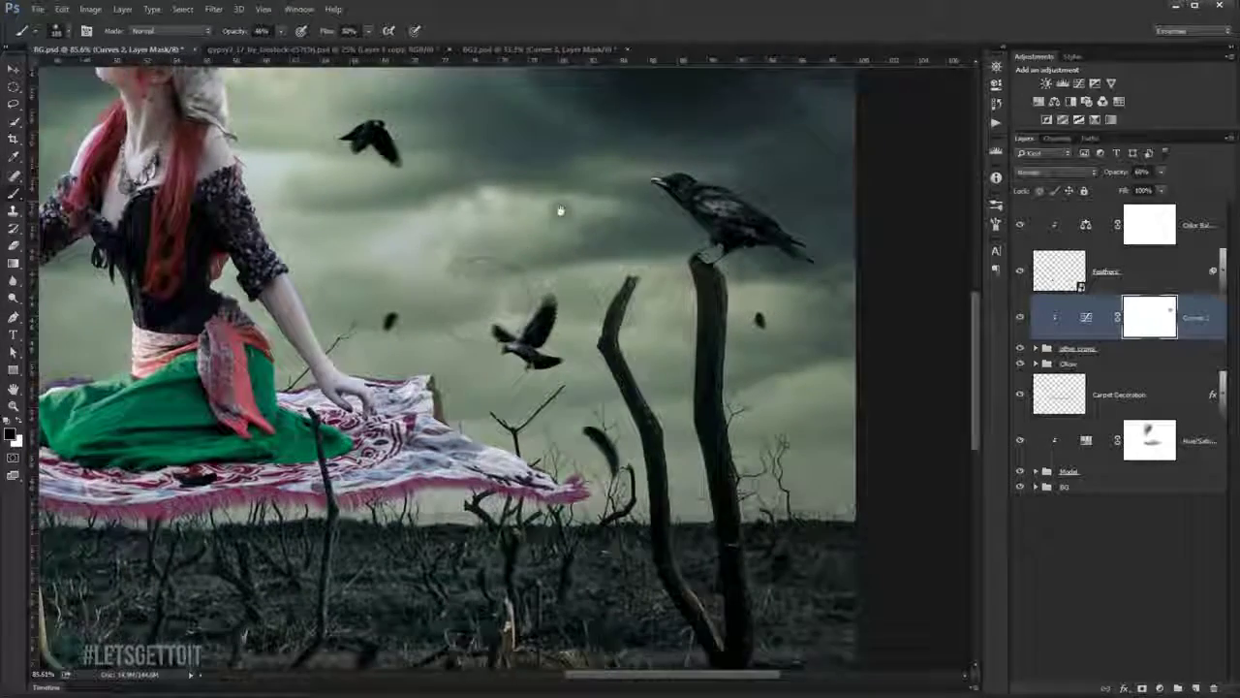
{"action": "scroll", "coordinate": [338, 296], "scroll_direction": "down", "scroll_amount": 2}
{"action": "scroll", "coordinate": [313, 185], "scroll_direction": "down", "scroll_amount": 2}
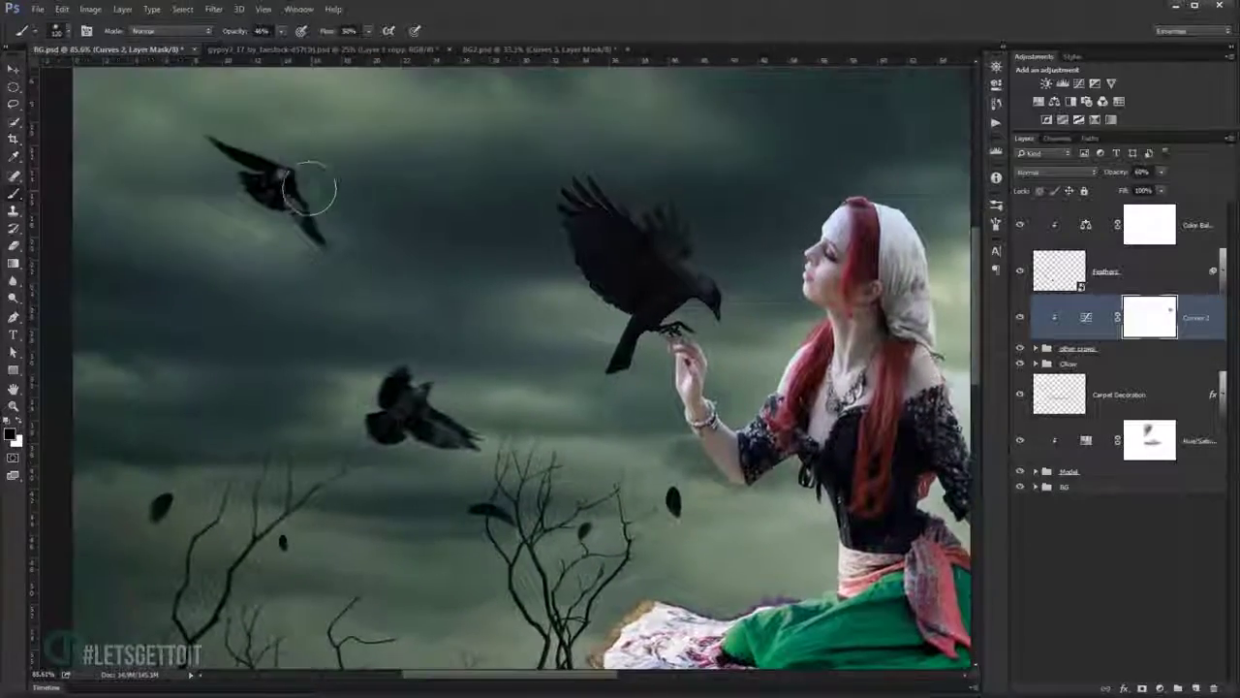
{"action": "scroll", "coordinate": [360, 178], "scroll_direction": "down", "scroll_amount": 2}
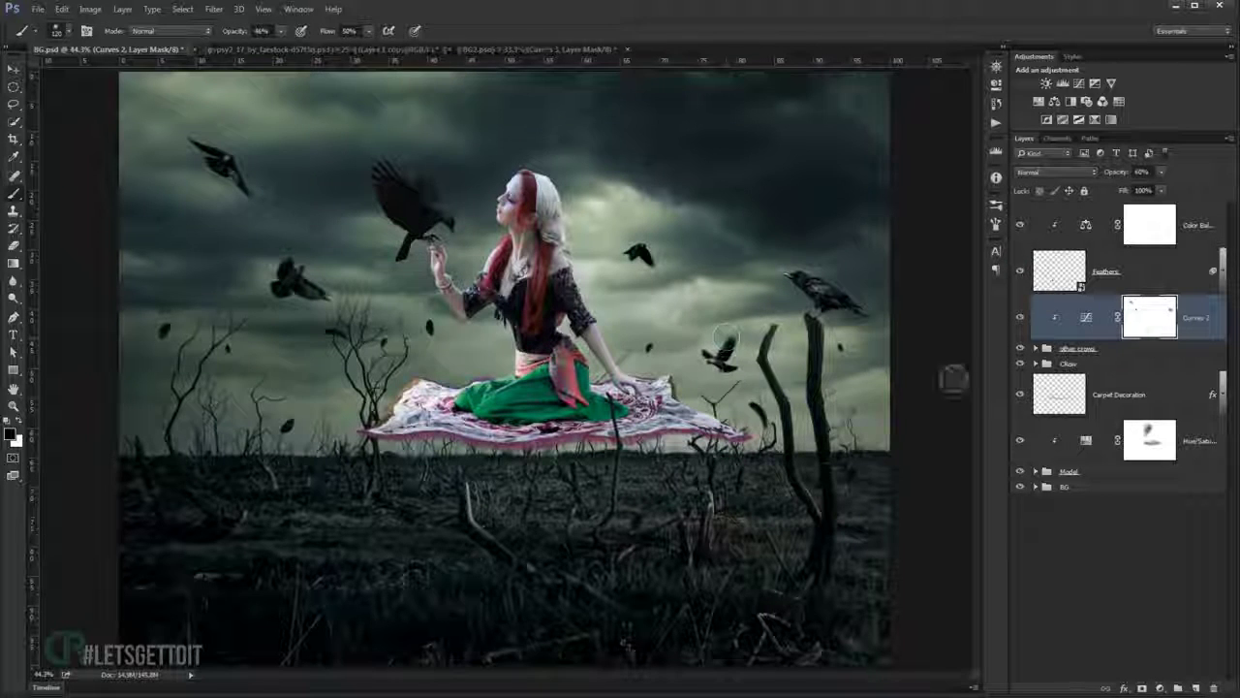
Group Feathers and its Color Balance into a 'Feathers' group, then add an empty layer above.
{"action": "left_click", "coordinate": [1115, 346]}
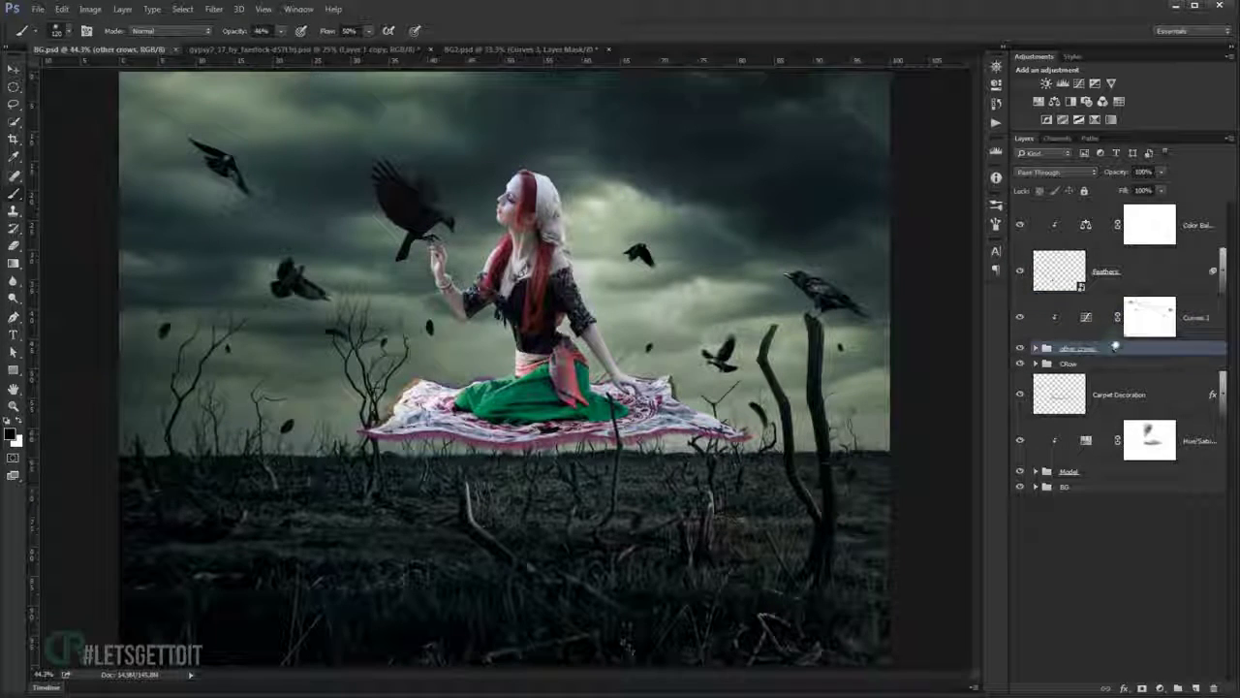
{"action": "left_click", "coordinate": [1155, 273]}
{"action": "left_click", "coordinate": [1195, 229], "text": "shift"}
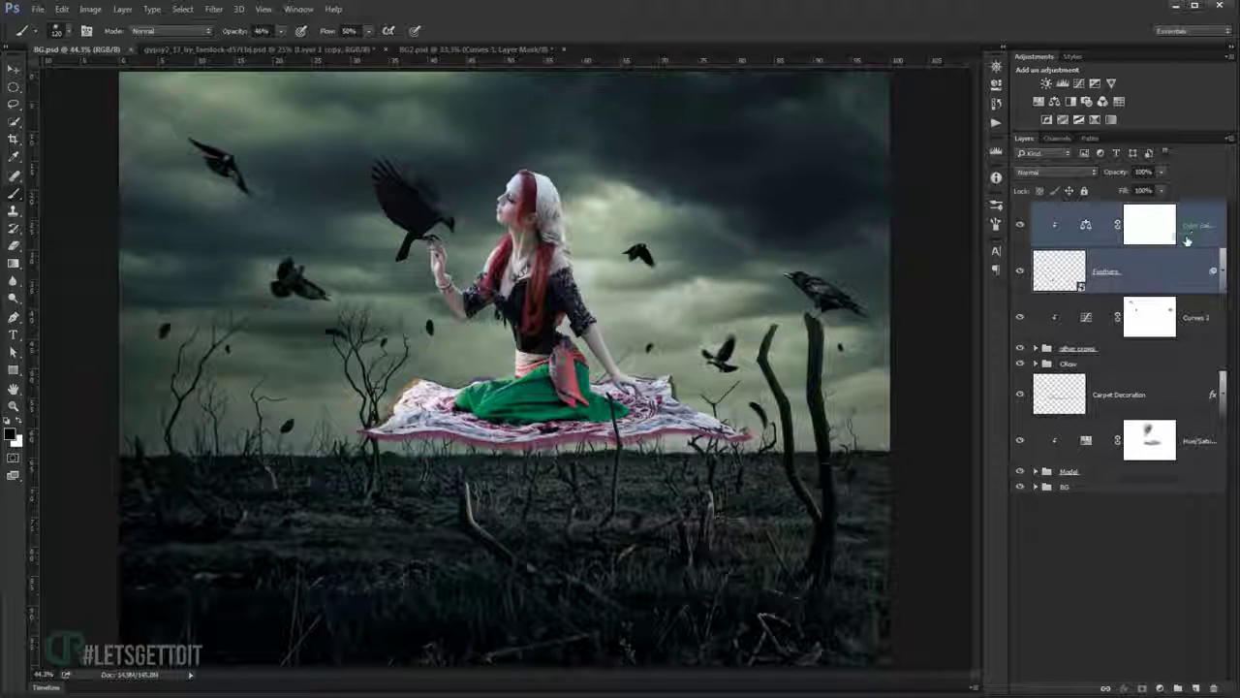
{"action": "key", "text": "ctrl+g"}
{"action": "double_click", "coordinate": [1073, 211]}
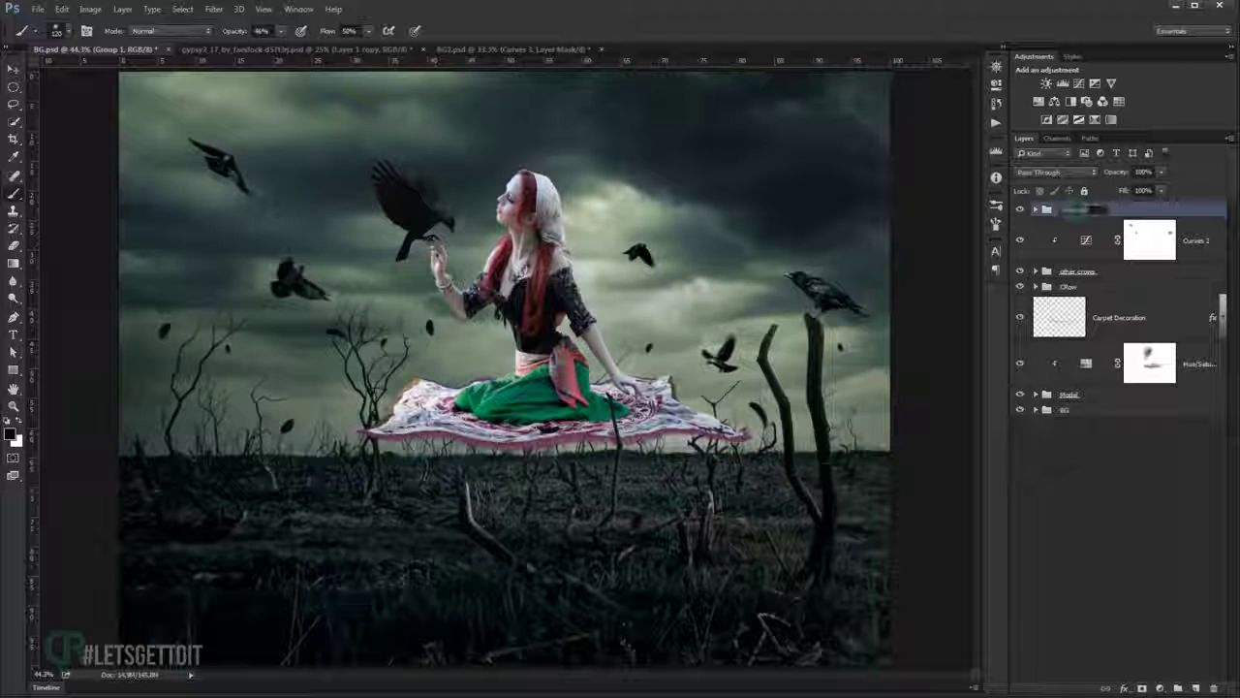
{"action": "left_click", "coordinate": [1020, 210]}
{"action": "left_click", "coordinate": [1020, 210]}
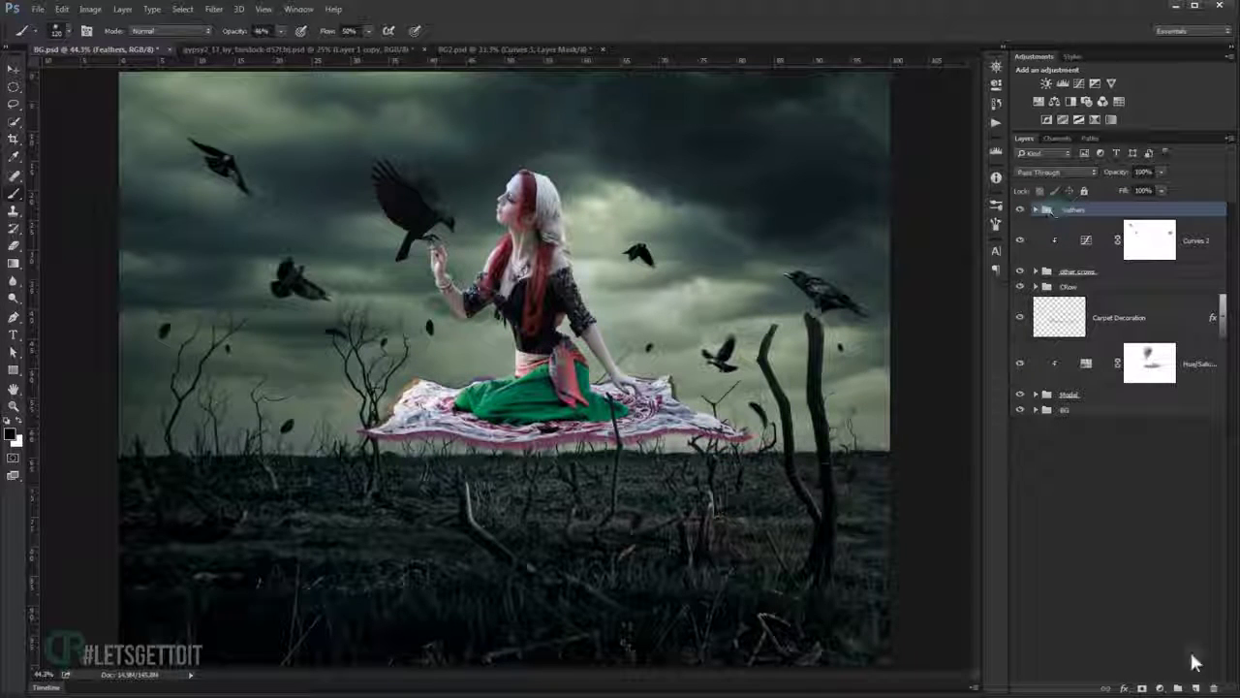
{"action": "left_click", "coordinate": [1201, 688]}
Name the new layer 'Burn' and fill it with 50% Gray.
{"action": "double_click", "coordinate": [1120, 226]}
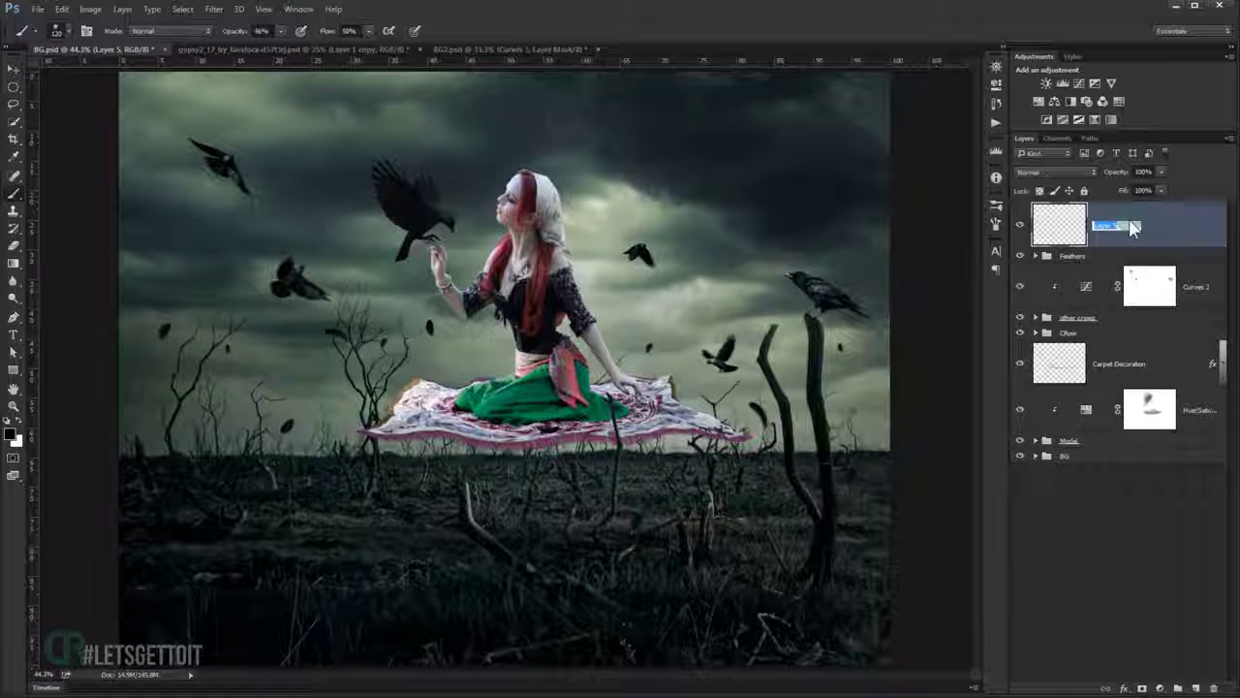
{"action": "type", "text": "Burn"}
{"action": "key", "text": "Return"}
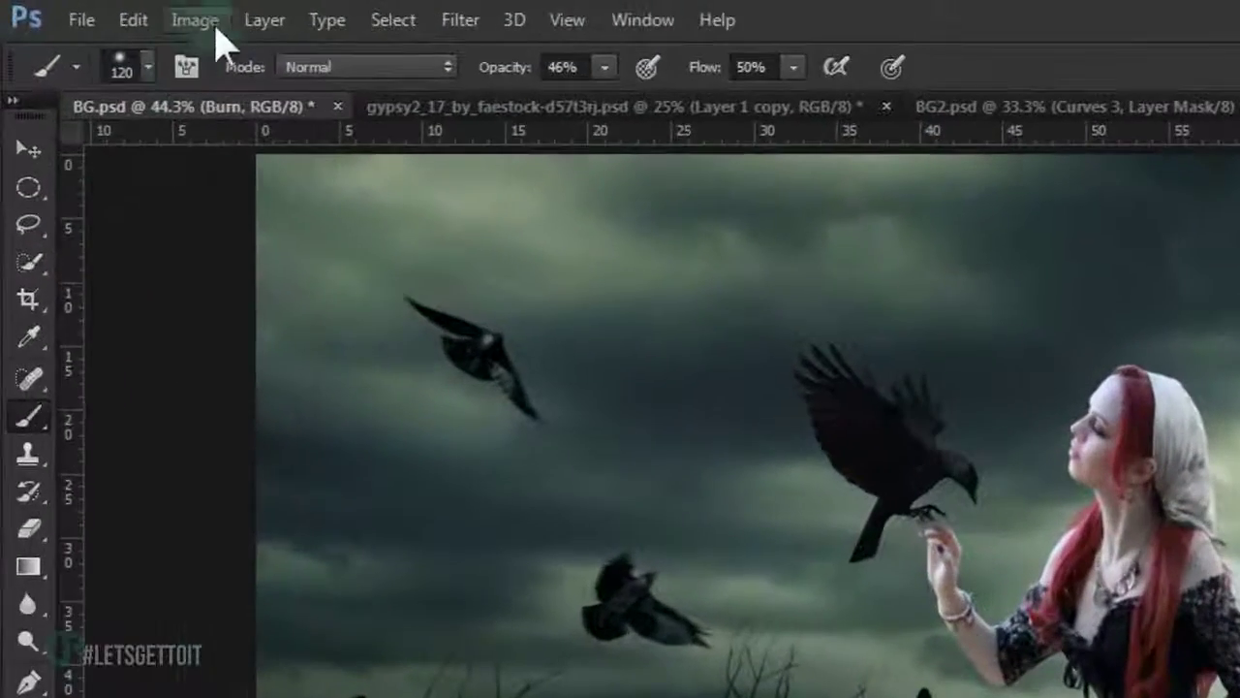
{"action": "left_click", "coordinate": [145, 19]}
{"action": "left_click", "coordinate": [288, 426]}
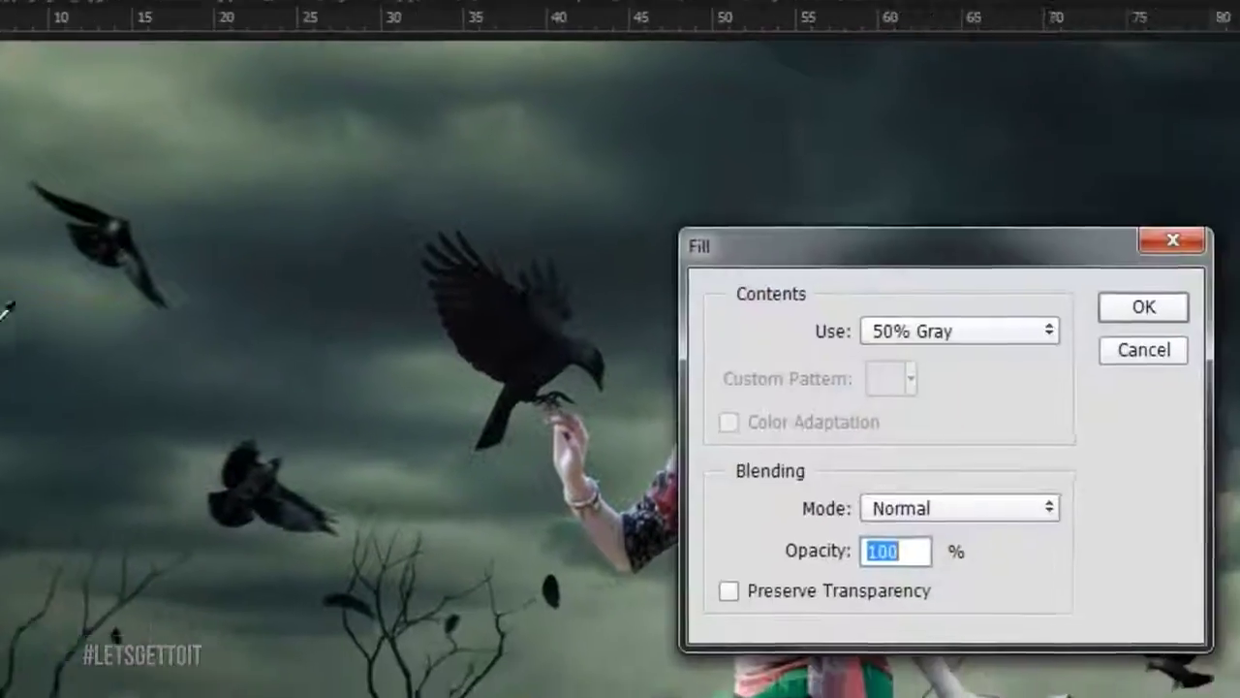
{"action": "left_click", "coordinate": [965, 329]}
{"action": "left_click", "coordinate": [903, 533]}
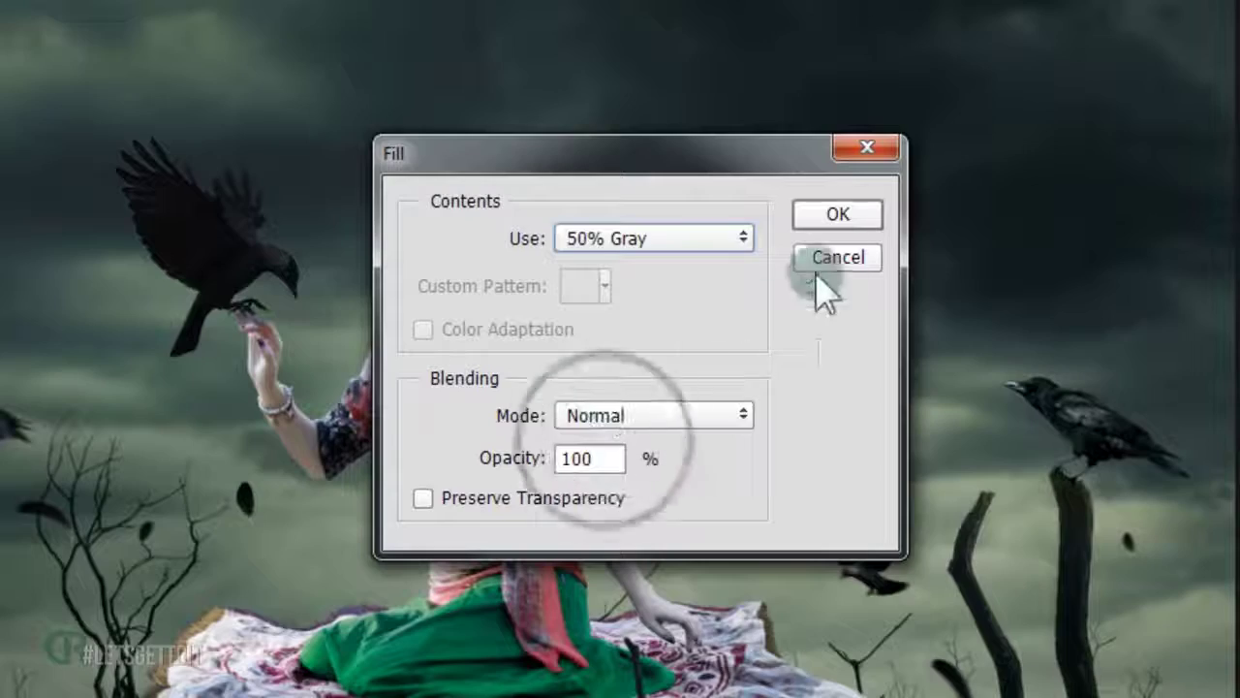
{"action": "left_click", "coordinate": [839, 214]}
Set the Burn layer to Soft Light and ready the Burn tool at about 30% exposure.
{"action": "left_click", "coordinate": [843, 89]}
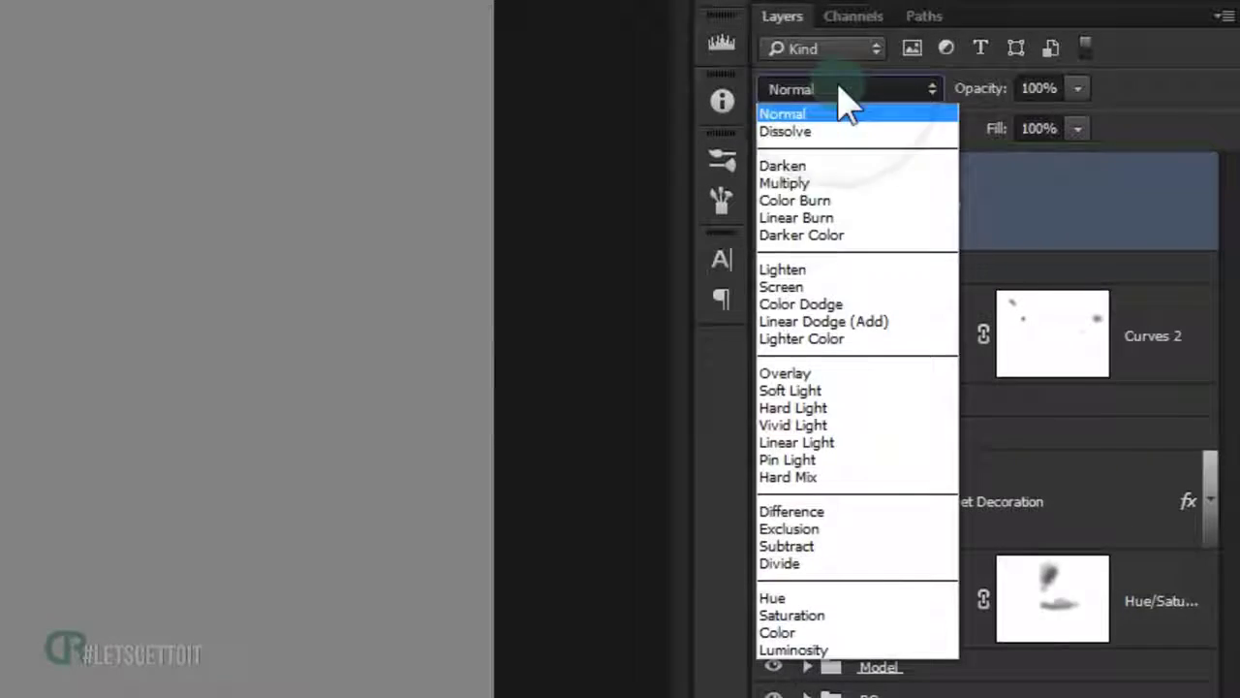
{"action": "left_click", "coordinate": [829, 392]}
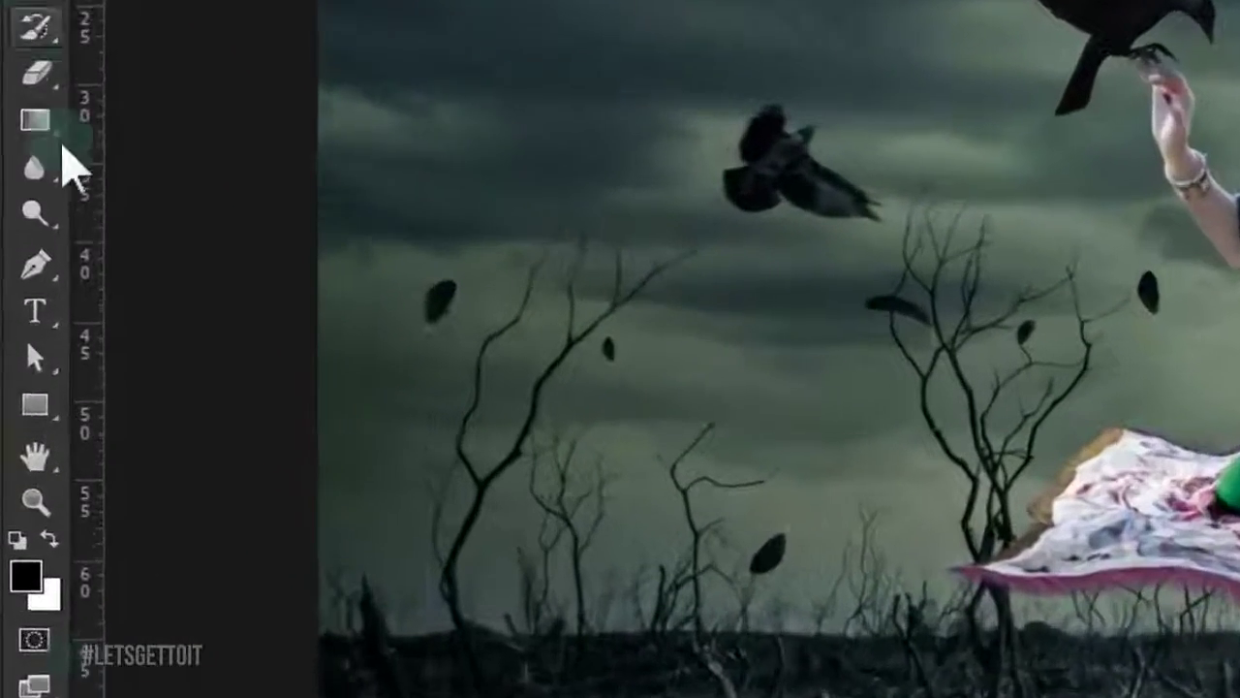
{"action": "right_click", "coordinate": [66, 211]}
{"action": "left_click", "coordinate": [171, 237]}
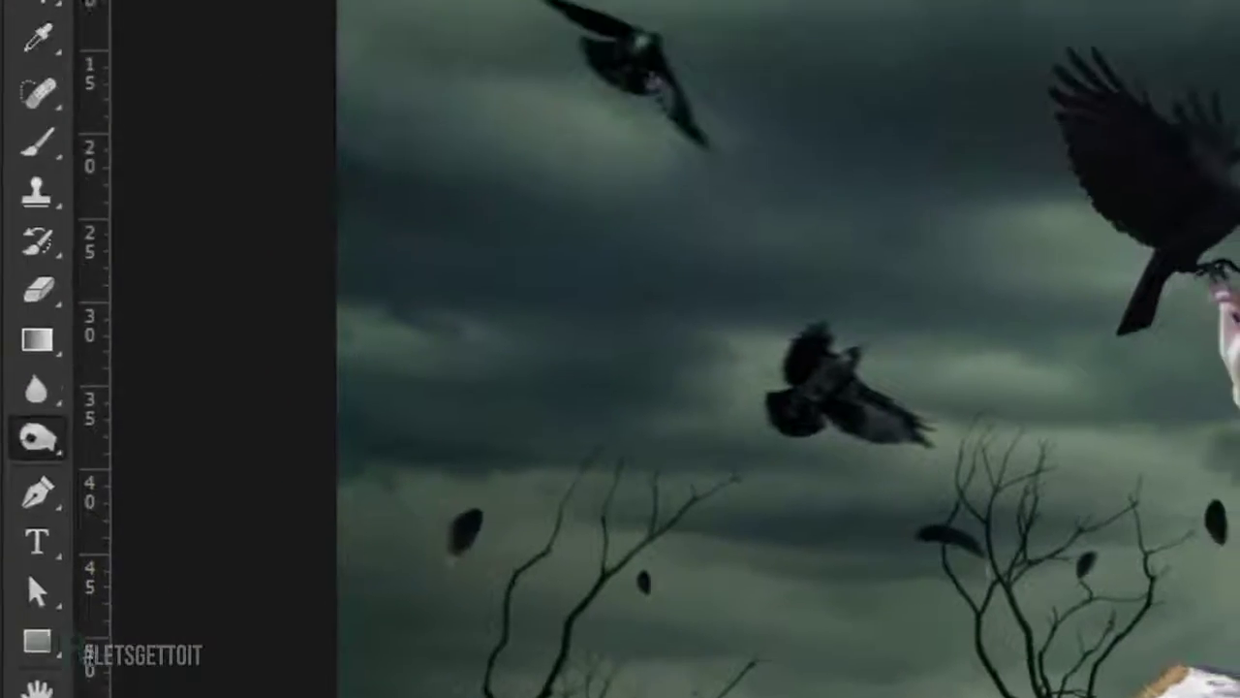
{"action": "left_click_drag", "start_coordinate": [568, 83], "coordinate": [611, 97]}
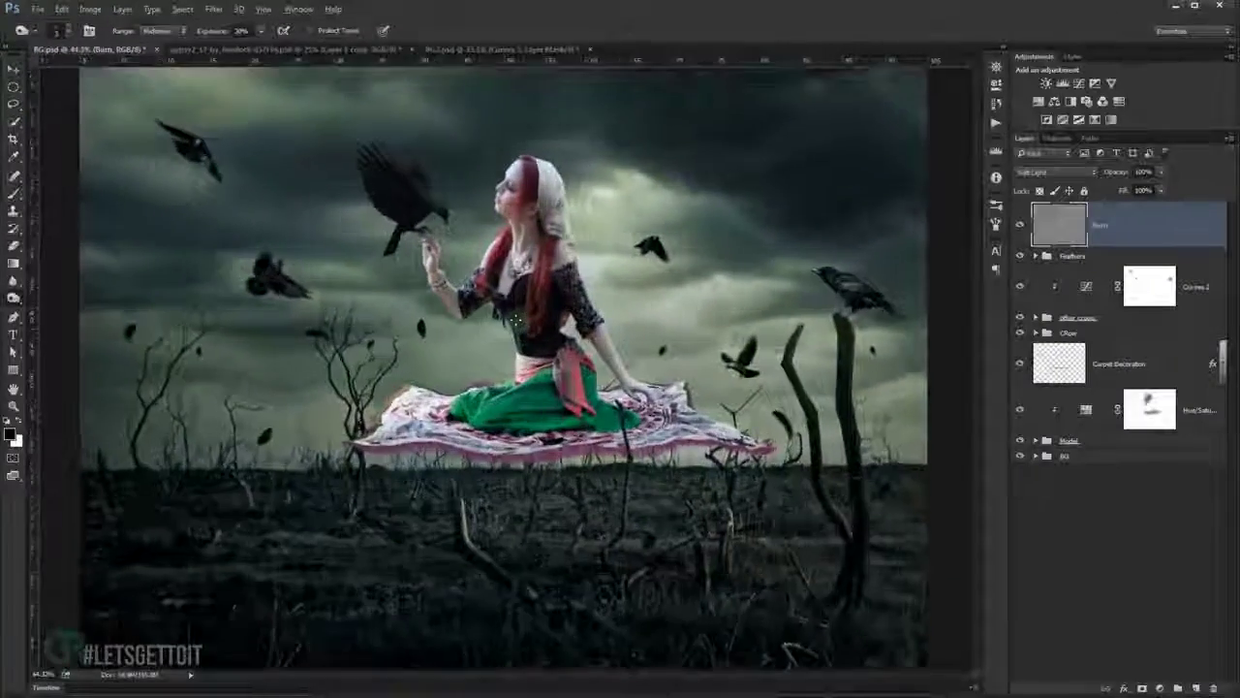
Burn the raised forearm from bracelet to elbow, undoing and repainting its underside.
{"action": "scroll", "coordinate": [504, 315], "scroll_direction": "up", "scroll_amount": 2}
{"action": "scroll", "coordinate": [485, 320], "scroll_direction": "up", "scroll_amount": 1}
{"action": "scroll", "coordinate": [446, 334], "scroll_direction": "up", "scroll_amount": 1}
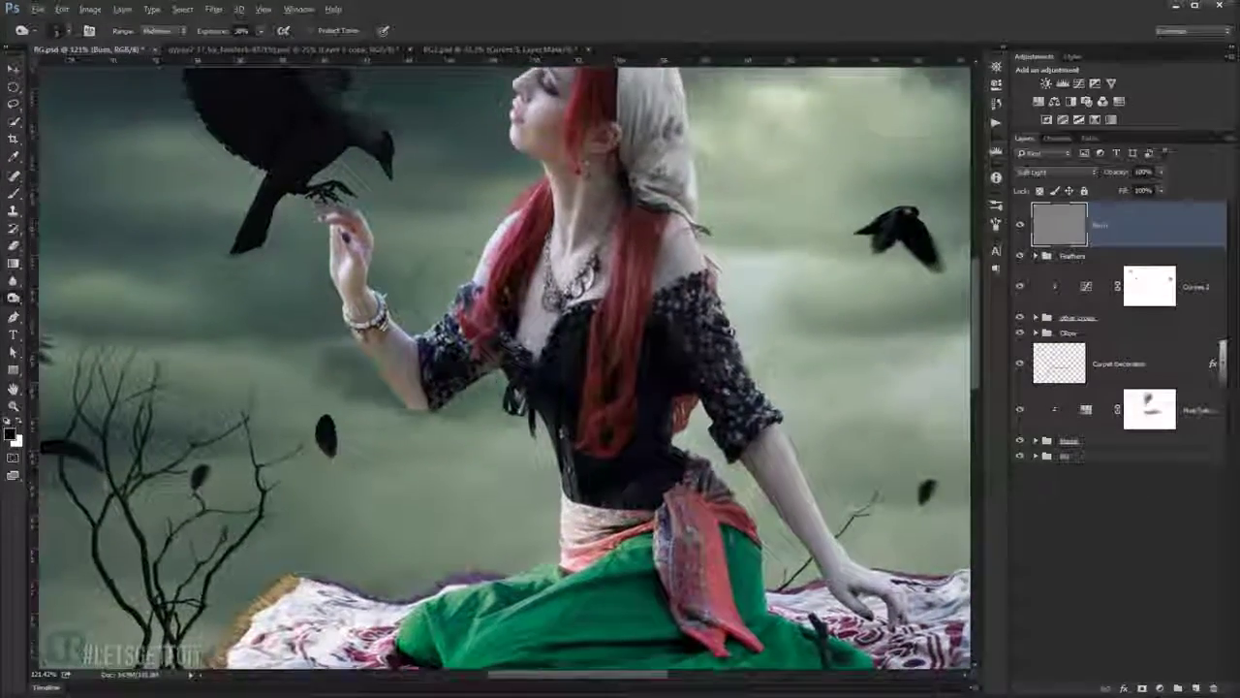
{"action": "scroll", "coordinate": [409, 349], "scroll_direction": "up", "scroll_amount": 1}
{"action": "scroll", "coordinate": [409, 349], "scroll_direction": "up", "scroll_amount": 2}
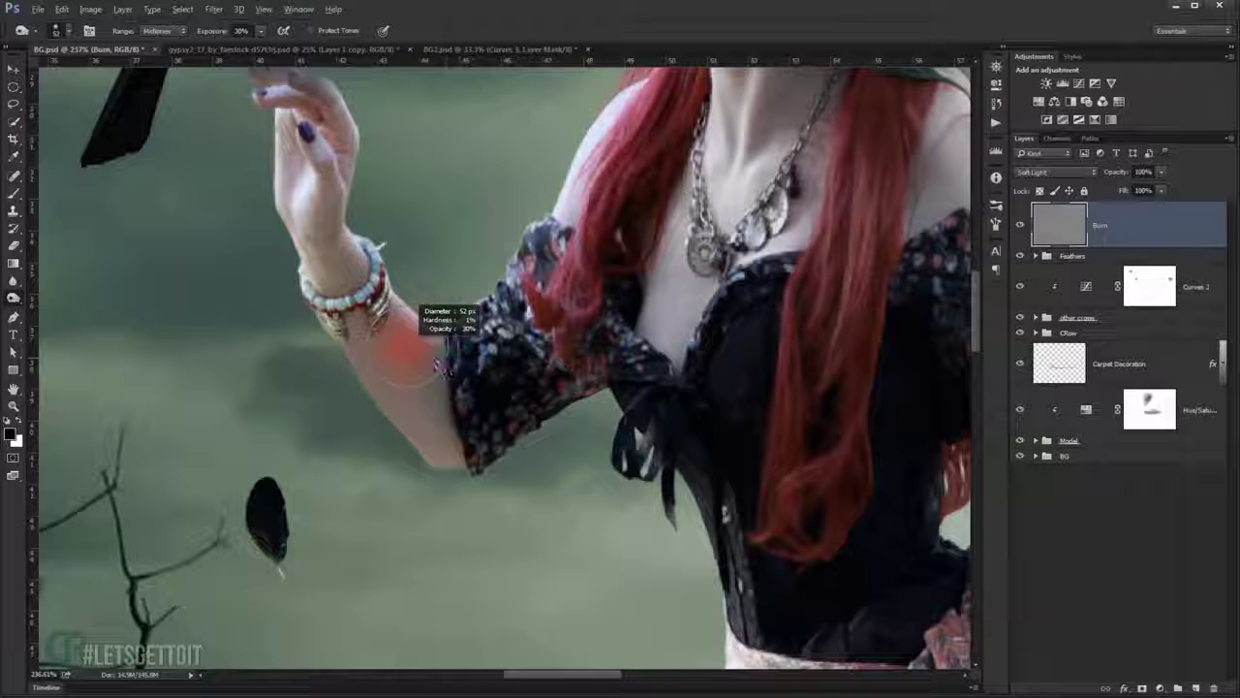
{"action": "right_click", "coordinate": [416, 344], "text": "alt"}
{"action": "mouse_move", "coordinate": [404, 339]}
{"action": "left_mouse_down"}
{"action": "mouse_move", "coordinate": [456, 432]}
{"action": "mouse_move", "coordinate": [386, 374]}
{"action": "left_mouse_up"}
{"action": "right_click", "coordinate": [368, 365], "text": "alt"}
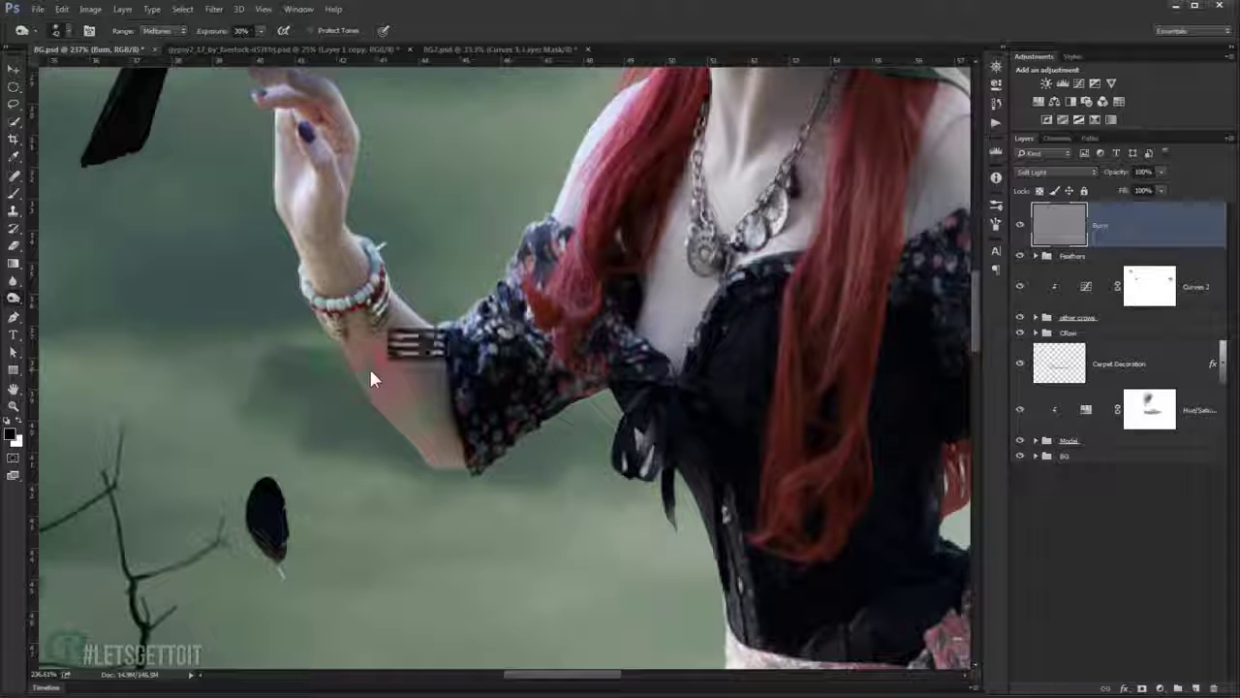
{"action": "right_click", "coordinate": [354, 355], "text": "alt"}
{"action": "mouse_move", "coordinate": [345, 343]}
{"action": "left_mouse_down"}
{"action": "mouse_move", "coordinate": [415, 449]}
{"action": "mouse_move", "coordinate": [476, 416]}
{"action": "left_mouse_up"}
{"action": "scroll", "coordinate": [436, 436], "scroll_direction": "up", "scroll_amount": 2}
{"action": "scroll", "coordinate": [414, 387], "scroll_direction": "up", "scroll_amount": 1}
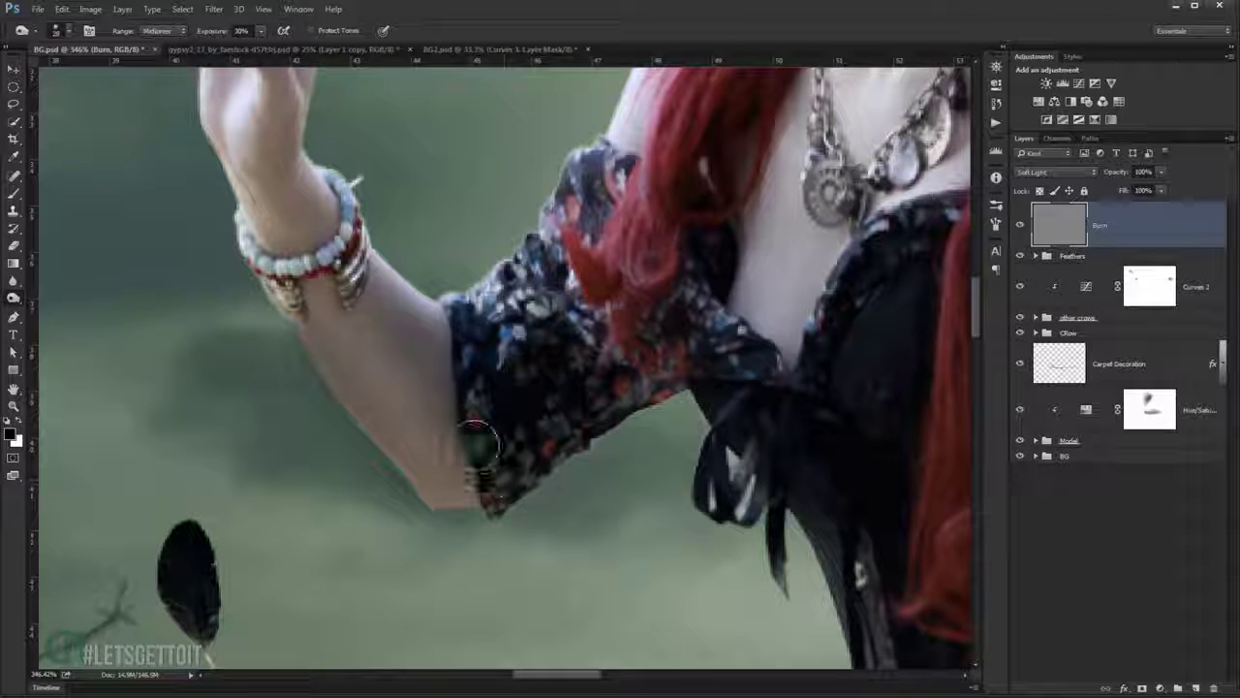
{"action": "key", "text": "ctrl+z"}
{"action": "left_click_drag", "start_coordinate": [315, 329], "coordinate": [475, 460]}
Darken the forearm toward the wrist, deepen the elbow shadow and darken the index finger.
{"action": "scroll", "coordinate": [374, 323], "scroll_direction": "down", "scroll_amount": 3}
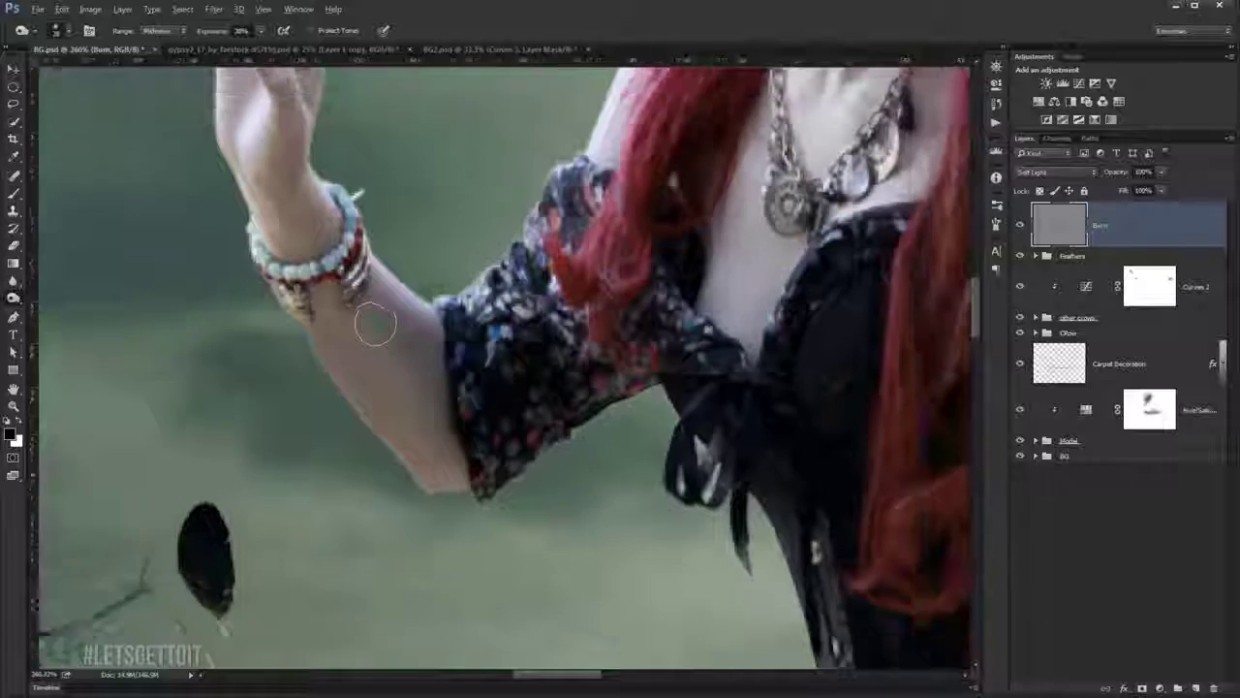
{"action": "scroll", "coordinate": [384, 336], "scroll_direction": "down", "scroll_amount": 3}
{"action": "scroll", "coordinate": [383, 336], "scroll_direction": "down", "scroll_amount": 2}
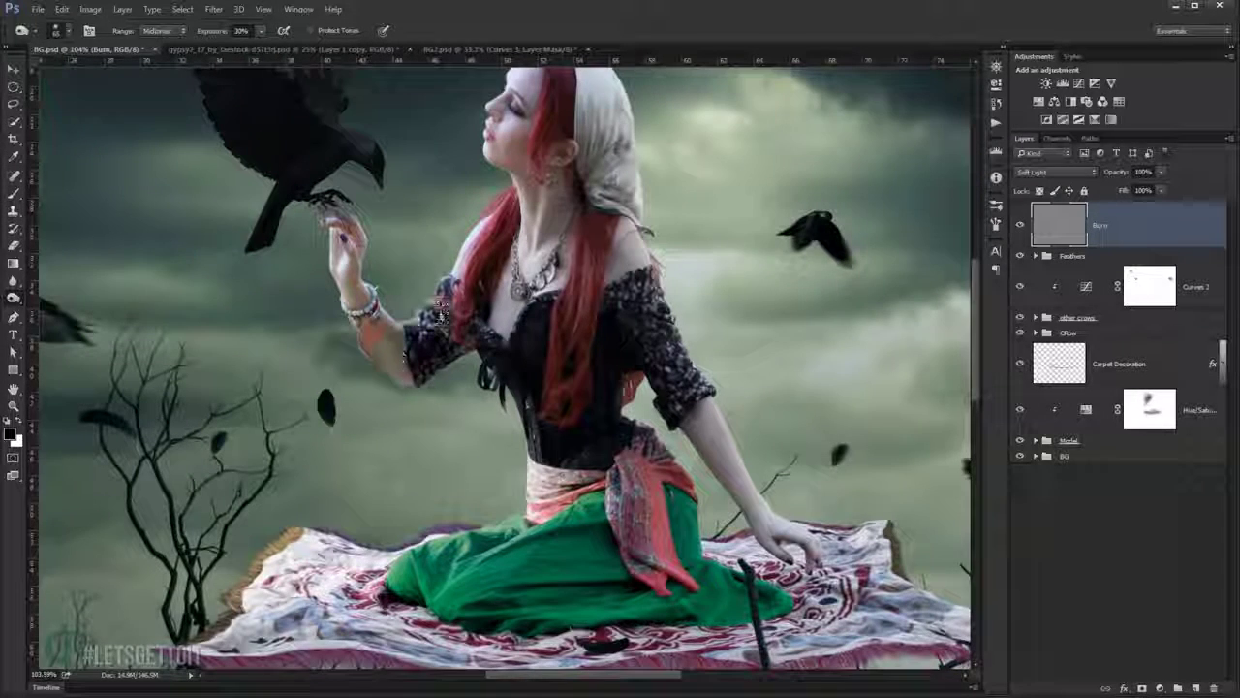
{"action": "left_click_drag", "start_coordinate": [419, 380], "coordinate": [383, 335]}
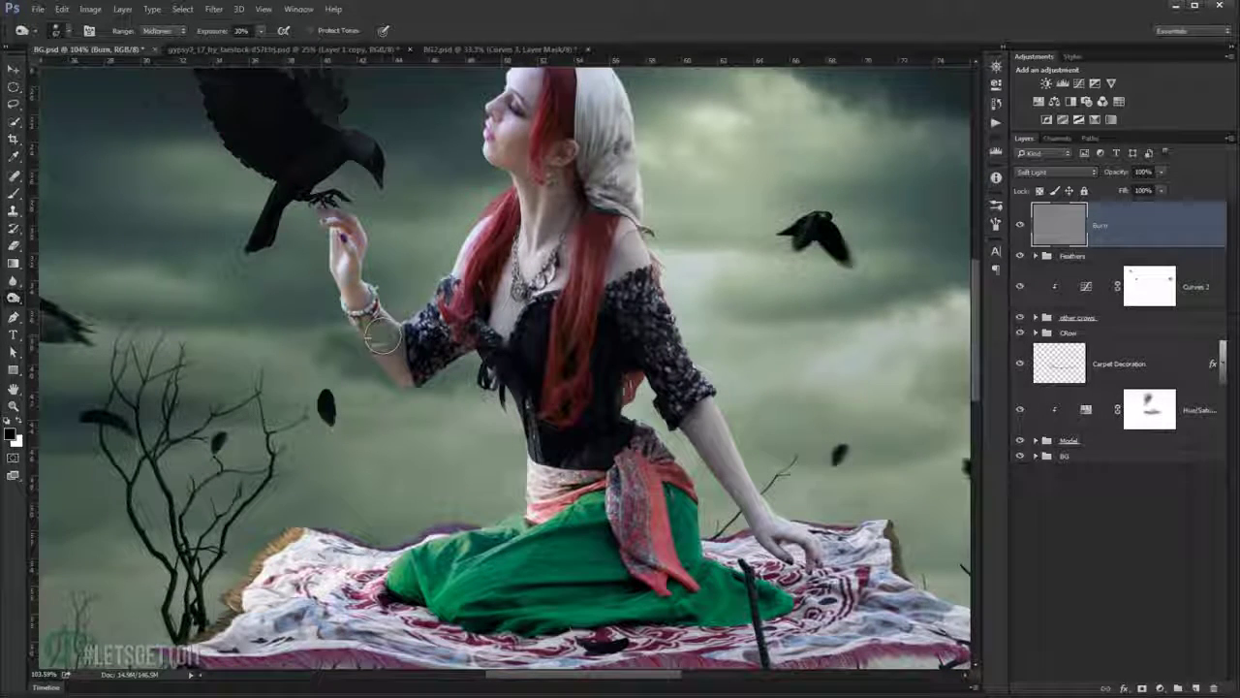
{"action": "left_click_drag", "start_coordinate": [432, 355], "coordinate": [417, 356]}
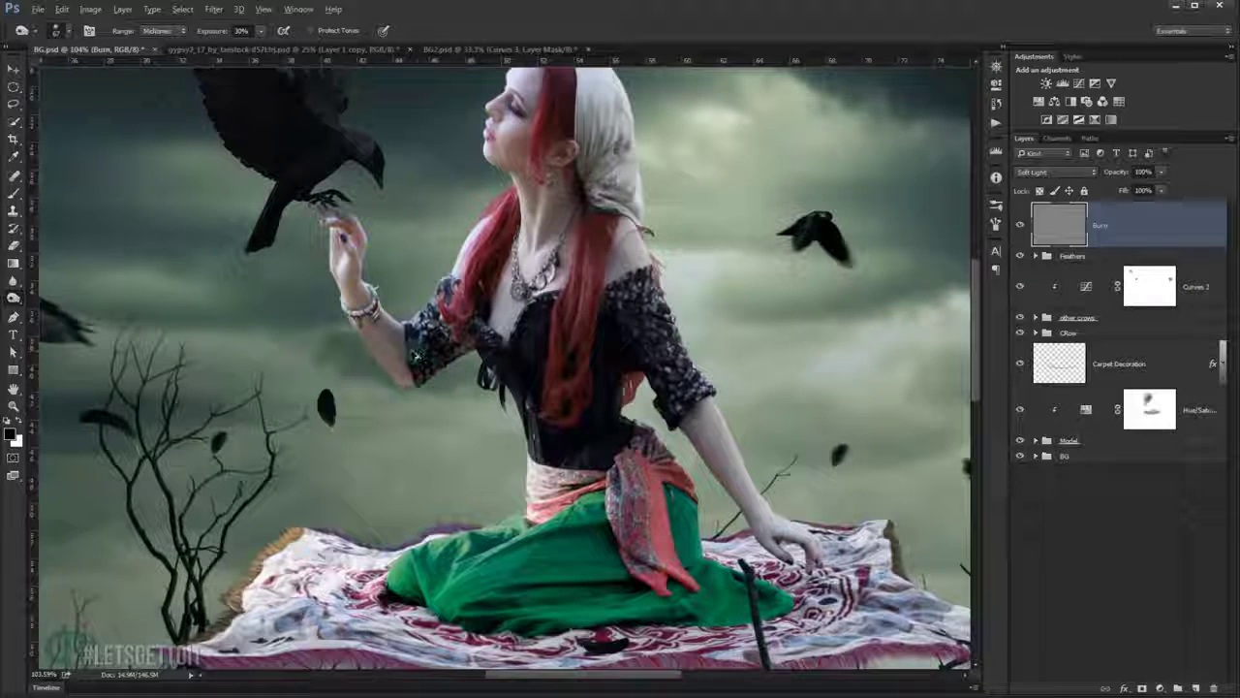
{"action": "scroll", "coordinate": [407, 349], "scroll_direction": "up", "scroll_amount": 1}
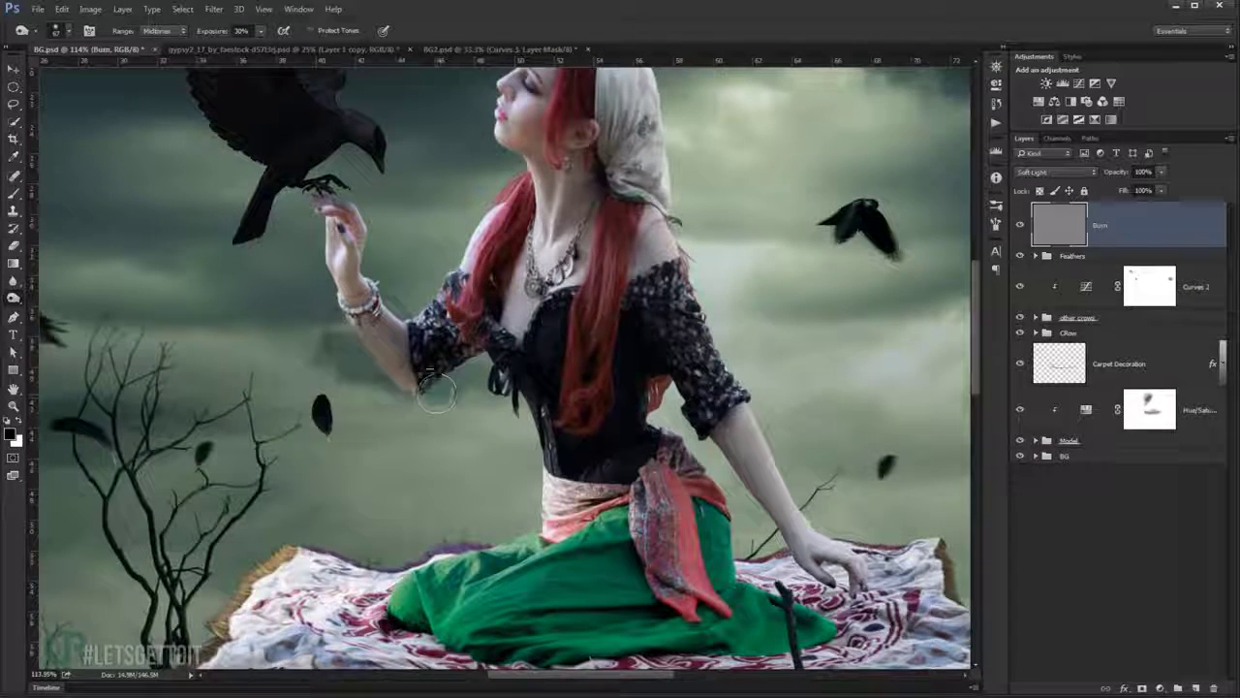
{"action": "scroll", "coordinate": [341, 301], "scroll_direction": "up", "scroll_amount": 3}
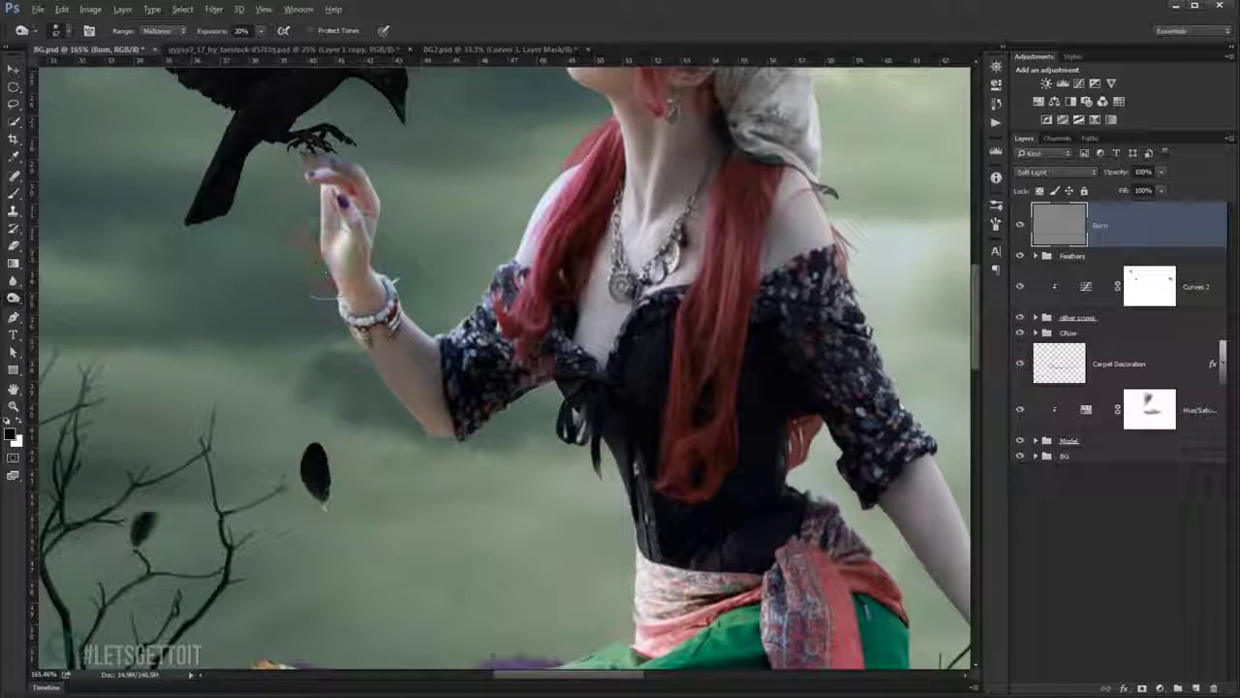
{"action": "scroll", "coordinate": [320, 218], "scroll_direction": "up", "scroll_amount": 1}
{"action": "scroll", "coordinate": [322, 214], "scroll_direction": "up", "scroll_amount": 1}
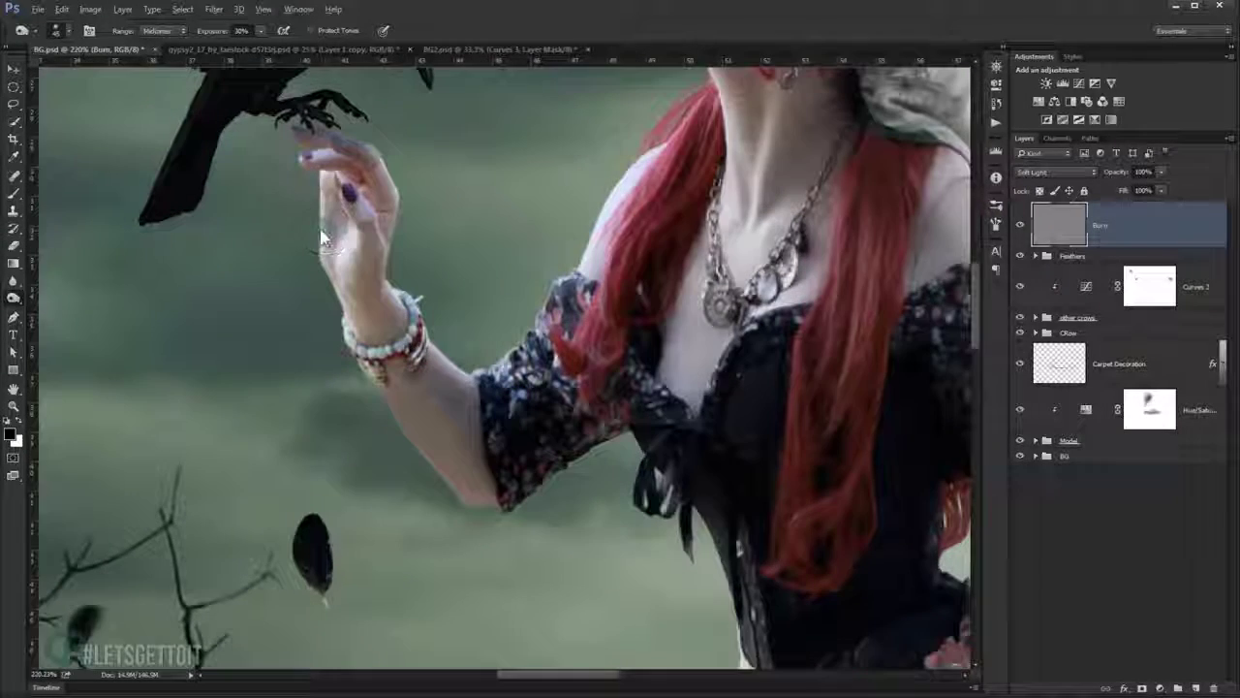
{"action": "left_click_drag", "start_coordinate": [329, 218], "coordinate": [329, 254]}
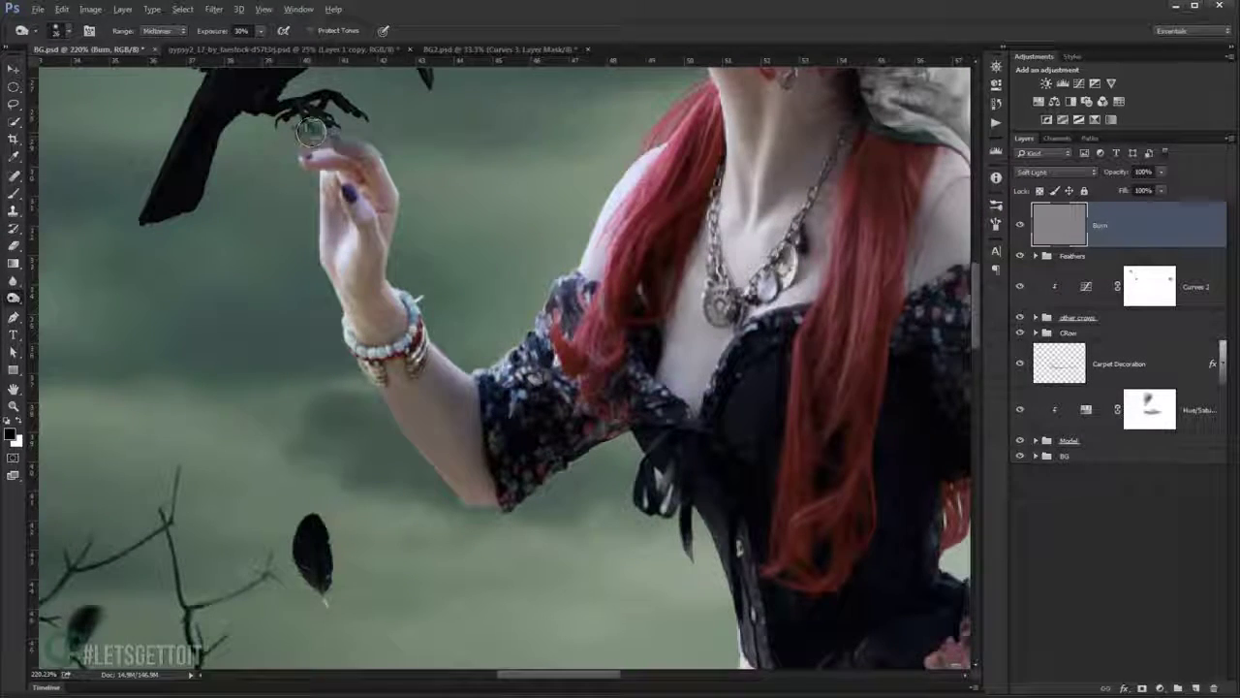
{"action": "scroll", "coordinate": [371, 173], "scroll_direction": "down", "scroll_amount": 2}
{"action": "scroll", "coordinate": [371, 174], "scroll_direction": "down", "scroll_amount": 2}
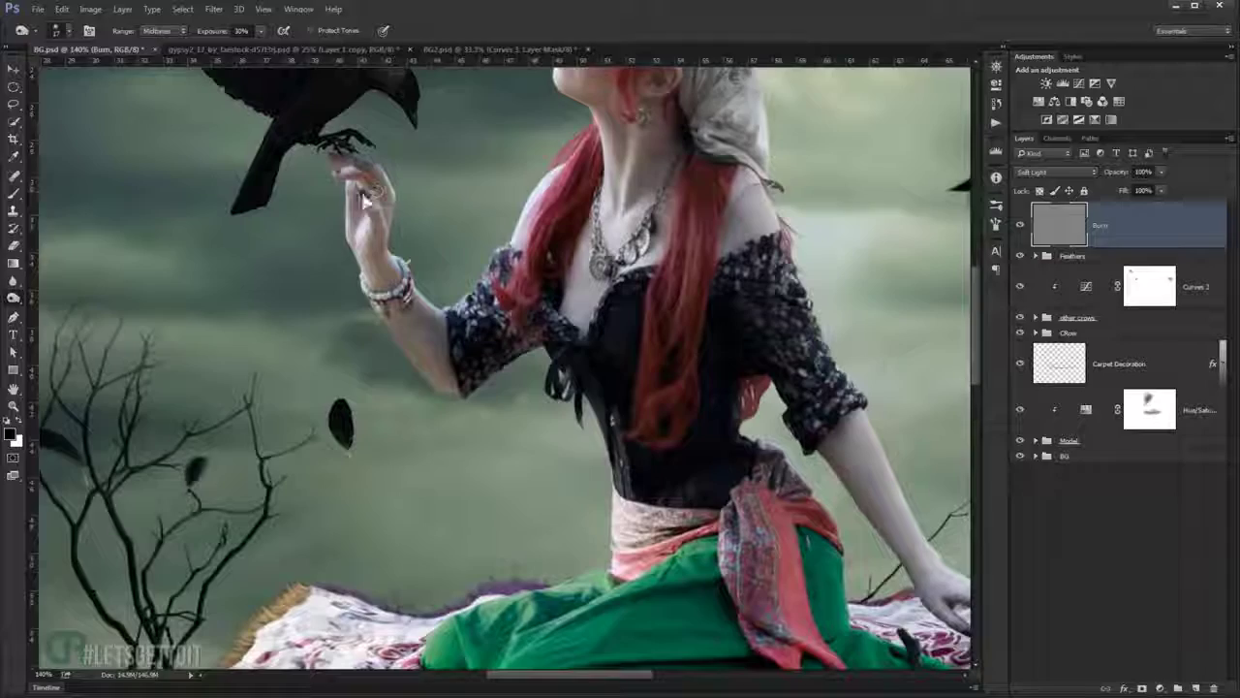
{"action": "scroll", "coordinate": [356, 199], "scroll_direction": "down", "scroll_amount": 5}
{"action": "scroll", "coordinate": [368, 242], "scroll_direction": "up", "scroll_amount": 4}
{"action": "scroll", "coordinate": [388, 281], "scroll_direction": "down", "scroll_amount": 5}
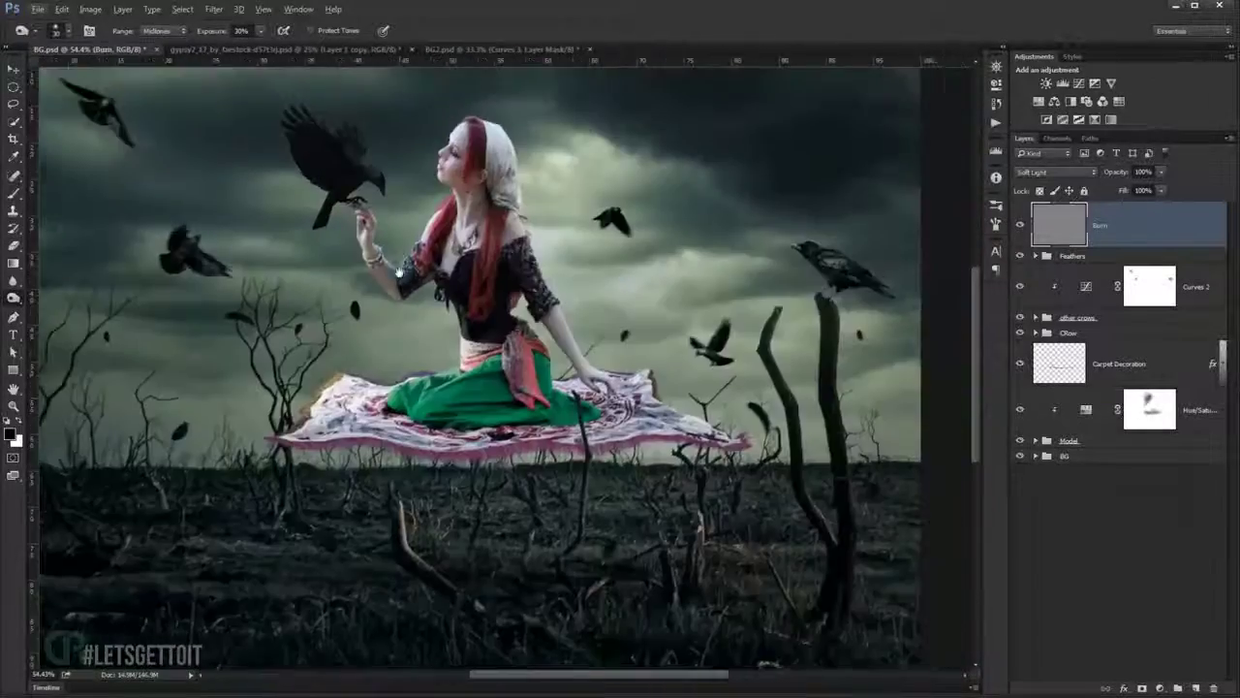
Burn the shadows on the woman's neck and the scarf behind it.
{"action": "scroll", "coordinate": [417, 325], "scroll_direction": "up", "scroll_amount": 5}
{"action": "left_click_drag", "start_coordinate": [785, 470], "coordinate": [688, 402]}
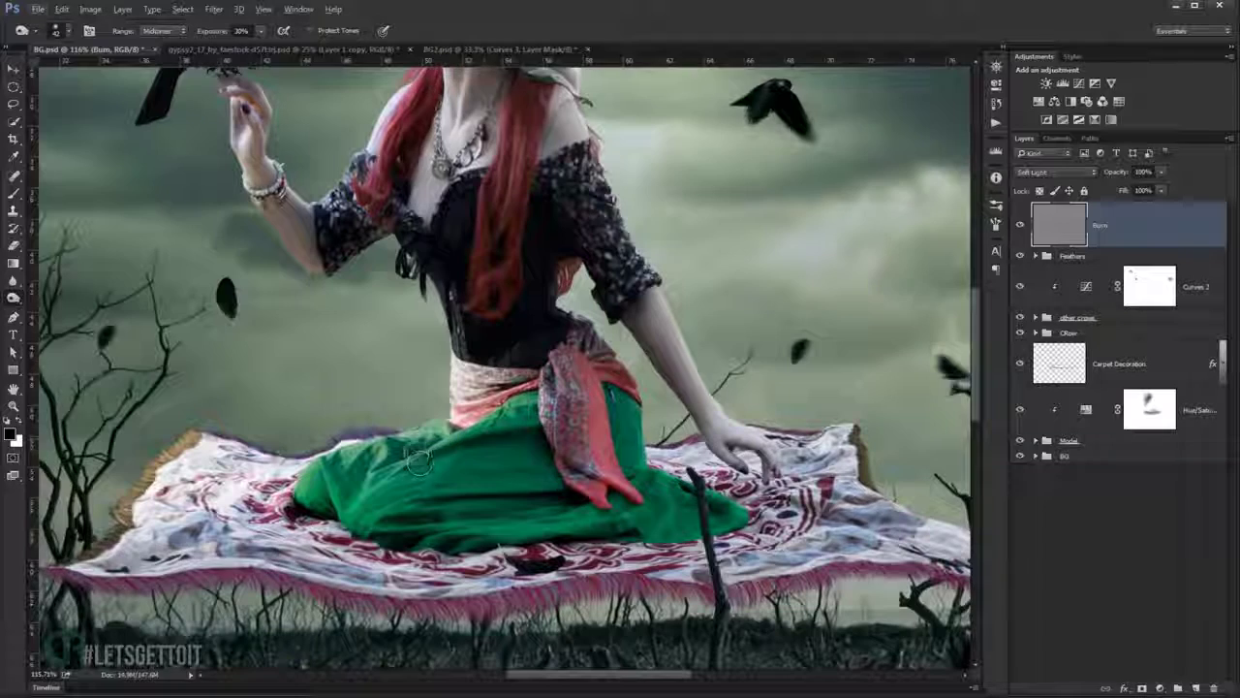
{"action": "left_click_drag", "start_coordinate": [422, 459], "coordinate": [334, 354]}
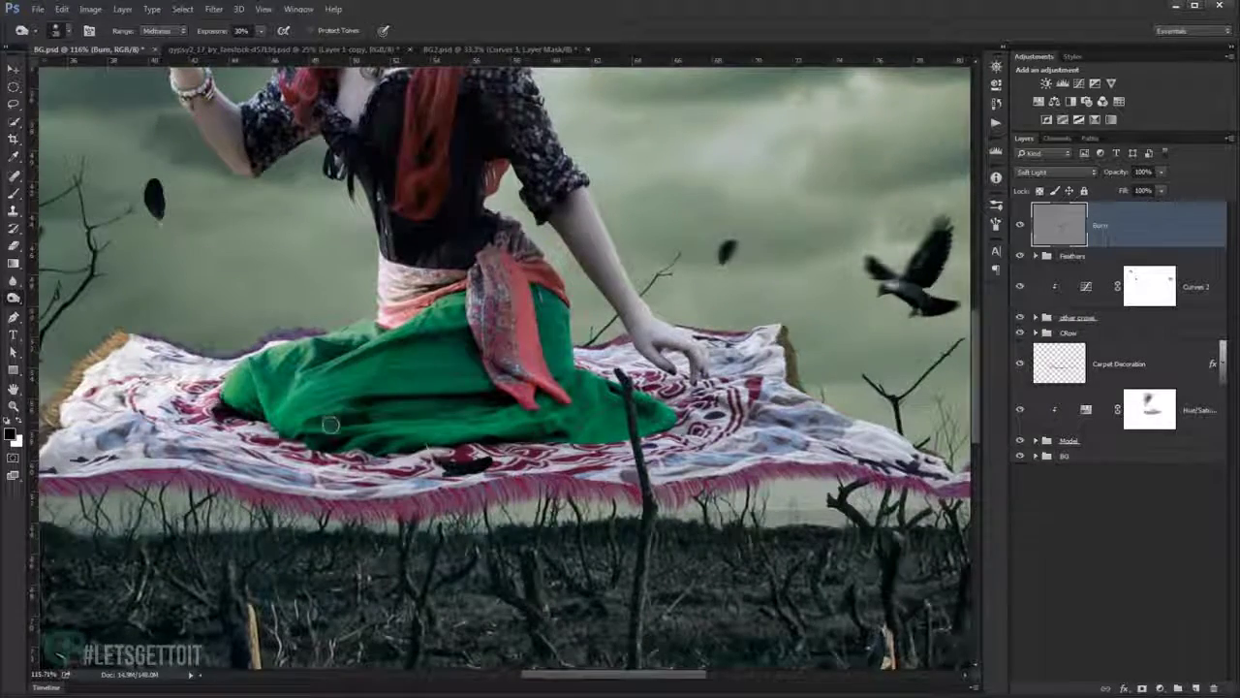
{"action": "scroll", "coordinate": [378, 412], "scroll_direction": "up", "scroll_amount": 5}
{"action": "scroll", "coordinate": [417, 271], "scroll_direction": "up", "scroll_amount": 3}
{"action": "left_click_drag", "start_coordinate": [435, 316], "coordinate": [484, 358]}
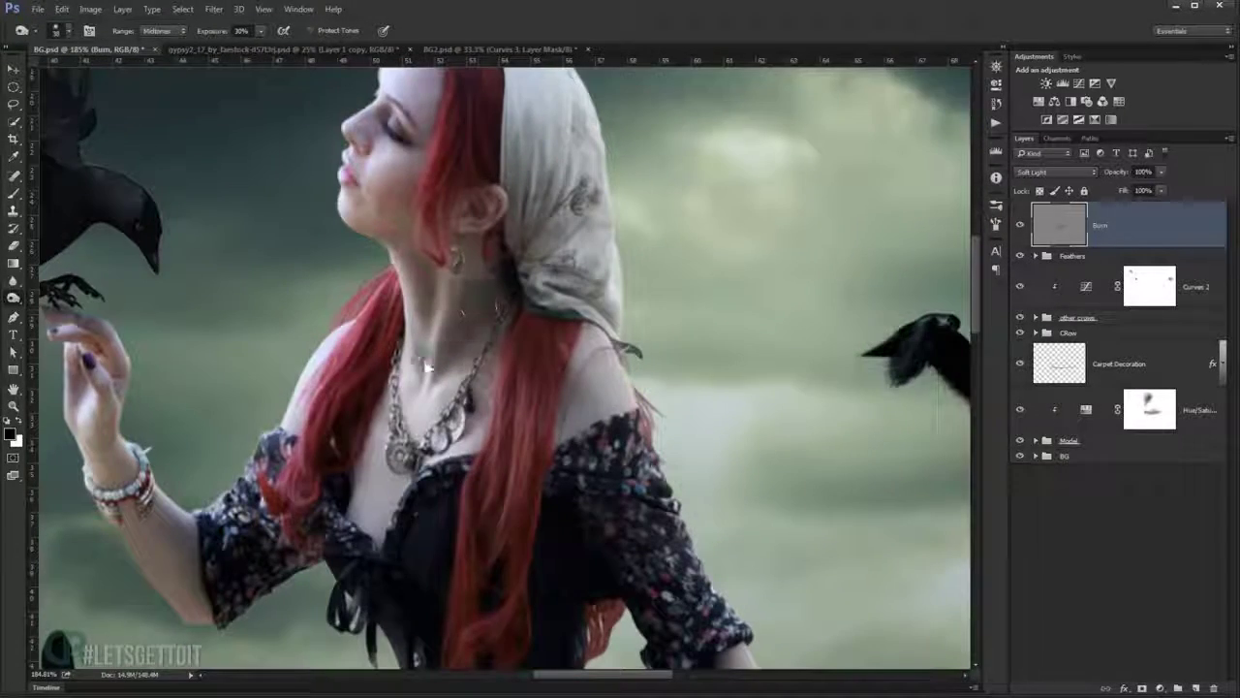
{"action": "scroll", "coordinate": [456, 262], "scroll_direction": "up", "scroll_amount": 1}
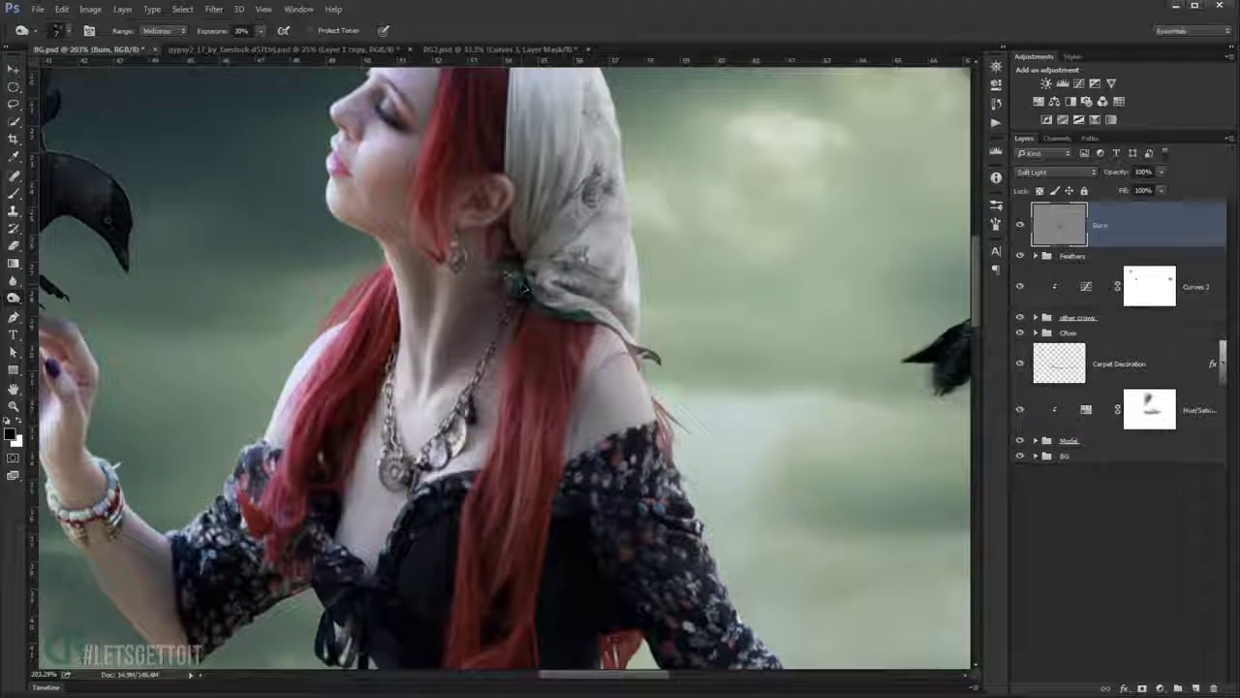
{"action": "scroll", "coordinate": [441, 341], "scroll_direction": "down", "scroll_amount": 3}
{"action": "scroll", "coordinate": [446, 348], "scroll_direction": "up", "scroll_amount": 1}
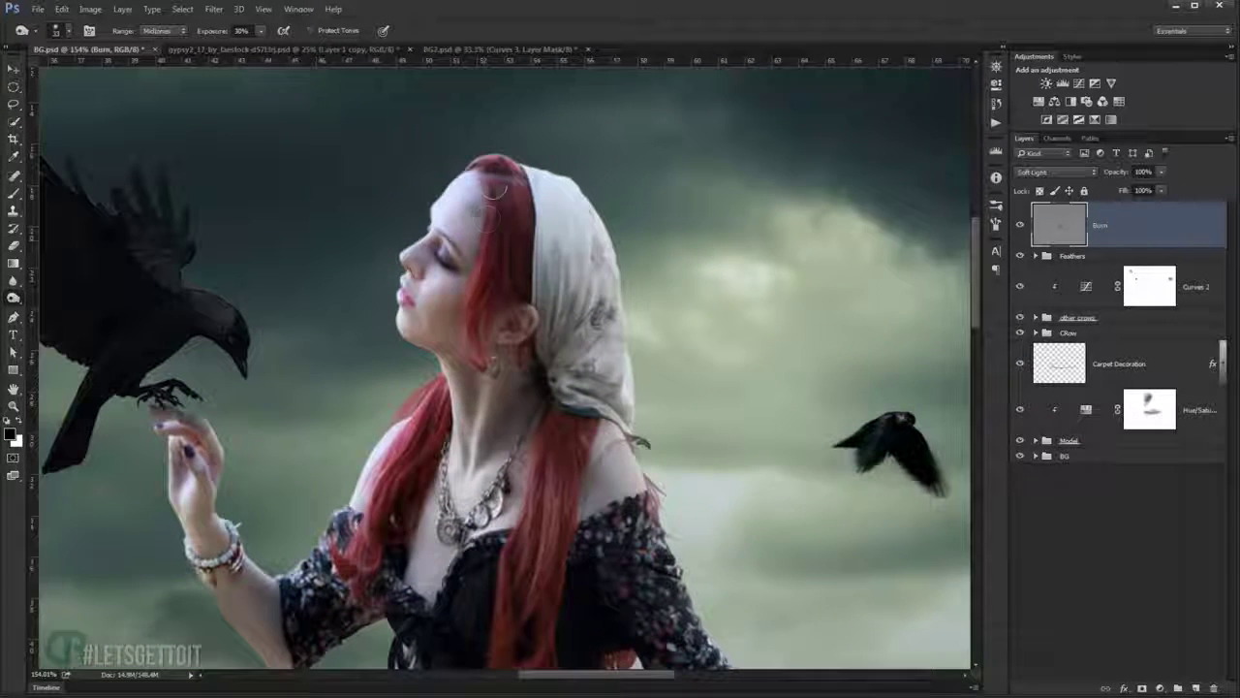
{"action": "mouse_move", "coordinate": [523, 276]}
{"action": "left_mouse_down"}
{"action": "mouse_move", "coordinate": [610, 358]}
{"action": "mouse_move", "coordinate": [572, 303]}
{"action": "left_mouse_up"}
Darken and deepen the lips, then burn the eyelid and brow area.
{"action": "scroll", "coordinate": [502, 281], "scroll_direction": "up", "scroll_amount": 1}
{"action": "scroll", "coordinate": [502, 281], "scroll_direction": "up", "scroll_amount": 4}
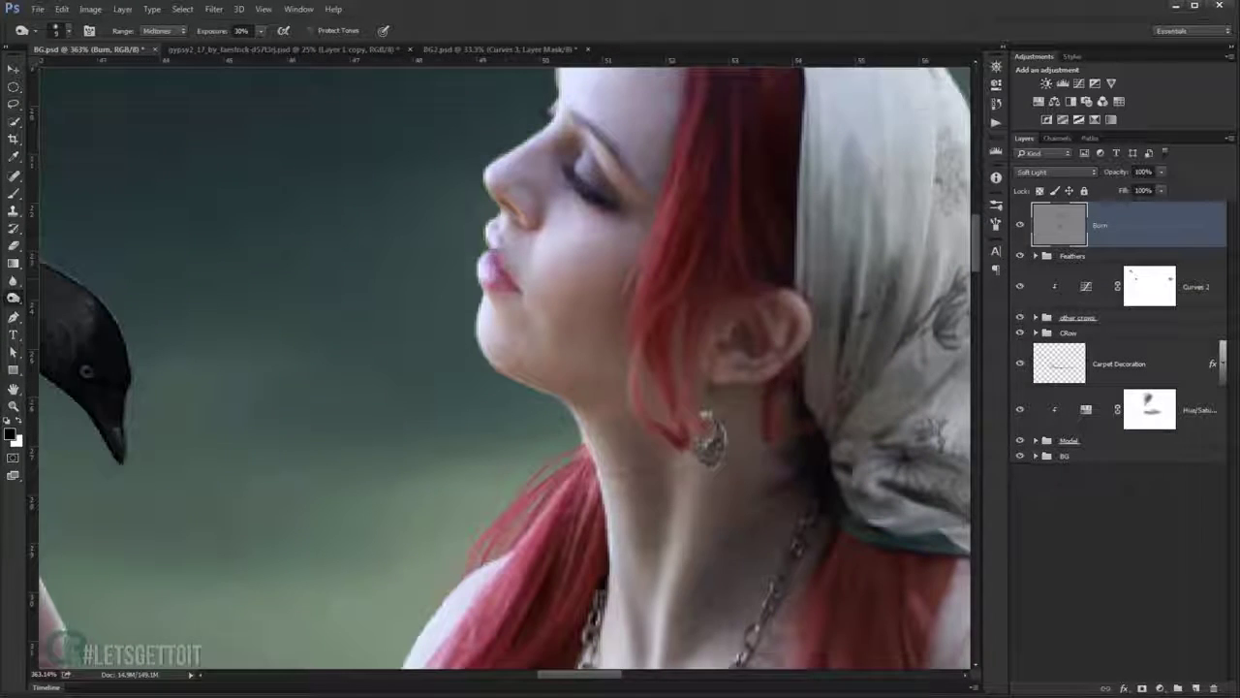
{"action": "left_click_drag", "start_coordinate": [514, 287], "coordinate": [487, 265]}
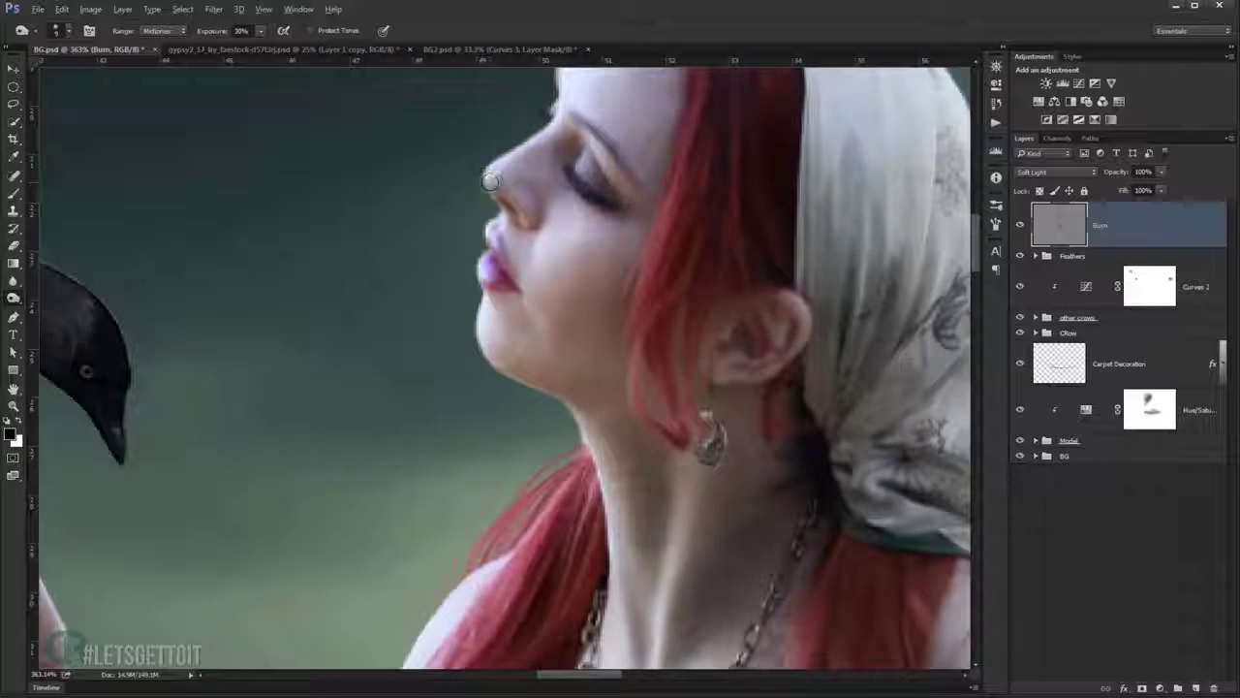
{"action": "scroll", "coordinate": [496, 189], "scroll_direction": "down", "scroll_amount": 2}
{"action": "left_click_drag", "start_coordinate": [557, 171], "coordinate": [577, 141]}
{"action": "scroll", "coordinate": [572, 281], "scroll_direction": "down", "scroll_amount": 5}
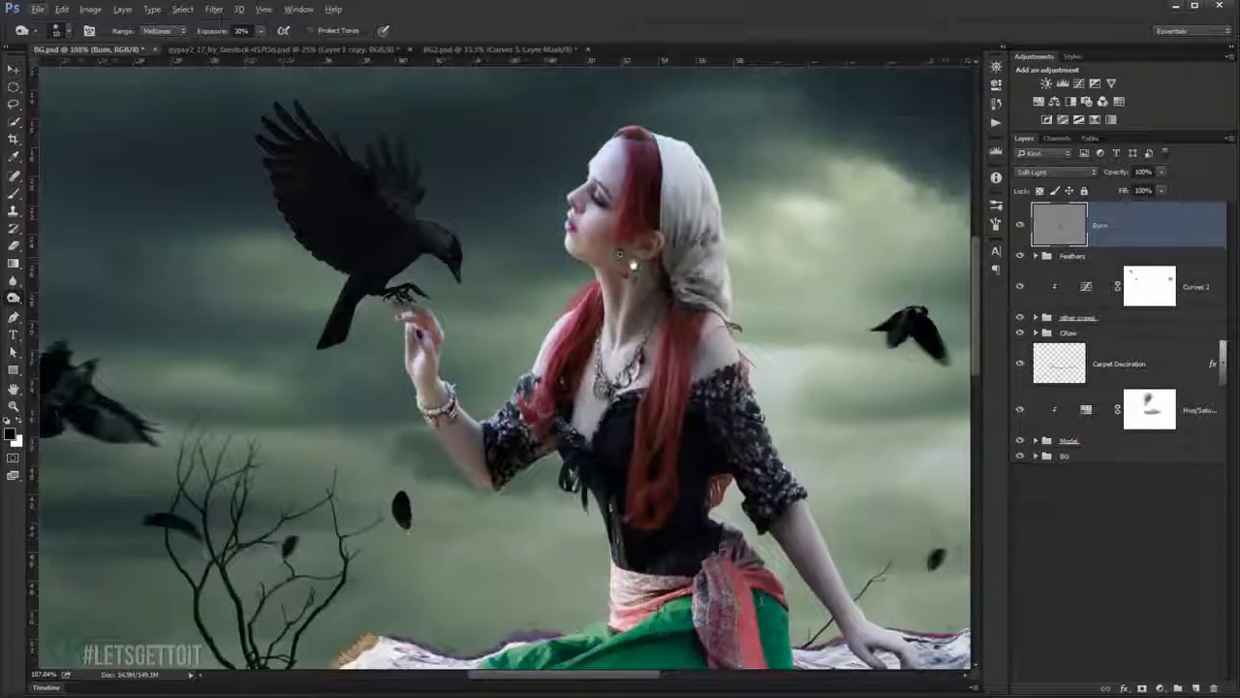
{"action": "scroll", "coordinate": [573, 281], "scroll_direction": "up", "scroll_amount": 5}
{"action": "scroll", "coordinate": [573, 281], "scroll_direction": "down", "scroll_amount": 2}
{"action": "scroll", "coordinate": [523, 361], "scroll_direction": "down", "scroll_amount": 3}
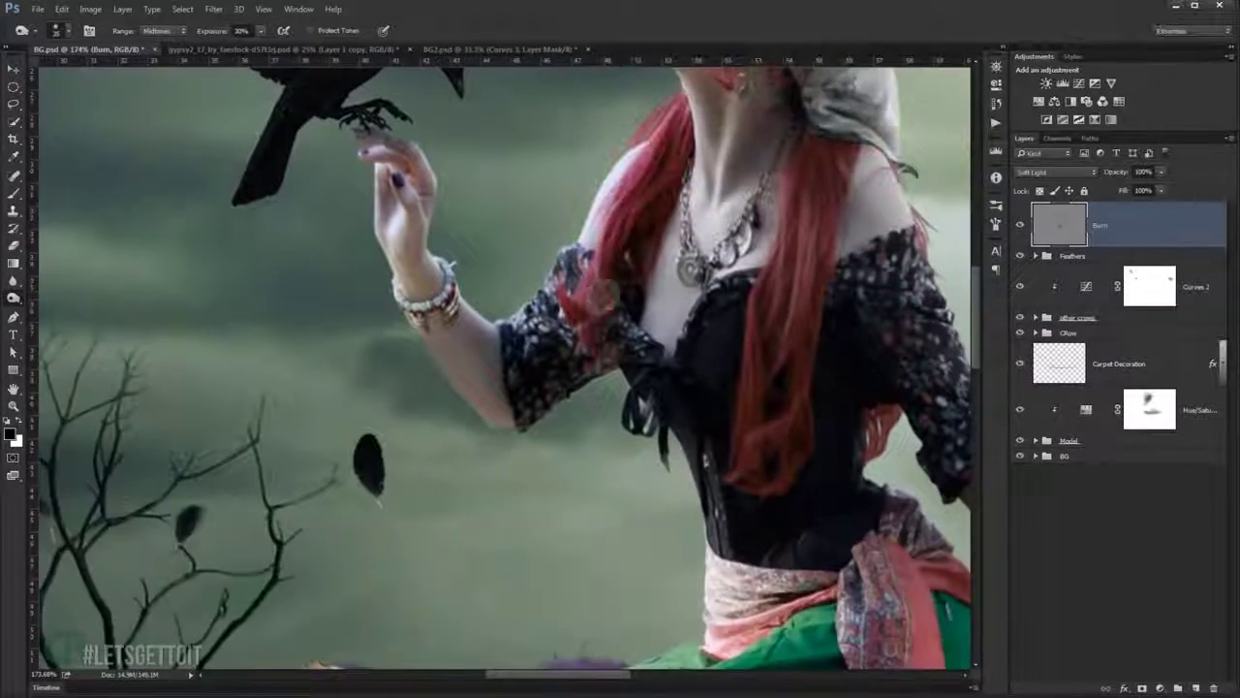
{"action": "scroll", "coordinate": [523, 362], "scroll_direction": "down", "scroll_amount": 2}
{"action": "scroll", "coordinate": [523, 362], "scroll_direction": "down", "scroll_amount": 4}
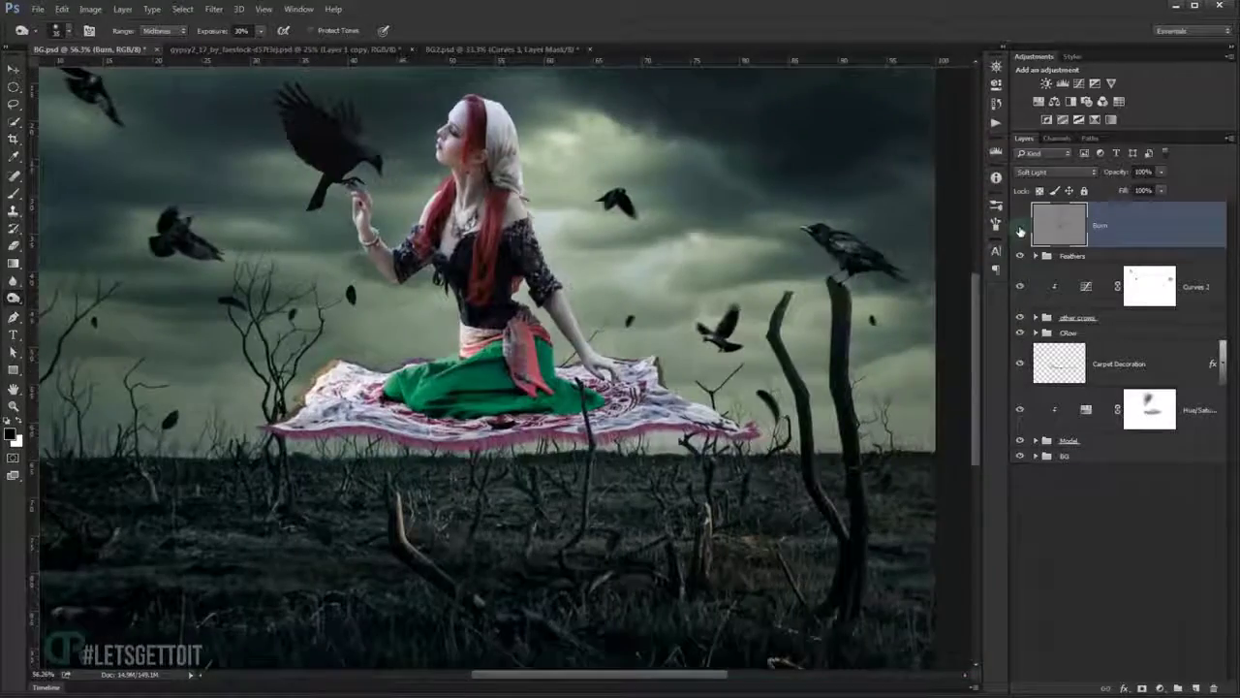
Burn the carpet beside the woman's hand darker on the Burn layer.
{"action": "scroll", "coordinate": [470, 320], "scroll_direction": "up", "scroll_amount": 3}
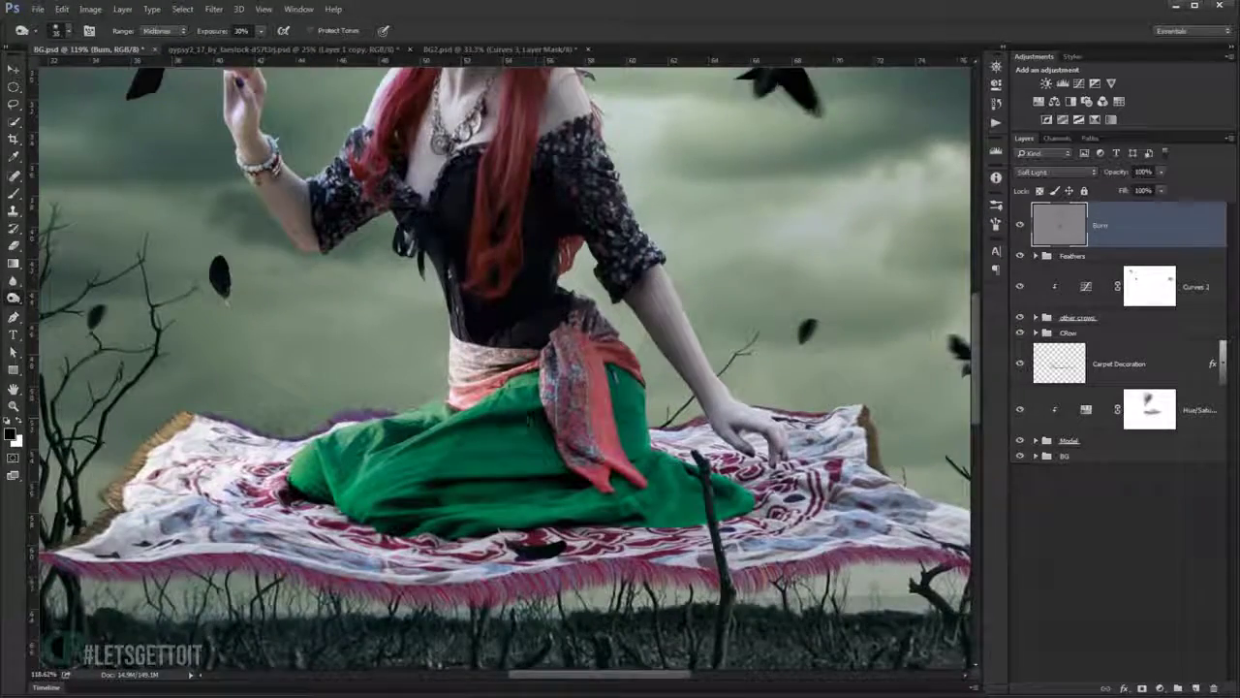
{"action": "scroll", "coordinate": [513, 418], "scroll_direction": "down", "scroll_amount": 2}
{"action": "scroll", "coordinate": [480, 450], "scroll_direction": "right", "scroll_amount": 5}
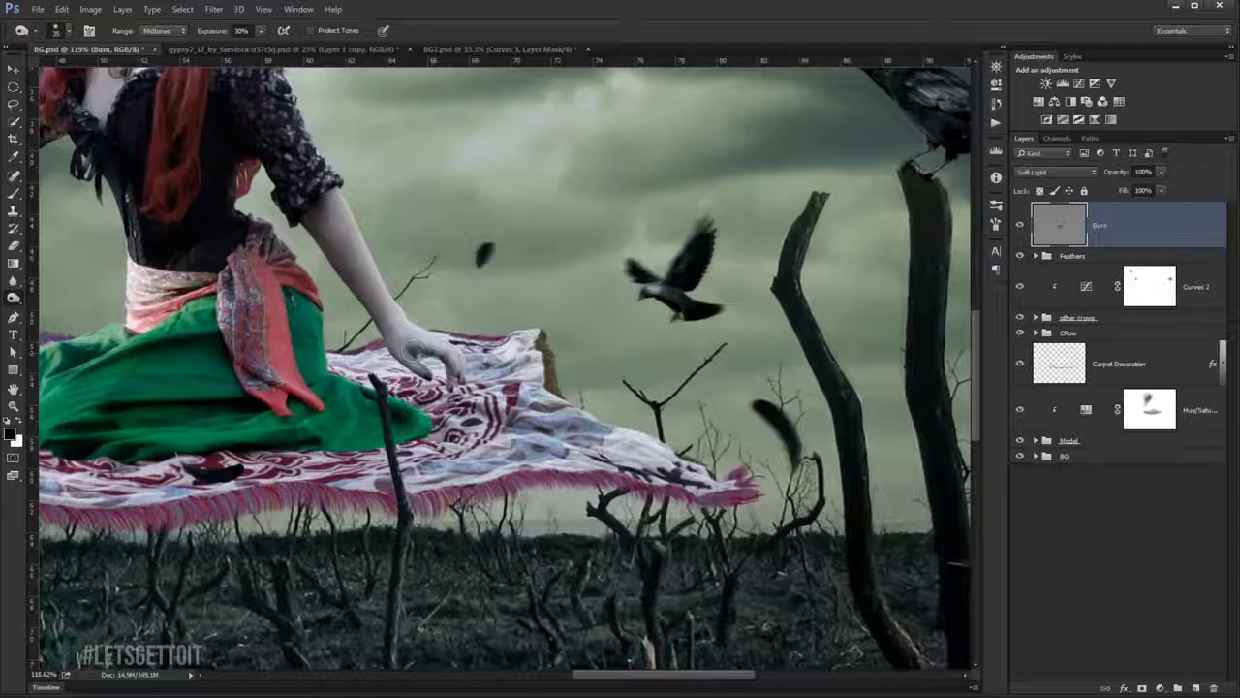
{"action": "scroll", "coordinate": [436, 358], "scroll_direction": "up", "scroll_amount": 4}
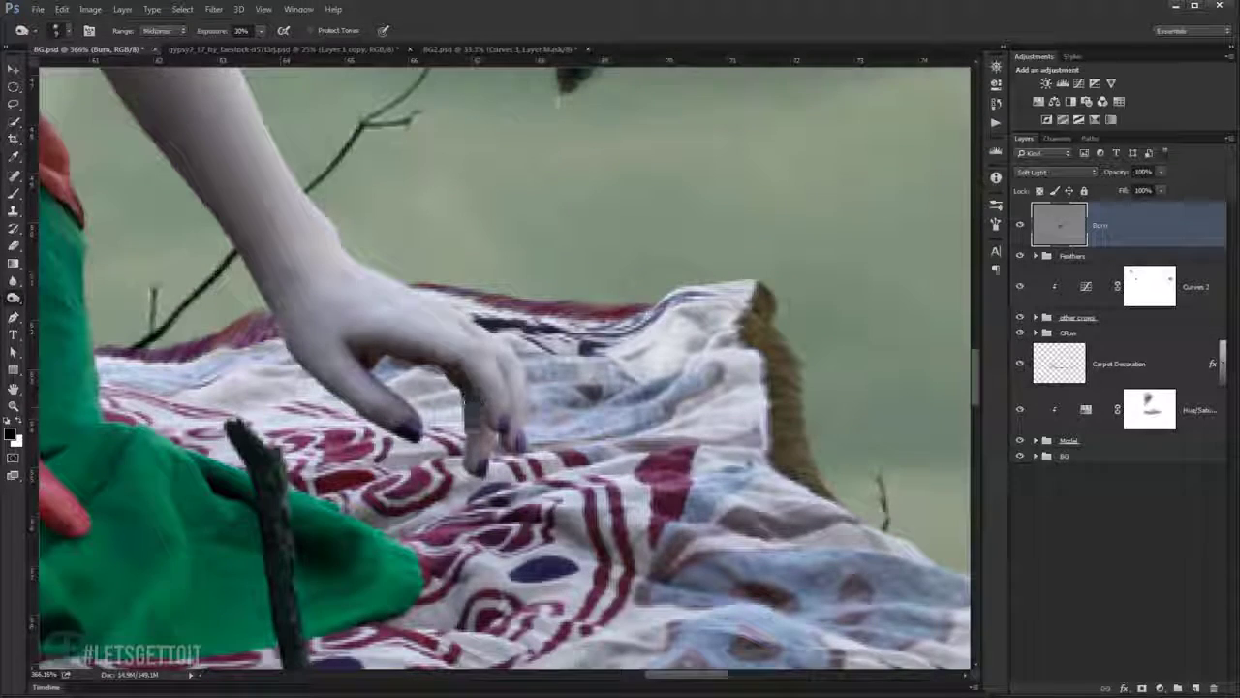
{"action": "scroll", "coordinate": [375, 418], "scroll_direction": "up", "scroll_amount": 2}
{"action": "scroll", "coordinate": [601, 461], "scroll_direction": "down", "scroll_amount": 3}
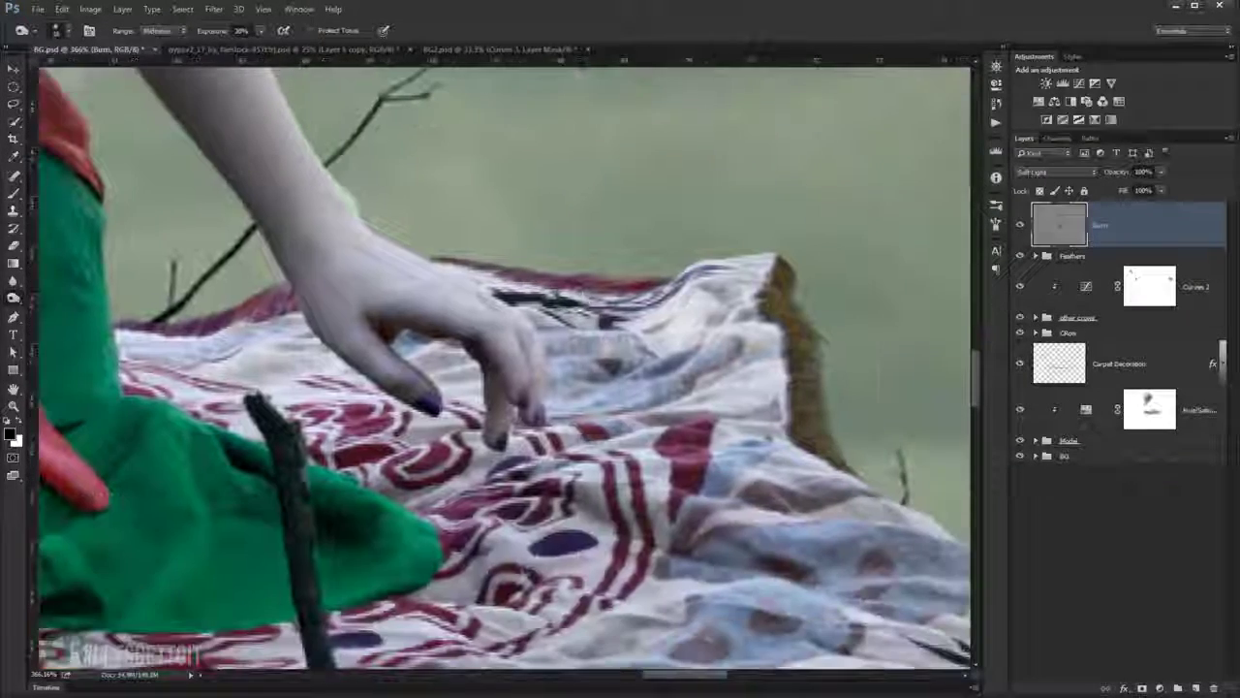
{"action": "scroll", "coordinate": [465, 461], "scroll_direction": "down", "scroll_amount": 3}
{"action": "left_click_drag", "start_coordinate": [523, 506], "coordinate": [718, 547]}
Burn the carpet's pink fringe darker, from its right end toward the left.
{"action": "scroll", "coordinate": [376, 373], "scroll_direction": "up", "scroll_amount": 2}
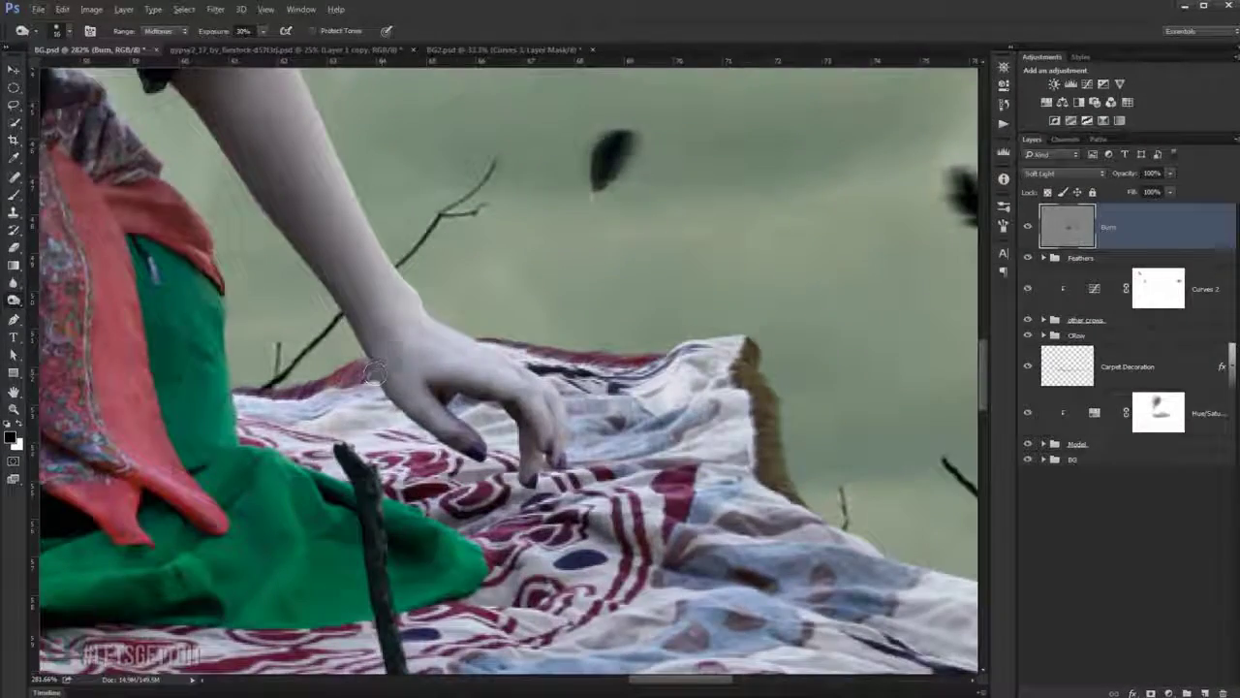
{"action": "scroll", "coordinate": [526, 444], "scroll_direction": "down", "scroll_amount": 5}
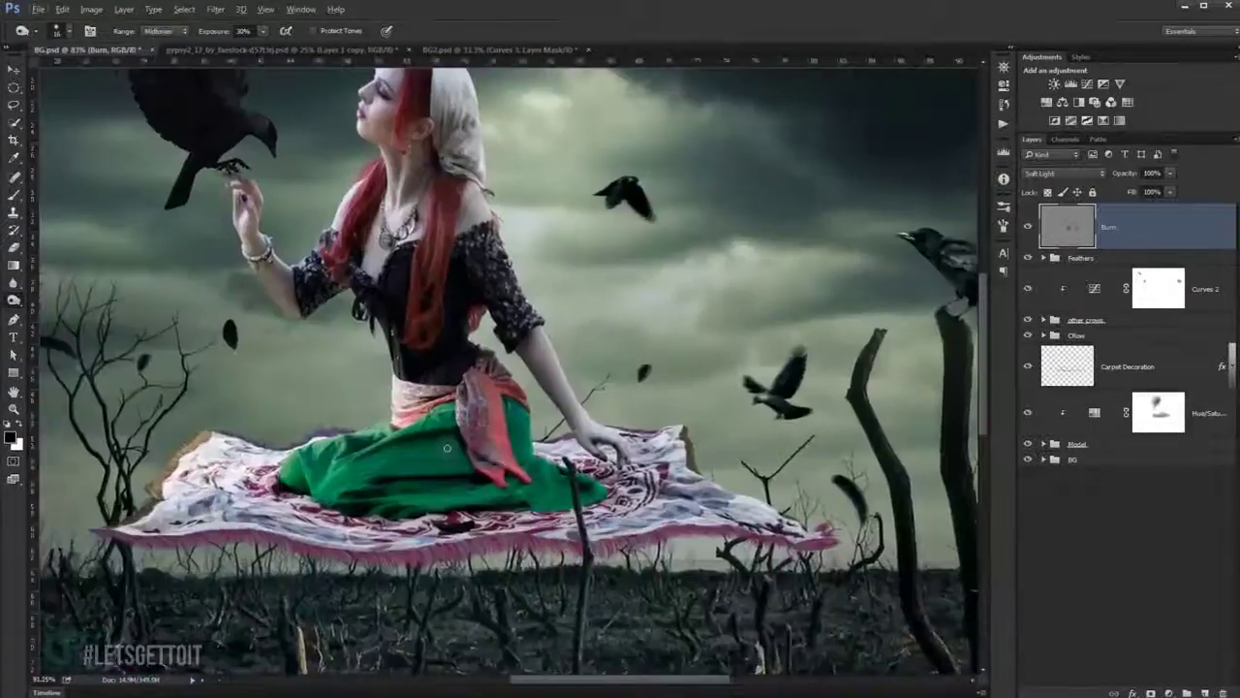
{"action": "scroll", "coordinate": [396, 475], "scroll_direction": "up", "scroll_amount": 3}
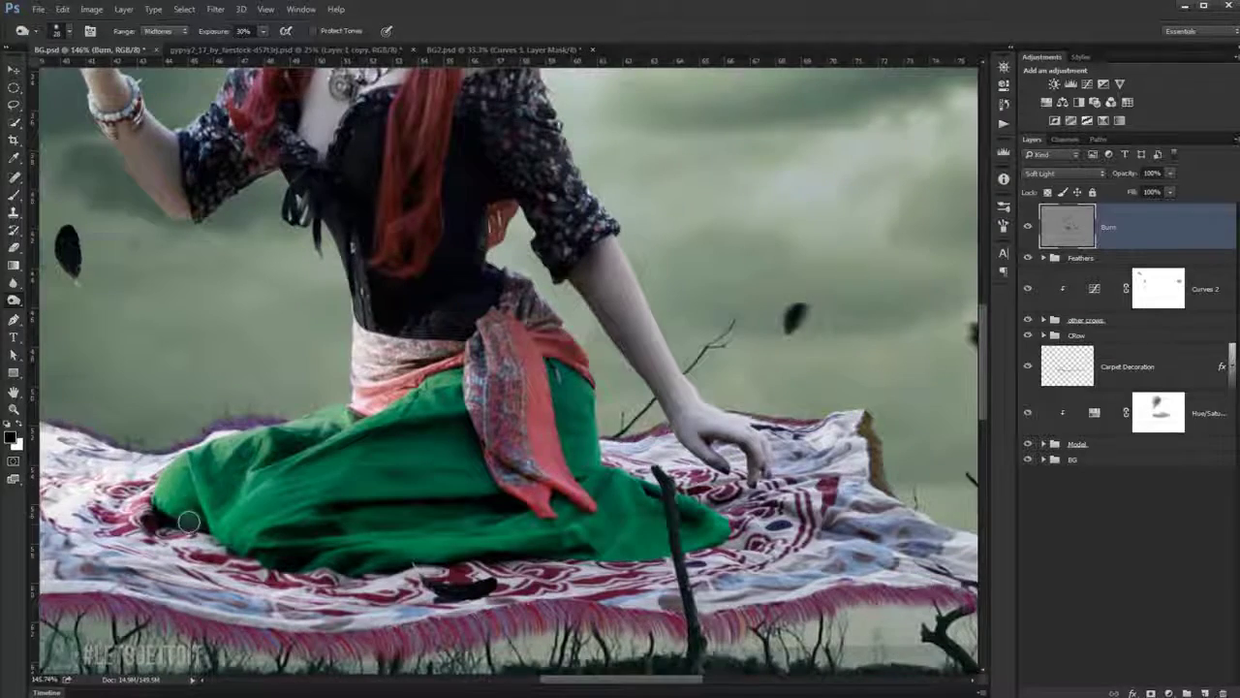
{"action": "scroll", "coordinate": [304, 640], "scroll_direction": "up", "scroll_amount": 3}
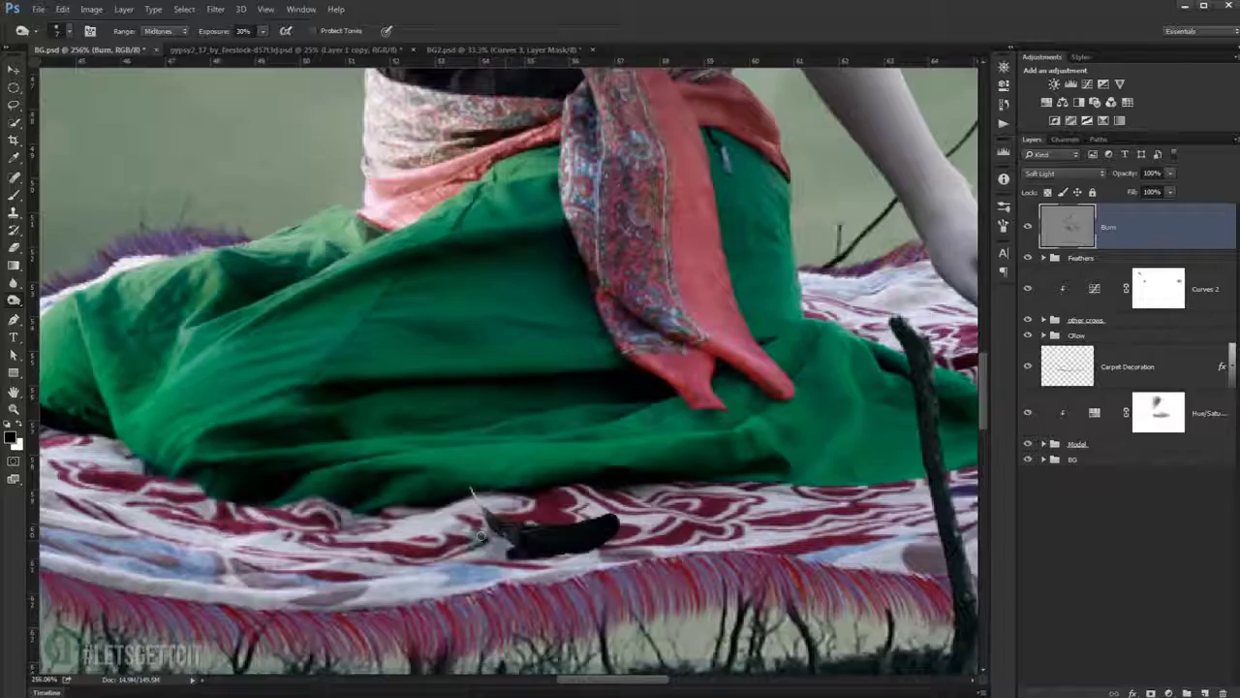
{"action": "scroll", "coordinate": [479, 536], "scroll_direction": "down", "scroll_amount": 4}
{"action": "scroll", "coordinate": [232, 504], "scroll_direction": "up", "scroll_amount": 4}
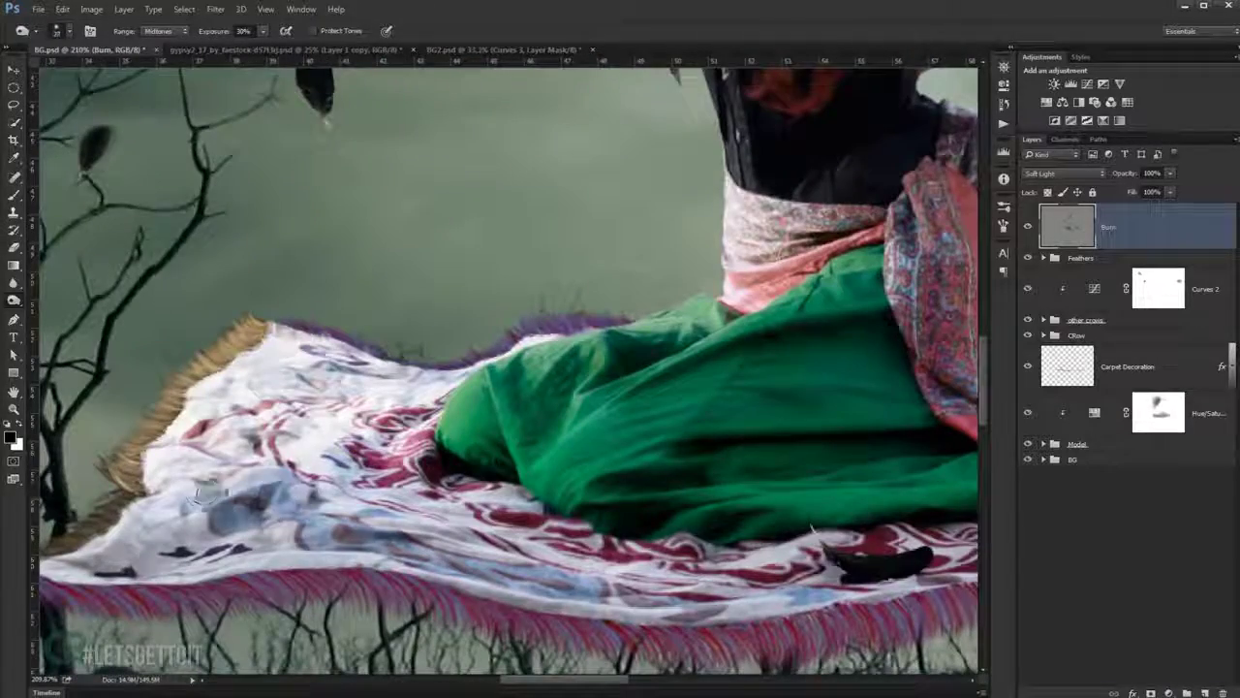
{"action": "scroll", "coordinate": [364, 524], "scroll_direction": "down", "scroll_amount": 2}
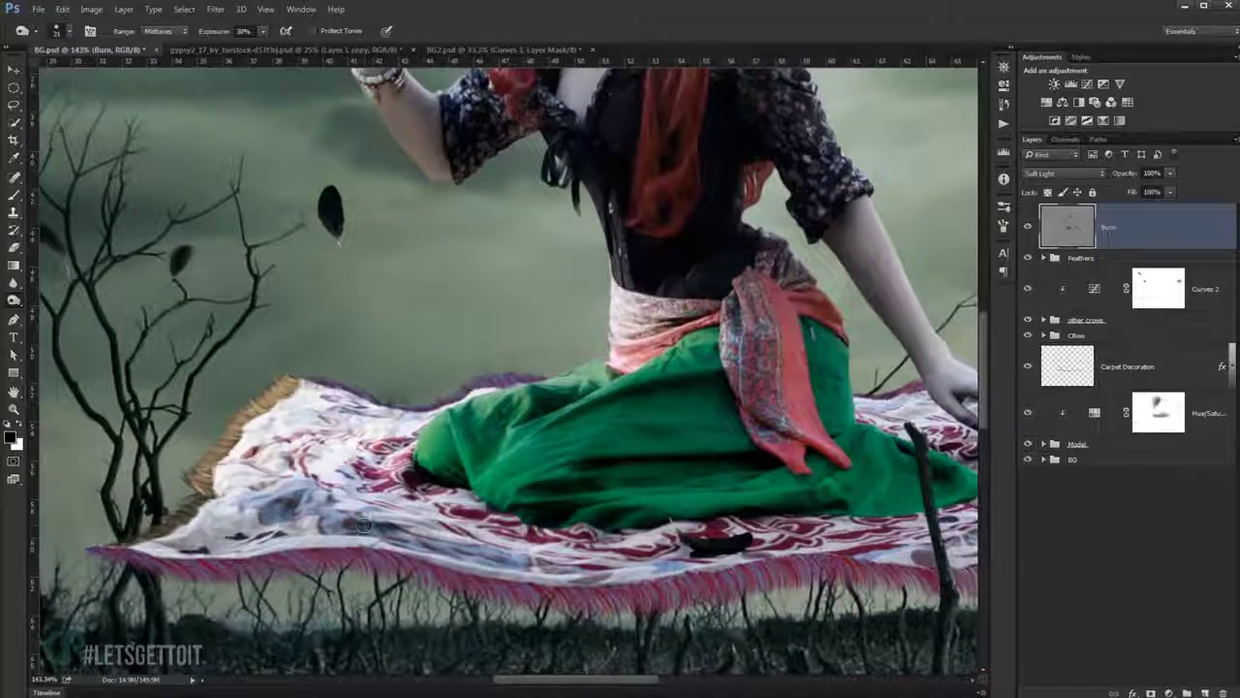
{"action": "scroll", "coordinate": [277, 513], "scroll_direction": "down", "scroll_amount": 3}
{"action": "scroll", "coordinate": [358, 479], "scroll_direction": "up", "scroll_amount": 4}
{"action": "key", "text": "b"}
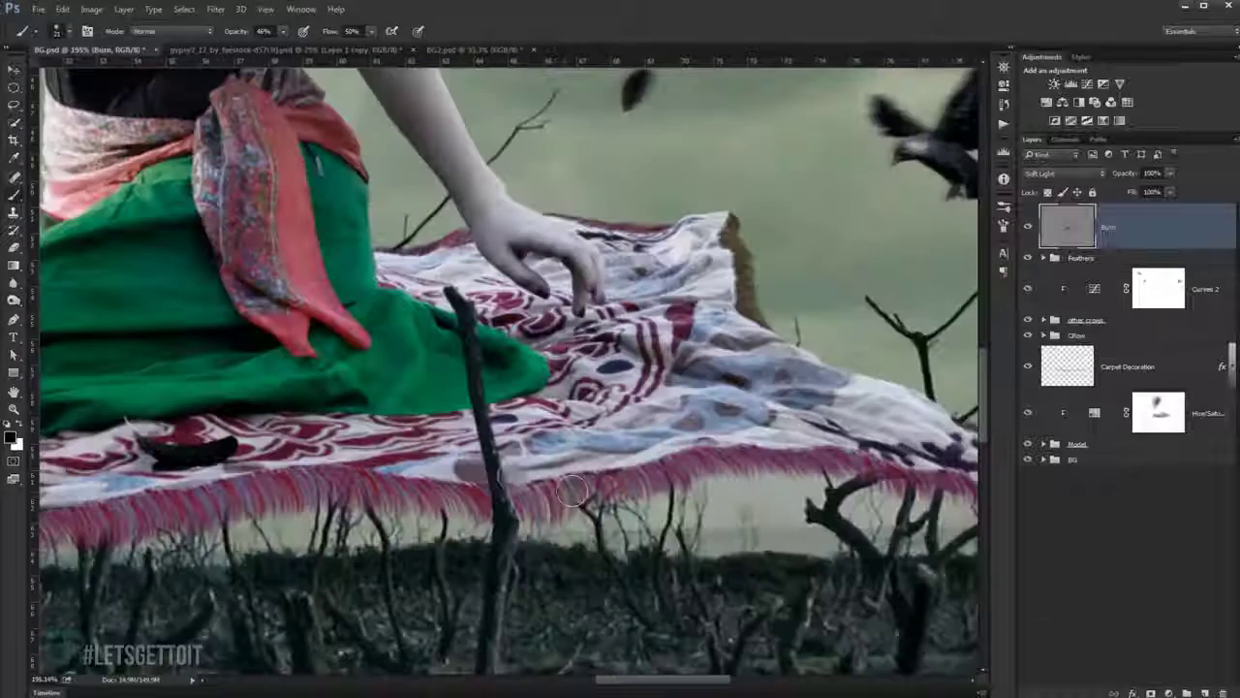
{"action": "key", "text": "o"}
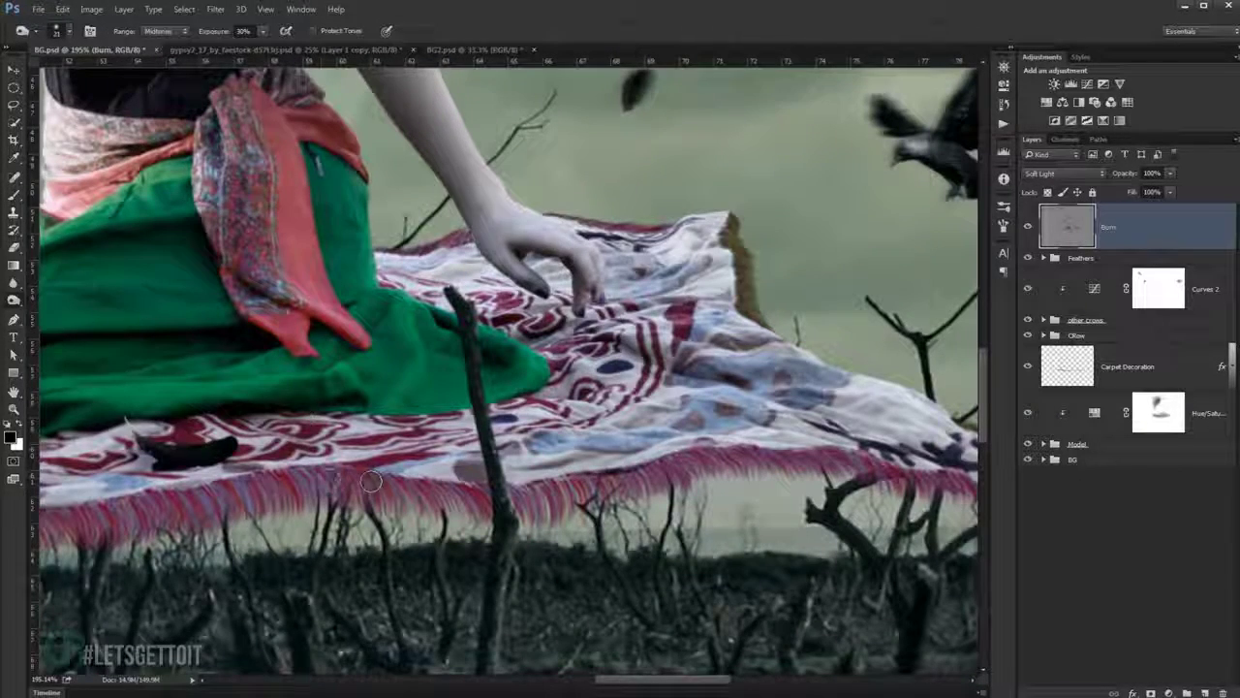
{"action": "scroll", "coordinate": [298, 456], "scroll_direction": "right", "scroll_amount": 5}
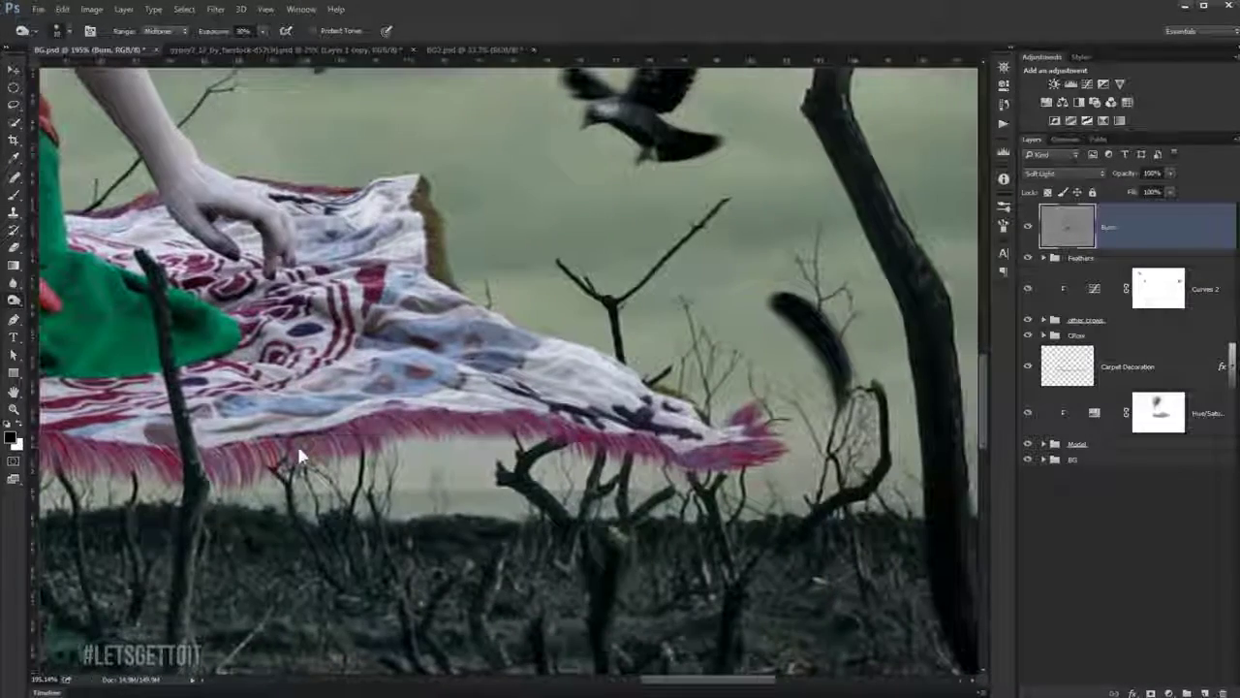
{"action": "mouse_move", "coordinate": [599, 427]}
{"action": "left_mouse_down"}
{"action": "mouse_move", "coordinate": [699, 455]}
{"action": "mouse_move", "coordinate": [669, 418]}
{"action": "left_mouse_up"}
{"action": "left_click_drag", "start_coordinate": [436, 257], "coordinate": [485, 306]}
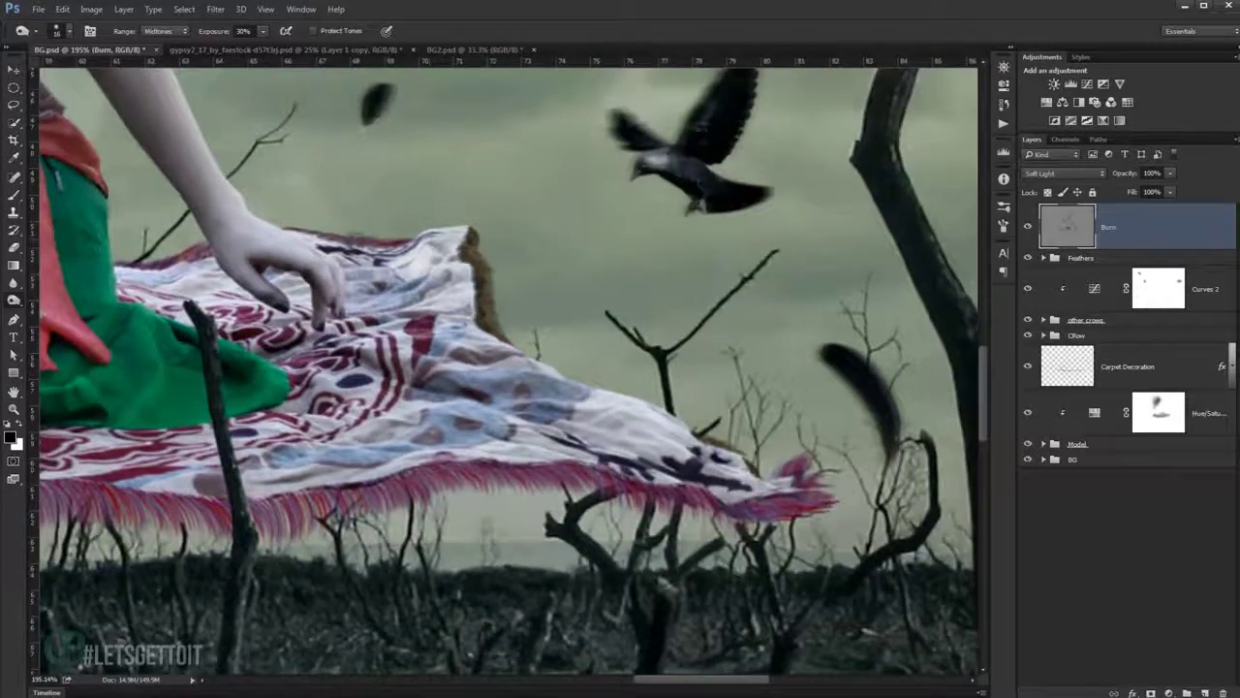
Fit the whole composition on screen with Ctrl+0.
{"action": "key", "text": "ctrl+0"}
{"action": "scroll", "coordinate": [372, 291], "scroll_direction": "up", "scroll_amount": 3}
{"action": "scroll", "coordinate": [372, 293], "scroll_direction": "up", "scroll_amount": 2}
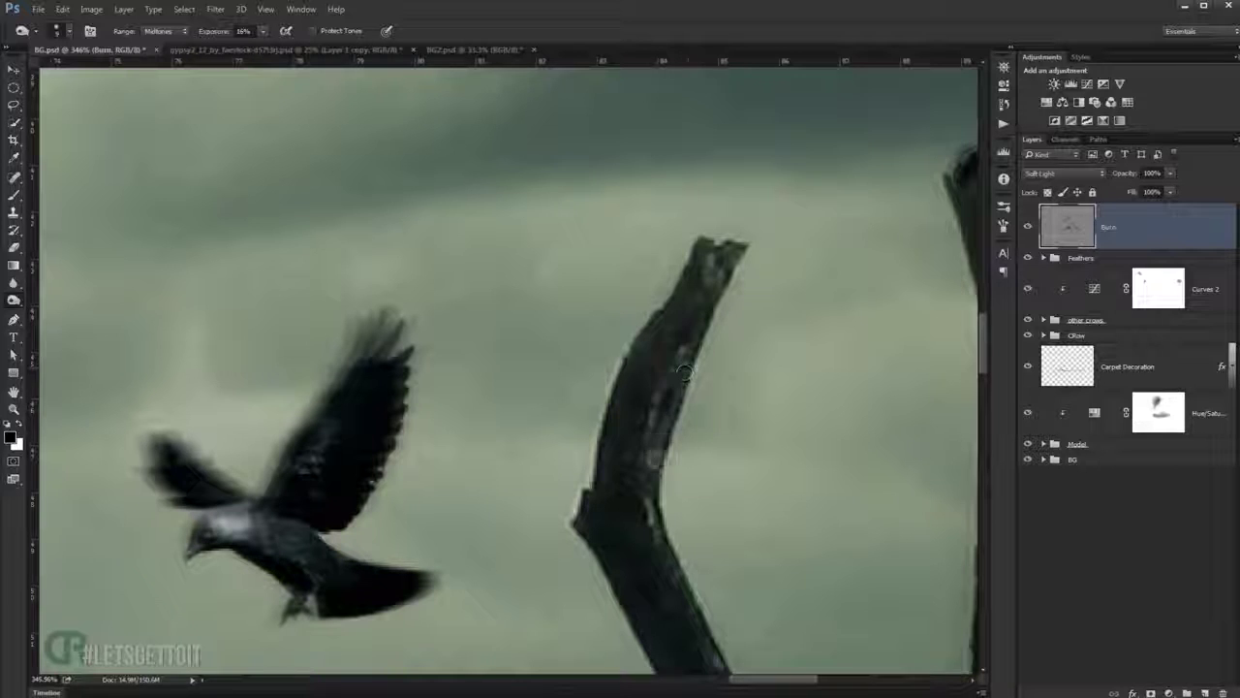
Shade along the bare fallen branch beneath the carpet on the Burn layer.
{"action": "left_click_drag", "start_coordinate": [683, 371], "coordinate": [621, 372]}
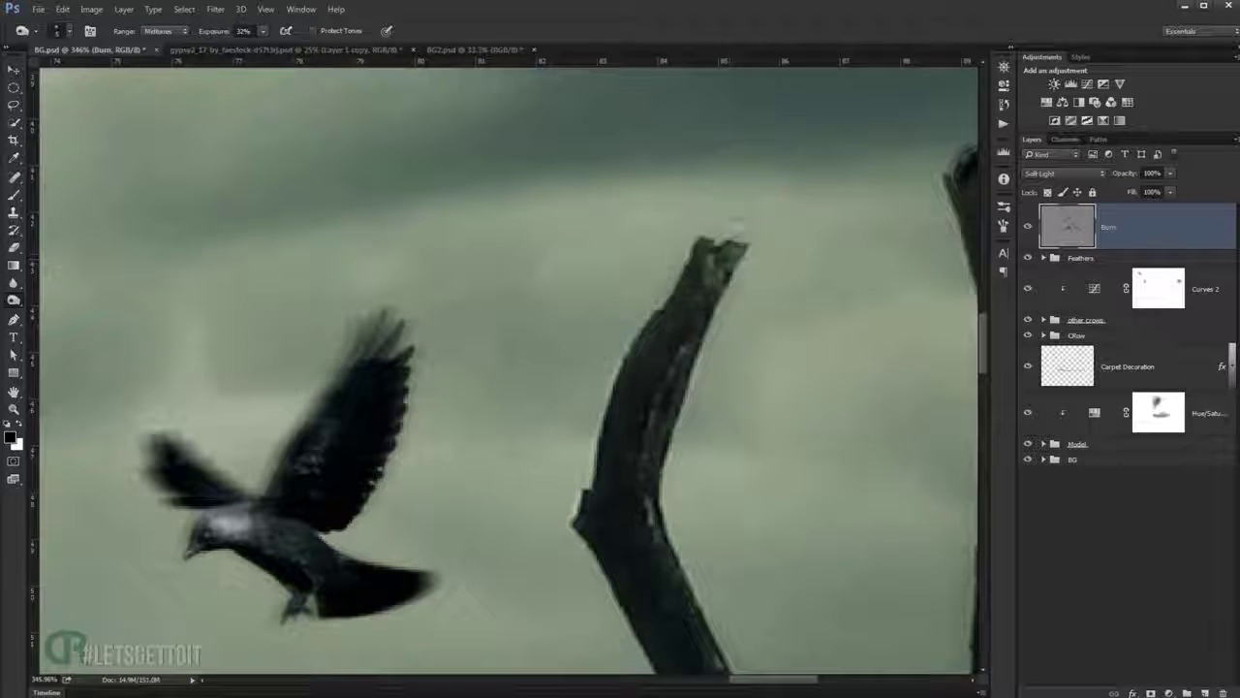
{"action": "scroll", "coordinate": [653, 368], "scroll_direction": "down", "scroll_amount": 3}
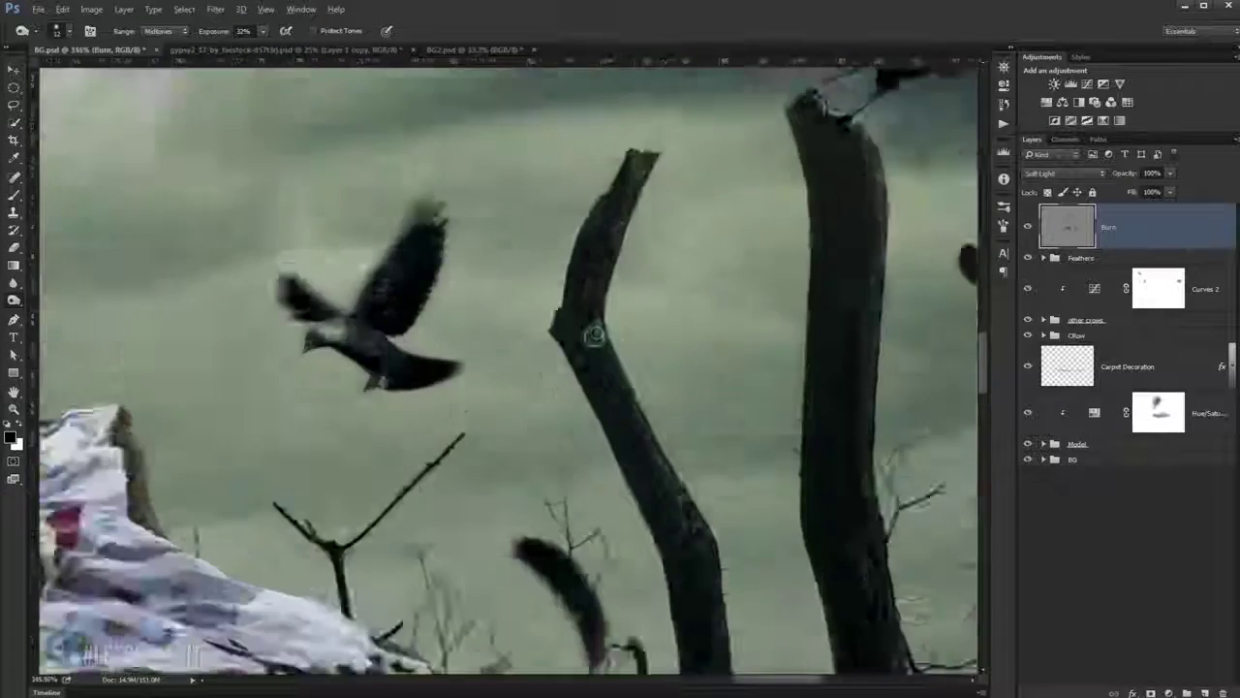
{"action": "left_click_drag", "start_coordinate": [619, 299], "coordinate": [622, 380]}
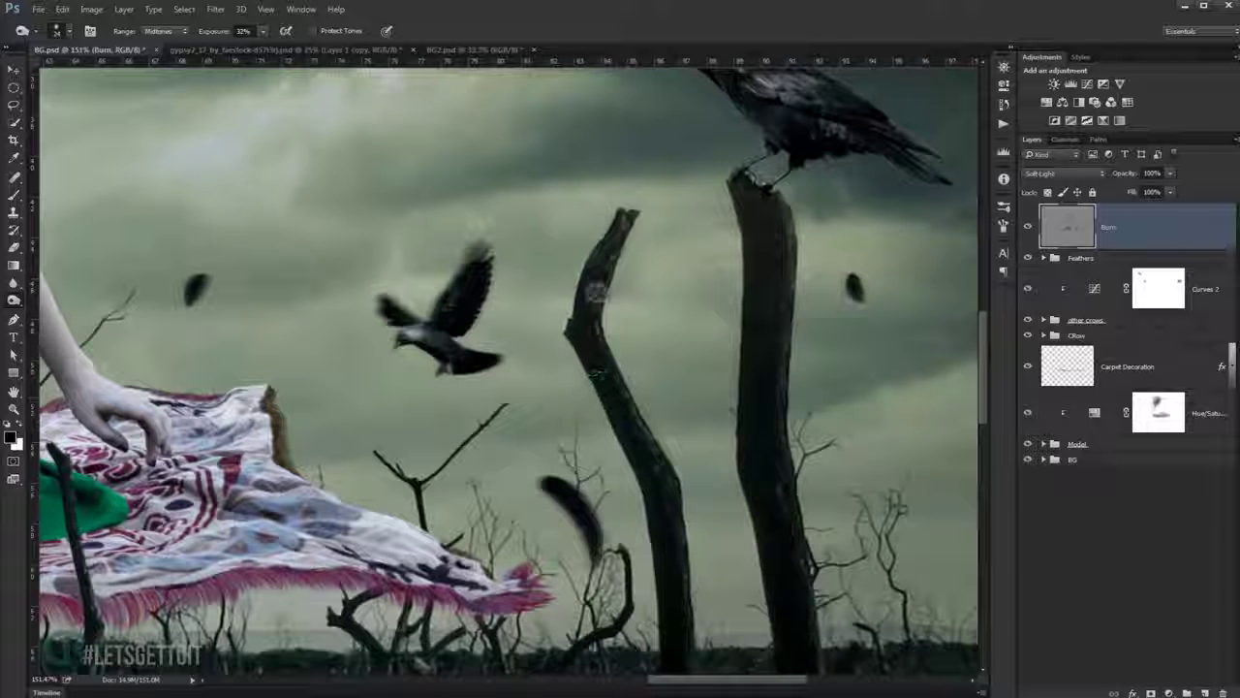
{"action": "scroll", "coordinate": [589, 306], "scroll_direction": "down", "scroll_amount": 1}
{"action": "scroll", "coordinate": [760, 276], "scroll_direction": "up", "scroll_amount": 3}
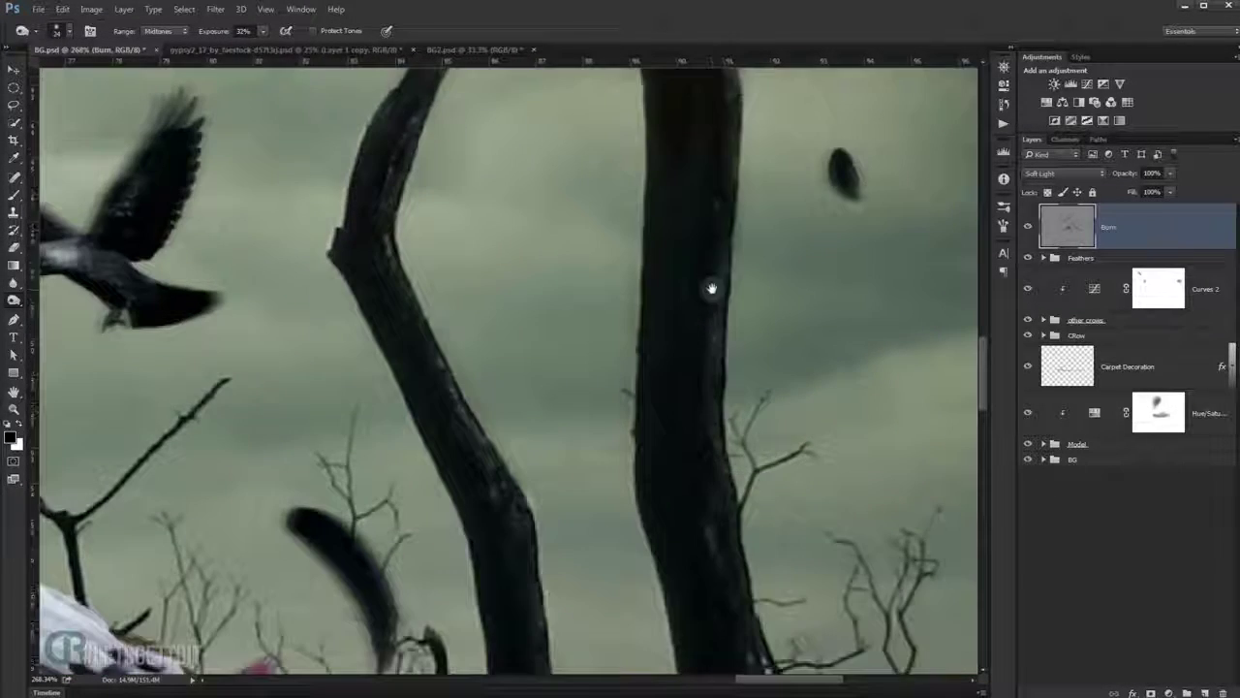
Bring the lower tree trunks and ground below the carpet into view and inspect the shading.
{"action": "left_click_drag", "start_coordinate": [744, 490], "coordinate": [712, 285]}
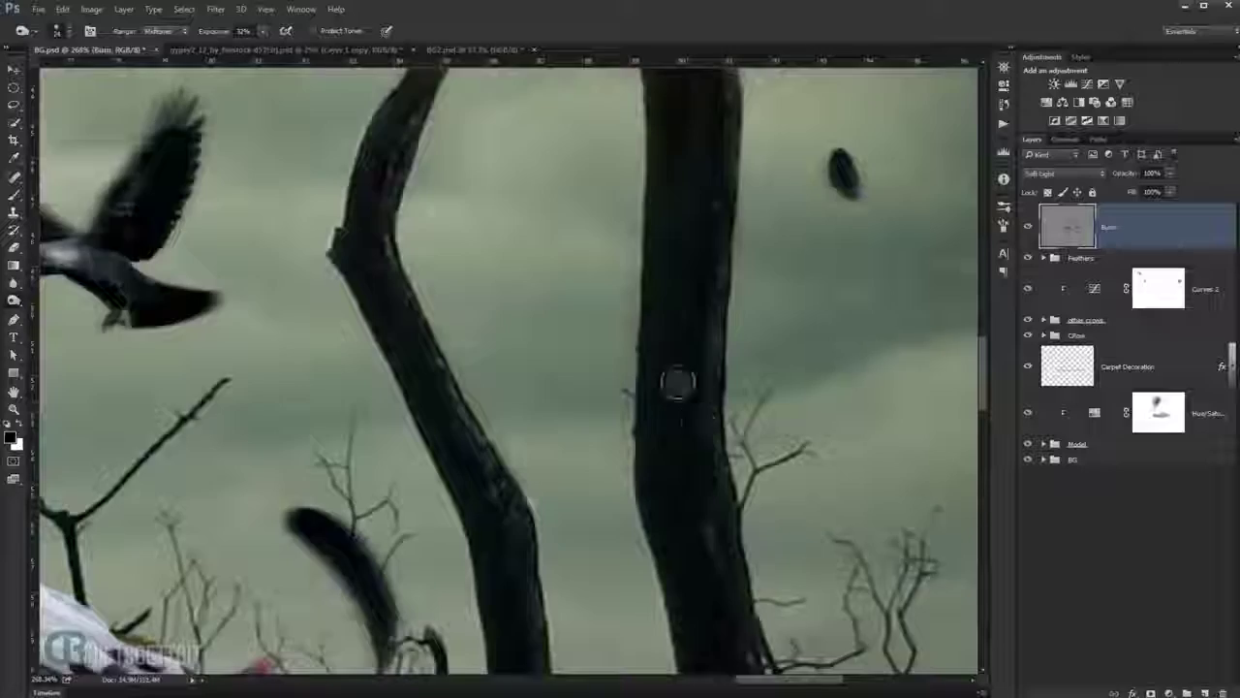
{"action": "scroll", "coordinate": [699, 424], "scroll_direction": "down", "scroll_amount": 2}
{"action": "scroll", "coordinate": [672, 252], "scroll_direction": "up", "scroll_amount": 2}
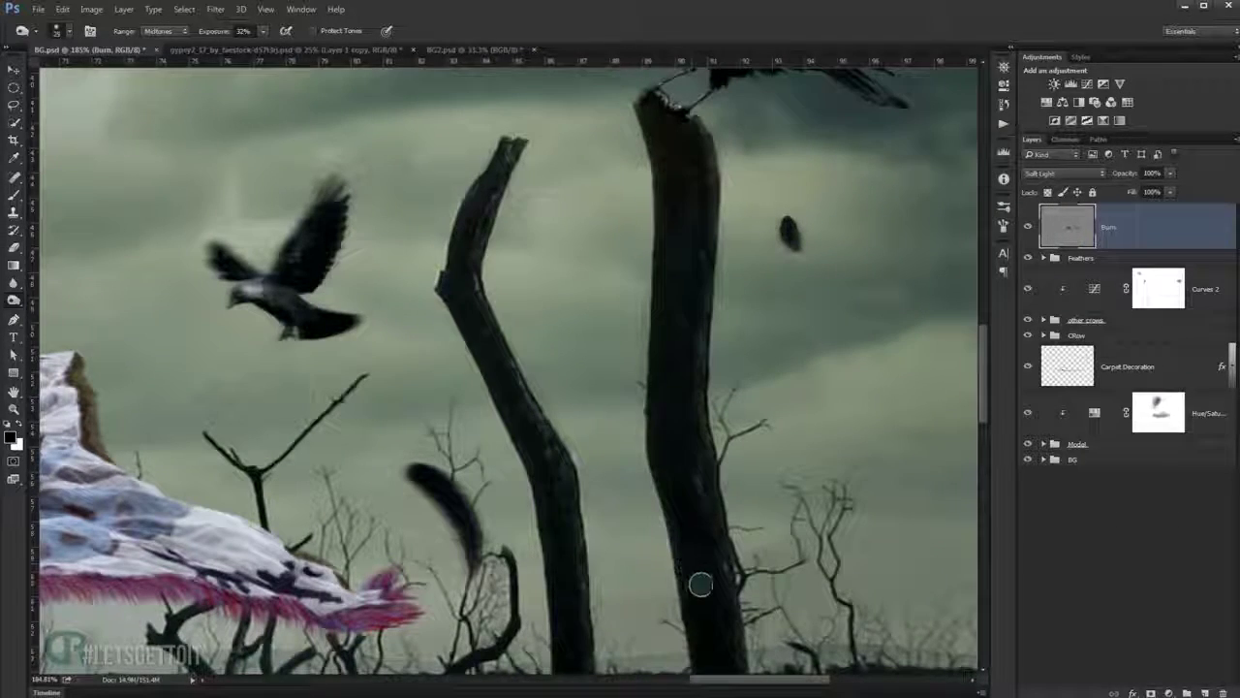
{"action": "scroll", "coordinate": [694, 511], "scroll_direction": "down", "scroll_amount": 2}
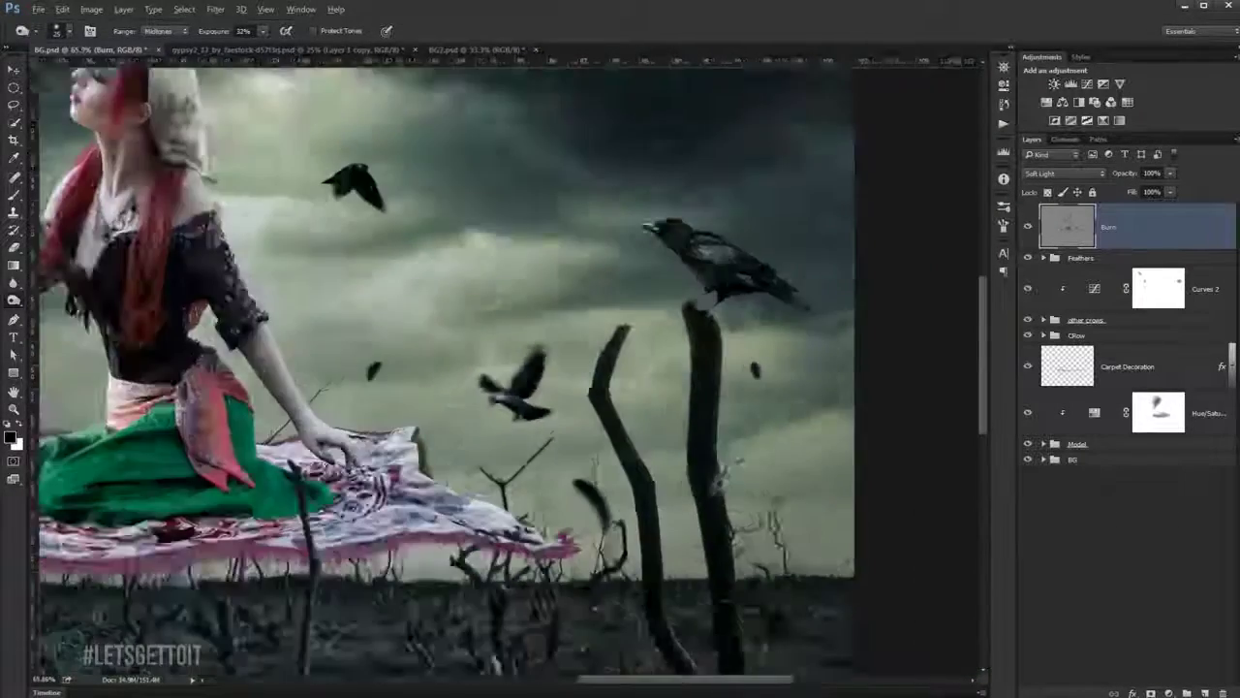
{"action": "scroll", "coordinate": [696, 407], "scroll_direction": "up", "scroll_amount": 3}
{"action": "scroll", "coordinate": [760, 435], "scroll_direction": "down", "scroll_amount": 1}
{"action": "scroll", "coordinate": [761, 435], "scroll_direction": "down", "scroll_amount": 3}
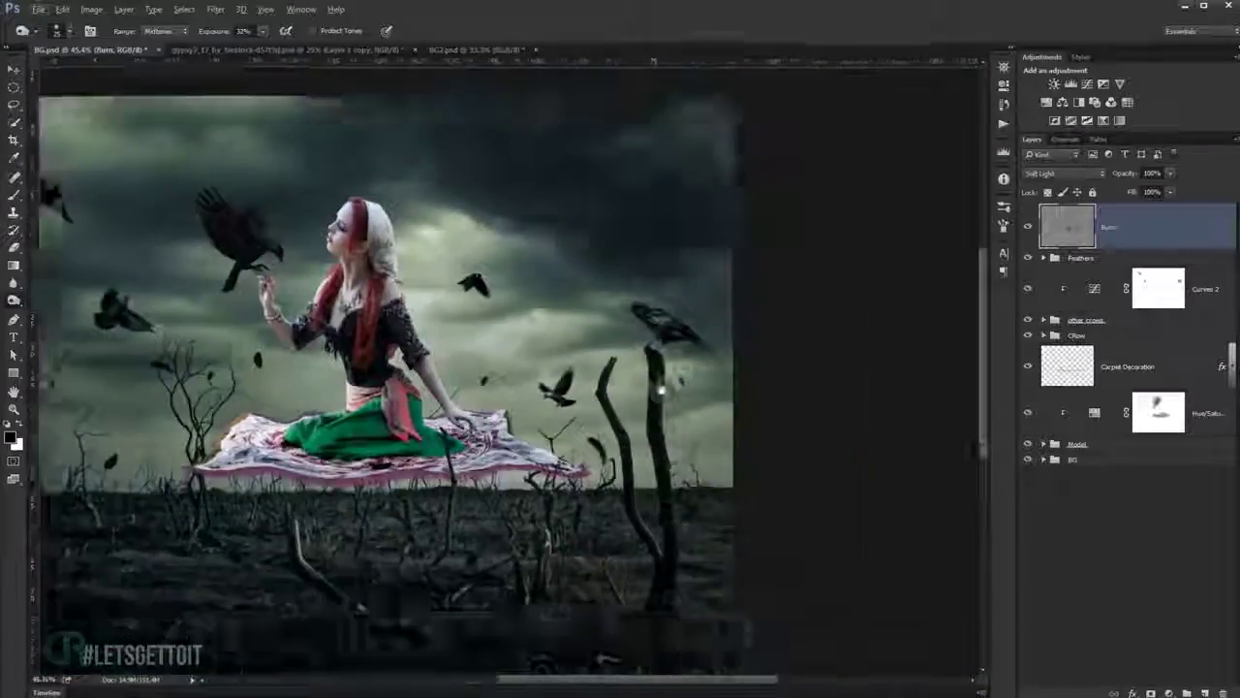
{"action": "scroll", "coordinate": [581, 484], "scroll_direction": "up", "scroll_amount": 1}
{"action": "scroll", "coordinate": [504, 494], "scroll_direction": "up", "scroll_amount": 1}
{"action": "scroll", "coordinate": [473, 504], "scroll_direction": "up", "scroll_amount": 1}
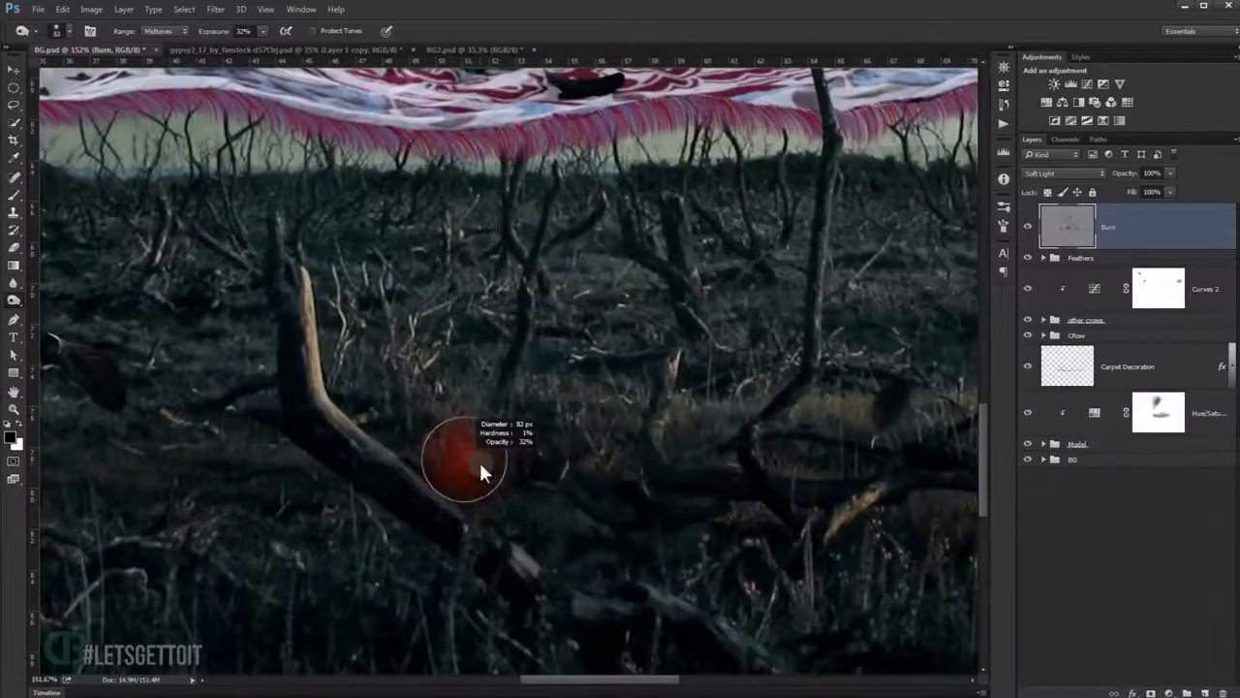
{"action": "scroll", "coordinate": [455, 465], "scroll_direction": "down", "scroll_amount": 2}
{"action": "scroll", "coordinate": [446, 474], "scroll_direction": "down", "scroll_amount": 1}
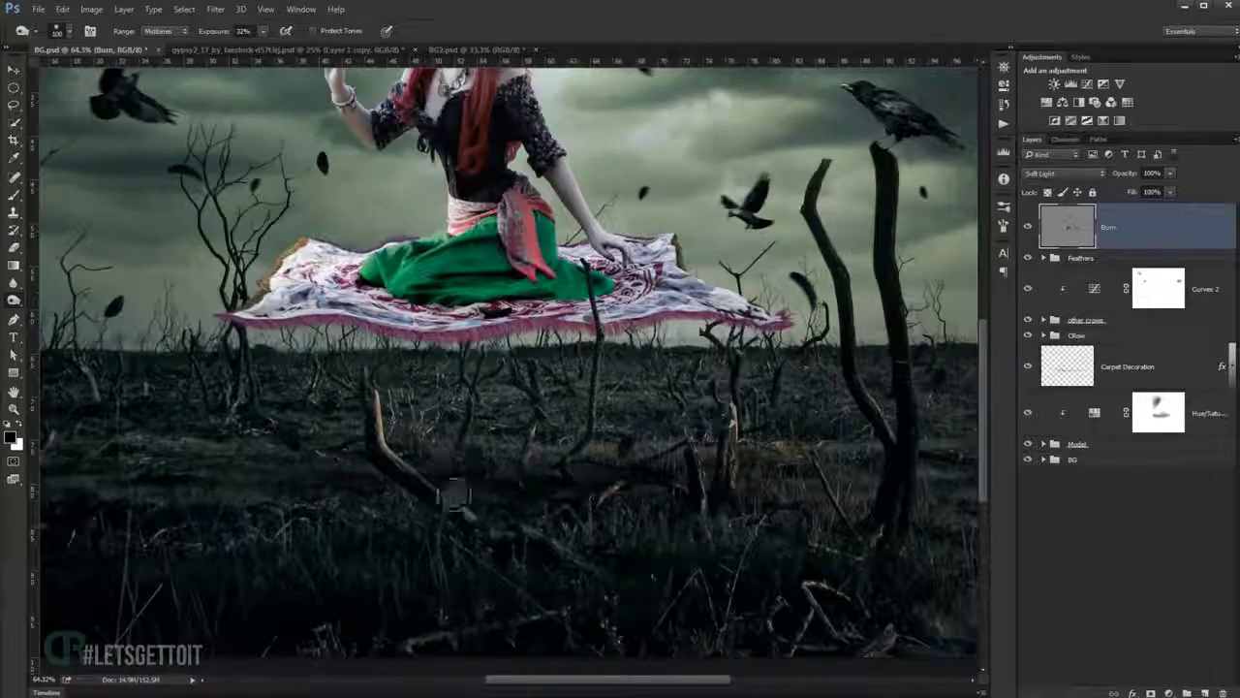
{"action": "scroll", "coordinate": [510, 488], "scroll_direction": "down", "scroll_amount": 1}
{"action": "scroll", "coordinate": [542, 523], "scroll_direction": "down", "scroll_amount": 1}
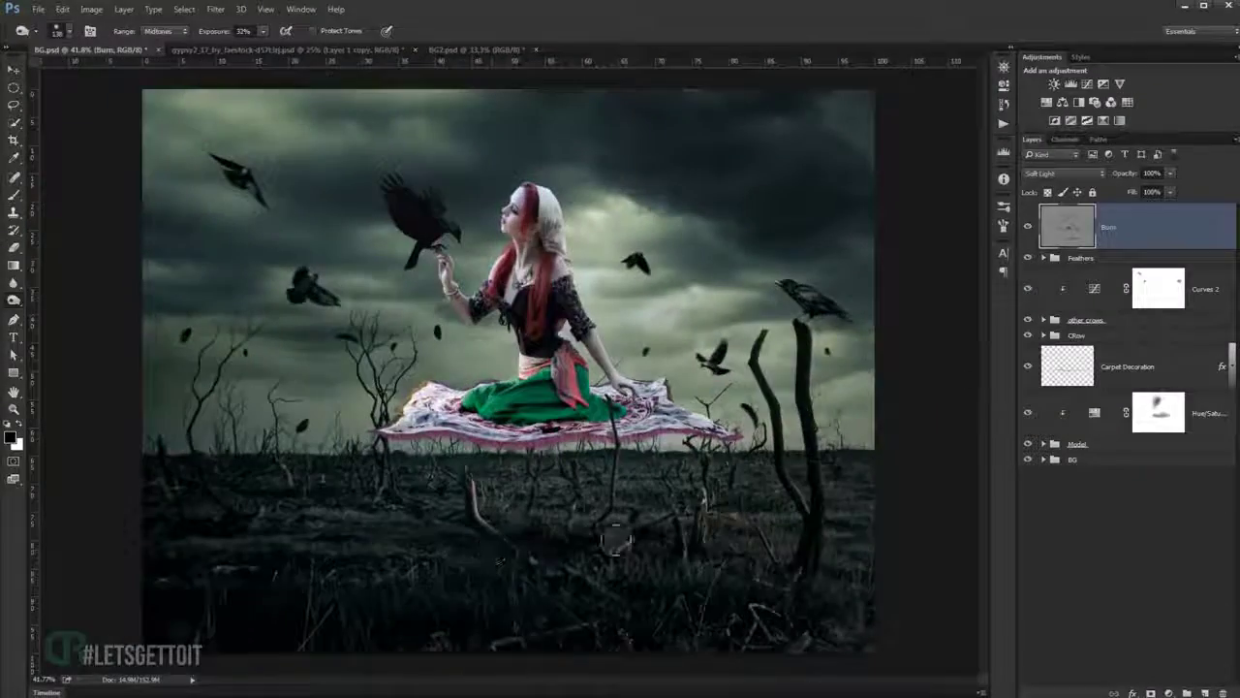
{"action": "scroll", "coordinate": [617, 538], "scroll_direction": "up", "scroll_amount": 1}
{"action": "scroll", "coordinate": [601, 542], "scroll_direction": "up", "scroll_amount": 1}
{"action": "scroll", "coordinate": [582, 543], "scroll_direction": "up", "scroll_amount": 1}
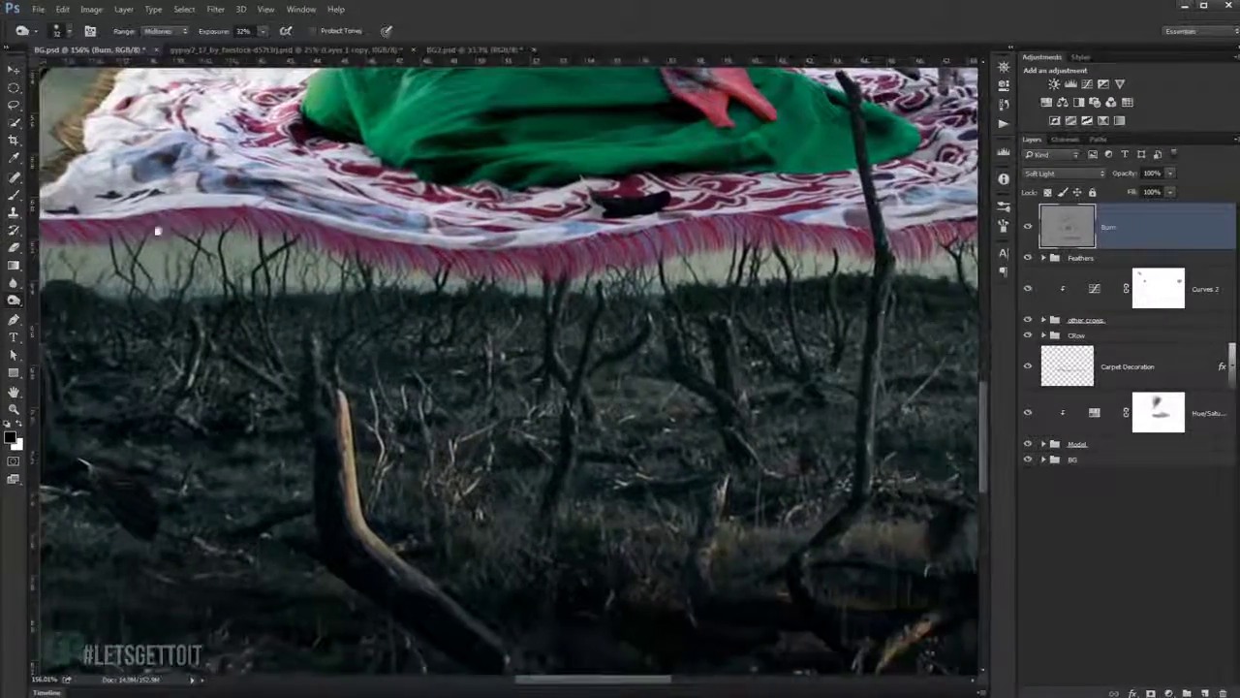
{"action": "scroll", "coordinate": [157, 231], "scroll_direction": "left", "scroll_amount": 2}
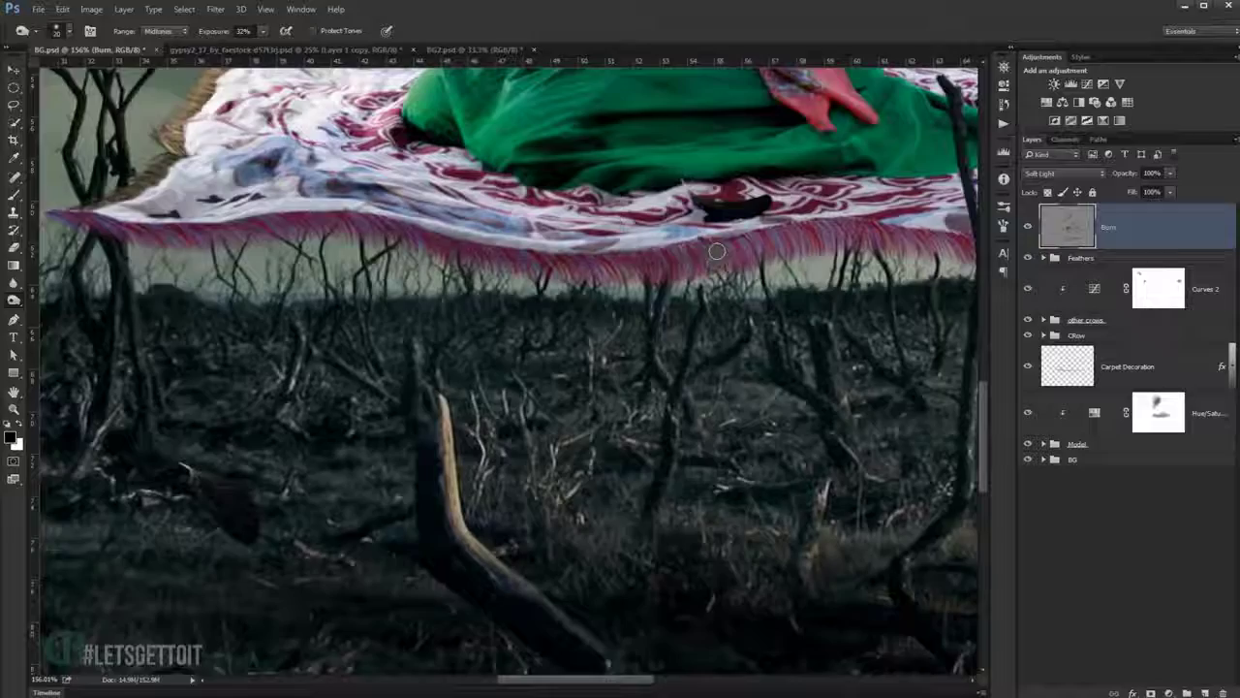
{"action": "scroll", "coordinate": [717, 251], "scroll_direction": "right", "scroll_amount": 3}
{"action": "scroll", "coordinate": [640, 234], "scroll_direction": "right", "scroll_amount": 1}
{"action": "scroll", "coordinate": [639, 235], "scroll_direction": "right", "scroll_amount": 3}
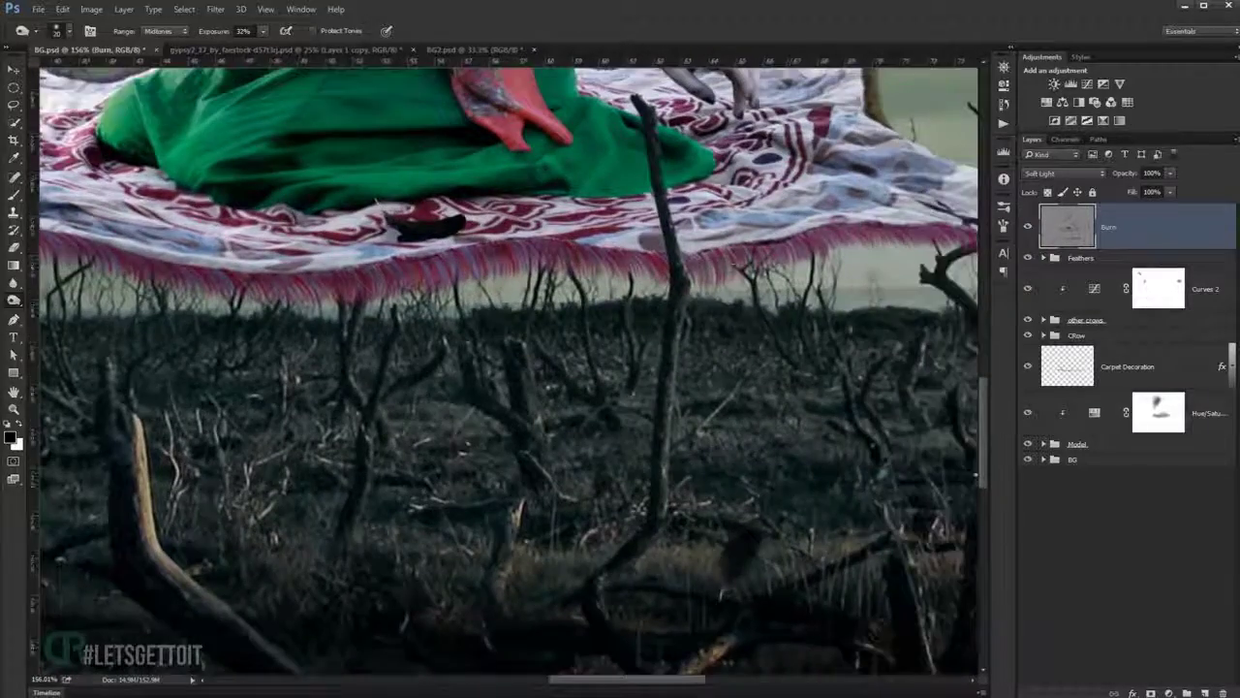
{"action": "scroll", "coordinate": [640, 234], "scroll_direction": "right", "scroll_amount": 6}
{"action": "scroll", "coordinate": [806, 250], "scroll_direction": "down", "scroll_amount": 5}
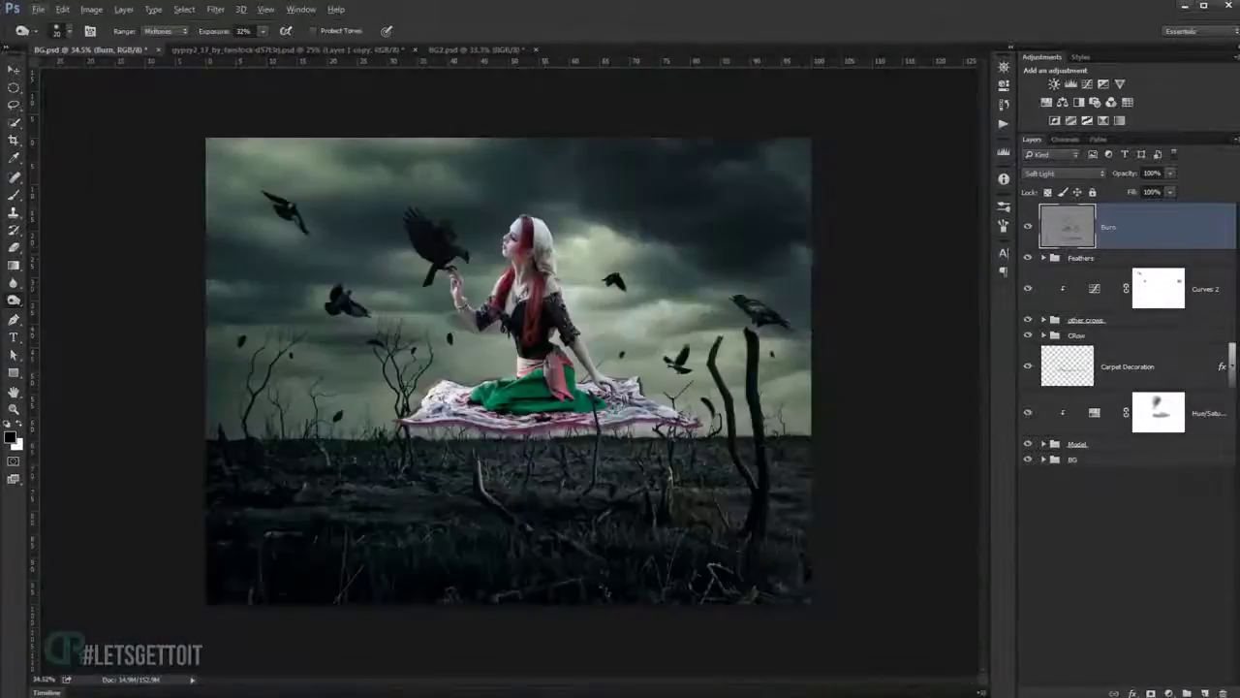
{"action": "scroll", "coordinate": [452, 495], "scroll_direction": "up", "scroll_amount": 5}
{"action": "scroll", "coordinate": [462, 511], "scroll_direction": "up", "scroll_amount": 2}
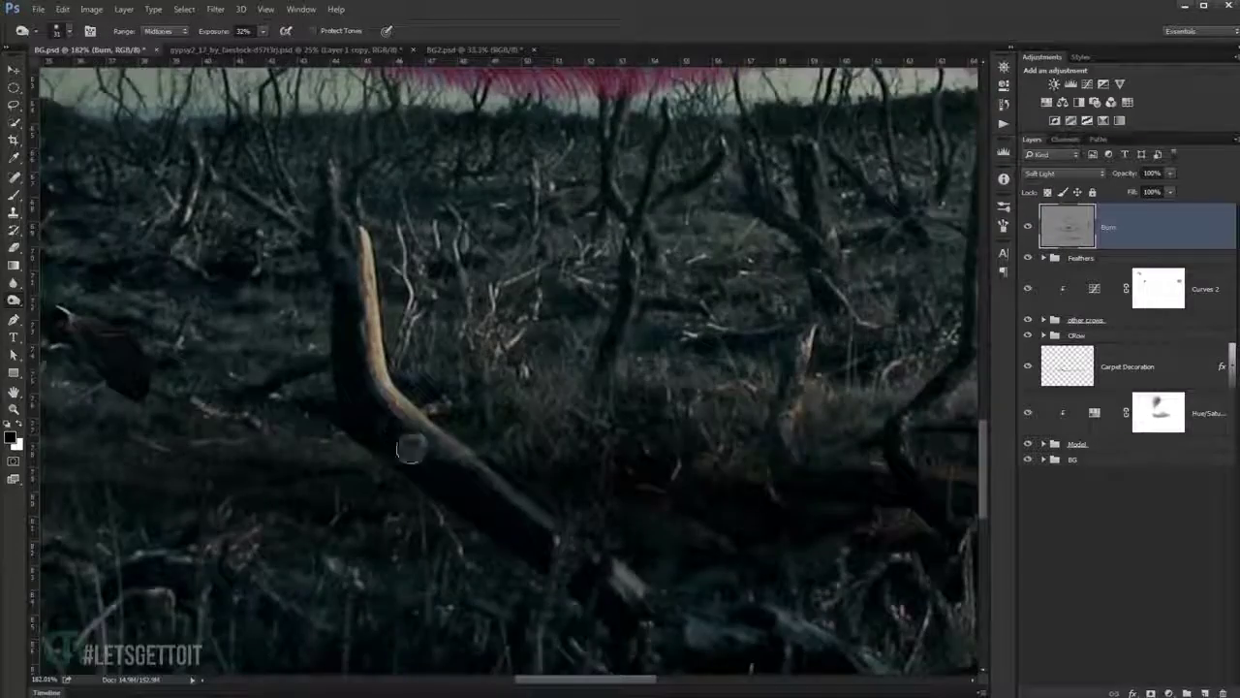
{"action": "scroll", "coordinate": [479, 496], "scroll_direction": "down", "scroll_amount": 3}
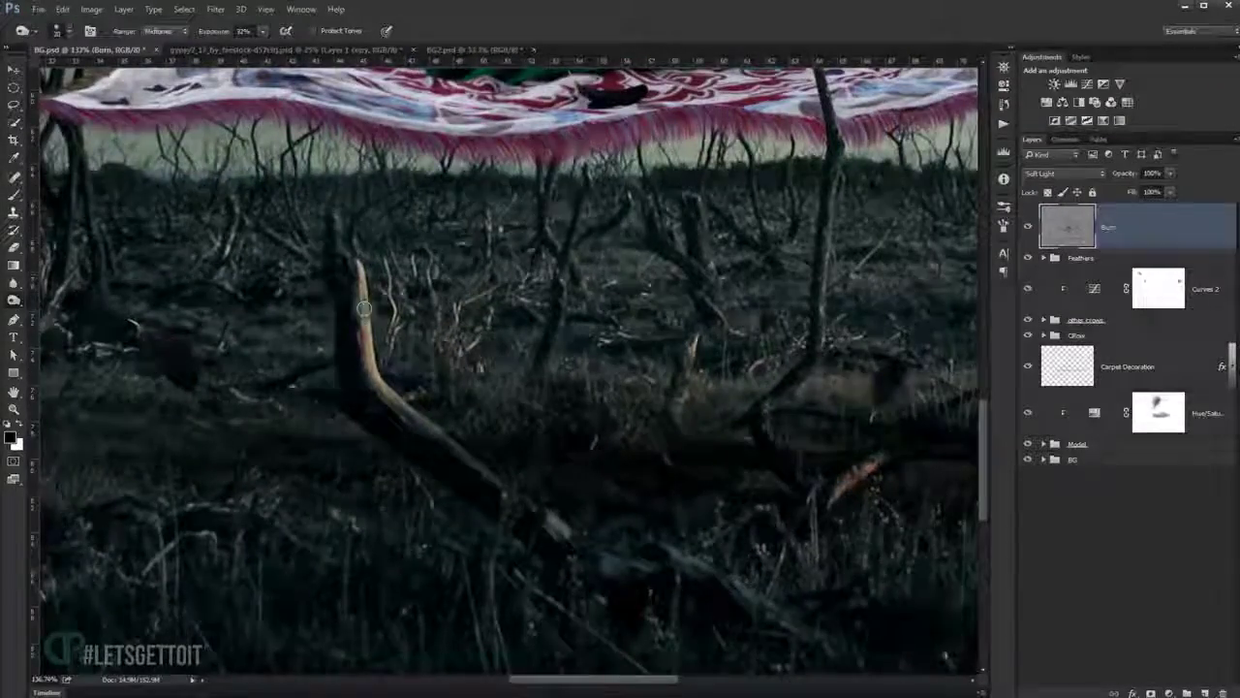
{"action": "scroll", "coordinate": [479, 496], "scroll_direction": "down", "scroll_amount": 2}
{"action": "scroll", "coordinate": [277, 313], "scroll_direction": "up", "scroll_amount": 1}
{"action": "scroll", "coordinate": [417, 538], "scroll_direction": "down", "scroll_amount": 5}
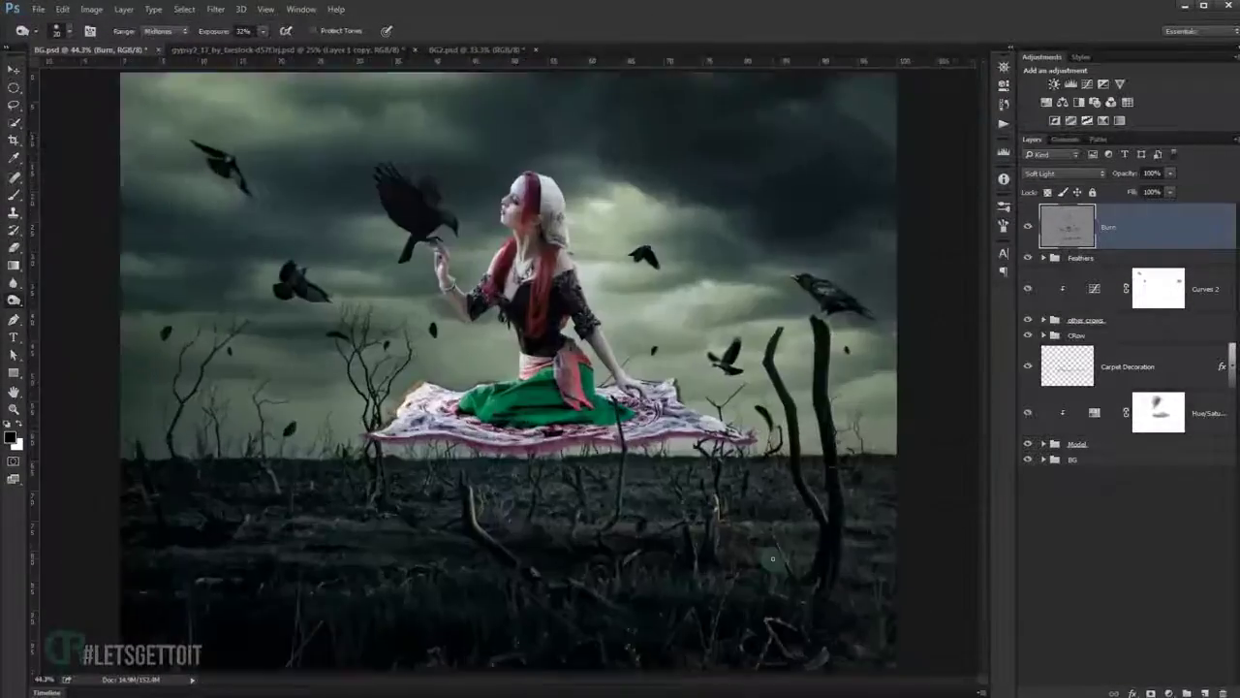
{"action": "scroll", "coordinate": [765, 559], "scroll_direction": "up", "scroll_amount": 2}
Zoom onto the crow by the dead branch and burn its belly and chest darker.
{"action": "scroll", "coordinate": [355, 230], "scroll_direction": "up", "scroll_amount": 6}
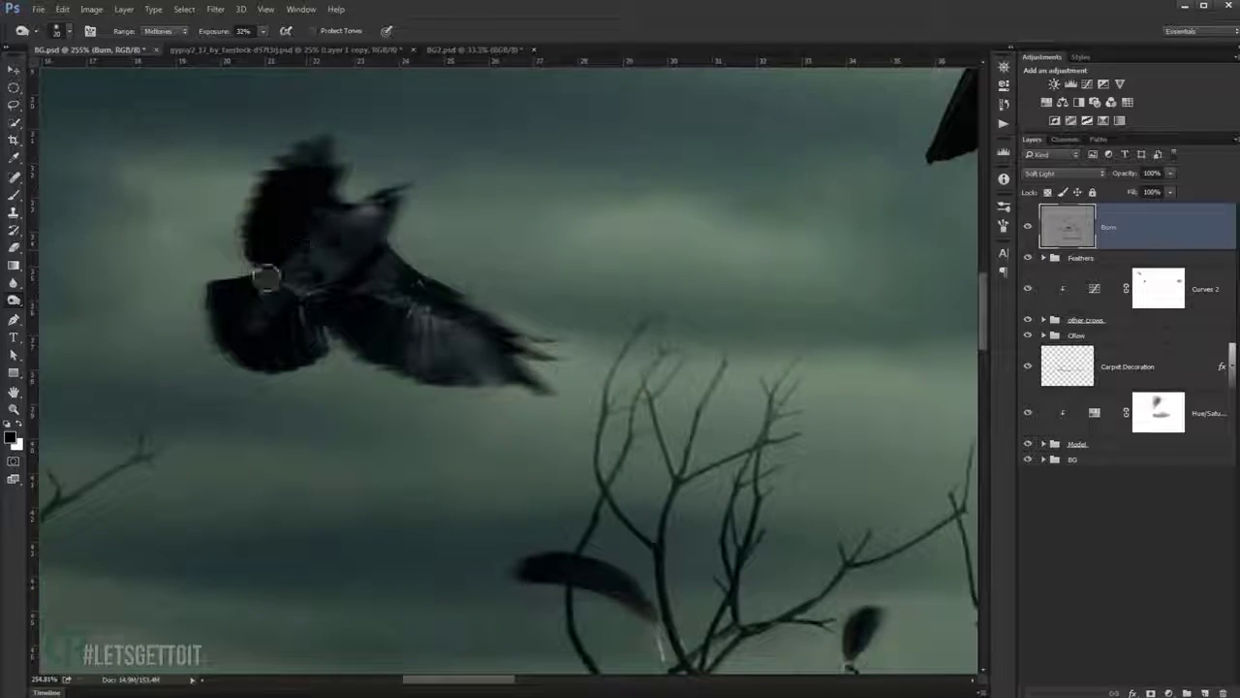
{"action": "left_click_drag", "start_coordinate": [378, 289], "coordinate": [378, 493]}
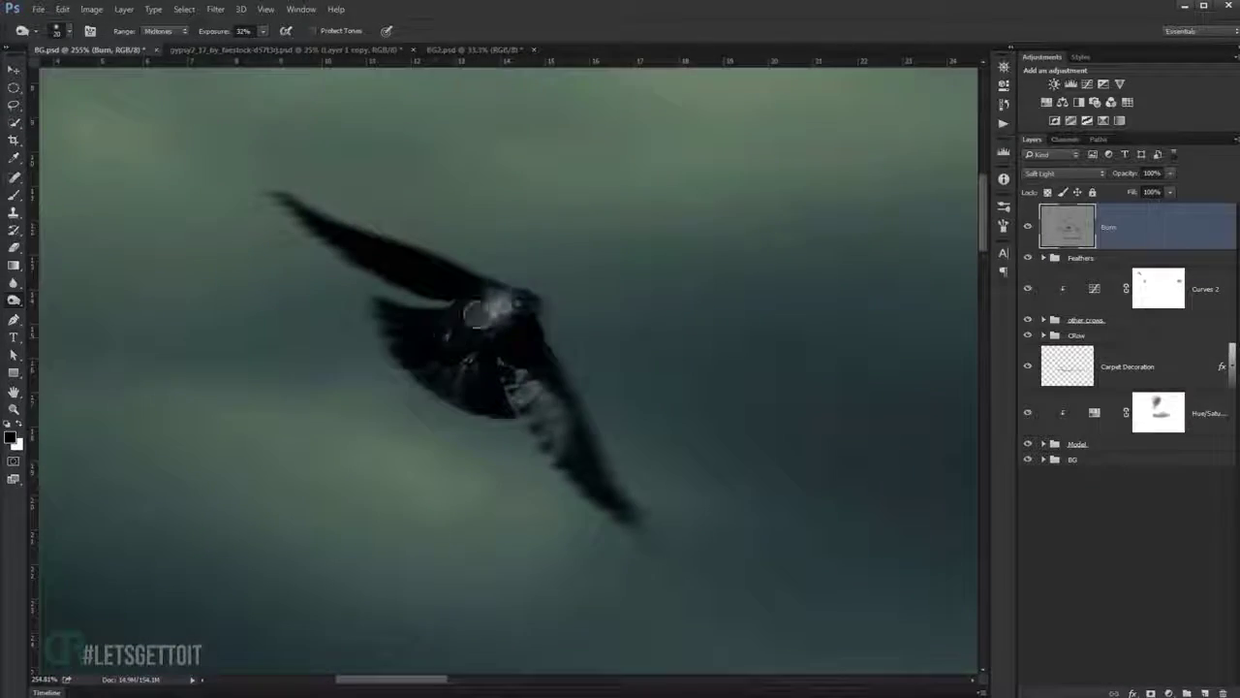
{"action": "scroll", "coordinate": [526, 301], "scroll_direction": "down", "scroll_amount": 5}
{"action": "scroll", "coordinate": [549, 553], "scroll_direction": "up", "scroll_amount": 6}
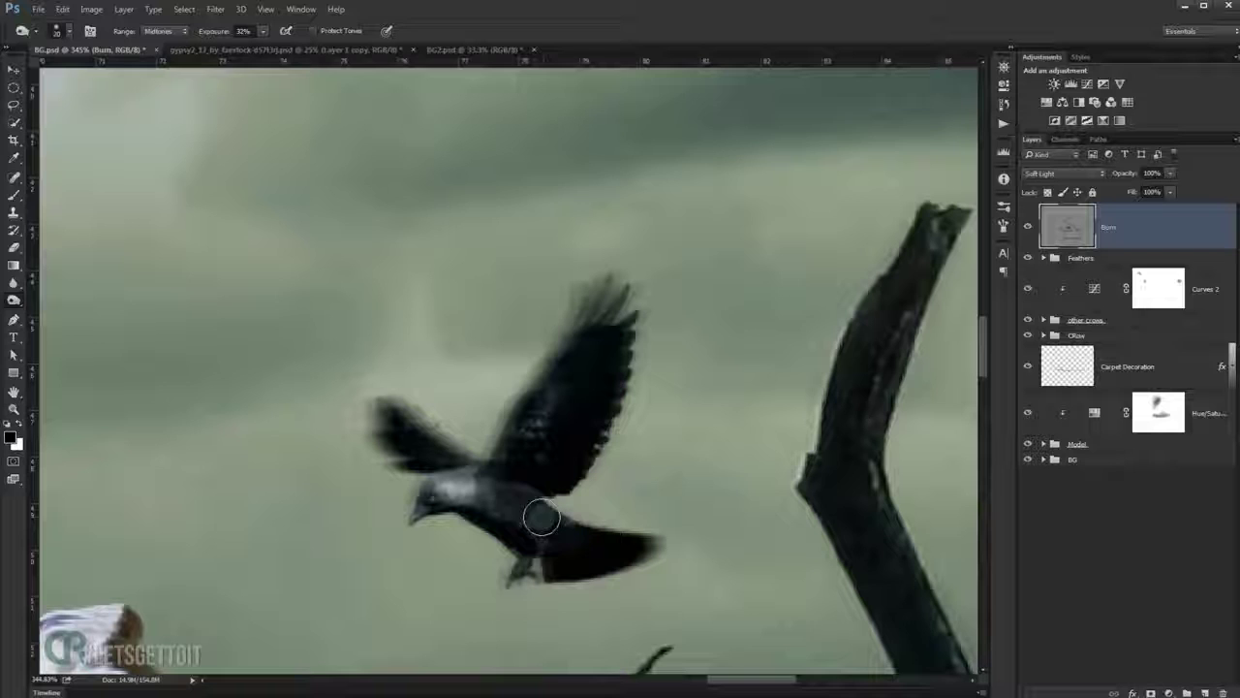
{"action": "left_click_drag", "start_coordinate": [555, 523], "coordinate": [487, 494]}
{"action": "scroll", "coordinate": [568, 534], "scroll_direction": "down", "scroll_amount": 2}
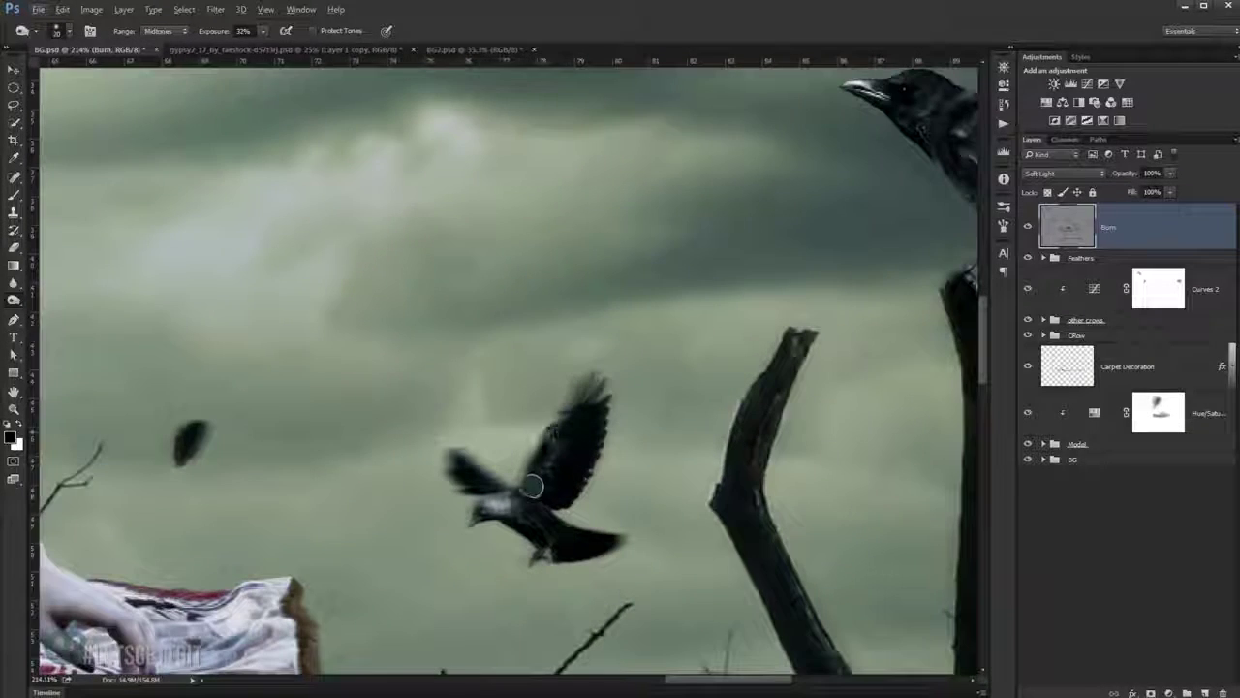
{"action": "scroll", "coordinate": [526, 487], "scroll_direction": "down", "scroll_amount": 2}
{"action": "scroll", "coordinate": [584, 542], "scroll_direction": "down", "scroll_amount": 3}
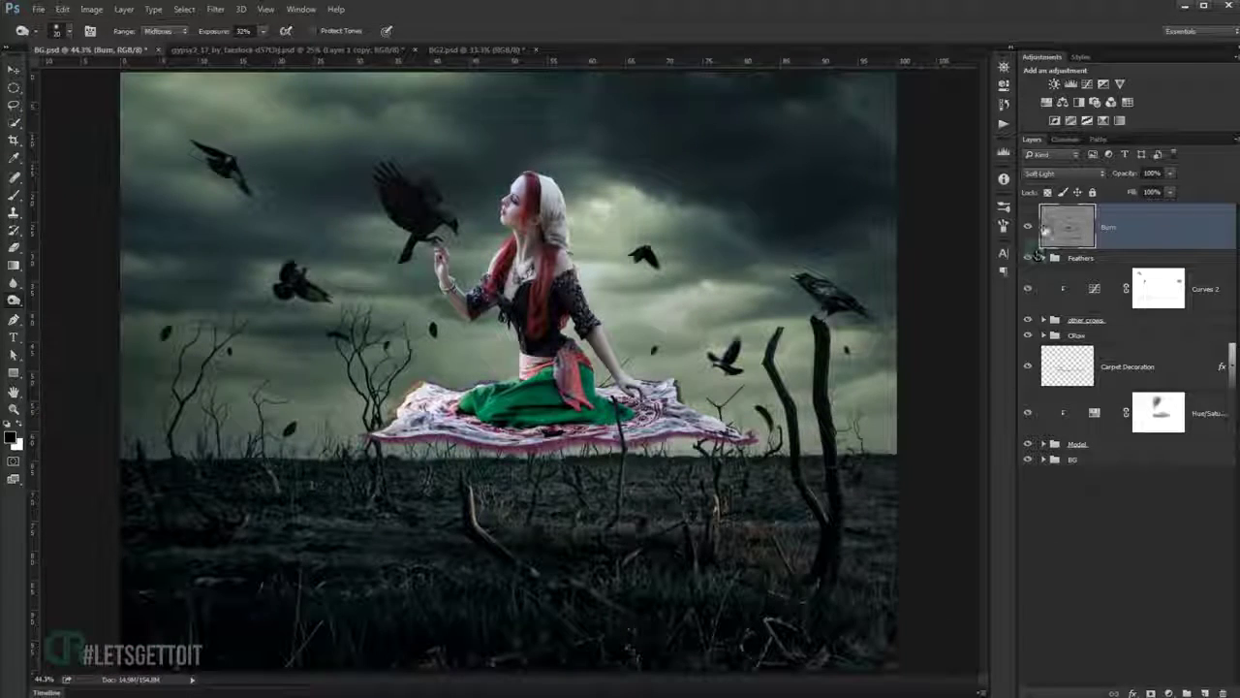
Toggle the Burn layer's visibility to compare the image with and without burn shading.
{"action": "left_click", "coordinate": [1029, 228]}
{"action": "left_click", "coordinate": [1029, 228]}
{"action": "left_click", "coordinate": [1029, 228]}
{"action": "left_click", "coordinate": [1029, 228]}
{"action": "left_click", "coordinate": [1029, 228]}
{"action": "left_click", "coordinate": [1029, 228]}
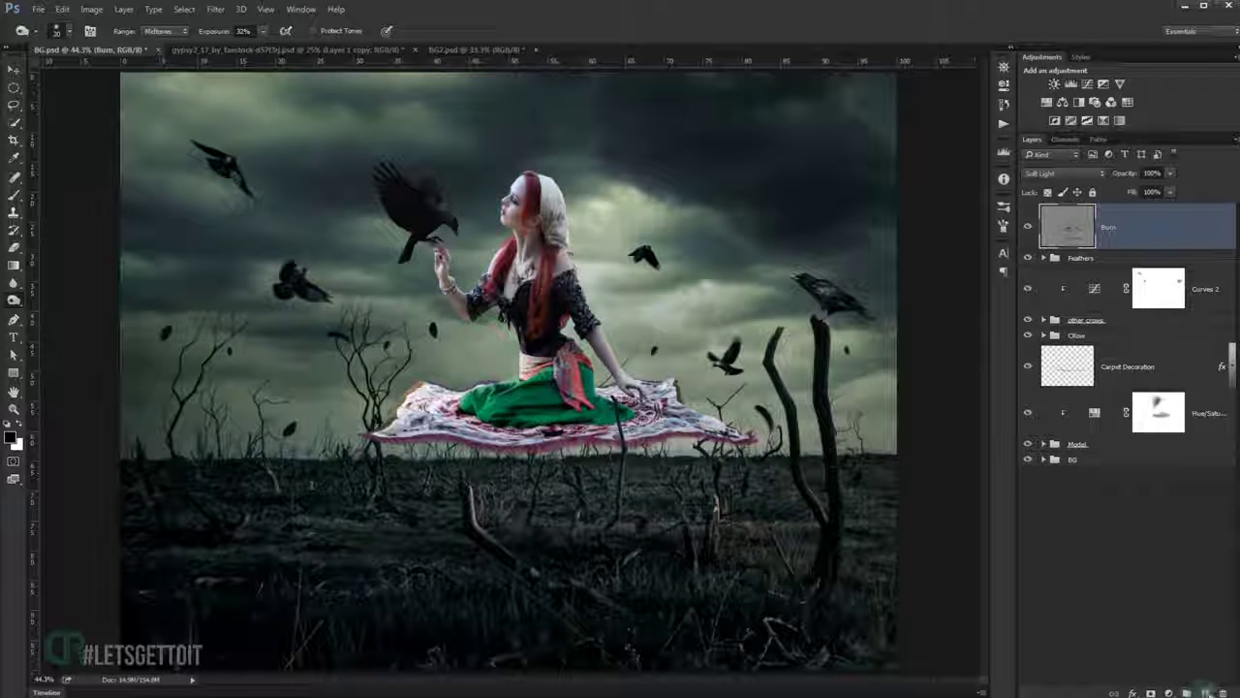
Add a new layer filled with 50% Gray and blended as Soft Light.
{"action": "left_click", "coordinate": [1205, 692]}
{"action": "key", "text": "shift+F5"}
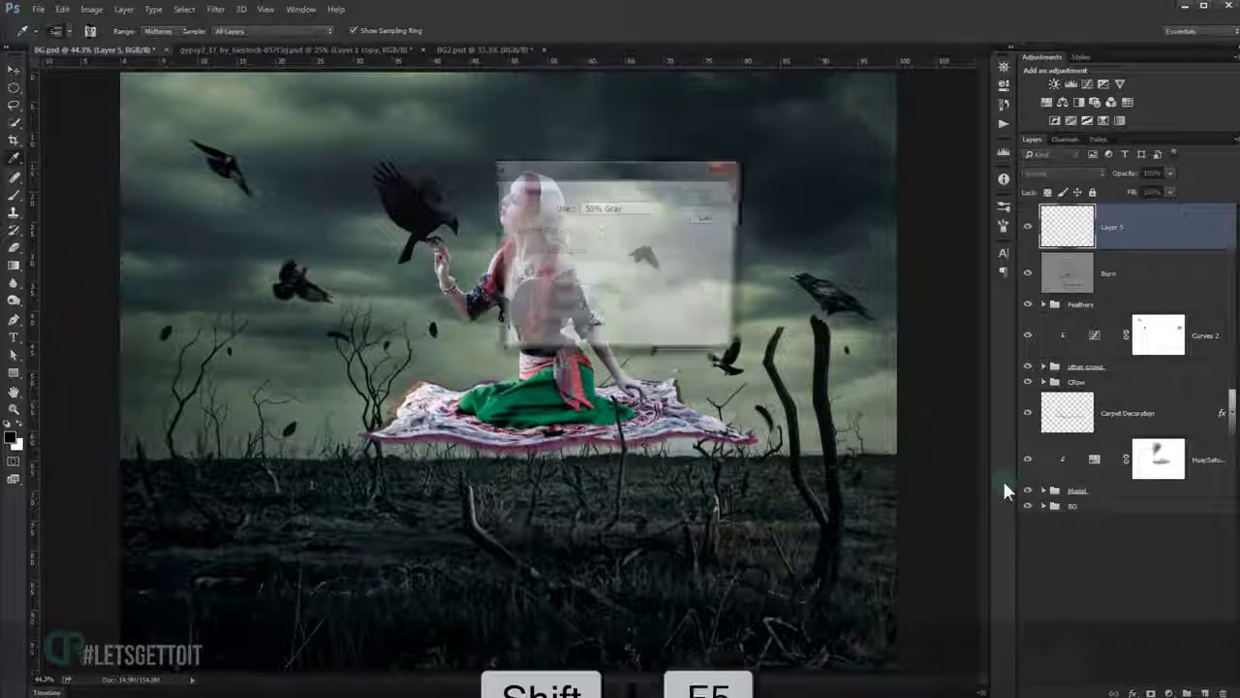
{"action": "left_click", "coordinate": [705, 198]}
{"action": "key", "text": "o"}
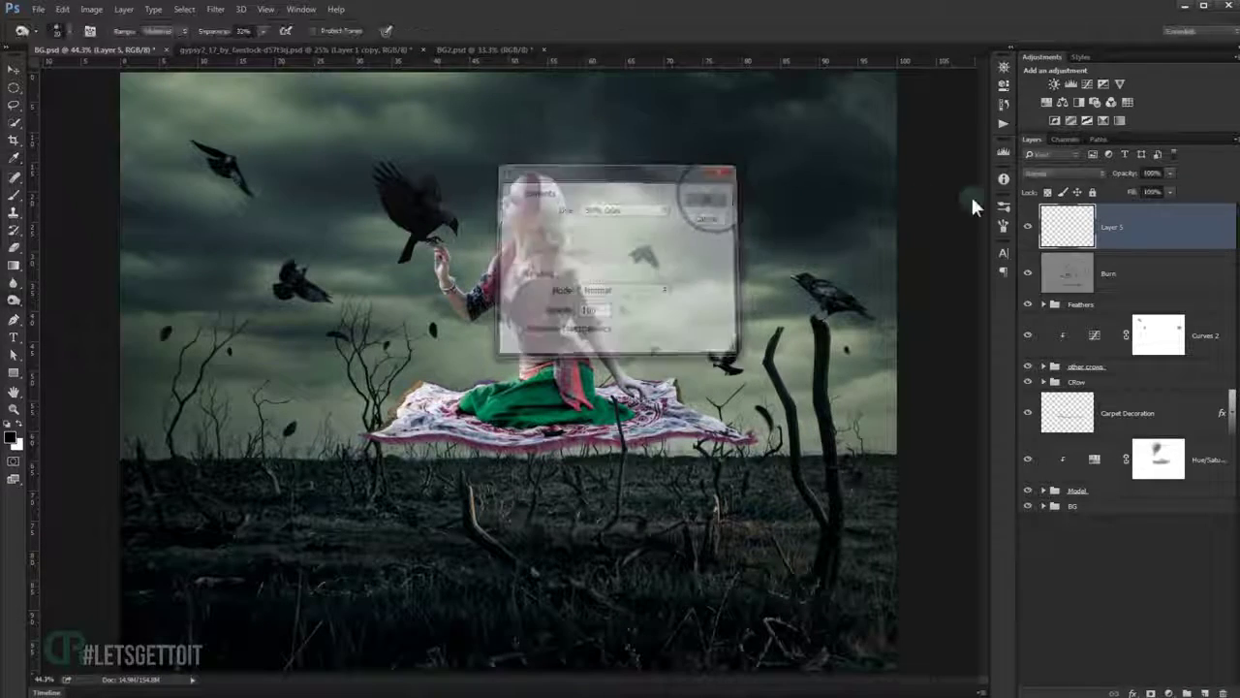
{"action": "left_click", "coordinate": [1063, 172]}
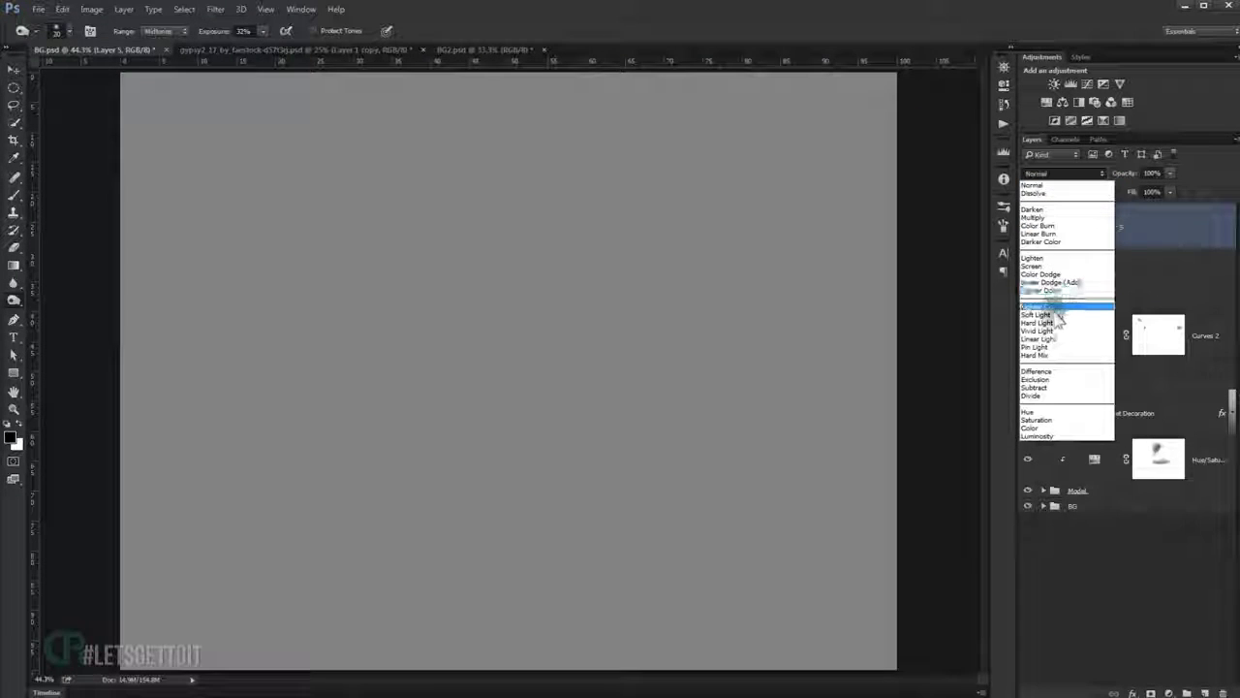
{"action": "left_click", "coordinate": [1059, 315]}
Name the gray layer Dodge and select the Dodge Tool.
{"action": "double_click", "coordinate": [1114, 226]}
{"action": "type", "text": "Dodge"}
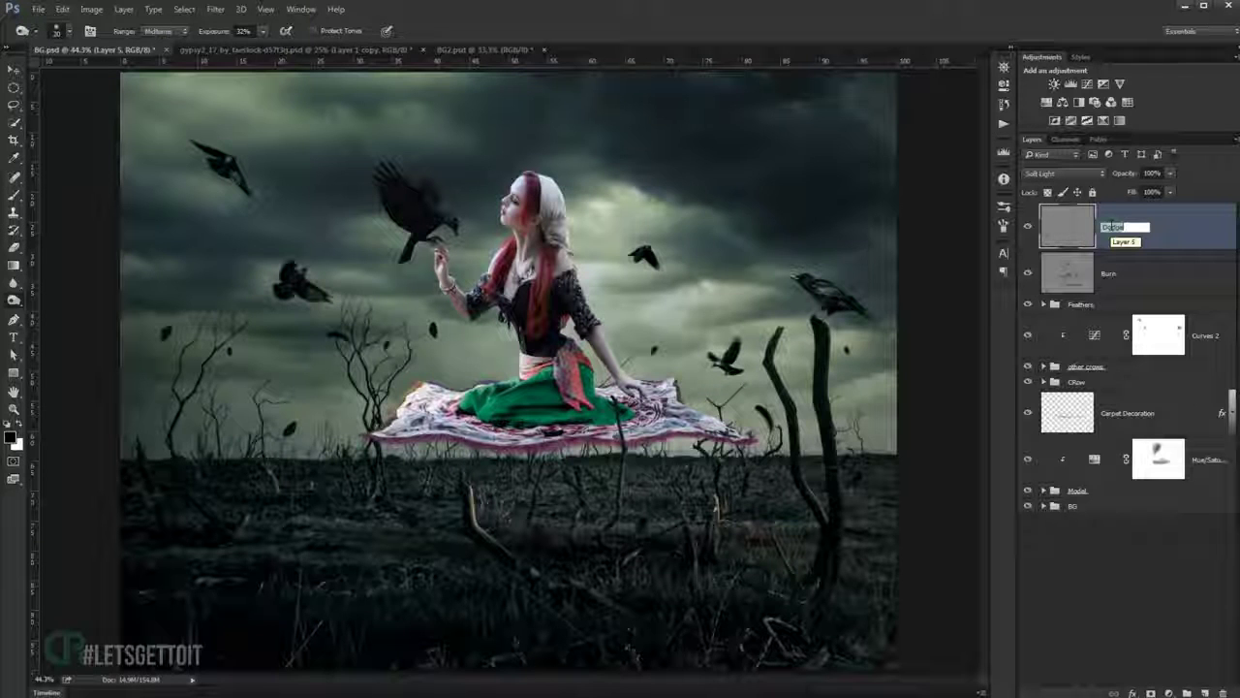
{"action": "key", "text": "Return"}
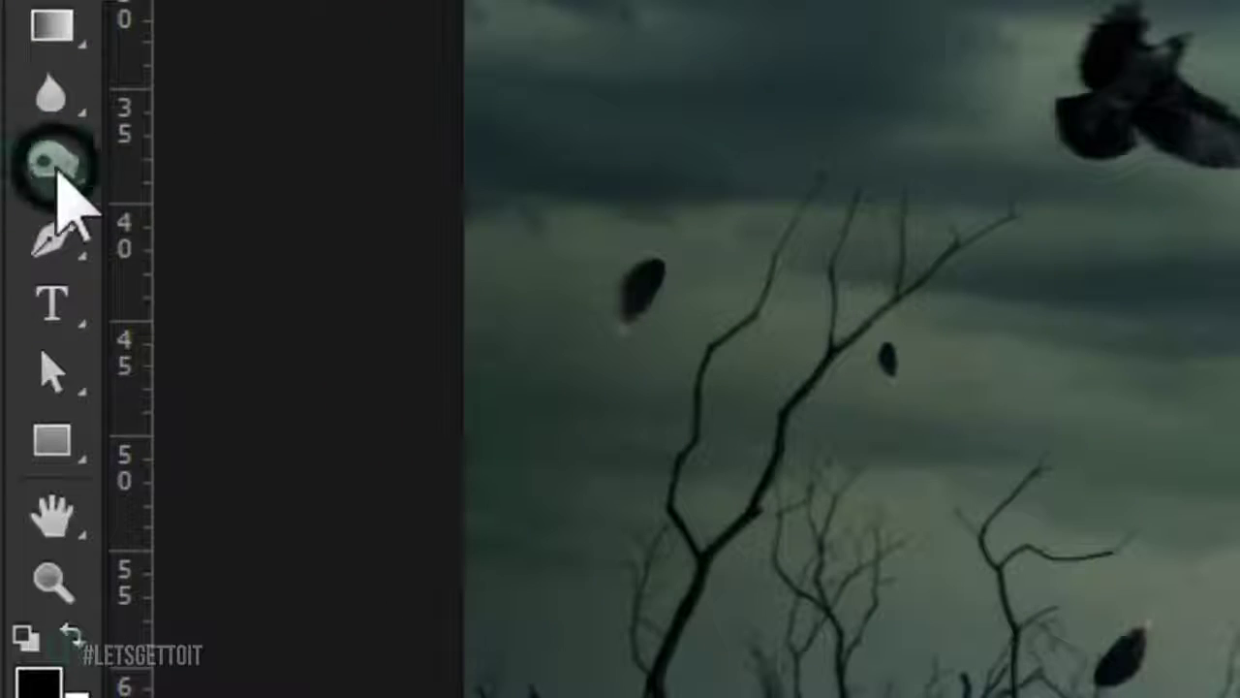
{"action": "right_click", "coordinate": [14, 301]}
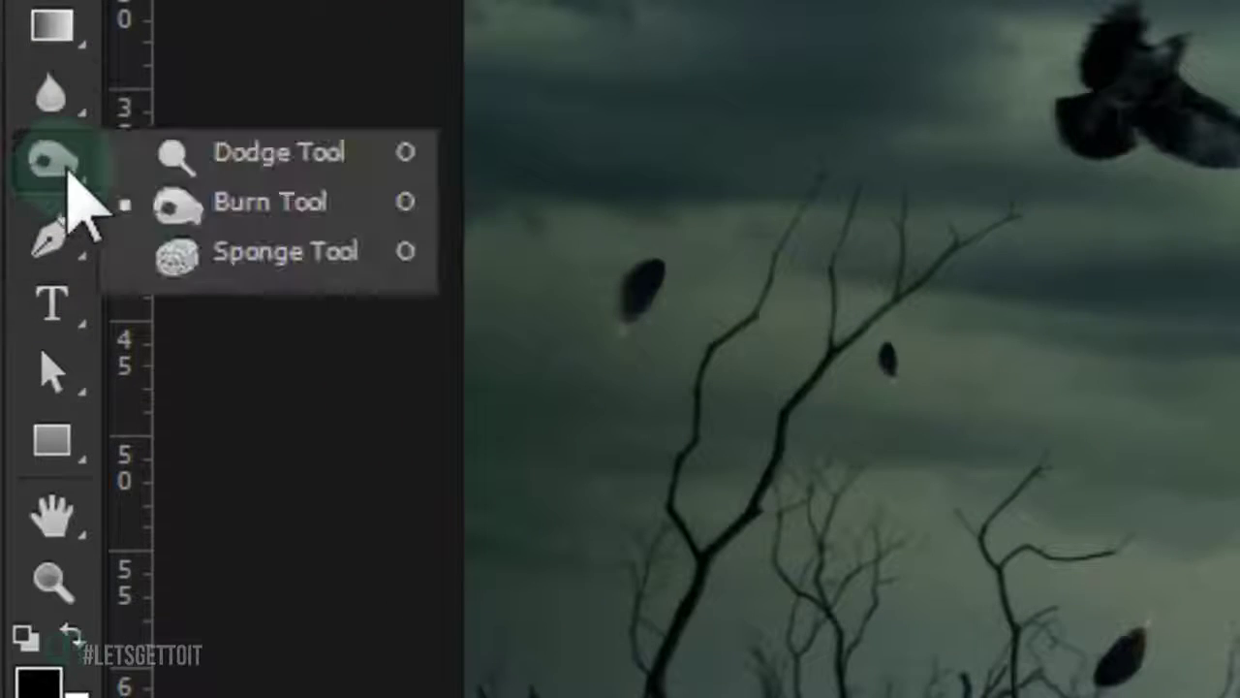
{"action": "left_click", "coordinate": [165, 165]}
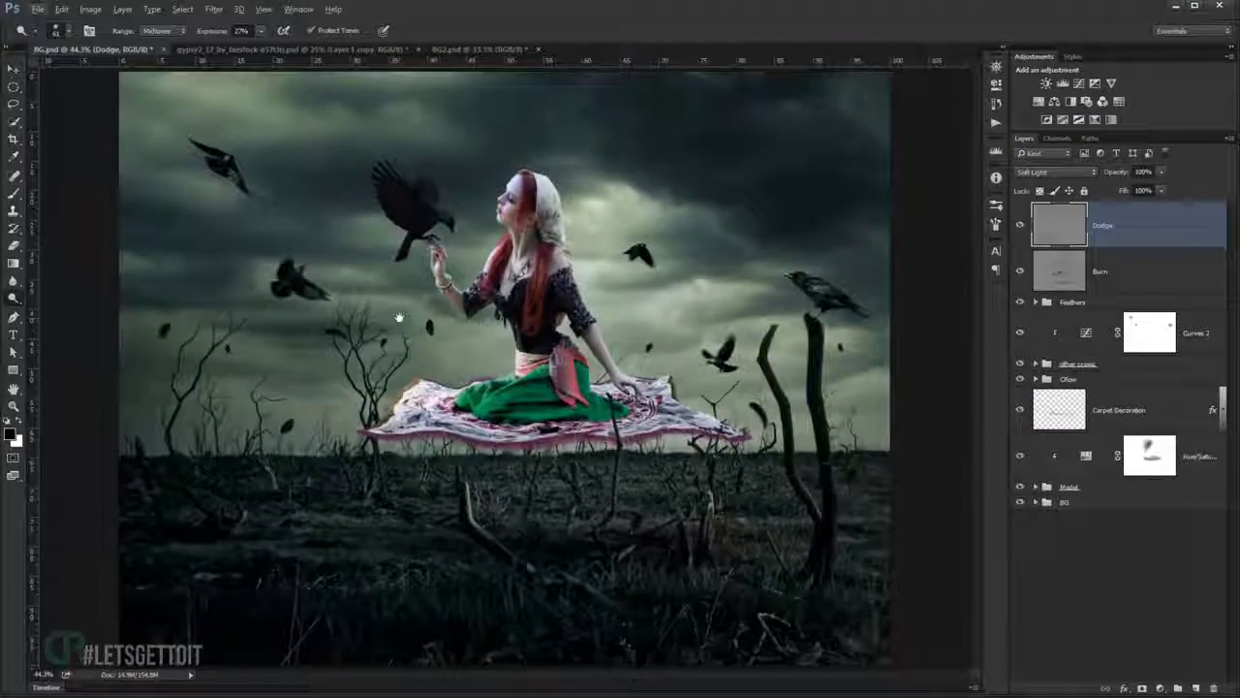
Zoom in on the woman and adjust the dodge brush size.
{"action": "scroll", "coordinate": [404, 315], "scroll_direction": "up", "scroll_amount": 1}
{"action": "scroll", "coordinate": [369, 252], "scroll_direction": "up", "scroll_amount": 1}
{"action": "scroll", "coordinate": [330, 185], "scroll_direction": "up", "scroll_amount": 1}
{"action": "scroll", "coordinate": [289, 114], "scroll_direction": "up", "scroll_amount": 1}
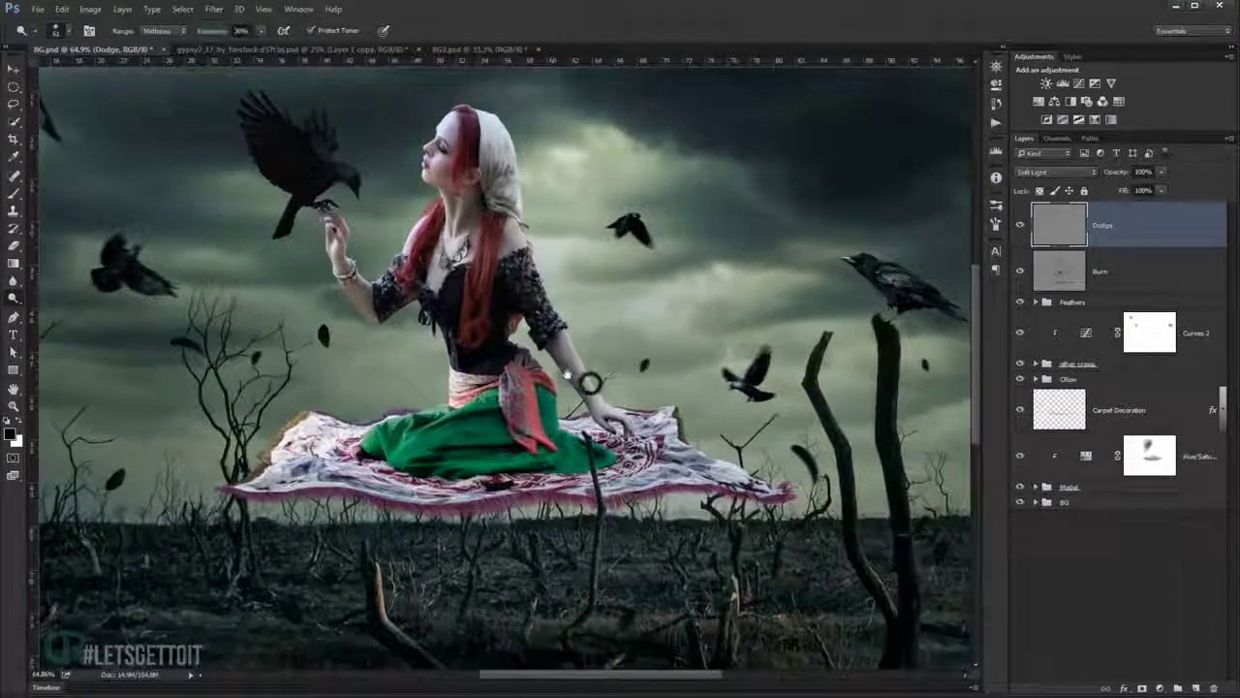
{"action": "scroll", "coordinate": [572, 371], "scroll_direction": "up", "scroll_amount": 1}
{"action": "scroll", "coordinate": [548, 354], "scroll_direction": "up", "scroll_amount": 1}
{"action": "scroll", "coordinate": [513, 333], "scroll_direction": "up", "scroll_amount": 2}
{"action": "scroll", "coordinate": [479, 312], "scroll_direction": "up", "scroll_amount": 1}
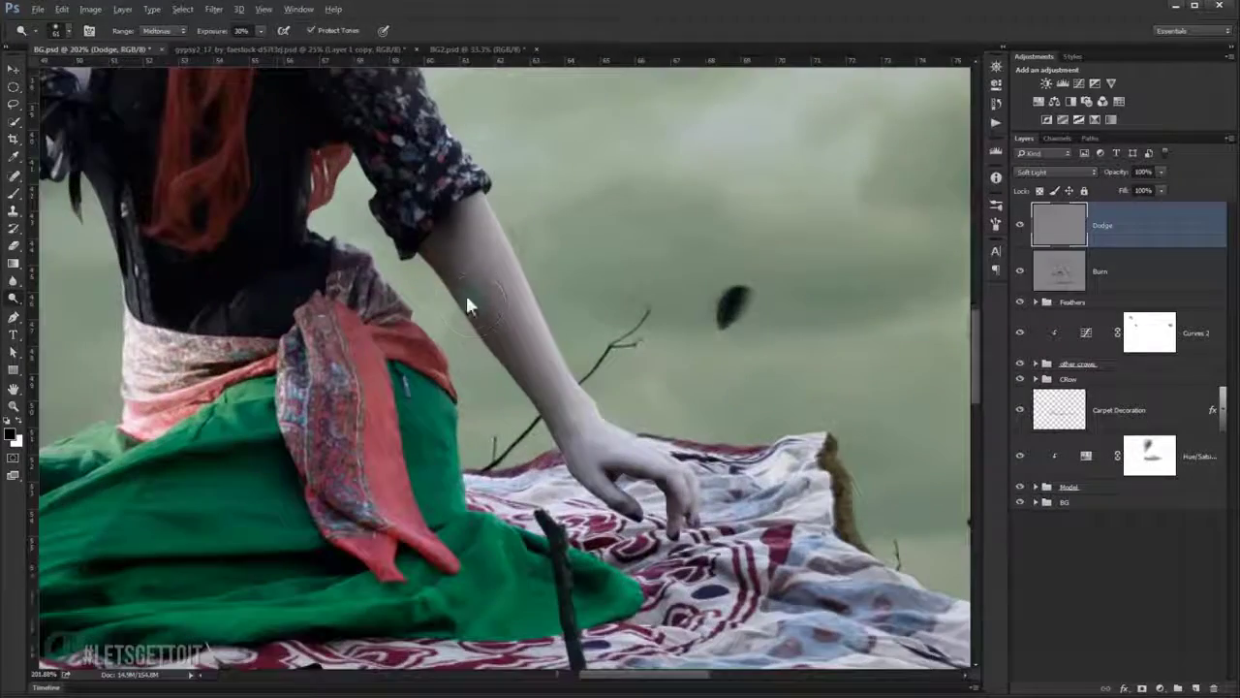
{"action": "left_click_drag", "start_coordinate": [465, 290], "coordinate": [444, 266]}
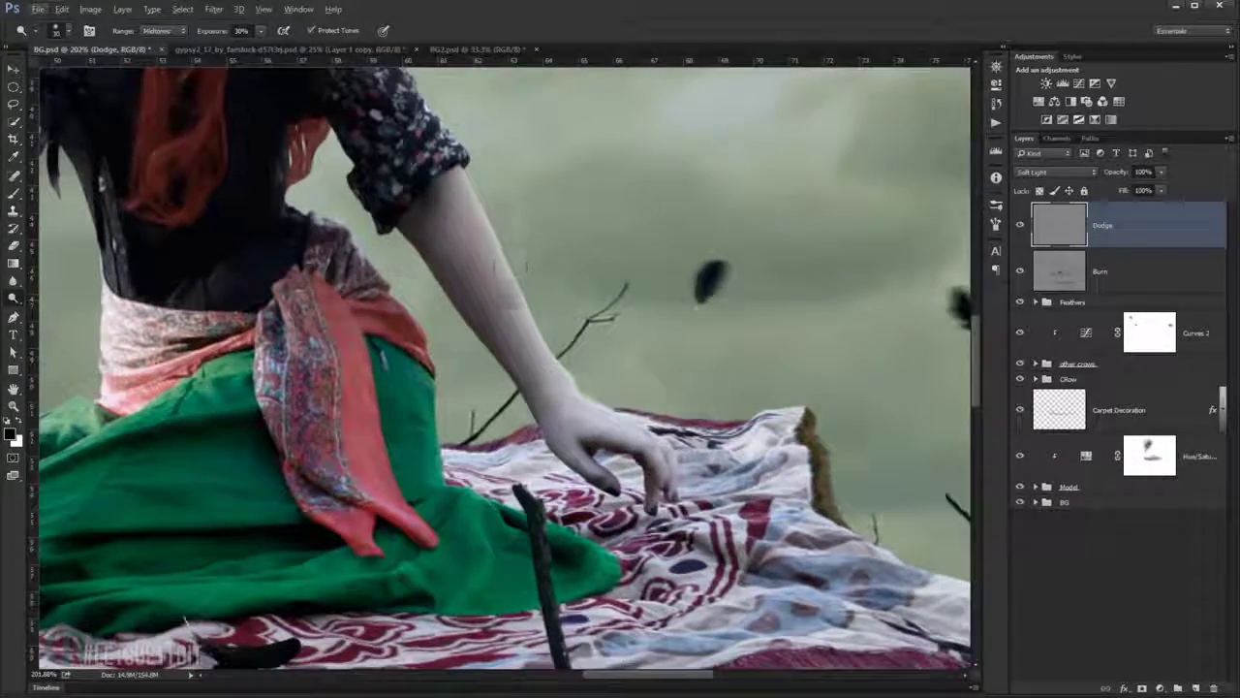
Dodge the woman's upper arm and forearm lighter on the Dodge layer.
{"action": "scroll", "coordinate": [504, 258], "scroll_direction": "up", "scroll_amount": 1}
{"action": "scroll", "coordinate": [484, 250], "scroll_direction": "up", "scroll_amount": 1}
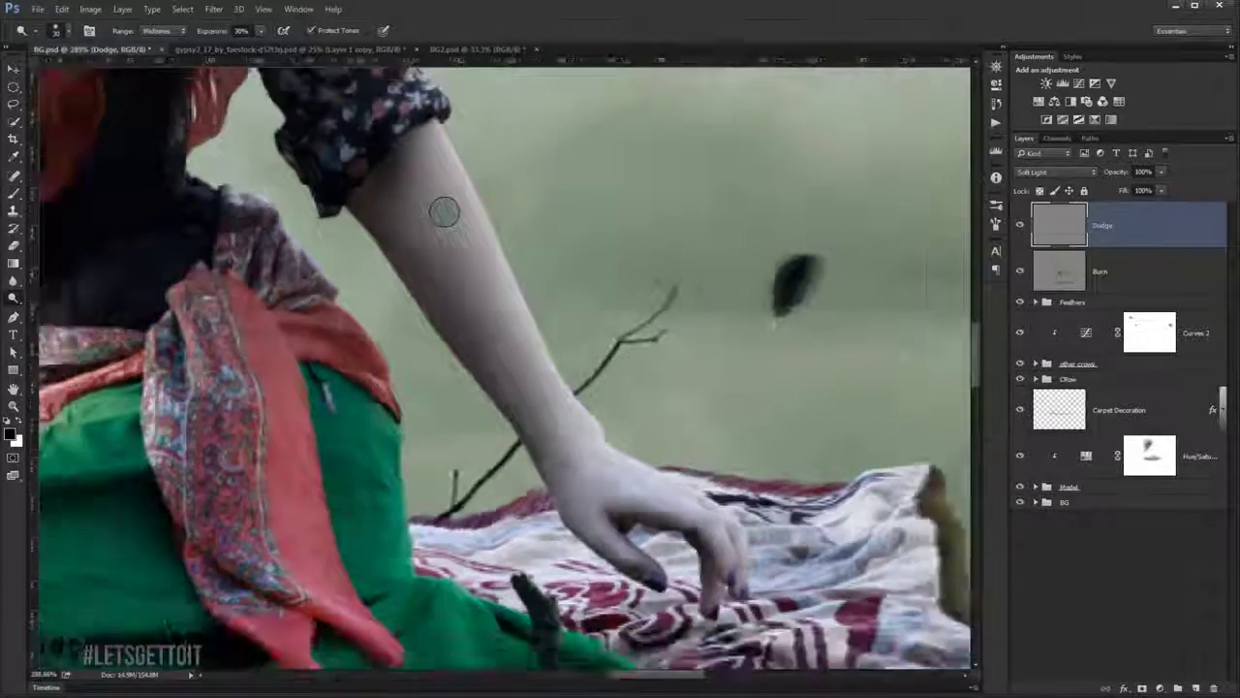
{"action": "scroll", "coordinate": [445, 212], "scroll_direction": "down", "scroll_amount": 3}
{"action": "left_click_drag", "start_coordinate": [455, 244], "coordinate": [463, 208]}
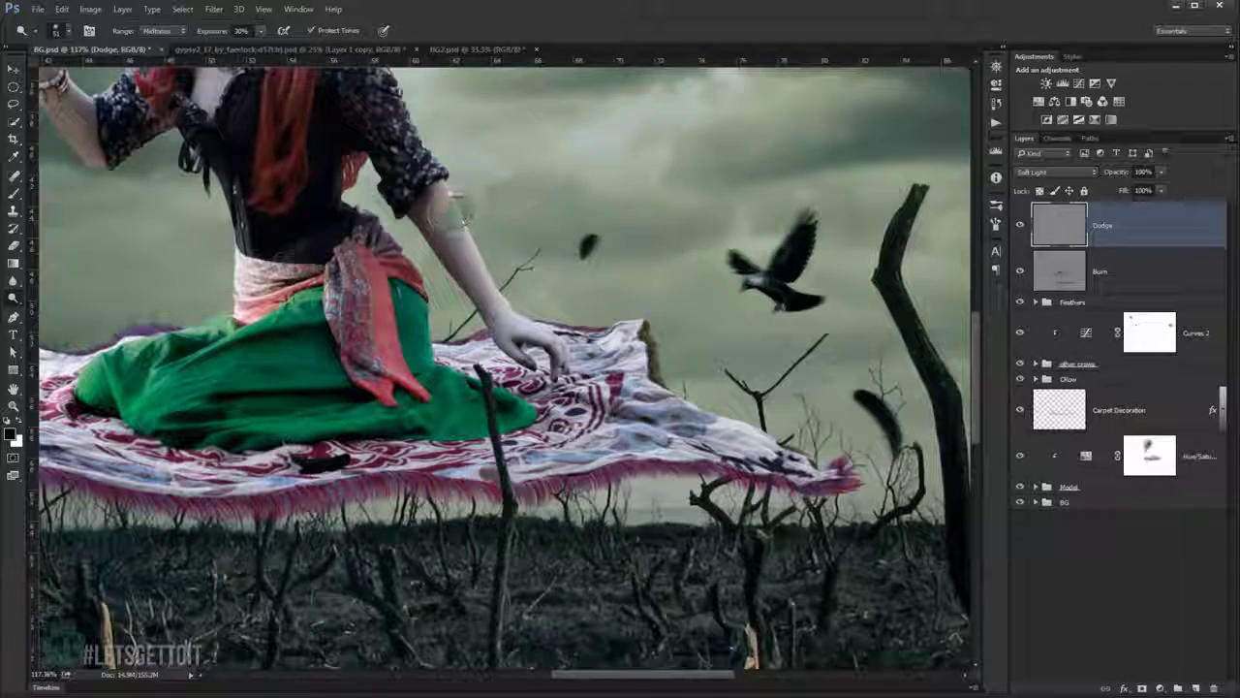
{"action": "left_click_drag", "start_coordinate": [462, 230], "coordinate": [446, 202]}
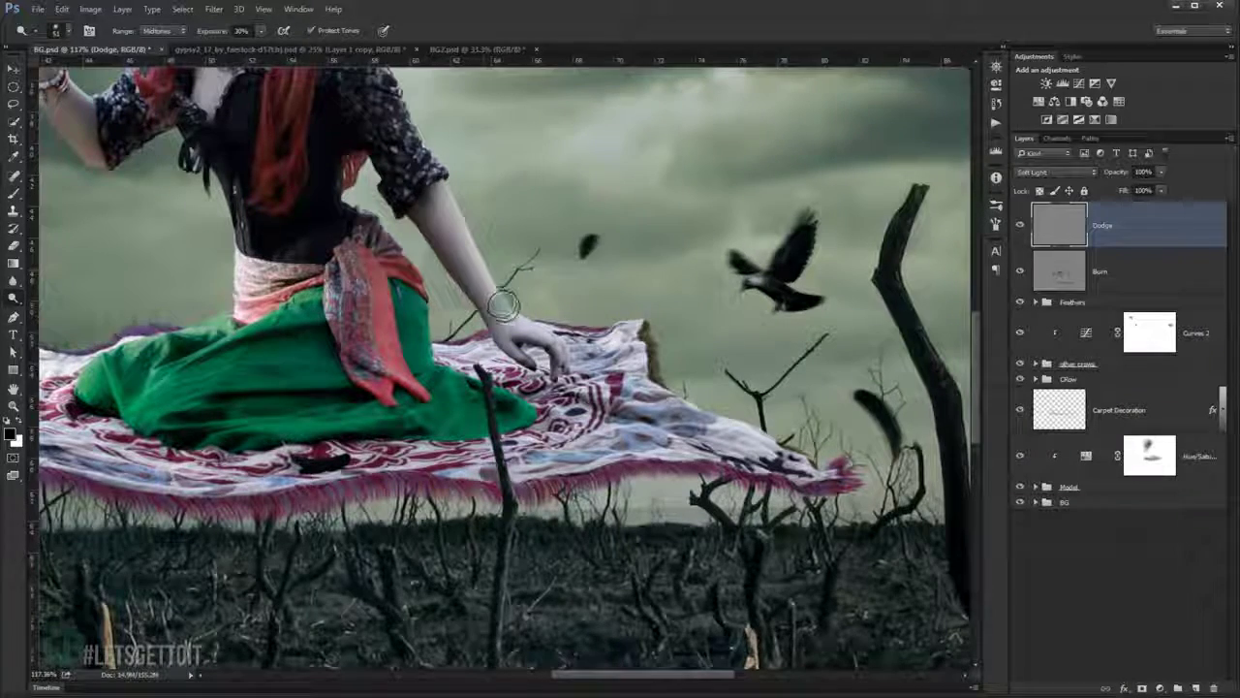
{"action": "scroll", "coordinate": [499, 254], "scroll_direction": "up", "scroll_amount": 2}
{"action": "scroll", "coordinate": [525, 304], "scroll_direction": "down", "scroll_amount": 5}
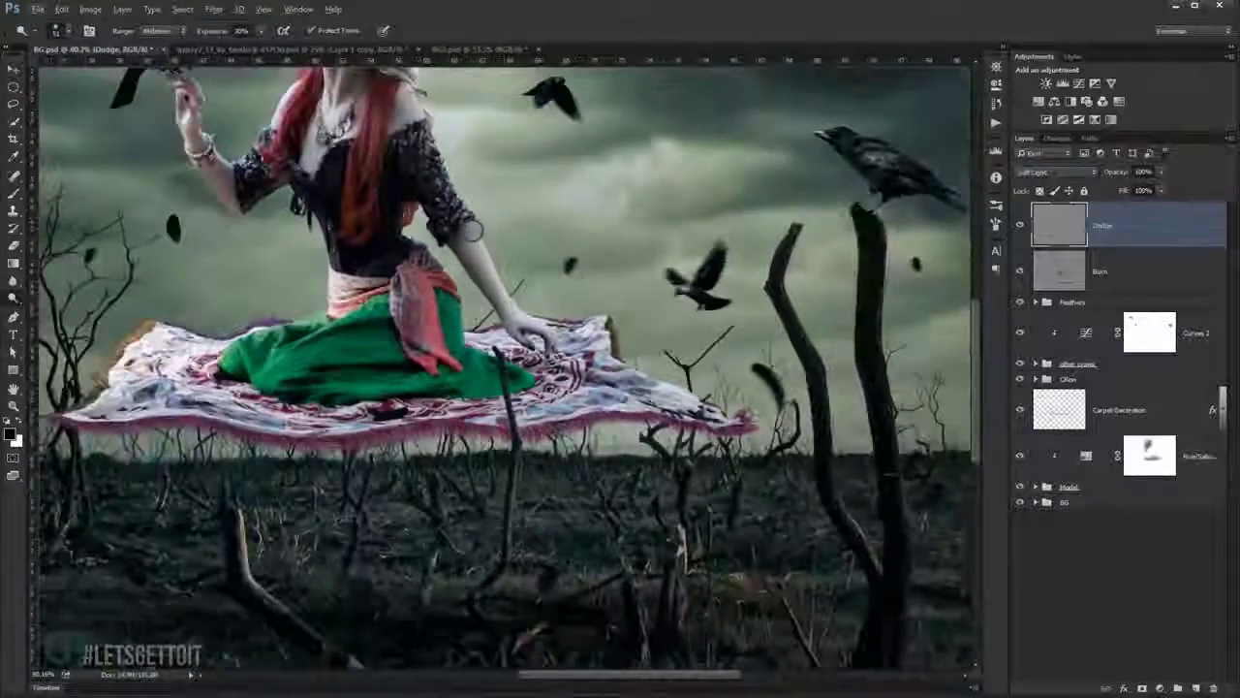
{"action": "scroll", "coordinate": [448, 250], "scroll_direction": "up", "scroll_amount": 4}
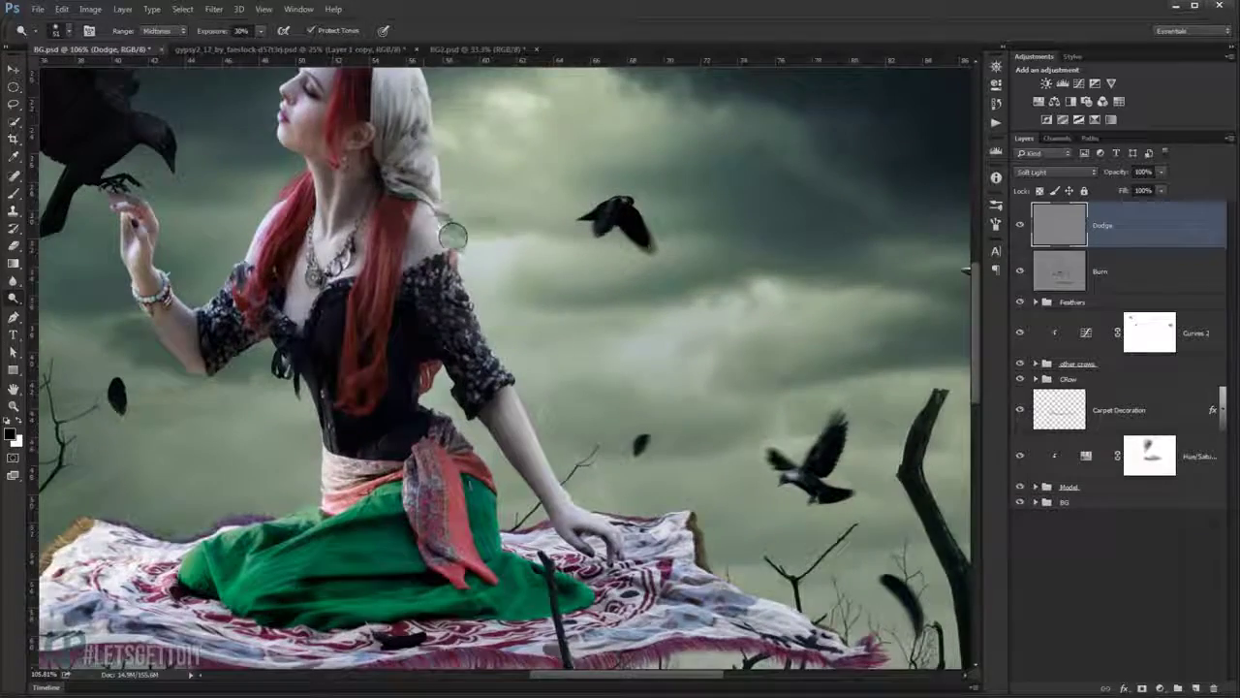
{"action": "scroll", "coordinate": [449, 214], "scroll_direction": "up", "scroll_amount": 2}
{"action": "scroll", "coordinate": [434, 170], "scroll_direction": "up", "scroll_amount": 1}
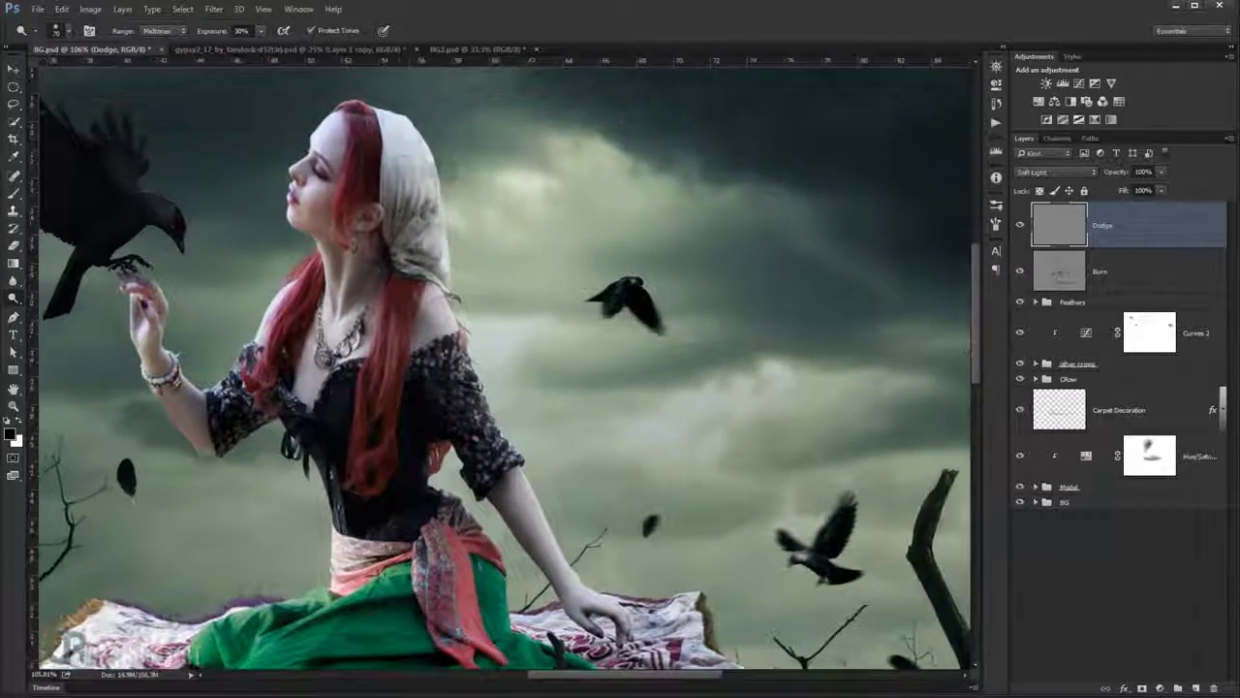
{"action": "scroll", "coordinate": [463, 263], "scroll_direction": "down", "scroll_amount": 3}
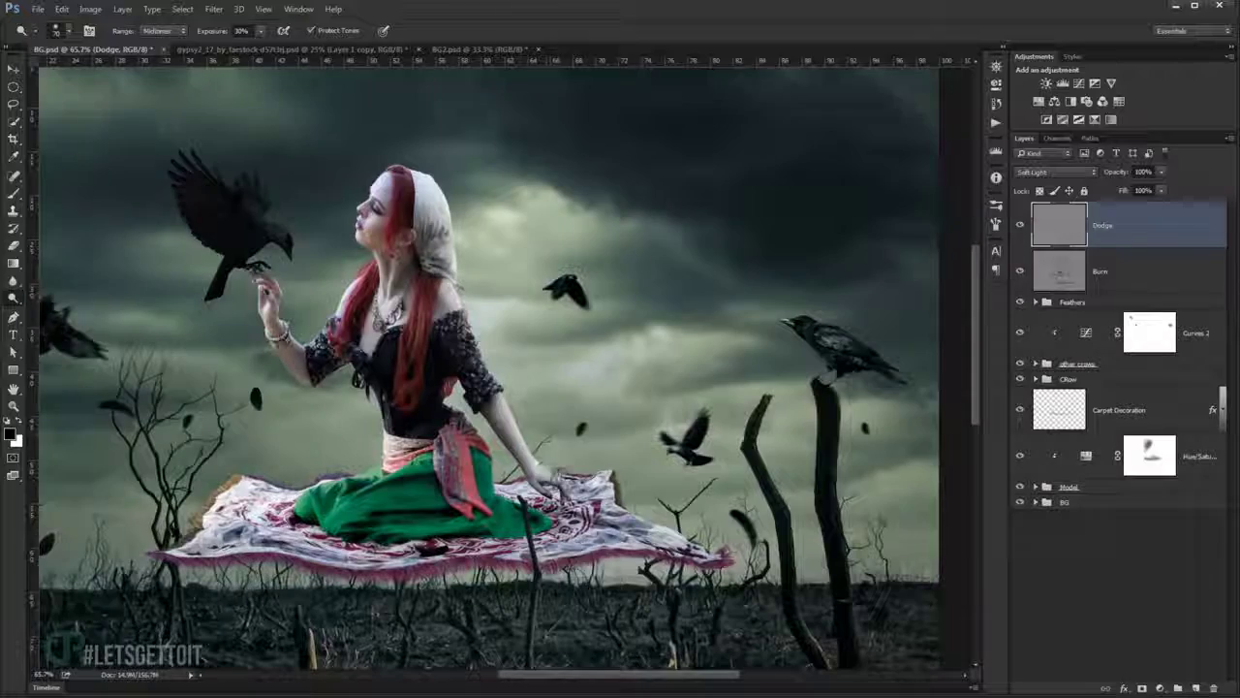
{"action": "scroll", "coordinate": [398, 484], "scroll_direction": "up", "scroll_amount": 3}
{"action": "scroll", "coordinate": [377, 509], "scroll_direction": "down", "scroll_amount": 3}
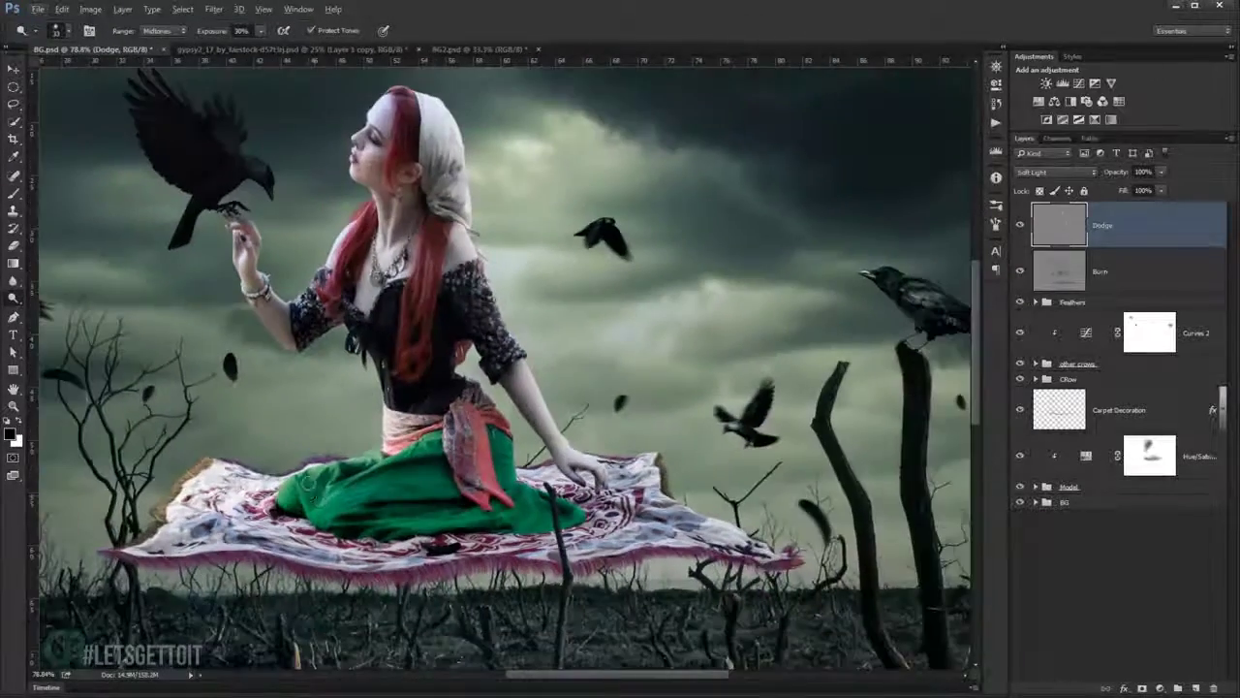
Brighten the bridge and tip of the woman's nose on the Dodge layer.
{"action": "scroll", "coordinate": [338, 272], "scroll_direction": "up", "scroll_amount": 2}
{"action": "scroll", "coordinate": [413, 249], "scroll_direction": "up", "scroll_amount": 2}
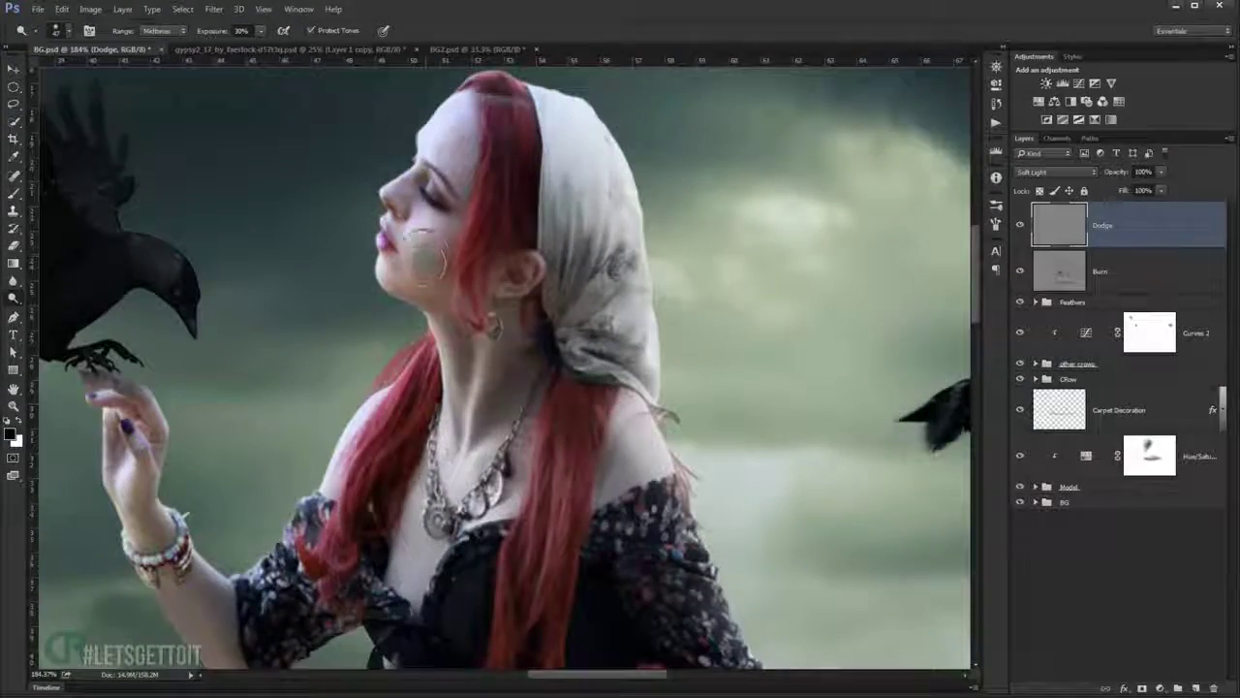
{"action": "scroll", "coordinate": [431, 267], "scroll_direction": "up", "scroll_amount": 1}
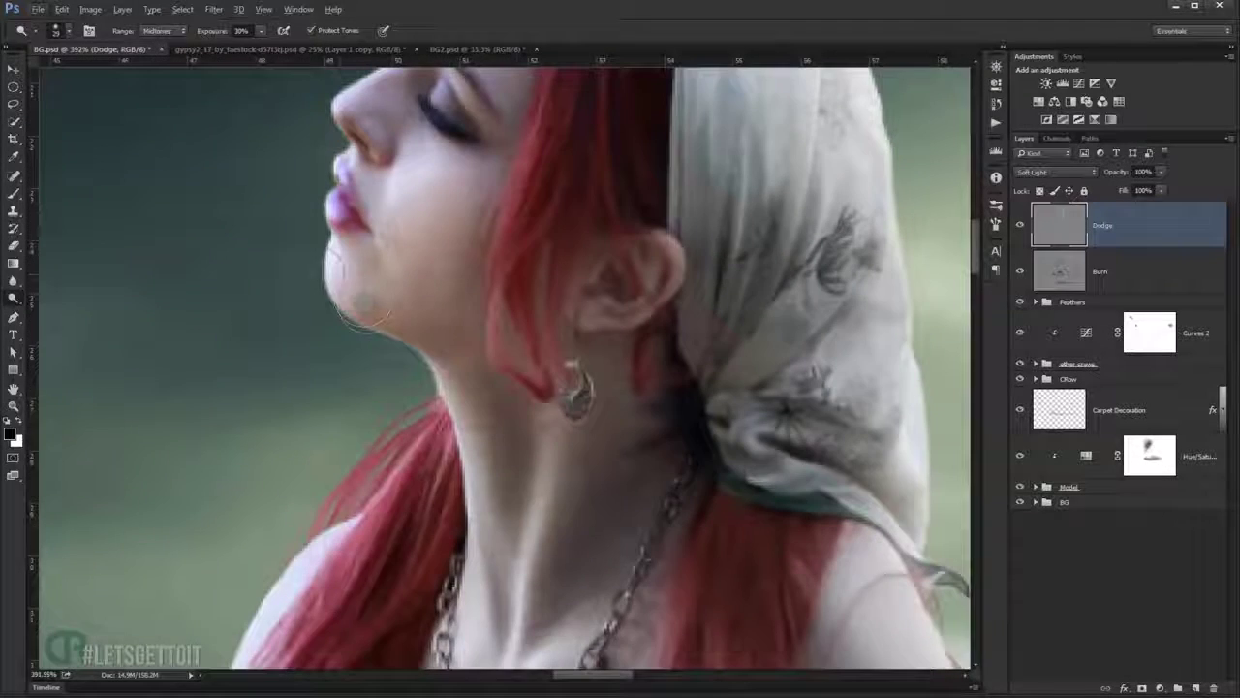
{"action": "scroll", "coordinate": [334, 232], "scroll_direction": "up", "scroll_amount": 1}
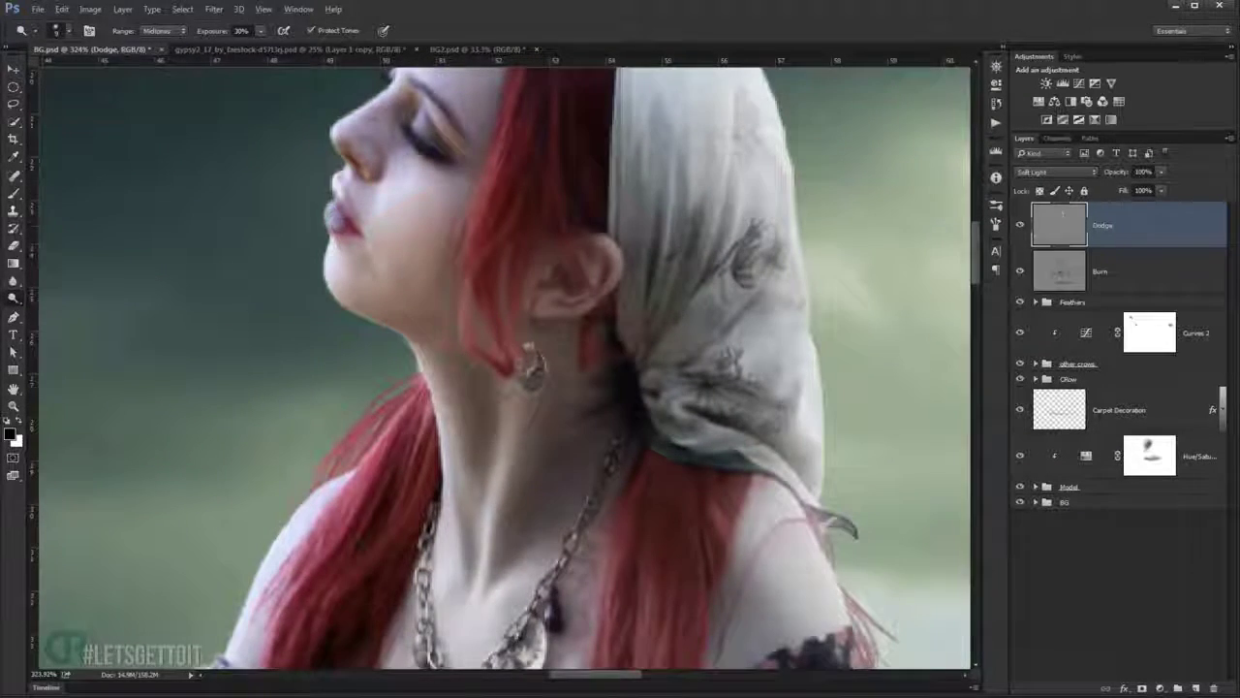
{"action": "scroll", "coordinate": [333, 221], "scroll_direction": "up", "scroll_amount": 2}
{"action": "mouse_move", "coordinate": [342, 182]}
{"action": "left_mouse_down"}
{"action": "mouse_move", "coordinate": [421, 117]}
{"action": "mouse_move", "coordinate": [329, 192]}
{"action": "left_mouse_up"}
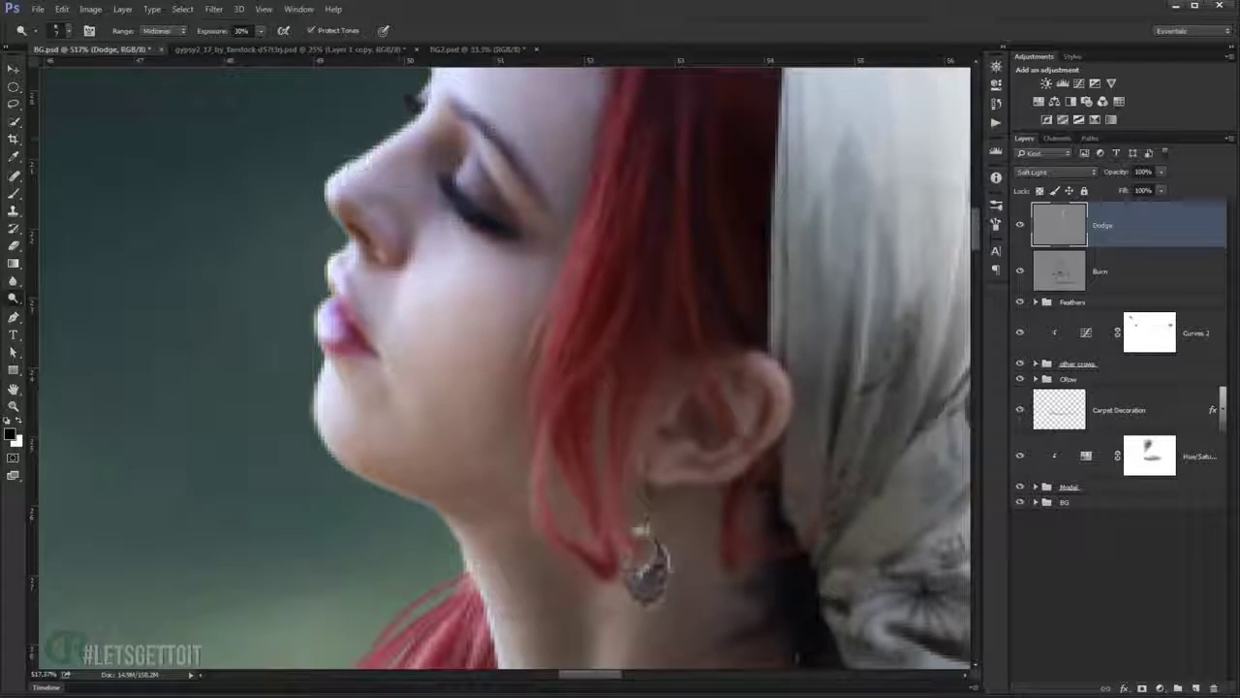
{"action": "scroll", "coordinate": [347, 205], "scroll_direction": "down", "scroll_amount": 1}
{"action": "scroll", "coordinate": [358, 199], "scroll_direction": "down", "scroll_amount": 3}
{"action": "scroll", "coordinate": [397, 199], "scroll_direction": "down", "scroll_amount": 3}
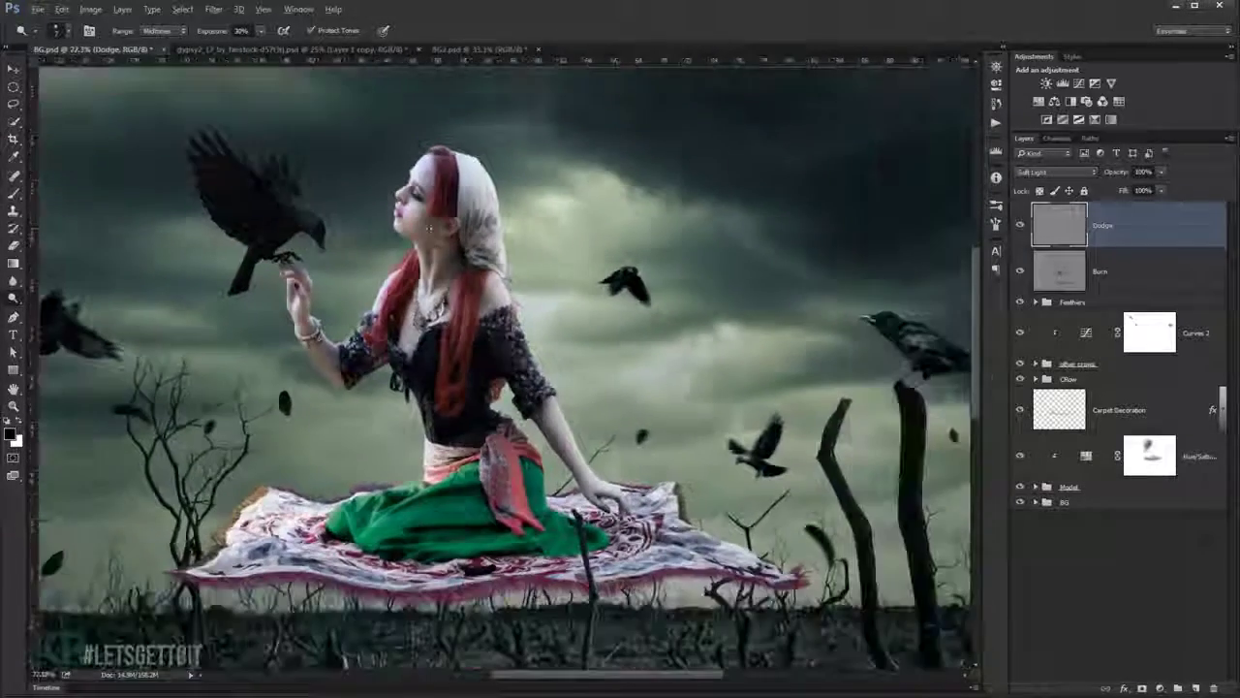
Toggle the Dodge layer to compare the effect, then zoom onto the necklace.
{"action": "left_click", "coordinate": [1019, 225]}
{"action": "scroll", "coordinate": [438, 275], "scroll_direction": "down", "scroll_amount": 2}
{"action": "scroll", "coordinate": [351, 268], "scroll_direction": "up", "scroll_amount": 4}
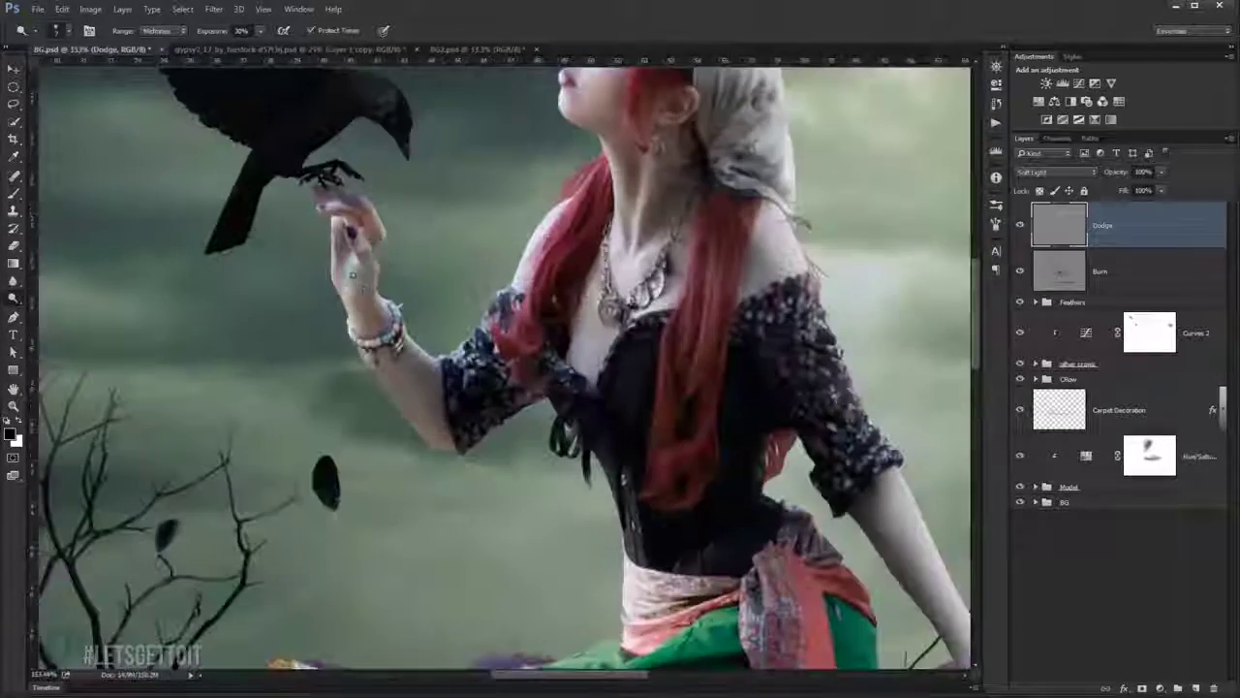
{"action": "scroll", "coordinate": [397, 233], "scroll_direction": "down", "scroll_amount": 2}
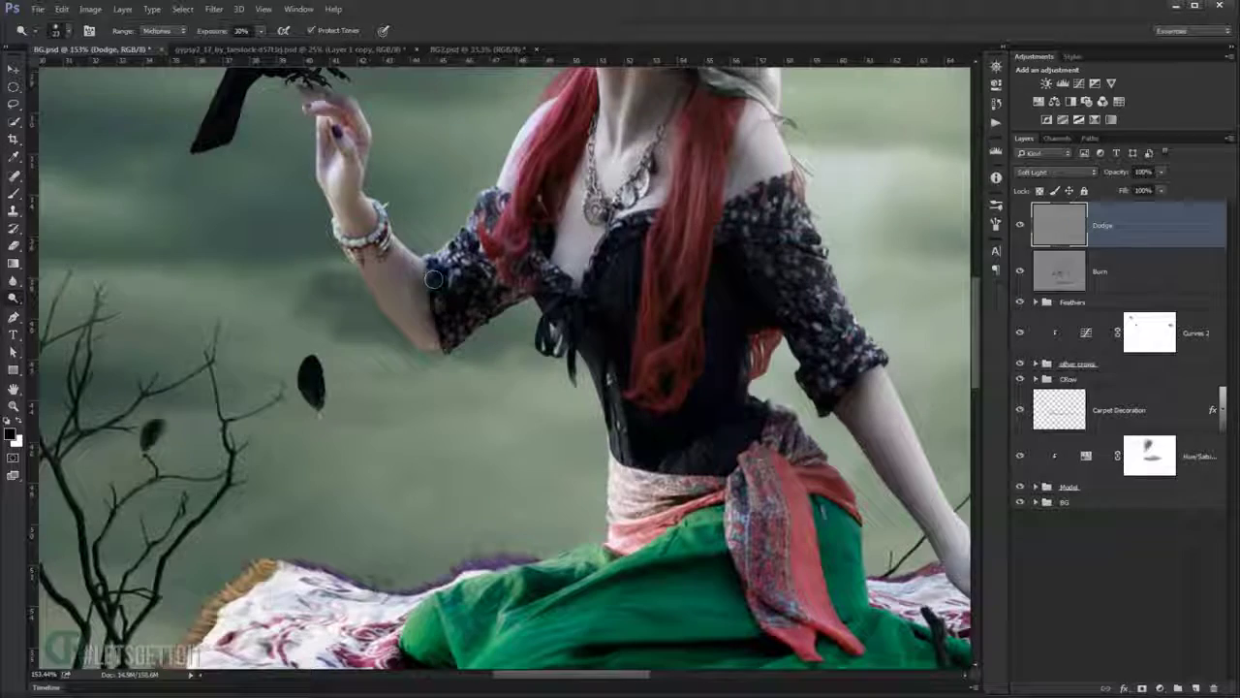
{"action": "scroll", "coordinate": [392, 232], "scroll_direction": "up", "scroll_amount": 2}
{"action": "scroll", "coordinate": [507, 268], "scroll_direction": "up", "scroll_amount": 1}
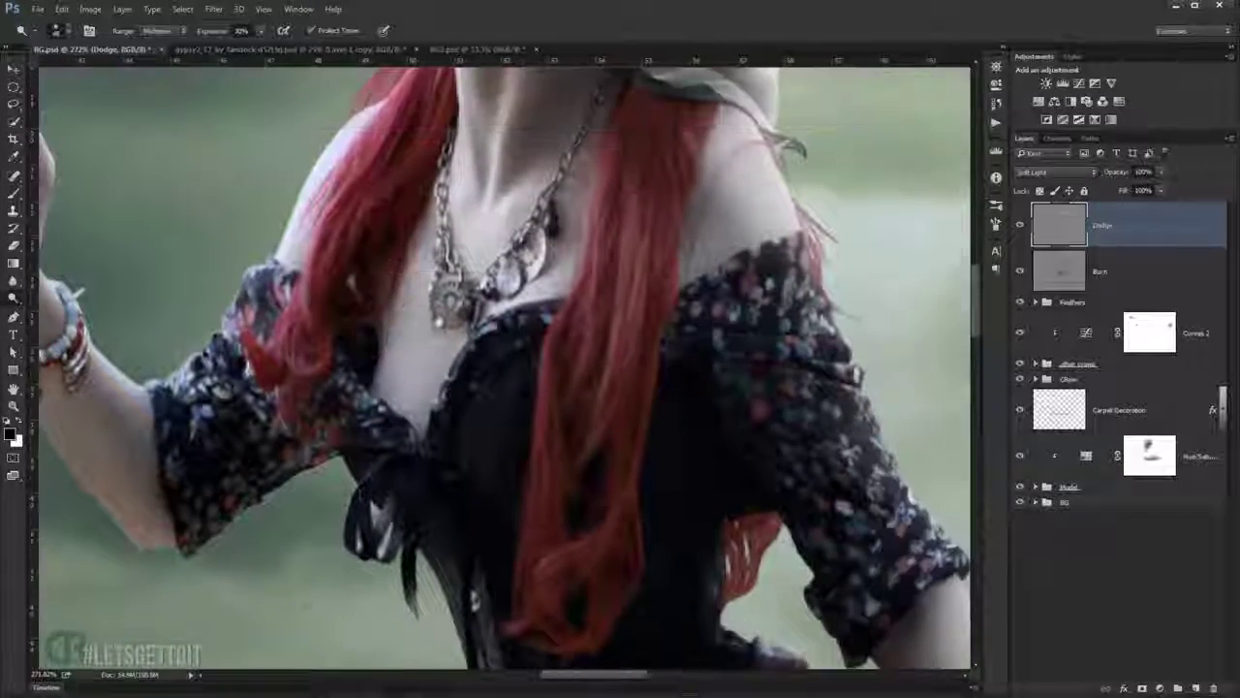
{"action": "scroll", "coordinate": [499, 232], "scroll_direction": "up", "scroll_amount": 2}
{"action": "scroll", "coordinate": [493, 191], "scroll_direction": "up", "scroll_amount": 1}
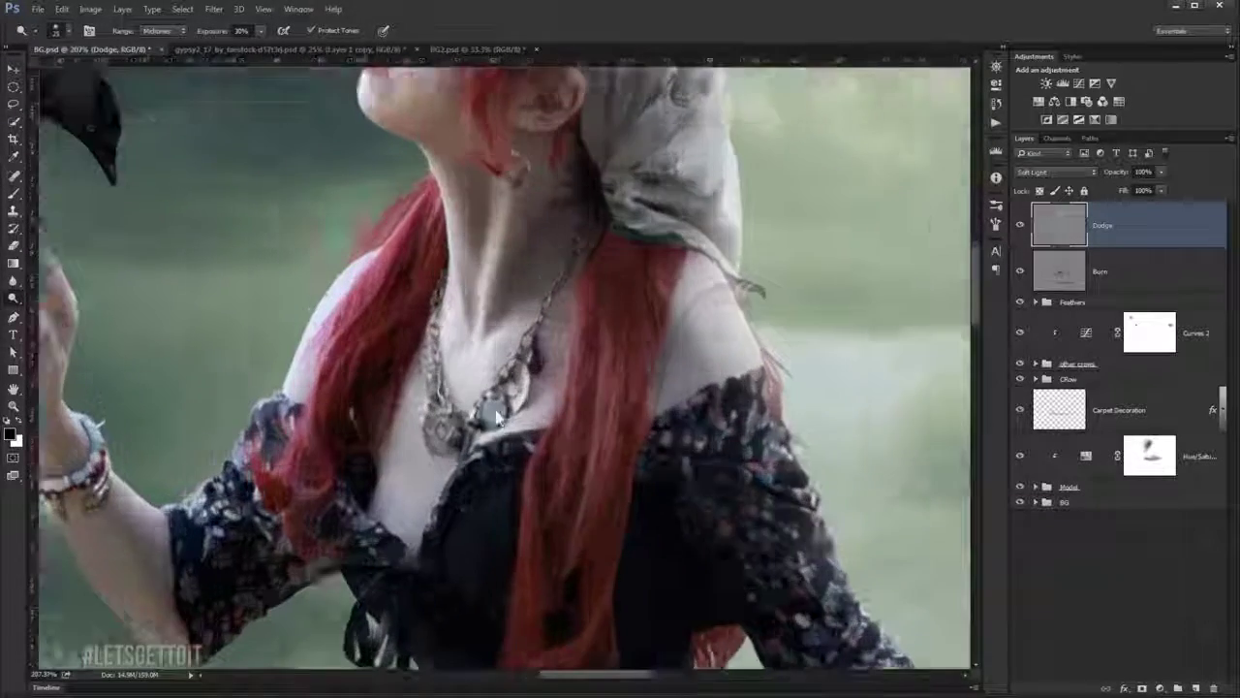
{"action": "scroll", "coordinate": [496, 415], "scroll_direction": "up", "scroll_amount": 2}
Lighten the necklace pendants and the left strand of the chain.
{"action": "left_click_drag", "start_coordinate": [531, 384], "coordinate": [392, 448]}
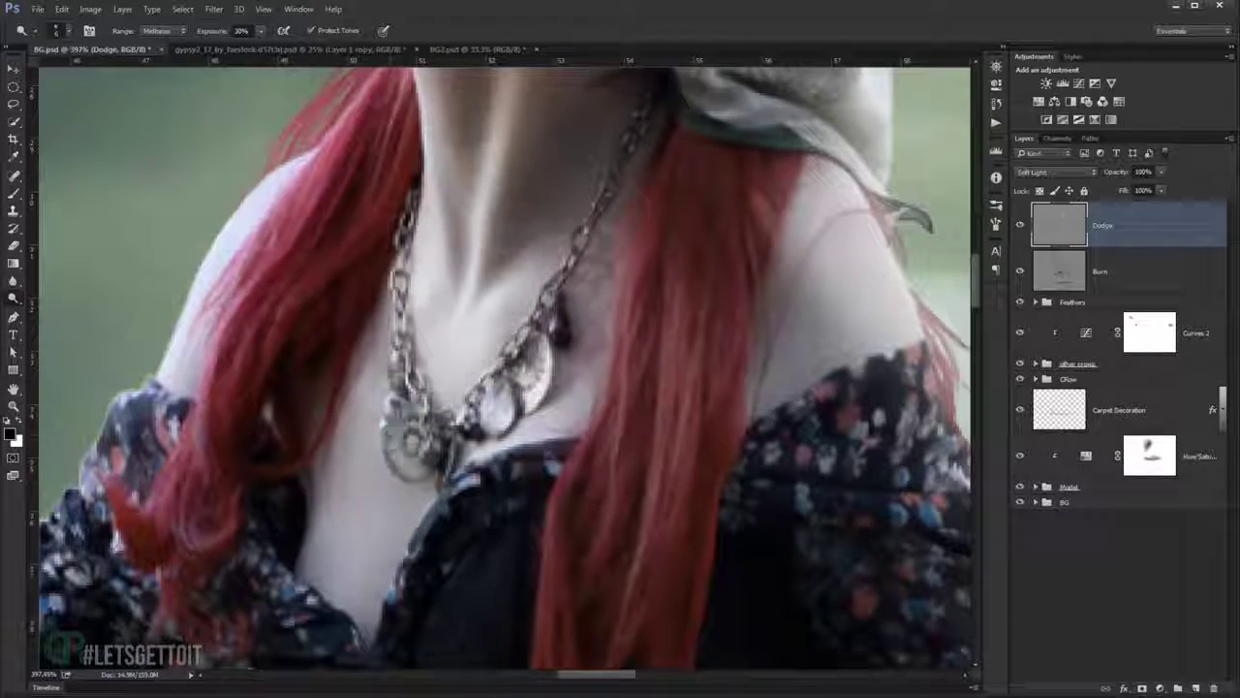
{"action": "left_click_drag", "start_coordinate": [403, 323], "coordinate": [405, 309]}
{"action": "scroll", "coordinate": [394, 280], "scroll_direction": "down", "scroll_amount": 3}
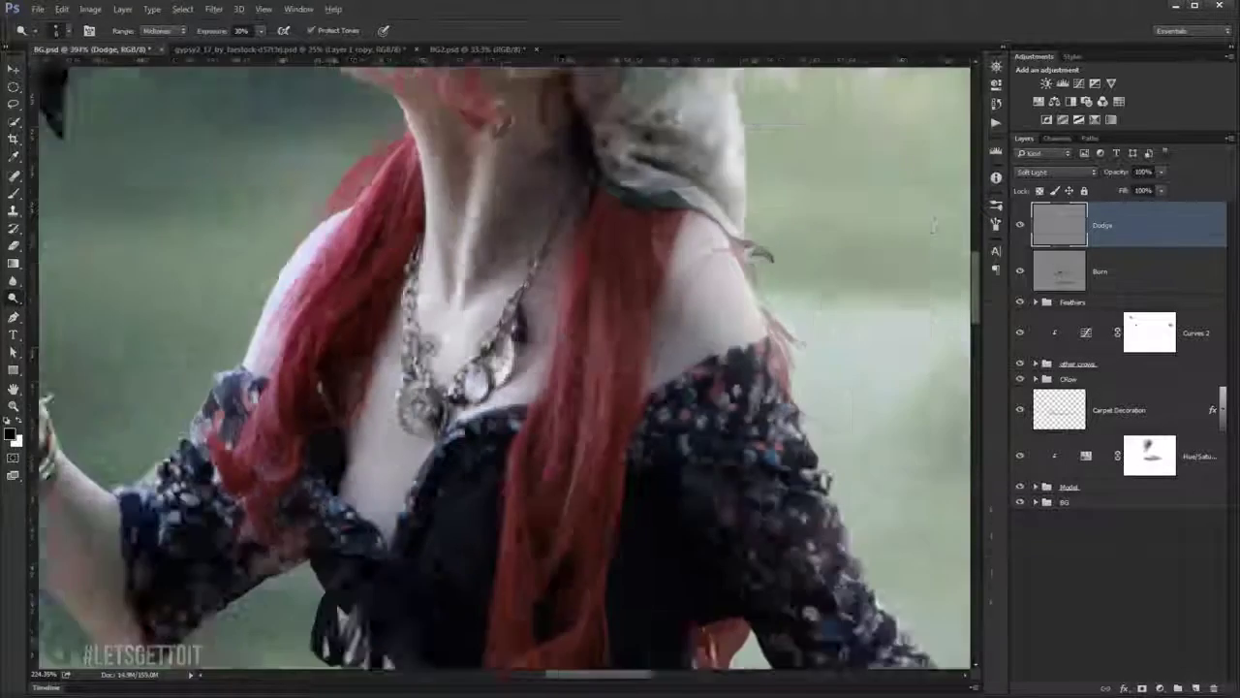
{"action": "scroll", "coordinate": [493, 245], "scroll_direction": "up", "scroll_amount": 2}
{"action": "left_click_drag", "start_coordinate": [445, 329], "coordinate": [414, 370]}
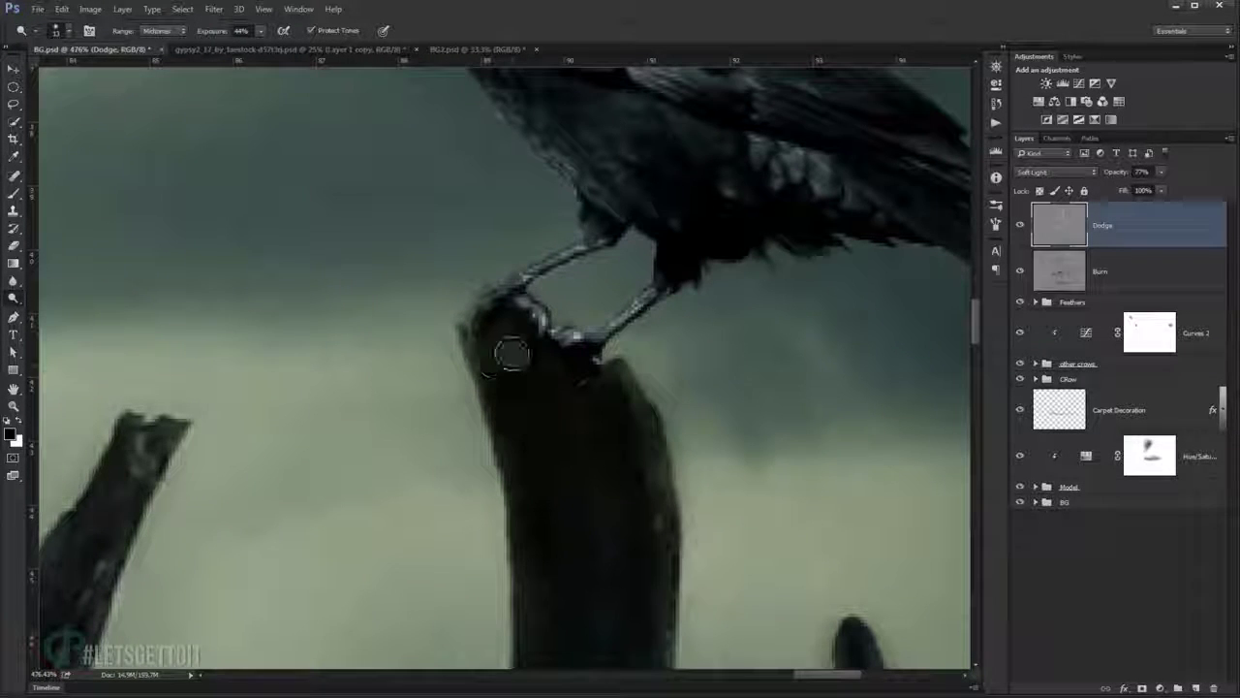
Dodge highlights along the branch edges and the tall trunk beneath the crow.
{"action": "left_click_drag", "start_coordinate": [498, 356], "coordinate": [531, 344]}
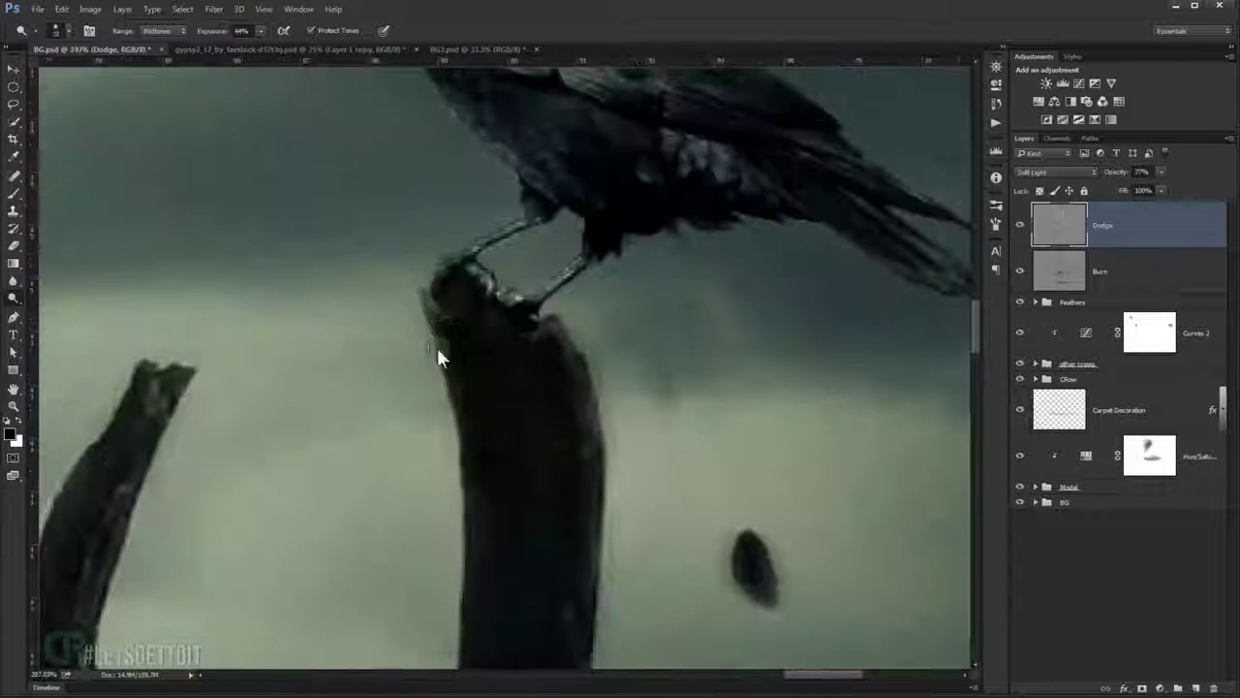
{"action": "scroll", "coordinate": [478, 565], "scroll_direction": "down", "scroll_amount": 5}
{"action": "scroll", "coordinate": [534, 371], "scroll_direction": "up", "scroll_amount": 5}
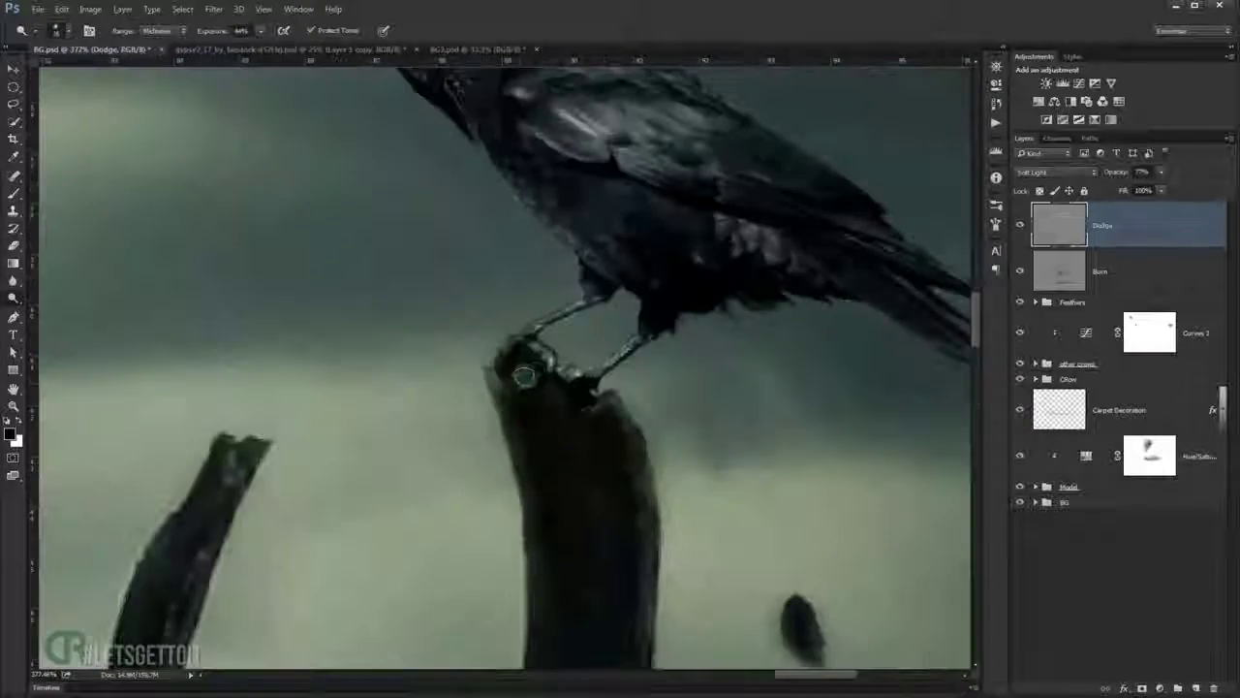
{"action": "scroll", "coordinate": [534, 371], "scroll_direction": "down", "scroll_amount": 2}
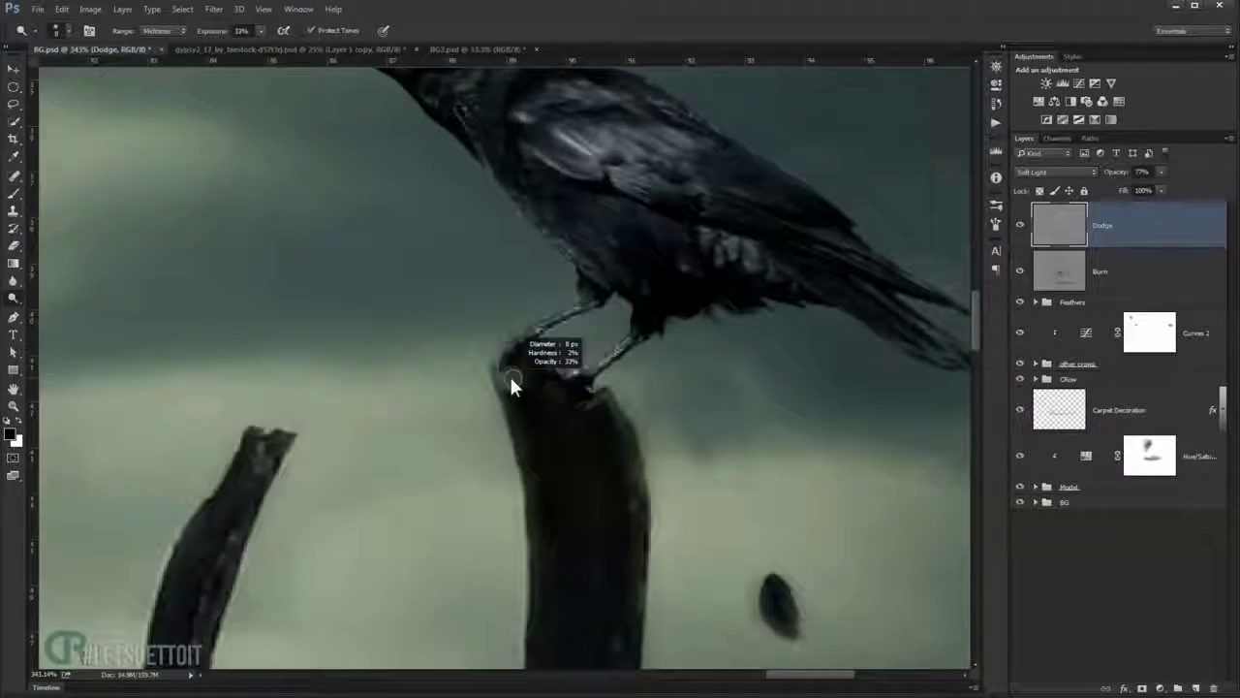
{"action": "scroll", "coordinate": [504, 380], "scroll_direction": "up", "scroll_amount": 2}
{"action": "left_click_drag", "start_coordinate": [522, 386], "coordinate": [605, 409]}
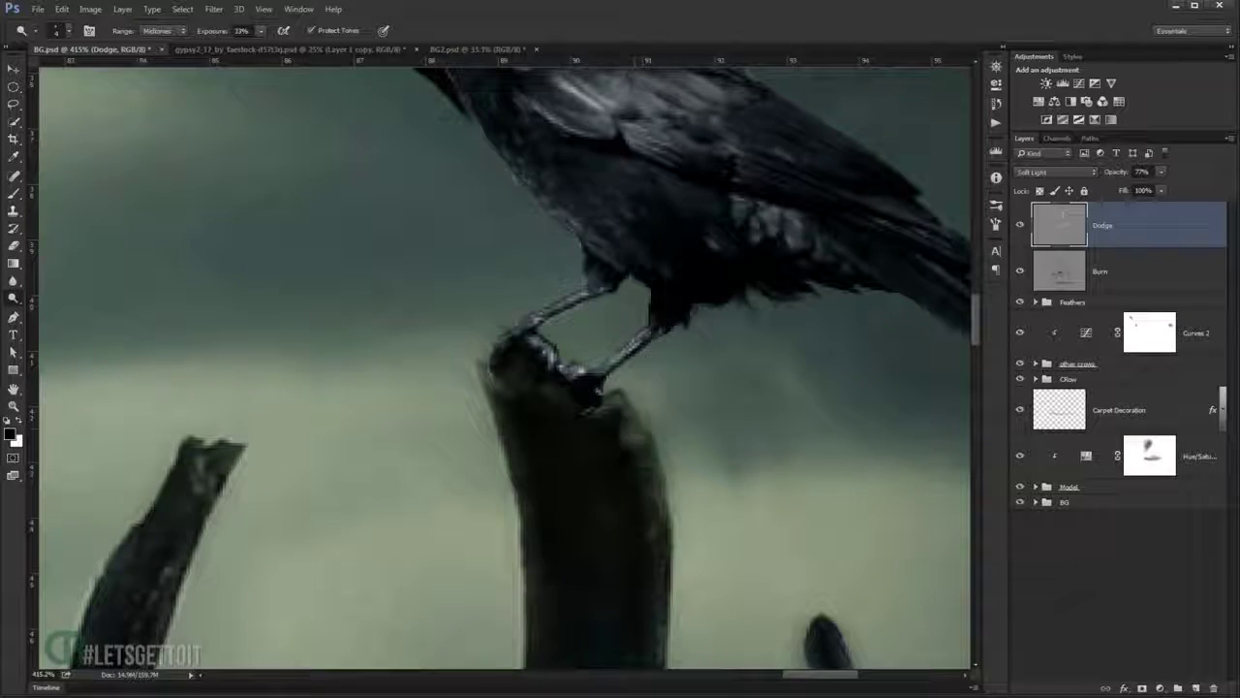
{"action": "scroll", "coordinate": [644, 463], "scroll_direction": "down", "scroll_amount": 3}
{"action": "scroll", "coordinate": [644, 463], "scroll_direction": "down", "scroll_amount": 3}
{"action": "scroll", "coordinate": [638, 361], "scroll_direction": "up", "scroll_amount": 4}
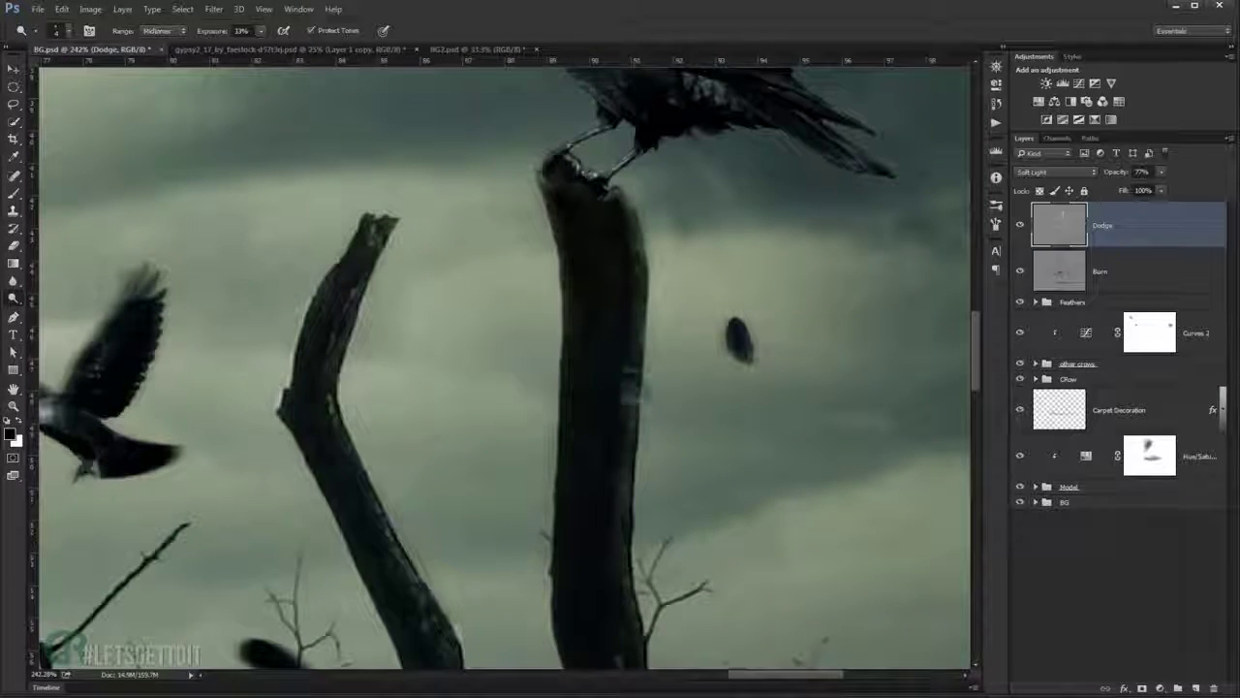
{"action": "left_click_drag", "start_coordinate": [550, 247], "coordinate": [564, 394]}
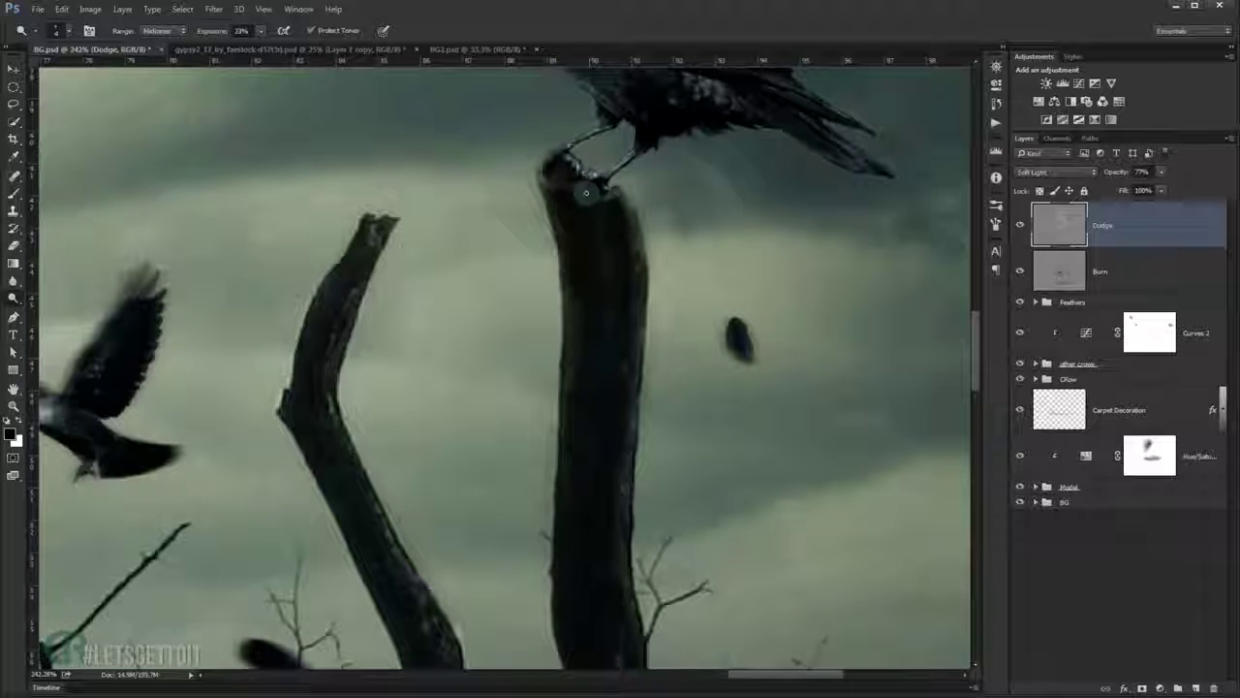
{"action": "scroll", "coordinate": [593, 231], "scroll_direction": "up", "scroll_amount": 2}
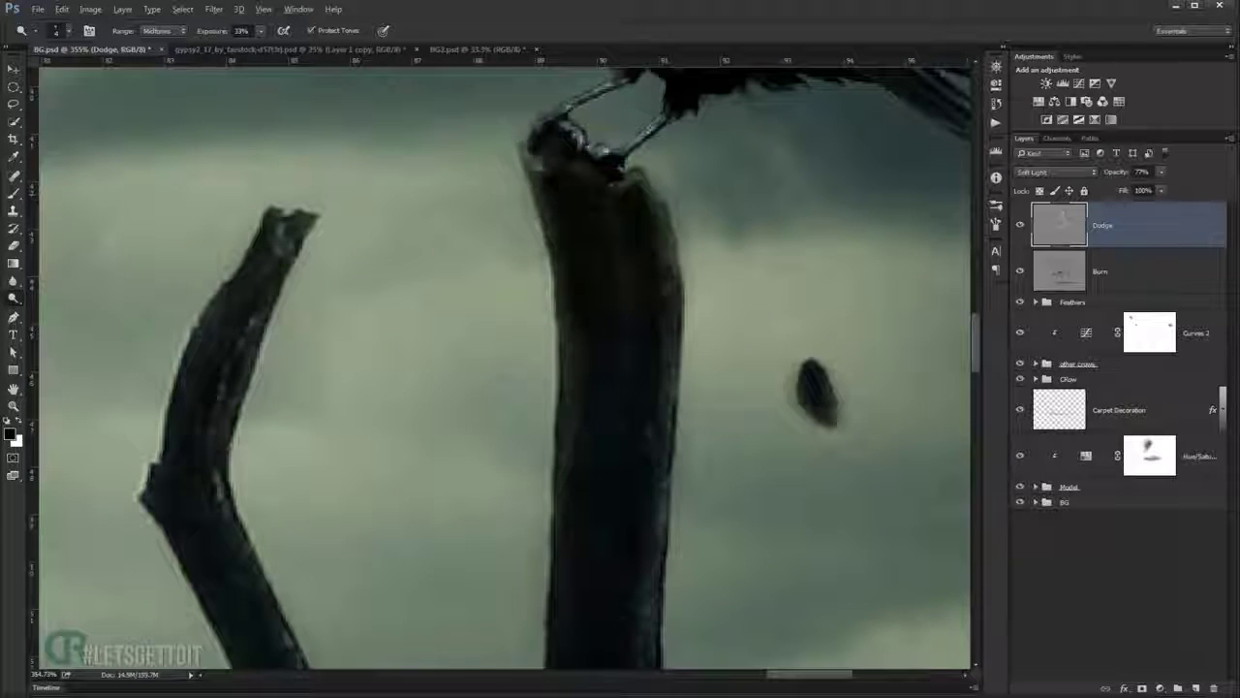
{"action": "left_click_drag", "start_coordinate": [521, 151], "coordinate": [581, 170]}
{"action": "scroll", "coordinate": [565, 135], "scroll_direction": "down", "scroll_amount": 2}
{"action": "scroll", "coordinate": [565, 135], "scroll_direction": "up", "scroll_amount": 3}
{"action": "scroll", "coordinate": [565, 135], "scroll_direction": "down", "scroll_amount": 3}
{"action": "scroll", "coordinate": [565, 135], "scroll_direction": "up", "scroll_amount": 2}
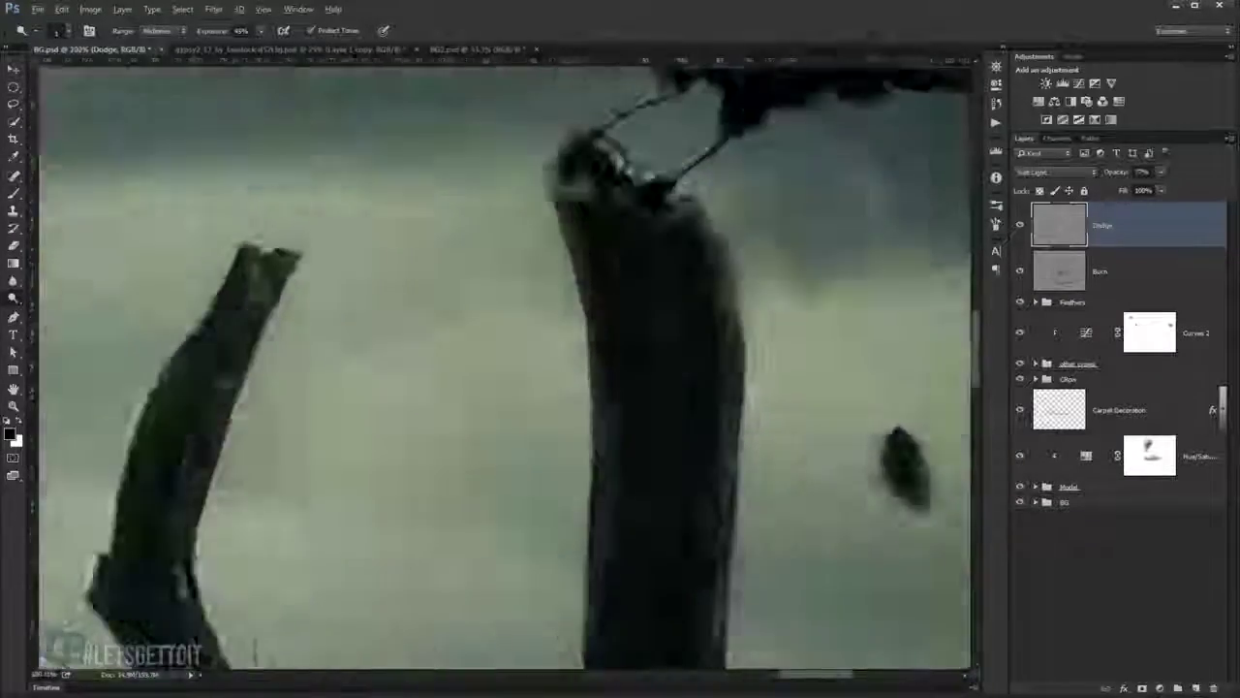
{"action": "scroll", "coordinate": [567, 287], "scroll_direction": "down", "scroll_amount": 3}
{"action": "scroll", "coordinate": [567, 287], "scroll_direction": "up", "scroll_amount": 3}
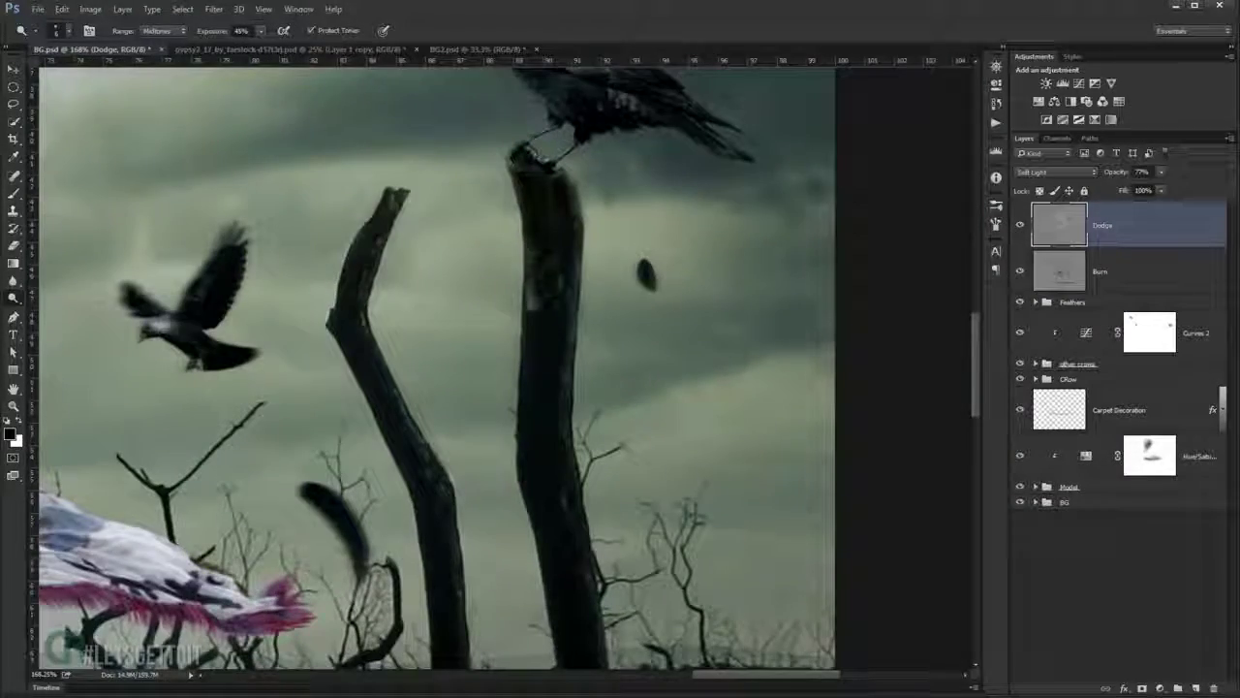
{"action": "scroll", "coordinate": [528, 291], "scroll_direction": "down", "scroll_amount": 3}
{"action": "scroll", "coordinate": [517, 167], "scroll_direction": "up", "scroll_amount": 3}
{"action": "scroll", "coordinate": [518, 166], "scroll_direction": "up", "scroll_amount": 2}
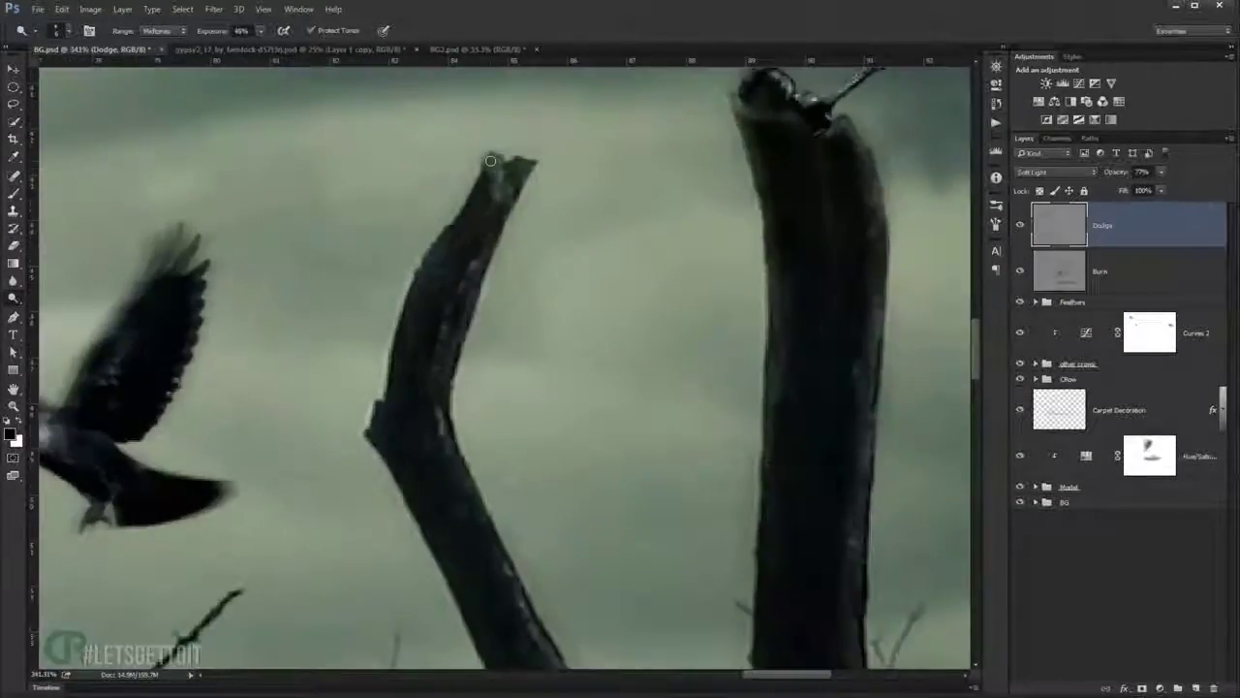
Brighten the left branch, the flying crow's head and the perched crow's eye.
{"action": "left_click_drag", "start_coordinate": [526, 182], "coordinate": [387, 412]}
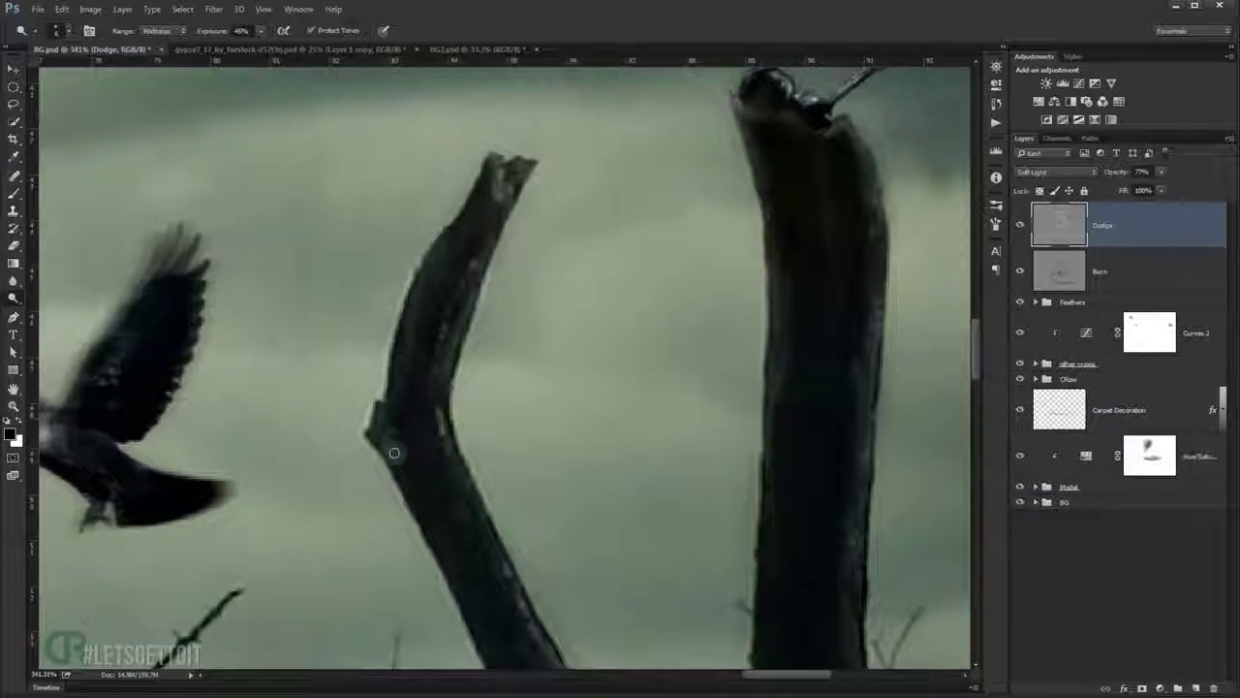
{"action": "scroll", "coordinate": [388, 411], "scroll_direction": "down", "scroll_amount": 4}
{"action": "scroll", "coordinate": [628, 250], "scroll_direction": "up", "scroll_amount": 2}
{"action": "scroll", "coordinate": [628, 250], "scroll_direction": "up", "scroll_amount": 2}
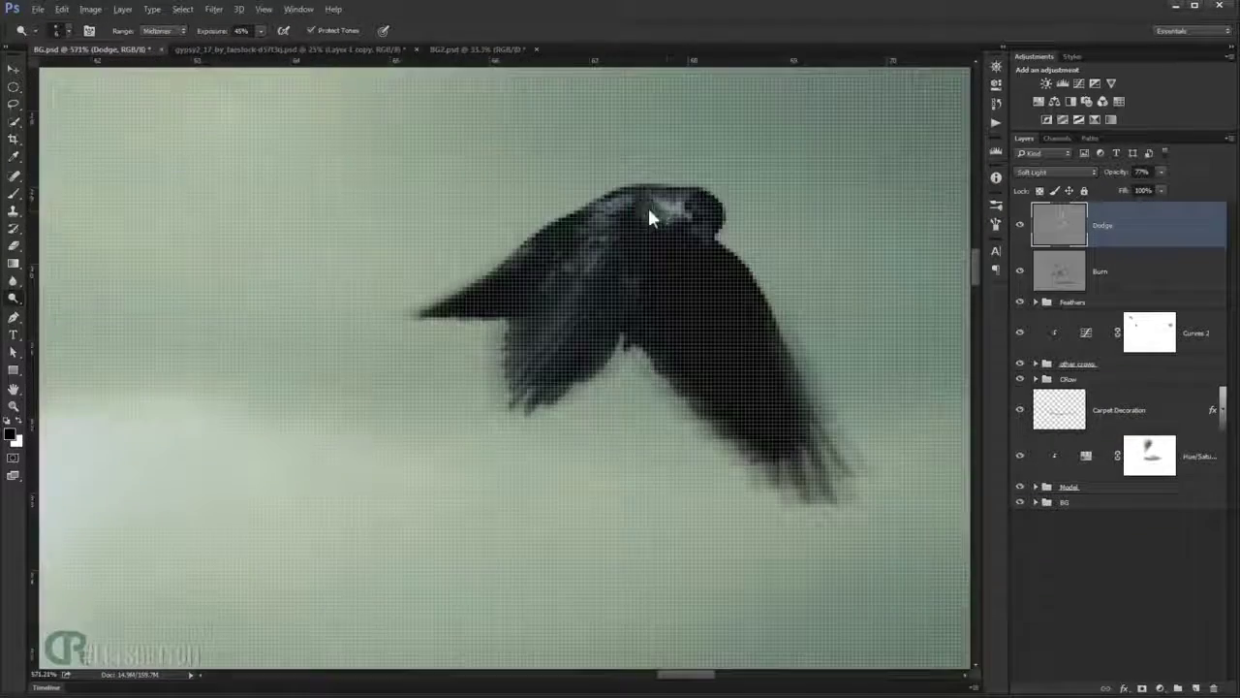
{"action": "left_click_drag", "start_coordinate": [624, 249], "coordinate": [664, 207]}
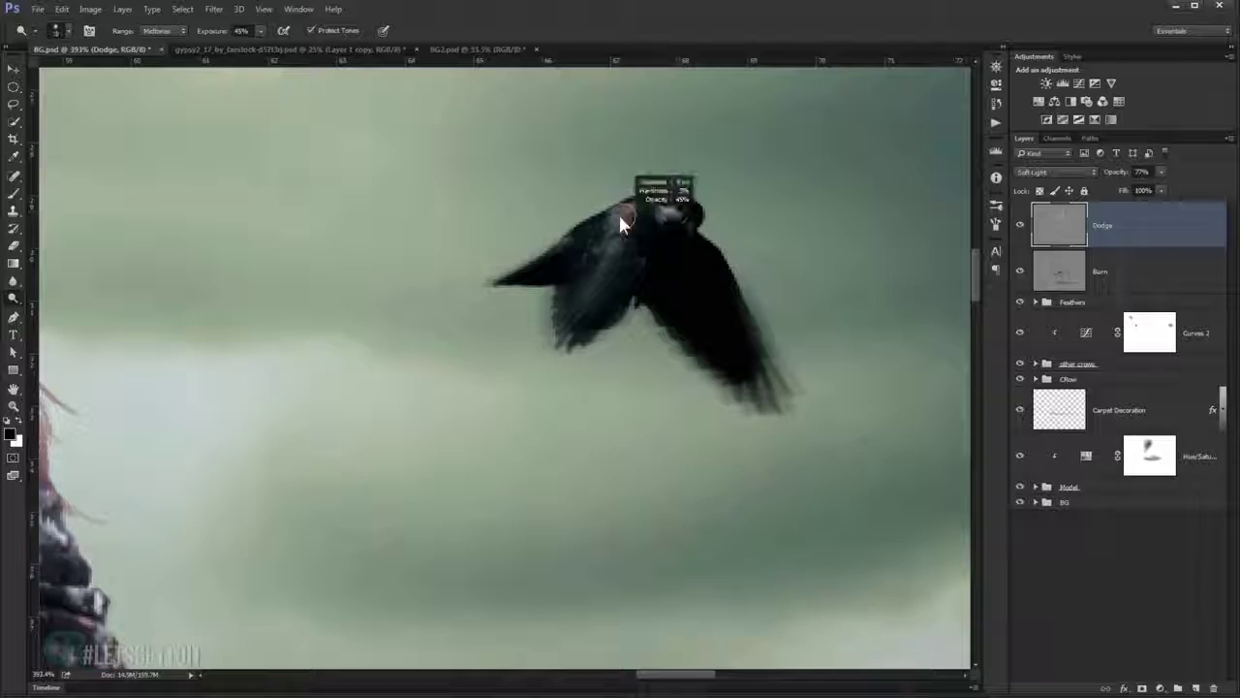
{"action": "scroll", "coordinate": [659, 193], "scroll_direction": "down", "scroll_amount": 3}
{"action": "scroll", "coordinate": [630, 533], "scroll_direction": "up", "scroll_amount": 3}
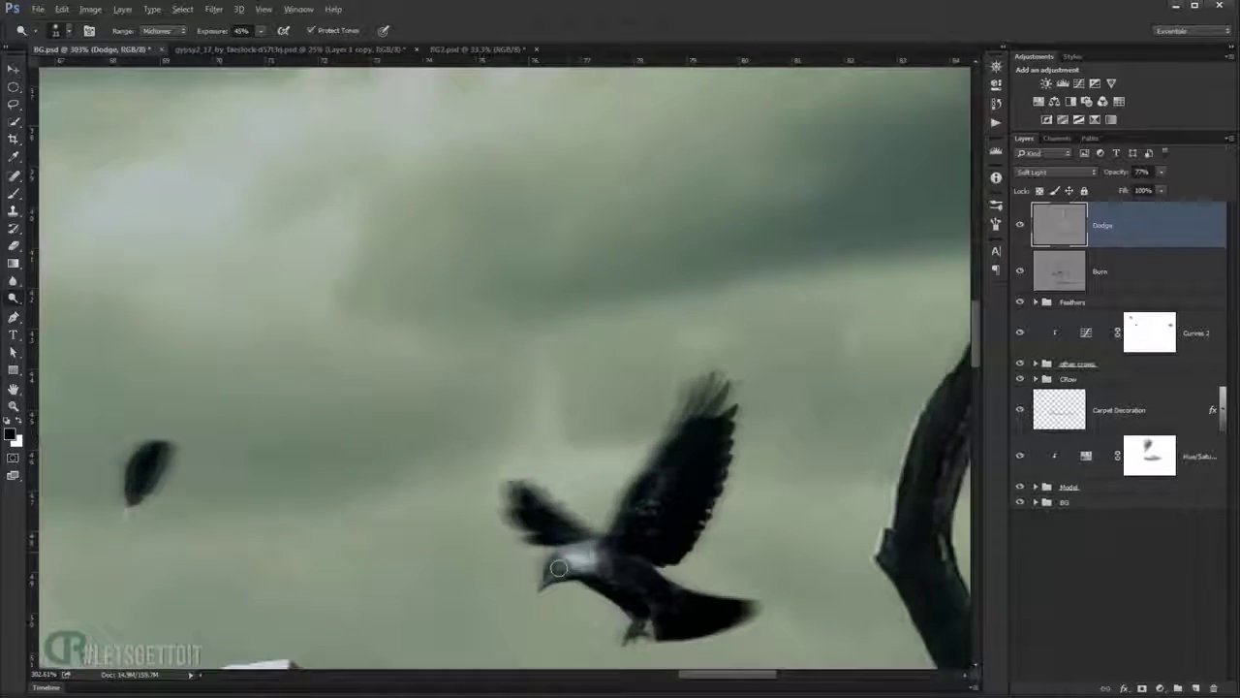
{"action": "scroll", "coordinate": [629, 485], "scroll_direction": "down", "scroll_amount": 3}
{"action": "scroll", "coordinate": [647, 282], "scroll_direction": "up", "scroll_amount": 4}
{"action": "left_click_drag", "start_coordinate": [648, 282], "coordinate": [664, 280]}
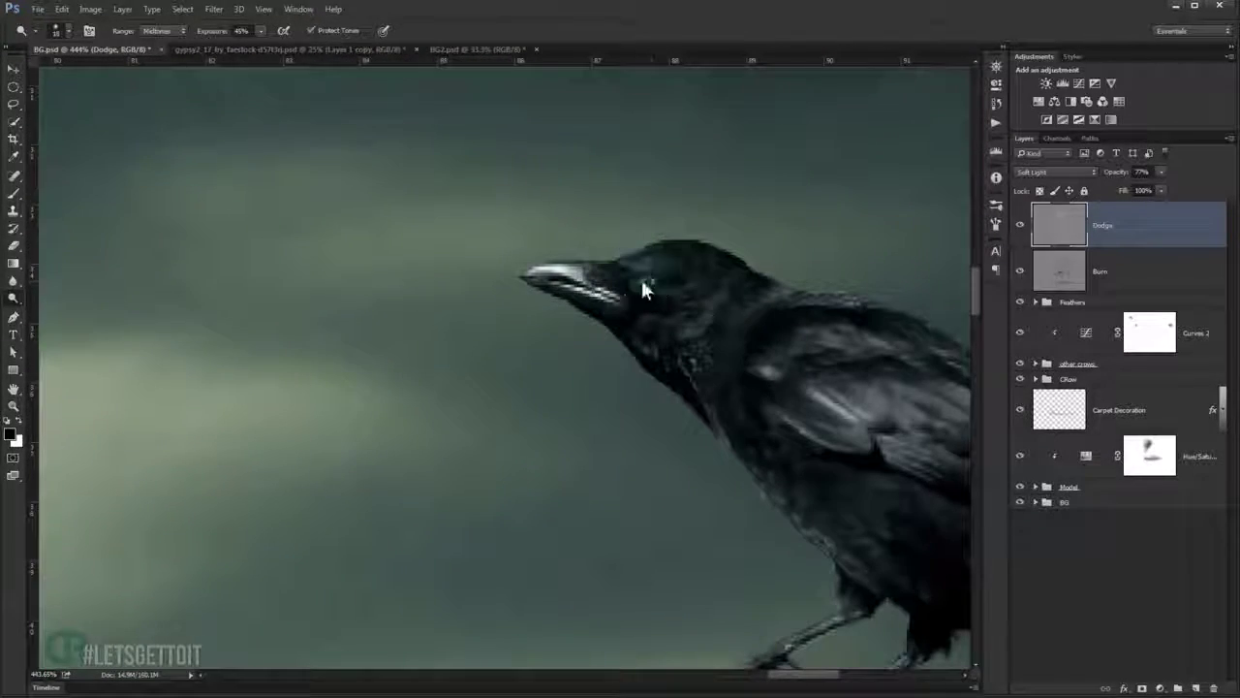
{"action": "scroll", "coordinate": [649, 279], "scroll_direction": "down", "scroll_amount": 1}
{"action": "scroll", "coordinate": [632, 338], "scroll_direction": "down", "scroll_amount": 4}
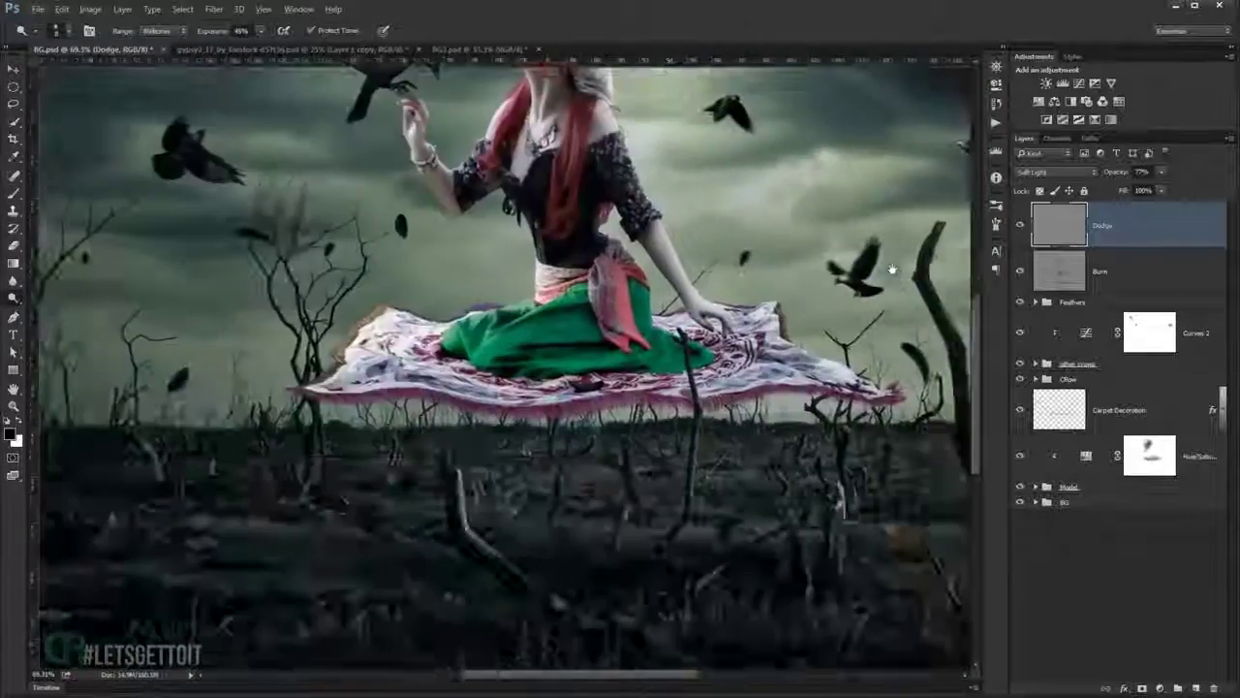
{"action": "scroll", "coordinate": [329, 387], "scroll_direction": "up", "scroll_amount": 5}
{"action": "scroll", "coordinate": [407, 243], "scroll_direction": "down", "scroll_amount": 3}
{"action": "scroll", "coordinate": [533, 386], "scroll_direction": "up", "scroll_amount": 2}
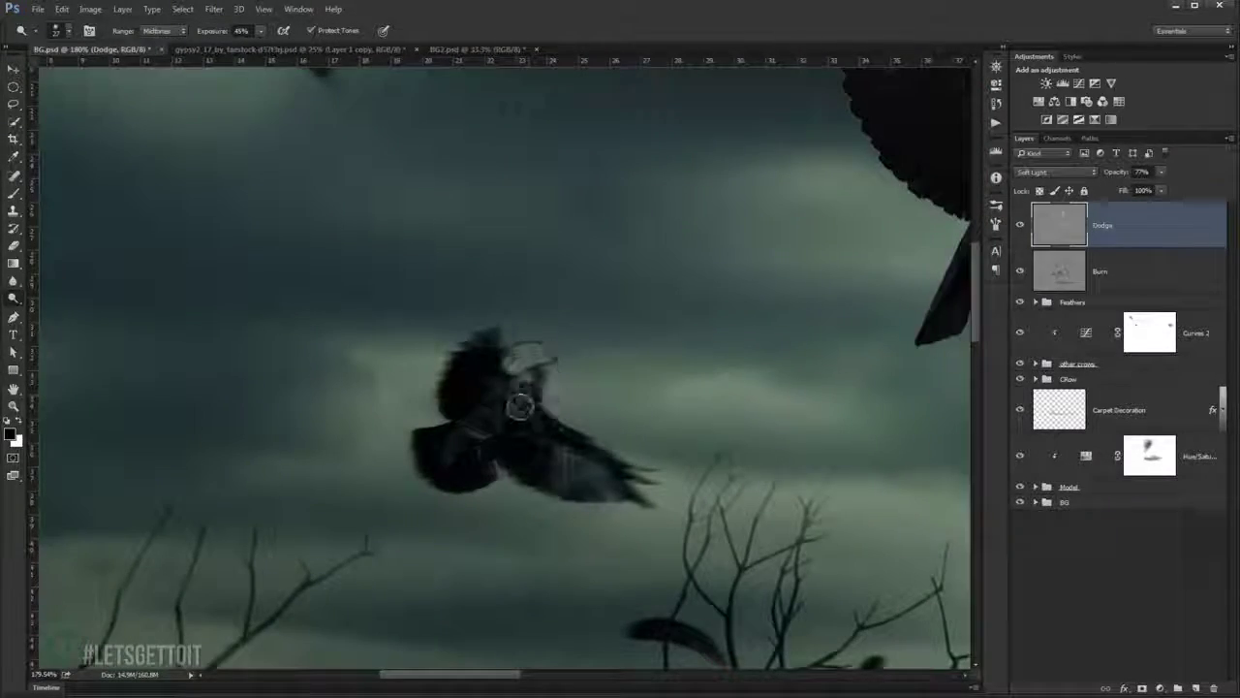
Zoom out to view the whole composition and select the Burn layer with Dodge.
{"action": "left_click_drag", "start_coordinate": [548, 451], "coordinate": [424, 369]}
{"action": "scroll", "coordinate": [423, 370], "scroll_direction": "down", "scroll_amount": 2}
{"action": "scroll", "coordinate": [431, 364], "scroll_direction": "down", "scroll_amount": 2}
{"action": "scroll", "coordinate": [441, 361], "scroll_direction": "down", "scroll_amount": 1}
{"action": "scroll", "coordinate": [441, 360], "scroll_direction": "up", "scroll_amount": 1}
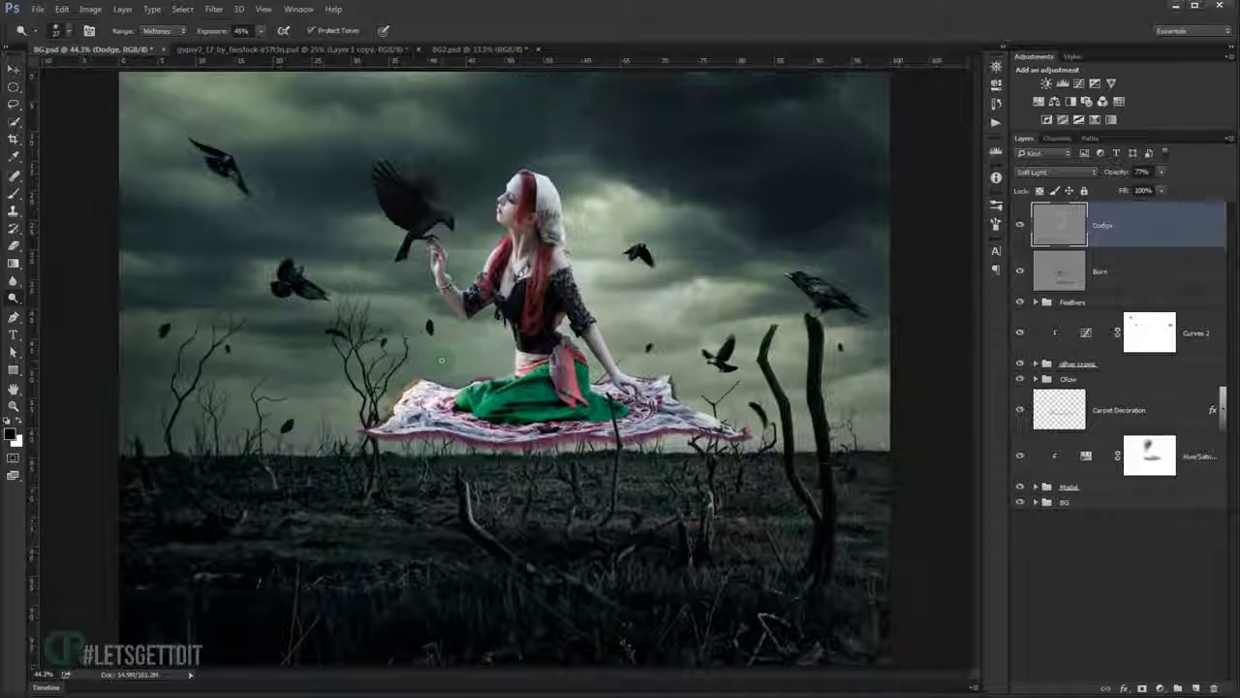
{"action": "left_click", "coordinate": [1126, 276], "text": "shift"}
Group the Dodge and Burn layers as Dodge&Burn and keep the group visible.
{"action": "key", "text": "ctrl+g"}
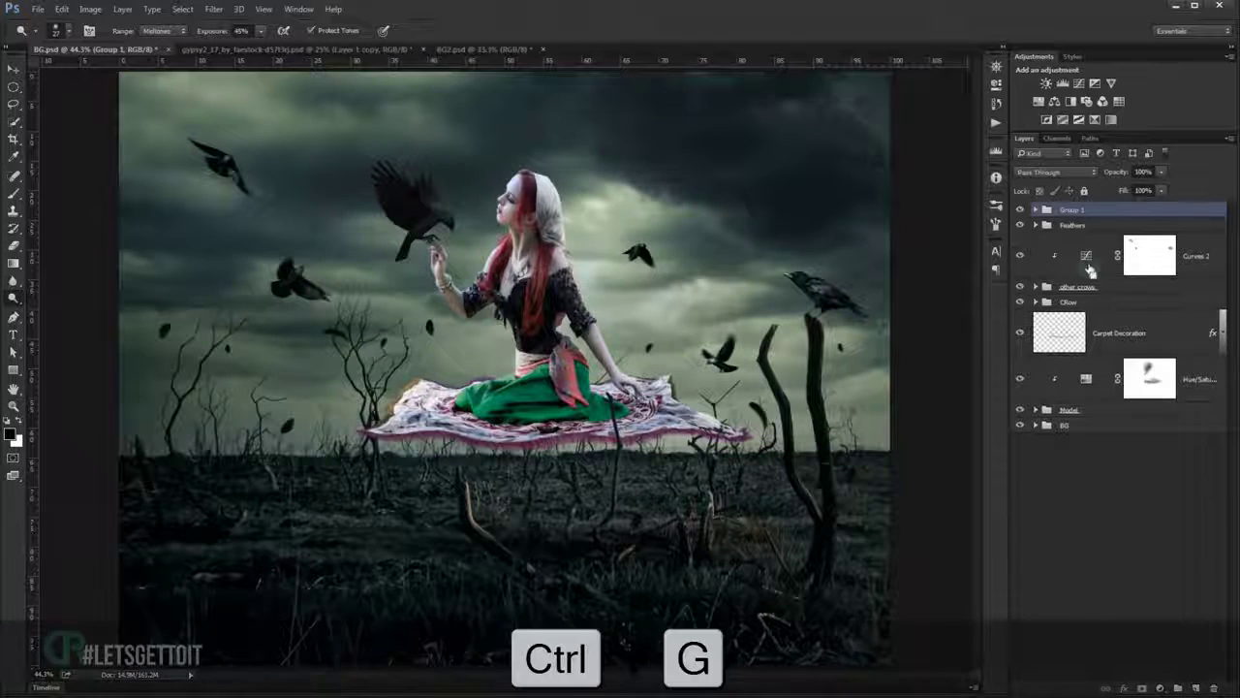
{"action": "double_click", "coordinate": [1070, 210]}
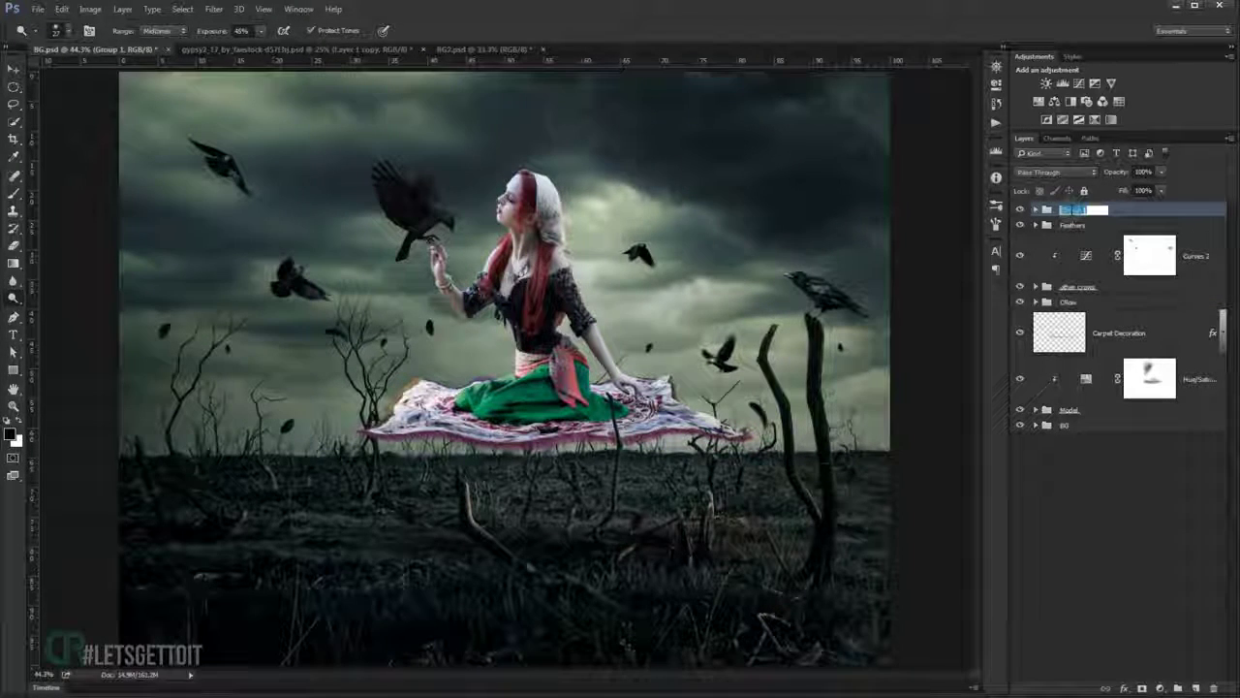
{"action": "type", "text": "Dodge&Burn"}
{"action": "key", "text": "Return"}
{"action": "key", "text": "v"}
{"action": "left_click", "coordinate": [1020, 210]}
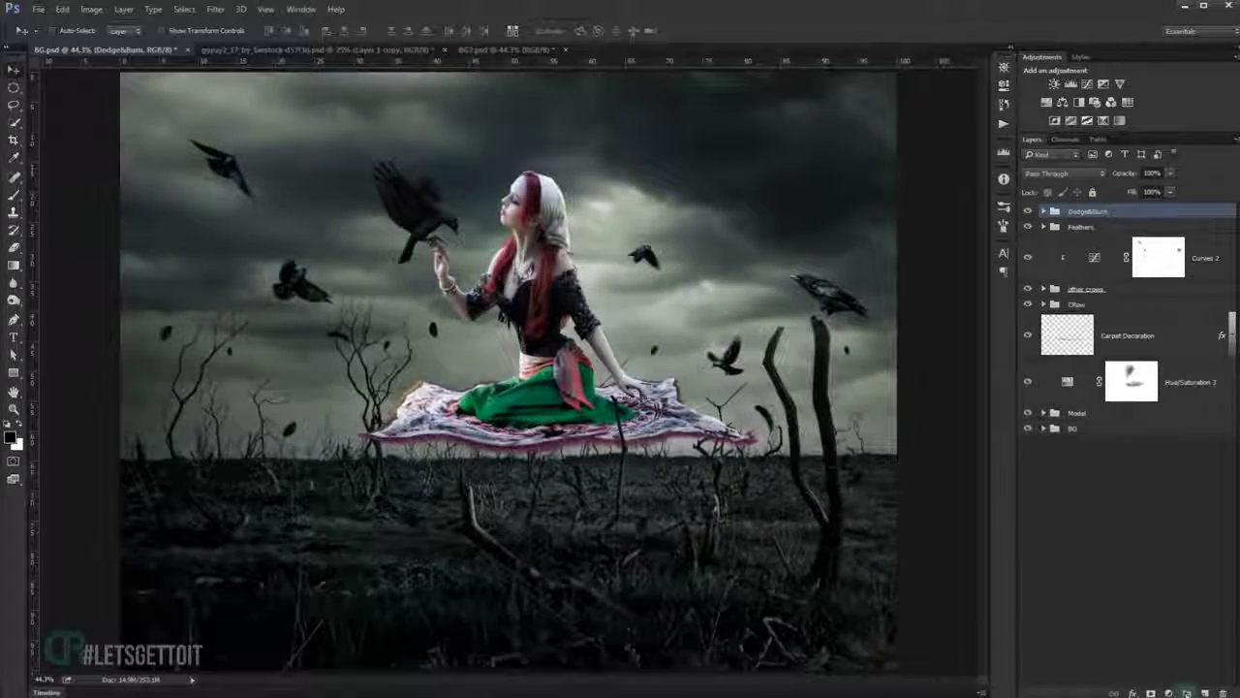
Create a new group named Adjustment Colors above Dodge&Burn.
{"action": "left_click", "coordinate": [1187, 693]}
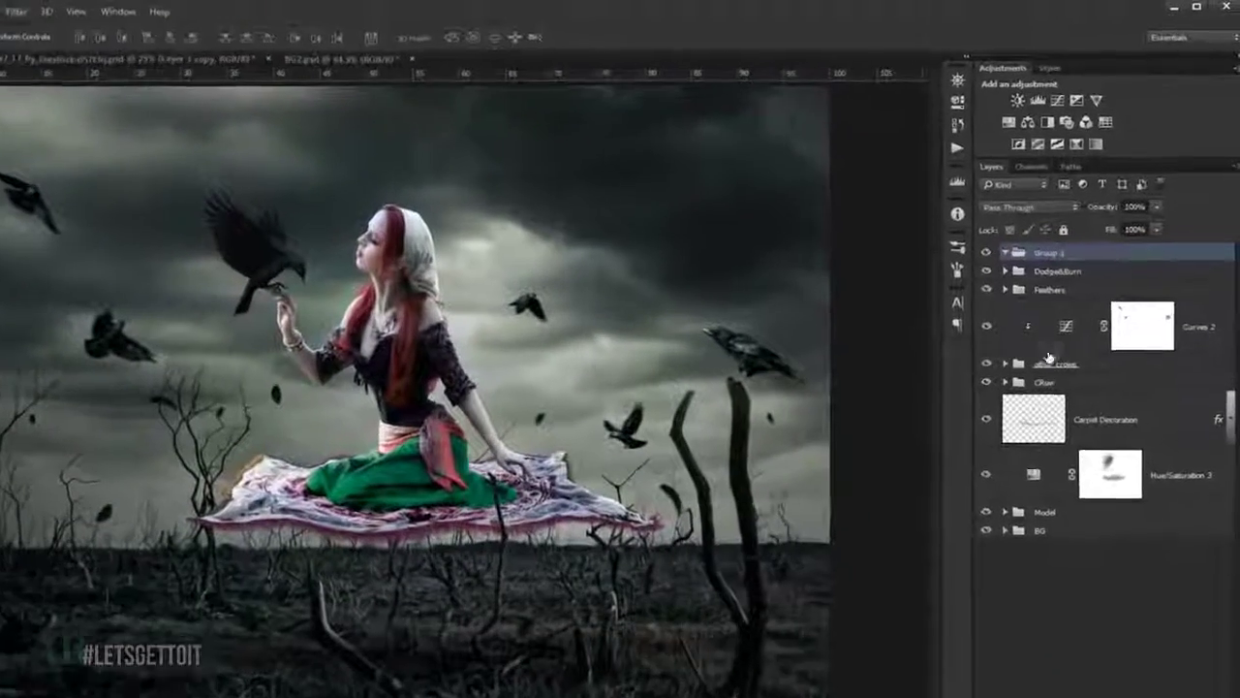
{"action": "double_click", "coordinate": [1077, 210]}
{"action": "type", "text": "Adjustment Colors"}
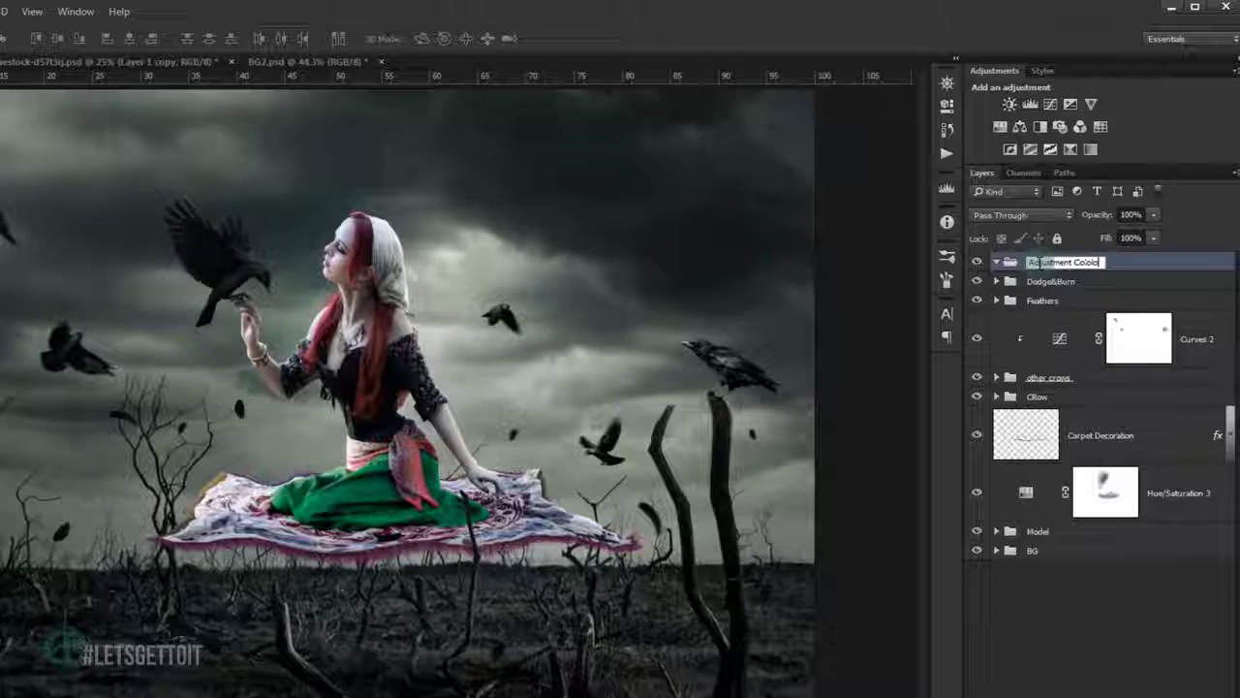
{"action": "key", "text": "Return"}
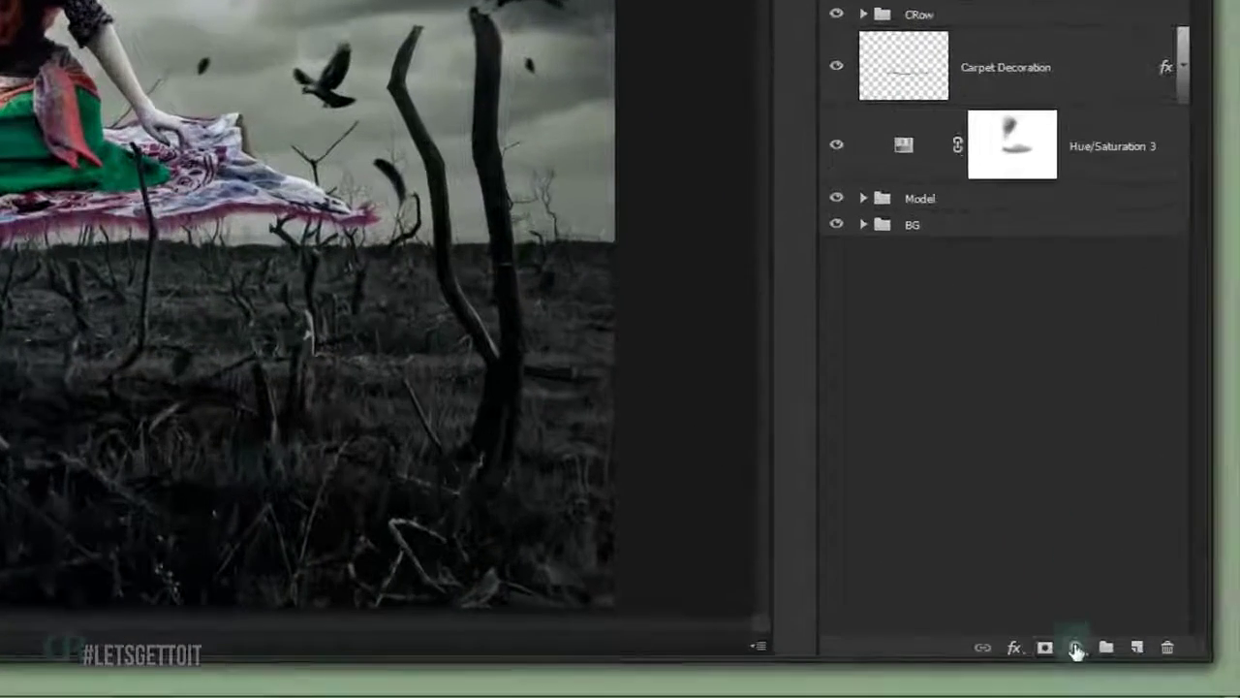
{"action": "left_click", "coordinate": [1076, 647]}
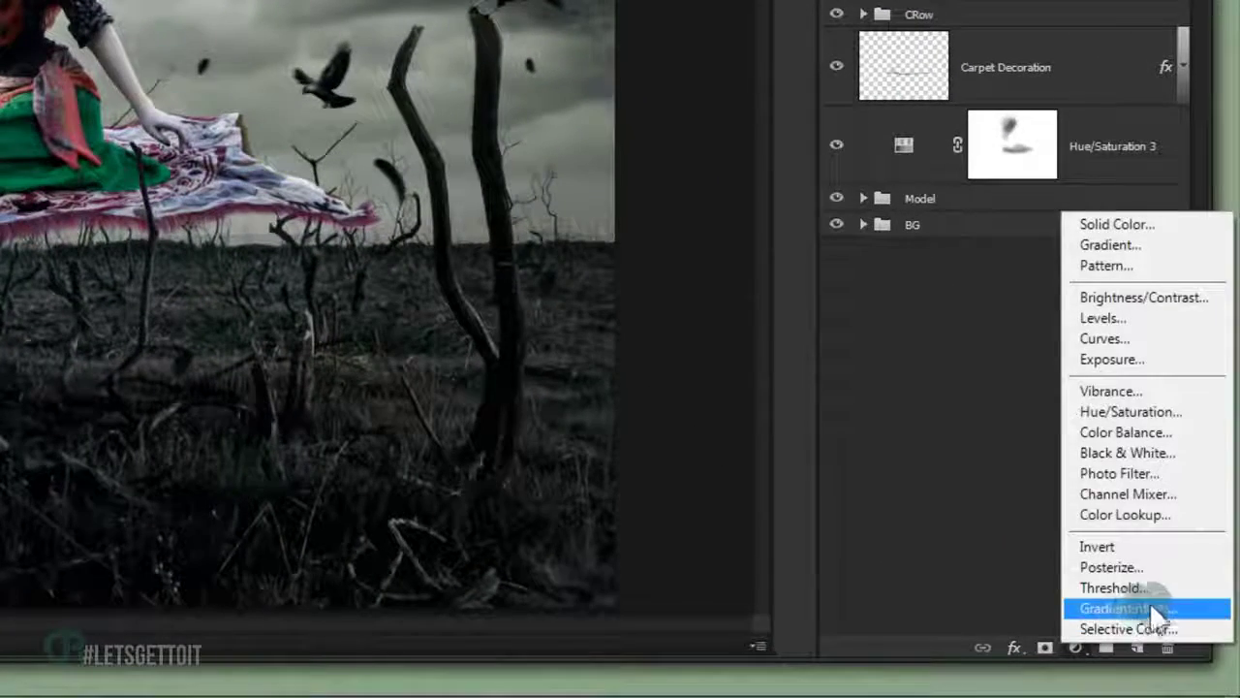
Add a Photo Filter layer in light blue 83ccff at about 50% density.
{"action": "left_click", "coordinate": [1133, 473]}
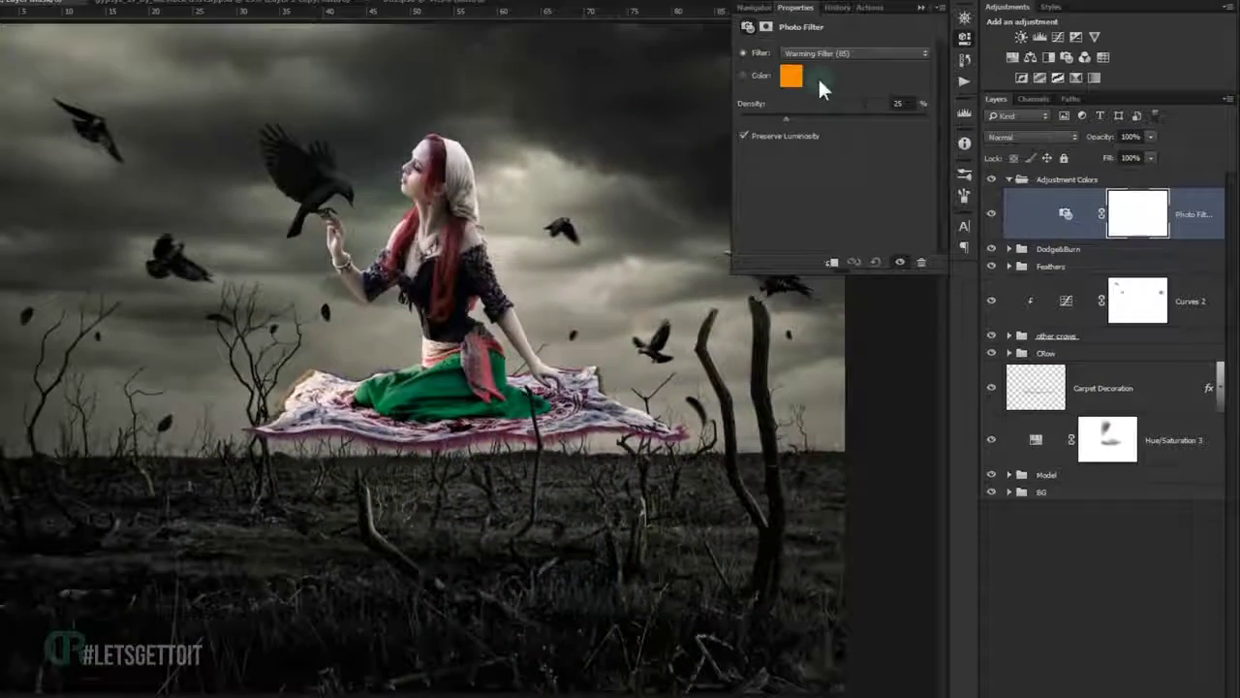
{"action": "left_click", "coordinate": [786, 77]}
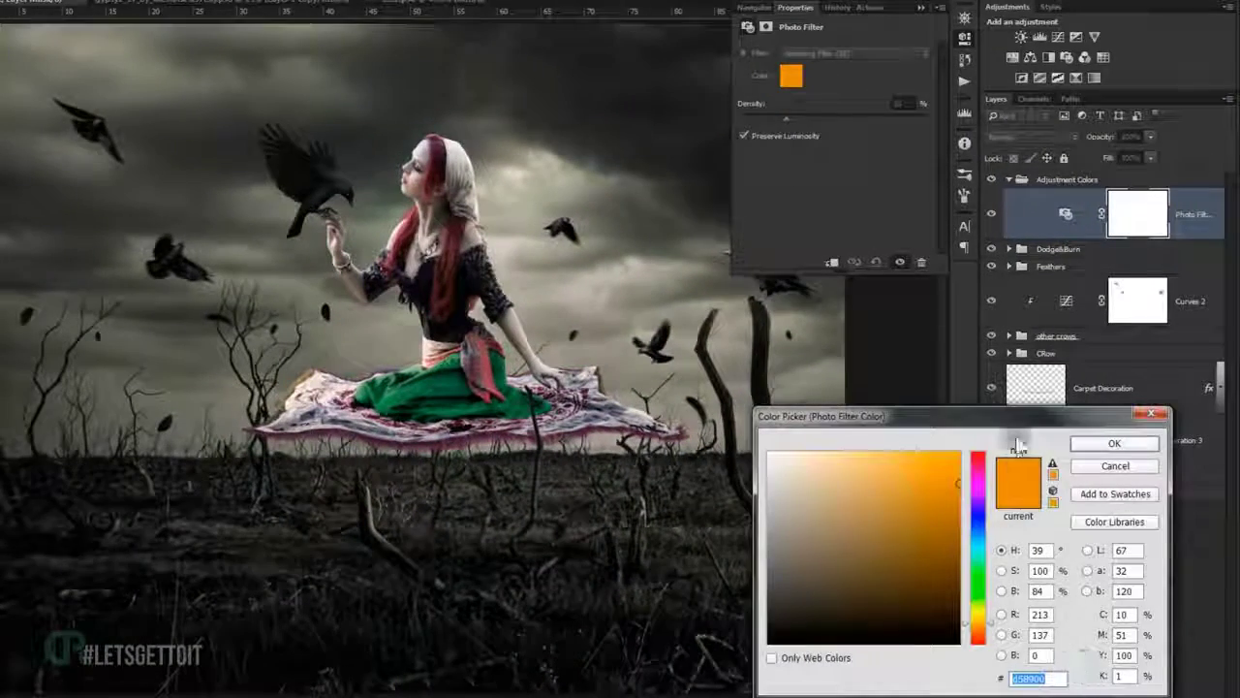
{"action": "left_click_drag", "start_coordinate": [1011, 424], "coordinate": [983, 297]}
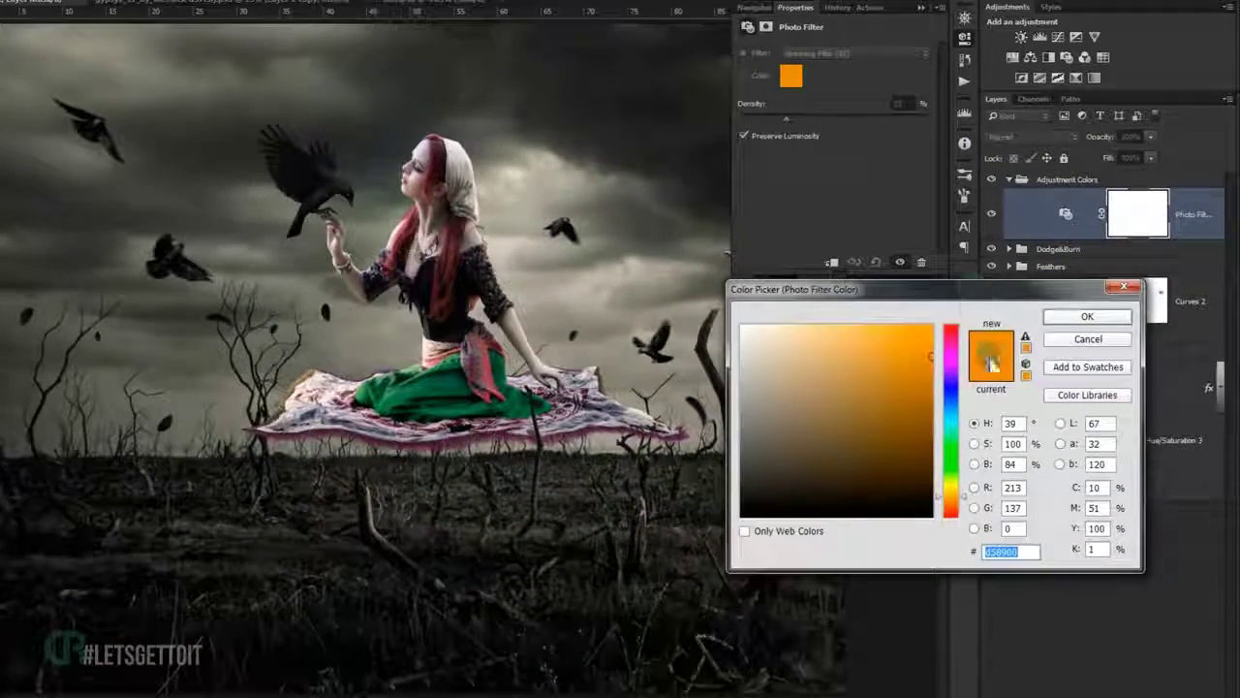
{"action": "type", "text": "83"}
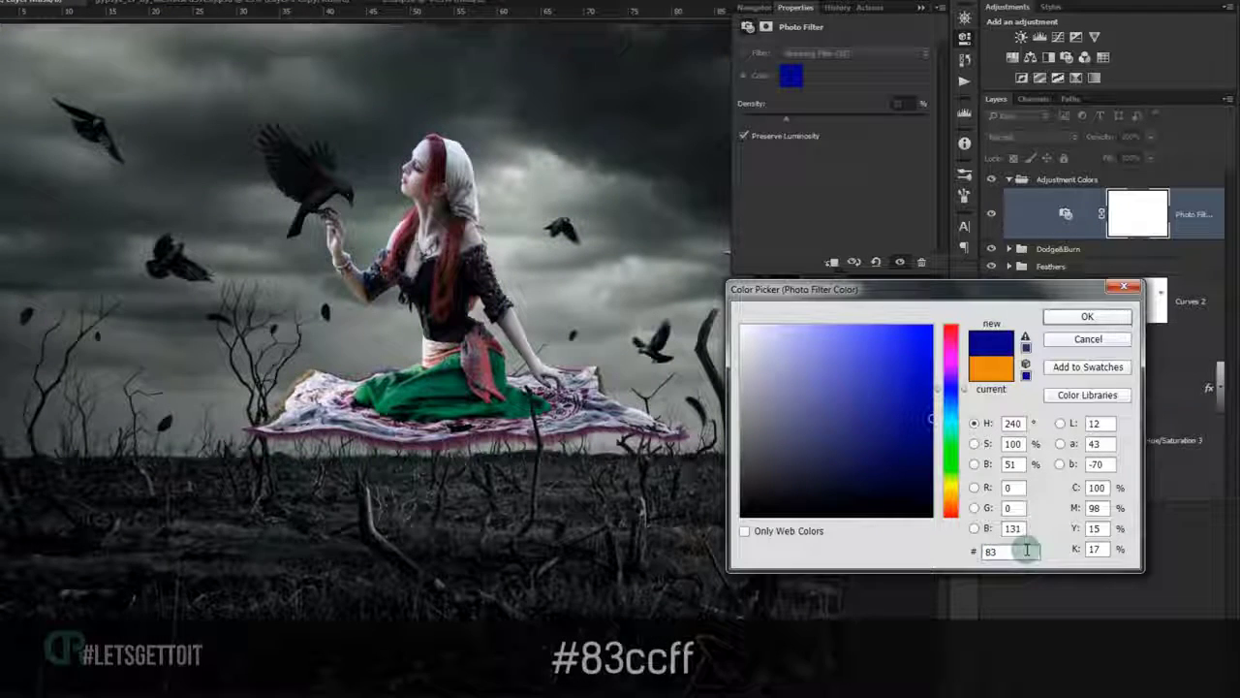
{"action": "type", "text": "cc"}
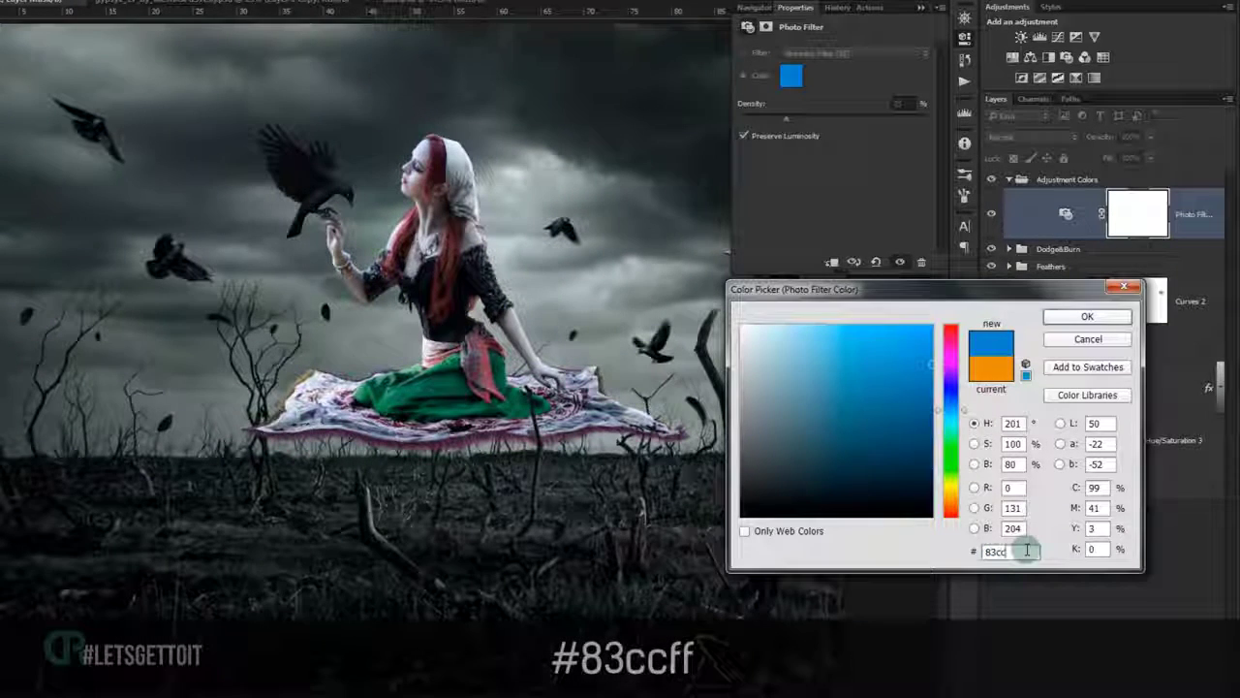
{"action": "type", "text": "ff"}
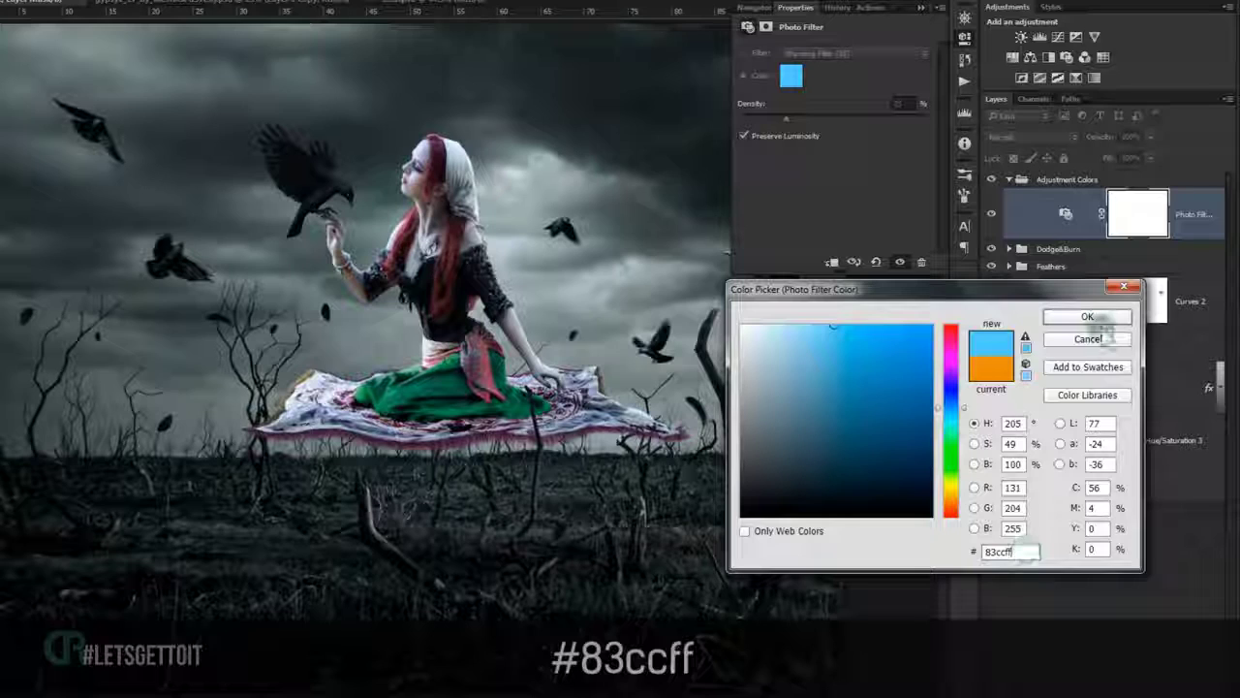
{"action": "left_click", "coordinate": [1090, 318]}
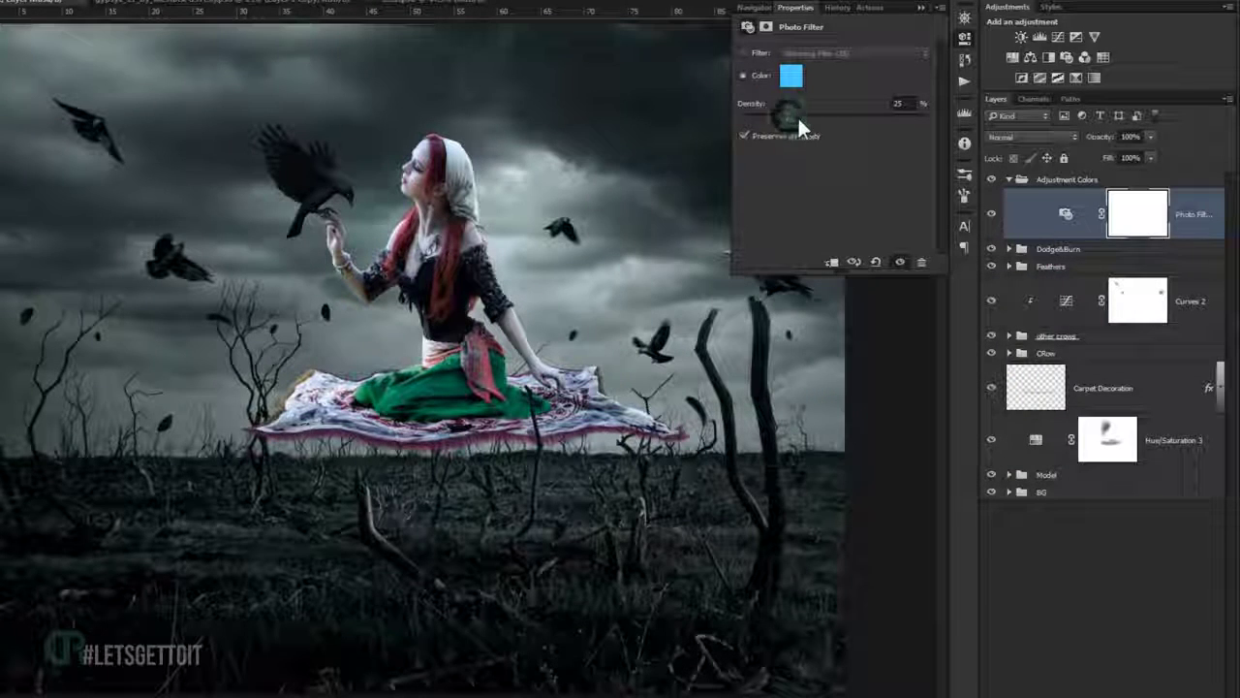
{"action": "left_click_drag", "start_coordinate": [796, 115], "coordinate": [836, 124]}
{"action": "scroll", "coordinate": [899, 103], "scroll_direction": "up", "scroll_amount": 1}
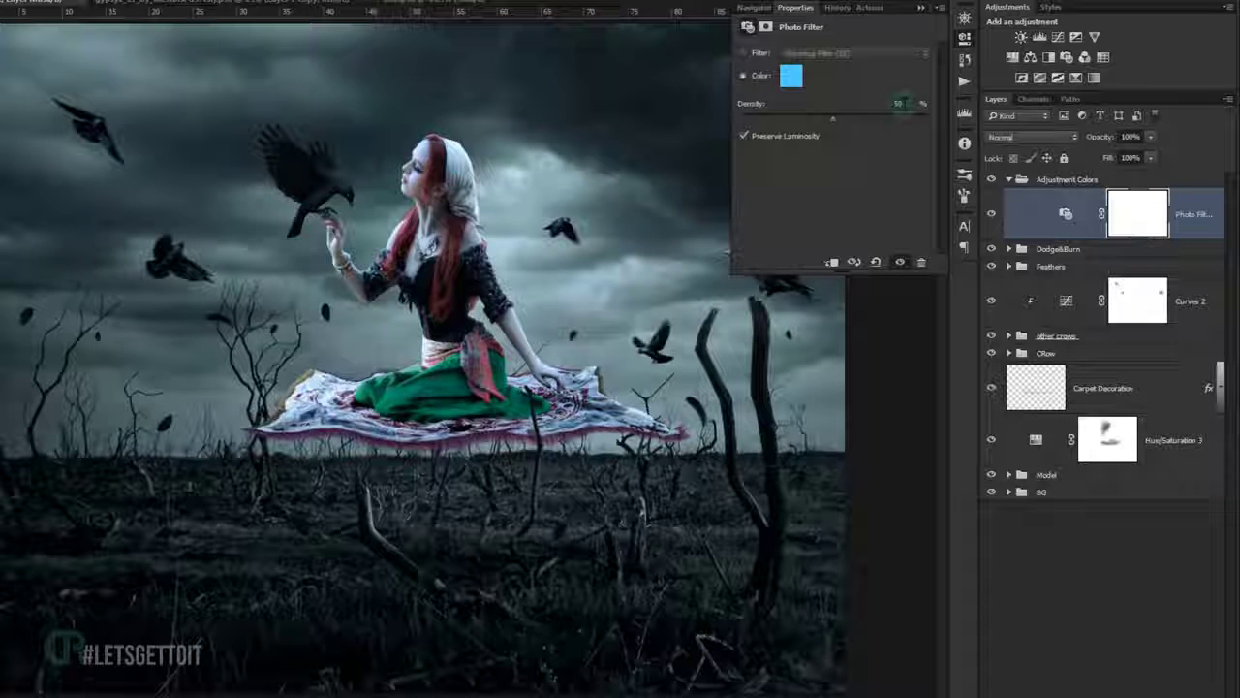
{"action": "left_click", "coordinate": [925, 12]}
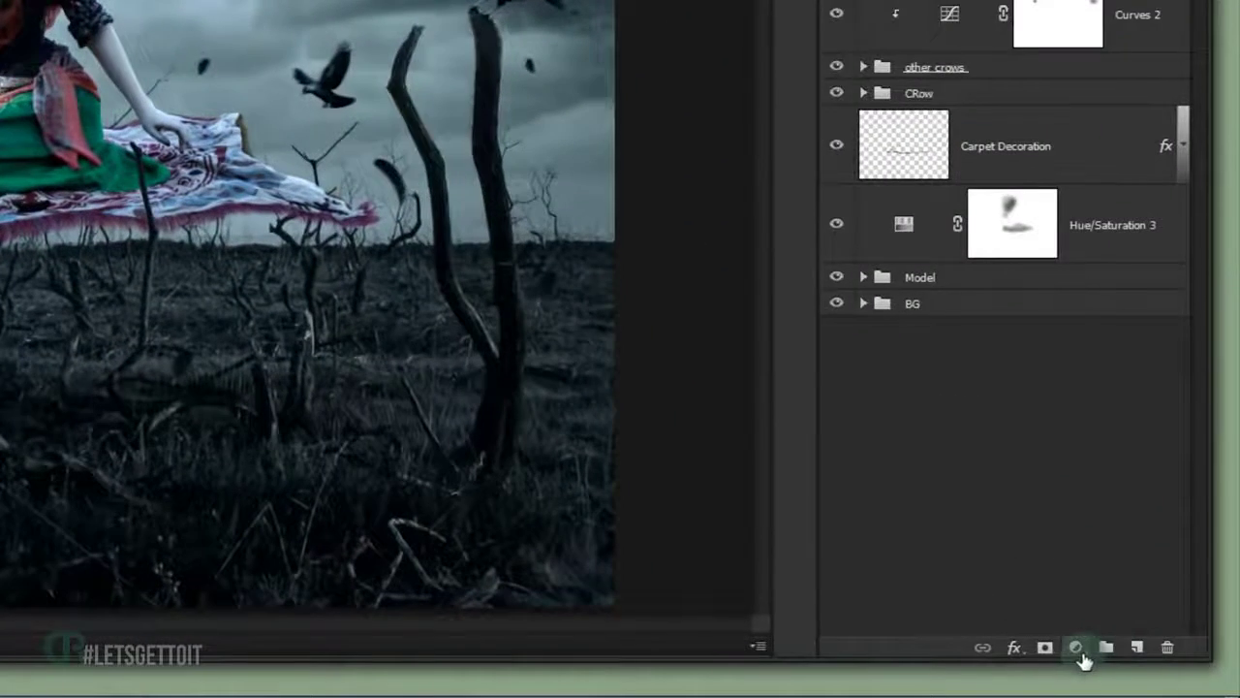
Add a Gradient Map layer with its left stop set to dark teal 253e50.
{"action": "left_click", "coordinate": [1081, 649]}
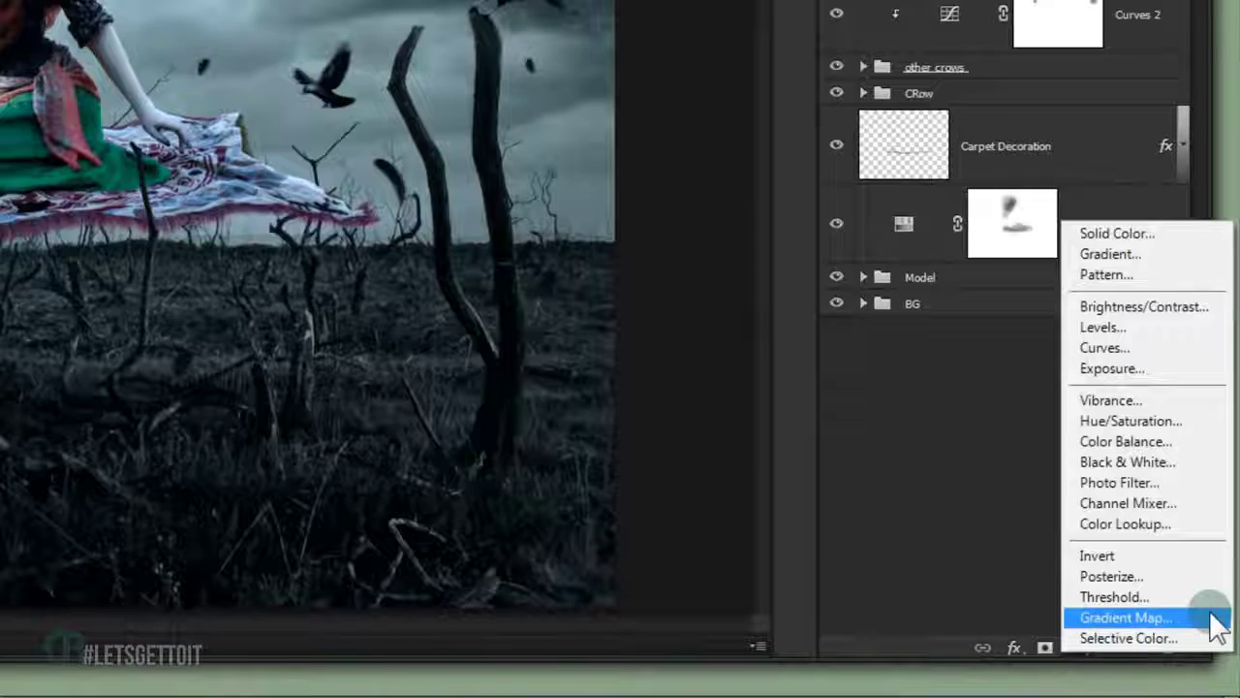
{"action": "left_click", "coordinate": [1187, 617]}
{"action": "left_click", "coordinate": [807, 60]}
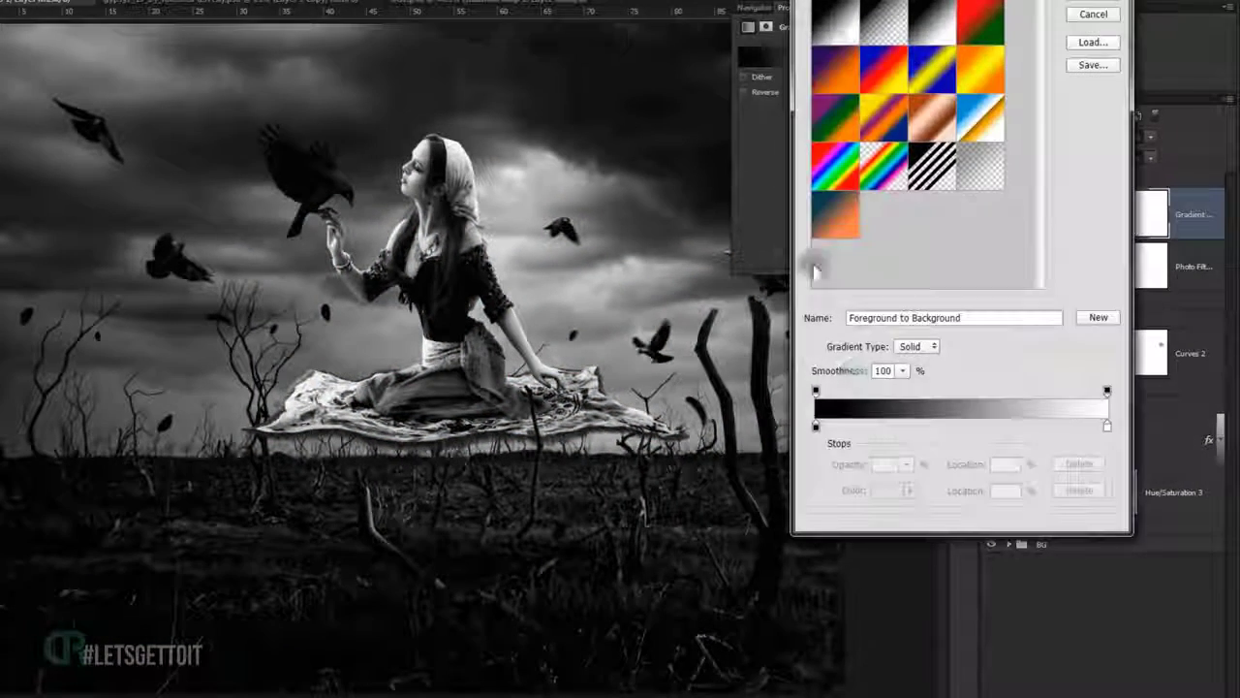
{"action": "left_click", "coordinate": [816, 427]}
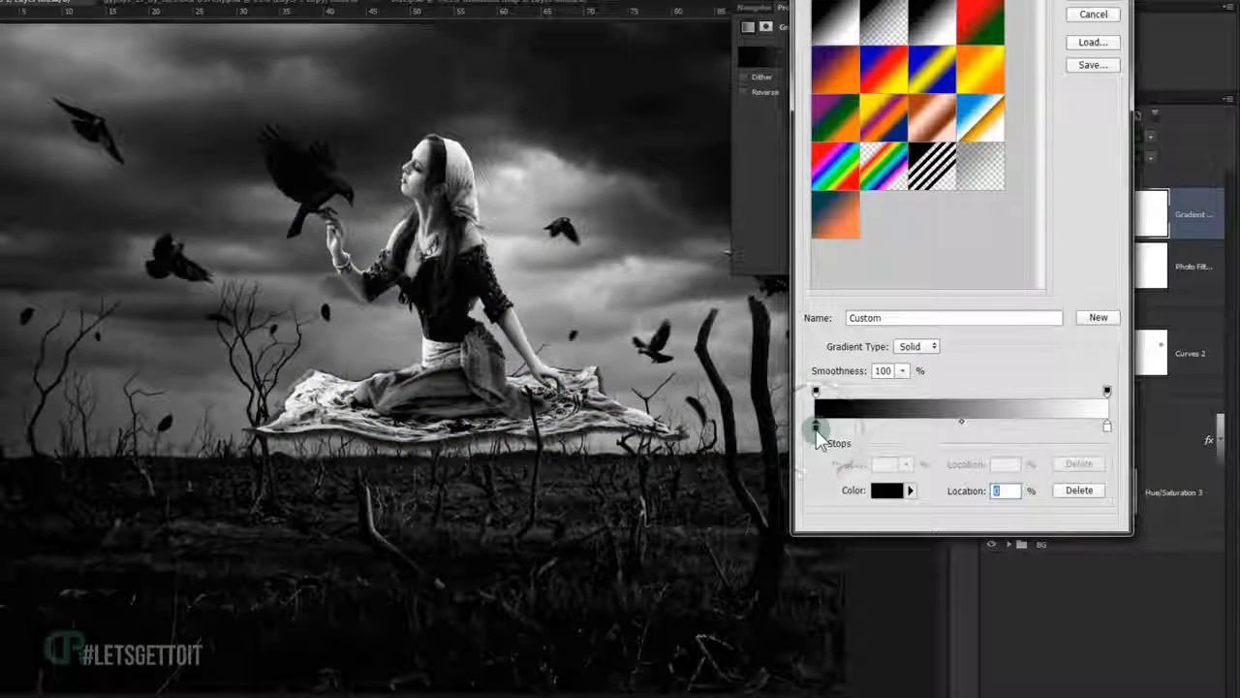
{"action": "left_click", "coordinate": [884, 490]}
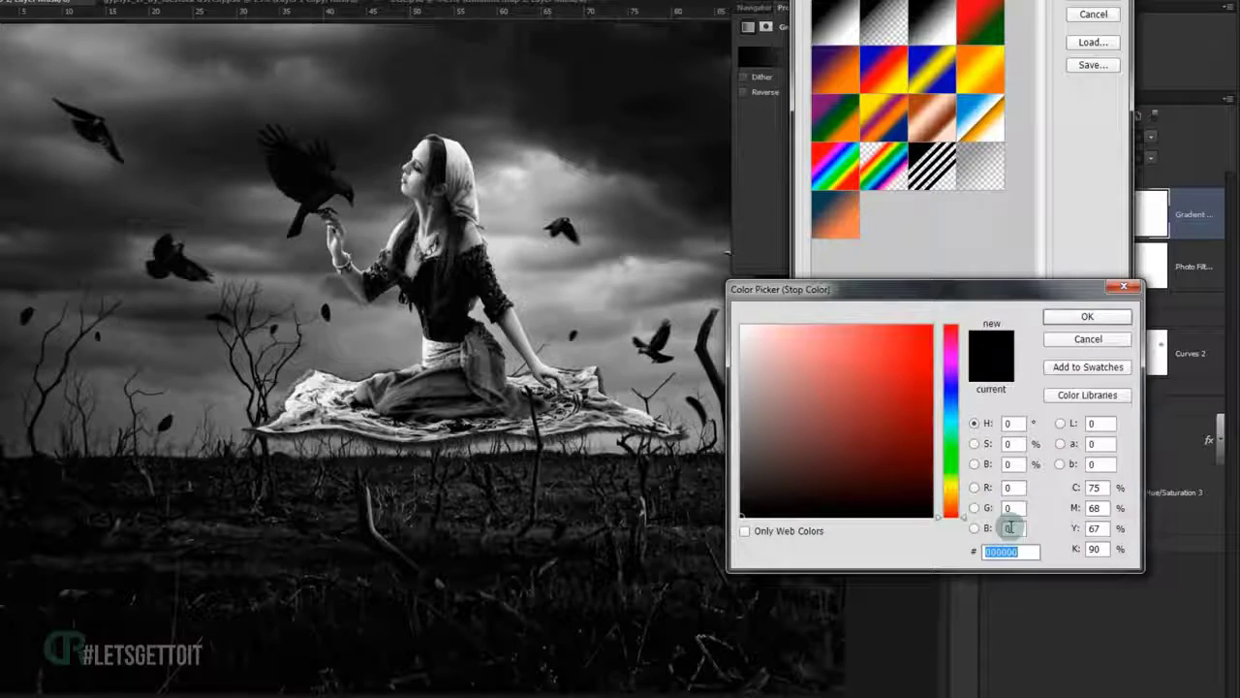
{"action": "left_click", "coordinate": [1026, 550]}
{"action": "type", "text": "25"}
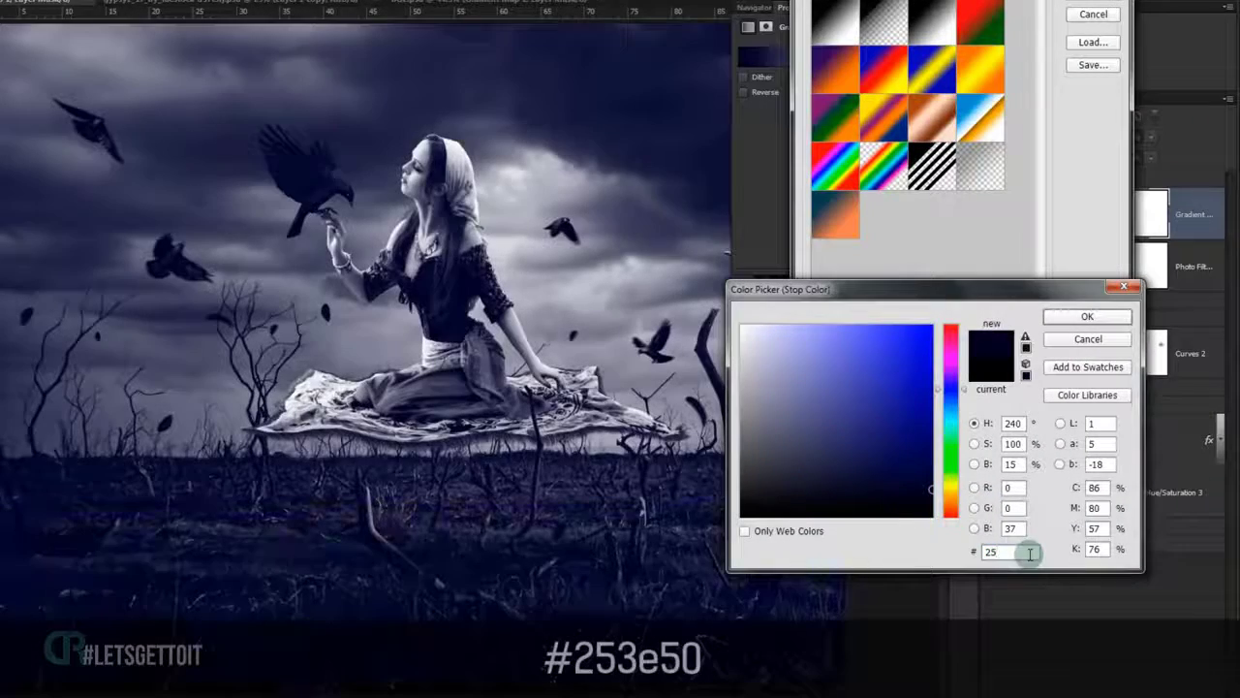
{"action": "type", "text": "3e"}
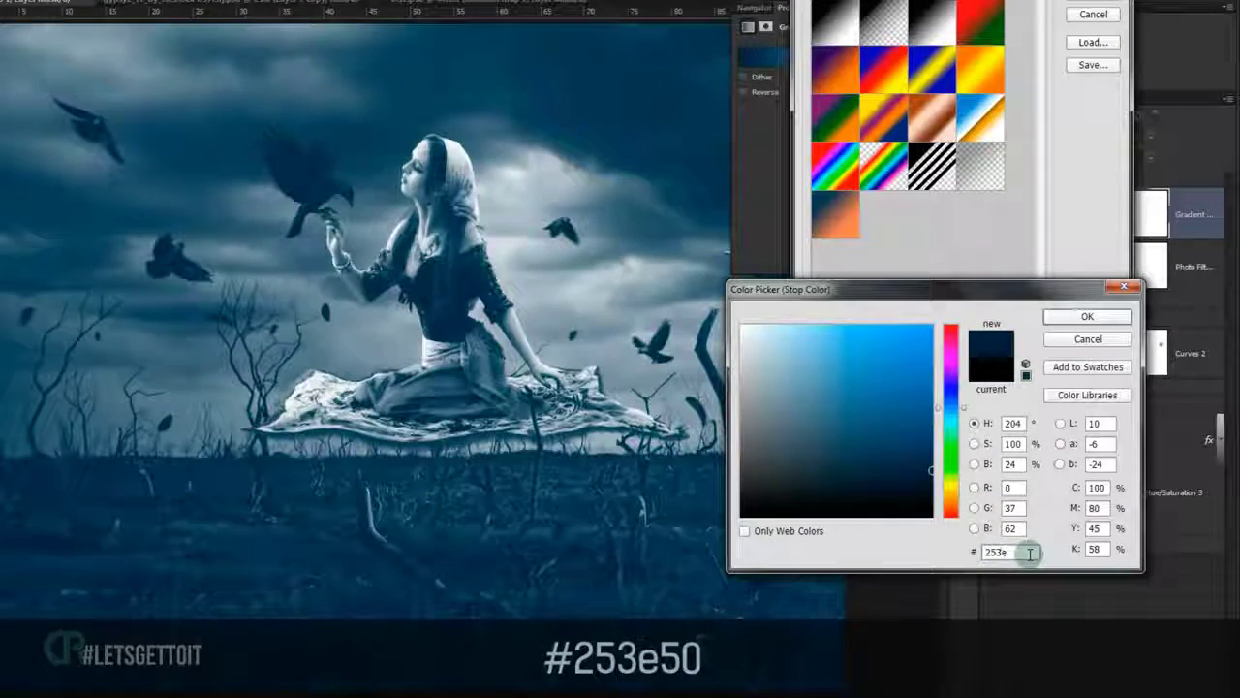
{"action": "type", "text": "50"}
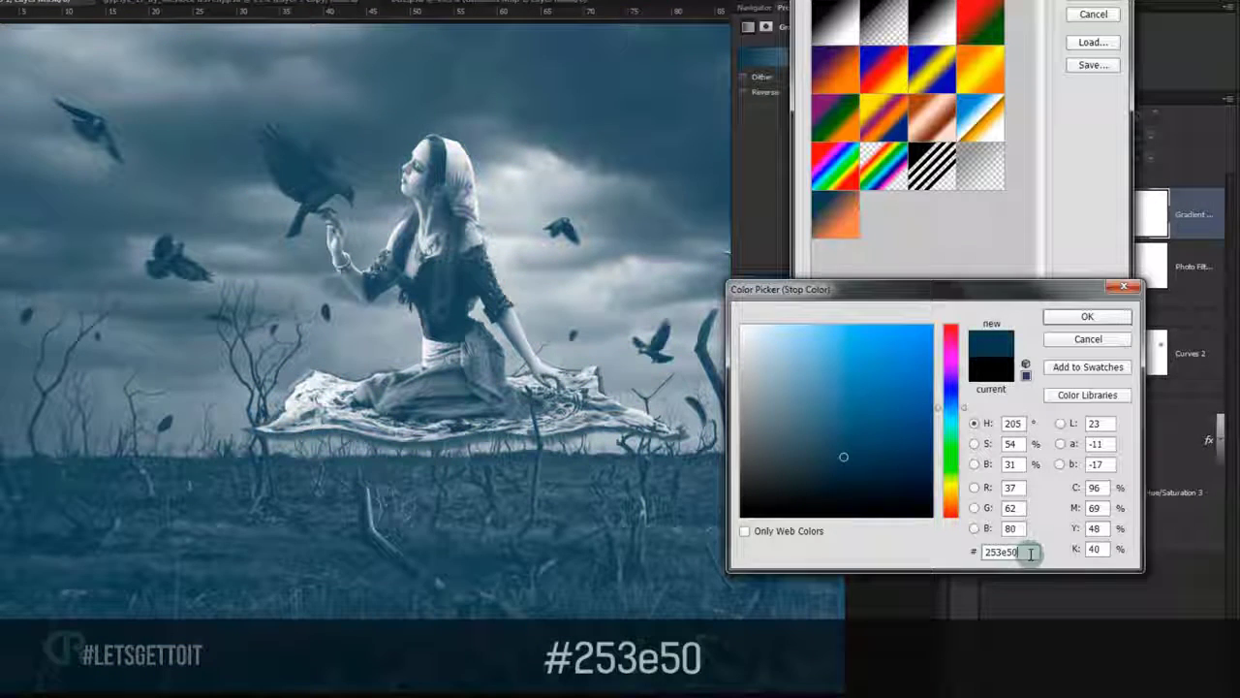
{"action": "left_click", "coordinate": [1087, 317]}
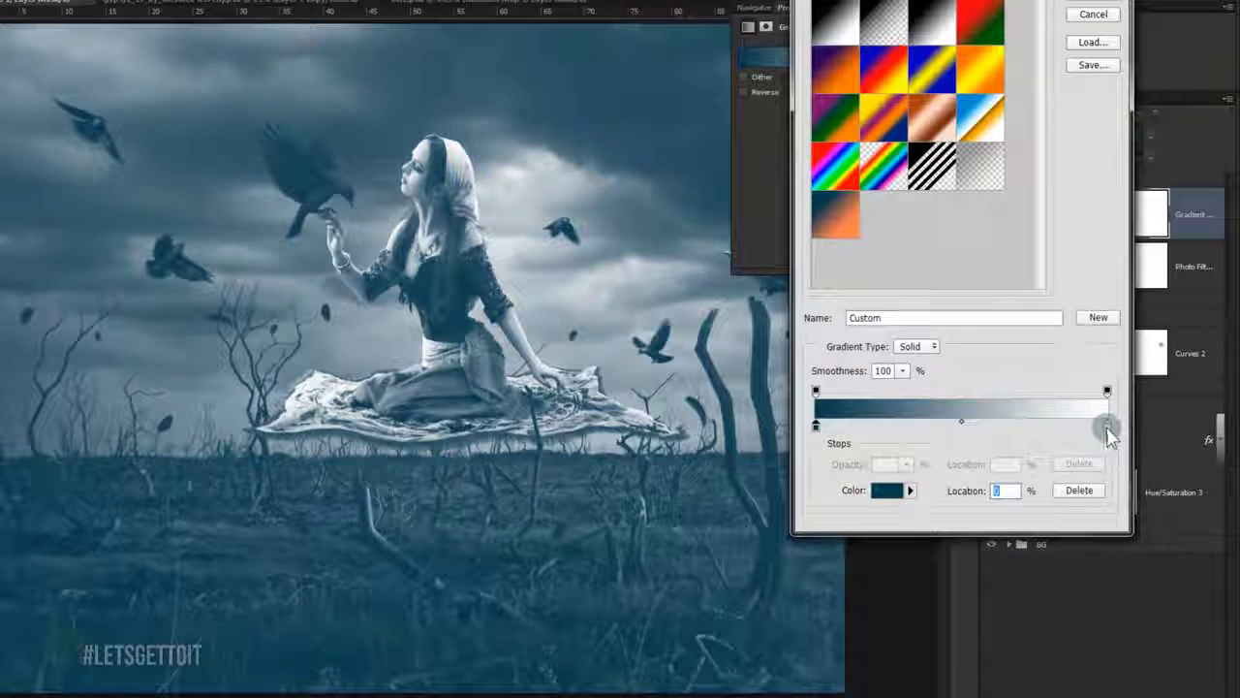
Set the gradient's right stop to orange eb9a26 and apply the gradient.
{"action": "left_click", "coordinate": [1108, 428]}
{"action": "left_click", "coordinate": [886, 490]}
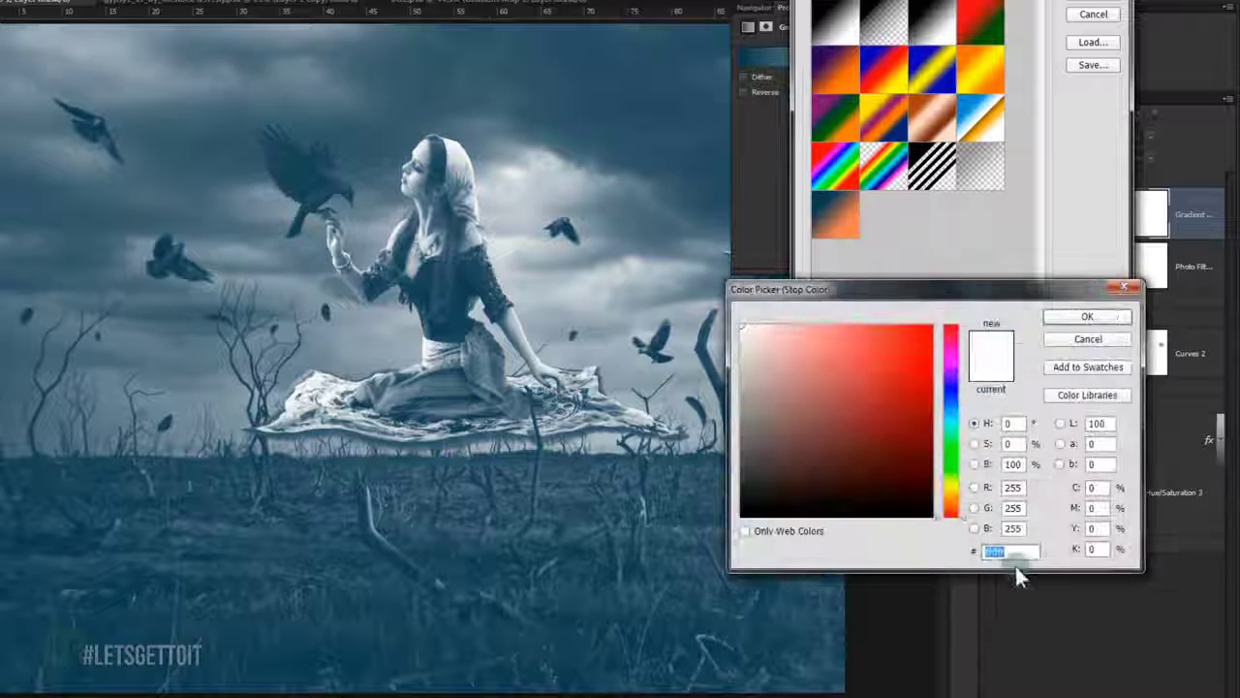
{"action": "type", "text": "eb"}
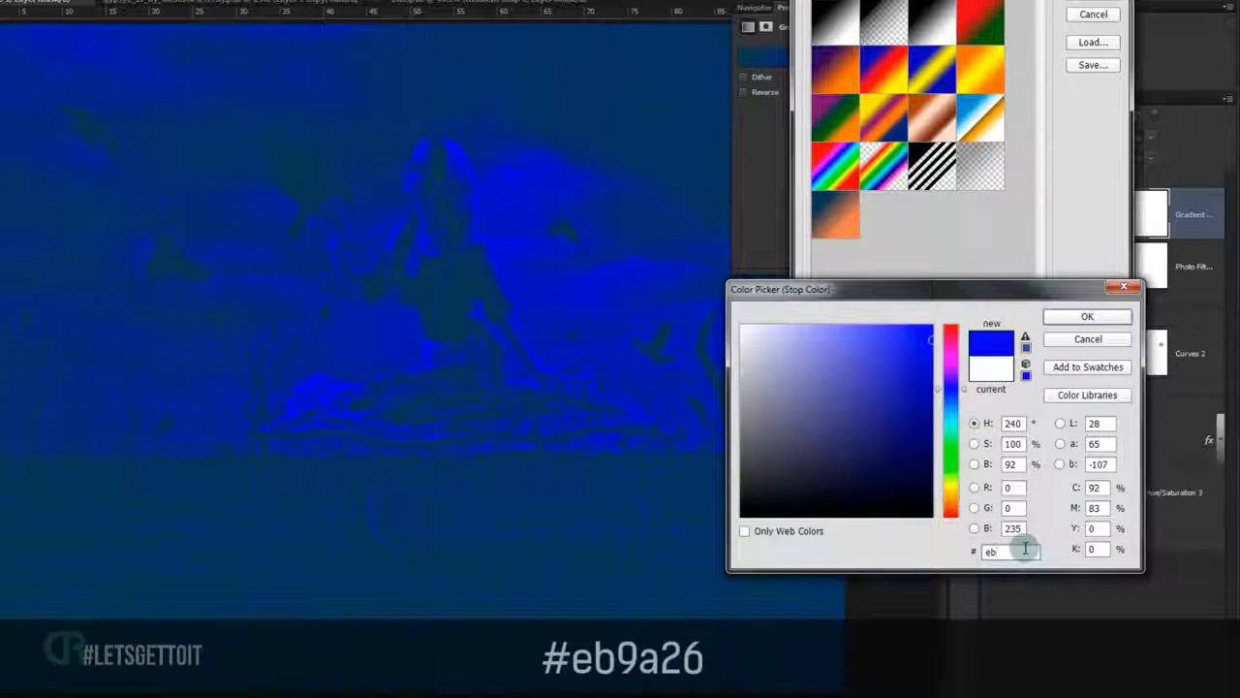
{"action": "type", "text": "9a"}
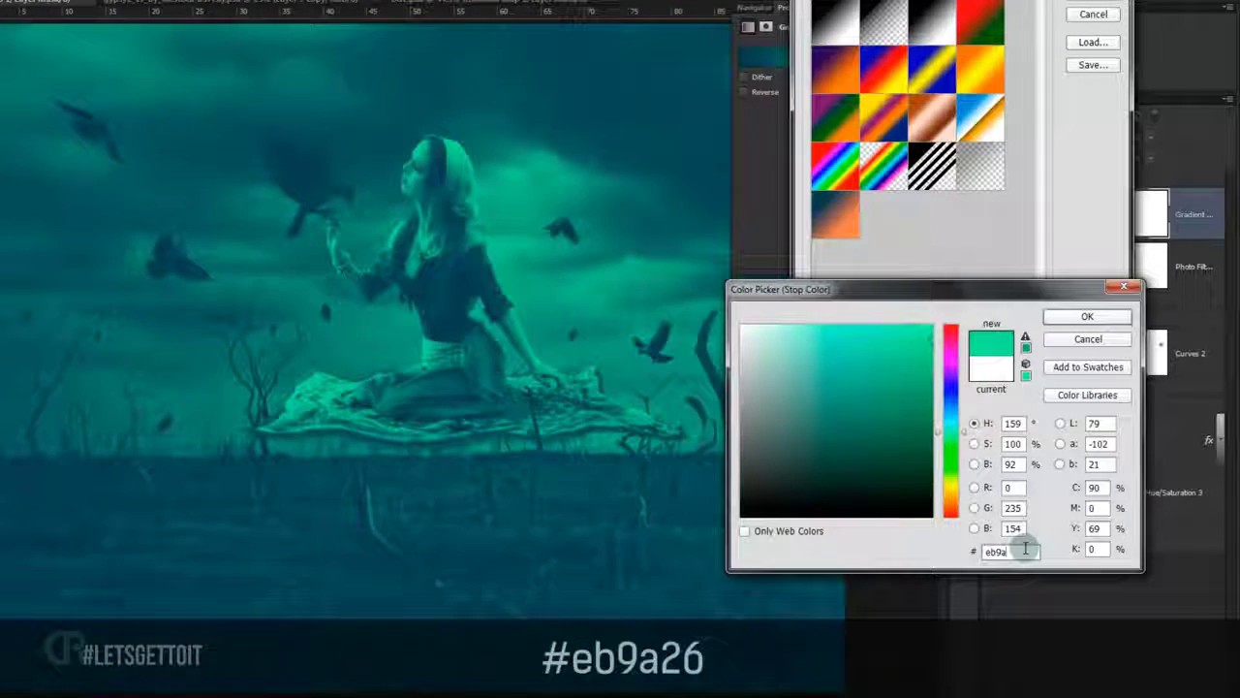
{"action": "type", "text": "26"}
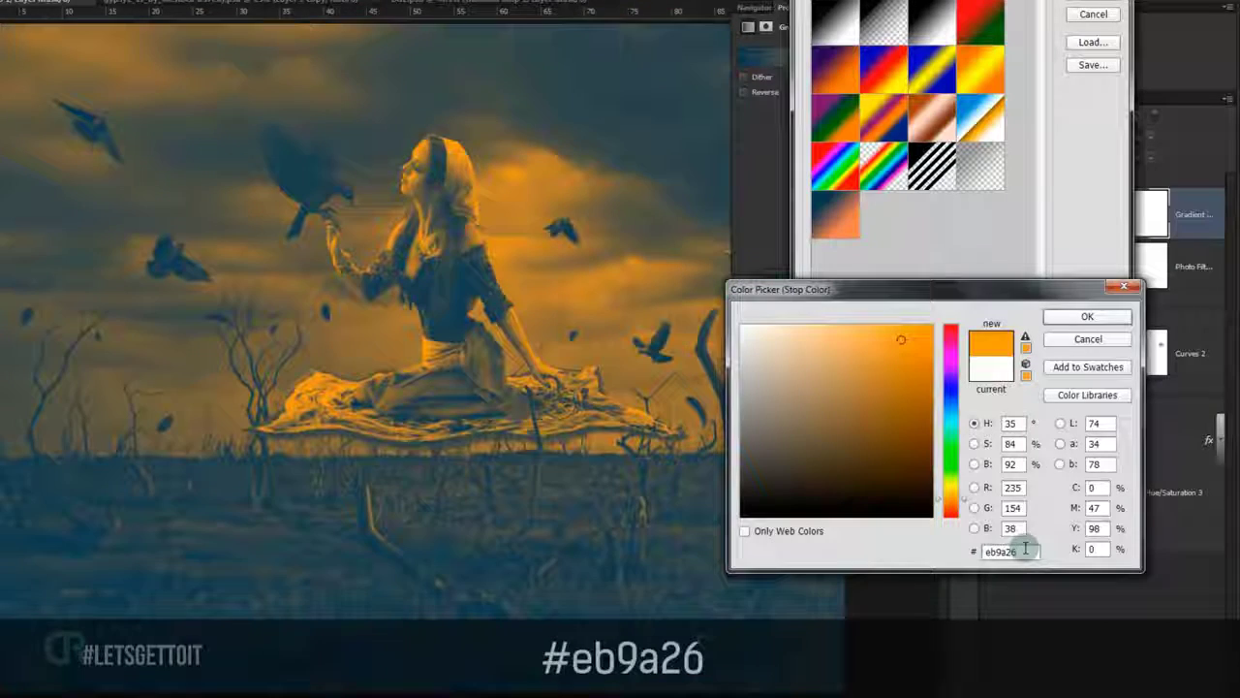
{"action": "left_click", "coordinate": [1083, 318]}
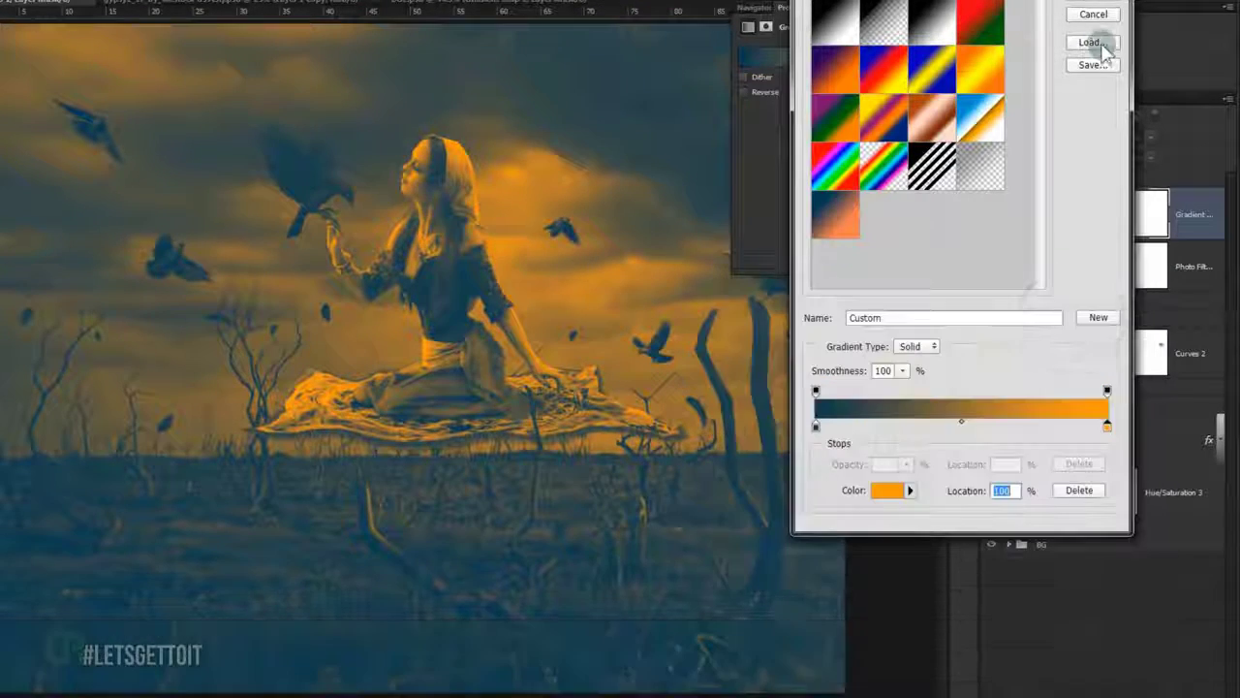
{"action": "left_click", "coordinate": [1093, 12]}
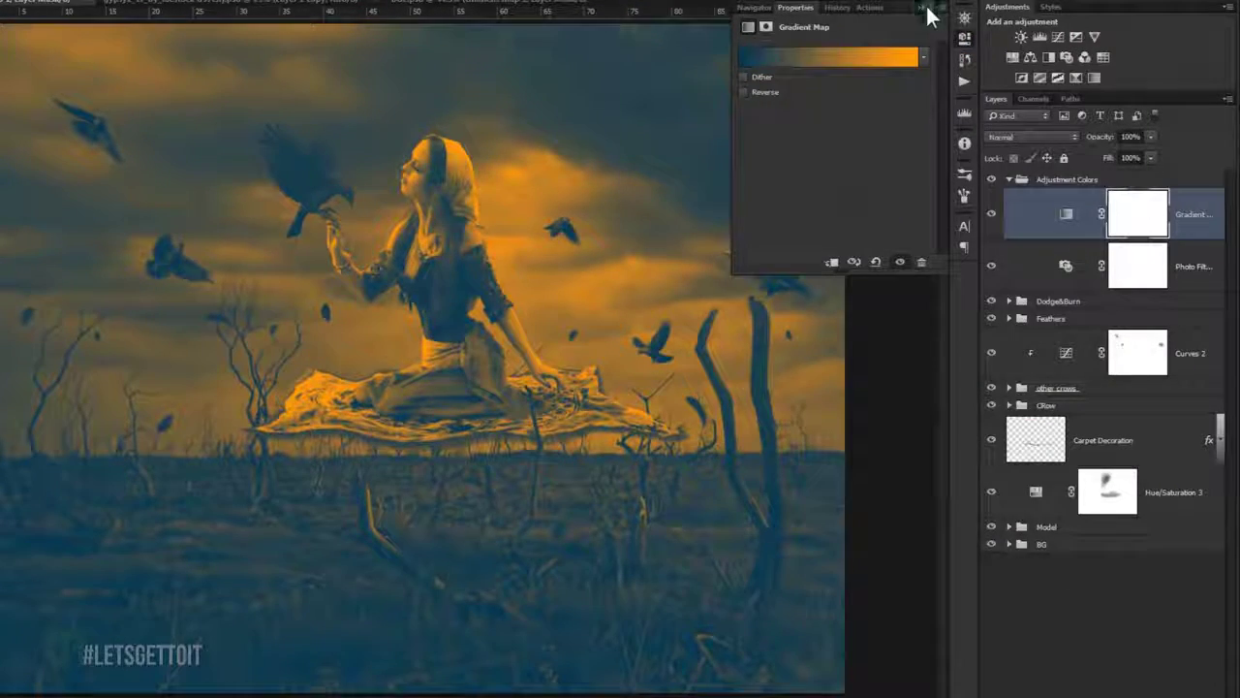
{"action": "left_click", "coordinate": [926, 8]}
Lower the Gradient Map opacity to 20% and toggle its visibility to compare.
{"action": "left_click_drag", "start_coordinate": [1152, 136], "coordinate": [1089, 148]}
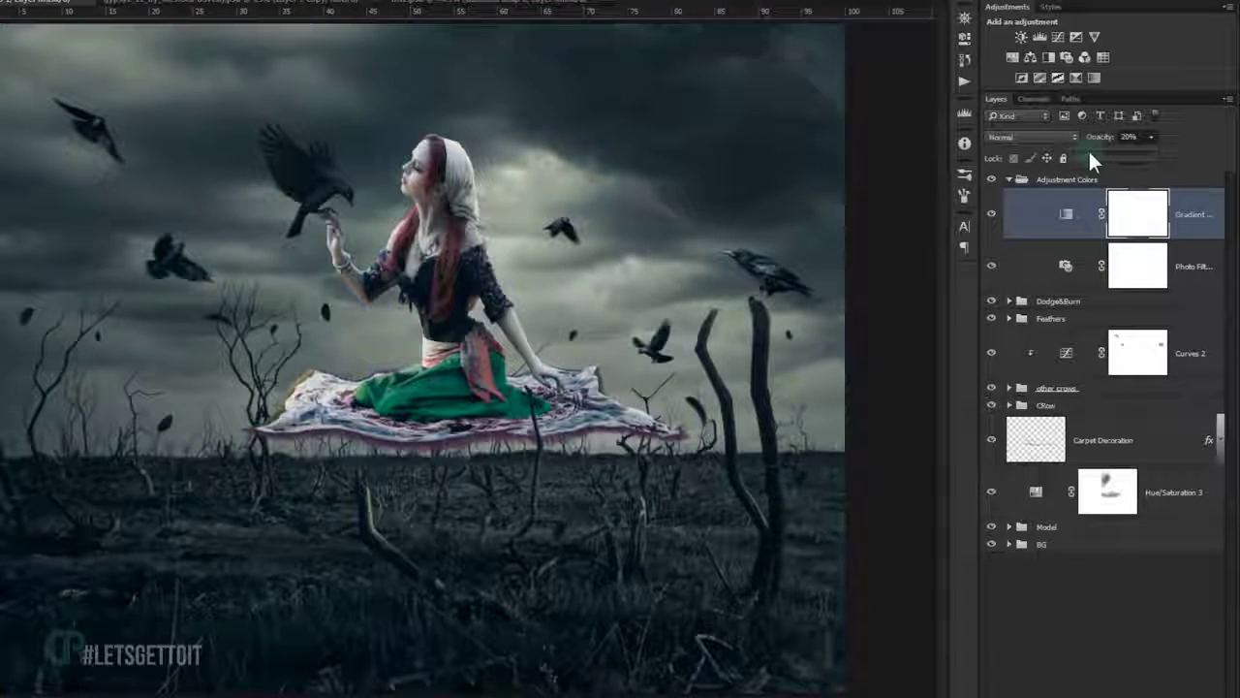
{"action": "left_click", "coordinate": [992, 214]}
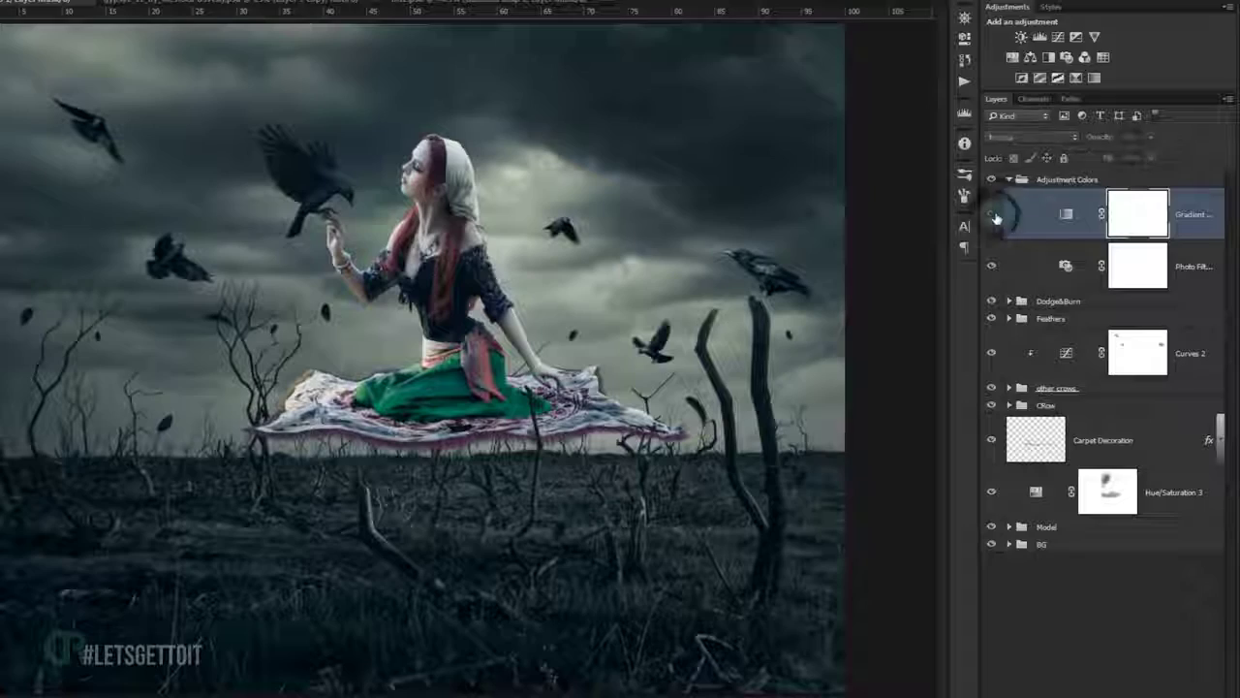
{"action": "left_click", "coordinate": [991, 214]}
{"action": "left_click", "coordinate": [1144, 215]}
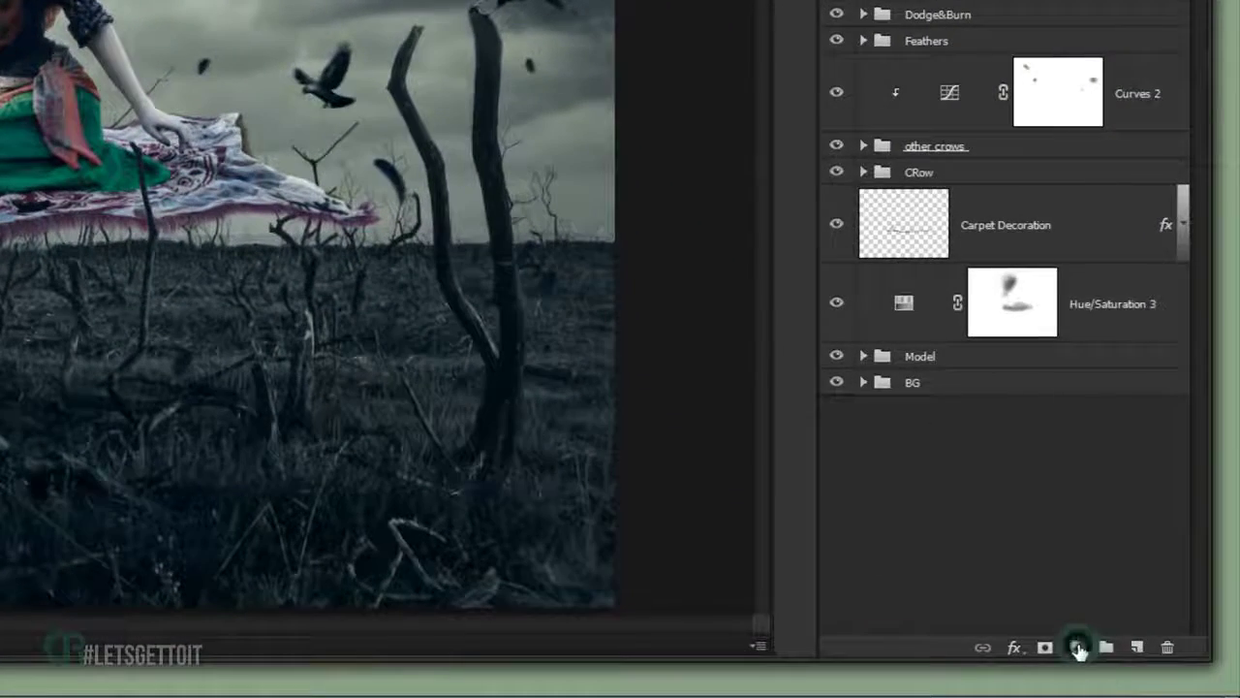
Add a Color Balance layer with Shadows set to -4, -10, -8.
{"action": "left_click", "coordinate": [1077, 649]}
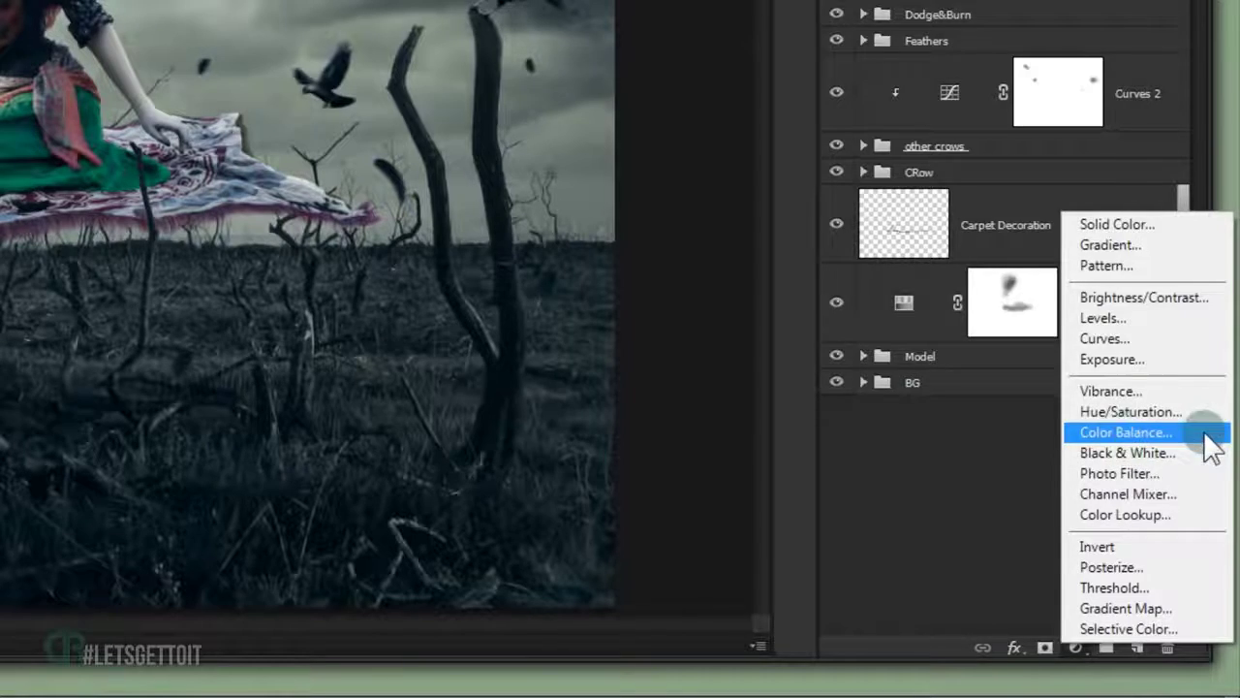
{"action": "left_click", "coordinate": [1206, 436]}
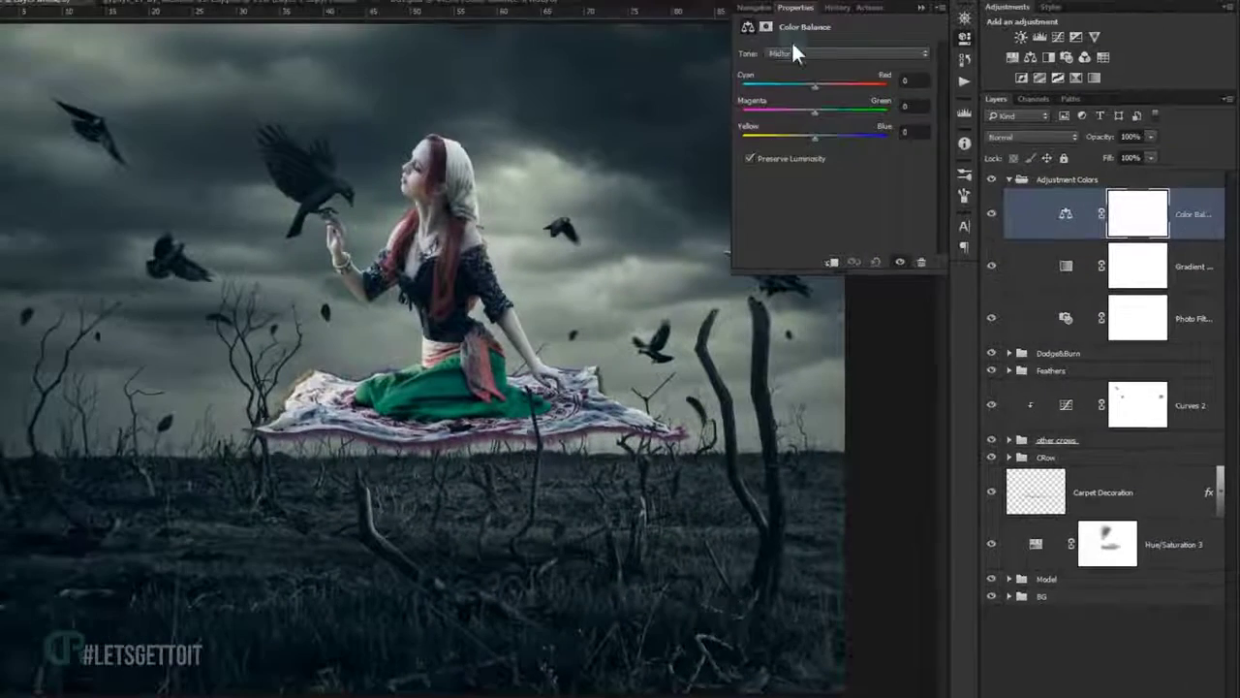
{"action": "left_click", "coordinate": [791, 53]}
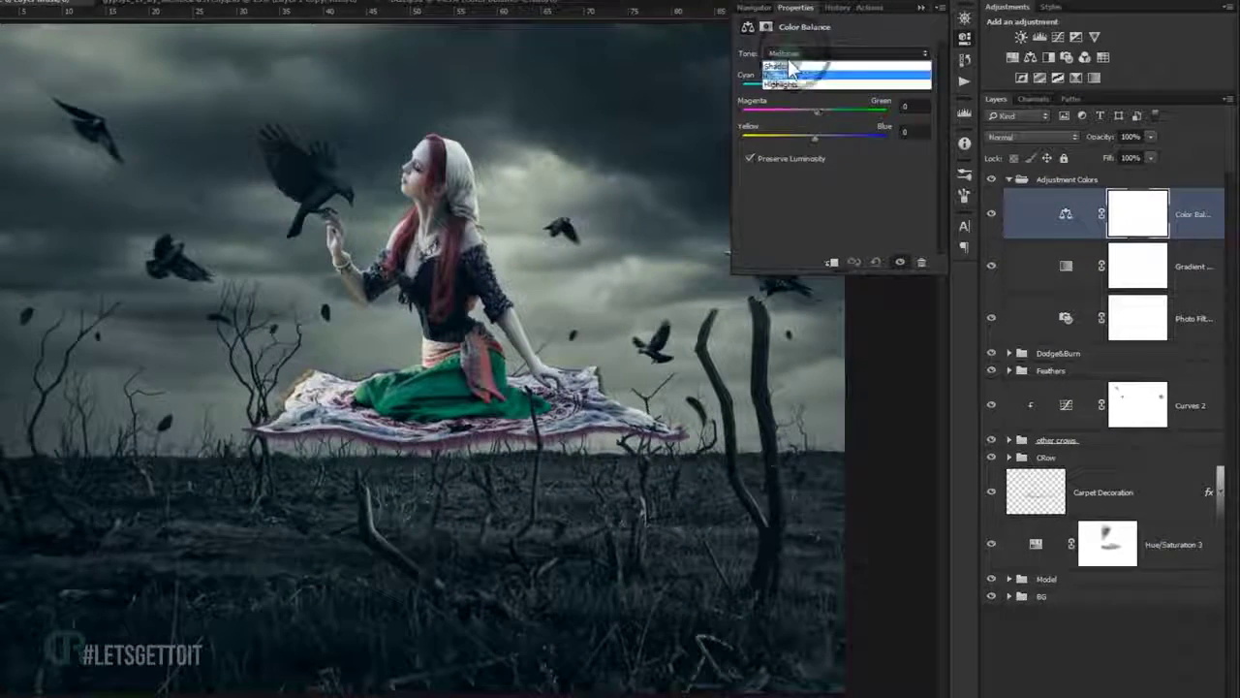
{"action": "left_click", "coordinate": [790, 75]}
{"action": "left_click", "coordinate": [914, 80]}
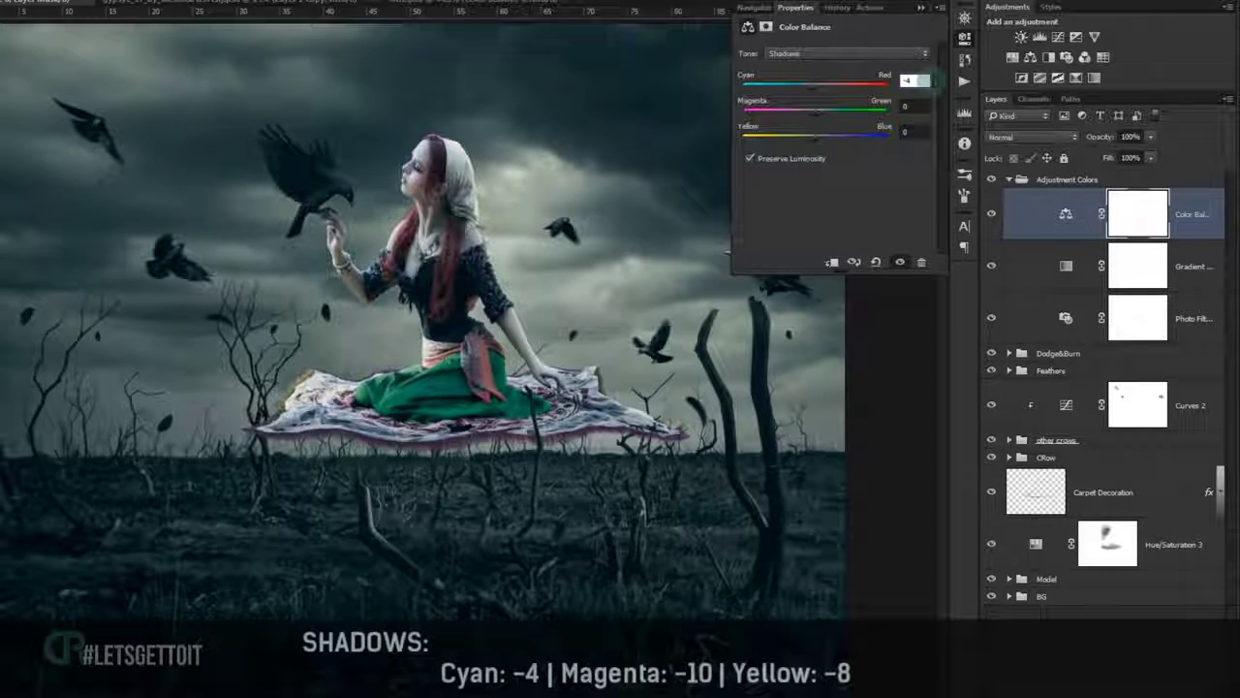
{"action": "key", "text": "Tab"}
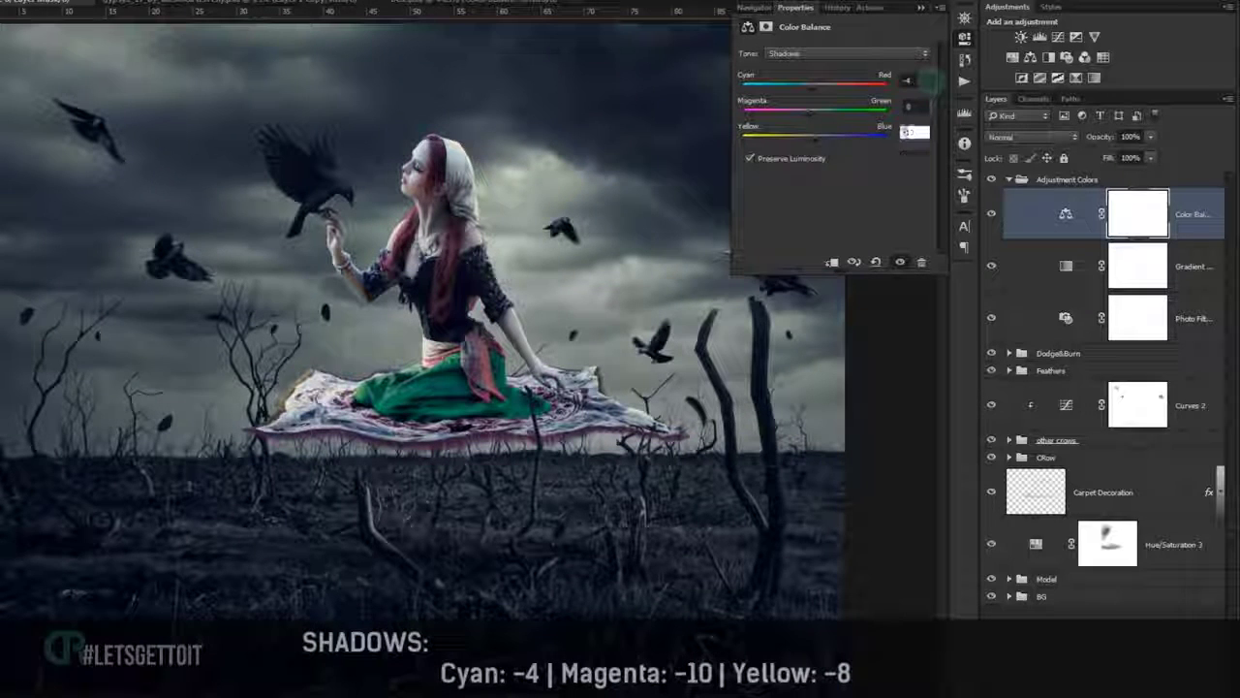
{"action": "type", "text": "-8"}
{"action": "key", "text": "Return"}
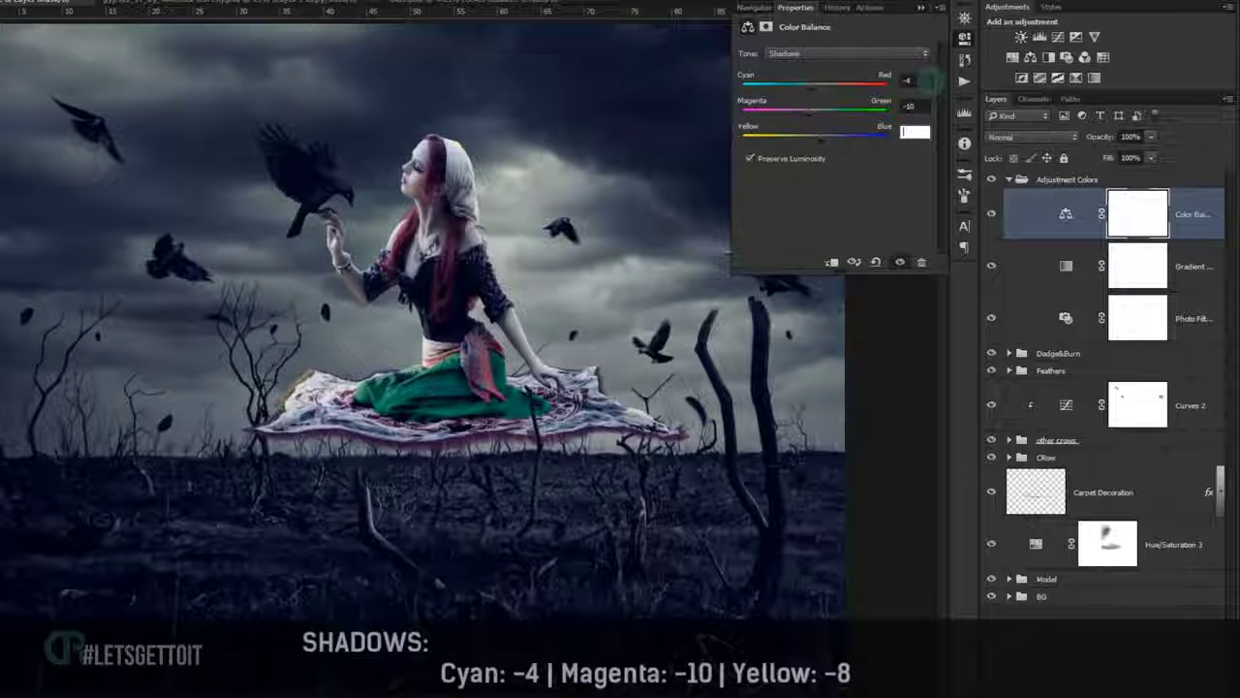
{"action": "type", "text": "-8"}
{"action": "key", "text": "Return"}
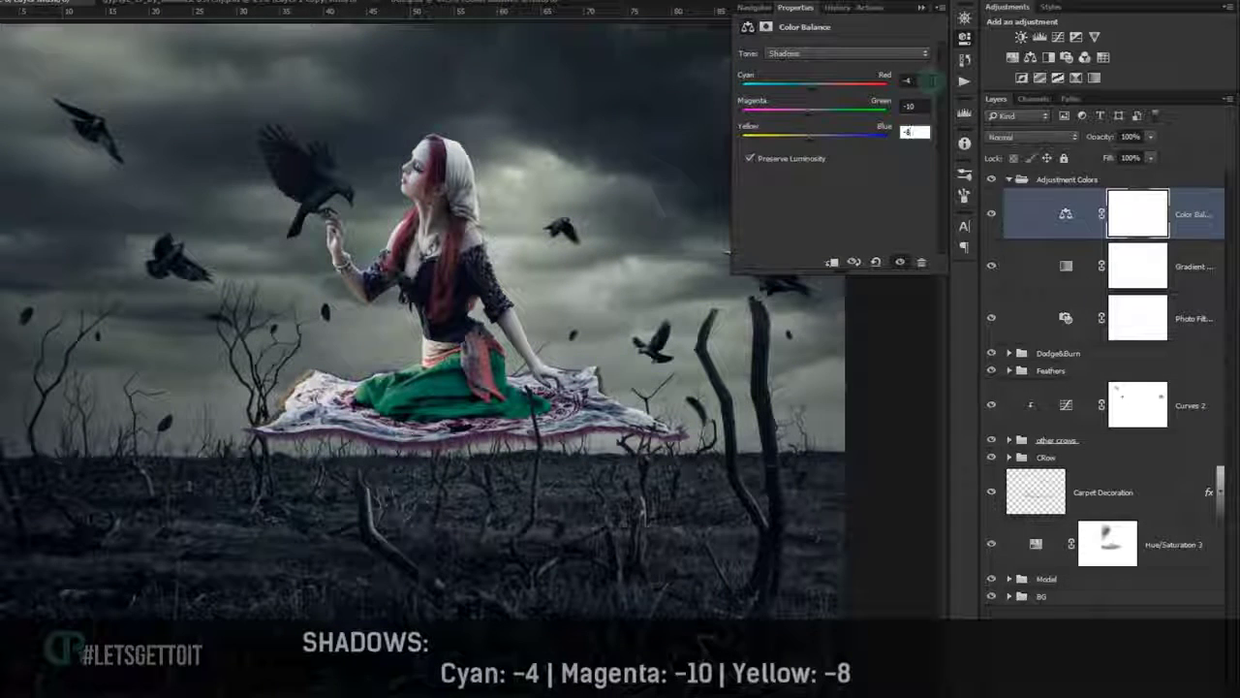
Set the Color Balance Highlights to -11, +12, +3.
{"action": "left_click", "coordinate": [832, 53]}
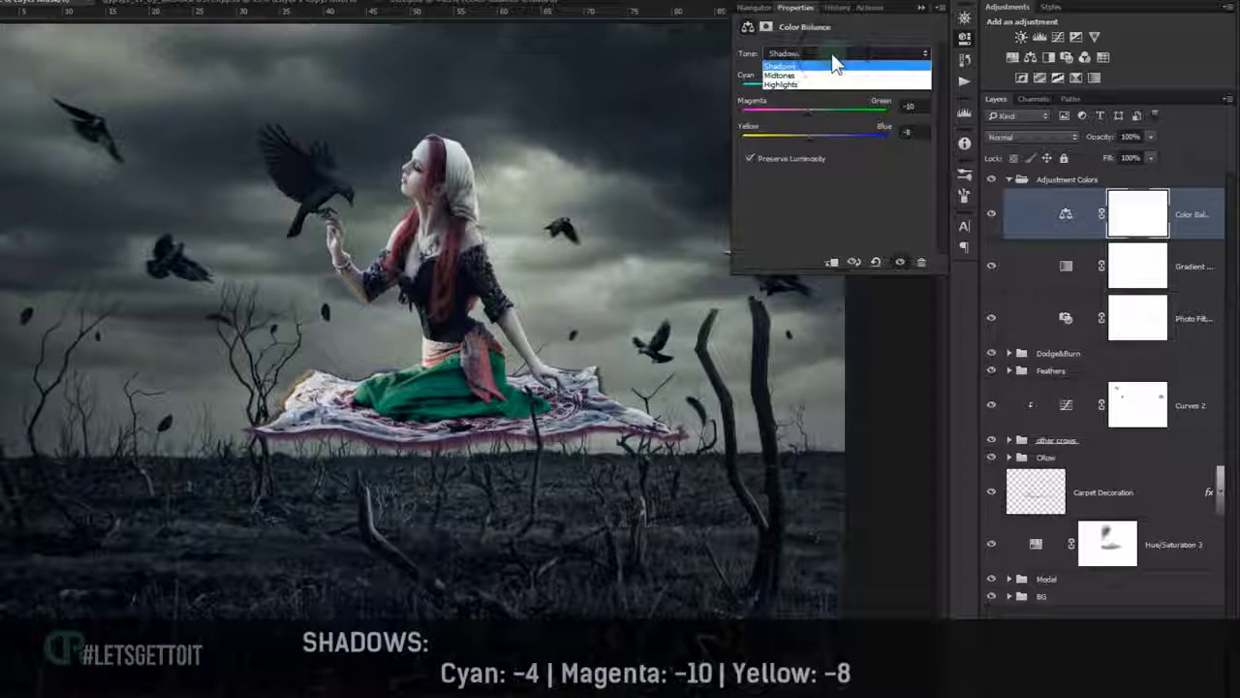
{"action": "left_click", "coordinate": [835, 84]}
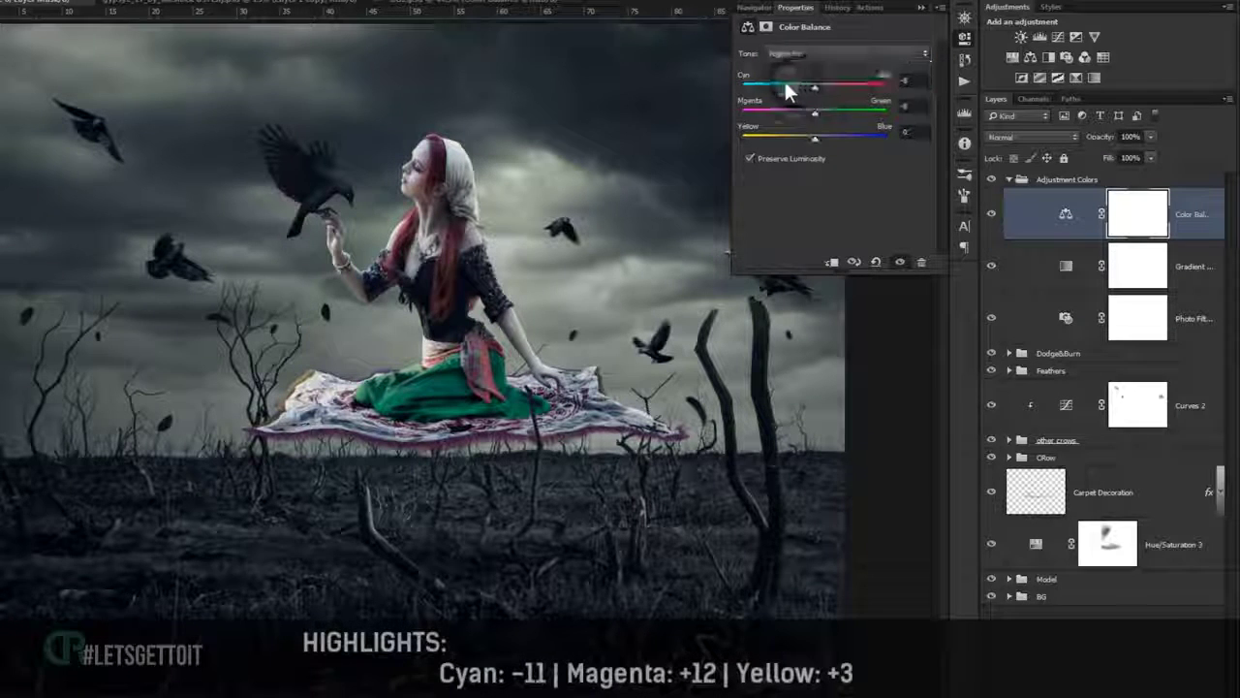
{"action": "left_click", "coordinate": [907, 80]}
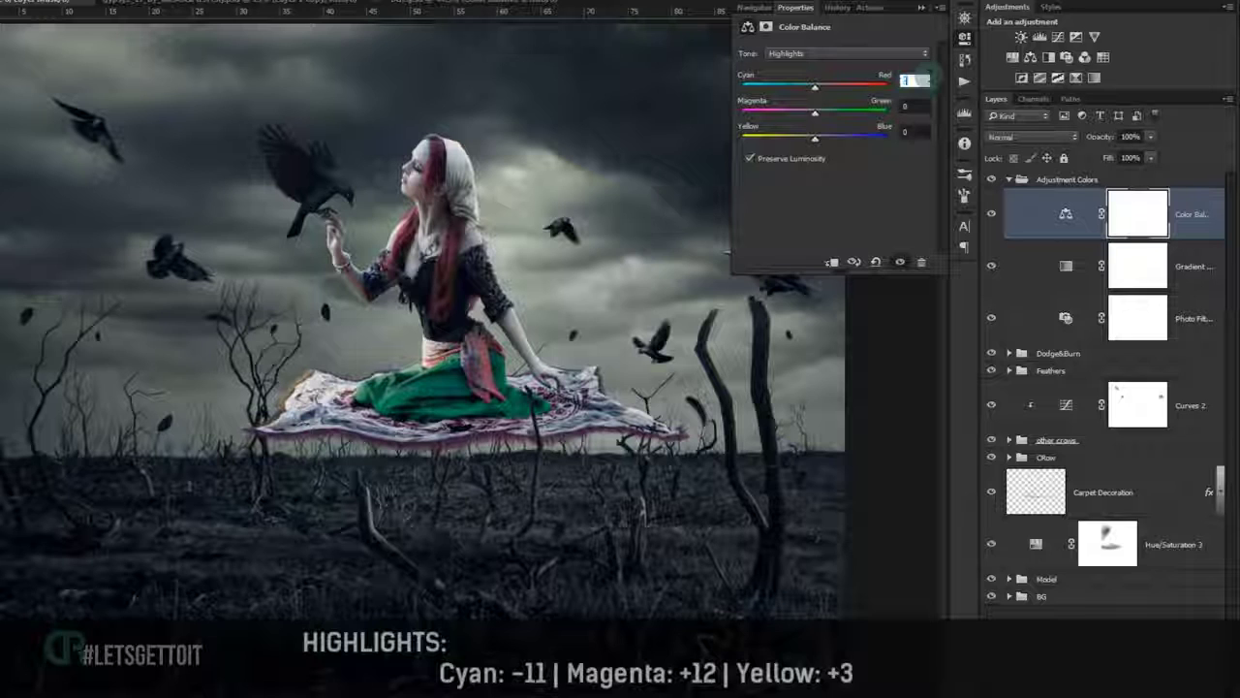
{"action": "type", "text": "-11"}
{"action": "key", "text": "Tab"}
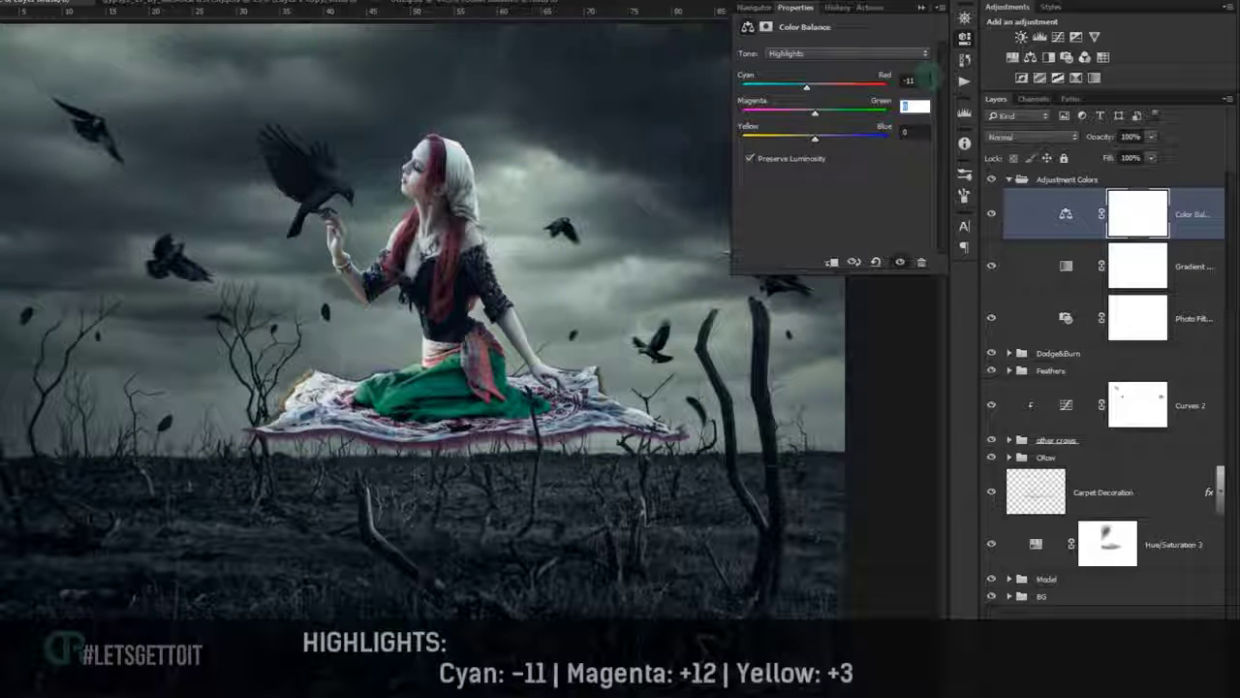
{"action": "type", "text": "12"}
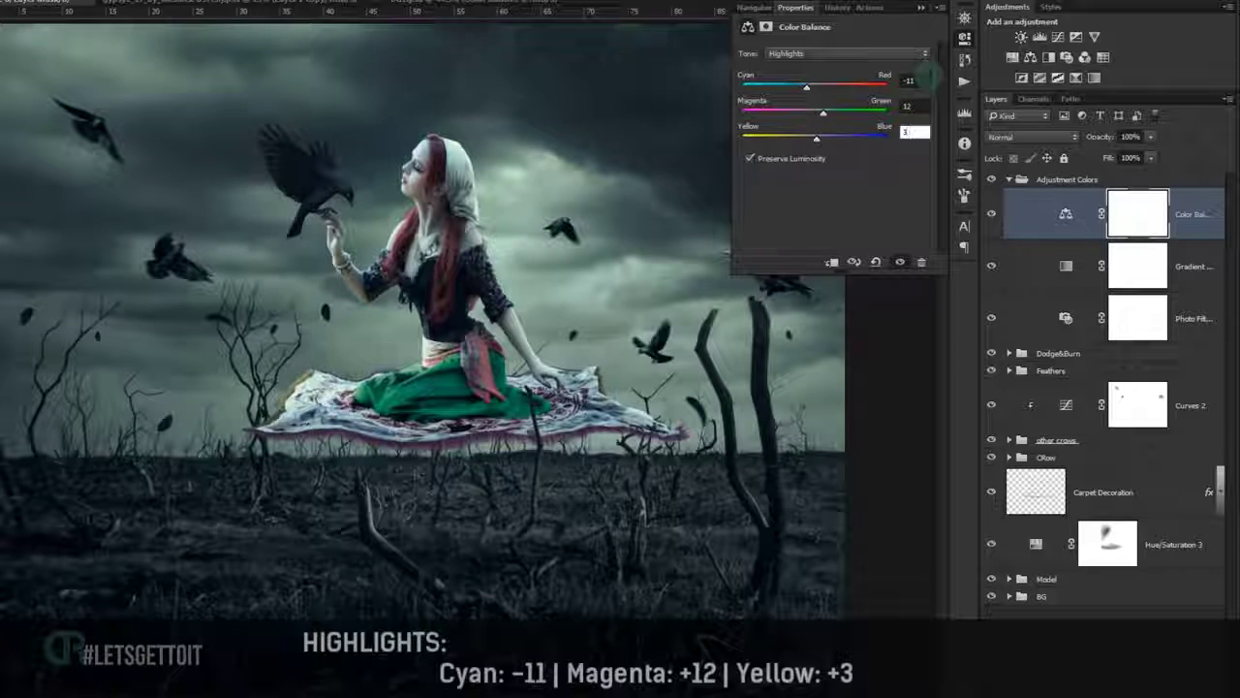
Set the Midtones to 1, 6, 15 and check the Color Balance effect.
{"action": "left_click", "coordinate": [840, 55]}
{"action": "left_click", "coordinate": [829, 77]}
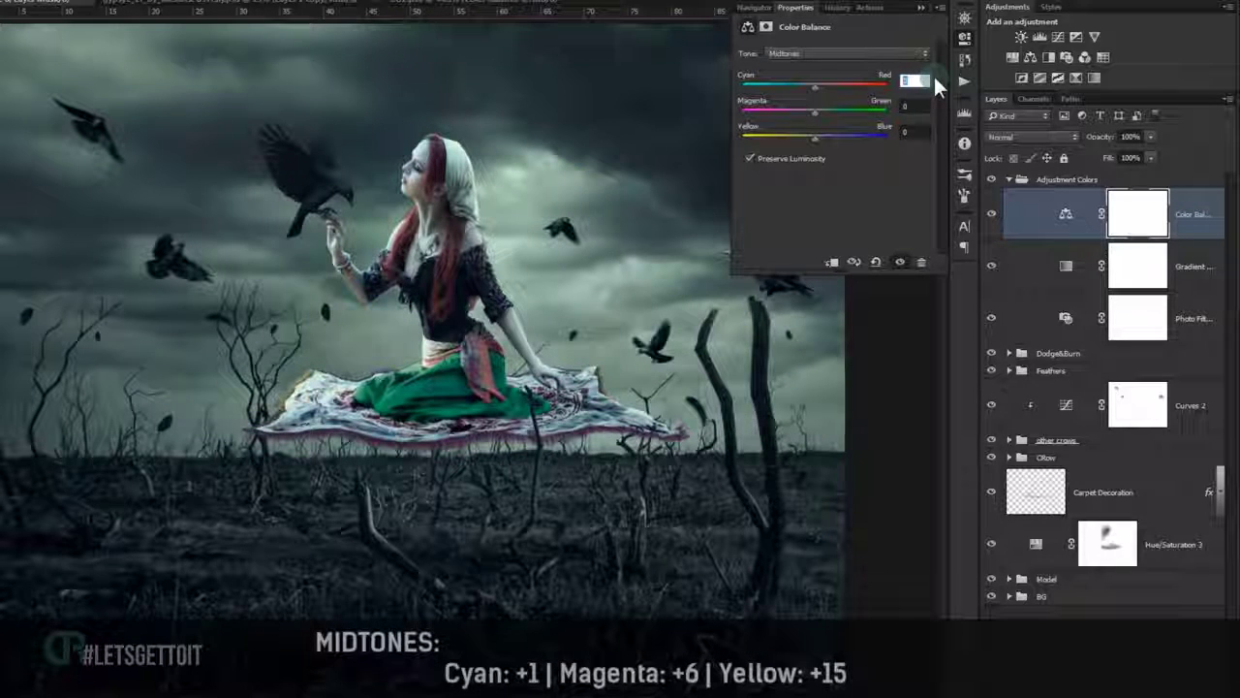
{"action": "type", "text": "1"}
{"action": "key", "text": "Tab"}
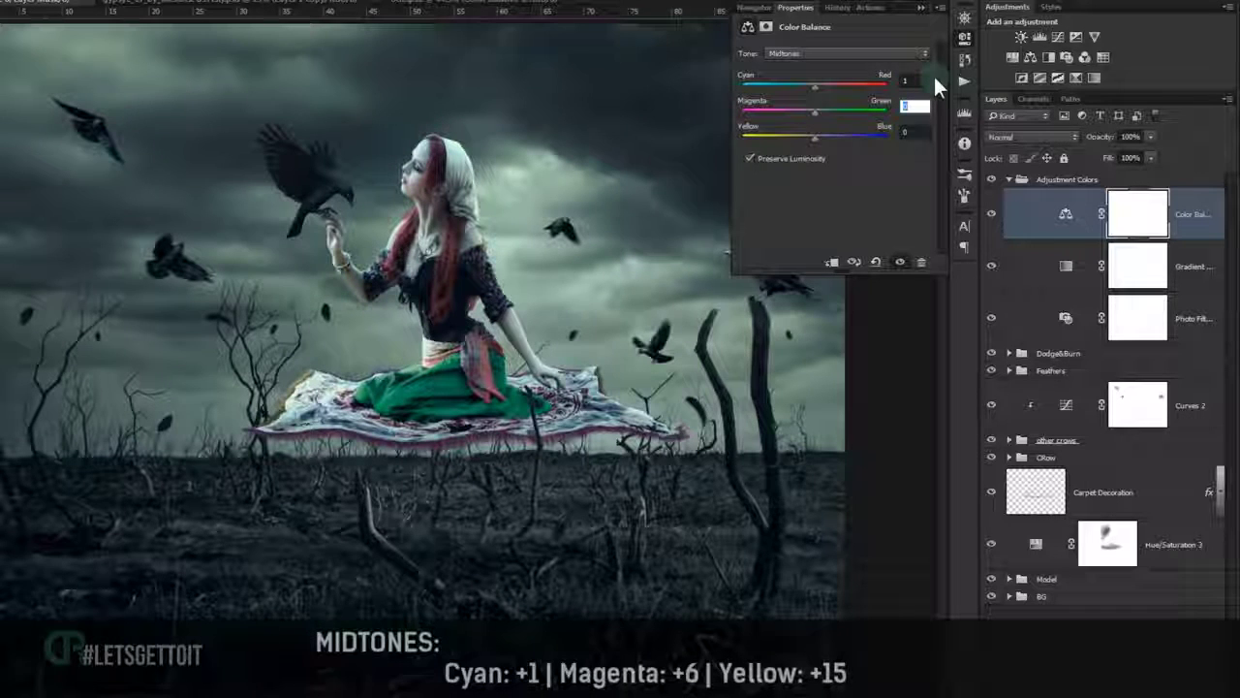
{"action": "type", "text": "6"}
{"action": "key", "text": "Tab"}
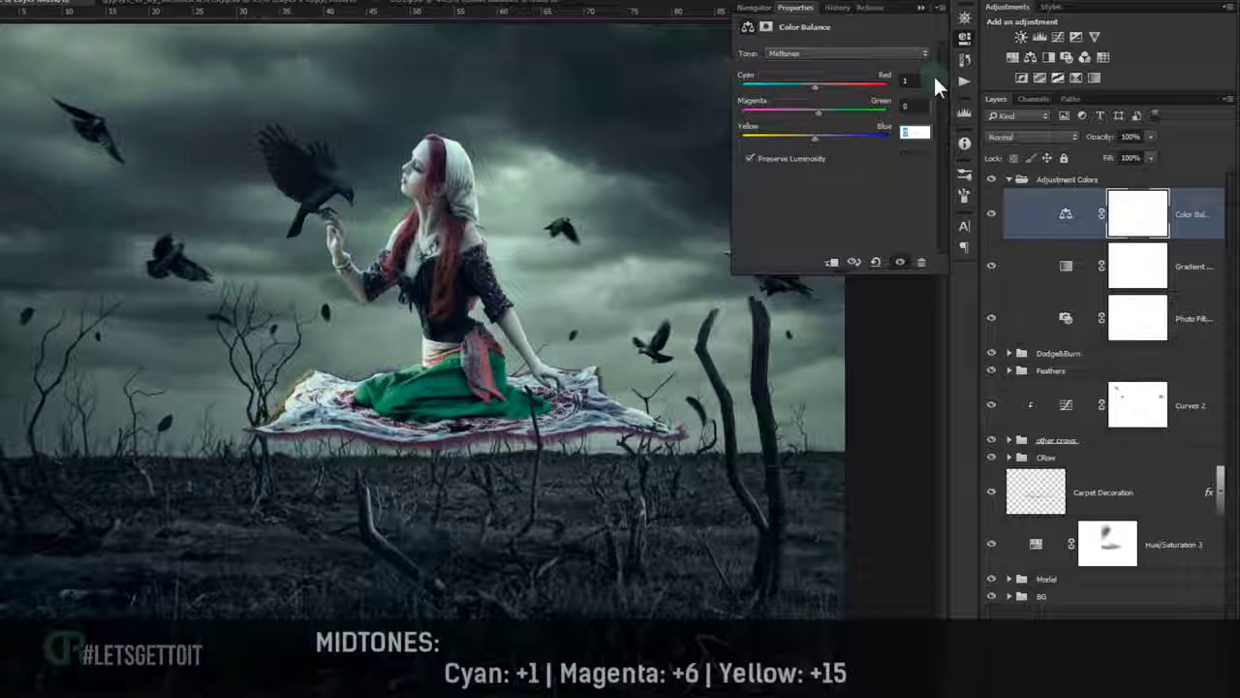
{"action": "type", "text": "15"}
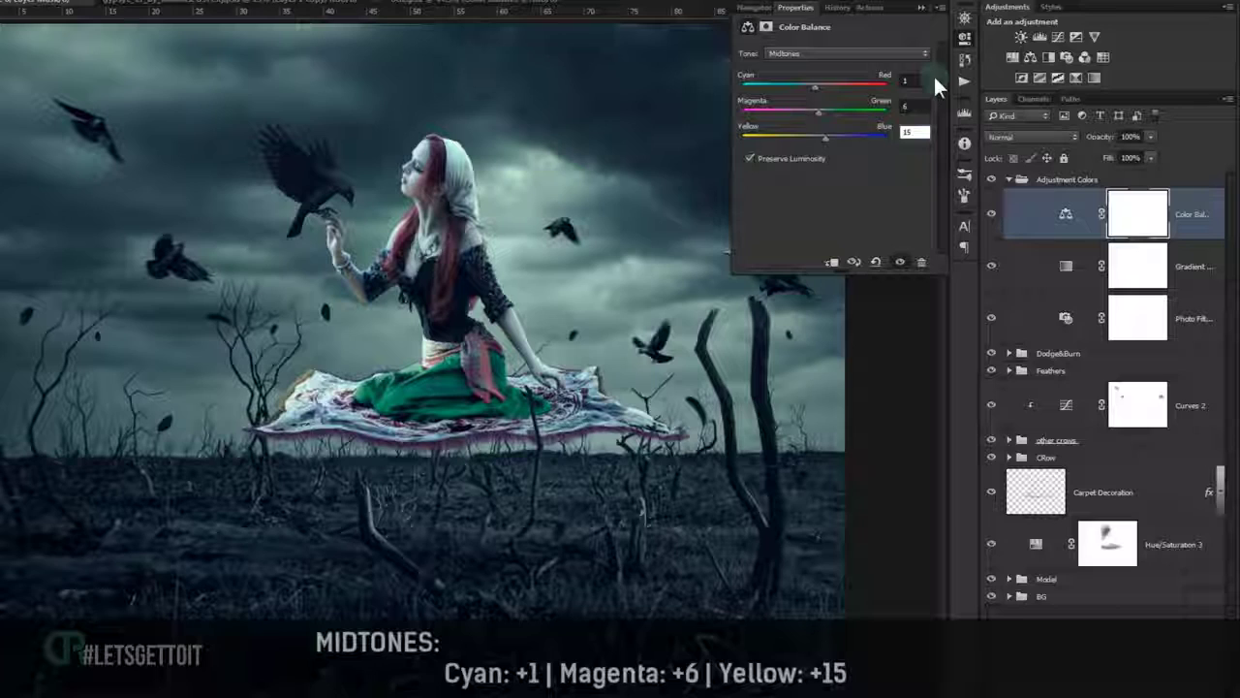
{"action": "left_click", "coordinate": [920, 11]}
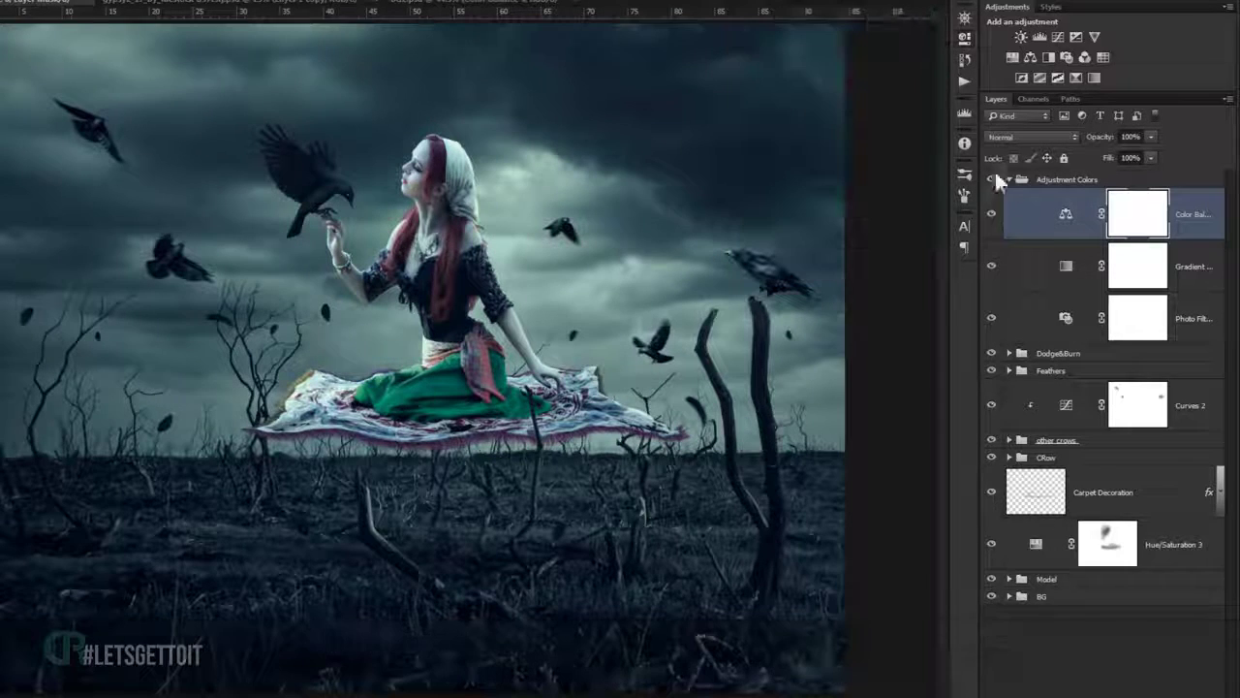
{"action": "left_click", "coordinate": [993, 221]}
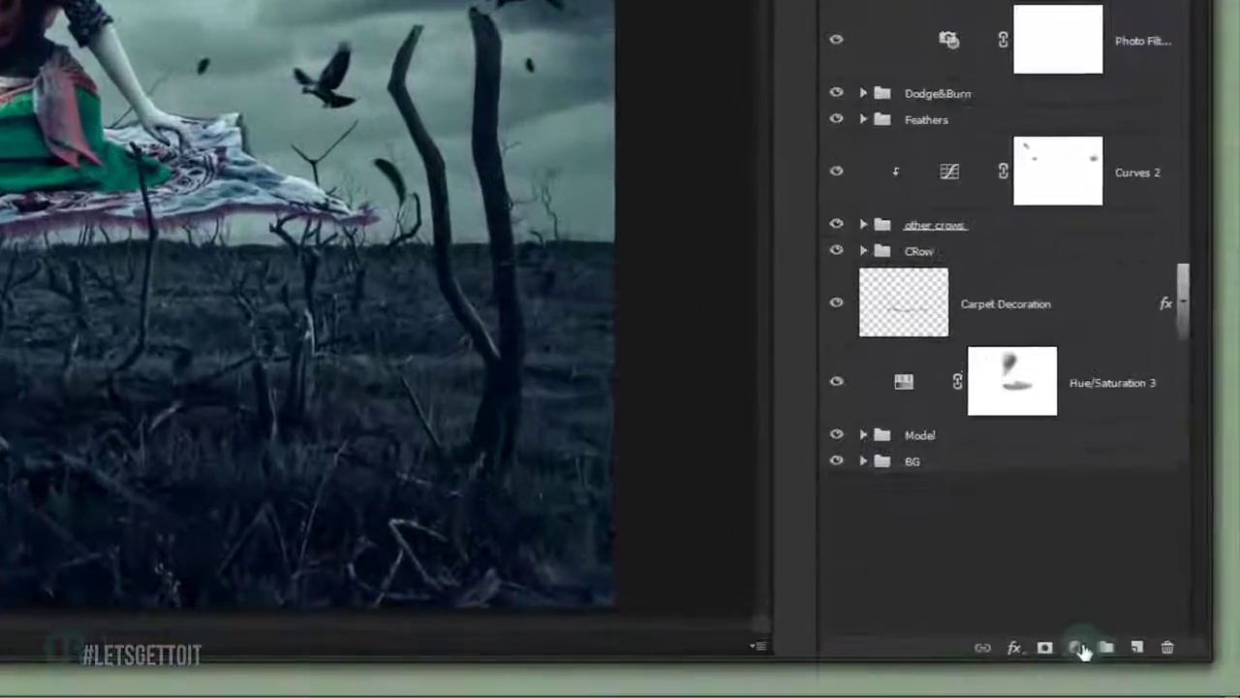
{"action": "left_click", "coordinate": [1077, 647]}
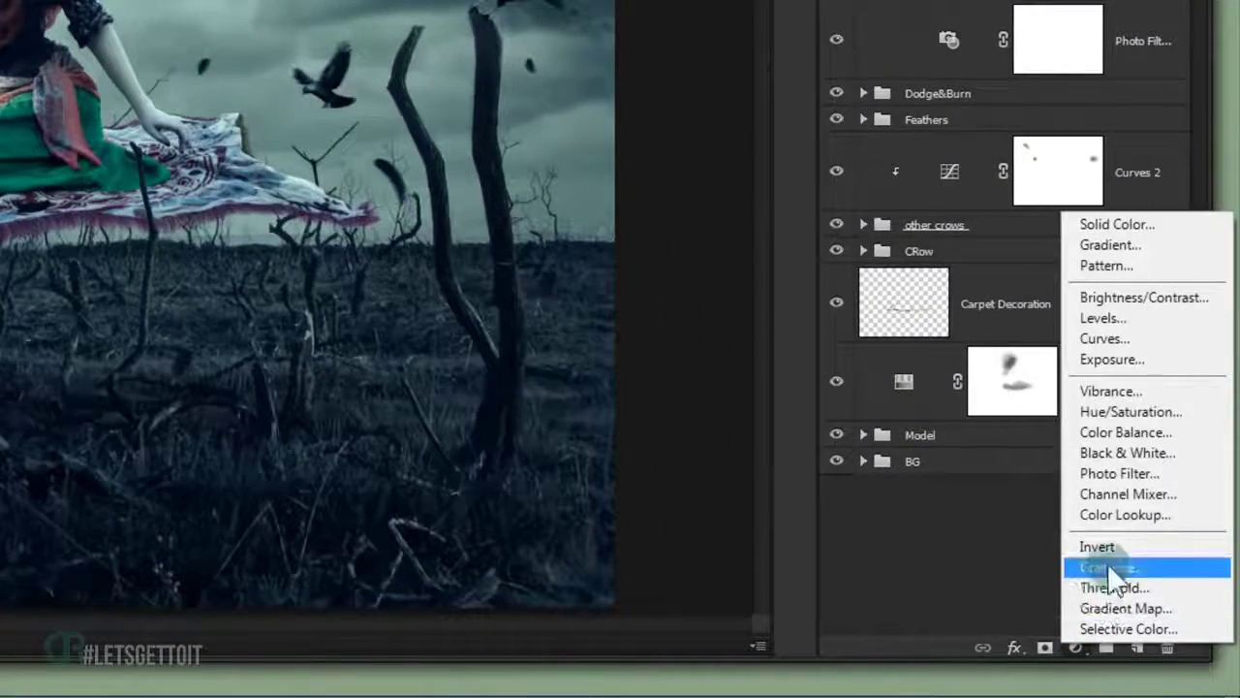
Add a second Photo Filter in warm e7d29a at about 30% density.
{"action": "left_click", "coordinate": [1122, 472]}
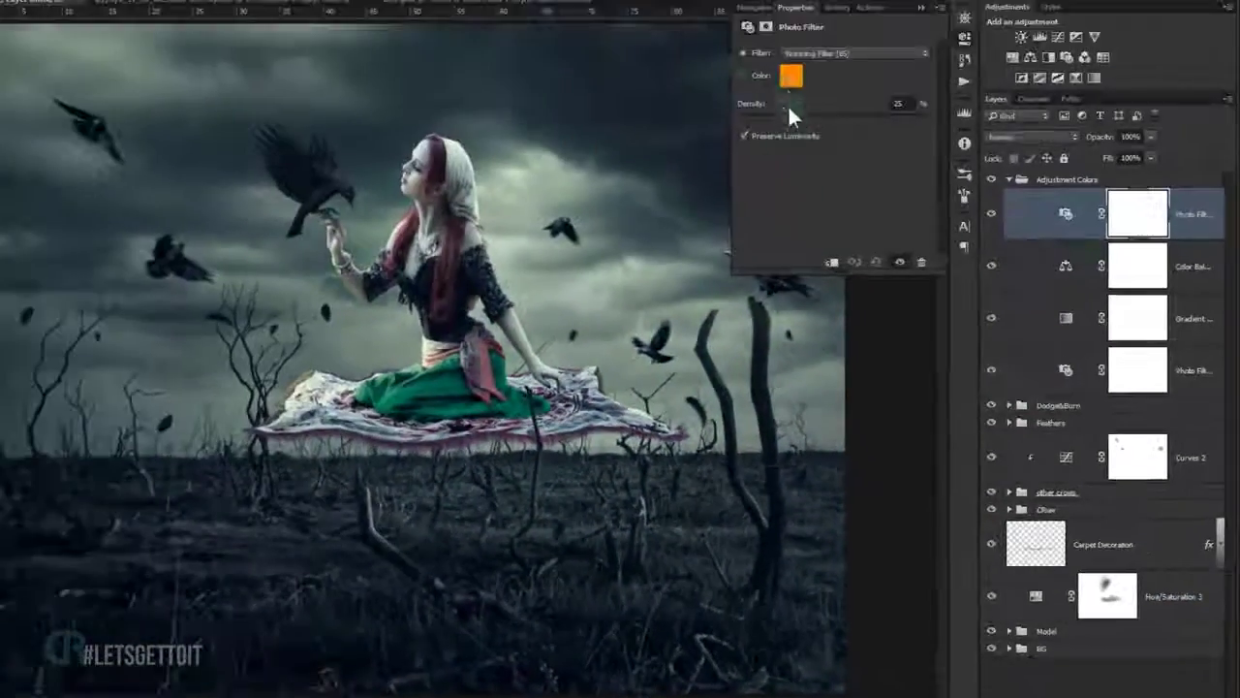
{"action": "left_click", "coordinate": [791, 80]}
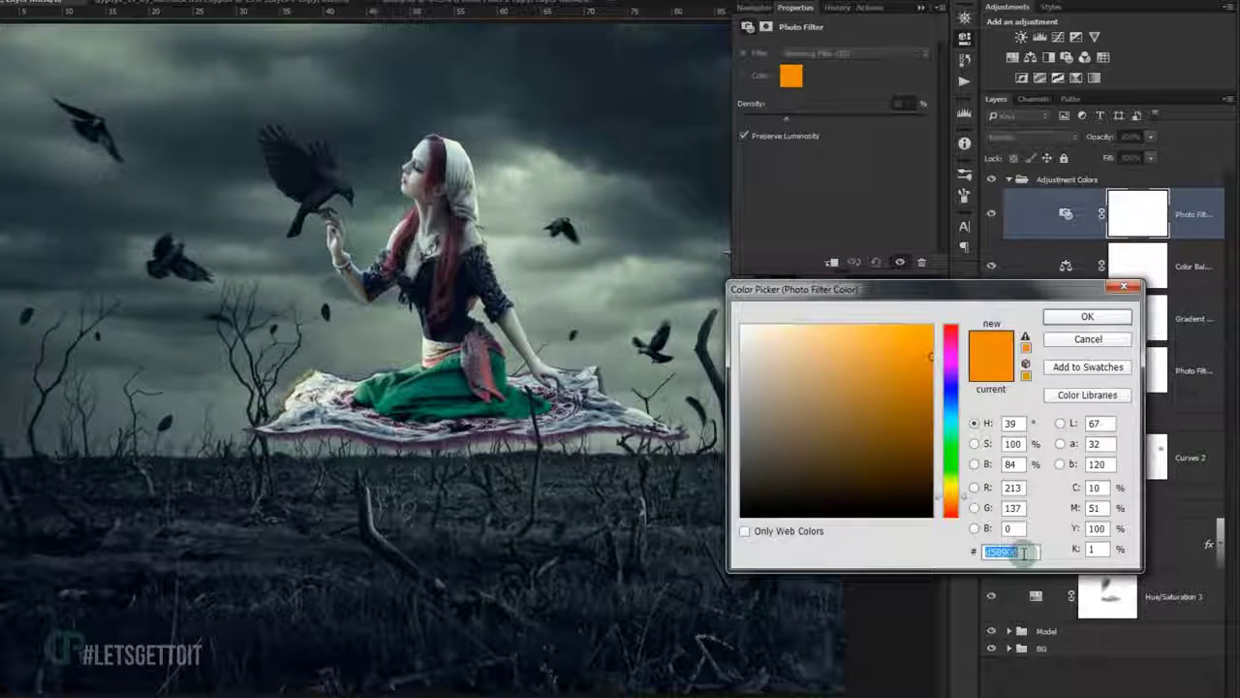
{"action": "left_click_drag", "start_coordinate": [1022, 551], "coordinate": [977, 552]}
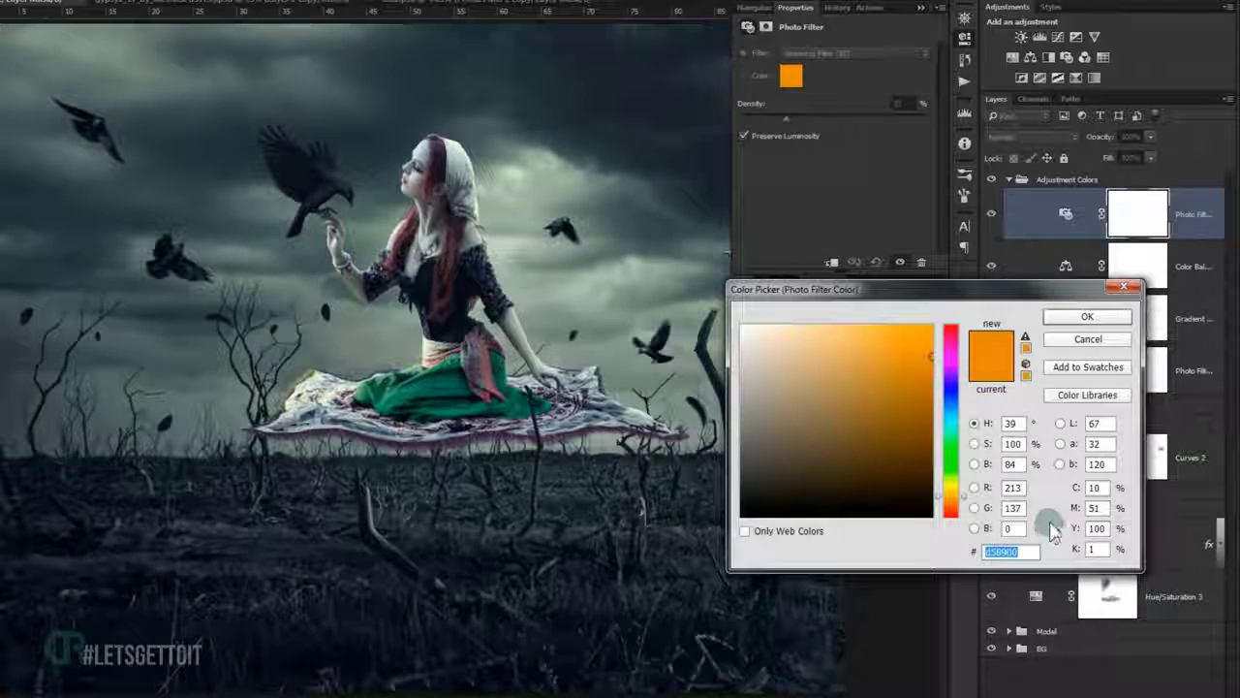
{"action": "type", "text": "e7"}
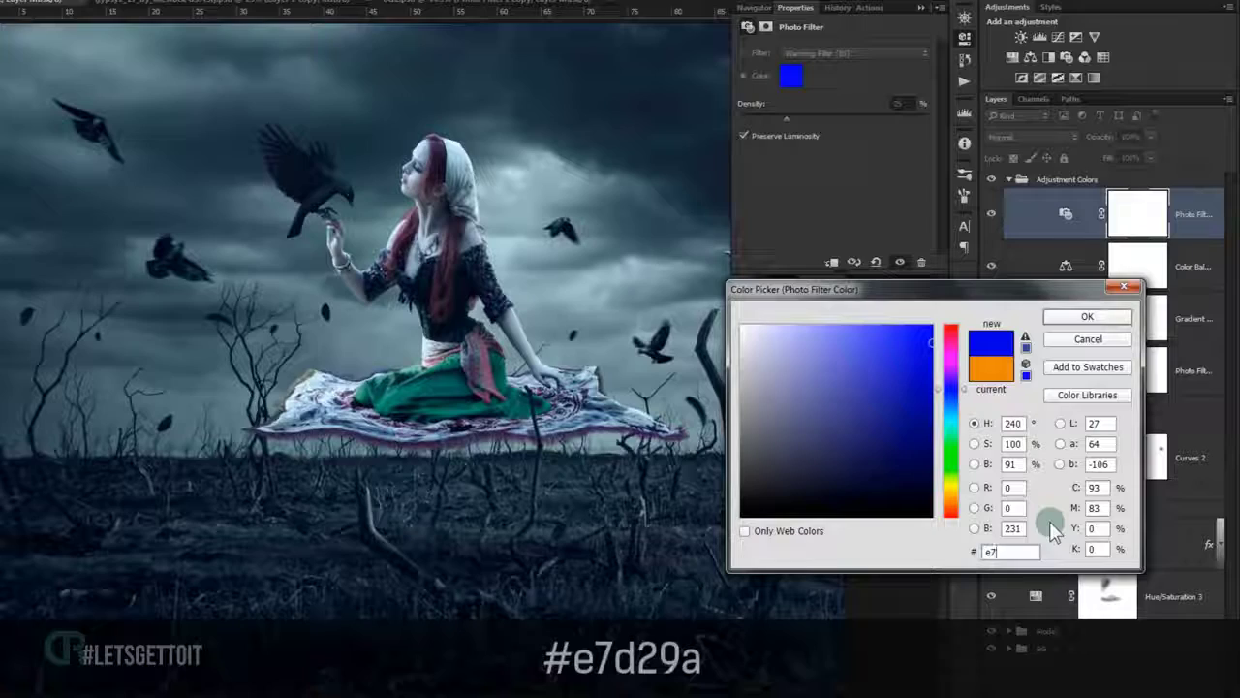
{"action": "type", "text": "d2"}
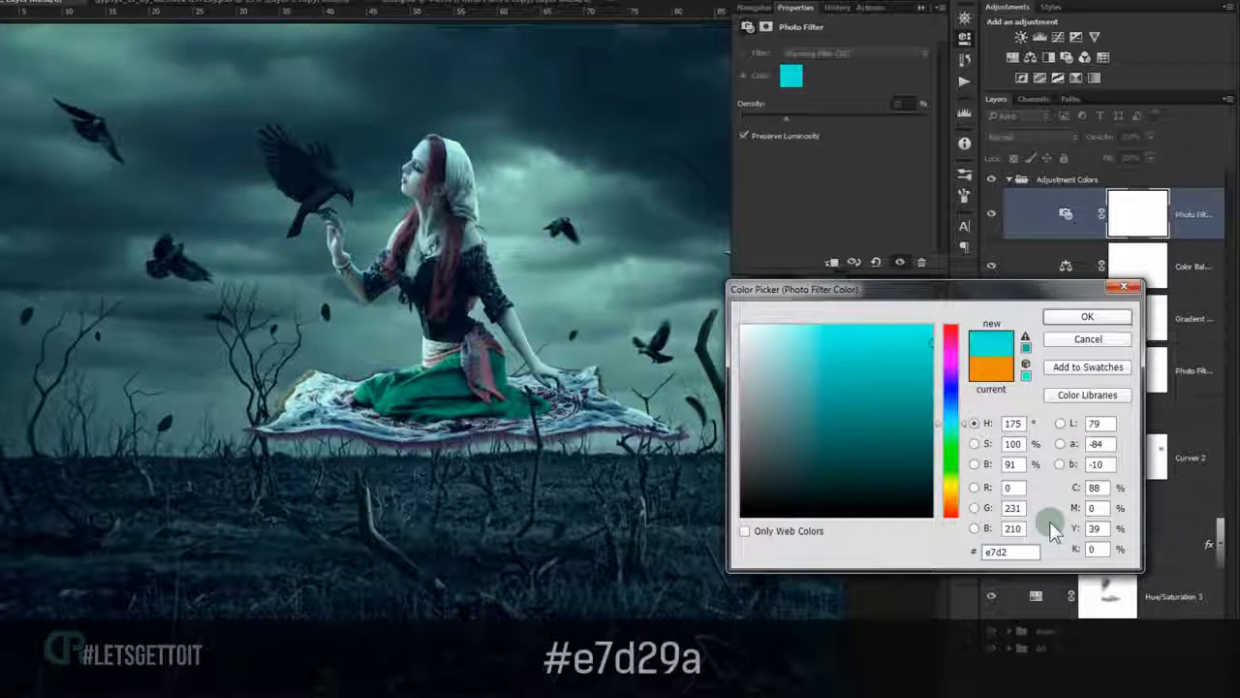
{"action": "type", "text": "9"}
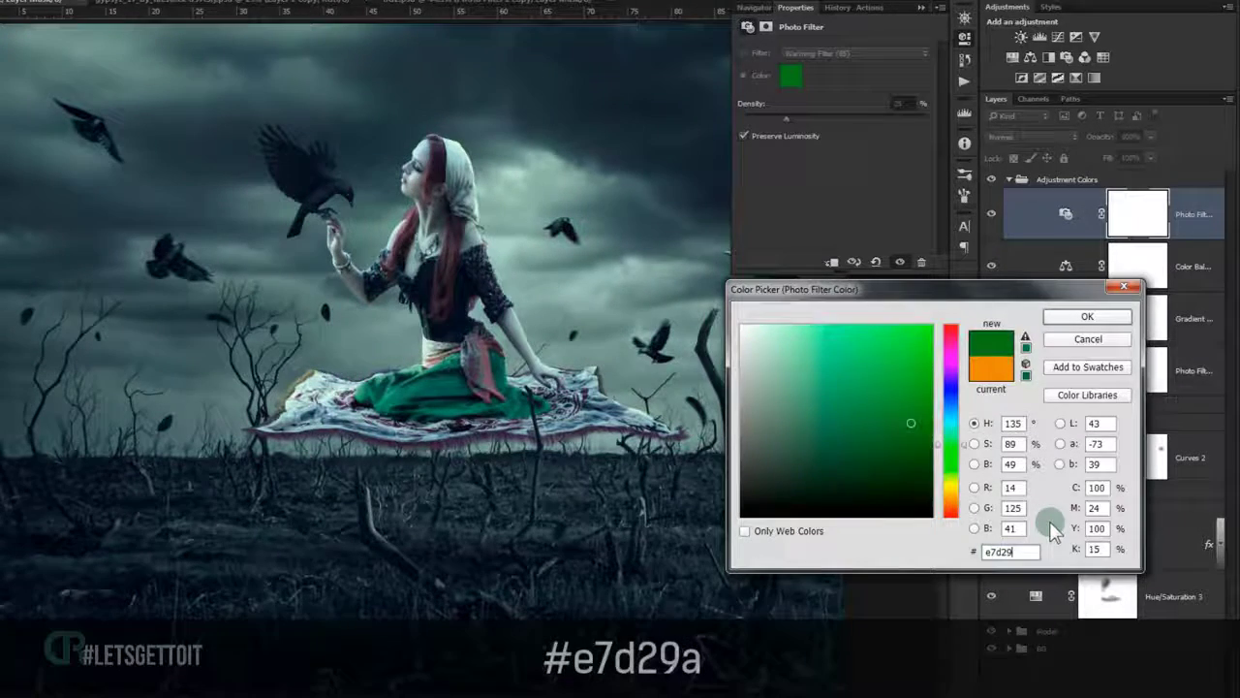
{"action": "type", "text": "a"}
{"action": "left_click", "coordinate": [1087, 316]}
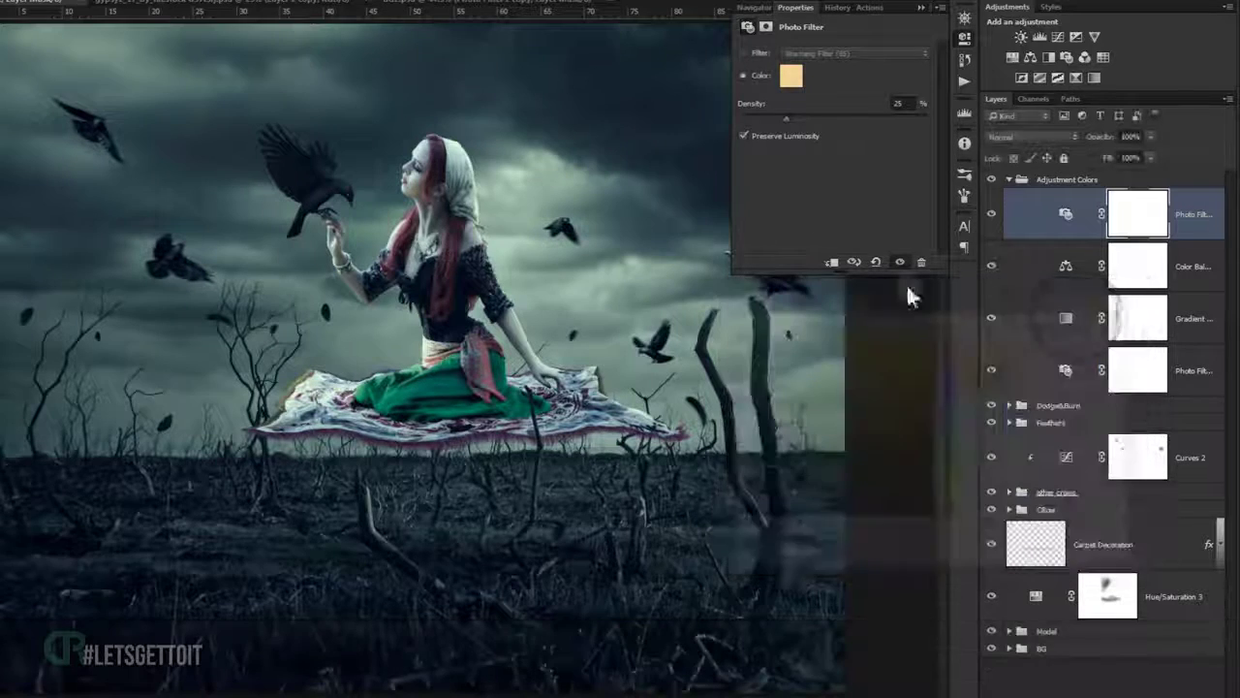
{"action": "left_click_drag", "start_coordinate": [787, 116], "coordinate": [796, 115]}
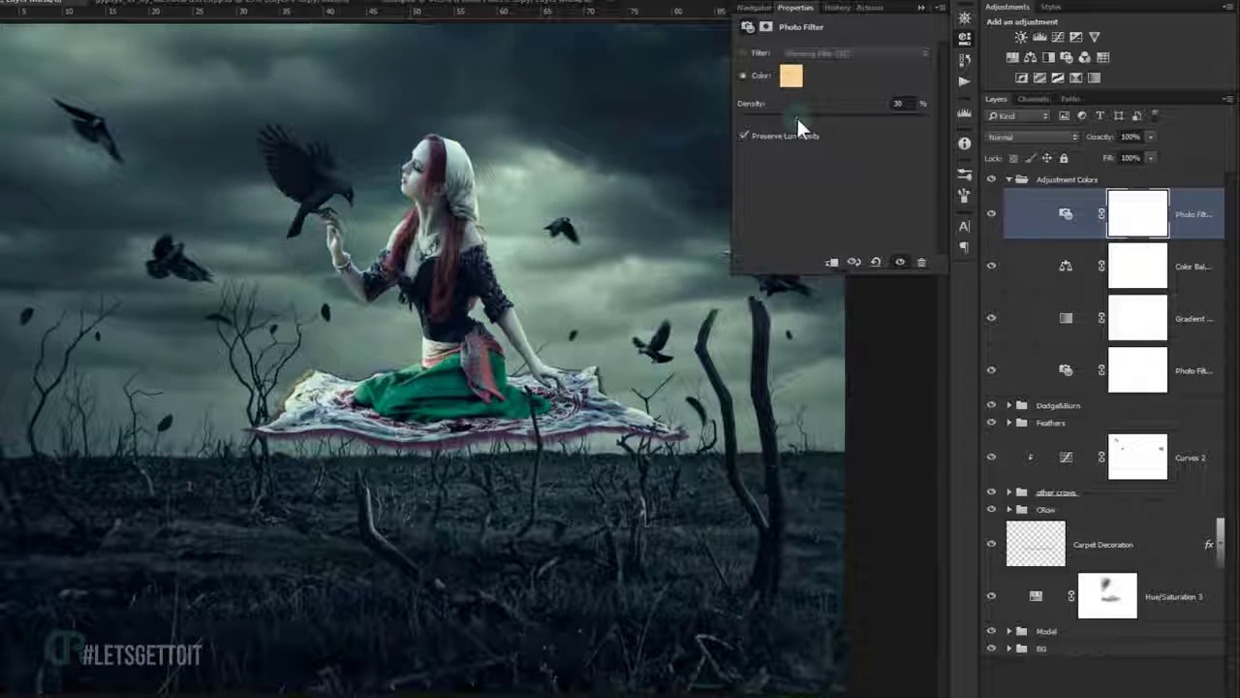
{"action": "left_click", "coordinate": [920, 9]}
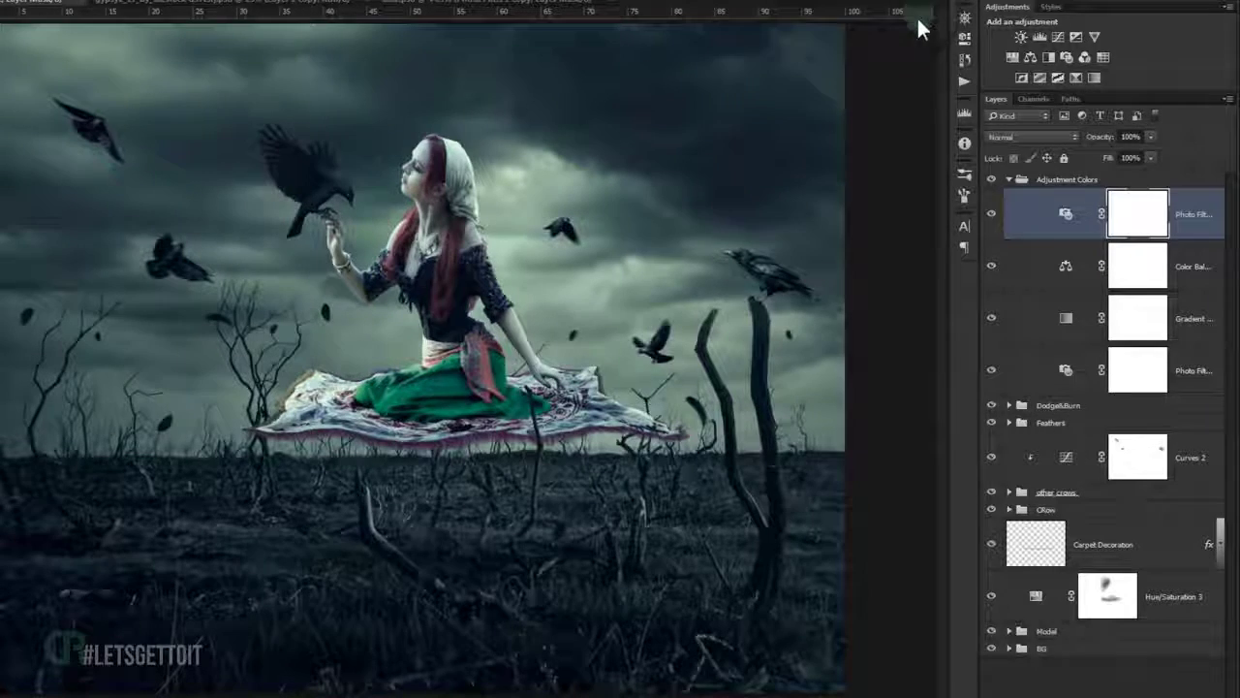
{"action": "left_click", "coordinate": [991, 213]}
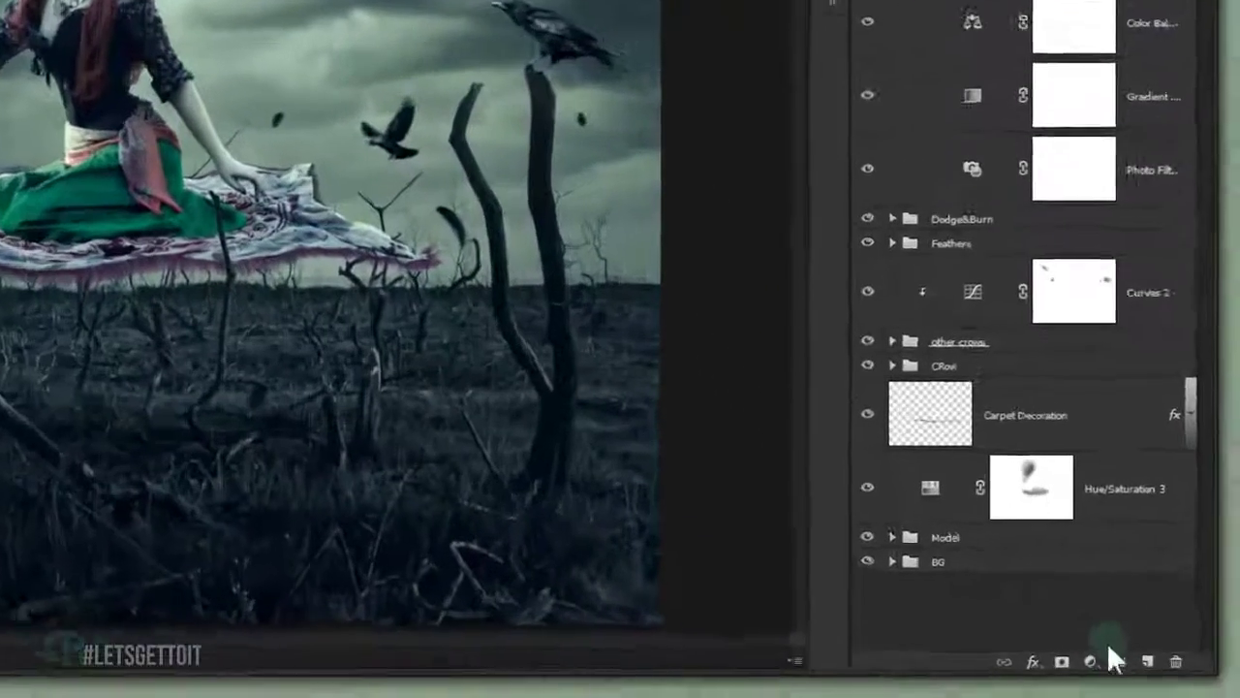
{"action": "left_click", "coordinate": [1074, 646]}
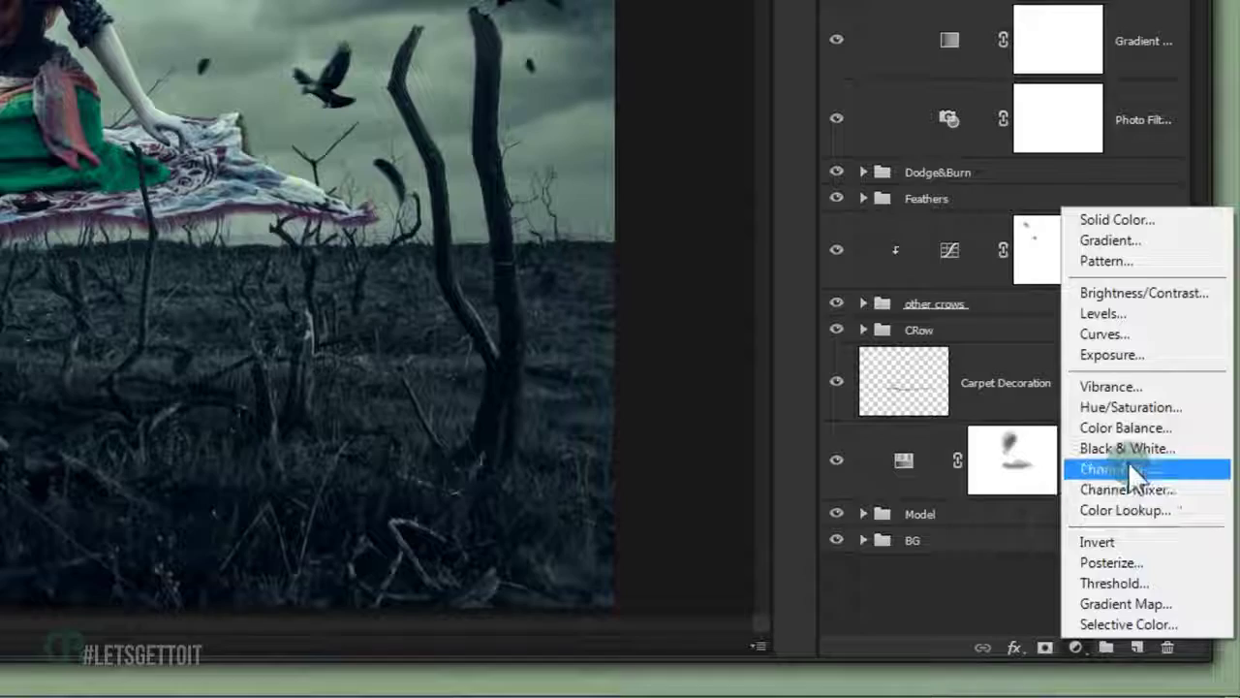
Add a third Photo Filter in pale yellow-green c7d58e at 38% density.
{"action": "left_click", "coordinate": [1124, 468]}
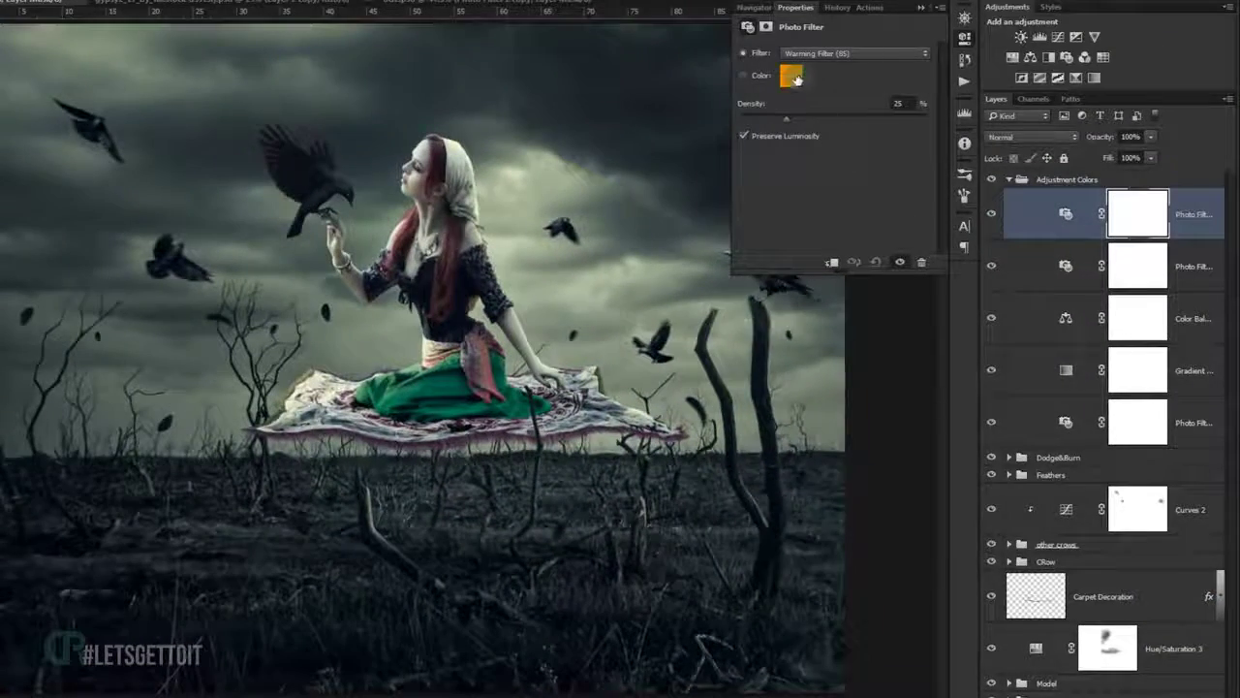
{"action": "left_click", "coordinate": [793, 76]}
{"action": "double_click", "coordinate": [1029, 552]}
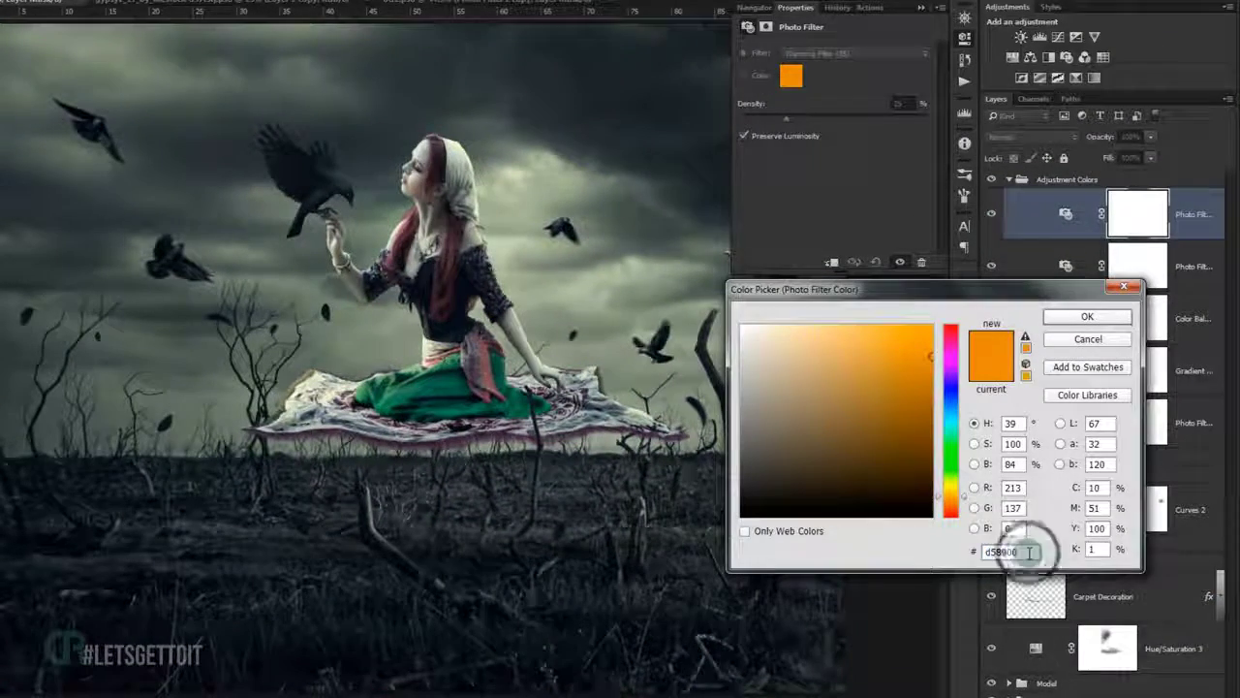
{"action": "type", "text": "c"}
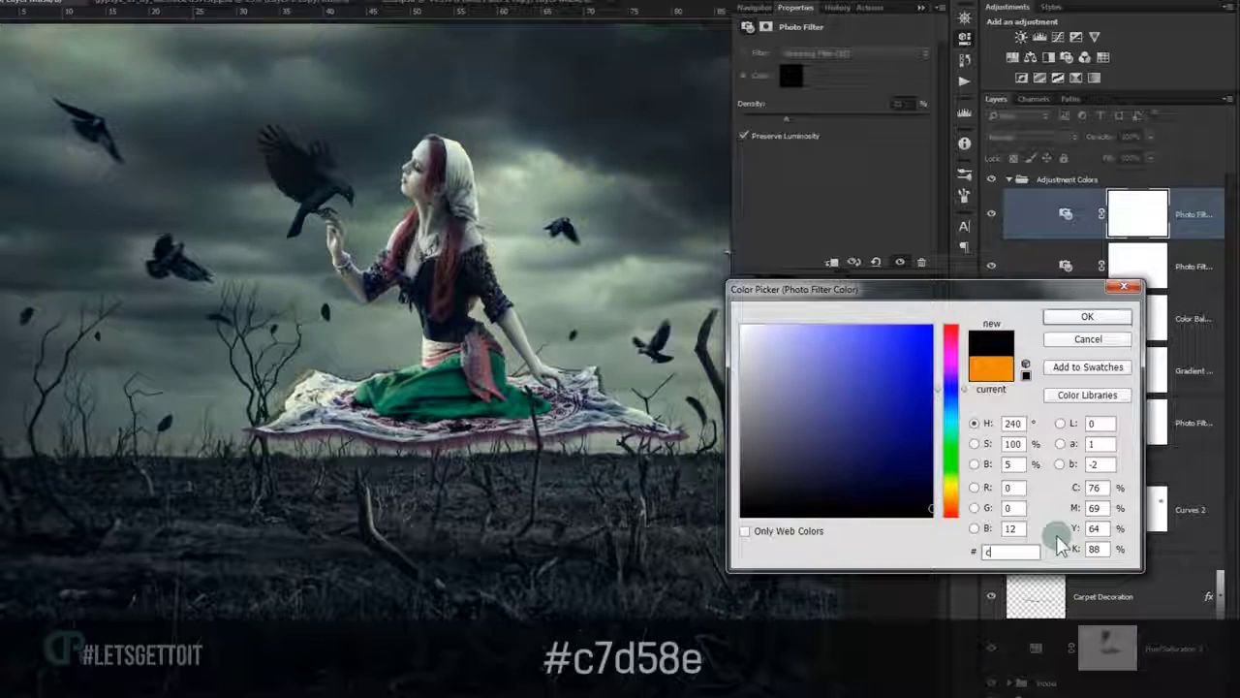
{"action": "type", "text": "7d"}
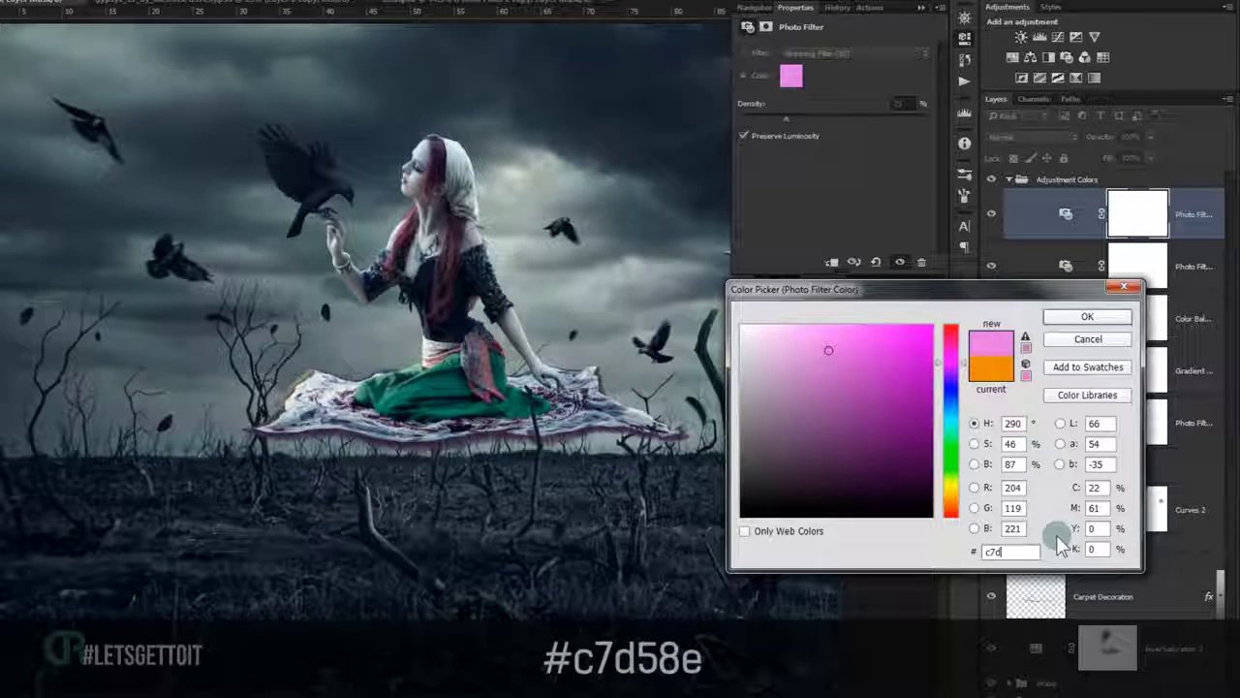
{"action": "type", "text": "58"}
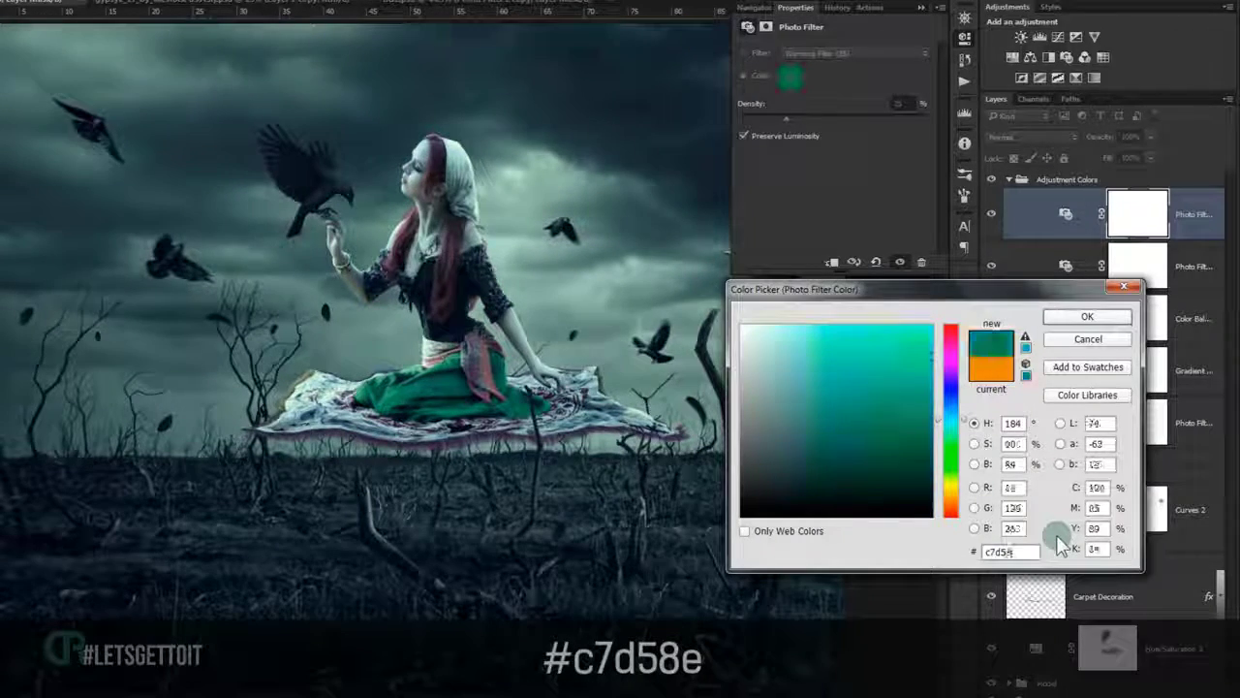
{"action": "type", "text": "e"}
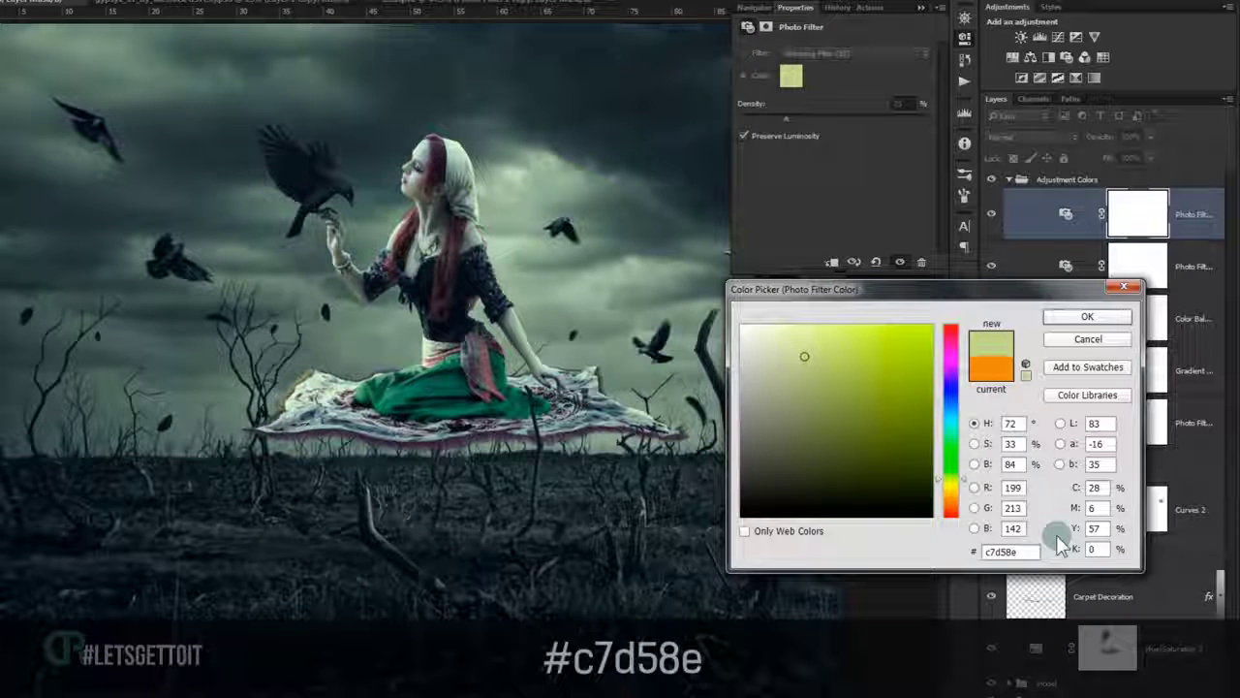
{"action": "left_click", "coordinate": [1105, 317]}
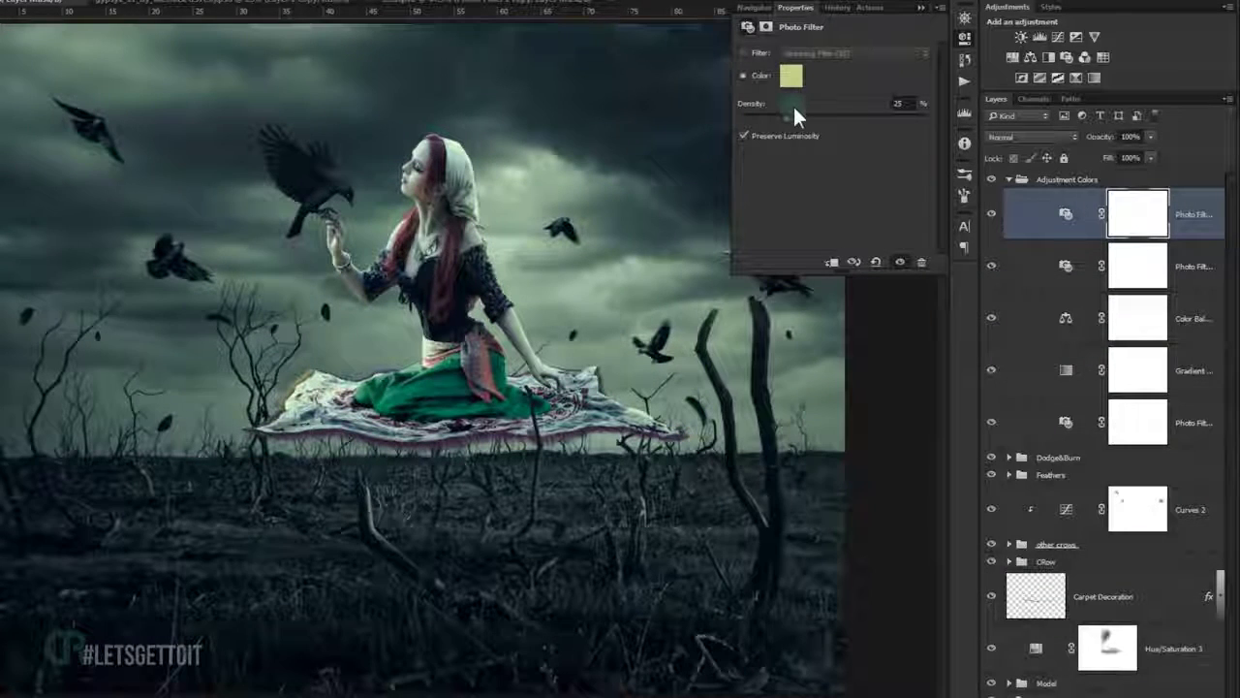
{"action": "left_click_drag", "start_coordinate": [791, 114], "coordinate": [809, 117]}
{"action": "left_click", "coordinate": [920, 7]}
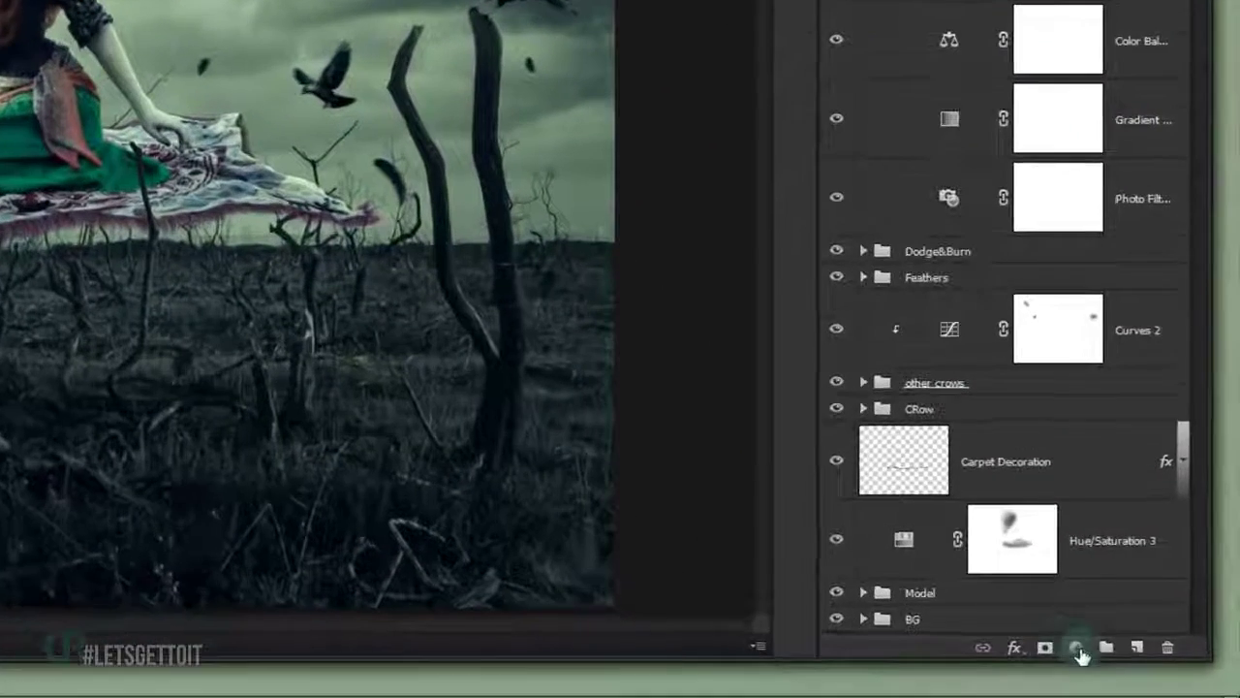
{"action": "left_click", "coordinate": [1074, 649]}
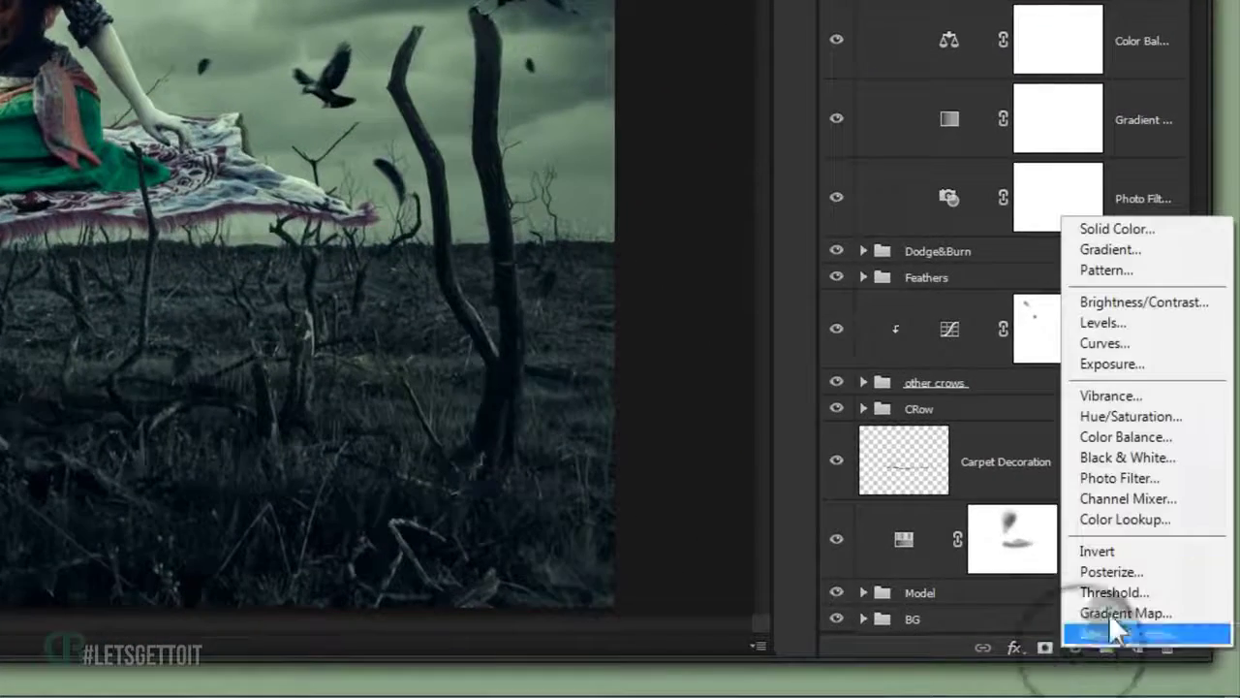
Add a Color Balance layer with Midtones -3, +1, +5 and toggle it to compare.
{"action": "left_click", "coordinate": [1144, 444]}
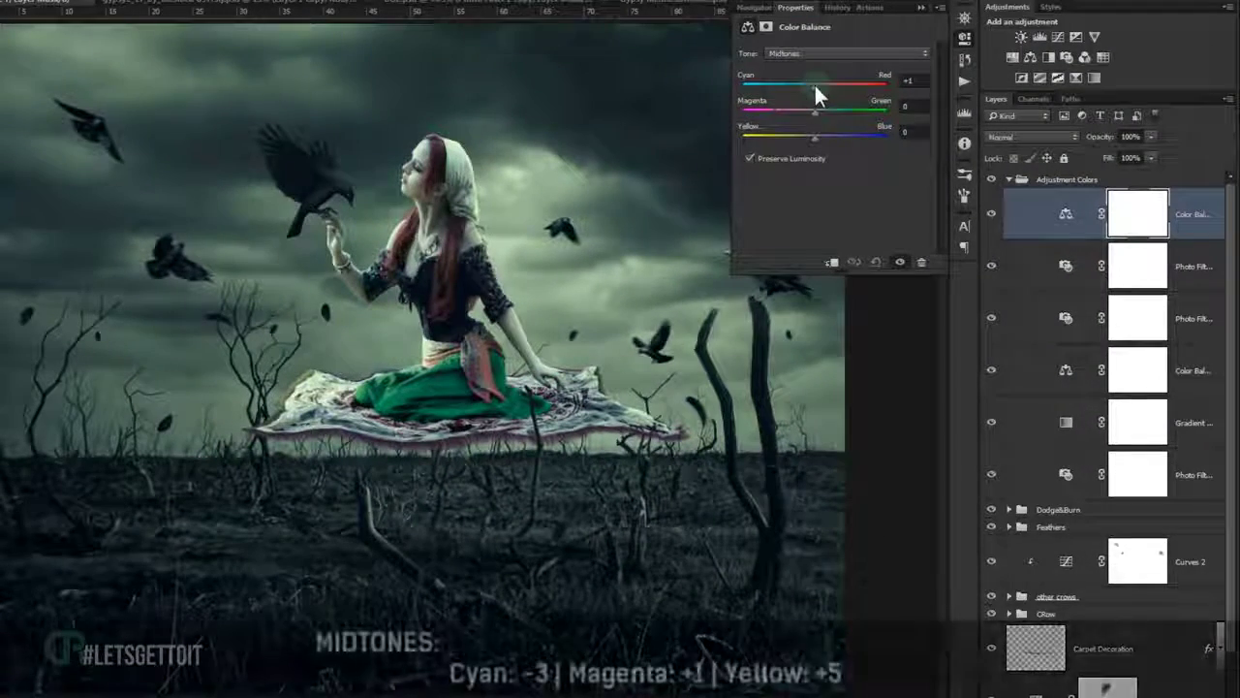
{"action": "left_click_drag", "start_coordinate": [814, 88], "coordinate": [811, 87]}
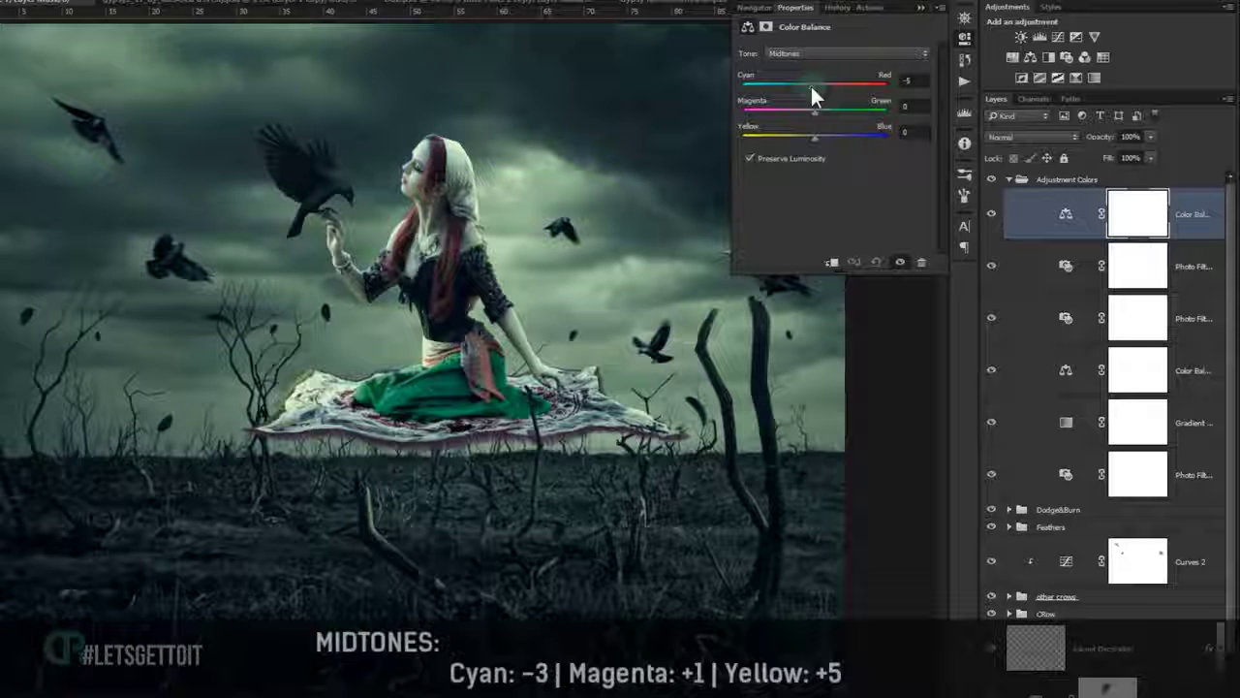
{"action": "left_click", "coordinate": [907, 80]}
{"action": "type", "text": "-3"}
{"action": "key", "text": "Tab"}
{"action": "left_click", "coordinate": [908, 131]}
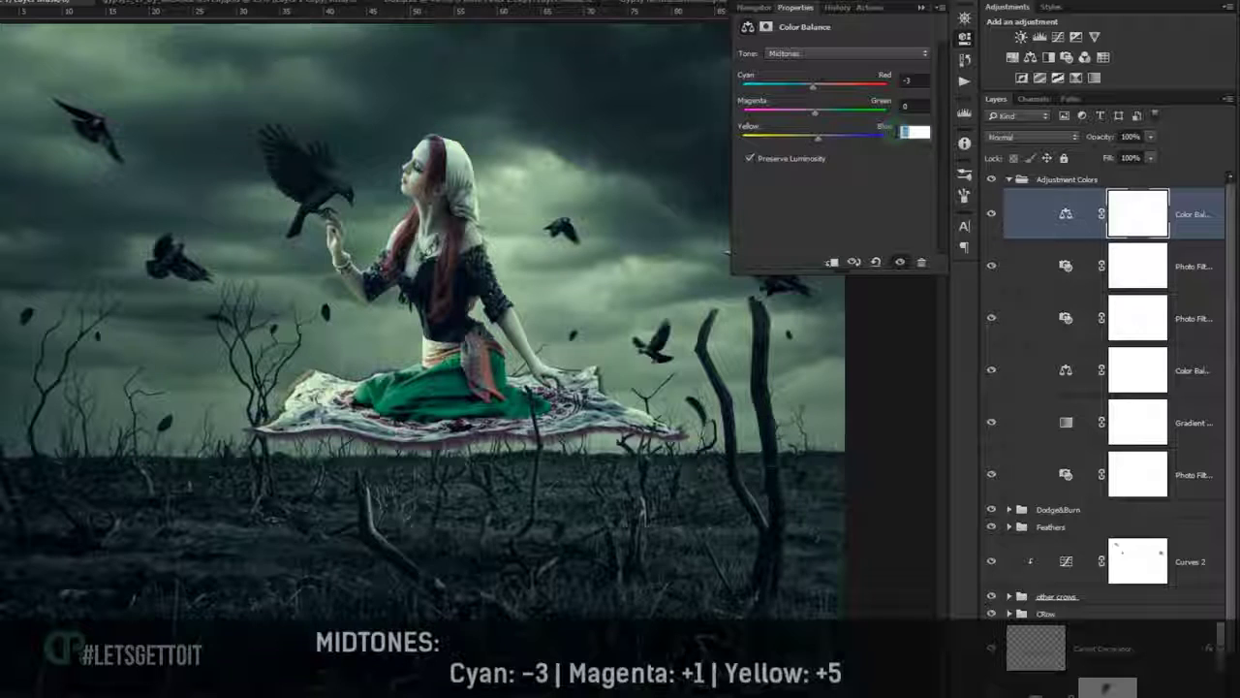
{"action": "key", "text": "Return"}
{"action": "key", "text": "Return"}
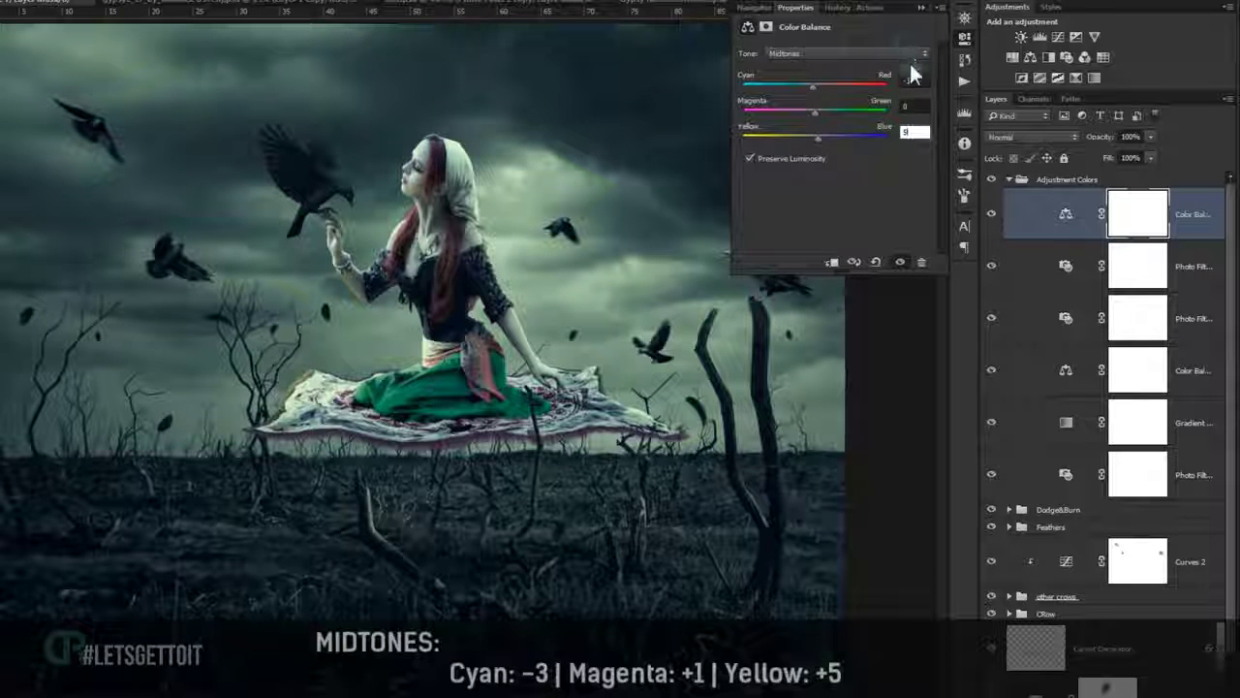
{"action": "left_click", "coordinate": [893, 102]}
{"action": "type", "text": "1"}
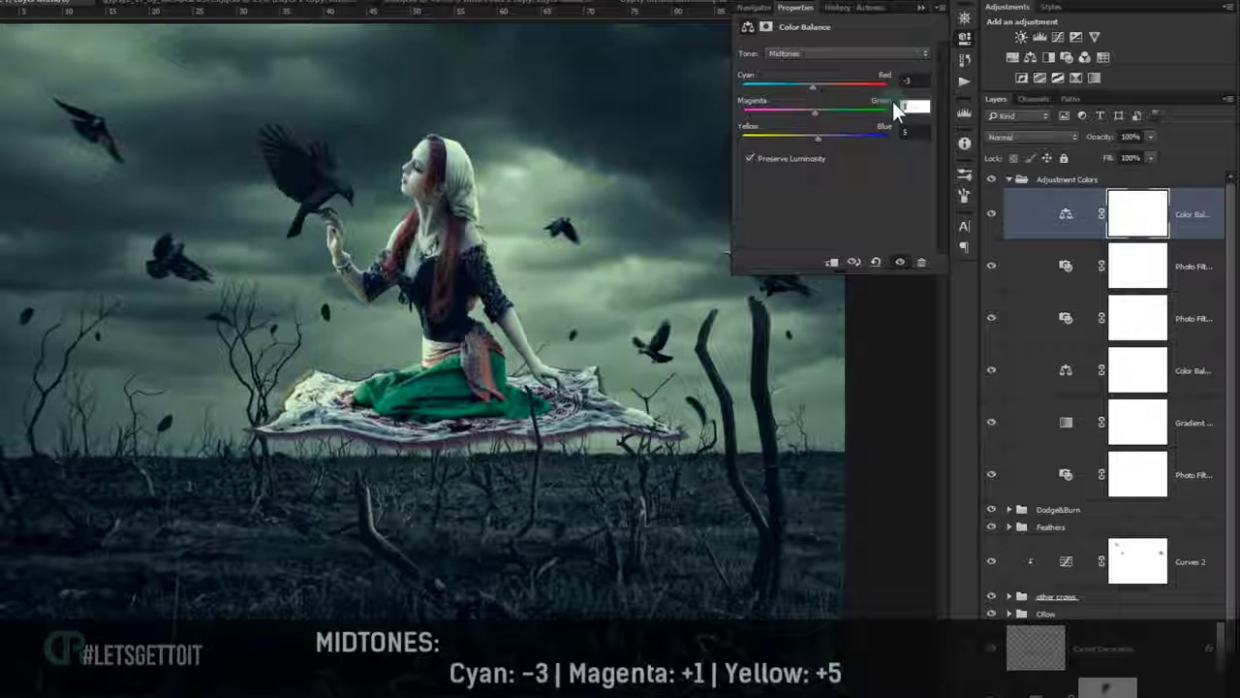
{"action": "left_click", "coordinate": [923, 11]}
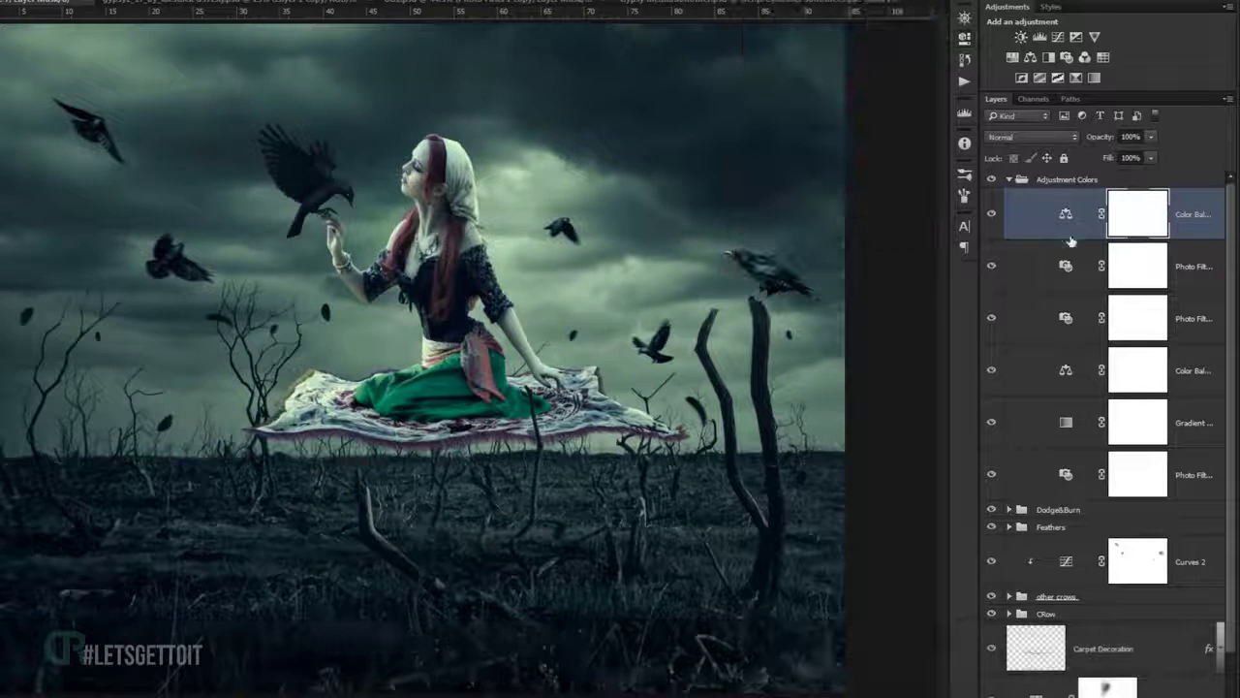
{"action": "left_click", "coordinate": [990, 214]}
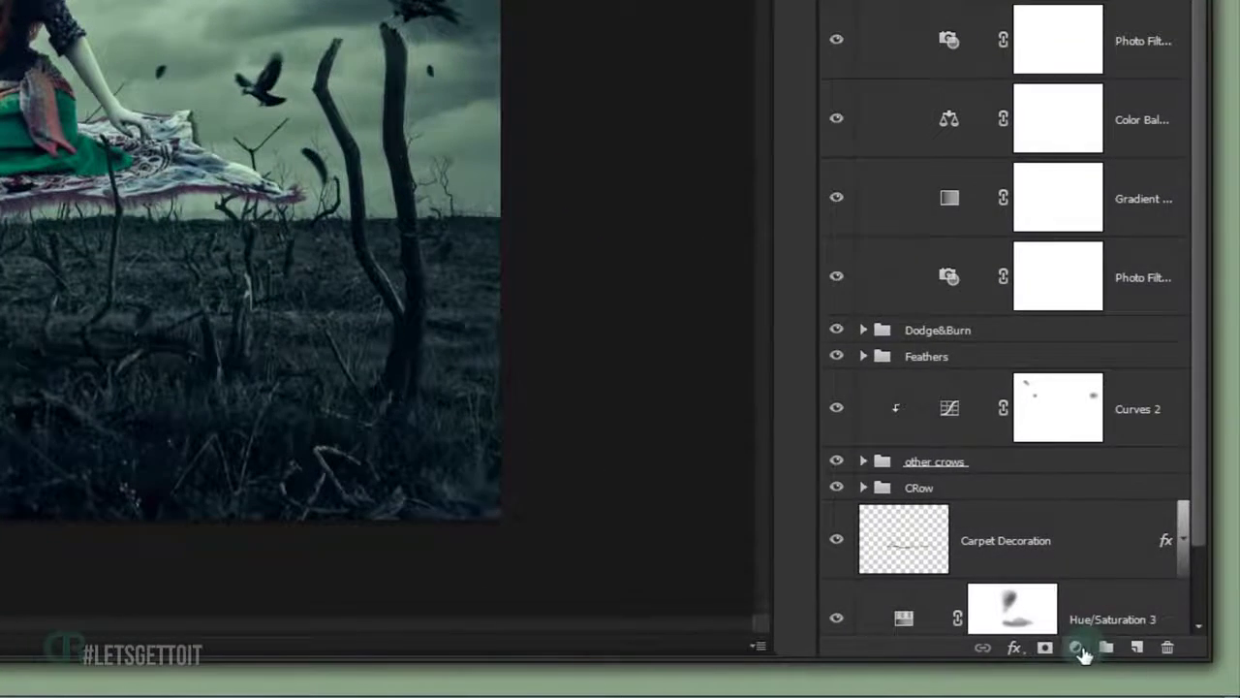
Add Curves 3 with a gentle three-point S-curve, then hide it to compare.
{"action": "left_click", "coordinate": [1116, 683]}
{"action": "left_click", "coordinate": [1114, 339]}
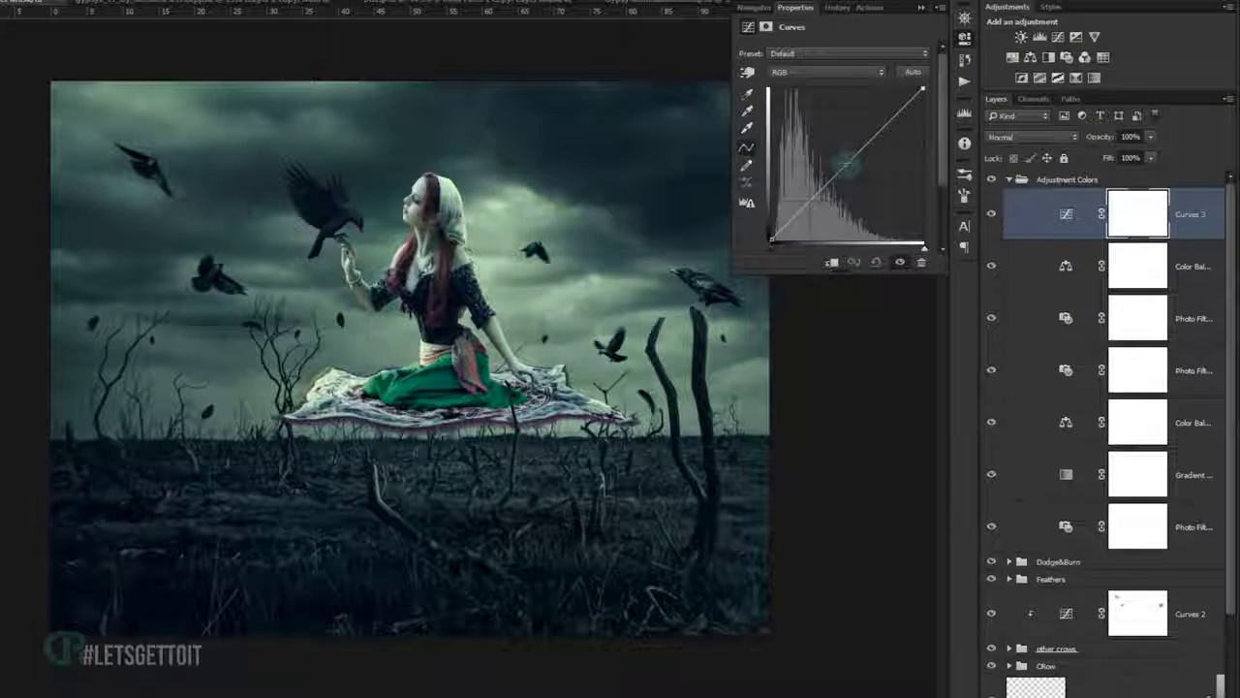
{"action": "left_click", "coordinate": [845, 165]}
{"action": "left_click", "coordinate": [810, 200]}
{"action": "left_click", "coordinate": [883, 126]}
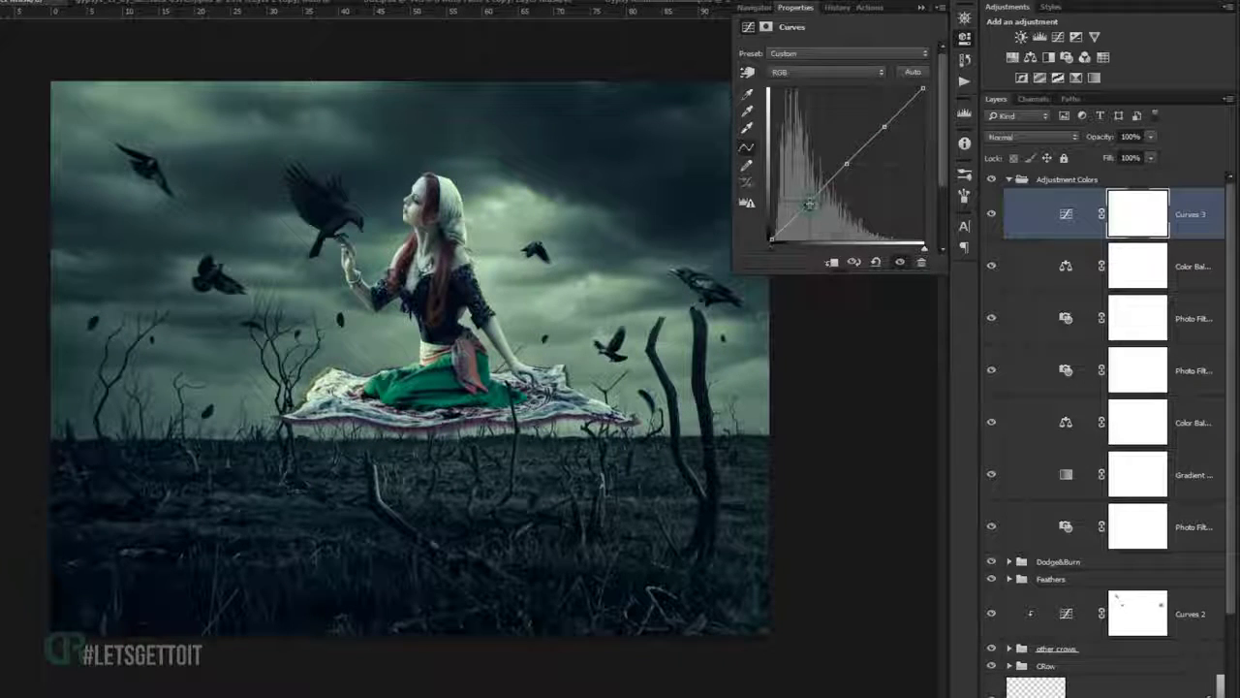
{"action": "left_click_drag", "start_coordinate": [810, 200], "coordinate": [812, 206]}
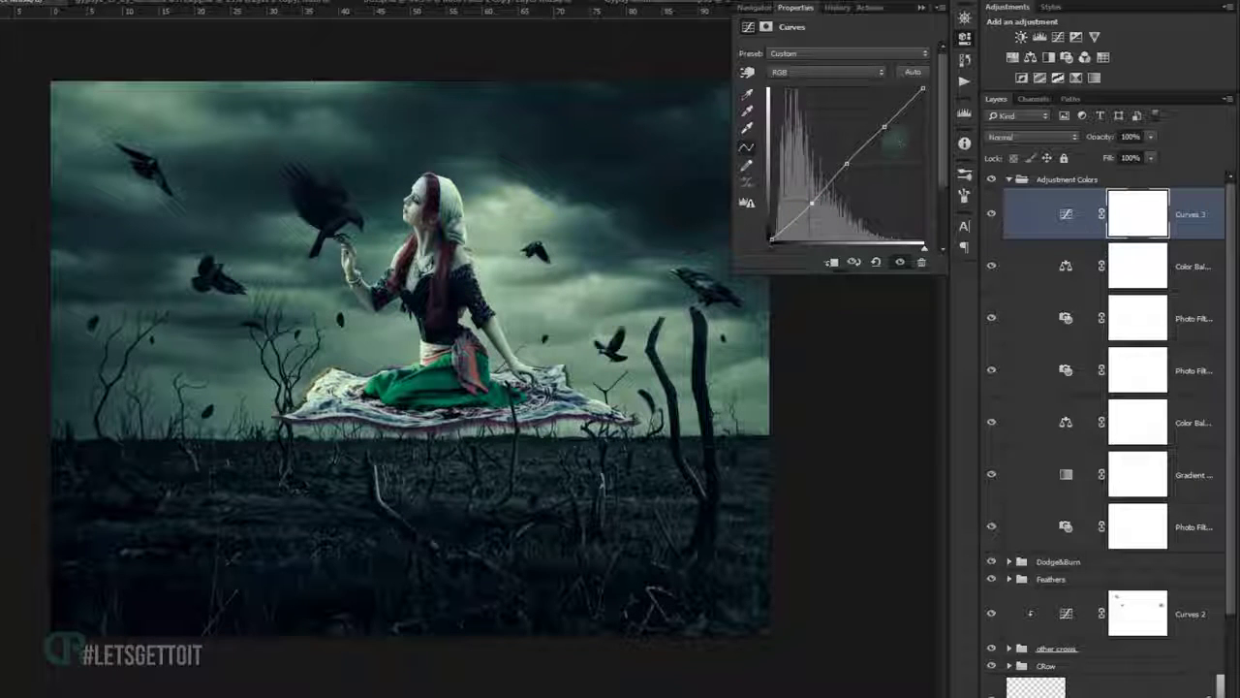
{"action": "left_click", "coordinate": [885, 125]}
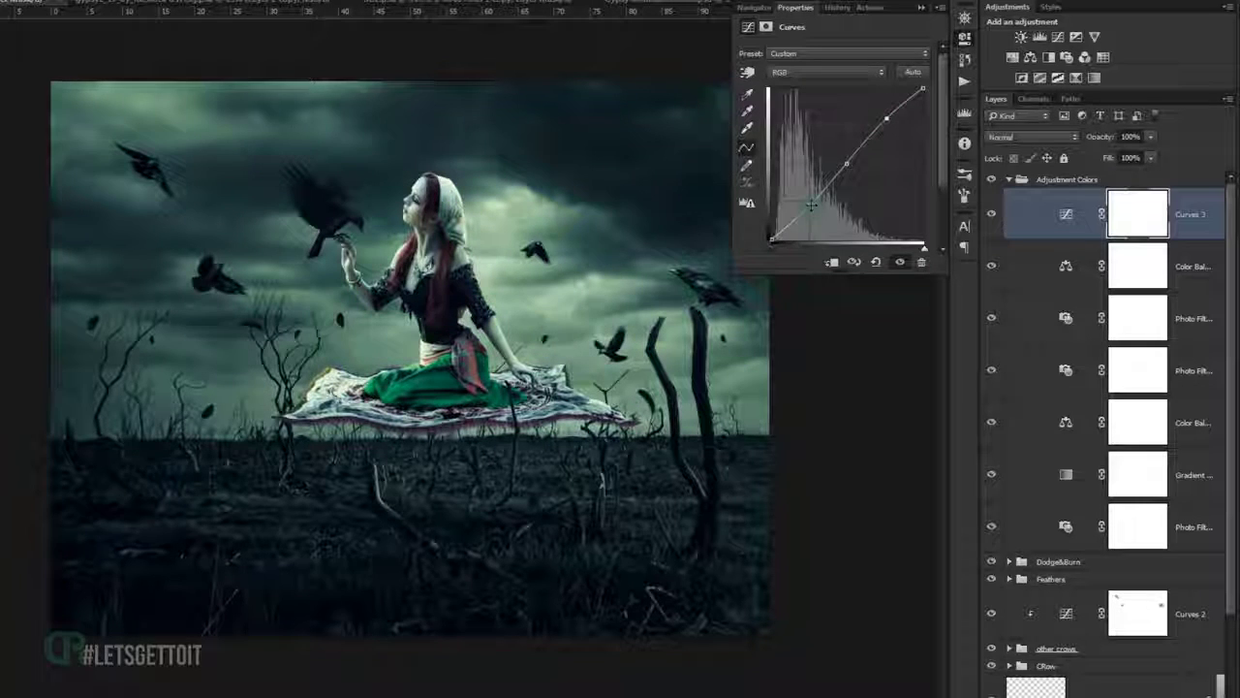
{"action": "left_click_drag", "start_coordinate": [812, 203], "coordinate": [808, 205]}
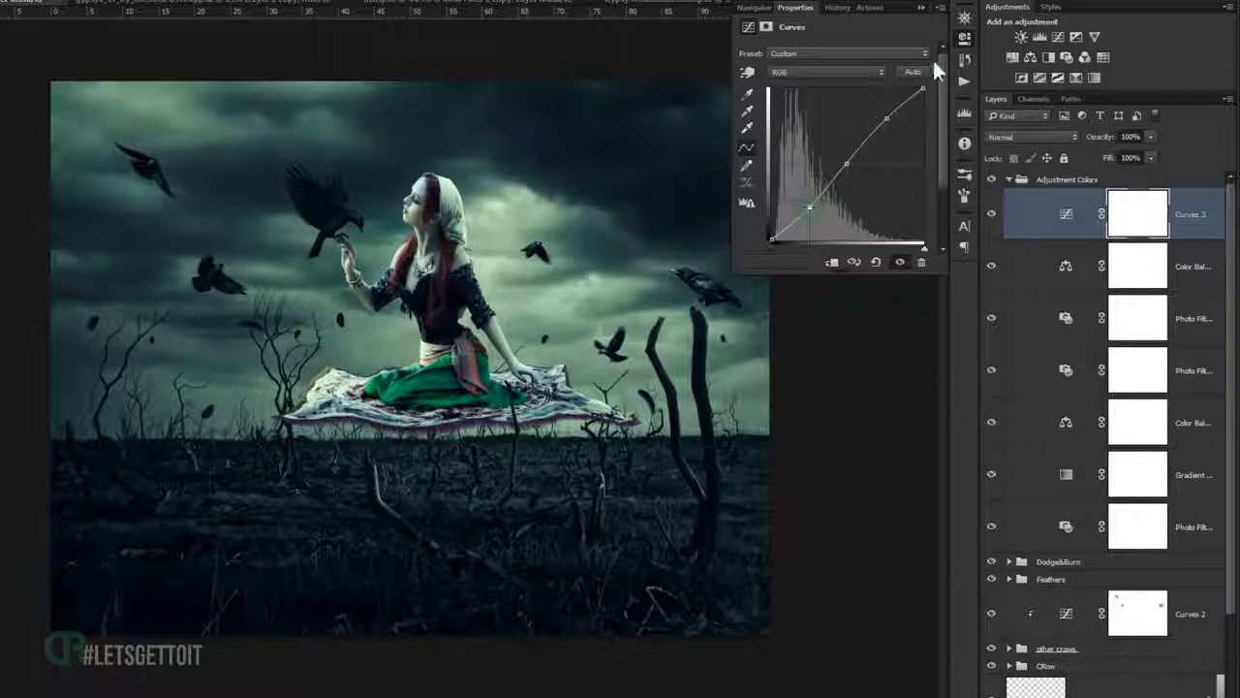
{"action": "left_click", "coordinate": [920, 8]}
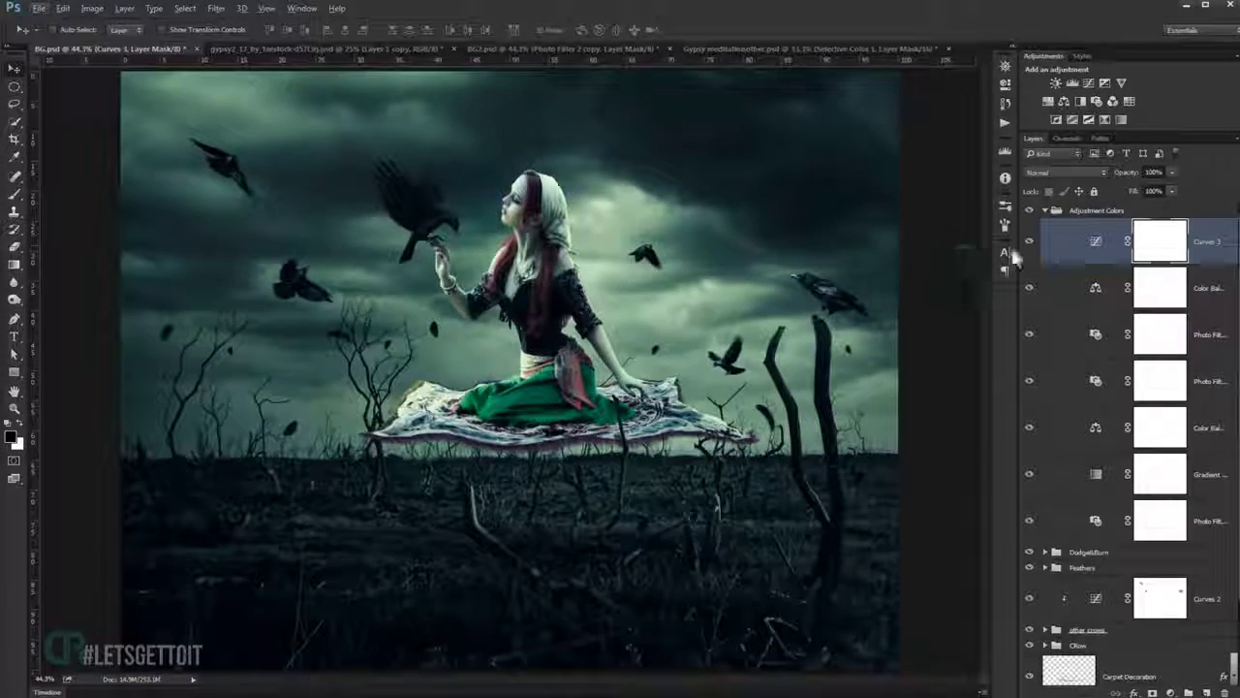
{"action": "left_click", "coordinate": [1031, 244]}
Show Curves 3 and toggle the Adjustment Colors group to compare the grading.
{"action": "left_click", "coordinate": [1030, 242]}
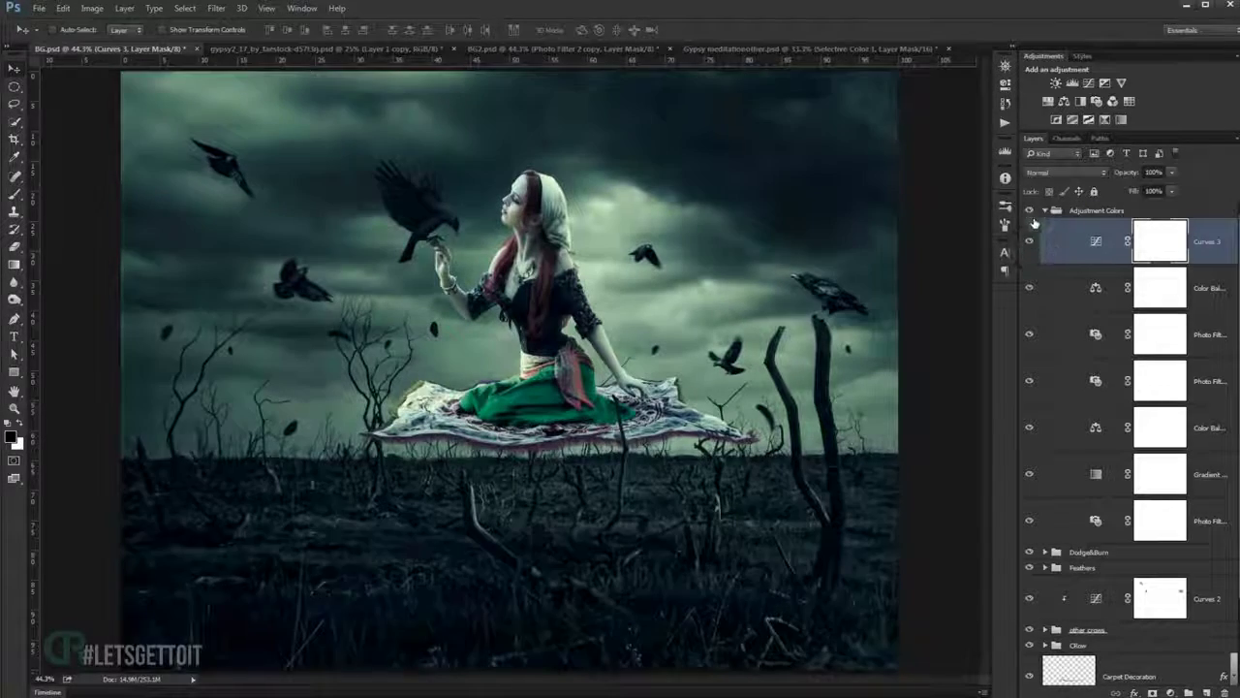
{"action": "left_click", "coordinate": [1029, 211]}
{"action": "left_click", "coordinate": [1029, 210]}
{"action": "scroll", "coordinate": [642, 373], "scroll_direction": "down", "scroll_amount": 1}
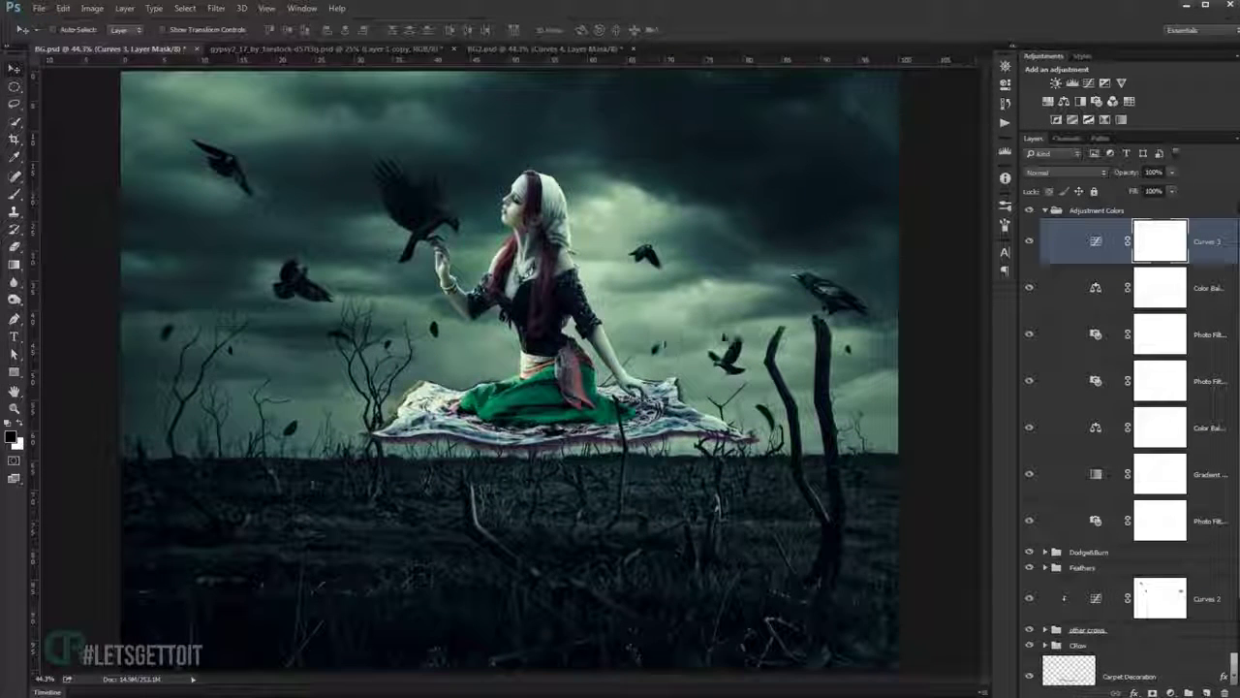
Add a Curves layer with the top point and midpoint lowered to darken the scene.
{"action": "left_click", "coordinate": [1172, 692]}
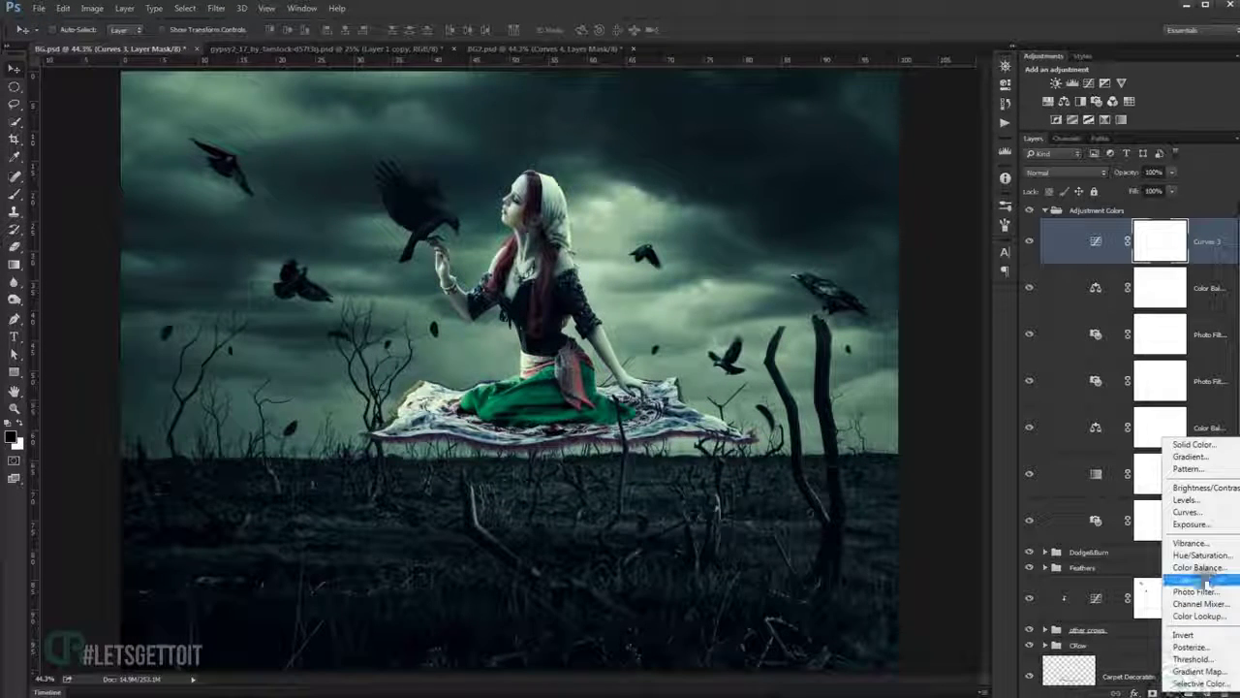
{"action": "left_click", "coordinate": [1190, 511]}
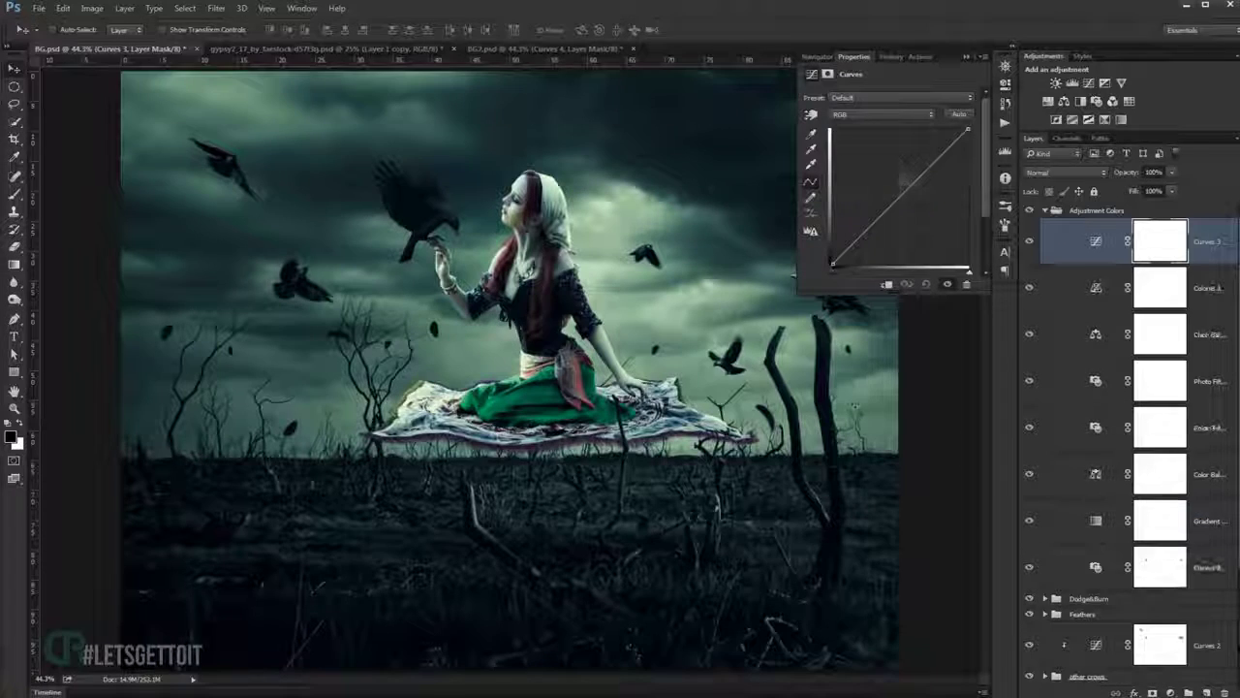
{"action": "left_click_drag", "start_coordinate": [968, 130], "coordinate": [968, 157]}
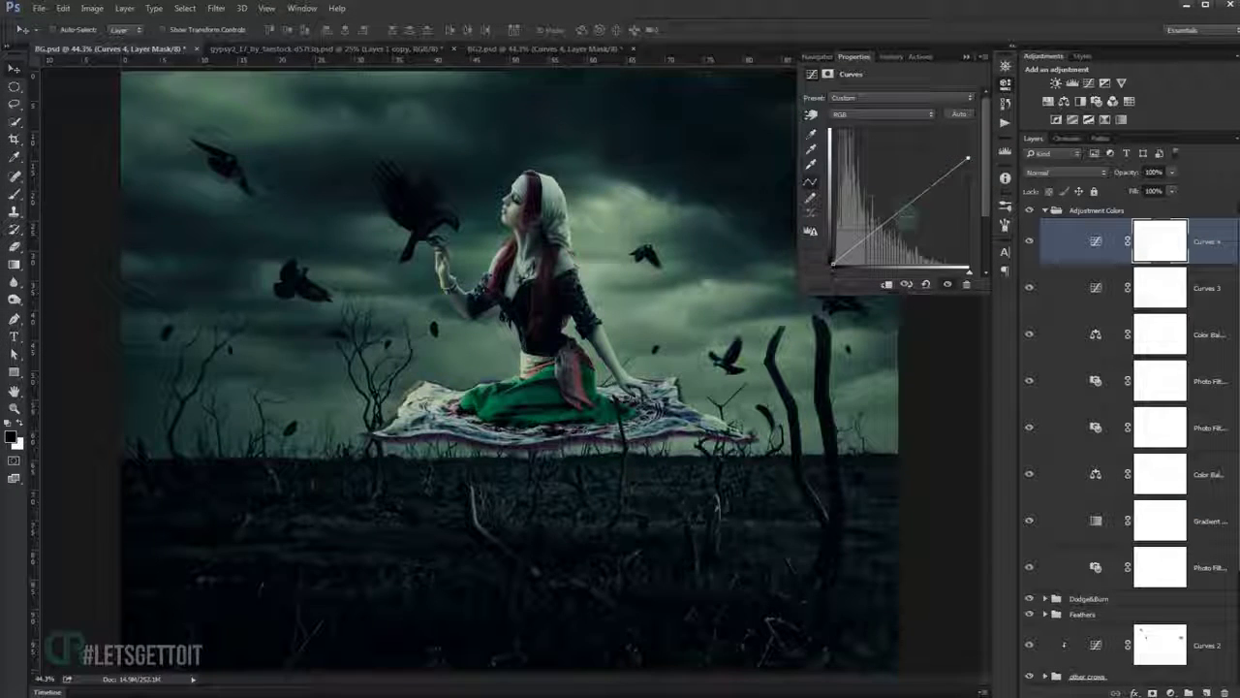
{"action": "left_click_drag", "start_coordinate": [908, 204], "coordinate": [910, 216]}
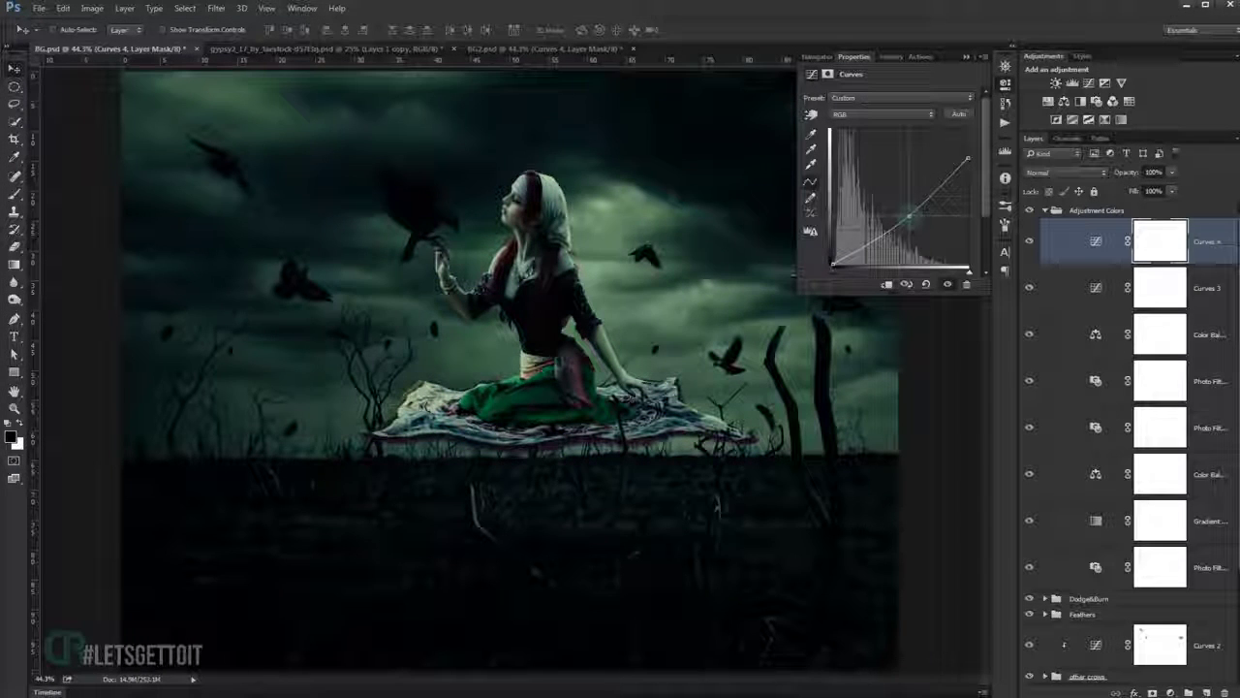
{"action": "left_click", "coordinate": [965, 56]}
{"action": "scroll", "coordinate": [574, 334], "scroll_direction": "down", "scroll_amount": 2}
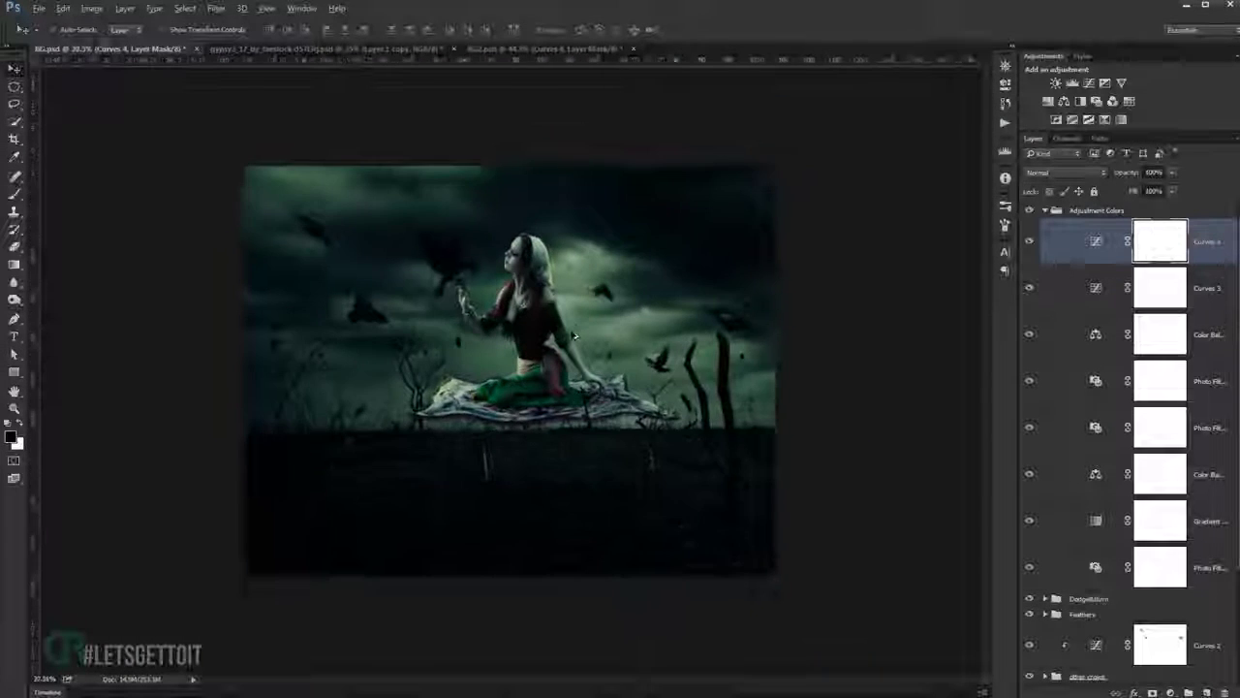
Paint a soft black centre into the Curves 4 mask with a large, 100%-flow brush.
{"action": "left_click", "coordinate": [15, 193]}
{"action": "left_click_drag", "start_coordinate": [397, 355], "coordinate": [602, 374]}
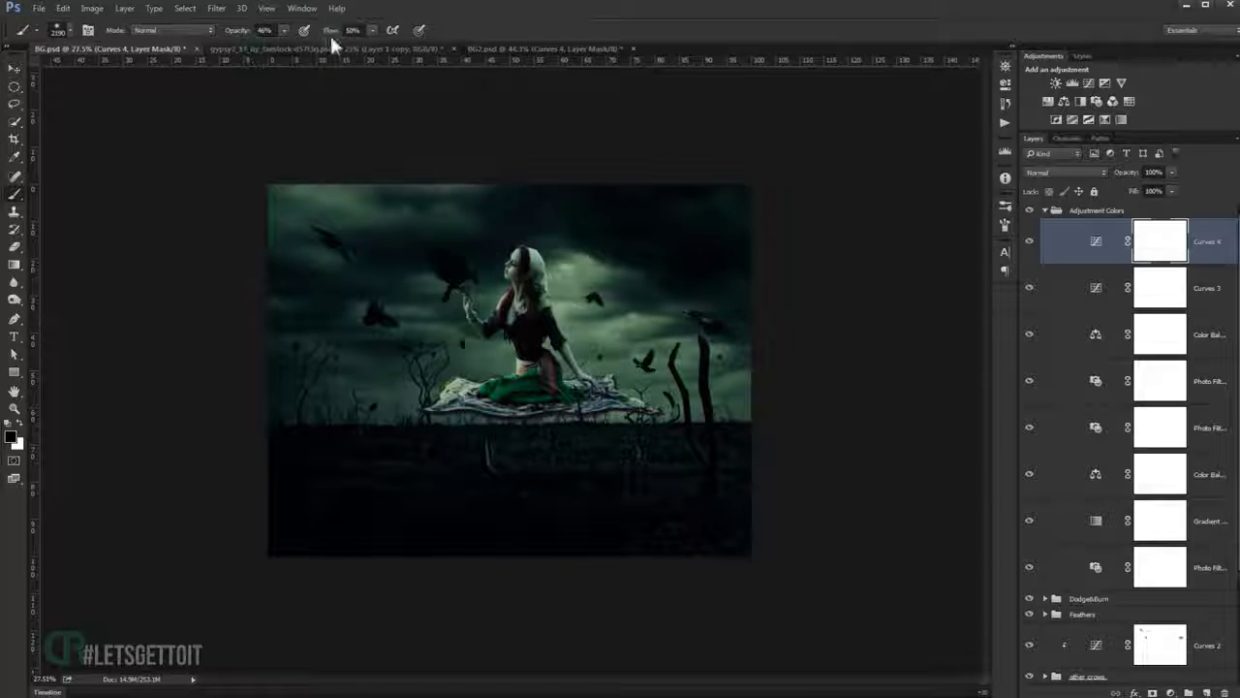
{"action": "left_click_drag", "start_coordinate": [330, 30], "coordinate": [388, 30]}
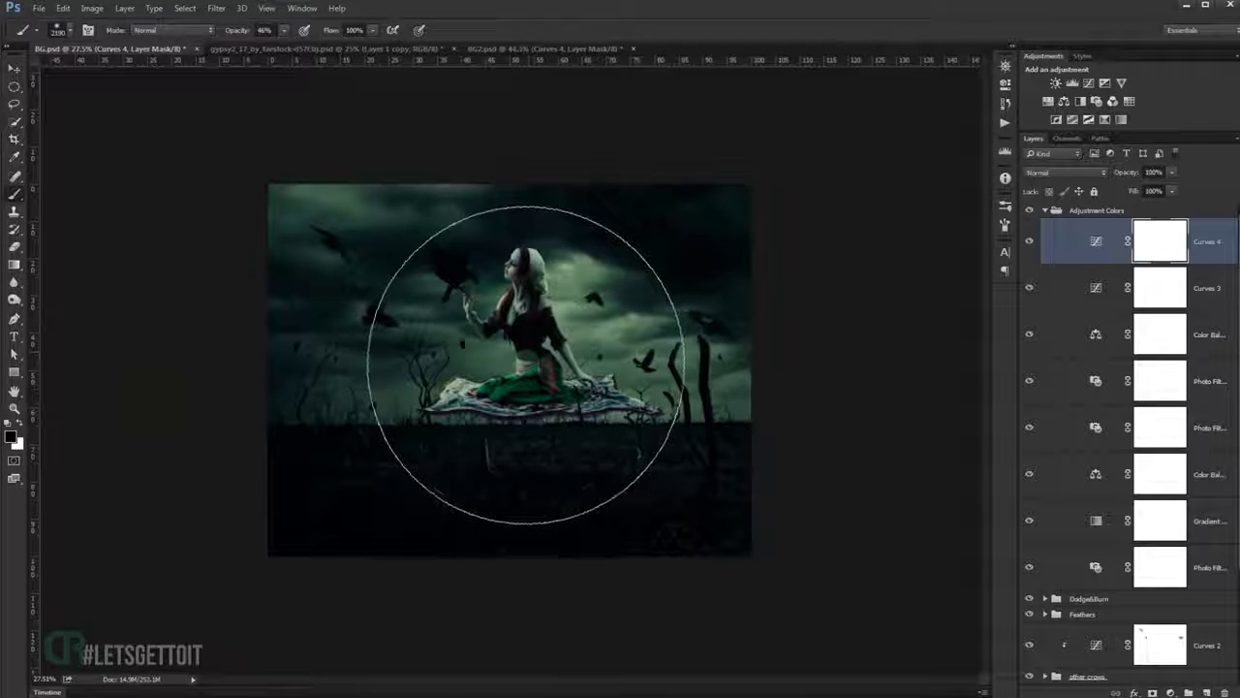
{"action": "left_click_drag", "start_coordinate": [512, 308], "coordinate": [523, 360]}
{"action": "right_click", "coordinate": [523, 391], "text": "alt"}
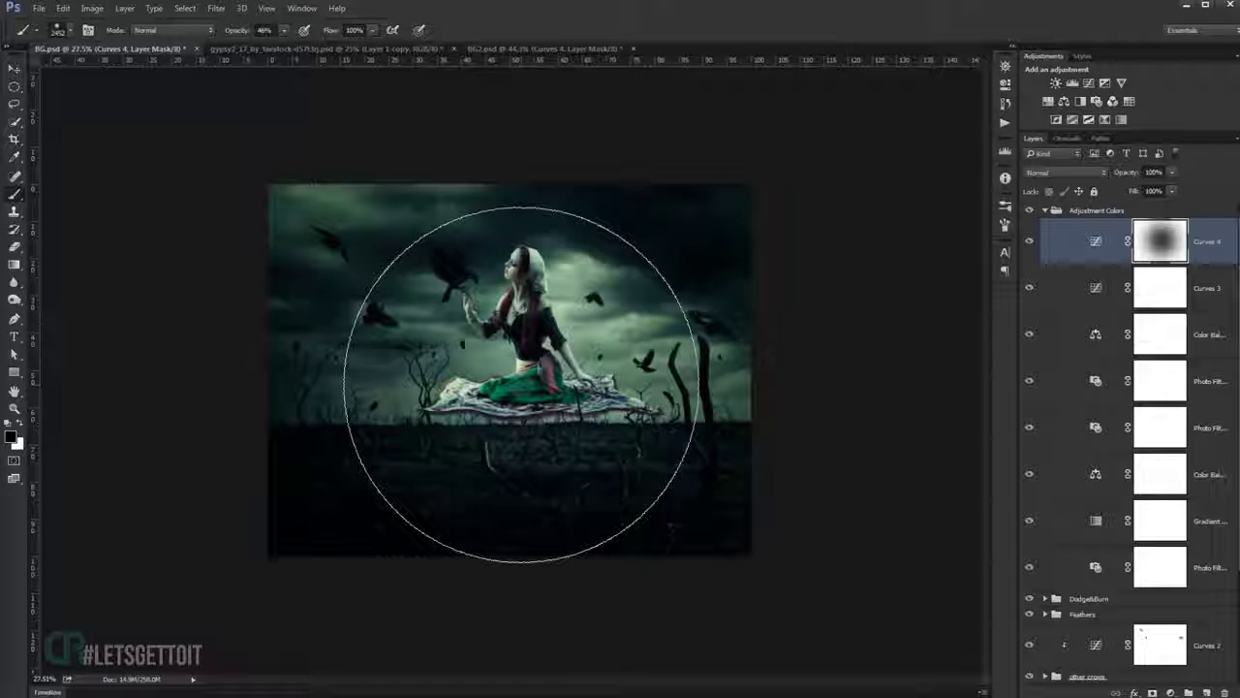
{"action": "left_click", "coordinate": [519, 385]}
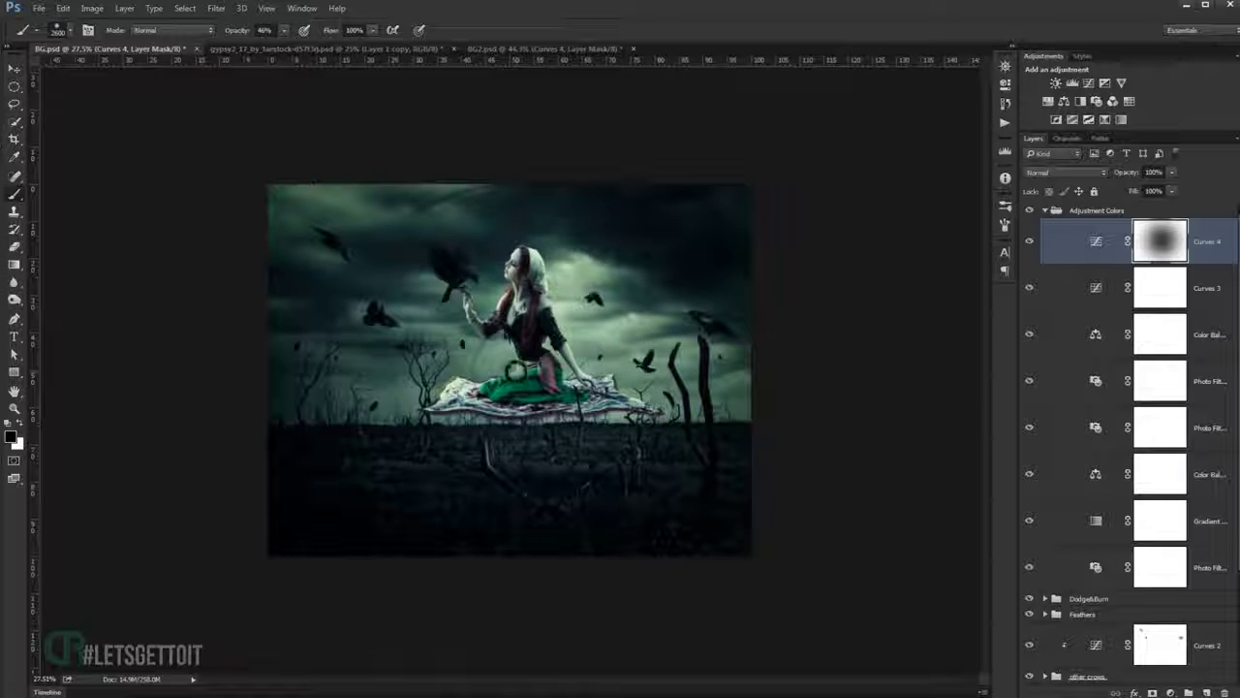
{"action": "left_click", "coordinate": [508, 371]}
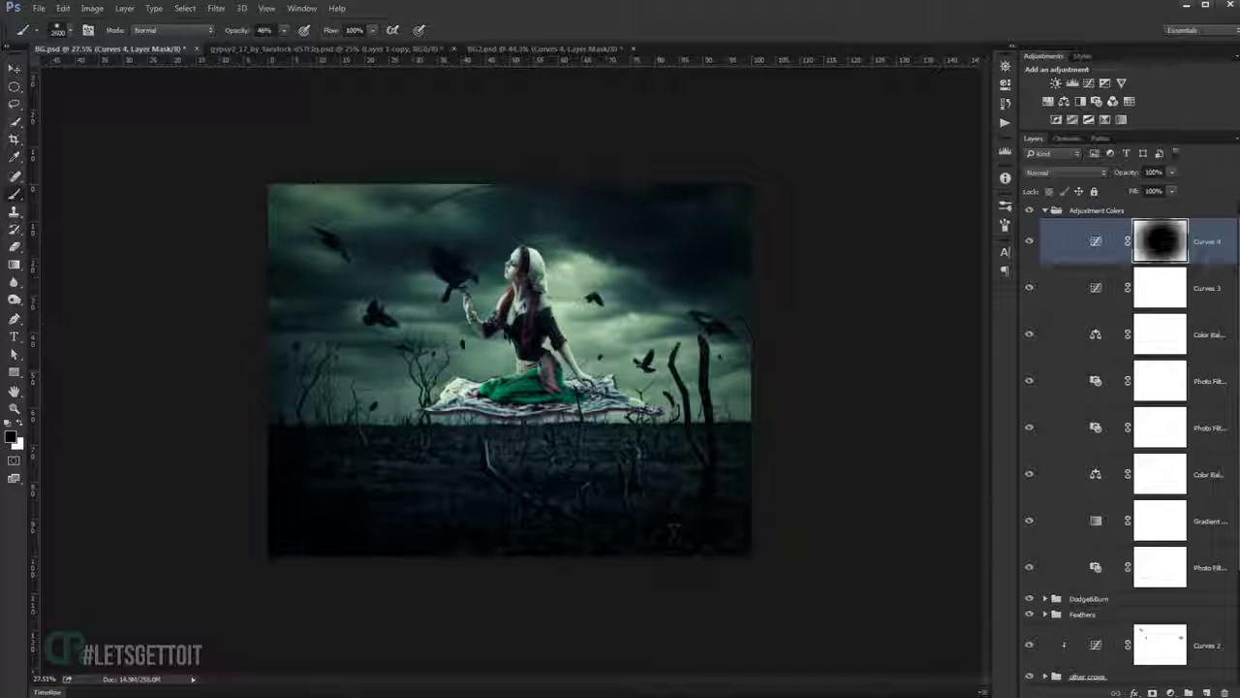
{"action": "key", "text": "bracketright"}
{"action": "key", "text": "bracketright"}
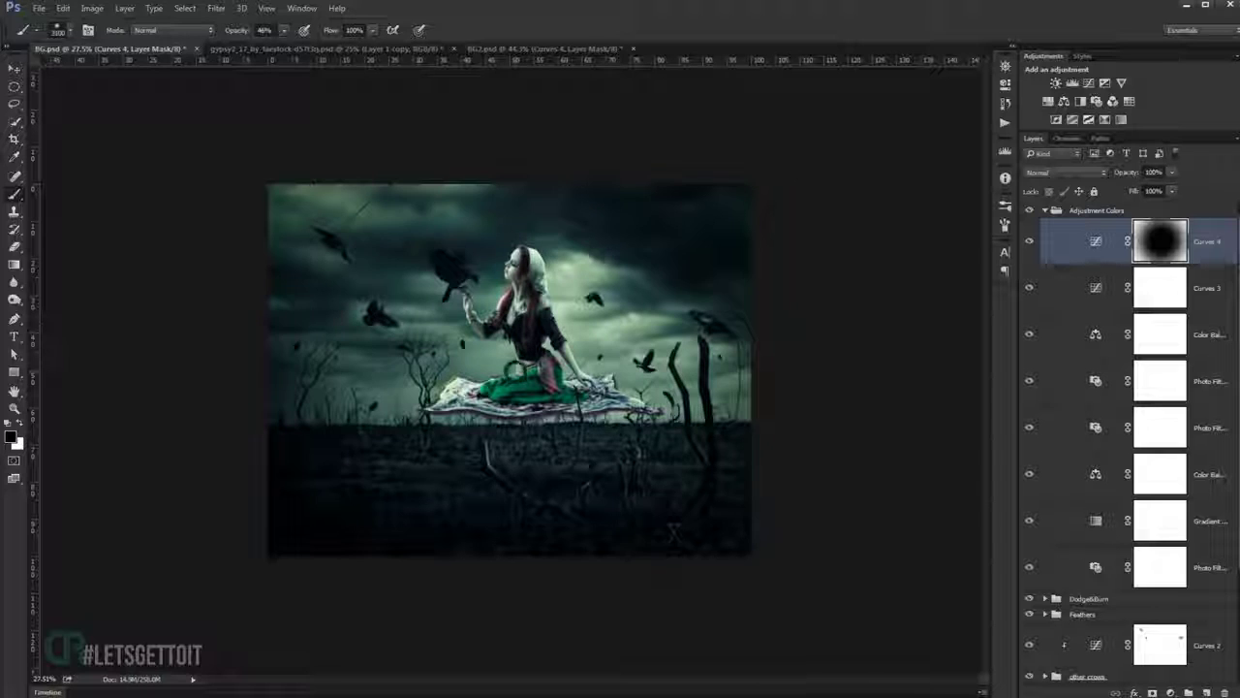
{"action": "left_click", "coordinate": [496, 366]}
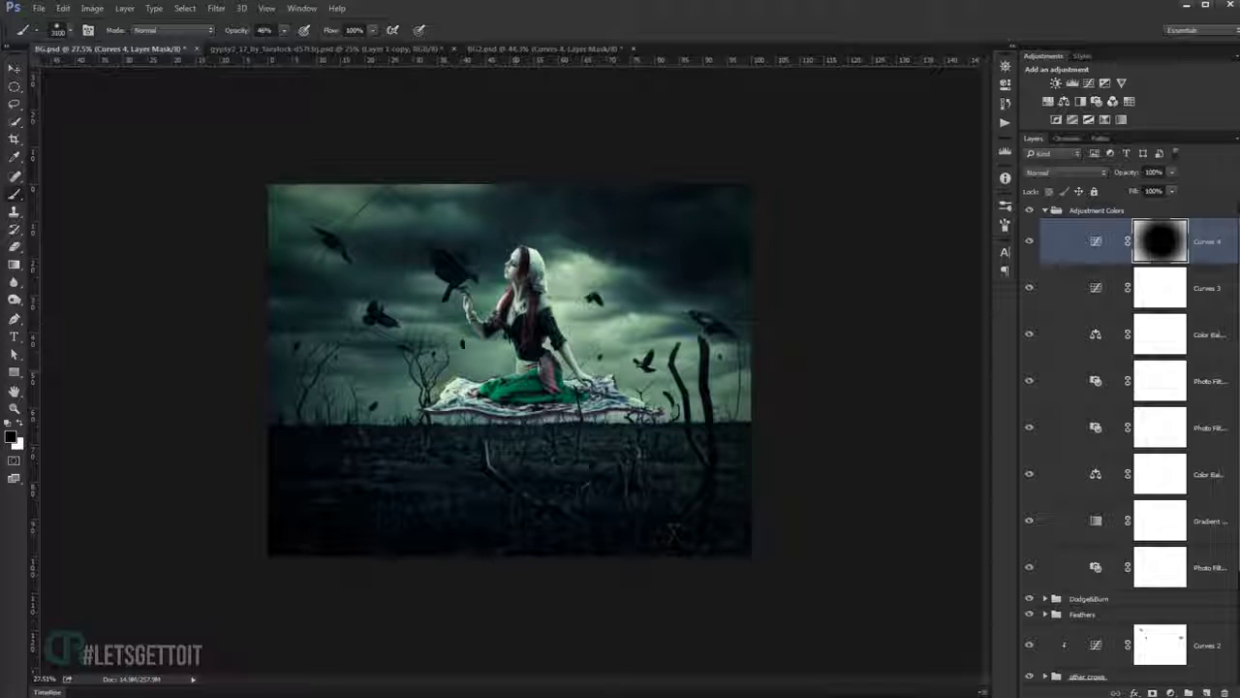
{"action": "key", "text": "bracketleft"}
{"action": "key", "text": "bracketleft"}
{"action": "key", "text": "bracketleft"}
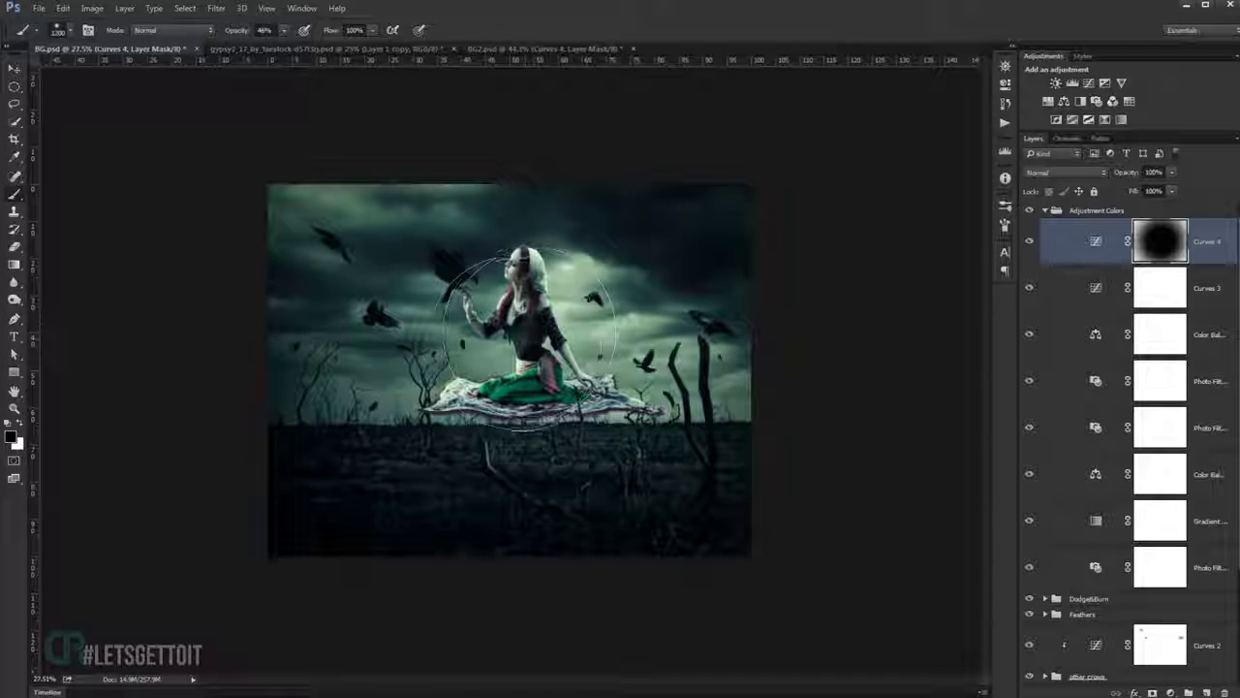
Toggle Curves 4 off and on to compare the image with and without the vignette.
{"action": "scroll", "coordinate": [505, 371], "scroll_direction": "up", "scroll_amount": 1}
{"action": "scroll", "coordinate": [528, 350], "scroll_direction": "up", "scroll_amount": 1}
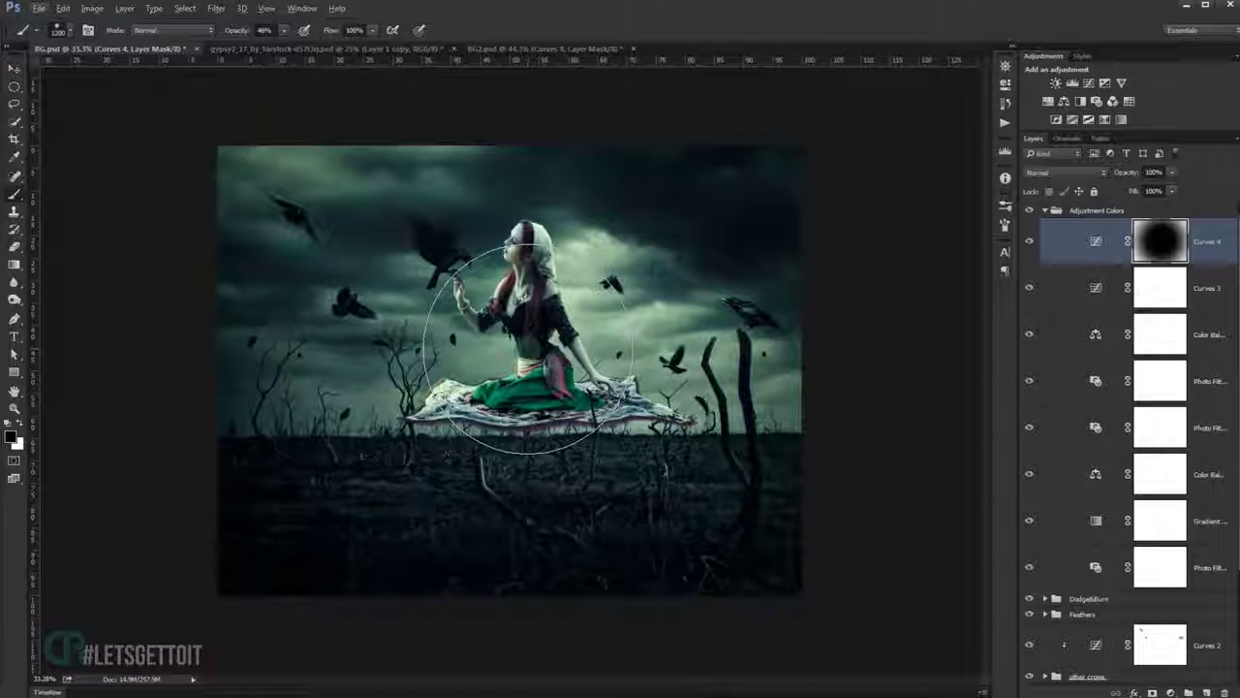
{"action": "scroll", "coordinate": [528, 350], "scroll_direction": "up", "scroll_amount": 3}
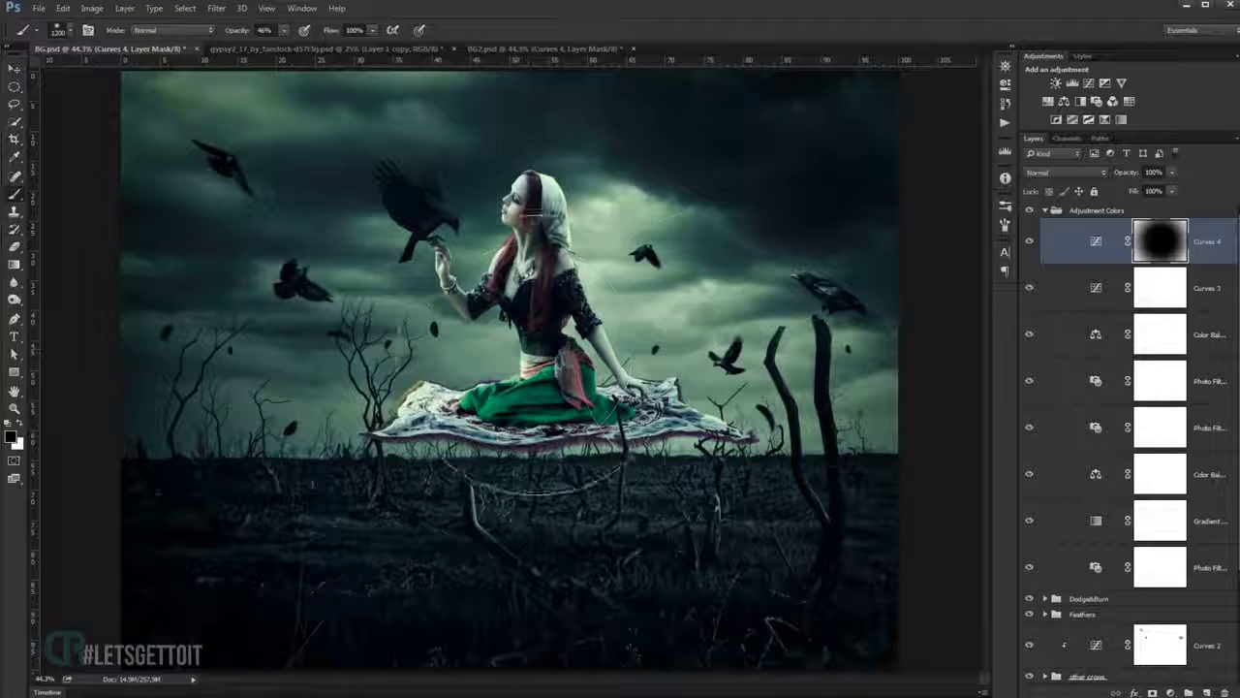
{"action": "left_click", "coordinate": [1030, 242]}
{"action": "left_click", "coordinate": [1030, 241]}
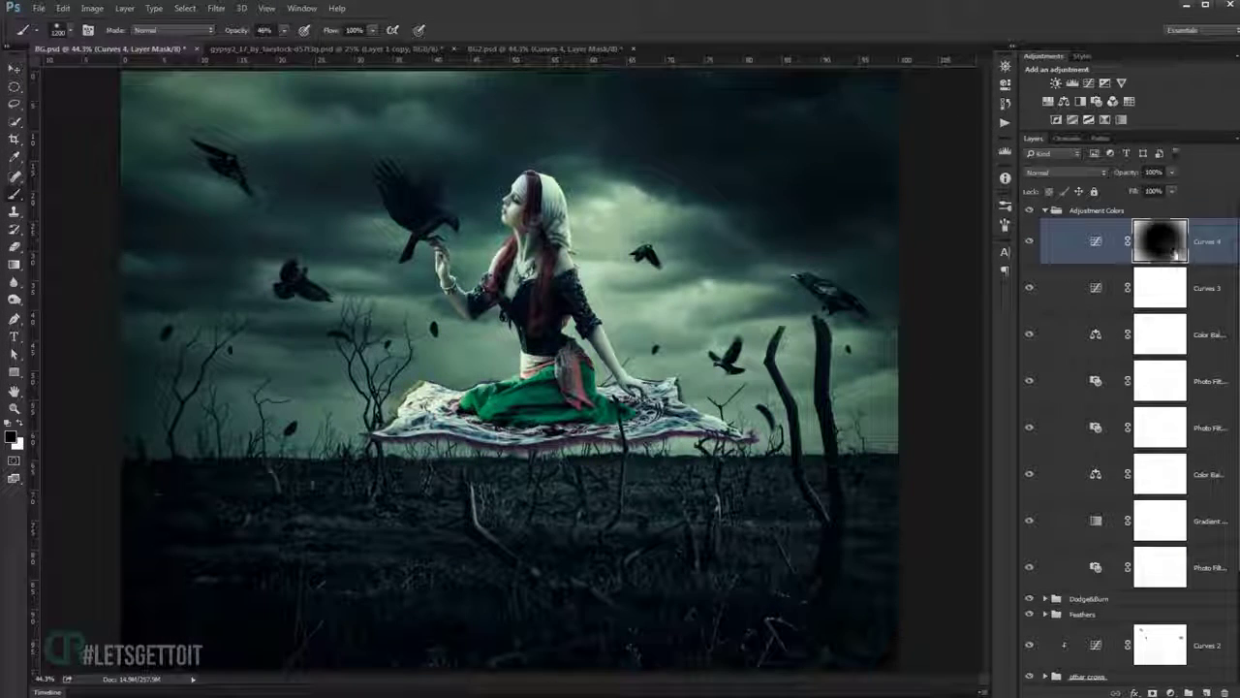
{"action": "left_click", "coordinate": [217, 8]}
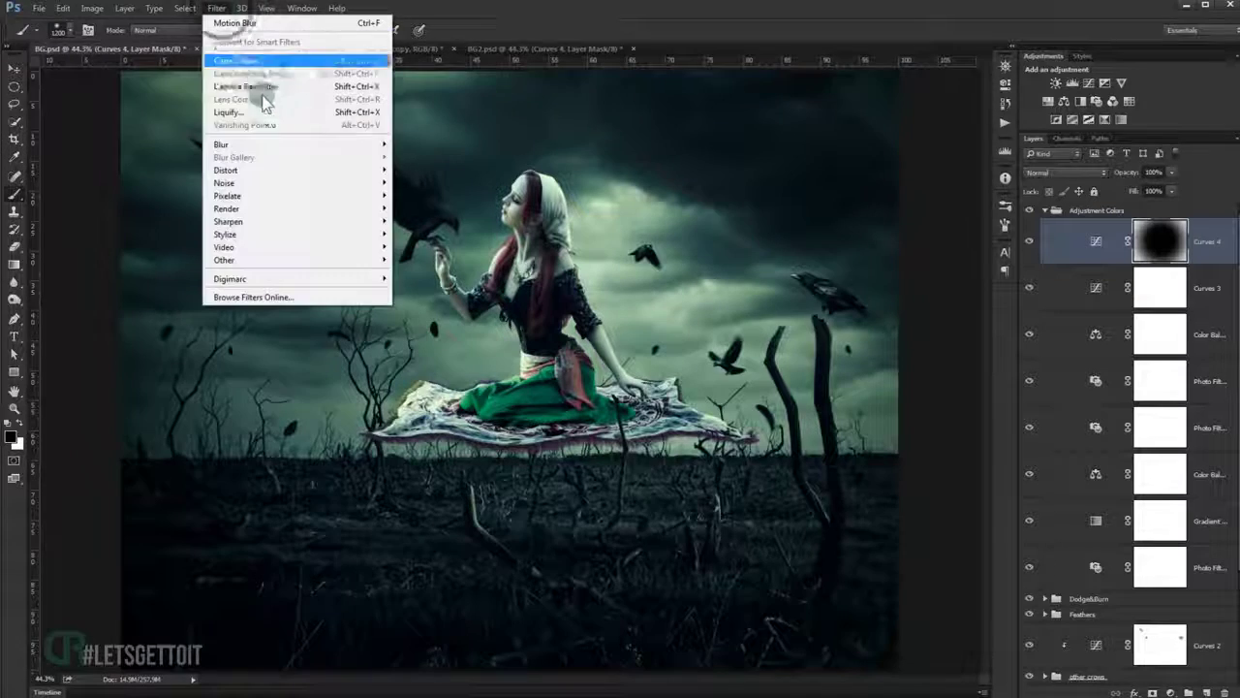
{"action": "left_click", "coordinate": [426, 192]}
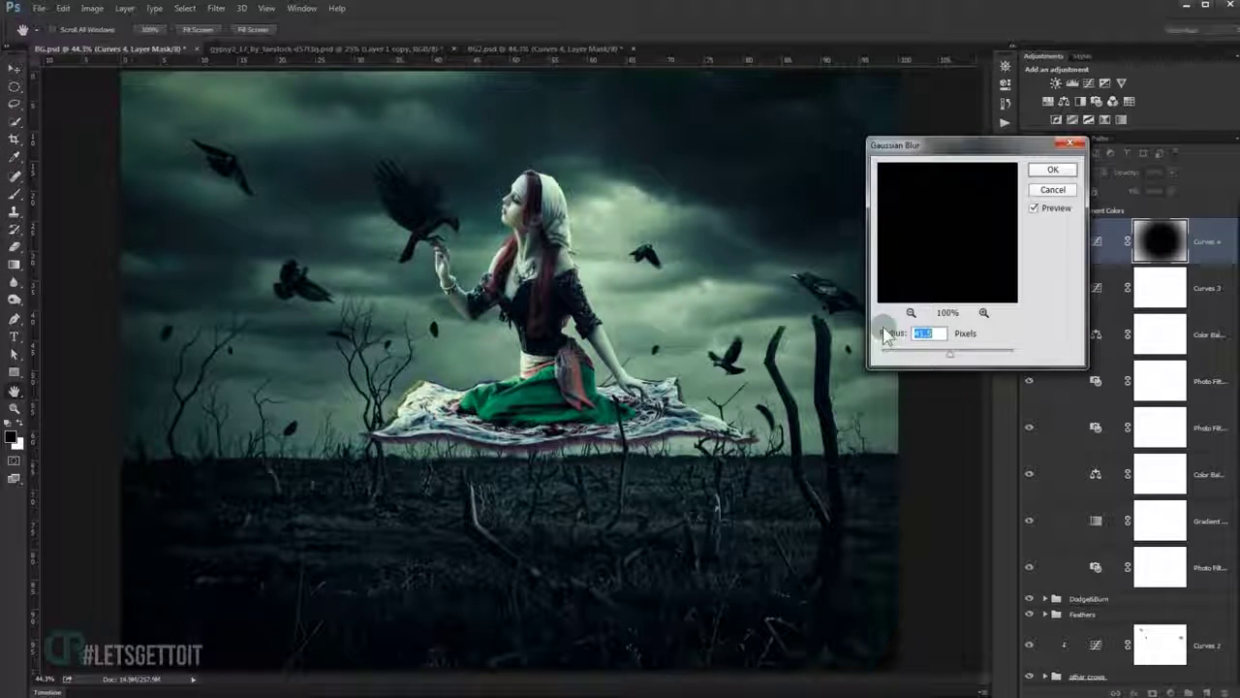
{"action": "left_click", "coordinate": [911, 312]}
{"action": "left_click", "coordinate": [911, 312]}
{"action": "left_click", "coordinate": [911, 312]}
{"action": "left_click_drag", "start_coordinate": [949, 351], "coordinate": [972, 361]}
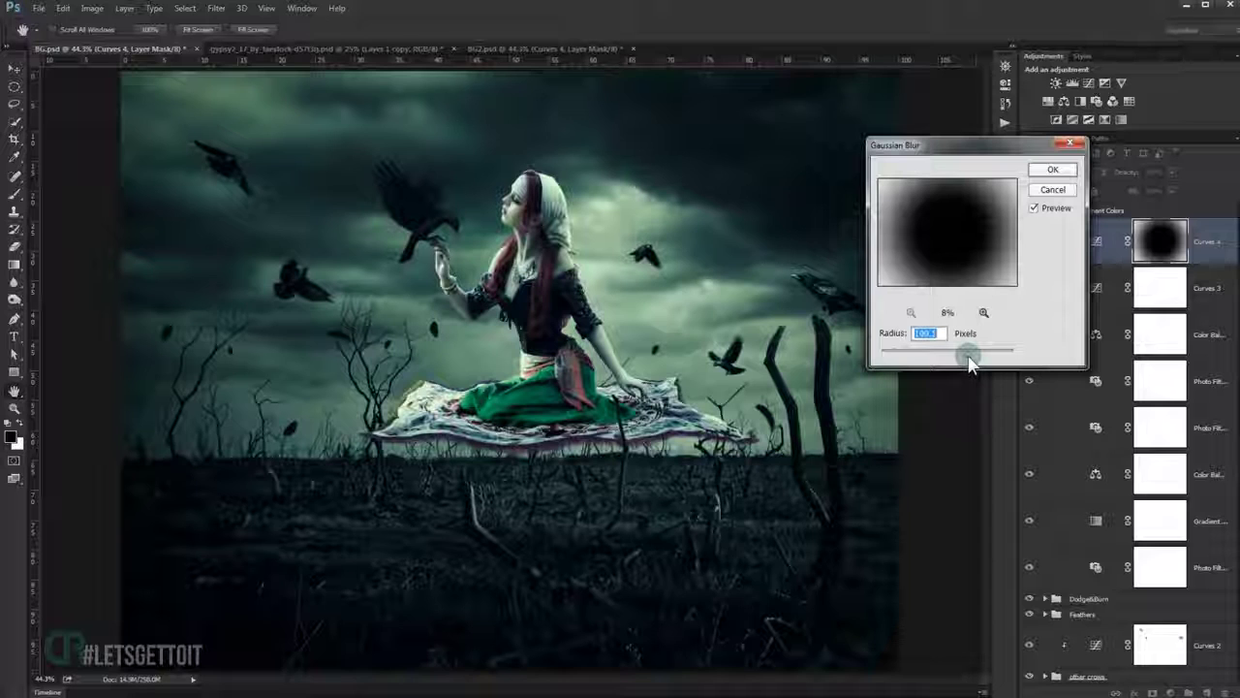
{"action": "left_click", "coordinate": [1053, 191]}
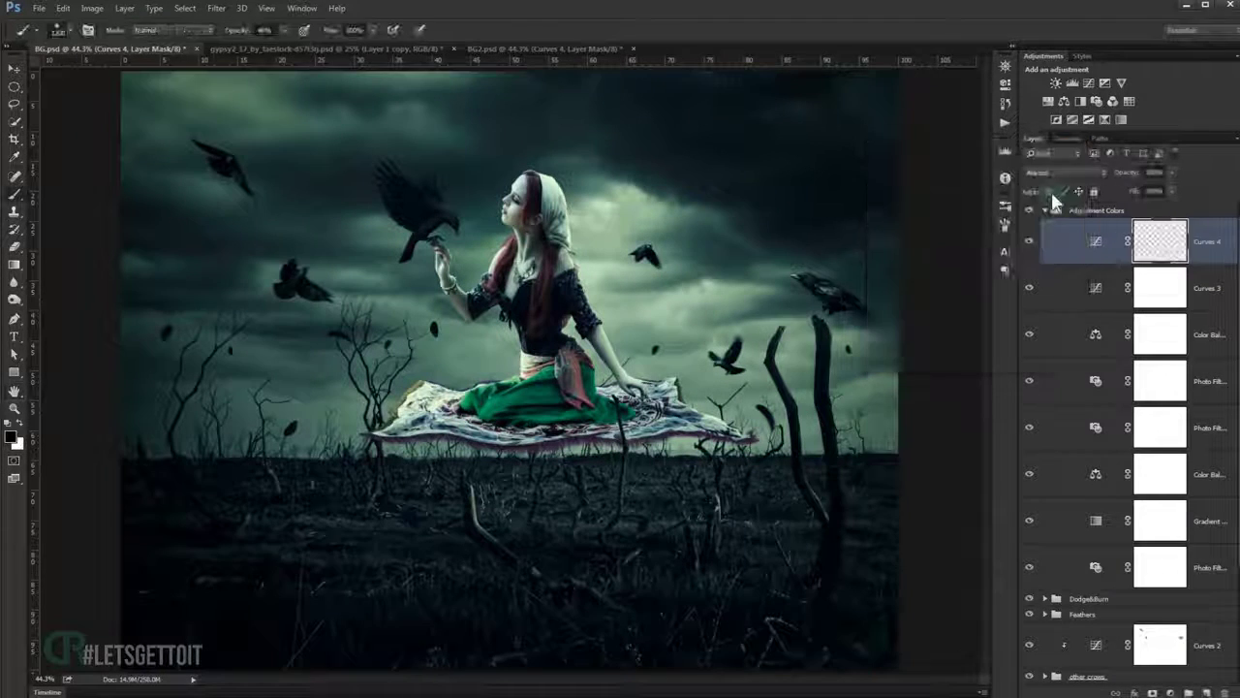
Set the Curves 4 vignette to 75% opacity and collapse the Adjustment Colors group.
{"action": "left_click", "coordinate": [1029, 241]}
{"action": "left_click", "coordinate": [1029, 241]}
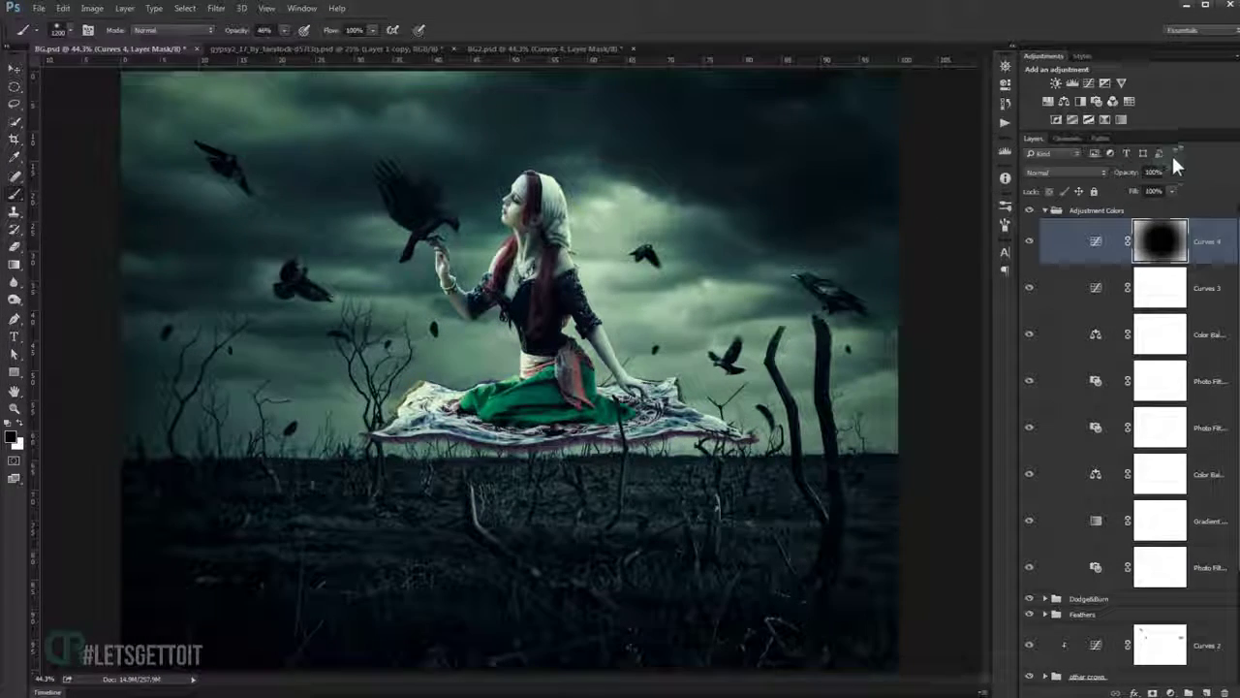
{"action": "left_click", "coordinate": [1128, 174]}
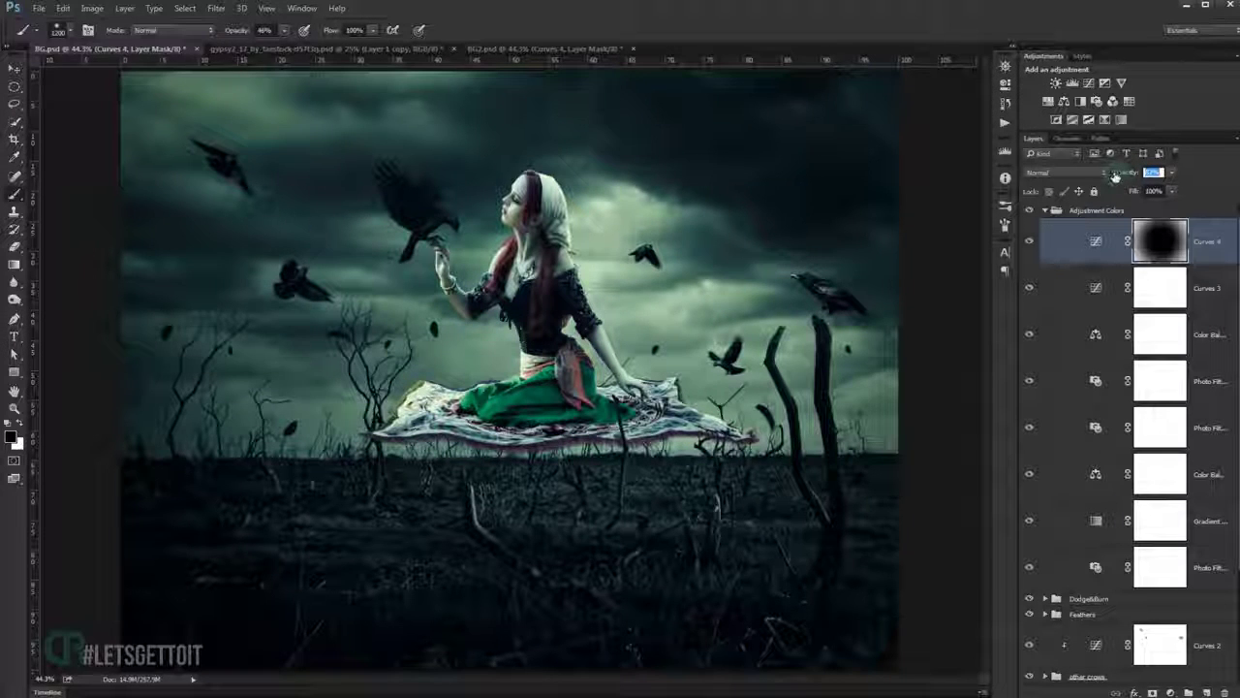
{"action": "type", "text": "75"}
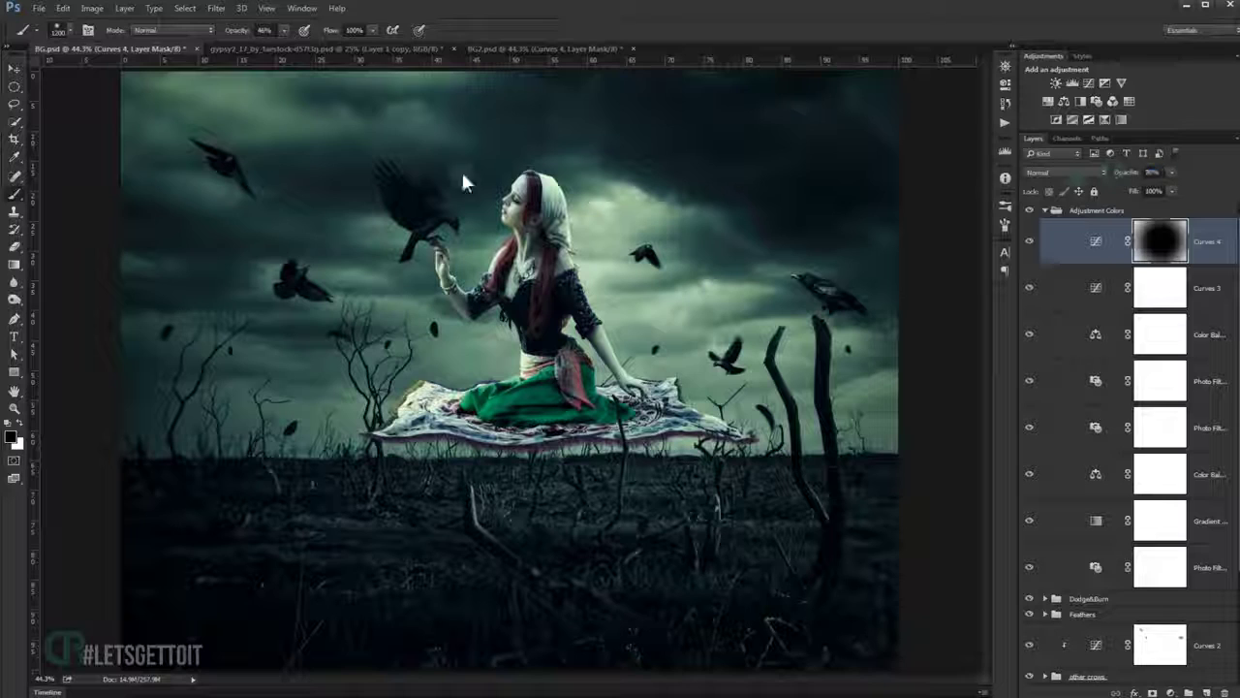
{"action": "left_click", "coordinate": [15, 69]}
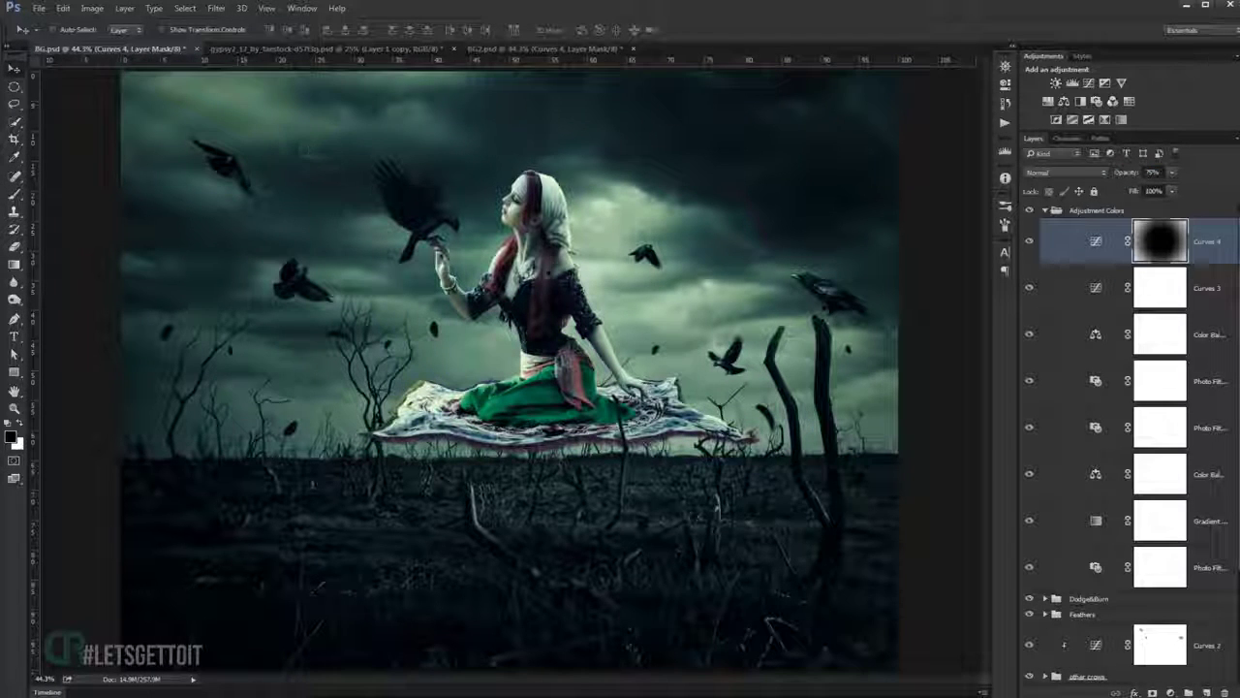
{"action": "left_click", "coordinate": [1044, 210]}
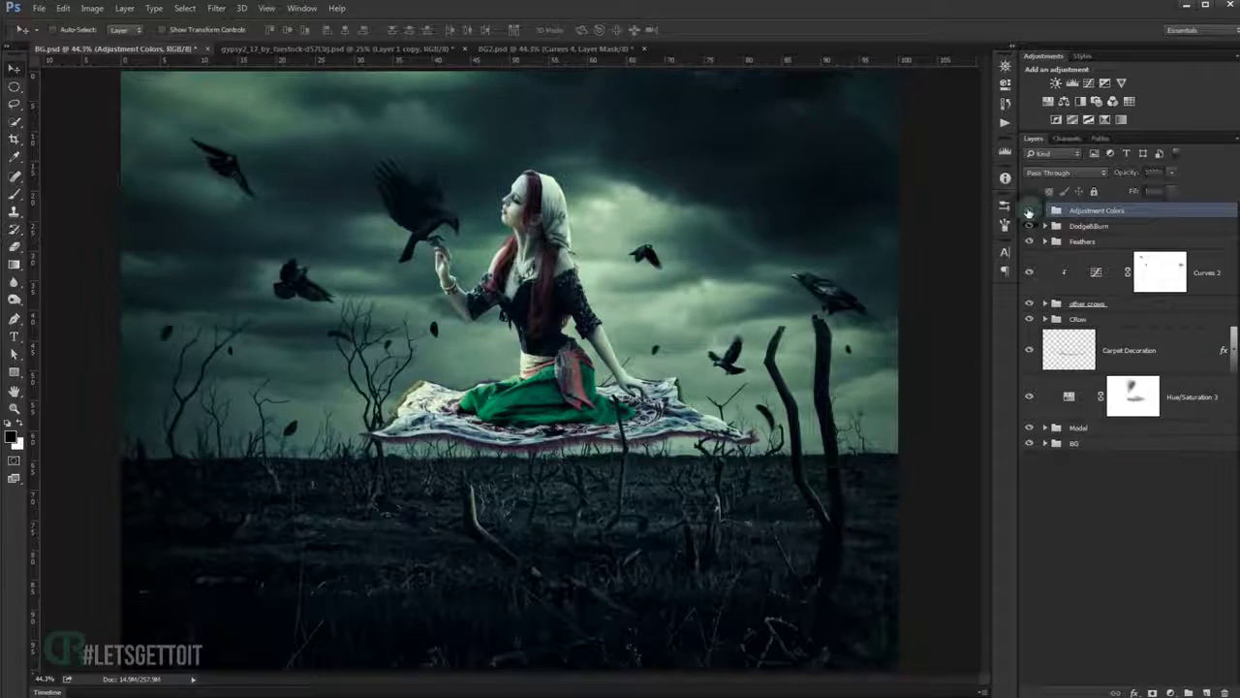
Toggle the Adjustment Colors group to compare the image with and without grading.
{"action": "left_click", "coordinate": [1029, 210]}
{"action": "left_click", "coordinate": [1029, 210]}
{"action": "key", "text": "ctrl+minus"}
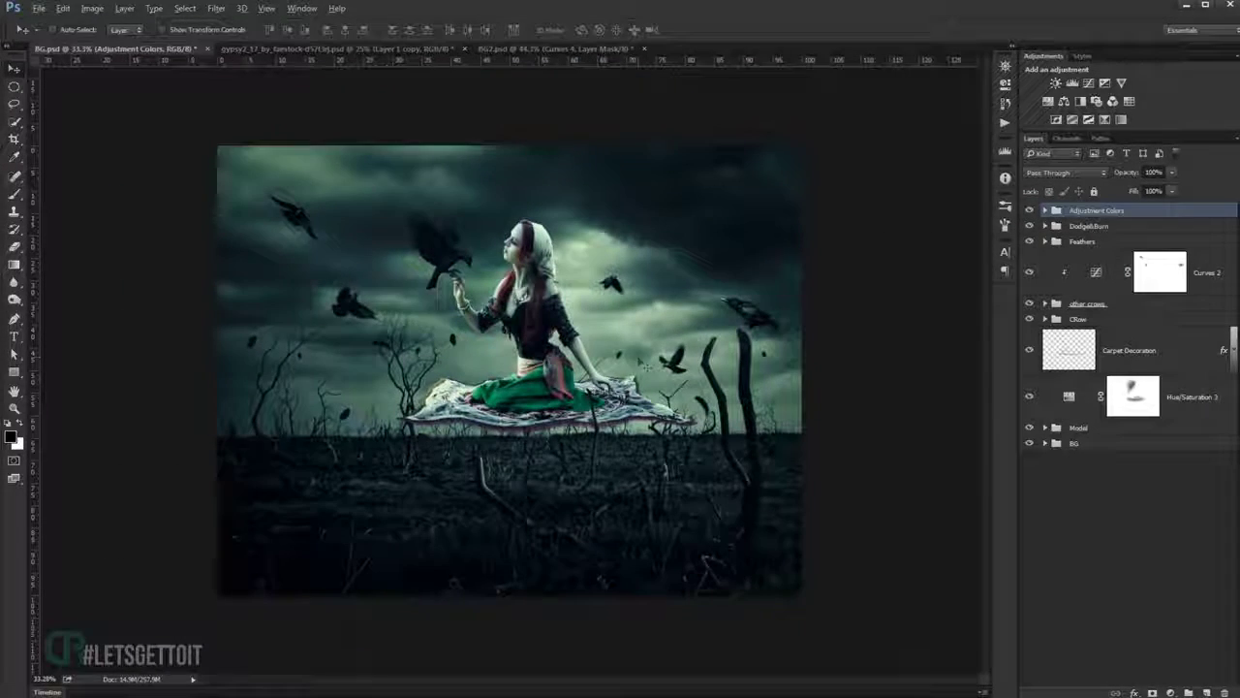
{"action": "left_click", "coordinate": [1029, 210]}
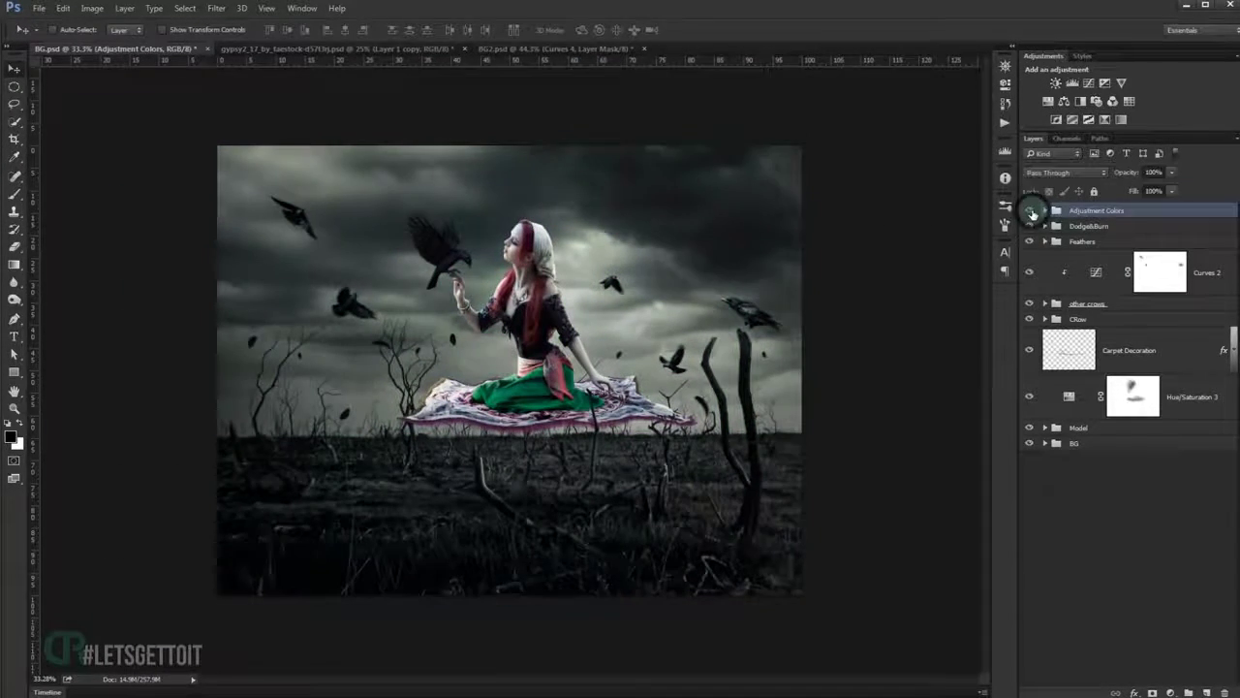
{"action": "left_click", "coordinate": [1029, 210]}
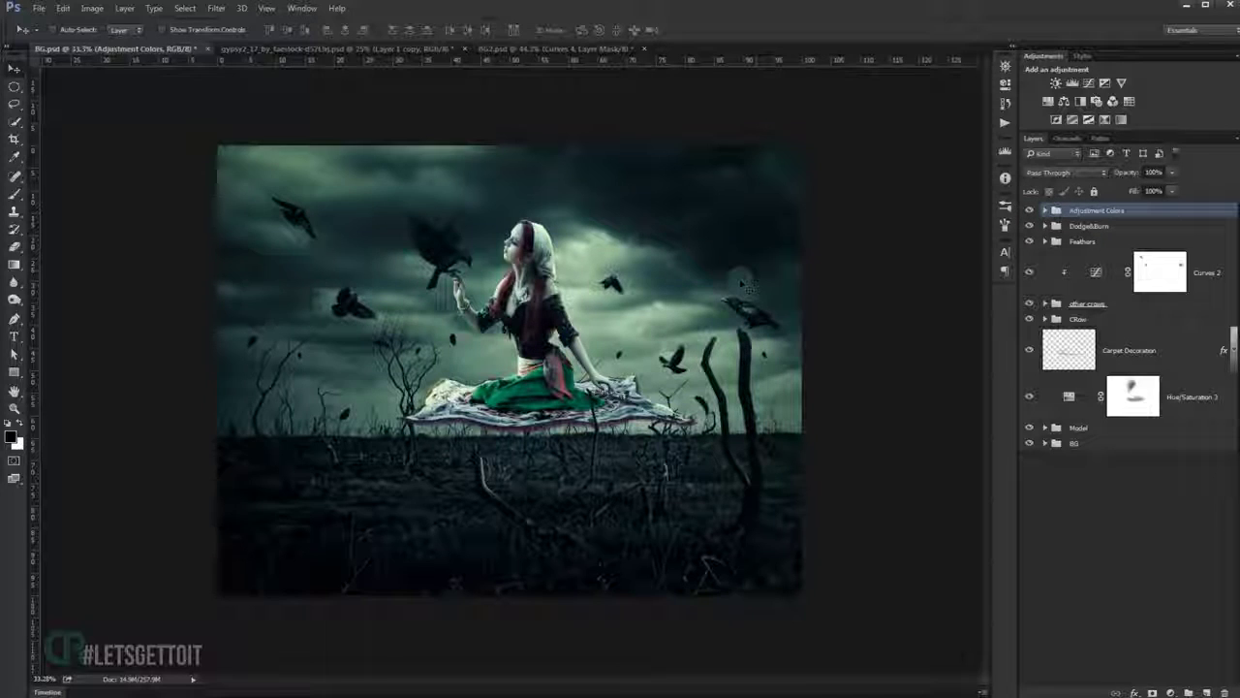
Fit the composite to the window with all panels and toolbars hidden.
{"action": "key", "text": "ctrl+0"}
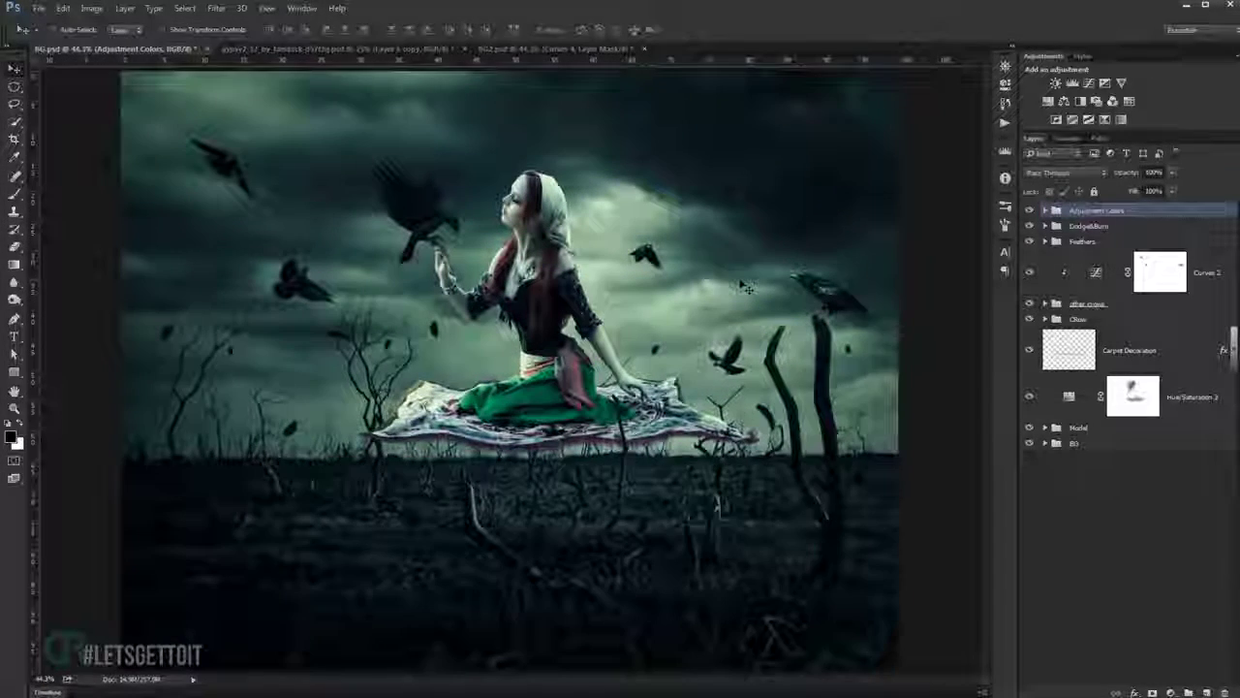
{"action": "key", "text": "Tab"}
{"action": "key", "text": "ctrl+0"}
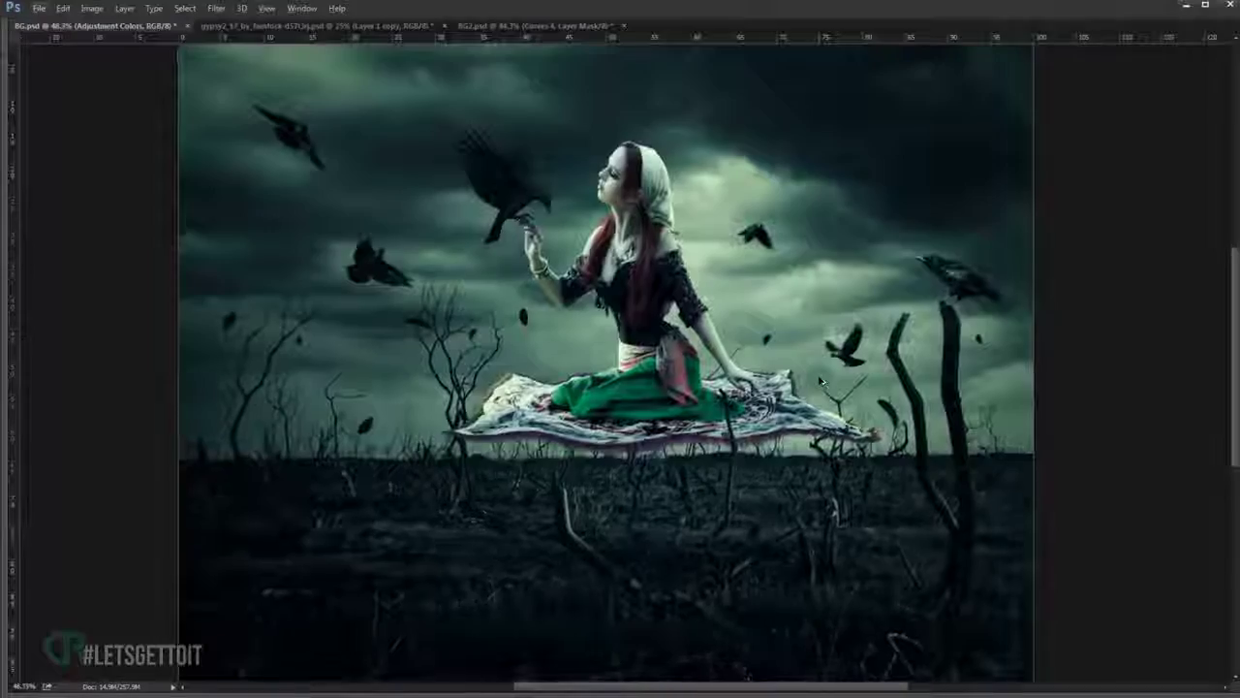
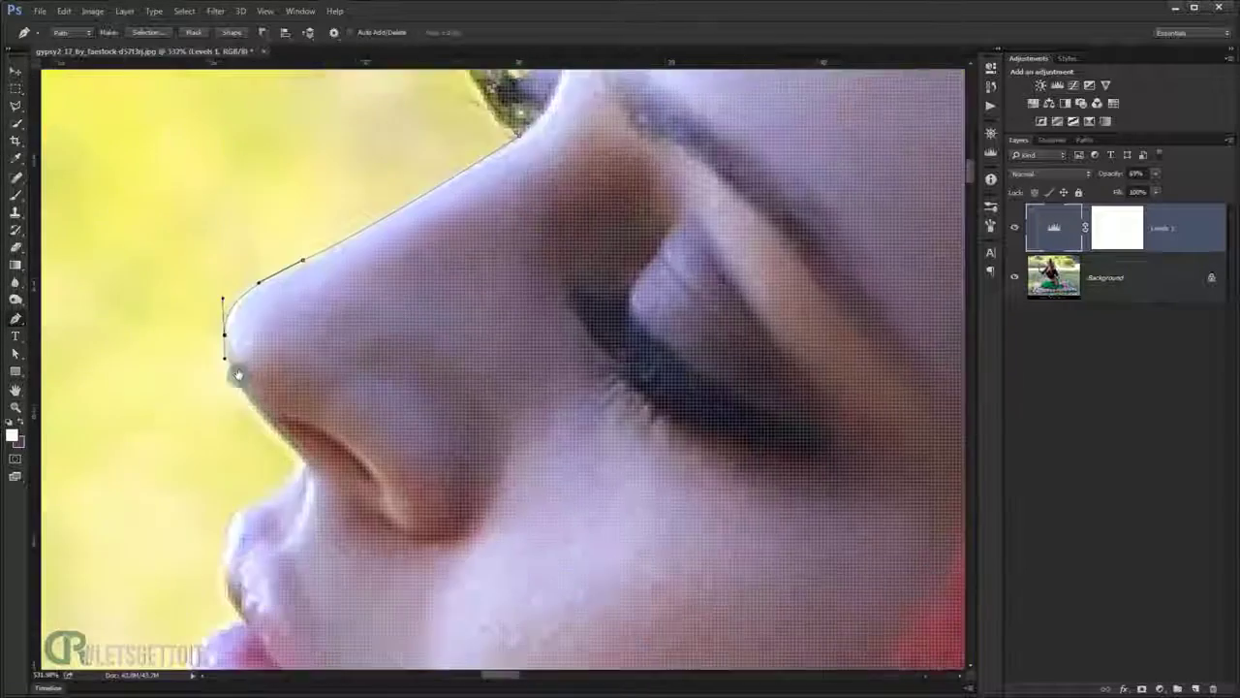
Trace pen anchors along the patterned sleeve and shoulder, closing the path at its start.
{"action": "scroll", "coordinate": [264, 422], "scroll_direction": "up", "scroll_amount": 2}
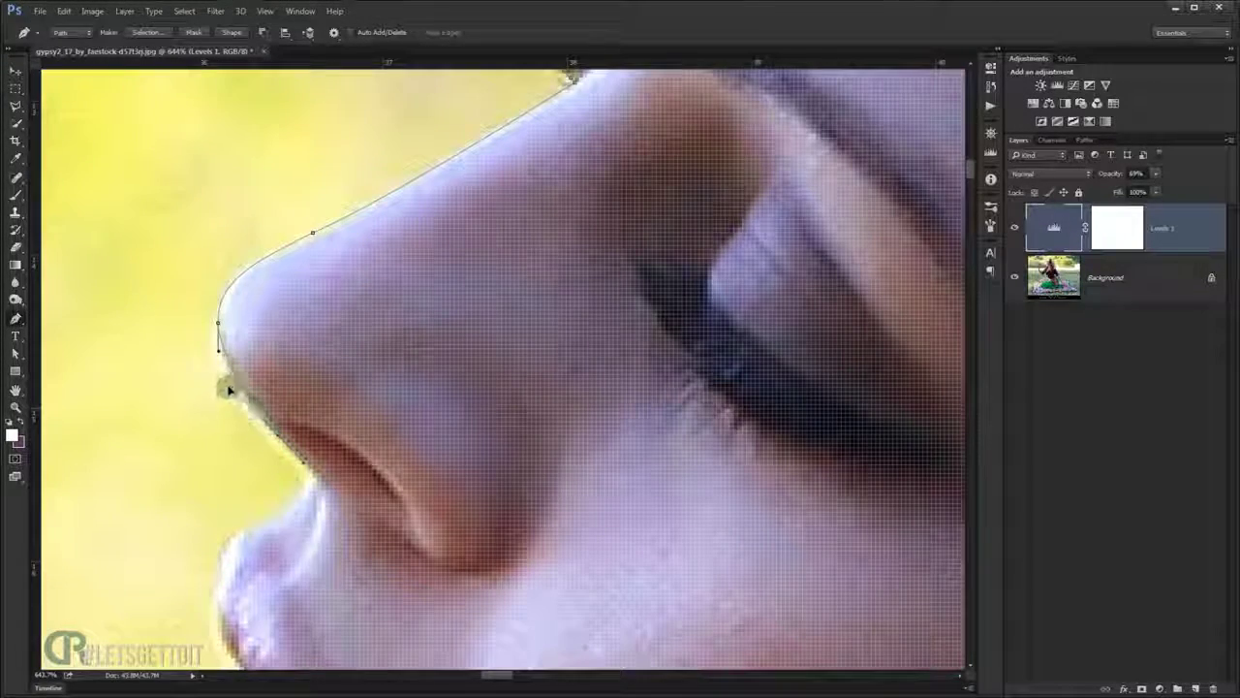
{"action": "scroll", "coordinate": [230, 390], "scroll_direction": "up", "scroll_amount": 1}
{"action": "scroll", "coordinate": [151, 229], "scroll_direction": "up", "scroll_amount": 1}
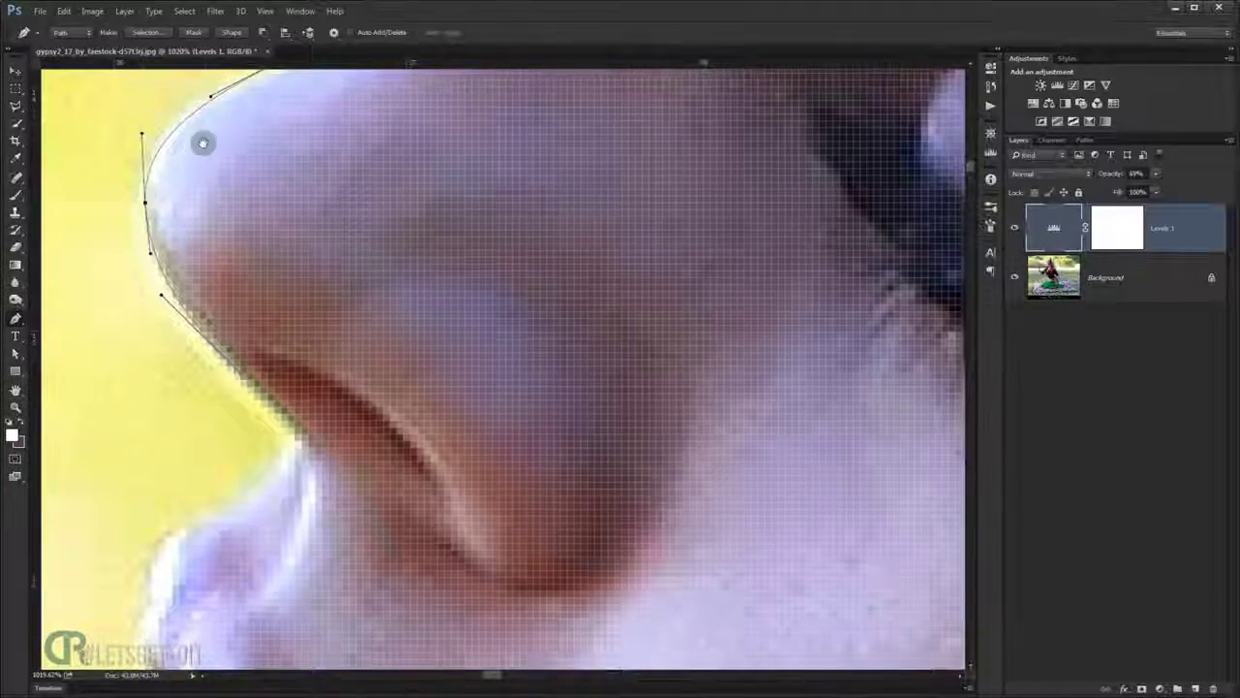
{"action": "scroll", "coordinate": [196, 116], "scroll_direction": "down", "scroll_amount": 2}
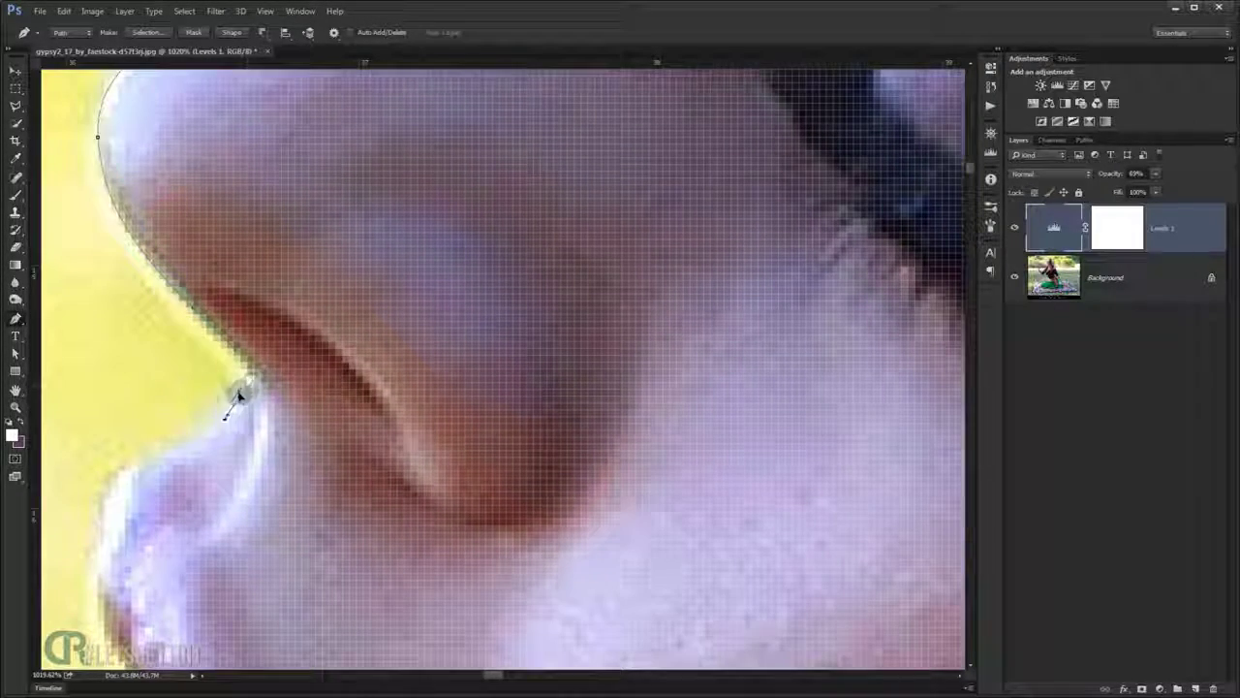
{"action": "scroll", "coordinate": [235, 392], "scroll_direction": "down", "scroll_amount": 1}
{"action": "scroll", "coordinate": [236, 399], "scroll_direction": "down", "scroll_amount": 1}
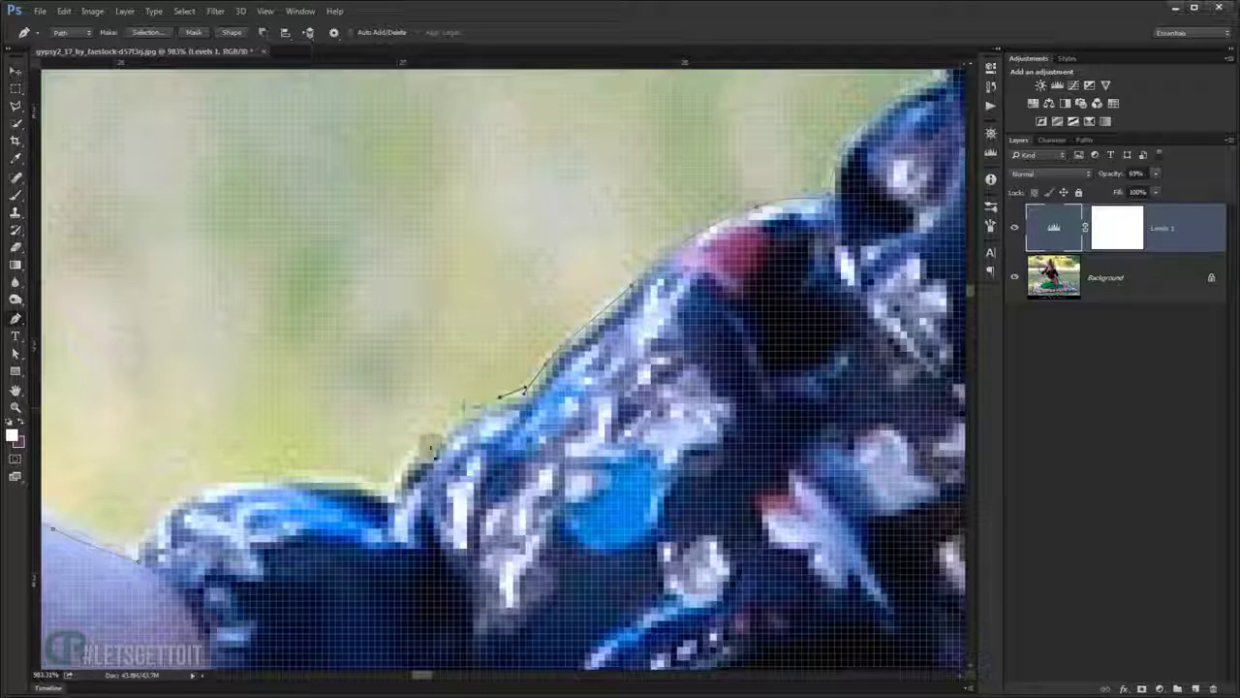
{"action": "left_click", "coordinate": [435, 442]}
{"action": "left_click", "coordinate": [392, 485]}
{"action": "left_click_drag", "start_coordinate": [269, 476], "coordinate": [348, 463]}
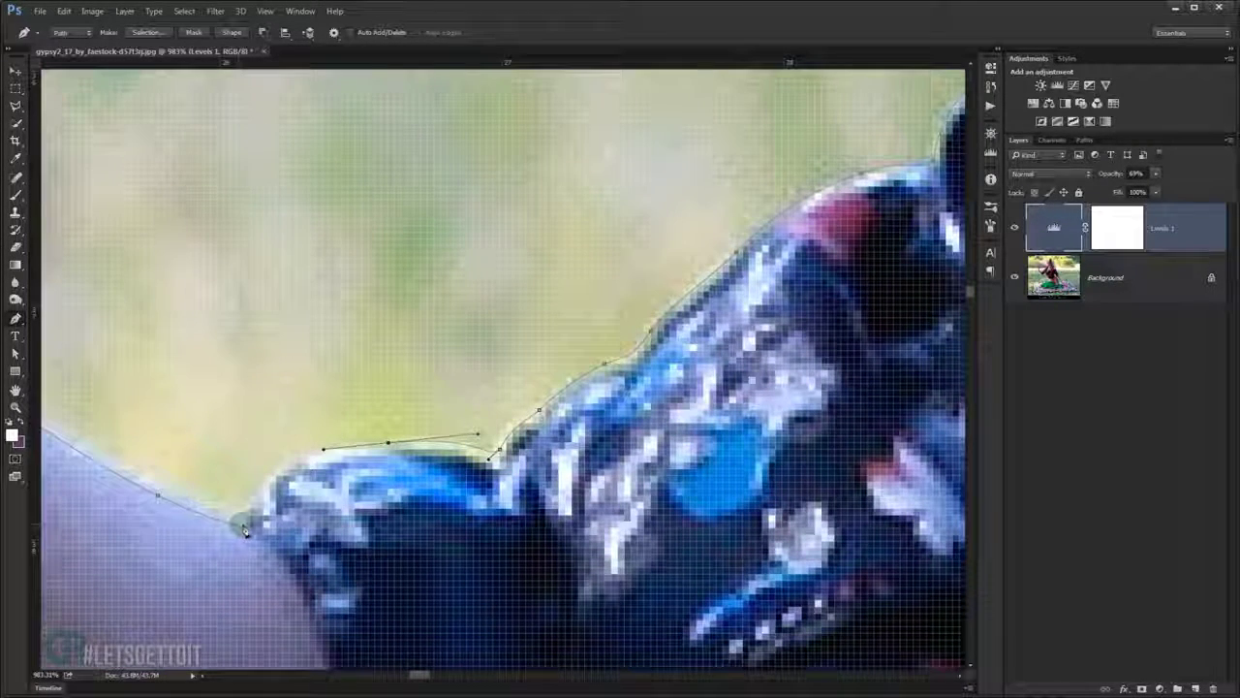
{"action": "left_click", "coordinate": [244, 528]}
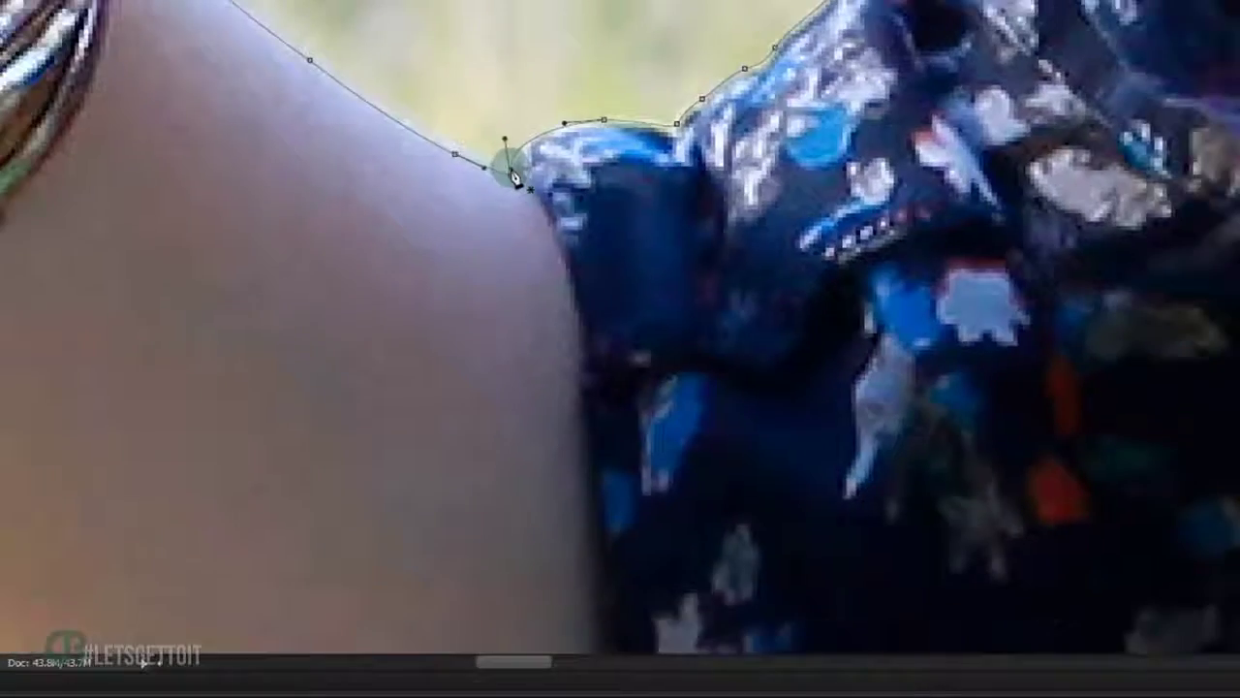
{"action": "right_click", "coordinate": [433, 354]}
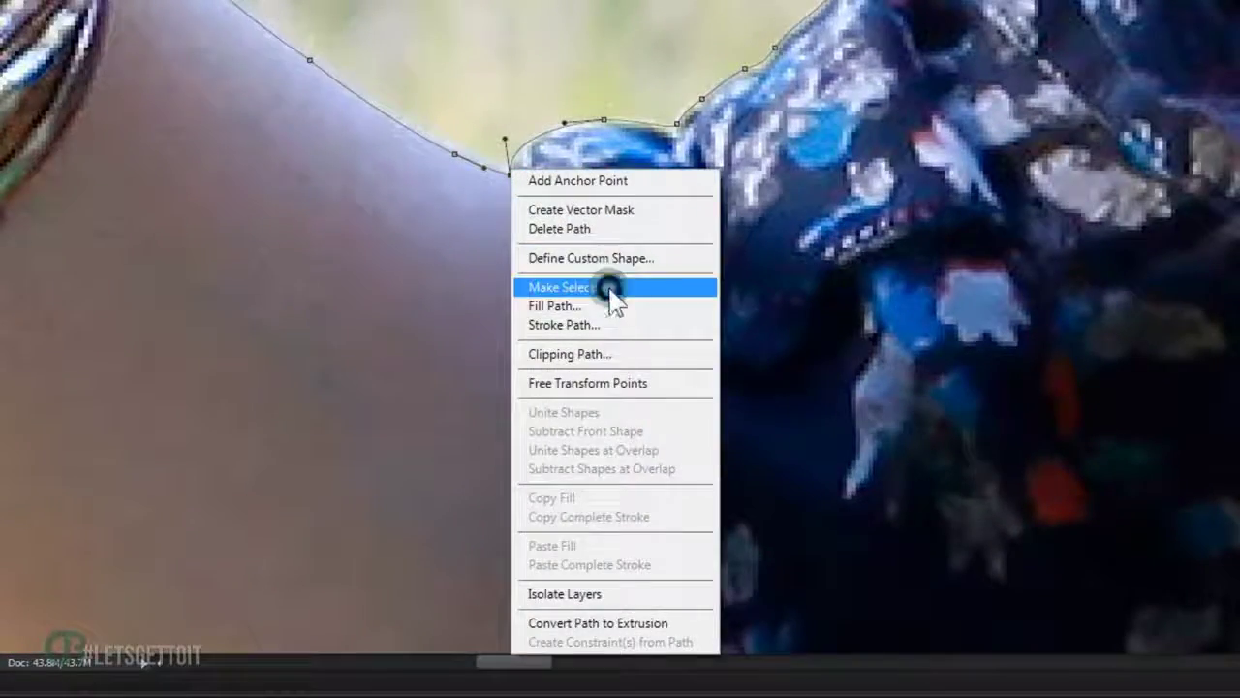
Convert the traced woman path into a selection.
{"action": "left_click", "coordinate": [607, 284]}
{"action": "left_click", "coordinate": [1074, 148]}
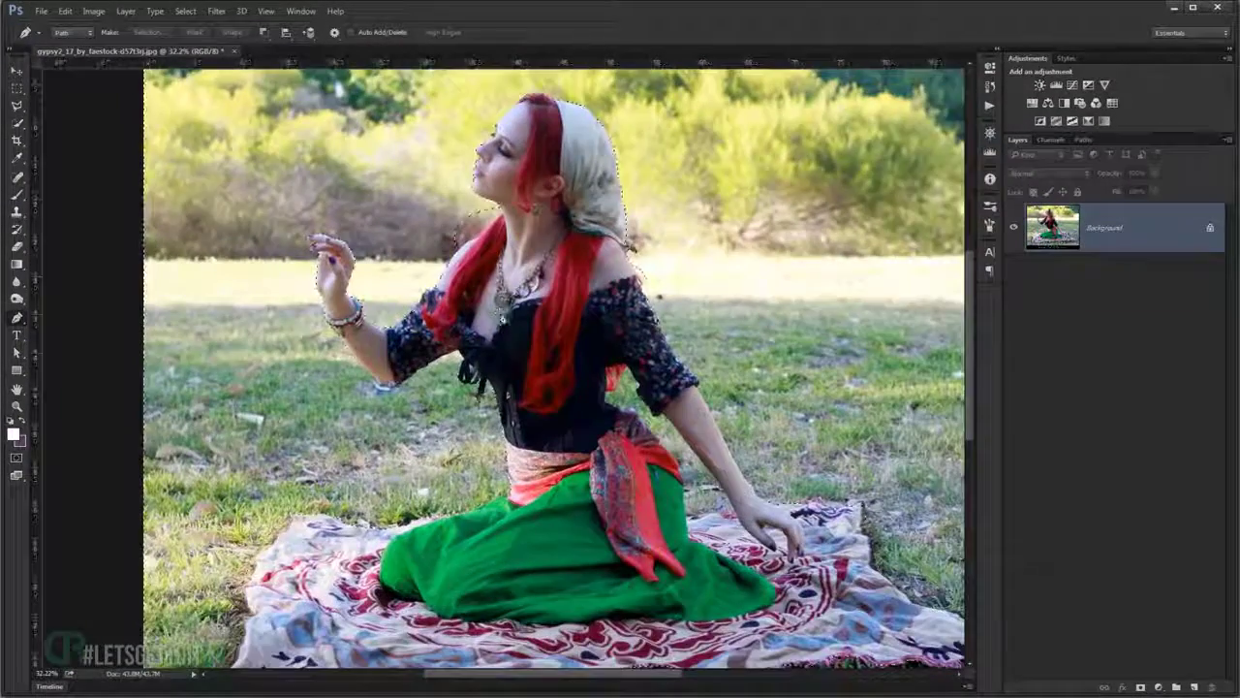
{"action": "scroll", "coordinate": [574, 481], "scroll_direction": "down", "scroll_amount": 1}
{"action": "scroll", "coordinate": [573, 481], "scroll_direction": "down", "scroll_amount": 3}
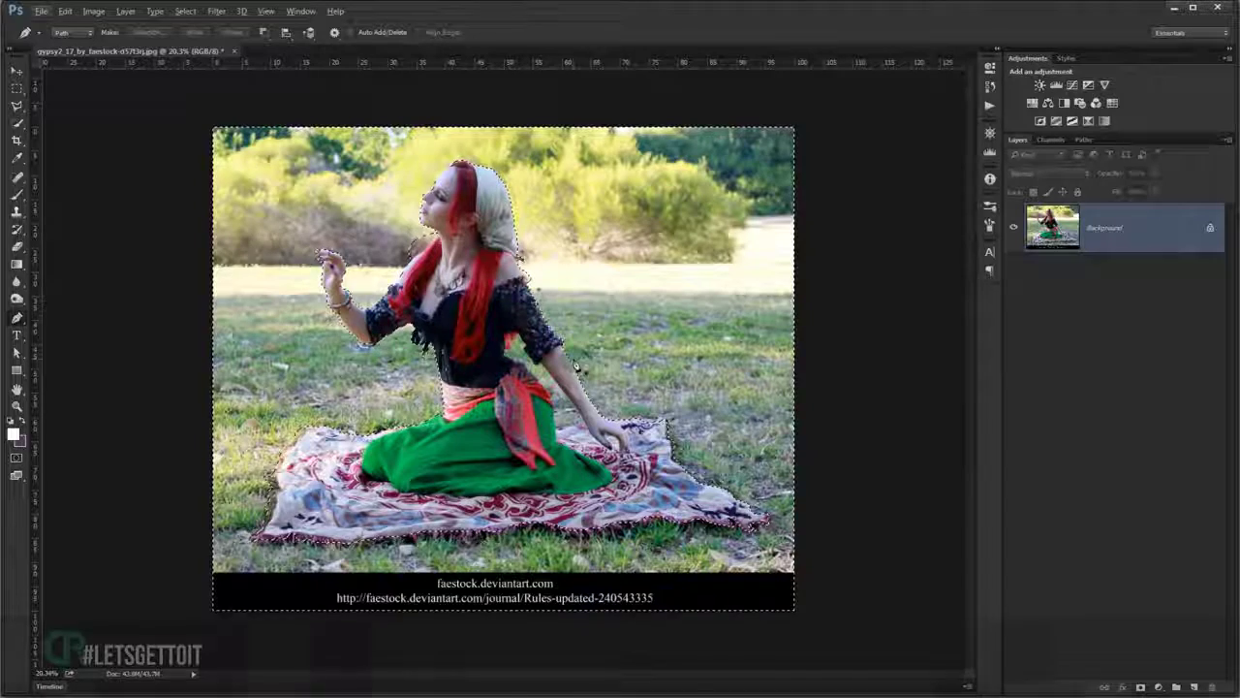
Invert the selection, mask out the park, and stamp visible into a merged layer.
{"action": "key", "text": "ctrl+shift+i"}
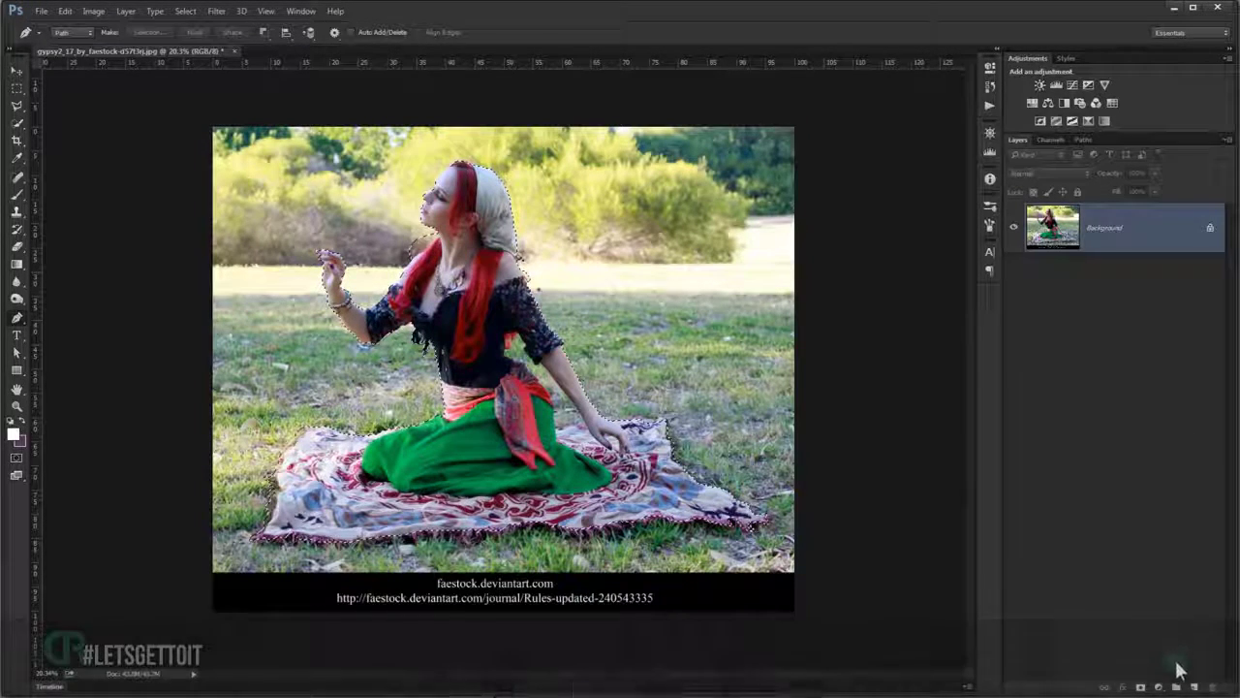
{"action": "key", "text": "d"}
{"action": "left_click", "coordinate": [1142, 687]}
{"action": "scroll", "coordinate": [489, 463], "scroll_direction": "up", "scroll_amount": 3}
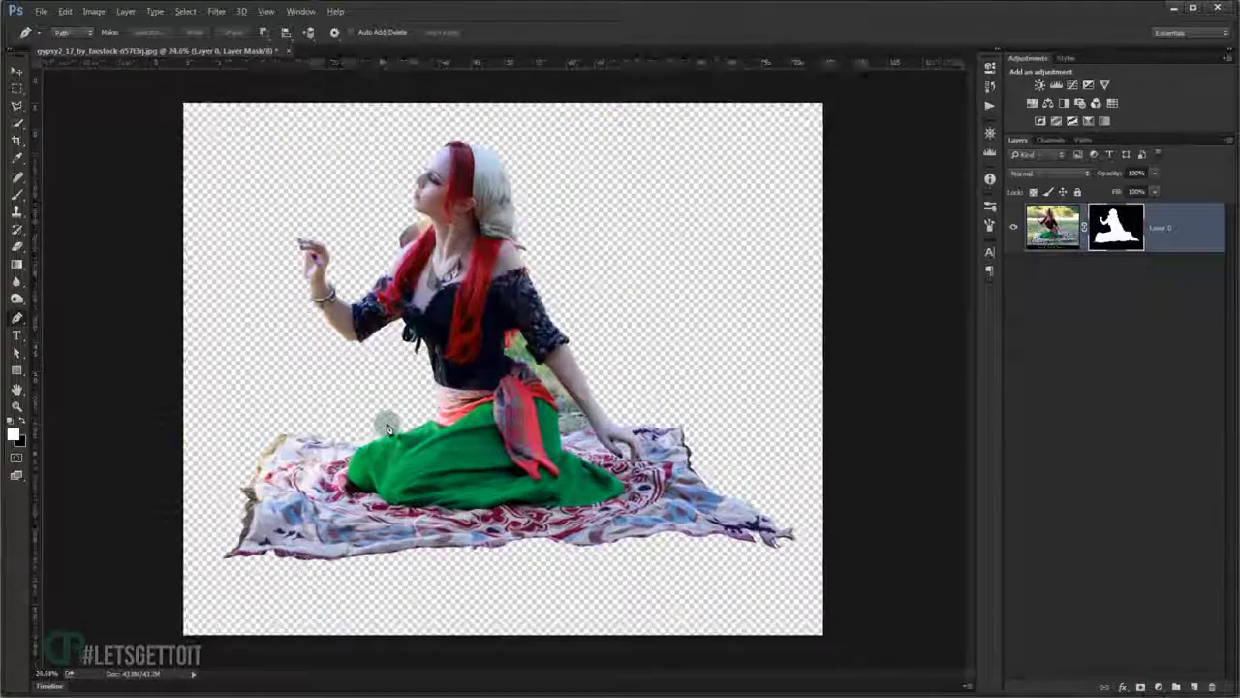
{"action": "scroll", "coordinate": [490, 463], "scroll_direction": "down", "scroll_amount": 3}
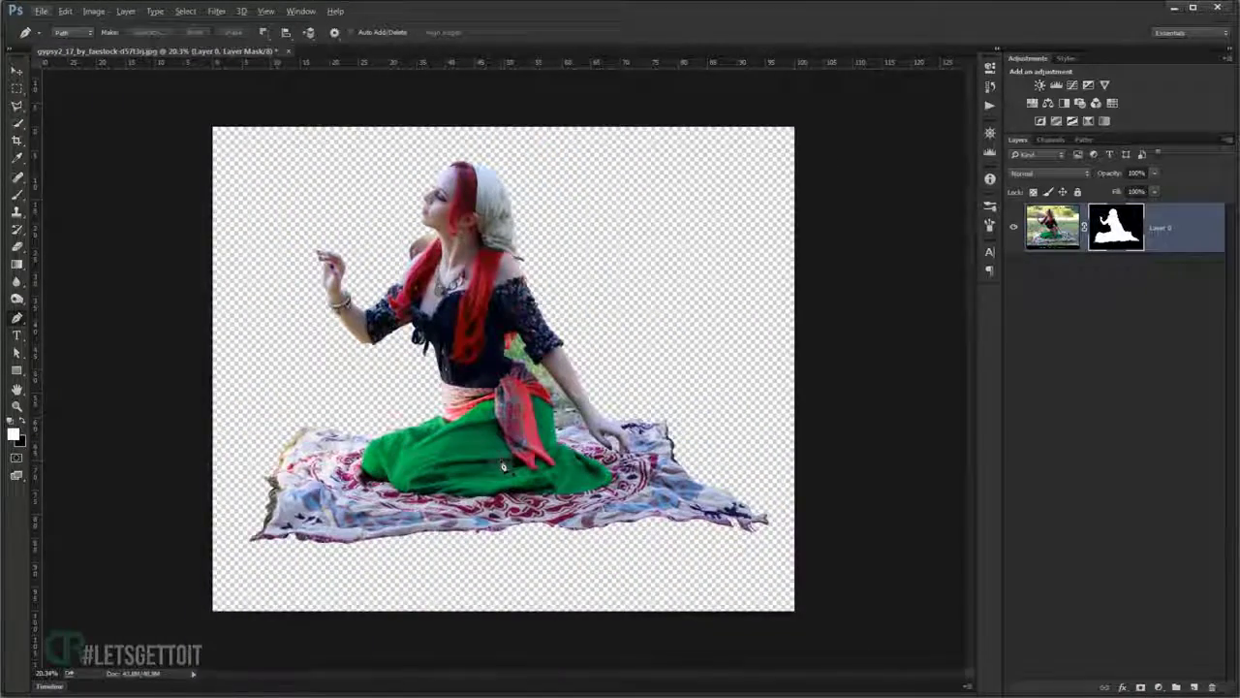
{"action": "key", "text": "ctrl+shift+alt+e"}
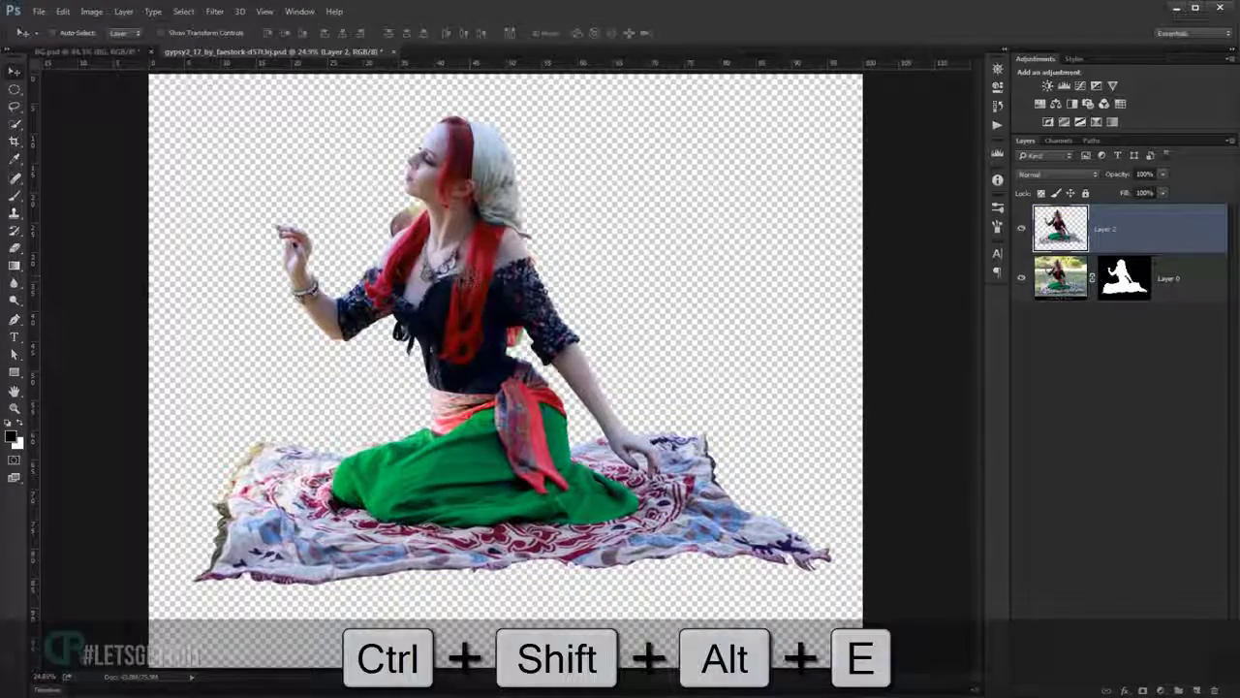
Drag the cut-out woman layer into the BG.psd landscape document.
{"action": "mouse_move", "coordinate": [472, 278]}
{"action": "left_mouse_down"}
{"action": "mouse_move", "coordinate": [126, 60]}
{"action": "mouse_move", "coordinate": [419, 389]}
{"action": "left_mouse_up"}
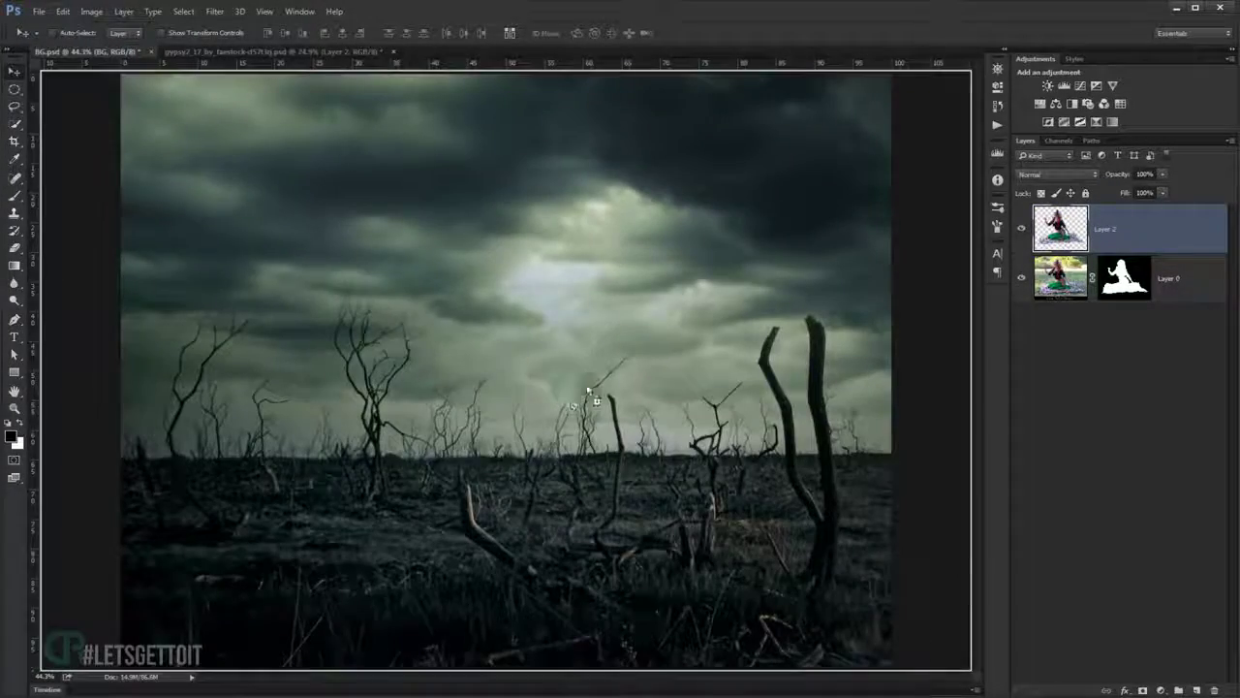
{"action": "left_click_drag", "start_coordinate": [591, 391], "coordinate": [426, 348]}
{"action": "scroll", "coordinate": [458, 357], "scroll_direction": "down", "scroll_amount": 3}
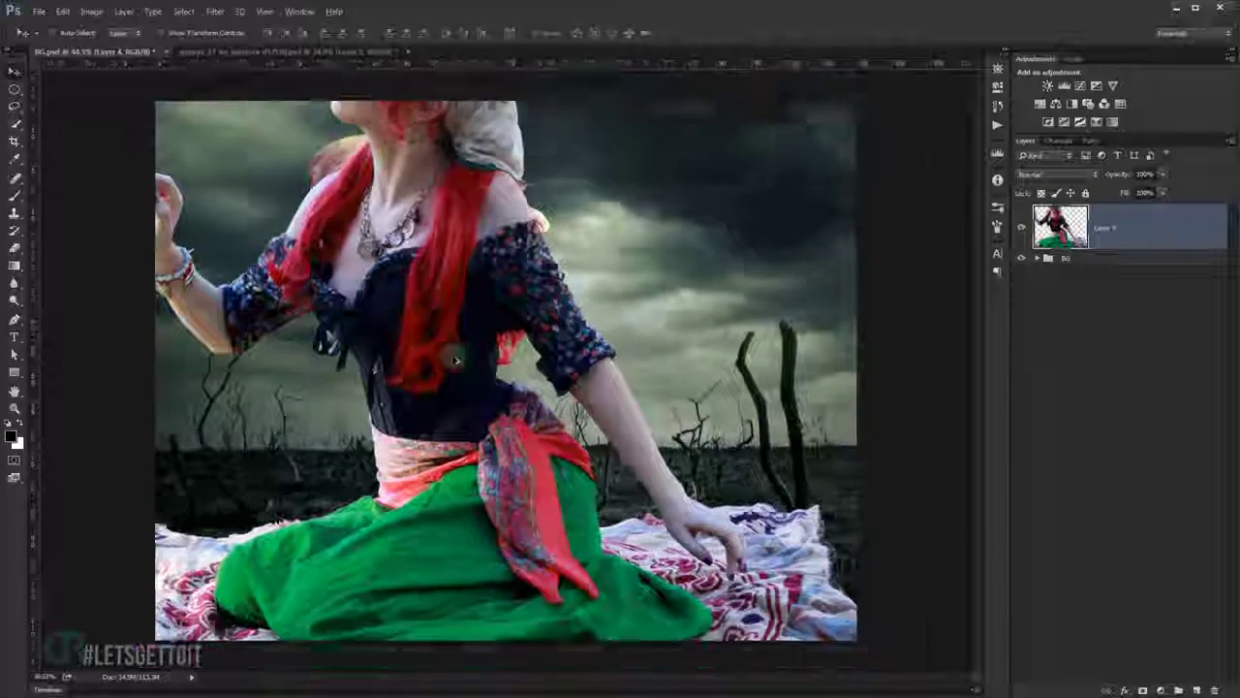
Scale the woman to about 33% and position her above the landscape.
{"action": "key", "text": "ctrl+t"}
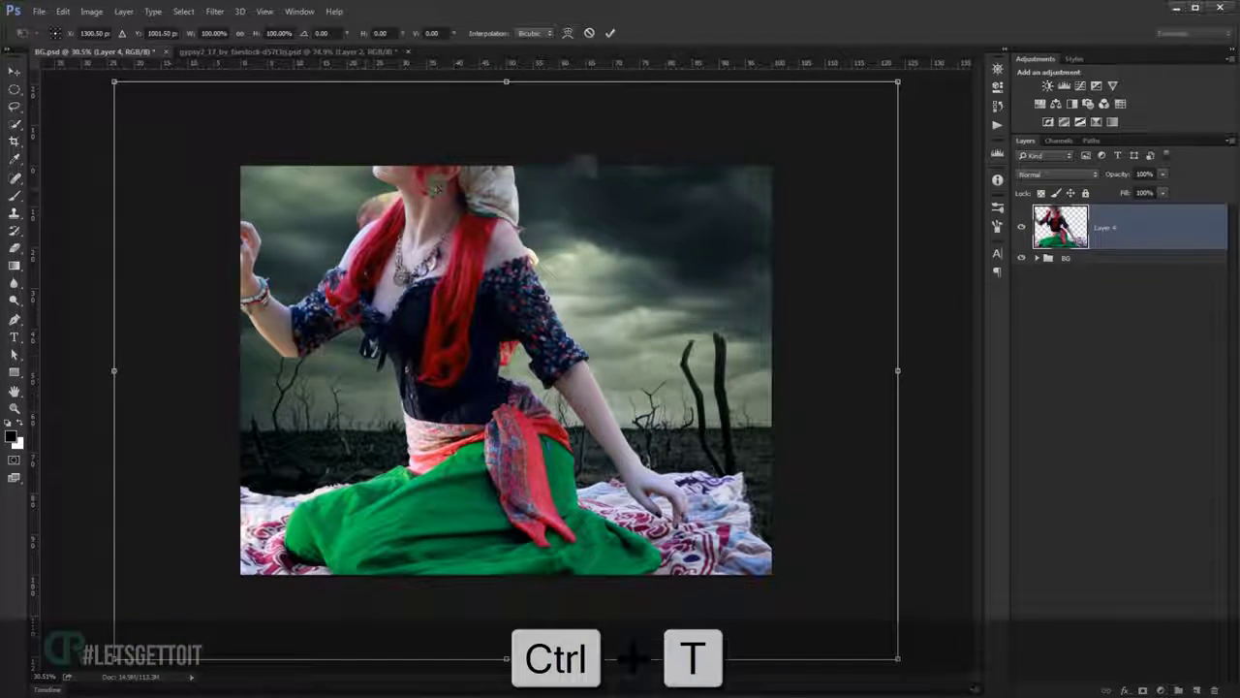
{"action": "left_click_drag", "start_coordinate": [896, 85], "coordinate": [628, 267]}
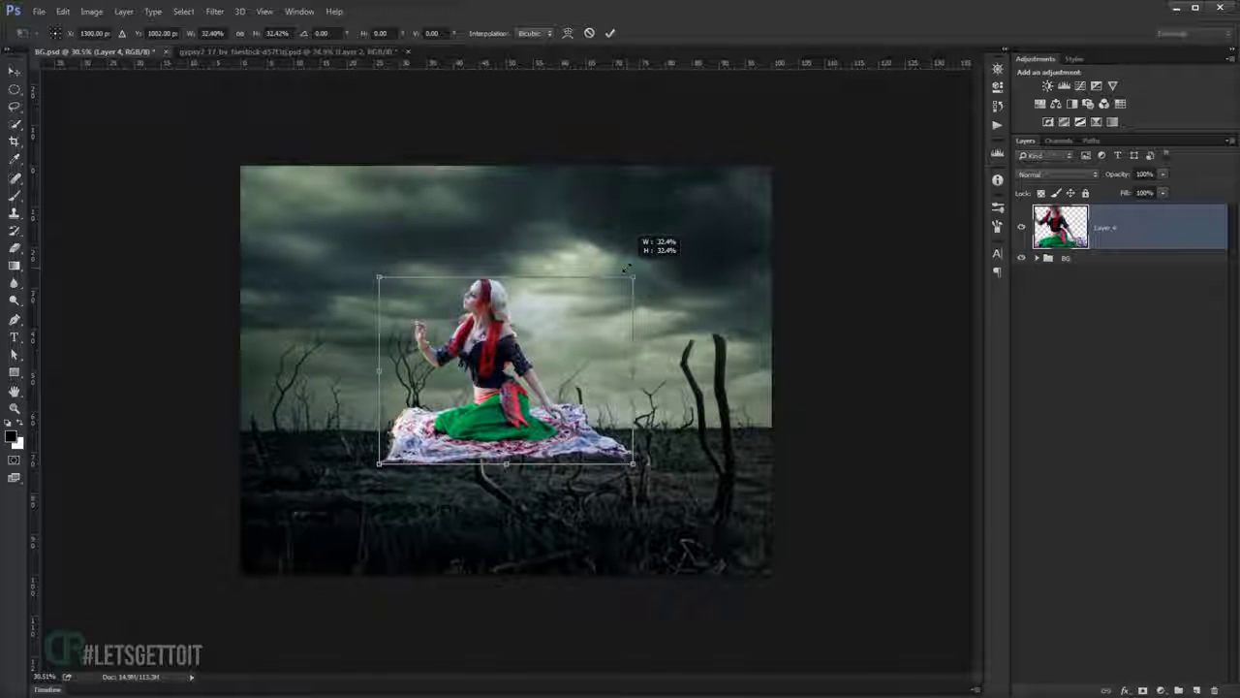
{"action": "left_click_drag", "start_coordinate": [627, 267], "coordinate": [630, 265]}
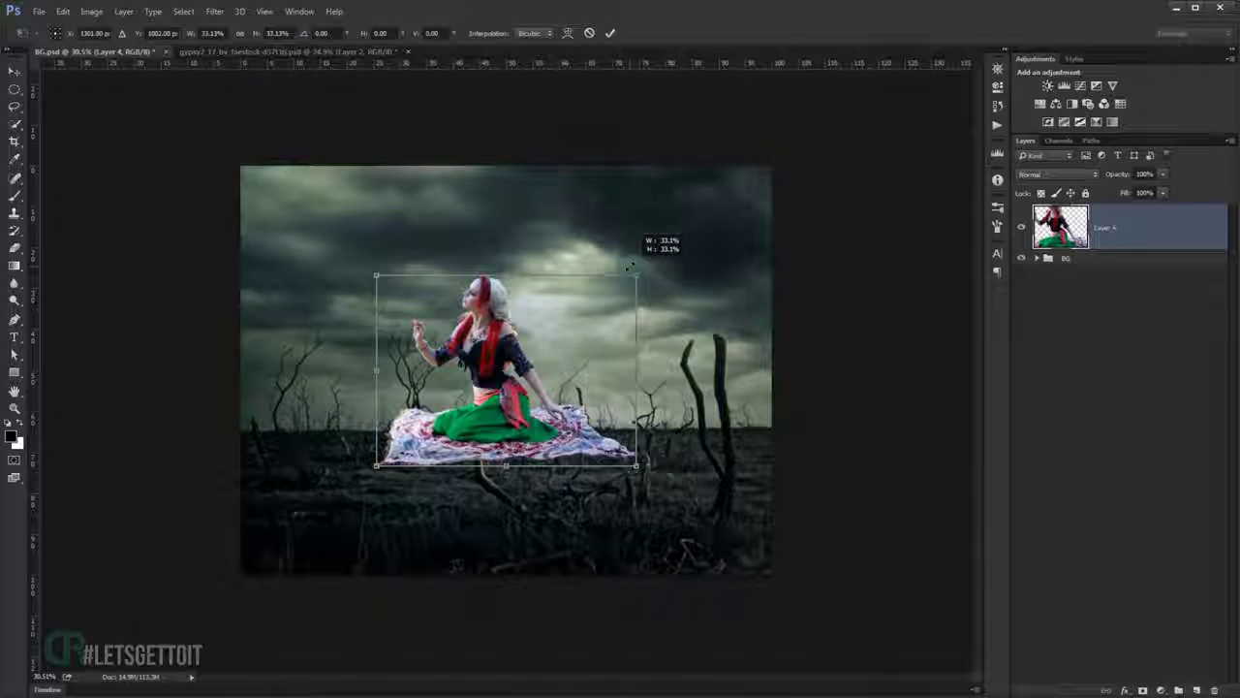
{"action": "left_click_drag", "start_coordinate": [543, 398], "coordinate": [579, 360]}
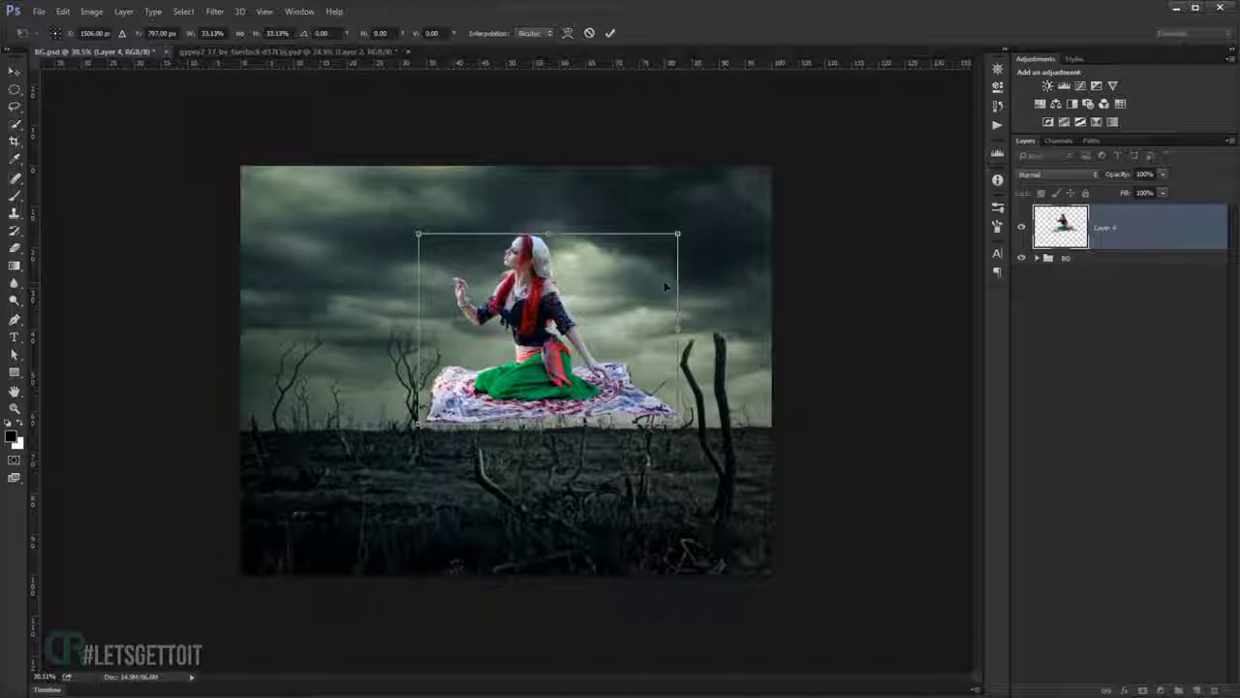
{"action": "scroll", "coordinate": [595, 313], "scroll_direction": "up", "scroll_amount": 2}
{"action": "scroll", "coordinate": [599, 316], "scroll_direction": "up", "scroll_amount": 2}
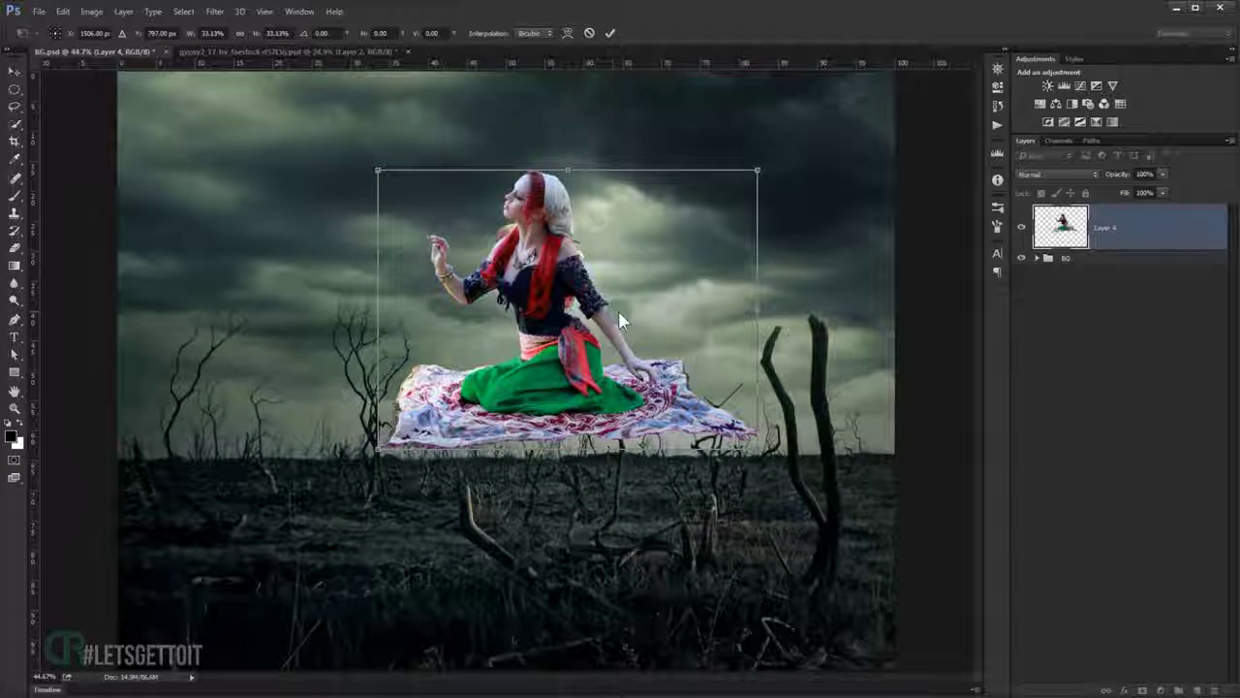
{"action": "left_click_drag", "start_coordinate": [528, 432], "coordinate": [541, 430]}
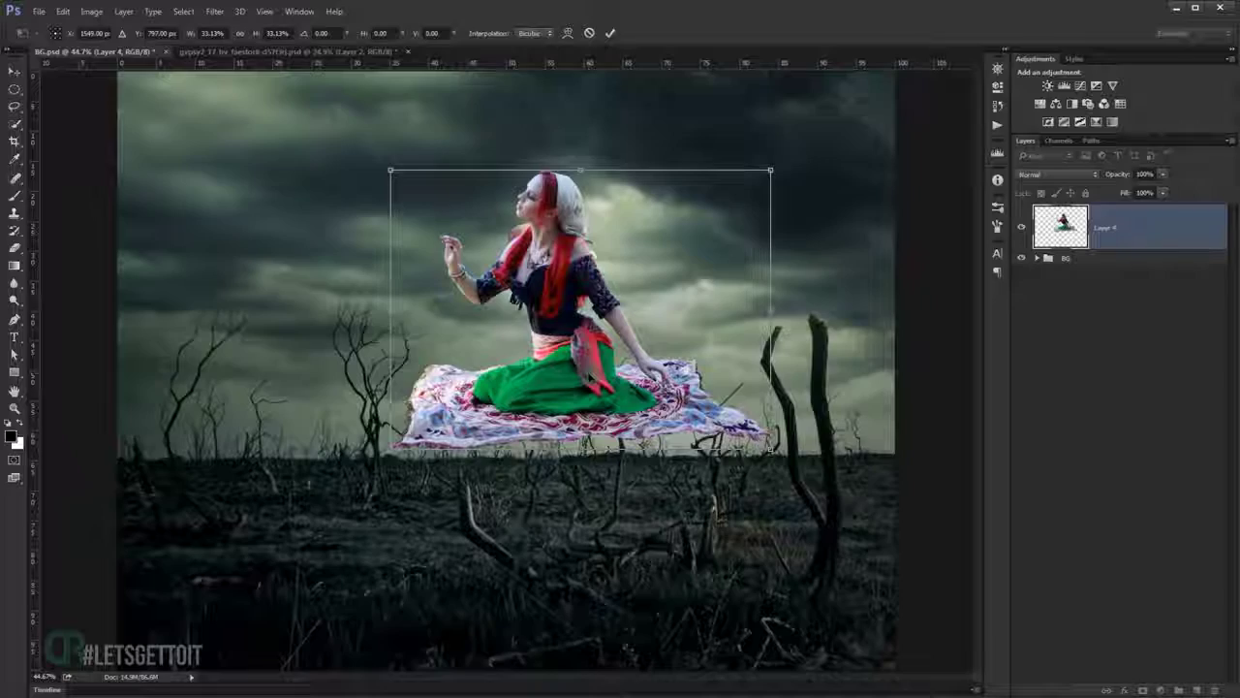
{"action": "key", "text": "Return"}
{"action": "scroll", "coordinate": [678, 281], "scroll_direction": "up", "scroll_amount": 2}
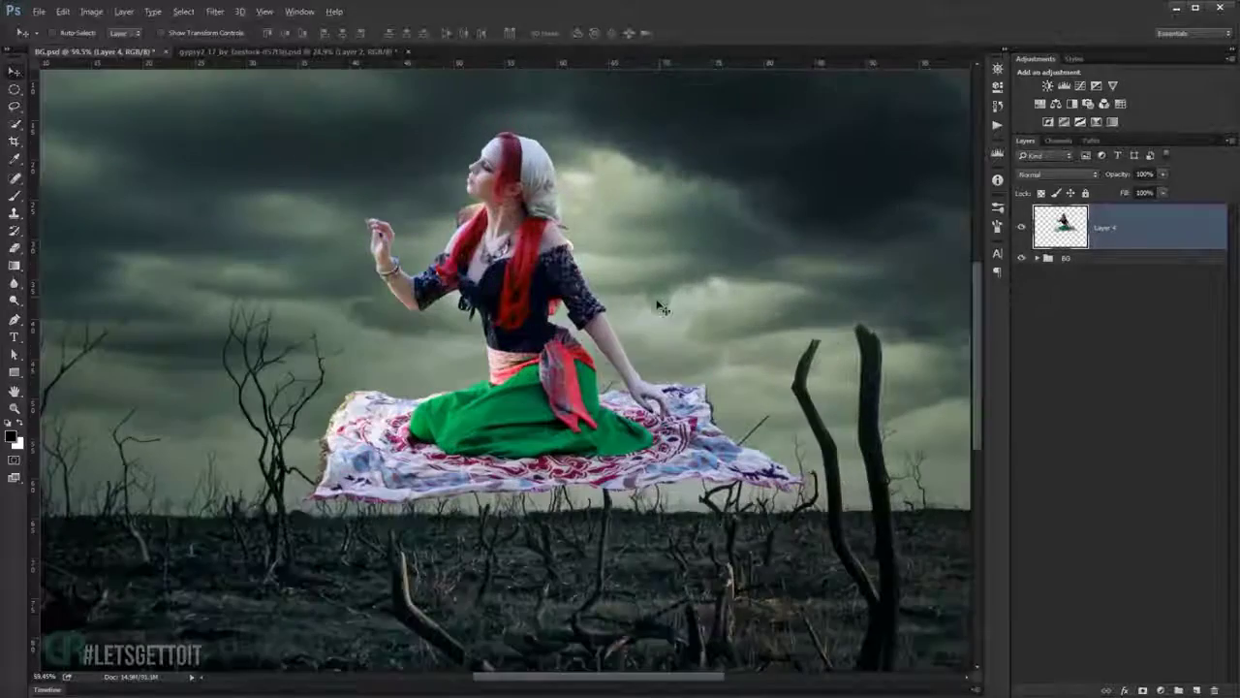
{"action": "key", "text": "ctrl+t"}
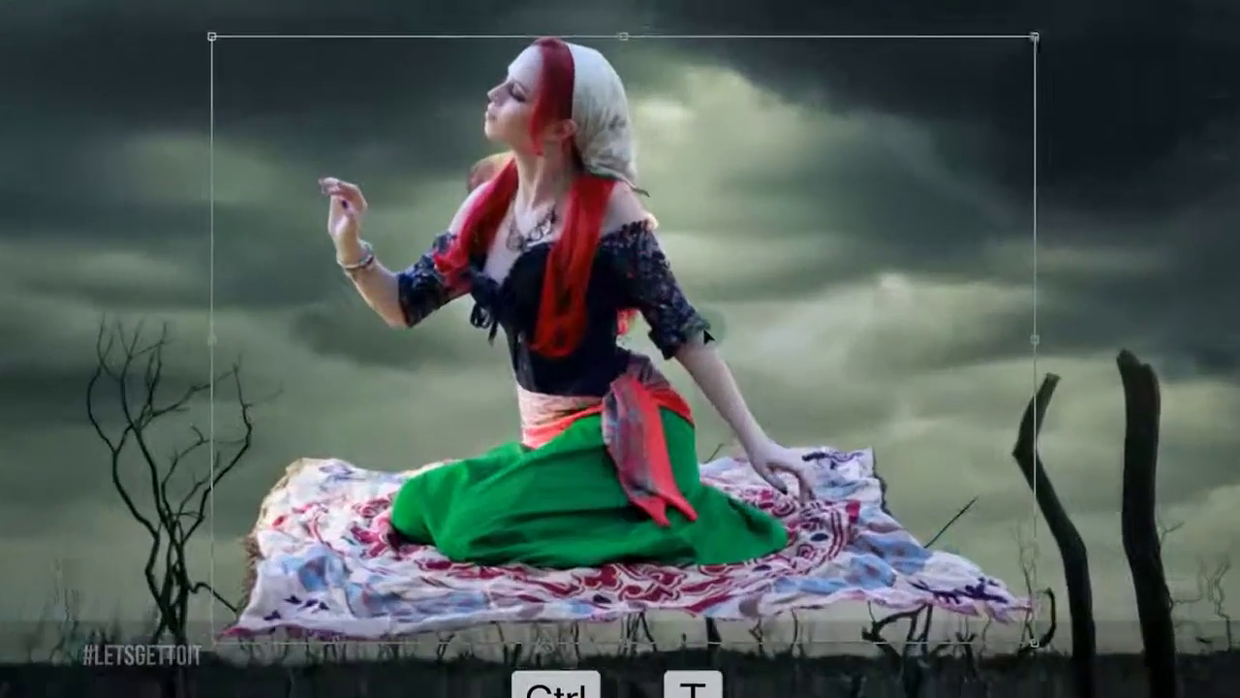
Warp the woman layer, pulling the carpet's upper-left edge outward, and commit the warp.
{"action": "right_click", "coordinate": [734, 338]}
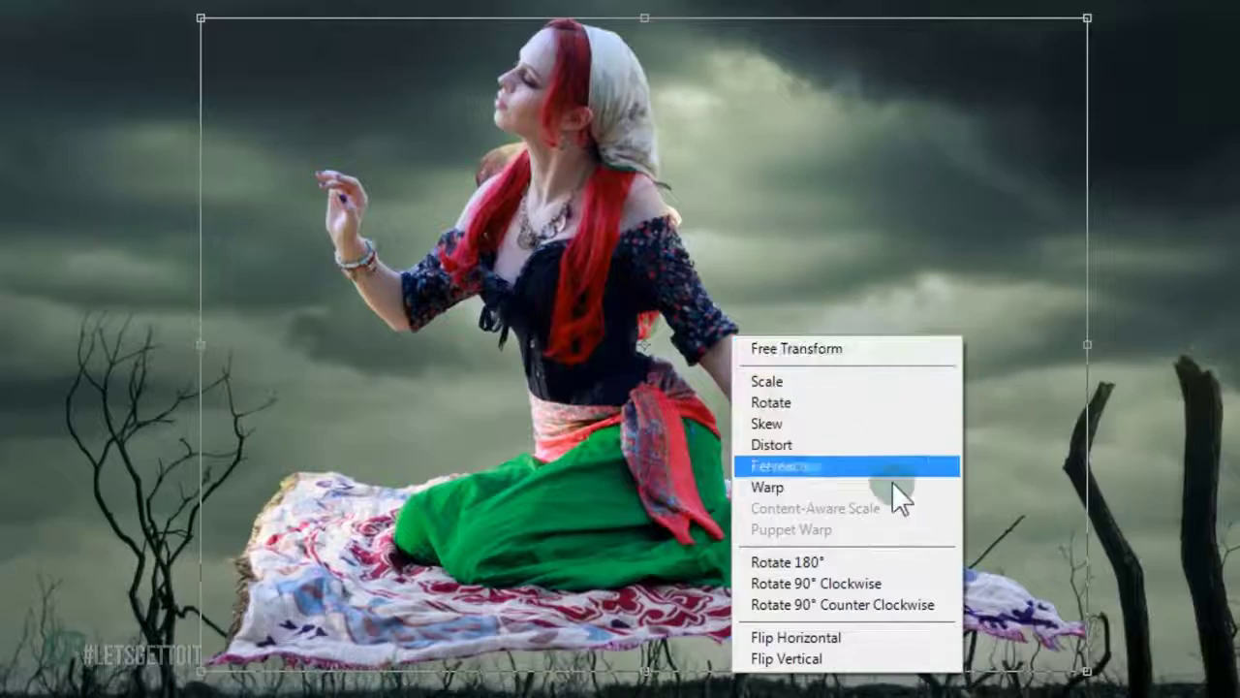
{"action": "left_click", "coordinate": [778, 487]}
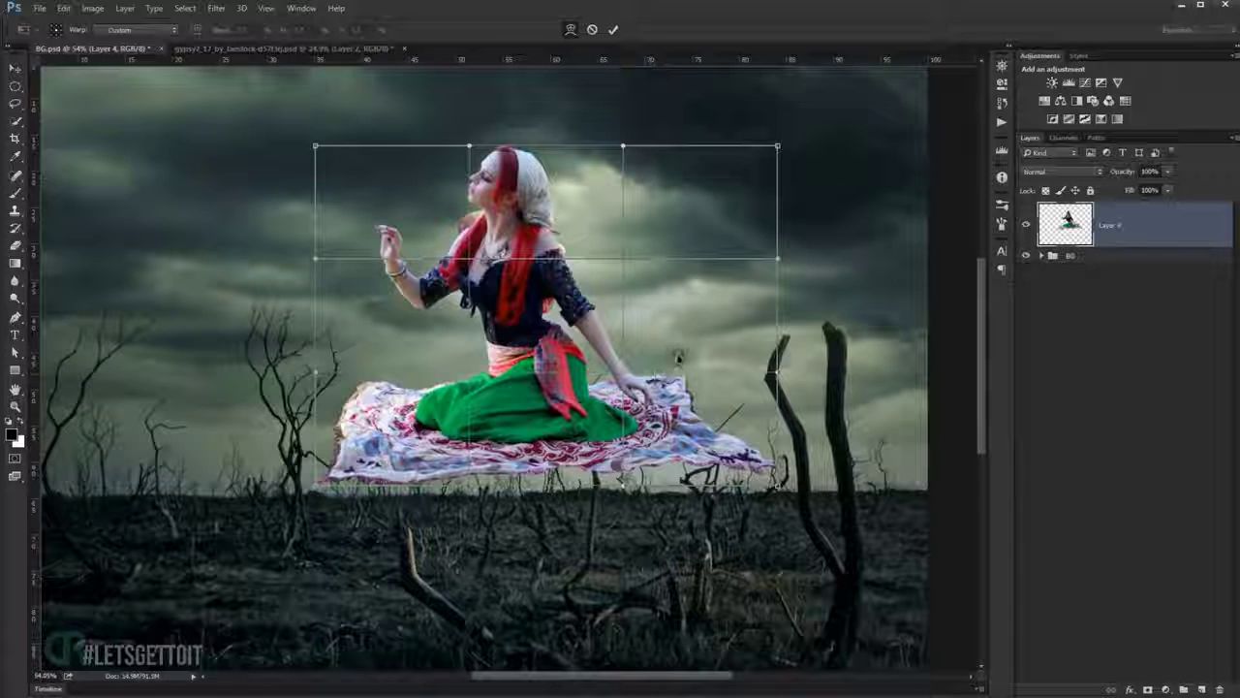
{"action": "left_click_drag", "start_coordinate": [647, 362], "coordinate": [668, 364]}
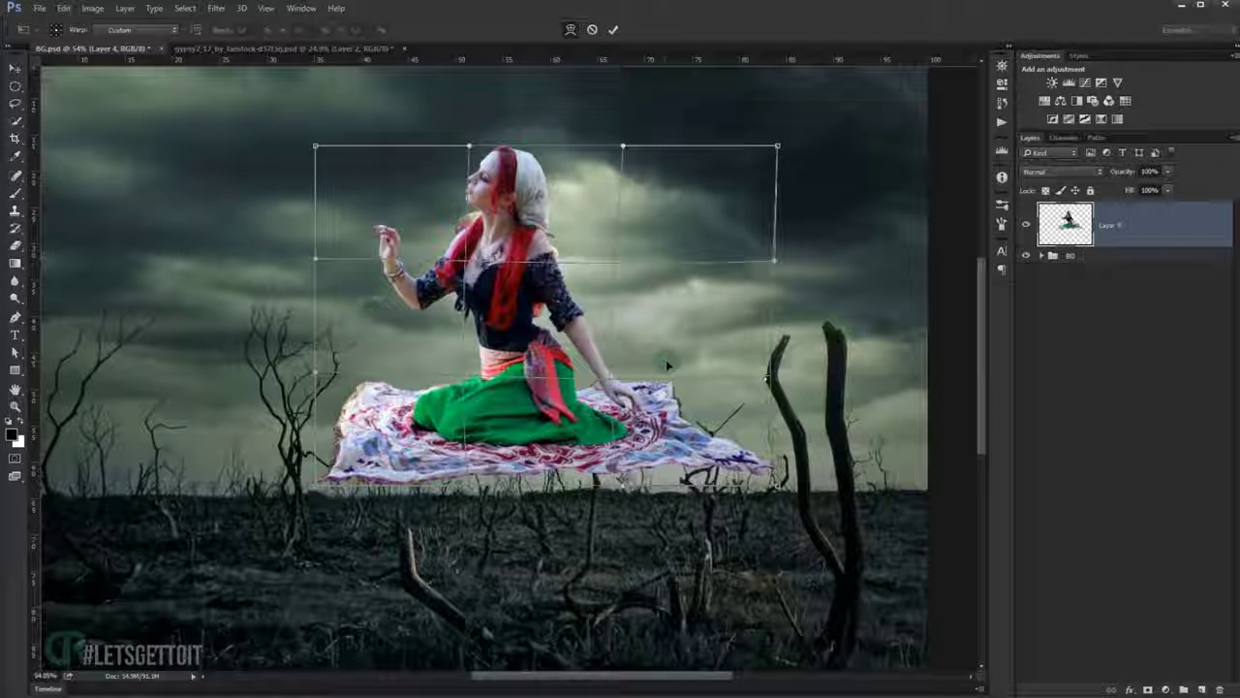
{"action": "left_click_drag", "start_coordinate": [359, 351], "coordinate": [375, 359]}
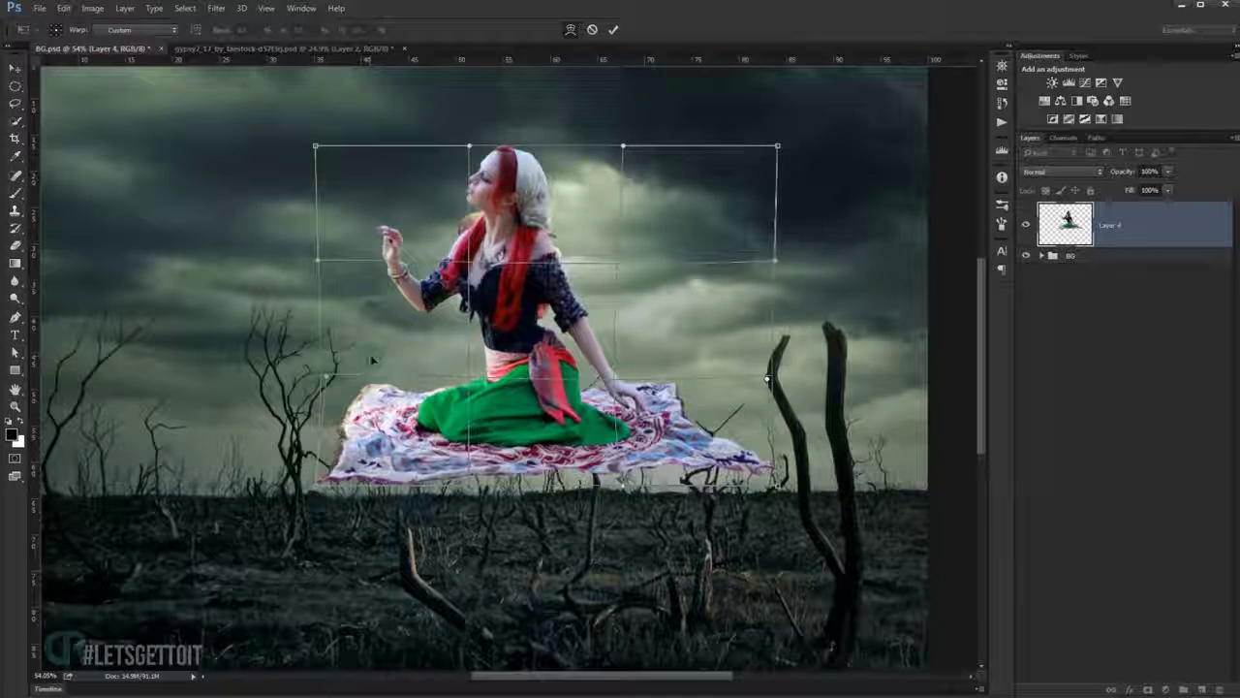
{"action": "left_click_drag", "start_coordinate": [329, 469], "coordinate": [312, 477]}
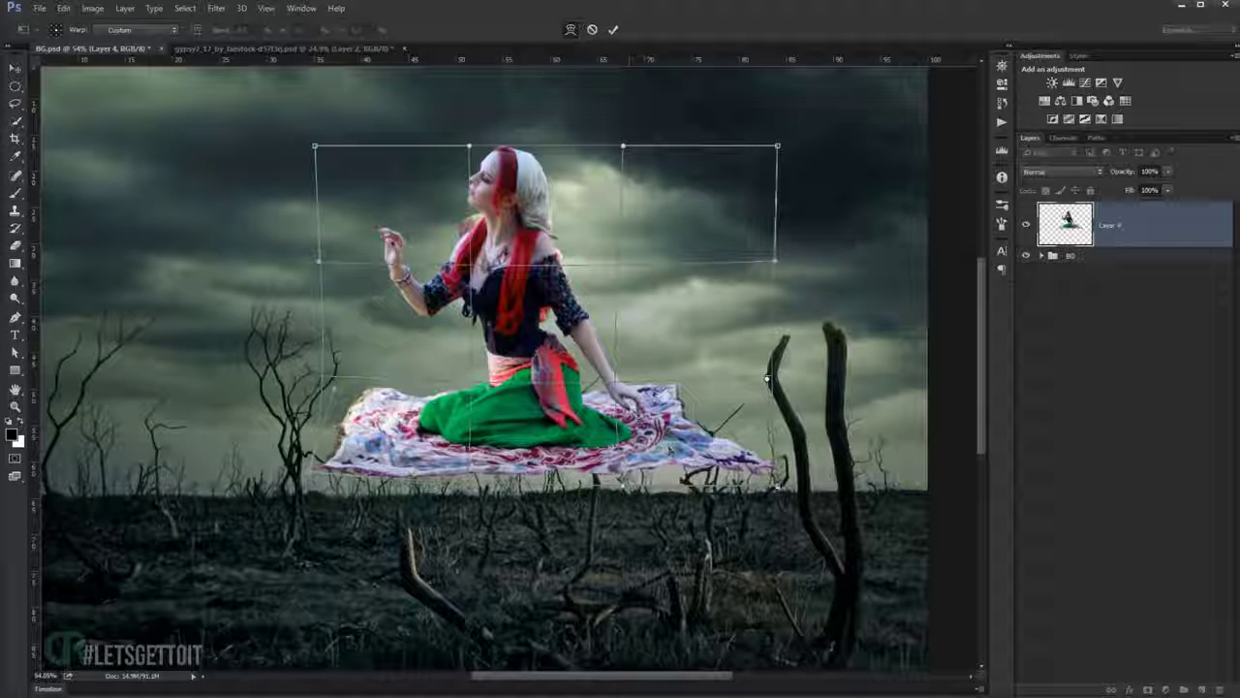
{"action": "left_click_drag", "start_coordinate": [767, 380], "coordinate": [811, 443]}
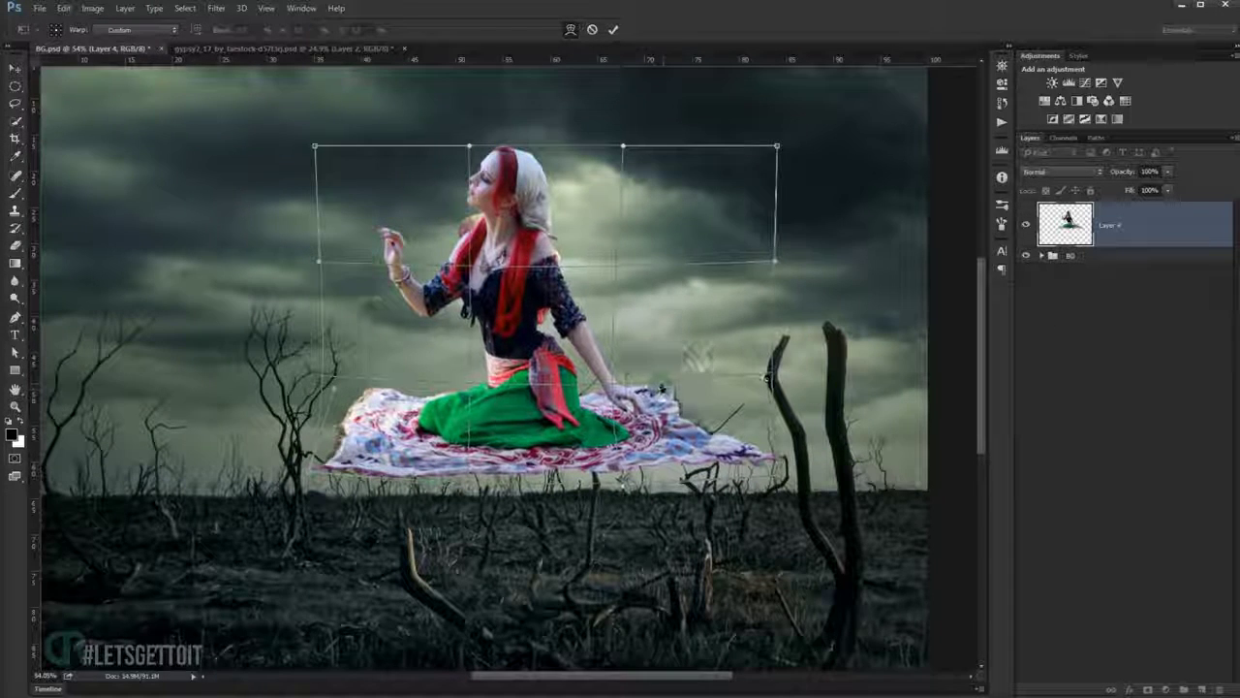
{"action": "left_click_drag", "start_coordinate": [383, 386], "coordinate": [359, 389]}
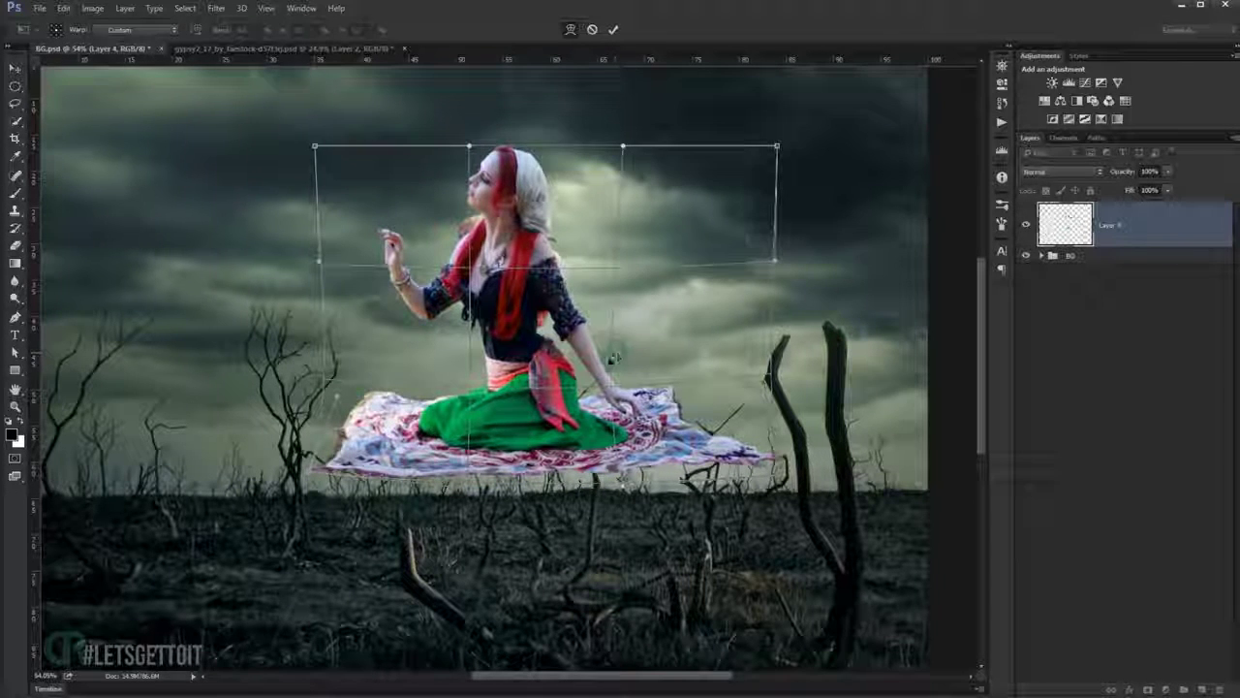
{"action": "left_click_drag", "start_coordinate": [476, 374], "coordinate": [481, 377]}
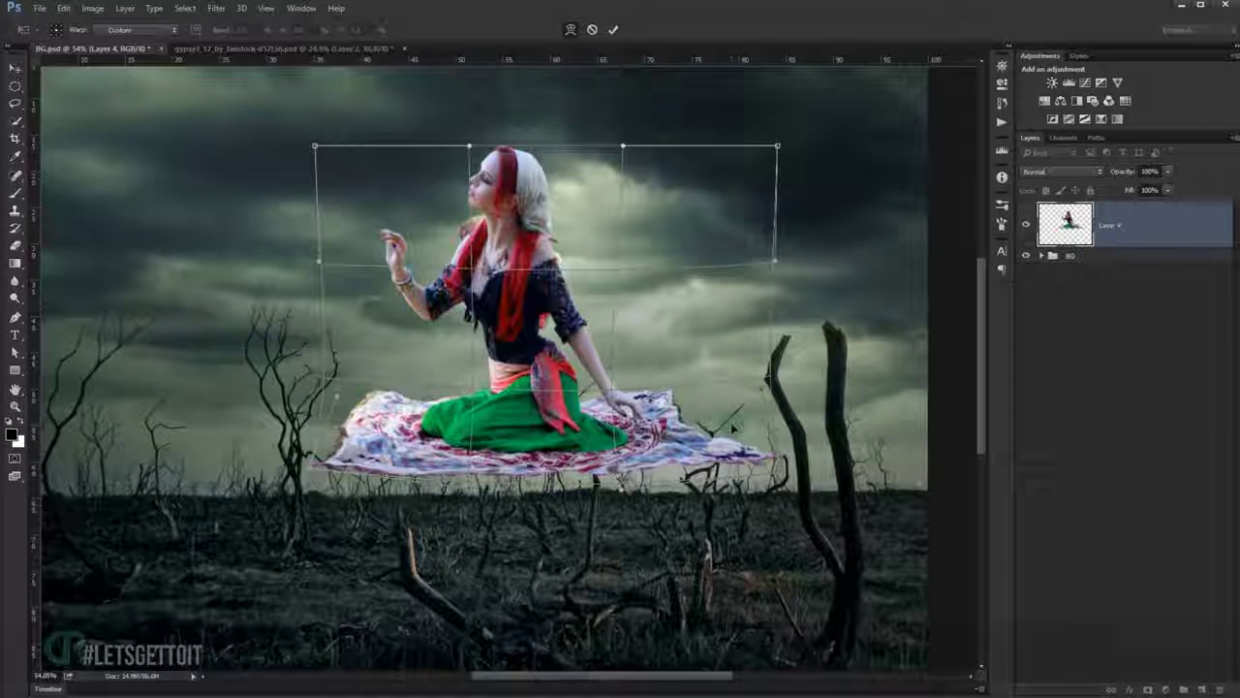
{"action": "key", "text": "Return"}
Convert Layer 4 into a smart object.
{"action": "scroll", "coordinate": [730, 236], "scroll_direction": "down", "scroll_amount": 2}
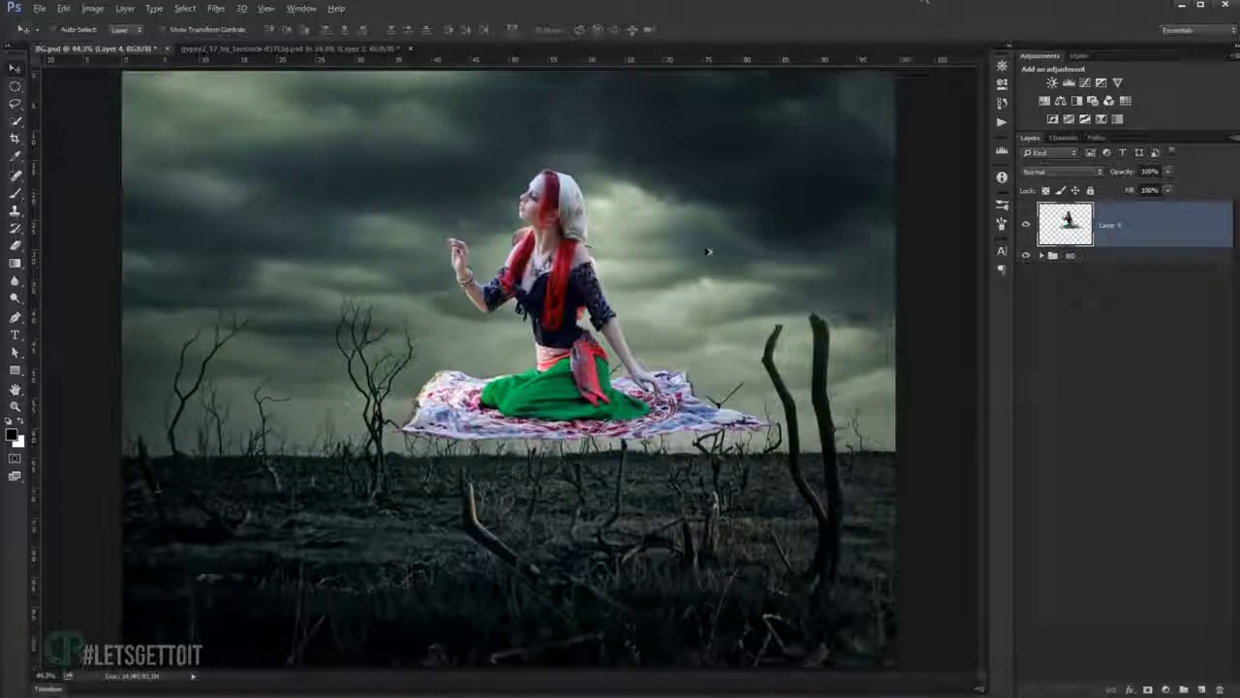
{"action": "scroll", "coordinate": [626, 346], "scroll_direction": "up", "scroll_amount": 2}
{"action": "scroll", "coordinate": [590, 368], "scroll_direction": "up", "scroll_amount": 1}
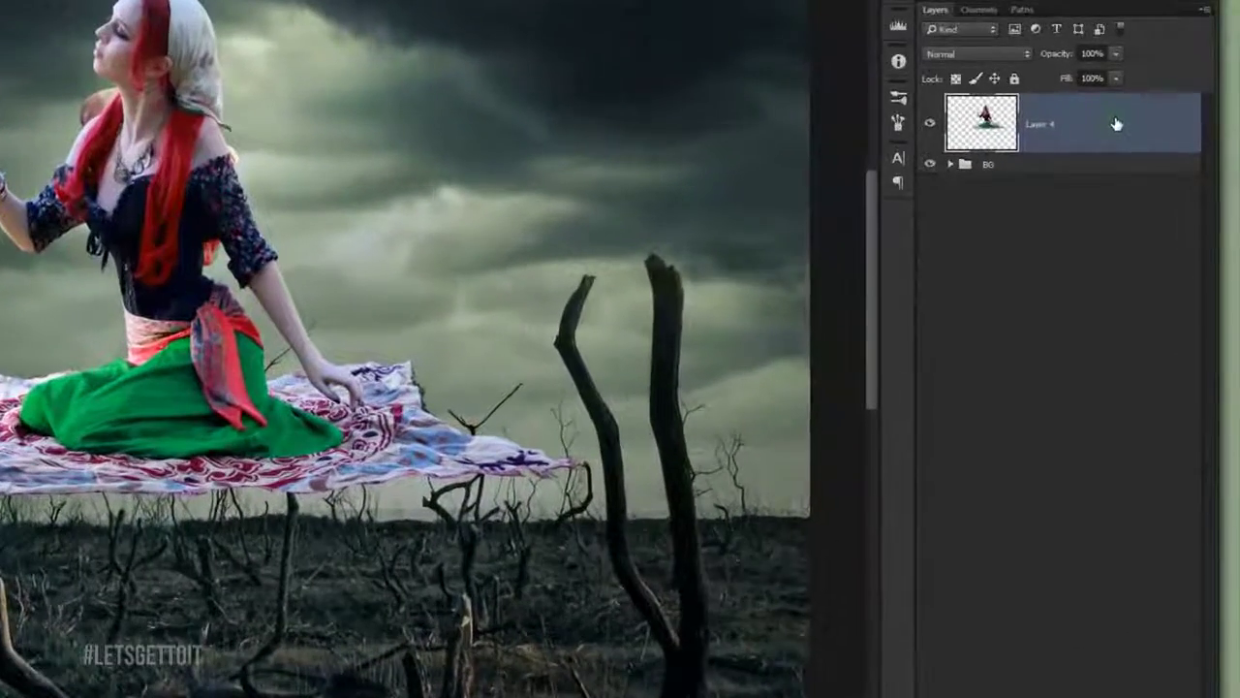
{"action": "right_click", "coordinate": [1116, 124]}
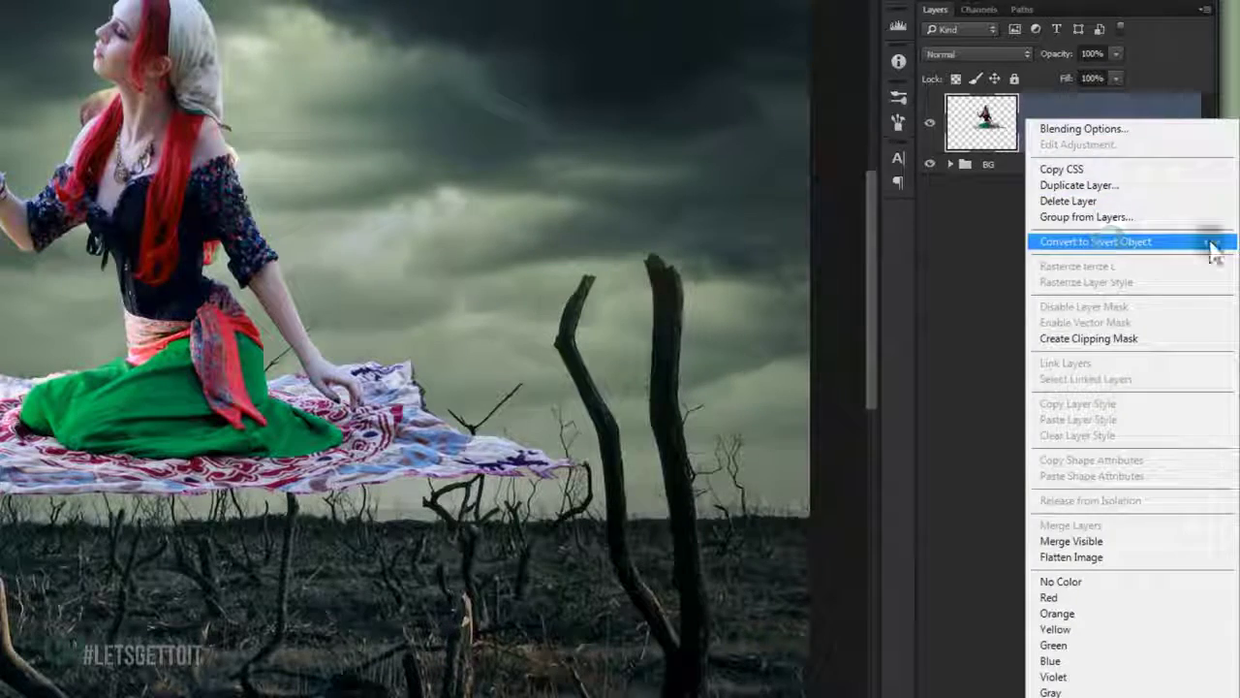
{"action": "left_click", "coordinate": [1211, 242]}
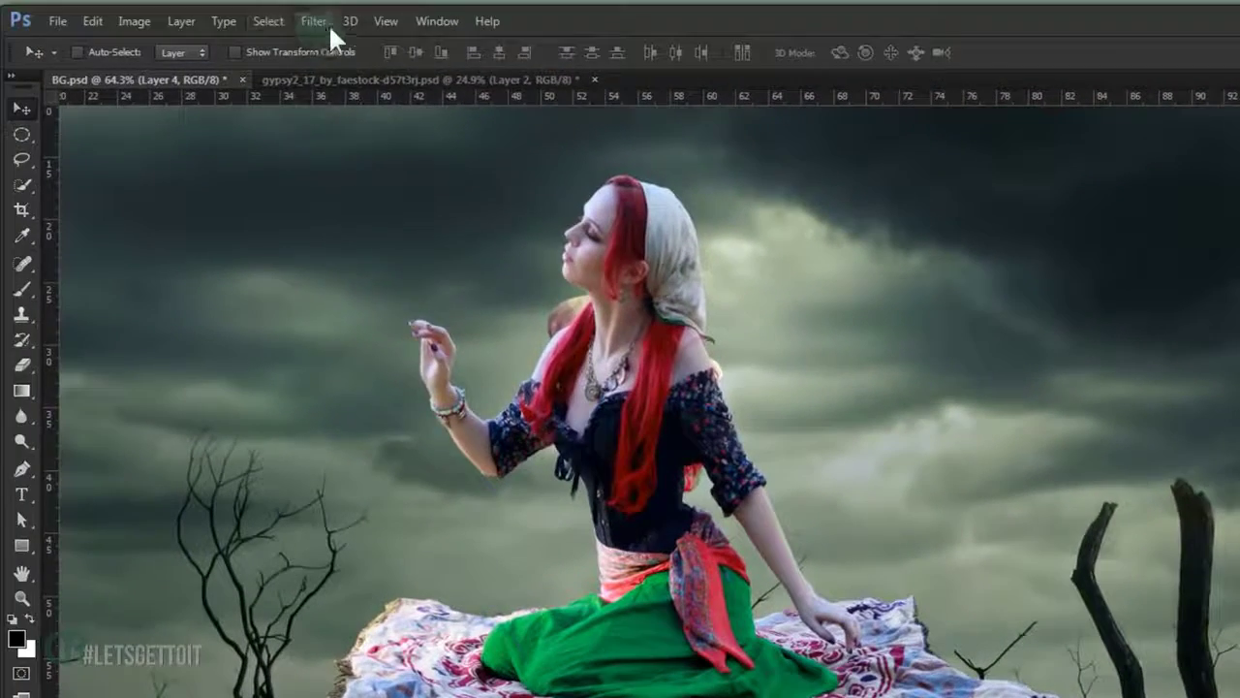
Open Liquify on Layer 4 and size the brush to around 213.
{"action": "left_click", "coordinate": [328, 23]}
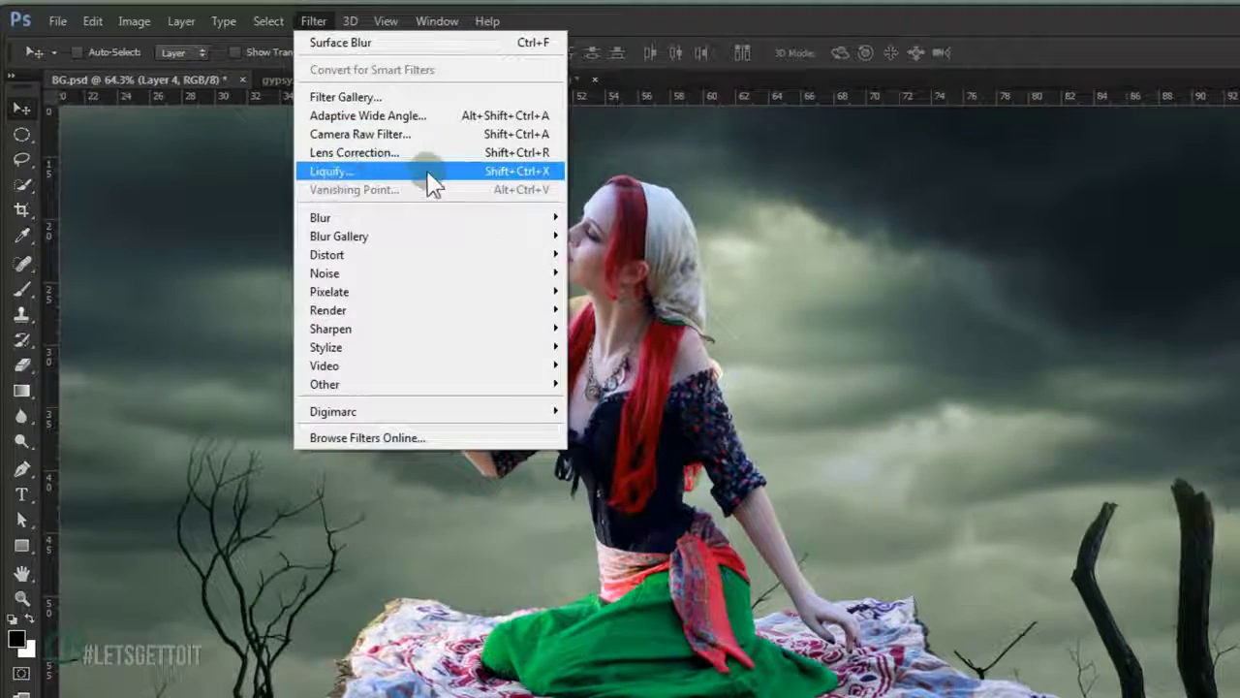
{"action": "left_click", "coordinate": [429, 171]}
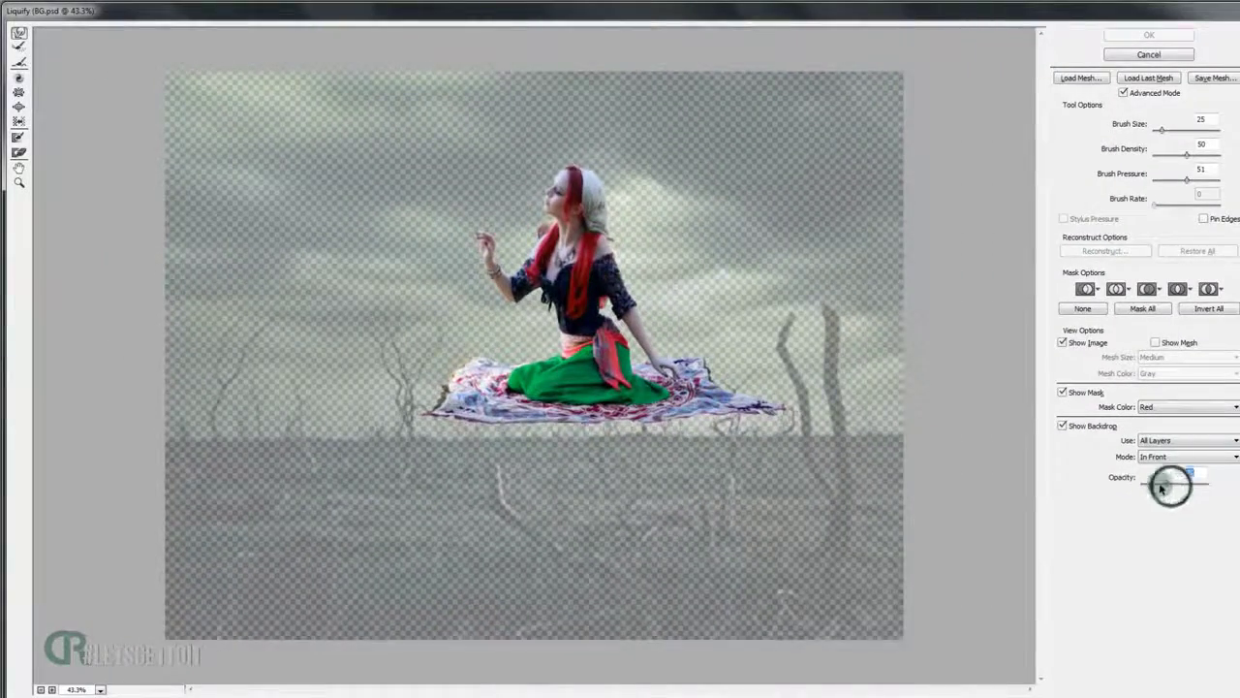
{"action": "left_click_drag", "start_coordinate": [1162, 487], "coordinate": [1110, 488]}
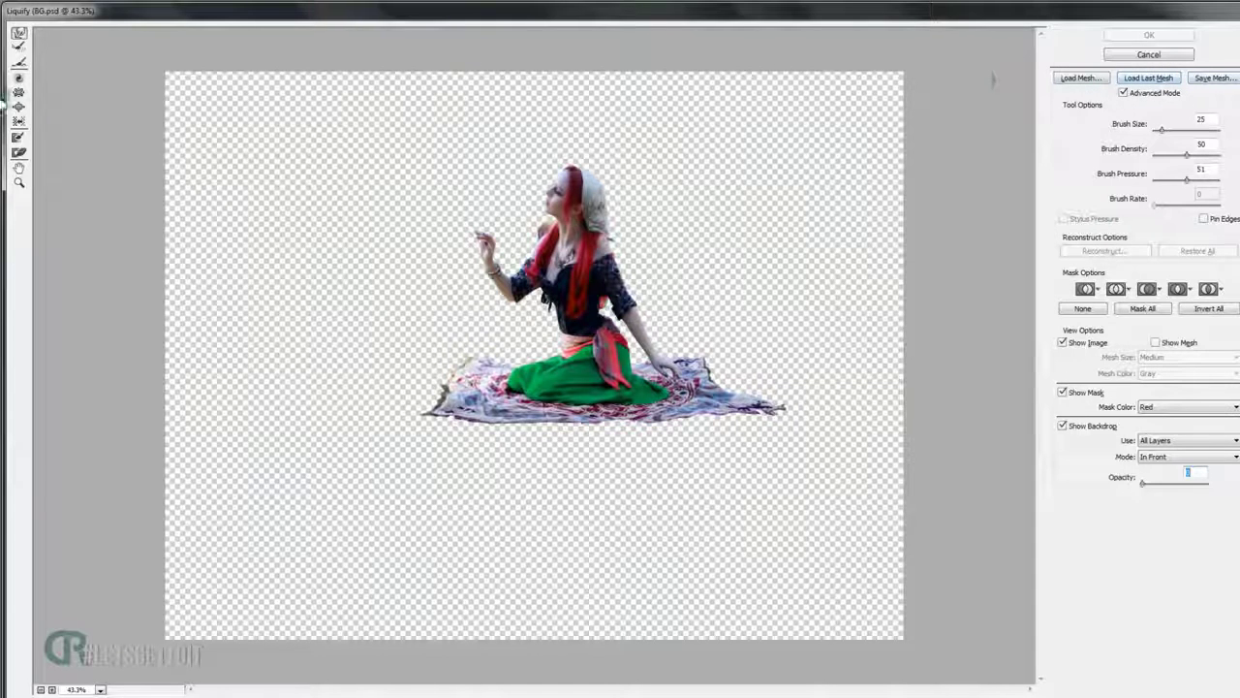
{"action": "left_click", "coordinate": [1123, 92]}
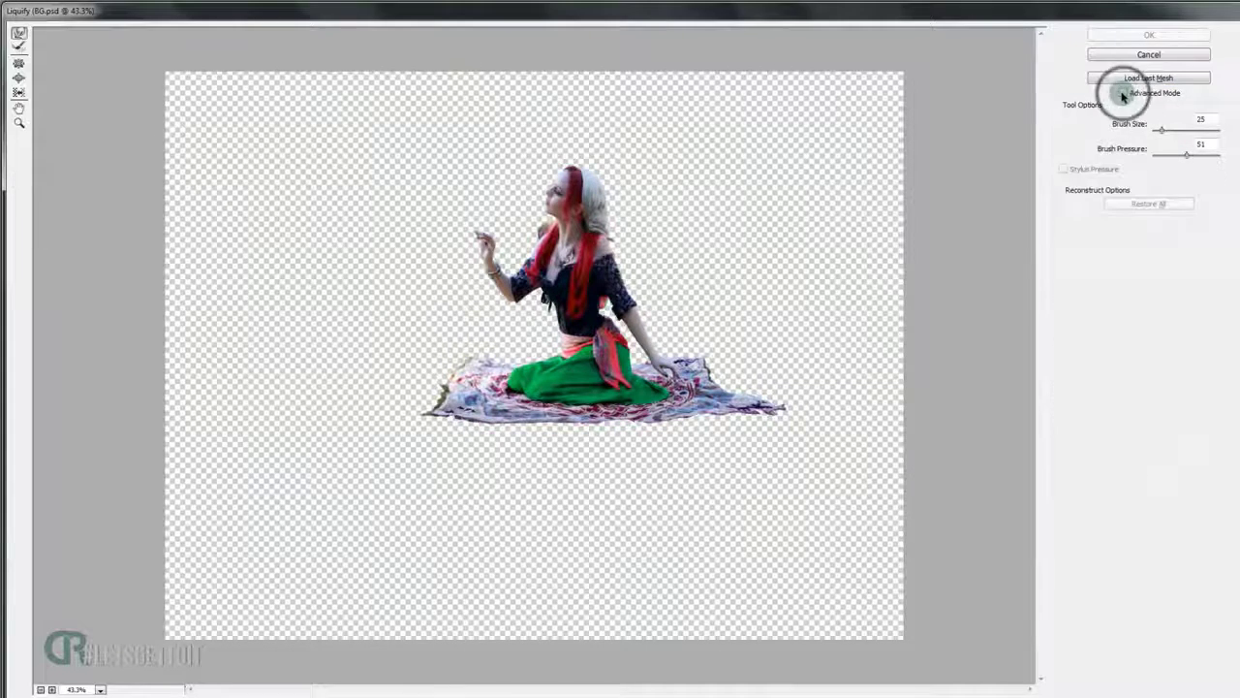
{"action": "left_click", "coordinate": [1123, 92]}
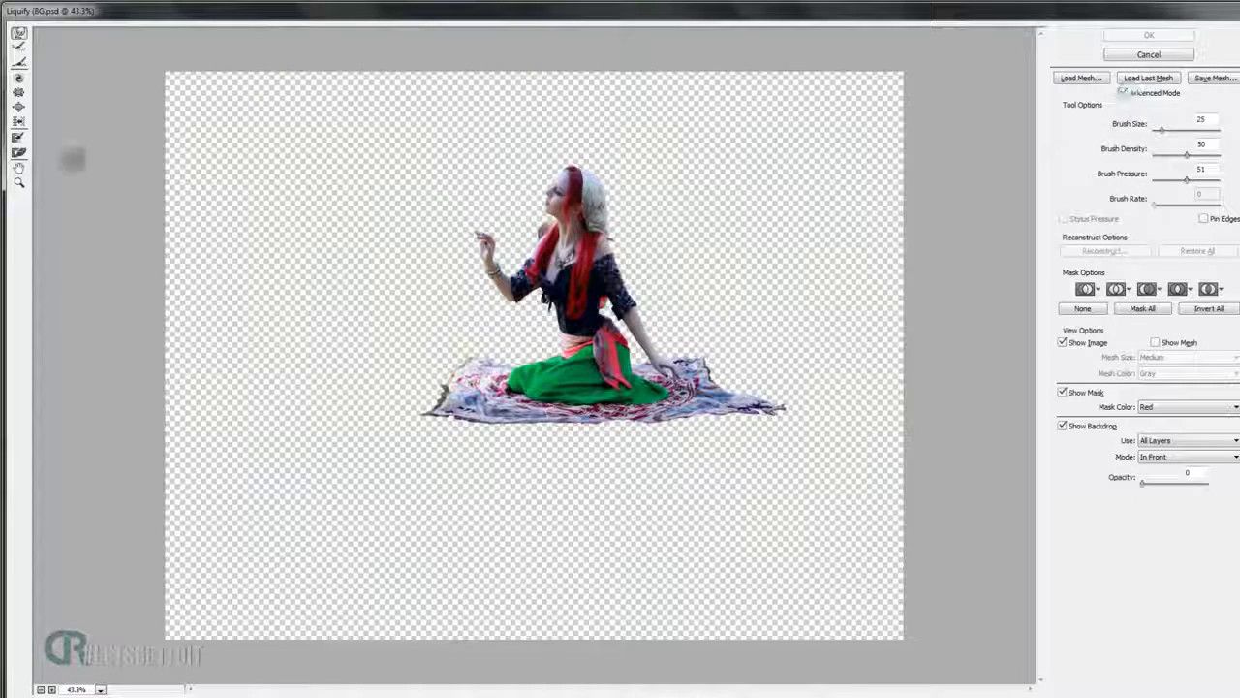
{"action": "scroll", "coordinate": [369, 283], "scroll_direction": "up", "scroll_amount": 1}
{"action": "mouse_move", "coordinate": [389, 287]}
{"action": "left_mouse_down"}
{"action": "mouse_move", "coordinate": [447, 314]}
{"action": "mouse_move", "coordinate": [435, 313]}
{"action": "left_mouse_up"}
{"action": "left_click_drag", "start_coordinate": [471, 359], "coordinate": [472, 358]}
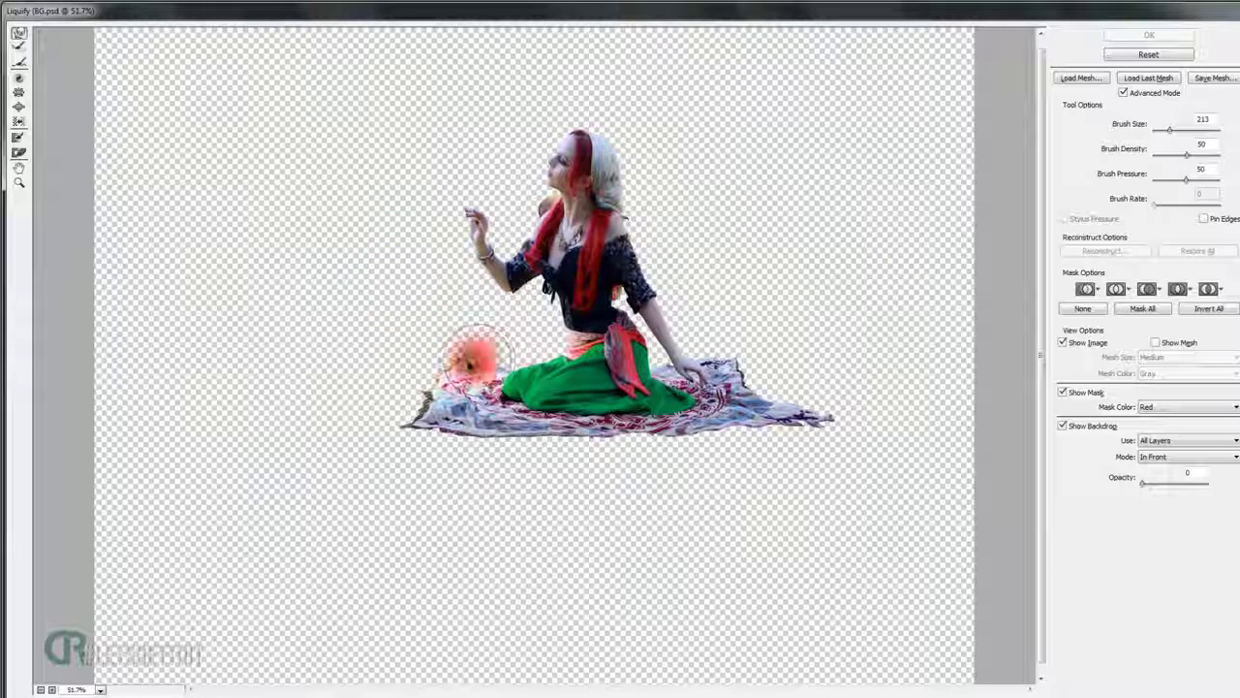
{"action": "scroll", "coordinate": [436, 465], "scroll_direction": "up", "scroll_amount": 1}
{"action": "mouse_move", "coordinate": [492, 470]}
{"action": "left_mouse_down"}
{"action": "mouse_move", "coordinate": [521, 476]}
{"action": "mouse_move", "coordinate": [451, 471]}
{"action": "mouse_move", "coordinate": [466, 493]}
{"action": "left_mouse_up"}
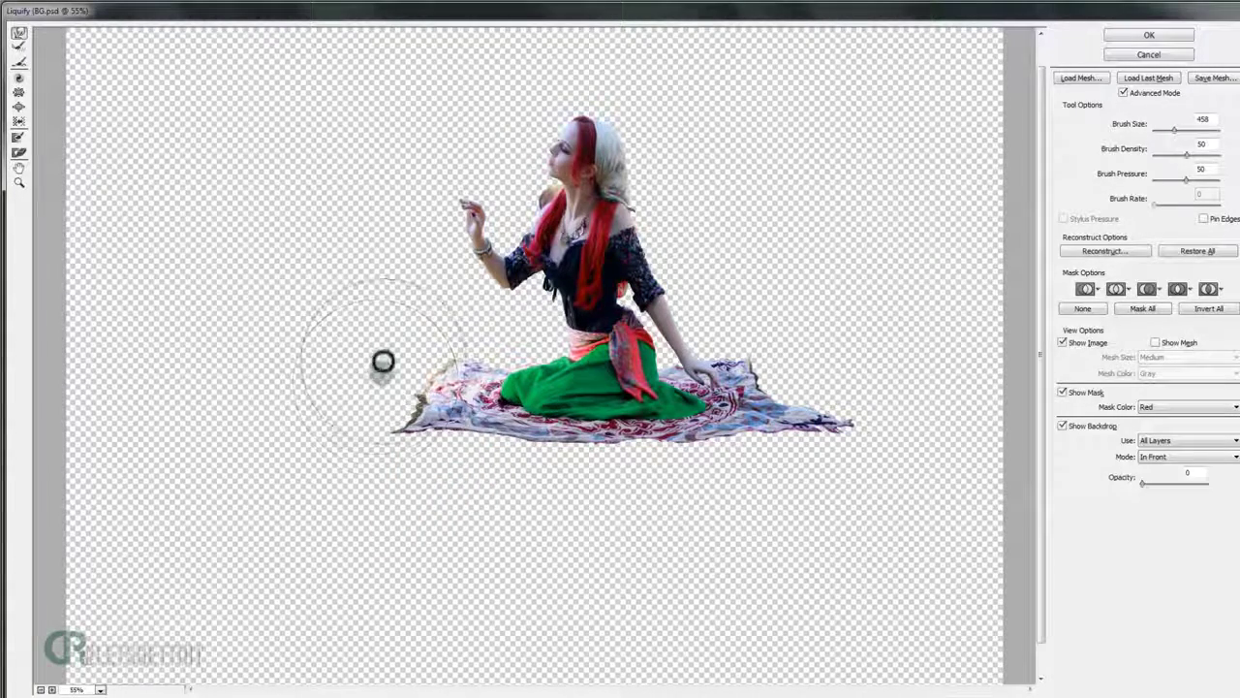
Reshape the carpet's left end and push its right tip upward, then apply Liquify.
{"action": "left_click_drag", "start_coordinate": [387, 421], "coordinate": [397, 412]}
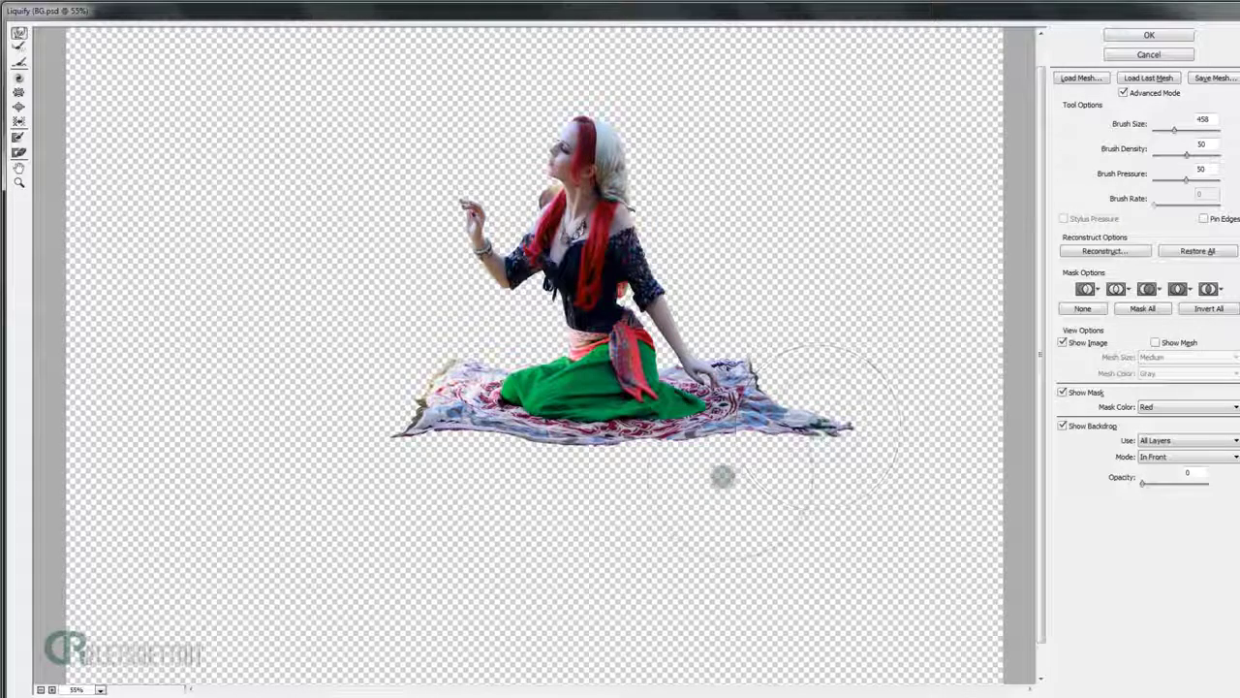
{"action": "mouse_move", "coordinate": [817, 443]}
{"action": "left_mouse_down"}
{"action": "mouse_move", "coordinate": [769, 352]}
{"action": "mouse_move", "coordinate": [777, 383]}
{"action": "left_mouse_up"}
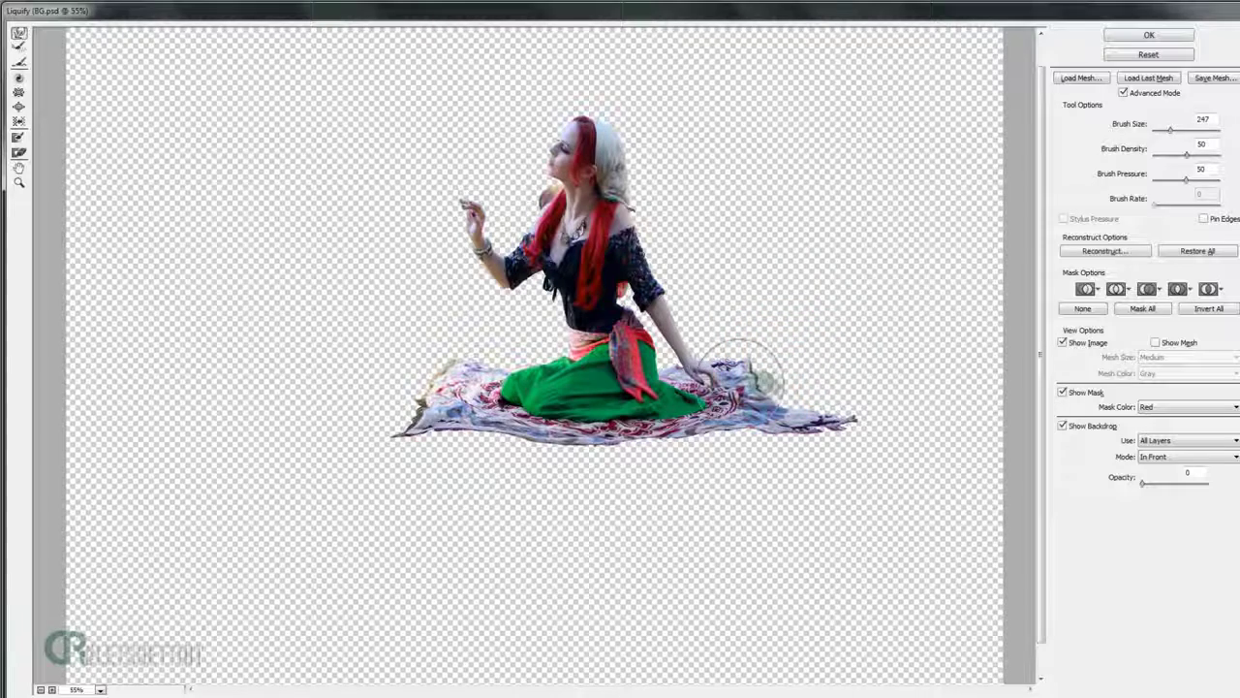
{"action": "left_click_drag", "start_coordinate": [805, 456], "coordinate": [817, 407]}
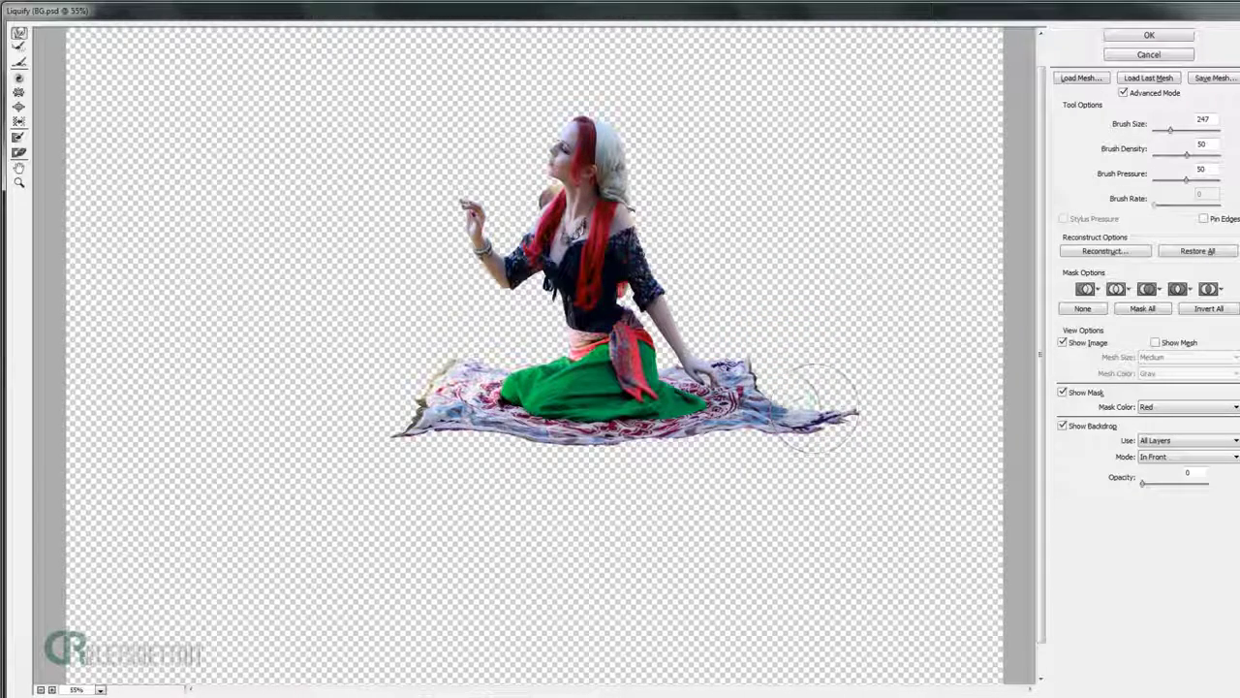
{"action": "left_click_drag", "start_coordinate": [650, 493], "coordinate": [706, 504]}
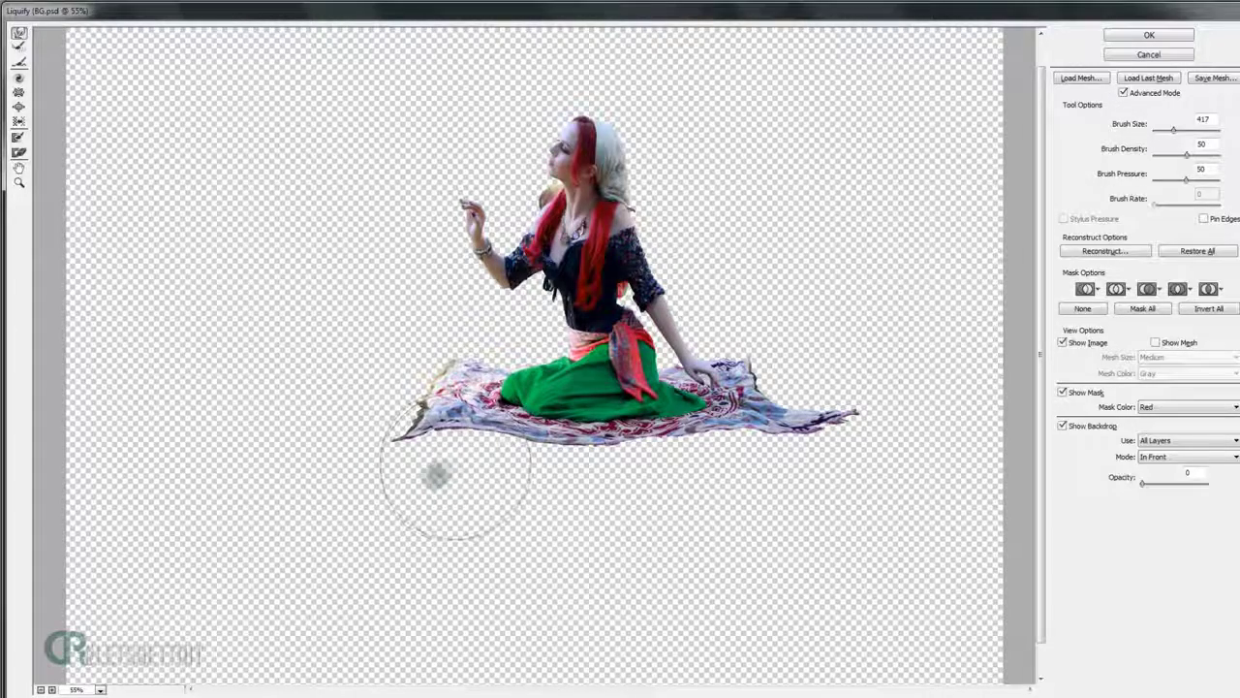
{"action": "key", "text": "ctrl+minus"}
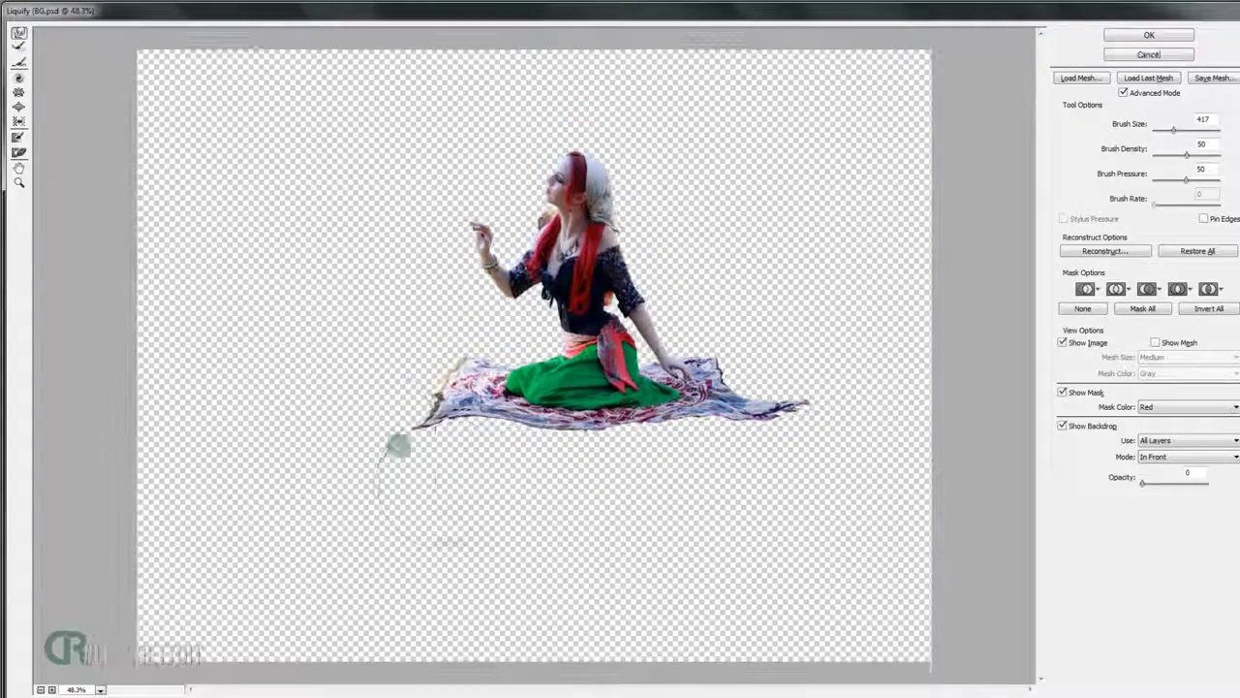
{"action": "left_click", "coordinate": [1149, 35]}
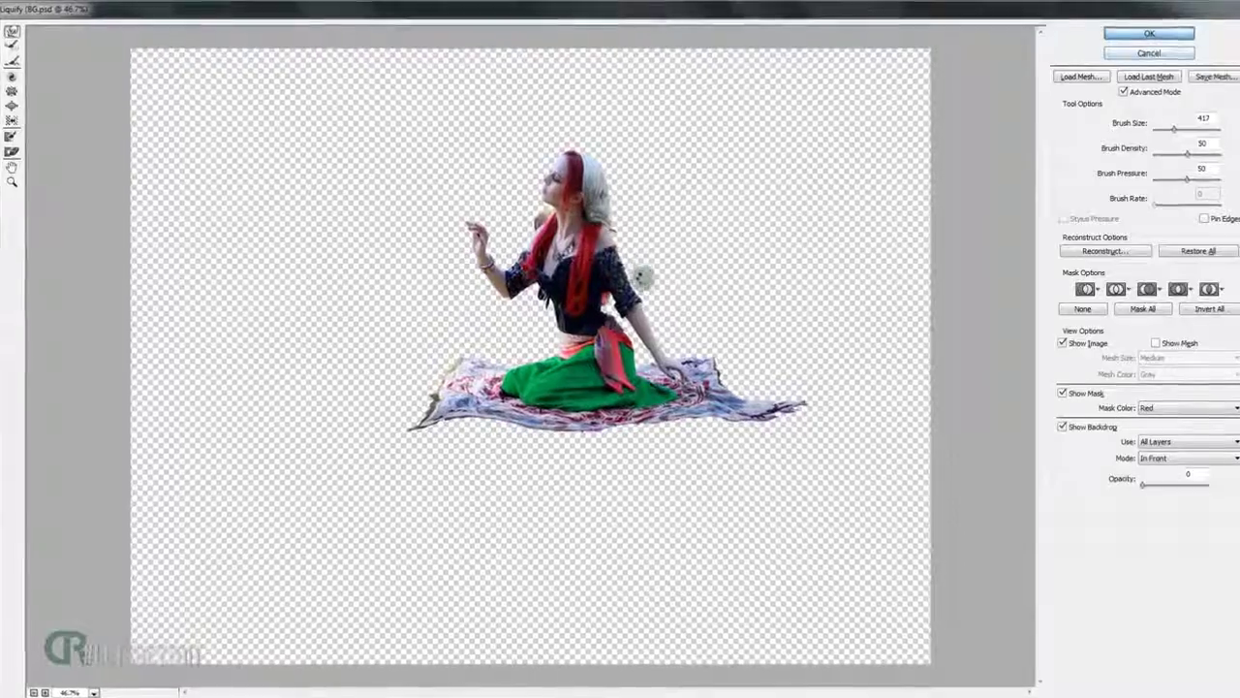
{"action": "scroll", "coordinate": [666, 307], "scroll_direction": "down", "scroll_amount": 5}
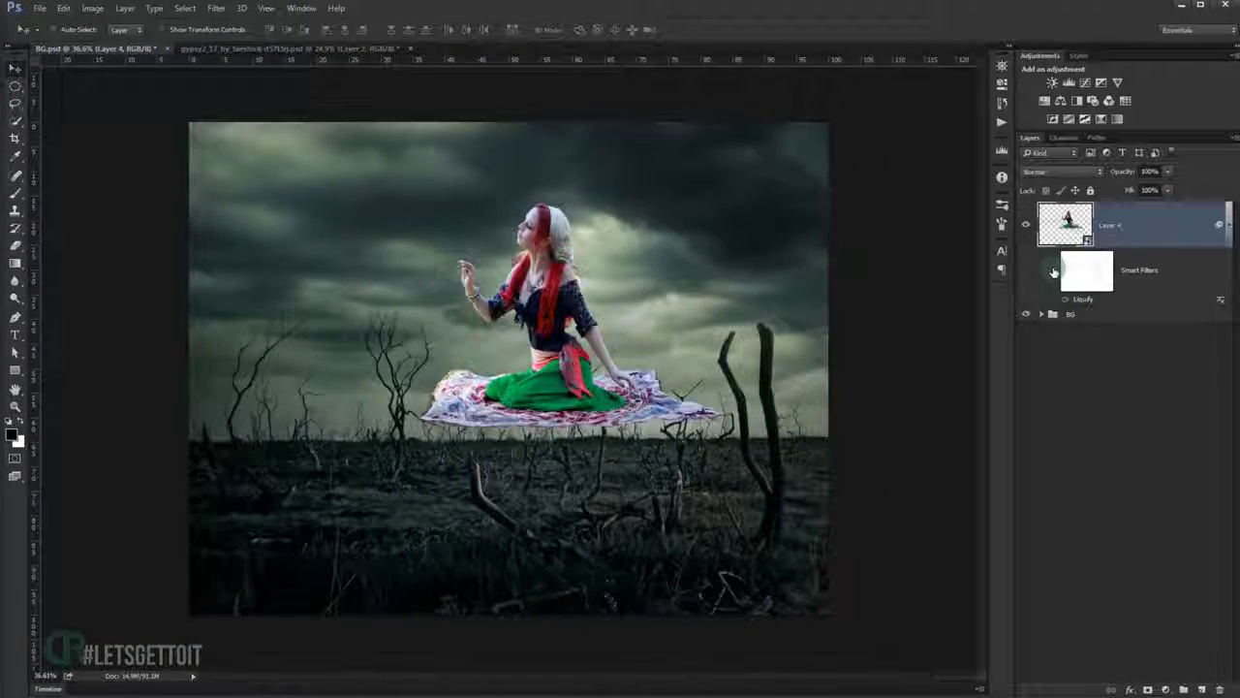
Add a new empty layer above Layer 4.
{"action": "scroll", "coordinate": [698, 426], "scroll_direction": "up", "scroll_amount": 1}
{"action": "scroll", "coordinate": [698, 427], "scroll_direction": "up", "scroll_amount": 2}
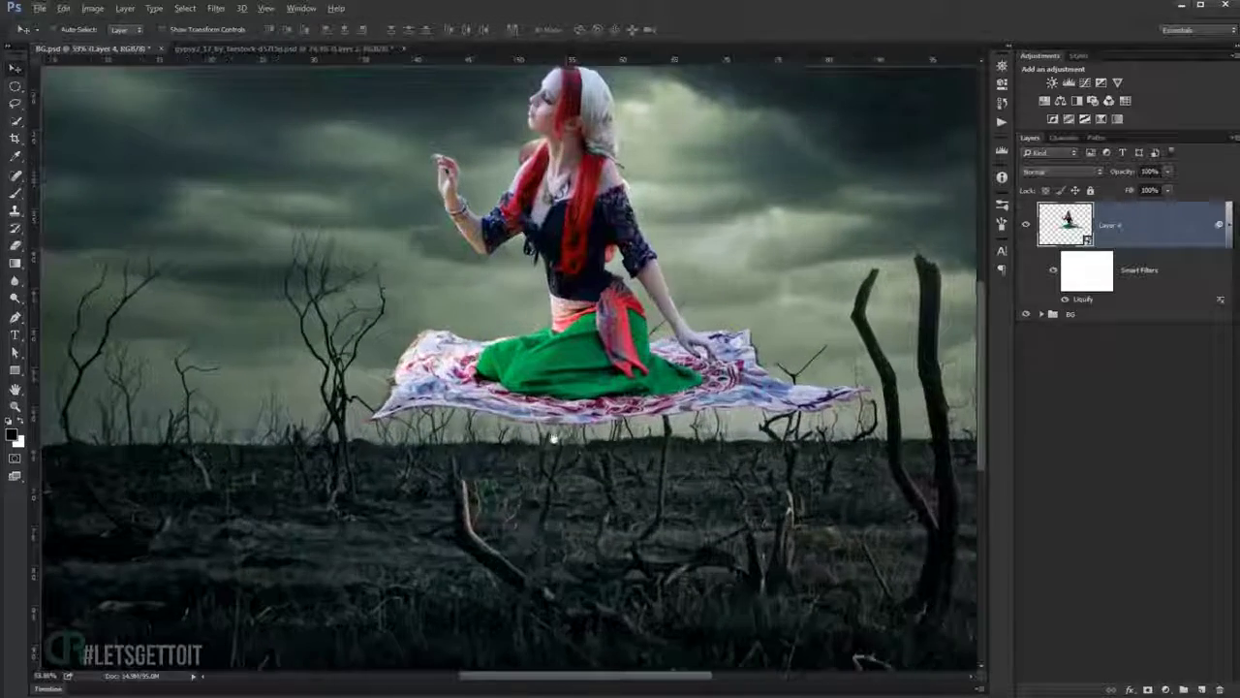
{"action": "scroll", "coordinate": [695, 441], "scroll_direction": "up", "scroll_amount": 2}
{"action": "scroll", "coordinate": [696, 440], "scroll_direction": "down", "scroll_amount": 2}
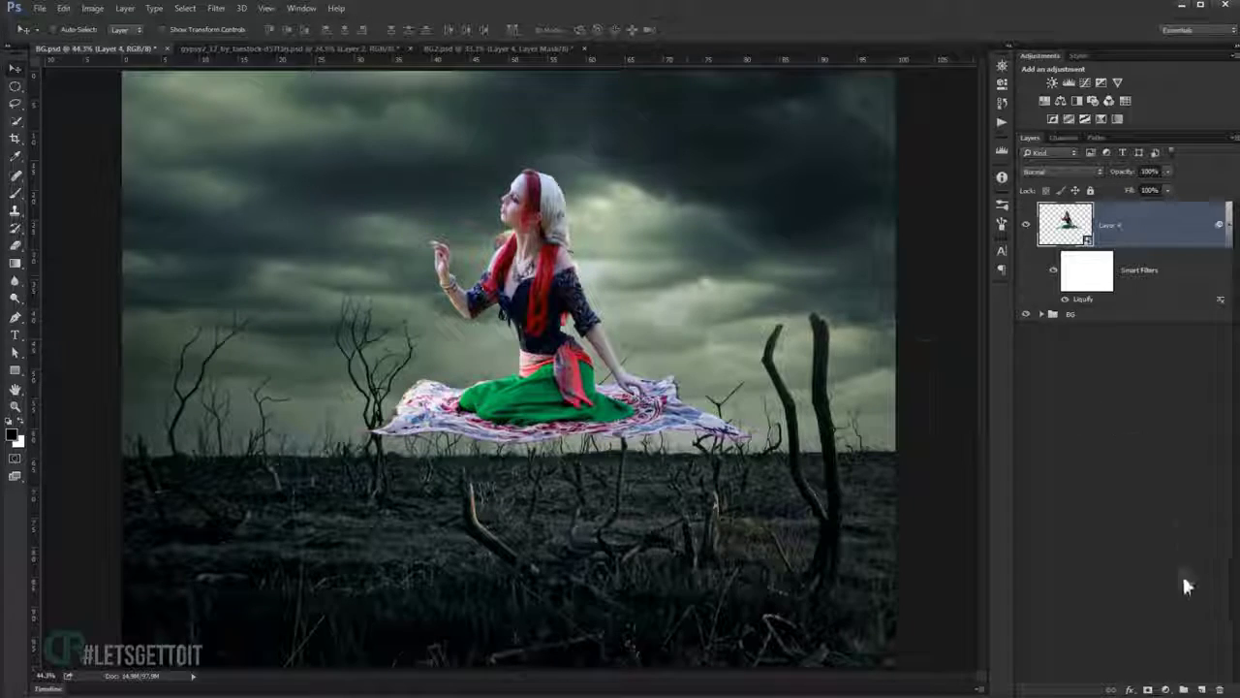
{"action": "left_click", "coordinate": [1198, 688]}
Add a layer mask to Layer 4.
{"action": "scroll", "coordinate": [573, 244], "scroll_direction": "up", "scroll_amount": 3}
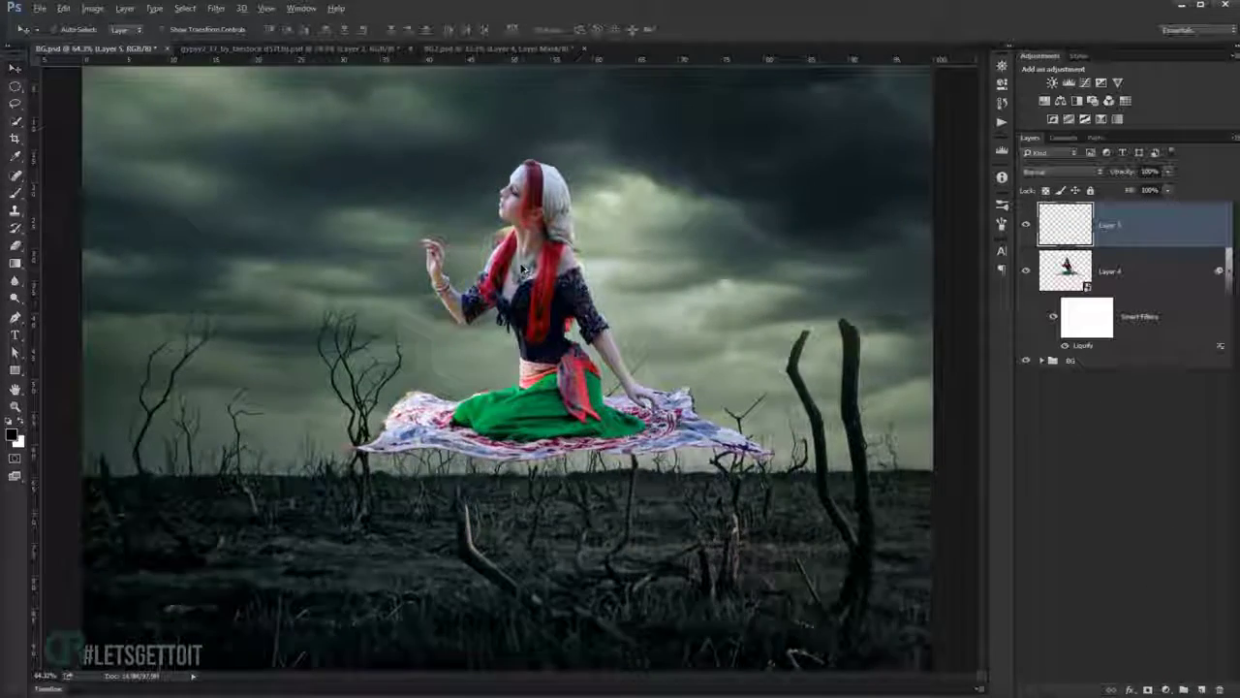
{"action": "scroll", "coordinate": [574, 245], "scroll_direction": "up", "scroll_amount": 4}
{"action": "scroll", "coordinate": [574, 244], "scroll_direction": "up", "scroll_amount": 6}
{"action": "scroll", "coordinate": [572, 242], "scroll_direction": "up", "scroll_amount": 3}
{"action": "scroll", "coordinate": [487, 258], "scroll_direction": "up", "scroll_amount": 1}
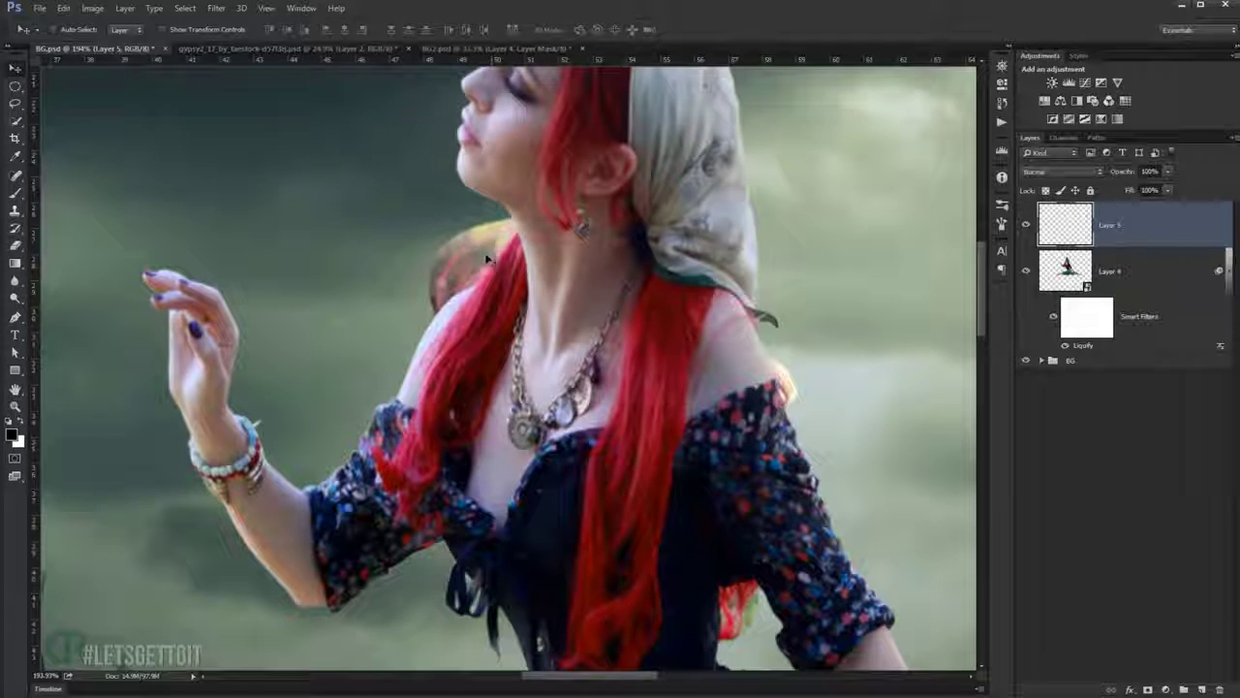
{"action": "left_click", "coordinate": [1139, 272]}
{"action": "left_click", "coordinate": [1149, 689]}
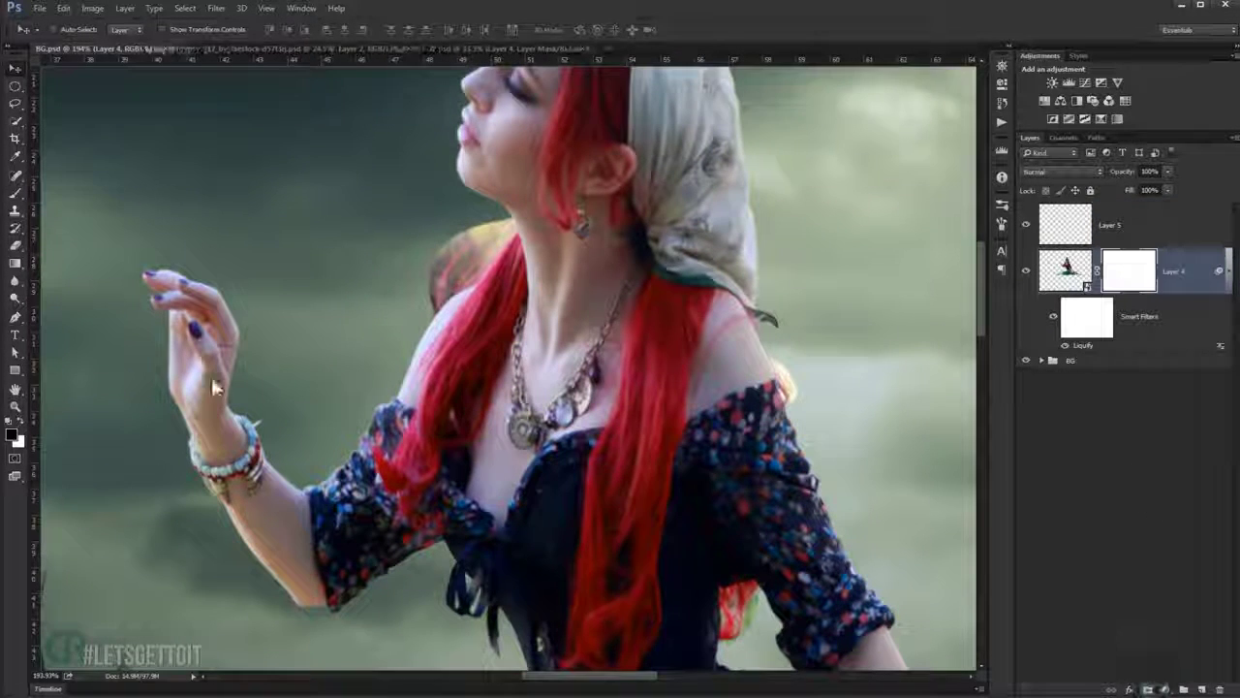
Set up the Brush tool with a slightly harder edge.
{"action": "key", "text": "b"}
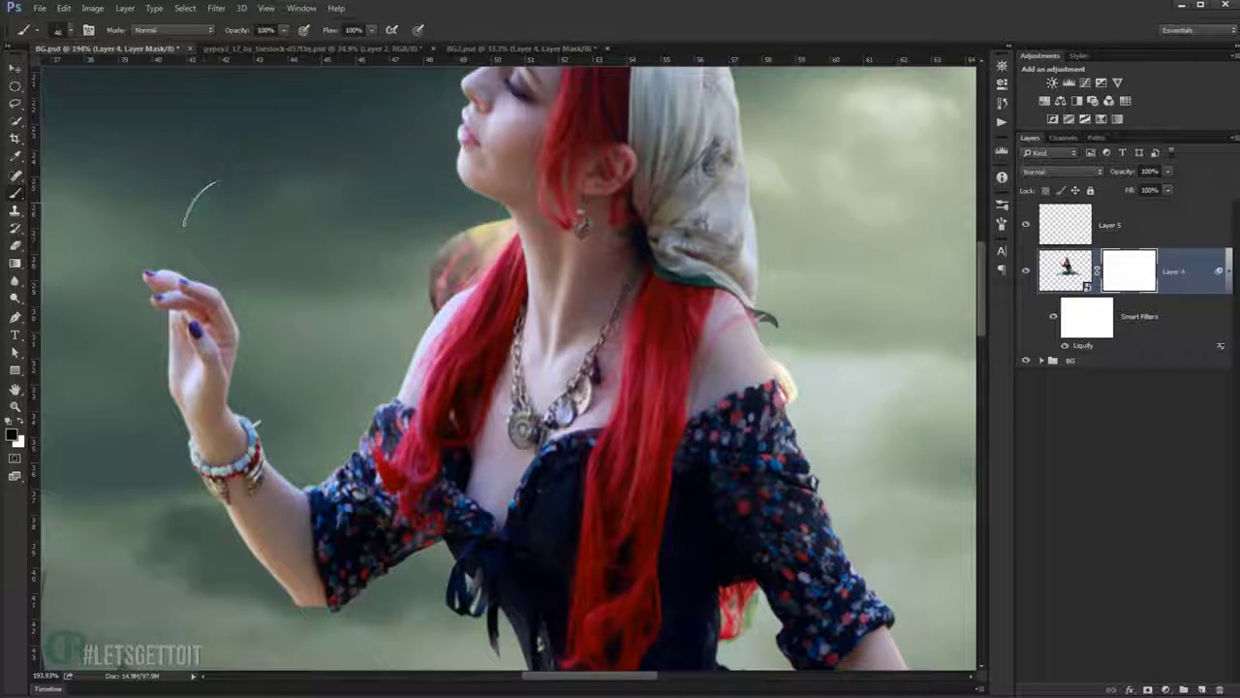
{"action": "right_click", "coordinate": [215, 204]}
{"action": "key", "text": "Escape"}
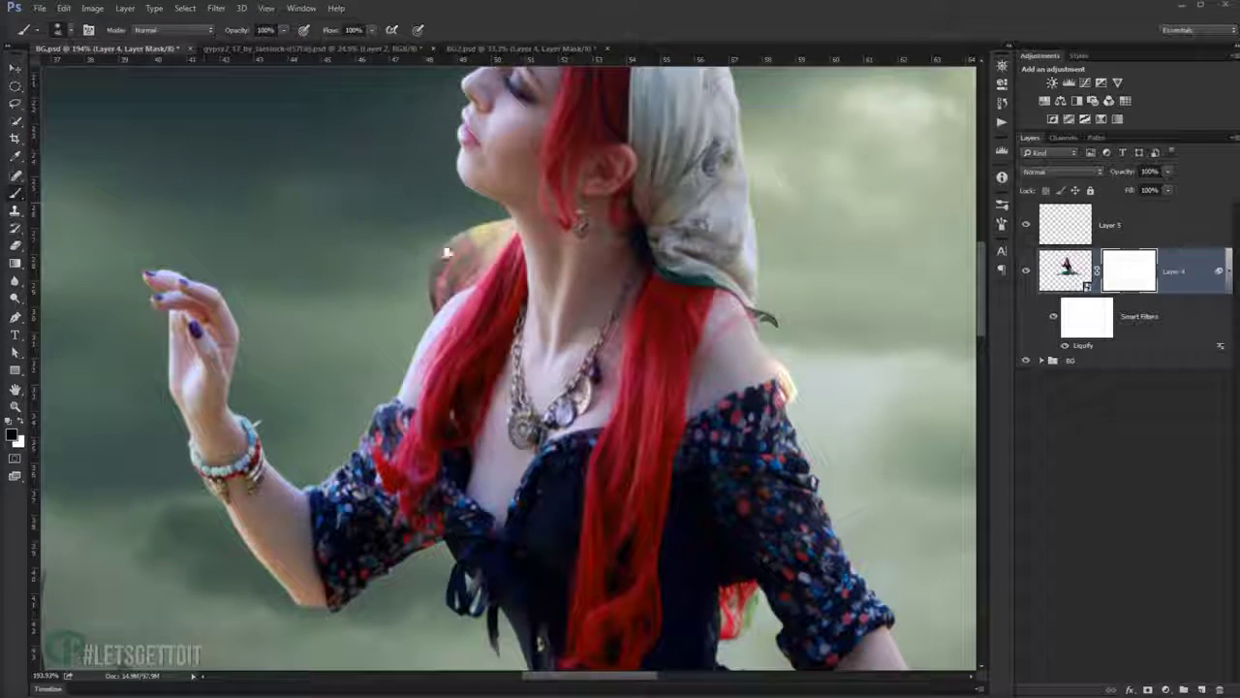
{"action": "scroll", "coordinate": [466, 260], "scroll_direction": "up", "scroll_amount": 1}
{"action": "scroll", "coordinate": [446, 270], "scroll_direction": "up", "scroll_amount": 1}
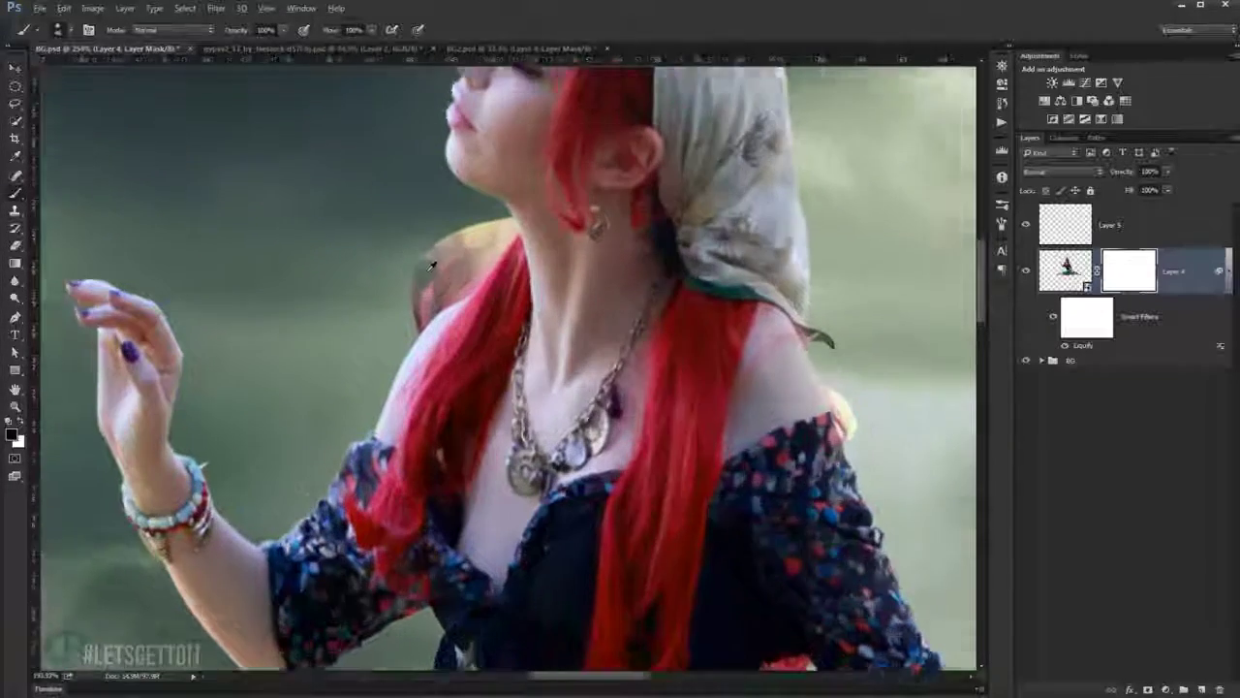
{"action": "scroll", "coordinate": [427, 277], "scroll_direction": "up", "scroll_amount": 1}
{"action": "left_click_drag", "start_coordinate": [404, 280], "coordinate": [406, 392]}
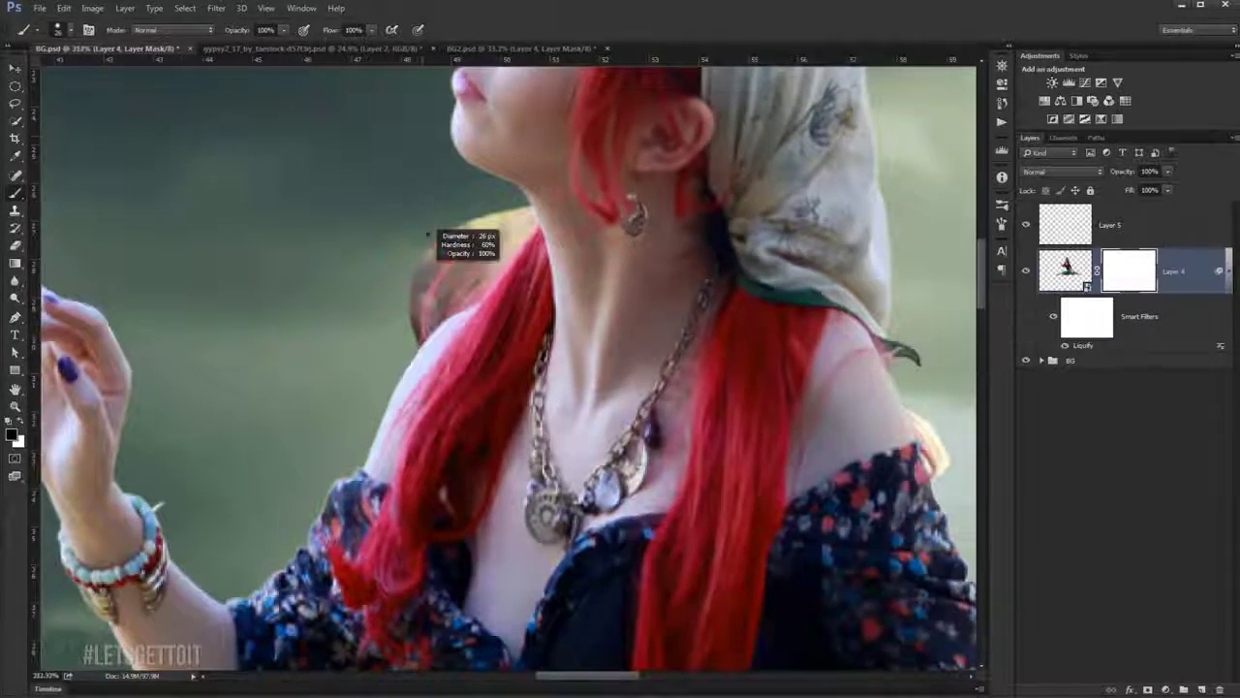
{"action": "scroll", "coordinate": [416, 257], "scroll_direction": "up", "scroll_amount": 5}
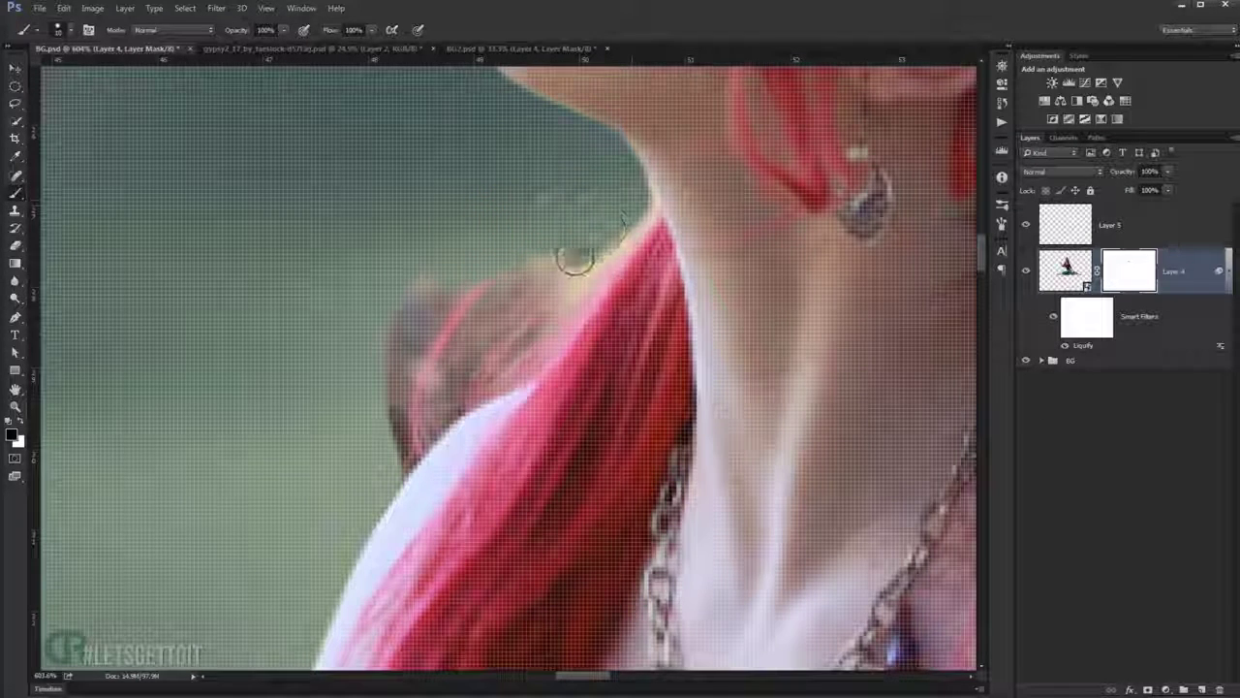
Paint the mask along the neck, shoulder and hair edge to hide the pale halo.
{"action": "left_click_drag", "start_coordinate": [630, 199], "coordinate": [523, 310]}
{"action": "scroll", "coordinate": [523, 310], "scroll_direction": "down", "scroll_amount": 2}
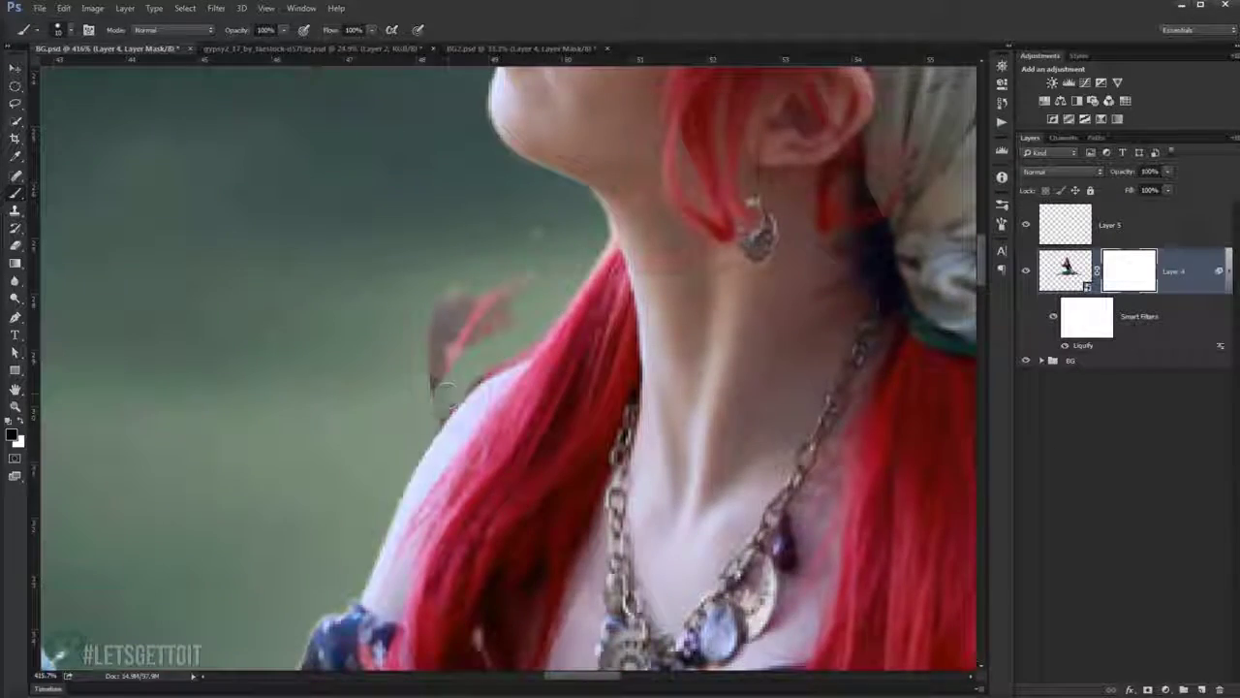
{"action": "scroll", "coordinate": [485, 378], "scroll_direction": "up", "scroll_amount": 3}
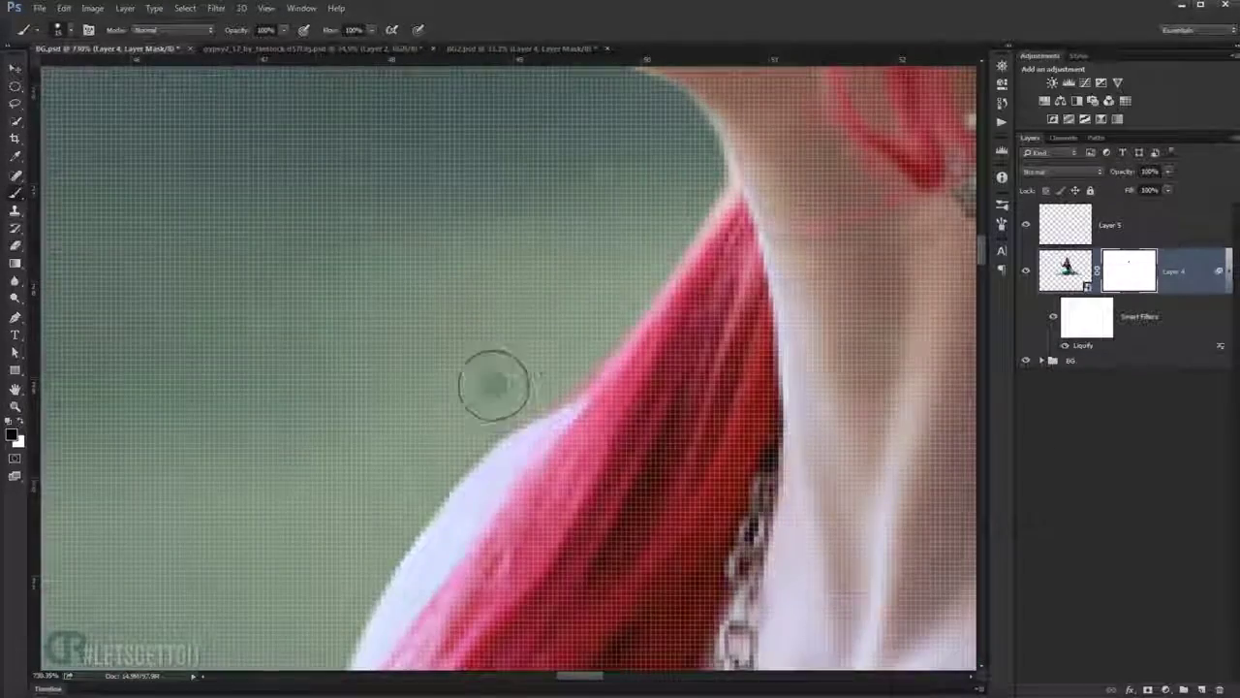
{"action": "scroll", "coordinate": [505, 378], "scroll_direction": "down", "scroll_amount": 5}
{"action": "scroll", "coordinate": [562, 262], "scroll_direction": "up", "scroll_amount": 5}
{"action": "left_click_drag", "start_coordinate": [590, 369], "coordinate": [611, 415]}
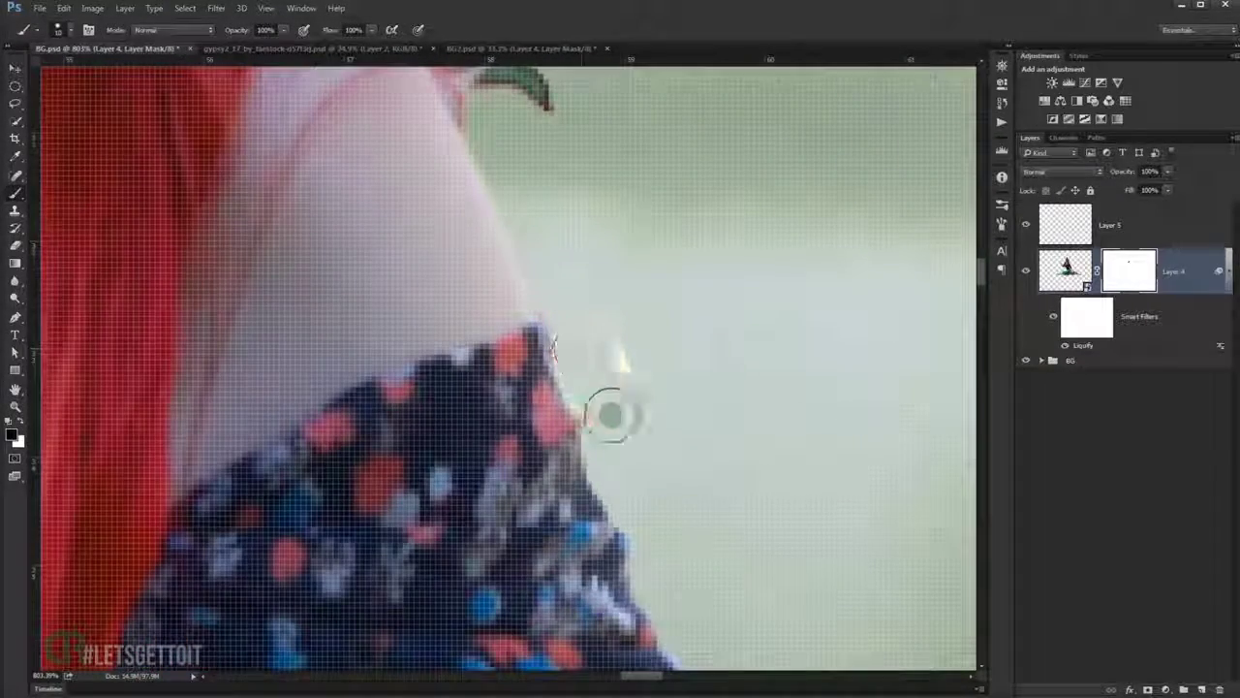
{"action": "scroll", "coordinate": [609, 414], "scroll_direction": "down", "scroll_amount": 5}
{"action": "scroll", "coordinate": [504, 388], "scroll_direction": "up", "scroll_amount": 5}
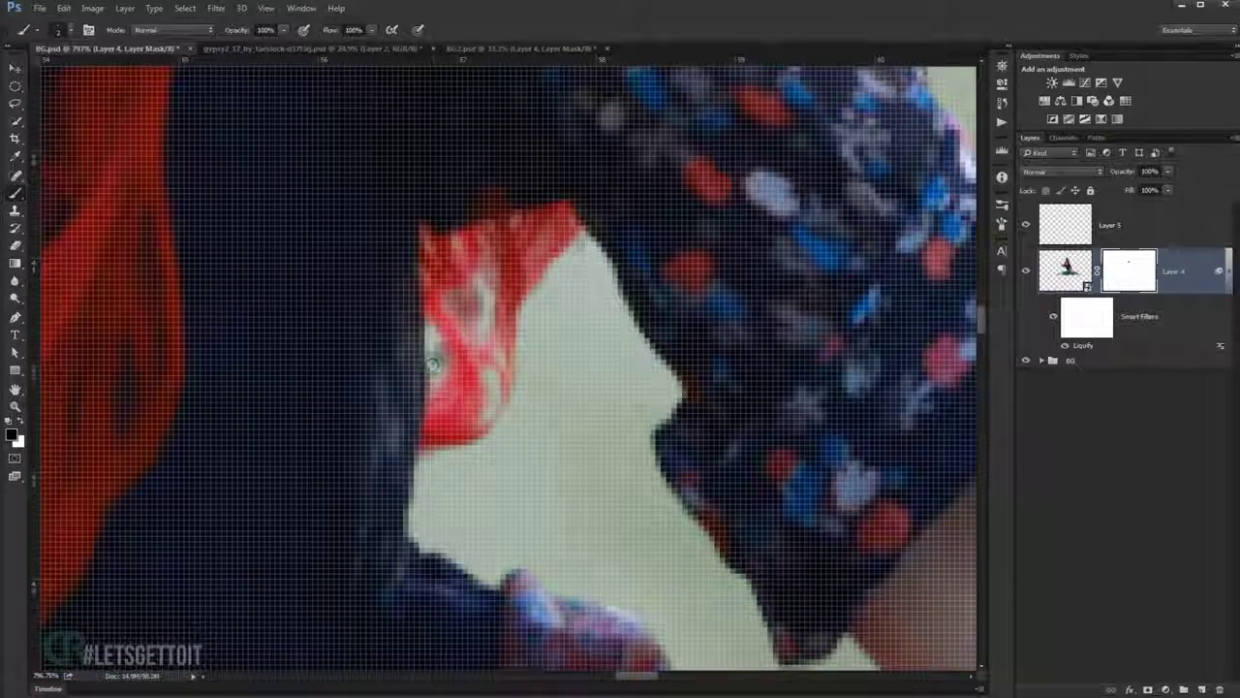
{"action": "key", "text": "bracketright"}
{"action": "key", "text": "bracketright"}
{"action": "left_click", "coordinate": [489, 274]}
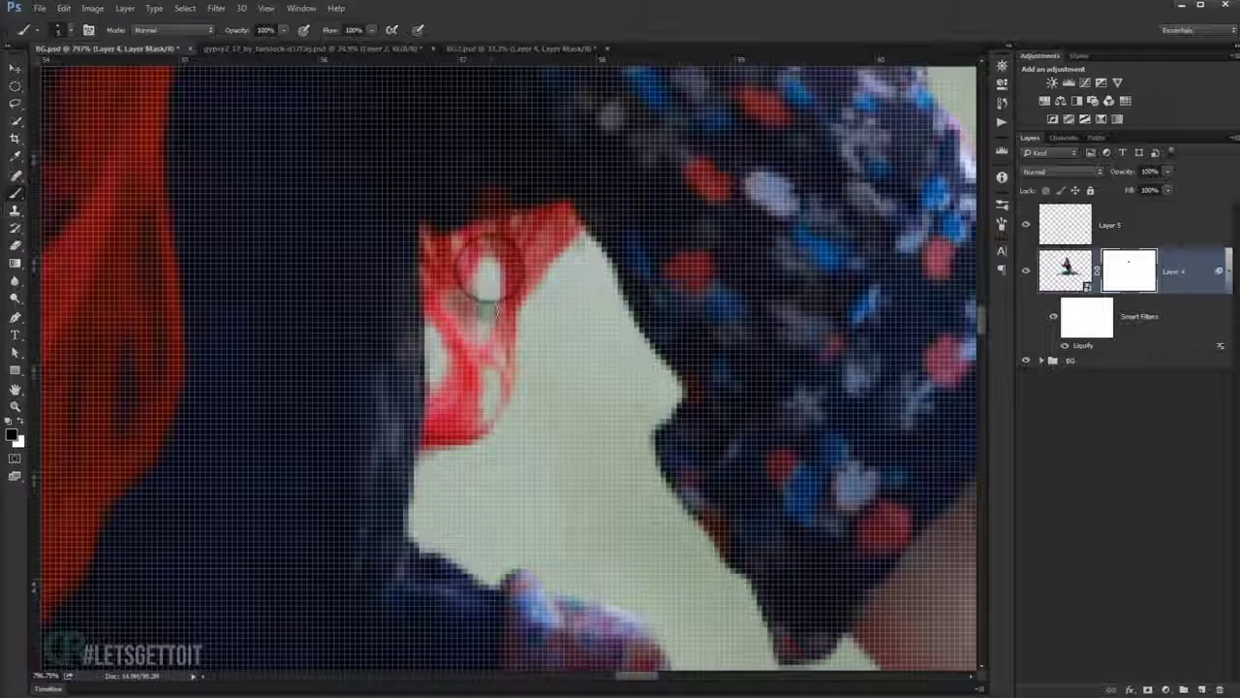
{"action": "scroll", "coordinate": [486, 324], "scroll_direction": "down", "scroll_amount": 5}
{"action": "scroll", "coordinate": [479, 326], "scroll_direction": "down", "scroll_amount": 2}
{"action": "scroll", "coordinate": [475, 327], "scroll_direction": "up", "scroll_amount": 1}
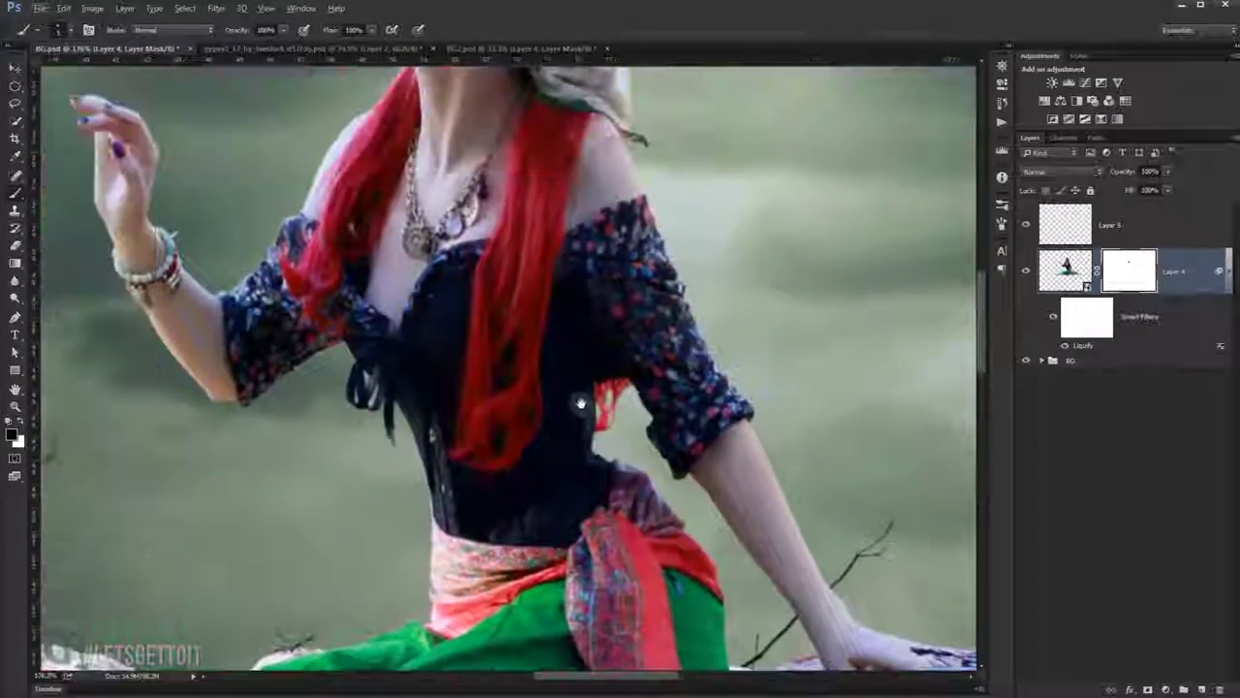
{"action": "scroll", "coordinate": [473, 329], "scroll_direction": "down", "scroll_amount": 2}
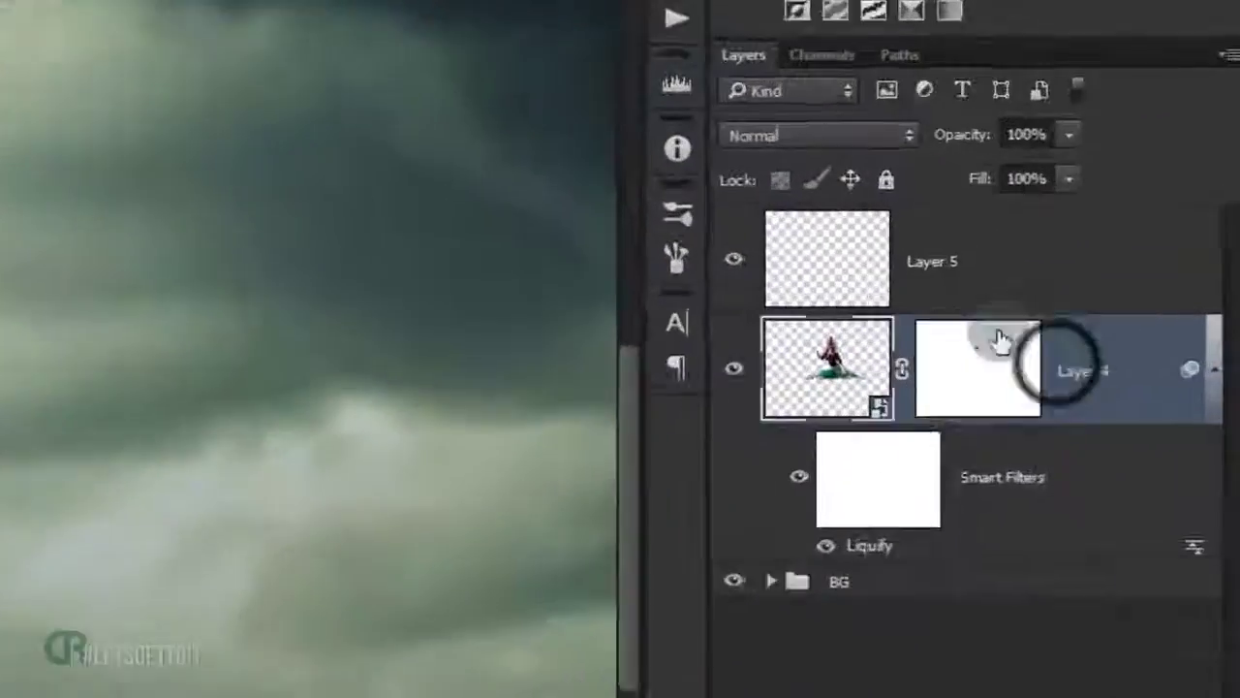
Rename Layer 5 to HAIR.
{"action": "double_click", "coordinate": [1112, 225]}
{"action": "left_click", "coordinate": [933, 254]}
{"action": "type", "text": "HAIR"}
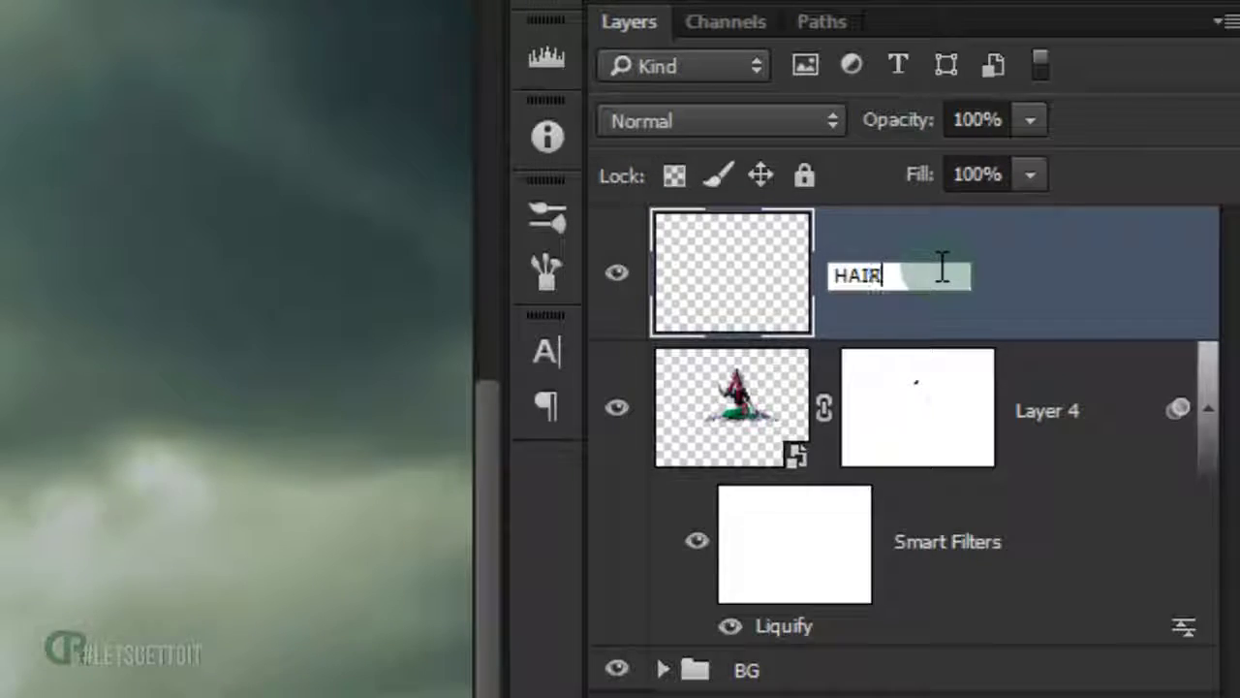
{"action": "key", "text": "Return"}
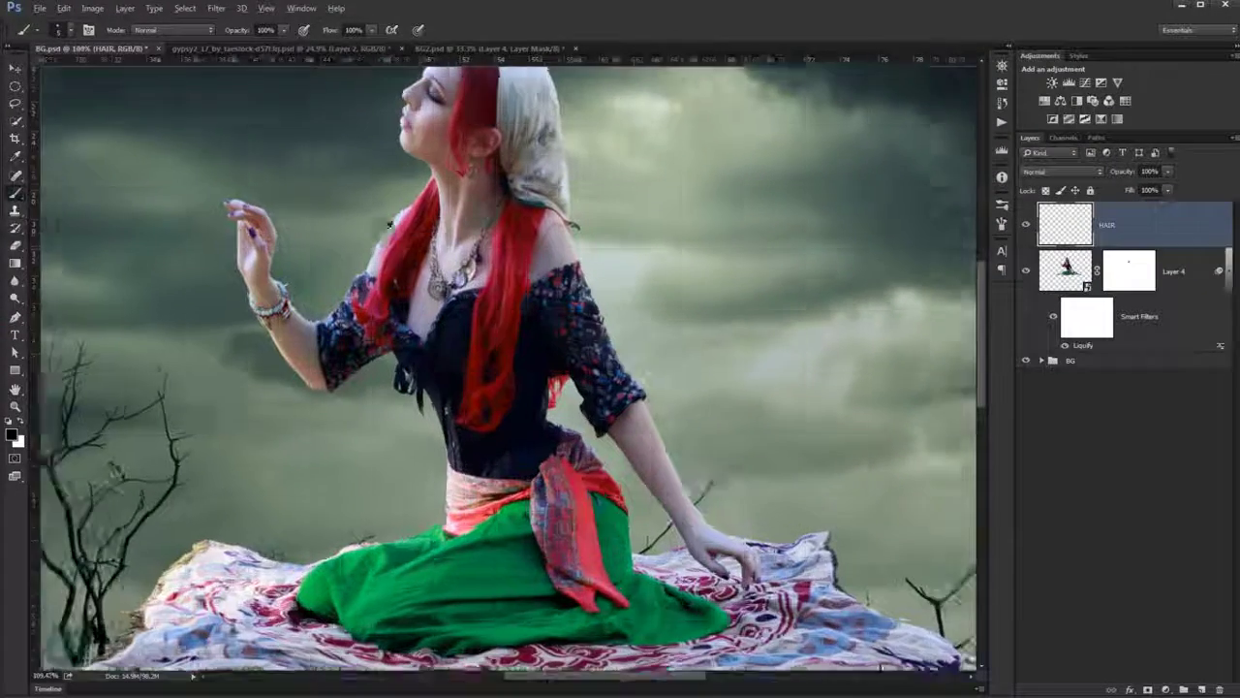
{"action": "scroll", "coordinate": [428, 223], "scroll_direction": "up", "scroll_amount": 5}
Sample the red hair colour and set the brush opacity to 22%.
{"action": "left_click", "coordinate": [418, 162], "text": "alt"}
{"action": "left_click_drag", "start_coordinate": [418, 163], "coordinate": [455, 255]}
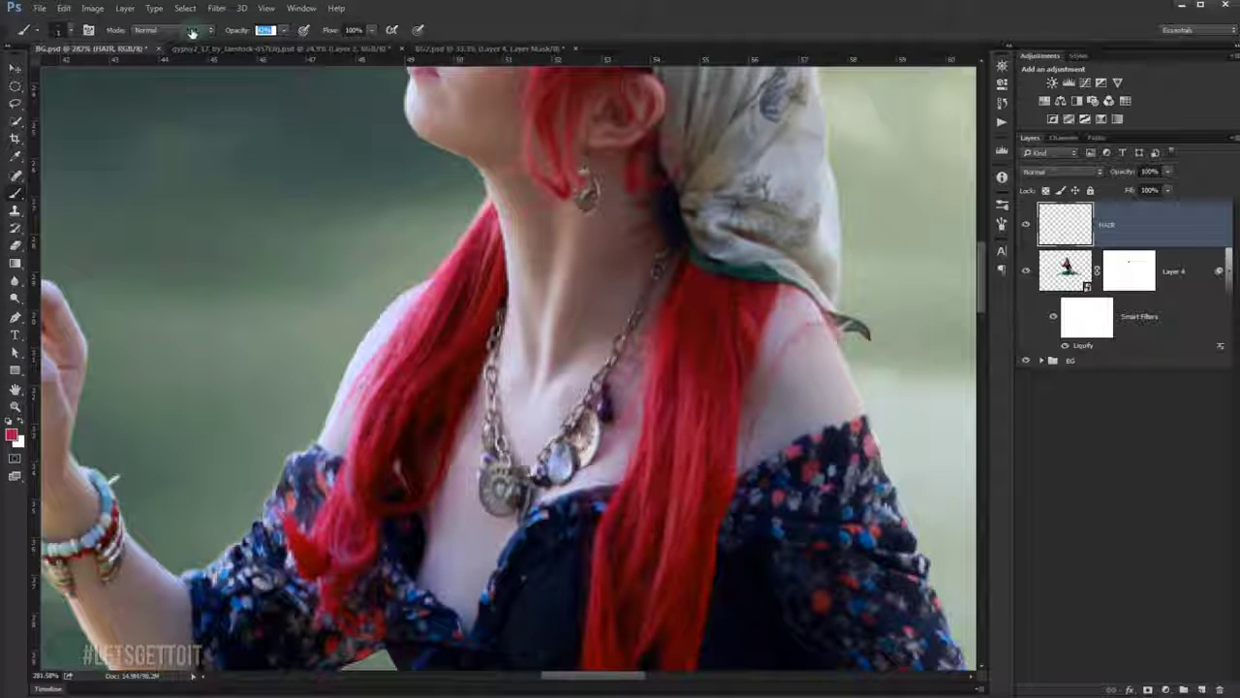
{"action": "left_click_drag", "start_coordinate": [301, 176], "coordinate": [340, 191]}
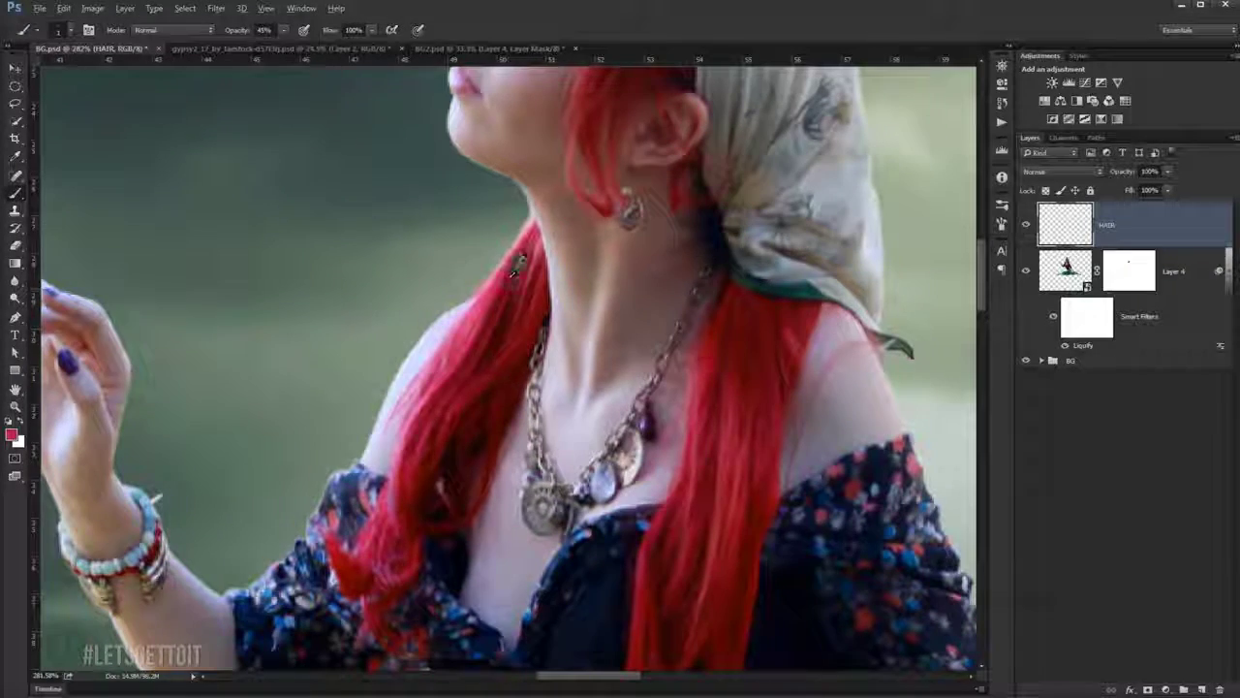
{"action": "scroll", "coordinate": [517, 266], "scroll_direction": "up", "scroll_amount": 3}
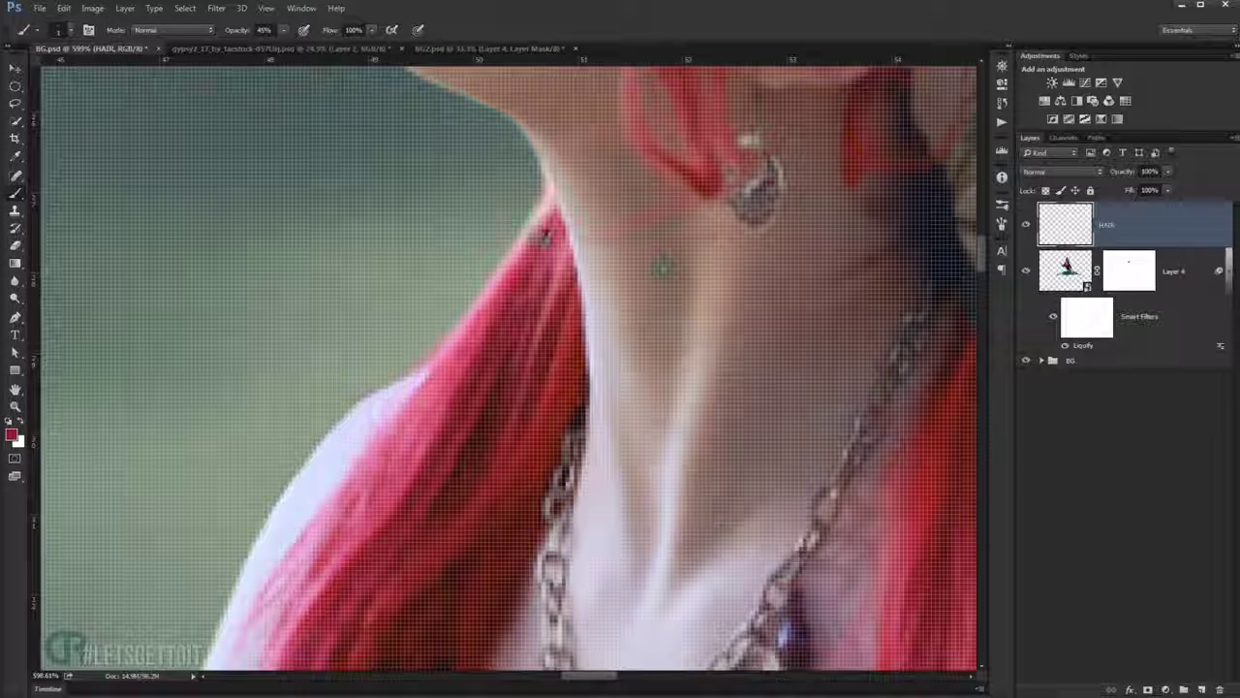
{"action": "type", "text": "22"}
{"action": "key", "text": "Return"}
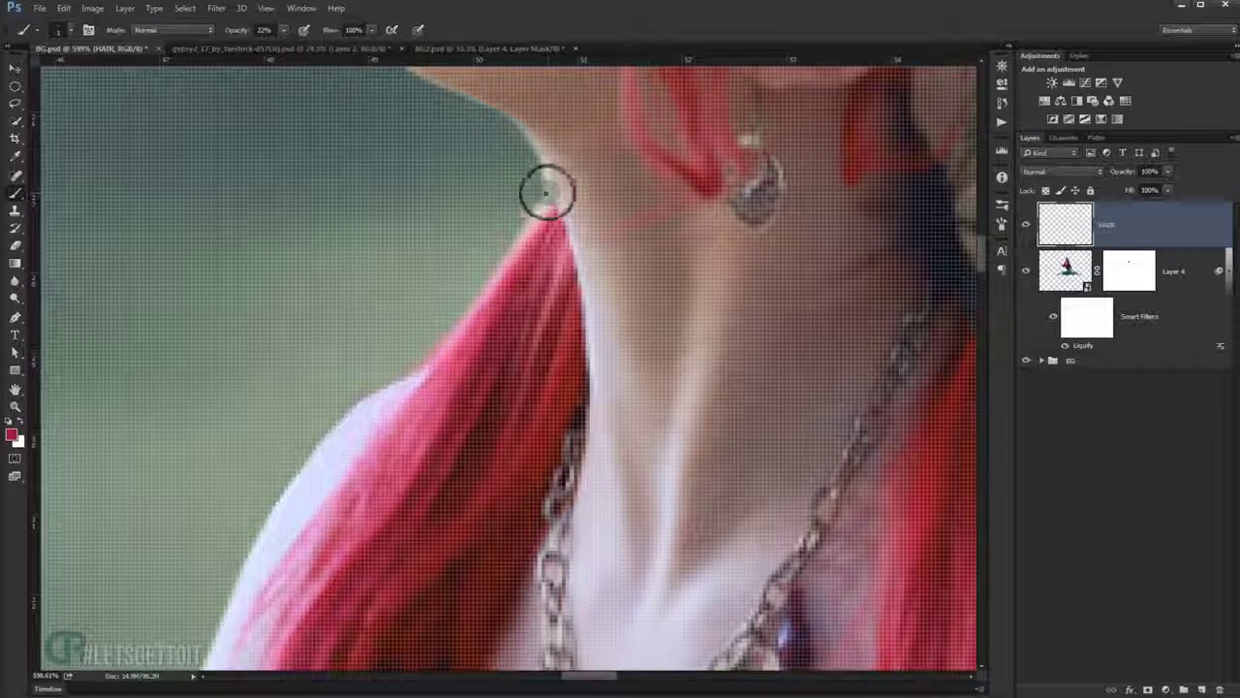
Disable Layer 4's mask and paint two thin red strands across the hair by the neck.
{"action": "left_click", "coordinate": [1135, 281]}
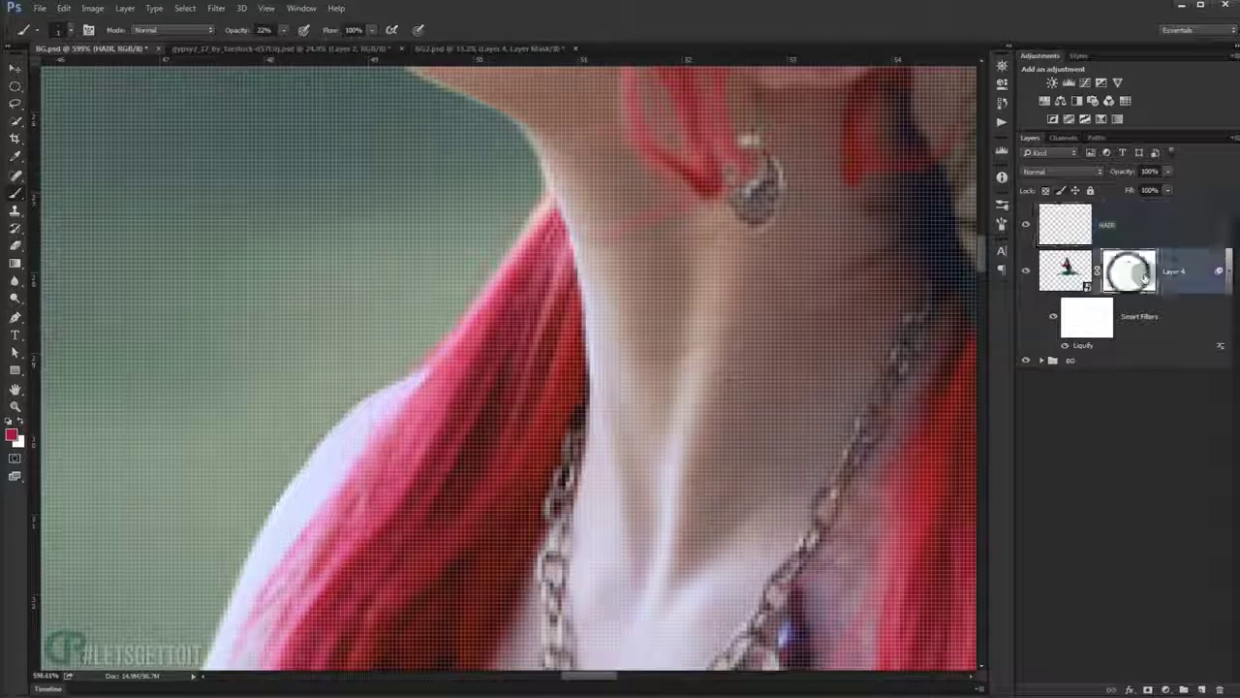
{"action": "left_click", "coordinate": [1129, 271], "text": "shift"}
{"action": "scroll", "coordinate": [536, 199], "scroll_direction": "up", "scroll_amount": 2}
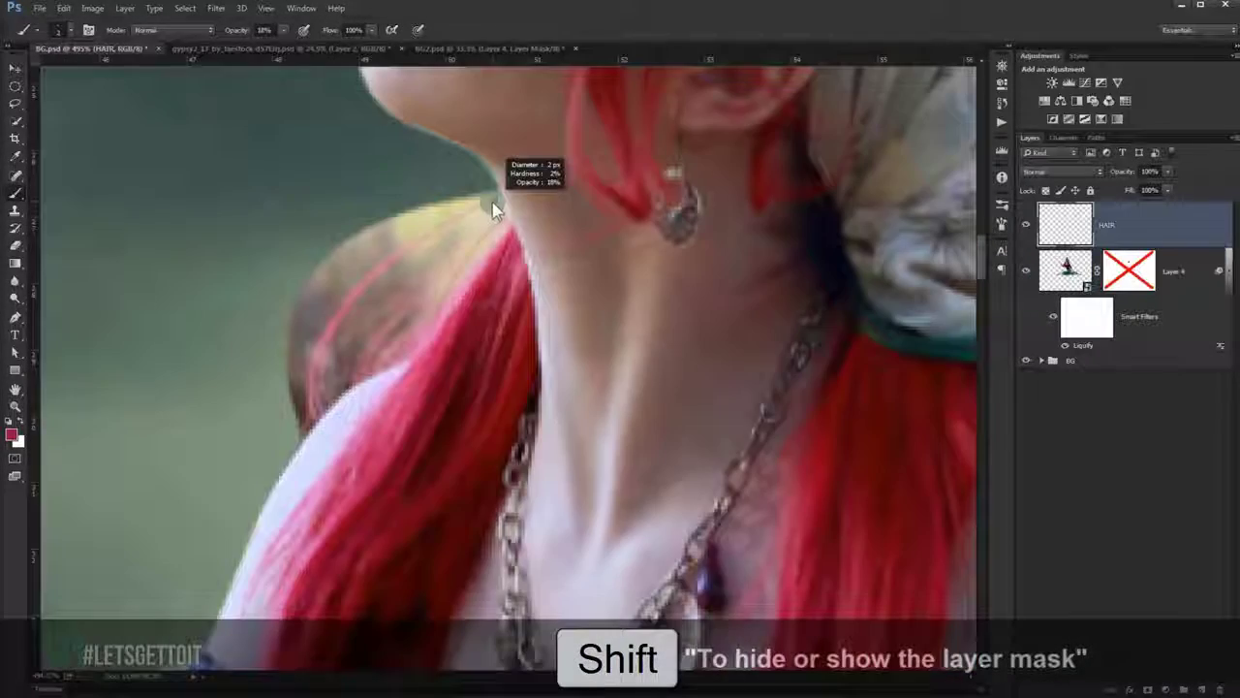
{"action": "left_click_drag", "start_coordinate": [472, 219], "coordinate": [335, 317]}
{"action": "left_click_drag", "start_coordinate": [477, 240], "coordinate": [380, 353]}
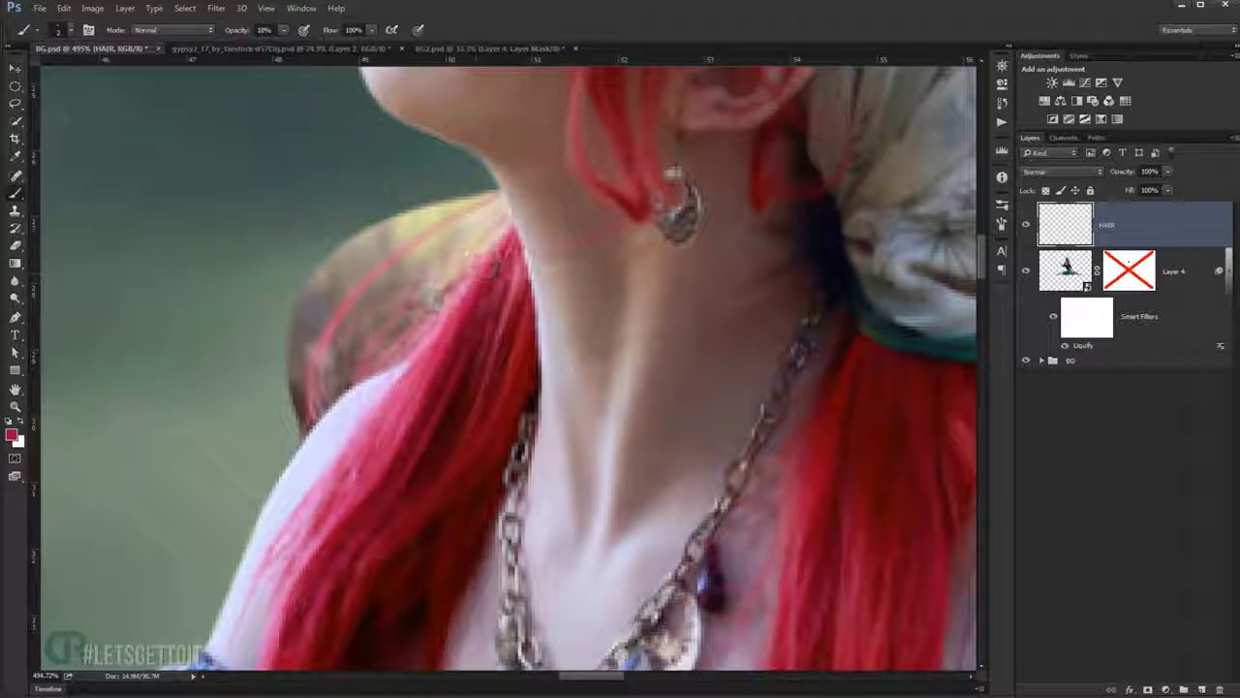
Toggle the HAIR layer's visibility and re-enable Layer 4's mask.
{"action": "left_click", "coordinate": [1027, 225]}
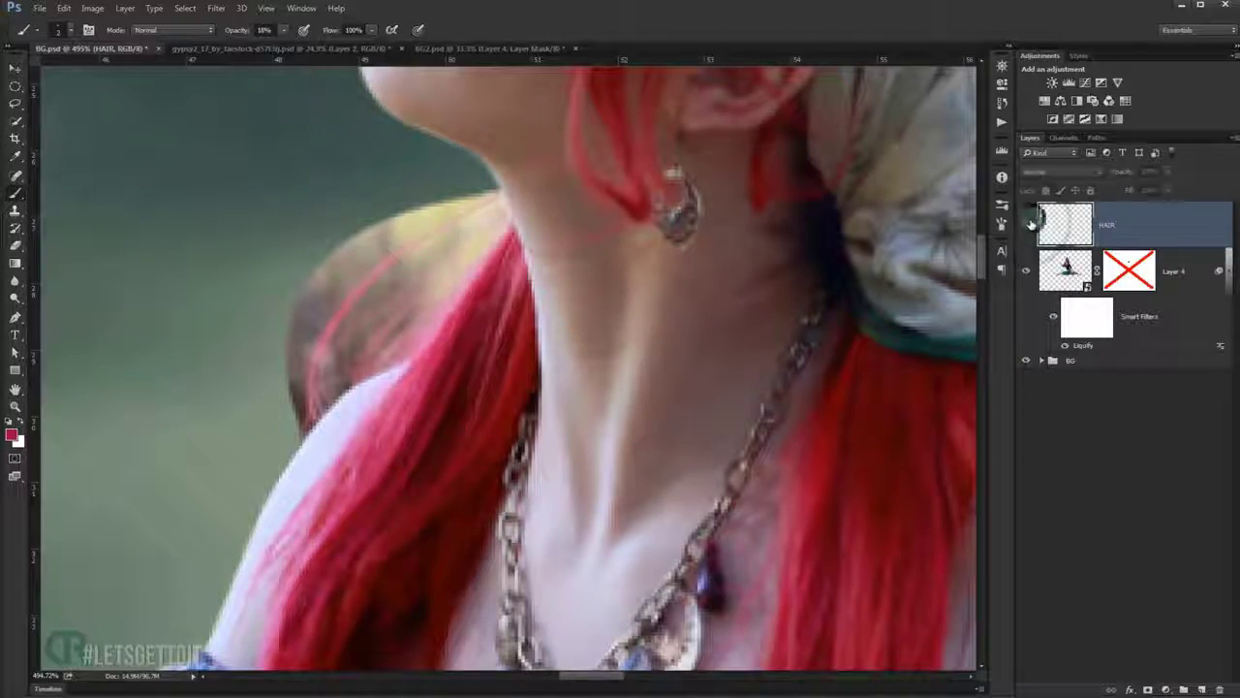
{"action": "left_click", "coordinate": [1129, 270], "text": "shift"}
{"action": "scroll", "coordinate": [464, 255], "scroll_direction": "up", "scroll_amount": 3}
{"action": "scroll", "coordinate": [475, 238], "scroll_direction": "down", "scroll_amount": 3}
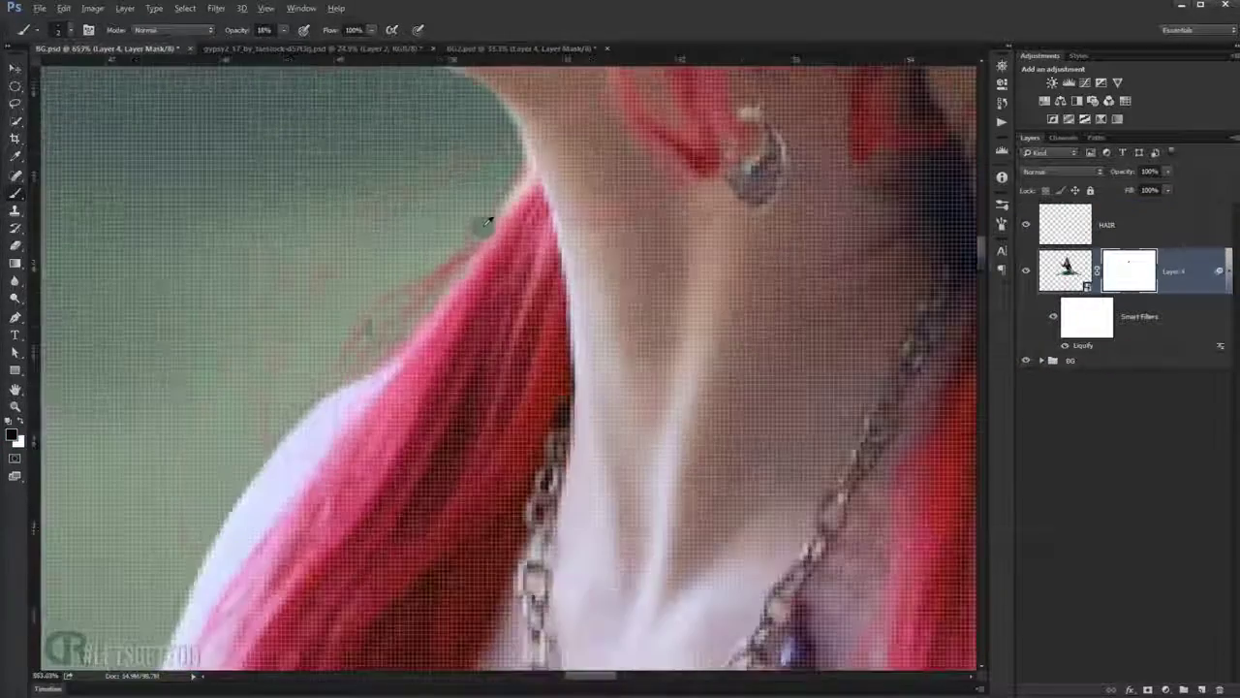
{"action": "scroll", "coordinate": [320, 388], "scroll_direction": "up", "scroll_amount": 2}
{"action": "scroll", "coordinate": [327, 388], "scroll_direction": "up", "scroll_amount": 2}
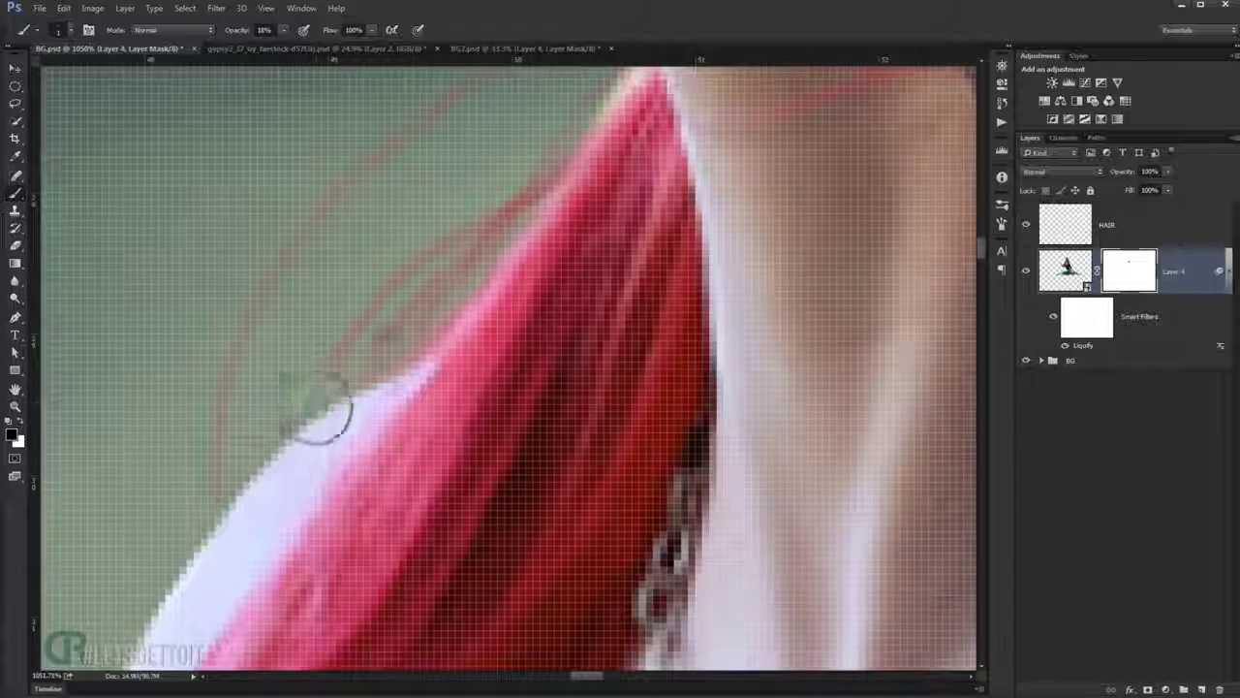
On HAIR, paint red strands along the hair edge with a small strand-shaped brush.
{"action": "left_click", "coordinate": [1151, 236]}
{"action": "left_click", "coordinate": [540, 193], "text": "alt"}
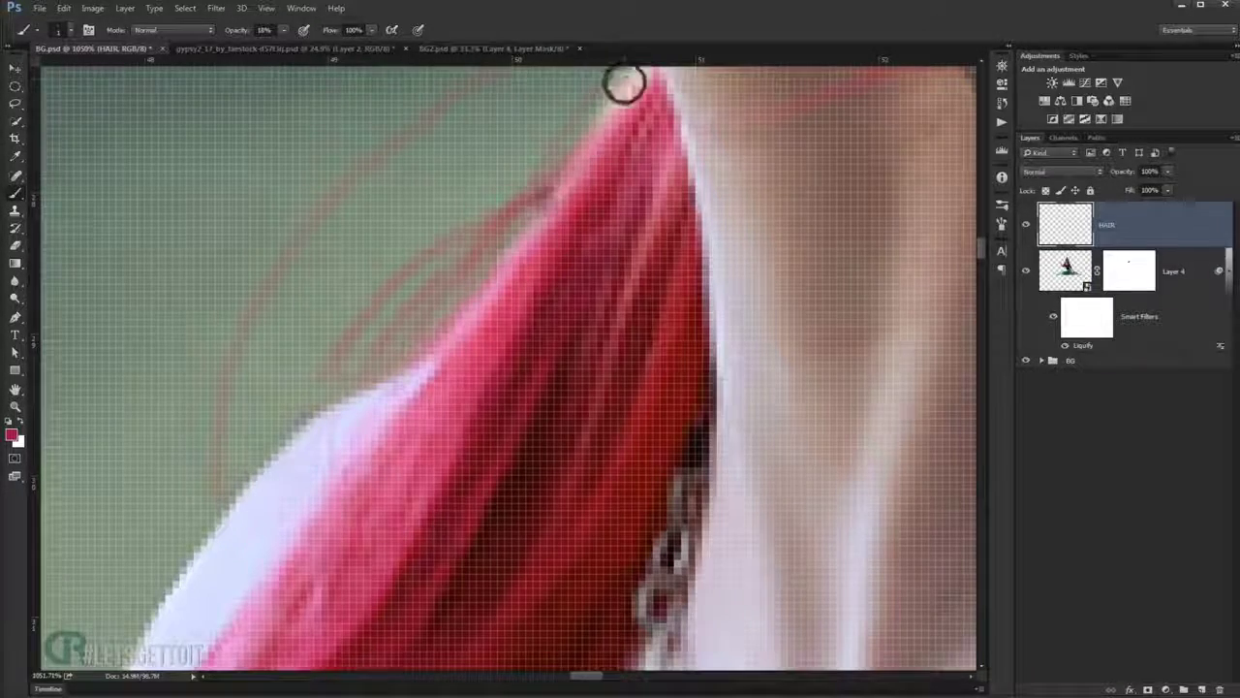
{"action": "scroll", "coordinate": [624, 83], "scroll_direction": "down", "scroll_amount": 3}
{"action": "scroll", "coordinate": [584, 127], "scroll_direction": "down", "scroll_amount": 2}
{"action": "scroll", "coordinate": [557, 155], "scroll_direction": "down", "scroll_amount": 1}
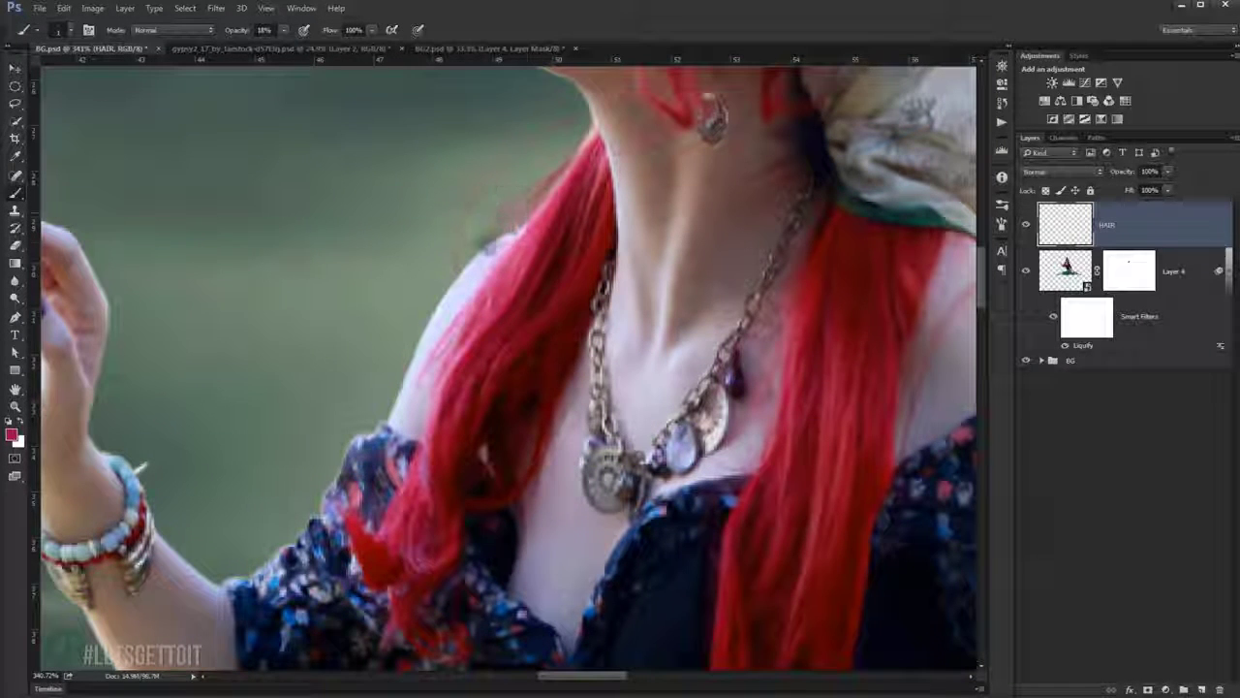
{"action": "key", "text": "["}
{"action": "key", "text": "["}
{"action": "key", "text": "["}
{"action": "key", "text": "["}
{"action": "key", "text": "["}
{"action": "key", "text": "["}
{"action": "key", "text": "]"}
{"action": "key", "text": "]"}
{"action": "key", "text": "]"}
{"action": "left_click_drag", "start_coordinate": [585, 139], "coordinate": [561, 172]}
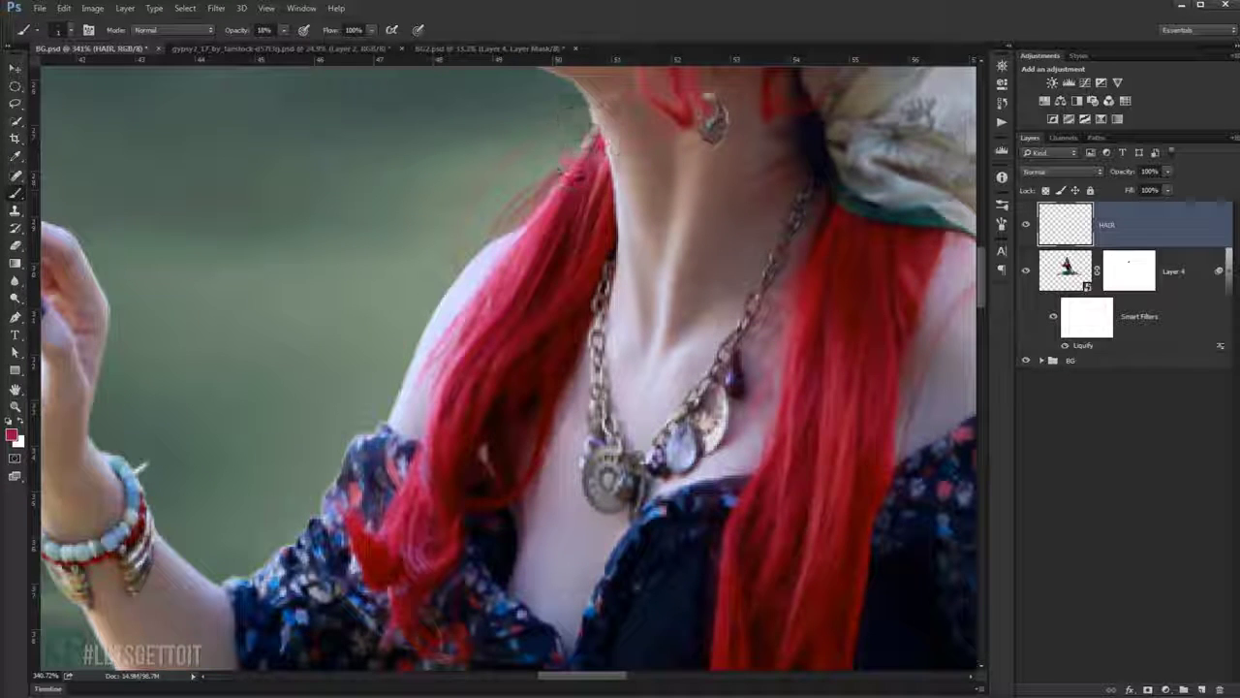
{"action": "key", "text": "["}
{"action": "key", "text": "["}
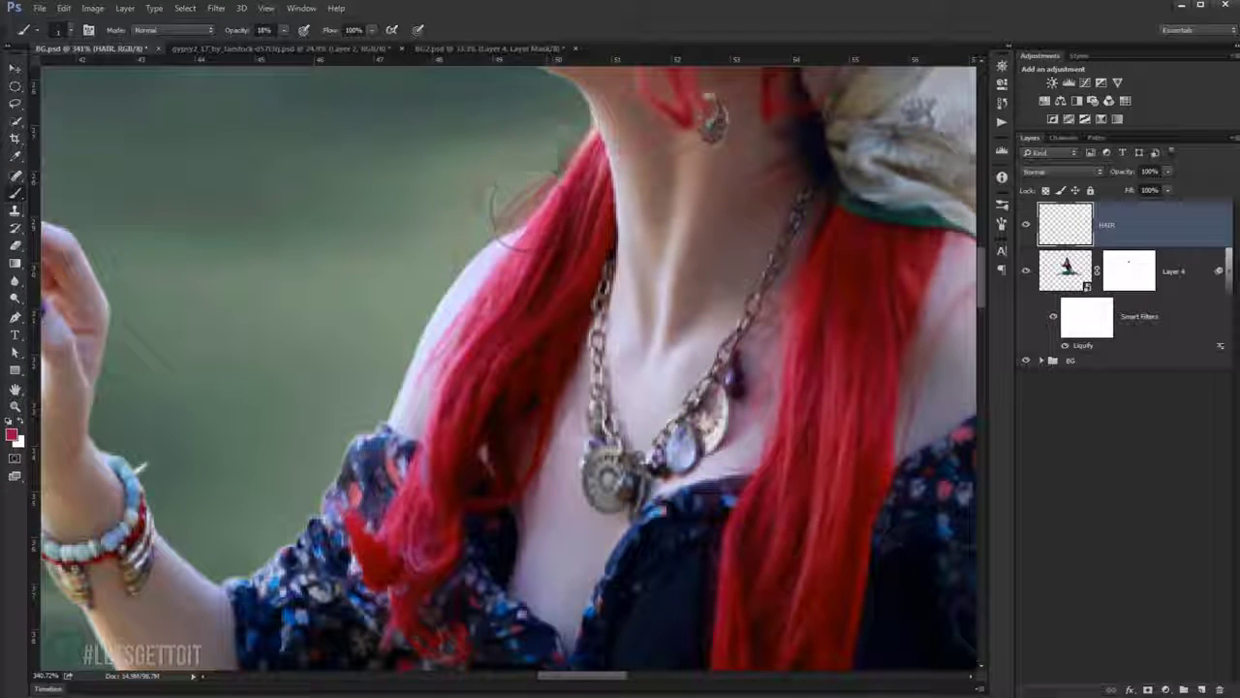
{"action": "scroll", "coordinate": [581, 150], "scroll_direction": "up", "scroll_amount": 2}
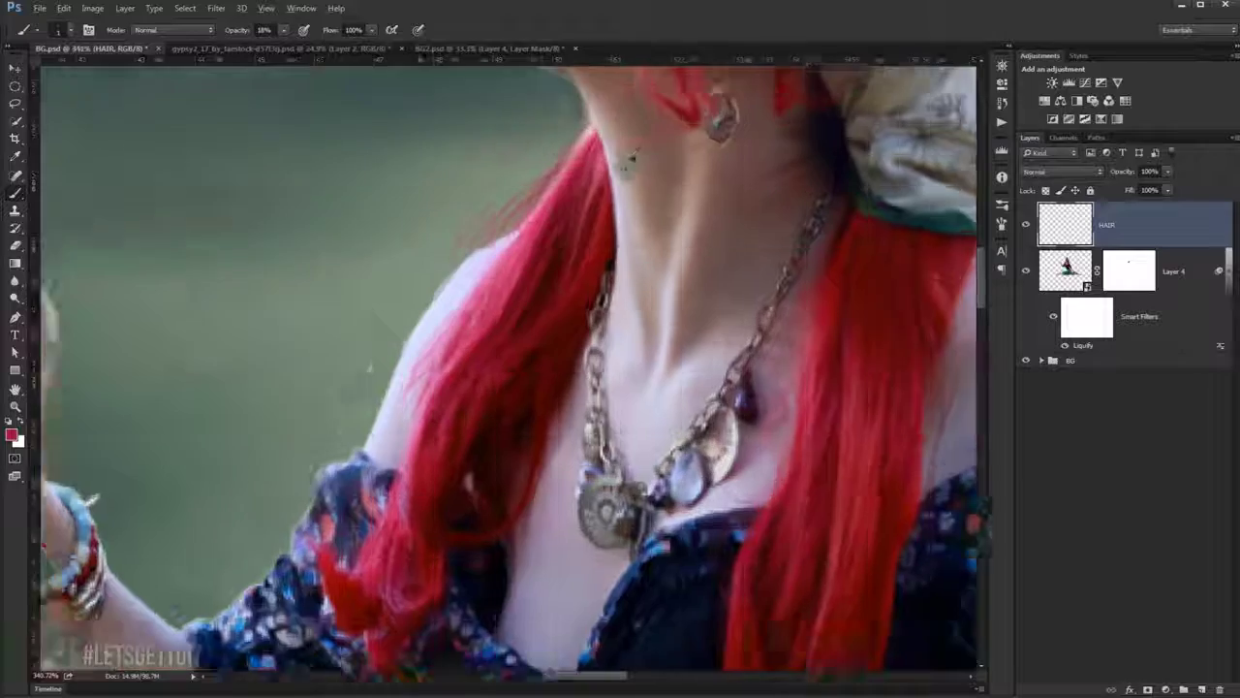
Rotate the canvas view about 90° clockwise to inspect the hair strands.
{"action": "key", "text": "r"}
{"action": "left_click_drag", "start_coordinate": [665, 144], "coordinate": [599, 281]}
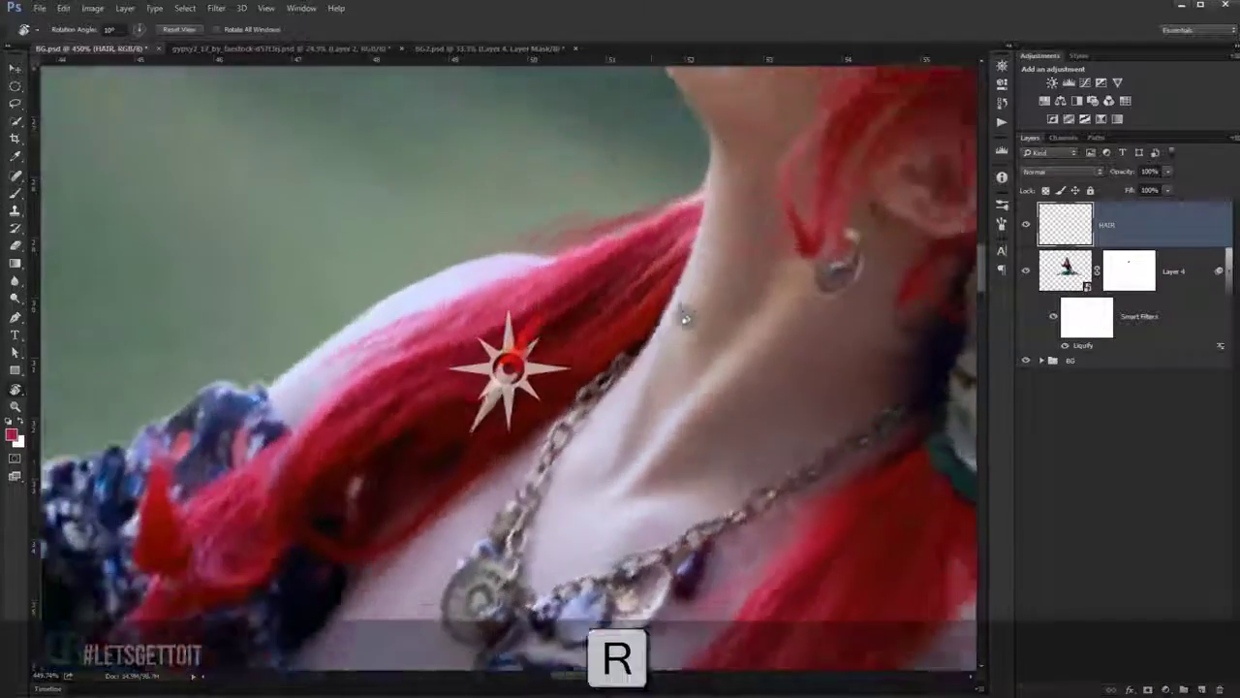
{"action": "scroll", "coordinate": [599, 281], "scroll_direction": "down", "scroll_amount": 2}
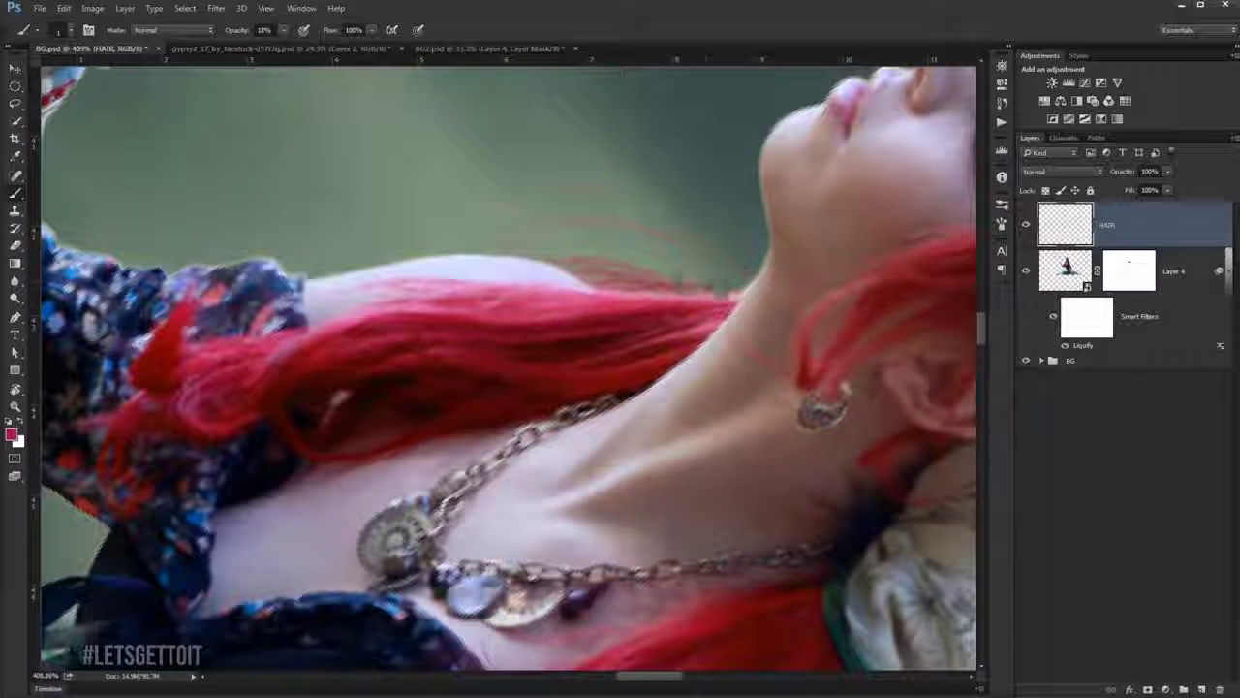
{"action": "scroll", "coordinate": [657, 289], "scroll_direction": "right", "scroll_amount": 3}
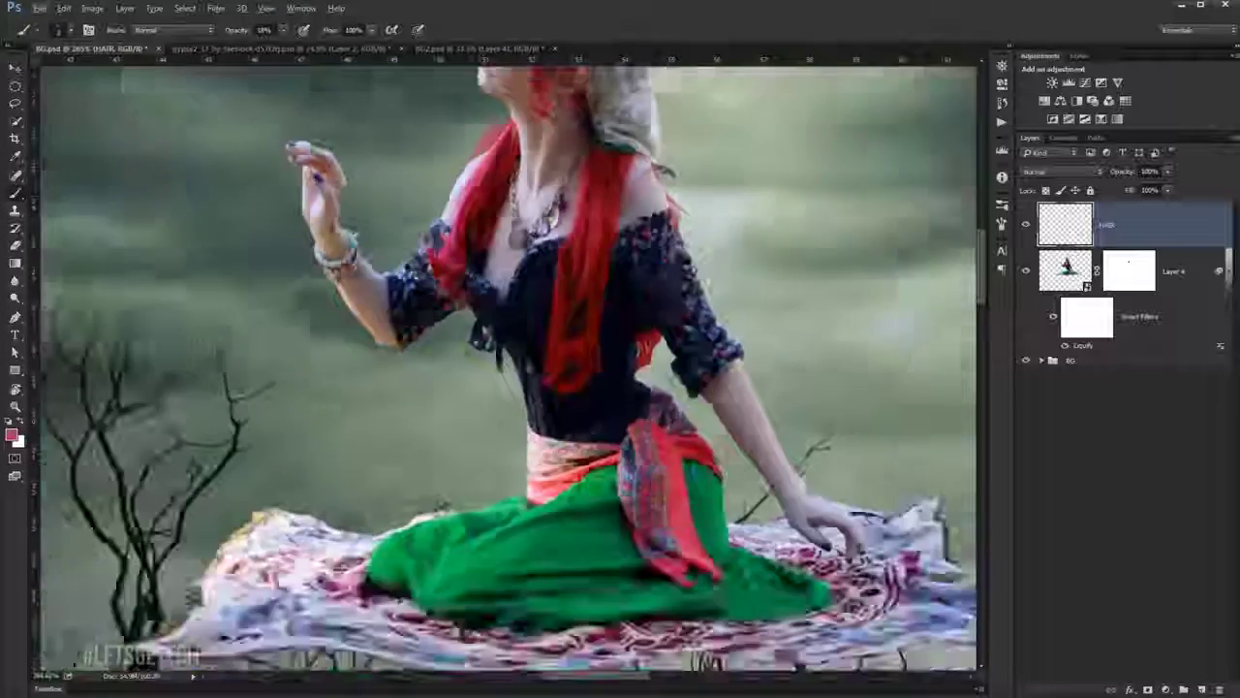
{"action": "key", "text": "v"}
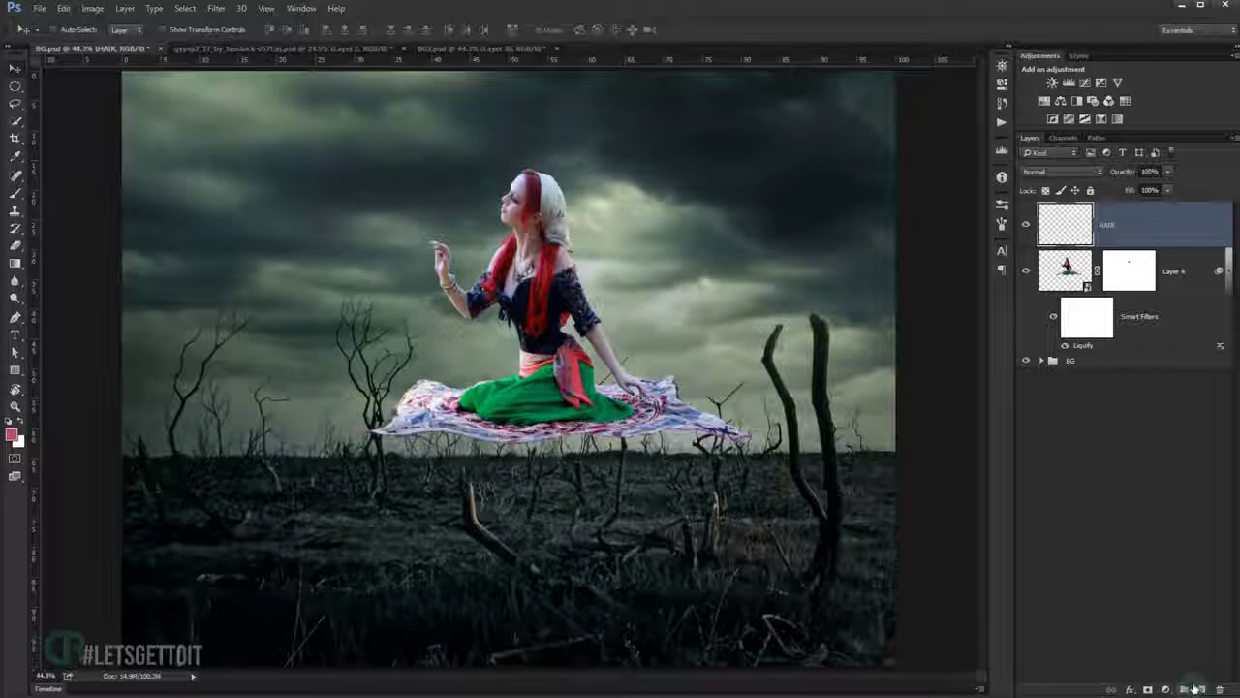
Add an empty layer named FIX above the HAIR layer.
{"action": "left_click", "coordinate": [1184, 689]}
{"action": "scroll", "coordinate": [504, 348], "scroll_direction": "up", "scroll_amount": 5}
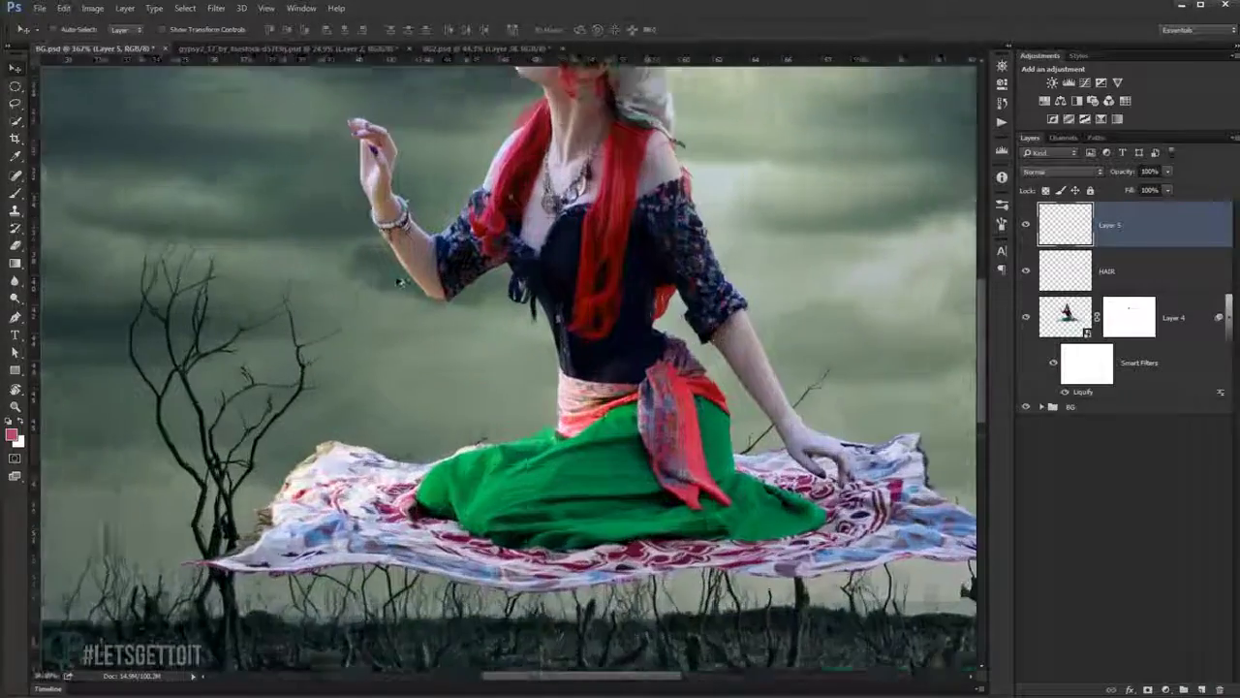
{"action": "scroll", "coordinate": [399, 282], "scroll_direction": "up", "scroll_amount": 3}
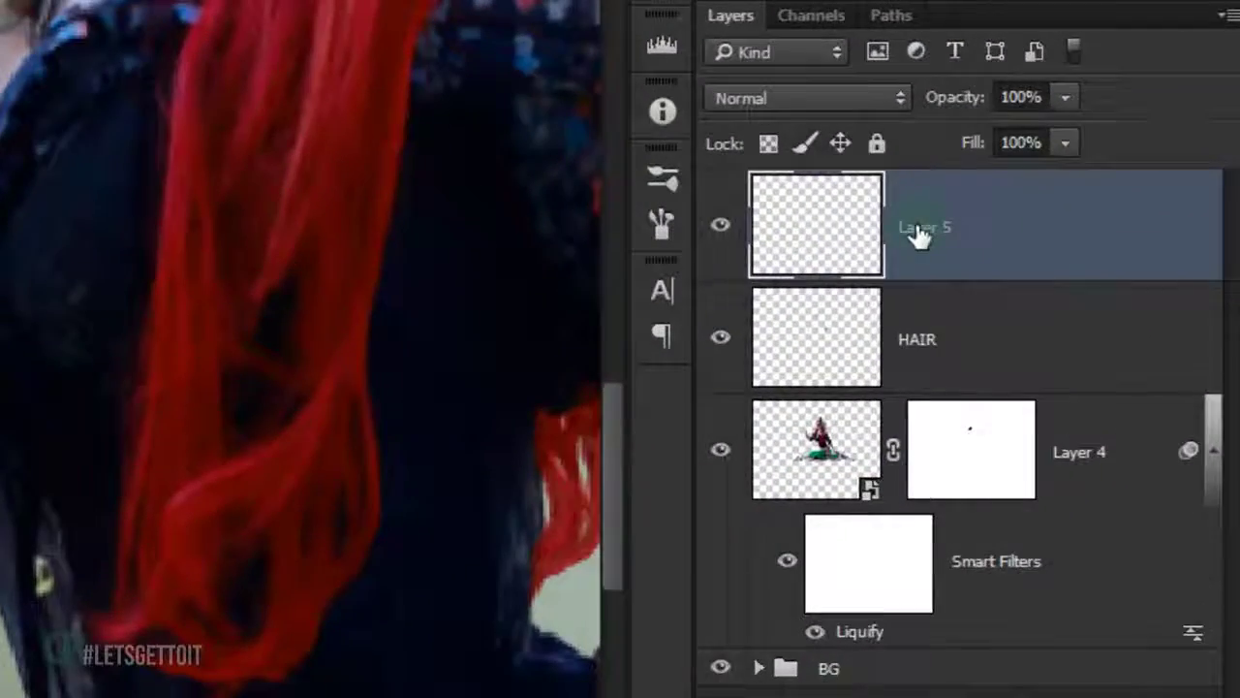
{"action": "double_click", "coordinate": [1110, 226]}
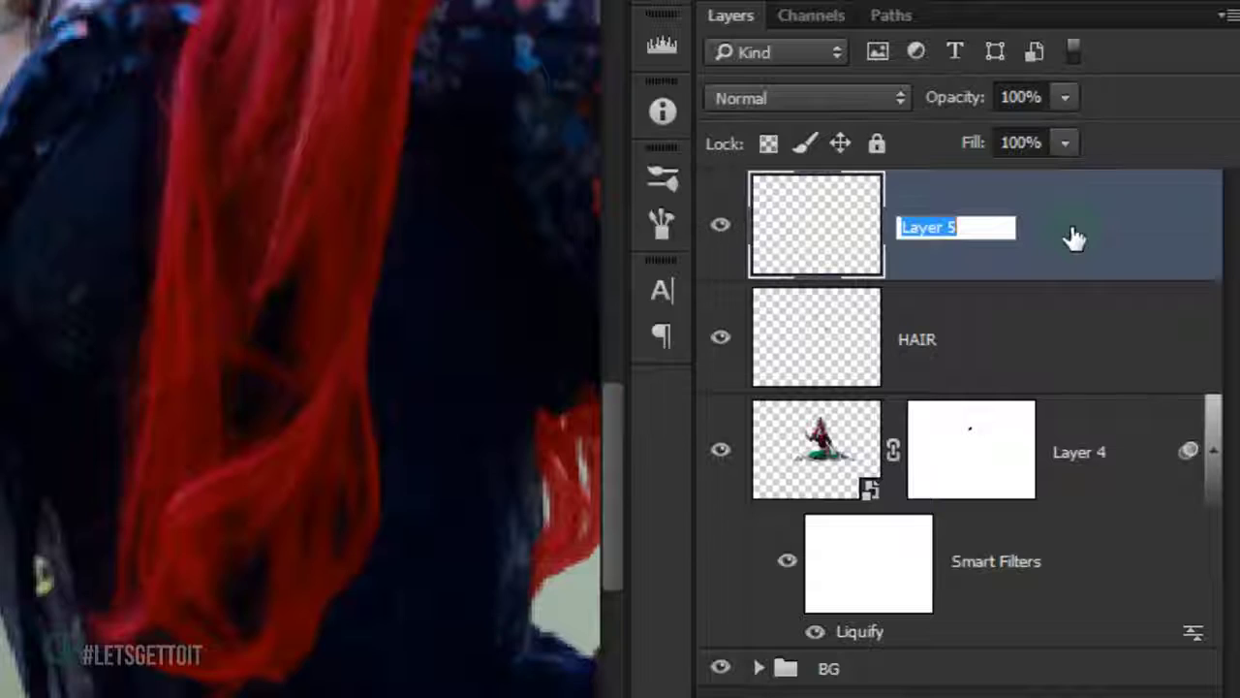
{"action": "type", "text": "FIX"}
{"action": "key", "text": "Return"}
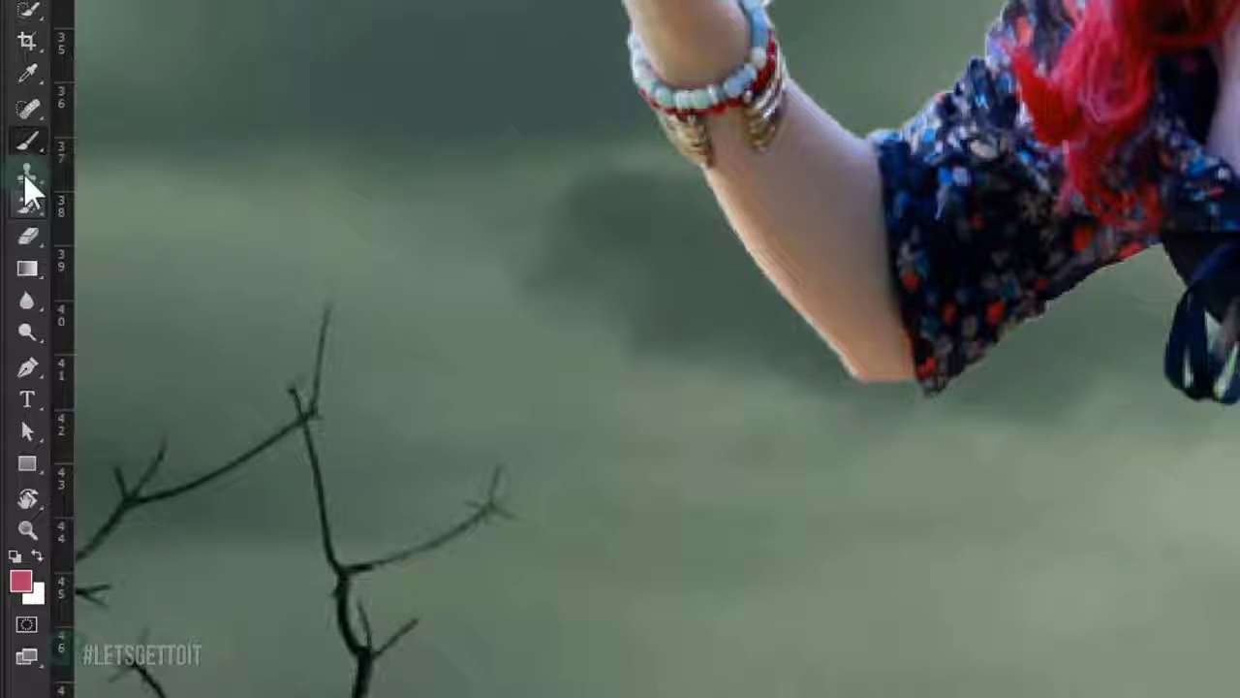
{"action": "left_click", "coordinate": [26, 173]}
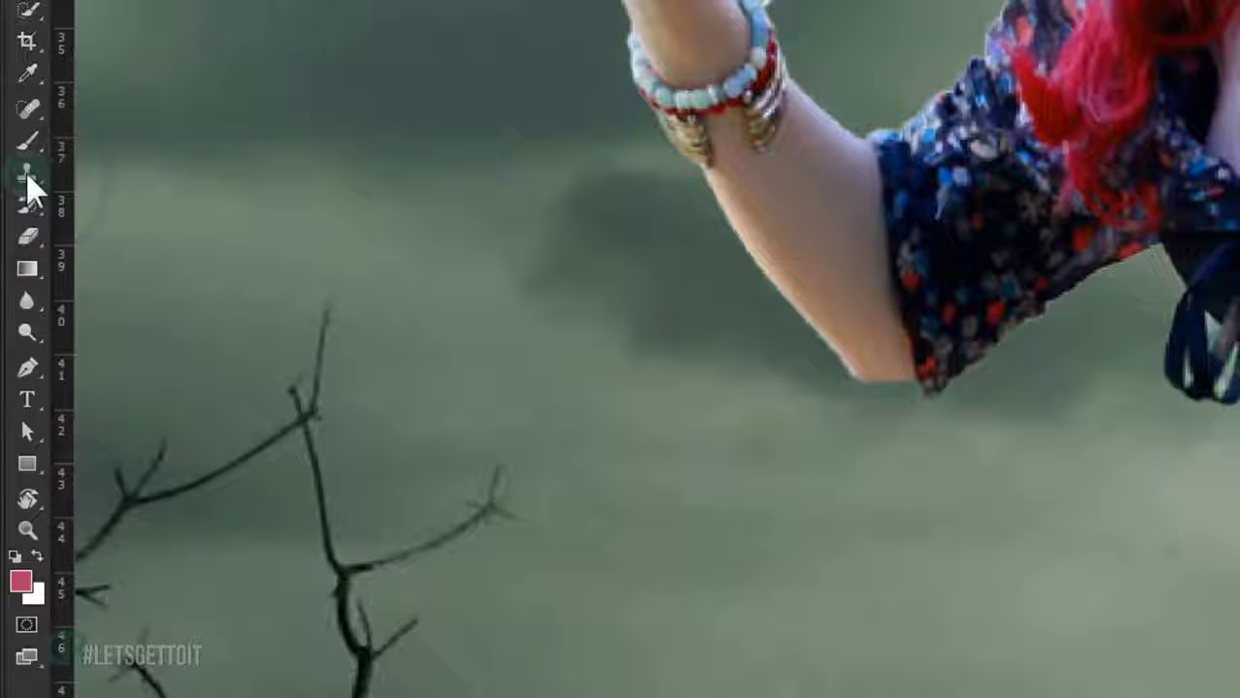
Restrict Clone Stamp retouching to the woman's figure outline and sample clean forearm skin.
{"action": "left_click", "coordinate": [129, 170]}
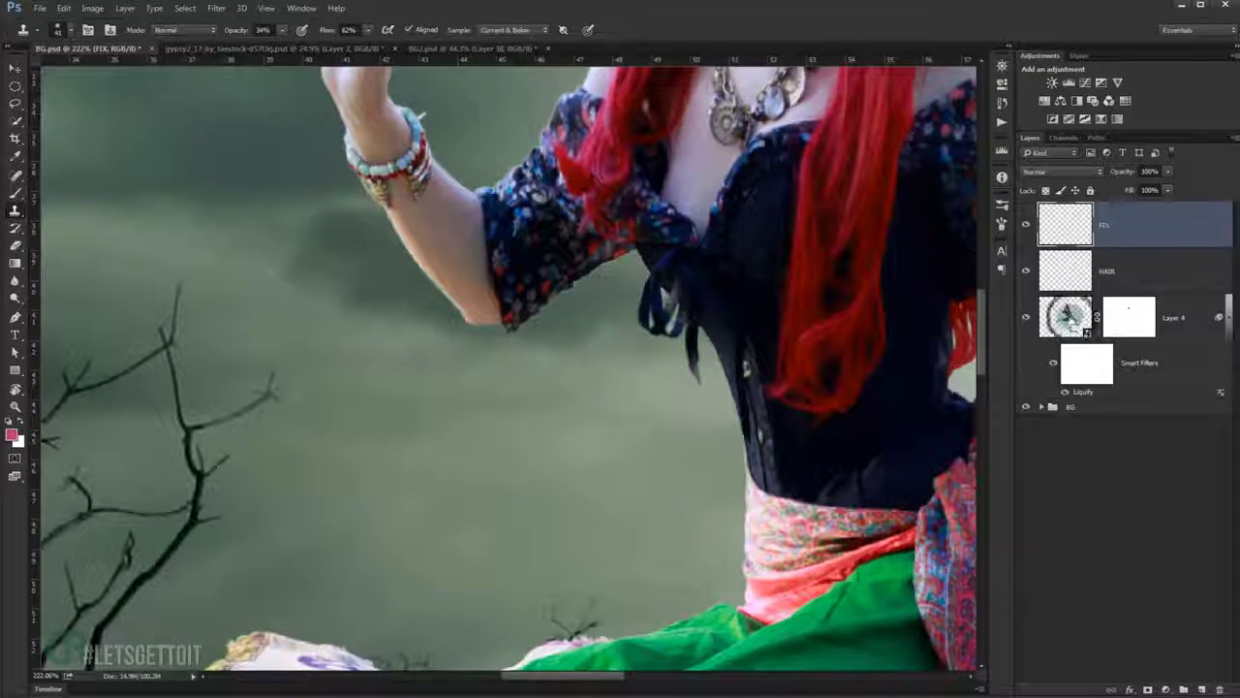
{"action": "left_click", "coordinate": [1066, 315], "text": "ctrl"}
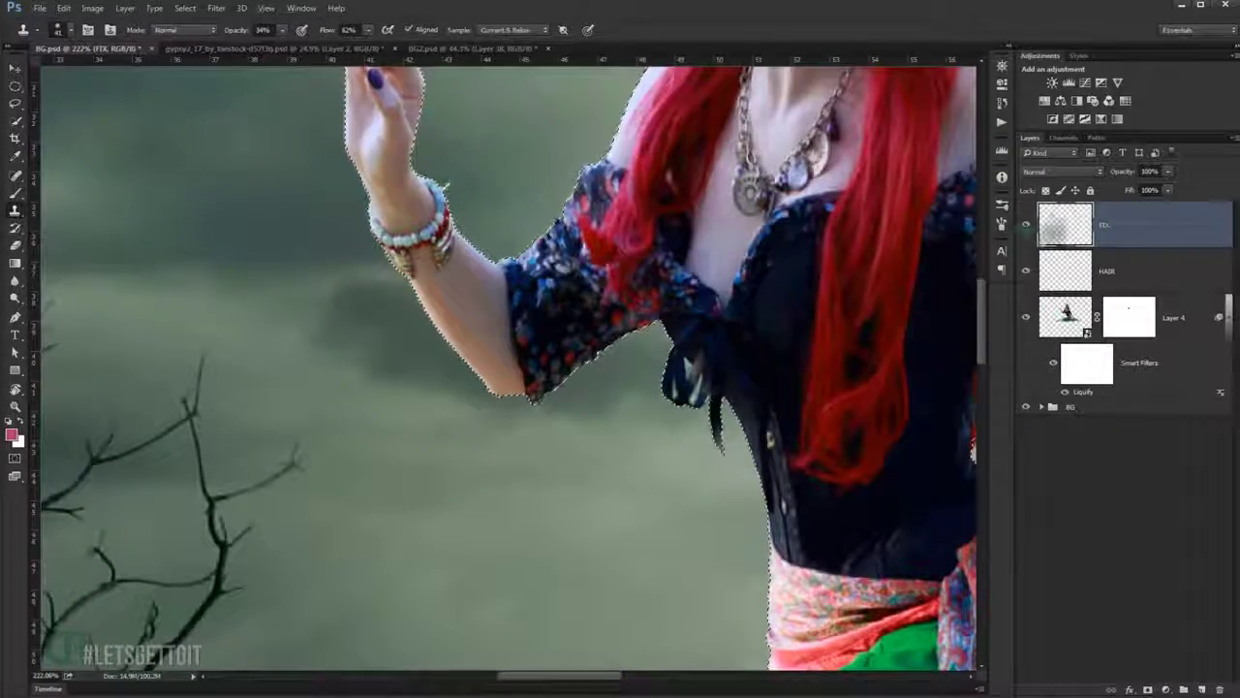
{"action": "scroll", "coordinate": [524, 358], "scroll_direction": "up", "scroll_amount": 2}
{"action": "scroll", "coordinate": [524, 357], "scroll_direction": "up", "scroll_amount": 2}
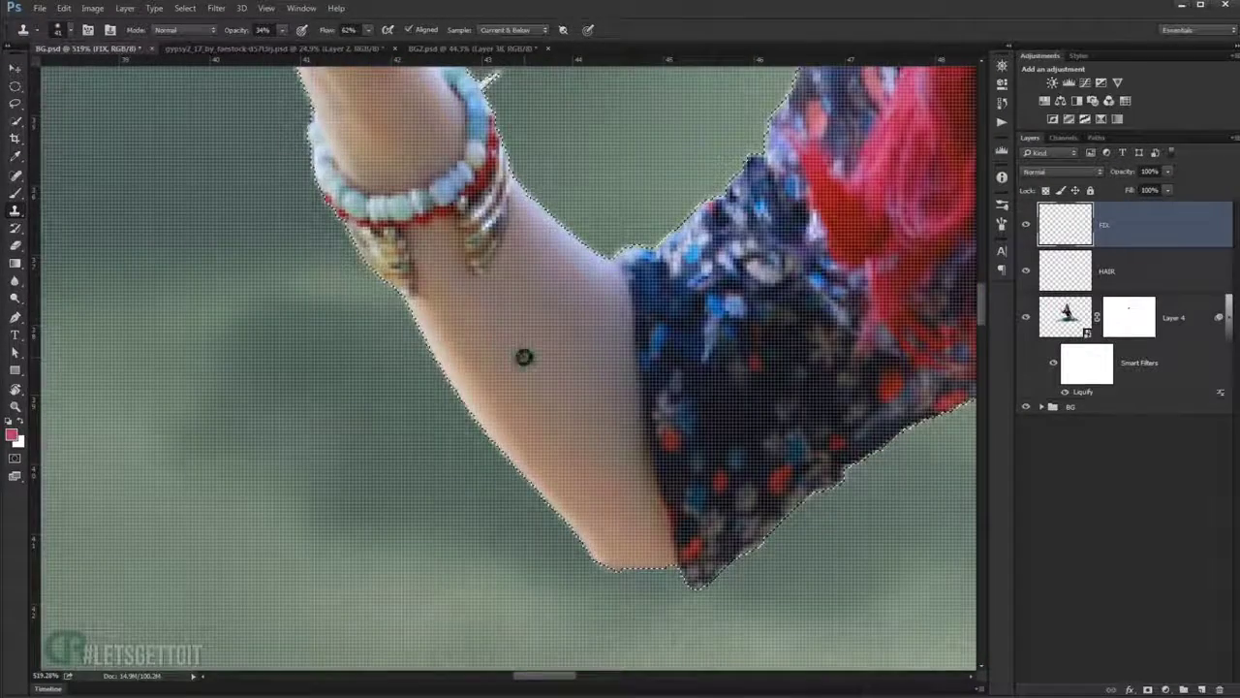
{"action": "scroll", "coordinate": [523, 357], "scroll_direction": "down", "scroll_amount": 2}
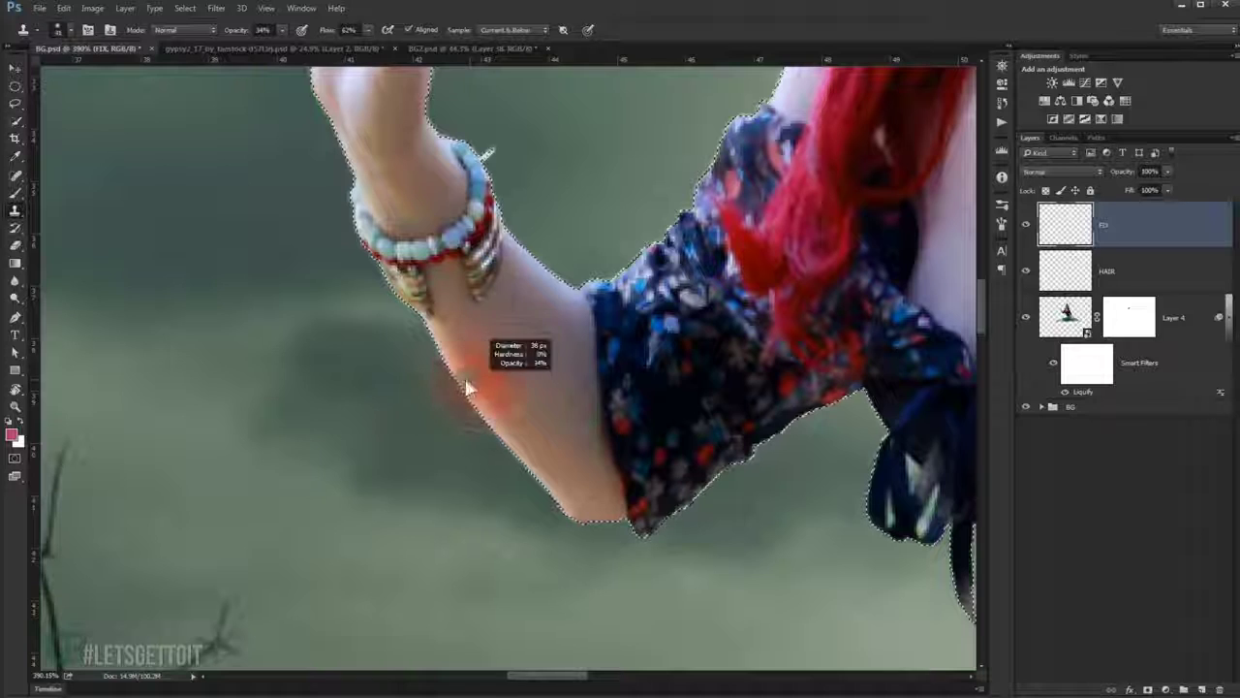
{"action": "left_click", "coordinate": [498, 352], "text": "alt"}
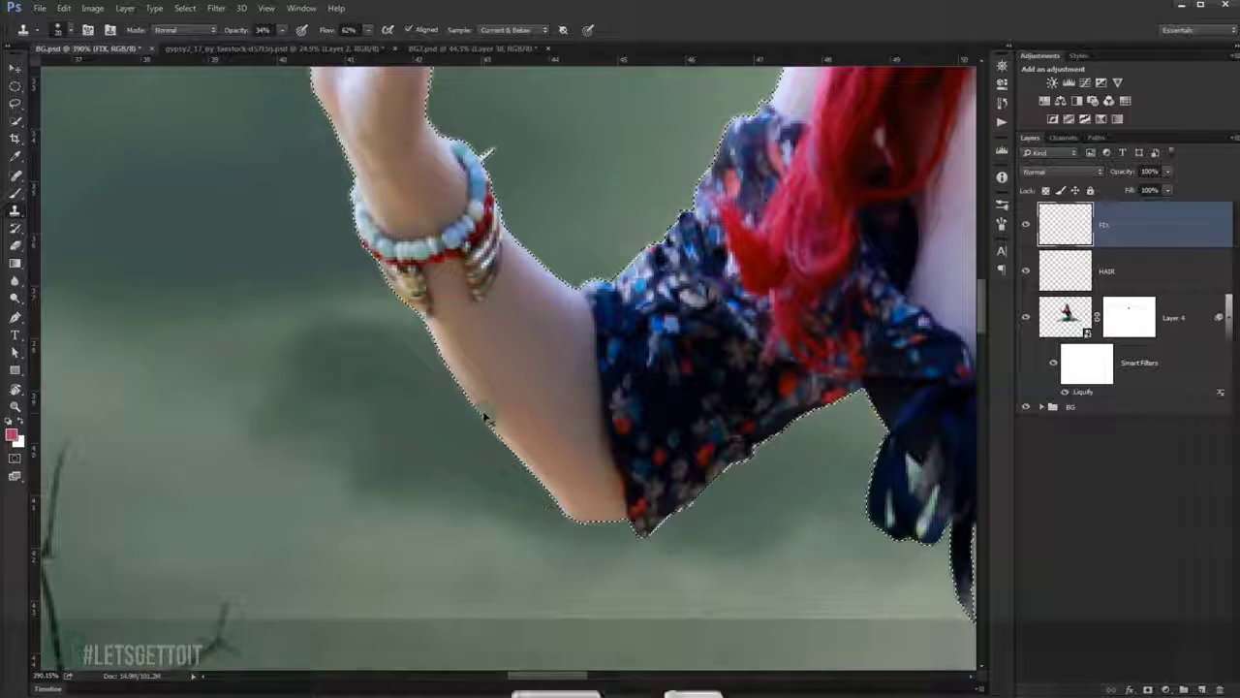
{"action": "key", "text": "ctrl+h"}
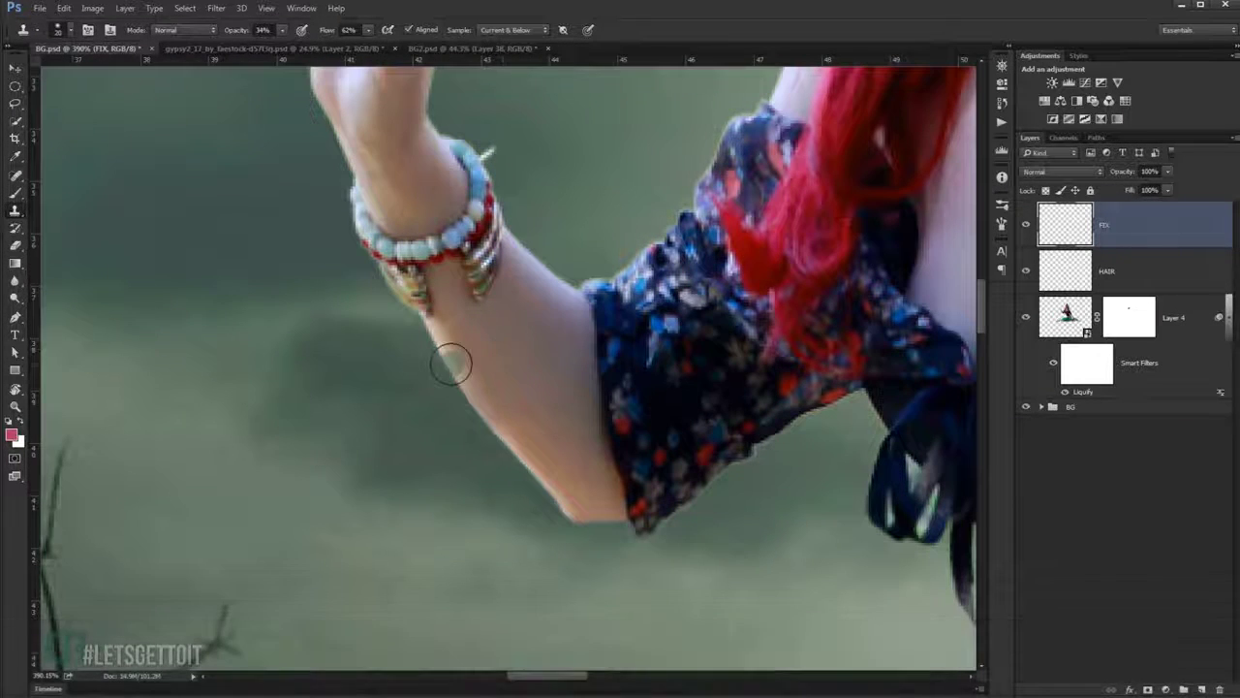
Clone away the dark mole and hair marks along the forearm, raising strength to 44%.
{"action": "left_click", "coordinate": [501, 354]}
{"action": "left_click", "coordinate": [434, 347]}
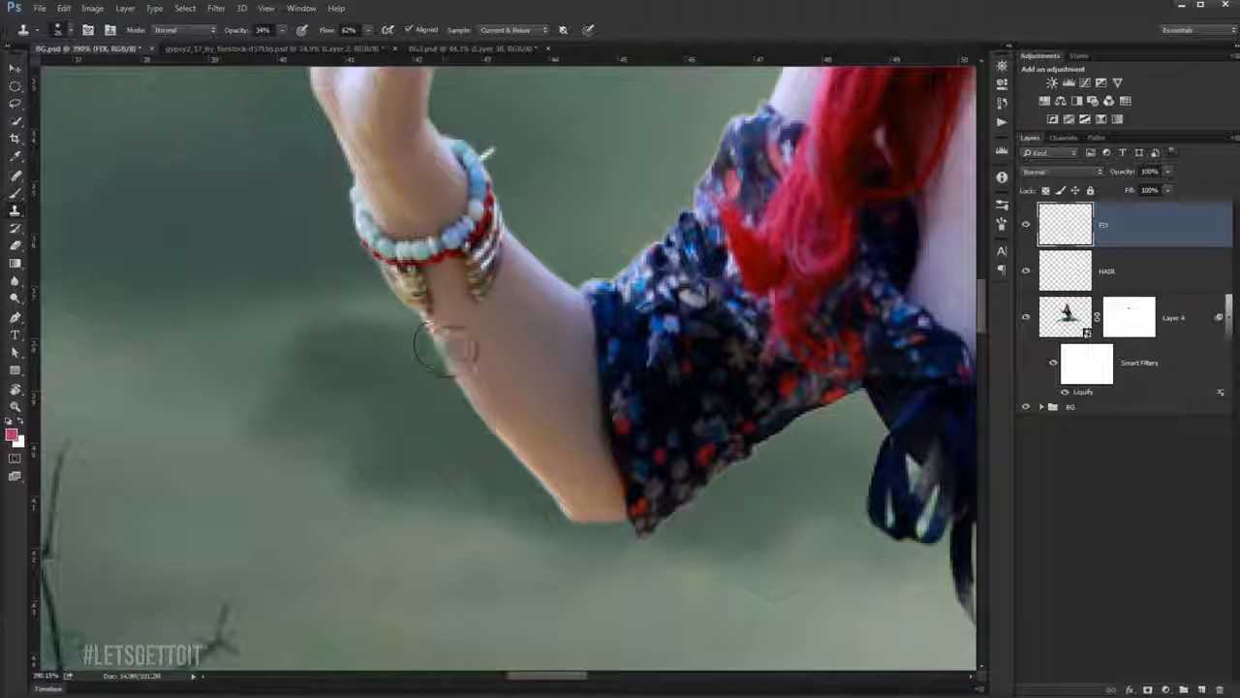
{"action": "mouse_move", "coordinate": [453, 385]}
{"action": "left_mouse_down"}
{"action": "mouse_move", "coordinate": [492, 417]}
{"action": "mouse_move", "coordinate": [545, 498]}
{"action": "mouse_move", "coordinate": [496, 358]}
{"action": "left_mouse_up"}
{"action": "left_click", "coordinate": [538, 401], "text": "alt"}
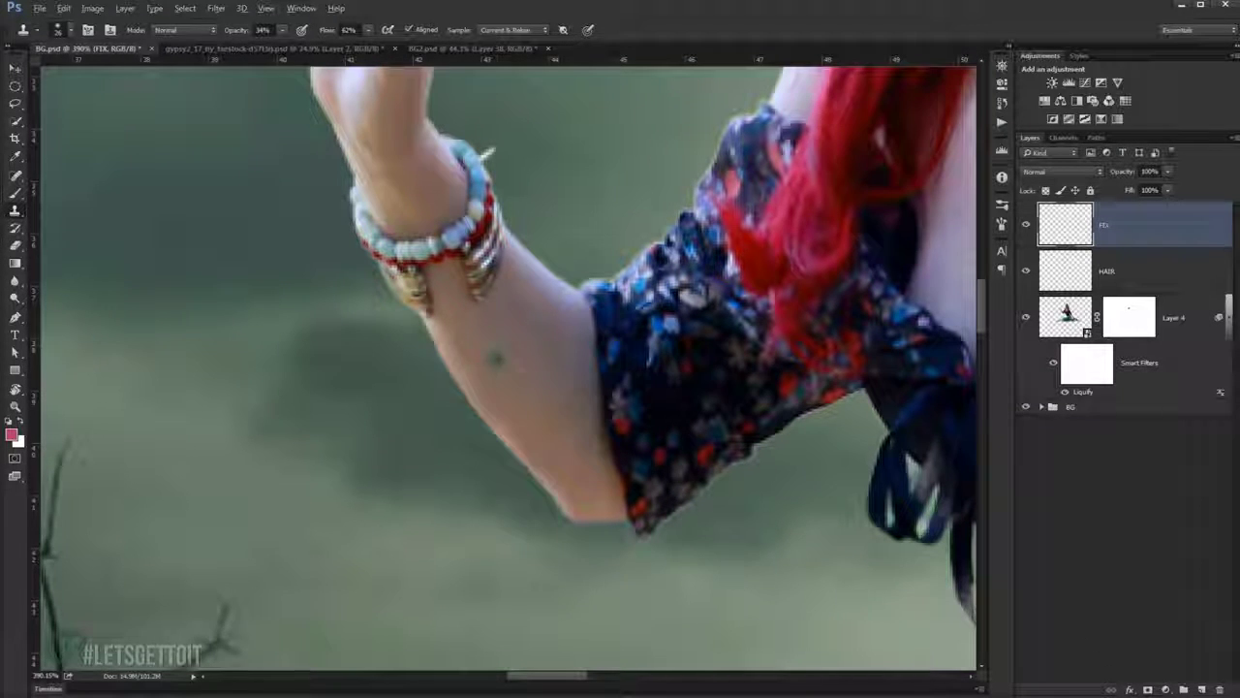
{"action": "key", "text": "4"}
{"action": "key", "text": "4"}
{"action": "scroll", "coordinate": [455, 358], "scroll_direction": "up", "scroll_amount": 1}
{"action": "scroll", "coordinate": [394, 224], "scroll_direction": "up", "scroll_amount": 2}
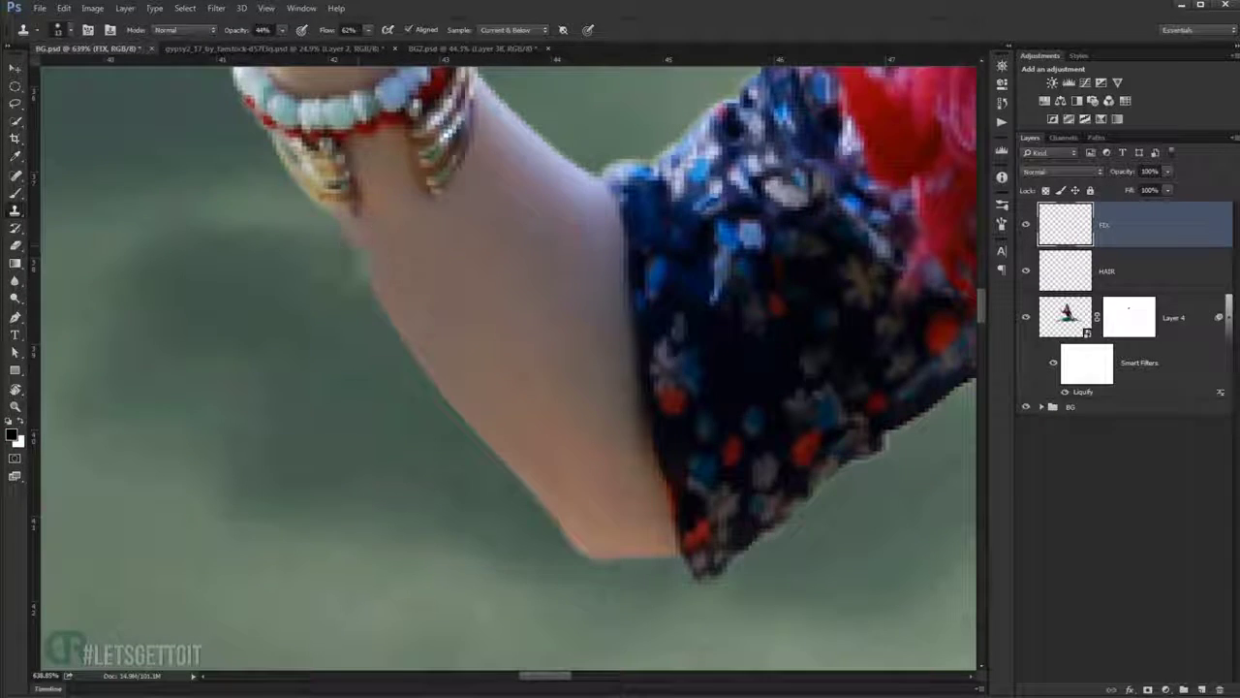
{"action": "scroll", "coordinate": [402, 291], "scroll_direction": "down", "scroll_amount": 2}
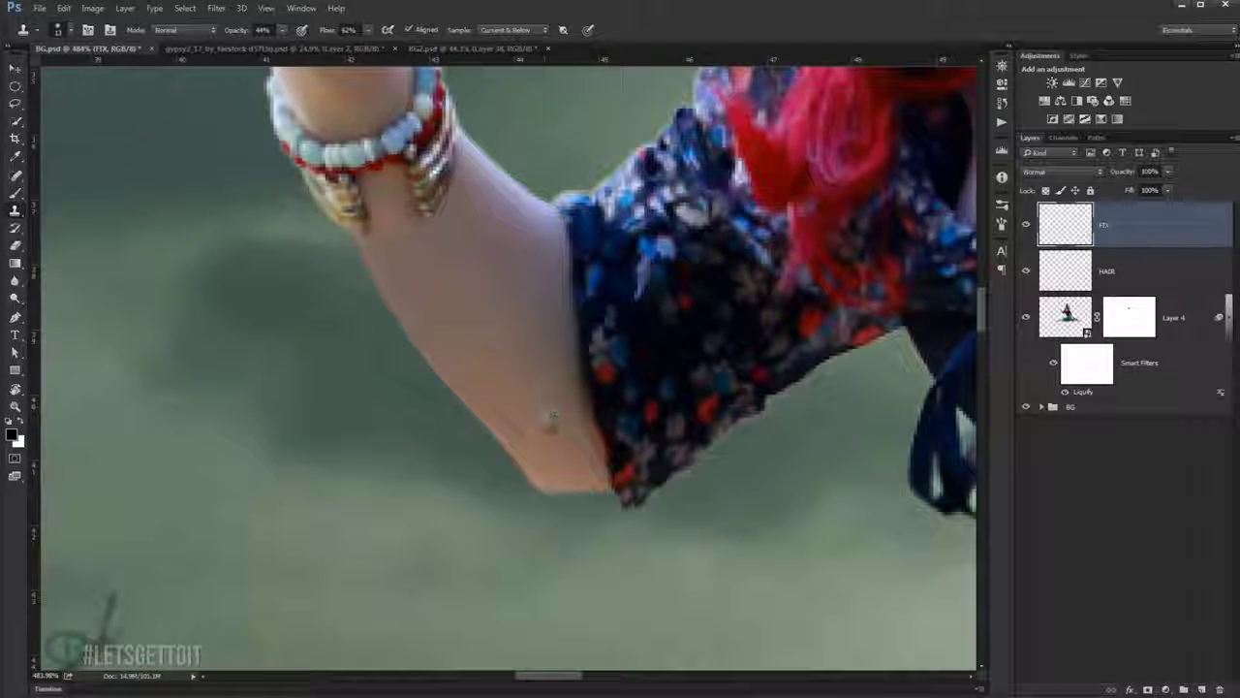
{"action": "scroll", "coordinate": [484, 368], "scroll_direction": "up", "scroll_amount": 1}
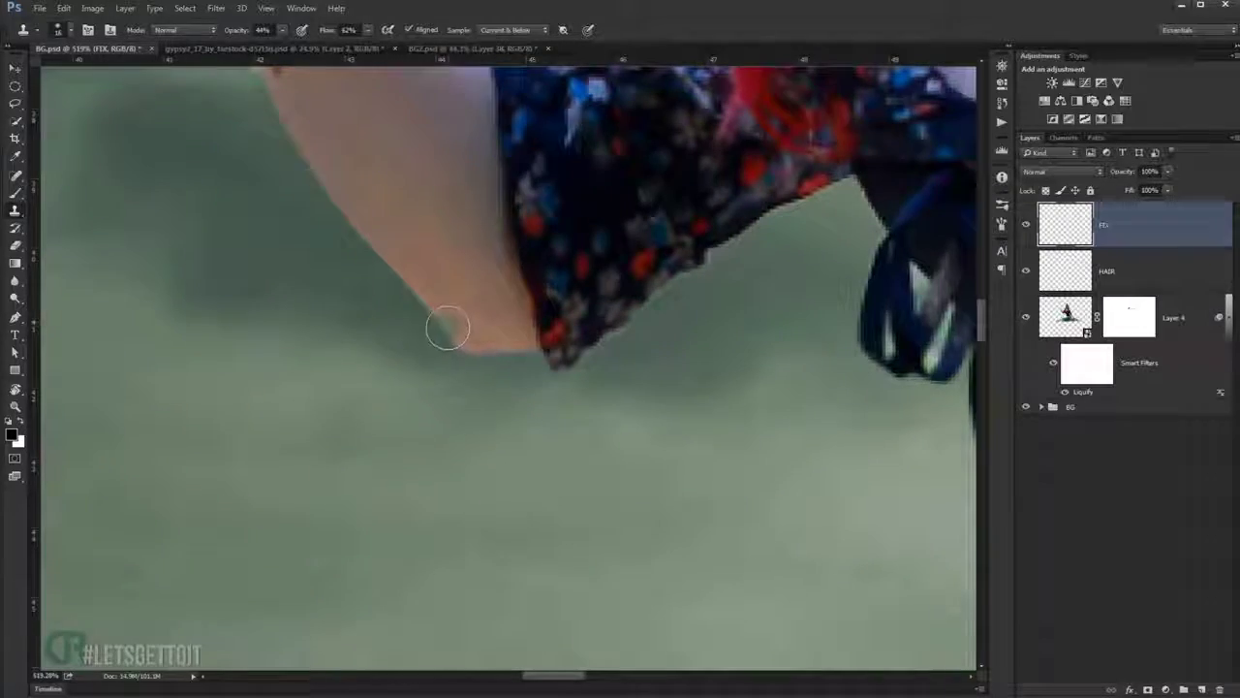
{"action": "scroll", "coordinate": [445, 331], "scroll_direction": "down", "scroll_amount": 3}
{"action": "scroll", "coordinate": [448, 334], "scroll_direction": "down", "scroll_amount": 3}
{"action": "scroll", "coordinate": [452, 337], "scroll_direction": "down", "scroll_amount": 2}
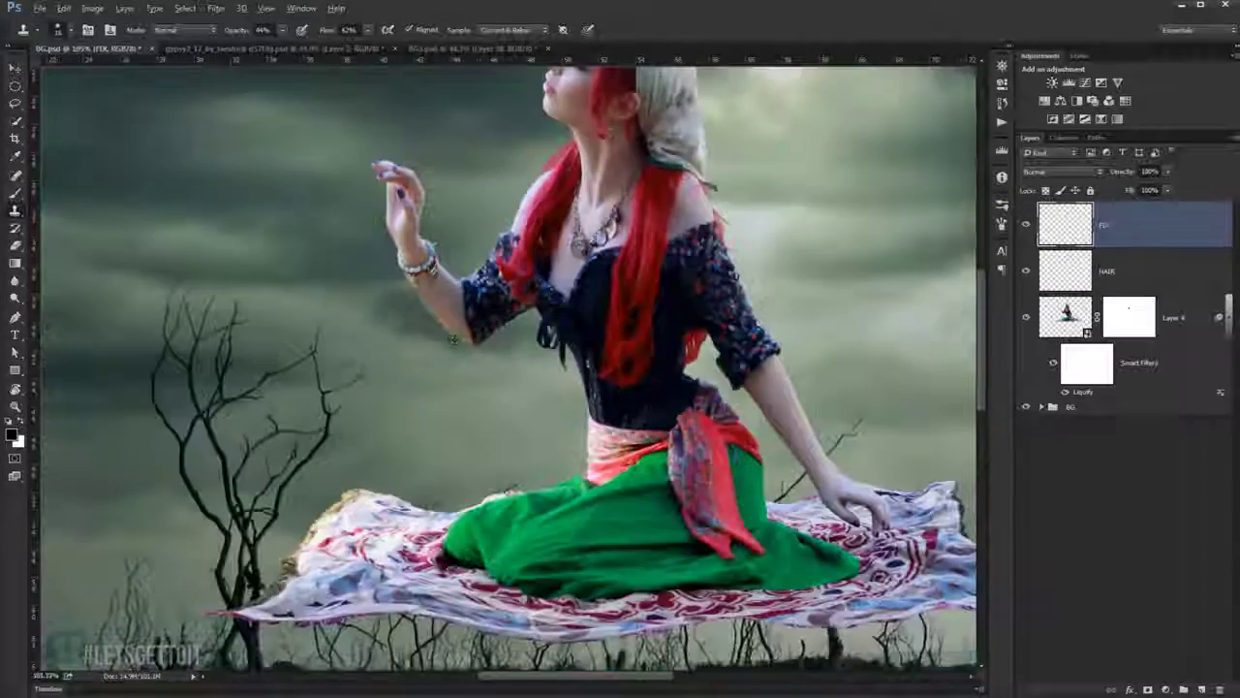
{"action": "scroll", "coordinate": [453, 339], "scroll_direction": "down", "scroll_amount": 3}
{"action": "scroll", "coordinate": [453, 339], "scroll_direction": "down", "scroll_amount": 1}
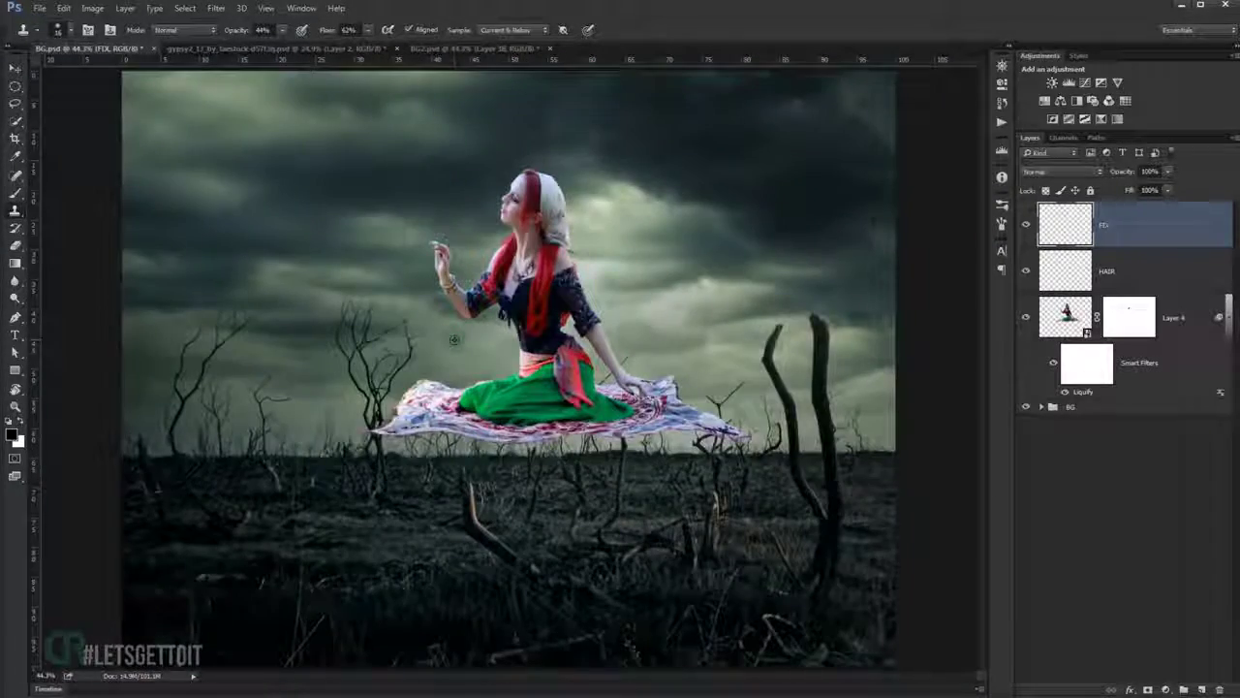
{"action": "left_click", "coordinate": [15, 68]}
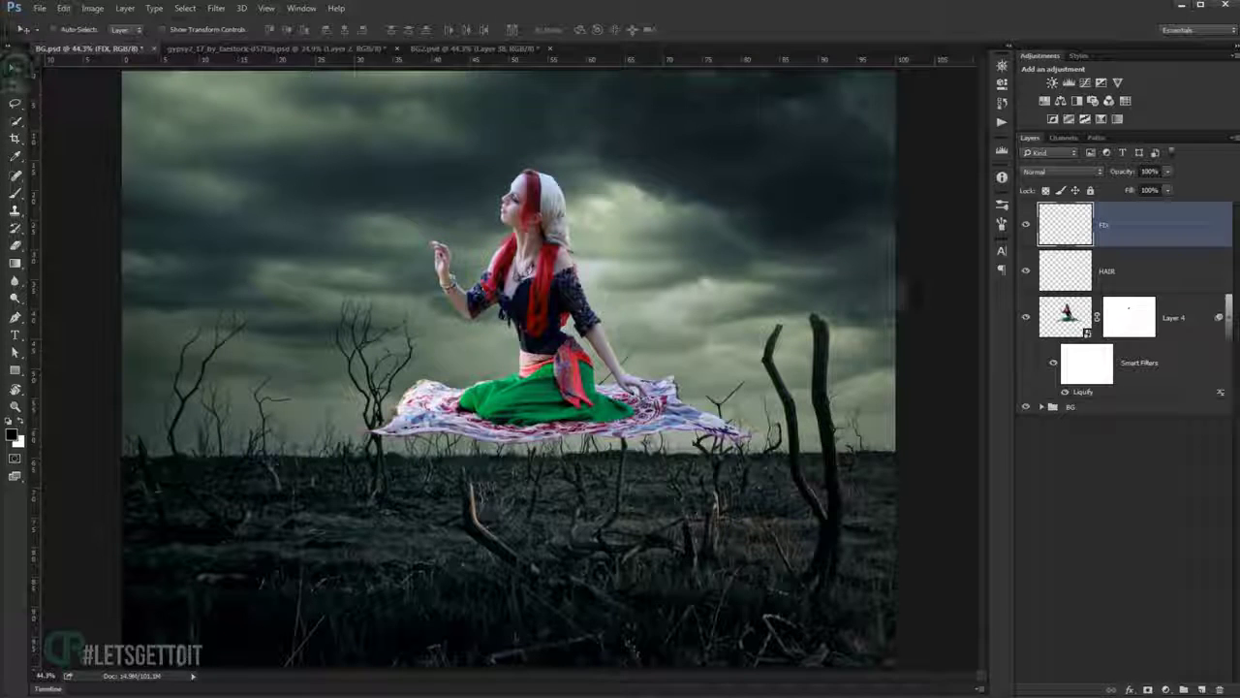
Add a new layer named EYE above the FIX layer.
{"action": "left_click", "coordinate": [1023, 225]}
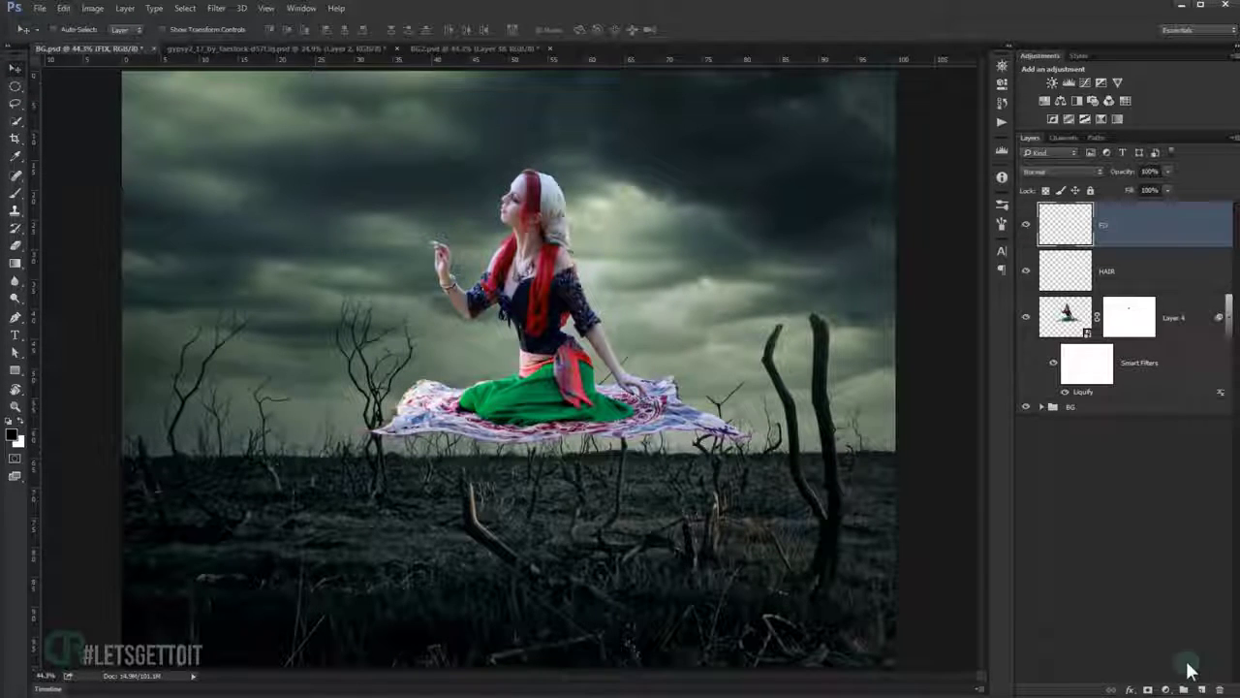
{"action": "left_click", "coordinate": [1206, 688]}
{"action": "double_click", "coordinate": [1108, 225]}
{"action": "type", "text": "EYE"}
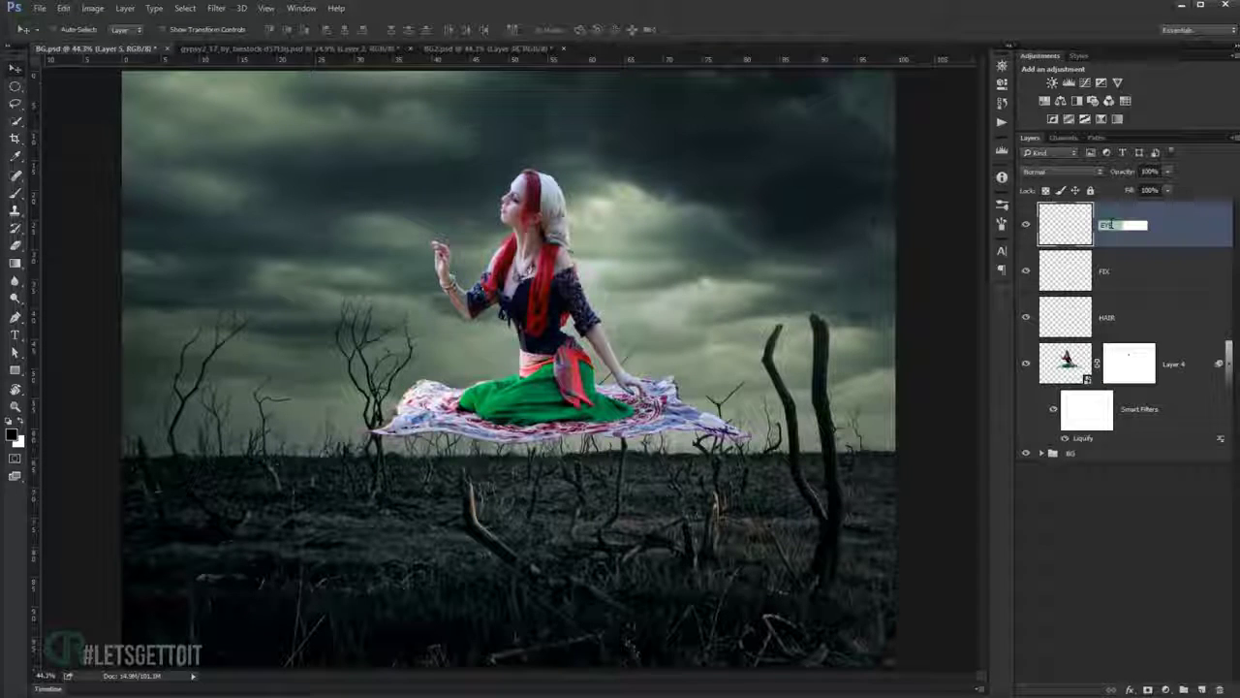
{"action": "key", "text": "Return"}
Paint over the light patch near the nose bridge with a 38% opacity brush.
{"action": "mouse_move", "coordinate": [536, 205]}
{"action": "left_mouse_down"}
{"action": "mouse_move", "coordinate": [516, 216]}
{"action": "mouse_move", "coordinate": [523, 204]}
{"action": "left_mouse_up"}
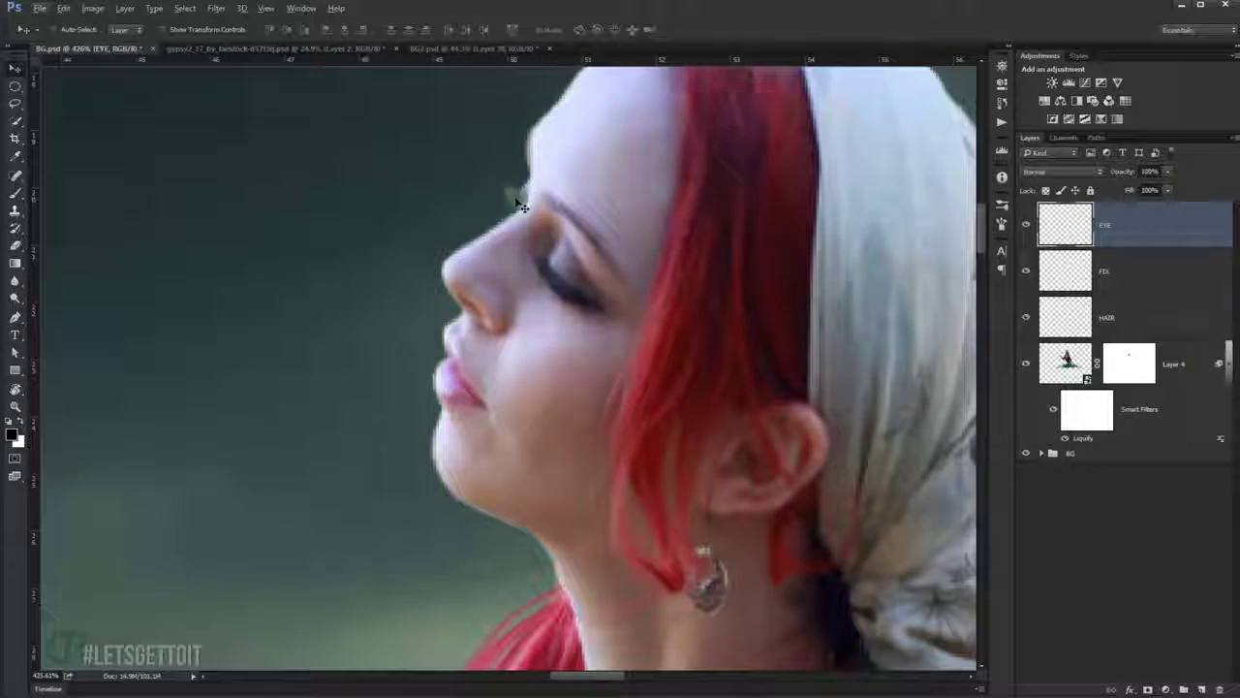
{"action": "key", "text": "b"}
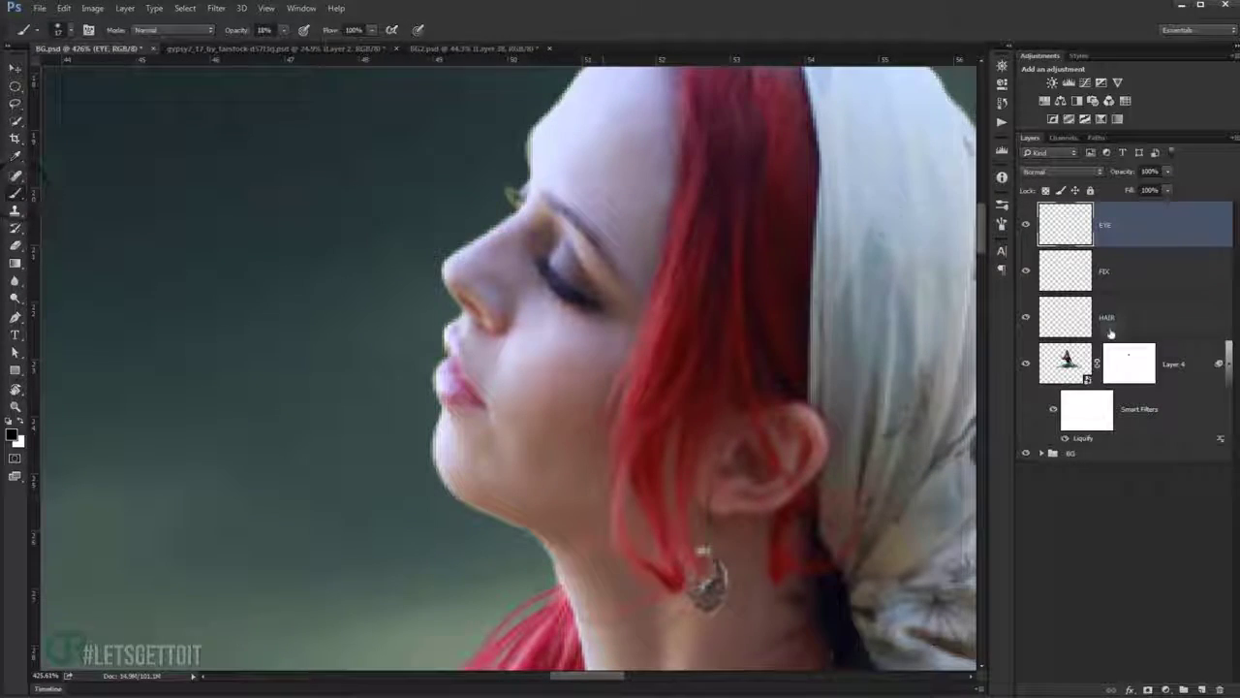
{"action": "left_click_drag", "start_coordinate": [498, 160], "coordinate": [500, 163]}
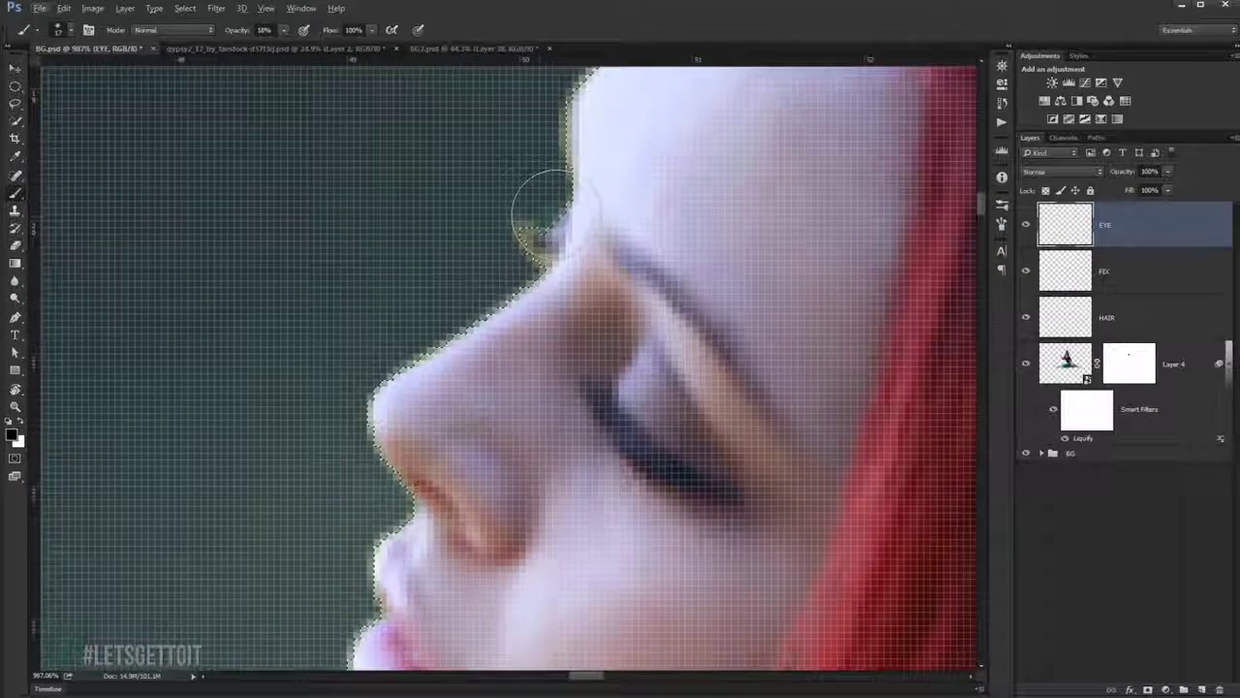
{"action": "left_click_drag", "start_coordinate": [545, 213], "coordinate": [562, 215]}
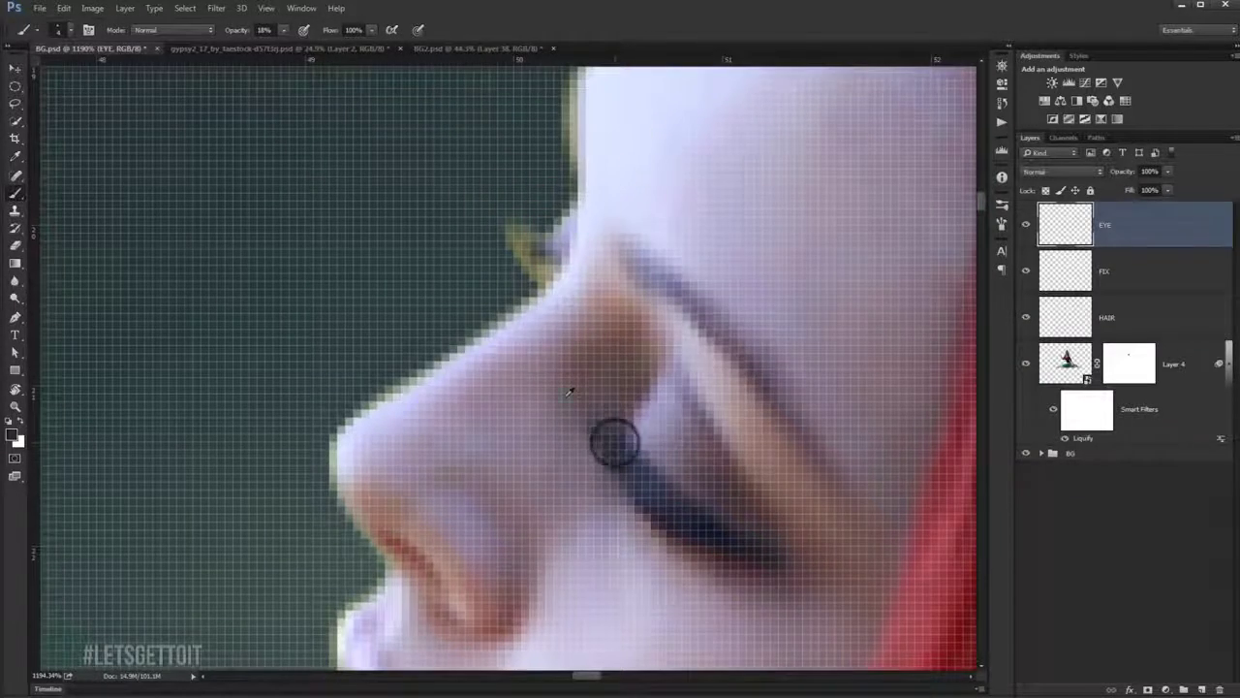
{"action": "scroll", "coordinate": [530, 249], "scroll_direction": "up", "scroll_amount": 3}
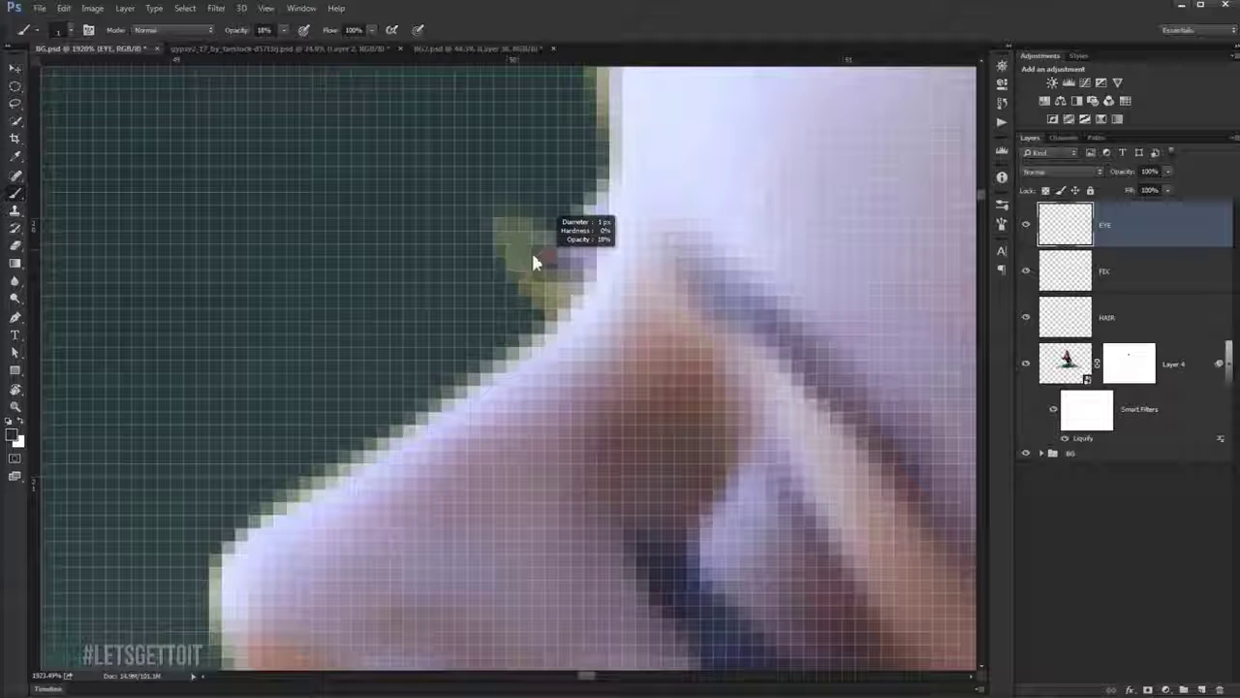
{"action": "left_click_drag", "start_coordinate": [244, 31], "coordinate": [251, 31]}
{"action": "left_click_drag", "start_coordinate": [542, 220], "coordinate": [521, 256]}
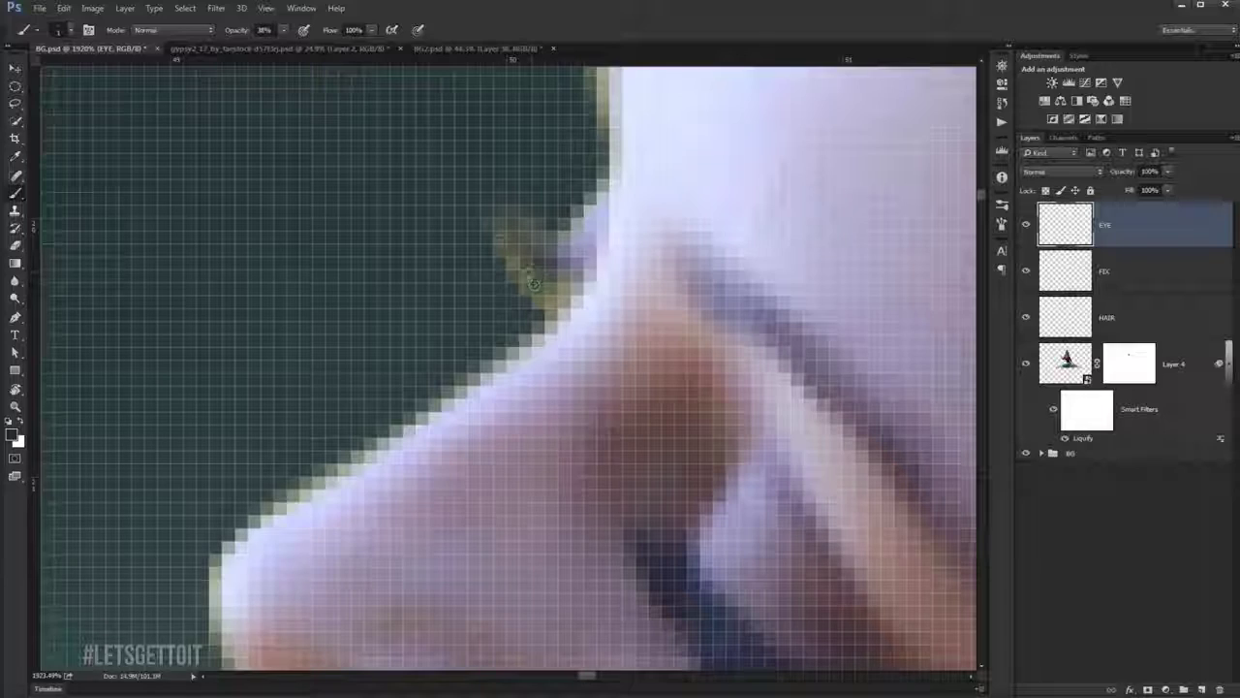
Zoom out to view the whole composition.
{"action": "scroll", "coordinate": [533, 276], "scroll_direction": "down", "scroll_amount": 4}
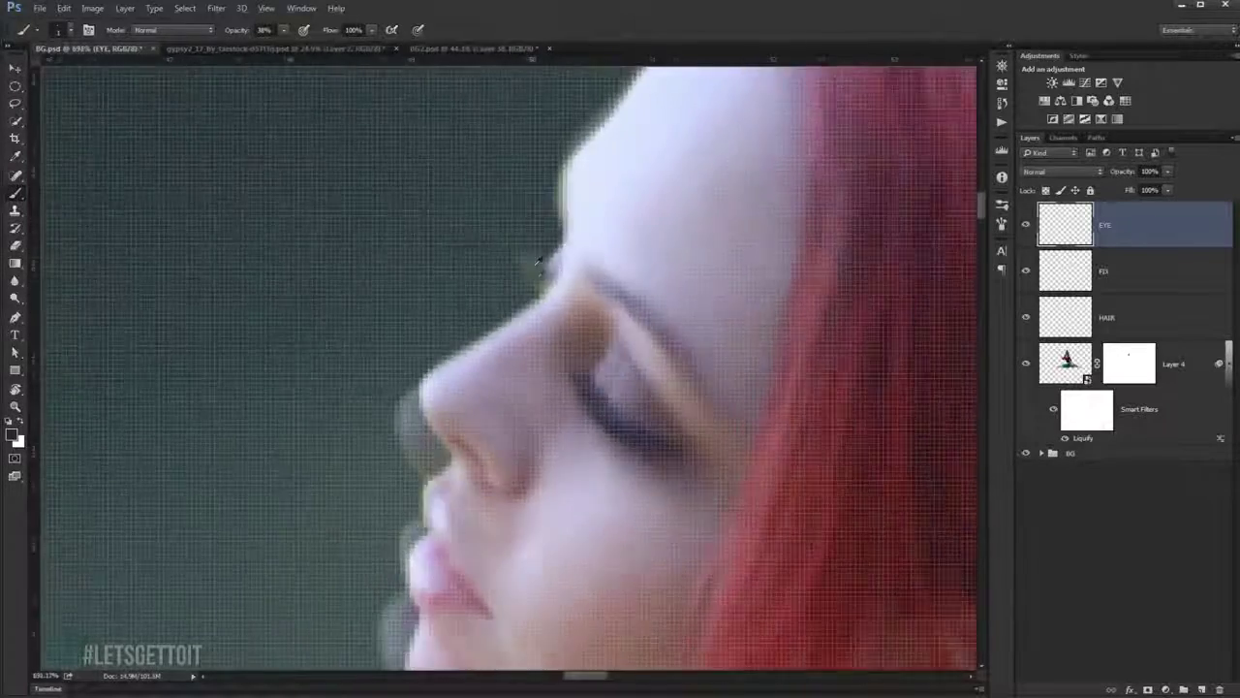
{"action": "scroll", "coordinate": [535, 278], "scroll_direction": "down", "scroll_amount": 1}
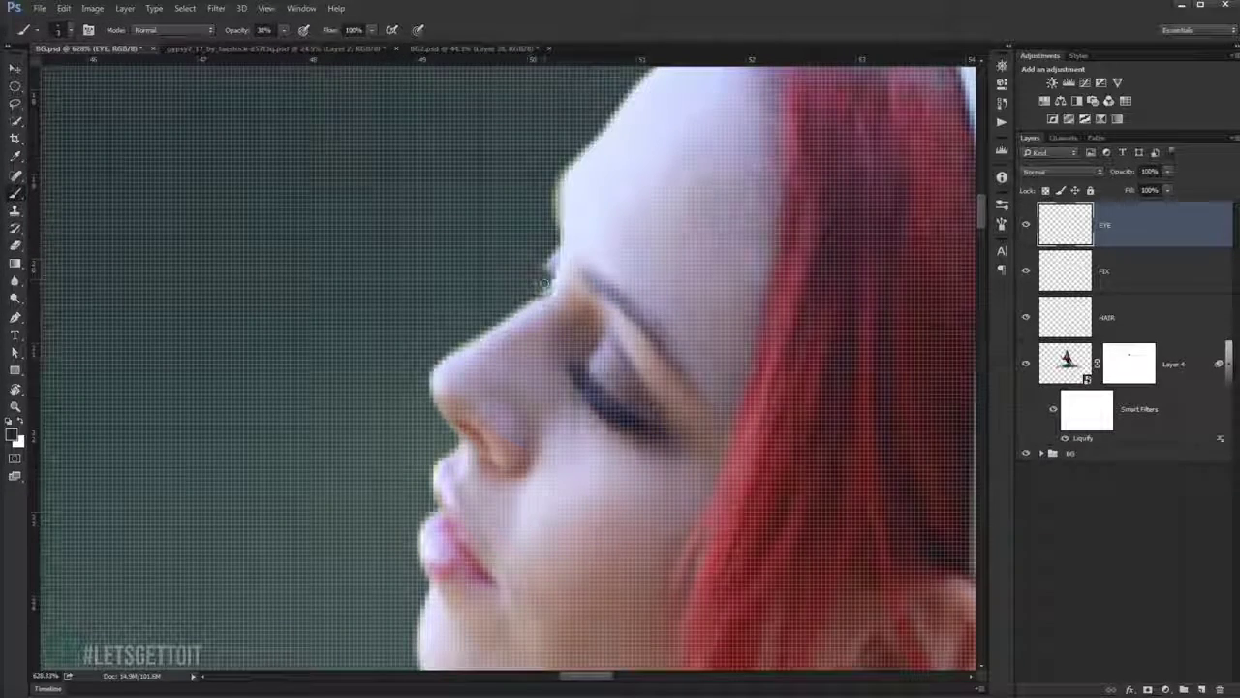
{"action": "scroll", "coordinate": [537, 283], "scroll_direction": "down", "scroll_amount": 3}
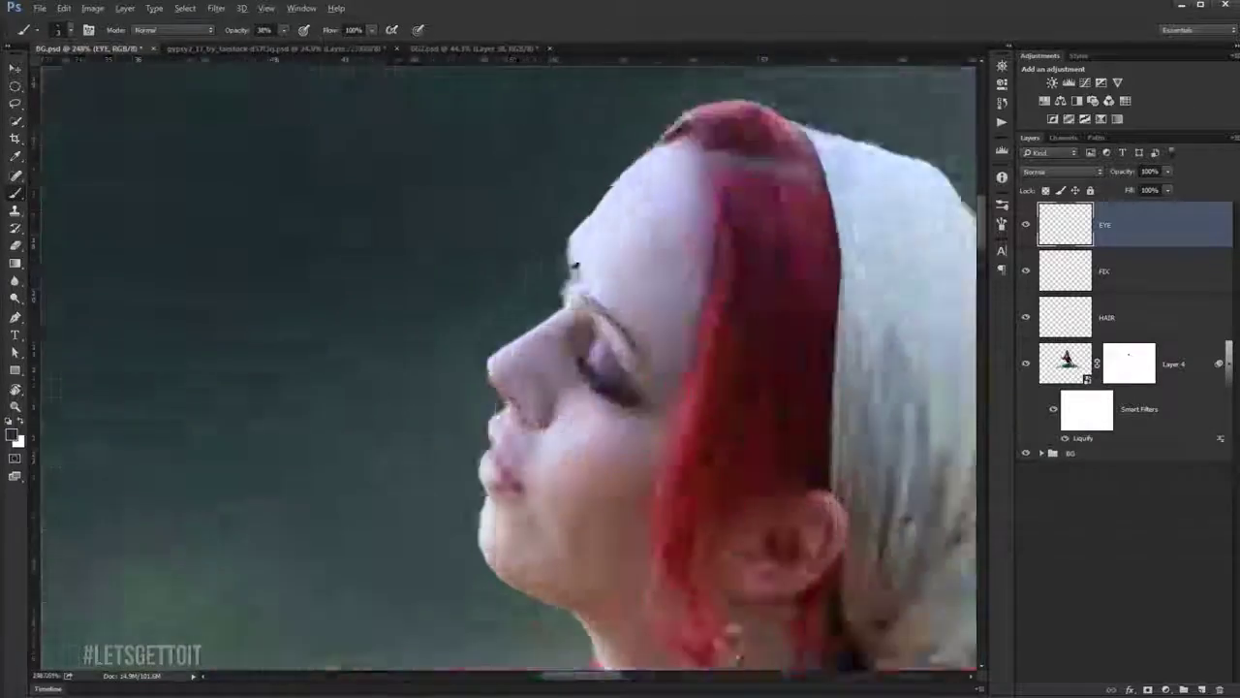
{"action": "scroll", "coordinate": [538, 283], "scroll_direction": "up", "scroll_amount": 5}
{"action": "scroll", "coordinate": [537, 305], "scroll_direction": "down", "scroll_amount": 5}
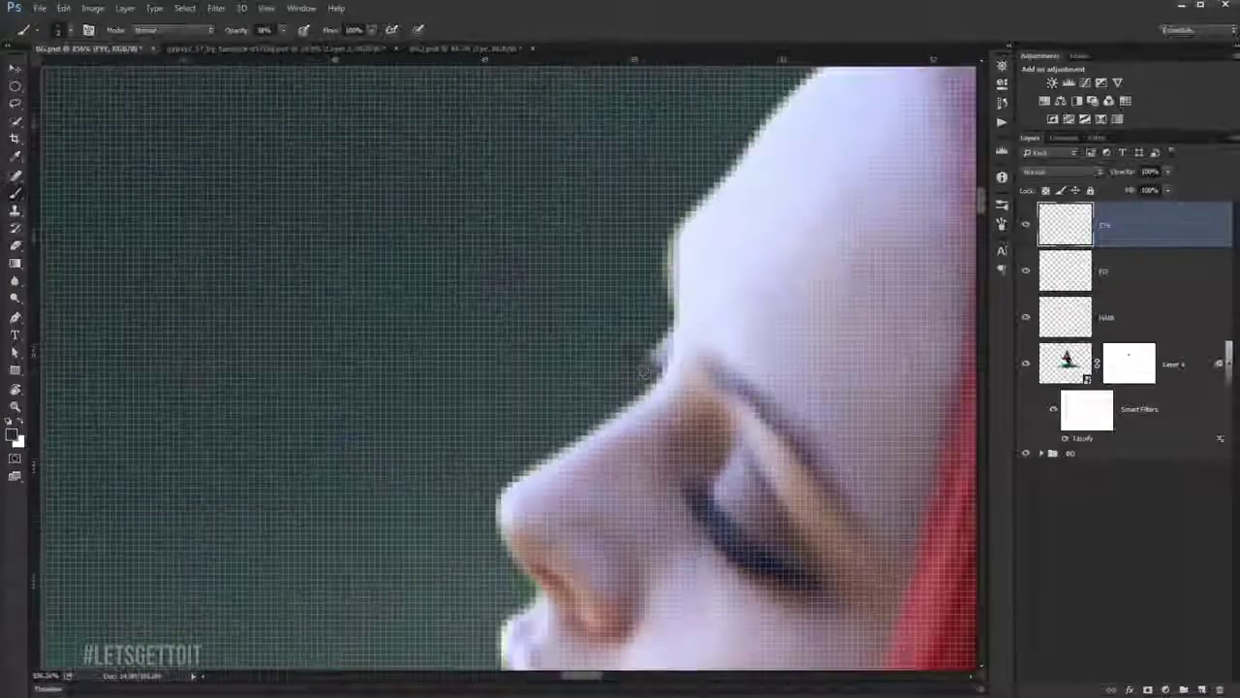
{"action": "scroll", "coordinate": [649, 376], "scroll_direction": "down", "scroll_amount": 2}
{"action": "scroll", "coordinate": [657, 373], "scroll_direction": "down", "scroll_amount": 1}
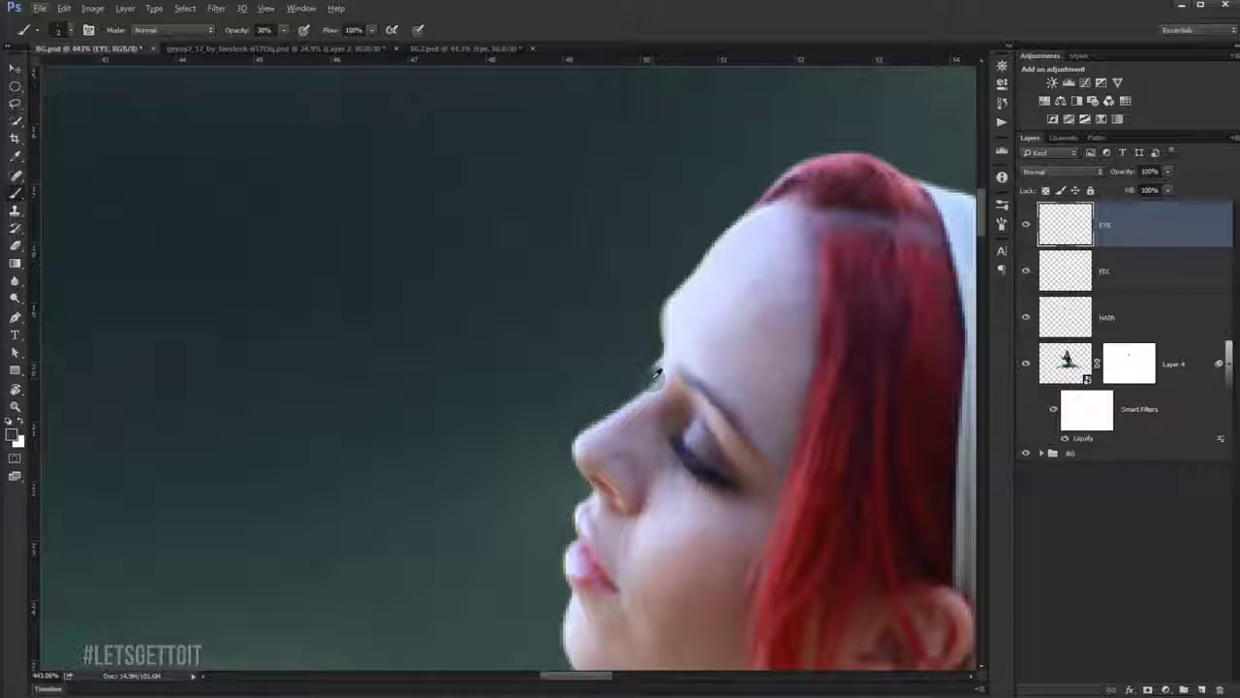
{"action": "scroll", "coordinate": [656, 373], "scroll_direction": "down", "scroll_amount": 2}
{"action": "scroll", "coordinate": [669, 387], "scroll_direction": "down", "scroll_amount": 1}
{"action": "scroll", "coordinate": [697, 417], "scroll_direction": "down", "scroll_amount": 1}
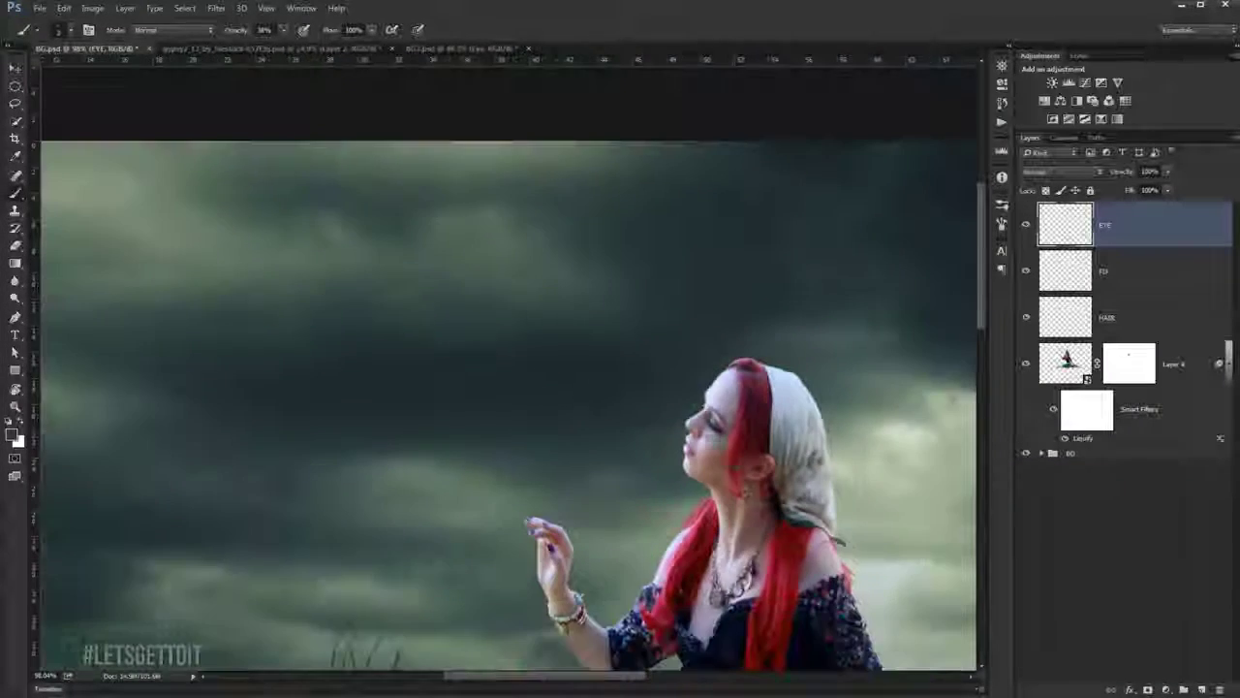
{"action": "scroll", "coordinate": [732, 459], "scroll_direction": "down", "scroll_amount": 1}
{"action": "scroll", "coordinate": [733, 459], "scroll_direction": "down", "scroll_amount": 1}
{"action": "scroll", "coordinate": [733, 460], "scroll_direction": "down", "scroll_amount": 2}
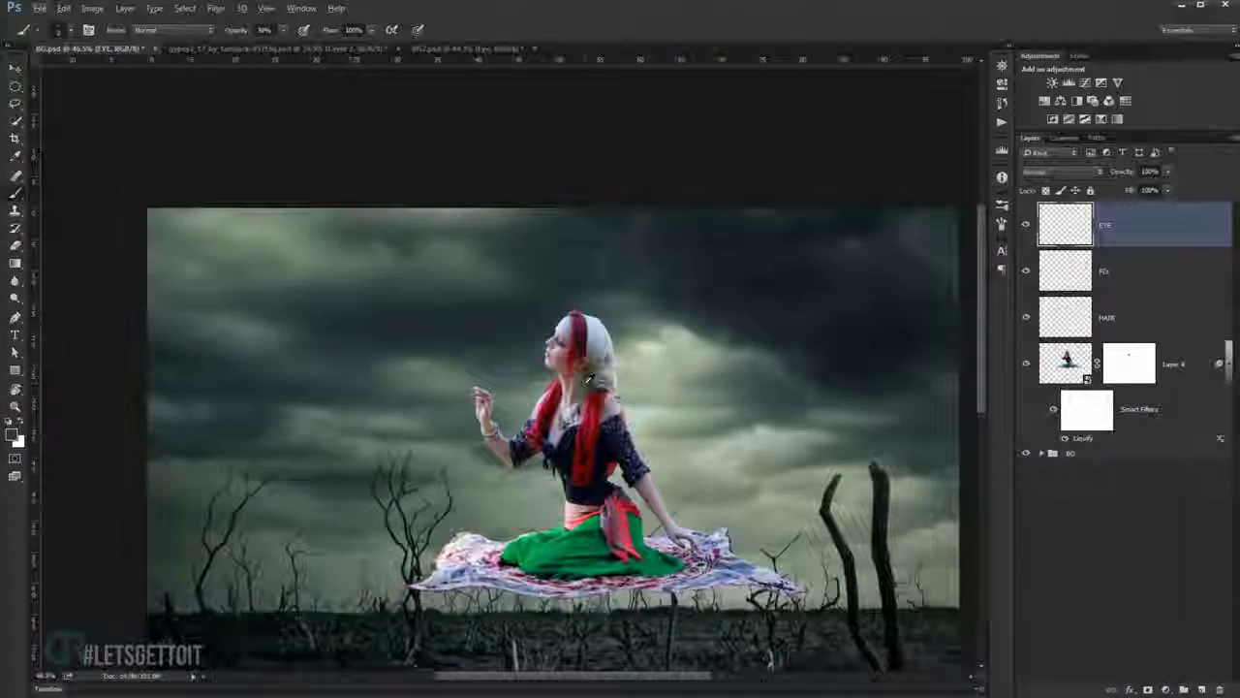
{"action": "scroll", "coordinate": [733, 459], "scroll_direction": "down", "scroll_amount": 1}
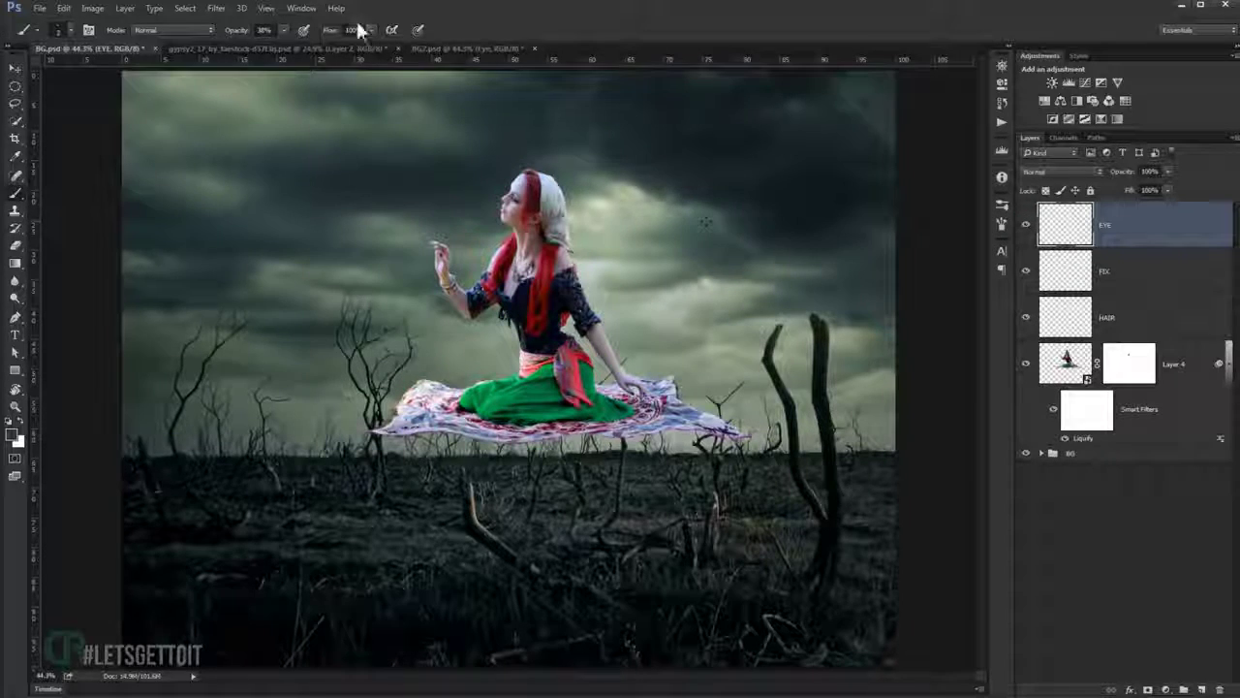
{"action": "left_click", "coordinate": [15, 68]}
Hide the carpet-and-figure layer and trace the tall dead trunk with a Pen path.
{"action": "scroll", "coordinate": [668, 465], "scroll_direction": "up", "scroll_amount": 1}
{"action": "scroll", "coordinate": [679, 464], "scroll_direction": "up", "scroll_amount": 3}
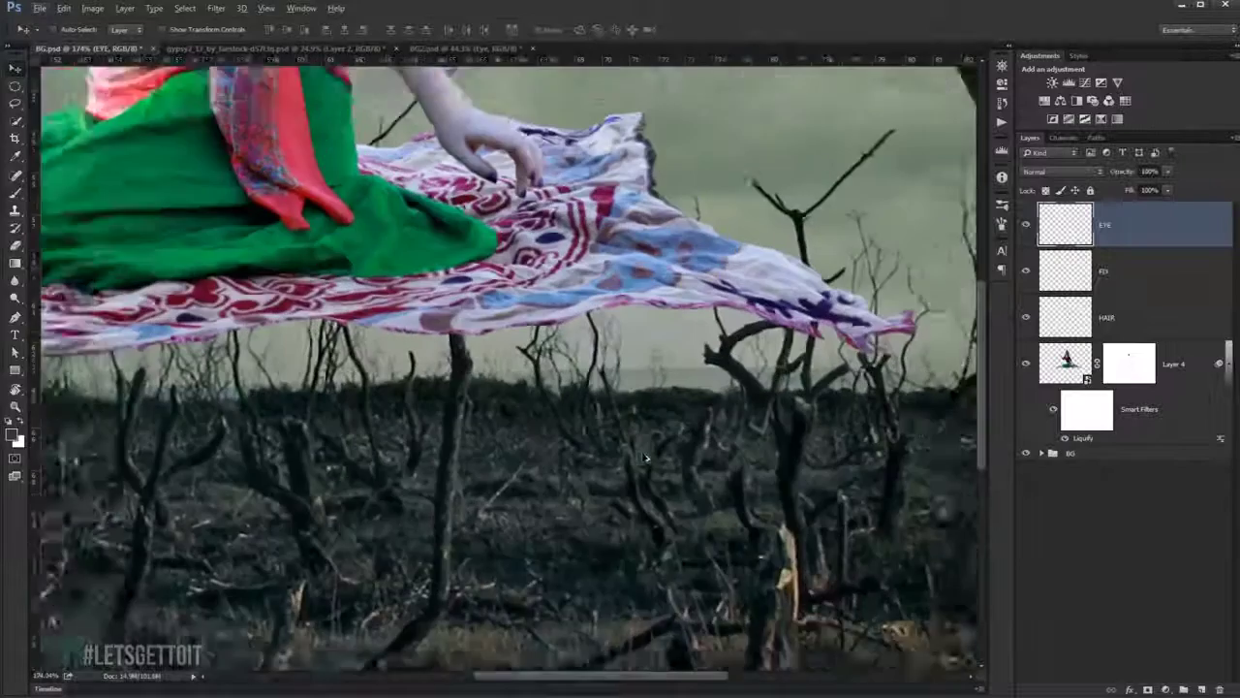
{"action": "scroll", "coordinate": [679, 463], "scroll_direction": "up", "scroll_amount": 1}
{"action": "left_click", "coordinate": [1027, 363]}
{"action": "left_click", "coordinate": [1026, 363]}
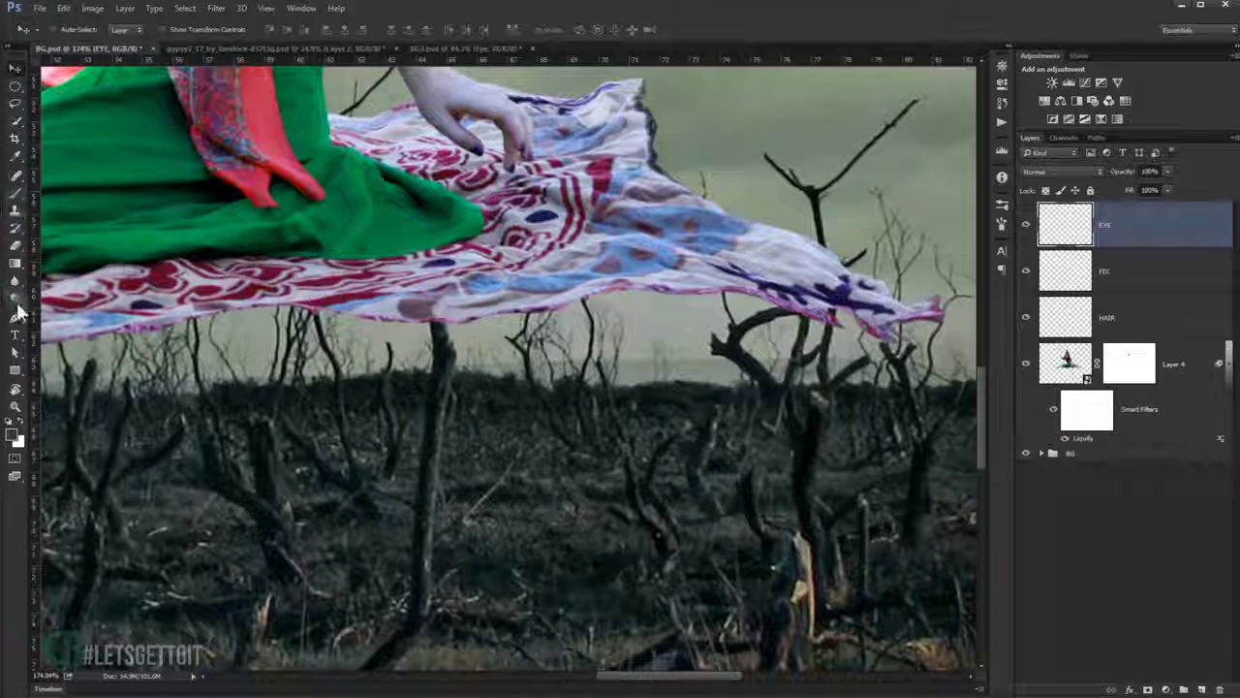
{"action": "key", "text": "p"}
{"action": "left_click", "coordinate": [1026, 363]}
{"action": "scroll", "coordinate": [436, 324], "scroll_direction": "up", "scroll_amount": 2}
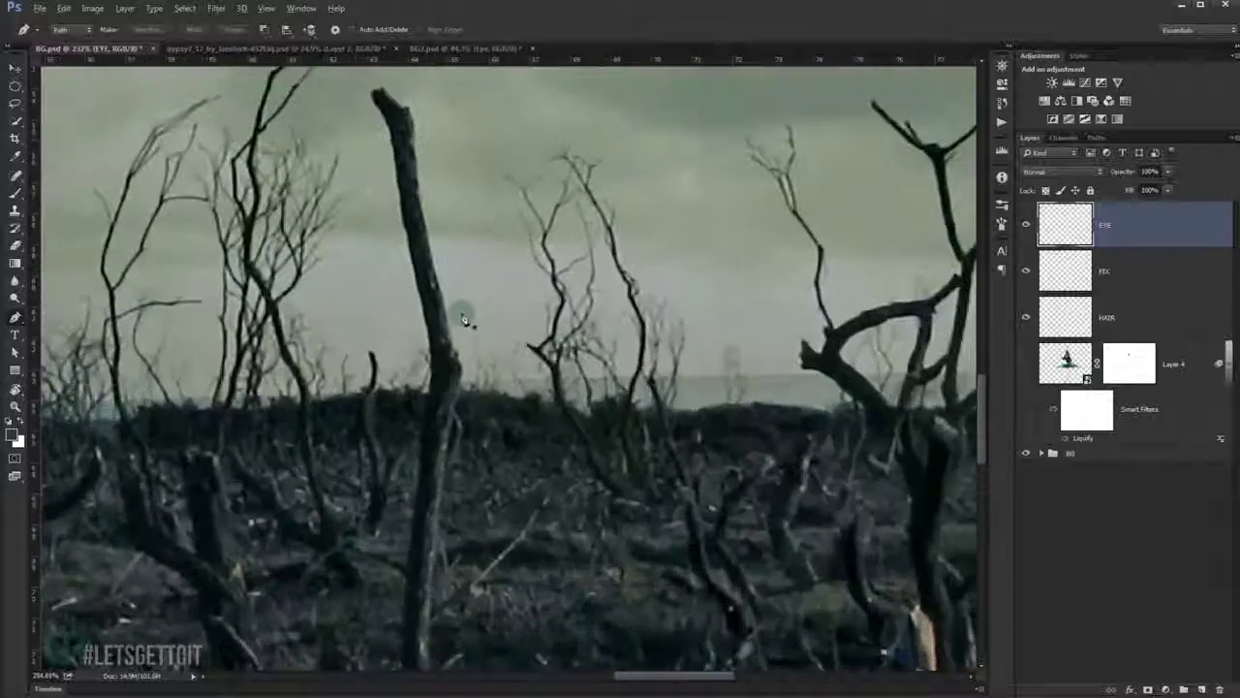
{"action": "scroll", "coordinate": [461, 349], "scroll_direction": "up", "scroll_amount": 2}
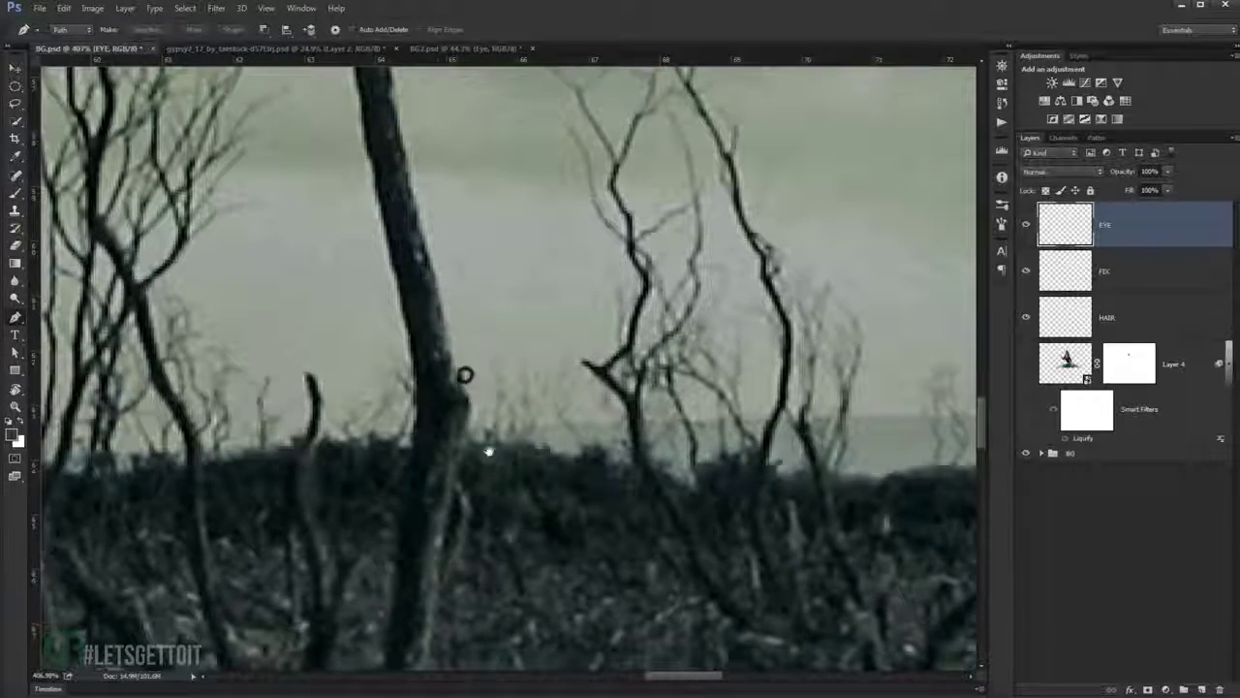
{"action": "scroll", "coordinate": [488, 452], "scroll_direction": "up", "scroll_amount": 3}
{"action": "left_click_drag", "start_coordinate": [467, 322], "coordinate": [459, 295]}
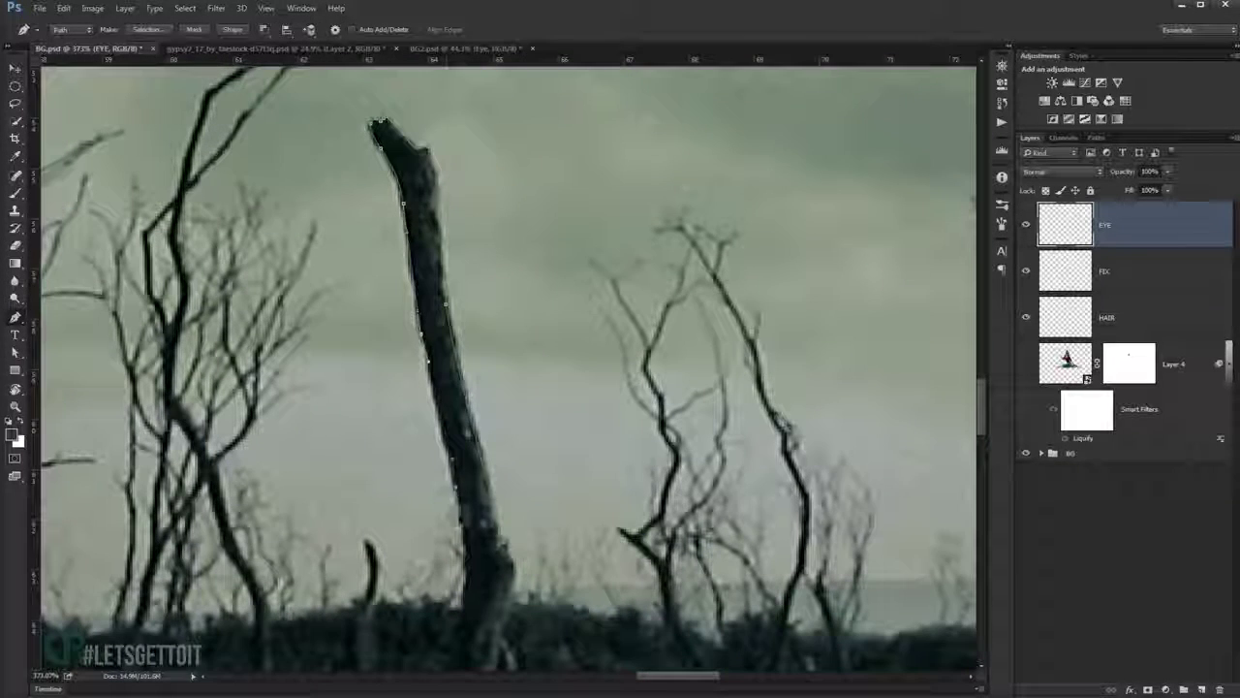
{"action": "scroll", "coordinate": [473, 504], "scroll_direction": "down", "scroll_amount": 3}
{"action": "left_click_drag", "start_coordinate": [472, 470], "coordinate": [501, 388]}
Convert the trunk path to a selection and fill it black in Layer 4's mask.
{"action": "scroll", "coordinate": [494, 388], "scroll_direction": "down", "scroll_amount": 3}
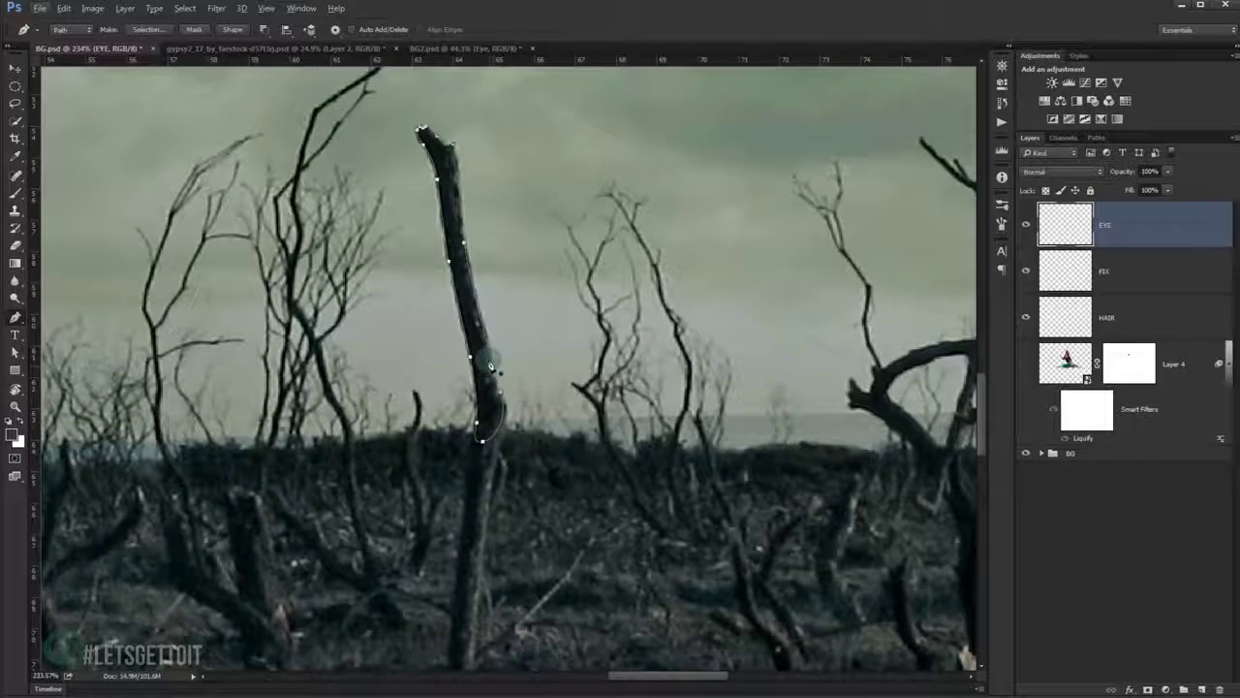
{"action": "right_click", "coordinate": [487, 359]}
{"action": "left_click", "coordinate": [543, 438]}
{"action": "left_click", "coordinate": [694, 202]}
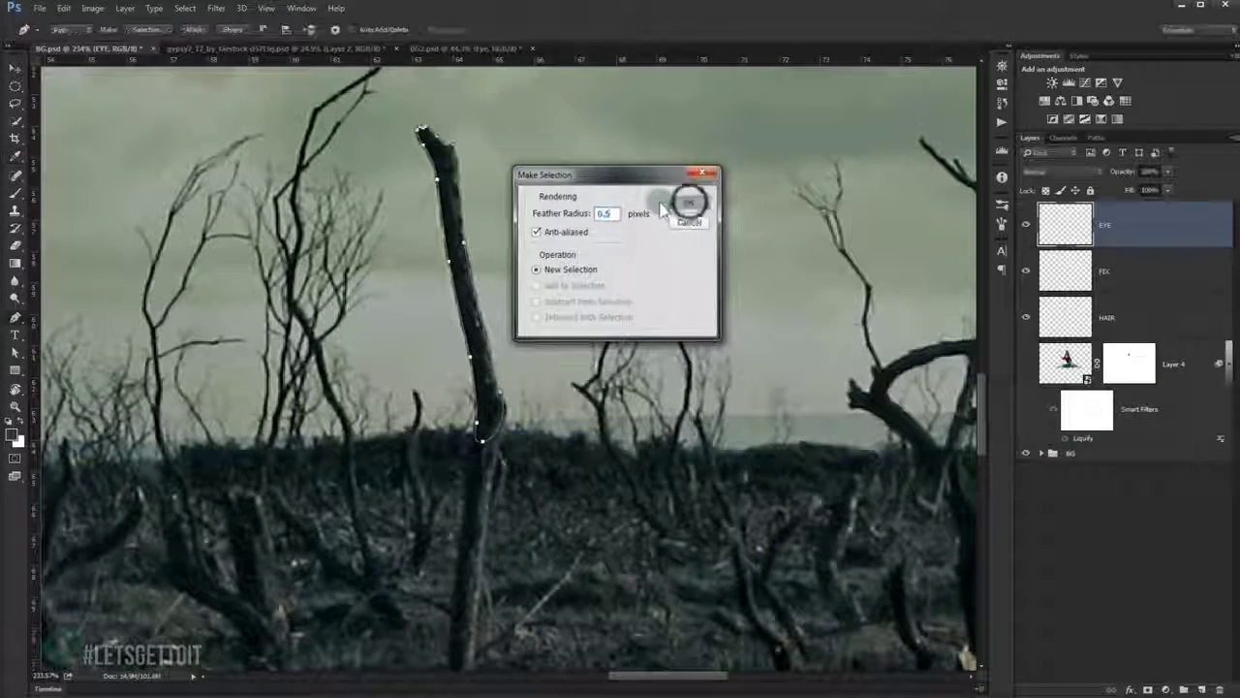
{"action": "scroll", "coordinate": [545, 312], "scroll_direction": "down", "scroll_amount": 2}
{"action": "left_click", "coordinate": [1026, 363]}
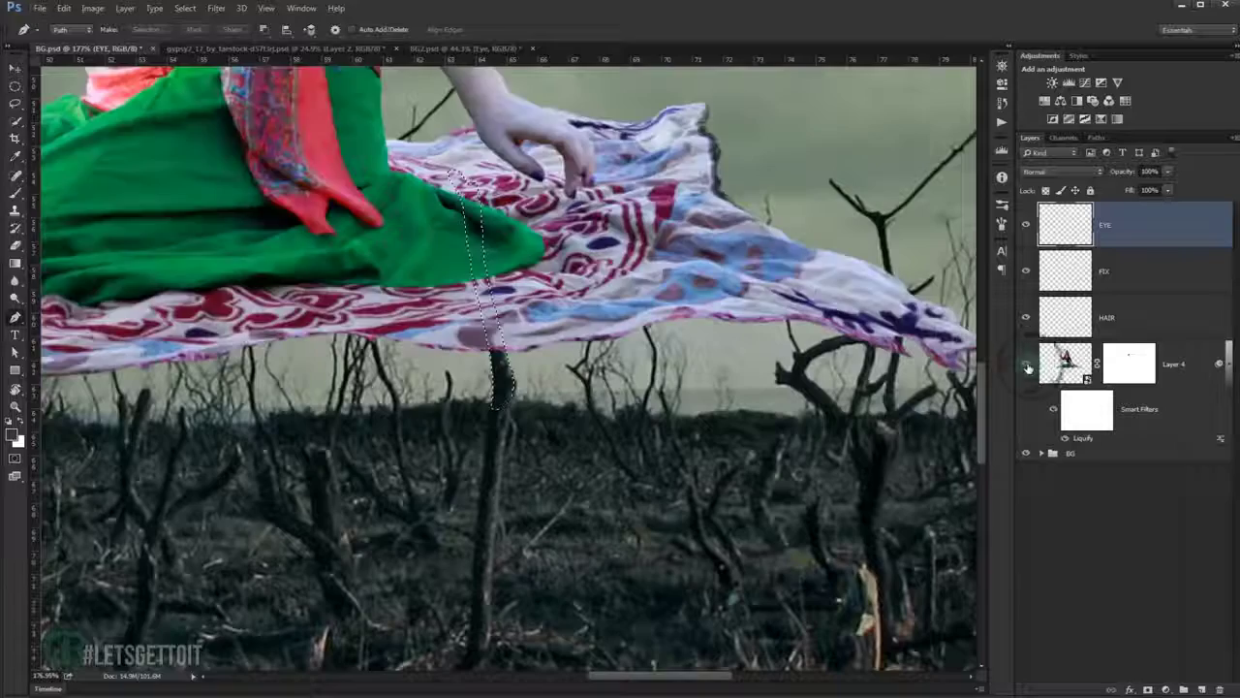
{"action": "left_click", "coordinate": [1129, 363]}
{"action": "key", "text": "ctrl+BackSpace"}
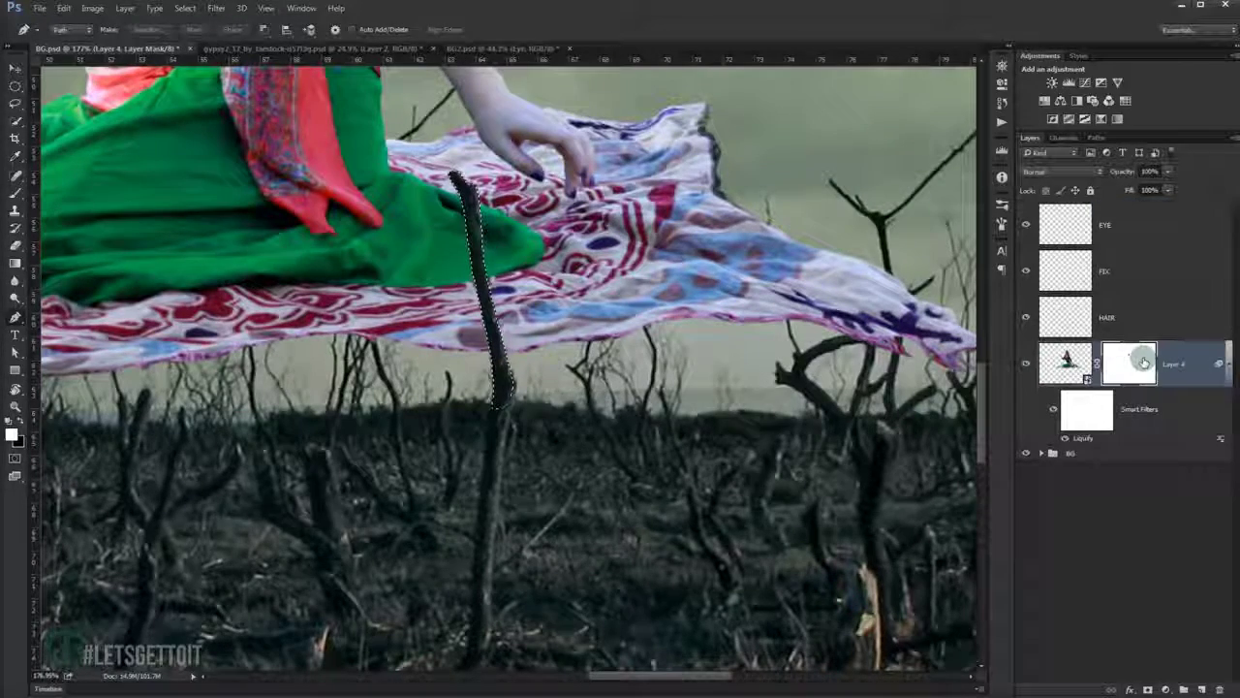
{"action": "scroll", "coordinate": [593, 263], "scroll_direction": "down", "scroll_amount": 3}
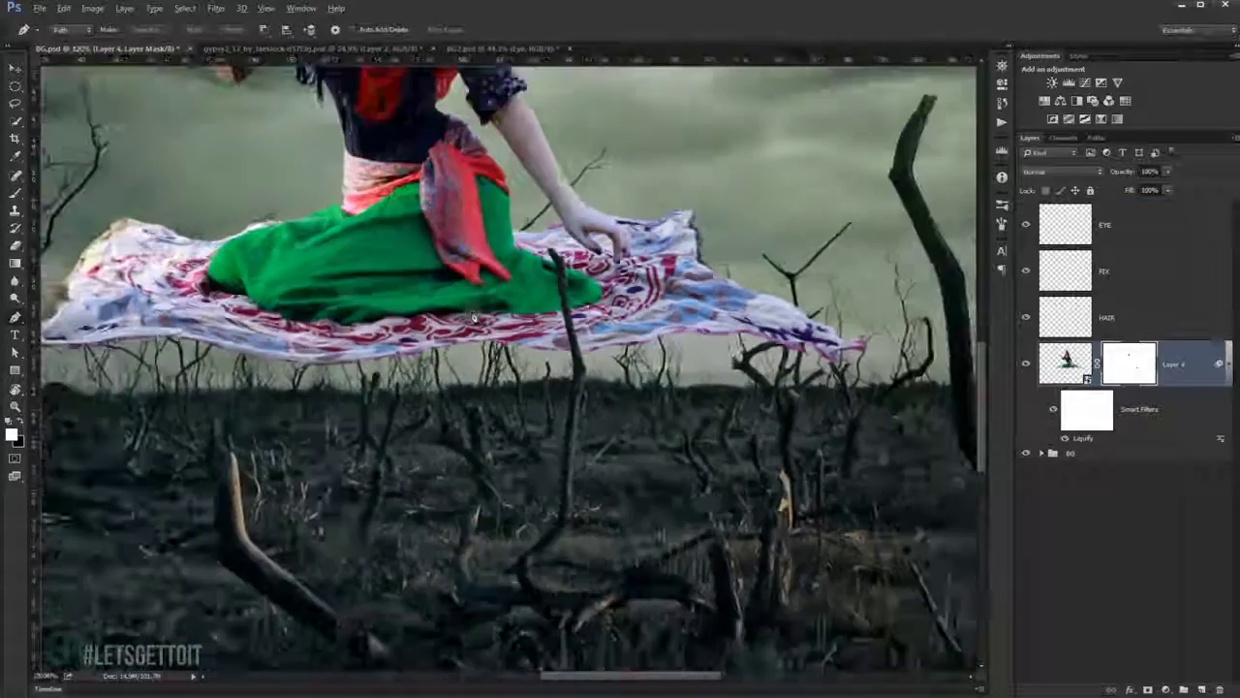
{"action": "scroll", "coordinate": [593, 264], "scroll_direction": "down", "scroll_amount": 2}
{"action": "scroll", "coordinate": [593, 264], "scroll_direction": "down", "scroll_amount": 1}
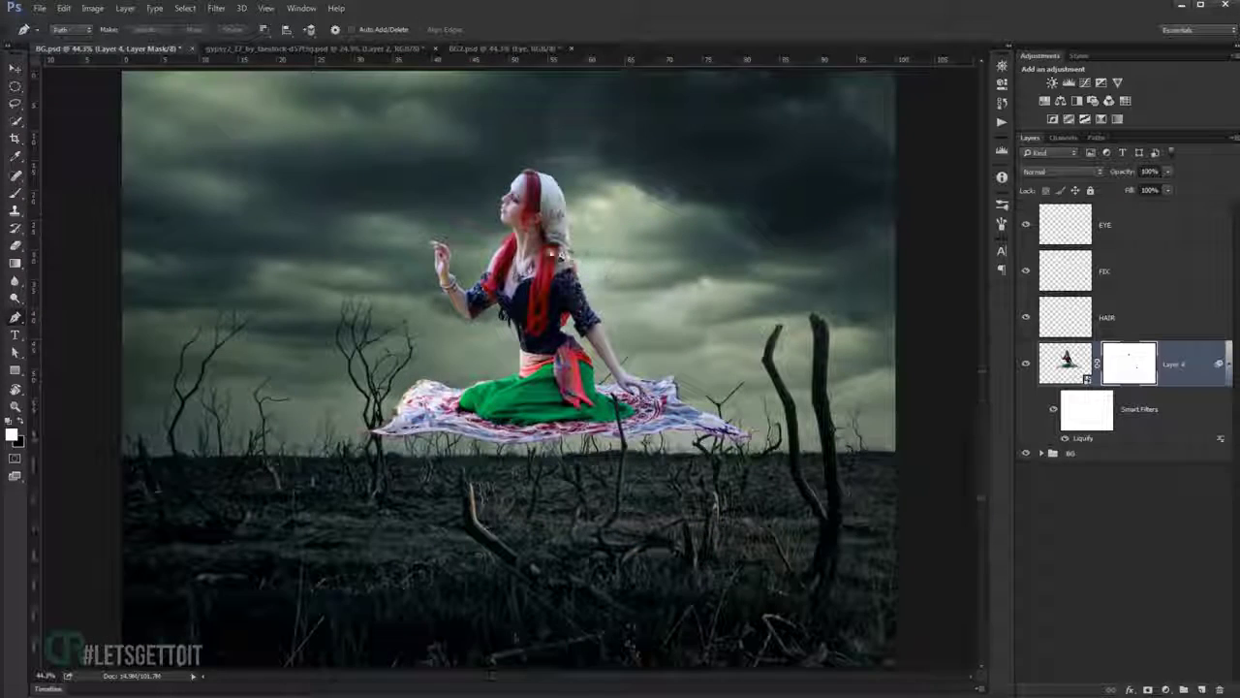
Add an empty layer named Shadow beneath Layer 4, just above the BG group.
{"action": "left_click", "coordinate": [15, 68]}
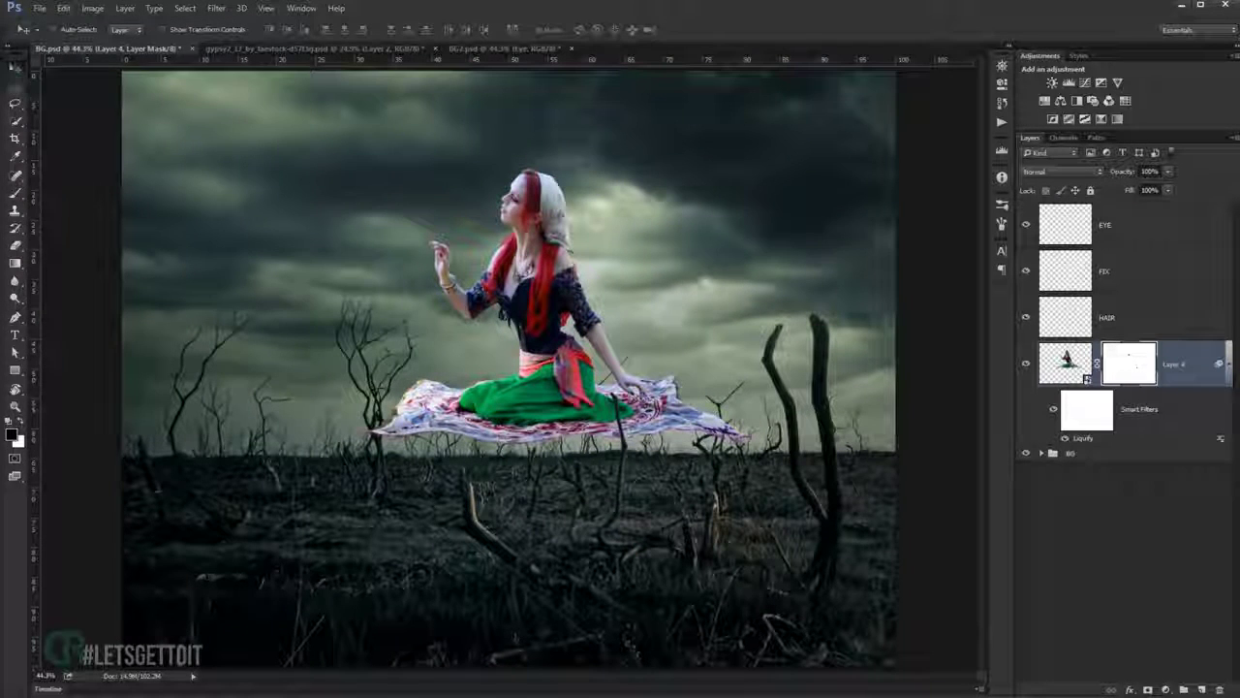
{"action": "left_click", "coordinate": [1204, 689], "text": "ctrl"}
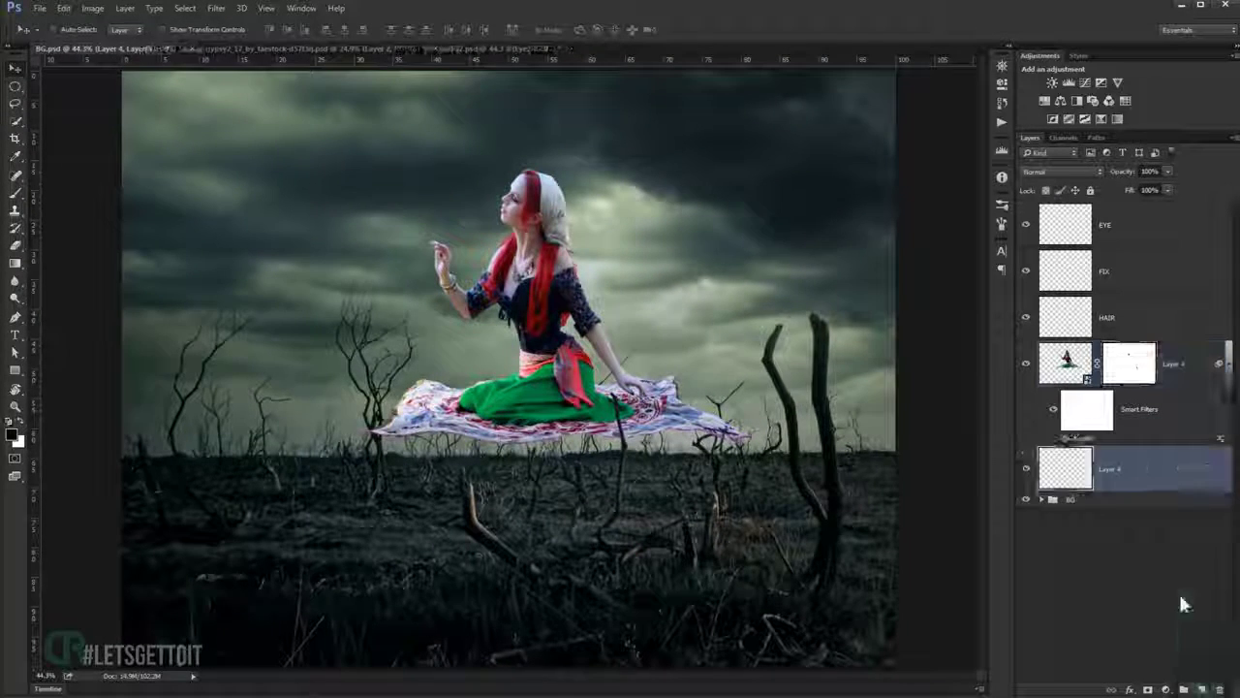
{"action": "double_click", "coordinate": [1117, 470]}
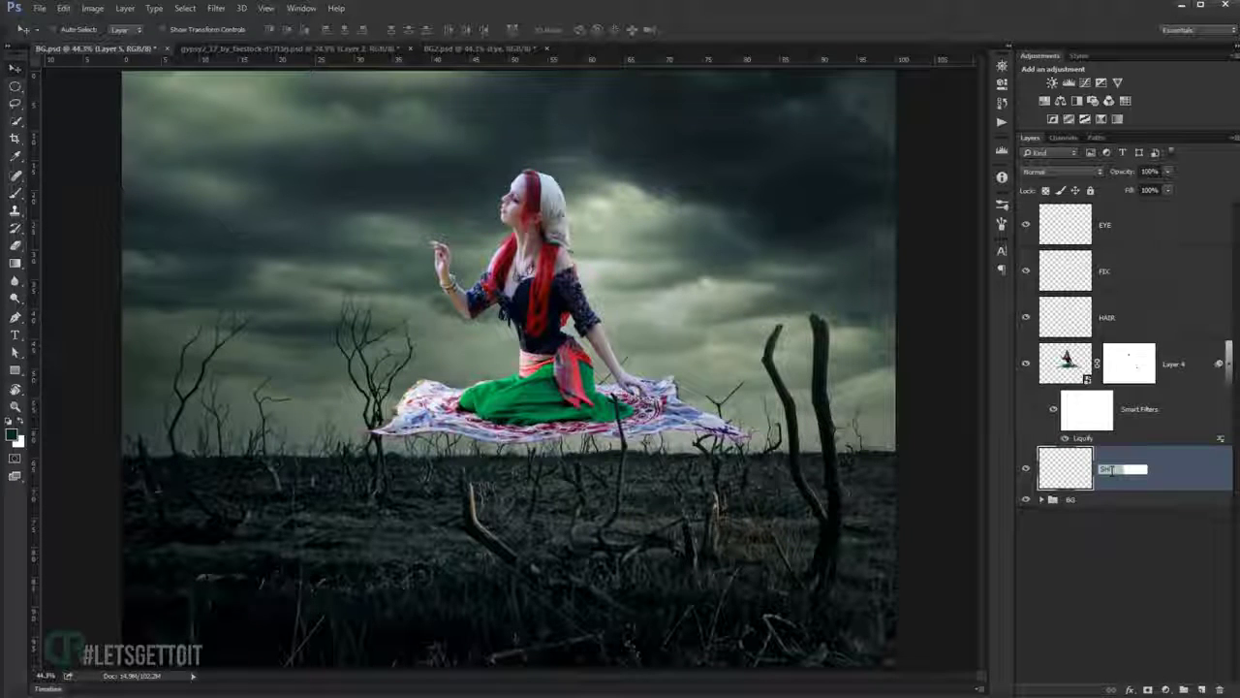
{"action": "key", "text": "Return"}
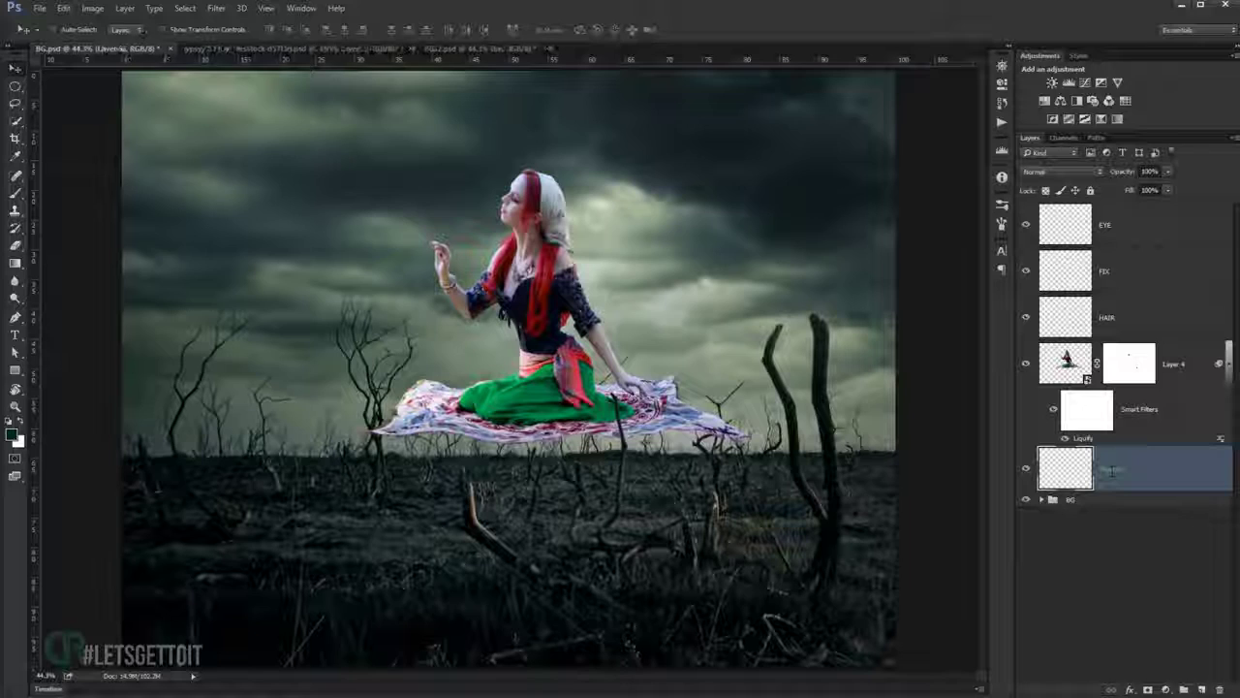
{"action": "left_click", "coordinate": [15, 192]}
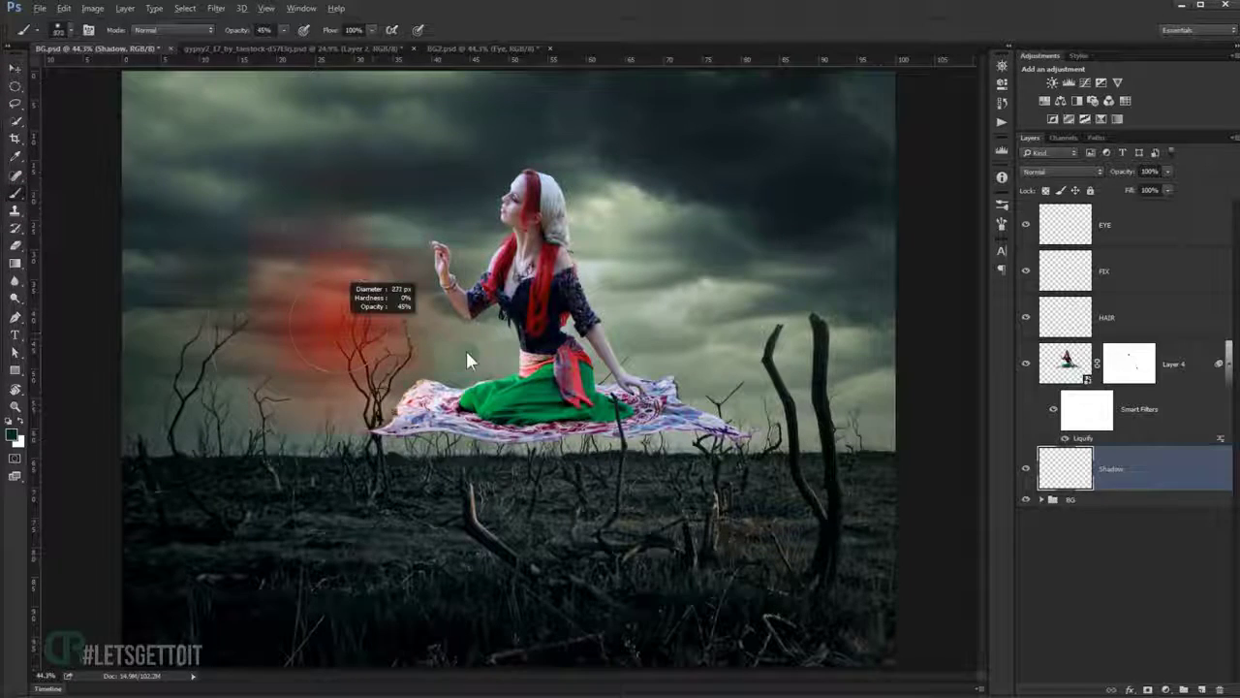
Paint a soft black blob behind the woman's waist on the Shadow layer.
{"action": "left_click_drag", "start_coordinate": [433, 257], "coordinate": [481, 304]}
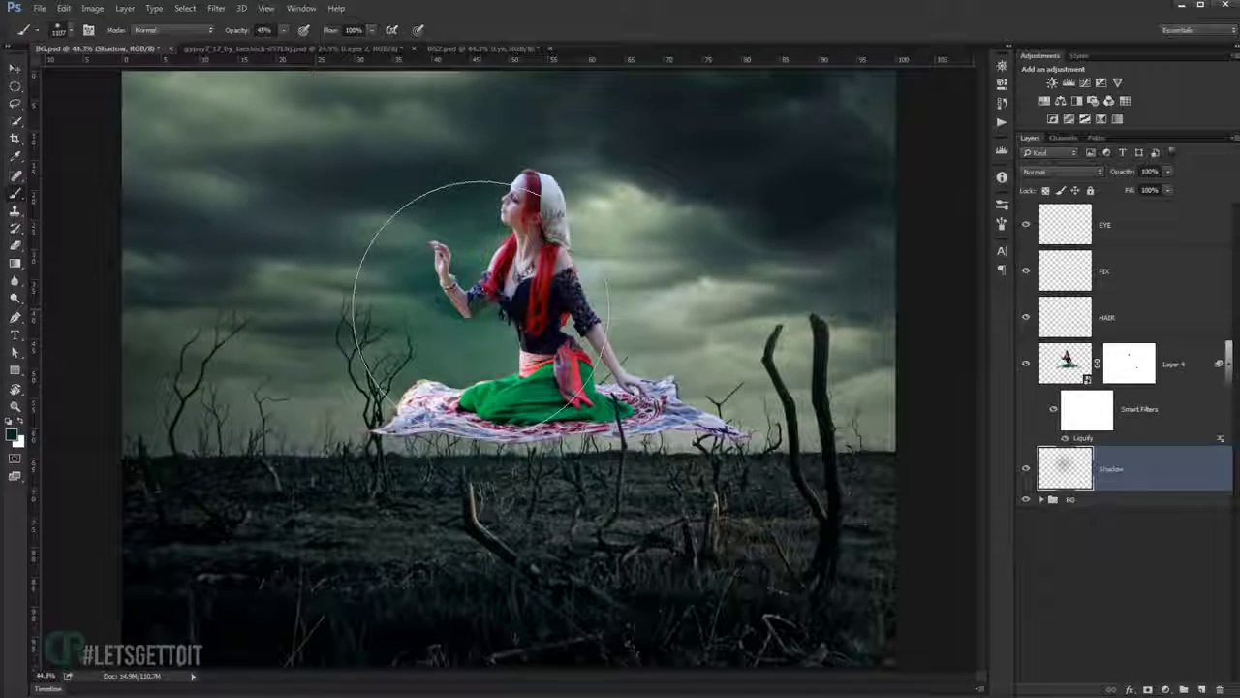
{"action": "key", "text": "ctrl+z"}
{"action": "left_click", "coordinate": [17, 426]}
{"action": "mouse_move", "coordinate": [465, 388]}
{"action": "left_mouse_down"}
{"action": "mouse_move", "coordinate": [575, 327]}
{"action": "mouse_move", "coordinate": [526, 332]}
{"action": "mouse_move", "coordinate": [506, 369]}
{"action": "left_mouse_up"}
{"action": "left_click", "coordinate": [505, 369]}
{"action": "left_click", "coordinate": [508, 369]}
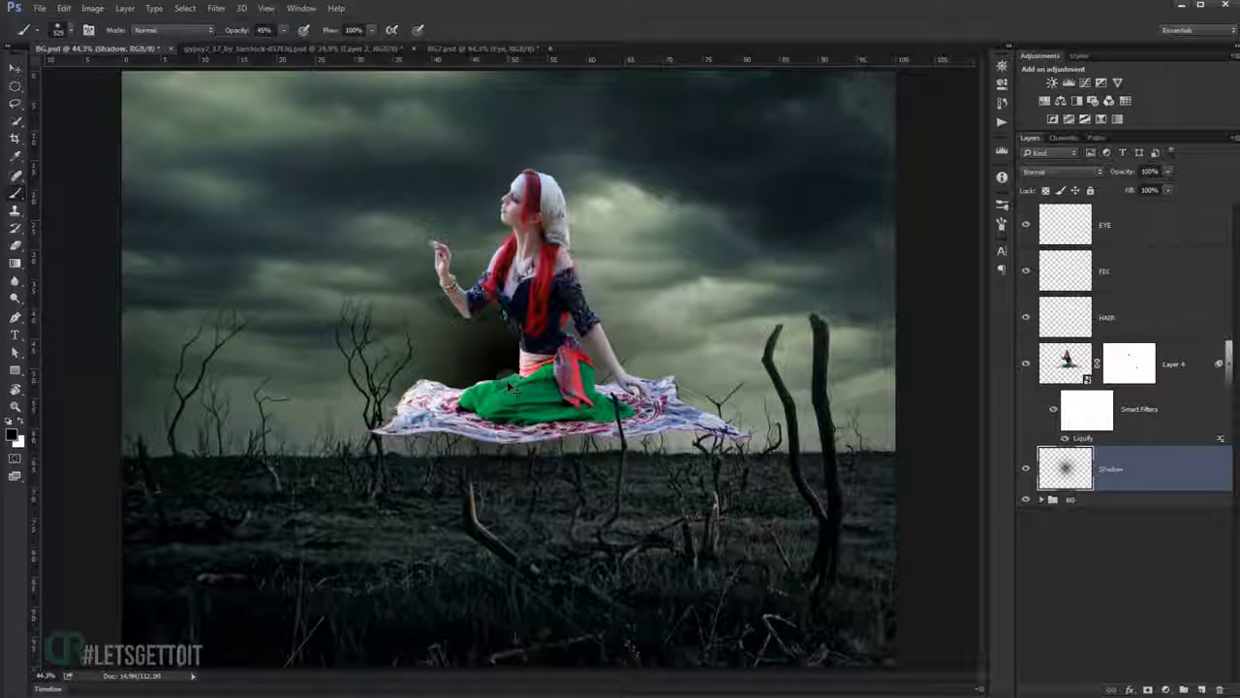
Squash the blob flat, move it onto the ground and widen it beneath the carpet.
{"action": "key", "text": "ctrl+t"}
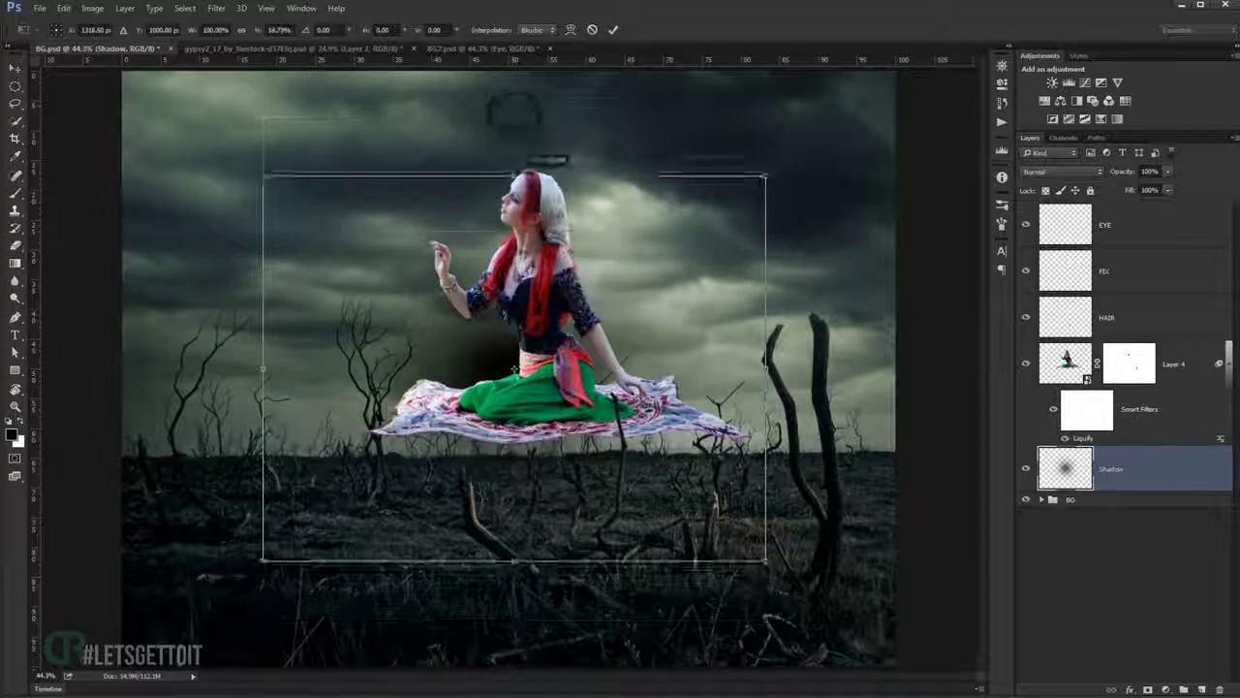
{"action": "left_click_drag", "start_coordinate": [514, 116], "coordinate": [514, 320]}
{"action": "mouse_move", "coordinate": [609, 334]}
{"action": "left_mouse_down"}
{"action": "mouse_move", "coordinate": [620, 528]}
{"action": "mouse_move", "coordinate": [578, 505]}
{"action": "left_mouse_up"}
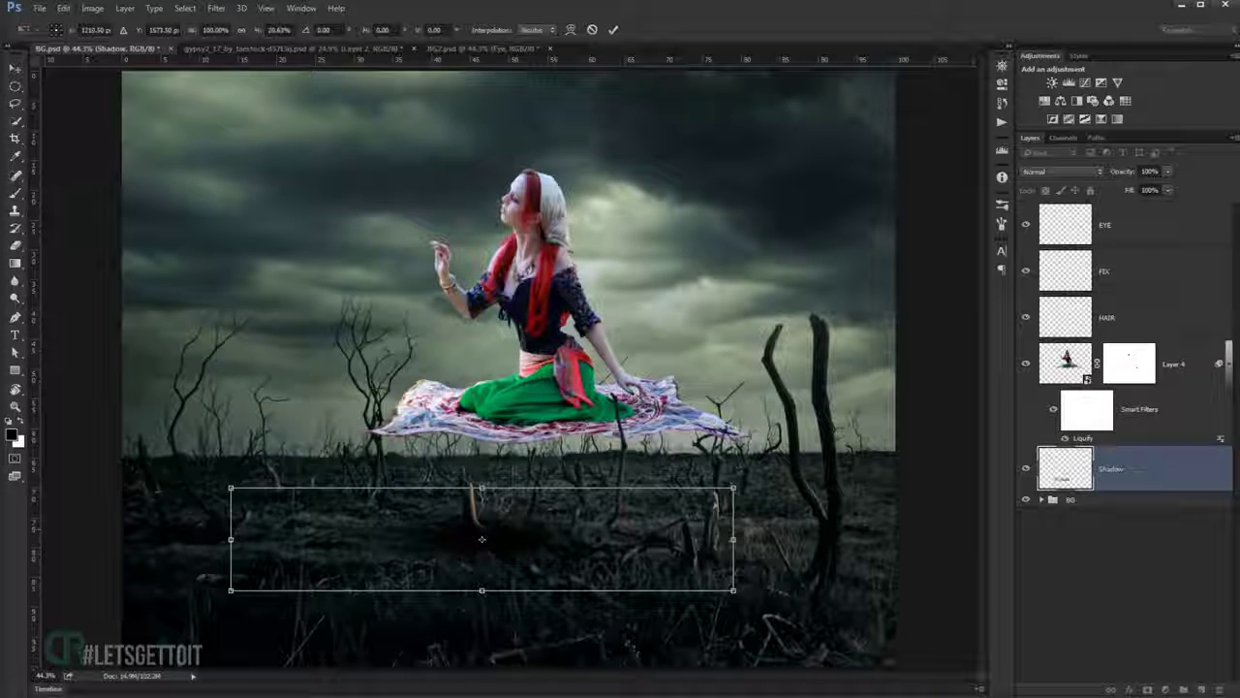
{"action": "left_click_drag", "start_coordinate": [734, 540], "coordinate": [785, 540]}
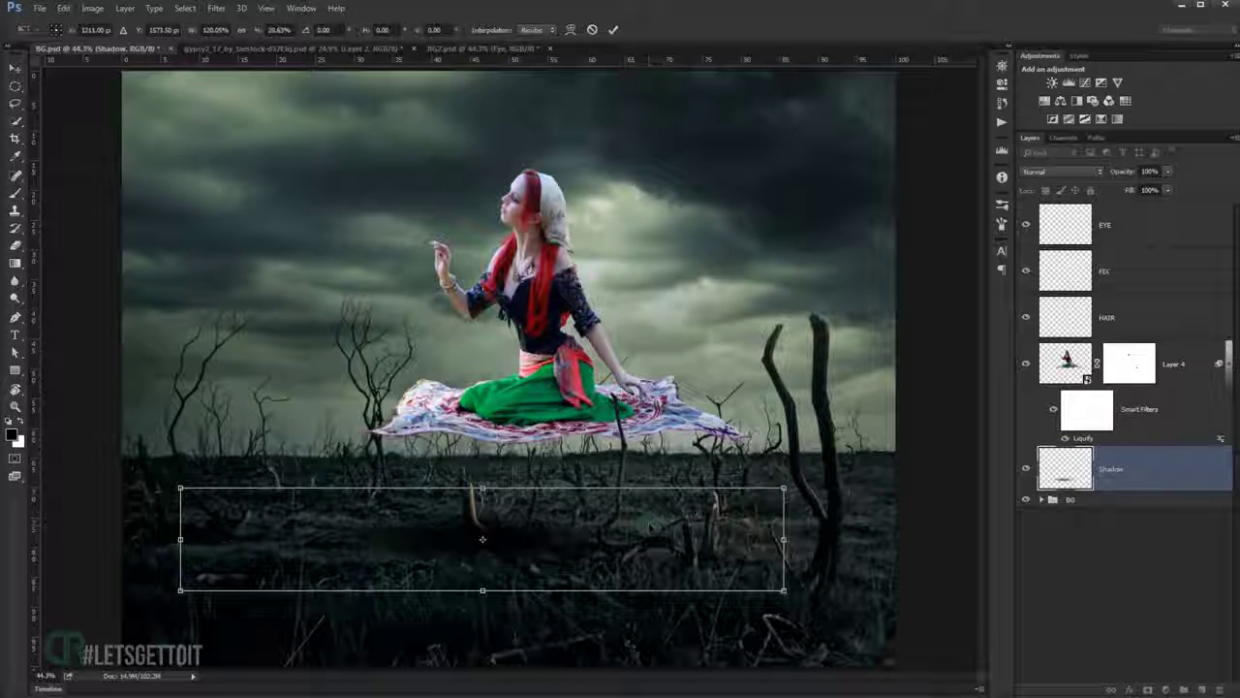
{"action": "key", "text": "Return"}
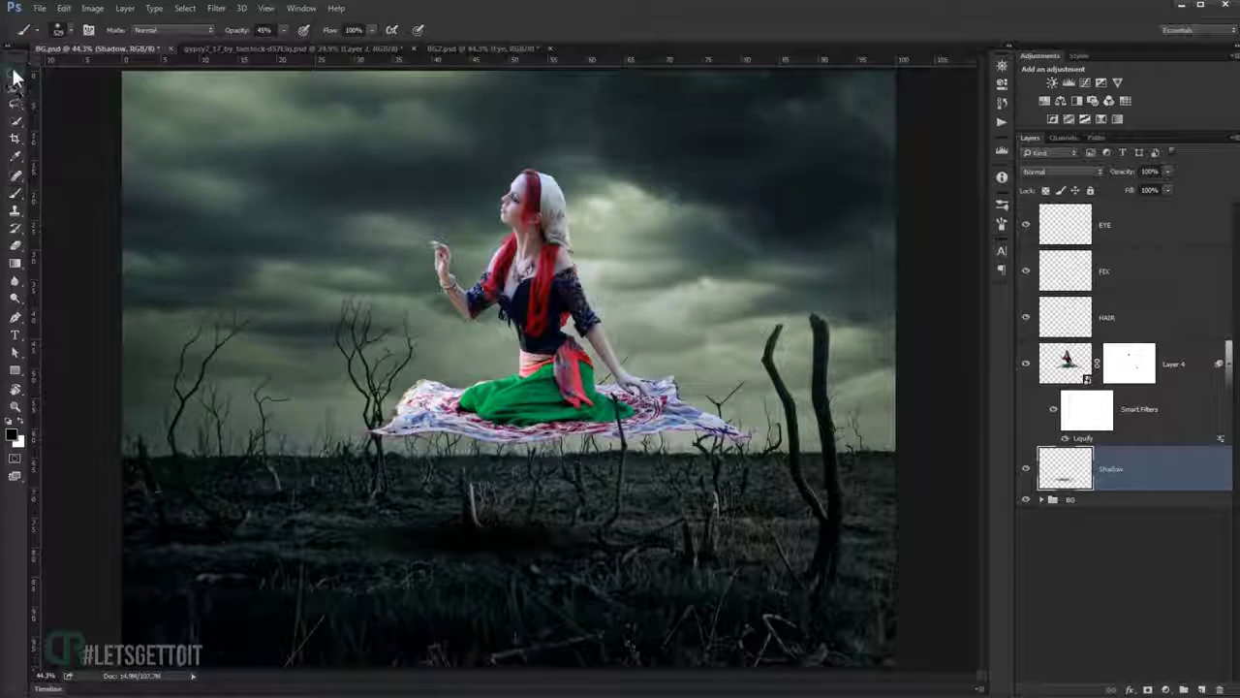
Create two stretched, widened duplicates of the shadow beneath the carpet.
{"action": "key", "text": "ctrl+t"}
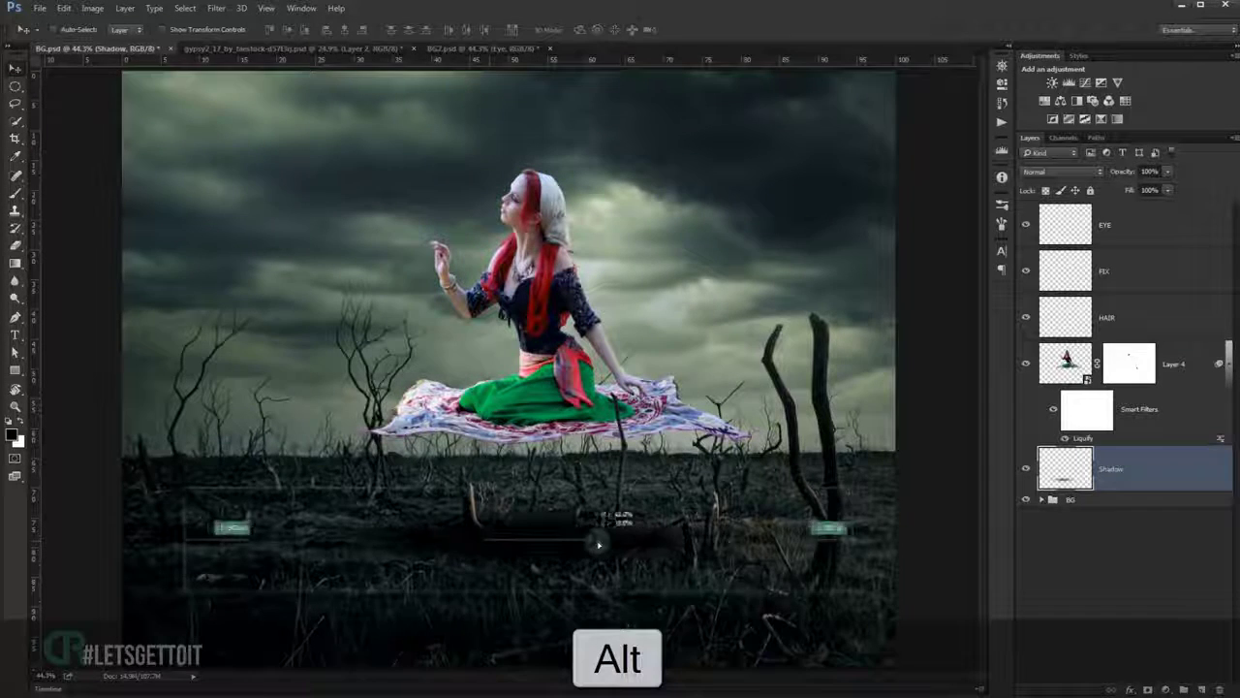
{"action": "left_click_drag", "start_coordinate": [599, 540], "coordinate": [601, 536]}
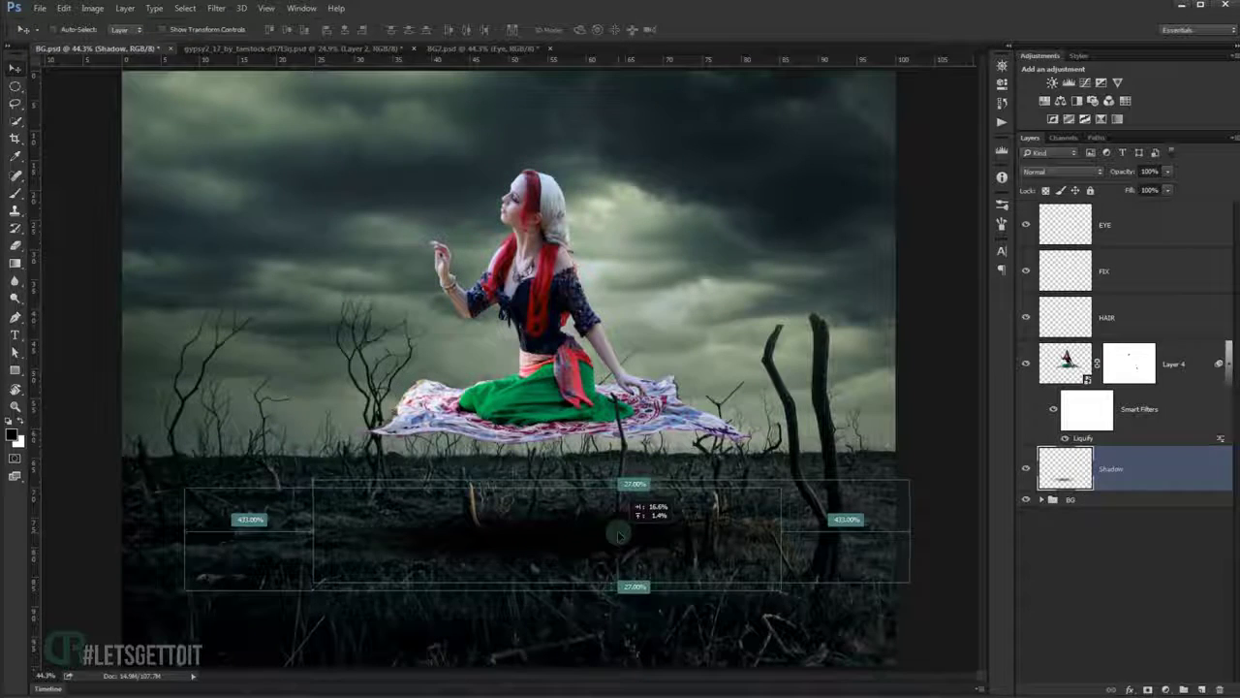
{"action": "key", "text": "Return"}
{"action": "key", "text": "ctrl+j"}
{"action": "key", "text": "ctrl+t"}
{"action": "mouse_move", "coordinate": [679, 534]}
{"action": "left_mouse_down"}
{"action": "mouse_move", "coordinate": [540, 540]}
{"action": "mouse_move", "coordinate": [513, 513]}
{"action": "mouse_move", "coordinate": [698, 507]}
{"action": "mouse_move", "coordinate": [710, 545]}
{"action": "left_mouse_up"}
{"action": "key", "text": "Return"}
{"action": "key", "text": "ctrl+j"}
Merge the three shadow layers, shift the result slightly and scale it to about 86%.
{"action": "scroll", "coordinate": [717, 523], "scroll_direction": "down", "scroll_amount": 3}
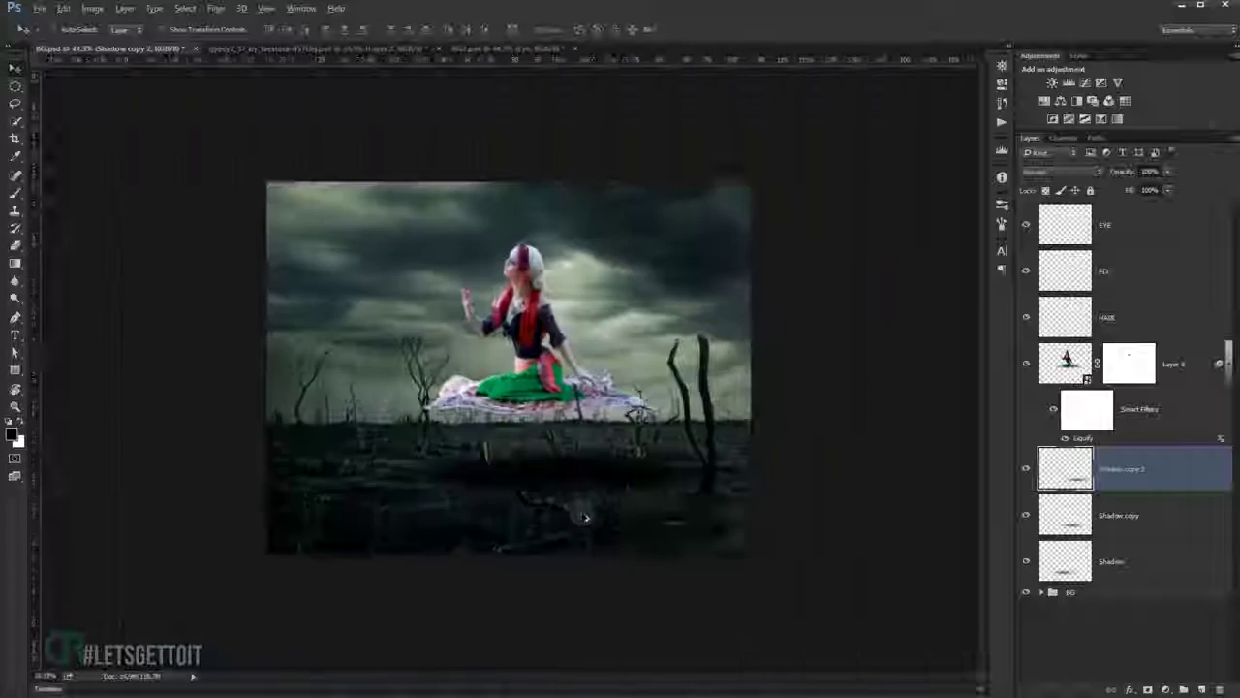
{"action": "left_click", "coordinate": [1132, 552], "text": "shift"}
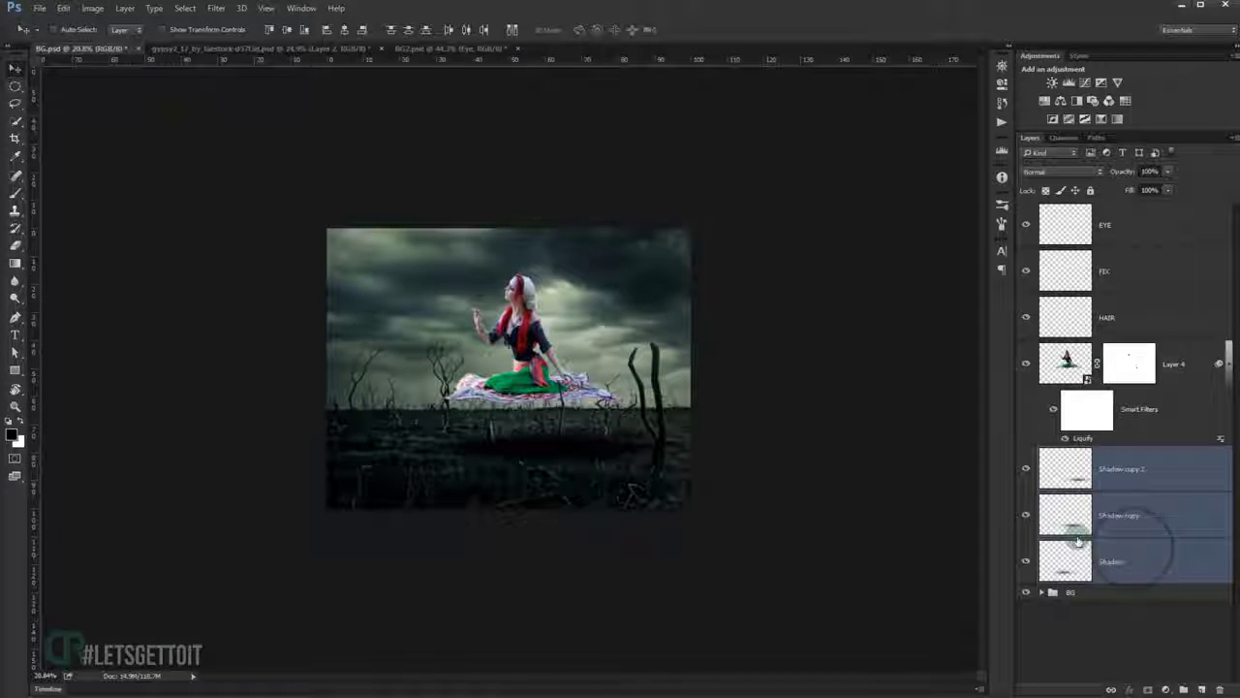
{"action": "key", "text": "e"}
{"action": "key", "text": "ctrl+e"}
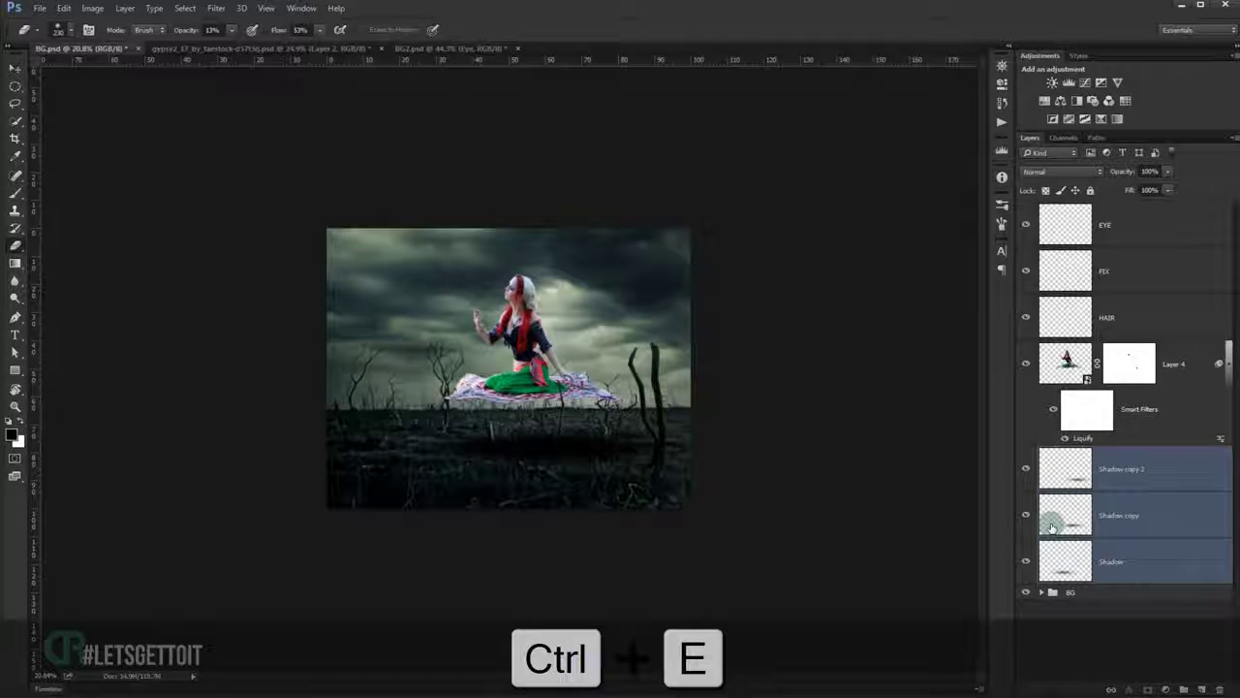
{"action": "scroll", "coordinate": [687, 448], "scroll_direction": "up", "scroll_amount": 2}
{"action": "scroll", "coordinate": [553, 484], "scroll_direction": "up", "scroll_amount": 2}
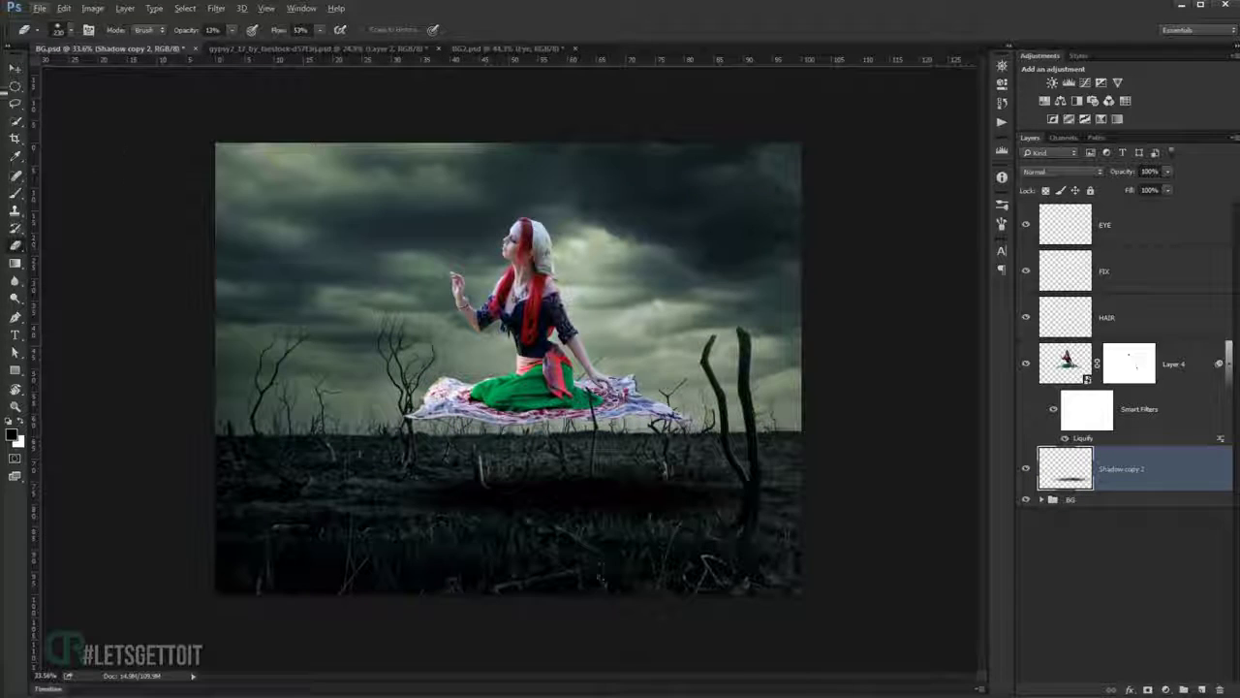
{"action": "left_click", "coordinate": [14, 68]}
{"action": "left_click_drag", "start_coordinate": [646, 508], "coordinate": [618, 508]}
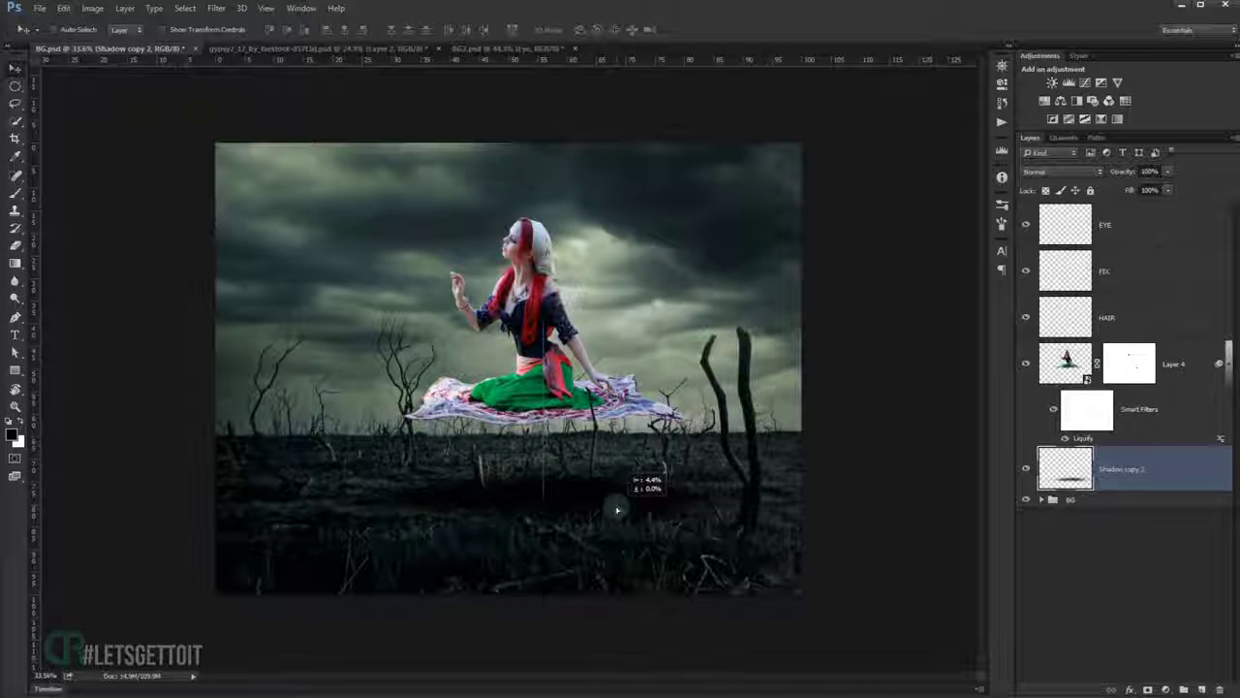
{"action": "key", "text": "ctrl+t"}
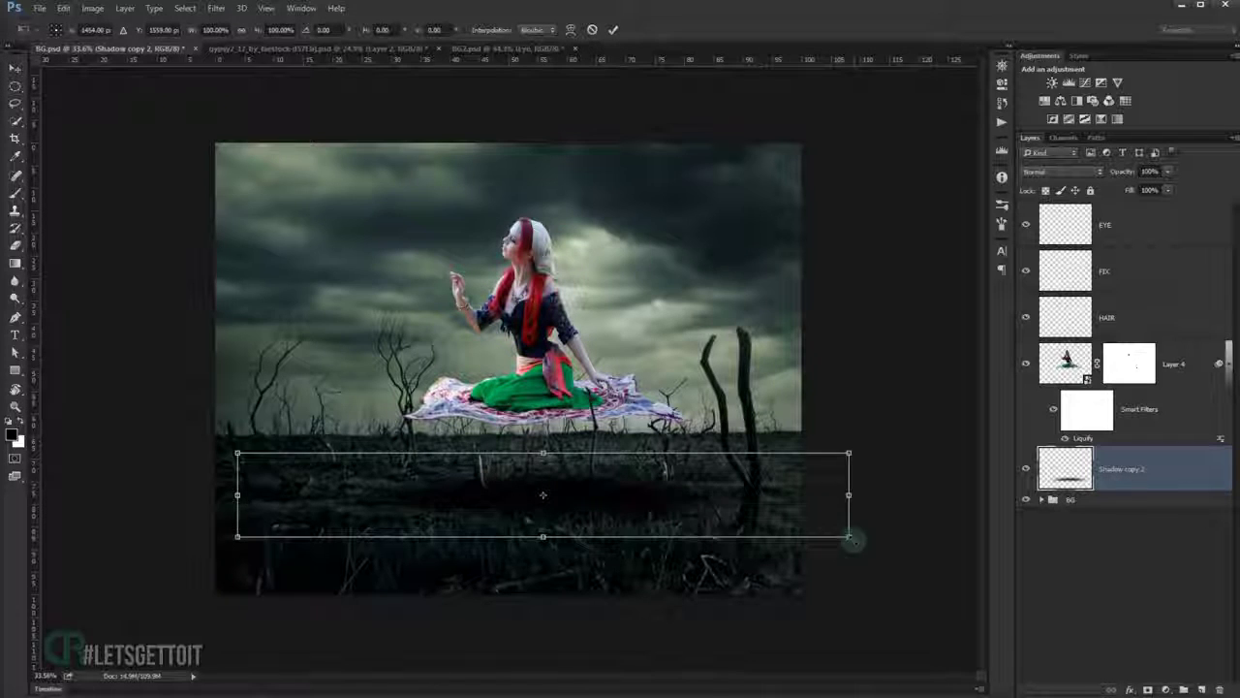
{"action": "left_click_drag", "start_coordinate": [852, 540], "coordinate": [800, 531]}
{"action": "left_click_drag", "start_coordinate": [678, 512], "coordinate": [666, 511]}
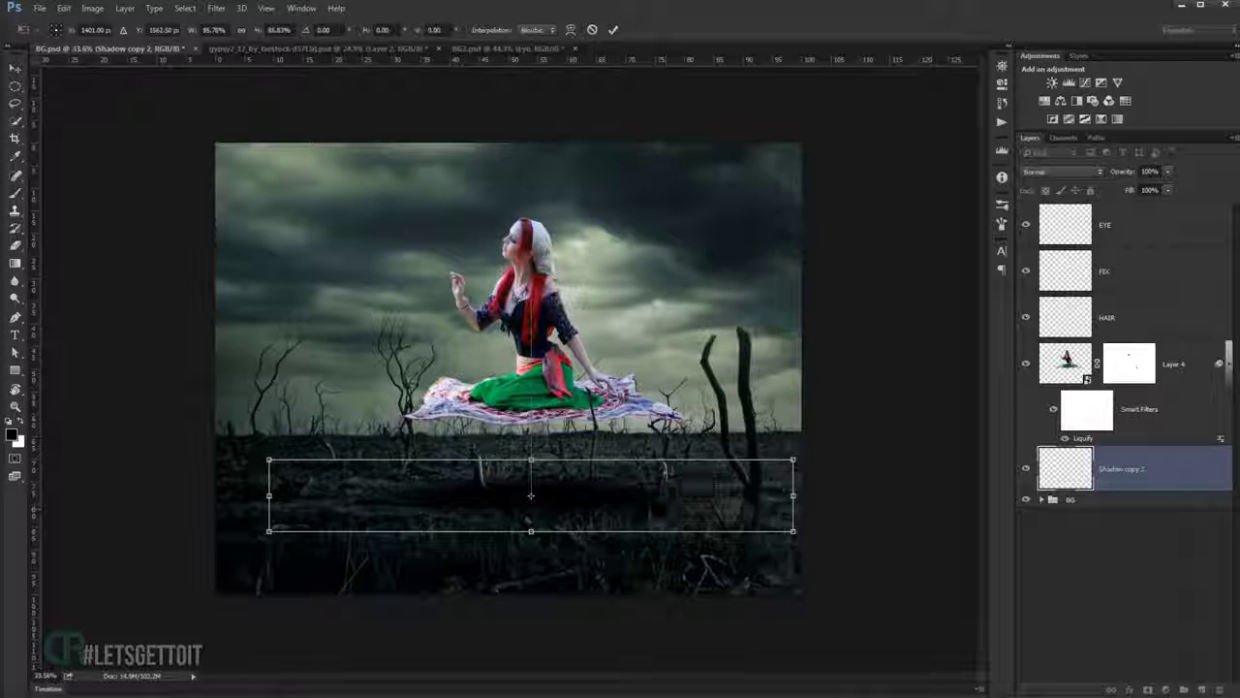
{"action": "key", "text": "Return"}
Soften the merged carpet shadow with a Gaussian Blur of radius 41.5 pixels.
{"action": "left_click", "coordinate": [216, 8]}
{"action": "mouse_move", "coordinate": [222, 144]}
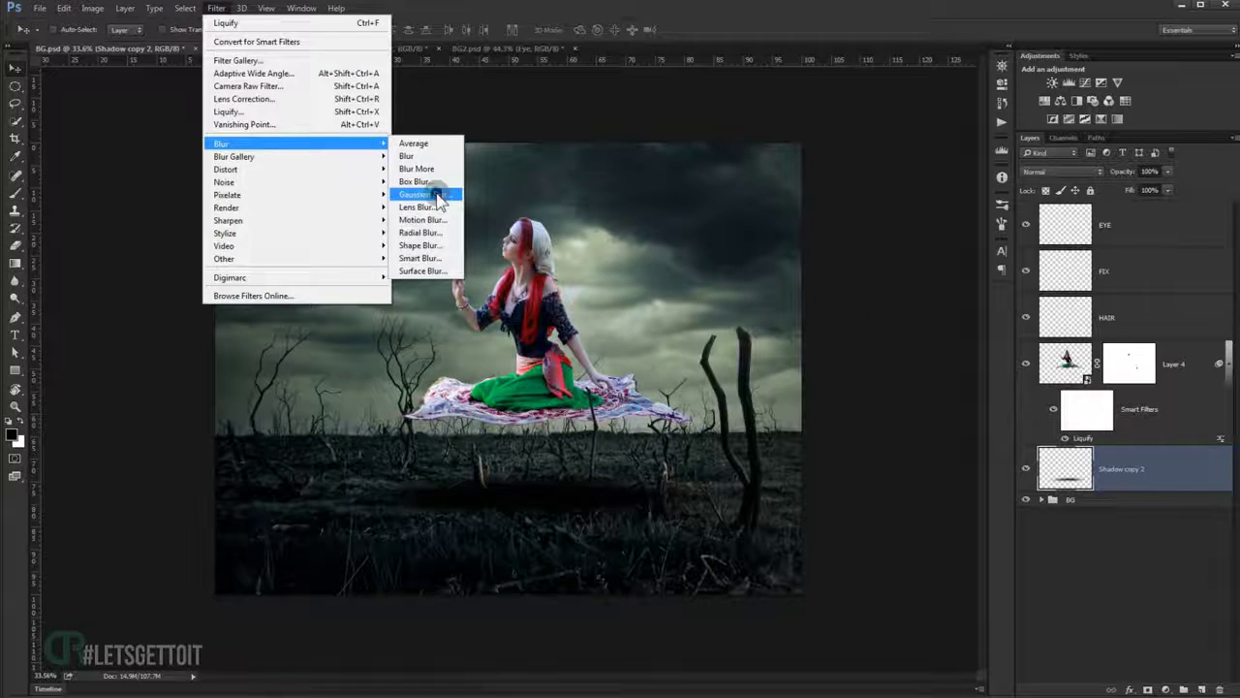
{"action": "left_click", "coordinate": [438, 197]}
{"action": "left_click", "coordinate": [911, 354]}
{"action": "left_click_drag", "start_coordinate": [917, 358], "coordinate": [950, 359]}
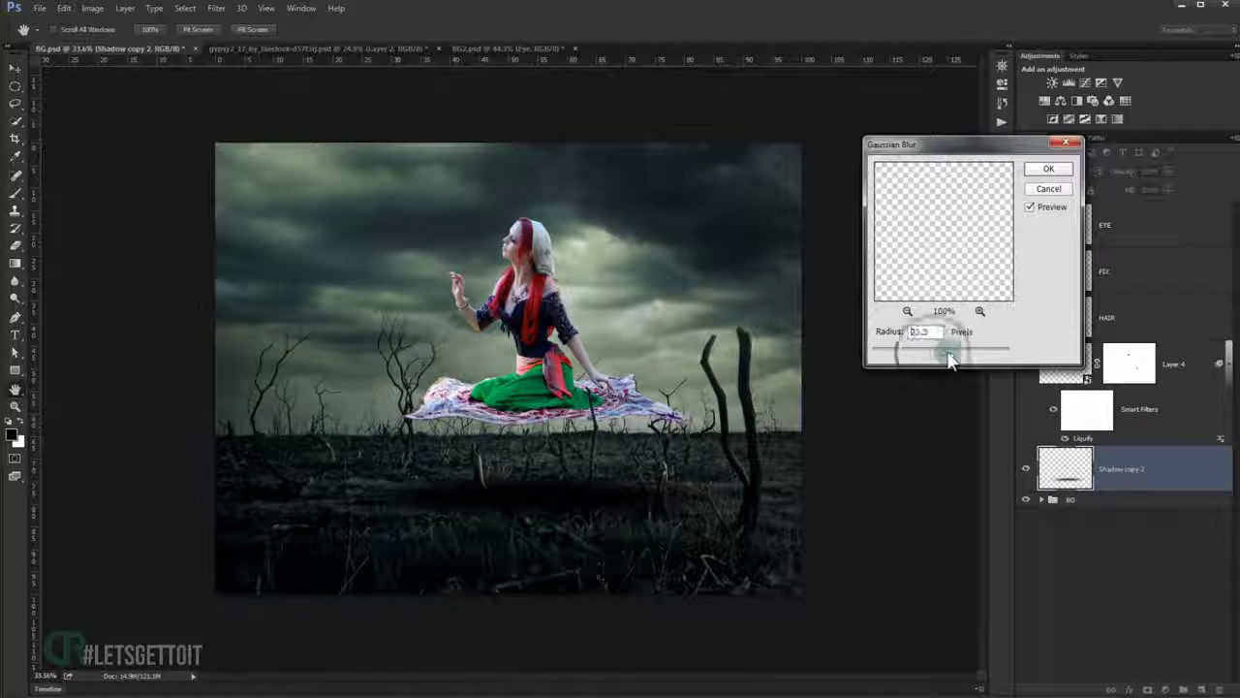
{"action": "left_click_drag", "start_coordinate": [949, 359], "coordinate": [943, 359]}
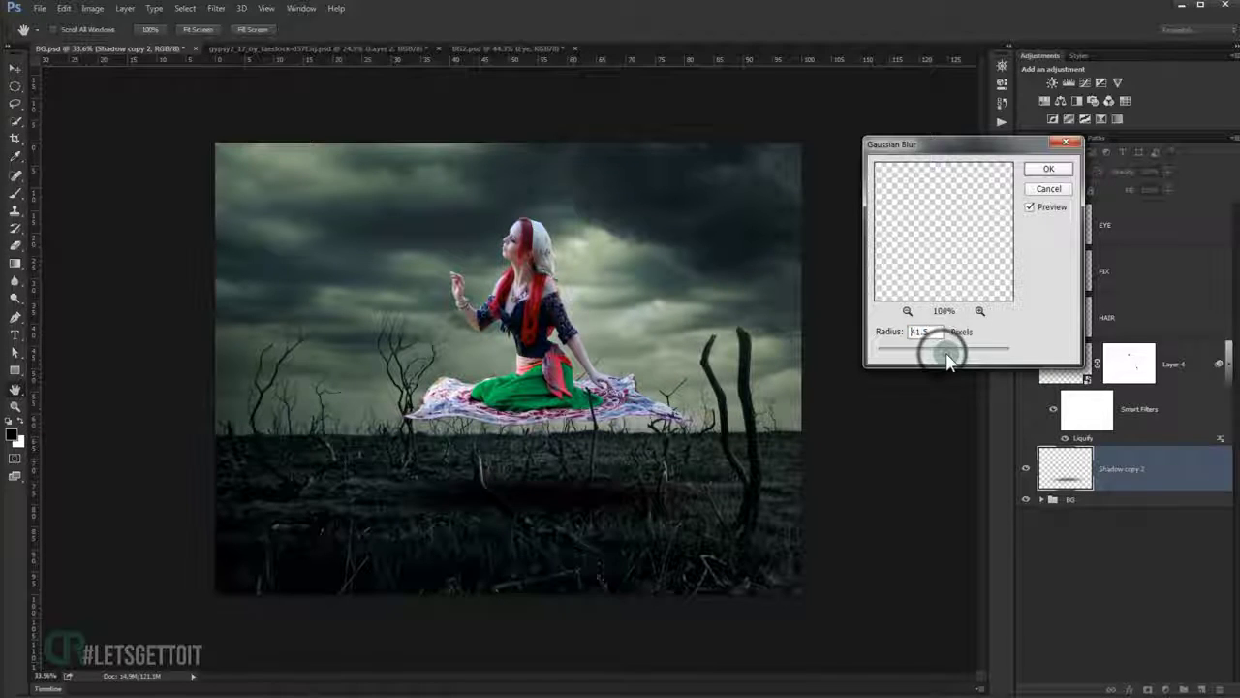
{"action": "left_click", "coordinate": [1049, 168]}
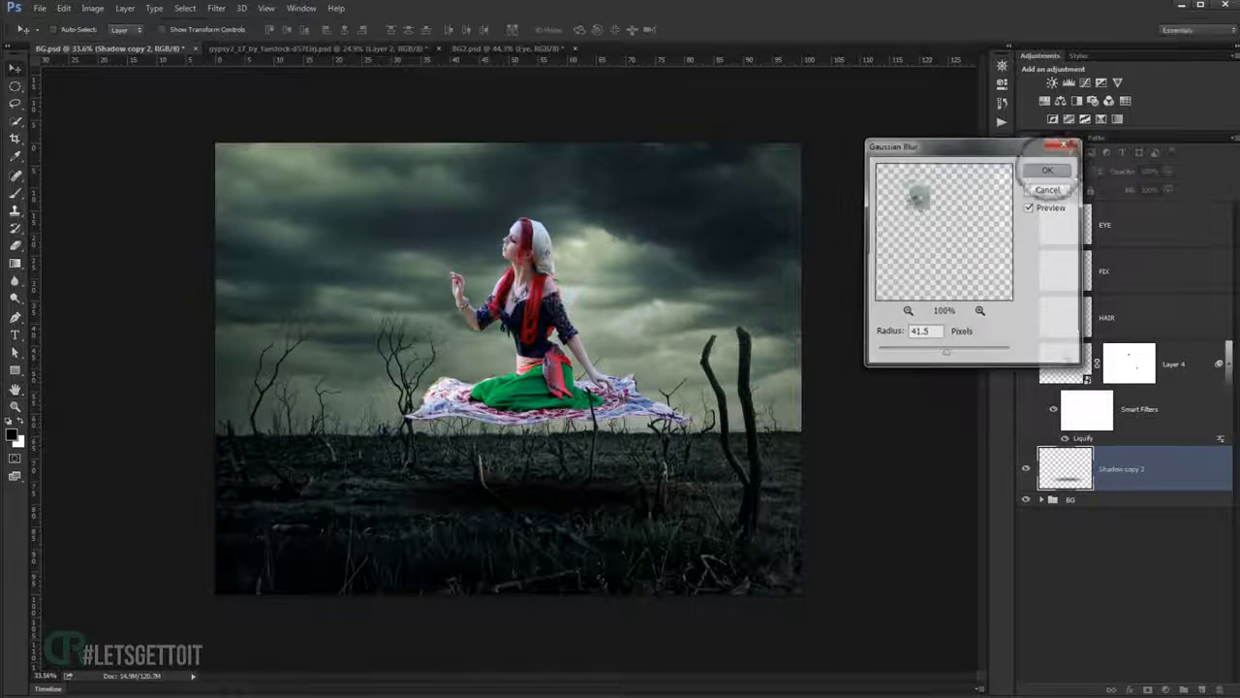
{"action": "left_click", "coordinate": [1110, 172]}
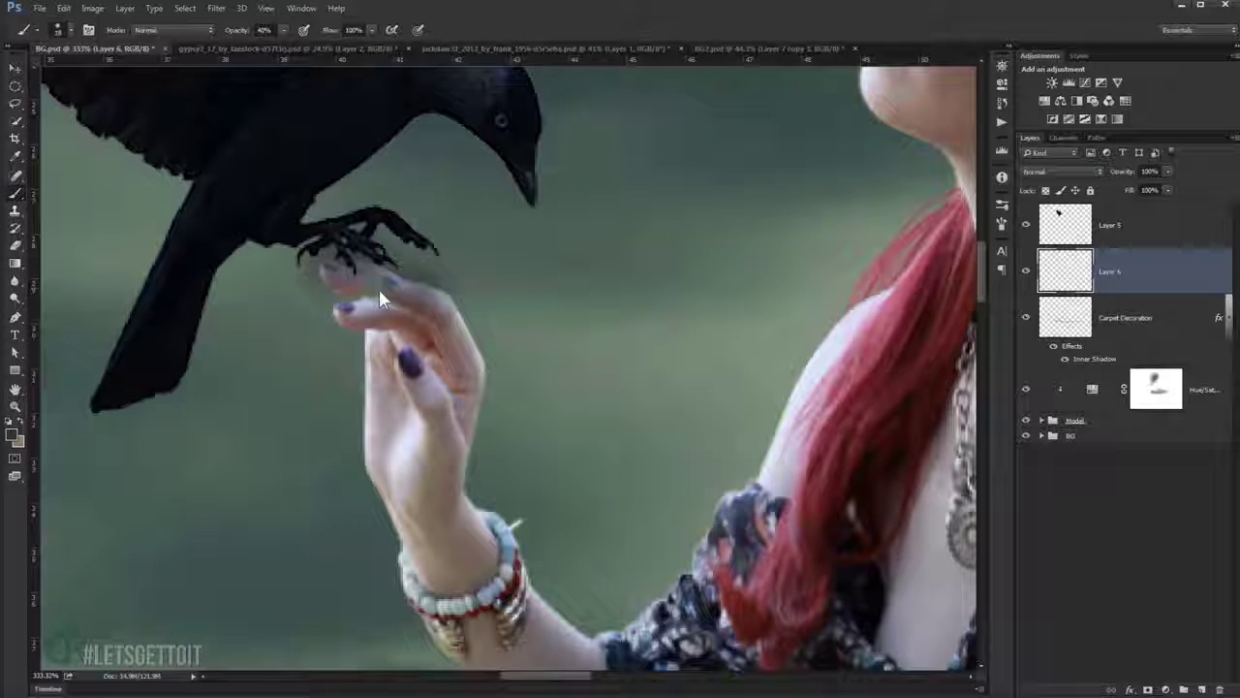
Brush a soft shadow on the fingertip under the crow's claws, loading the model's outline.
{"action": "left_click_drag", "start_coordinate": [374, 265], "coordinate": [426, 293]}
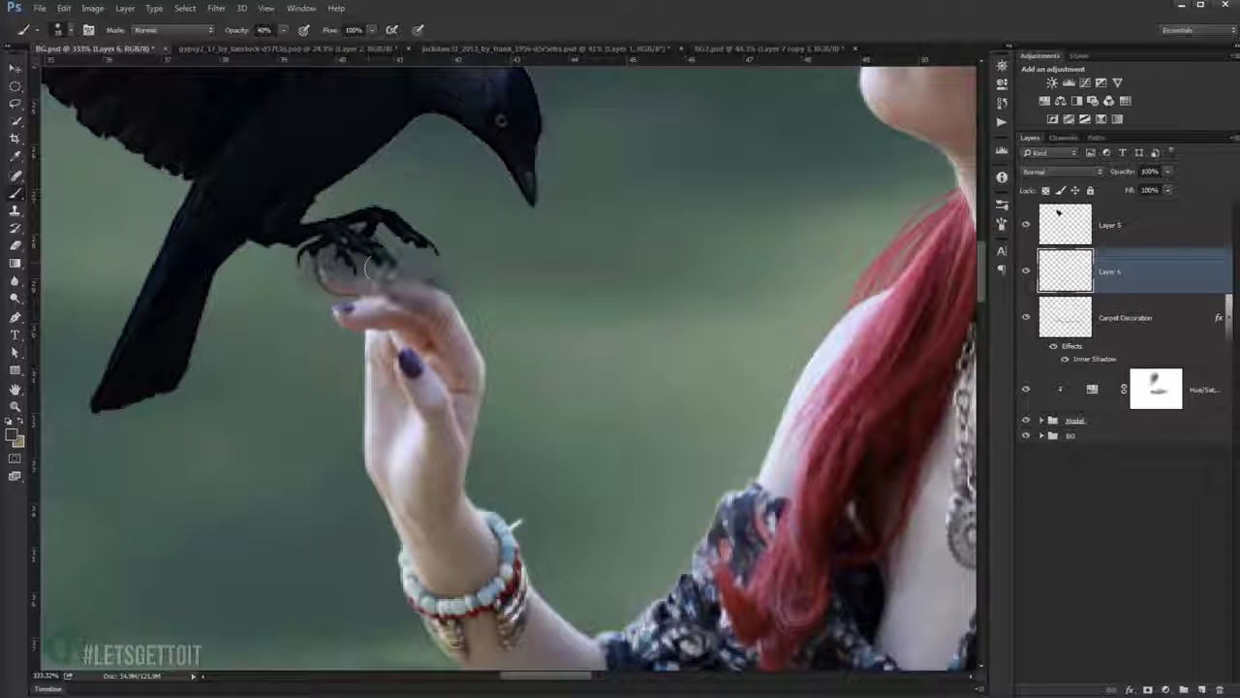
{"action": "key", "text": "ctrl+z"}
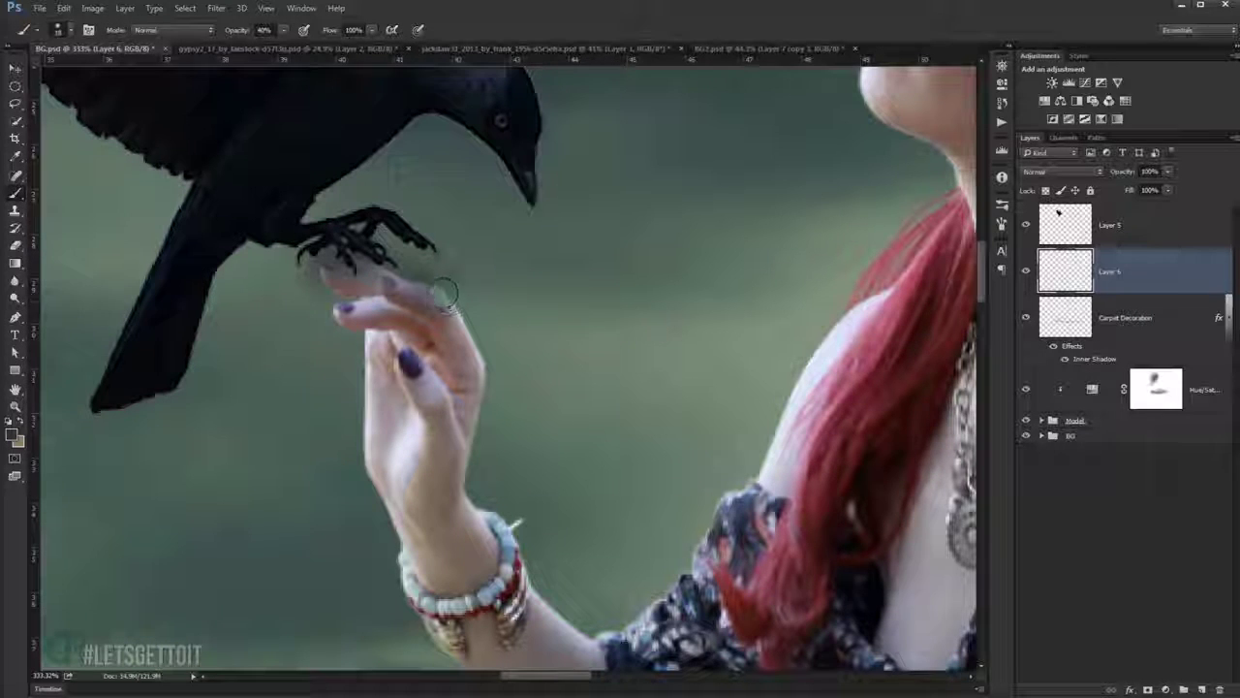
{"action": "key", "text": "ctrl+z"}
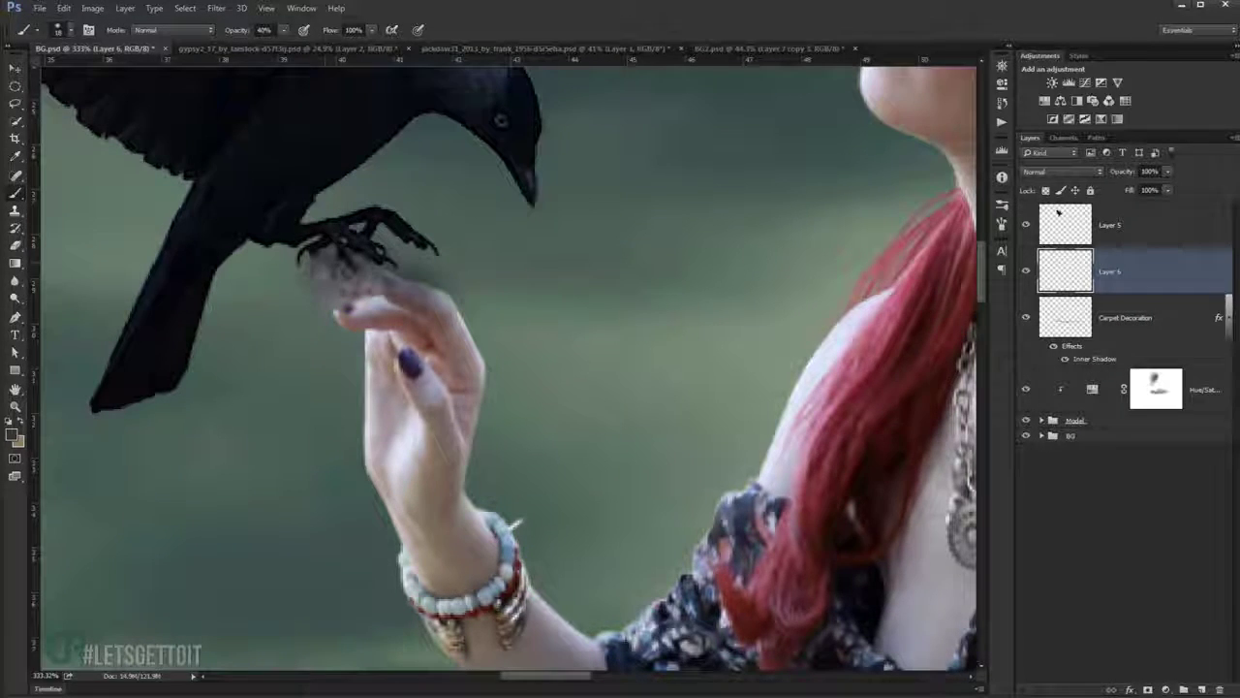
{"action": "left_click", "coordinate": [1043, 421]}
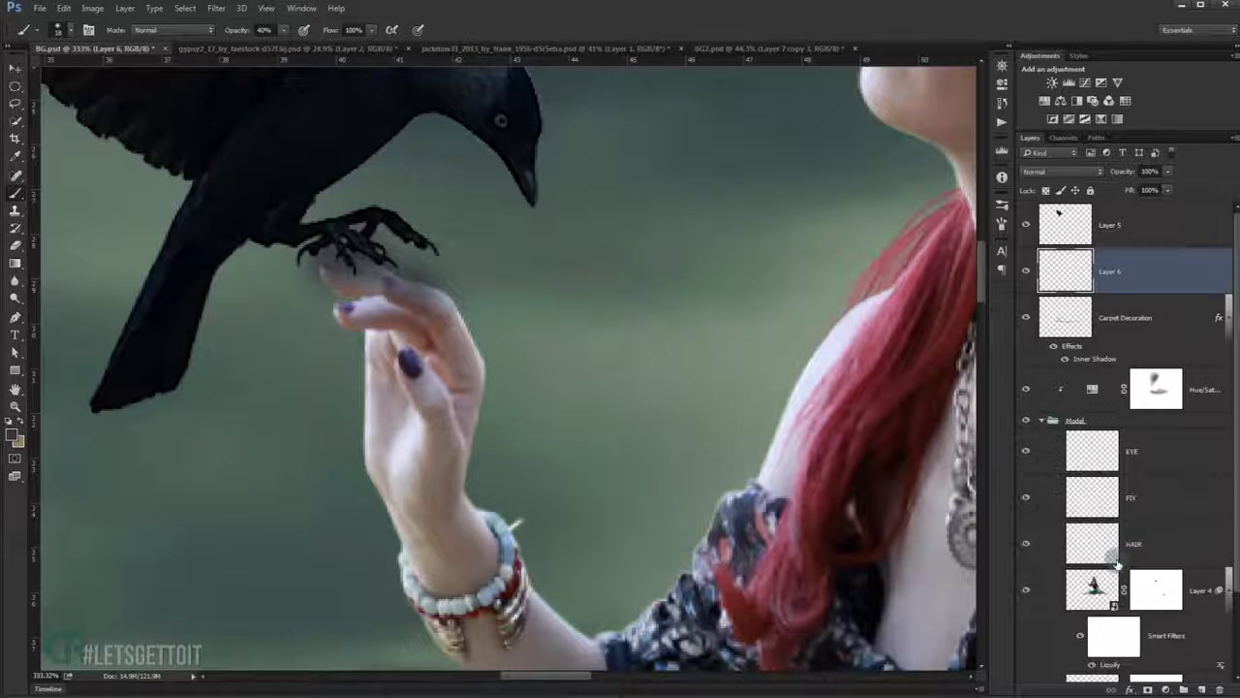
{"action": "left_click", "coordinate": [1093, 587], "text": "ctrl"}
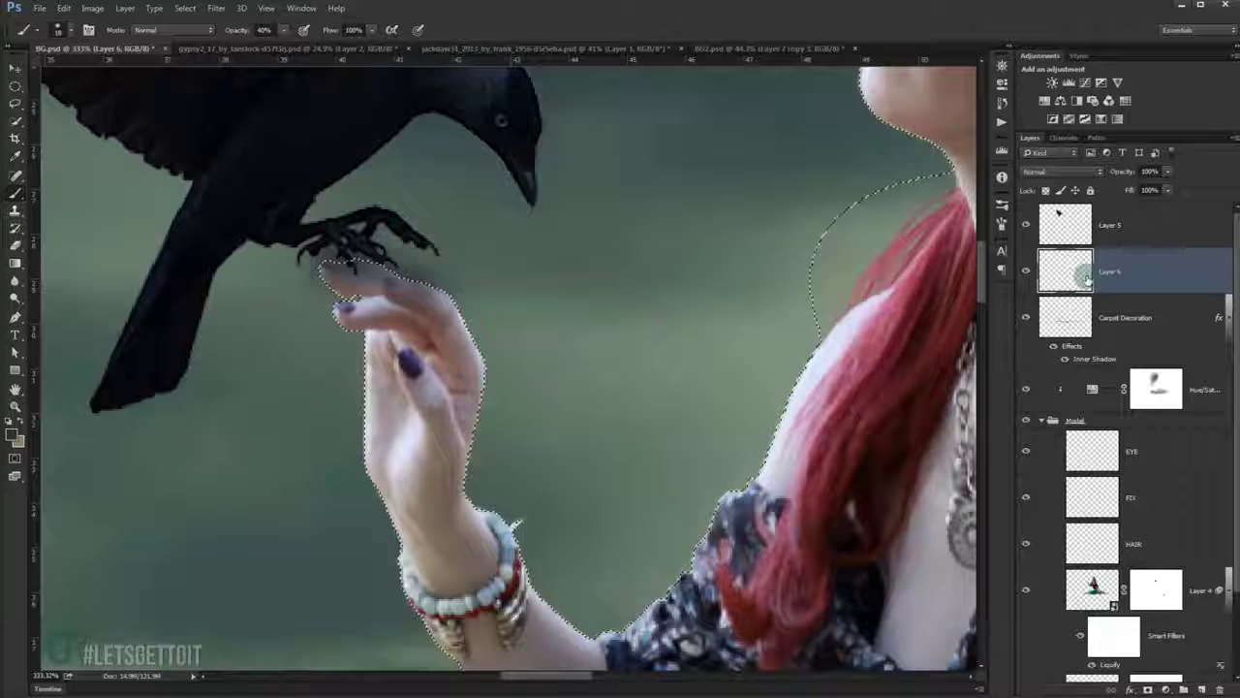
{"action": "scroll", "coordinate": [654, 376], "scroll_direction": "down", "scroll_amount": 5}
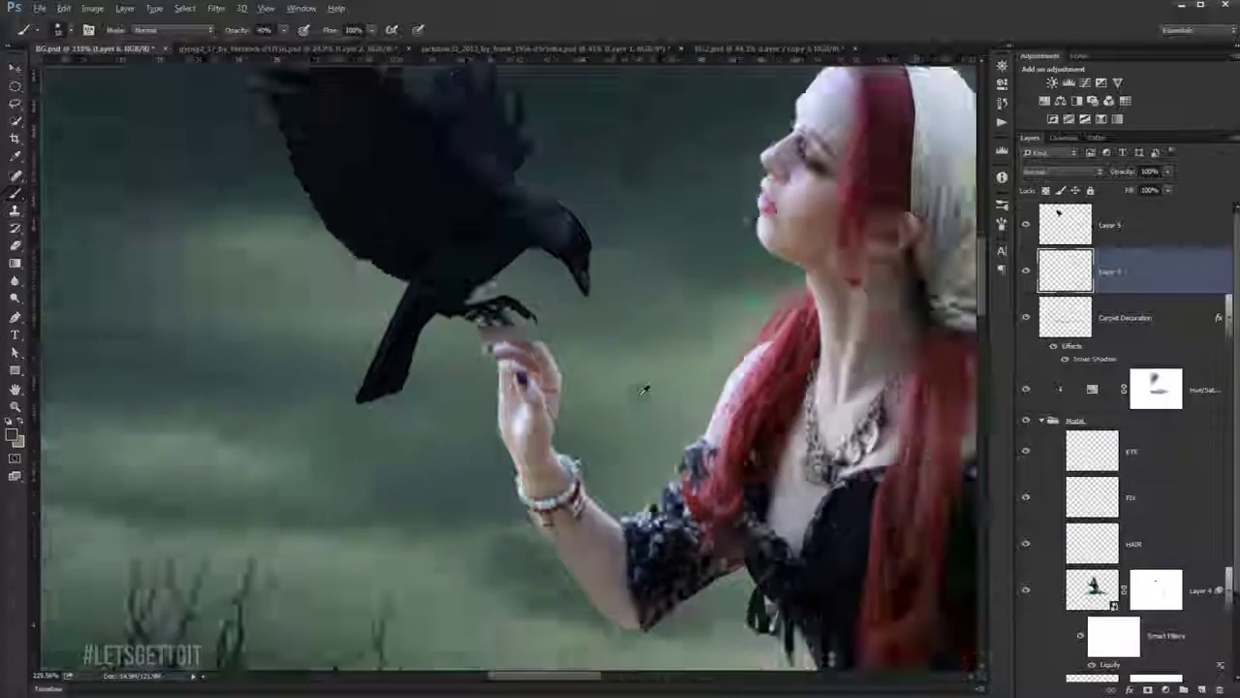
{"action": "scroll", "coordinate": [1184, 490], "scroll_direction": "down", "scroll_amount": 2}
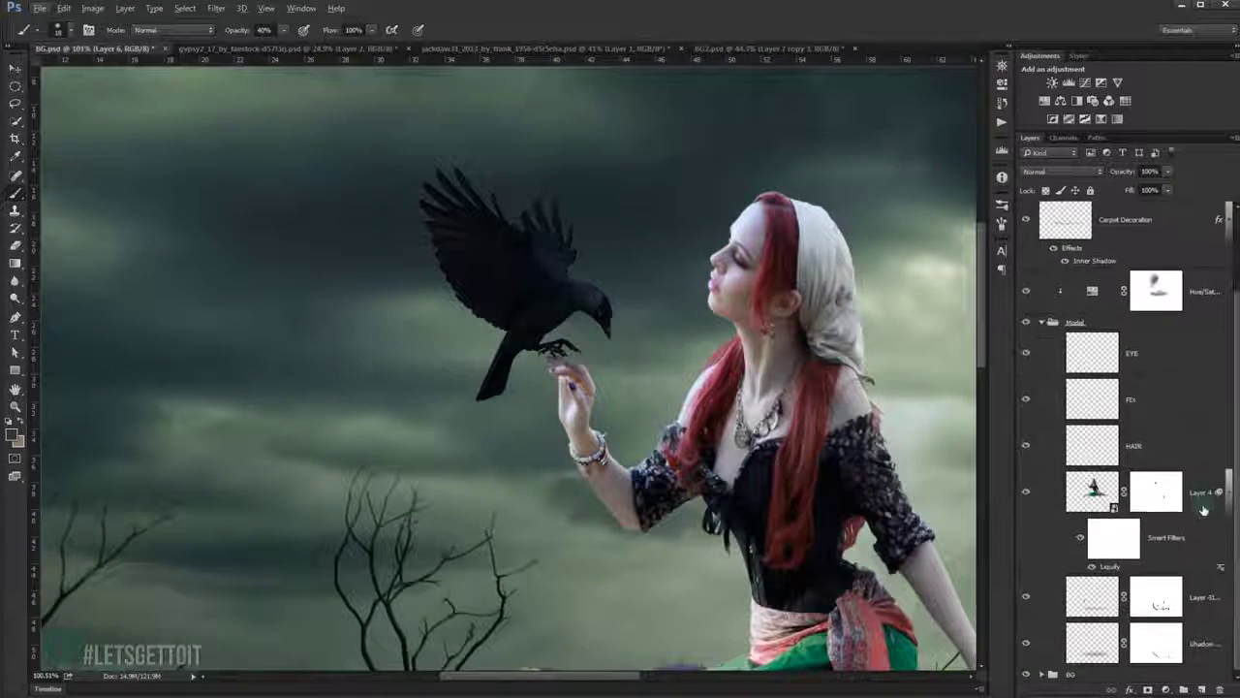
{"action": "left_click", "coordinate": [1045, 323]}
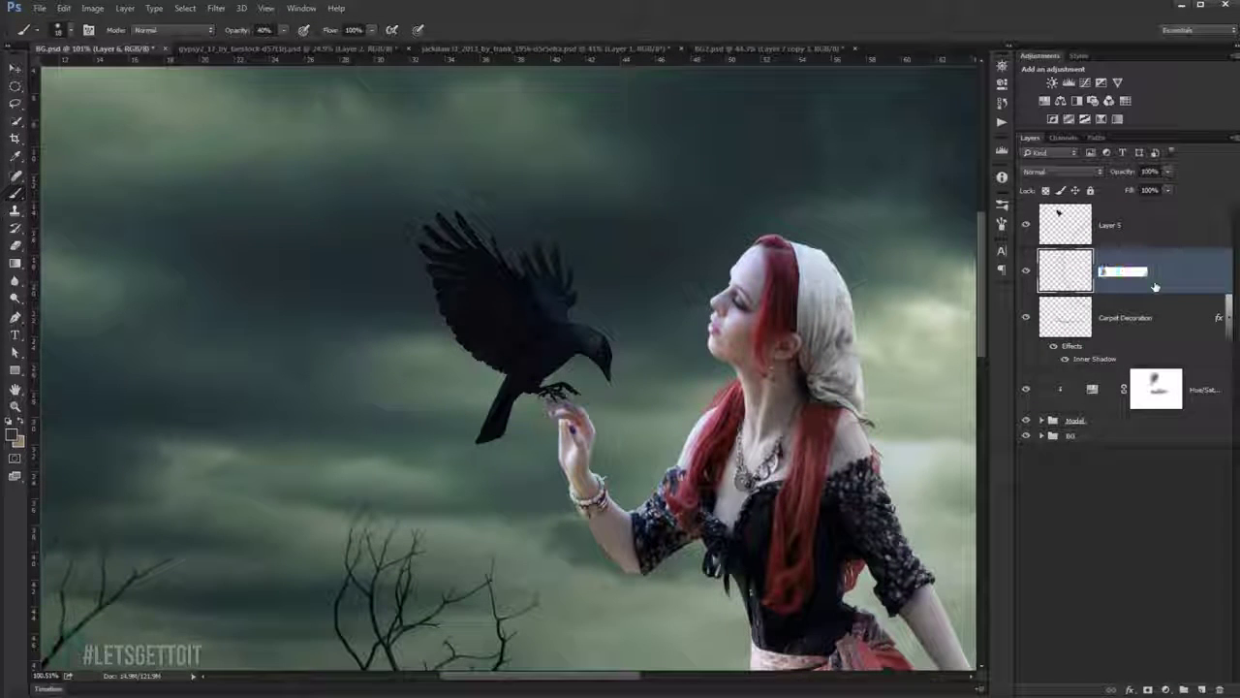
Rename the layer Shadow, duplicate it, and set Shadow copy to 43% opacity.
{"action": "type", "text": "Shadow"}
{"action": "key", "text": "Return"}
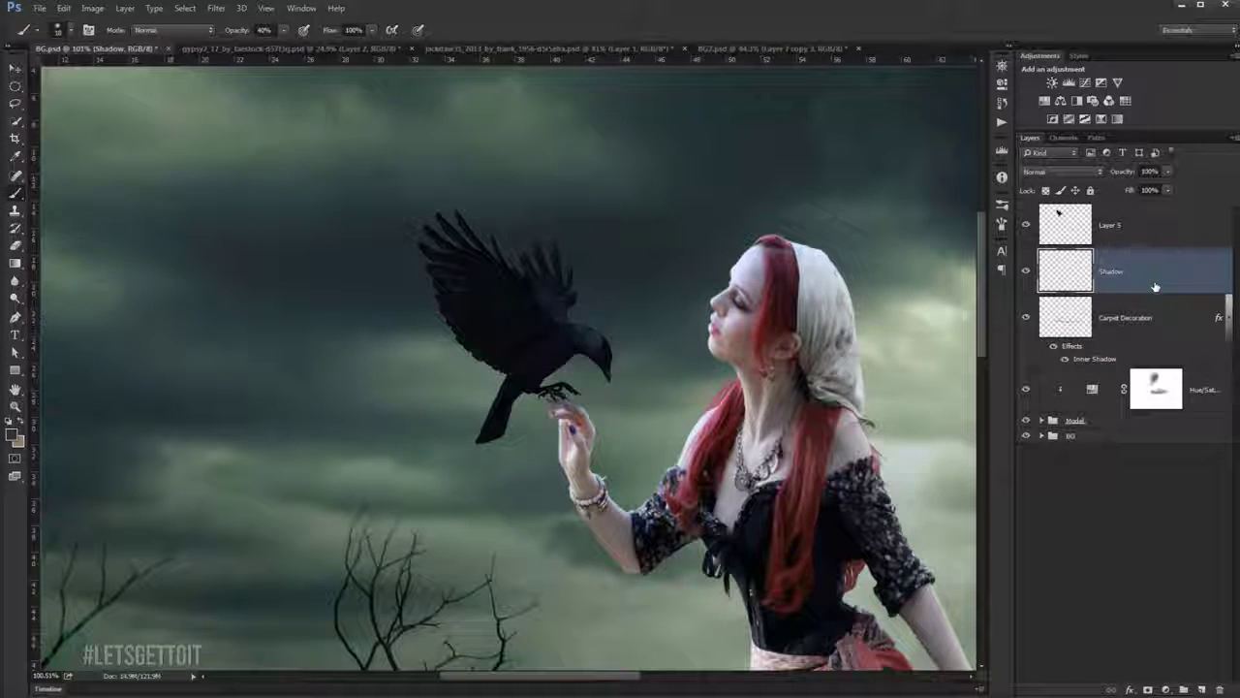
{"action": "left_click", "coordinate": [1113, 172]}
{"action": "key", "text": "ctrl+j"}
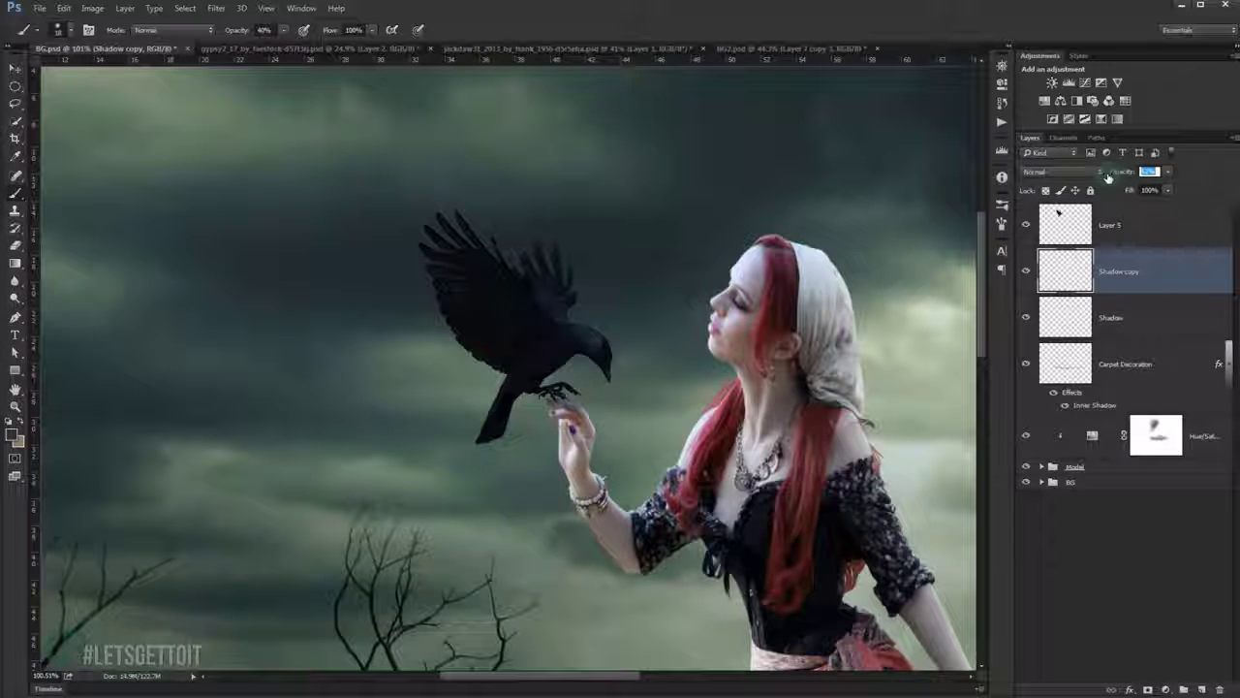
{"action": "scroll", "coordinate": [668, 436], "scroll_direction": "up", "scroll_amount": 5}
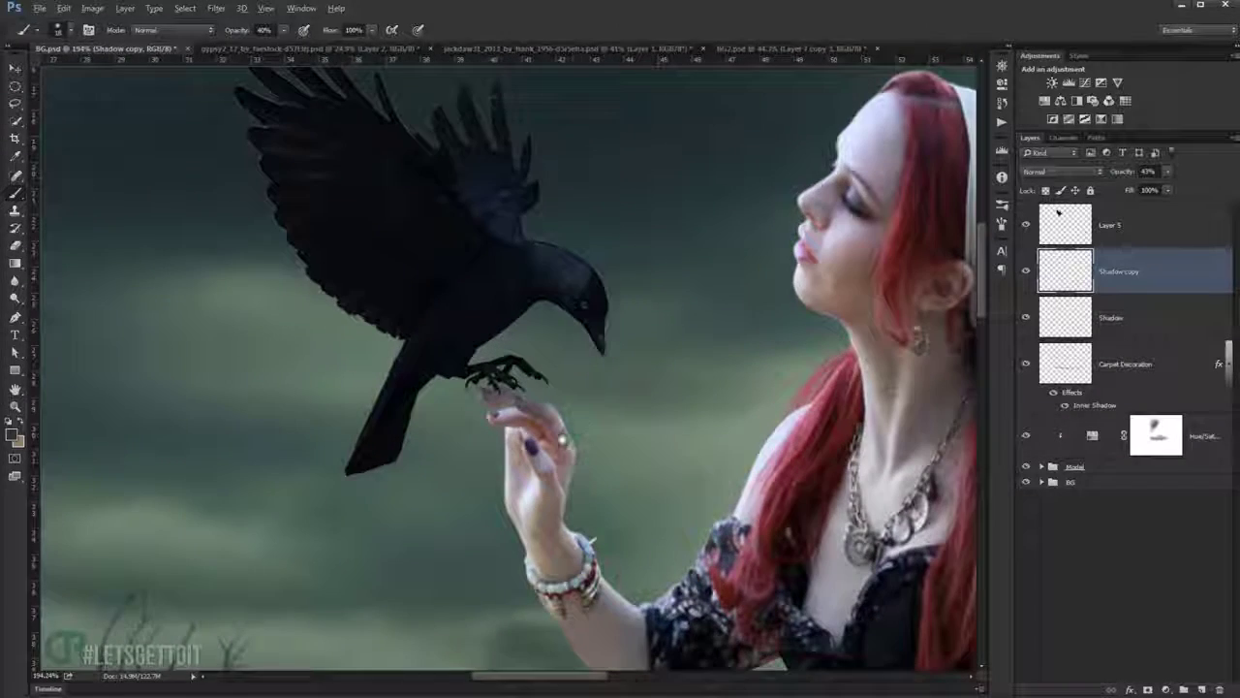
{"action": "scroll", "coordinate": [669, 436], "scroll_direction": "up", "scroll_amount": 2}
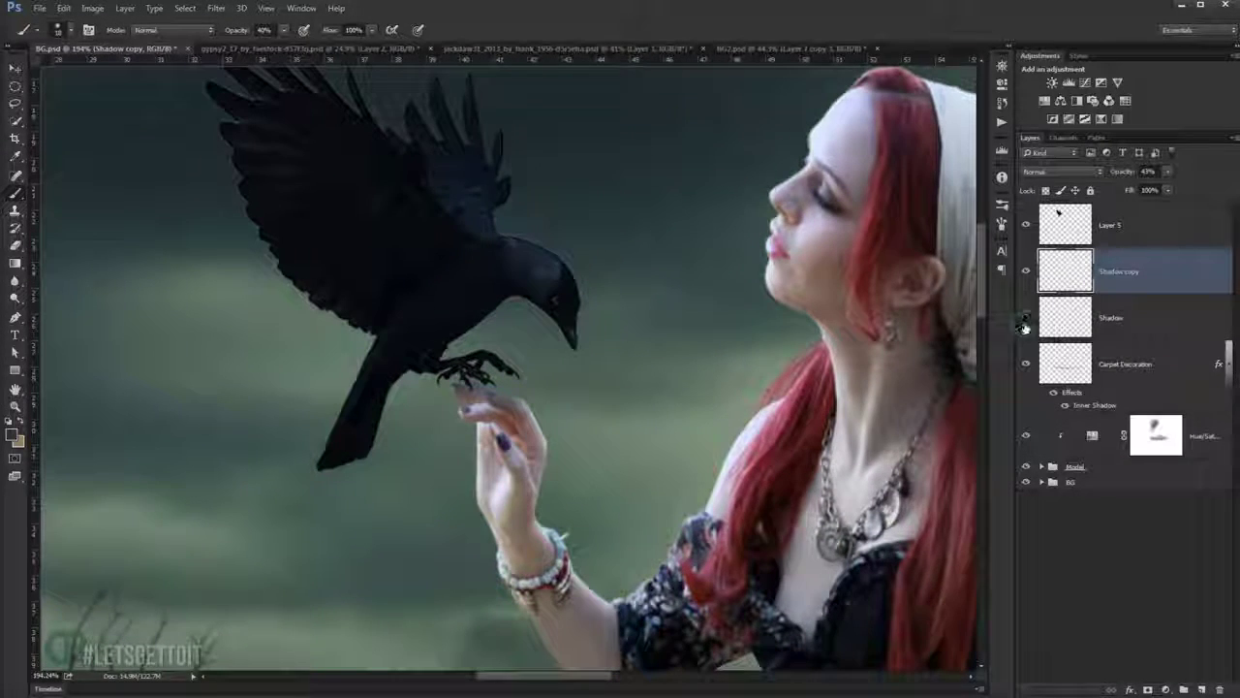
{"action": "scroll", "coordinate": [661, 348], "scroll_direction": "down", "scroll_amount": 5}
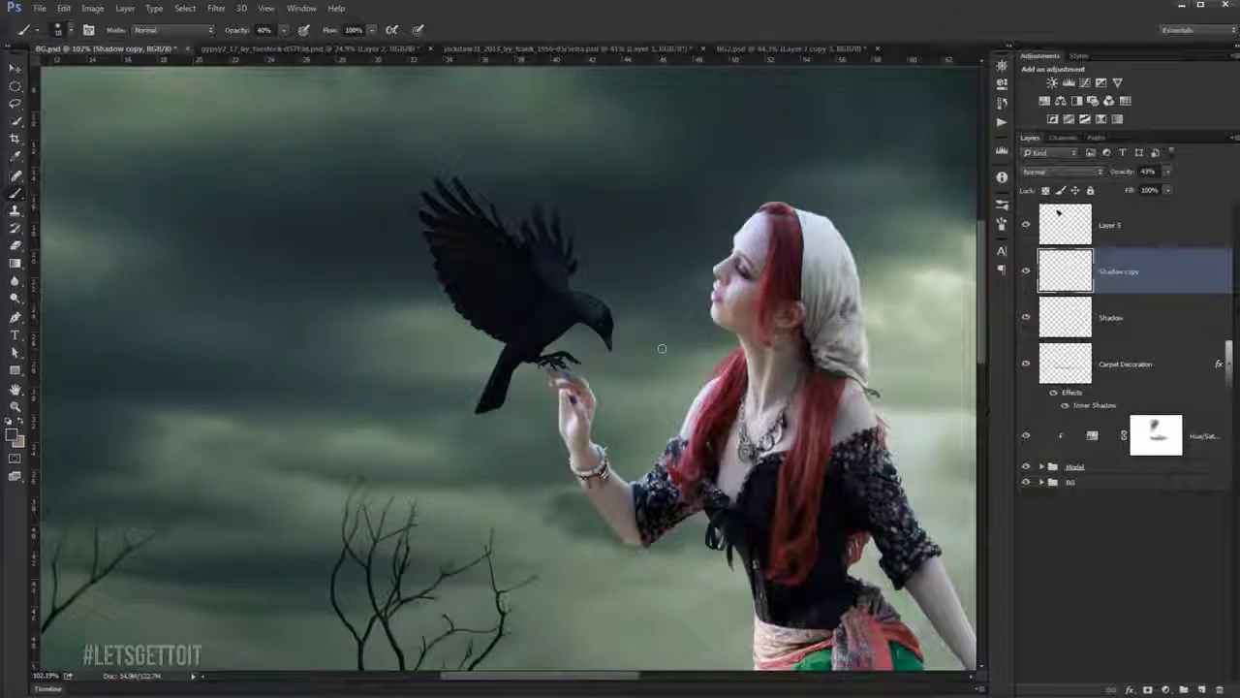
{"action": "scroll", "coordinate": [662, 348], "scroll_direction": "down", "scroll_amount": 4}
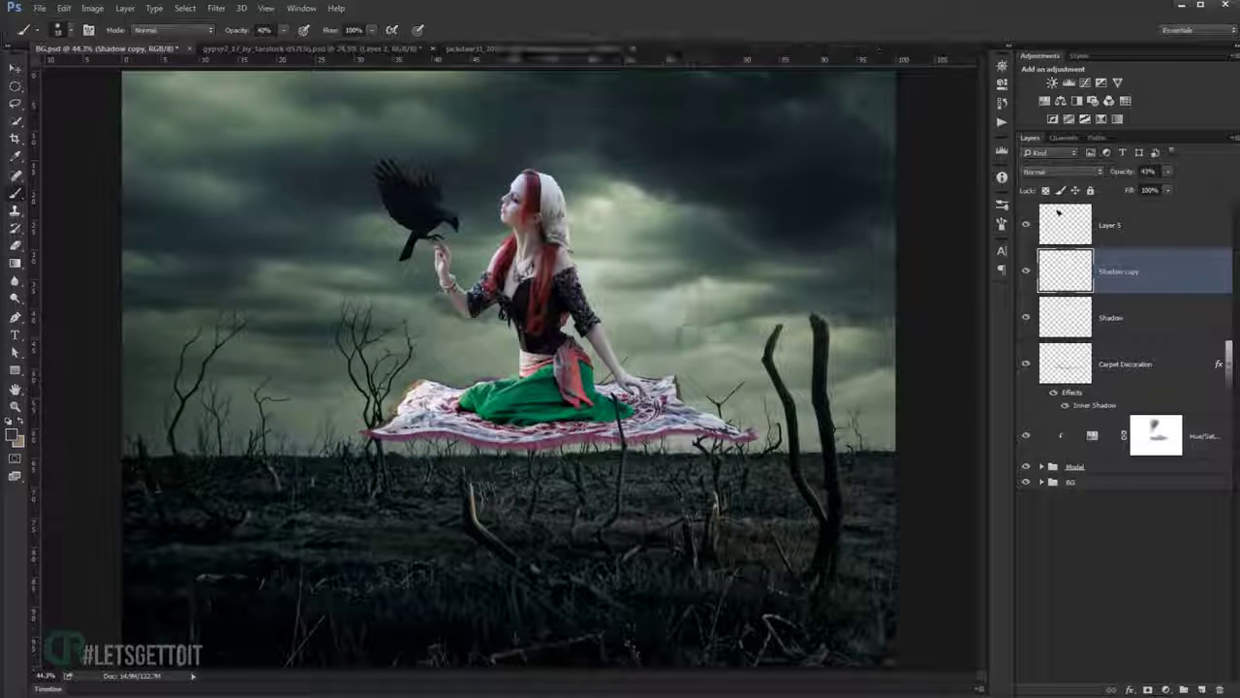
Add a Hue/Saturation adjustment clipped to Layer 5 with Blues saturation at -51.
{"action": "left_click", "coordinate": [1129, 227]}
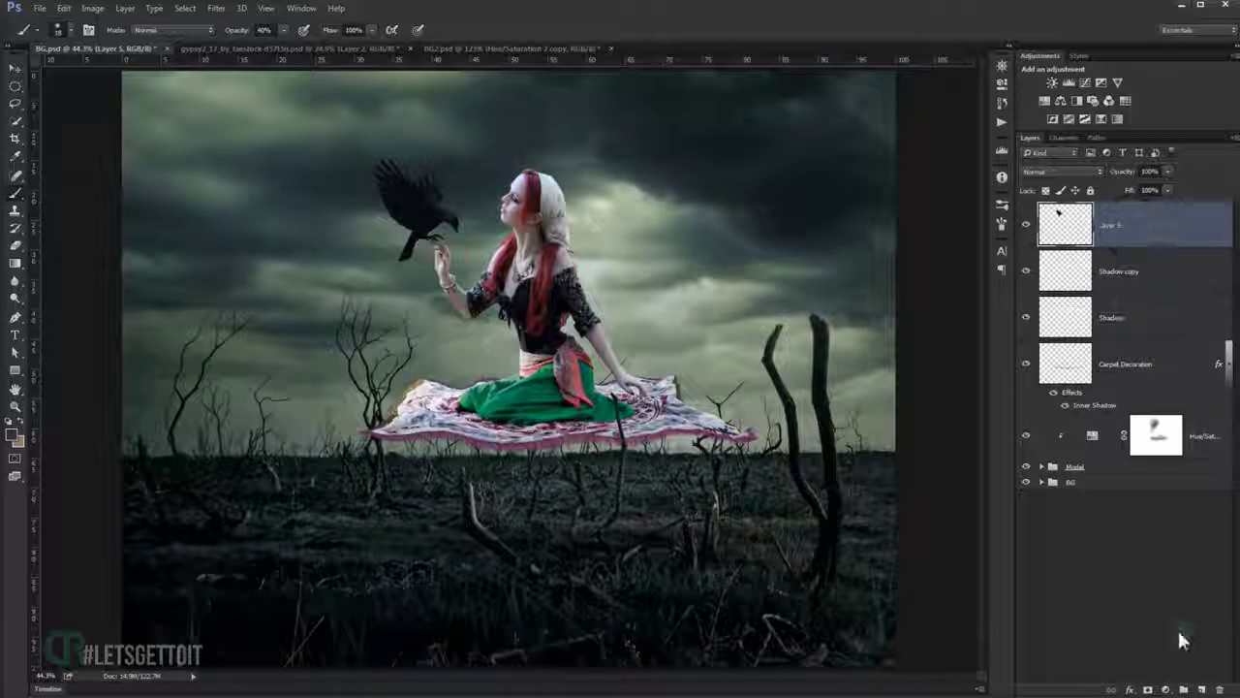
{"action": "left_click", "coordinate": [1167, 688]}
{"action": "left_click", "coordinate": [1192, 550]}
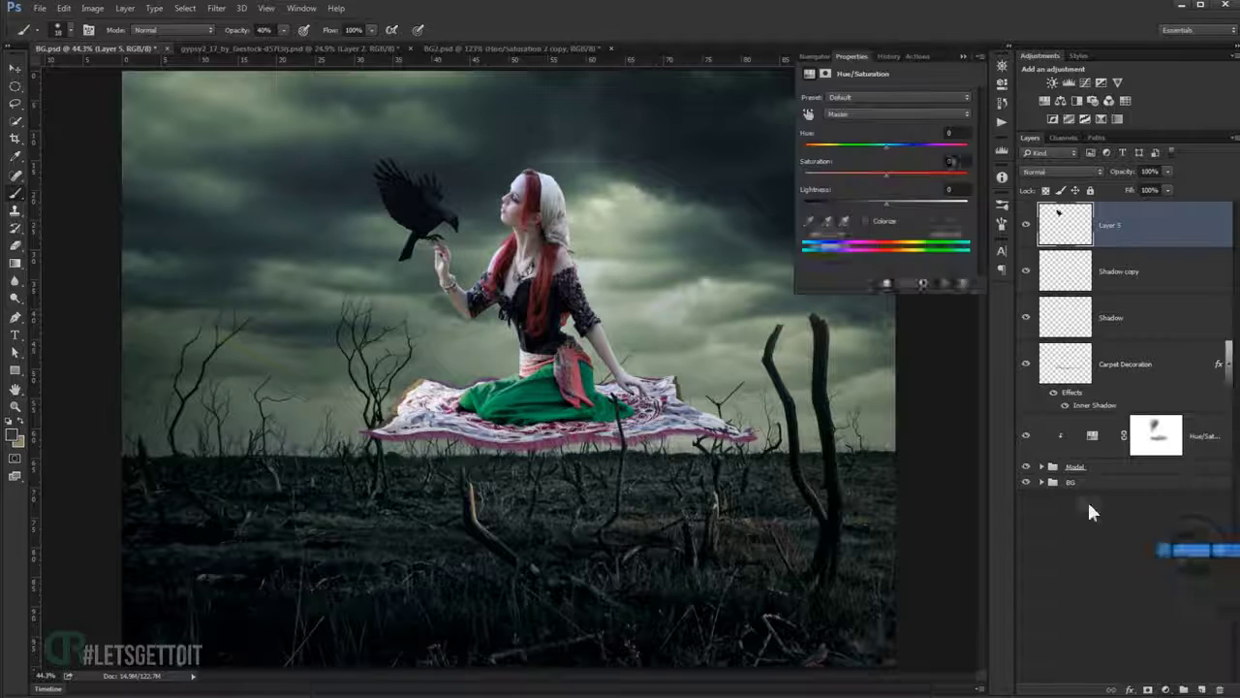
{"action": "left_click", "coordinate": [886, 283]}
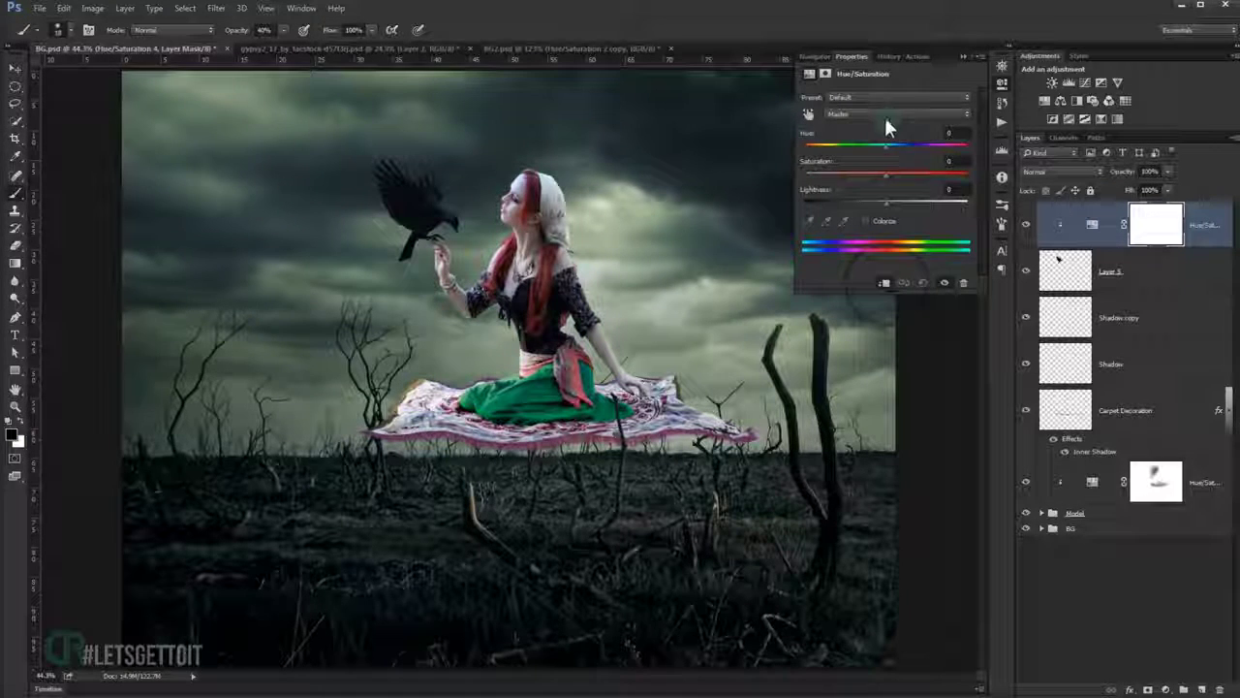
{"action": "left_click", "coordinate": [884, 114]}
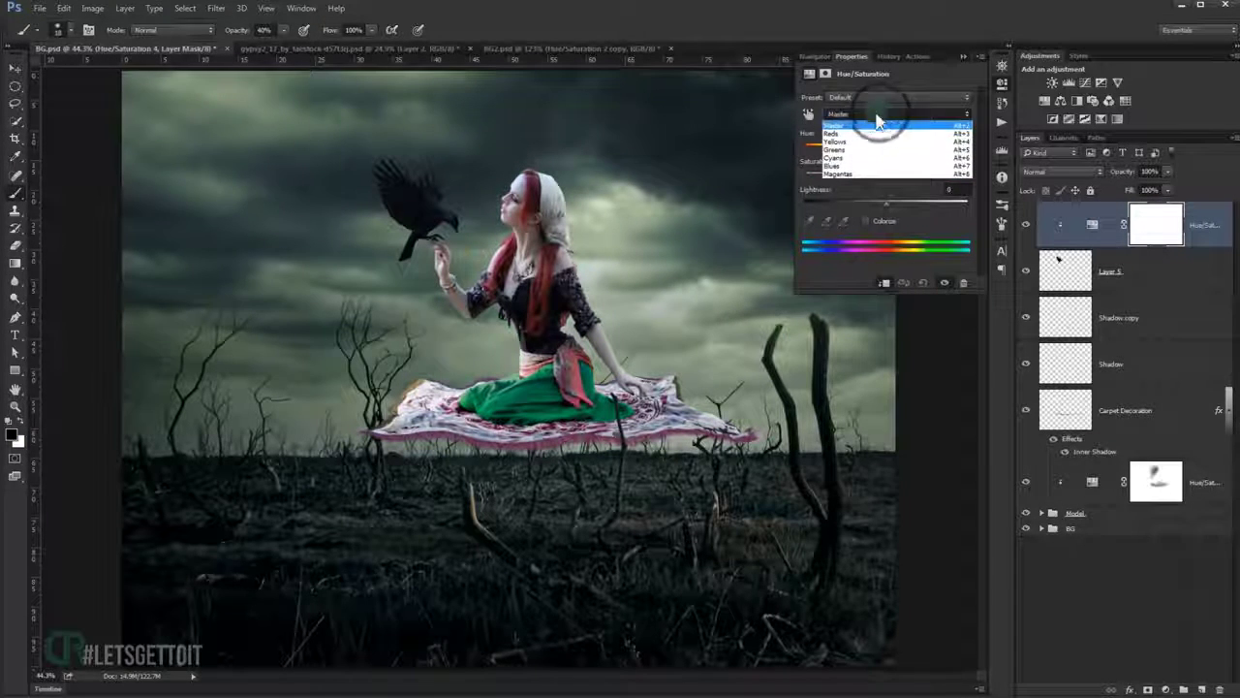
{"action": "left_click", "coordinate": [853, 166]}
{"action": "left_click_drag", "start_coordinate": [886, 174], "coordinate": [833, 176]}
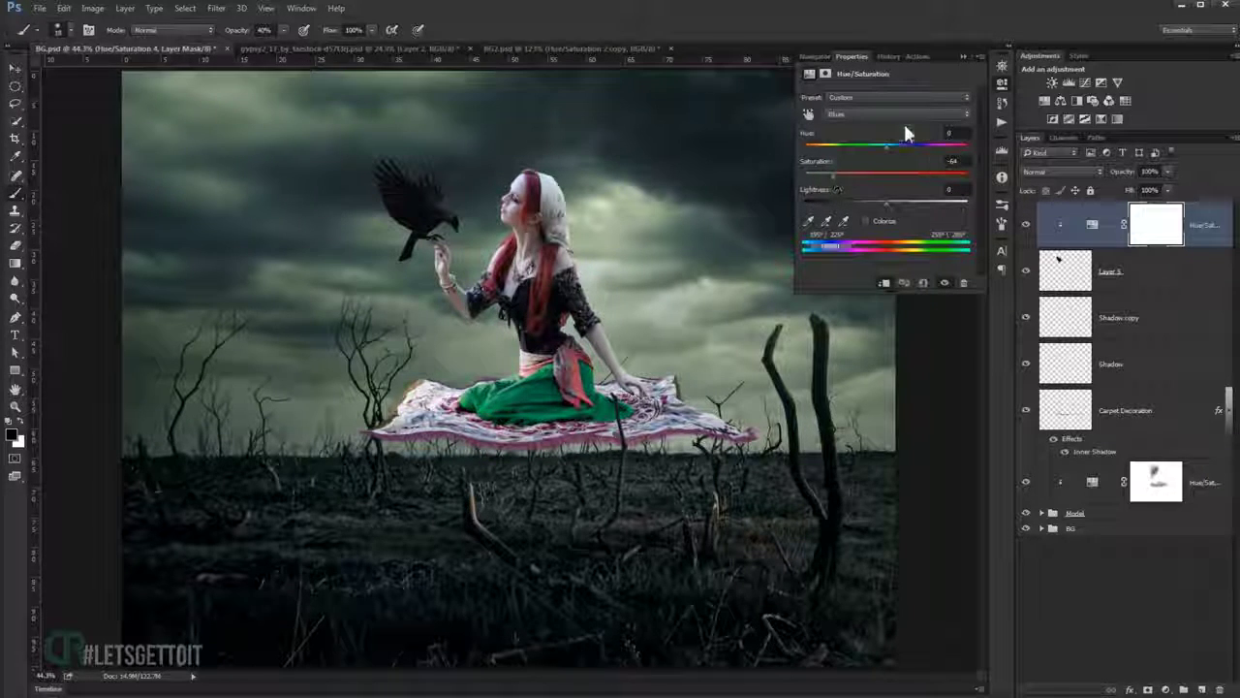
{"action": "left_click", "coordinate": [963, 54]}
{"action": "key", "text": "ctrl+0"}
{"action": "scroll", "coordinate": [451, 194], "scroll_direction": "up", "scroll_amount": 5}
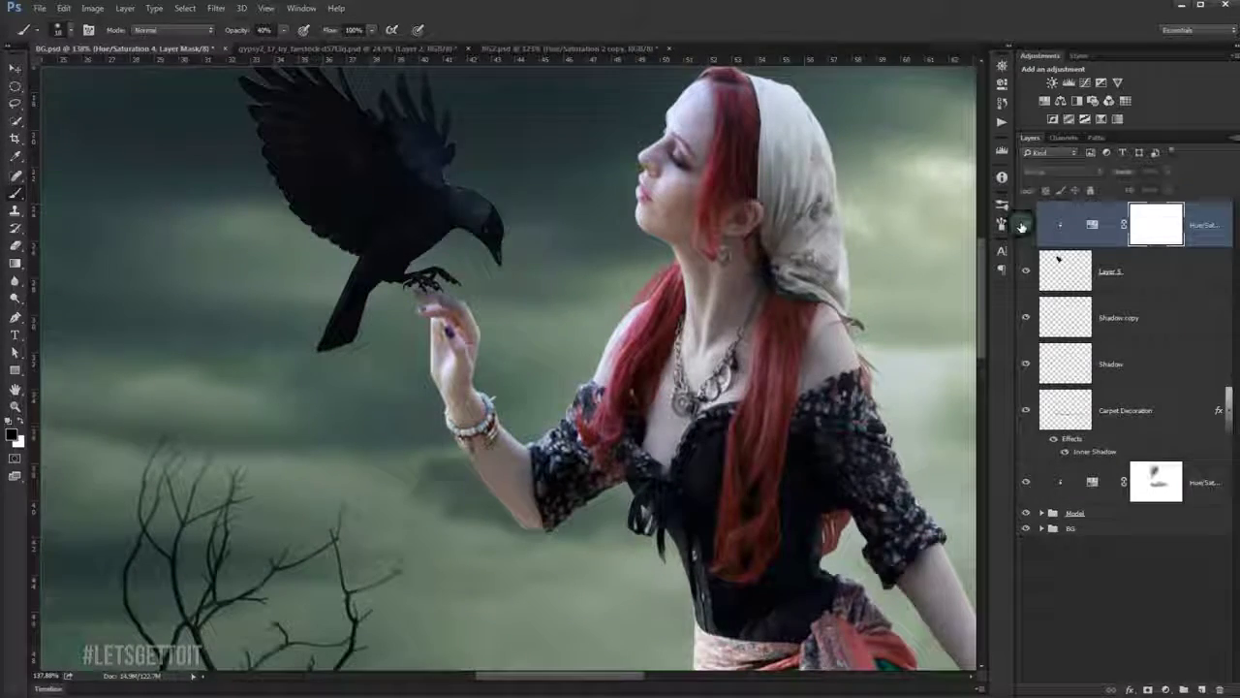
{"action": "key", "text": "ctrl+0"}
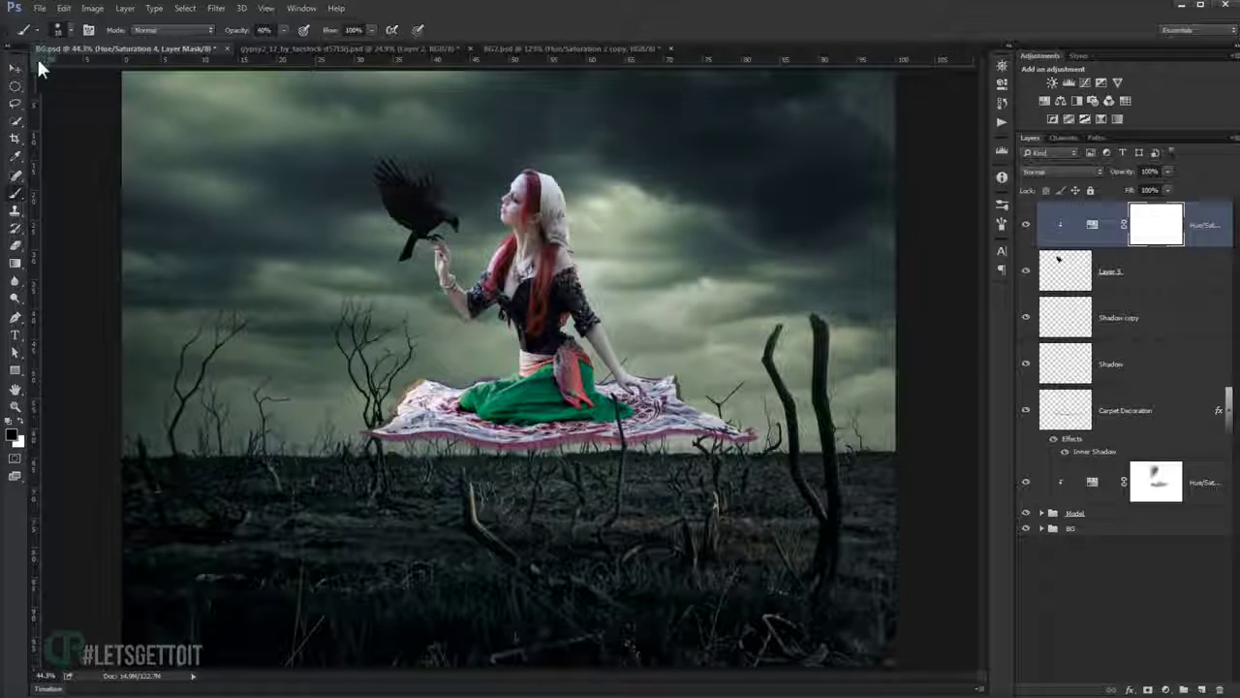
Drag jackdaw2.png from the CROWS folder onto the canvas.
{"action": "left_click", "coordinate": [33, 692]}
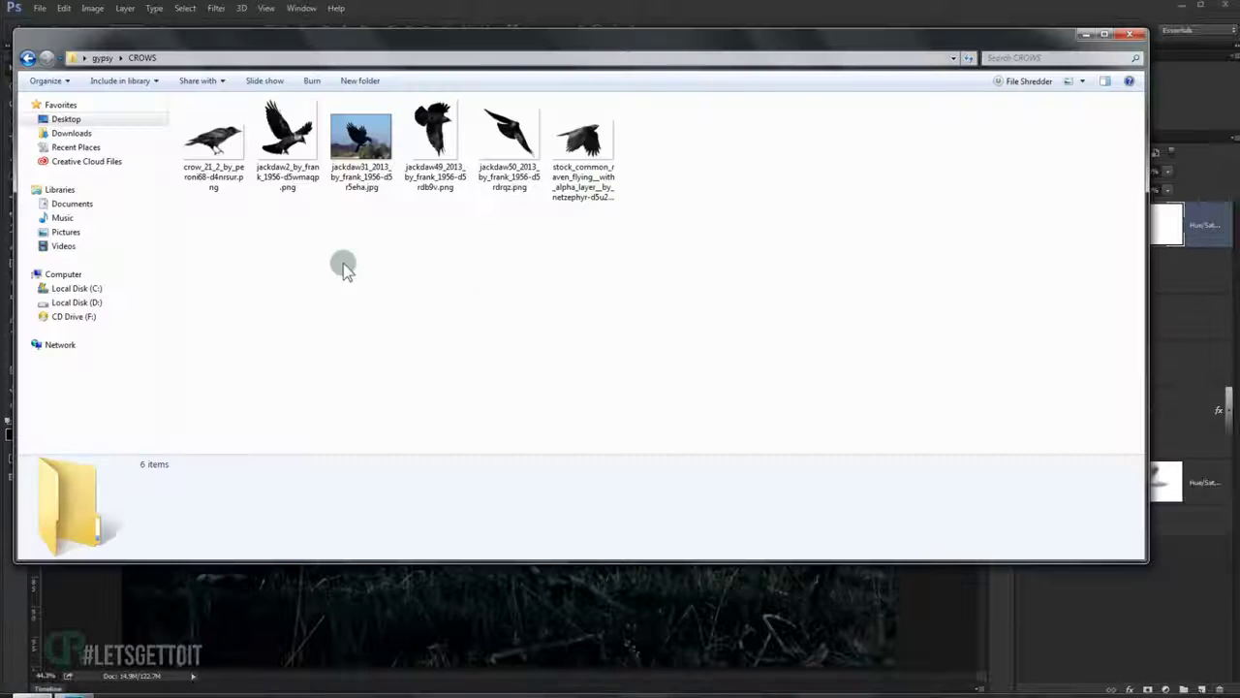
{"action": "left_click_drag", "start_coordinate": [288, 141], "coordinate": [215, 407]}
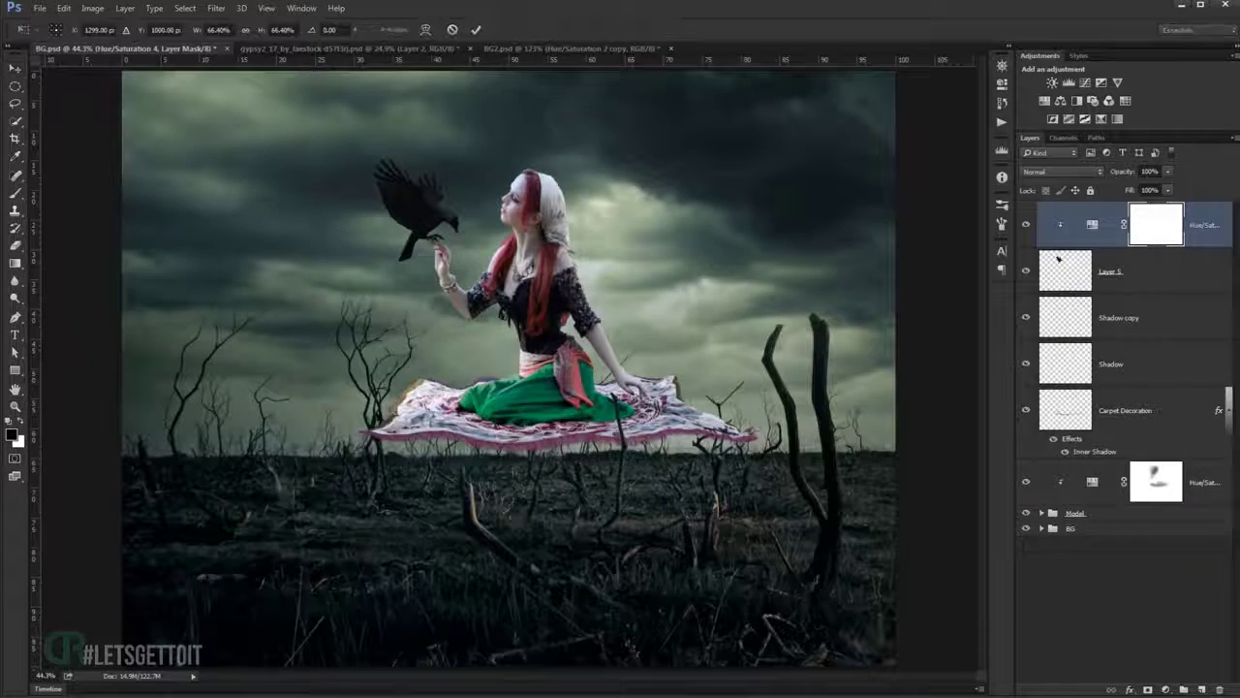
{"action": "left_click_drag", "start_coordinate": [215, 407], "coordinate": [657, 476]}
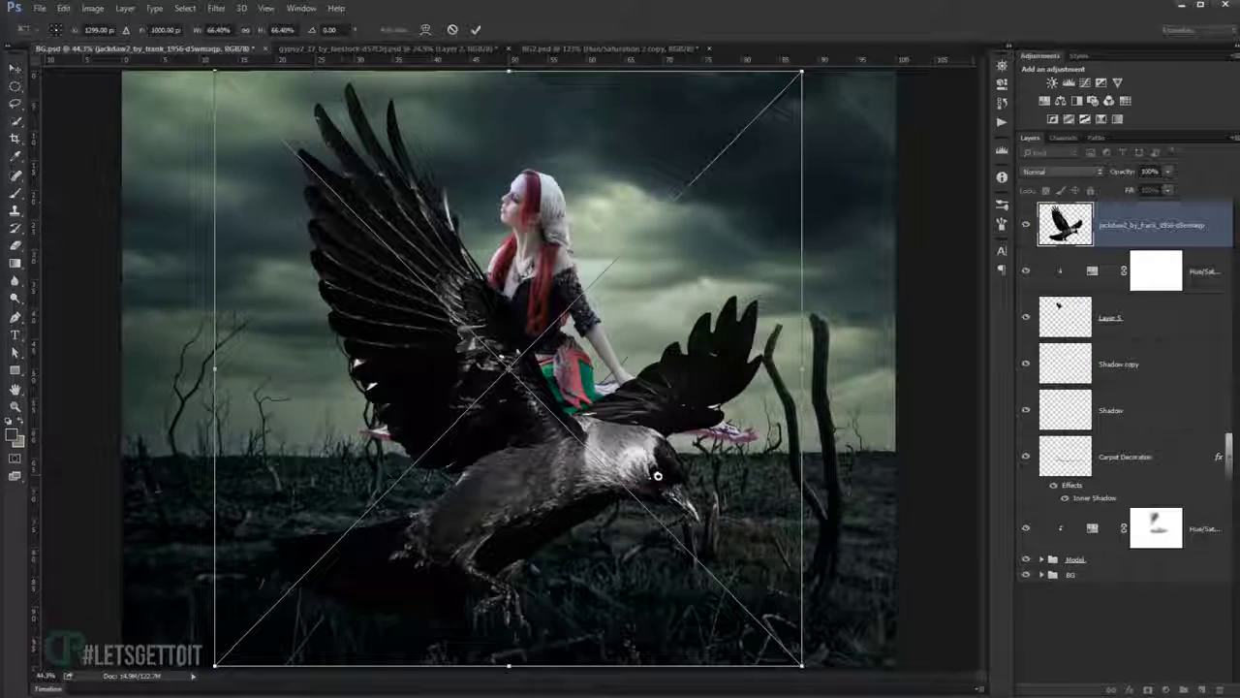
Shrink the jackdaw, flip it horizontally, and set it flying beside the dead stumps.
{"action": "left_click_drag", "start_coordinate": [801, 665], "coordinate": [656, 517]}
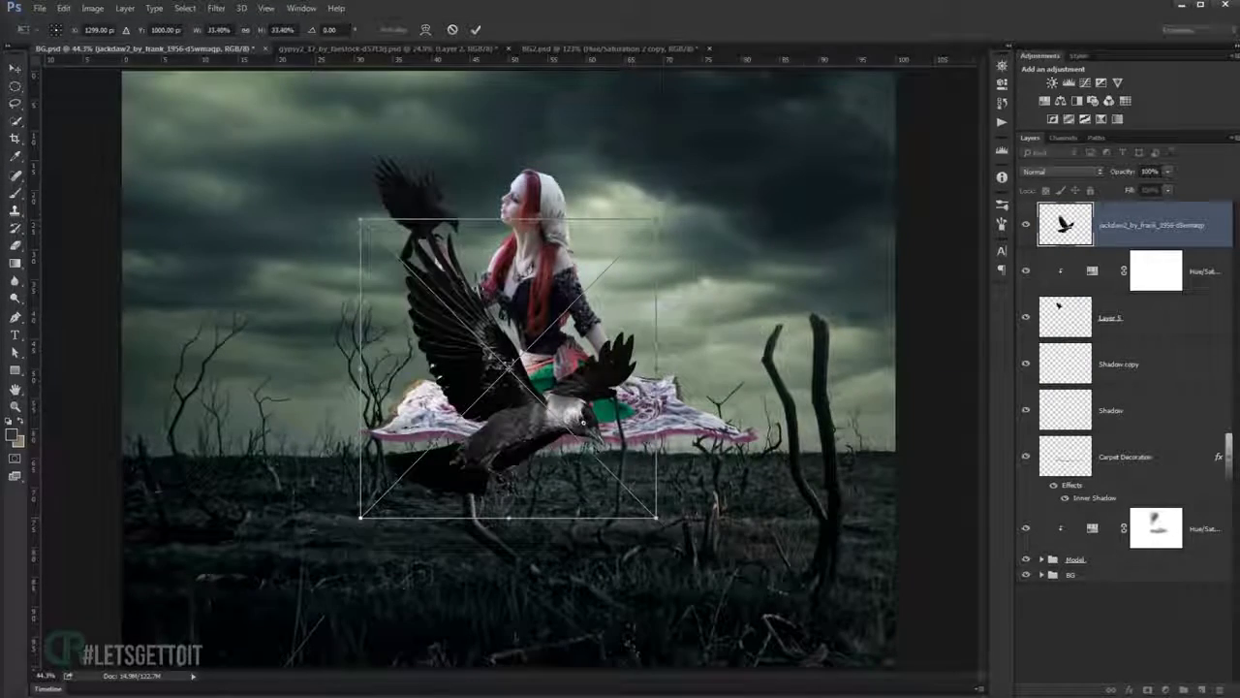
{"action": "right_click", "coordinate": [562, 397]}
{"action": "left_click", "coordinate": [643, 554]}
{"action": "left_click_drag", "start_coordinate": [551, 385], "coordinate": [790, 286]}
{"action": "left_click_drag", "start_coordinate": [894, 416], "coordinate": [789, 304]}
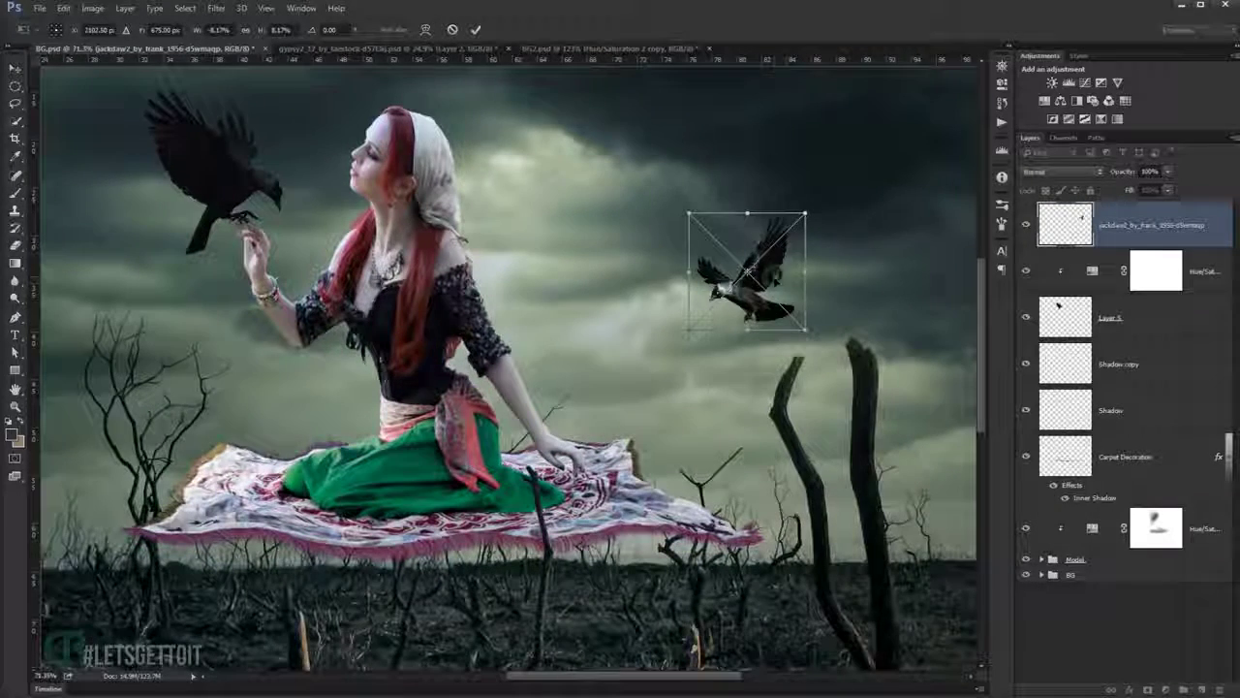
{"action": "mouse_move", "coordinate": [774, 235]}
{"action": "left_mouse_down"}
{"action": "mouse_move", "coordinate": [735, 376]}
{"action": "mouse_move", "coordinate": [748, 390]}
{"action": "mouse_move", "coordinate": [756, 378]}
{"action": "left_mouse_up"}
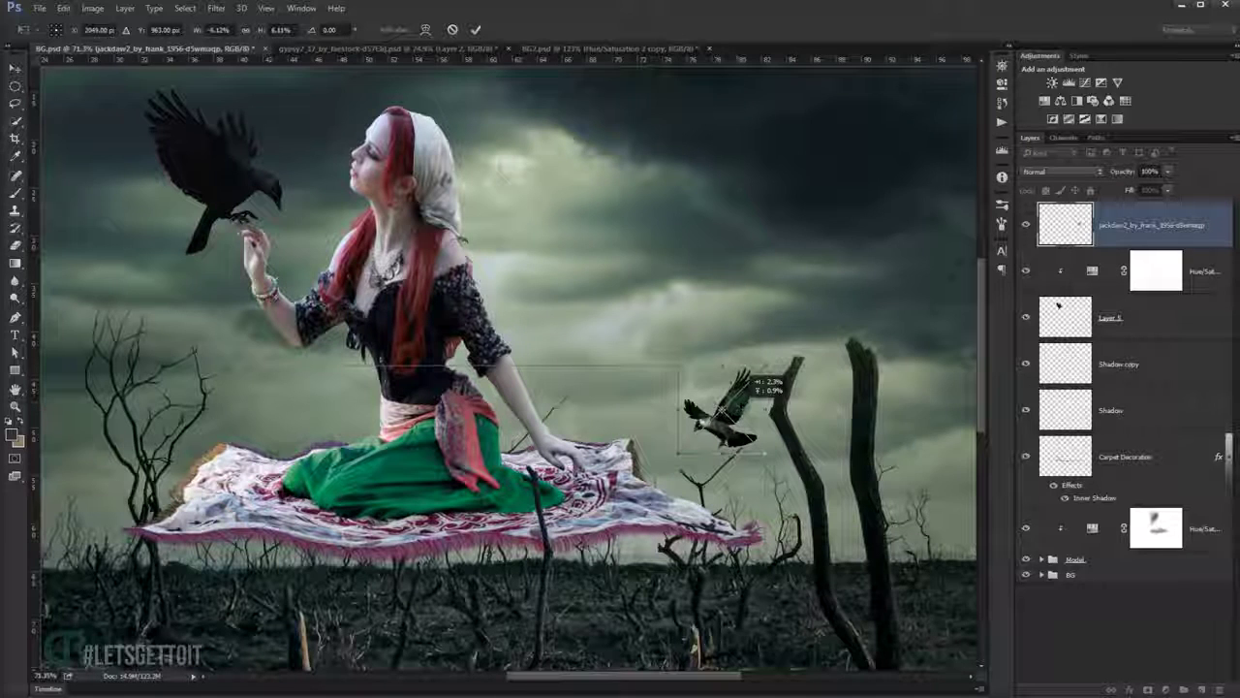
{"action": "left_click_drag", "start_coordinate": [756, 386], "coordinate": [749, 374]}
{"action": "key", "text": "Return"}
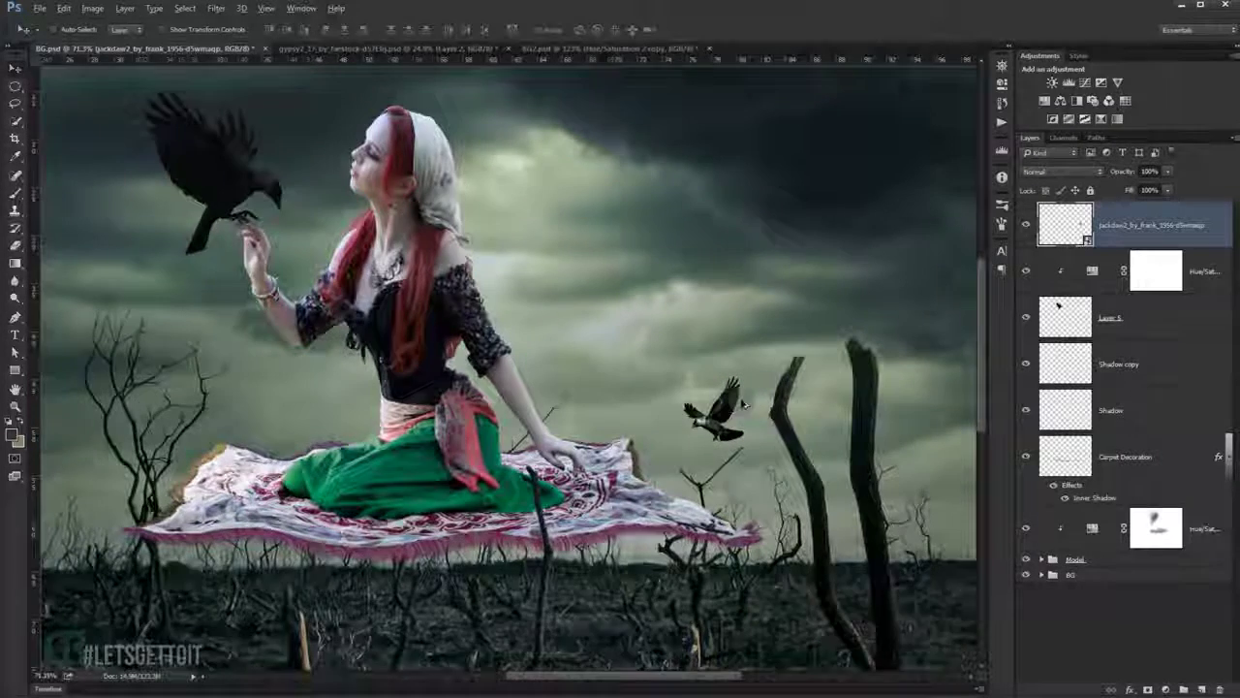
{"action": "key", "text": "ctrl+0"}
{"action": "key", "text": "alt+Tab"}
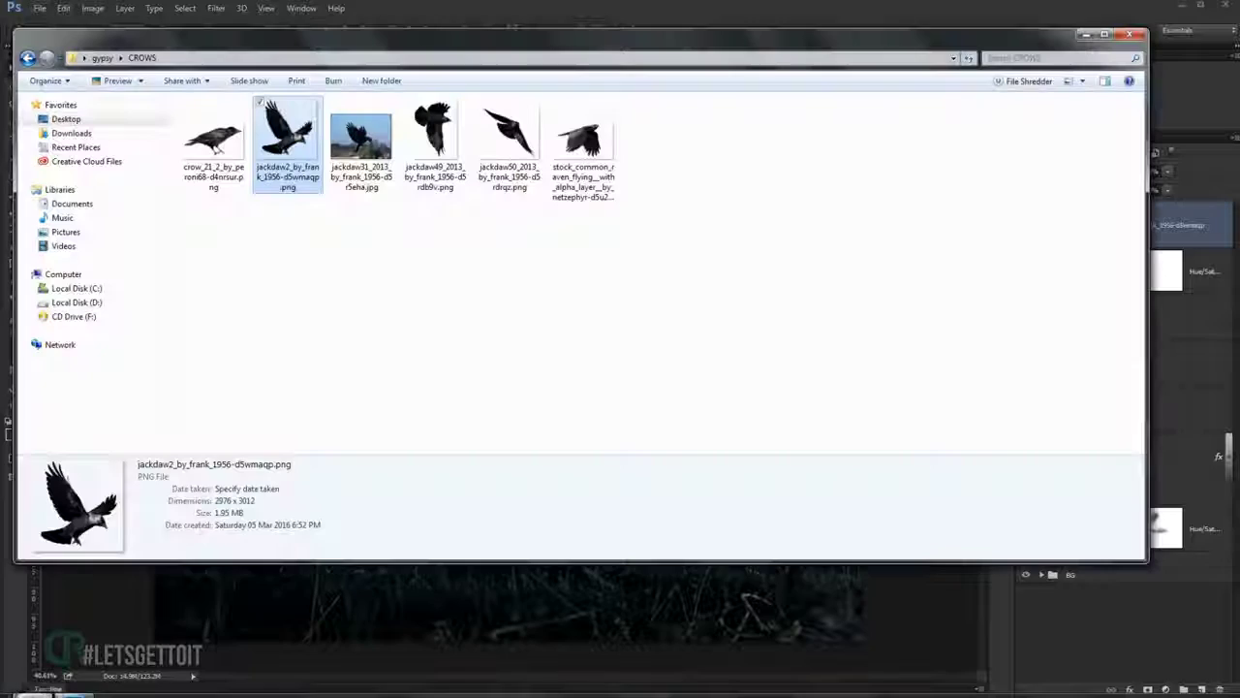
Place jackdaw49, shrink it, tilt it about -59° and set it in the left sky.
{"action": "left_click", "coordinate": [438, 145]}
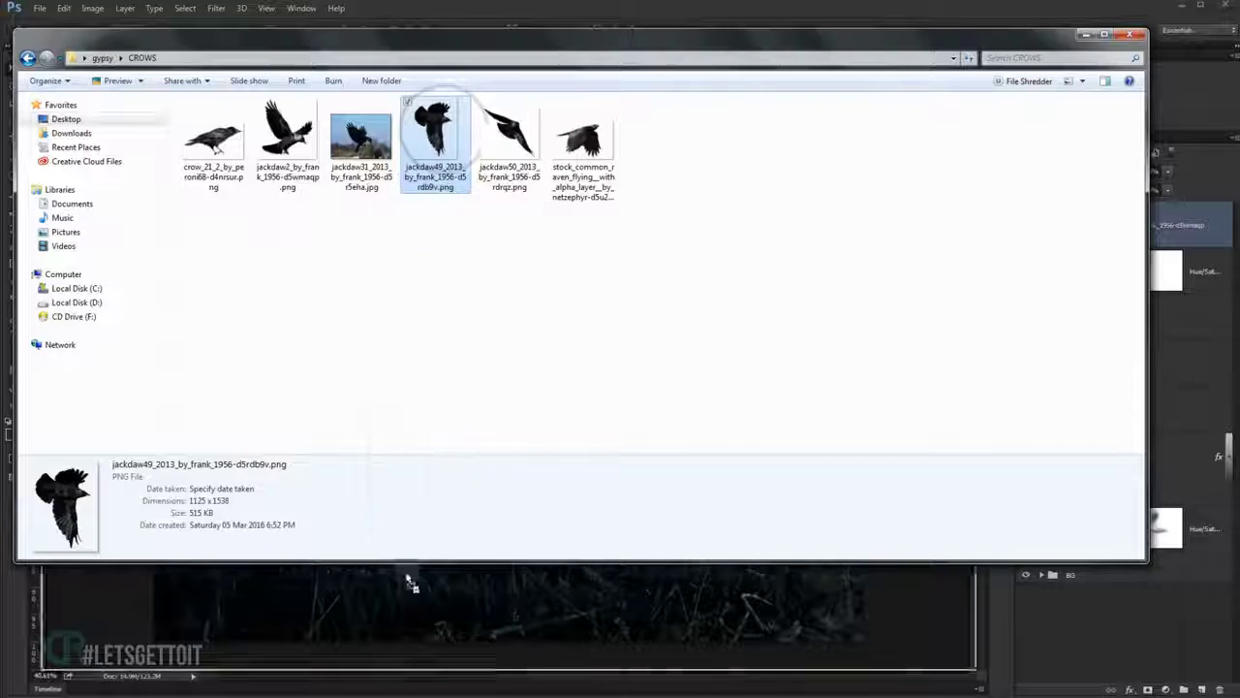
{"action": "left_click_drag", "start_coordinate": [438, 145], "coordinate": [381, 580]}
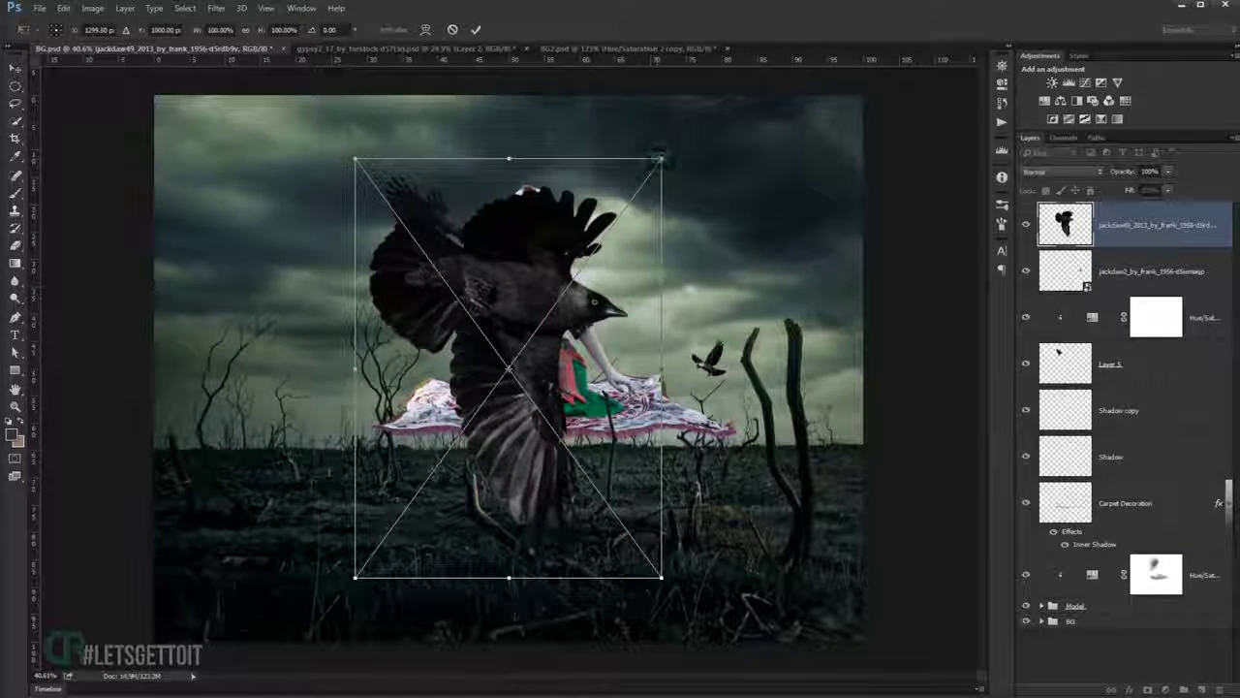
{"action": "left_click_drag", "start_coordinate": [660, 158], "coordinate": [483, 406]}
{"action": "mouse_move", "coordinate": [446, 455]}
{"action": "left_mouse_down"}
{"action": "mouse_move", "coordinate": [330, 300]}
{"action": "mouse_move", "coordinate": [359, 306]}
{"action": "left_mouse_up"}
{"action": "mouse_move", "coordinate": [383, 388]}
{"action": "left_mouse_down"}
{"action": "mouse_move", "coordinate": [378, 333]}
{"action": "mouse_move", "coordinate": [335, 294]}
{"action": "mouse_move", "coordinate": [362, 296]}
{"action": "left_mouse_up"}
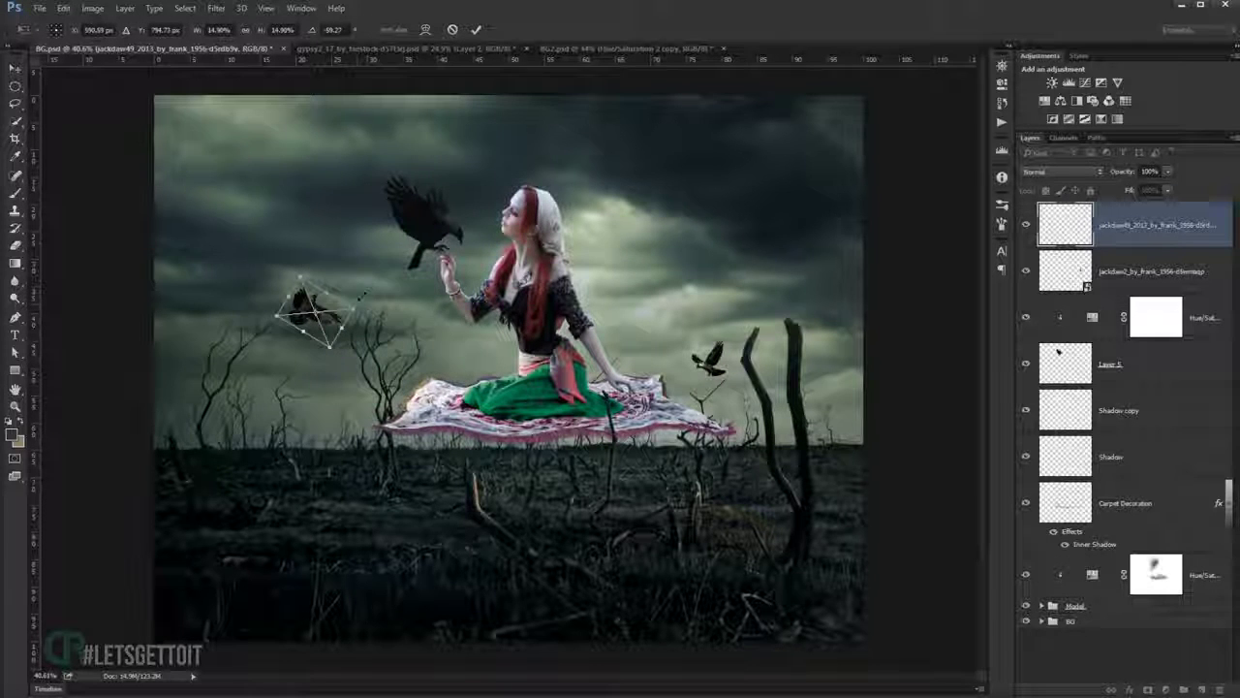
{"action": "left_click_drag", "start_coordinate": [335, 308], "coordinate": [333, 292]}
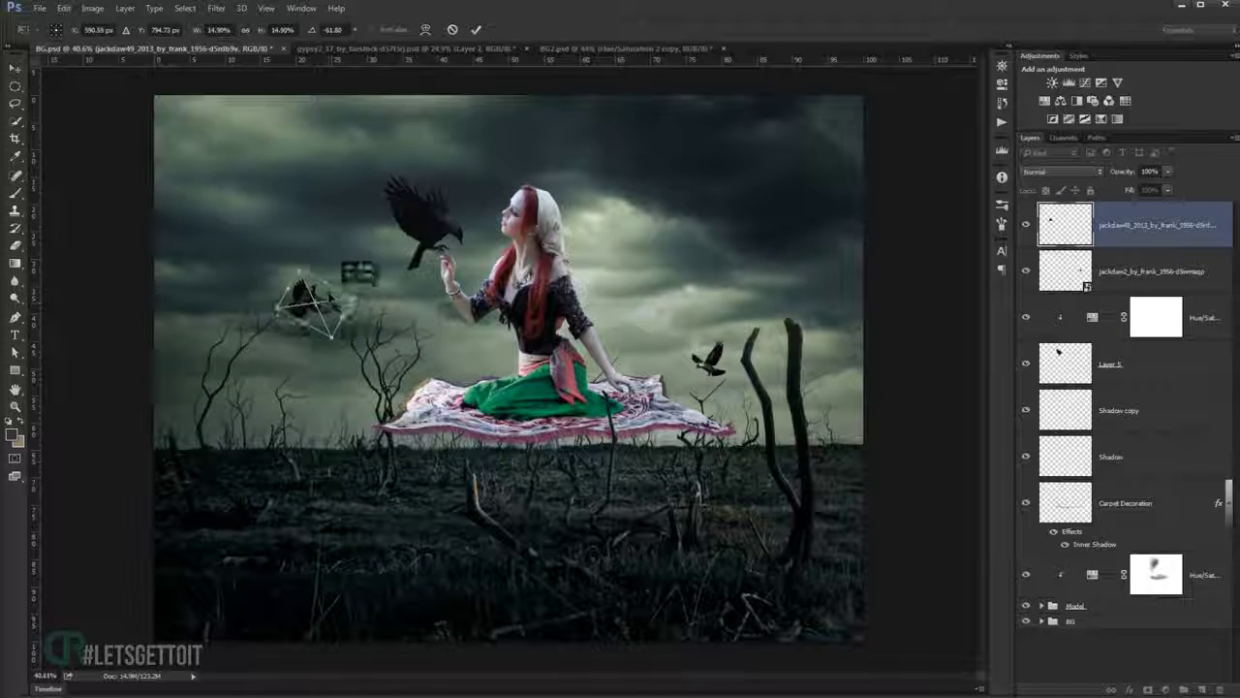
{"action": "key", "text": "Return"}
{"action": "scroll", "coordinate": [369, 259], "scroll_direction": "up", "scroll_amount": 1}
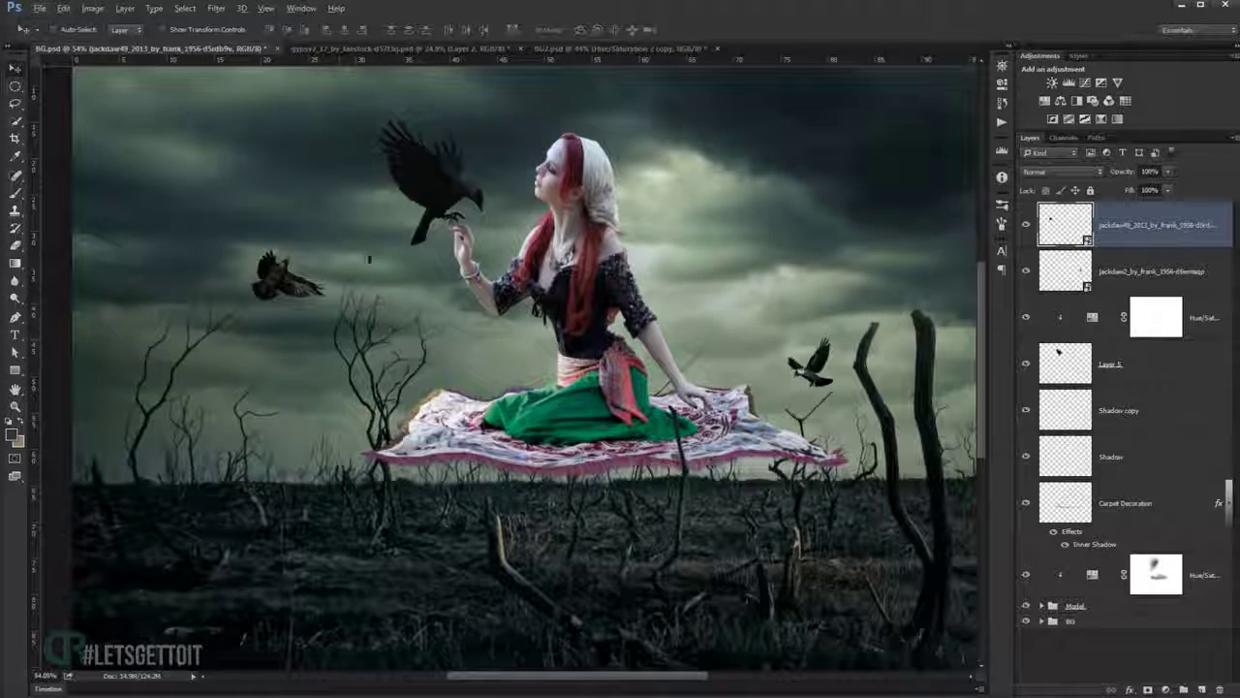
Place jackdaw50, scale it to about 27%, tilt it, and position it near the top-left corner.
{"action": "key", "text": "alt+Tab"}
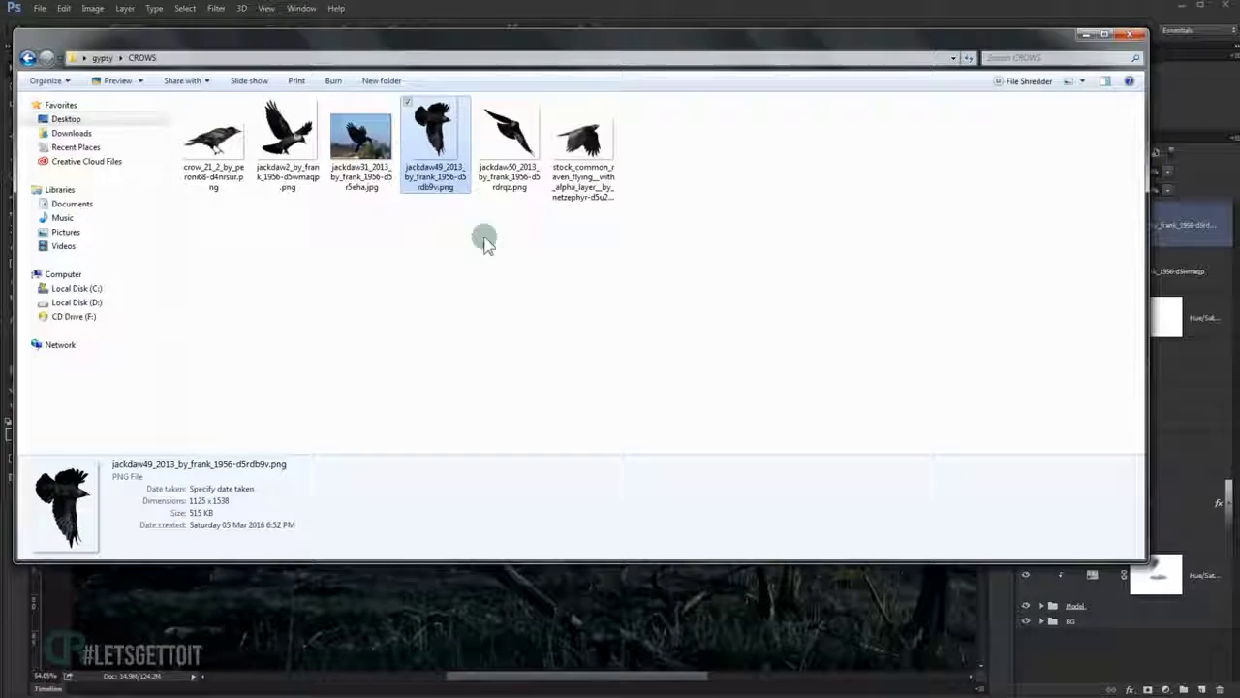
{"action": "left_click_drag", "start_coordinate": [524, 153], "coordinate": [420, 575]}
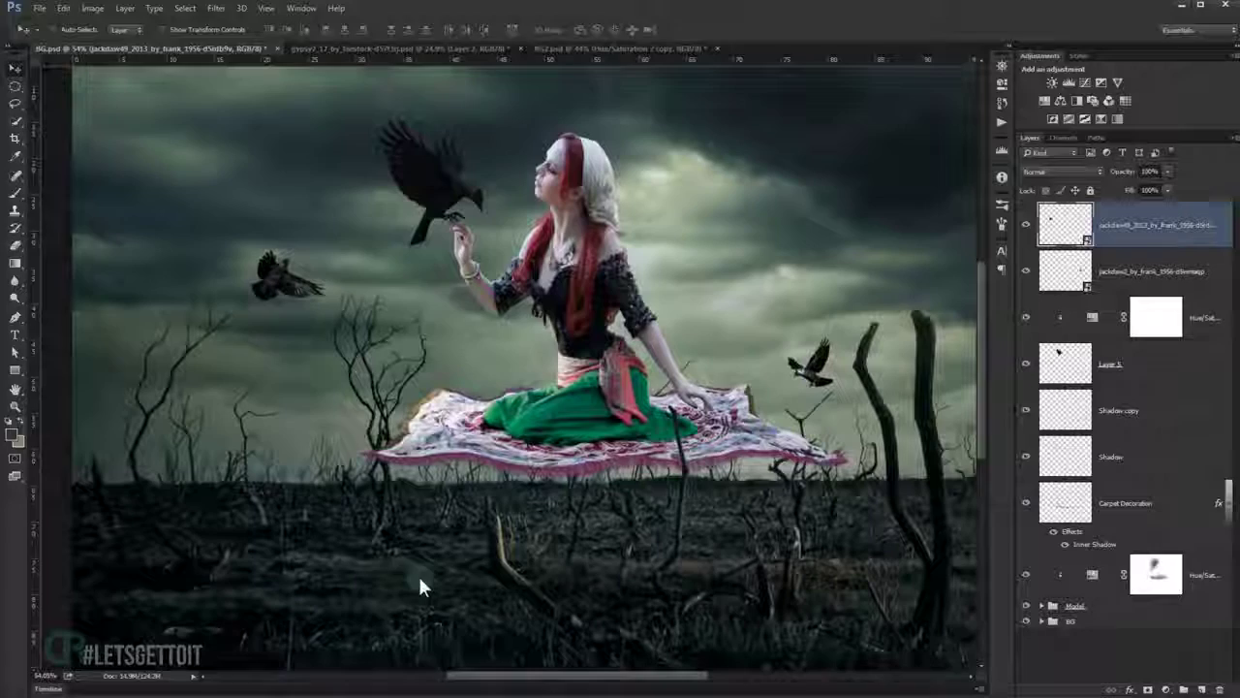
{"action": "left_click_drag", "start_coordinate": [738, 196], "coordinate": [546, 97]}
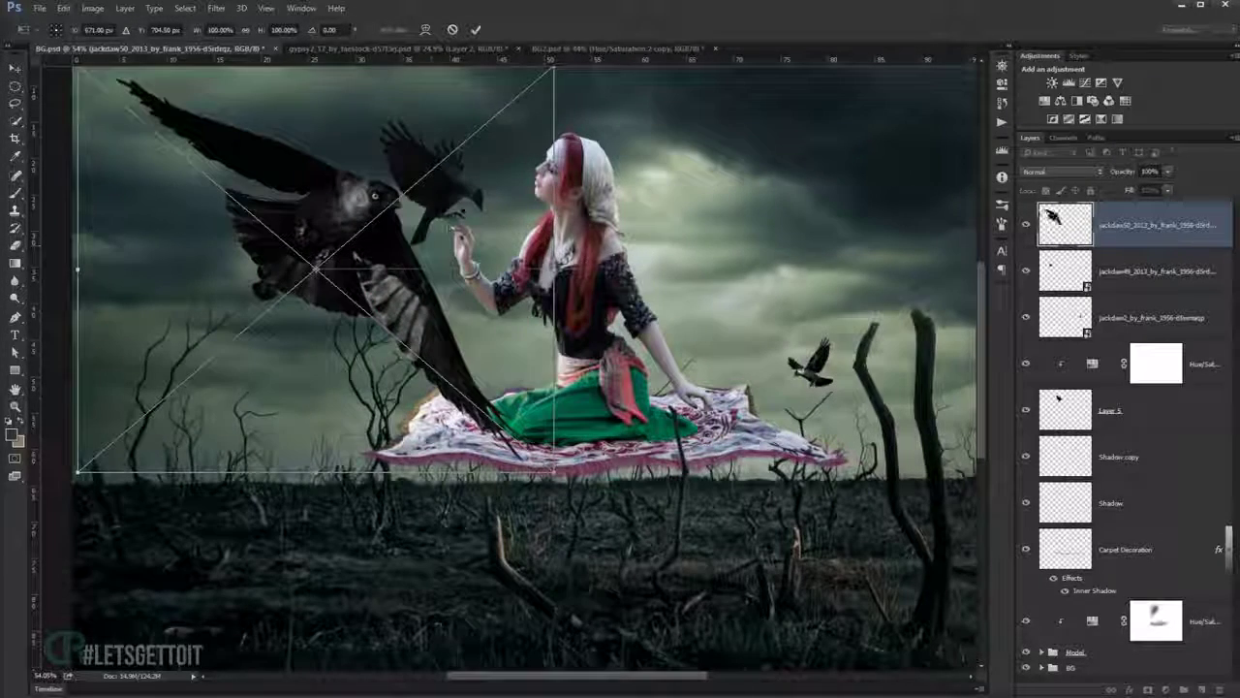
{"action": "left_click_drag", "start_coordinate": [552, 472], "coordinate": [291, 247]}
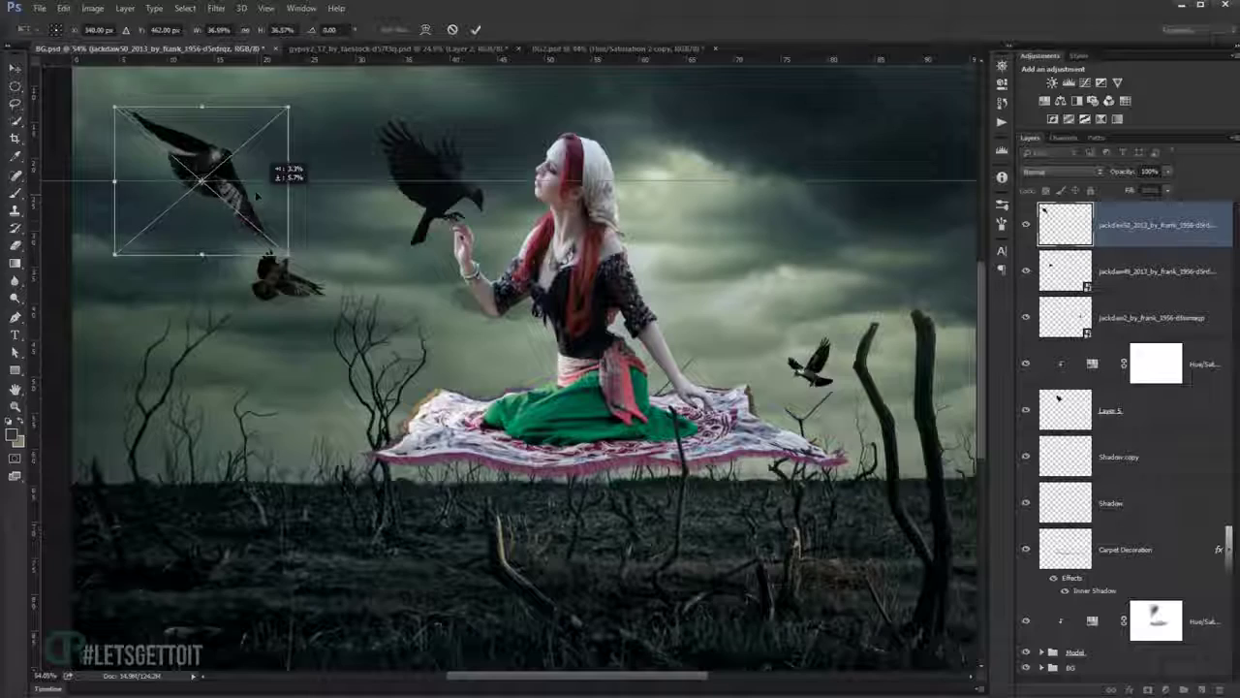
{"action": "scroll", "coordinate": [387, 320], "scroll_direction": "down", "scroll_amount": 1}
{"action": "scroll", "coordinate": [387, 320], "scroll_direction": "down", "scroll_amount": 1}
{"action": "mouse_move", "coordinate": [368, 290]}
{"action": "left_mouse_down"}
{"action": "mouse_move", "coordinate": [385, 309]}
{"action": "mouse_move", "coordinate": [395, 292]}
{"action": "left_mouse_up"}
{"action": "left_click_drag", "start_coordinate": [336, 227], "coordinate": [325, 169]}
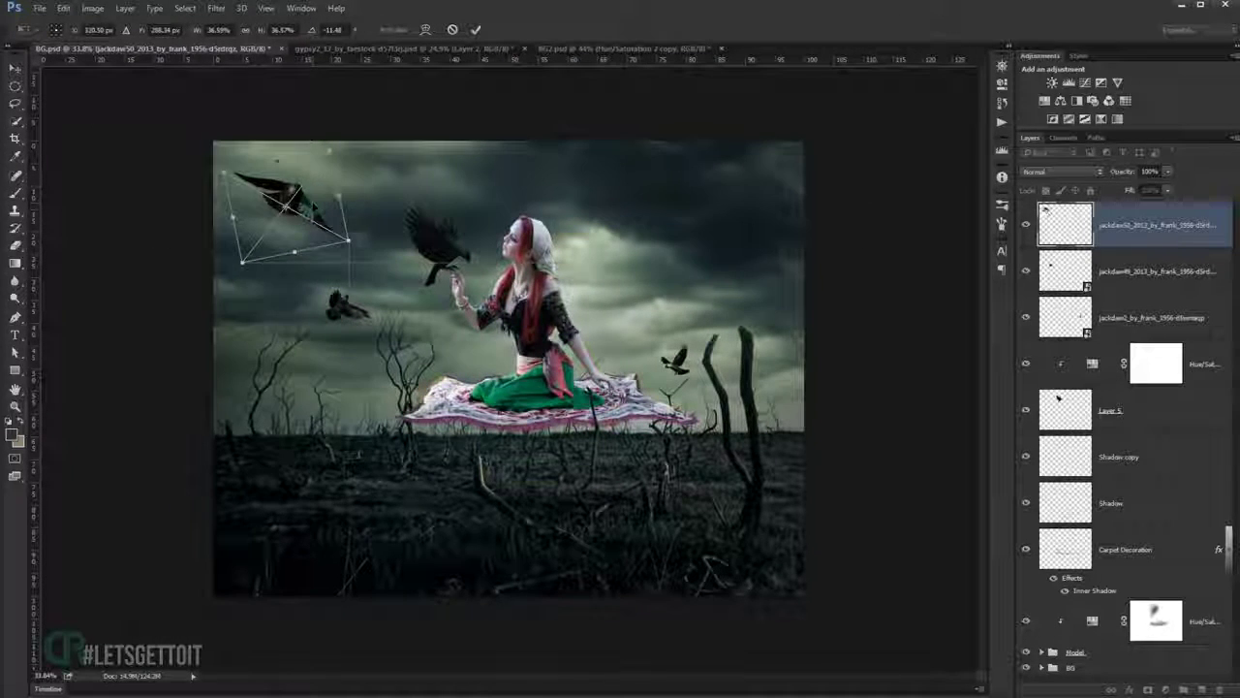
{"action": "mouse_move", "coordinate": [349, 239]}
{"action": "left_mouse_down"}
{"action": "mouse_move", "coordinate": [330, 227]}
{"action": "mouse_move", "coordinate": [378, 230]}
{"action": "left_mouse_up"}
{"action": "left_click_drag", "start_coordinate": [291, 189], "coordinate": [291, 208]}
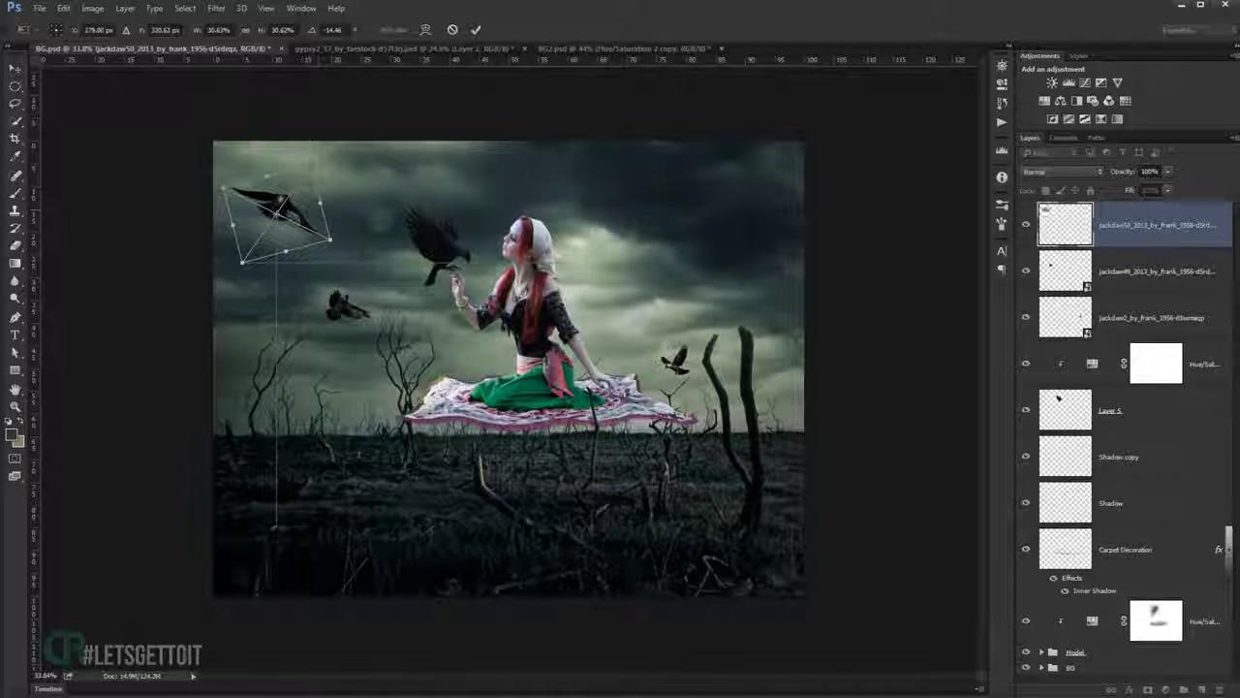
{"action": "mouse_move", "coordinate": [329, 240]}
{"action": "left_mouse_down"}
{"action": "mouse_move", "coordinate": [321, 225]}
{"action": "mouse_move", "coordinate": [399, 205]}
{"action": "mouse_move", "coordinate": [376, 166]}
{"action": "left_mouse_up"}
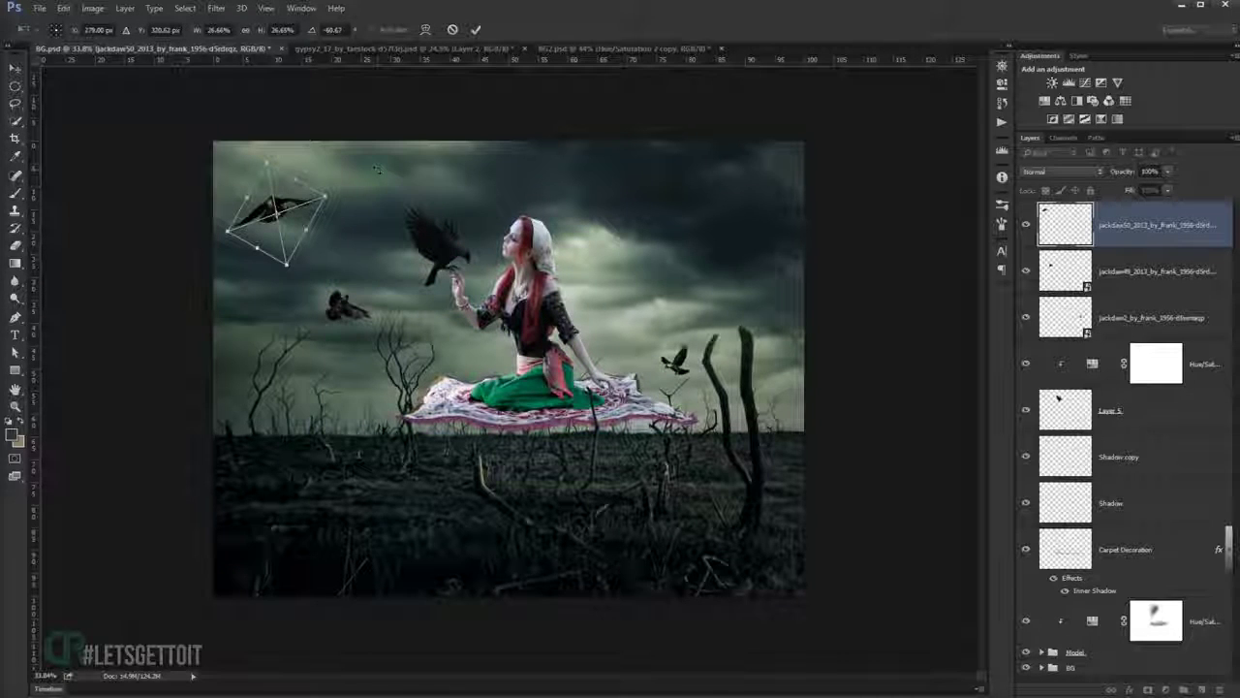
{"action": "key", "text": "Return"}
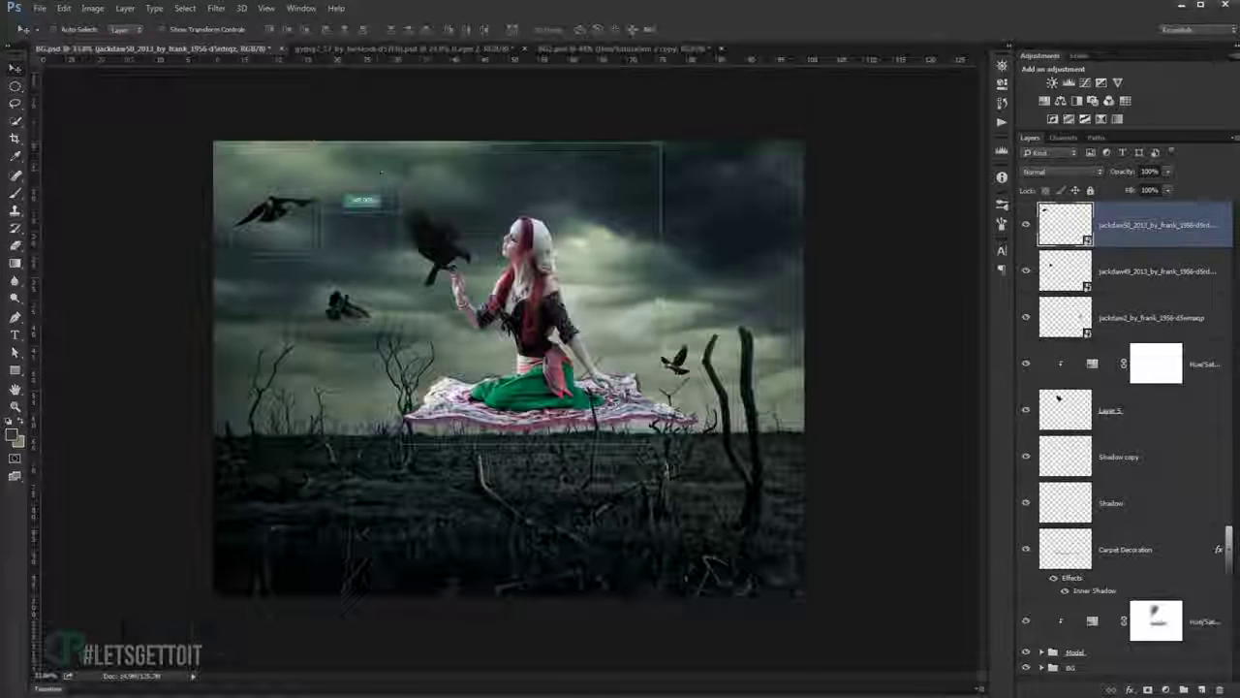
{"action": "key", "text": "ctrl+0"}
{"action": "left_click", "coordinate": [78, 690]}
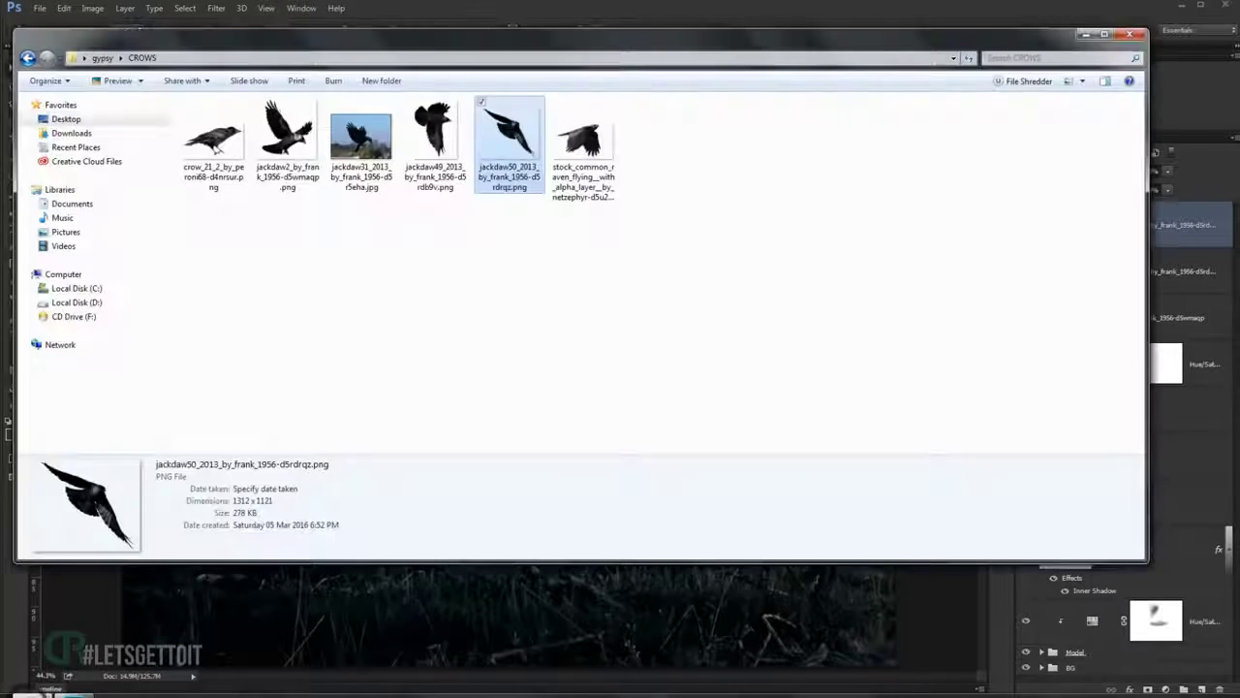
Bring in the crow_21 image, flip it horizontally, shrink it and move it near the tall stump.
{"action": "left_click", "coordinate": [581, 155]}
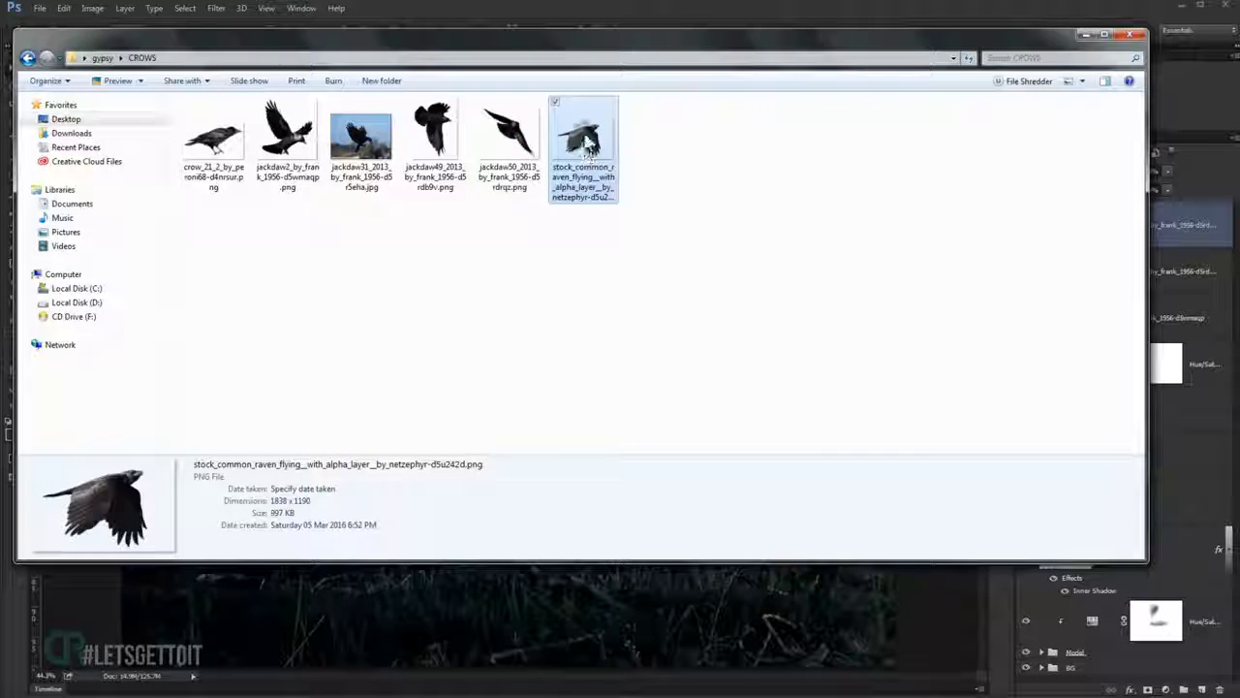
{"action": "left_click_drag", "start_coordinate": [213, 140], "coordinate": [388, 609]}
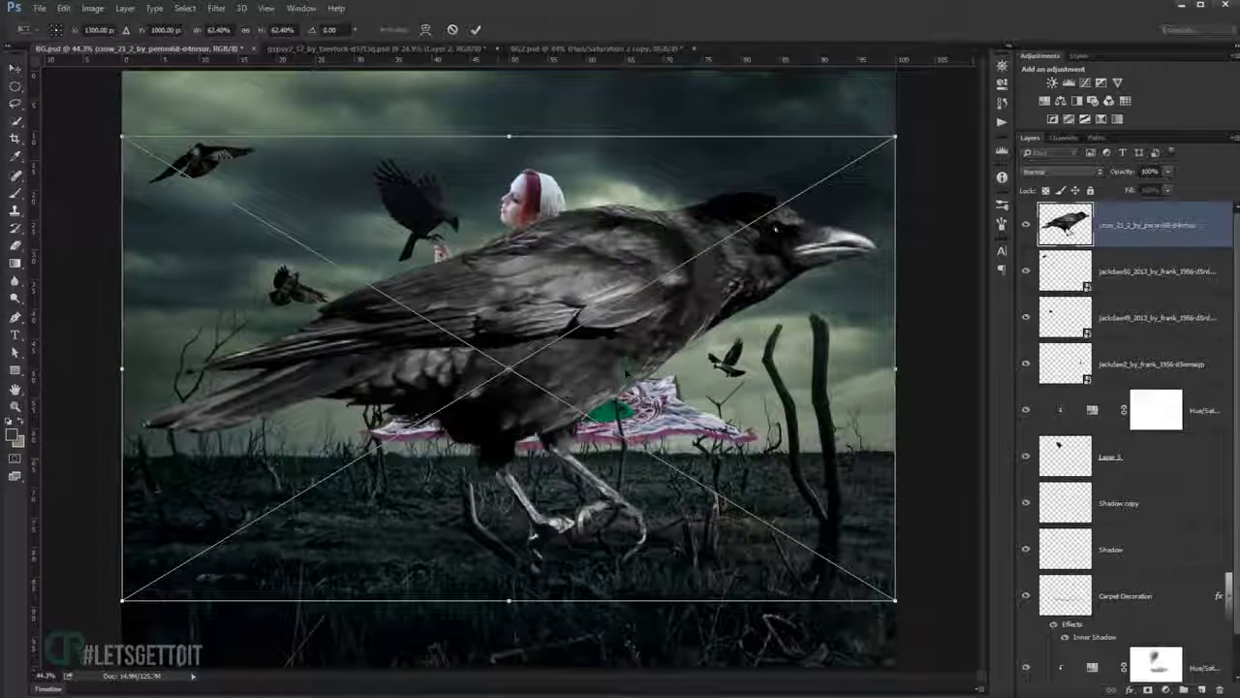
{"action": "right_click", "coordinate": [802, 238]}
{"action": "left_click", "coordinate": [832, 390]}
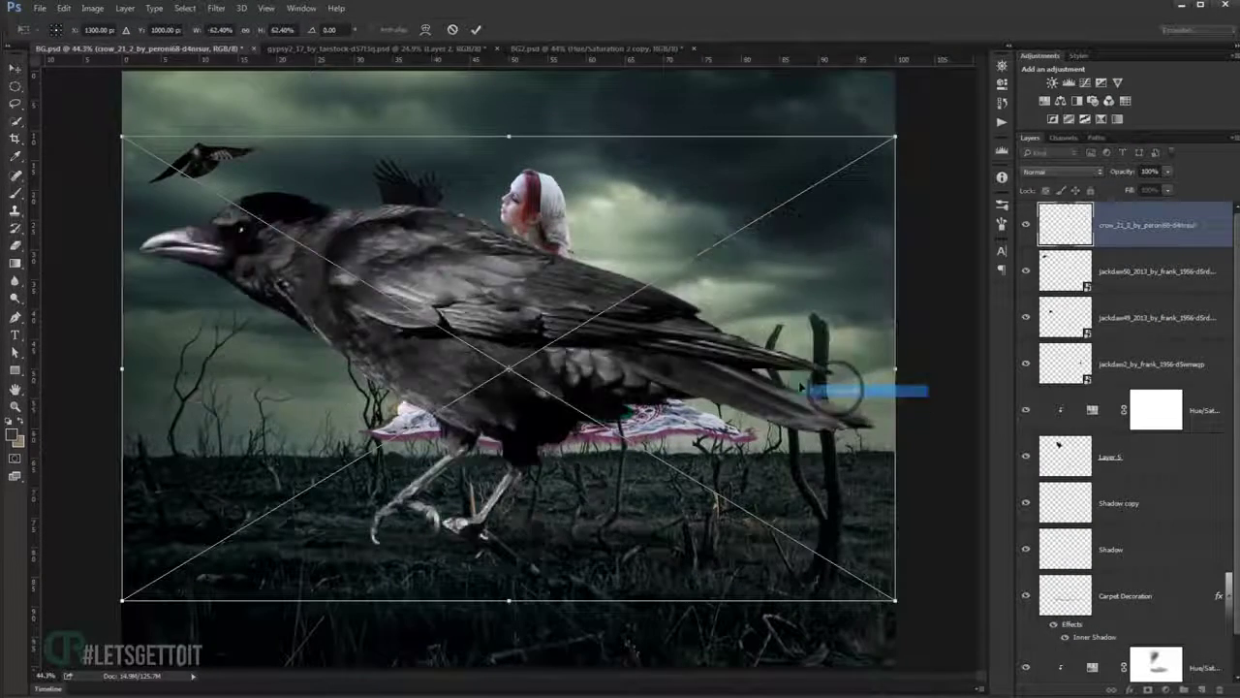
{"action": "left_click_drag", "start_coordinate": [894, 136], "coordinate": [637, 306]}
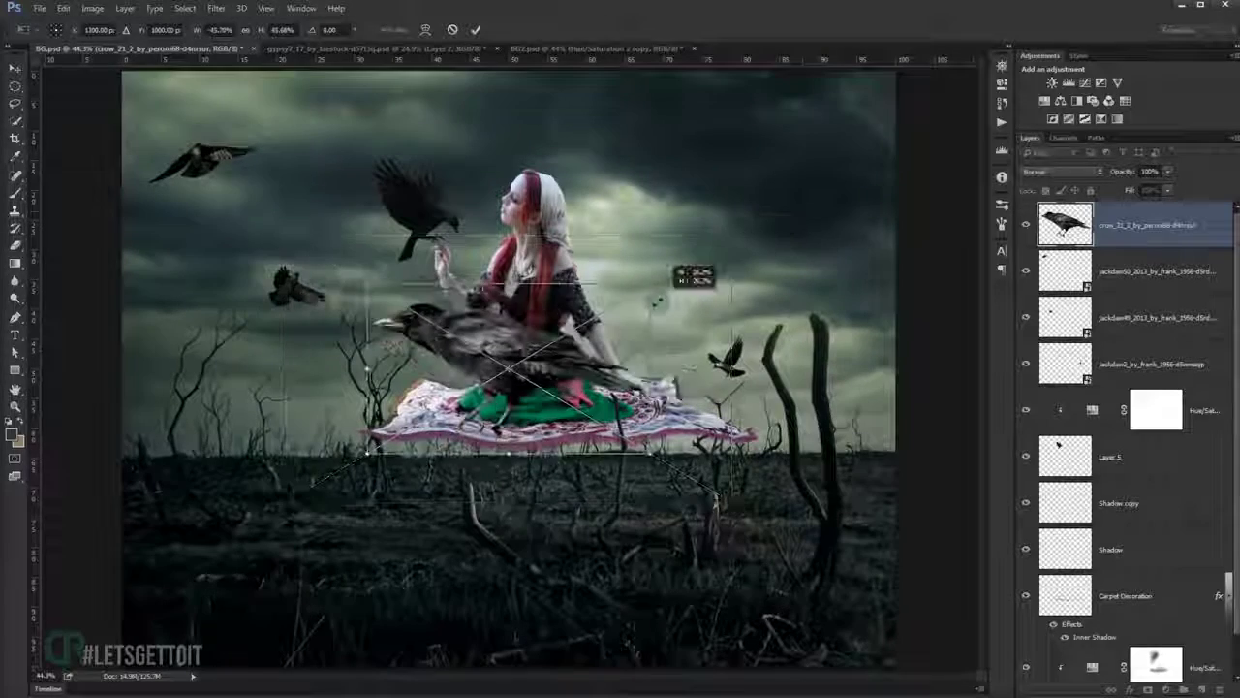
{"action": "mouse_move", "coordinate": [637, 307]}
{"action": "left_mouse_down"}
{"action": "mouse_move", "coordinate": [886, 289]}
{"action": "mouse_move", "coordinate": [891, 263]}
{"action": "left_mouse_up"}
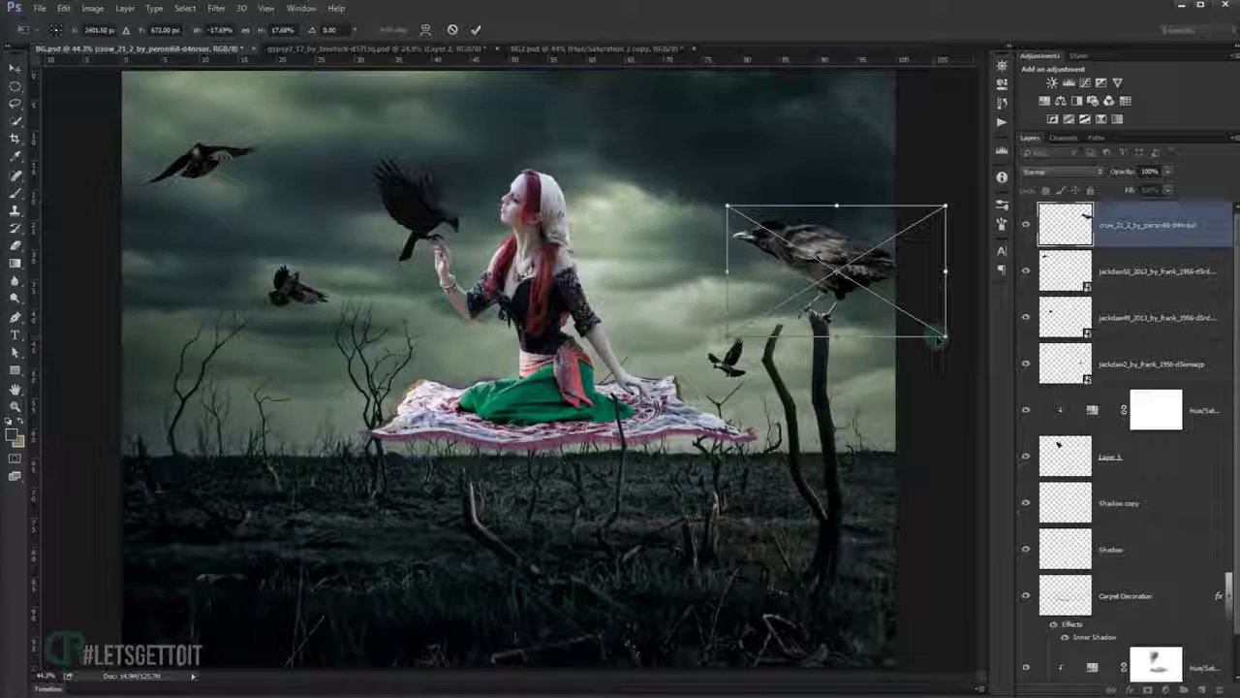
Scale the crow to about 7.85%, tilt it 10°, and perch it atop the tall stump.
{"action": "left_click_drag", "start_coordinate": [945, 332], "coordinate": [899, 260]}
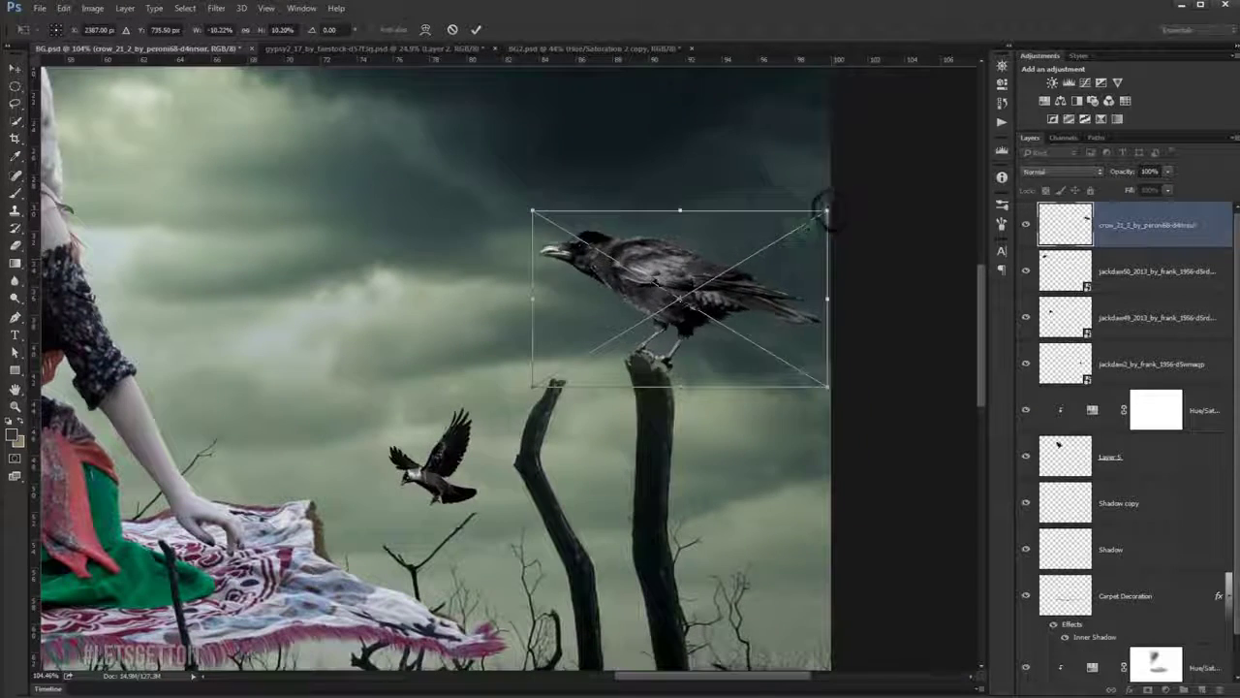
{"action": "mouse_move", "coordinate": [839, 206]}
{"action": "left_mouse_down"}
{"action": "mouse_move", "coordinate": [790, 233]}
{"action": "mouse_move", "coordinate": [812, 254]}
{"action": "left_mouse_up"}
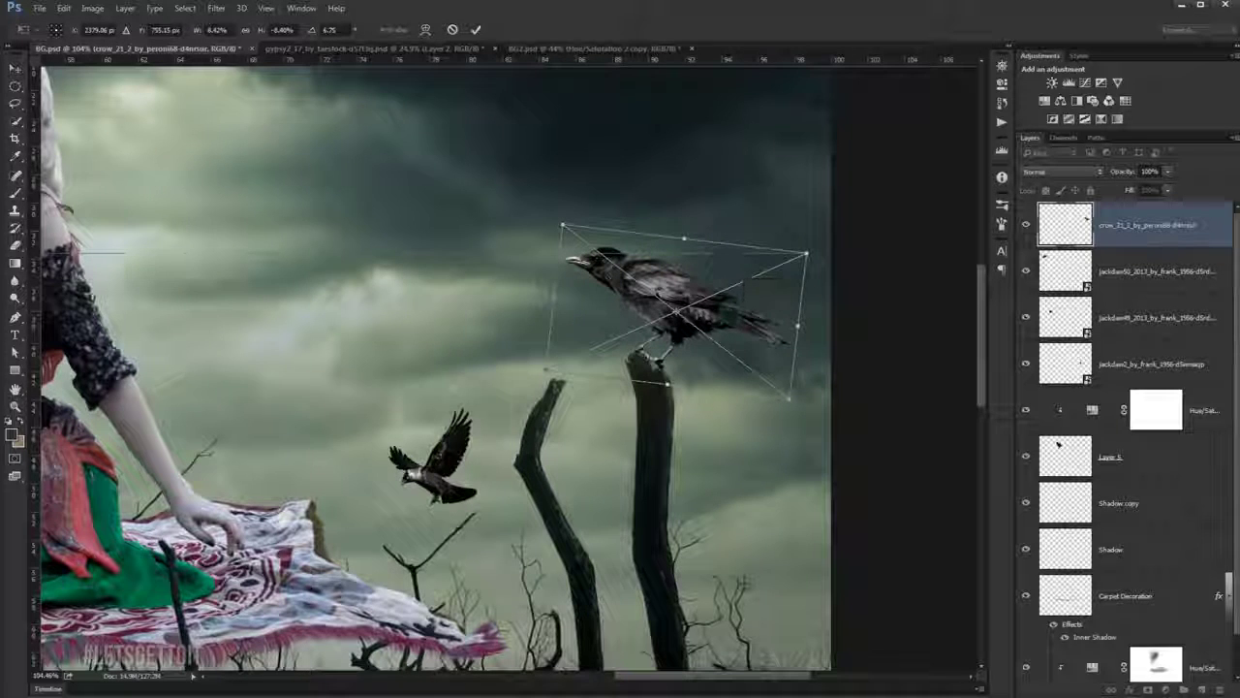
{"action": "left_click_drag", "start_coordinate": [791, 396], "coordinate": [772, 393]}
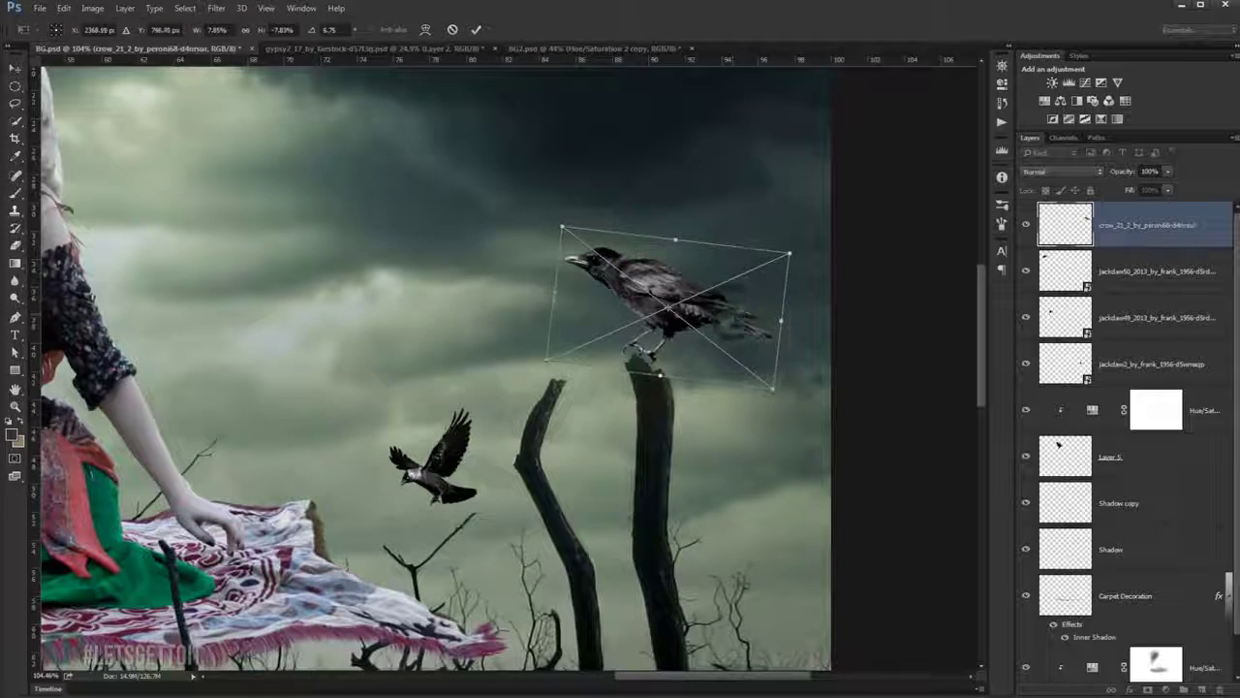
{"action": "left_click_drag", "start_coordinate": [739, 326], "coordinate": [748, 328]}
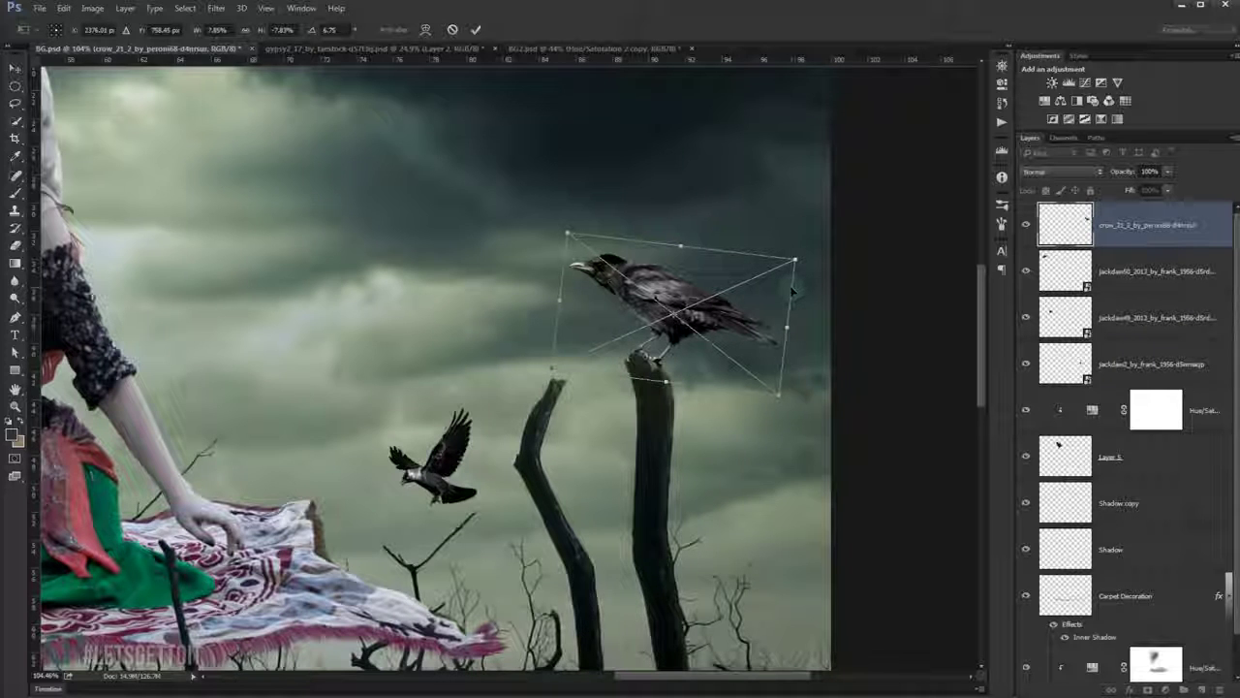
{"action": "key", "text": "shift+Left"}
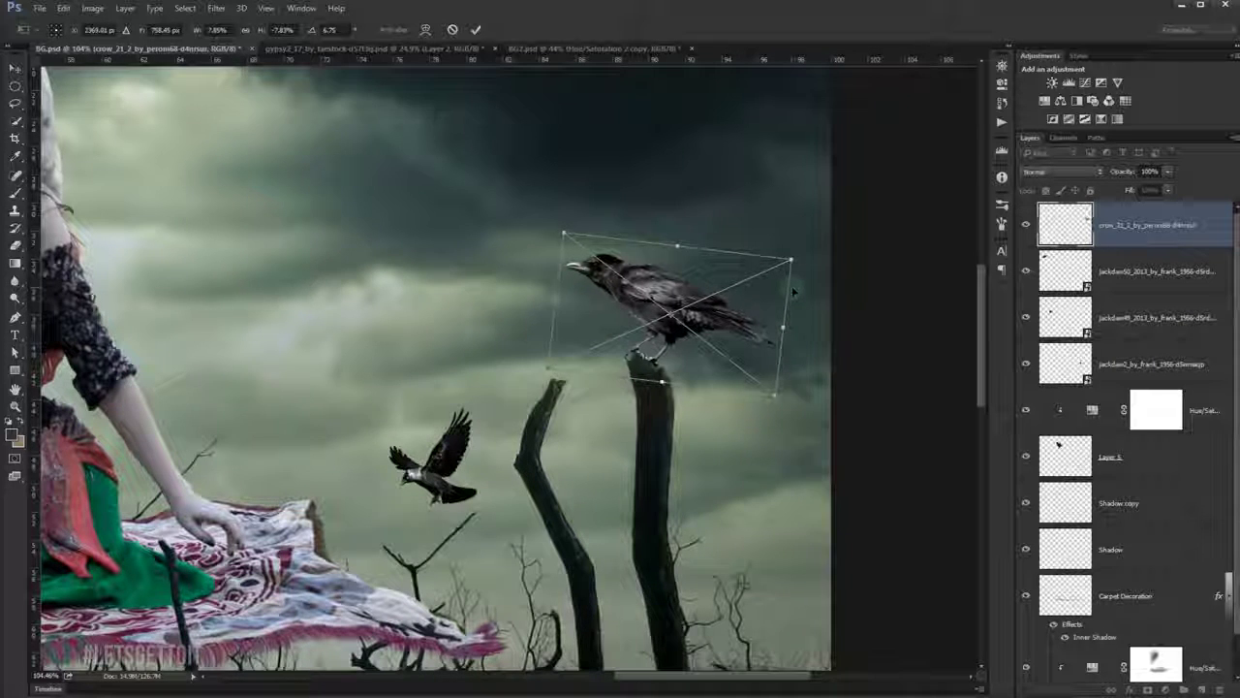
{"action": "left_click_drag", "start_coordinate": [831, 402], "coordinate": [899, 399]}
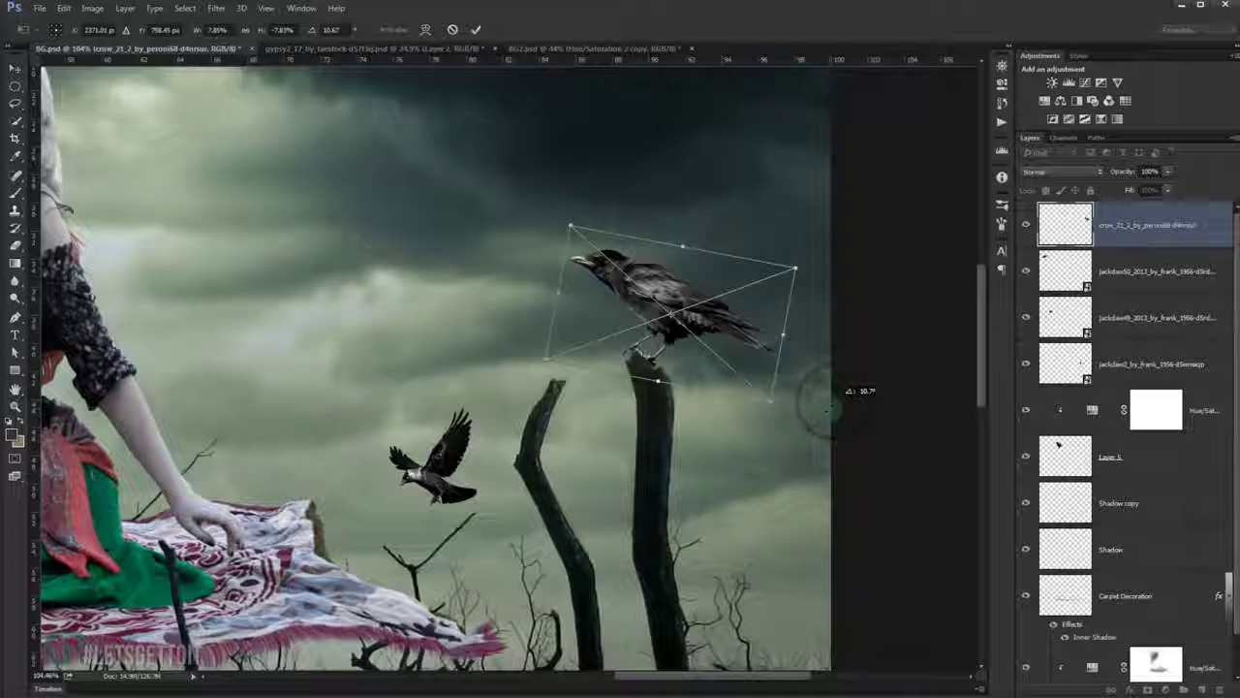
{"action": "key", "text": "Right"}
{"action": "key", "text": "Down"}
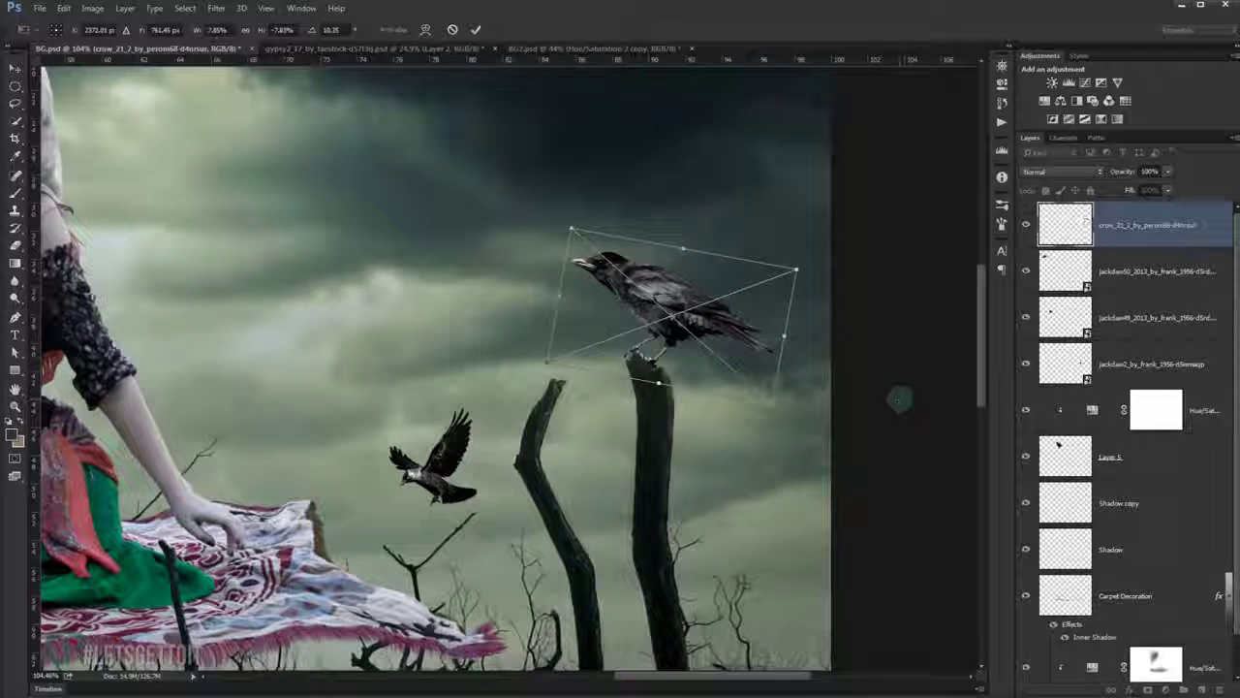
{"action": "key", "text": "Down"}
{"action": "key", "text": "Down"}
{"action": "key", "text": "Down"}
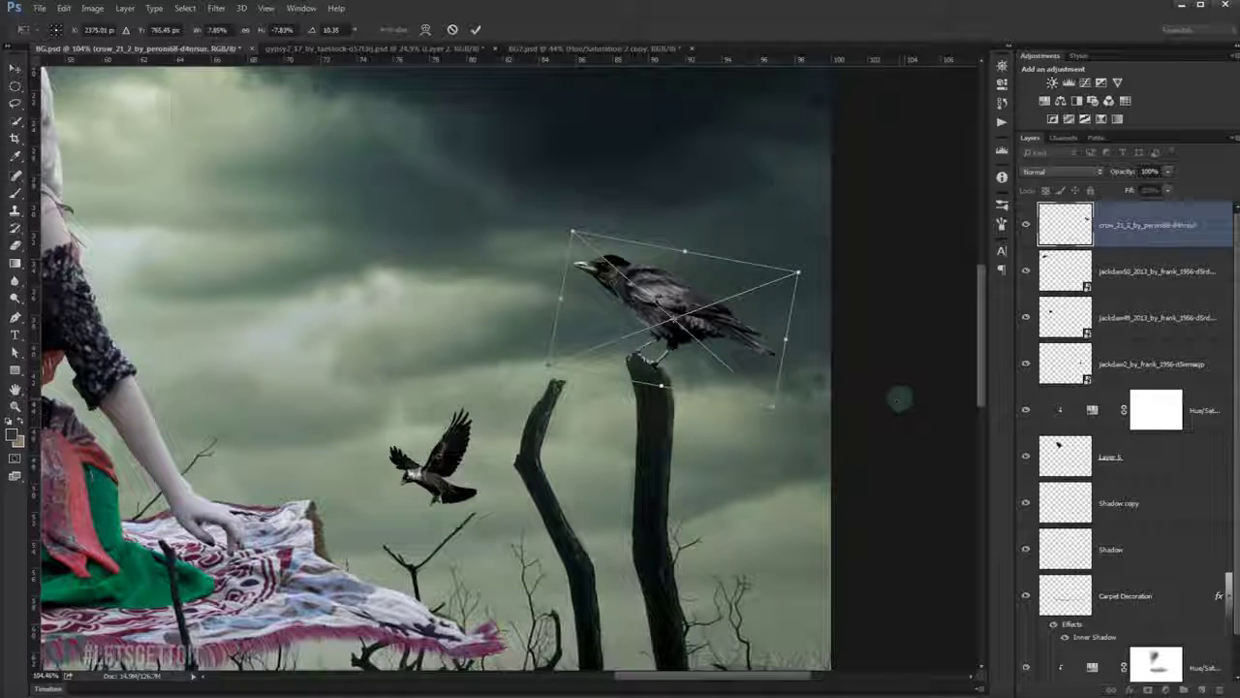
{"action": "key", "text": "Return"}
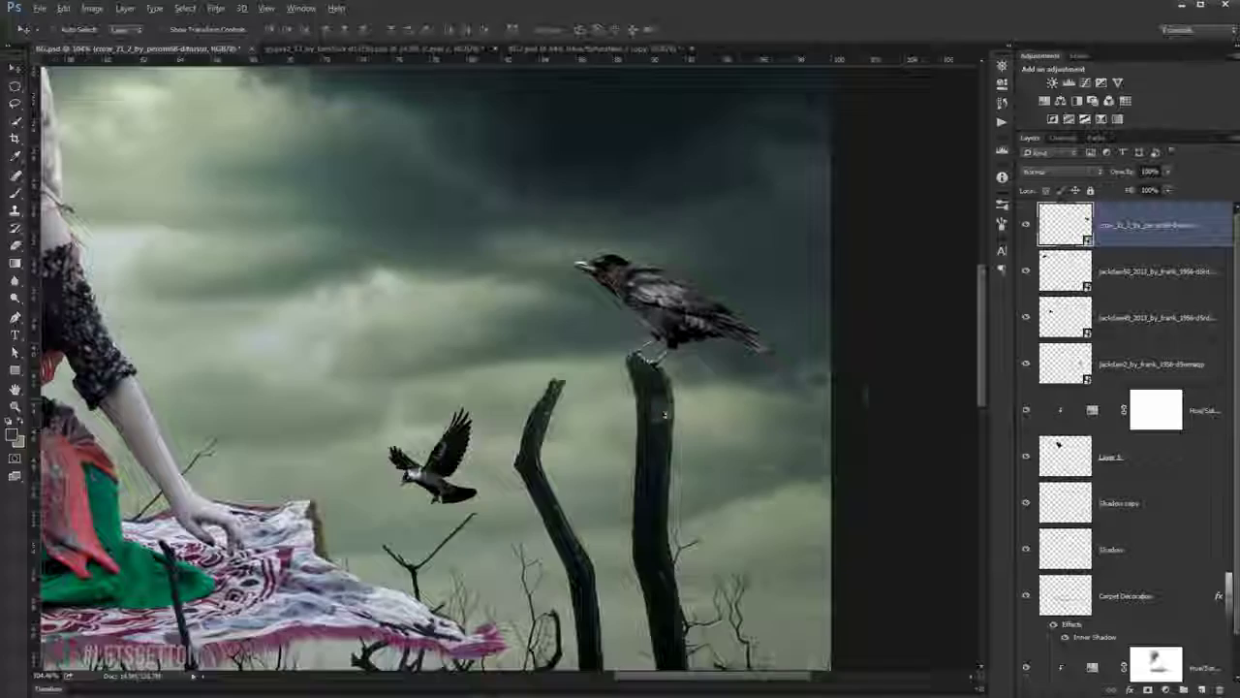
{"action": "scroll", "coordinate": [593, 442], "scroll_direction": "down", "scroll_amount": 5}
{"action": "scroll", "coordinate": [593, 442], "scroll_direction": "down", "scroll_amount": 2}
{"action": "scroll", "coordinate": [593, 442], "scroll_direction": "down", "scroll_amount": 2}
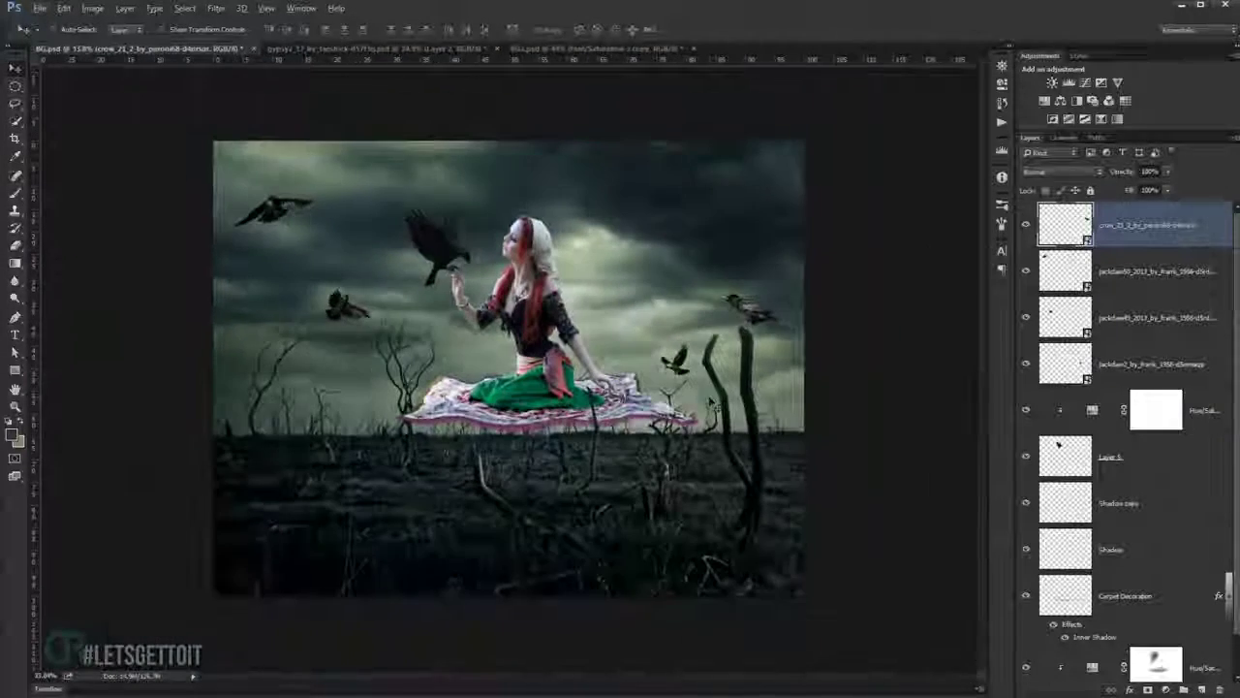
{"action": "key", "text": "ctrl+o"}
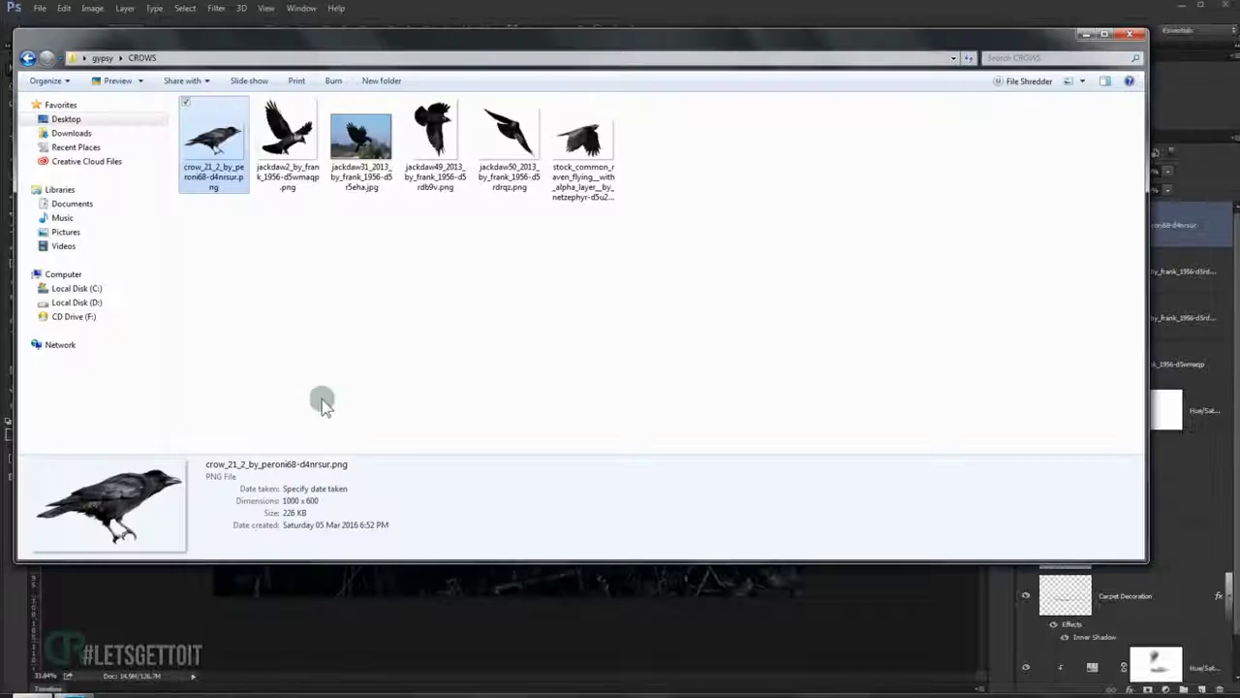
Place the flying raven image, shrink it to about 21%, and move it right of the girl.
{"action": "left_click", "coordinate": [584, 150]}
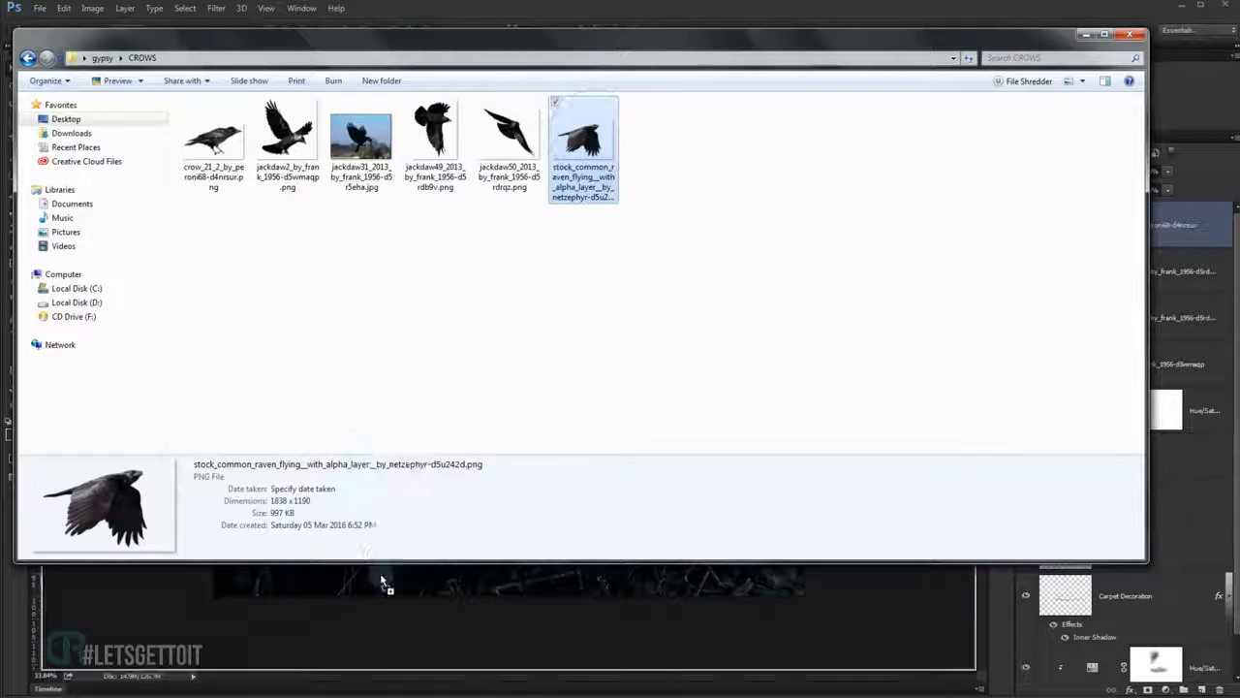
{"action": "key", "text": "Return"}
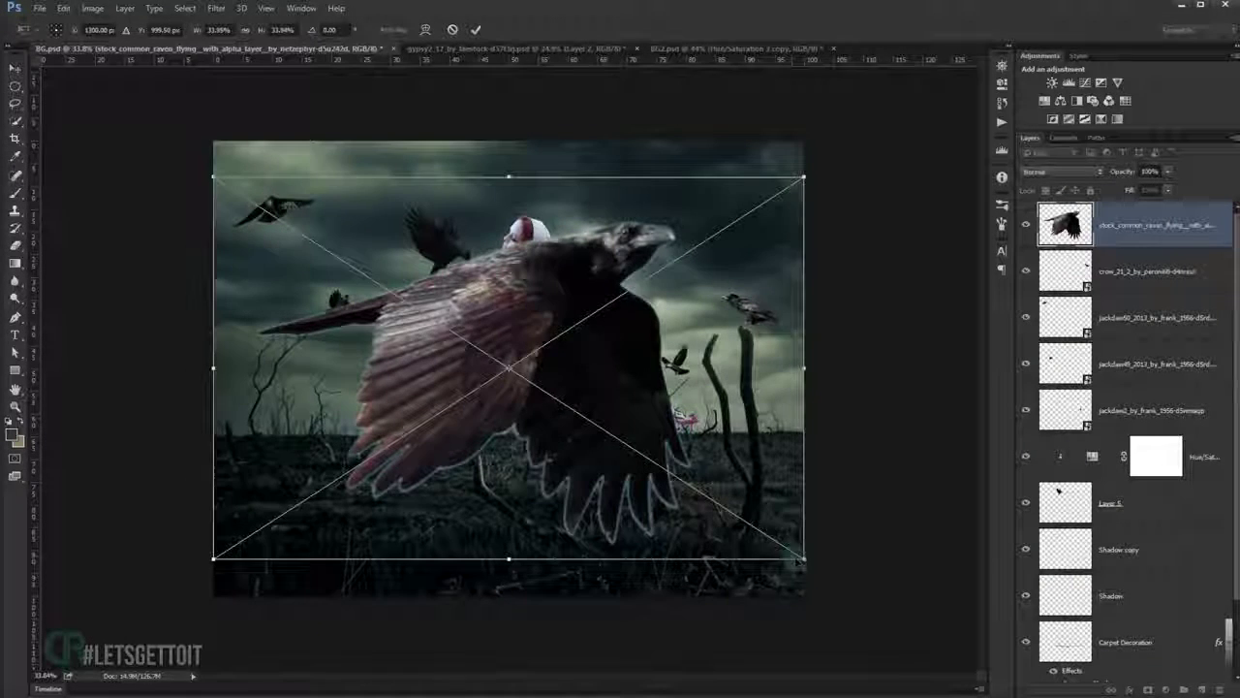
{"action": "mouse_move", "coordinate": [803, 558]}
{"action": "left_mouse_down"}
{"action": "mouse_move", "coordinate": [619, 438]}
{"action": "mouse_move", "coordinate": [550, 368]}
{"action": "left_mouse_up"}
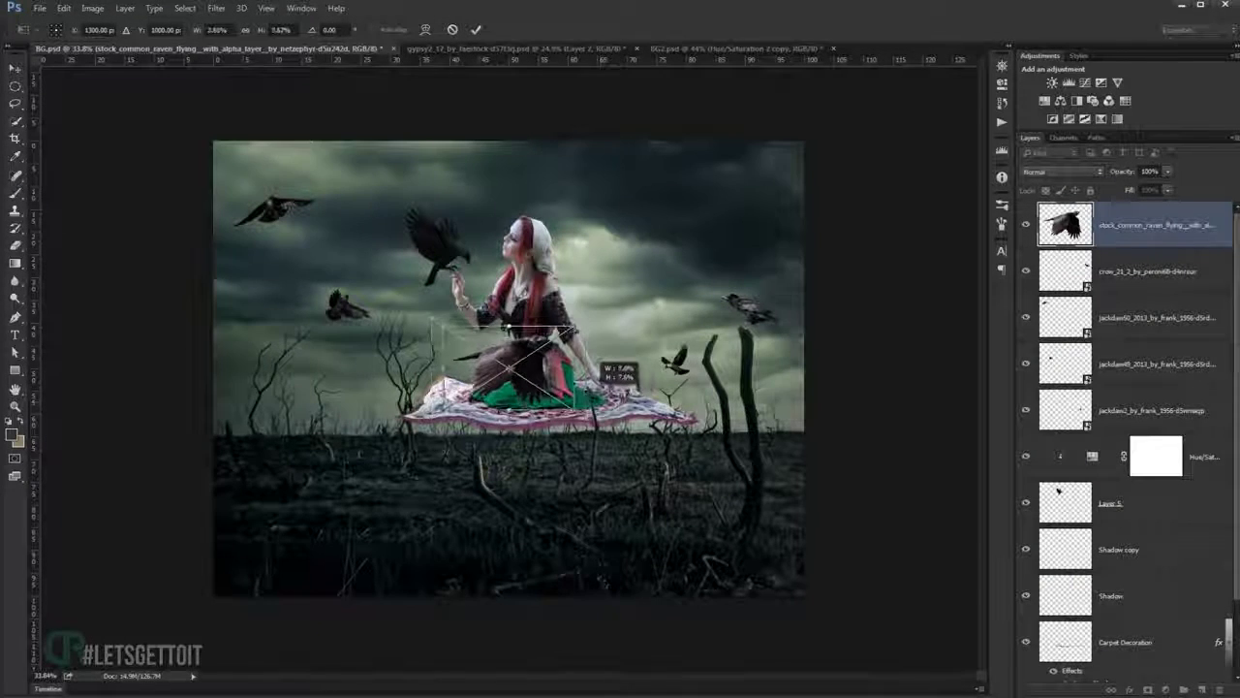
{"action": "left_click_drag", "start_coordinate": [533, 363], "coordinate": [648, 254]}
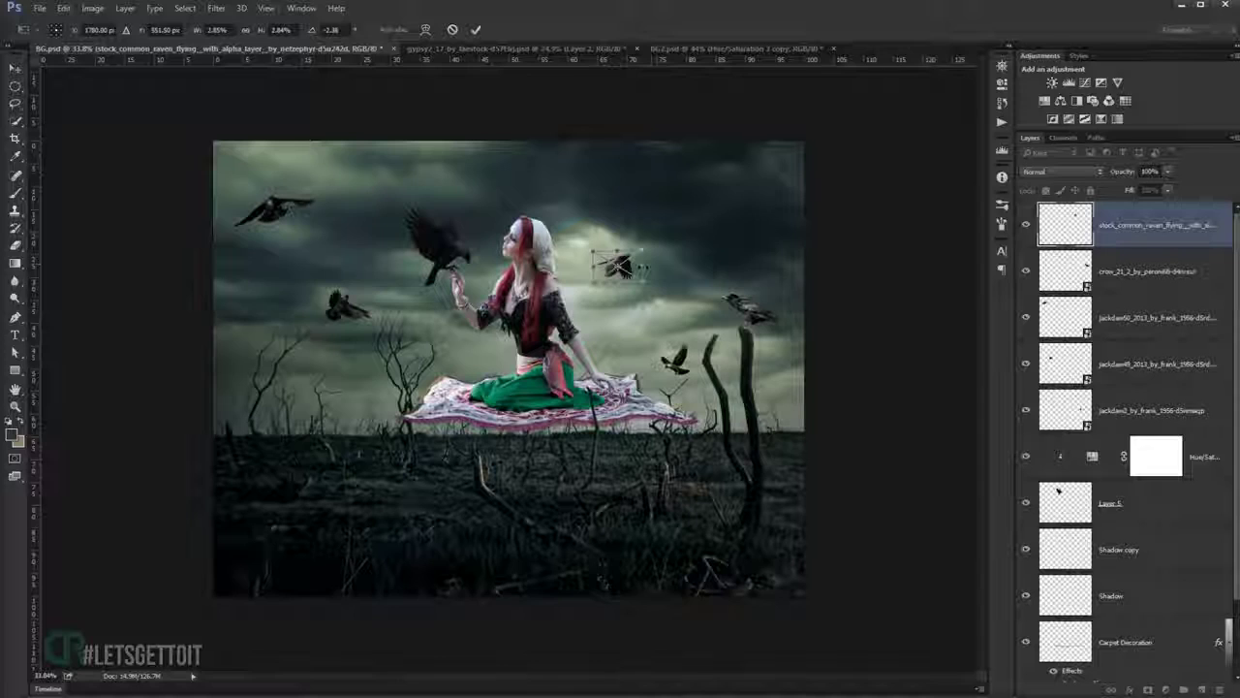
{"action": "left_click_drag", "start_coordinate": [641, 281], "coordinate": [633, 273]}
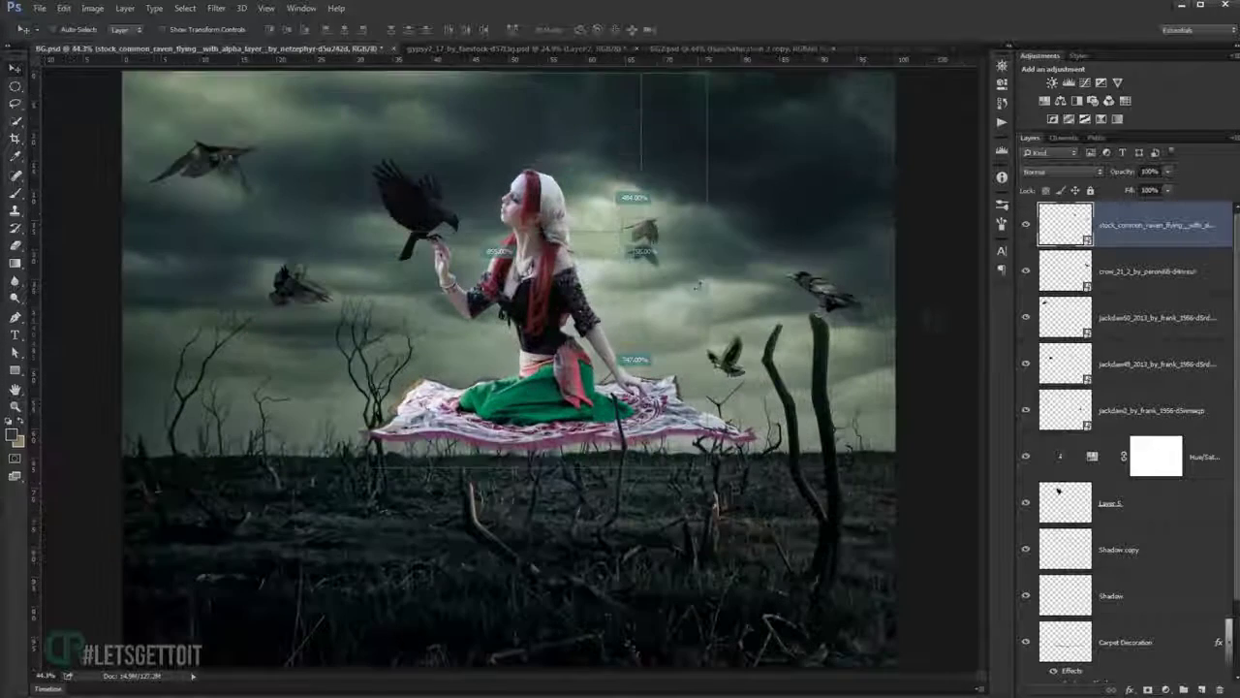
{"action": "key", "text": "ctrl+plus"}
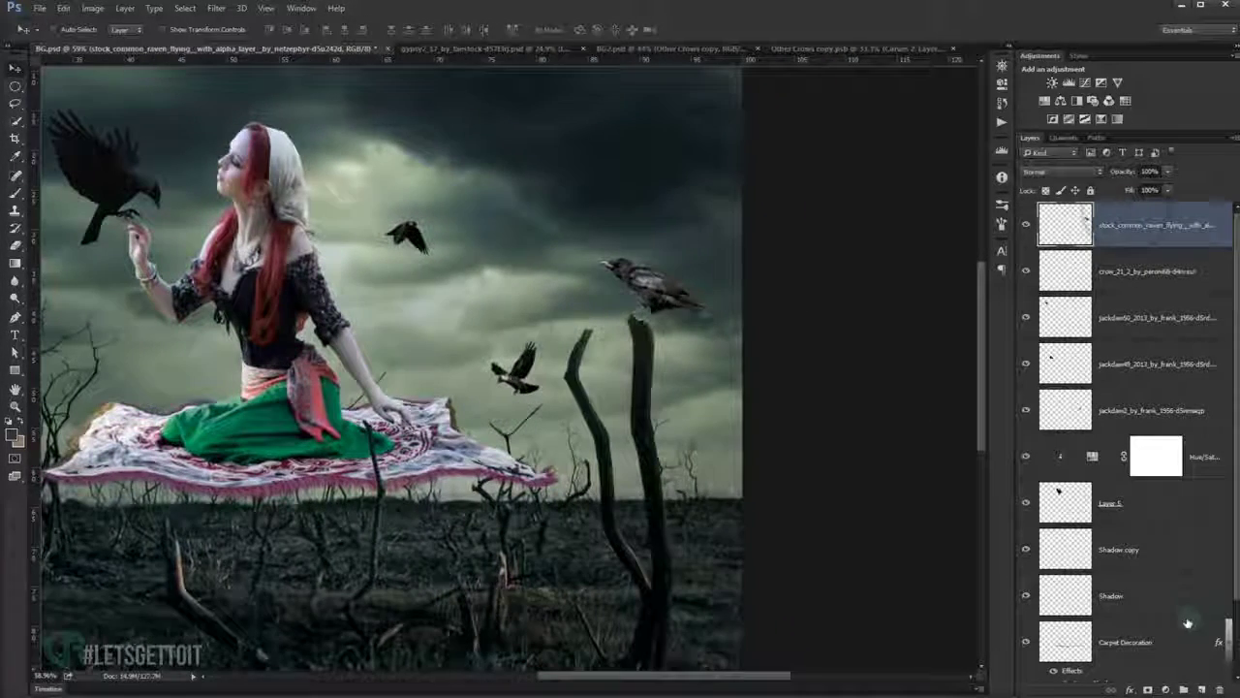
Add a Levels adjustment layer clipped to the raven layer.
{"action": "left_click", "coordinate": [1166, 690]}
{"action": "left_click", "coordinate": [1188, 507]}
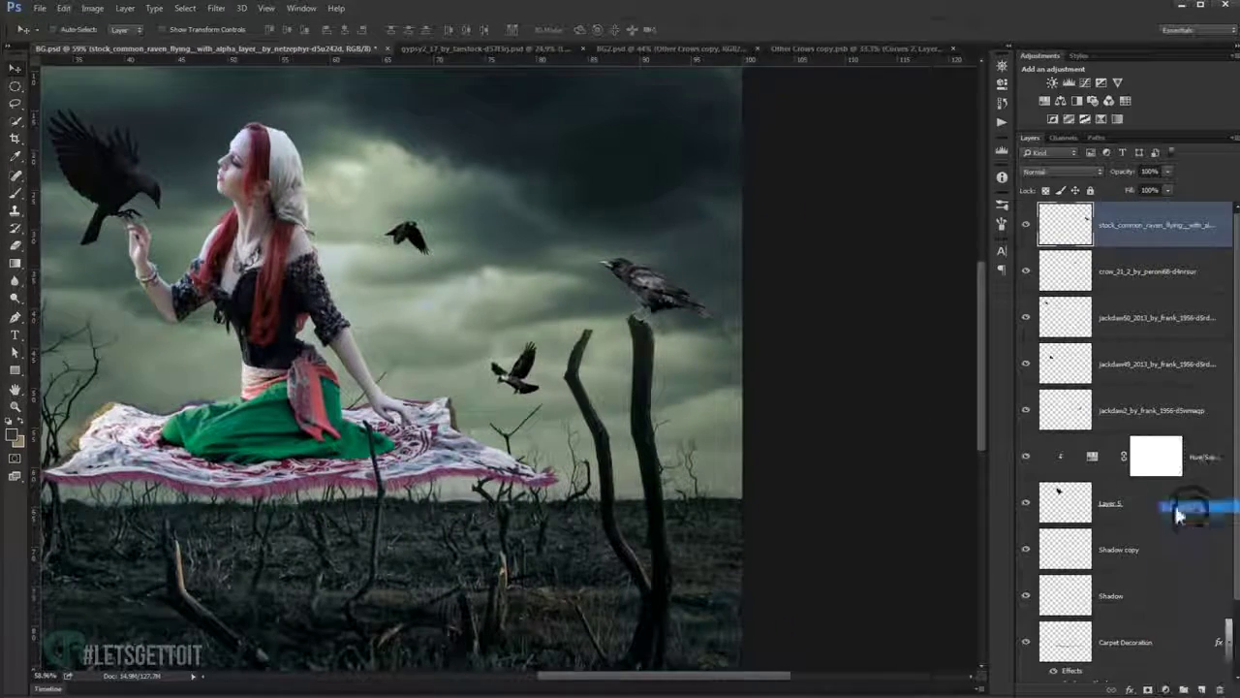
{"action": "left_click", "coordinate": [884, 284]}
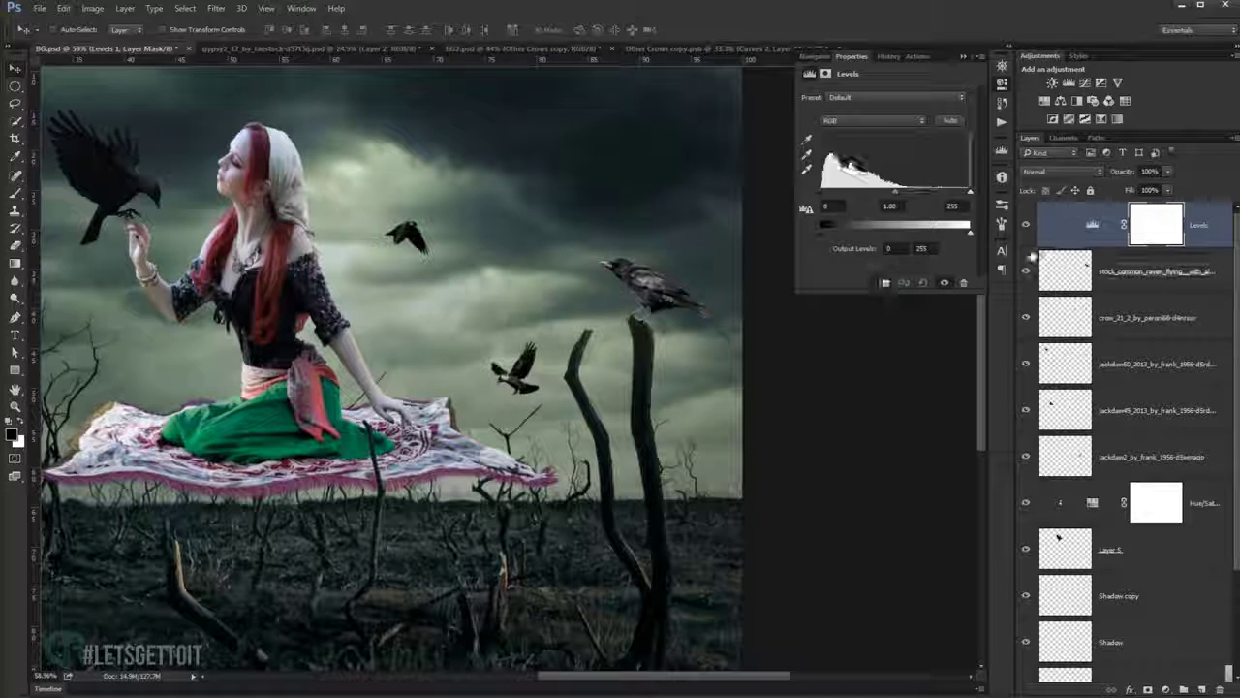
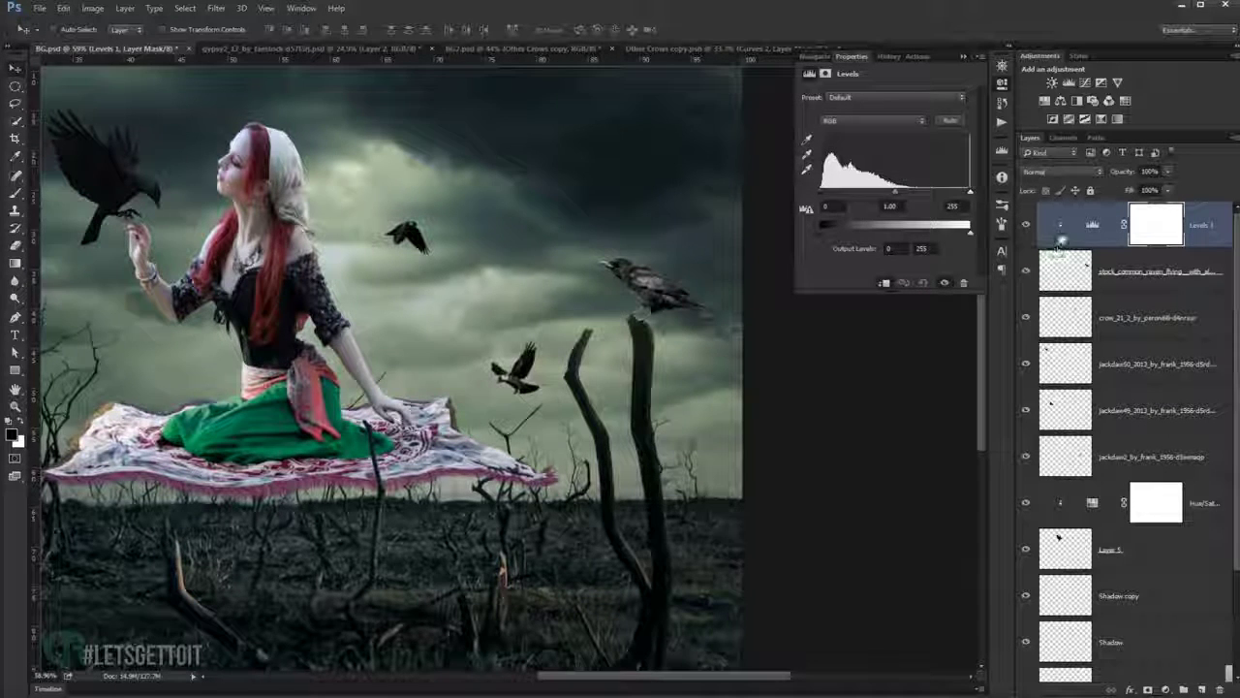
Darken the crows' Levels midtones to 0.84 and group the crow layers with the adjustment.
{"action": "left_click_drag", "start_coordinate": [894, 192], "coordinate": [908, 200]}
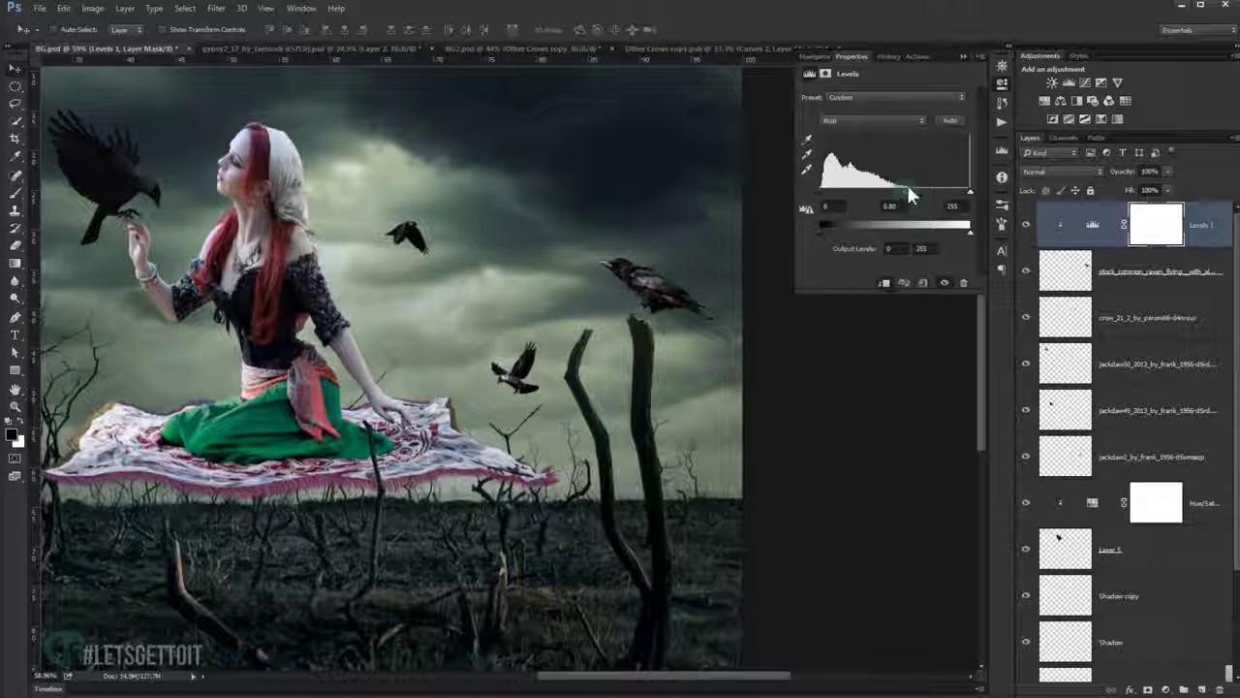
{"action": "left_click", "coordinate": [963, 55]}
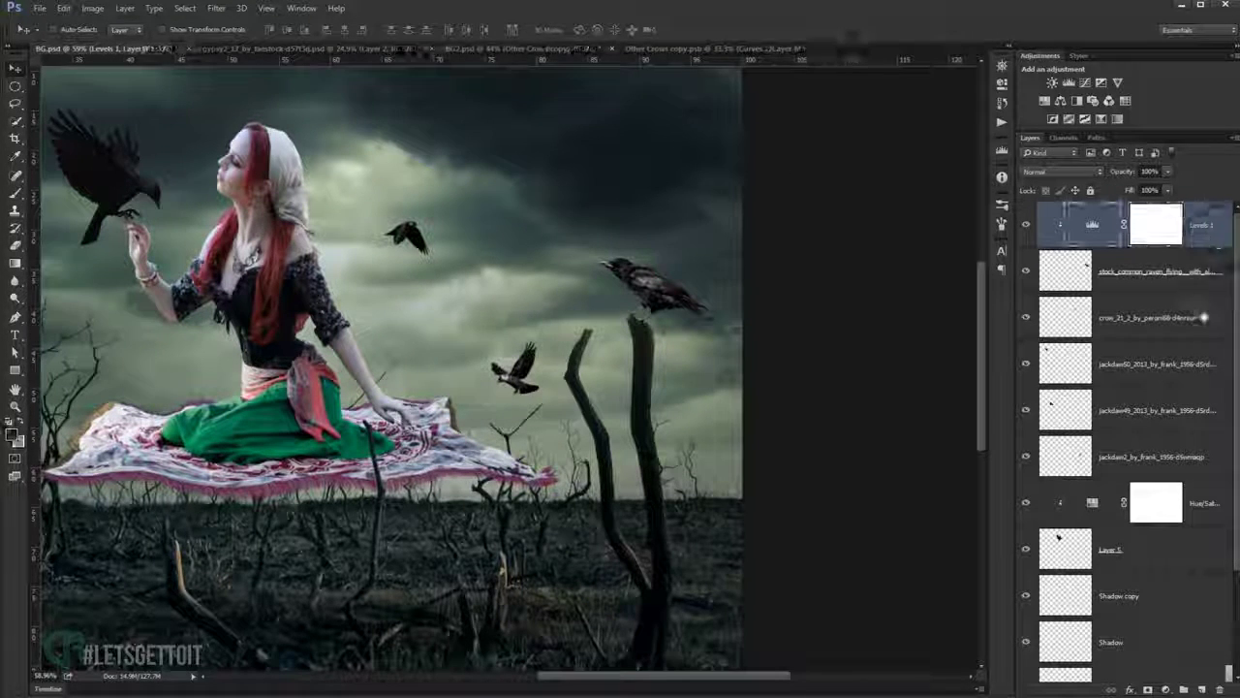
{"action": "left_click", "coordinate": [1171, 456], "text": "shift"}
{"action": "key", "text": "ctrl+g"}
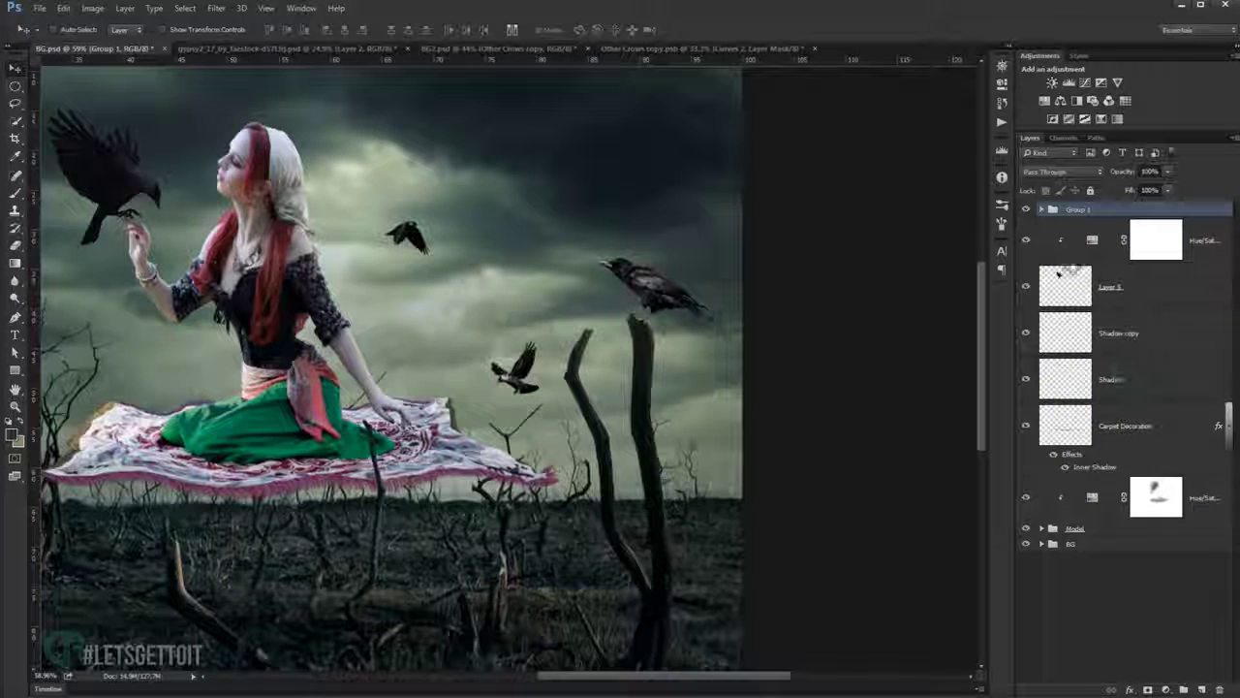
{"action": "left_click", "coordinate": [1026, 209]}
{"action": "left_click", "coordinate": [1026, 210]}
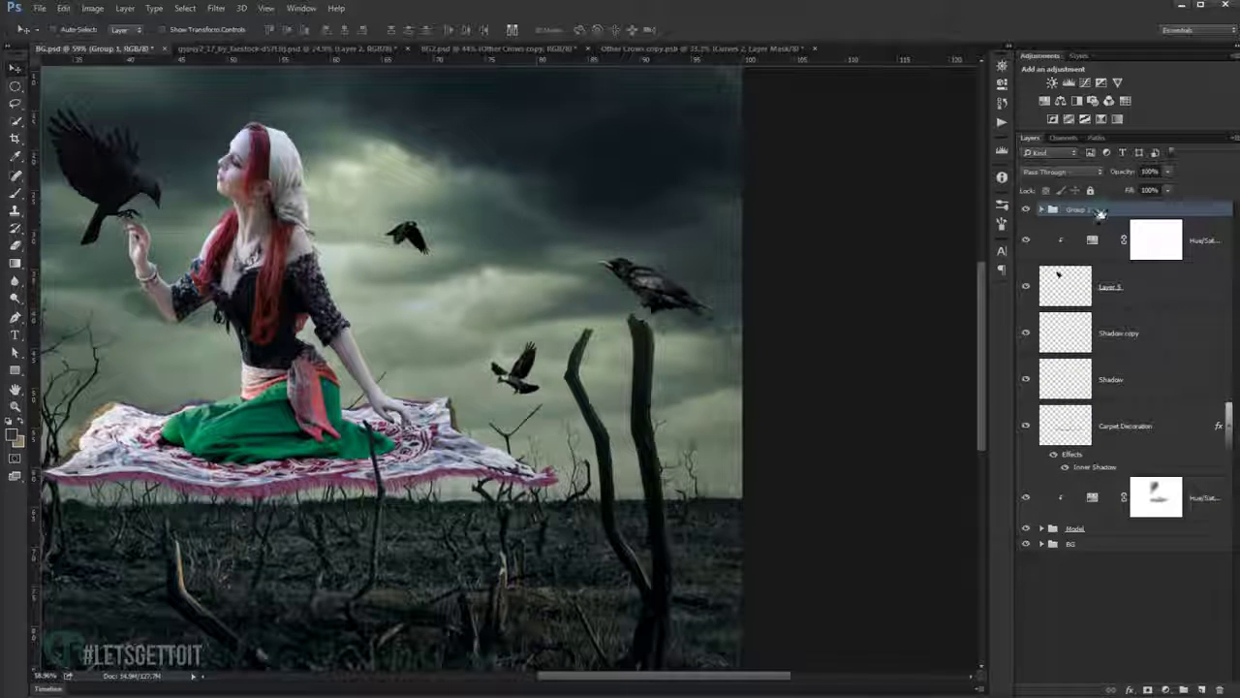
Rename the group 'Other crows' and convert it to a smart object.
{"action": "double_click", "coordinate": [1089, 211]}
{"action": "type", "text": "C"}
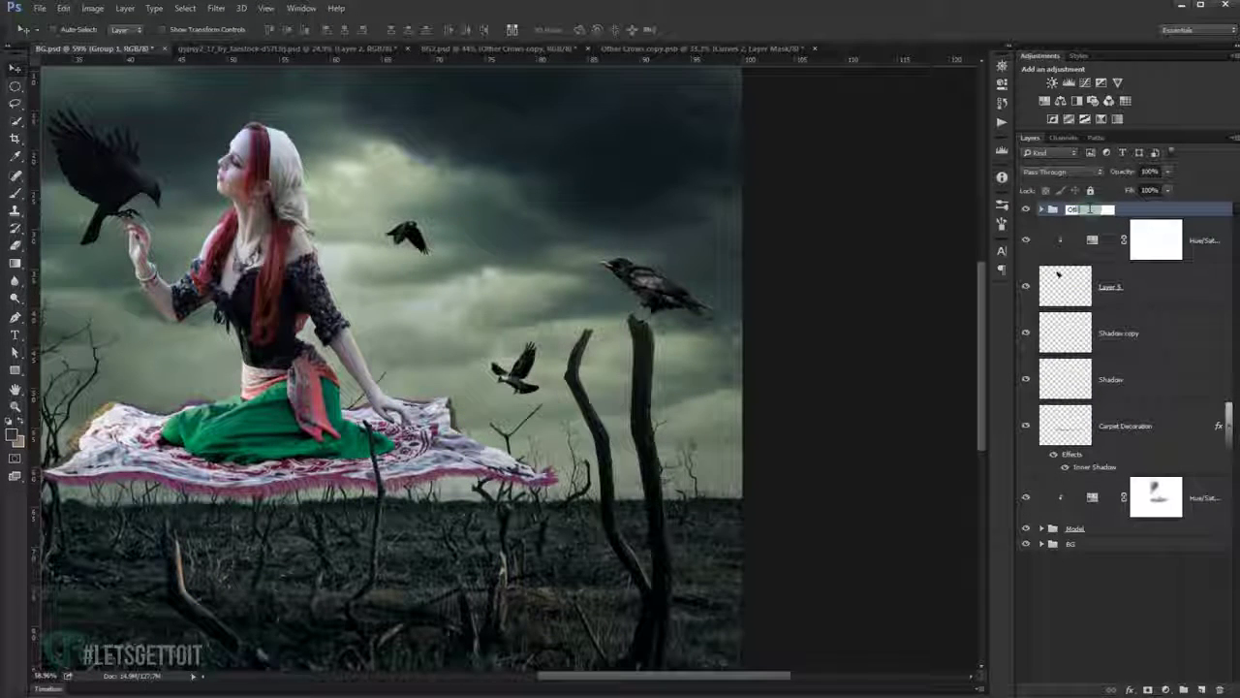
{"action": "type", "text": " Crows"}
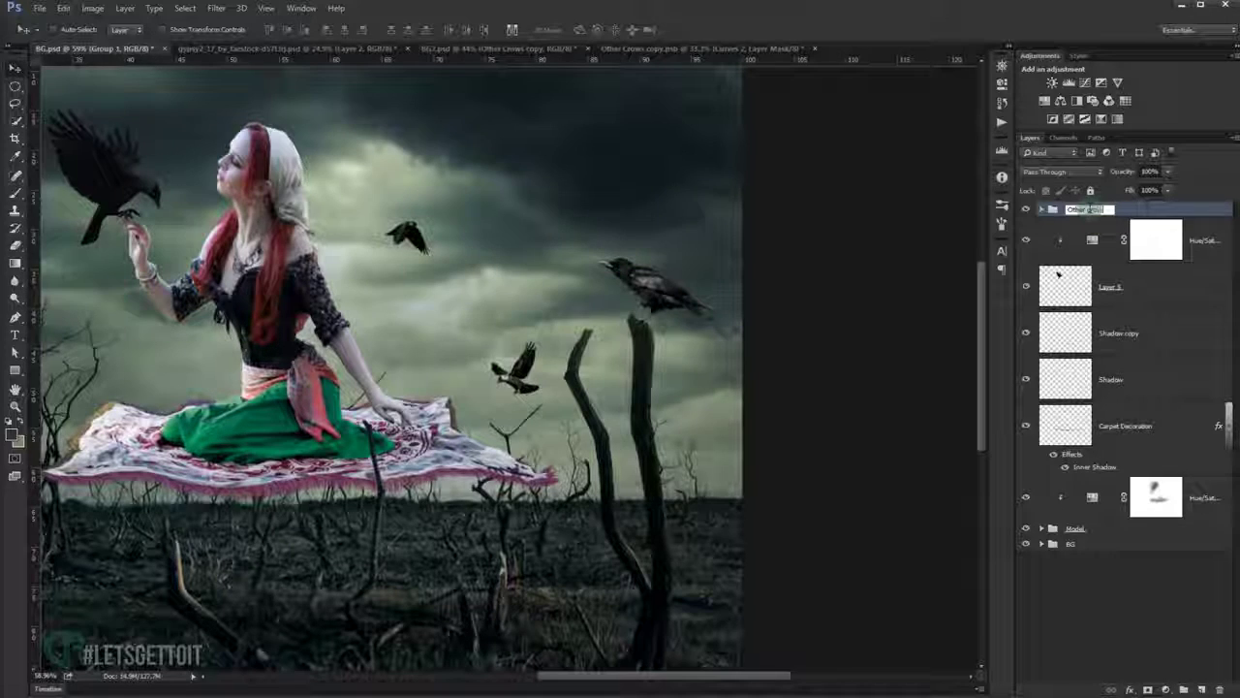
{"action": "key", "text": "Return"}
{"action": "scroll", "coordinate": [388, 368], "scroll_direction": "down", "scroll_amount": 2}
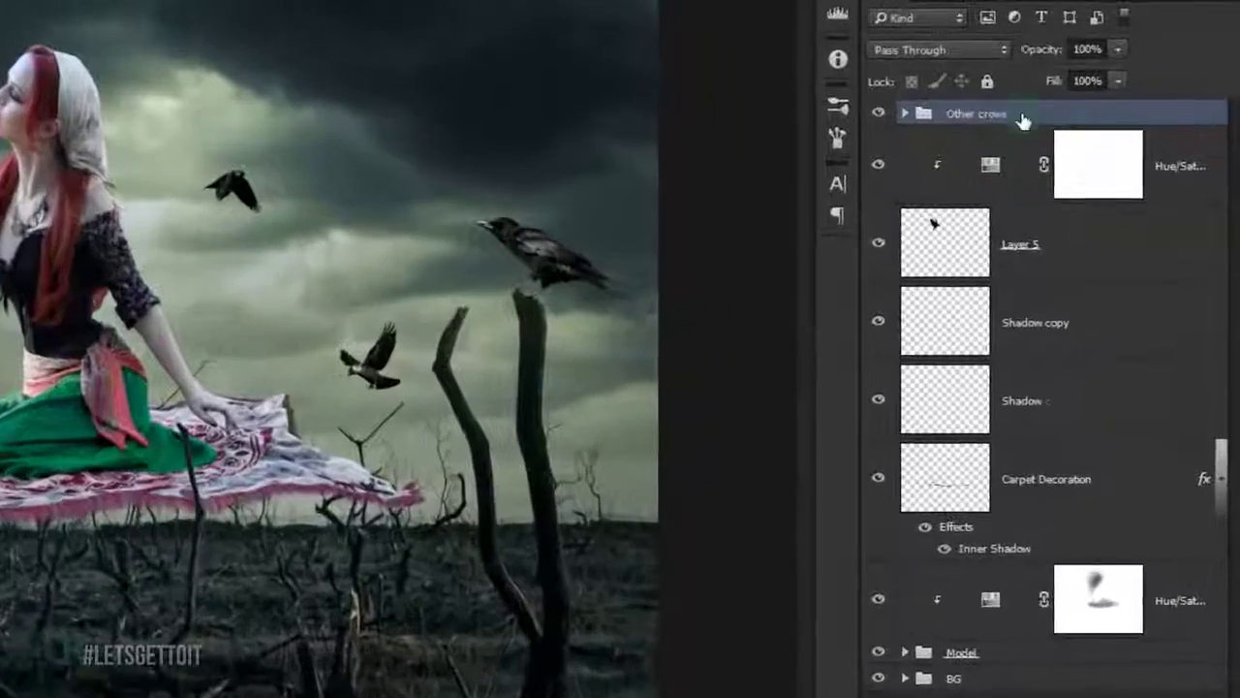
{"action": "right_click", "coordinate": [1022, 116]}
{"action": "left_click", "coordinate": [1131, 249]}
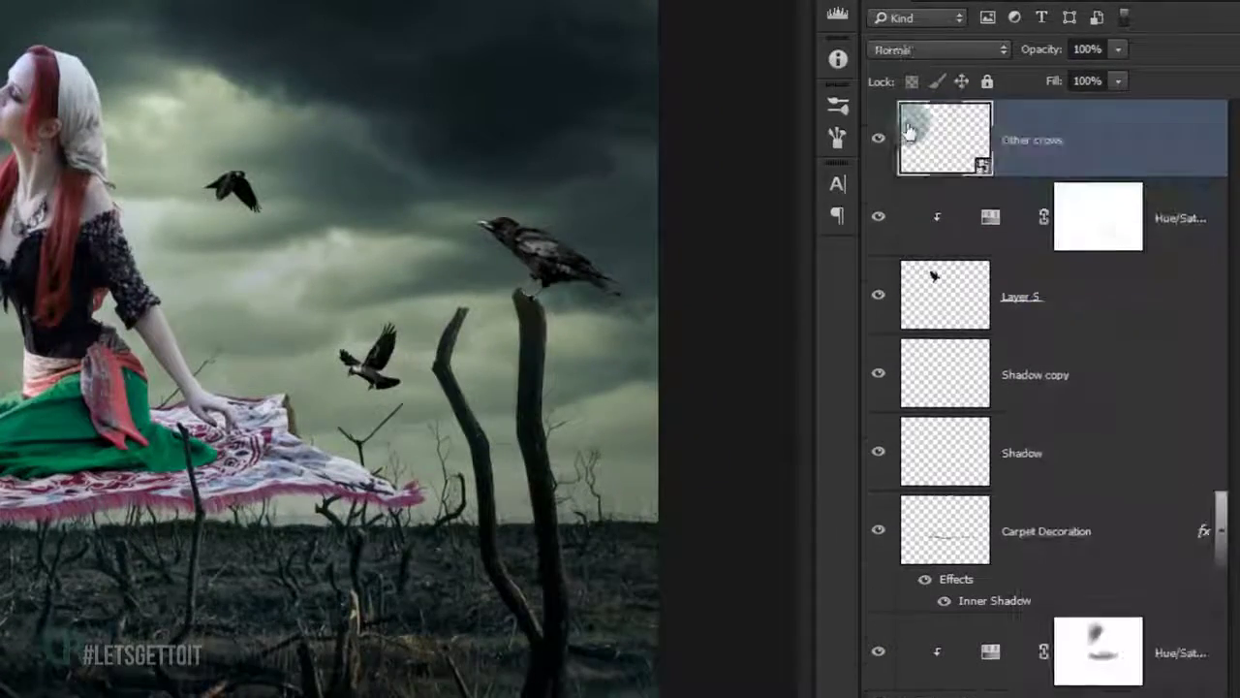
{"action": "left_click", "coordinate": [1020, 225]}
{"action": "left_click", "coordinate": [1019, 225]}
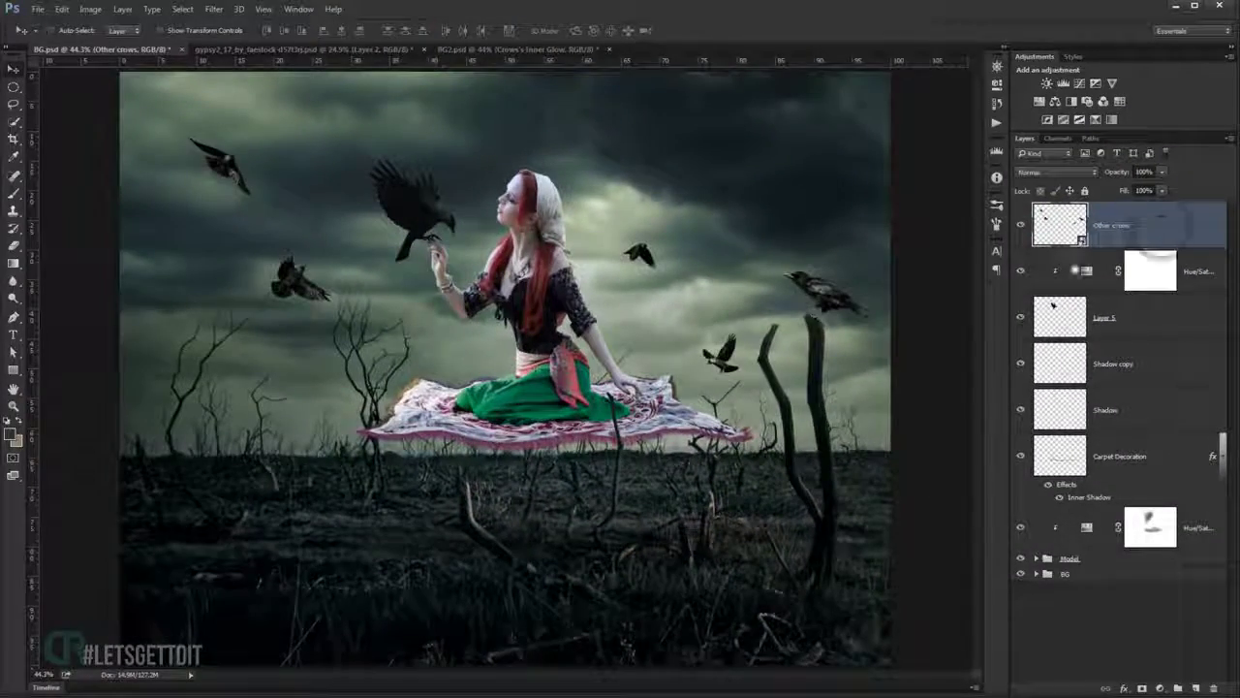
Clip a Color Balance to Other crows with midtones Cyan-Red -5, Magenta-Green +5, Yellow-Blue +8.
{"action": "left_click", "coordinate": [1160, 688]}
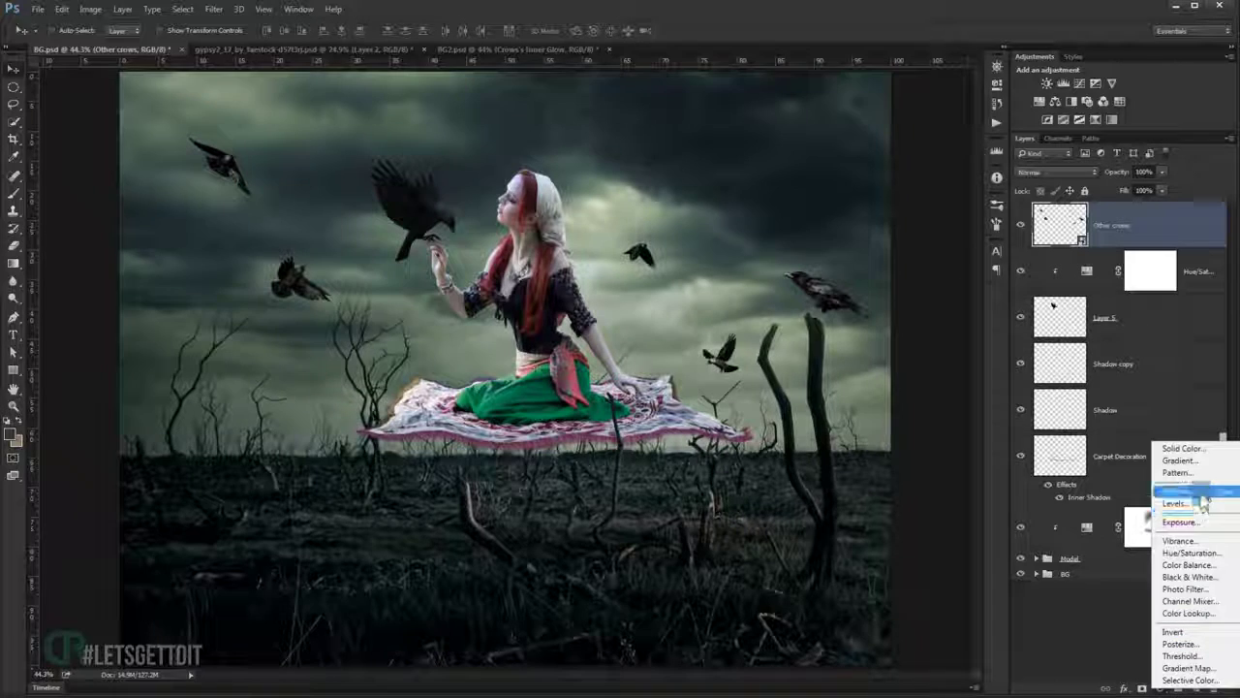
{"action": "left_click", "coordinate": [1190, 565]}
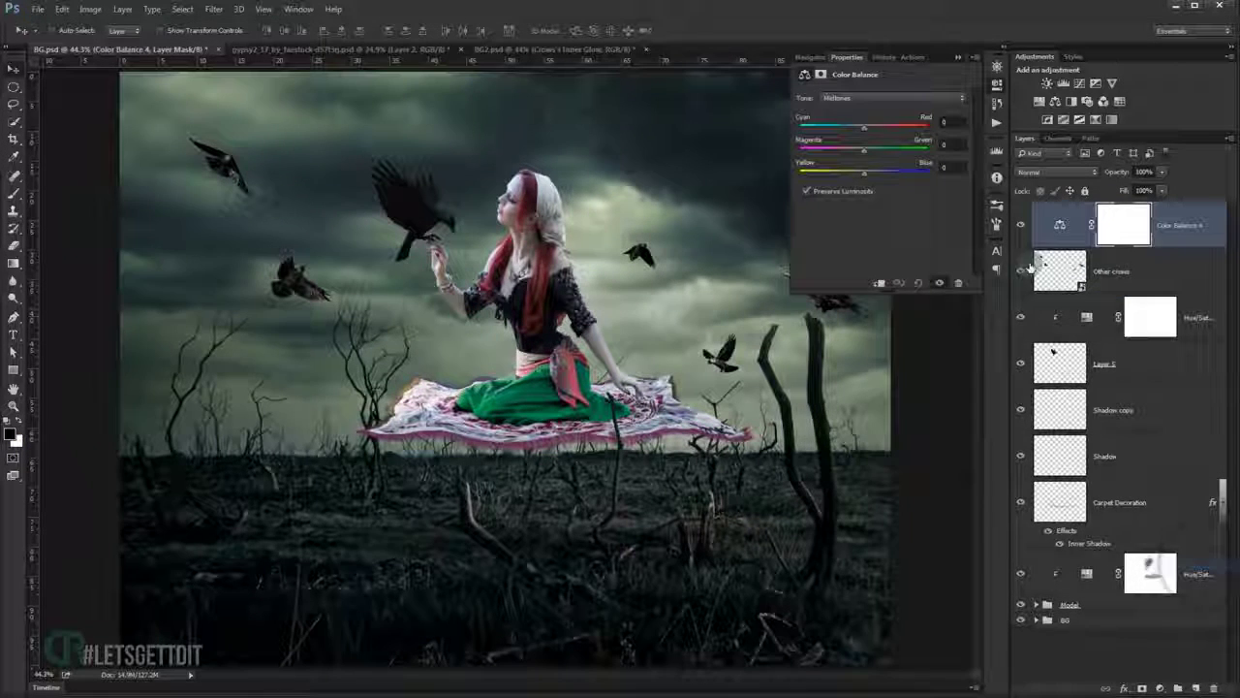
{"action": "left_click", "coordinate": [877, 283]}
{"action": "left_click", "coordinate": [862, 126]}
{"action": "left_click", "coordinate": [859, 124]}
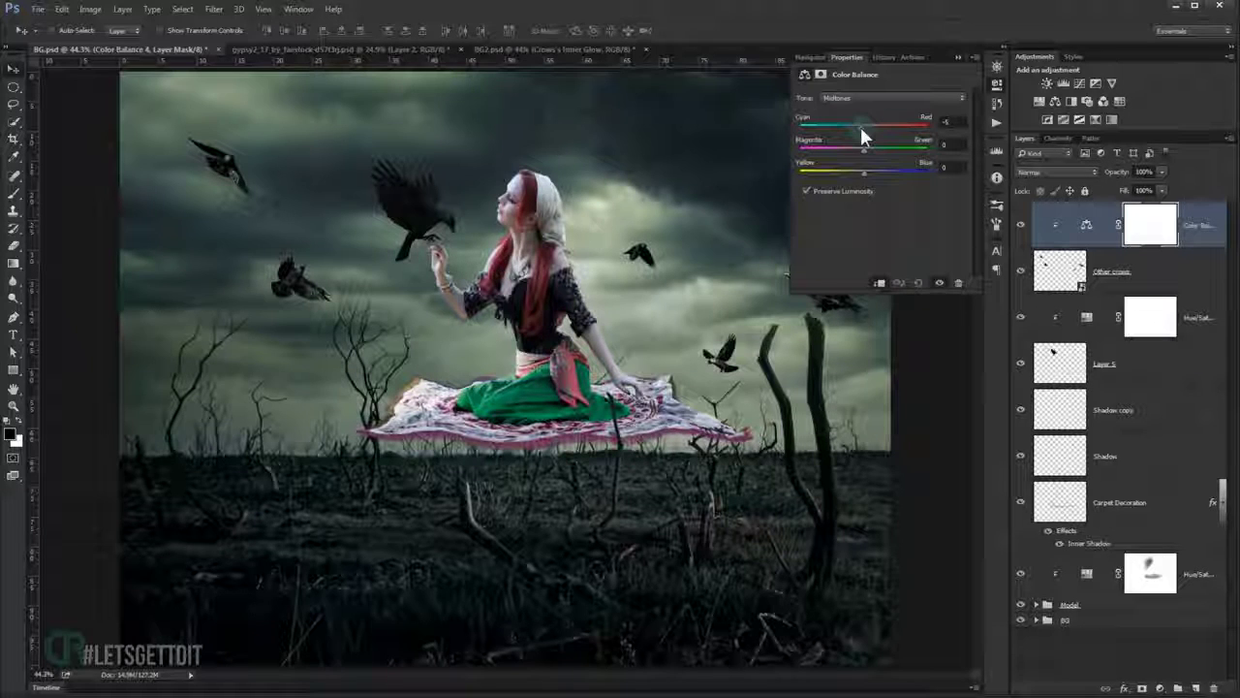
{"action": "left_click", "coordinate": [865, 147]}
{"action": "left_click_drag", "start_coordinate": [865, 174], "coordinate": [870, 175]}
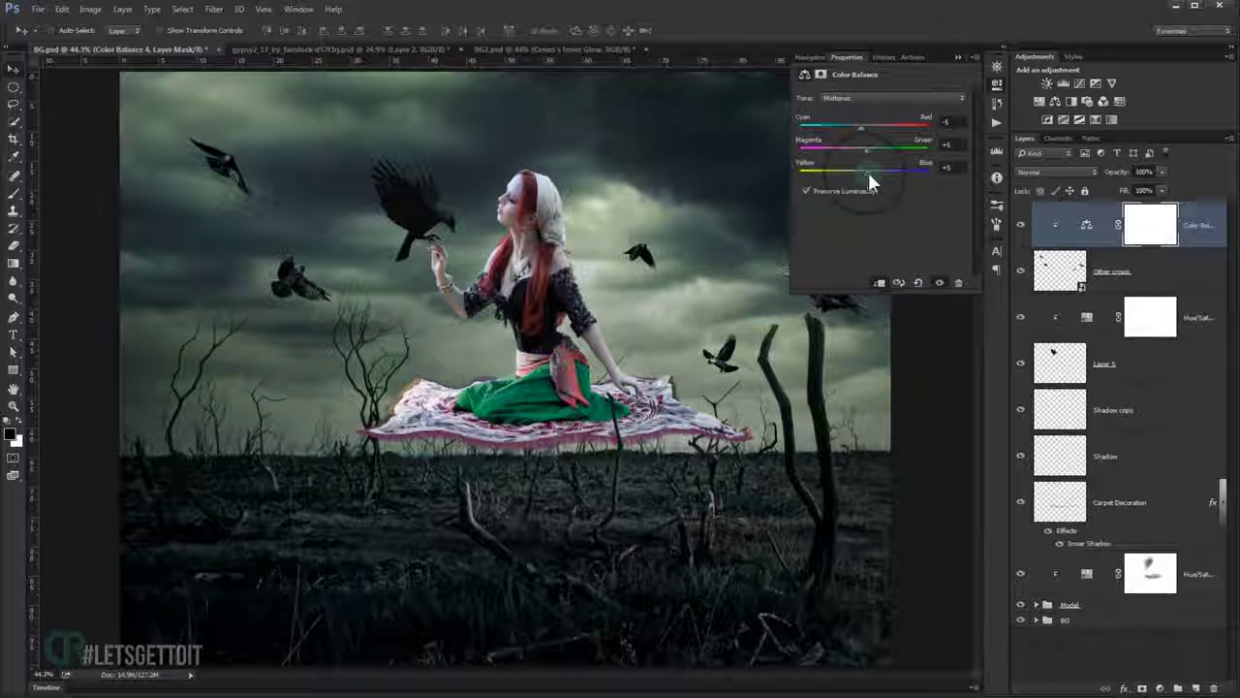
Close the Color Balance settings and reselect the Other crows layer.
{"action": "left_click", "coordinate": [957, 57]}
{"action": "scroll", "coordinate": [691, 332], "scroll_direction": "up", "scroll_amount": 3}
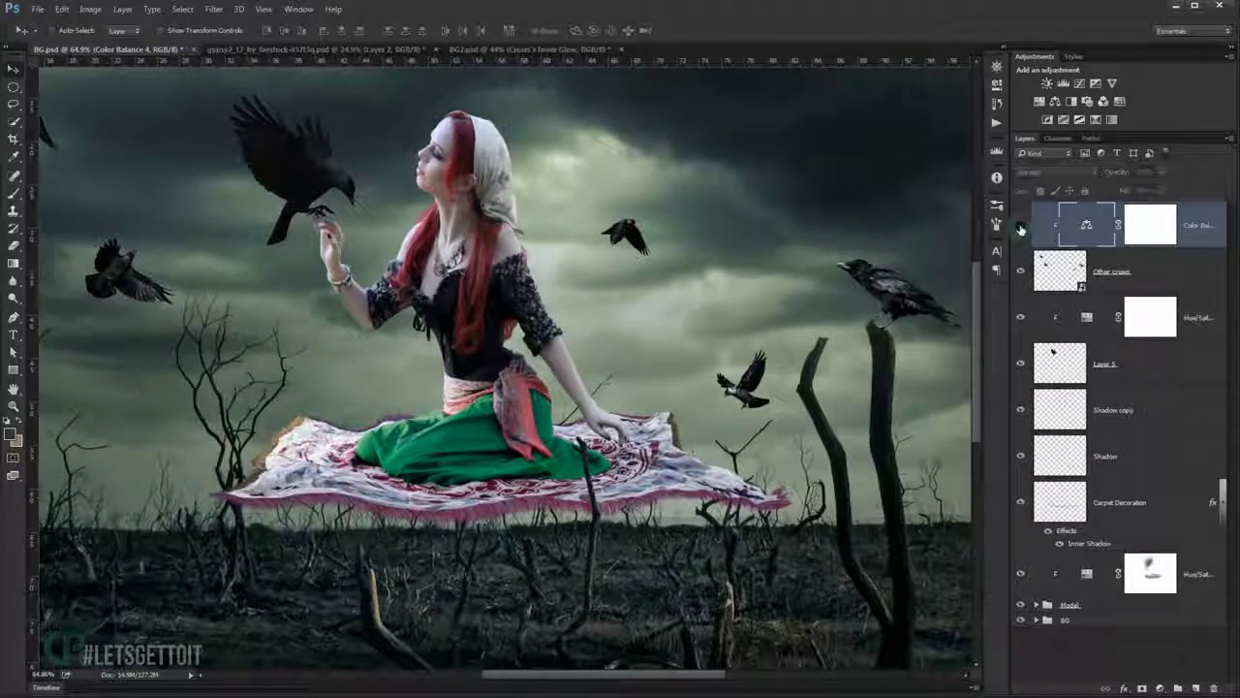
{"action": "scroll", "coordinate": [828, 312], "scroll_direction": "down", "scroll_amount": 3}
{"action": "scroll", "coordinate": [829, 312], "scroll_direction": "up", "scroll_amount": 1}
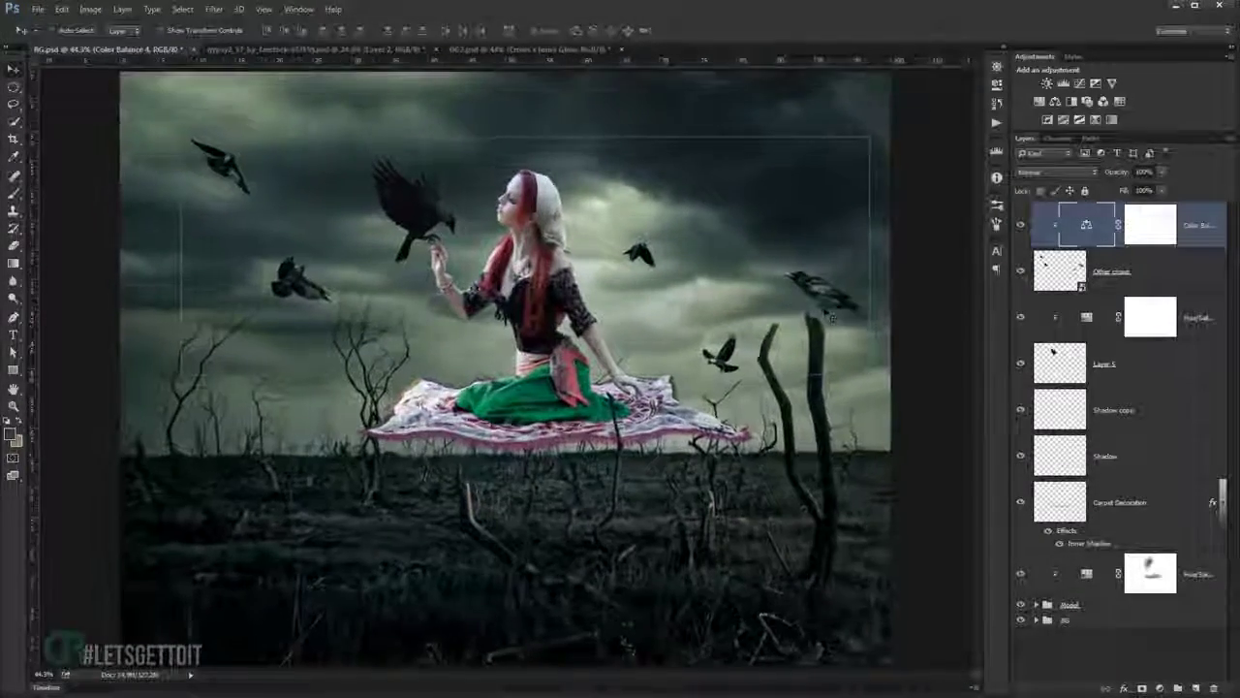
{"action": "left_click", "coordinate": [819, 291], "text": "ctrl"}
{"action": "scroll", "coordinate": [819, 291], "scroll_direction": "up", "scroll_amount": 4}
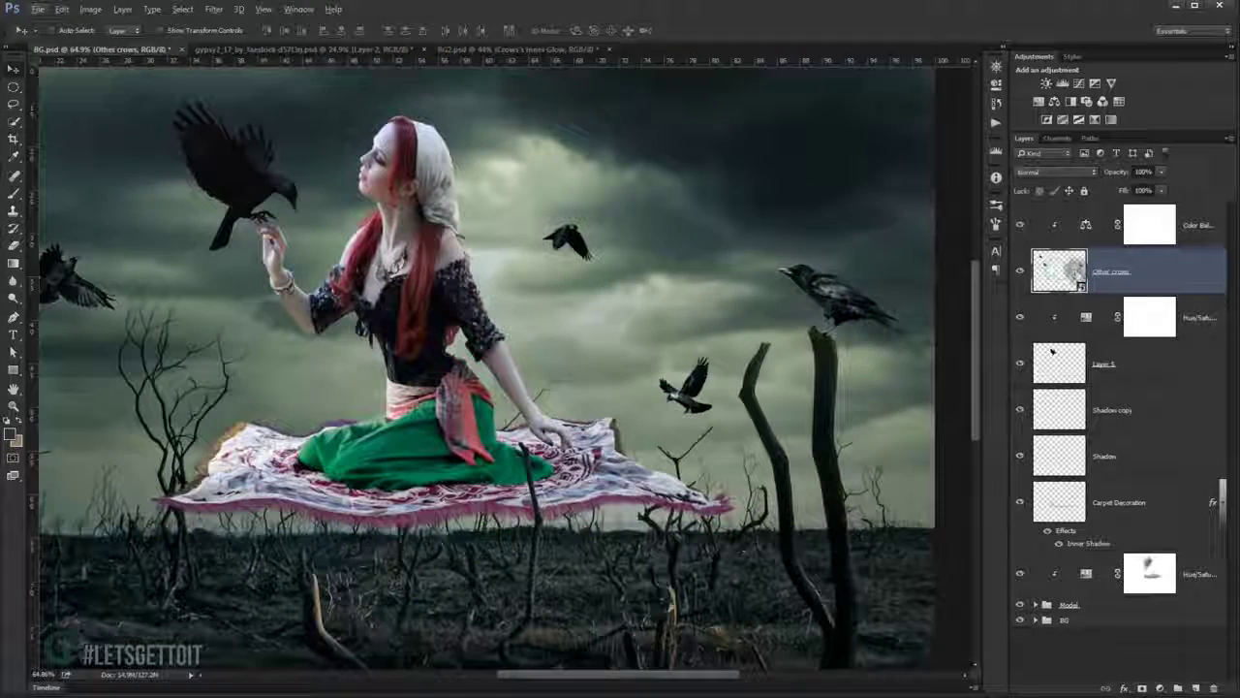
Add a new layer named 'Shadow' below Other crows.
{"action": "left_click", "coordinate": [1196, 688], "text": "ctrl"}
{"action": "left_click_drag", "start_coordinate": [1066, 320], "coordinate": [1070, 370]}
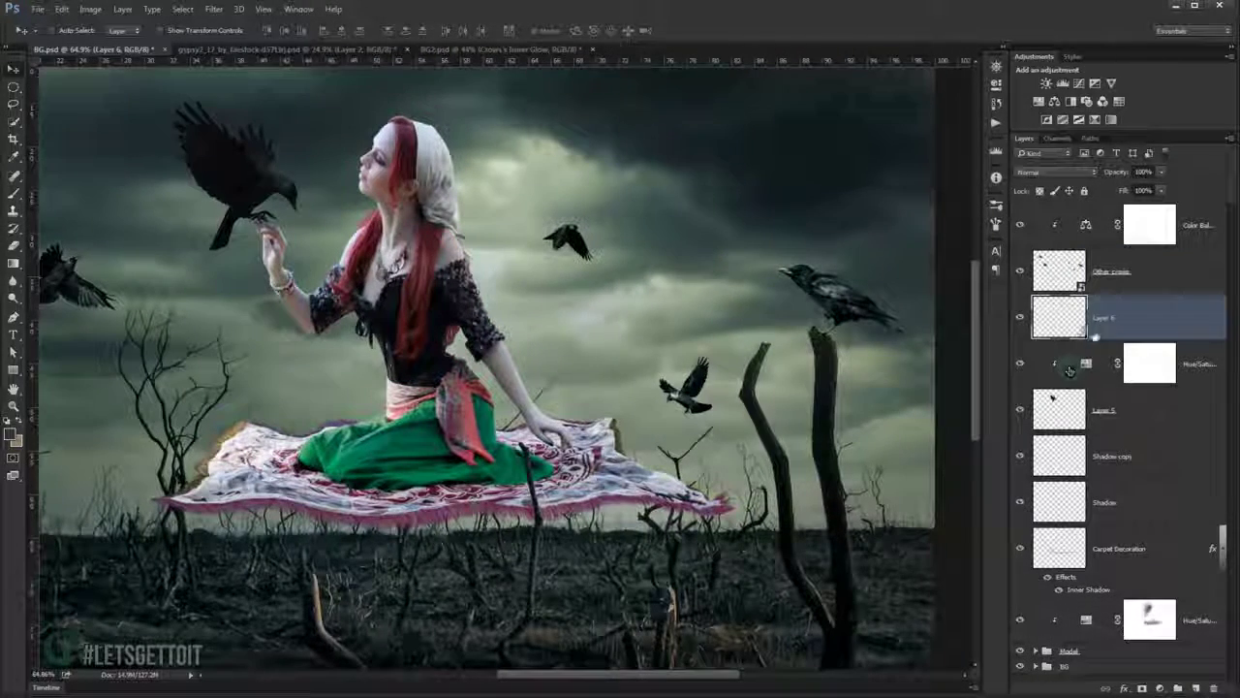
{"action": "double_click", "coordinate": [1102, 316]}
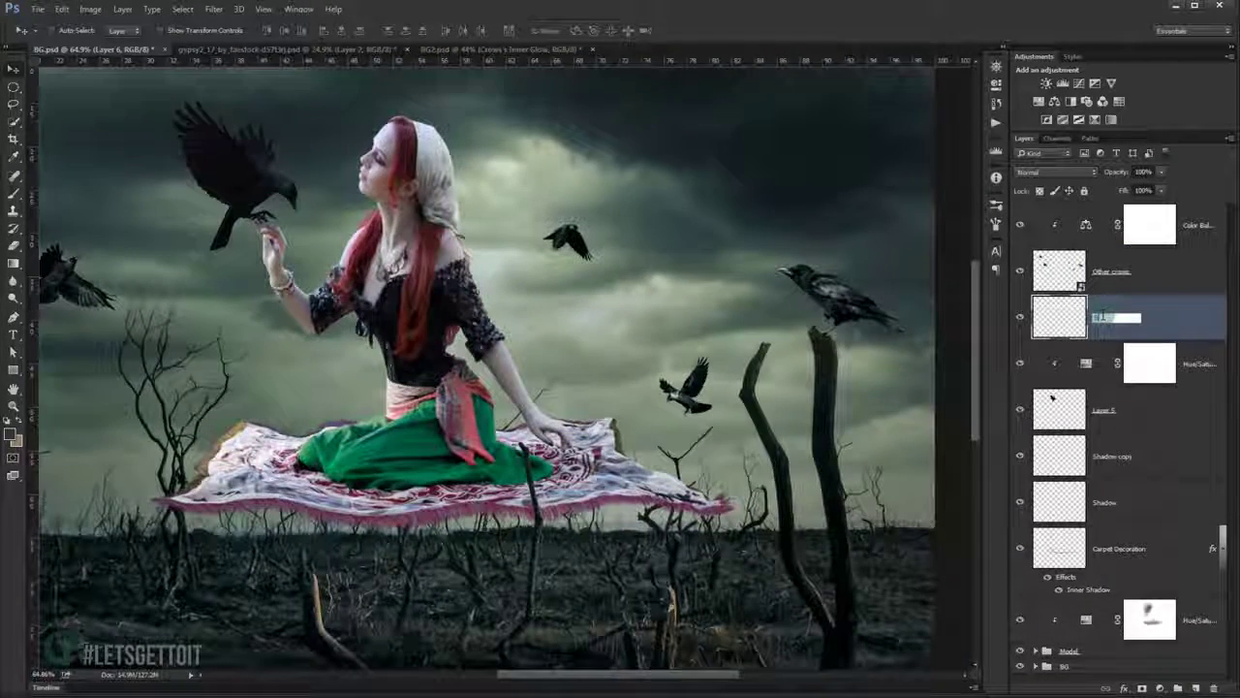
{"action": "type", "text": "Shadow"}
{"action": "key", "text": "Return"}
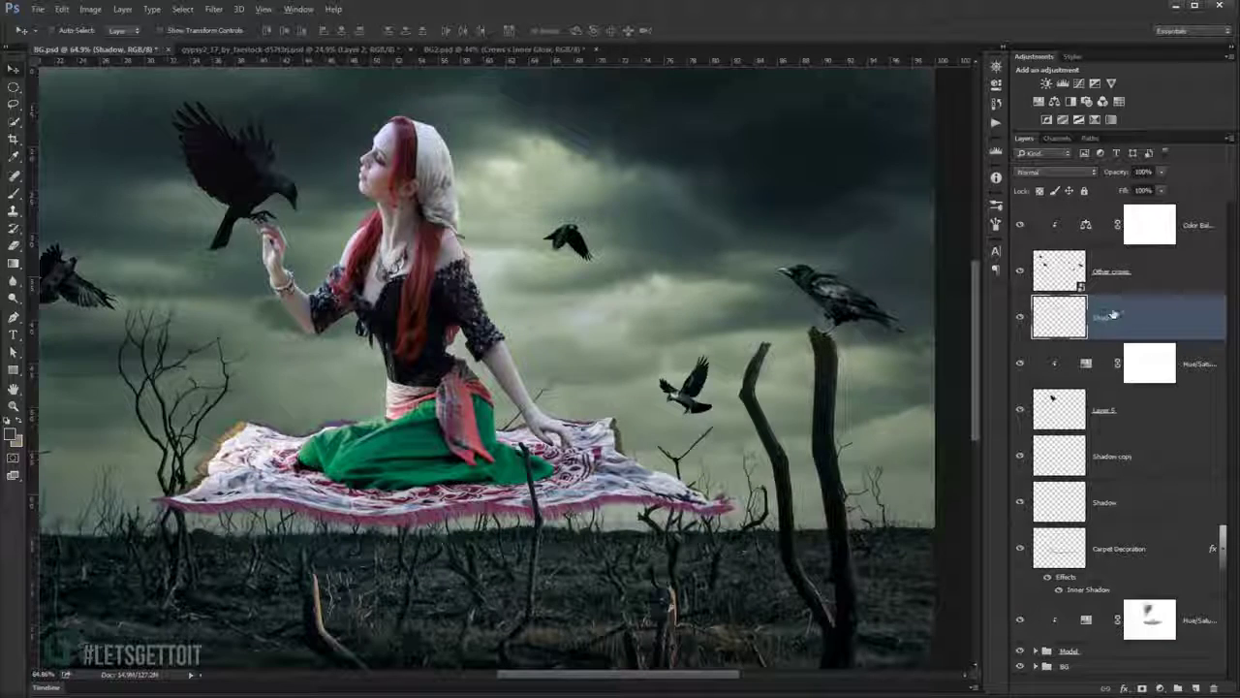
{"action": "scroll", "coordinate": [835, 334], "scroll_direction": "up", "scroll_amount": 5}
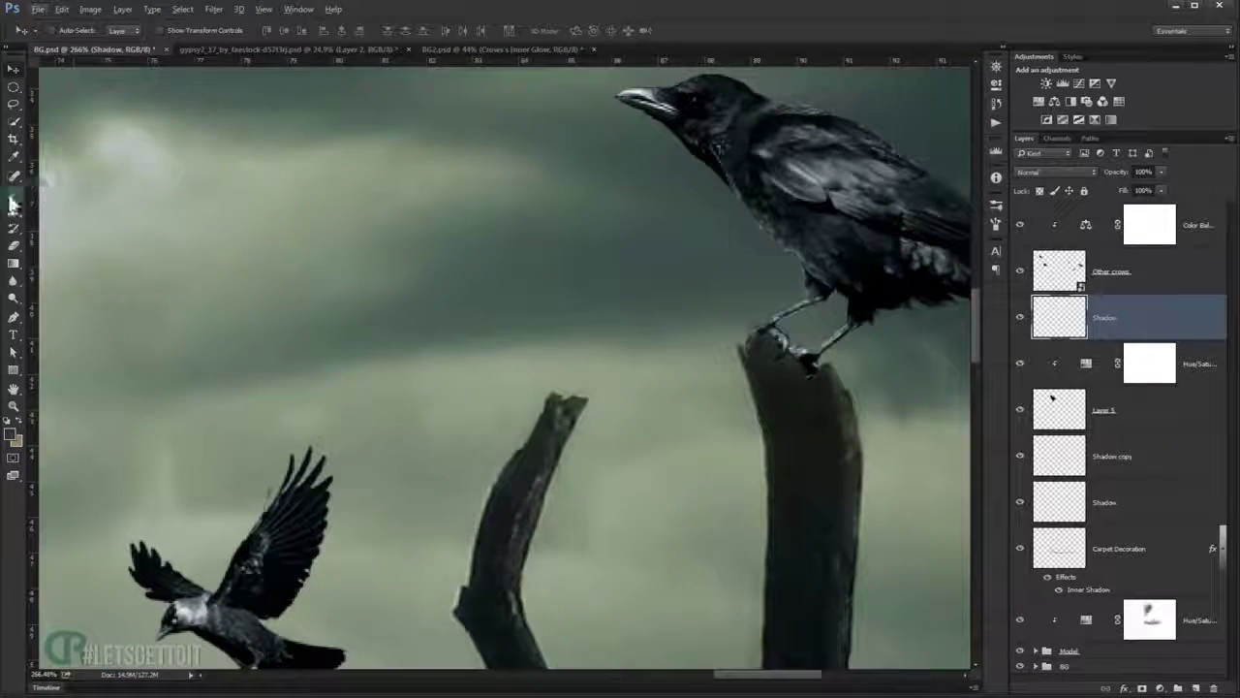
Set up the Brush tool's size, hardness and flow, centred on the crow on the stump.
{"action": "left_click", "coordinate": [14, 192]}
{"action": "right_click", "coordinate": [772, 385], "text": "alt"}
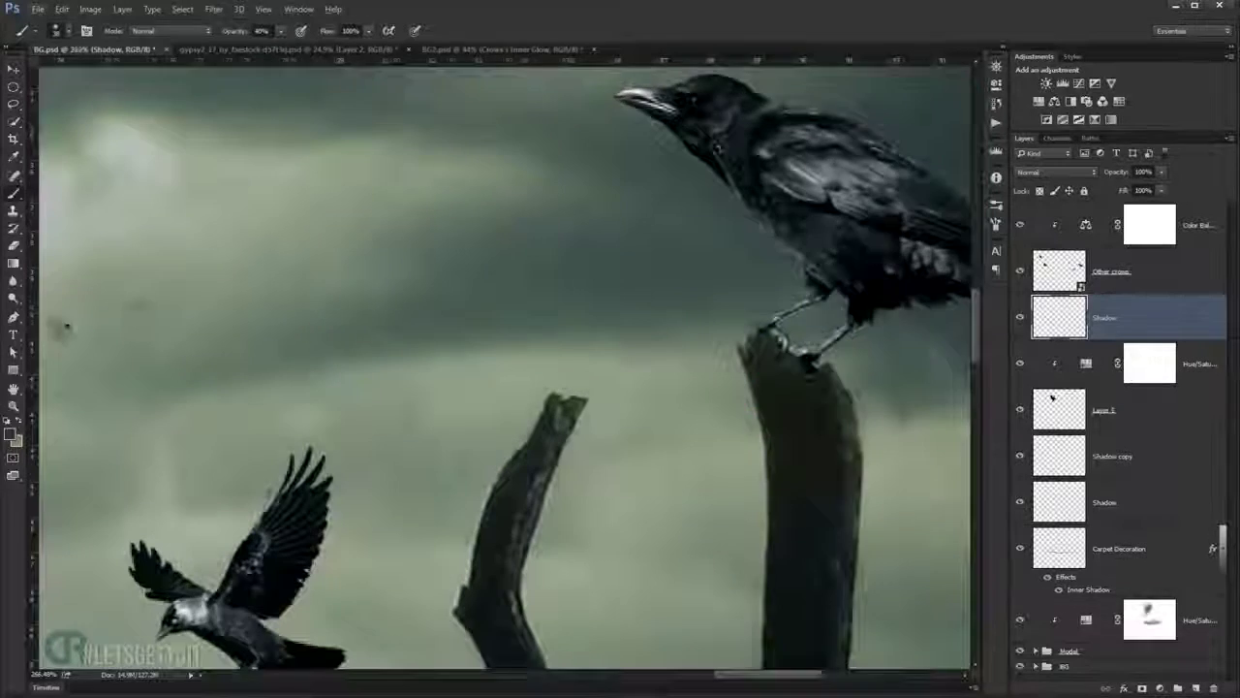
{"action": "scroll", "coordinate": [68, 359], "scroll_direction": "up", "scroll_amount": 2}
{"action": "left_click_drag", "start_coordinate": [535, 392], "coordinate": [196, 354]}
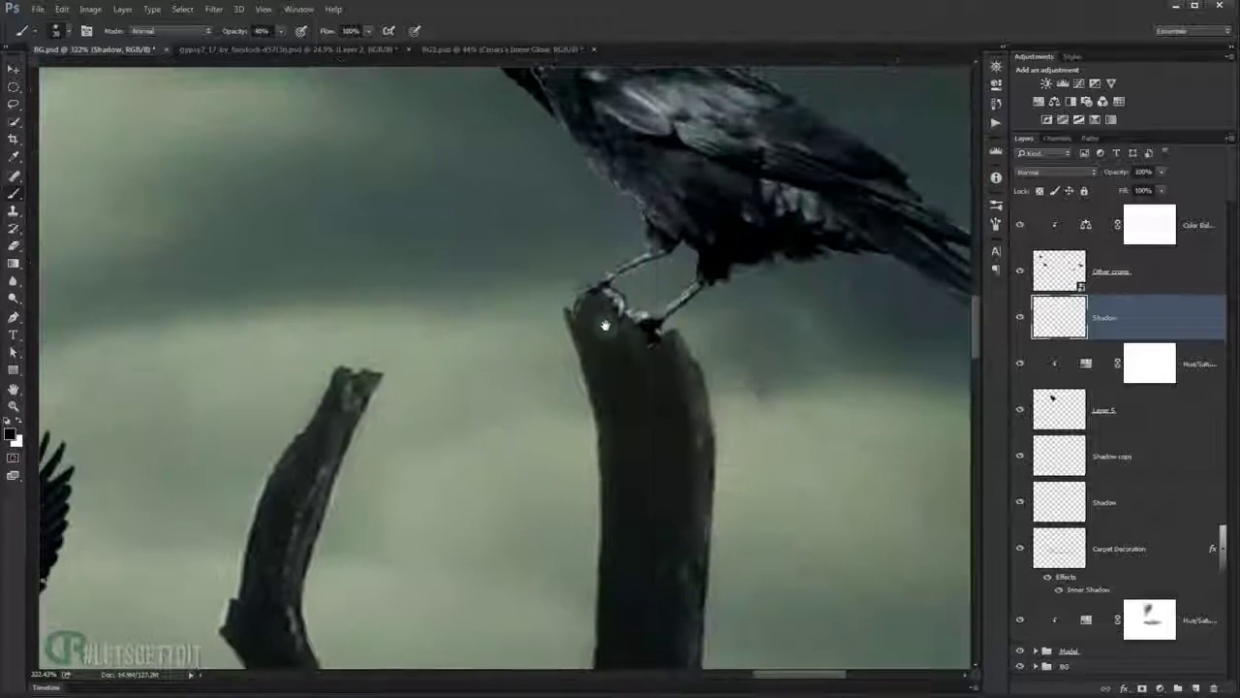
{"action": "right_click", "coordinate": [570, 320], "text": "alt"}
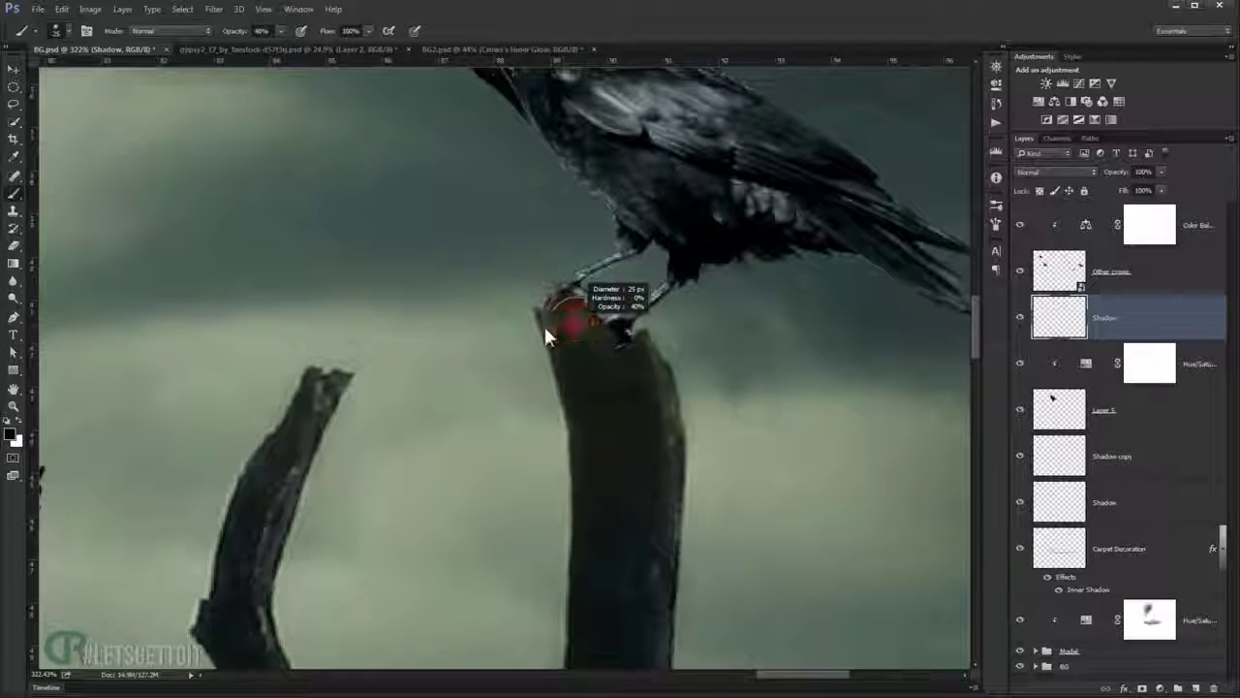
{"action": "scroll", "coordinate": [544, 324], "scroll_direction": "up", "scroll_amount": 2}
{"action": "left_click", "coordinate": [313, 31]}
{"action": "key", "text": "ctrl+z"}
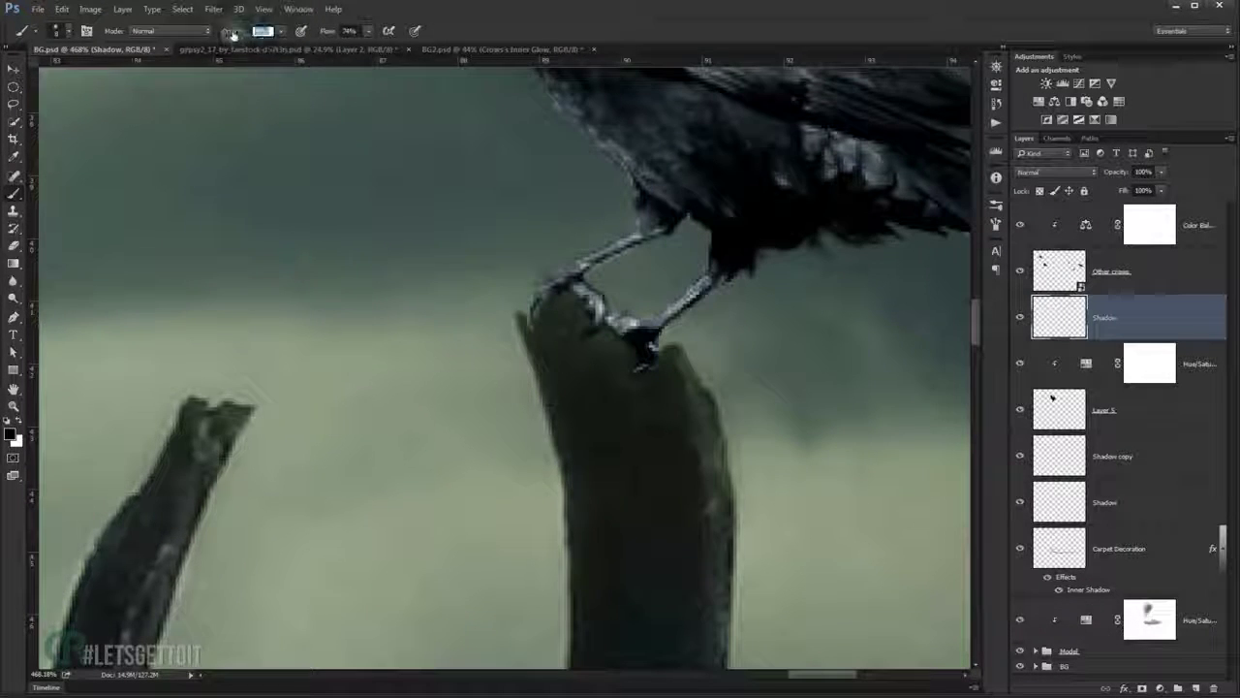
{"action": "scroll", "coordinate": [581, 310], "scroll_direction": "up", "scroll_amount": 2}
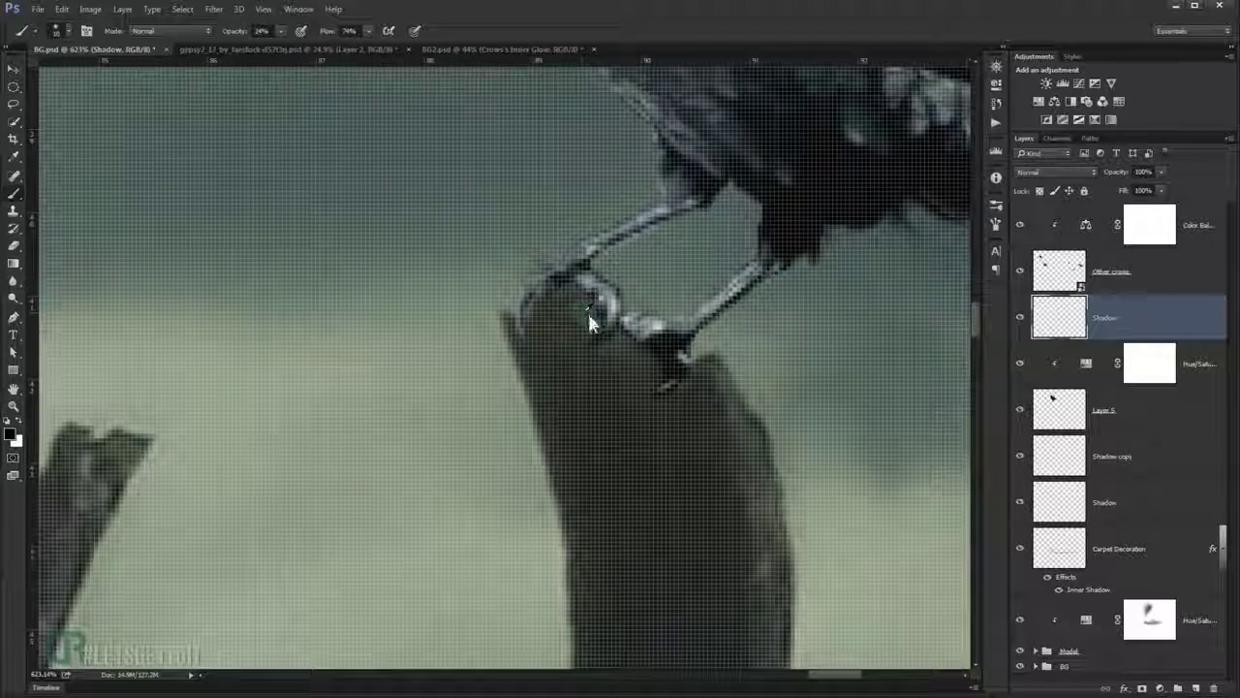
{"action": "left_click", "coordinate": [306, 32]}
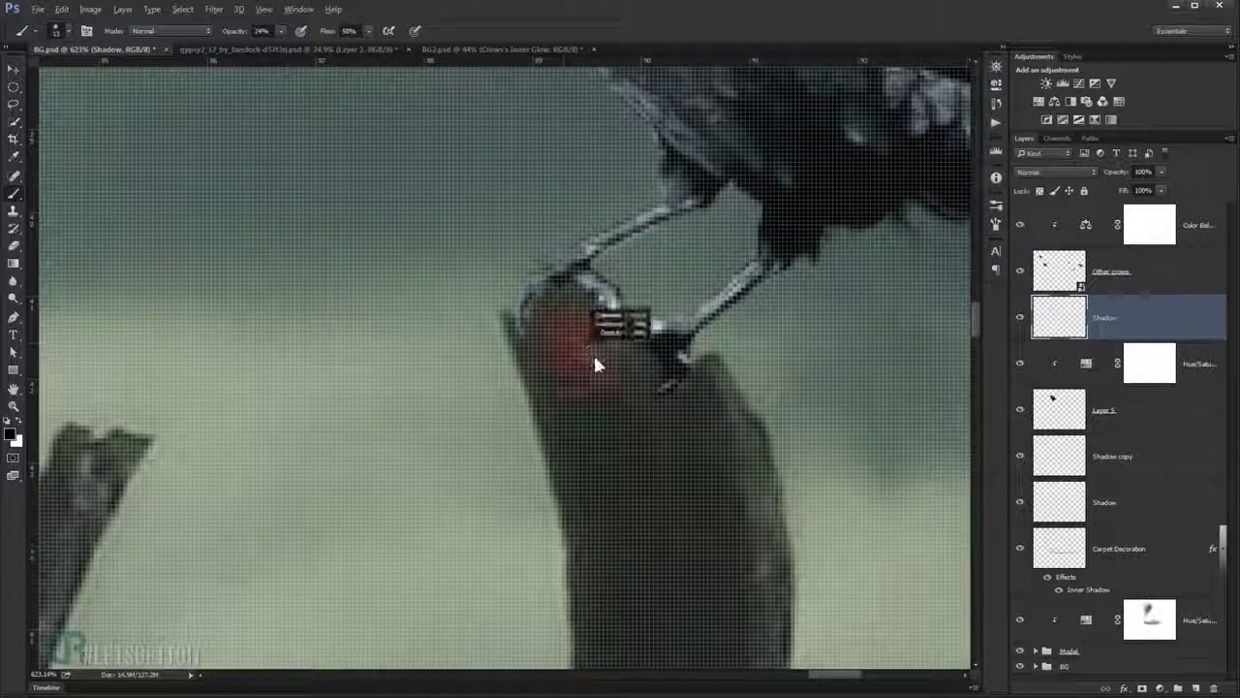
Paint a soft dark shadow on the stump top around the crow's toes, then fit the composite to the window.
{"action": "left_click_drag", "start_coordinate": [593, 290], "coordinate": [574, 303]}
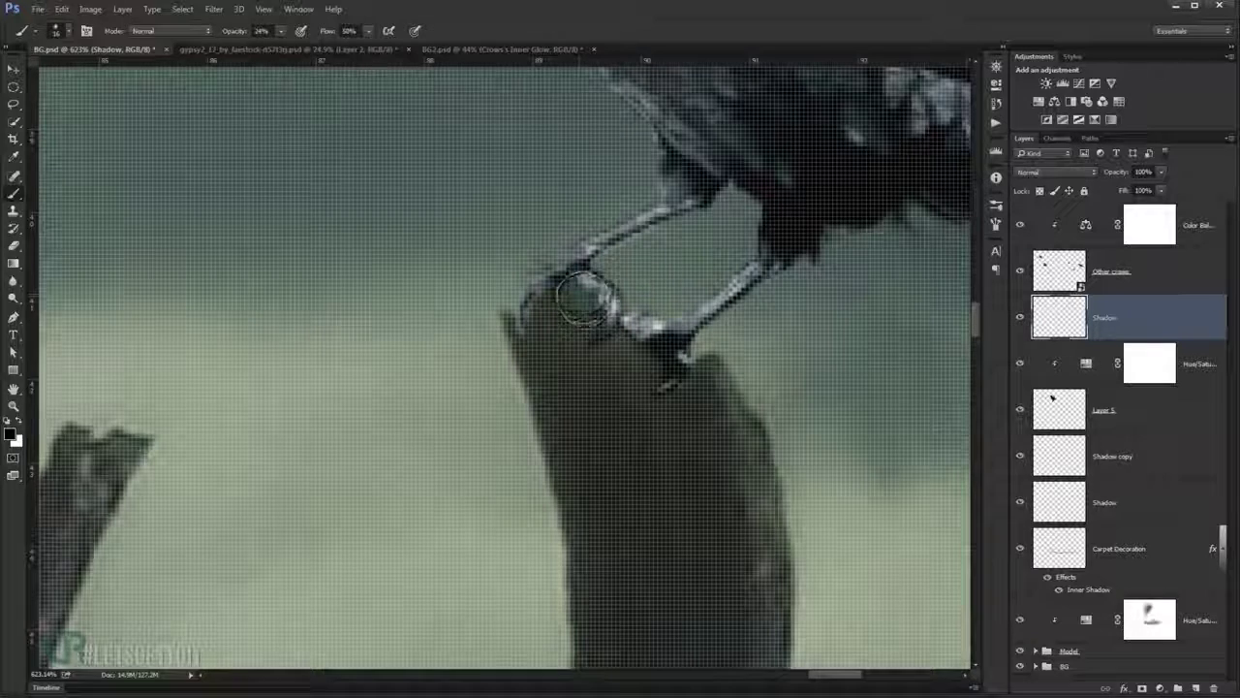
{"action": "key", "text": "ctrl+z"}
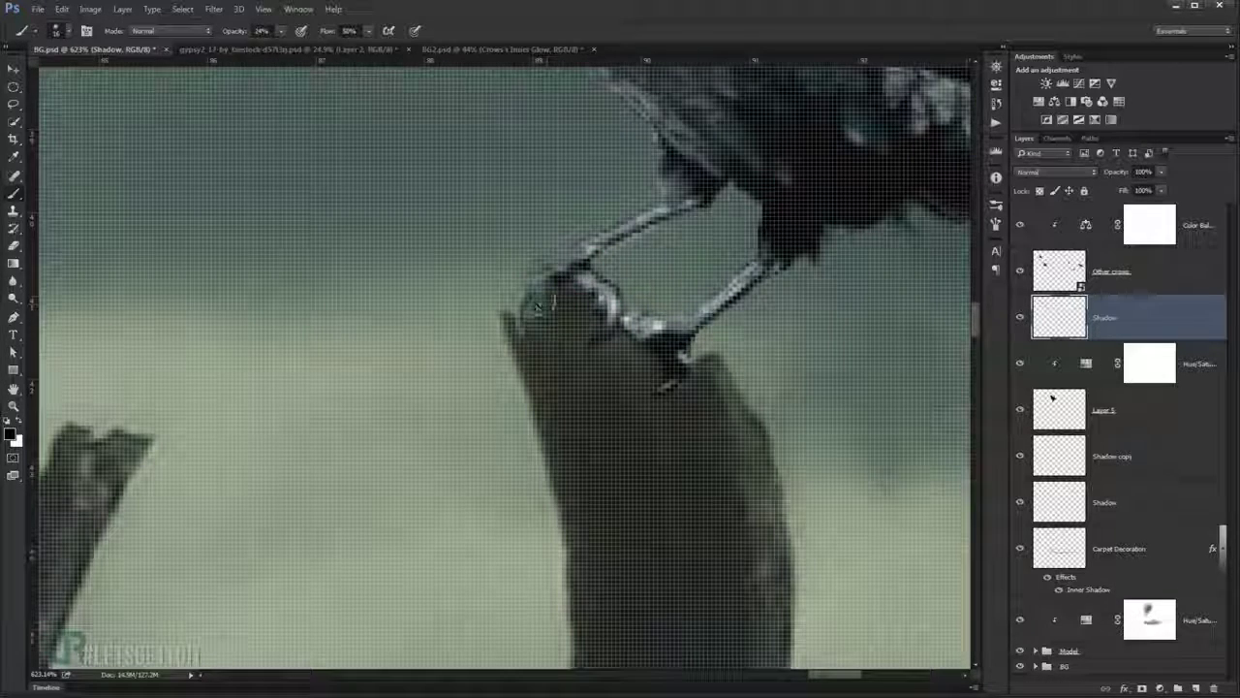
{"action": "scroll", "coordinate": [533, 313], "scroll_direction": "down", "scroll_amount": 2}
{"action": "scroll", "coordinate": [533, 313], "scroll_direction": "down", "scroll_amount": 1}
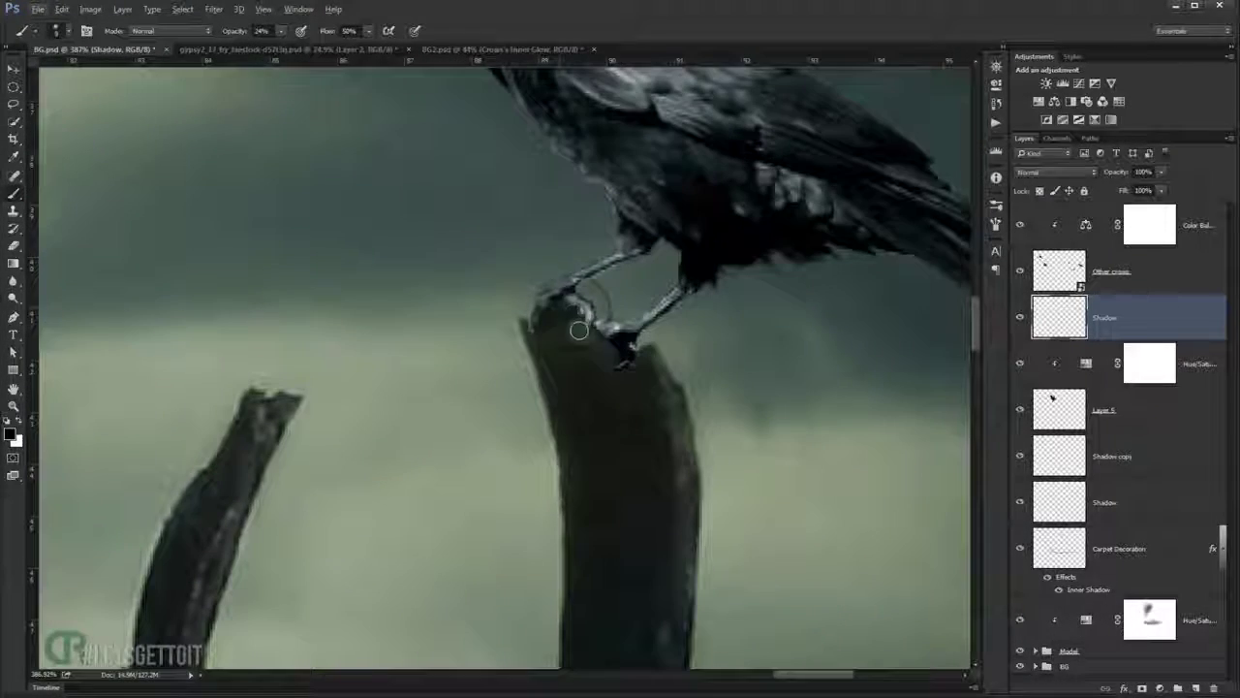
{"action": "left_click_drag", "start_coordinate": [560, 297], "coordinate": [580, 324]}
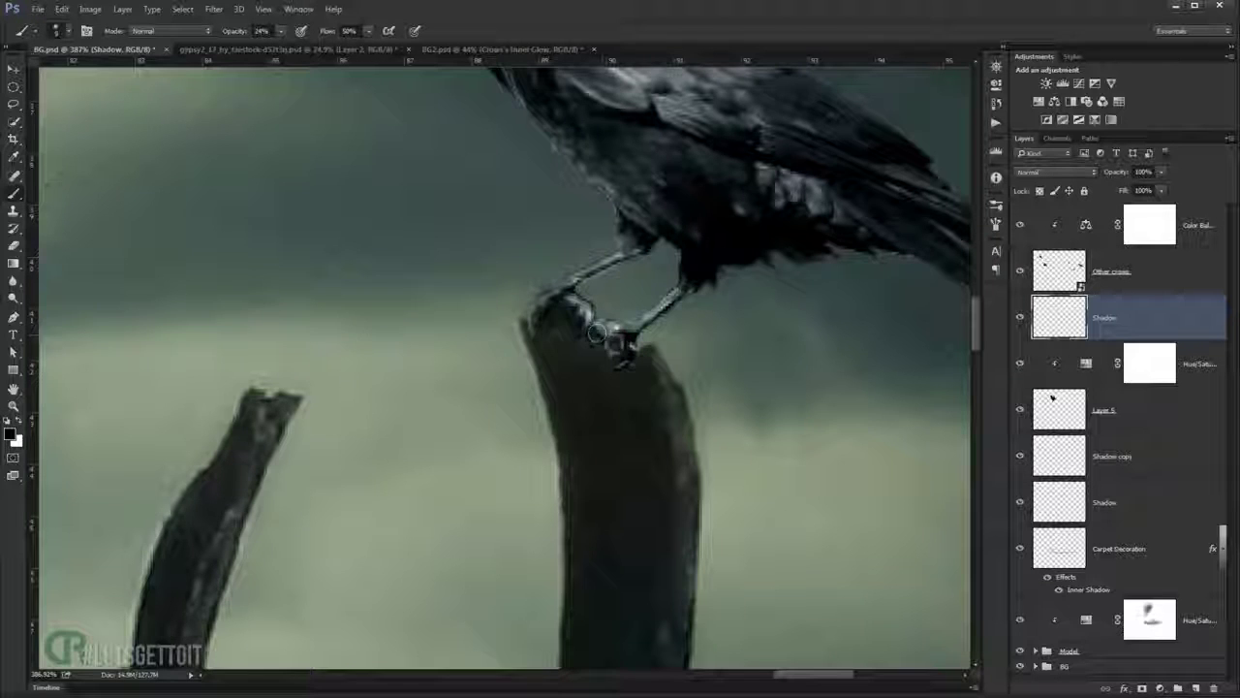
{"action": "left_click_drag", "start_coordinate": [581, 326], "coordinate": [617, 351]}
{"action": "scroll", "coordinate": [641, 359], "scroll_direction": "down", "scroll_amount": 2}
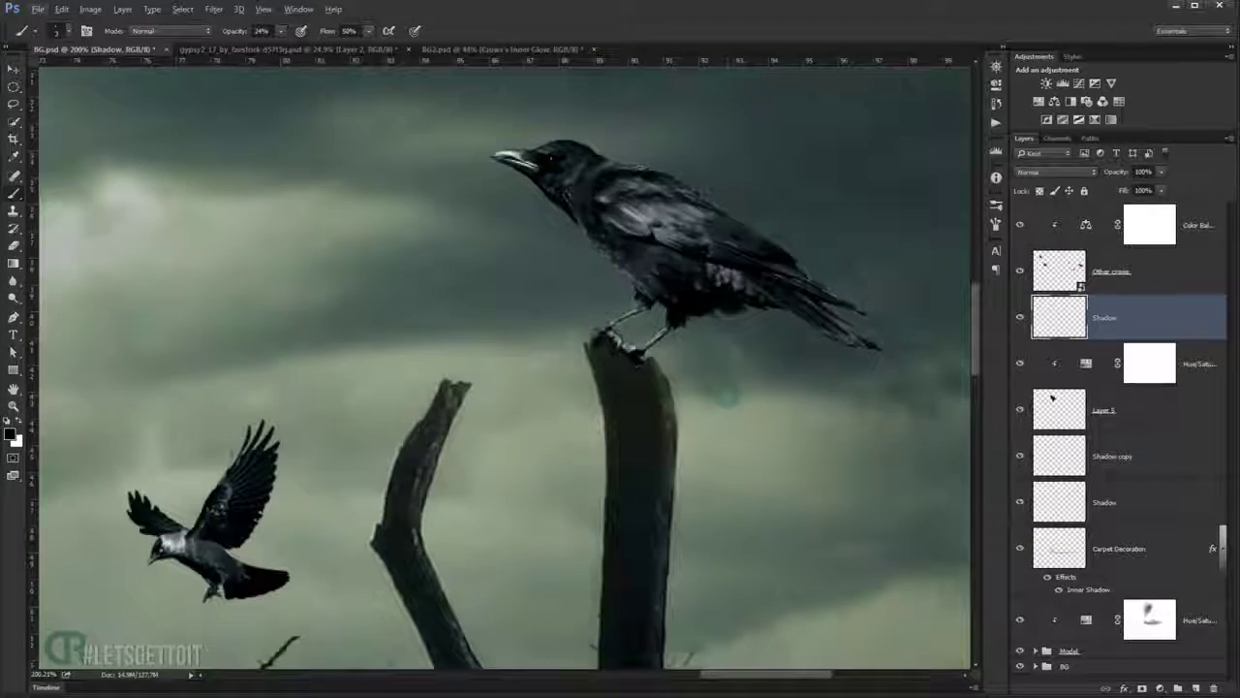
{"action": "key", "text": "ctrl+0"}
{"action": "left_click", "coordinate": [1150, 225]}
Place the raven feather image from the CROWS folder and scale it down.
{"action": "key", "text": "v"}
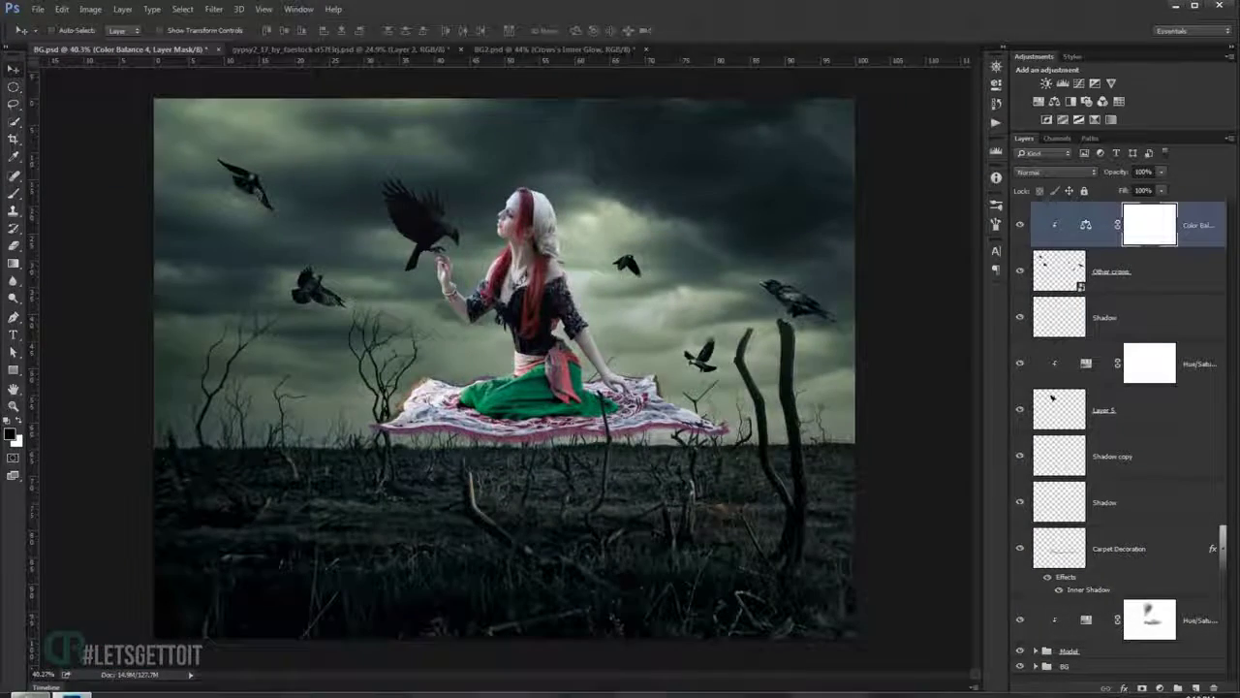
{"action": "key", "text": "alt+Tab"}
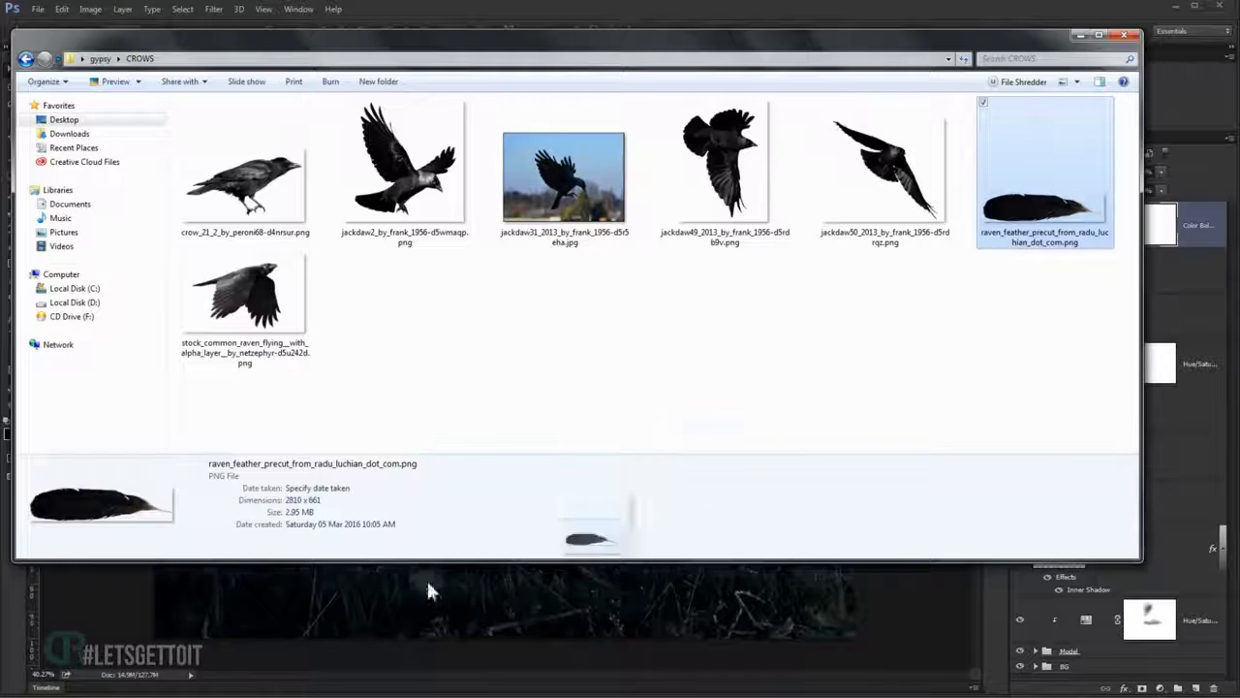
{"action": "left_click_drag", "start_coordinate": [1045, 212], "coordinate": [189, 572]}
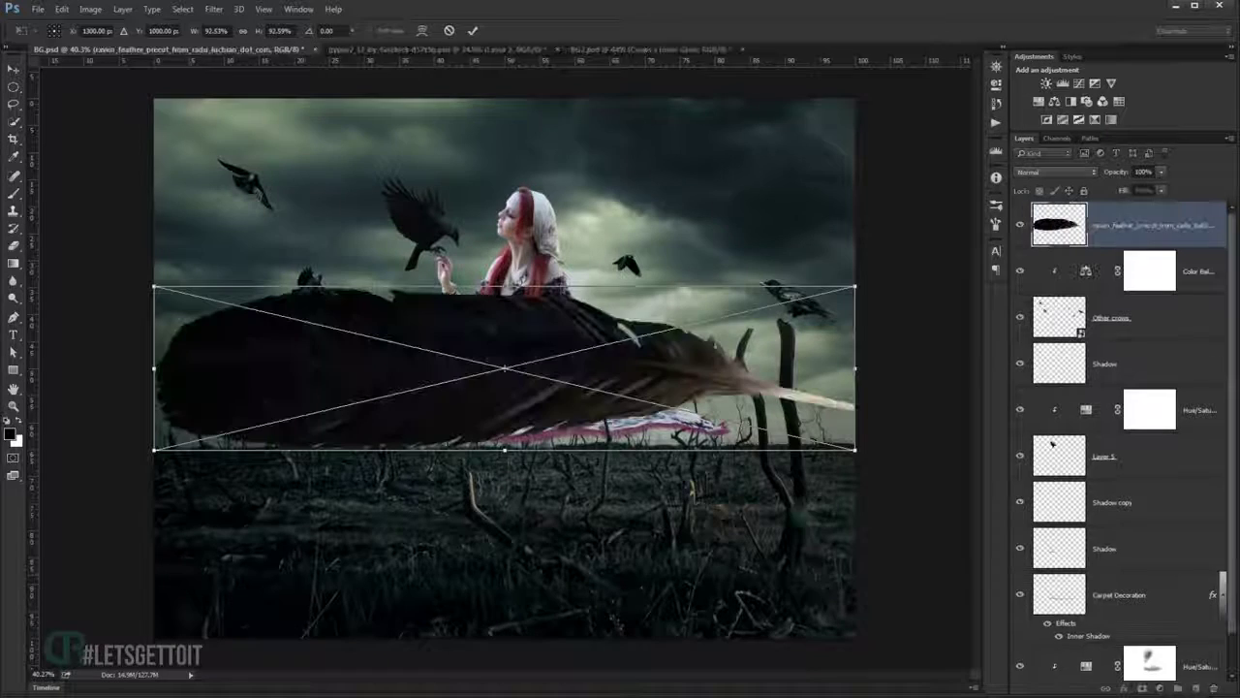
{"action": "left_click_drag", "start_coordinate": [859, 448], "coordinate": [759, 426]}
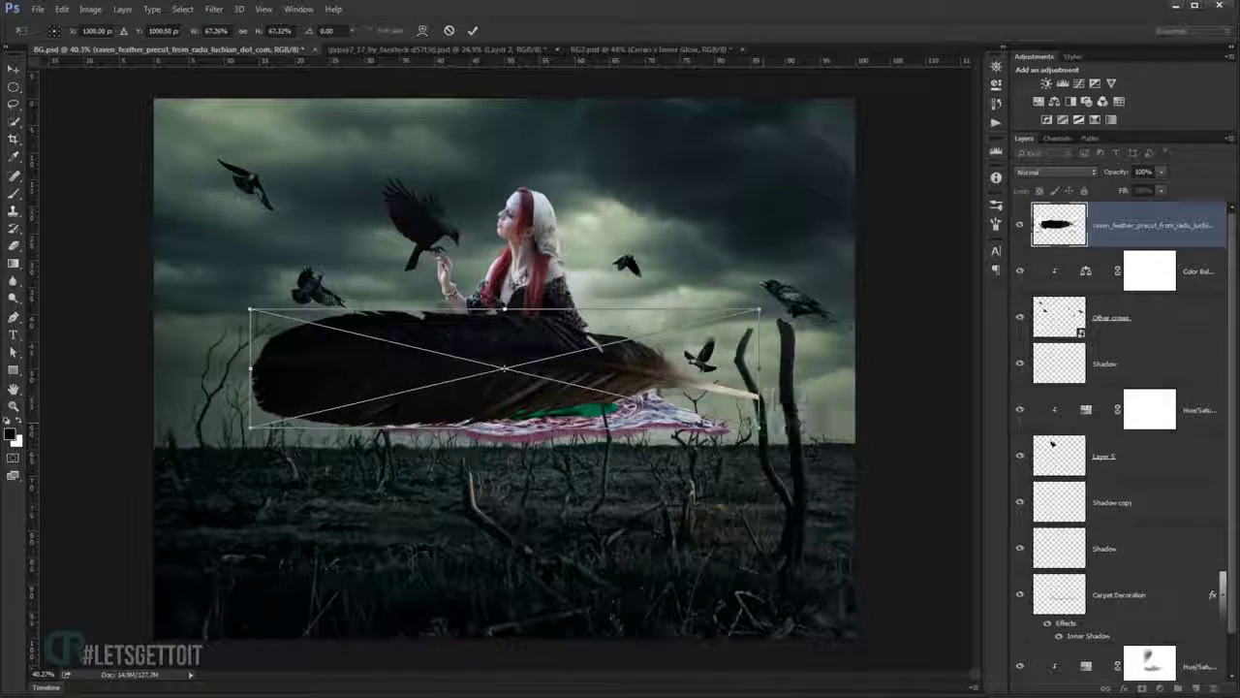
{"action": "key", "text": "Return"}
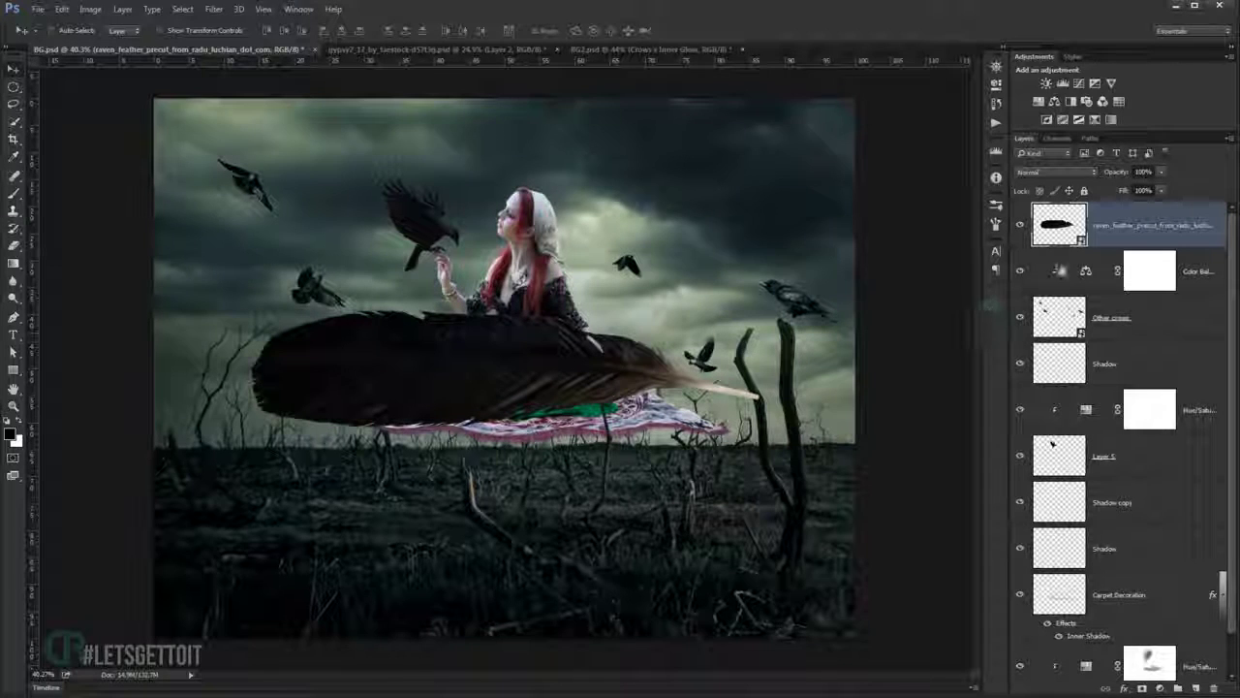
Duplicate and rasterize the feather, then bend it with an Arc warp.
{"action": "key", "text": "ctrl+j"}
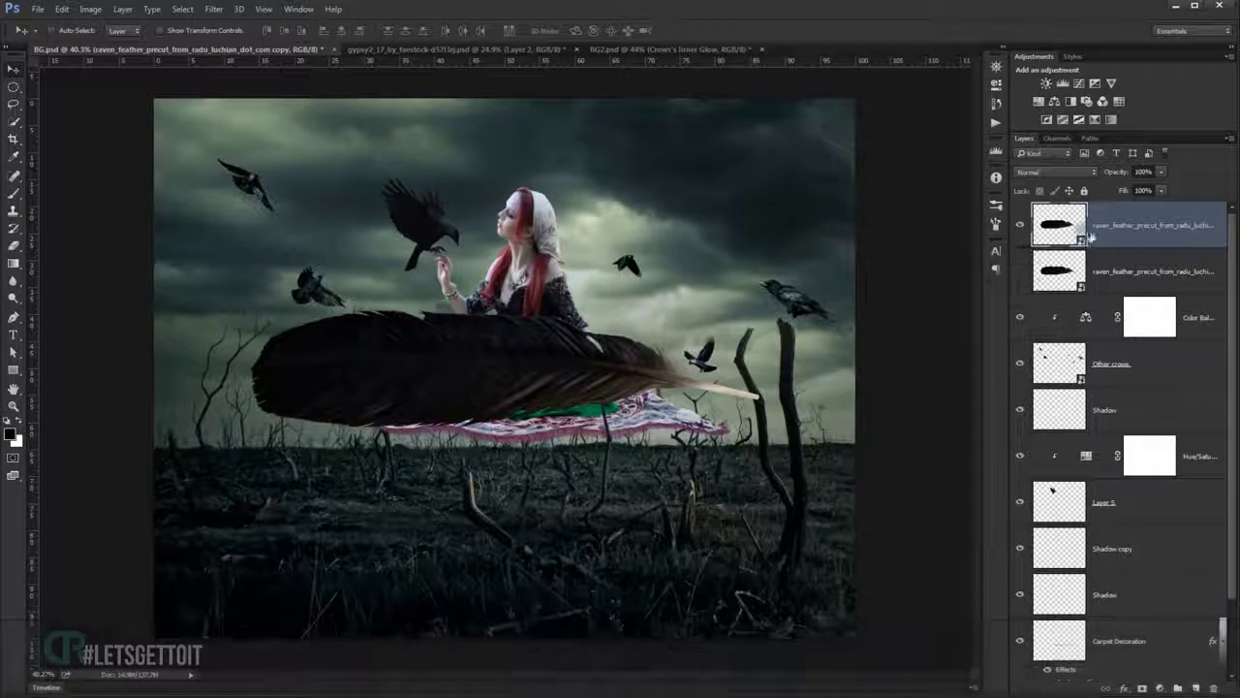
{"action": "right_click", "coordinate": [1162, 225]}
{"action": "left_click", "coordinate": [1129, 369]}
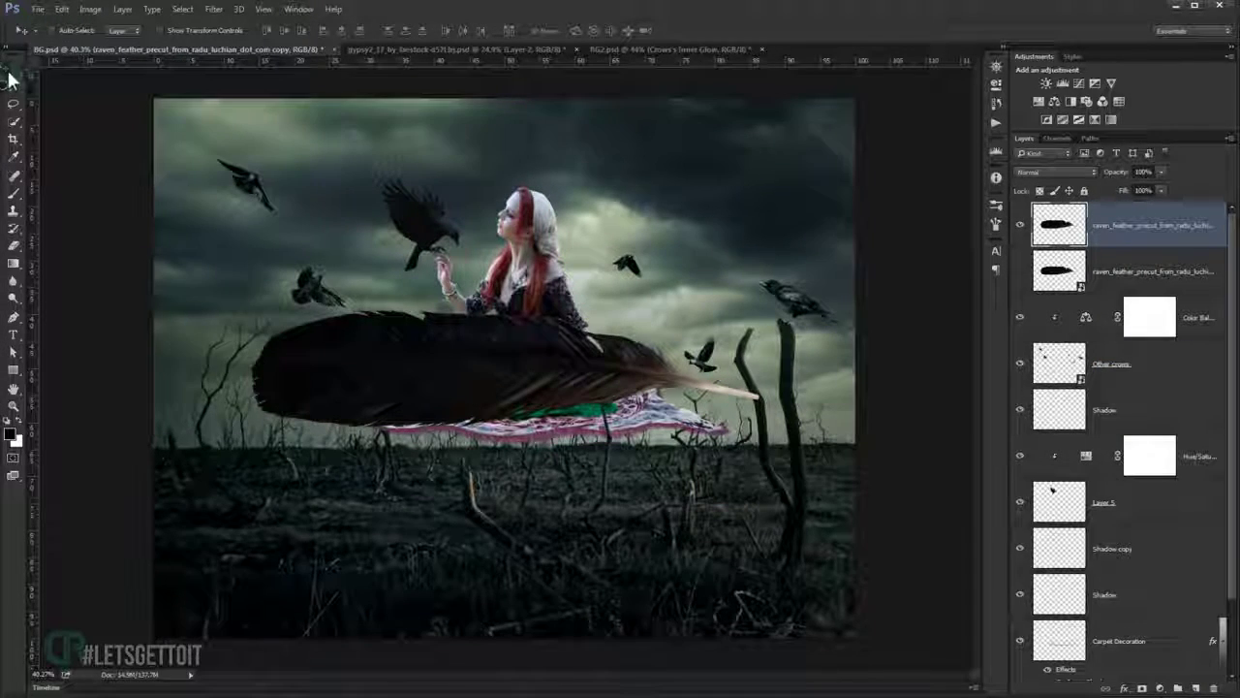
{"action": "key", "text": "ctrl+t"}
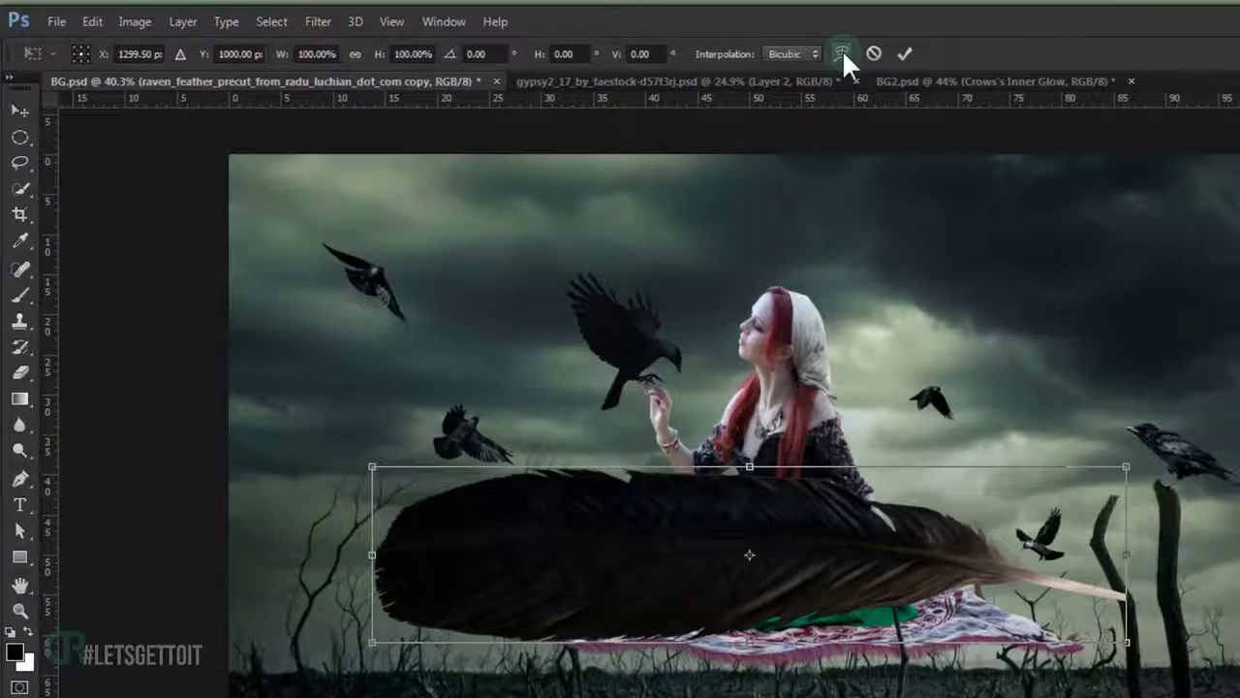
{"action": "left_click", "coordinate": [567, 30]}
{"action": "left_click", "coordinate": [199, 53]}
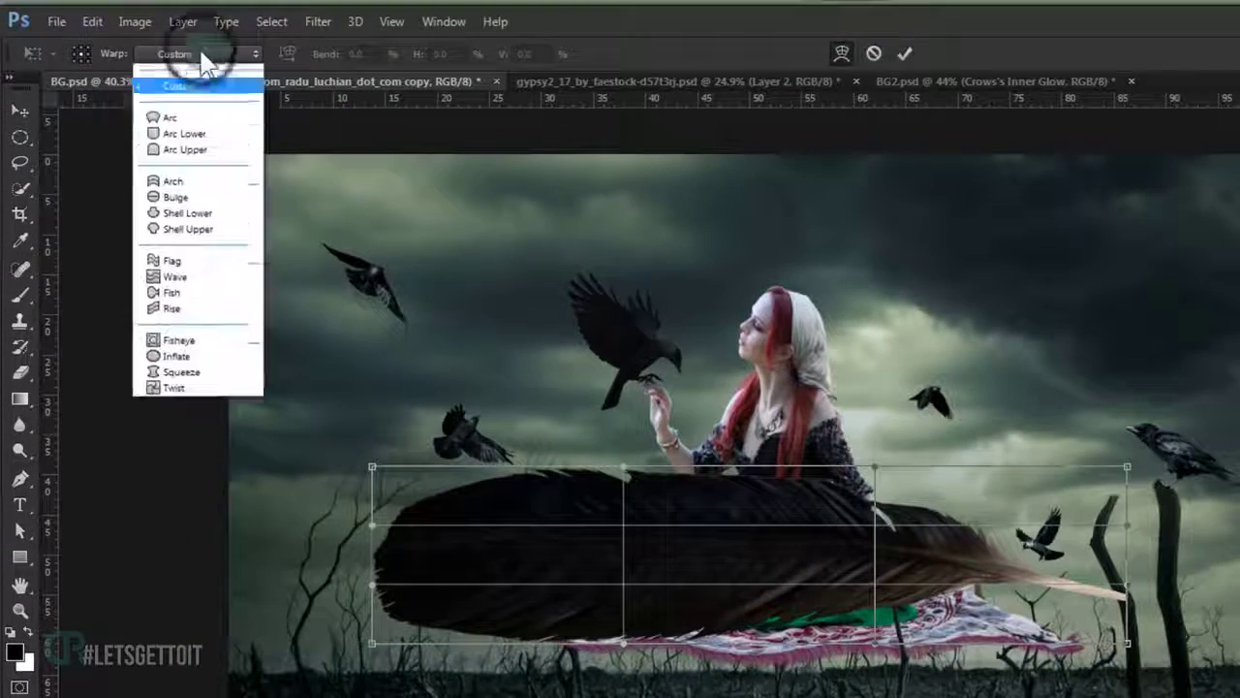
{"action": "left_click", "coordinate": [164, 134]}
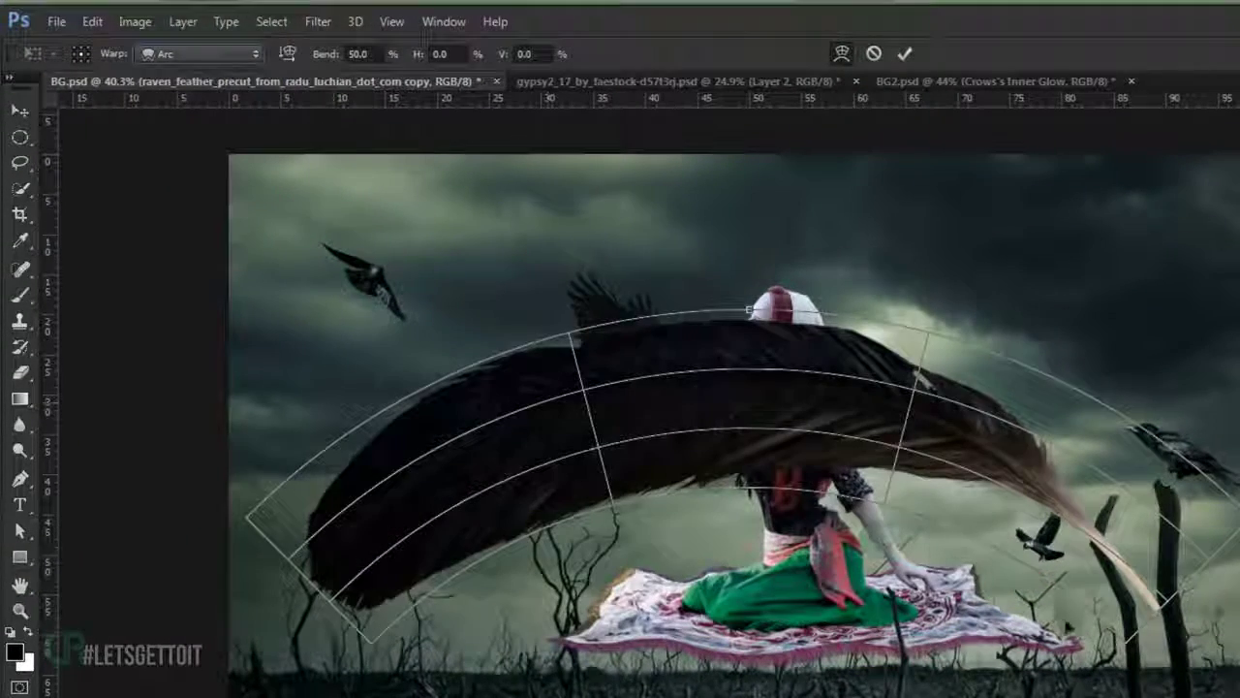
{"action": "left_click", "coordinate": [906, 56]}
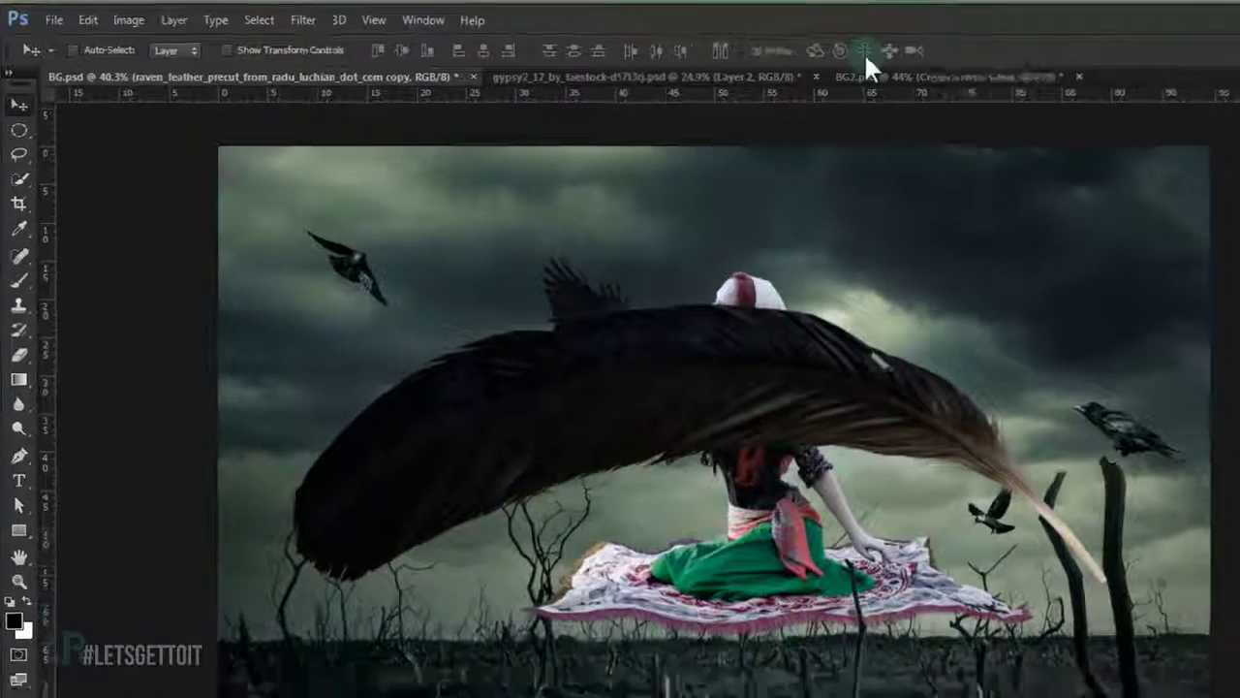
Shrink the arced feather and move it down near the left tree.
{"action": "key", "text": "ctrl+t"}
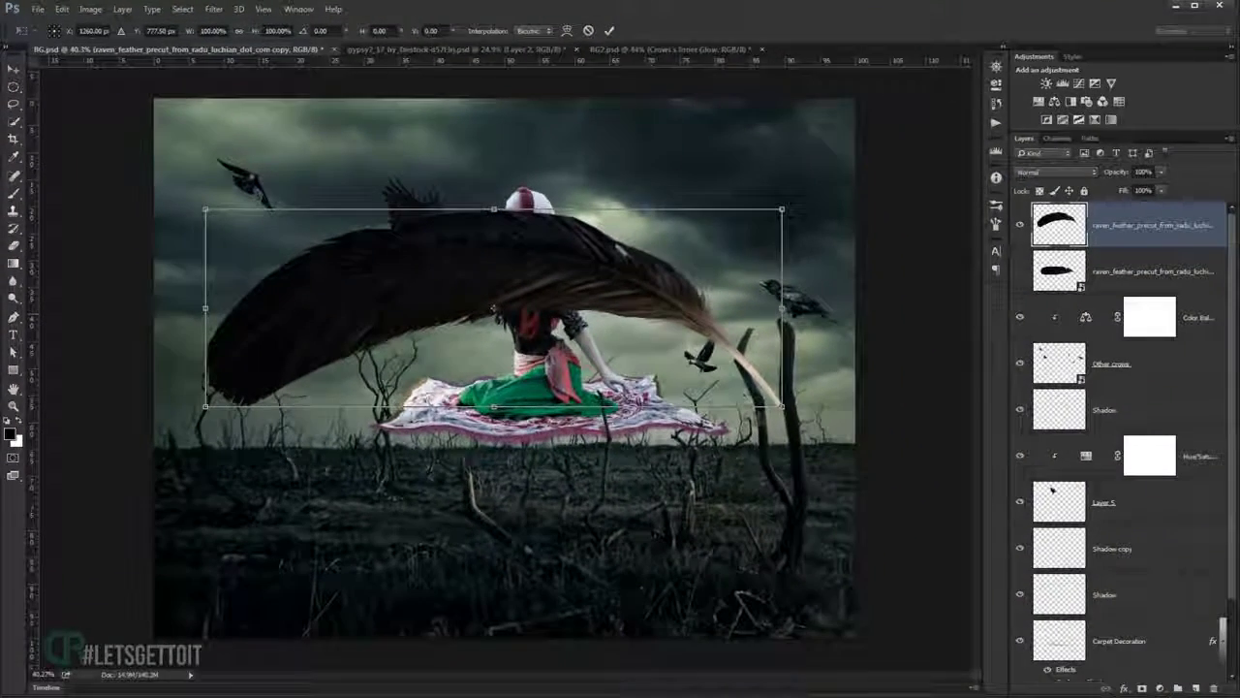
{"action": "left_click_drag", "start_coordinate": [778, 408], "coordinate": [538, 318]}
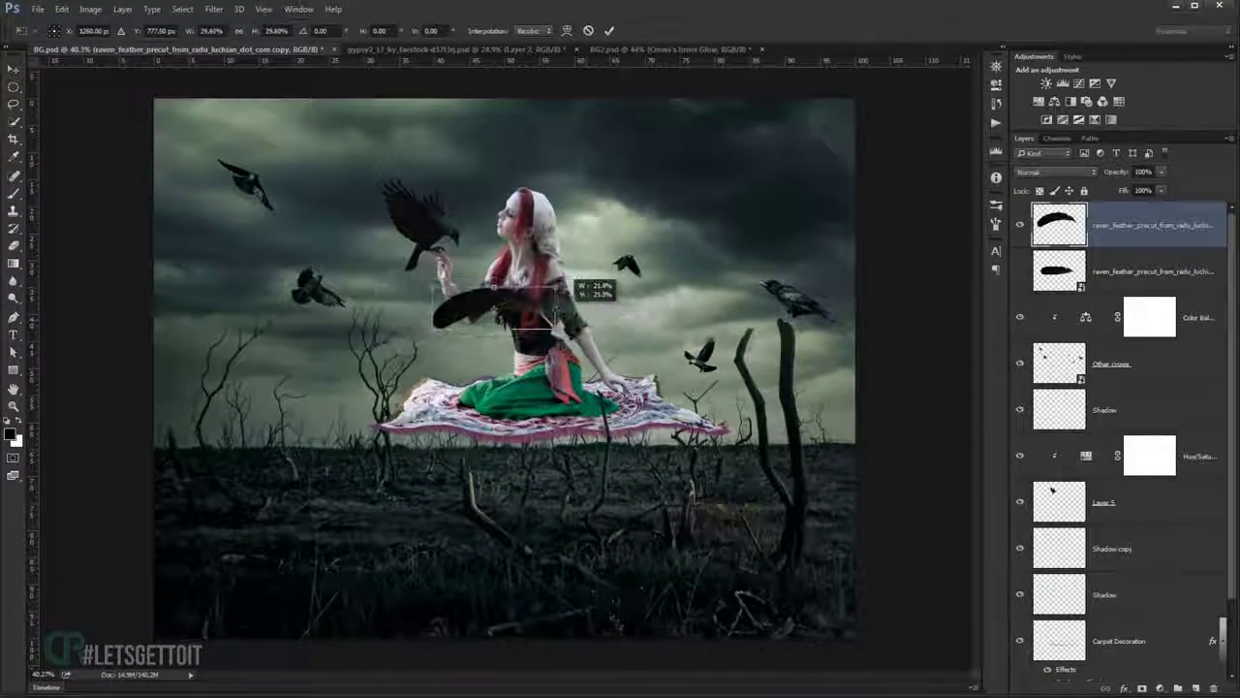
{"action": "scroll", "coordinate": [539, 318], "scroll_direction": "up", "scroll_amount": 1, "text": "alt"}
{"action": "mouse_move", "coordinate": [529, 306]}
{"action": "left_mouse_down"}
{"action": "mouse_move", "coordinate": [329, 361]}
{"action": "mouse_move", "coordinate": [160, 445]}
{"action": "mouse_move", "coordinate": [275, 437]}
{"action": "mouse_move", "coordinate": [334, 475]}
{"action": "mouse_move", "coordinate": [572, 525]}
{"action": "left_mouse_up"}
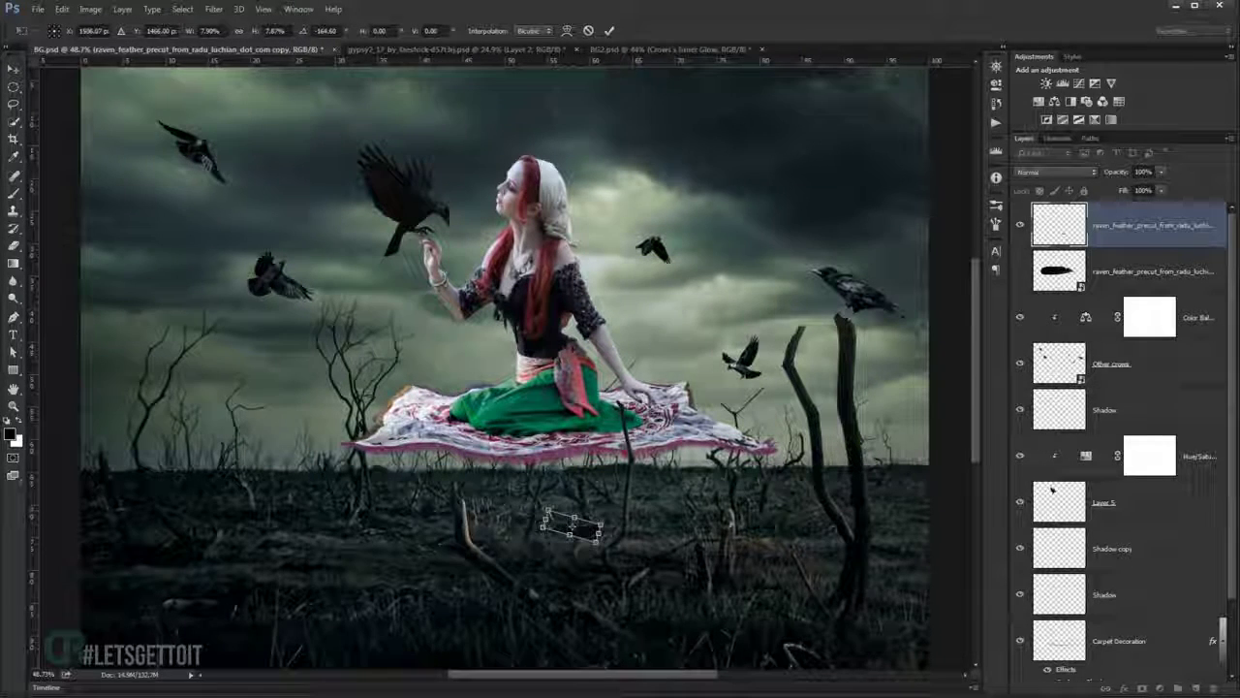
{"action": "double_click", "coordinate": [572, 526]}
Place a slightly smaller copy of the feather on the carpet.
{"action": "mouse_move", "coordinate": [587, 538]}
{"action": "left_mouse_down"}
{"action": "mouse_move", "coordinate": [476, 444]}
{"action": "mouse_move", "coordinate": [496, 426]}
{"action": "left_mouse_up"}
{"action": "scroll", "coordinate": [494, 431], "scroll_direction": "up", "scroll_amount": 2}
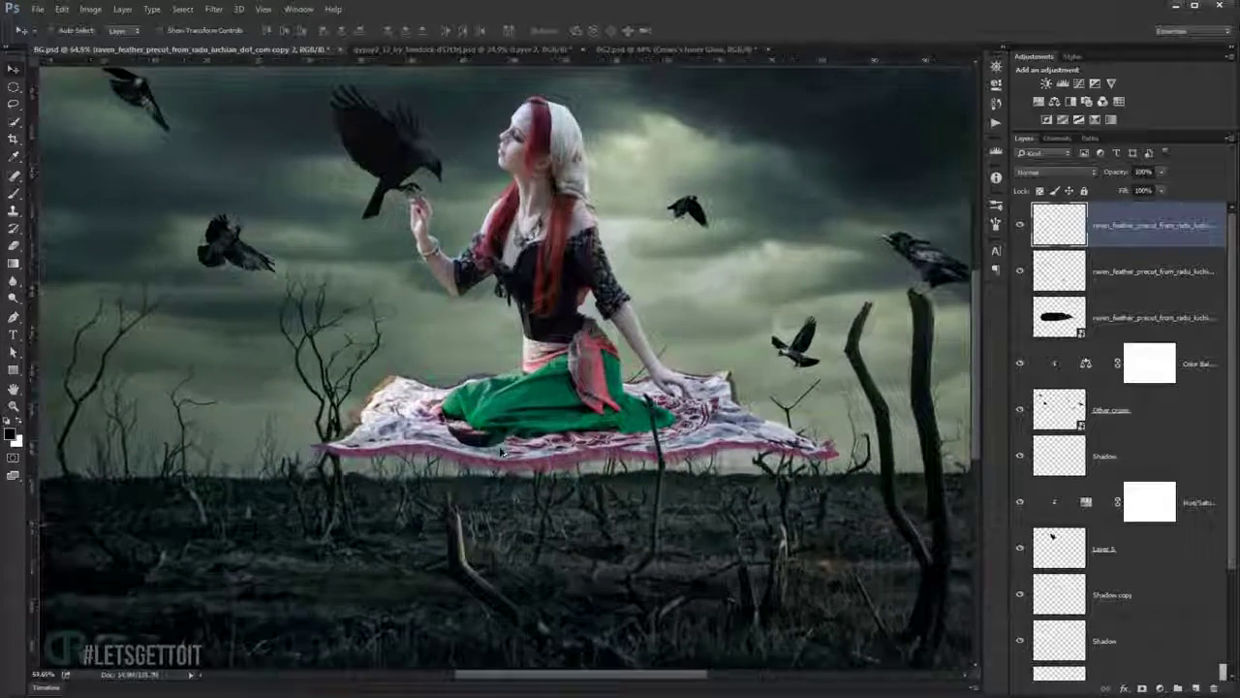
{"action": "scroll", "coordinate": [499, 441], "scroll_direction": "up", "scroll_amount": 1}
{"action": "key", "text": "ctrl+t"}
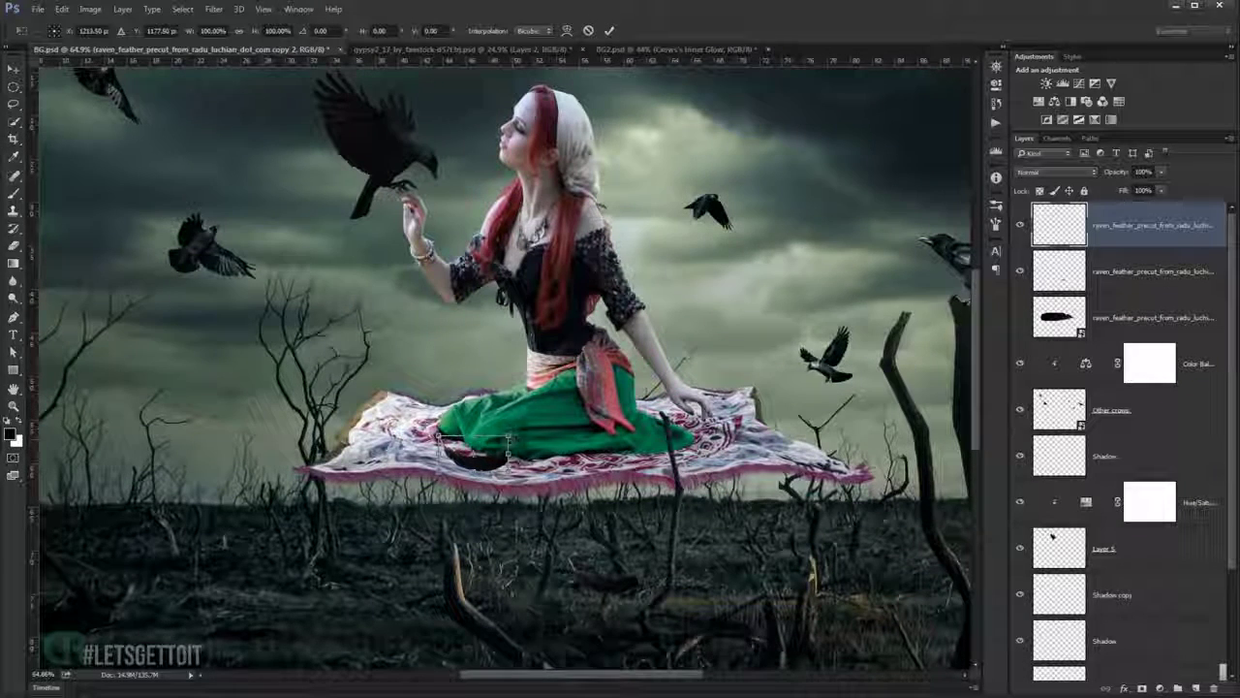
{"action": "mouse_move", "coordinate": [508, 454]}
{"action": "left_mouse_down"}
{"action": "mouse_move", "coordinate": [536, 426]}
{"action": "mouse_move", "coordinate": [499, 451]}
{"action": "left_mouse_up"}
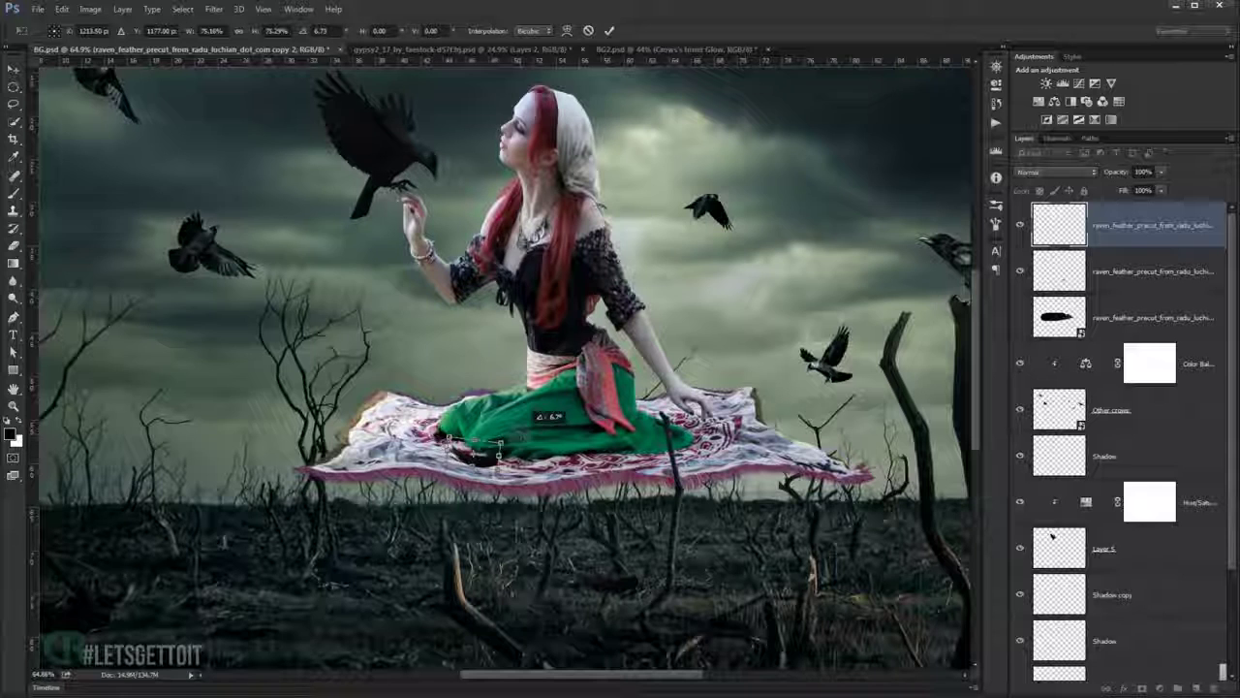
{"action": "left_click_drag", "start_coordinate": [506, 444], "coordinate": [560, 454]}
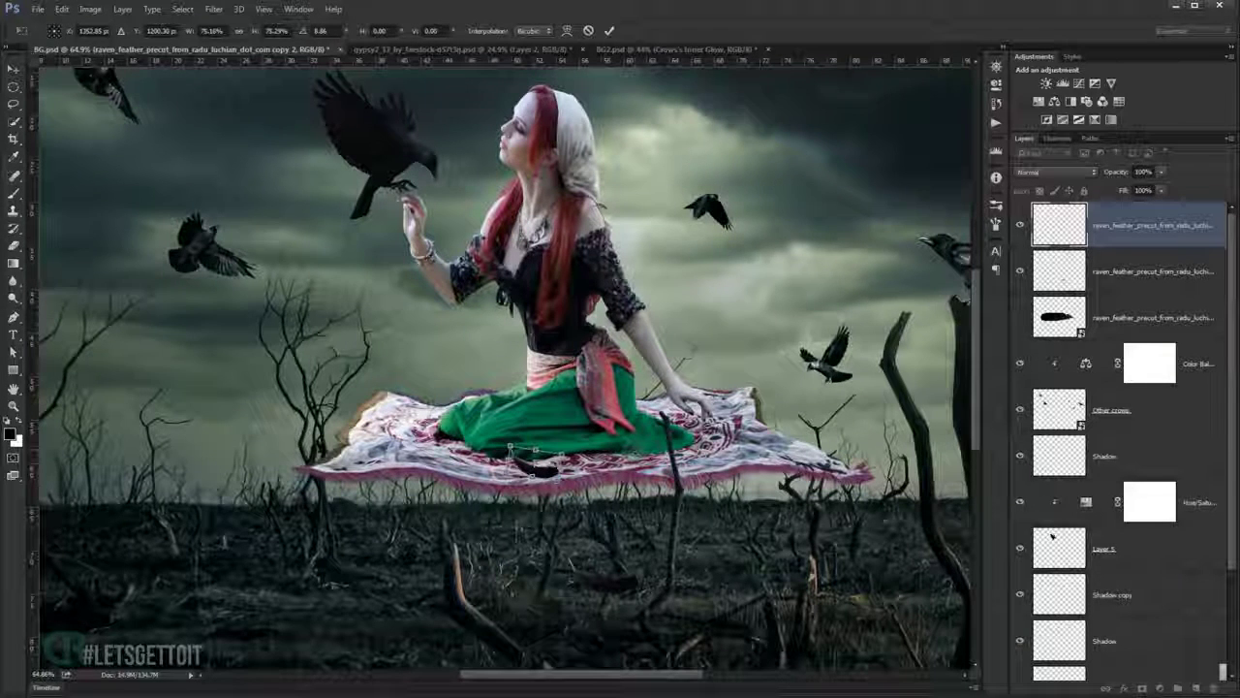
{"action": "key", "text": "Return"}
Shift the carpet feather right, scale it down and tilt it slightly.
{"action": "scroll", "coordinate": [628, 490], "scroll_direction": "up", "scroll_amount": 5}
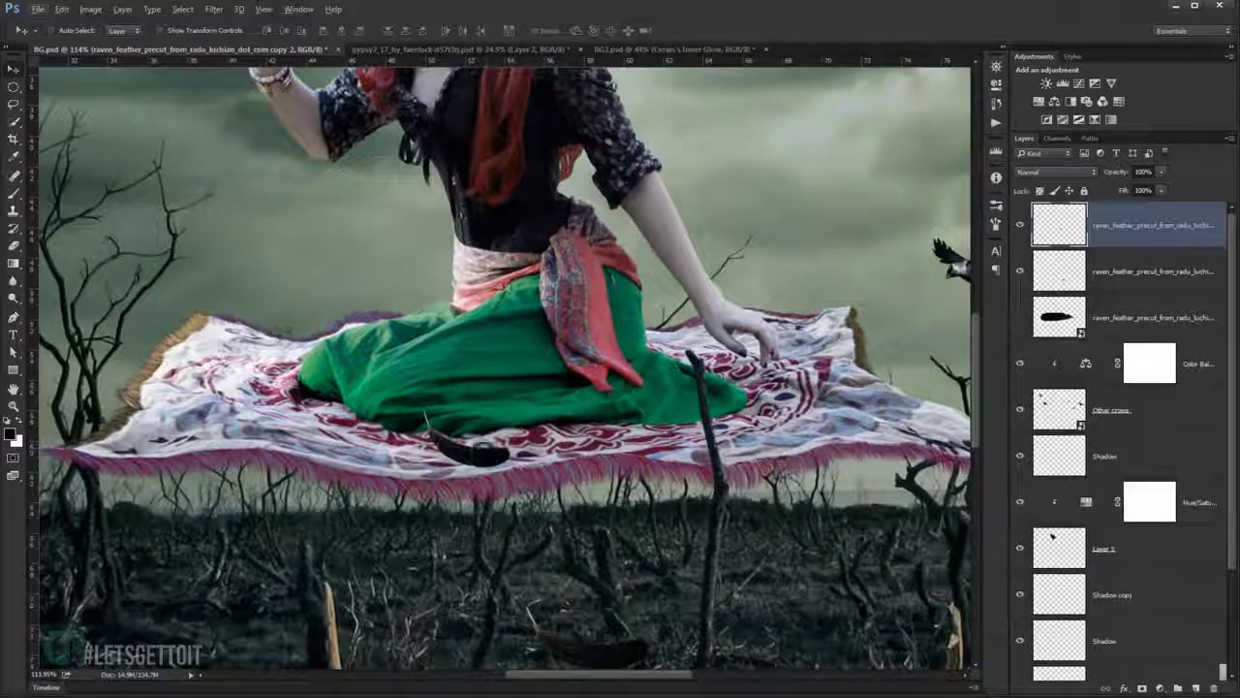
{"action": "left_click_drag", "start_coordinate": [485, 455], "coordinate": [540, 447]}
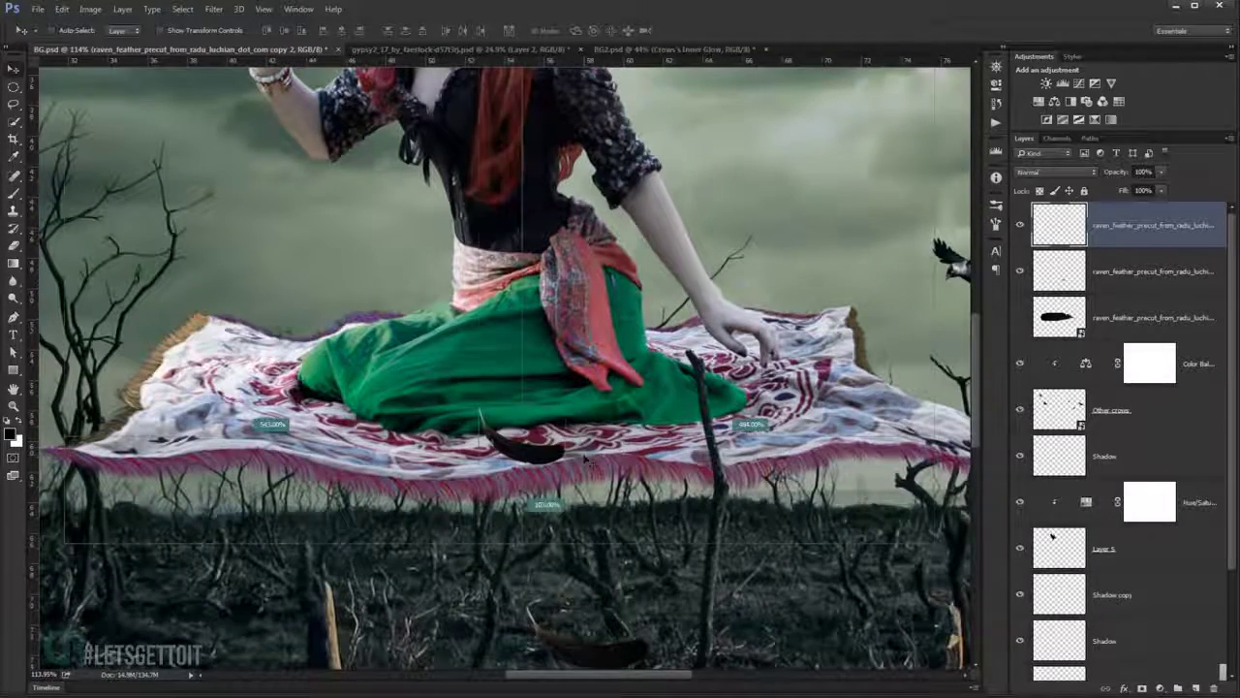
{"action": "key", "text": "ctrl+t"}
{"action": "mouse_move", "coordinate": [581, 434]}
{"action": "left_mouse_down"}
{"action": "mouse_move", "coordinate": [523, 419]}
{"action": "mouse_move", "coordinate": [567, 399]}
{"action": "mouse_move", "coordinate": [546, 438]}
{"action": "left_mouse_up"}
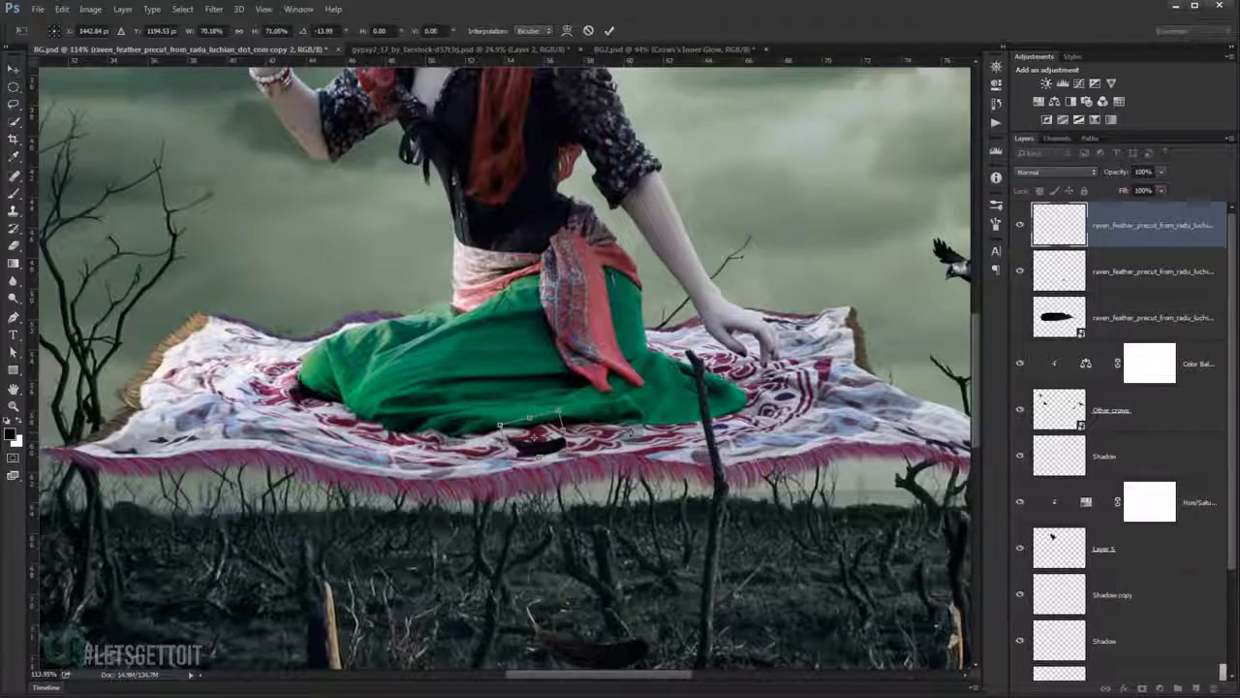
{"action": "key", "text": "Return"}
{"action": "scroll", "coordinate": [635, 468], "scroll_direction": "down", "scroll_amount": 3}
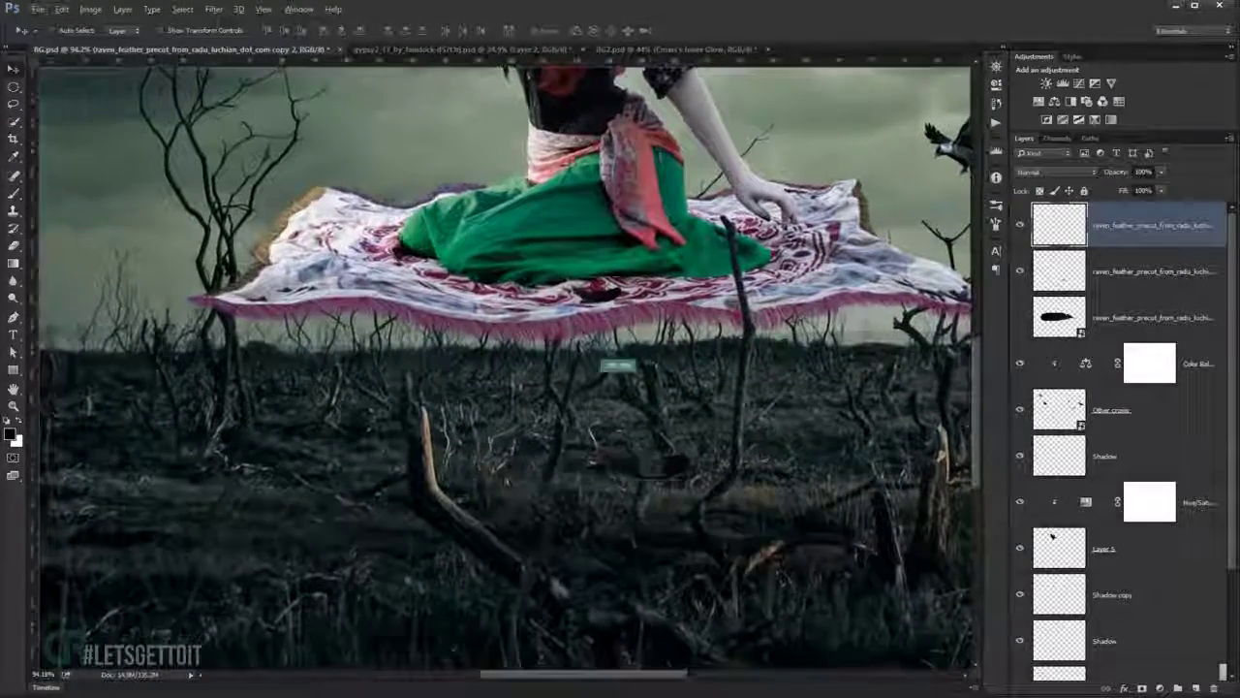
Move the second small feather far left onto the ground.
{"action": "left_click", "coordinate": [637, 468], "text": "ctrl"}
{"action": "scroll", "coordinate": [625, 473], "scroll_direction": "down", "scroll_amount": 2}
{"action": "scroll", "coordinate": [616, 480], "scroll_direction": "down", "scroll_amount": 1}
{"action": "left_click_drag", "start_coordinate": [612, 477], "coordinate": [338, 486]}
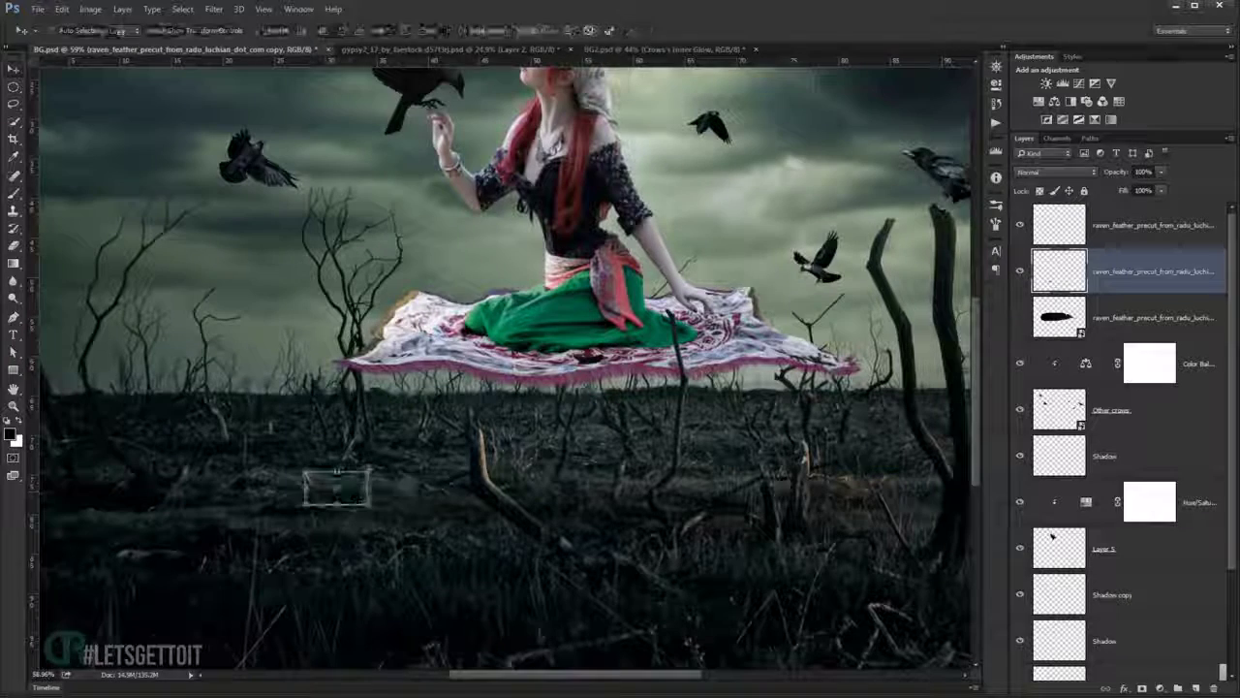
{"action": "left_click_drag", "start_coordinate": [337, 484], "coordinate": [136, 427]}
{"action": "scroll", "coordinate": [136, 426], "scroll_direction": "down", "scroll_amount": 2}
Add a feather copy on the left stump, then show and duplicate the large feather layer.
{"action": "left_click_drag", "start_coordinate": [310, 495], "coordinate": [814, 412]}
{"action": "key", "text": "ctrl+j"}
{"action": "key", "text": "ctrl+t"}
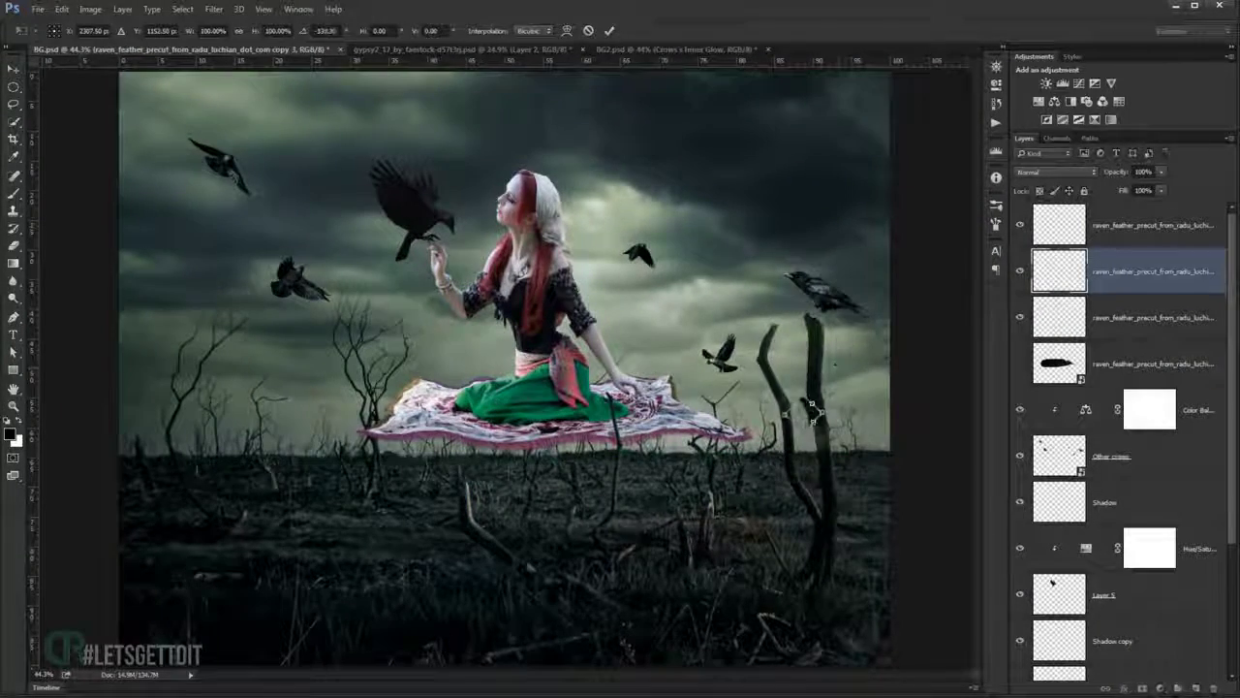
{"action": "left_click_drag", "start_coordinate": [812, 410], "coordinate": [756, 417]}
{"action": "key", "text": "Return"}
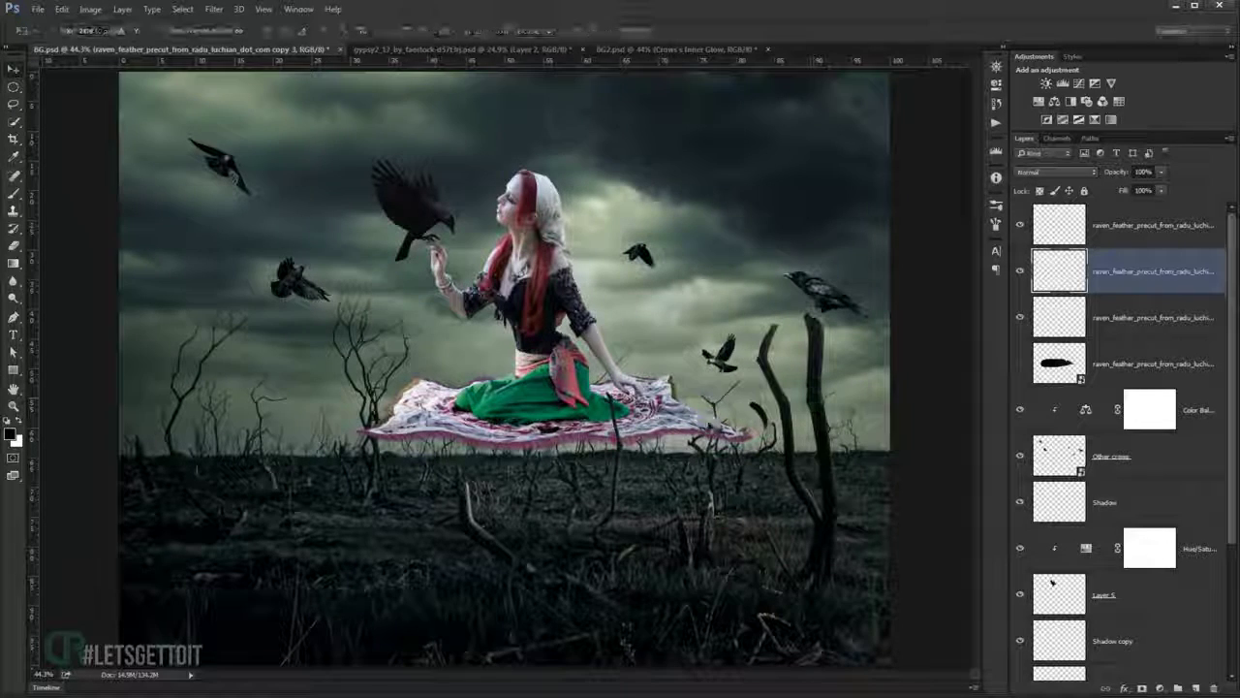
{"action": "left_click", "coordinate": [1093, 366]}
{"action": "key", "text": "ctrl+j"}
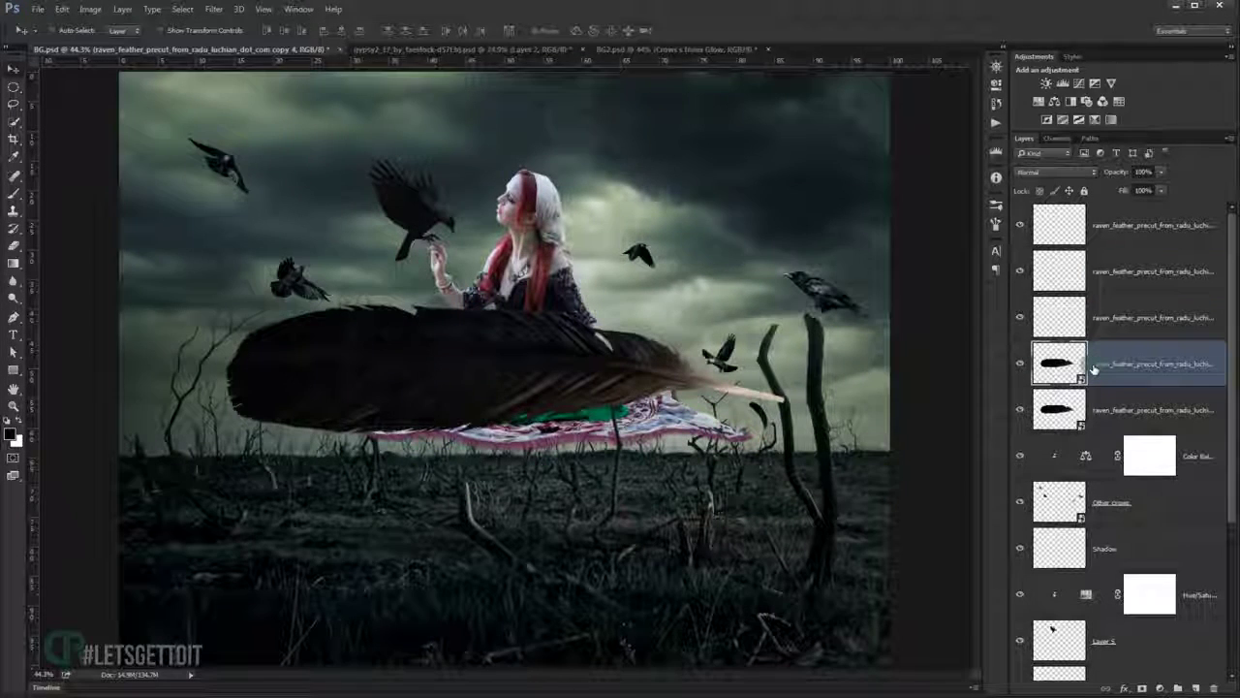
Rasterize the large feather copy, shrink it to about 74% and warp it with Arc Lower.
{"action": "right_click", "coordinate": [1160, 365]}
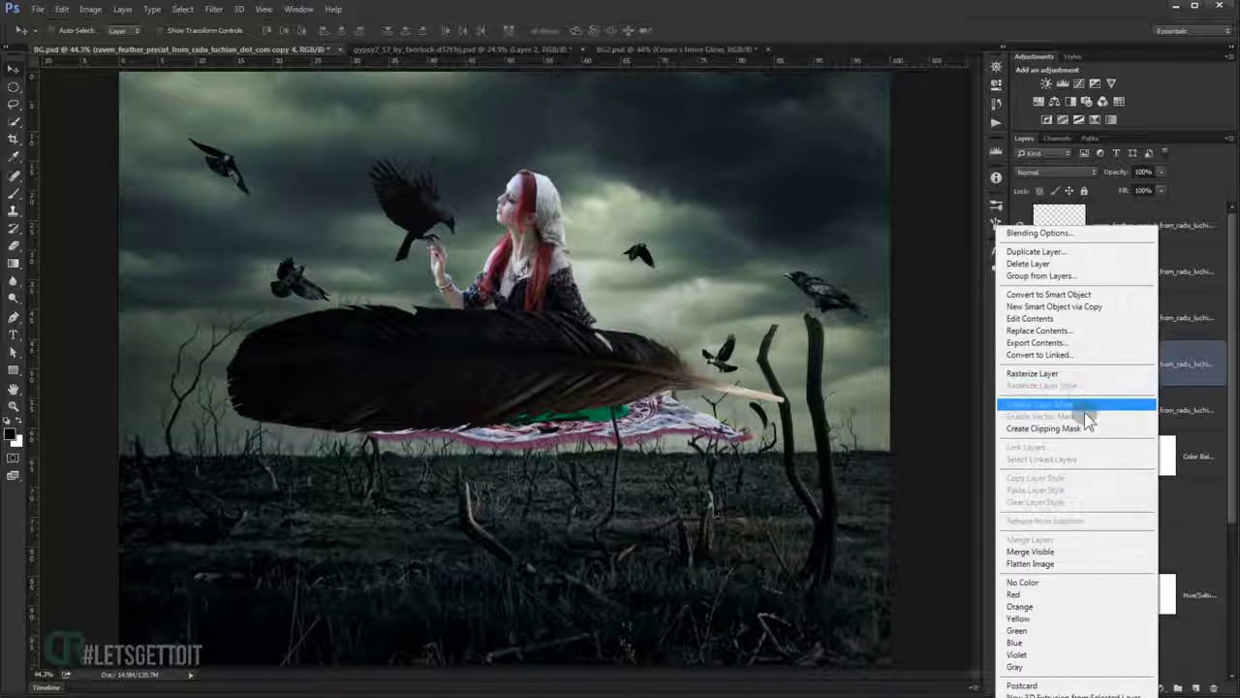
{"action": "left_click", "coordinate": [1072, 382]}
{"action": "key", "text": "ctrl+t"}
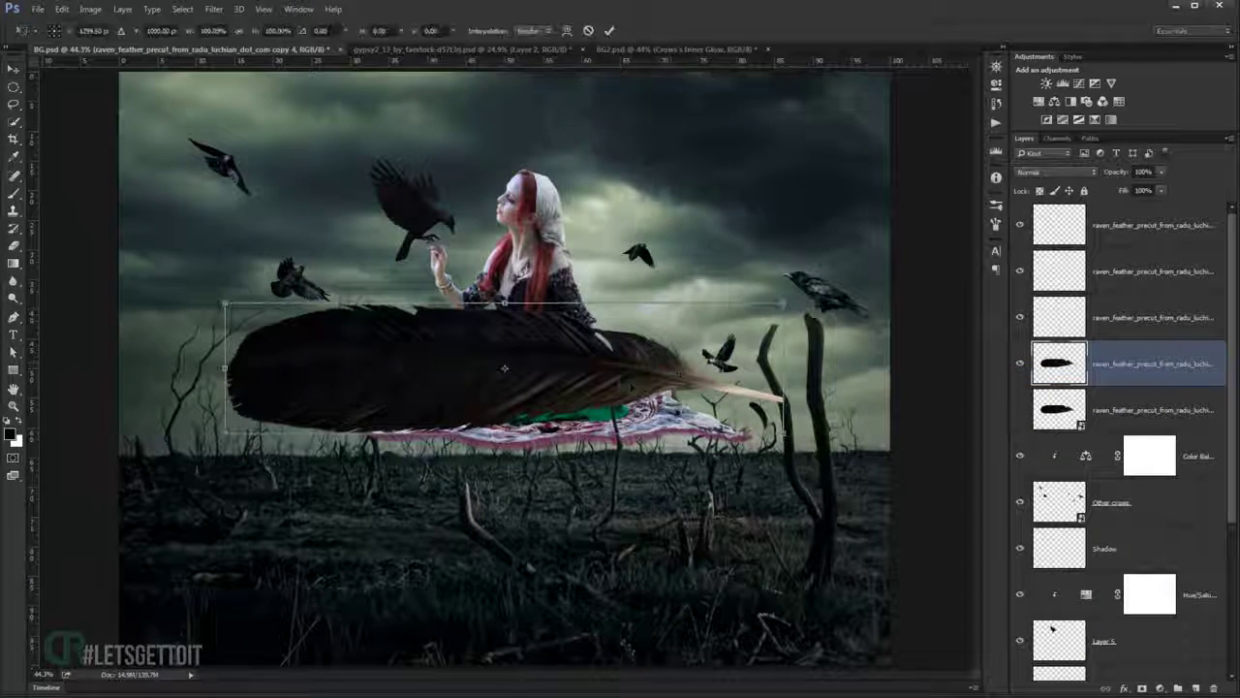
{"action": "left_click_drag", "start_coordinate": [806, 371], "coordinate": [699, 378]}
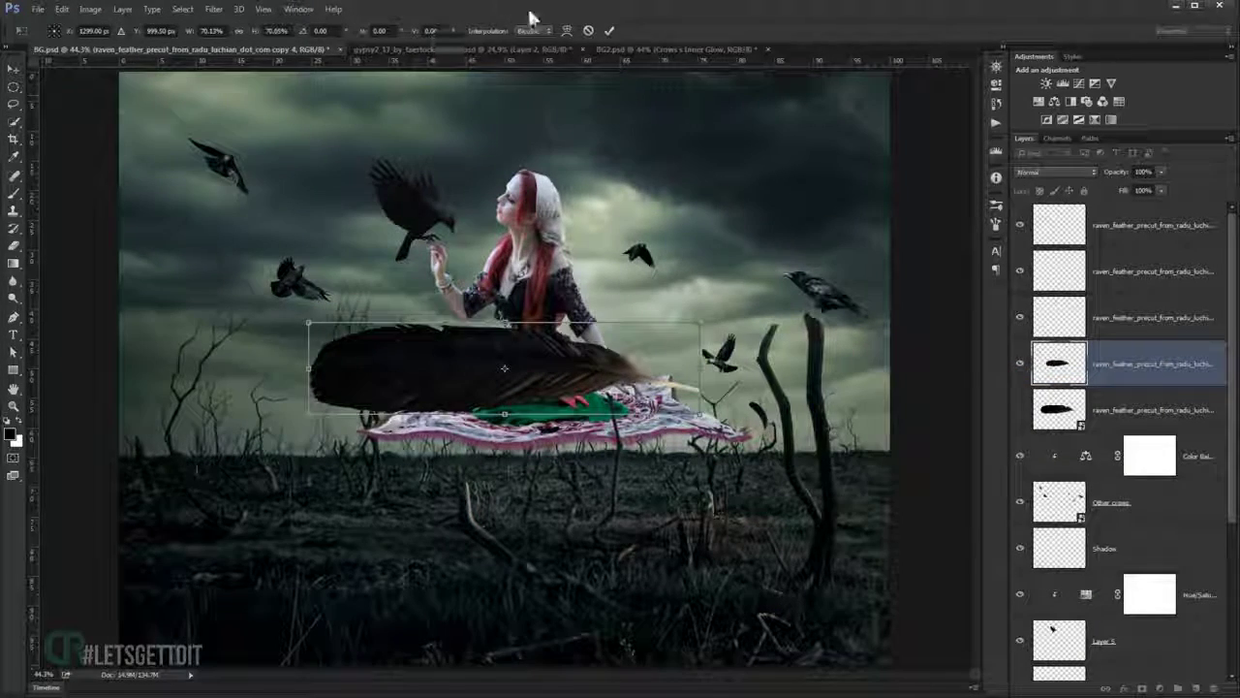
{"action": "left_click", "coordinate": [566, 32]}
{"action": "left_click", "coordinate": [146, 30]}
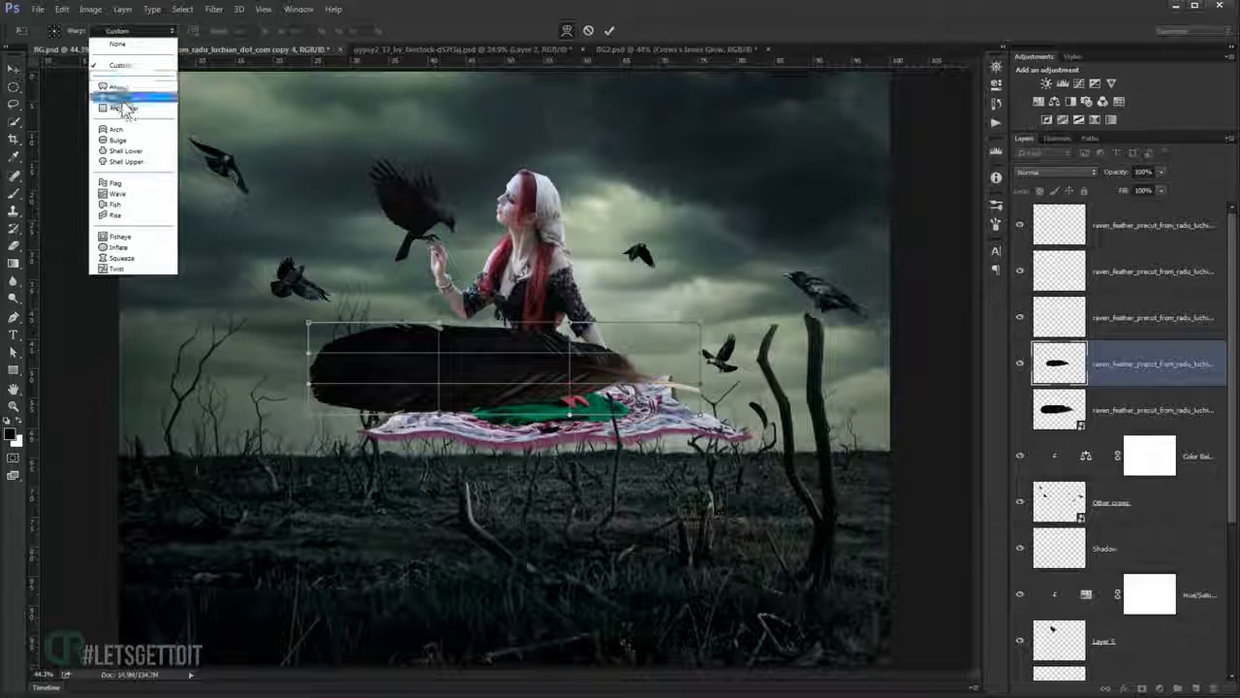
{"action": "left_click", "coordinate": [121, 96]}
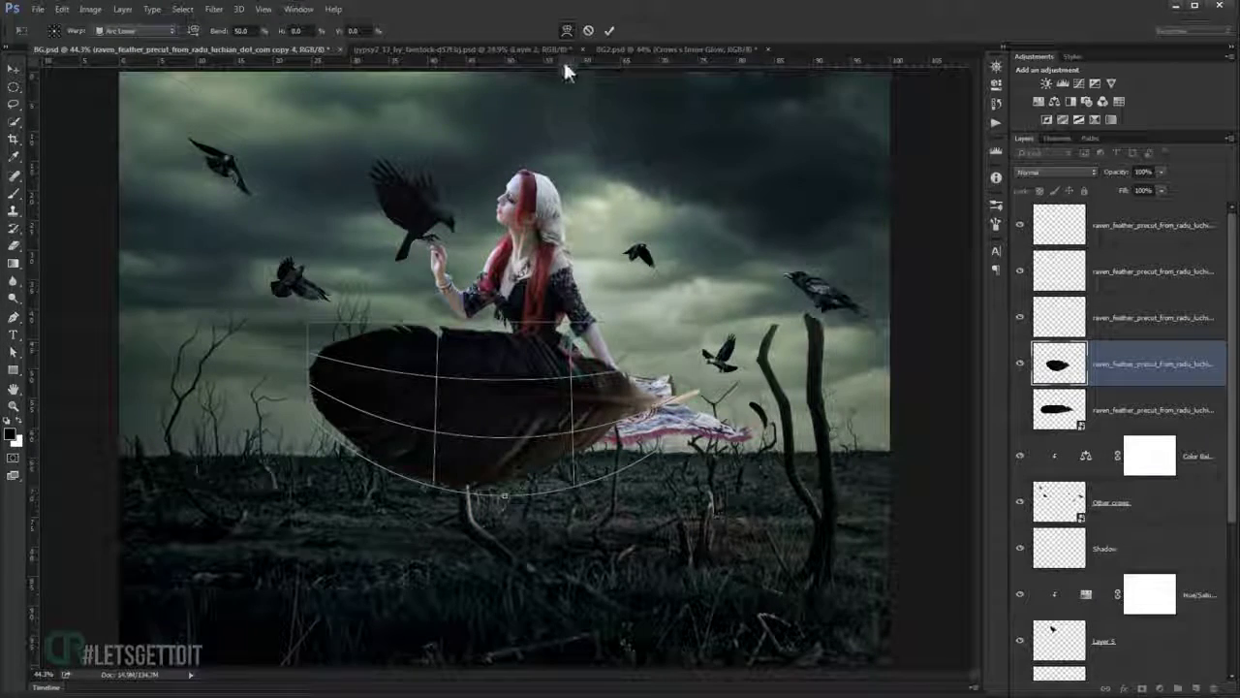
{"action": "left_click", "coordinate": [608, 32]}
Shrink, rotate and move the warped feather down onto the ground.
{"action": "key", "text": "ctrl+t"}
{"action": "left_click_drag", "start_coordinate": [700, 491], "coordinate": [531, 420]}
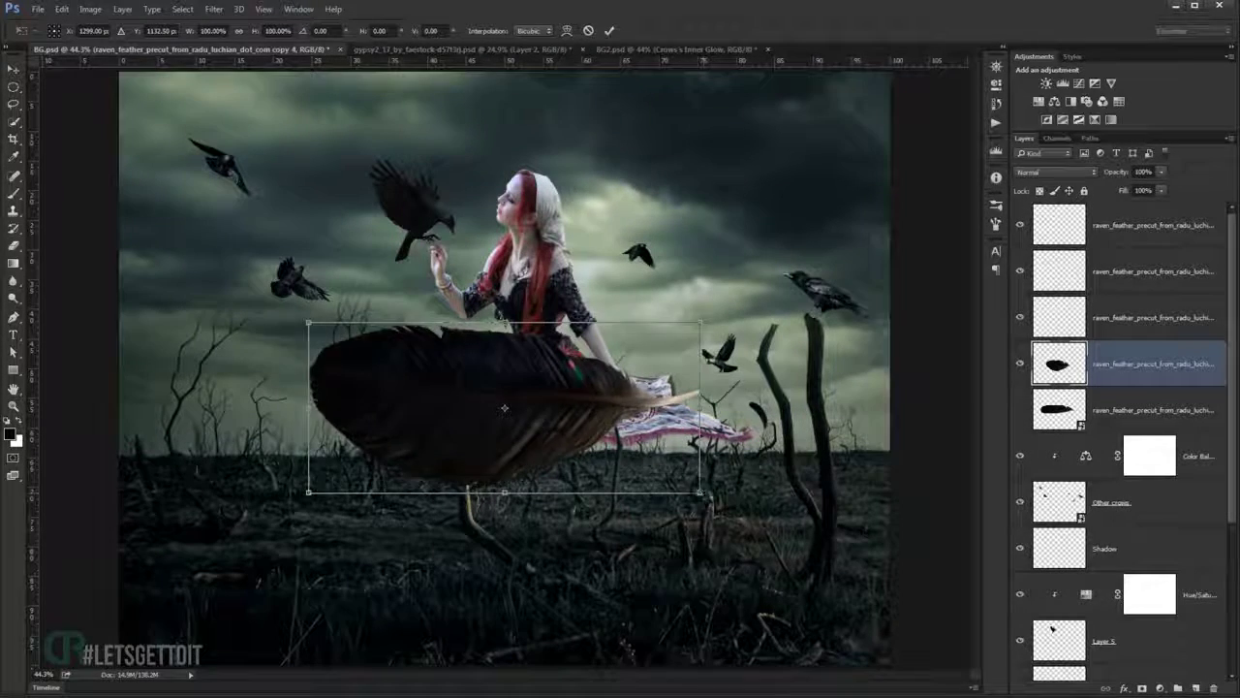
{"action": "left_click_drag", "start_coordinate": [535, 424], "coordinate": [496, 376]}
{"action": "mouse_move", "coordinate": [488, 433]}
{"action": "left_mouse_down"}
{"action": "mouse_move", "coordinate": [405, 489]}
{"action": "mouse_move", "coordinate": [415, 513]}
{"action": "left_mouse_up"}
{"action": "key", "text": "Return"}
{"action": "scroll", "coordinate": [402, 506], "scroll_direction": "up", "scroll_amount": 3}
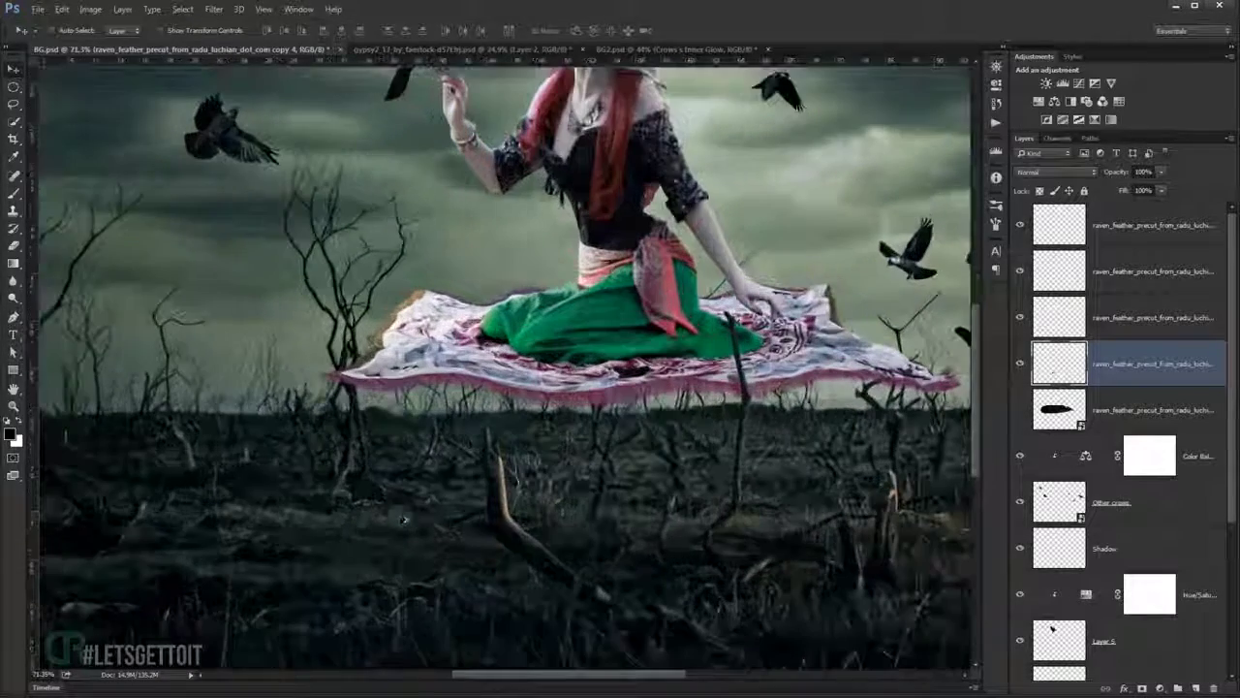
Scatter several duplicated feather copies around the field and lower right of the scene.
{"action": "key", "text": "ctrl+alt+t"}
{"action": "mouse_move", "coordinate": [219, 369]}
{"action": "left_mouse_down"}
{"action": "mouse_move", "coordinate": [248, 386]}
{"action": "mouse_move", "coordinate": [113, 281]}
{"action": "left_mouse_up"}
{"action": "key", "text": "Return"}
{"action": "scroll", "coordinate": [249, 386], "scroll_direction": "down", "scroll_amount": 2}
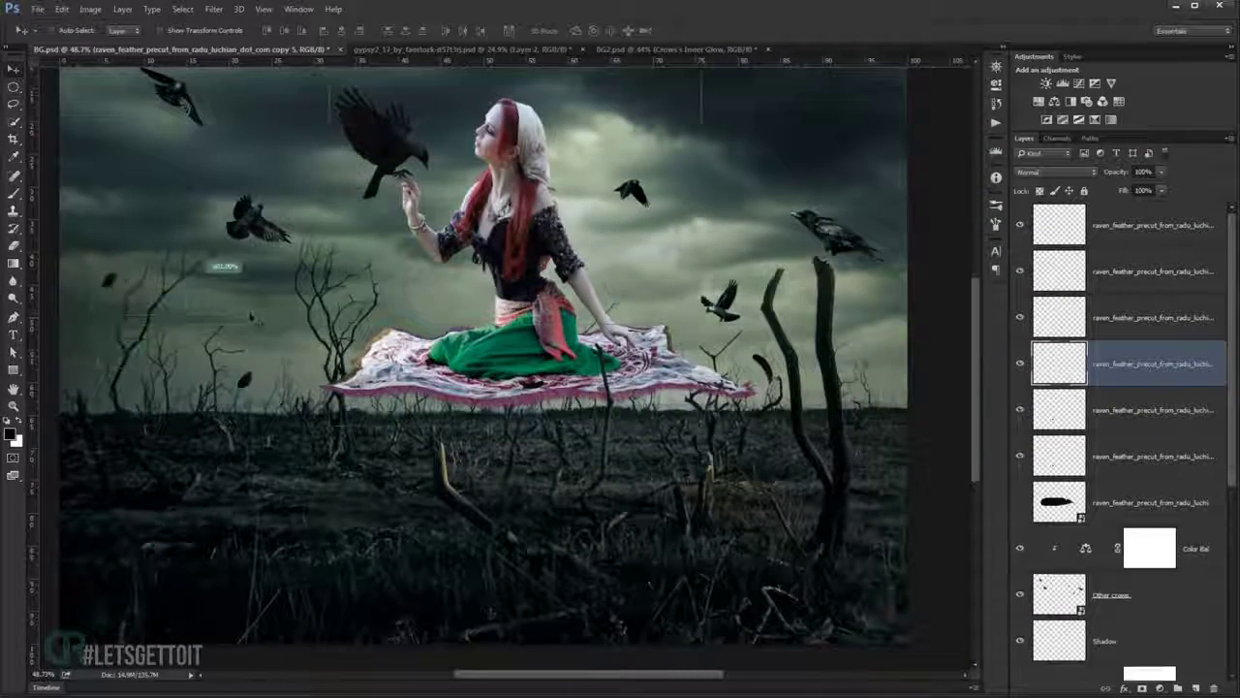
{"action": "scroll", "coordinate": [113, 281], "scroll_direction": "down", "scroll_amount": 2}
{"action": "left_click_drag", "start_coordinate": [193, 335], "coordinate": [555, 524]}
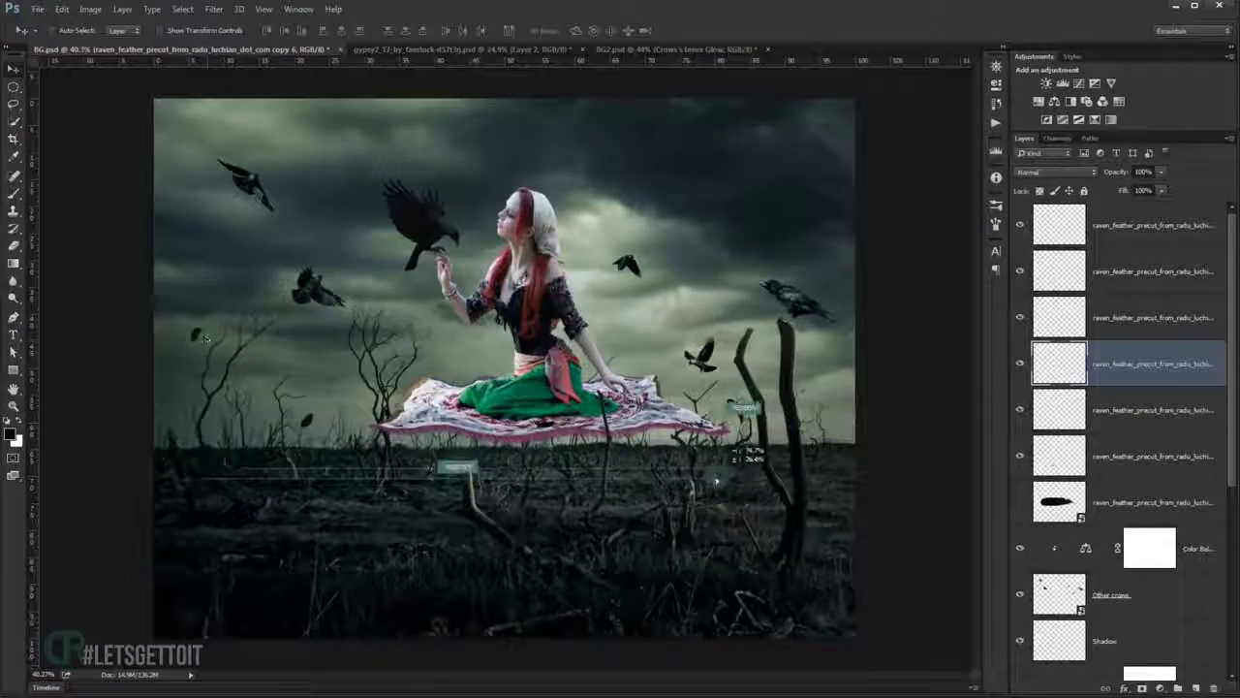
{"action": "left_click_drag", "start_coordinate": [783, 482], "coordinate": [765, 455]}
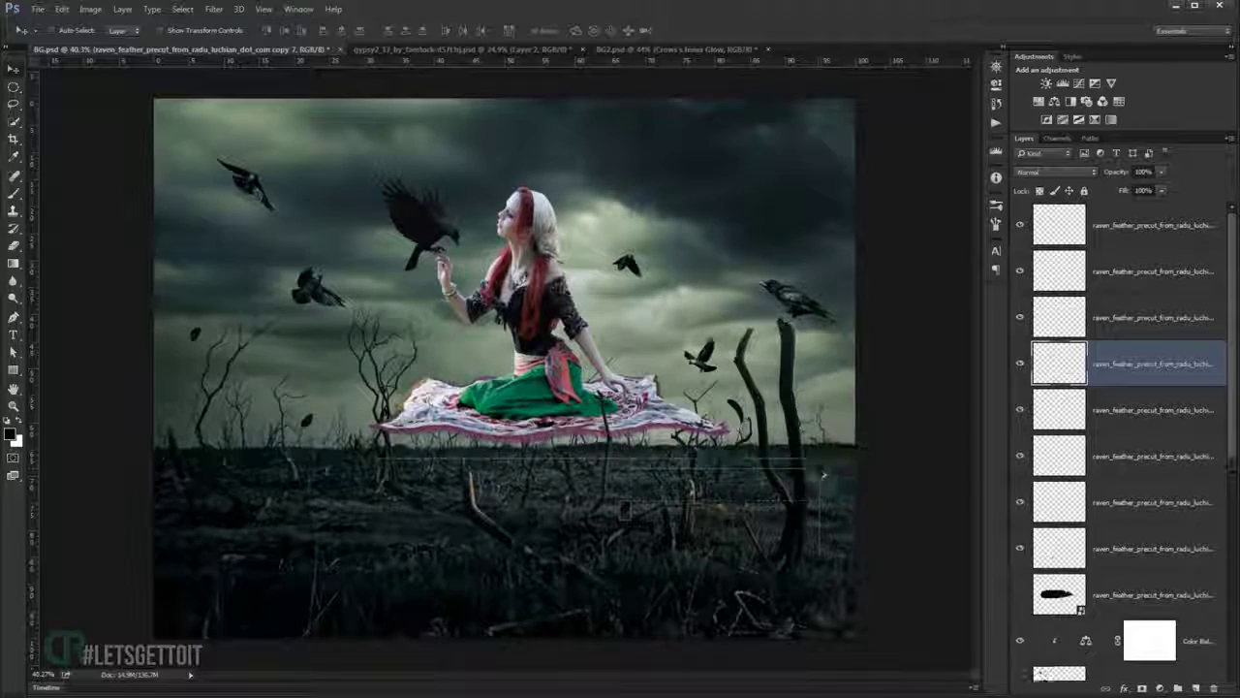
{"action": "left_click_drag", "start_coordinate": [756, 407], "coordinate": [737, 388]}
{"action": "key", "text": "ctrl+t"}
{"action": "key", "text": "Return"}
{"action": "scroll", "coordinate": [632, 349], "scroll_direction": "up", "scroll_amount": 2}
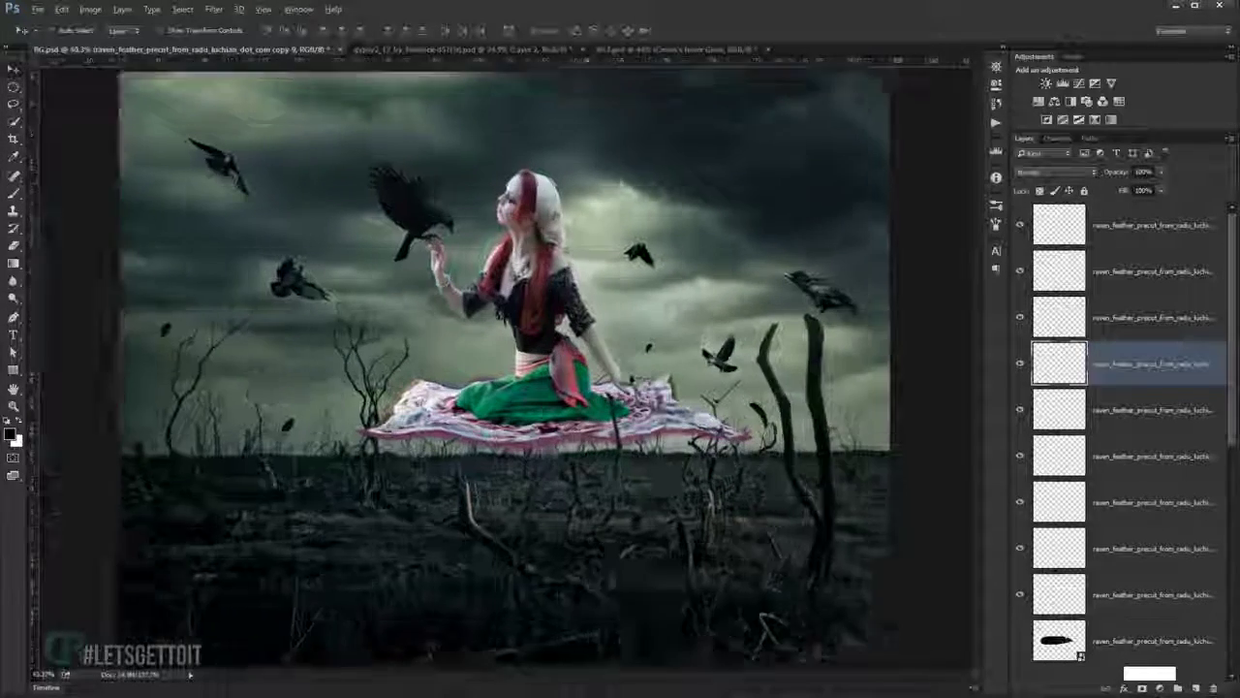
Add feather copies on the left and in the upper-left sky, then select all the feather layers.
{"action": "left_click_drag", "start_coordinate": [648, 341], "coordinate": [334, 330]}
{"action": "left_click_drag", "start_coordinate": [712, 456], "coordinate": [160, 247]}
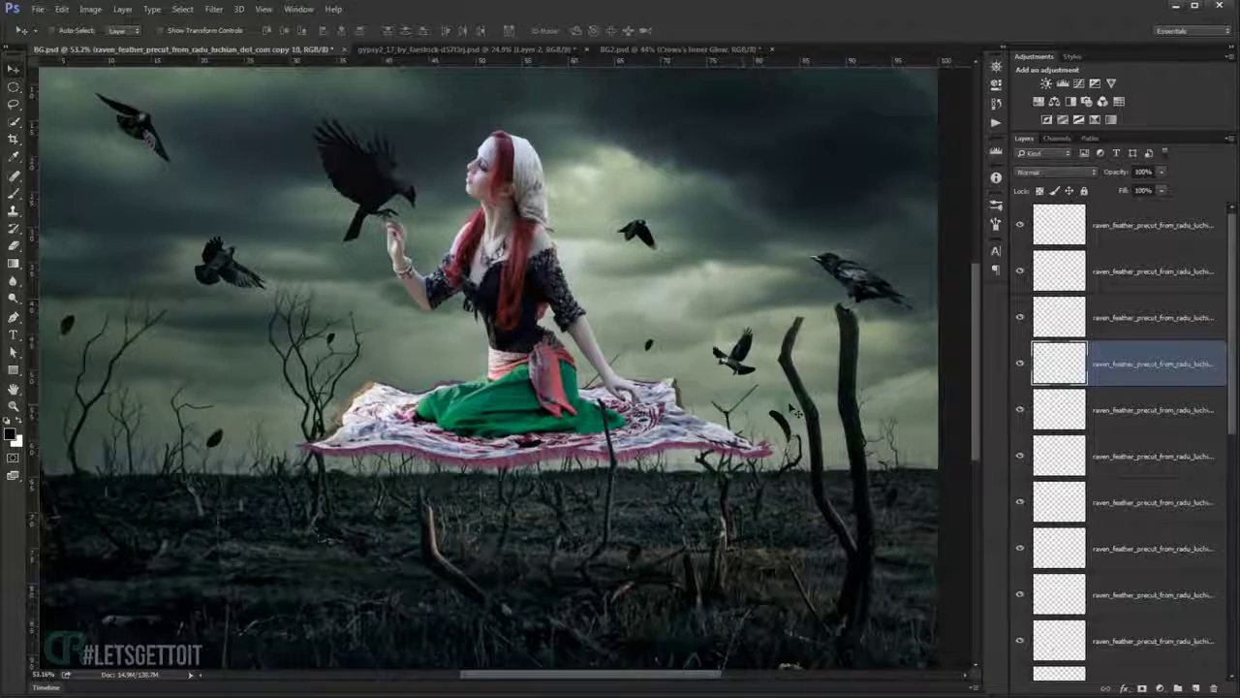
{"action": "scroll", "coordinate": [746, 410], "scroll_direction": "down", "scroll_amount": 2}
{"action": "scroll", "coordinate": [1135, 429], "scroll_direction": "down", "scroll_amount": 3}
{"action": "left_click", "coordinate": [1152, 459], "text": "shift"}
{"action": "scroll", "coordinate": [1156, 432], "scroll_direction": "up", "scroll_amount": 3}
{"action": "left_click", "coordinate": [1141, 241], "text": "shift"}
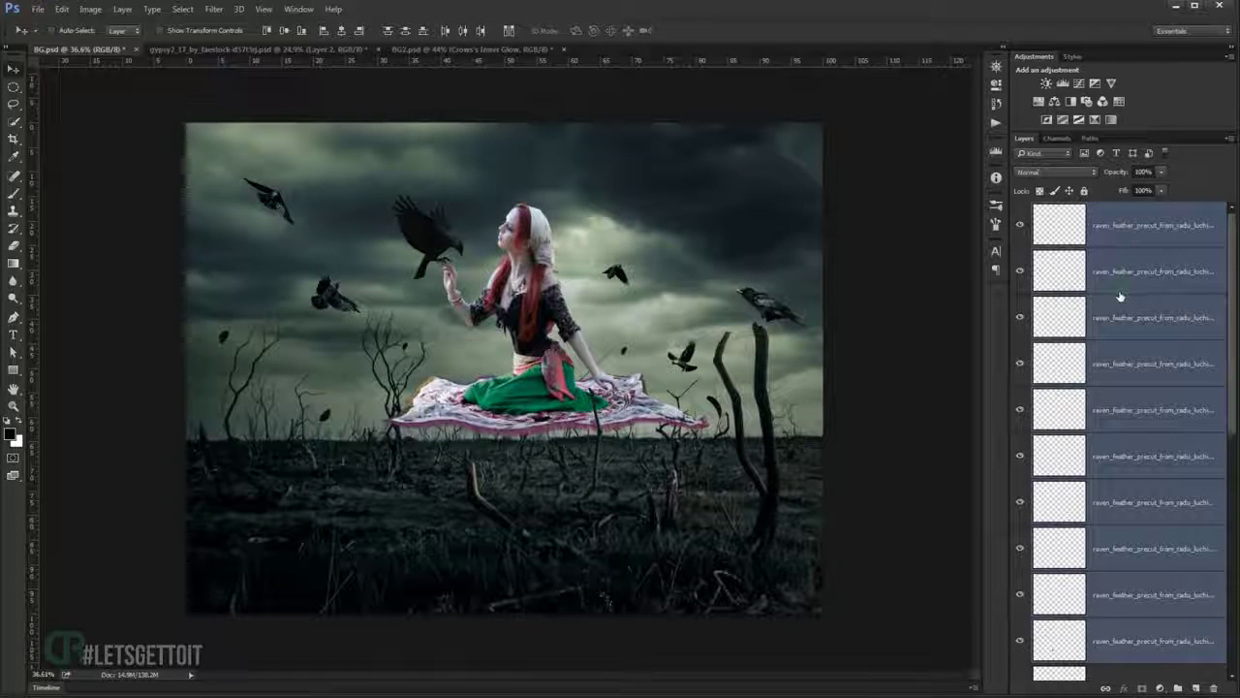
Group the scattered feathers, duplicate the group, then shrink it to about 85% and rotate it.
{"action": "key", "text": "ctrl+g"}
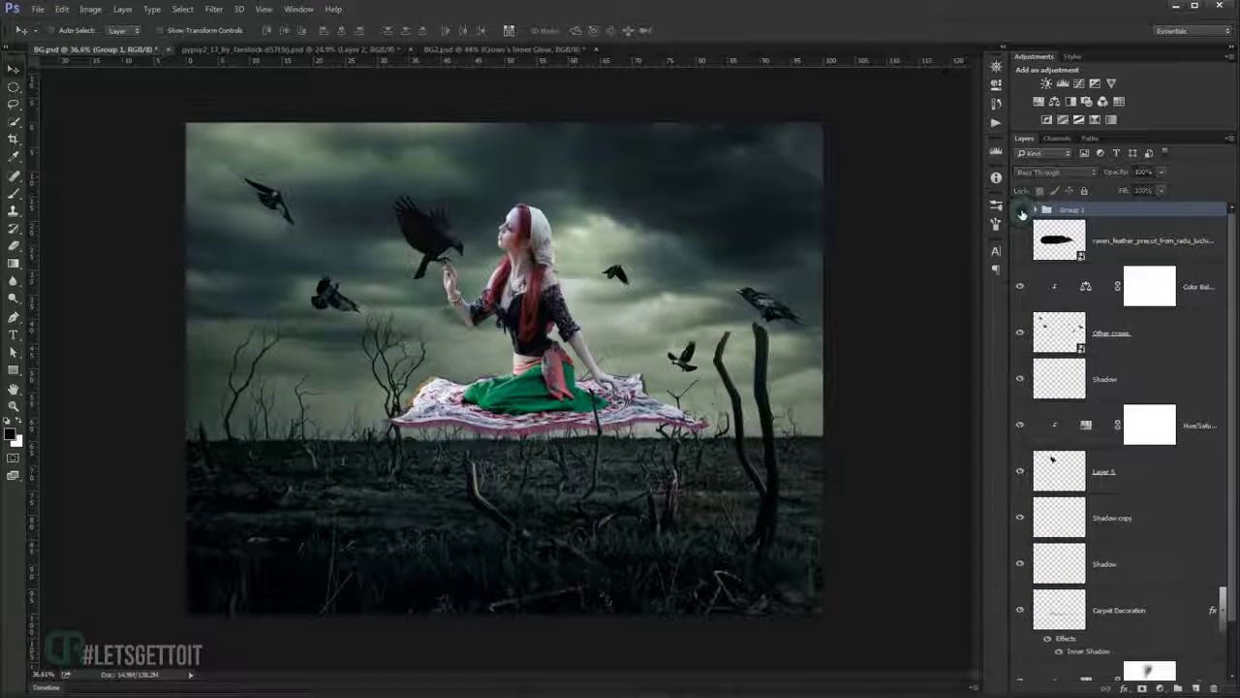
{"action": "left_click", "coordinate": [1115, 219]}
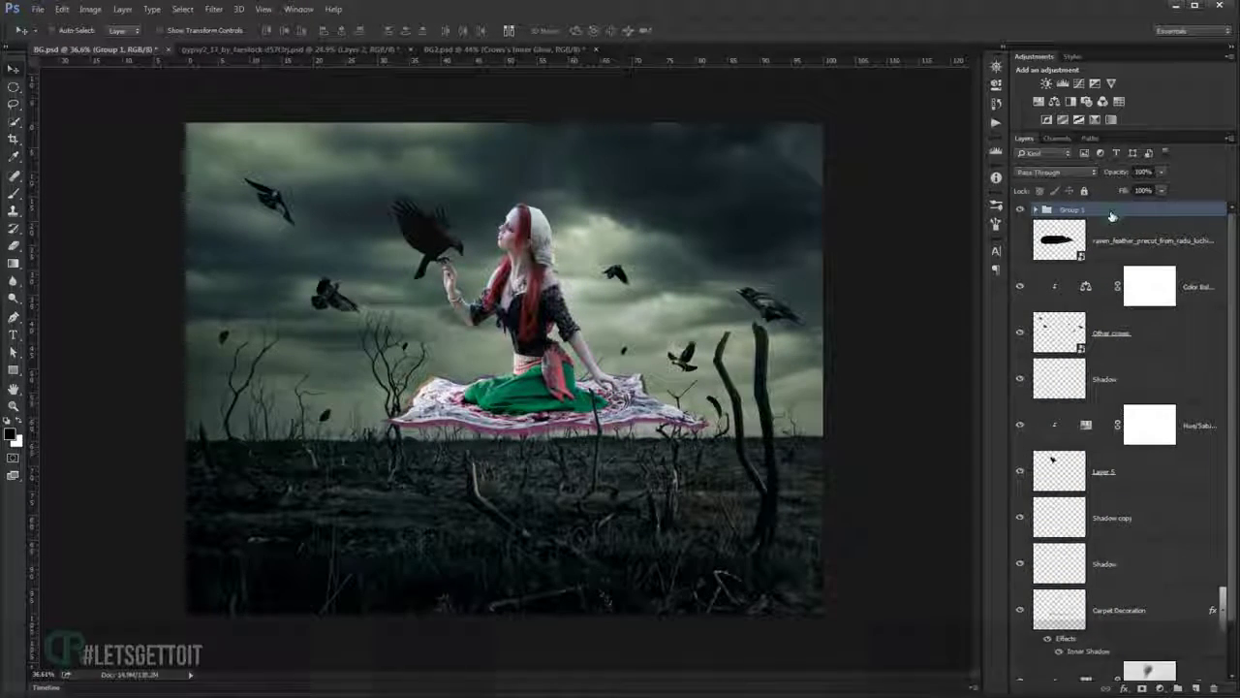
{"action": "key", "text": "ctrl+j"}
{"action": "key", "text": "ctrl+t"}
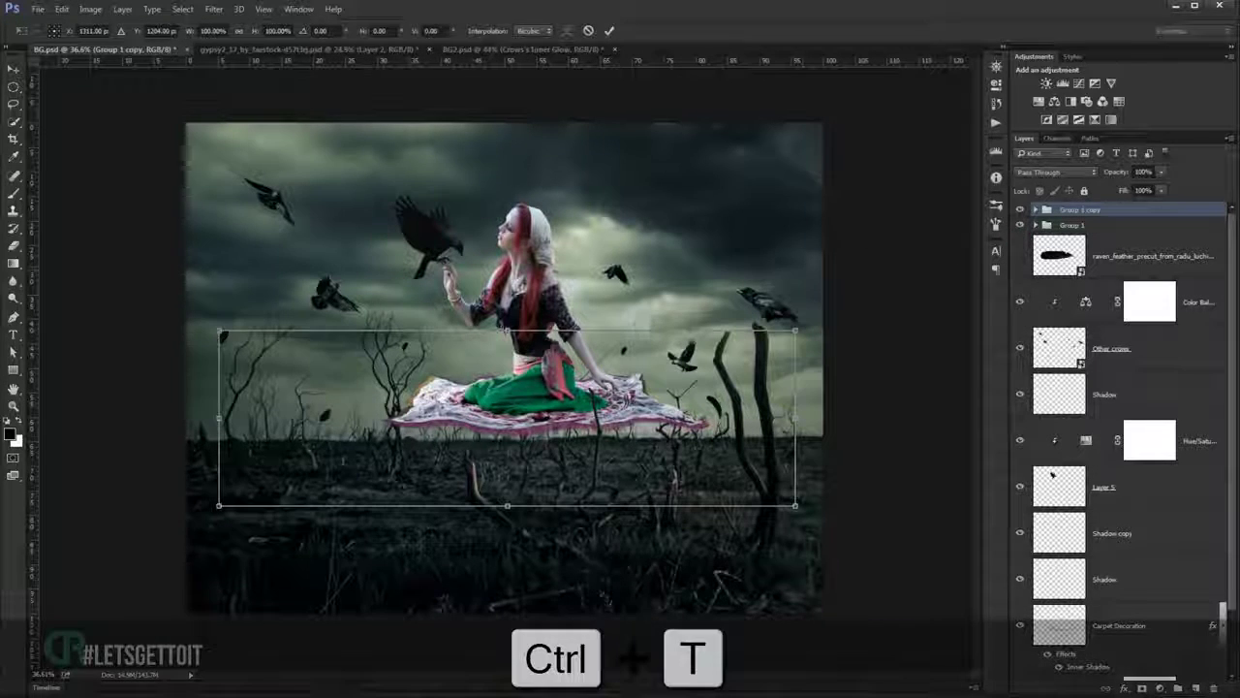
{"action": "left_click_drag", "start_coordinate": [582, 416], "coordinate": [655, 461]}
{"action": "mouse_move", "coordinate": [874, 305]}
{"action": "left_mouse_down"}
{"action": "mouse_move", "coordinate": [668, 189]}
{"action": "mouse_move", "coordinate": [634, 388]}
{"action": "left_mouse_up"}
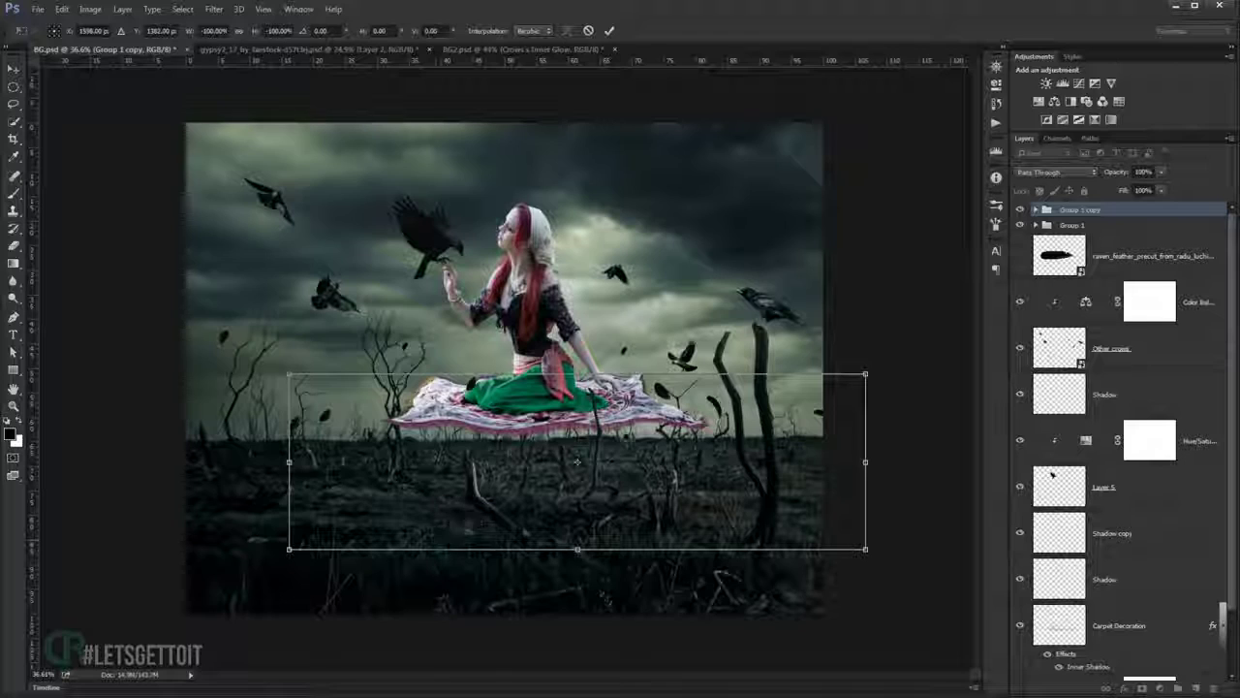
{"action": "left_click_drag", "start_coordinate": [647, 383], "coordinate": [648, 387]}
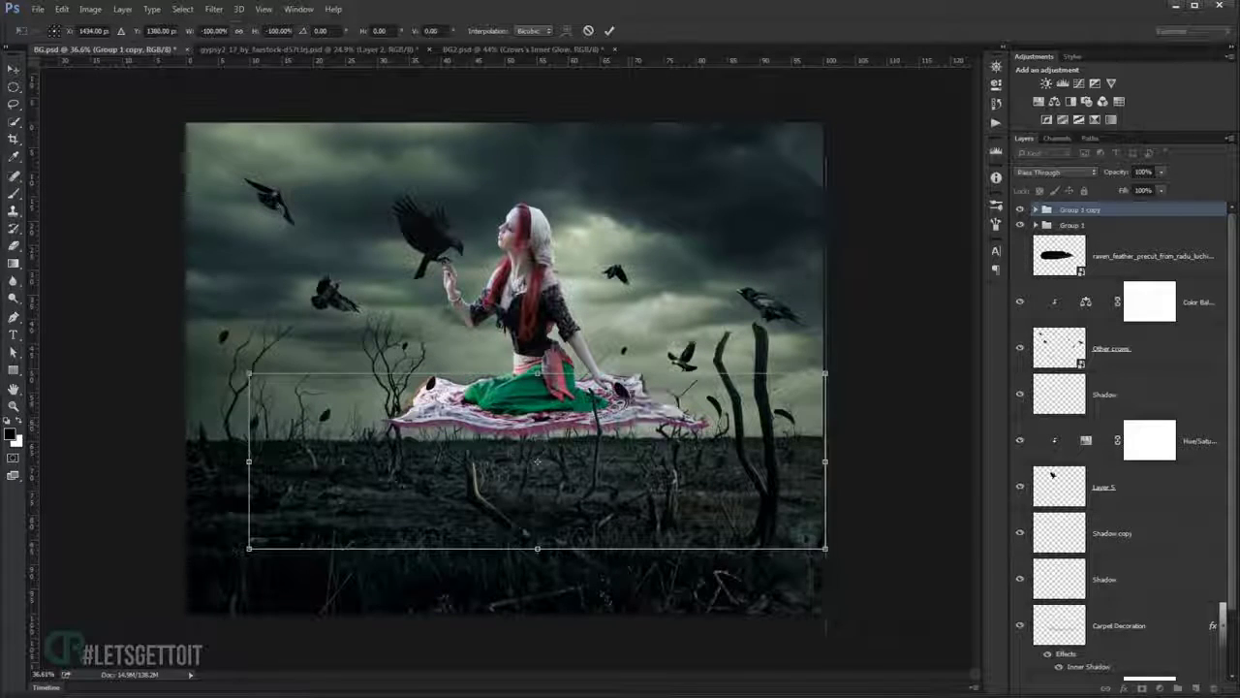
{"action": "left_click_drag", "start_coordinate": [819, 544], "coordinate": [781, 535]}
{"action": "left_click_drag", "start_coordinate": [723, 447], "coordinate": [572, 475]}
{"action": "mouse_move", "coordinate": [658, 427]}
{"action": "left_mouse_down"}
{"action": "mouse_move", "coordinate": [675, 477]}
{"action": "mouse_move", "coordinate": [654, 380]}
{"action": "mouse_move", "coordinate": [604, 283]}
{"action": "left_mouse_up"}
{"action": "left_click_drag", "start_coordinate": [368, 465], "coordinate": [309, 499]}
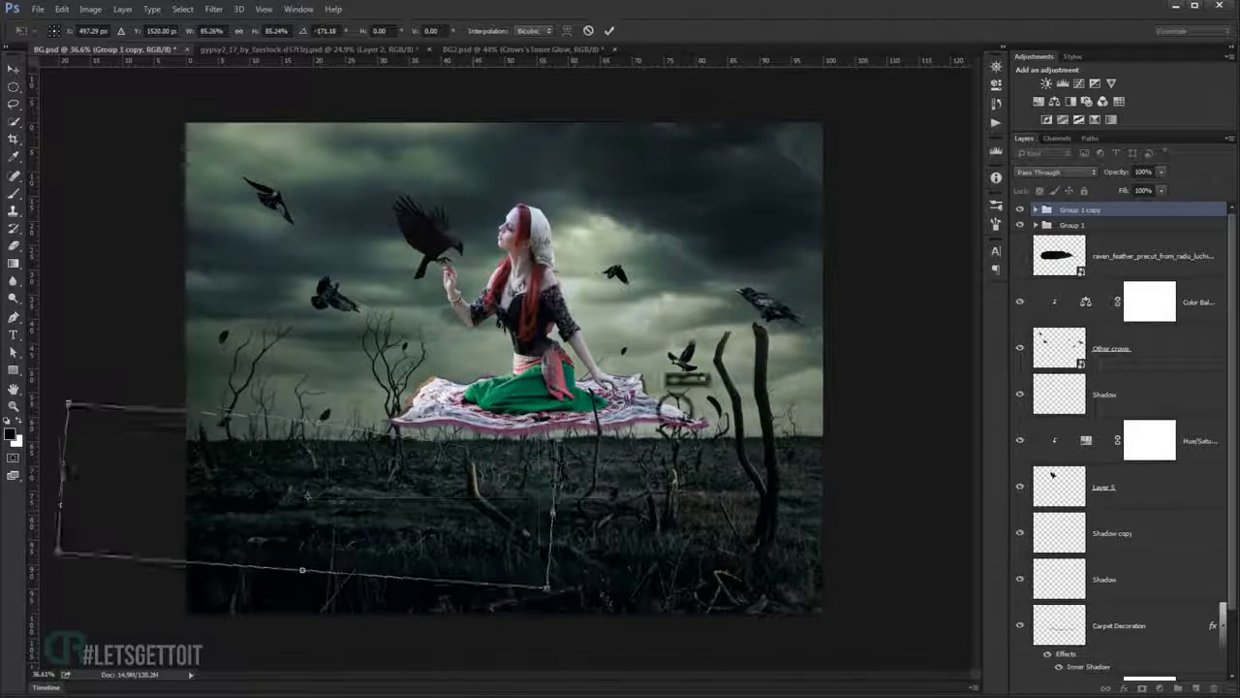
Flip the feather group copy vertically and horizontally, rotate it, and apply the transform.
{"action": "right_click", "coordinate": [409, 461]}
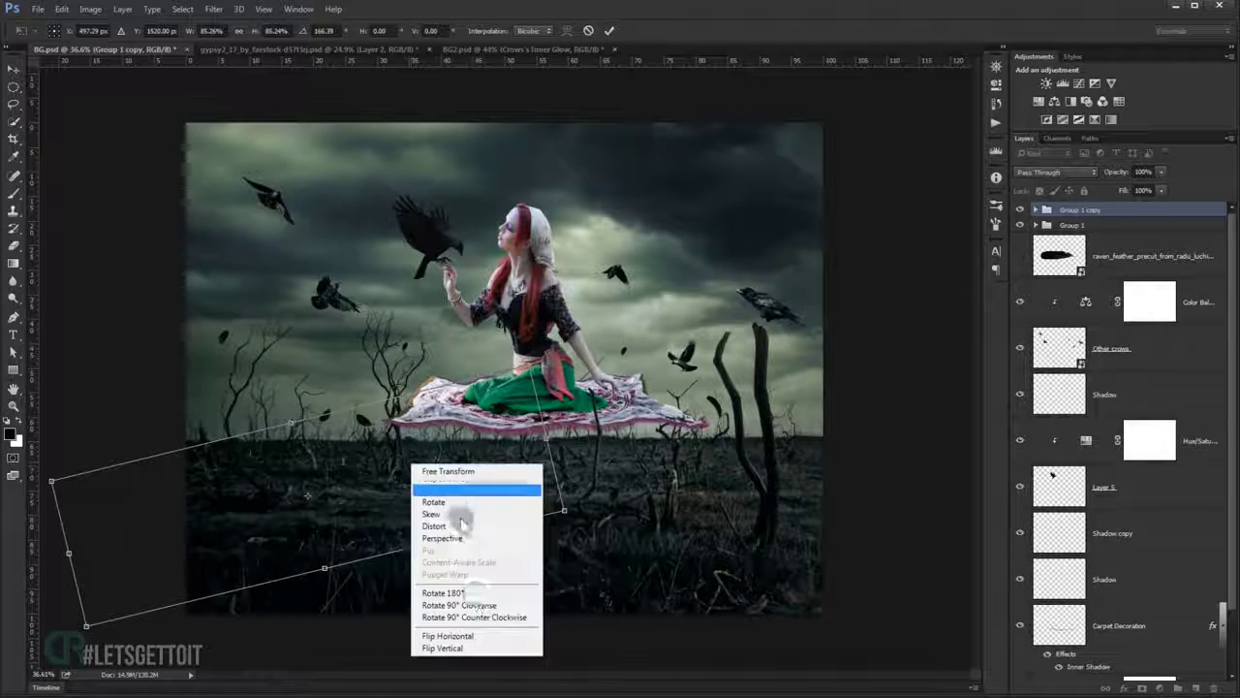
{"action": "left_click", "coordinate": [475, 635]}
{"action": "left_click_drag", "start_coordinate": [421, 509], "coordinate": [395, 490]}
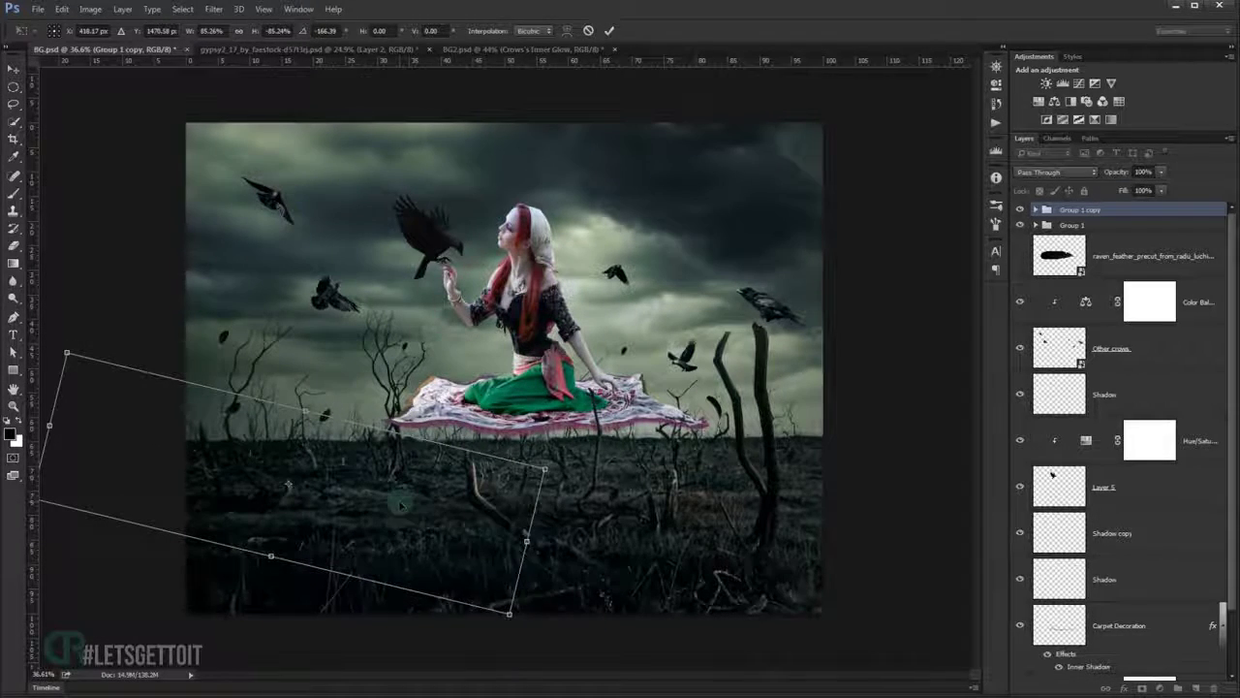
{"action": "right_click", "coordinate": [401, 503]}
{"action": "left_click", "coordinate": [469, 676]}
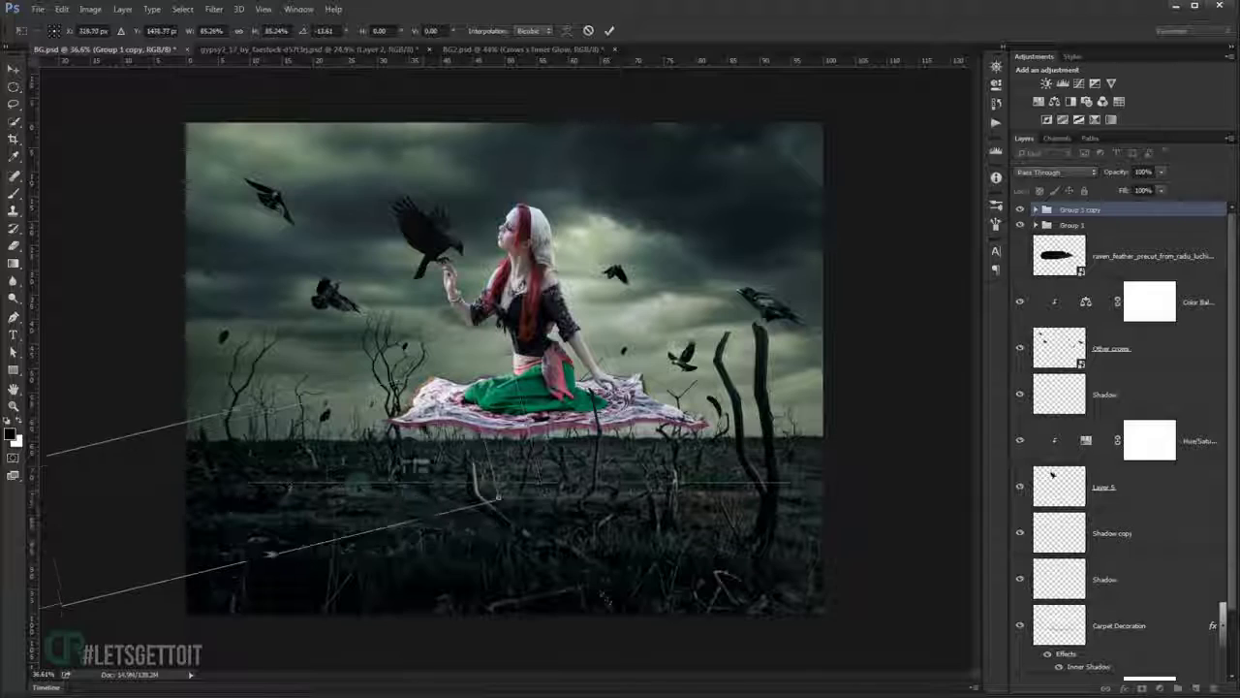
{"action": "mouse_move", "coordinate": [416, 490]}
{"action": "left_mouse_down"}
{"action": "mouse_move", "coordinate": [349, 452]}
{"action": "mouse_move", "coordinate": [450, 341]}
{"action": "left_mouse_up"}
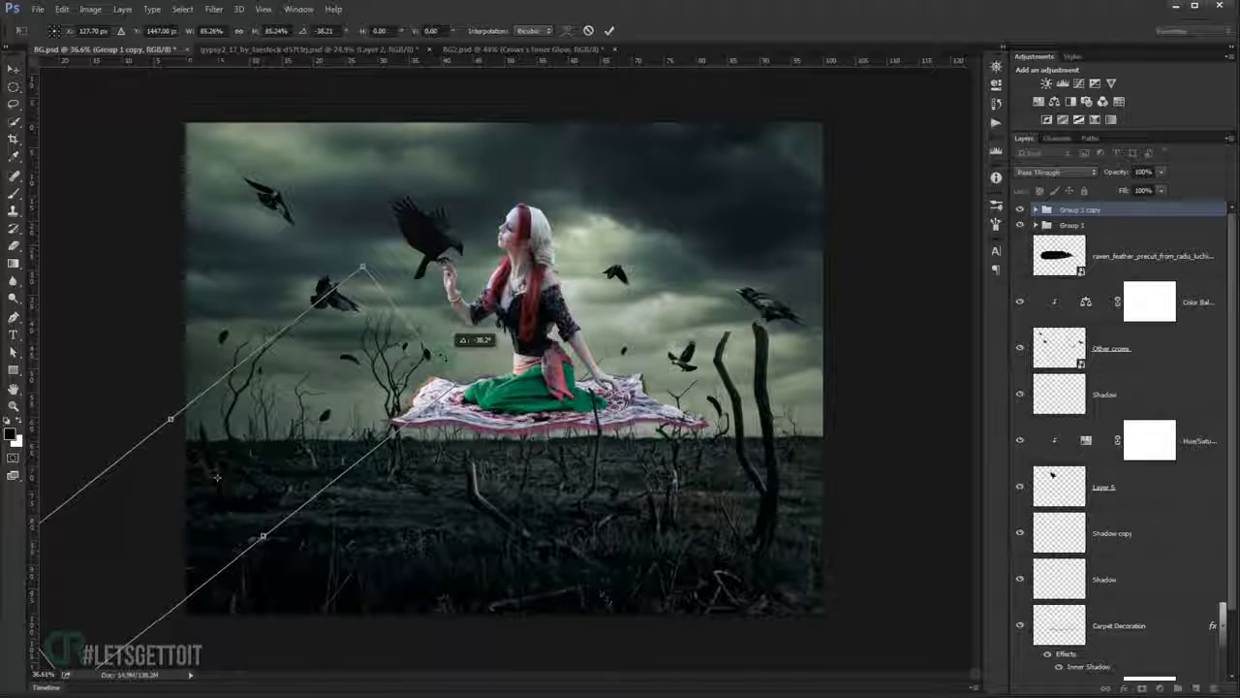
{"action": "left_click_drag", "start_coordinate": [386, 377], "coordinate": [402, 358]}
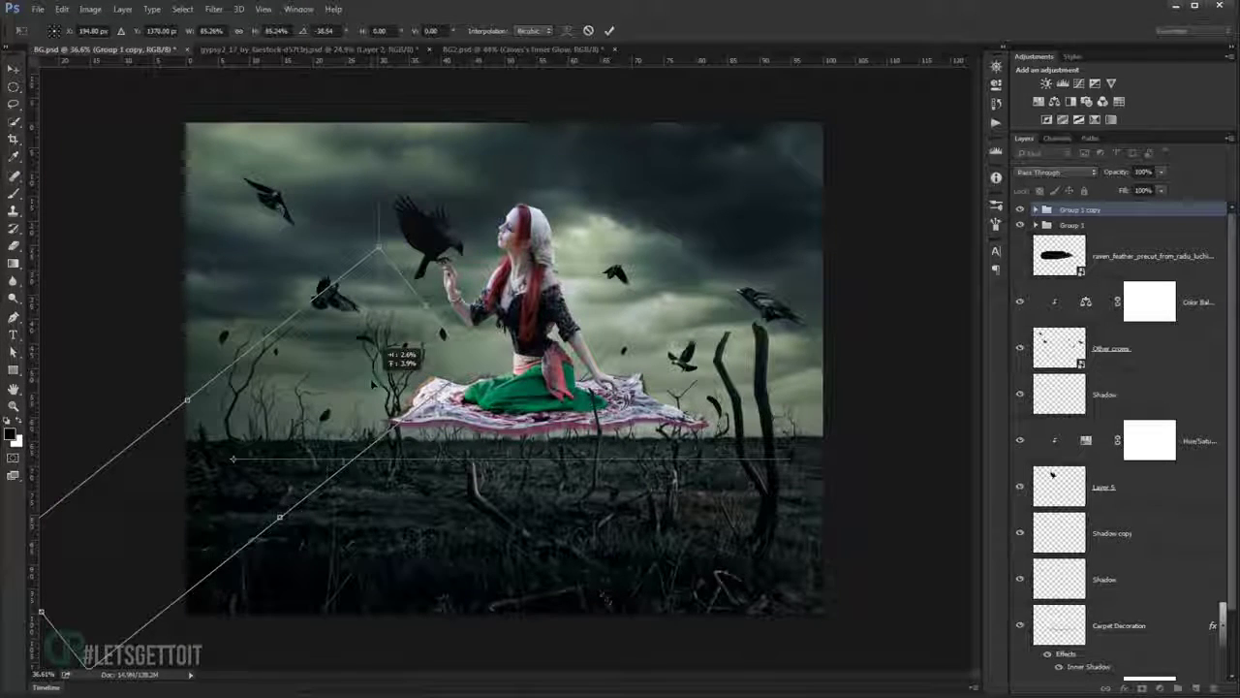
{"action": "key", "text": "Return"}
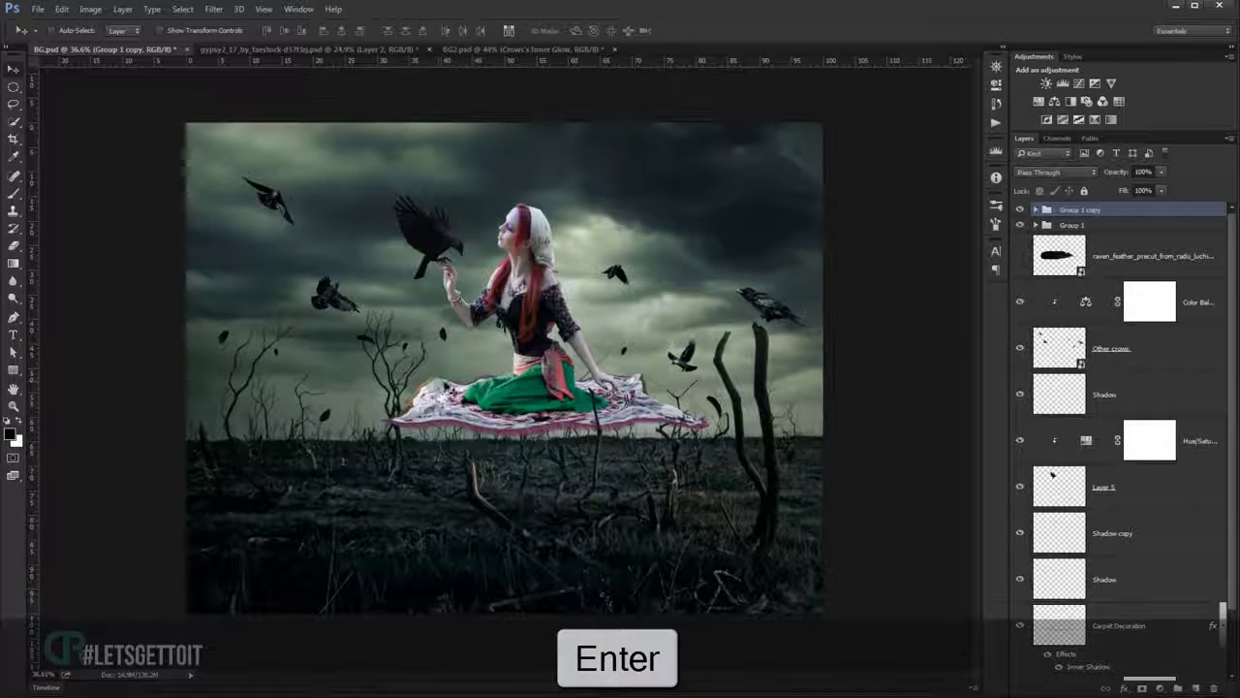
Duplicate the feather group again, moving the second copy right and rotating it about -26°.
{"action": "key", "text": "ctrl+j"}
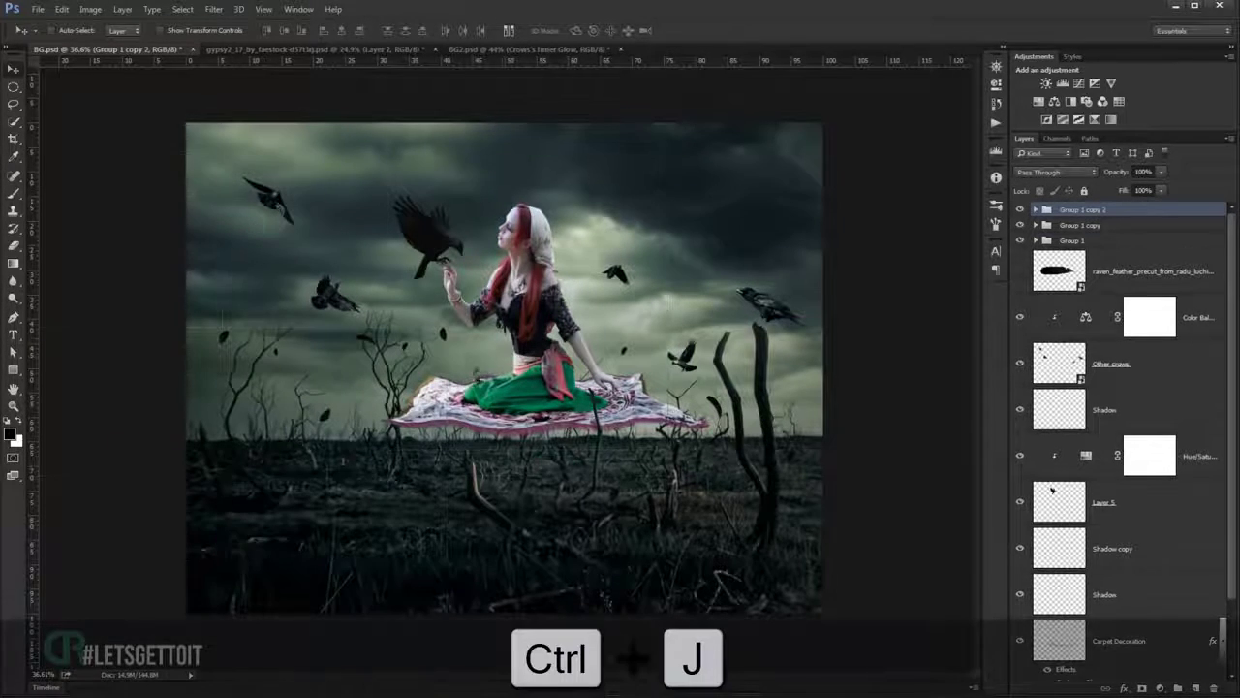
{"action": "key", "text": "ctrl+t"}
{"action": "left_click_drag", "start_coordinate": [354, 391], "coordinate": [804, 382]}
{"action": "mouse_move", "coordinate": [880, 261]}
{"action": "left_mouse_down"}
{"action": "mouse_move", "coordinate": [822, 212]}
{"action": "mouse_move", "coordinate": [759, 184]}
{"action": "left_mouse_up"}
{"action": "left_click_drag", "start_coordinate": [733, 462], "coordinate": [812, 451]}
{"action": "key", "text": "ctrl+minus"}
{"action": "key", "text": "ctrl+minus"}
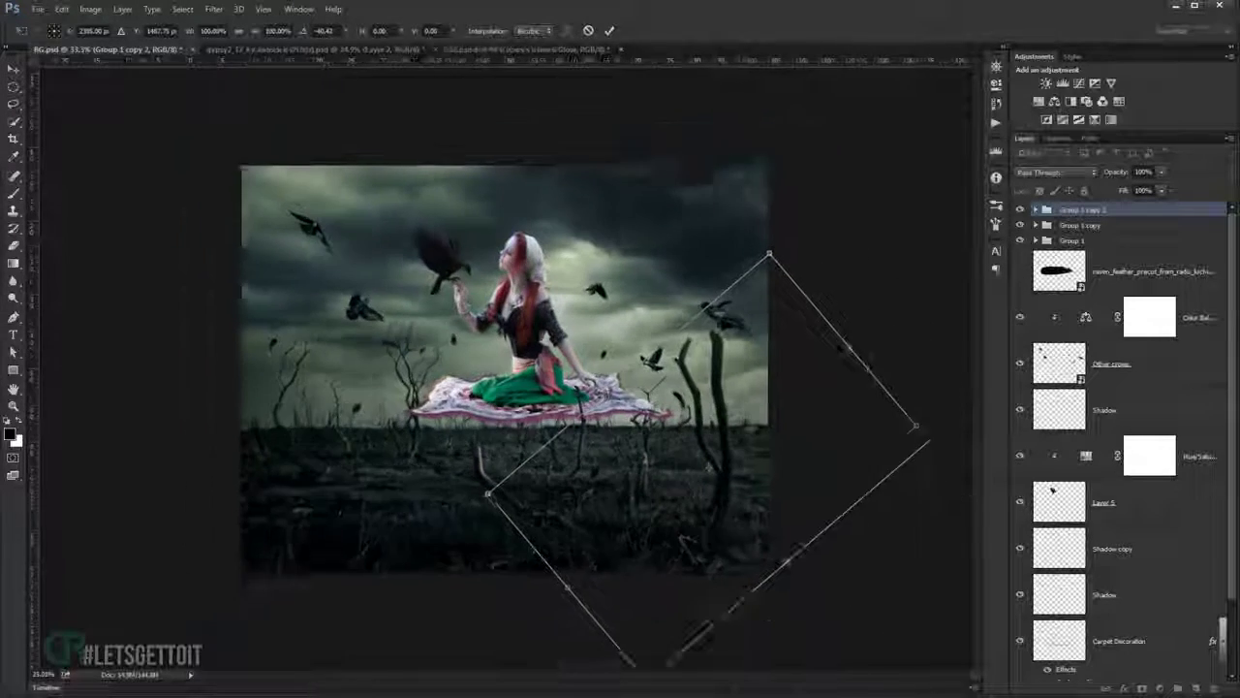
Level the second copy to about -11°, apply it, and select all three feather groups.
{"action": "left_click_drag", "start_coordinate": [865, 388], "coordinate": [892, 441]}
{"action": "mouse_move", "coordinate": [725, 448]}
{"action": "left_mouse_down"}
{"action": "mouse_move", "coordinate": [705, 453]}
{"action": "mouse_move", "coordinate": [706, 410]}
{"action": "left_mouse_up"}
{"action": "left_click_drag", "start_coordinate": [891, 421], "coordinate": [882, 465]}
{"action": "left_click_drag", "start_coordinate": [679, 446], "coordinate": [692, 465]}
{"action": "left_click_drag", "start_coordinate": [950, 443], "coordinate": [960, 431]}
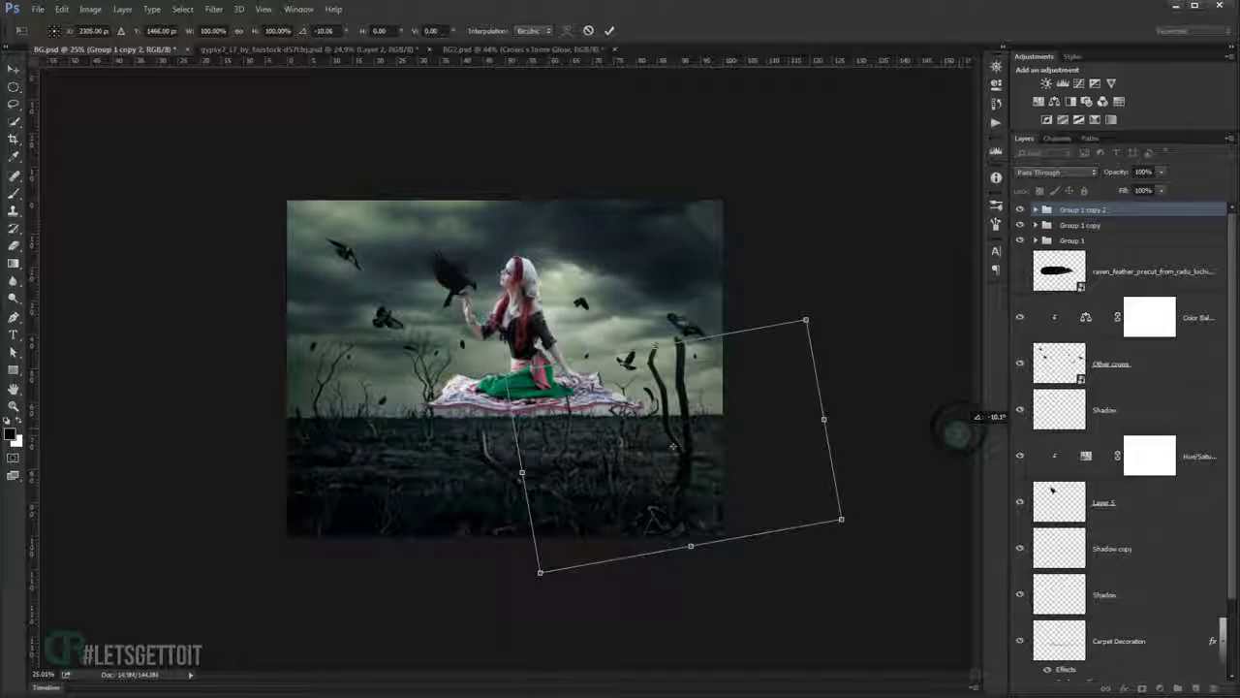
{"action": "key", "text": "Return"}
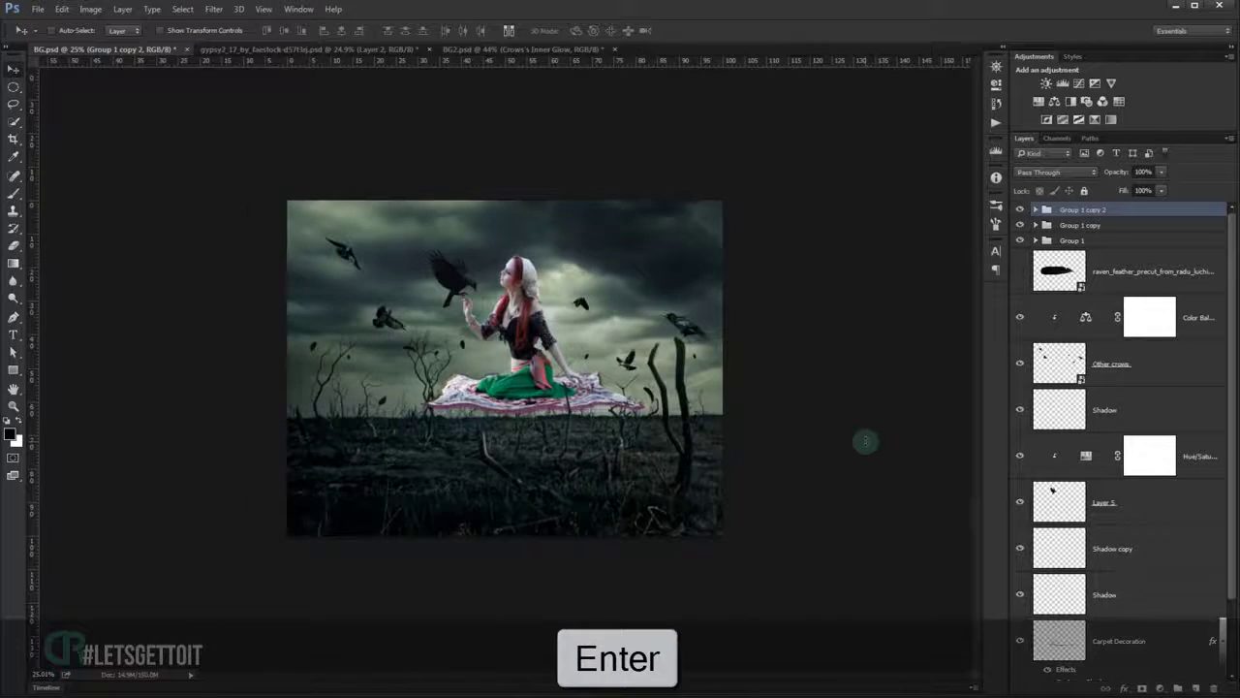
{"action": "scroll", "coordinate": [865, 441], "scroll_direction": "up", "scroll_amount": 3}
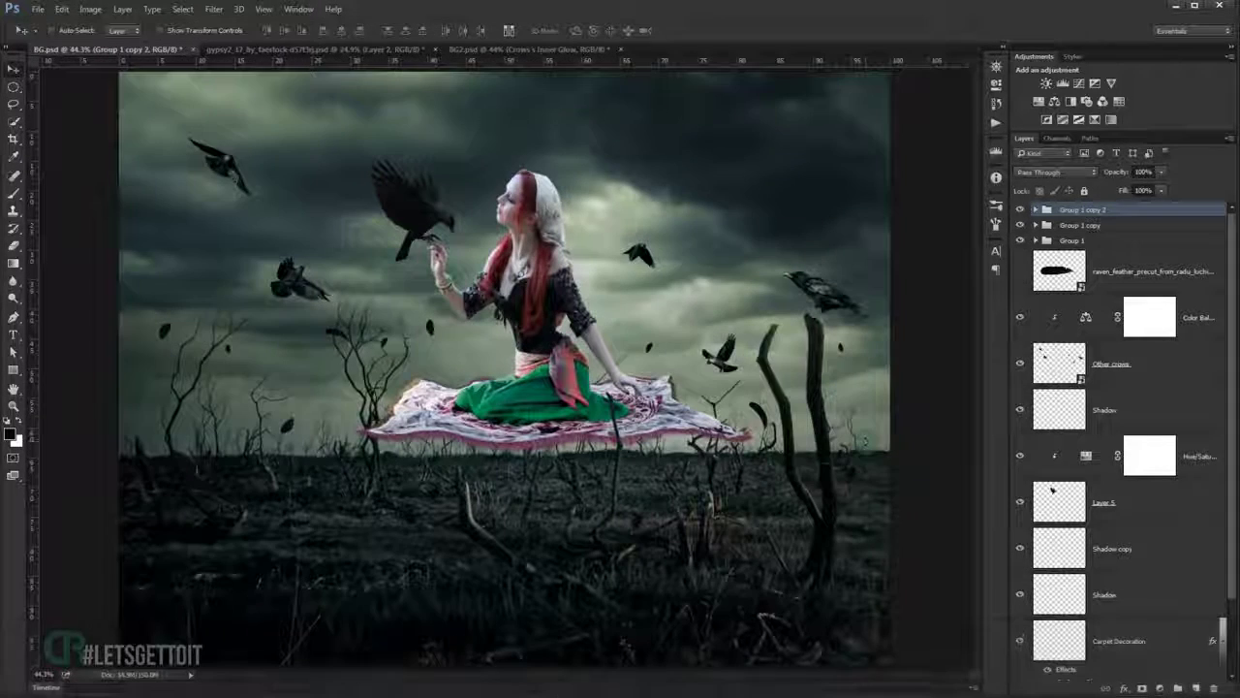
{"action": "left_click", "coordinate": [1134, 241], "text": "shift"}
Group the three feather groups as Feathers and add a Color Balance layer clipped to it.
{"action": "key", "text": "ctrl+g"}
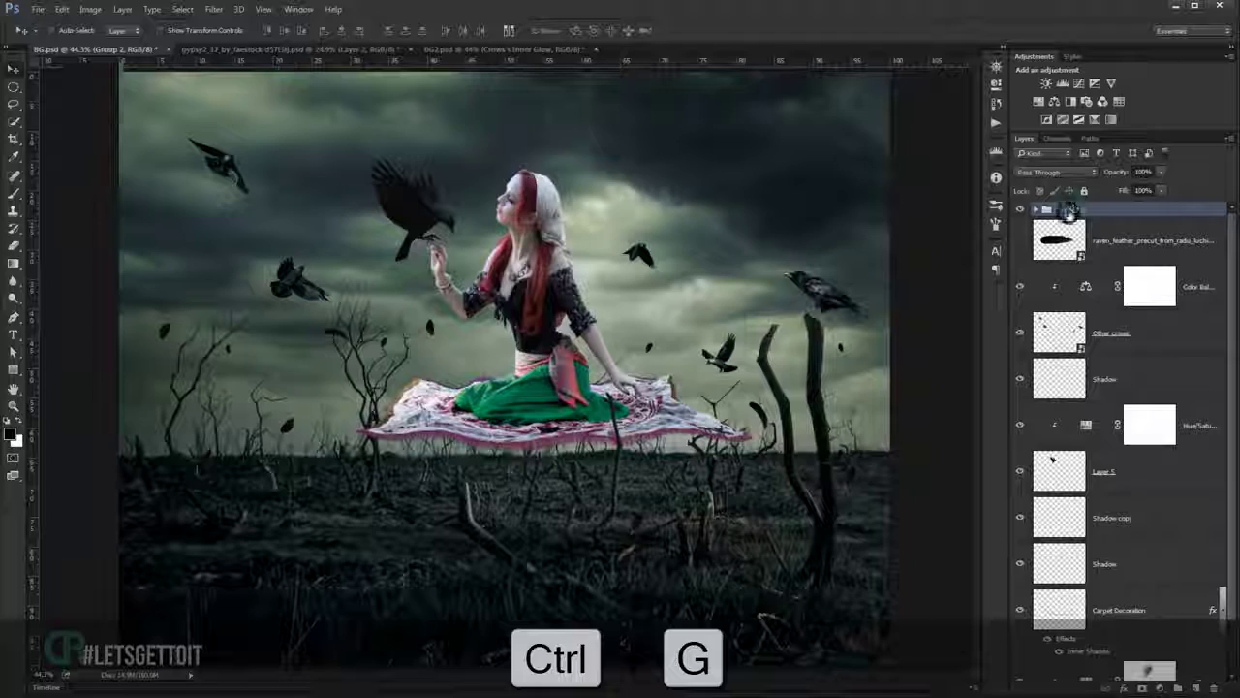
{"action": "double_click", "coordinate": [1134, 209]}
{"action": "type", "text": "Feathers"}
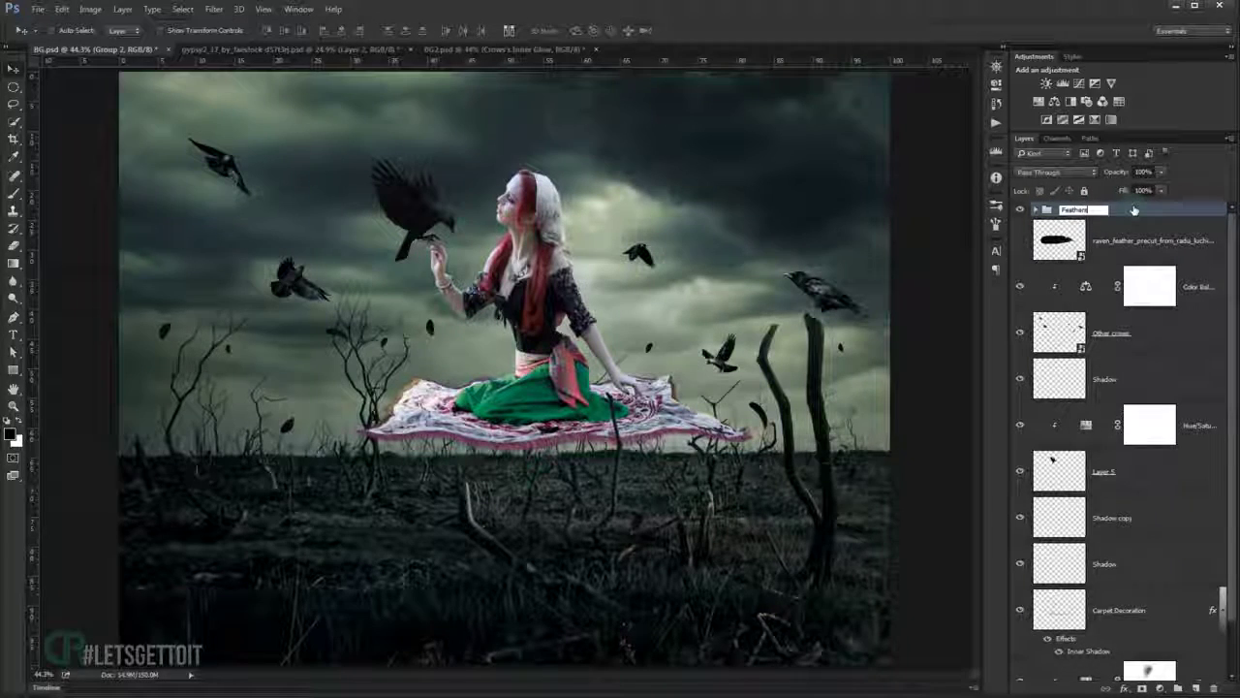
{"action": "key", "text": "Return"}
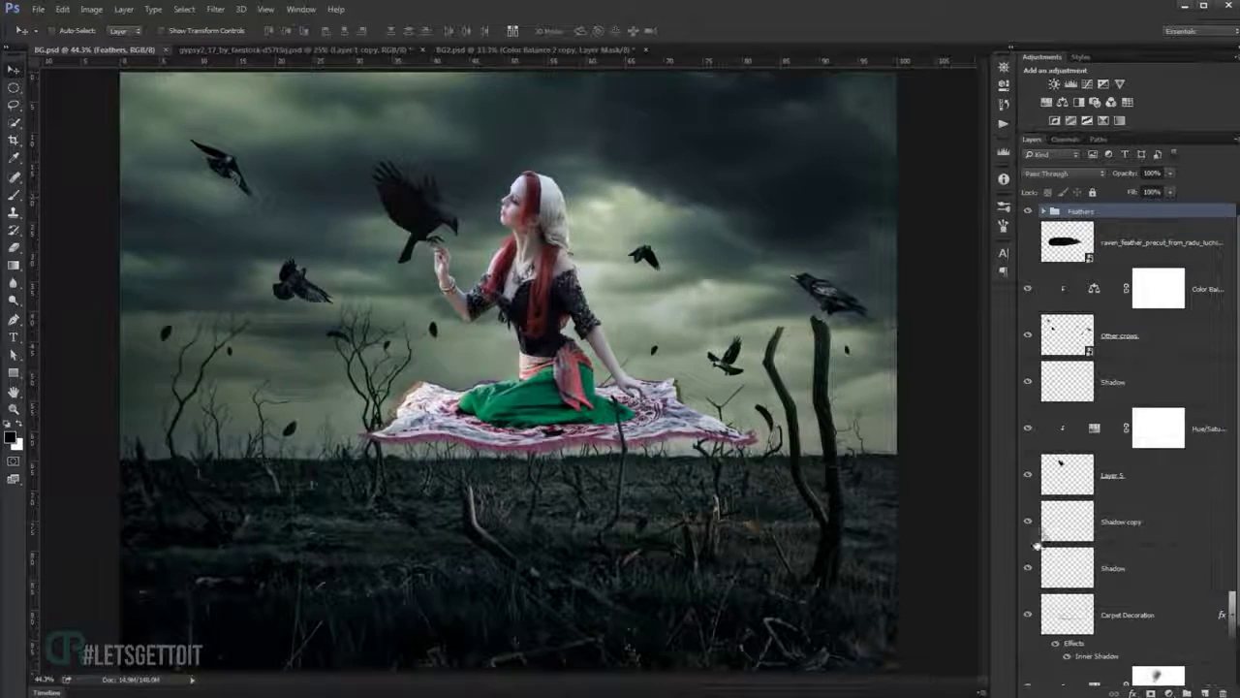
{"action": "left_click", "coordinate": [1170, 693]}
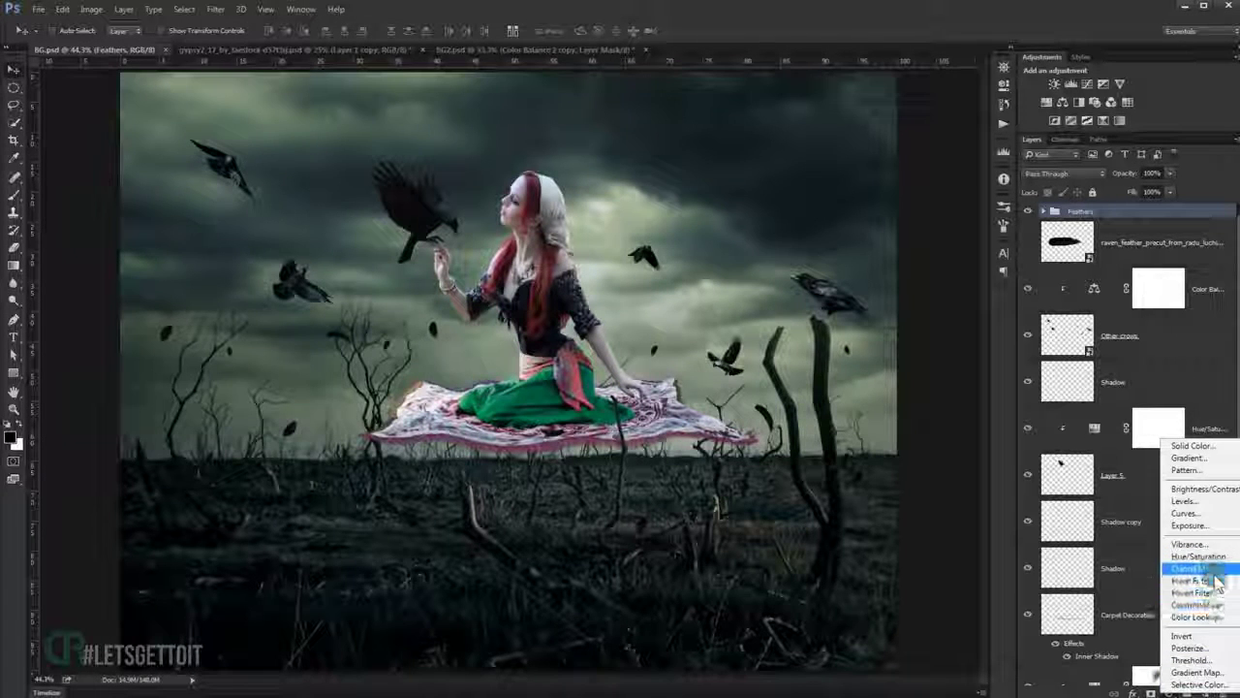
{"action": "left_click", "coordinate": [1209, 580]}
{"action": "left_click", "coordinate": [885, 285]}
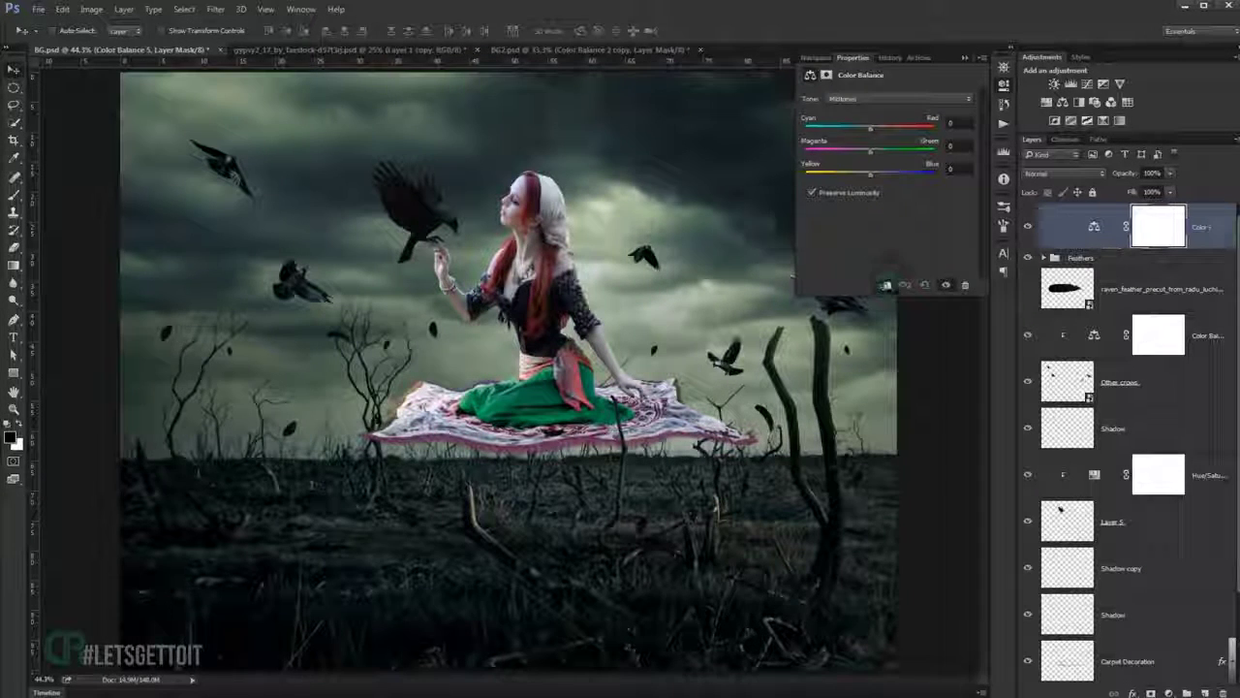
Set the midtones to Cyan -4, Green +5, Blue +7, then hide the adjustment to compare.
{"action": "left_click_drag", "start_coordinate": [872, 133], "coordinate": [867, 136]}
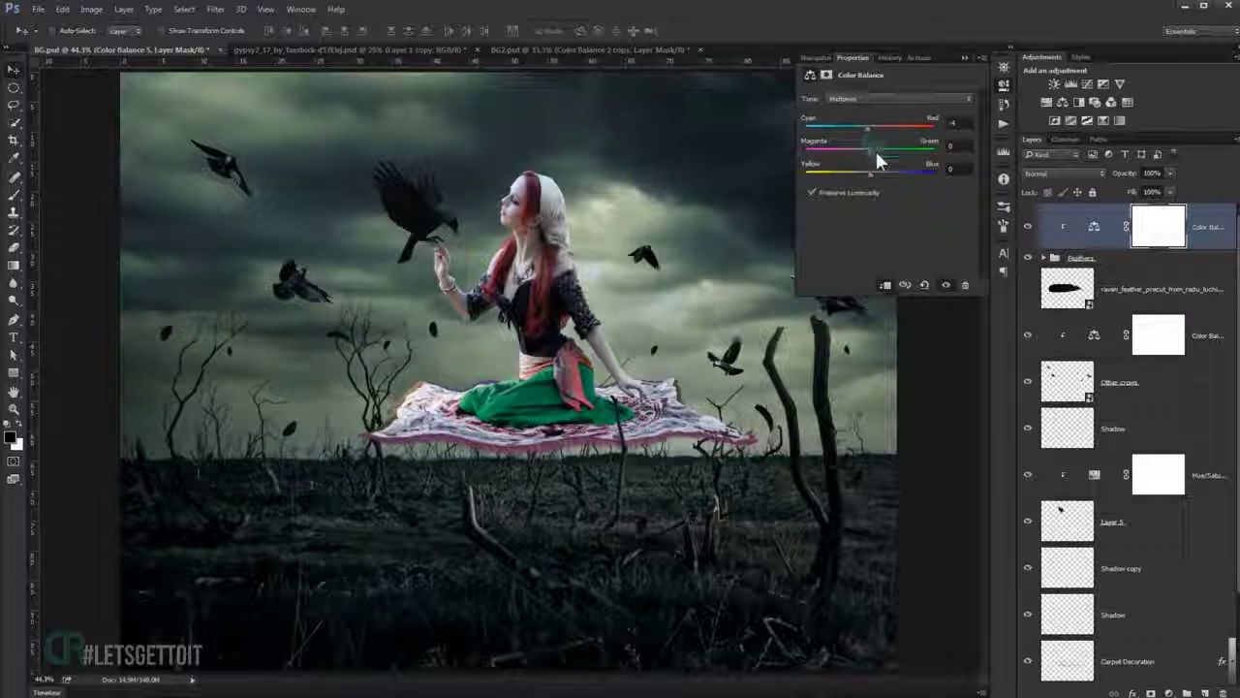
{"action": "left_click_drag", "start_coordinate": [870, 150], "coordinate": [874, 175]}
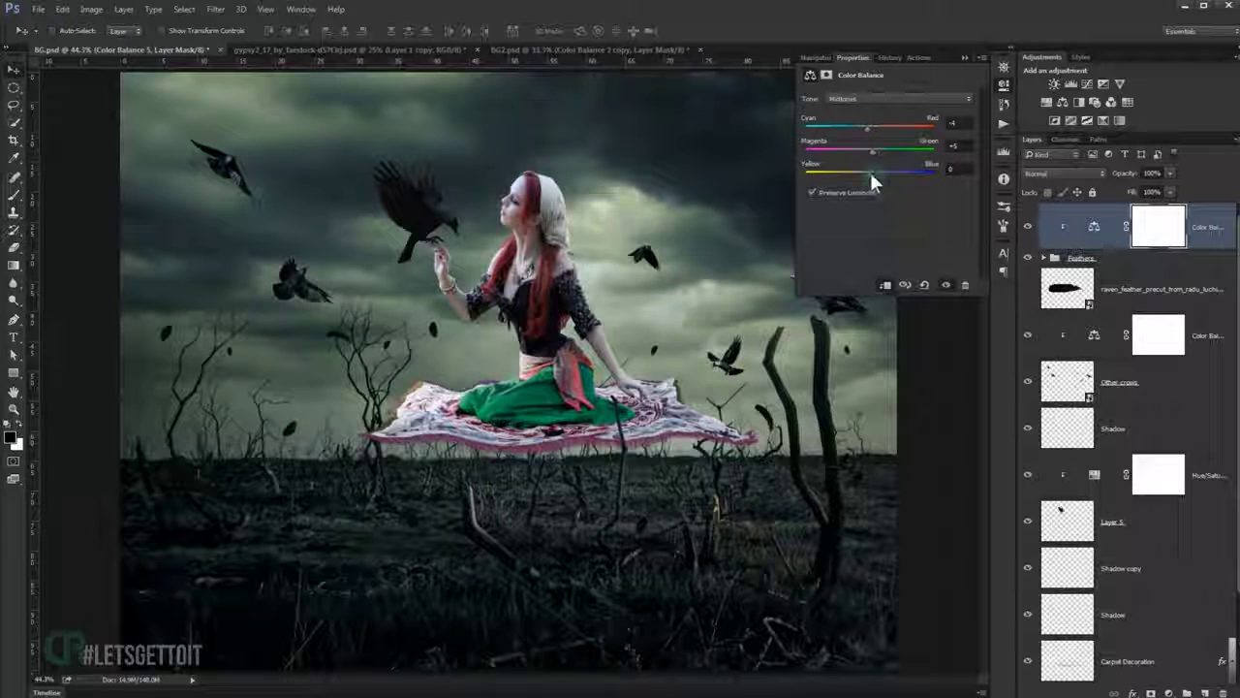
{"action": "left_click_drag", "start_coordinate": [873, 172], "coordinate": [874, 172]}
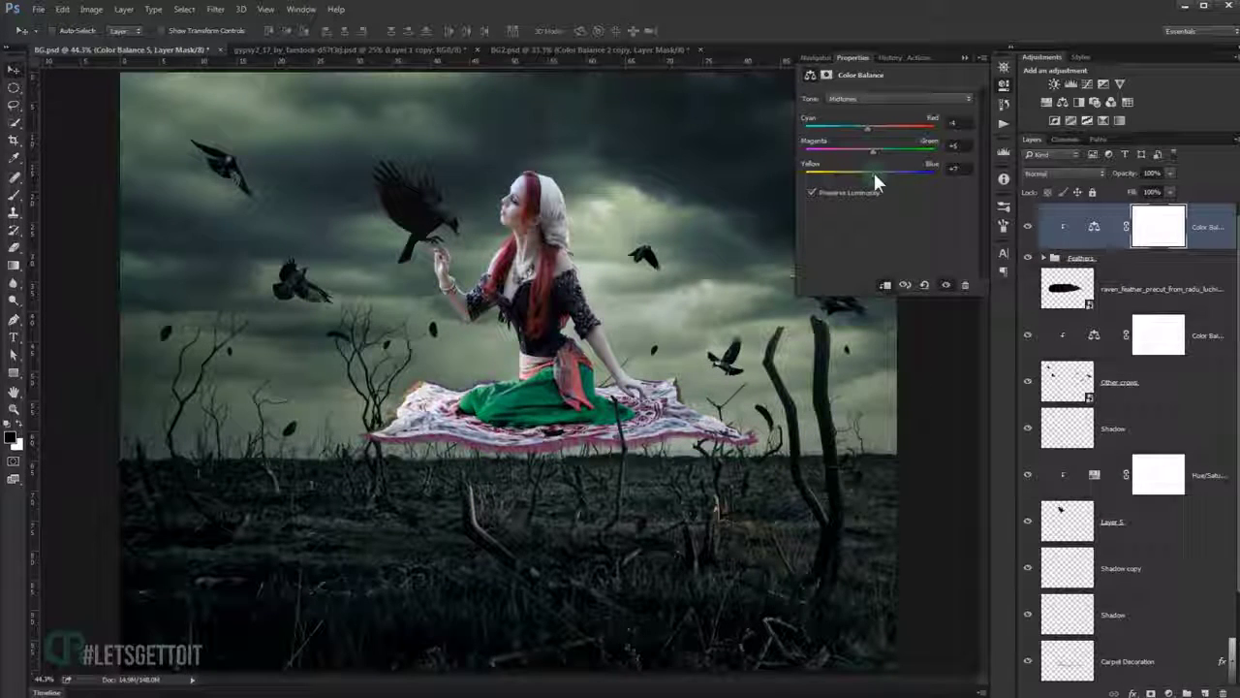
{"action": "left_click", "coordinate": [965, 56]}
{"action": "scroll", "coordinate": [490, 417], "scroll_direction": "up", "scroll_amount": 1, "text": "alt"}
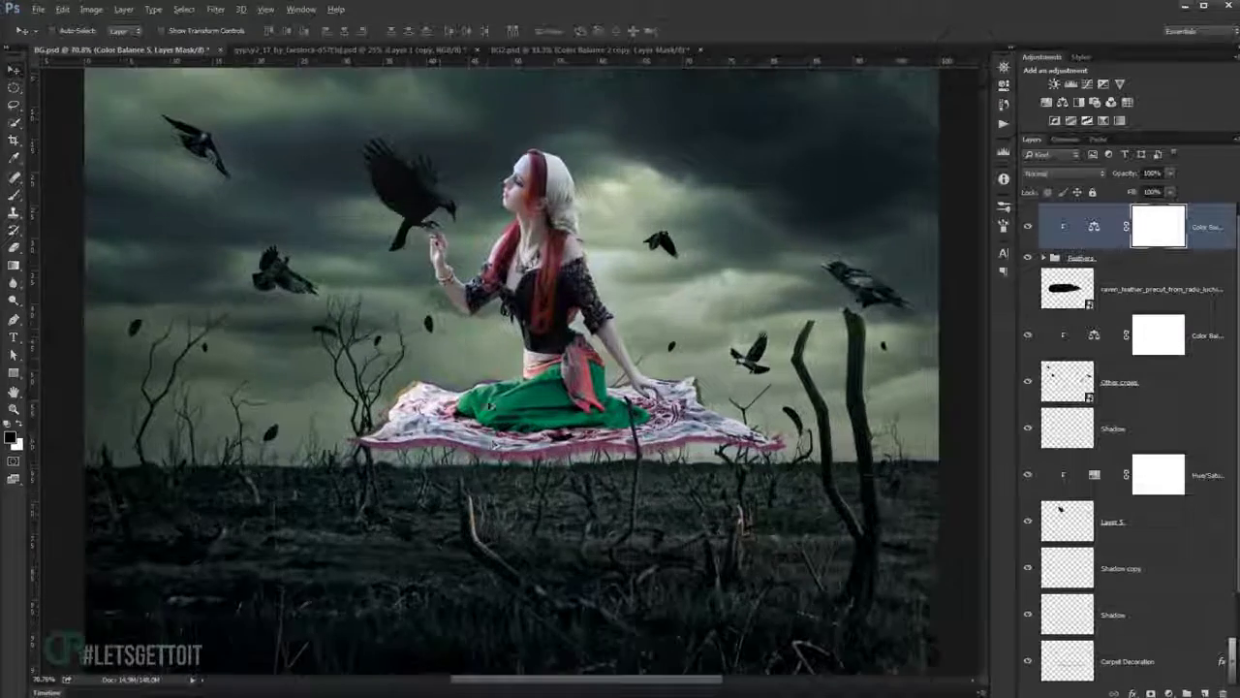
{"action": "scroll", "coordinate": [489, 417], "scroll_direction": "up", "scroll_amount": 2, "text": "alt"}
{"action": "scroll", "coordinate": [490, 416], "scroll_direction": "up", "scroll_amount": 3, "text": "alt"}
{"action": "left_click_drag", "start_coordinate": [289, 481], "coordinate": [605, 264]}
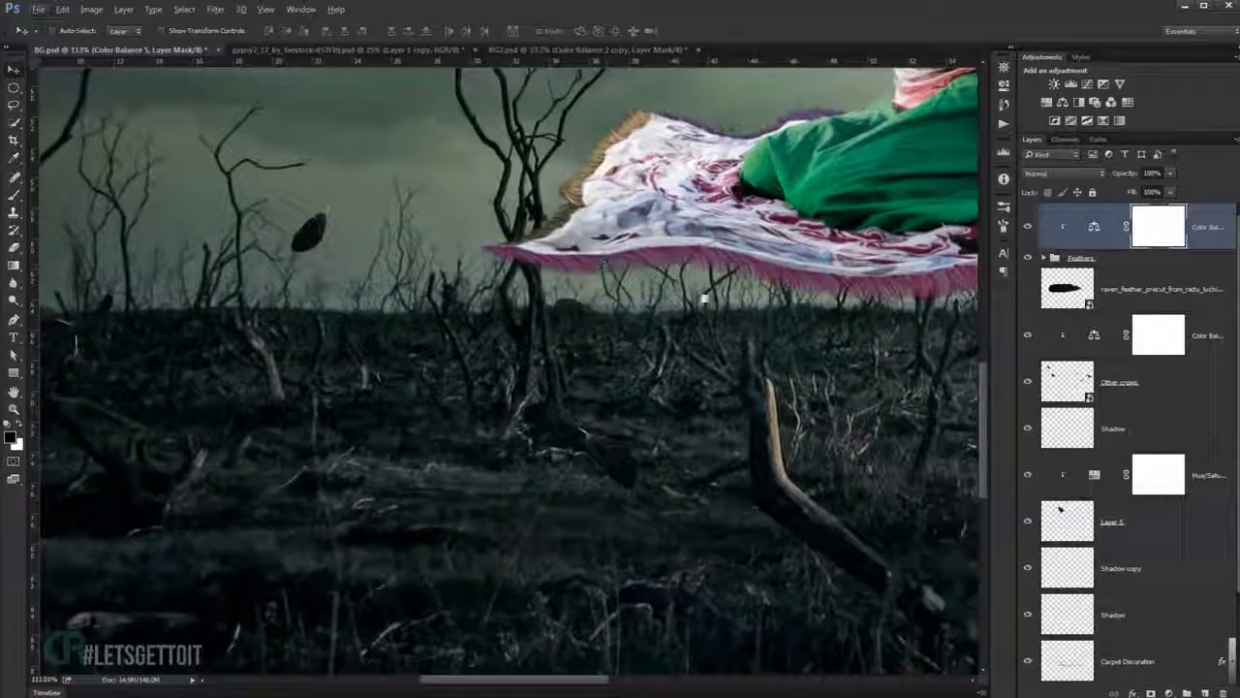
{"action": "left_click", "coordinate": [1027, 228]}
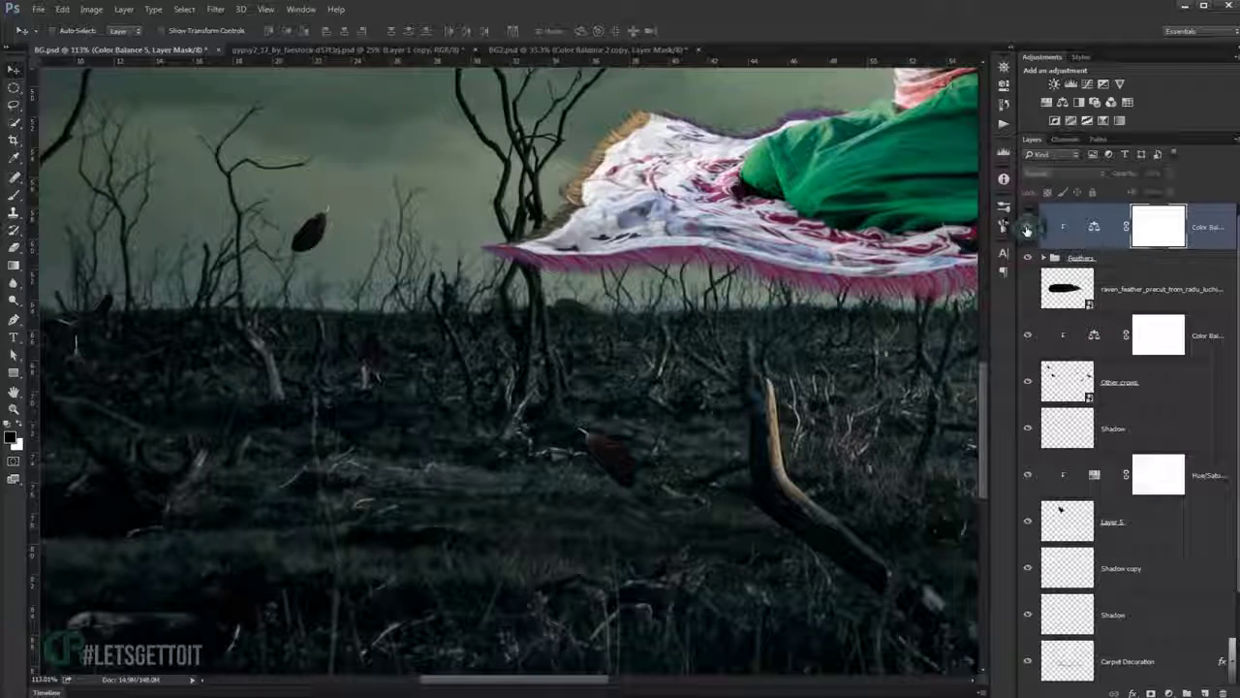
Convert the Feathers group to a smart object and toggle its visibility to compare.
{"action": "right_click", "coordinate": [1111, 257]}
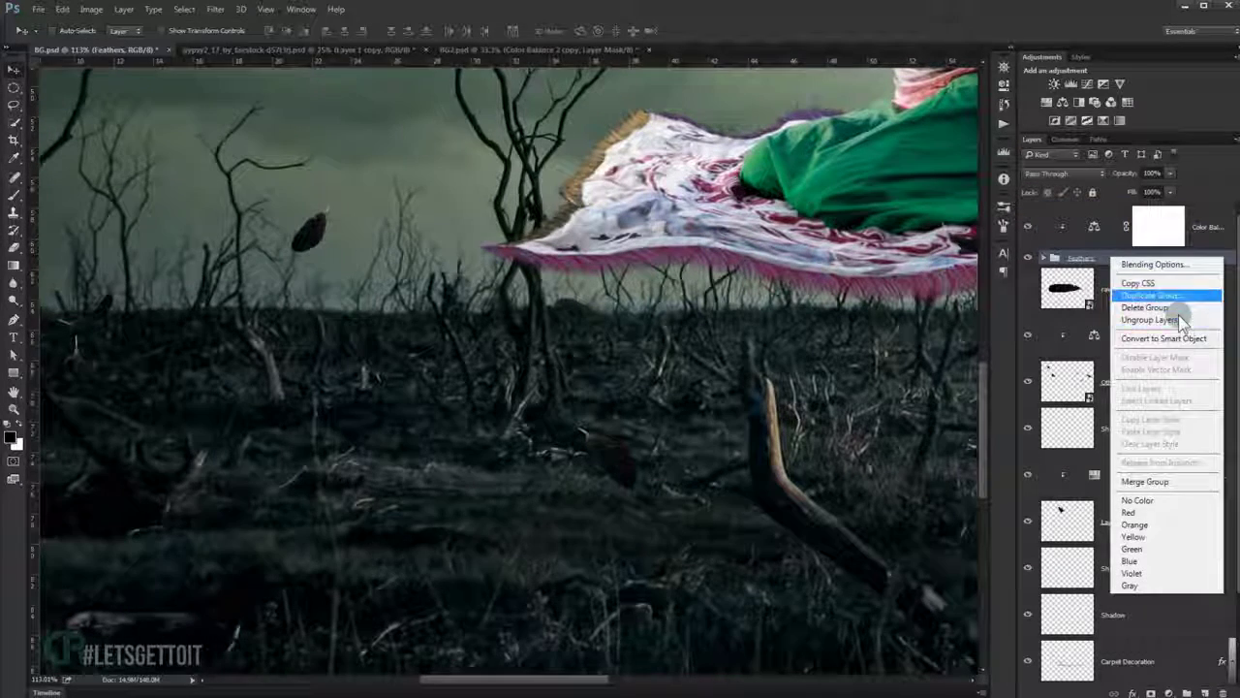
{"action": "left_click", "coordinate": [1170, 340]}
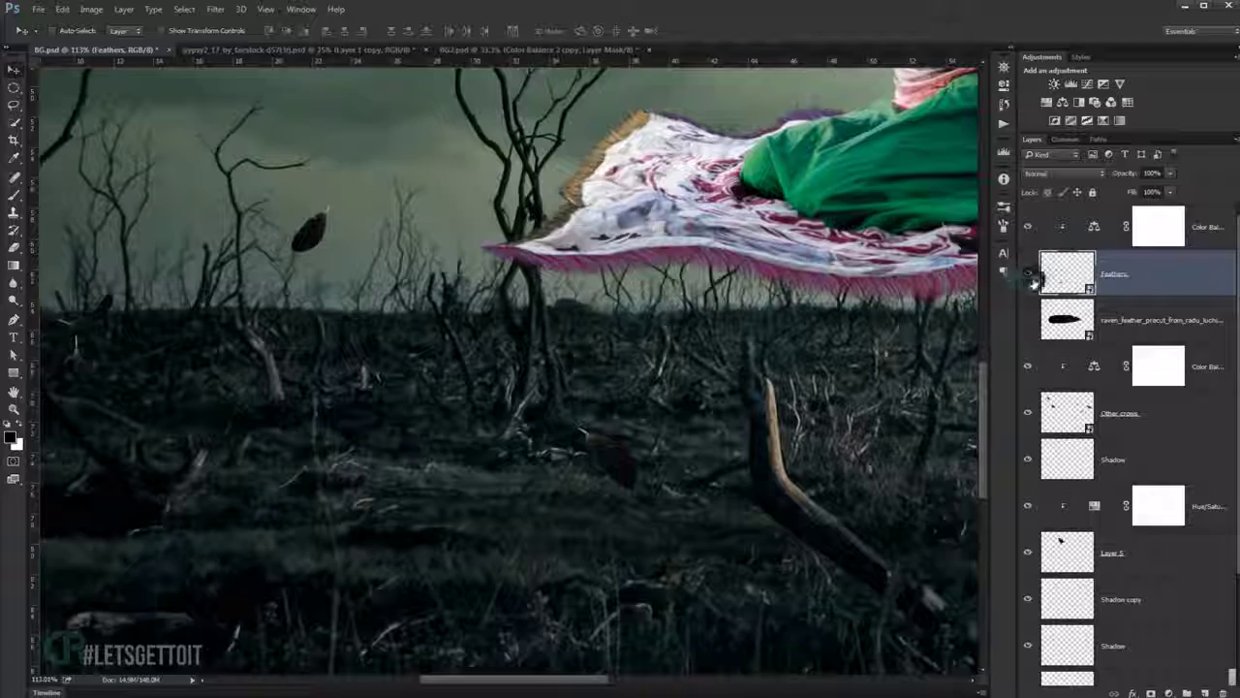
{"action": "left_click", "coordinate": [1029, 275]}
{"action": "left_click", "coordinate": [1029, 275]}
{"action": "left_click", "coordinate": [1030, 275]}
{"action": "left_click", "coordinate": [1028, 276]}
Delete the separate raven feather layer.
{"action": "scroll", "coordinate": [558, 378], "scroll_direction": "down", "scroll_amount": 3}
{"action": "scroll", "coordinate": [558, 378], "scroll_direction": "down", "scroll_amount": 3}
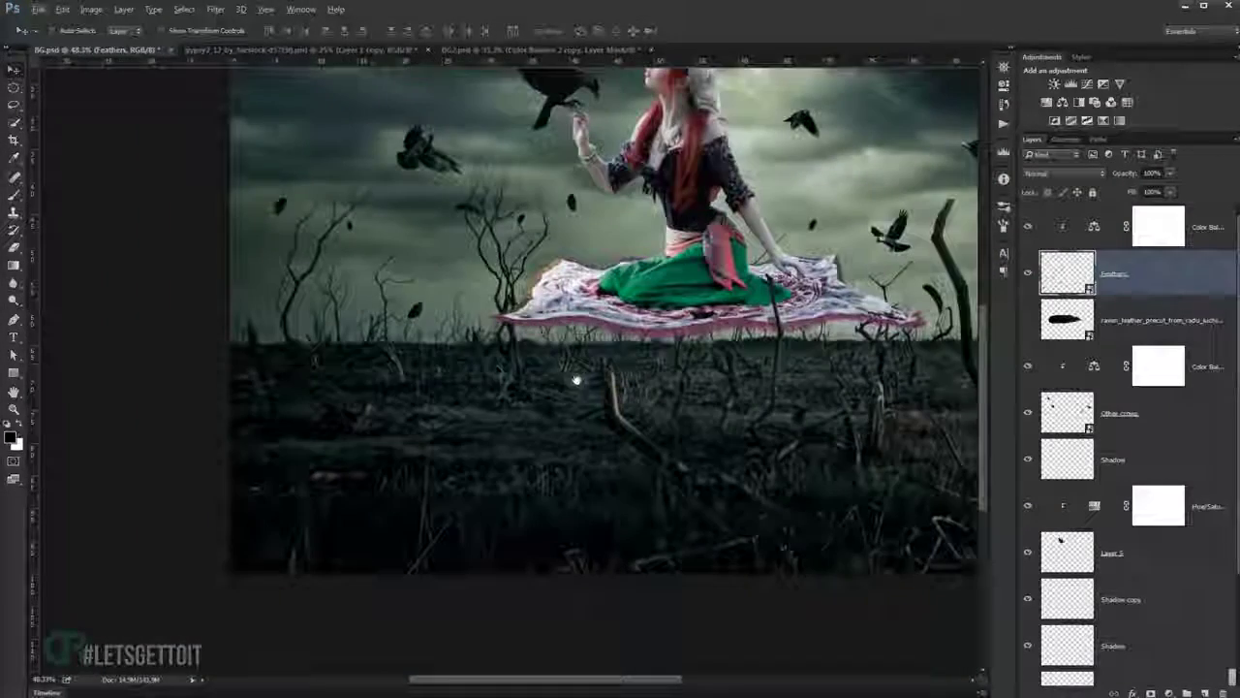
{"action": "left_click_drag", "start_coordinate": [559, 378], "coordinate": [374, 410]}
{"action": "scroll", "coordinate": [435, 397], "scroll_direction": "down", "scroll_amount": 1}
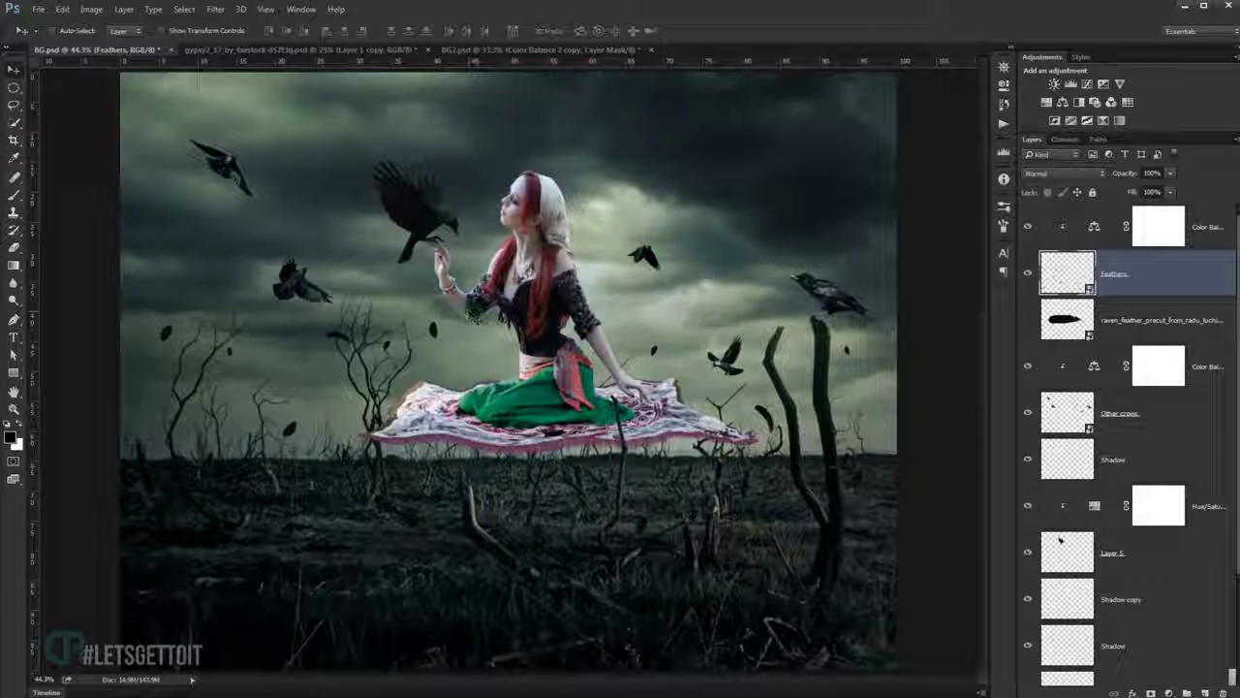
{"action": "left_click", "coordinate": [1155, 323]}
{"action": "key", "text": "Delete"}
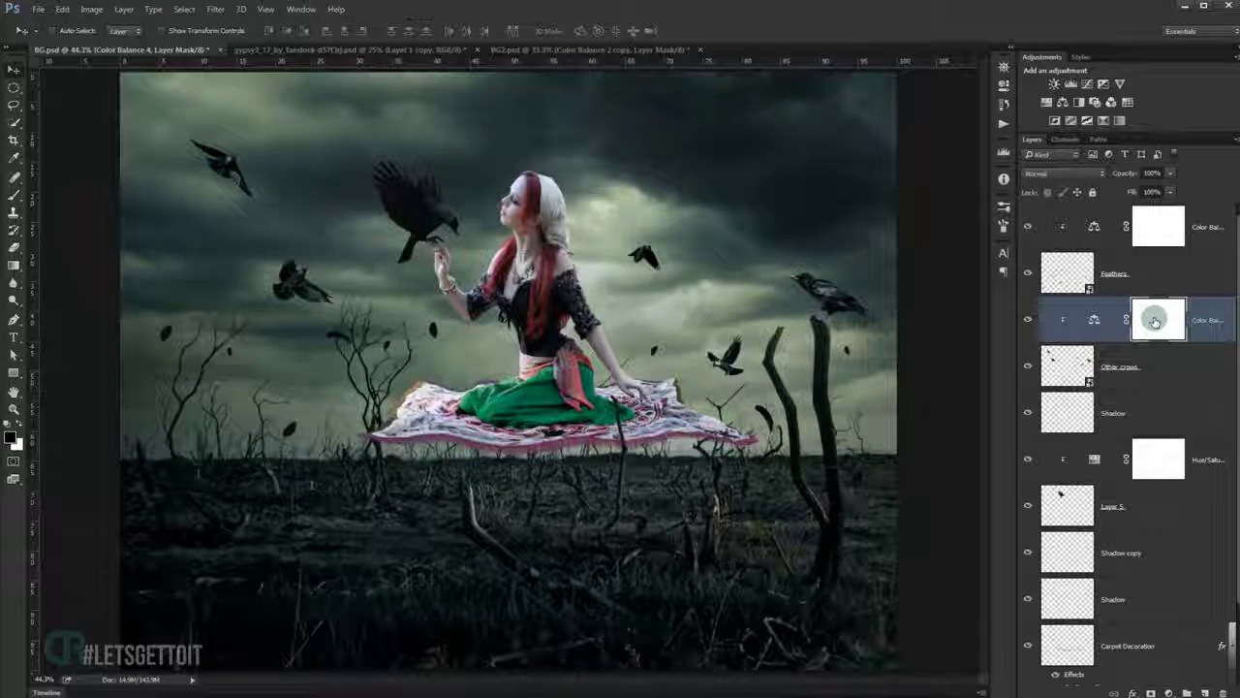
Group the Other crows and Shadow layers into a group named 'other crows'.
{"action": "left_click", "coordinate": [1184, 368]}
{"action": "left_click", "coordinate": [1135, 413]}
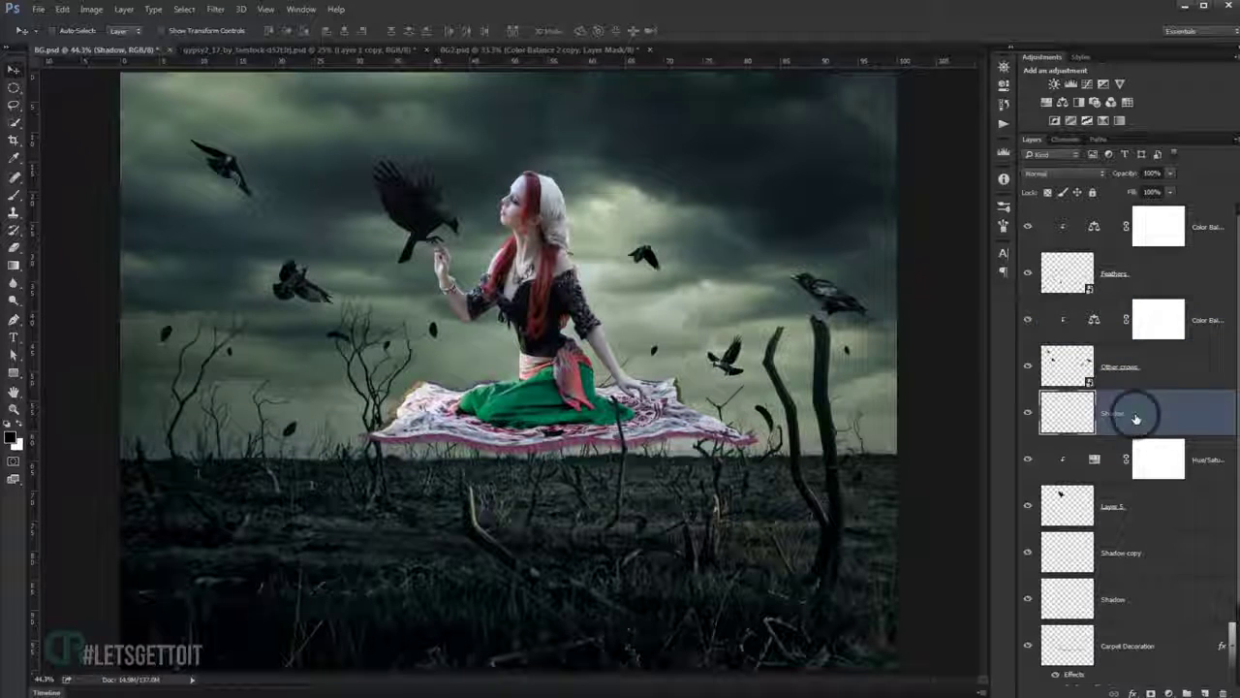
{"action": "left_click", "coordinate": [1144, 371], "text": "shift"}
{"action": "key", "text": "ctrl+g"}
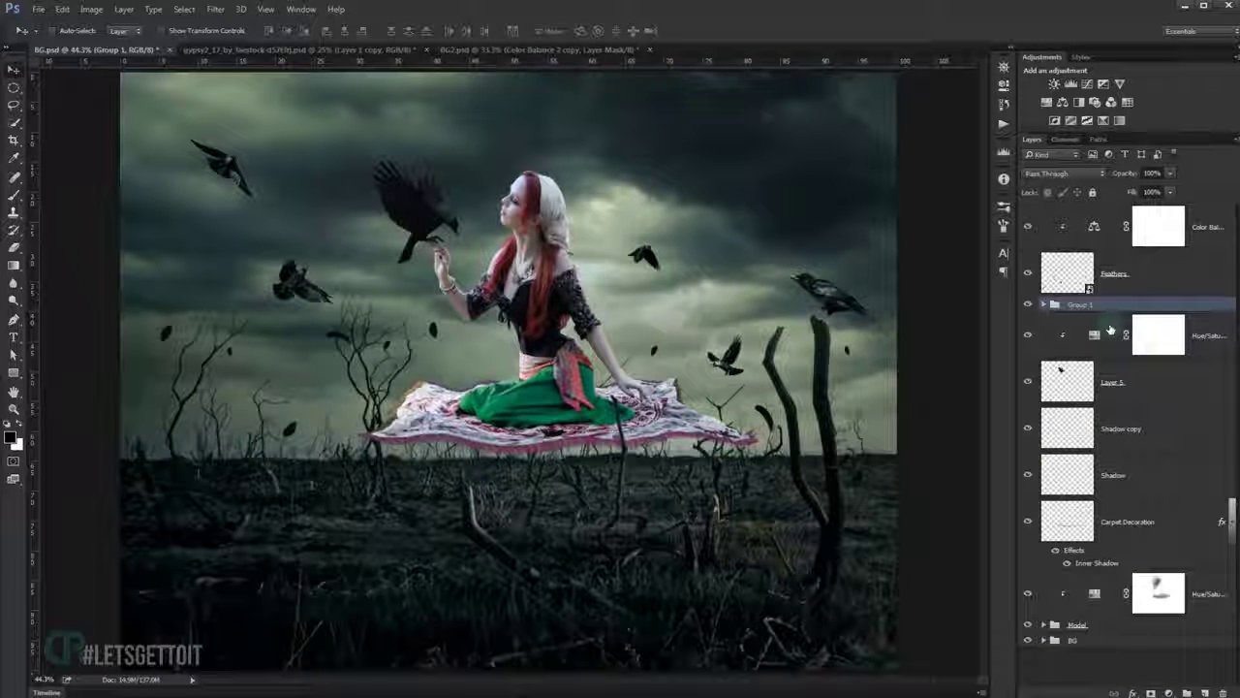
{"action": "left_click", "coordinate": [1043, 305]}
{"action": "left_click", "coordinate": [1143, 382]}
{"action": "double_click", "coordinate": [1079, 304]}
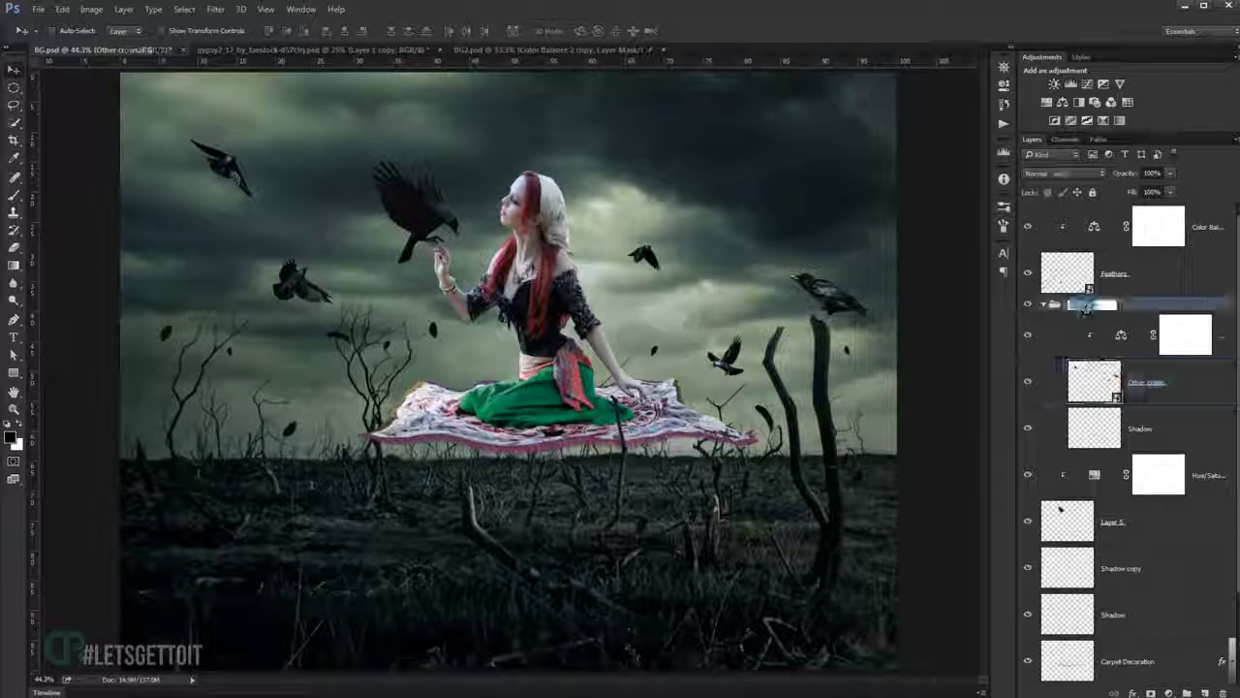
{"action": "type", "text": "other crows"}
{"action": "key", "text": "Return"}
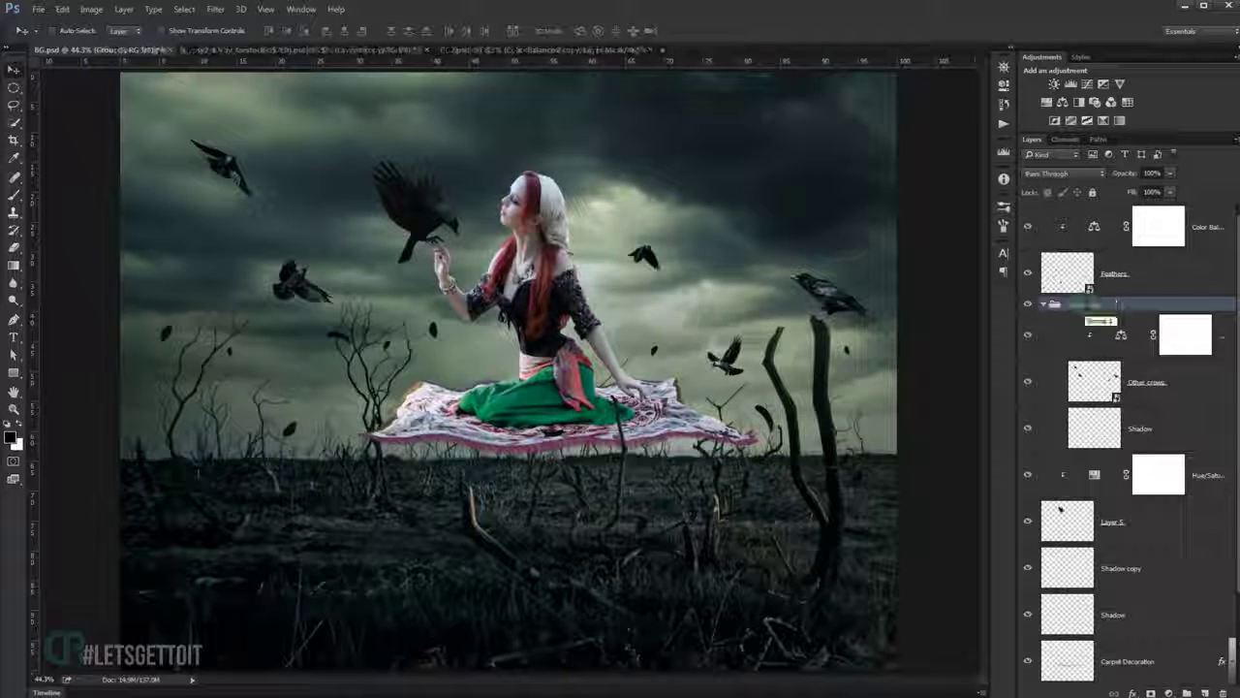
{"action": "left_click", "coordinate": [1044, 304]}
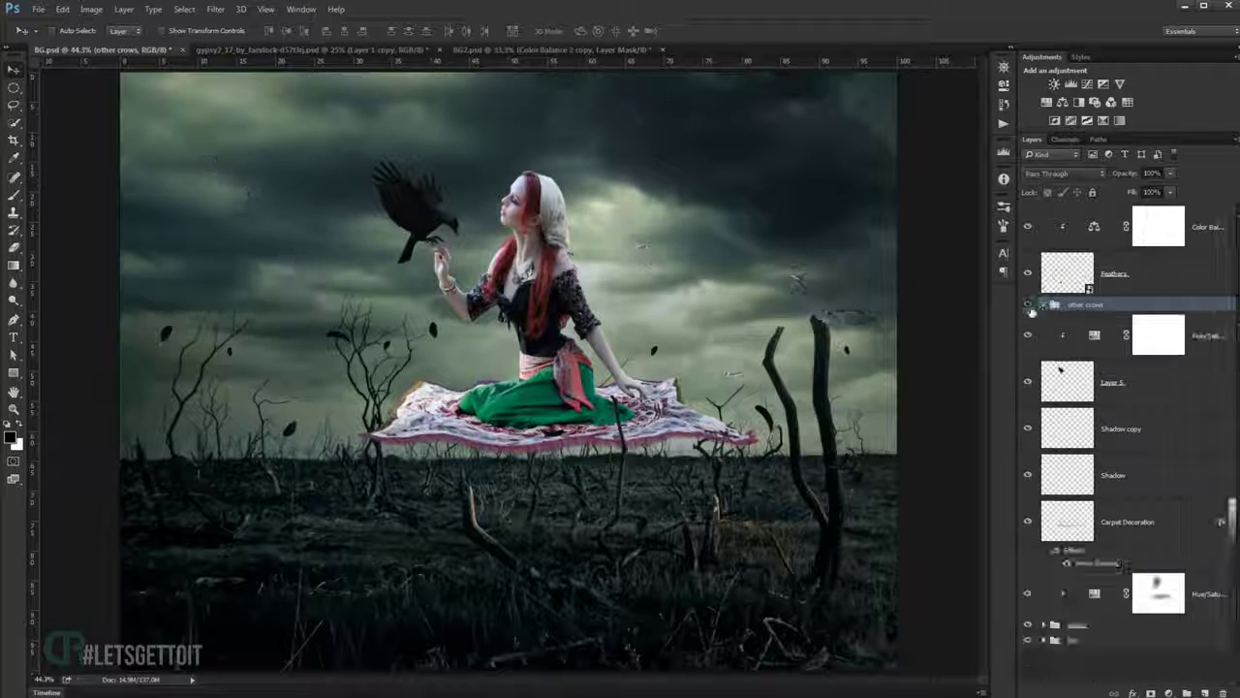
Rename Layer 5 to Crow and the shadow to Crow shadow, then group them as CRow.
{"action": "double_click", "coordinate": [1113, 382]}
{"action": "type", "text": "Crow"}
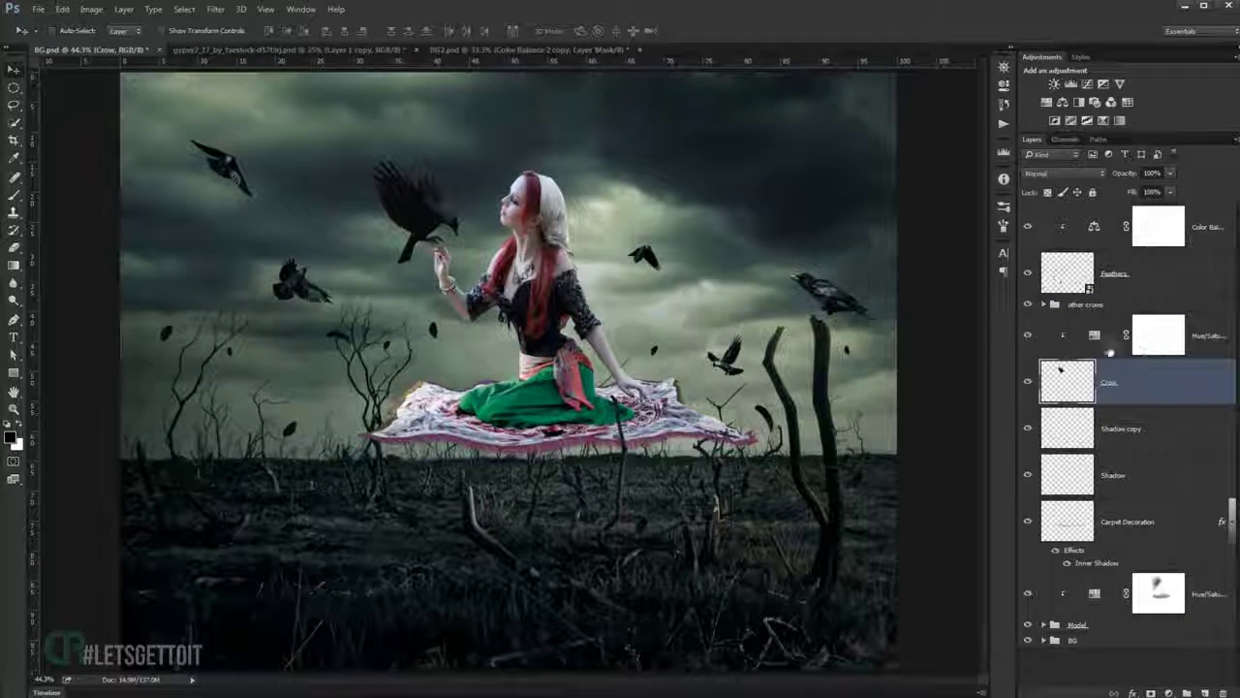
{"action": "double_click", "coordinate": [1124, 429]}
{"action": "type", "text": "Crow shadow"}
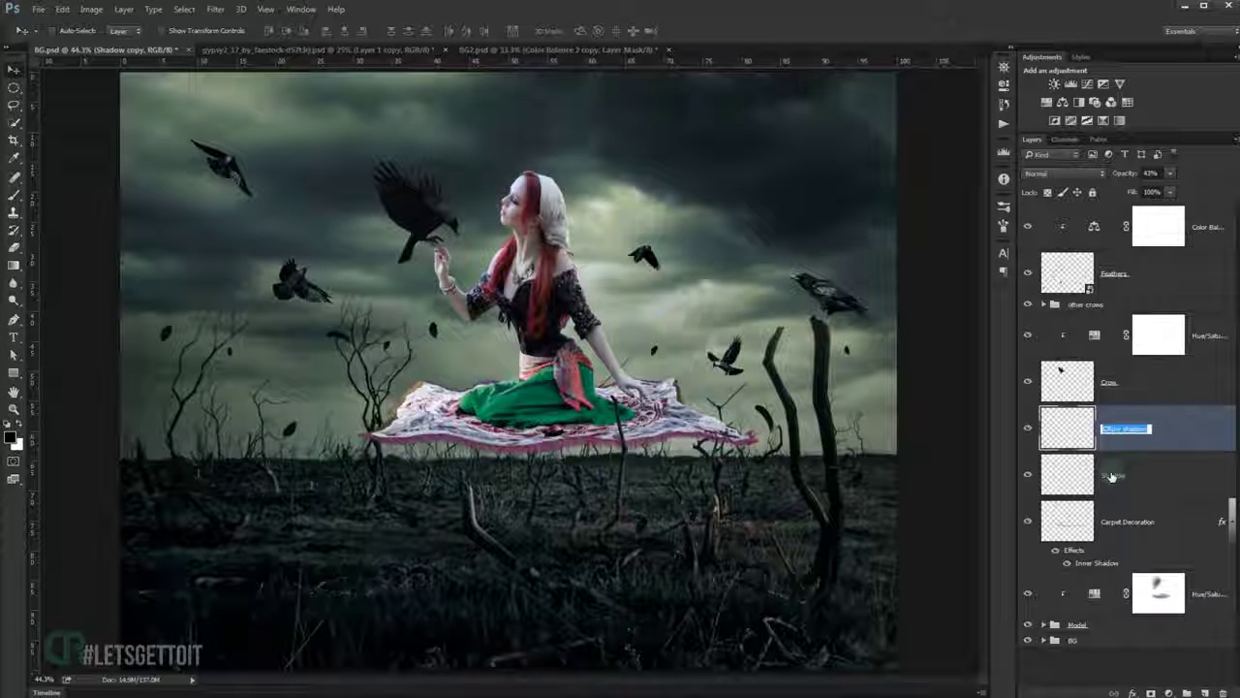
{"action": "double_click", "coordinate": [1112, 476]}
{"action": "type", "text": "Crow shadow"}
{"action": "key", "text": "Return"}
{"action": "left_click", "coordinate": [1168, 384], "text": "shift"}
{"action": "key", "text": "ctrl+g"}
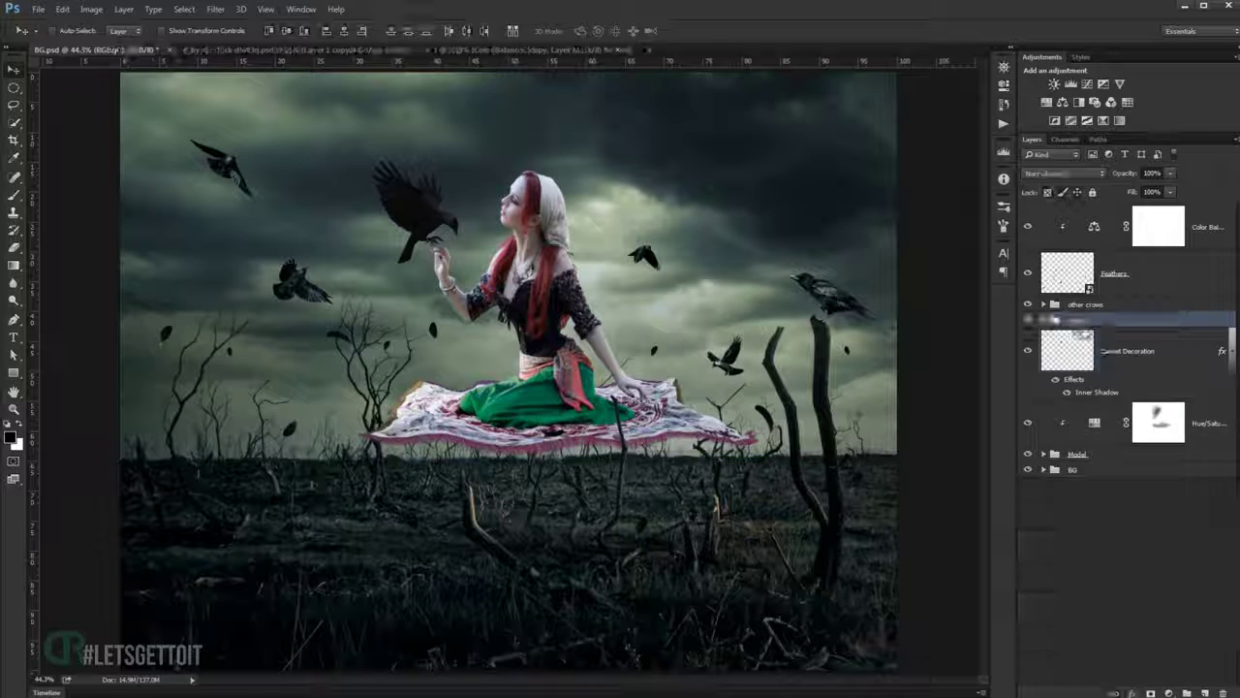
{"action": "double_click", "coordinate": [1079, 320]}
{"action": "type", "text": "CRow"}
{"action": "key", "text": "Return"}
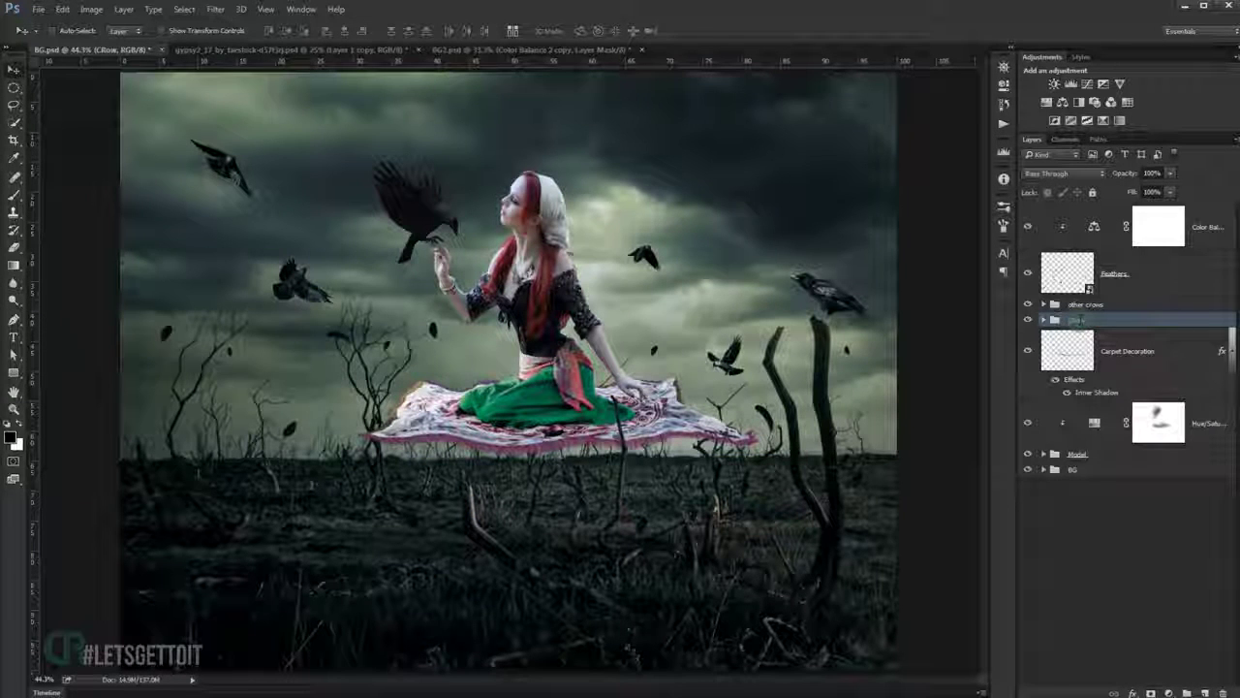
Toggle Carpet Decoration, CRow and the smaller crows off and on to check them.
{"action": "left_click", "coordinate": [1230, 351]}
{"action": "left_click", "coordinate": [1024, 348]}
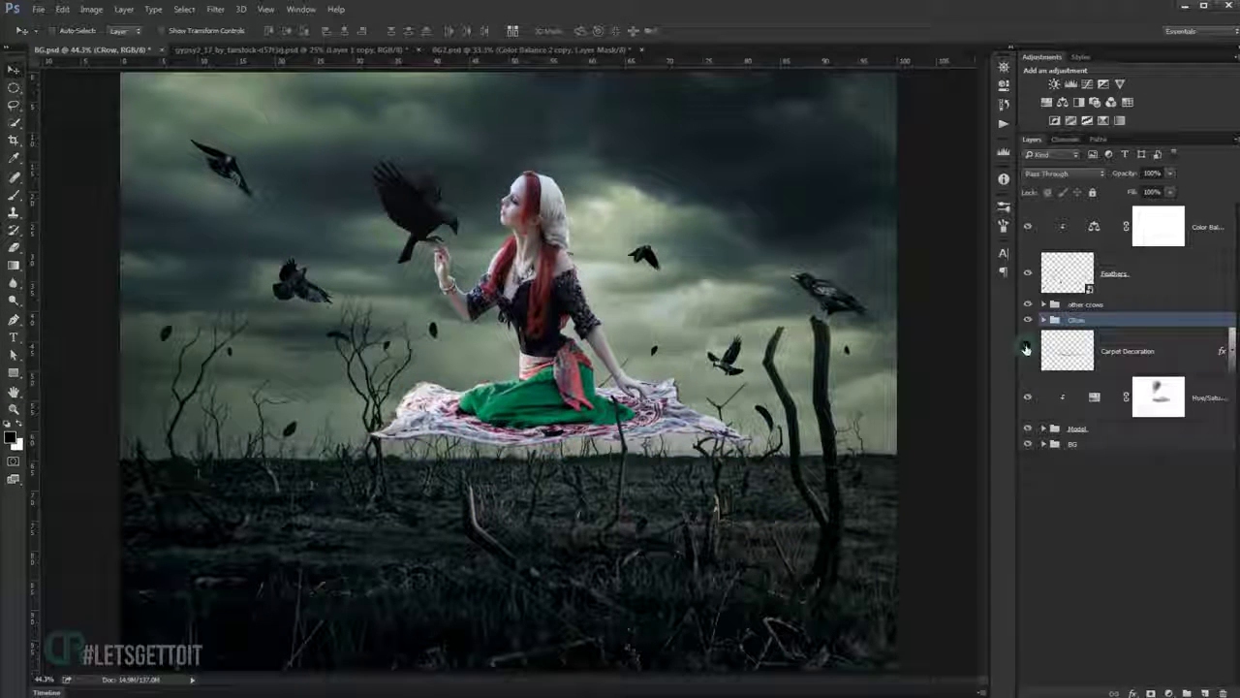
{"action": "left_click", "coordinate": [1026, 348]}
{"action": "left_click", "coordinate": [1029, 320]}
{"action": "left_click", "coordinate": [1029, 320]}
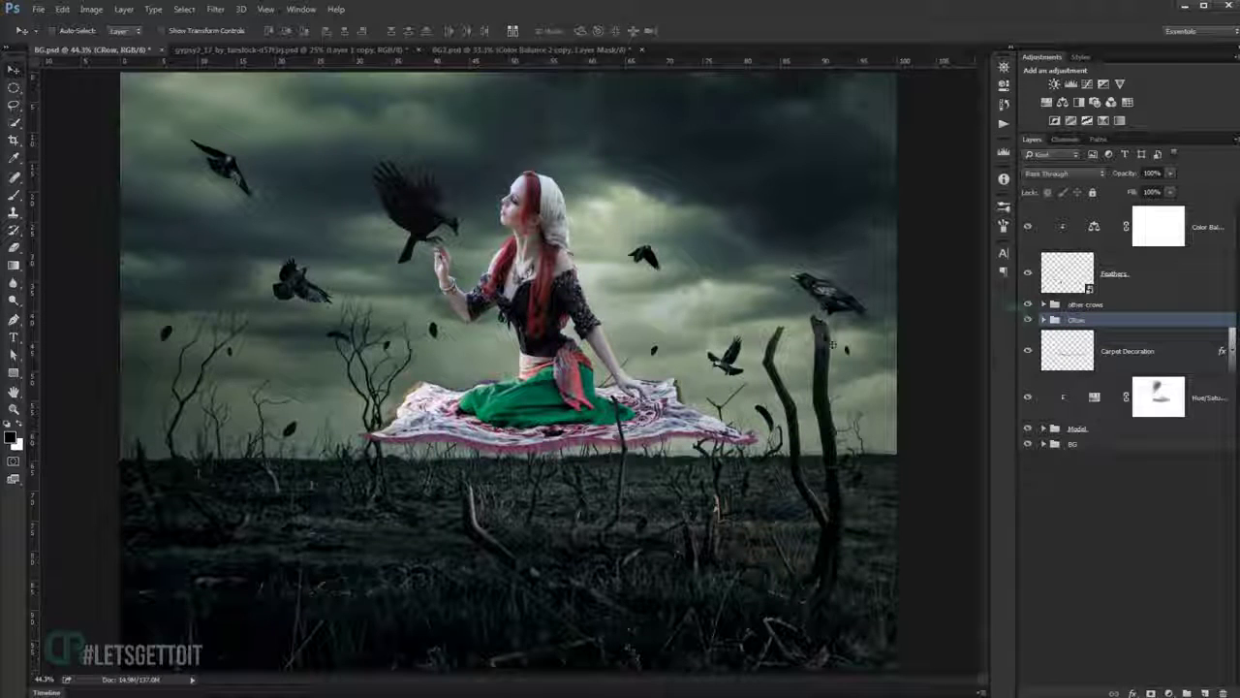
{"action": "scroll", "coordinate": [683, 373], "scroll_direction": "up", "scroll_amount": 3}
{"action": "left_click", "coordinate": [1044, 304]}
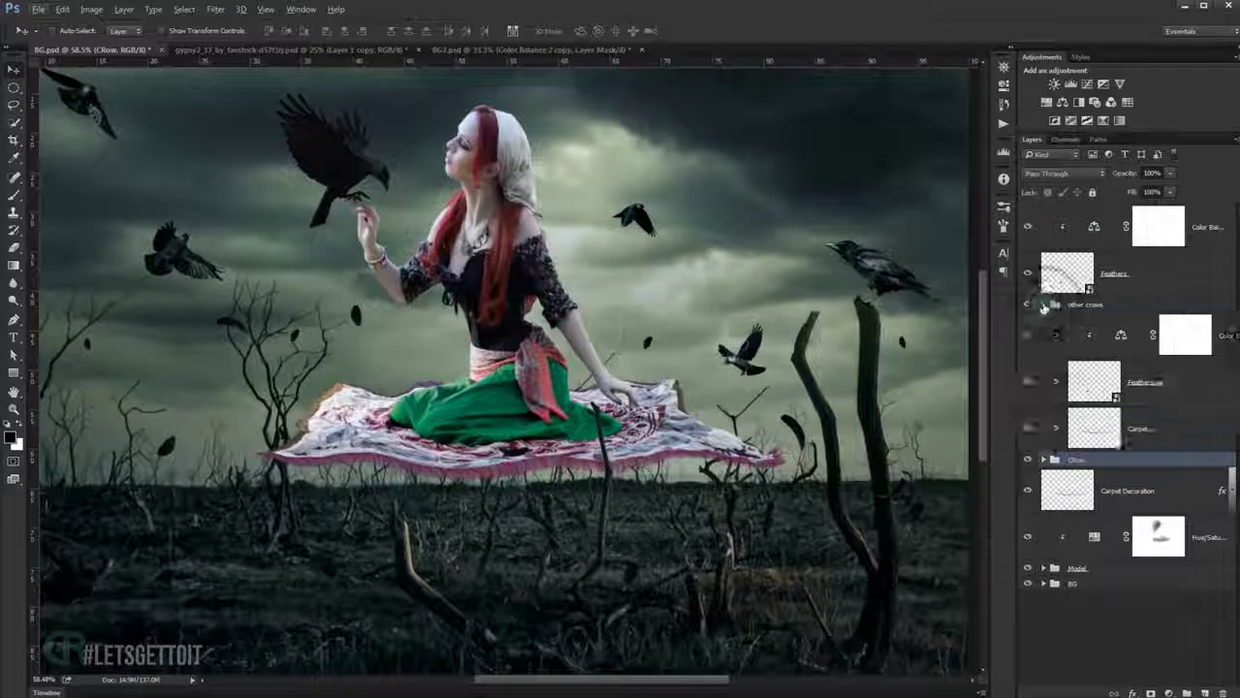
{"action": "left_click", "coordinate": [1100, 390]}
{"action": "left_click", "coordinate": [1027, 383]}
{"action": "left_click", "coordinate": [1026, 382]}
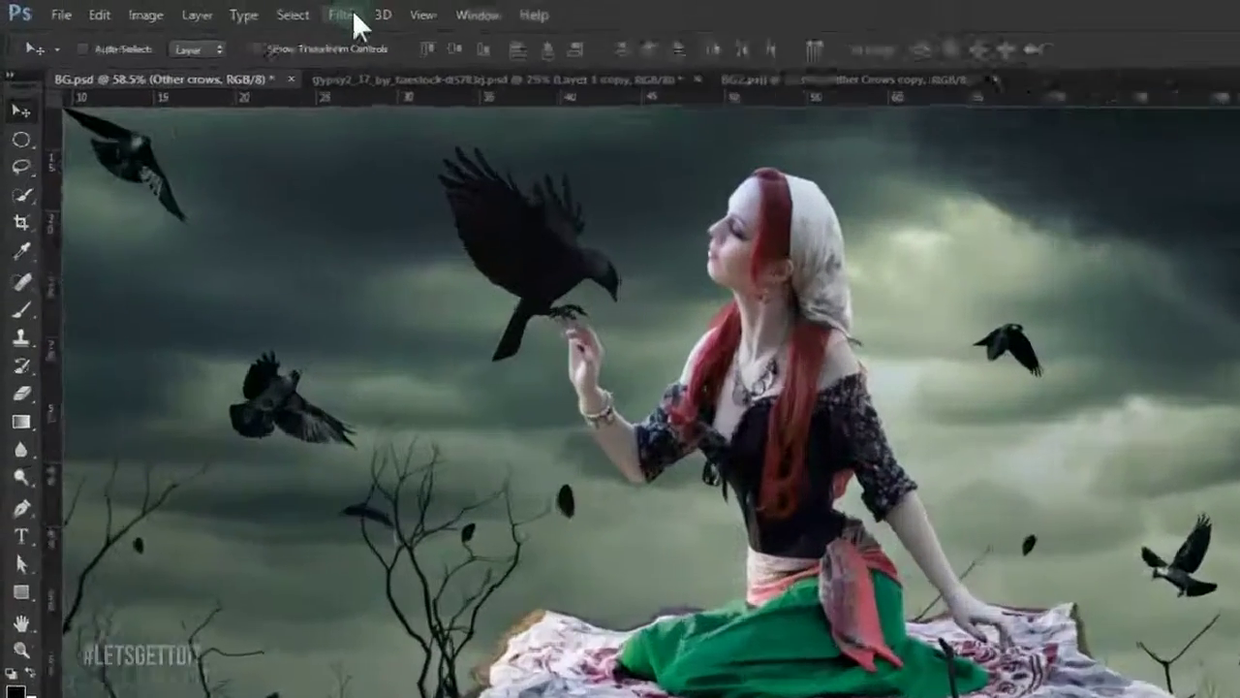
Apply a Motion Blur filter to Other crows with angle 5 and distance 12 pixels.
{"action": "left_click", "coordinate": [215, 9]}
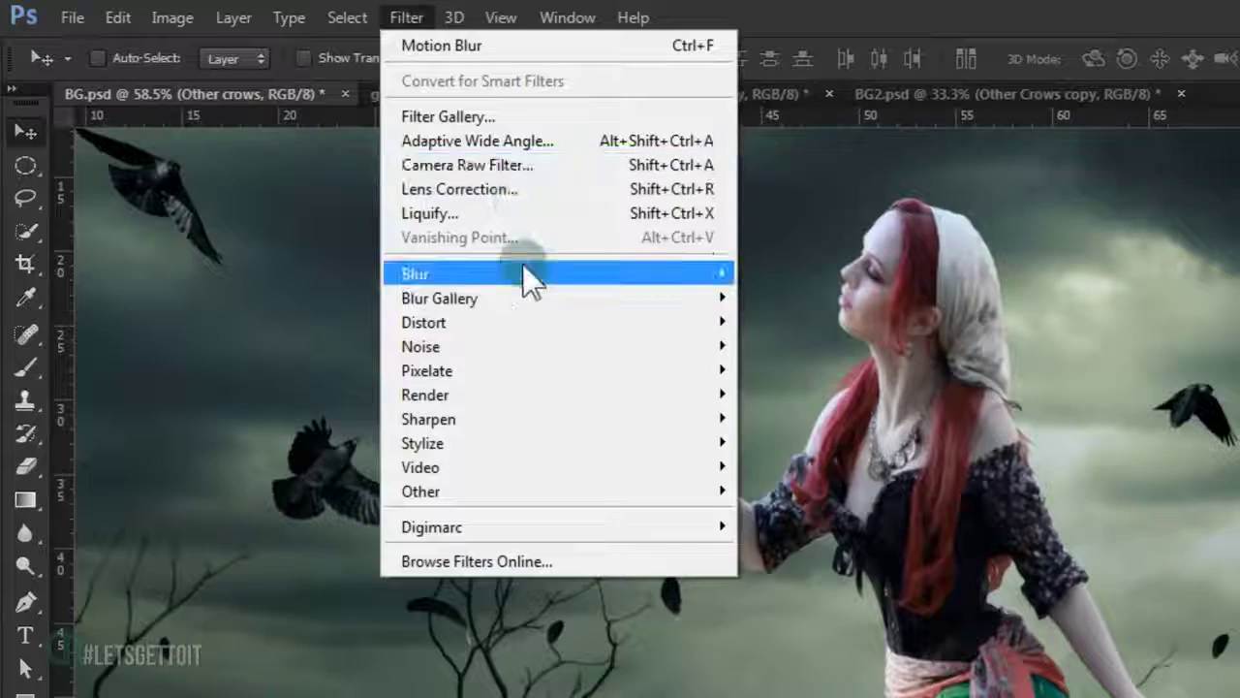
{"action": "mouse_move", "coordinate": [528, 275]}
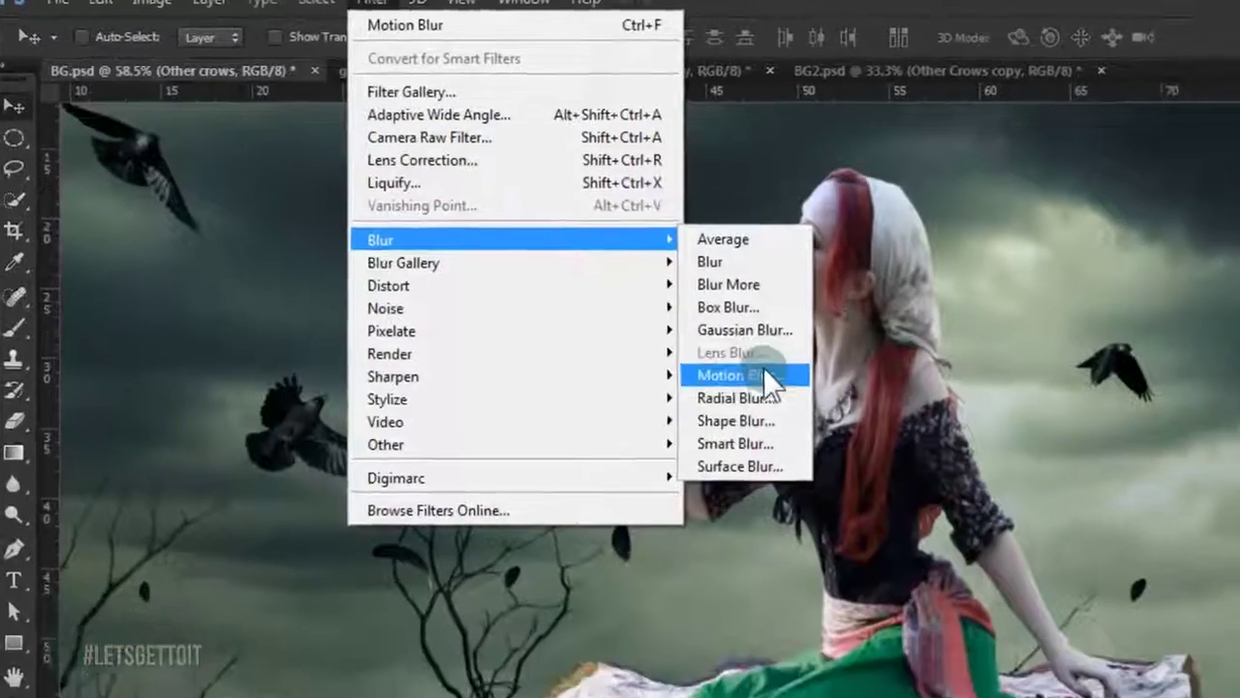
{"action": "left_click", "coordinate": [764, 374]}
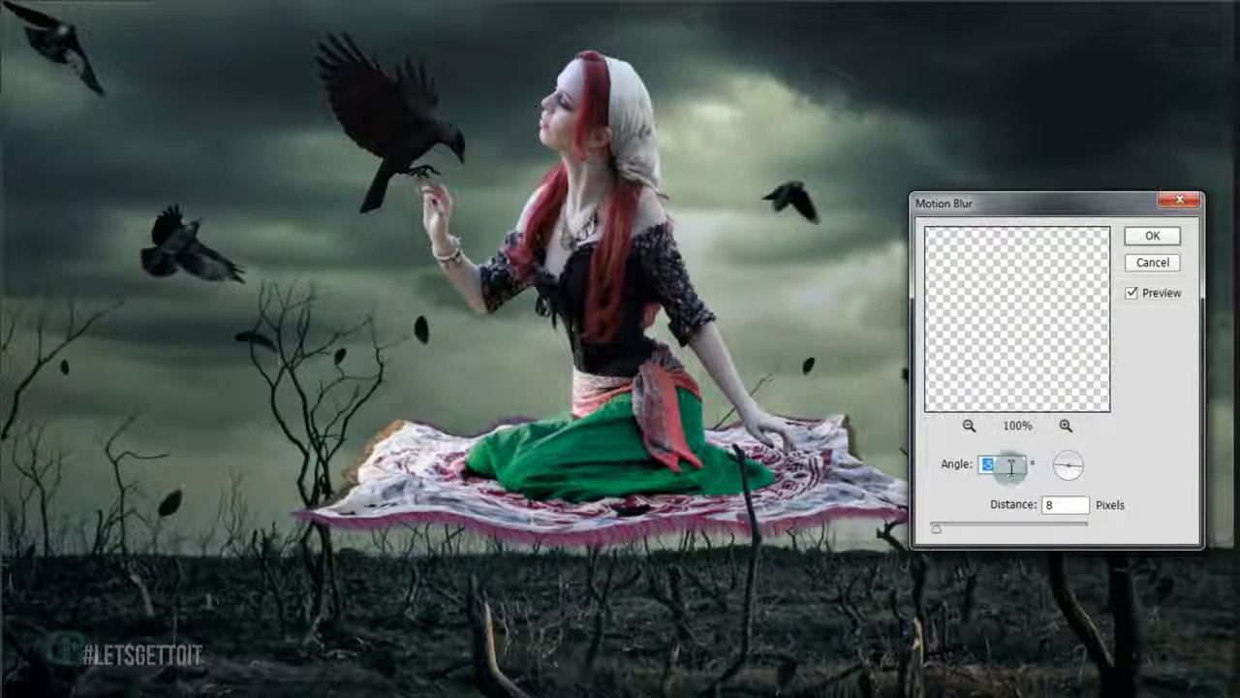
{"action": "left_click_drag", "start_coordinate": [1052, 466], "coordinate": [1051, 465]}
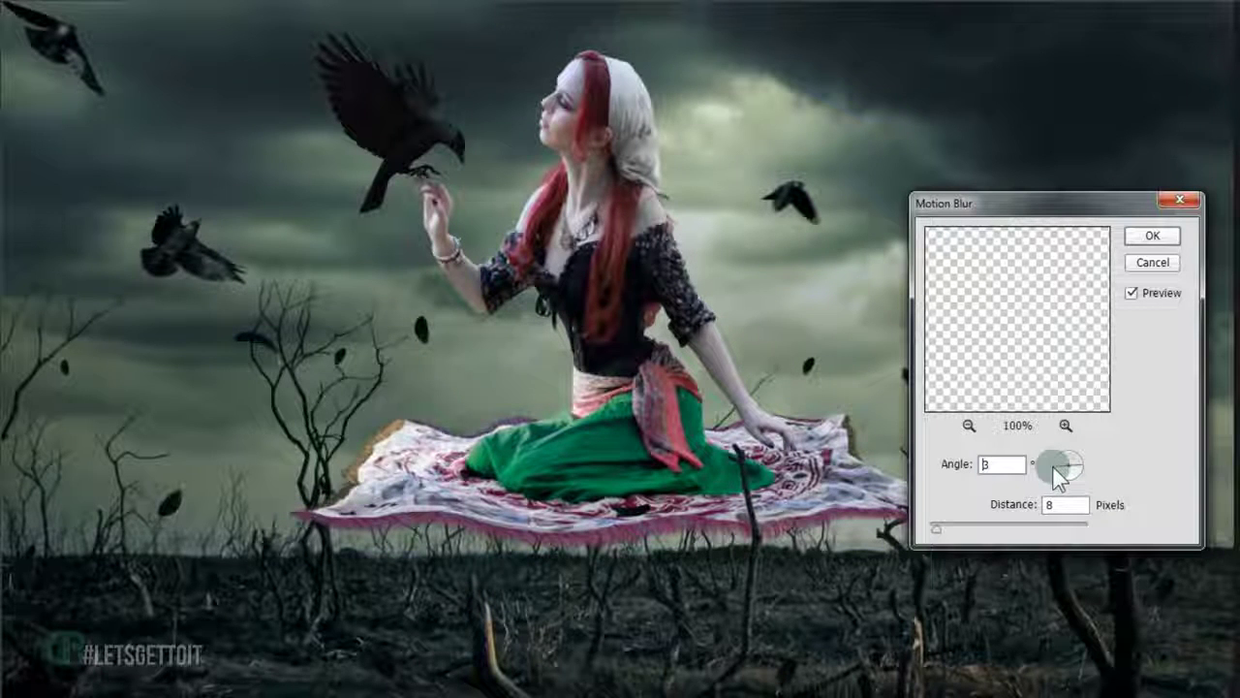
{"action": "left_click_drag", "start_coordinate": [1055, 467], "coordinate": [1055, 467]}
{"action": "type", "text": "5"}
{"action": "left_click_drag", "start_coordinate": [936, 528], "coordinate": [947, 539]}
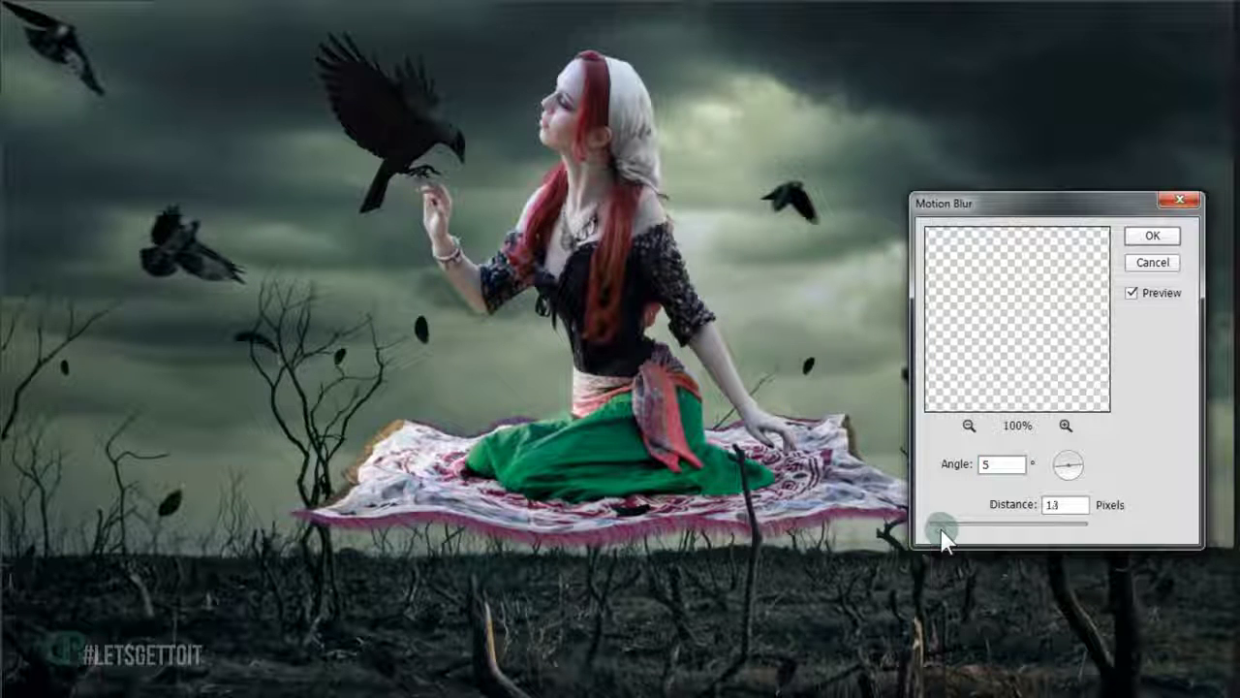
{"action": "left_click_drag", "start_coordinate": [941, 538], "coordinate": [940, 533]}
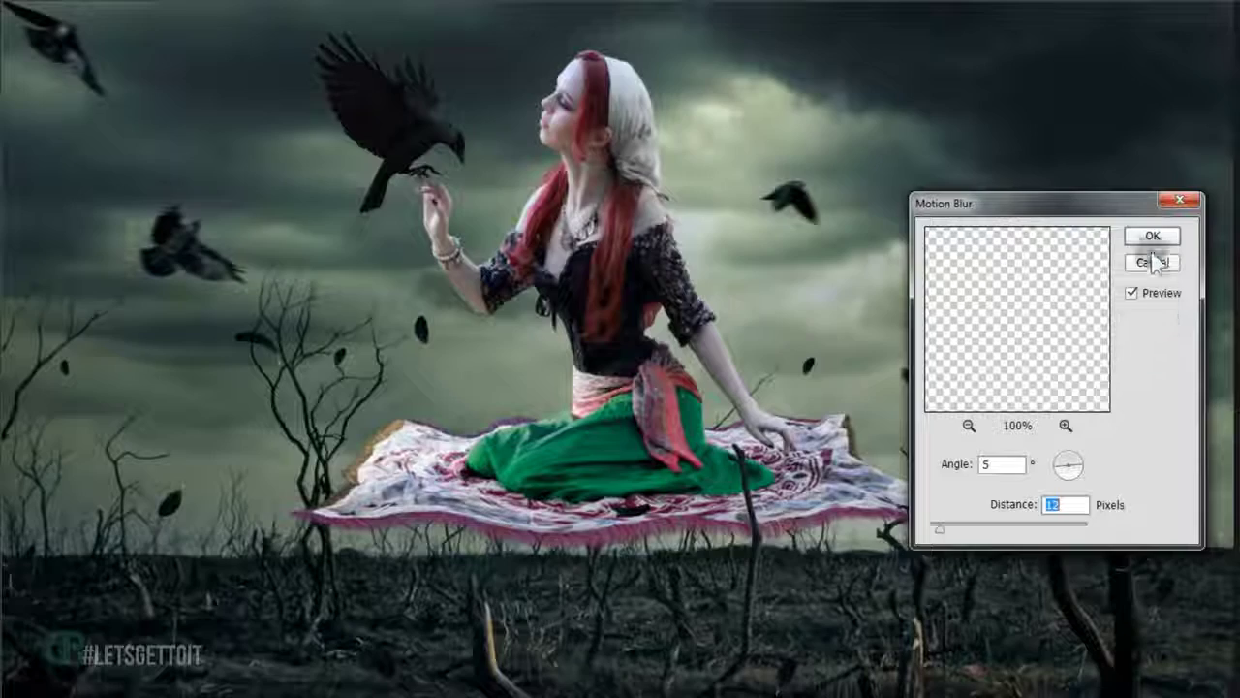
{"action": "left_click", "coordinate": [1153, 237]}
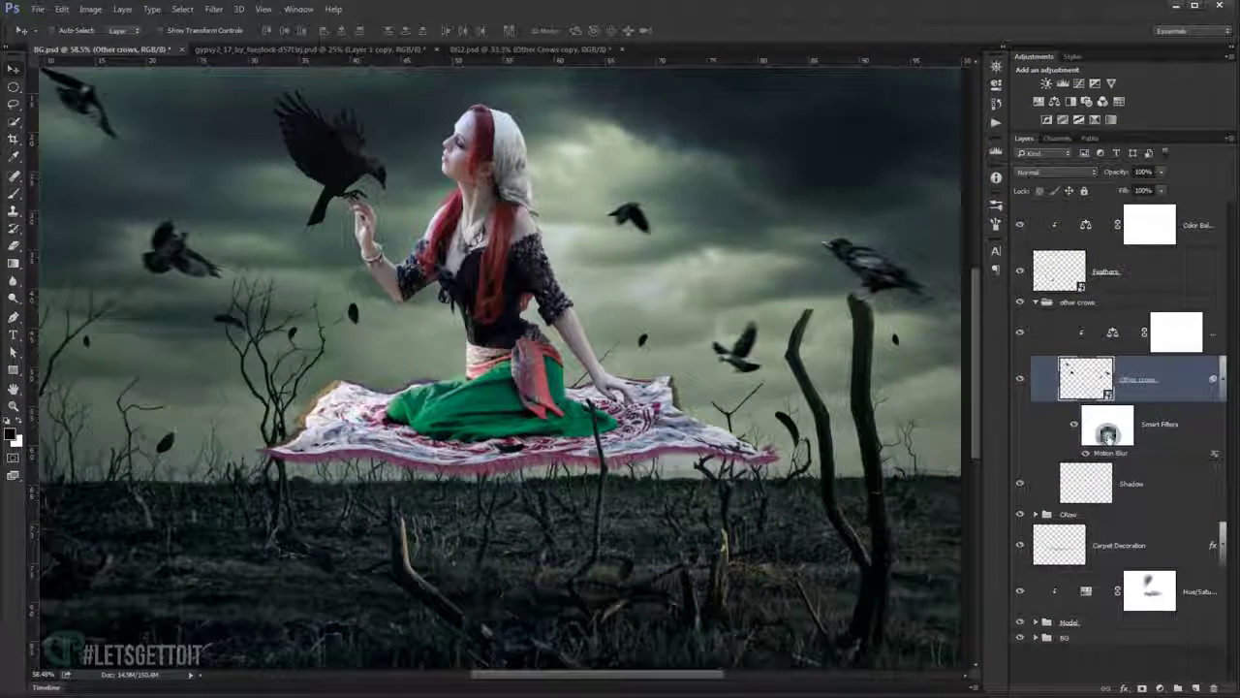
Invert the Motion Blur filter mask and pick a soft brush of about 126 px.
{"action": "double_click", "coordinate": [1102, 433]}
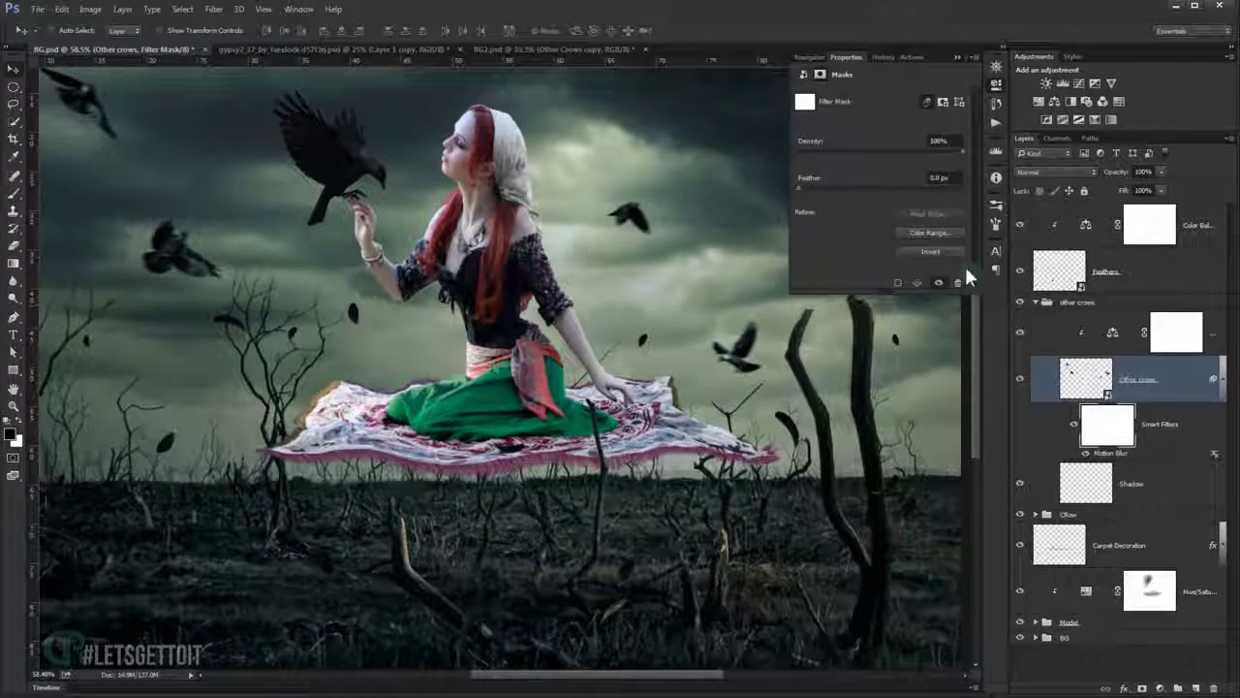
{"action": "left_click", "coordinate": [943, 250]}
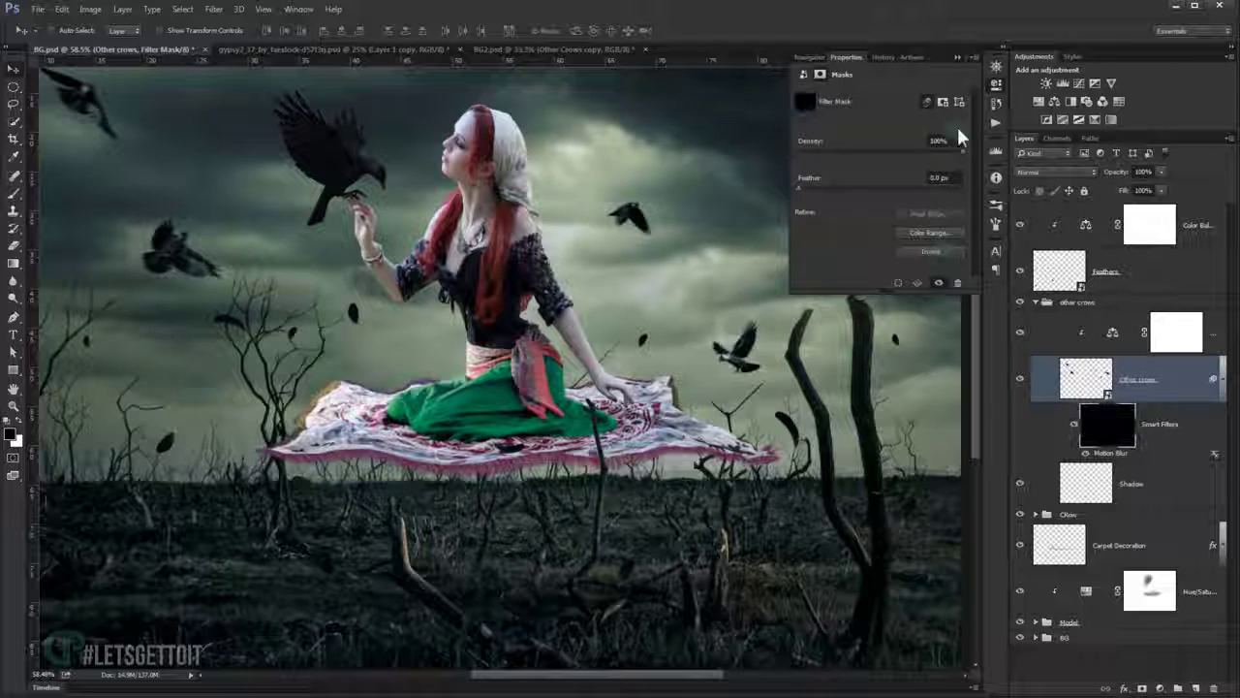
{"action": "left_click", "coordinate": [957, 57]}
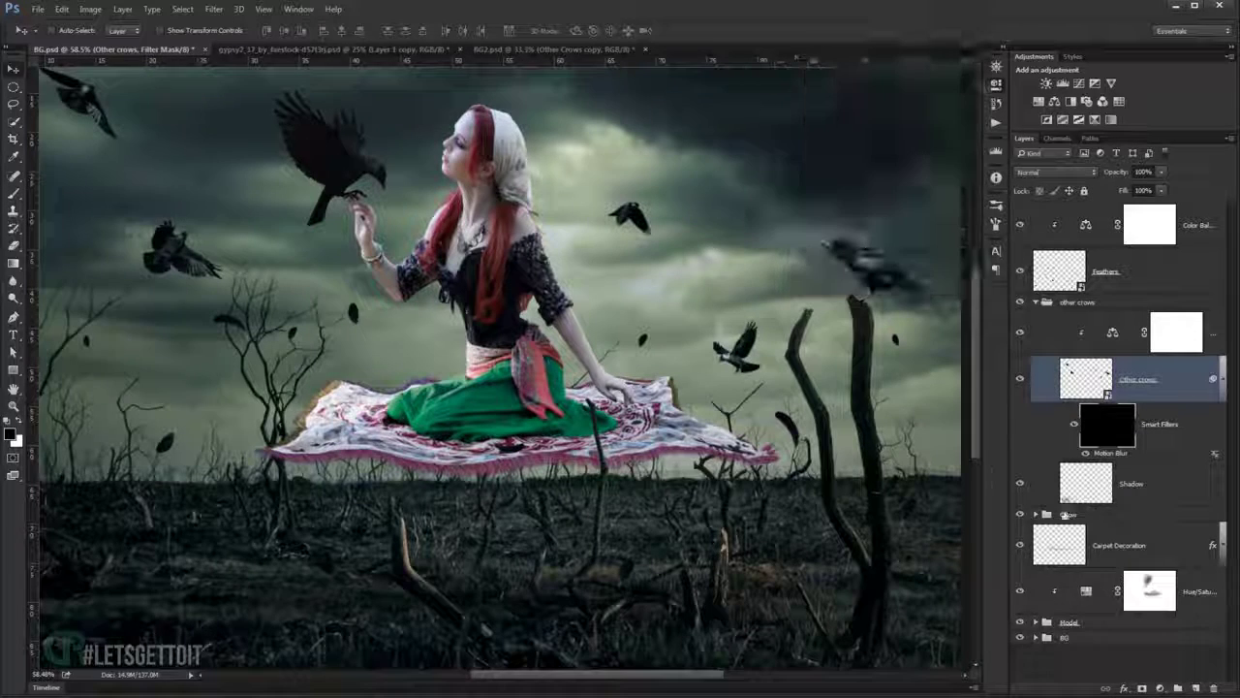
{"action": "left_click", "coordinate": [14, 175]}
{"action": "scroll", "coordinate": [310, 198], "scroll_direction": "up", "scroll_amount": 3}
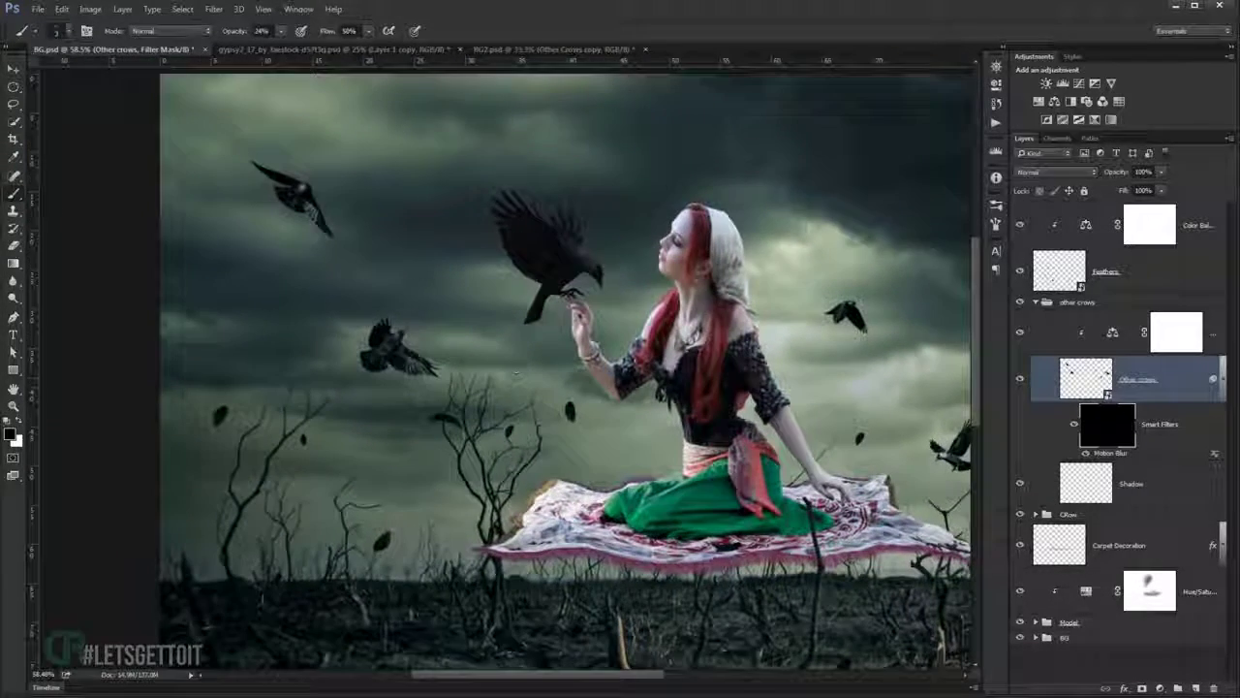
{"action": "scroll", "coordinate": [310, 198], "scroll_direction": "up", "scroll_amount": 3}
{"action": "left_click_drag", "start_coordinate": [374, 252], "coordinate": [381, 269]}
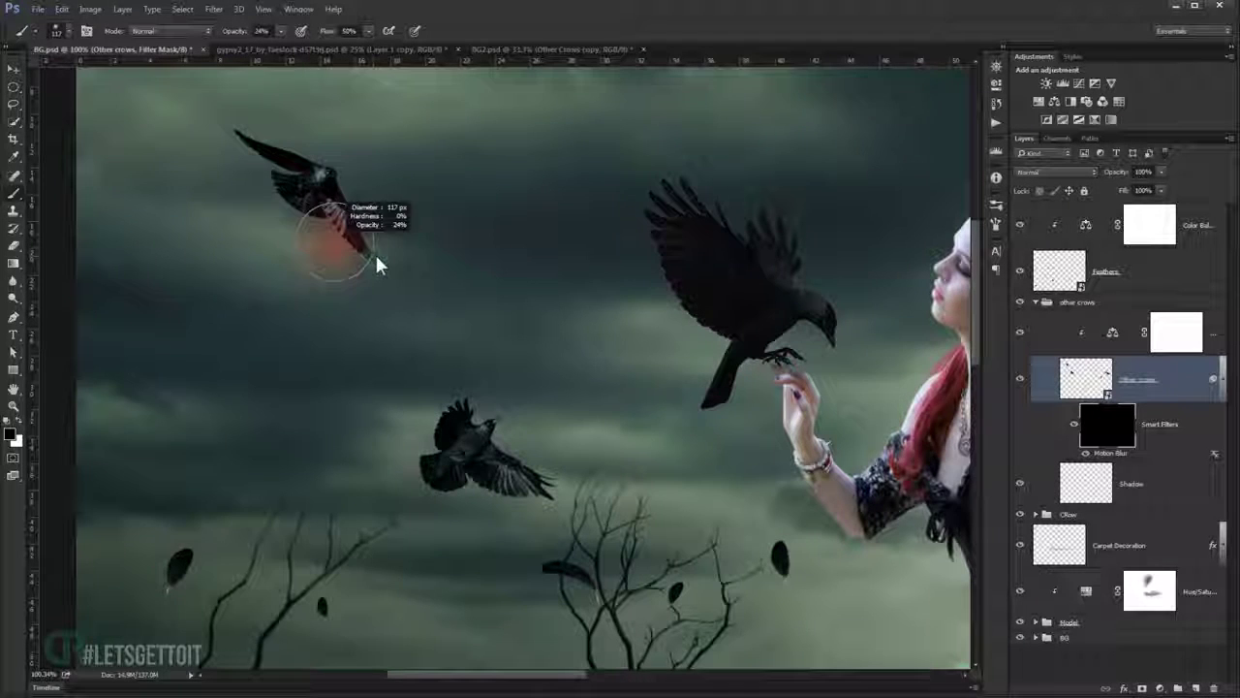
{"action": "scroll", "coordinate": [337, 223], "scroll_direction": "up", "scroll_amount": 2}
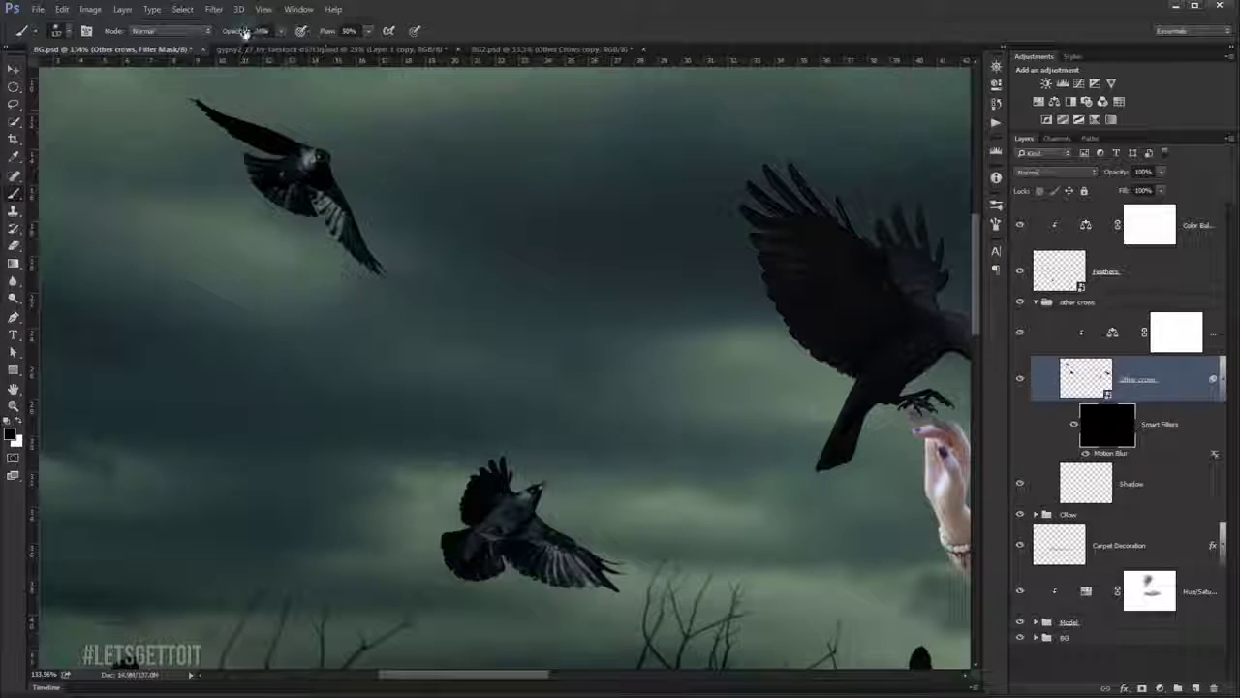
{"action": "left_click_drag", "start_coordinate": [372, 253], "coordinate": [368, 260]}
{"action": "scroll", "coordinate": [374, 260], "scroll_direction": "up", "scroll_amount": 2}
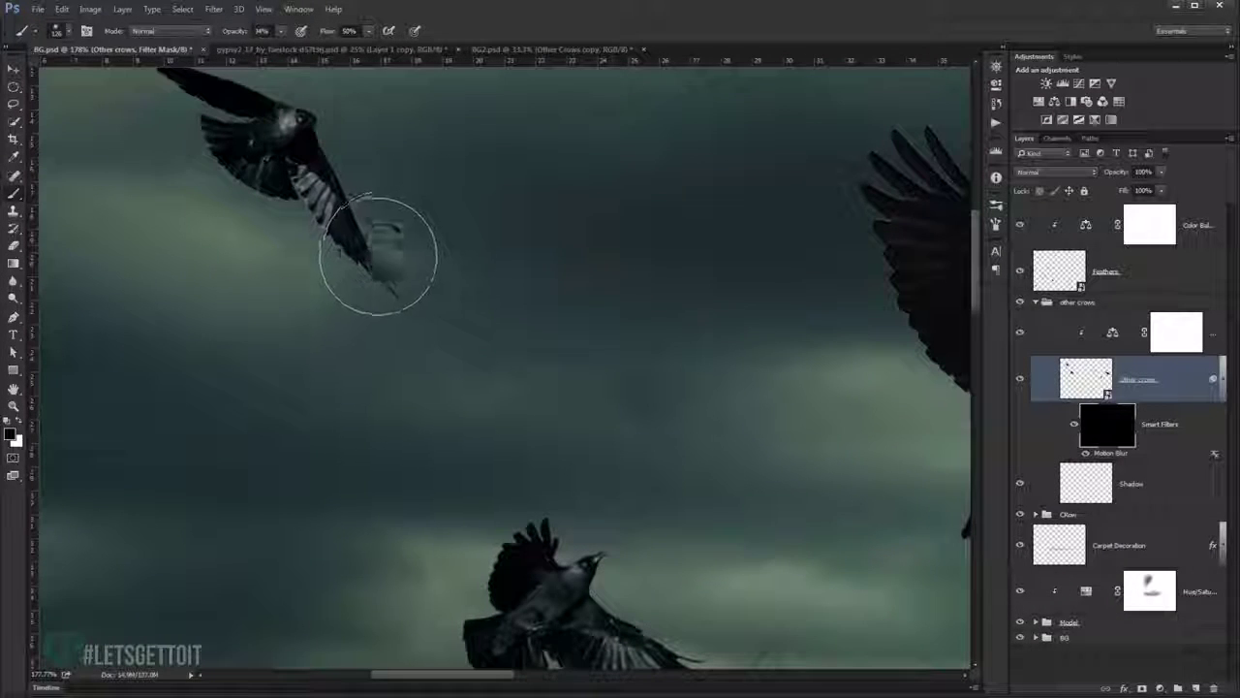
Paint white on the mask over a crow's wings, then collapse the other crows group.
{"action": "key", "text": "x"}
{"action": "mouse_move", "coordinate": [366, 277]}
{"action": "left_mouse_down"}
{"action": "mouse_move", "coordinate": [374, 243]}
{"action": "mouse_move", "coordinate": [361, 277]}
{"action": "mouse_move", "coordinate": [352, 222]}
{"action": "mouse_move", "coordinate": [332, 227]}
{"action": "mouse_move", "coordinate": [338, 199]}
{"action": "mouse_move", "coordinate": [359, 258]}
{"action": "left_mouse_up"}
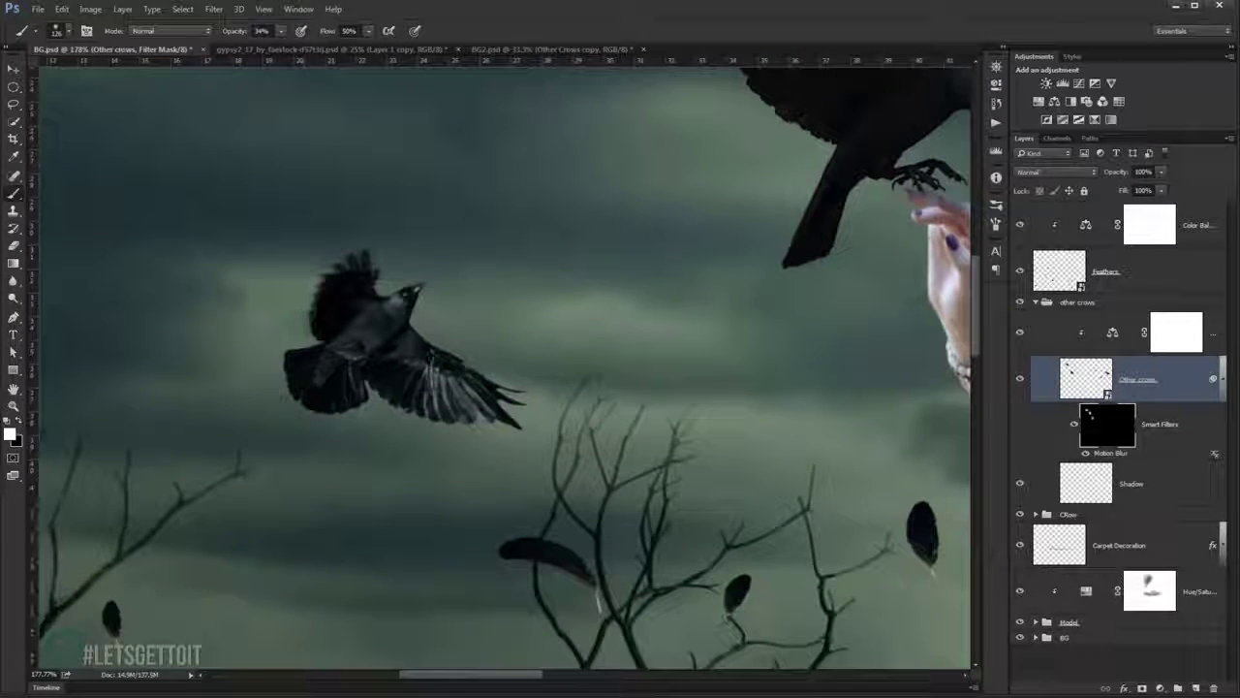
{"action": "mouse_move", "coordinate": [499, 402]}
{"action": "left_mouse_down"}
{"action": "mouse_move", "coordinate": [450, 416]}
{"action": "mouse_move", "coordinate": [432, 383]}
{"action": "left_mouse_up"}
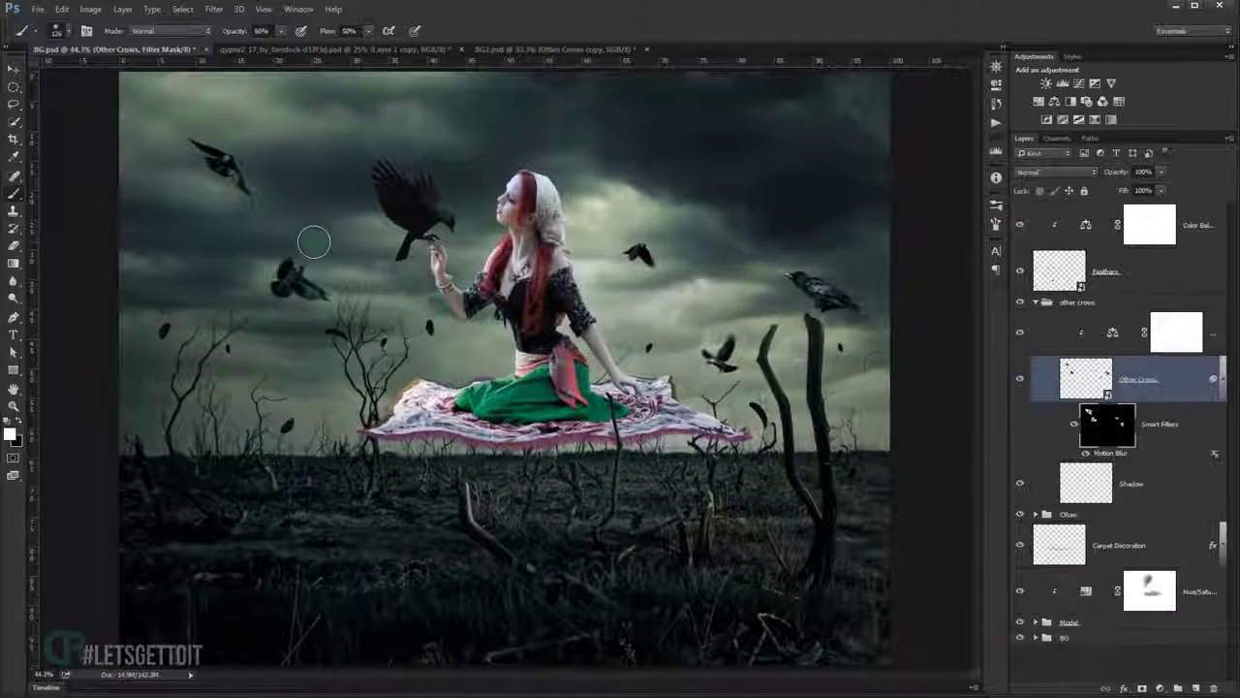
{"action": "left_click", "coordinate": [1067, 430]}
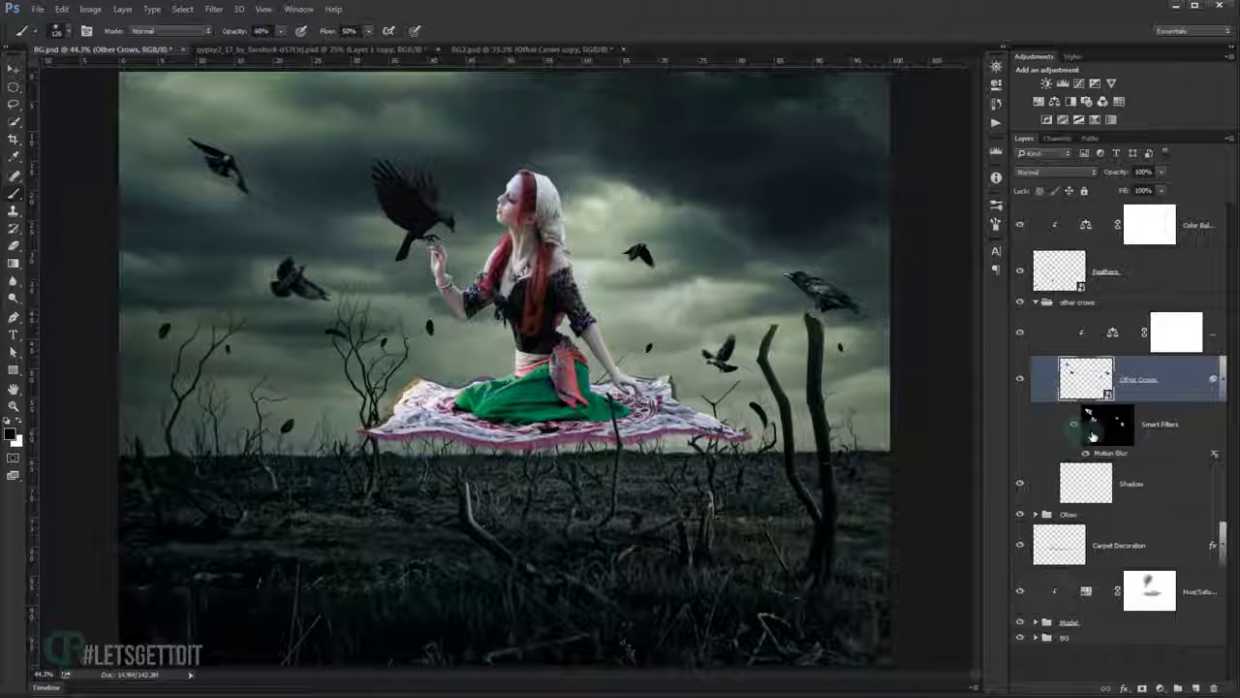
{"action": "left_click", "coordinate": [1034, 302]}
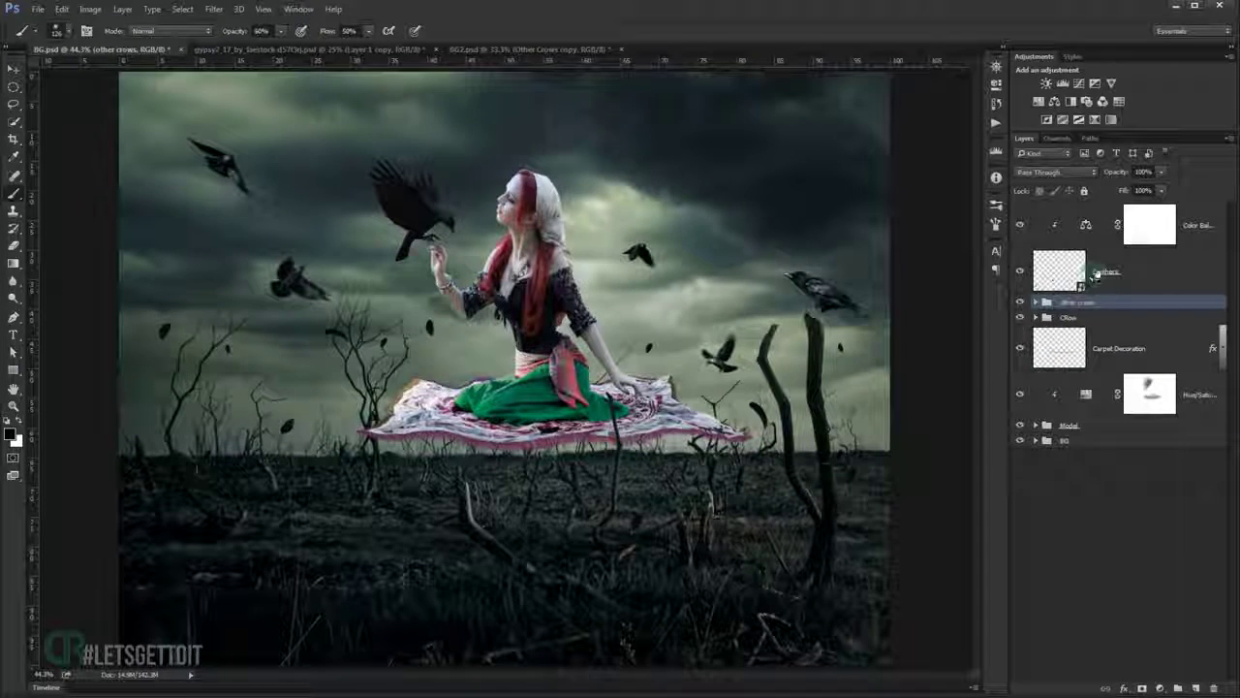
Apply a Motion Blur smart filter to the Feathers layer at angle -9 and distance 15.
{"action": "left_click", "coordinate": [1092, 262]}
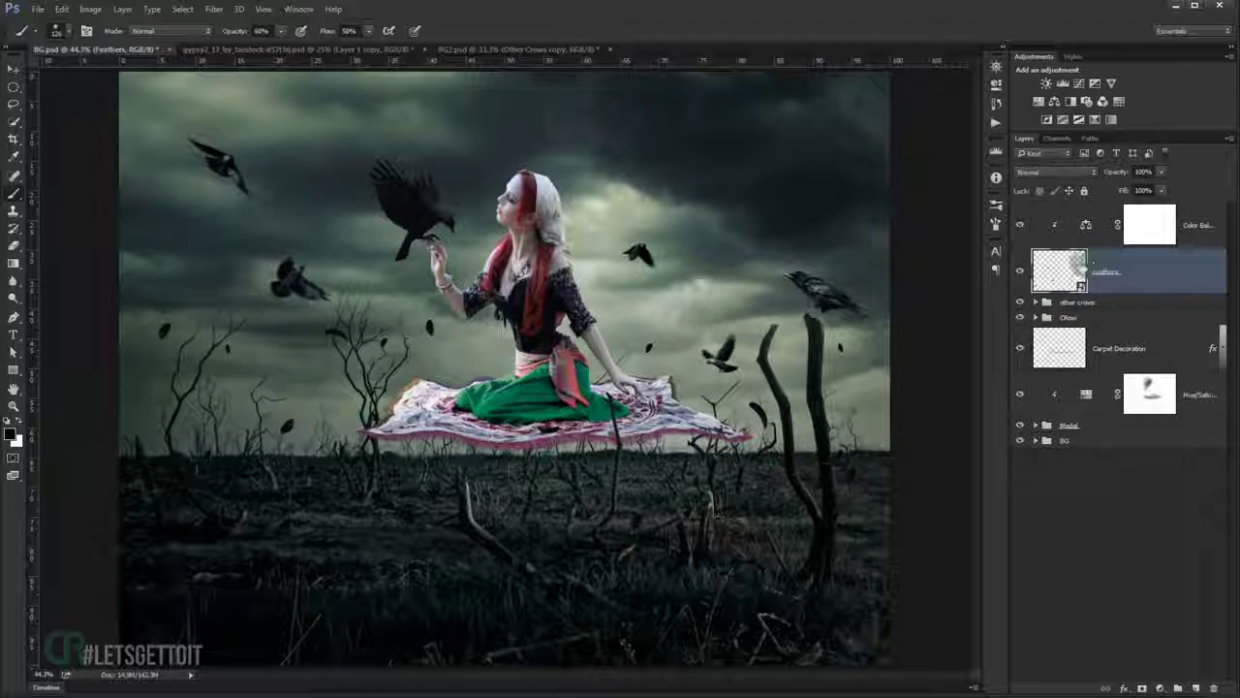
{"action": "left_click", "coordinate": [214, 9]}
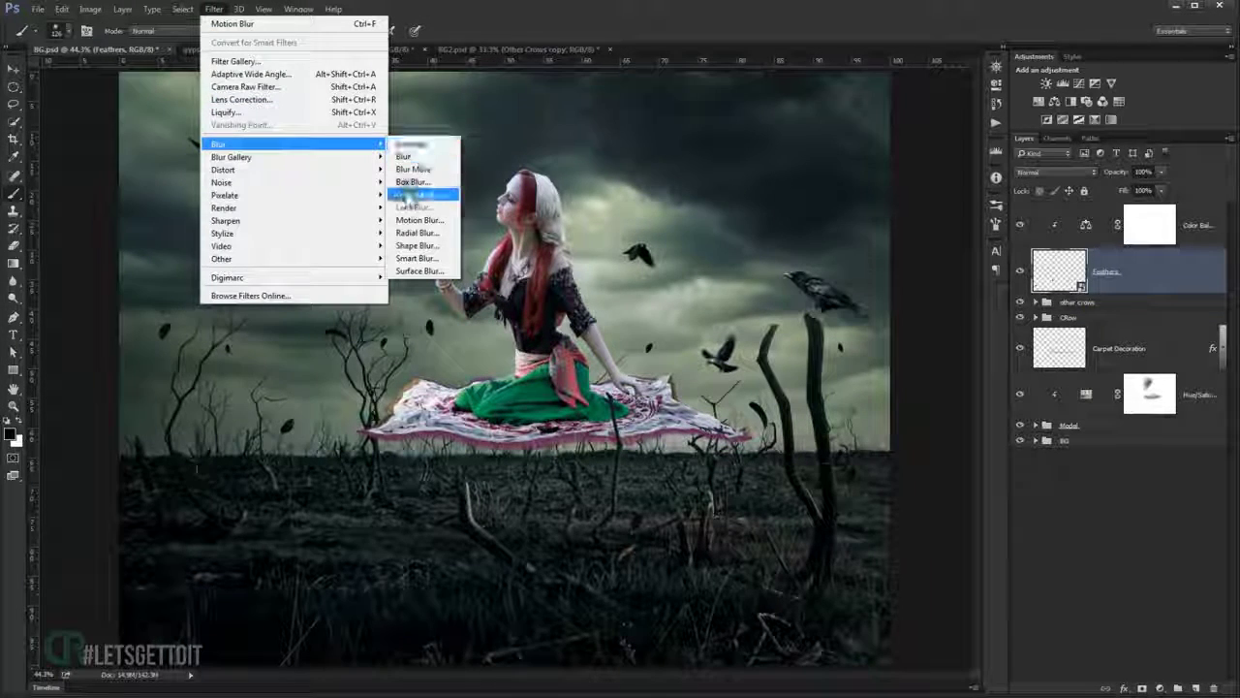
{"action": "left_click", "coordinate": [418, 220]}
{"action": "left_click", "coordinate": [827, 417]}
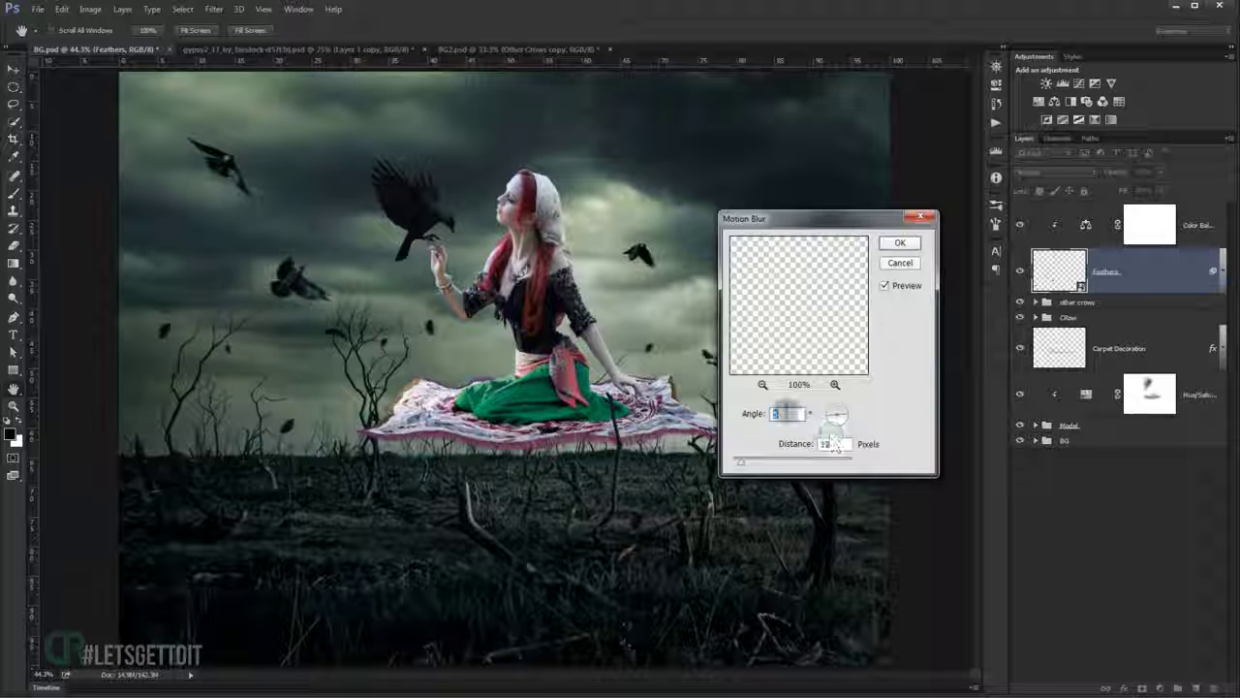
{"action": "left_click", "coordinate": [831, 418]}
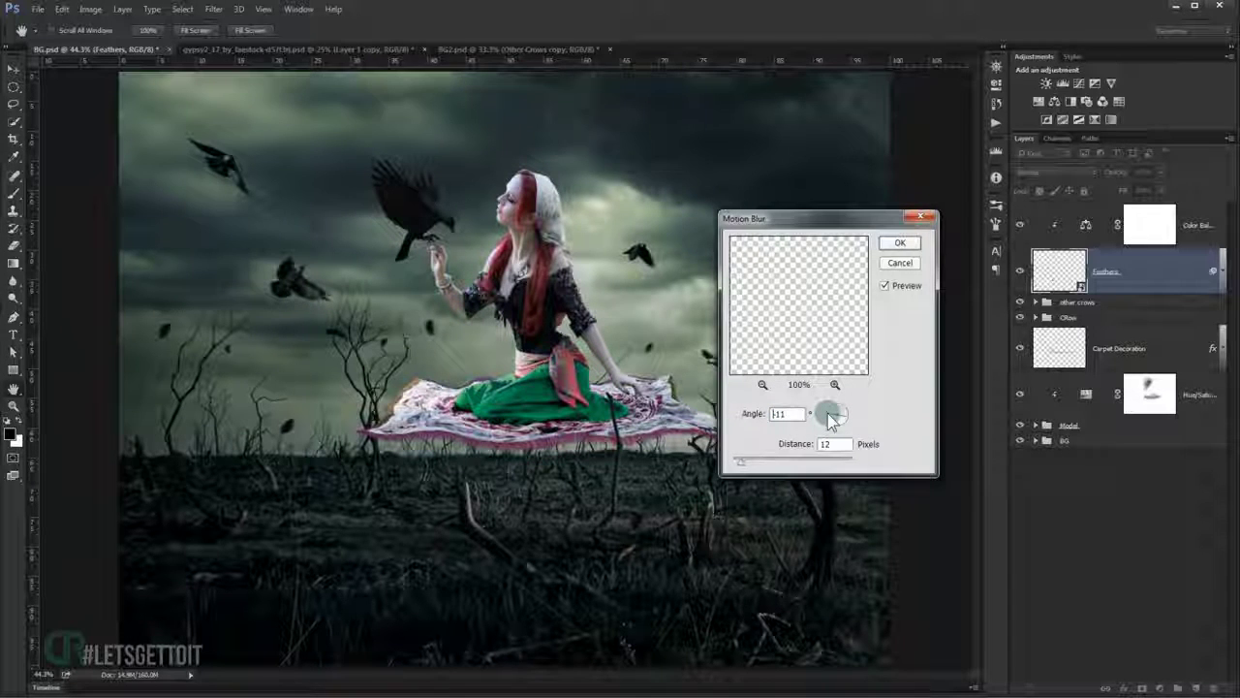
{"action": "left_click", "coordinate": [856, 417]}
{"action": "left_click", "coordinate": [751, 461]}
{"action": "left_click_drag", "start_coordinate": [744, 467], "coordinate": [746, 470]}
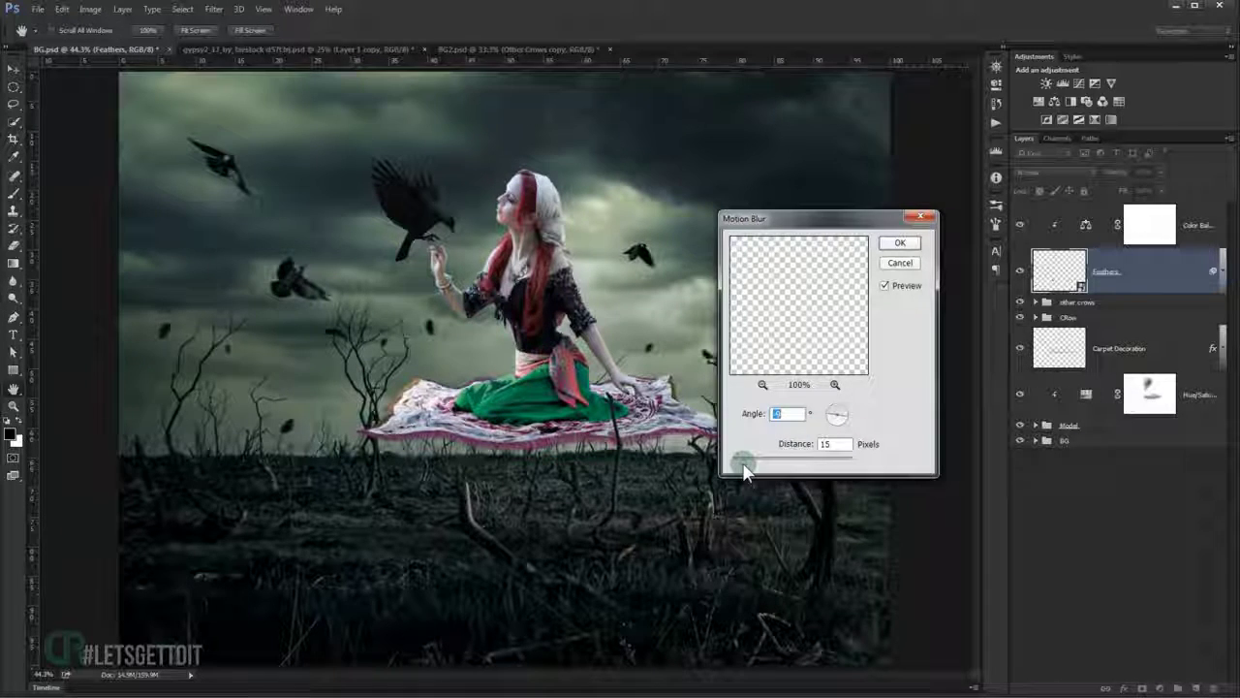
{"action": "left_click", "coordinate": [860, 407]}
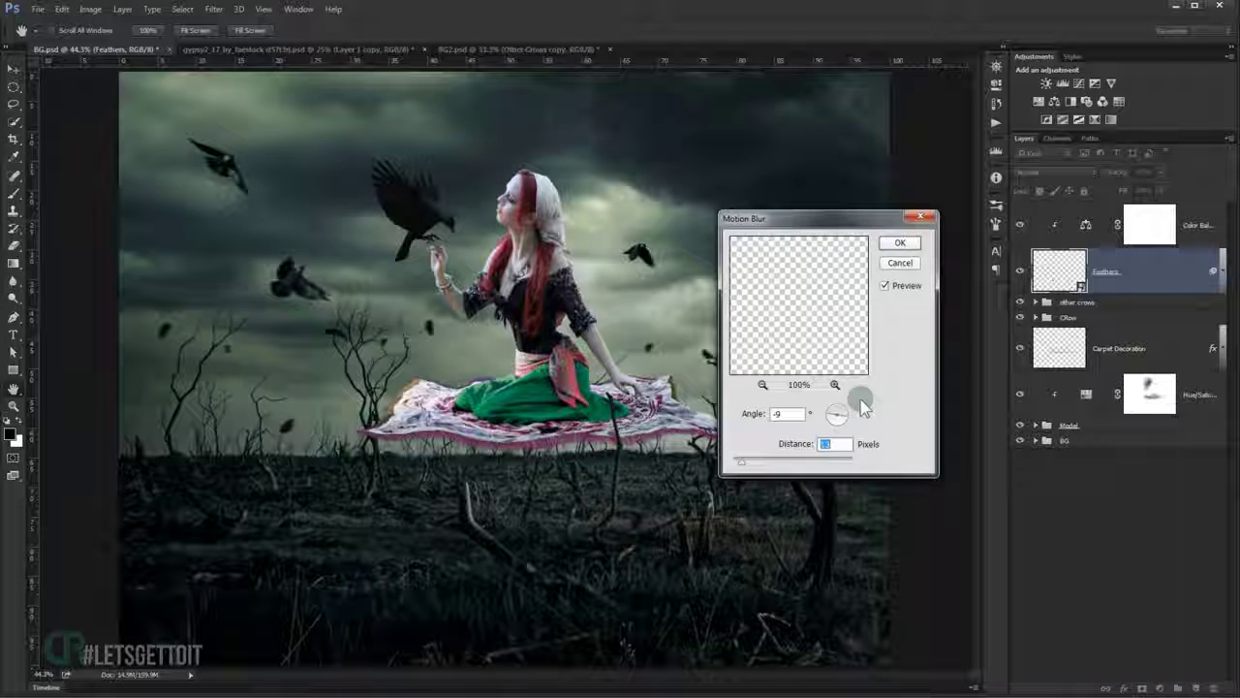
{"action": "left_click", "coordinate": [901, 242]}
Invert the Feathers filter mask to hide the blur, then paint it back onto one falling feather.
{"action": "left_click", "coordinate": [1081, 317]}
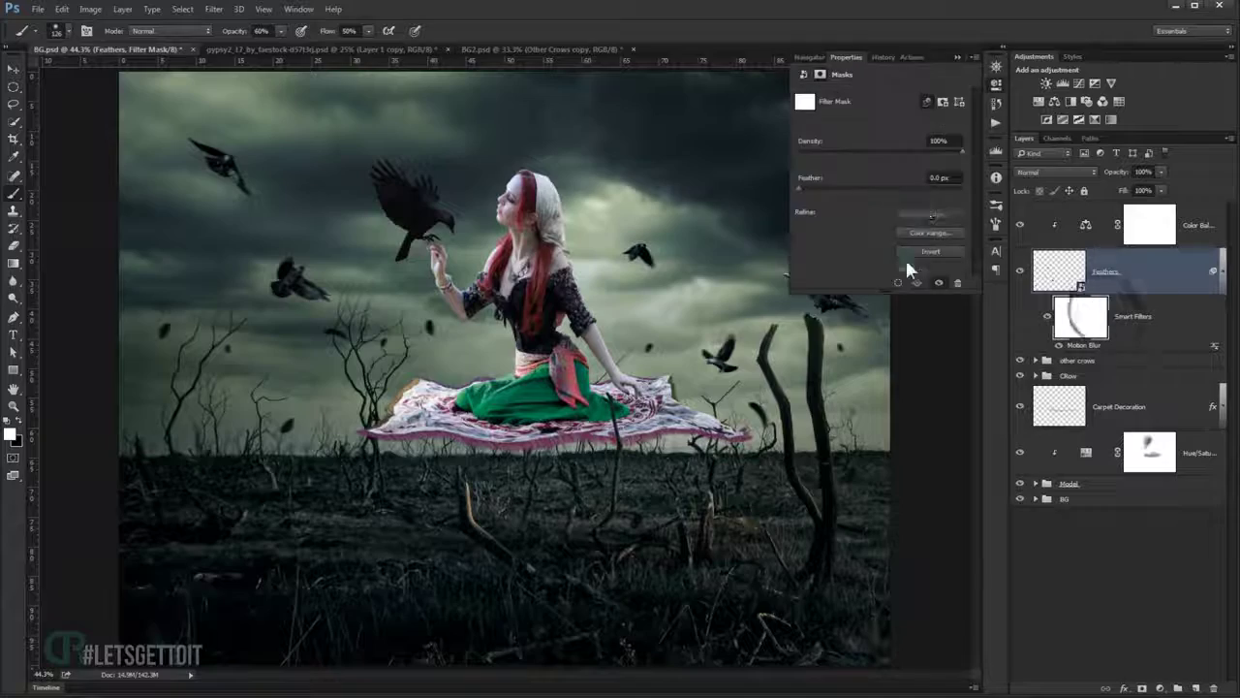
{"action": "left_click", "coordinate": [932, 251]}
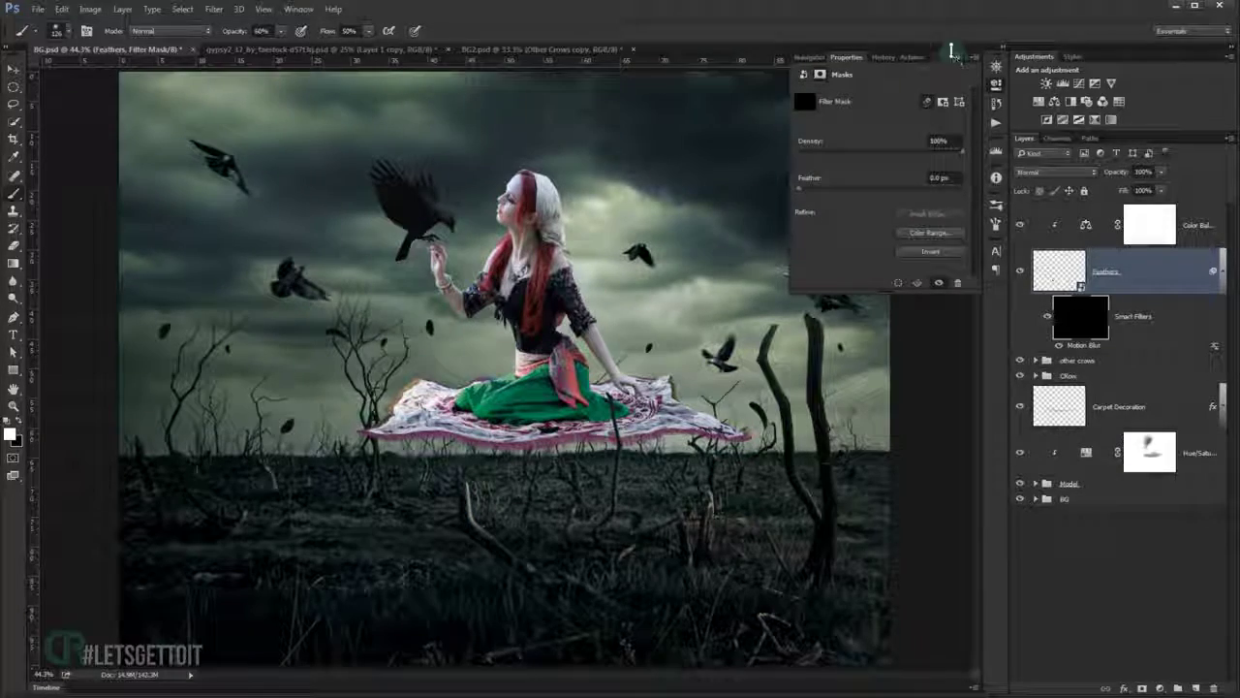
{"action": "left_click", "coordinate": [955, 58]}
{"action": "scroll", "coordinate": [751, 324], "scroll_direction": "up", "scroll_amount": 5}
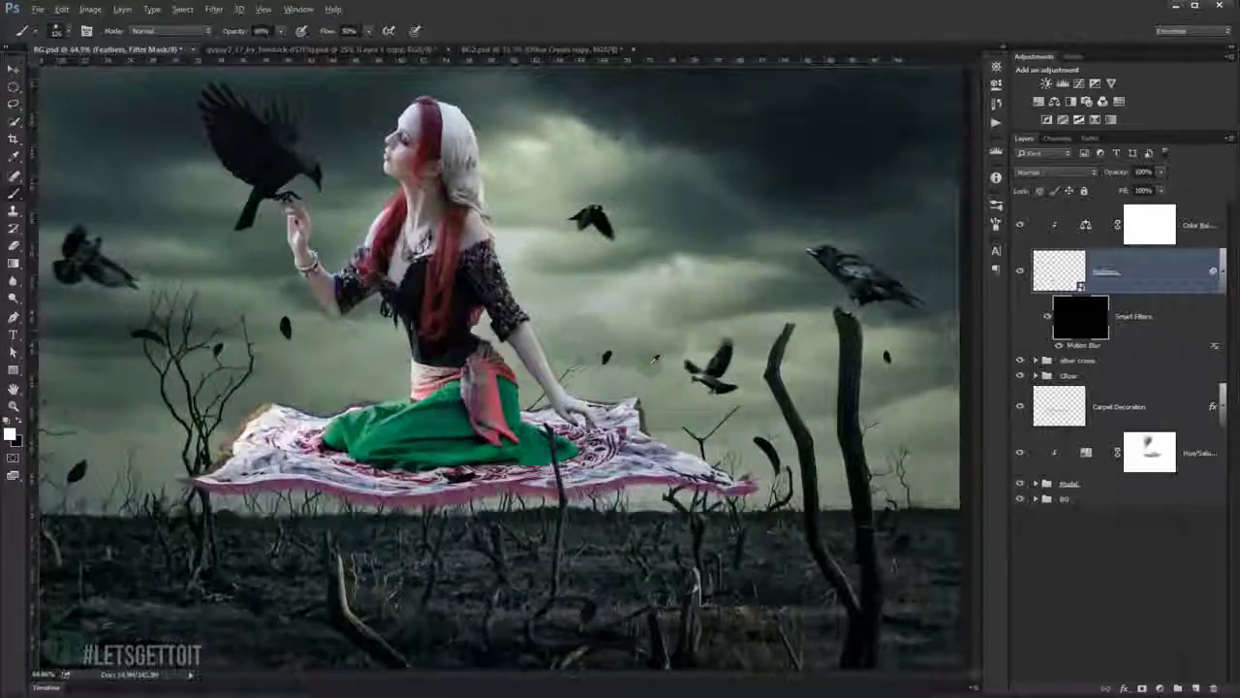
{"action": "scroll", "coordinate": [559, 386], "scroll_direction": "up", "scroll_amount": 1}
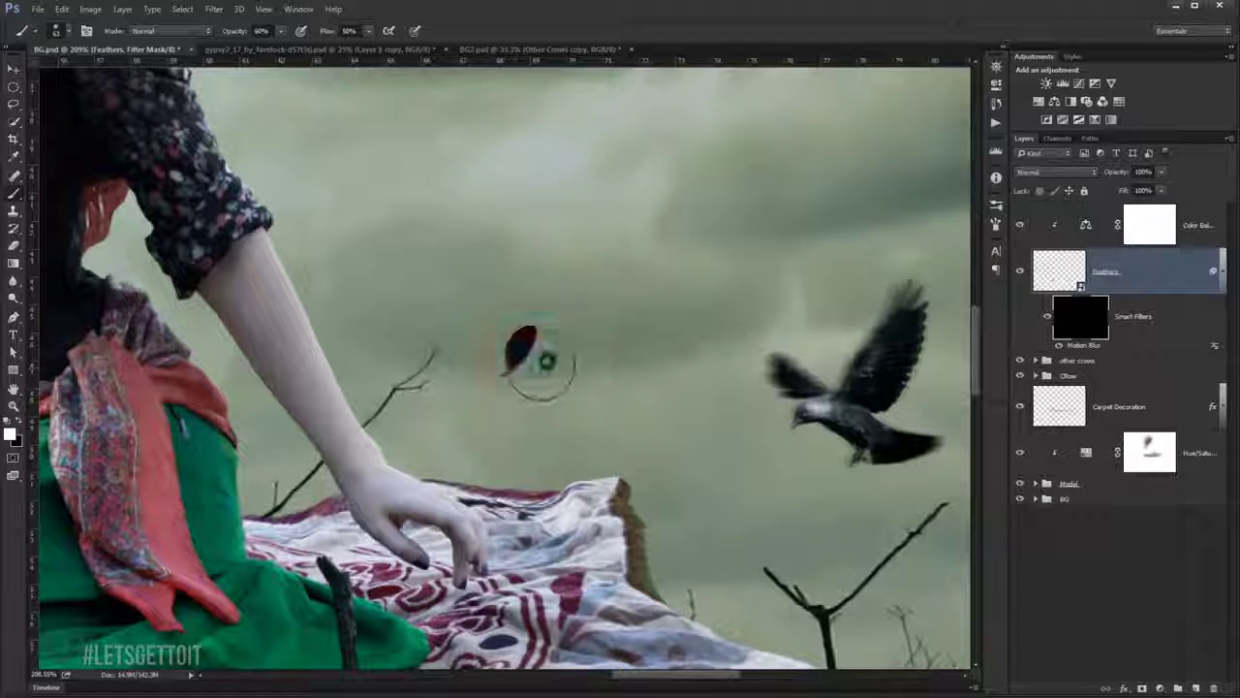
{"action": "left_click_drag", "start_coordinate": [543, 344], "coordinate": [531, 342]}
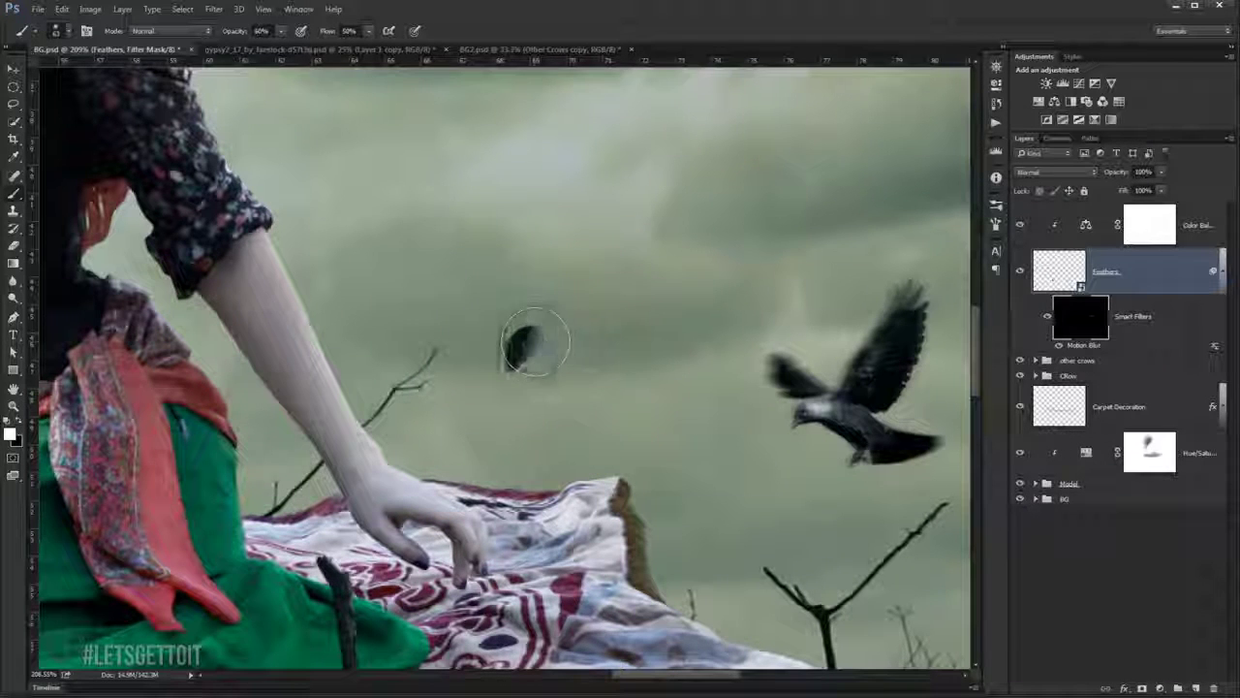
{"action": "scroll", "coordinate": [531, 315], "scroll_direction": "down", "scroll_amount": 2}
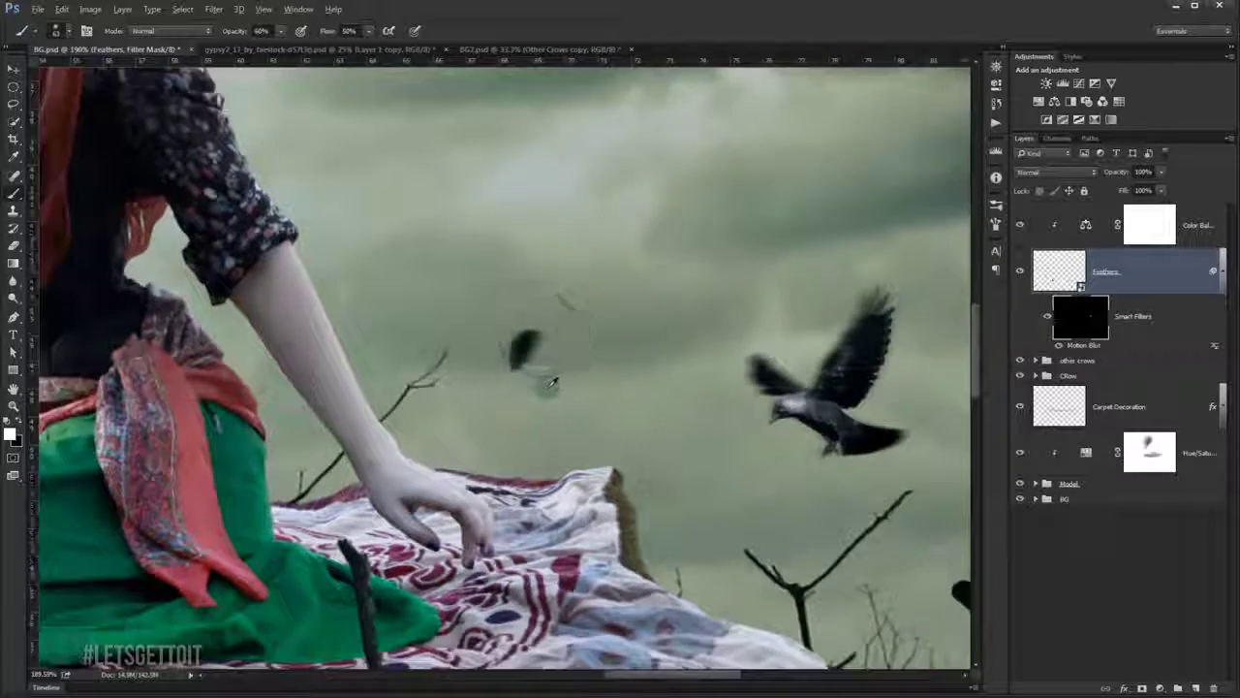
{"action": "scroll", "coordinate": [531, 315], "scroll_direction": "down", "scroll_amount": 3}
{"action": "scroll", "coordinate": [531, 315], "scroll_direction": "up", "scroll_amount": 1}
{"action": "scroll", "coordinate": [515, 300], "scroll_direction": "up", "scroll_amount": 1}
{"action": "scroll", "coordinate": [516, 300], "scroll_direction": "up", "scroll_amount": 2}
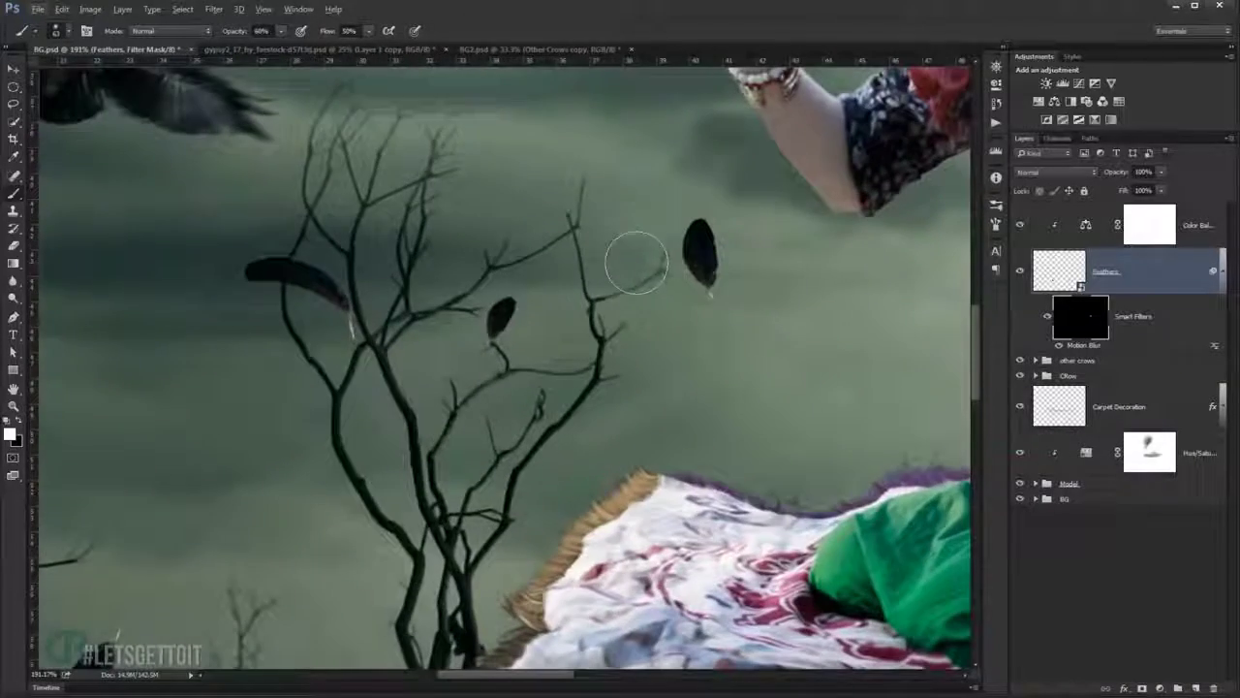
Paint the blur onto the leaf at left and a feather among the trees.
{"action": "left_click_drag", "start_coordinate": [333, 300], "coordinate": [266, 276]}
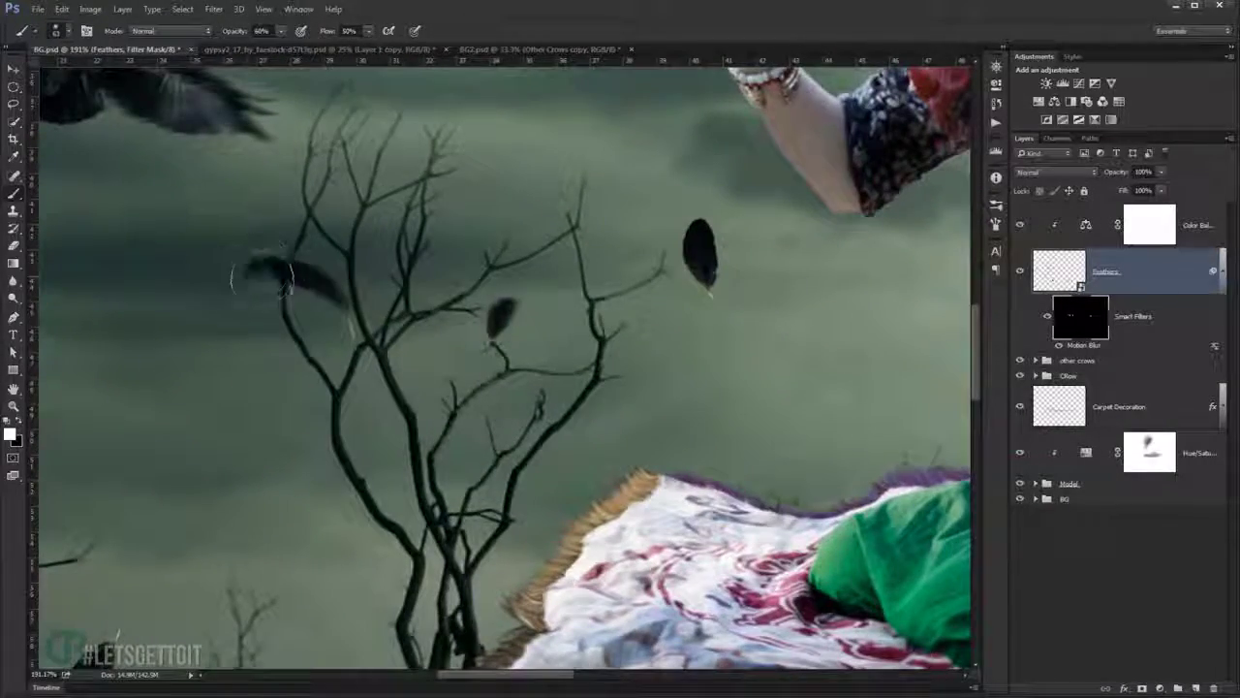
{"action": "scroll", "coordinate": [267, 277], "scroll_direction": "down", "scroll_amount": 3}
{"action": "scroll", "coordinate": [401, 473], "scroll_direction": "up", "scroll_amount": 2}
{"action": "scroll", "coordinate": [400, 473], "scroll_direction": "down", "scroll_amount": 1}
{"action": "scroll", "coordinate": [451, 553], "scroll_direction": "up", "scroll_amount": 3}
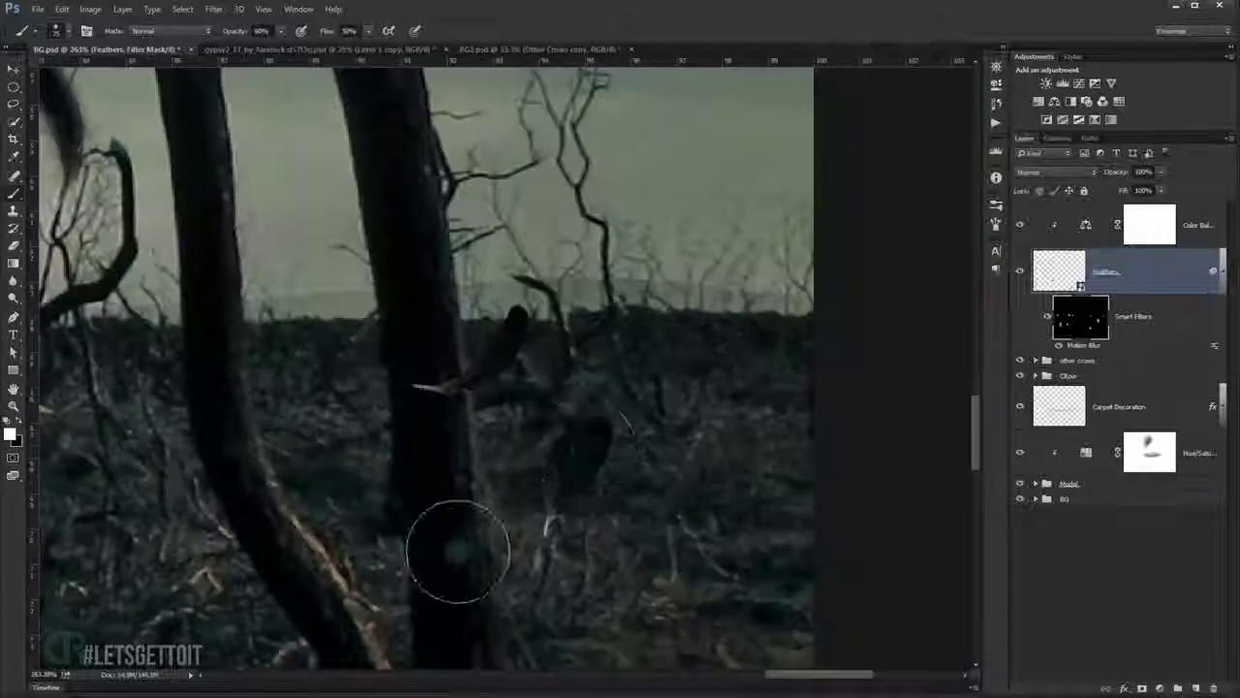
{"action": "left_click_drag", "start_coordinate": [427, 383], "coordinate": [513, 352]}
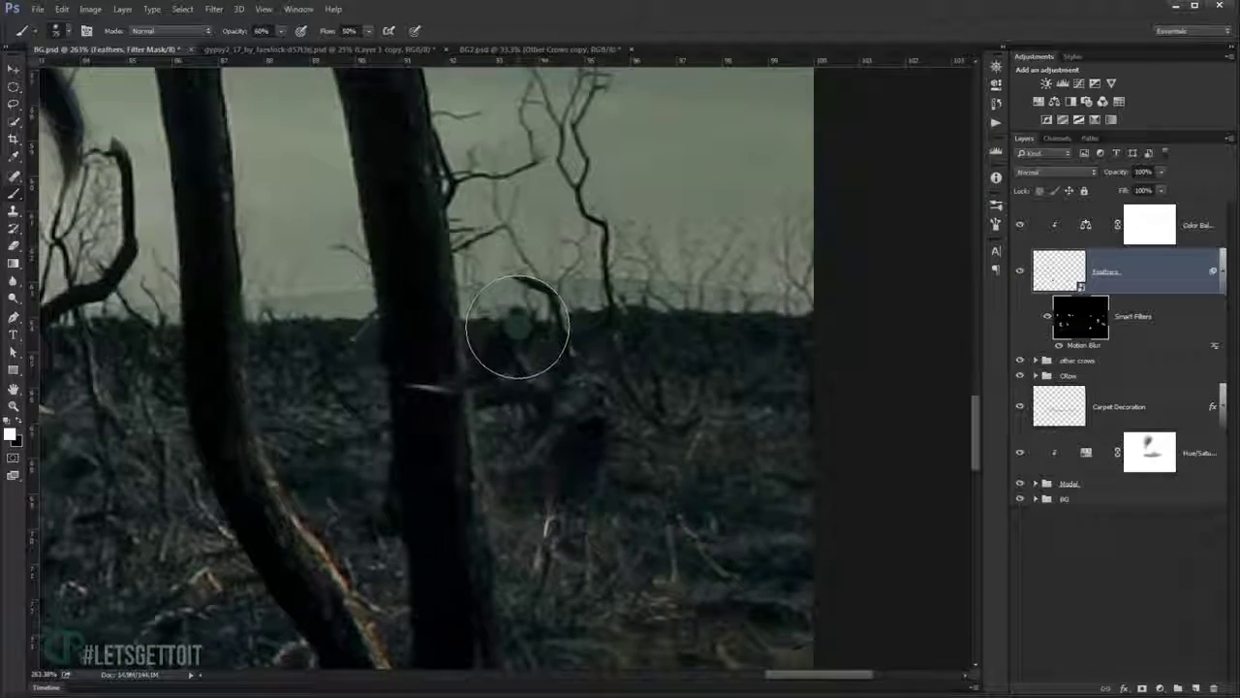
{"action": "scroll", "coordinate": [543, 423], "scroll_direction": "down", "scroll_amount": 2}
{"action": "scroll", "coordinate": [543, 422], "scroll_direction": "down", "scroll_amount": 1}
{"action": "scroll", "coordinate": [435, 449], "scroll_direction": "up", "scroll_amount": 2}
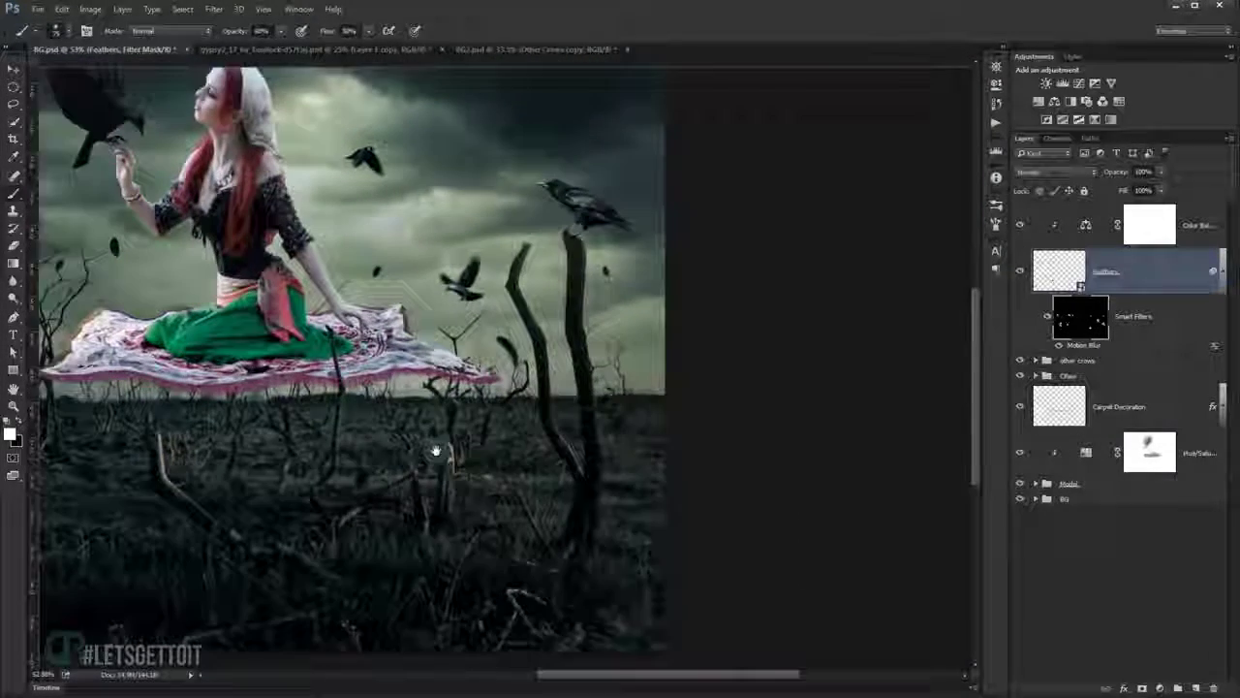
{"action": "scroll", "coordinate": [435, 449], "scroll_direction": "down", "scroll_amount": 1}
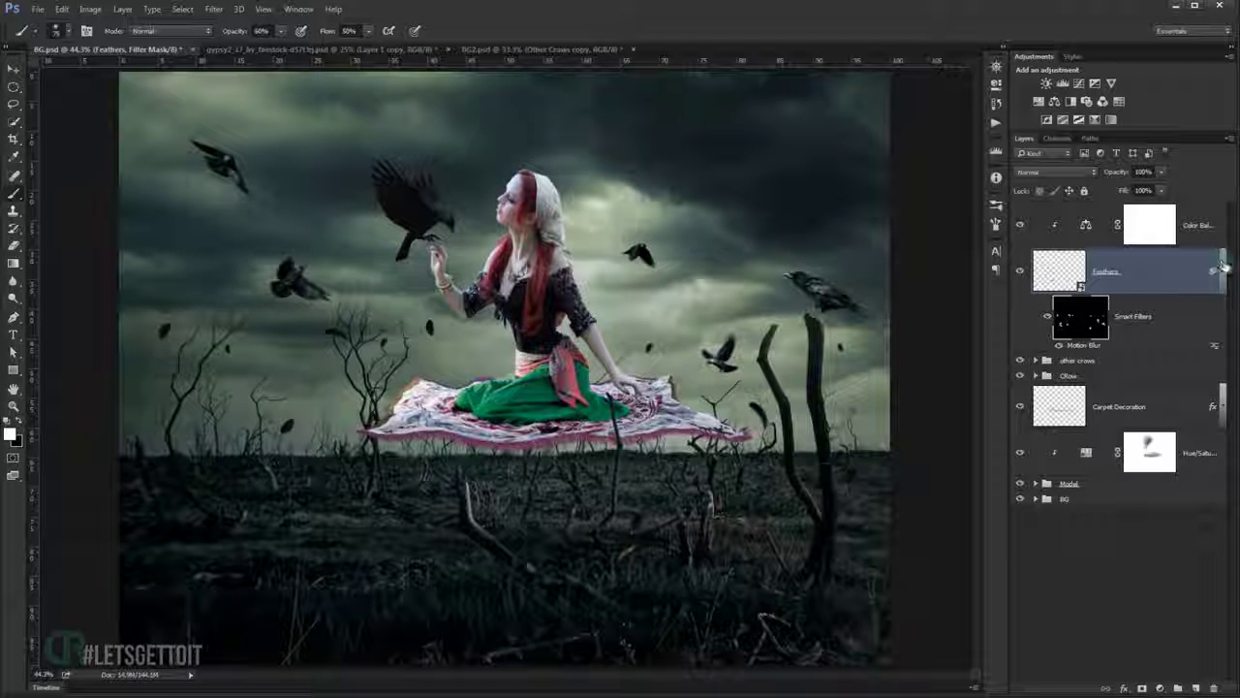
Convert the Crow layer inside the expanded Crow group into a smart object.
{"action": "left_click", "coordinate": [1219, 268]}
{"action": "left_click", "coordinate": [1036, 317]}
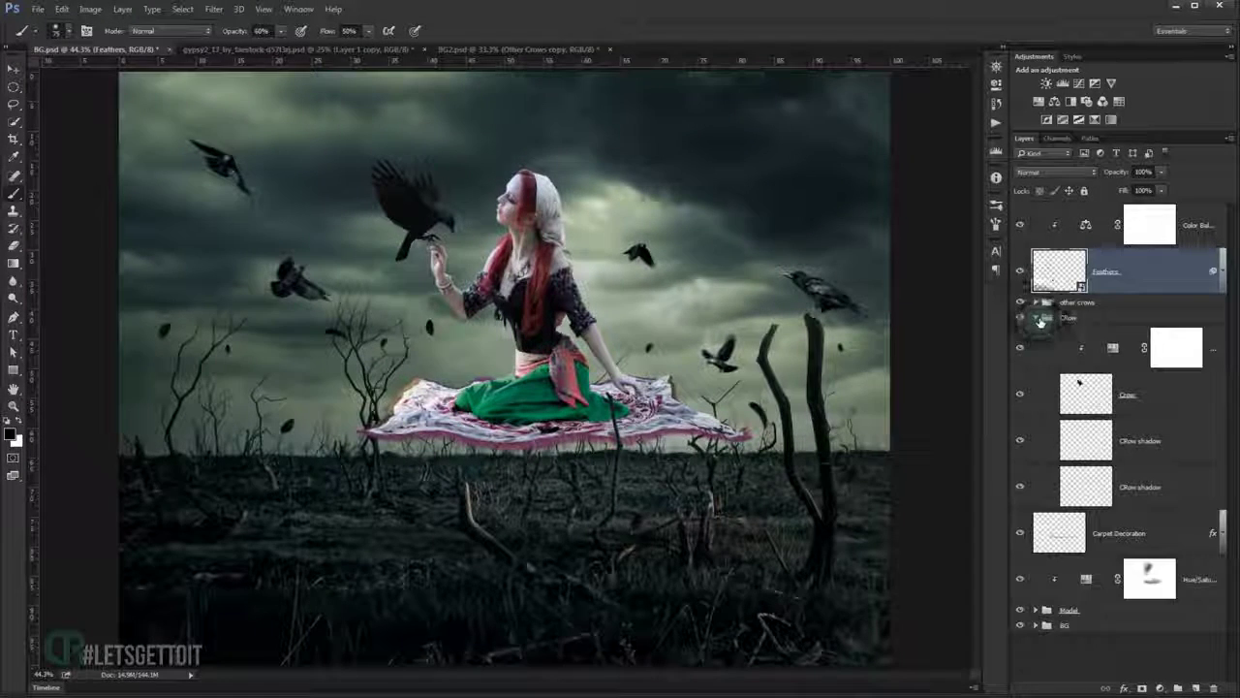
{"action": "left_click", "coordinate": [1104, 390]}
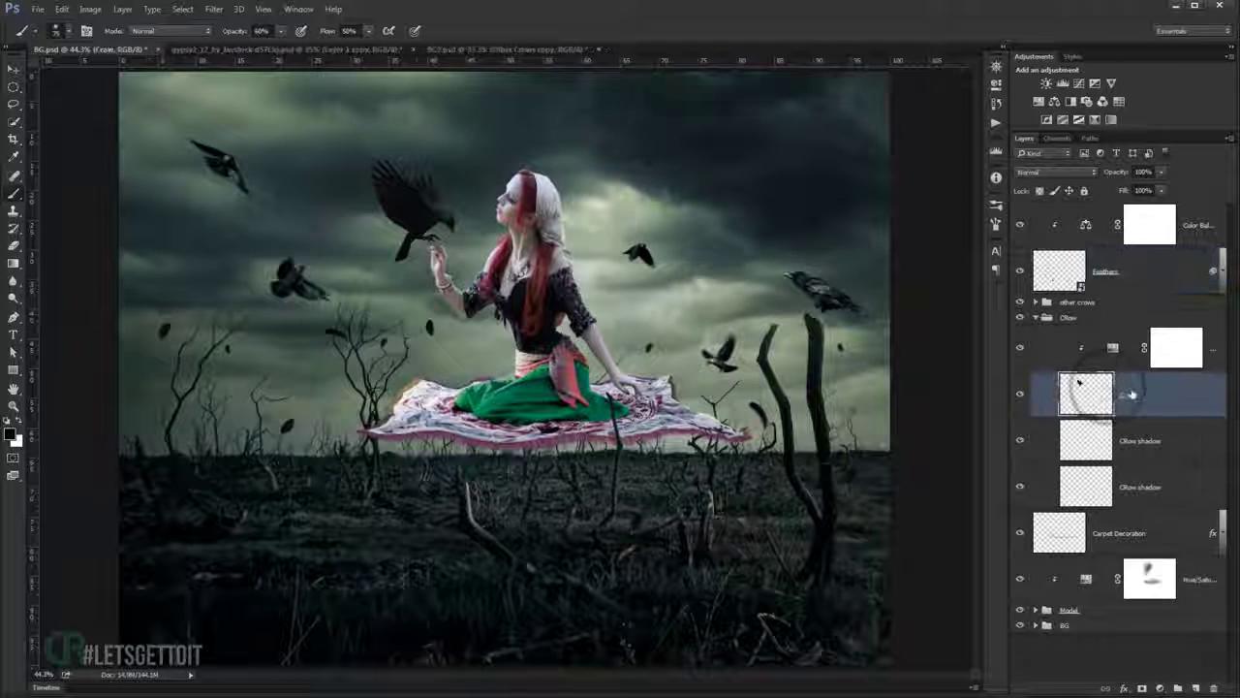
{"action": "right_click", "coordinate": [1152, 395]}
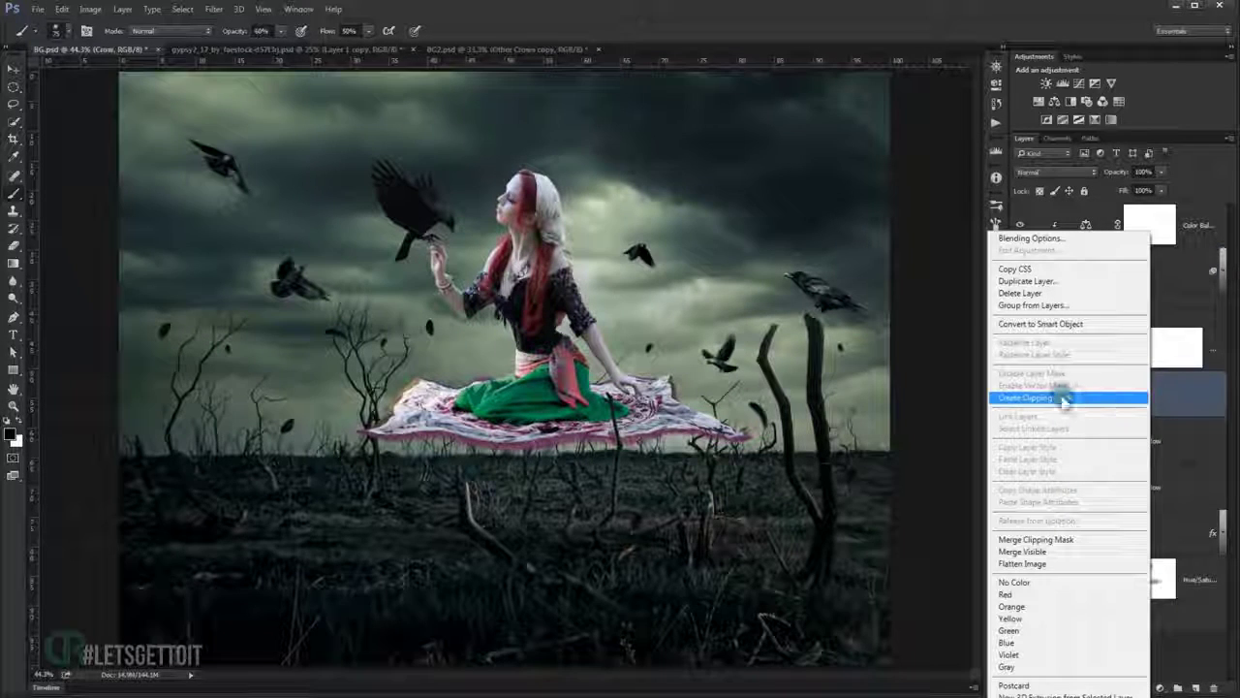
{"action": "left_click", "coordinate": [1046, 324]}
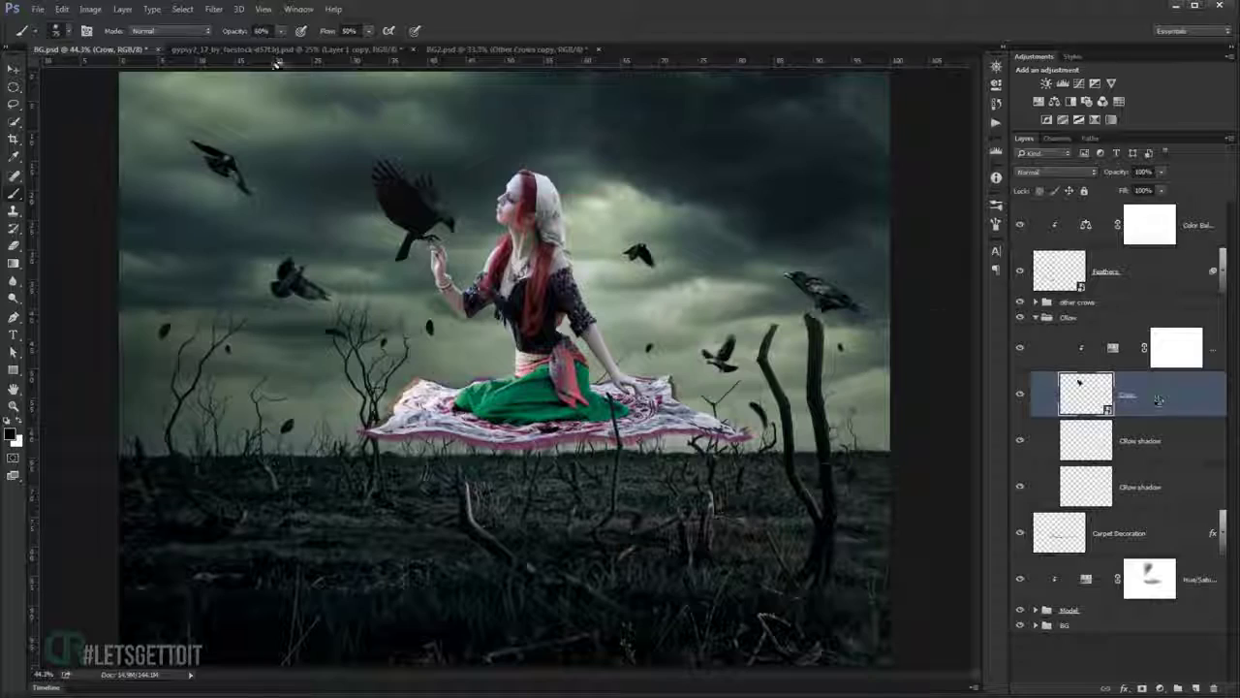
Apply Motion Blur to the Crow at angle 5° and distance 16 pixels.
{"action": "left_click", "coordinate": [214, 8]}
{"action": "mouse_move", "coordinate": [219, 144]}
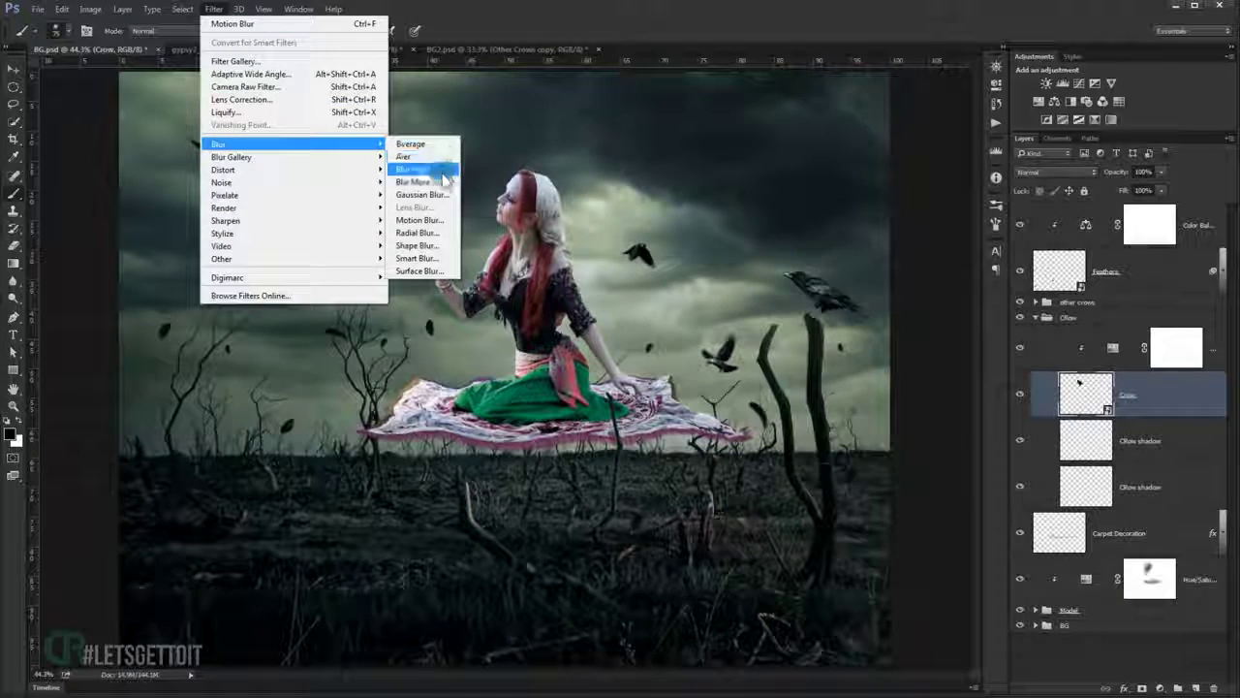
{"action": "left_click", "coordinate": [417, 220]}
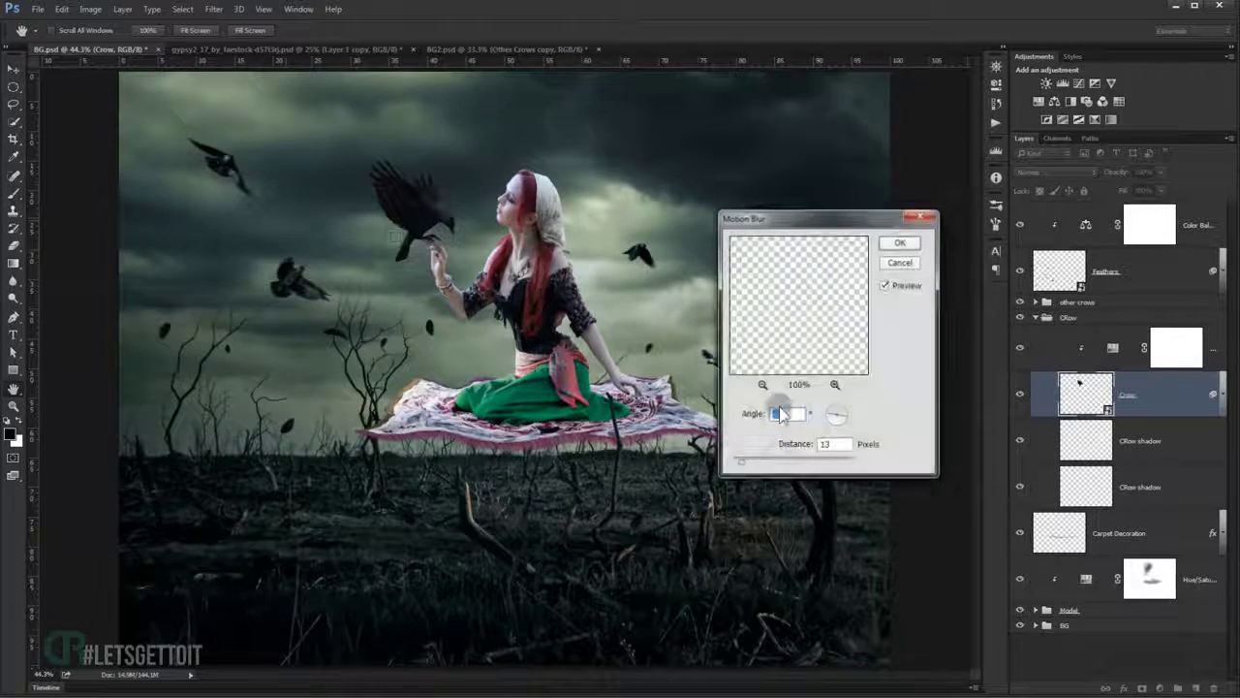
{"action": "left_click", "coordinate": [849, 416]}
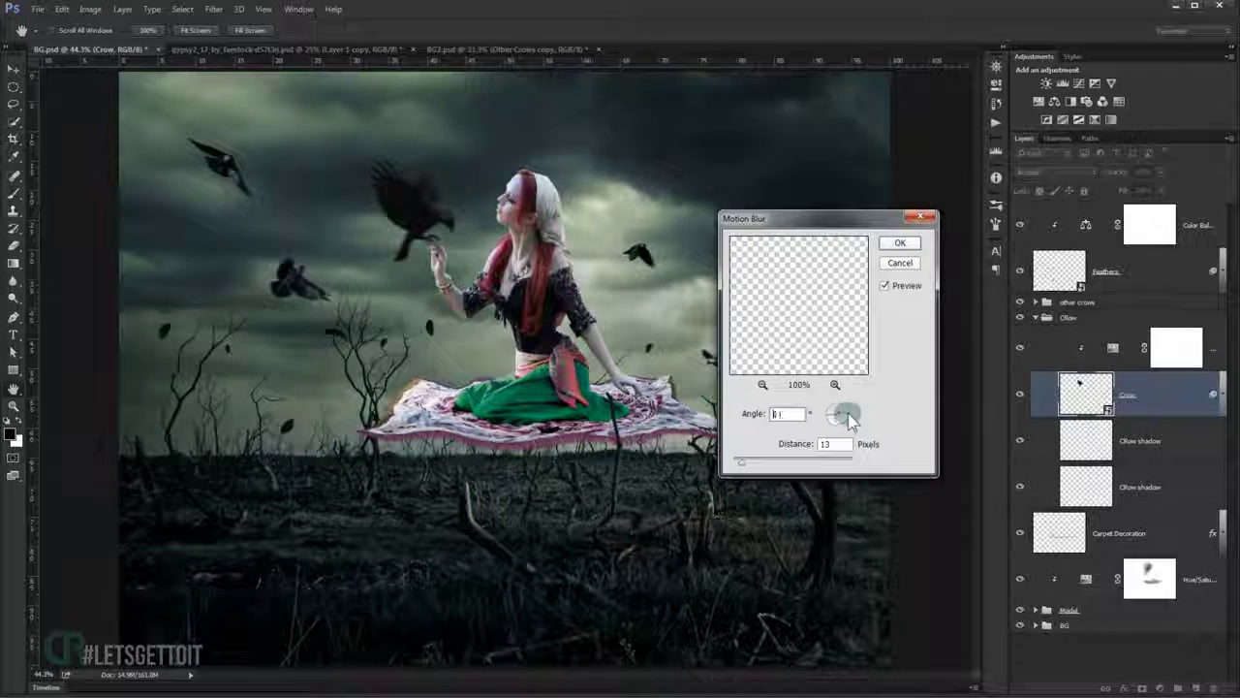
{"action": "left_click_drag", "start_coordinate": [845, 416], "coordinate": [847, 418]}
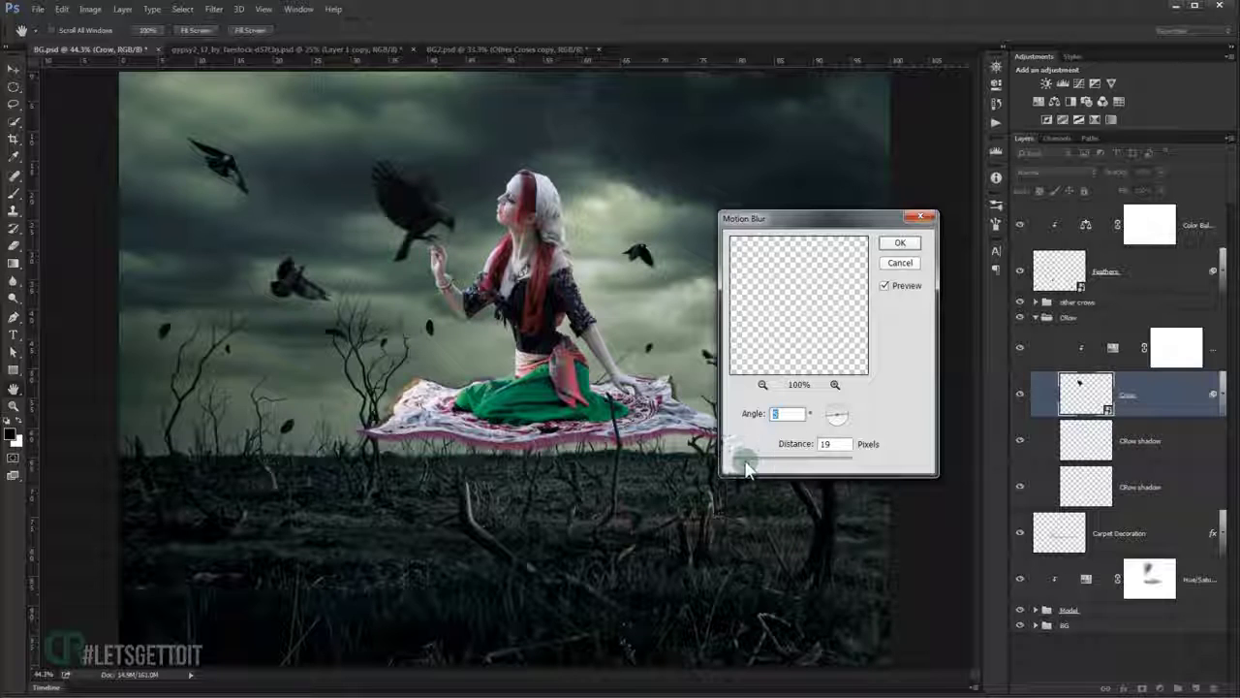
{"action": "left_click_drag", "start_coordinate": [745, 467], "coordinate": [745, 468]}
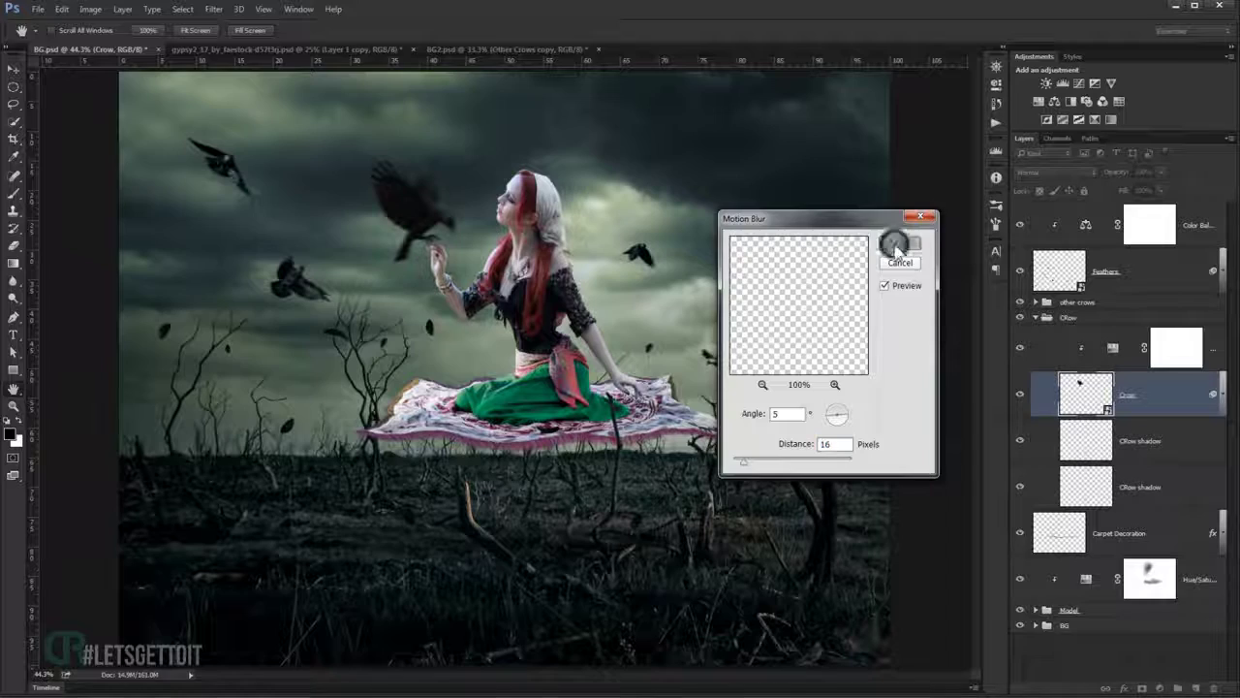
{"action": "left_click", "coordinate": [900, 243]}
{"action": "double_click", "coordinate": [1108, 439]}
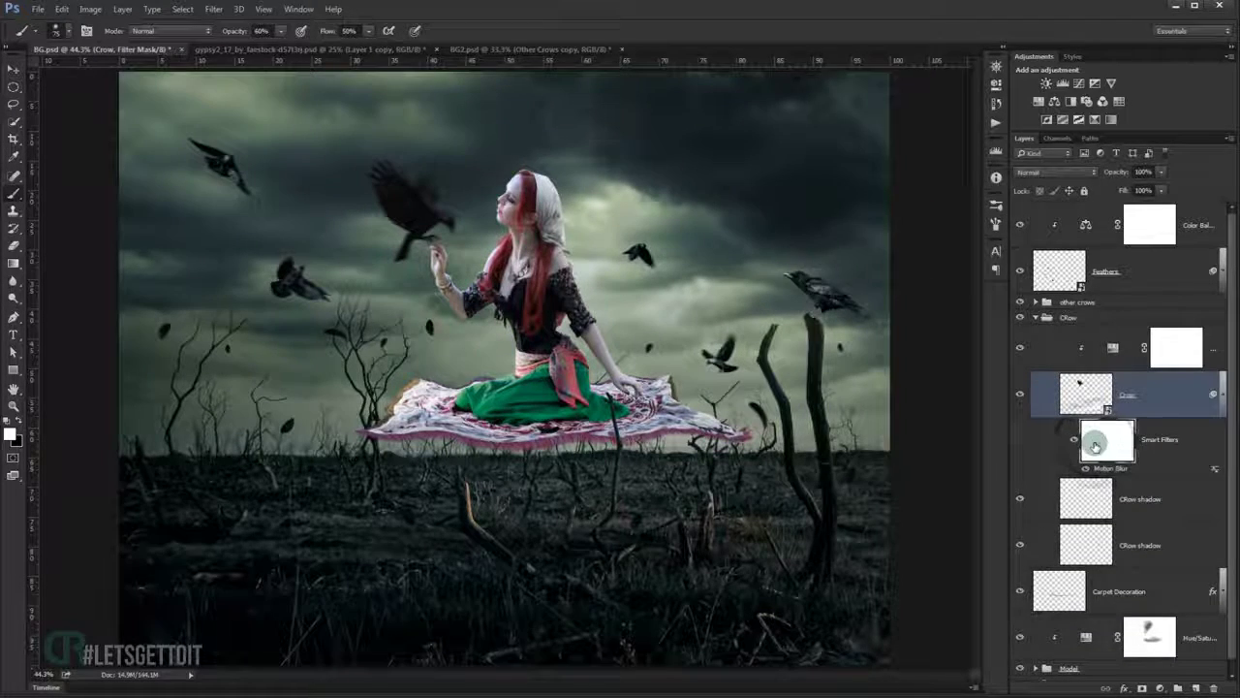
Invert the Crow's blur mask and set a resized brush to 39% opacity.
{"action": "left_click", "coordinate": [930, 250]}
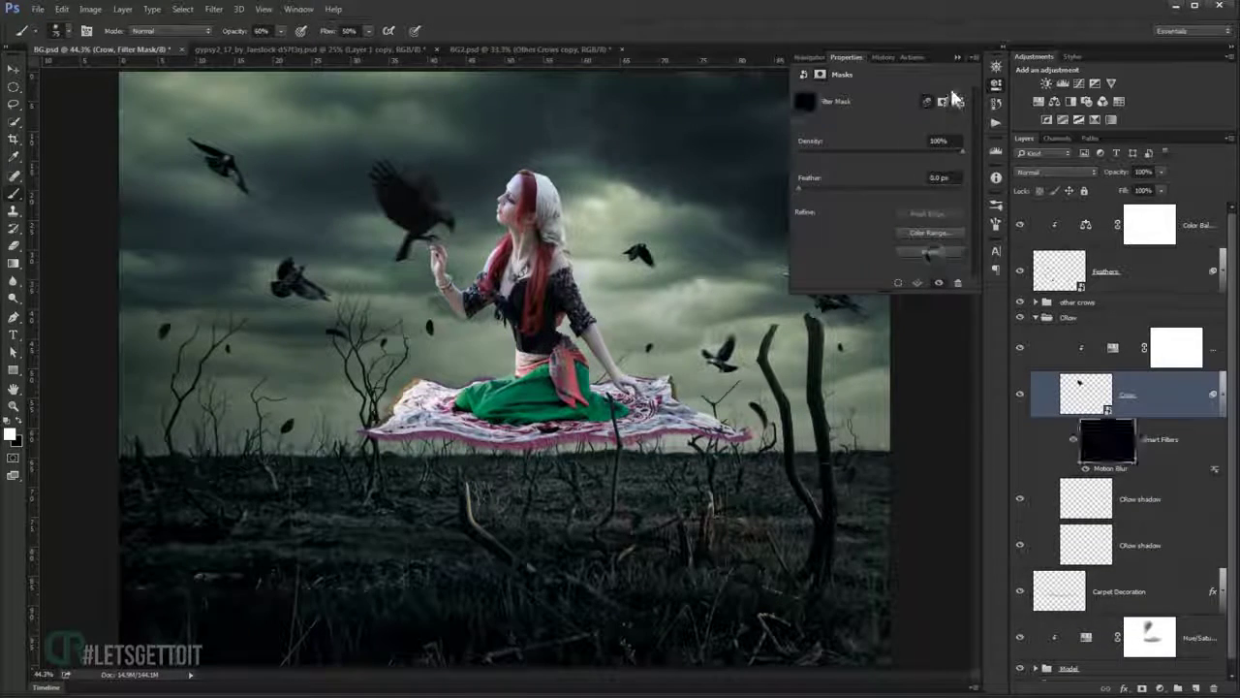
{"action": "left_click", "coordinate": [957, 56]}
{"action": "scroll", "coordinate": [398, 198], "scroll_direction": "up", "scroll_amount": 2}
{"action": "scroll", "coordinate": [397, 199], "scroll_direction": "up", "scroll_amount": 2}
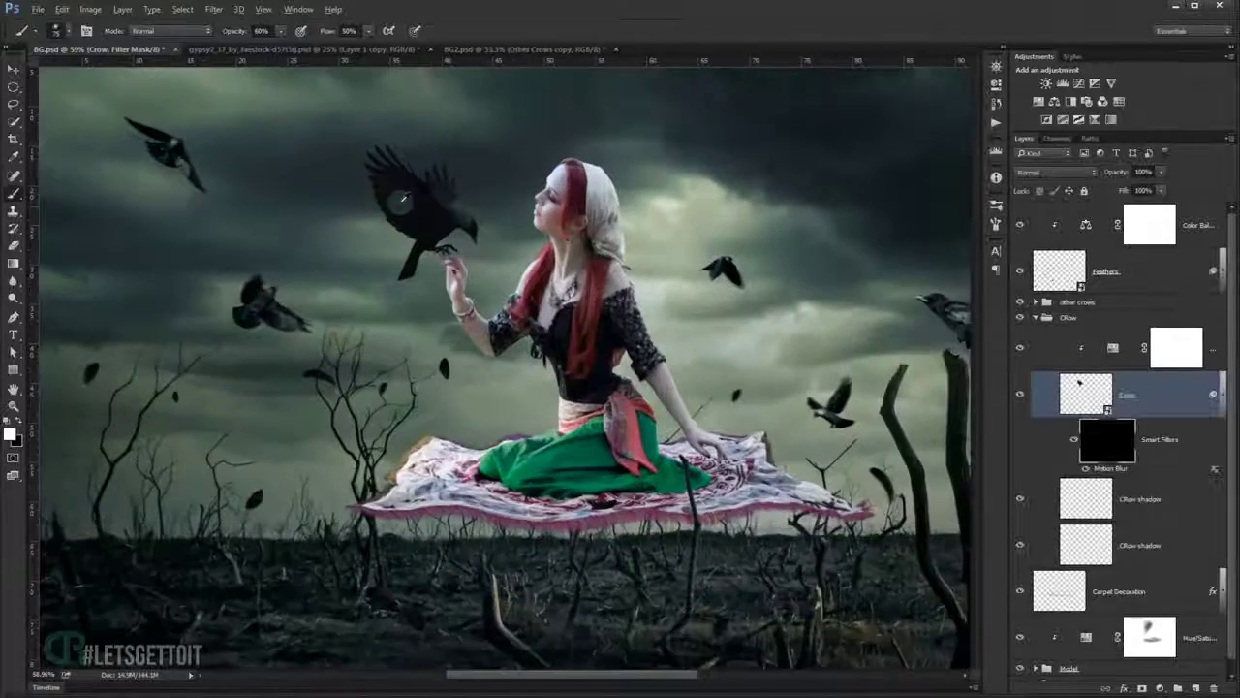
{"action": "scroll", "coordinate": [397, 199], "scroll_direction": "up", "scroll_amount": 3}
{"action": "scroll", "coordinate": [431, 174], "scroll_direction": "up", "scroll_amount": 2}
{"action": "left_click_drag", "start_coordinate": [410, 172], "coordinate": [365, 407]}
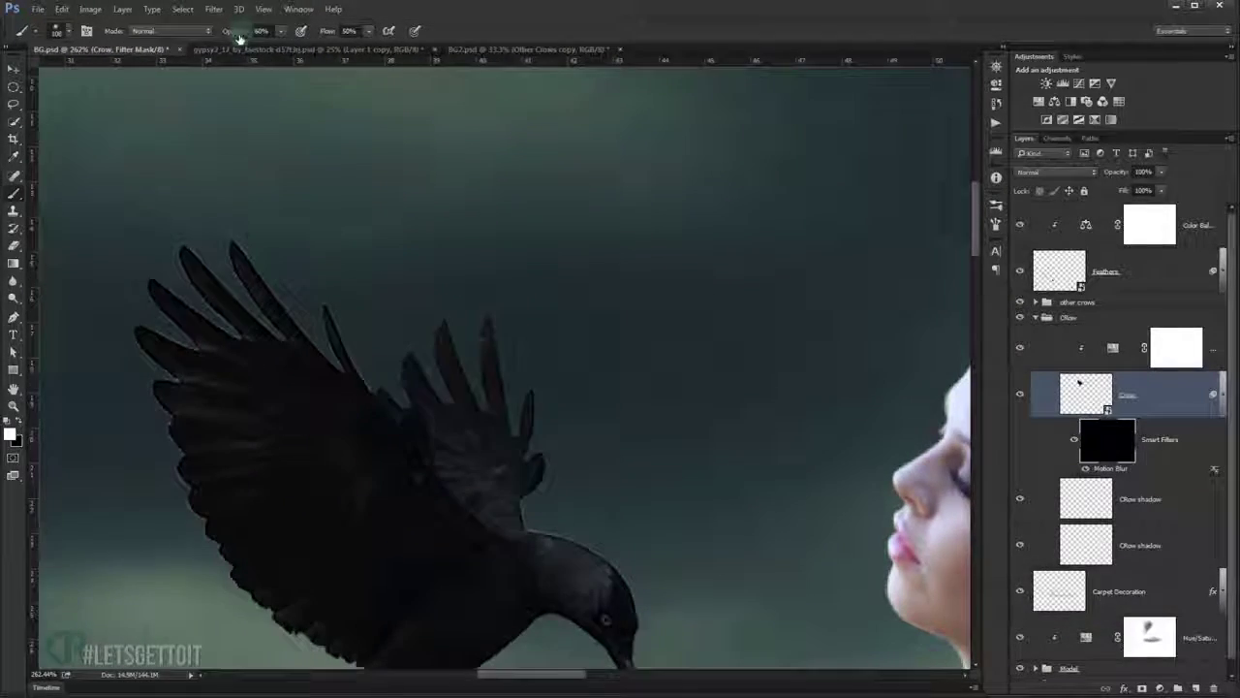
{"action": "mouse_move", "coordinate": [521, 323]}
{"action": "left_mouse_down"}
{"action": "mouse_move", "coordinate": [504, 347]}
{"action": "mouse_move", "coordinate": [475, 330]}
{"action": "left_mouse_up"}
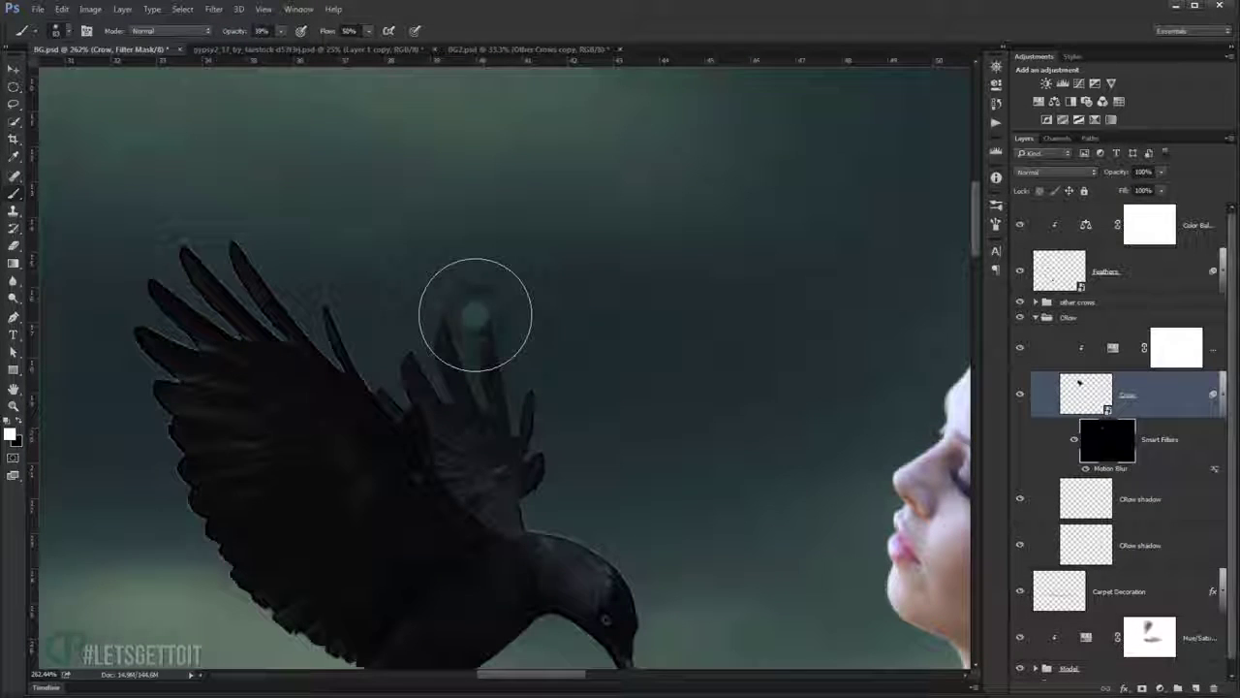
Paint blur onto the raised wing's feather tips, toggling the crow to compare, then fit the image.
{"action": "scroll", "coordinate": [445, 315], "scroll_direction": "down", "scroll_amount": 2}
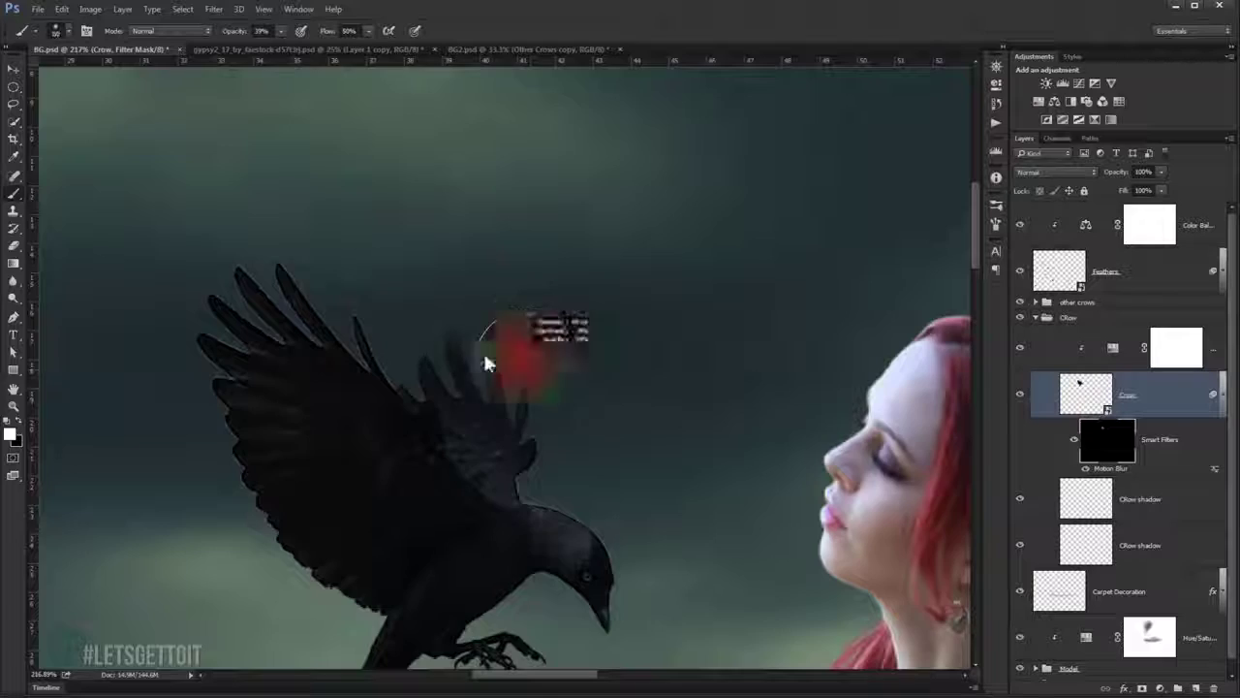
{"action": "scroll", "coordinate": [540, 407], "scroll_direction": "down", "scroll_amount": 3}
{"action": "scroll", "coordinate": [539, 407], "scroll_direction": "up", "scroll_amount": 2}
{"action": "scroll", "coordinate": [489, 388], "scroll_direction": "up", "scroll_amount": 2}
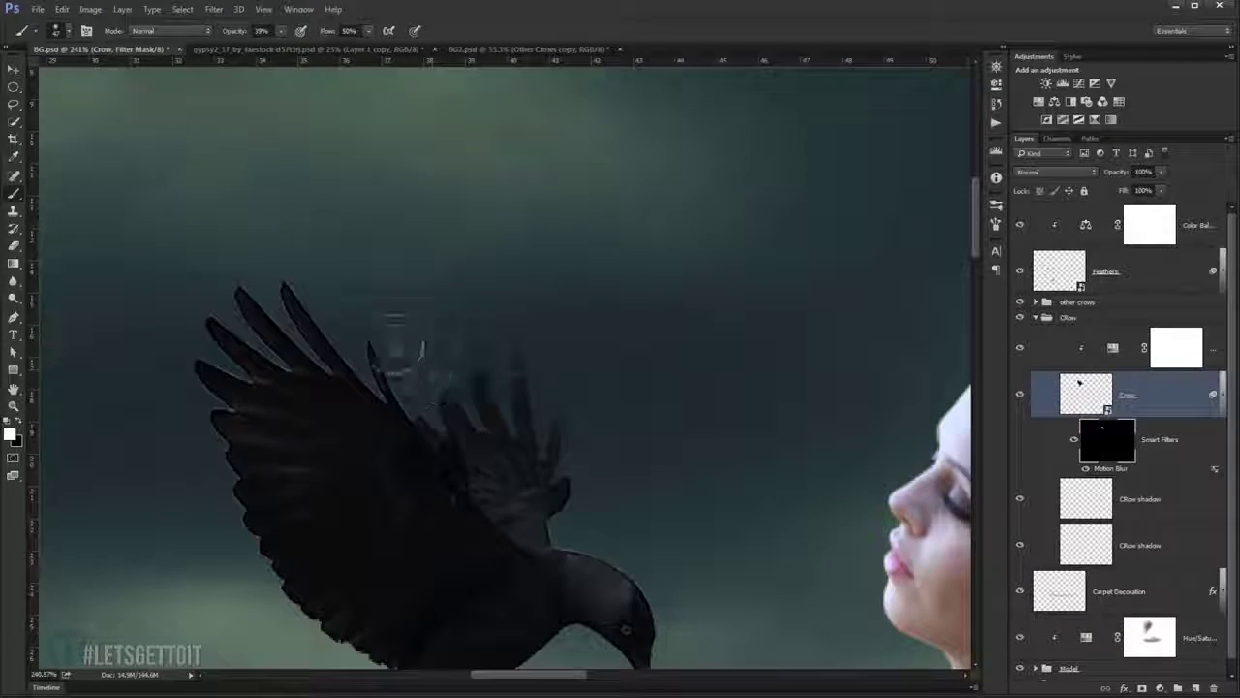
{"action": "scroll", "coordinate": [423, 362], "scroll_direction": "down", "scroll_amount": 2}
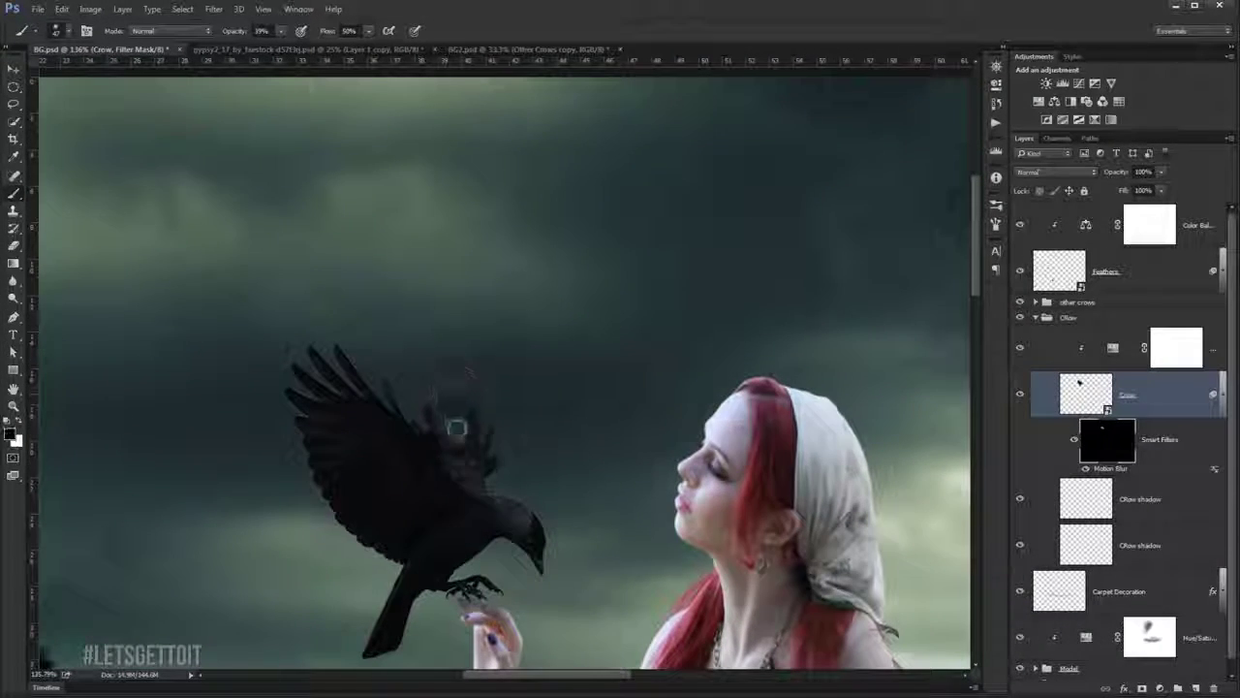
{"action": "scroll", "coordinate": [540, 386], "scroll_direction": "down", "scroll_amount": 2}
{"action": "scroll", "coordinate": [539, 387], "scroll_direction": "up", "scroll_amount": 1}
{"action": "scroll", "coordinate": [539, 407], "scroll_direction": "up", "scroll_amount": 1}
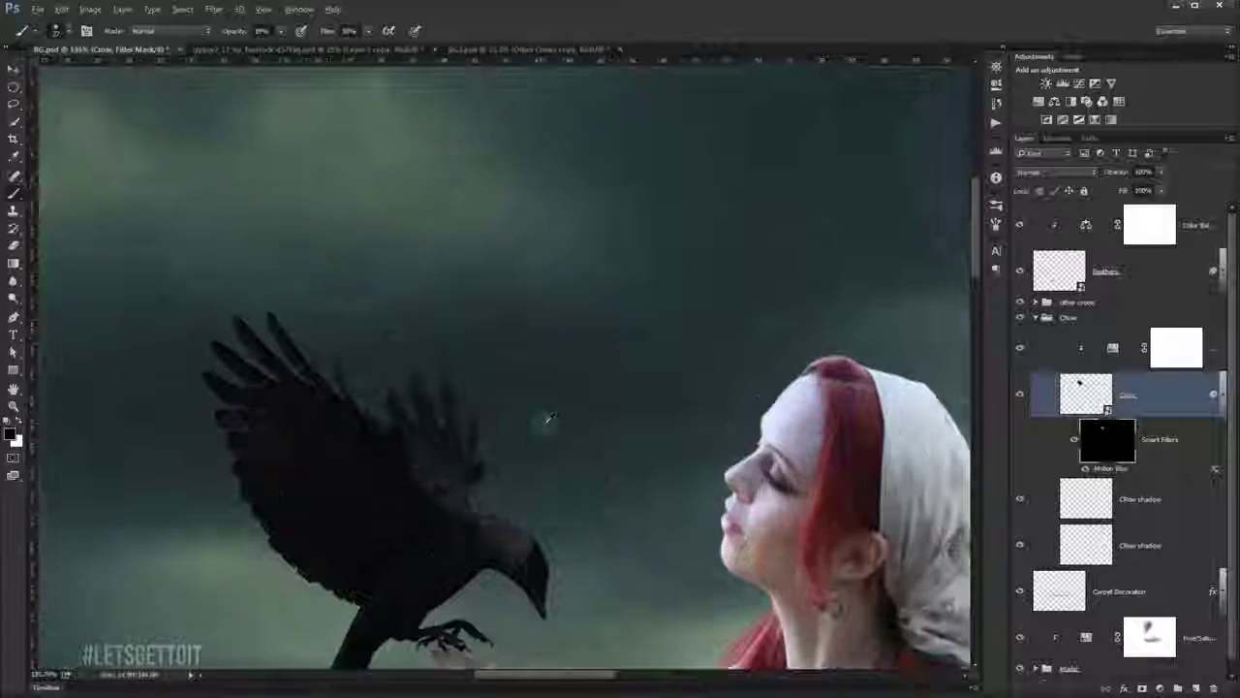
{"action": "scroll", "coordinate": [540, 407], "scroll_direction": "down", "scroll_amount": 2}
{"action": "left_click", "coordinate": [1020, 394]}
{"action": "left_click", "coordinate": [1019, 395]}
{"action": "key", "text": "ctrl+2"}
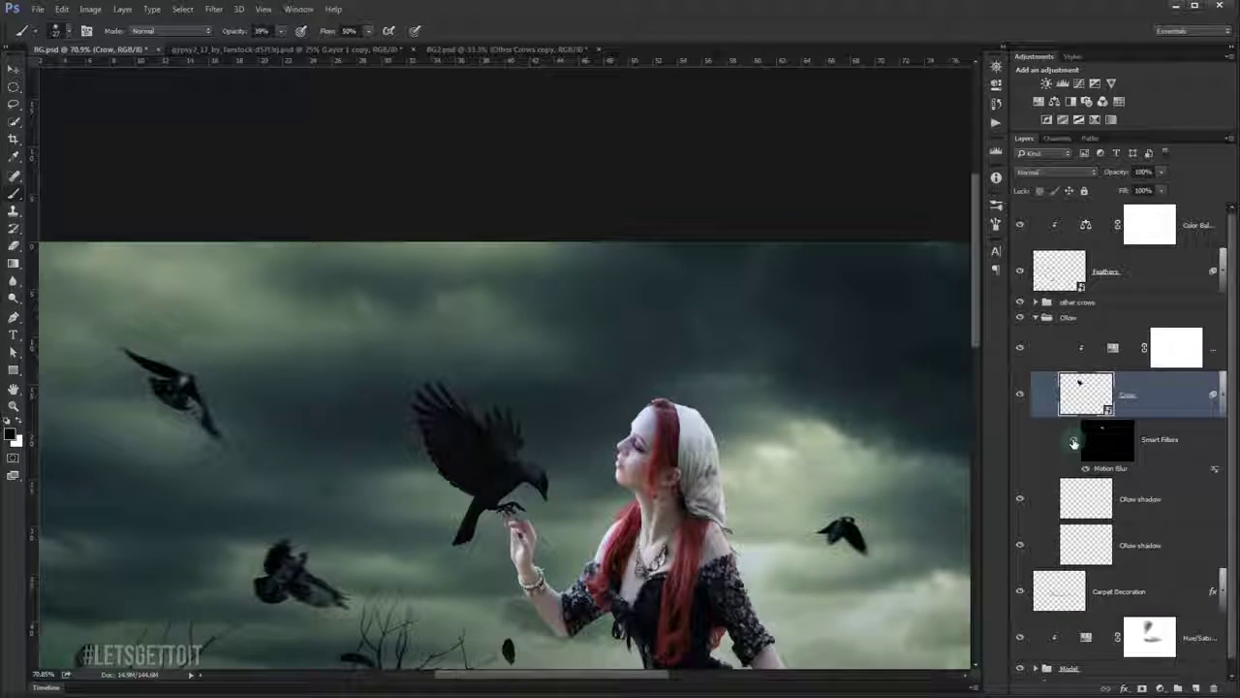
{"action": "key", "text": "ctrl+0"}
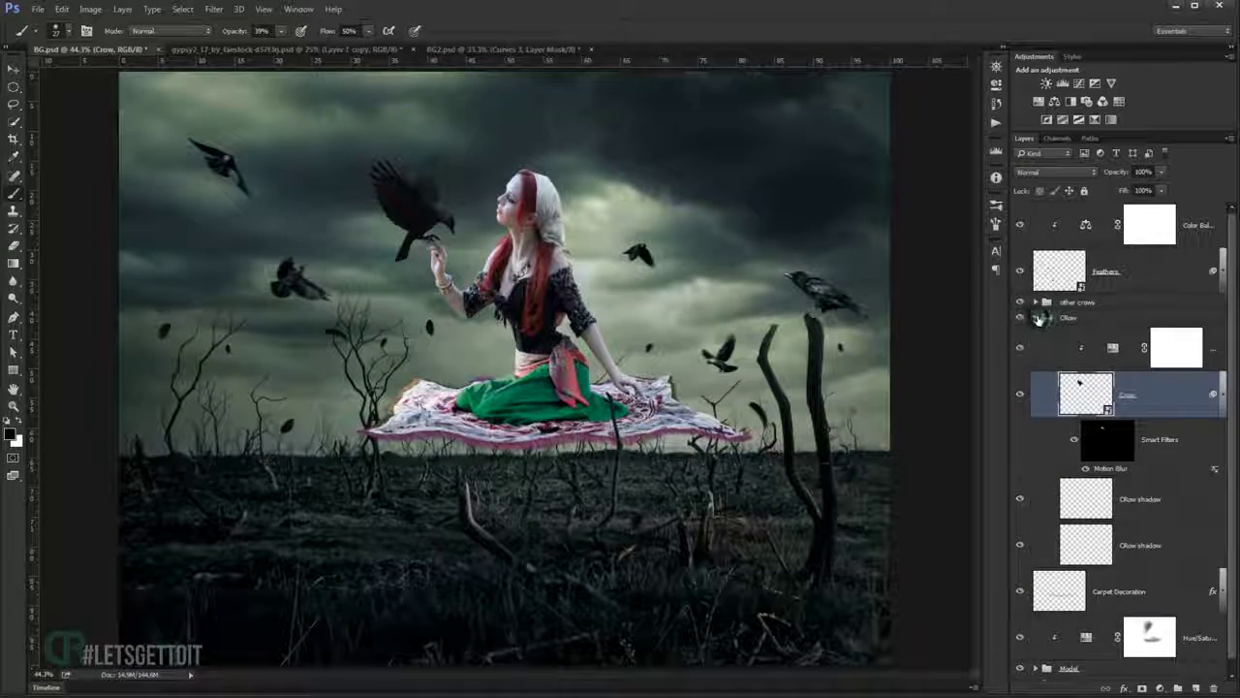
Add a Curves adjustment clipped to Feathers, pulling highlights and midtones down to darken.
{"action": "left_click", "coordinate": [1036, 317]}
{"action": "left_click", "coordinate": [1076, 302]}
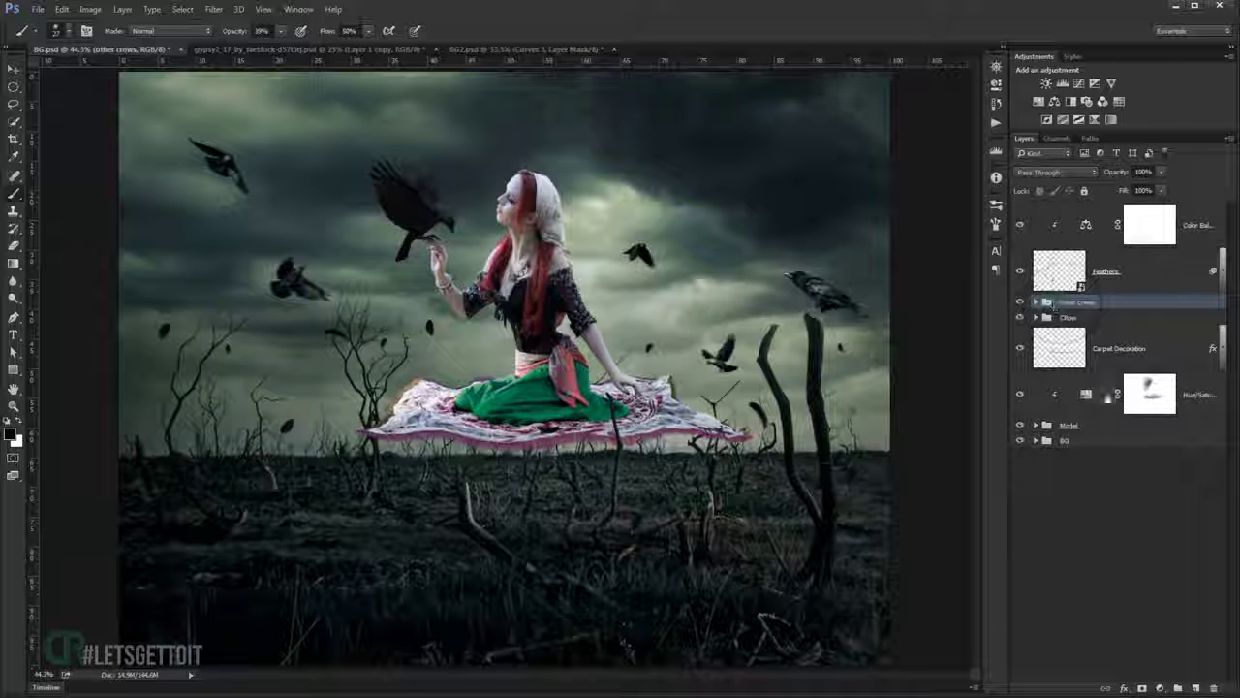
{"action": "left_click", "coordinate": [1162, 688]}
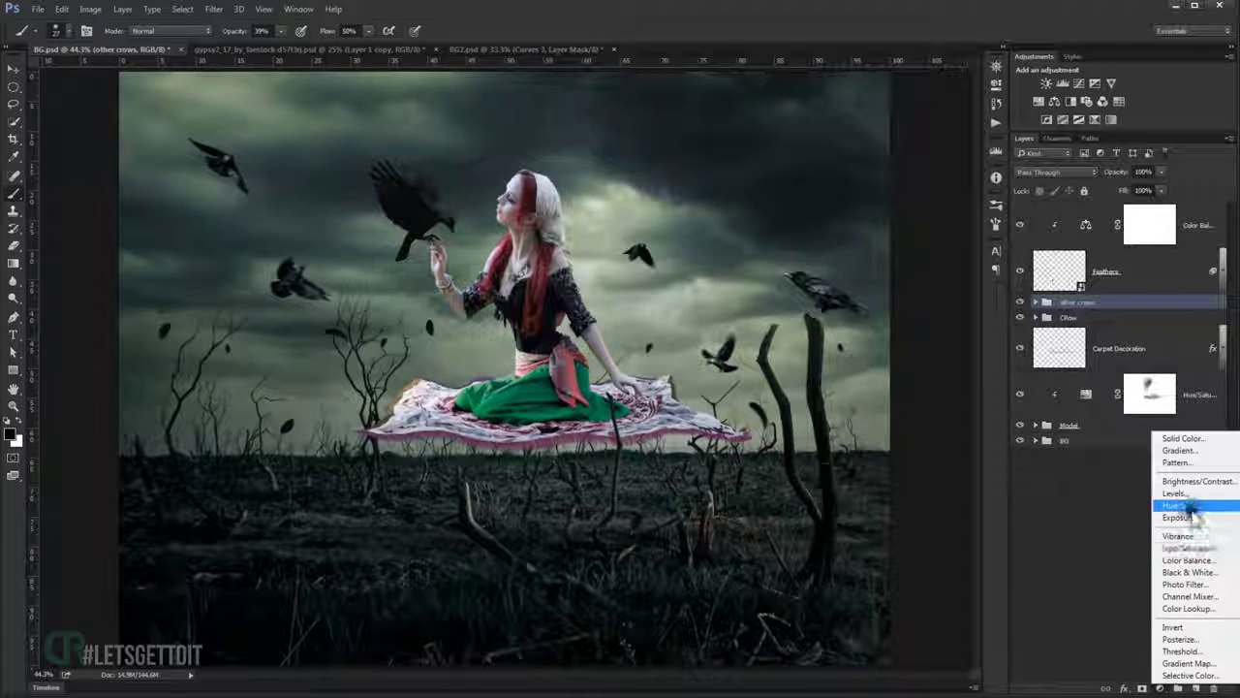
{"action": "left_click", "coordinate": [1177, 505]}
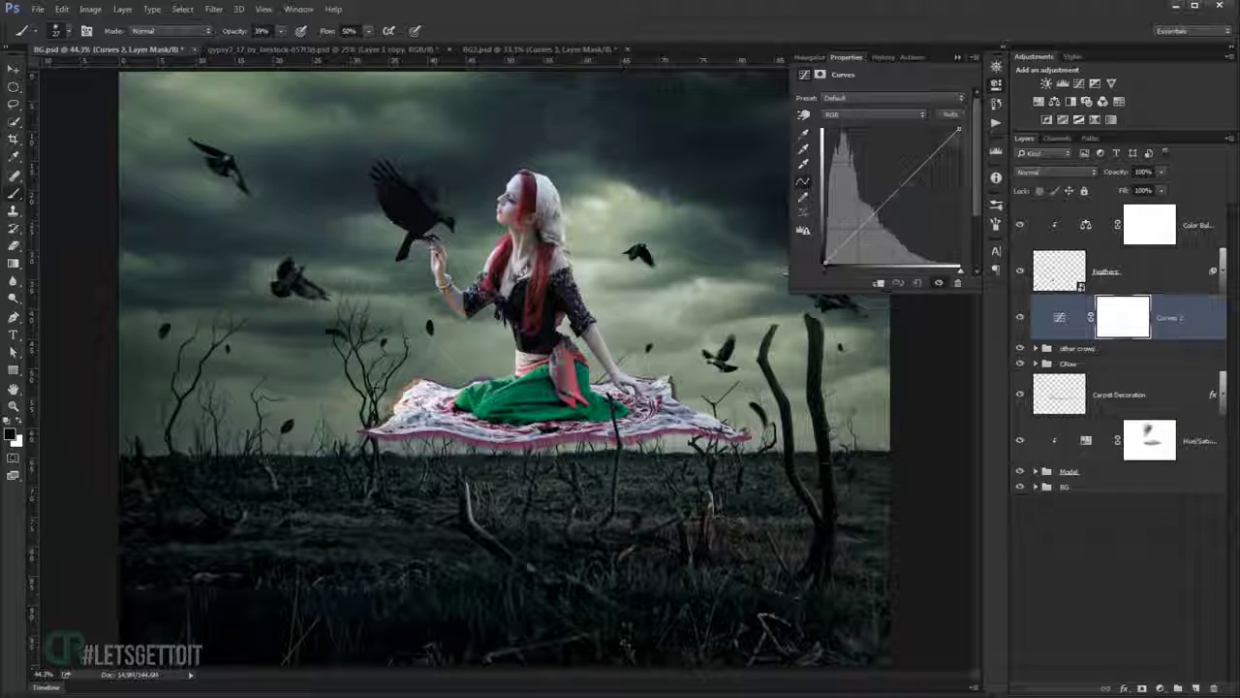
{"action": "left_click_drag", "start_coordinate": [959, 130], "coordinate": [960, 144]}
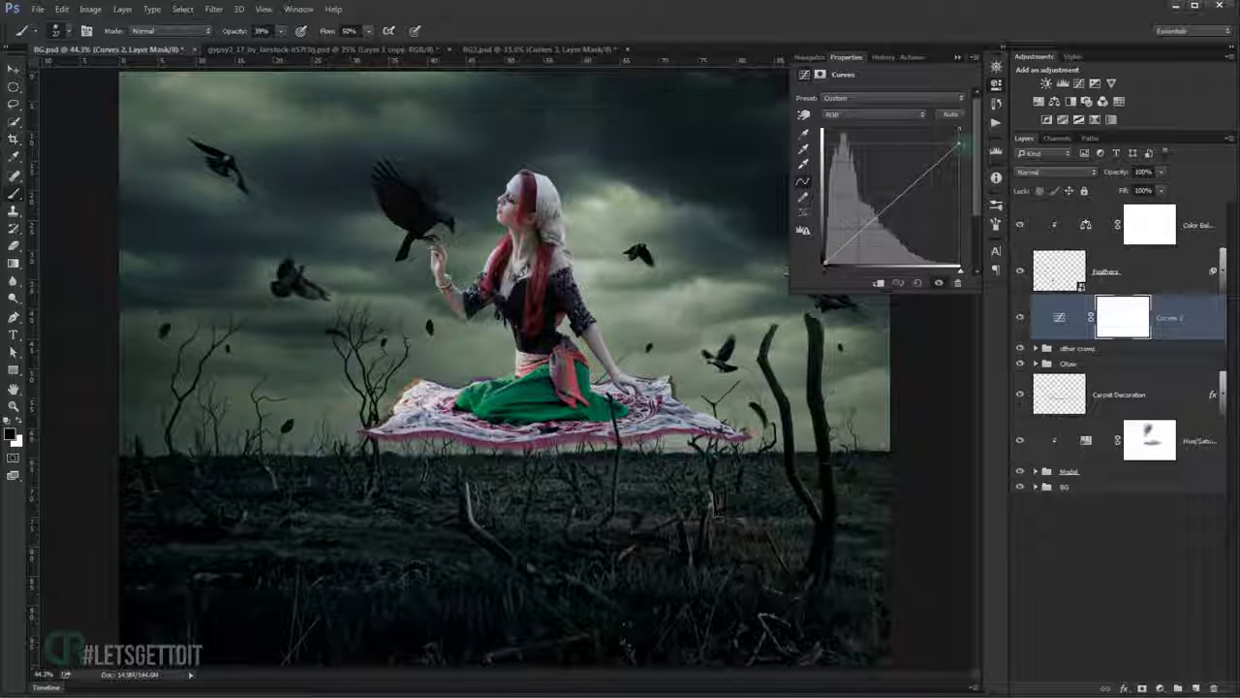
{"action": "left_click", "coordinate": [878, 282]}
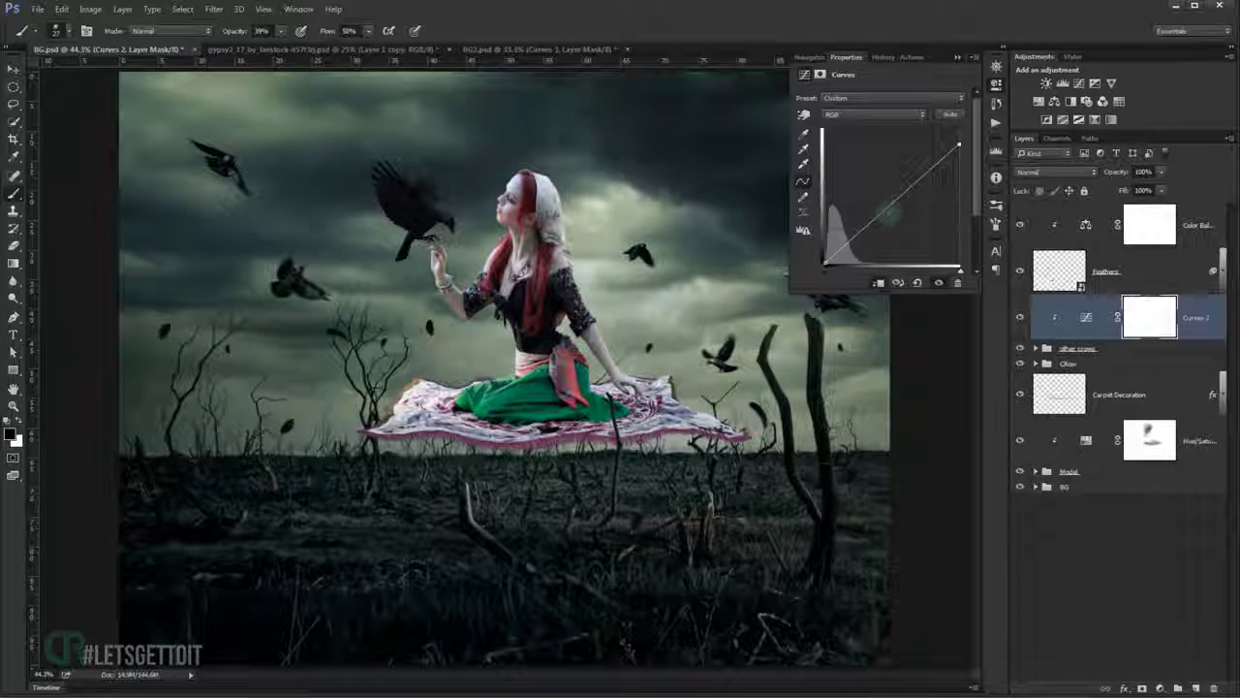
{"action": "left_click_drag", "start_coordinate": [892, 206], "coordinate": [895, 211]}
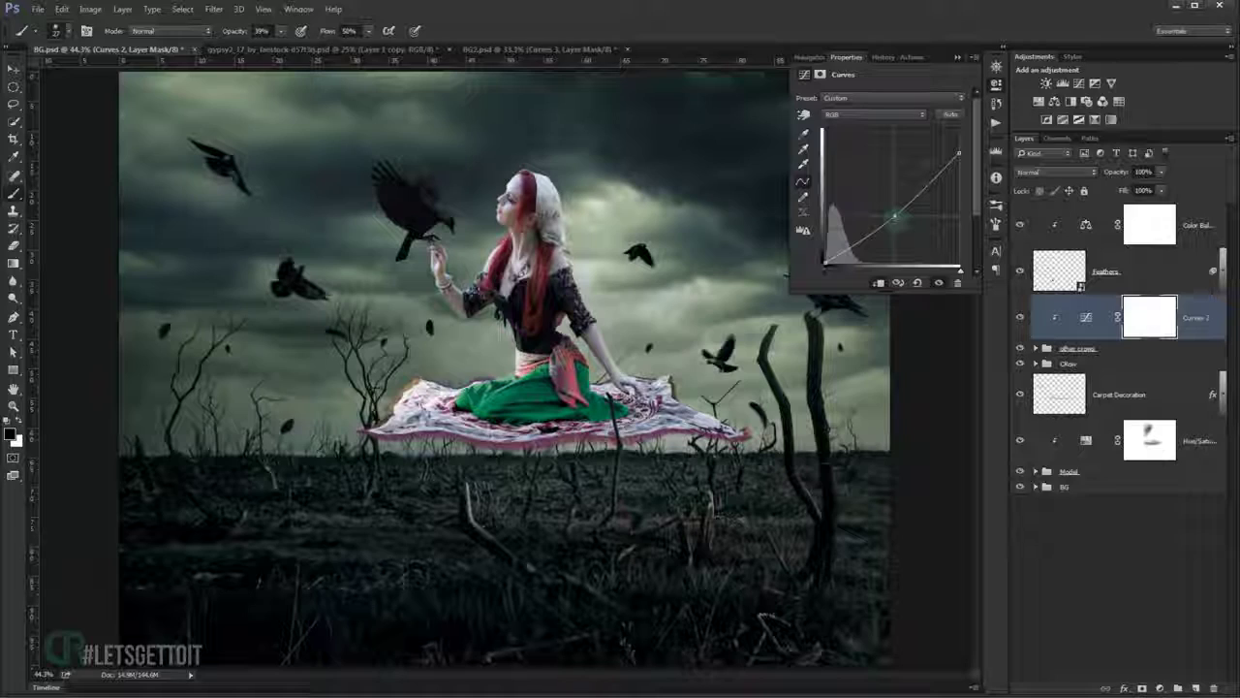
{"action": "left_click", "coordinate": [961, 59]}
Set the Curves 2 layer to 60% opacity and compare it on and off.
{"action": "scroll", "coordinate": [686, 236], "scroll_direction": "up", "scroll_amount": 1}
{"action": "scroll", "coordinate": [686, 236], "scroll_direction": "up", "scroll_amount": 1}
{"action": "scroll", "coordinate": [686, 237], "scroll_direction": "up", "scroll_amount": 1}
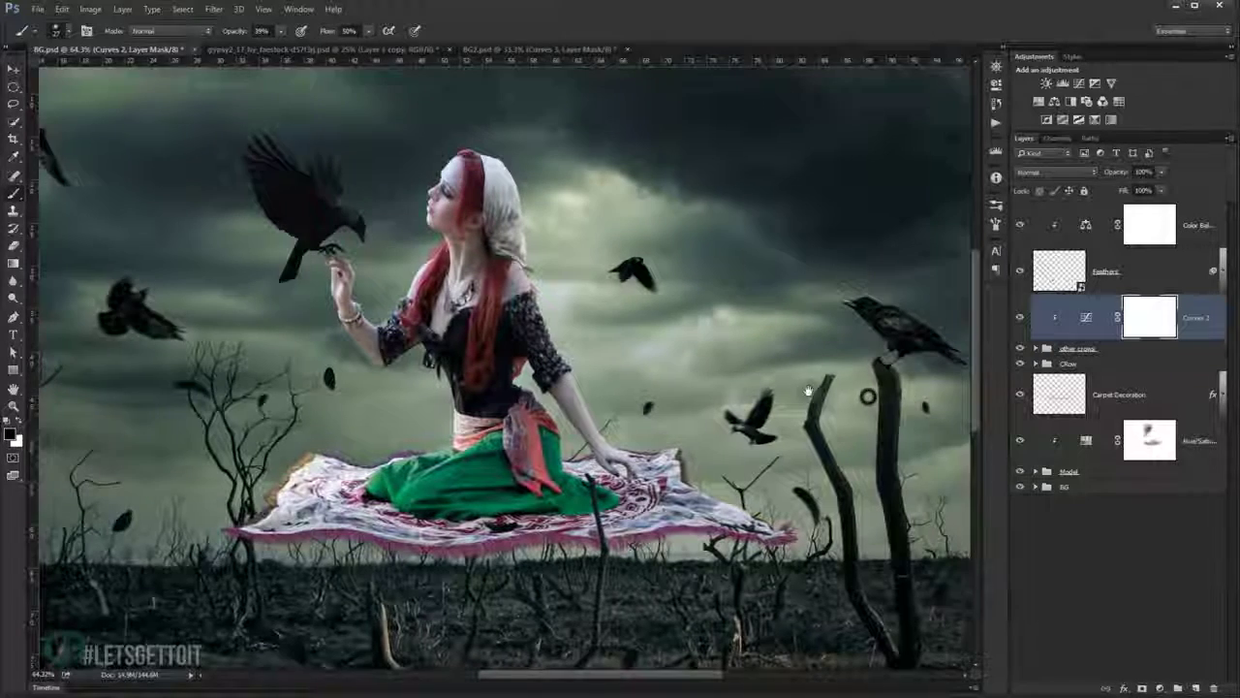
{"action": "left_click_drag", "start_coordinate": [808, 391], "coordinate": [552, 356]}
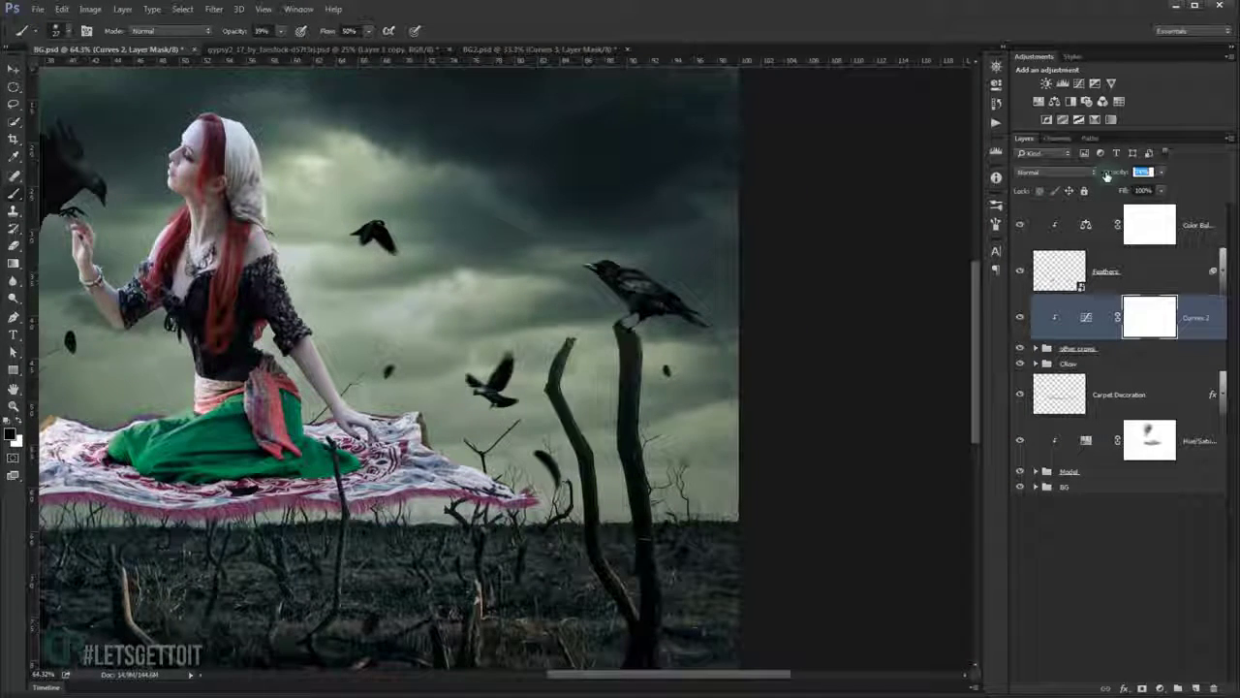
{"action": "key", "text": "Return"}
{"action": "left_click", "coordinate": [1019, 316]}
{"action": "left_click", "coordinate": [1020, 316]}
Mask out the curves darkening in the sky near the crow and check the result.
{"action": "scroll", "coordinate": [628, 289], "scroll_direction": "up", "scroll_amount": 2}
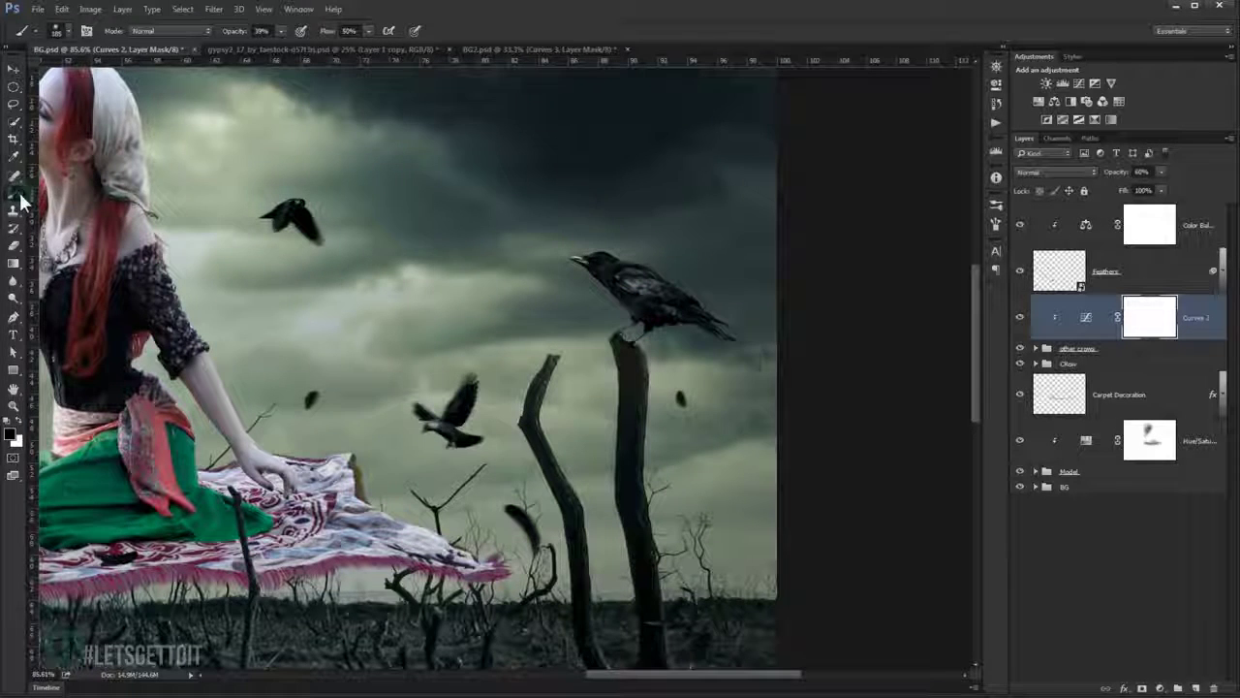
{"action": "left_click_drag", "start_coordinate": [233, 31], "coordinate": [244, 31]}
{"action": "left_click_drag", "start_coordinate": [615, 231], "coordinate": [668, 247]}
{"action": "scroll", "coordinate": [485, 296], "scroll_direction": "down", "scroll_amount": 3}
{"action": "scroll", "coordinate": [484, 297], "scroll_direction": "left", "scroll_amount": 2}
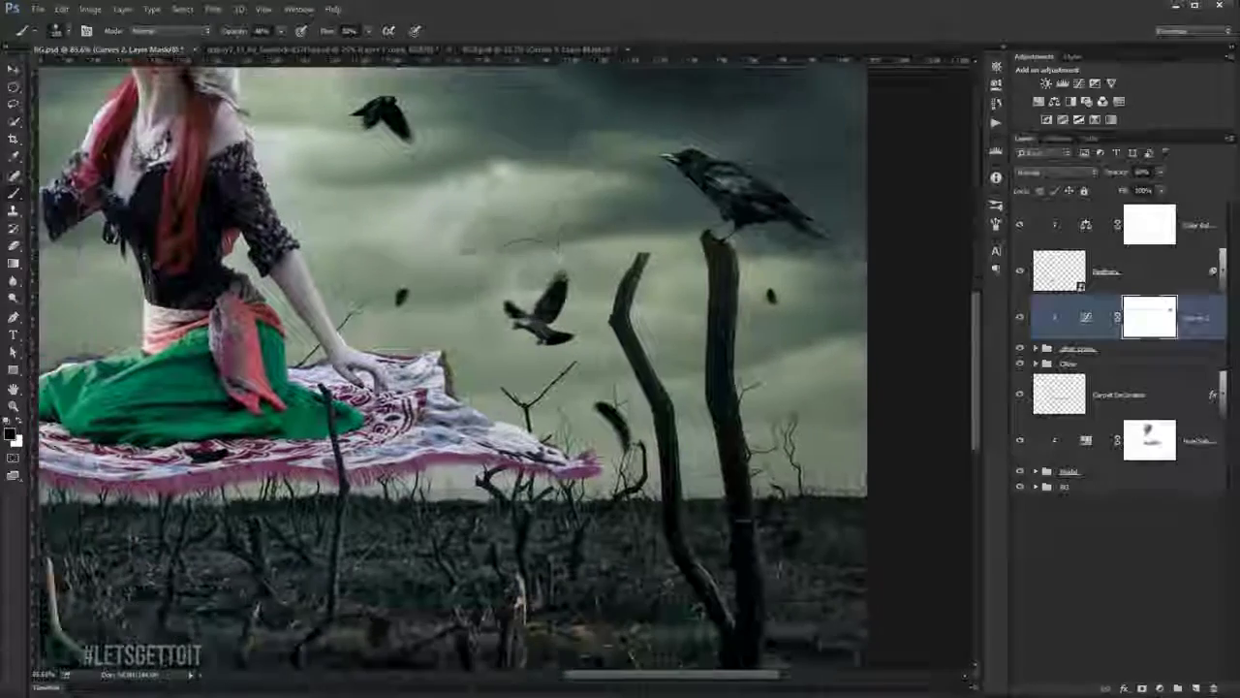
{"action": "scroll", "coordinate": [514, 301], "scroll_direction": "up", "scroll_amount": 3}
{"action": "scroll", "coordinate": [513, 301], "scroll_direction": "left", "scroll_amount": 5}
{"action": "key", "text": "ctrl+0"}
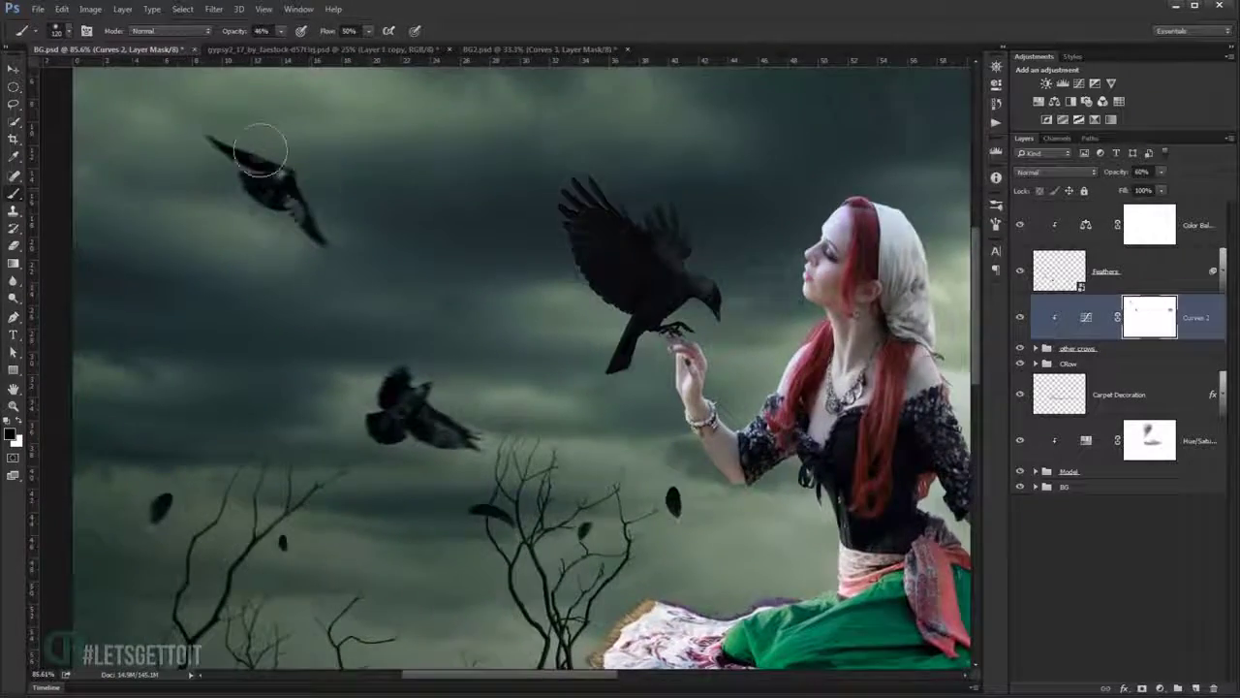
{"action": "left_click", "coordinate": [1019, 318]}
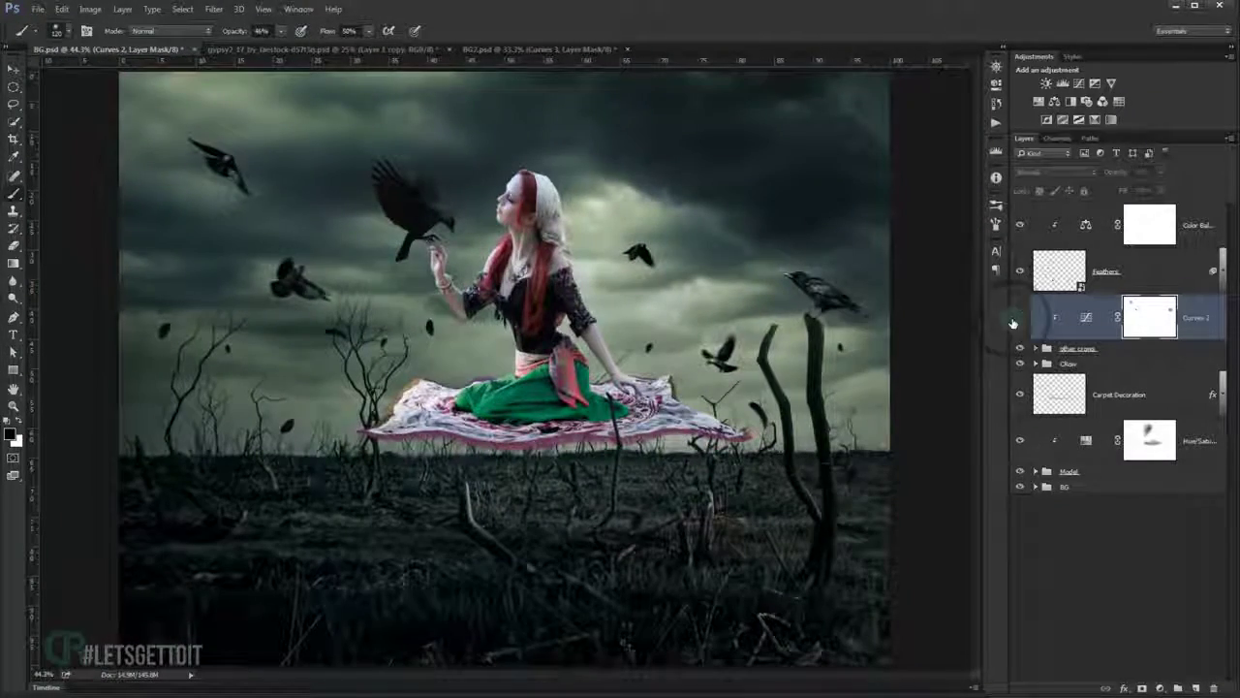
Group the Feathers layer and Curves 2 into a group named Feathers.
{"action": "left_click", "coordinate": [1016, 320]}
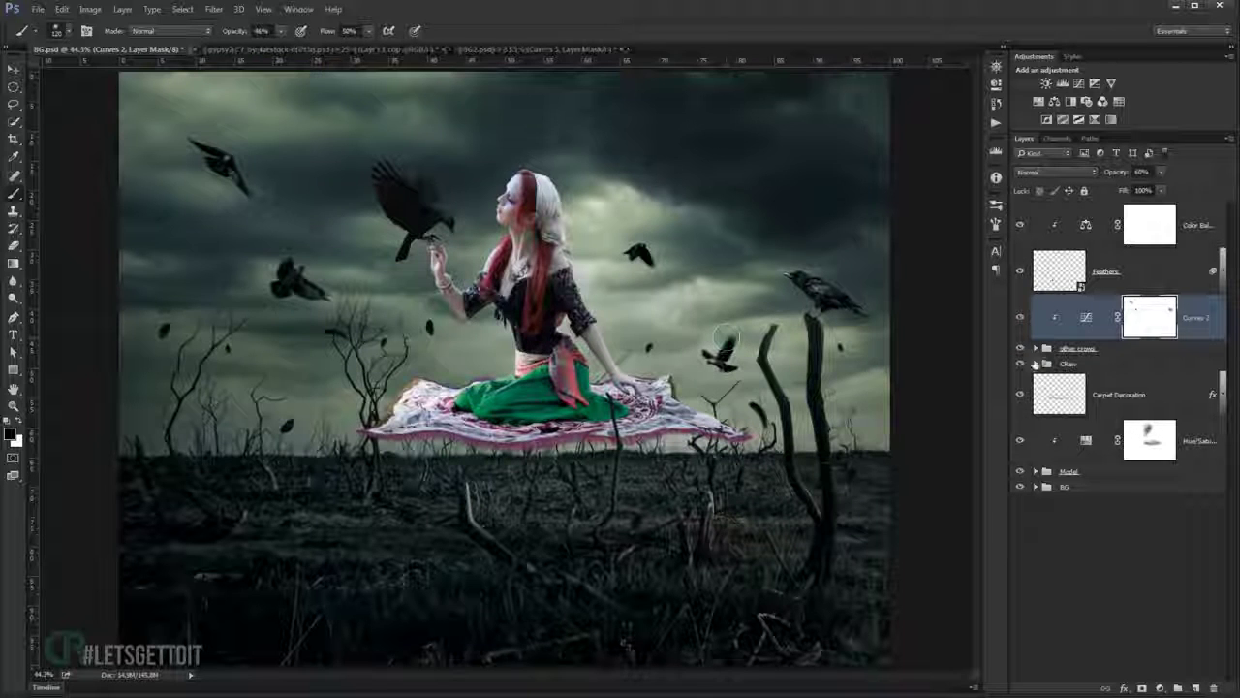
{"action": "left_click_drag", "start_coordinate": [1133, 352], "coordinate": [1148, 320]}
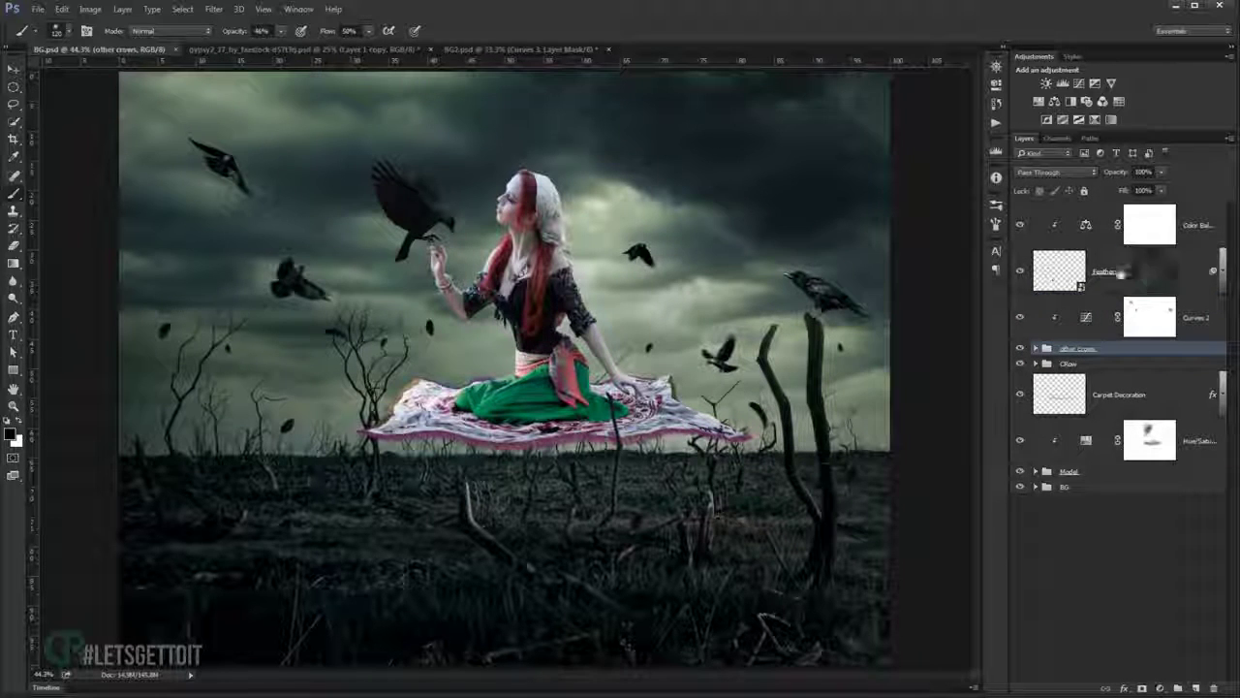
{"action": "left_click", "coordinate": [1143, 273]}
{"action": "left_click", "coordinate": [1195, 227], "text": "shift"}
{"action": "key", "text": "ctrl+g"}
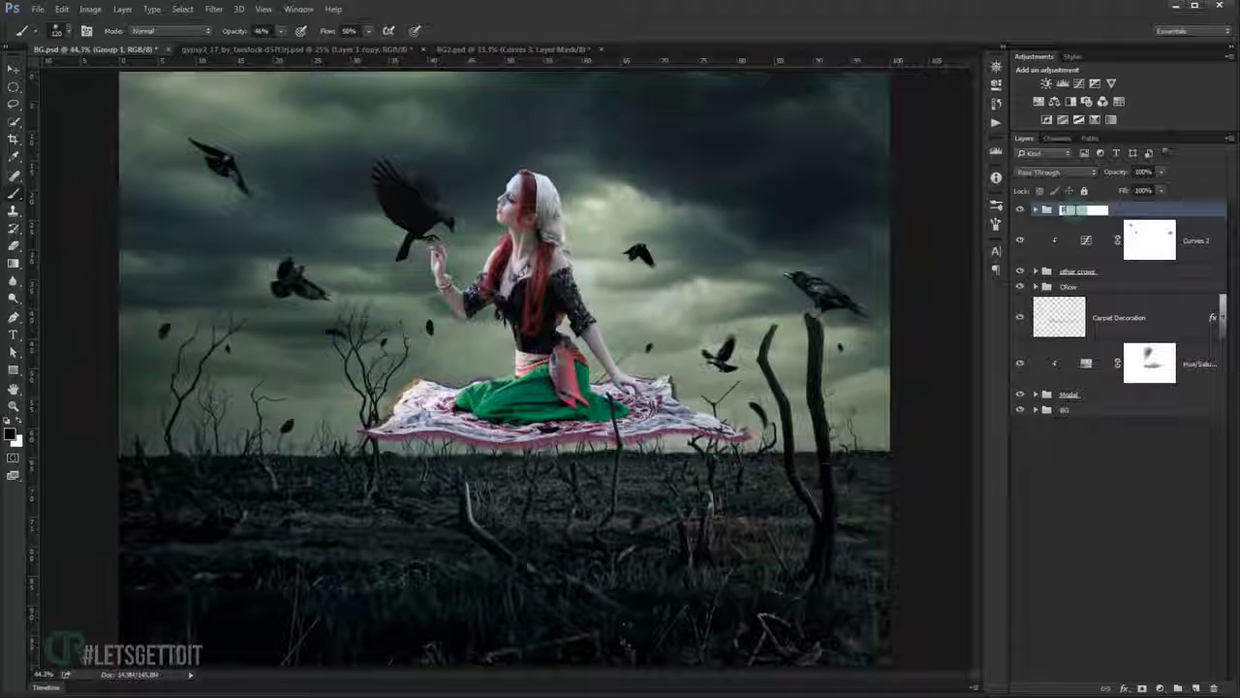
{"action": "type", "text": "Feathers"}
{"action": "key", "text": "Return"}
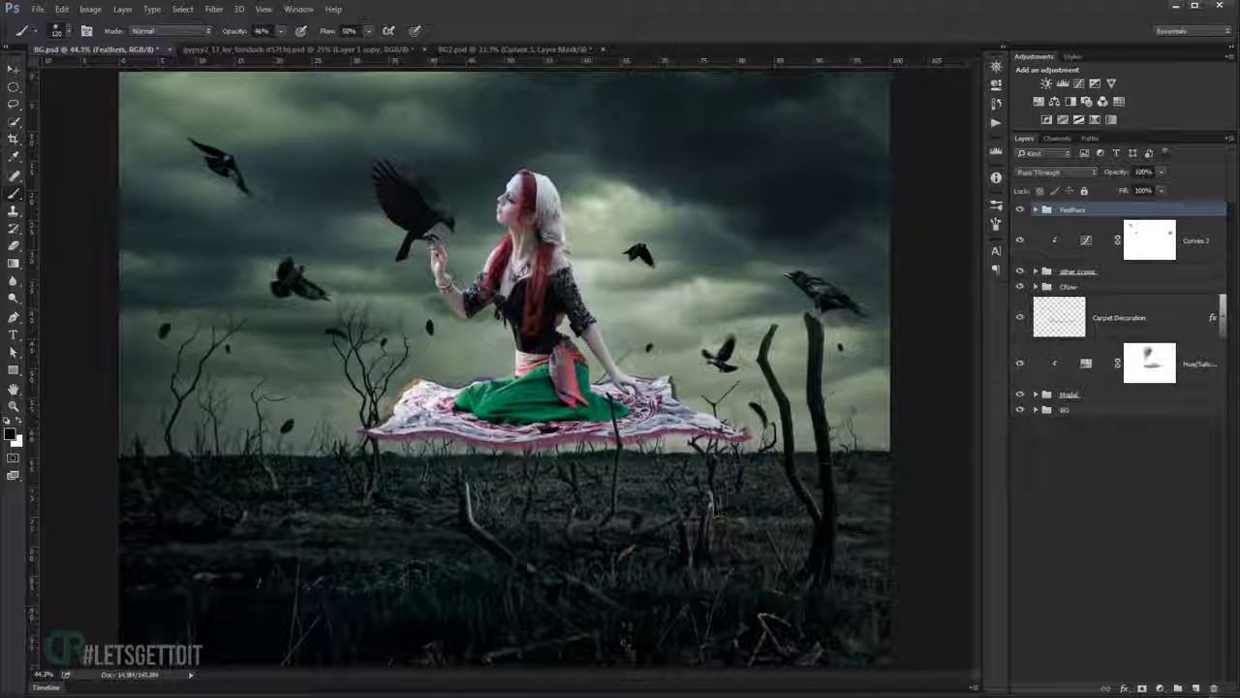
Add a new empty layer on top named Burn.
{"action": "left_click", "coordinate": [1199, 688]}
{"action": "double_click", "coordinate": [1100, 225]}
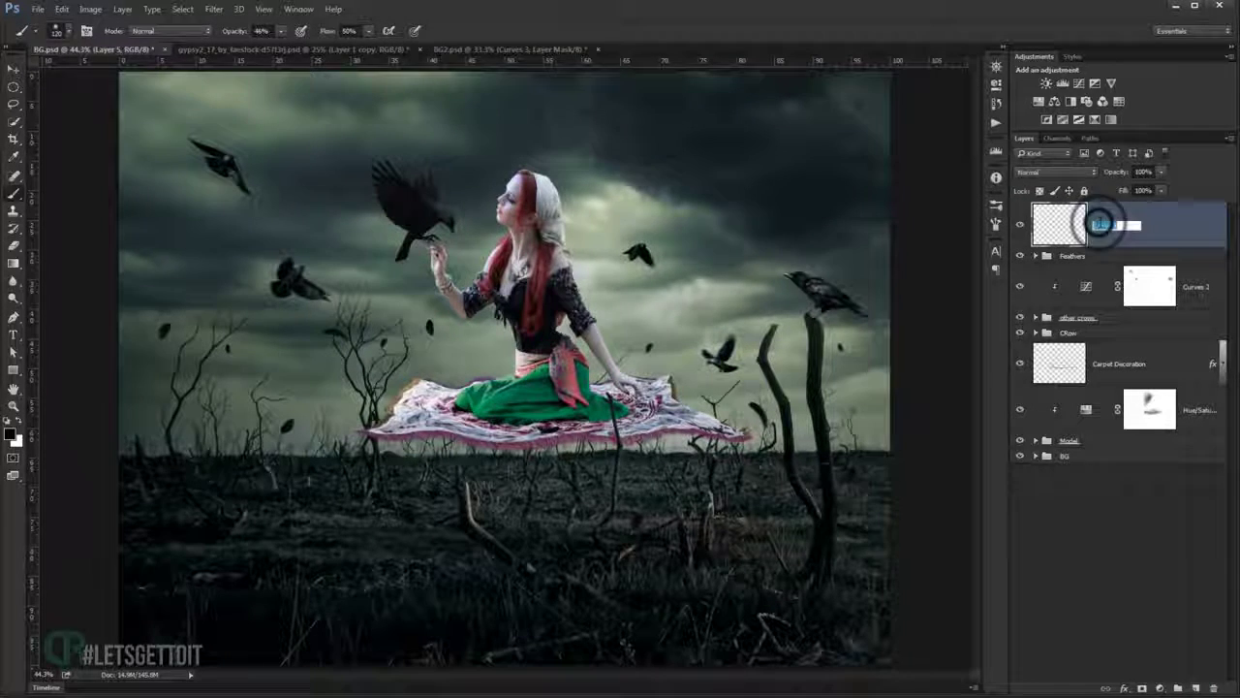
{"action": "type", "text": "B"}
{"action": "key", "text": "Return"}
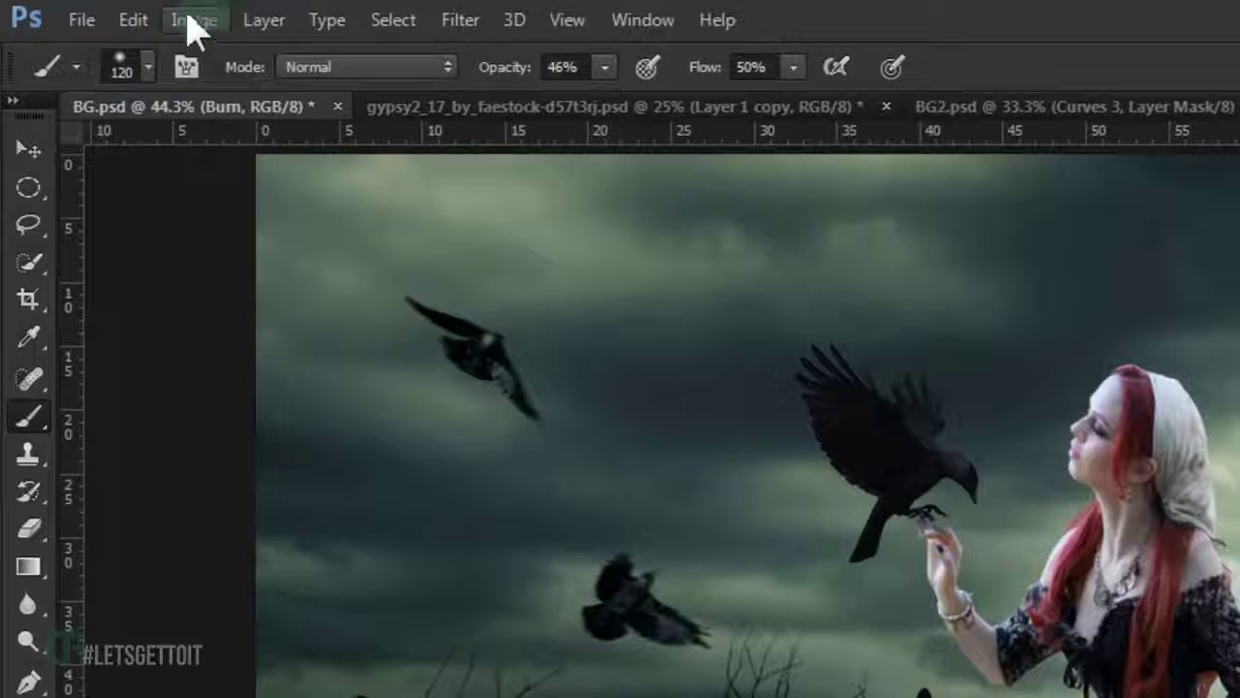
Fill the Burn layer with 50% Gray and set its blend mode to Soft Light.
{"action": "left_click", "coordinate": [104, 16]}
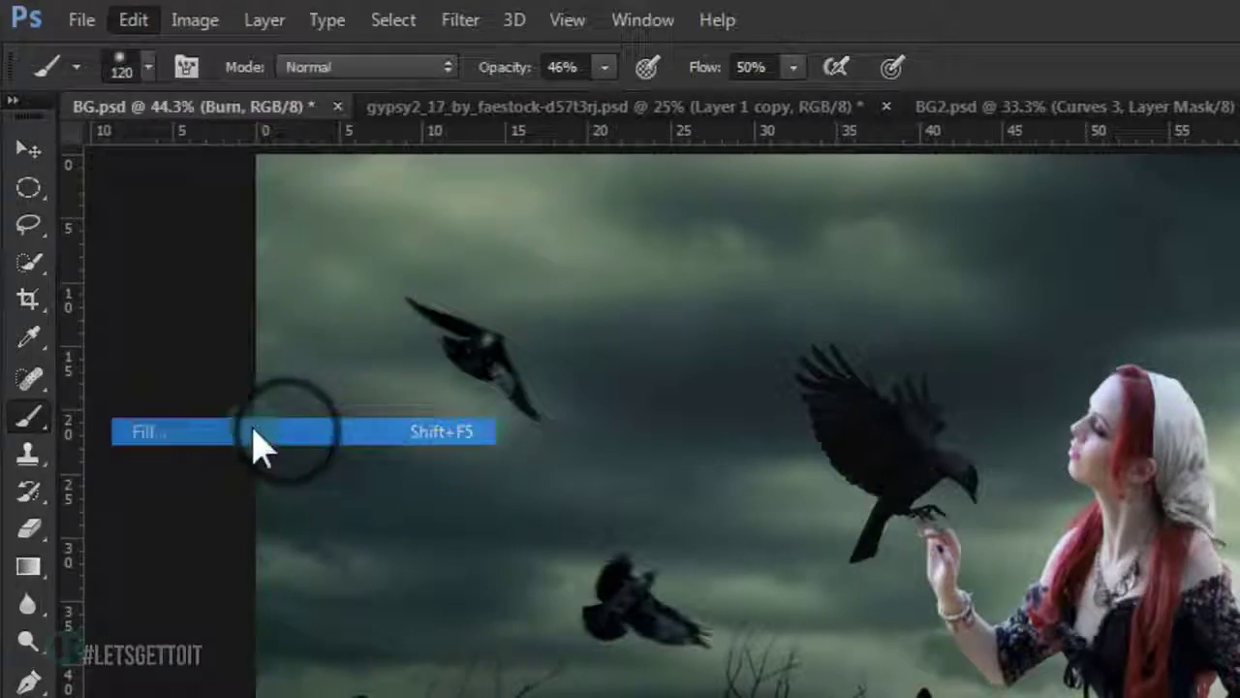
{"action": "left_click", "coordinate": [255, 430]}
{"action": "left_click", "coordinate": [656, 239]}
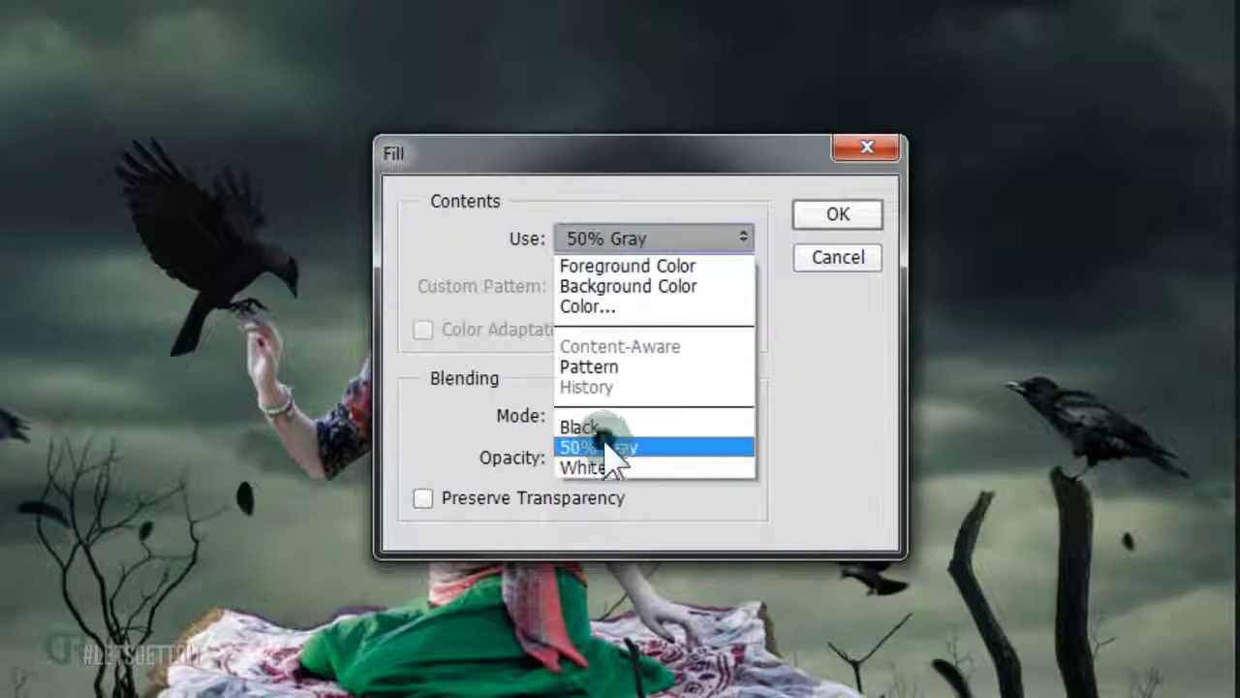
{"action": "left_click", "coordinate": [608, 447]}
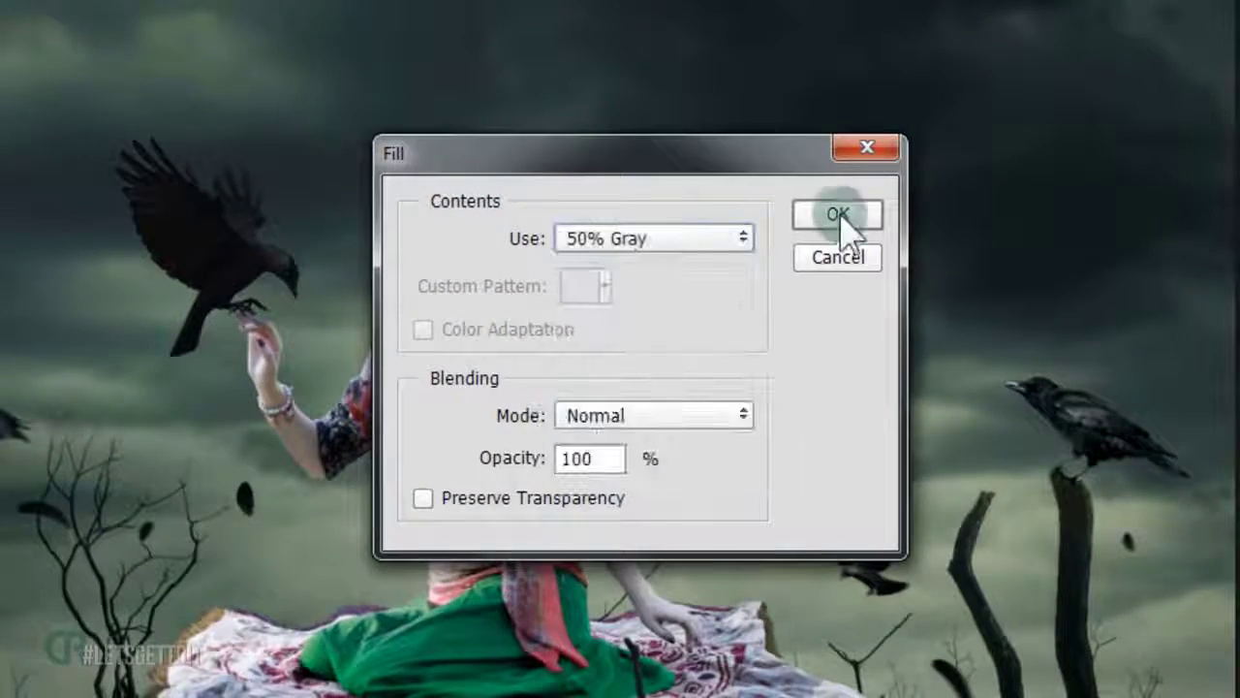
{"action": "left_click", "coordinate": [839, 214]}
{"action": "left_click", "coordinate": [841, 89]}
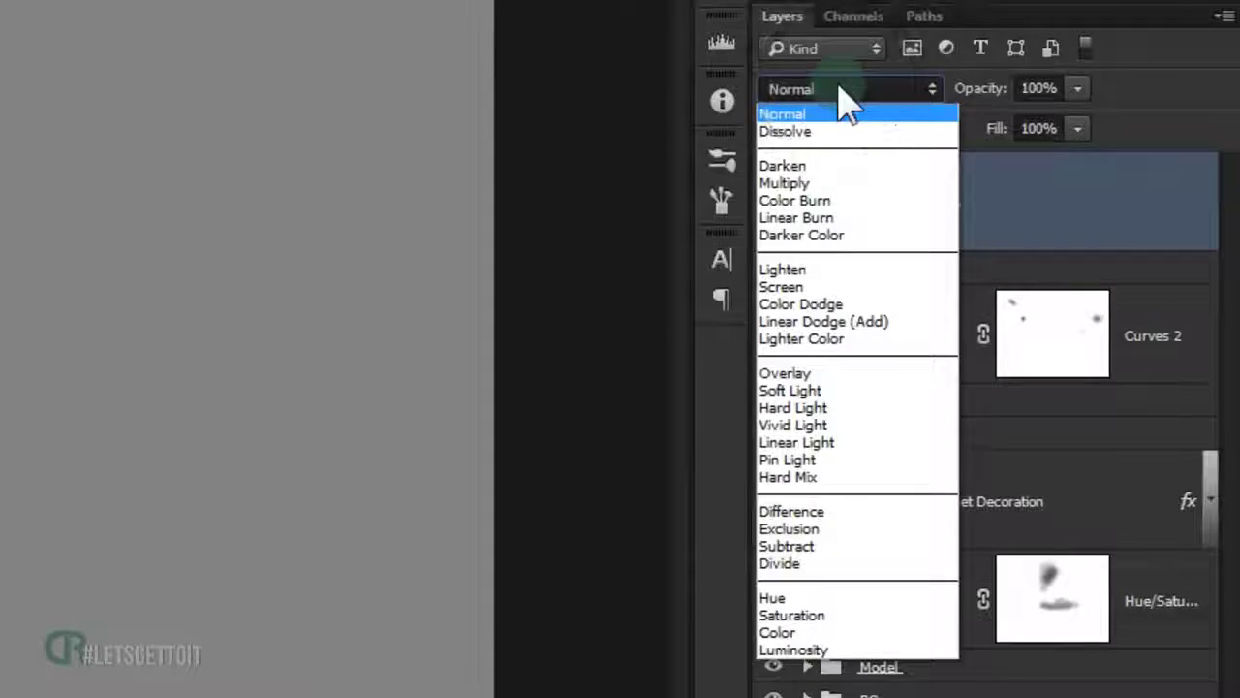
{"action": "left_click", "coordinate": [830, 390]}
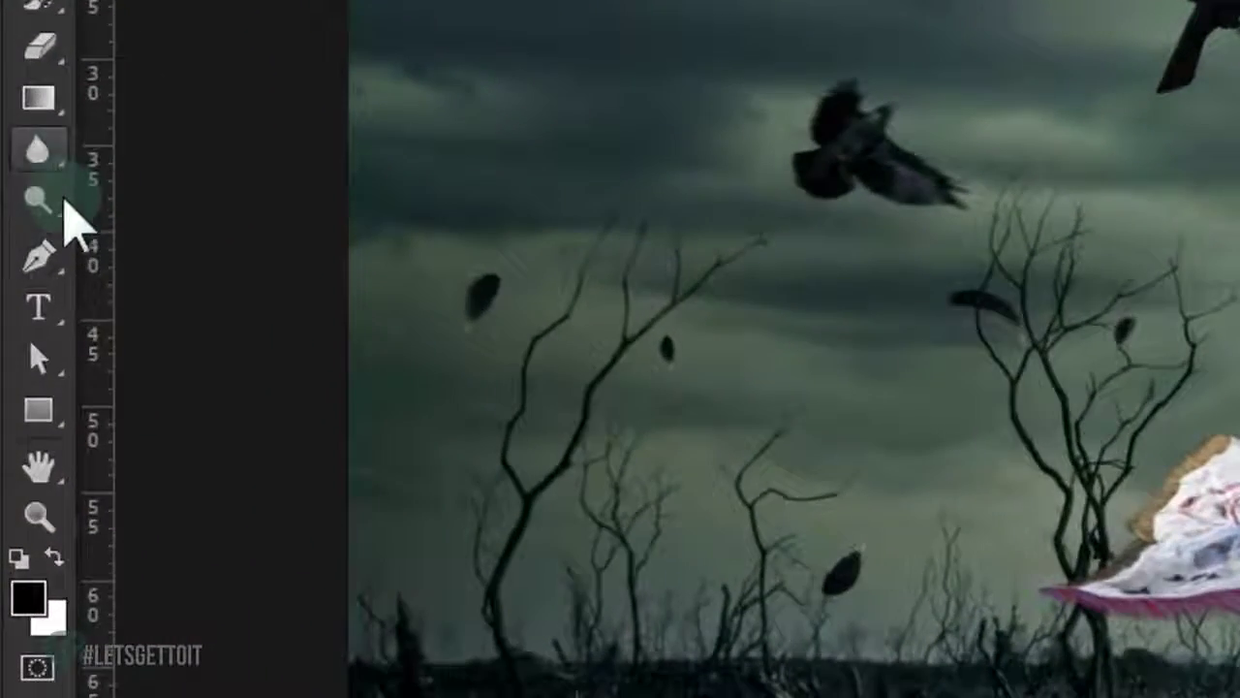
Select the Burn tool at 27% exposure with a 42-pixel brush.
{"action": "left_click_drag", "start_coordinate": [63, 211], "coordinate": [145, 229]}
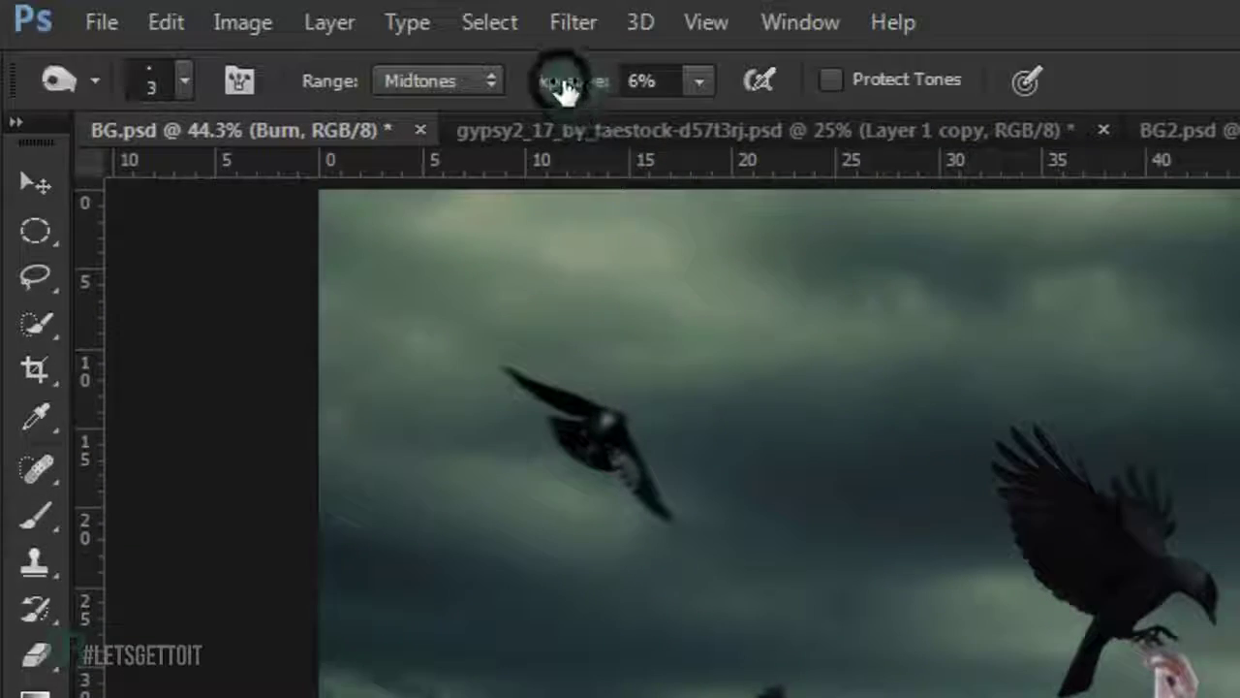
{"action": "left_click_drag", "start_coordinate": [562, 79], "coordinate": [602, 95]}
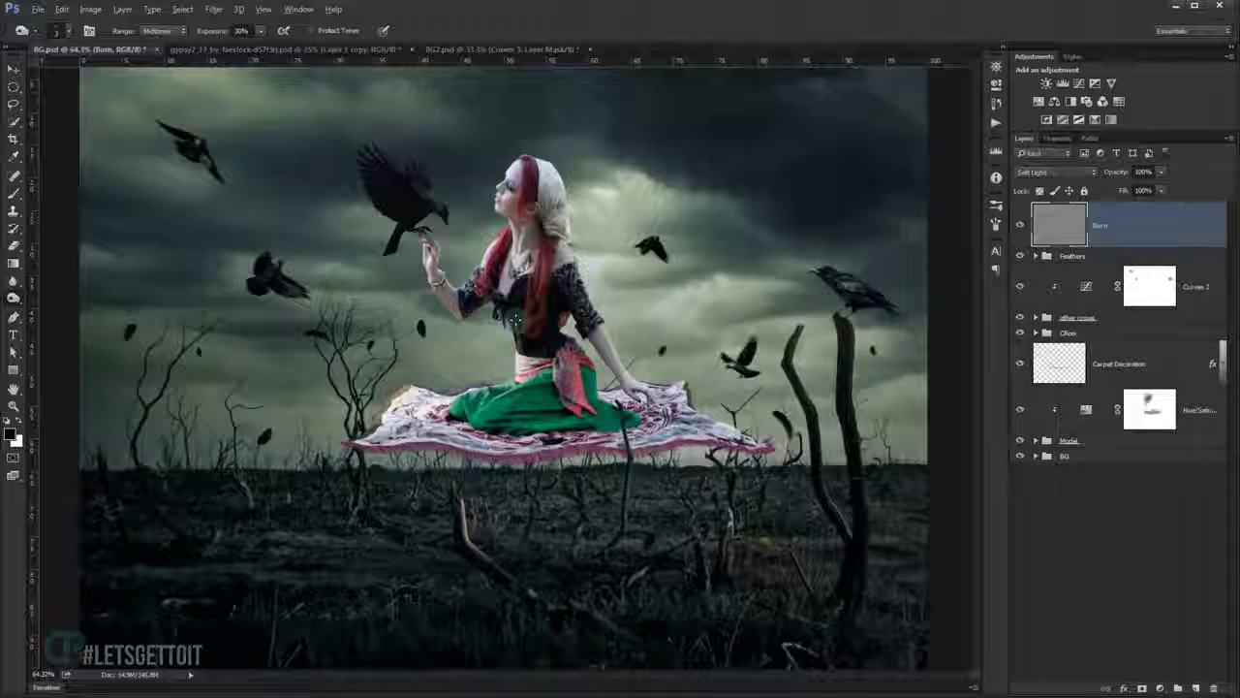
{"action": "scroll", "coordinate": [511, 320], "scroll_direction": "up", "scroll_amount": 2}
{"action": "scroll", "coordinate": [443, 277], "scroll_direction": "up", "scroll_amount": 2}
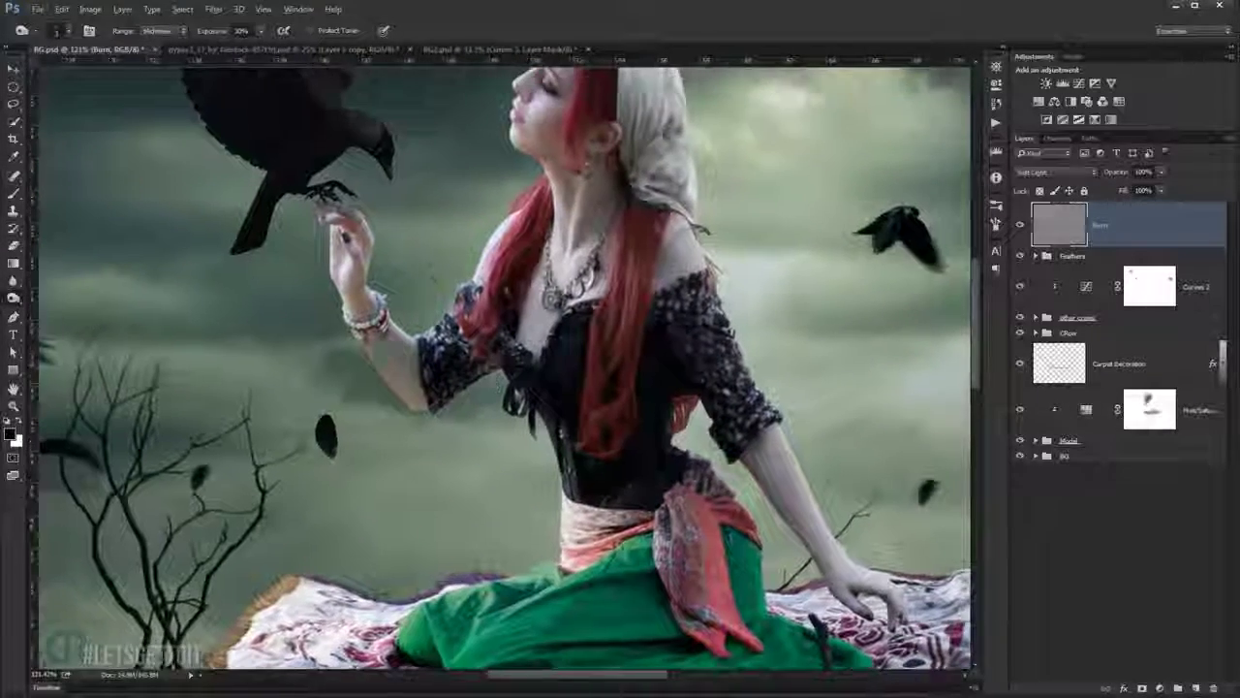
{"action": "scroll", "coordinate": [488, 373], "scroll_direction": "up", "scroll_amount": 2}
{"action": "right_click", "coordinate": [443, 355], "text": "alt"}
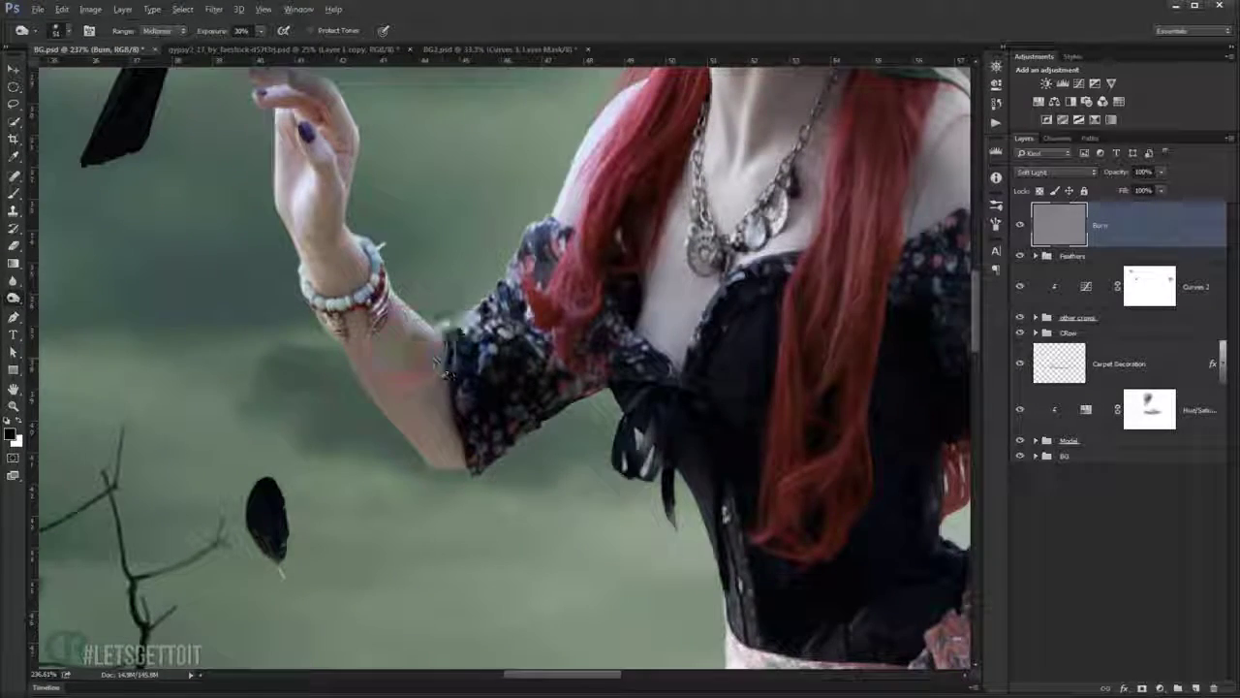
{"action": "right_click", "coordinate": [417, 354], "text": "alt"}
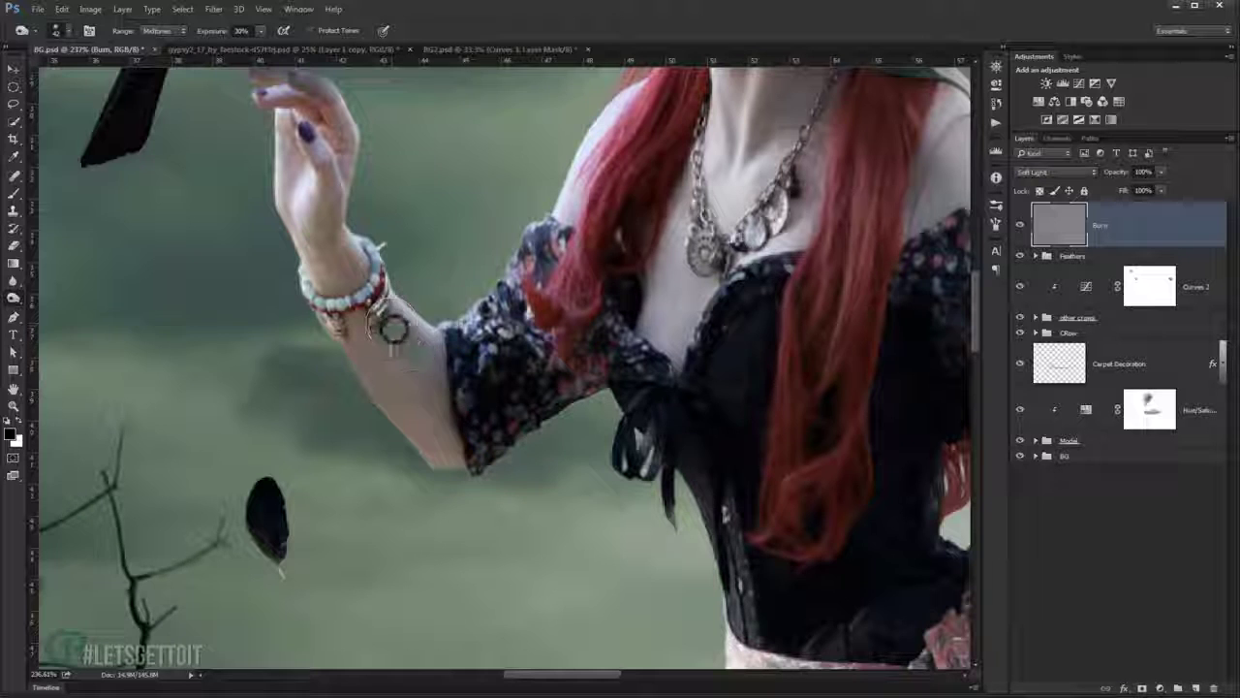
Burn the sleeve edge near the elbow, undoing a first stroke on the forearm.
{"action": "mouse_move", "coordinate": [427, 345]}
{"action": "left_mouse_down"}
{"action": "mouse_move", "coordinate": [392, 308]}
{"action": "mouse_move", "coordinate": [410, 386]}
{"action": "left_mouse_up"}
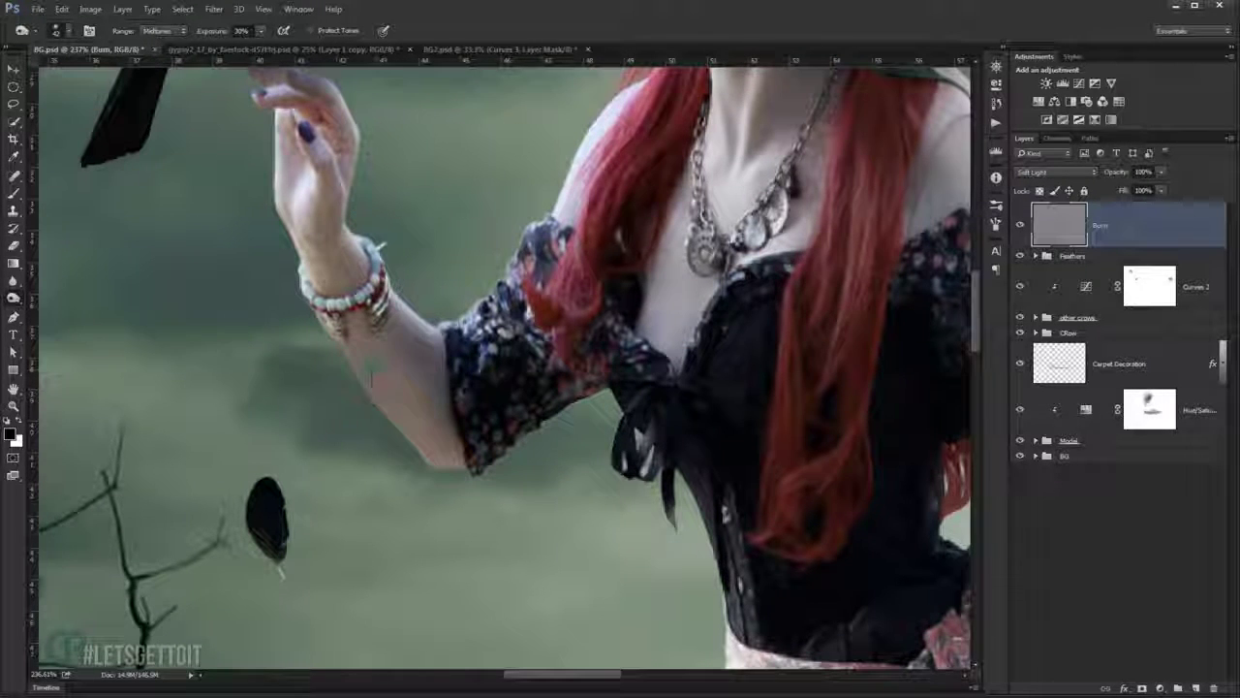
{"action": "key", "text": "ctrl+z"}
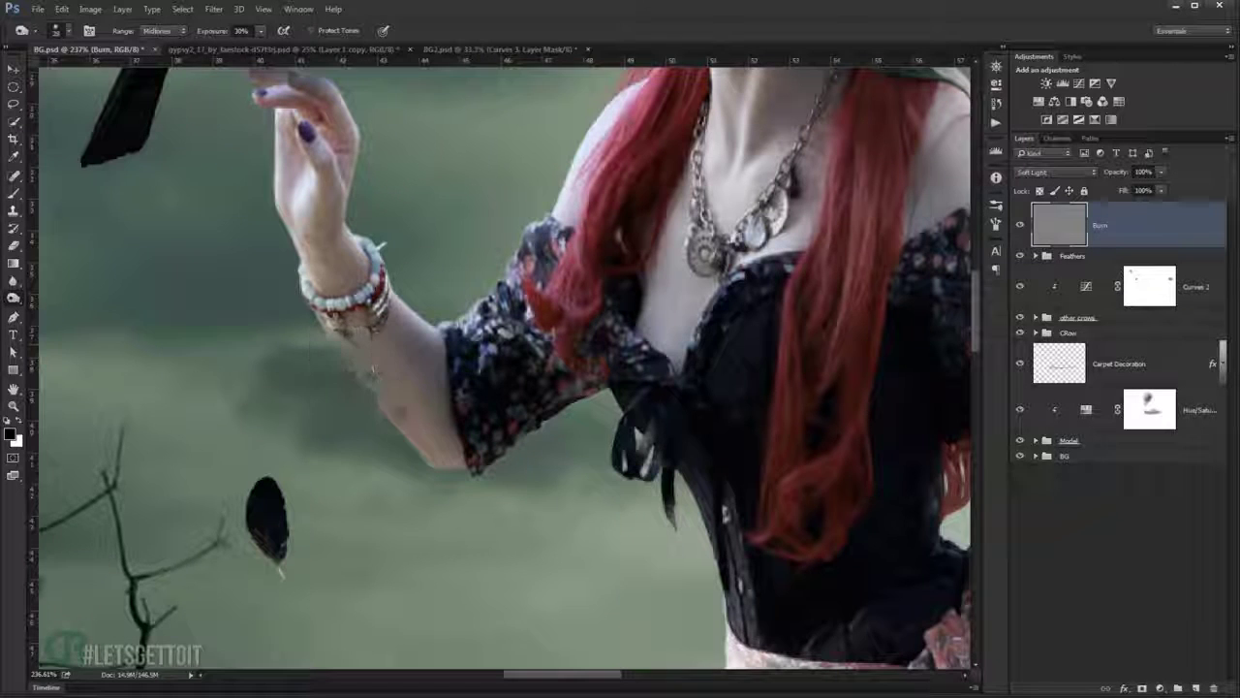
{"action": "scroll", "coordinate": [496, 341], "scroll_direction": "up", "scroll_amount": 2}
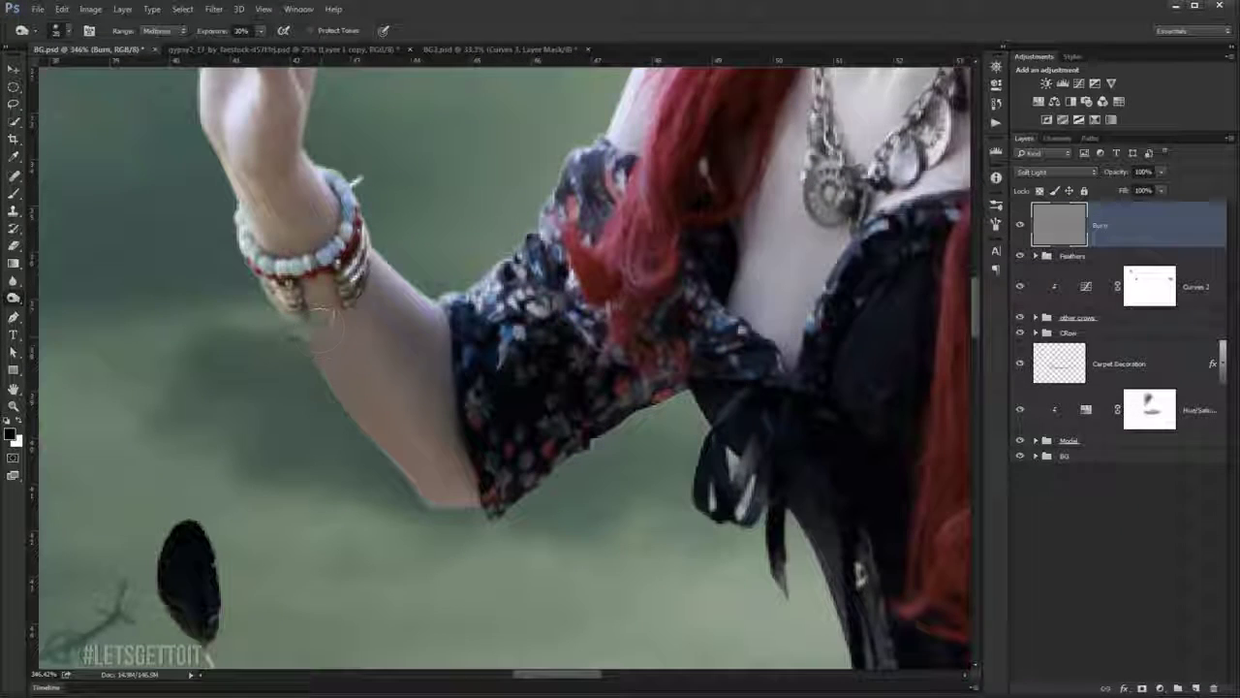
{"action": "left_click_drag", "start_coordinate": [501, 475], "coordinate": [471, 445]}
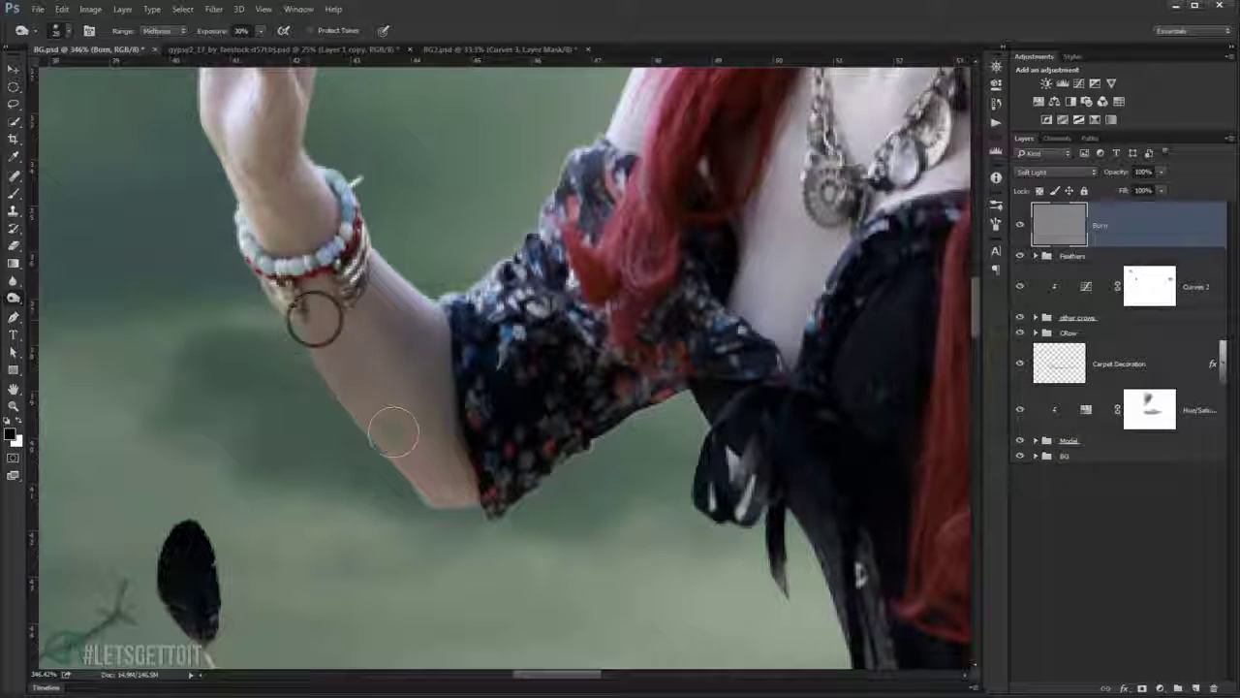
{"action": "scroll", "coordinate": [363, 294], "scroll_direction": "down", "scroll_amount": 5}
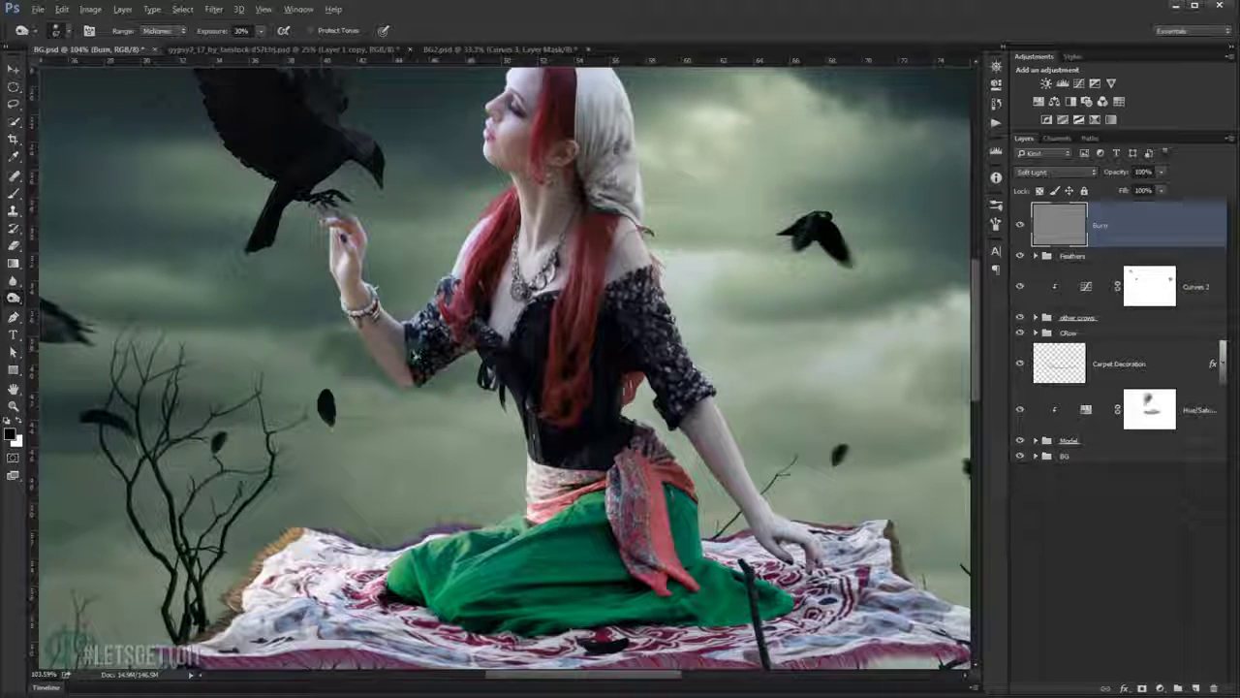
{"action": "scroll", "coordinate": [373, 338], "scroll_direction": "up", "scroll_amount": 1}
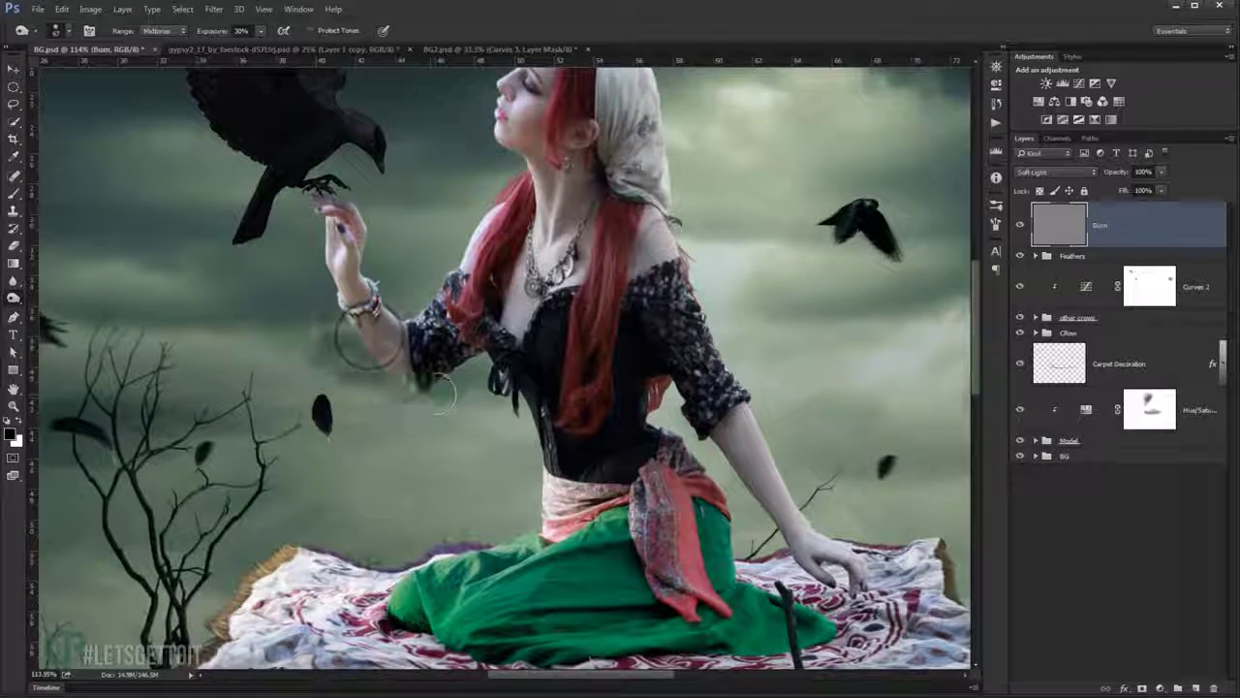
{"action": "scroll", "coordinate": [340, 289], "scroll_direction": "up", "scroll_amount": 3}
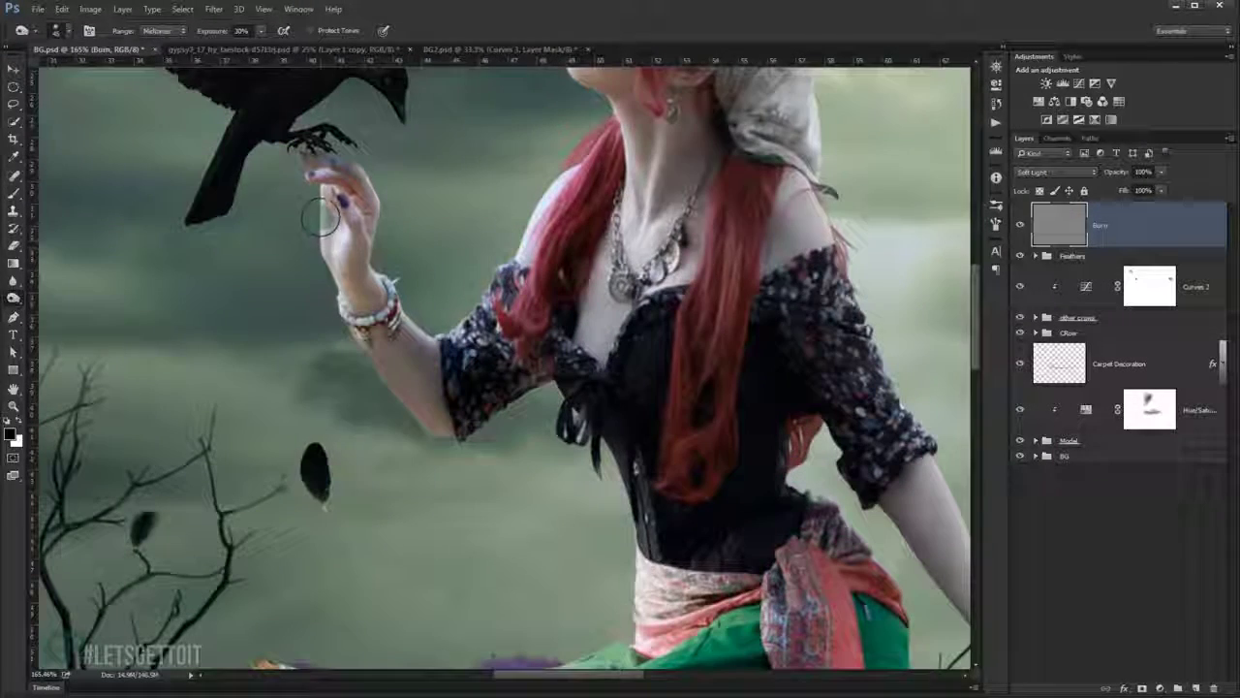
{"action": "scroll", "coordinate": [329, 231], "scroll_direction": "up", "scroll_amount": 2}
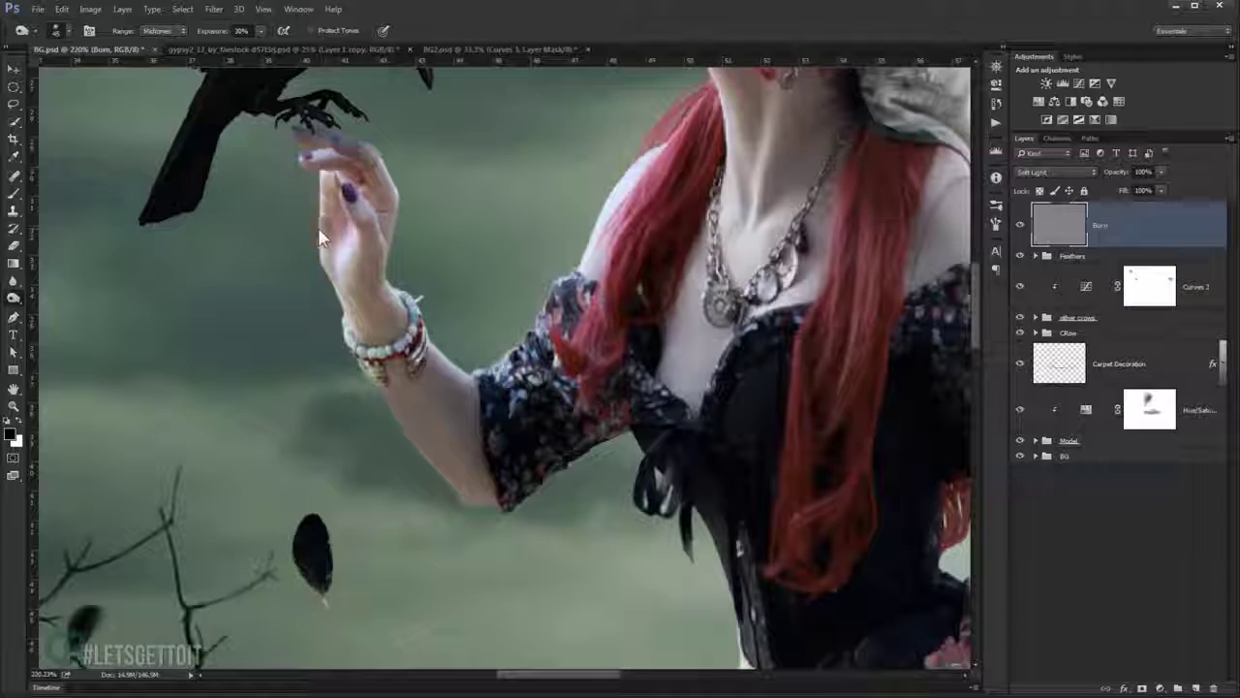
Darken the fingertips beneath the crow's claw.
{"action": "left_click_drag", "start_coordinate": [339, 117], "coordinate": [308, 138]}
{"action": "scroll", "coordinate": [345, 143], "scroll_direction": "down", "scroll_amount": 3}
{"action": "scroll", "coordinate": [354, 165], "scroll_direction": "up", "scroll_amount": 1}
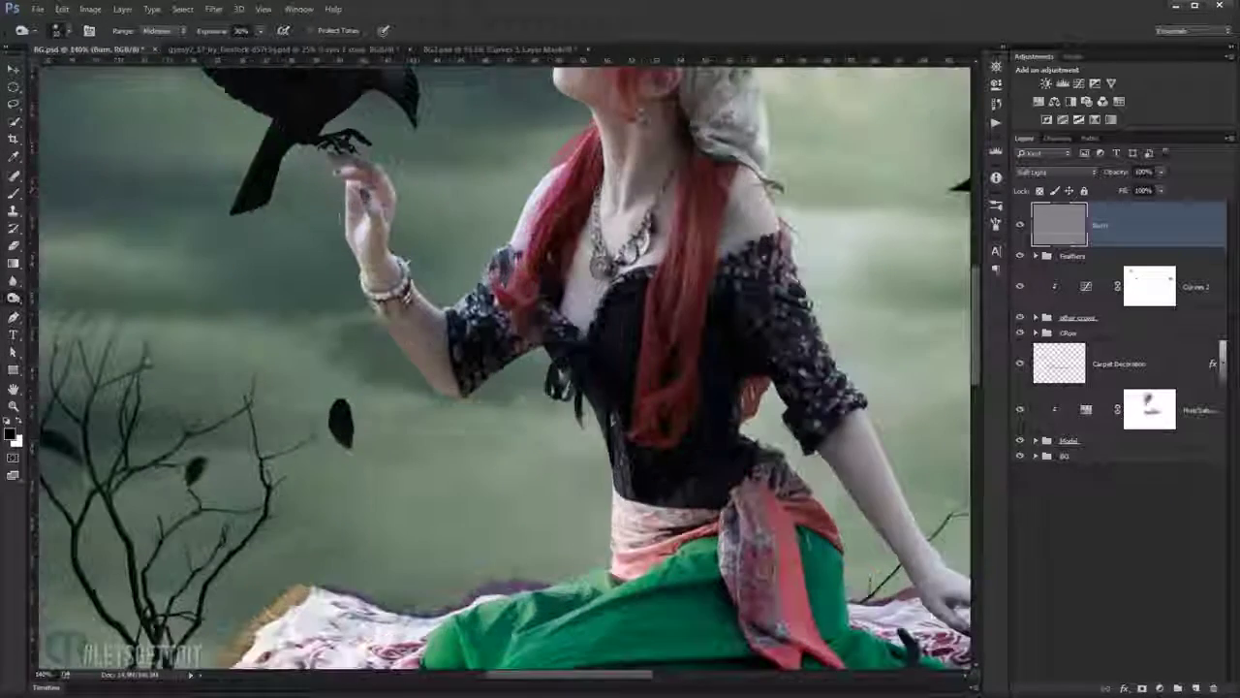
{"action": "scroll", "coordinate": [355, 164], "scroll_direction": "up", "scroll_amount": 1}
{"action": "scroll", "coordinate": [354, 165], "scroll_direction": "up", "scroll_amount": 1}
{"action": "scroll", "coordinate": [355, 174], "scroll_direction": "down", "scroll_amount": 3}
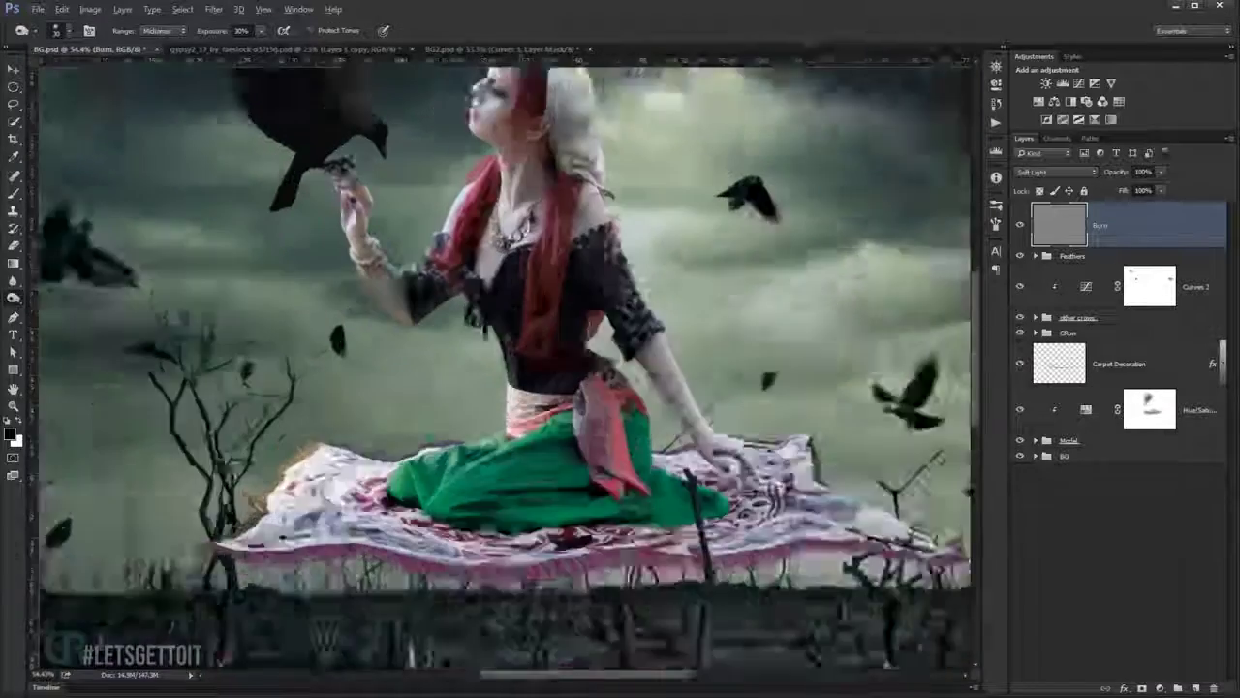
{"action": "scroll", "coordinate": [643, 336], "scroll_direction": "up", "scroll_amount": 2}
Darken the outer edge of the forearm, then inspect the ground below the carpet.
{"action": "left_click_drag", "start_coordinate": [639, 333], "coordinate": [684, 394]}
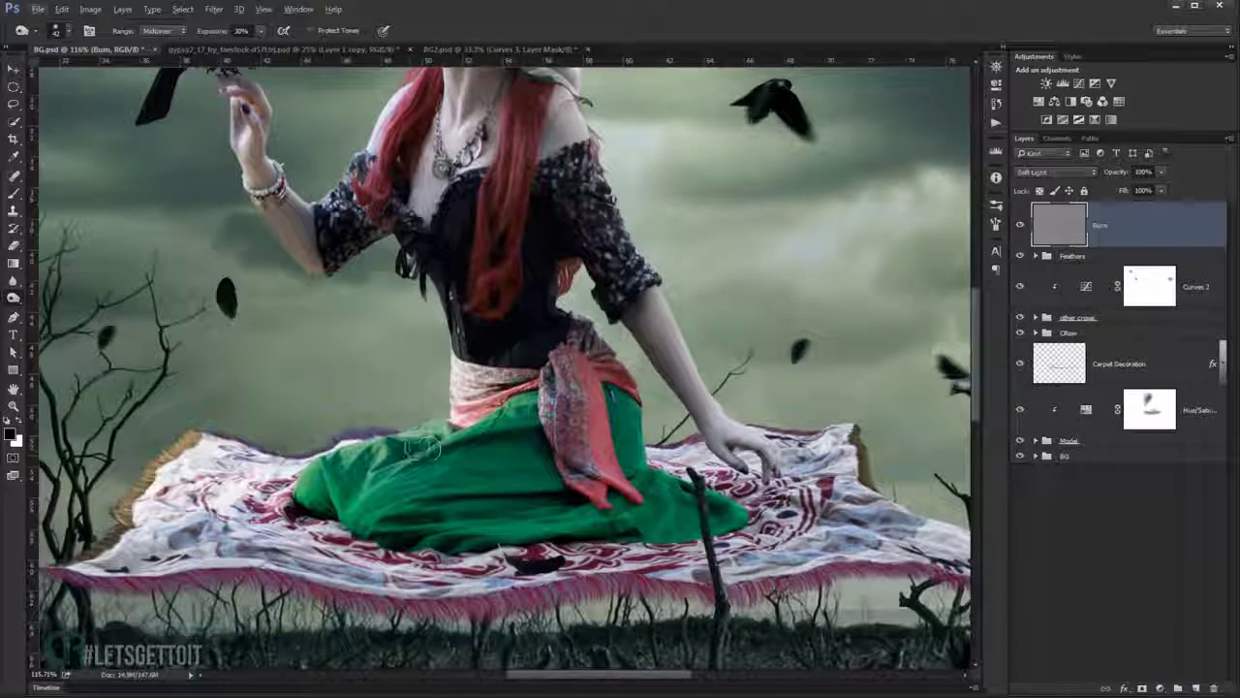
{"action": "left_click_drag", "start_coordinate": [419, 453], "coordinate": [346, 357]}
{"action": "scroll", "coordinate": [436, 378], "scroll_direction": "down", "scroll_amount": 2}
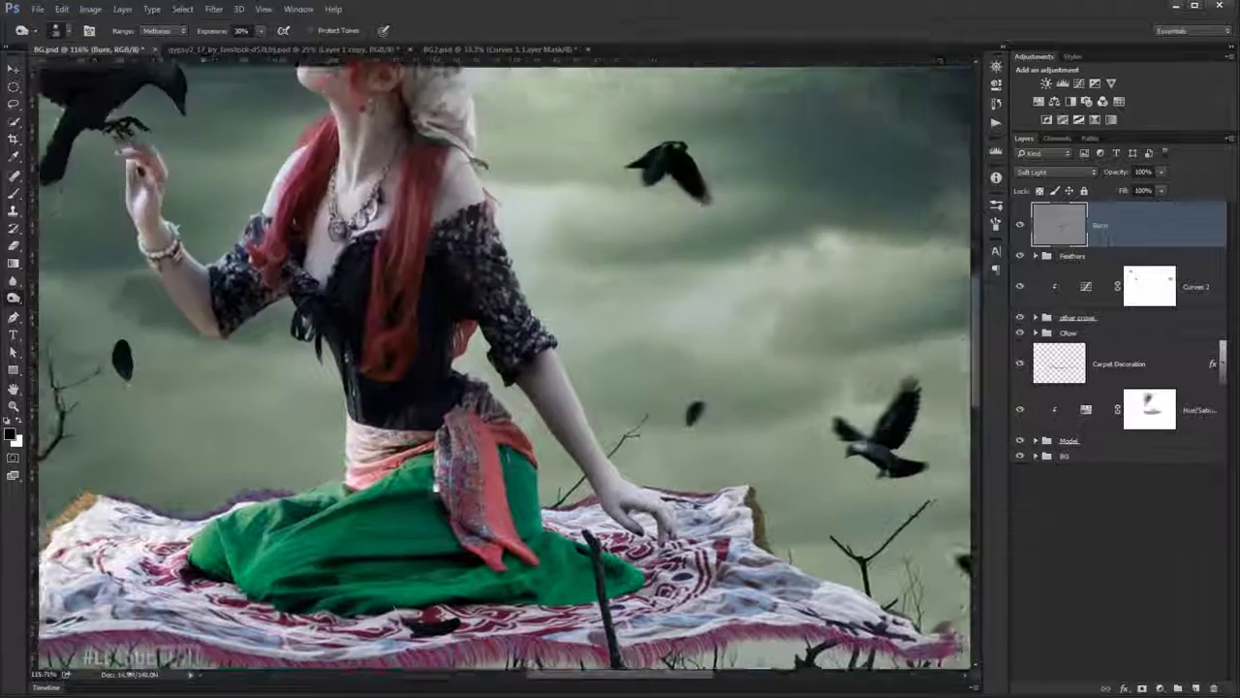
{"action": "scroll", "coordinate": [401, 250], "scroll_direction": "up", "scroll_amount": 4}
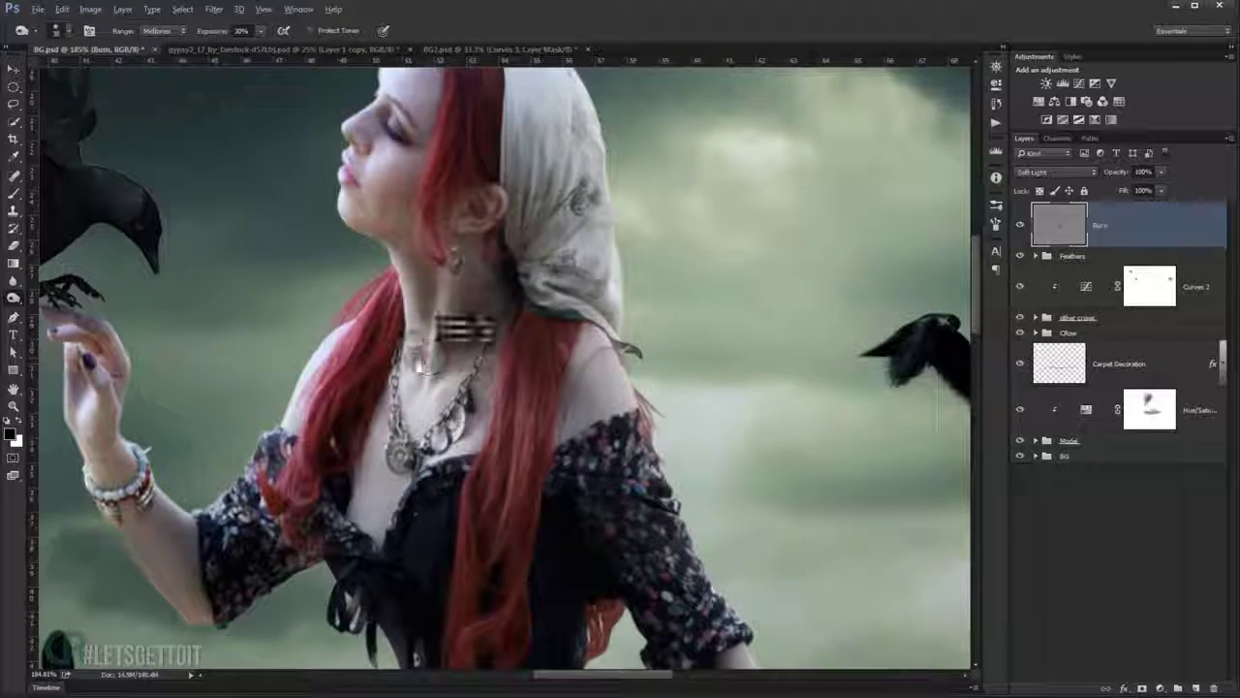
{"action": "scroll", "coordinate": [494, 290], "scroll_direction": "up", "scroll_amount": 1}
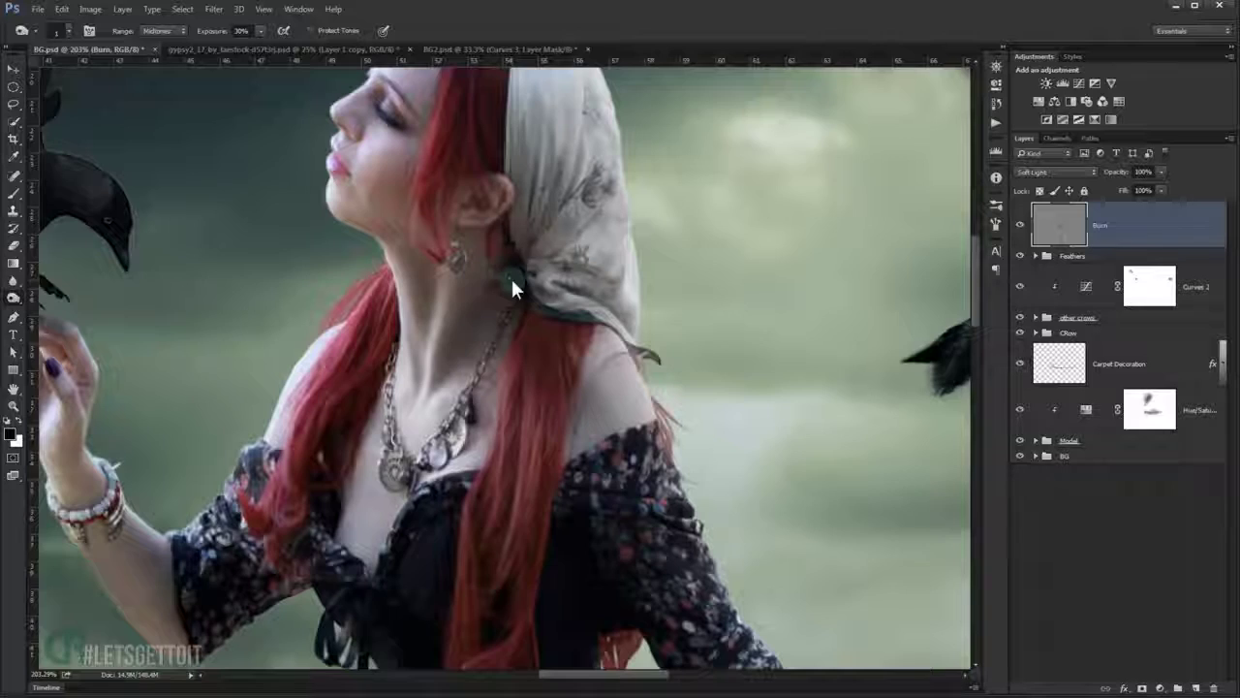
{"action": "scroll", "coordinate": [511, 277], "scroll_direction": "down", "scroll_amount": 2}
{"action": "scroll", "coordinate": [474, 270], "scroll_direction": "up", "scroll_amount": 1}
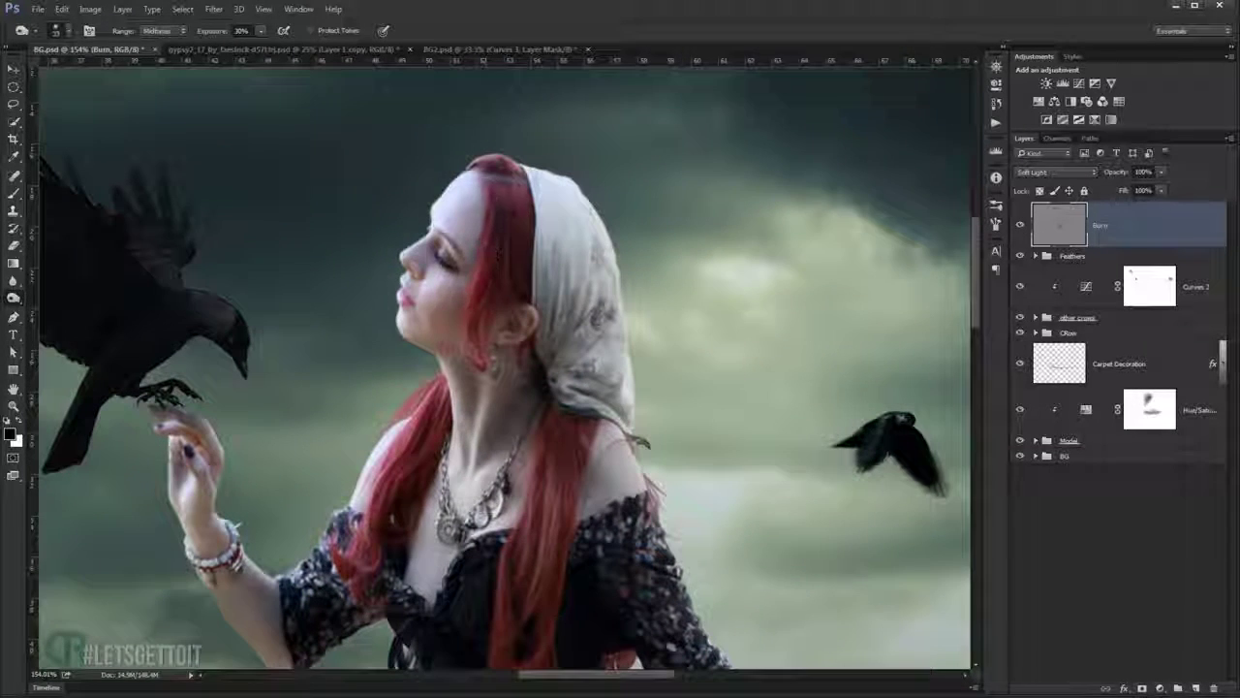
{"action": "scroll", "coordinate": [552, 341], "scroll_direction": "up", "scroll_amount": 1}
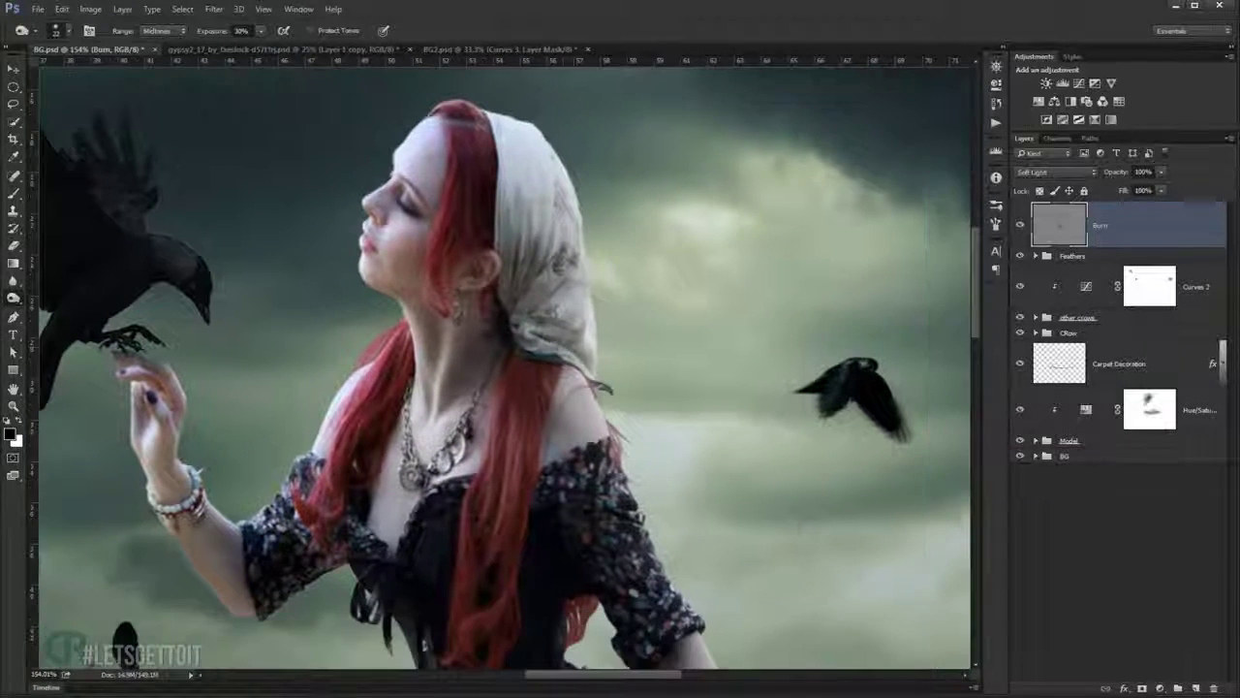
{"action": "scroll", "coordinate": [533, 330], "scroll_direction": "up", "scroll_amount": 2}
{"action": "scroll", "coordinate": [499, 269], "scroll_direction": "up", "scroll_amount": 1}
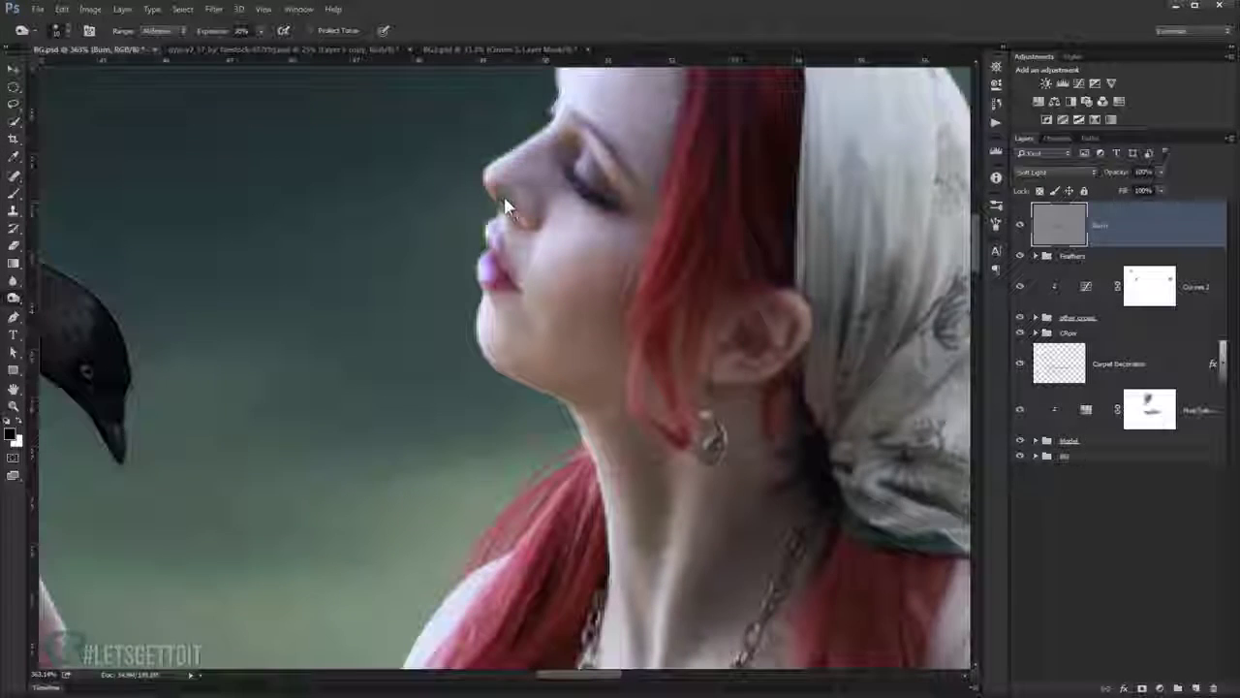
{"action": "scroll", "coordinate": [526, 212], "scroll_direction": "down", "scroll_amount": 1}
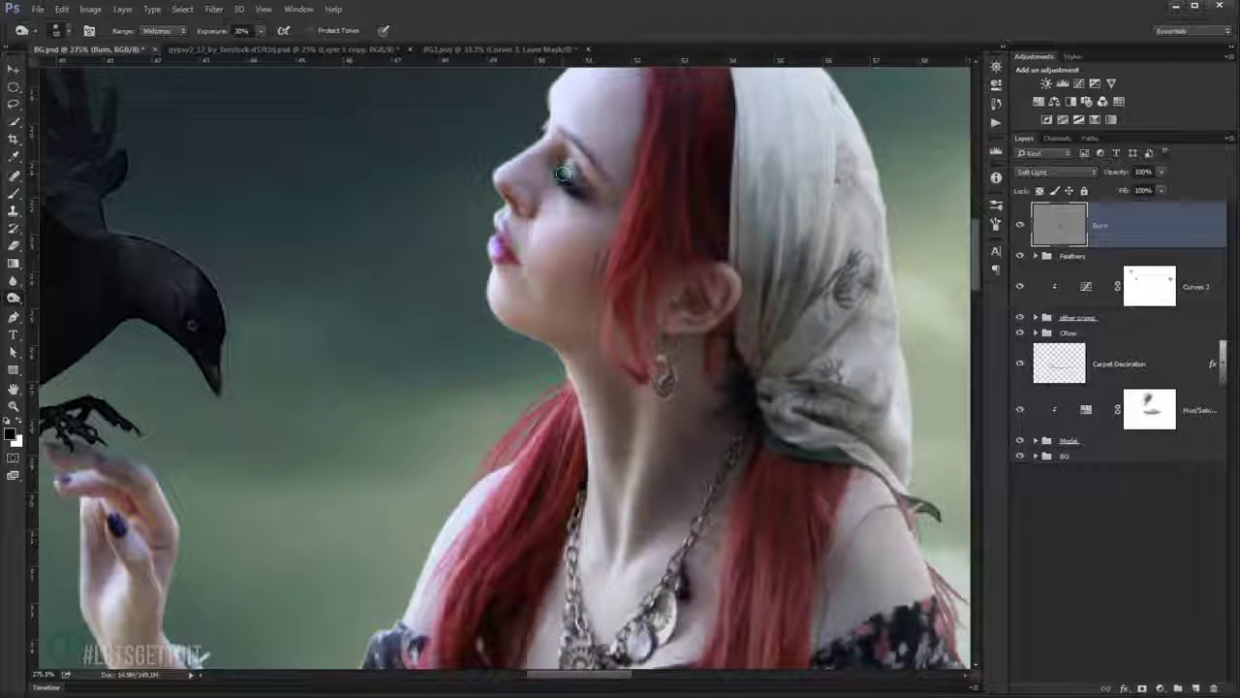
{"action": "scroll", "coordinate": [542, 92], "scroll_direction": "down", "scroll_amount": 4}
{"action": "scroll", "coordinate": [582, 243], "scroll_direction": "up", "scroll_amount": 3}
{"action": "scroll", "coordinate": [601, 281], "scroll_direction": "up", "scroll_amount": 1}
{"action": "scroll", "coordinate": [553, 325], "scroll_direction": "down", "scroll_amount": 1}
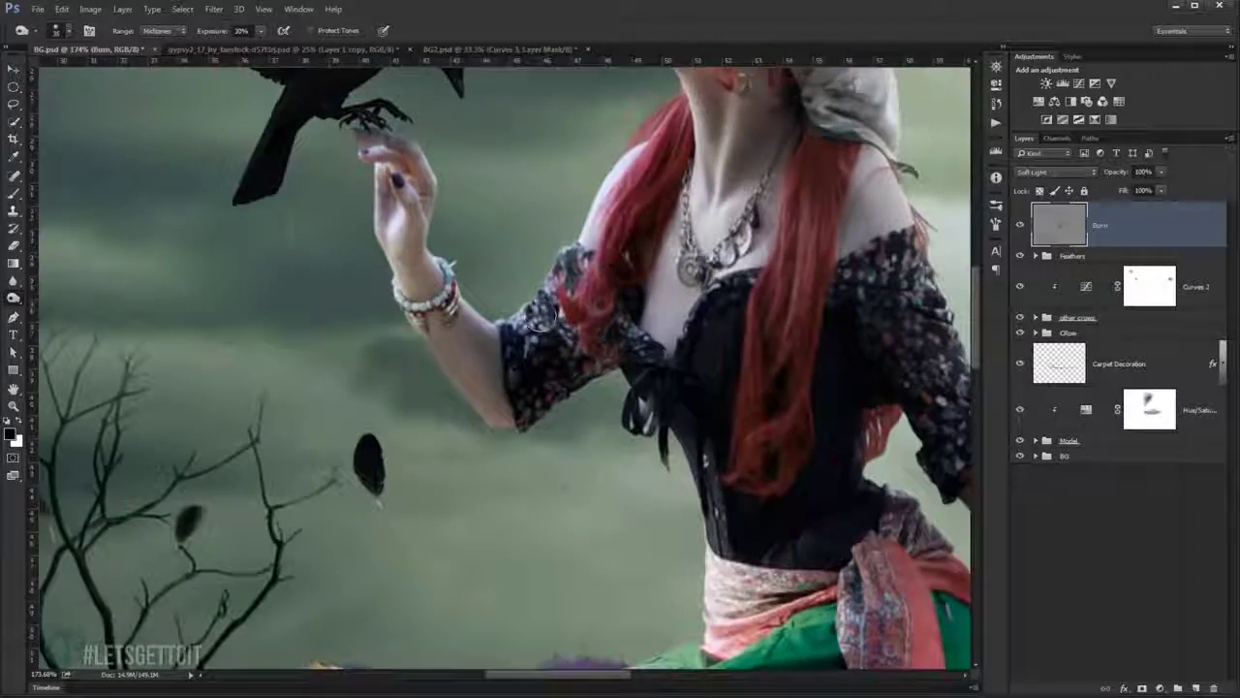
{"action": "scroll", "coordinate": [552, 324], "scroll_direction": "down", "scroll_amount": 1}
{"action": "scroll", "coordinate": [533, 358], "scroll_direction": "down", "scroll_amount": 2}
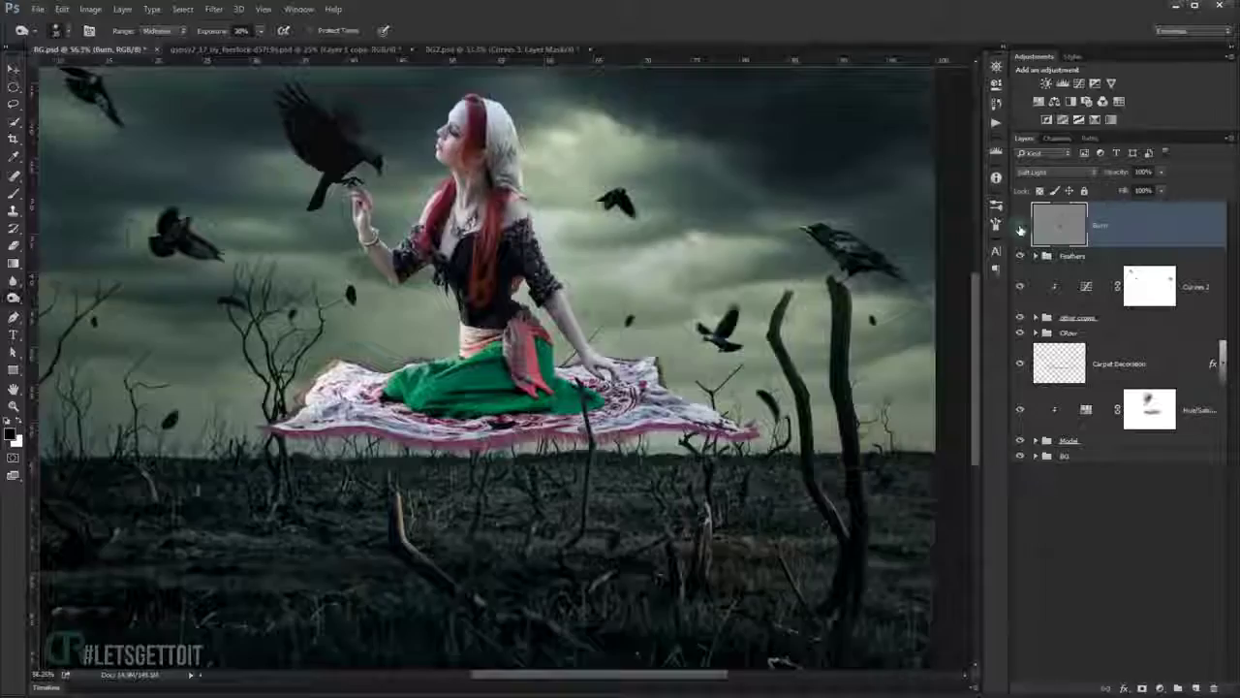
{"action": "scroll", "coordinate": [475, 319], "scroll_direction": "up", "scroll_amount": 2}
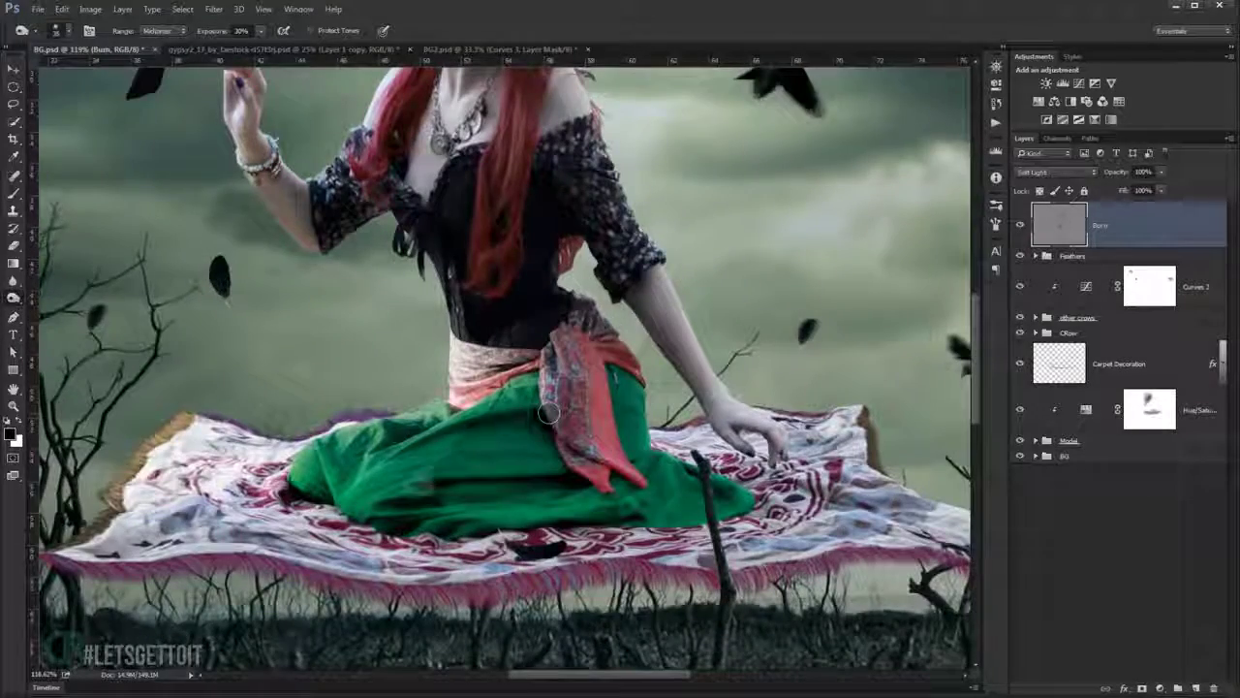
Burn the black feather lying on the carpet darker.
{"action": "left_click_drag", "start_coordinate": [620, 397], "coordinate": [405, 441]}
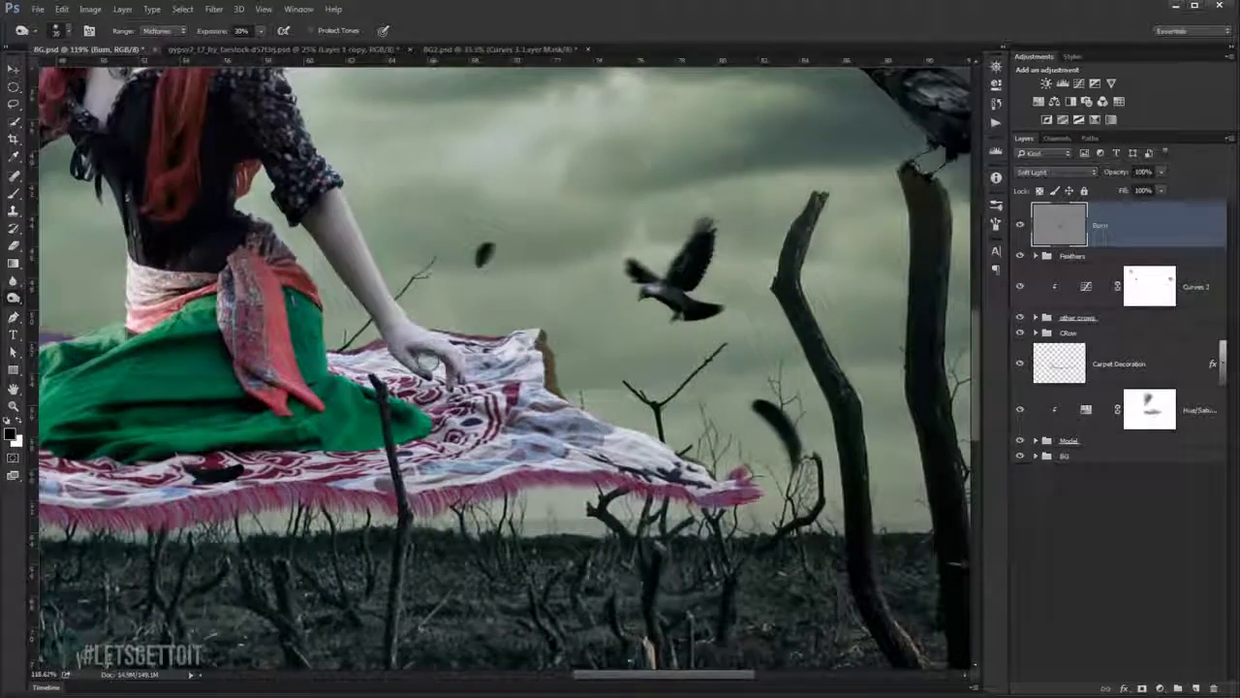
{"action": "scroll", "coordinate": [426, 360], "scroll_direction": "up", "scroll_amount": 4}
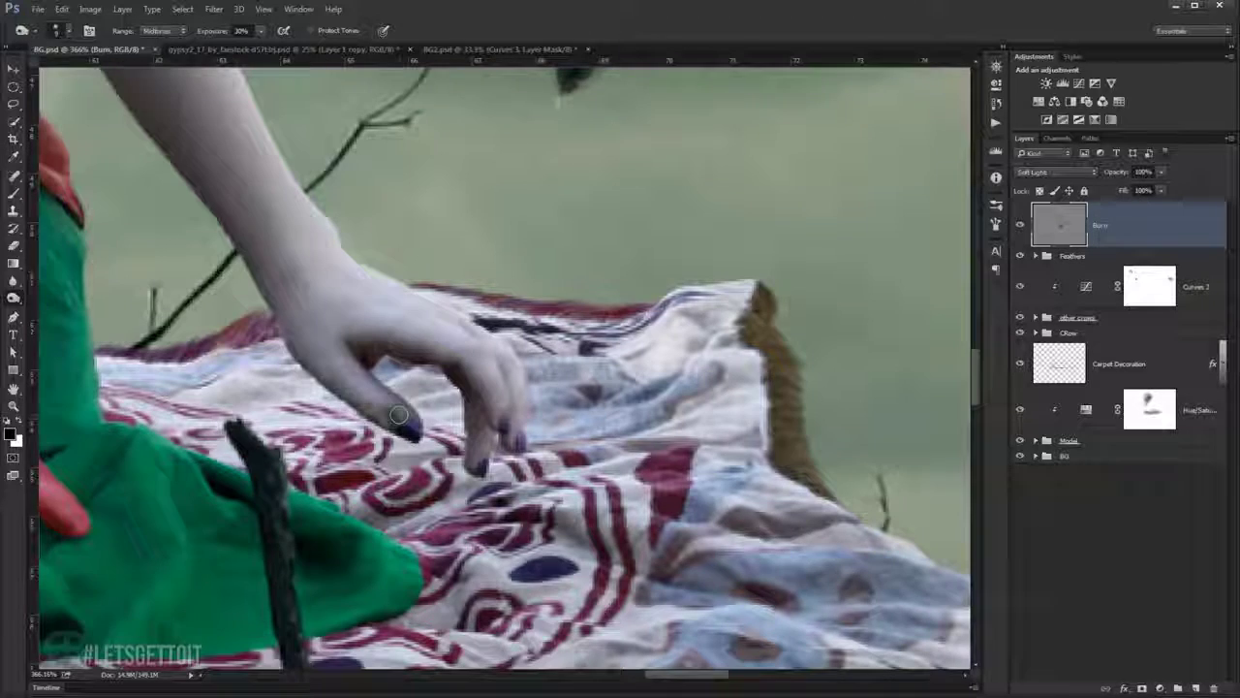
{"action": "scroll", "coordinate": [443, 456], "scroll_direction": "up", "scroll_amount": 1}
{"action": "scroll", "coordinate": [475, 461], "scroll_direction": "down", "scroll_amount": 1}
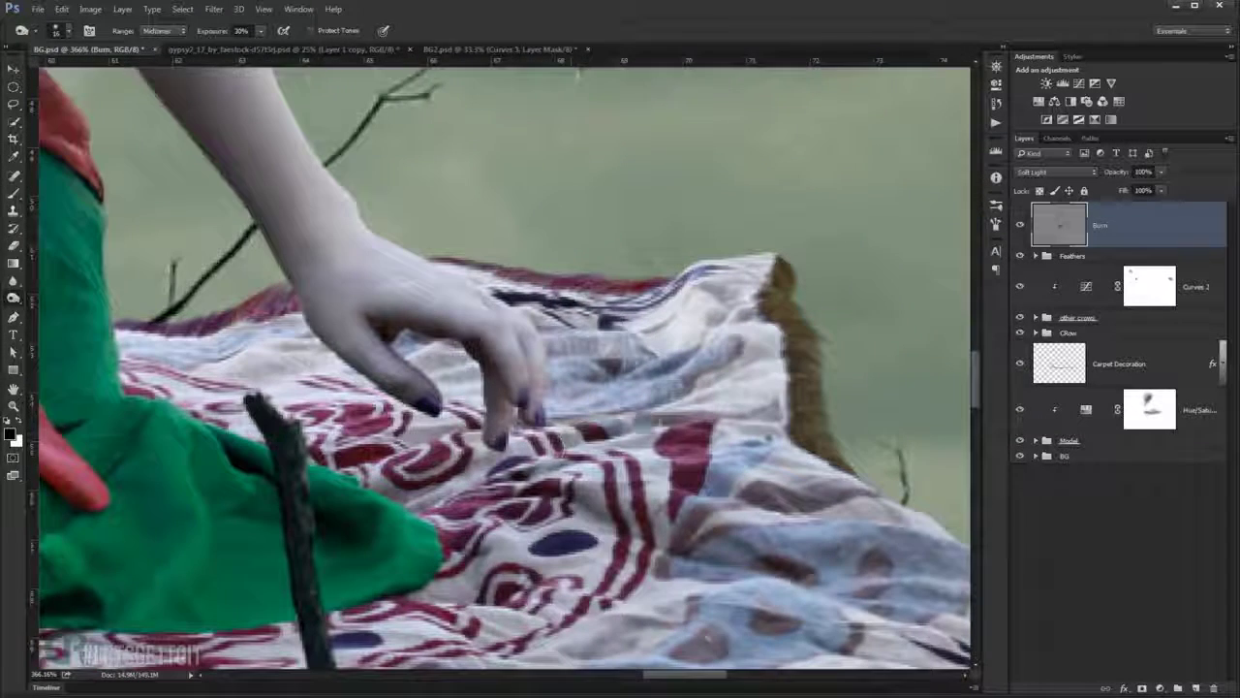
{"action": "scroll", "coordinate": [470, 460], "scroll_direction": "down", "scroll_amount": 2}
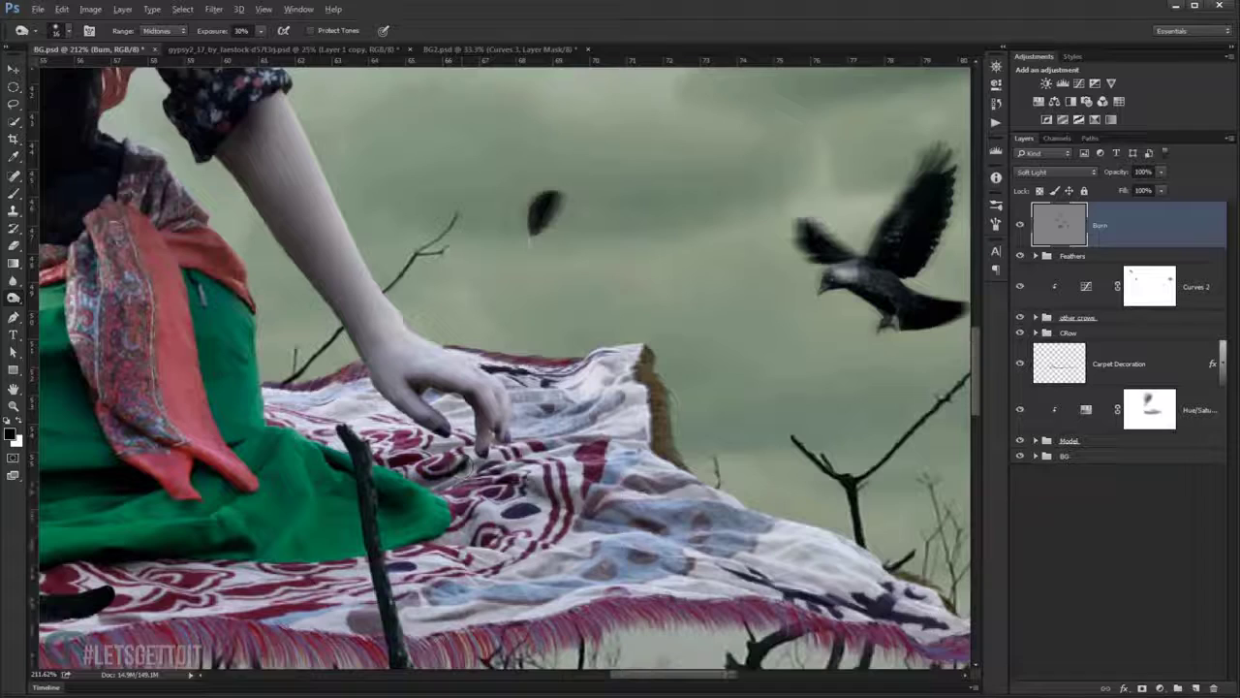
{"action": "scroll", "coordinate": [371, 378], "scroll_direction": "up", "scroll_amount": 1}
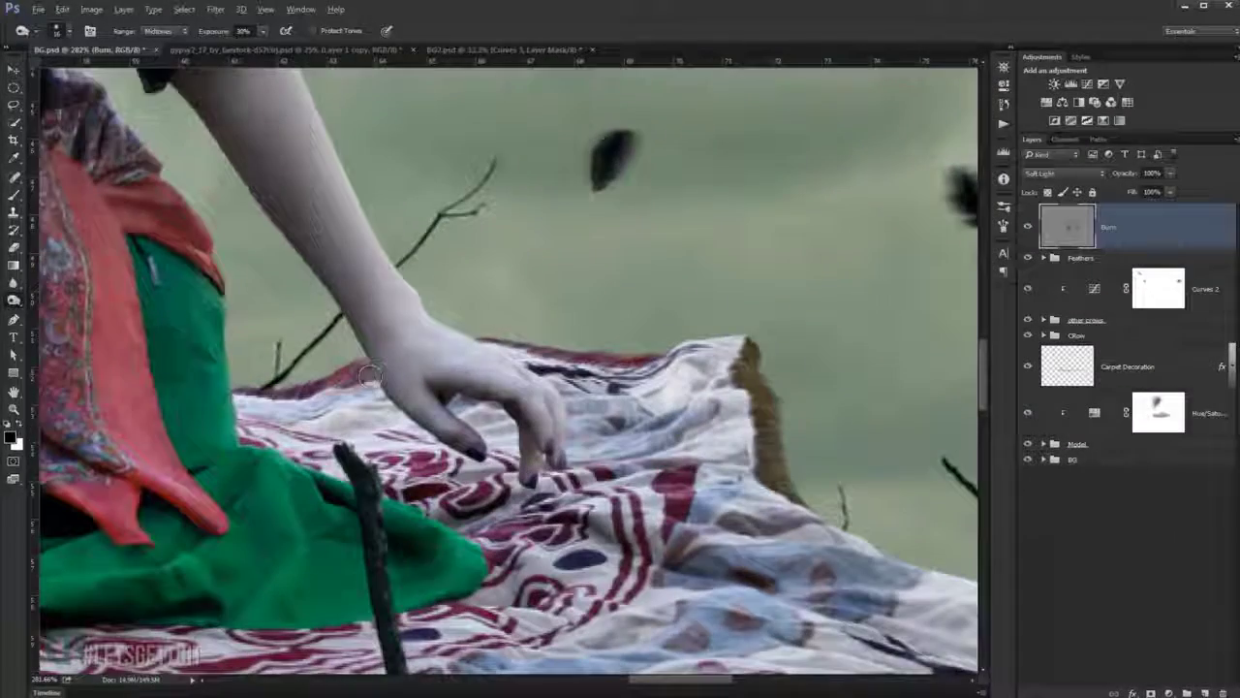
{"action": "scroll", "coordinate": [529, 438], "scroll_direction": "down", "scroll_amount": 4}
{"action": "scroll", "coordinate": [427, 460], "scroll_direction": "up", "scroll_amount": 2}
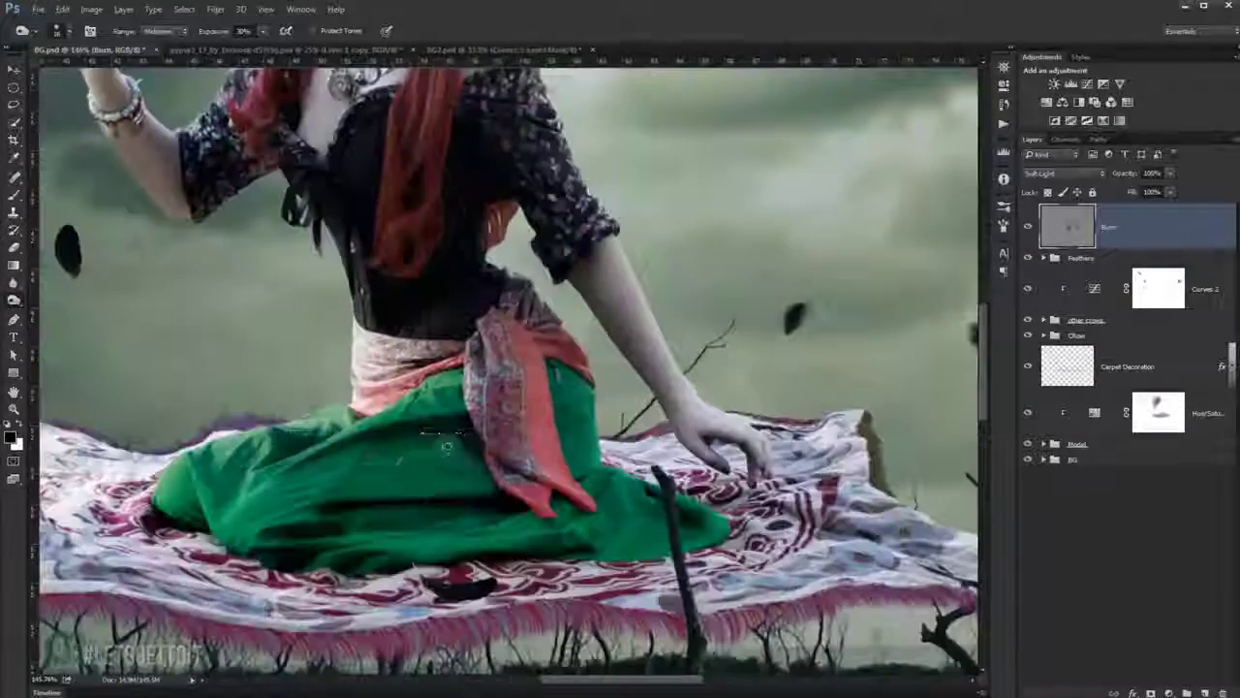
{"action": "scroll", "coordinate": [209, 484], "scroll_direction": "down", "scroll_amount": 1}
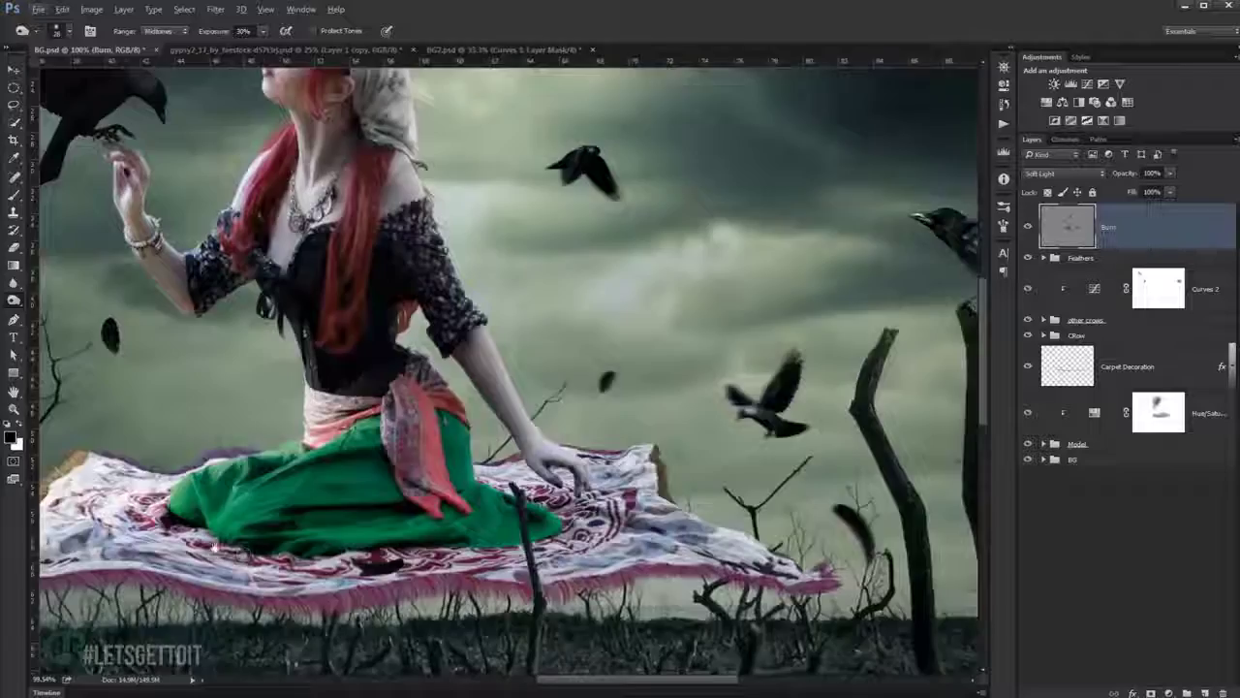
{"action": "scroll", "coordinate": [475, 494], "scroll_direction": "up", "scroll_amount": 3}
{"action": "left_click_drag", "start_coordinate": [505, 543], "coordinate": [496, 539]}
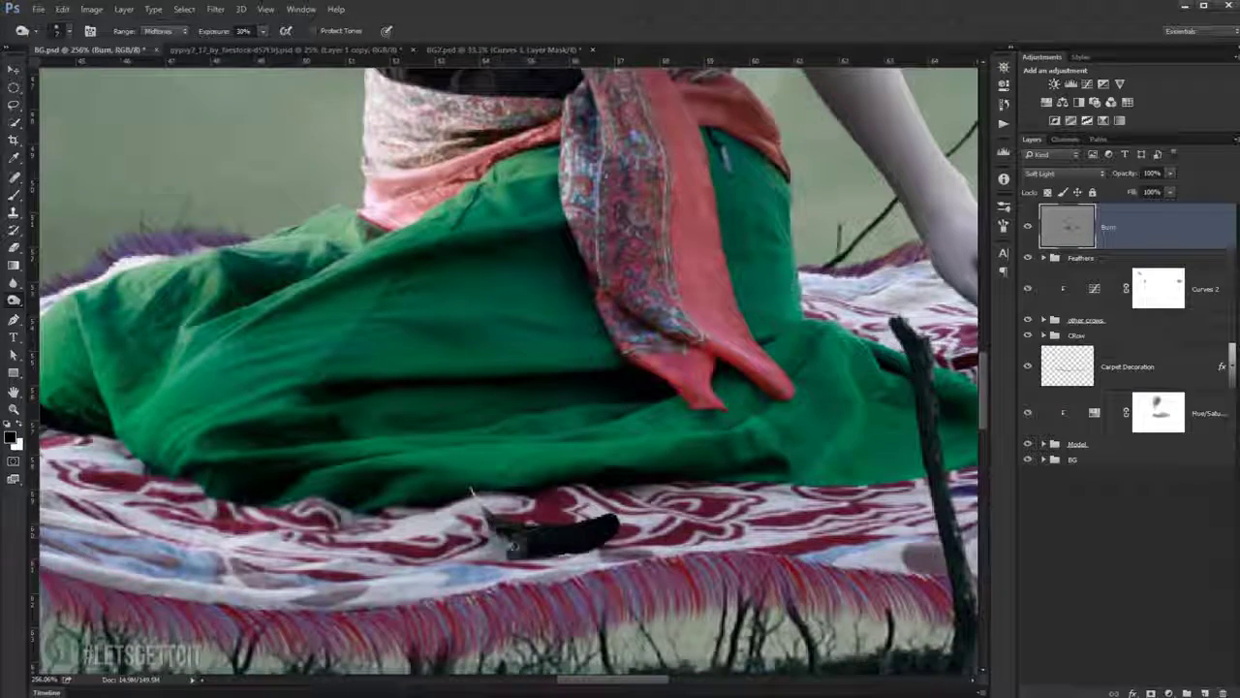
Darken the left side of the carpet with a Burn stroke.
{"action": "scroll", "coordinate": [471, 492], "scroll_direction": "down", "scroll_amount": 3}
{"action": "scroll", "coordinate": [248, 513], "scroll_direction": "up", "scroll_amount": 3}
{"action": "mouse_move", "coordinate": [248, 515]}
{"action": "left_mouse_down"}
{"action": "mouse_move", "coordinate": [242, 485]}
{"action": "mouse_move", "coordinate": [221, 469]}
{"action": "mouse_move", "coordinate": [436, 562]}
{"action": "left_mouse_up"}
{"action": "scroll", "coordinate": [381, 524], "scroll_direction": "down", "scroll_amount": 2}
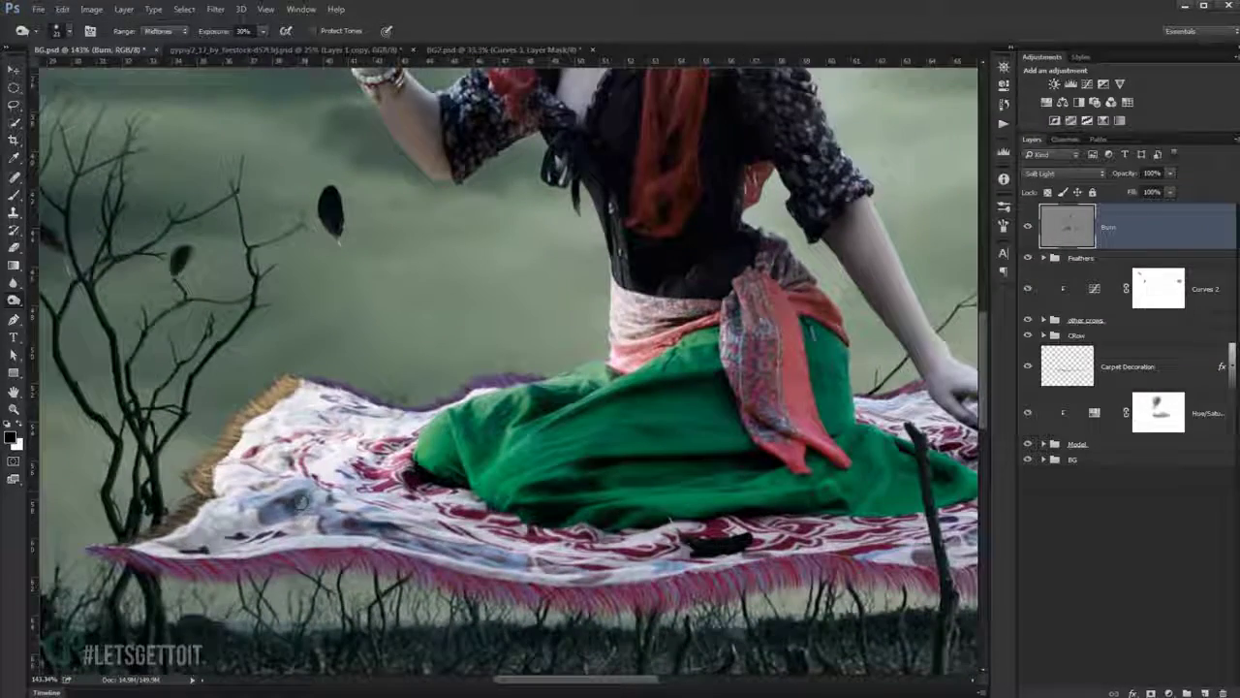
{"action": "scroll", "coordinate": [301, 505], "scroll_direction": "down", "scroll_amount": 3}
{"action": "scroll", "coordinate": [355, 479], "scroll_direction": "up", "scroll_amount": 3}
Toggle to the Brush and back to Burn, then review the carpet's right end and whole composition.
{"action": "key", "text": "b"}
{"action": "scroll", "coordinate": [357, 467], "scroll_direction": "up", "scroll_amount": 2}
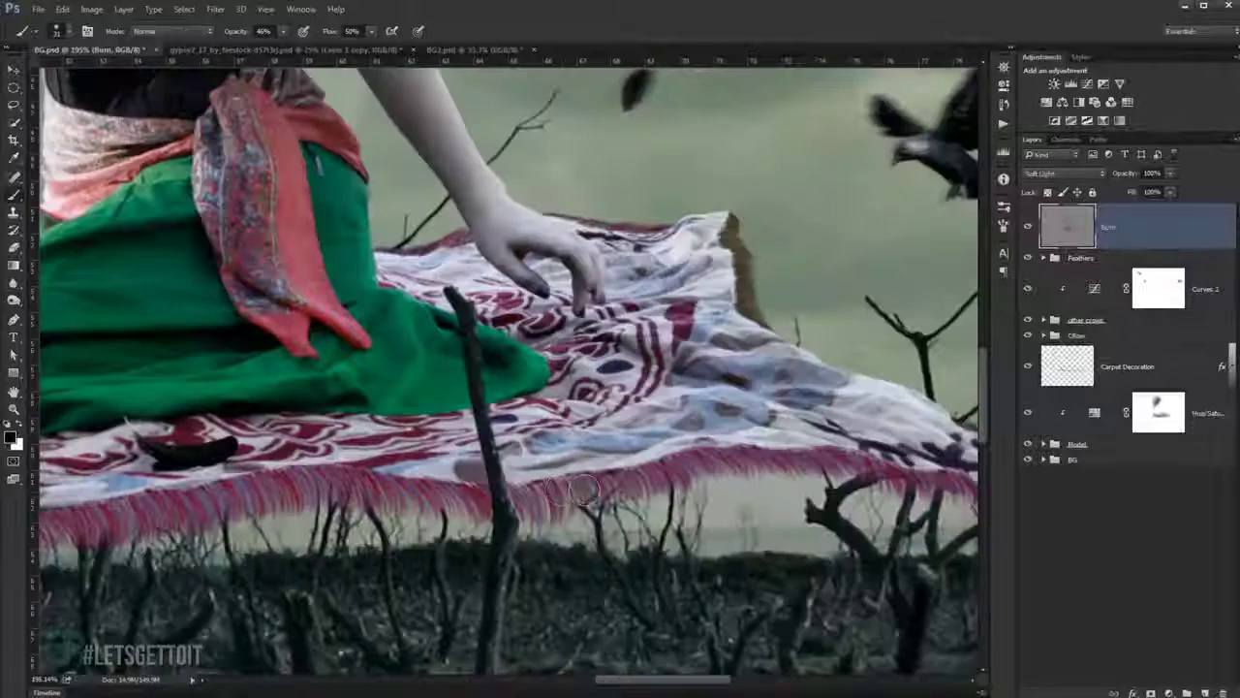
{"action": "key", "text": "o"}
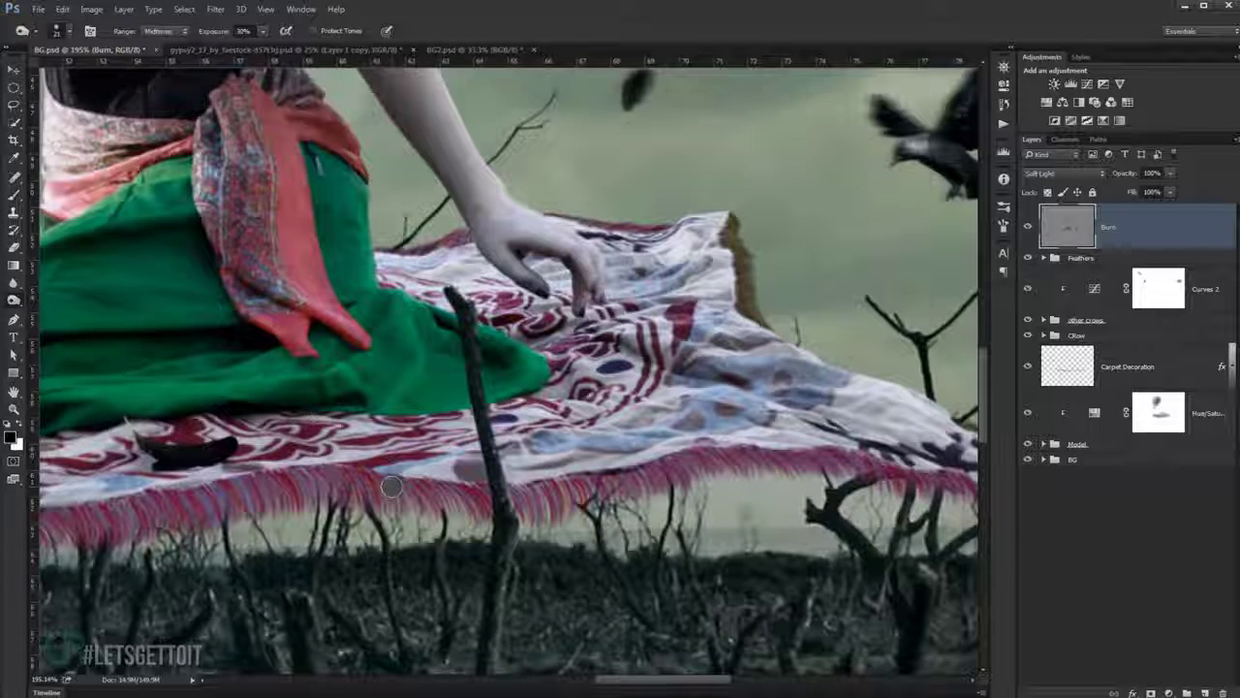
{"action": "left_click_drag", "start_coordinate": [582, 484], "coordinate": [271, 436]}
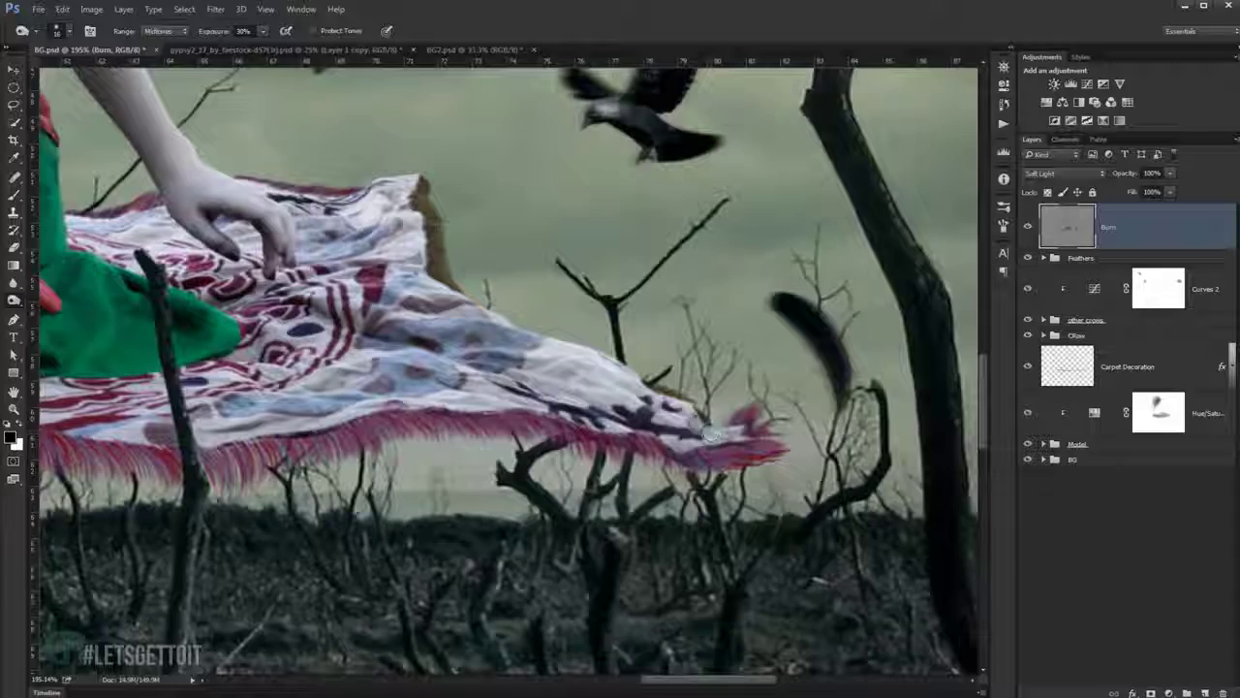
{"action": "left_click_drag", "start_coordinate": [709, 434], "coordinate": [758, 482]}
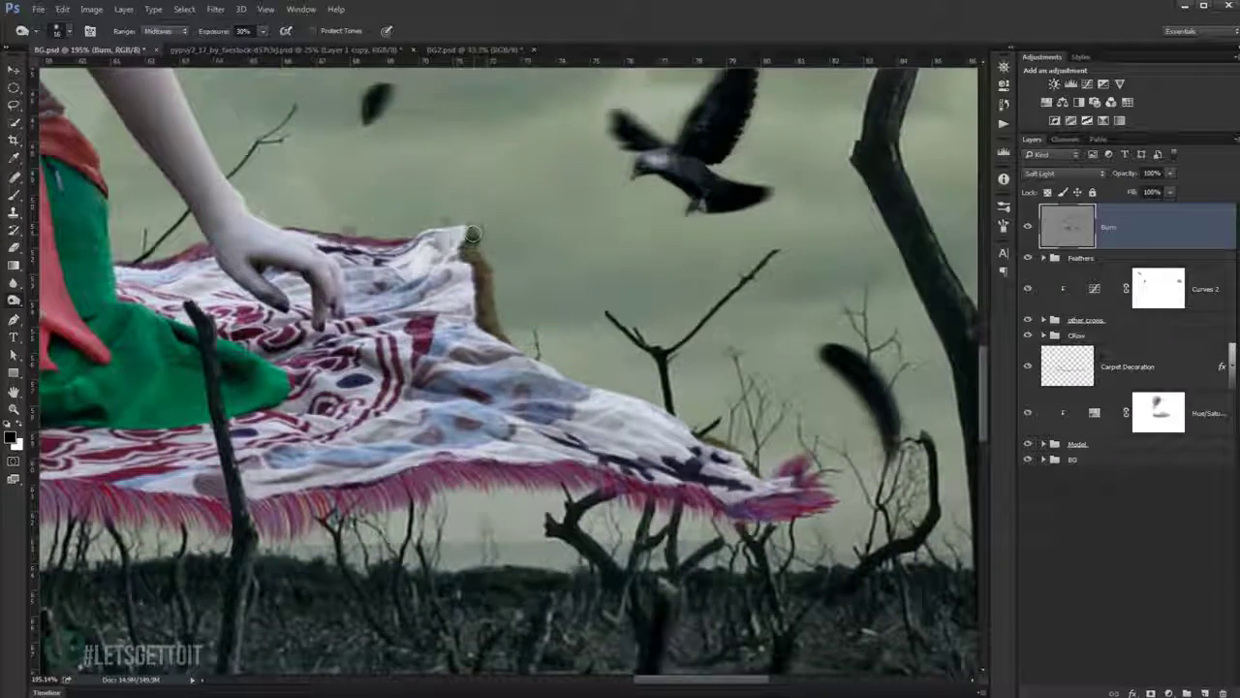
{"action": "key", "text": "ctrl+0"}
{"action": "scroll", "coordinate": [319, 302], "scroll_direction": "up", "scroll_amount": 5}
{"action": "scroll", "coordinate": [318, 302], "scroll_direction": "up", "scroll_amount": 5}
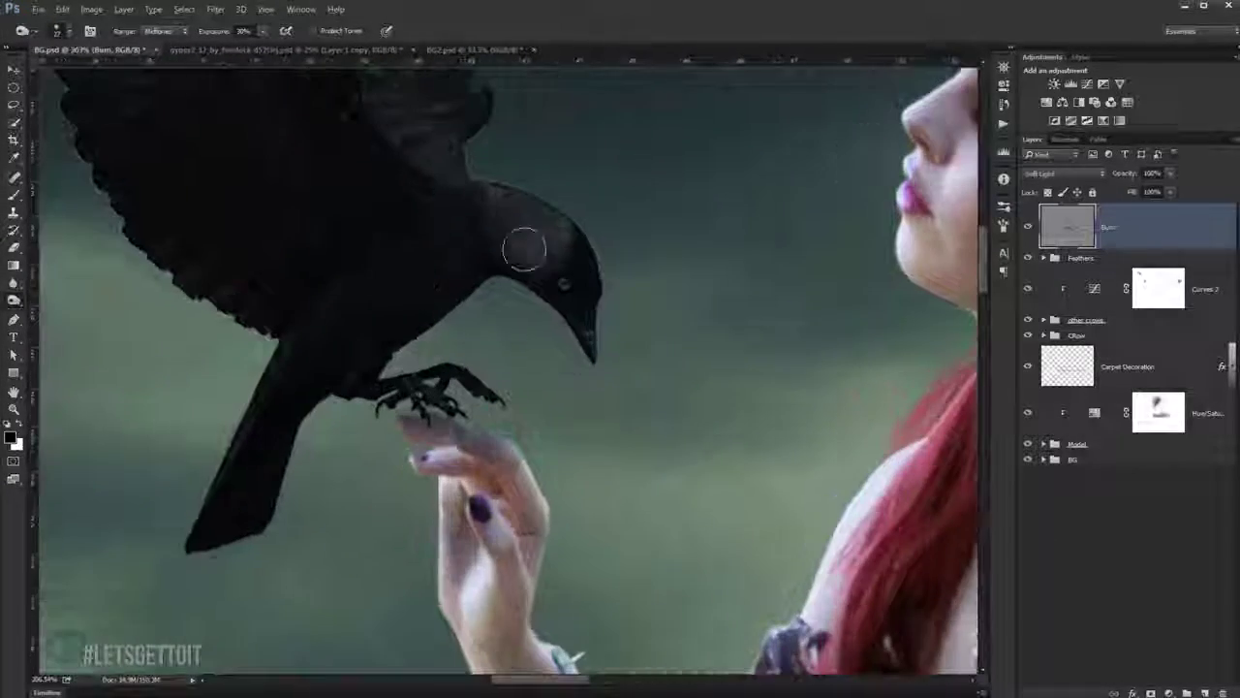
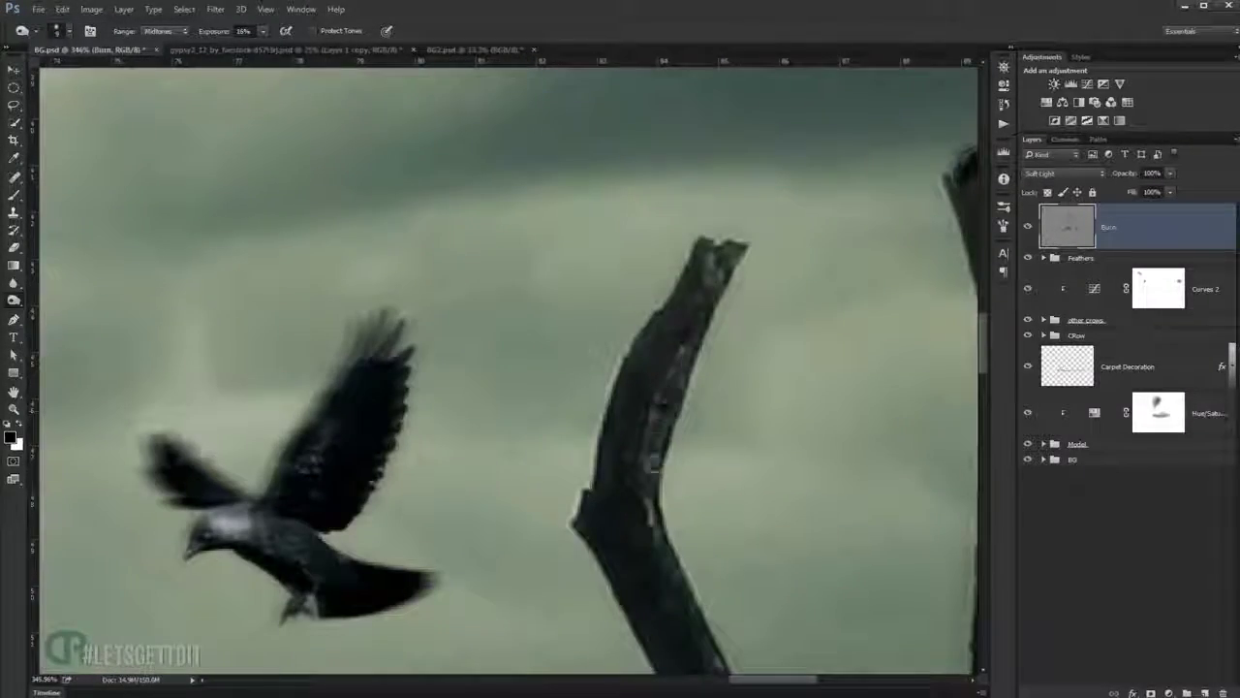
Burn the dead branch darker along its middle, edges and length on the Soft Light Burn layer.
{"action": "left_click_drag", "start_coordinate": [655, 465], "coordinate": [613, 471]}
{"action": "left_click_drag", "start_coordinate": [724, 253], "coordinate": [637, 479]}
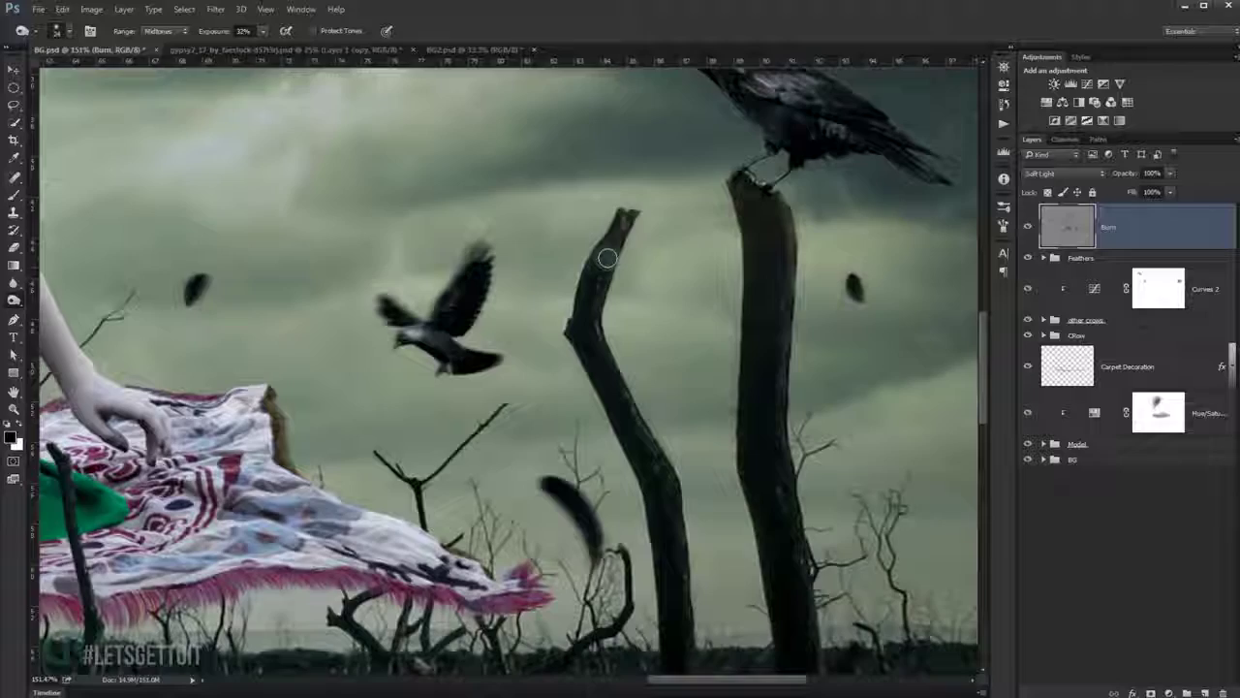
{"action": "scroll", "coordinate": [727, 243], "scroll_direction": "up", "scroll_amount": 3}
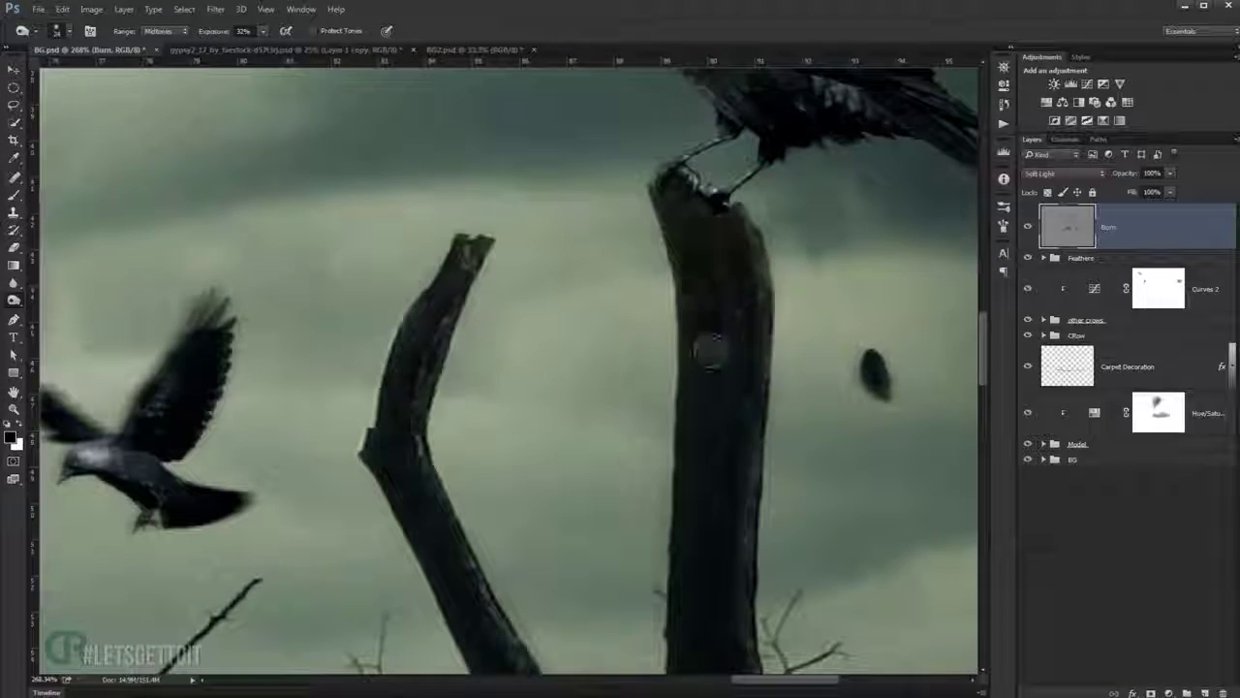
{"action": "scroll", "coordinate": [742, 493], "scroll_direction": "down", "scroll_amount": 5}
{"action": "scroll", "coordinate": [708, 430], "scroll_direction": "down", "scroll_amount": 3}
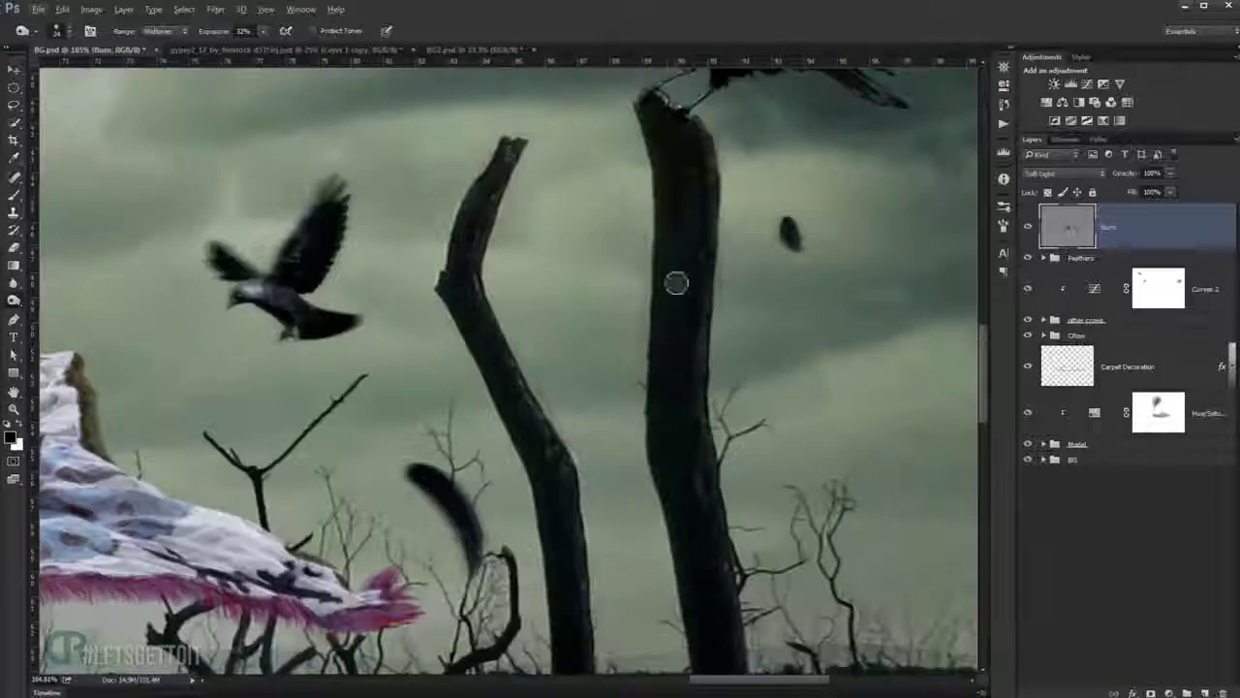
{"action": "right_click", "coordinate": [679, 176]}
{"action": "key", "text": "Escape"}
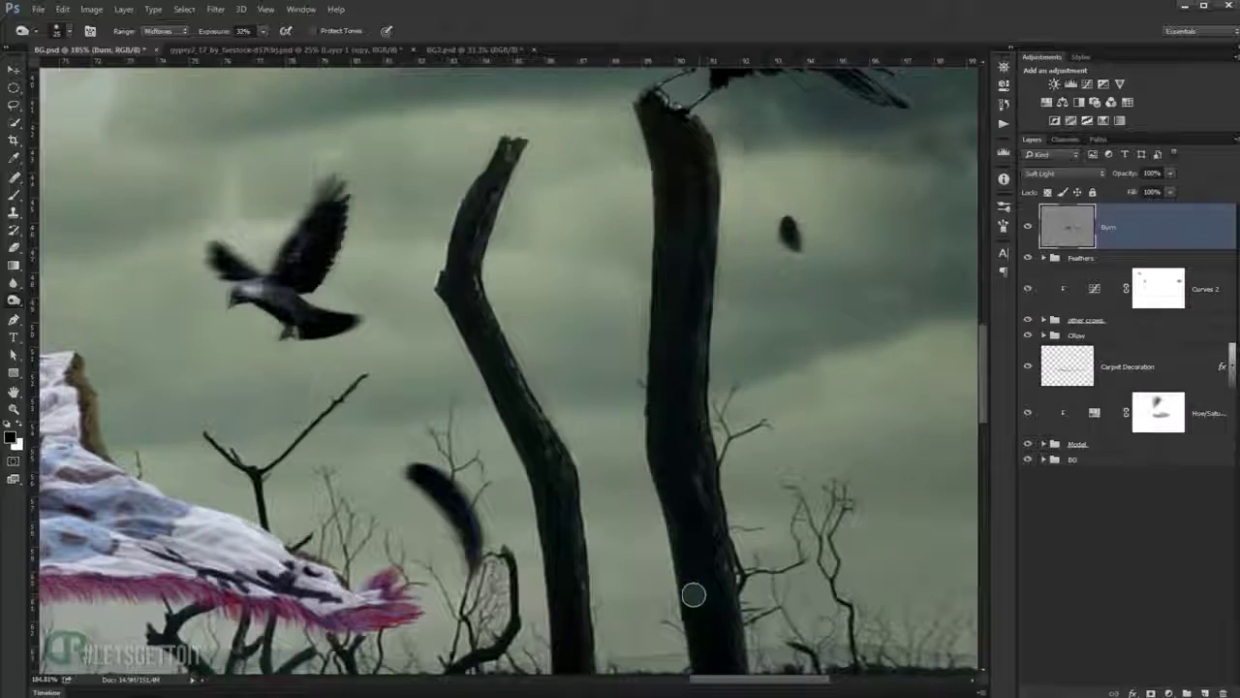
{"action": "scroll", "coordinate": [695, 417], "scroll_direction": "down", "scroll_amount": 4}
{"action": "scroll", "coordinate": [694, 404], "scroll_direction": "up", "scroll_amount": 5}
{"action": "scroll", "coordinate": [746, 339], "scroll_direction": "down", "scroll_amount": 3}
{"action": "scroll", "coordinate": [679, 388], "scroll_direction": "down", "scroll_amount": 1}
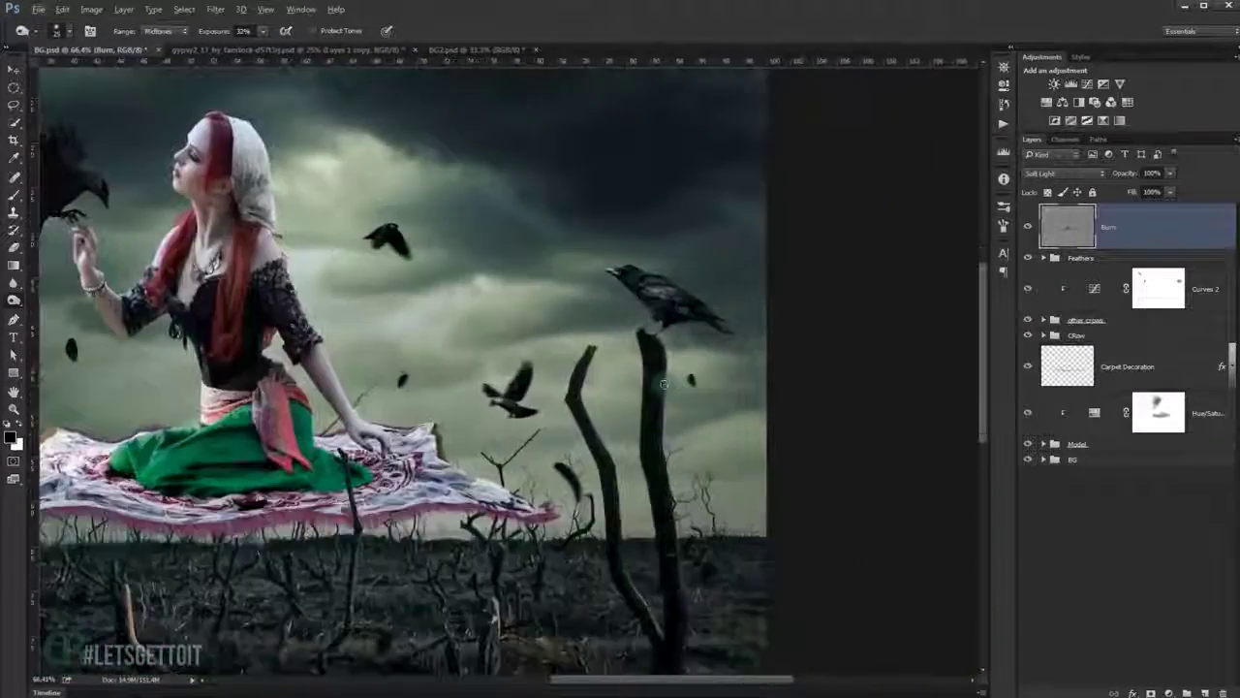
{"action": "scroll", "coordinate": [581, 466], "scroll_direction": "down", "scroll_amount": 1}
{"action": "scroll", "coordinate": [479, 545], "scroll_direction": "up", "scroll_amount": 4}
{"action": "scroll", "coordinate": [500, 475], "scroll_direction": "down", "scroll_amount": 3}
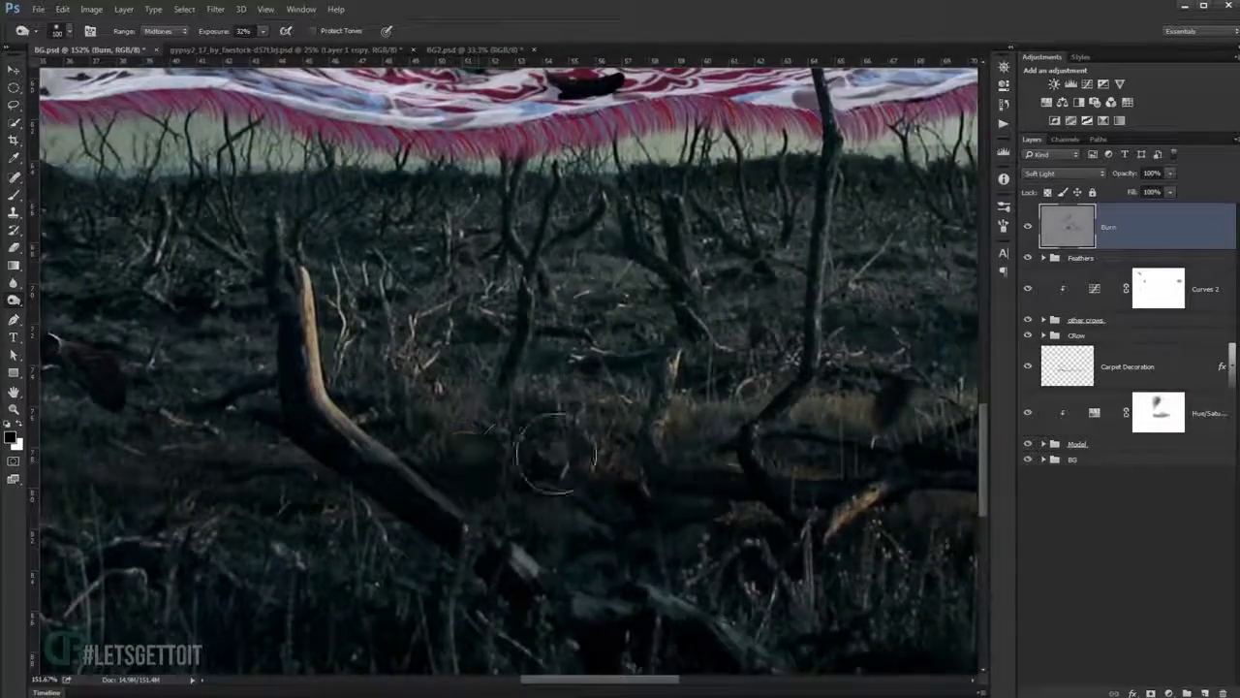
{"action": "scroll", "coordinate": [489, 472], "scroll_direction": "down", "scroll_amount": 3}
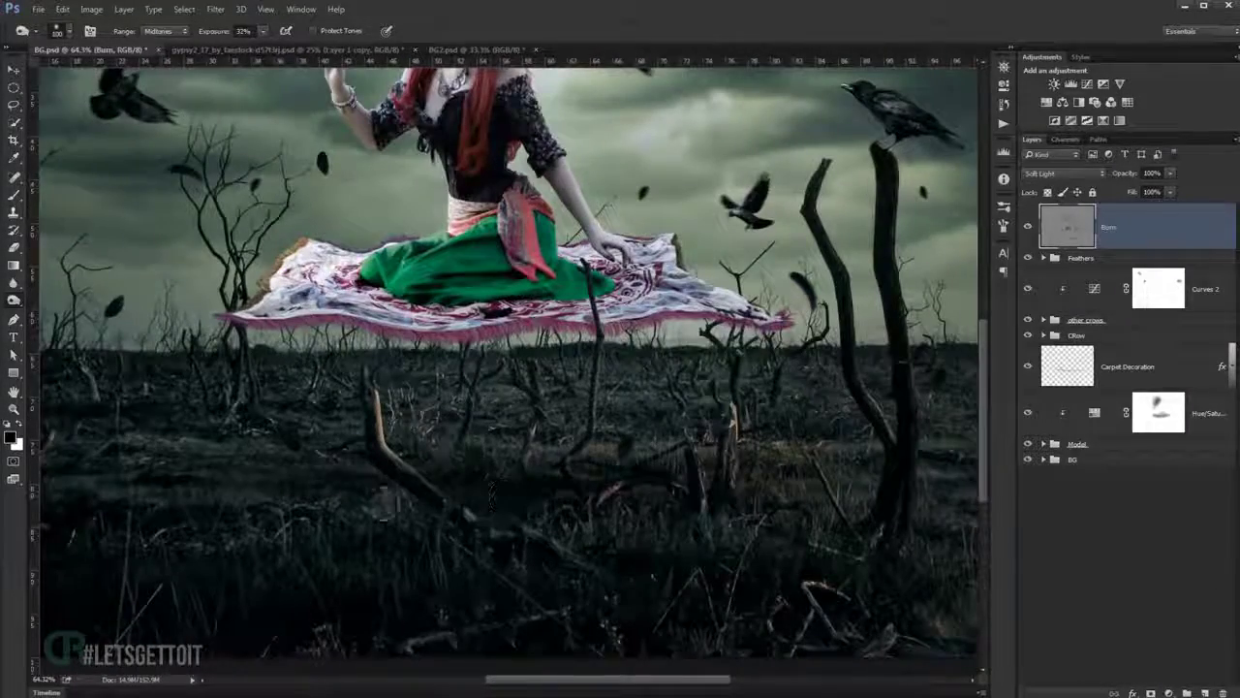
{"action": "scroll", "coordinate": [513, 485], "scroll_direction": "down", "scroll_amount": 1}
{"action": "scroll", "coordinate": [526, 484], "scroll_direction": "down", "scroll_amount": 1}
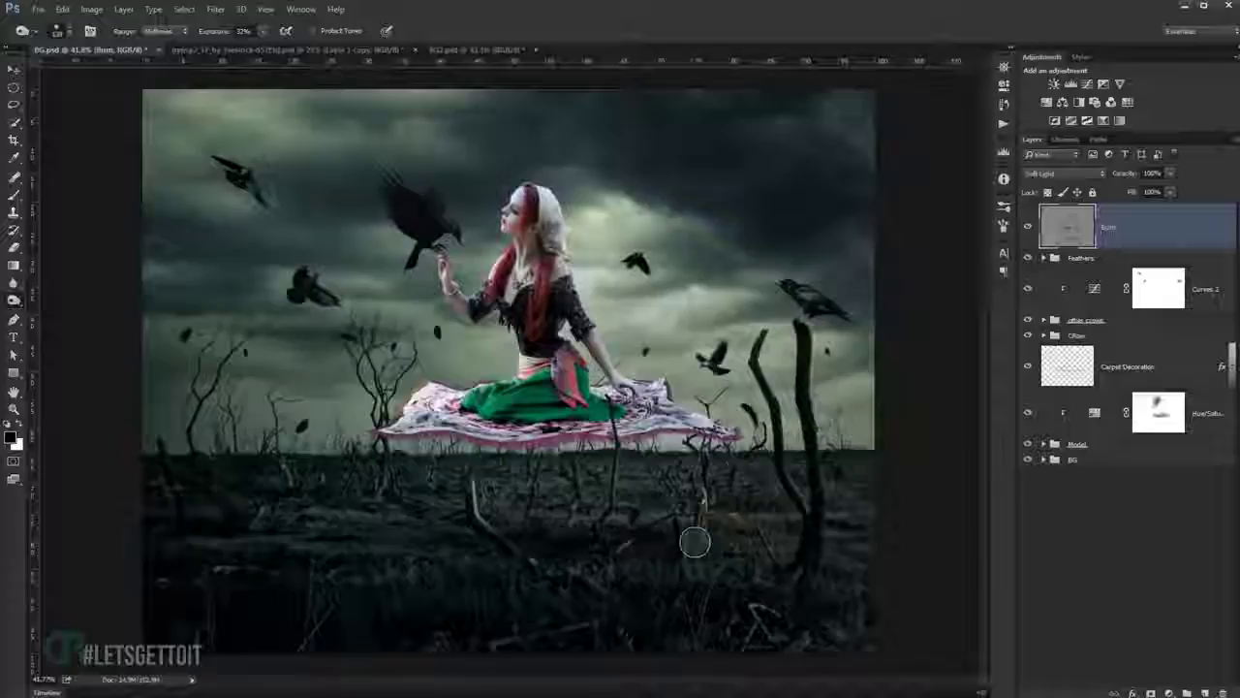
{"action": "scroll", "coordinate": [600, 543], "scroll_direction": "up", "scroll_amount": 2}
{"action": "scroll", "coordinate": [574, 278], "scroll_direction": "up", "scroll_amount": 1}
{"action": "scroll", "coordinate": [256, 224], "scroll_direction": "left", "scroll_amount": 2}
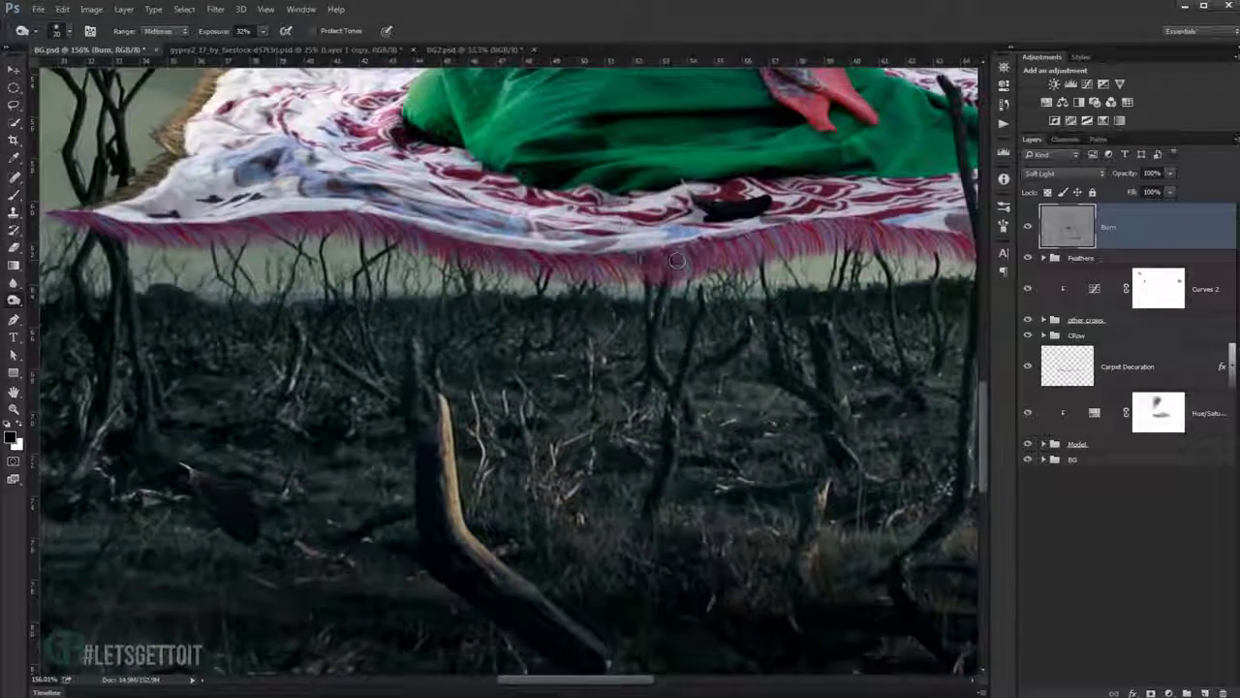
{"action": "scroll", "coordinate": [726, 247], "scroll_direction": "right", "scroll_amount": 4}
{"action": "scroll", "coordinate": [628, 236], "scroll_direction": "right", "scroll_amount": 2}
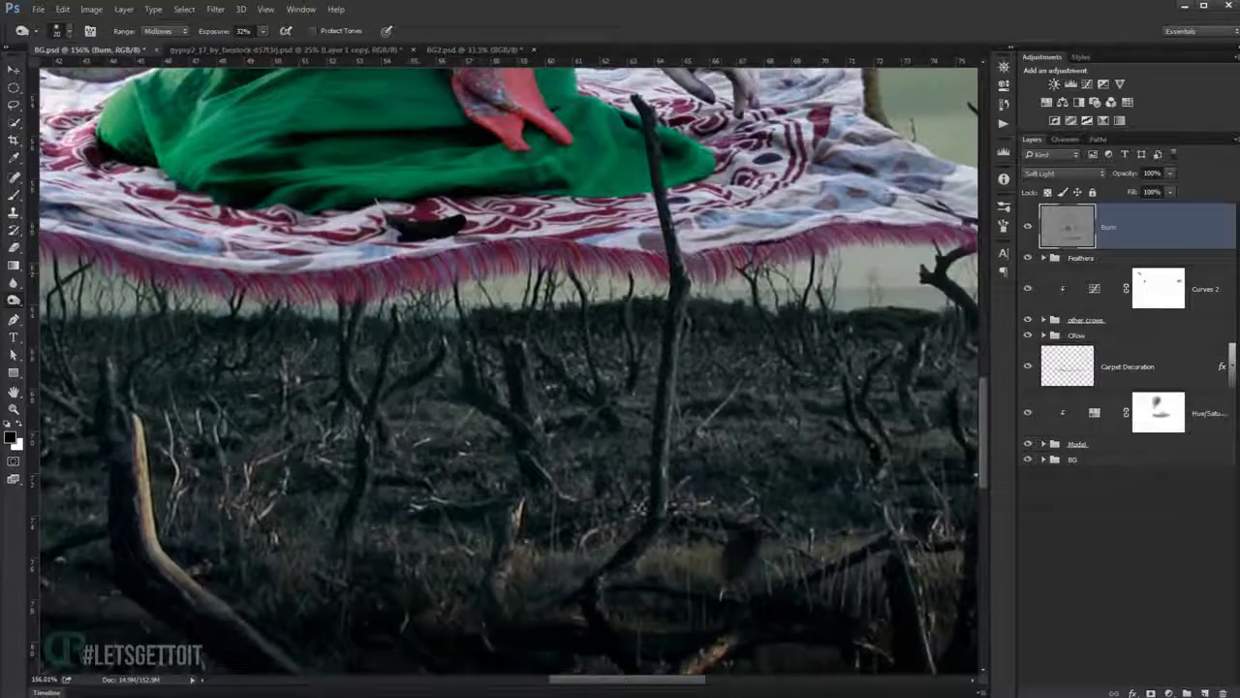
{"action": "scroll", "coordinate": [843, 237], "scroll_direction": "right", "scroll_amount": 2}
{"action": "scroll", "coordinate": [787, 242], "scroll_direction": "right", "scroll_amount": 4}
{"action": "key", "text": "ctrl+0"}
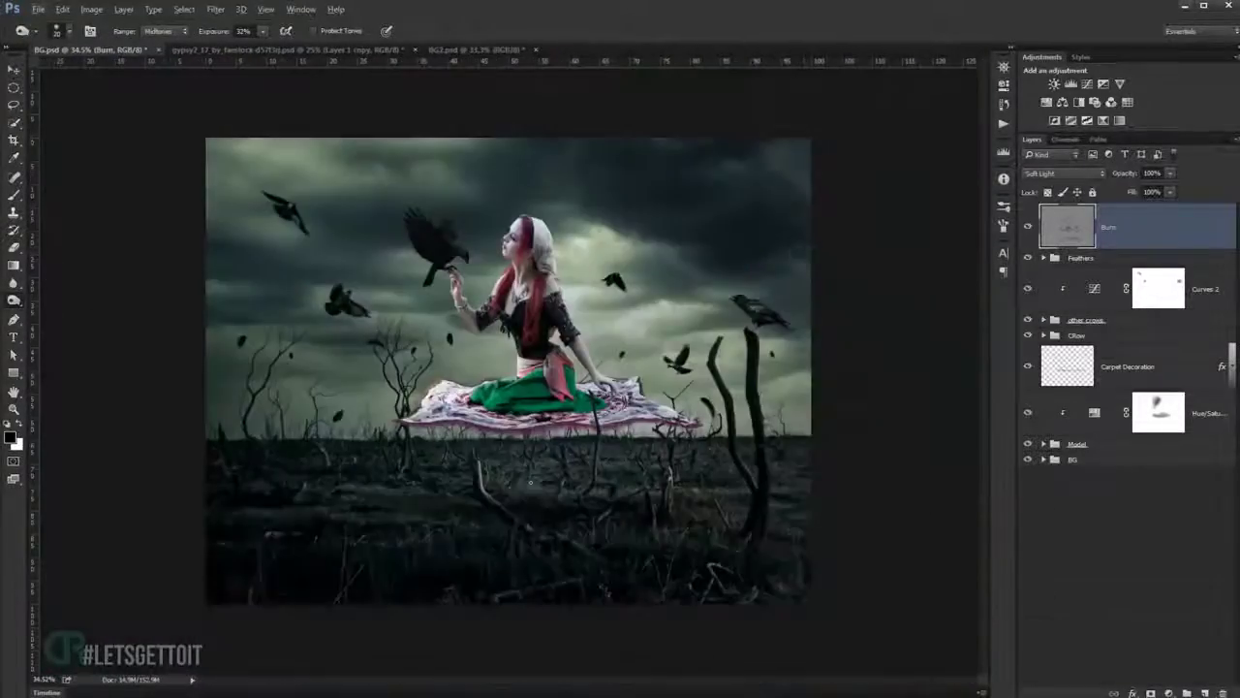
{"action": "scroll", "coordinate": [454, 441], "scroll_direction": "up", "scroll_amount": 3}
{"action": "scroll", "coordinate": [454, 441], "scroll_direction": "up", "scroll_amount": 3}
{"action": "scroll", "coordinate": [527, 593], "scroll_direction": "up", "scroll_amount": 1}
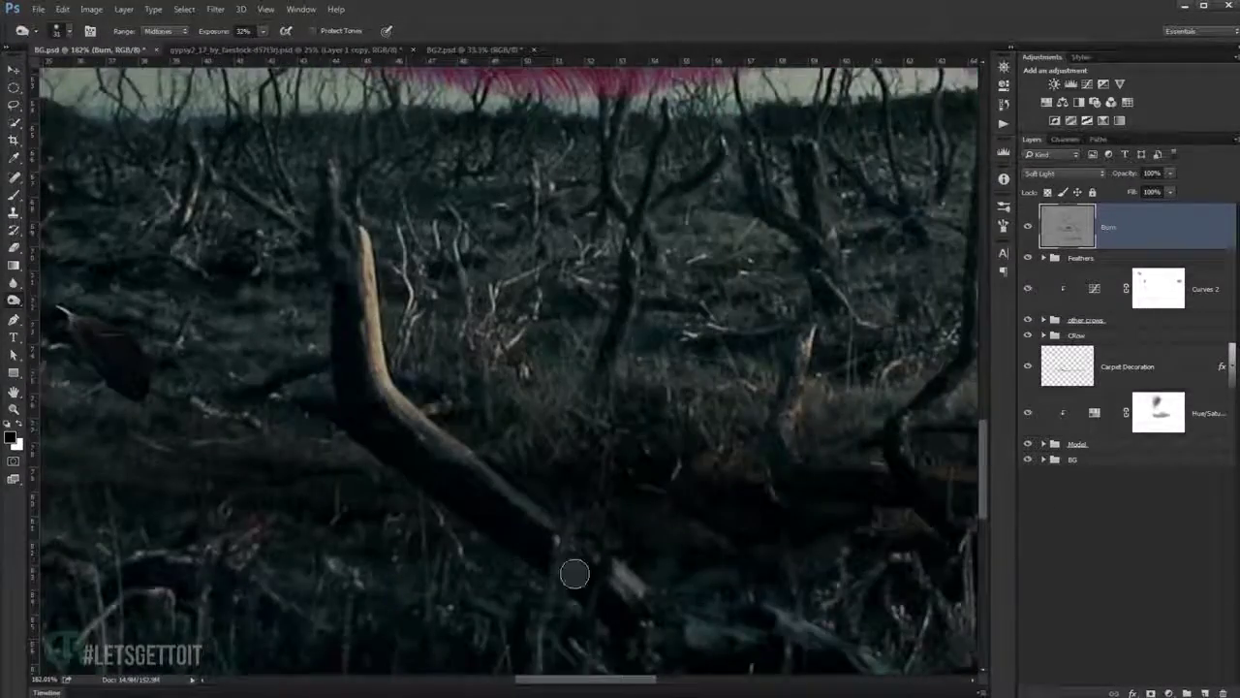
{"action": "scroll", "coordinate": [346, 277], "scroll_direction": "down", "scroll_amount": 2}
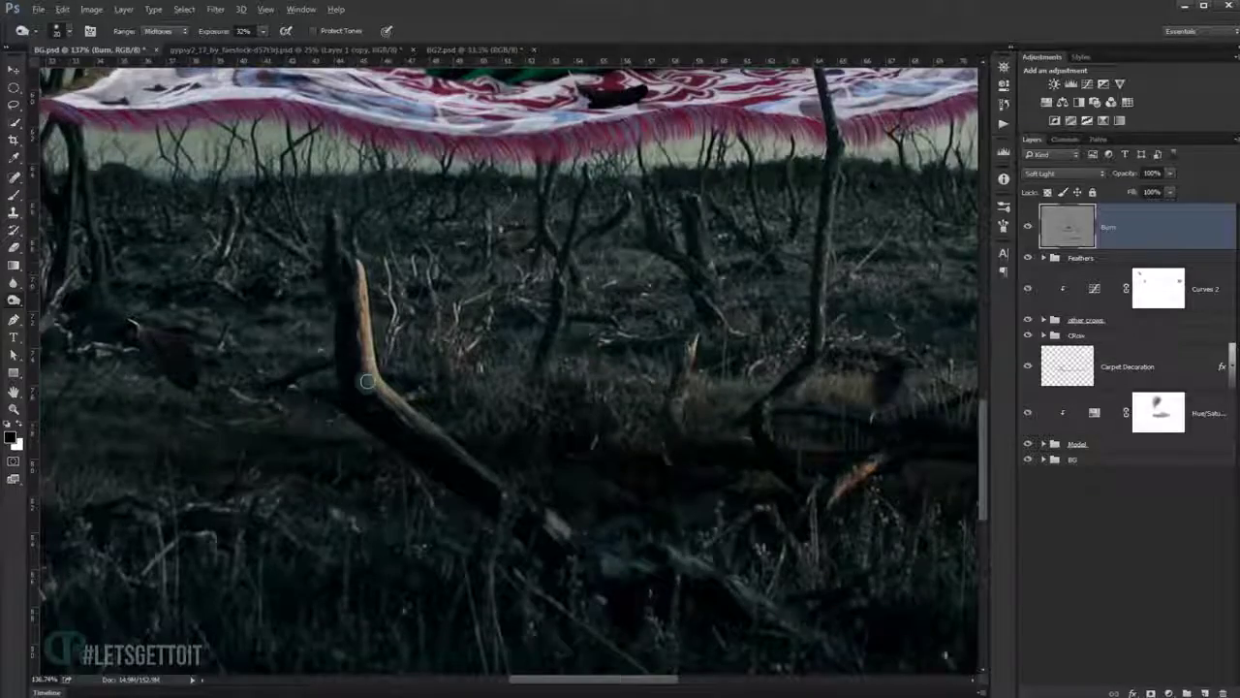
{"action": "scroll", "coordinate": [368, 381], "scroll_direction": "down", "scroll_amount": 2}
{"action": "scroll", "coordinate": [397, 543], "scroll_direction": "down", "scroll_amount": 3}
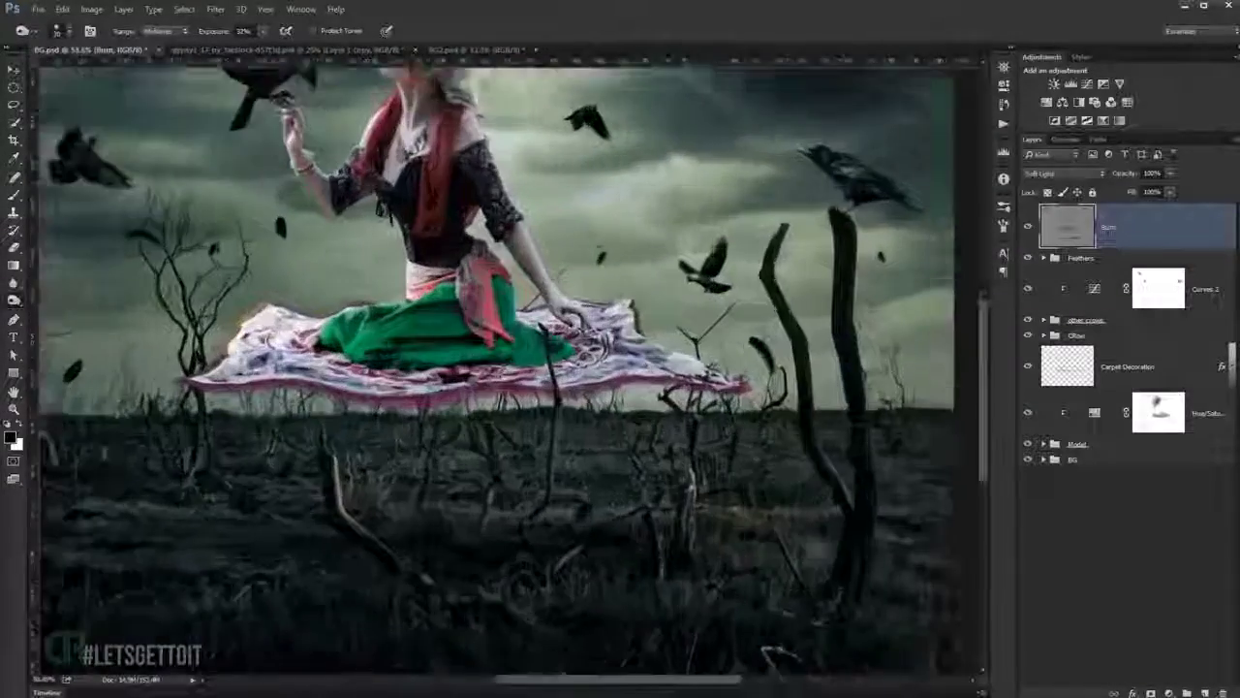
{"action": "scroll", "coordinate": [620, 368], "scroll_direction": "down", "scroll_amount": 2}
{"action": "scroll", "coordinate": [324, 223], "scroll_direction": "up", "scroll_amount": 8}
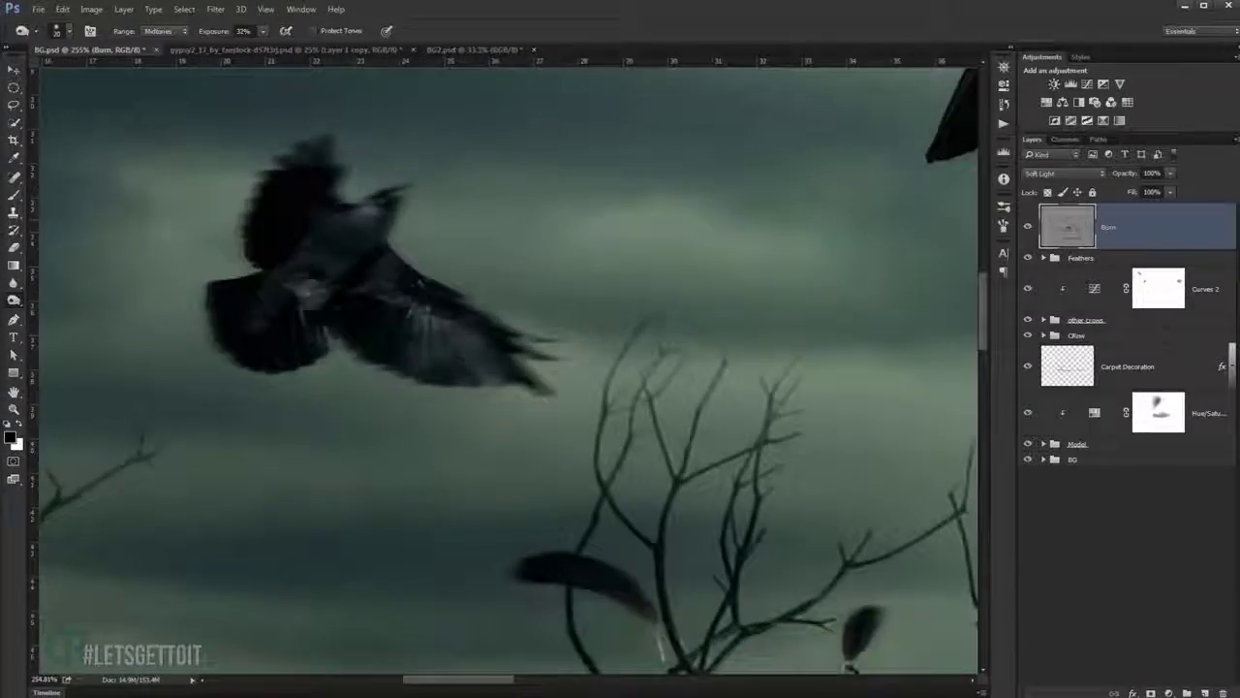
{"action": "scroll", "coordinate": [510, 562], "scroll_direction": "up", "scroll_amount": 2}
{"action": "scroll", "coordinate": [423, 323], "scroll_direction": "down", "scroll_amount": 2}
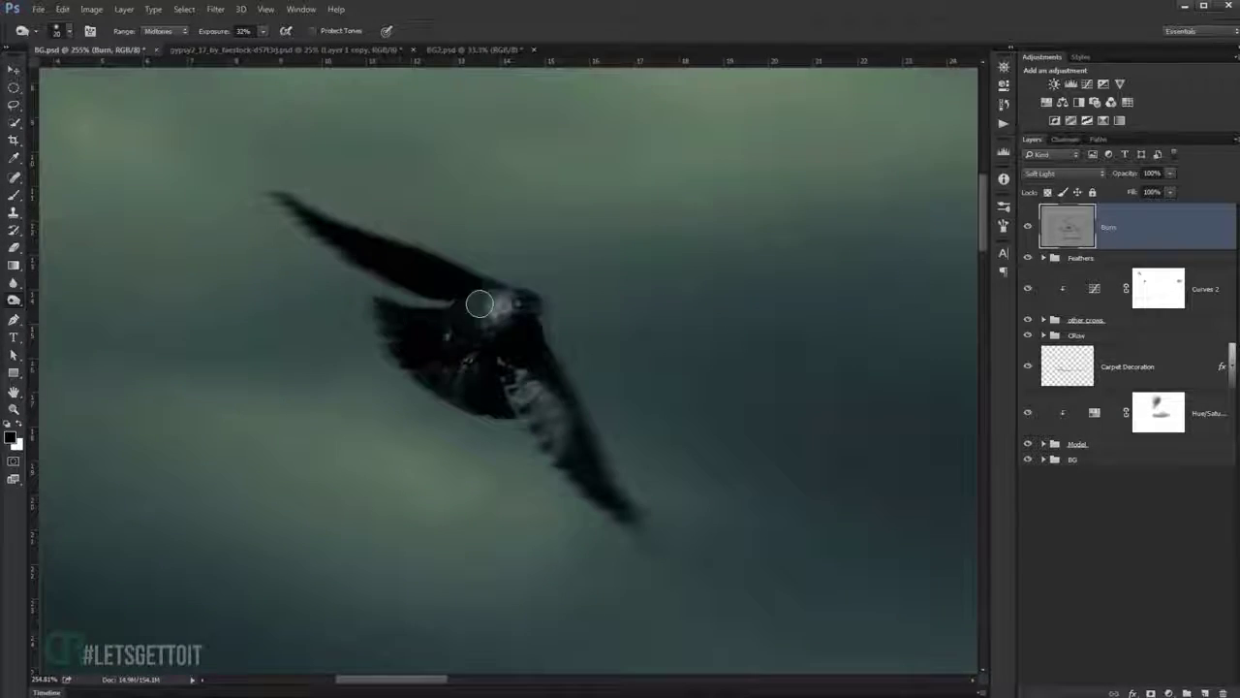
{"action": "scroll", "coordinate": [479, 304], "scroll_direction": "down", "scroll_amount": 2}
{"action": "scroll", "coordinate": [340, 368], "scroll_direction": "down", "scroll_amount": 2}
{"action": "scroll", "coordinate": [545, 518], "scroll_direction": "up", "scroll_amount": 5}
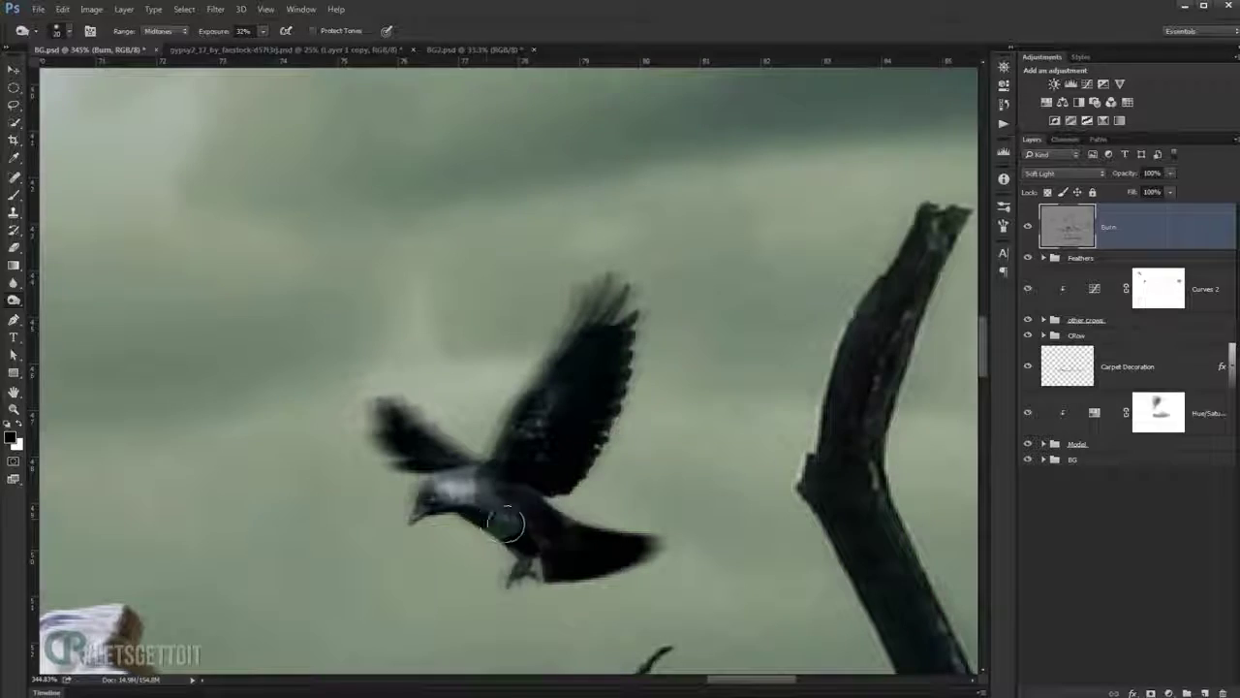
{"action": "scroll", "coordinate": [554, 528], "scroll_direction": "down", "scroll_amount": 5}
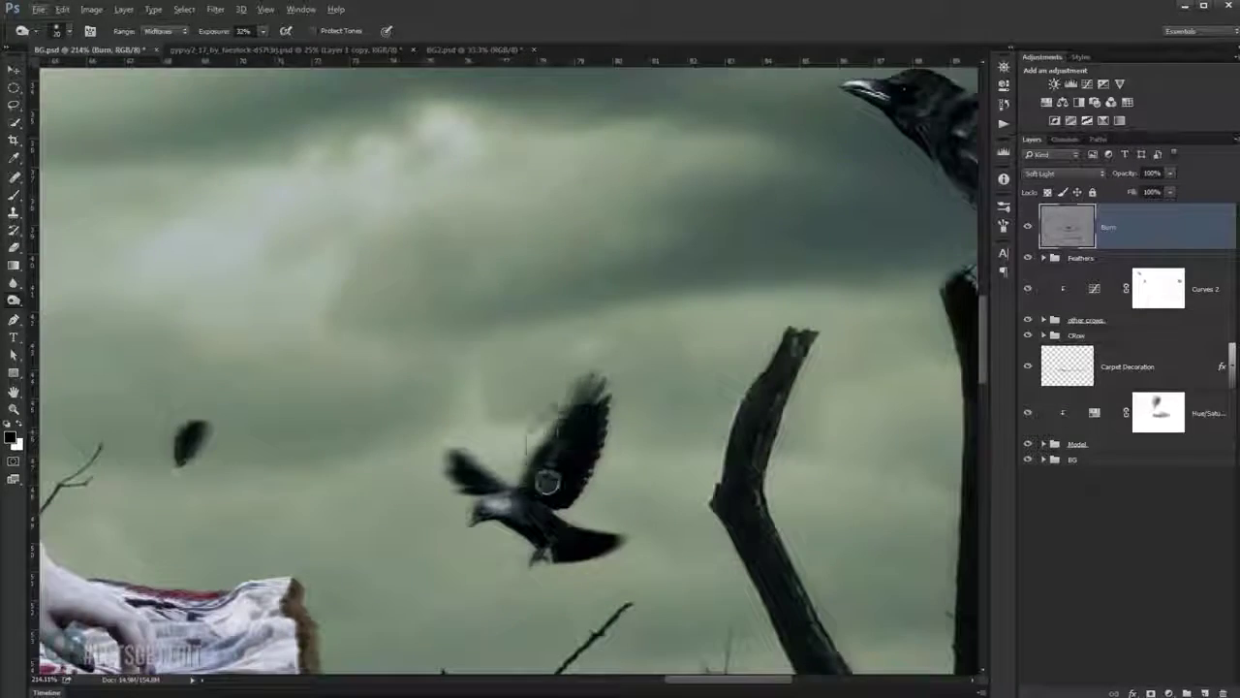
{"action": "scroll", "coordinate": [571, 436], "scroll_direction": "up", "scroll_amount": 2}
{"action": "scroll", "coordinate": [585, 543], "scroll_direction": "down", "scroll_amount": 3}
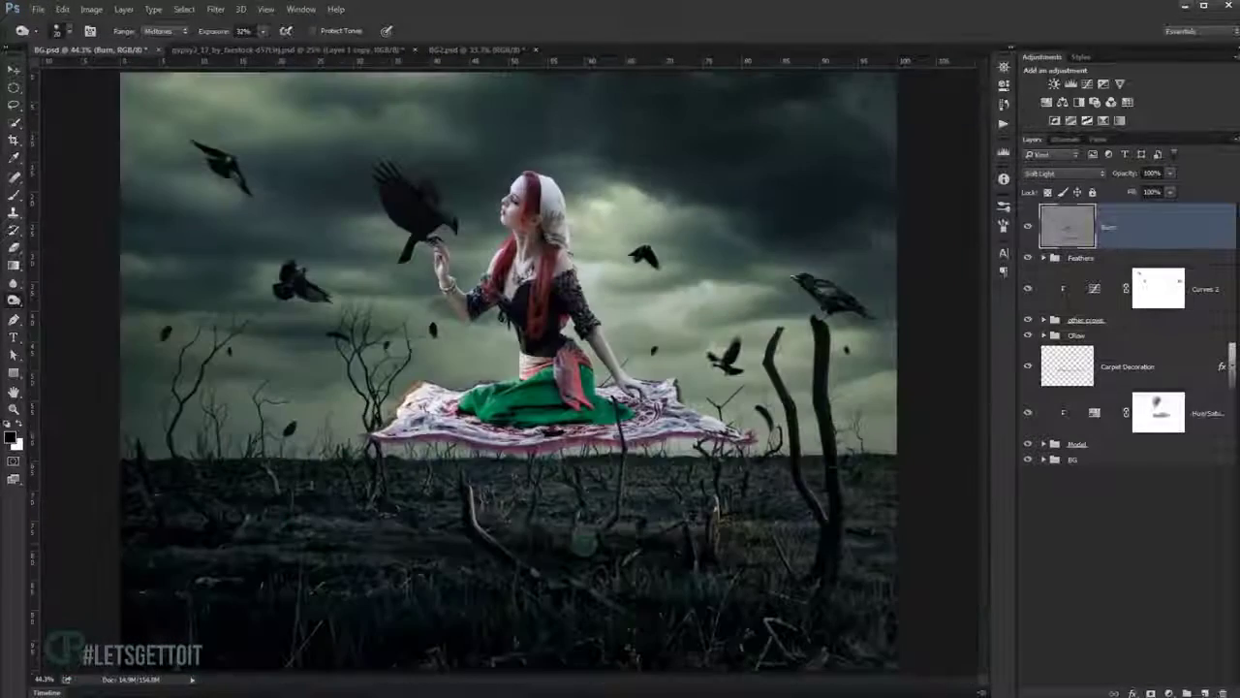
{"action": "left_click", "coordinate": [1028, 227]}
{"action": "left_click", "coordinate": [1028, 227]}
{"action": "left_click", "coordinate": [1028, 226]}
{"action": "left_click", "coordinate": [1029, 228]}
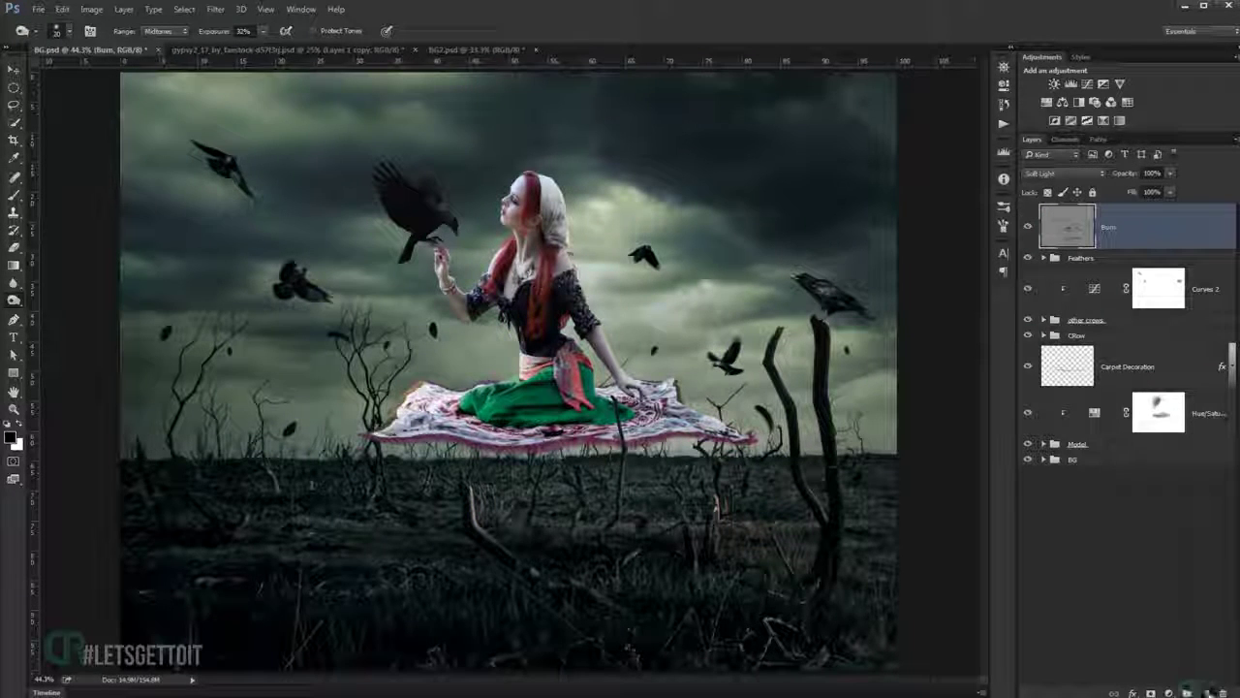
Add a 50% gray Soft Light layer named Dodge above Burn and switch to the Dodge tool.
{"action": "left_click", "coordinate": [1207, 692]}
{"action": "key", "text": "shift+F5"}
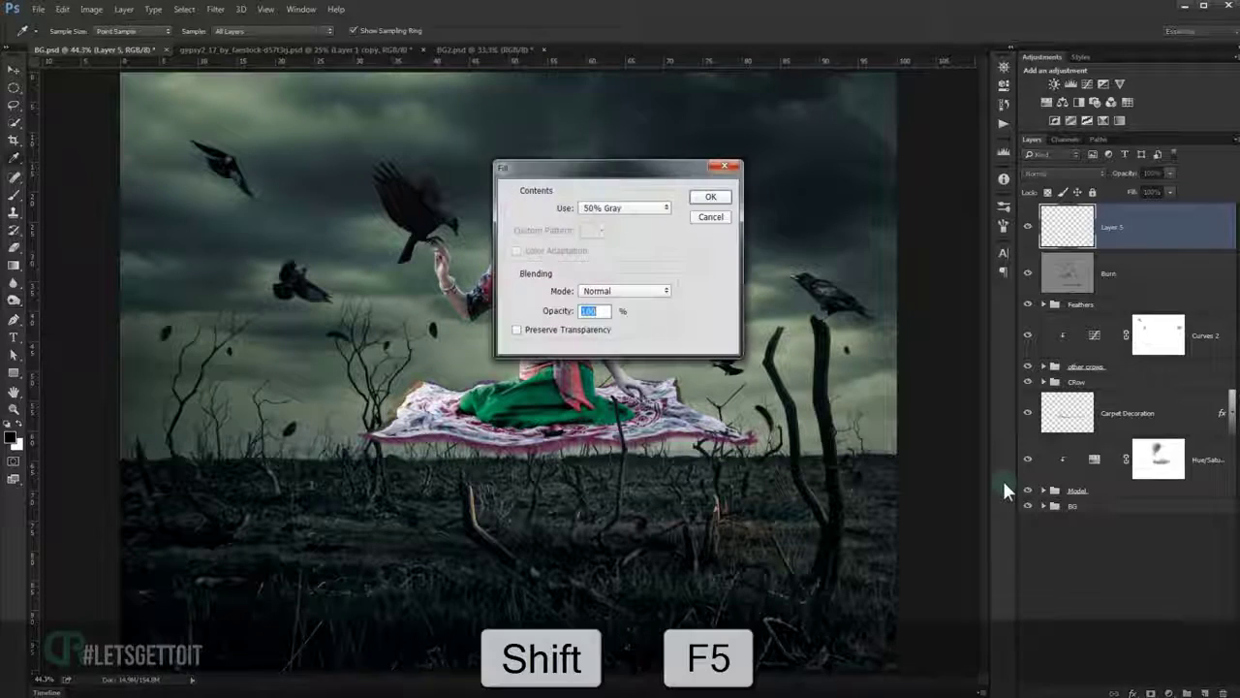
{"action": "left_click", "coordinate": [709, 197]}
{"action": "key", "text": "o"}
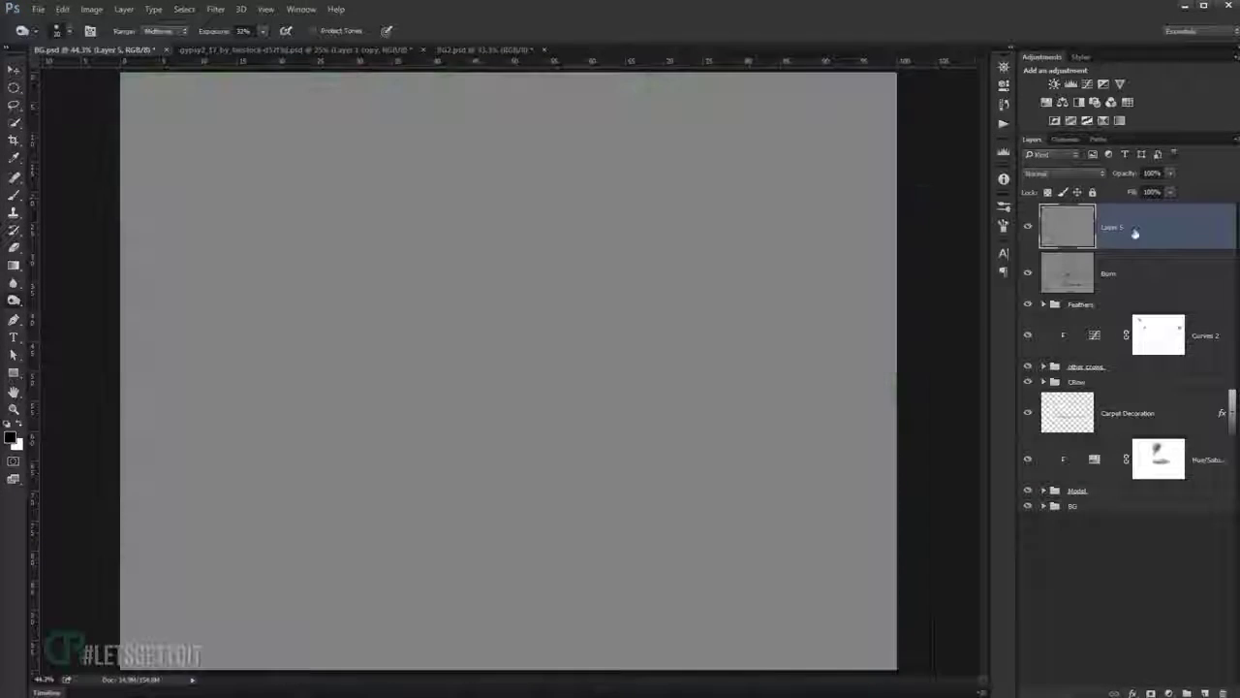
{"action": "left_click", "coordinate": [1064, 173]}
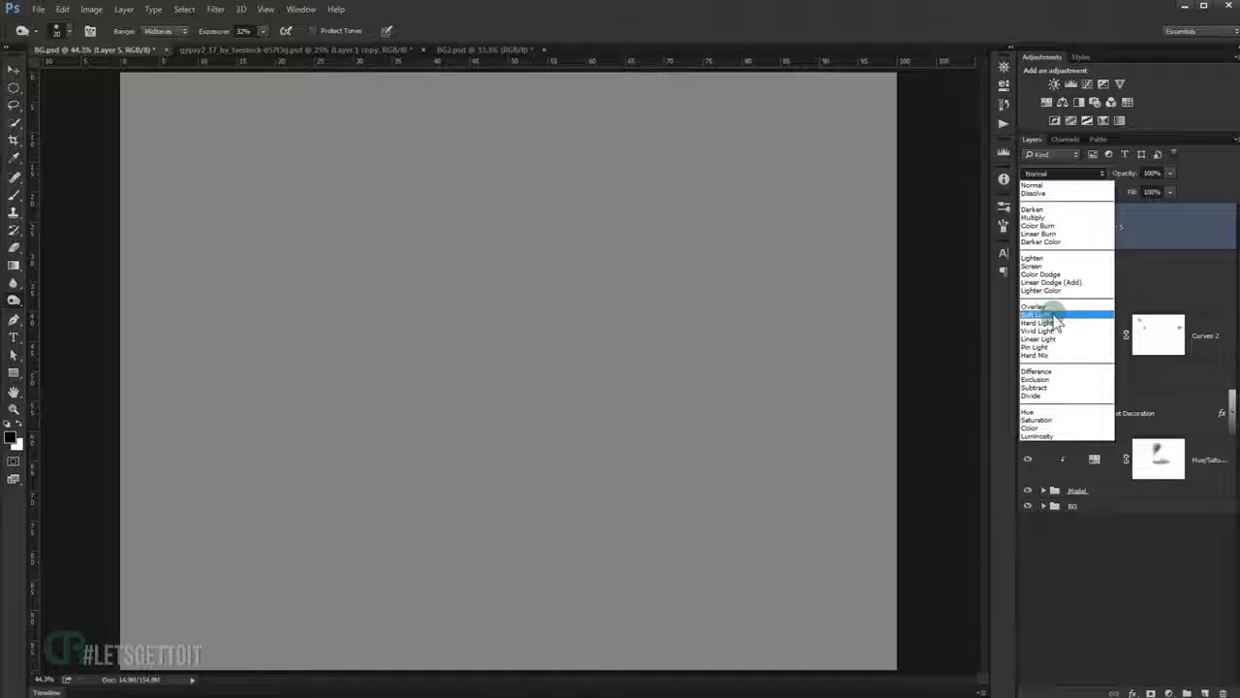
{"action": "left_click", "coordinate": [1037, 314]}
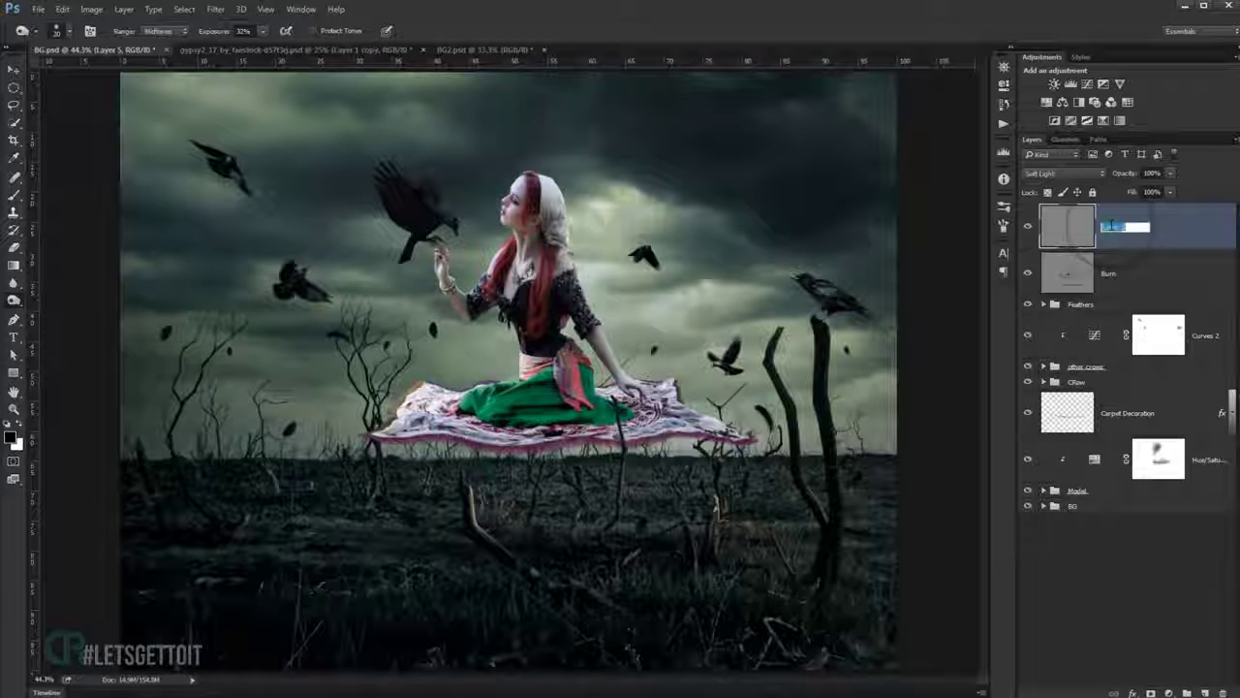
{"action": "left_click", "coordinate": [1104, 225]}
{"action": "type", "text": "Dodge"}
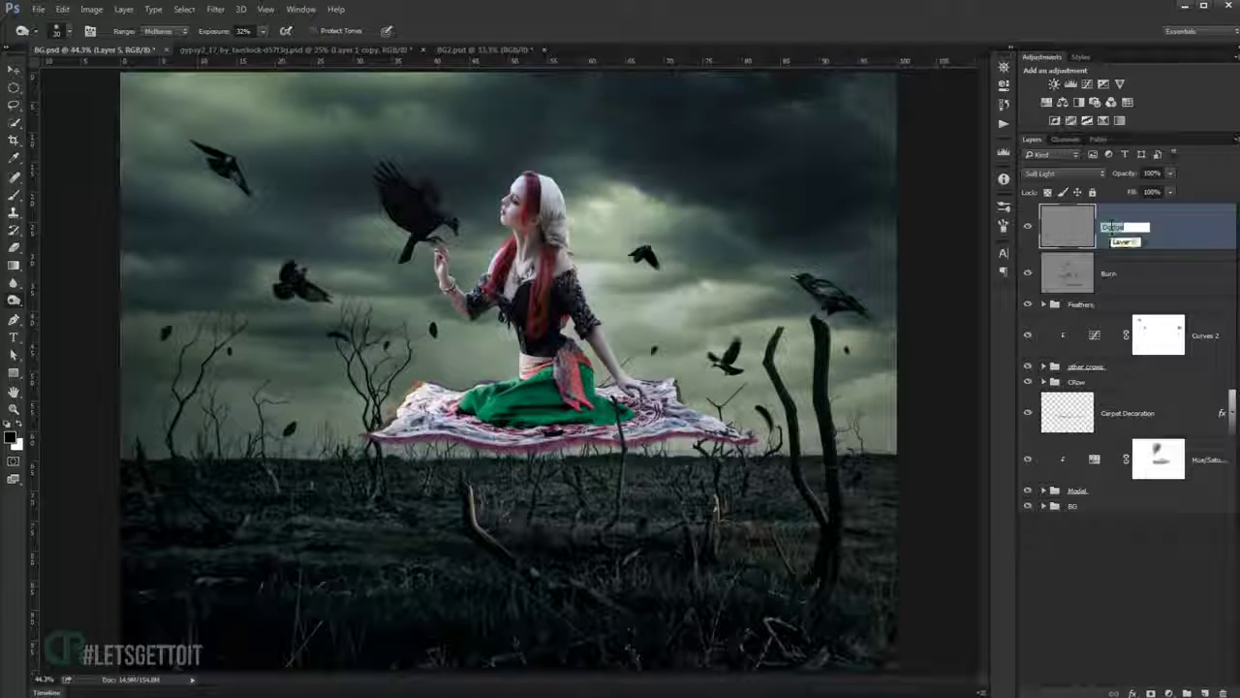
{"action": "key", "text": "Return"}
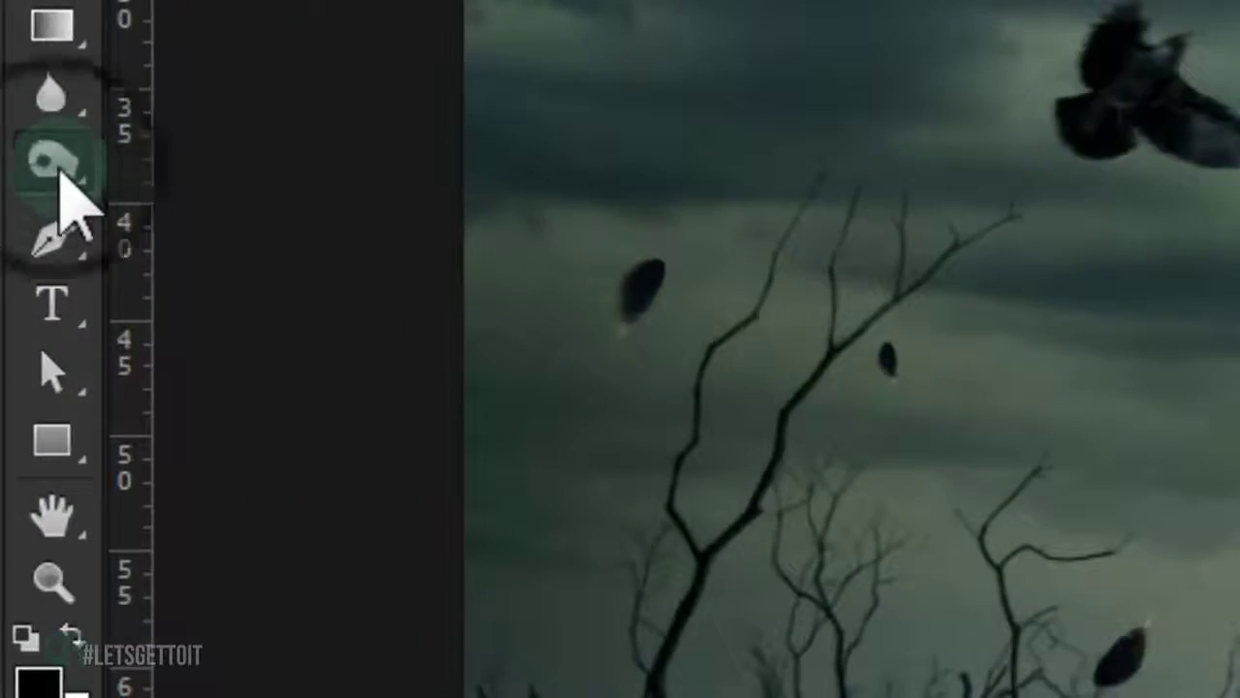
{"action": "right_click", "coordinate": [15, 301]}
{"action": "left_click", "coordinate": [136, 173]}
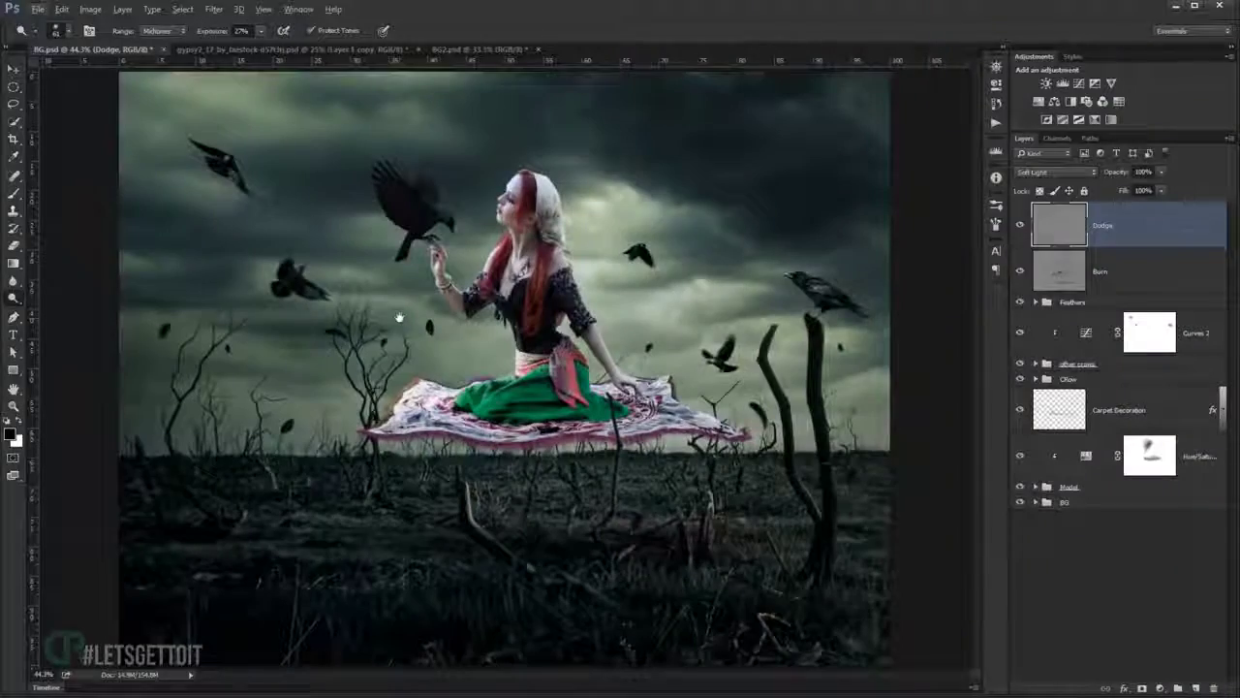
Set the Dodge tool exposure to 30% and make the brush smaller.
{"action": "scroll", "coordinate": [505, 332], "scroll_direction": "up", "scroll_amount": 5}
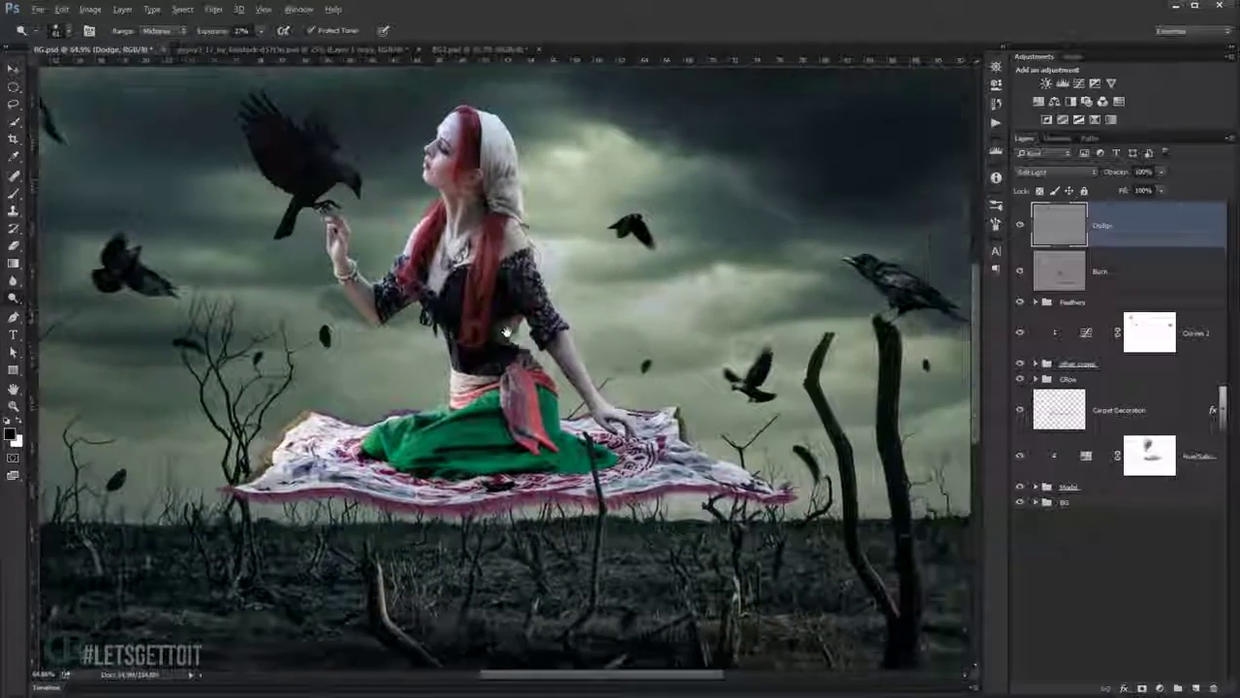
{"action": "left_click", "coordinate": [215, 33]}
{"action": "type", "text": "30"}
{"action": "scroll", "coordinate": [475, 300], "scroll_direction": "up", "scroll_amount": 8}
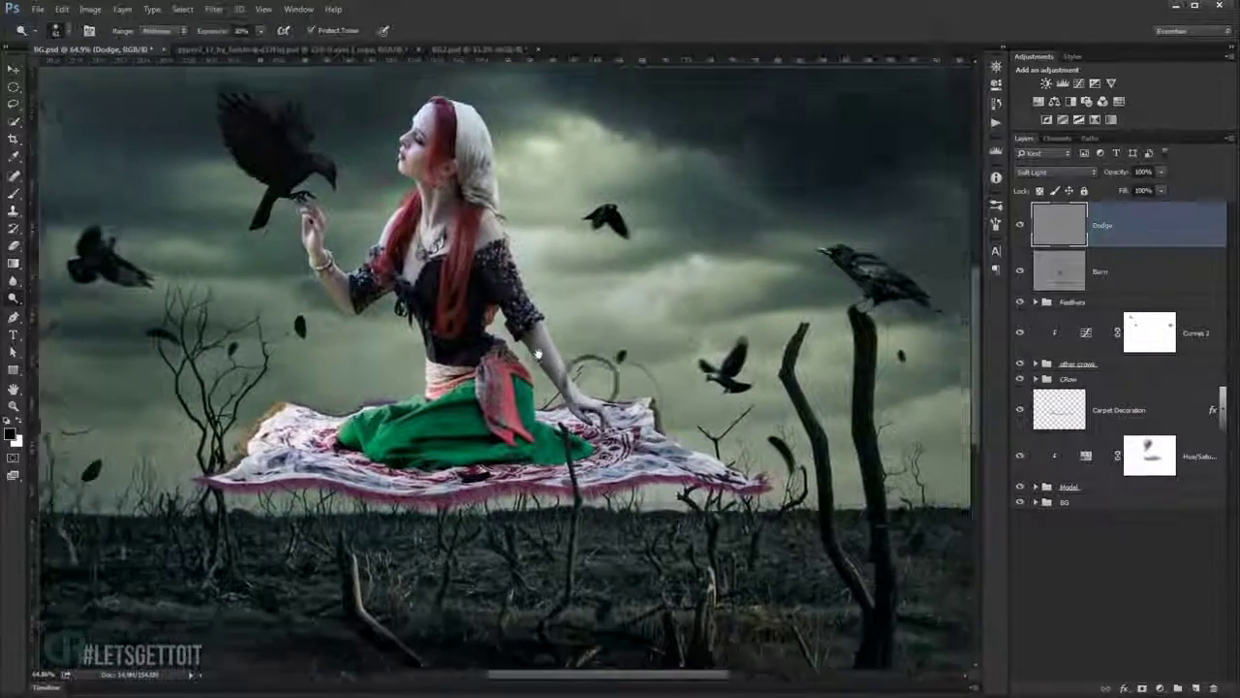
{"action": "scroll", "coordinate": [474, 300], "scroll_direction": "up", "scroll_amount": 7}
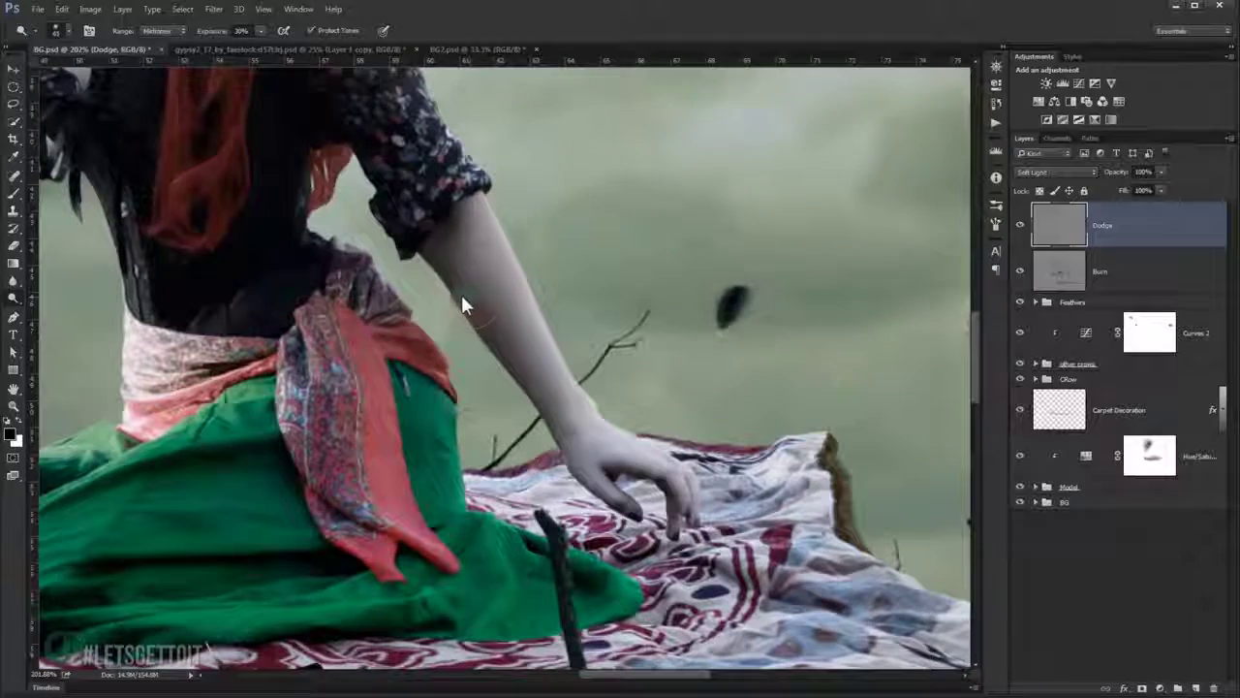
{"action": "key", "text": "bracketleft"}
{"action": "key", "text": "bracketleft"}
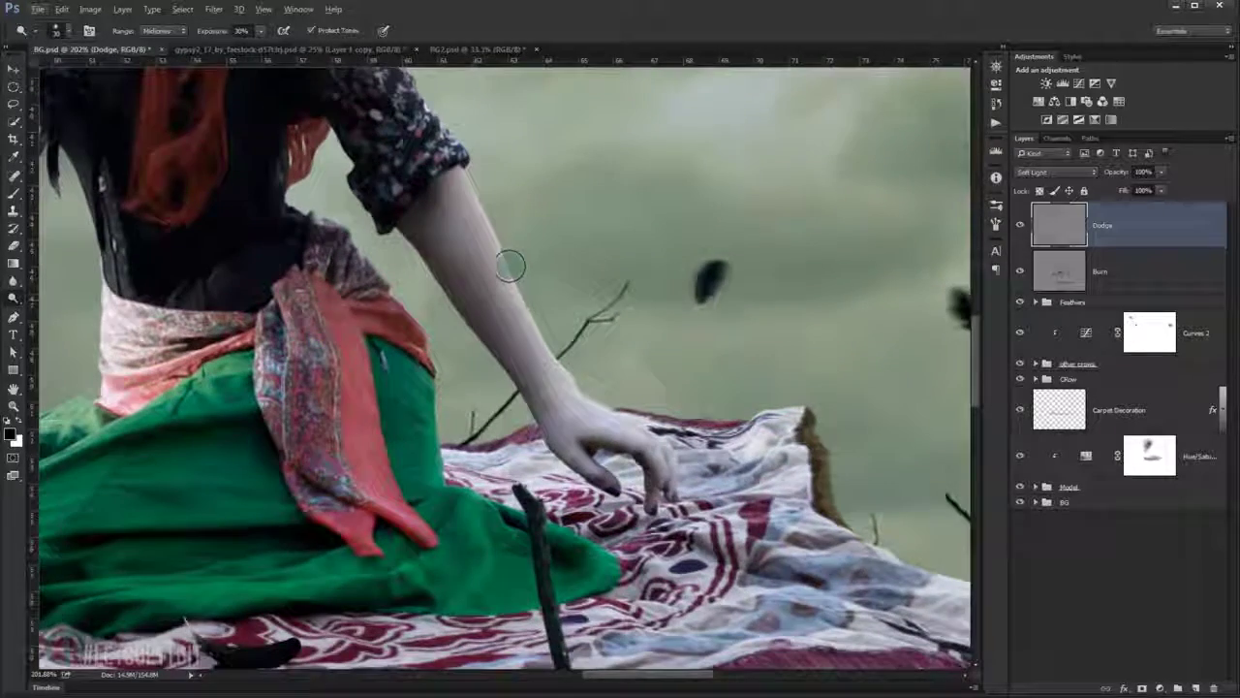
{"action": "scroll", "coordinate": [504, 266], "scroll_direction": "up", "scroll_amount": 4}
Dodge the woman's upper arm, forearm and elbow to lighten them.
{"action": "left_click_drag", "start_coordinate": [501, 262], "coordinate": [441, 155]}
{"action": "scroll", "coordinate": [455, 223], "scroll_direction": "down", "scroll_amount": 5}
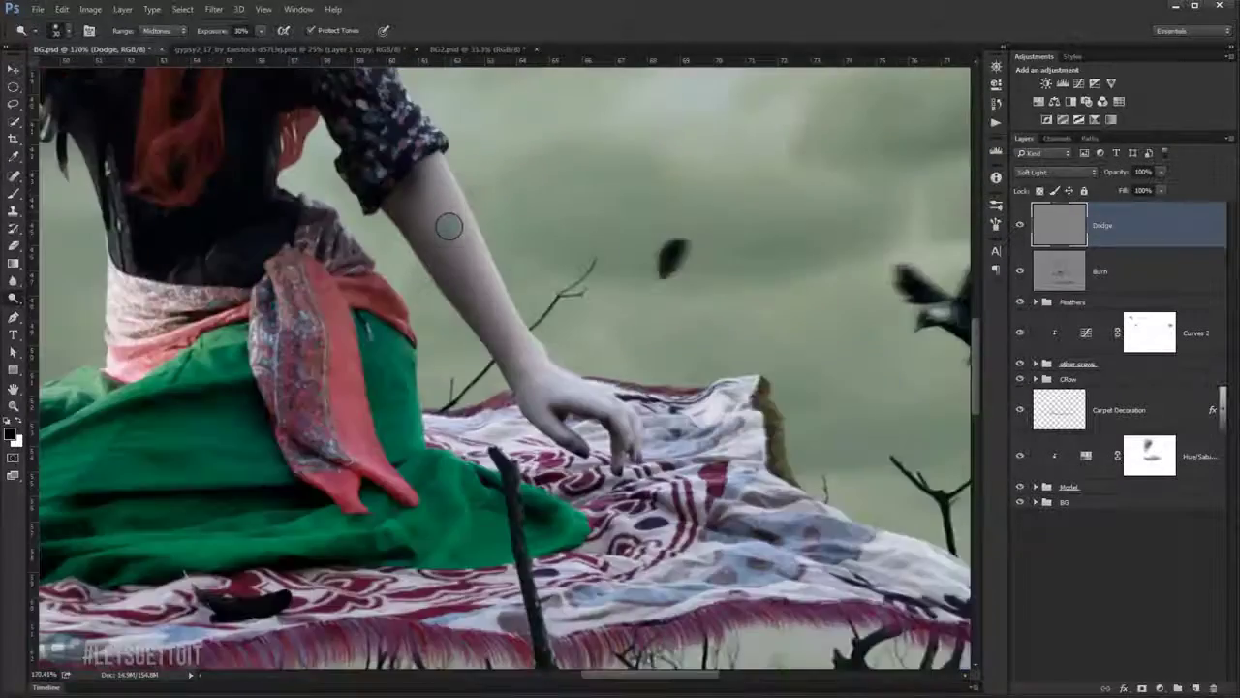
{"action": "scroll", "coordinate": [455, 241], "scroll_direction": "down", "scroll_amount": 4}
{"action": "mouse_move", "coordinate": [468, 240]}
{"action": "left_mouse_down"}
{"action": "mouse_move", "coordinate": [453, 243]}
{"action": "mouse_move", "coordinate": [480, 273]}
{"action": "mouse_move", "coordinate": [448, 201]}
{"action": "left_mouse_up"}
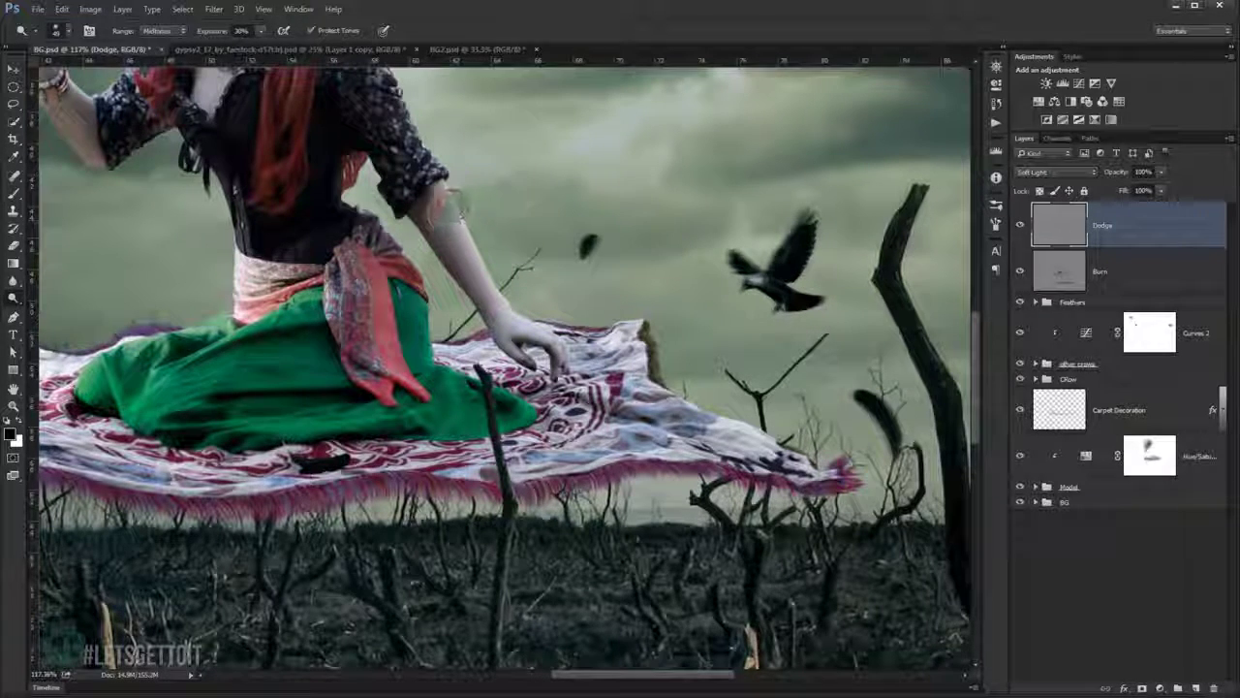
{"action": "mouse_move", "coordinate": [457, 227]}
{"action": "left_mouse_down"}
{"action": "mouse_move", "coordinate": [504, 301]}
{"action": "mouse_move", "coordinate": [448, 198]}
{"action": "mouse_move", "coordinate": [526, 300]}
{"action": "left_mouse_up"}
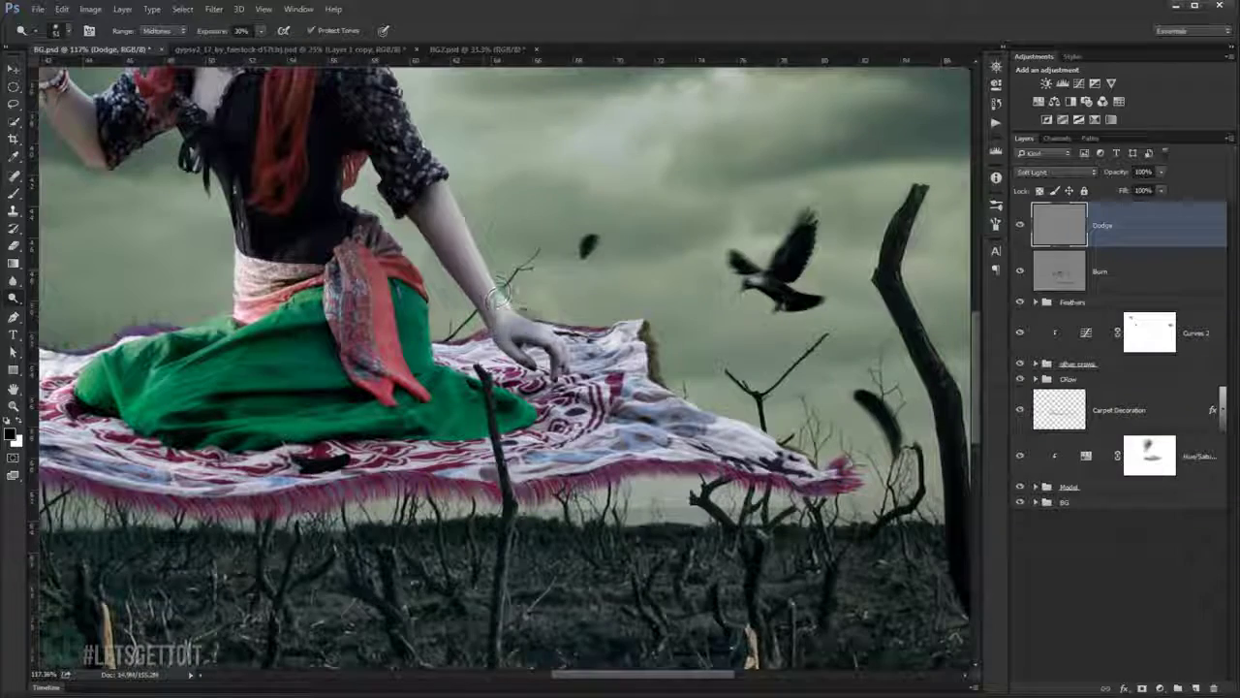
{"action": "scroll", "coordinate": [527, 299], "scroll_direction": "down", "scroll_amount": 2}
{"action": "scroll", "coordinate": [523, 301], "scroll_direction": "down", "scroll_amount": 1}
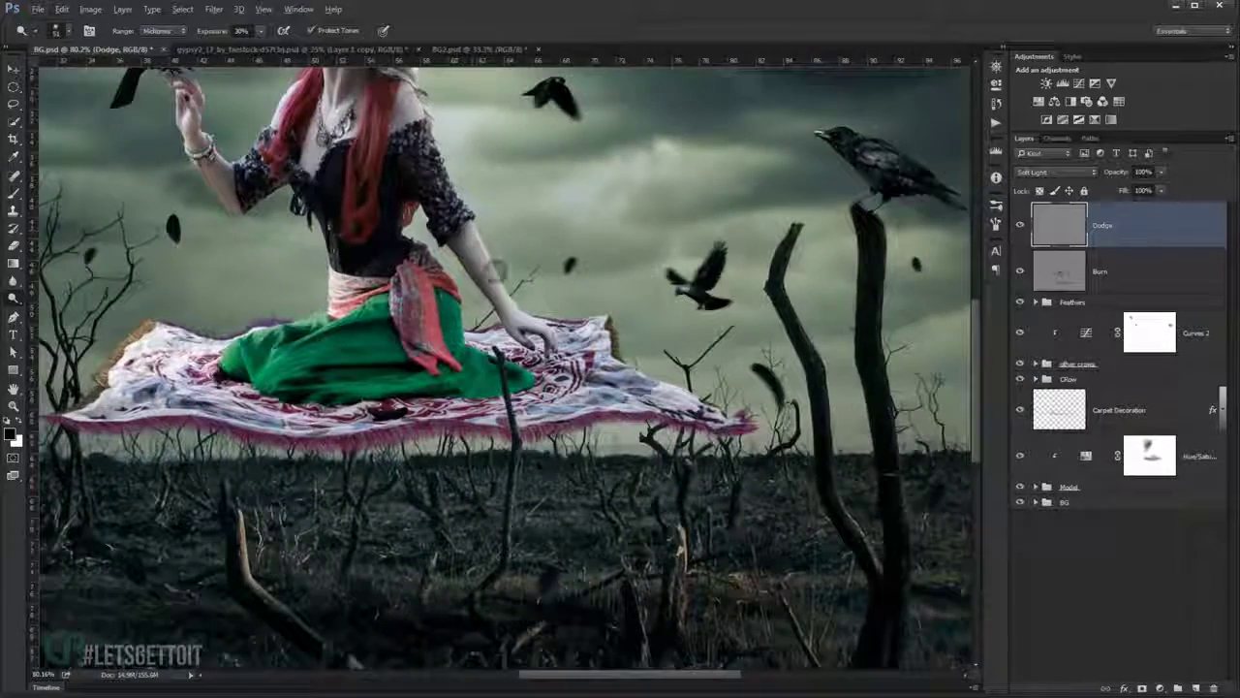
{"action": "scroll", "coordinate": [425, 114], "scroll_direction": "up", "scroll_amount": 2}
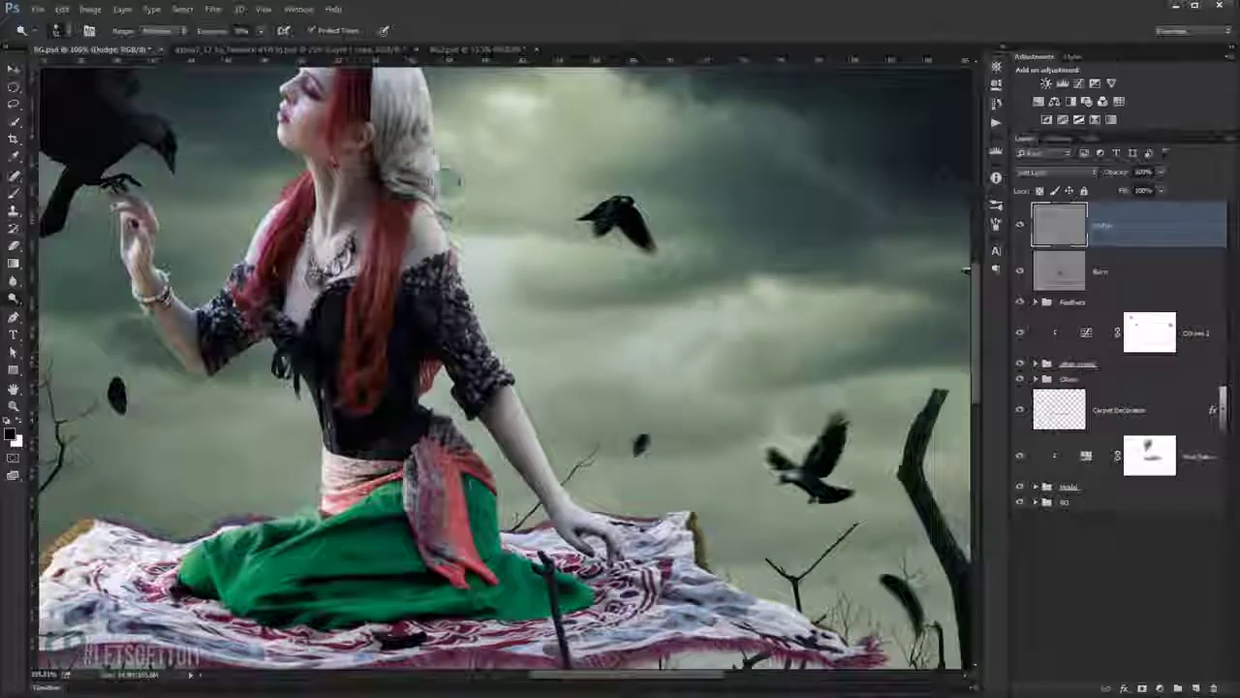
{"action": "scroll", "coordinate": [432, 165], "scroll_direction": "up", "scroll_amount": 1}
{"action": "scroll", "coordinate": [426, 155], "scroll_direction": "down", "scroll_amount": 1}
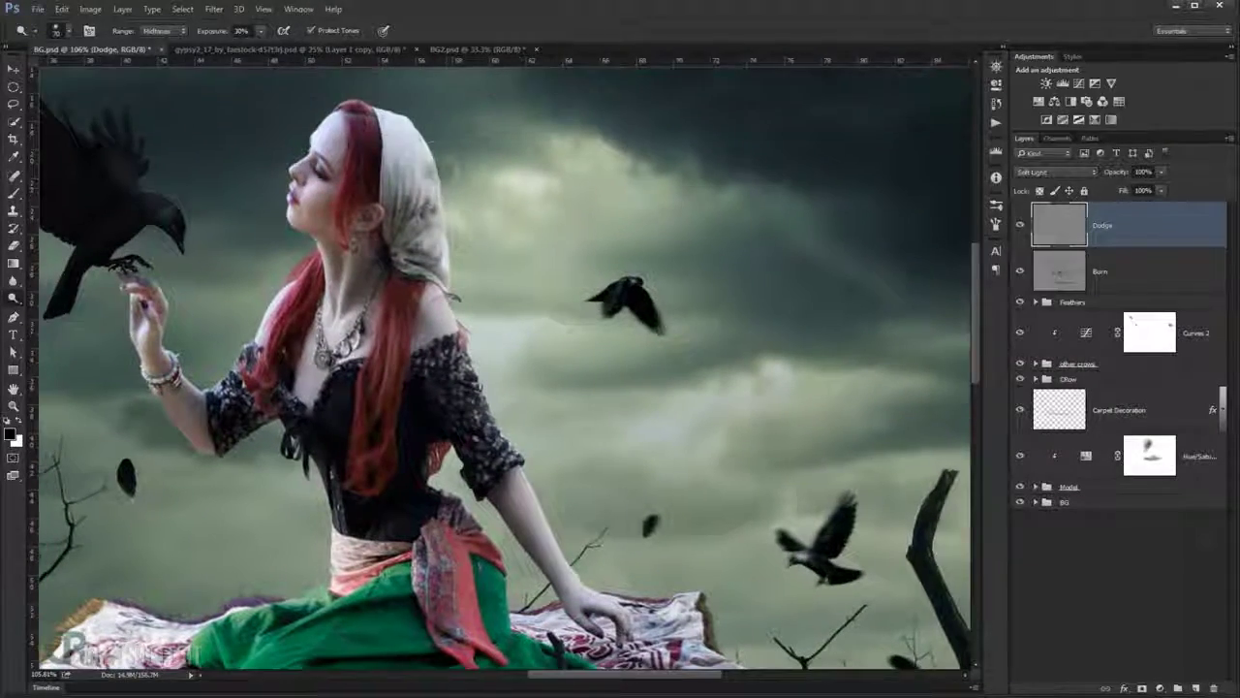
{"action": "scroll", "coordinate": [431, 164], "scroll_direction": "down", "scroll_amount": 1}
{"action": "scroll", "coordinate": [446, 223], "scroll_direction": "down", "scroll_amount": 1}
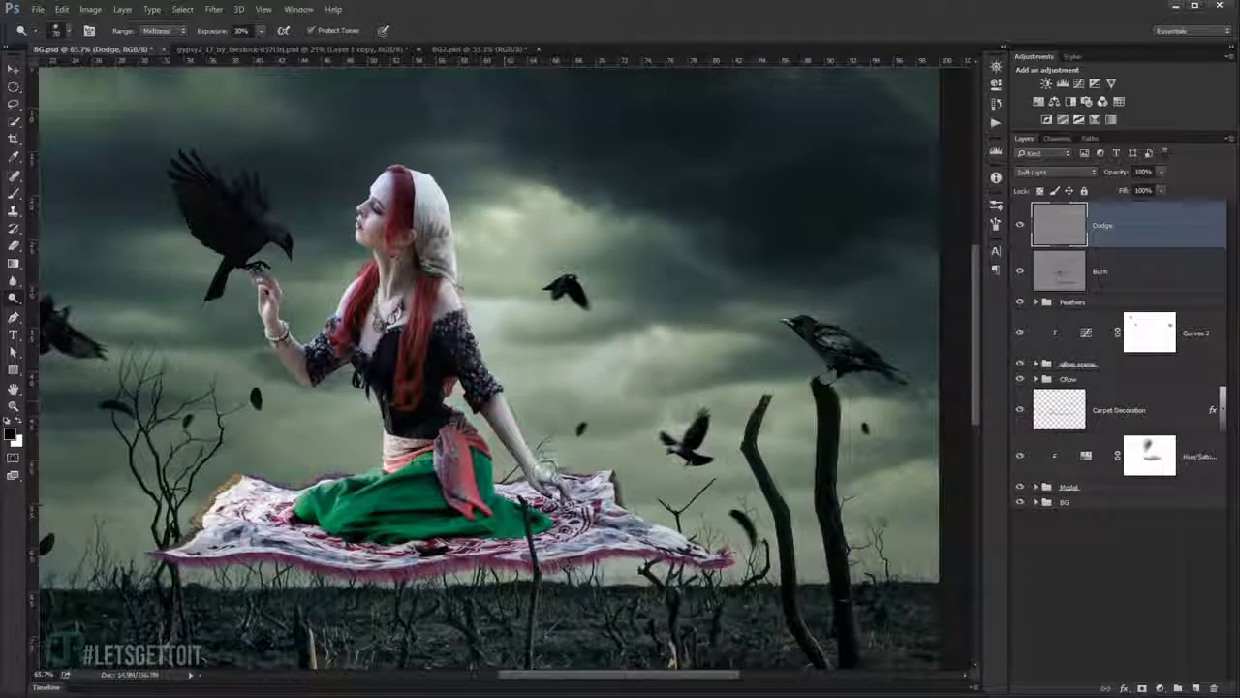
{"action": "scroll", "coordinate": [441, 446], "scroll_direction": "up", "scroll_amount": 3}
{"action": "scroll", "coordinate": [443, 507], "scroll_direction": "down", "scroll_amount": 3}
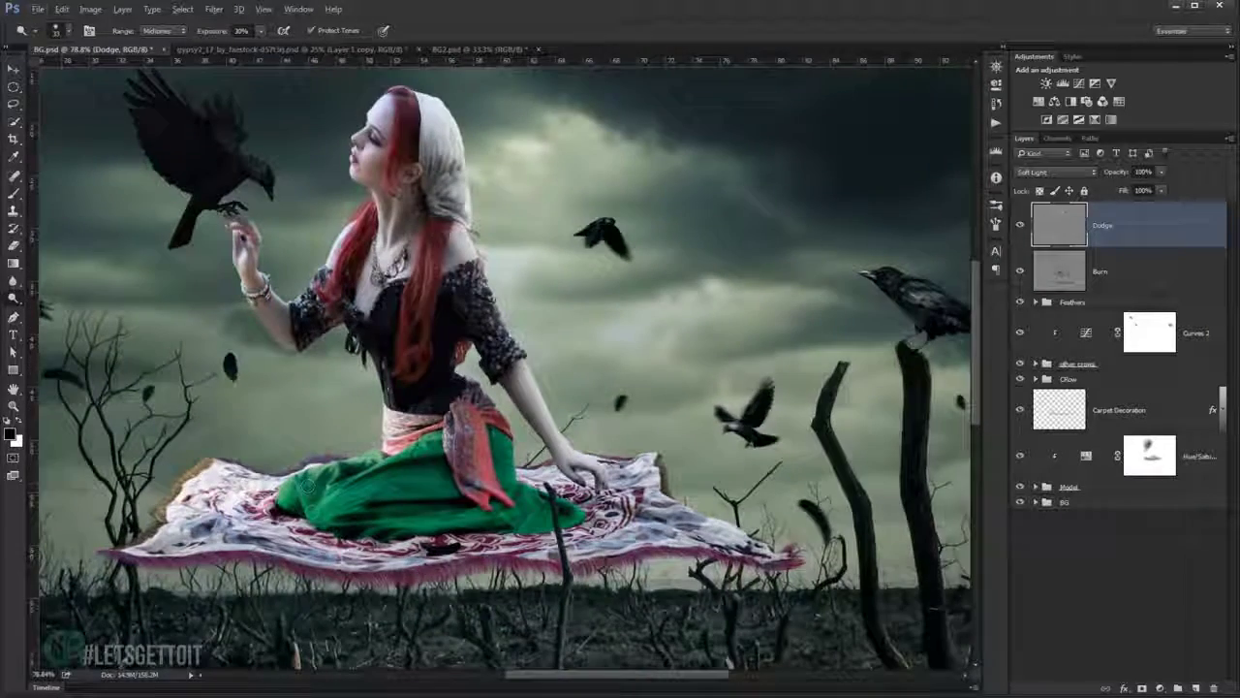
Fit the whole composition and toggle the Dodge layer off and on to compare.
{"action": "scroll", "coordinate": [391, 242], "scroll_direction": "up", "scroll_amount": 3}
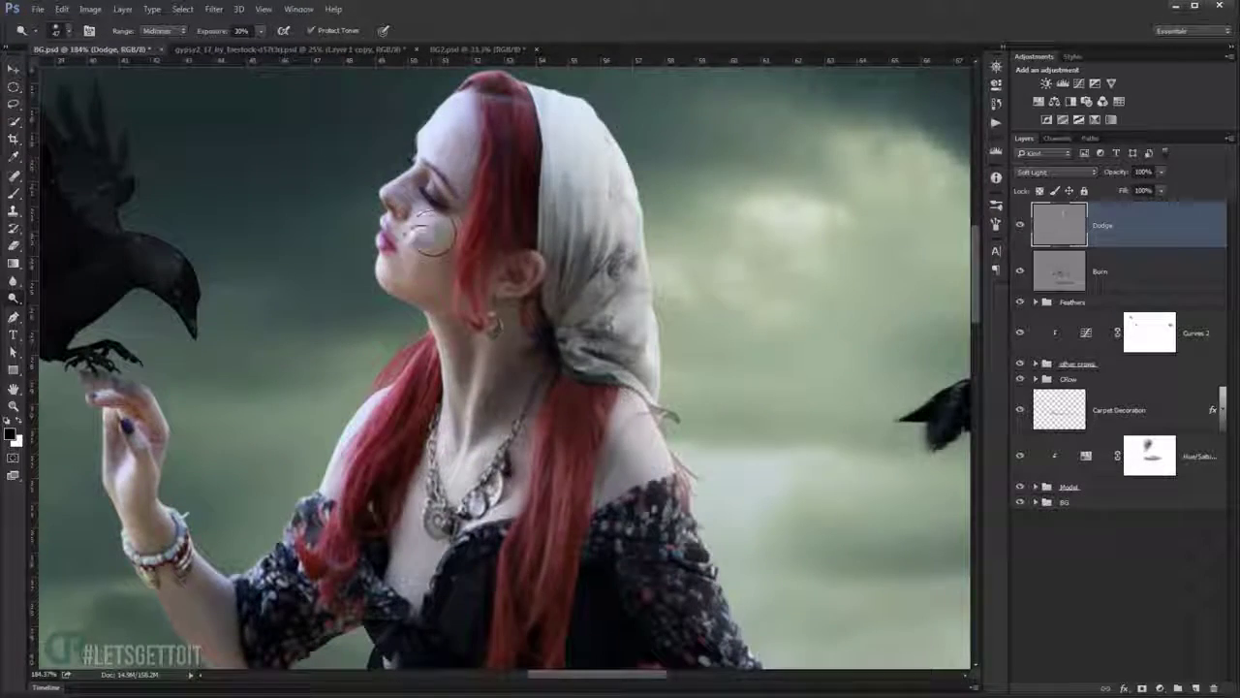
{"action": "scroll", "coordinate": [417, 262], "scroll_direction": "up", "scroll_amount": 2}
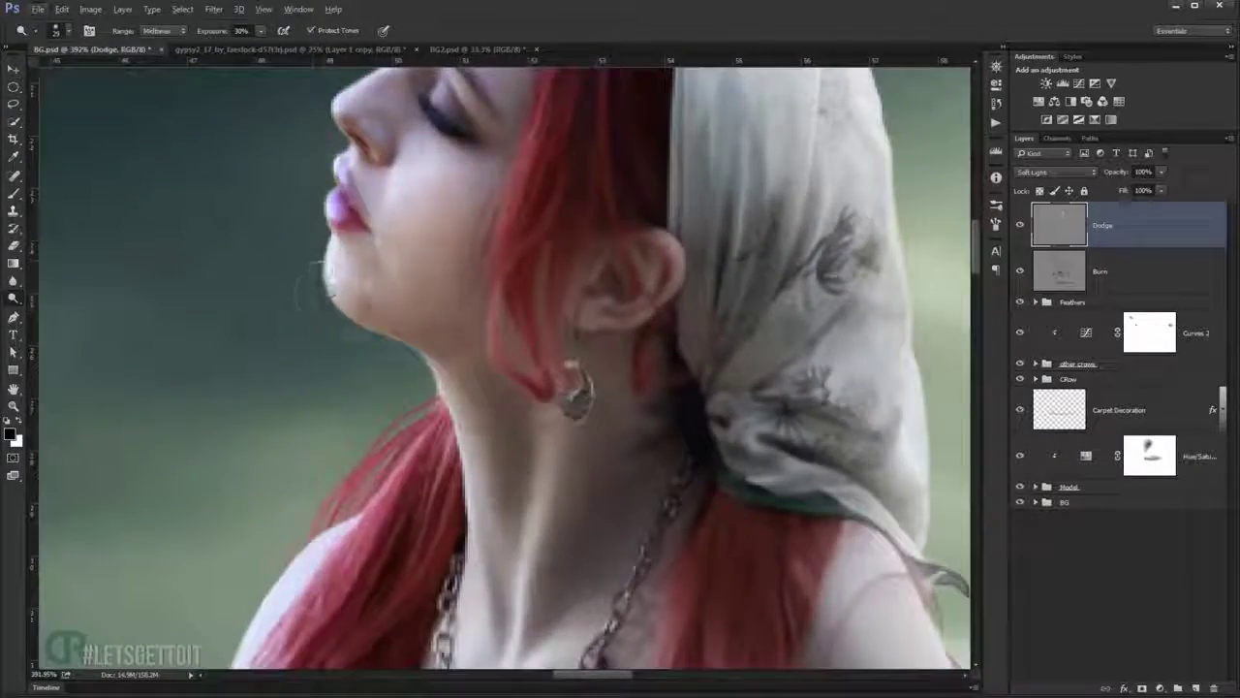
{"action": "scroll", "coordinate": [339, 277], "scroll_direction": "up", "scroll_amount": 2}
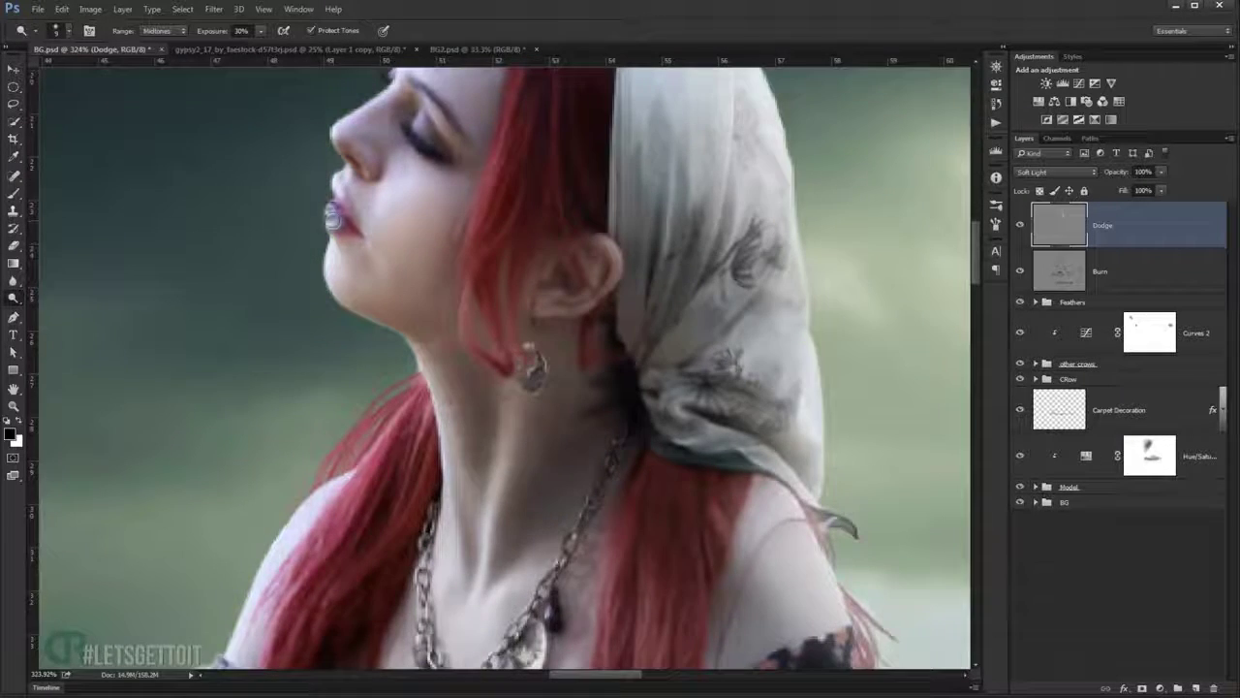
{"action": "scroll", "coordinate": [332, 215], "scroll_direction": "up", "scroll_amount": 2}
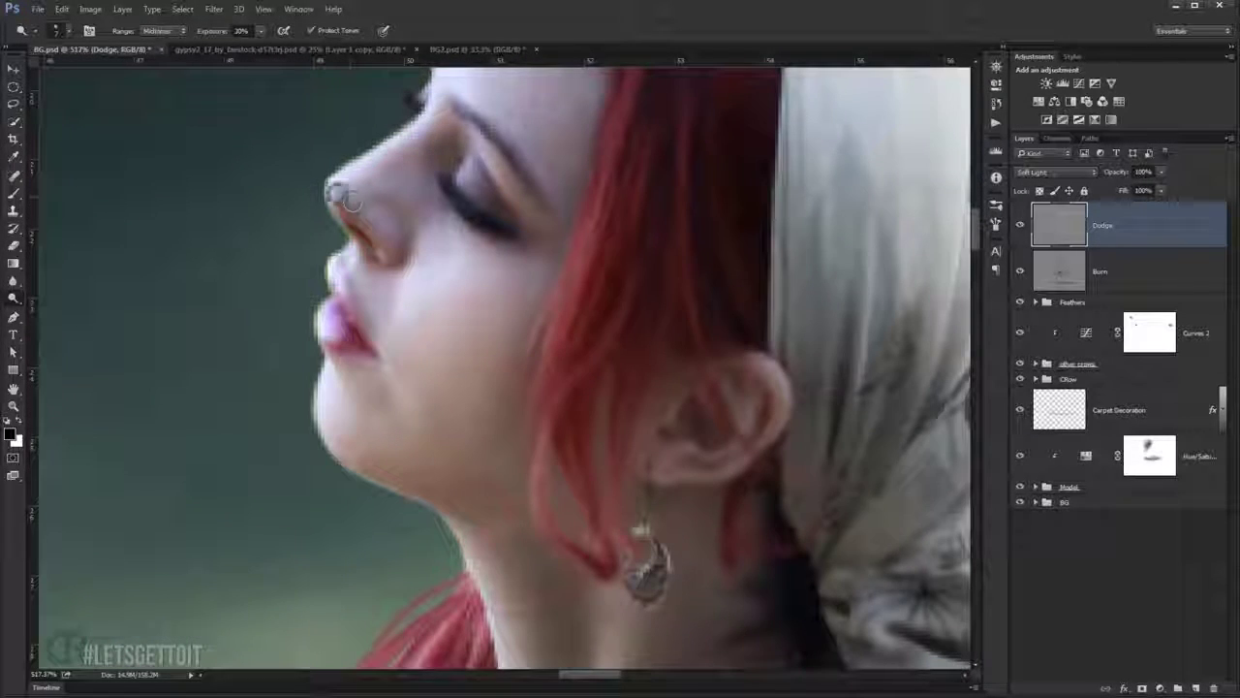
{"action": "key", "text": "ctrl+0"}
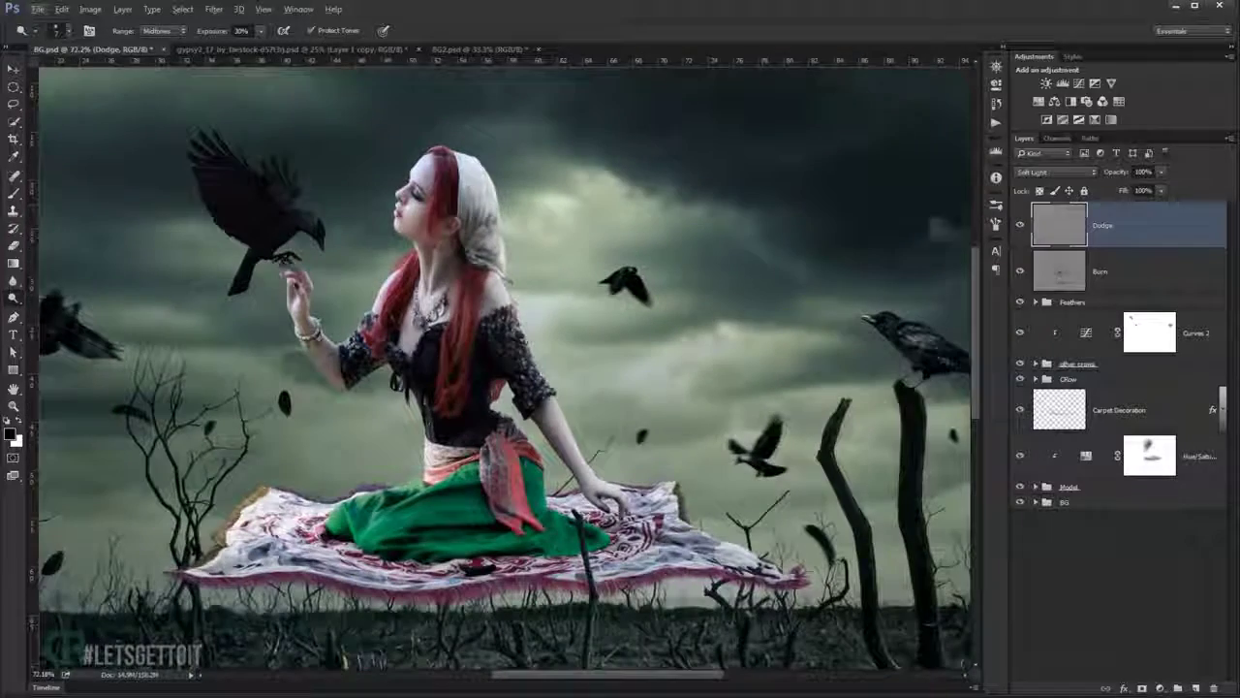
{"action": "left_click", "coordinate": [1019, 225]}
{"action": "left_click", "coordinate": [1019, 225]}
Zoom in and dodge the necklace pendant and the chain above it to brighten them.
{"action": "scroll", "coordinate": [360, 276], "scroll_direction": "up", "scroll_amount": 5}
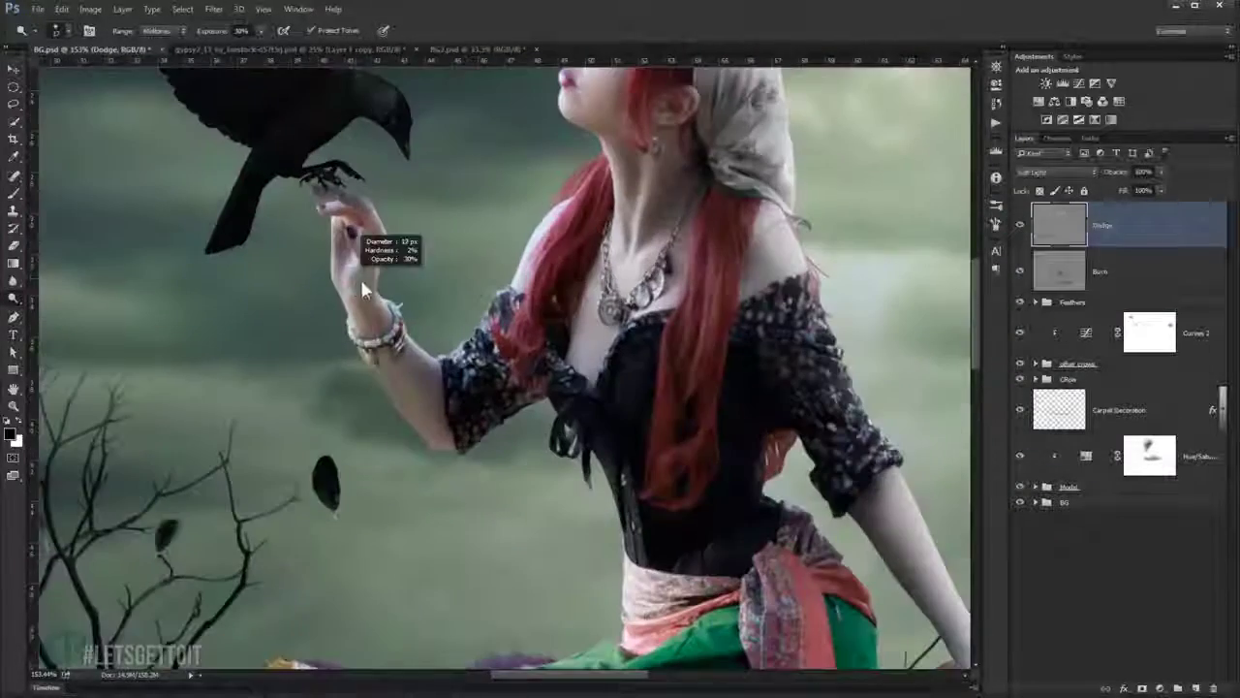
{"action": "scroll", "coordinate": [365, 232], "scroll_direction": "up", "scroll_amount": 2}
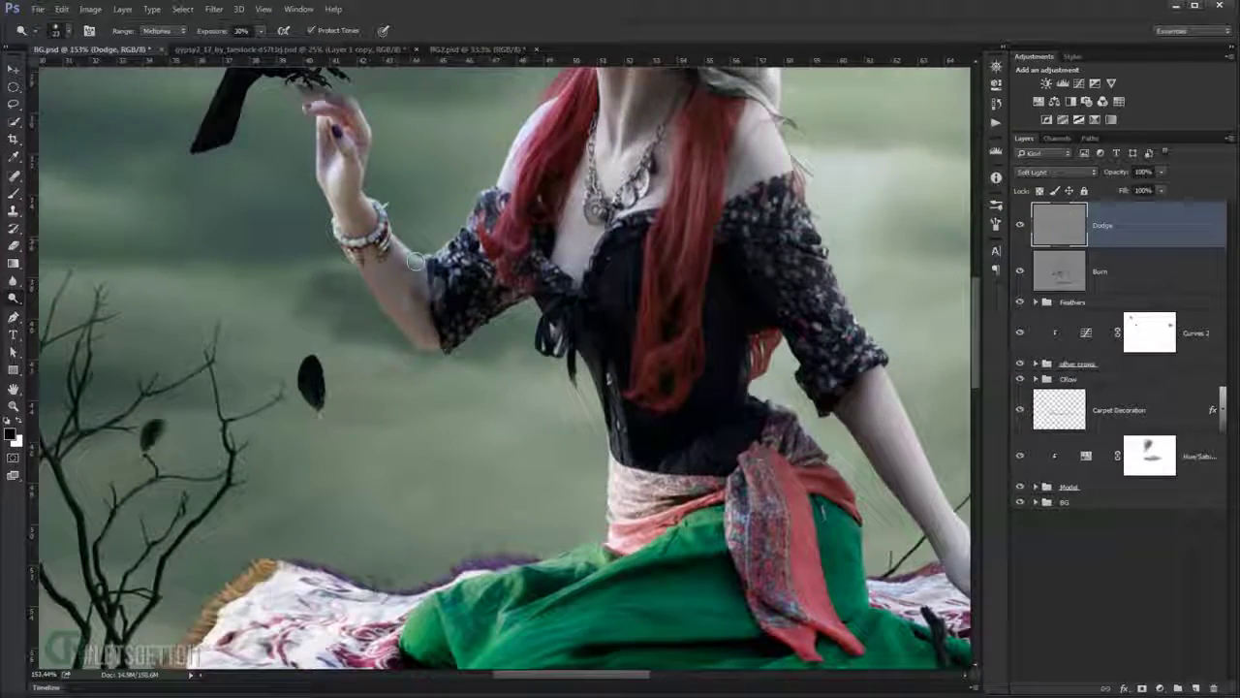
{"action": "scroll", "coordinate": [430, 303], "scroll_direction": "up", "scroll_amount": 1}
{"action": "scroll", "coordinate": [485, 262], "scroll_direction": "up", "scroll_amount": 1}
{"action": "scroll", "coordinate": [499, 276], "scroll_direction": "up", "scroll_amount": 1}
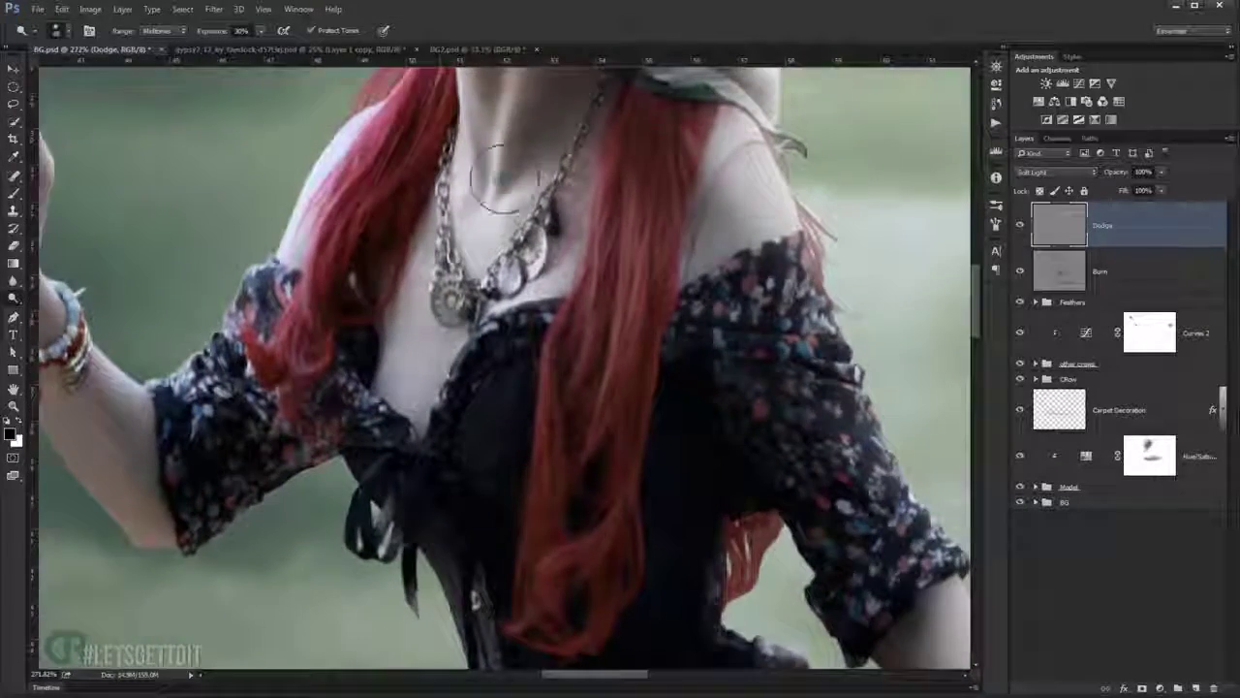
{"action": "scroll", "coordinate": [488, 281], "scroll_direction": "up", "scroll_amount": 1}
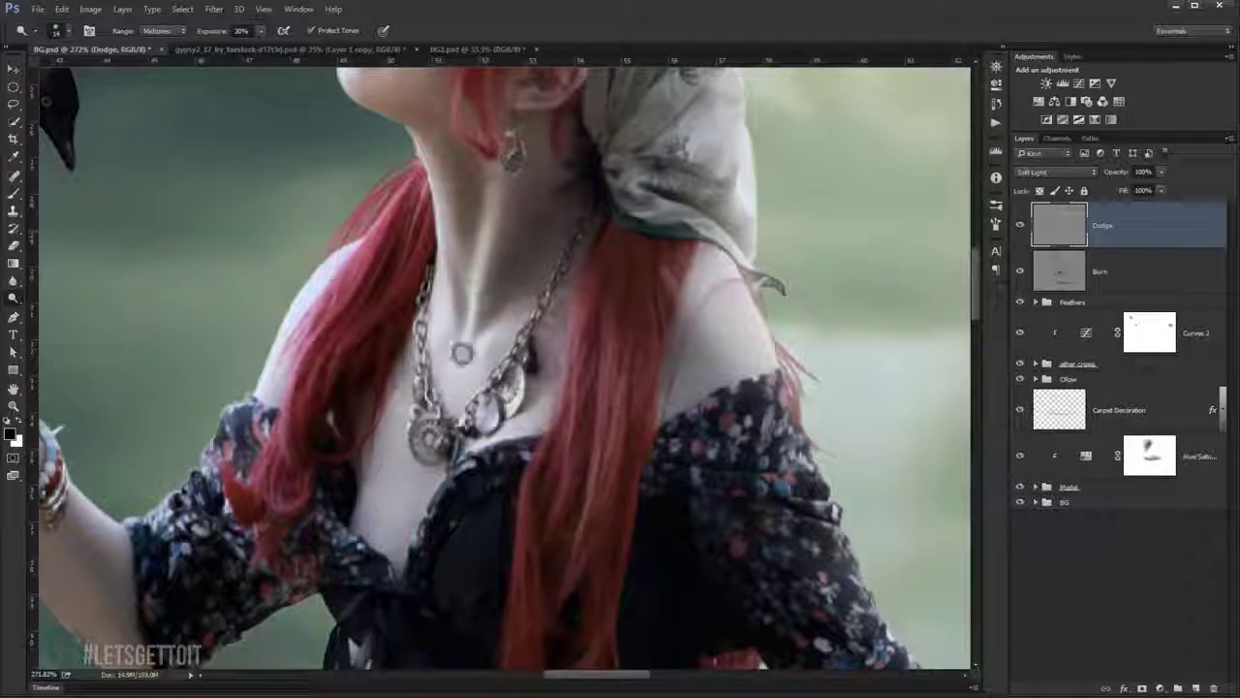
{"action": "scroll", "coordinate": [480, 387], "scroll_direction": "down", "scroll_amount": 5}
{"action": "scroll", "coordinate": [484, 402], "scroll_direction": "up", "scroll_amount": 3}
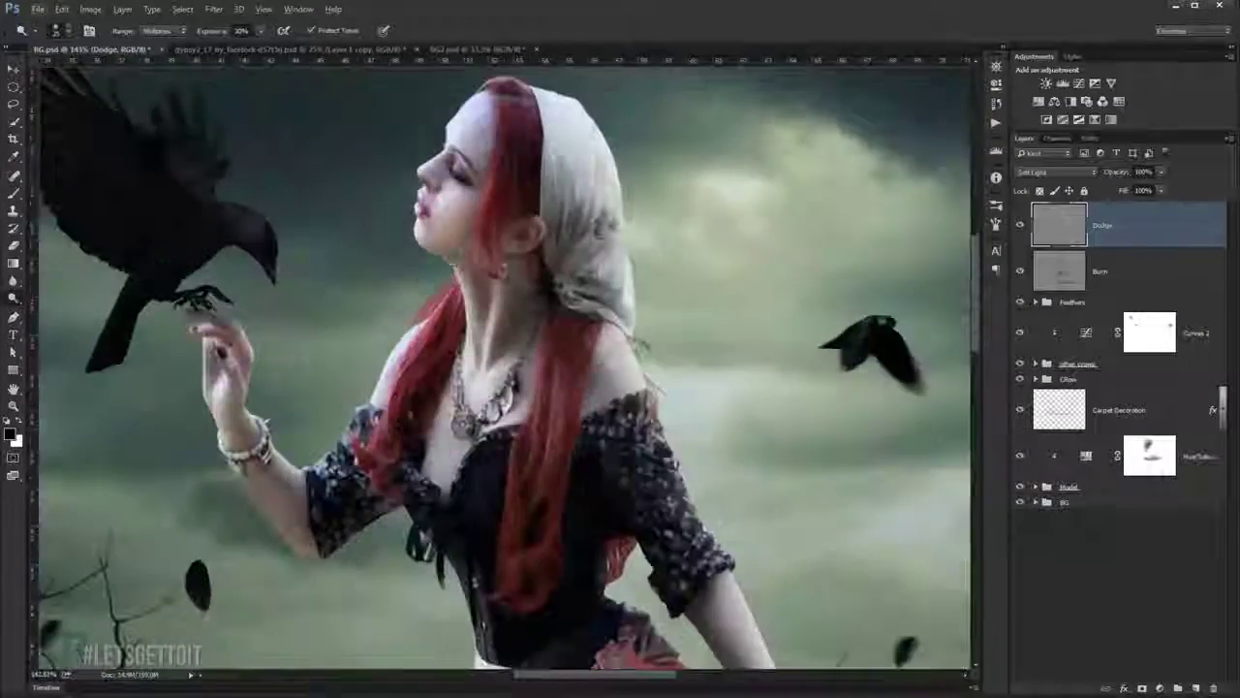
{"action": "scroll", "coordinate": [491, 415], "scroll_direction": "up", "scroll_amount": 2}
{"action": "scroll", "coordinate": [490, 415], "scroll_direction": "up", "scroll_amount": 2}
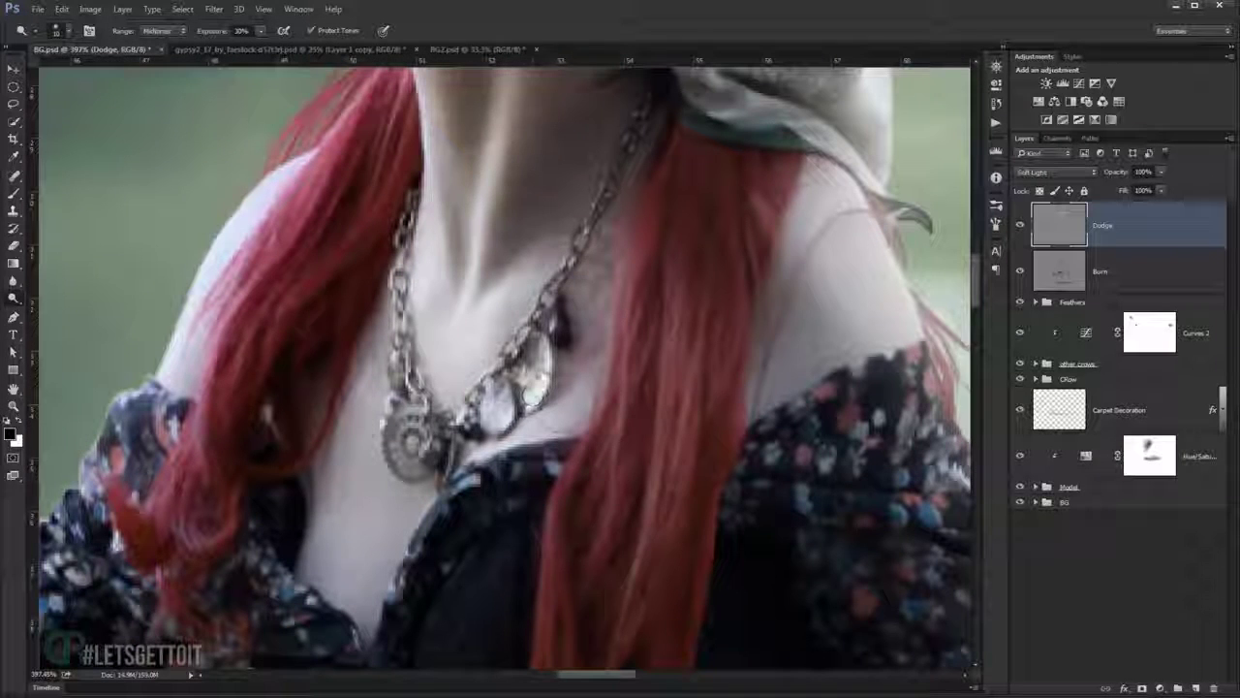
{"action": "left_click_drag", "start_coordinate": [400, 421], "coordinate": [407, 461]}
{"action": "left_click_drag", "start_coordinate": [409, 414], "coordinate": [399, 326]}
{"action": "key", "text": "ctrl+0"}
{"action": "scroll", "coordinate": [497, 234], "scroll_direction": "up", "scroll_amount": 5}
{"action": "left_click_drag", "start_coordinate": [444, 317], "coordinate": [425, 360]}
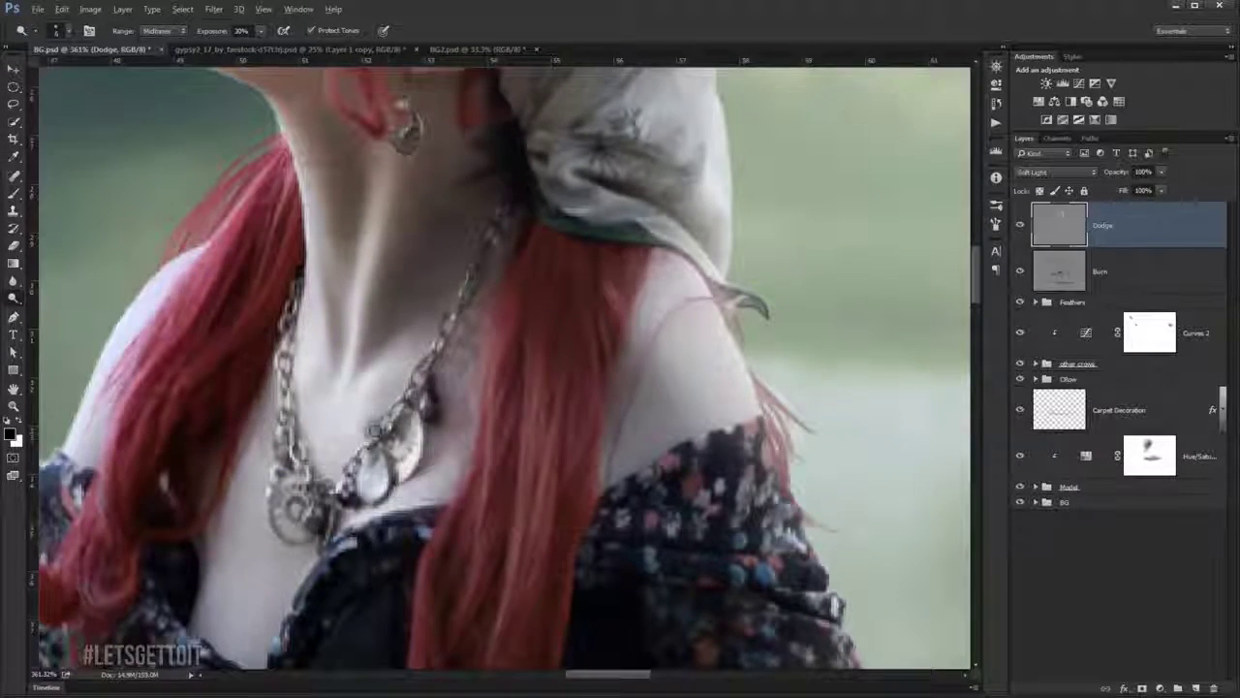
{"action": "key", "text": "ctrl+0"}
{"action": "scroll", "coordinate": [410, 218], "scroll_direction": "up", "scroll_amount": 4}
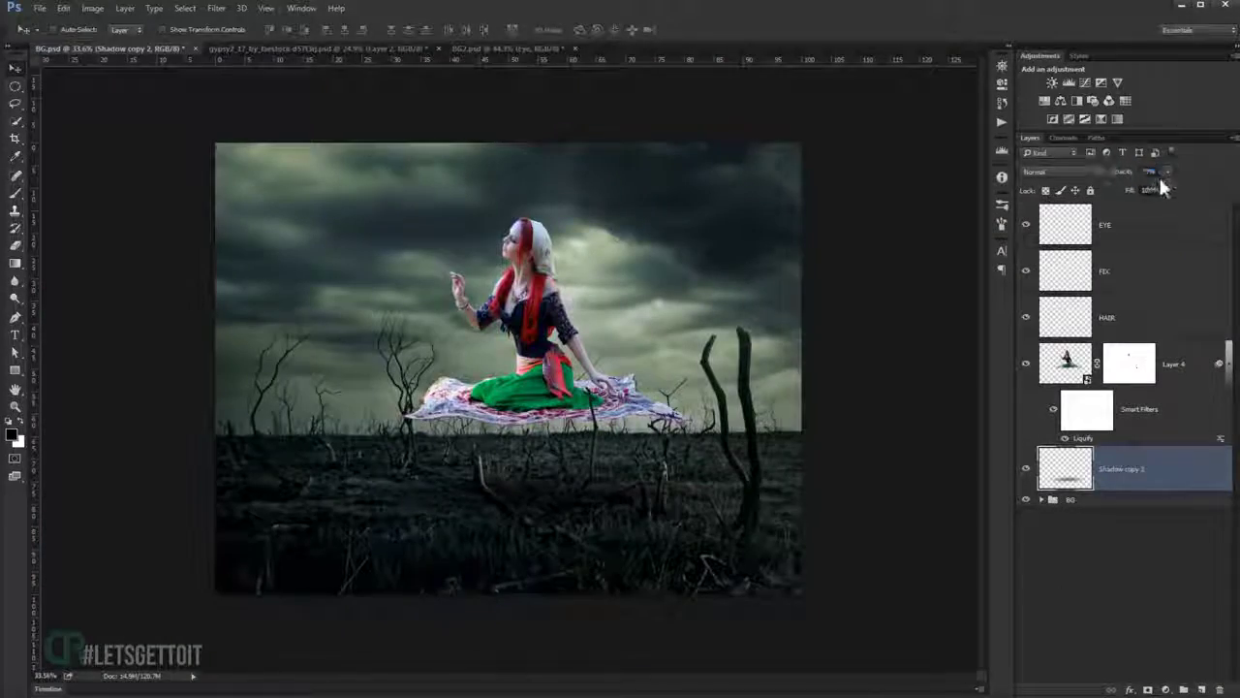
Set the carpet shadow to 70% opacity, duplicate it, and resize the copy smaller and flatter.
{"action": "type", "text": "70"}
{"action": "key", "text": "Return"}
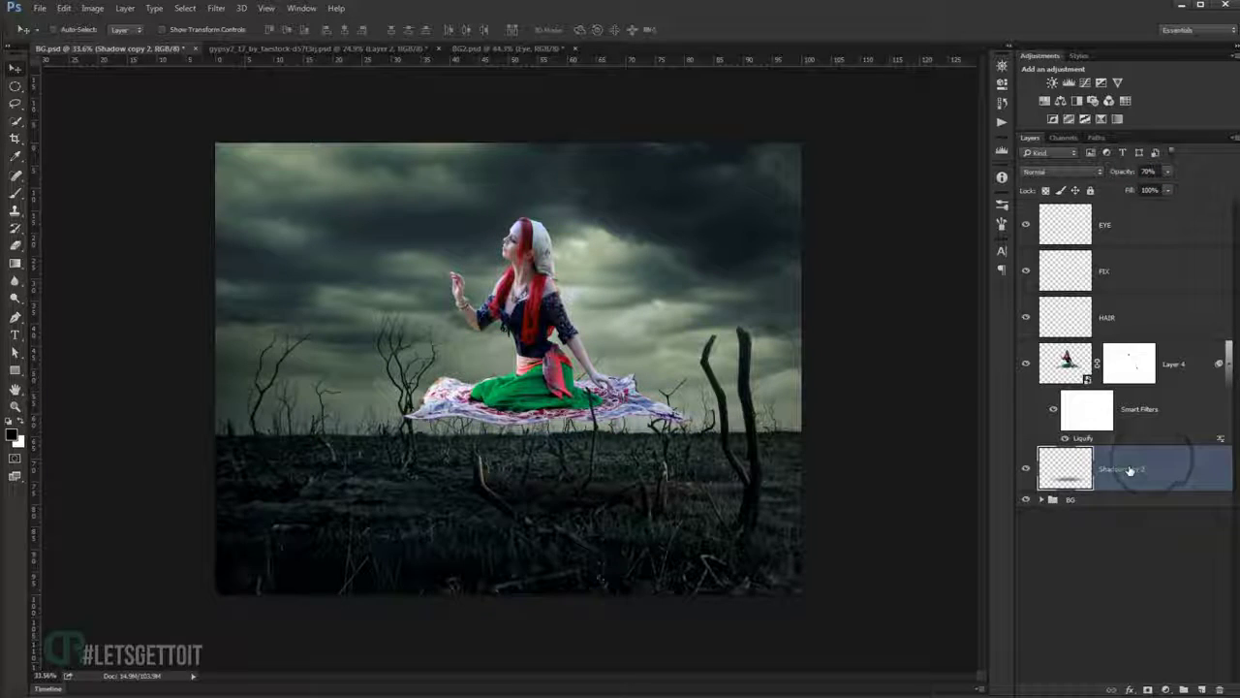
{"action": "key", "text": "ctrl+j"}
{"action": "key", "text": "ctrl+t"}
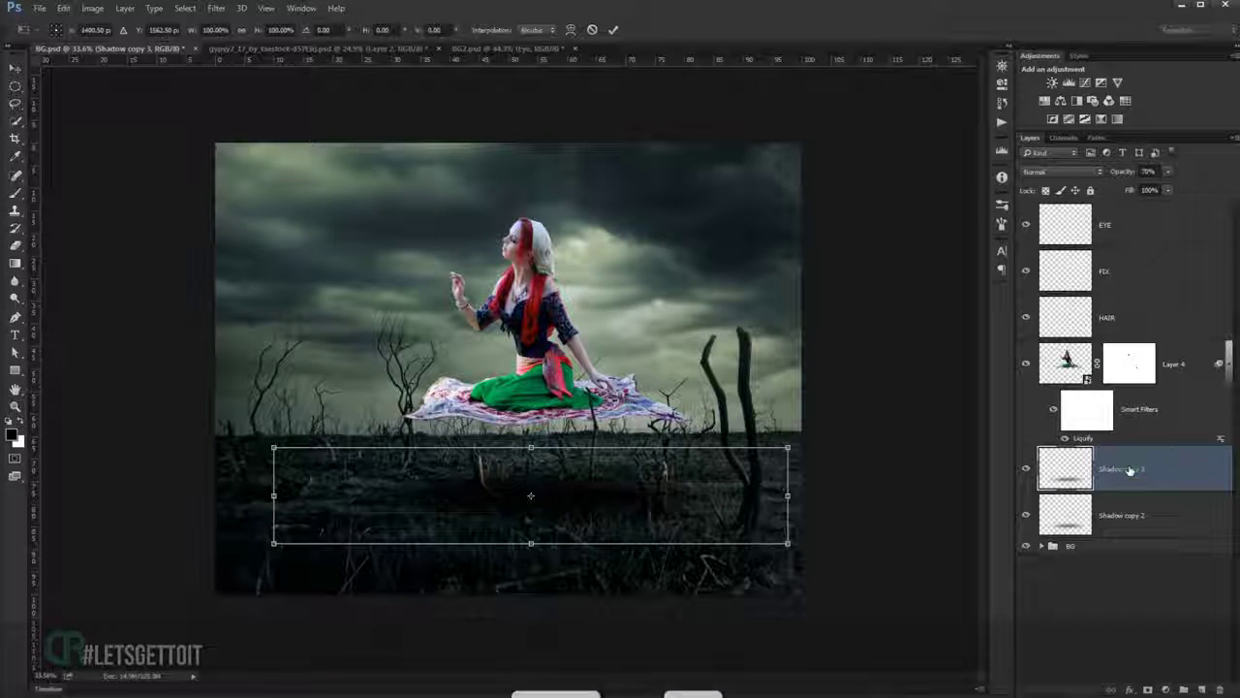
{"action": "mouse_move", "coordinate": [787, 447]}
{"action": "left_mouse_down"}
{"action": "mouse_move", "coordinate": [675, 469]}
{"action": "mouse_move", "coordinate": [753, 496]}
{"action": "left_mouse_up"}
{"action": "left_click_drag", "start_coordinate": [531, 470], "coordinate": [531, 480]}
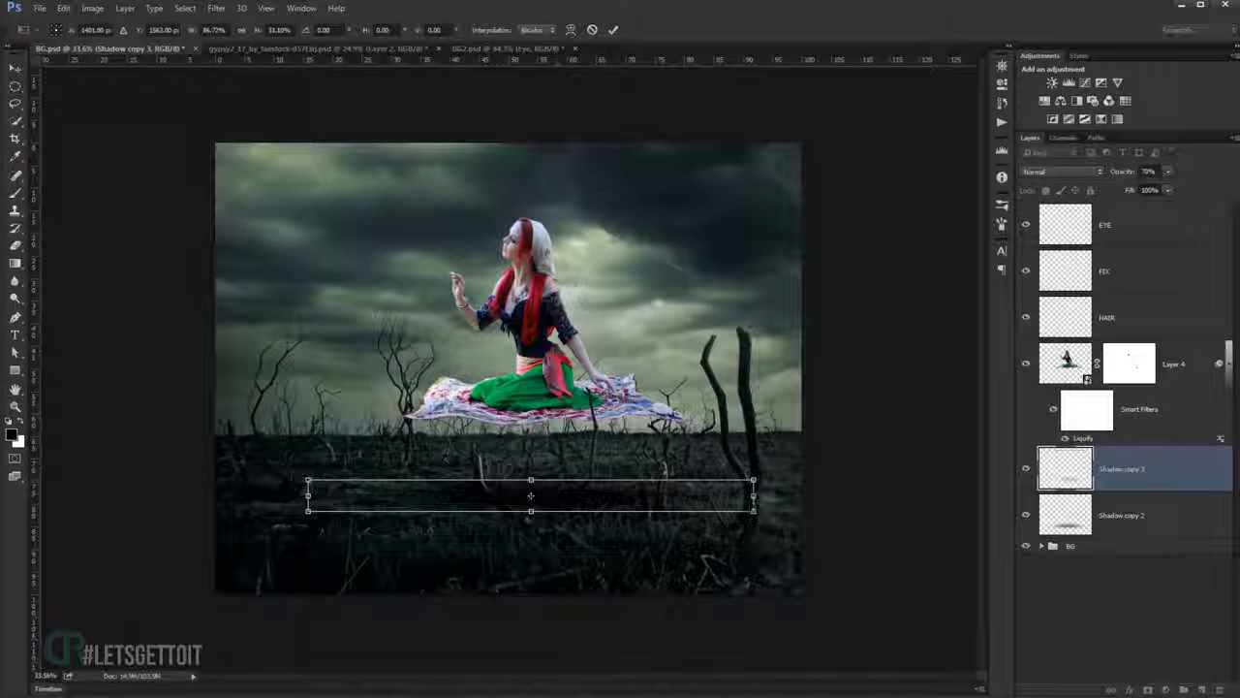
{"action": "left_click_drag", "start_coordinate": [754, 495], "coordinate": [692, 495]}
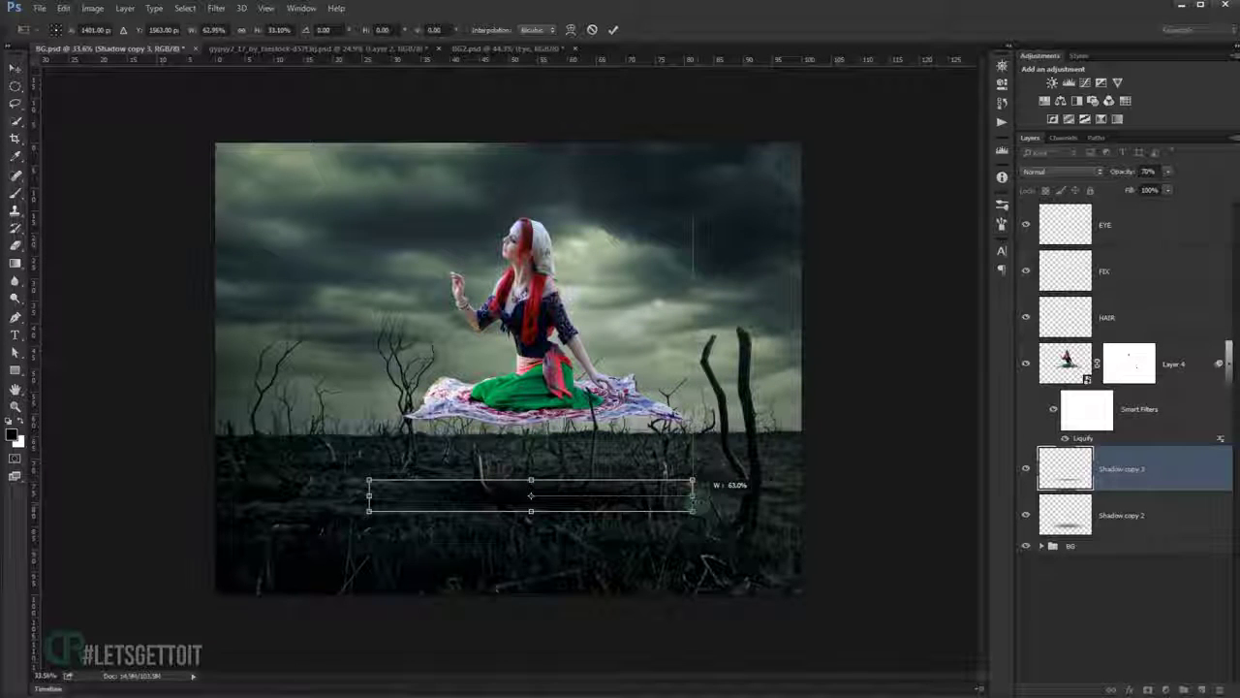
{"action": "left_click_drag", "start_coordinate": [531, 480], "coordinate": [531, 474]}
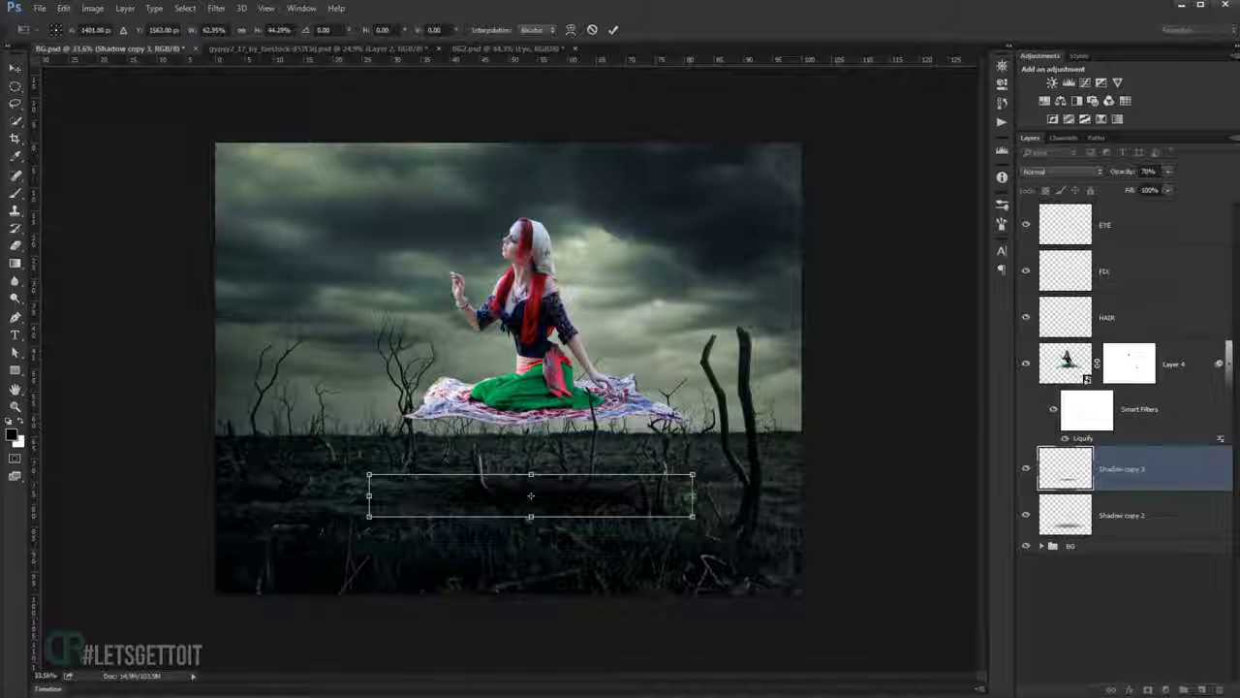
{"action": "key", "text": "Return"}
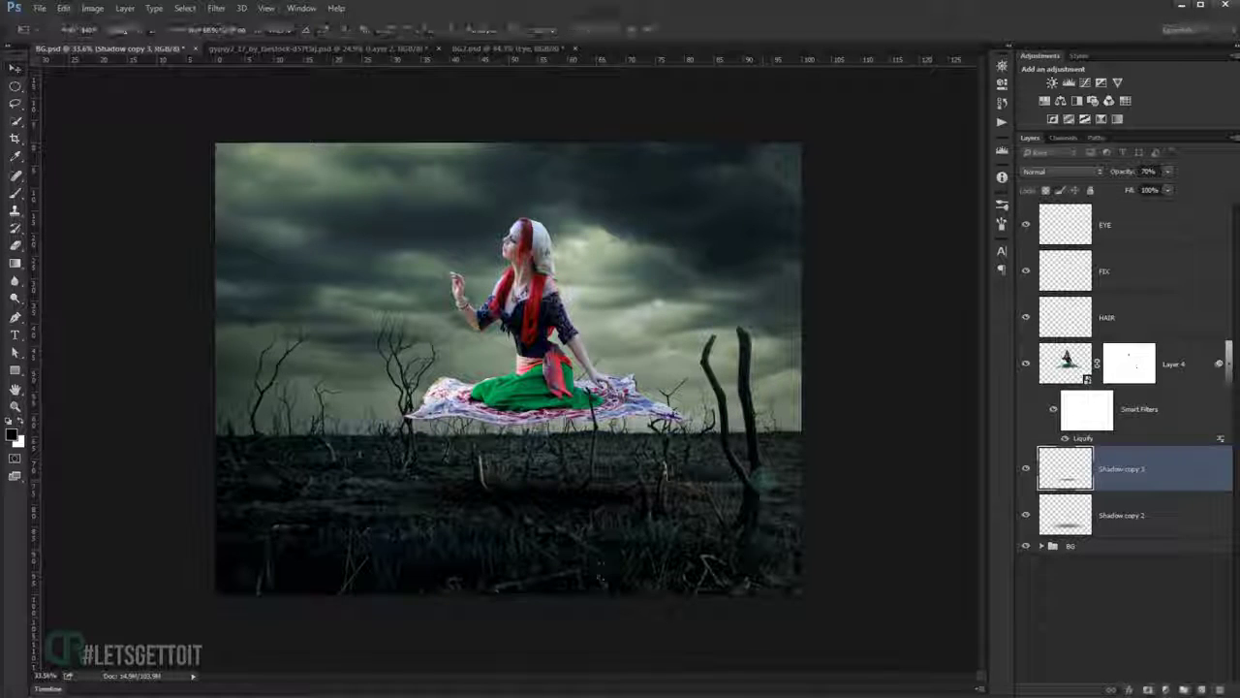
Change the copy's opacity, then merge both shadow layers into Shadow copy 3 at 90% opacity.
{"action": "left_click", "coordinate": [1122, 173]}
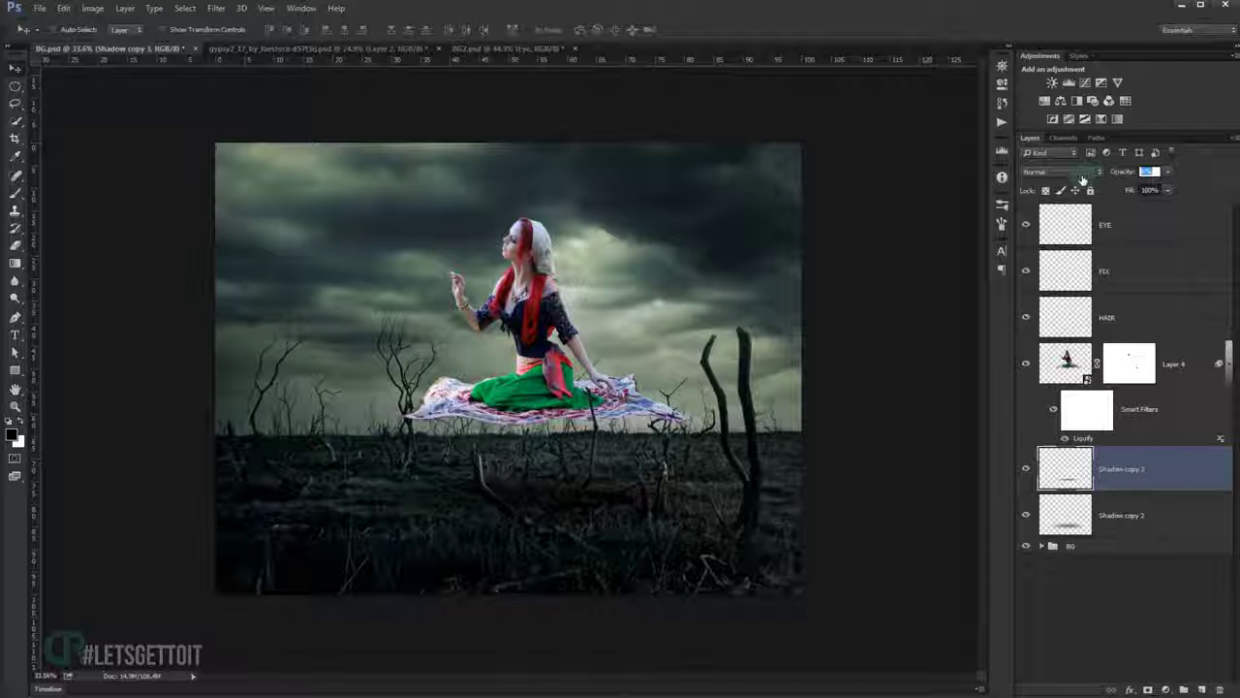
{"action": "type", "text": "6"}
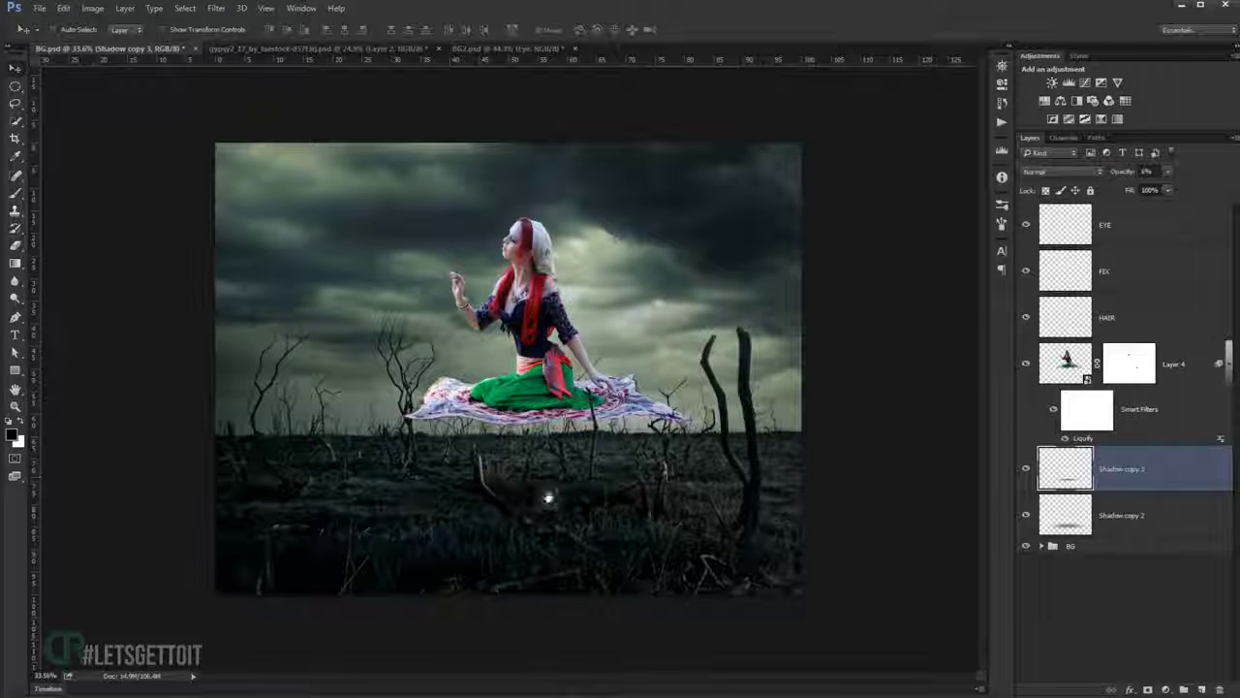
{"action": "scroll", "coordinate": [547, 497], "scroll_direction": "down", "scroll_amount": 3}
{"action": "scroll", "coordinate": [545, 475], "scroll_direction": "down", "scroll_amount": 2}
{"action": "scroll", "coordinate": [544, 461], "scroll_direction": "up", "scroll_amount": 3}
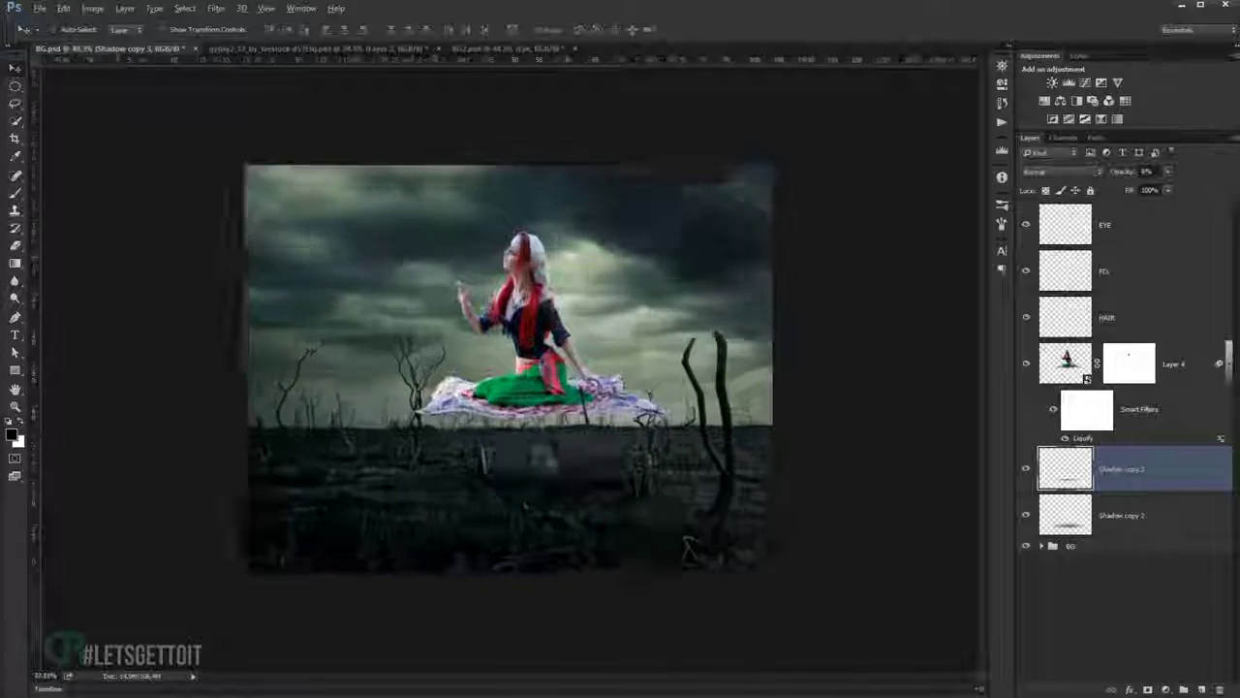
{"action": "scroll", "coordinate": [514, 379], "scroll_direction": "up", "scroll_amount": 3}
{"action": "left_click", "coordinate": [1160, 518], "text": "shift"}
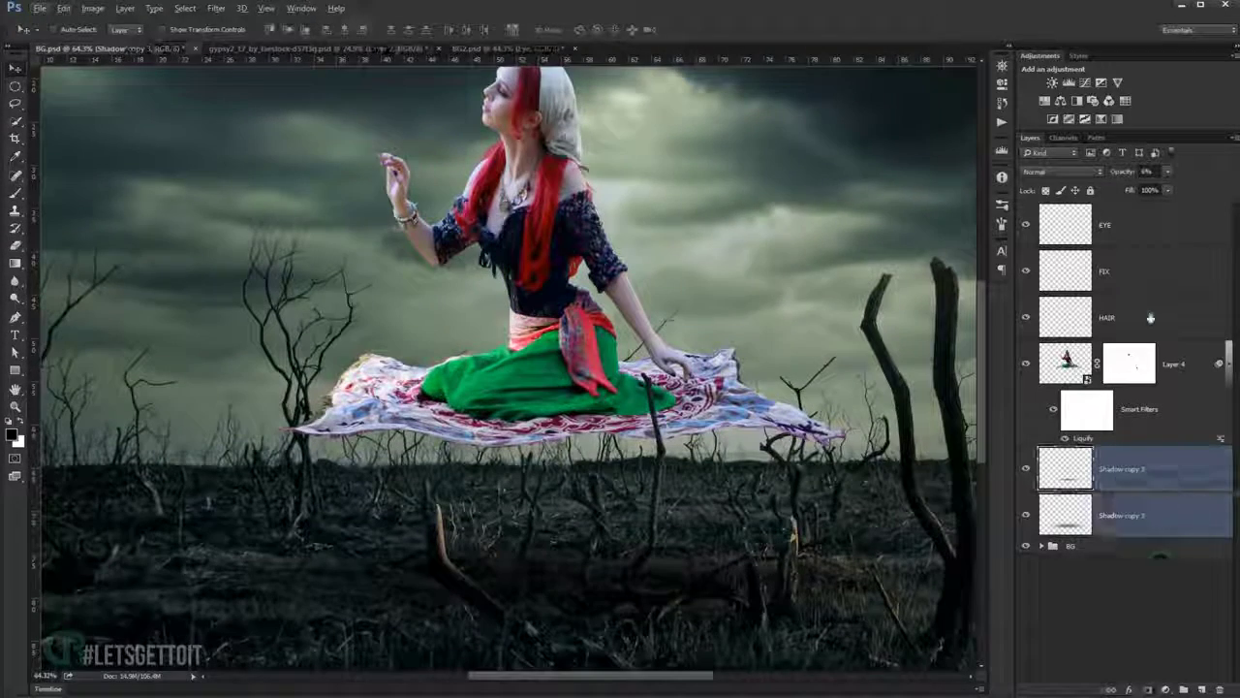
{"action": "key", "text": "ctrl+e"}
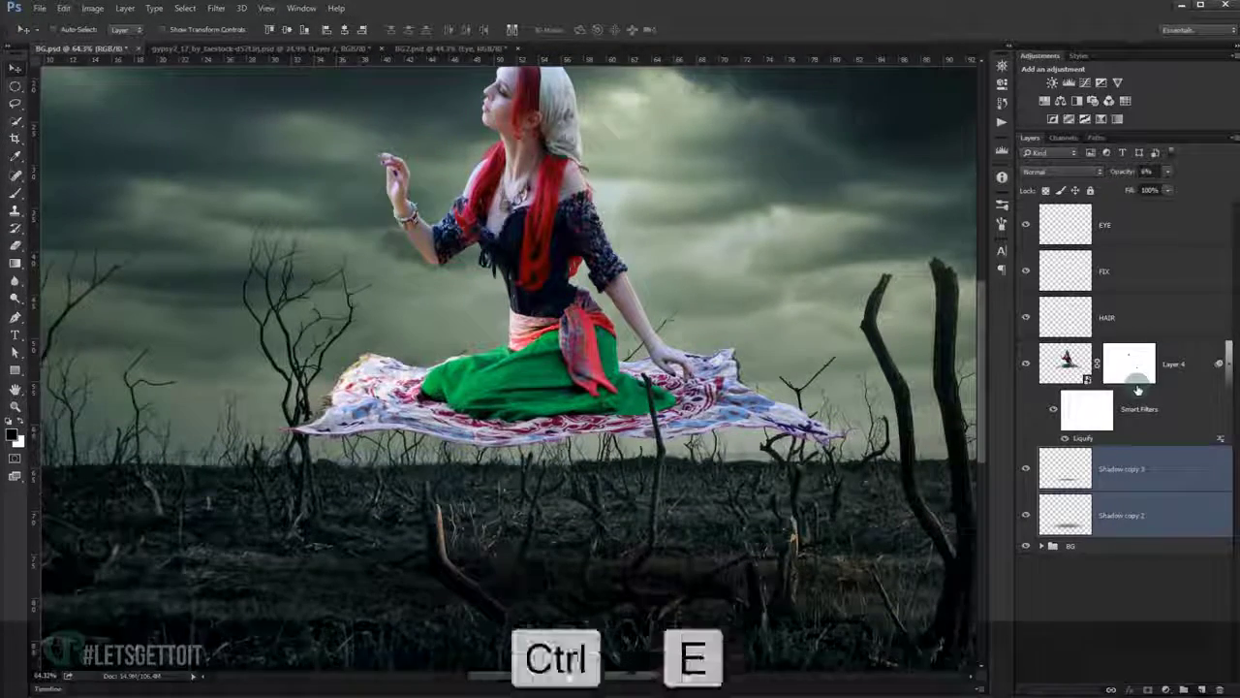
{"action": "left_click", "coordinate": [1127, 172]}
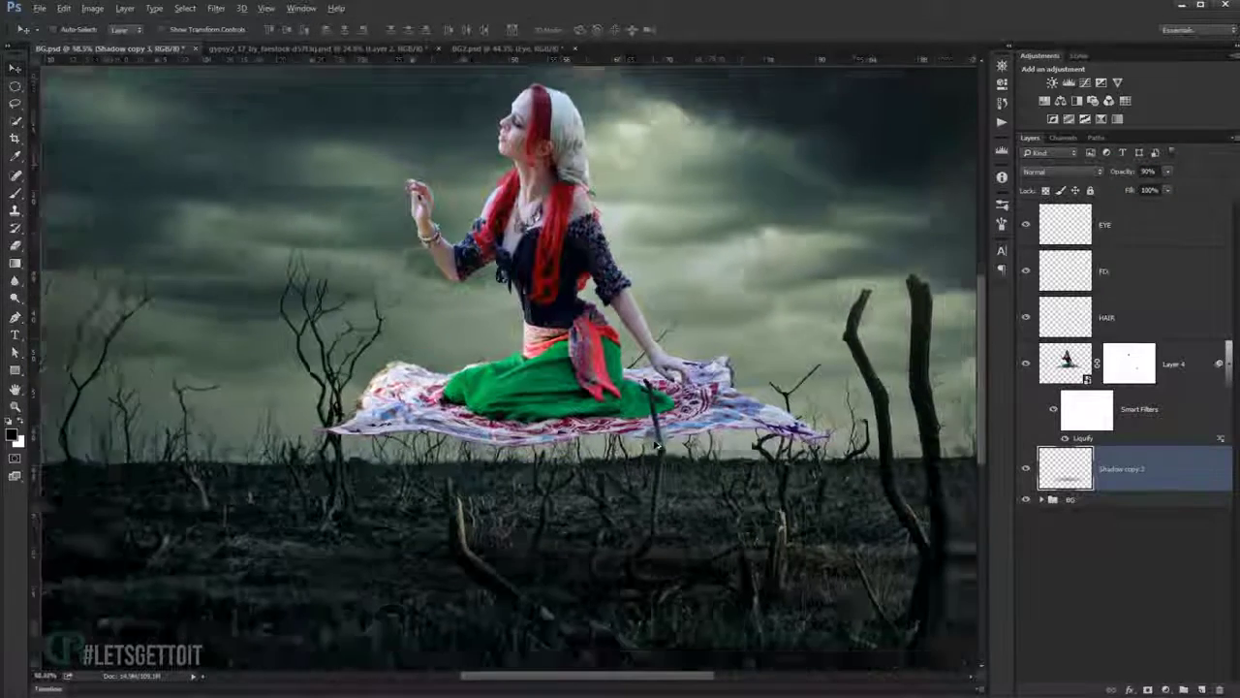
Free Transform and commit the merged shadow, then add a white layer mask to it.
{"action": "key", "text": "ctrl+minus"}
{"action": "key", "text": "ctrl+minus"}
{"action": "key", "text": "ctrl+t"}
{"action": "key", "text": "Return"}
{"action": "key", "text": "ctrl+0"}
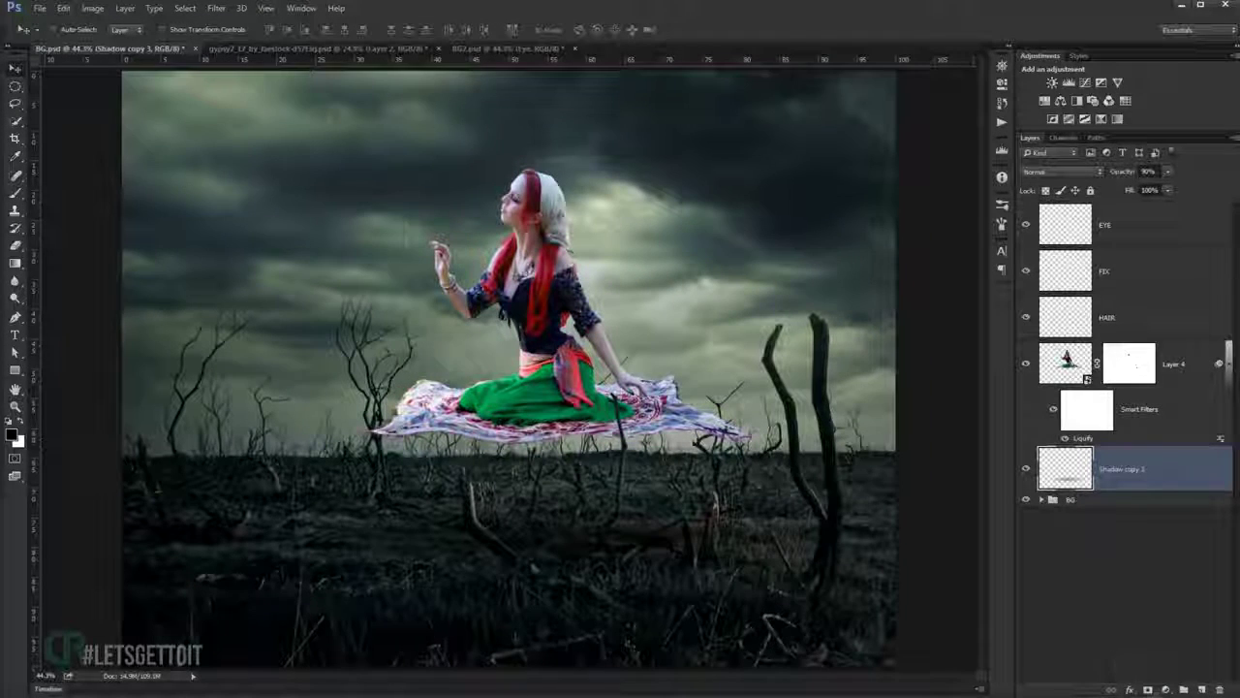
{"action": "left_click", "coordinate": [1149, 689]}
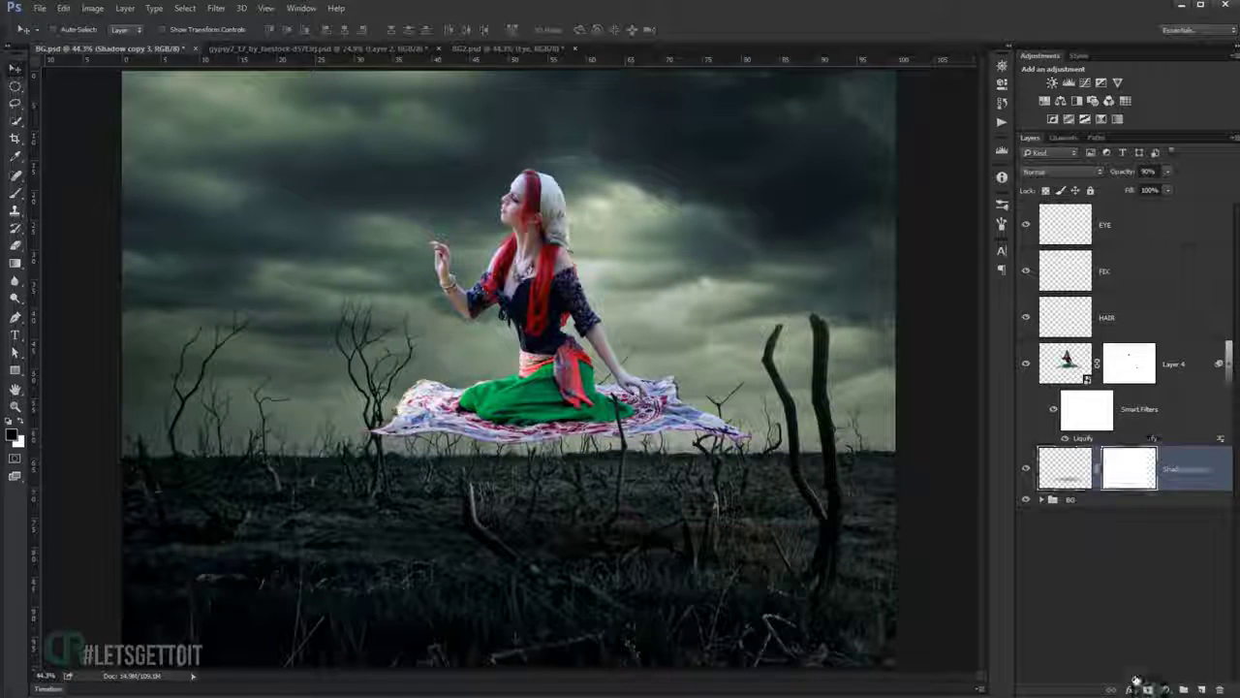
Paint black at 45% brush opacity on the Shadow copy 3 mask to hide the shadow along the fallen log.
{"action": "left_click", "coordinate": [15, 192]}
{"action": "scroll", "coordinate": [407, 555], "scroll_direction": "up", "scroll_amount": 3}
{"action": "scroll", "coordinate": [407, 555], "scroll_direction": "up", "scroll_amount": 3}
{"action": "left_click_drag", "start_coordinate": [407, 555], "coordinate": [219, 546]}
{"action": "scroll", "coordinate": [419, 413], "scroll_direction": "down", "scroll_amount": 2}
{"action": "left_click_drag", "start_coordinate": [419, 413], "coordinate": [531, 526]}
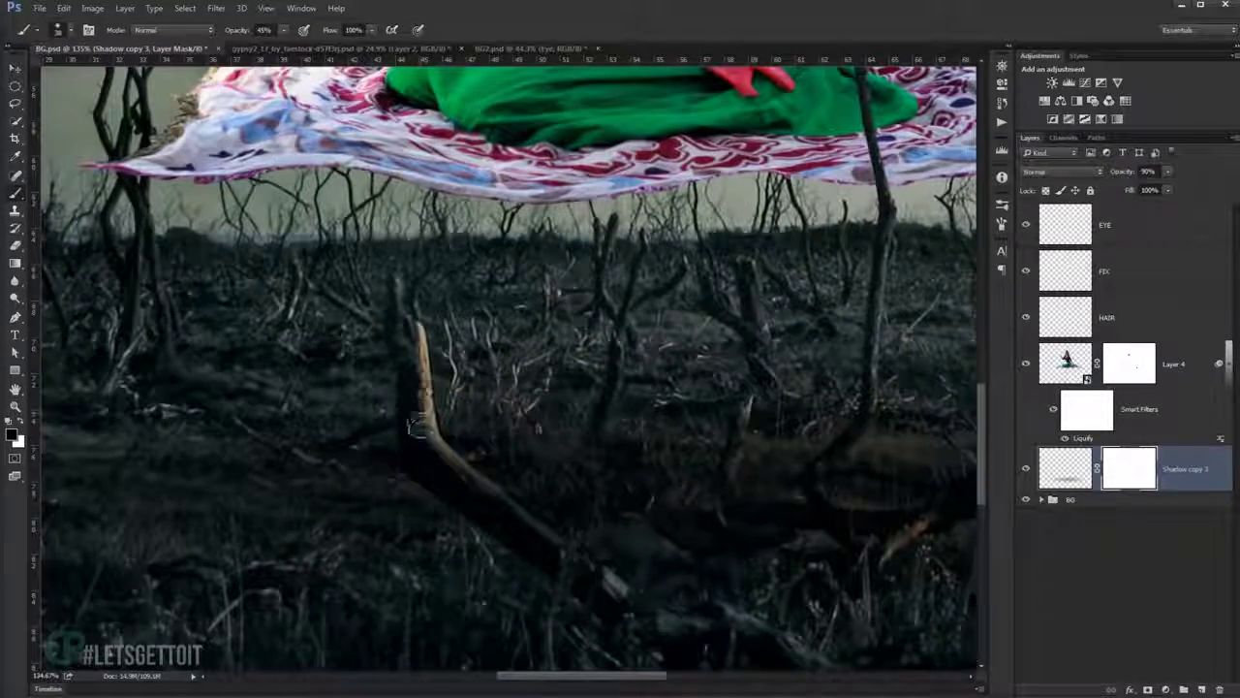
{"action": "left_click_drag", "start_coordinate": [490, 511], "coordinate": [434, 461]}
{"action": "left_click_drag", "start_coordinate": [411, 374], "coordinate": [470, 503]}
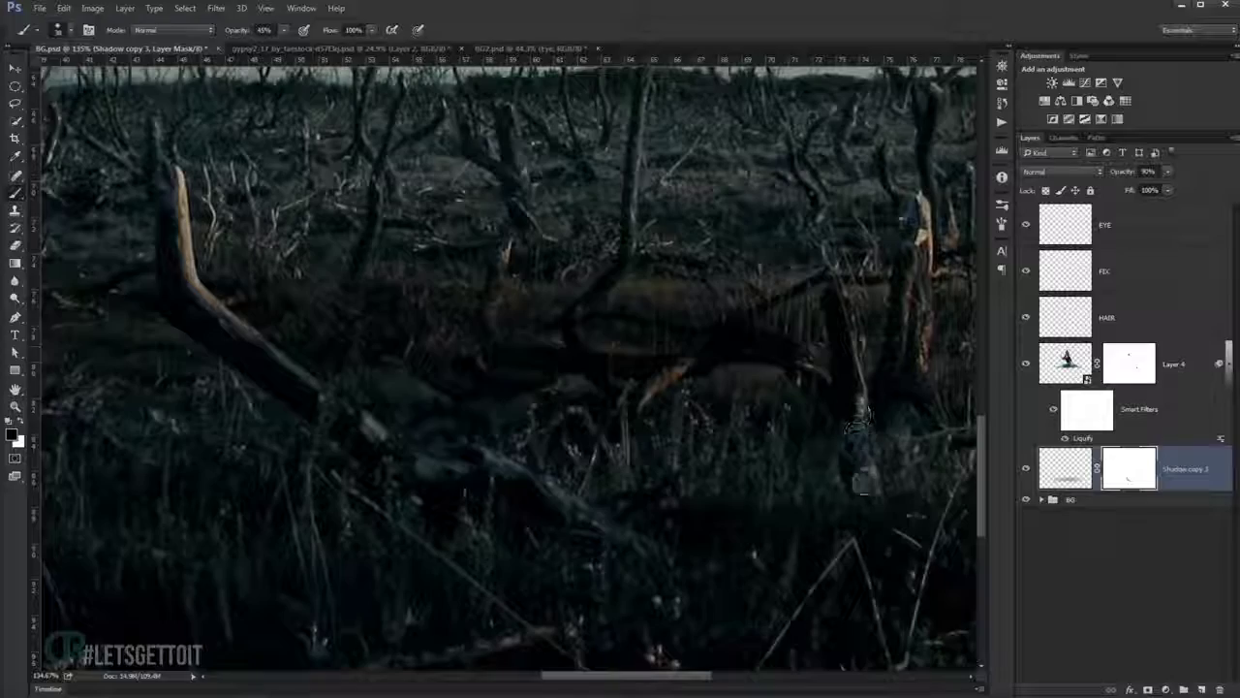
{"action": "scroll", "coordinate": [869, 455], "scroll_direction": "down", "scroll_amount": 3}
{"action": "scroll", "coordinate": [870, 456], "scroll_direction": "down", "scroll_amount": 2}
{"action": "scroll", "coordinate": [700, 462], "scroll_direction": "up", "scroll_amount": 3}
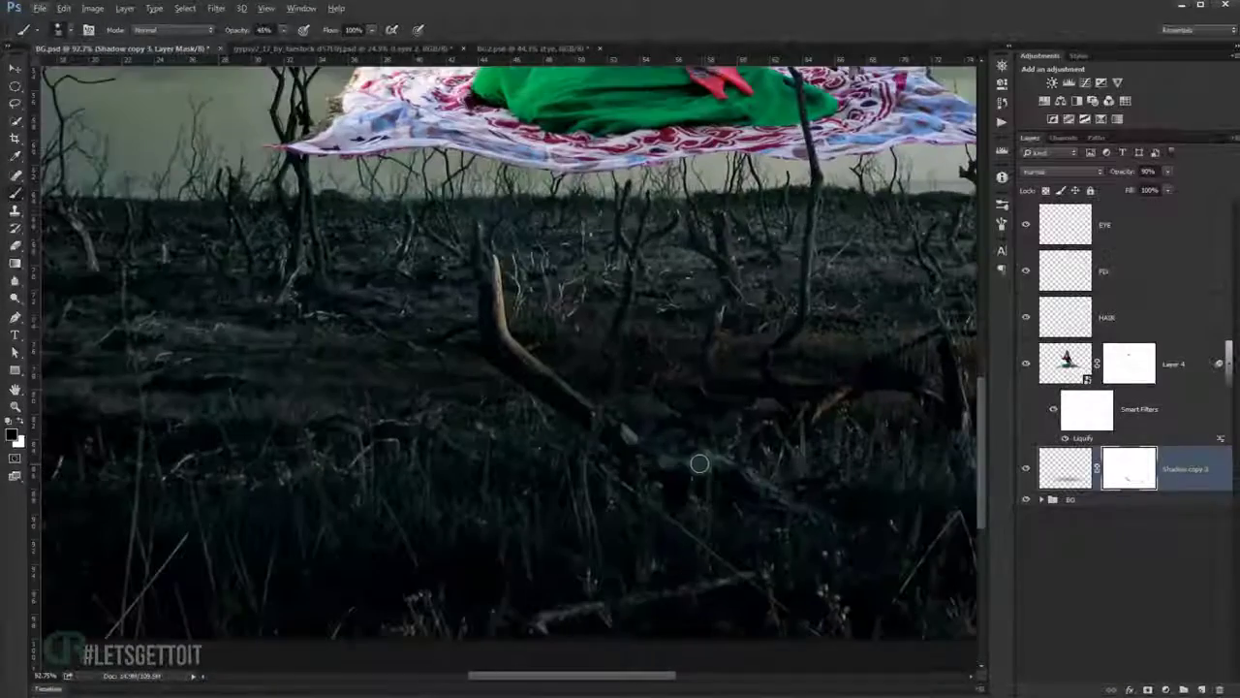
{"action": "scroll", "coordinate": [620, 427], "scroll_direction": "down", "scroll_amount": 2}
{"action": "scroll", "coordinate": [665, 409], "scroll_direction": "down", "scroll_amount": 1}
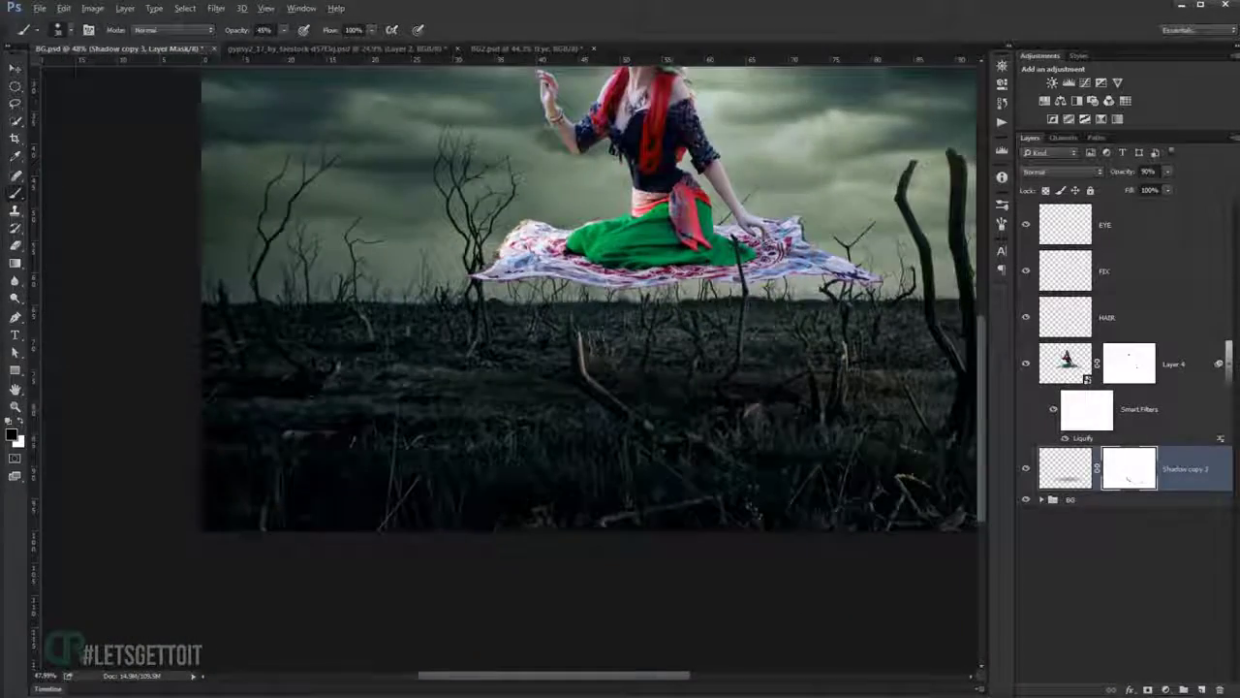
{"action": "key", "text": "ctrl+0"}
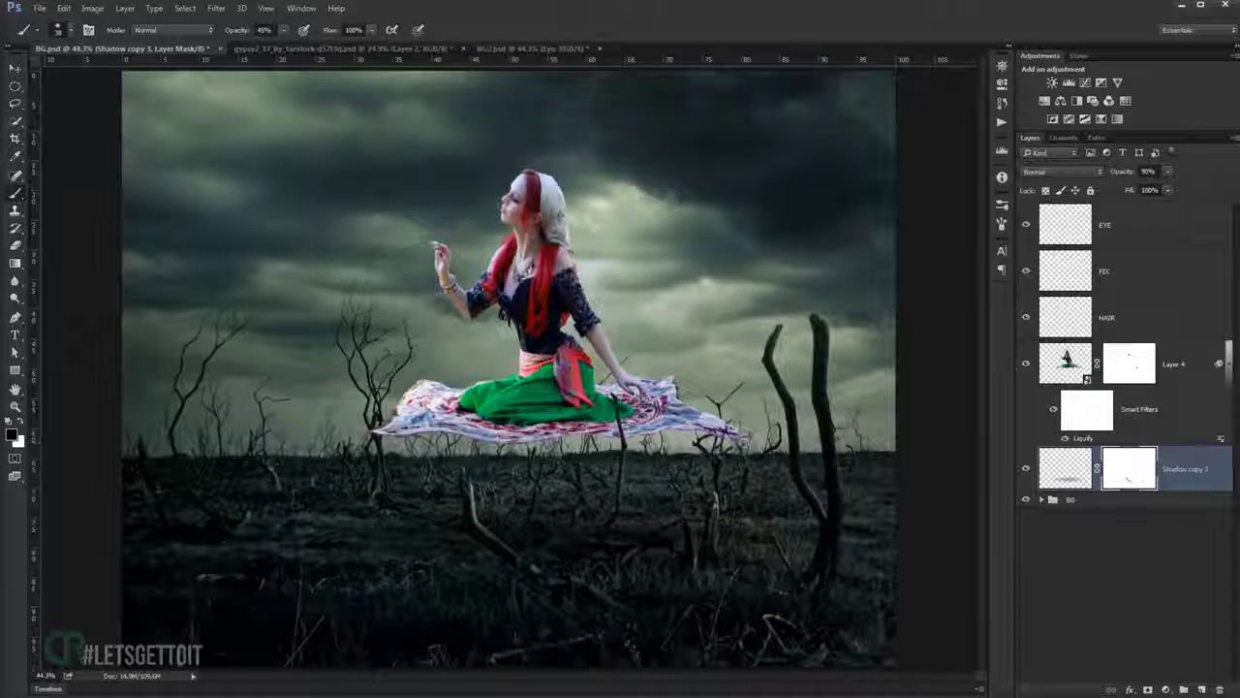
Group the layers from EYE to Shadow copy 3 into a group named Model.
{"action": "left_click", "coordinate": [1149, 233], "text": "shift"}
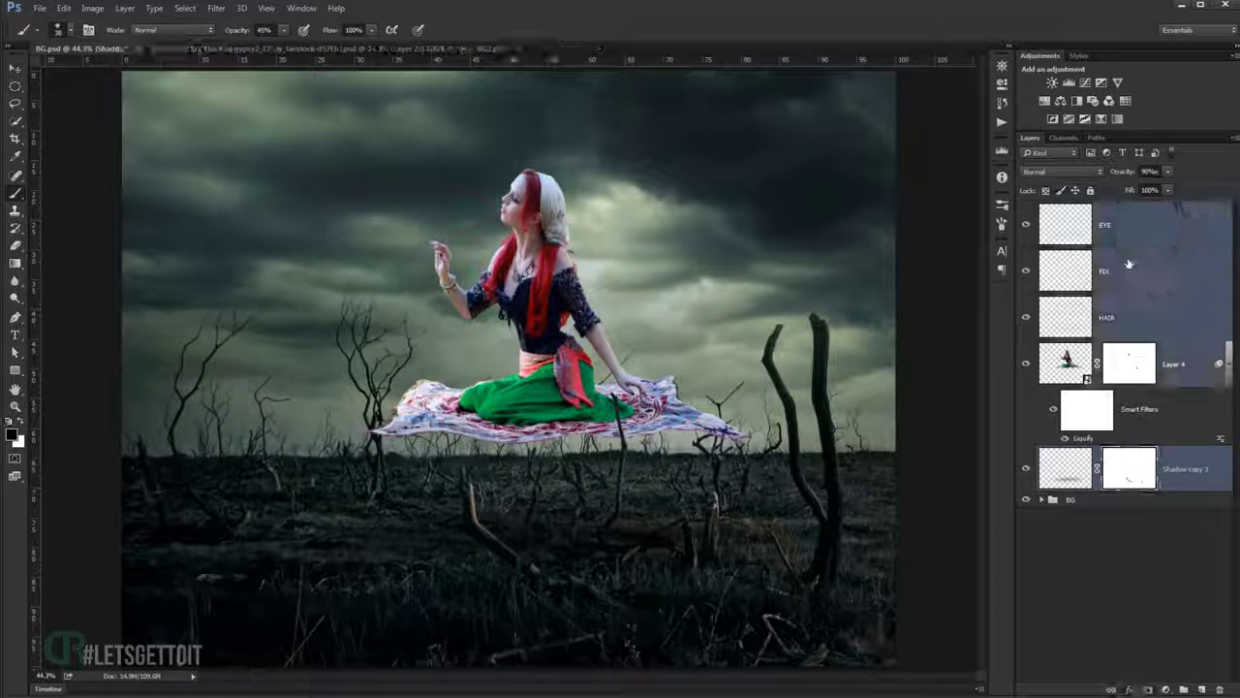
{"action": "key", "text": "ctrl+g"}
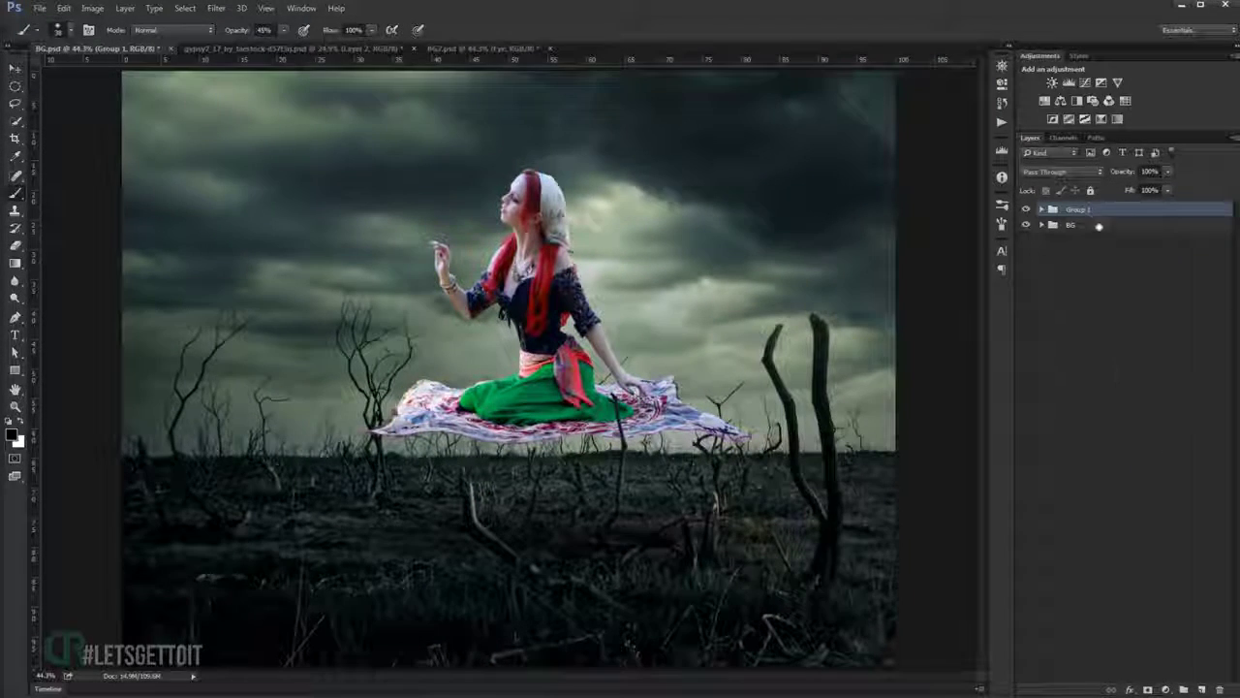
{"action": "double_click", "coordinate": [1078, 210]}
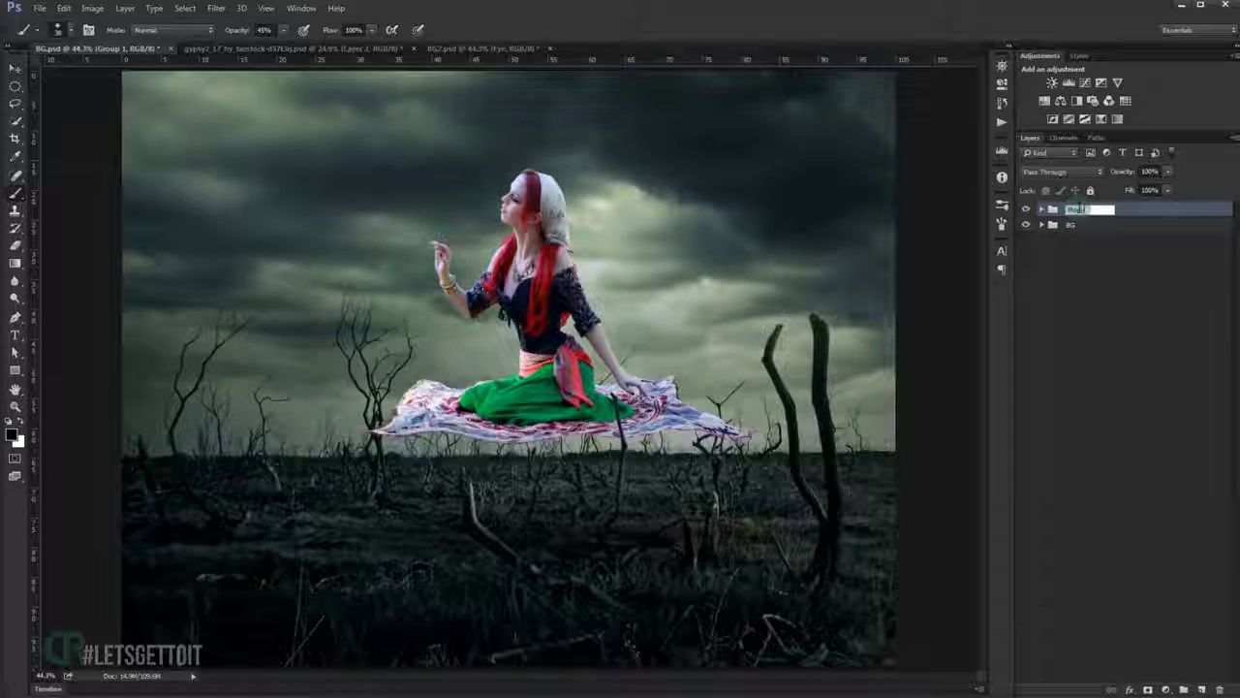
{"action": "key", "text": "Return"}
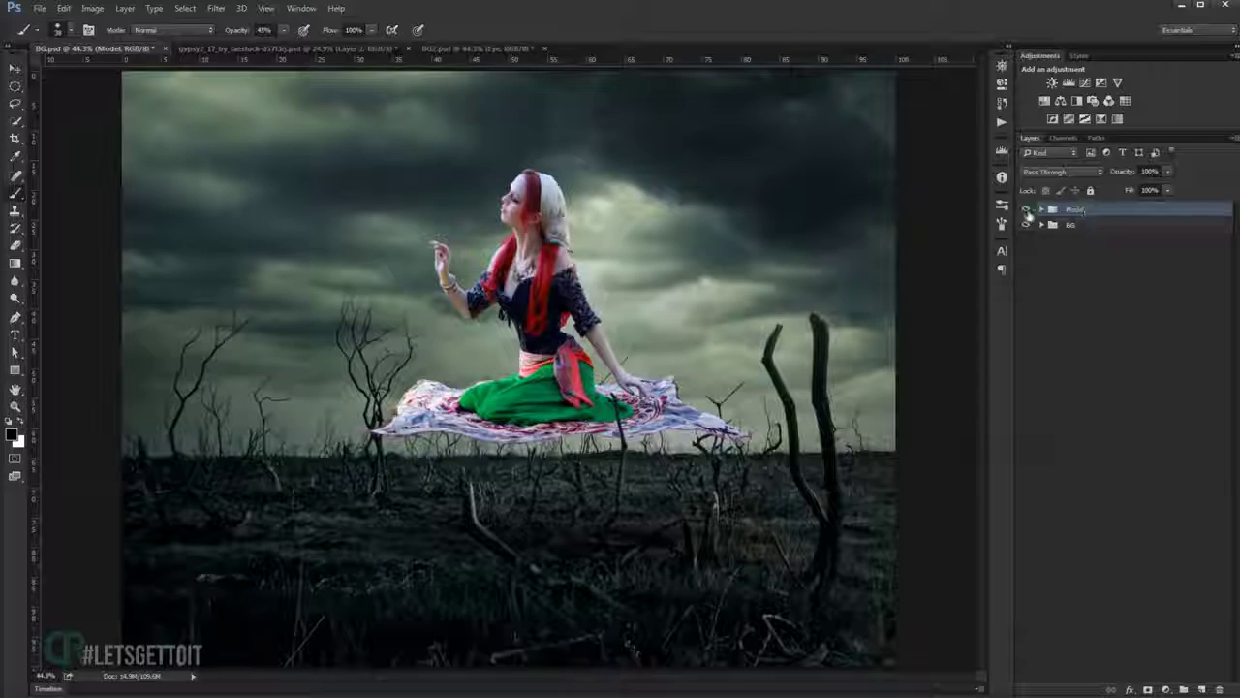
{"action": "left_click", "coordinate": [1027, 211]}
{"action": "left_click", "coordinate": [1027, 210]}
Add a Hue/Saturation adjustment with Saturation -60, clipped to the Model group.
{"action": "left_click", "coordinate": [1167, 688]}
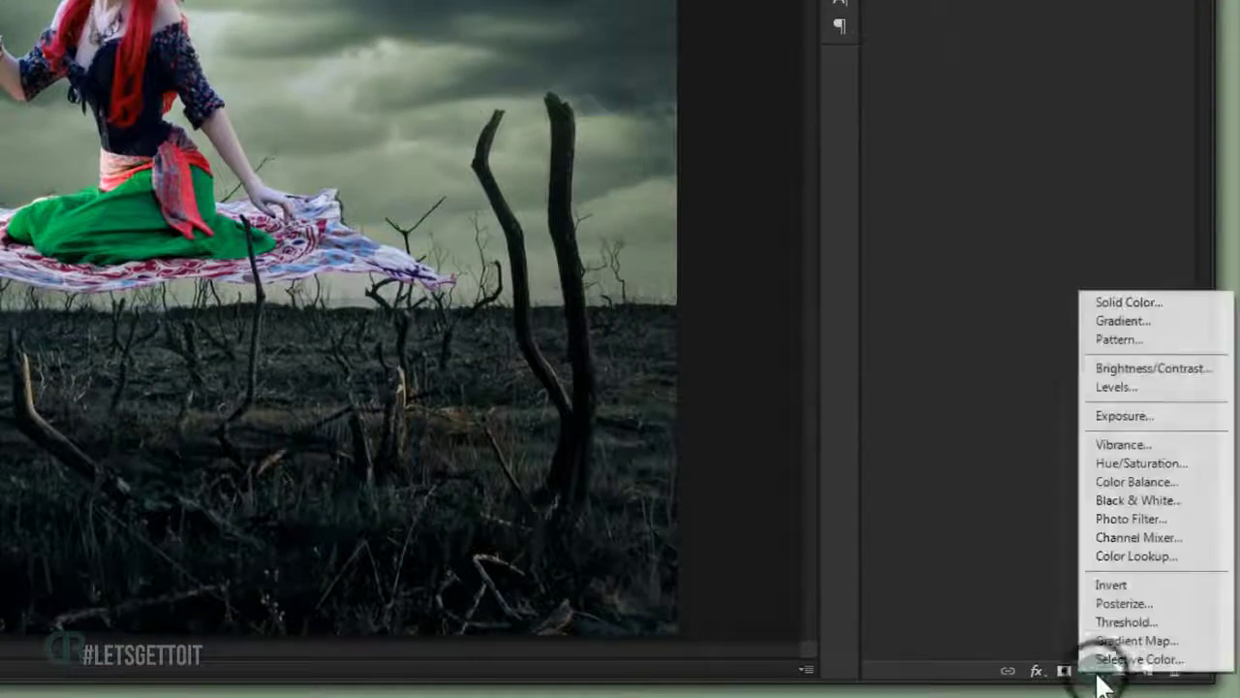
{"action": "left_click", "coordinate": [1139, 467]}
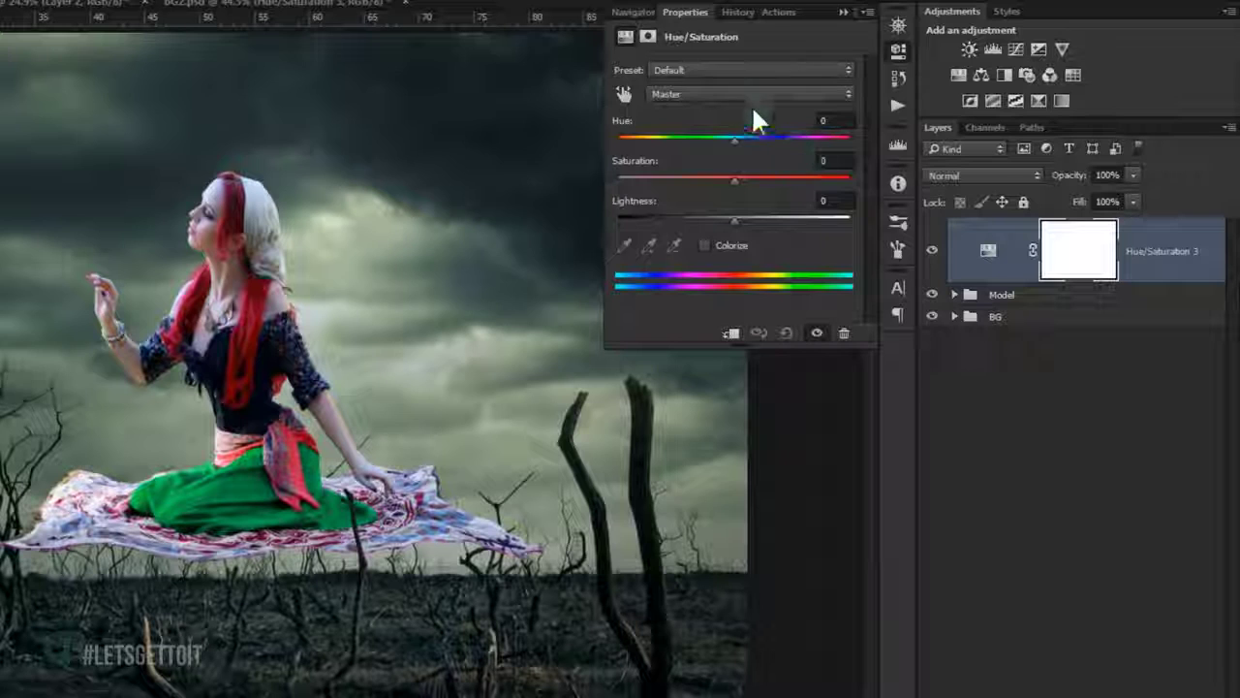
{"action": "left_click", "coordinate": [734, 93]}
{"action": "left_click", "coordinate": [737, 93]}
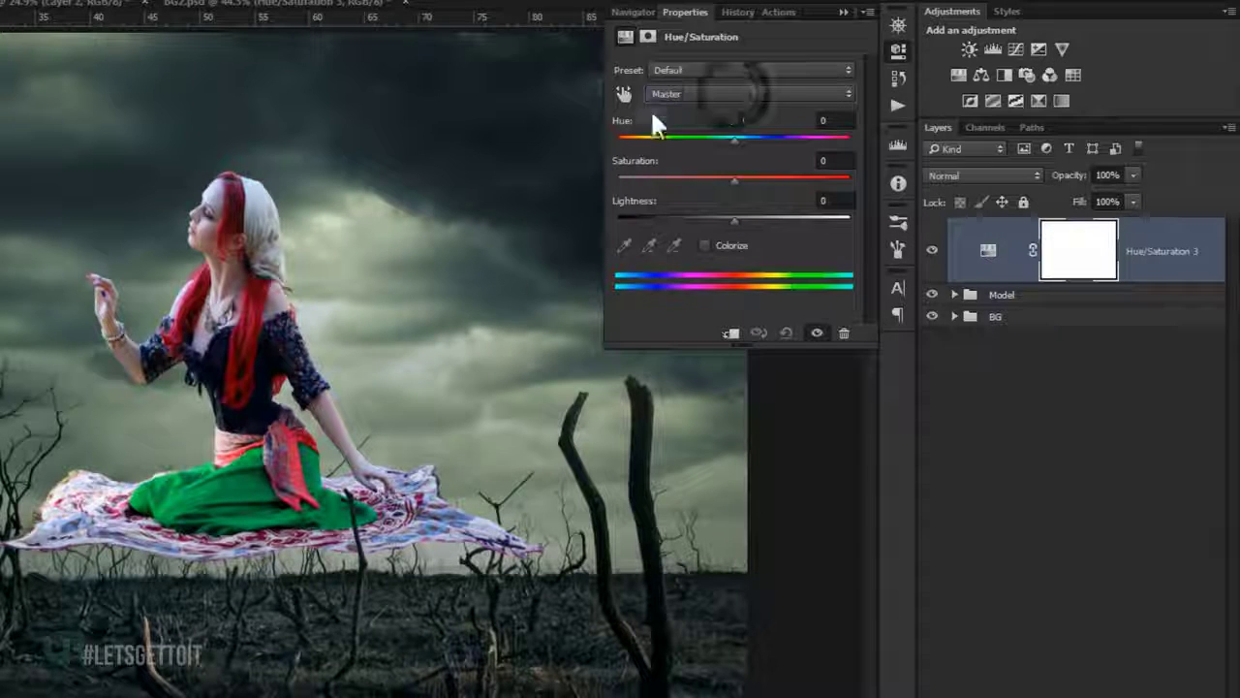
{"action": "left_click_drag", "start_coordinate": [729, 178], "coordinate": [663, 183]}
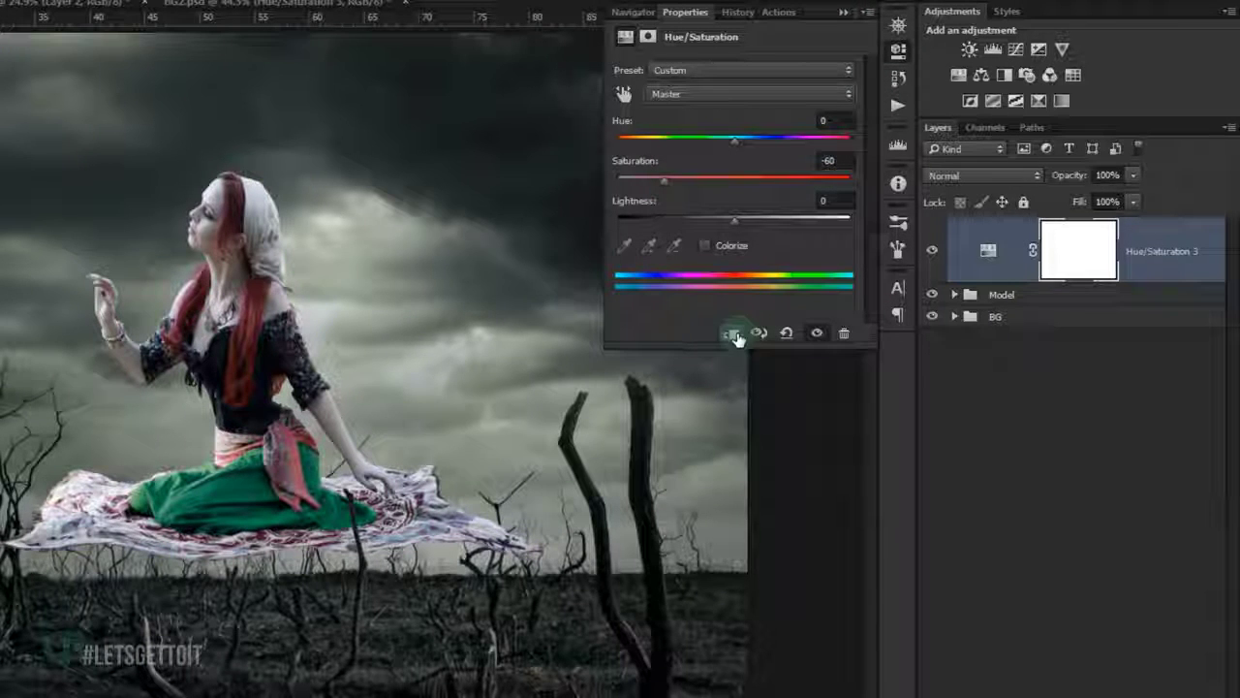
{"action": "left_click", "coordinate": [734, 335]}
{"action": "left_click", "coordinate": [844, 12]}
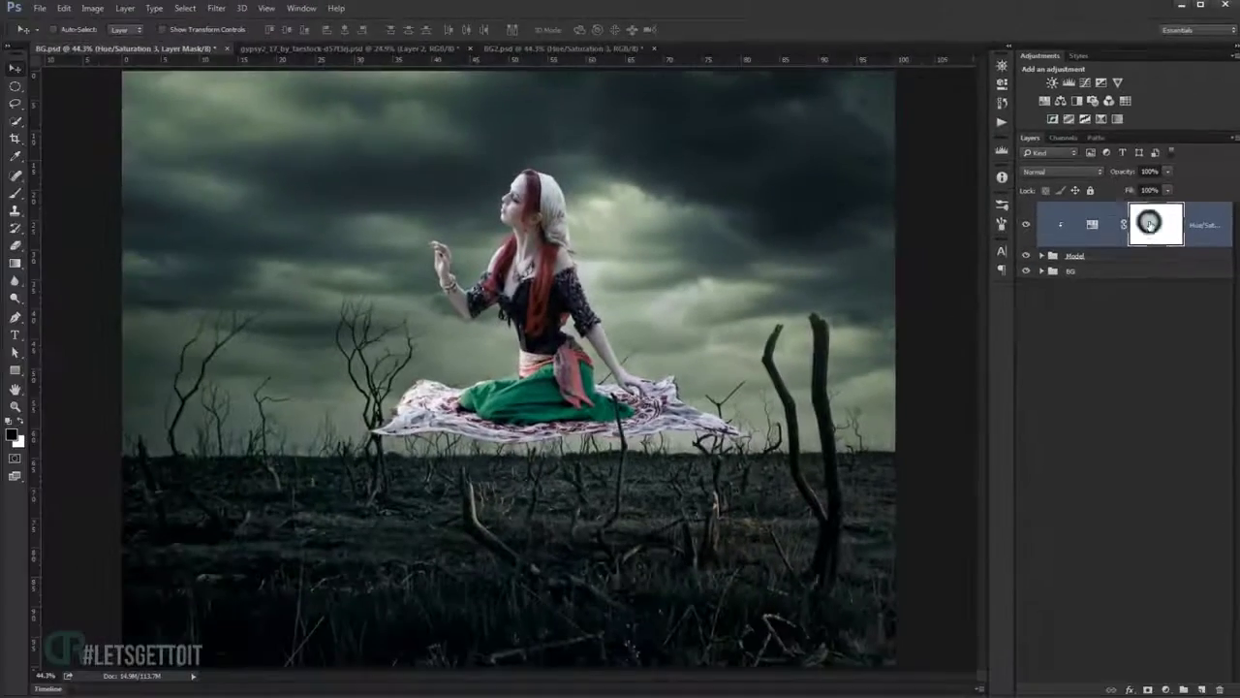
Compare the Hue/Saturation effect, then paint its mask near the head with a small 34% opacity brush.
{"action": "scroll", "coordinate": [859, 291], "scroll_direction": "up", "scroll_amount": 2}
{"action": "scroll", "coordinate": [858, 291], "scroll_direction": "up", "scroll_amount": 1}
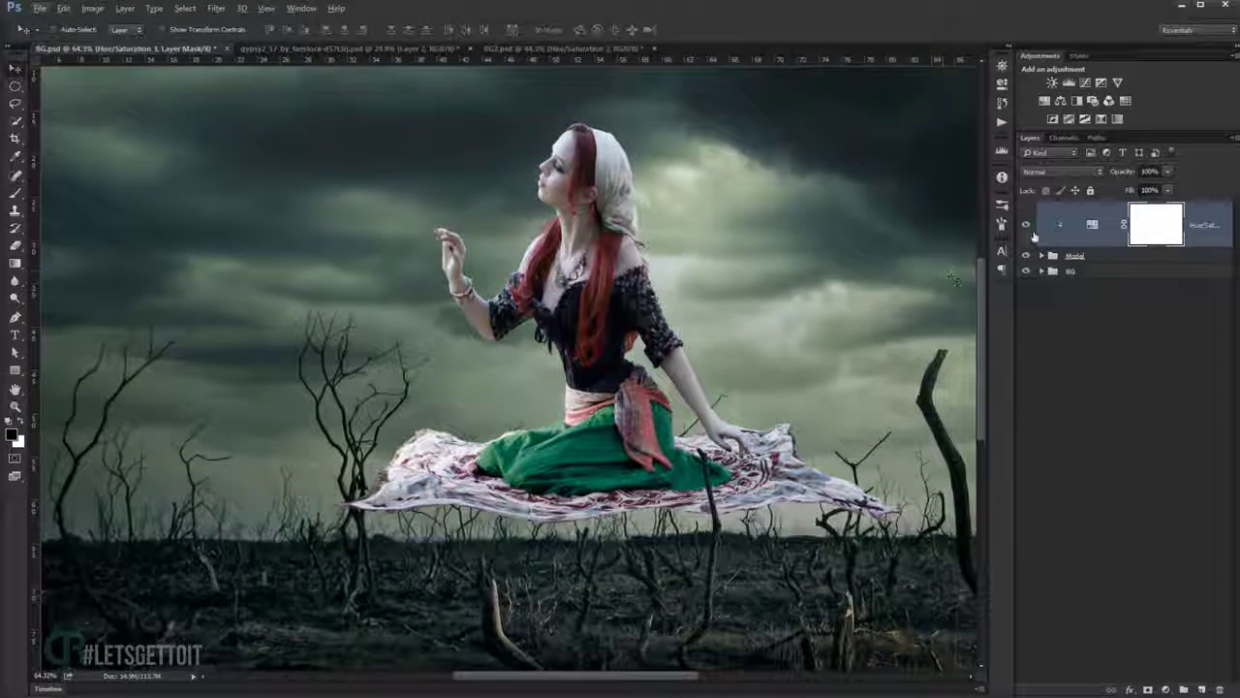
{"action": "left_click", "coordinate": [1026, 225]}
{"action": "left_click", "coordinate": [1026, 225]}
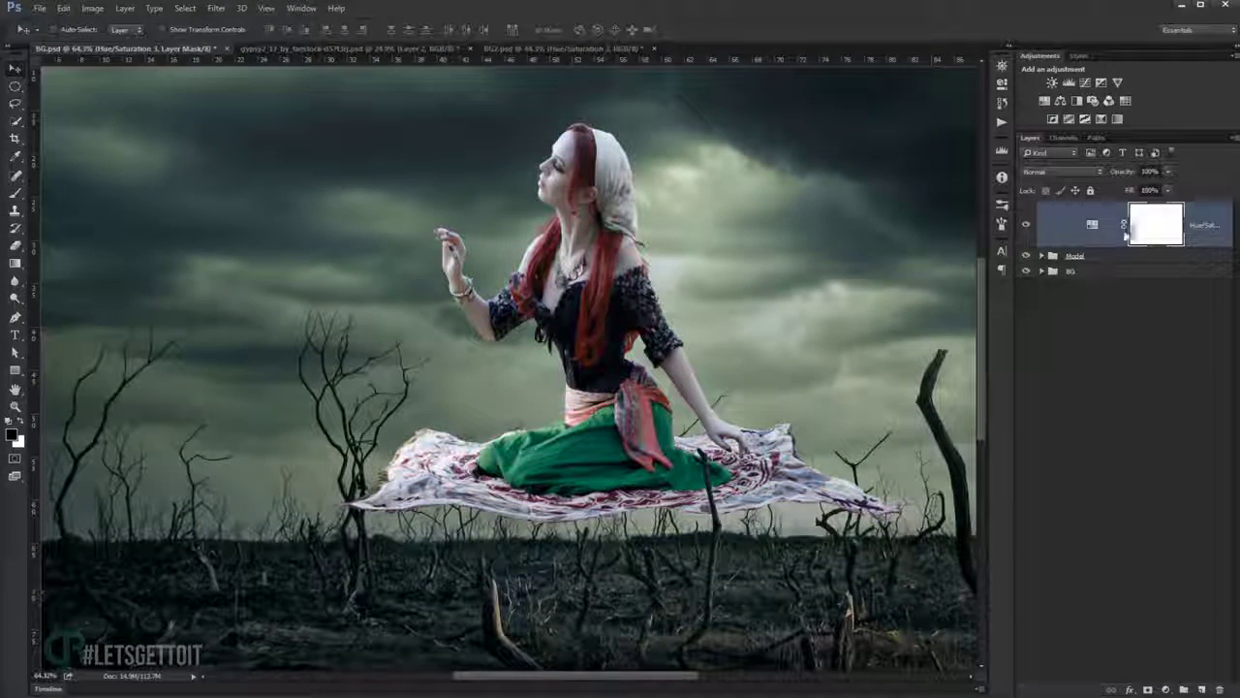
{"action": "key", "text": "ctrl+BackSpace"}
{"action": "key", "text": "b"}
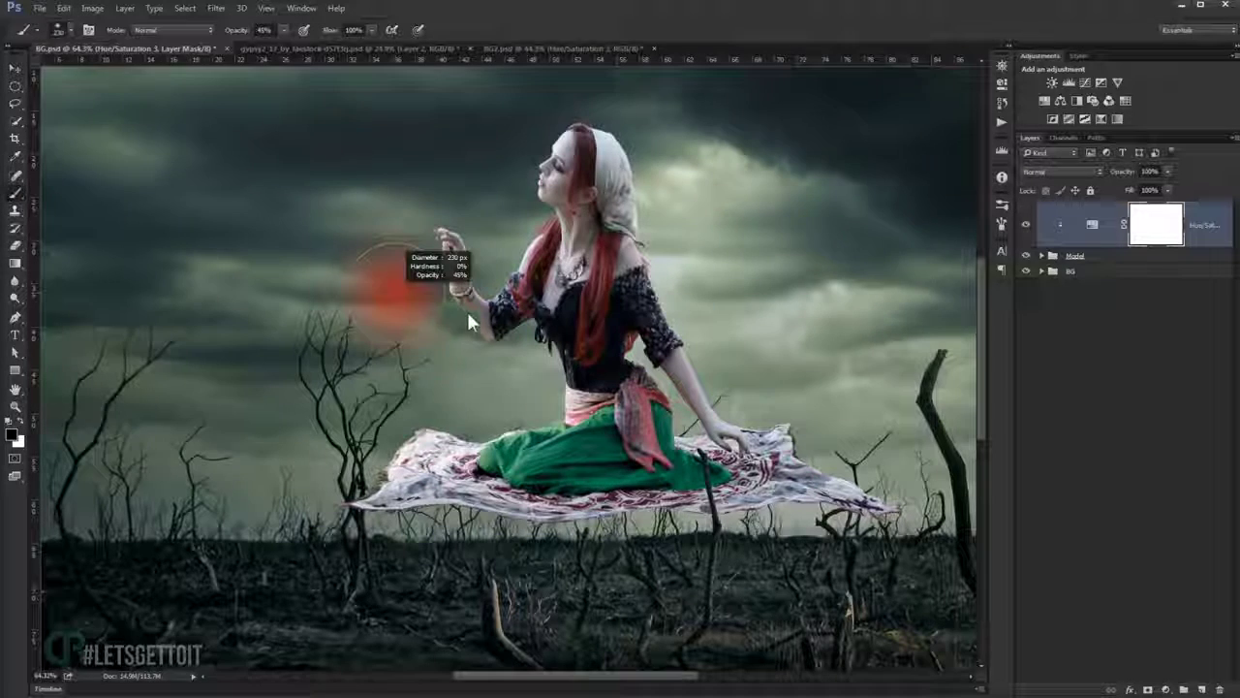
{"action": "left_click_drag", "start_coordinate": [511, 219], "coordinate": [457, 145]}
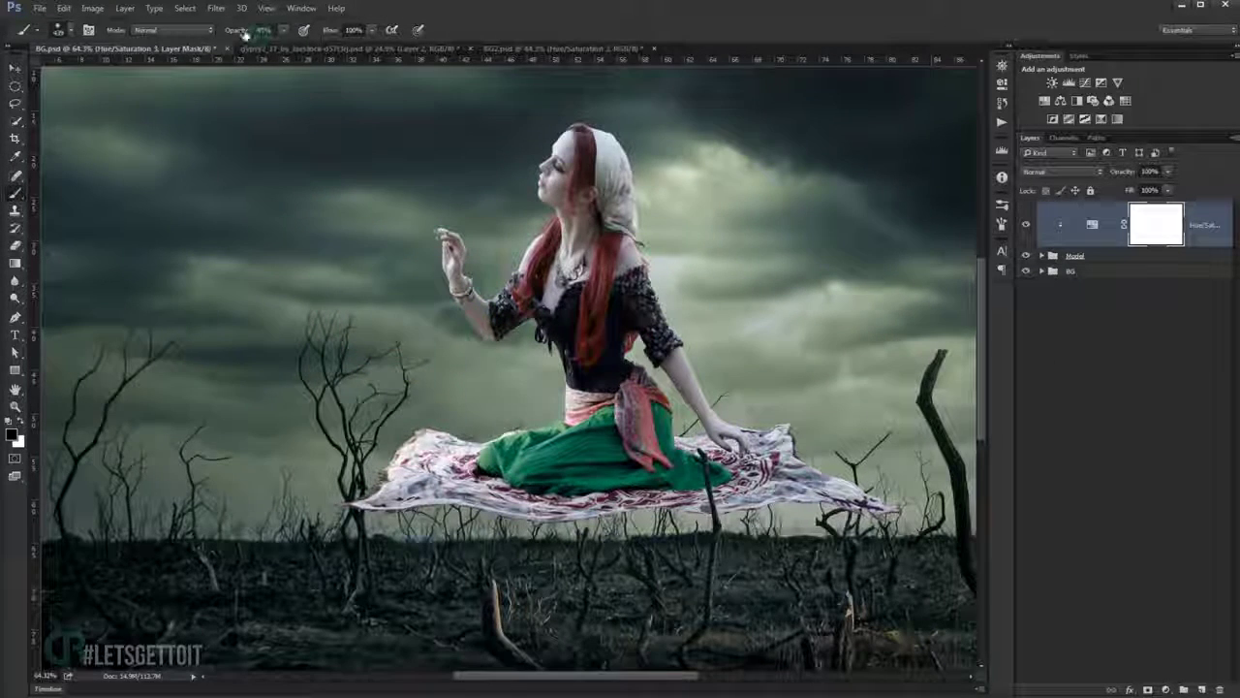
{"action": "left_click_drag", "start_coordinate": [242, 32], "coordinate": [245, 48]}
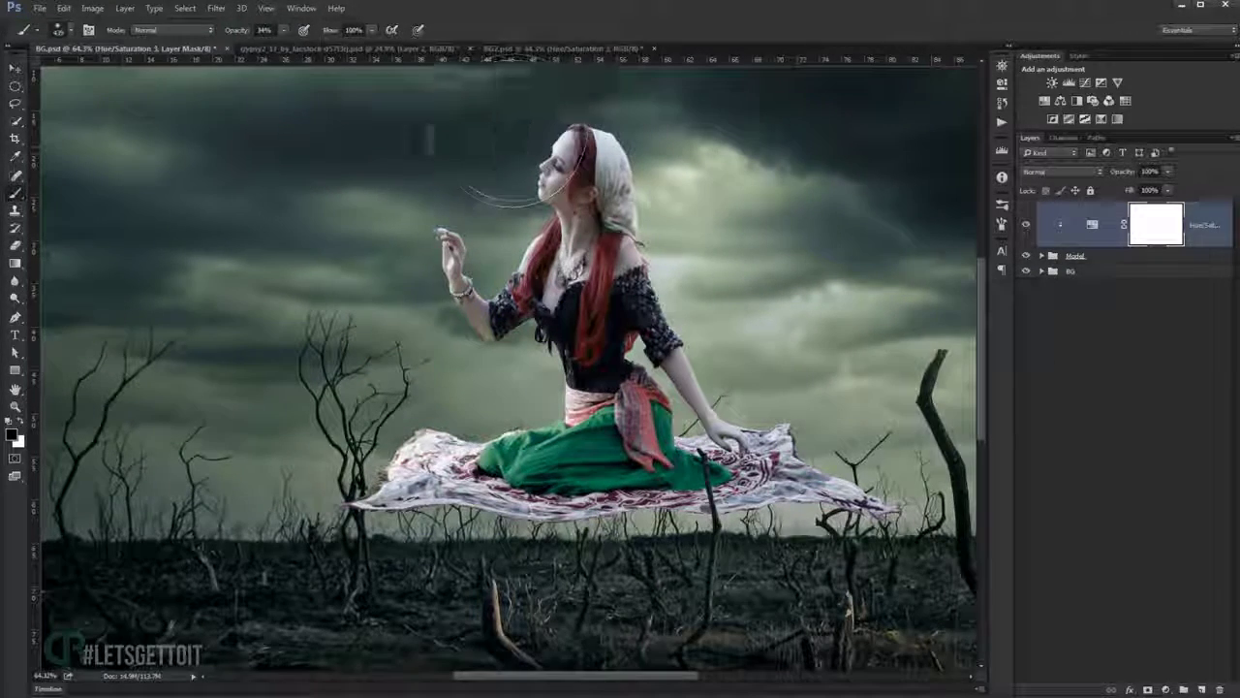
{"action": "key", "text": "bracketleft"}
{"action": "key", "text": "bracketleft"}
{"action": "mouse_move", "coordinate": [526, 125]}
{"action": "left_mouse_down"}
{"action": "mouse_move", "coordinate": [503, 199]}
{"action": "mouse_move", "coordinate": [475, 233]}
{"action": "left_mouse_up"}
Enlarge the mask brush to 183 px and paint across the skirt and carpet to brighten them.
{"action": "scroll", "coordinate": [479, 228], "scroll_direction": "up", "scroll_amount": 4, "text": "alt"}
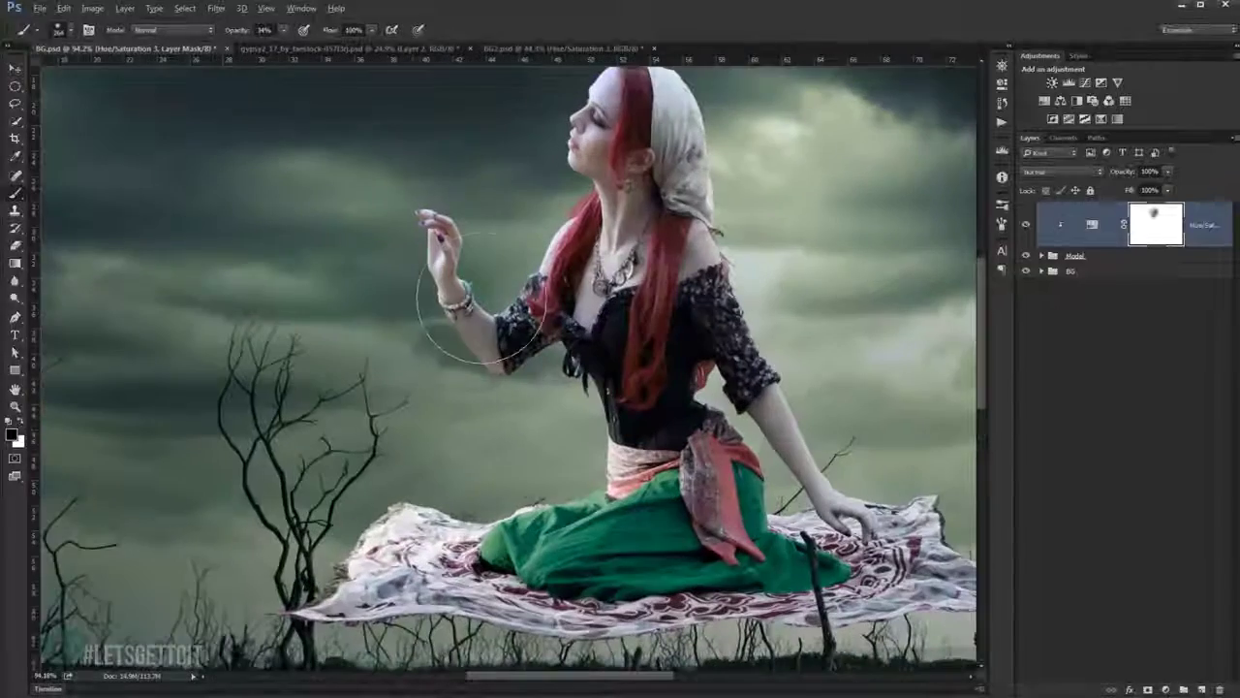
{"action": "scroll", "coordinate": [446, 339], "scroll_direction": "up", "scroll_amount": 2, "text": "alt"}
{"action": "scroll", "coordinate": [446, 339], "scroll_direction": "up", "scroll_amount": 2, "text": "alt"}
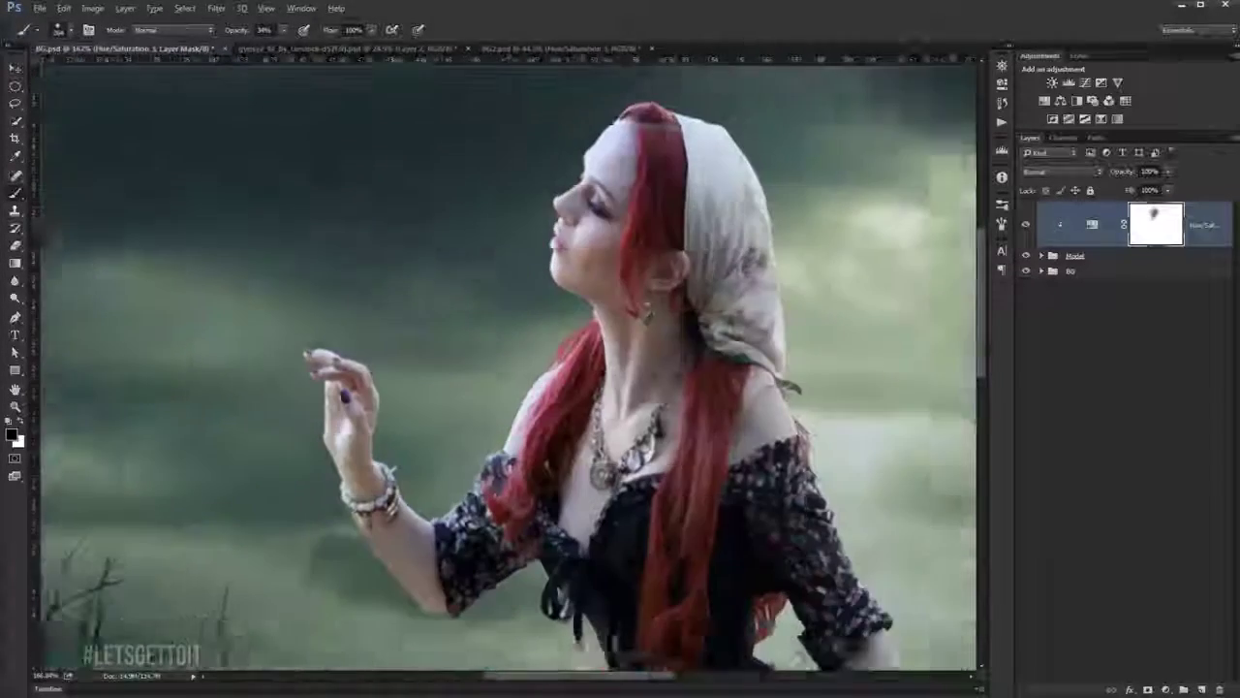
{"action": "scroll", "coordinate": [519, 235], "scroll_direction": "up", "scroll_amount": 3, "text": "alt"}
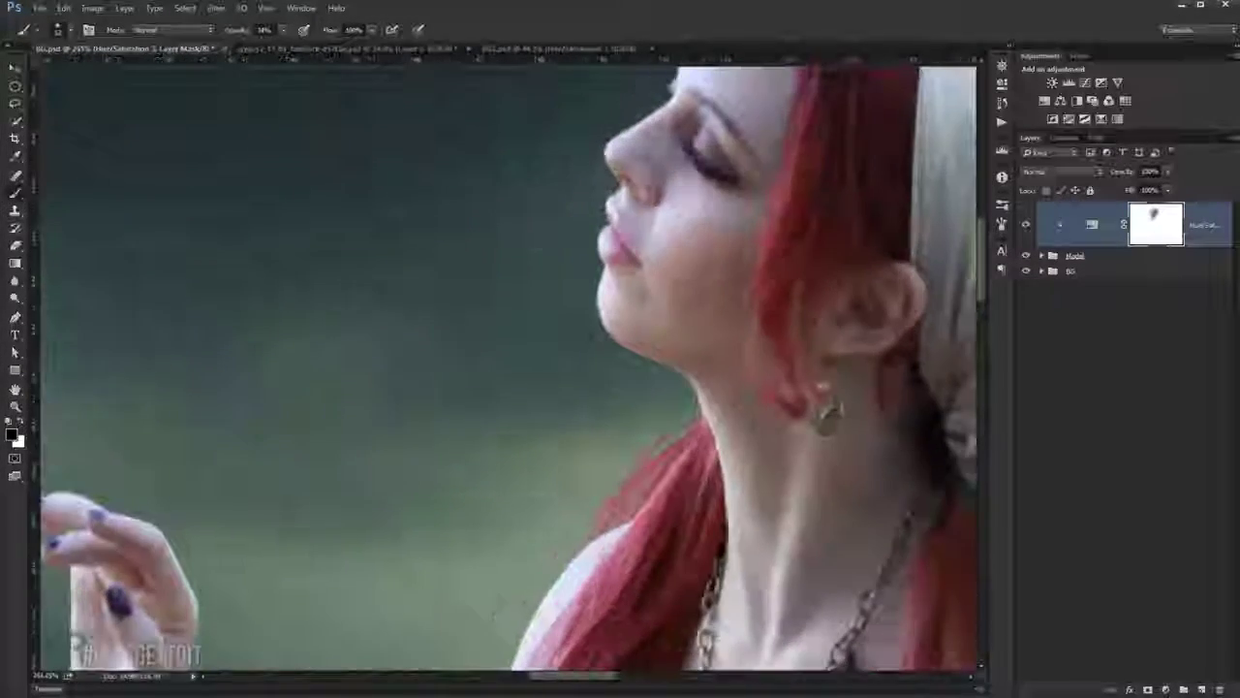
{"action": "left_click", "coordinate": [263, 30]}
{"action": "left_click_drag", "start_coordinate": [528, 250], "coordinate": [598, 225]}
{"action": "scroll", "coordinate": [598, 226], "scroll_direction": "down", "scroll_amount": 3}
{"action": "scroll", "coordinate": [543, 290], "scroll_direction": "down", "scroll_amount": 2}
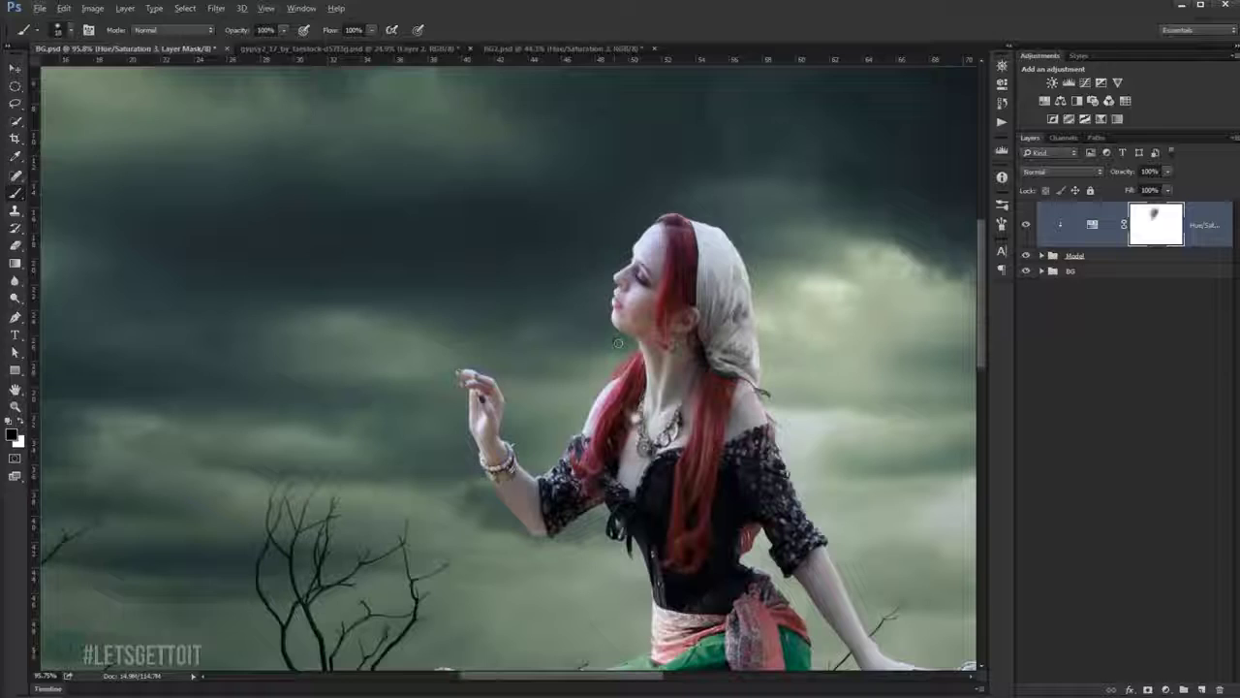
{"action": "scroll", "coordinate": [514, 339], "scroll_direction": "down", "scroll_amount": 2}
{"action": "scroll", "coordinate": [491, 366], "scroll_direction": "down", "scroll_amount": 2}
{"action": "left_click_drag", "start_coordinate": [492, 367], "coordinate": [519, 378]}
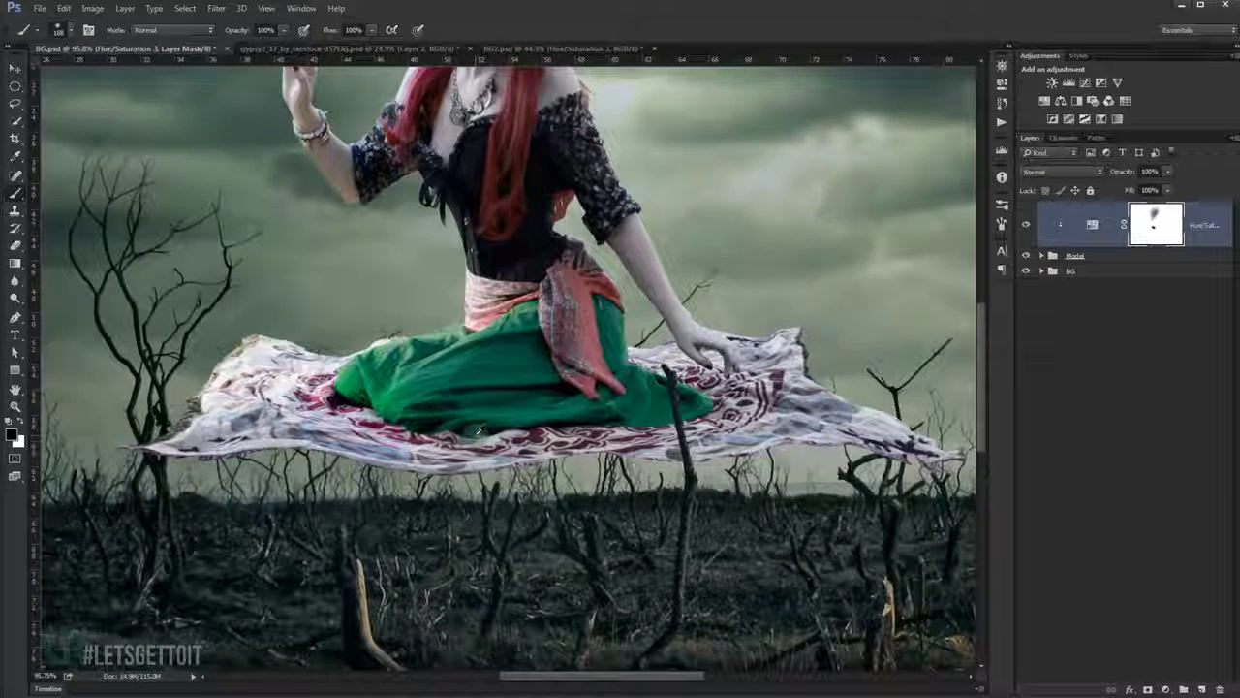
{"action": "left_click", "coordinate": [264, 30]}
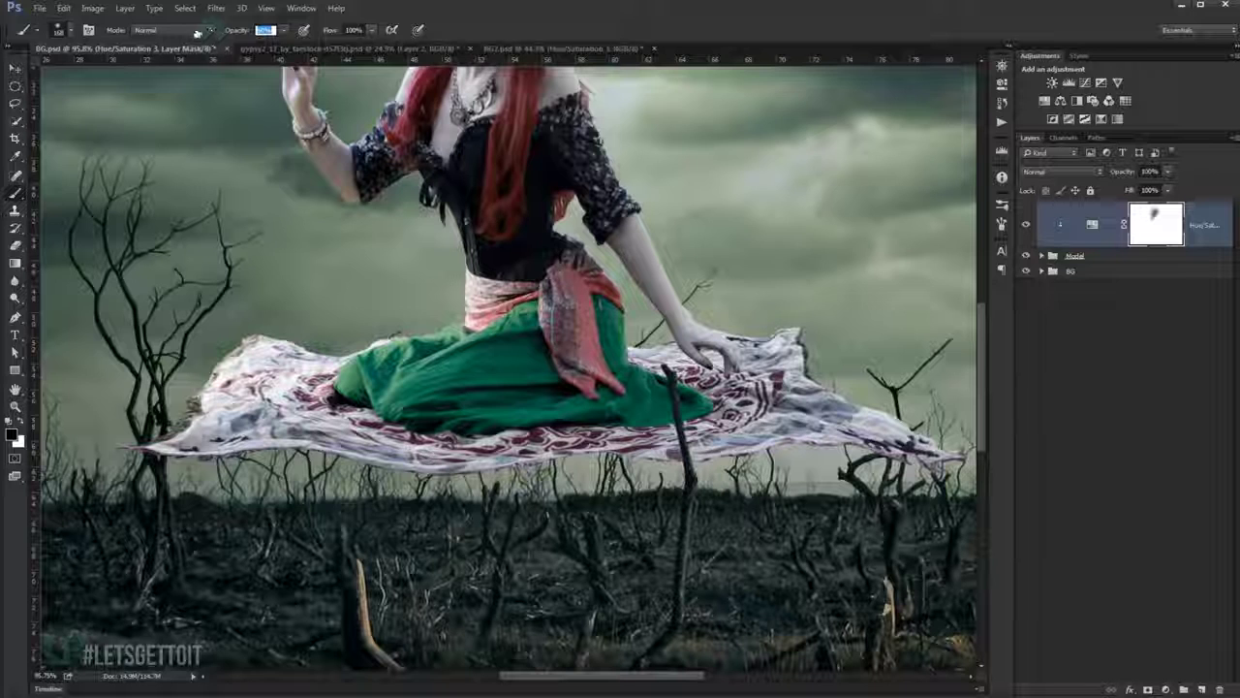
{"action": "type", "text": "32"}
{"action": "left_click_drag", "start_coordinate": [392, 436], "coordinate": [416, 398]}
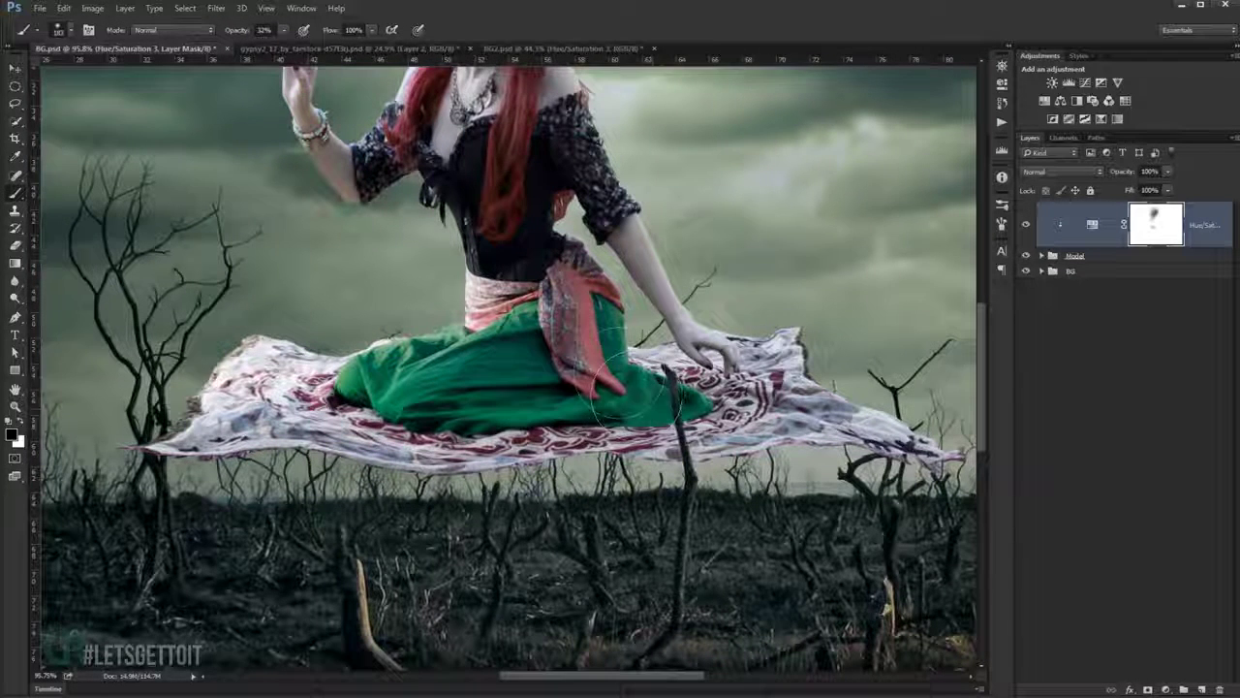
{"action": "scroll", "coordinate": [584, 339], "scroll_direction": "down", "scroll_amount": 2}
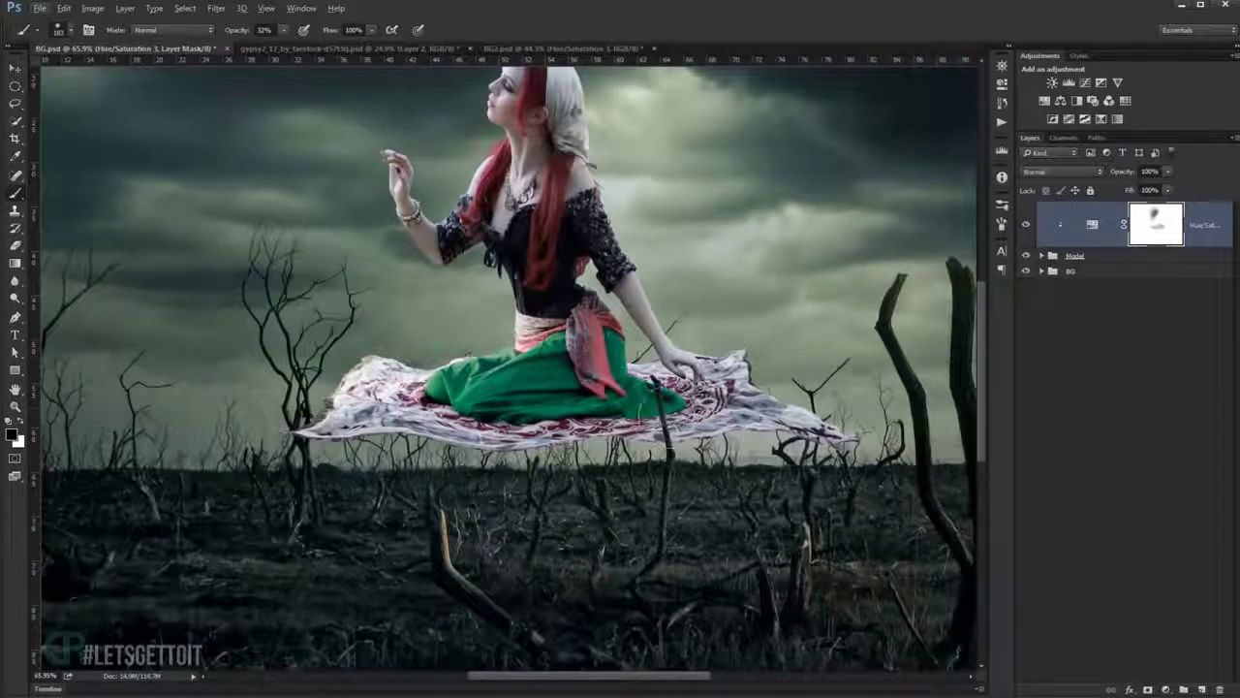
{"action": "left_click_drag", "start_coordinate": [721, 397], "coordinate": [418, 392]}
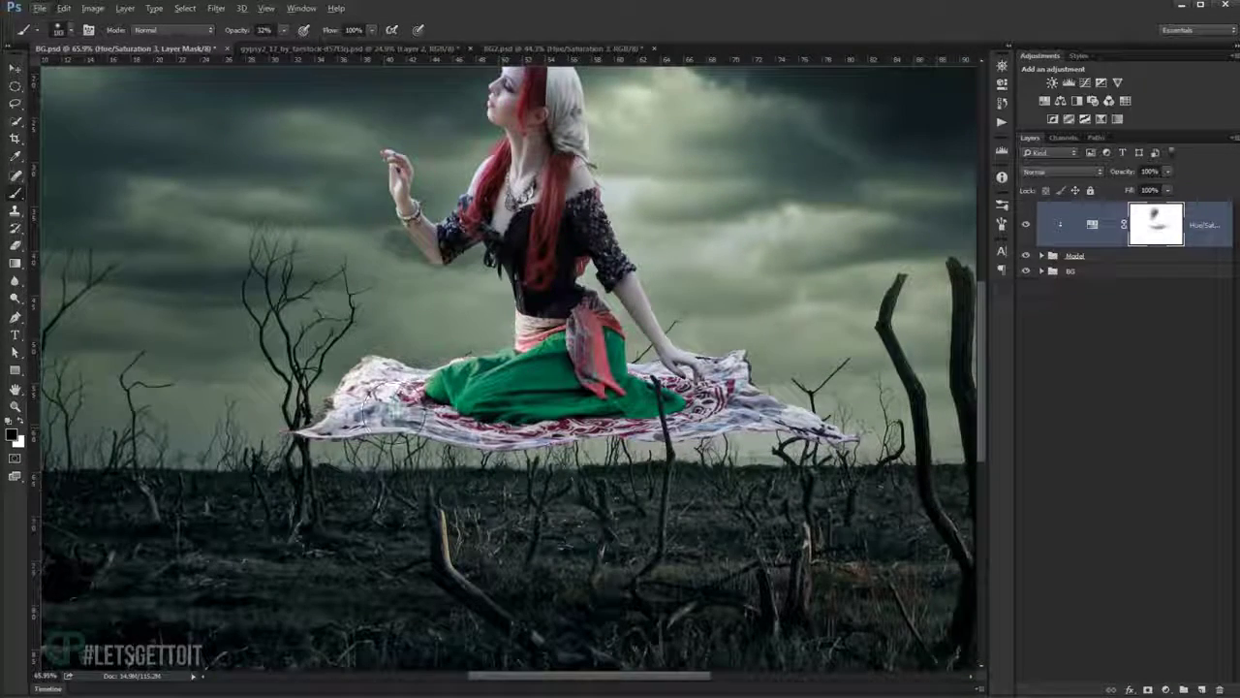
{"action": "scroll", "coordinate": [577, 433], "scroll_direction": "down", "scroll_amount": 2}
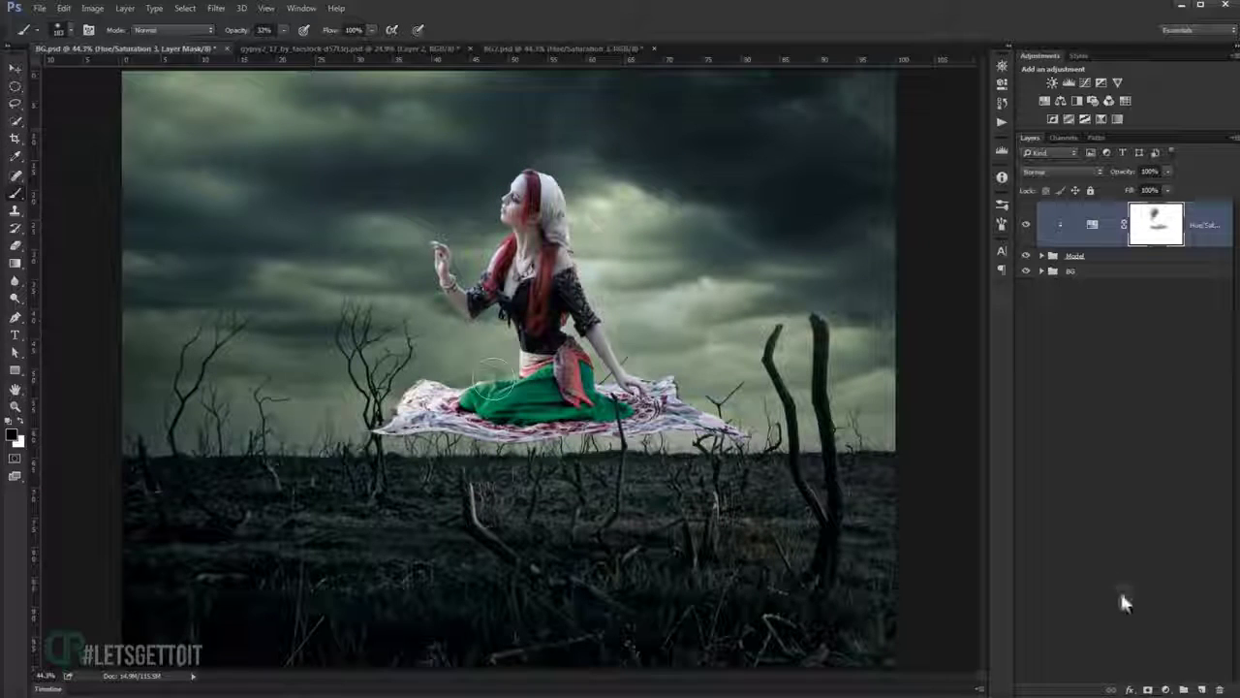
Add a new empty layer named 'Carpet decorations' at the top of the stack.
{"action": "left_click", "coordinate": [1202, 689]}
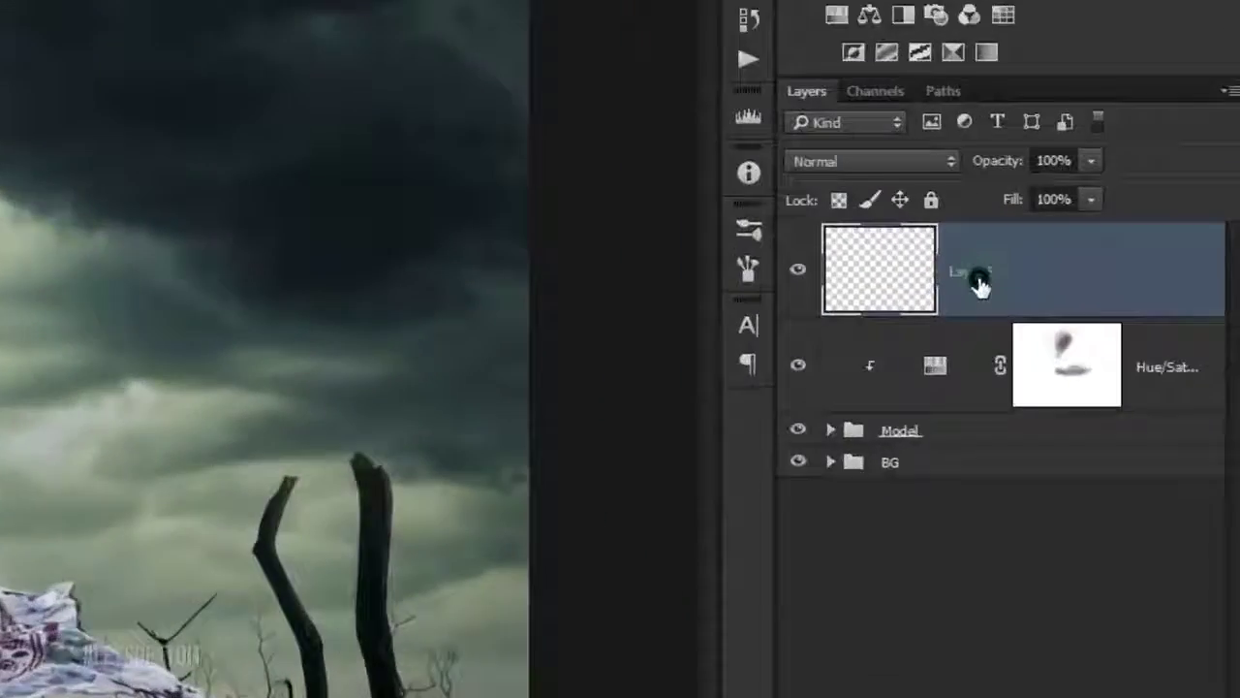
{"action": "double_click", "coordinate": [1148, 226]}
{"action": "type", "text": "Carpet decorations"}
{"action": "key", "text": "Return"}
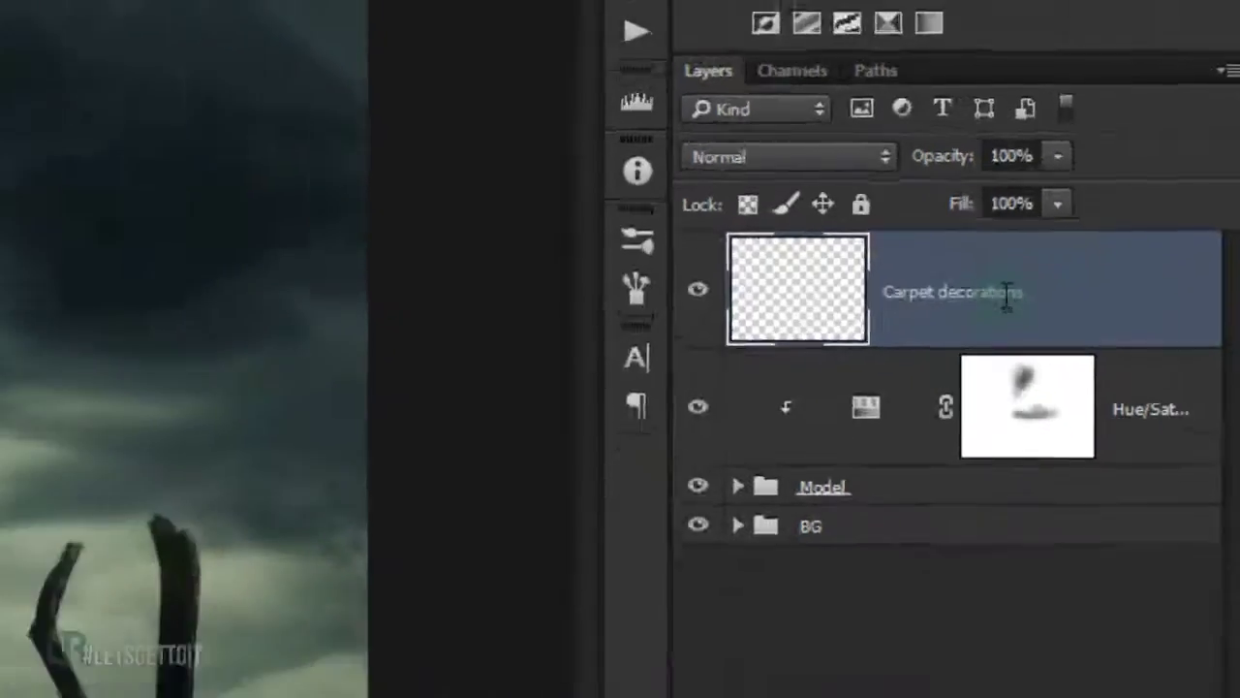
Fit the whole image in the window, adjust the zoom, and open the brush preset picker.
{"action": "key", "text": "ctrl+0"}
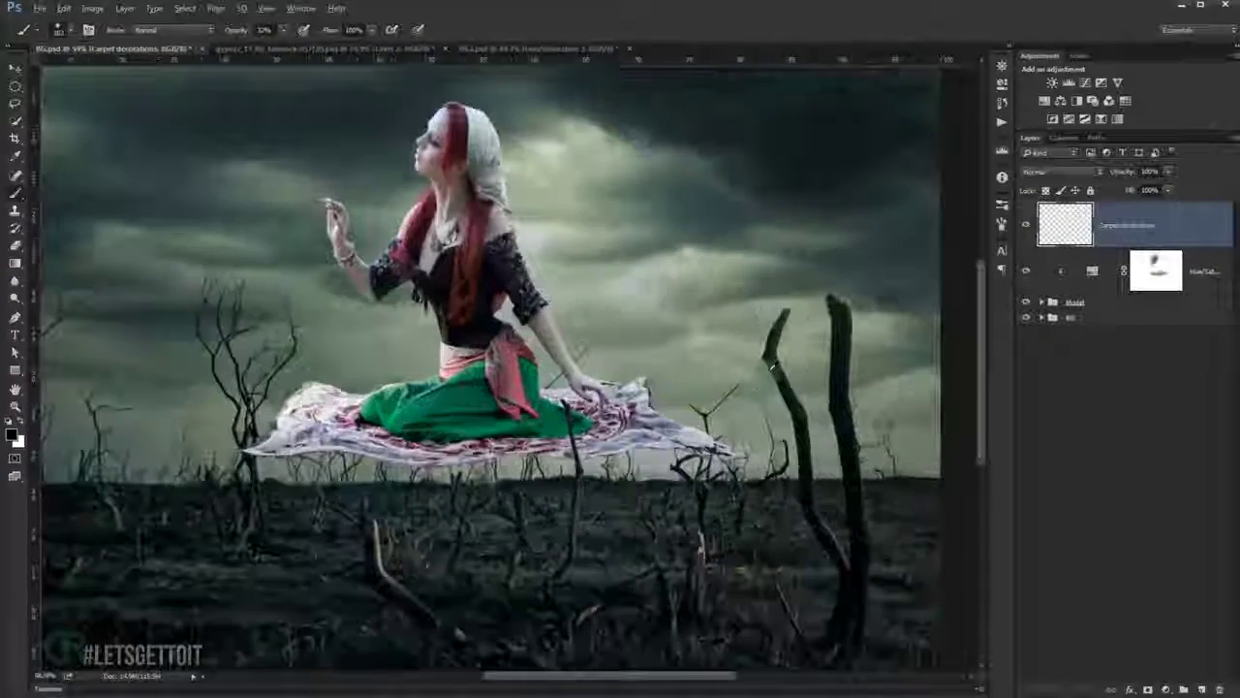
{"action": "scroll", "coordinate": [381, 412], "scroll_direction": "up", "scroll_amount": 1}
{"action": "scroll", "coordinate": [378, 412], "scroll_direction": "up", "scroll_amount": 1}
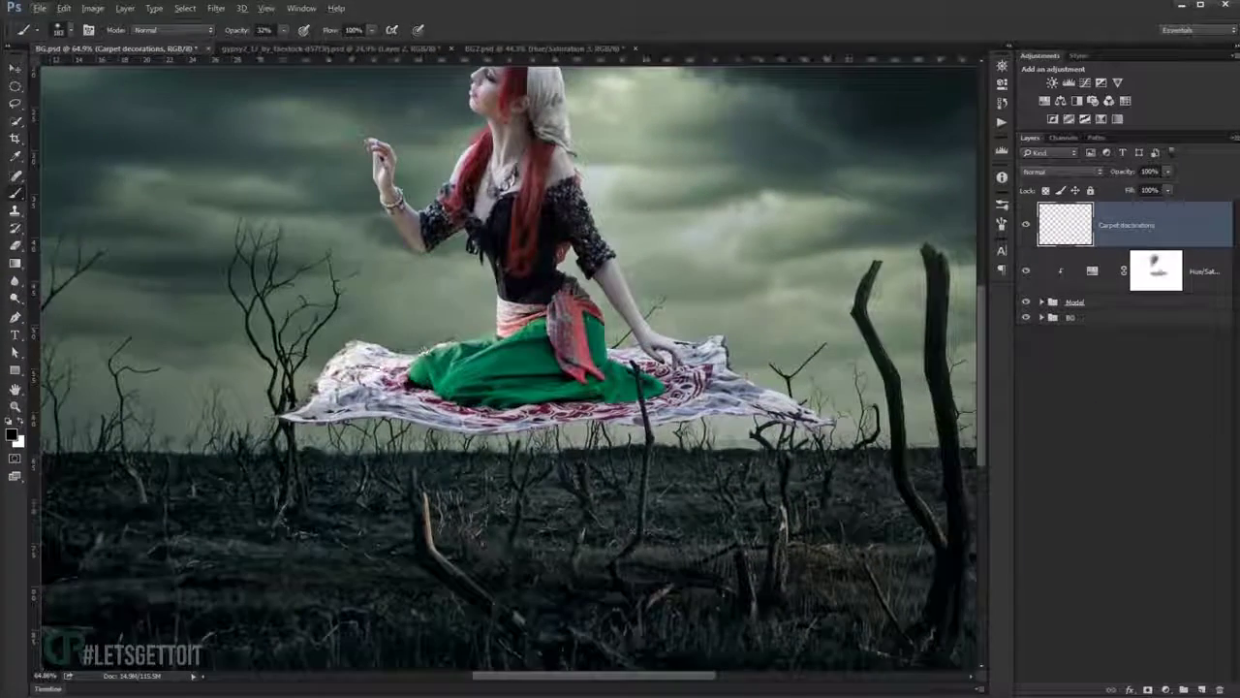
{"action": "scroll", "coordinate": [373, 411], "scroll_direction": "up", "scroll_amount": 1}
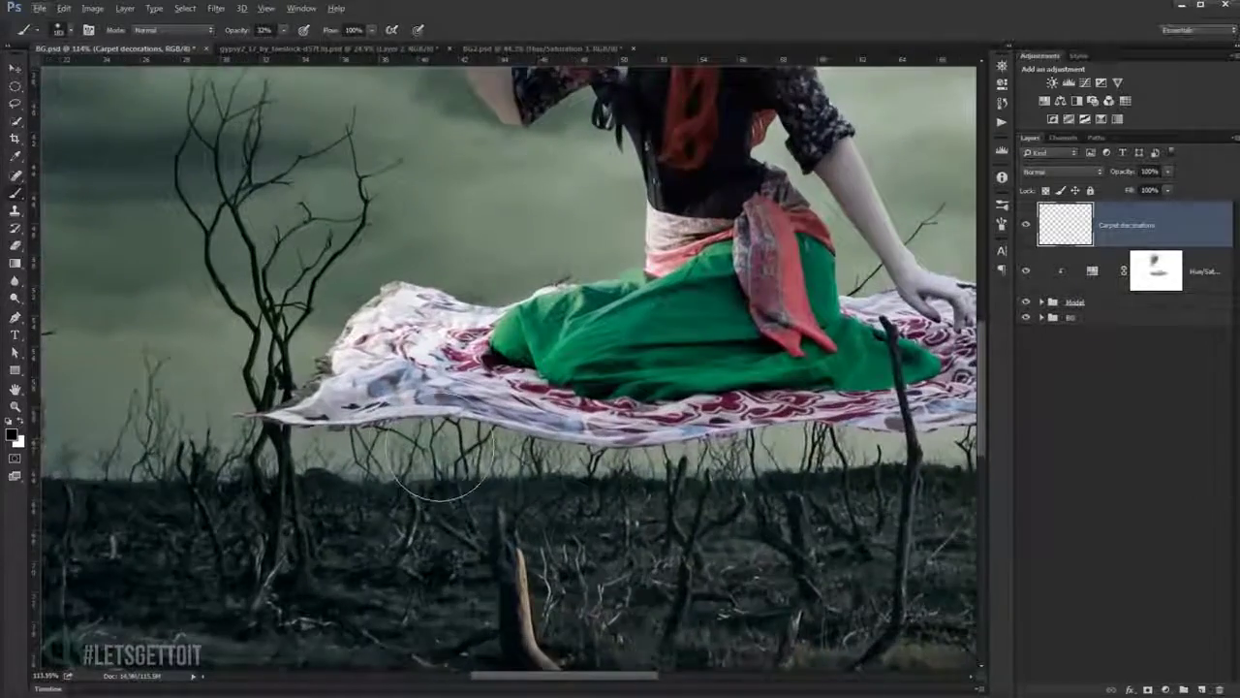
{"action": "scroll", "coordinate": [320, 378], "scroll_direction": "up", "scroll_amount": 1}
{"action": "scroll", "coordinate": [264, 341], "scroll_direction": "up", "scroll_amount": 1}
{"action": "scroll", "coordinate": [276, 334], "scroll_direction": "down", "scroll_amount": 1}
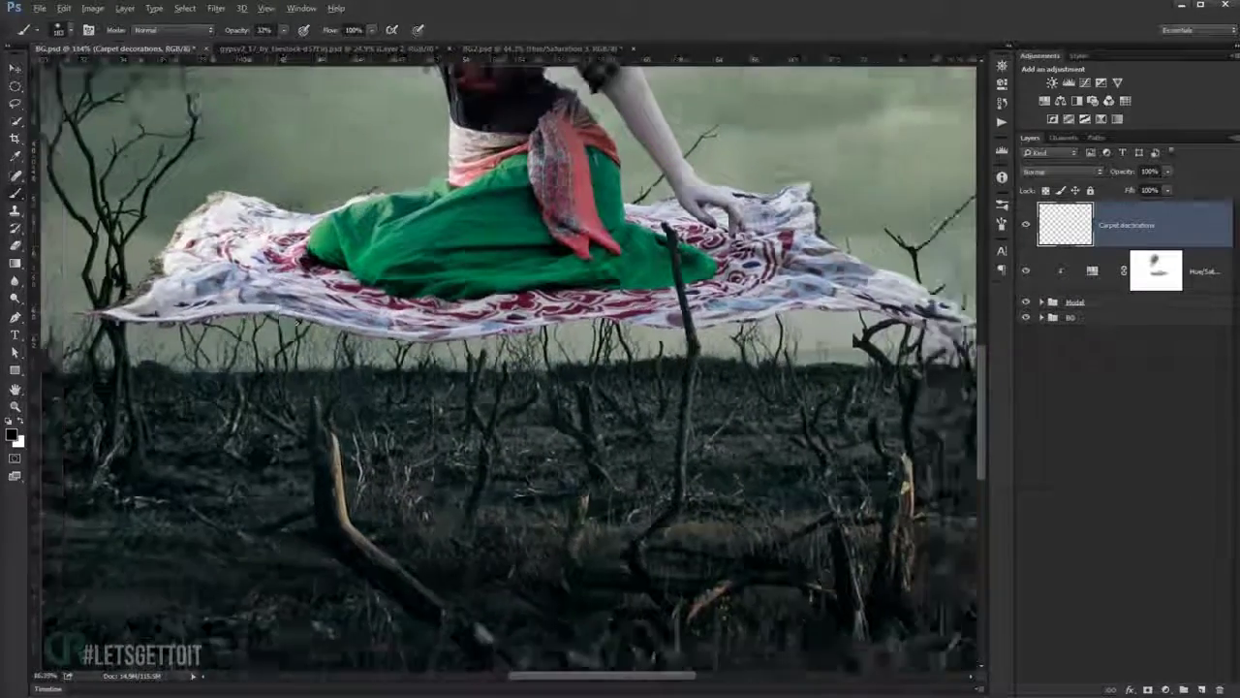
{"action": "scroll", "coordinate": [313, 336], "scroll_direction": "down", "scroll_amount": 1}
{"action": "scroll", "coordinate": [387, 333], "scroll_direction": "down", "scroll_amount": 1}
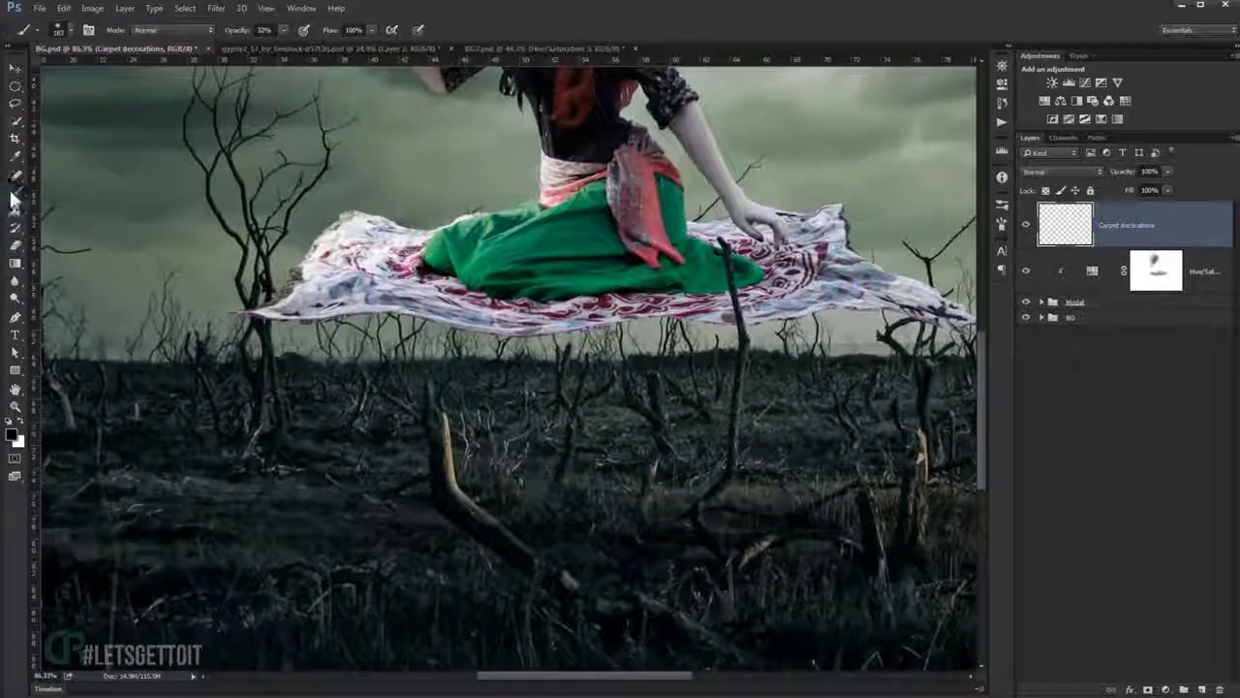
{"action": "right_click", "coordinate": [242, 155]}
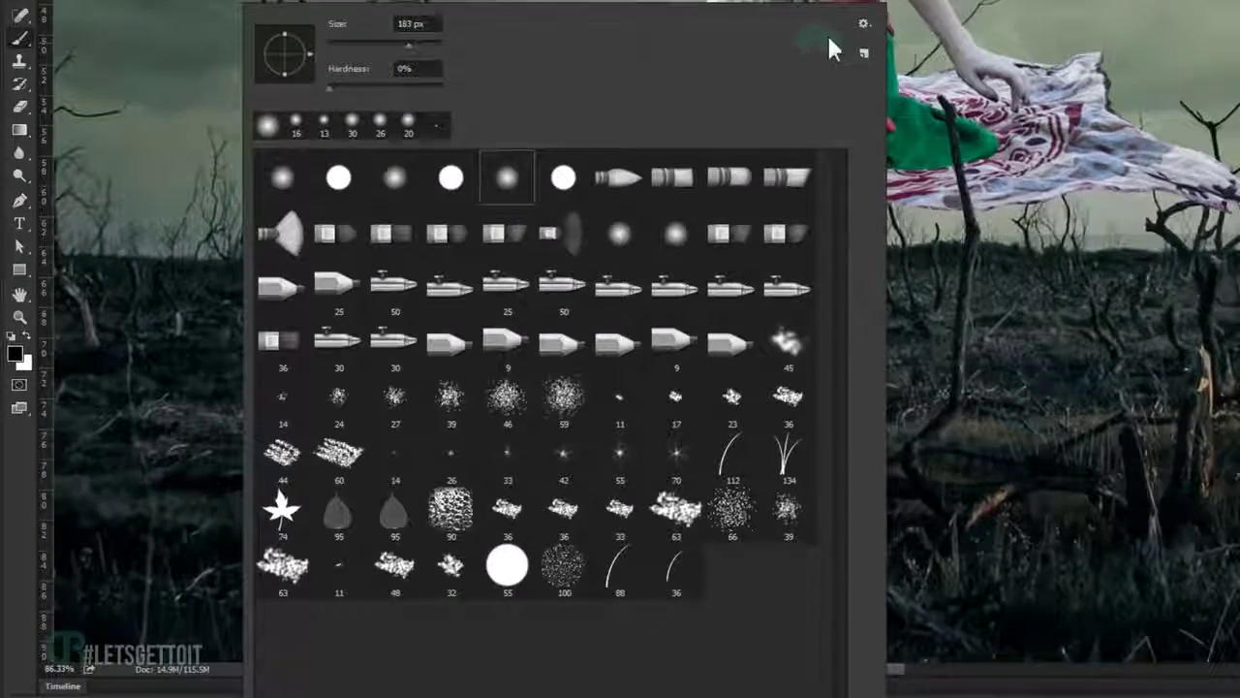
Reset the brush library to the defaults without saving, and select the 112 px brush.
{"action": "left_click", "coordinate": [863, 23]}
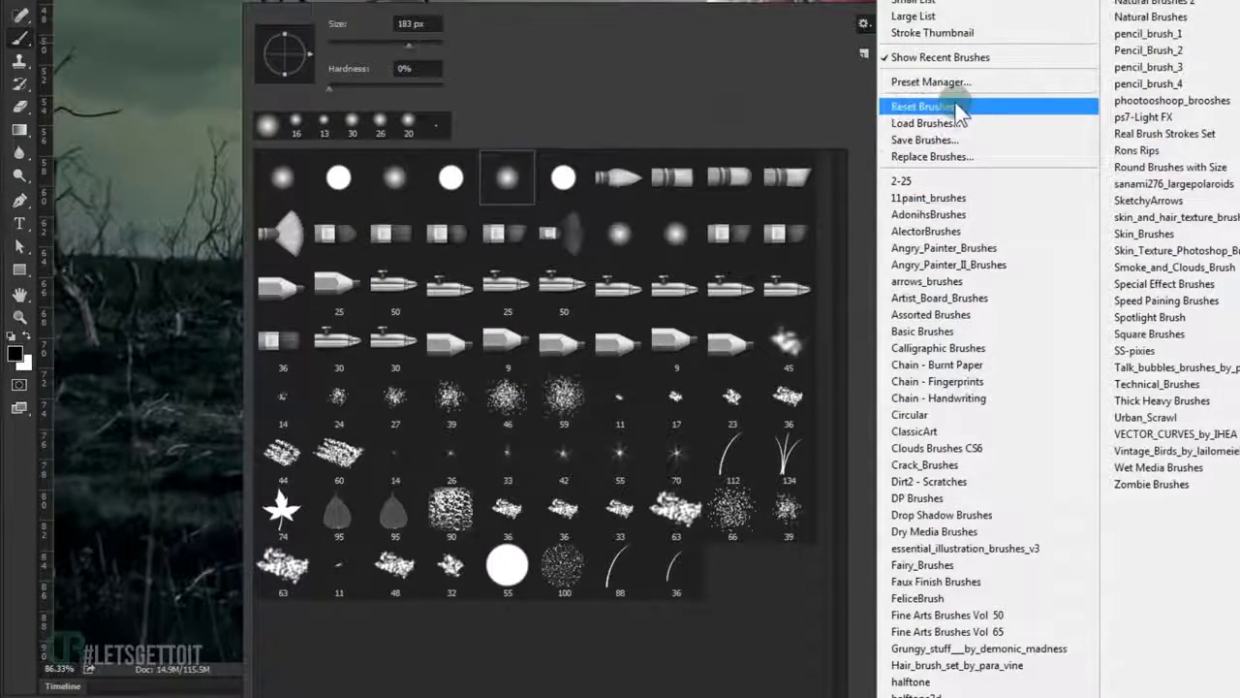
{"action": "left_click", "coordinate": [1044, 107]}
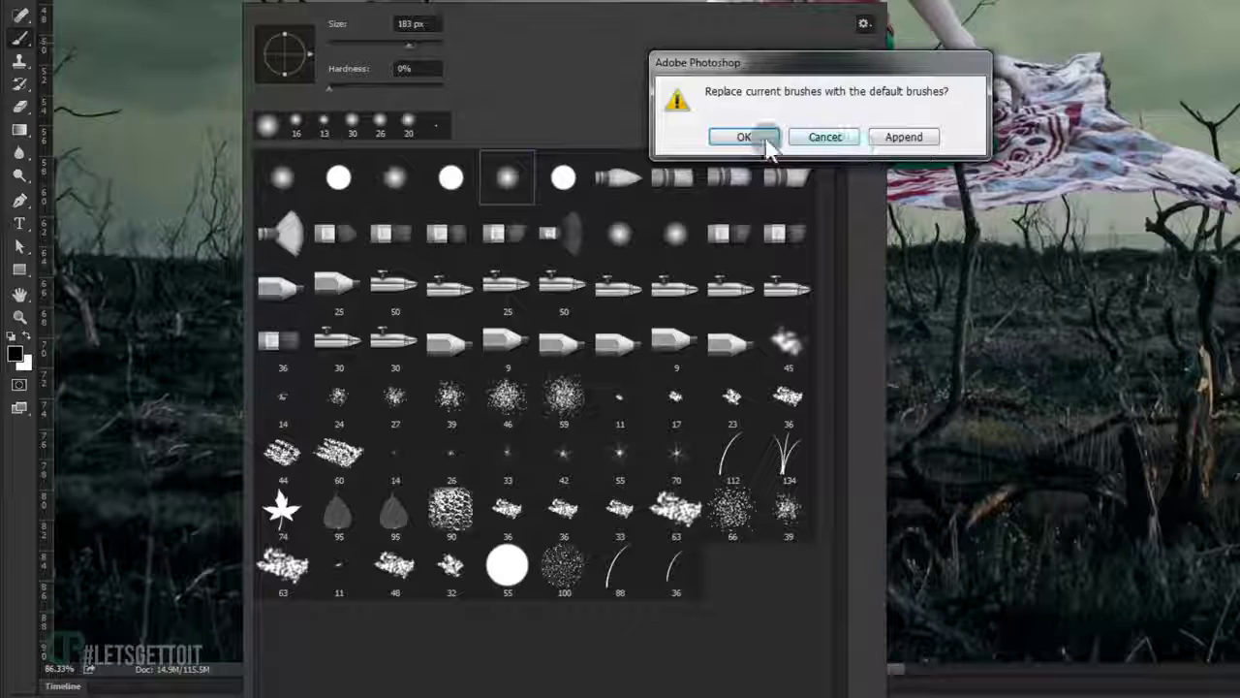
{"action": "left_click", "coordinate": [743, 137]}
{"action": "left_click", "coordinate": [808, 133]}
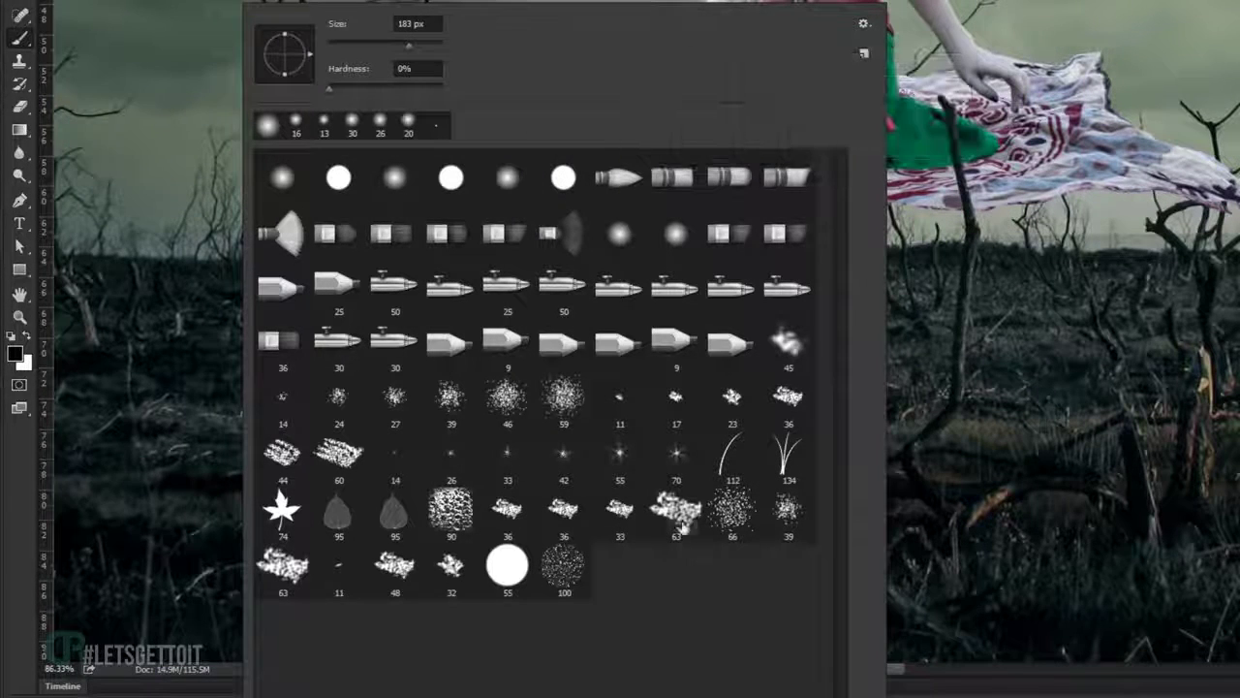
{"action": "left_click", "coordinate": [733, 469]}
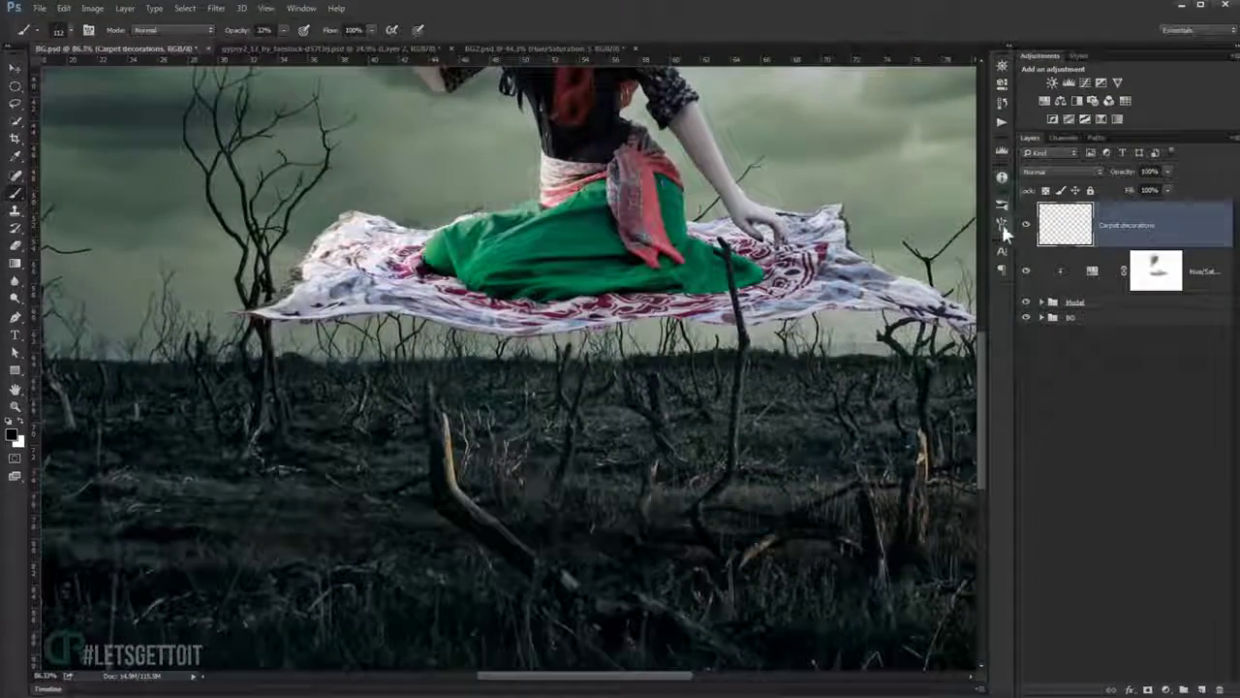
{"action": "left_click", "coordinate": [1002, 223]}
Set brush spacing to about 29%, size jitter to 12%, no angle jitter, and 22% roundness jitter.
{"action": "left_click", "coordinate": [748, 146]}
{"action": "left_click", "coordinate": [761, 52]}
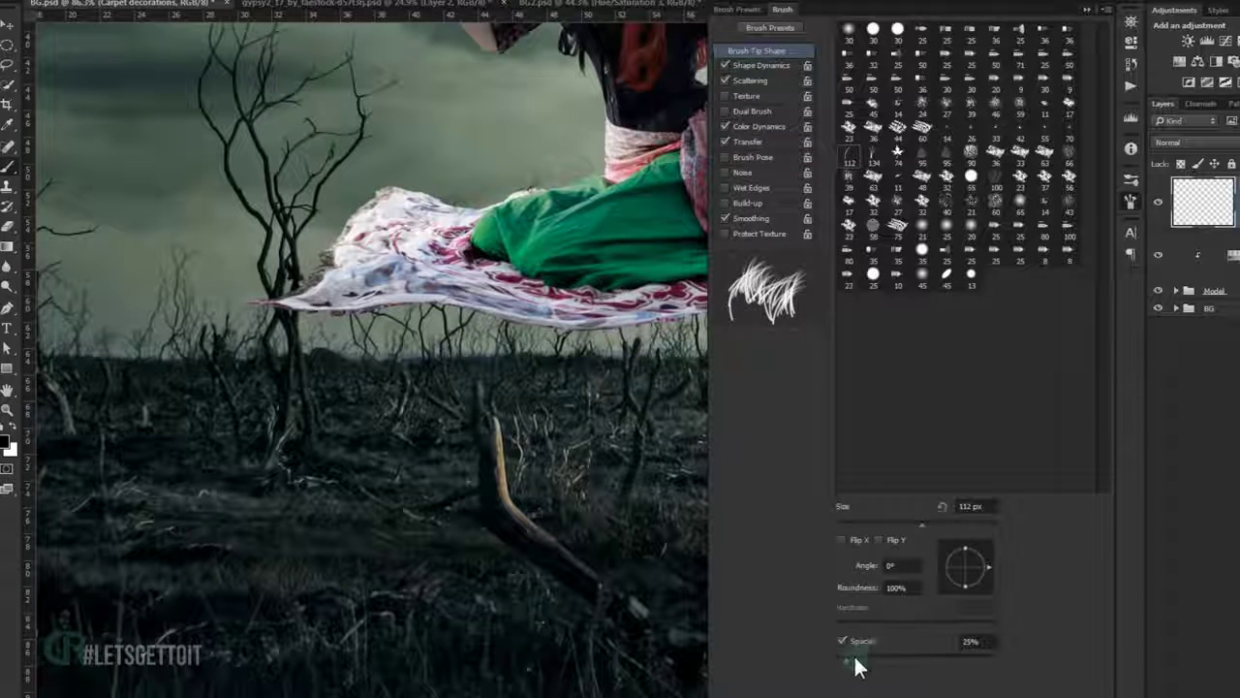
{"action": "left_click_drag", "start_coordinate": [855, 664], "coordinate": [863, 666]}
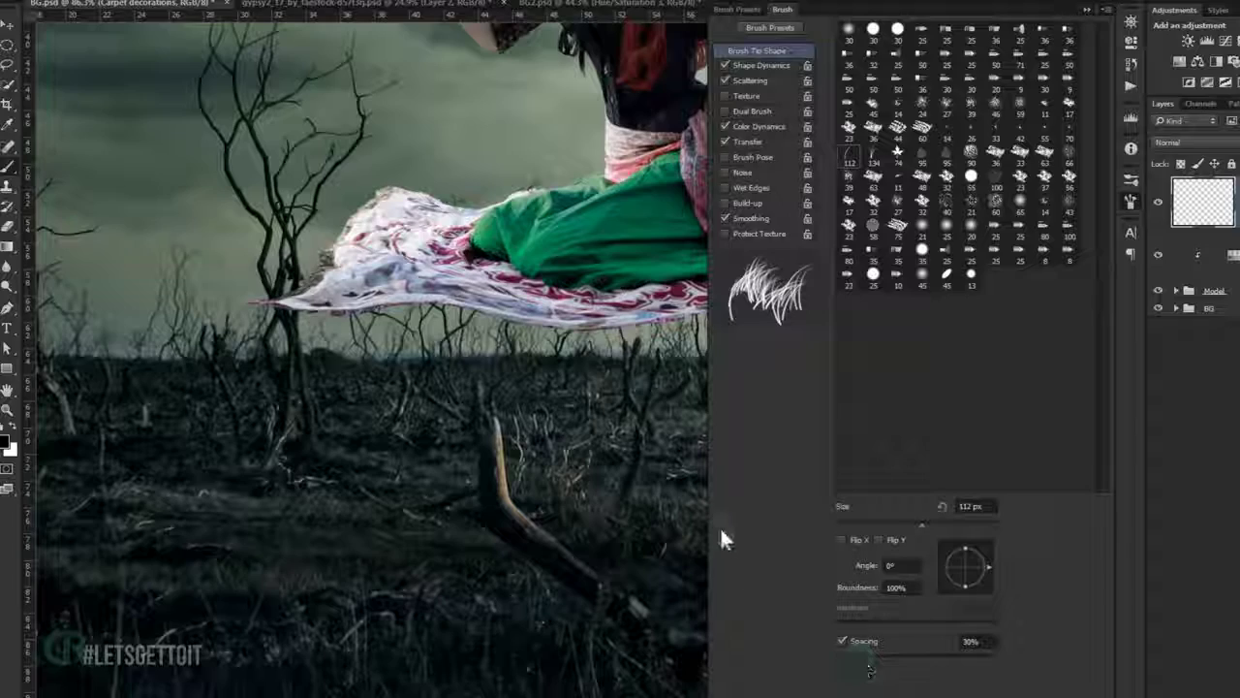
{"action": "left_click", "coordinate": [761, 65]}
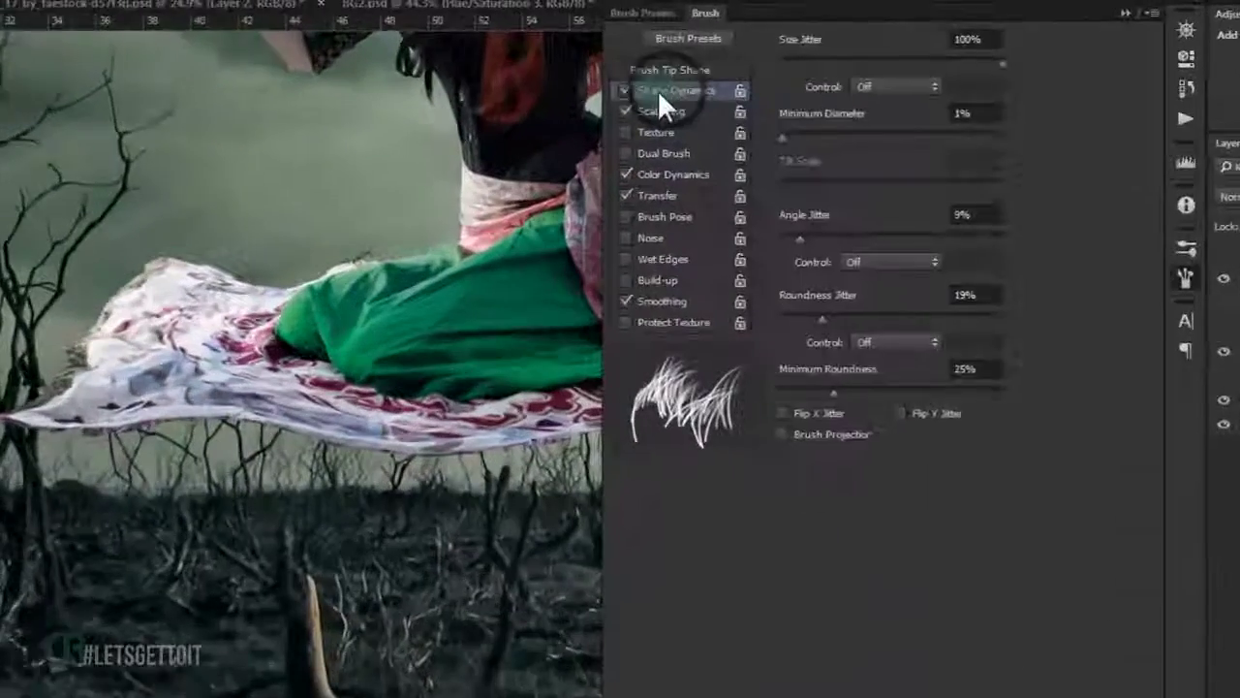
{"action": "left_click_drag", "start_coordinate": [1010, 94], "coordinate": [719, 111]}
{"action": "left_click_drag", "start_coordinate": [728, 126], "coordinate": [734, 126]}
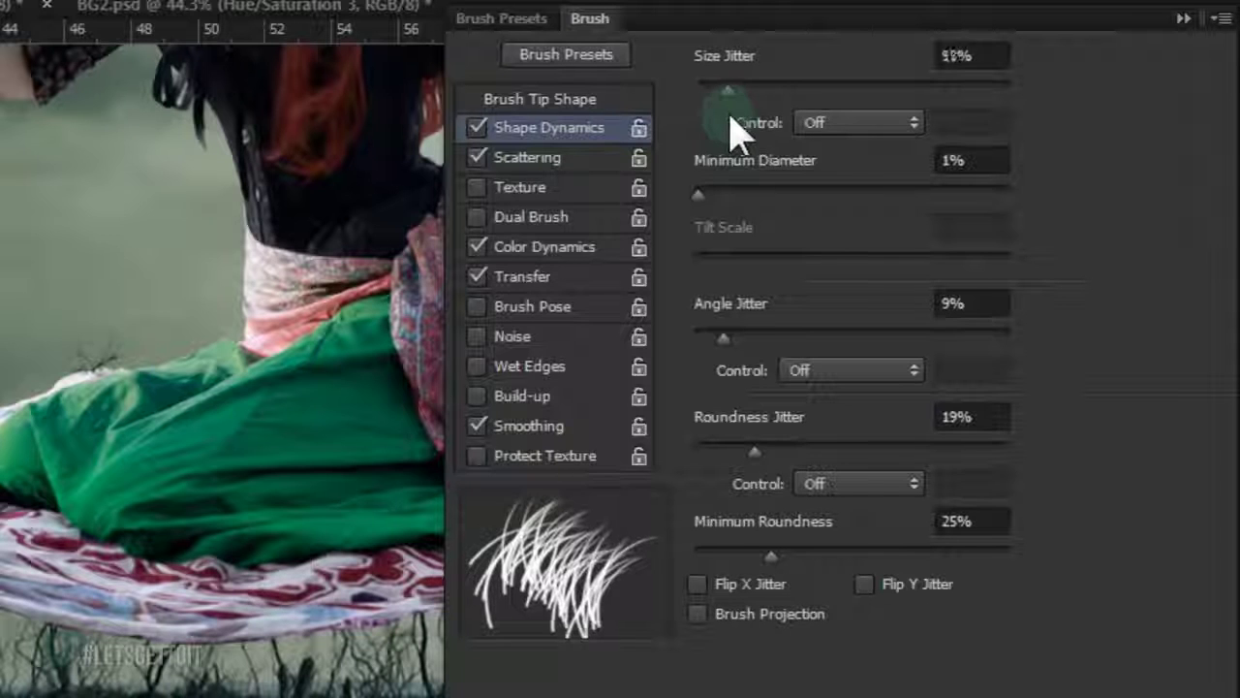
{"action": "left_click", "coordinate": [699, 194]}
{"action": "left_click", "coordinate": [839, 124]}
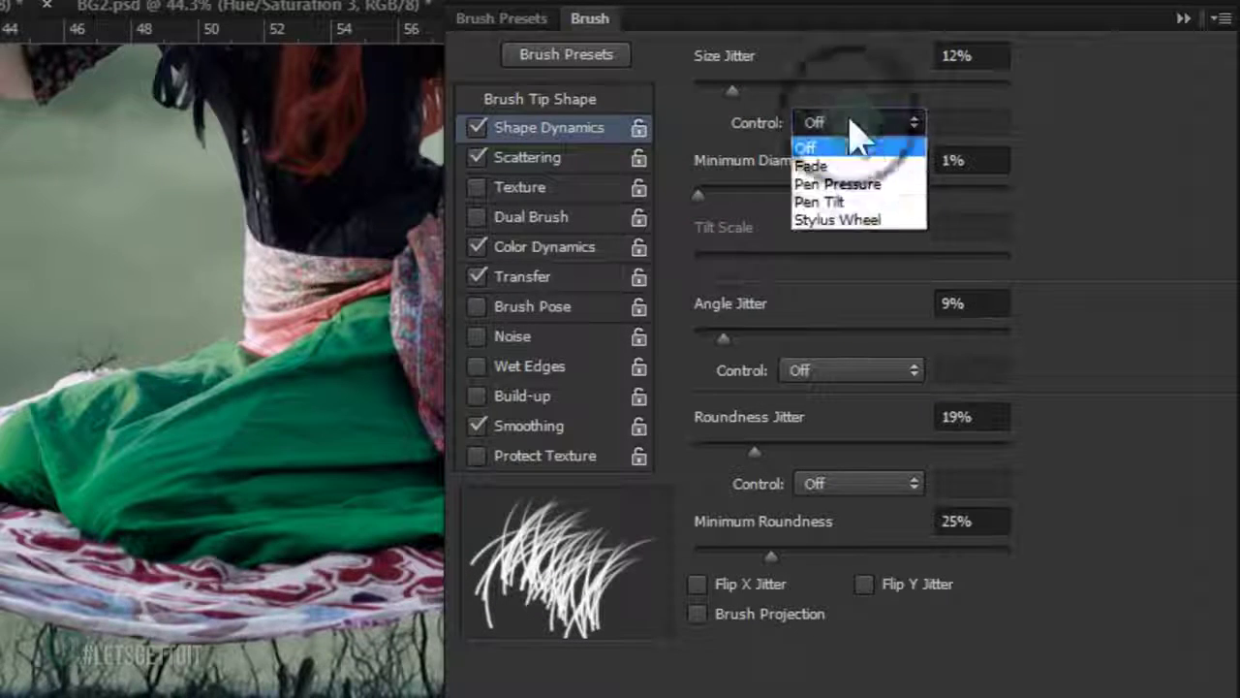
{"action": "left_click", "coordinate": [707, 194]}
{"action": "mouse_move", "coordinate": [713, 192]}
{"action": "left_mouse_down"}
{"action": "mouse_move", "coordinate": [698, 199]}
{"action": "mouse_move", "coordinate": [1163, 216]}
{"action": "left_mouse_up"}
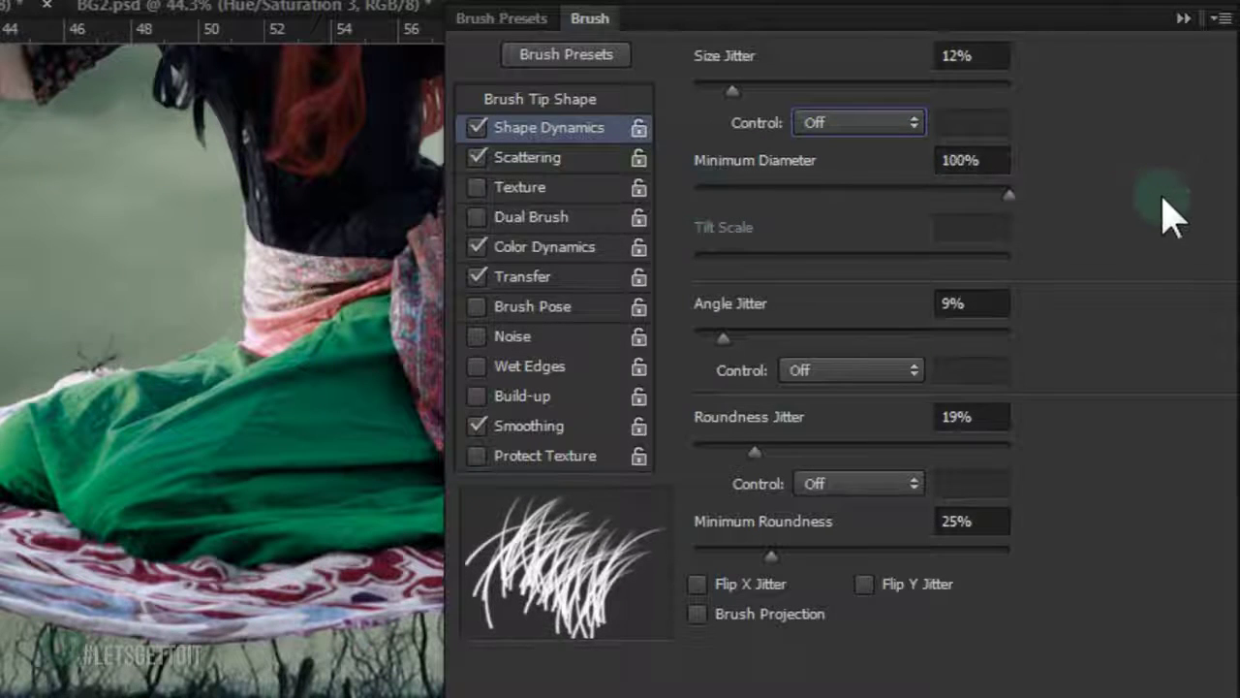
{"action": "left_click_drag", "start_coordinate": [717, 339], "coordinate": [695, 339]}
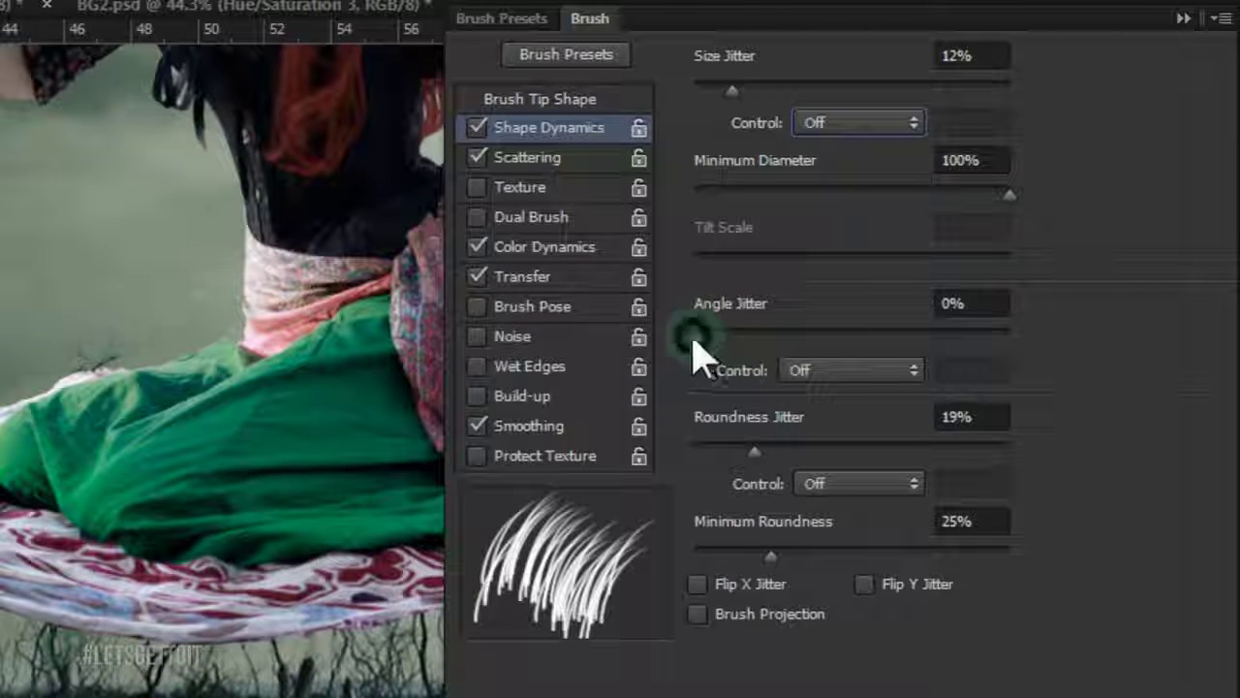
{"action": "left_click", "coordinate": [754, 450]}
{"action": "left_click_drag", "start_coordinate": [756, 452], "coordinate": [775, 471]}
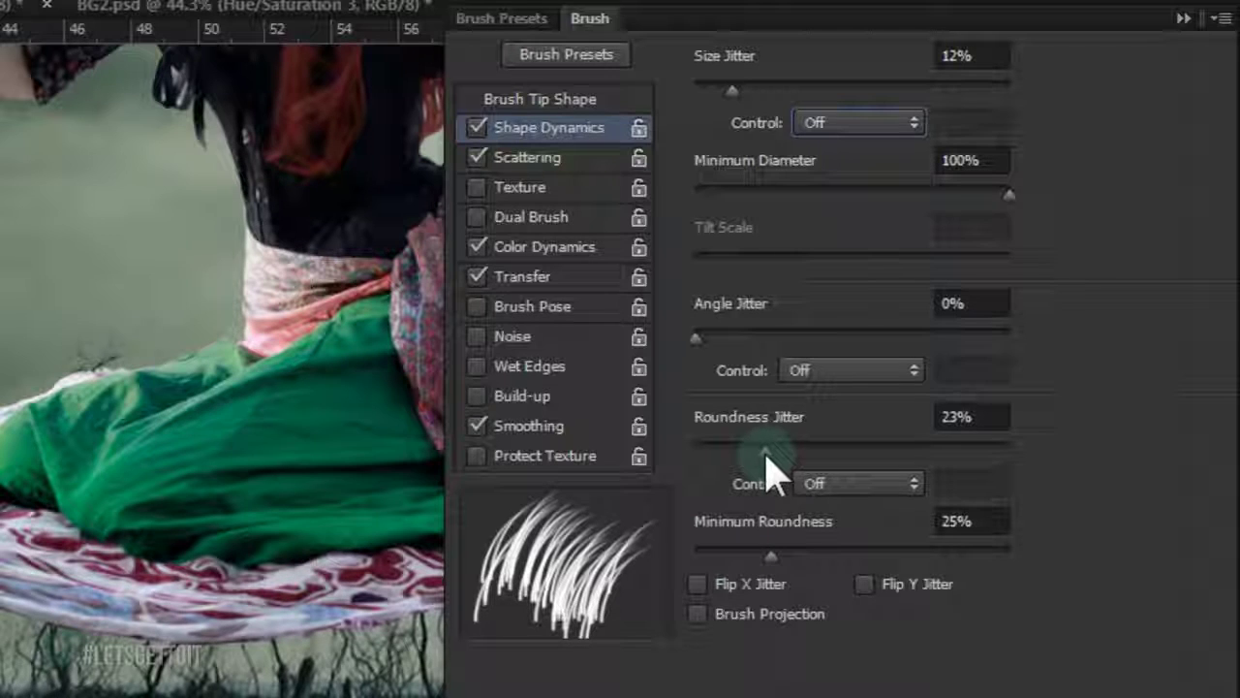
{"action": "left_click", "coordinate": [772, 556]}
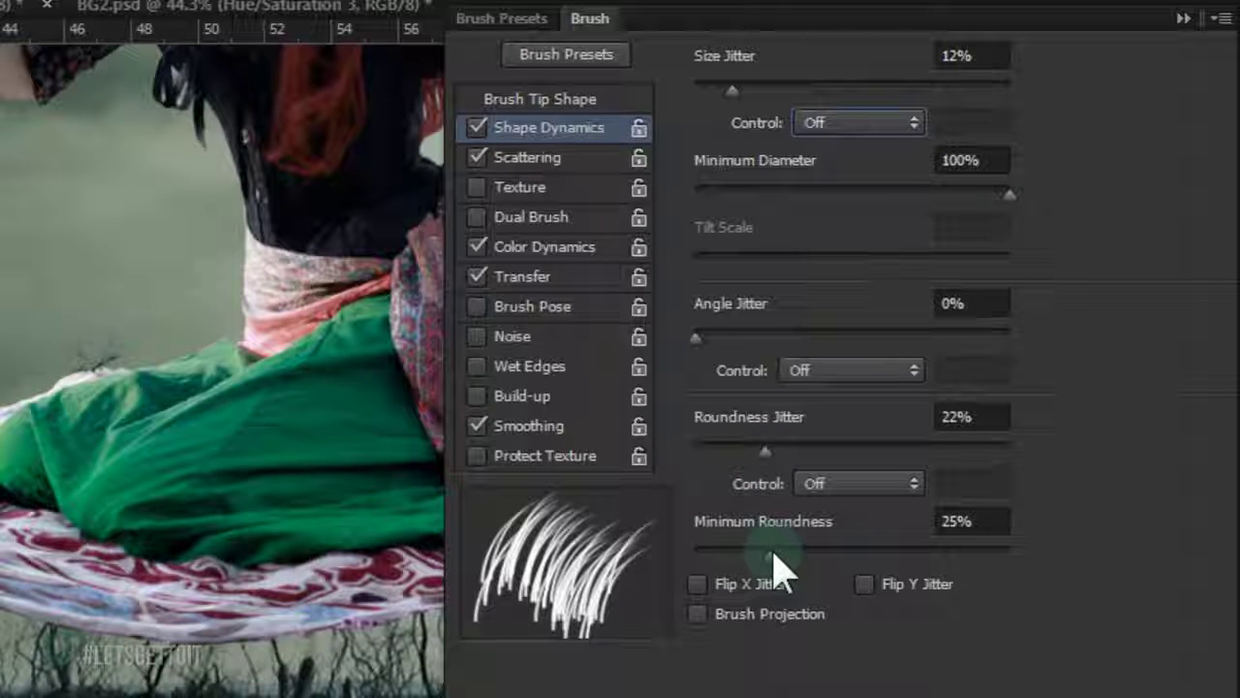
{"action": "left_click_drag", "start_coordinate": [772, 557], "coordinate": [777, 556]}
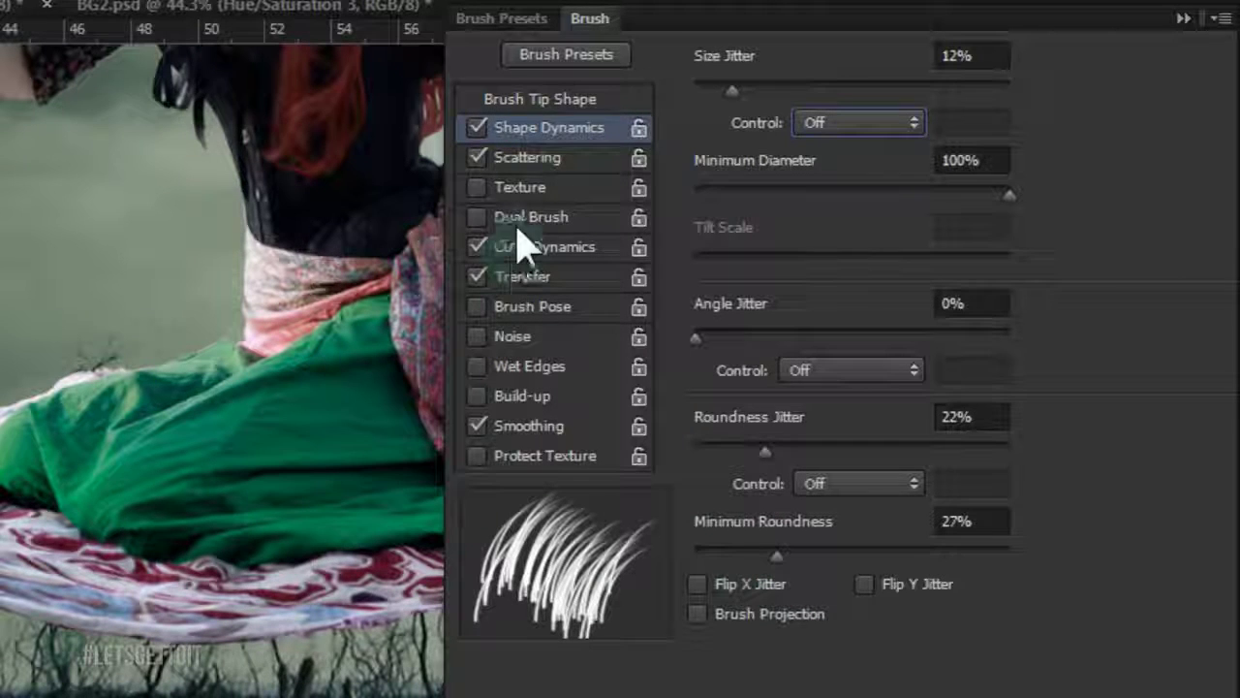
Turn off Scattering and Transfer, set Color Dynamics hue jitter to 0%, and close the Brush panel.
{"action": "left_click", "coordinate": [555, 161]}
{"action": "left_click", "coordinate": [477, 157]}
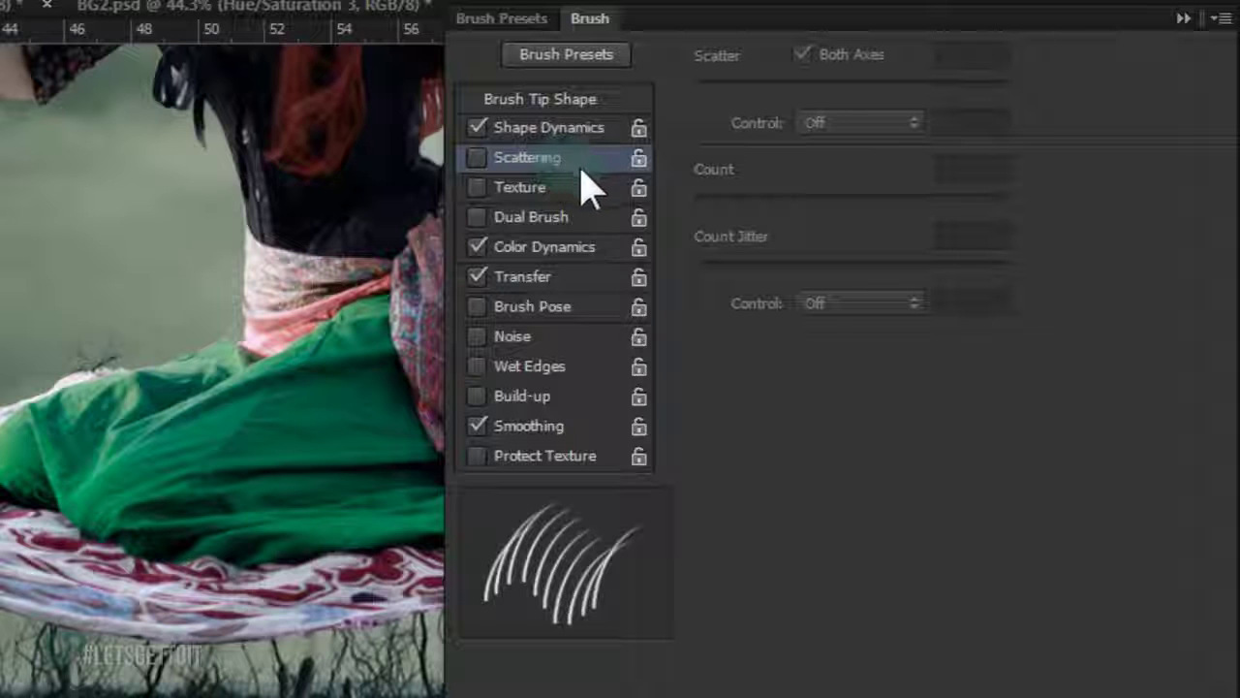
{"action": "left_click", "coordinate": [542, 248]}
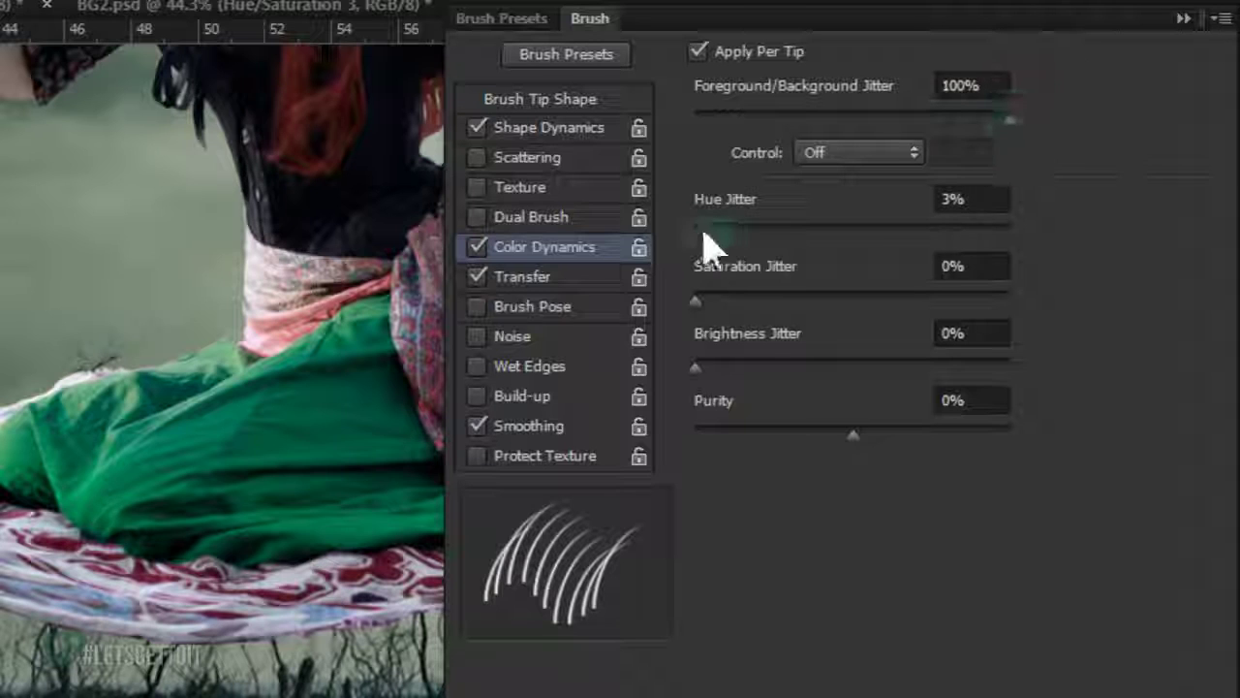
{"action": "left_click_drag", "start_coordinate": [702, 230], "coordinate": [691, 231]}
{"action": "left_click", "coordinate": [525, 283]}
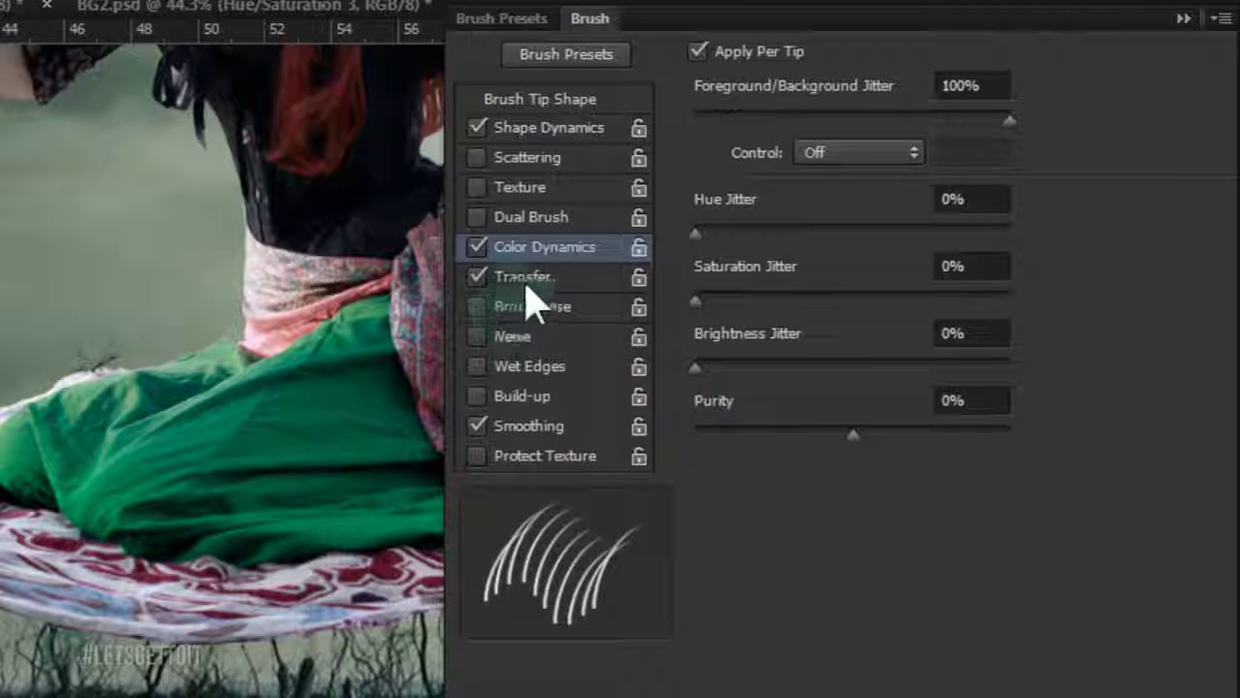
{"action": "left_click", "coordinate": [476, 276]}
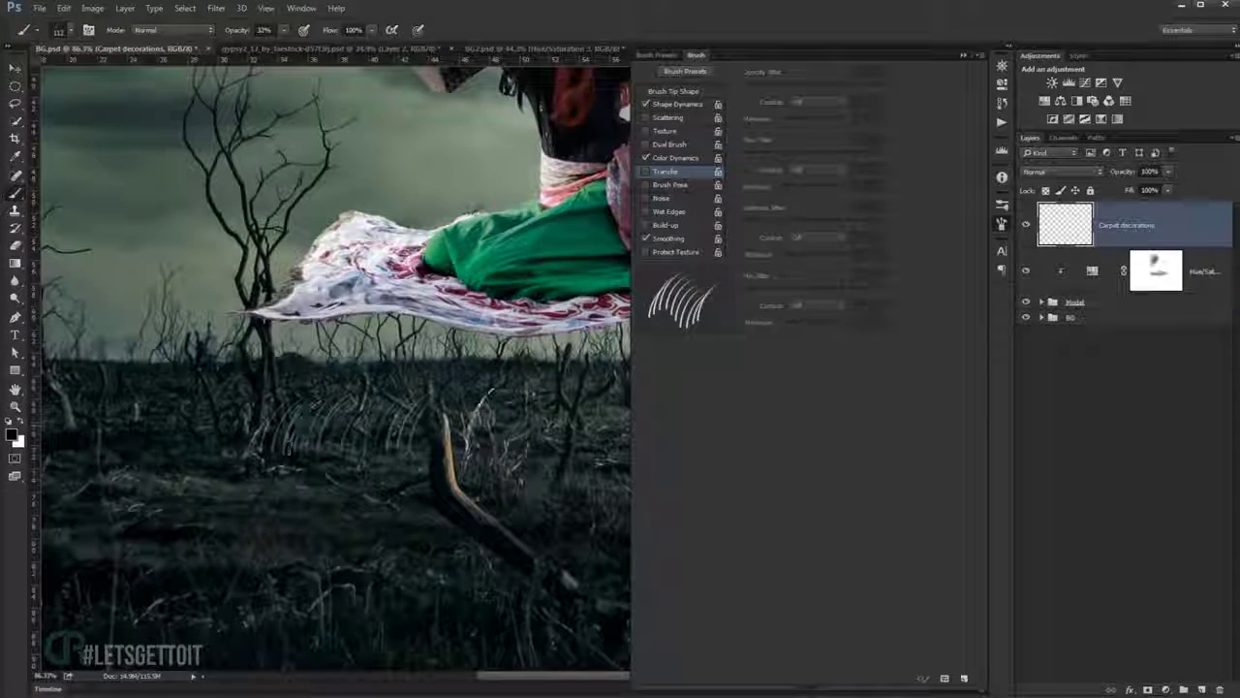
{"action": "left_click", "coordinate": [972, 56]}
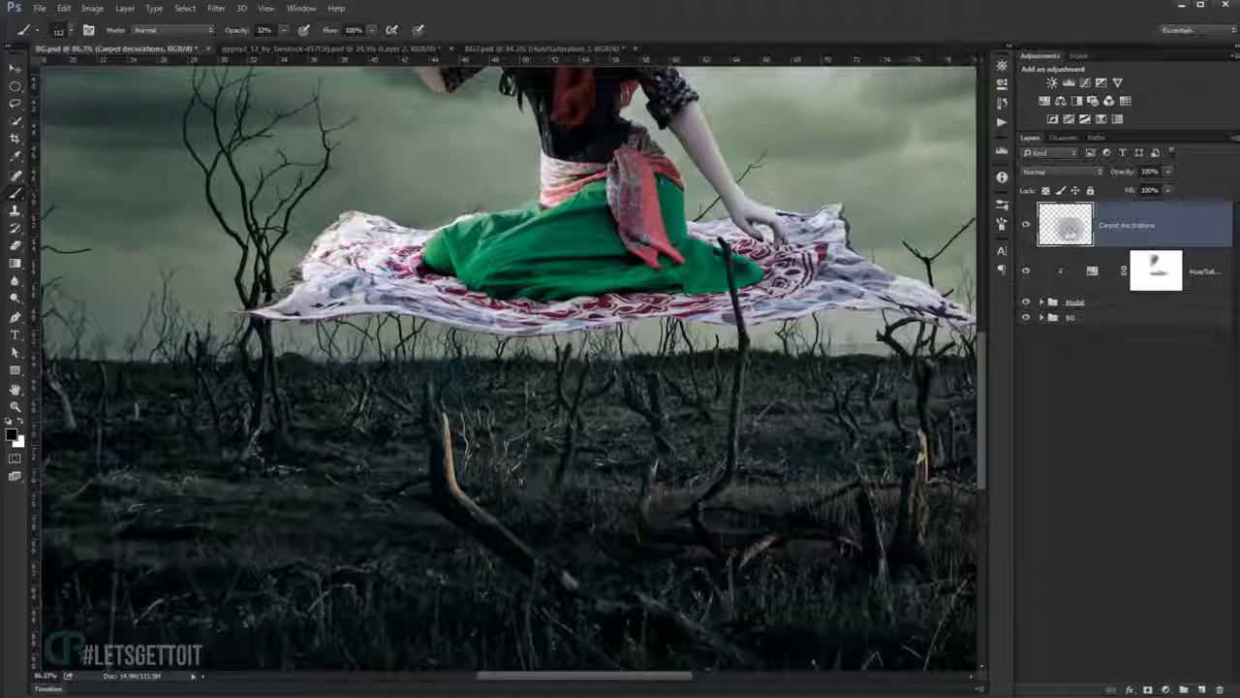
Set the foreground colour to dark red #63262e, sampled from the carpet's maroon.
{"action": "scroll", "coordinate": [277, 369], "scroll_direction": "up", "scroll_amount": 3}
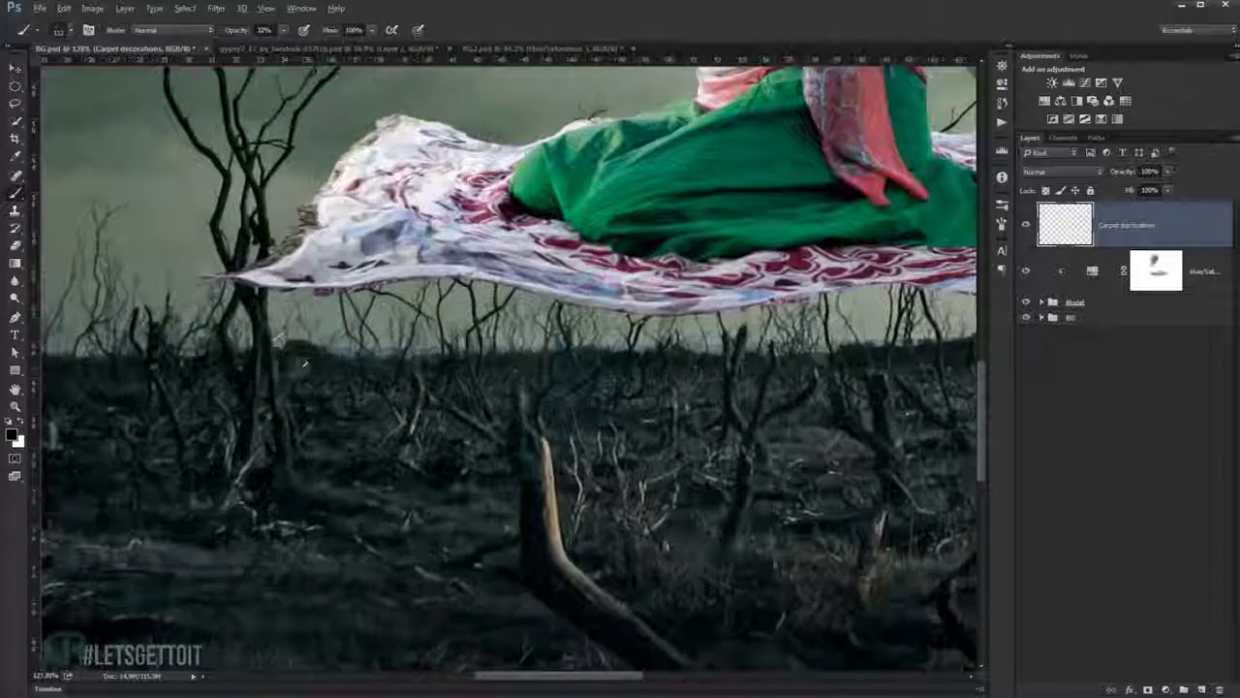
{"action": "left_click", "coordinate": [13, 436]}
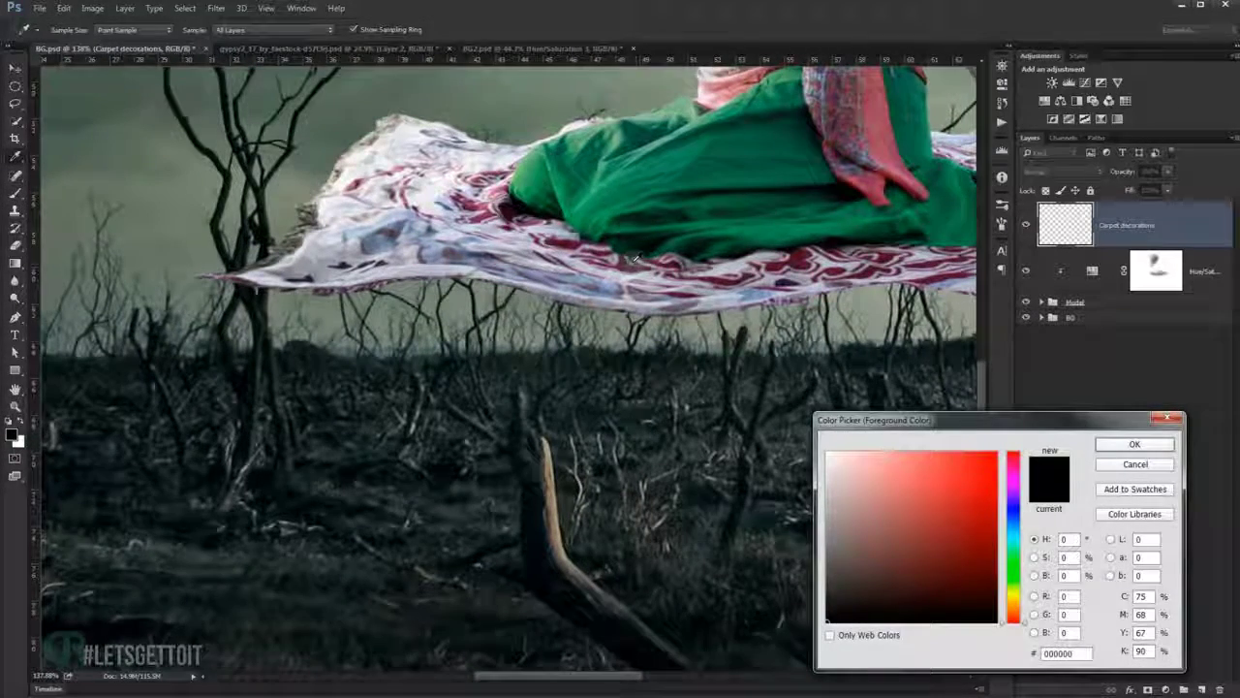
{"action": "left_click", "coordinate": [570, 237]}
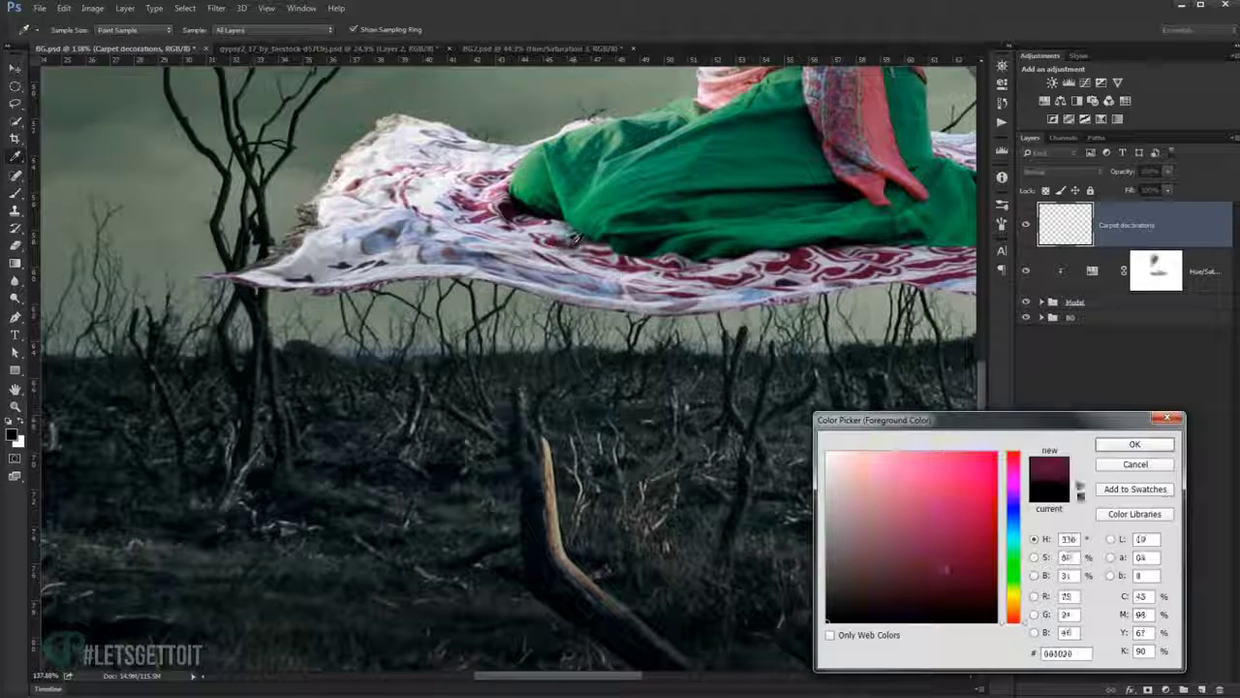
{"action": "left_click_drag", "start_coordinate": [945, 572], "coordinate": [932, 555]}
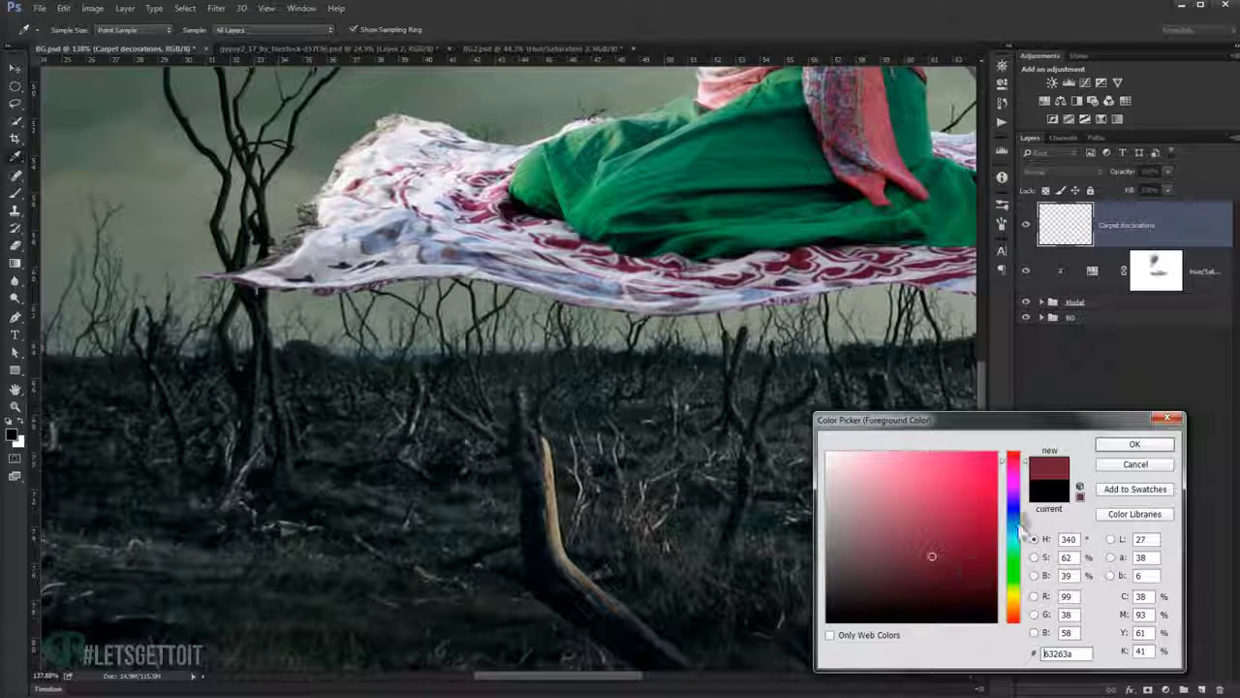
{"action": "left_click_drag", "start_coordinate": [1016, 465], "coordinate": [1018, 458]}
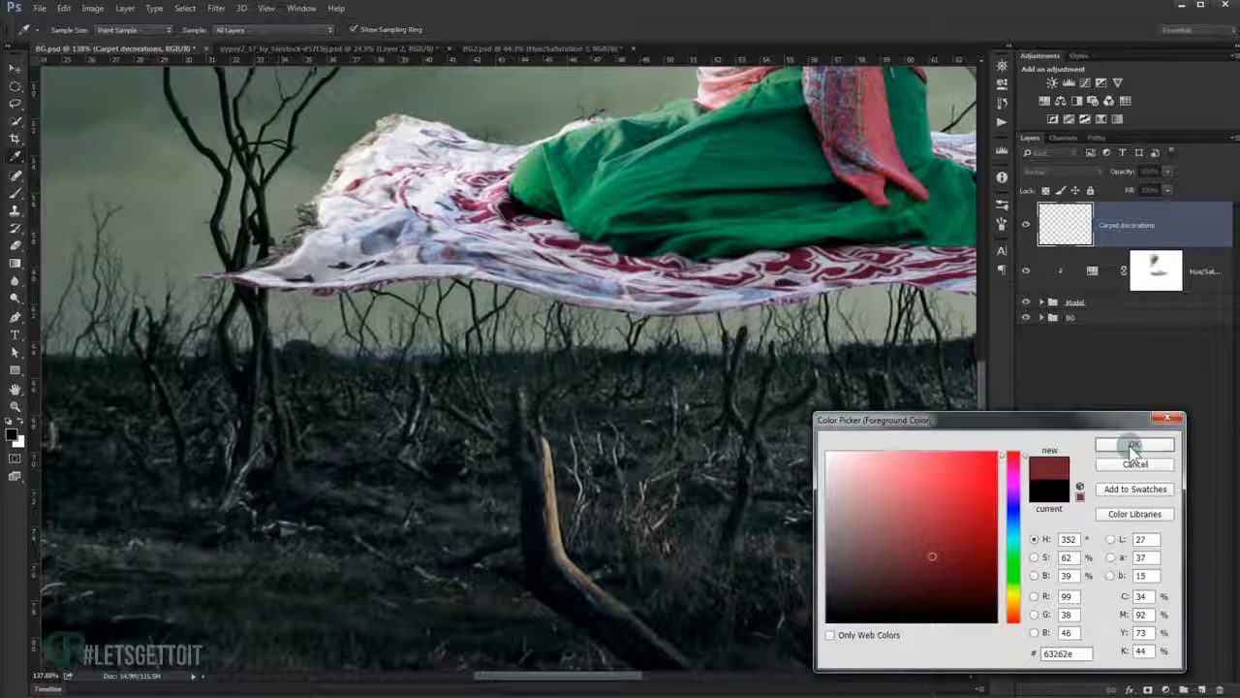
{"action": "left_click", "coordinate": [1134, 445]}
{"action": "key", "text": "b"}
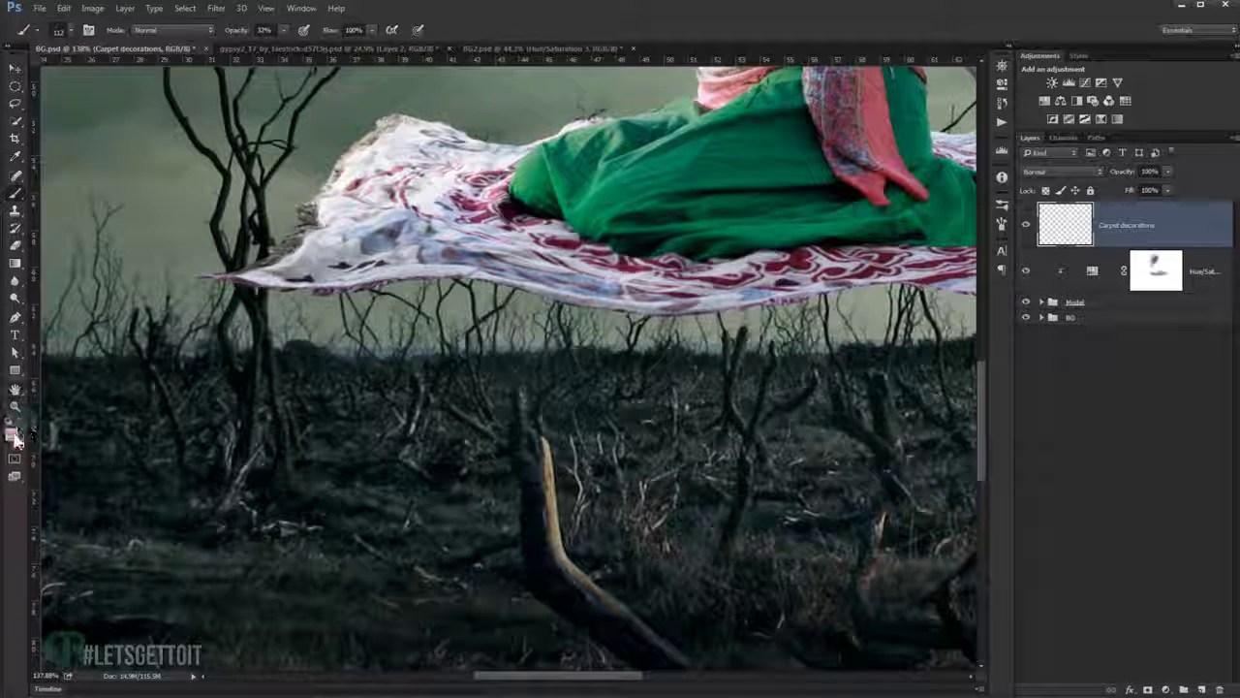
Set a second painting colour to deep blue #343669, sampled from a purple in the carpet.
{"action": "left_click", "coordinate": [15, 436]}
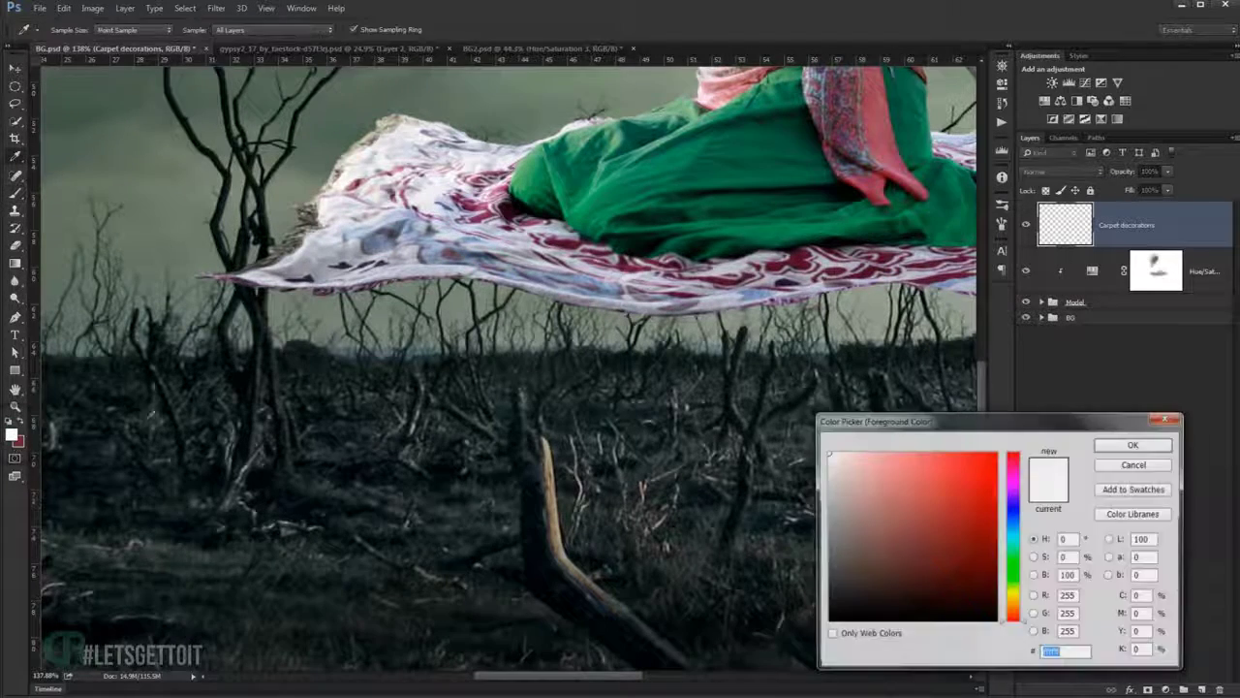
{"action": "left_click", "coordinate": [785, 282]}
{"action": "left_click_drag", "start_coordinate": [911, 577], "coordinate": [912, 551]}
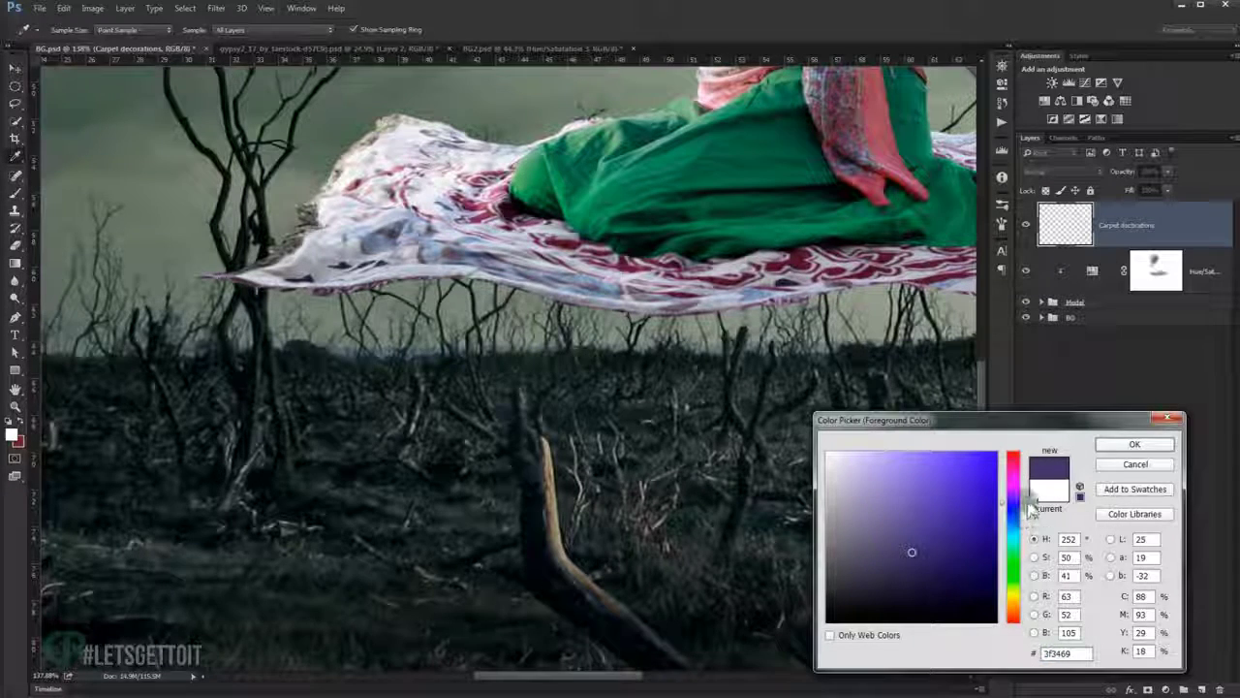
{"action": "left_click_drag", "start_coordinate": [1013, 498], "coordinate": [1020, 513]}
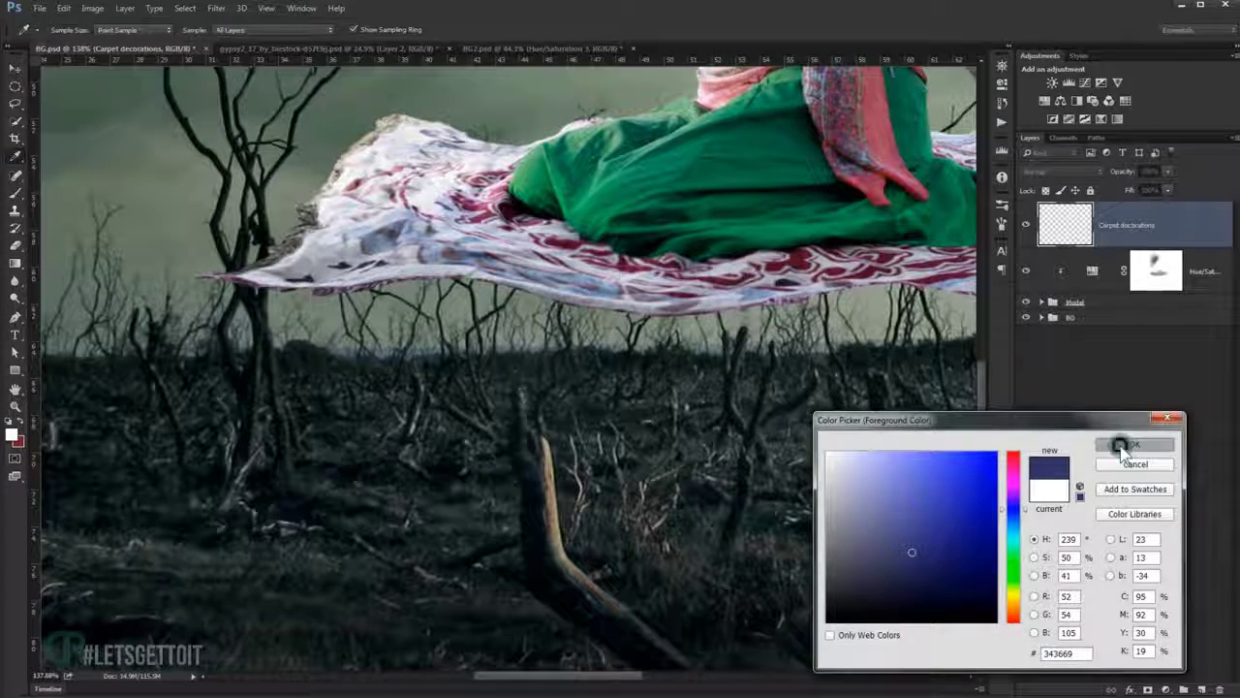
{"action": "left_click", "coordinate": [1123, 444]}
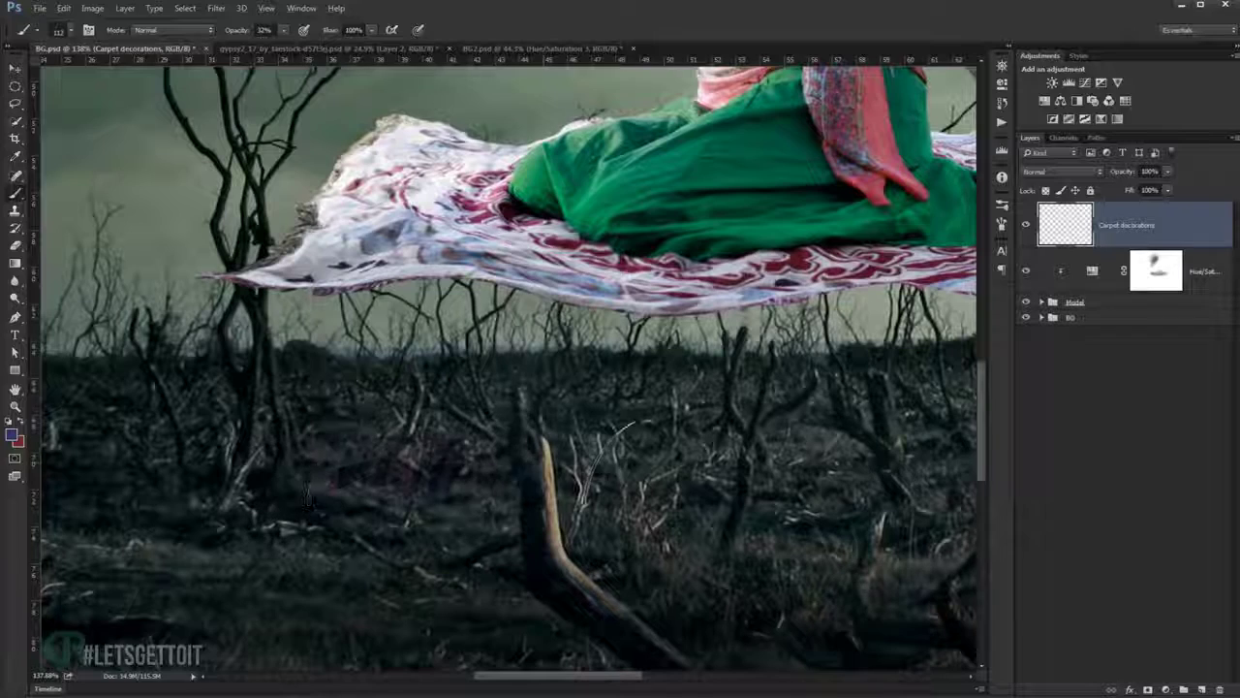
{"action": "scroll", "coordinate": [374, 326], "scroll_direction": "up", "scroll_amount": 2}
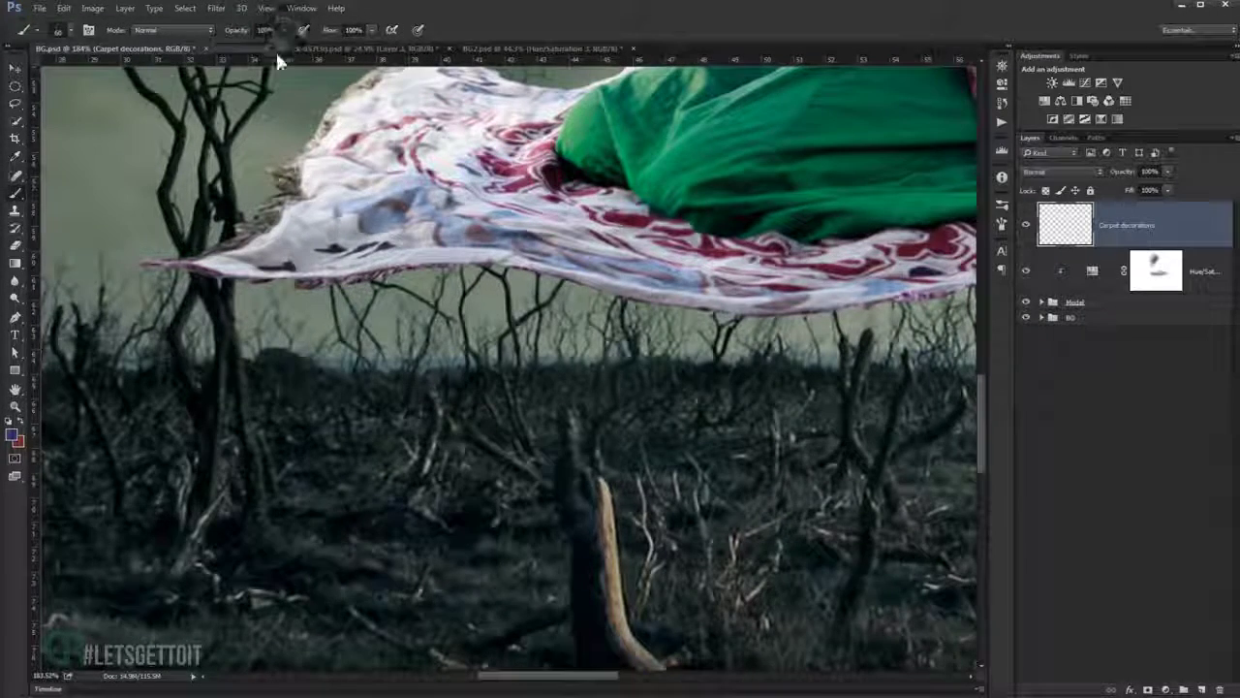
Try a fringe stroke, undo it, and rotate the view so the carpet edge lies level.
{"action": "left_click_drag", "start_coordinate": [504, 290], "coordinate": [290, 286]}
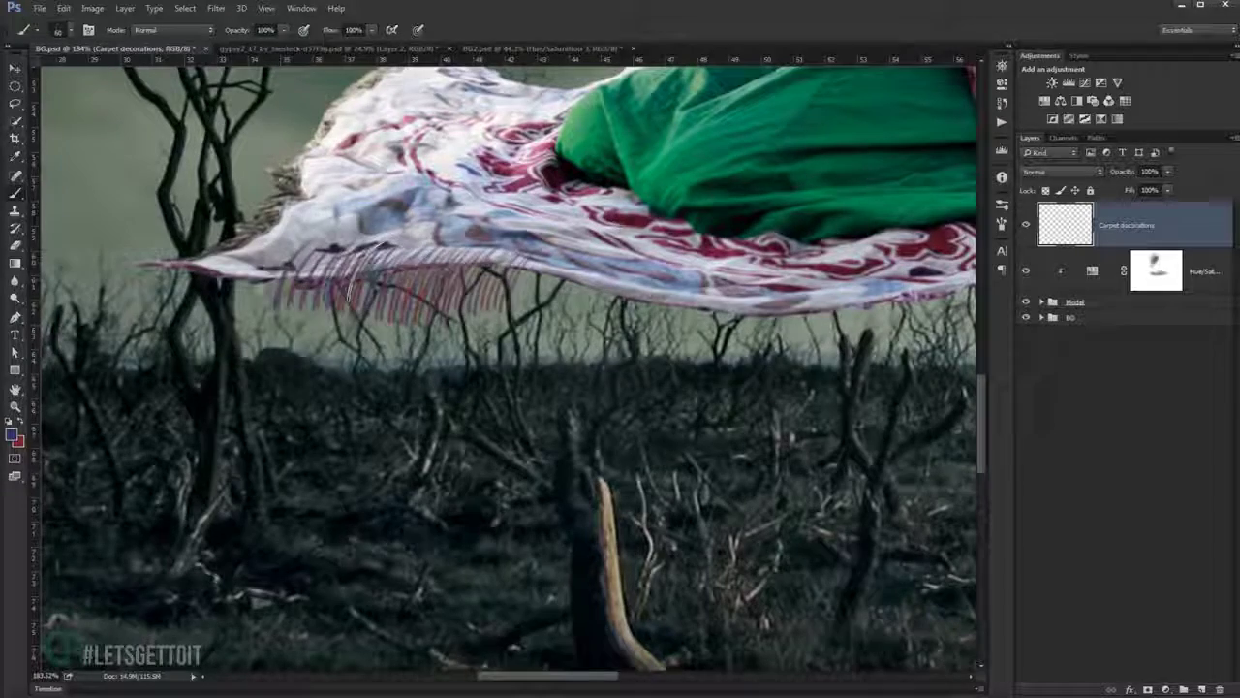
{"action": "key", "text": "ctrl+z"}
{"action": "scroll", "coordinate": [469, 294], "scroll_direction": "up", "scroll_amount": 1}
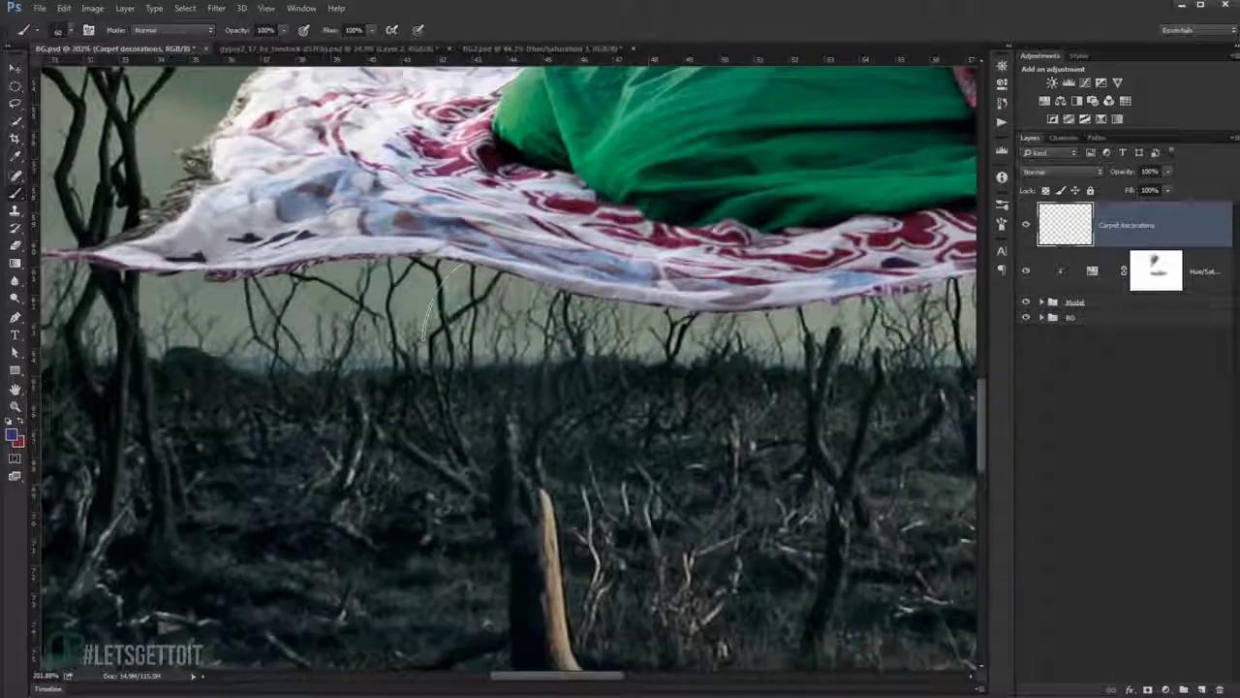
{"action": "key", "text": "r"}
{"action": "mouse_move", "coordinate": [514, 339]}
{"action": "left_mouse_down"}
{"action": "mouse_move", "coordinate": [475, 398]}
{"action": "mouse_move", "coordinate": [653, 401]}
{"action": "left_mouse_up"}
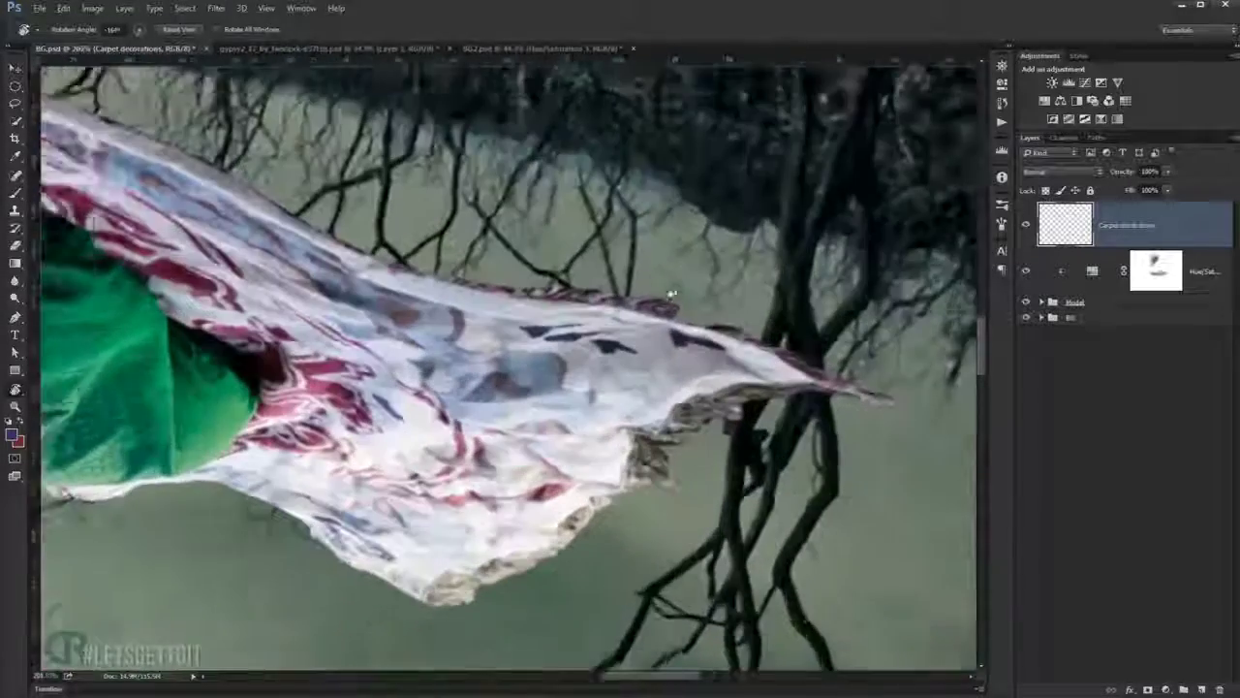
{"action": "scroll", "coordinate": [662, 279], "scroll_direction": "up", "scroll_amount": 3}
{"action": "key", "text": "r"}
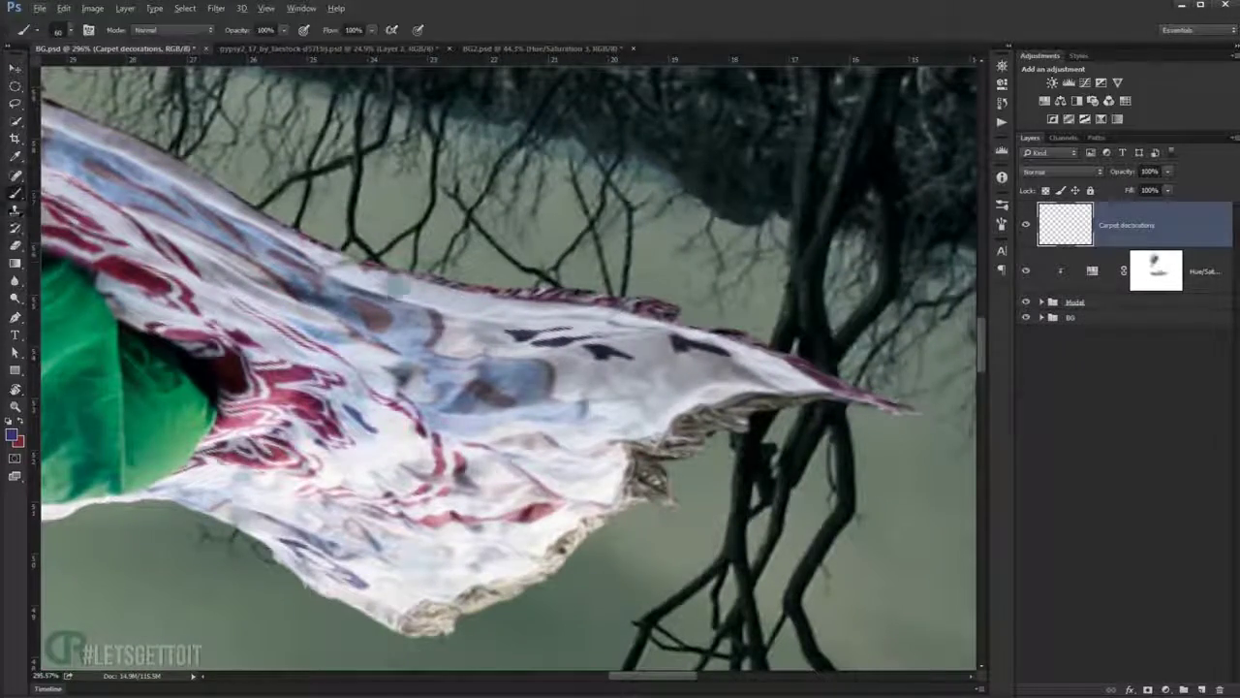
{"action": "mouse_move", "coordinate": [781, 308]}
{"action": "left_mouse_down"}
{"action": "mouse_move", "coordinate": [720, 230]}
{"action": "mouse_move", "coordinate": [648, 243]}
{"action": "left_mouse_up"}
{"action": "key", "text": "b"}
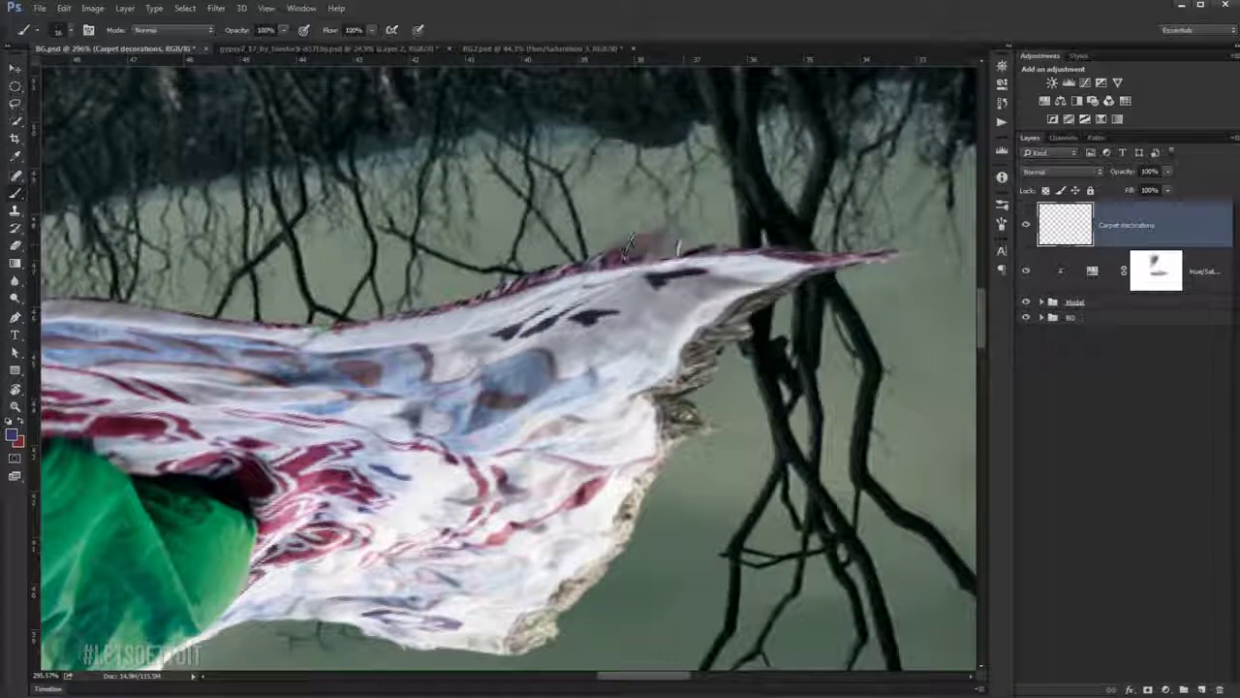
{"action": "scroll", "coordinate": [678, 250], "scroll_direction": "up", "scroll_amount": 2, "text": "alt"}
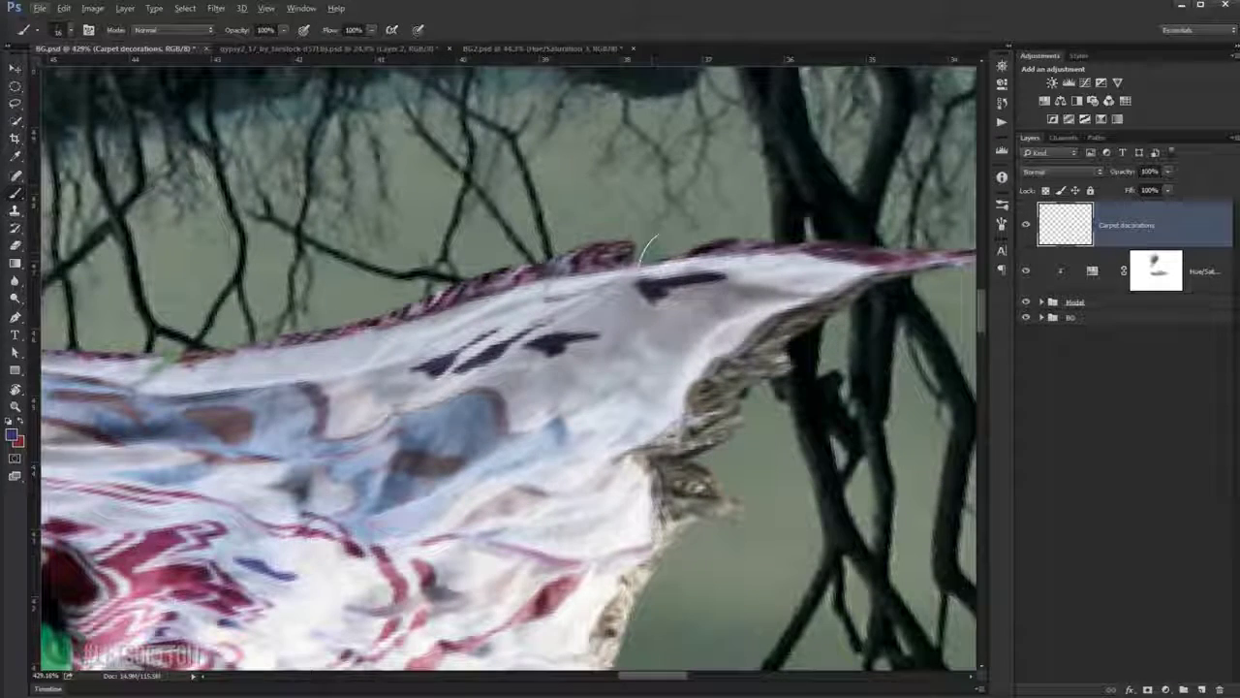
{"action": "key", "text": "r"}
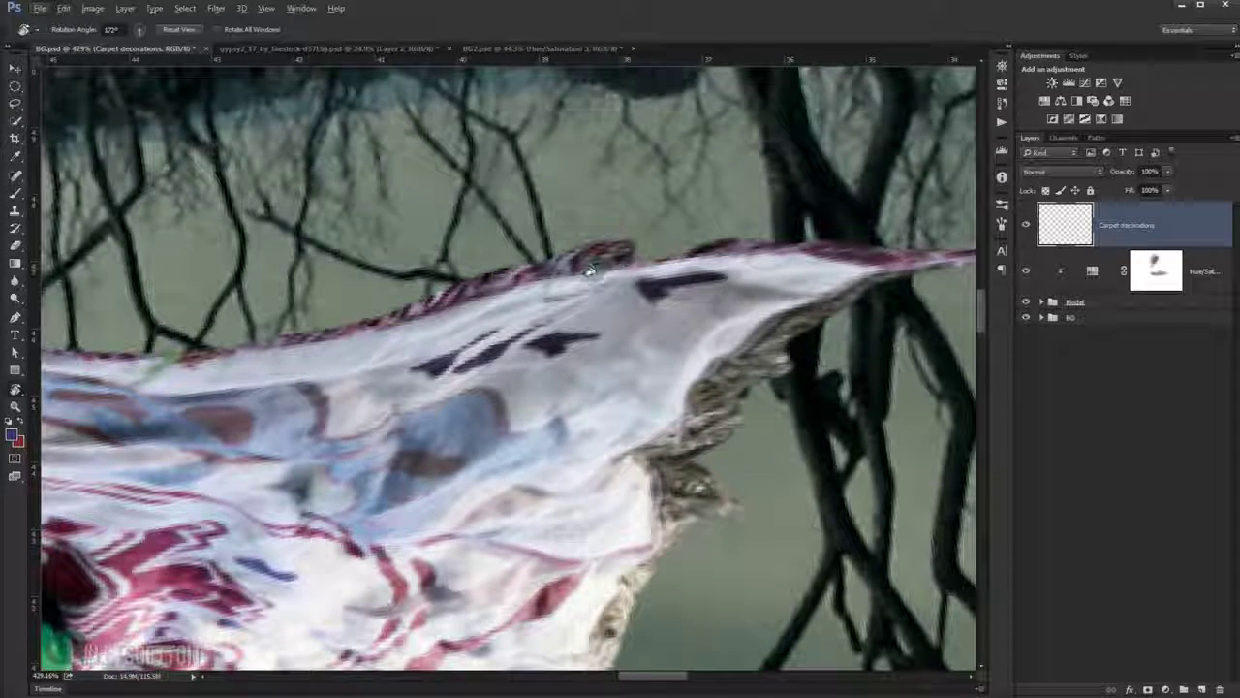
{"action": "left_click_drag", "start_coordinate": [594, 273], "coordinate": [601, 281]}
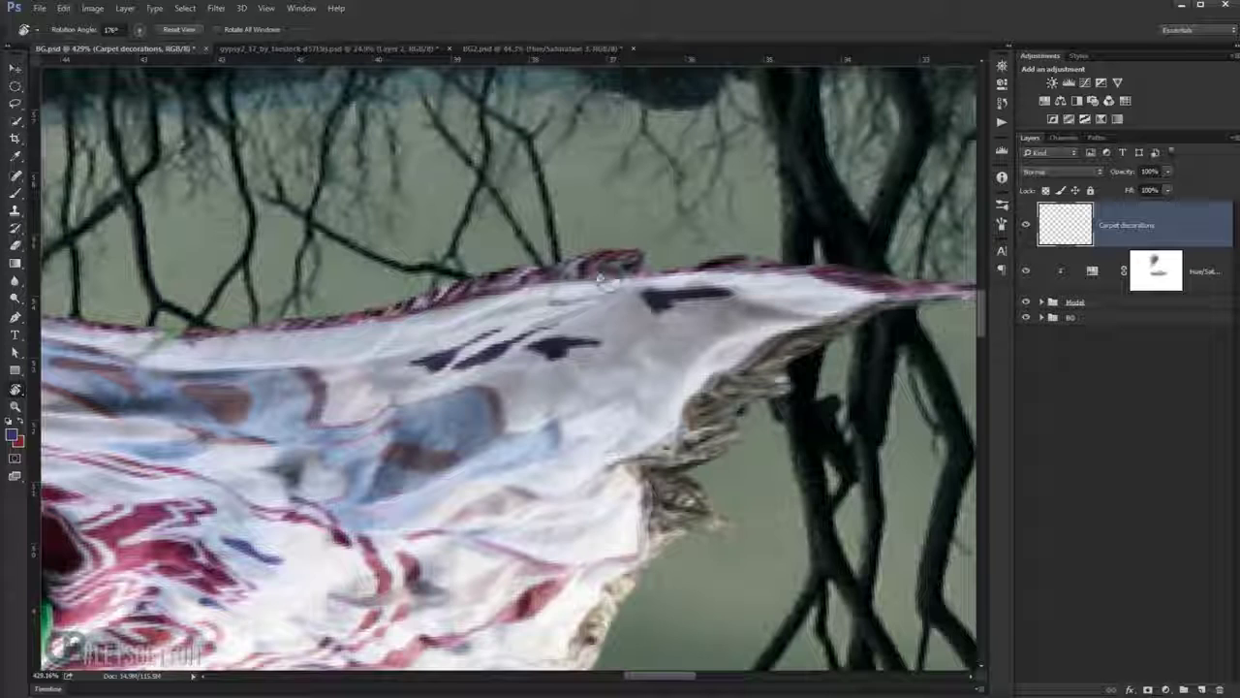
{"action": "key", "text": "b"}
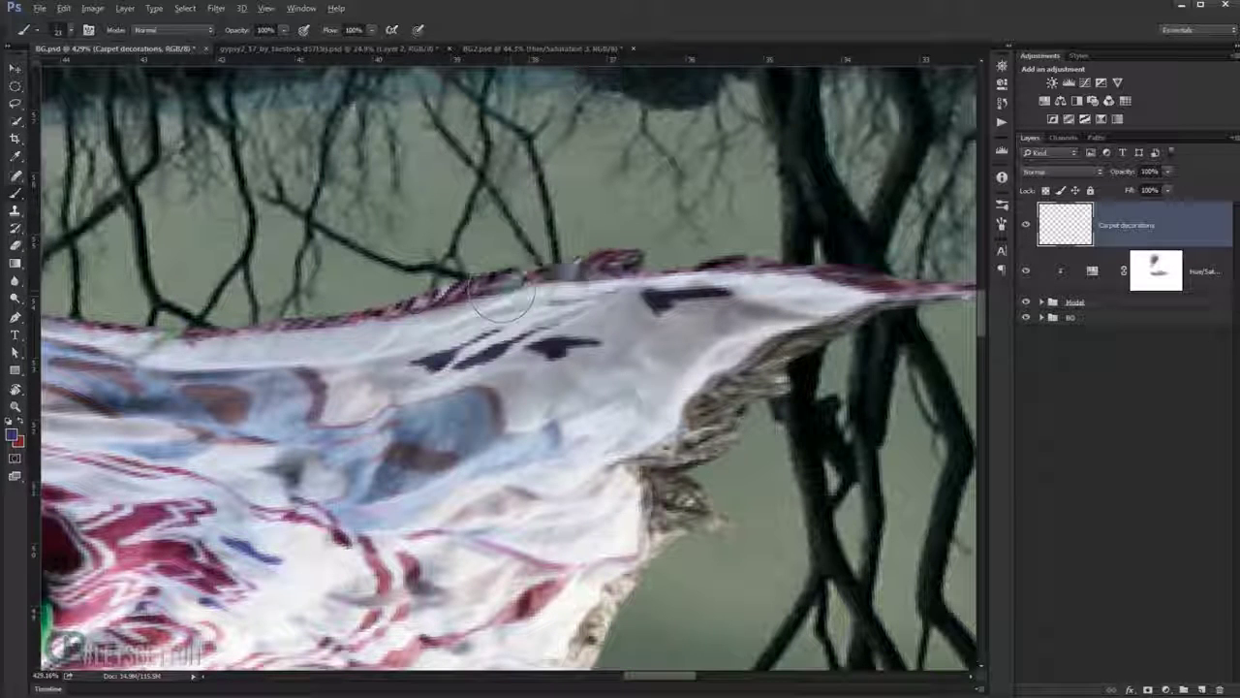
{"action": "key", "text": "r"}
{"action": "mouse_move", "coordinate": [736, 261]}
{"action": "left_mouse_down"}
{"action": "mouse_move", "coordinate": [749, 273]}
{"action": "mouse_move", "coordinate": [621, 203]}
{"action": "left_mouse_up"}
{"action": "key", "text": "b"}
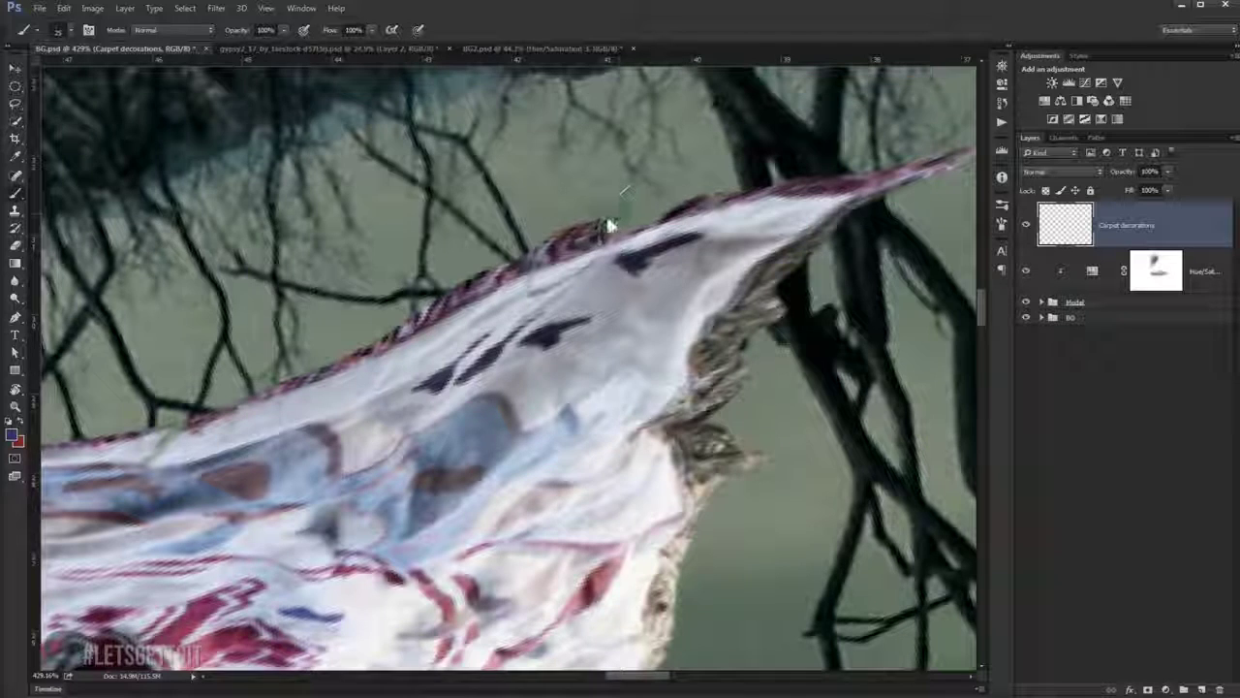
Paint dark red along the carpet's top edge on the Carpet decorations layer.
{"action": "left_click_drag", "start_coordinate": [592, 228], "coordinate": [777, 175]}
{"action": "left_click_drag", "start_coordinate": [865, 180], "coordinate": [907, 163]}
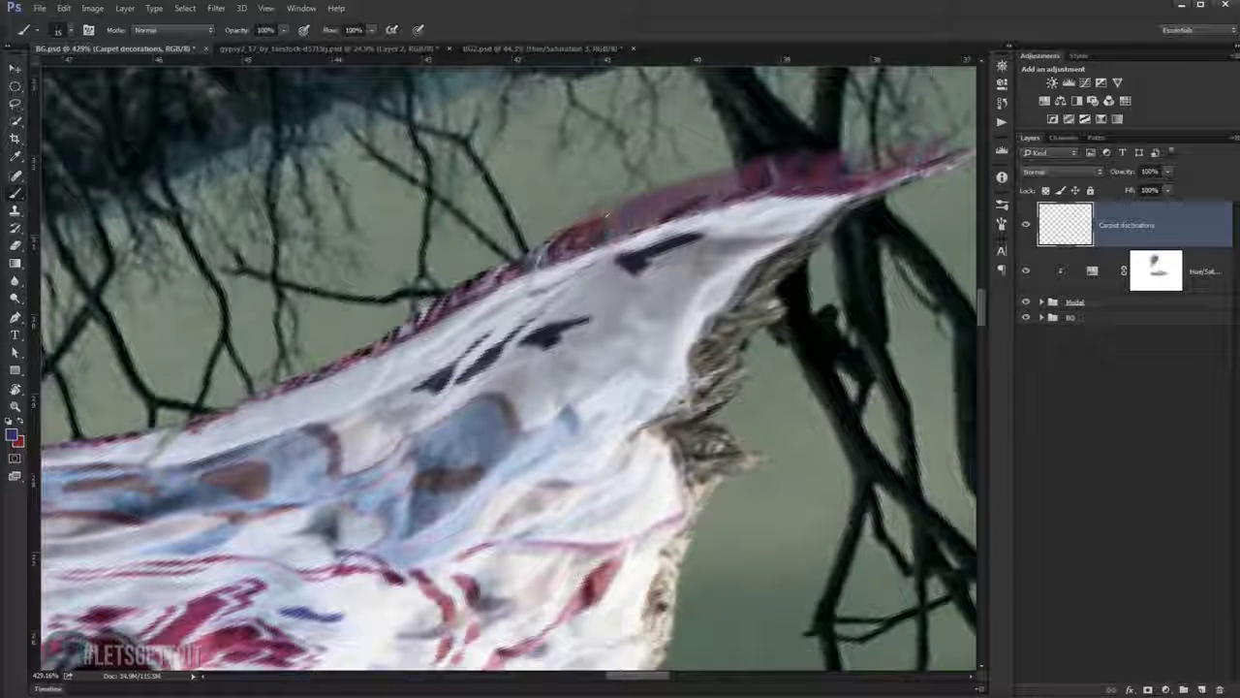
{"action": "key", "text": "x"}
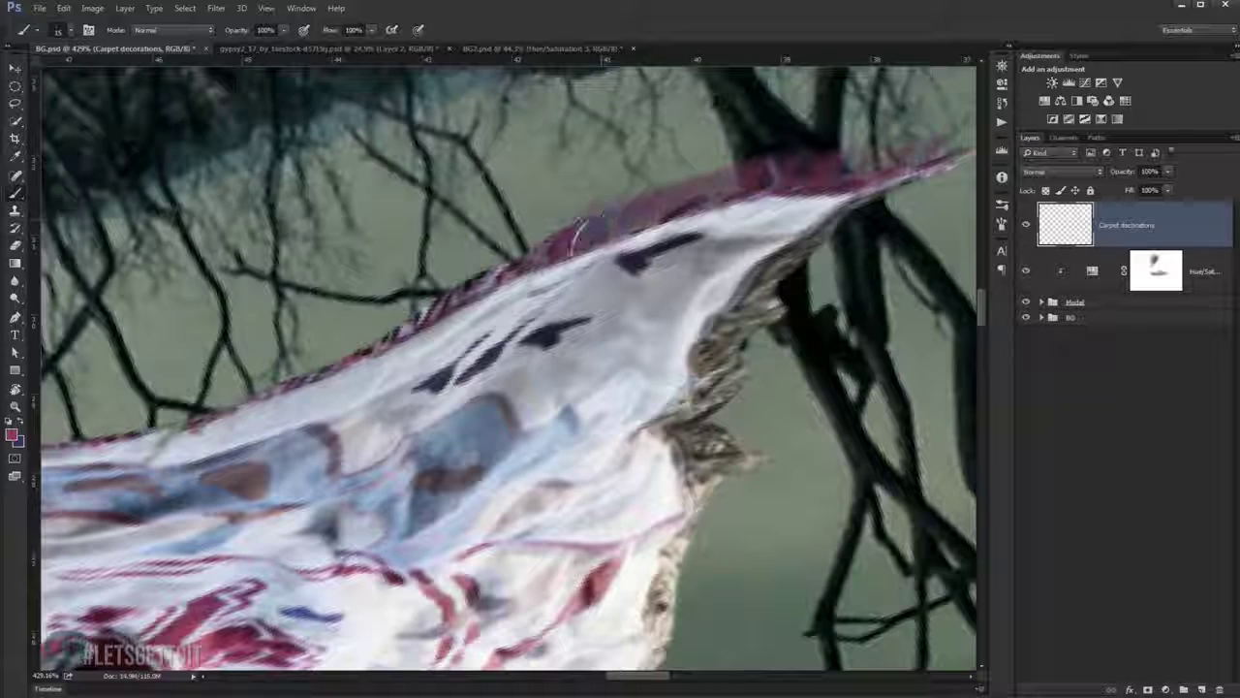
{"action": "left_click_drag", "start_coordinate": [632, 168], "coordinate": [432, 294]}
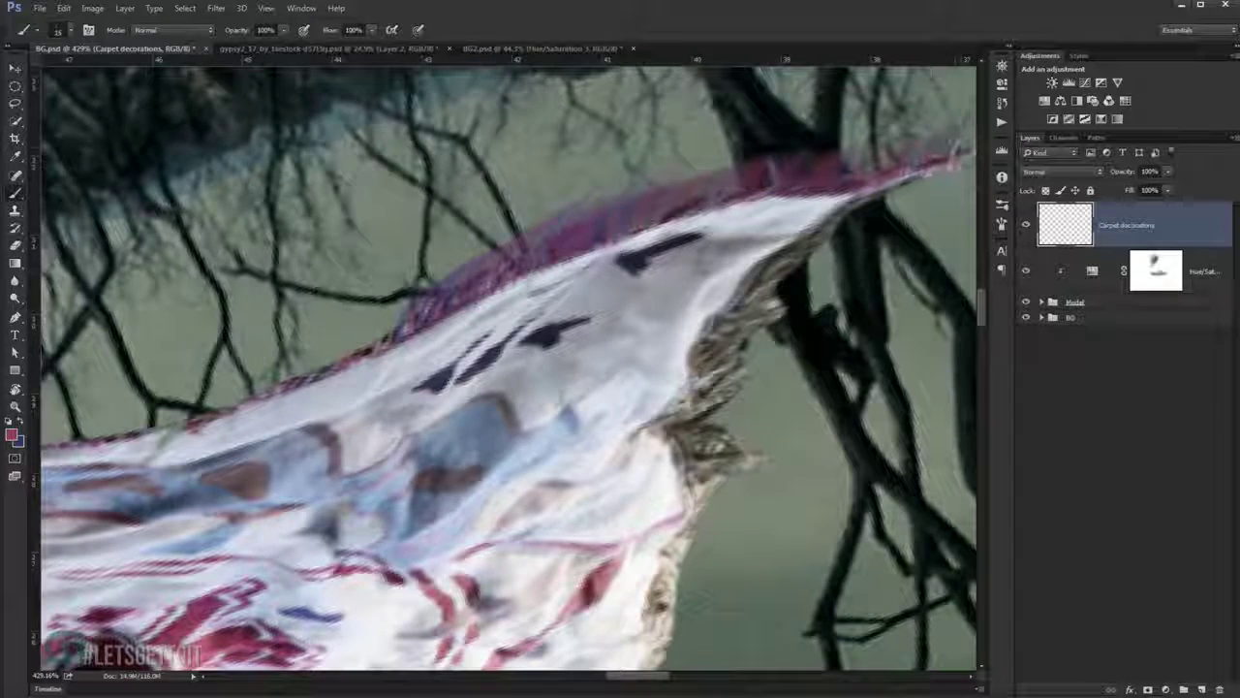
{"action": "scroll", "coordinate": [416, 296], "scroll_direction": "down", "scroll_amount": 3}
{"action": "scroll", "coordinate": [403, 288], "scroll_direction": "up", "scroll_amount": 4}
{"action": "mouse_move", "coordinate": [400, 291]}
{"action": "left_mouse_down"}
{"action": "mouse_move", "coordinate": [264, 357]}
{"action": "mouse_move", "coordinate": [489, 235]}
{"action": "left_mouse_up"}
Rotate the canvas about 90 degrees around the carpet edge to prepare for painting fringe.
{"action": "left_click", "coordinate": [19, 443]}
{"action": "key", "text": "Return"}
{"action": "key", "text": "r"}
{"action": "left_click_drag", "start_coordinate": [291, 349], "coordinate": [446, 426]}
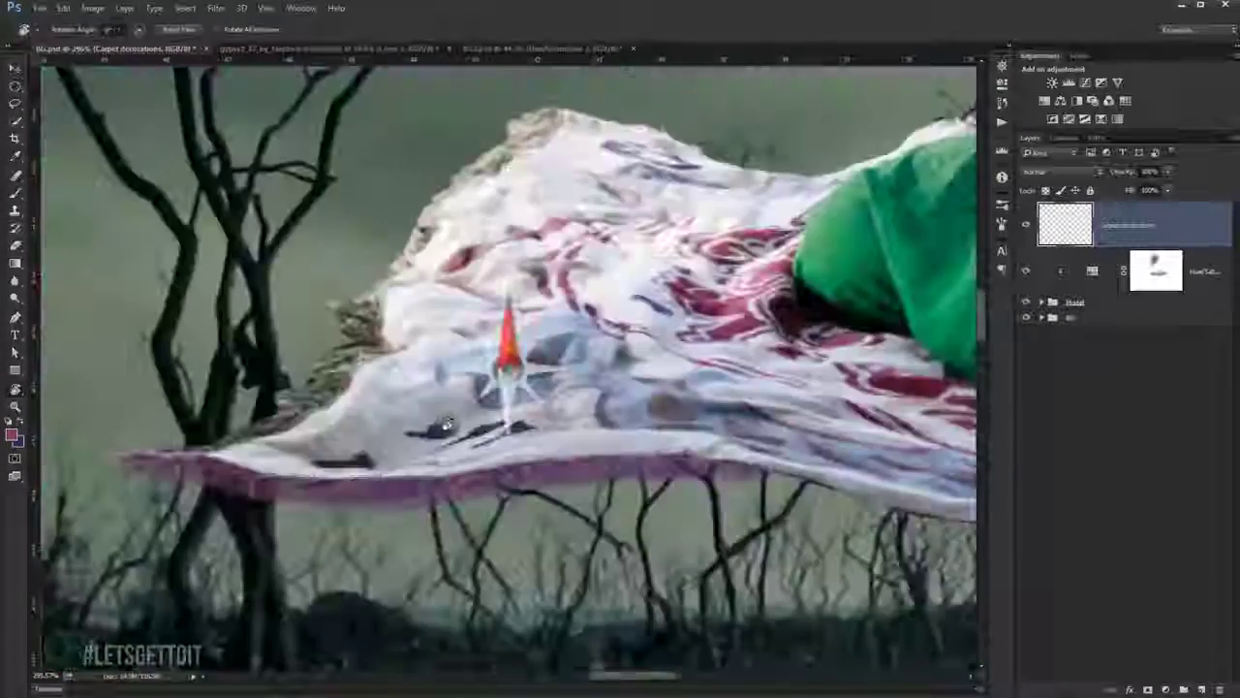
{"action": "key", "text": "b"}
{"action": "scroll", "coordinate": [281, 380], "scroll_direction": "up", "scroll_amount": 3}
{"action": "scroll", "coordinate": [281, 380], "scroll_direction": "up", "scroll_amount": 3}
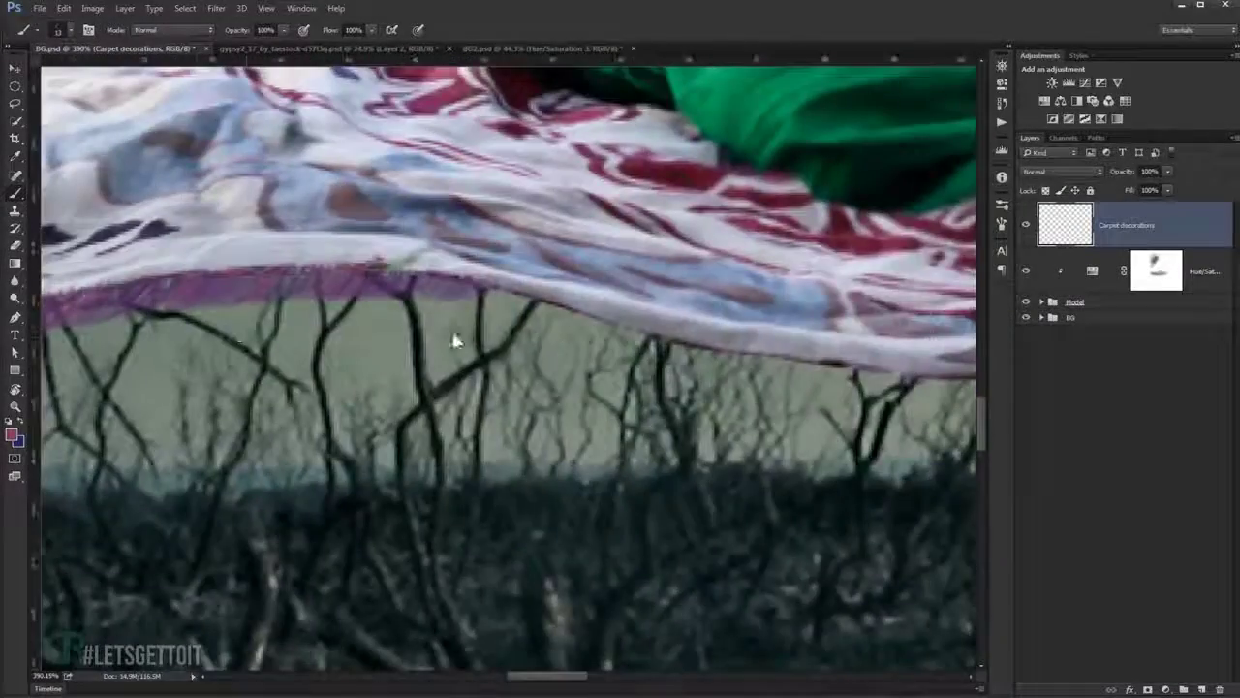
{"action": "right_click", "coordinate": [549, 211]}
{"action": "key", "text": "Escape"}
{"action": "key", "text": "r"}
{"action": "left_click_drag", "start_coordinate": [545, 264], "coordinate": [463, 391]}
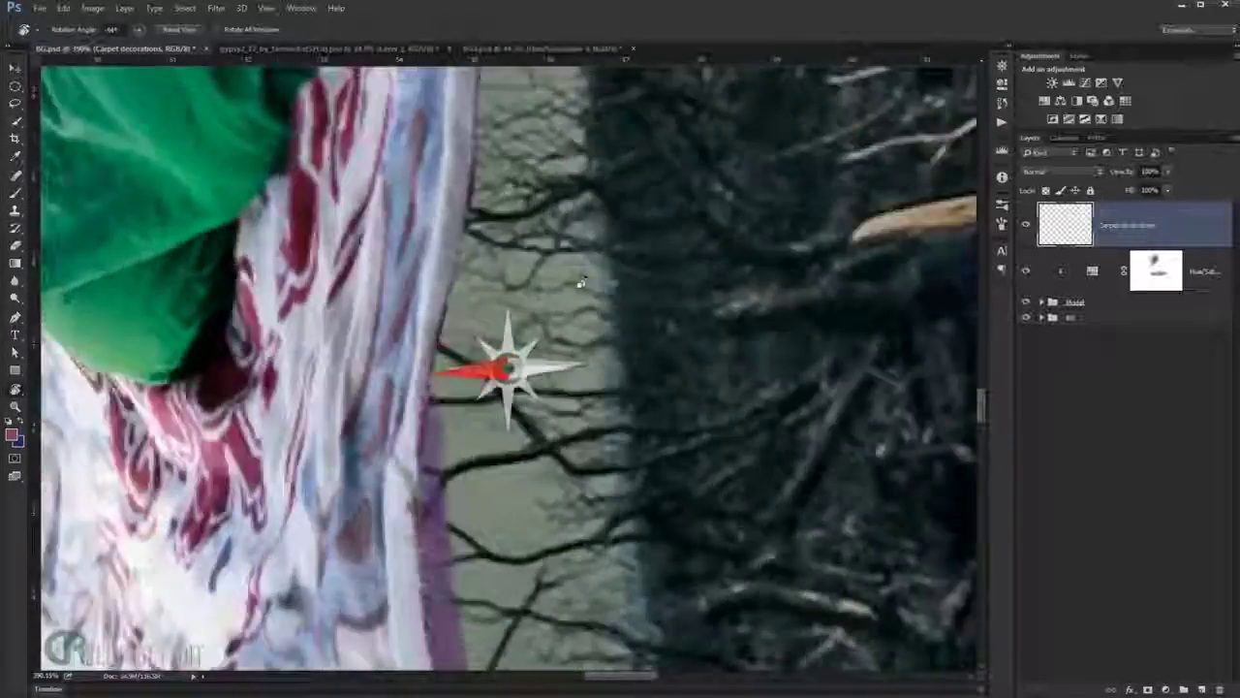
{"action": "mouse_move", "coordinate": [463, 392]}
{"action": "left_mouse_down"}
{"action": "mouse_move", "coordinate": [519, 368]}
{"action": "mouse_move", "coordinate": [560, 414]}
{"action": "mouse_move", "coordinate": [481, 258]}
{"action": "left_mouse_up"}
{"action": "left_click", "coordinate": [12, 433]}
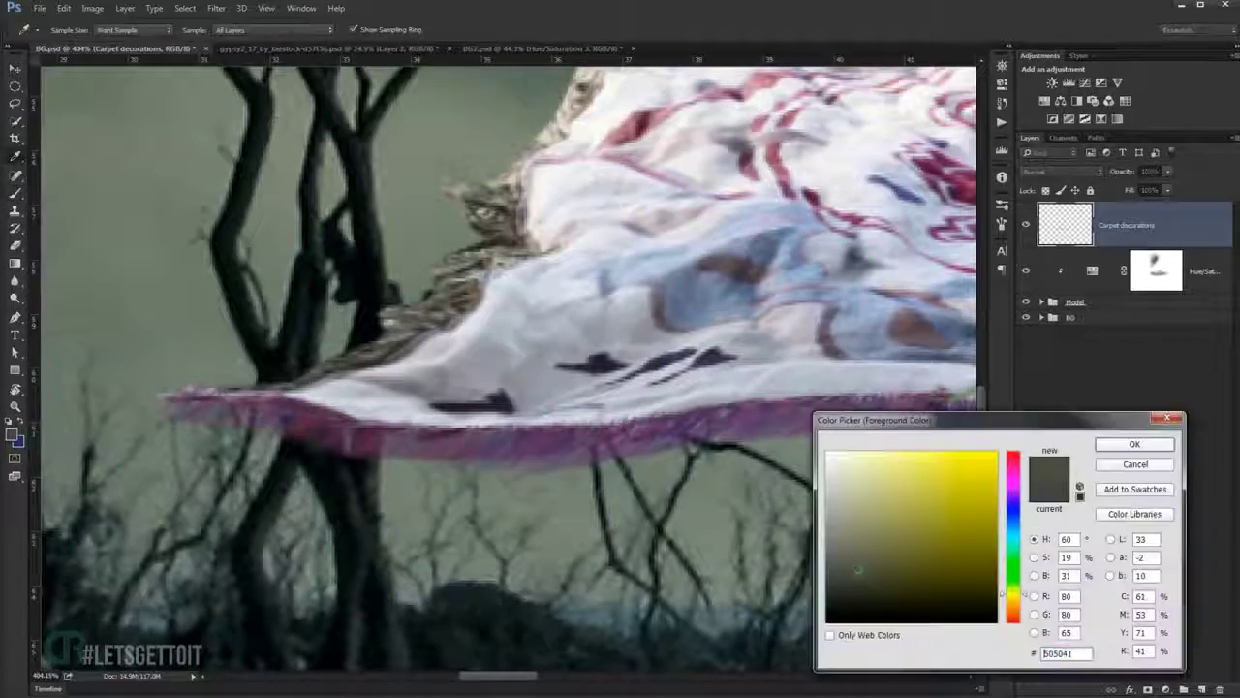
Choose a light tan foreground colour and paint thin fringe strands at the carpet corner.
{"action": "left_click", "coordinate": [1012, 543]}
{"action": "left_click", "coordinate": [1134, 444]}
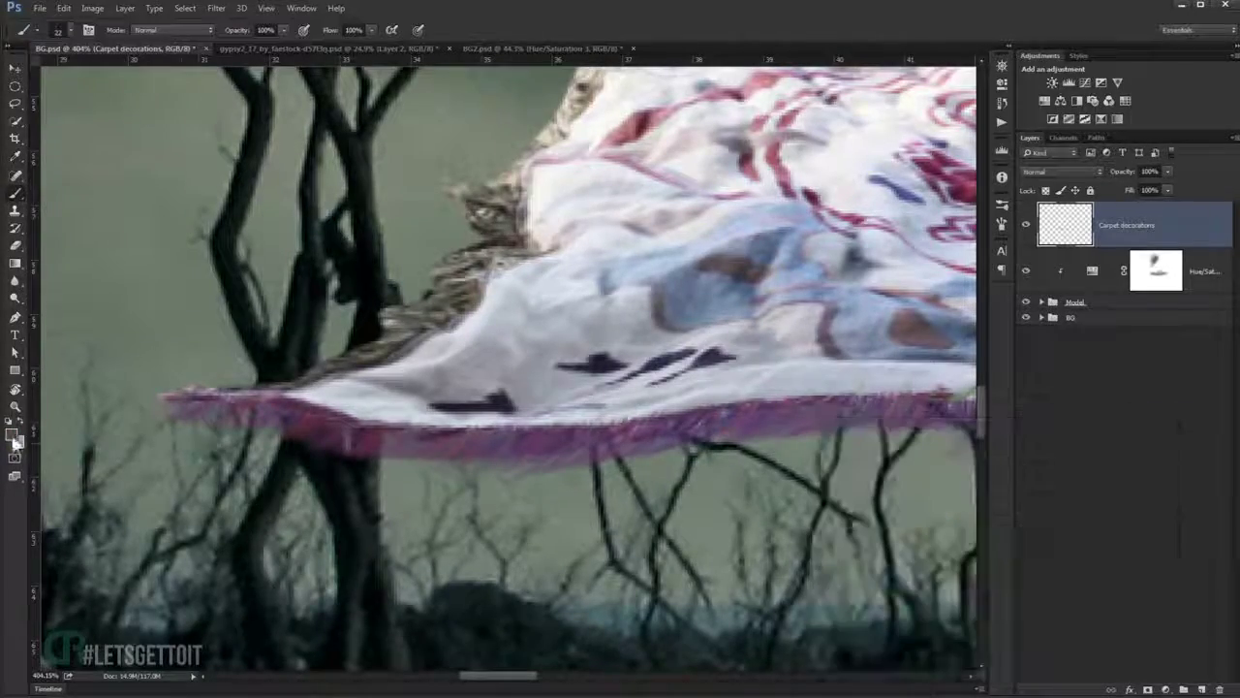
{"action": "mouse_move", "coordinate": [386, 339]}
{"action": "left_mouse_down"}
{"action": "mouse_move", "coordinate": [601, 297]}
{"action": "mouse_move", "coordinate": [359, 352]}
{"action": "mouse_move", "coordinate": [665, 333]}
{"action": "mouse_move", "coordinate": [710, 362]}
{"action": "mouse_move", "coordinate": [683, 423]}
{"action": "left_mouse_up"}
{"action": "key", "text": "r"}
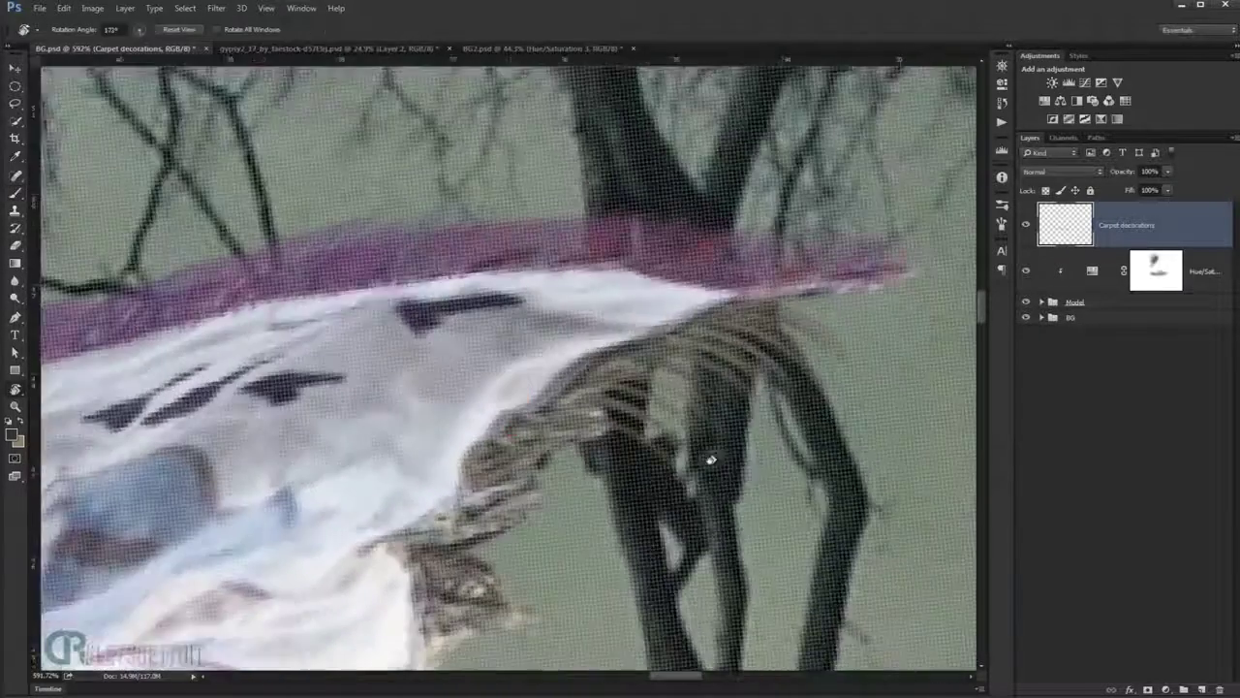
{"action": "key", "text": "b"}
{"action": "left_click_drag", "start_coordinate": [700, 354], "coordinate": [780, 360]}
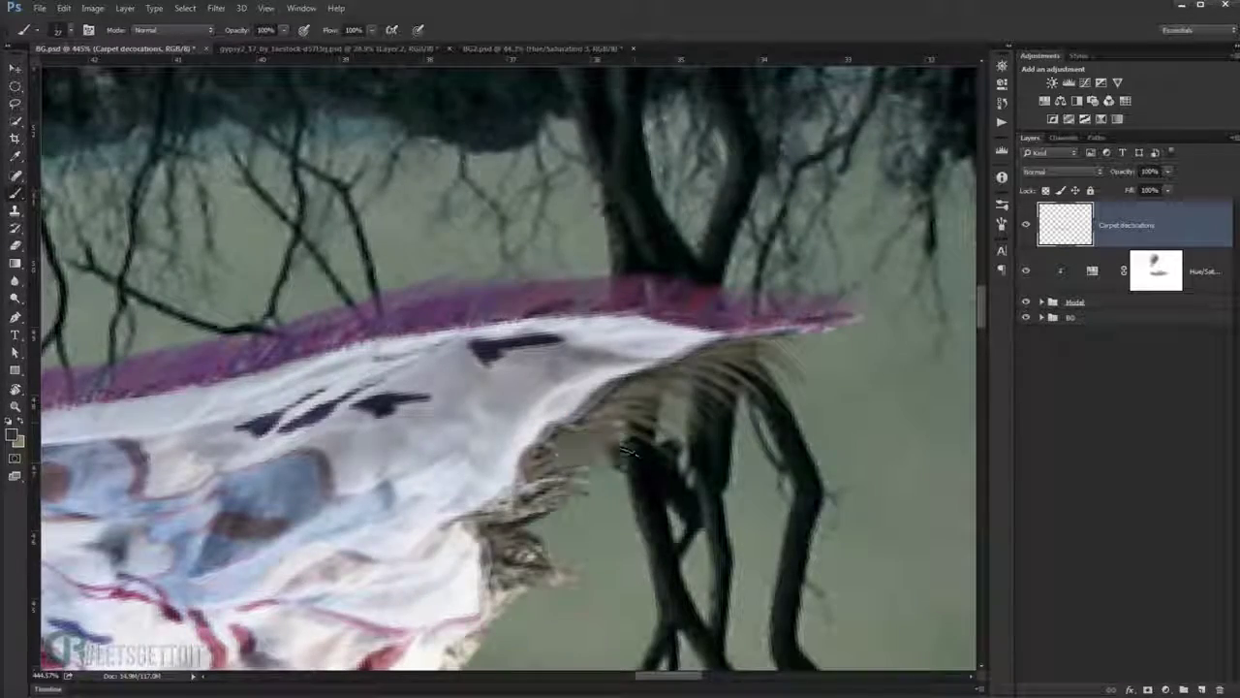
{"action": "left_click_drag", "start_coordinate": [678, 416], "coordinate": [498, 346]}
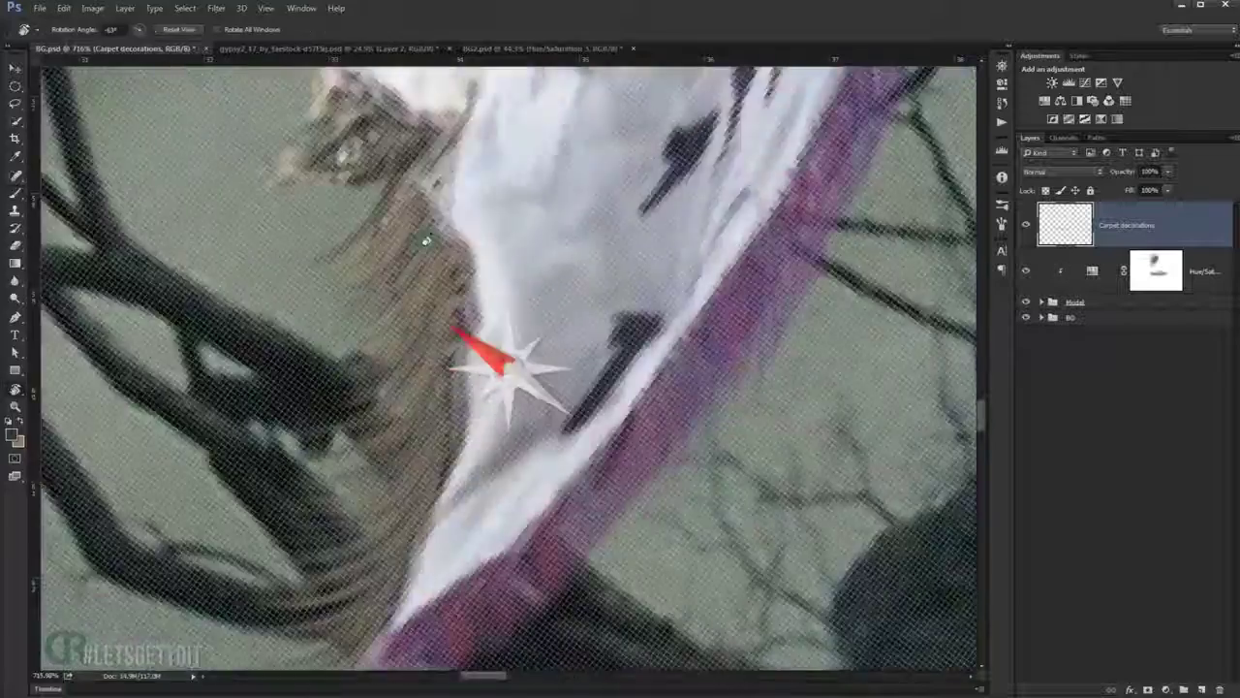
Paint more fringe along the carpet's left edge, then switch to the Move tool and zoom out.
{"action": "scroll", "coordinate": [498, 345], "scroll_direction": "up", "scroll_amount": 2}
{"action": "key", "text": "r"}
{"action": "scroll", "coordinate": [445, 397], "scroll_direction": "down", "scroll_amount": 3}
{"action": "left_click_drag", "start_coordinate": [445, 397], "coordinate": [515, 335]}
{"action": "scroll", "coordinate": [515, 335], "scroll_direction": "down", "scroll_amount": 1}
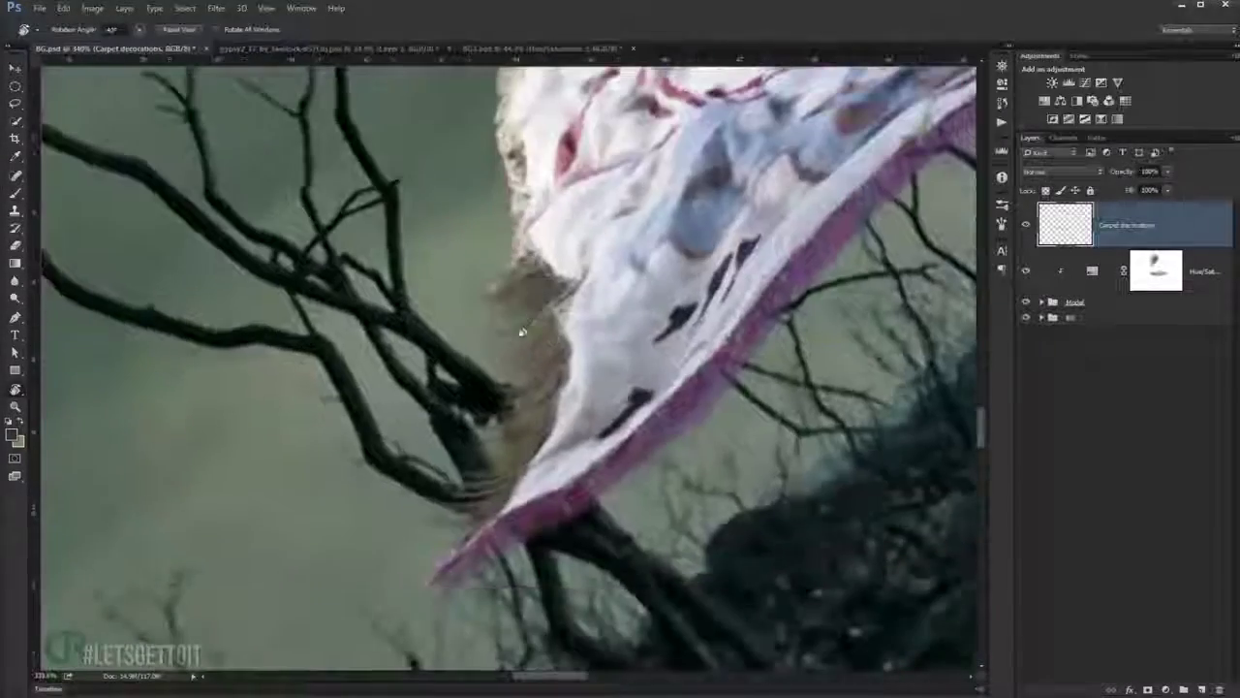
{"action": "key", "text": "b"}
{"action": "right_click", "coordinate": [528, 330]}
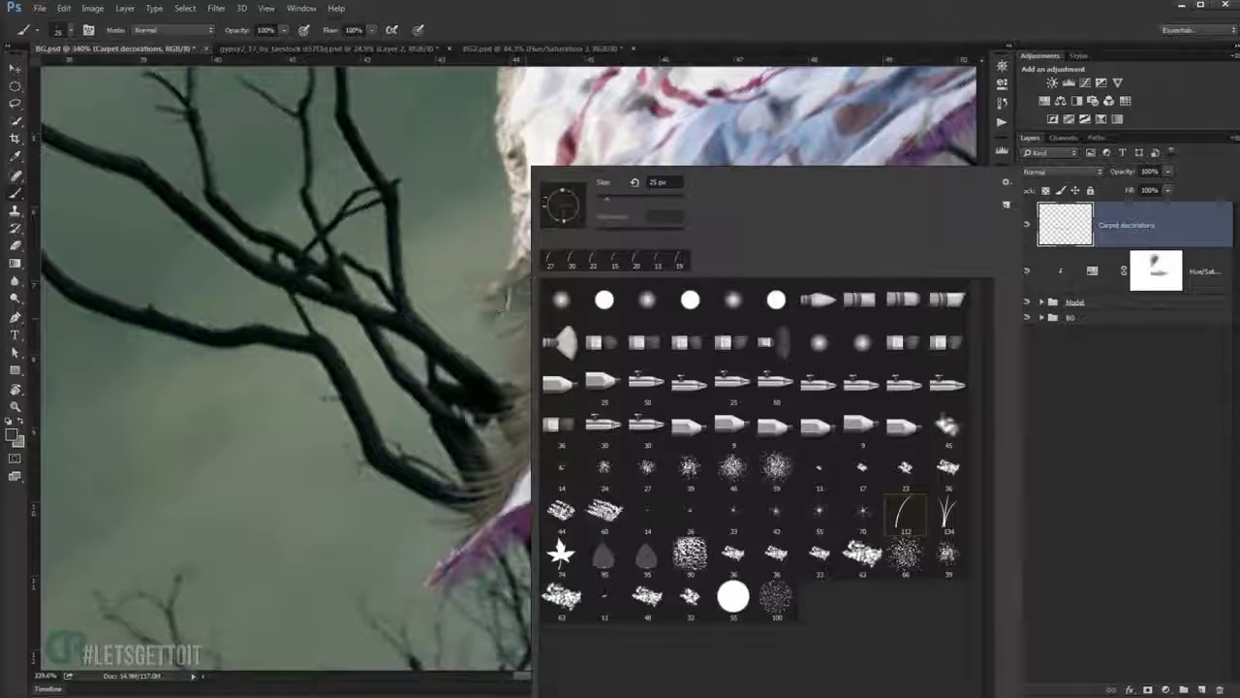
{"action": "key", "text": "Escape"}
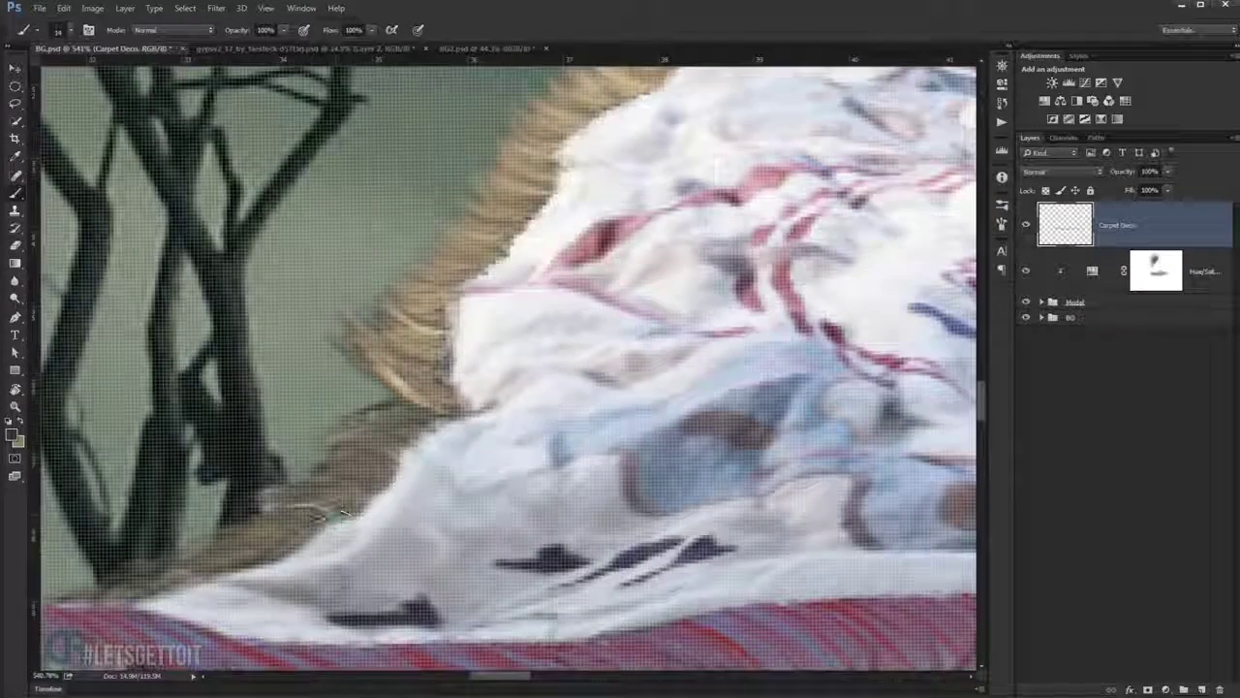
{"action": "scroll", "coordinate": [342, 510], "scroll_direction": "down", "scroll_amount": 5}
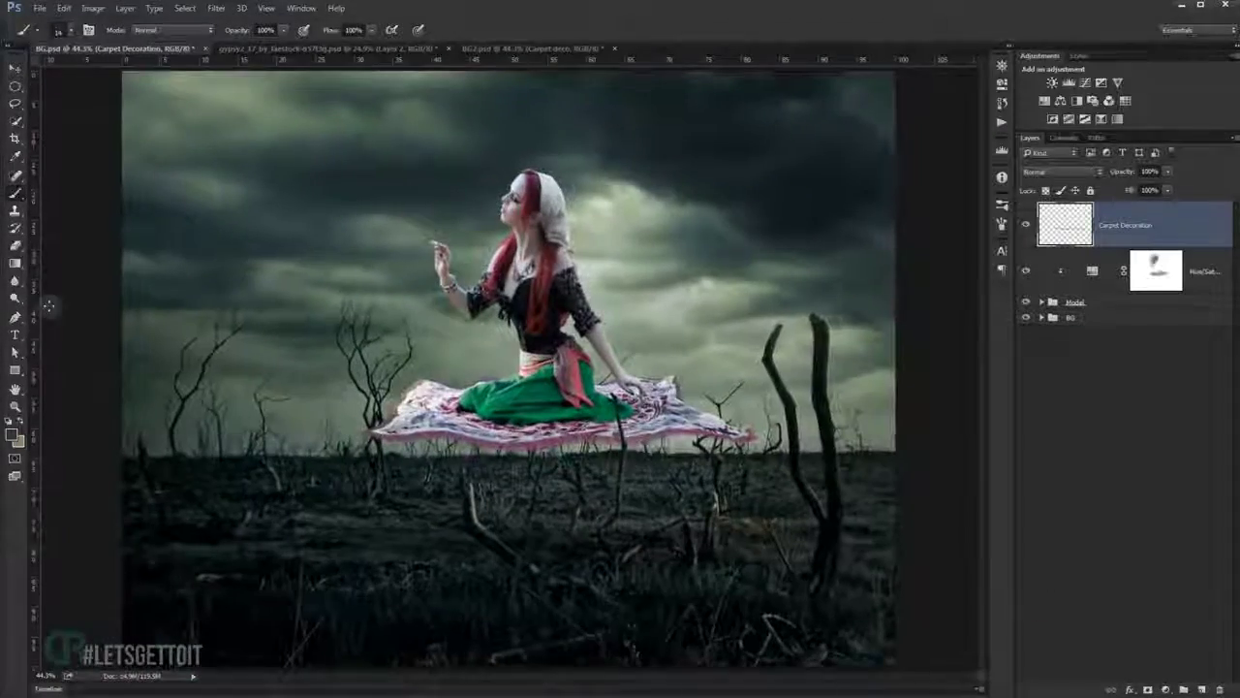
{"action": "key", "text": "v"}
{"action": "scroll", "coordinate": [659, 334], "scroll_direction": "up", "scroll_amount": 3}
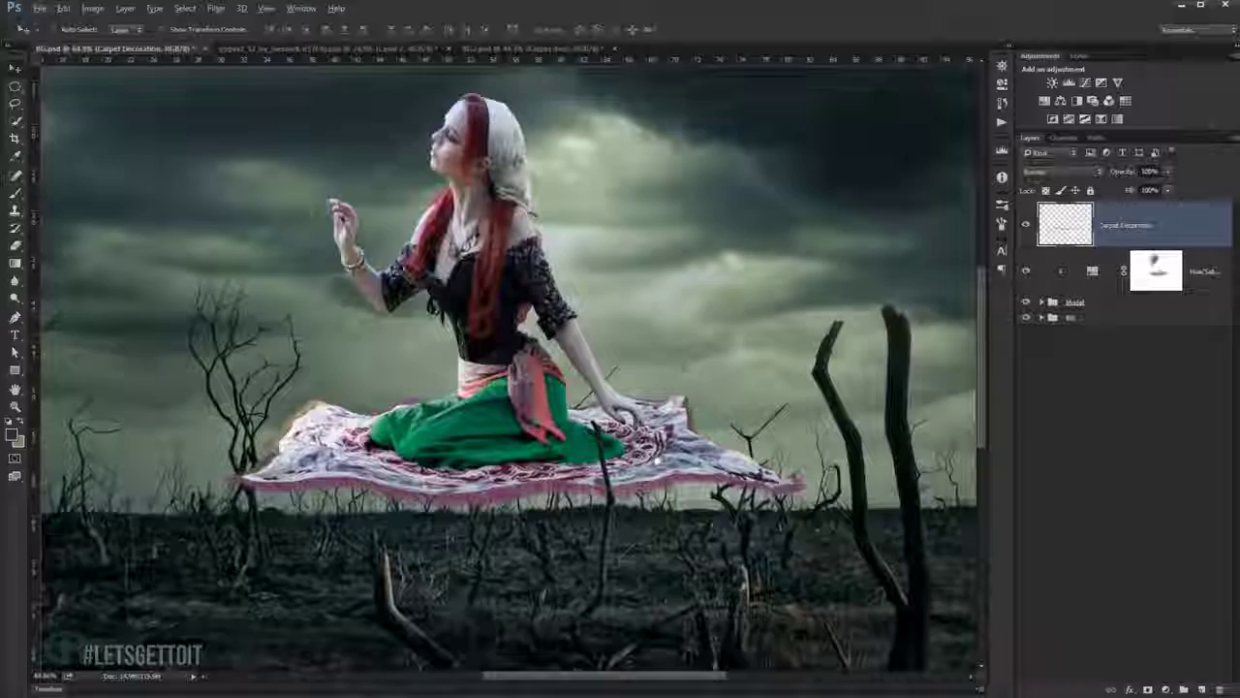
{"action": "scroll", "coordinate": [663, 463], "scroll_direction": "up", "scroll_amount": 2}
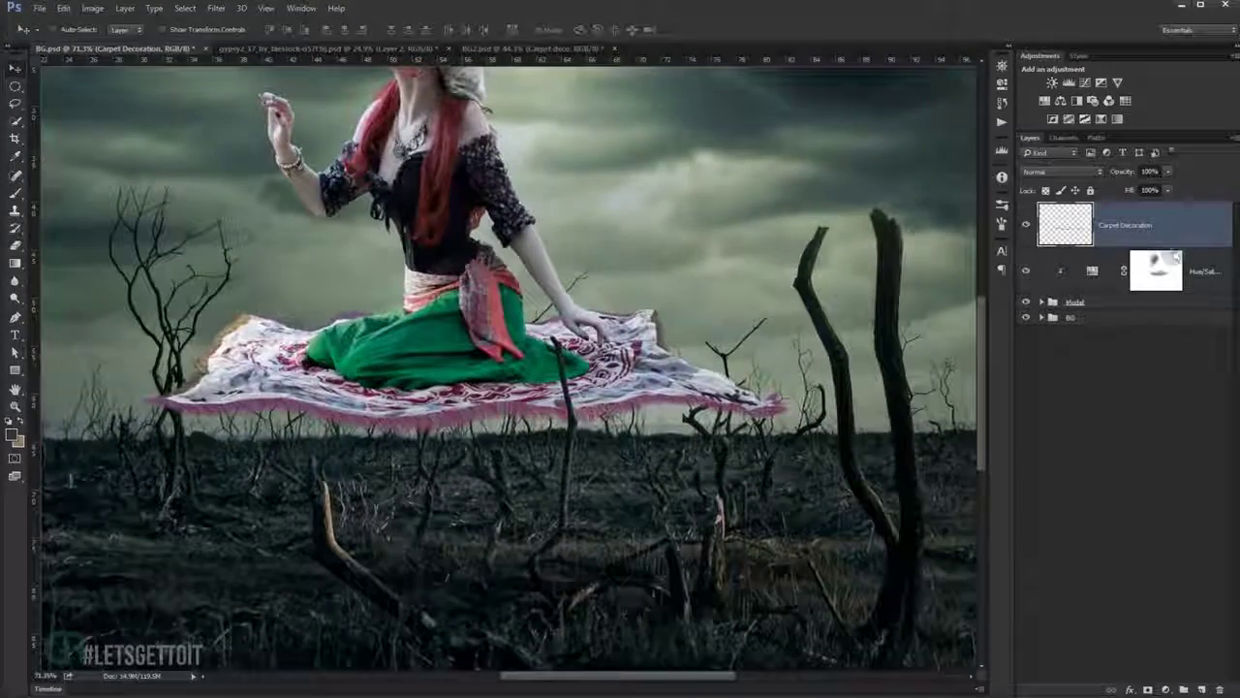
{"action": "double_click", "coordinate": [1209, 225]}
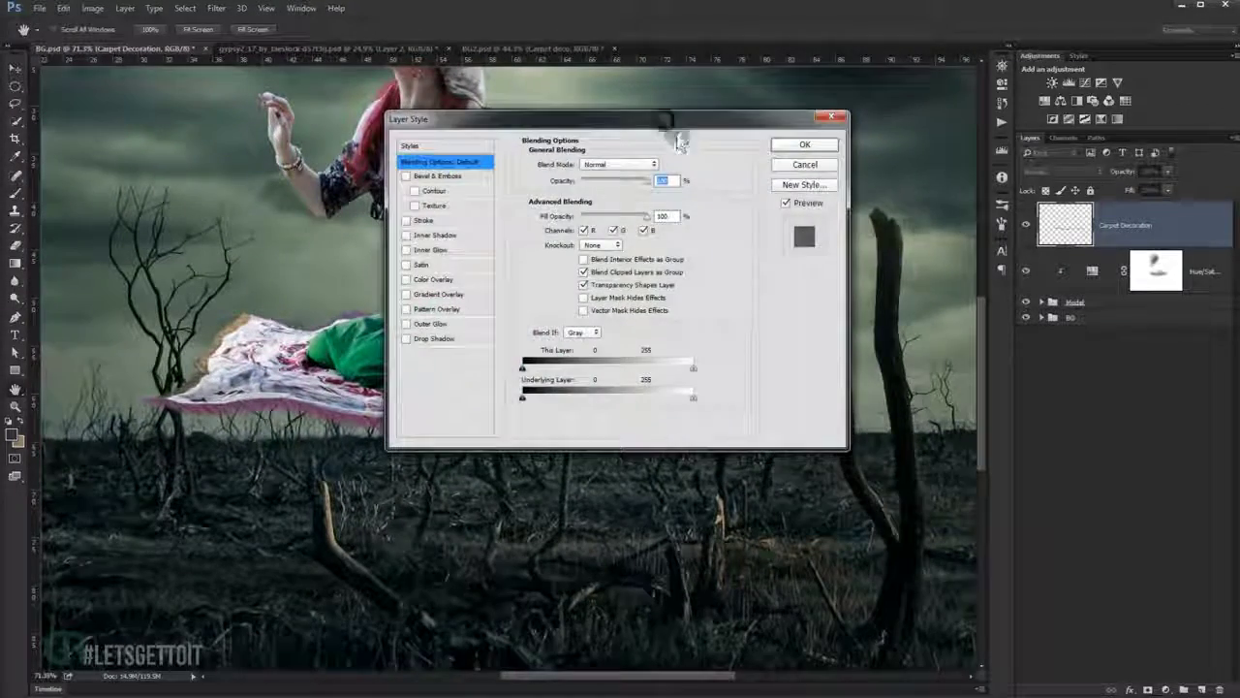
Add a Color Burn Inner Shadow to the Carpet Decoration layer, keeping the default shadow colour.
{"action": "left_click_drag", "start_coordinate": [681, 142], "coordinate": [1058, 248]}
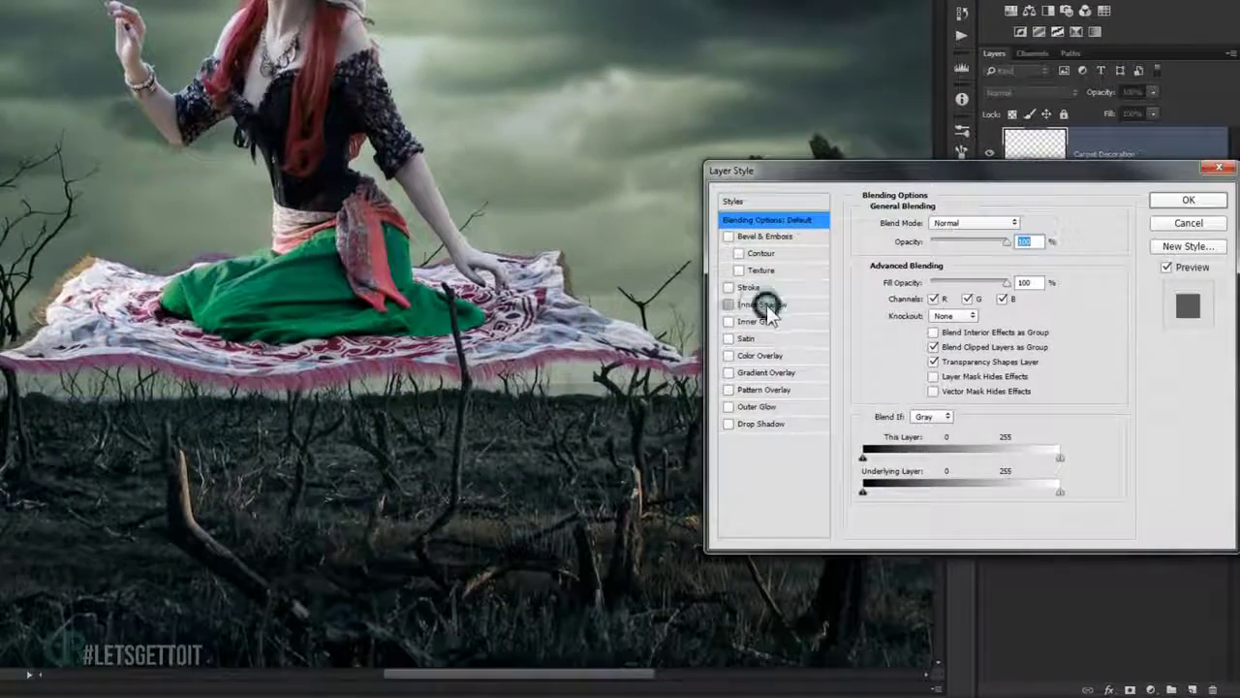
{"action": "left_click", "coordinate": [806, 356]}
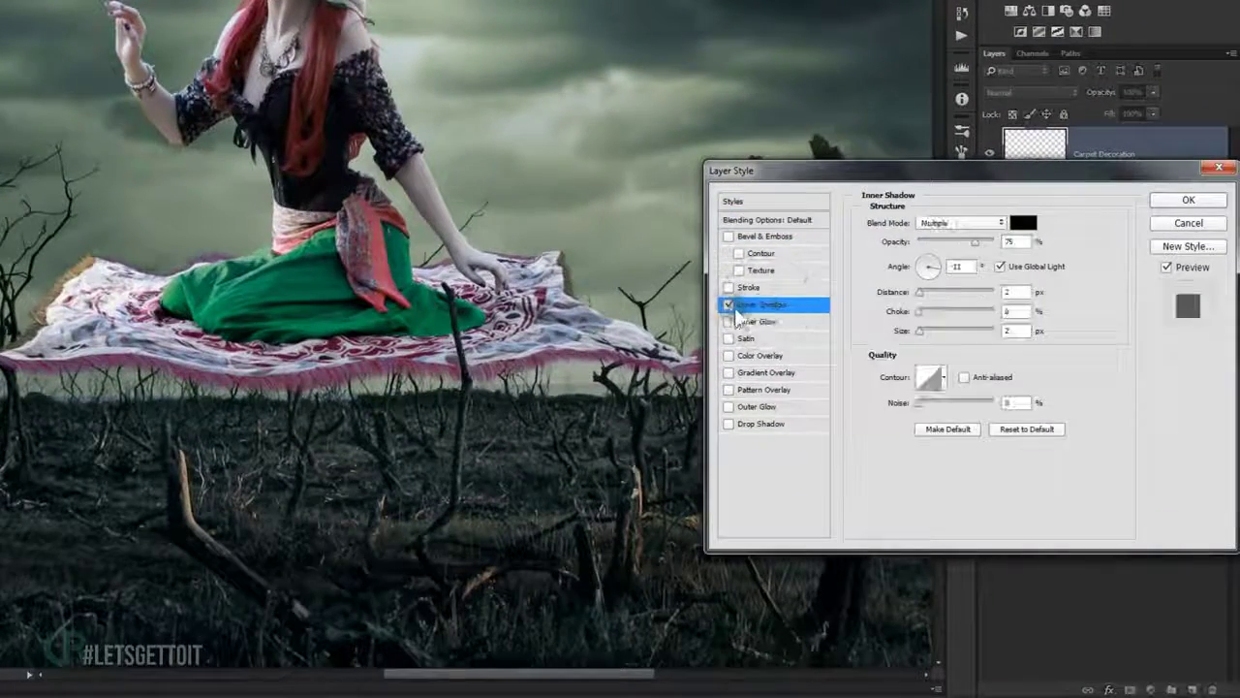
{"action": "left_click", "coordinate": [962, 225]}
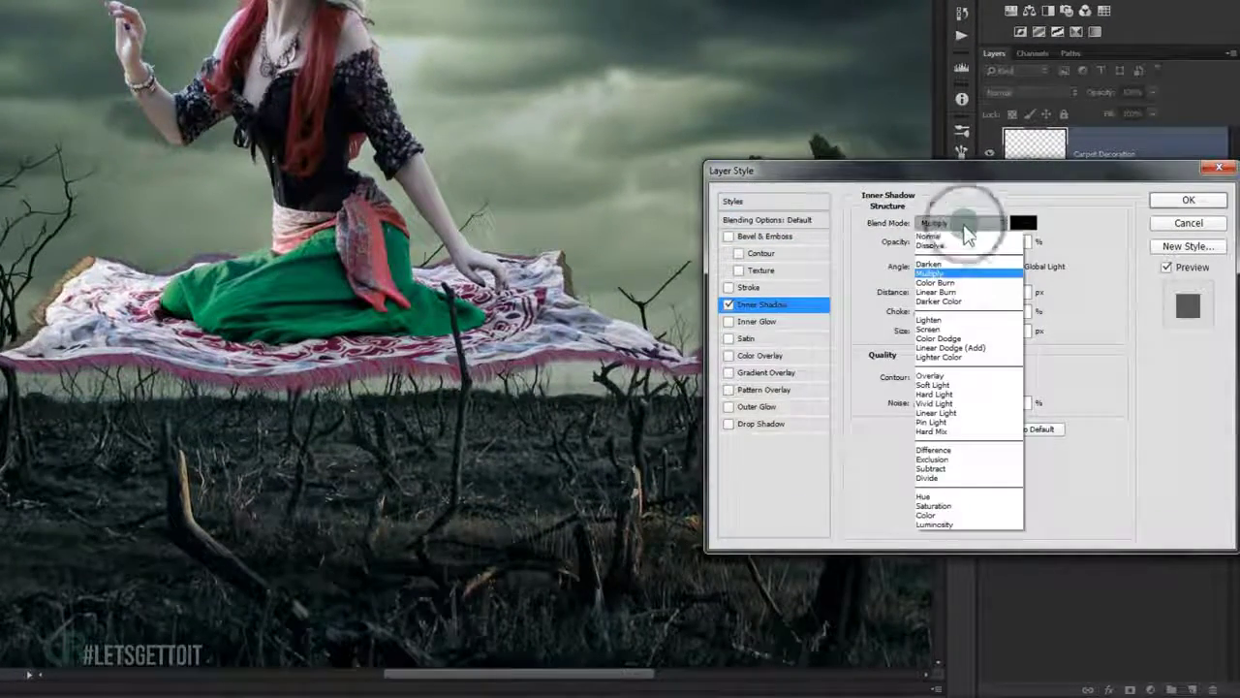
{"action": "left_click", "coordinate": [945, 282]}
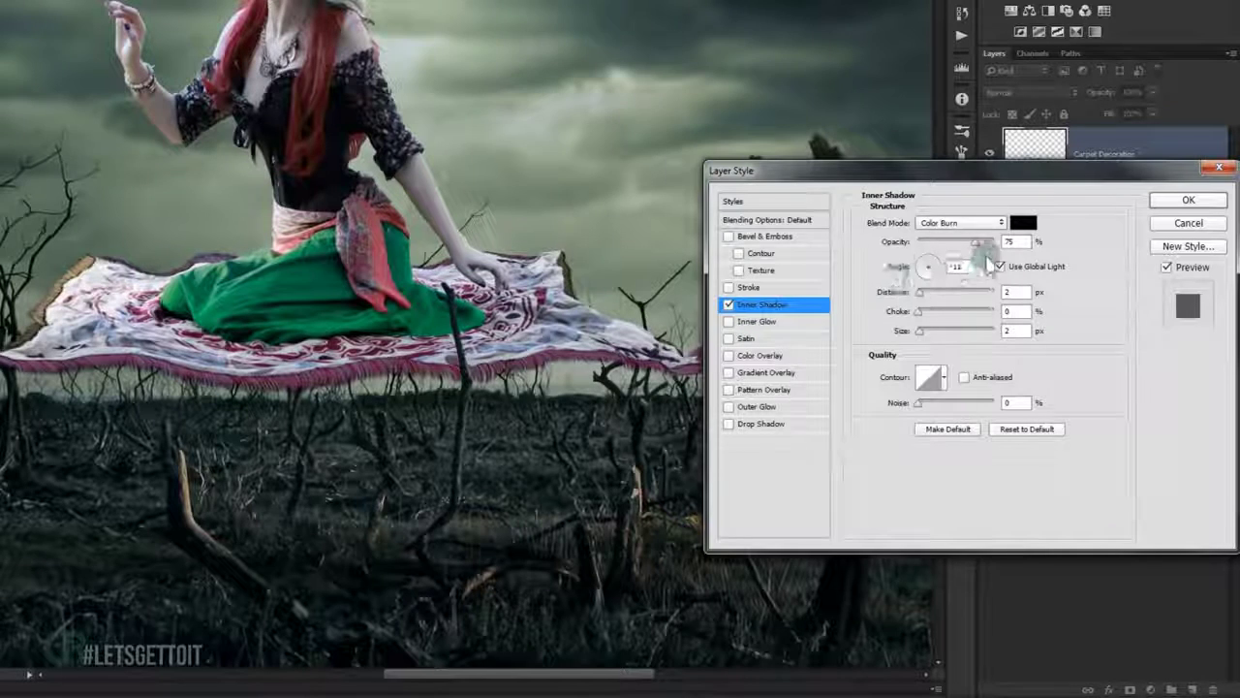
{"action": "left_click", "coordinate": [1024, 223]}
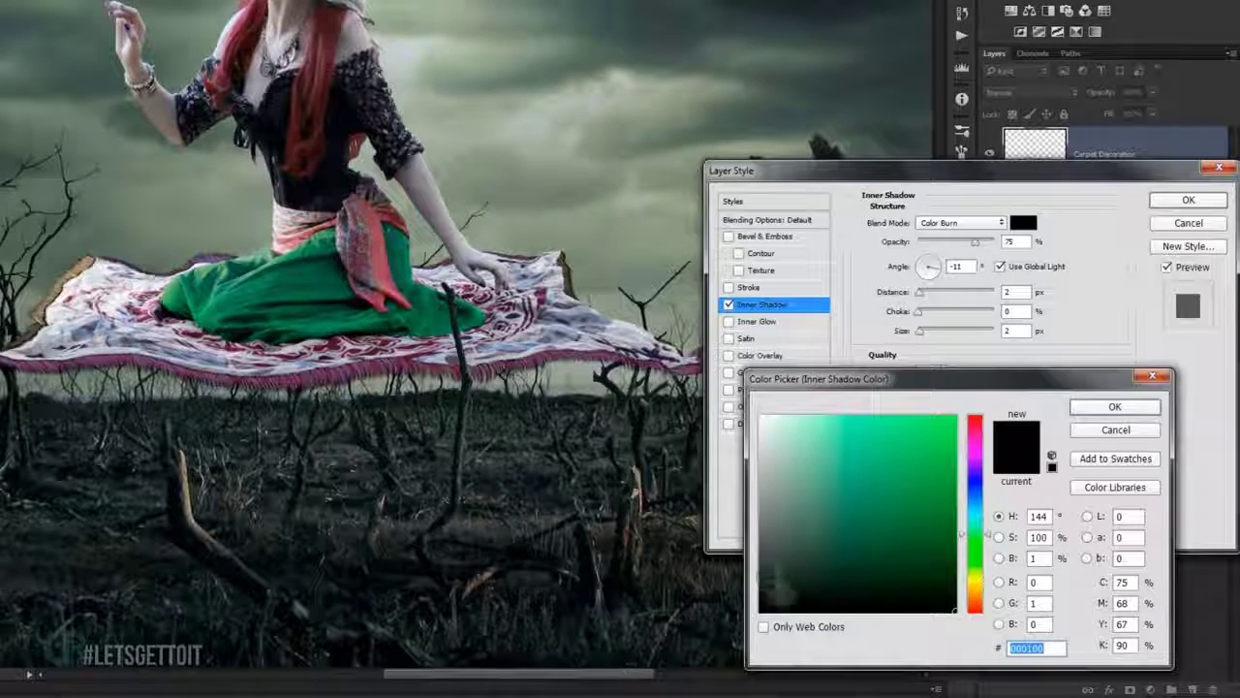
{"action": "left_click", "coordinate": [1116, 405]}
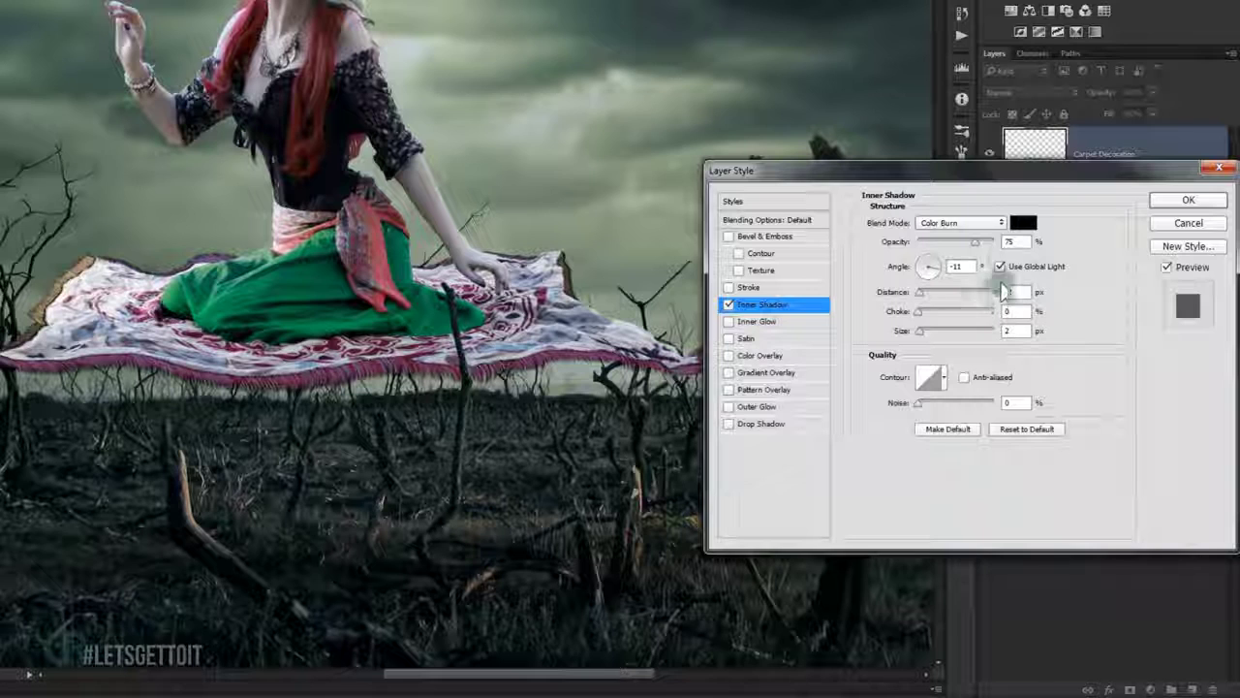
Set the inner shadow to 20% opacity, a custom -32° angle and 10 px size, then apply it.
{"action": "left_click_drag", "start_coordinate": [979, 242], "coordinate": [954, 242]}
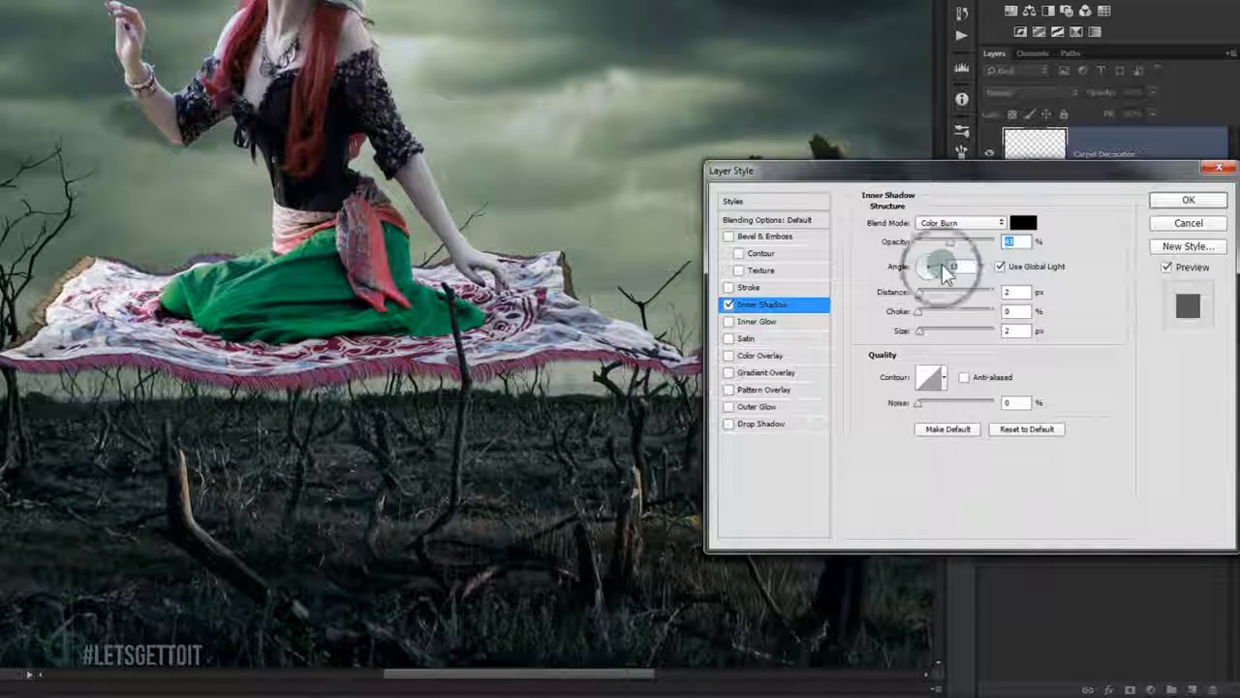
{"action": "left_click", "coordinate": [1000, 266]}
{"action": "left_click_drag", "start_coordinate": [934, 271], "coordinate": [983, 262]}
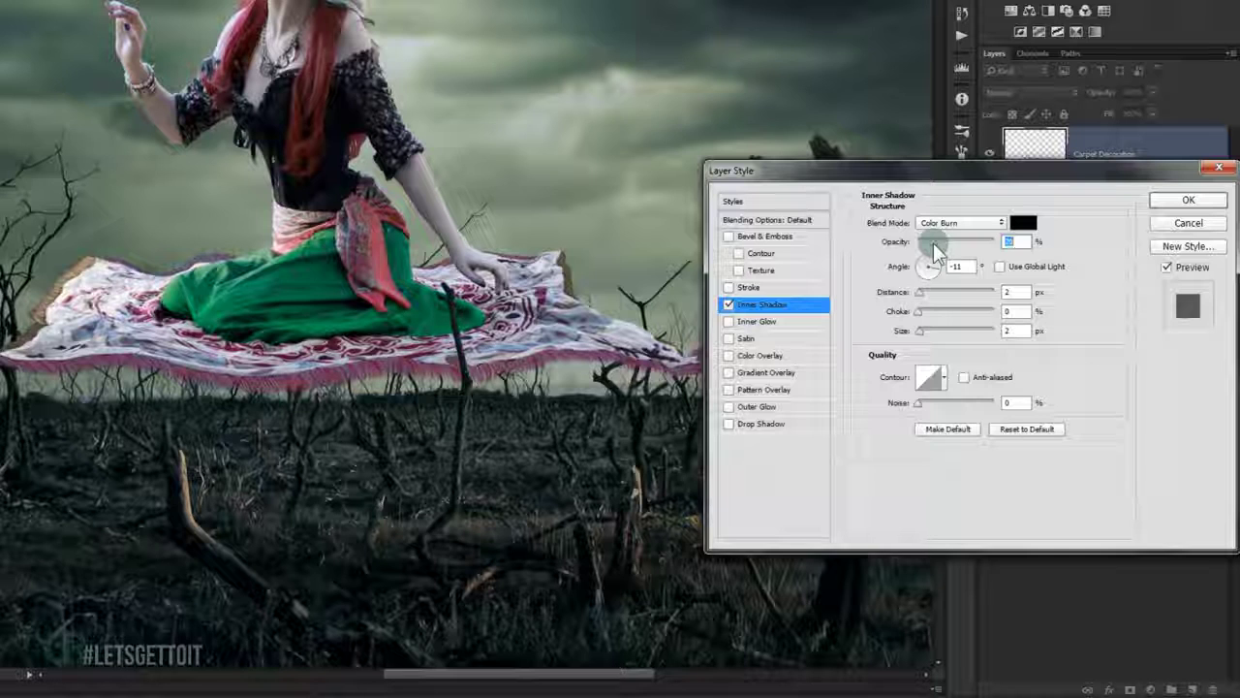
{"action": "type", "text": "20"}
{"action": "key", "text": "Tab"}
{"action": "left_click_drag", "start_coordinate": [922, 332], "coordinate": [927, 331]}
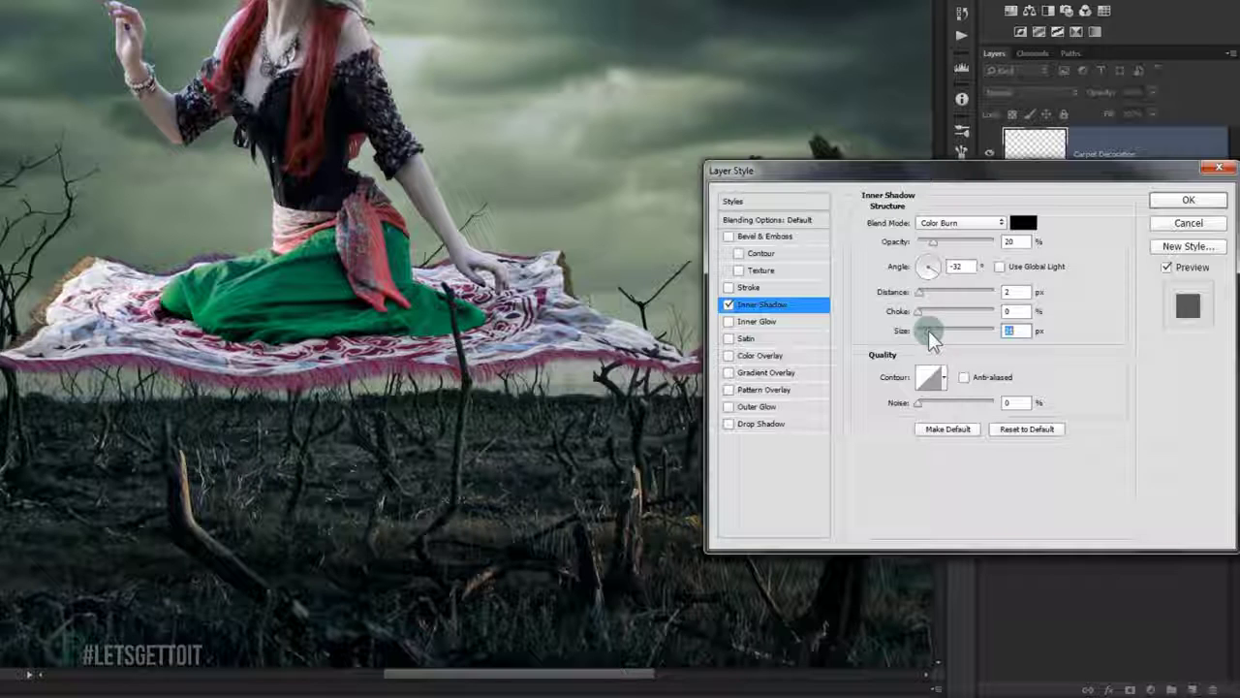
{"action": "left_click", "coordinate": [1170, 268]}
{"action": "left_click", "coordinate": [1170, 268]}
{"action": "left_click", "coordinate": [1169, 268]}
{"action": "left_click", "coordinate": [1188, 199]}
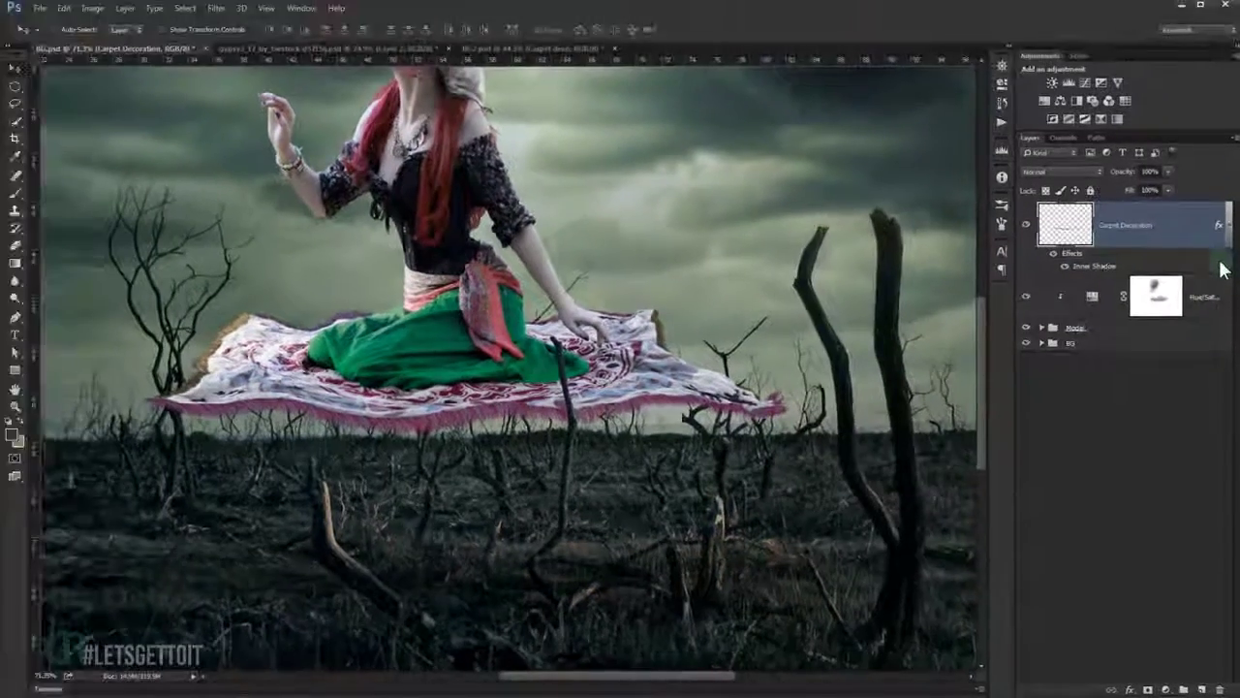
{"action": "key", "text": "ctrl+0"}
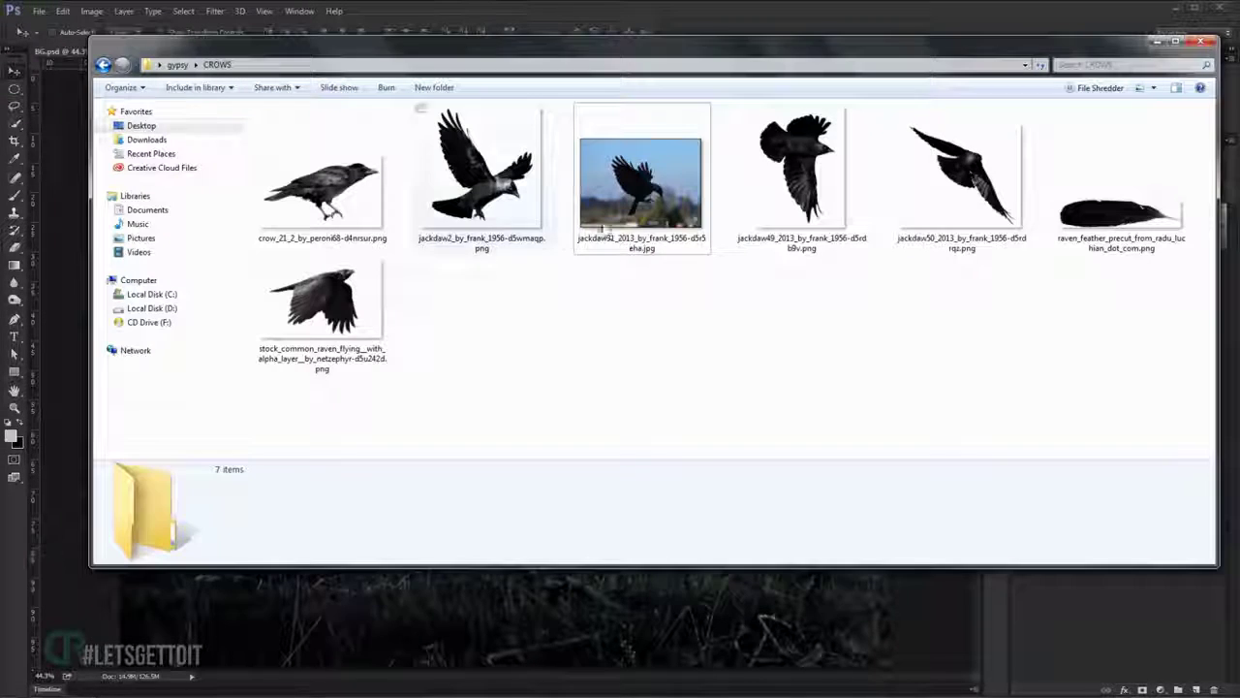
Bring the jackdaw photo into Photoshop and start a Pen path at the beak tip.
{"action": "left_click_drag", "start_coordinate": [601, 229], "coordinate": [19, 555]}
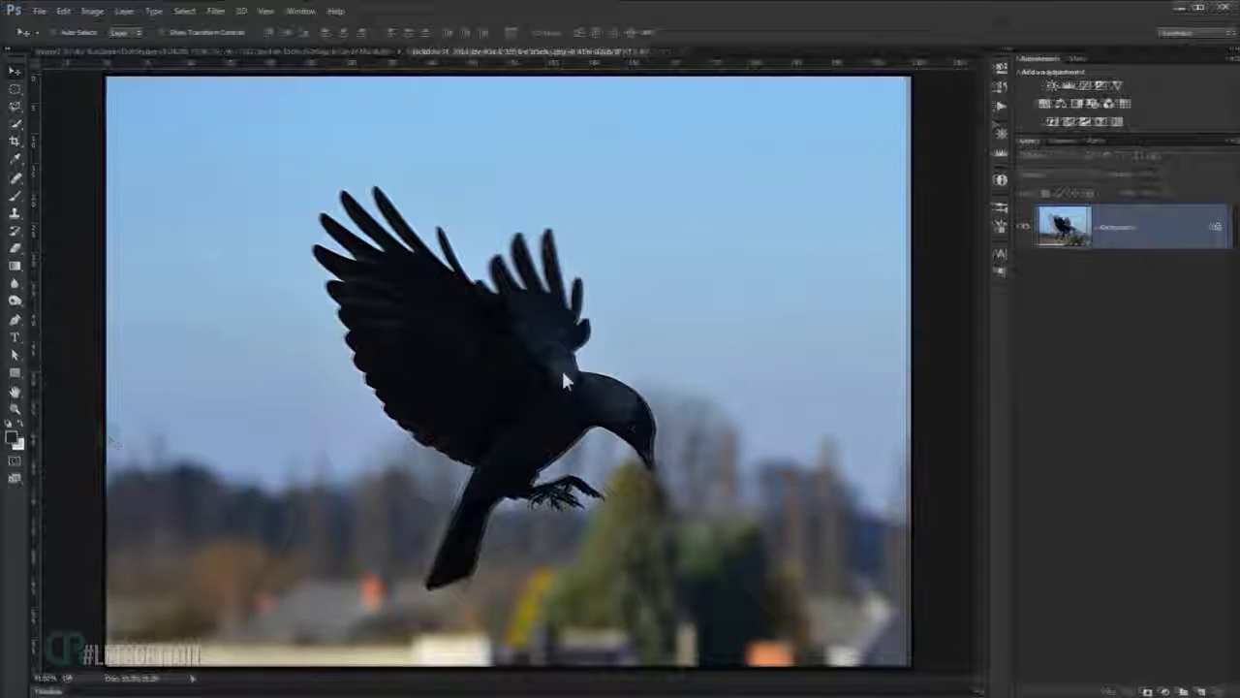
{"action": "left_click", "coordinate": [15, 322]}
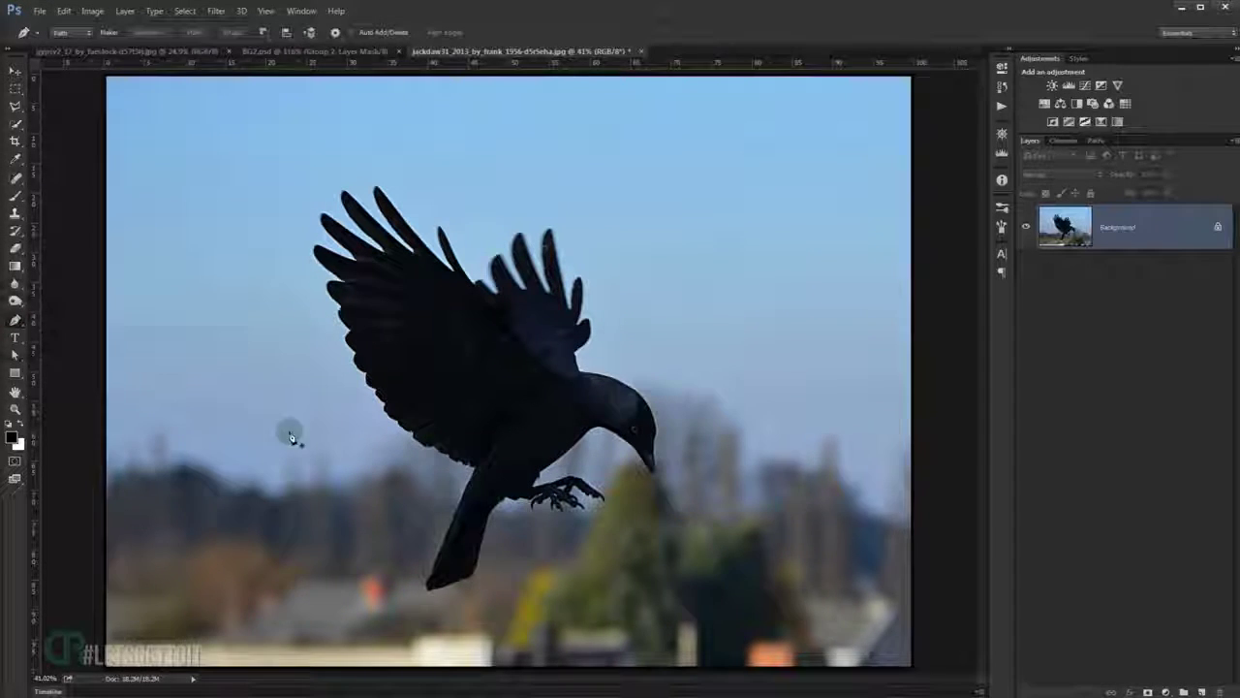
{"action": "scroll", "coordinate": [610, 431], "scroll_direction": "up", "scroll_amount": 5}
{"action": "scroll", "coordinate": [706, 378], "scroll_direction": "up", "scroll_amount": 2}
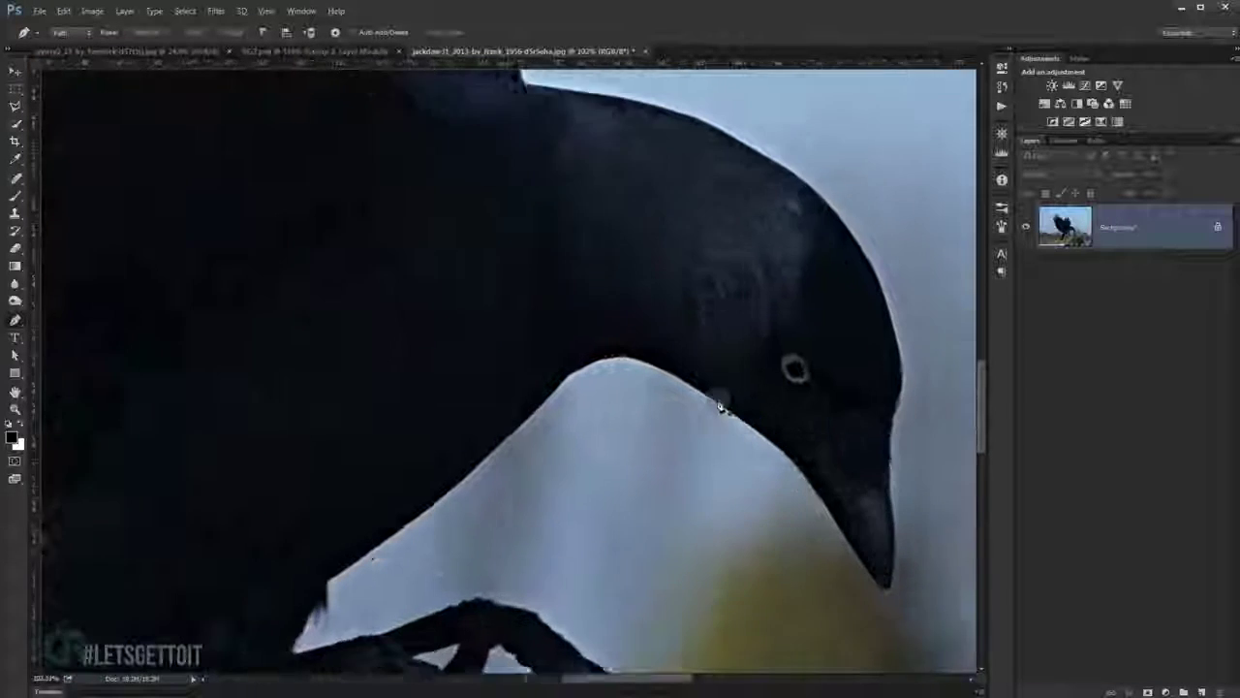
{"action": "scroll", "coordinate": [717, 407], "scroll_direction": "up", "scroll_amount": 2}
{"action": "scroll", "coordinate": [770, 443], "scroll_direction": "up", "scroll_amount": 2}
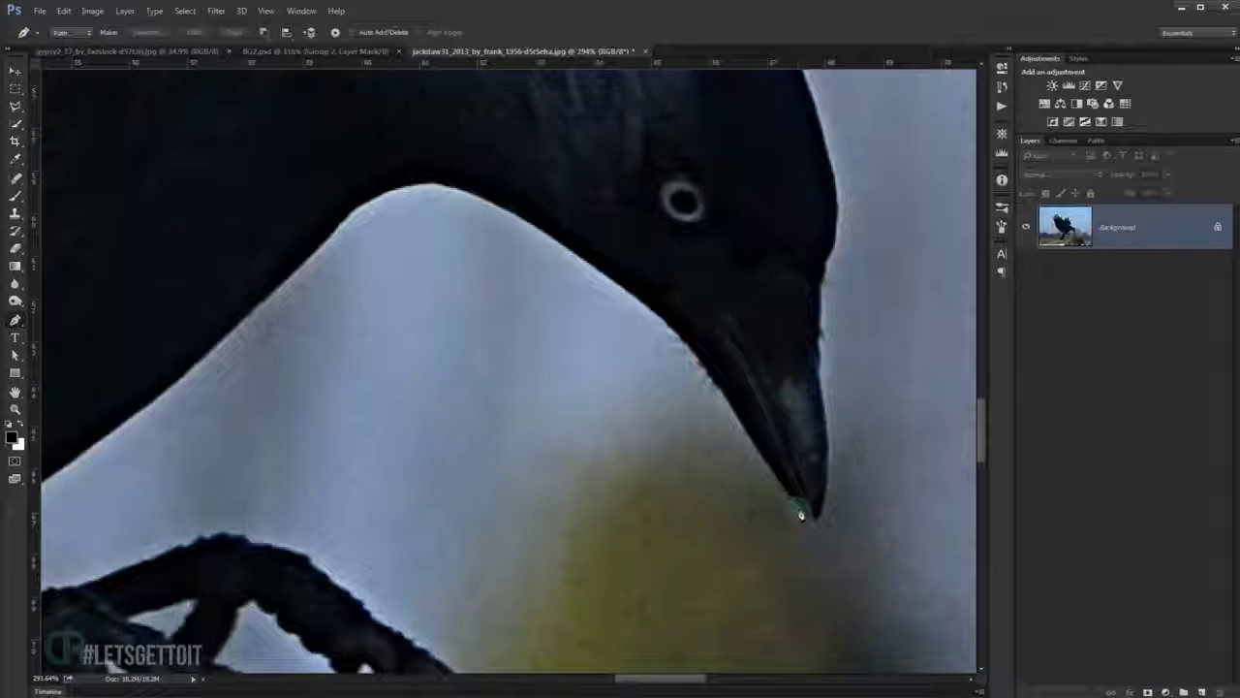
{"action": "left_click", "coordinate": [800, 507]}
{"action": "left_click_drag", "start_coordinate": [802, 302], "coordinate": [846, 404]}
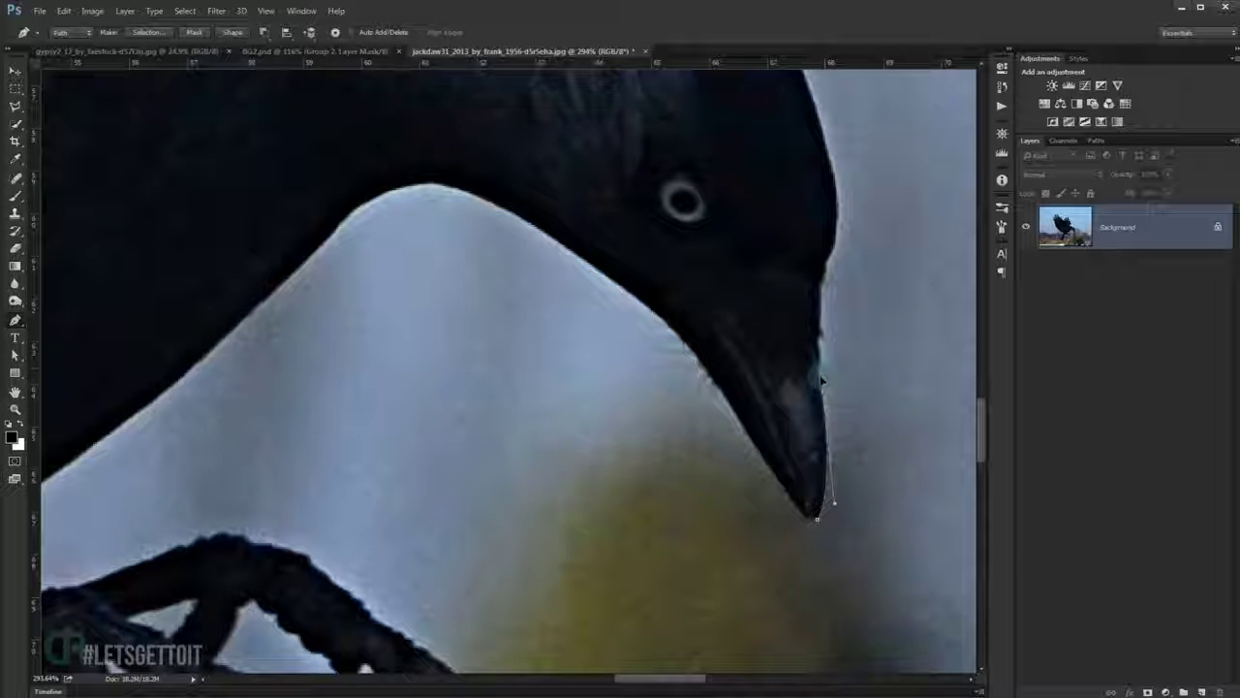
Continue the jackdaw's path up the head, over the top, to the neck-back corner.
{"action": "scroll", "coordinate": [841, 392], "scroll_direction": "up", "scroll_amount": 3}
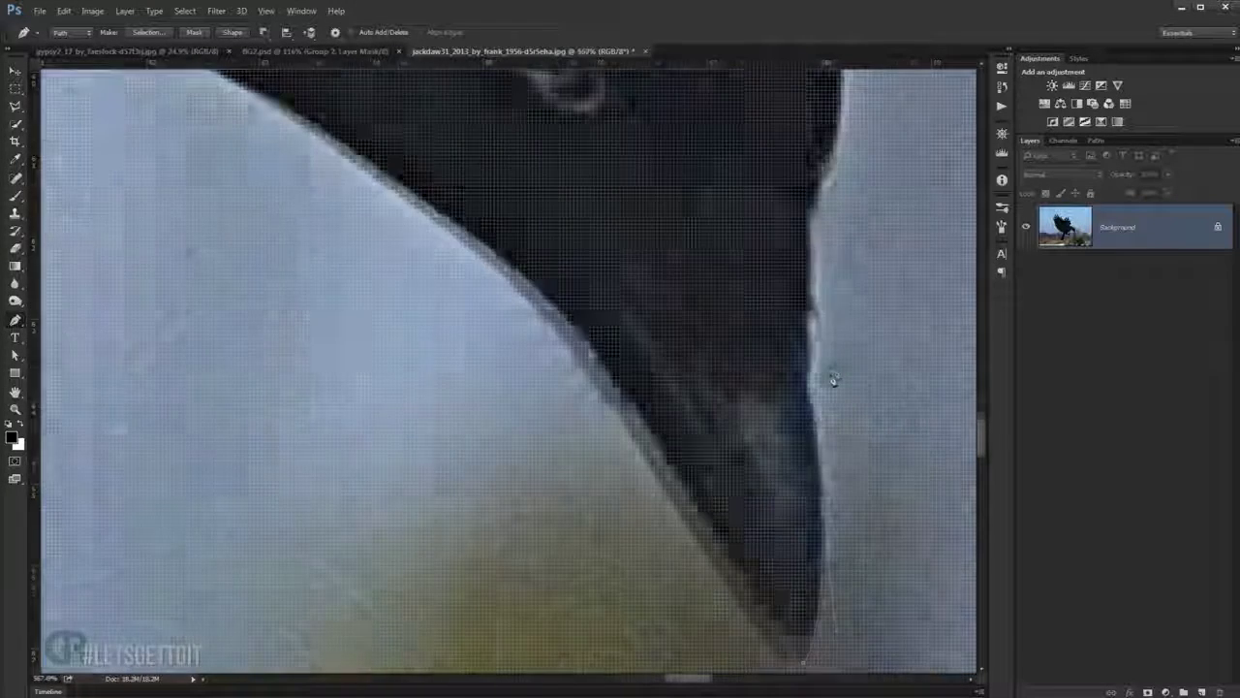
{"action": "scroll", "coordinate": [819, 339], "scroll_direction": "down", "scroll_amount": 1}
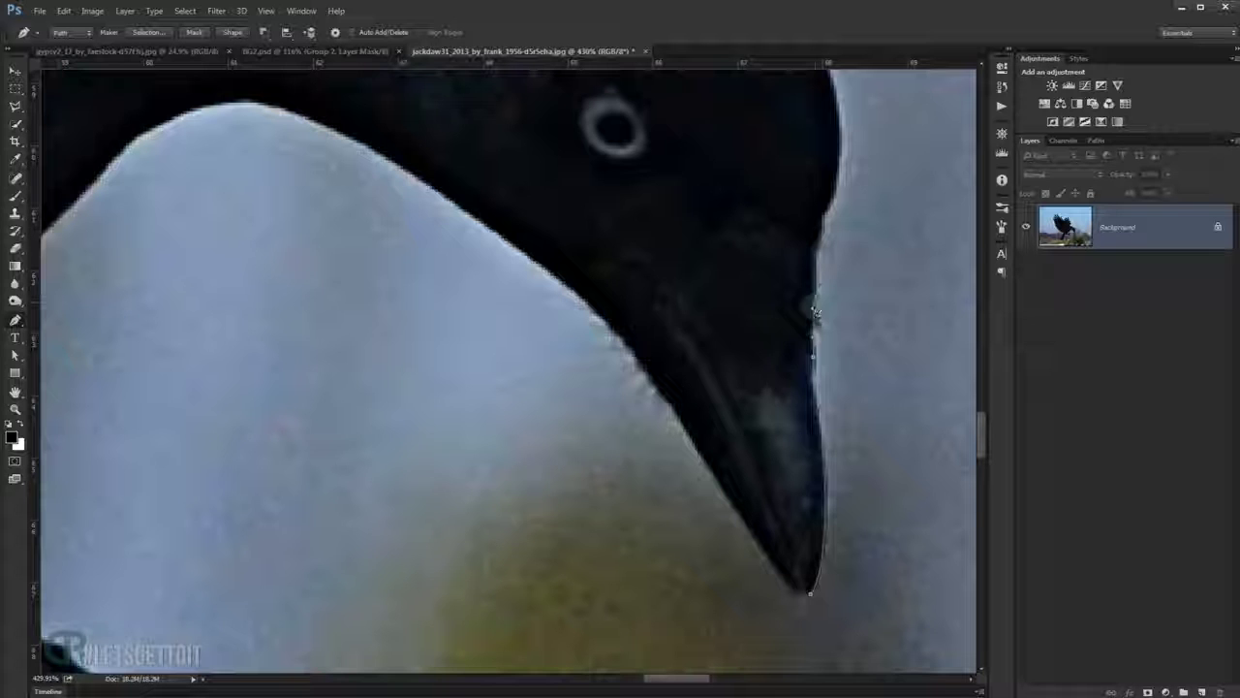
{"action": "scroll", "coordinate": [824, 310], "scroll_direction": "up", "scroll_amount": 2}
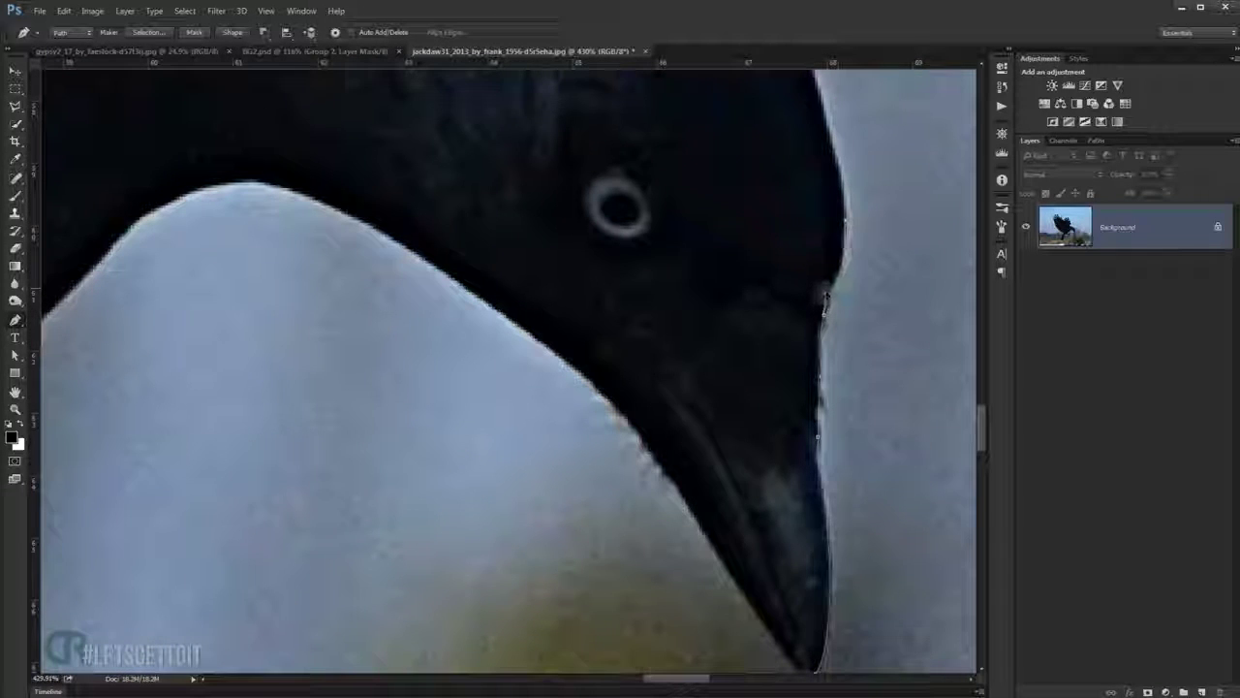
{"action": "scroll", "coordinate": [822, 320], "scroll_direction": "up", "scroll_amount": 3}
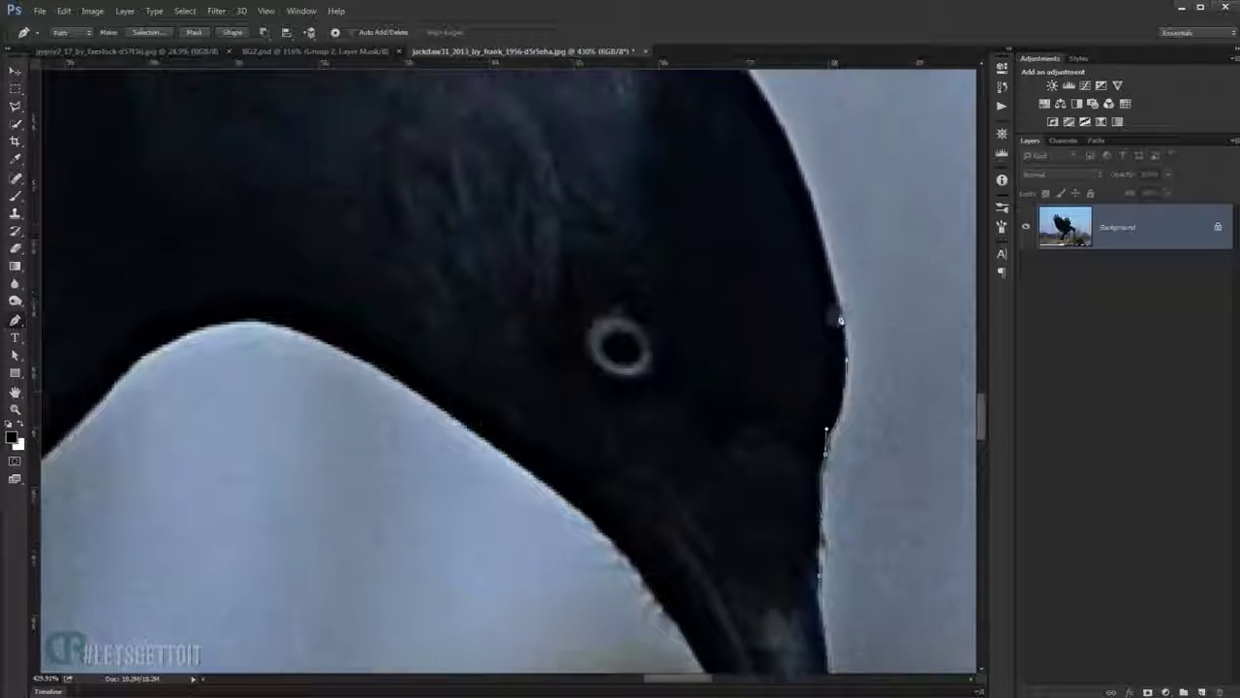
{"action": "scroll", "coordinate": [823, 528], "scroll_direction": "down", "scroll_amount": 1}
{"action": "left_click_drag", "start_coordinate": [736, 205], "coordinate": [693, 147]}
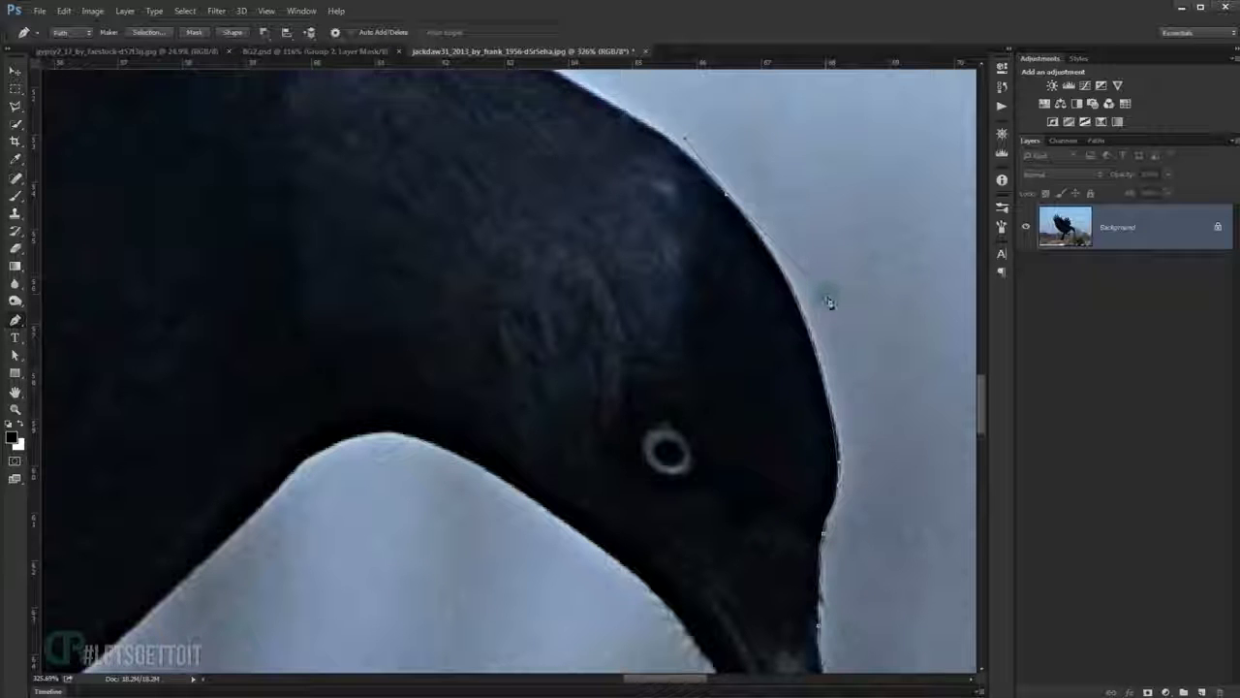
{"action": "left_click_drag", "start_coordinate": [833, 304], "coordinate": [867, 388]}
{"action": "mouse_move", "coordinate": [539, 133]}
{"action": "left_mouse_down"}
{"action": "mouse_move", "coordinate": [633, 219]}
{"action": "mouse_move", "coordinate": [300, 157]}
{"action": "left_mouse_up"}
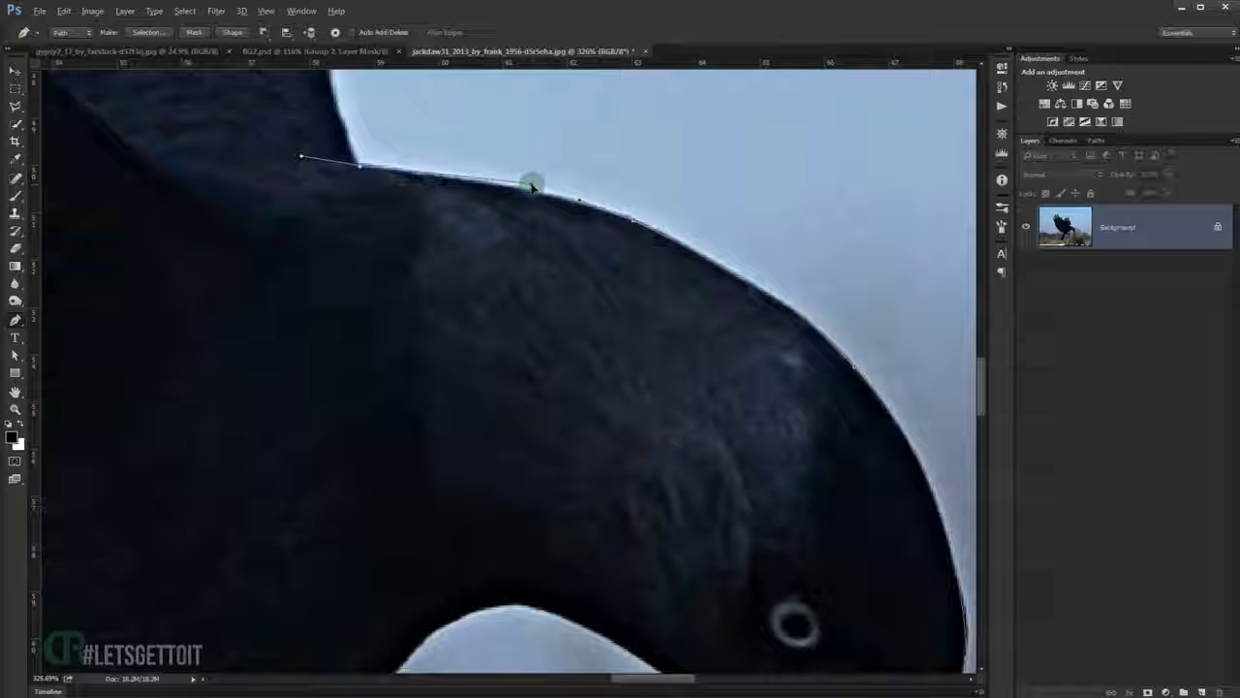
{"action": "left_click_drag", "start_coordinate": [407, 152], "coordinate": [477, 334]}
{"action": "left_click", "coordinate": [396, 213]}
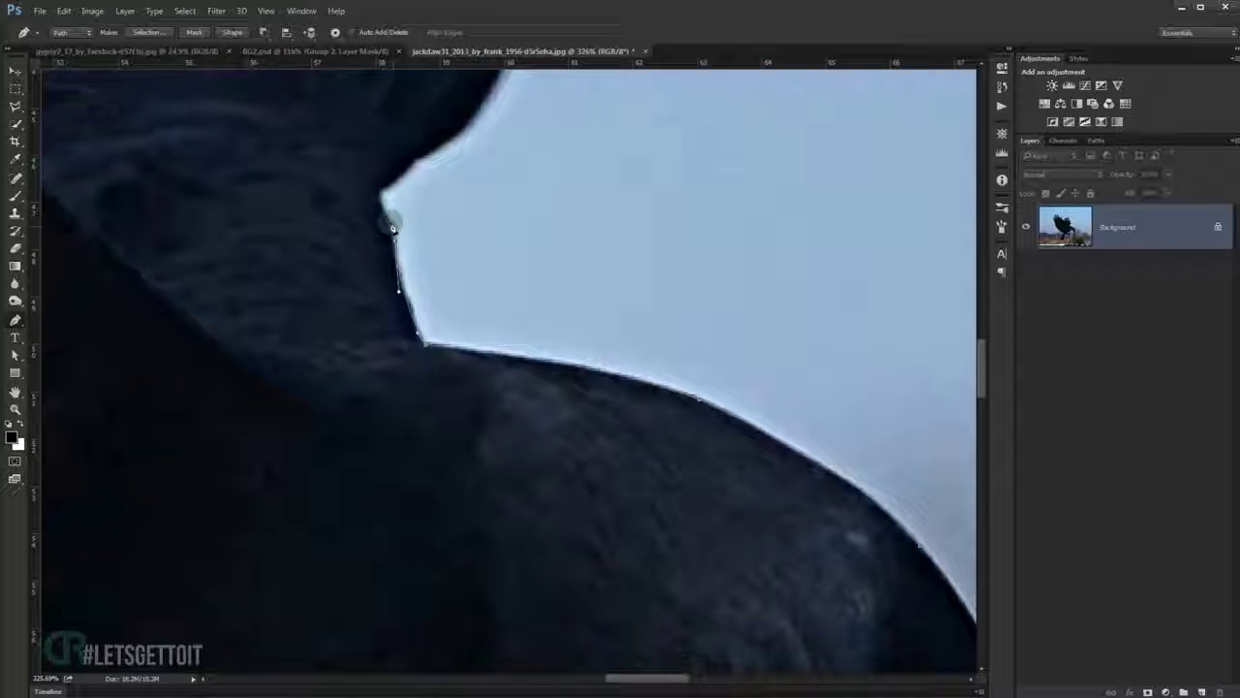
Trace the path down along the crow's leg to complete the outline.
{"action": "scroll", "coordinate": [430, 377], "scroll_direction": "down", "scroll_amount": 3}
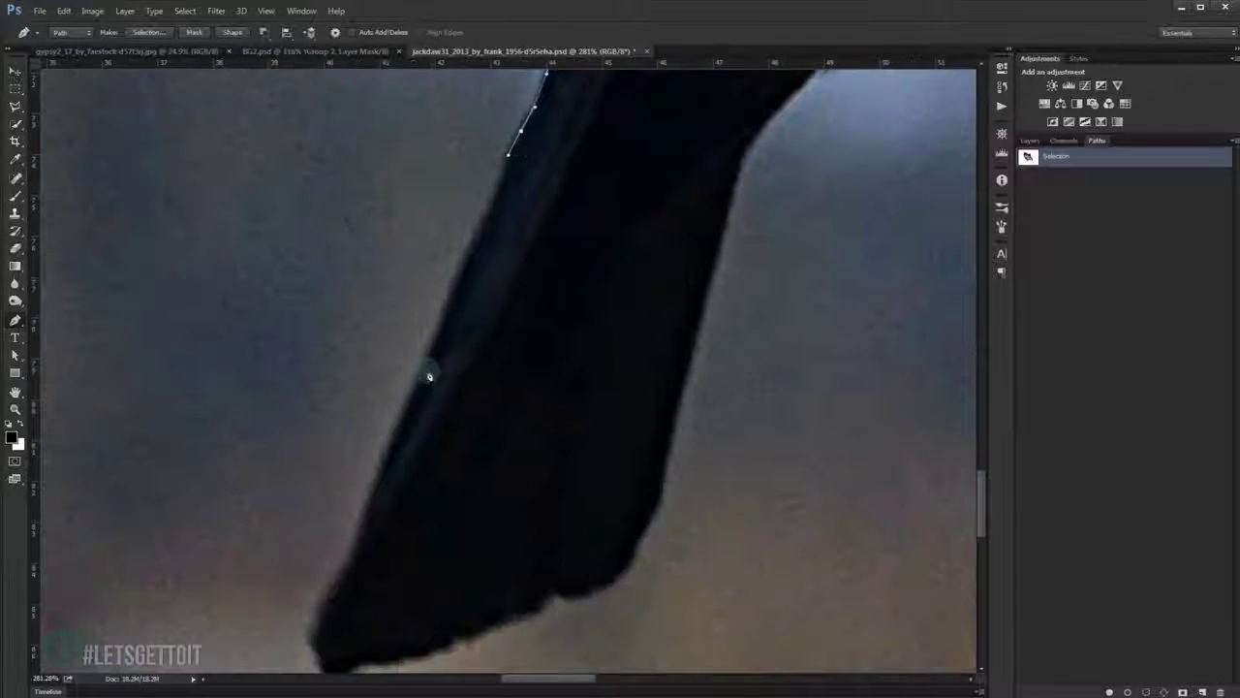
{"action": "left_click", "coordinate": [383, 479]}
{"action": "scroll", "coordinate": [427, 373], "scroll_direction": "down", "scroll_amount": 3}
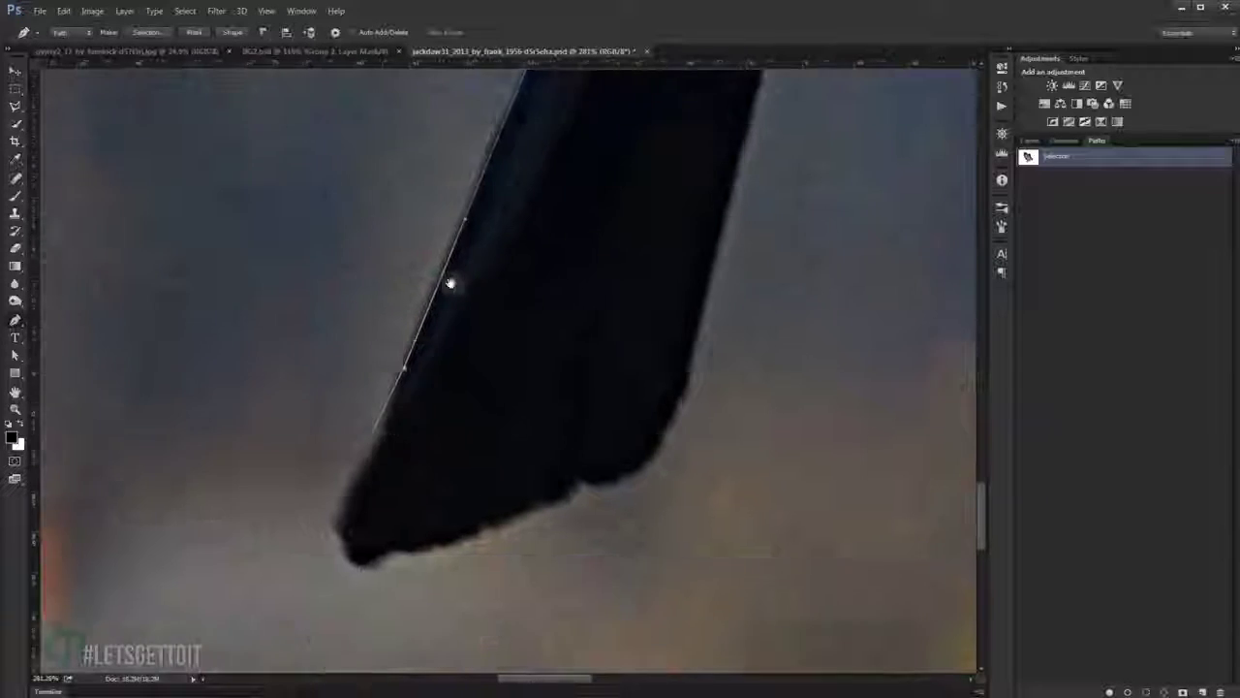
{"action": "scroll", "coordinate": [395, 429], "scroll_direction": "down", "scroll_amount": 2}
{"action": "left_click", "coordinate": [400, 371]}
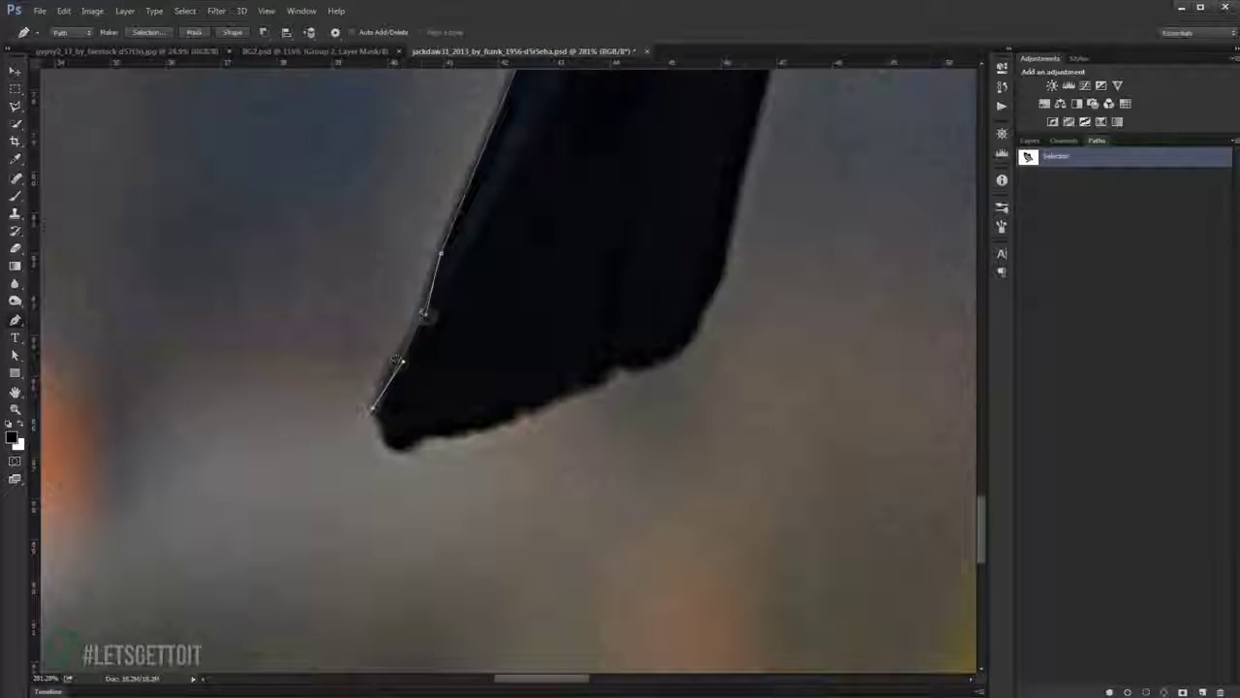
{"action": "scroll", "coordinate": [393, 368], "scroll_direction": "down", "scroll_amount": 1}
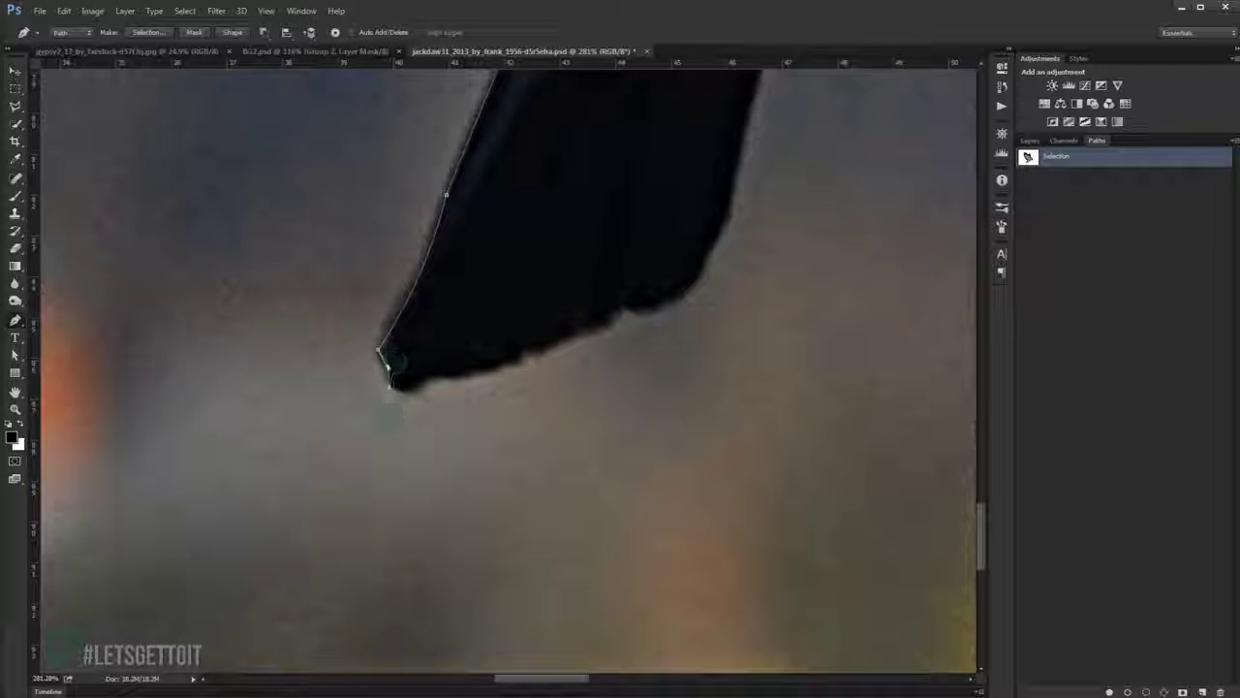
{"action": "scroll", "coordinate": [411, 393], "scroll_direction": "up", "scroll_amount": 3}
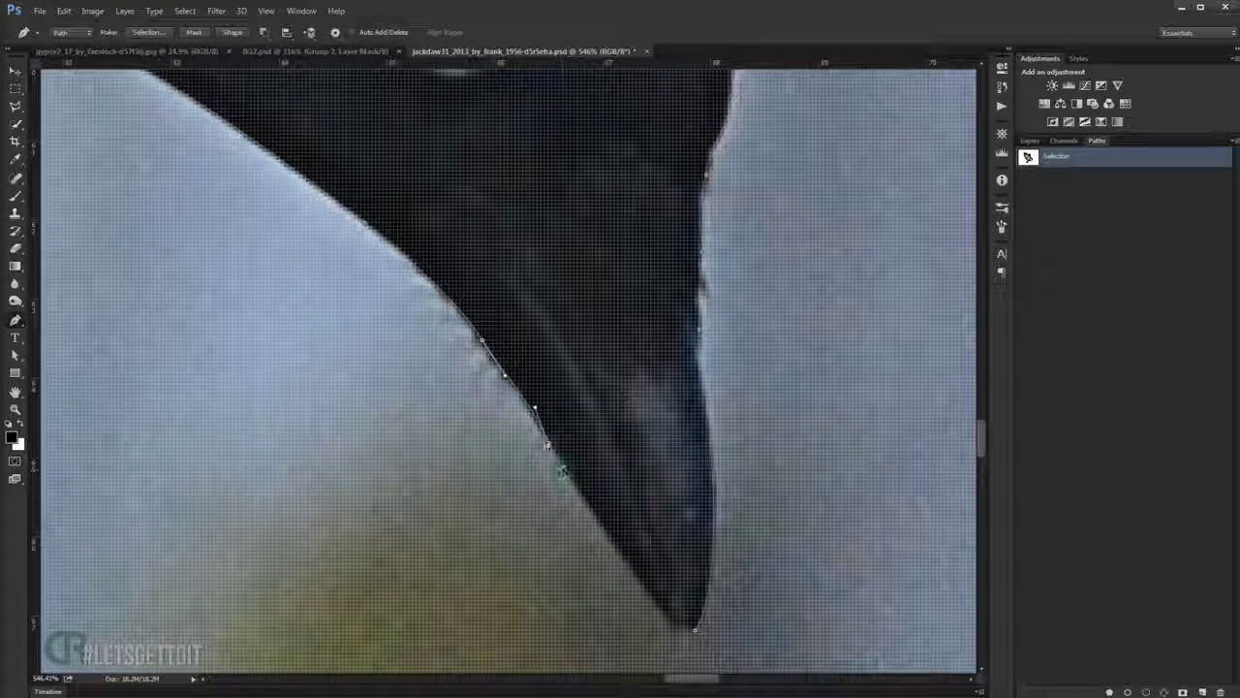
{"action": "scroll", "coordinate": [510, 383], "scroll_direction": "up", "scroll_amount": 3}
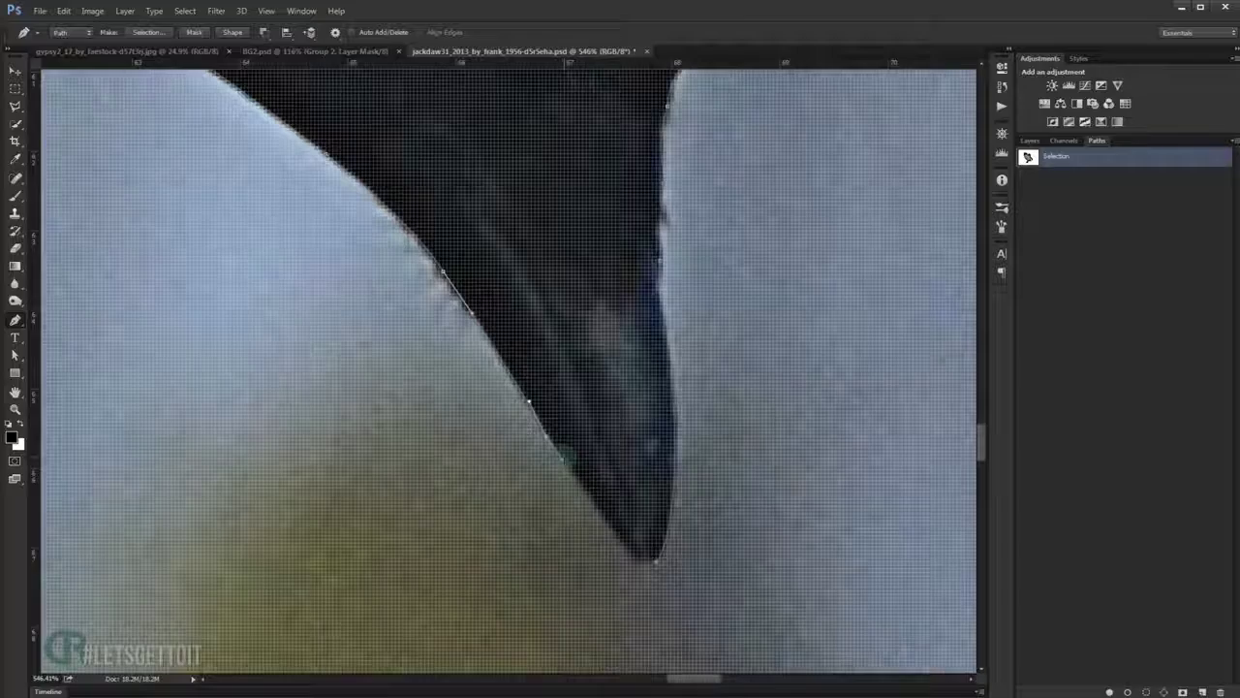
{"action": "scroll", "coordinate": [529, 385], "scroll_direction": "down", "scroll_amount": 3}
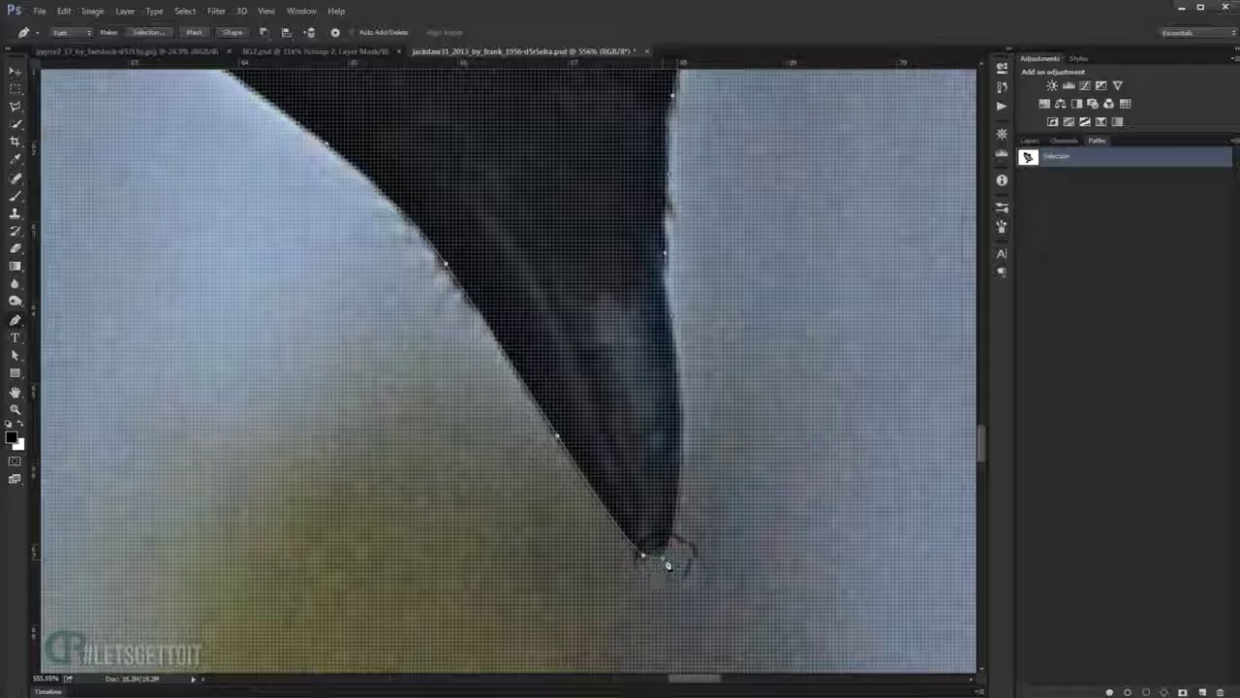
{"action": "scroll", "coordinate": [667, 562], "scroll_direction": "up", "scroll_amount": 2}
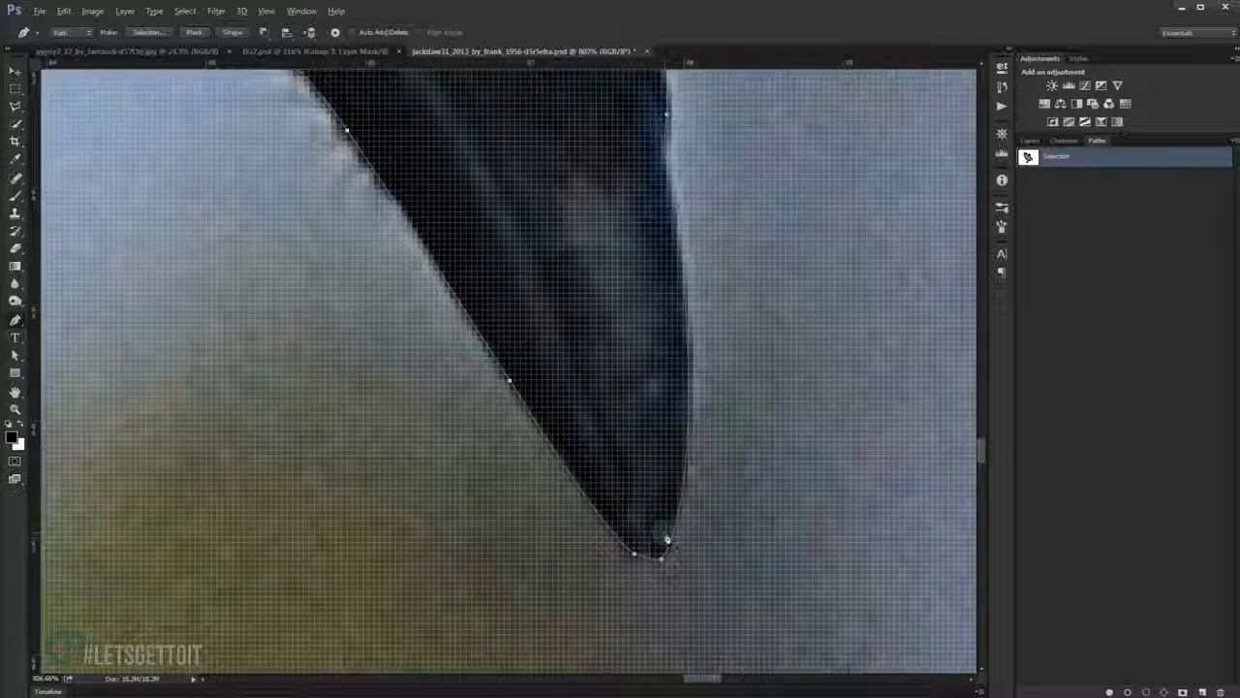
{"action": "scroll", "coordinate": [665, 546], "scroll_direction": "down", "scroll_amount": 4}
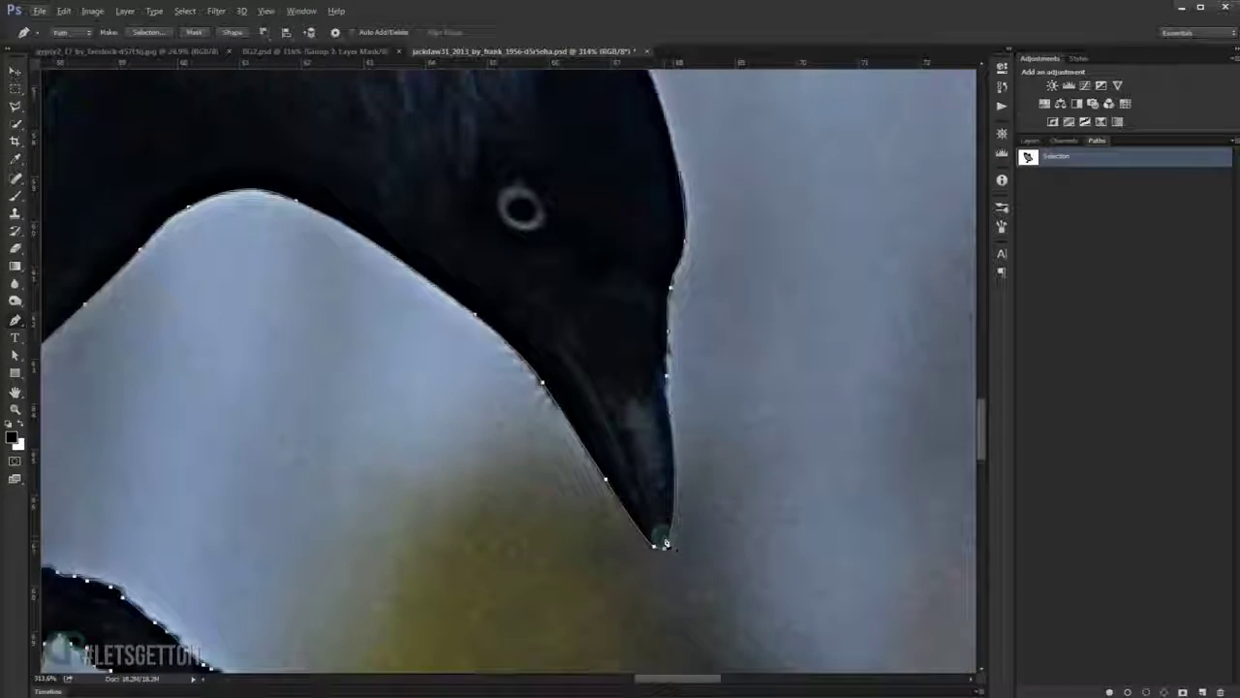
{"action": "scroll", "coordinate": [666, 545], "scroll_direction": "down", "scroll_amount": 3}
{"action": "scroll", "coordinate": [620, 504], "scroll_direction": "down", "scroll_amount": 2}
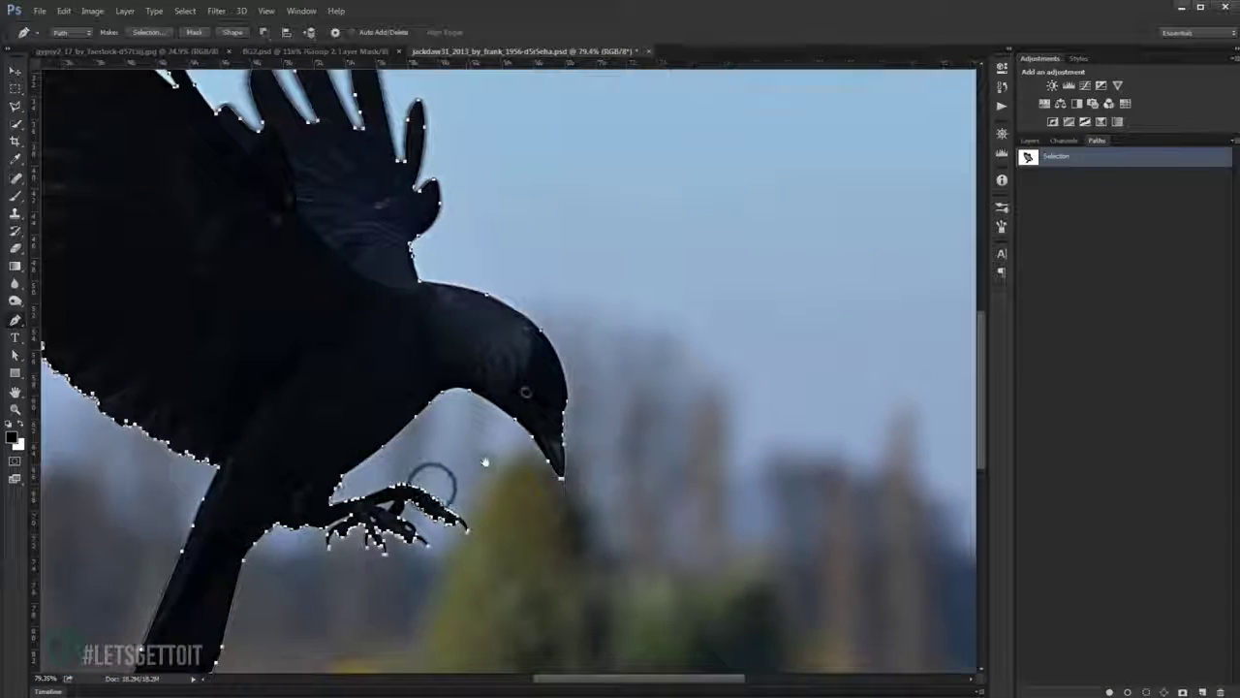
{"action": "scroll", "coordinate": [485, 463], "scroll_direction": "down", "scroll_amount": 1}
{"action": "scroll", "coordinate": [485, 462], "scroll_direction": "down", "scroll_amount": 1}
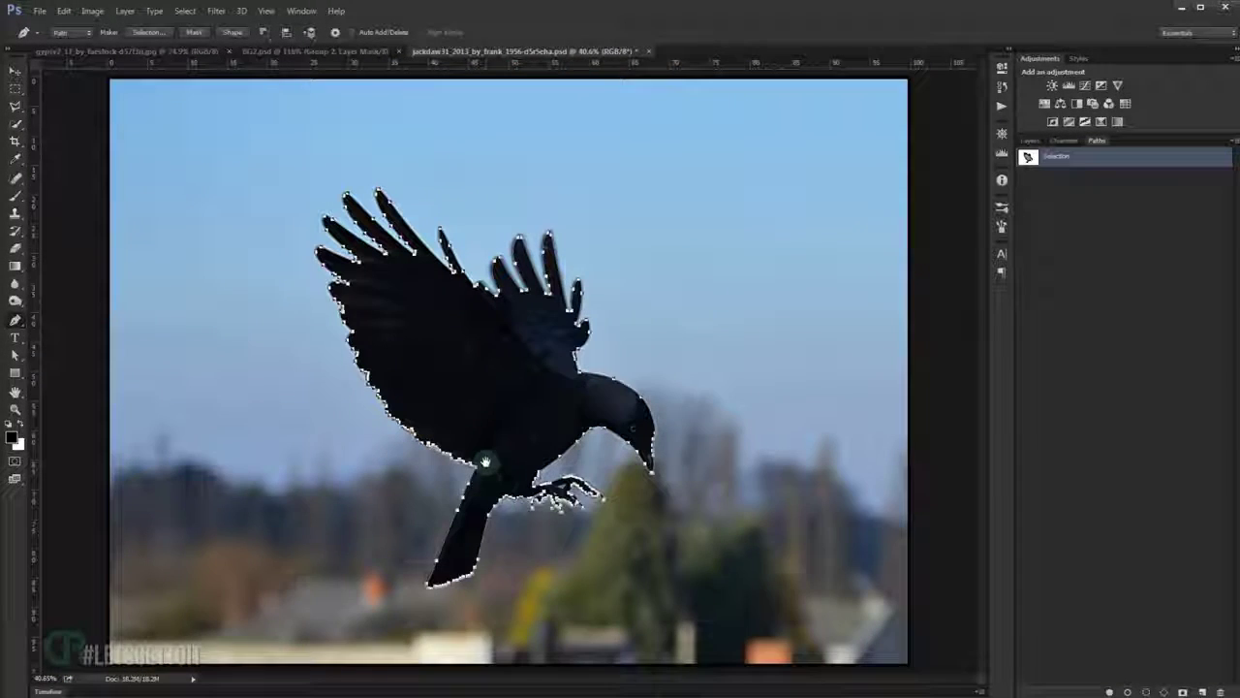
Turn the crow path into a selection with 0.7 feather radius, then invert it.
{"action": "right_click", "coordinate": [526, 417]}
{"action": "left_click", "coordinate": [539, 253]}
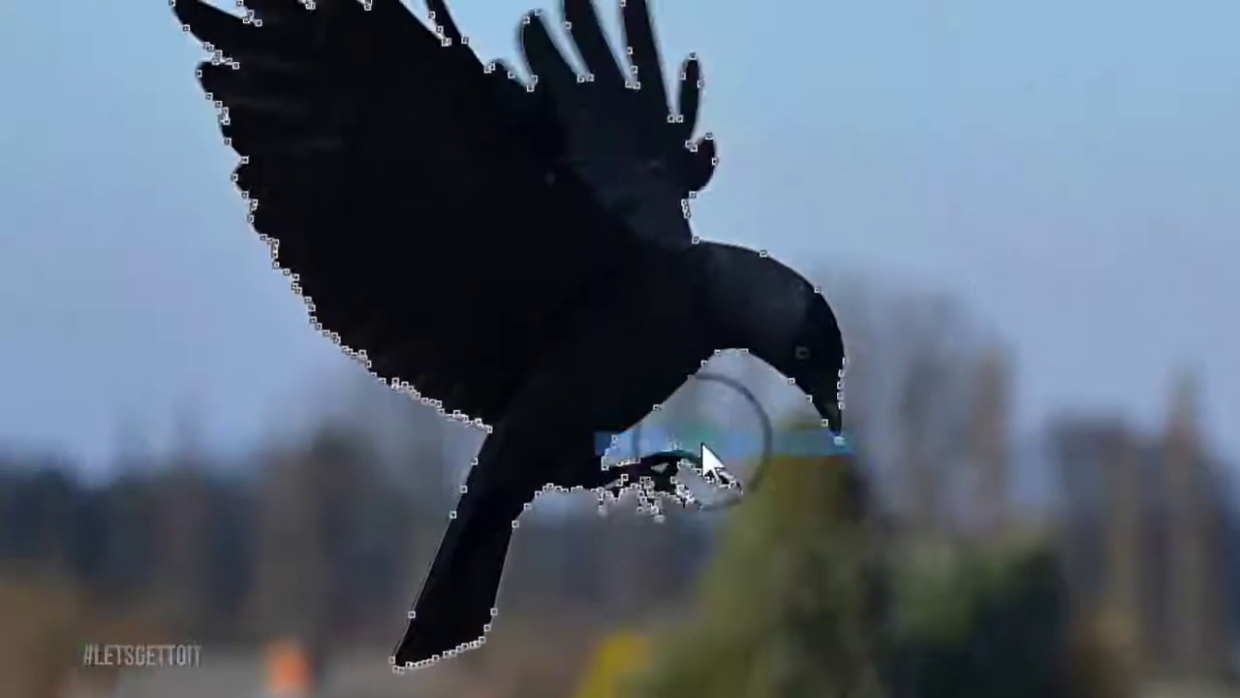
{"action": "left_click", "coordinate": [1105, 155]}
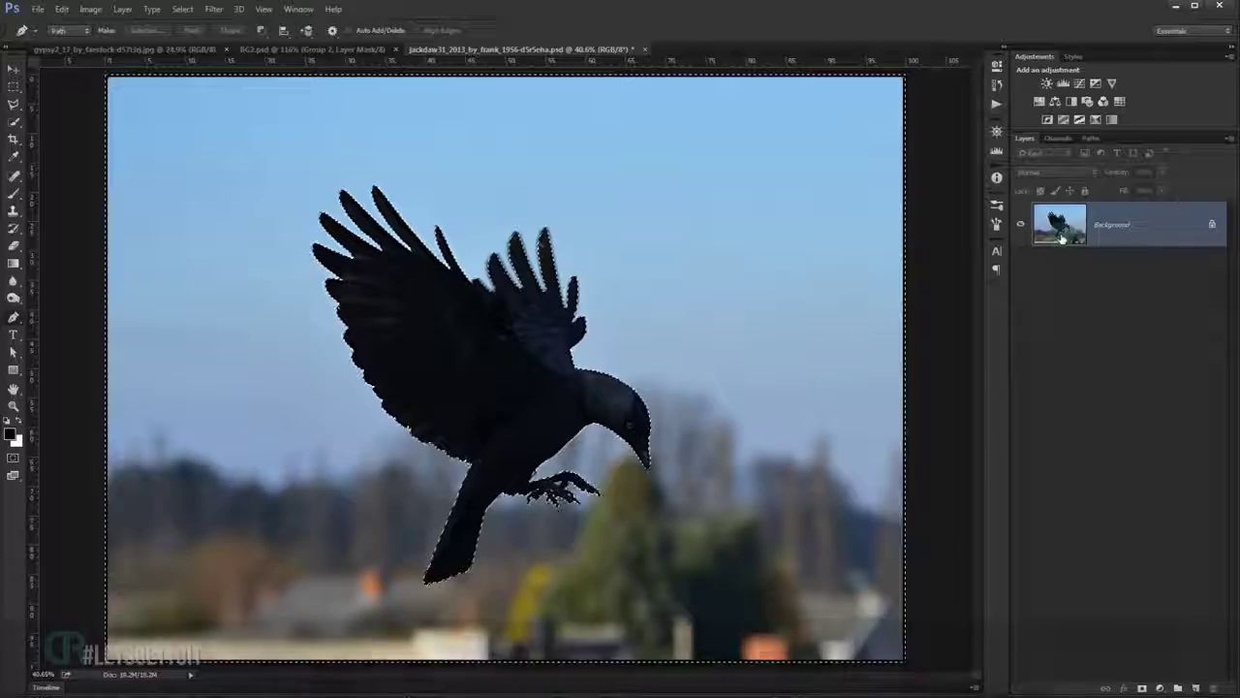
{"action": "key", "text": "ctrl+shift+i"}
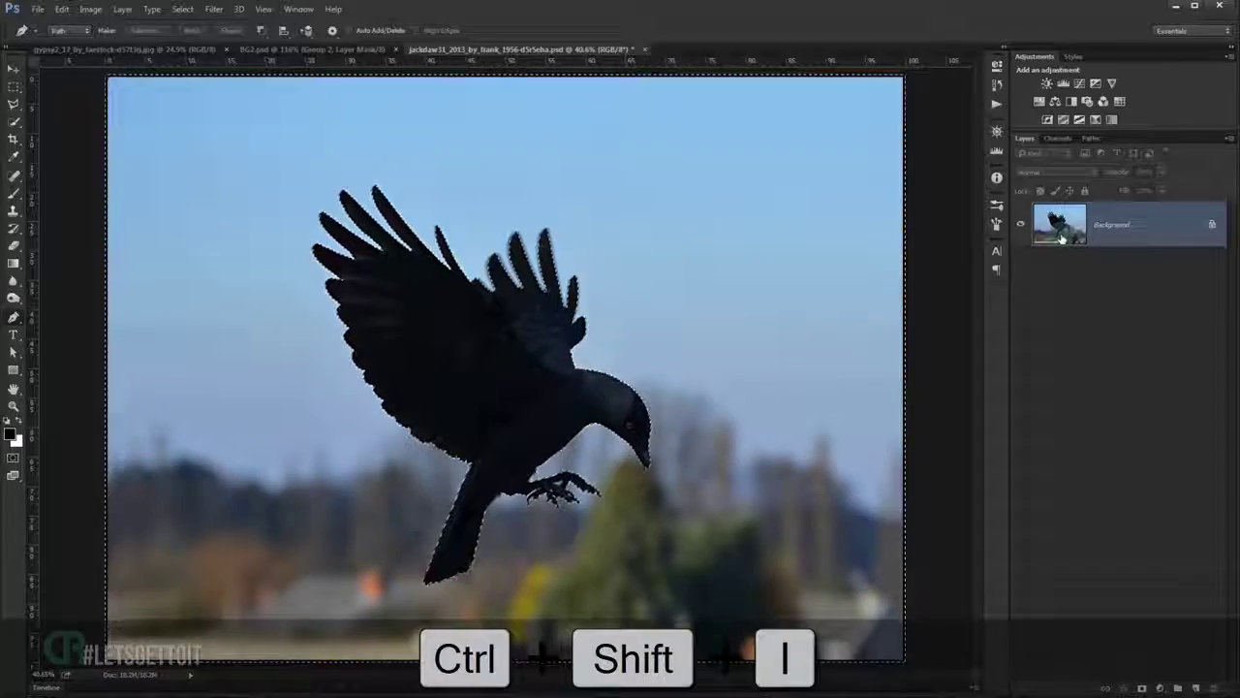
Mask out the jackdaw's sky, stamp the cut-out bird onto a new layer, and drop it into BG.psd.
{"action": "left_click", "coordinate": [1143, 689]}
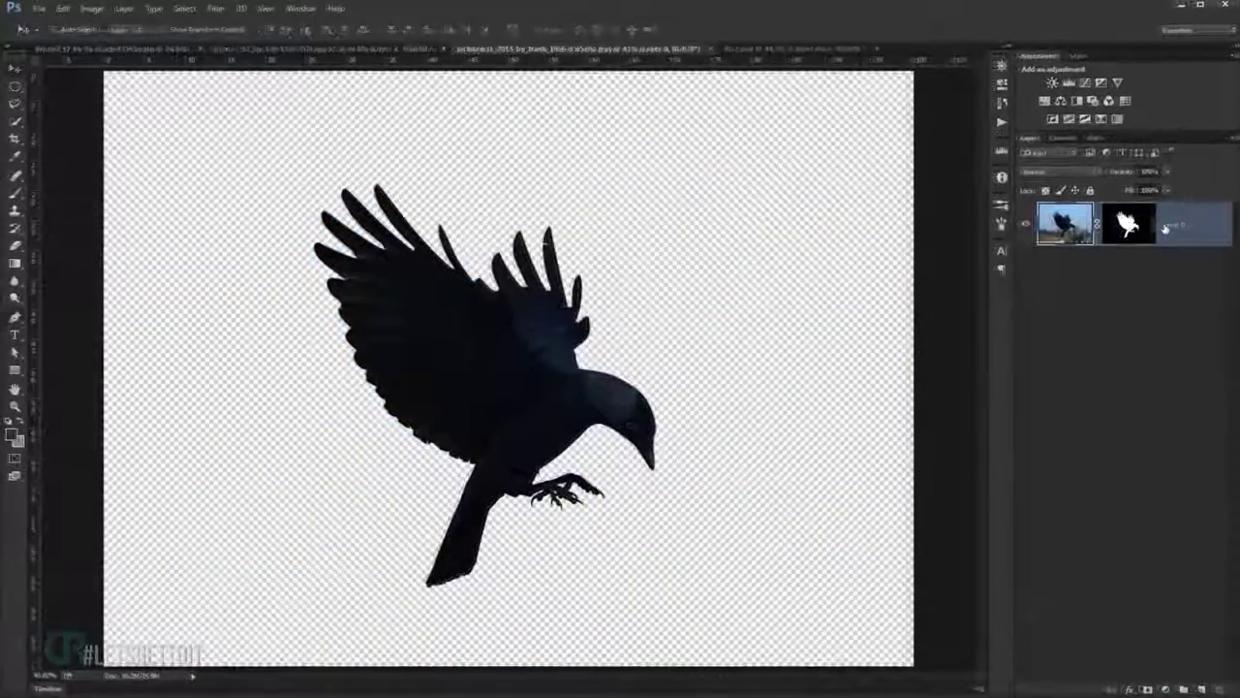
{"action": "left_click", "coordinate": [1202, 689]}
{"action": "key", "text": "ctrl+shift+alt+e"}
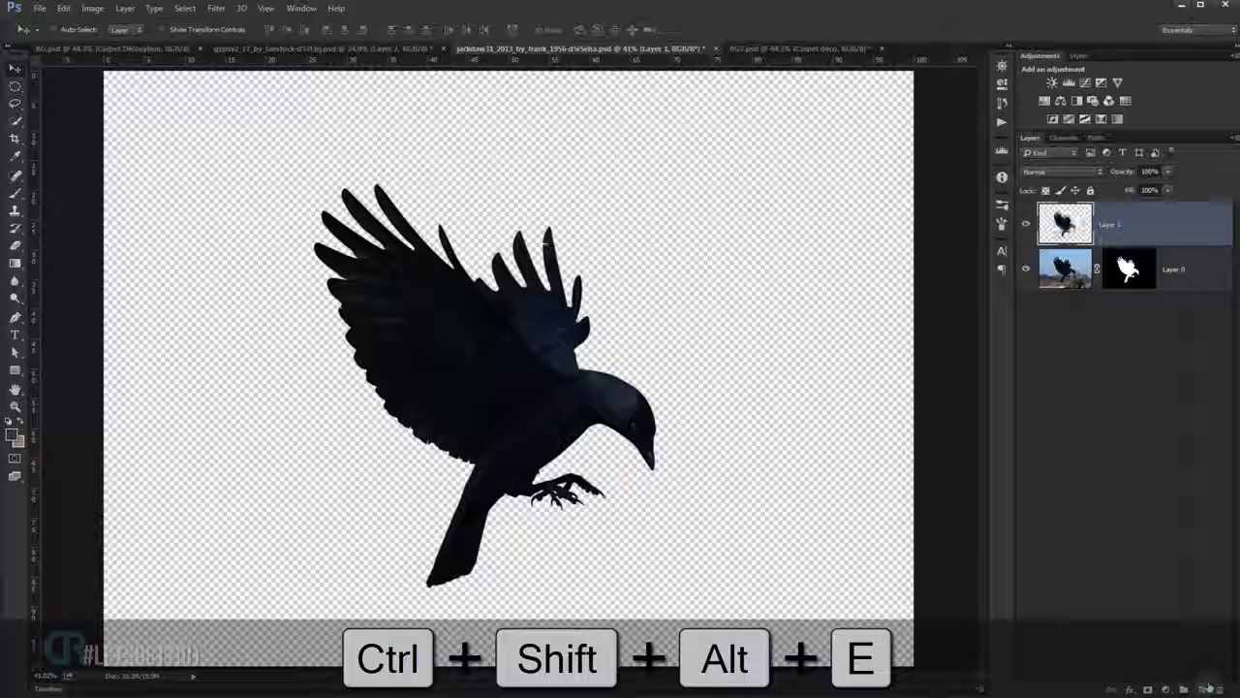
{"action": "left_click_drag", "start_coordinate": [493, 310], "coordinate": [112, 49]}
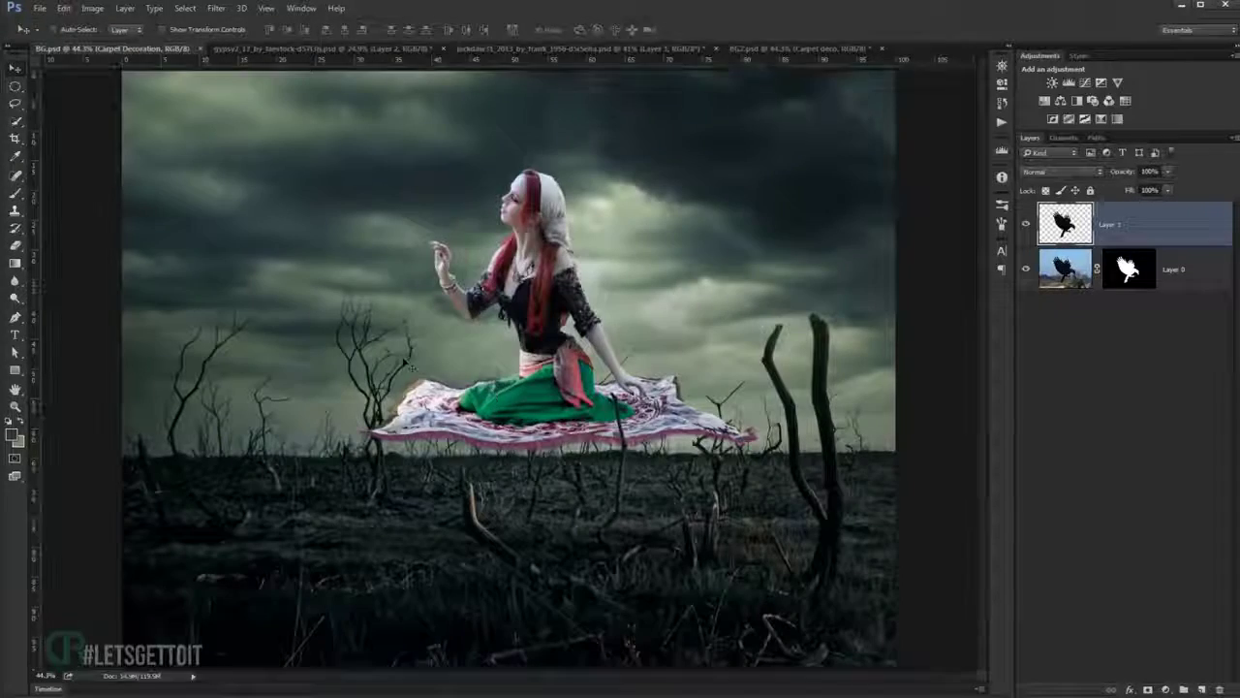
{"action": "left_click_drag", "start_coordinate": [115, 52], "coordinate": [489, 380]}
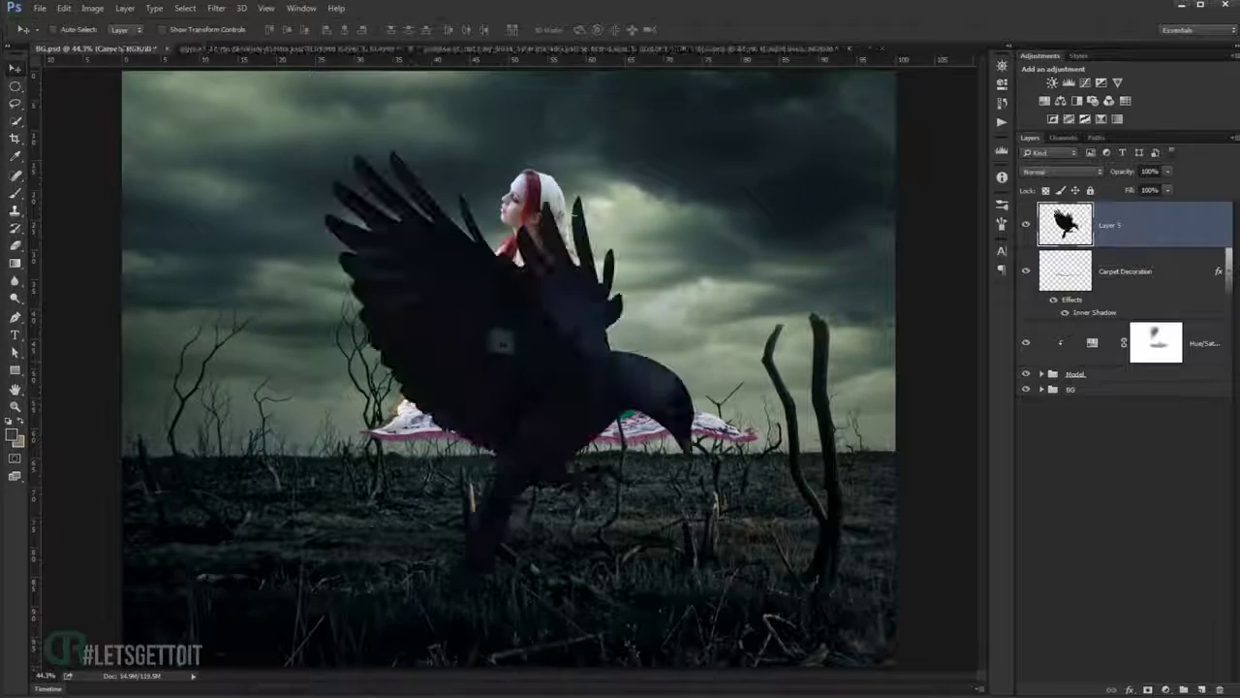
Scale the crow to about 23% and place it on the woman's raised hand.
{"action": "key", "text": "ctrl+t"}
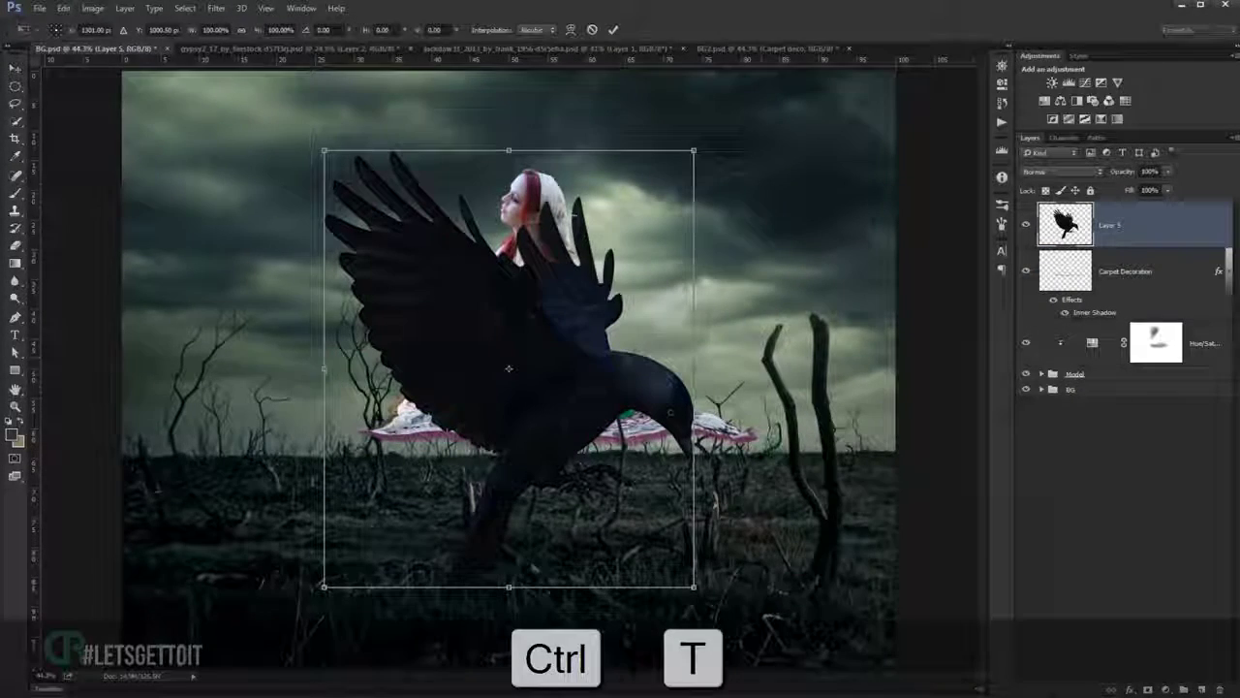
{"action": "left_click_drag", "start_coordinate": [693, 585], "coordinate": [542, 426]}
{"action": "scroll", "coordinate": [506, 369], "scroll_direction": "up", "scroll_amount": 1}
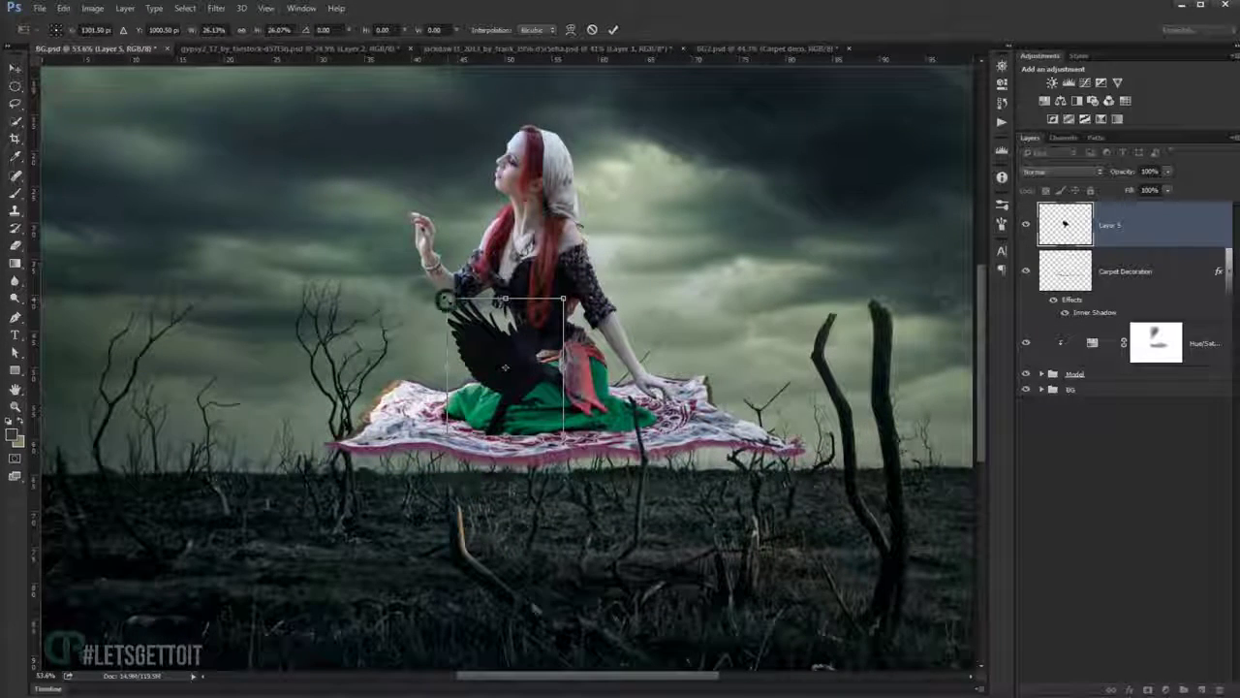
{"action": "left_click_drag", "start_coordinate": [447, 301], "coordinate": [454, 309]}
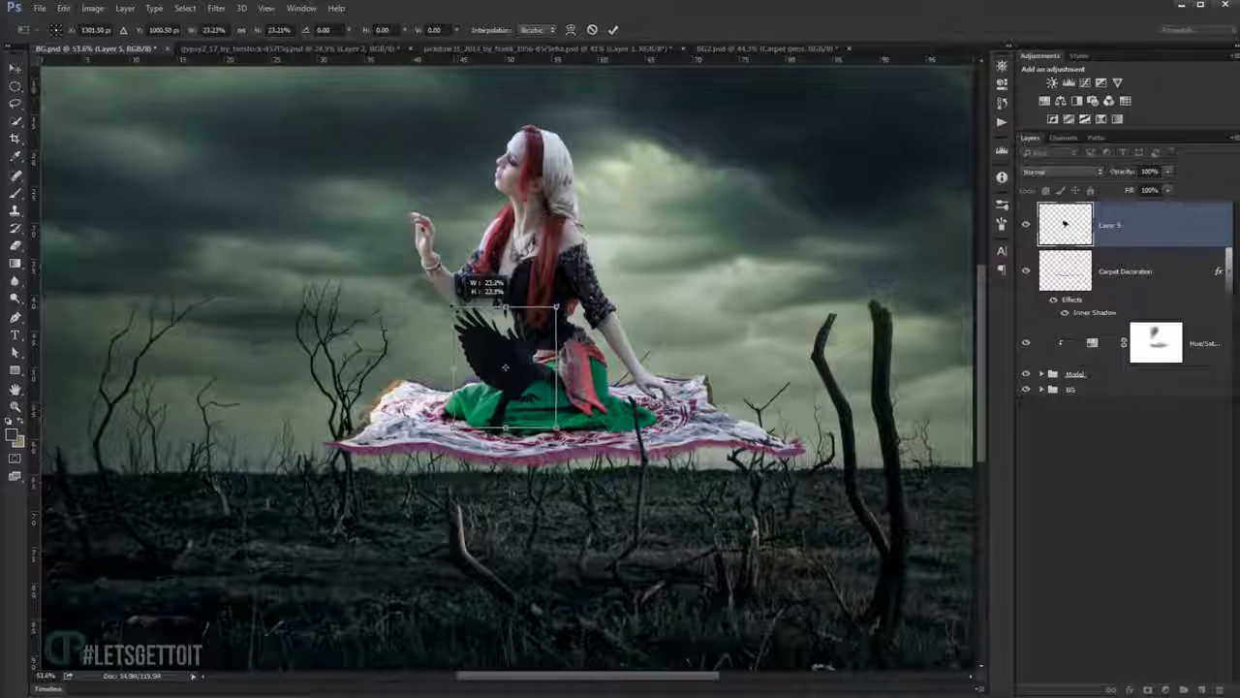
{"action": "mouse_move", "coordinate": [505, 366]}
{"action": "left_mouse_down"}
{"action": "mouse_move", "coordinate": [429, 277]}
{"action": "mouse_move", "coordinate": [379, 194]}
{"action": "mouse_move", "coordinate": [385, 173]}
{"action": "left_mouse_up"}
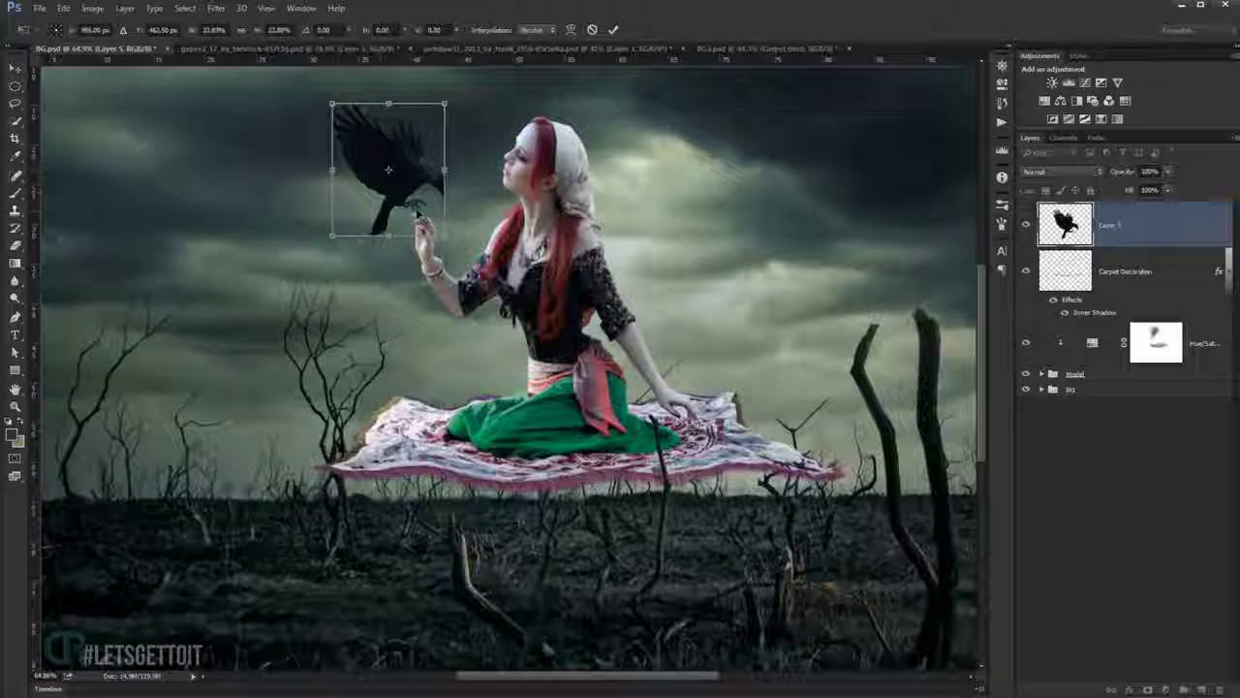
{"action": "scroll", "coordinate": [407, 184], "scroll_direction": "up", "scroll_amount": 3}
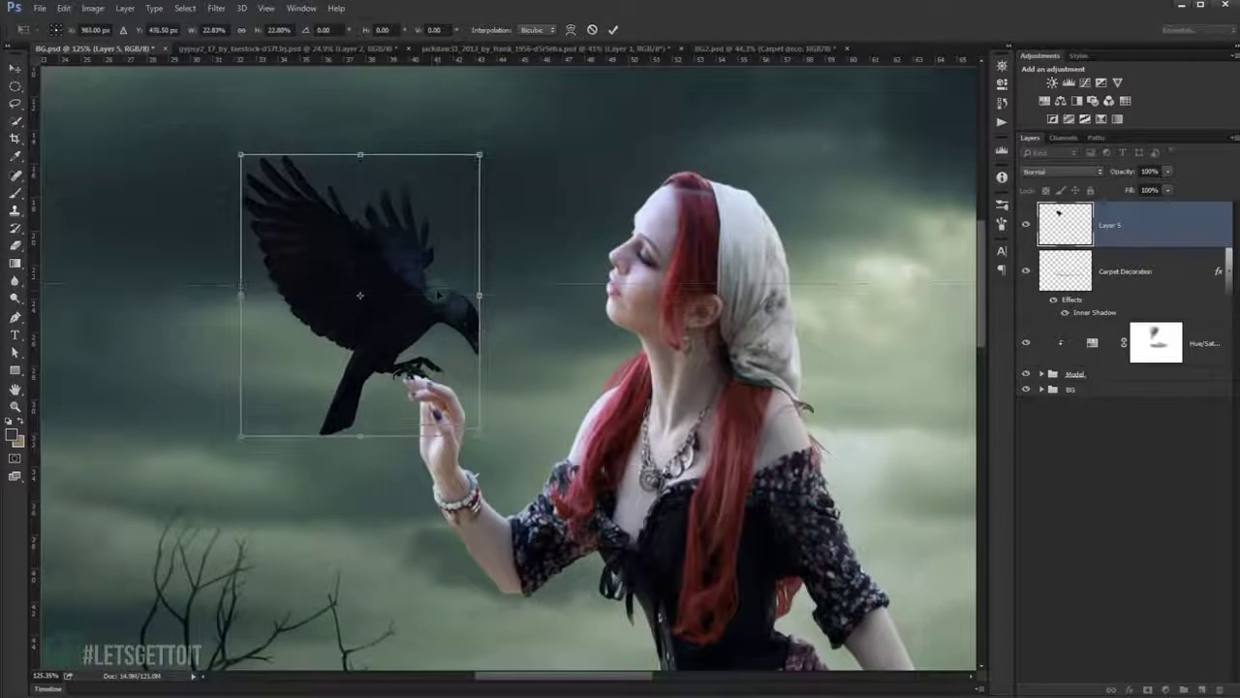
{"action": "key", "text": "Return"}
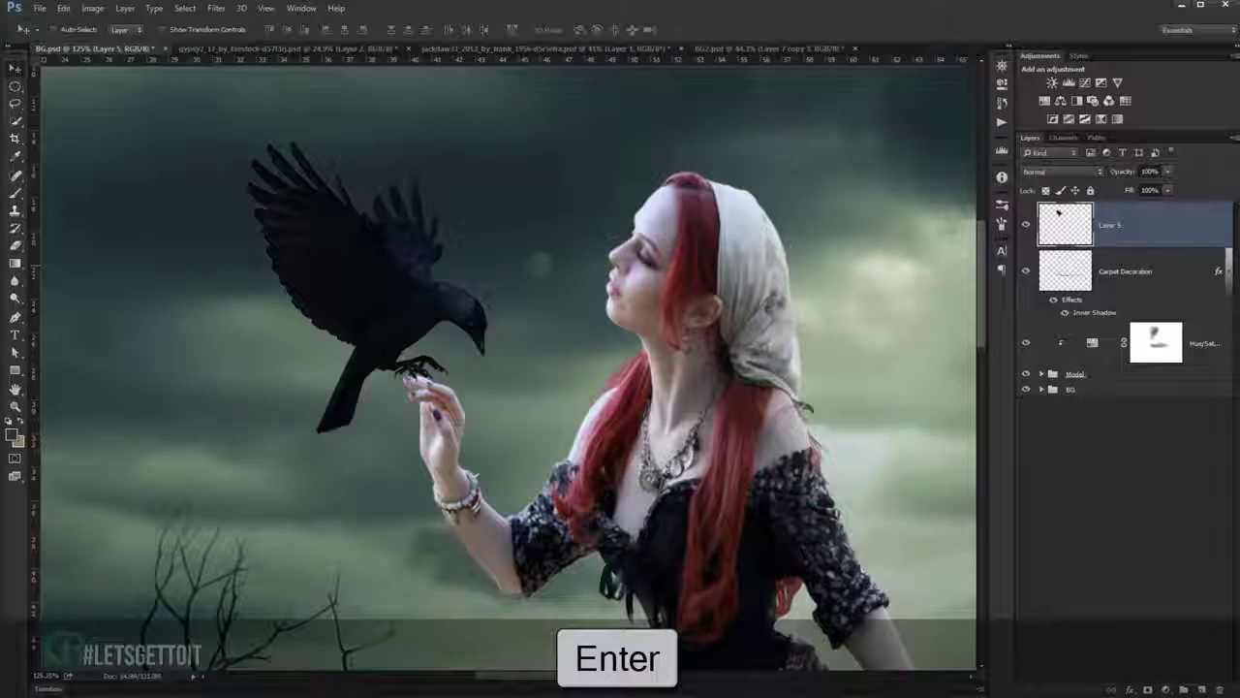
Add an empty Layer 6 directly beneath the crow layer.
{"action": "scroll", "coordinate": [652, 388], "scroll_direction": "down", "scroll_amount": 5}
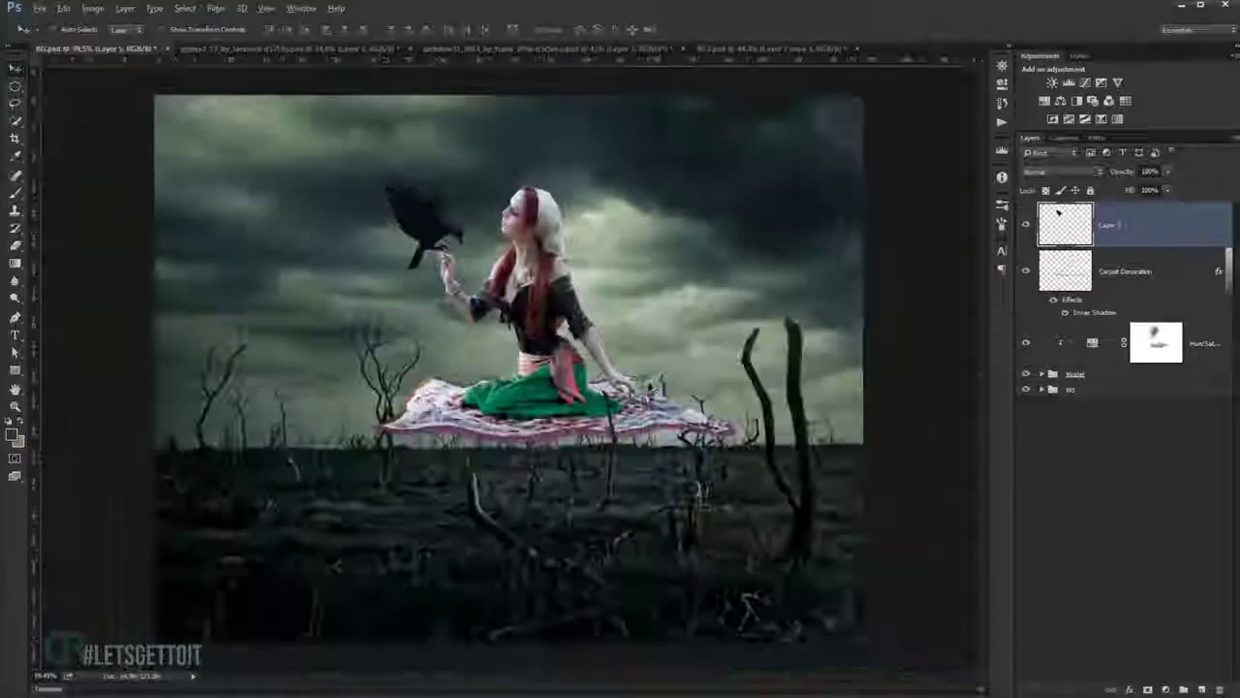
{"action": "scroll", "coordinate": [431, 225], "scroll_direction": "up", "scroll_amount": 2}
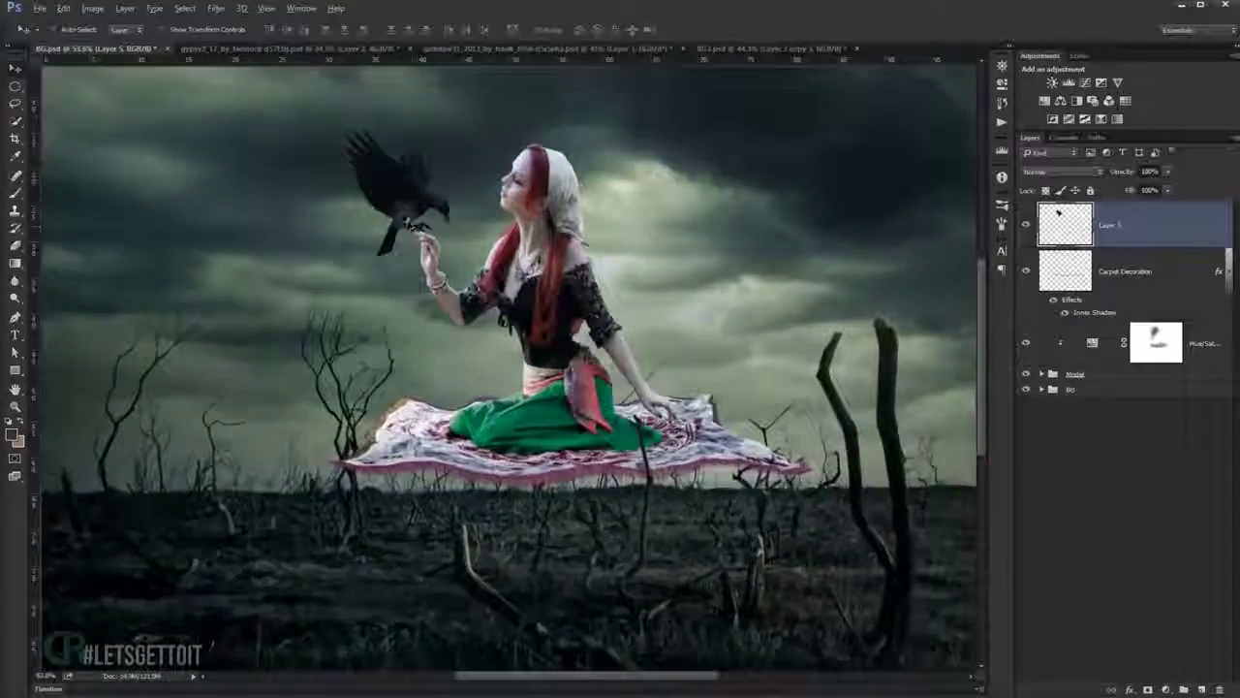
{"action": "scroll", "coordinate": [431, 224], "scroll_direction": "up", "scroll_amount": 3}
{"action": "scroll", "coordinate": [432, 225], "scroll_direction": "up", "scroll_amount": 2}
{"action": "scroll", "coordinate": [426, 261], "scroll_direction": "down", "scroll_amount": 1}
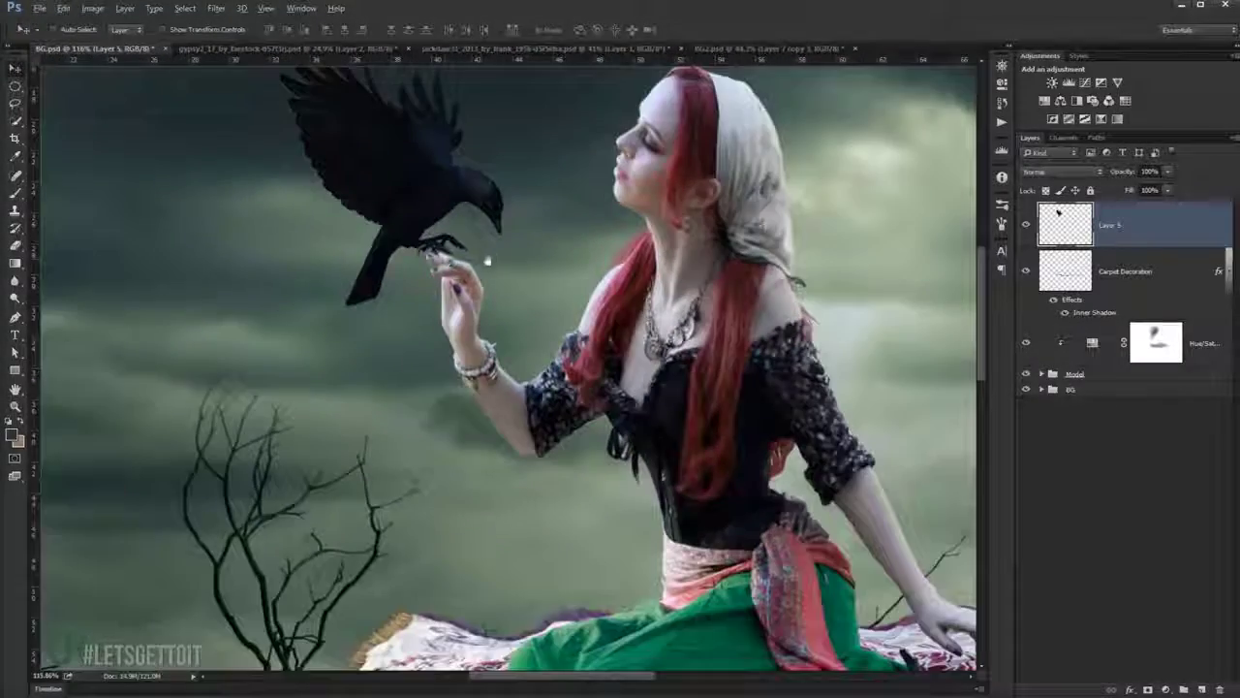
{"action": "scroll", "coordinate": [419, 299], "scroll_direction": "up", "scroll_amount": 2}
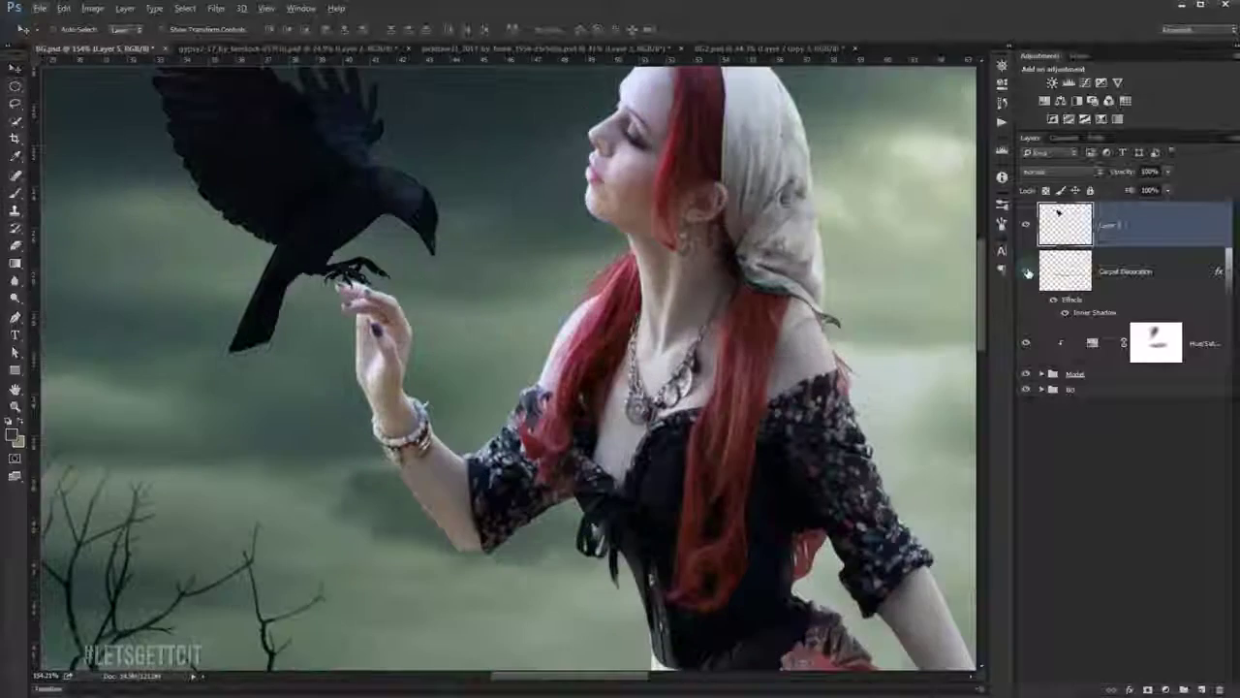
{"action": "left_click", "coordinate": [1202, 687]}
{"action": "scroll", "coordinate": [485, 359], "scroll_direction": "up", "scroll_amount": 3}
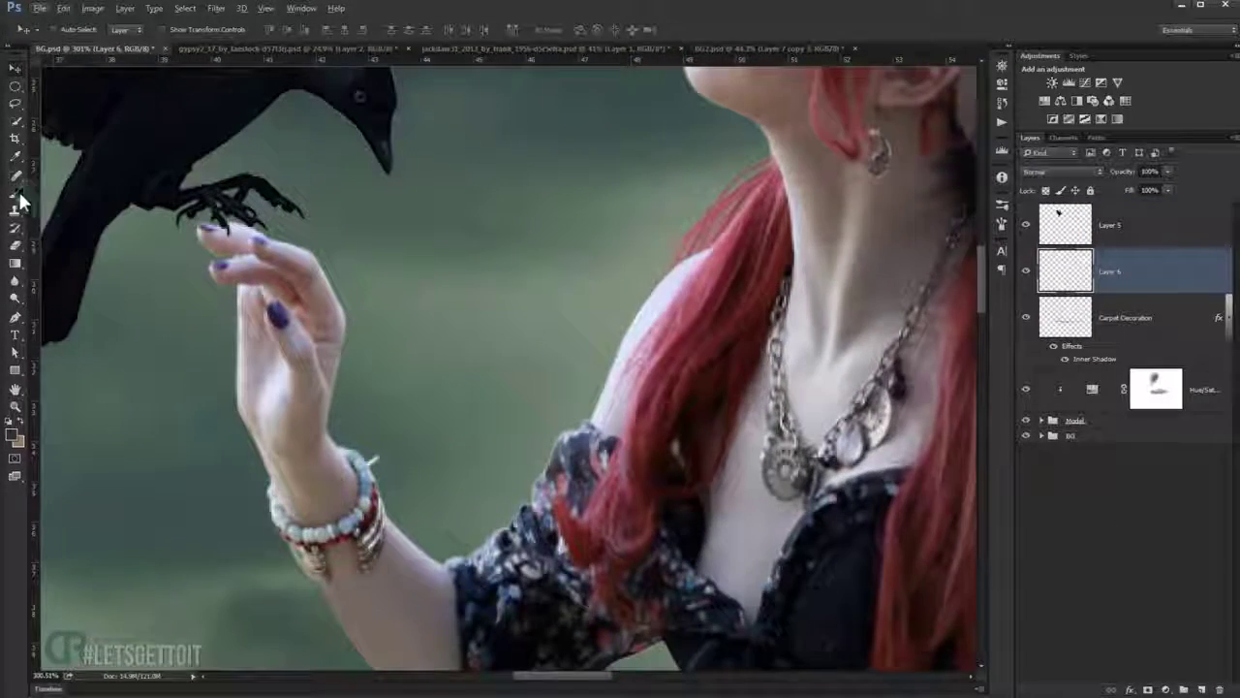
Paint a soft round-brush shadow dab, about 28 px, under the crow's claws on Layer 6.
{"action": "left_click", "coordinate": [20, 196]}
{"action": "scroll", "coordinate": [199, 254], "scroll_direction": "up", "scroll_amount": 3}
{"action": "right_click", "coordinate": [203, 247]}
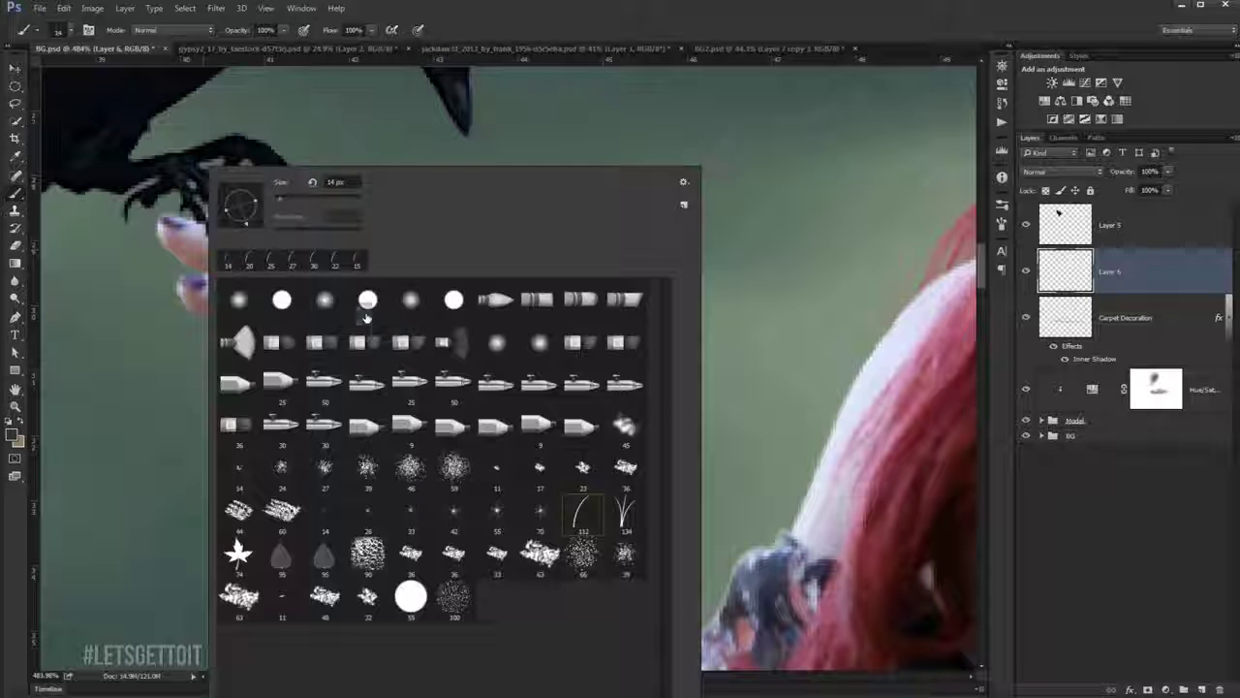
{"action": "key", "text": "Escape"}
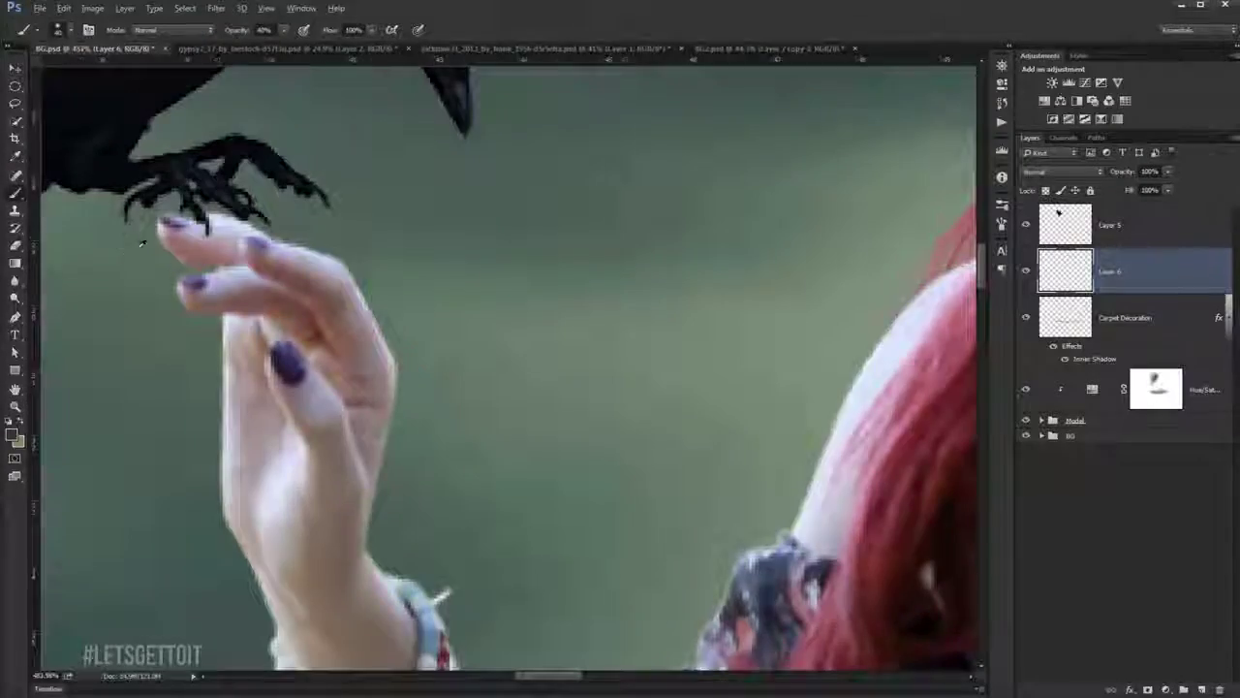
{"action": "scroll", "coordinate": [194, 213], "scroll_direction": "up", "scroll_amount": 3}
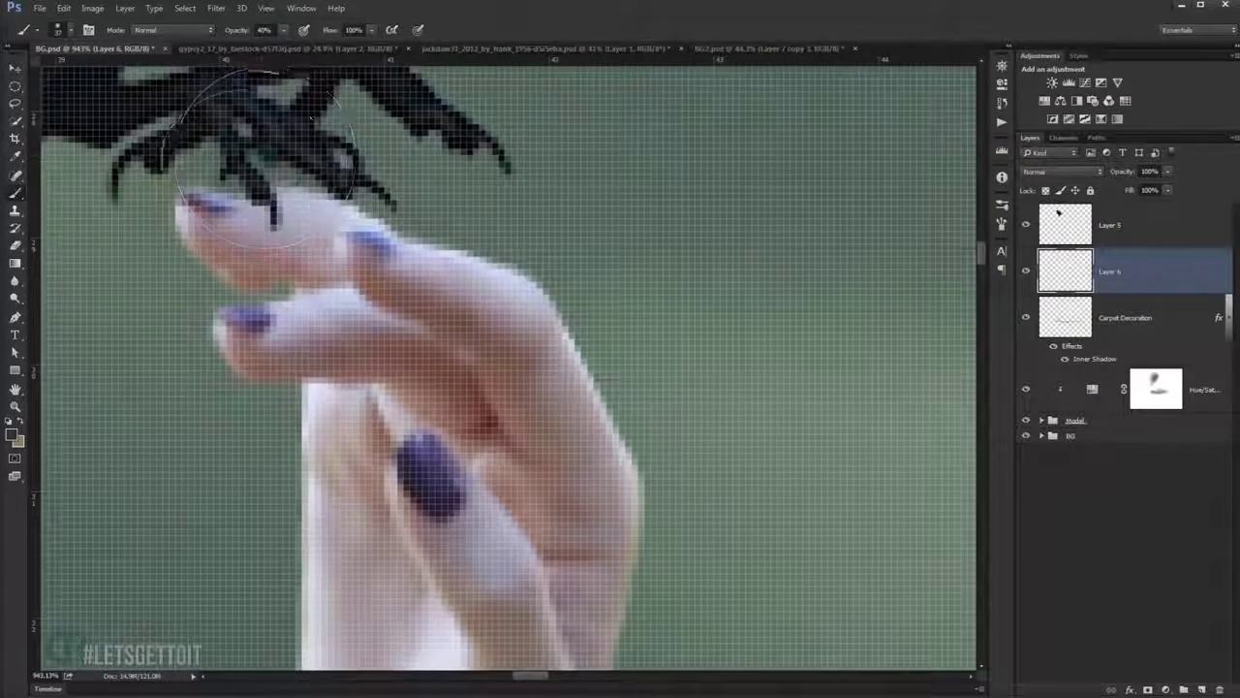
{"action": "mouse_move", "coordinate": [254, 174]}
{"action": "left_mouse_down", "text": "alt"}
{"action": "mouse_move", "coordinate": [203, 206]}
{"action": "mouse_move", "coordinate": [310, 194]}
{"action": "mouse_move", "coordinate": [369, 233]}
{"action": "mouse_move", "coordinate": [504, 286]}
{"action": "left_mouse_up", "text": "alt"}
{"action": "mouse_move", "coordinate": [384, 281]}
{"action": "left_mouse_down"}
{"action": "mouse_move", "coordinate": [457, 277]}
{"action": "mouse_move", "coordinate": [256, 194]}
{"action": "mouse_move", "coordinate": [362, 238]}
{"action": "left_mouse_up"}
{"action": "left_click", "coordinate": [459, 258]}
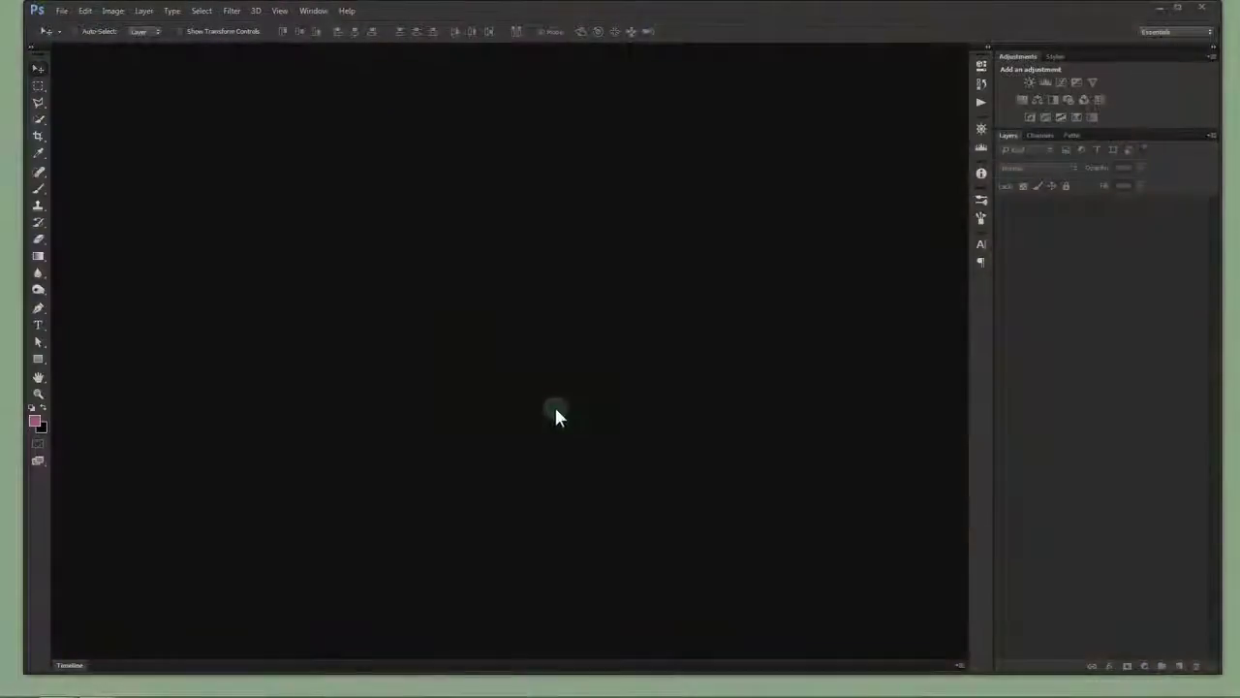
Create a new white 2600×2000 px, 300 ppi document and fit it on screen.
{"action": "left_click", "coordinate": [61, 10]}
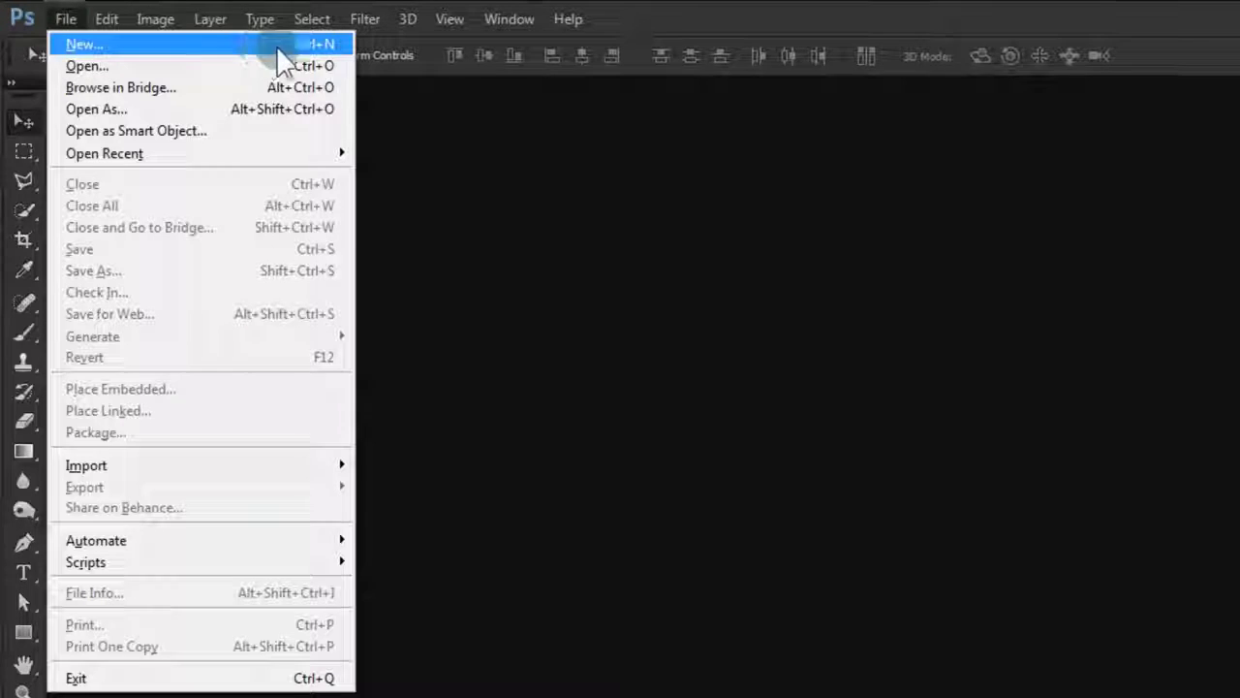
{"action": "left_click", "coordinate": [306, 45]}
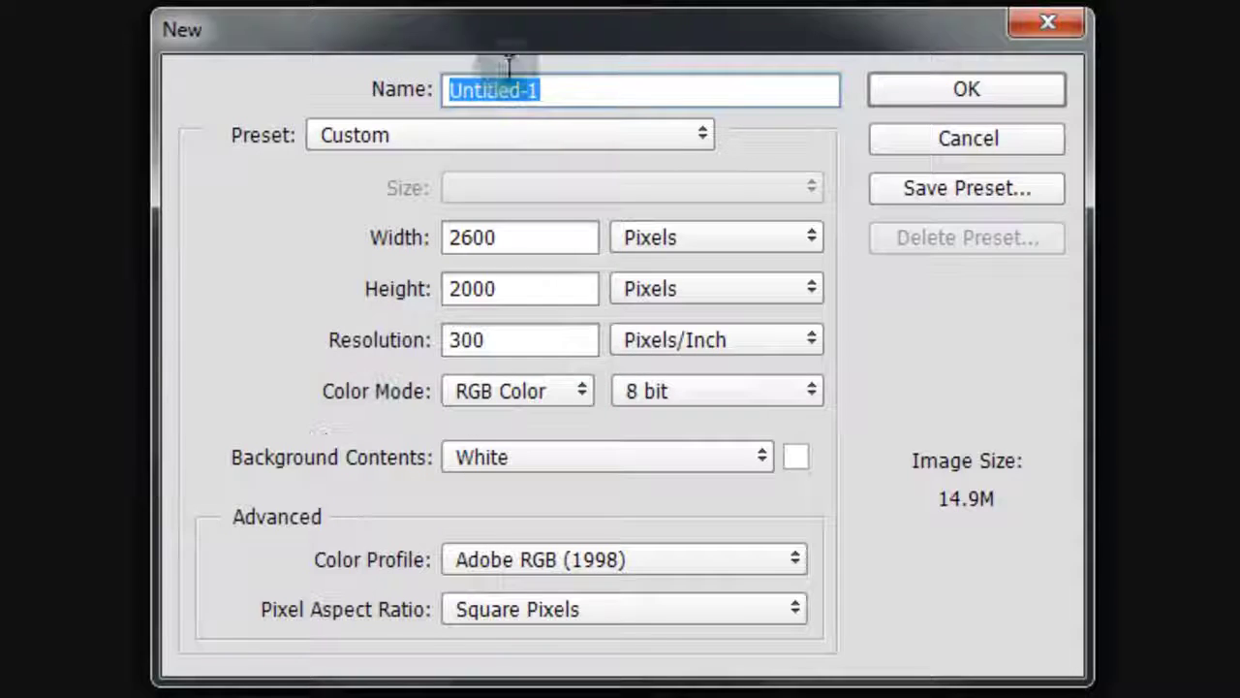
{"action": "left_click", "coordinate": [979, 93]}
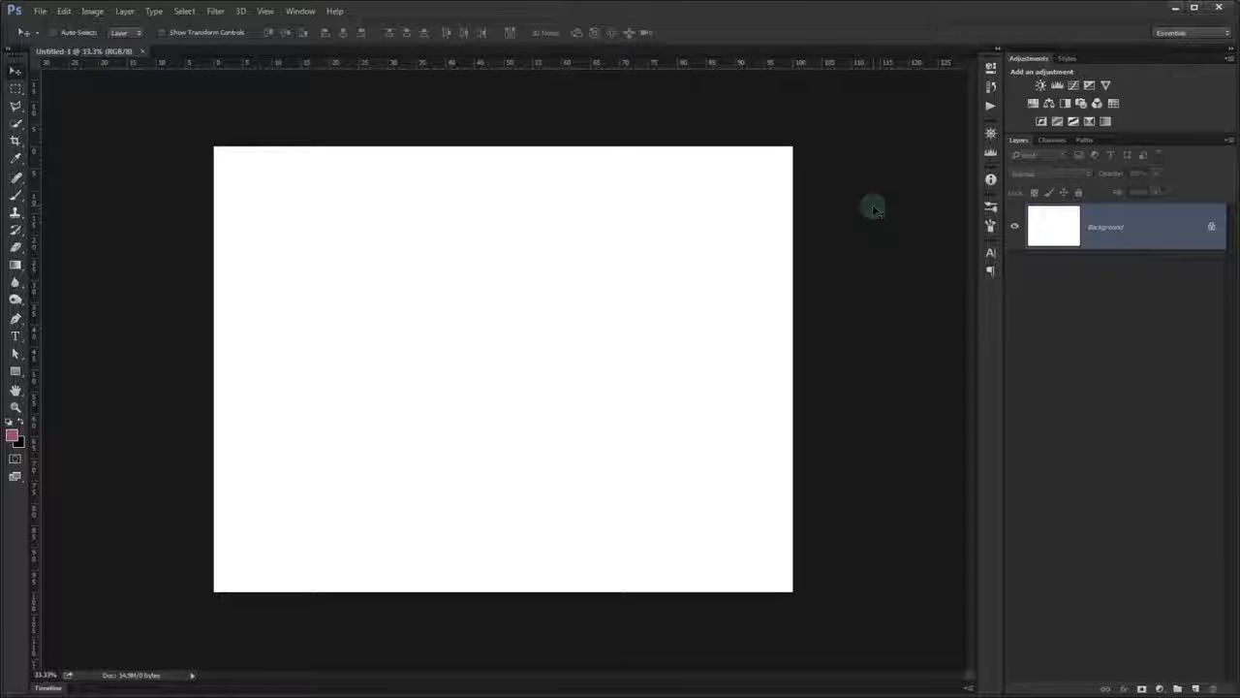
{"action": "key", "text": "ctrl+0"}
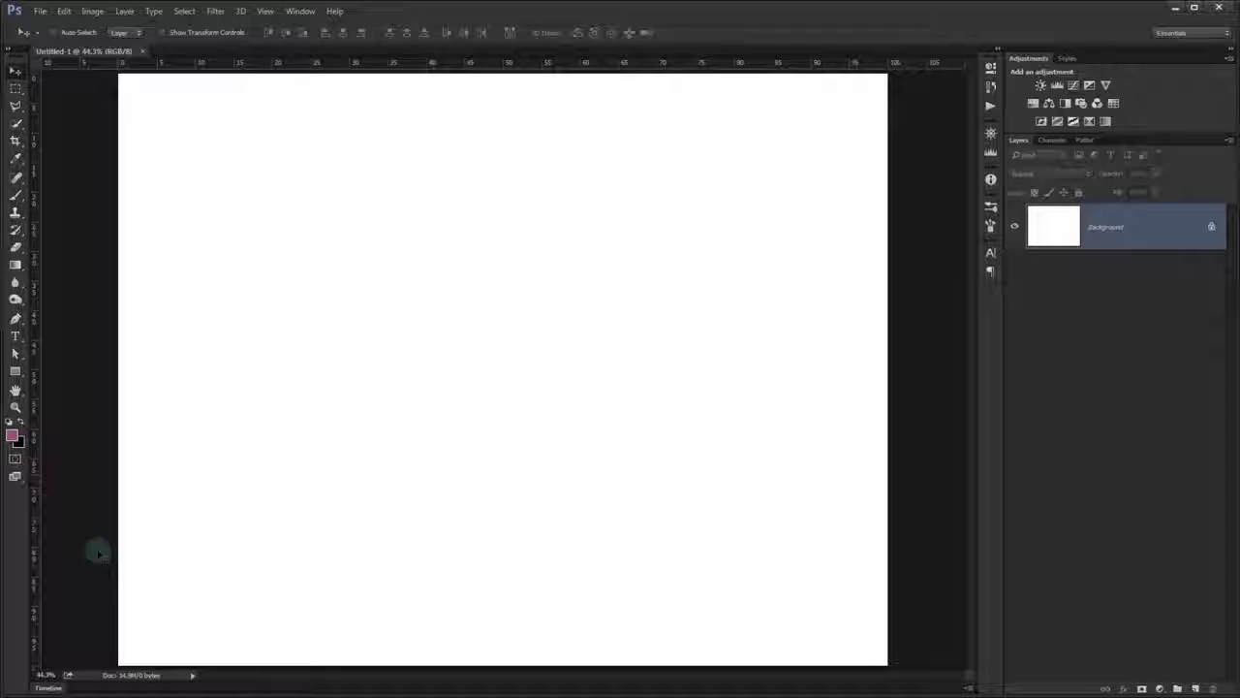
Open wasteland_2_by_smevstock.jpg from Explorer, then return to Untitled-1.
{"action": "key", "text": "alt+Tab"}
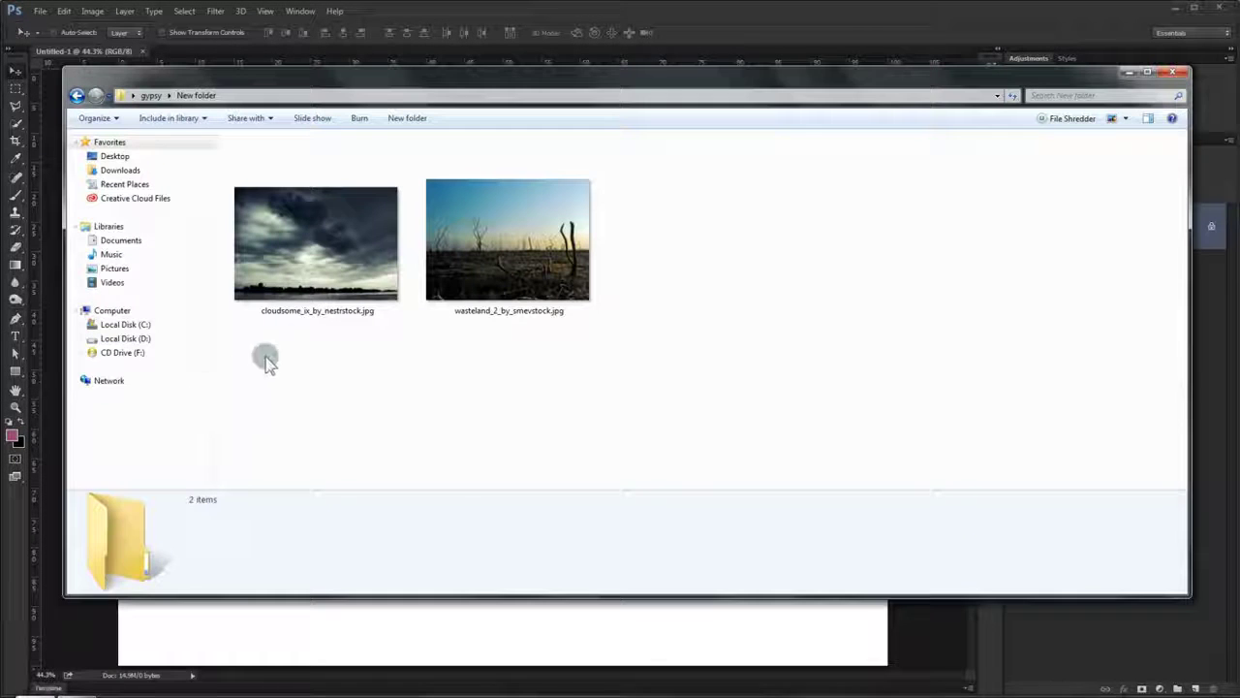
{"action": "left_click", "coordinate": [495, 247]}
{"action": "left_click_drag", "start_coordinate": [494, 247], "coordinate": [60, 548]}
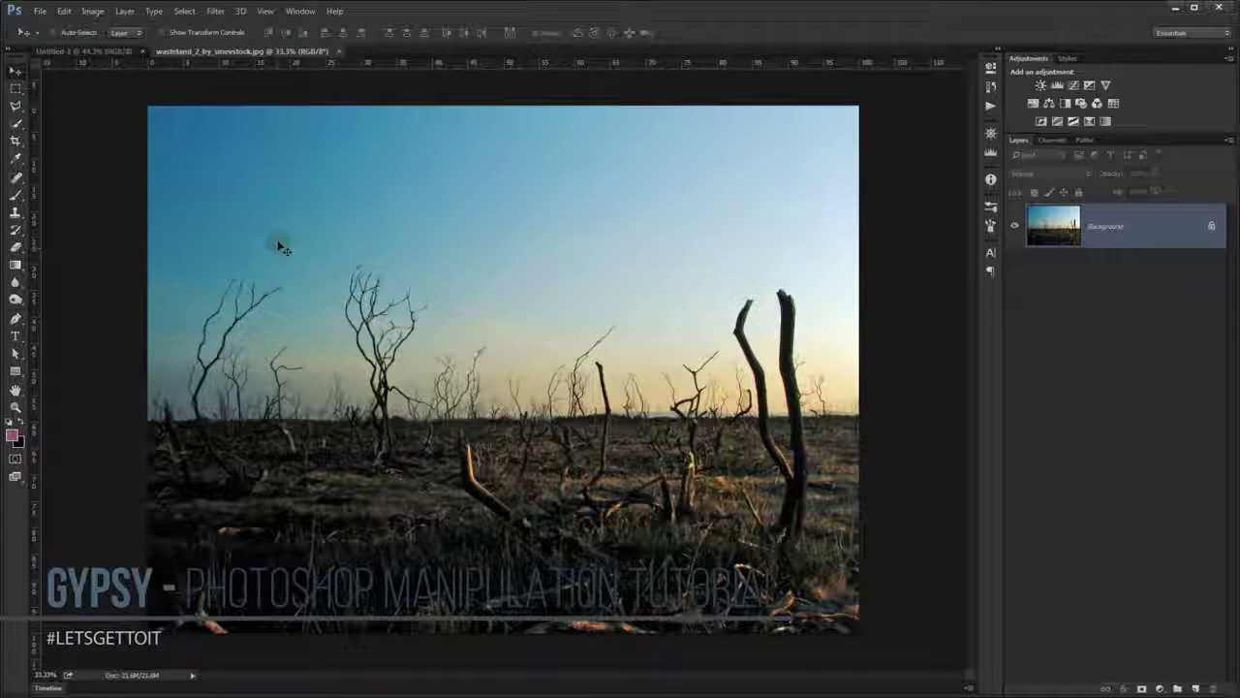
{"action": "left_click", "coordinate": [107, 50]}
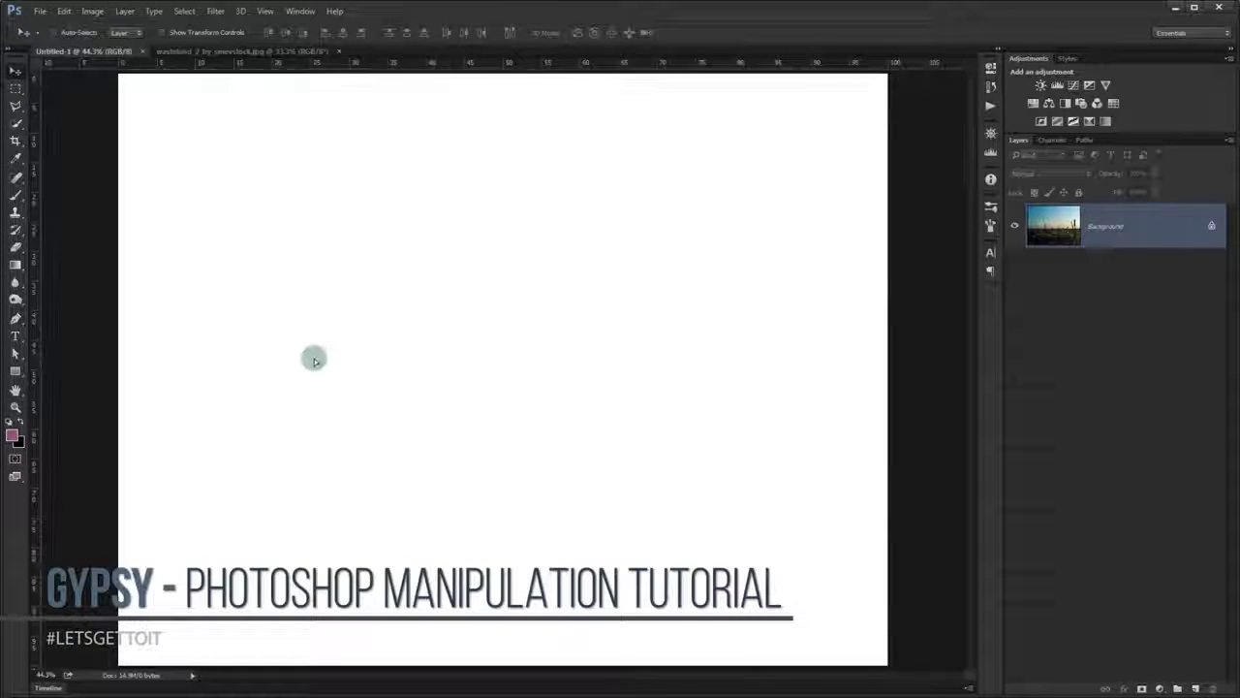
Paste the wasteland photo into Untitled-1 and scale it to about 82%, leaving a white top strip.
{"action": "key", "text": "ctrl+v"}
{"action": "key", "text": "ctrl+t"}
{"action": "key", "text": "ctrl+0"}
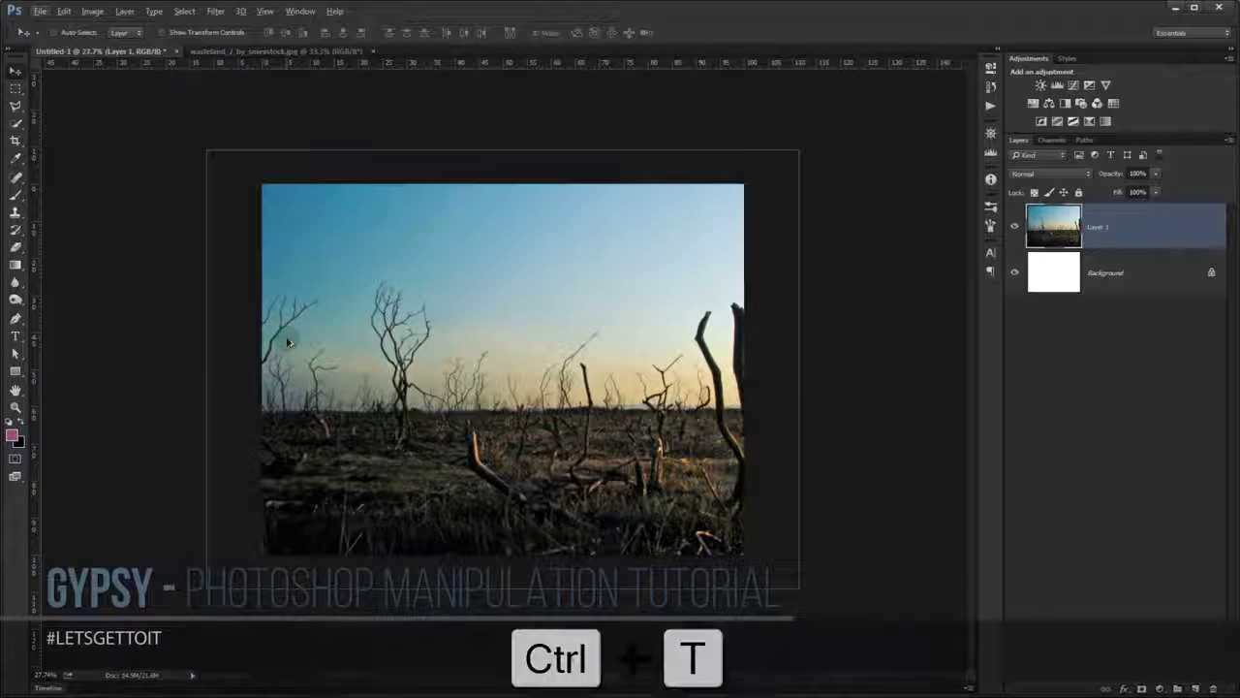
{"action": "left_click_drag", "start_coordinate": [800, 153], "coordinate": [759, 178]}
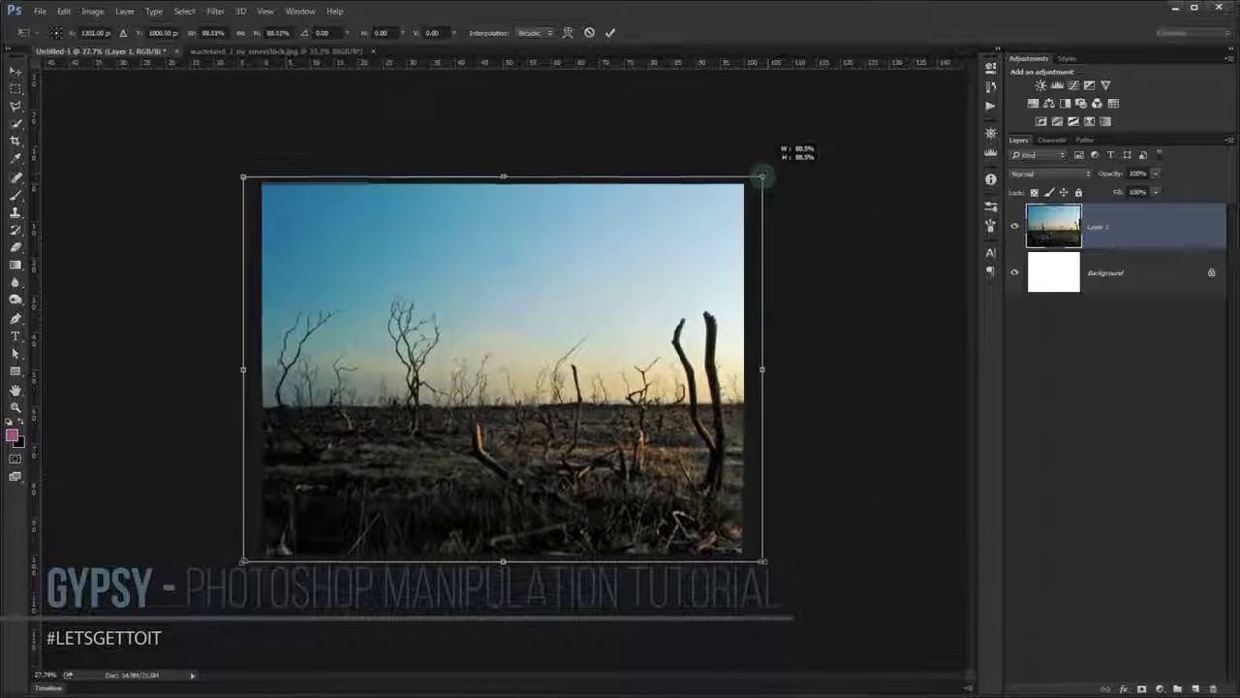
{"action": "left_click_drag", "start_coordinate": [757, 178], "coordinate": [748, 184]}
{"action": "left_click_drag", "start_coordinate": [690, 302], "coordinate": [685, 323]}
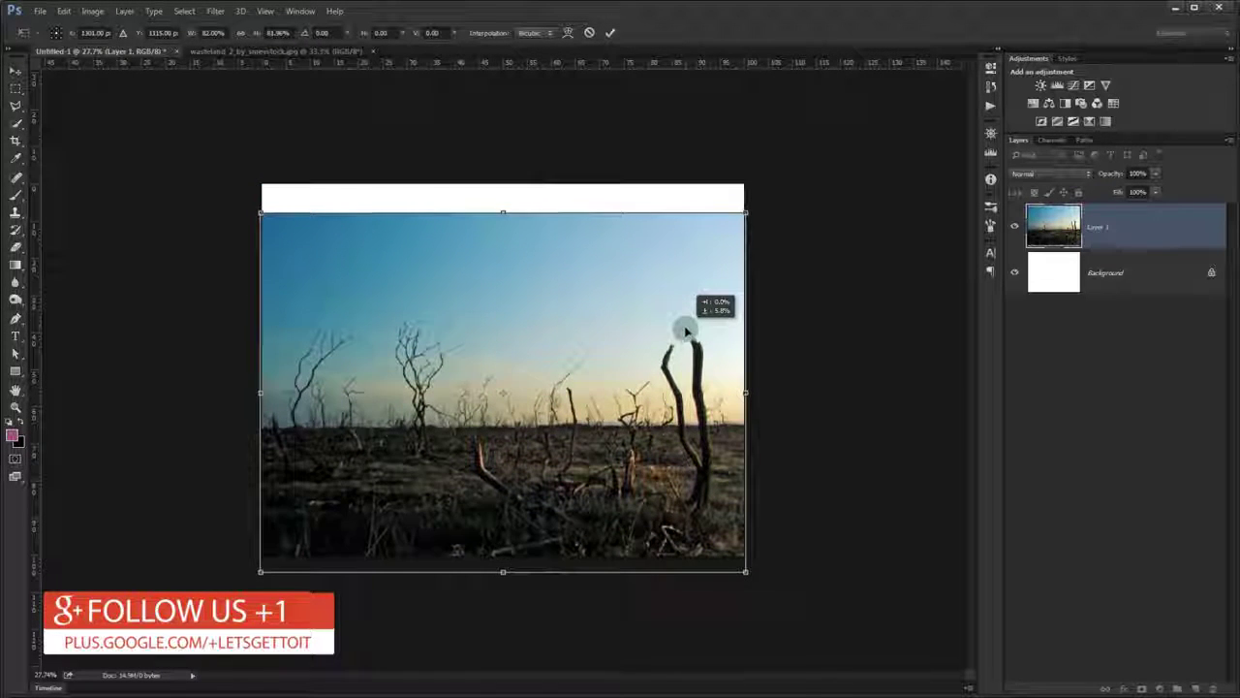
{"action": "left_click_drag", "start_coordinate": [685, 322], "coordinate": [688, 317]}
{"action": "left_click_drag", "start_coordinate": [688, 323], "coordinate": [691, 329]}
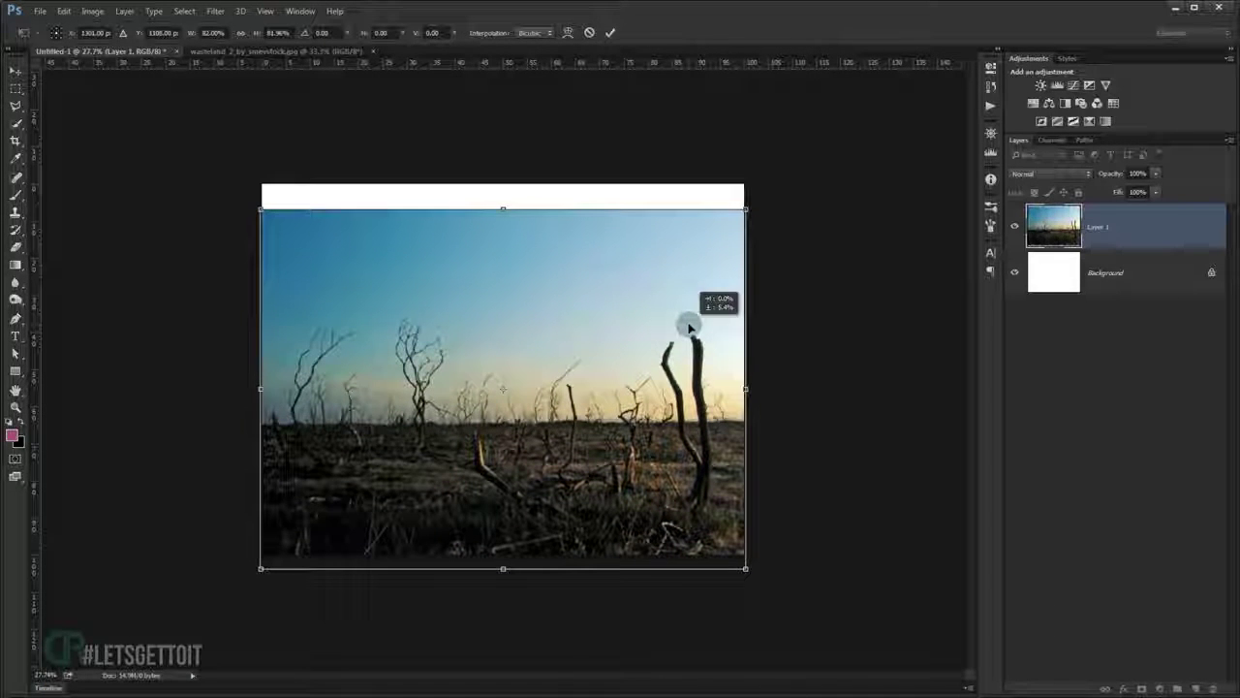
{"action": "key", "text": "Return"}
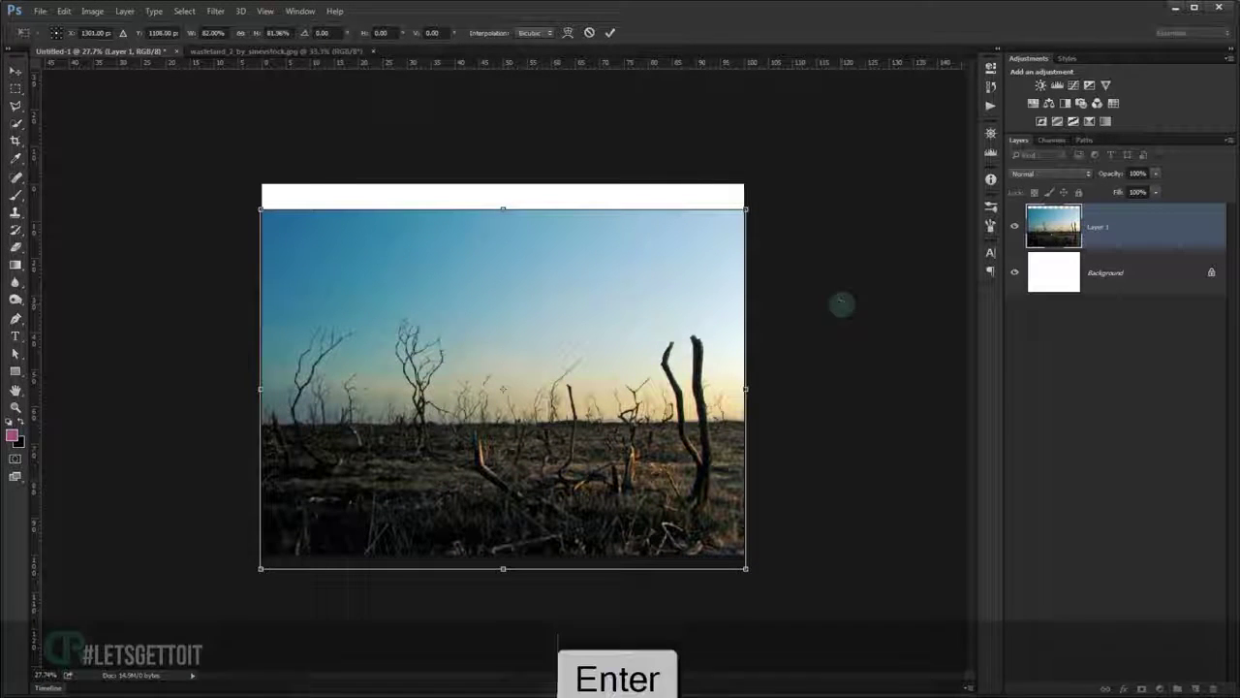
Add a layer mask to the wasteland layer and set up a black-to-white foreground-to-background gradient.
{"action": "left_click", "coordinate": [1143, 688]}
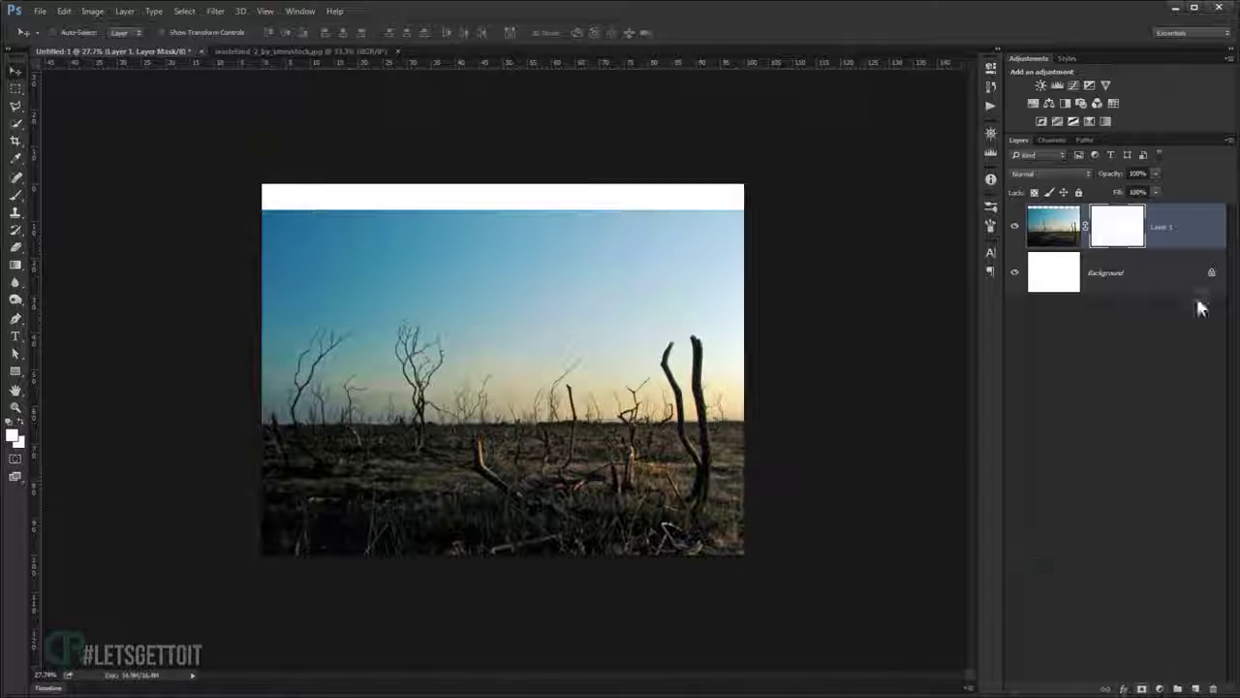
{"action": "left_click", "coordinate": [15, 265]}
{"action": "left_click", "coordinate": [10, 424]}
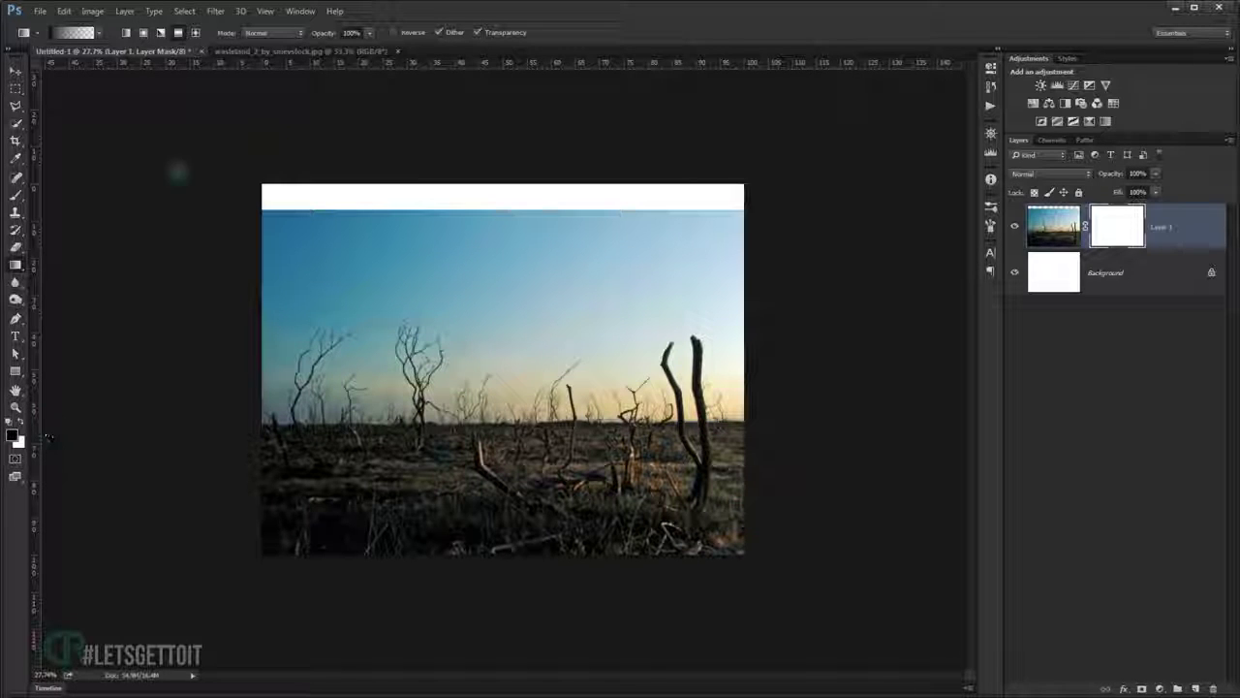
{"action": "left_click", "coordinate": [99, 32]}
{"action": "left_click", "coordinate": [50, 60]}
{"action": "left_click", "coordinate": [254, 48]}
Draw the mask gradient so the wasteland sky fades into white toward the top.
{"action": "mouse_move", "coordinate": [481, 197]}
{"action": "left_mouse_down"}
{"action": "mouse_move", "coordinate": [478, 152]}
{"action": "mouse_move", "coordinate": [492, 146]}
{"action": "mouse_move", "coordinate": [514, 258]}
{"action": "left_mouse_up"}
{"action": "key", "text": "ctrl+minus"}
{"action": "left_click_drag", "start_coordinate": [538, 174], "coordinate": [531, 366]}
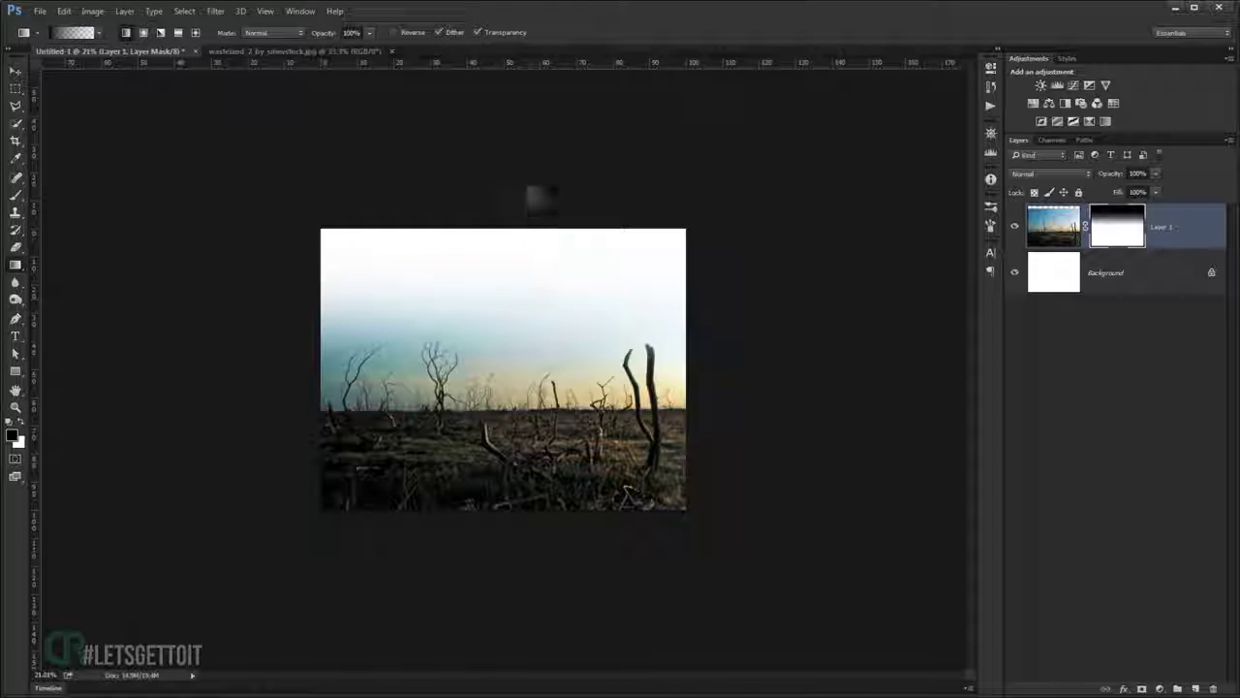
{"action": "left_click_drag", "start_coordinate": [518, 186], "coordinate": [528, 339]}
{"action": "key", "text": "ctrl+0"}
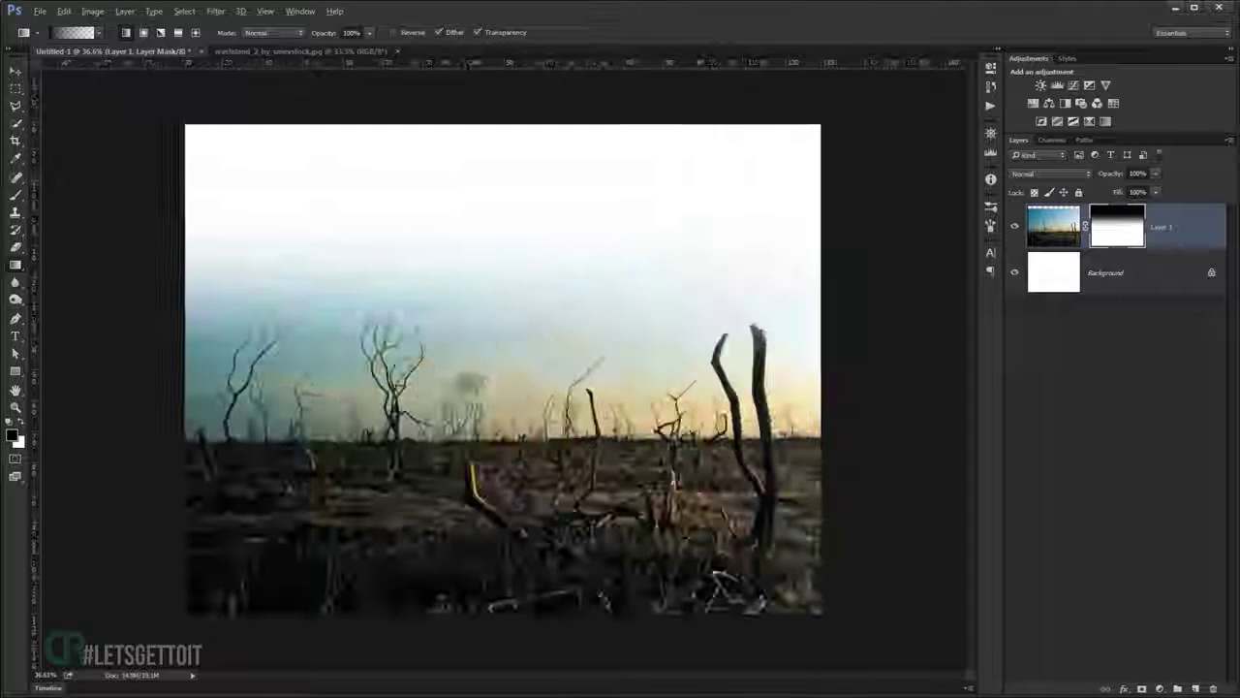
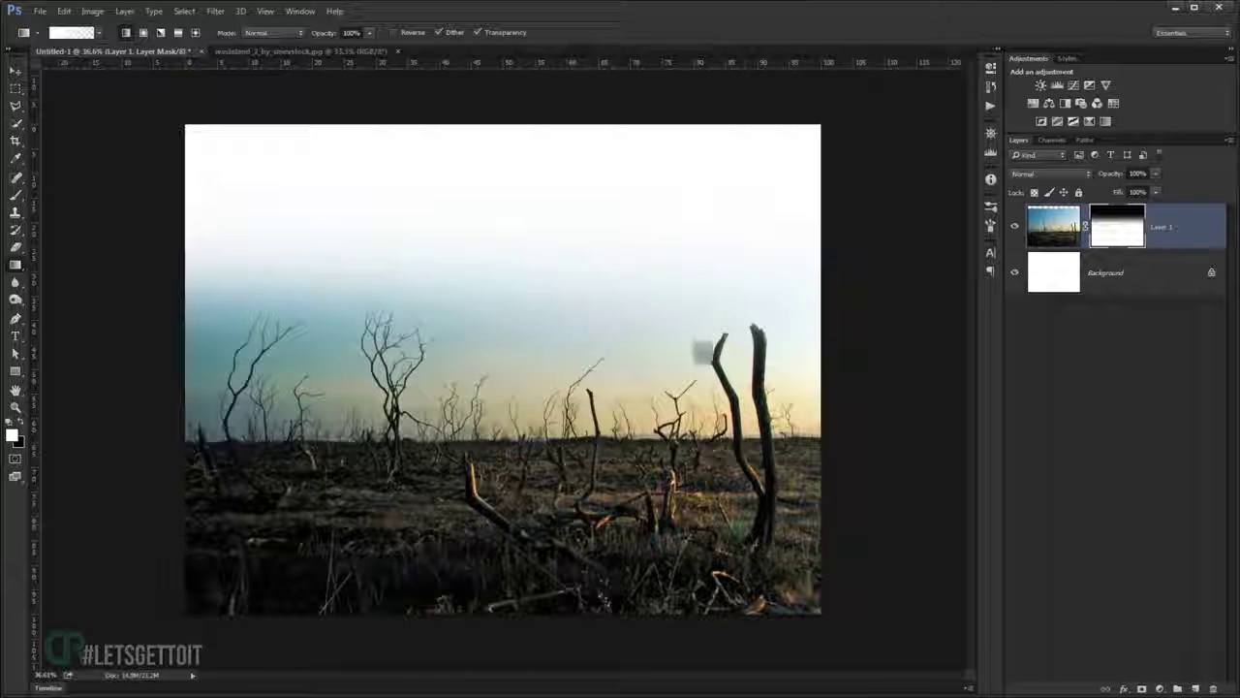
Bring the stormy cloud photo from Explorer into Untitled-1 as a new layer.
{"action": "scroll", "coordinate": [554, 338], "scroll_direction": "down", "scroll_amount": 3}
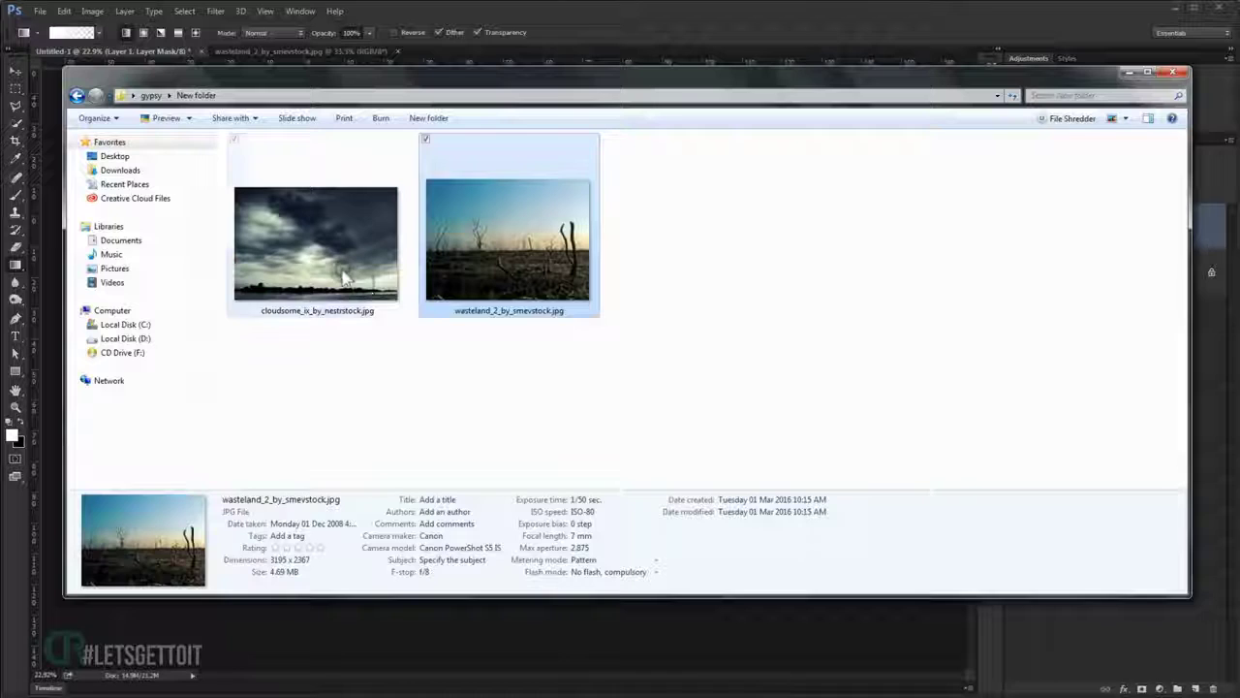
{"action": "left_click", "coordinate": [312, 278]}
{"action": "mouse_move", "coordinate": [312, 277]}
{"action": "left_mouse_down"}
{"action": "mouse_move", "coordinate": [5, 533]}
{"action": "mouse_move", "coordinate": [44, 513]}
{"action": "left_mouse_up"}
{"action": "key", "text": "v"}
{"action": "left_click_drag", "start_coordinate": [290, 207], "coordinate": [315, 281]}
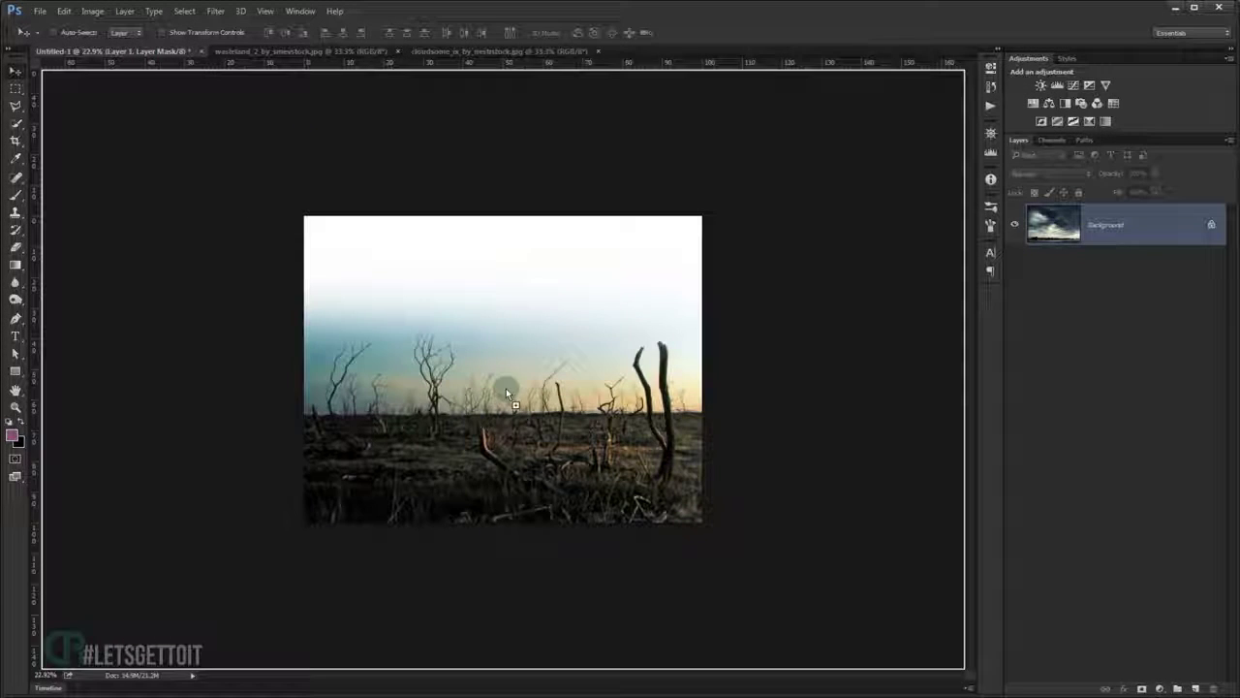
{"action": "left_click_drag", "start_coordinate": [315, 281], "coordinate": [506, 388]}
Free-transform the cloud layer, scaling it and moving it up over the sky.
{"action": "key", "text": "ctrl+t"}
{"action": "key", "text": "ctrl+minus"}
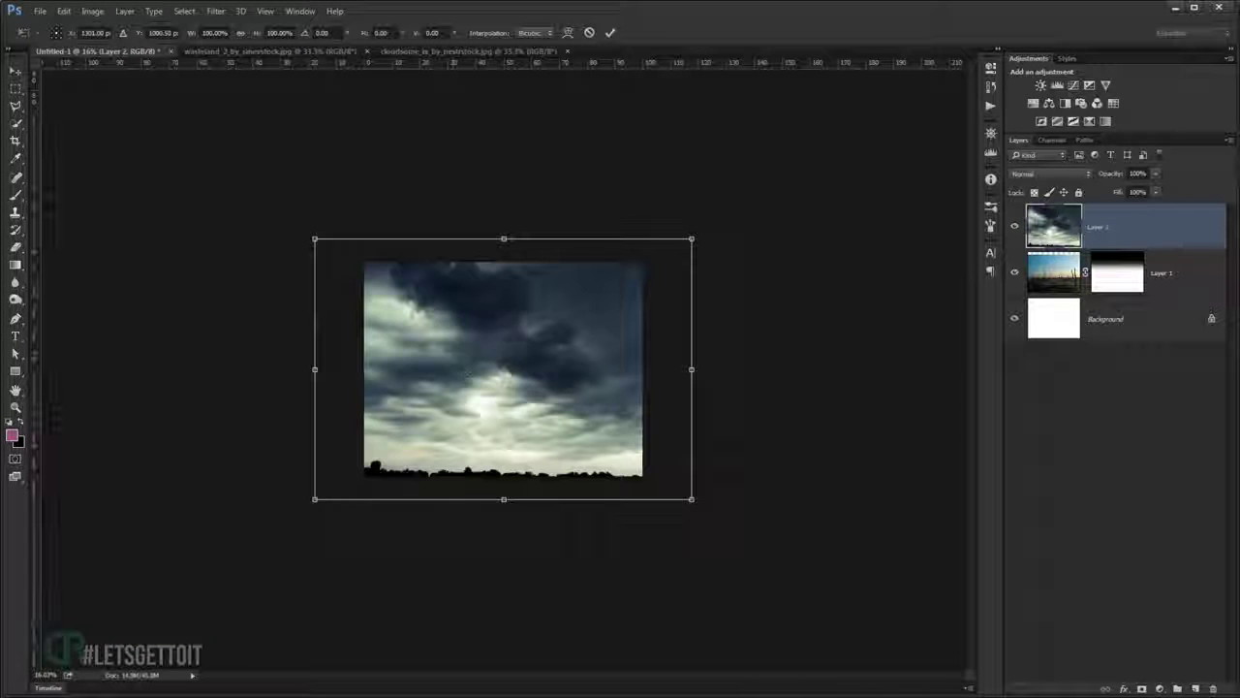
{"action": "left_click_drag", "start_coordinate": [691, 238], "coordinate": [642, 263]}
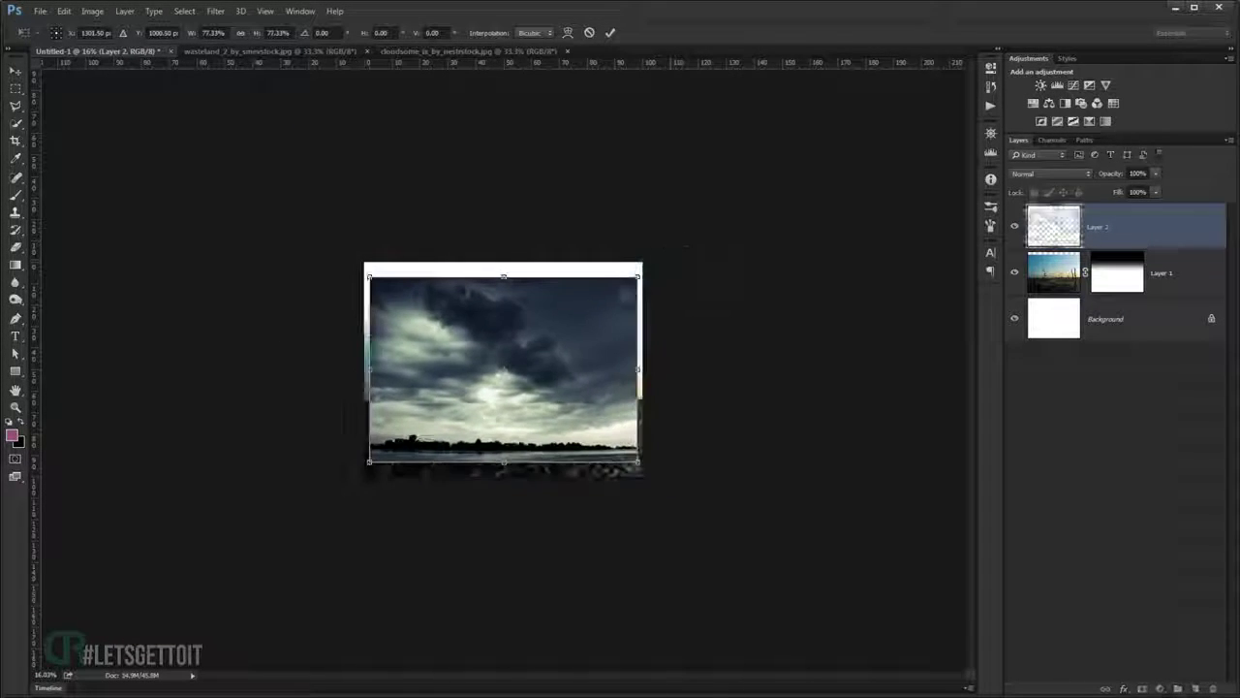
{"action": "left_click_drag", "start_coordinate": [532, 352], "coordinate": [540, 338]}
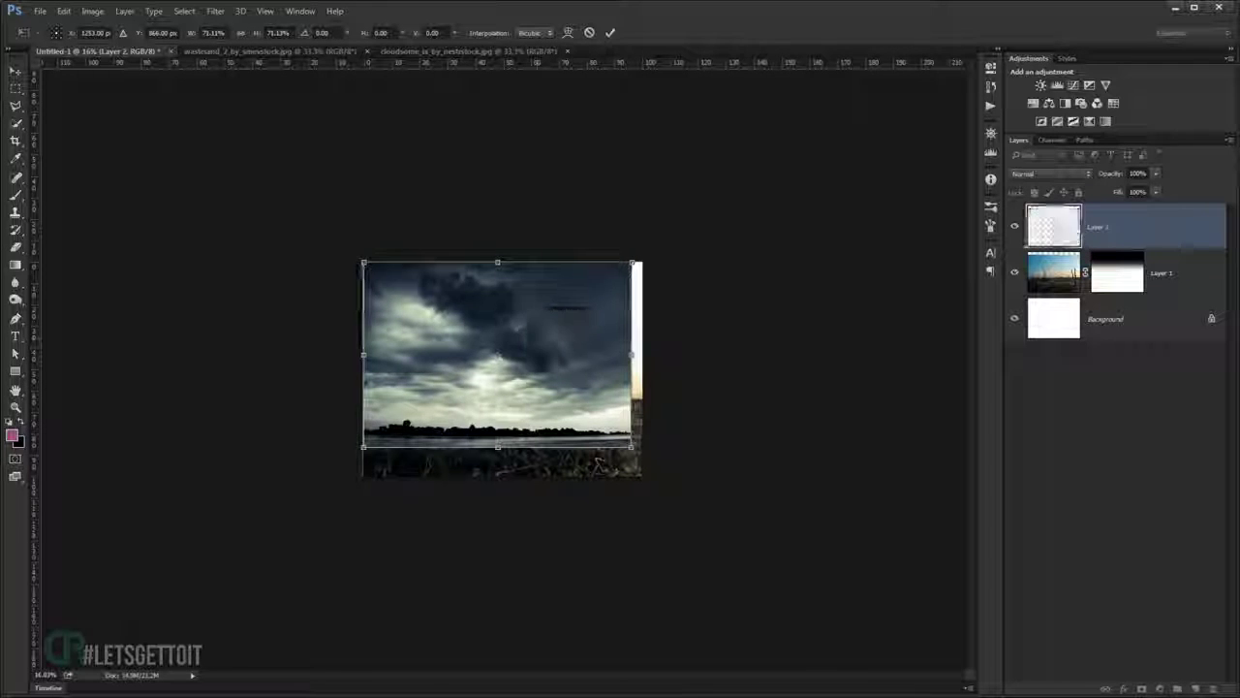
{"action": "left_click_drag", "start_coordinate": [632, 447], "coordinate": [725, 511]}
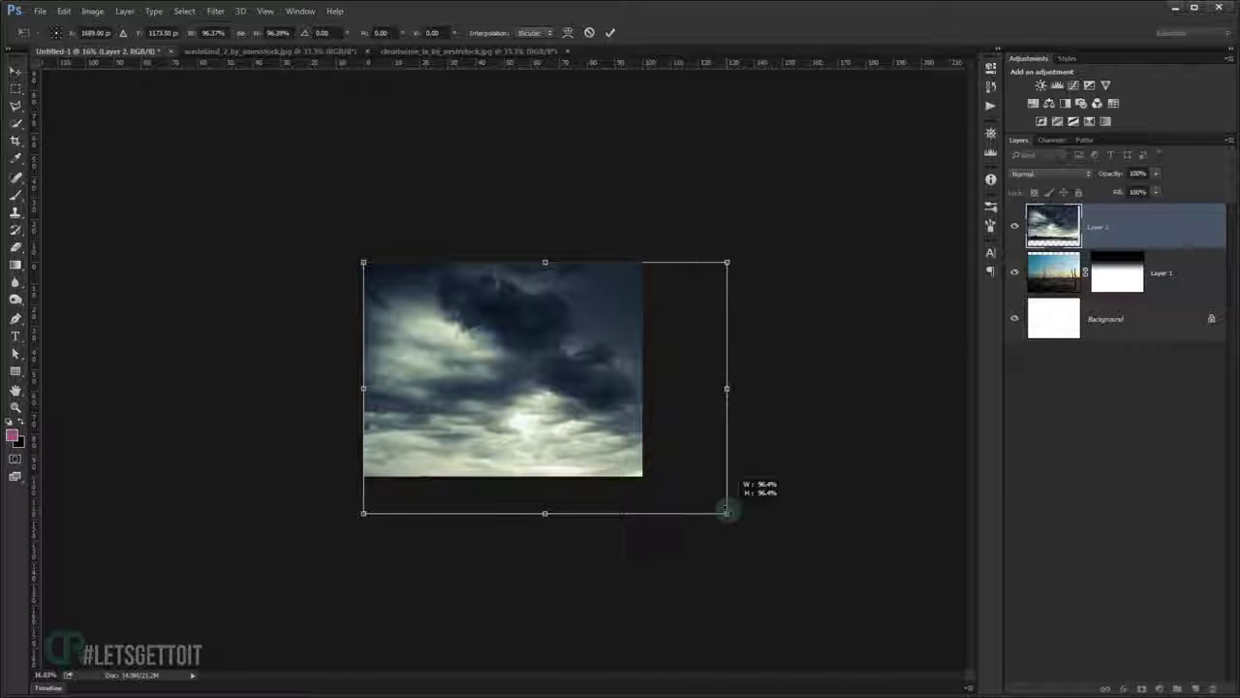
{"action": "left_click_drag", "start_coordinate": [582, 430], "coordinate": [577, 395]}
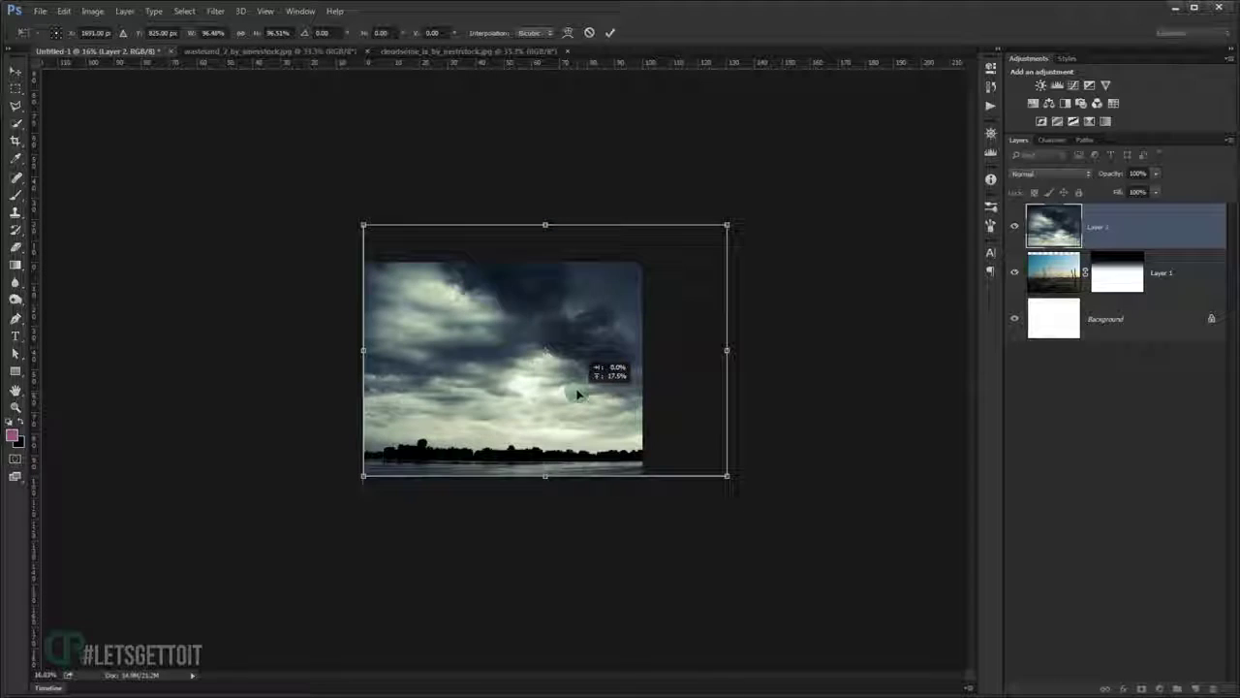
{"action": "left_click_drag", "start_coordinate": [578, 394], "coordinate": [575, 388]}
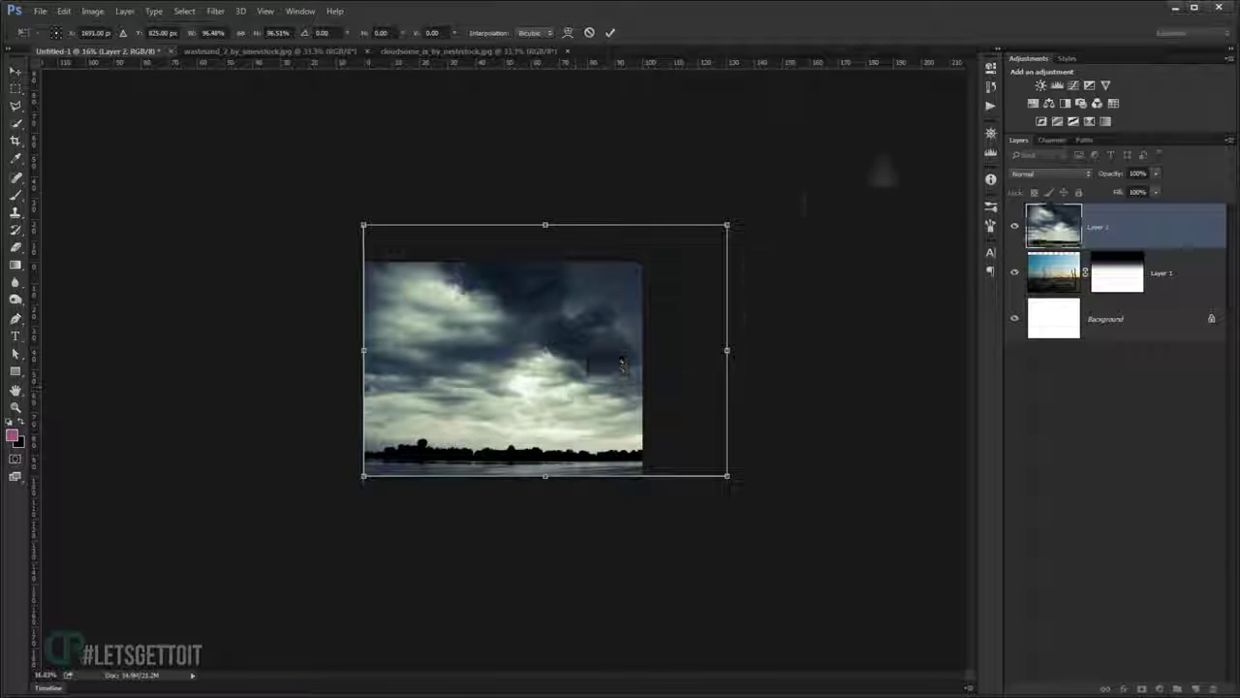
Enlarge the cloud layer to about 110%, raise it, commit, and set opacity to 96%.
{"action": "left_click_drag", "start_coordinate": [1114, 173], "coordinate": [1104, 173]}
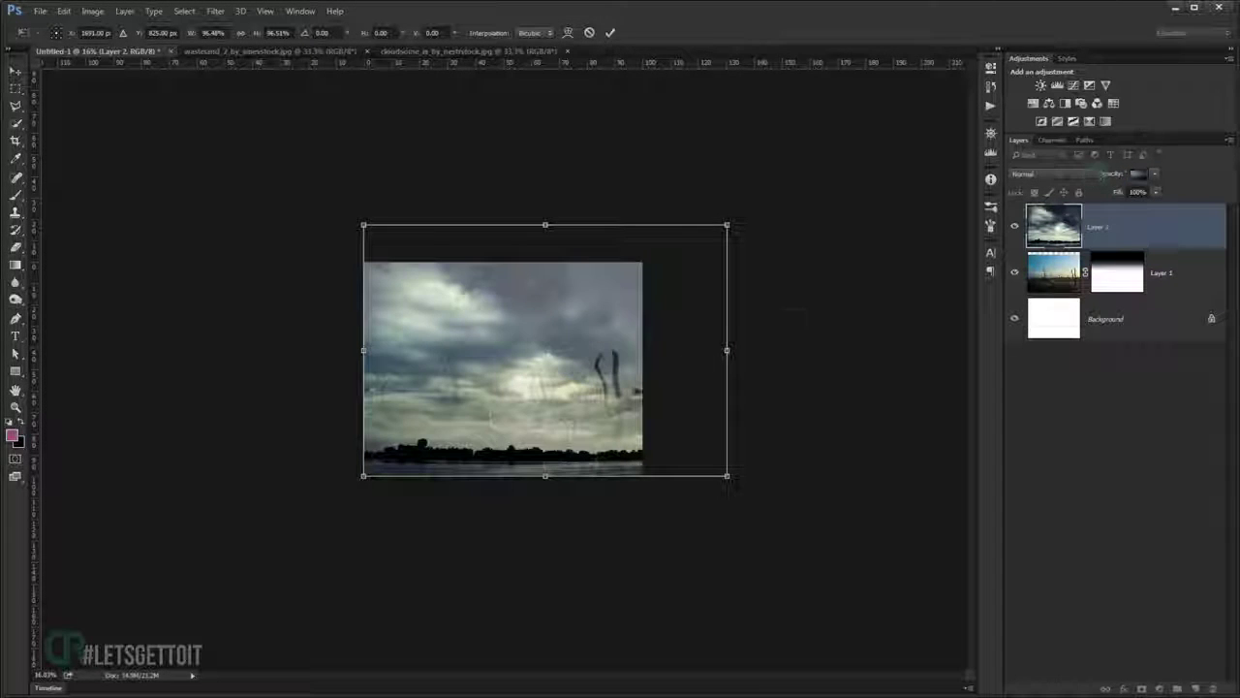
{"action": "left_click_drag", "start_coordinate": [579, 392], "coordinate": [581, 378]}
{"action": "left_click_drag", "start_coordinate": [363, 467], "coordinate": [330, 479]}
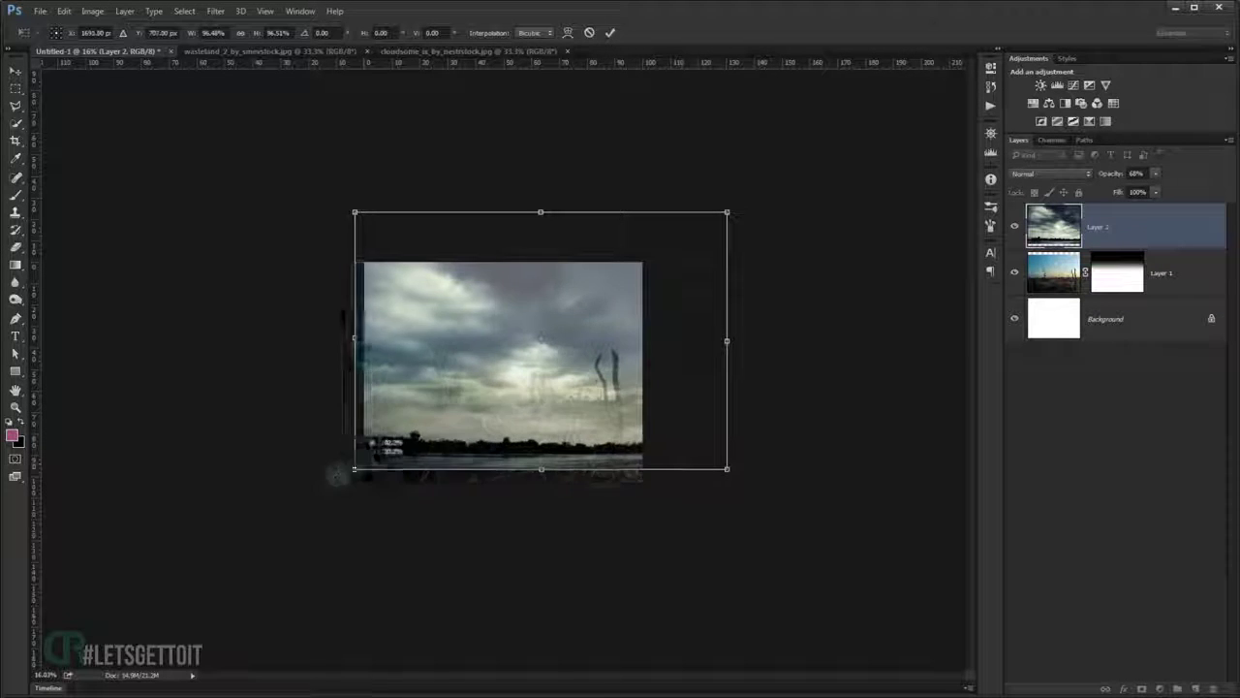
{"action": "left_click_drag", "start_coordinate": [516, 454], "coordinate": [518, 421]}
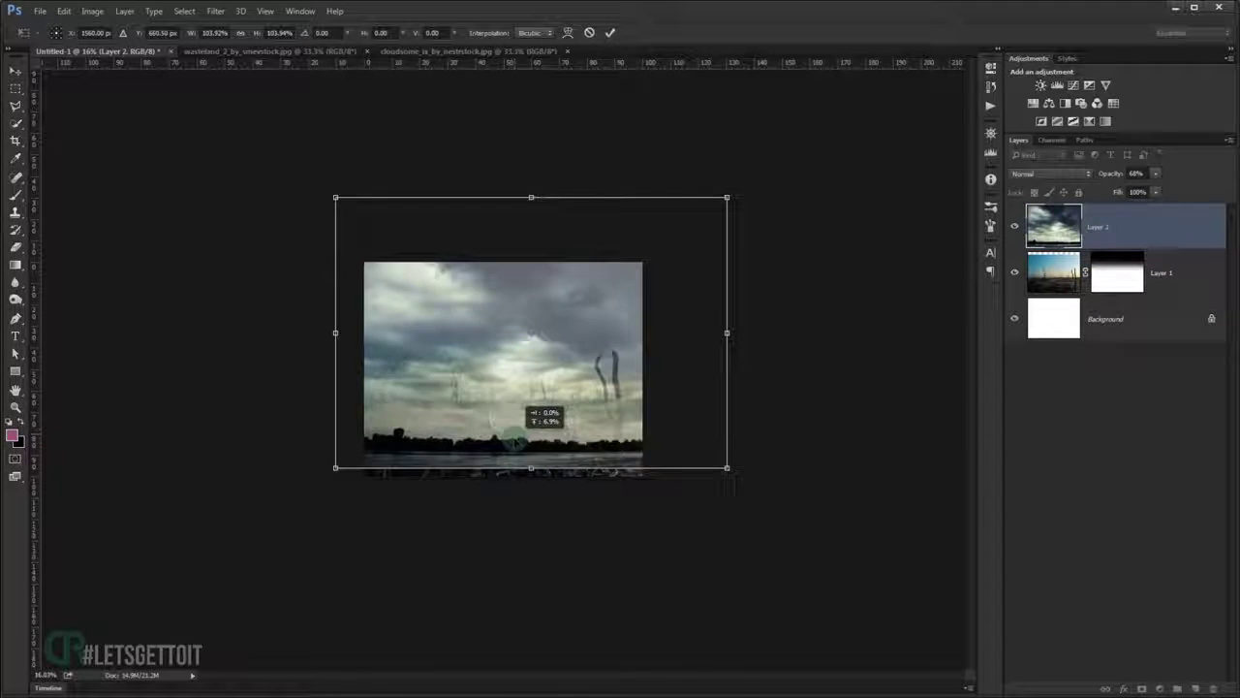
{"action": "left_click_drag", "start_coordinate": [726, 451], "coordinate": [751, 459]}
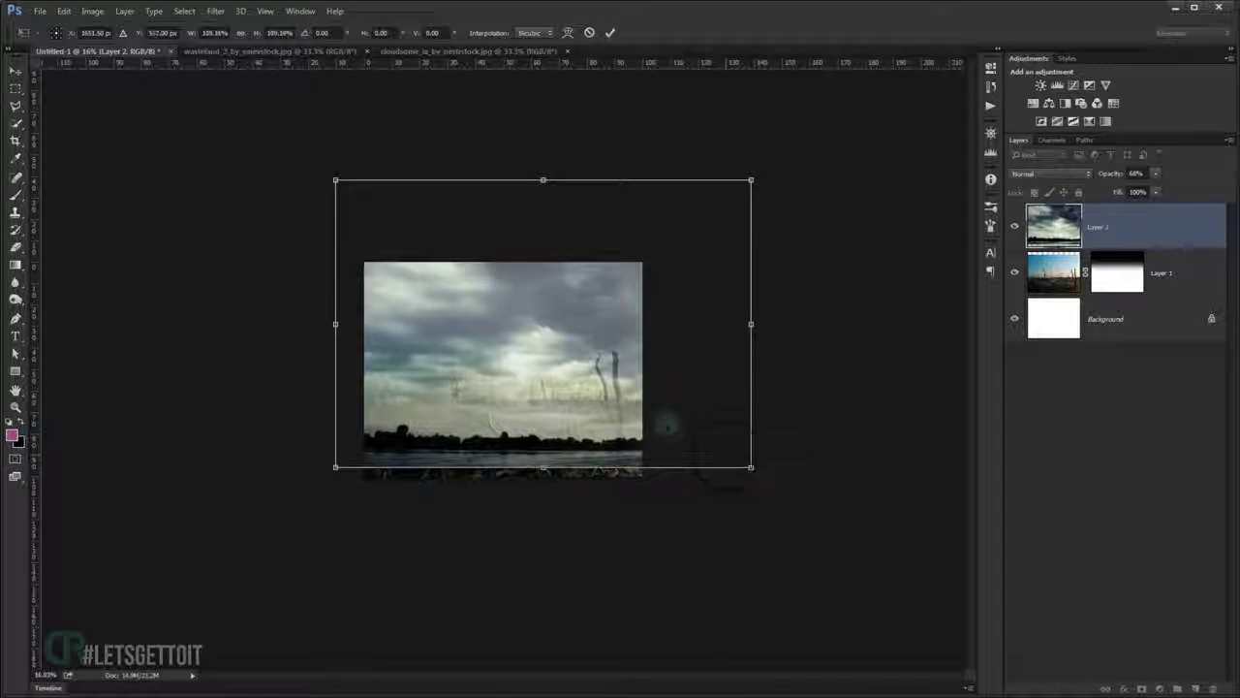
{"action": "left_click_drag", "start_coordinate": [667, 413], "coordinate": [662, 400]}
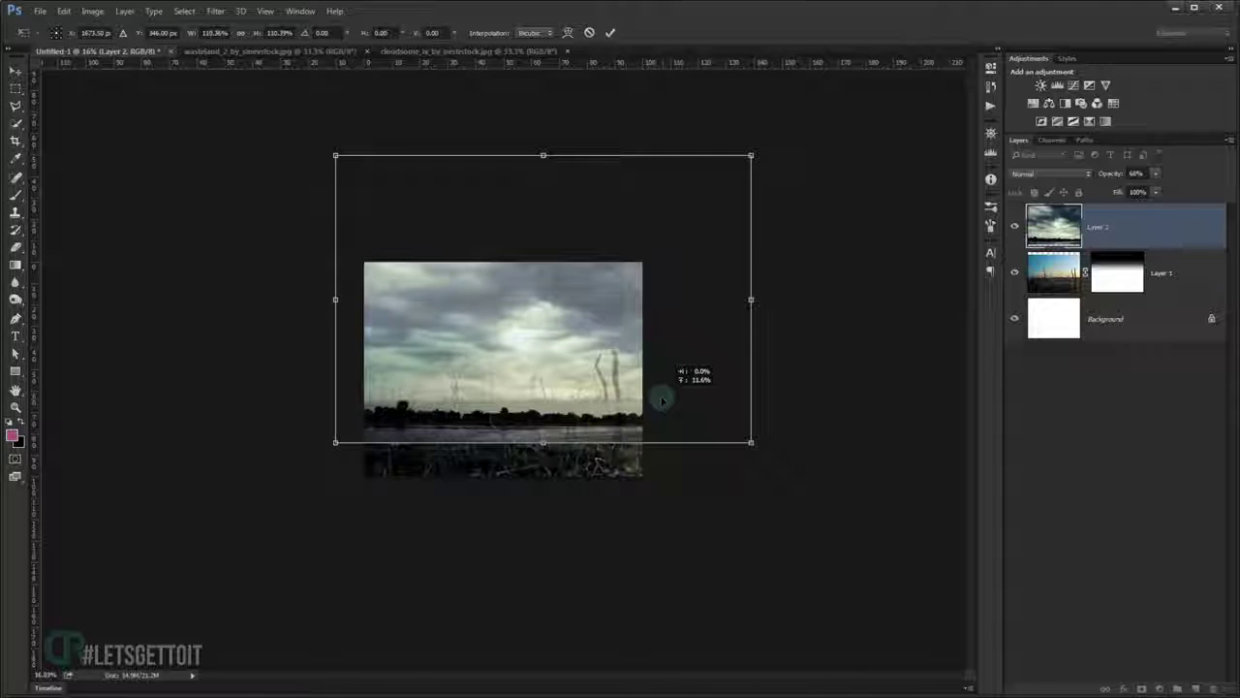
{"action": "key", "text": "Return"}
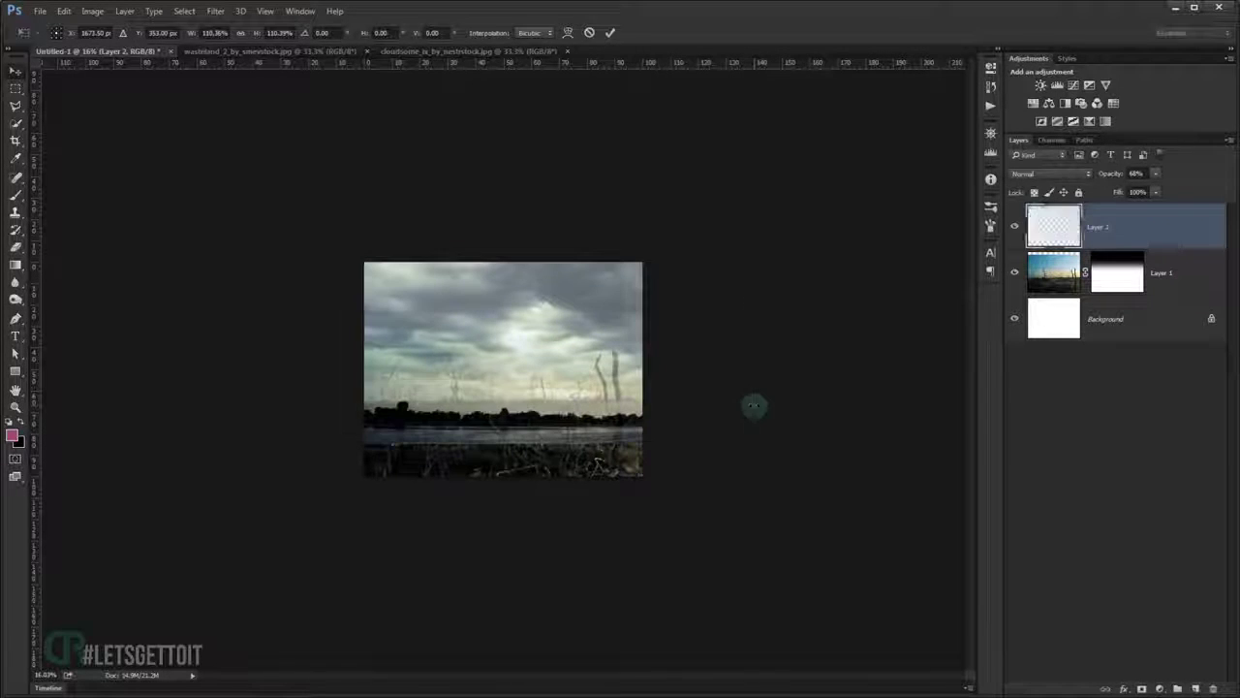
{"action": "left_click_drag", "start_coordinate": [1117, 170], "coordinate": [1153, 172]}
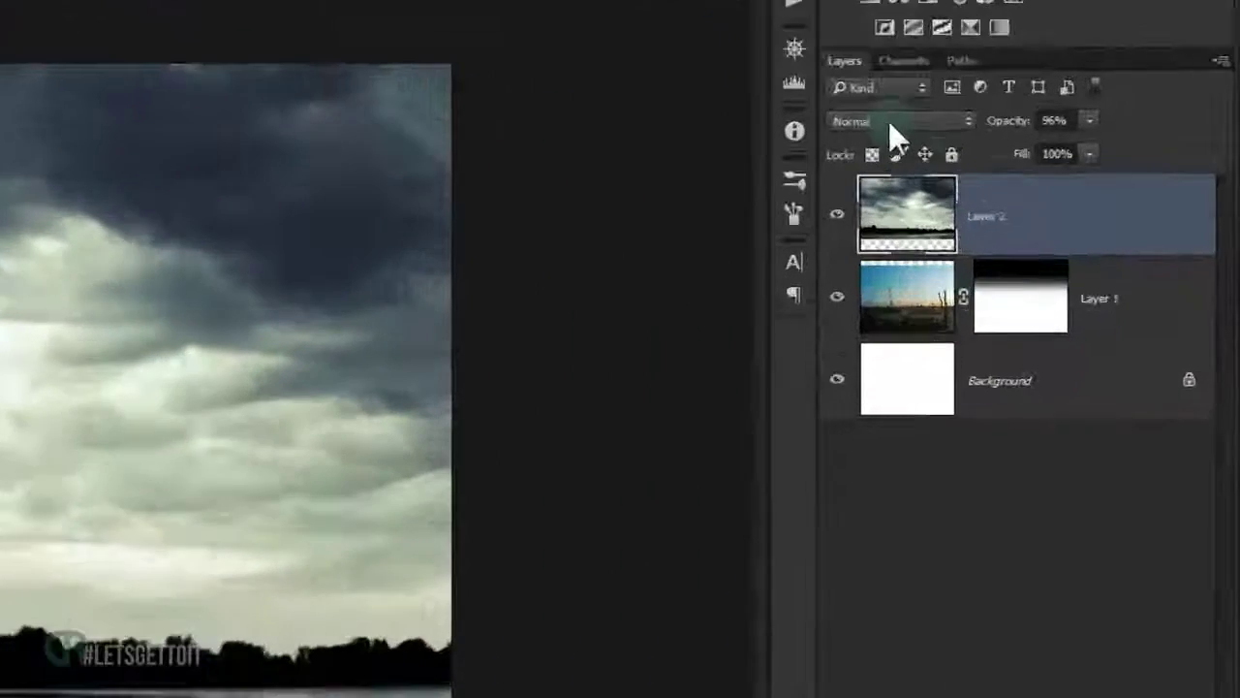
Set Layer 2's blend mode to Multiply and add a layer mask.
{"action": "left_click", "coordinate": [888, 121]}
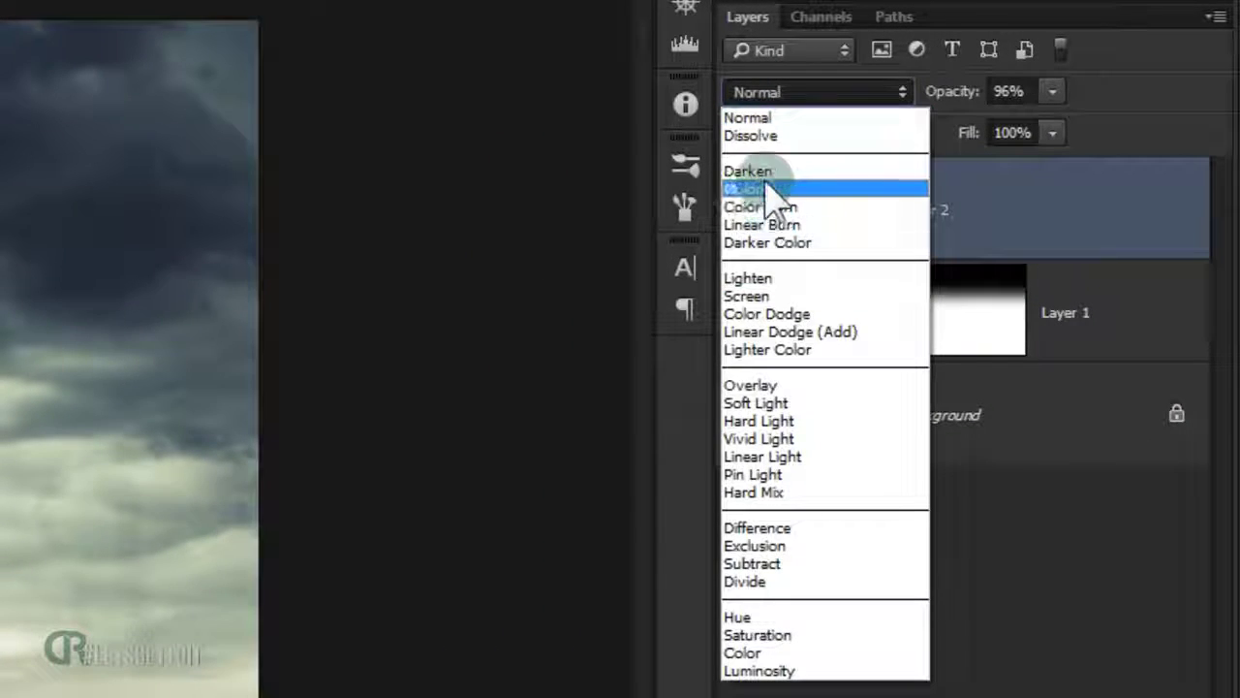
{"action": "left_click", "coordinate": [766, 189]}
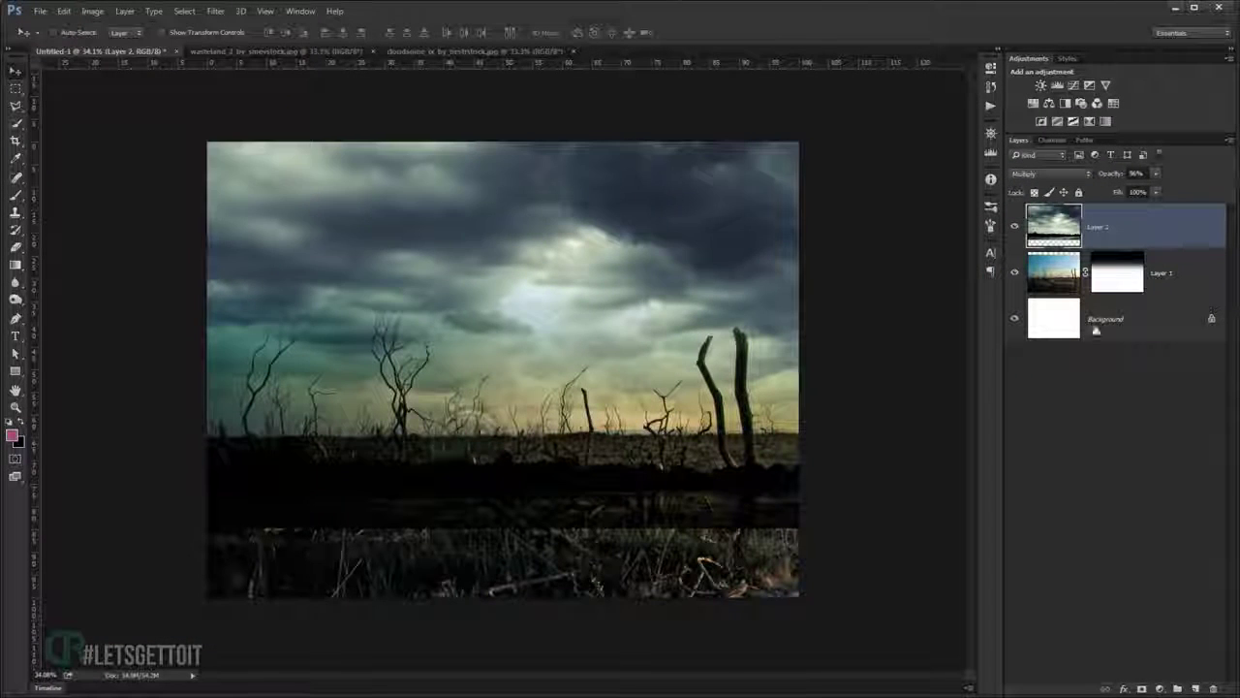
{"action": "left_click", "coordinate": [1142, 689]}
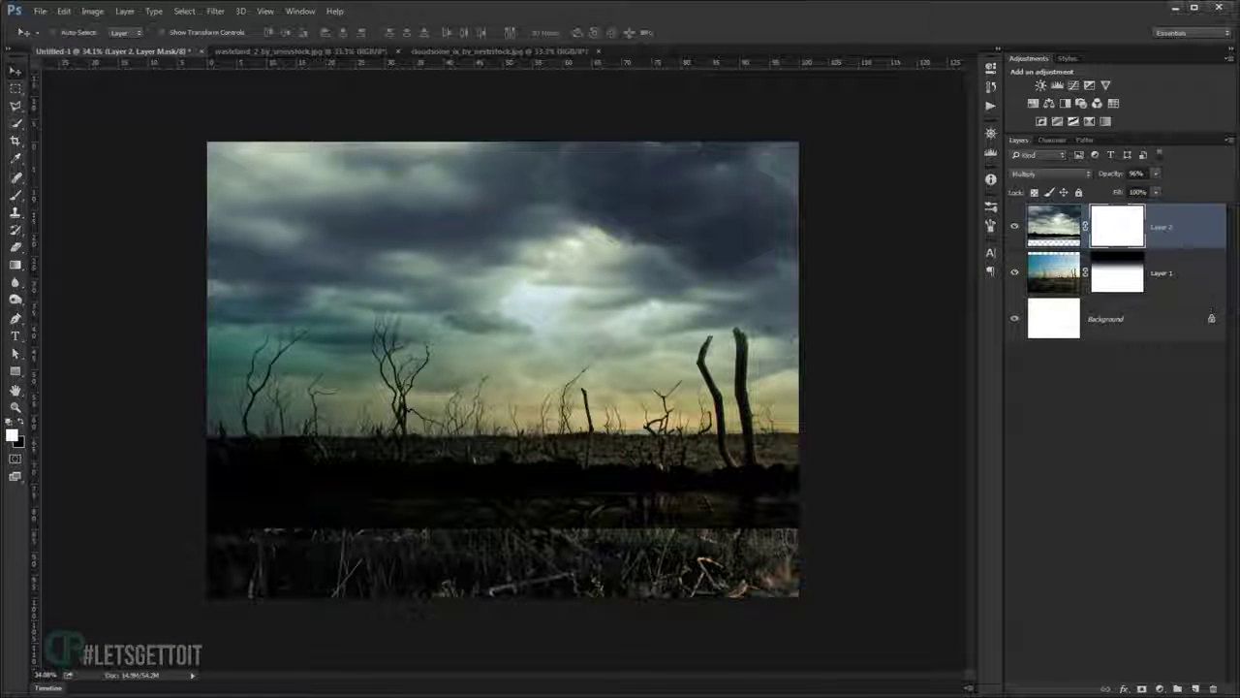
Draw a black-to-white gradient on the cloud mask so the clouds fade out toward the ground.
{"action": "left_click", "coordinate": [16, 264]}
{"action": "left_click_drag", "start_coordinate": [481, 444], "coordinate": [482, 595]}
{"action": "left_click", "coordinate": [1116, 211]}
{"action": "key", "text": "x"}
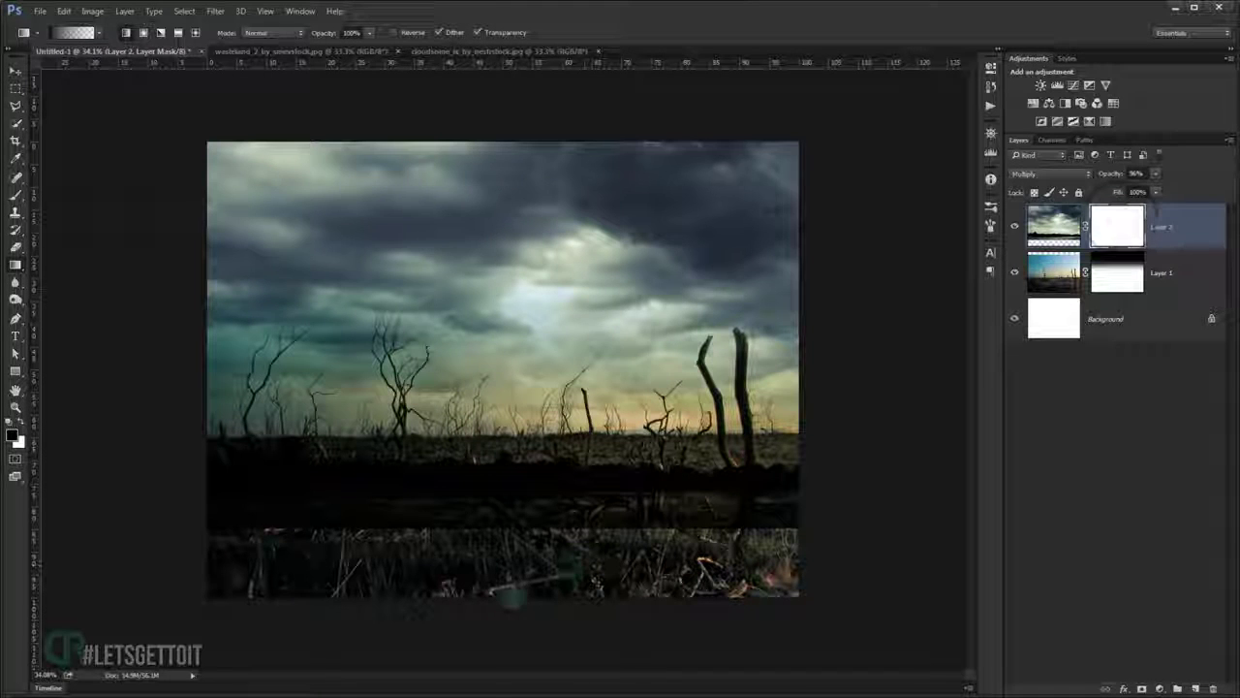
{"action": "left_click_drag", "start_coordinate": [510, 593], "coordinate": [510, 596]}
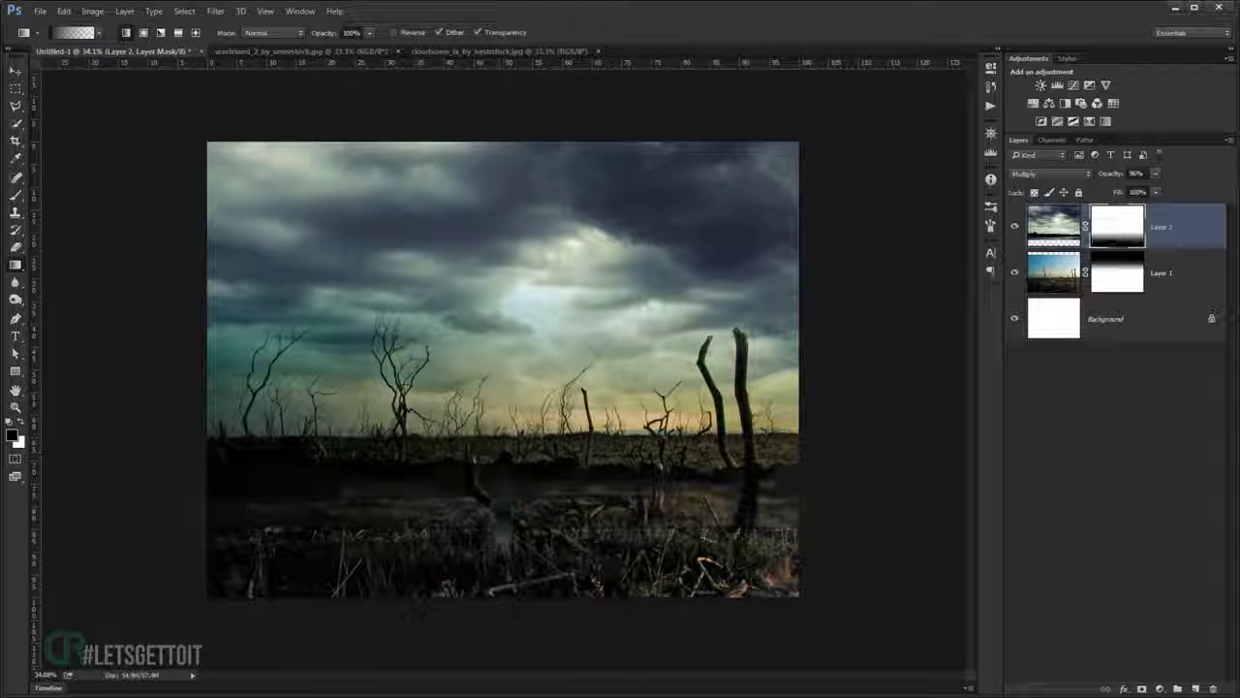
{"action": "left_click_drag", "start_coordinate": [493, 565], "coordinate": [476, 616]}
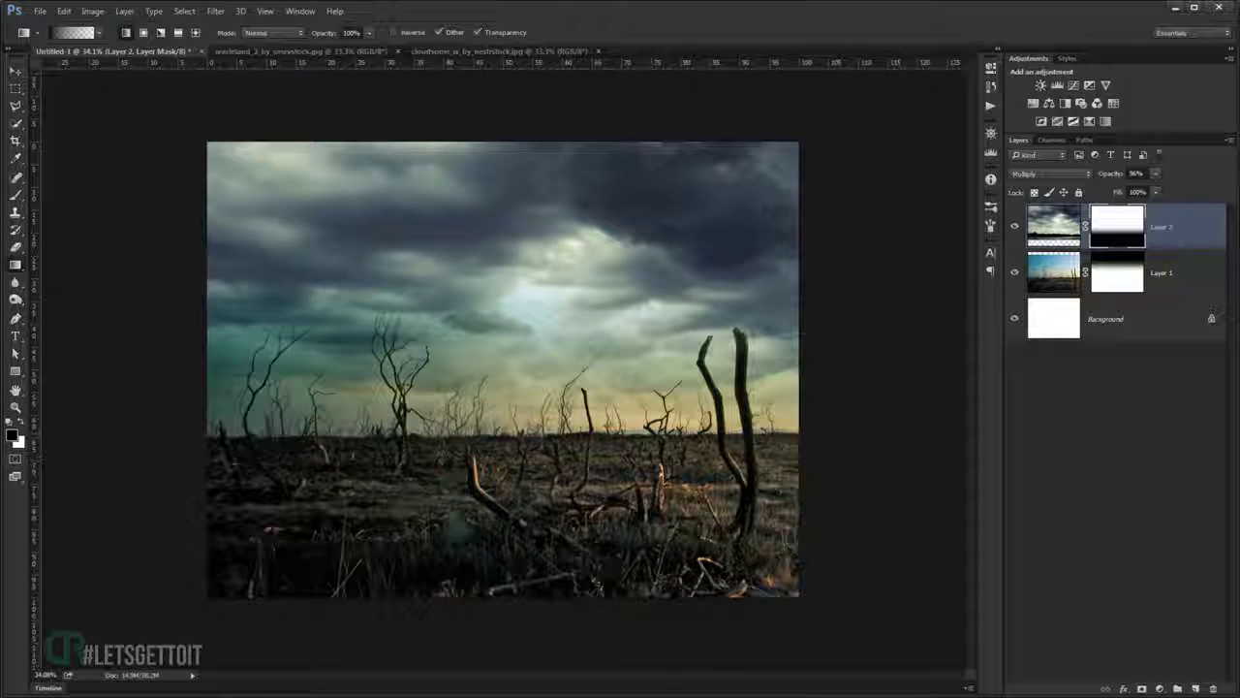
{"action": "scroll", "coordinate": [484, 514], "scroll_direction": "up", "scroll_amount": 5}
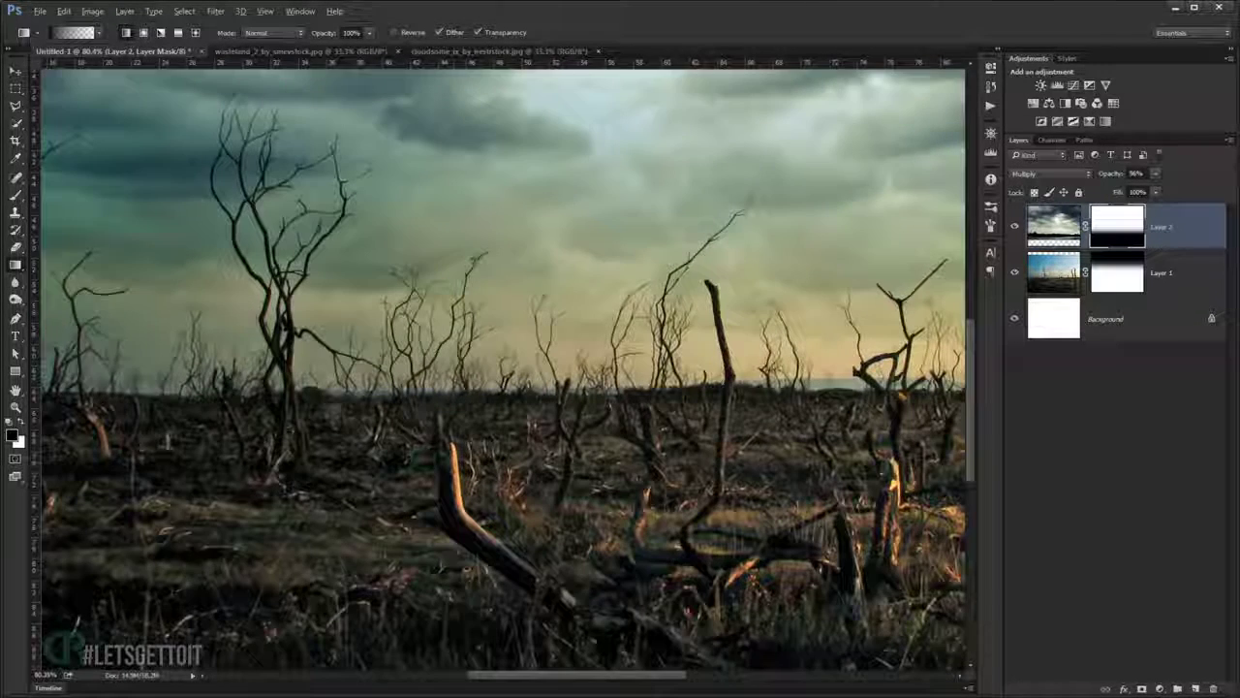
{"action": "scroll", "coordinate": [772, 397], "scroll_direction": "down", "scroll_amount": 1}
{"action": "scroll", "coordinate": [772, 397], "scroll_direction": "down", "scroll_amount": 1}
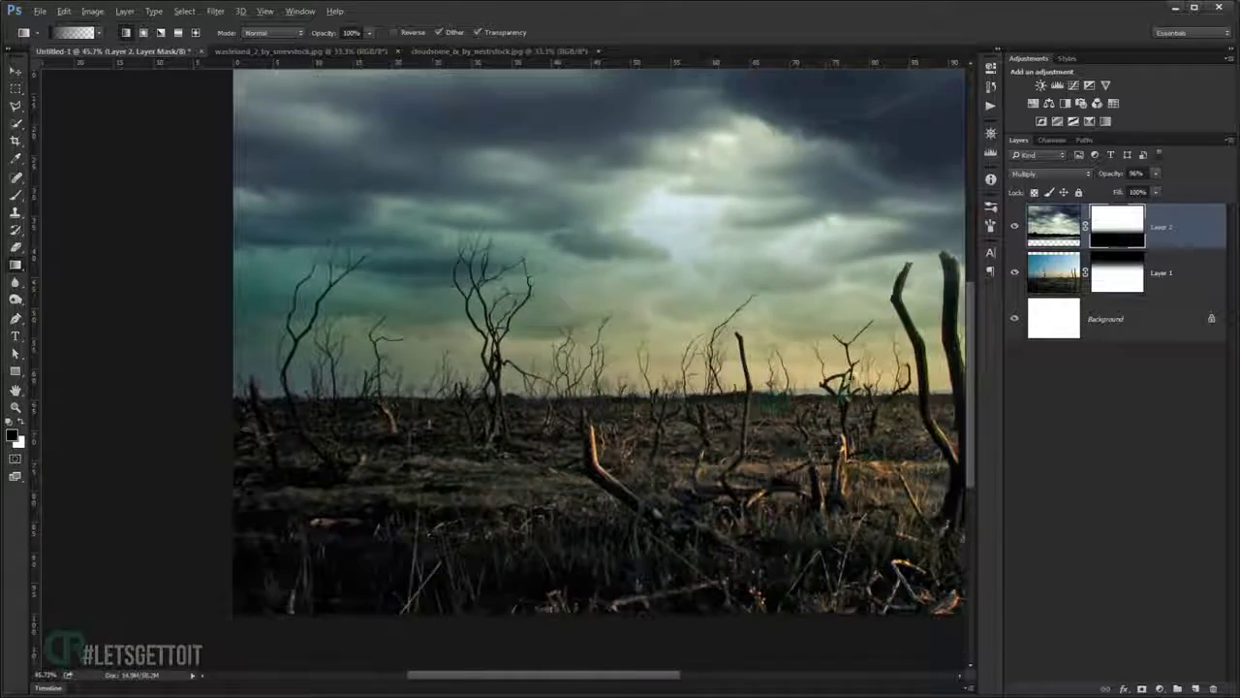
{"action": "scroll", "coordinate": [772, 397], "scroll_direction": "down", "scroll_amount": 2}
{"action": "scroll", "coordinate": [515, 382], "scroll_direction": "up", "scroll_amount": 1}
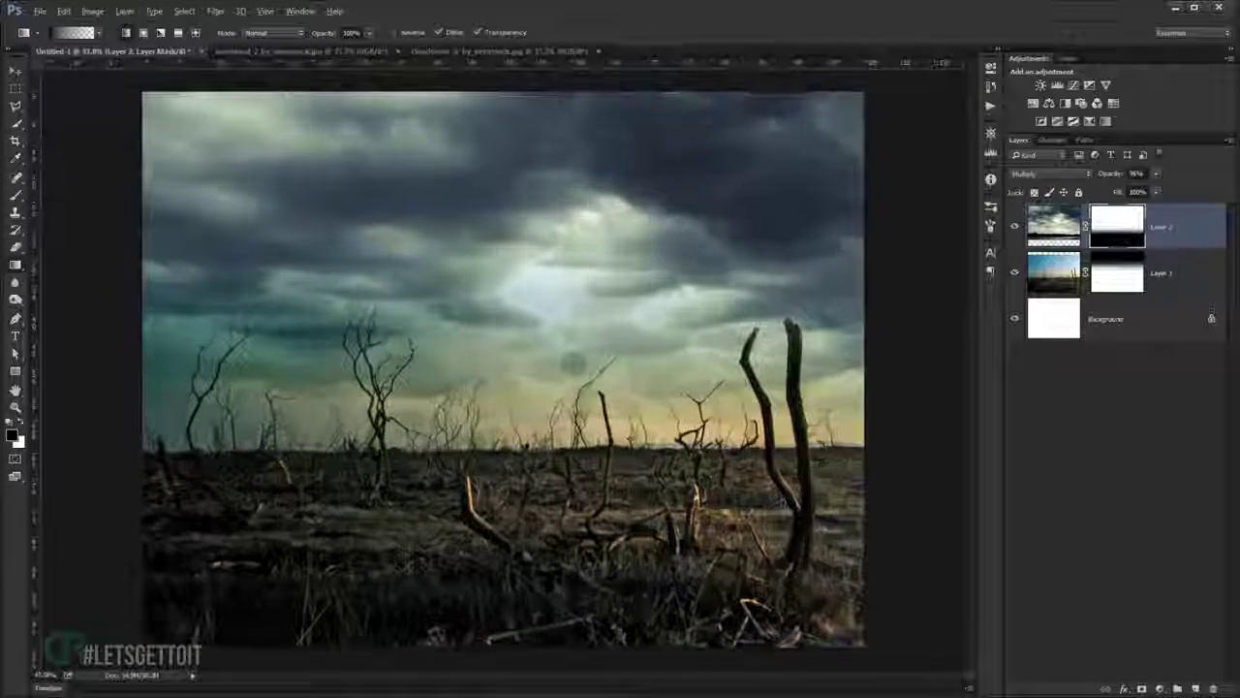
{"action": "scroll", "coordinate": [574, 364], "scroll_direction": "up", "scroll_amount": 1}
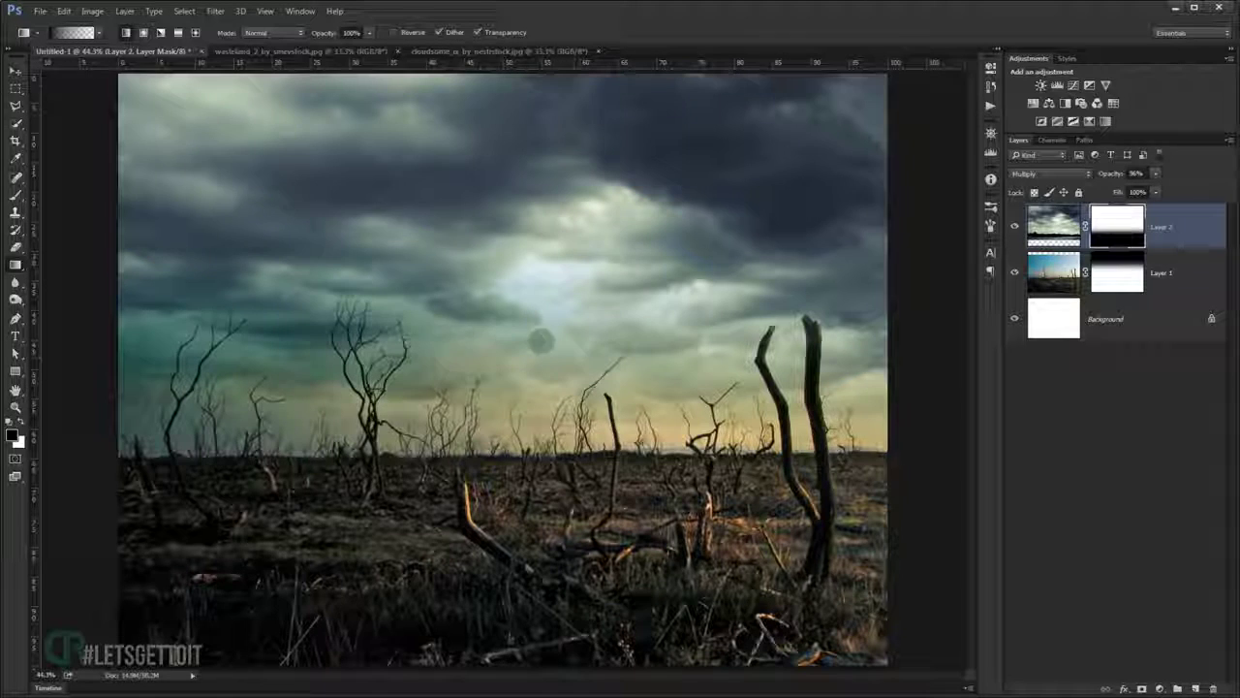
{"action": "left_click_drag", "start_coordinate": [1164, 272], "coordinate": [1121, 236]}
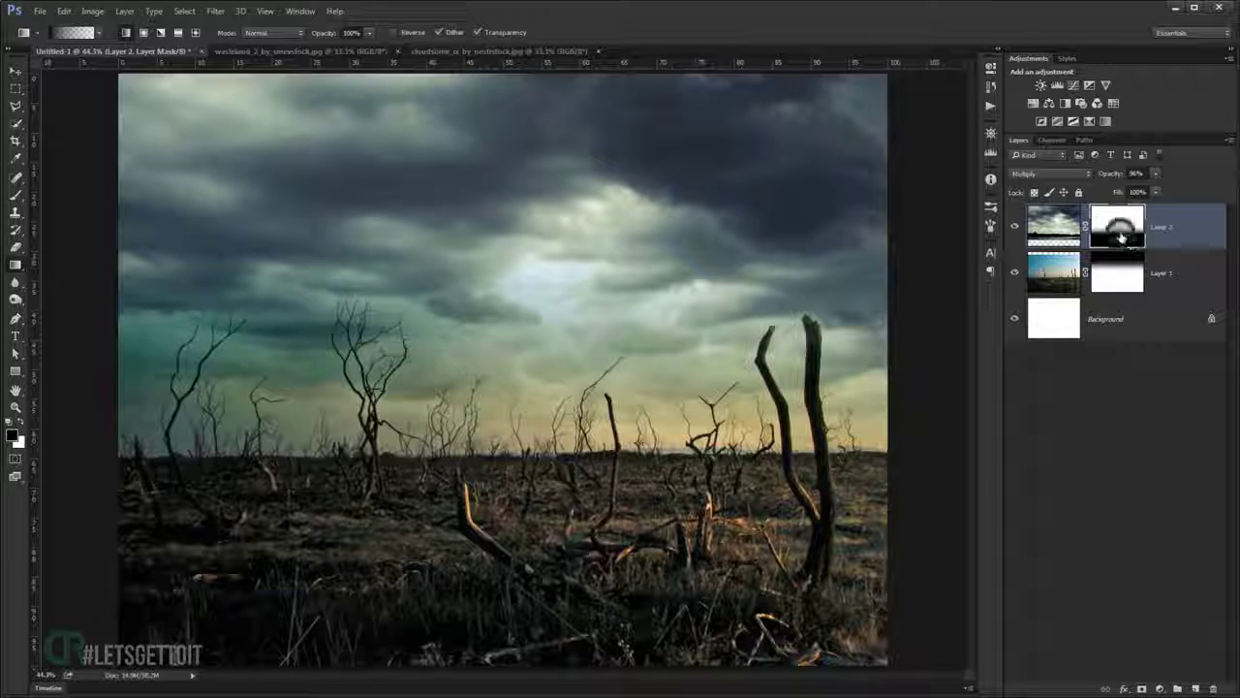
Zoom in with the Brush tool and toggle Layer 2's mask off and on to compare.
{"action": "left_click", "coordinate": [17, 196]}
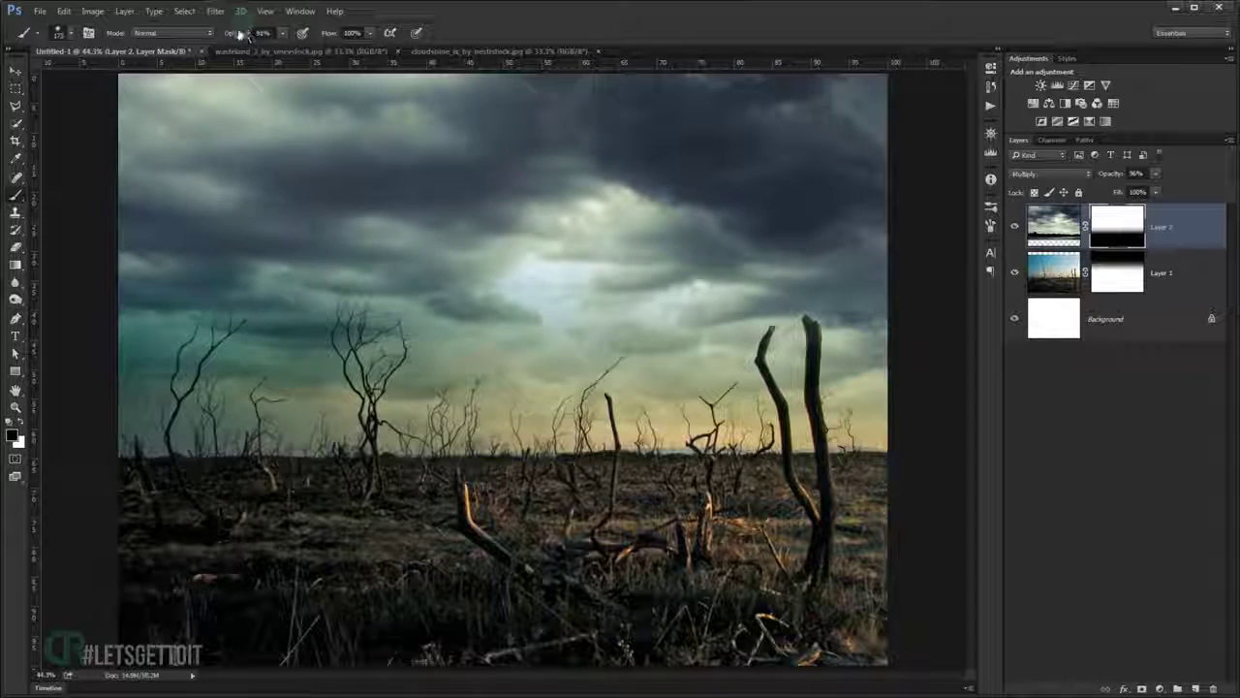
{"action": "scroll", "coordinate": [702, 339], "scroll_direction": "up", "scroll_amount": 3}
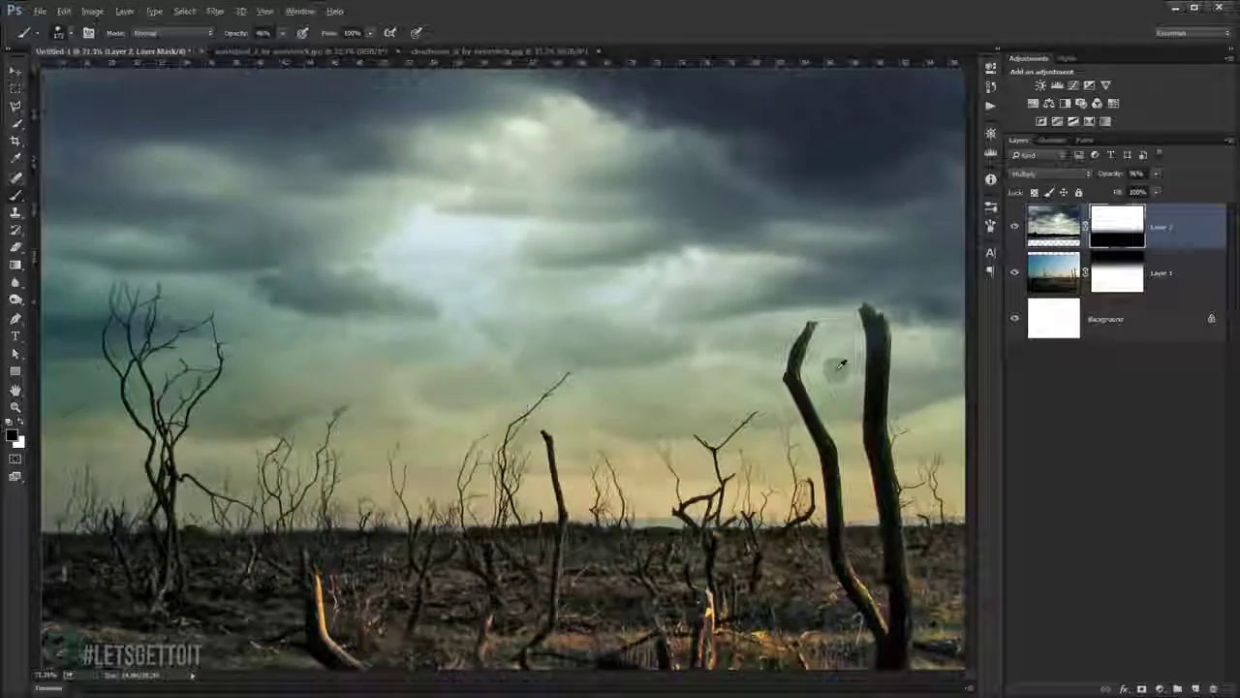
{"action": "scroll", "coordinate": [697, 355], "scroll_direction": "up", "scroll_amount": 3}
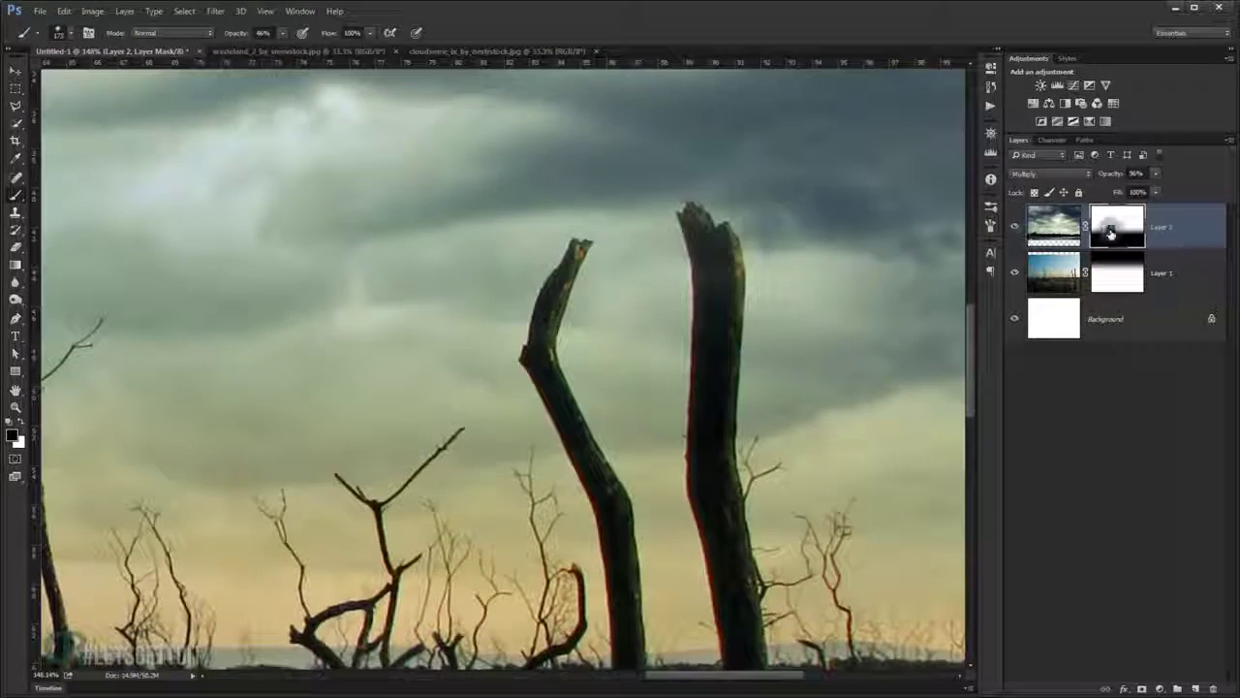
{"action": "left_click", "coordinate": [1117, 226], "text": "shift"}
{"action": "left_click", "coordinate": [1118, 225], "text": "shift"}
{"action": "scroll", "coordinate": [668, 330], "scroll_direction": "up", "scroll_amount": 2}
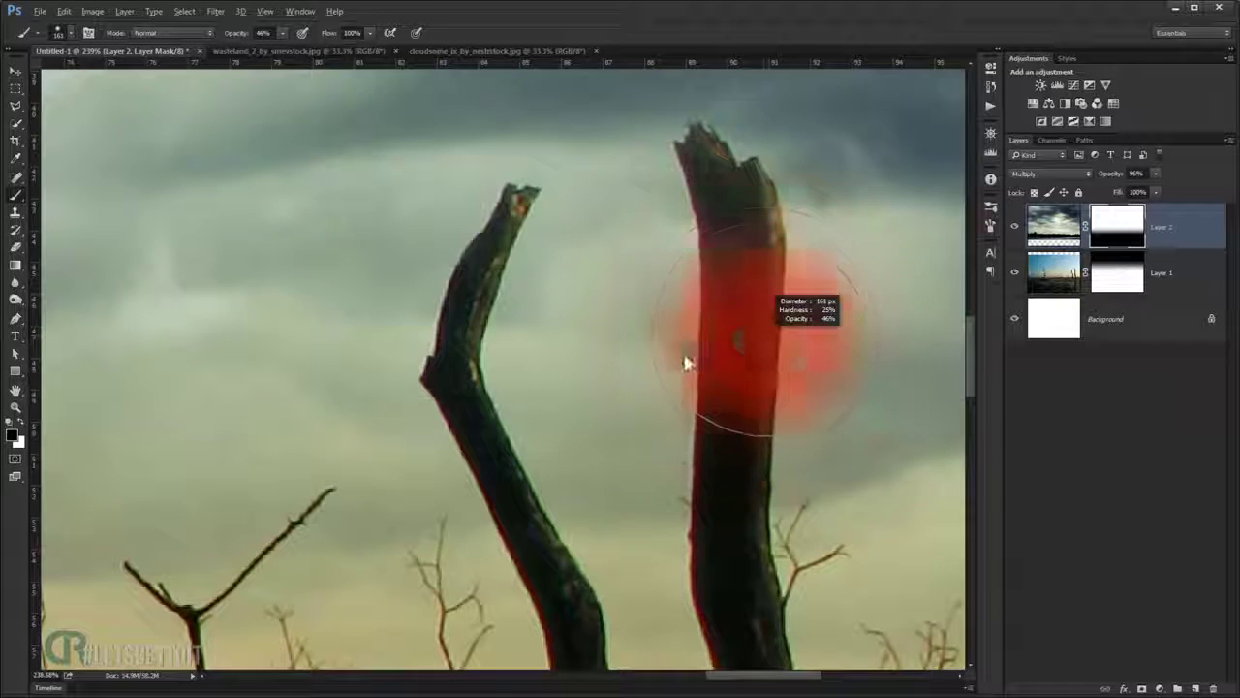
Paint black on the mask with a small brush along the trunk edges to remove the red fringe.
{"action": "left_click_drag", "start_coordinate": [650, 368], "coordinate": [721, 346]}
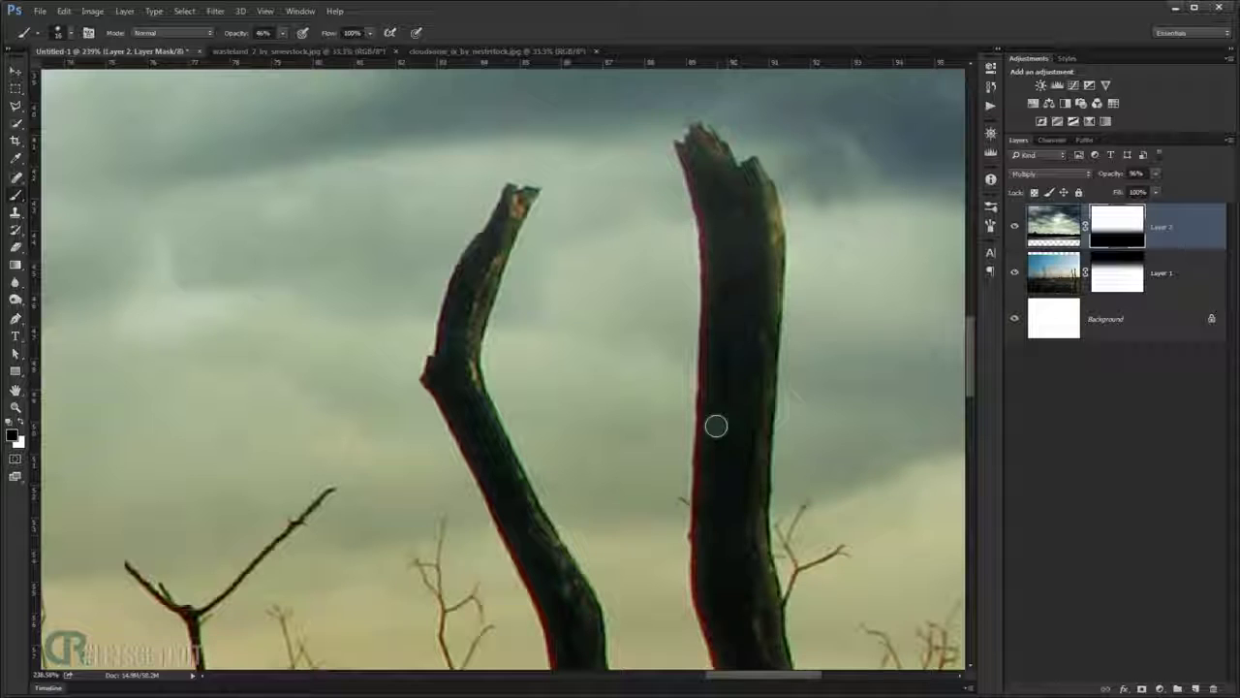
{"action": "left_click_drag", "start_coordinate": [717, 189], "coordinate": [717, 178]}
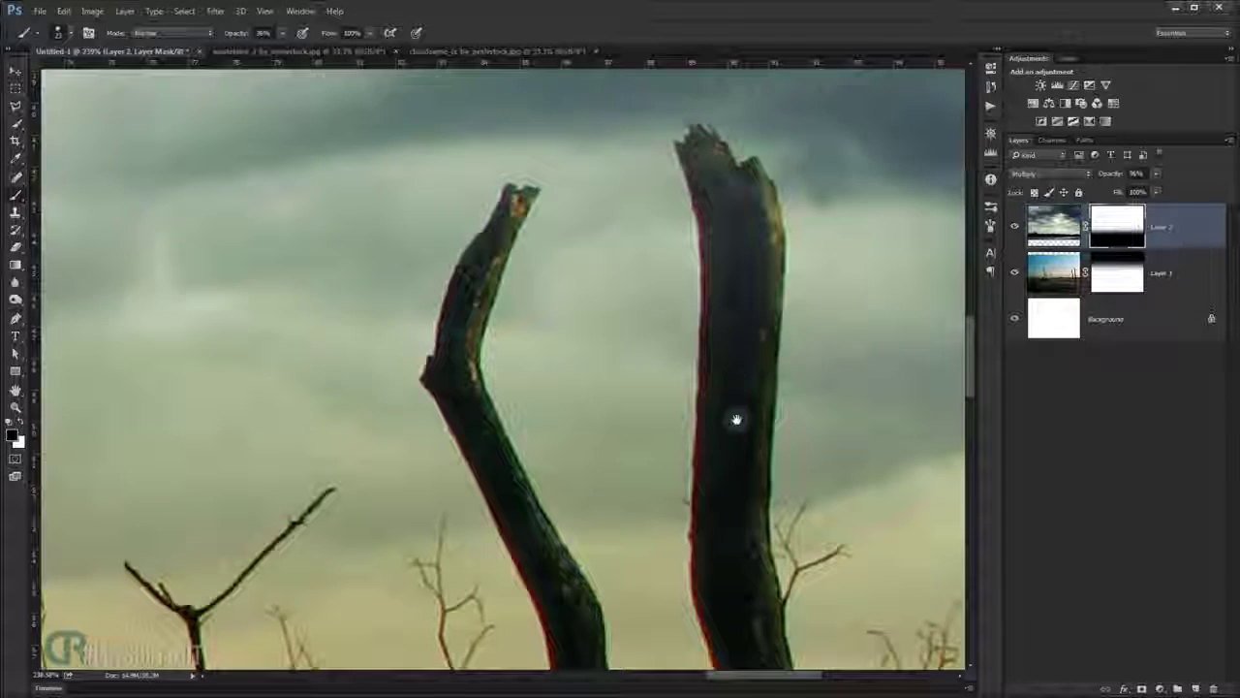
{"action": "scroll", "coordinate": [733, 479], "scroll_direction": "down", "scroll_amount": 3}
{"action": "scroll", "coordinate": [549, 396], "scroll_direction": "up", "scroll_amount": 3}
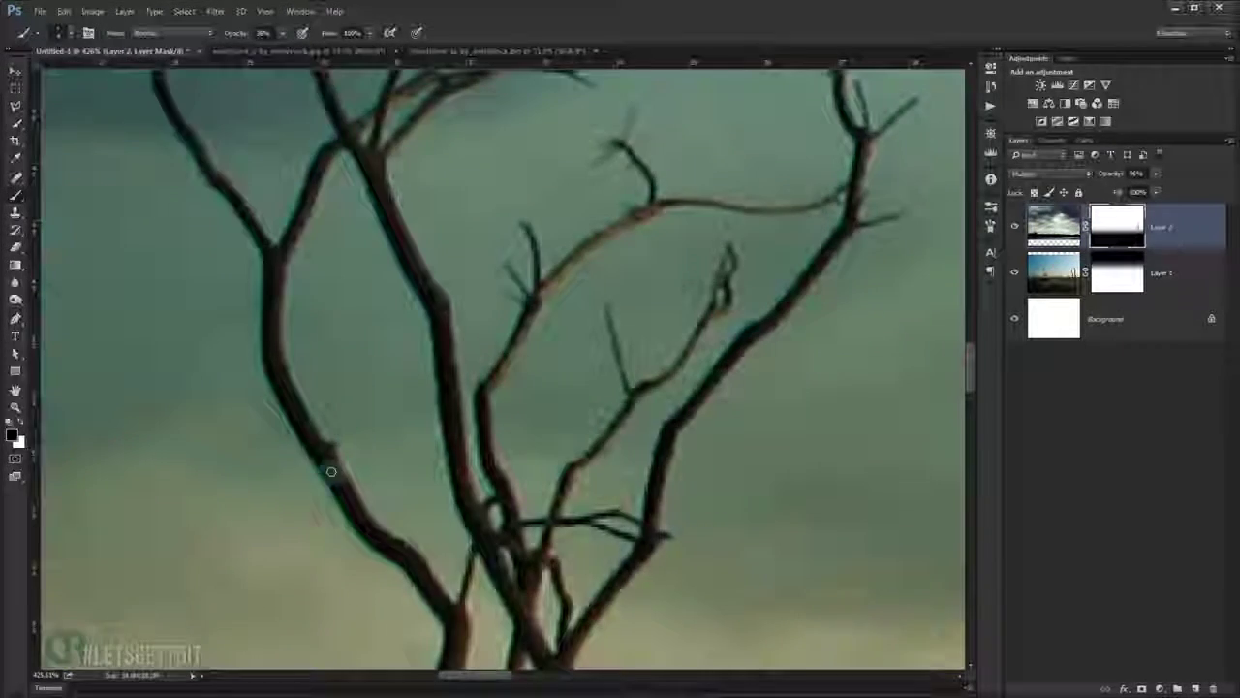
{"action": "scroll", "coordinate": [326, 454], "scroll_direction": "down", "scroll_amount": 2}
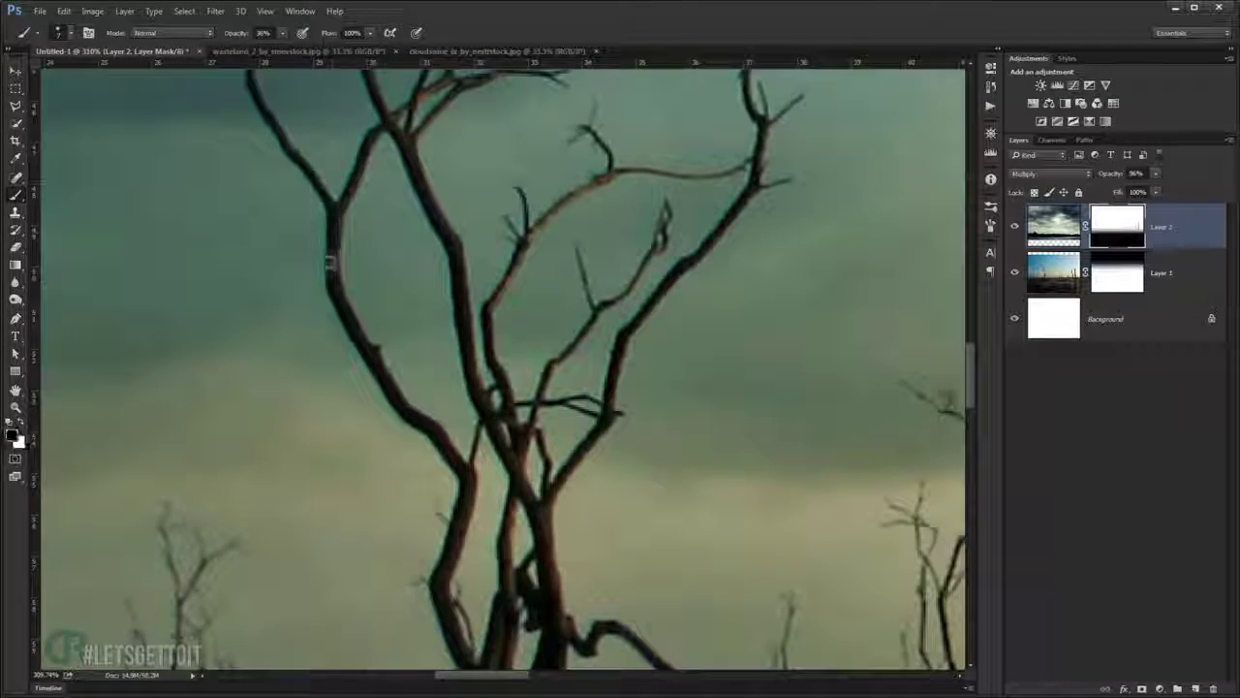
{"action": "scroll", "coordinate": [416, 155], "scroll_direction": "down", "scroll_amount": 1}
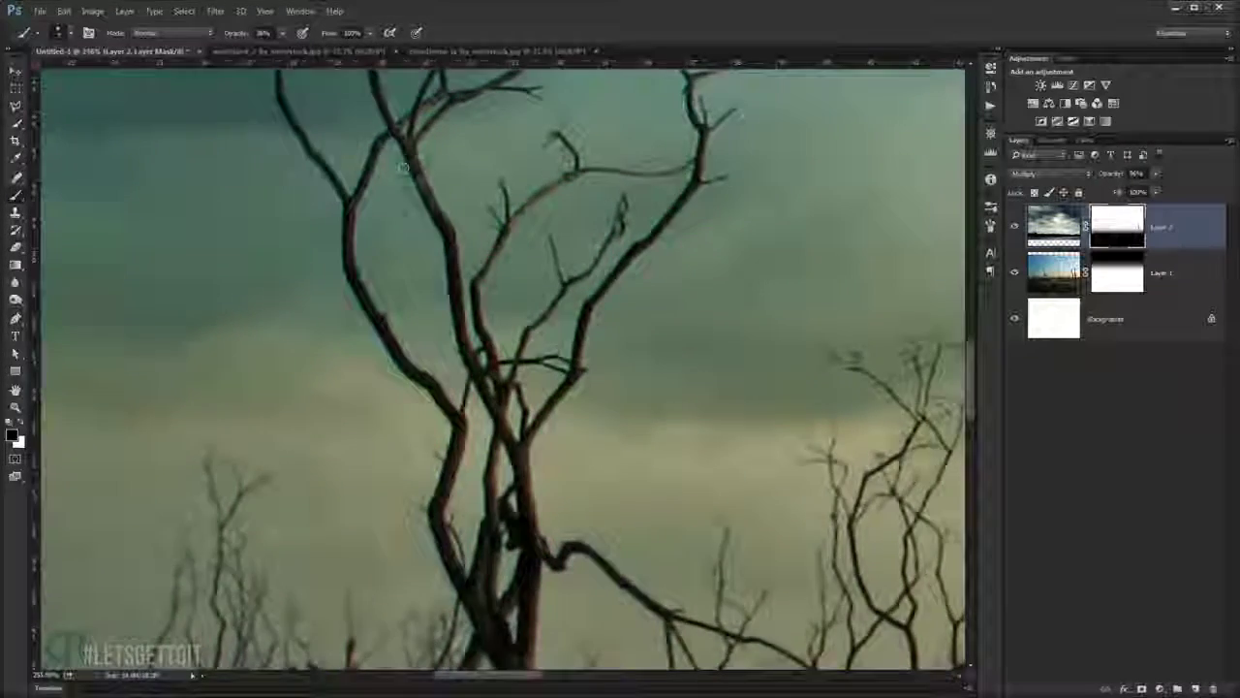
{"action": "scroll", "coordinate": [385, 108], "scroll_direction": "down", "scroll_amount": 3}
{"action": "scroll", "coordinate": [407, 174], "scroll_direction": "down", "scroll_amount": 3}
{"action": "scroll", "coordinate": [438, 241], "scroll_direction": "down", "scroll_amount": 2}
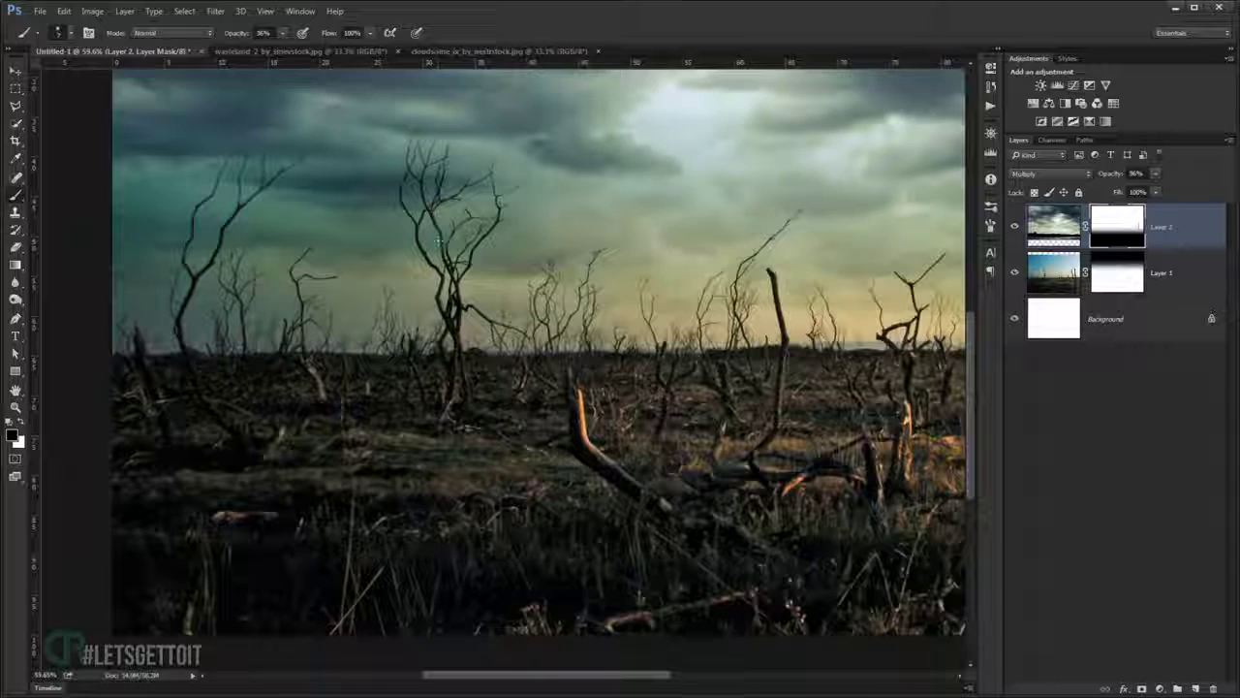
{"action": "scroll", "coordinate": [438, 241], "scroll_direction": "down", "scroll_amount": 2}
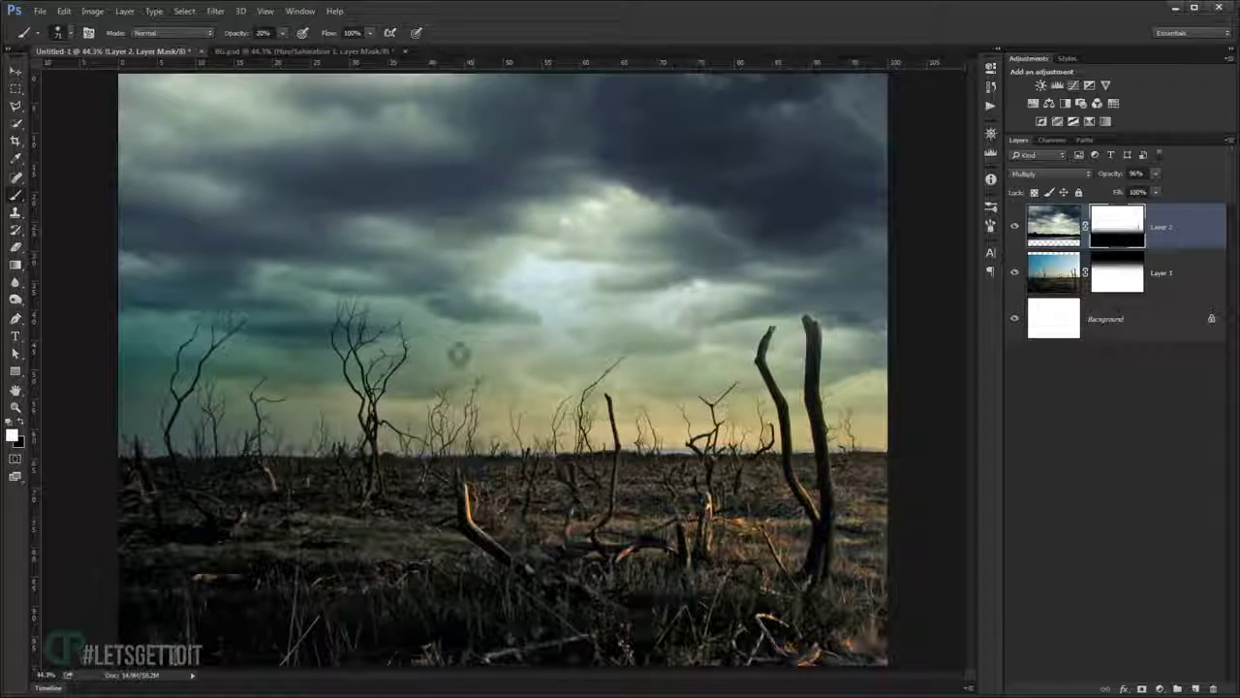
Add a Black & White adjustment clipped to Layer 1 with an inverted black mask.
{"action": "left_click", "coordinate": [1177, 277]}
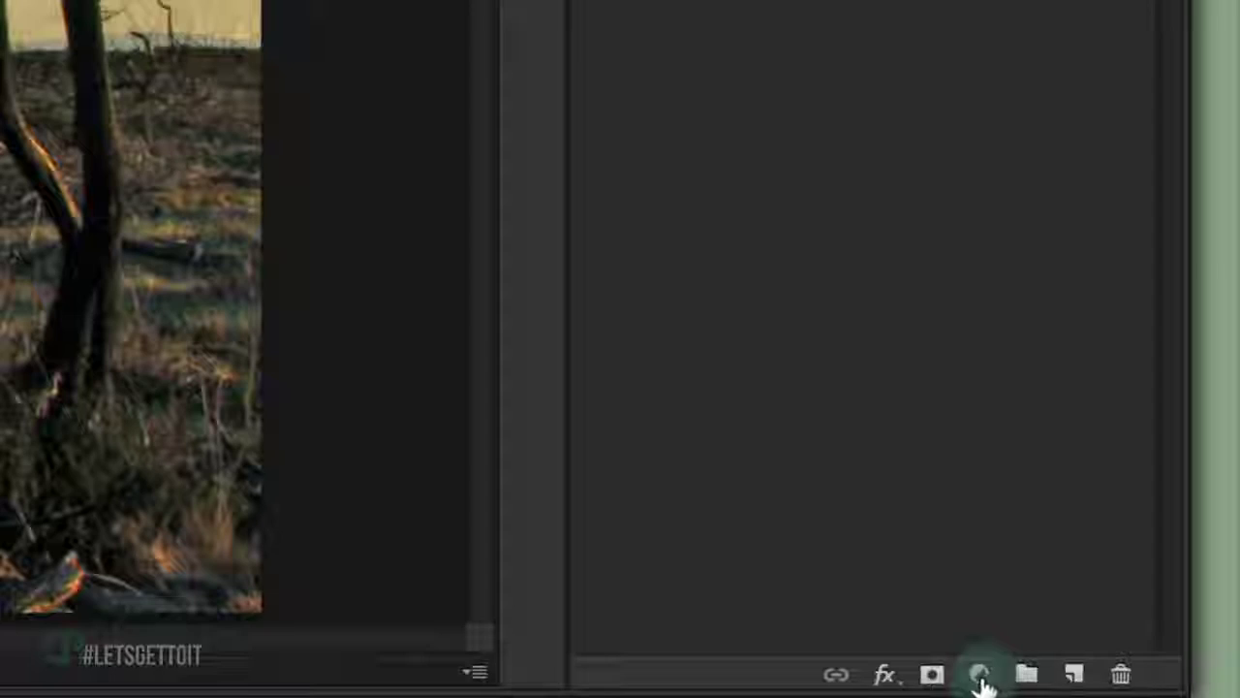
{"action": "left_click", "coordinate": [1094, 683]}
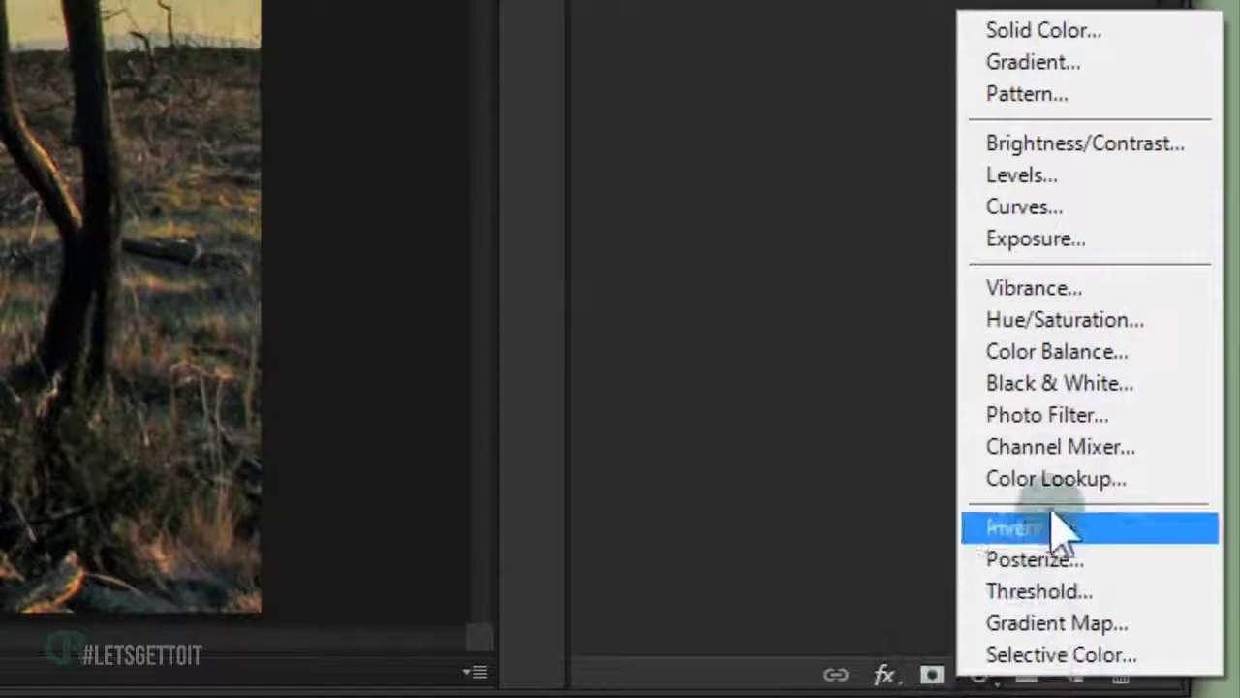
{"action": "left_click", "coordinate": [1061, 383]}
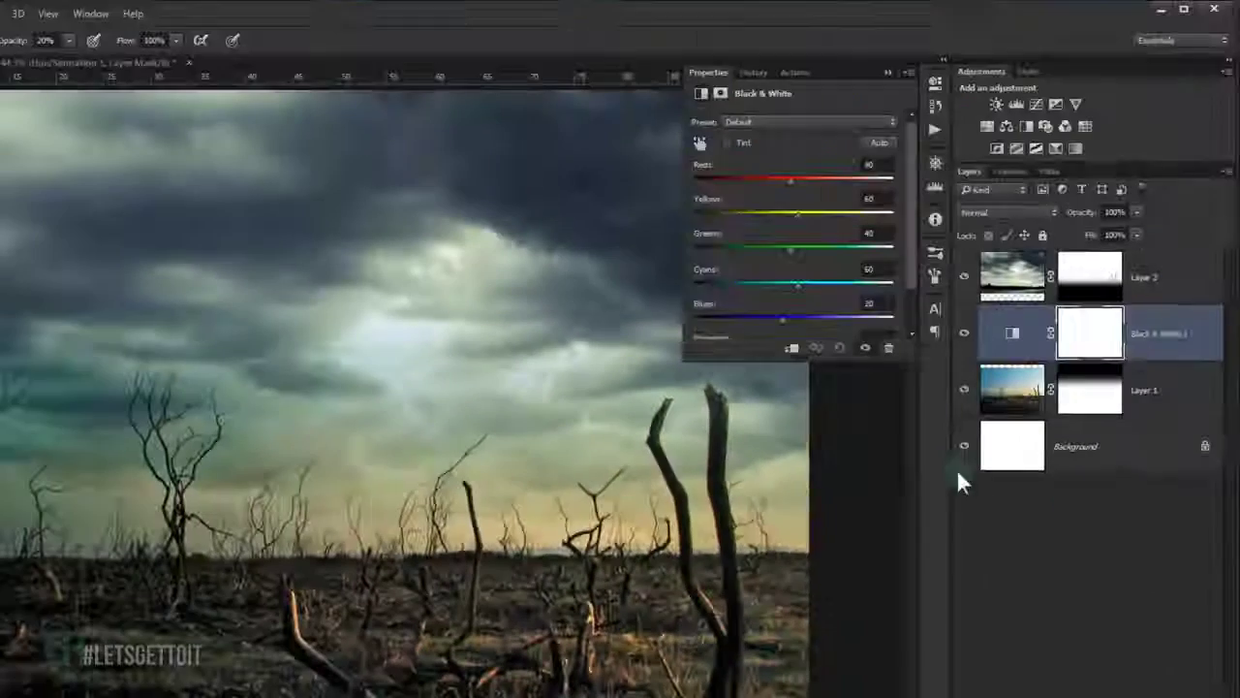
{"action": "left_click", "coordinate": [792, 348]}
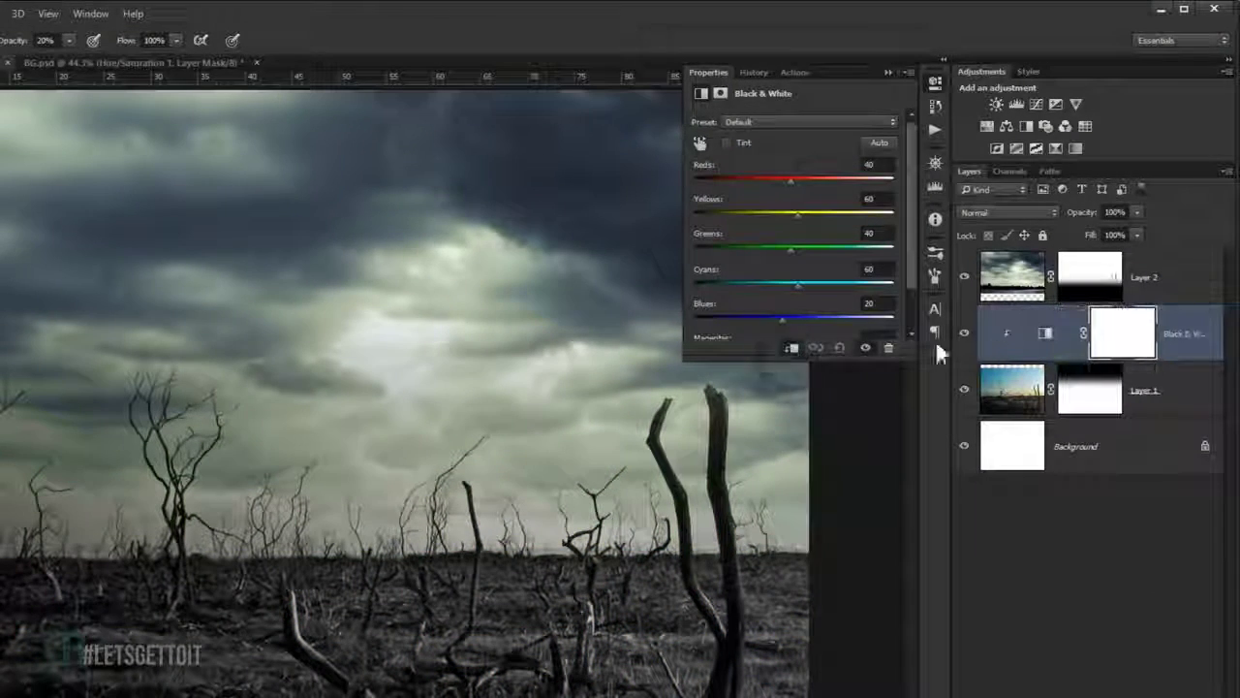
{"action": "left_click", "coordinate": [1102, 340]}
{"action": "left_click", "coordinate": [854, 309]}
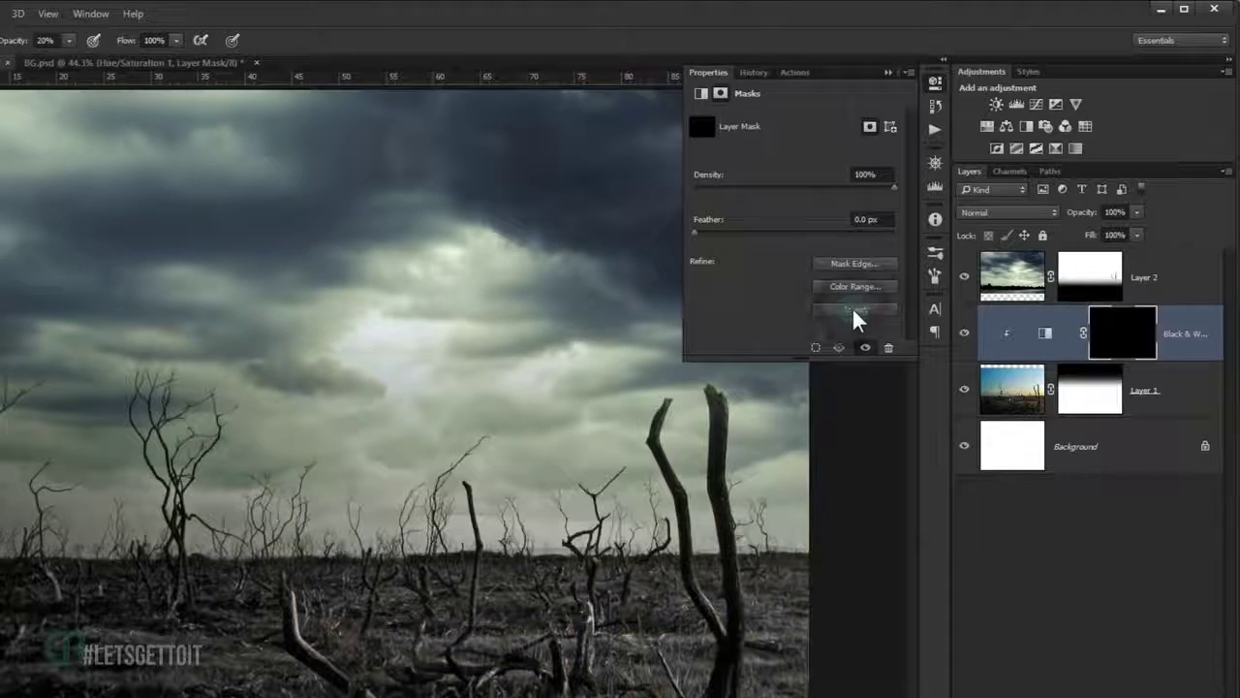
{"action": "left_click", "coordinate": [883, 73]}
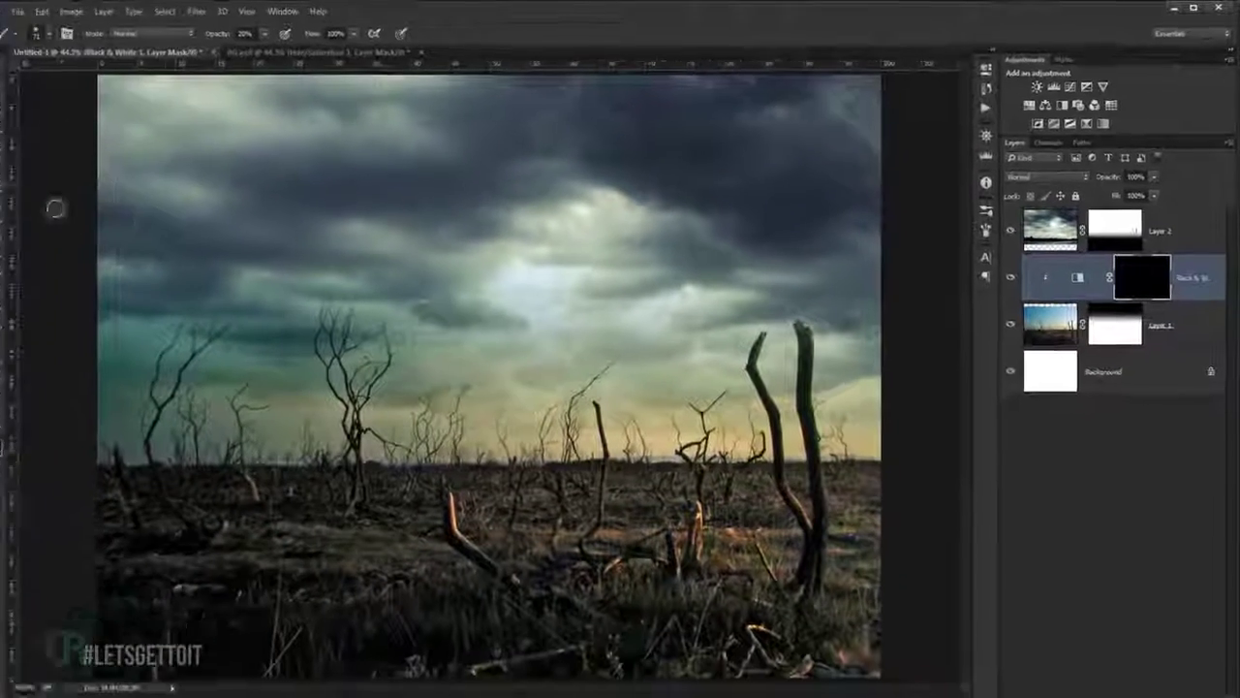
Paint white at 55% brush opacity on the mask over the left trees and bright sky.
{"action": "key", "text": "b"}
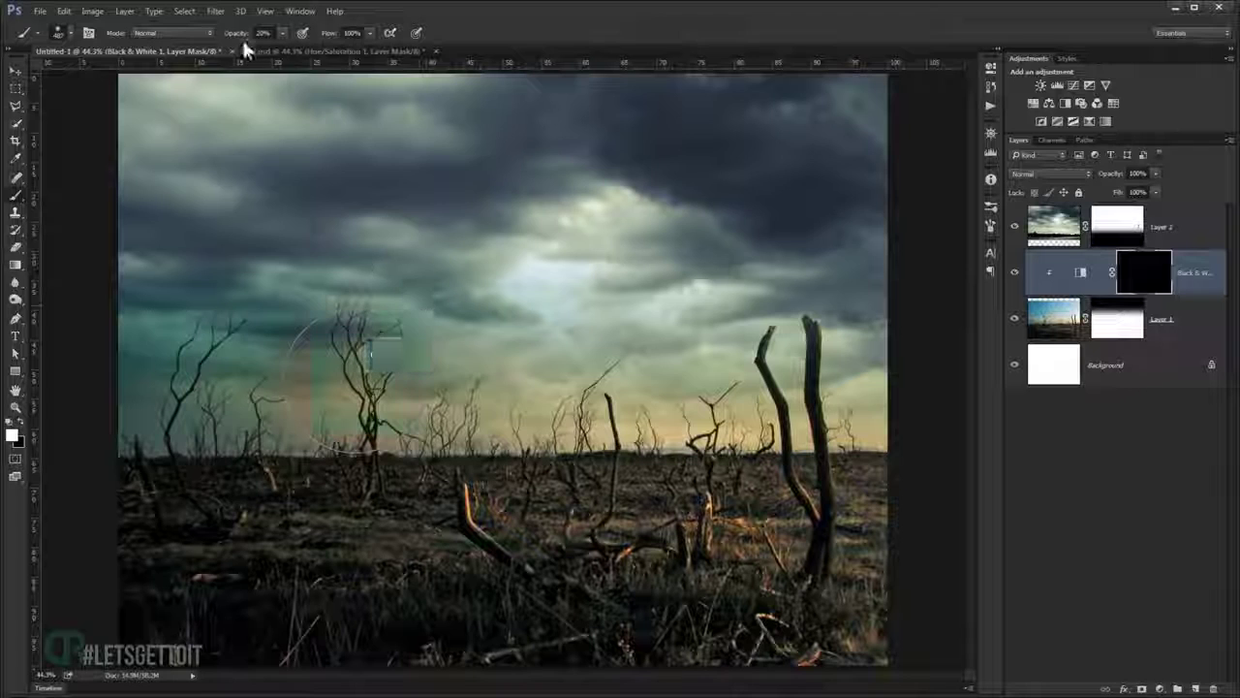
{"action": "left_click_drag", "start_coordinate": [237, 32], "coordinate": [262, 33]}
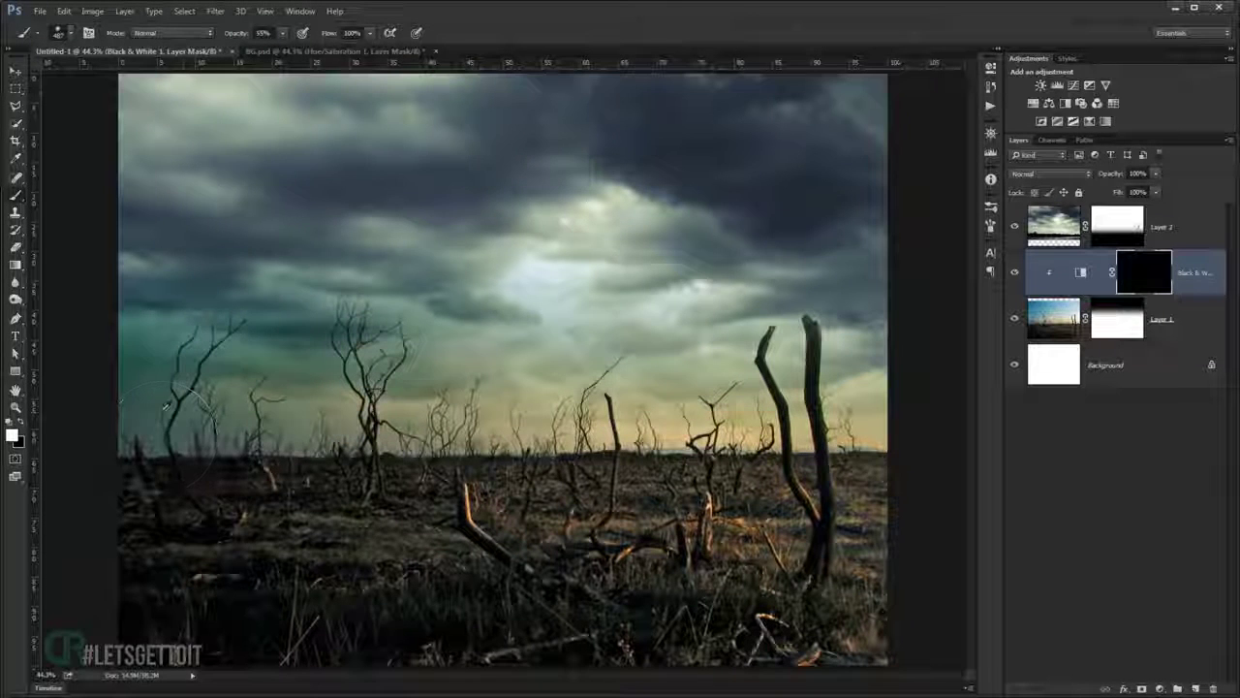
{"action": "mouse_move", "coordinate": [221, 395]}
{"action": "left_mouse_down"}
{"action": "mouse_move", "coordinate": [185, 376]}
{"action": "mouse_move", "coordinate": [901, 392]}
{"action": "mouse_move", "coordinate": [655, 388]}
{"action": "left_mouse_up"}
{"action": "key", "text": "bracketright"}
{"action": "key", "text": "bracketright"}
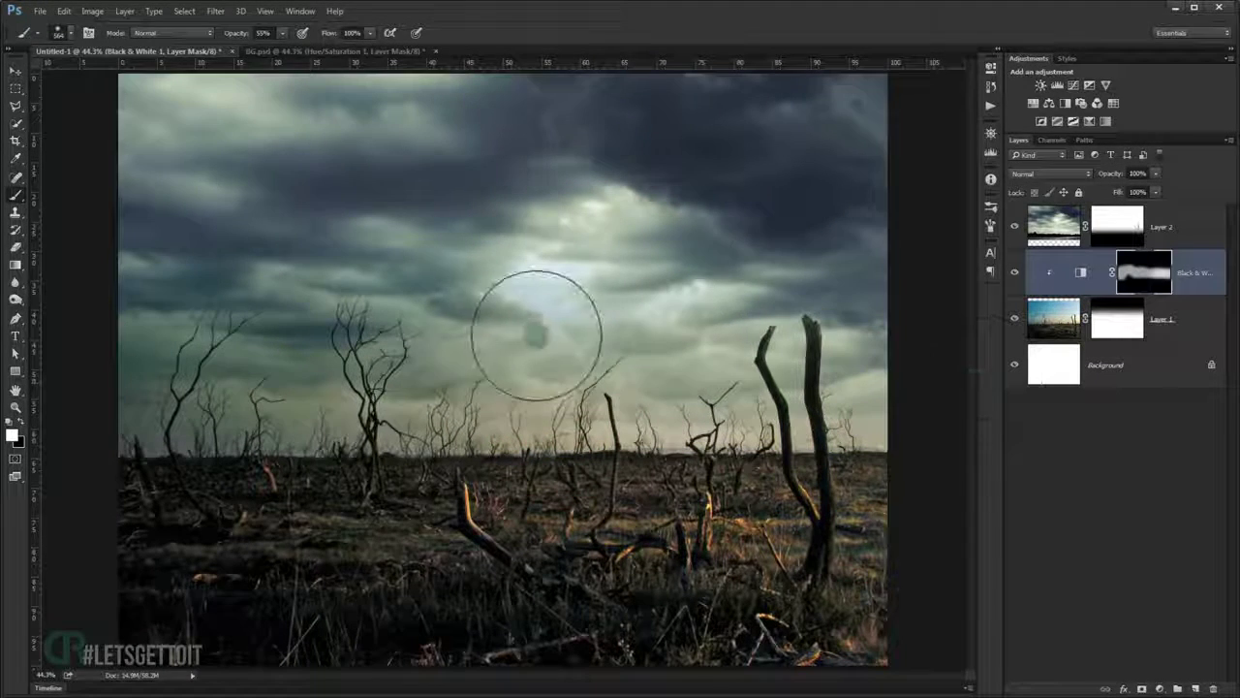
{"action": "key", "text": "bracketright"}
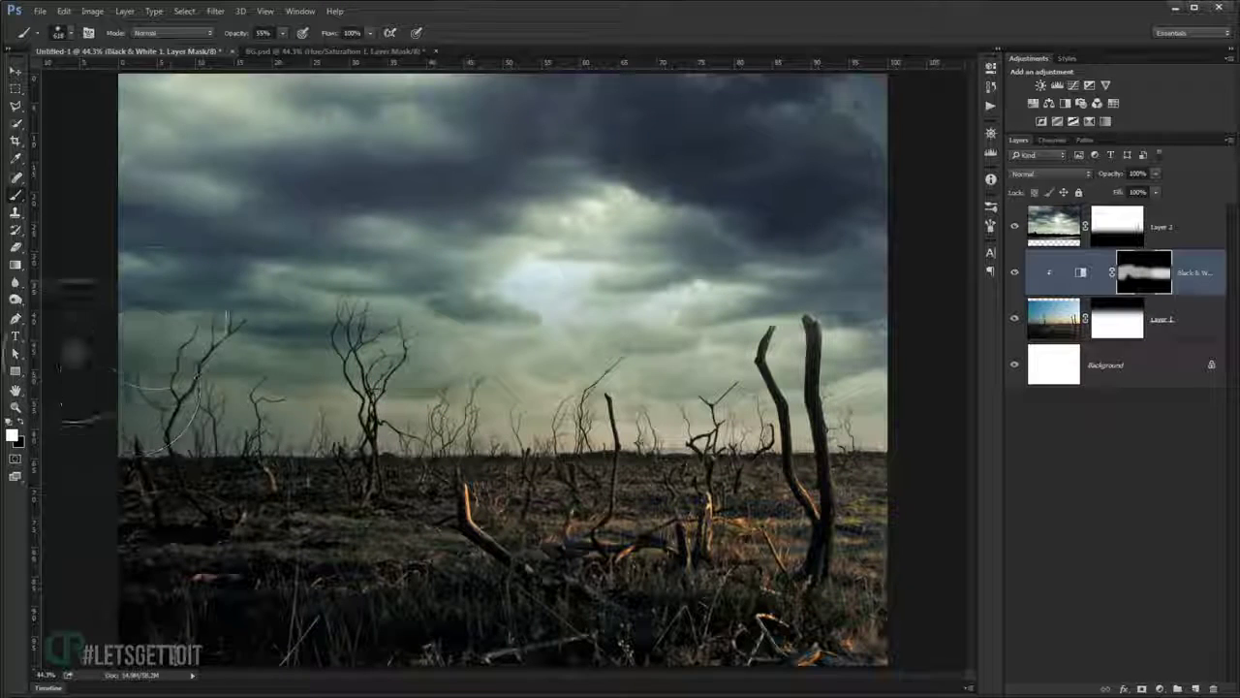
{"action": "key", "text": "bracketright"}
{"action": "key", "text": "bracketright"}
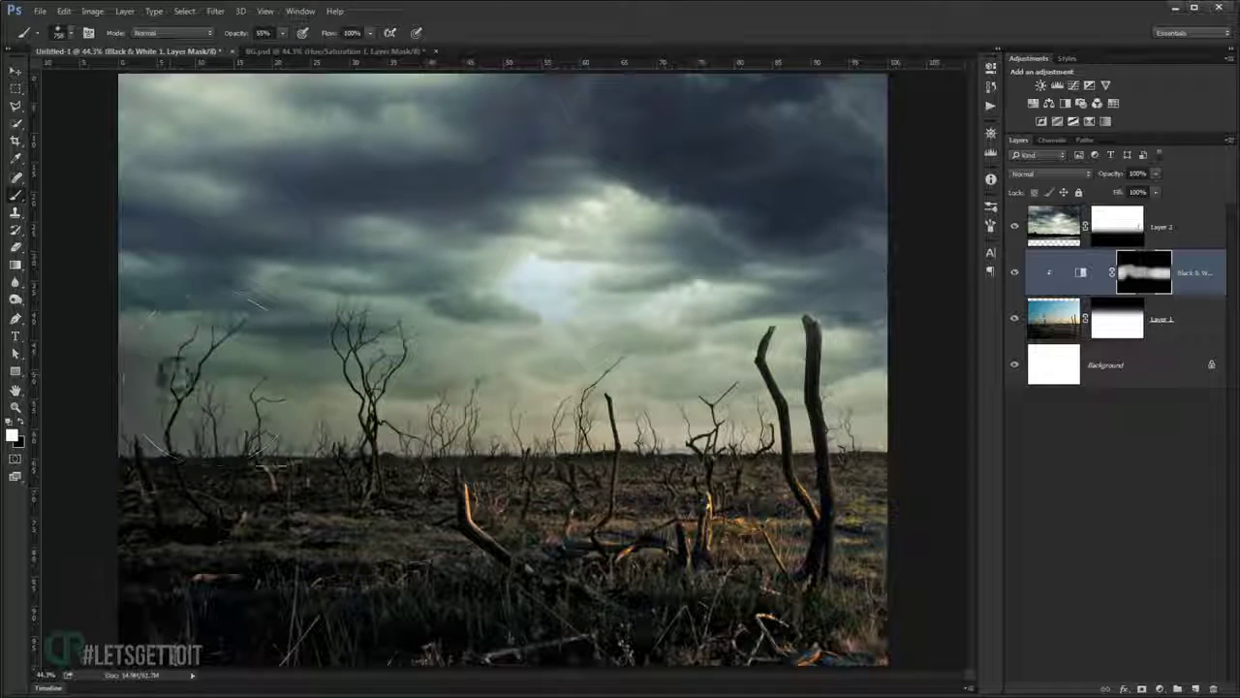
{"action": "left_click", "coordinate": [542, 318]}
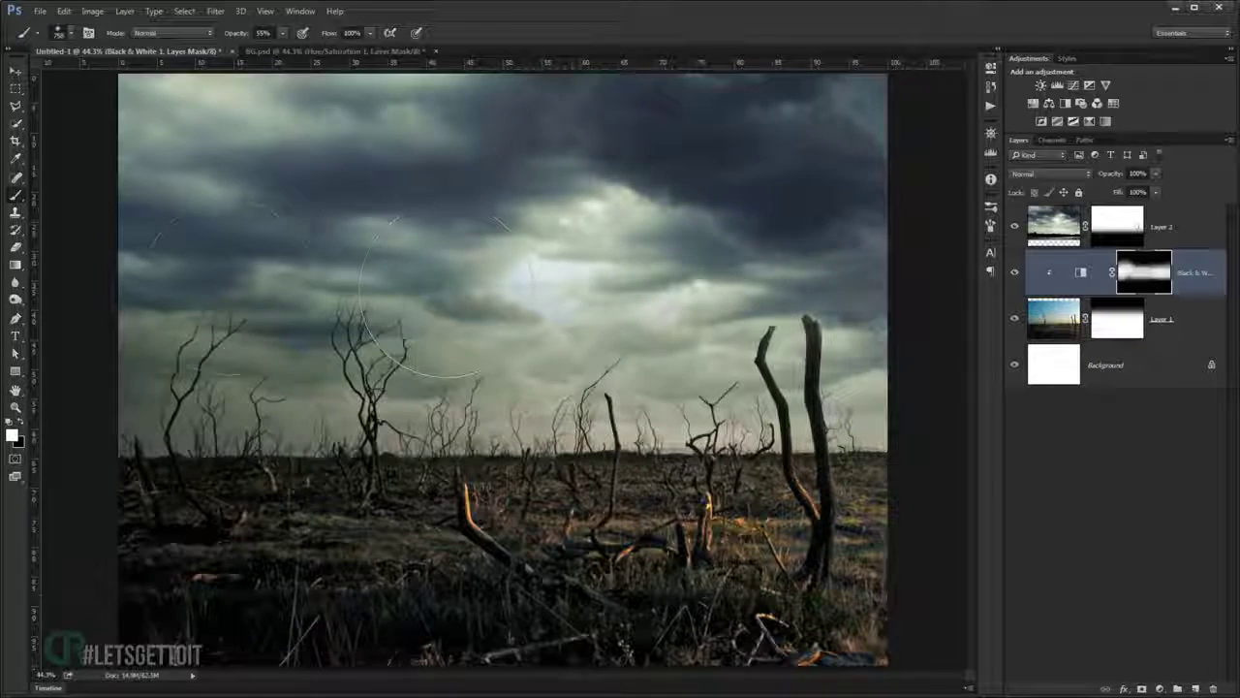
{"action": "scroll", "coordinate": [508, 355], "scroll_direction": "down", "scroll_amount": 2}
{"action": "scroll", "coordinate": [507, 356], "scroll_direction": "down", "scroll_amount": 2}
{"action": "scroll", "coordinate": [508, 356], "scroll_direction": "up", "scroll_amount": 2}
{"action": "scroll", "coordinate": [421, 254], "scroll_direction": "up", "scroll_amount": 2}
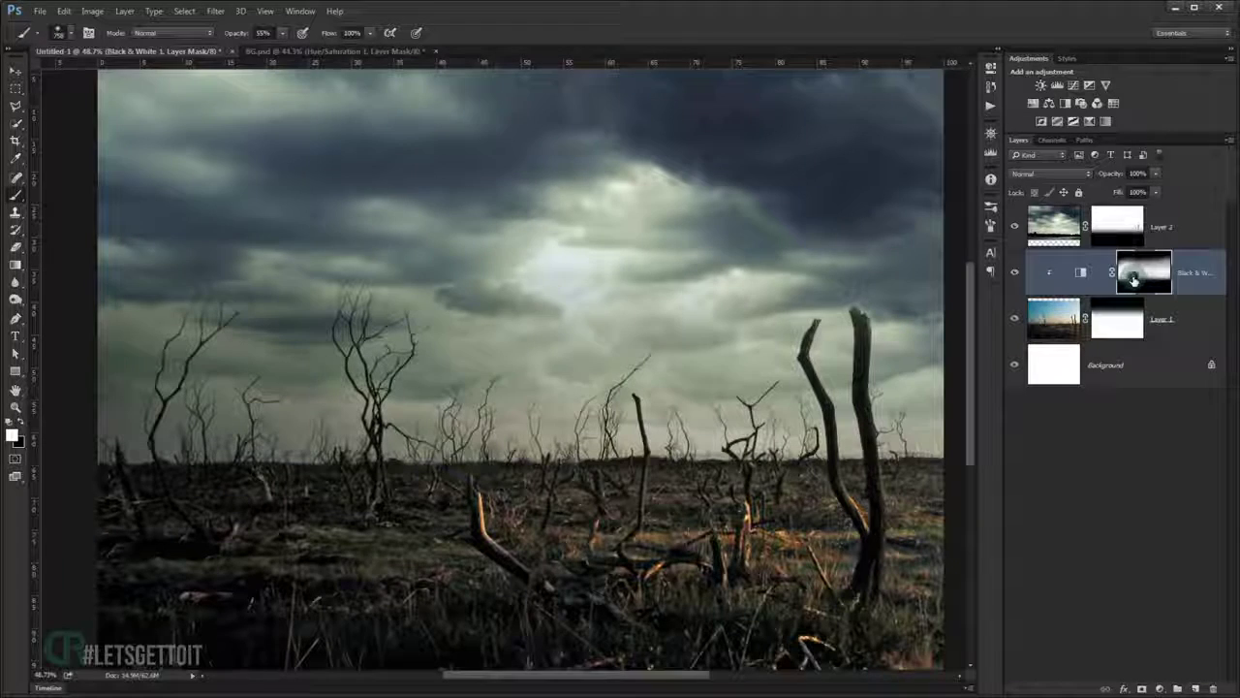
{"action": "left_click_drag", "start_coordinate": [511, 249], "coordinate": [580, 291]}
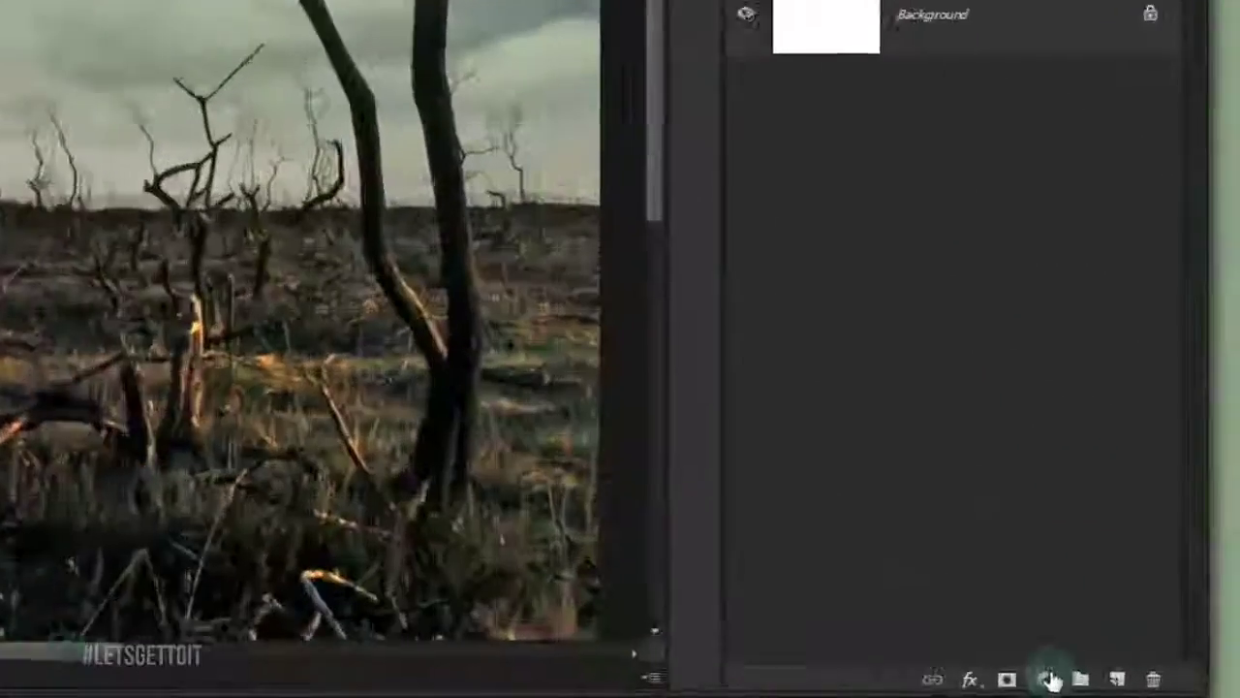
Add a clipped Hue/Saturation layer and lower Reds lightness to -46.
{"action": "left_click", "coordinate": [1159, 689]}
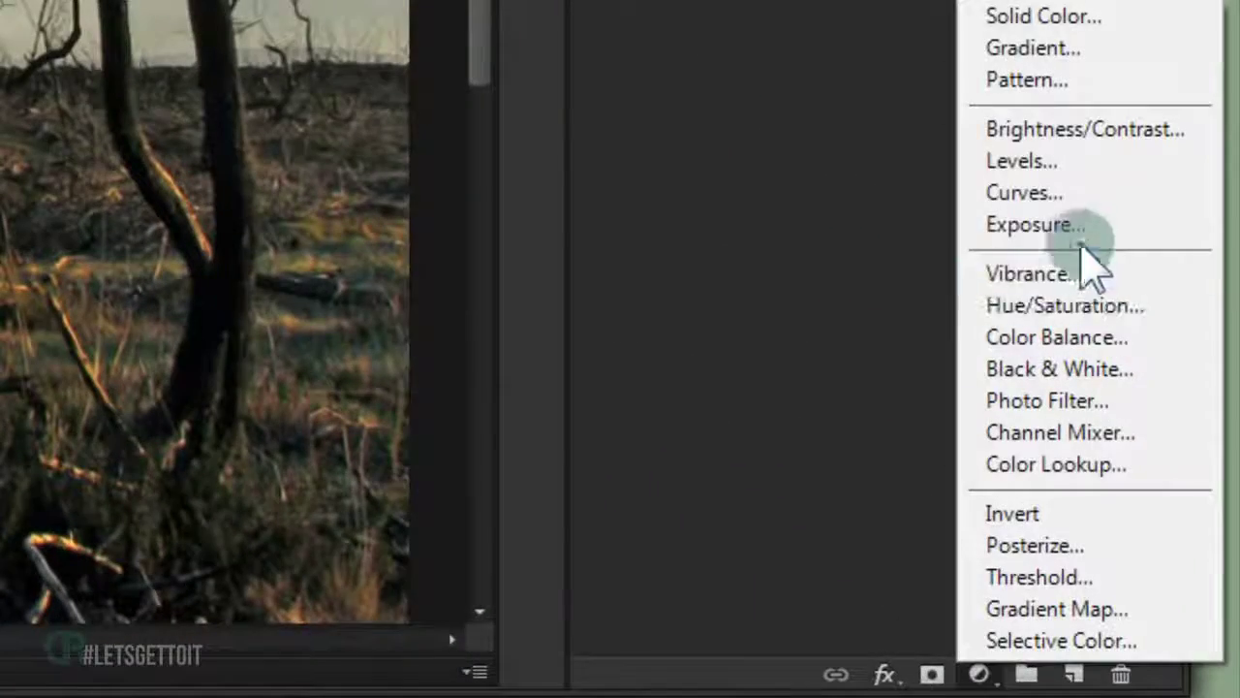
{"action": "left_click", "coordinate": [1085, 306]}
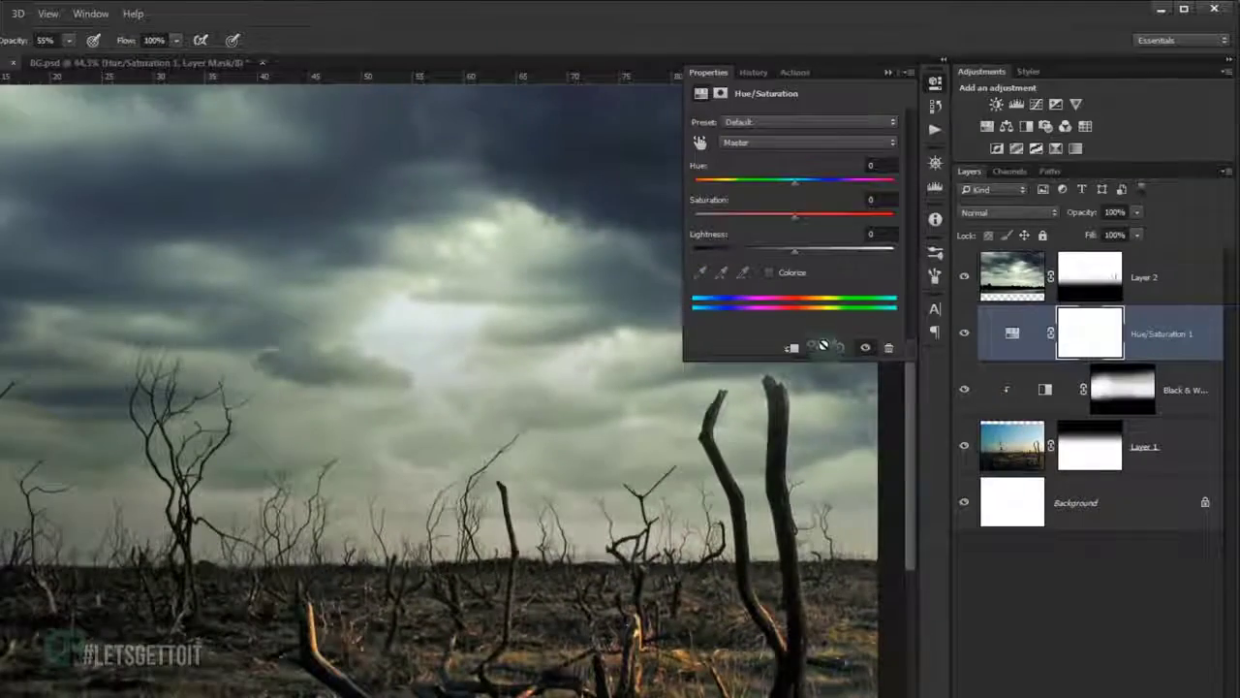
{"action": "left_click", "coordinate": [793, 348]}
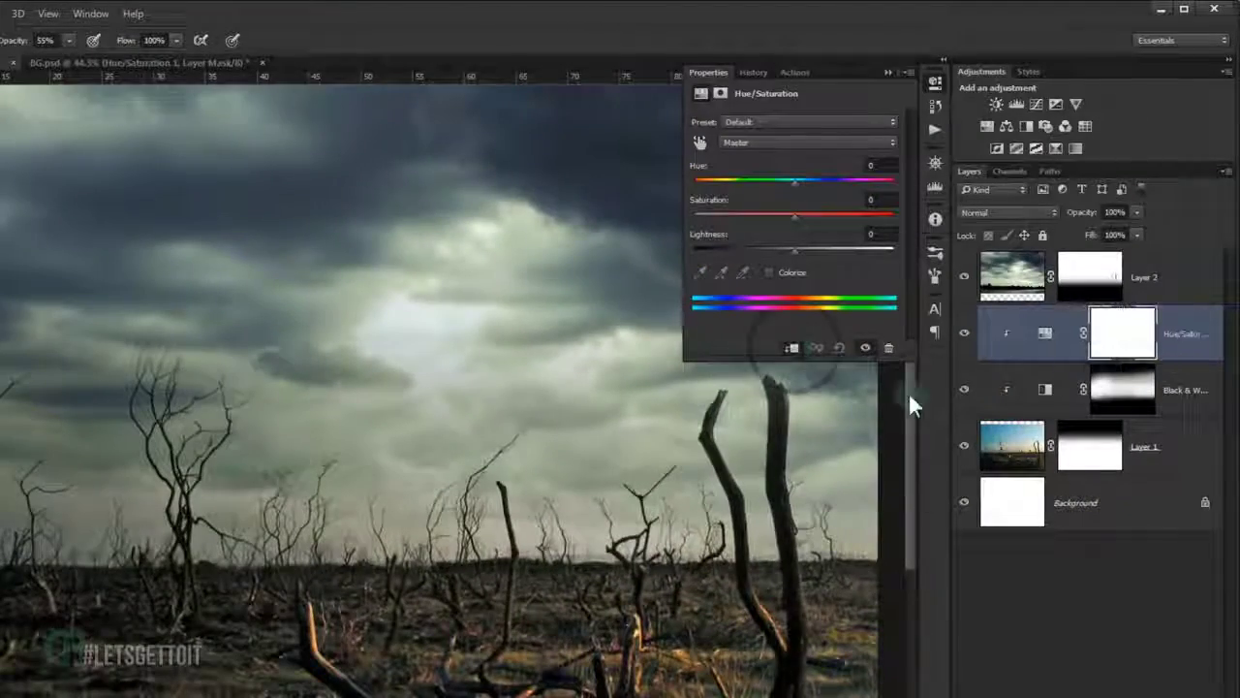
{"action": "left_click", "coordinate": [772, 146]}
{"action": "left_click", "coordinate": [772, 155]}
{"action": "key", "text": "v"}
{"action": "left_click", "coordinate": [795, 214]}
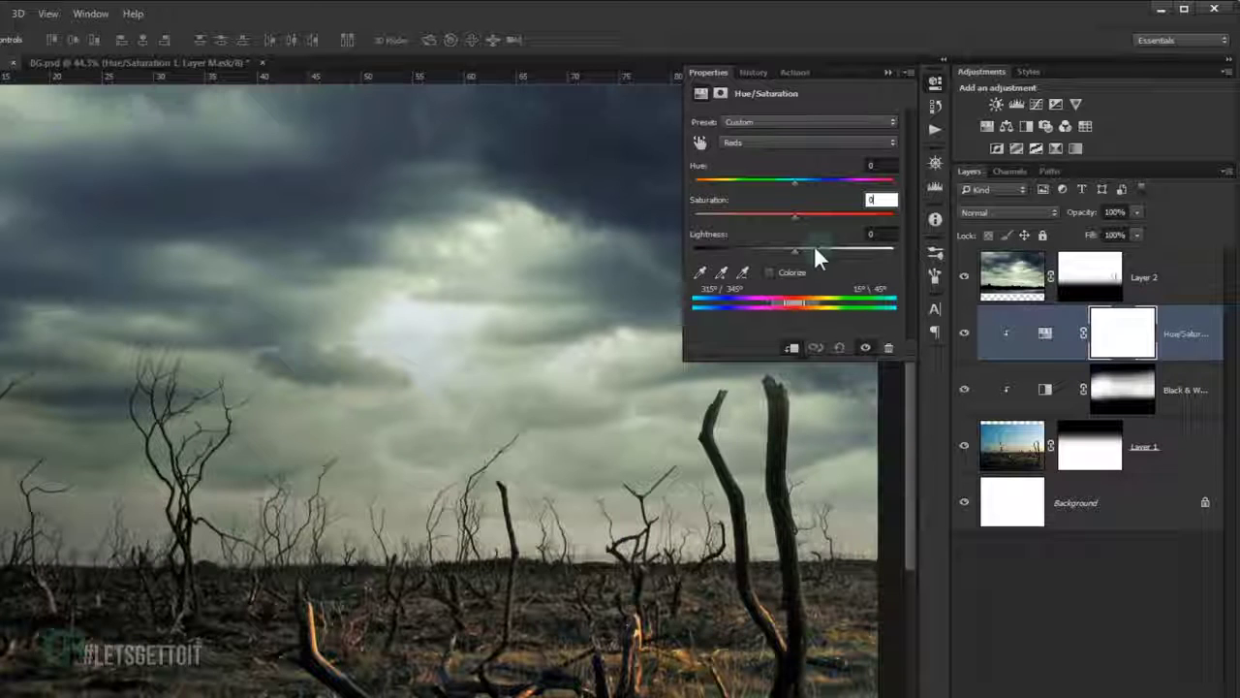
{"action": "left_click_drag", "start_coordinate": [772, 249], "coordinate": [747, 247]}
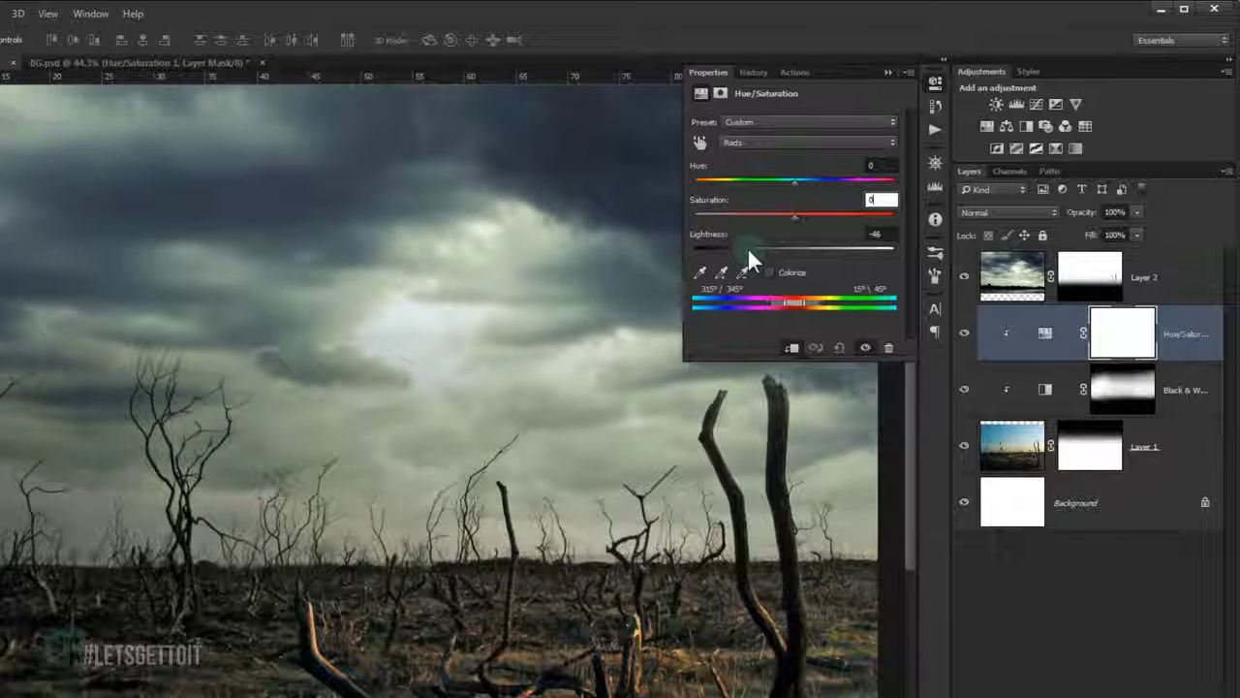
Lower Yellows lightness to -52 and close the Hue/Saturation properties.
{"action": "left_click", "coordinate": [790, 147]}
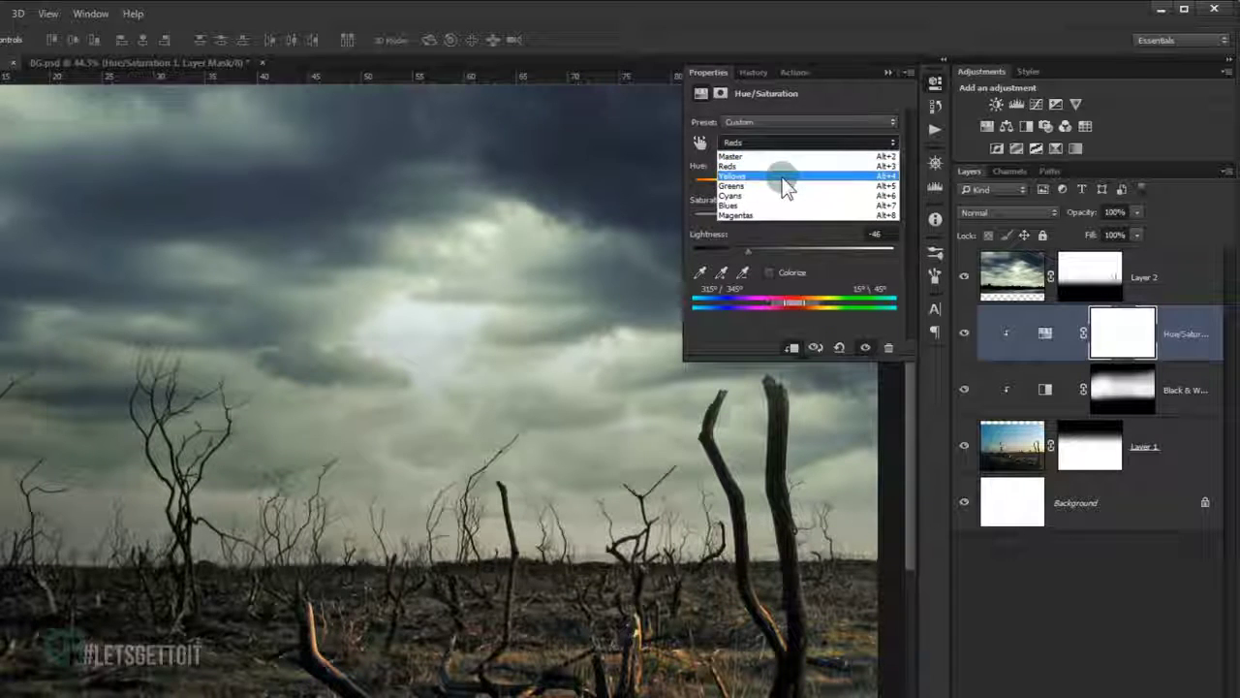
{"action": "left_click", "coordinate": [783, 175]}
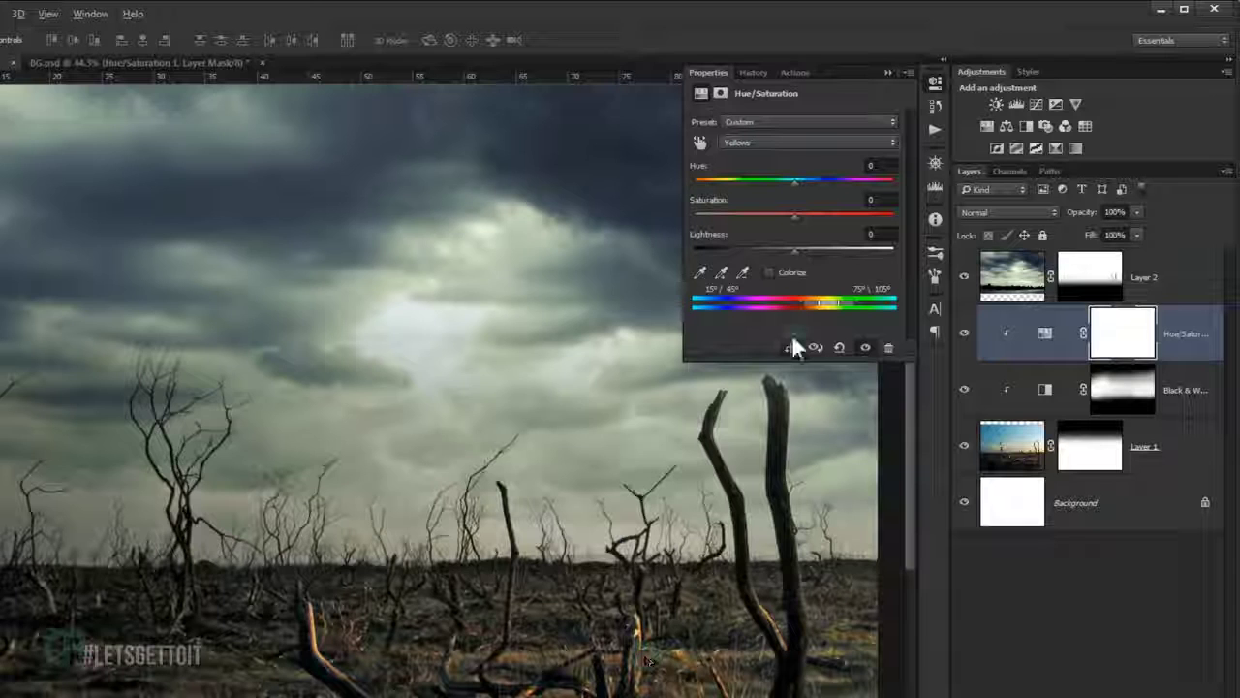
{"action": "left_click_drag", "start_coordinate": [792, 250], "coordinate": [741, 252]}
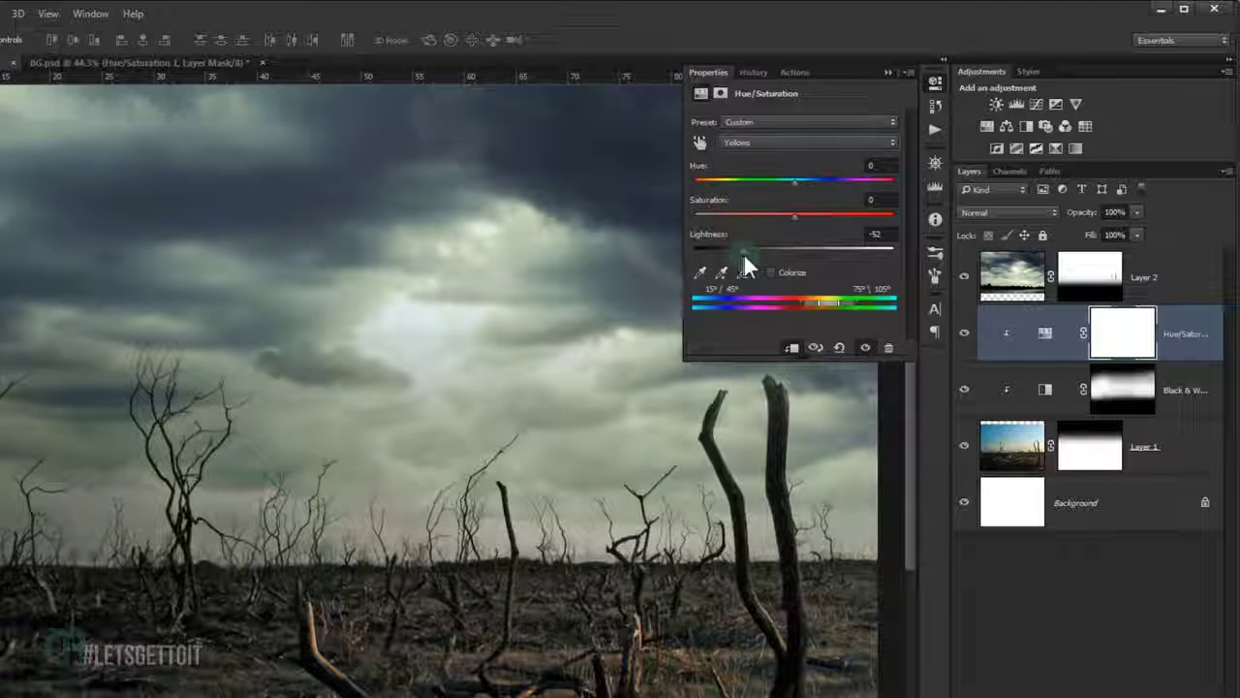
{"action": "left_click", "coordinate": [887, 73]}
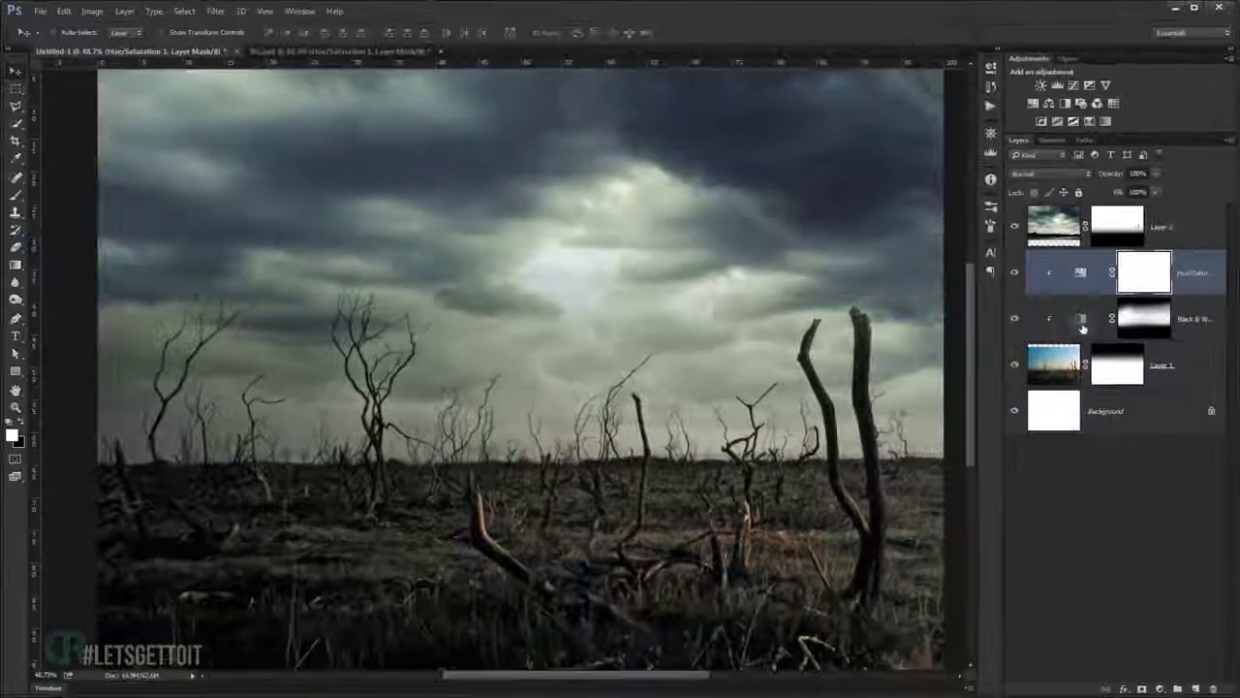
Toggle the Hue/Saturation layer's visibility to compare before and after.
{"action": "left_click", "coordinate": [1013, 278]}
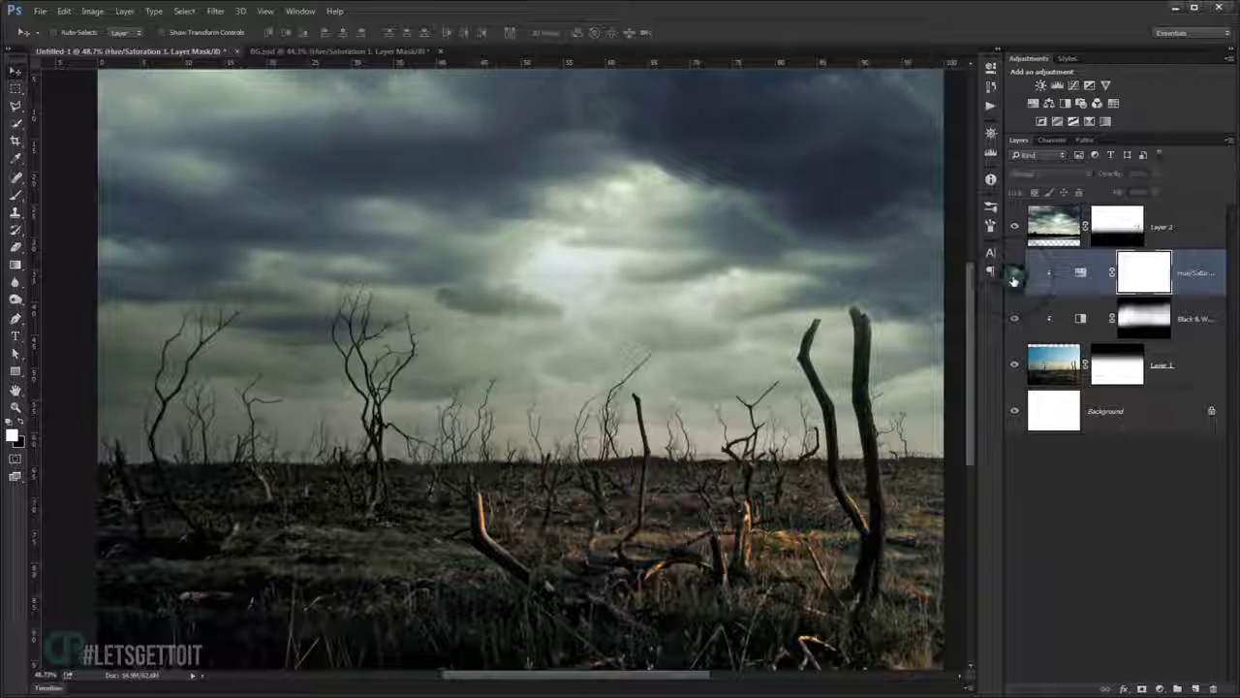
{"action": "left_click", "coordinate": [1013, 278]}
{"action": "left_click", "coordinate": [1013, 278]}
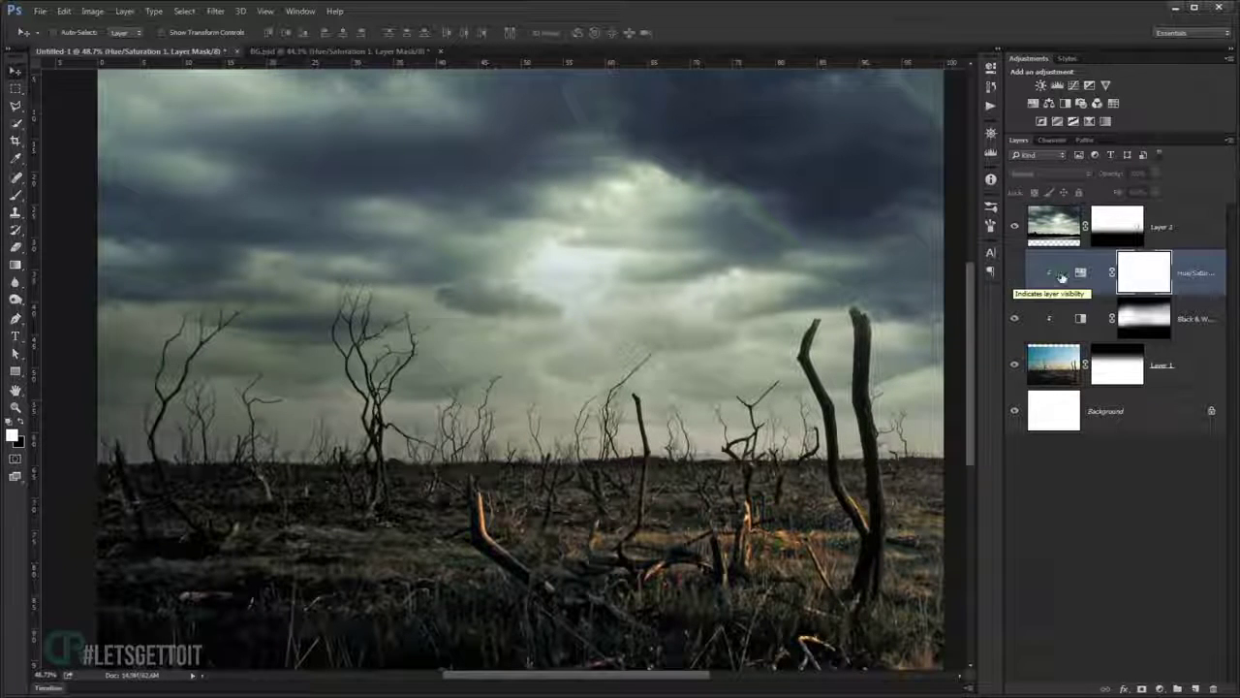
{"action": "left_click", "coordinate": [1013, 278]}
Reopen Hue/Saturation, ease Yellows lightness to -35, and fit the image on screen.
{"action": "double_click", "coordinate": [1083, 273]}
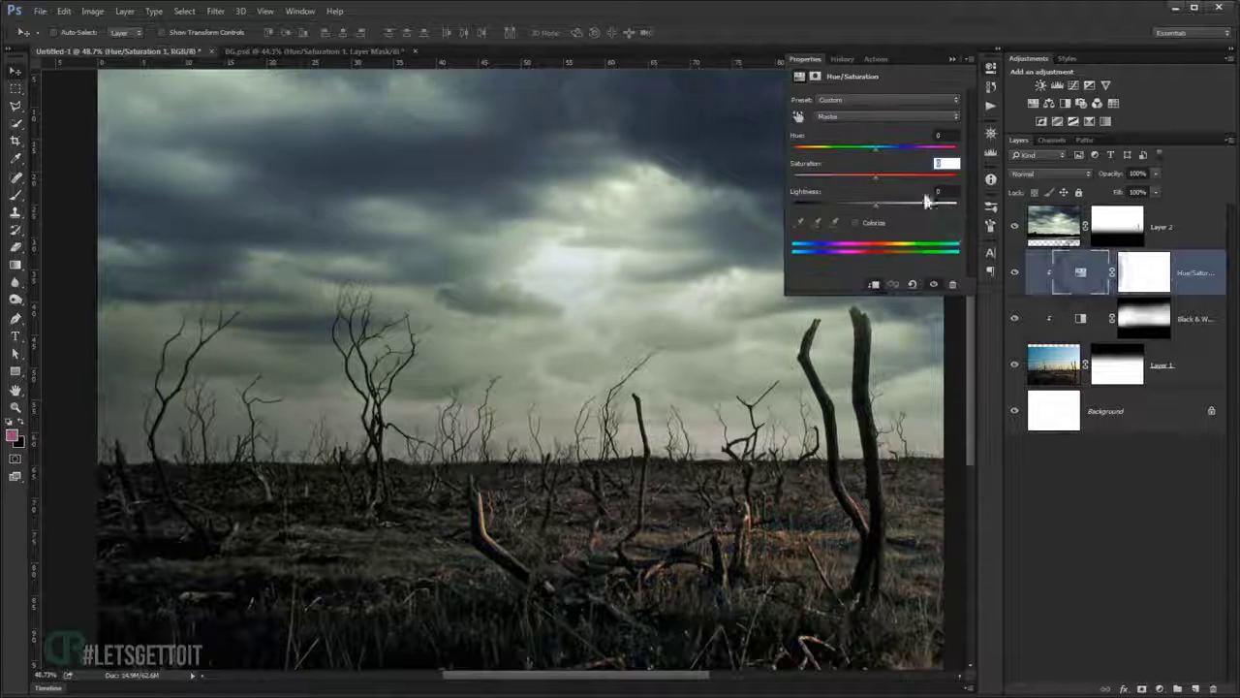
{"action": "left_click", "coordinate": [871, 116]}
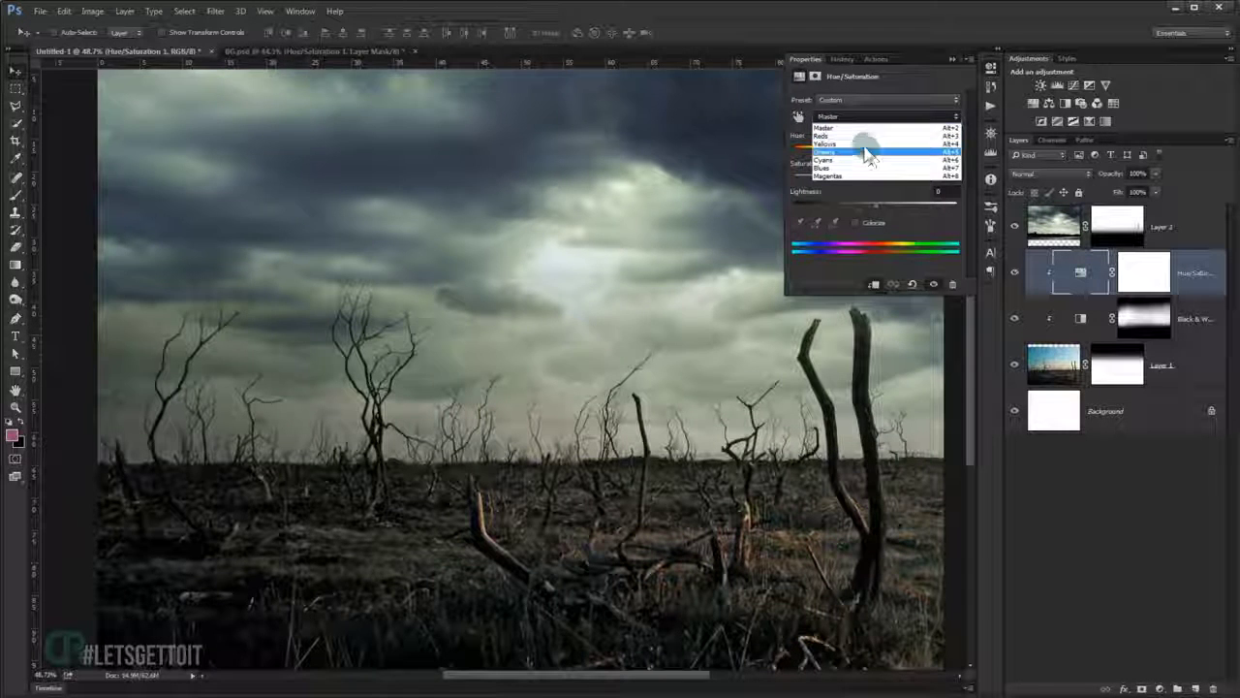
{"action": "left_click", "coordinate": [867, 155]}
{"action": "left_click_drag", "start_coordinate": [876, 204], "coordinate": [844, 201]}
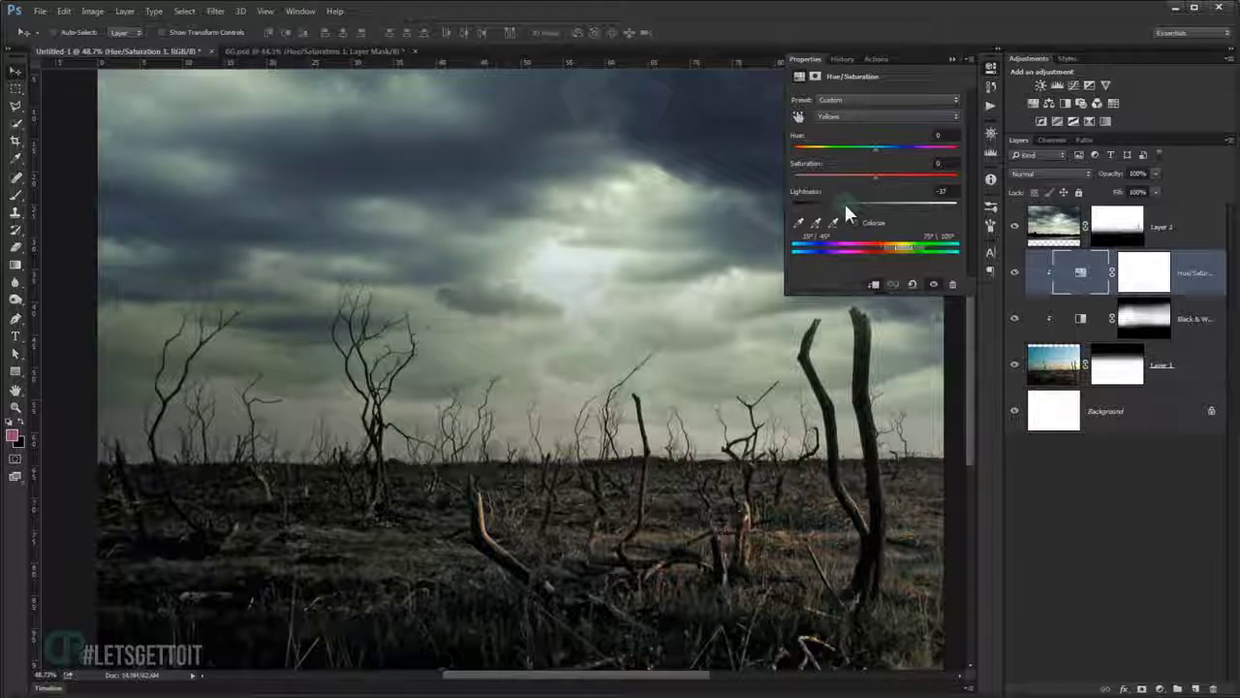
{"action": "left_click_drag", "start_coordinate": [844, 201], "coordinate": [846, 201]}
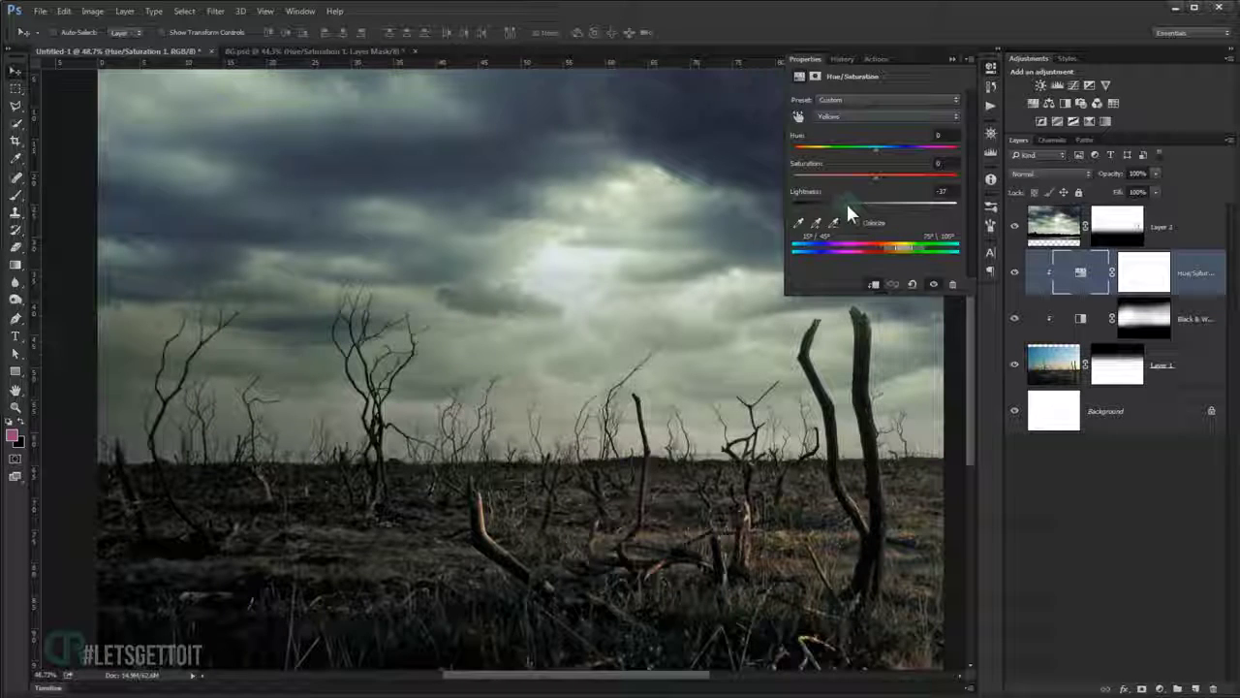
{"action": "left_click", "coordinate": [949, 59]}
{"action": "key", "text": "ctrl+0"}
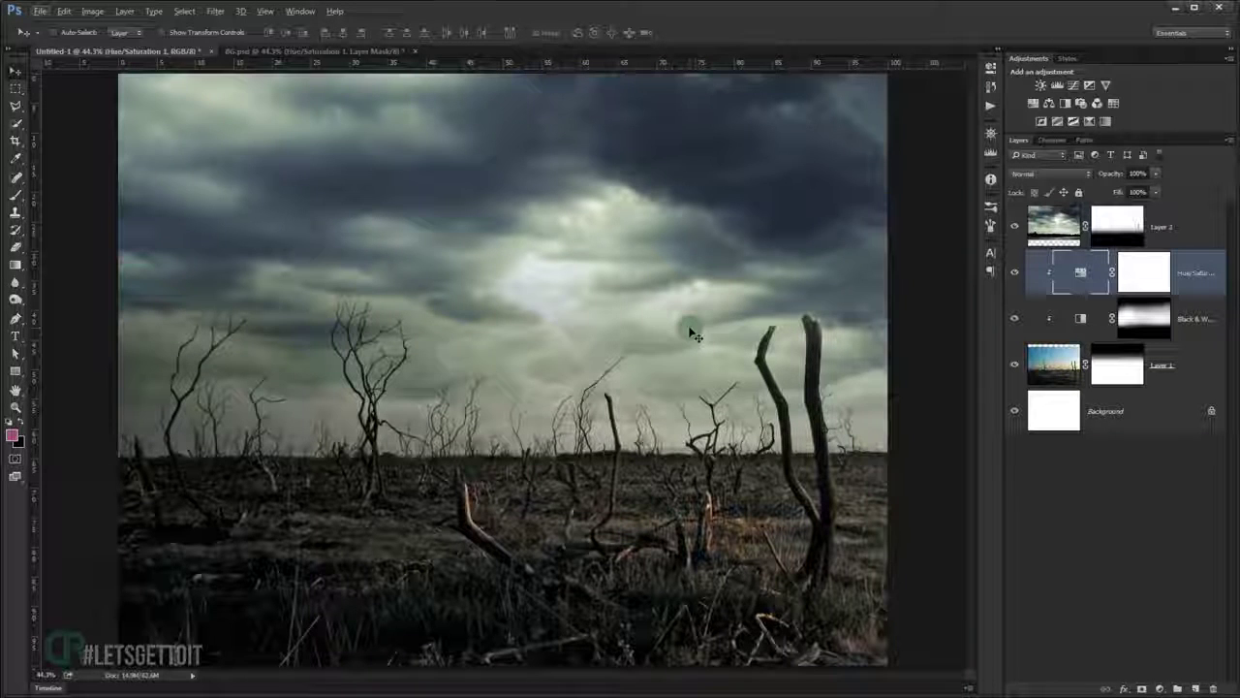
Add empty Layer 3 and set the foreground to a grey sampled from the scene (#939585).
{"action": "left_click", "coordinate": [15, 265]}
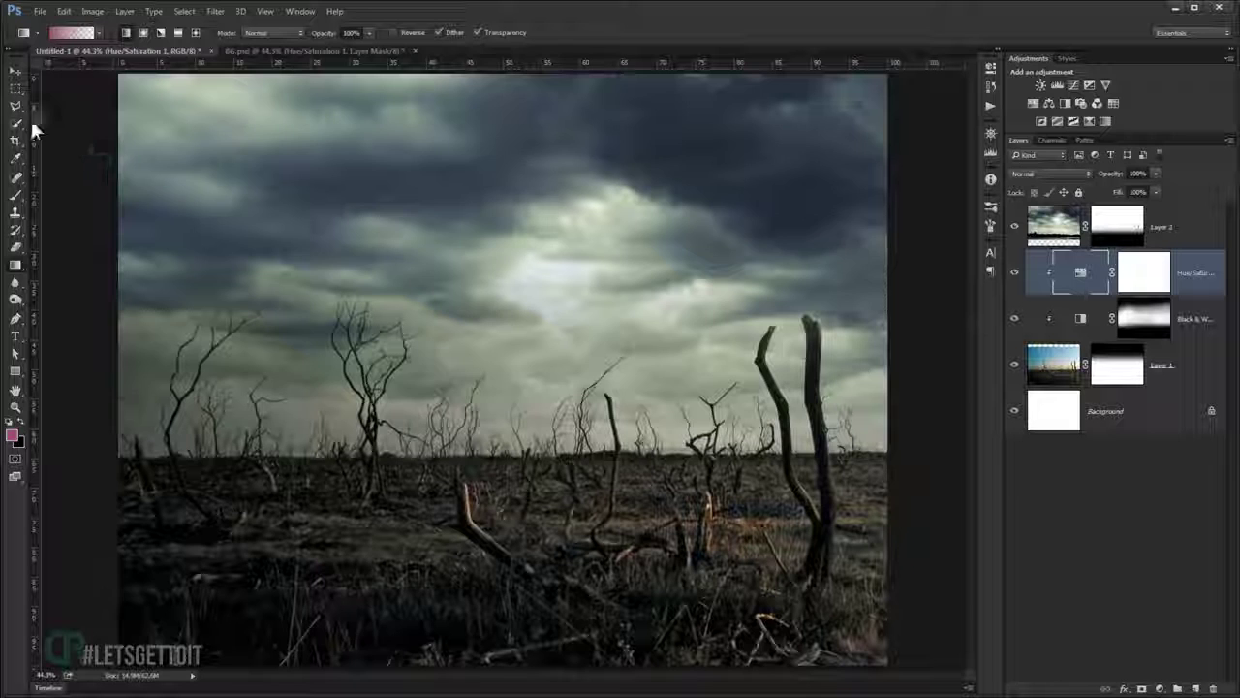
{"action": "left_click", "coordinate": [1197, 688]}
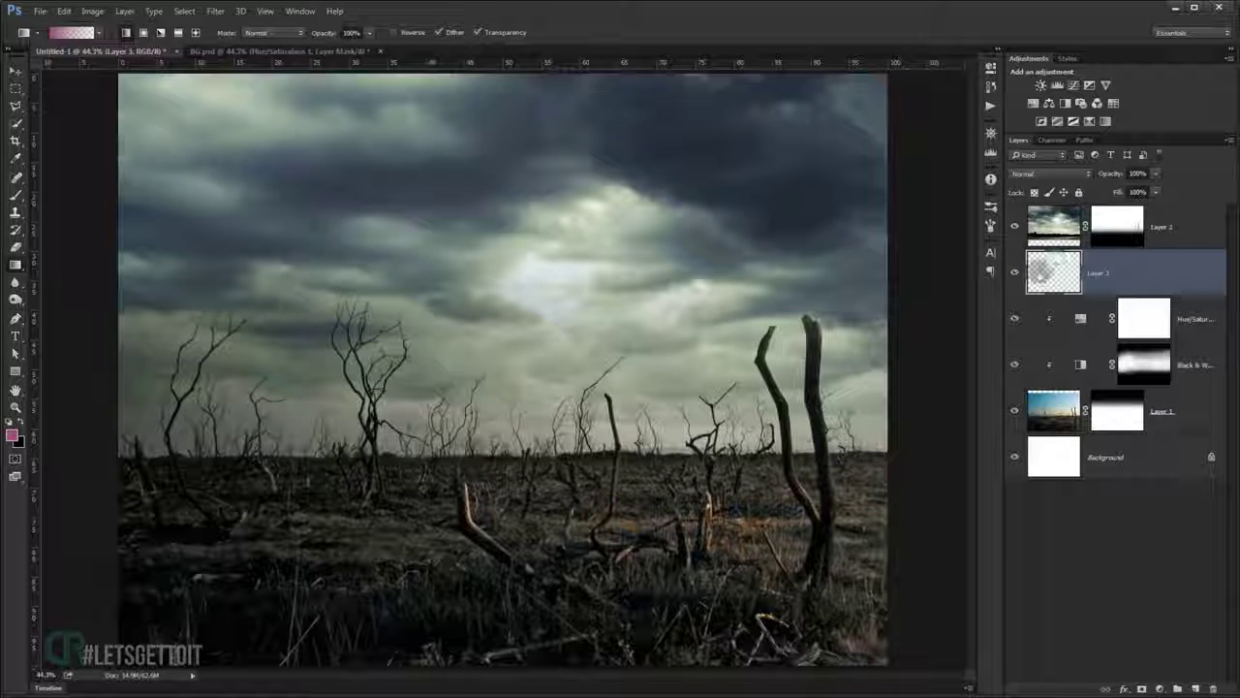
{"action": "left_click", "coordinate": [16, 436]}
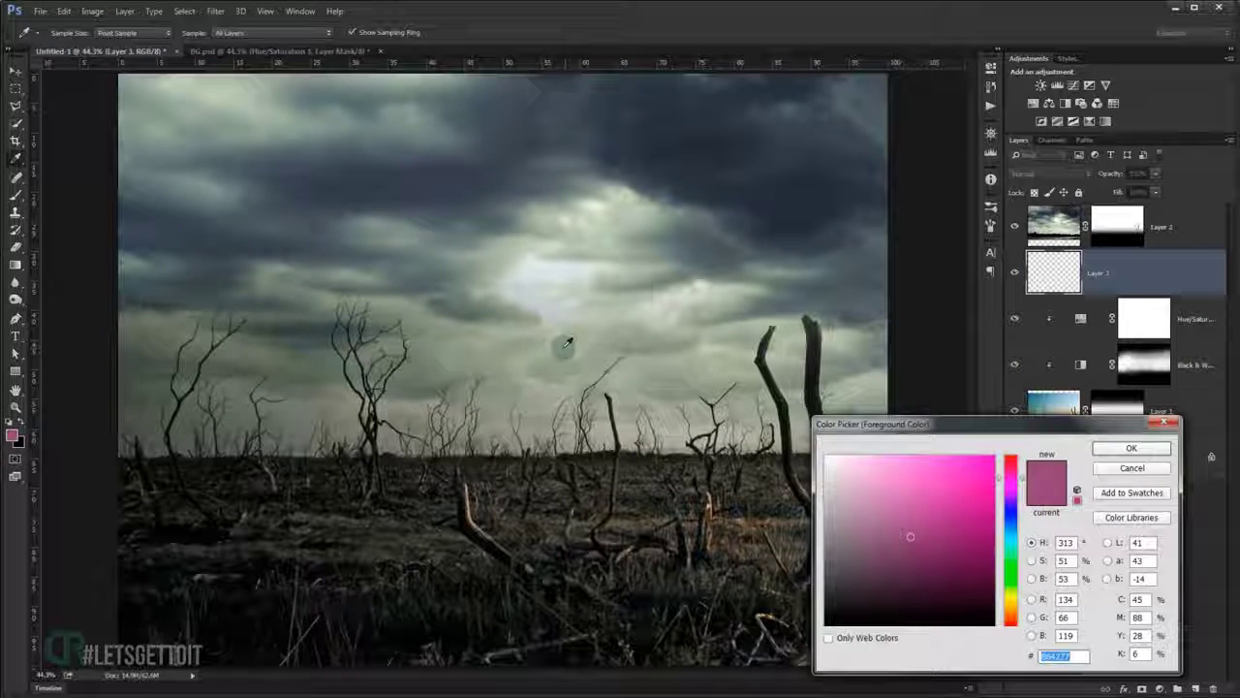
{"action": "left_click", "coordinate": [540, 420]}
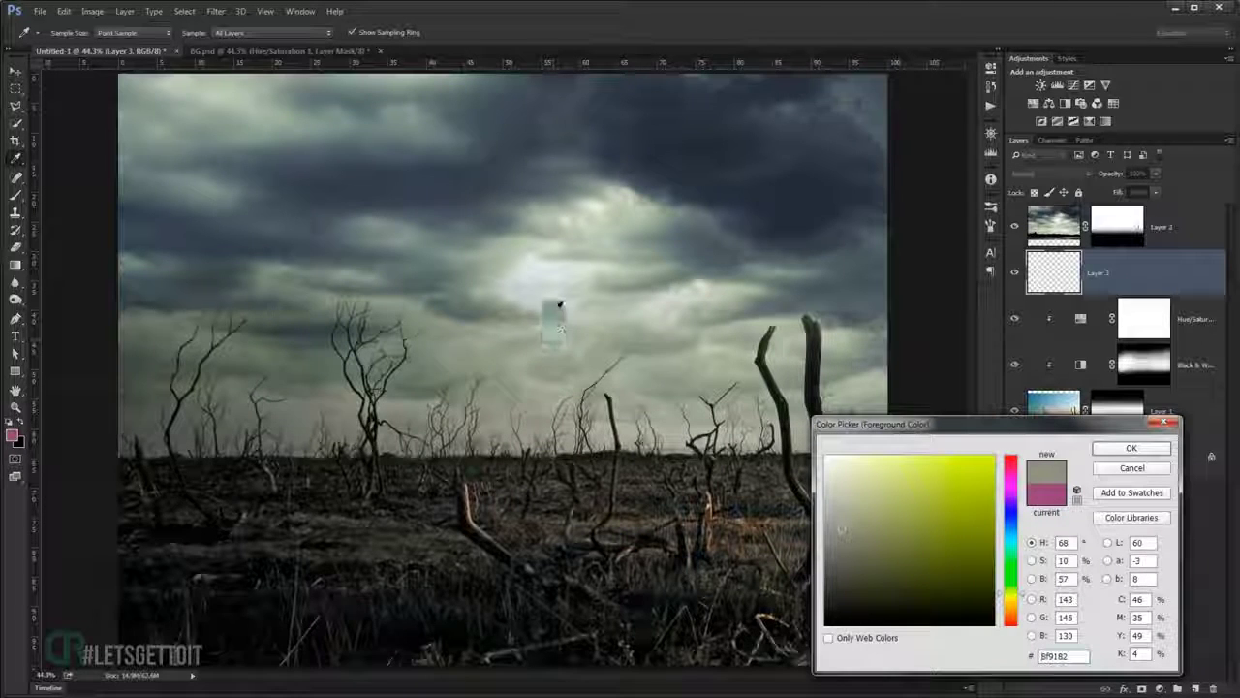
{"action": "left_click", "coordinate": [552, 308]}
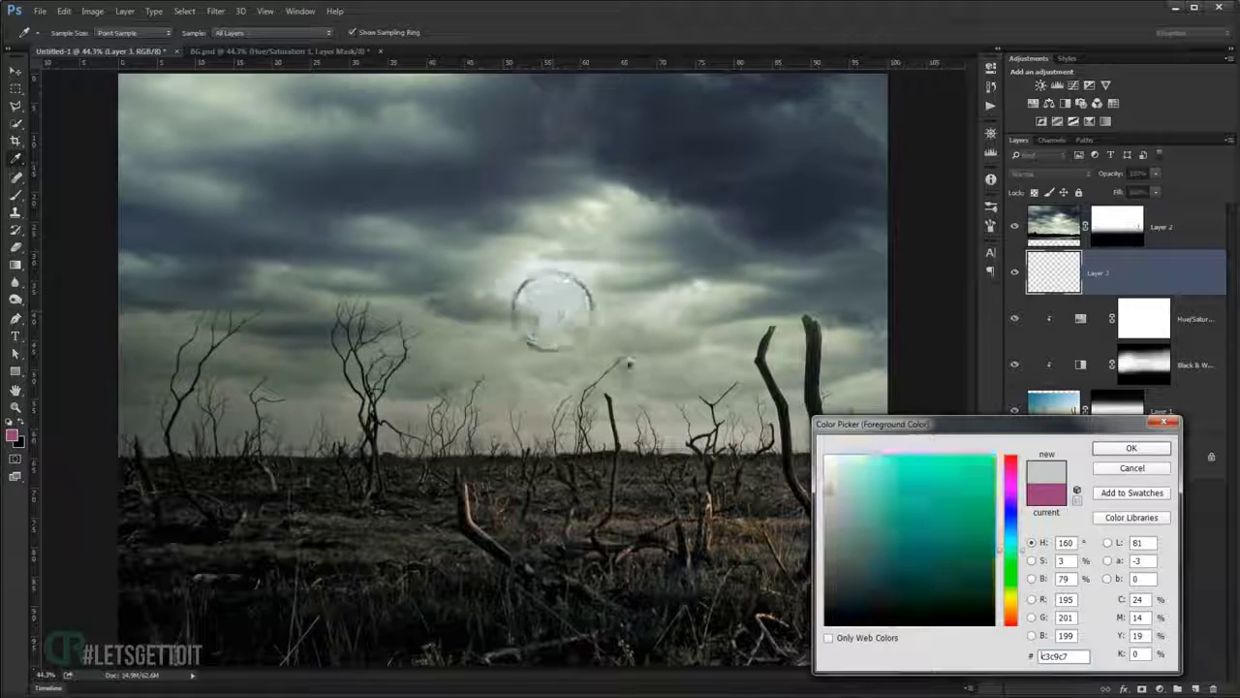
{"action": "left_click", "coordinate": [544, 418]}
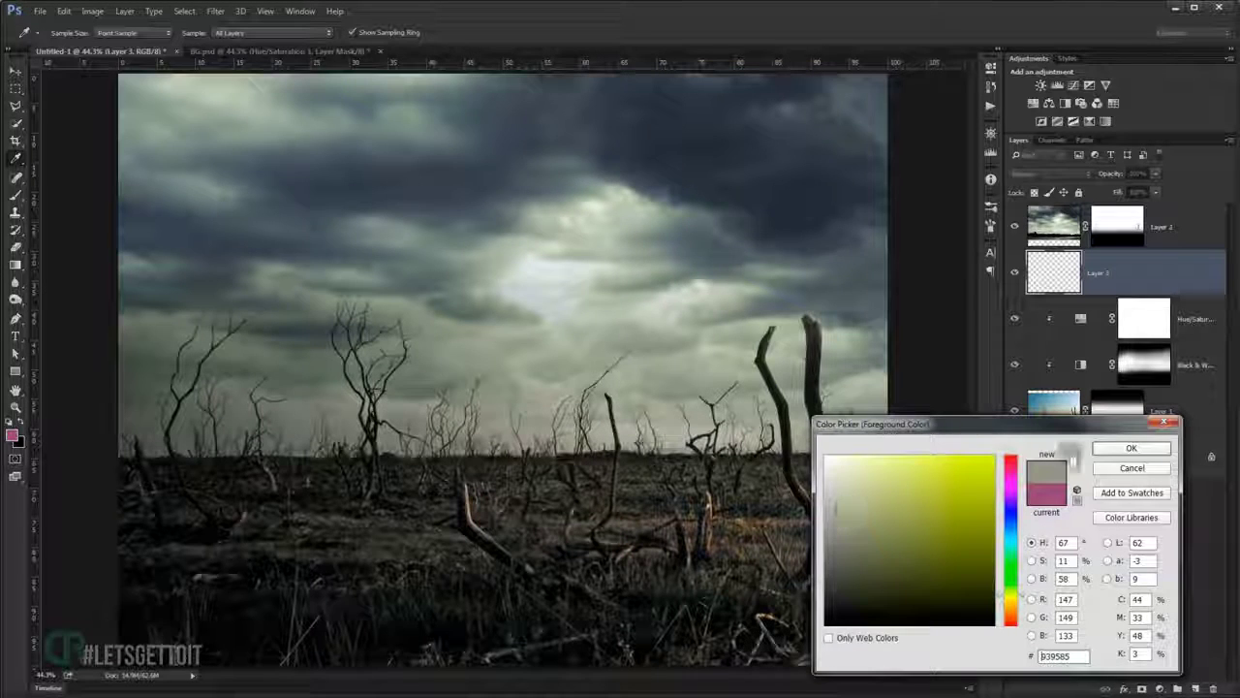
{"action": "left_click", "coordinate": [1117, 451]}
{"action": "key", "text": "g"}
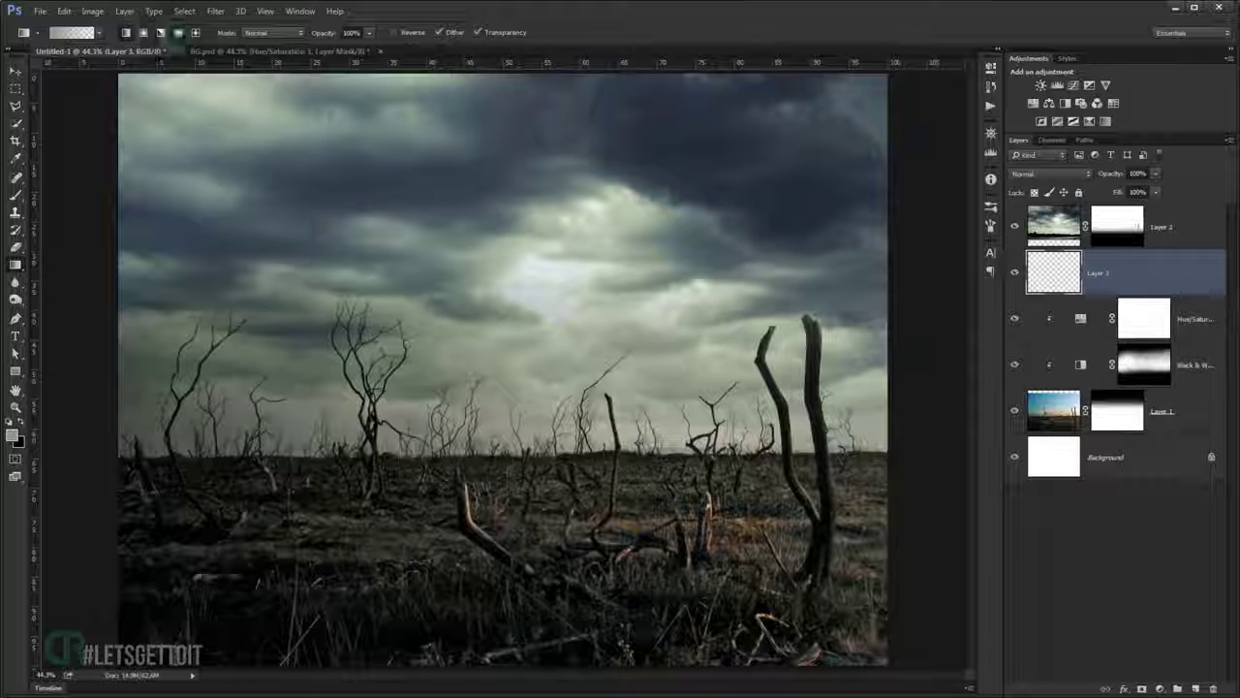
Draw a grey foreground-to-transparent fog gradient on Layer 3 and move it down.
{"action": "left_click_drag", "start_coordinate": [473, 417], "coordinate": [456, 242]}
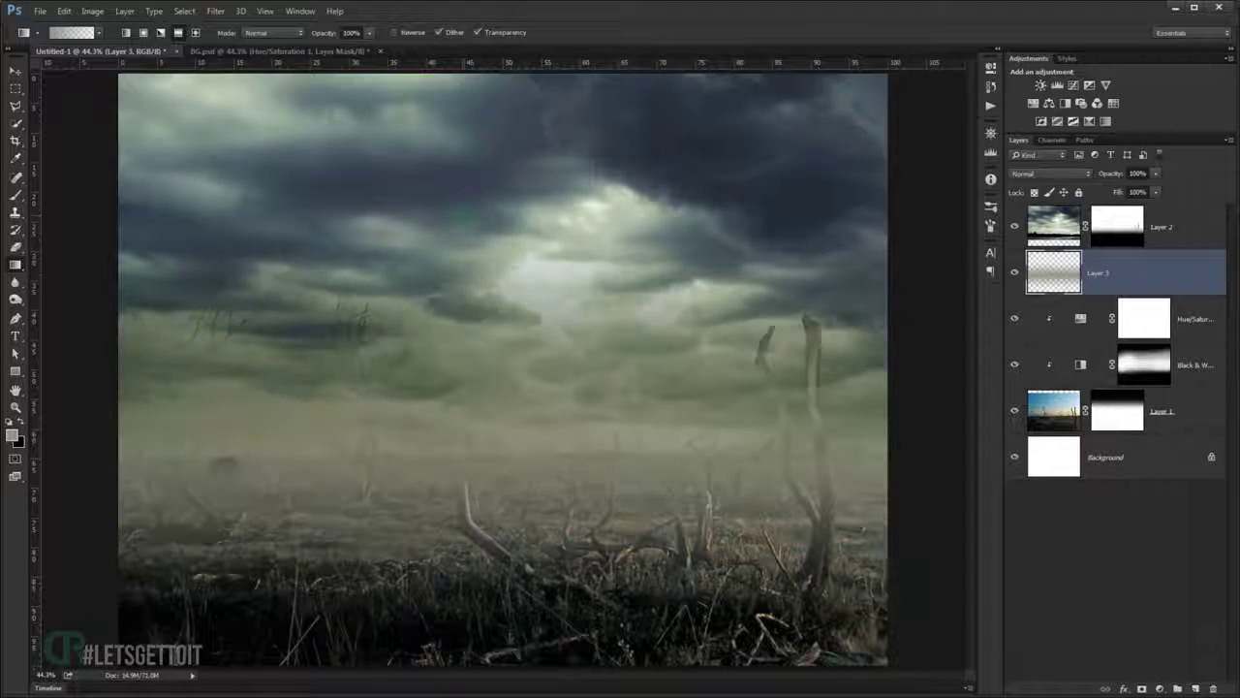
{"action": "left_click", "coordinate": [17, 75]}
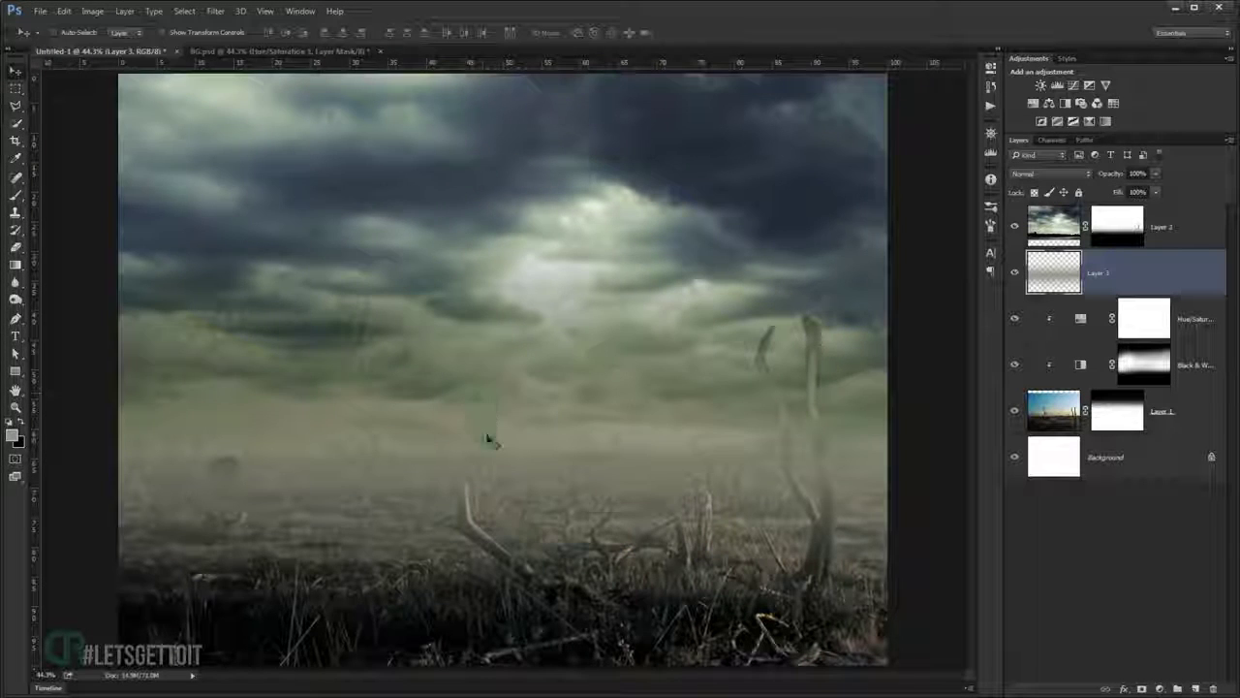
{"action": "left_click_drag", "start_coordinate": [488, 431], "coordinate": [490, 450]}
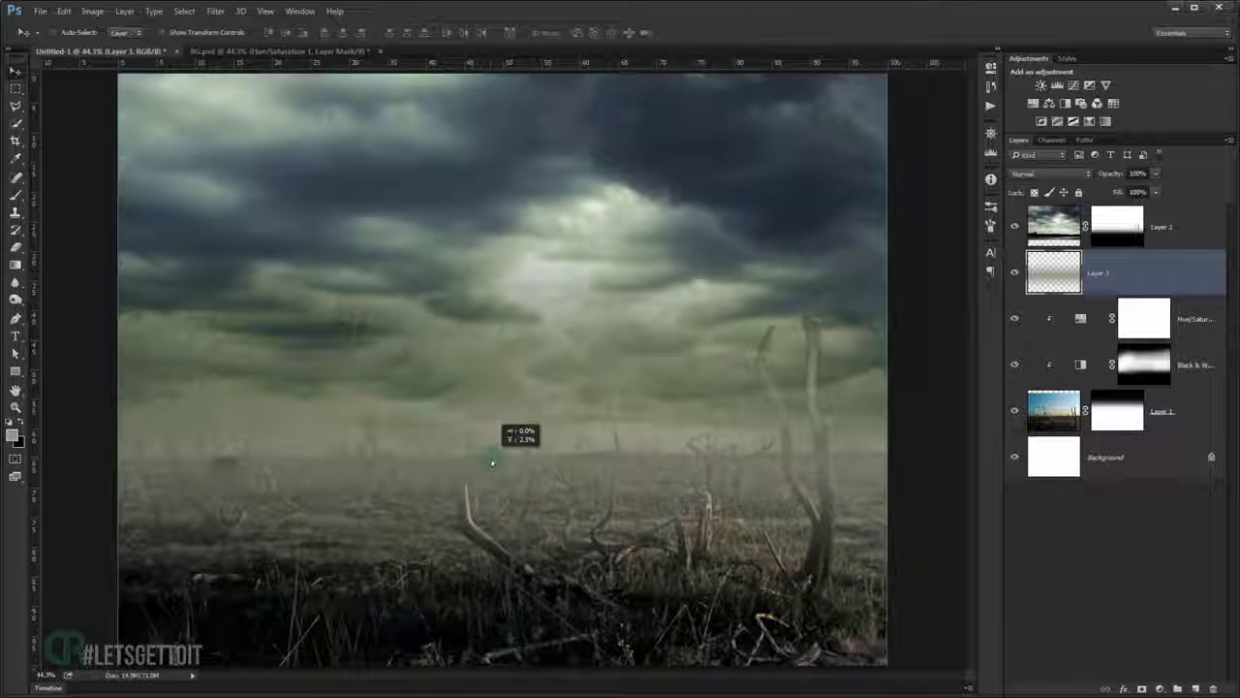
{"action": "mouse_move", "coordinate": [492, 463]}
{"action": "left_mouse_down"}
{"action": "mouse_move", "coordinate": [507, 498]}
{"action": "mouse_move", "coordinate": [505, 572]}
{"action": "left_mouse_up"}
Stretch the fog layer taller and widen it to 112%, then commit.
{"action": "key", "text": "ctrl+t"}
{"action": "key", "text": "ctrl+minus"}
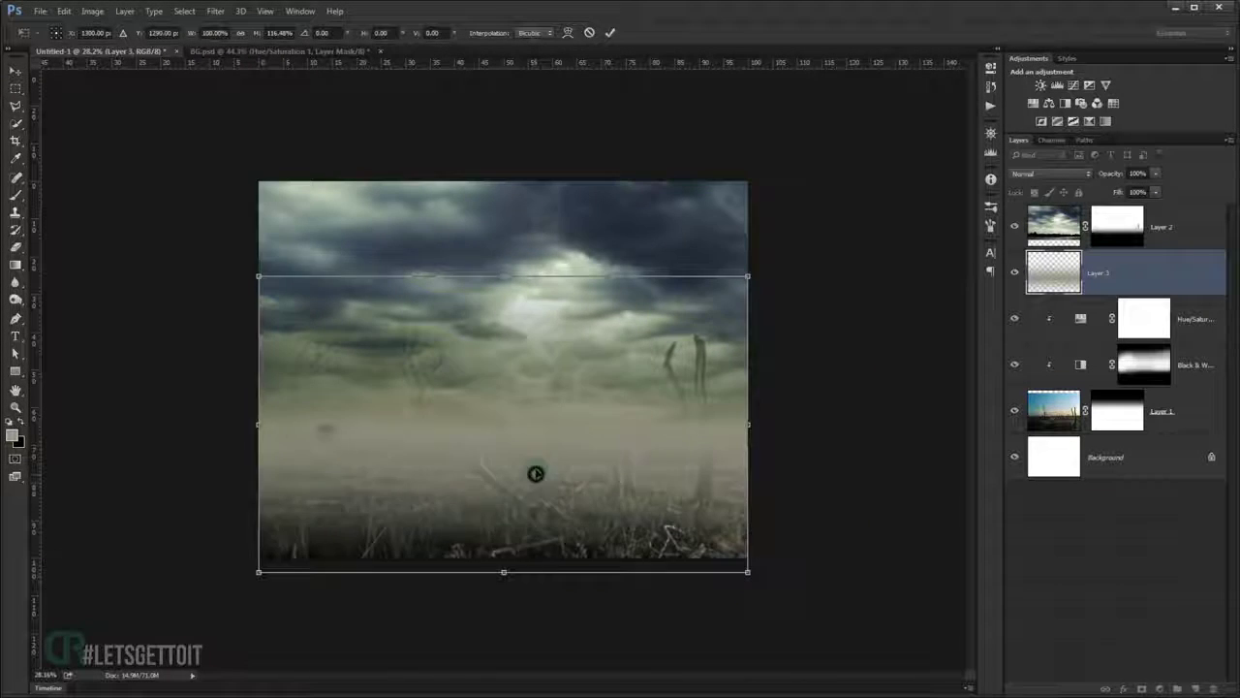
{"action": "left_click_drag", "start_coordinate": [538, 475], "coordinate": [538, 470]}
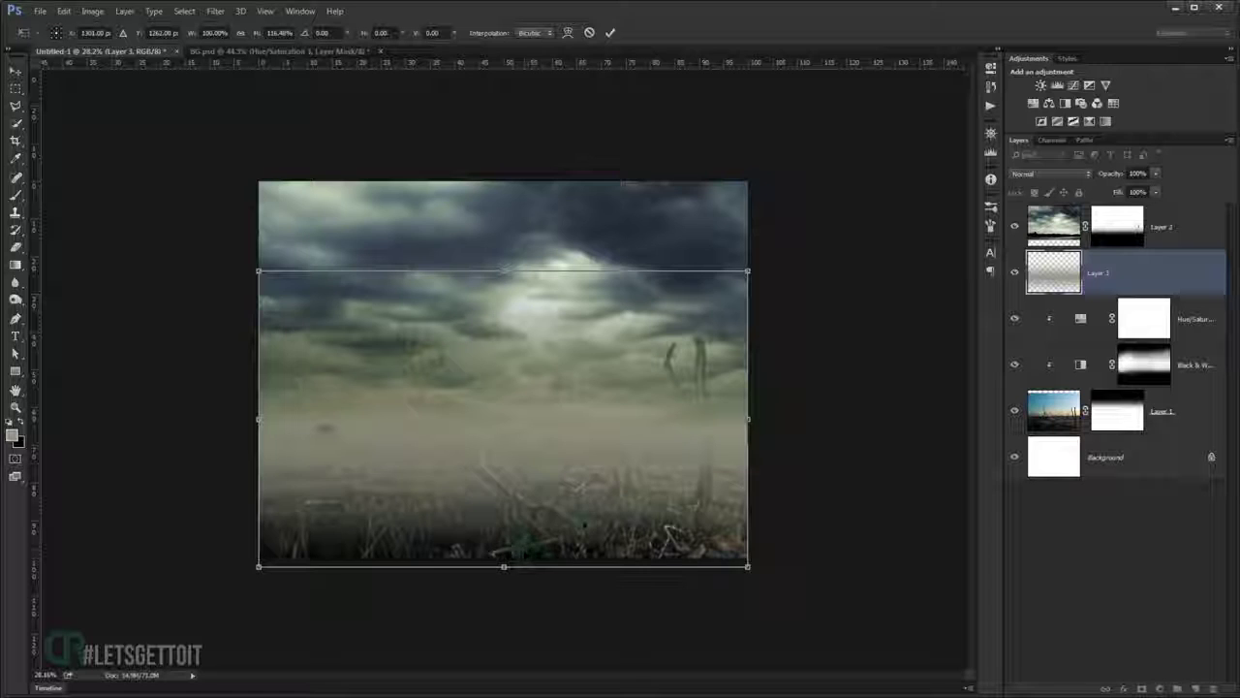
{"action": "left_click_drag", "start_coordinate": [748, 419], "coordinate": [777, 419]}
{"action": "key", "text": "Return"}
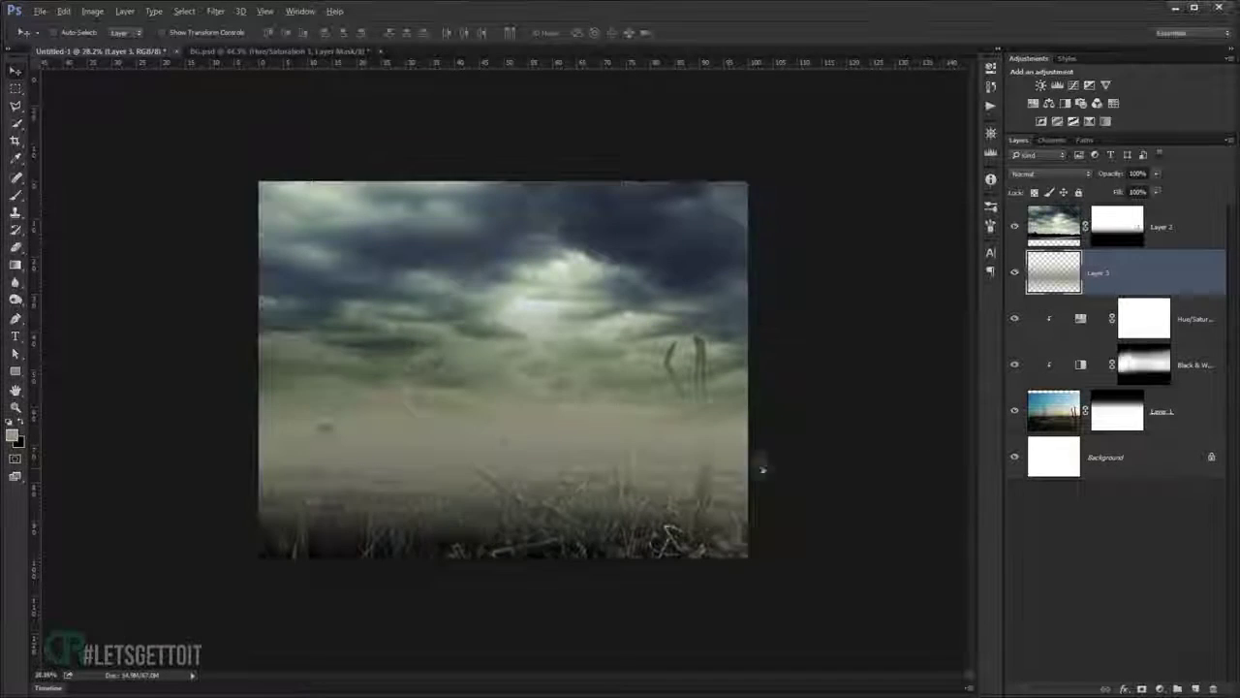
{"action": "key", "text": "ctrl+0"}
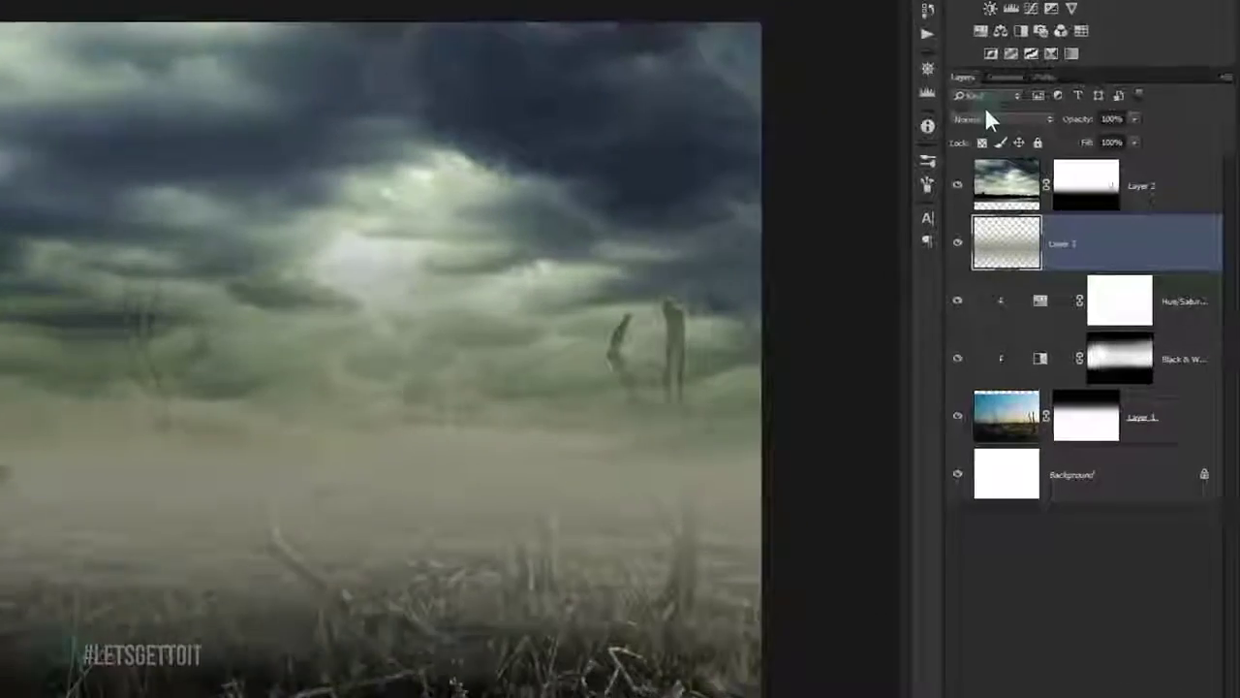
{"action": "left_click", "coordinate": [1051, 173]}
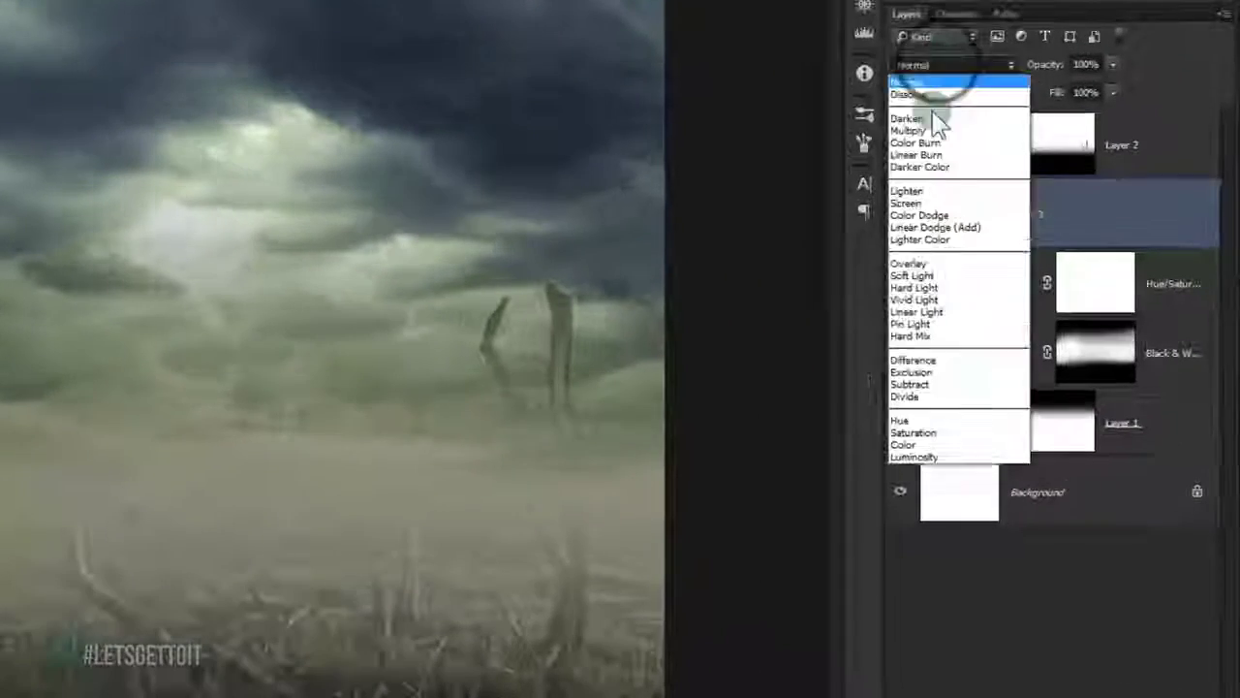
Set Layer 3 to Overlay blend mode at 70% opacity, comparing it on and off.
{"action": "left_click", "coordinate": [926, 262]}
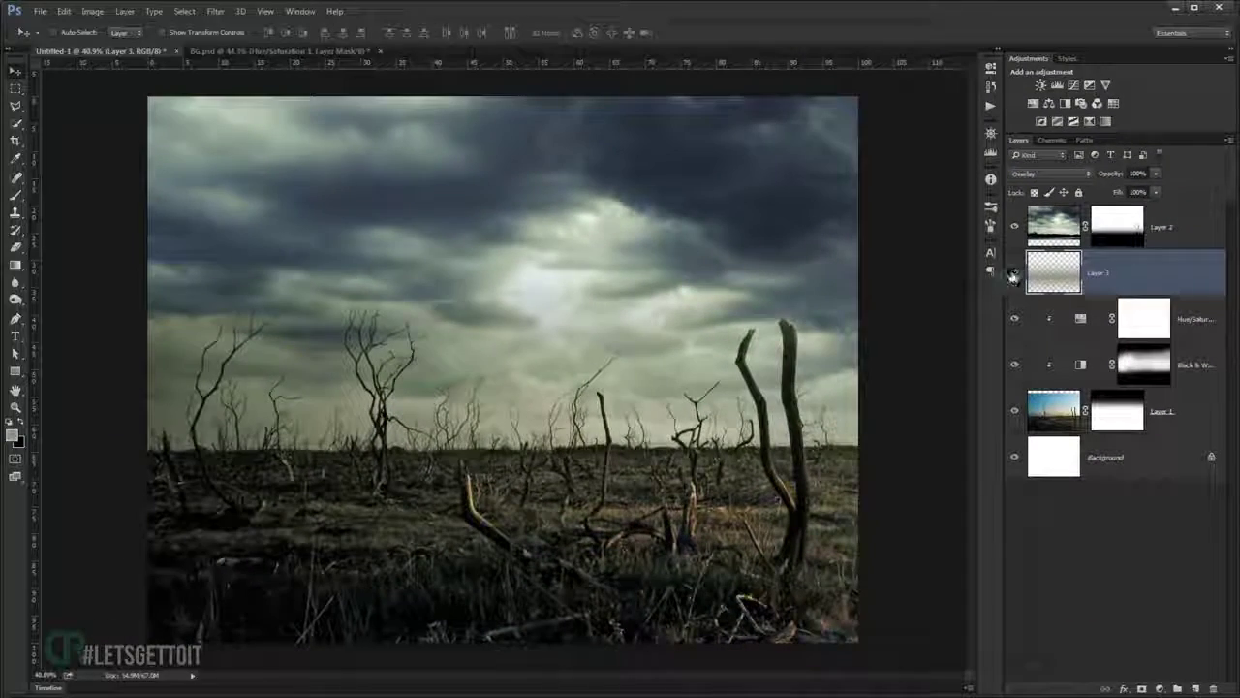
{"action": "left_click", "coordinate": [1014, 273]}
{"action": "left_click", "coordinate": [1014, 272]}
{"action": "left_click", "coordinate": [1014, 272]}
{"action": "left_click", "coordinate": [1015, 272]}
{"action": "left_click", "coordinate": [1096, 174]}
{"action": "left_click_drag", "start_coordinate": [1083, 175], "coordinate": [1078, 176]}
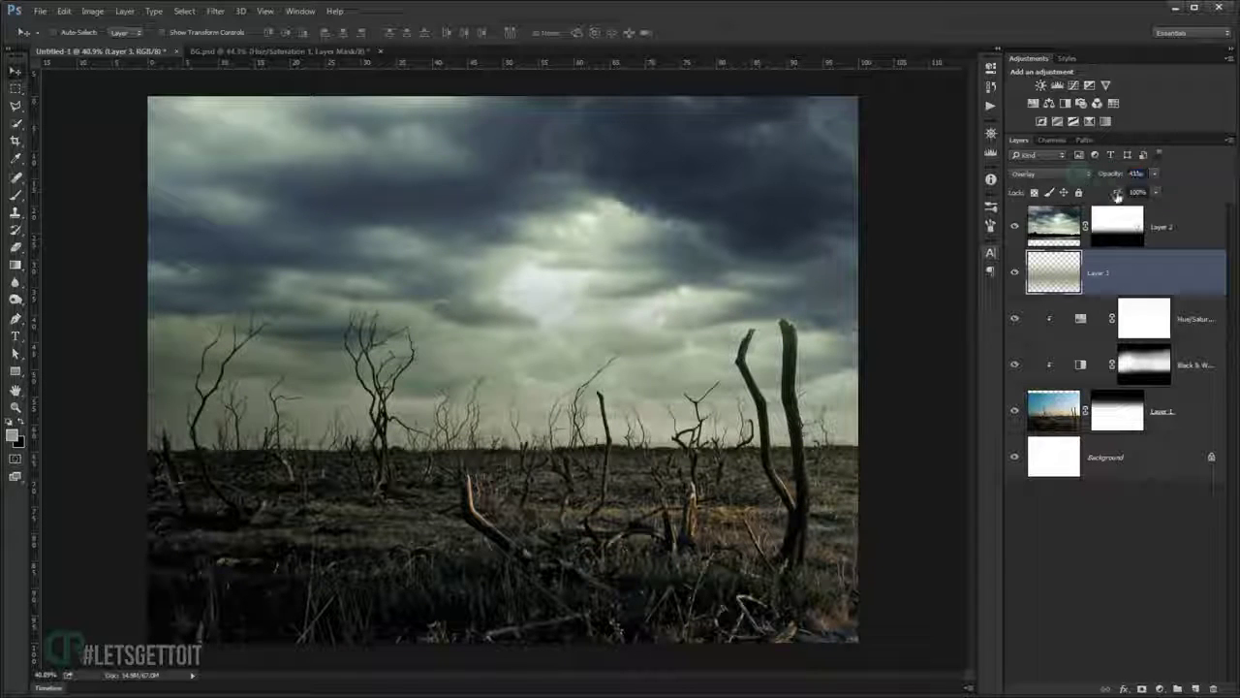
{"action": "left_click", "coordinate": [1110, 174]}
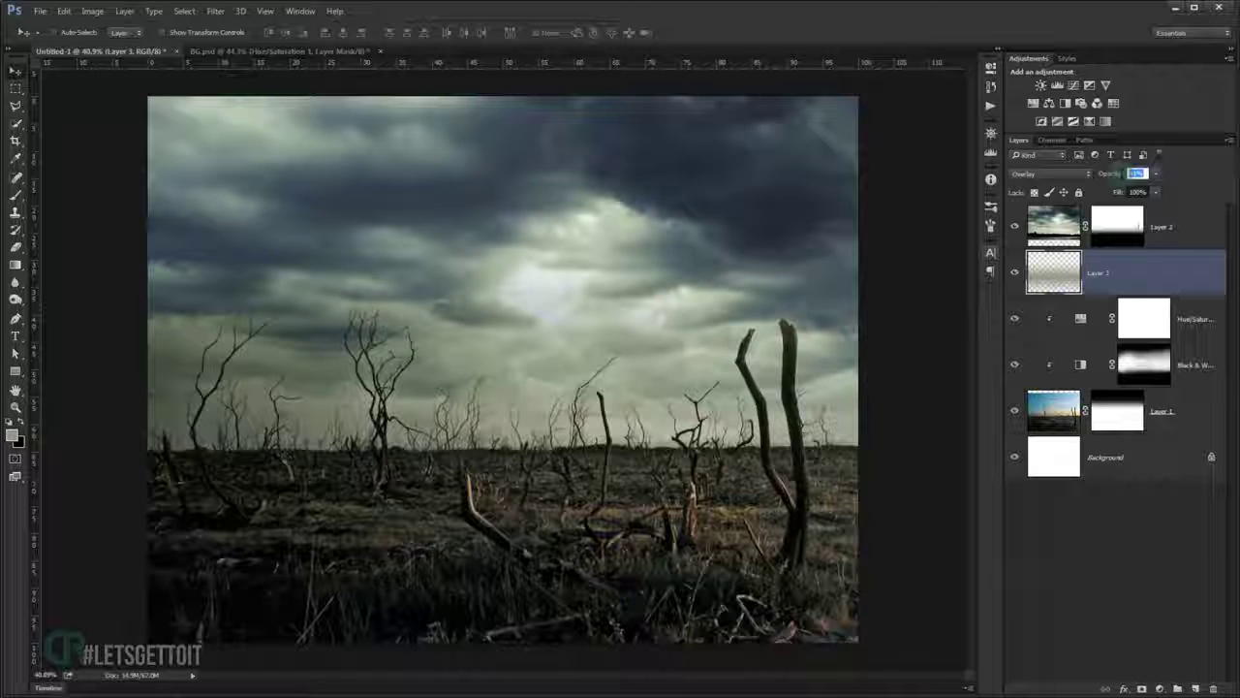
{"action": "left_click_drag", "start_coordinate": [1111, 173], "coordinate": [1107, 173]}
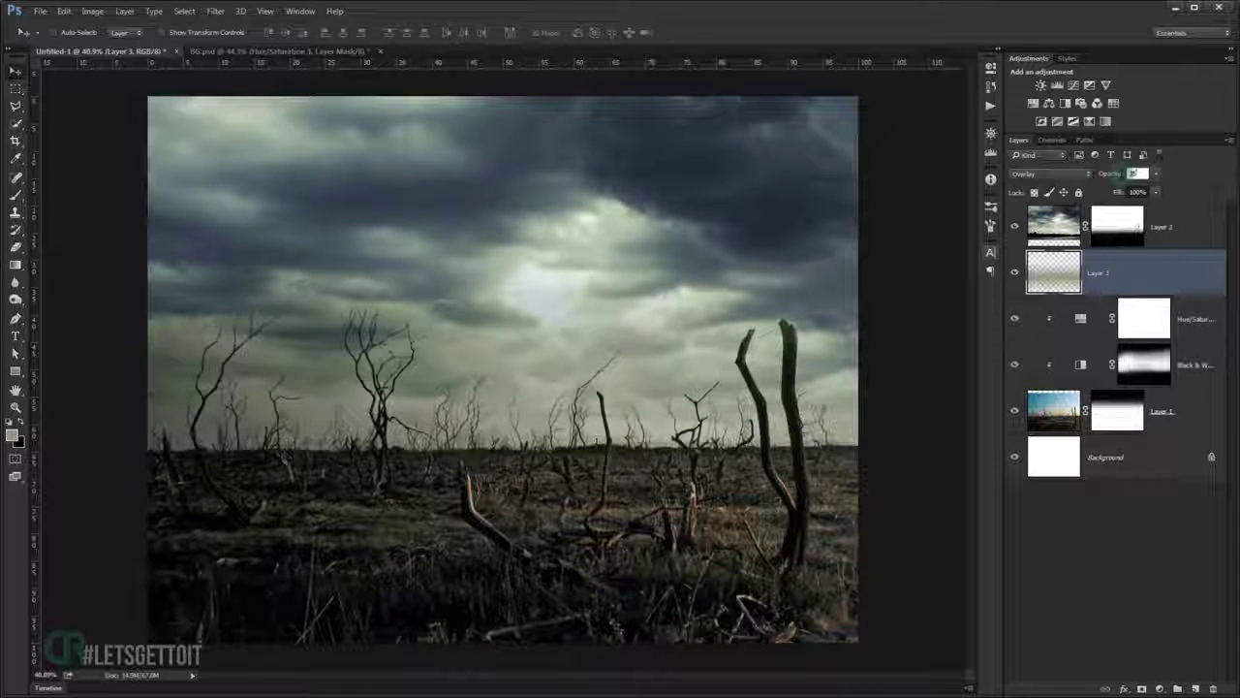
Squash Layer 3 vertically from the top into a band over the horizon and commit.
{"action": "key", "text": "ctrl+t"}
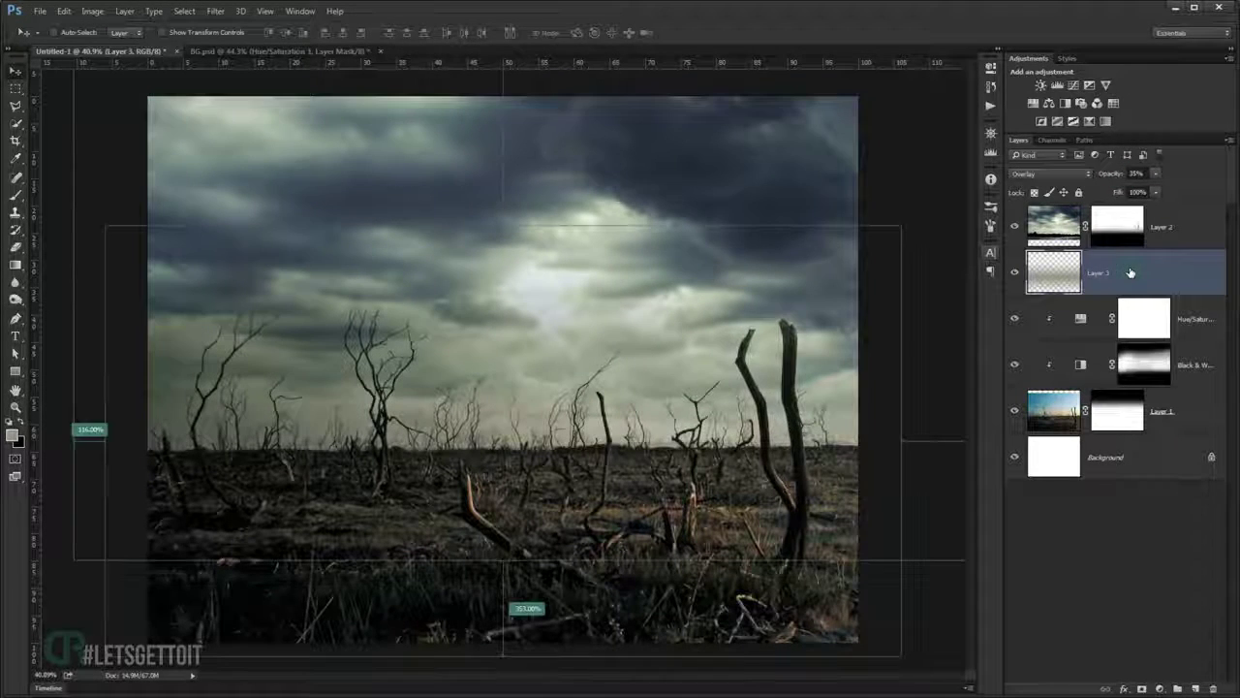
{"action": "left_click_drag", "start_coordinate": [501, 228], "coordinate": [503, 344]}
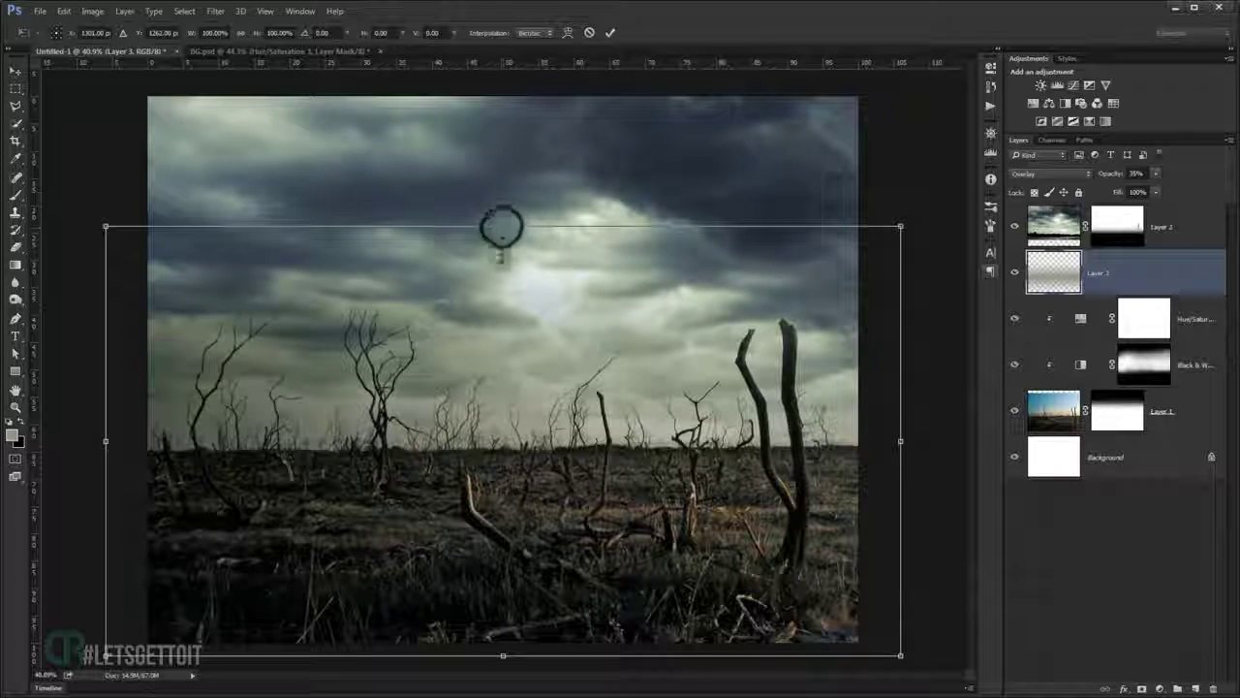
{"action": "left_click_drag", "start_coordinate": [572, 454], "coordinate": [574, 405]}
{"action": "left_click_drag", "start_coordinate": [503, 606], "coordinate": [571, 489]}
{"action": "key", "text": "Return"}
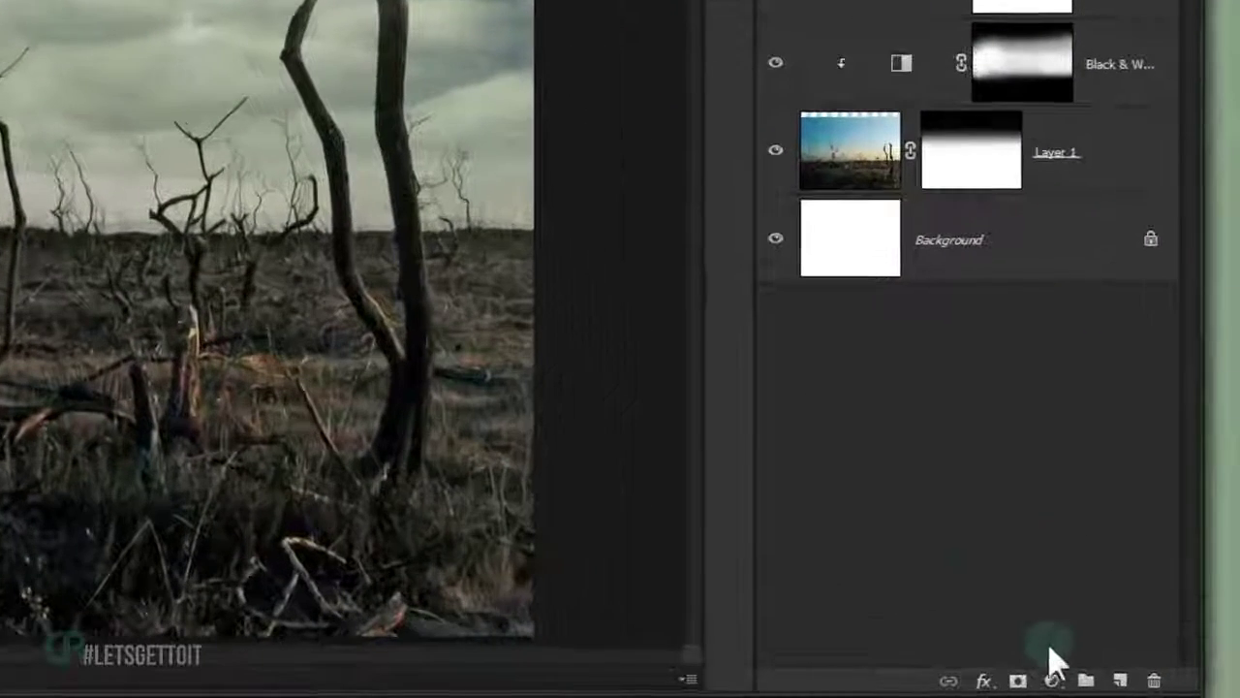
{"action": "left_click", "coordinate": [1159, 688]}
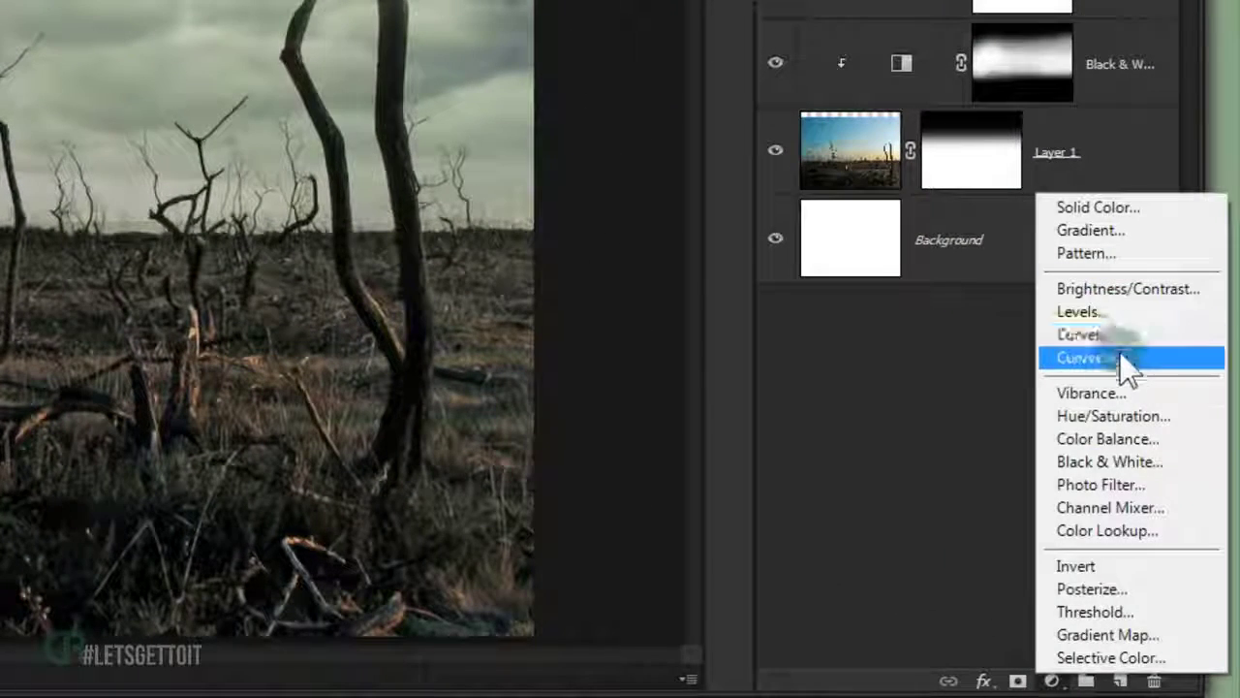
Add a Color Balance layer clipped to Layer 2 with midtones set to -12, -6 and -18.
{"action": "left_click", "coordinate": [1066, 436]}
{"action": "left_click", "coordinate": [1086, 330]}
{"action": "mouse_move", "coordinate": [1059, 105]}
{"action": "left_mouse_down"}
{"action": "mouse_move", "coordinate": [1047, 114]}
{"action": "mouse_move", "coordinate": [1073, 142]}
{"action": "mouse_move", "coordinate": [1058, 142]}
{"action": "left_mouse_up"}
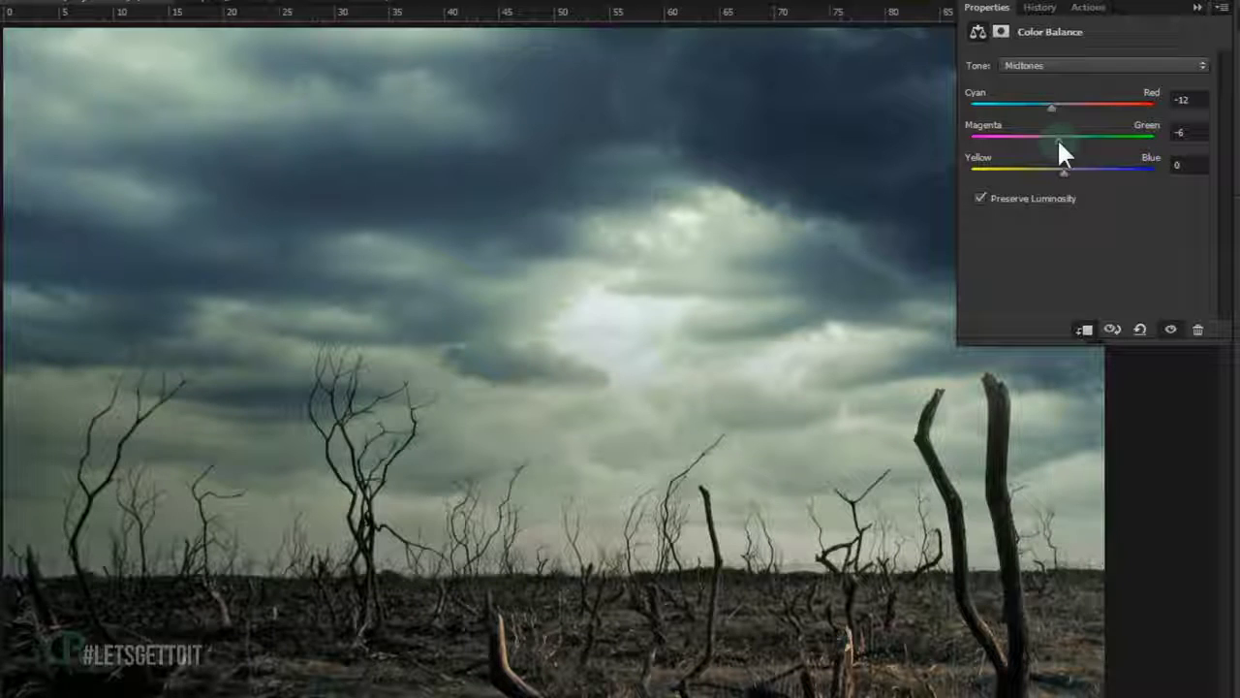
{"action": "left_click_drag", "start_coordinate": [1058, 142], "coordinate": [1039, 166]}
{"action": "mouse_move", "coordinate": [1040, 171]}
{"action": "left_mouse_down"}
{"action": "mouse_move", "coordinate": [1071, 143]}
{"action": "mouse_move", "coordinate": [1059, 140]}
{"action": "left_mouse_up"}
{"action": "mouse_move", "coordinate": [1050, 106]}
{"action": "left_mouse_down"}
{"action": "mouse_move", "coordinate": [1072, 108]}
{"action": "mouse_move", "coordinate": [1054, 109]}
{"action": "left_mouse_up"}
{"action": "left_click_drag", "start_coordinate": [1045, 175], "coordinate": [1046, 175]}
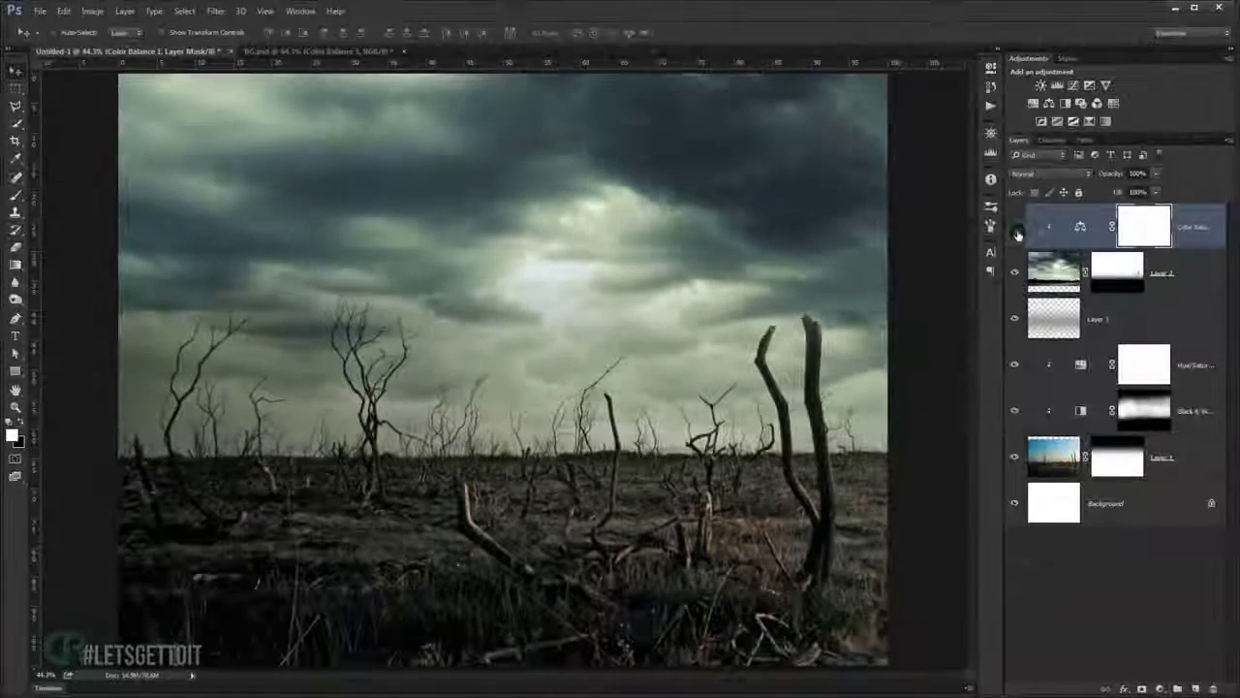
{"action": "left_click", "coordinate": [1016, 227]}
{"action": "left_click", "coordinate": [1016, 226]}
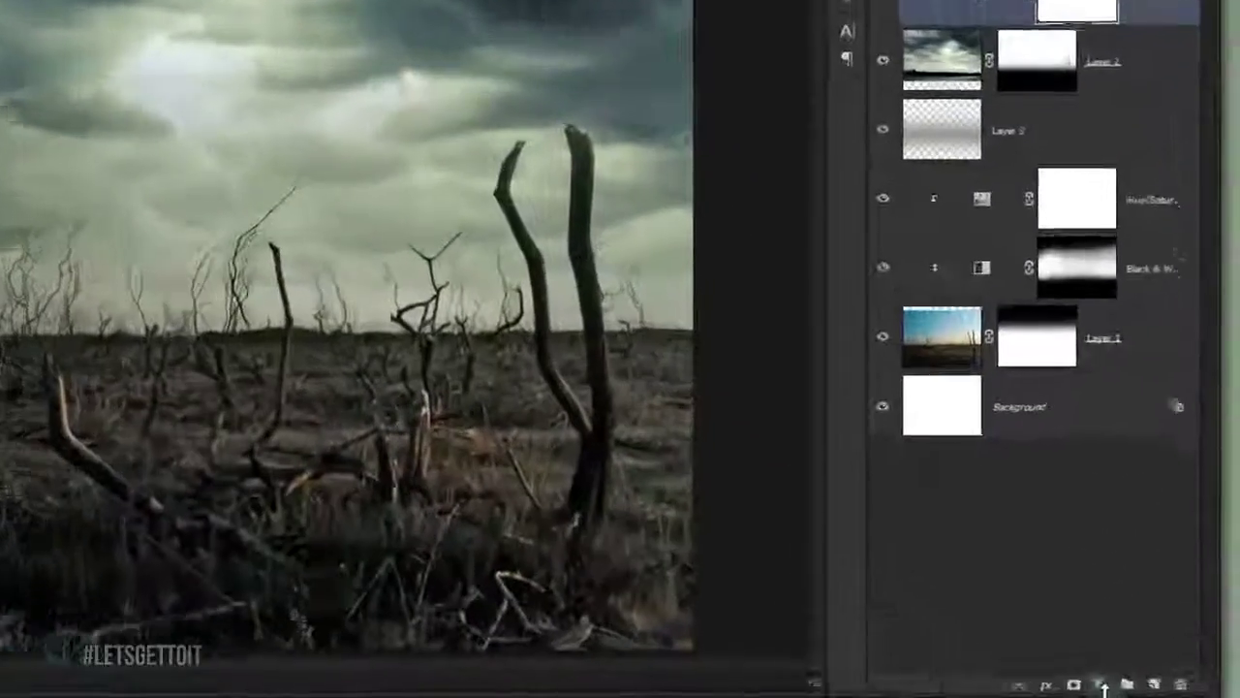
{"action": "left_click", "coordinate": [1160, 688]}
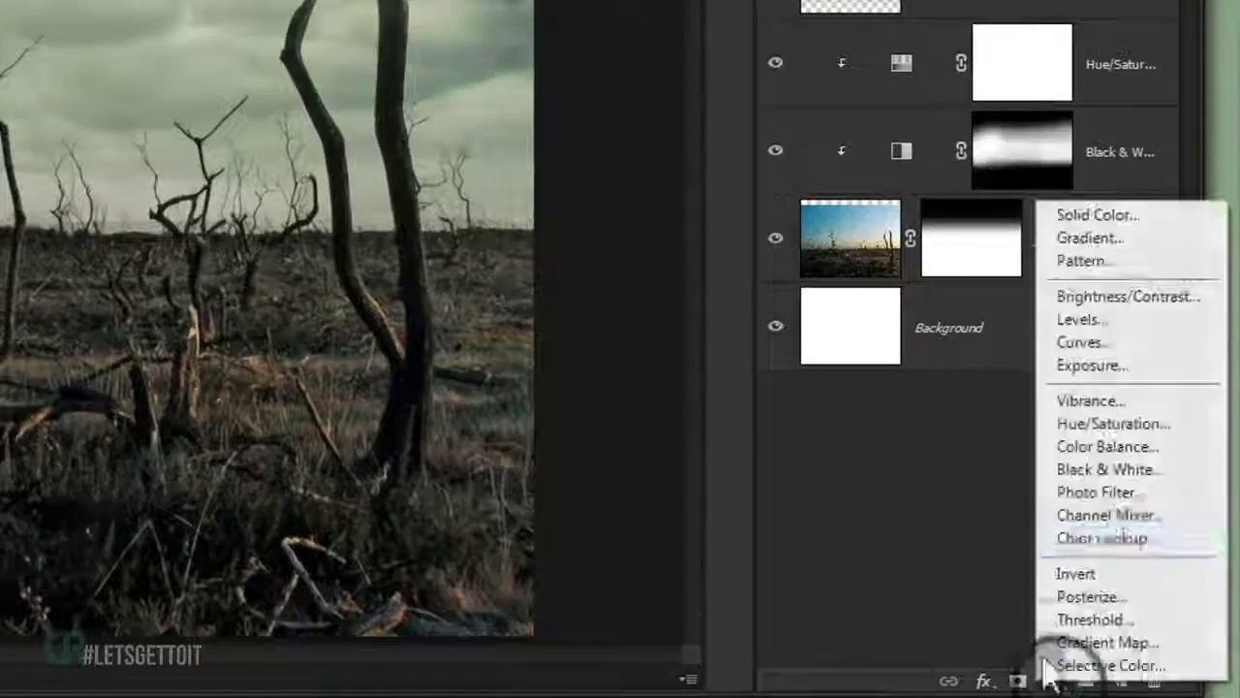
Add a Curves 1 layer with the top-right point lowered and a slightly lowered midpoint, then select its mask.
{"action": "left_click", "coordinate": [1103, 341]}
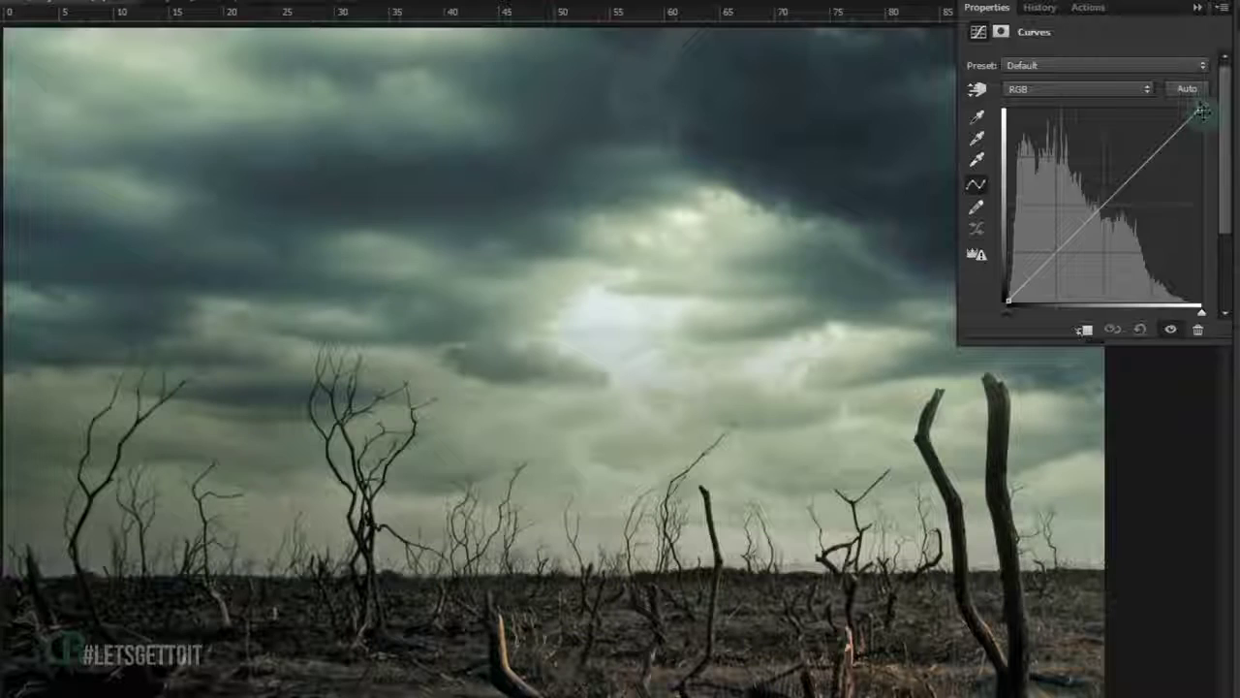
{"action": "left_click_drag", "start_coordinate": [1201, 112], "coordinate": [1200, 170]}
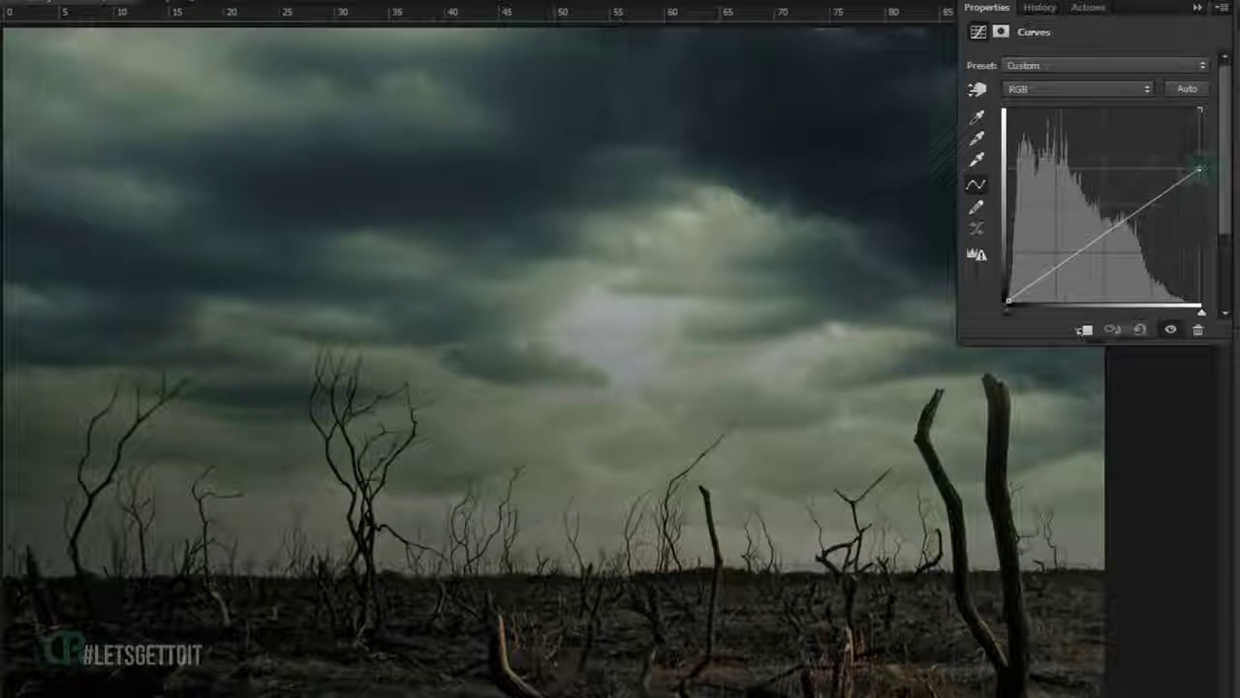
{"action": "mouse_move", "coordinate": [1111, 229]}
{"action": "left_mouse_down"}
{"action": "mouse_move", "coordinate": [1117, 242]}
{"action": "mouse_move", "coordinate": [1123, 233]}
{"action": "left_mouse_up"}
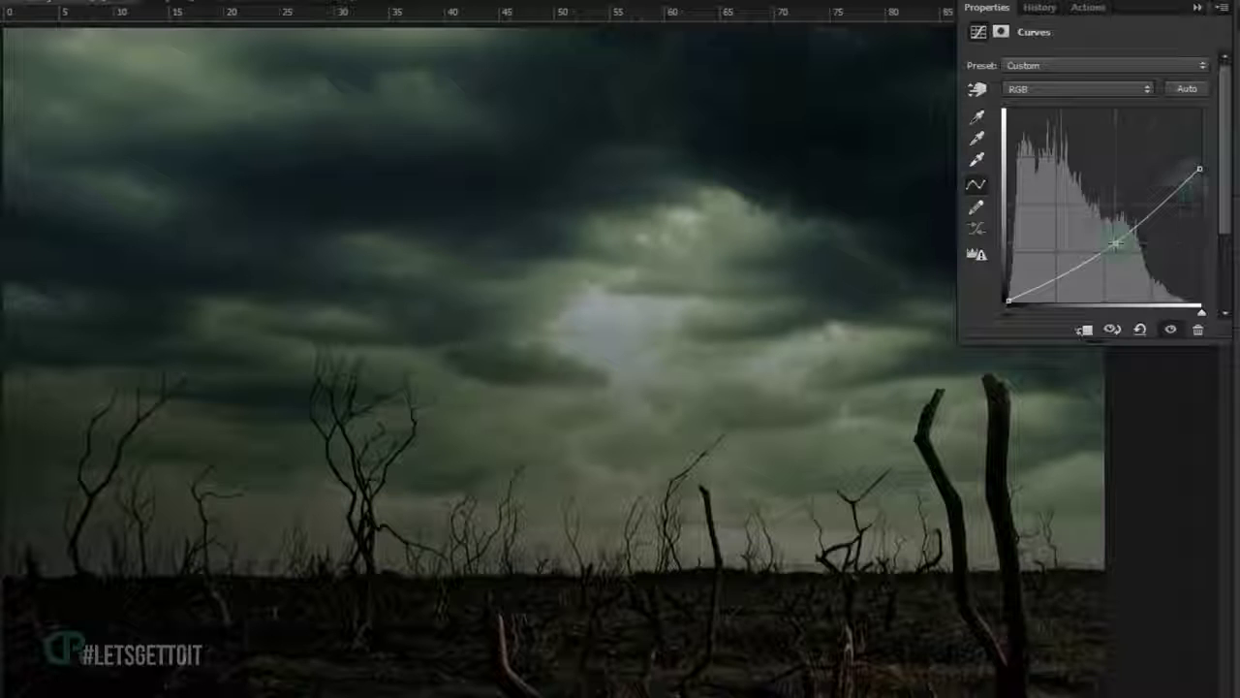
{"action": "left_click_drag", "start_coordinate": [1199, 169], "coordinate": [1198, 168]}
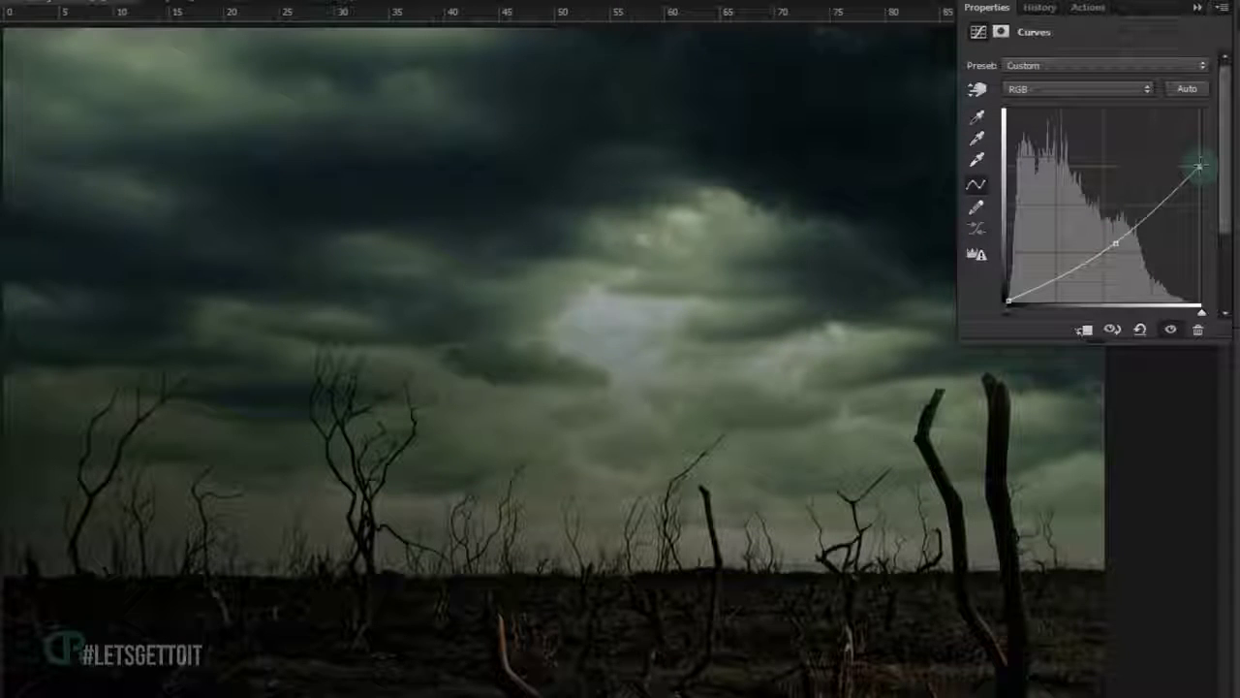
{"action": "left_click", "coordinate": [1198, 7]}
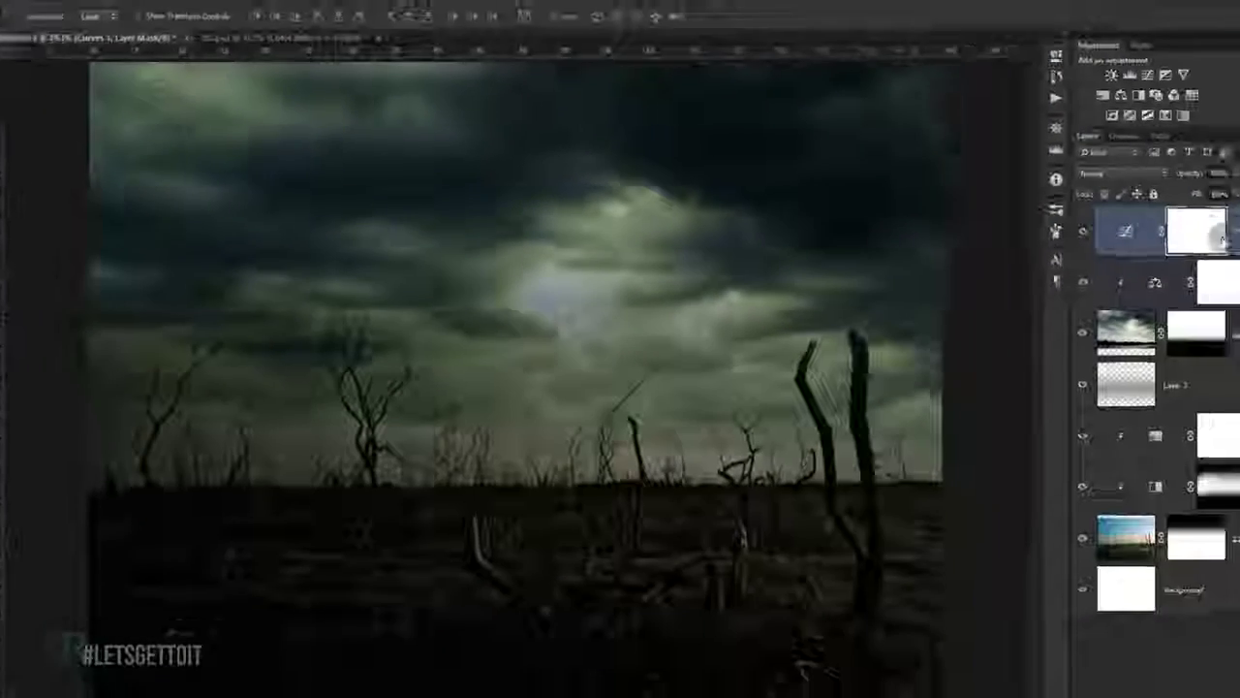
{"action": "left_click", "coordinate": [1124, 227]}
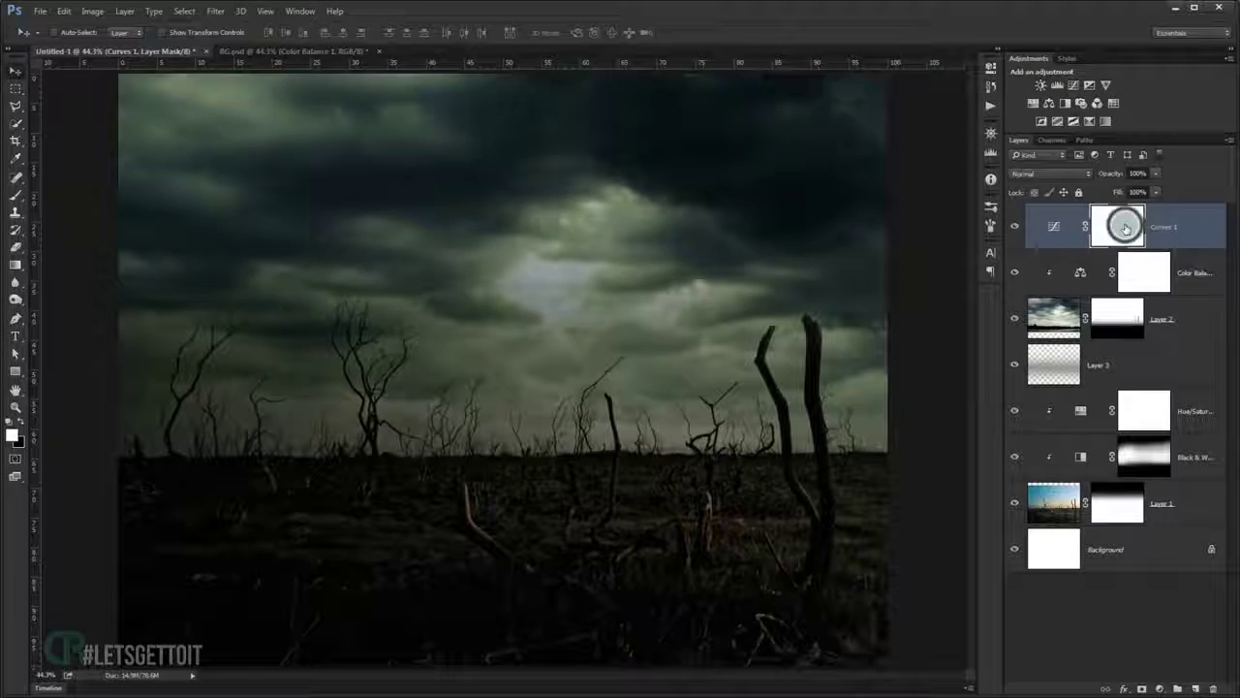
Invert the Curves 1 mask and set a soft brush to about 1587 px, 40% opacity, 77% flow.
{"action": "left_click", "coordinate": [928, 252]}
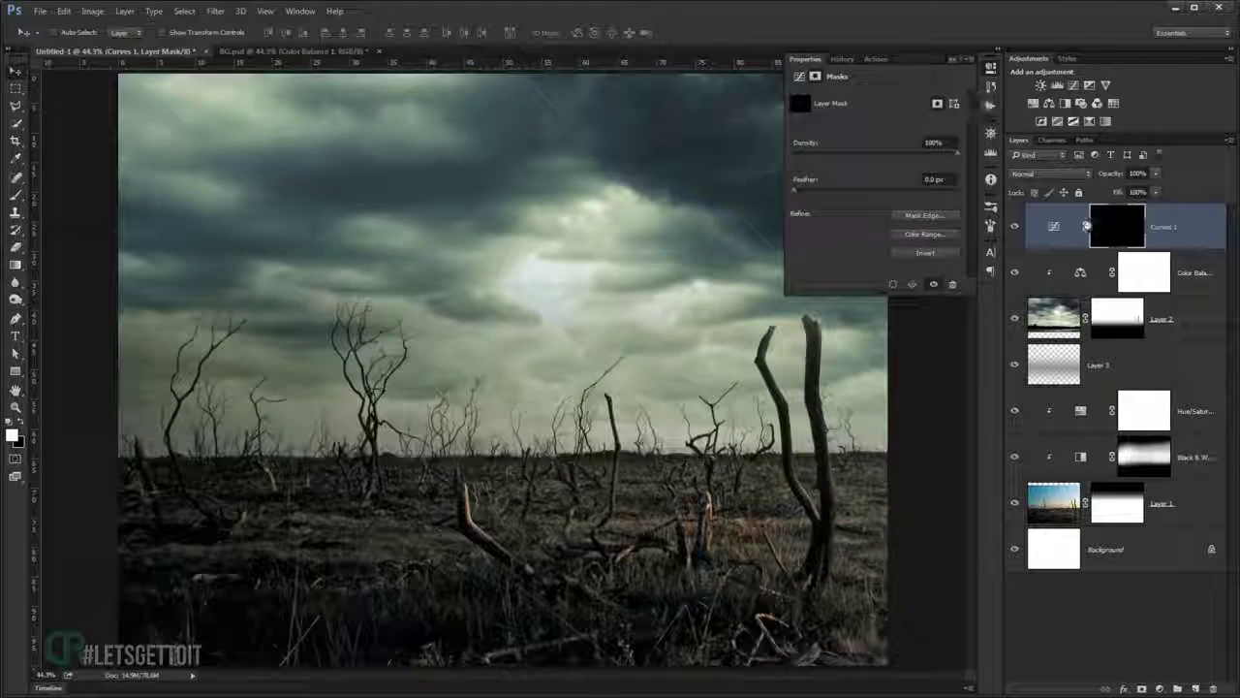
{"action": "left_click", "coordinate": [24, 198]}
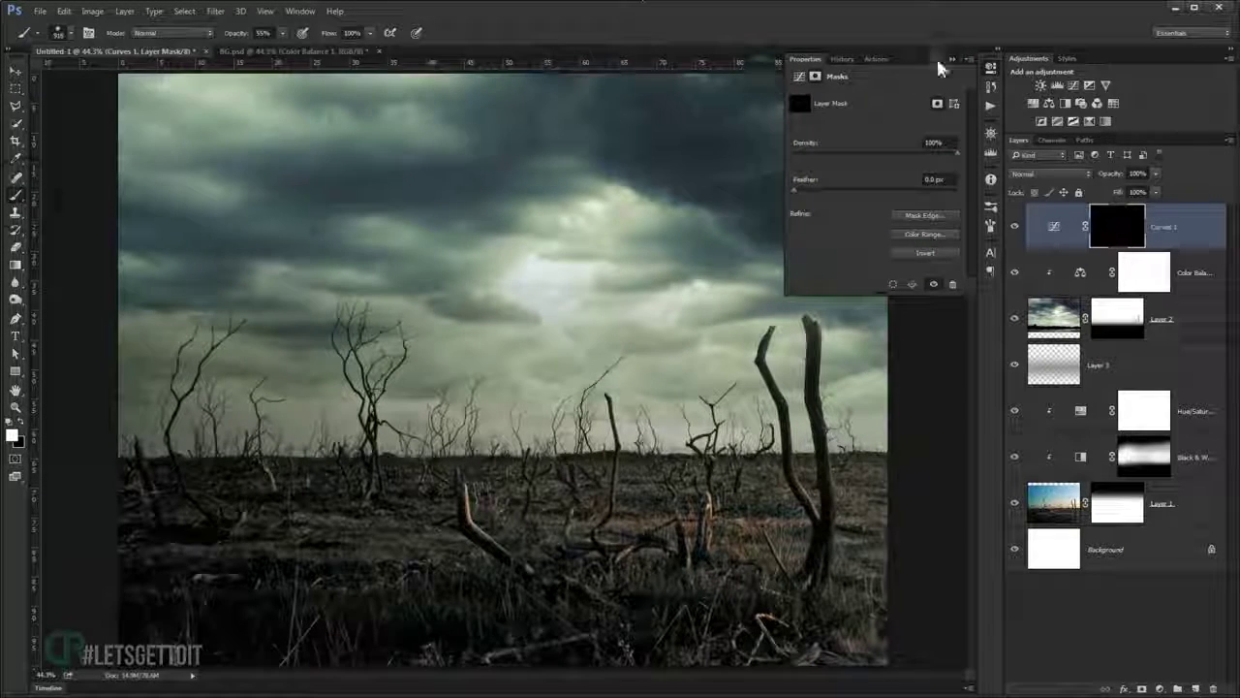
{"action": "left_click", "coordinate": [954, 58]}
{"action": "scroll", "coordinate": [528, 373], "scroll_direction": "down", "scroll_amount": 2}
{"action": "scroll", "coordinate": [528, 373], "scroll_direction": "down", "scroll_amount": 2}
{"action": "left_click_drag", "start_coordinate": [528, 373], "coordinate": [623, 291]}
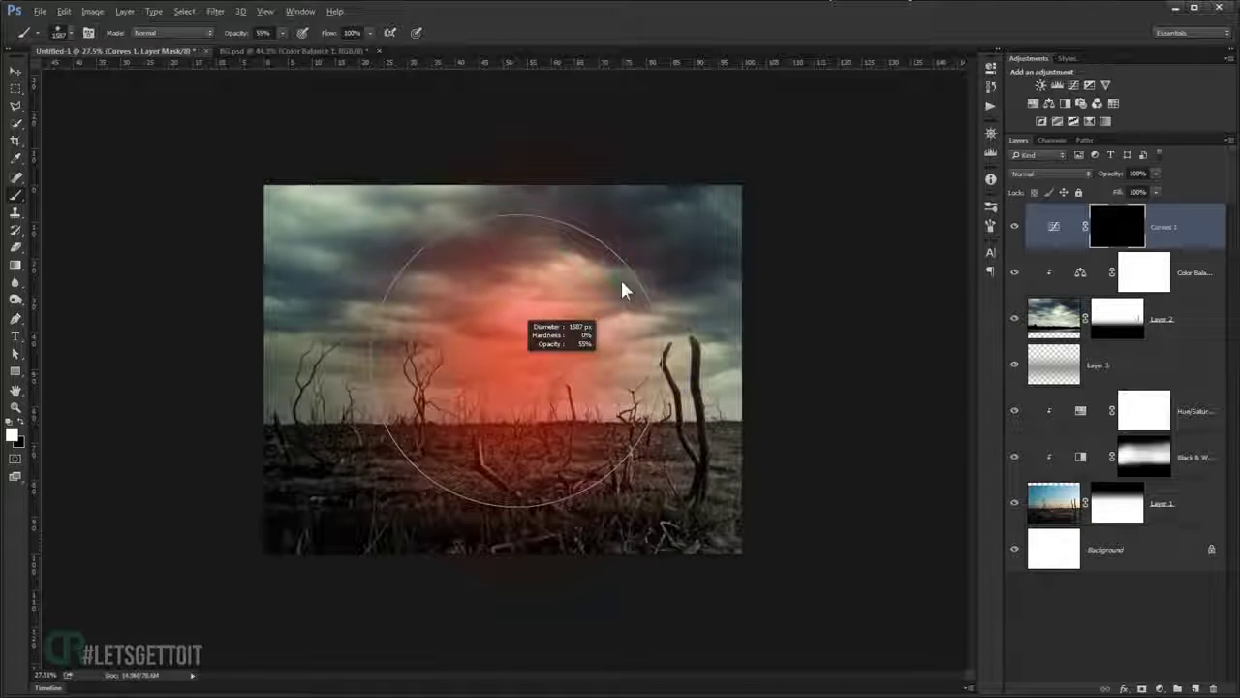
{"action": "left_click_drag", "start_coordinate": [562, 351], "coordinate": [604, 324]}
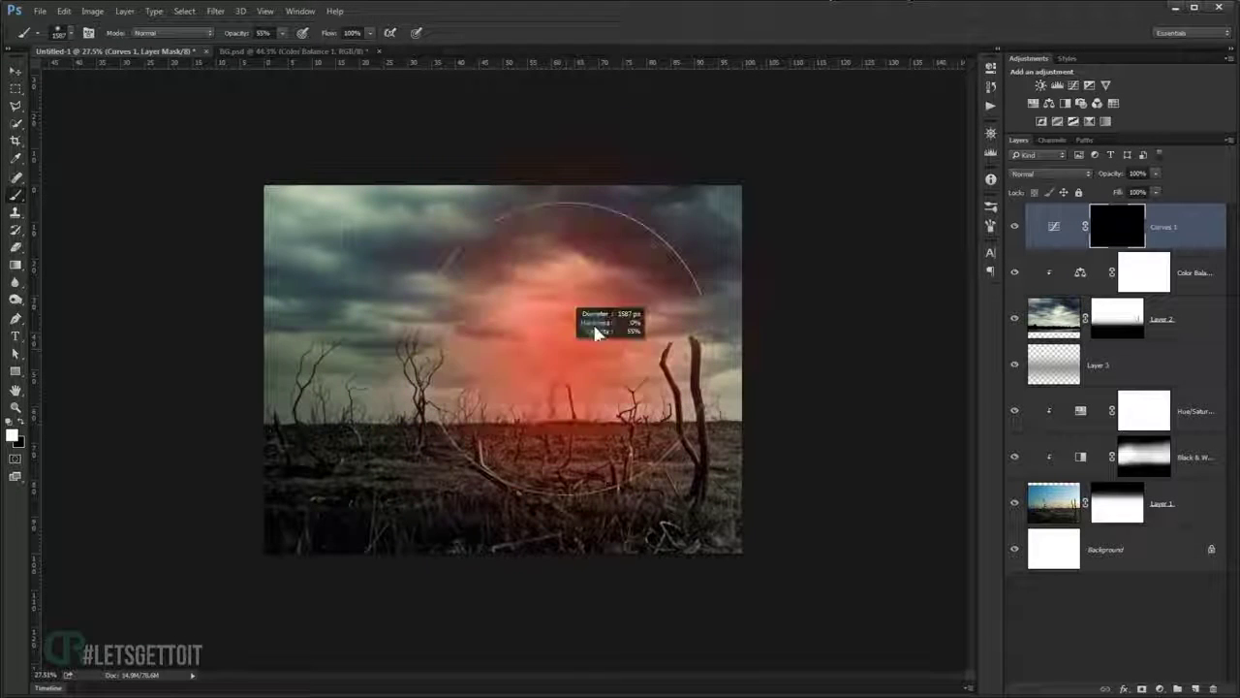
{"action": "left_click", "coordinate": [262, 33]}
{"action": "type", "text": "40"}
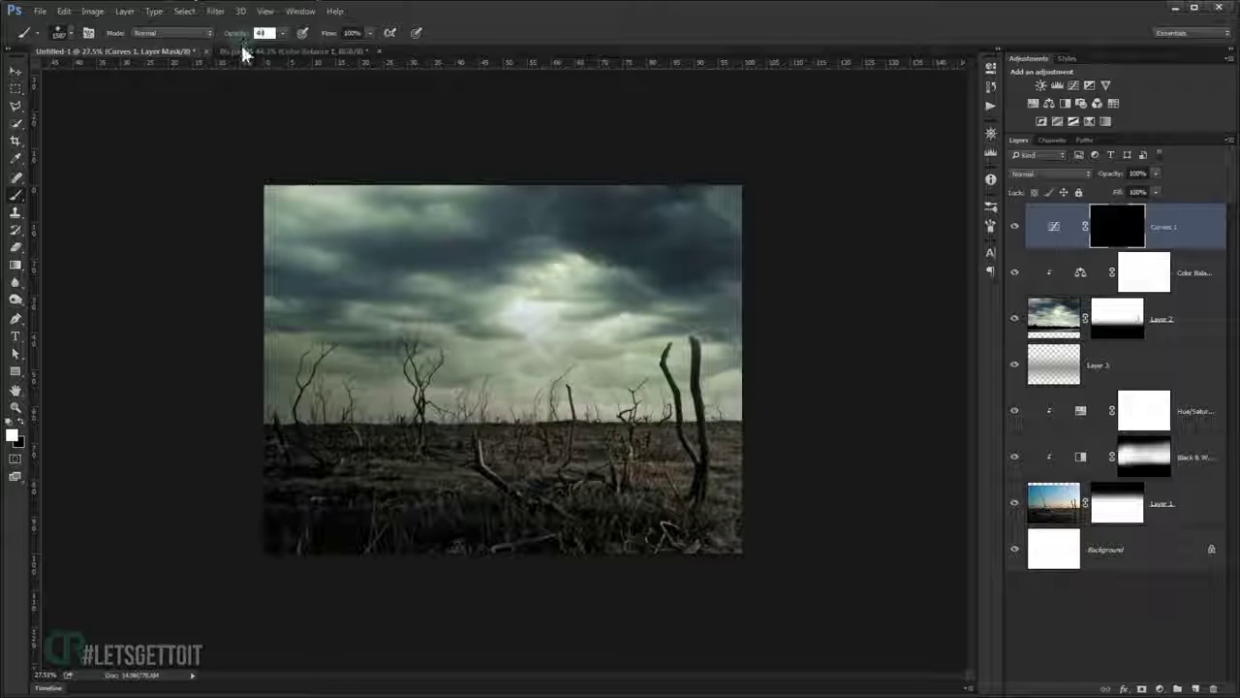
{"action": "key", "text": "Return"}
{"action": "left_click_drag", "start_coordinate": [328, 33], "coordinate": [306, 33]}
{"action": "left_click_drag", "start_coordinate": [600, 349], "coordinate": [705, 374]}
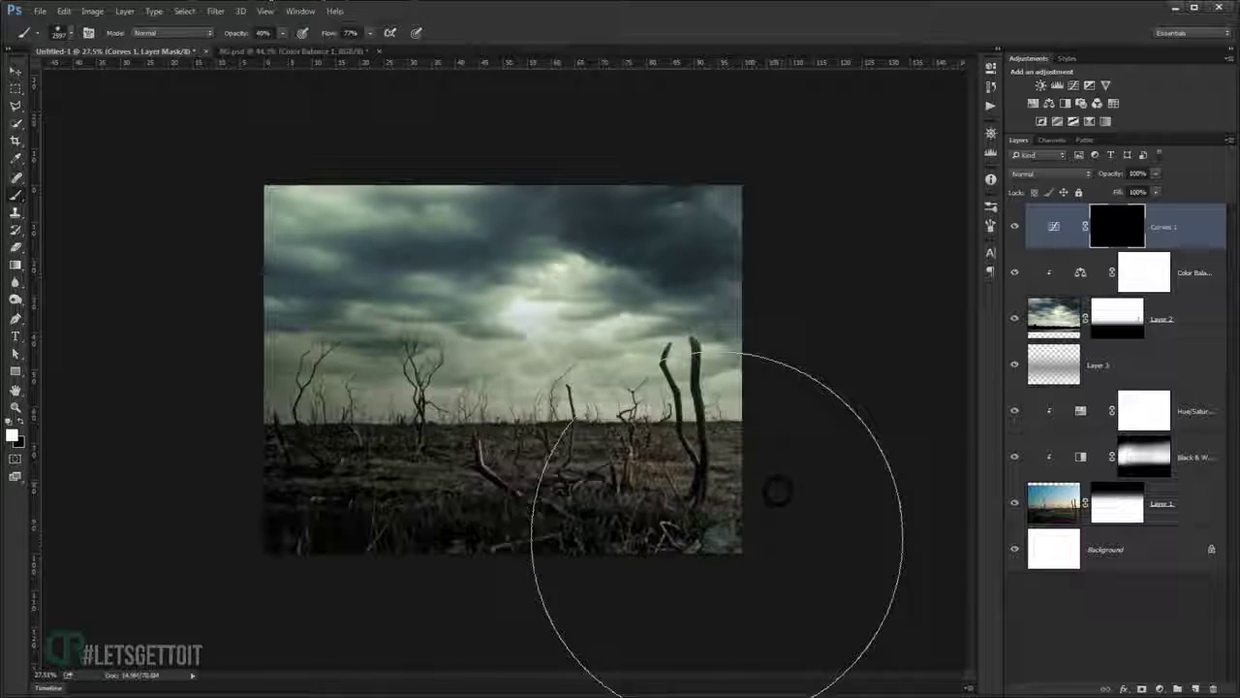
Paint the mask over the upper sky and foreground centre, resizing the brush between roughly 561 and 1354 px.
{"action": "left_click_drag", "start_coordinate": [706, 507], "coordinate": [797, 359]}
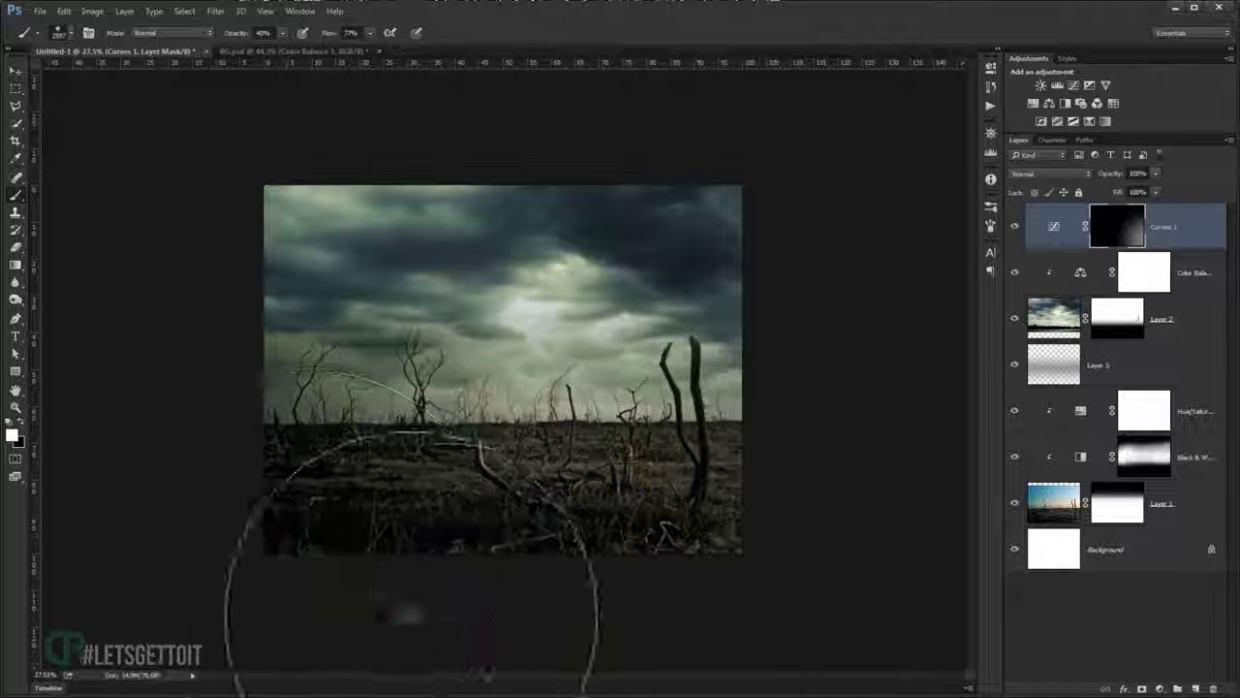
{"action": "left_click_drag", "start_coordinate": [789, 614], "coordinate": [762, 138]}
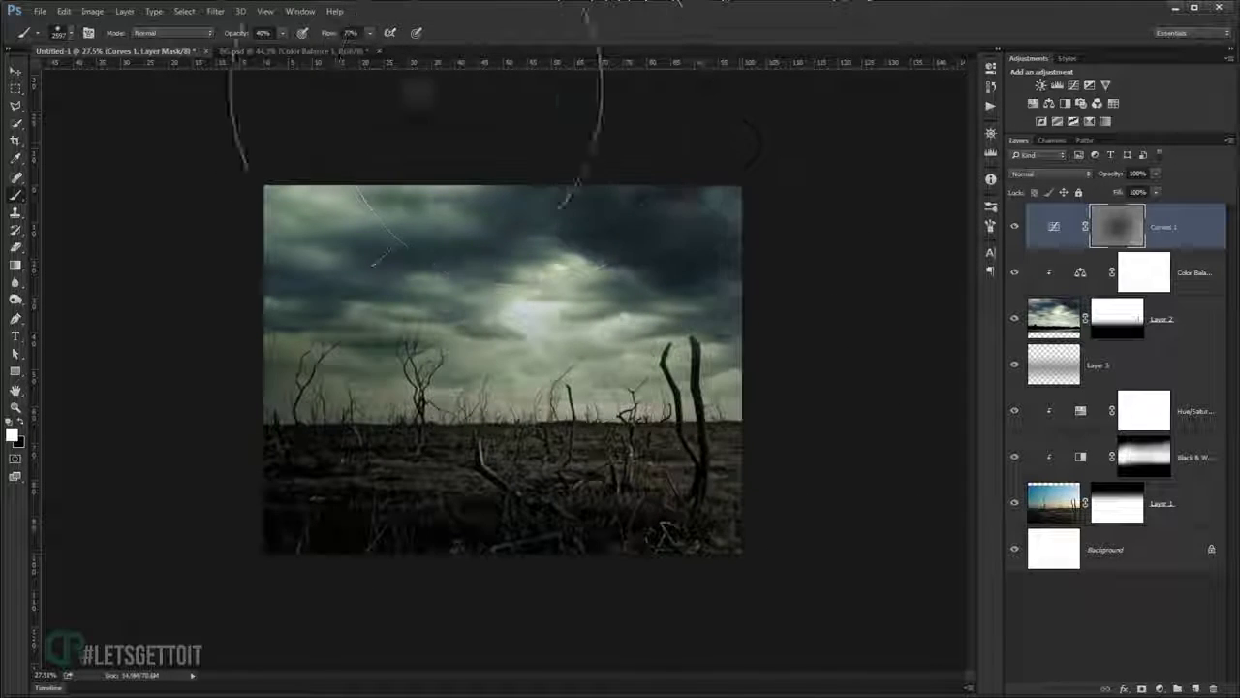
{"action": "left_click_drag", "start_coordinate": [133, 355], "coordinate": [494, 362]}
{"action": "right_click", "coordinate": [493, 362], "text": "alt"}
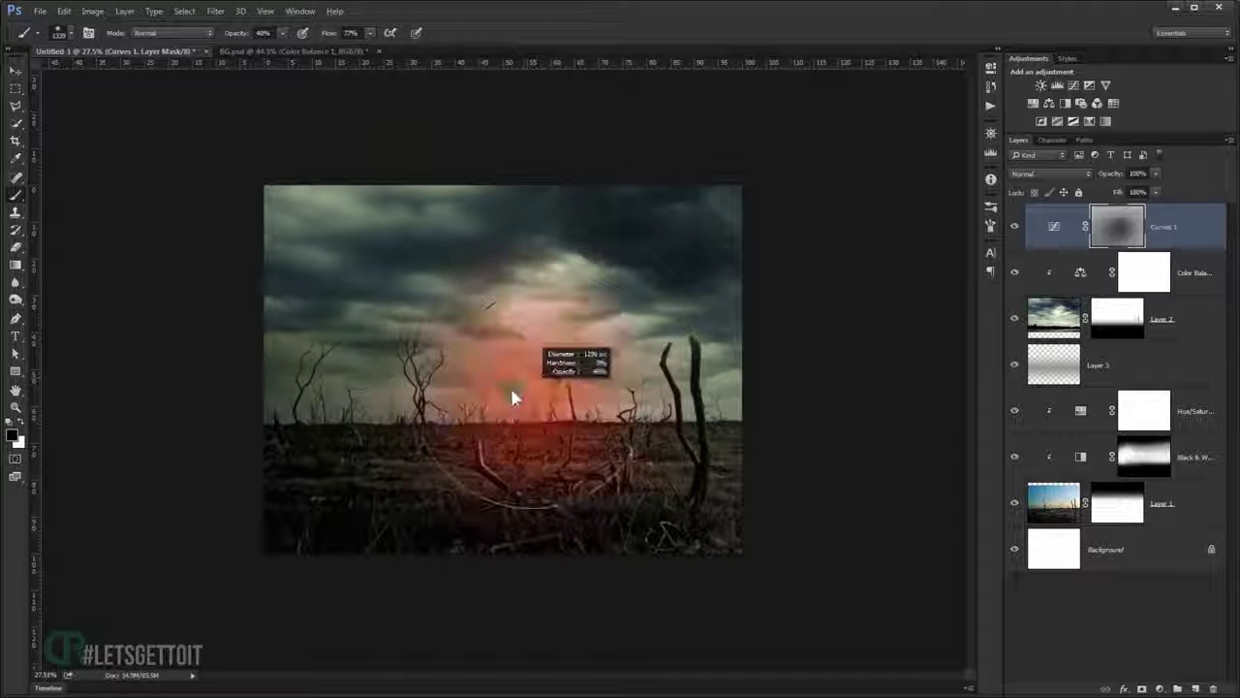
{"action": "left_click_drag", "start_coordinate": [514, 398], "coordinate": [465, 401]}
{"action": "key", "text": "shift+0"}
{"action": "left_click_drag", "start_coordinate": [553, 415], "coordinate": [472, 441]}
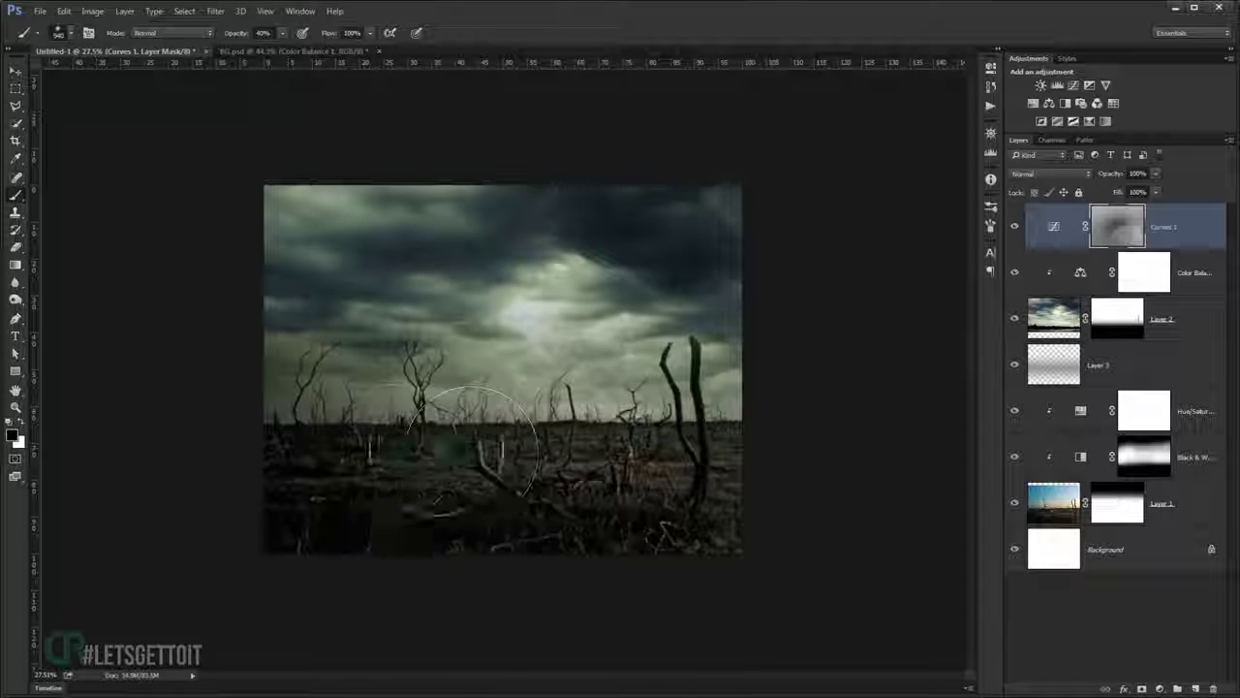
{"action": "right_click", "coordinate": [514, 402], "text": "alt"}
{"action": "left_click_drag", "start_coordinate": [513, 421], "coordinate": [548, 417]}
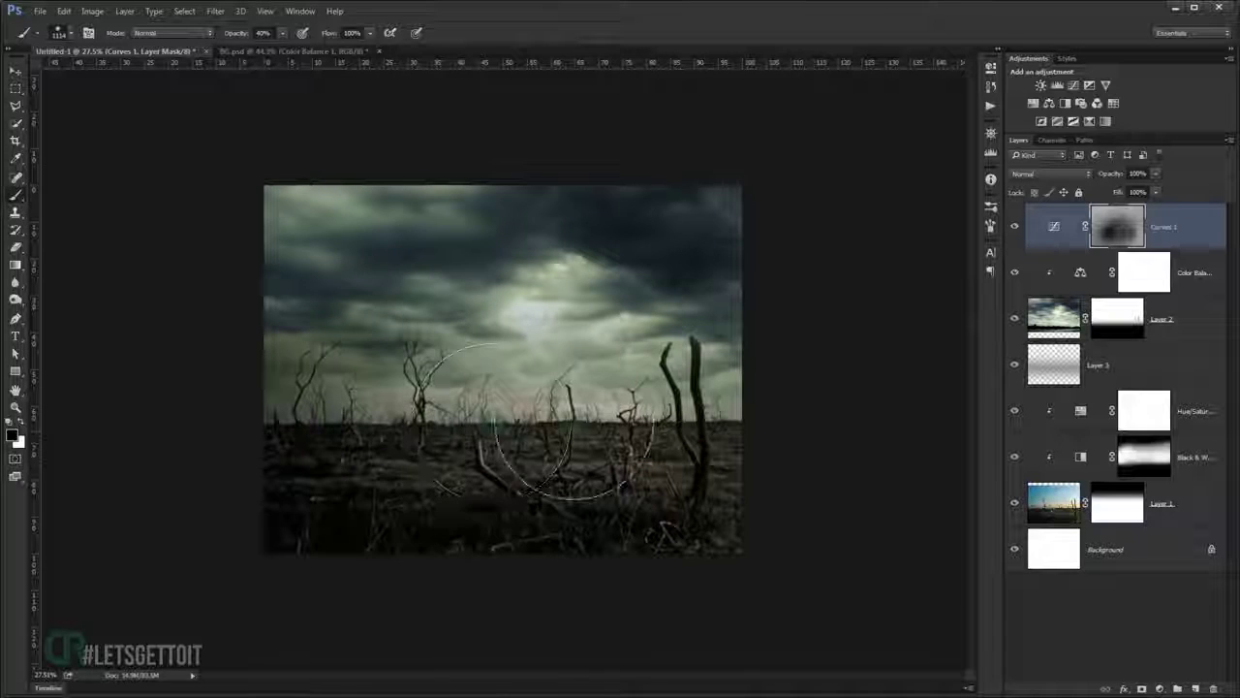
{"action": "right_click", "coordinate": [557, 436], "text": "alt"}
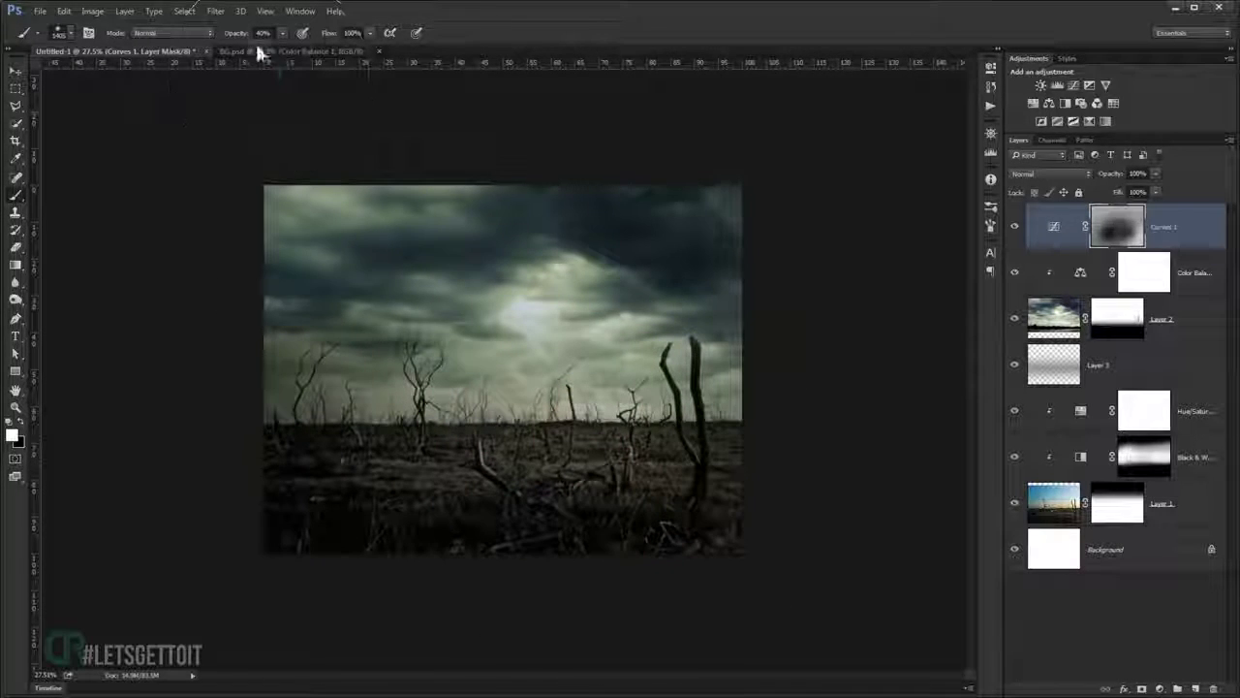
{"action": "right_click", "coordinate": [718, 446], "text": "alt"}
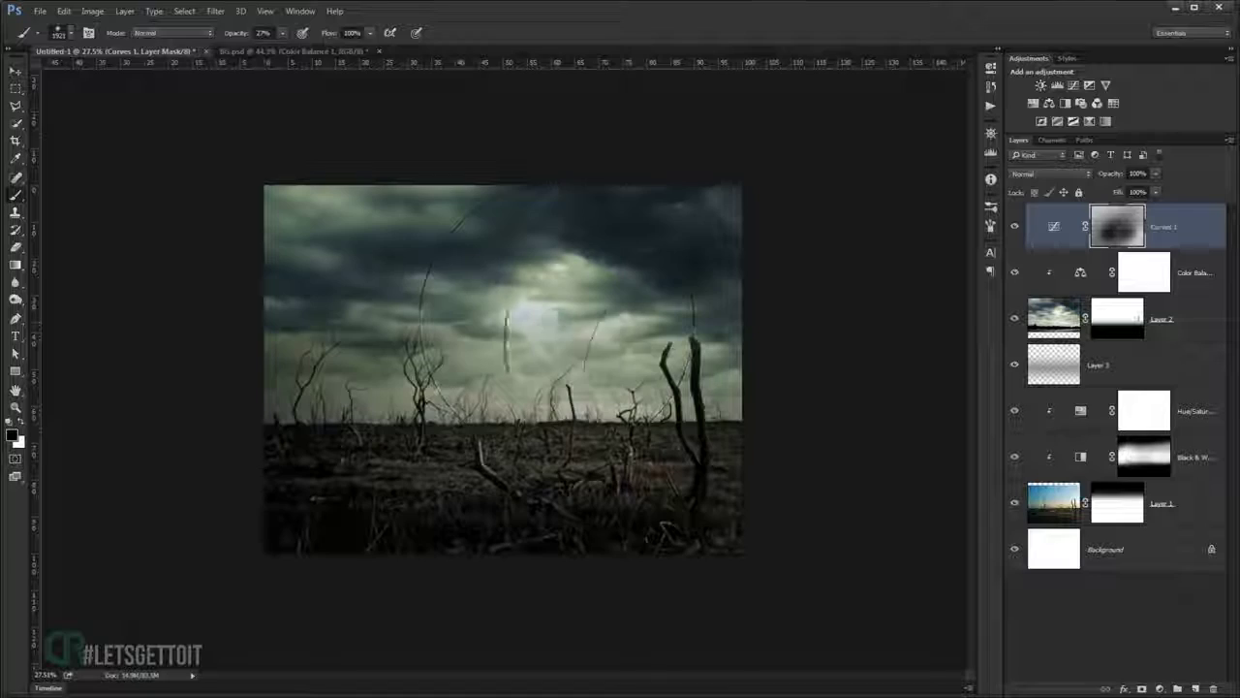
Toggle Curves 1 visibility to compare before and after, leaving it switched on.
{"action": "scroll", "coordinate": [581, 388], "scroll_direction": "up", "scroll_amount": 3}
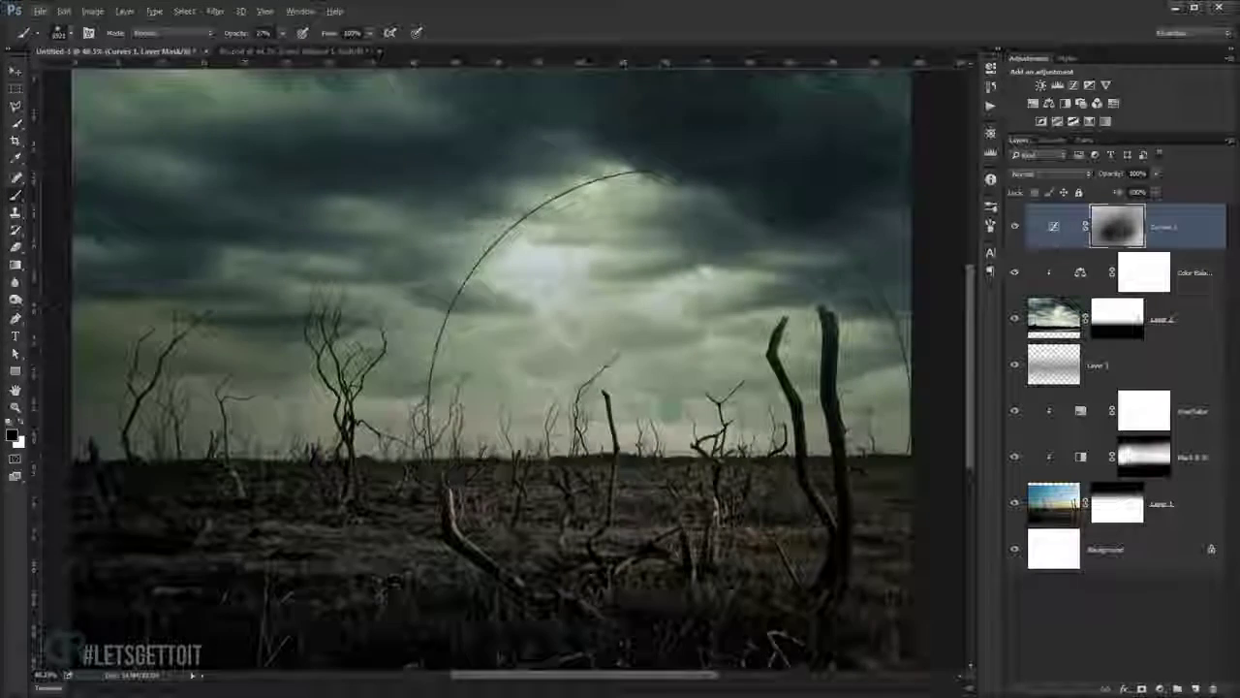
{"action": "scroll", "coordinate": [668, 411], "scroll_direction": "down", "scroll_amount": 1}
{"action": "left_click", "coordinate": [1015, 229]}
{"action": "left_click", "coordinate": [1015, 229]}
{"action": "left_click", "coordinate": [1014, 229]}
{"action": "left_click", "coordinate": [1015, 229]}
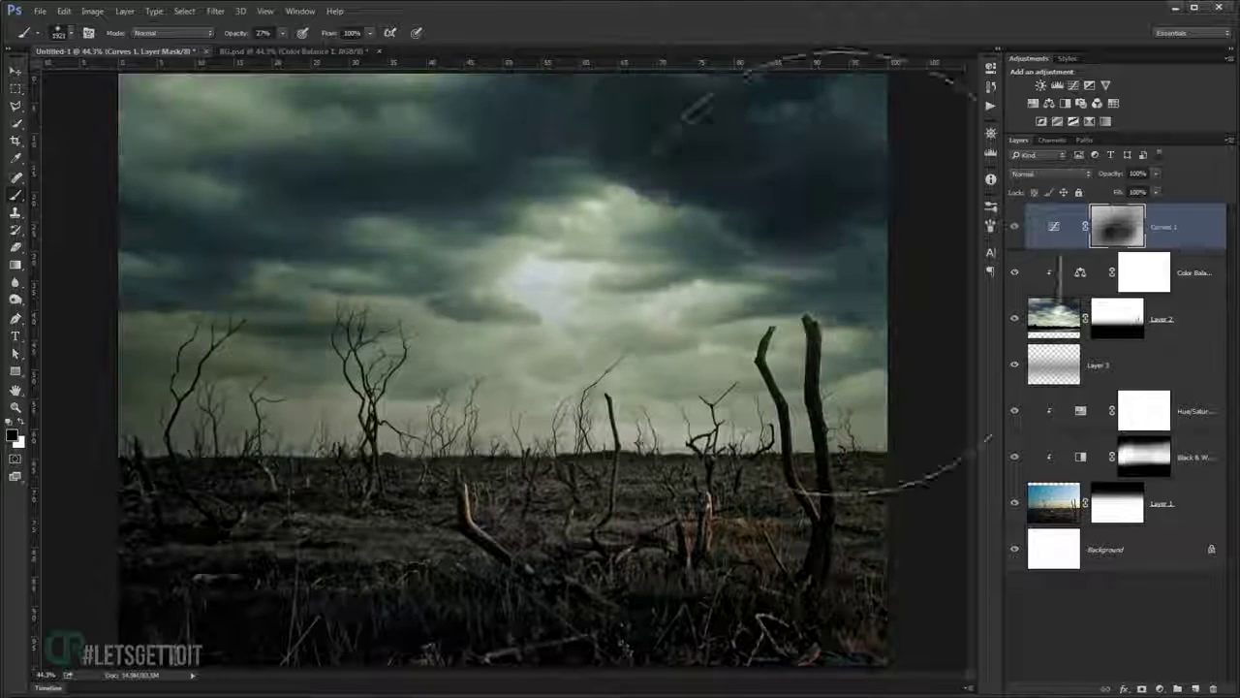
{"action": "left_click", "coordinate": [16, 70]}
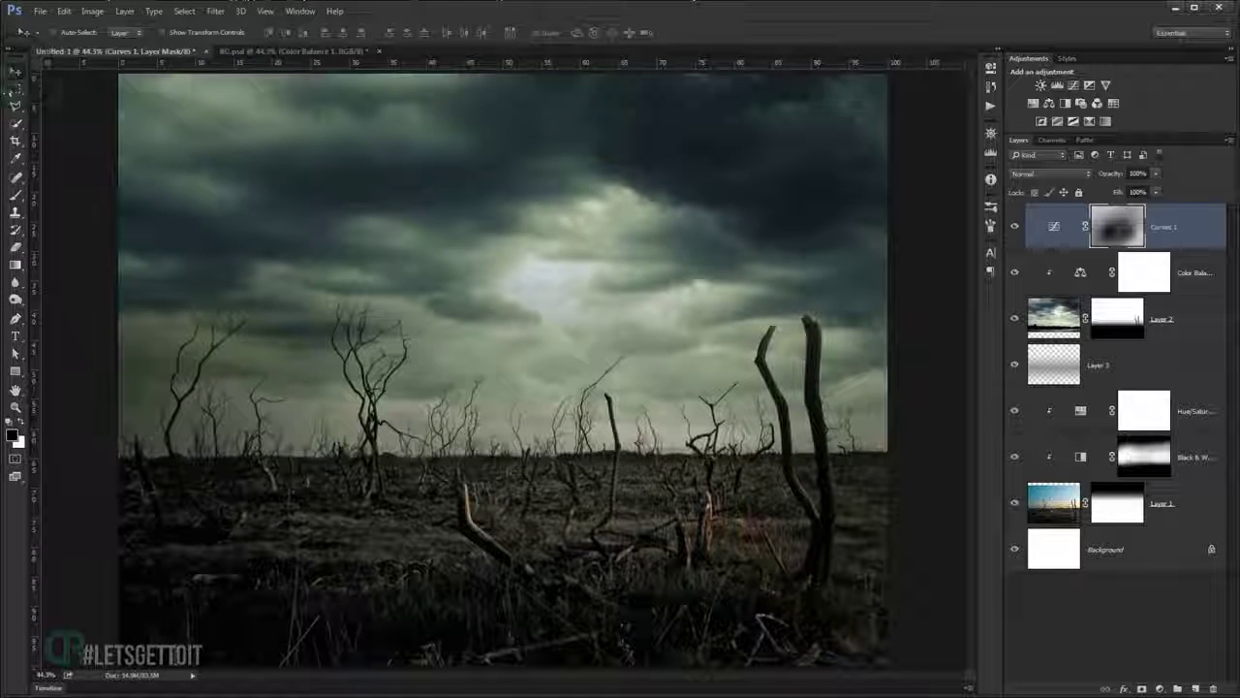
Select every layer from Curves 1 down to Background and group them as BG with Ctrl+G.
{"action": "left_click", "coordinate": [1184, 503], "text": "shift"}
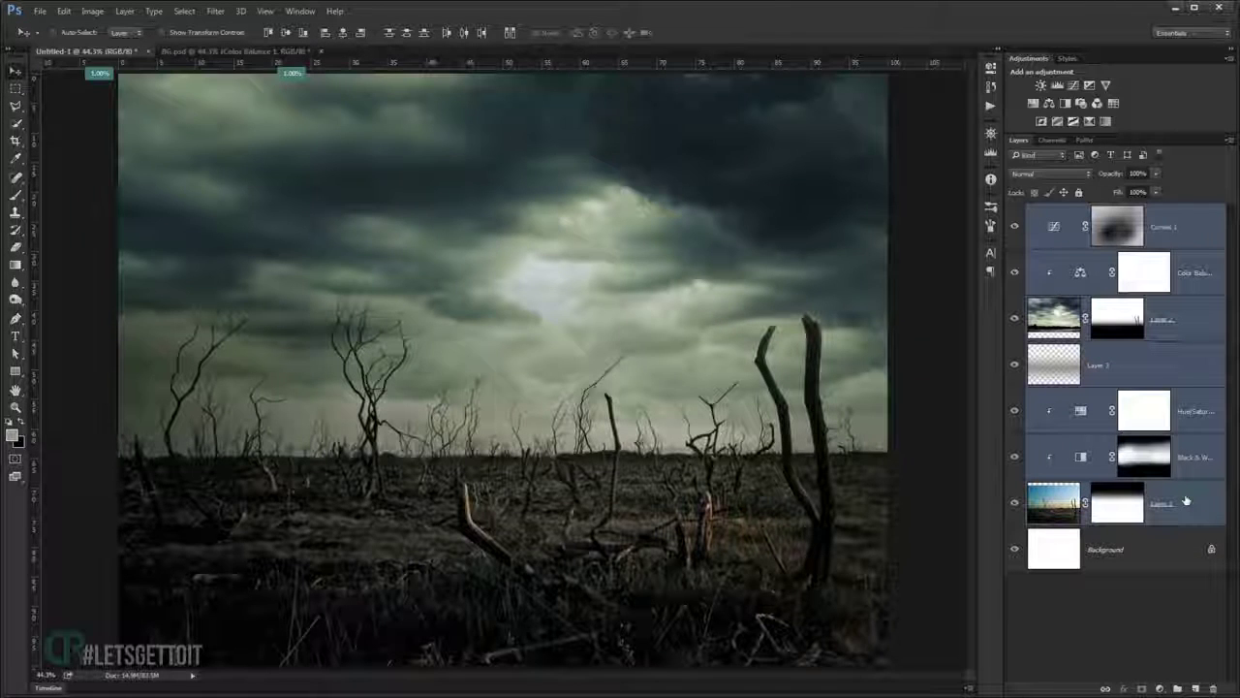
{"action": "left_click", "coordinate": [1127, 550], "text": "shift"}
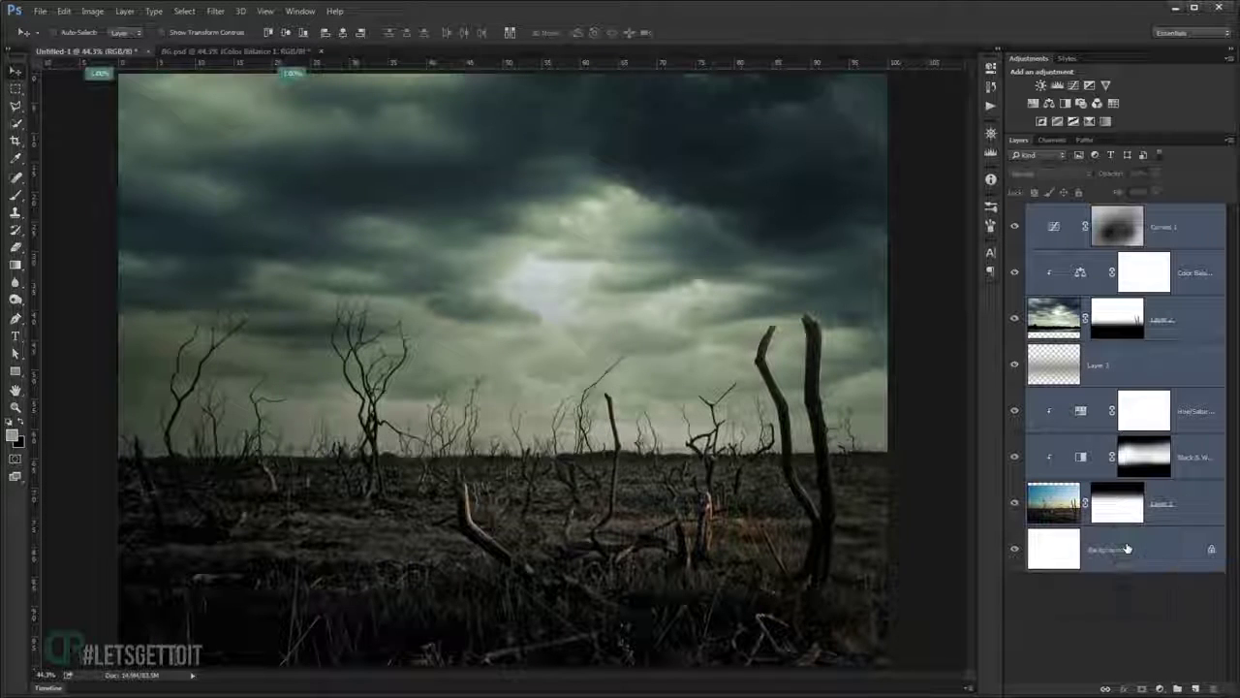
{"action": "key", "text": "ctrl+g"}
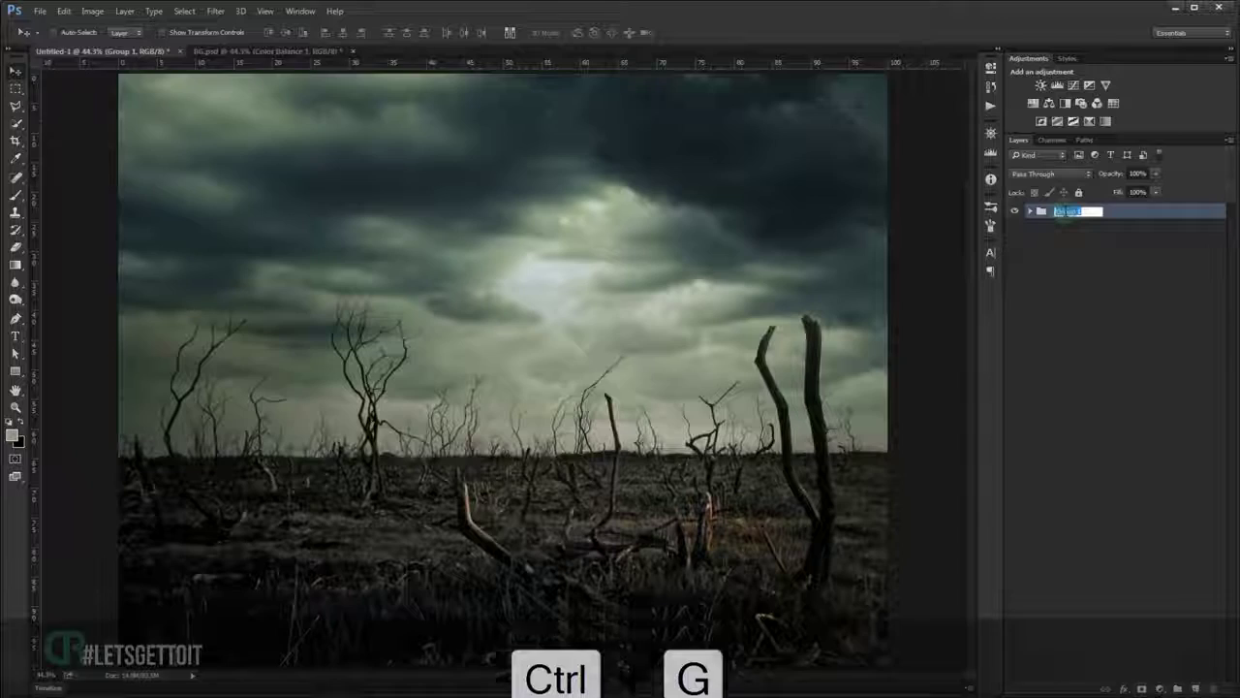
{"action": "type", "text": "BG"}
{"action": "key", "text": "Return"}
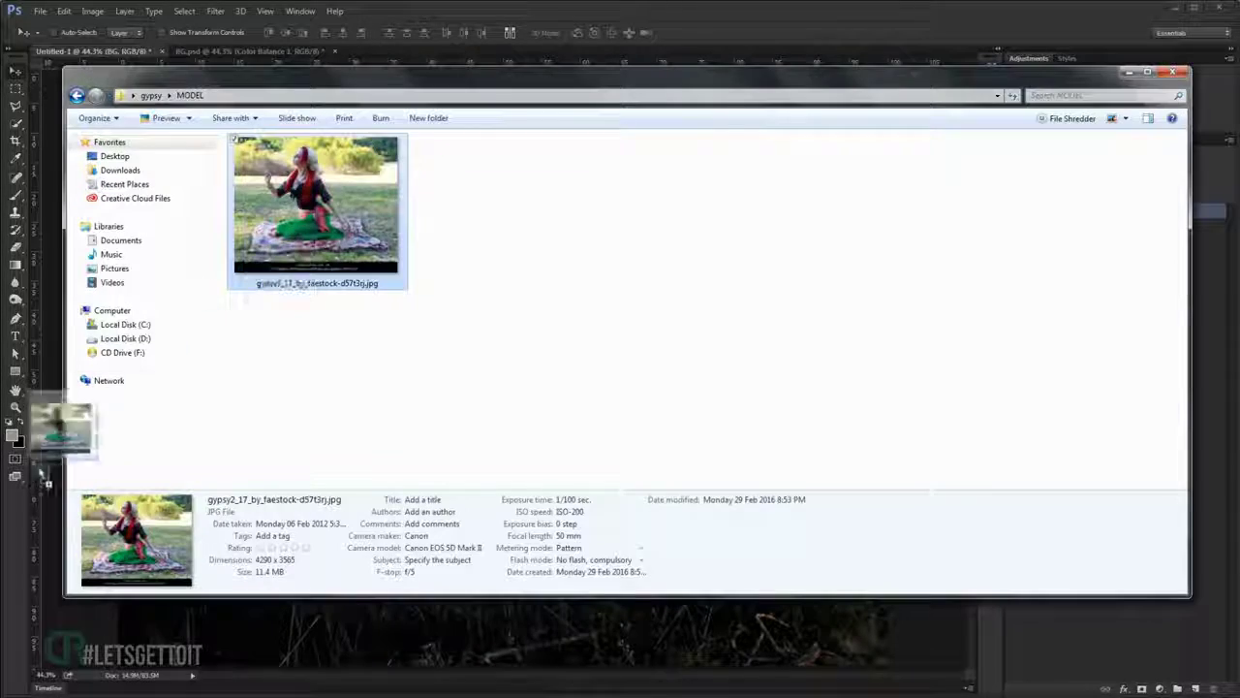
Open the red-haired model photo and zoom in on her raised arm with the Pen tool.
{"action": "mouse_move", "coordinate": [330, 233]}
{"action": "left_mouse_down"}
{"action": "mouse_move", "coordinate": [29, 519]}
{"action": "mouse_move", "coordinate": [79, 474]}
{"action": "left_mouse_up"}
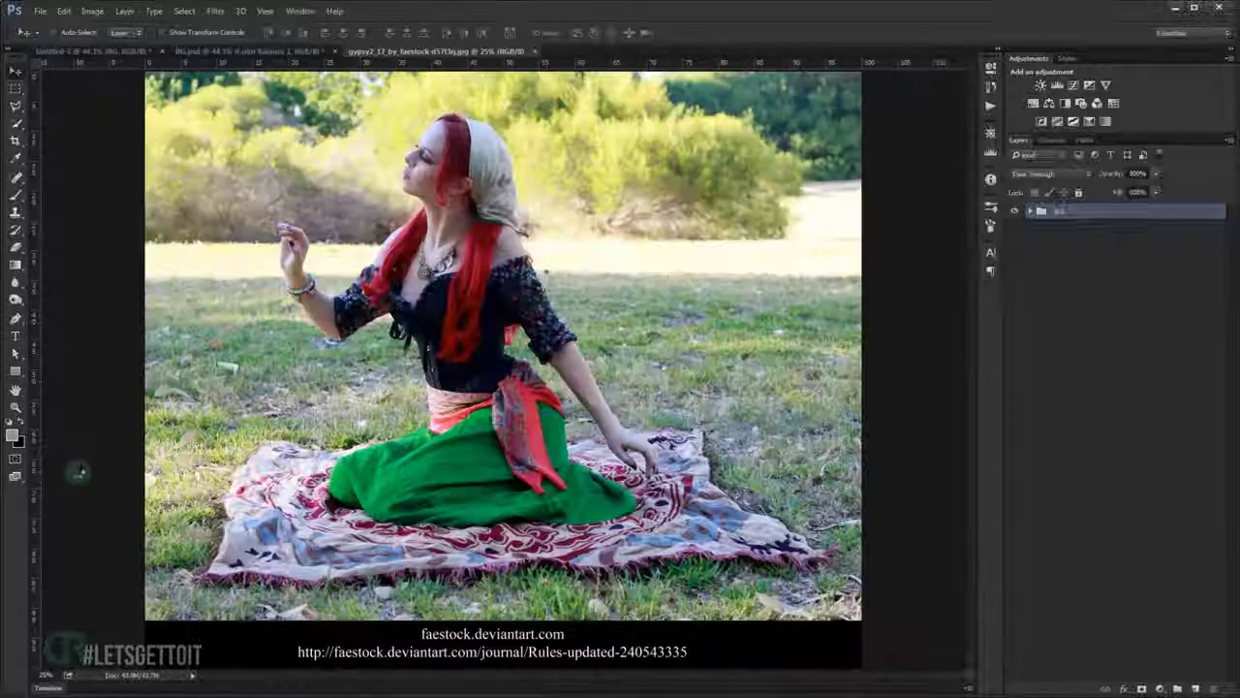
{"action": "left_click", "coordinate": [20, 323]}
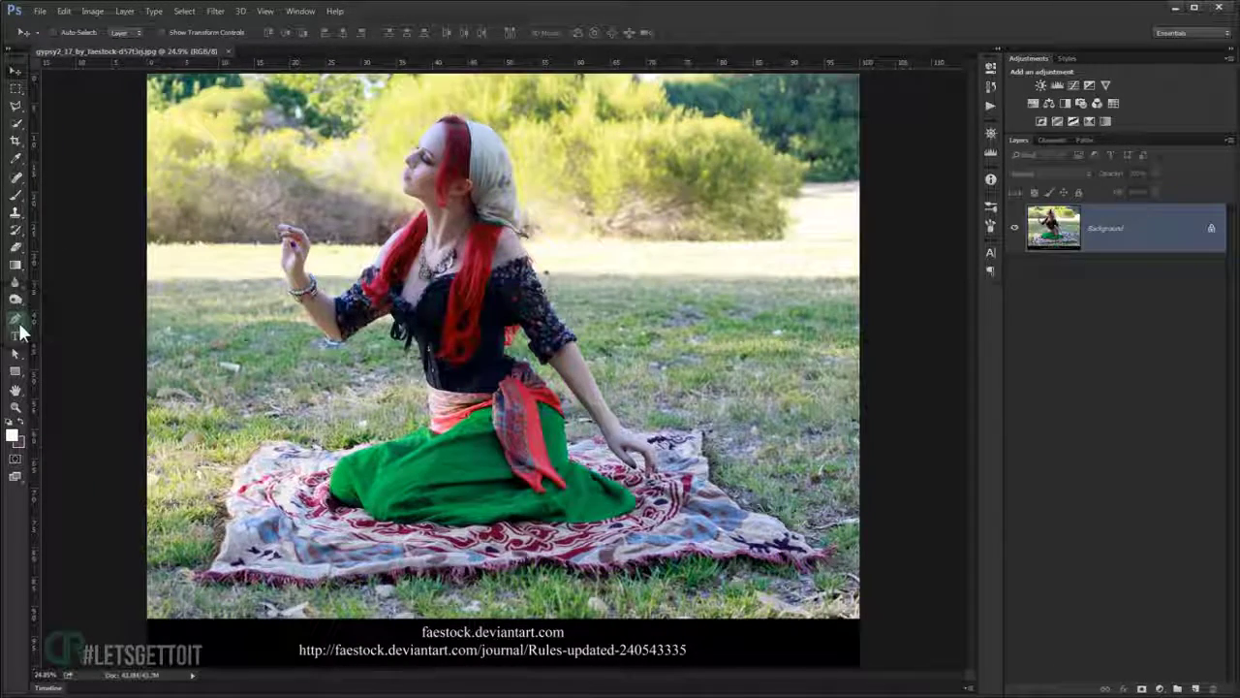
{"action": "scroll", "coordinate": [497, 198], "scroll_direction": "up", "scroll_amount": 1}
{"action": "scroll", "coordinate": [497, 198], "scroll_direction": "up", "scroll_amount": 1}
{"action": "scroll", "coordinate": [497, 198], "scroll_direction": "down", "scroll_amount": 2}
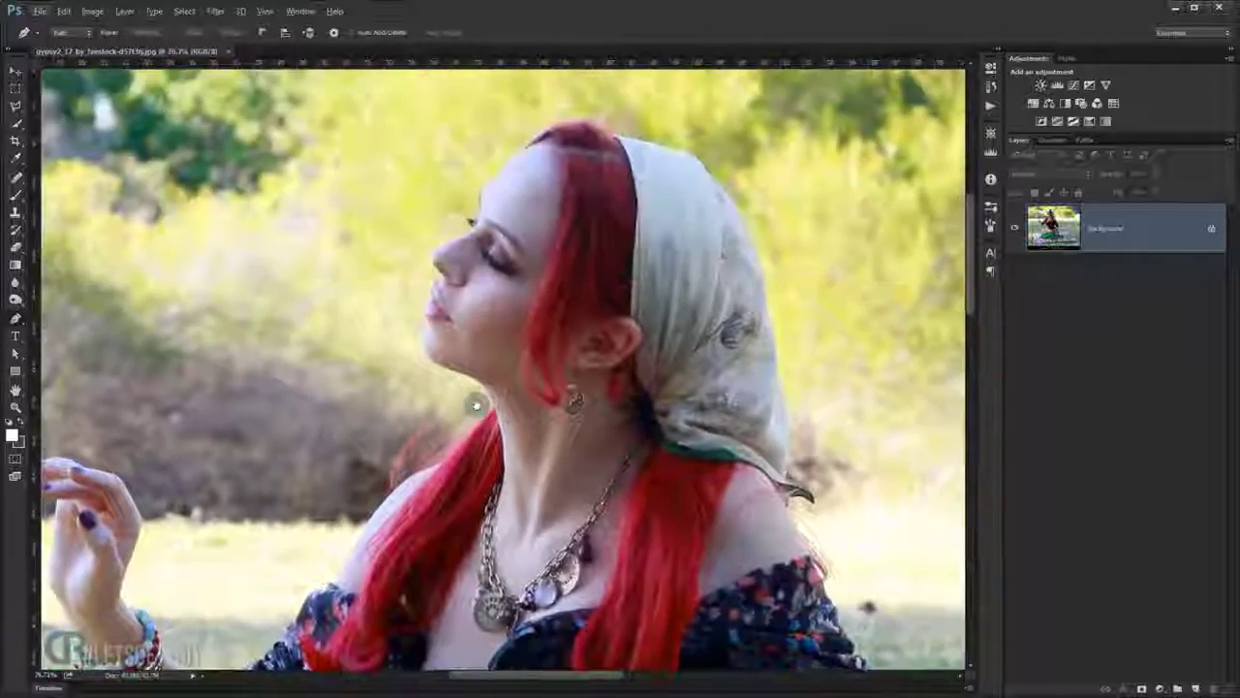
{"action": "scroll", "coordinate": [423, 507], "scroll_direction": "up", "scroll_amount": 1}
{"action": "scroll", "coordinate": [423, 507], "scroll_direction": "up", "scroll_amount": 2}
{"action": "scroll", "coordinate": [411, 385], "scroll_direction": "up", "scroll_amount": 1}
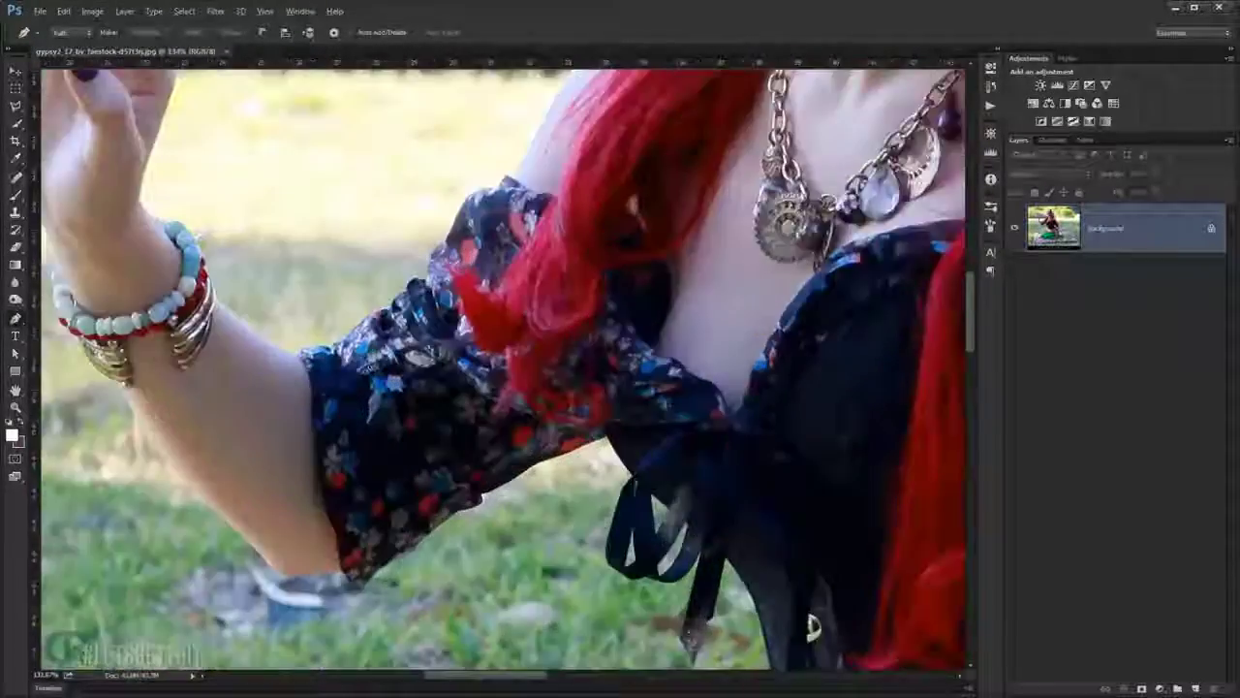
{"action": "scroll", "coordinate": [411, 384], "scroll_direction": "up", "scroll_amount": 1}
{"action": "scroll", "coordinate": [411, 384], "scroll_direction": "up", "scroll_amount": 1}
{"action": "scroll", "coordinate": [411, 385], "scroll_direction": "up", "scroll_amount": 1}
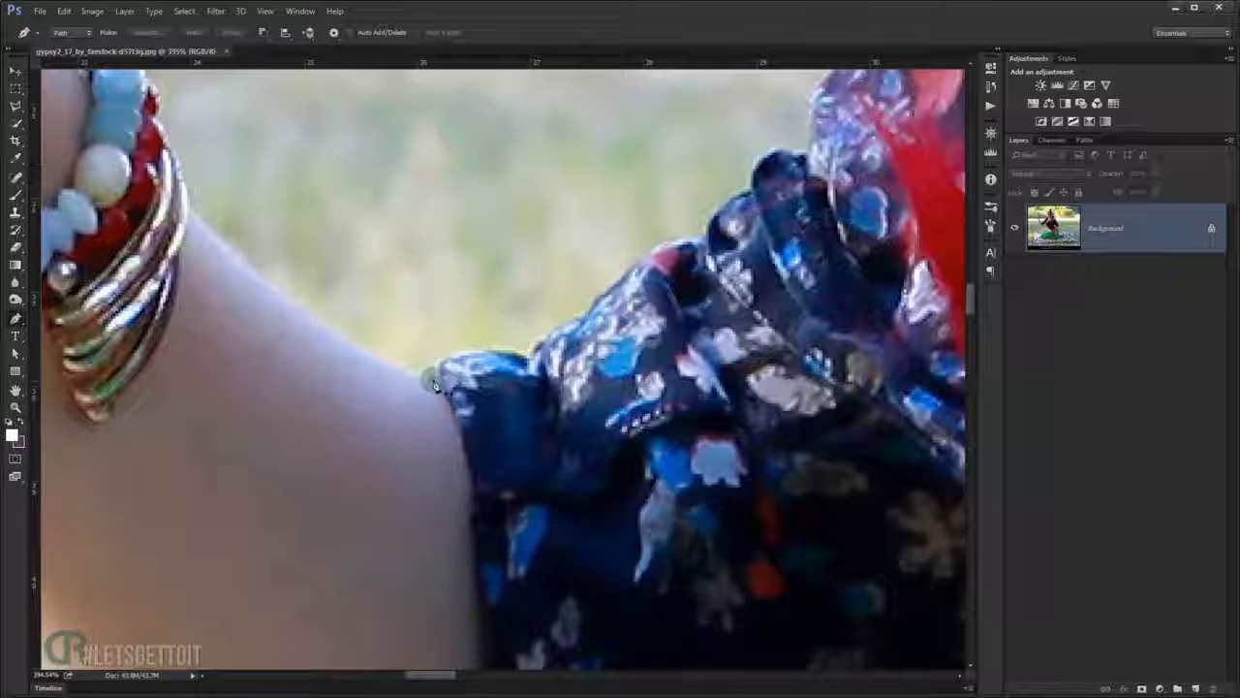
Trace curved path anchors from the sleeve up along the edge of the arm.
{"action": "left_click", "coordinate": [427, 382]}
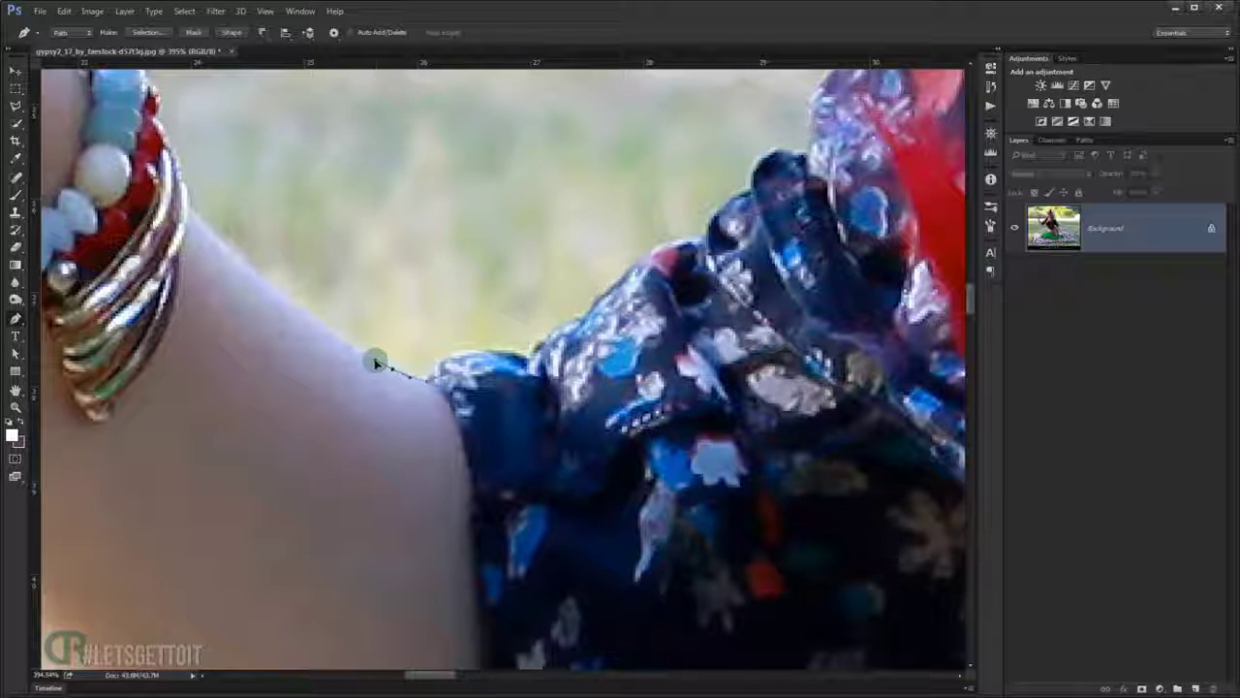
{"action": "left_click", "coordinate": [302, 315]}
{"action": "left_click_drag", "start_coordinate": [307, 315], "coordinate": [288, 298]}
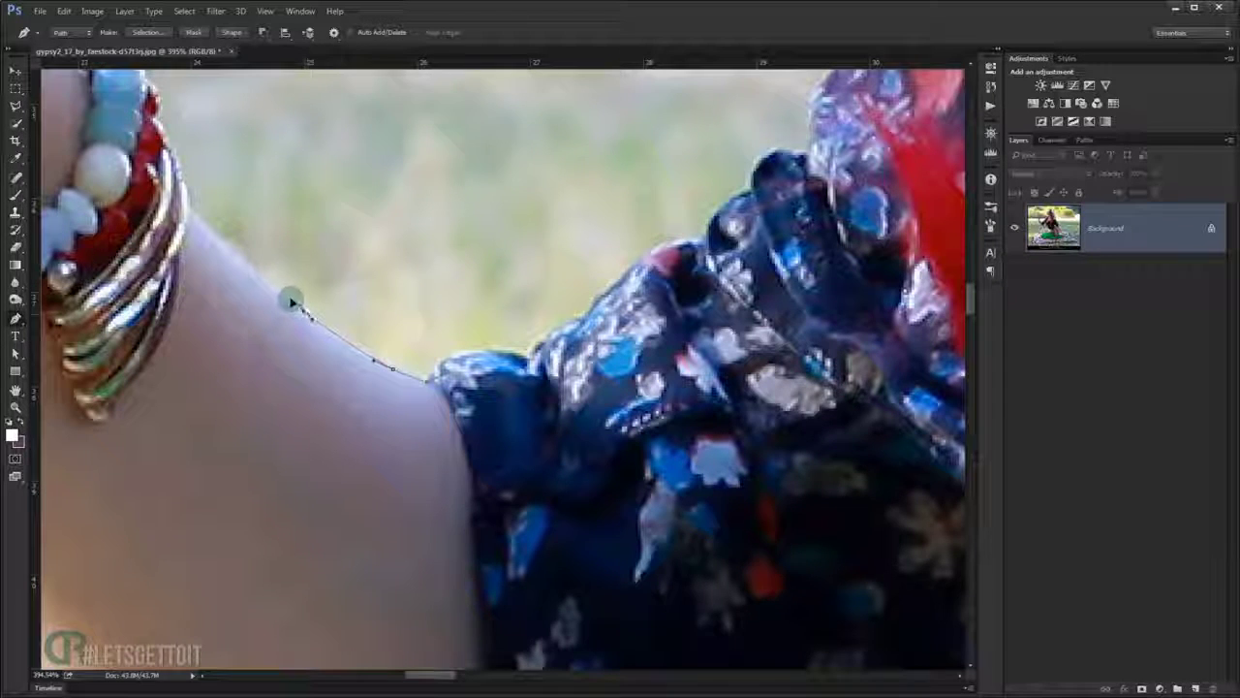
{"action": "mouse_move", "coordinate": [216, 226]}
{"action": "left_mouse_down"}
{"action": "mouse_move", "coordinate": [197, 201]}
{"action": "mouse_move", "coordinate": [196, 217]}
{"action": "left_mouse_up"}
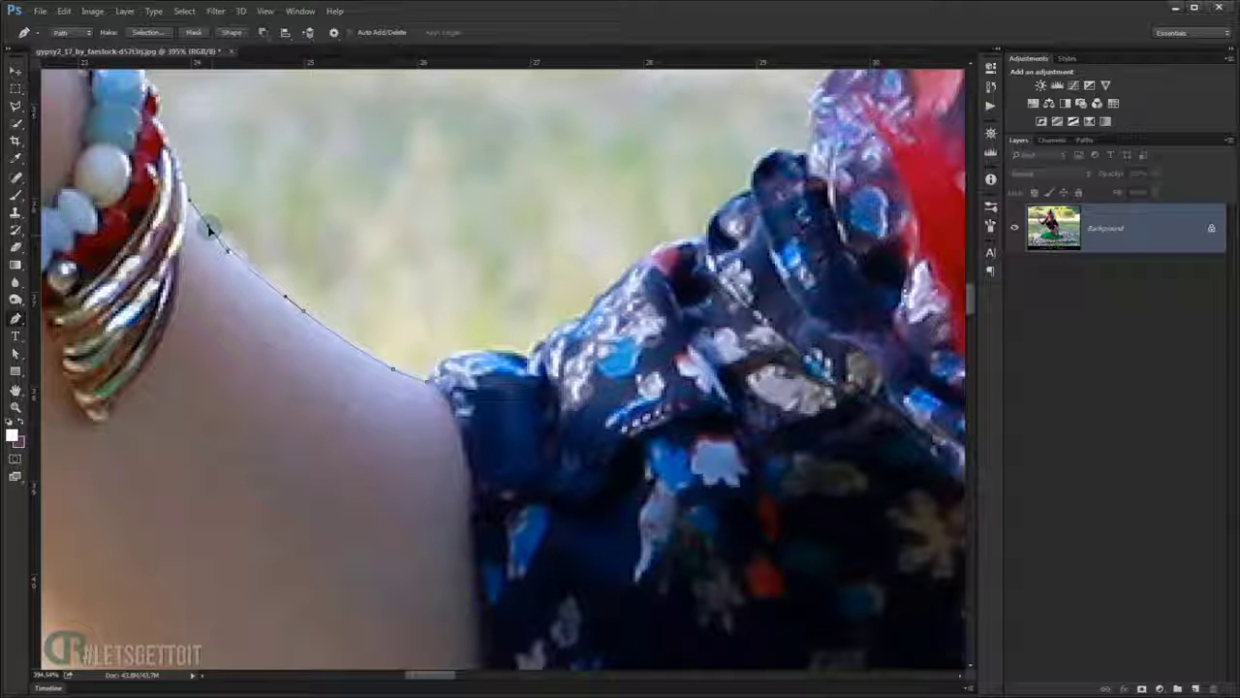
{"action": "left_click_drag", "start_coordinate": [193, 213], "coordinate": [211, 241]}
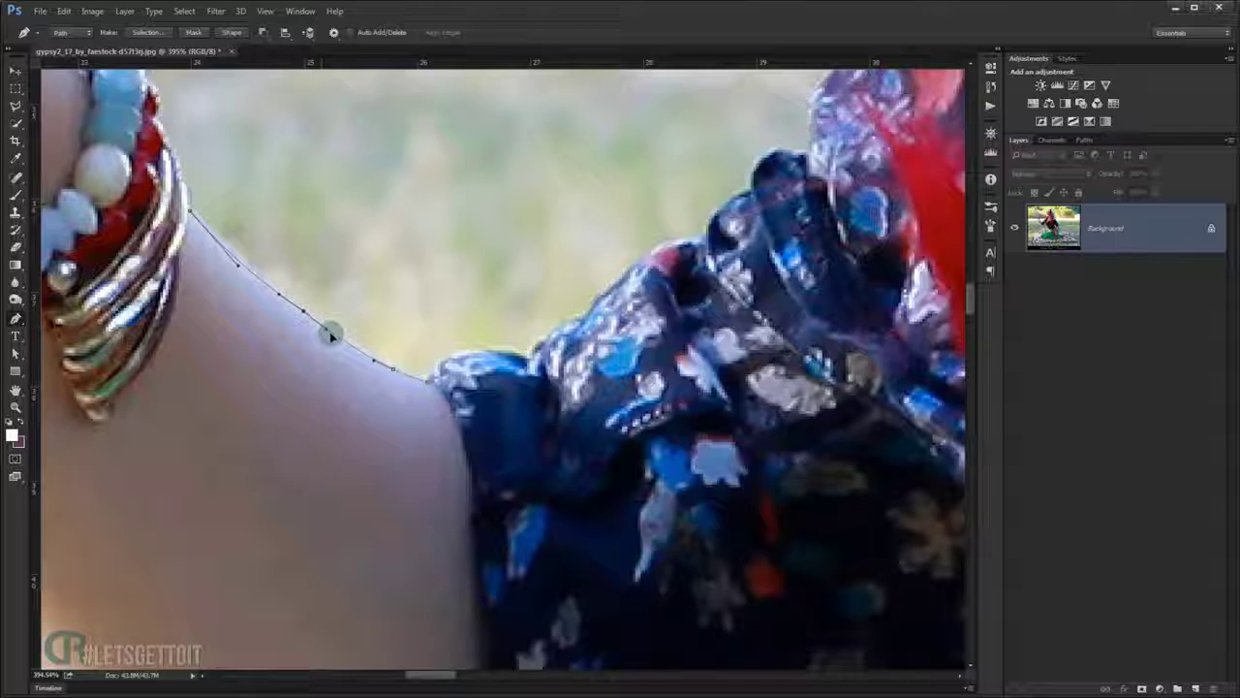
{"action": "scroll", "coordinate": [327, 332], "scroll_direction": "up", "scroll_amount": 2}
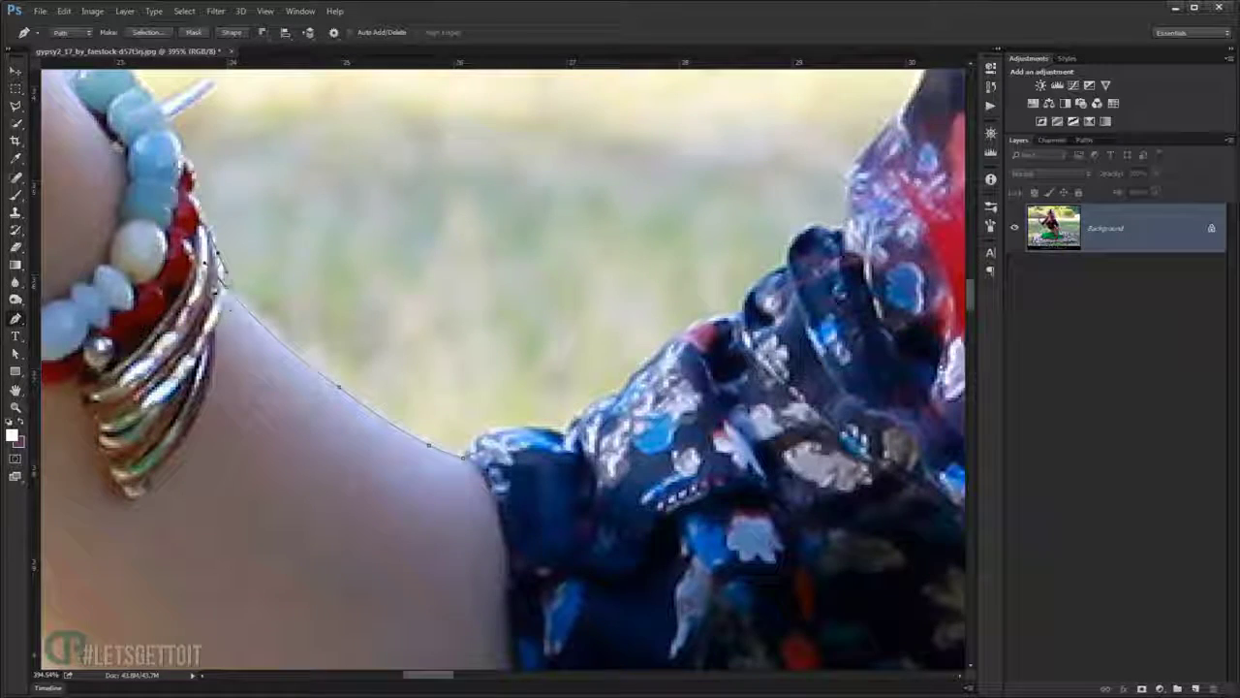
{"action": "scroll", "coordinate": [223, 297], "scroll_direction": "up", "scroll_amount": 3}
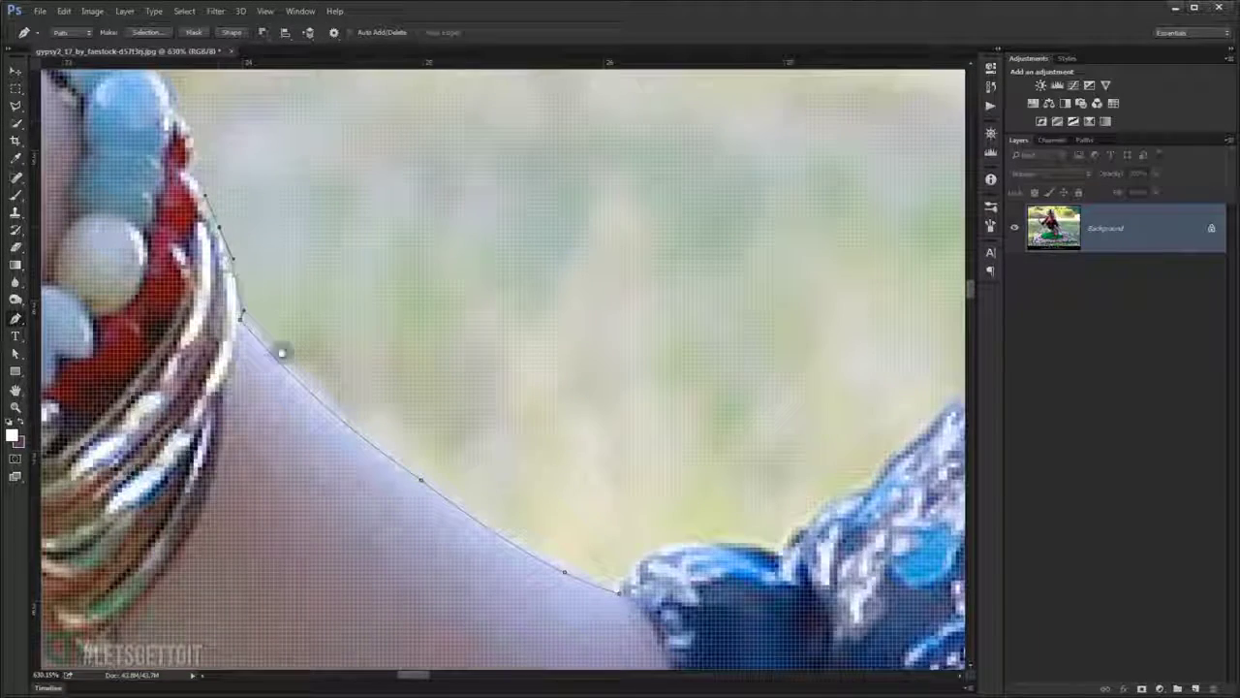
{"action": "scroll", "coordinate": [327, 388], "scroll_direction": "up", "scroll_amount": 3}
Continue the path around the bracelet beads, up the wrist and along the finger edge.
{"action": "left_click", "coordinate": [273, 297]}
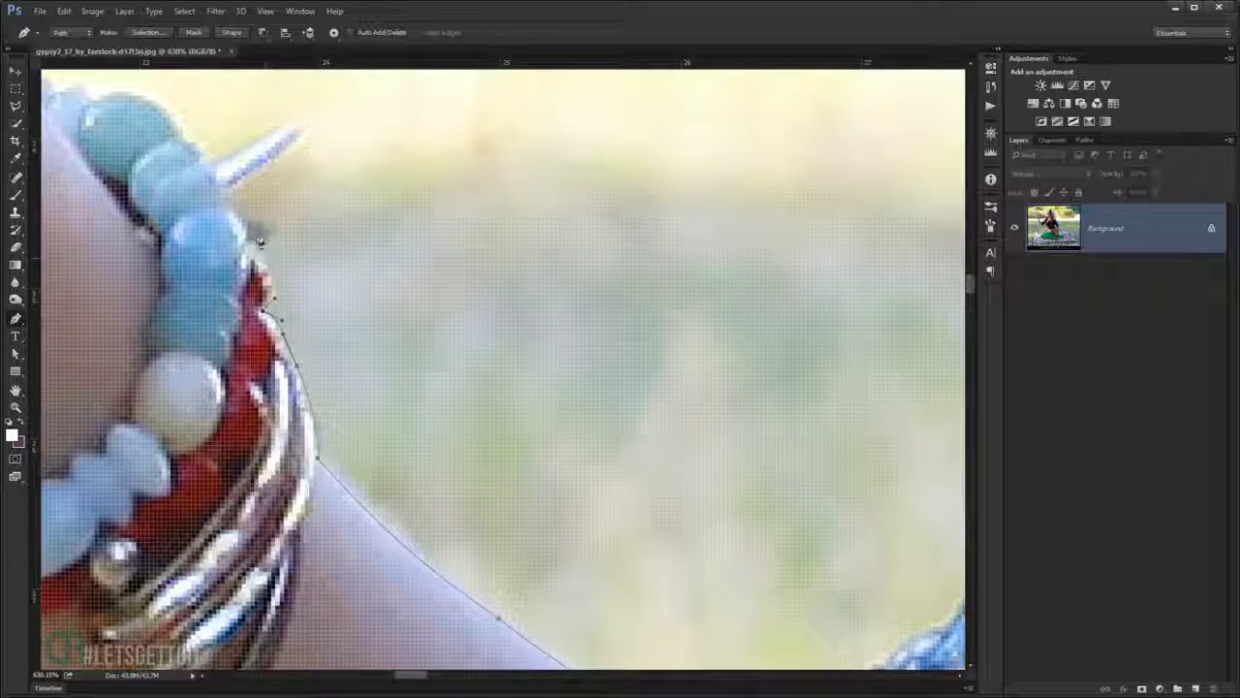
{"action": "scroll", "coordinate": [260, 232], "scroll_direction": "up", "scroll_amount": 5}
{"action": "left_click", "coordinate": [290, 102]}
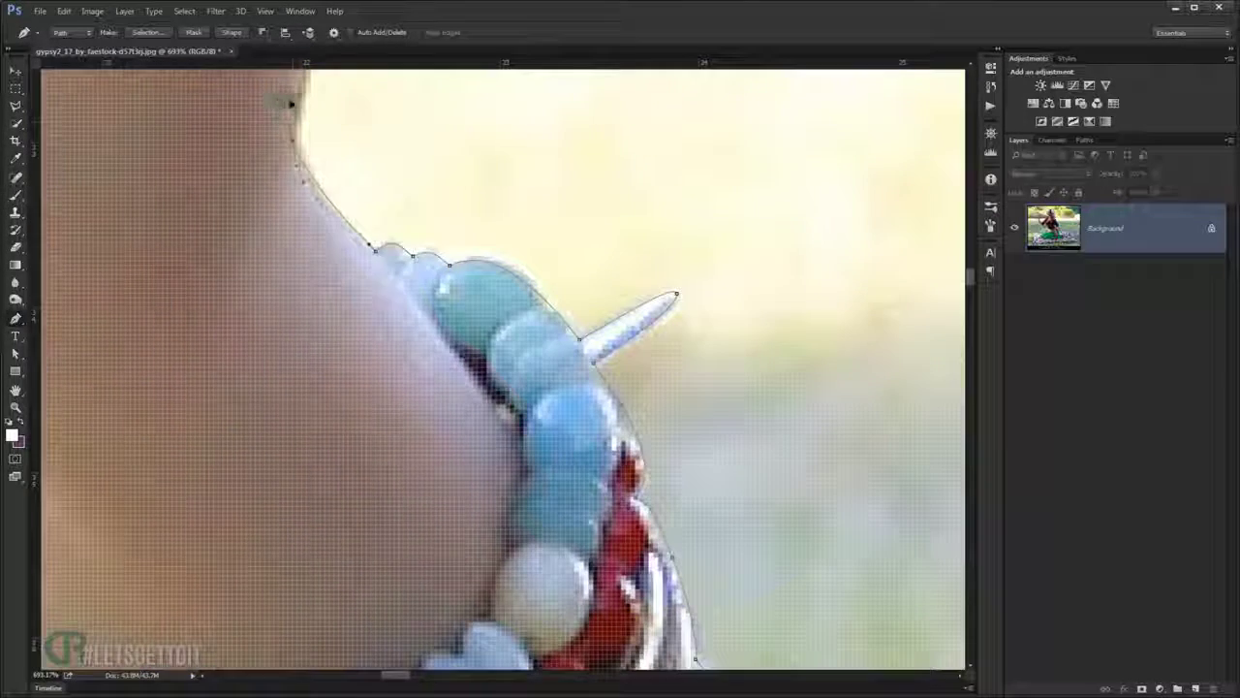
{"action": "scroll", "coordinate": [290, 103], "scroll_direction": "down", "scroll_amount": 5}
{"action": "scroll", "coordinate": [410, 139], "scroll_direction": "up", "scroll_amount": 2}
{"action": "left_click_drag", "start_coordinate": [407, 118], "coordinate": [369, 230]}
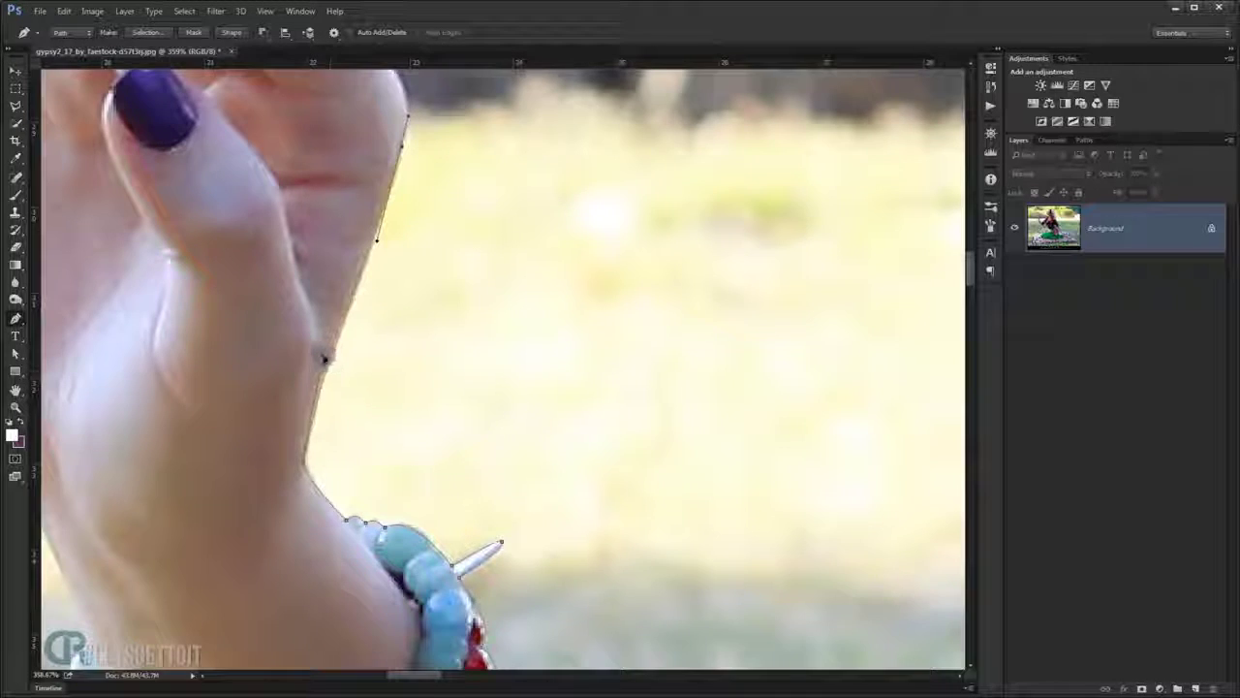
{"action": "scroll", "coordinate": [324, 359], "scroll_direction": "up", "scroll_amount": 3}
{"action": "left_click", "coordinate": [386, 231]}
{"action": "scroll", "coordinate": [385, 230], "scroll_direction": "up", "scroll_amount": 2}
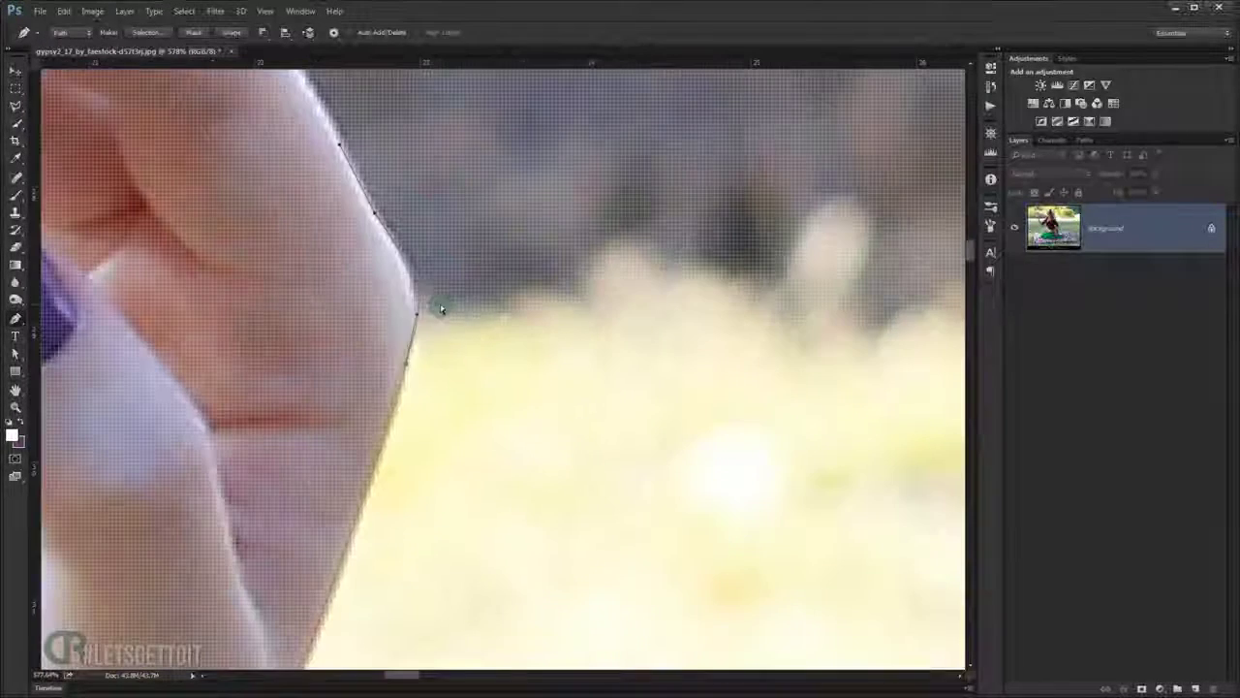
{"action": "scroll", "coordinate": [400, 272], "scroll_direction": "up", "scroll_amount": 3}
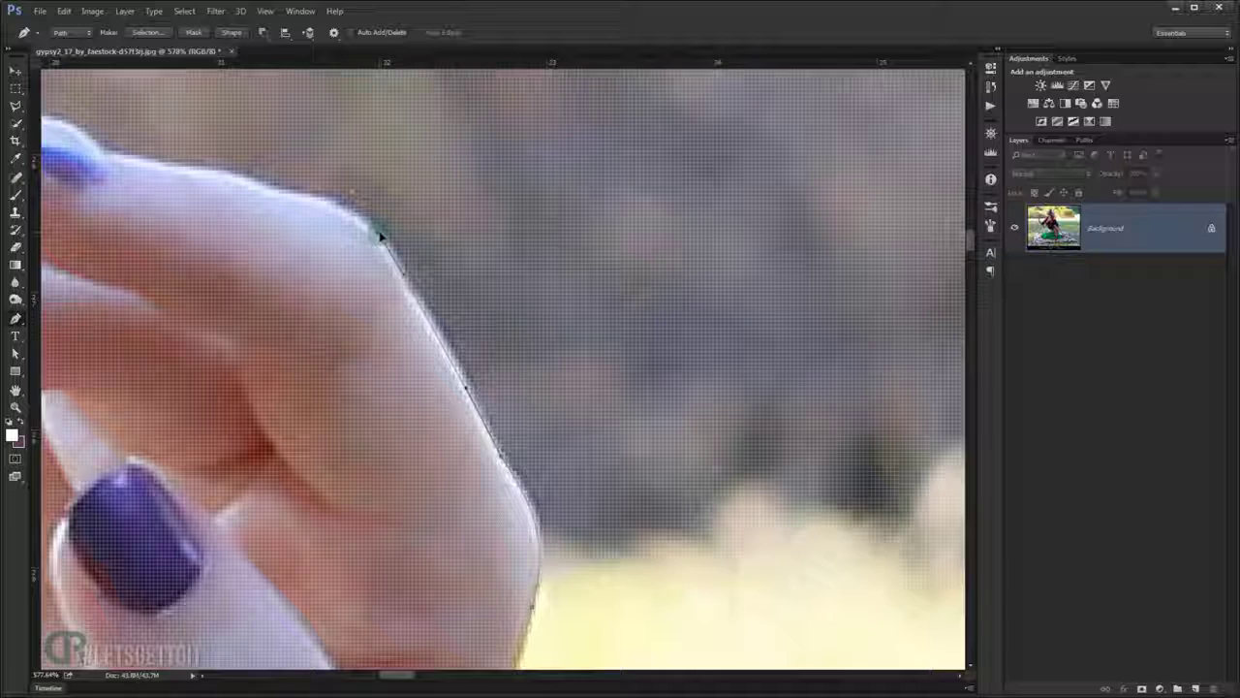